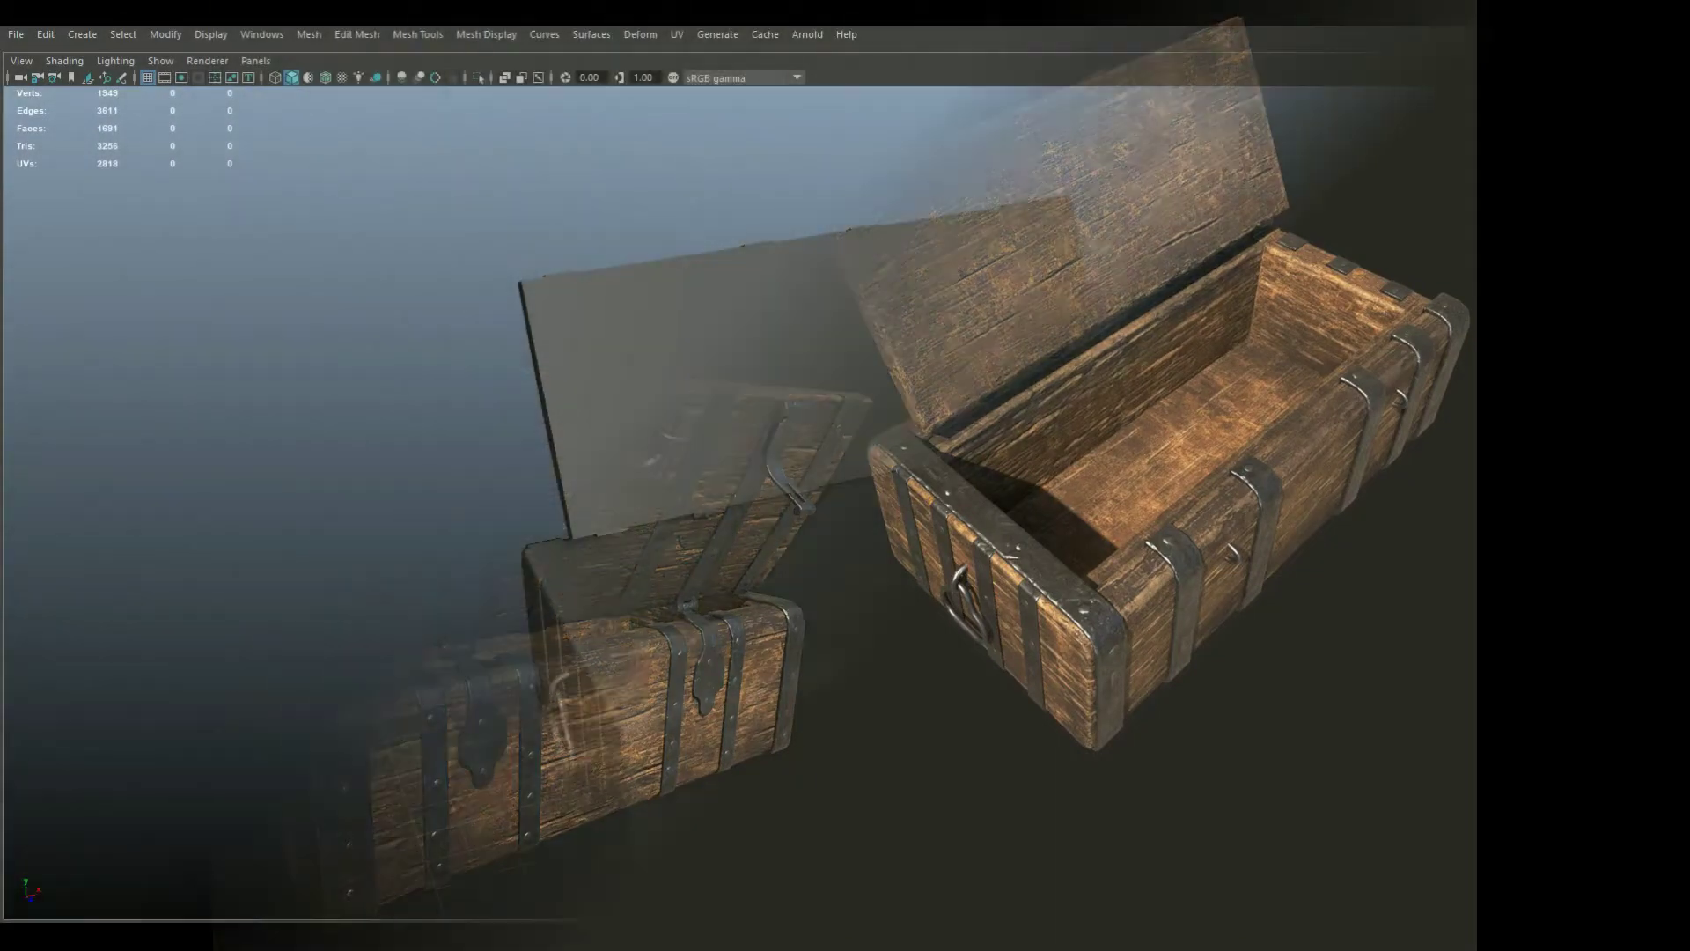
Show wireframe over the shaded chest and switch to textured display (6), orbiting to inspect it
left_click_drag(1283, 377, 1264, 377, "alt")
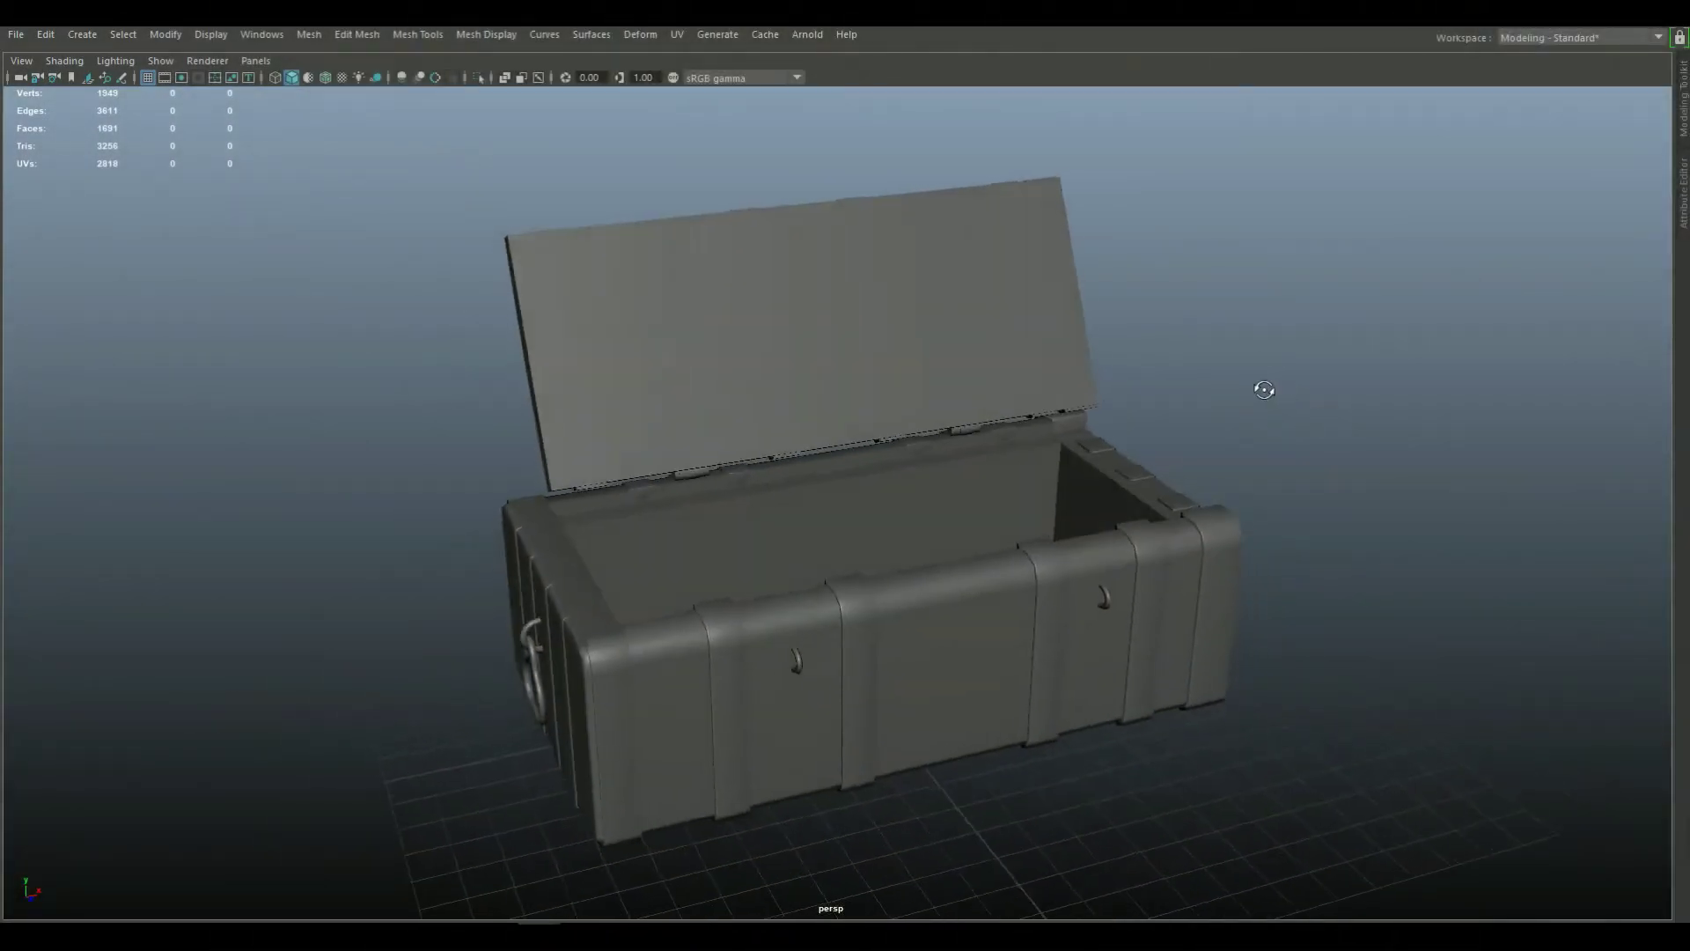
left_click(326, 78)
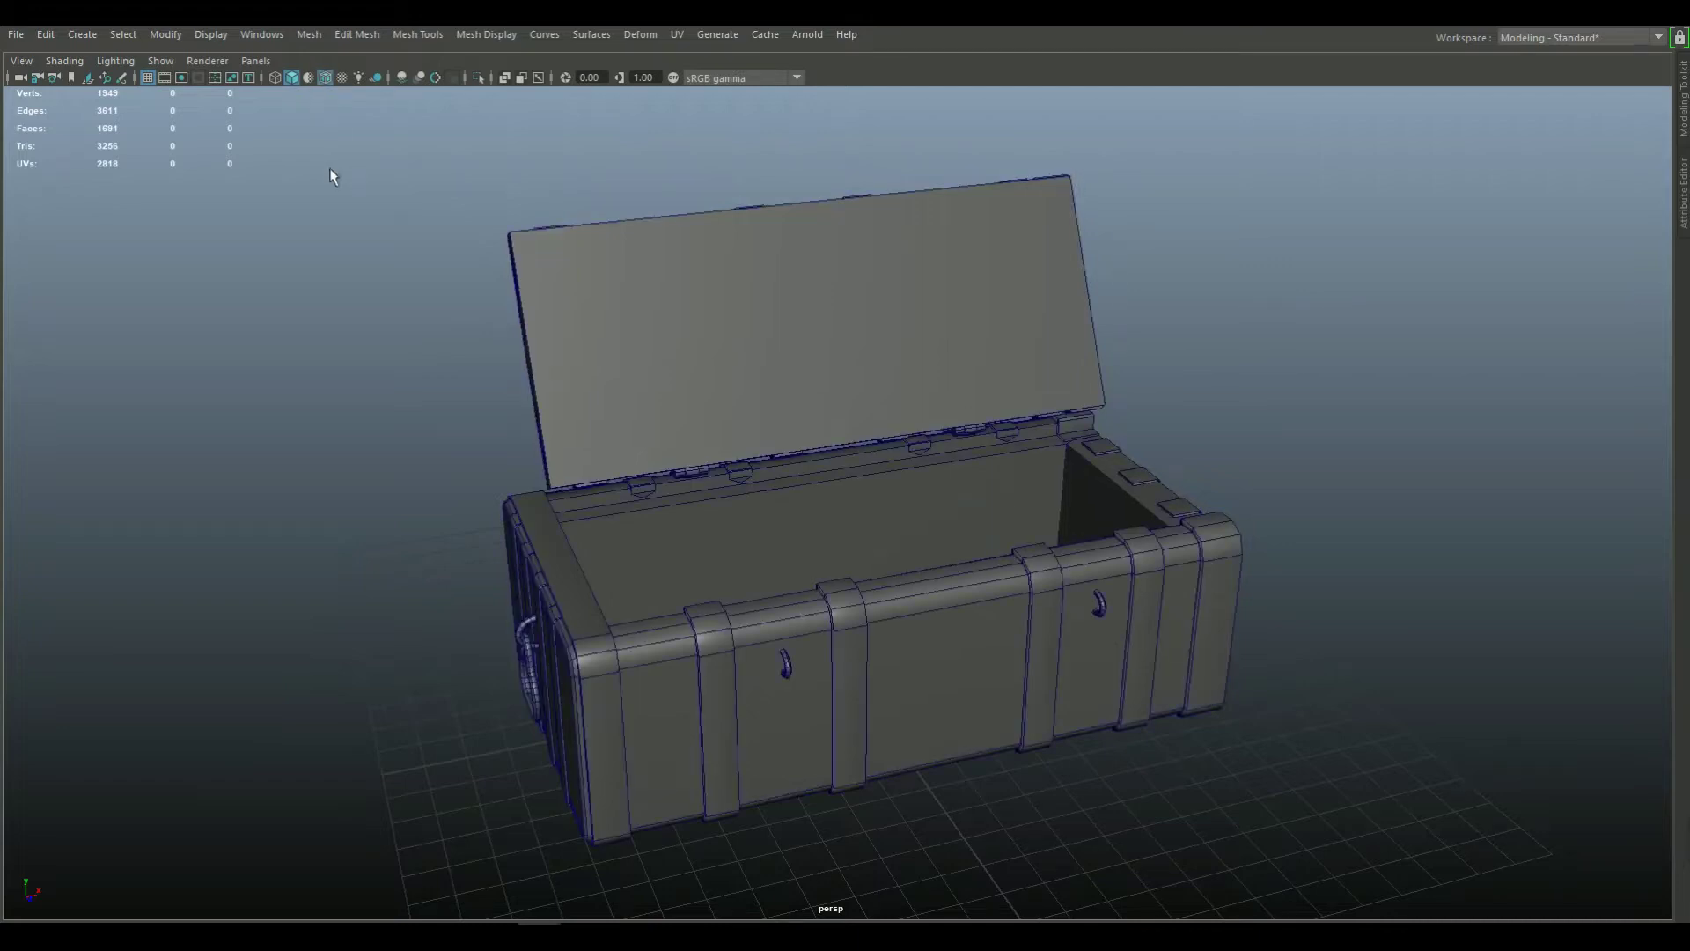
mouse_move(256, 434)
left_mouse_down("alt")
mouse_move(332, 464)
mouse_move(315, 486)
mouse_move(434, 501)
mouse_move(604, 483)
mouse_move(672, 510)
mouse_move(740, 604)
mouse_move(758, 554)
mouse_move(730, 568)
mouse_move(755, 578)
left_mouse_up("alt")
mouse_move(689, 518)
left_mouse_down("alt")
mouse_move(727, 525)
mouse_move(739, 501)
mouse_move(765, 566)
mouse_move(883, 566)
mouse_move(682, 393)
left_mouse_up("alt")
key("6")
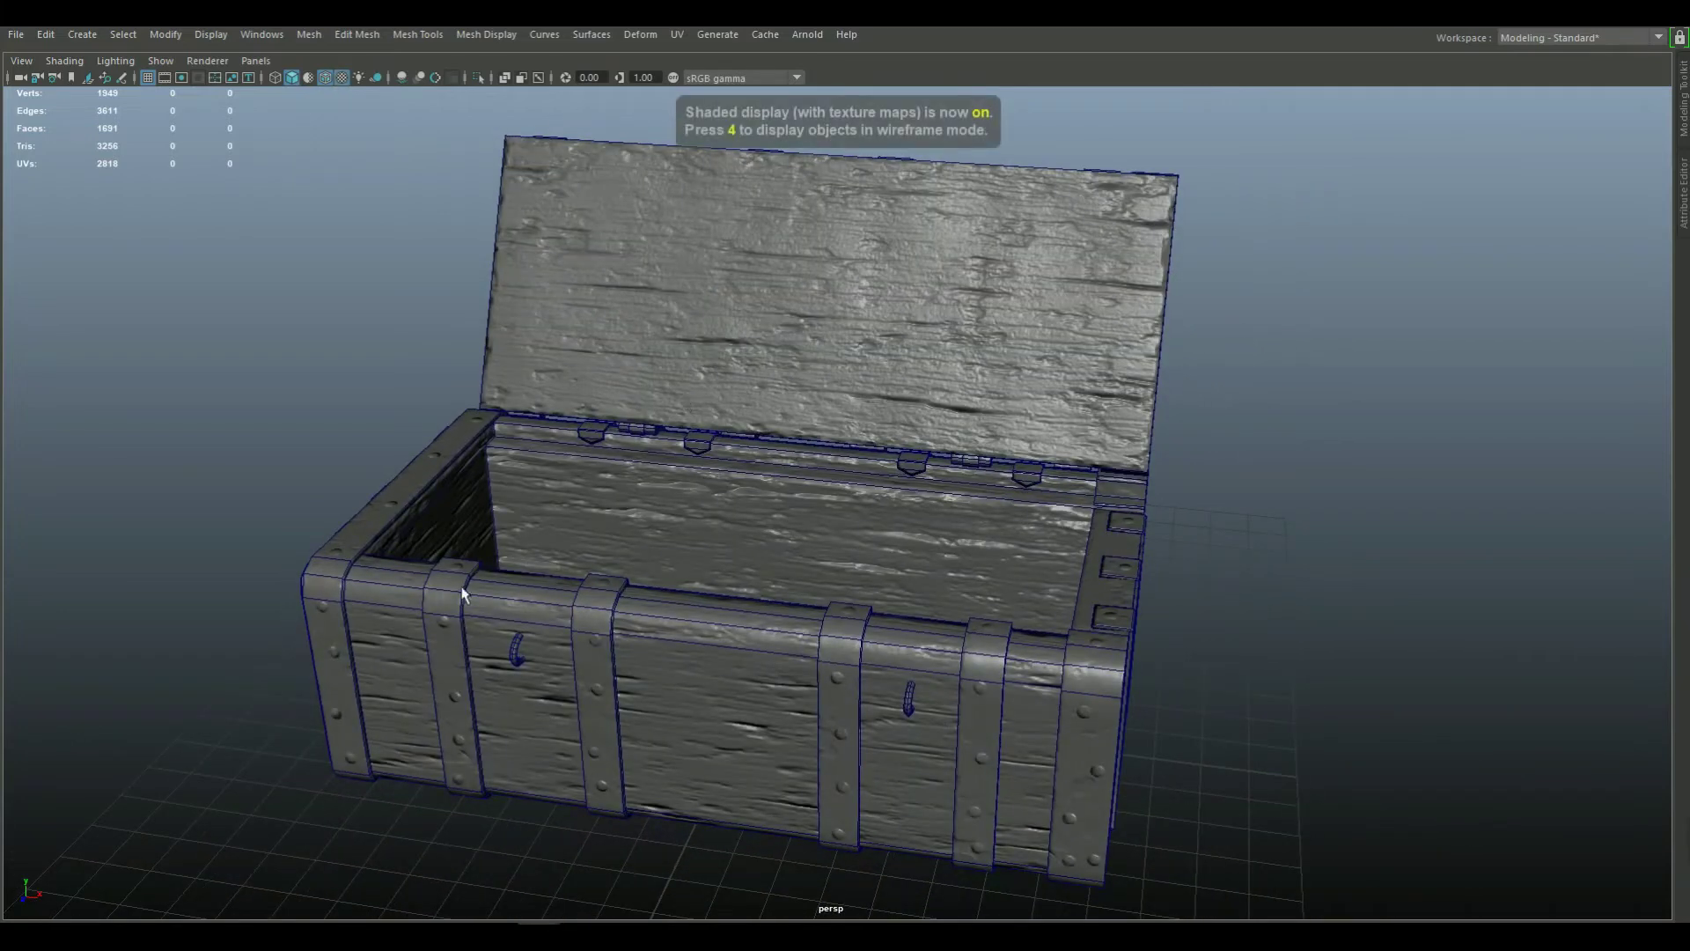
mouse_move(299, 452)
left_mouse_down("alt")
mouse_move(256, 454)
mouse_move(339, 426)
mouse_move(280, 424)
left_mouse_up("alt")
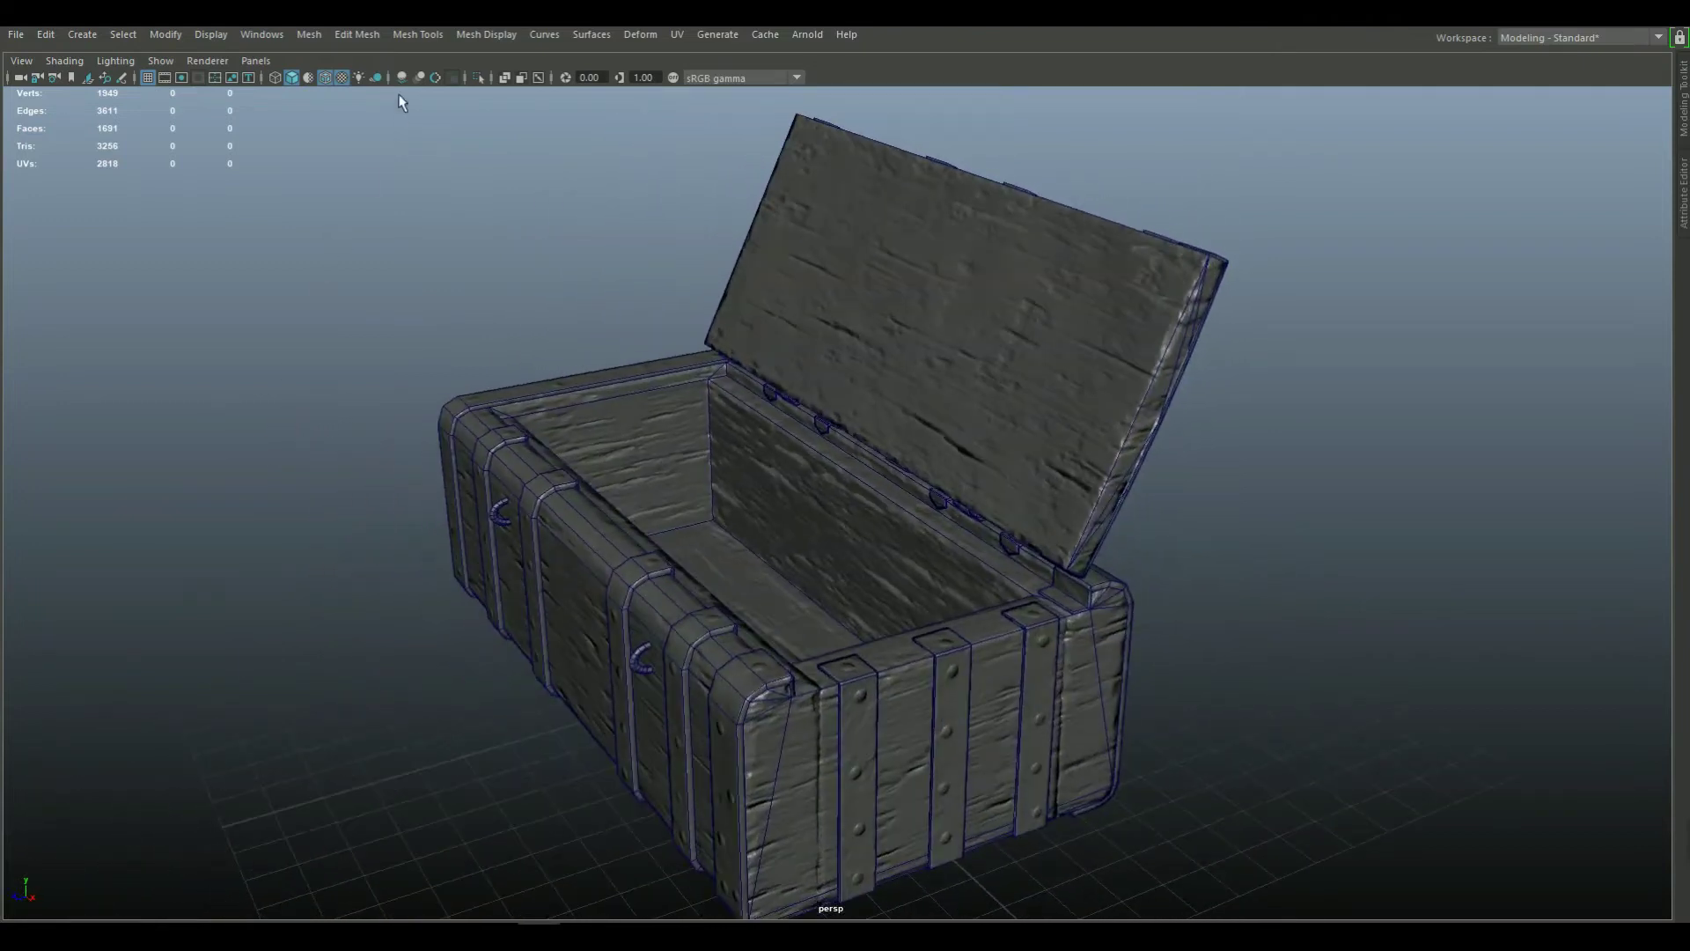
Hide the wireframe and orbit around the open chest, selecting and then deselecting it
left_click(325, 77)
left_click_drag(404, 310, 381, 325, "alt")
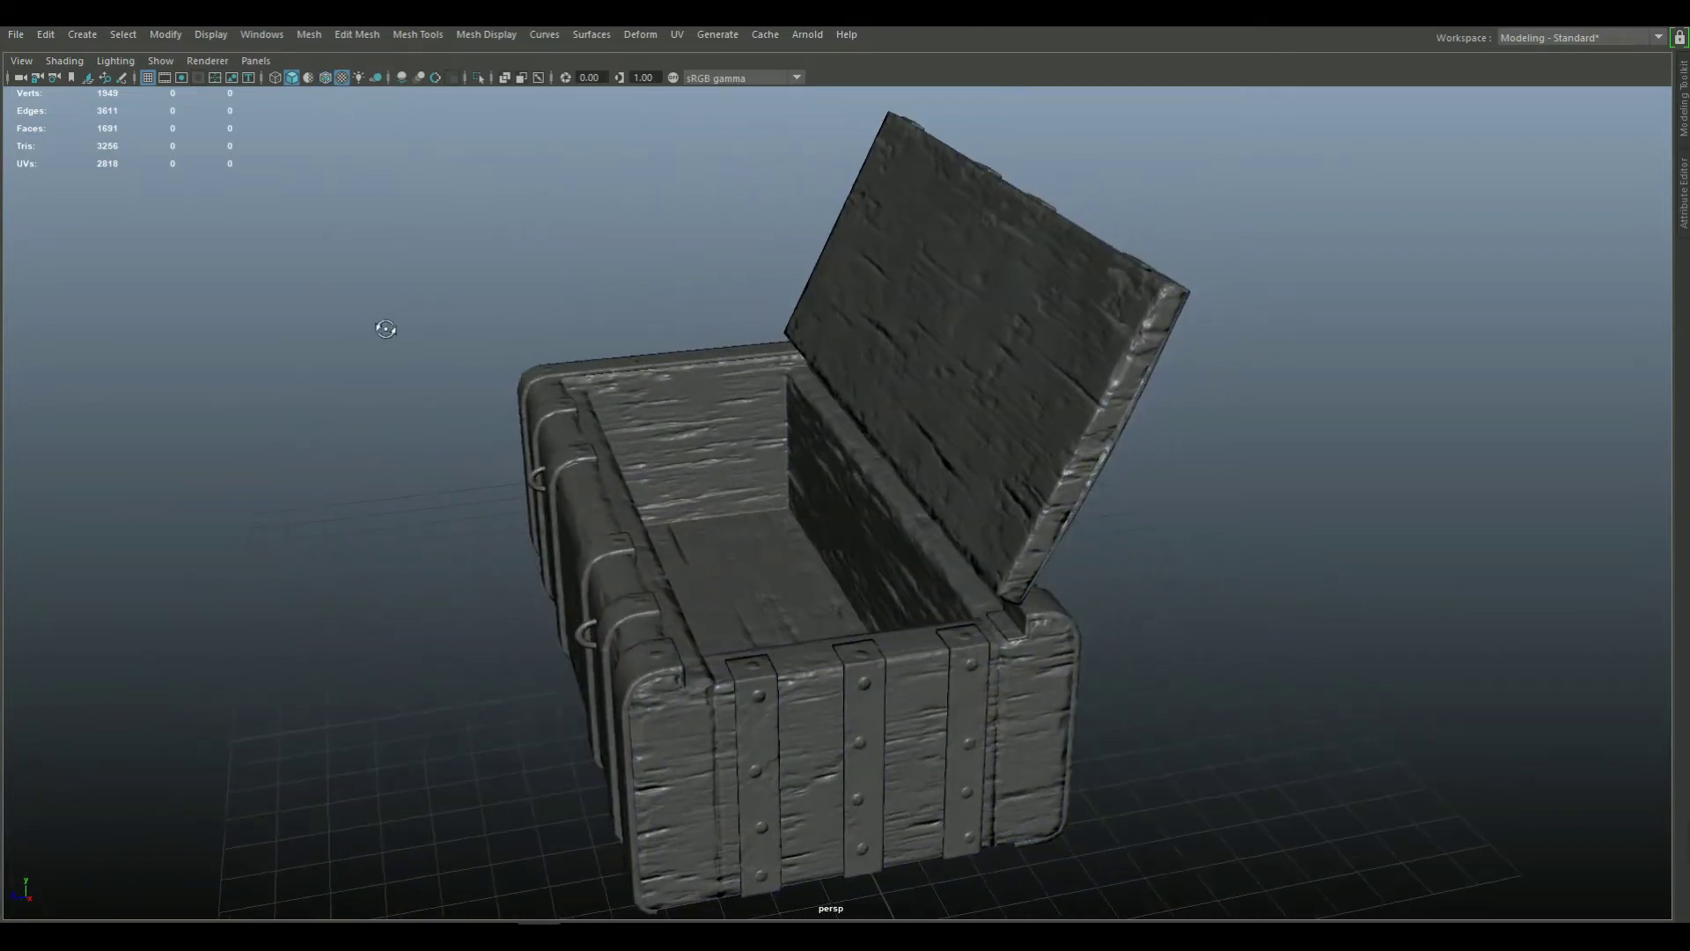
left_click_drag(423, 495, 283, 500, "alt")
mouse_move(1041, 763)
left_mouse_down("alt")
mouse_move(1029, 780)
mouse_move(985, 769)
mouse_move(977, 735)
left_mouse_up("alt")
left_click(1021, 699)
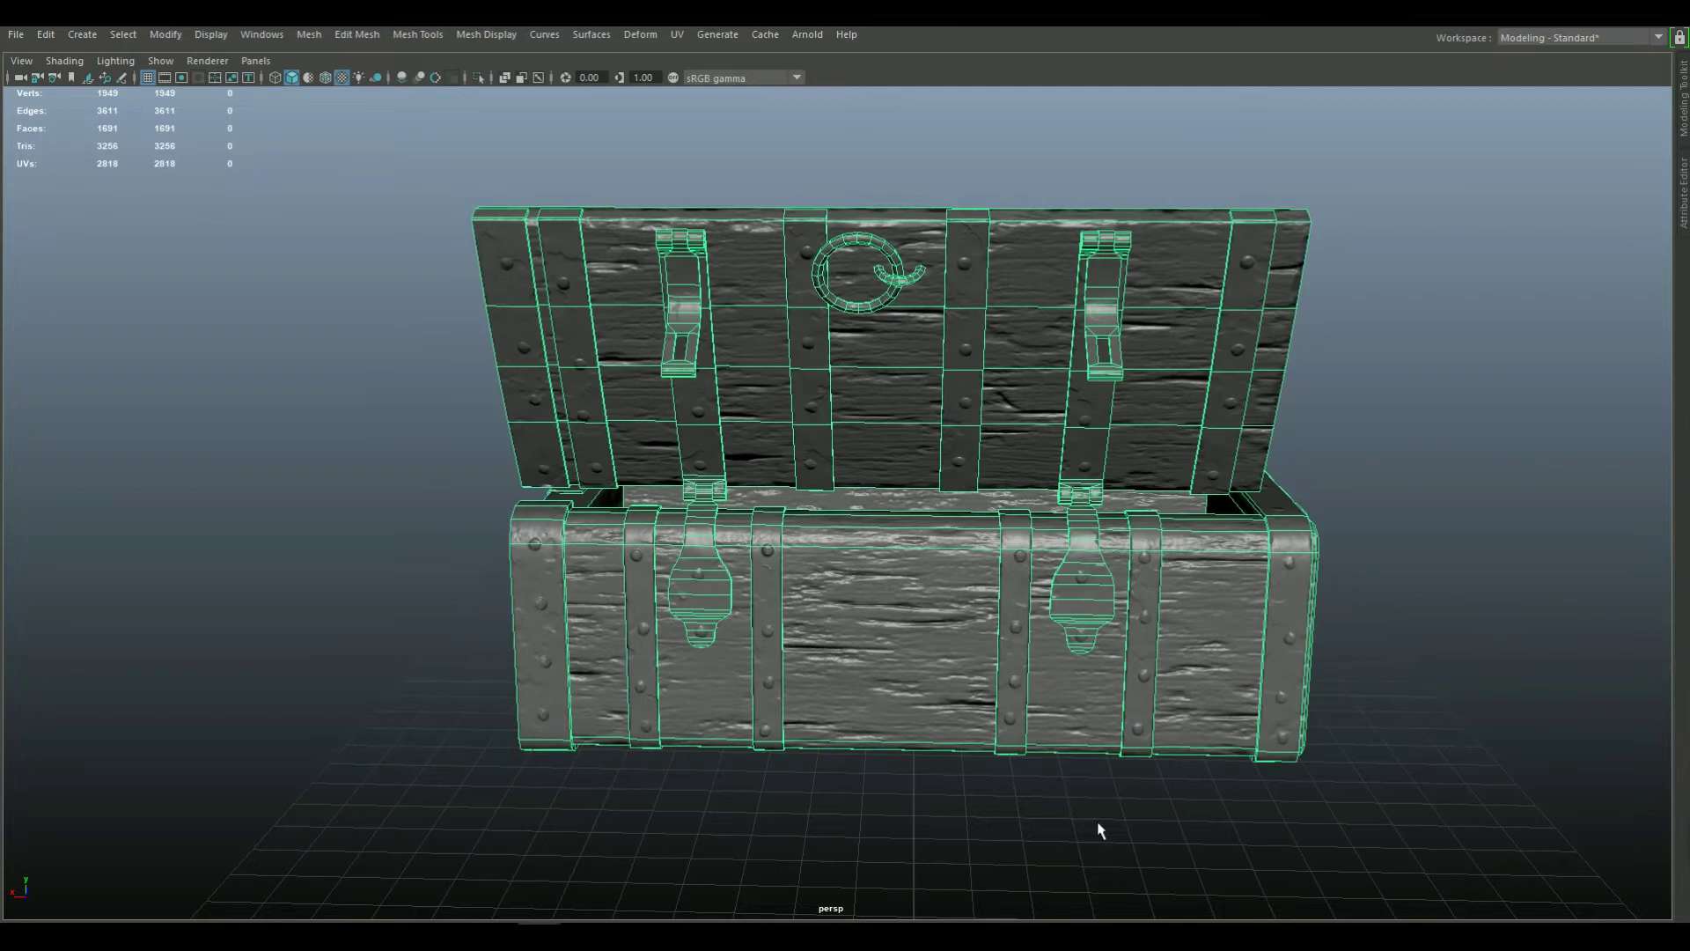
left_click_drag(1096, 832, 900, 836, "alt")
left_click(696, 753)
mouse_move(679, 739)
left_mouse_down("alt")
mouse_move(604, 652)
mouse_move(332, 695)
mouse_move(396, 690)
mouse_move(404, 800)
mouse_move(403, 740)
left_mouse_up("alt")
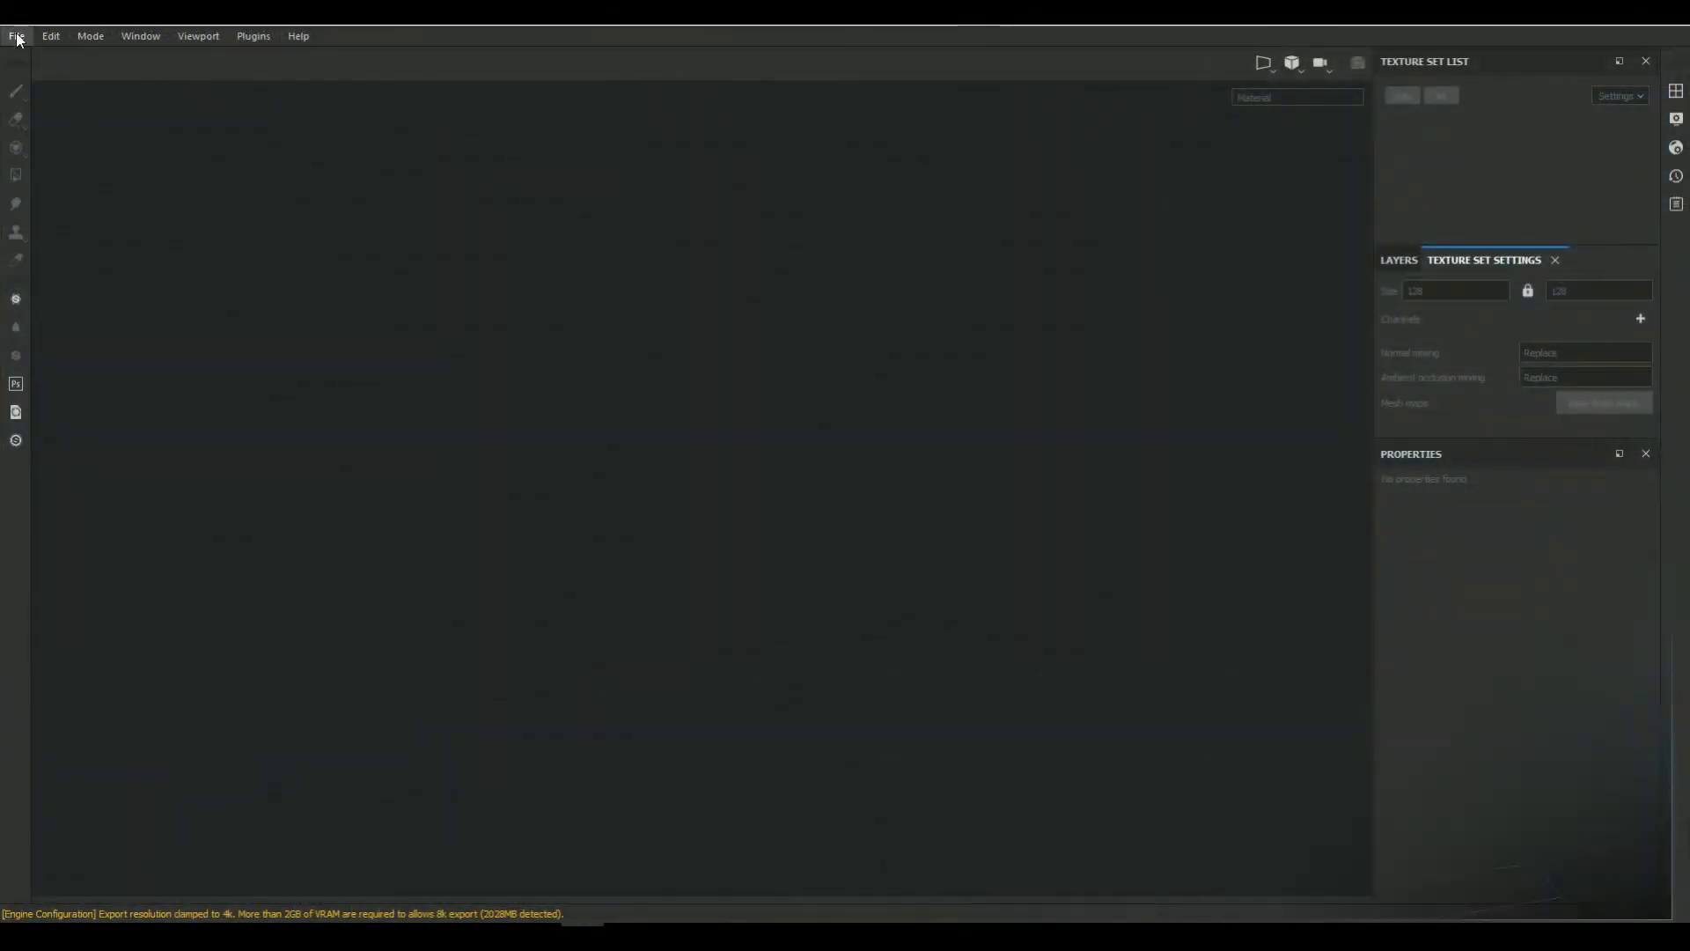
Start a new project using Wooden_Trunk.fbx from the FBX folder as the mesh
left_click(17, 38)
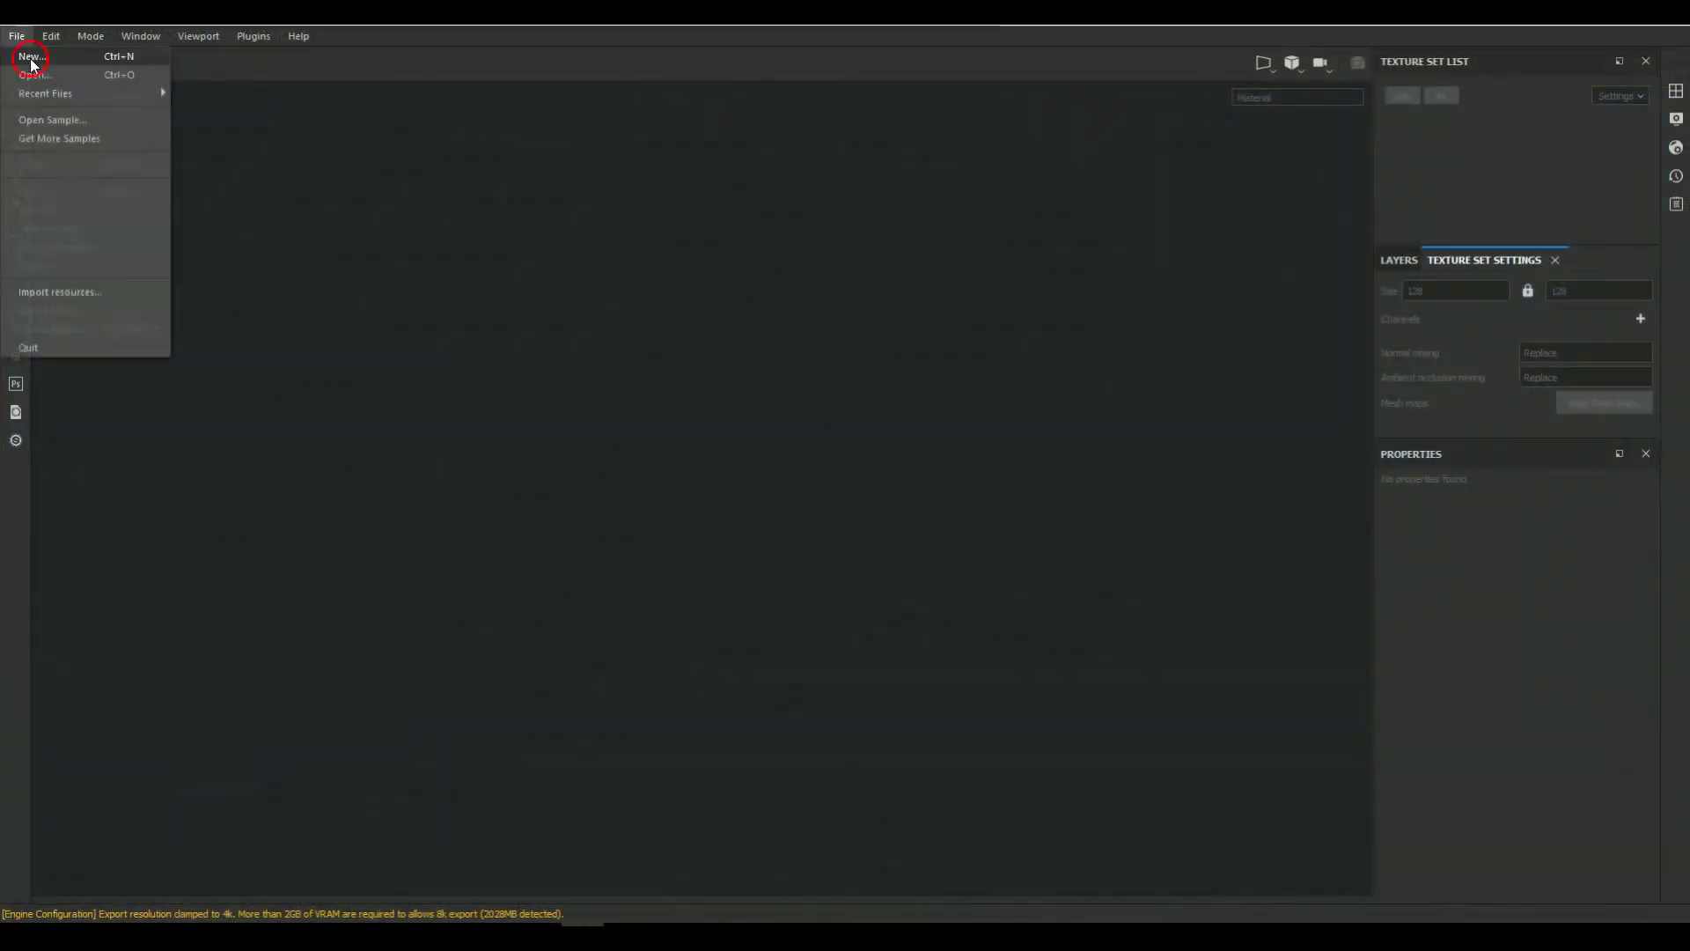
left_click(99, 76)
left_click(1016, 292)
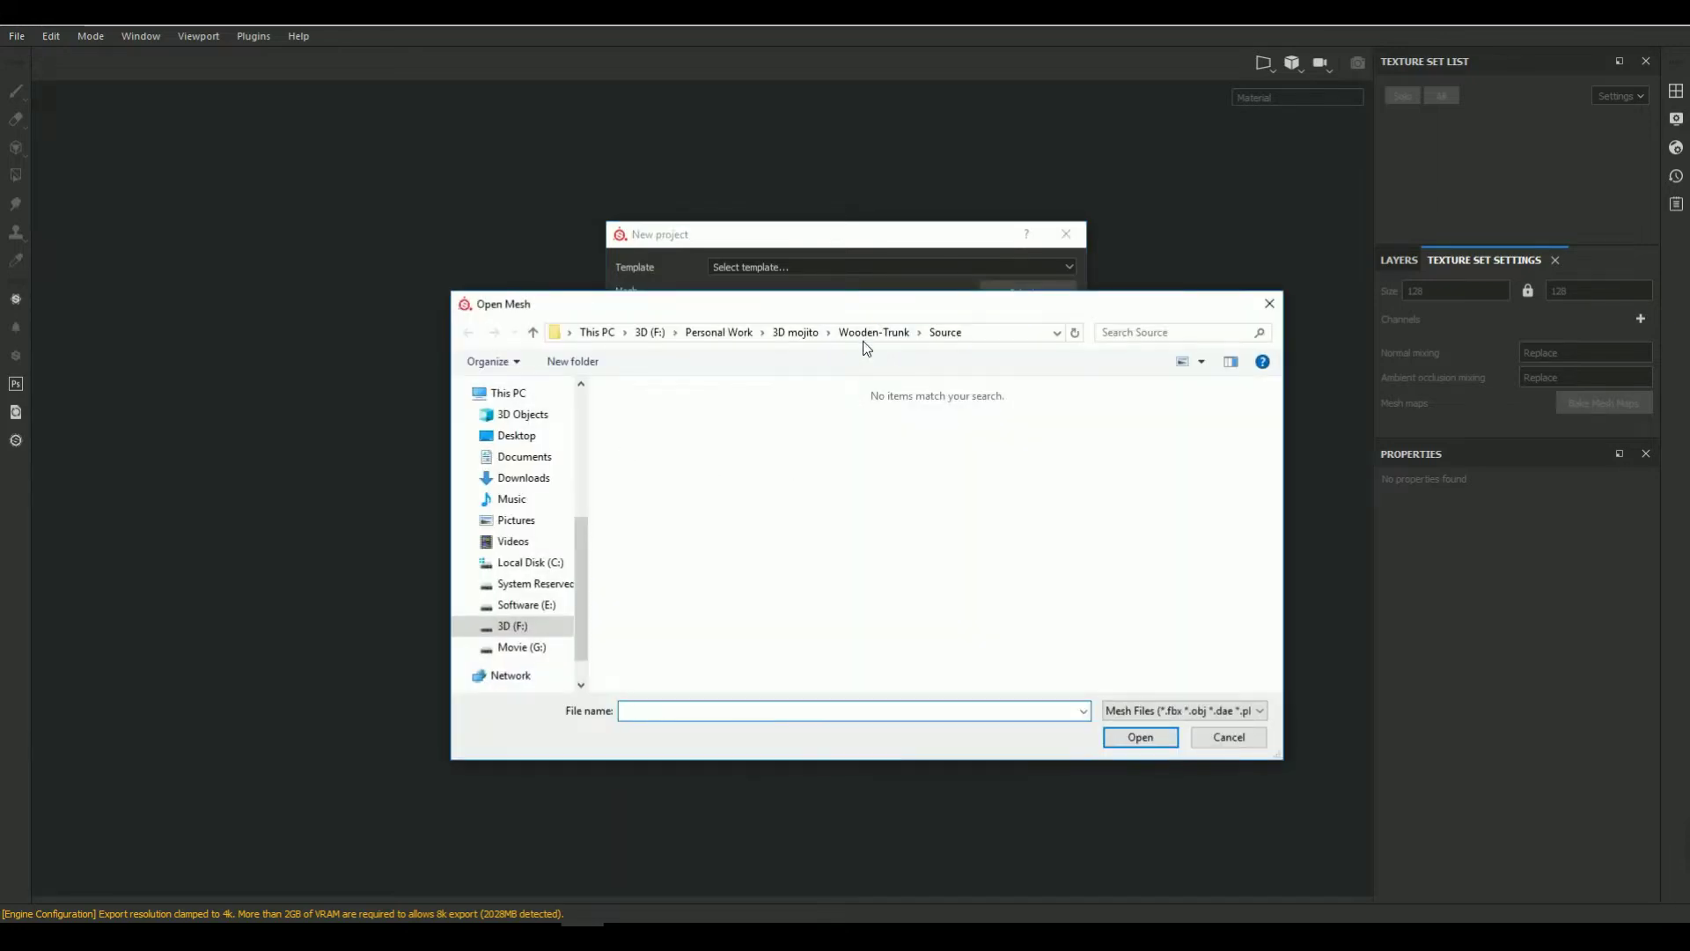
left_click(862, 340)
double_click(668, 430)
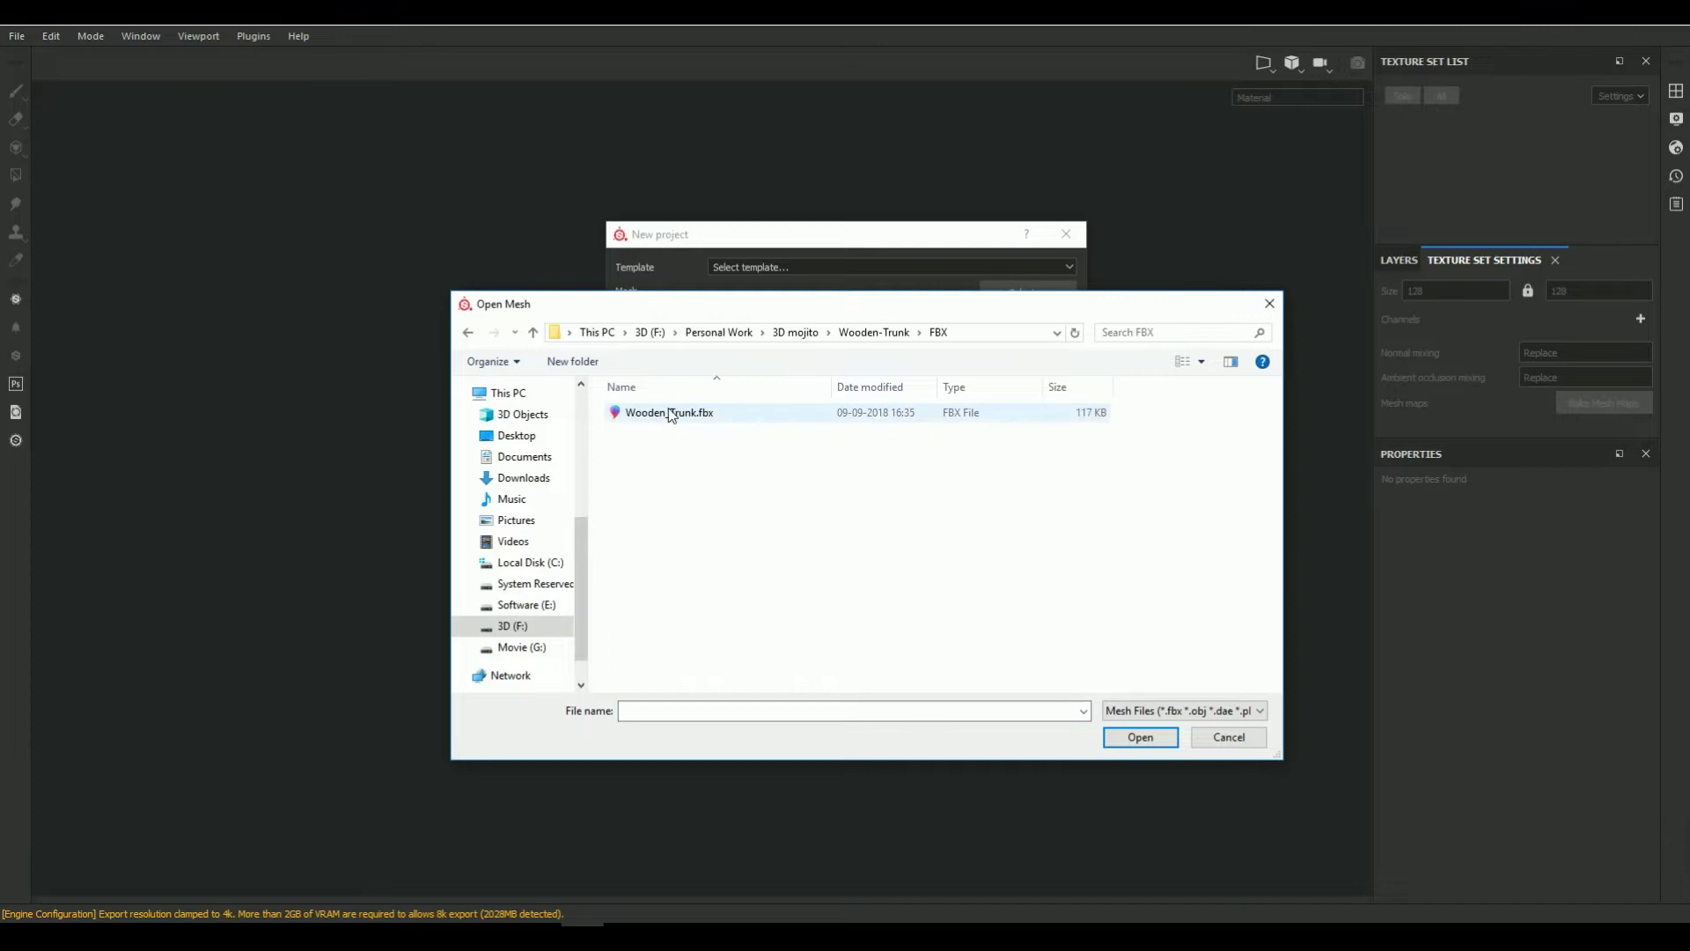
double_click(671, 415)
Add Final Normal.tga from the Source folder, set OpenGL normals, and create the project
left_click(936, 399)
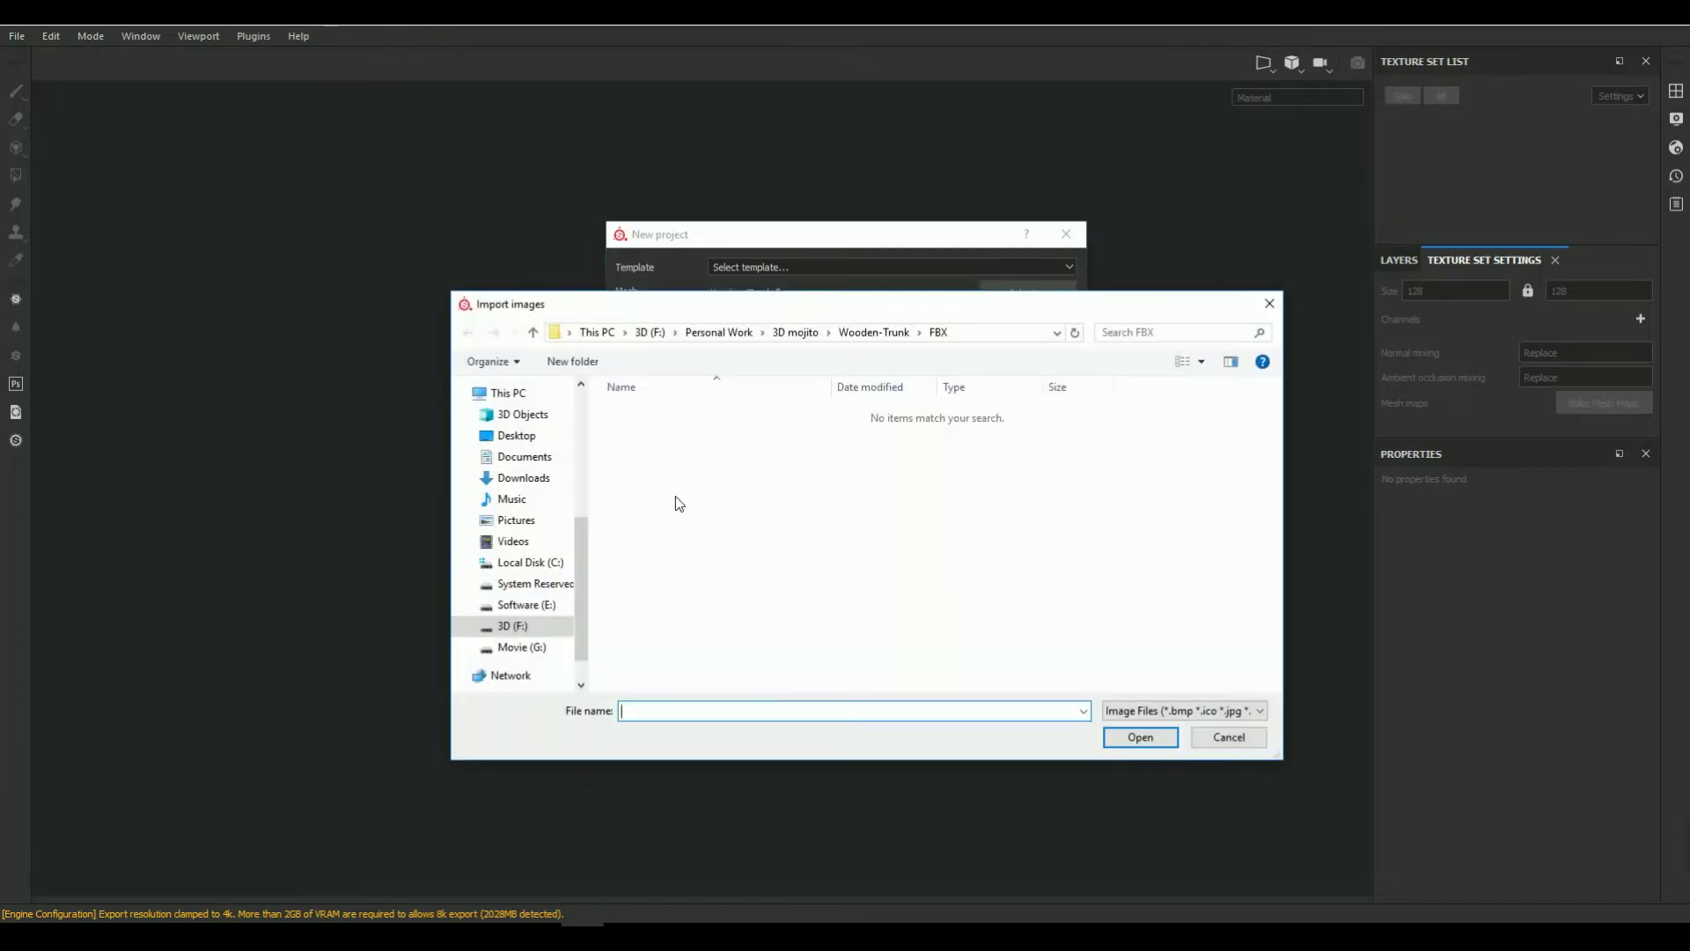
left_click(874, 332)
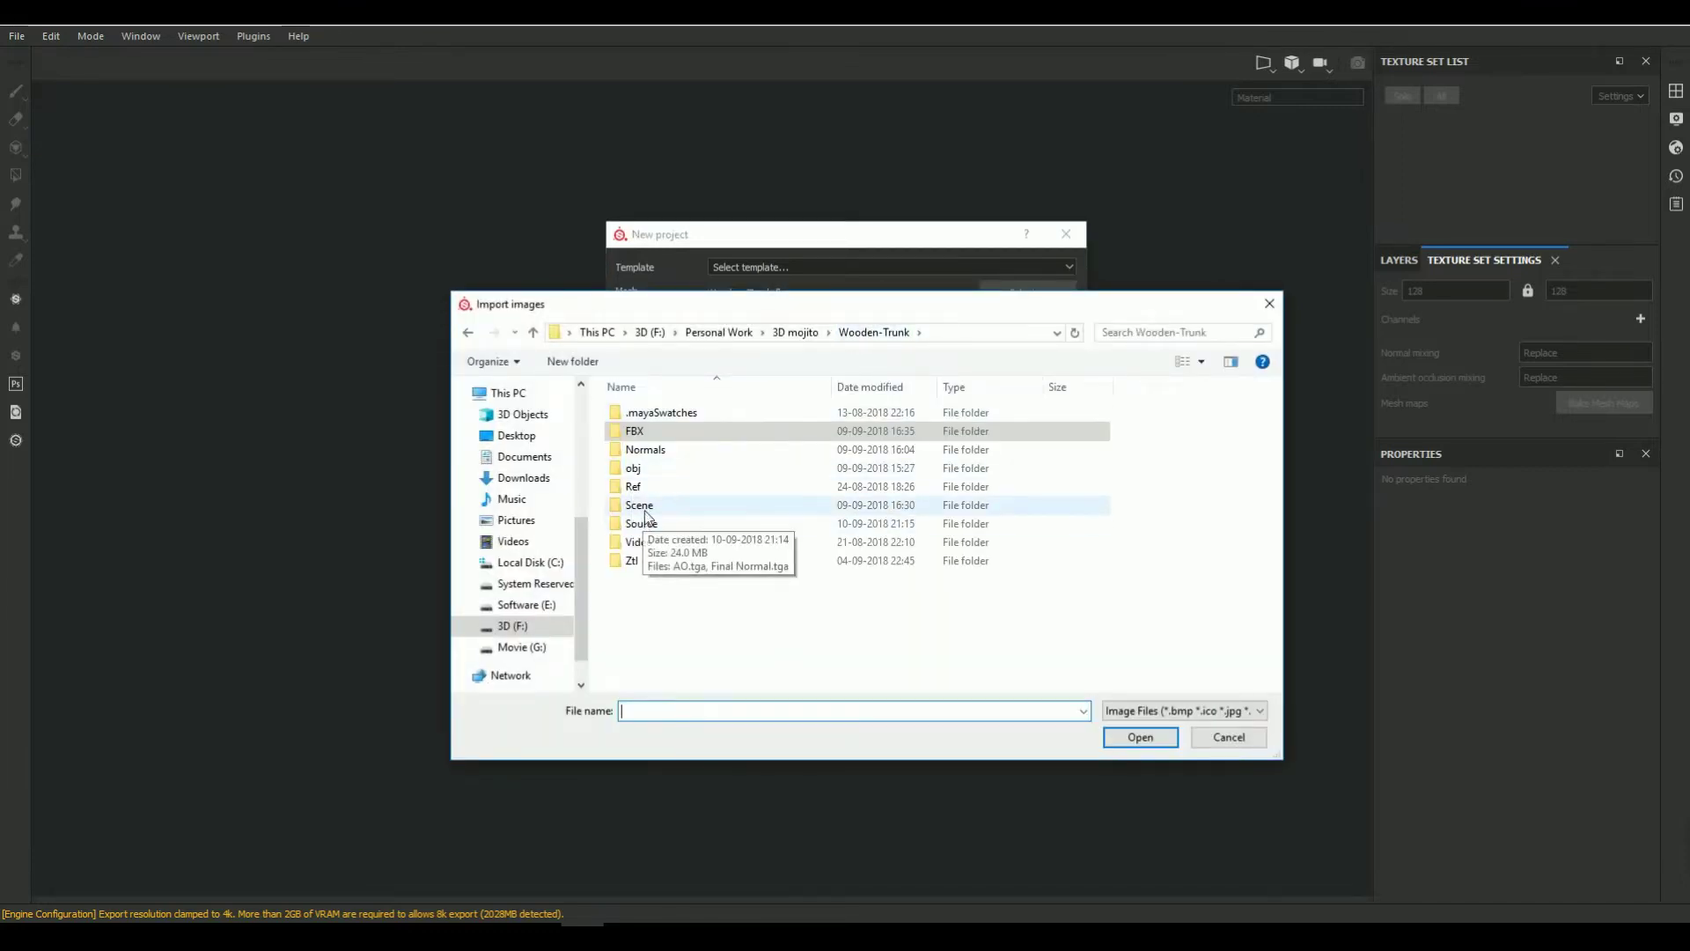
double_click(640, 523)
left_click(742, 434)
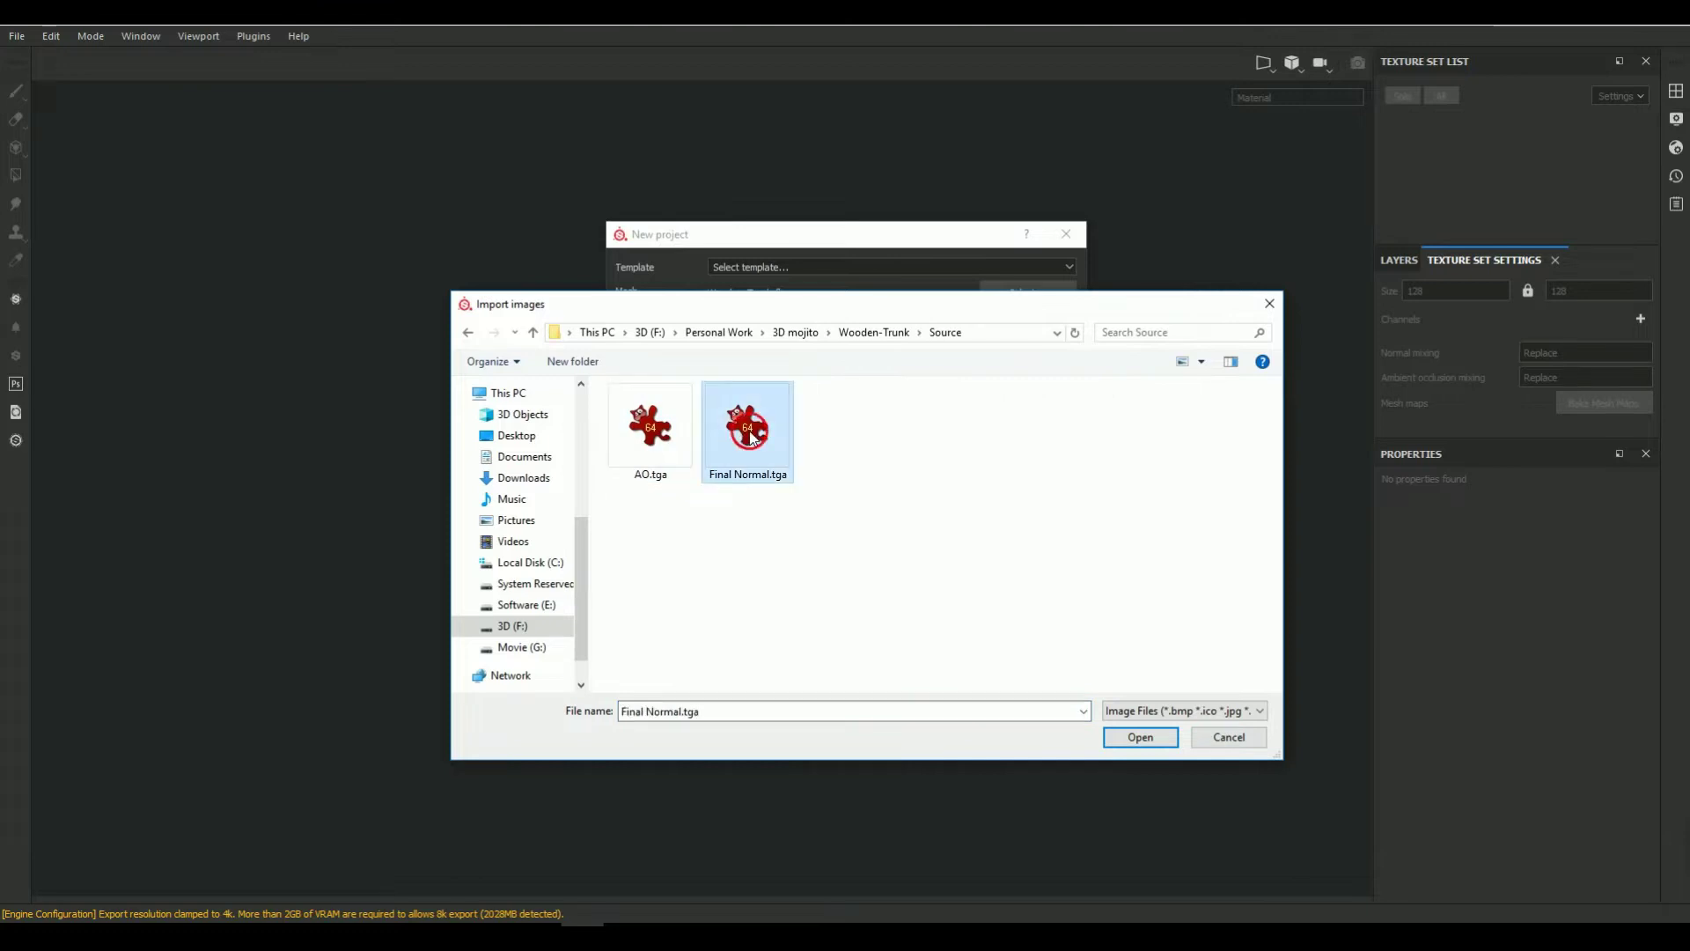
double_click(750, 437)
left_click(779, 340)
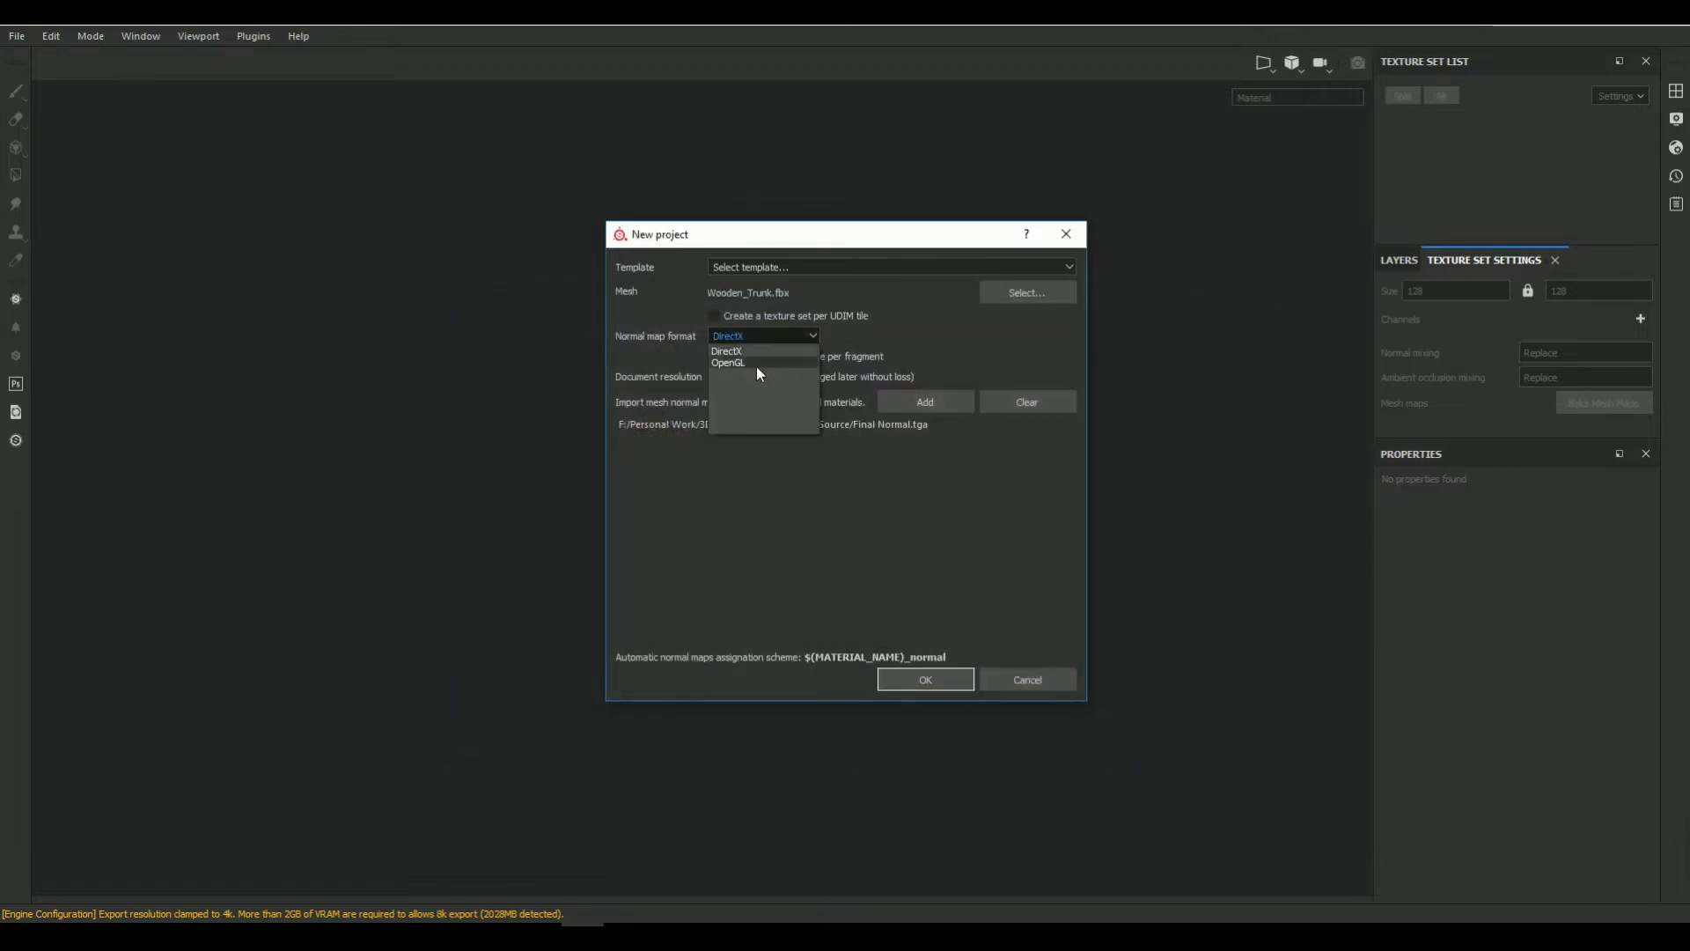
left_click(755, 364)
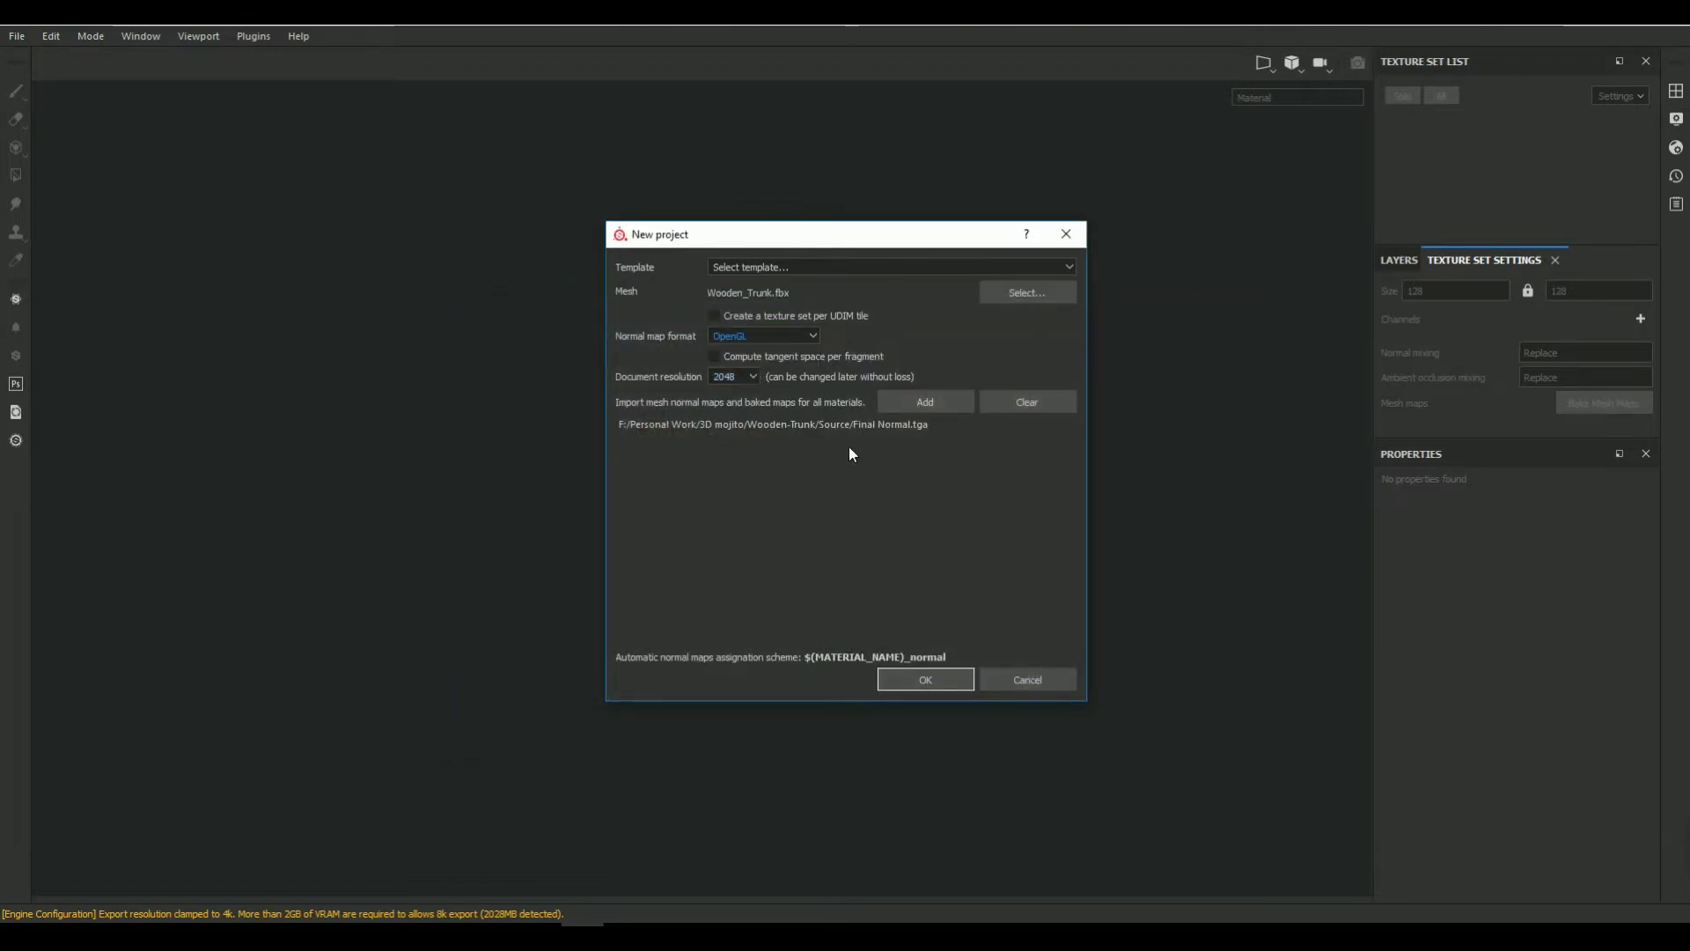
left_click(915, 678)
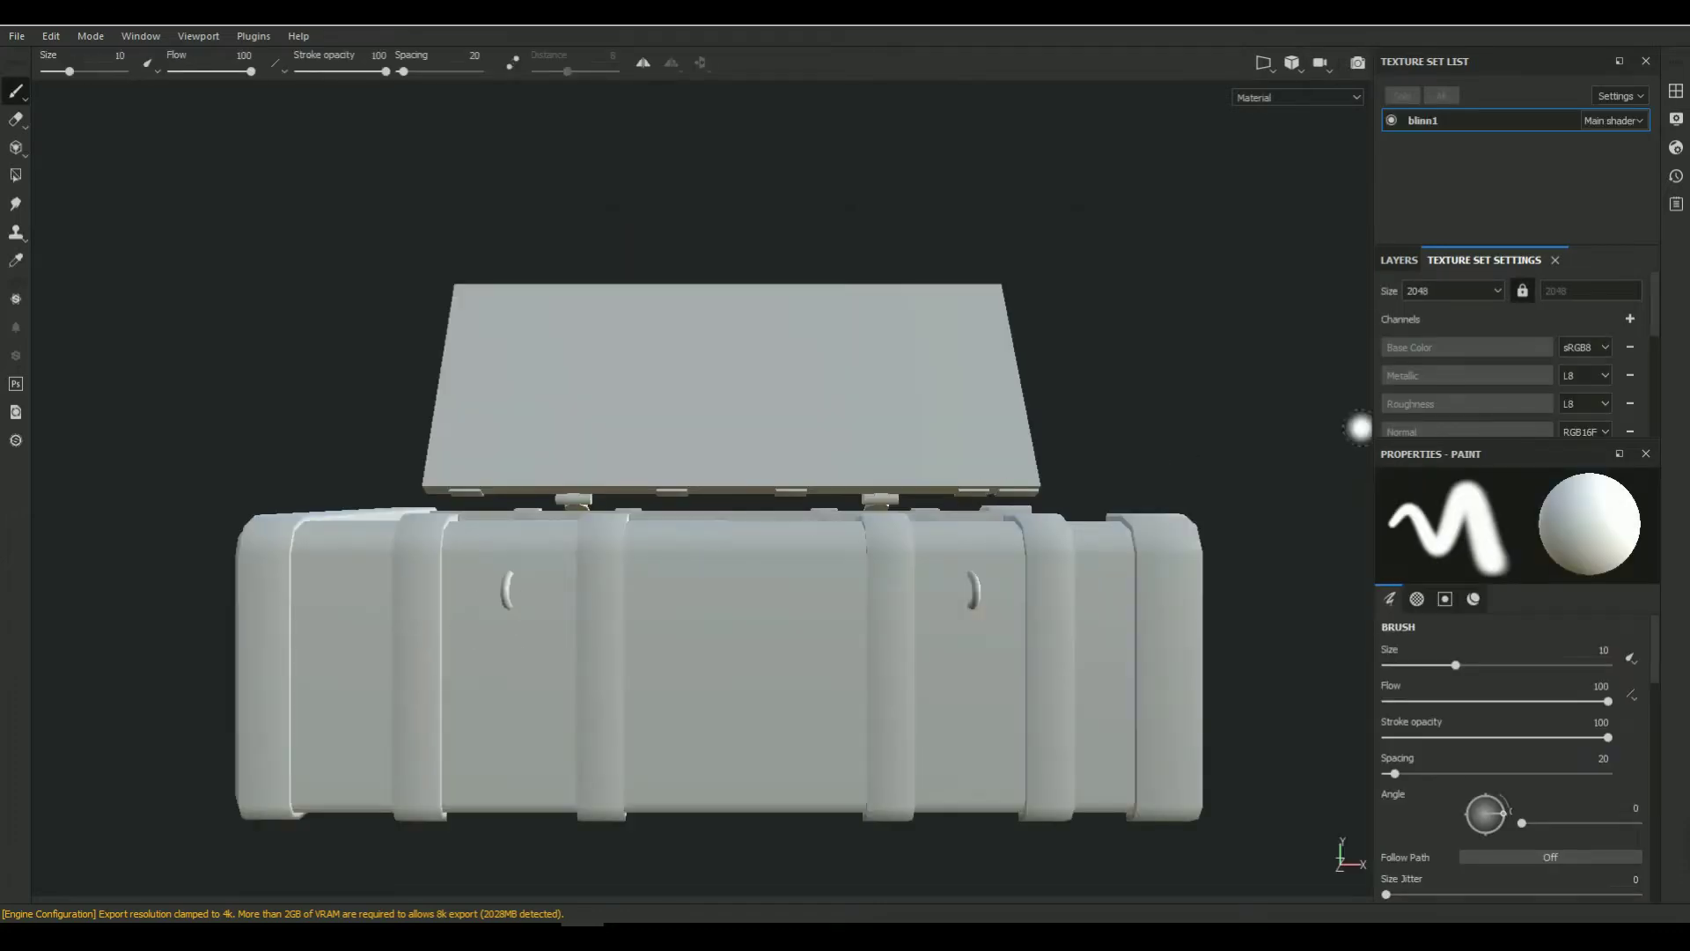
Assign Final Normal as the texture set's normal mesh map and orbit to the chest interior
left_click_drag(1658, 313, 1675, 381)
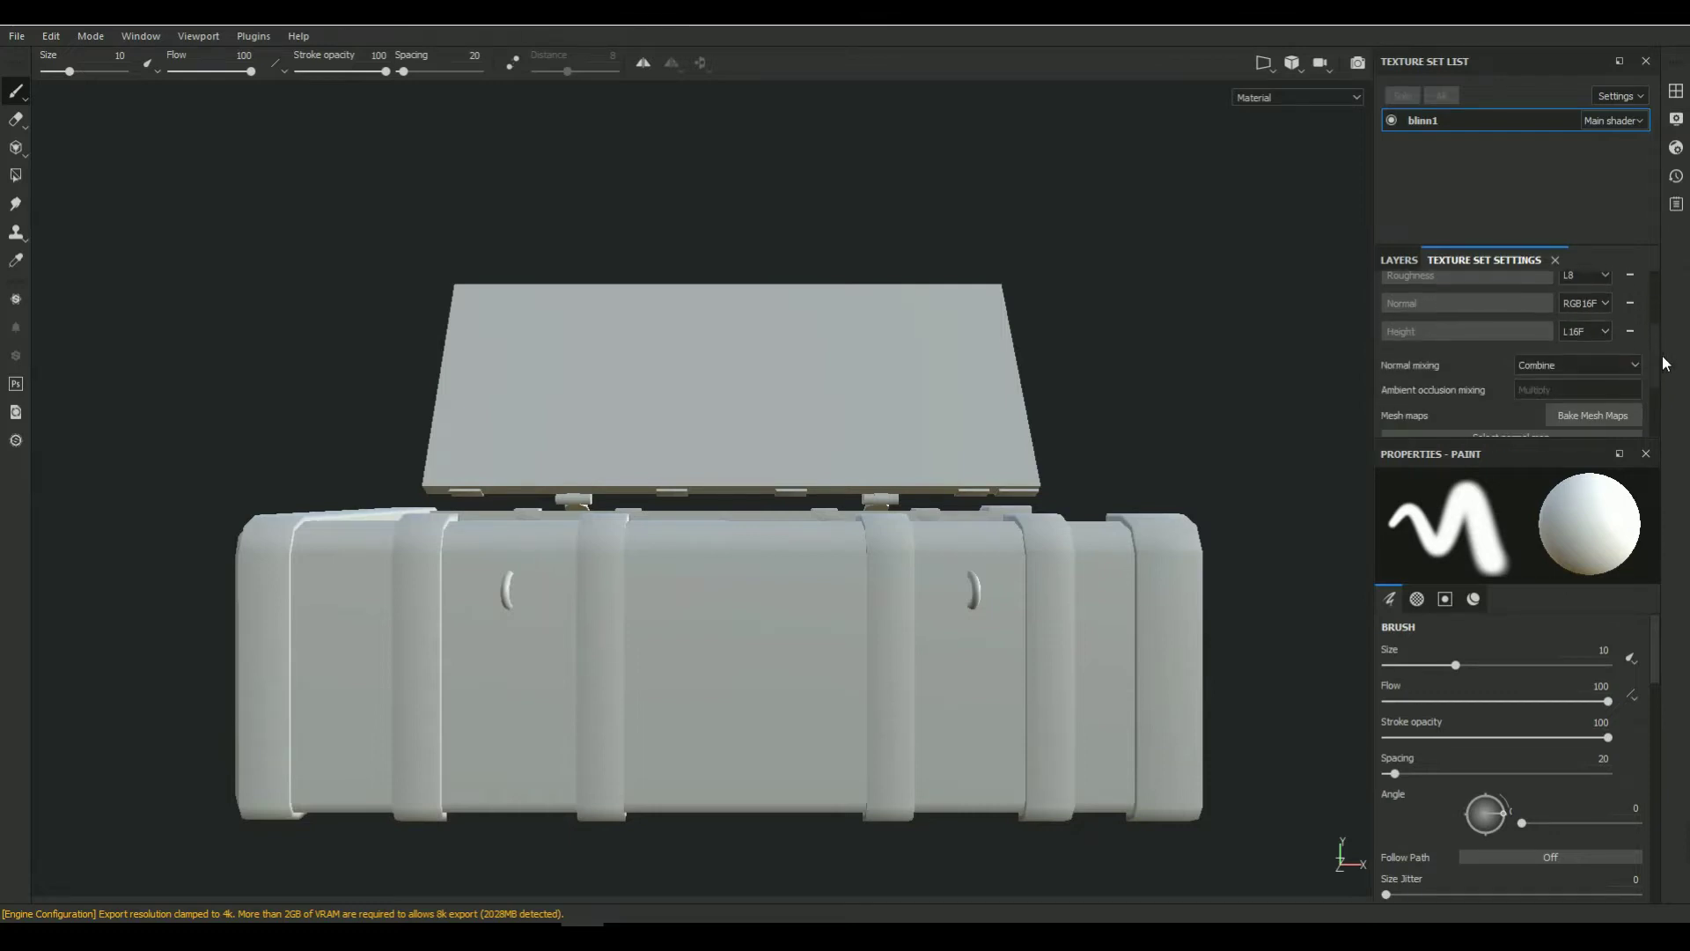
left_click(1523, 381)
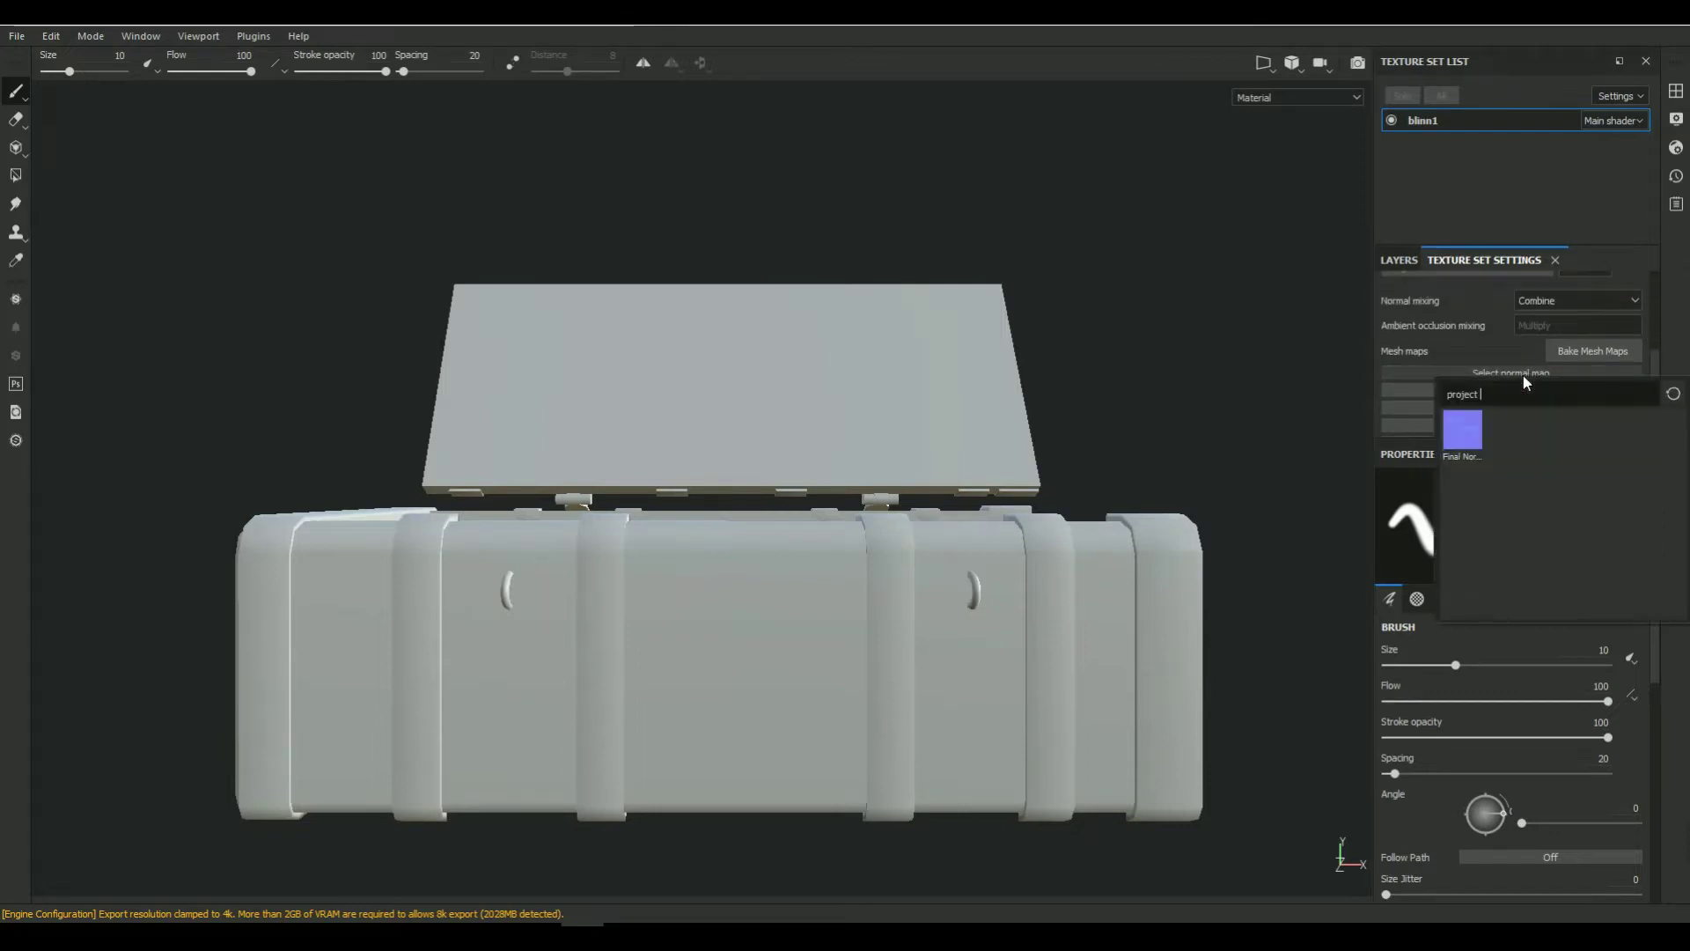
left_click(1465, 438)
mouse_move(1012, 167)
left_mouse_down("alt")
mouse_move(1025, 209)
mouse_move(1045, 203)
left_mouse_up("alt")
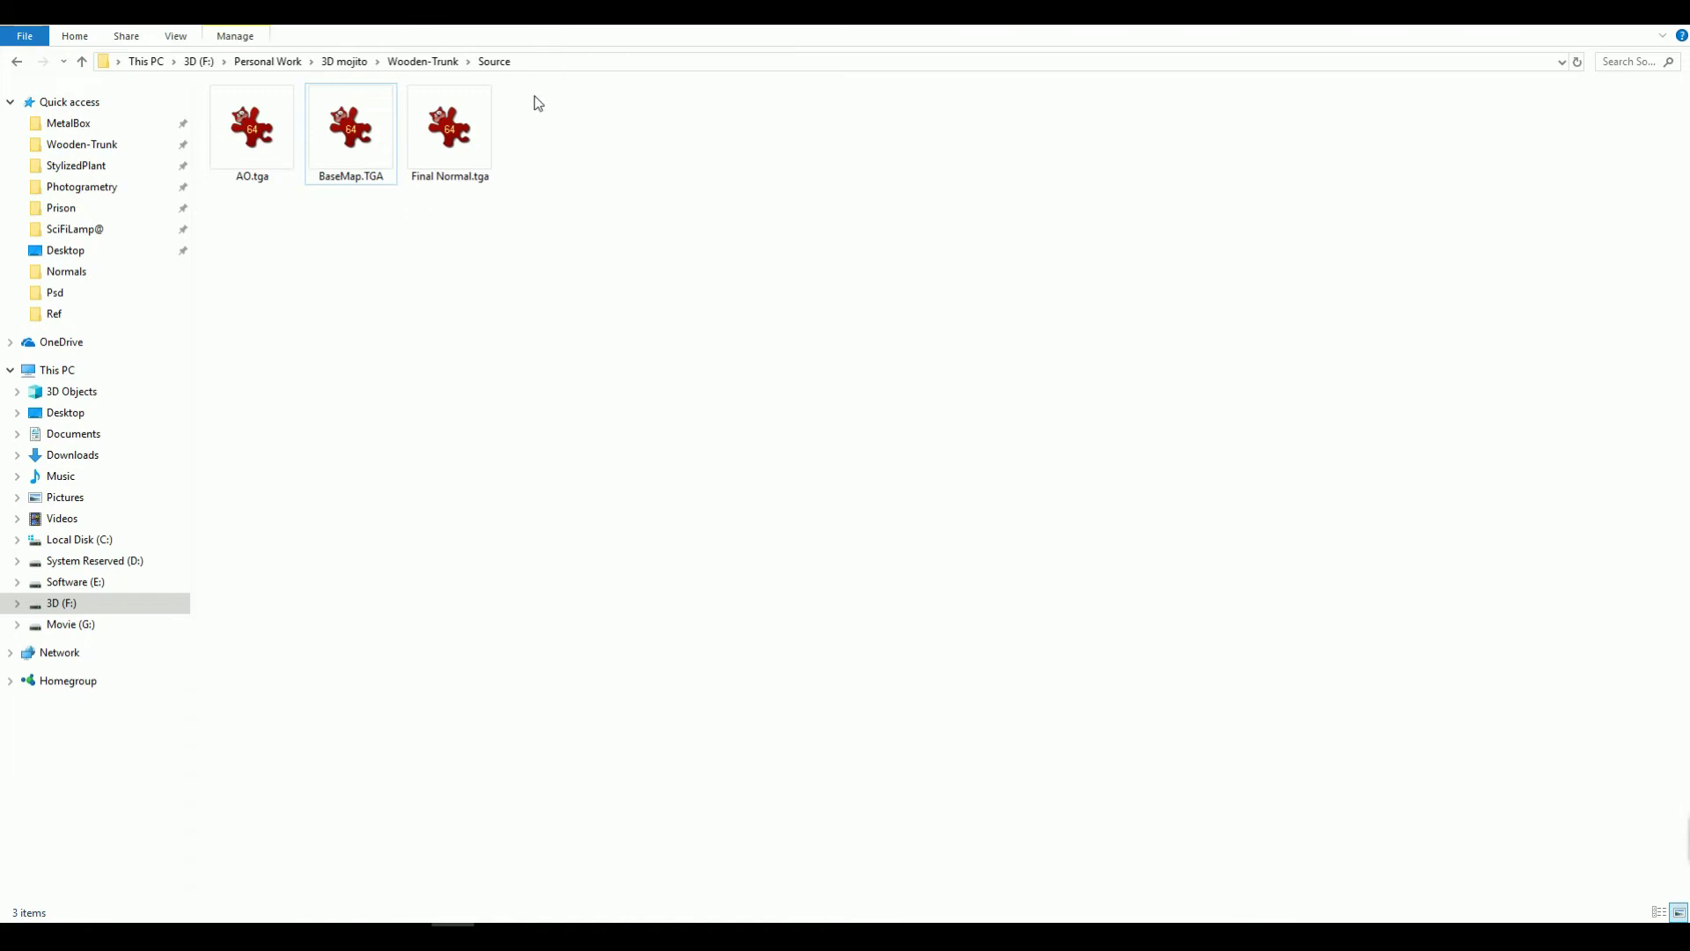
Drag AO.tga and BaseMap.TGA from the Explorer Source folder onto Painter's shelf
mouse_move(583, 26)
left_mouse_down()
mouse_move(578, 278)
mouse_move(517, 168)
left_mouse_up()
left_click(400, 282)
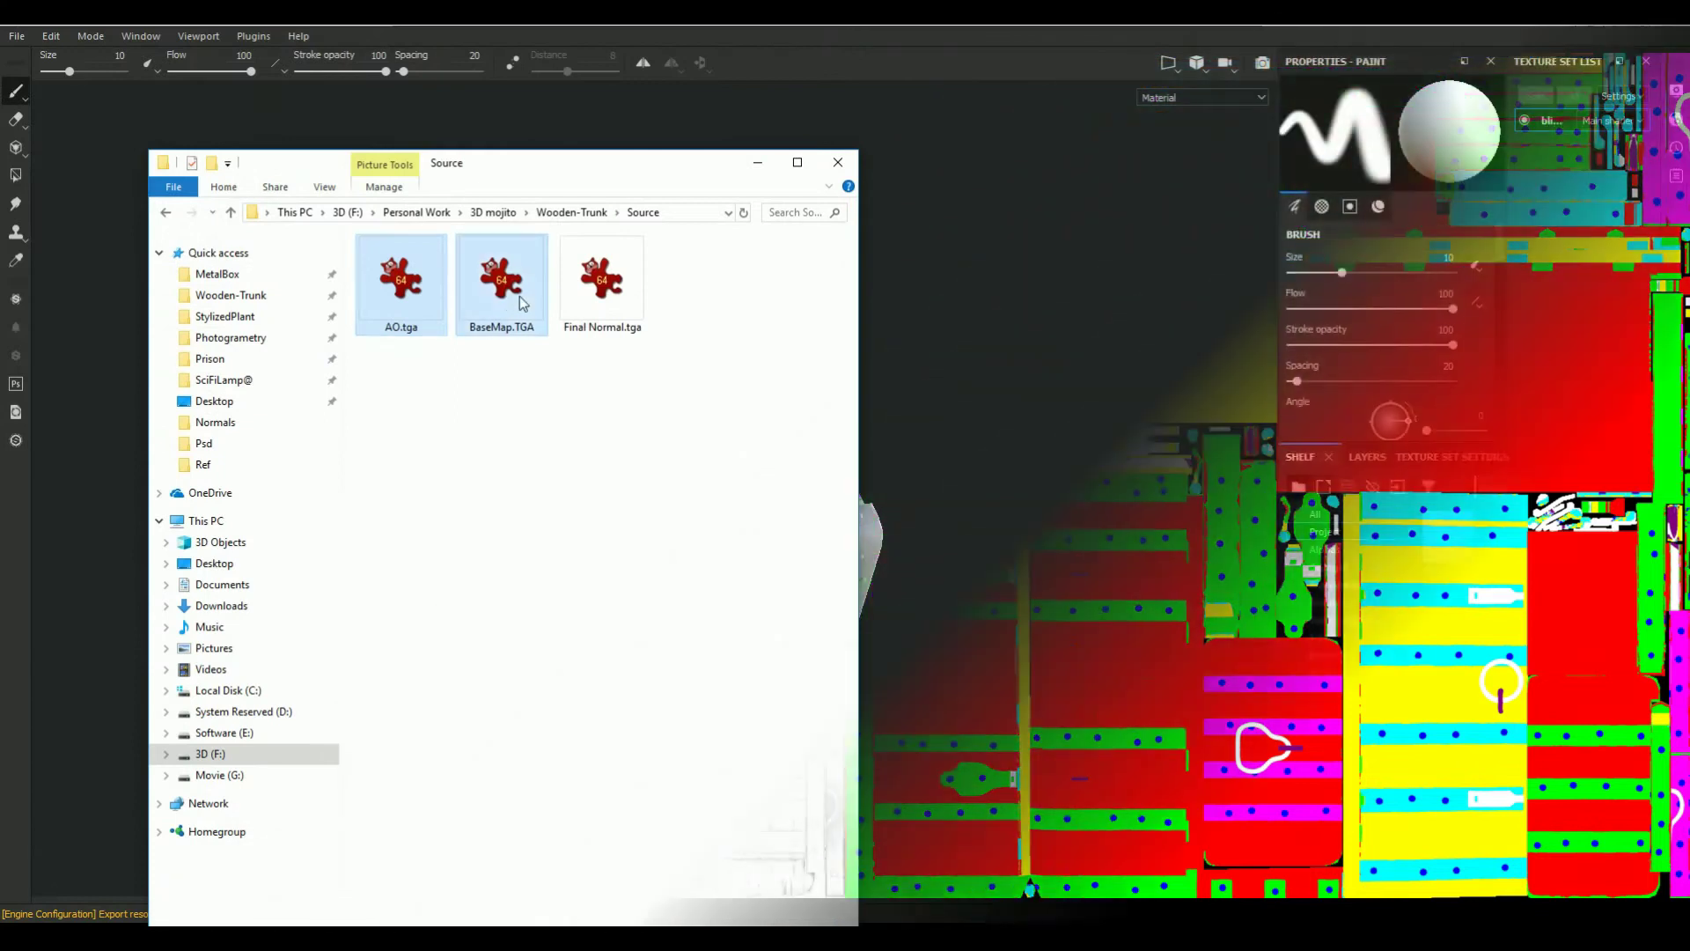
left_click(522, 296, "ctrl")
left_click_drag(523, 297, 1531, 672)
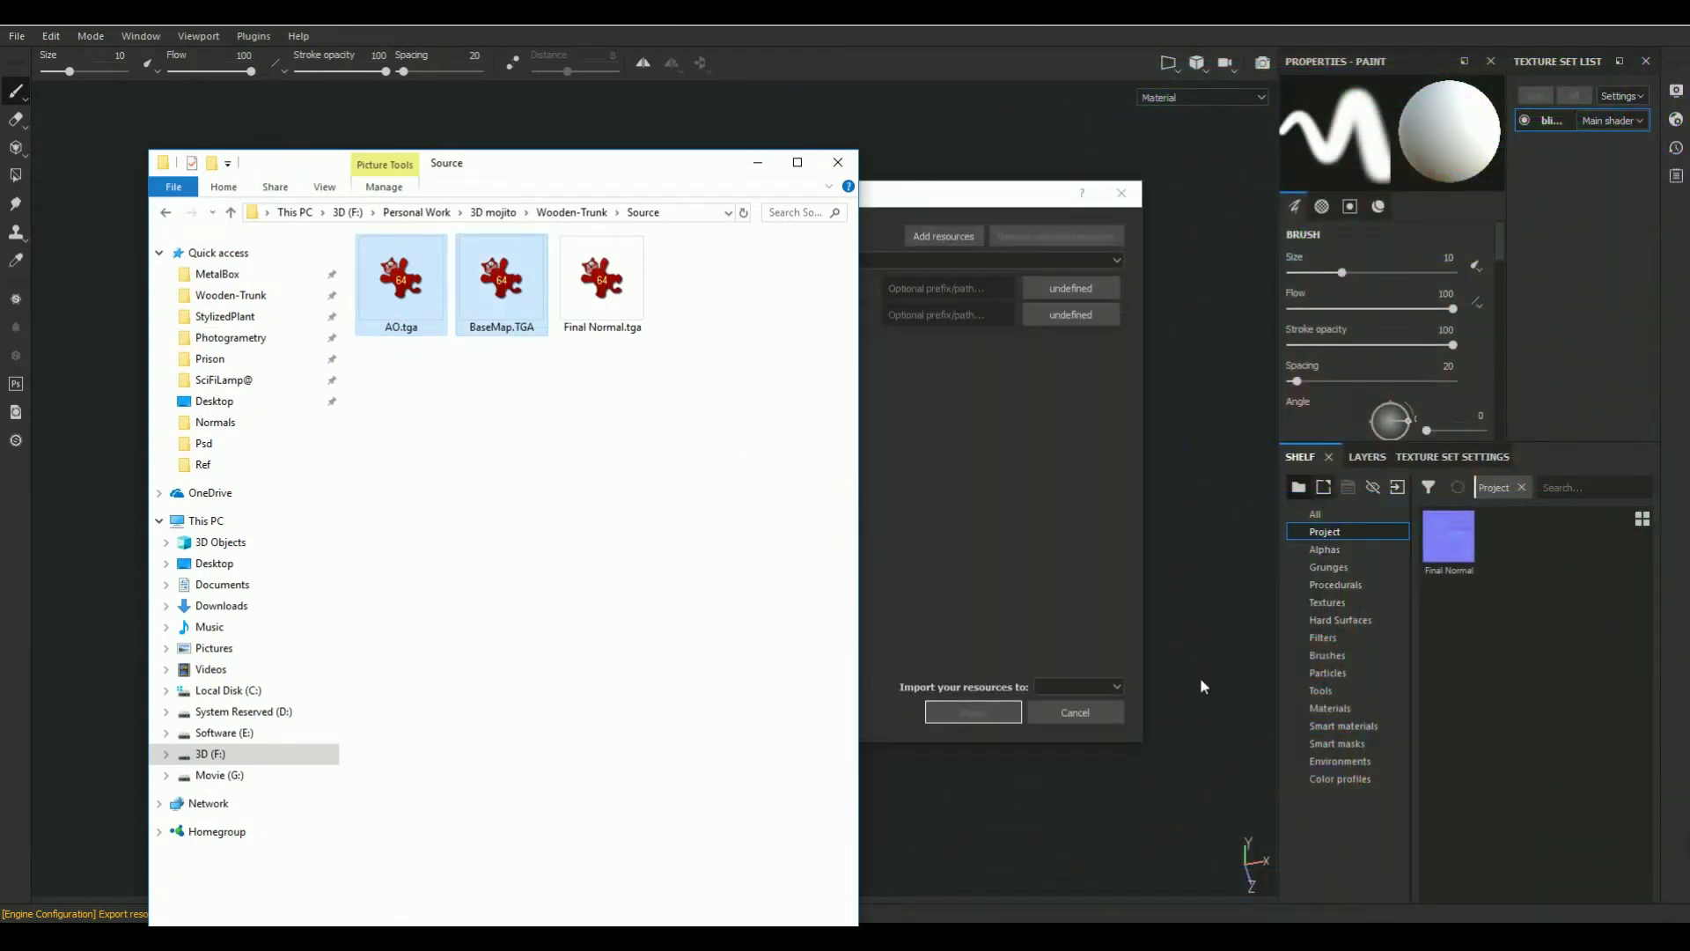
Import AO and BaseMap as textures into project 'Untitled' and show the Project shelf
left_click(1054, 294)
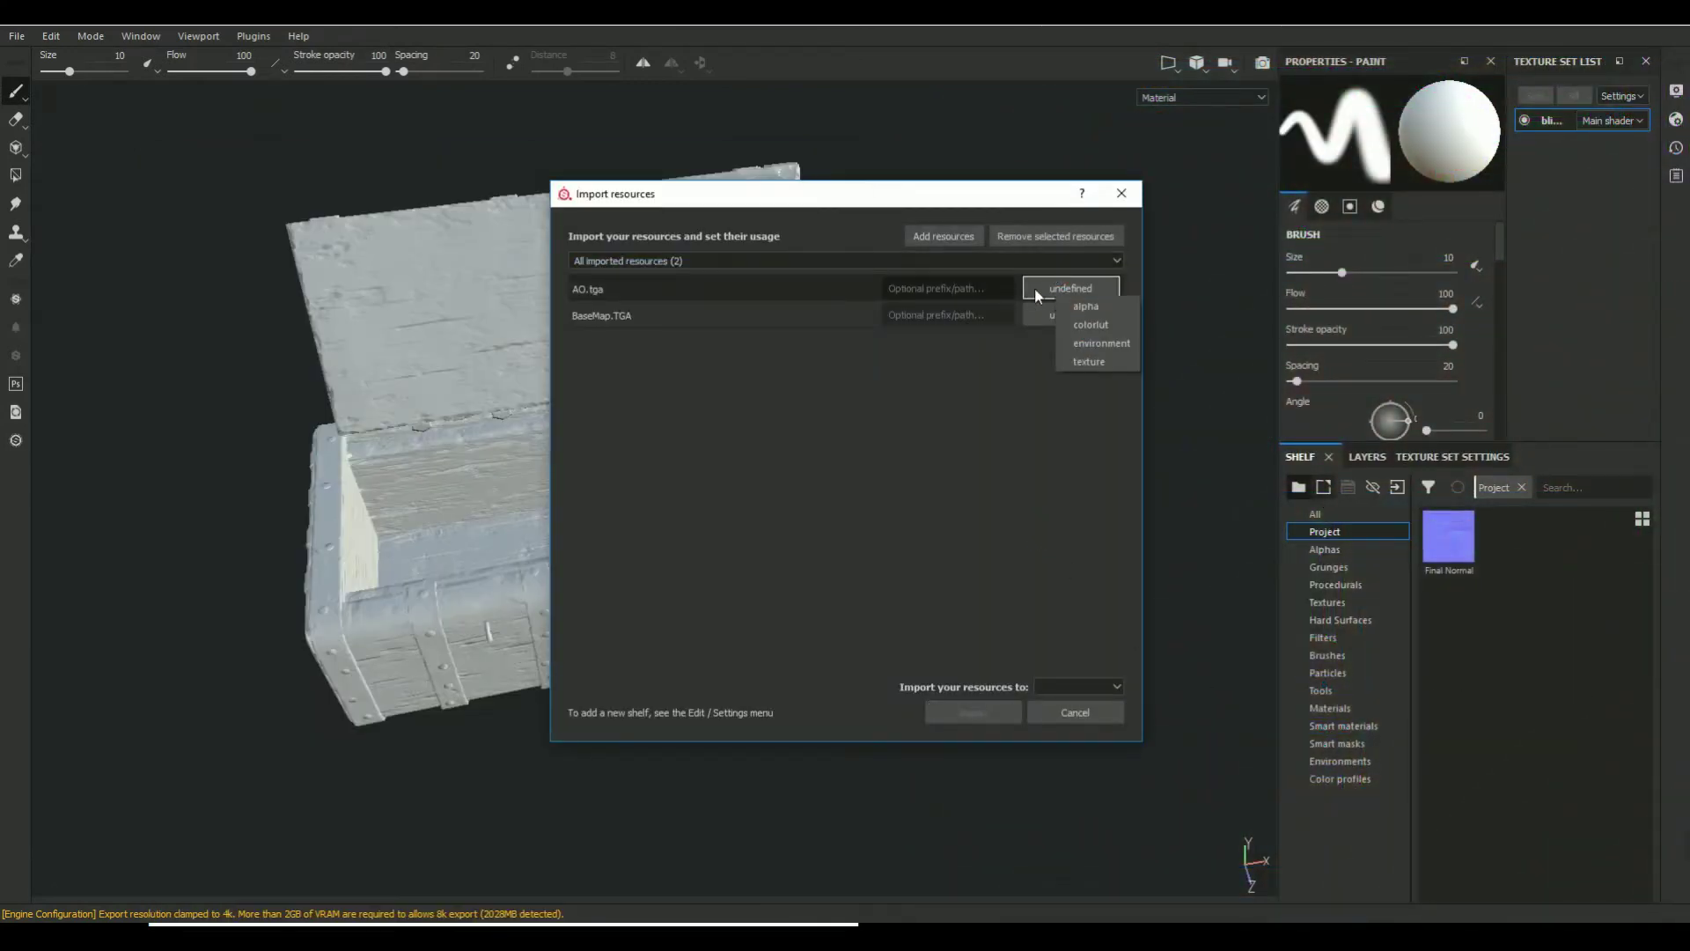
left_click(1089, 356)
left_click(1087, 316)
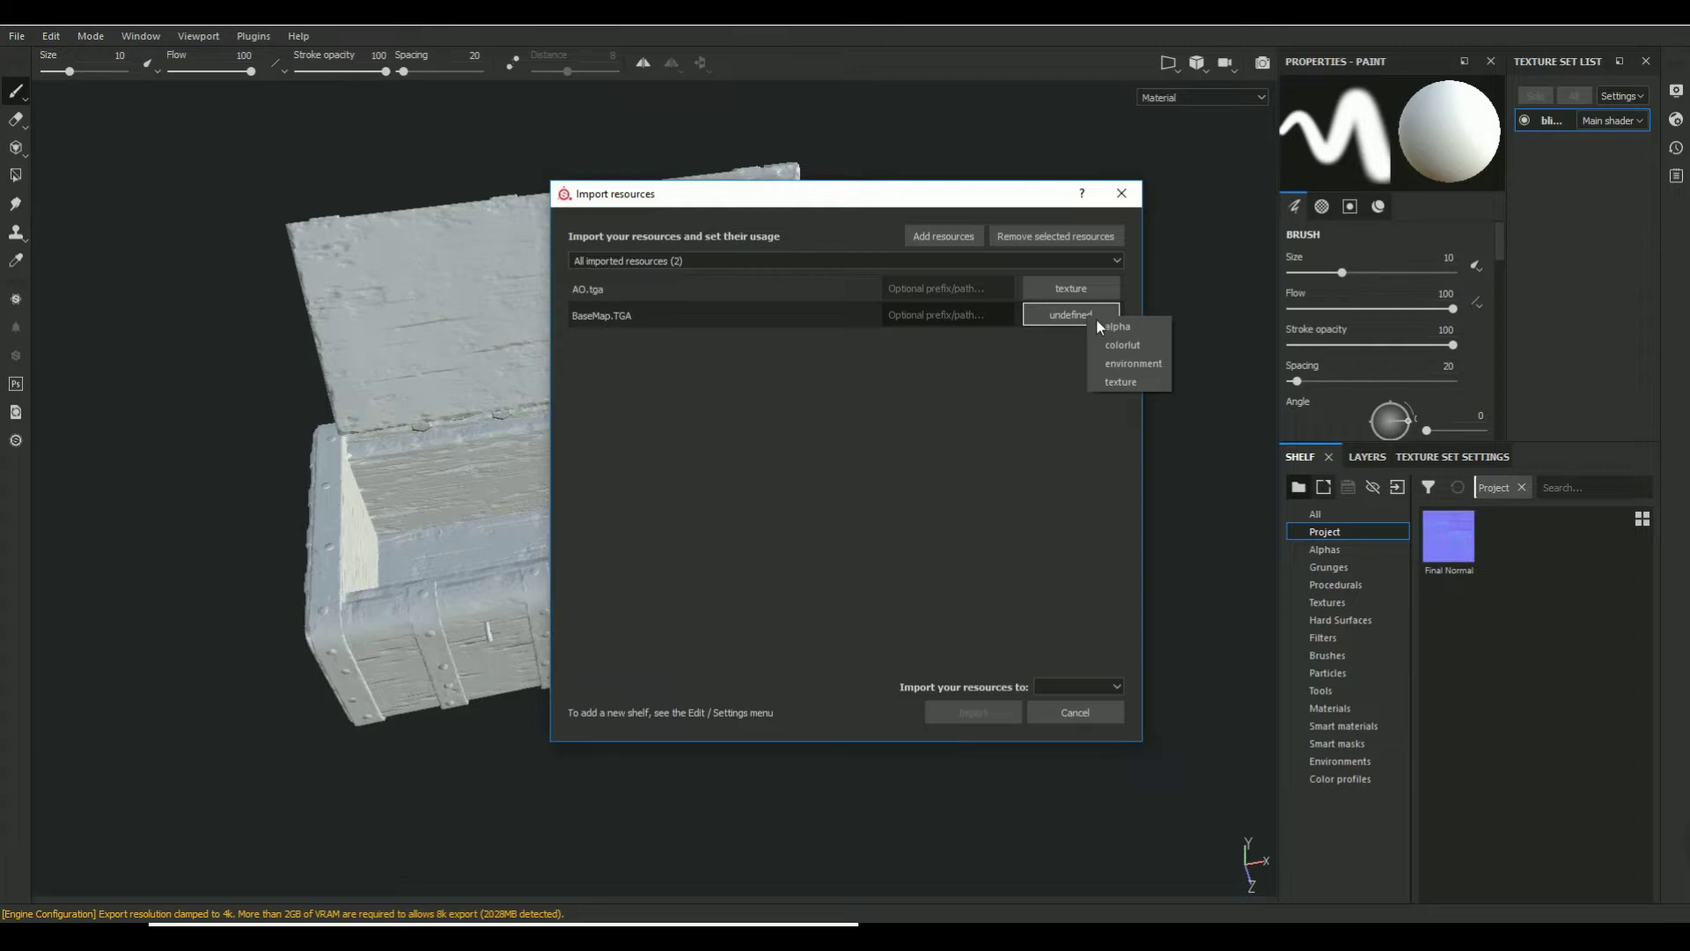
left_click(1134, 379)
left_click(1080, 684)
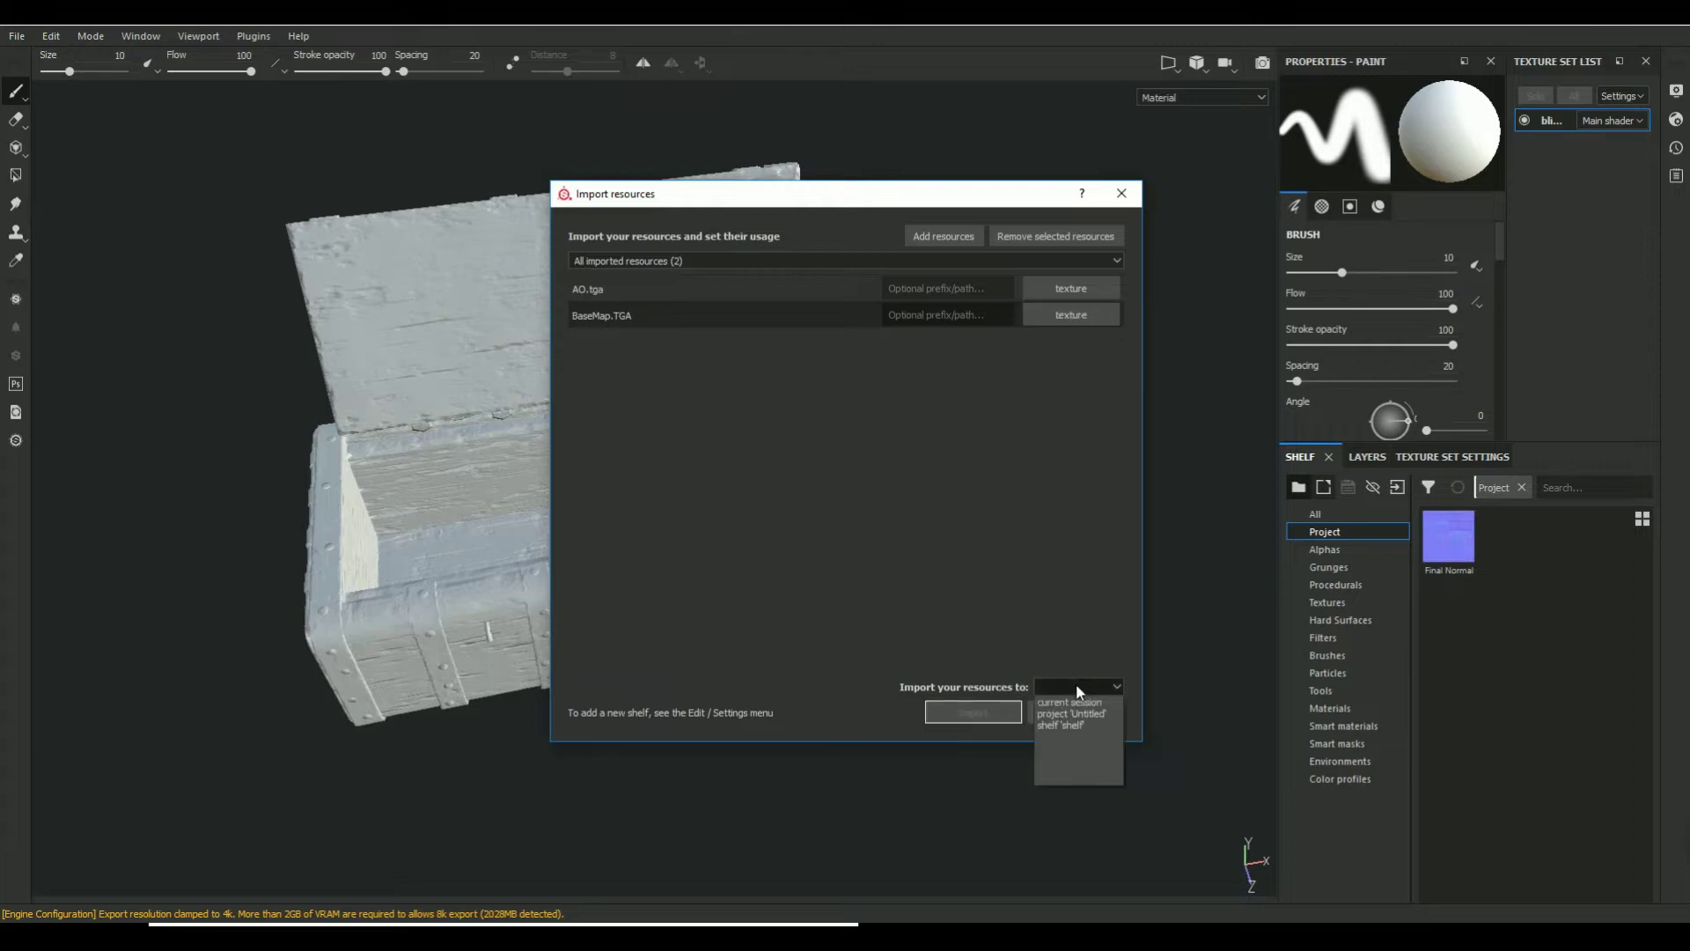
left_click(1070, 712)
left_click(987, 711)
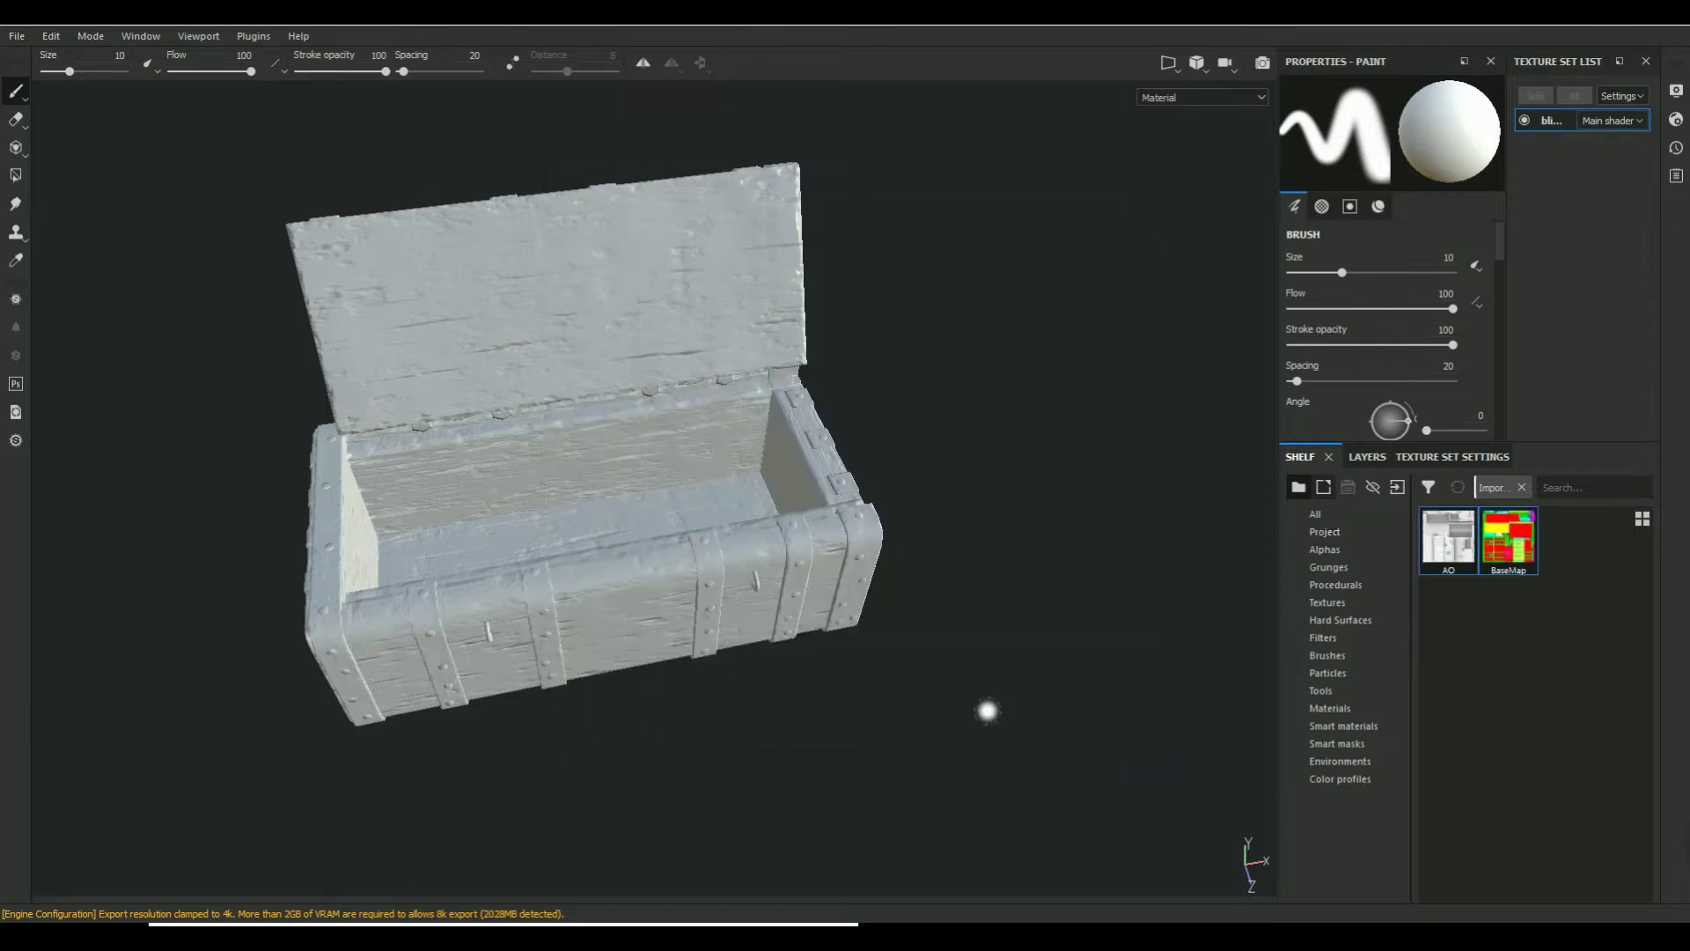
left_click(1334, 532)
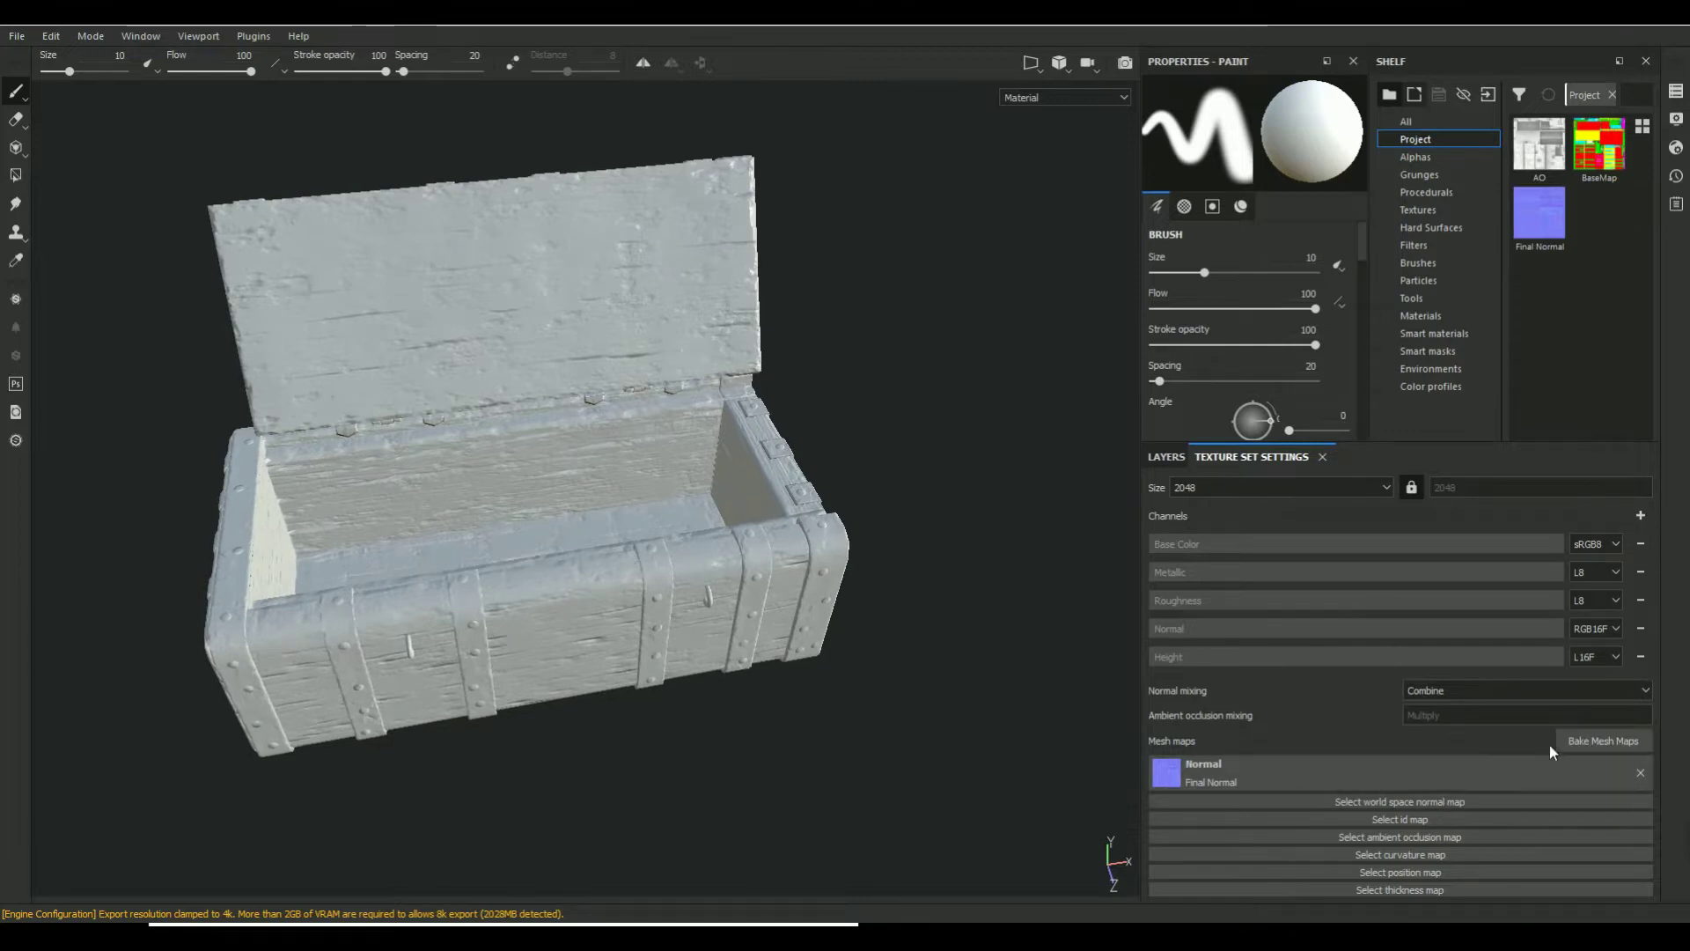
Bake mesh maps at 2048, excluding Normal and ID and toggling ambient occlusion
left_click(1595, 742)
left_click(910, 234)
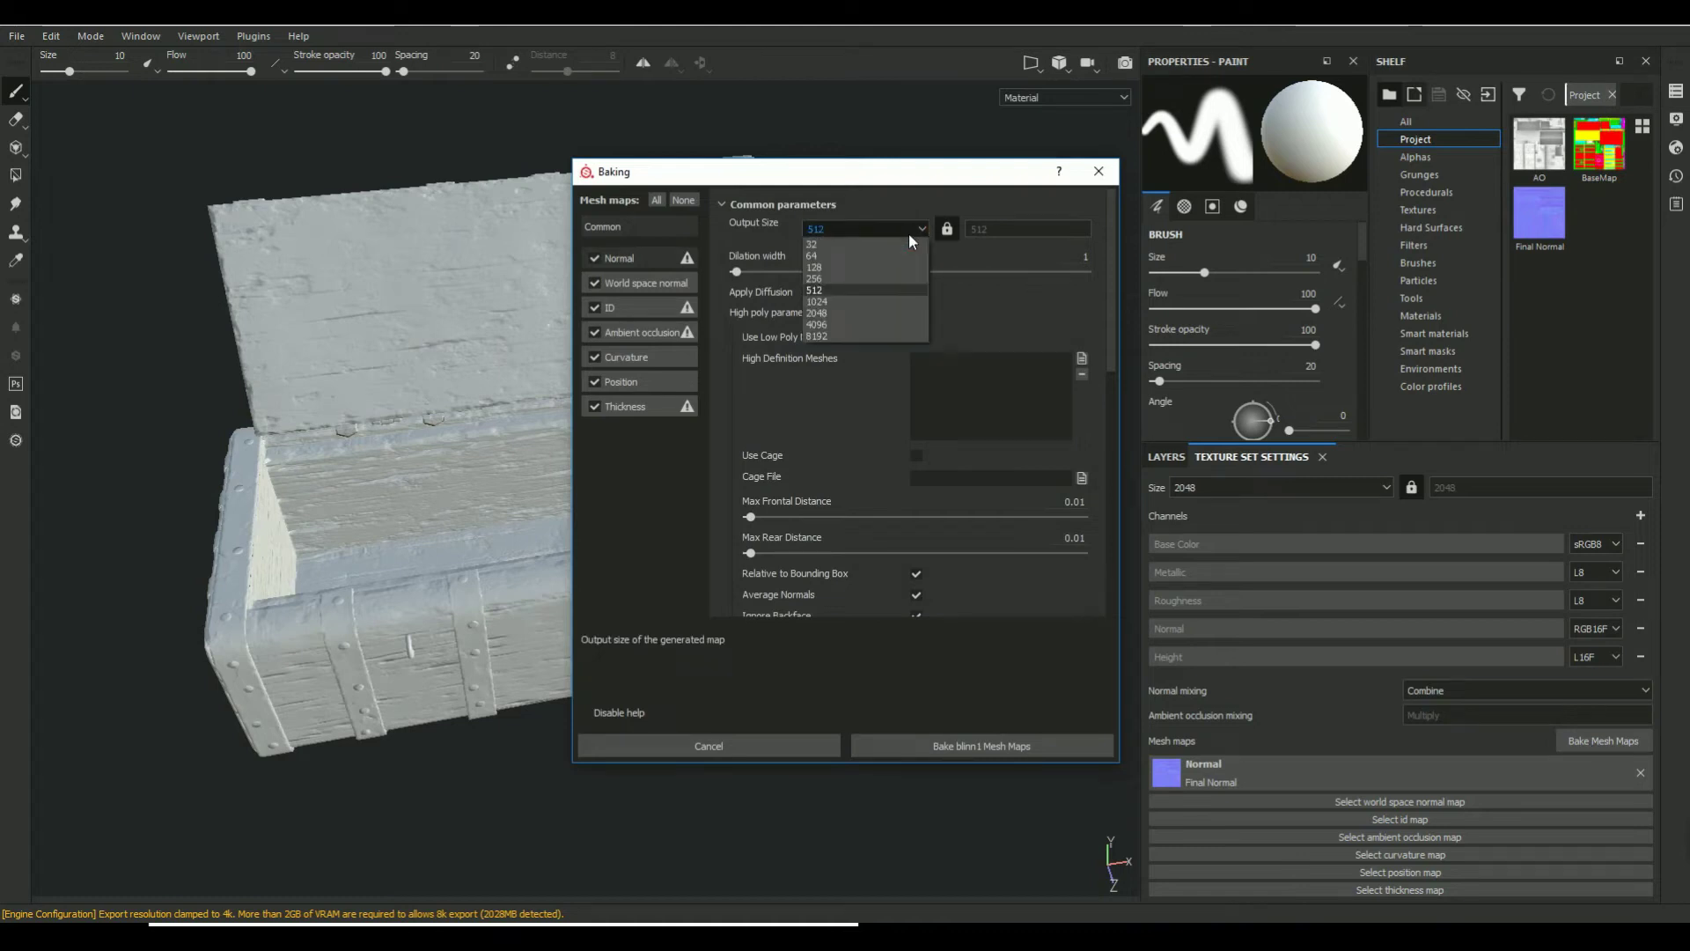
left_click(832, 315)
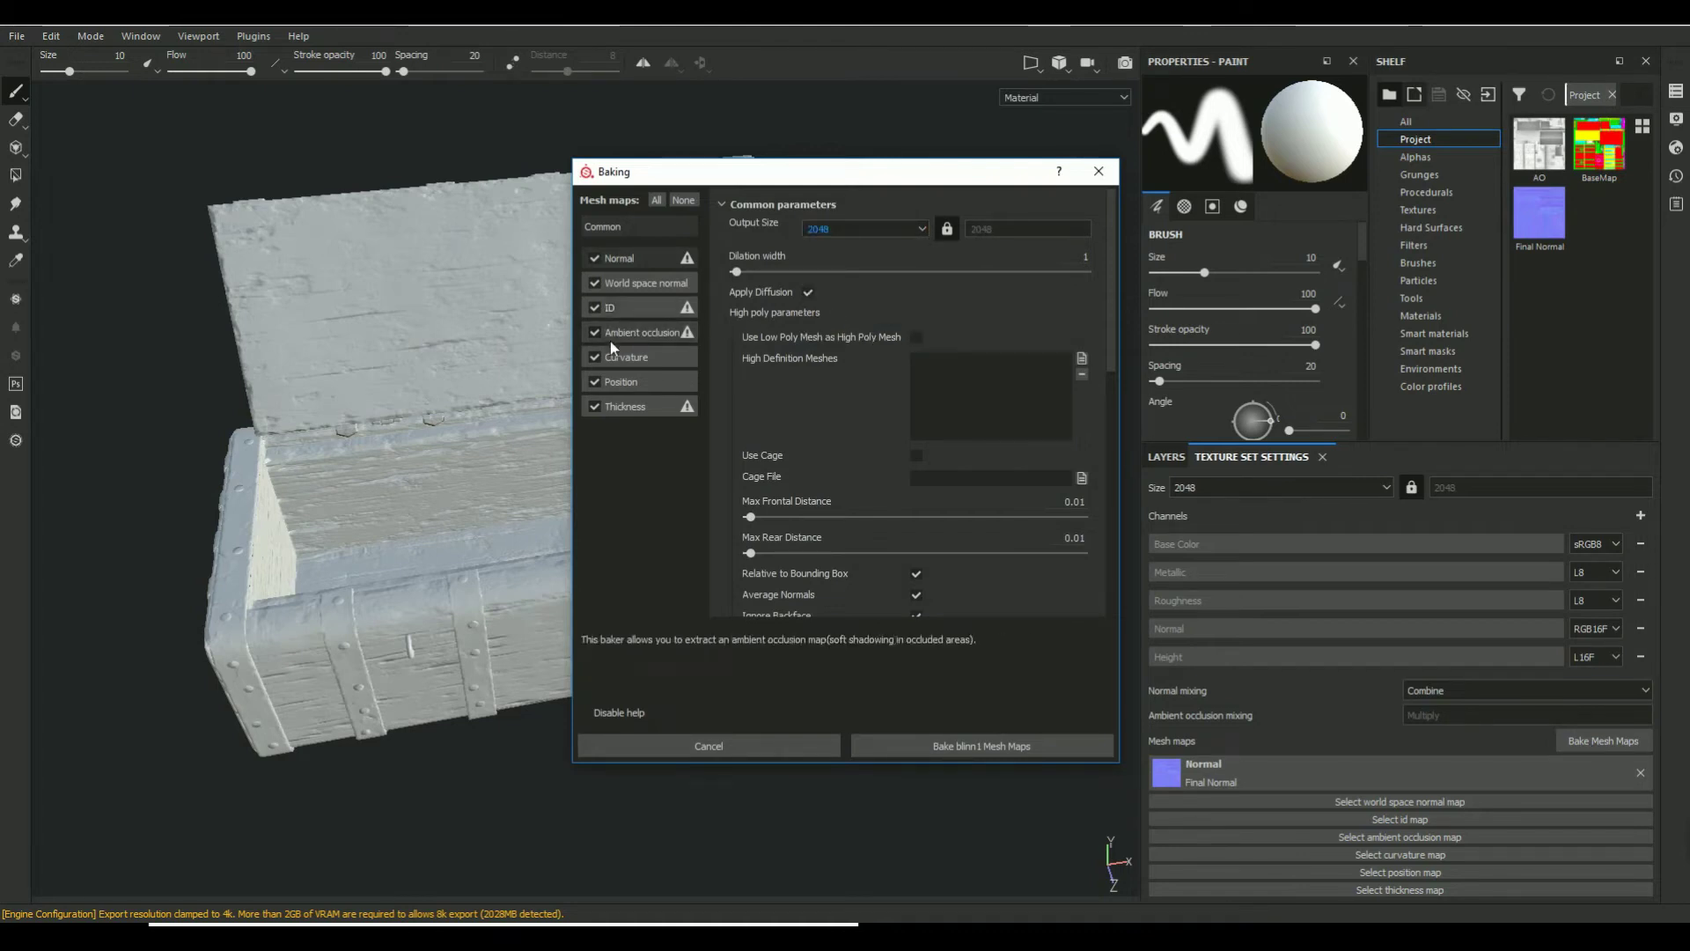
left_click(595, 257)
left_click(594, 308)
left_click(594, 333)
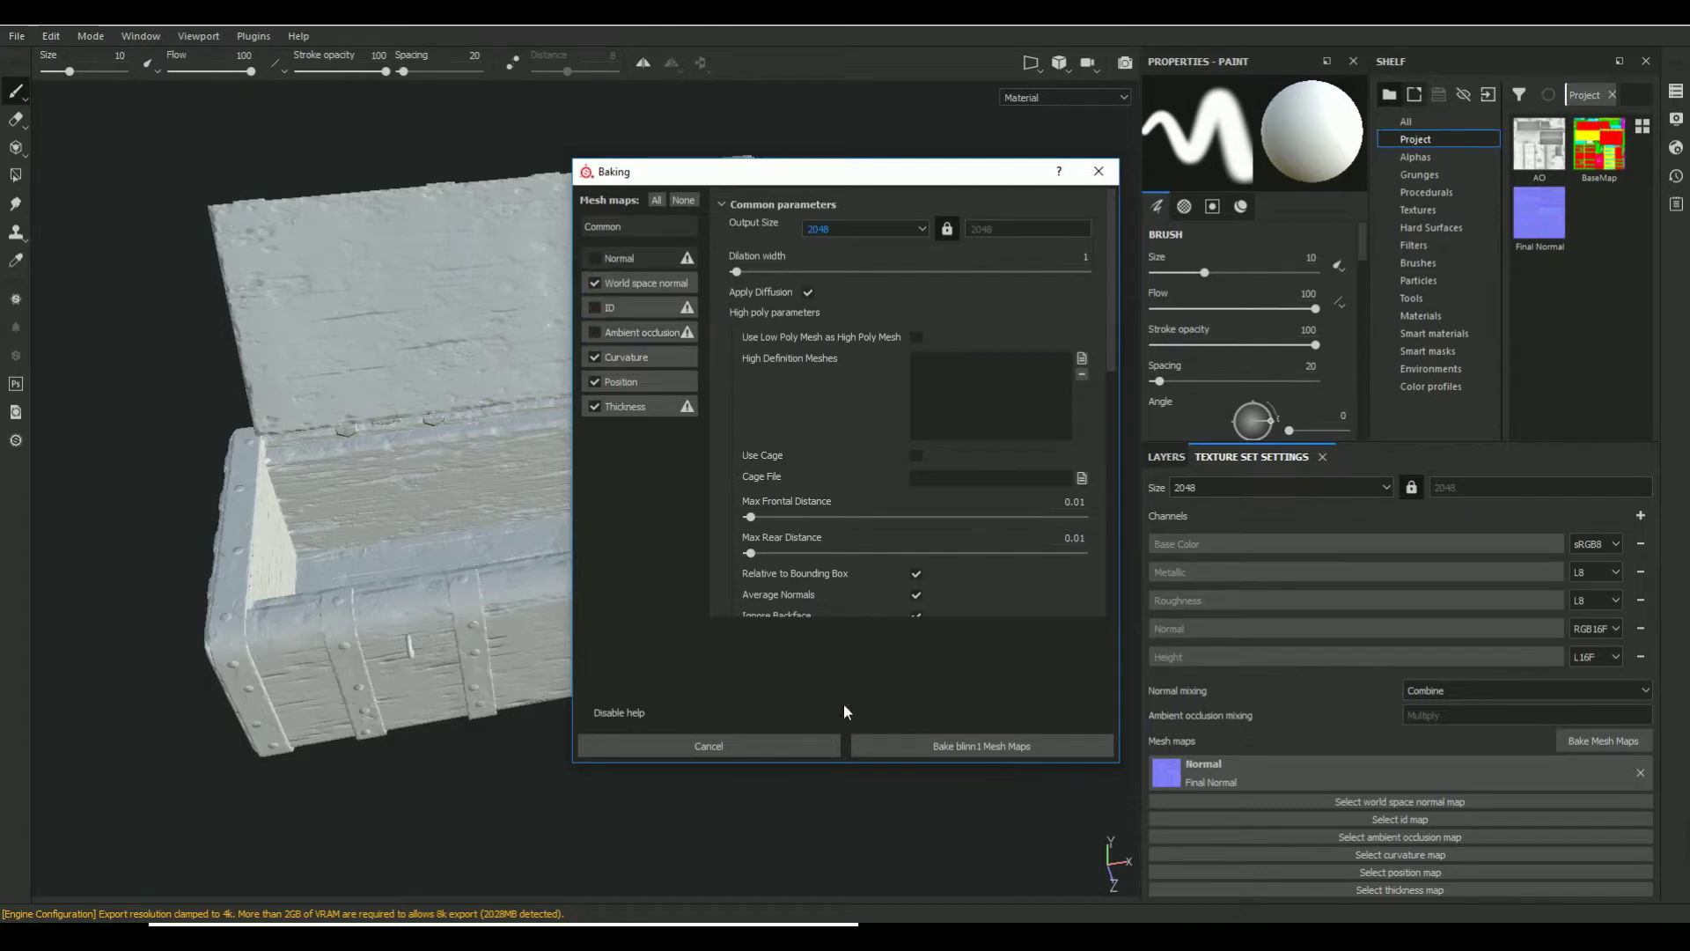
left_click(954, 749)
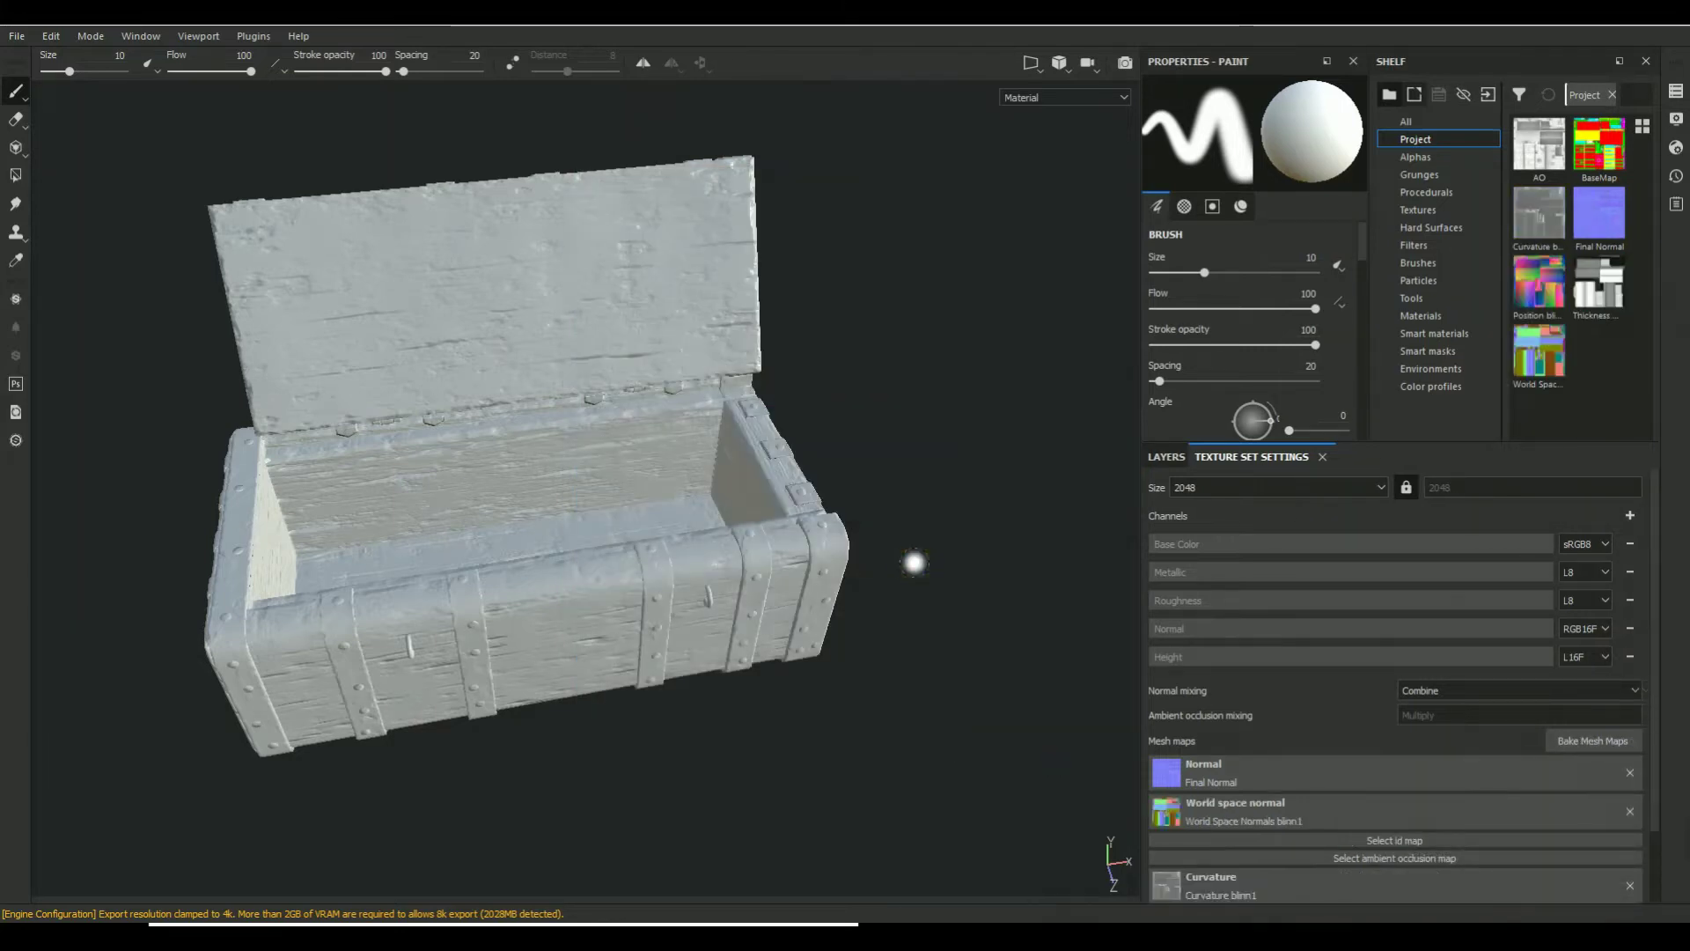
Put AO in the ambient occlusion slot and BaseMap in the ID slot, then save
scroll(1385, 713, "down", 1)
scroll(1382, 711, "down", 1)
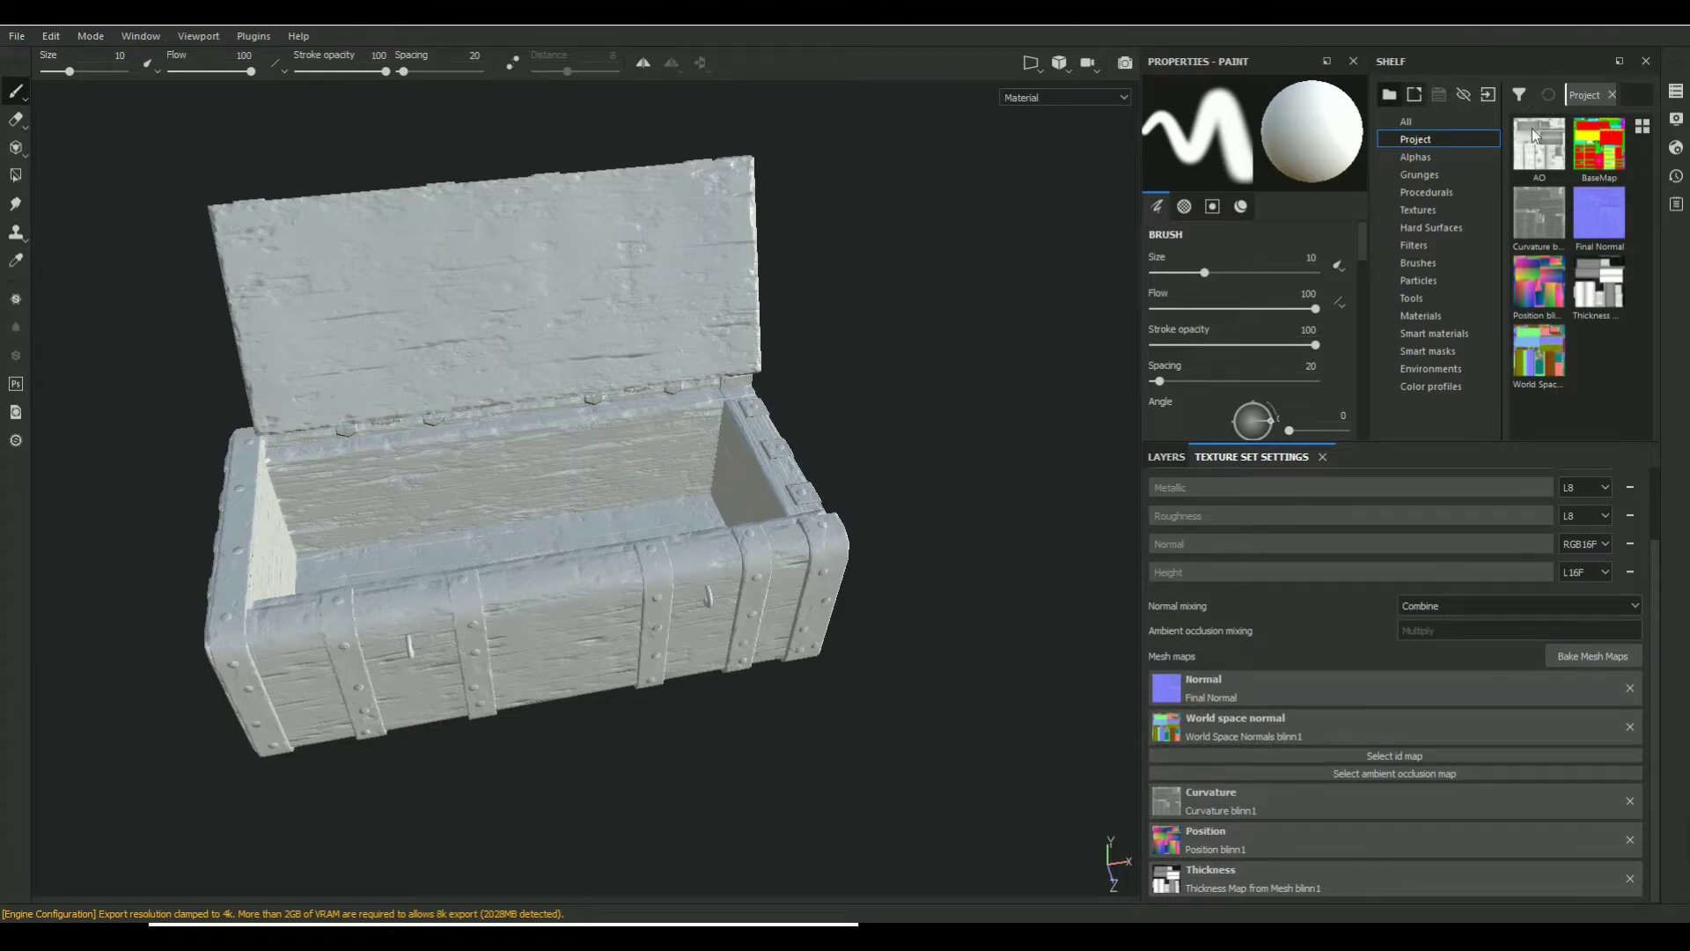
mouse_move(1542, 154)
left_mouse_down()
mouse_move(1461, 805)
mouse_move(1424, 769)
left_mouse_up()
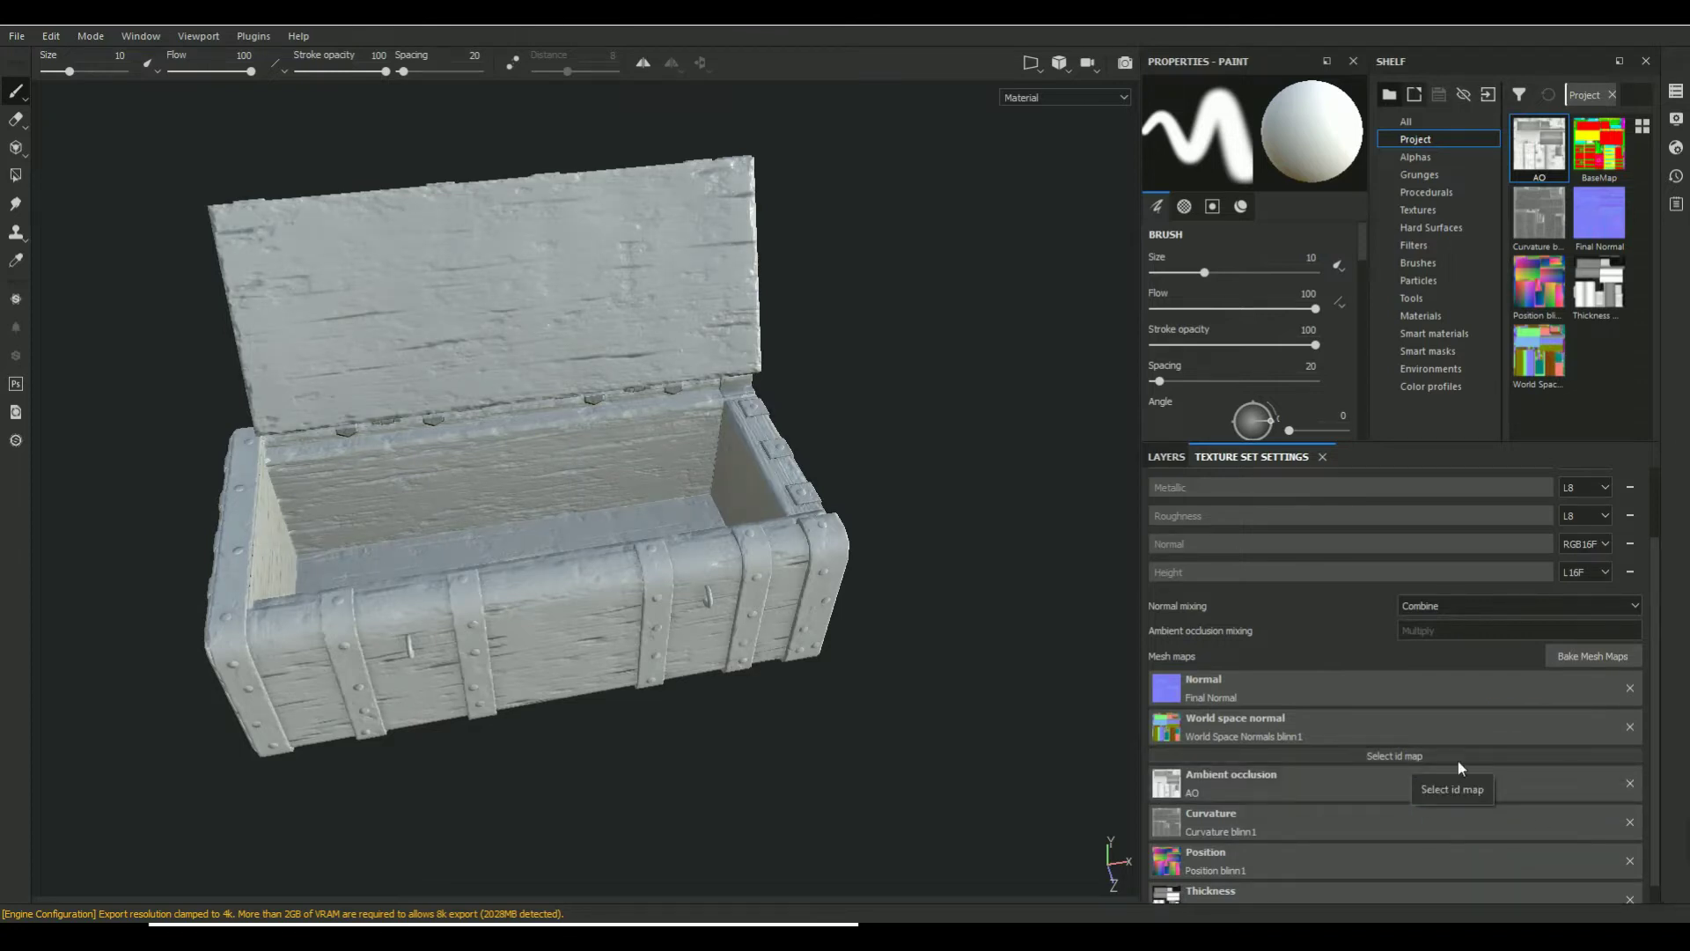
left_click(1610, 157)
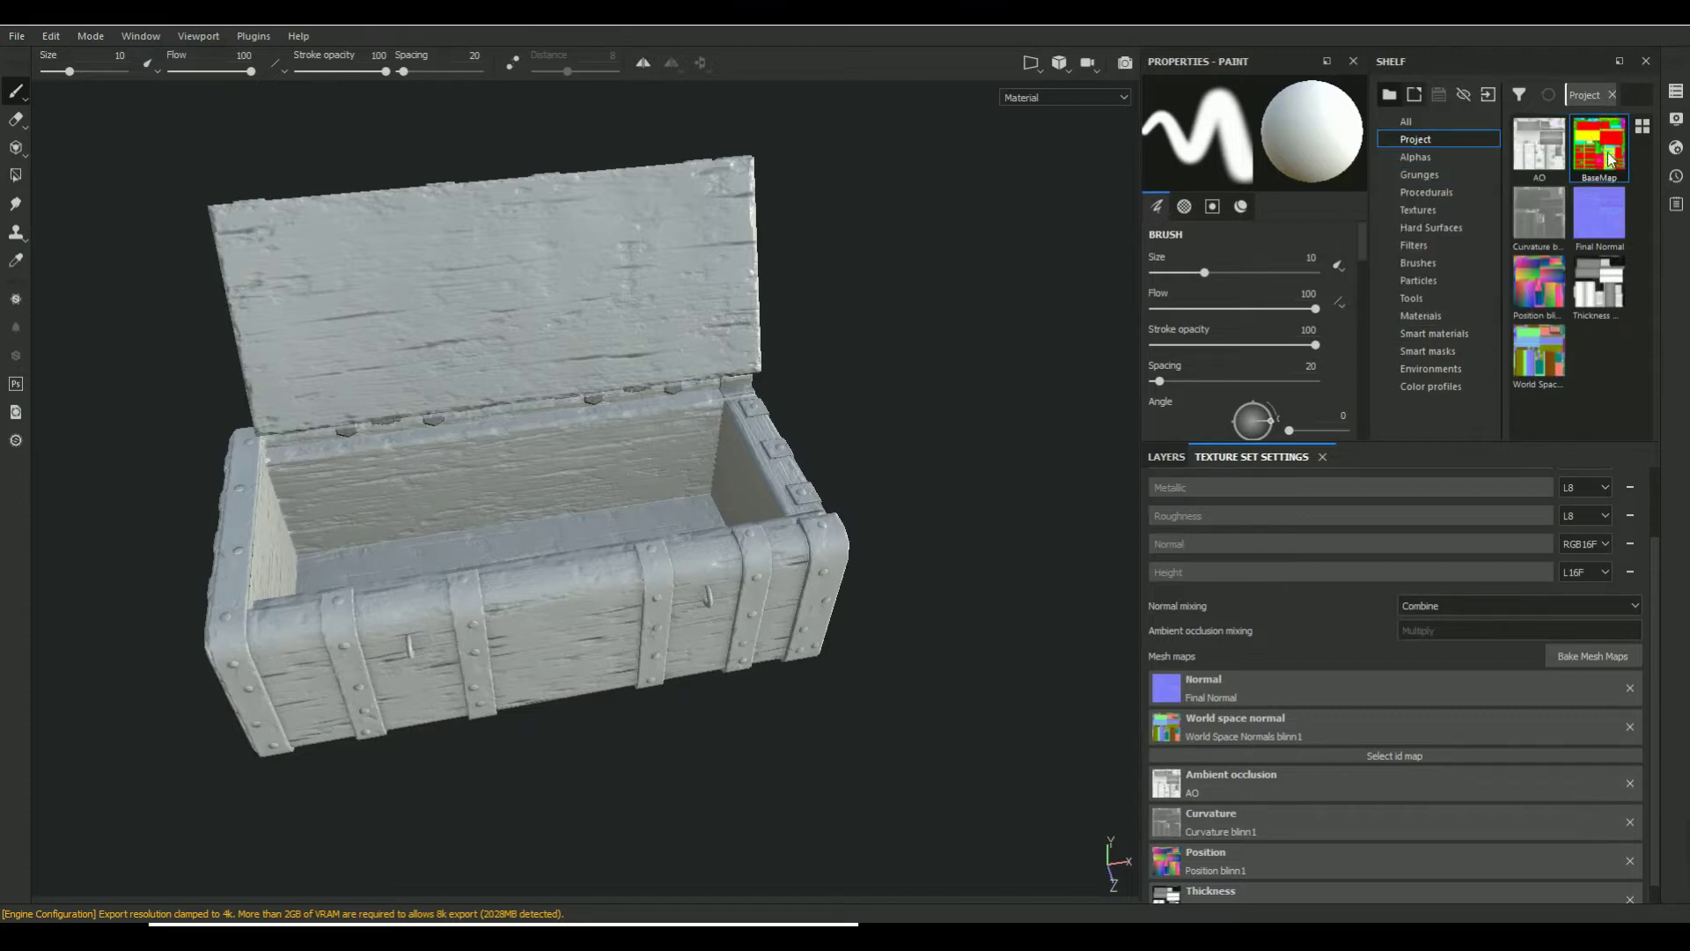
mouse_move(1598, 149)
left_mouse_down()
mouse_move(1427, 806)
mouse_move(1386, 758)
left_mouse_up()
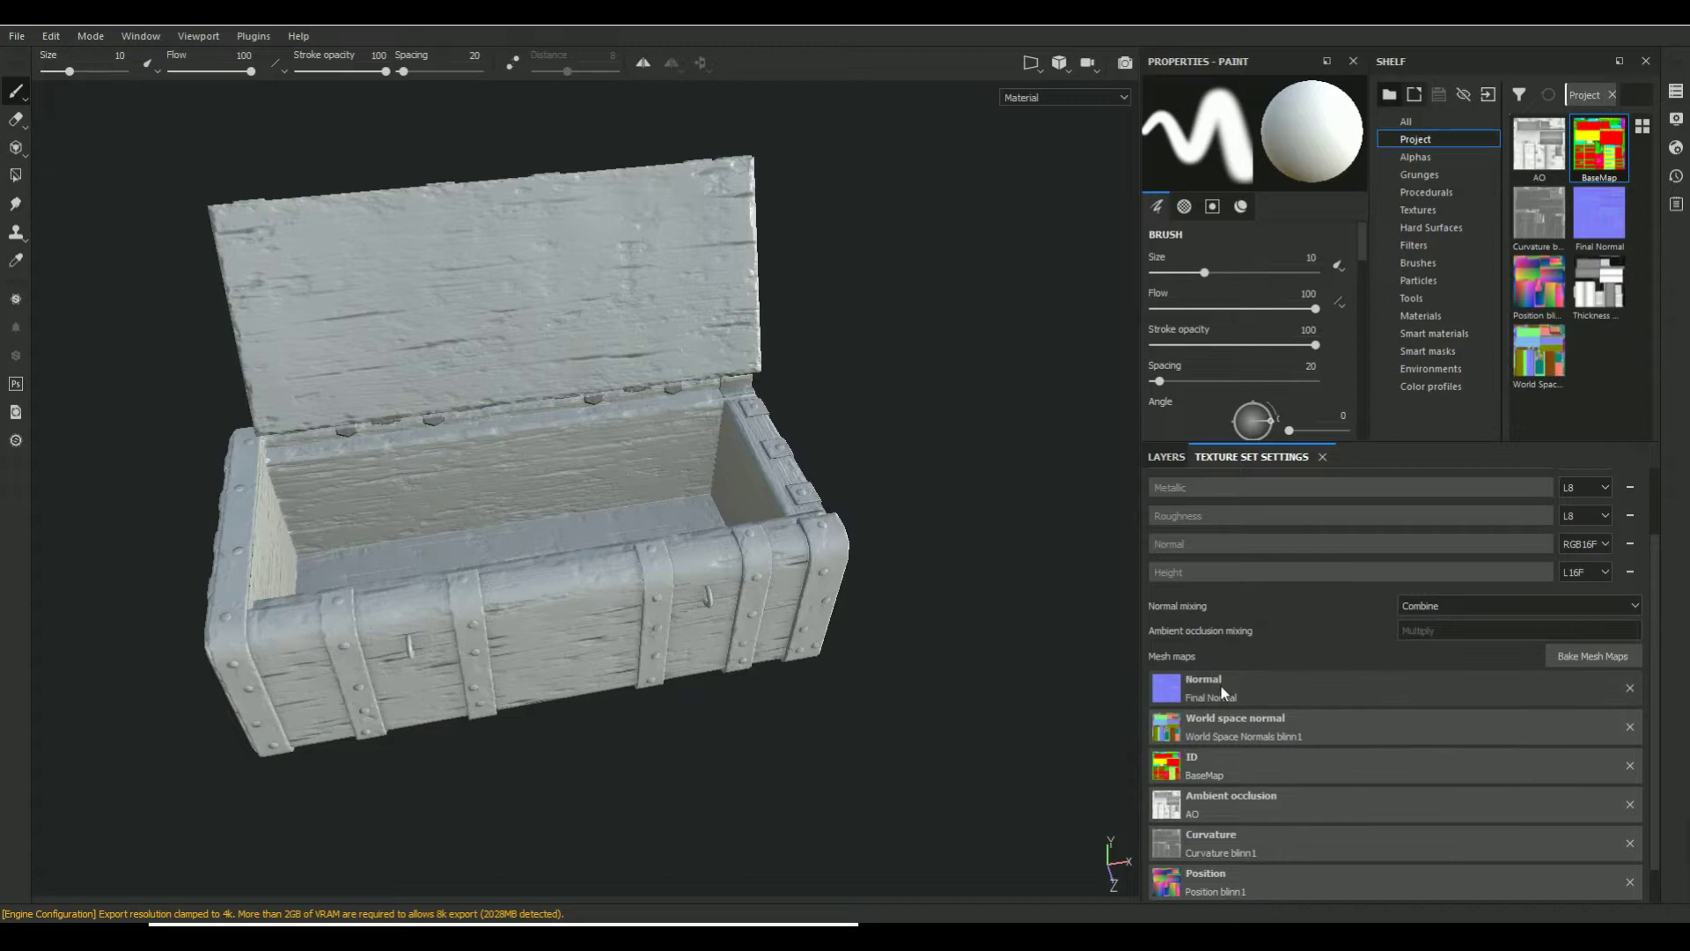
scroll(1220, 684, "down", 1)
key("ctrl+s")
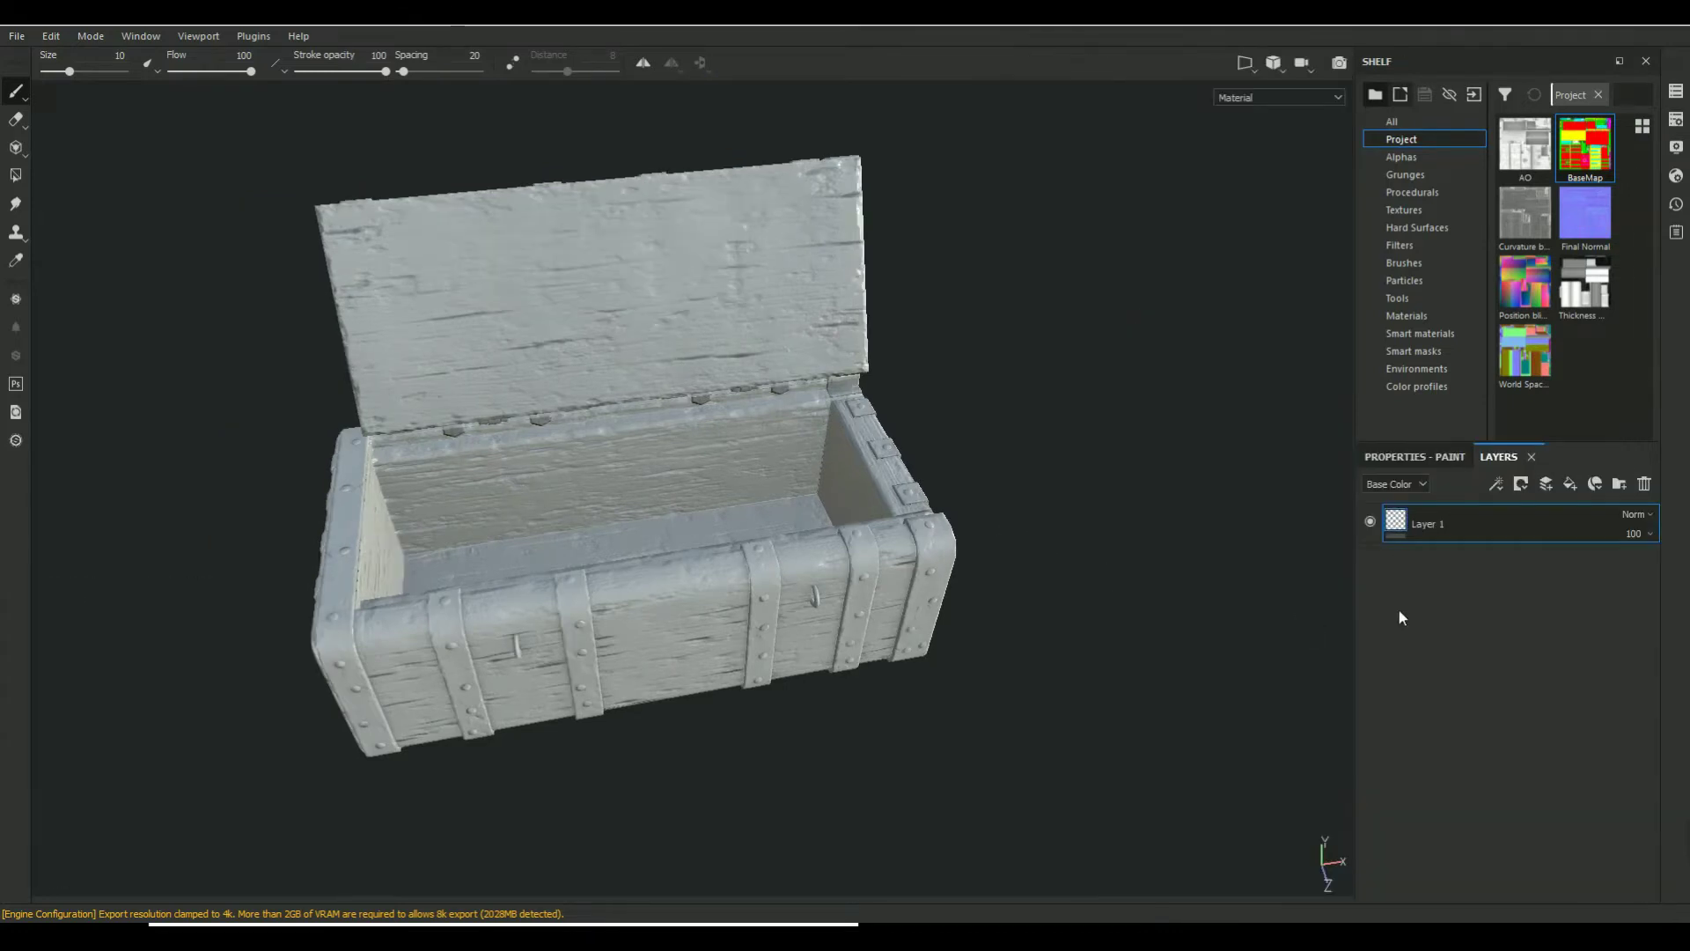
Add two layer folders and name them Metal and Wood
left_click(1618, 486)
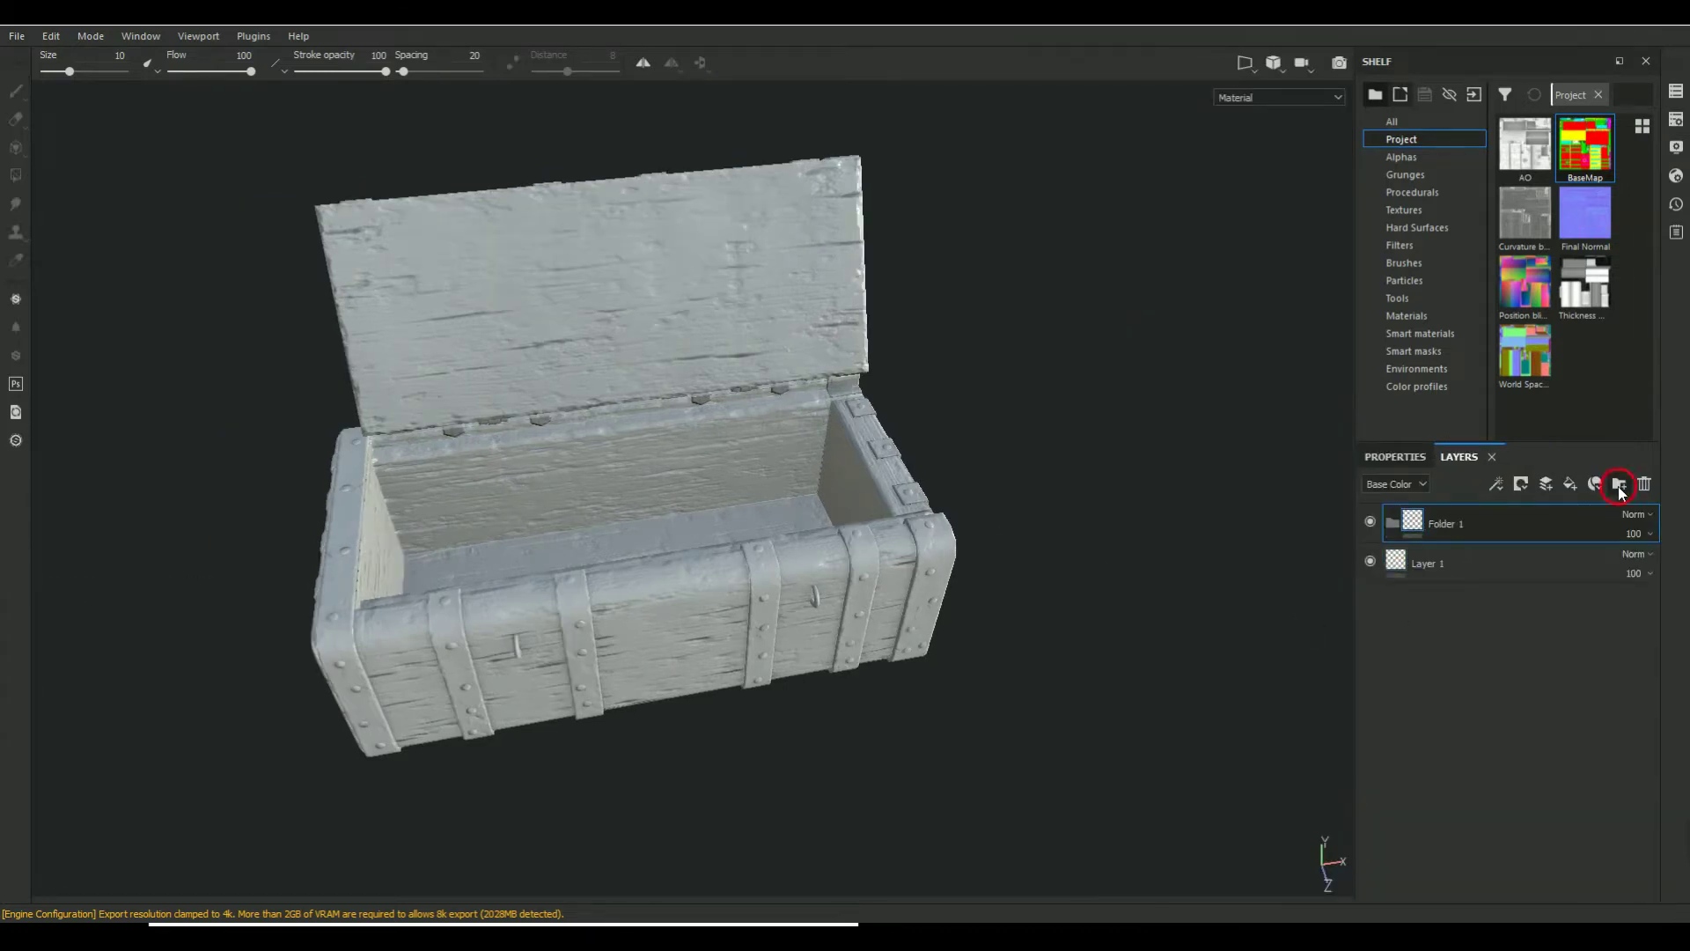
left_click(1618, 486)
double_click(1444, 527)
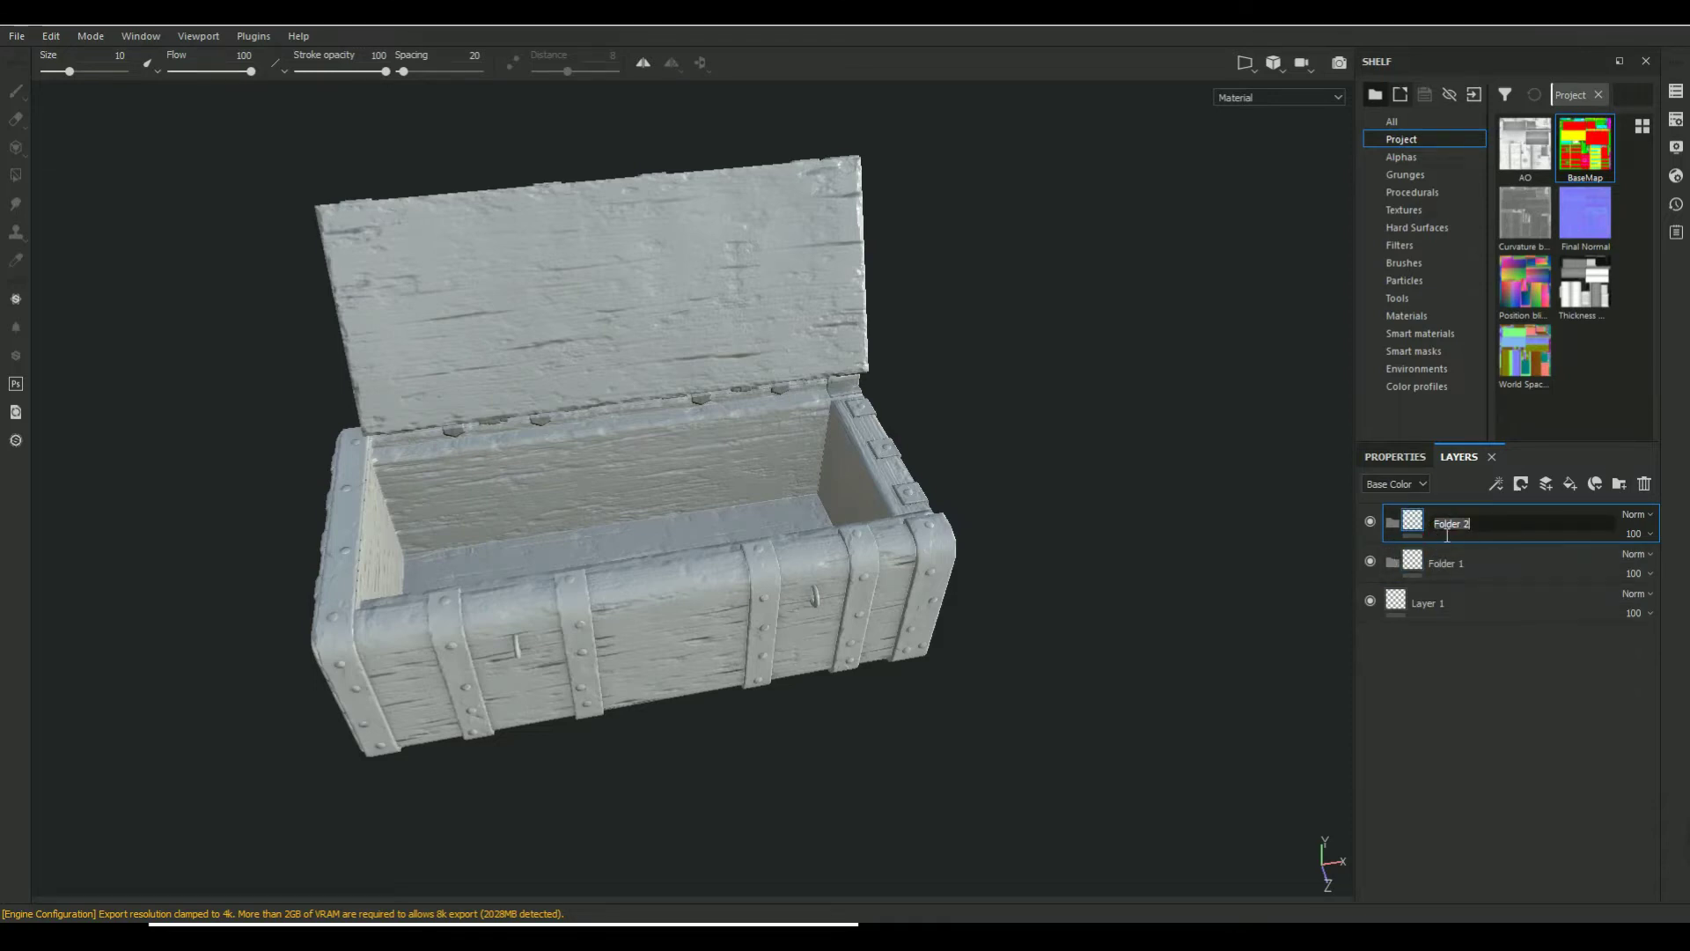
type("Metal")
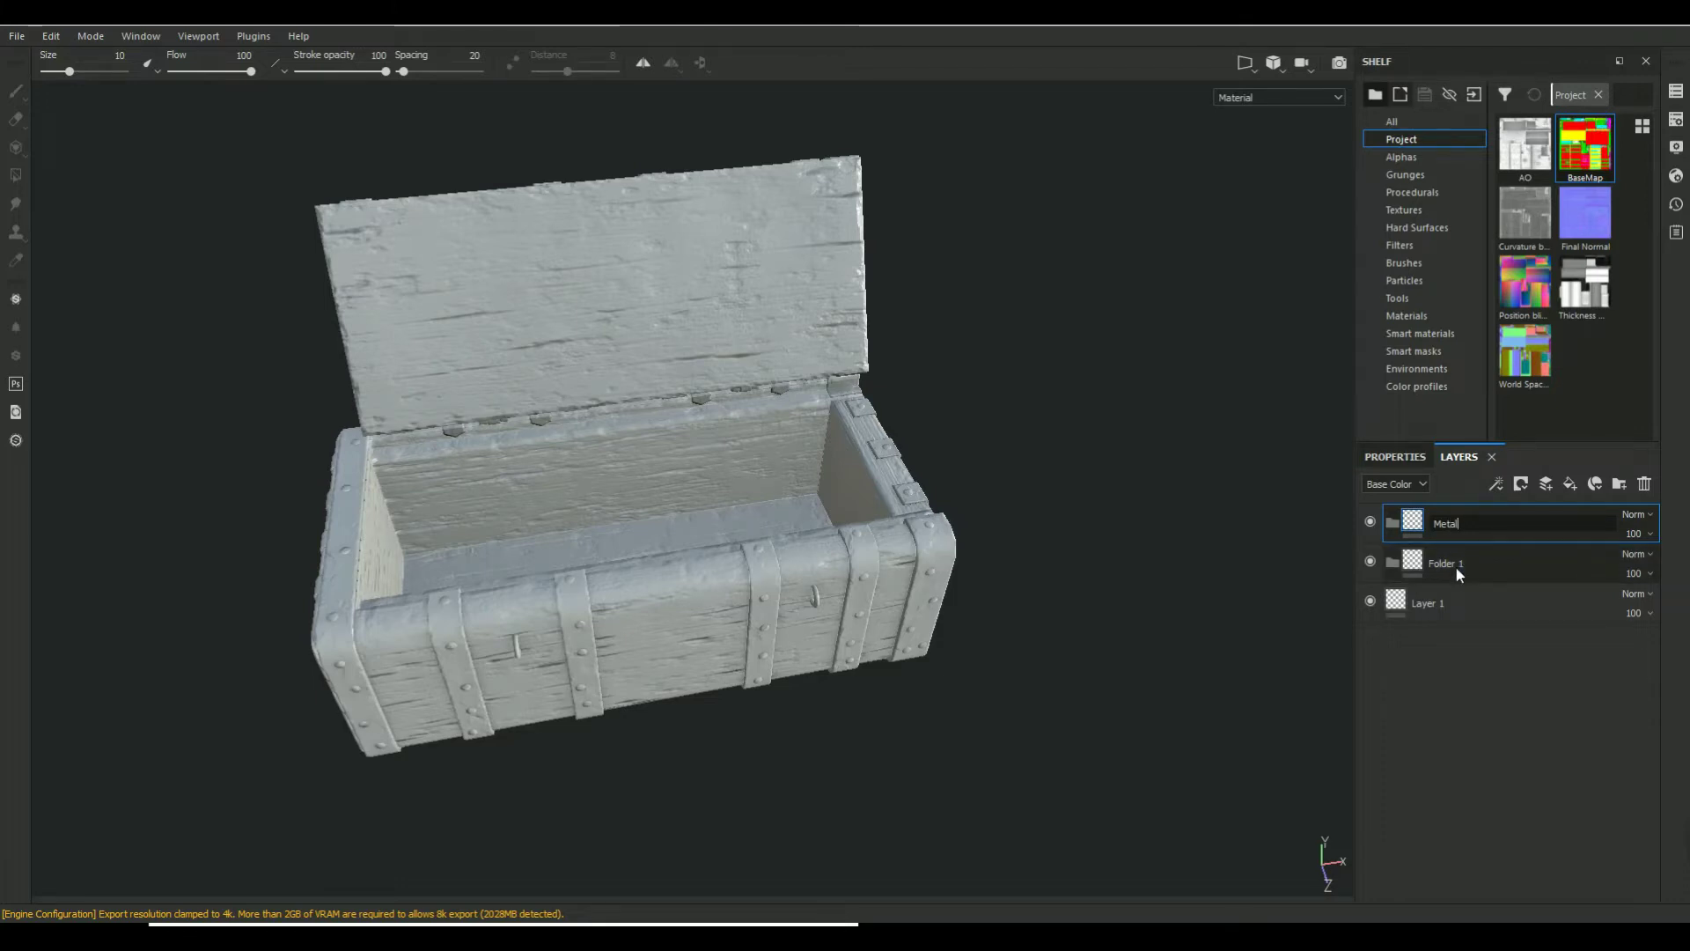
double_click(1454, 565)
type("W")
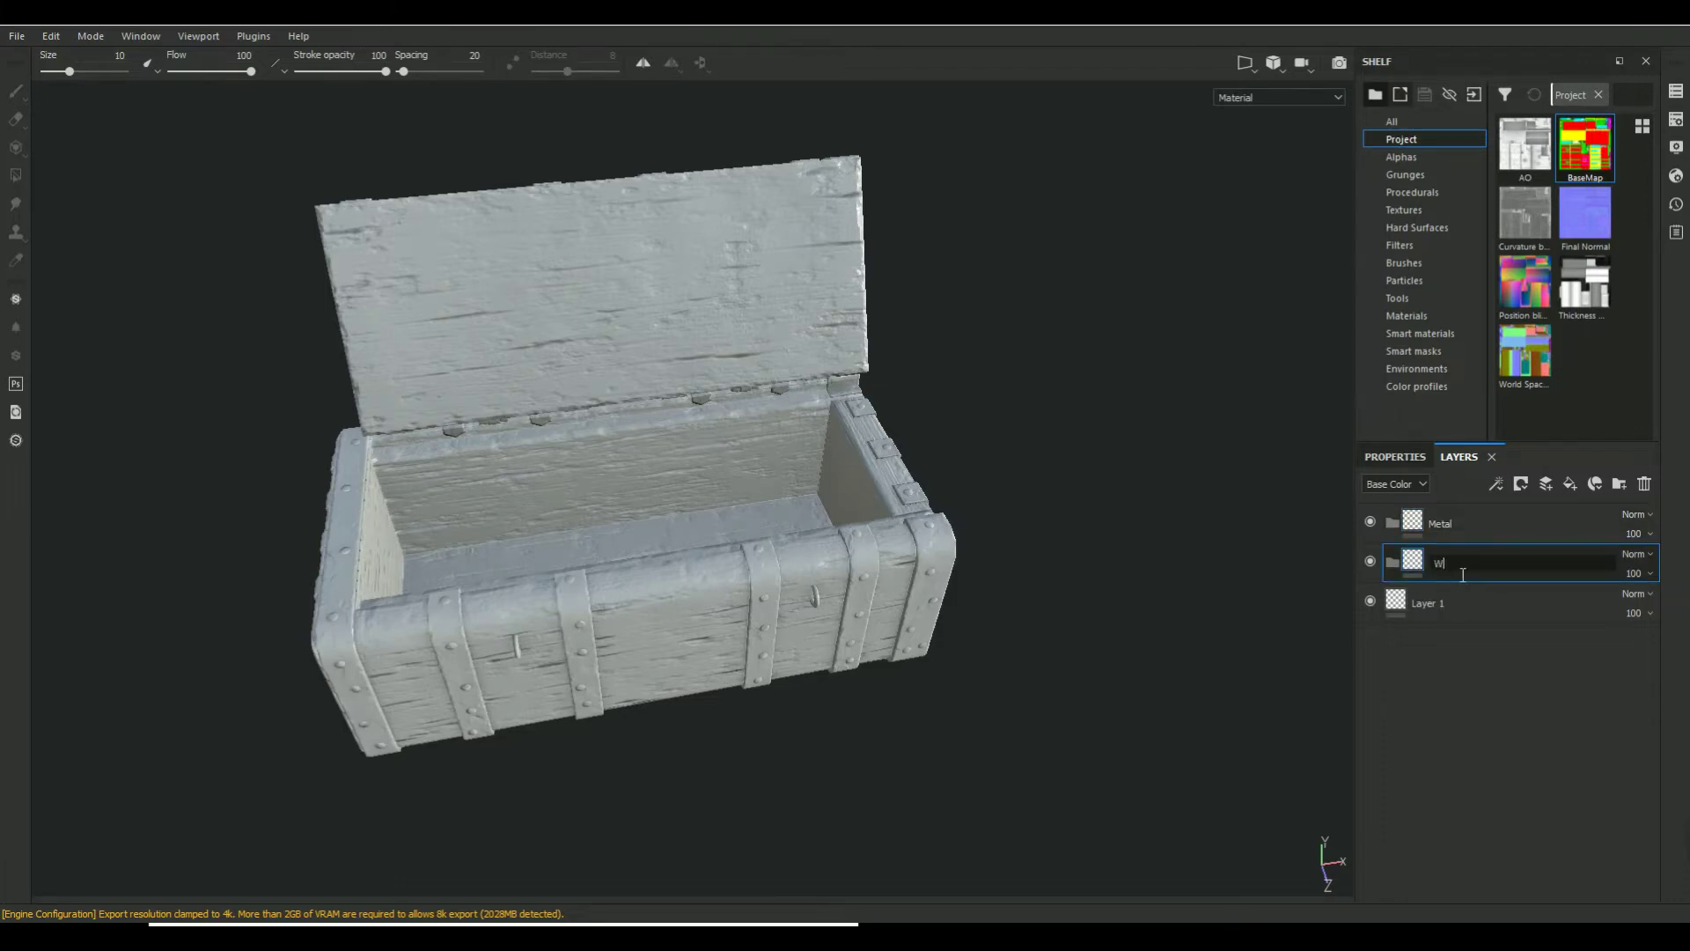
type("ood")
key("Return")
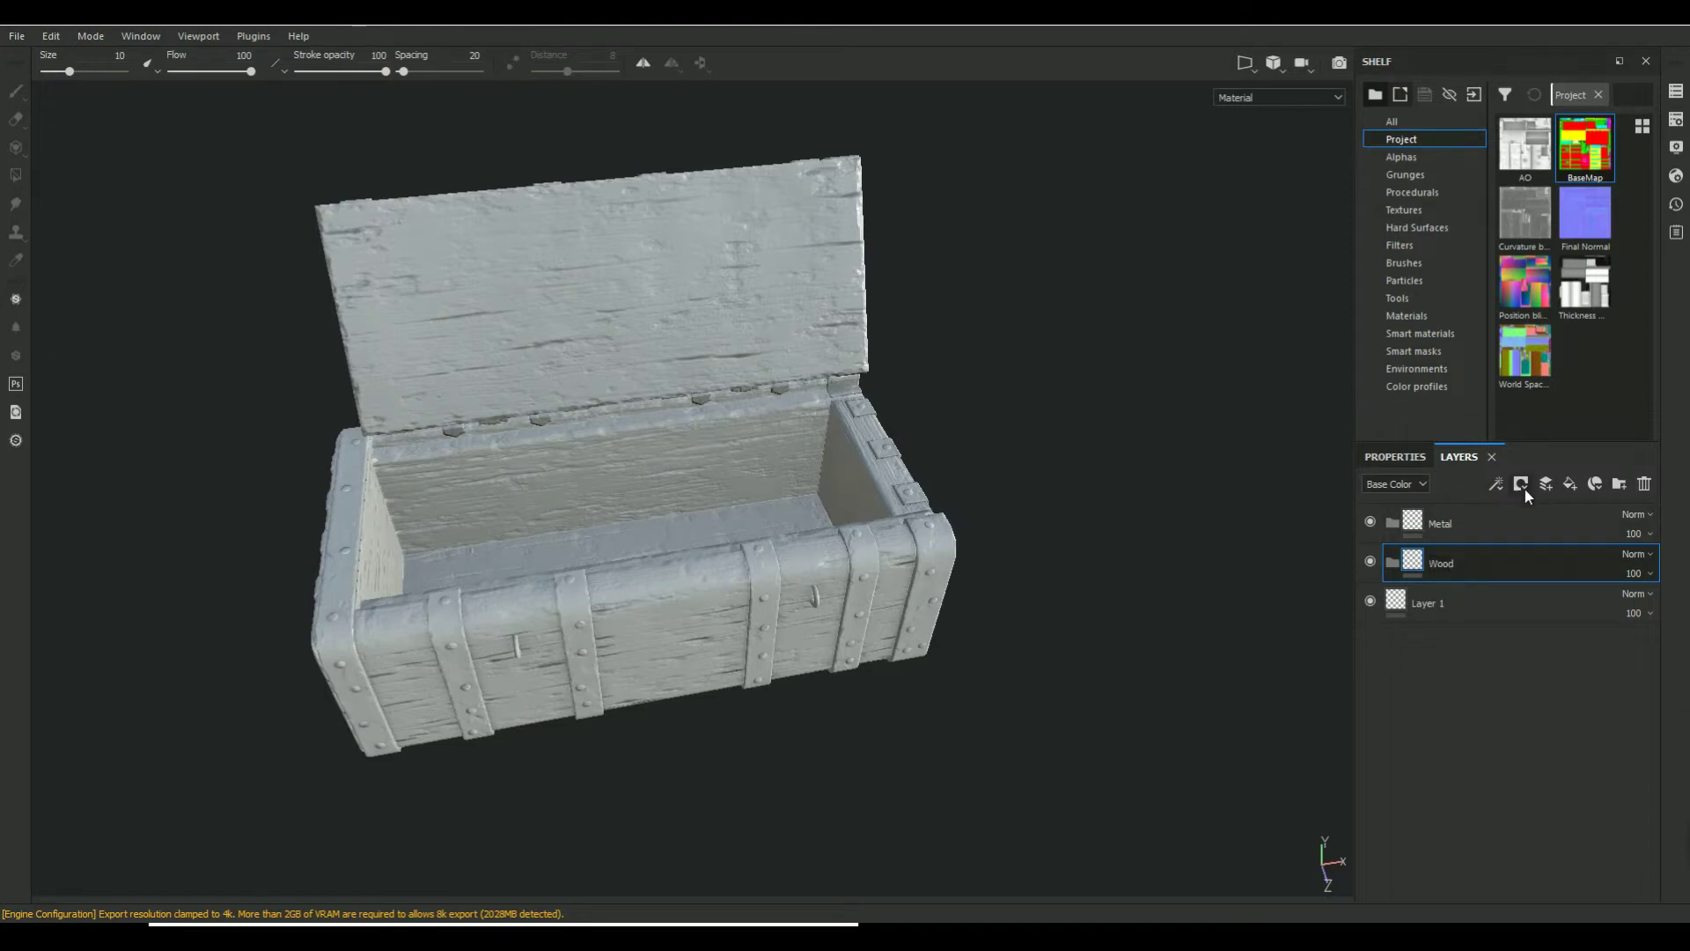
Give the Wood and Metal folders black masks and delete the empty Layer 1
left_click(1521, 484)
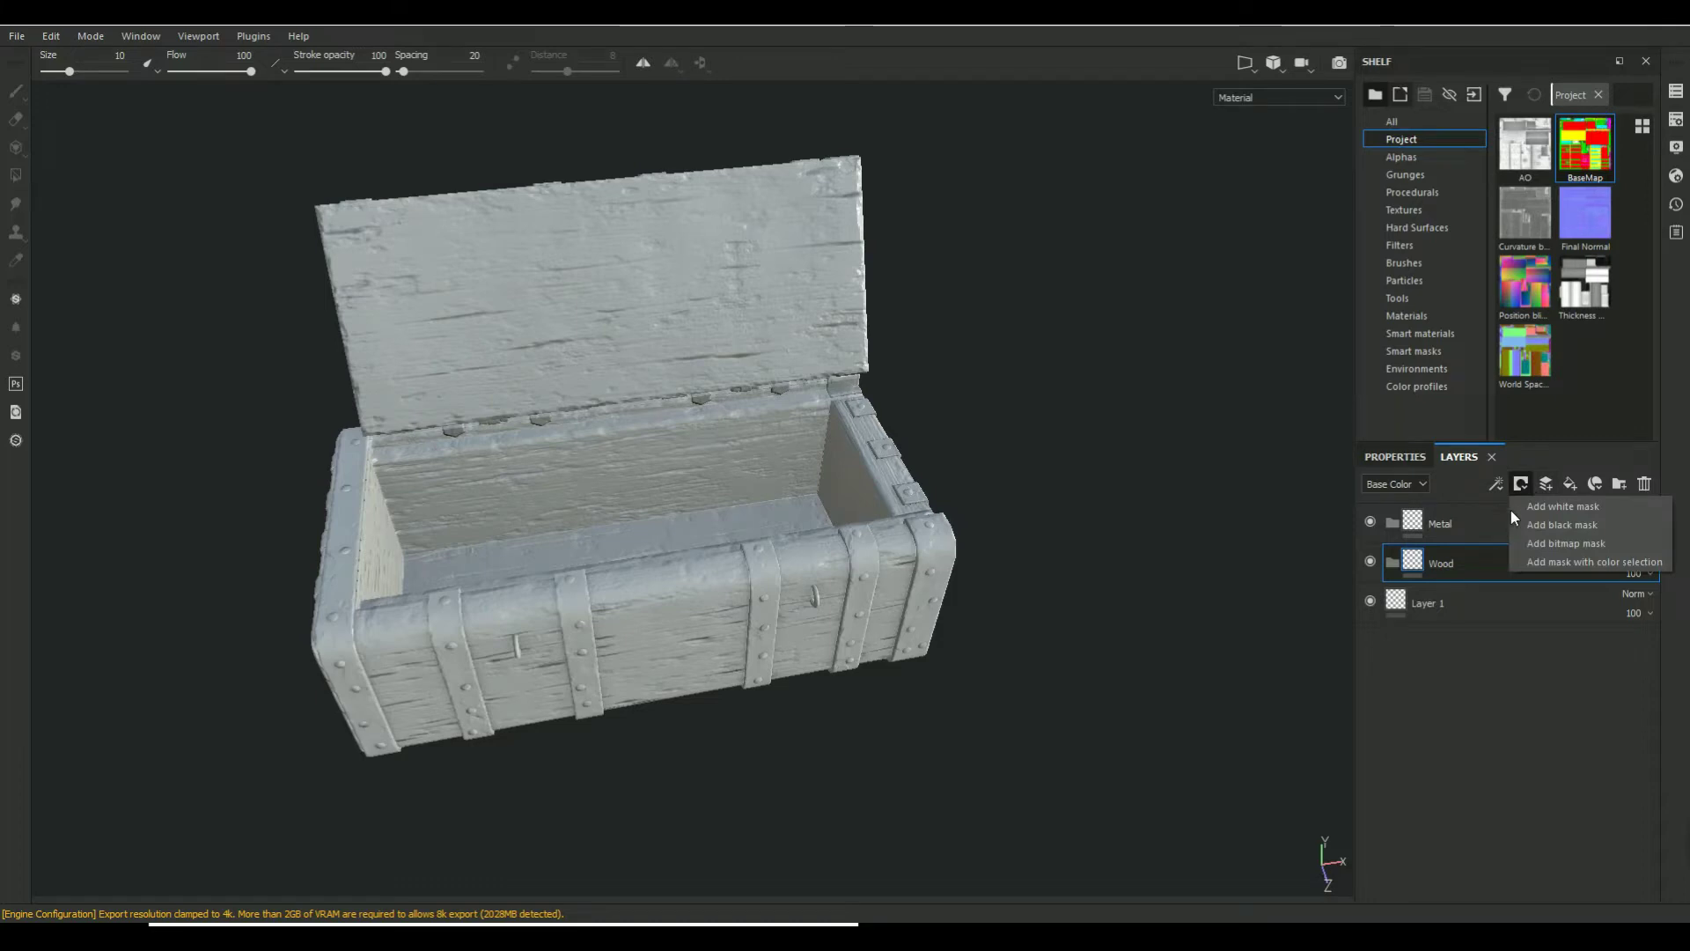
left_click(1456, 521)
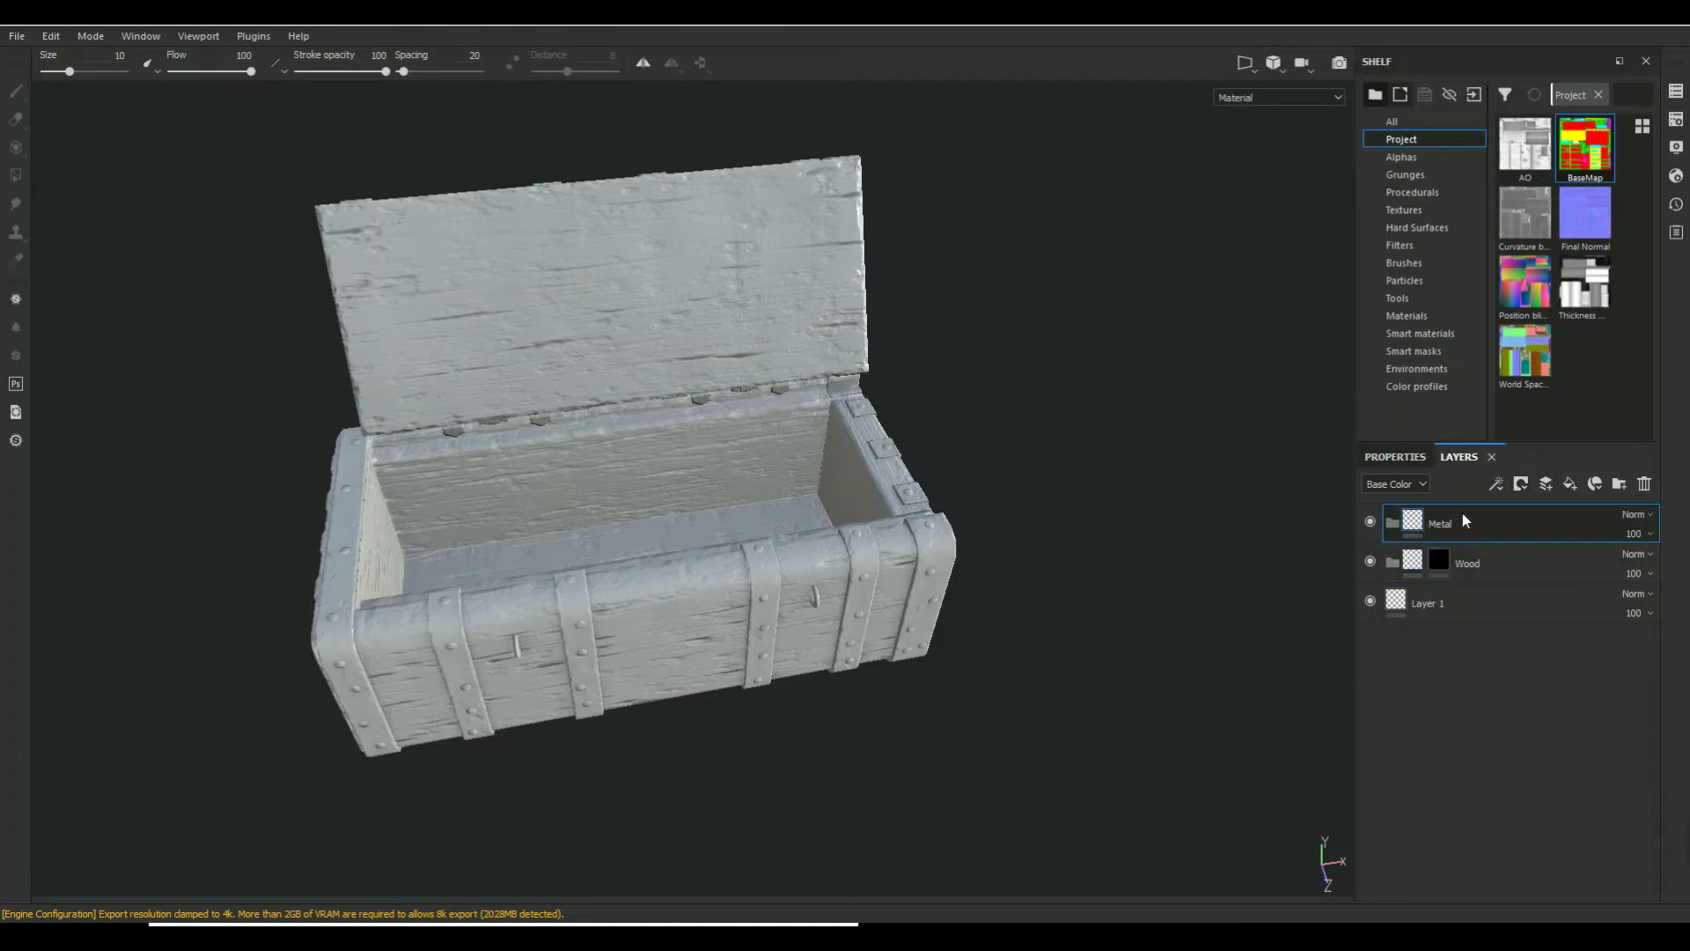
left_click(1521, 484)
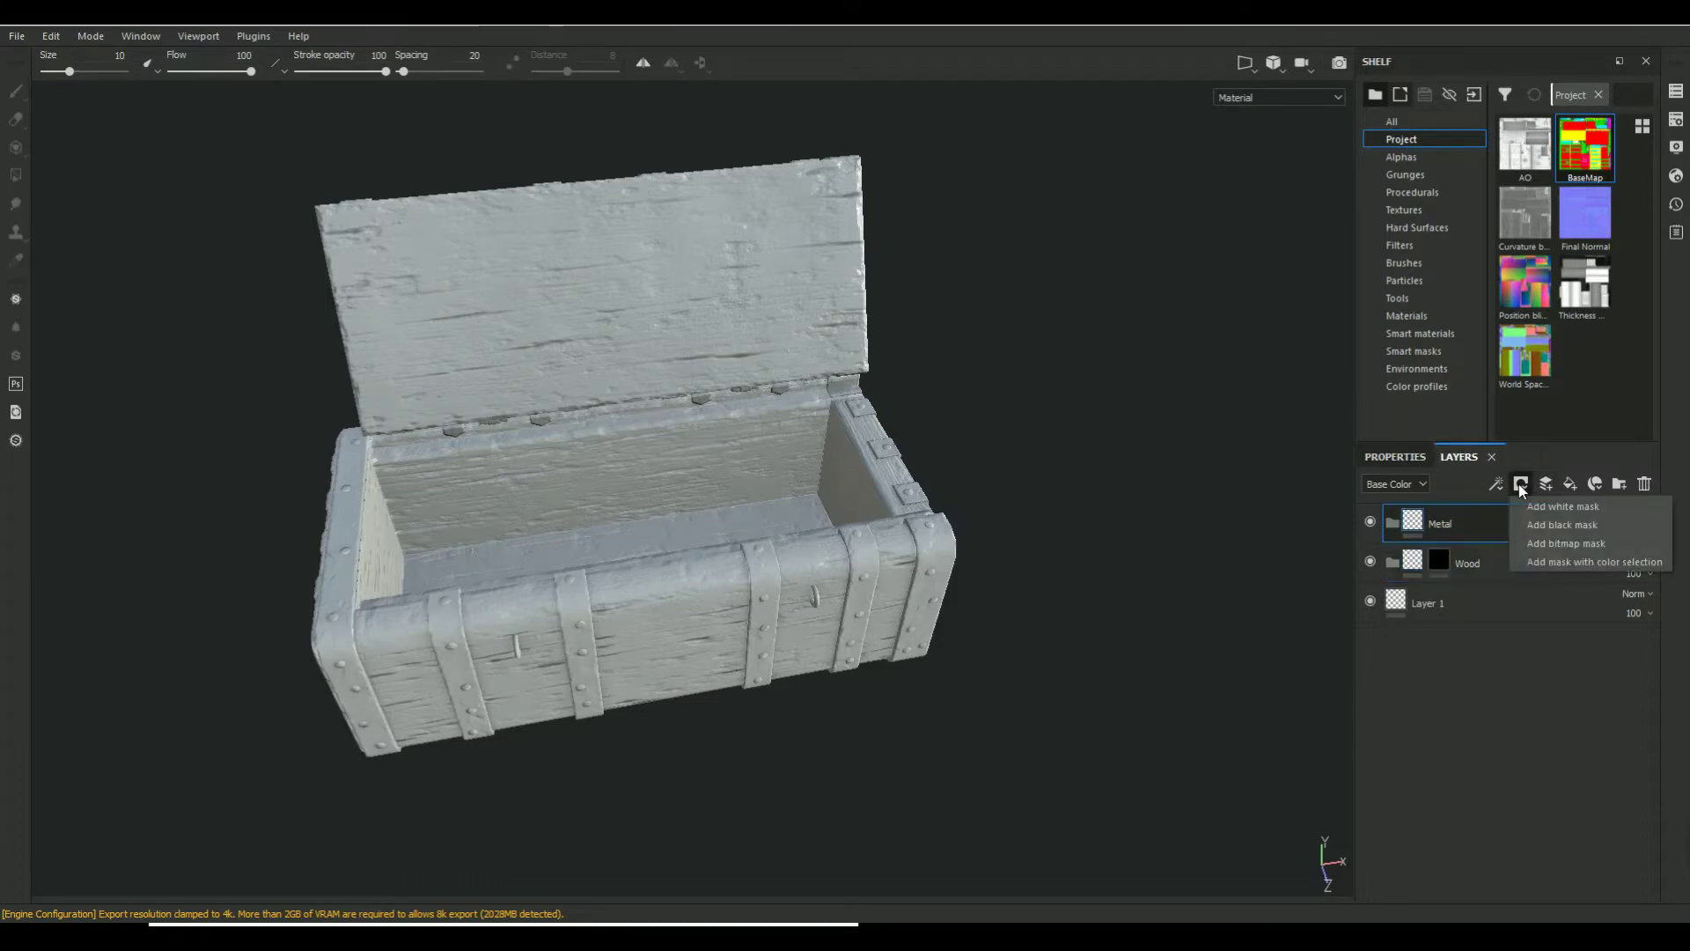
left_click(1565, 536)
left_click(1443, 598)
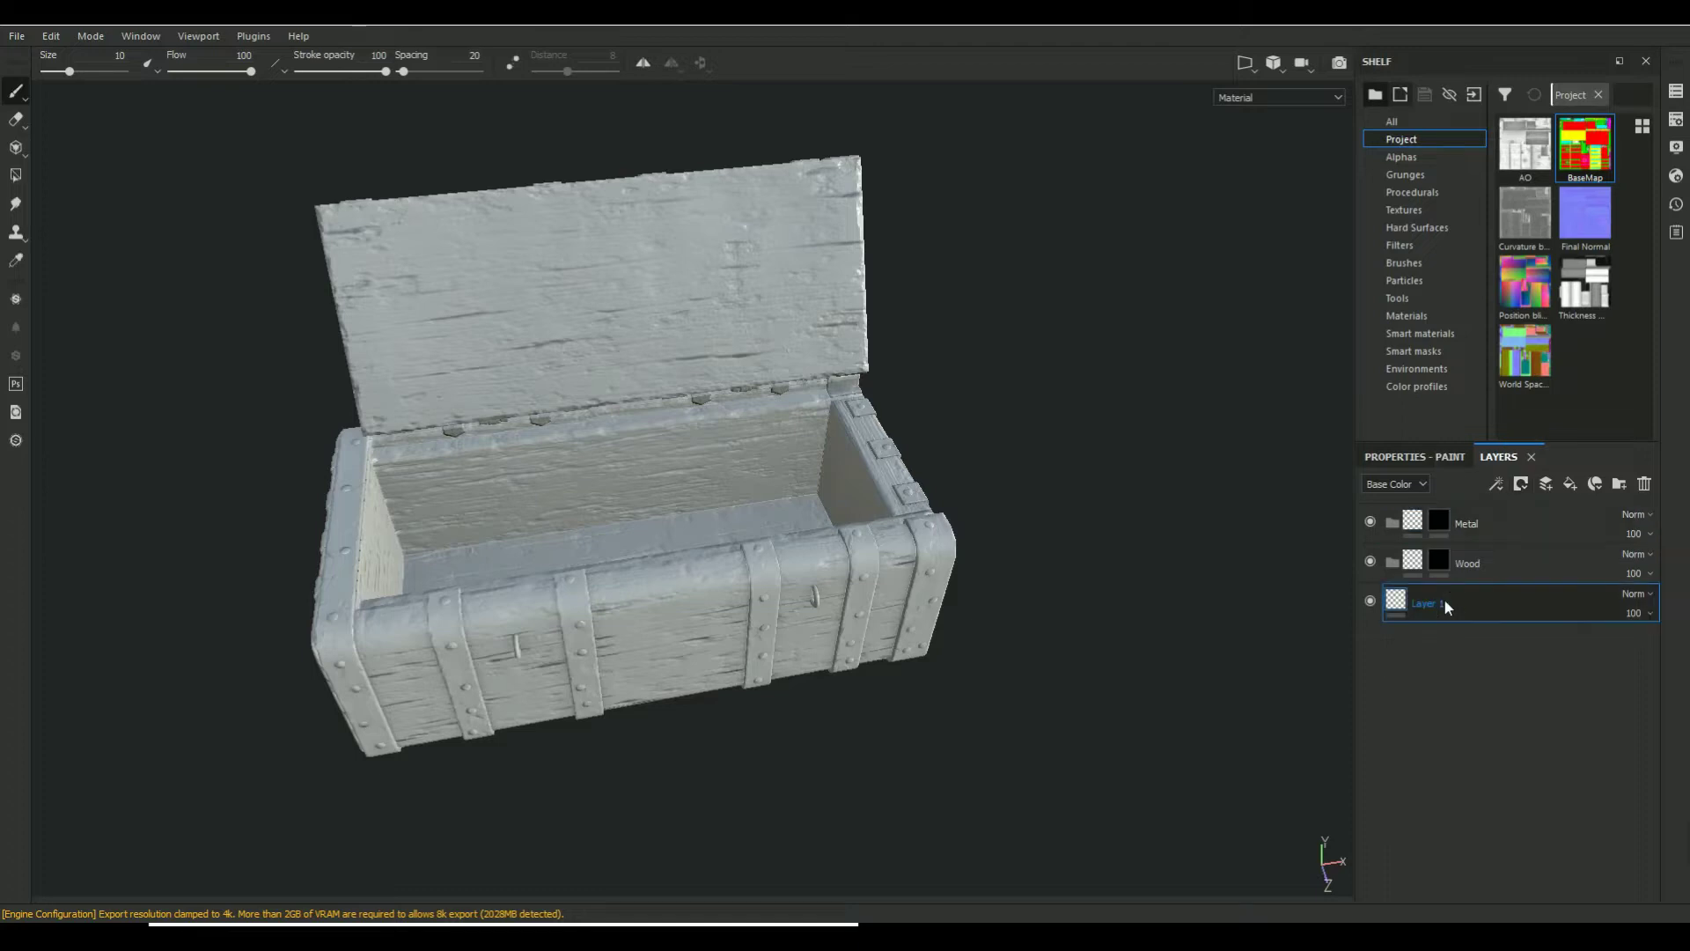
key("Delete")
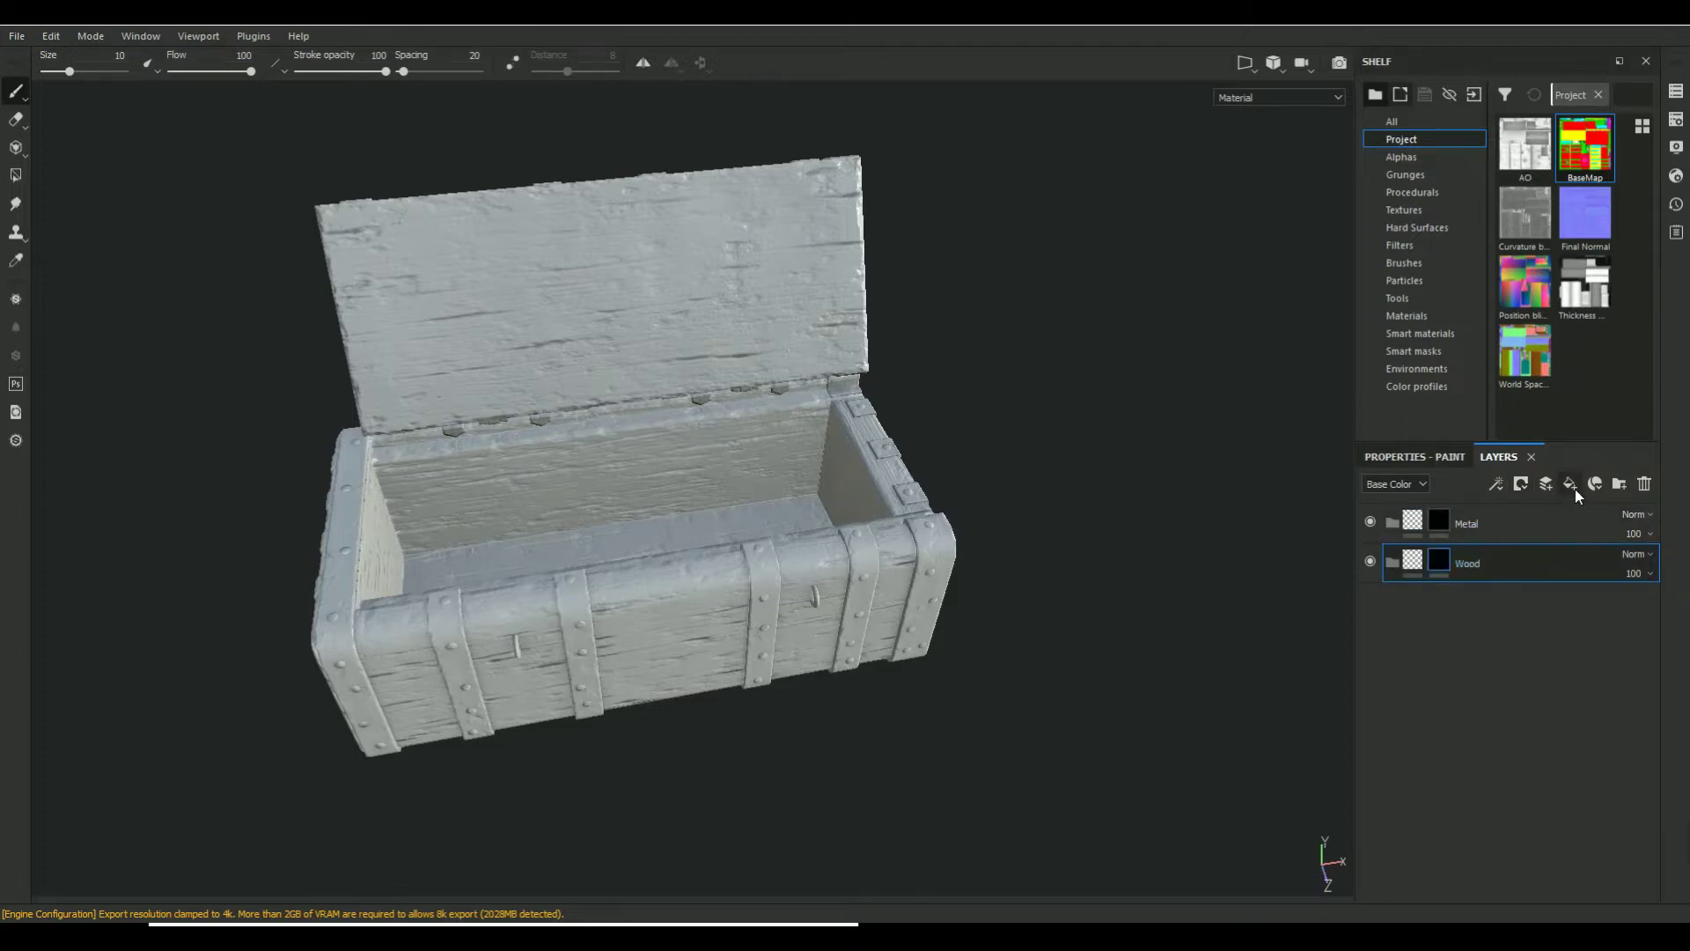
Add a fill layer and place it inside the Wood folder
left_click(1571, 486)
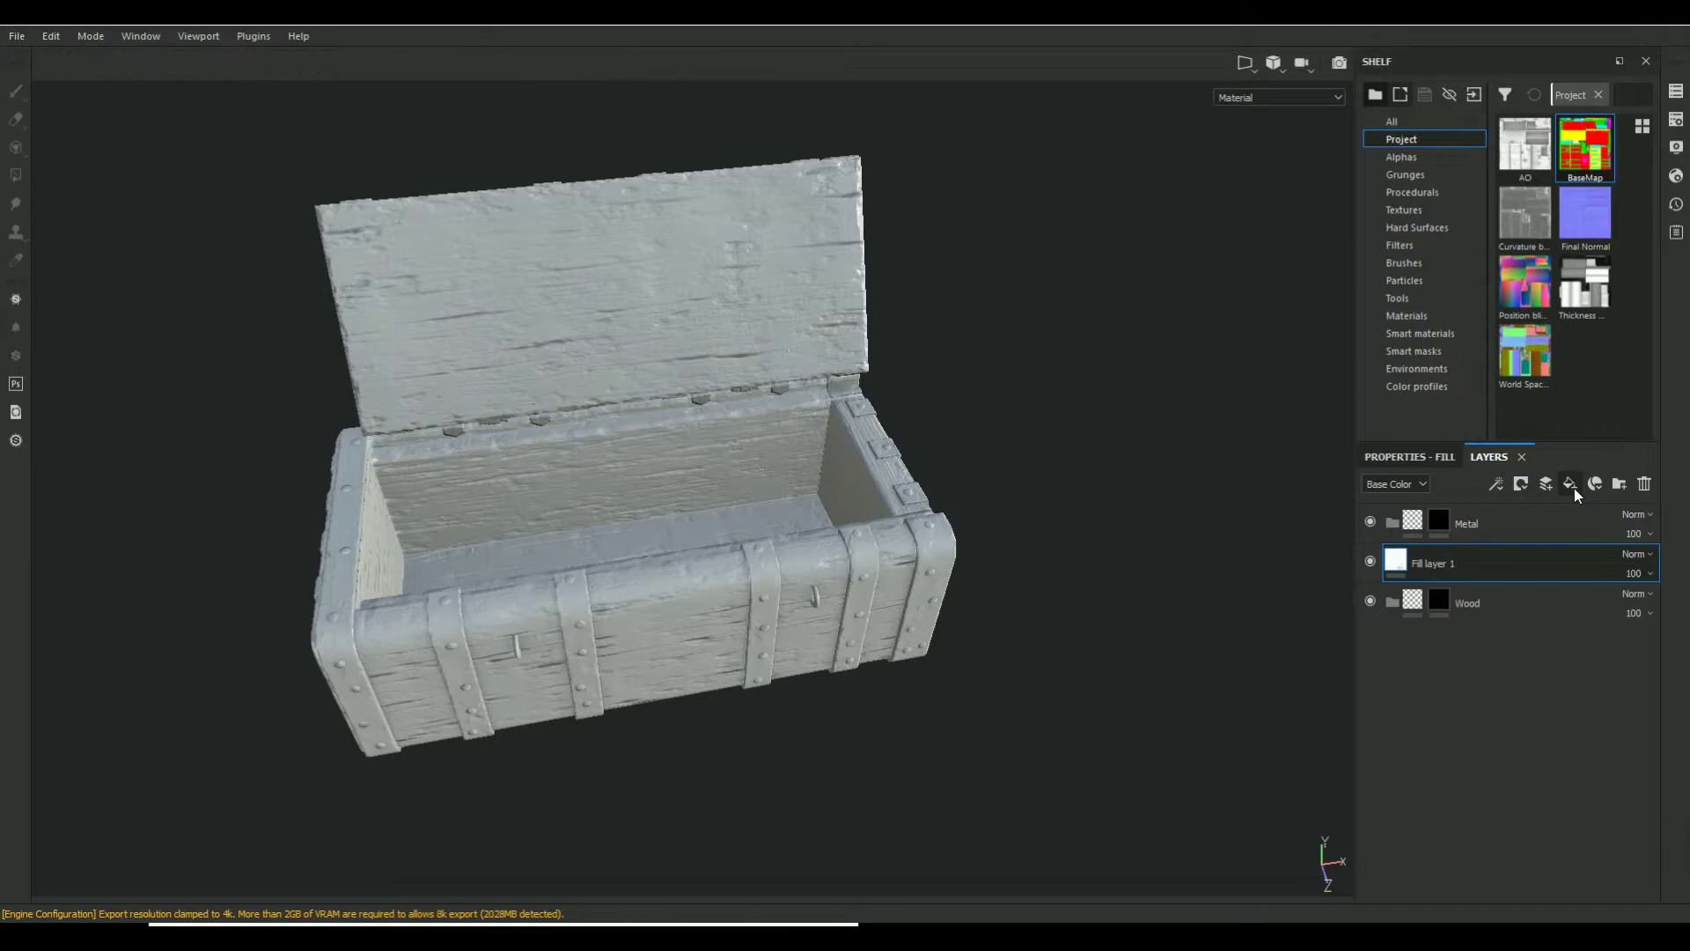
left_click_drag(1406, 560, 1453, 610)
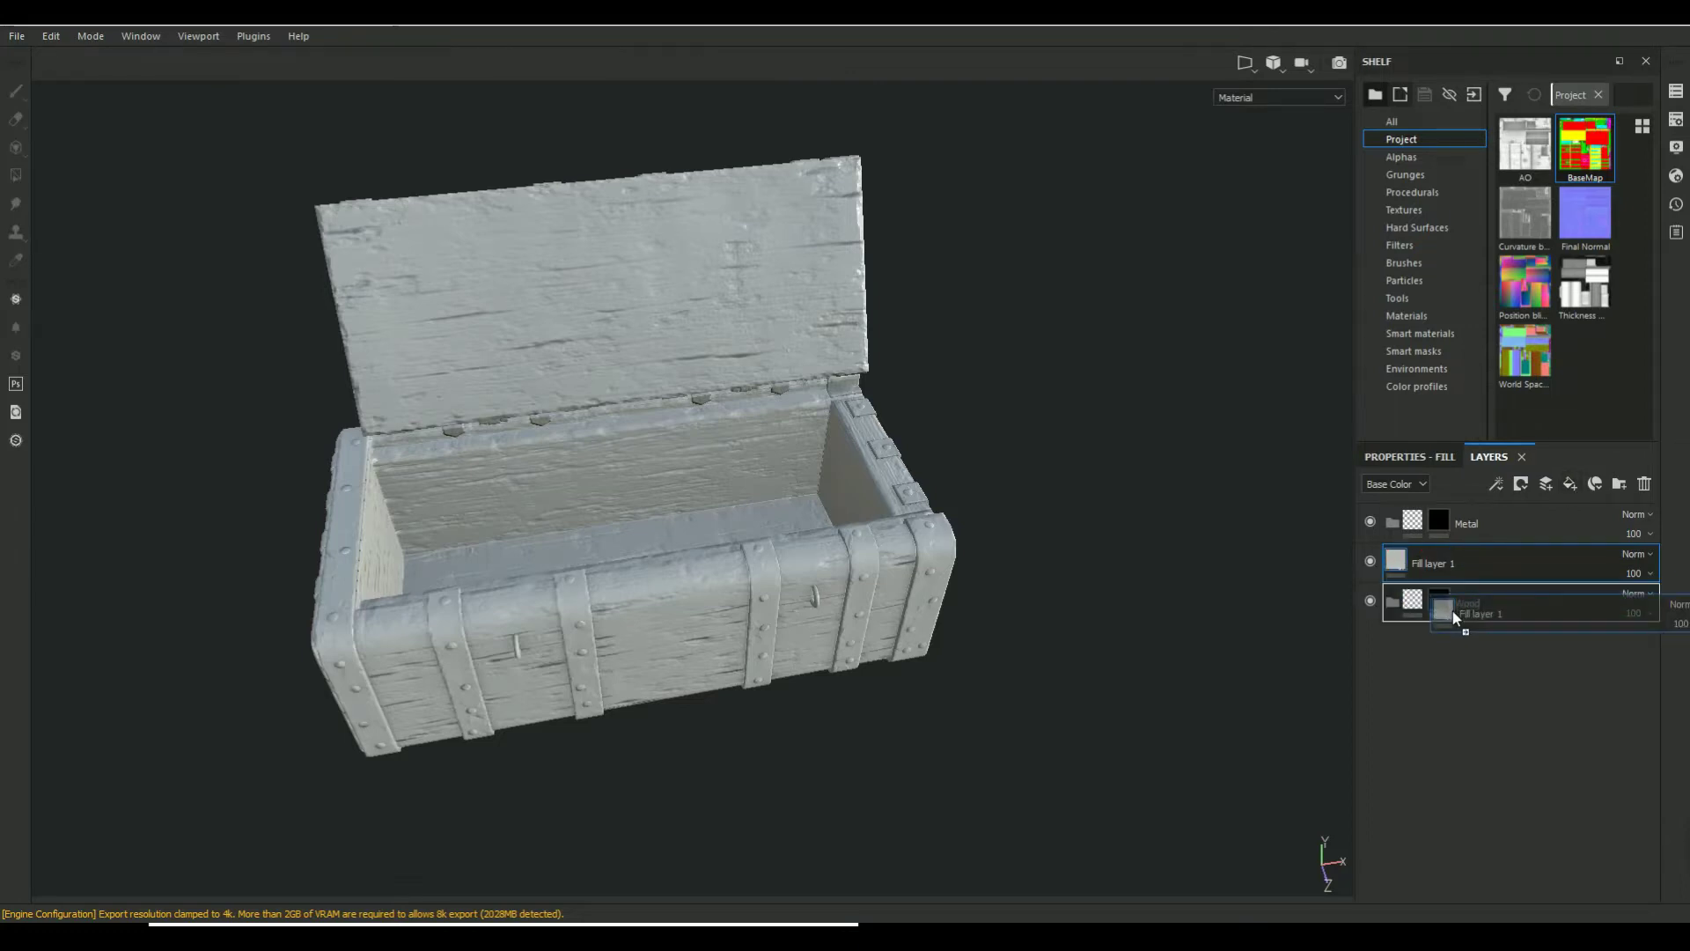
left_click_drag(1453, 611, 1468, 625)
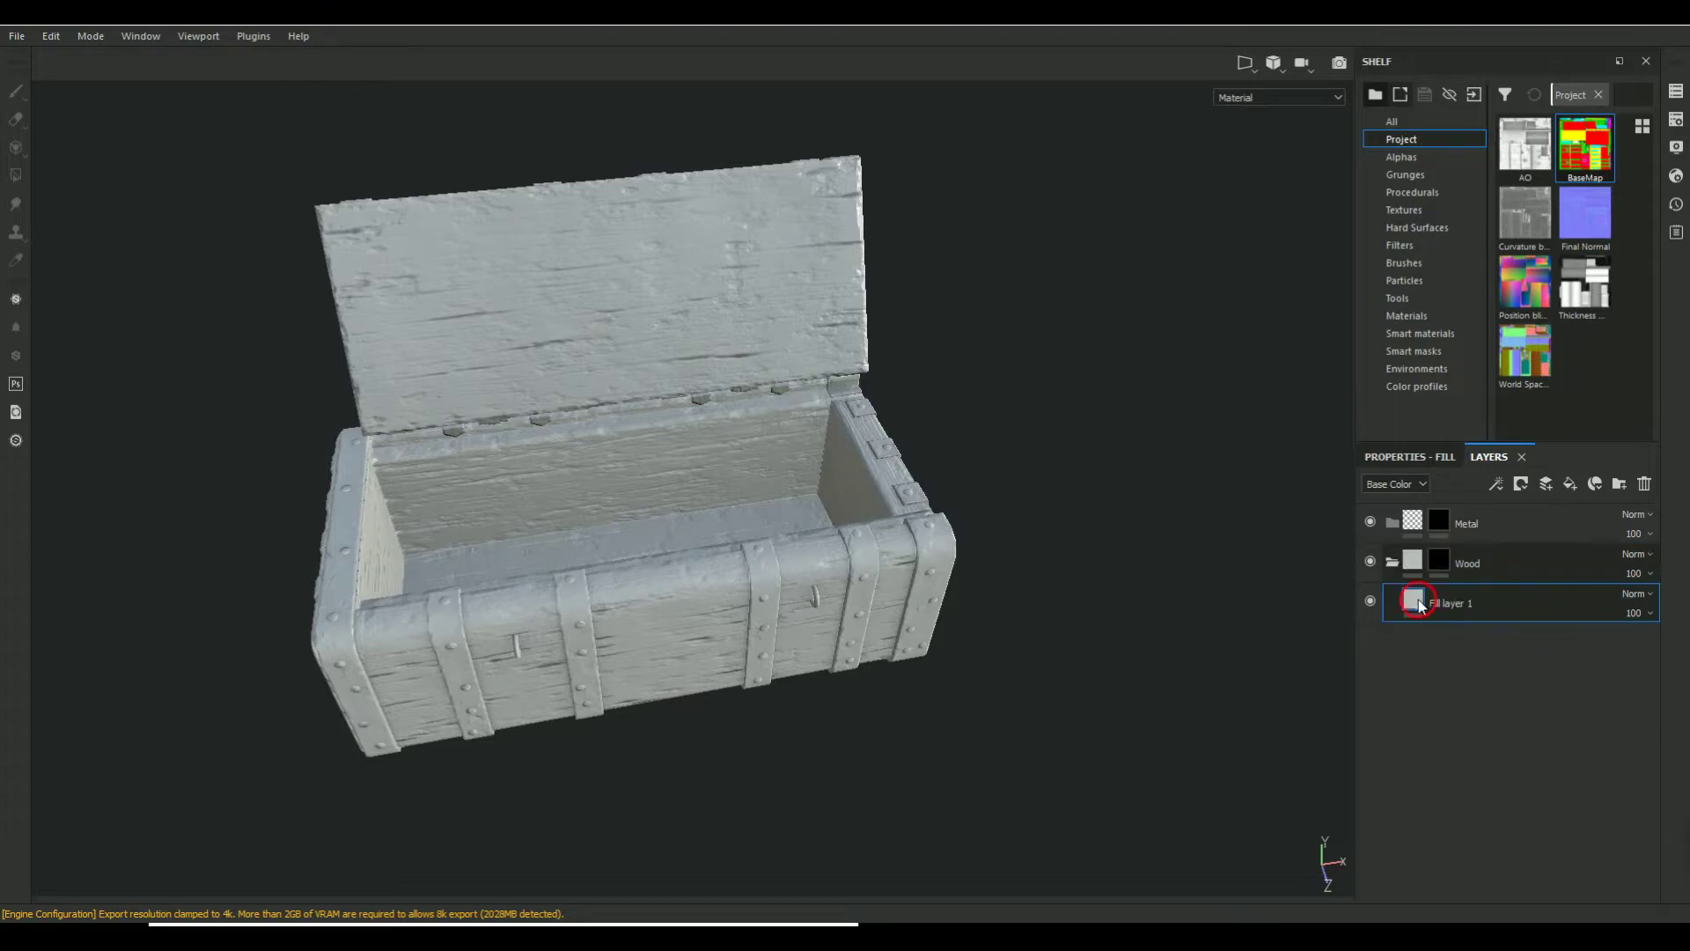
Set the fill layer's base colour to dark brown
left_click(1413, 454)
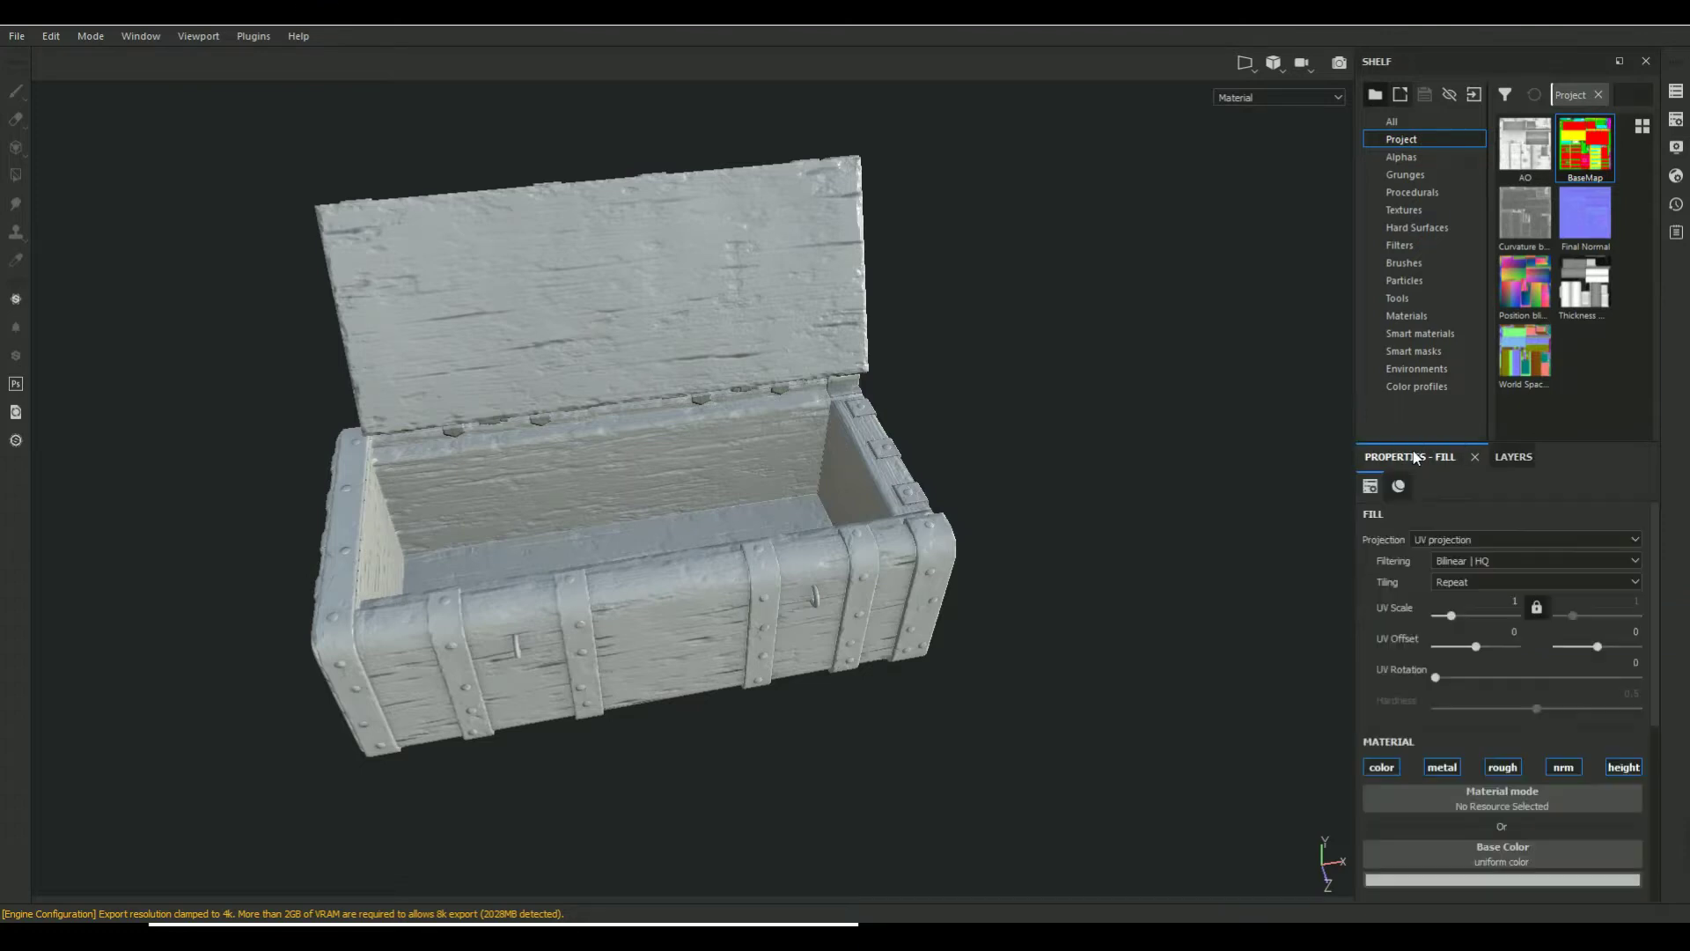
scroll(1506, 759, "down", 1)
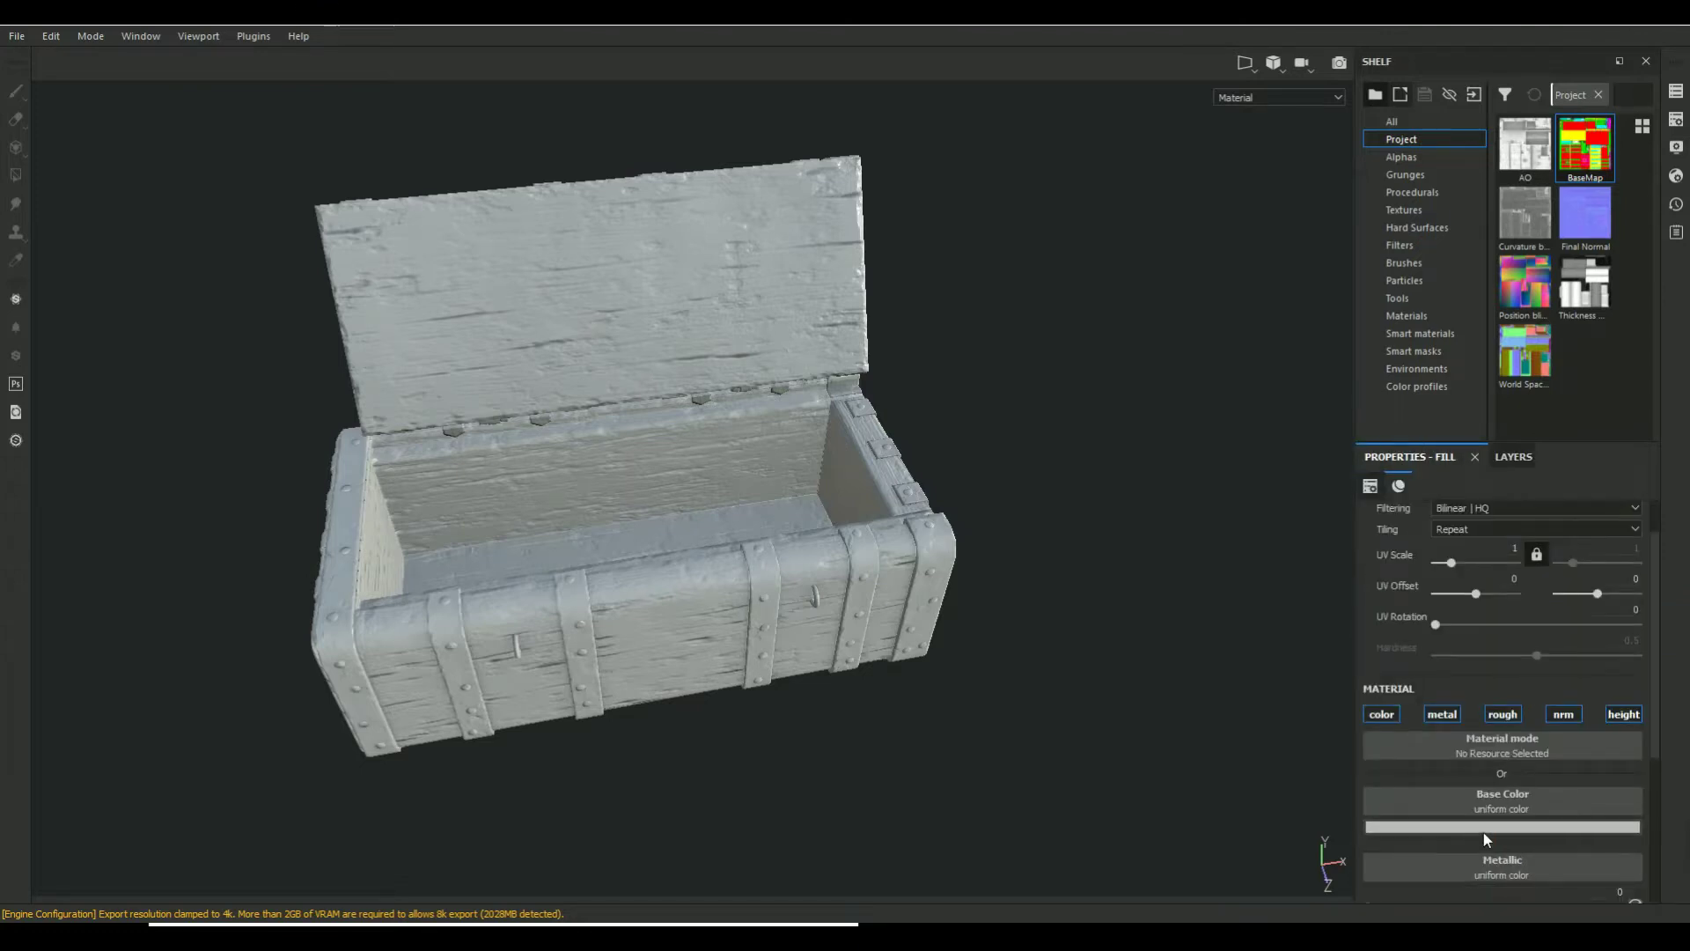
left_click(1483, 829)
left_click(1502, 742)
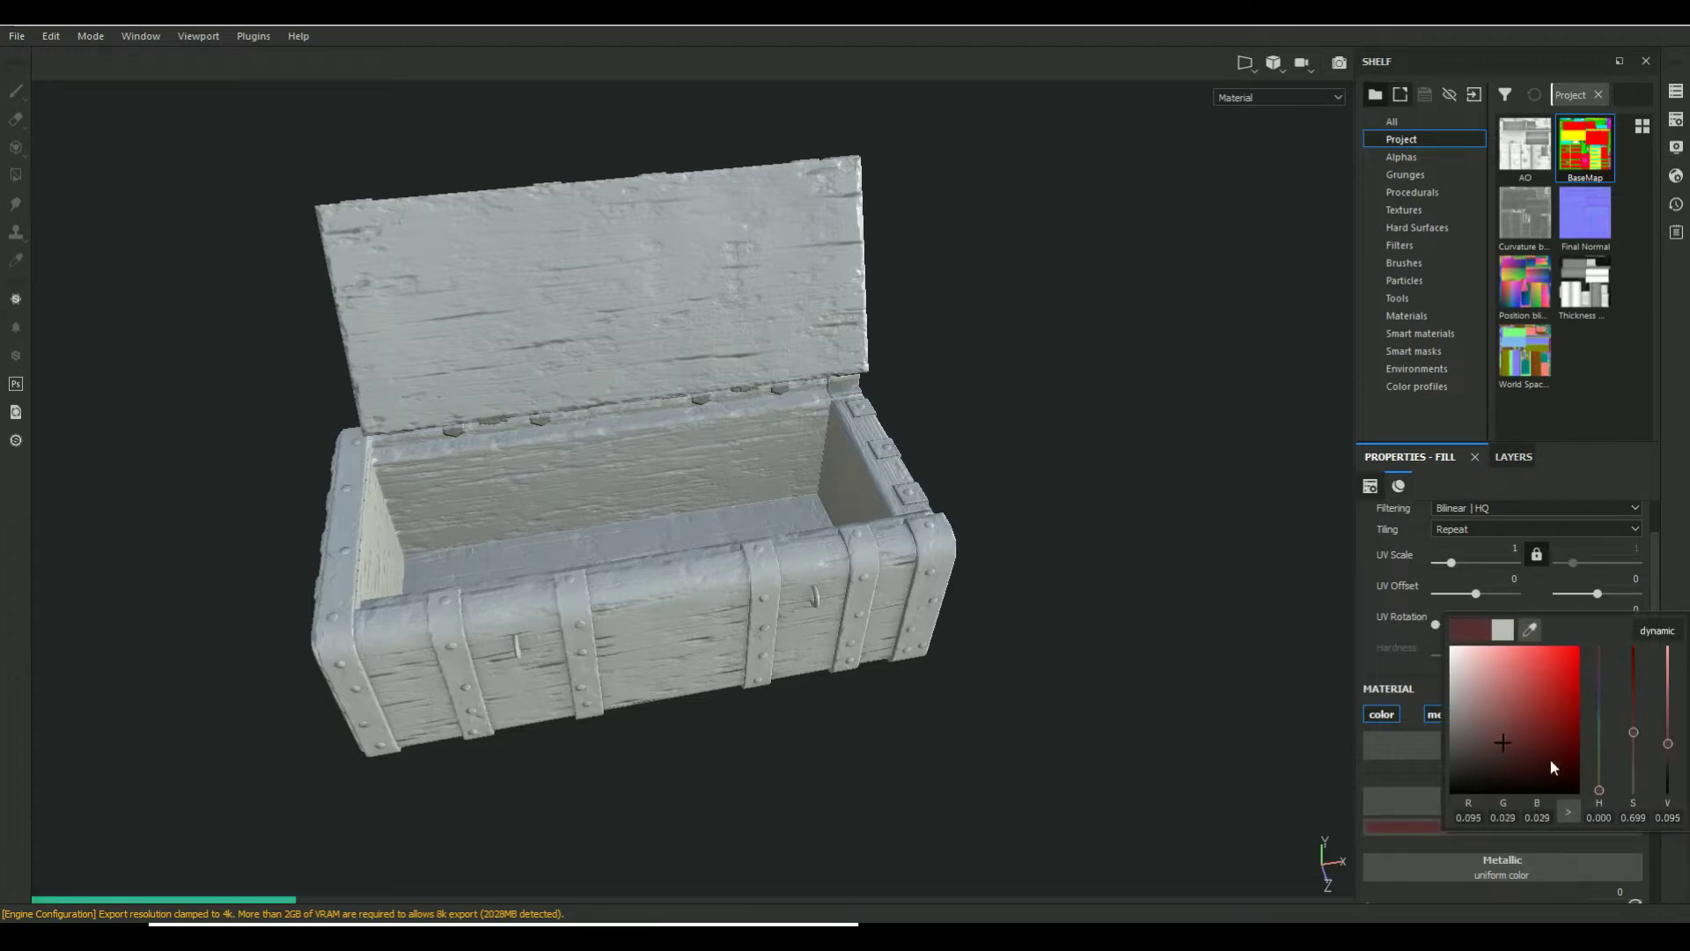
left_click(1505, 745)
left_click_drag(1600, 789, 1535, 743)
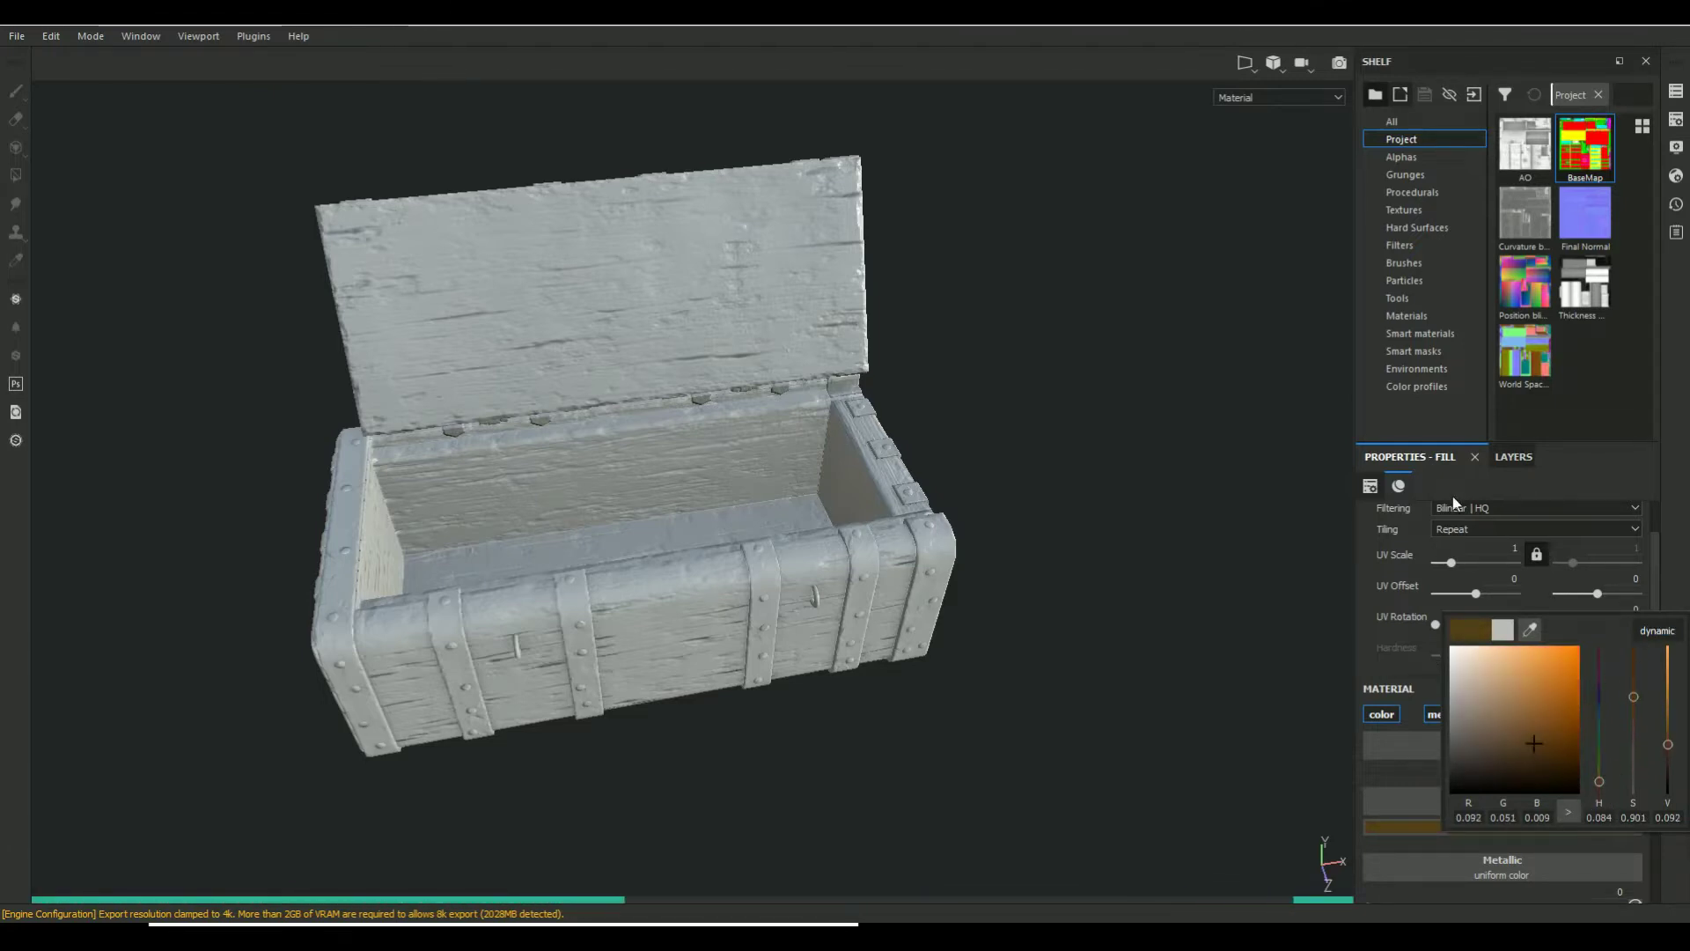
left_click(1513, 450)
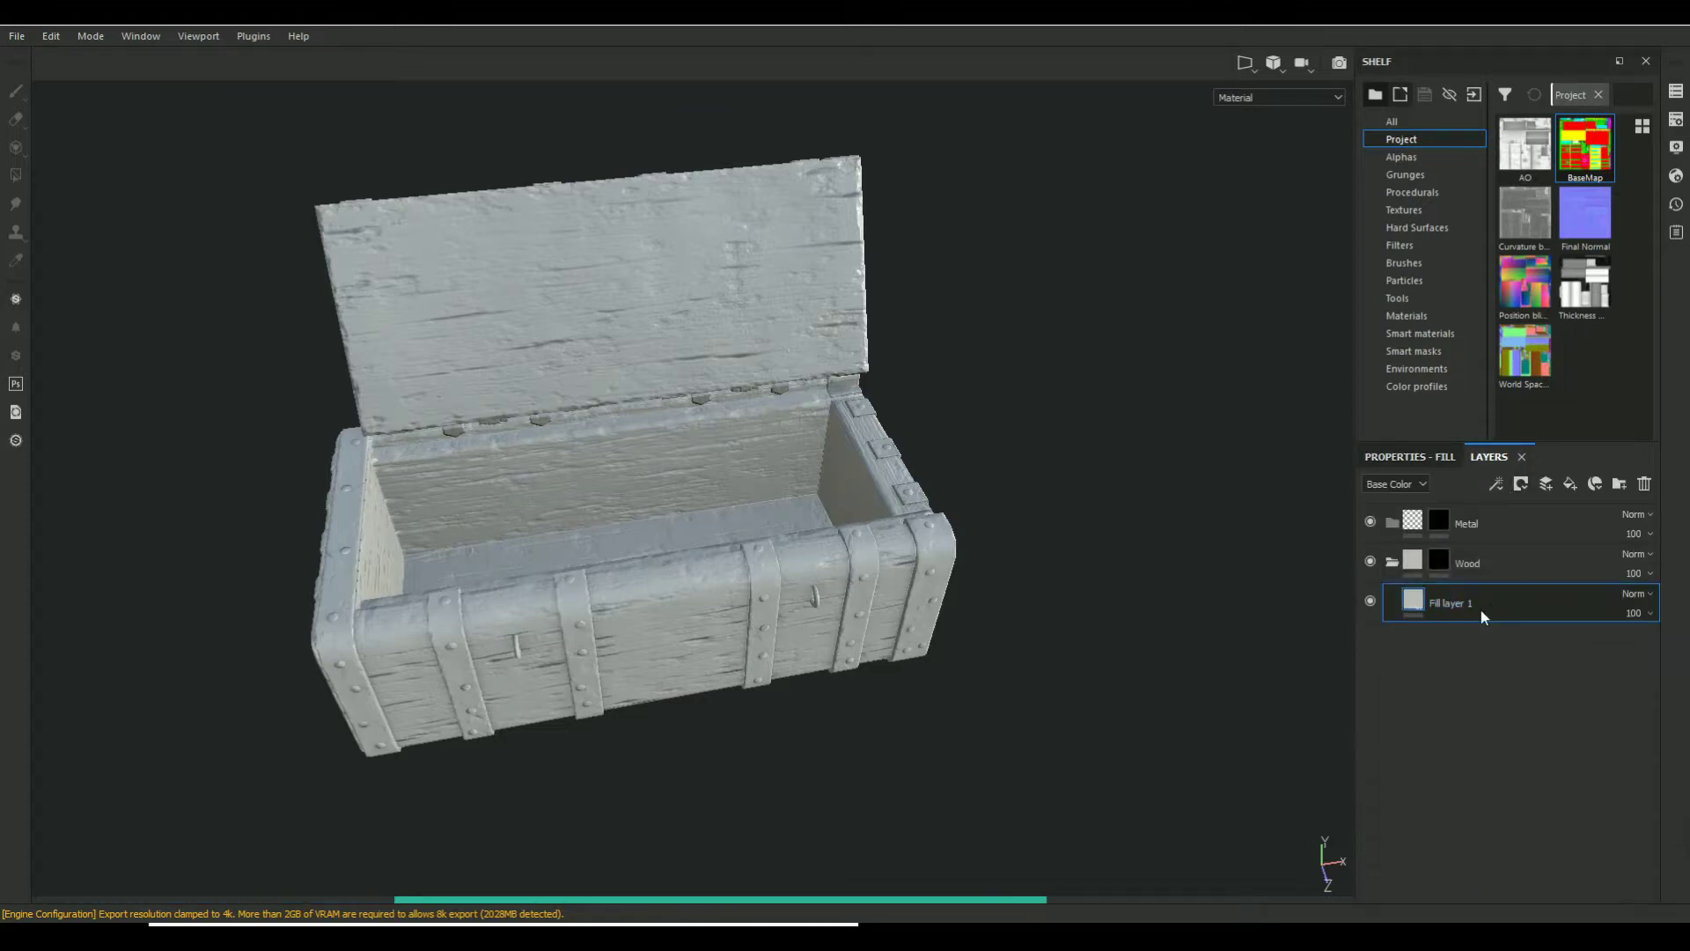
Switch the Wood folder's mask to Polygon Fill in whole-mesh mode
left_click(1448, 558)
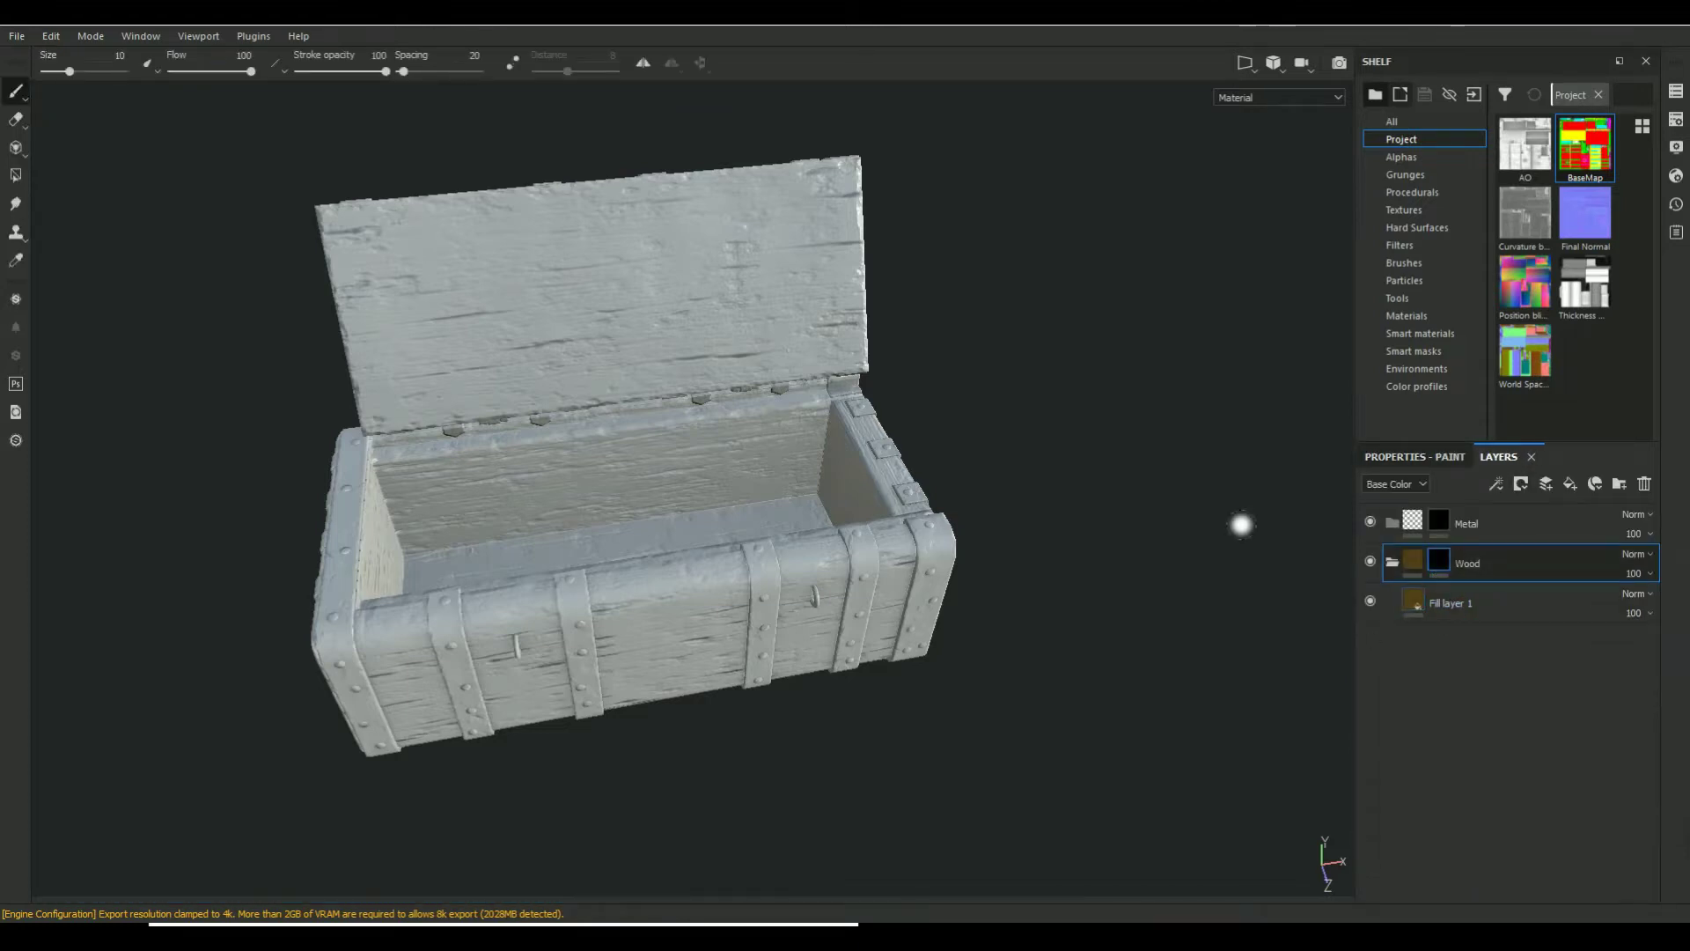
left_click(17, 175)
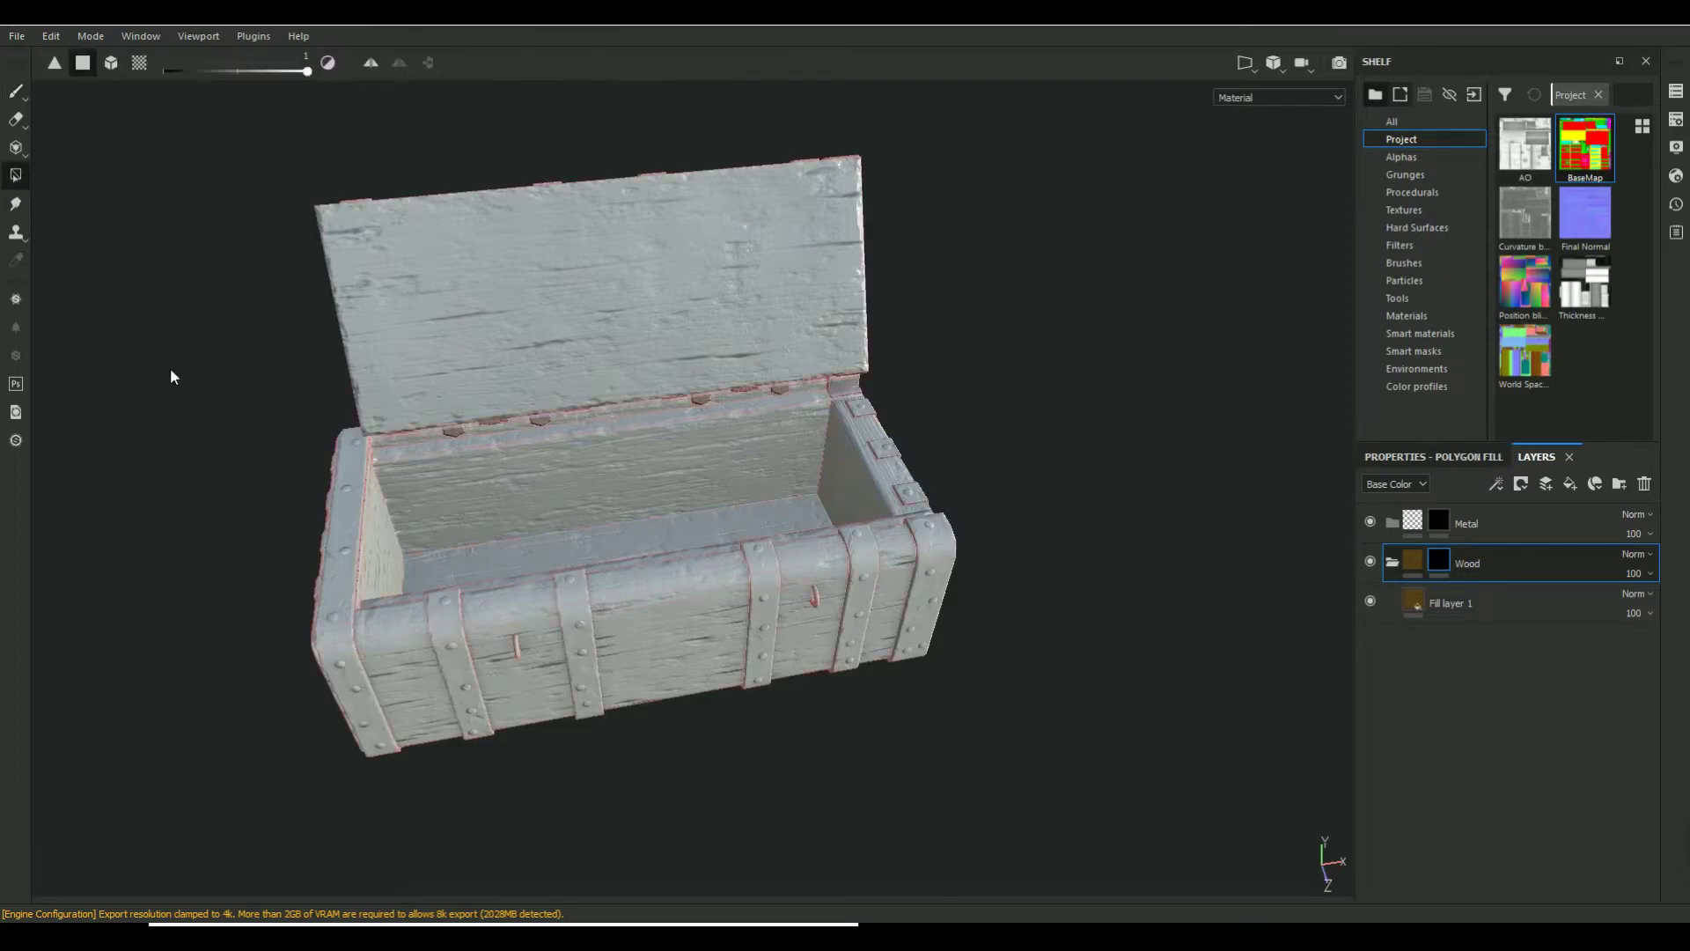
mouse_move(123, 466)
left_mouse_down("alt")
mouse_move(132, 434)
mouse_move(174, 415)
left_mouse_up("alt")
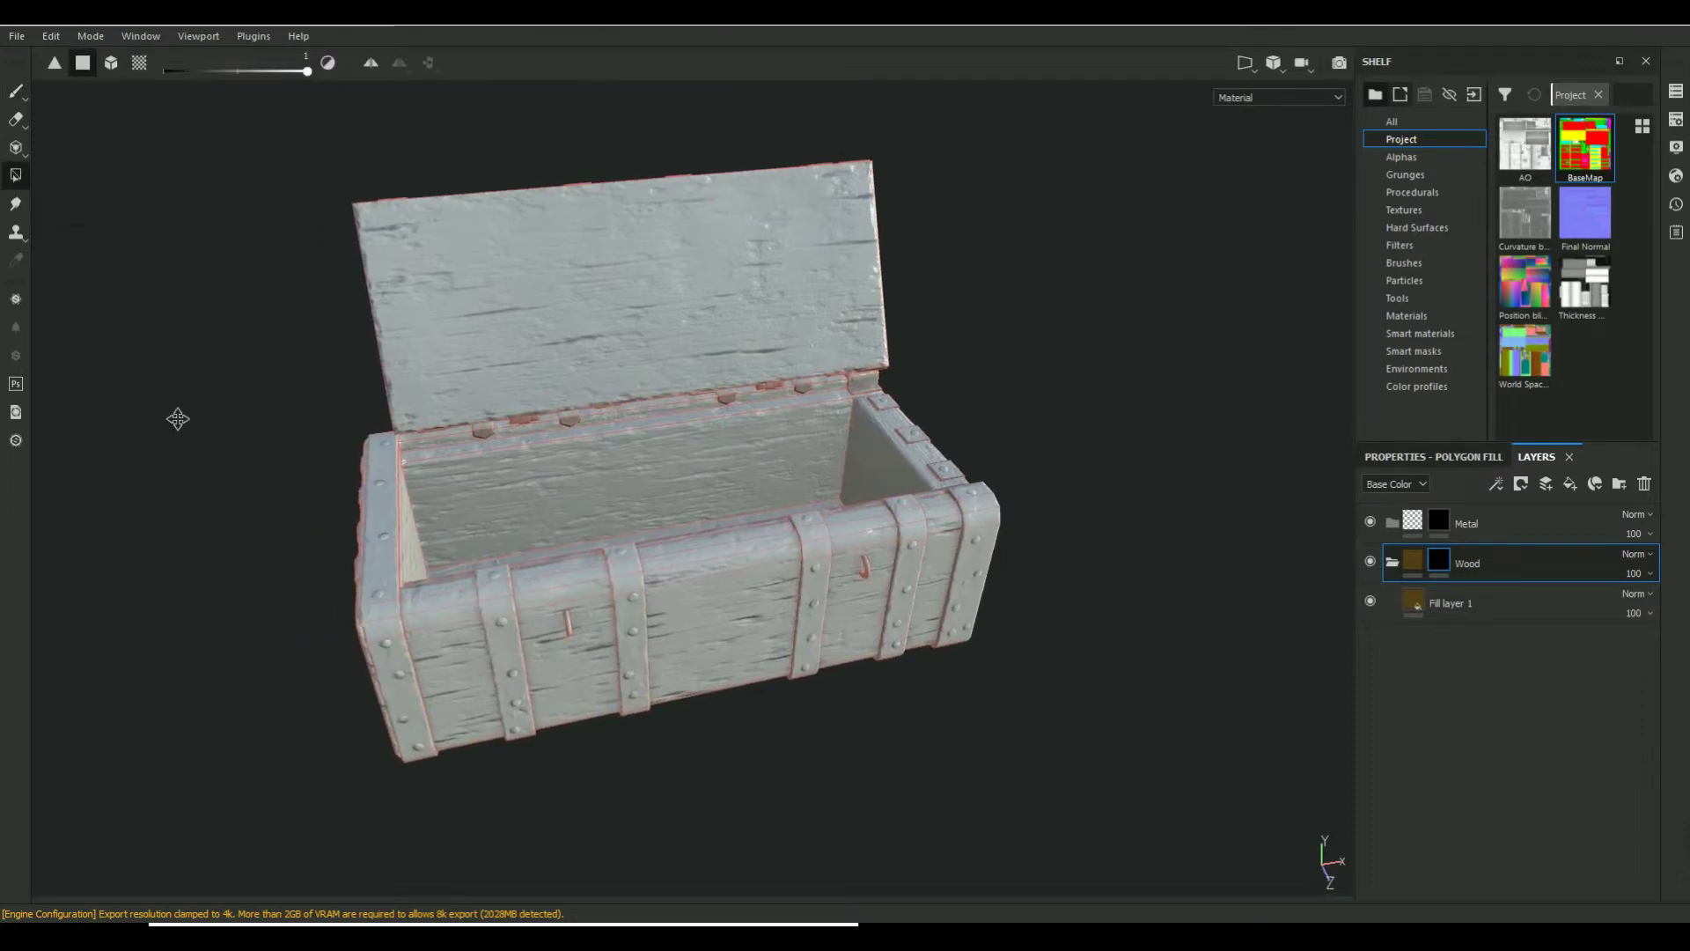
left_click(1417, 456)
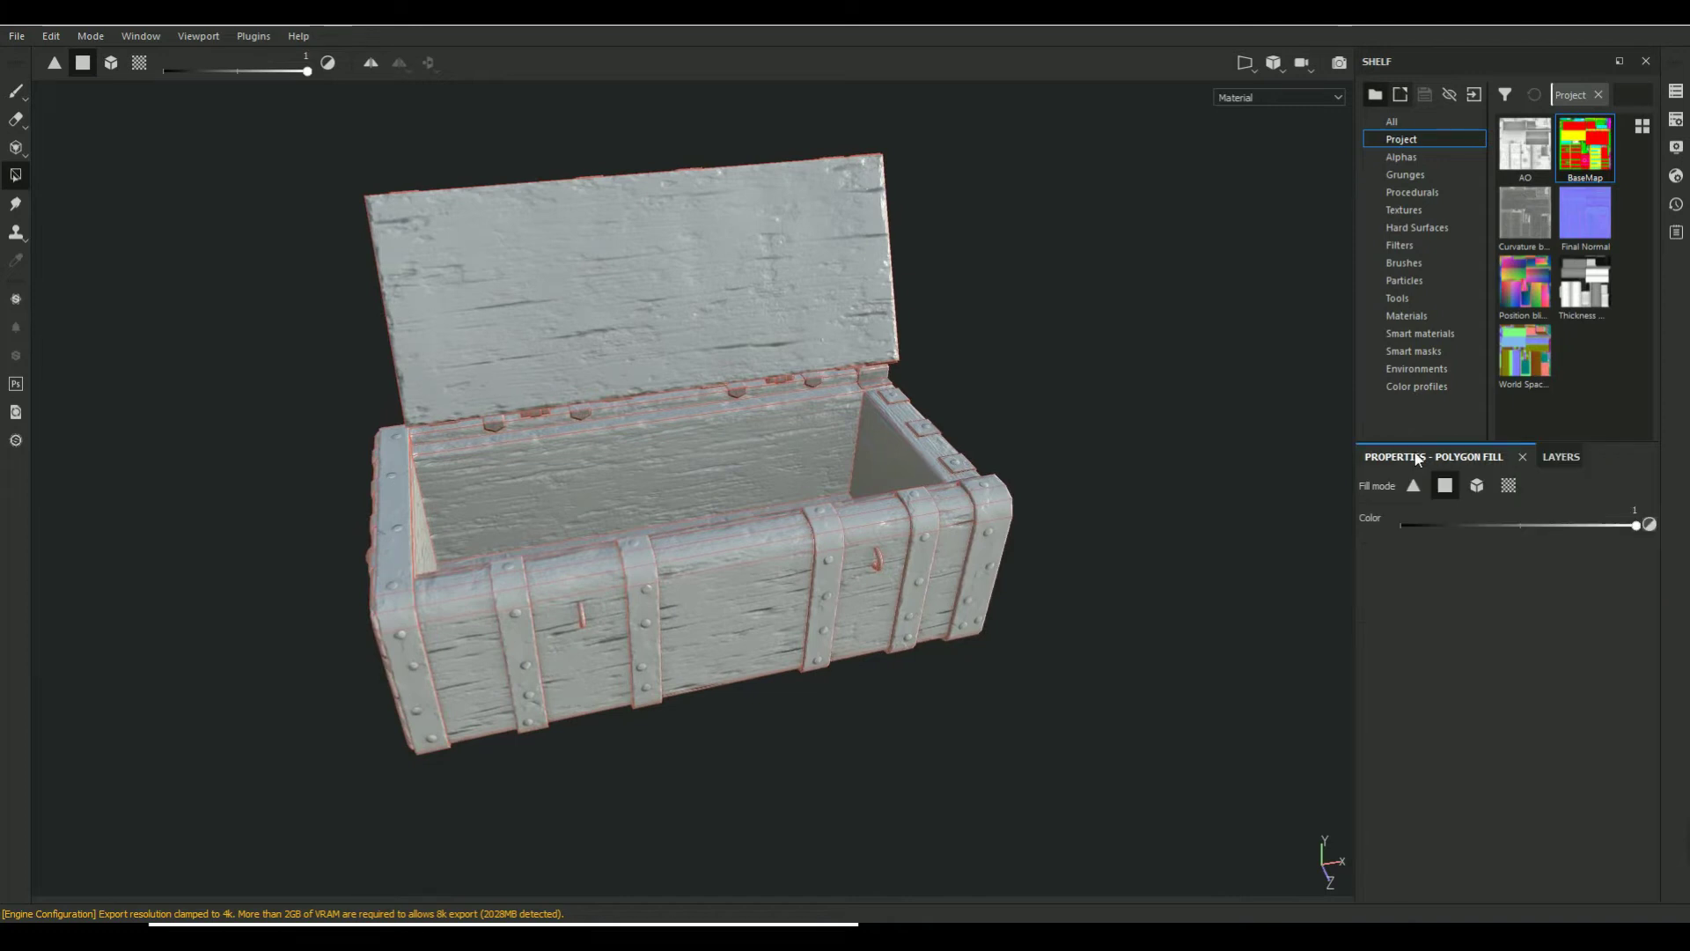
left_click(1477, 485)
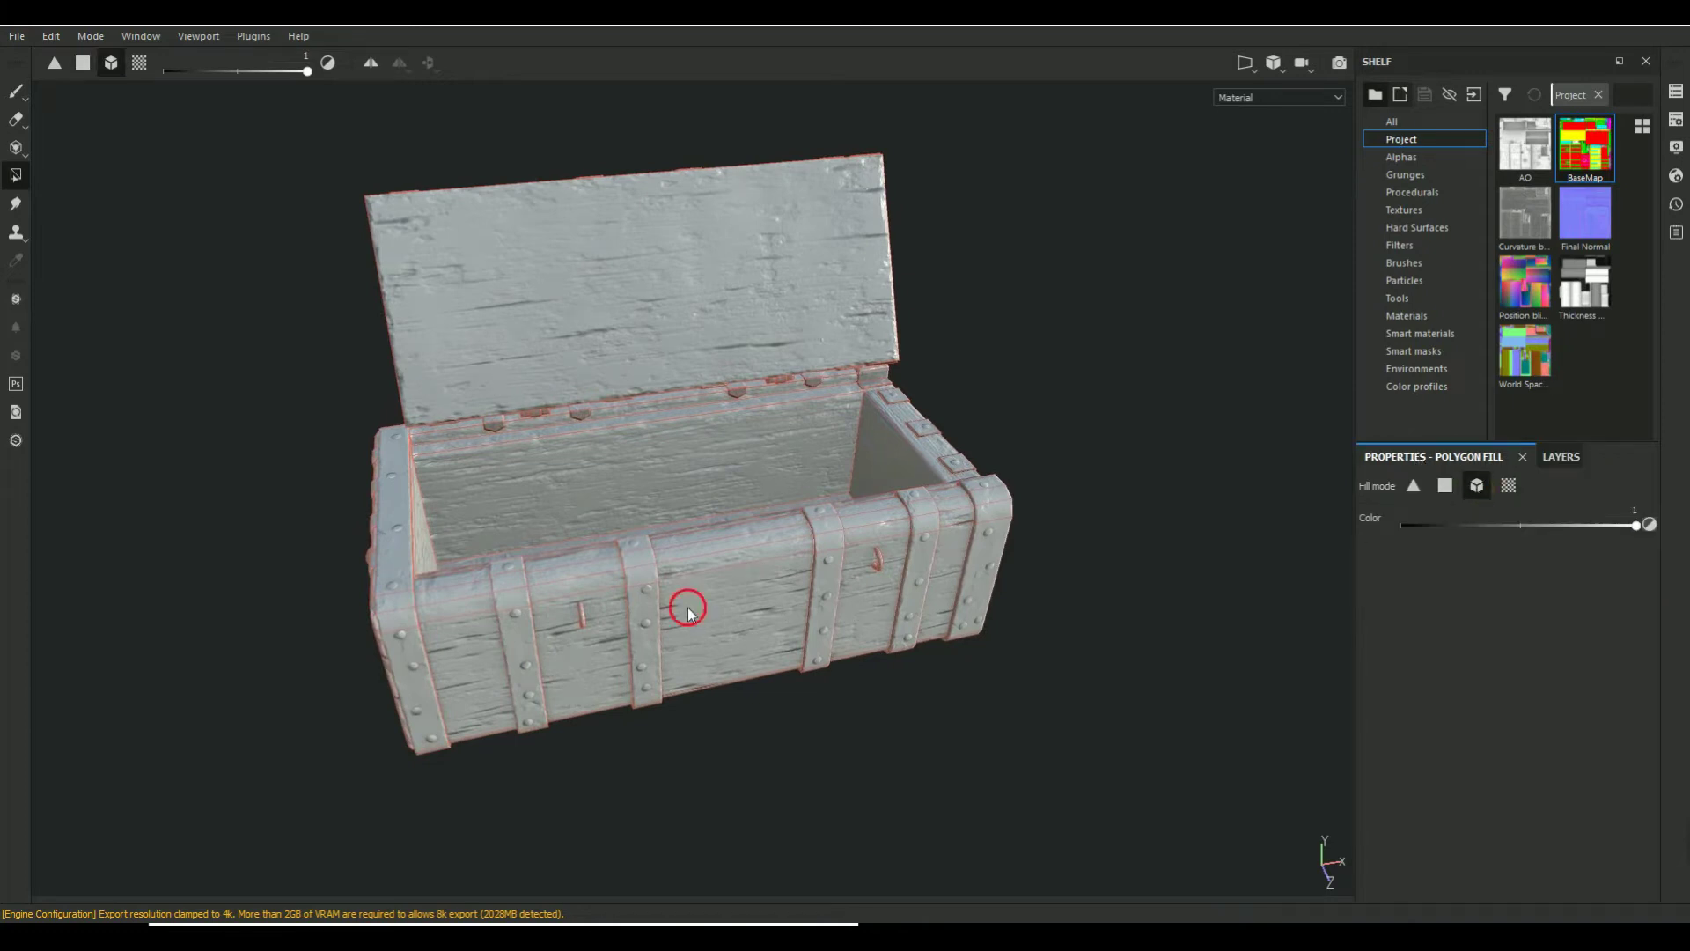
Fill the chest body and lid into the Wood mask, then select the Metal folder
left_click(634, 616)
mouse_move(273, 563)
left_mouse_down("alt")
mouse_move(310, 548)
mouse_move(405, 375)
left_mouse_up("alt")
left_click(449, 331)
mouse_move(219, 498)
left_mouse_down("alt")
mouse_move(622, 455)
mouse_move(338, 509)
mouse_move(1240, 529)
left_mouse_up("alt")
left_click(1551, 459)
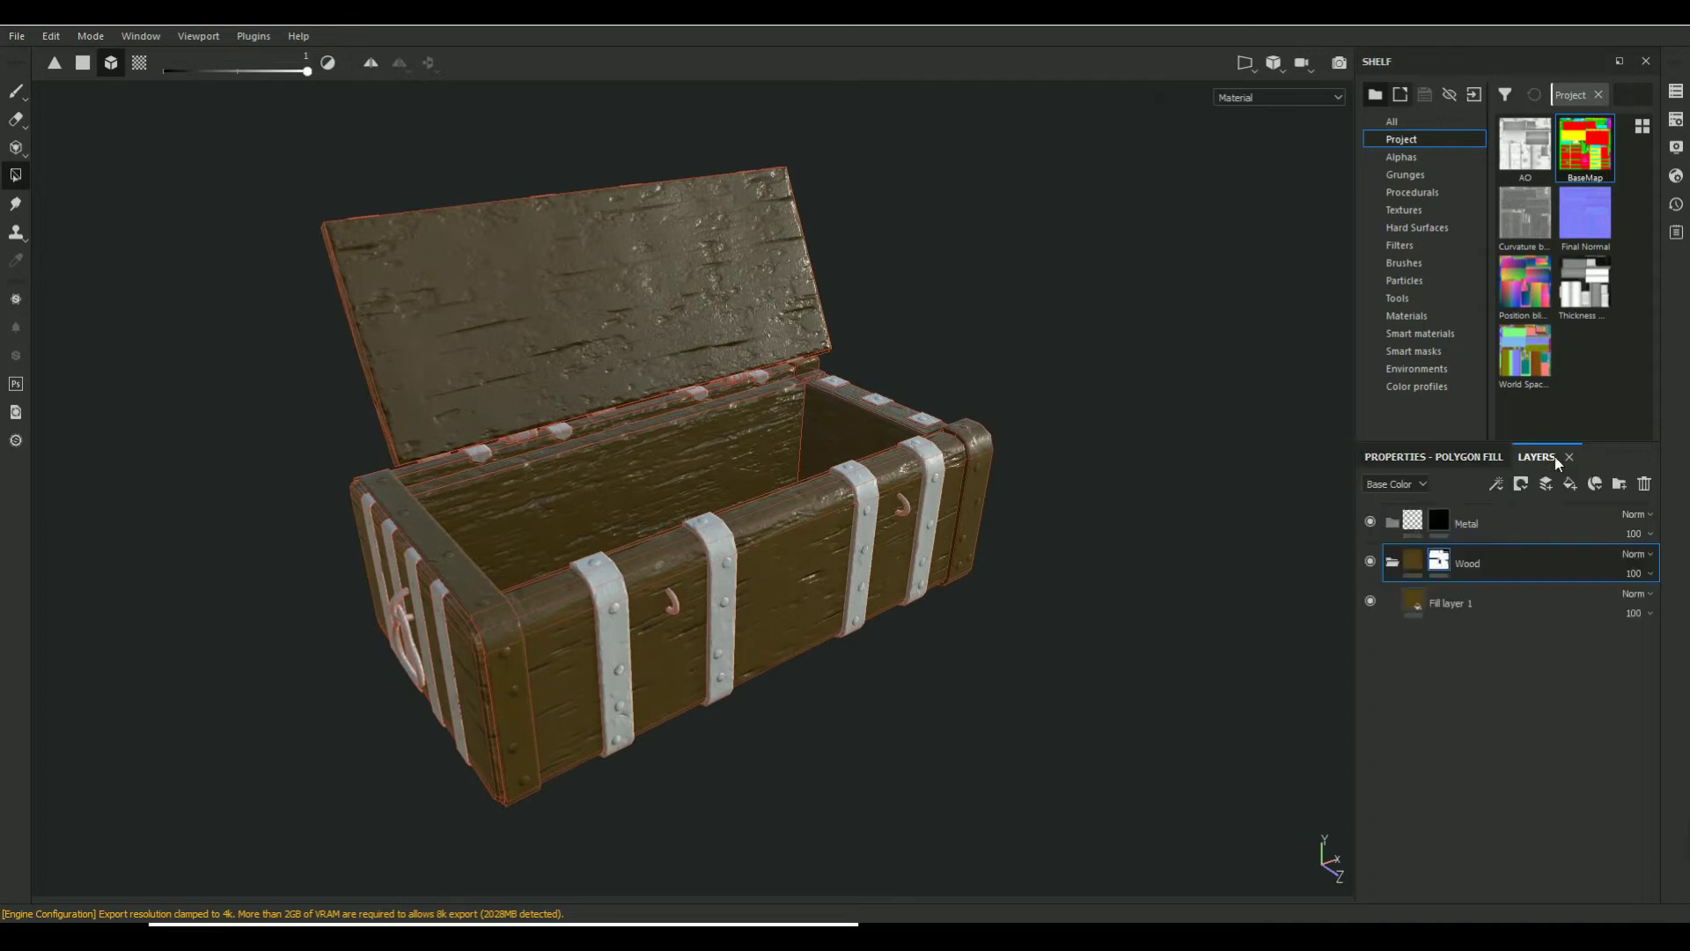
left_click(1486, 523)
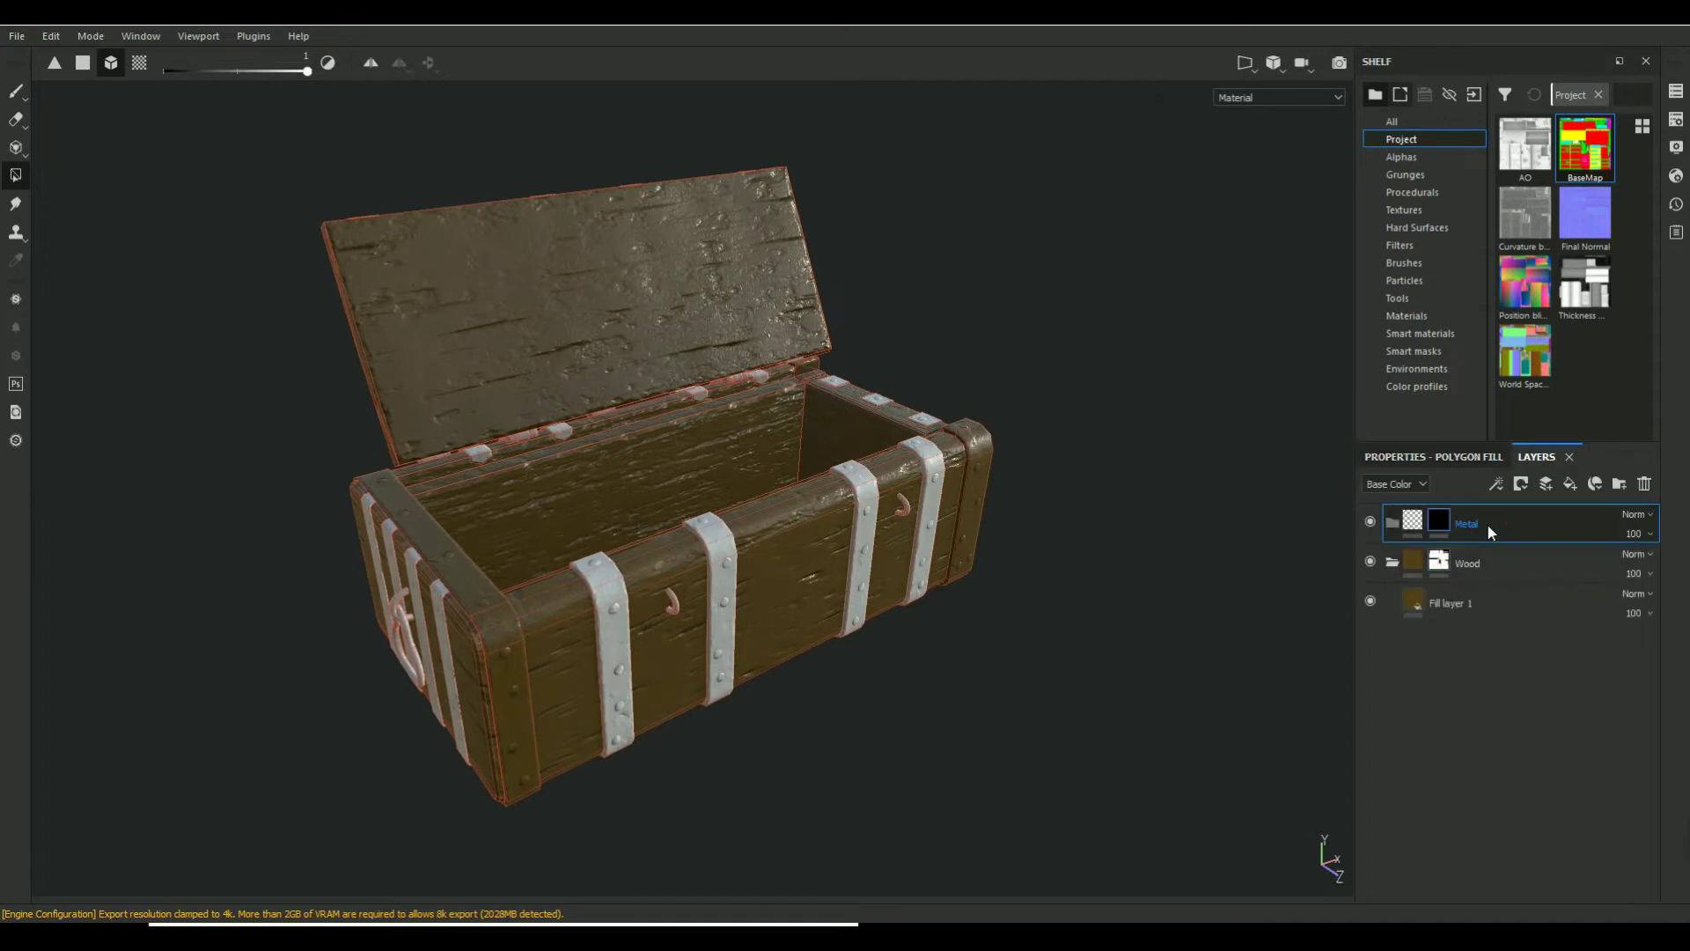
Add Fill layer 2 below the Metal folder with a dark blue base colour (R 0.150, G 0.185, B 0.246)
left_click(1574, 487)
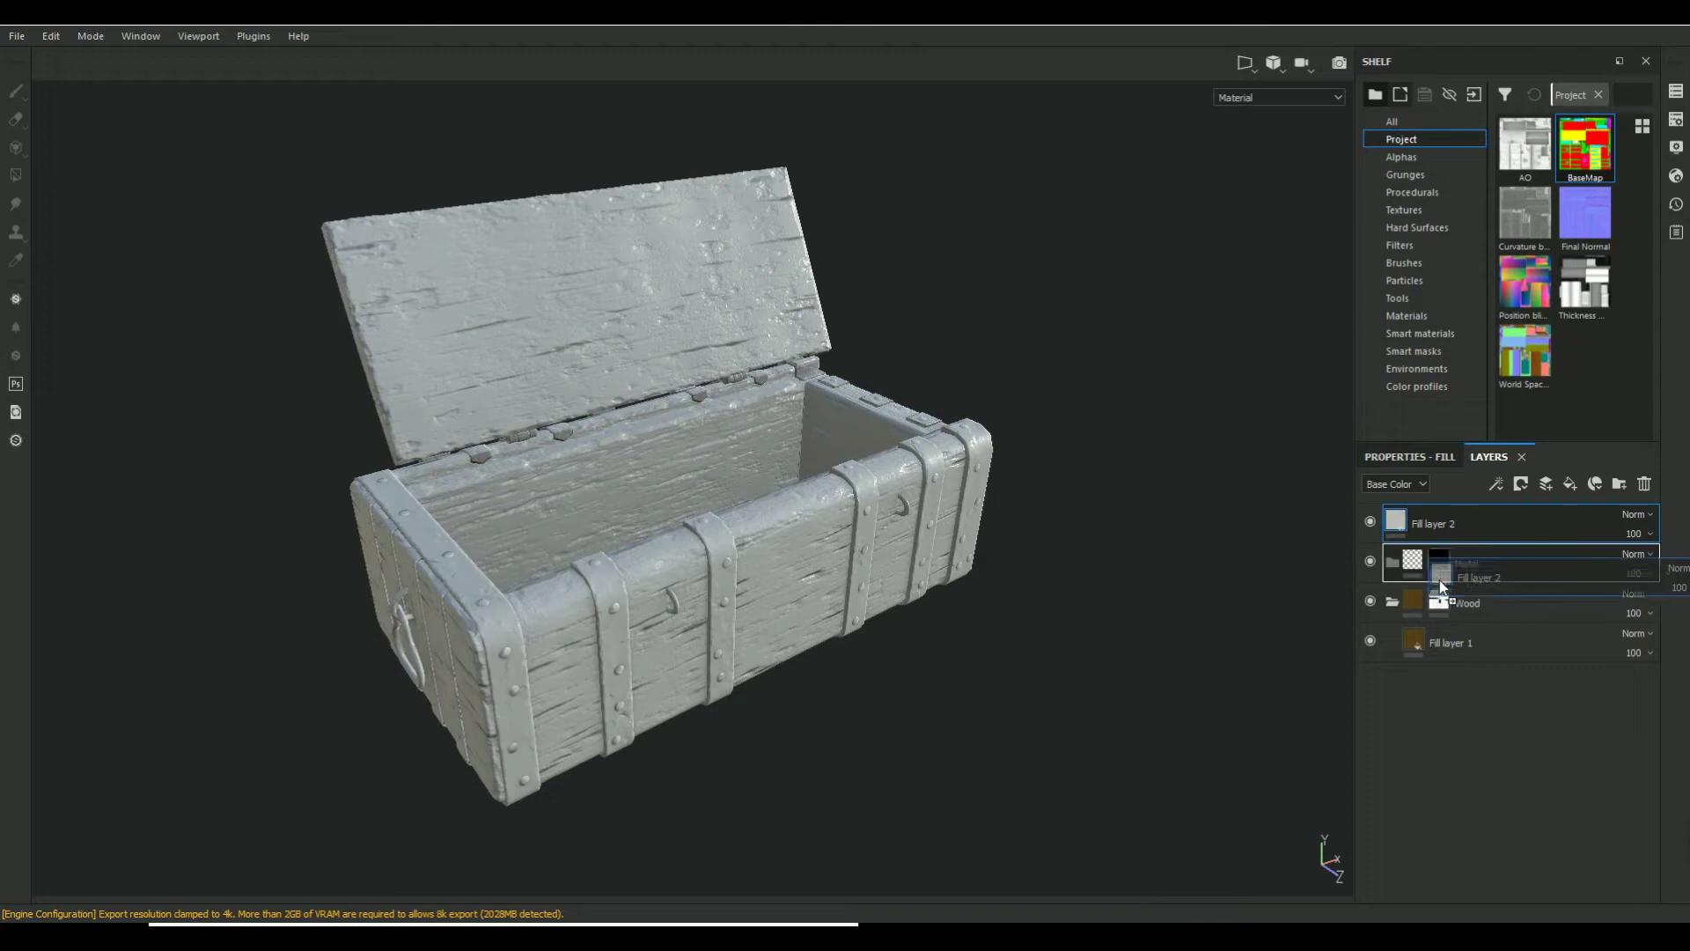
left_click_drag(1379, 521, 1403, 555)
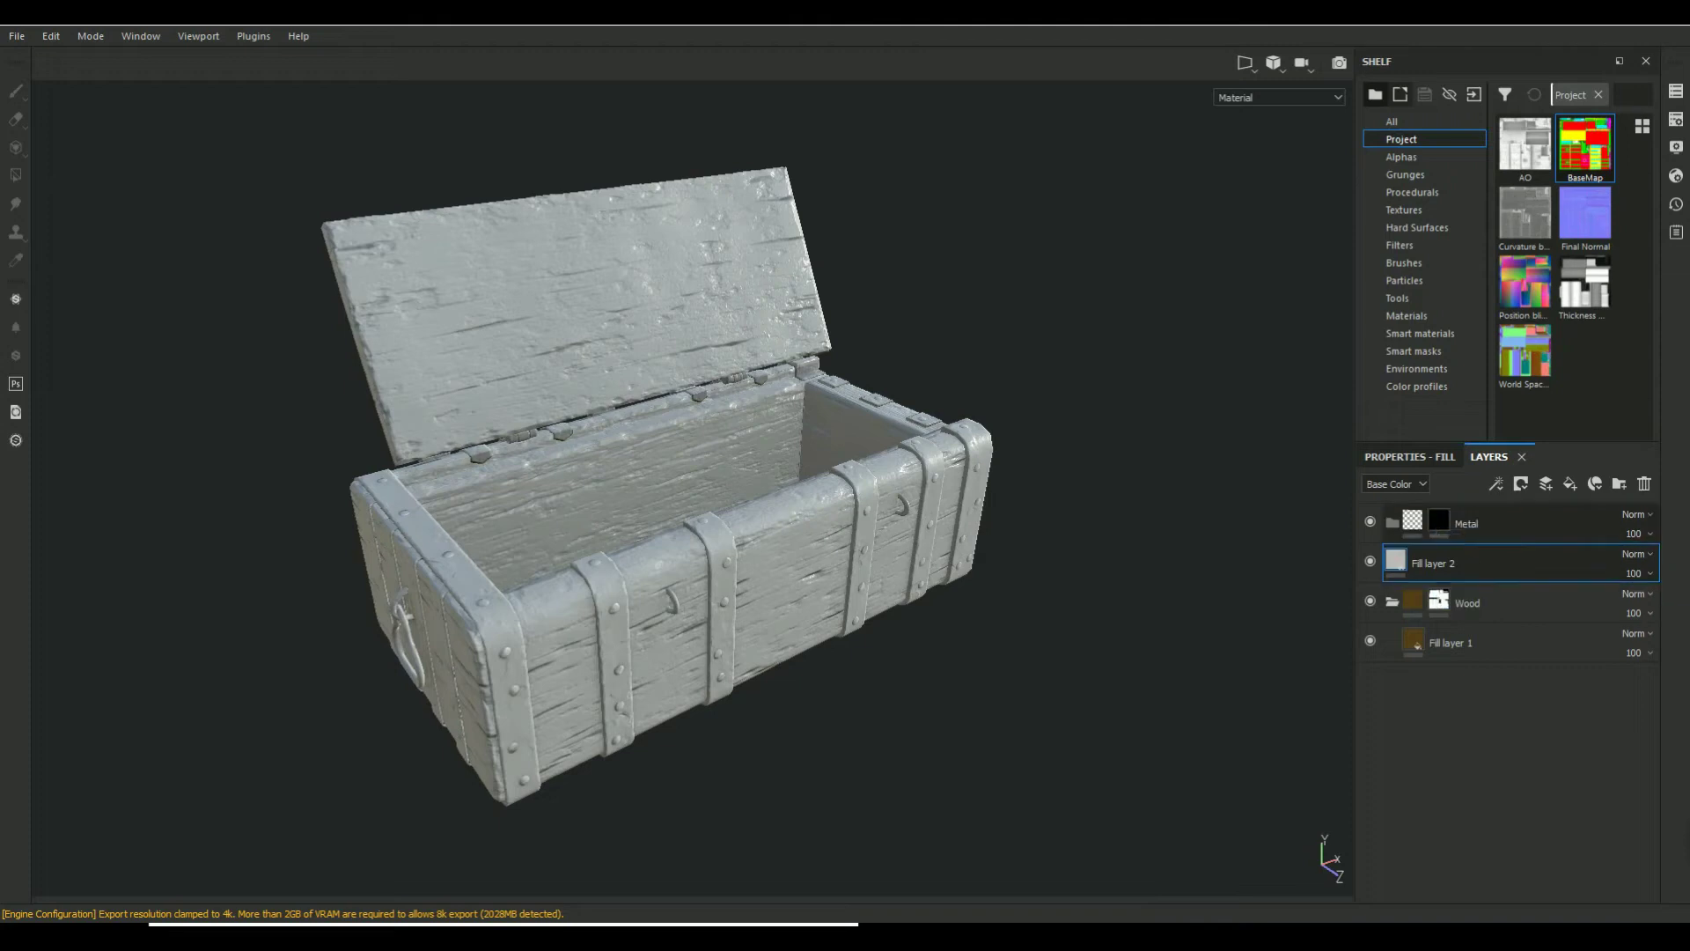
left_click(1398, 561)
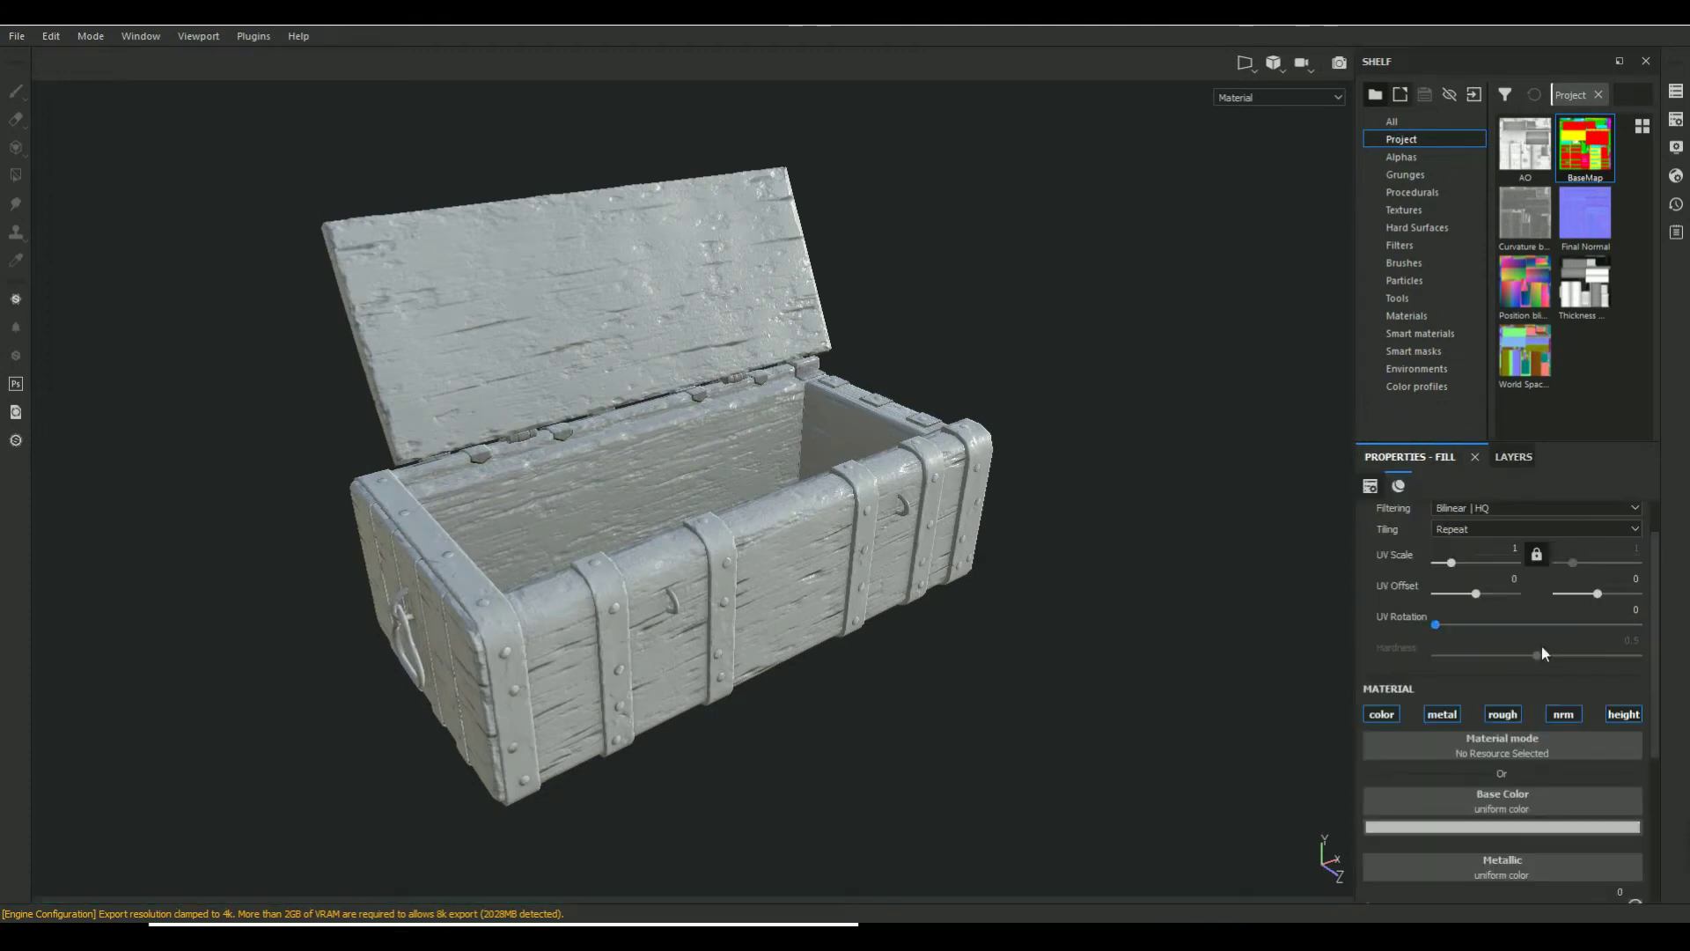
left_click(1537, 817)
left_click_drag(1598, 685, 1599, 695)
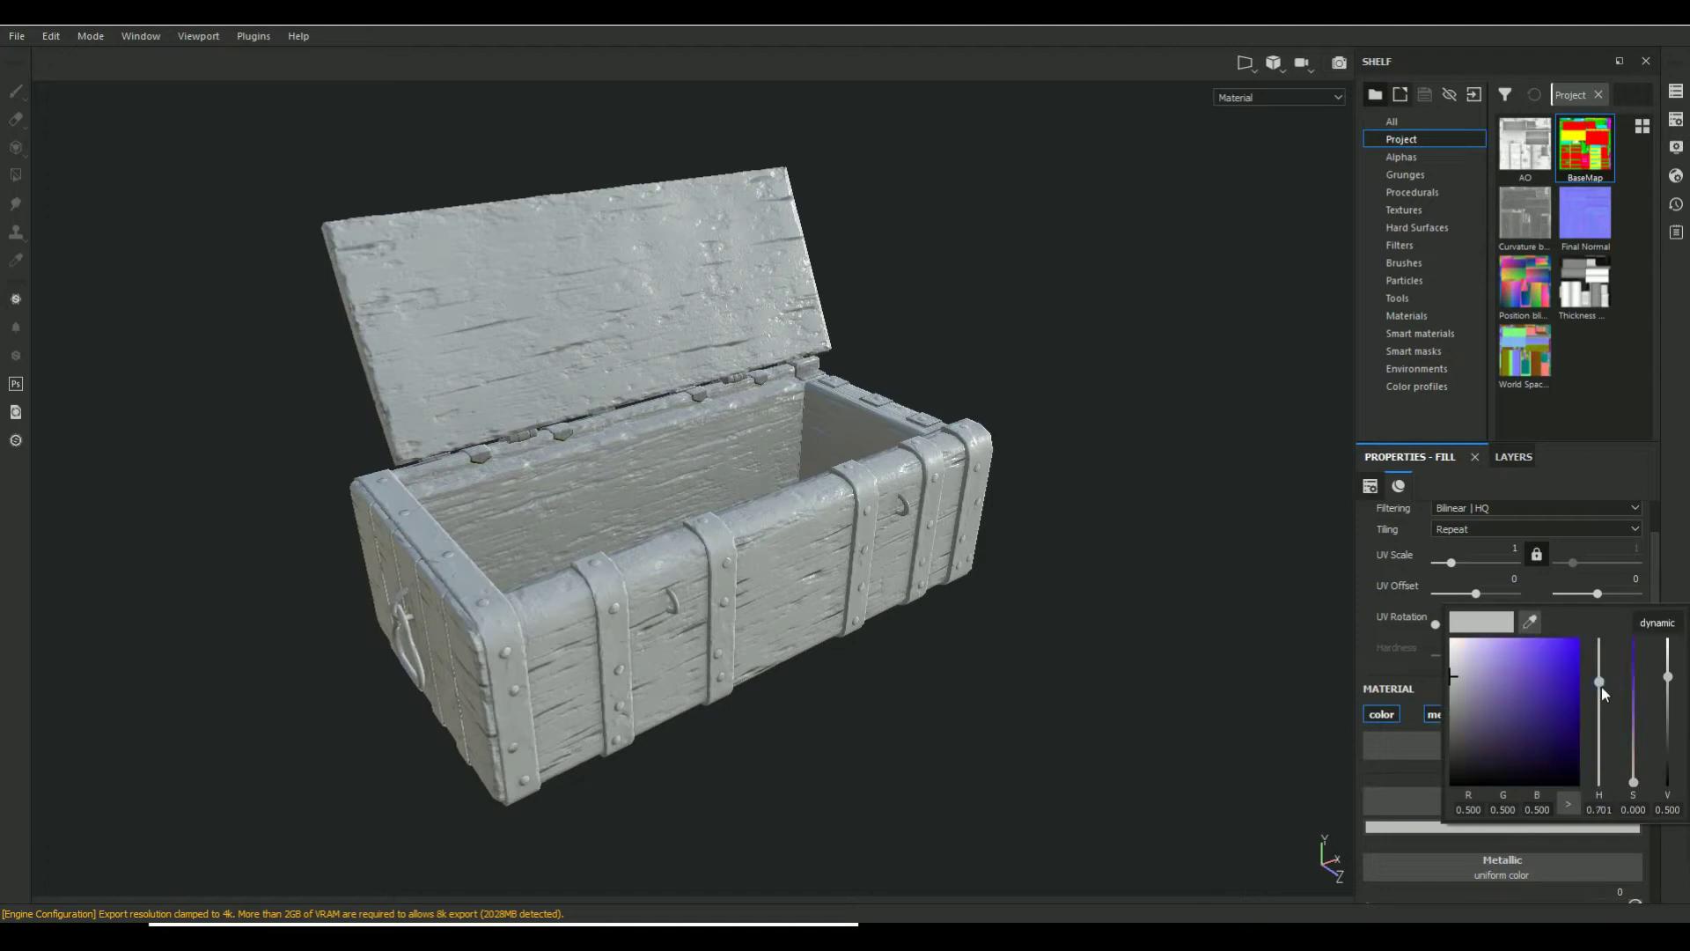
left_click(1475, 706)
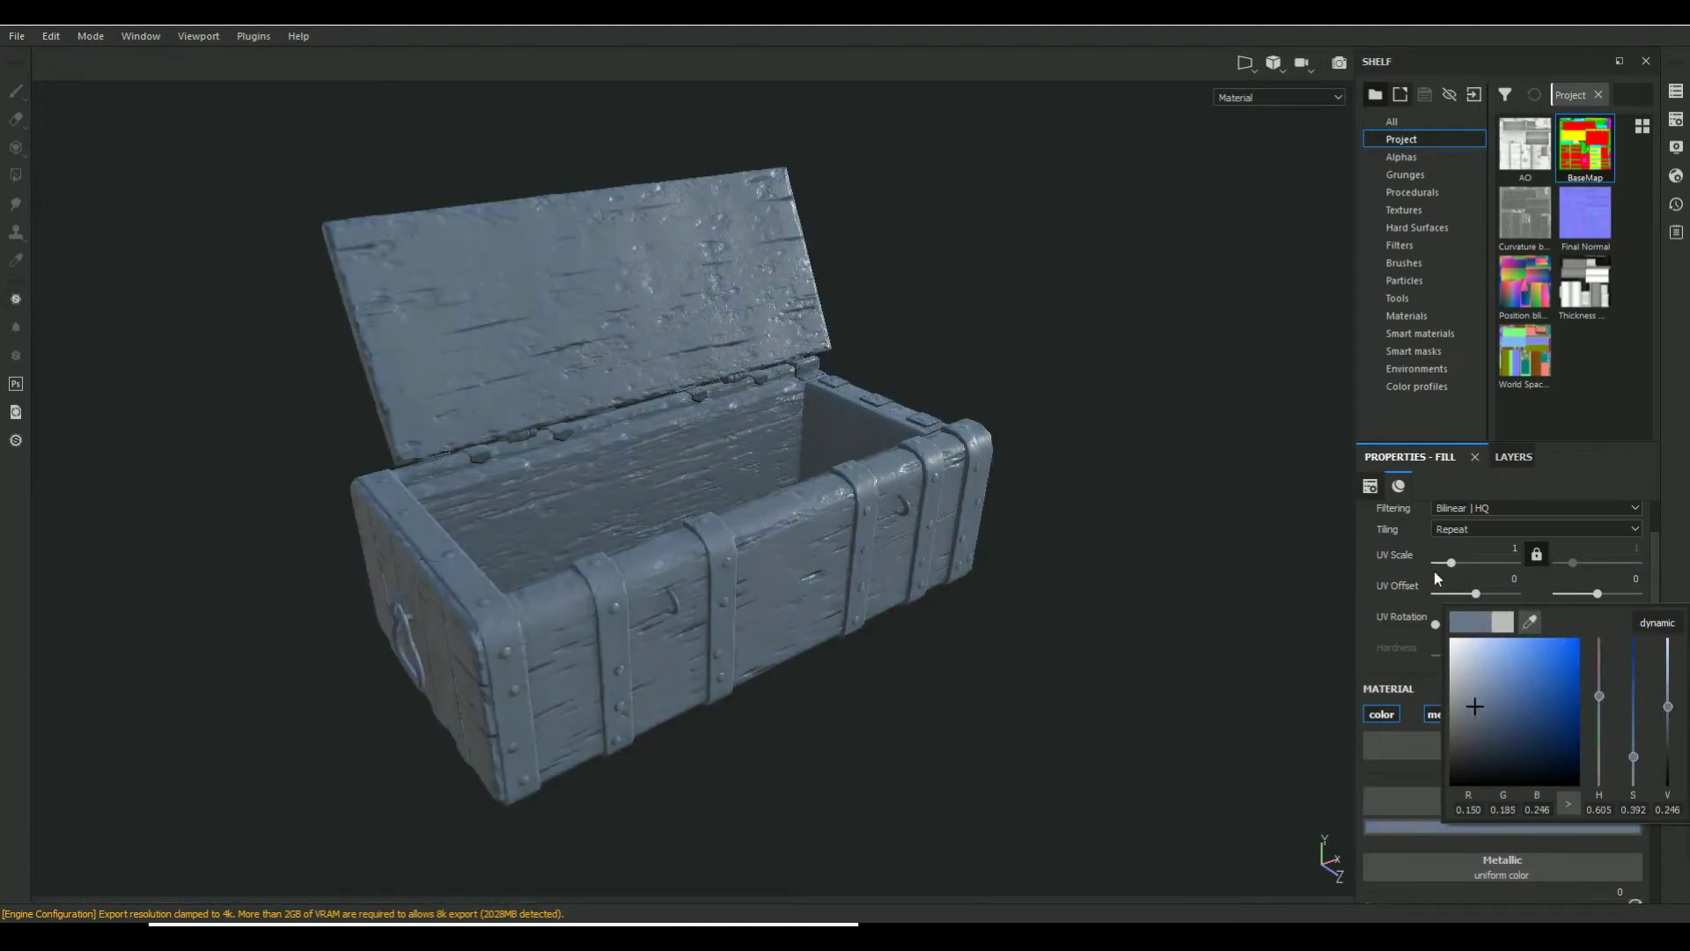
left_click(1243, 572)
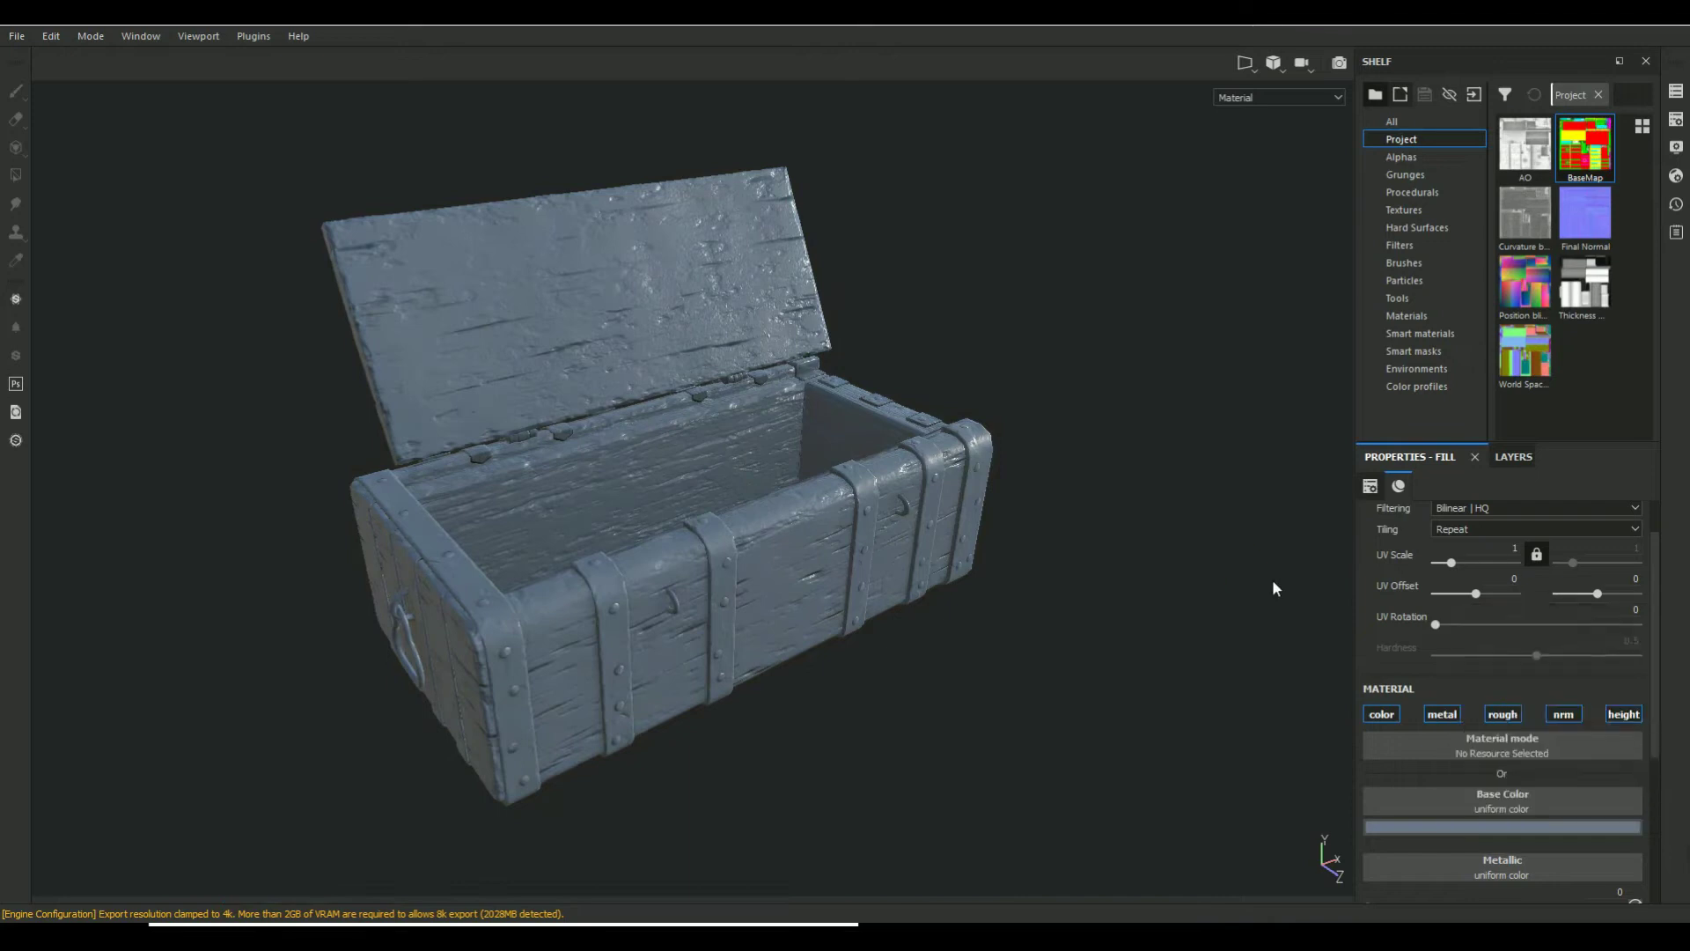
left_click(1502, 457)
mouse_move(1403, 559)
left_mouse_down()
mouse_move(1431, 538)
mouse_move(1412, 534)
left_mouse_up()
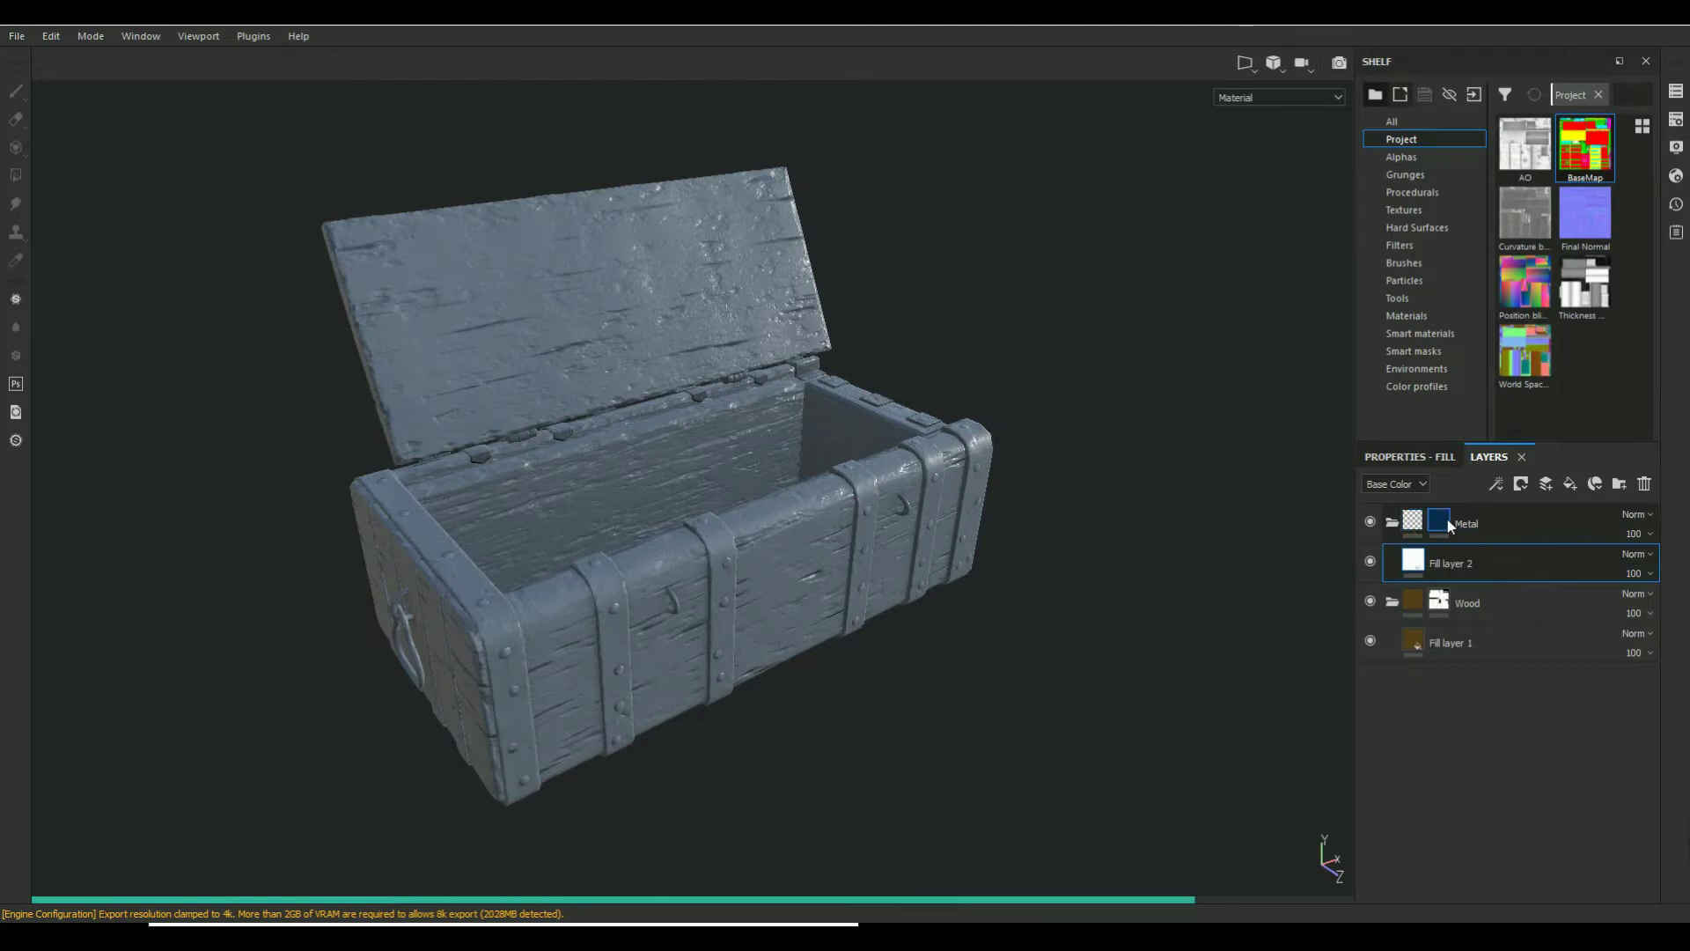
Select the Metal folder mask and polygon-fill the front iron band and the chest into it
left_click(1436, 524)
key("4")
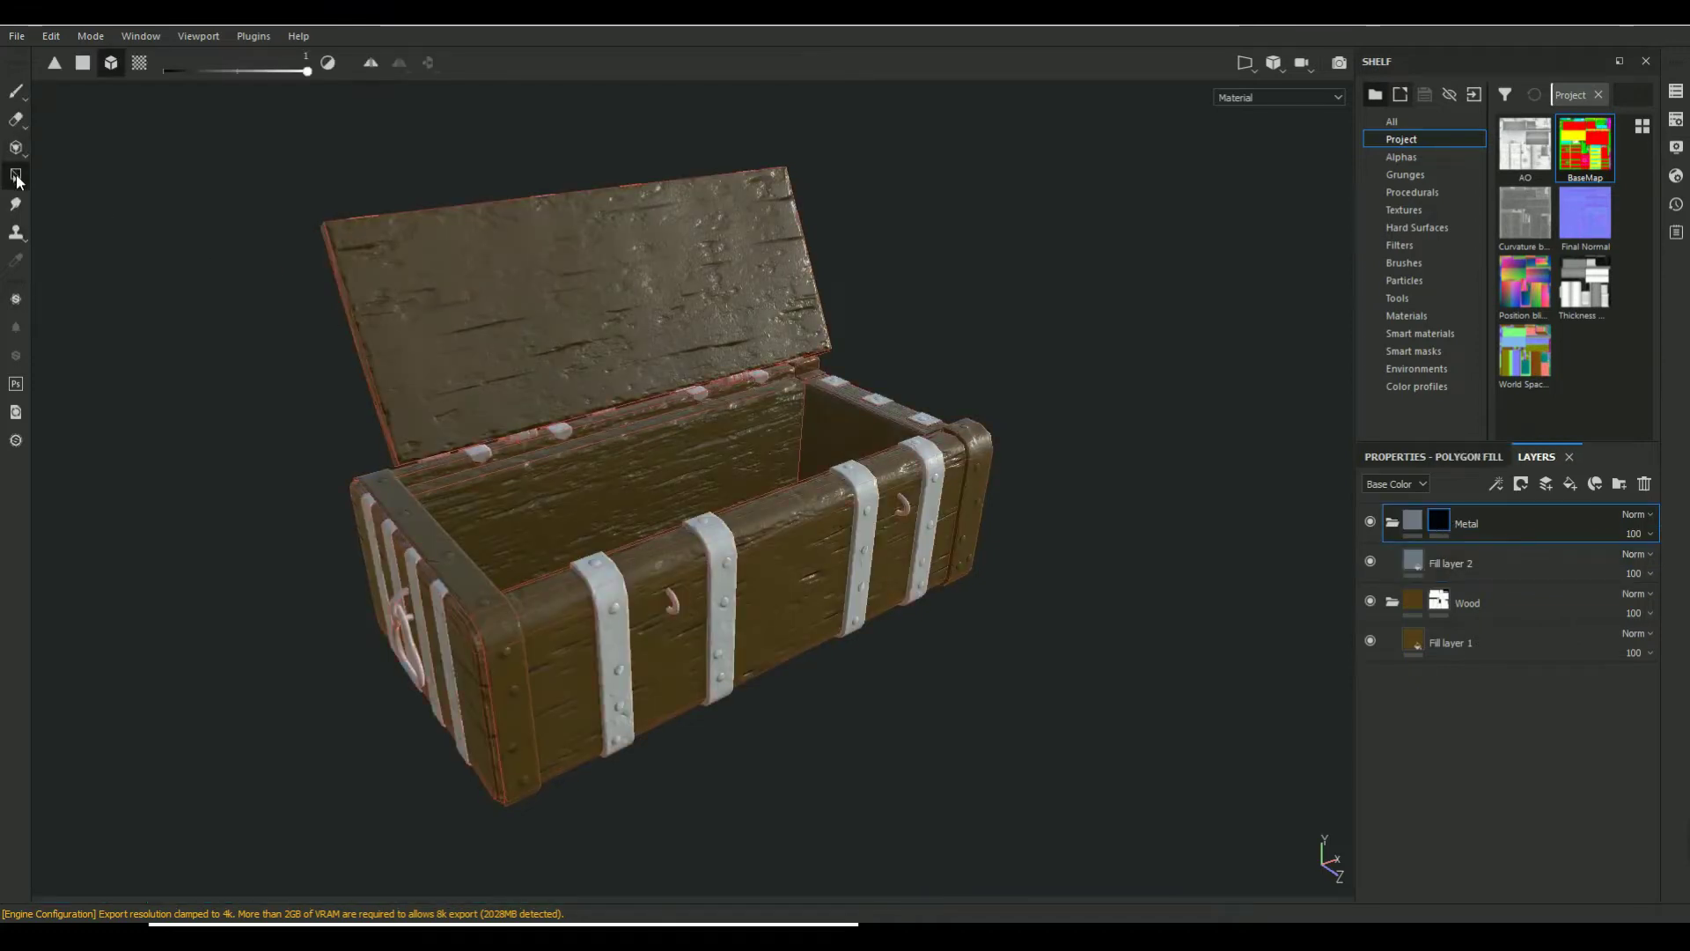
left_click_drag(1244, 641, 1233, 658, "alt")
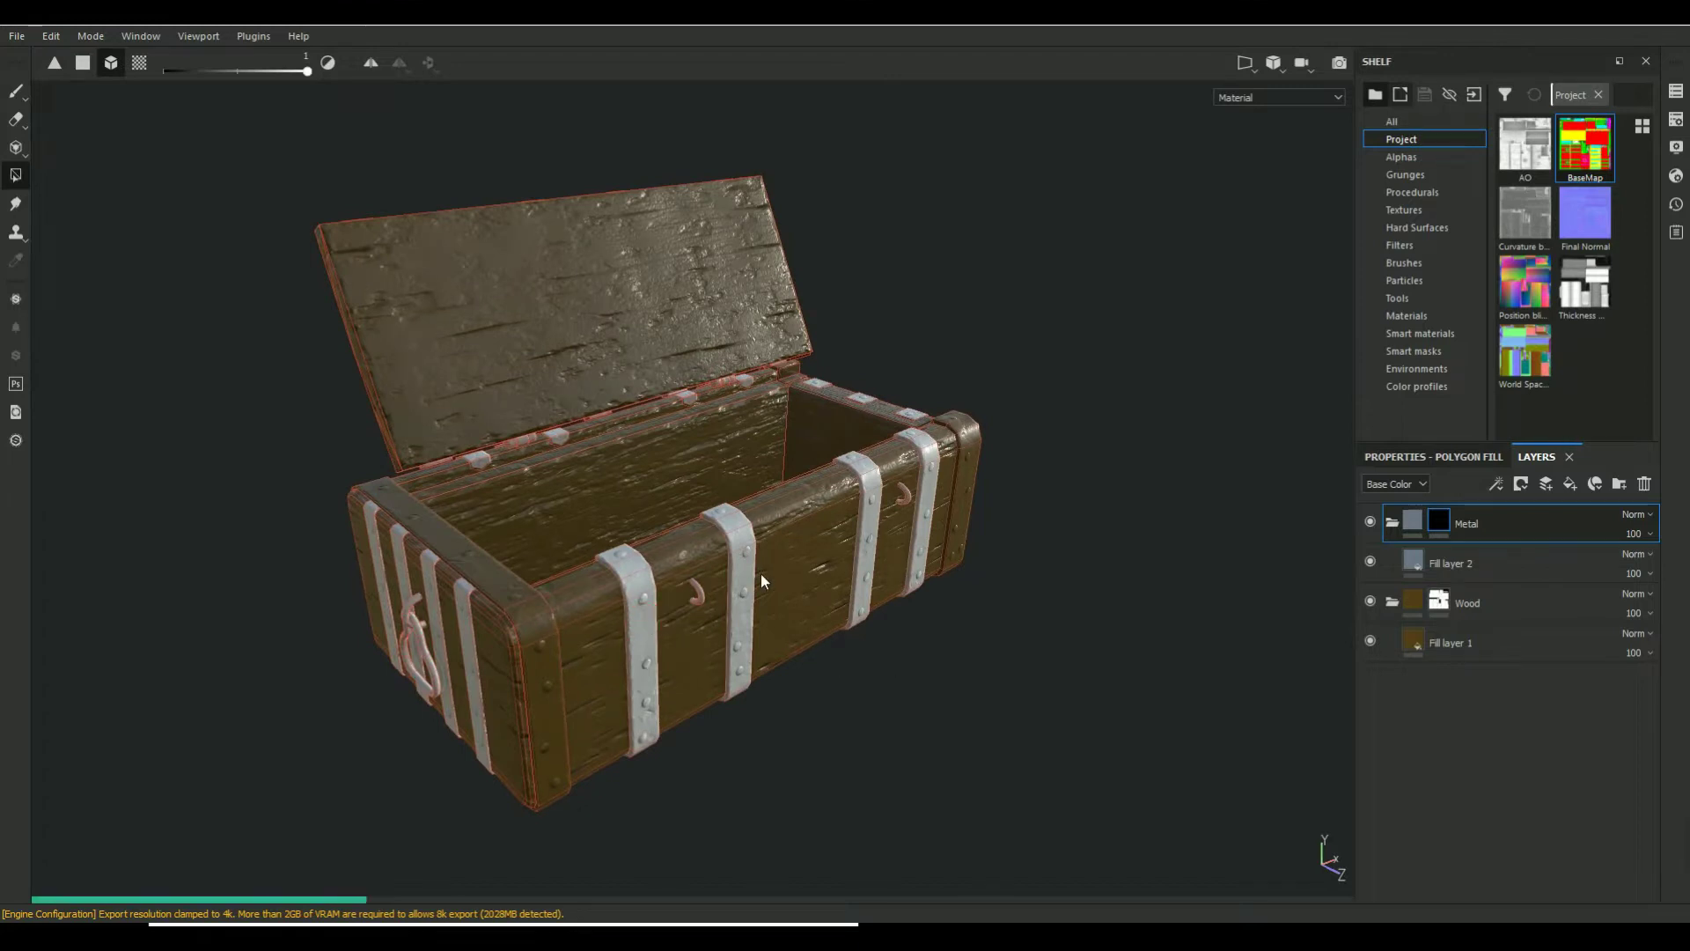
left_click(634, 607)
right_click_drag(889, 607, 889, 647, "alt")
left_click_drag(234, 872, 1101, 108)
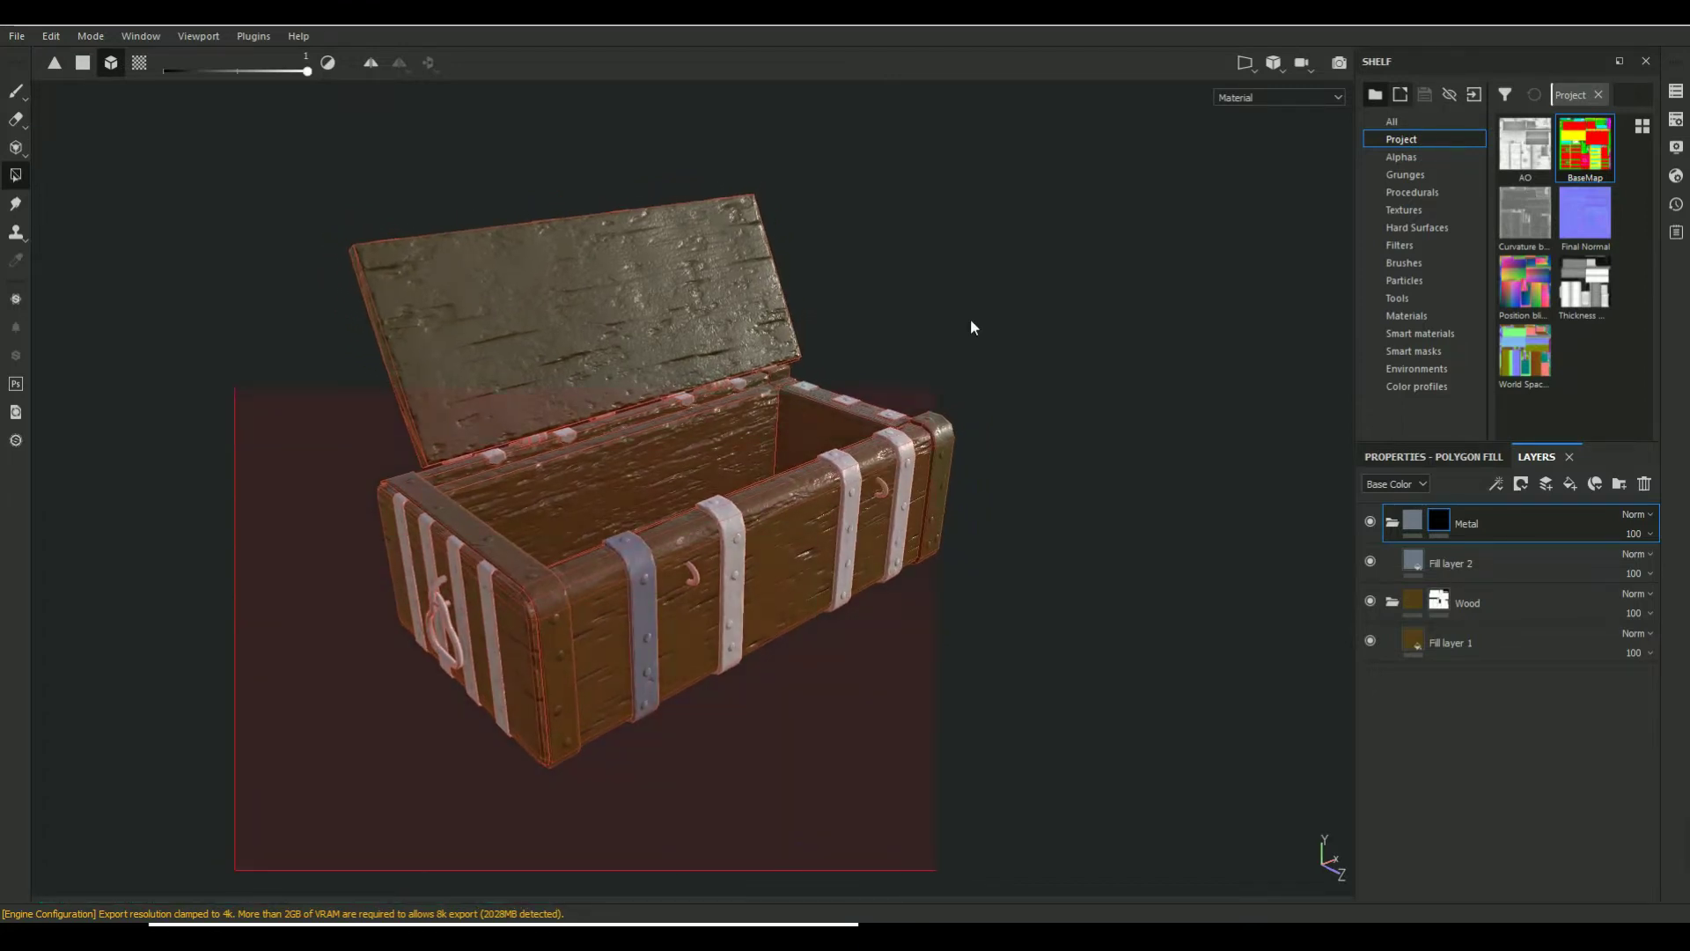
Erase the chest body and lid from the Metal mask, leaving only the iron bands
left_click(1449, 457)
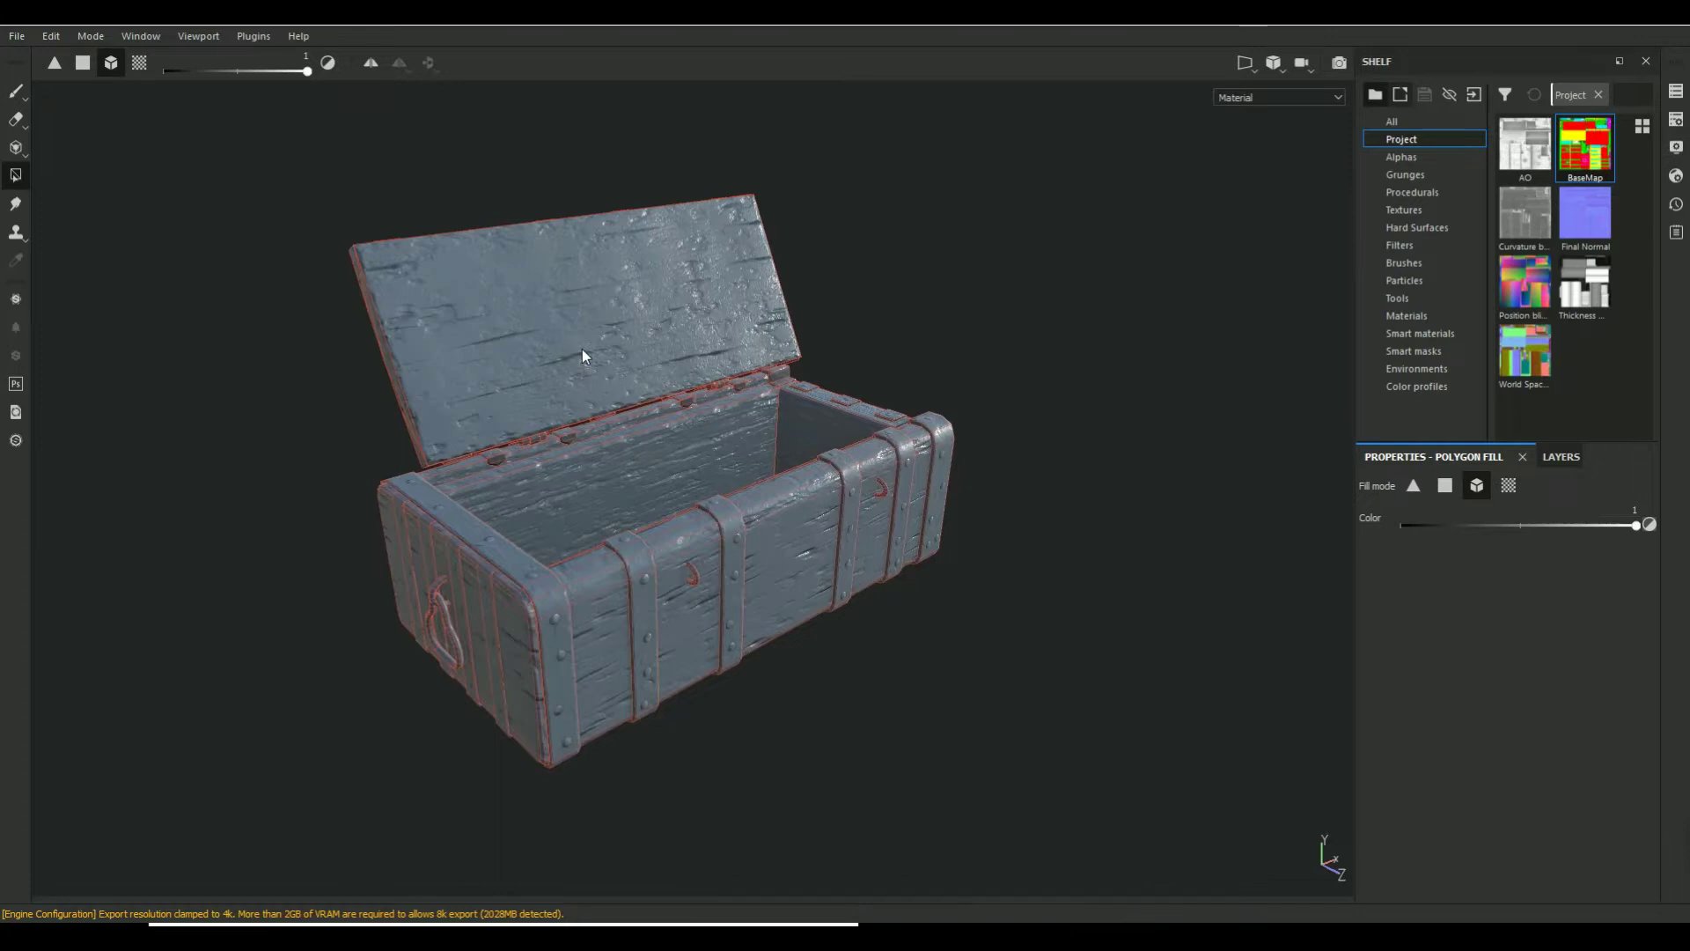
right_click_drag(904, 316, 1250, 557, "shift")
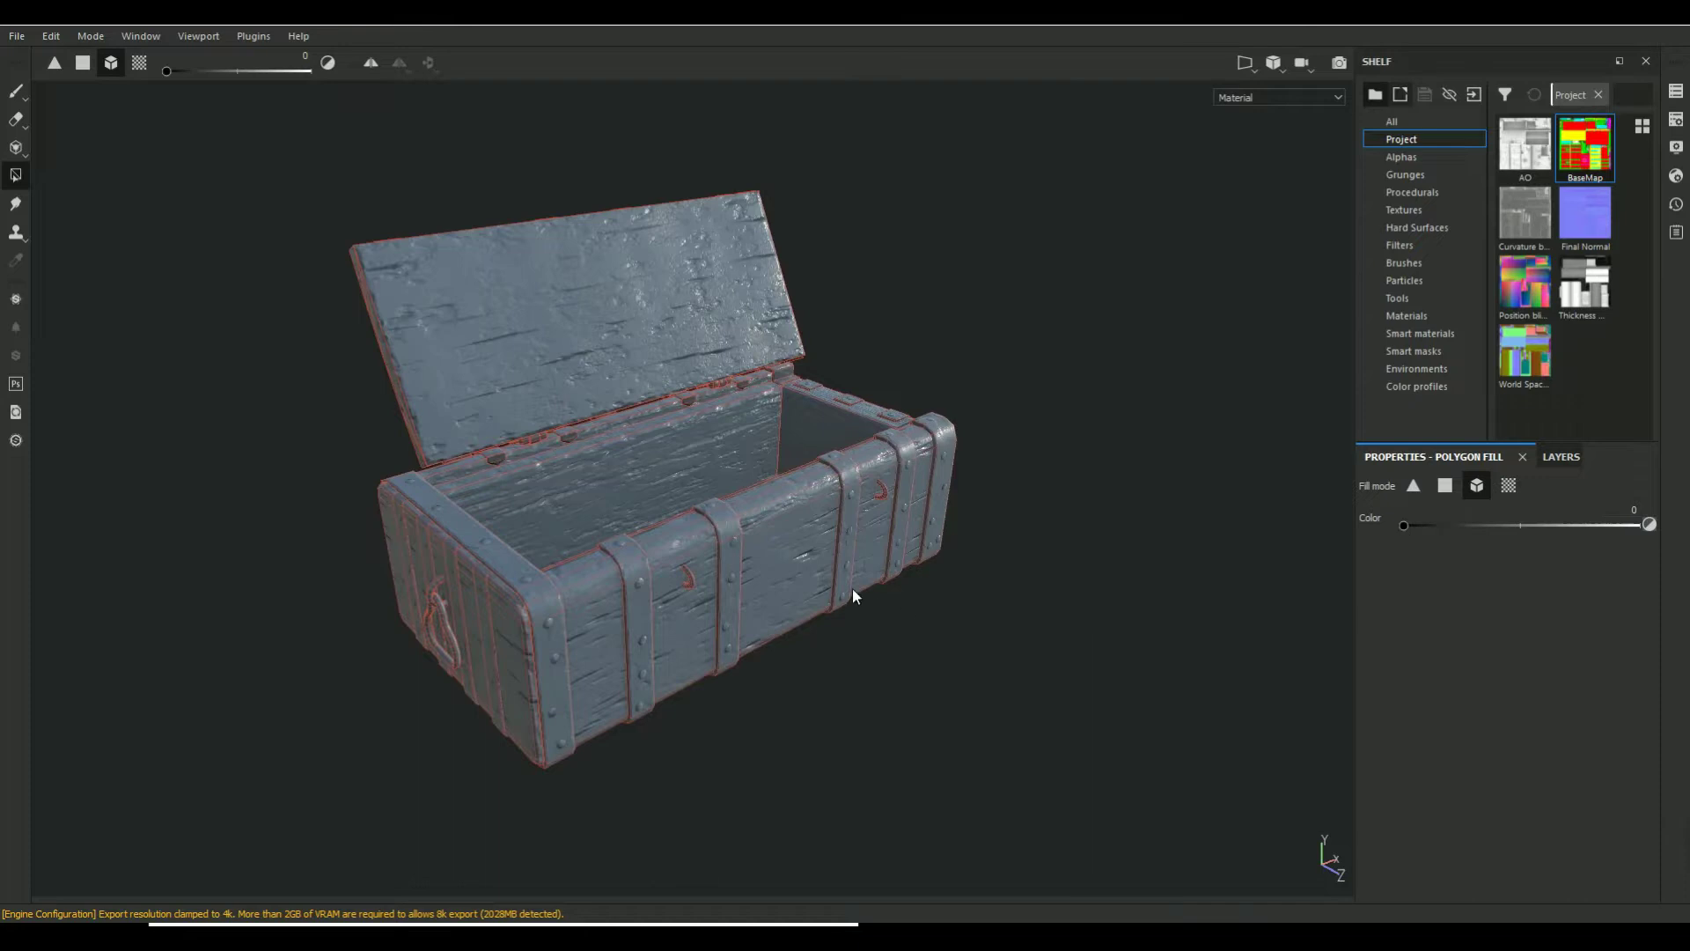
left_click(791, 562)
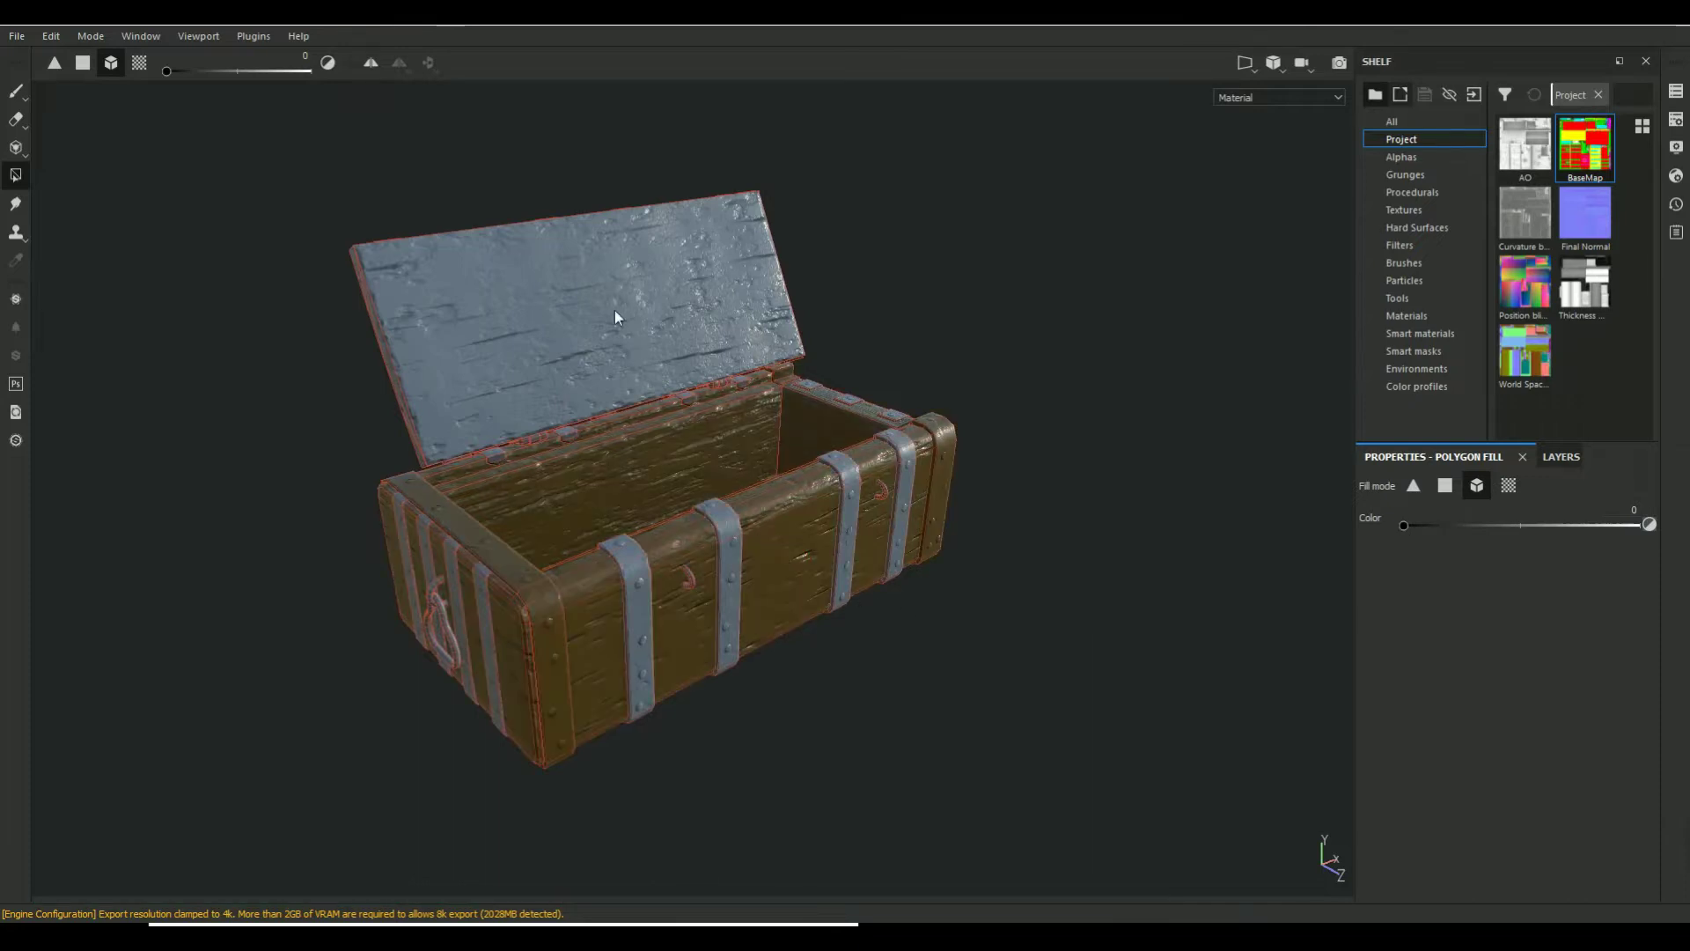
left_click(586, 276)
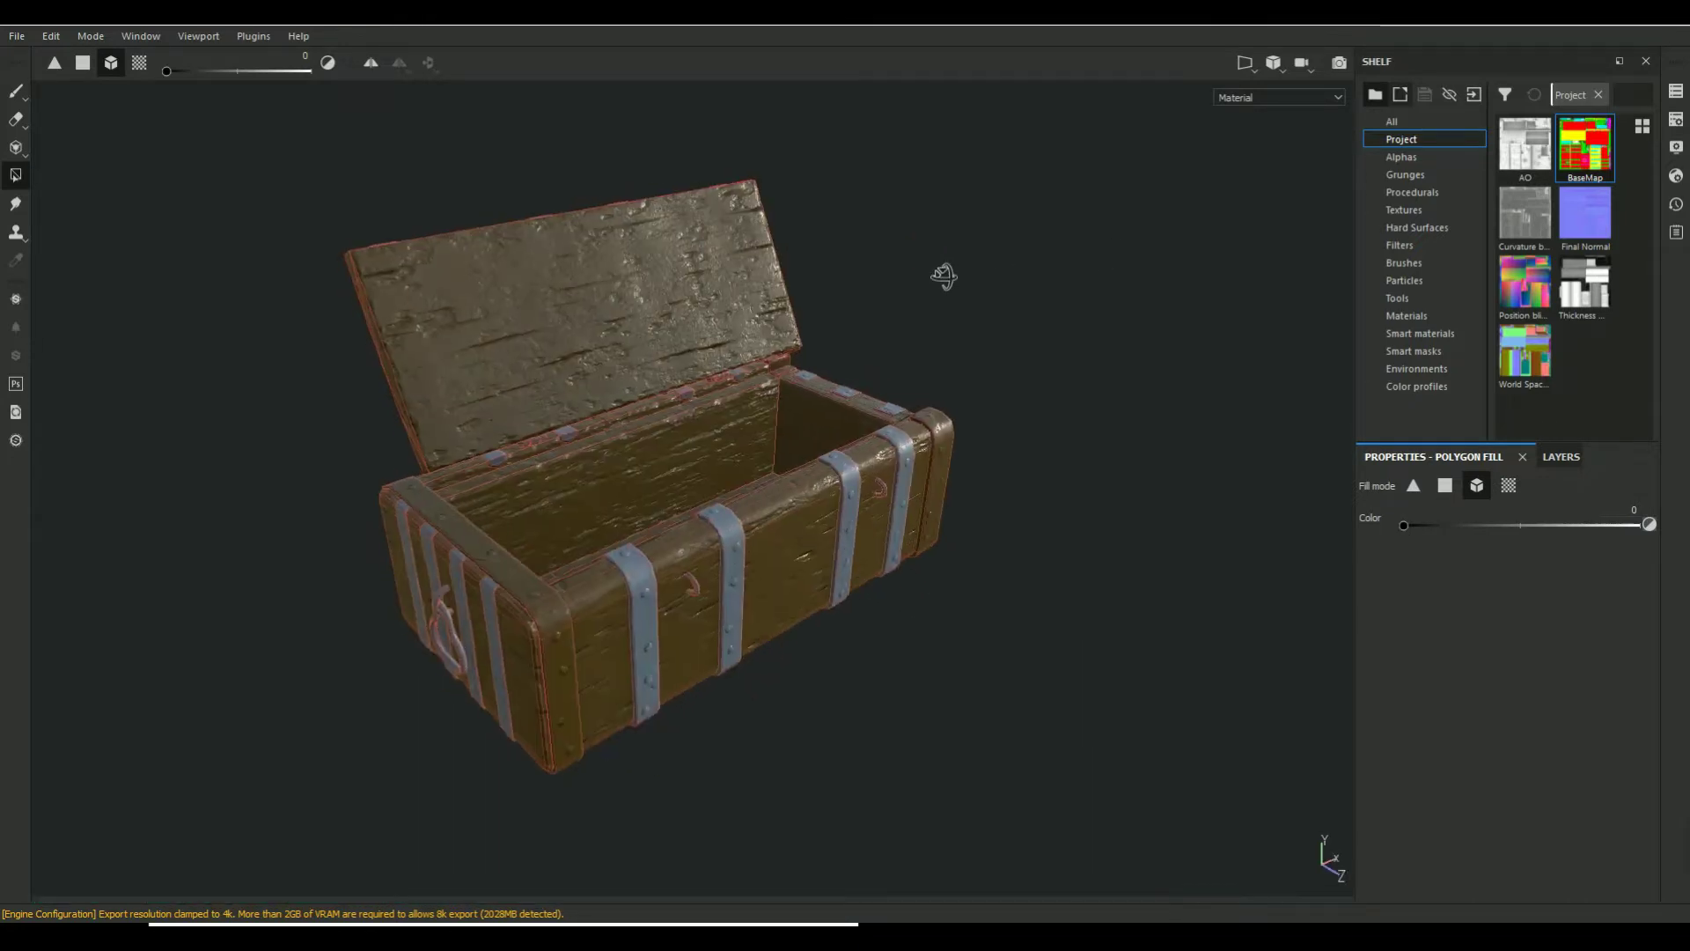
left_click(16, 104)
left_click_drag(1018, 347, 1019, 309, "alt")
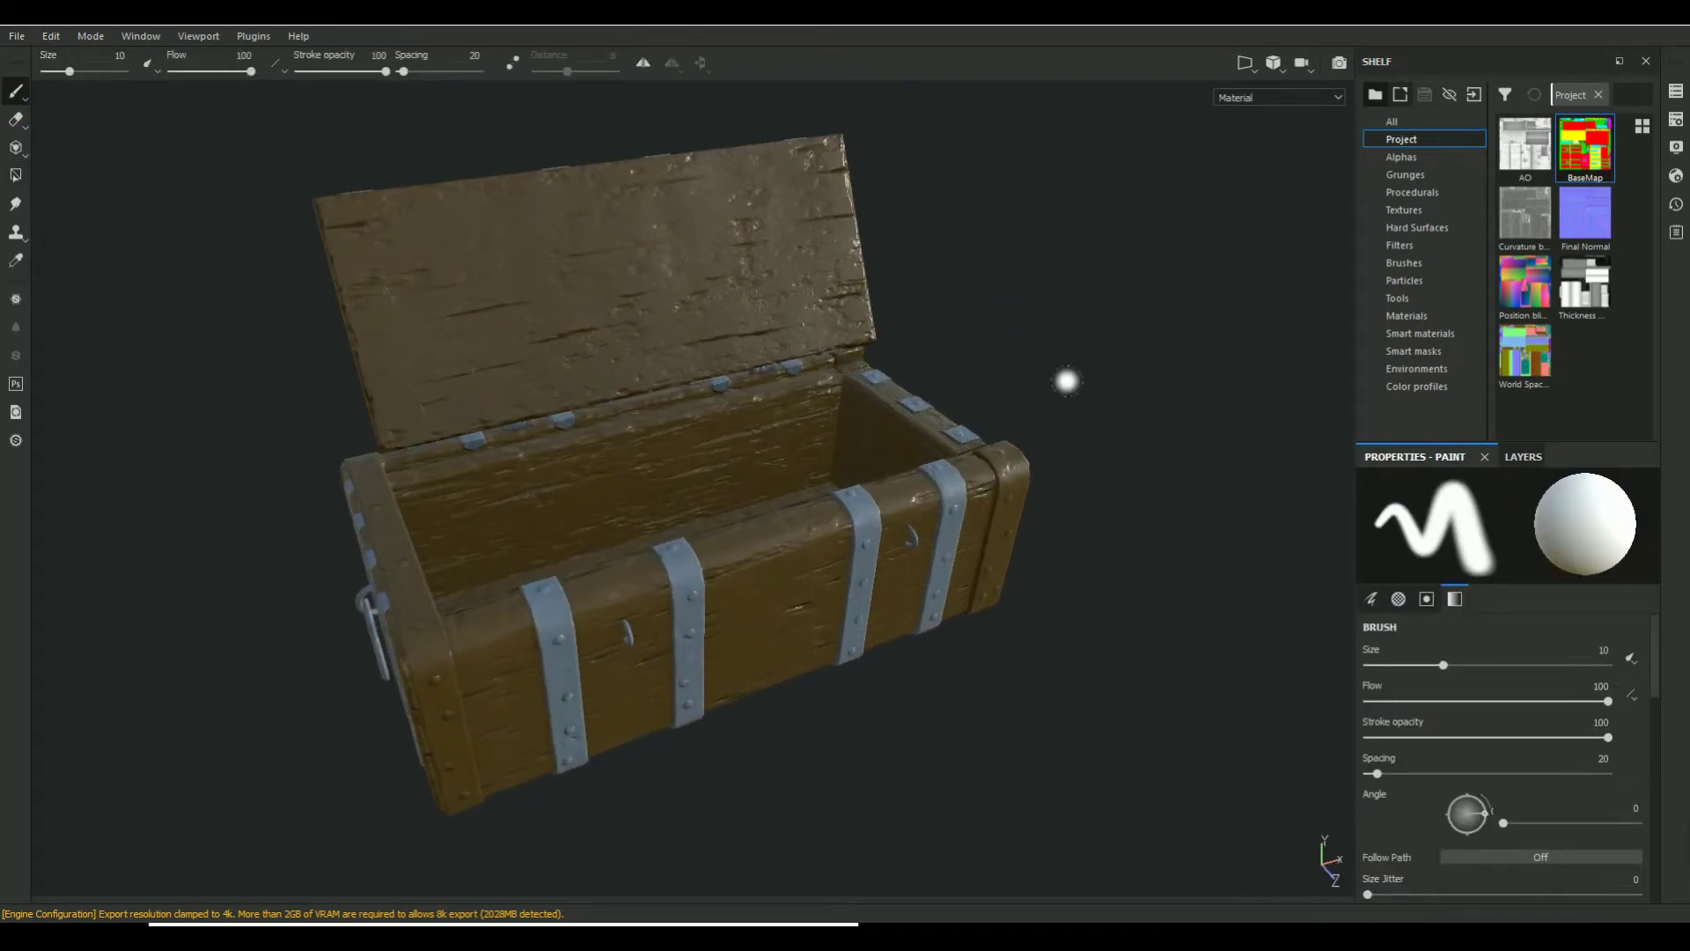
Reselect the Metal mask and test mesh polygon fill, adding then removing the chest body
left_click(1519, 456)
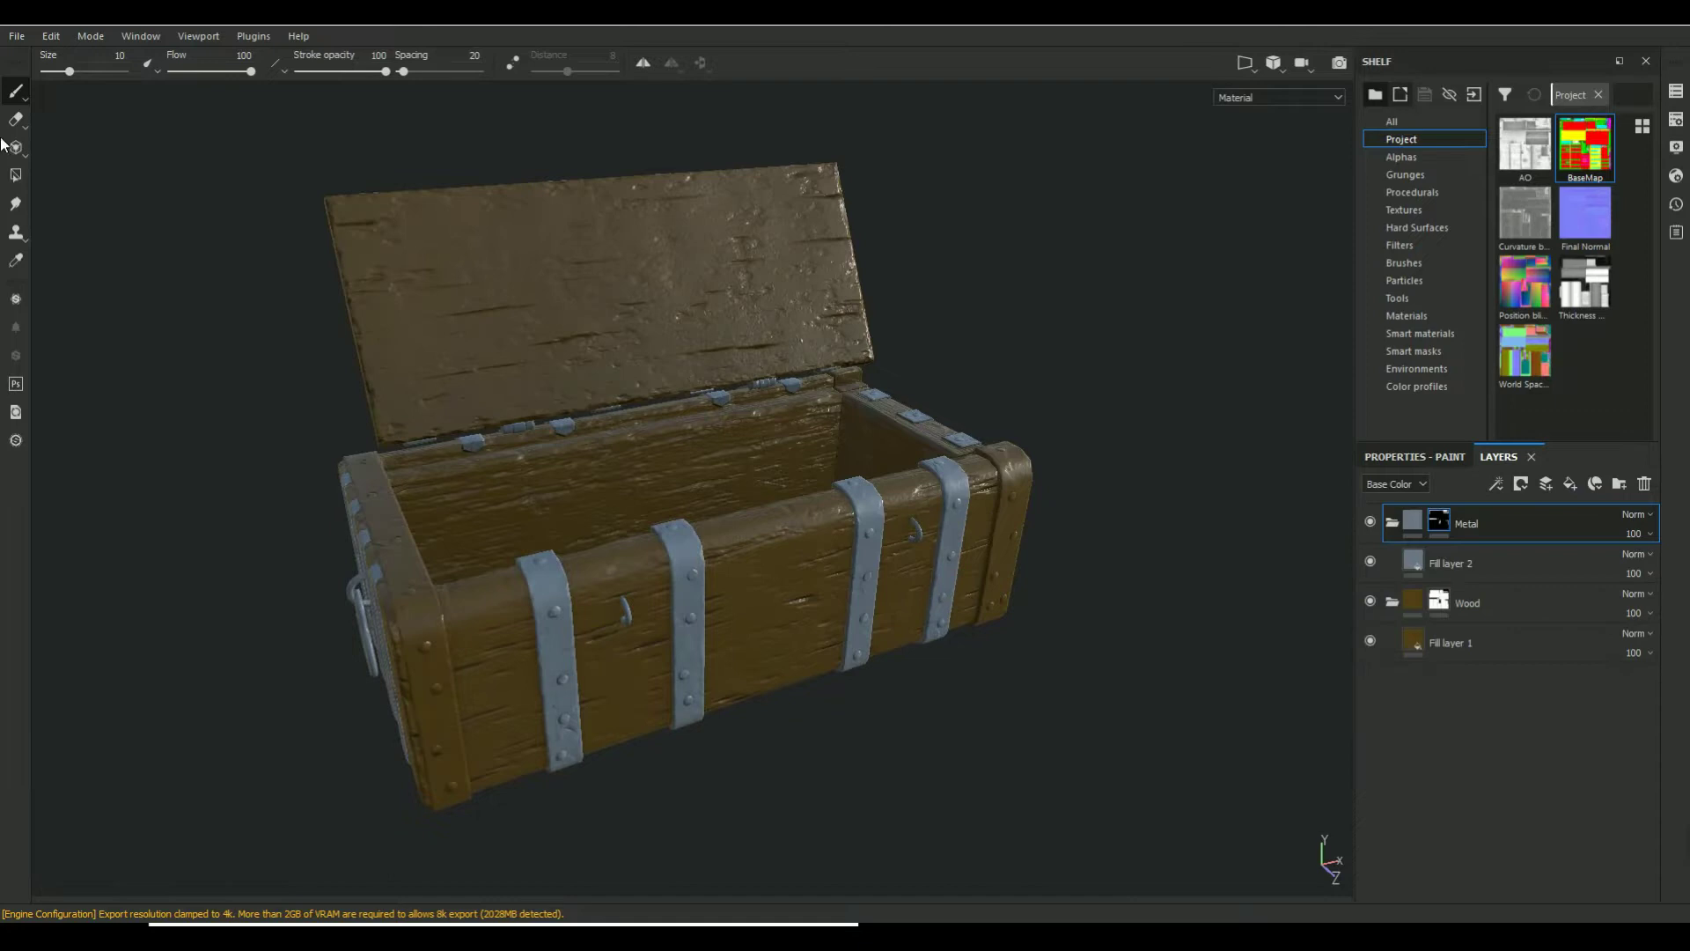
left_click(16, 175)
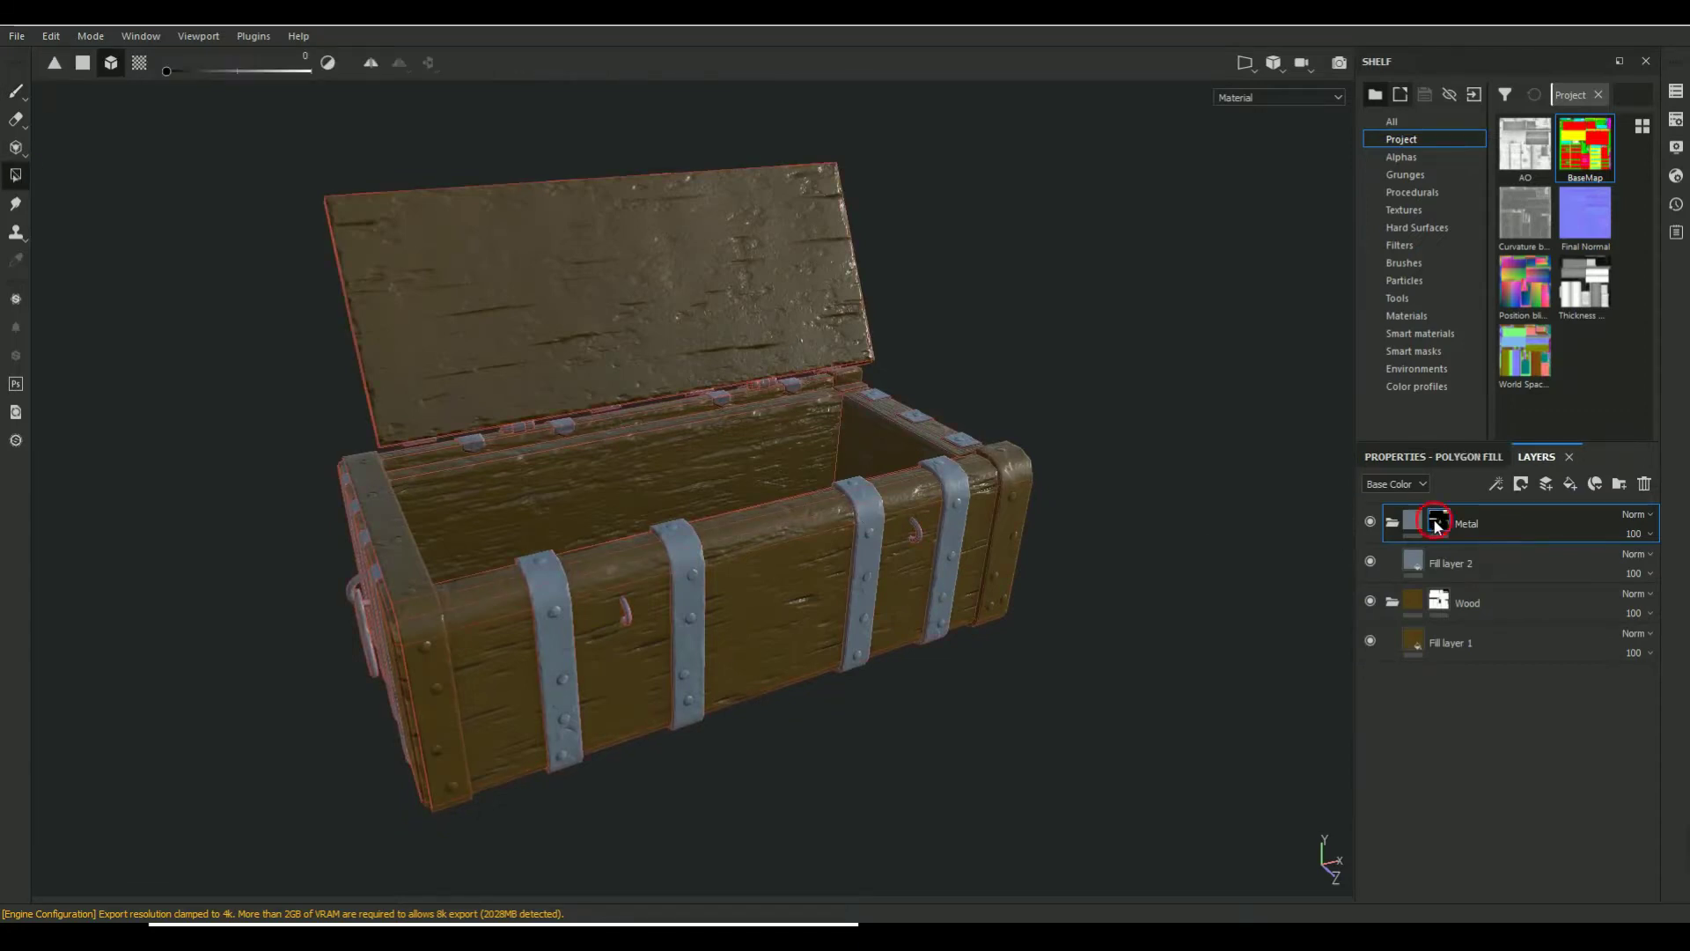
left_click(1408, 458)
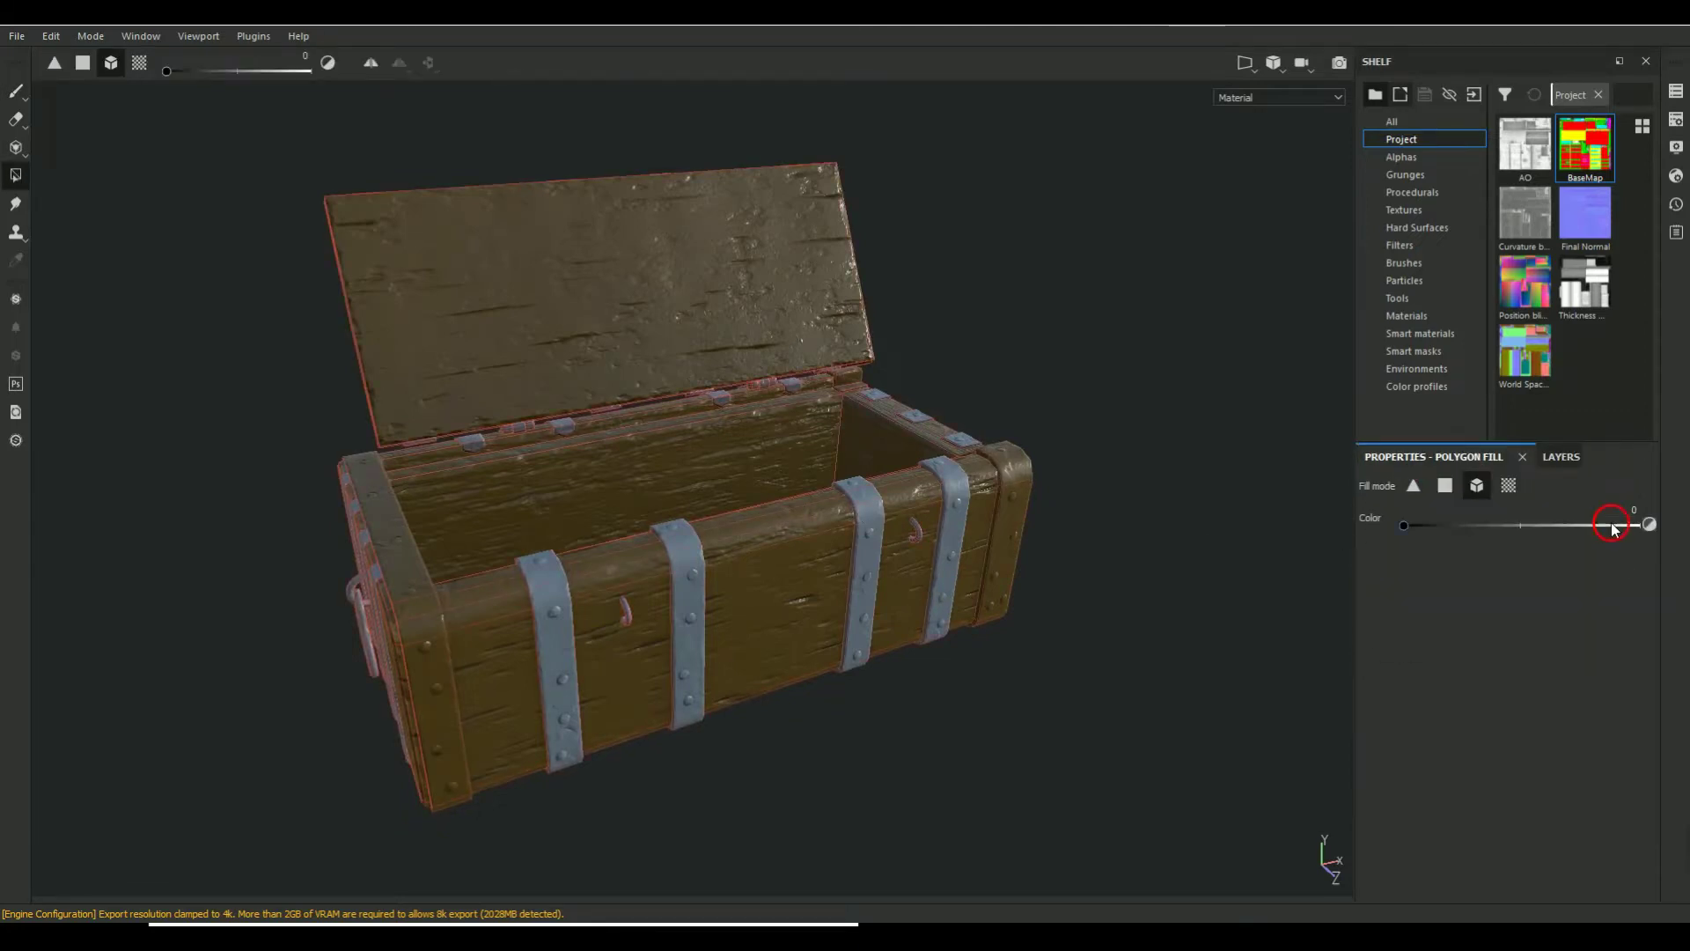
left_click_drag(636, 699, 551, 645, "alt")
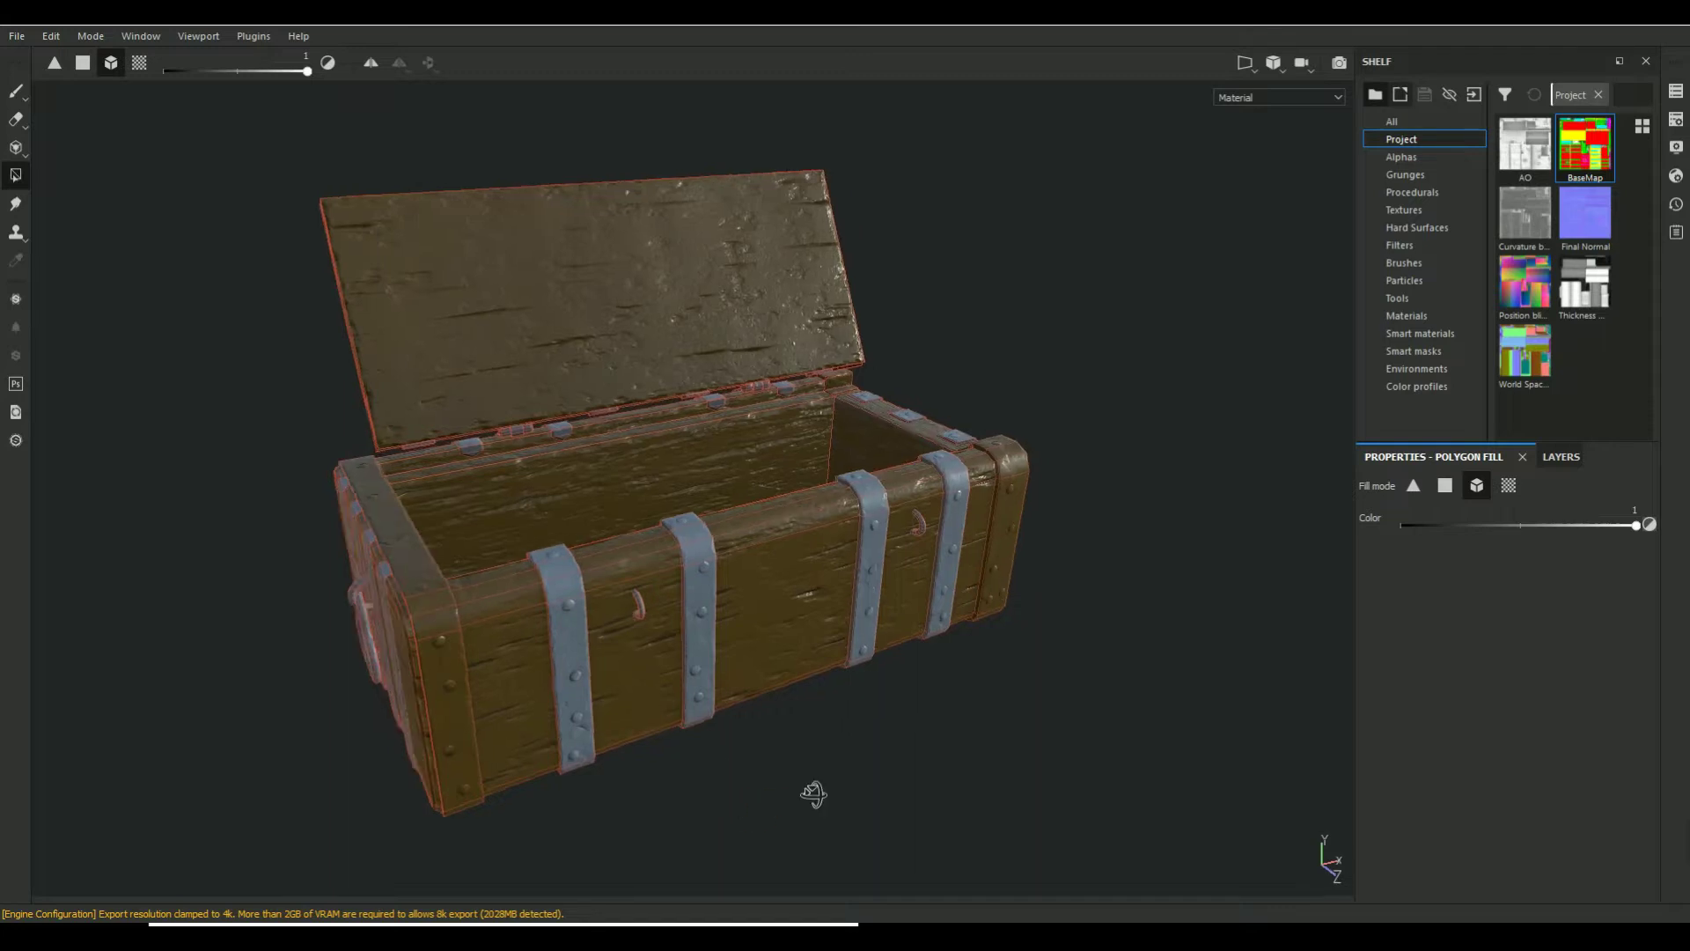
left_click(524, 604)
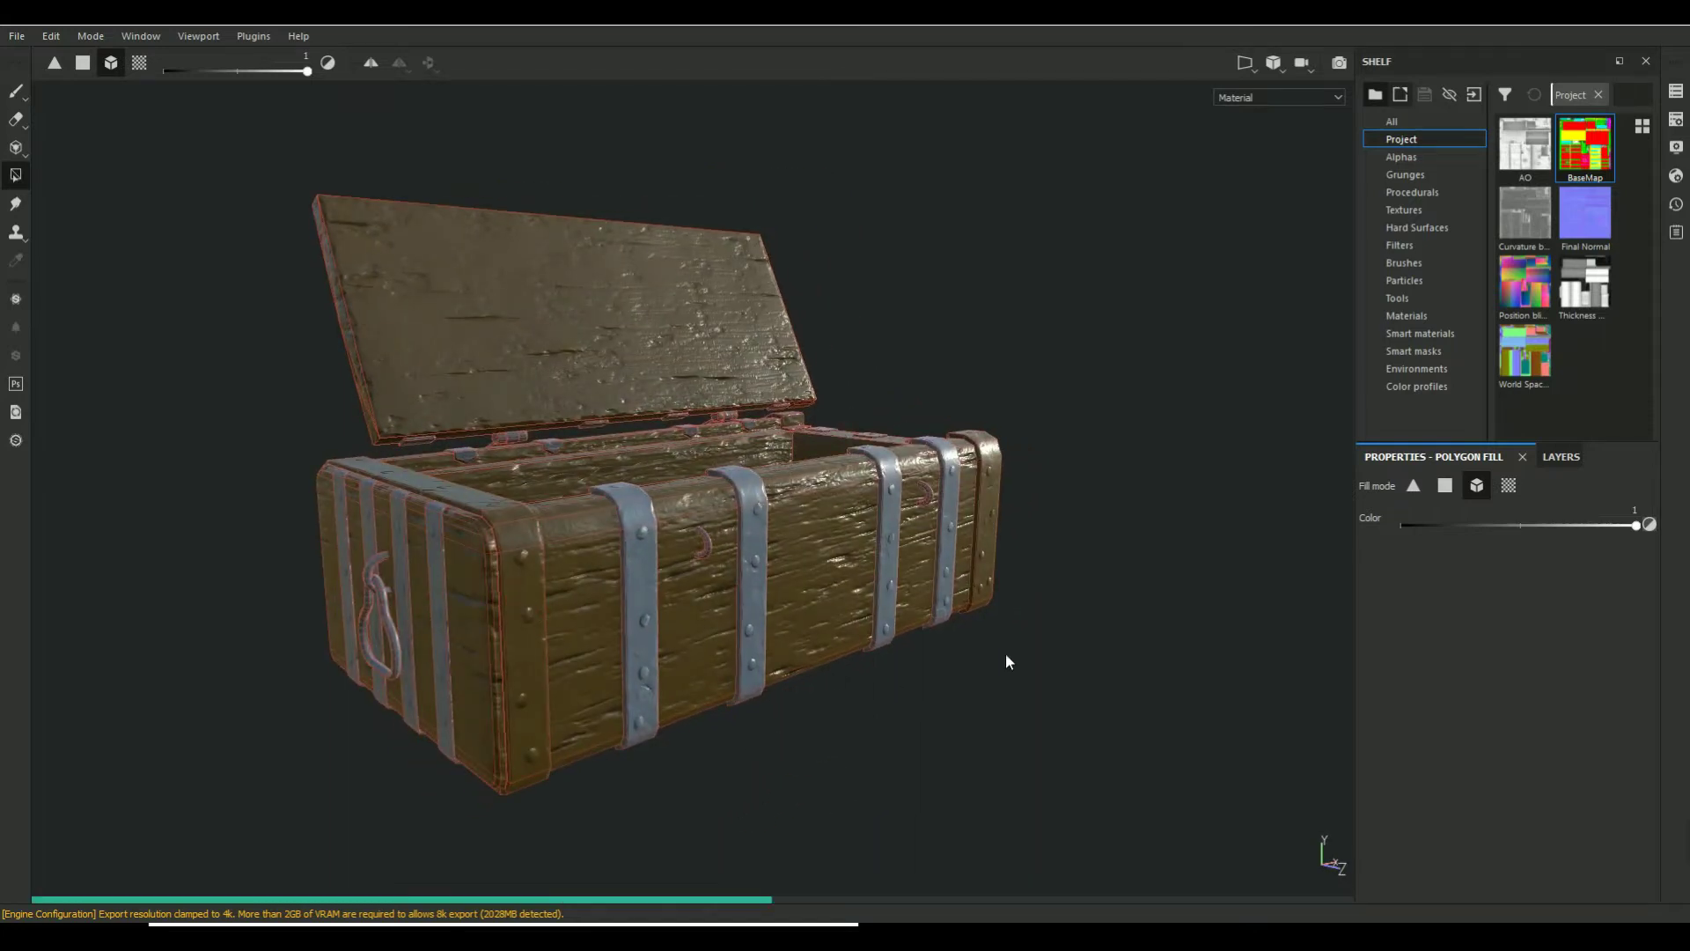
left_click_drag(1154, 320, 1083, 298, "alt")
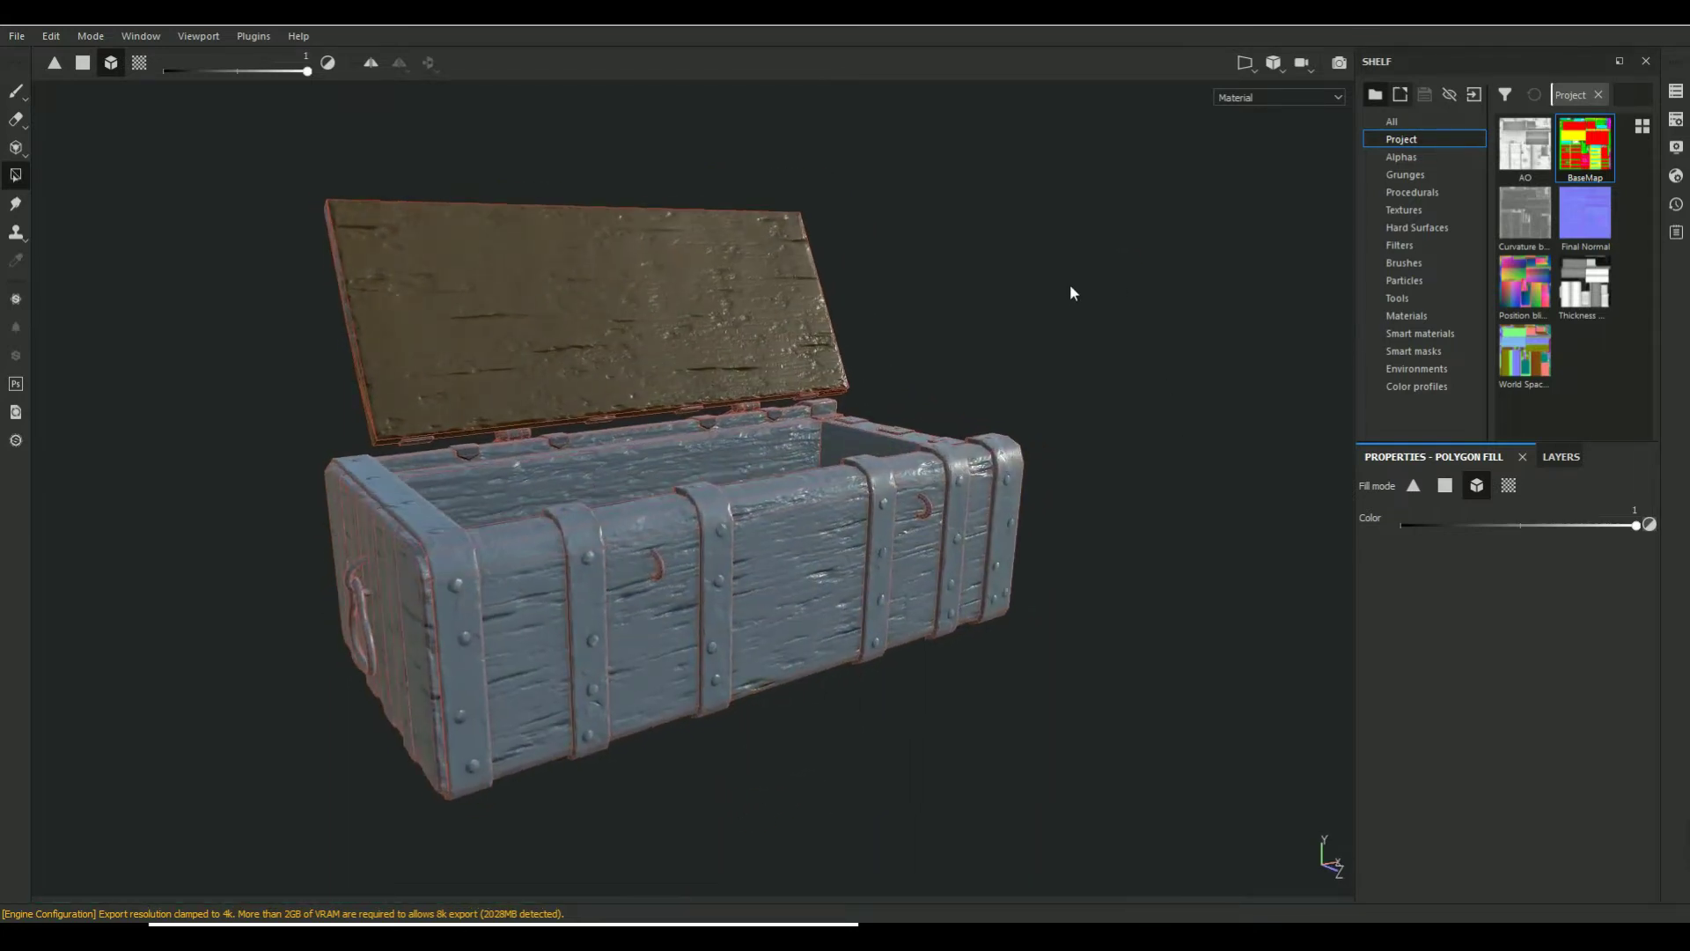
left_click(627, 579)
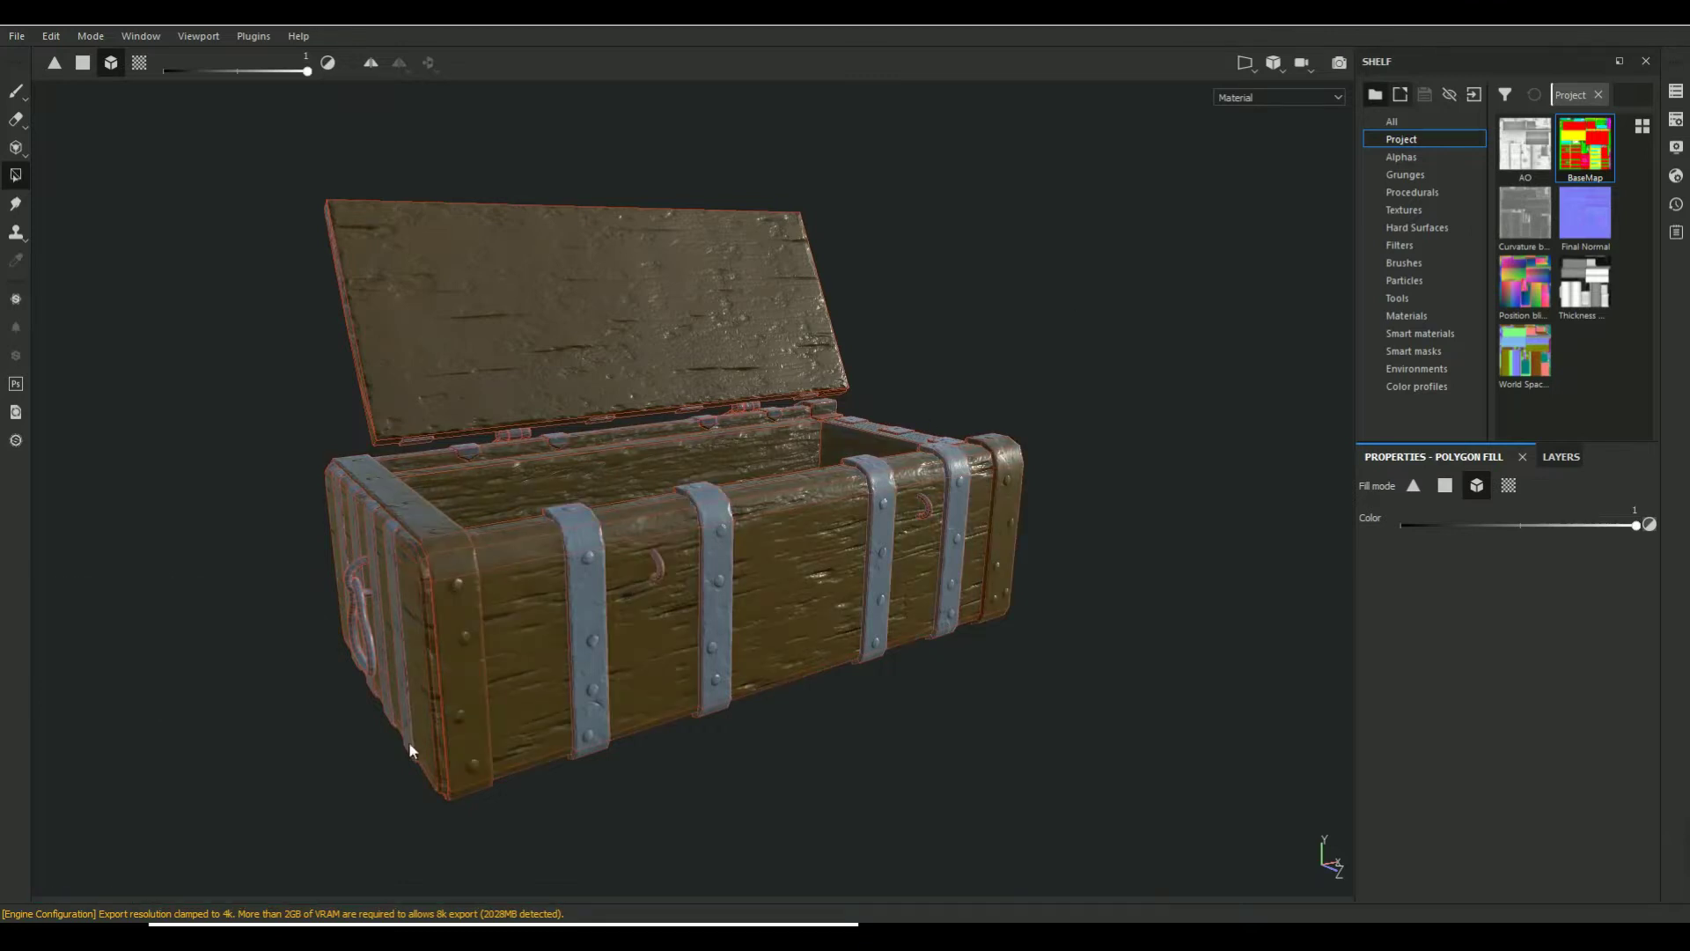
left_click_drag(233, 659, 624, 507, "alt")
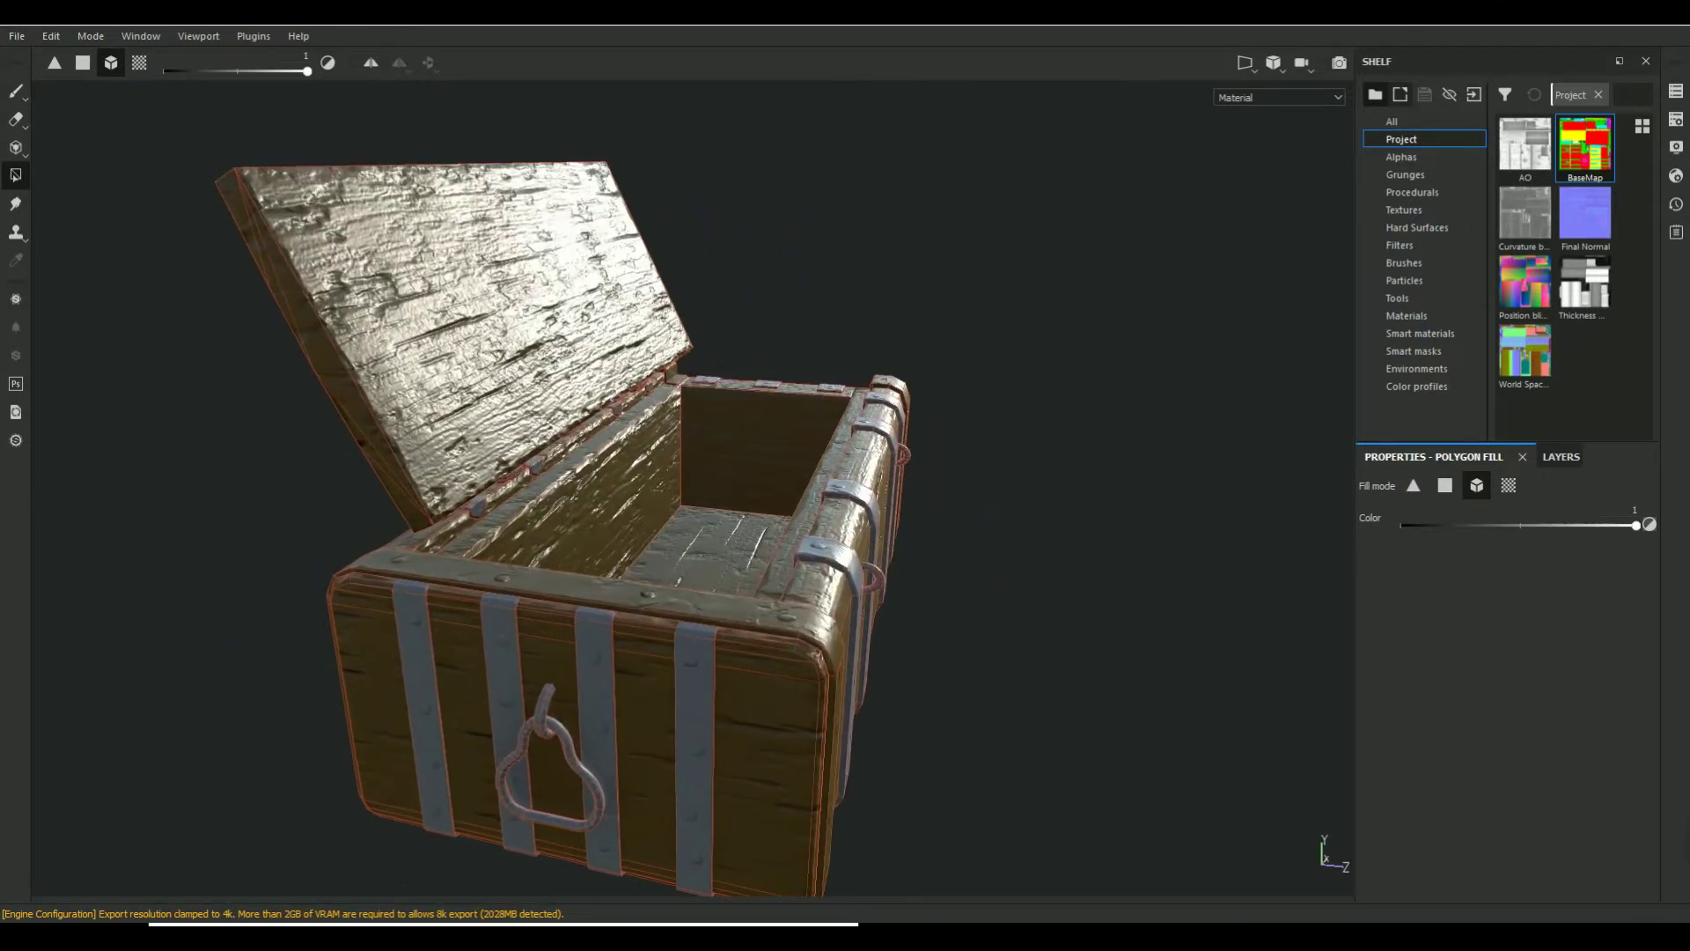
Switch Polygon Fill to UV chunk mode, inspect the chest from several sides, and save
left_click(1509, 483)
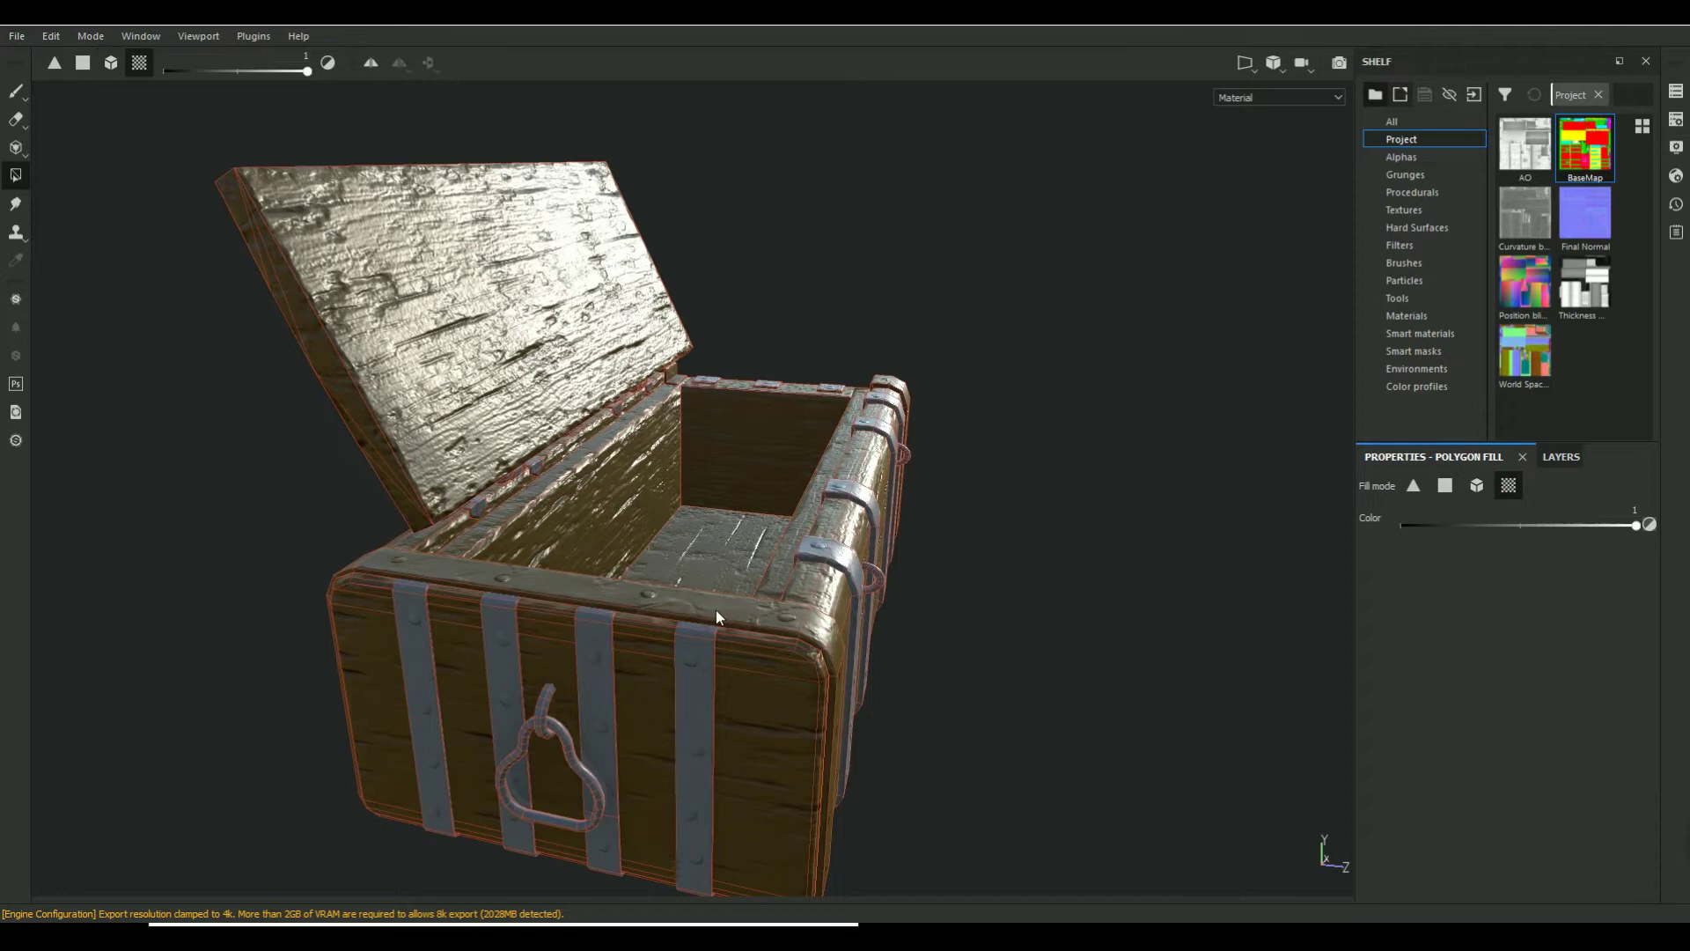
left_click_drag(1030, 651, 488, 625, "alt")
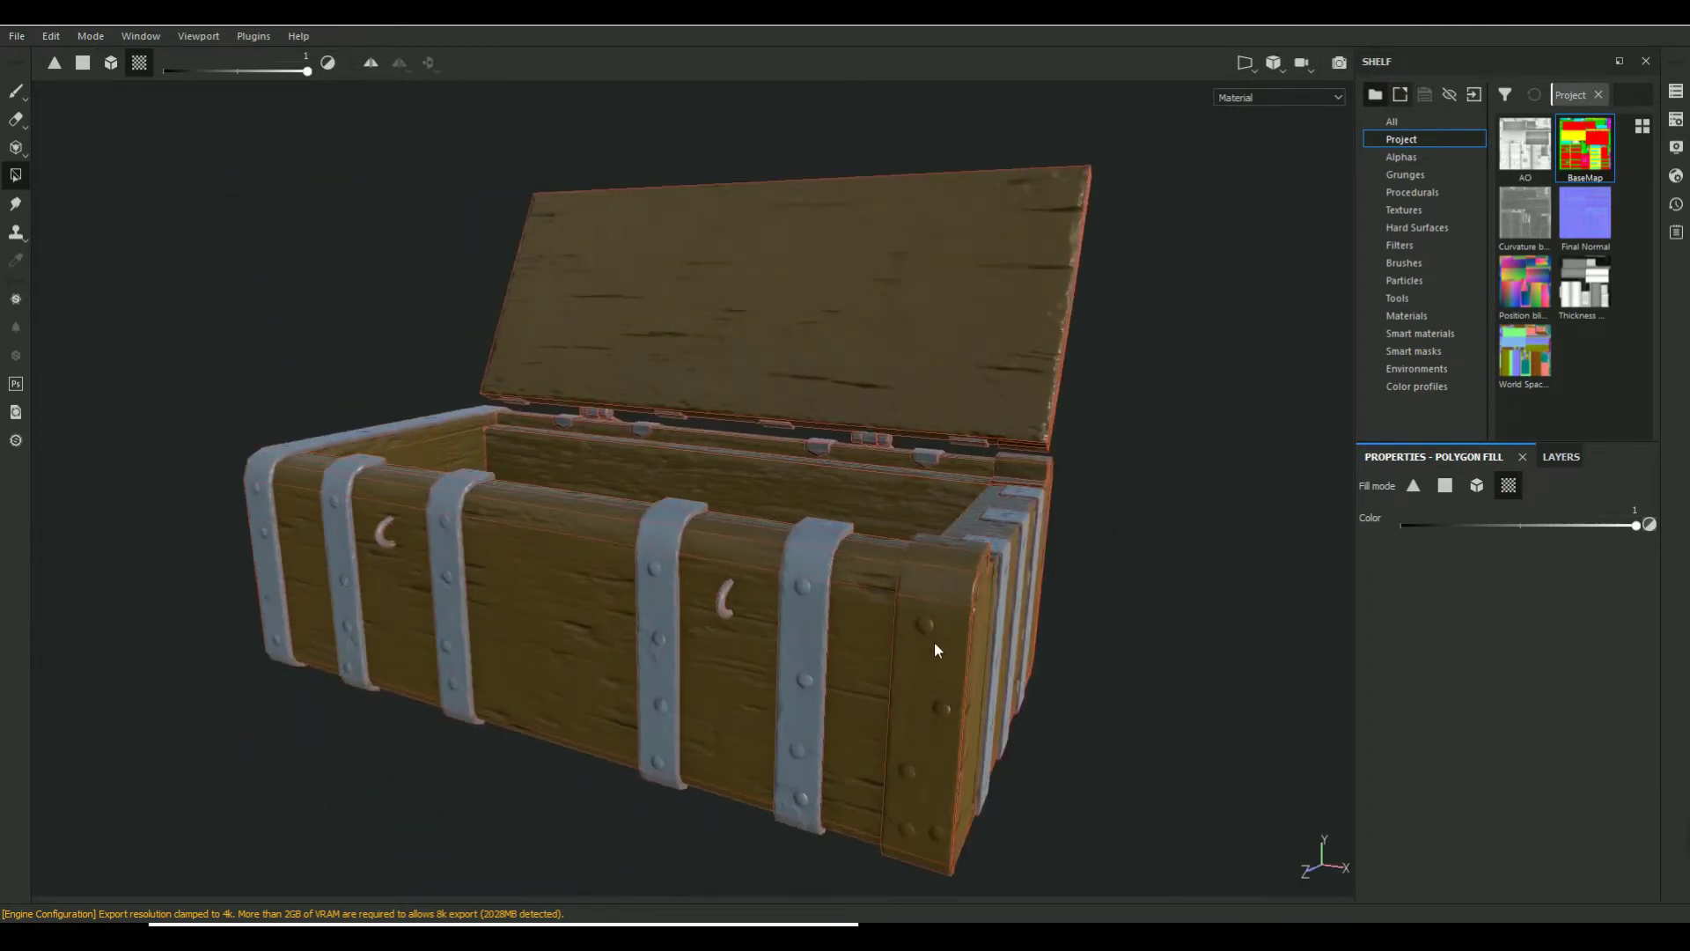
mouse_move(963, 653)
left_mouse_down("alt")
mouse_move(1045, 740)
mouse_move(381, 762)
mouse_move(320, 728)
left_mouse_up("alt")
mouse_move(874, 779)
left_mouse_down("alt")
mouse_move(604, 799)
mouse_move(1181, 804)
mouse_move(442, 409)
left_mouse_up("alt")
left_click(14, 93)
mouse_move(242, 377)
left_mouse_down("alt")
mouse_move(837, 423)
mouse_move(1083, 388)
mouse_move(1026, 298)
mouse_move(1083, 276)
mouse_move(1071, 264)
left_mouse_up("alt")
key("ctrl+s")
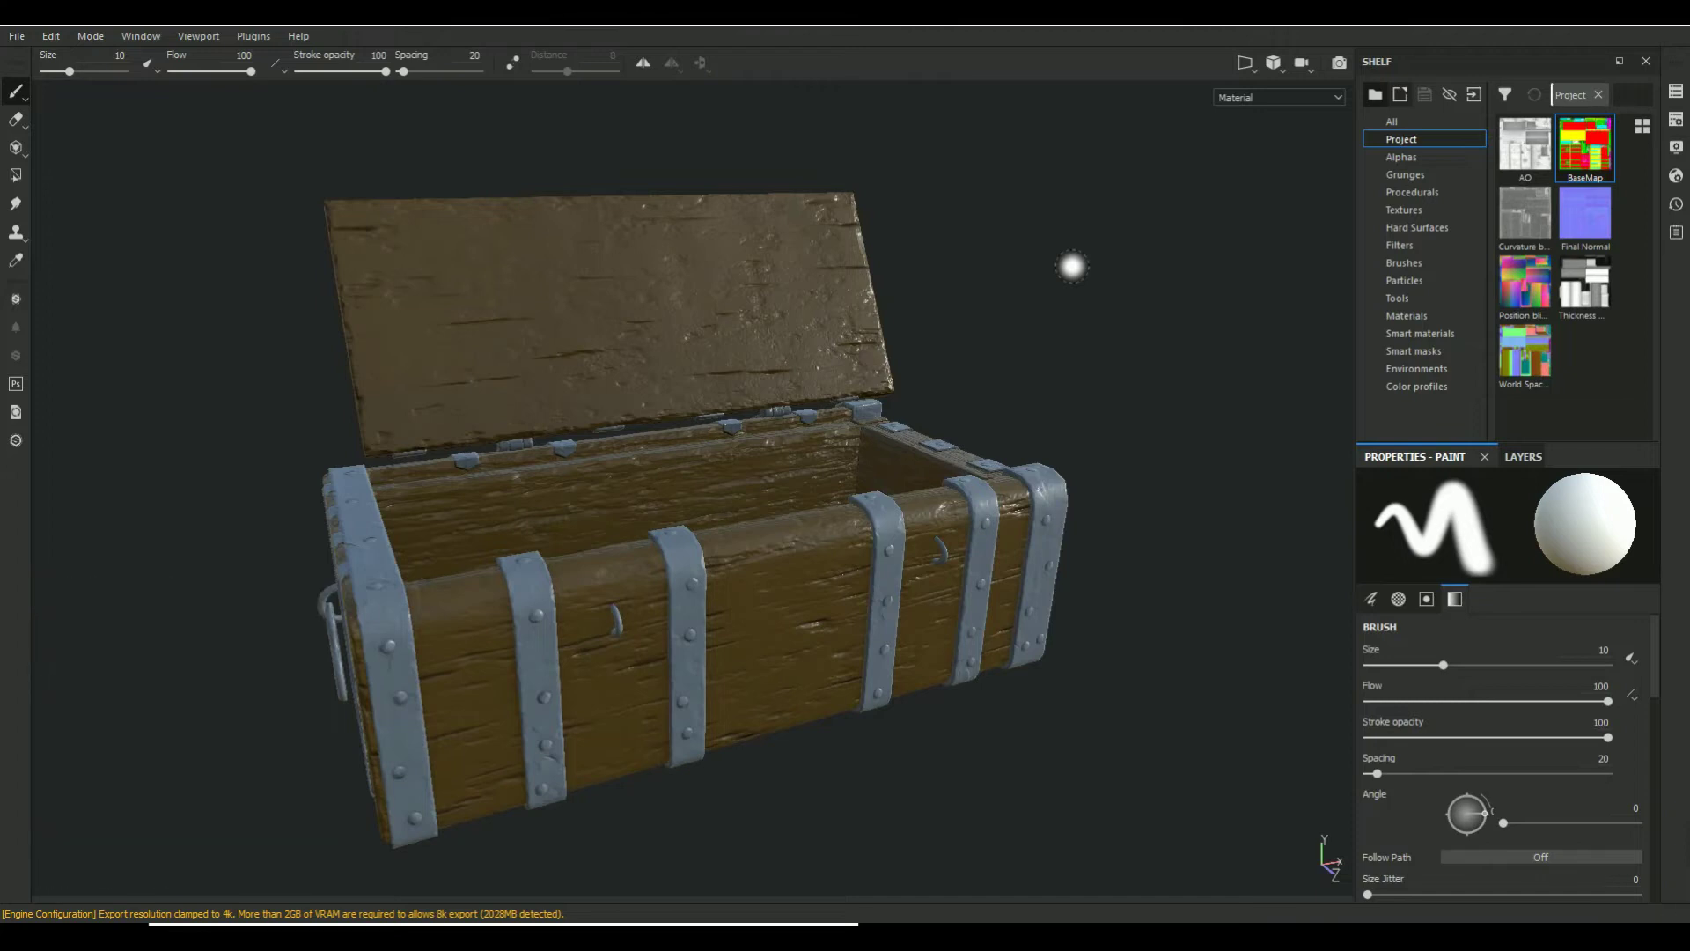
Check the Base Color and Metallic channels and raise Fill layer 2's metallic to 1
left_click(1522, 456)
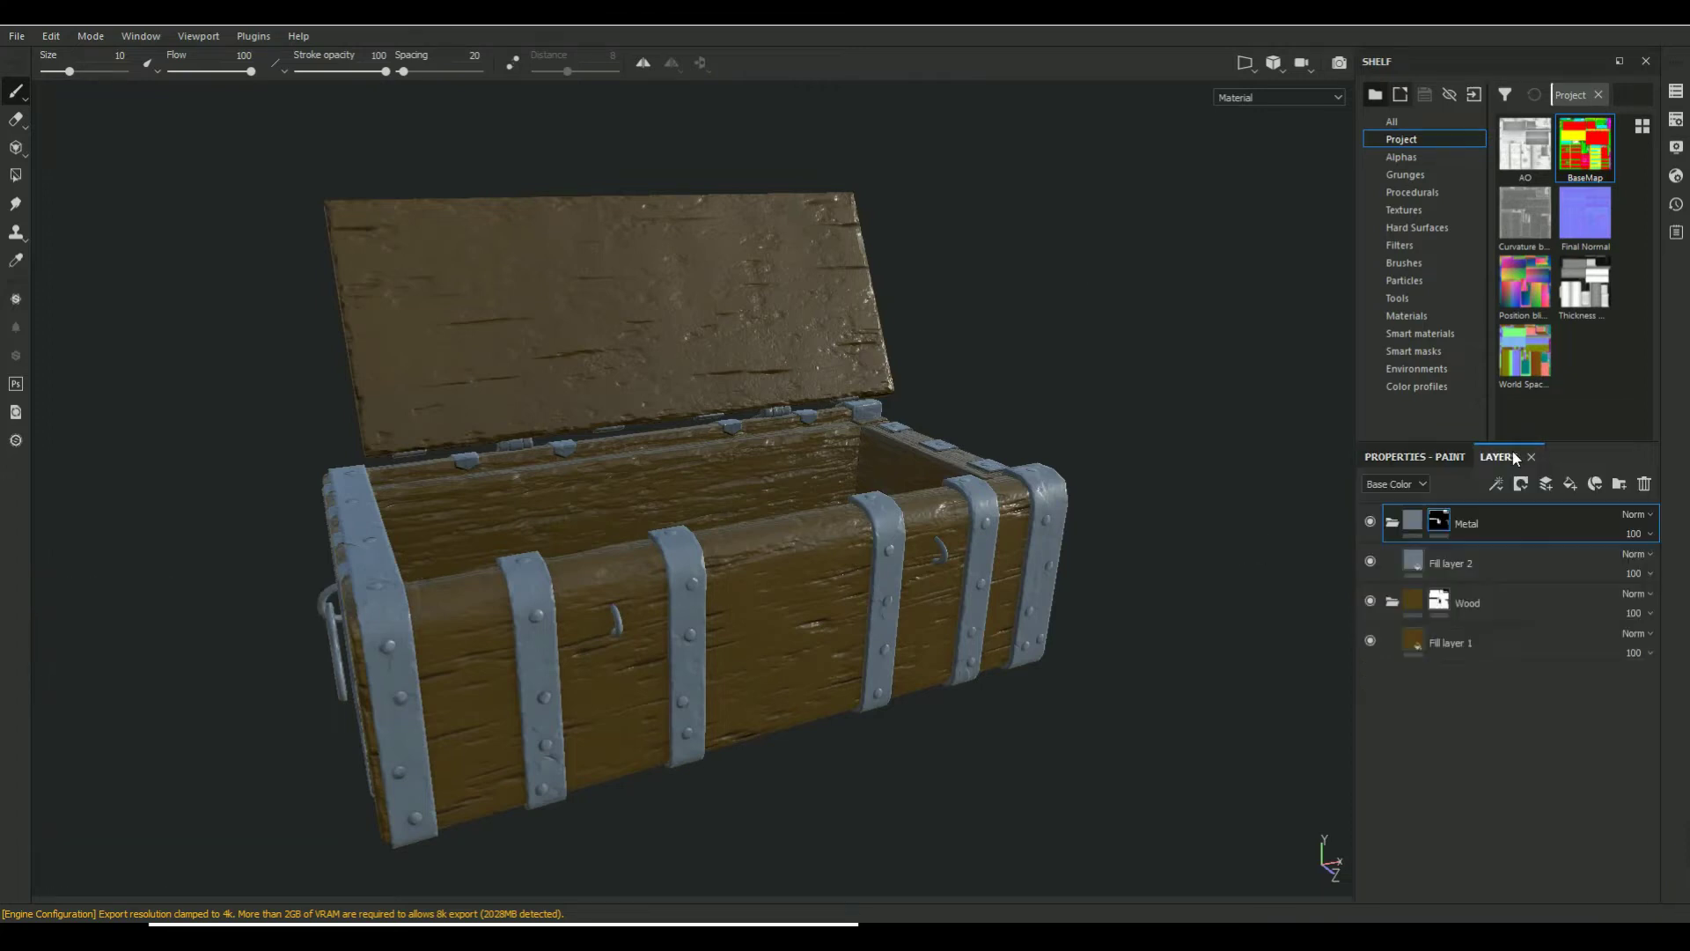
key("c")
mouse_move(1021, 305)
left_mouse_down("alt")
mouse_move(1007, 325)
mouse_move(1000, 276)
left_mouse_up("alt")
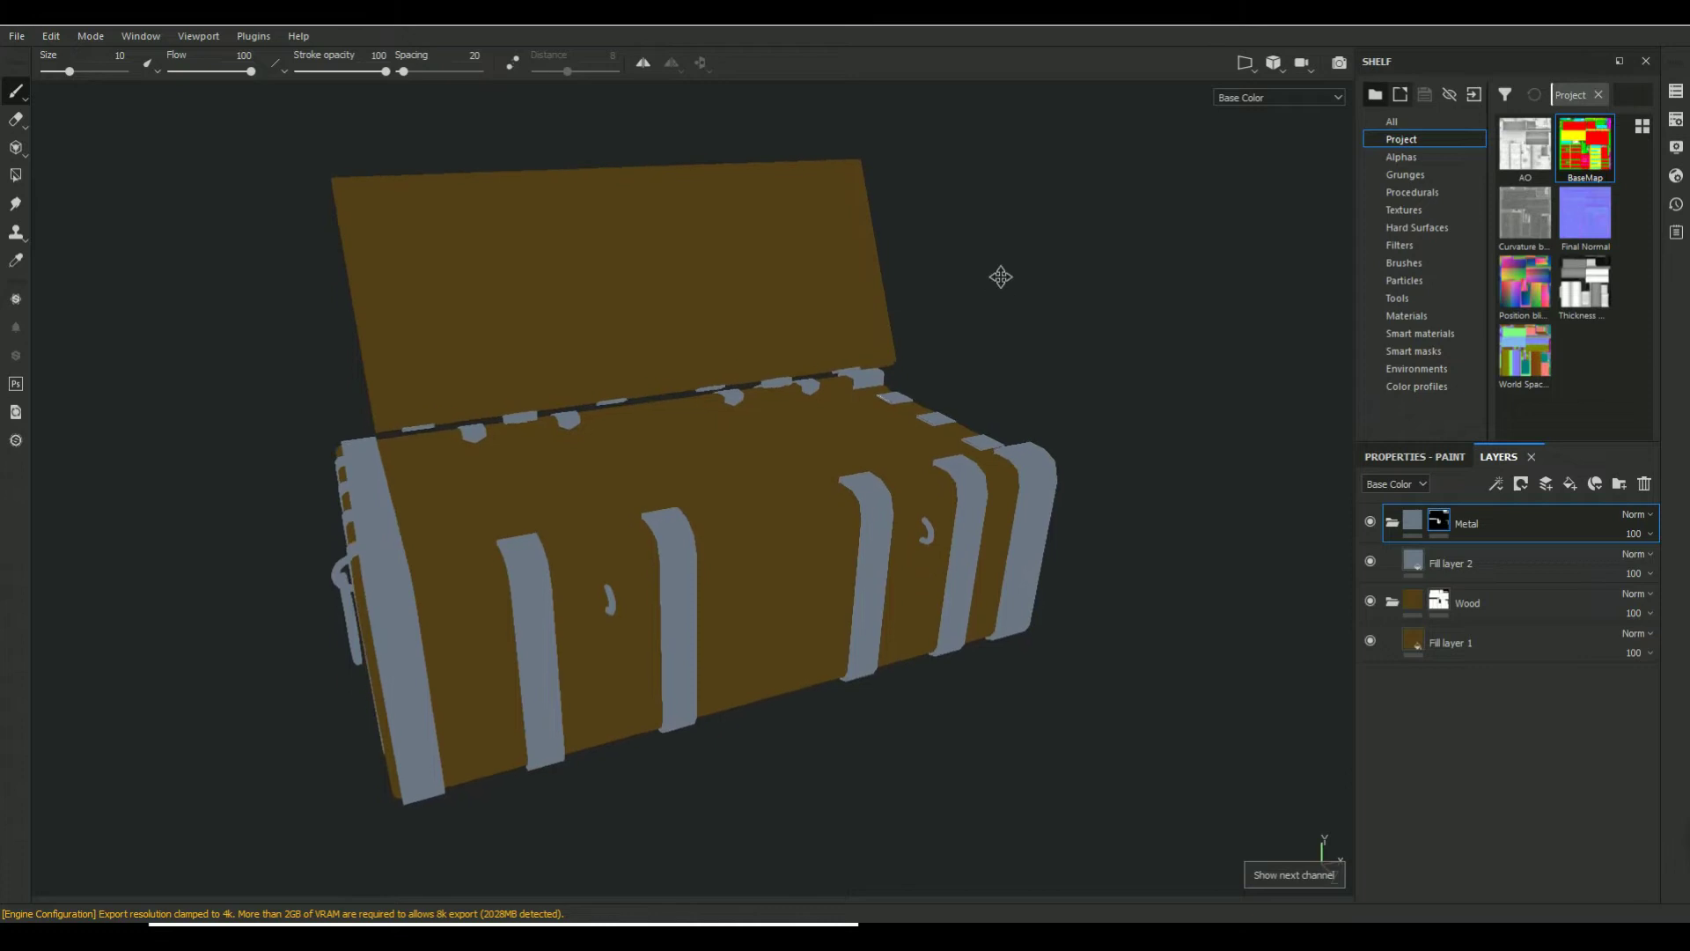
key("c")
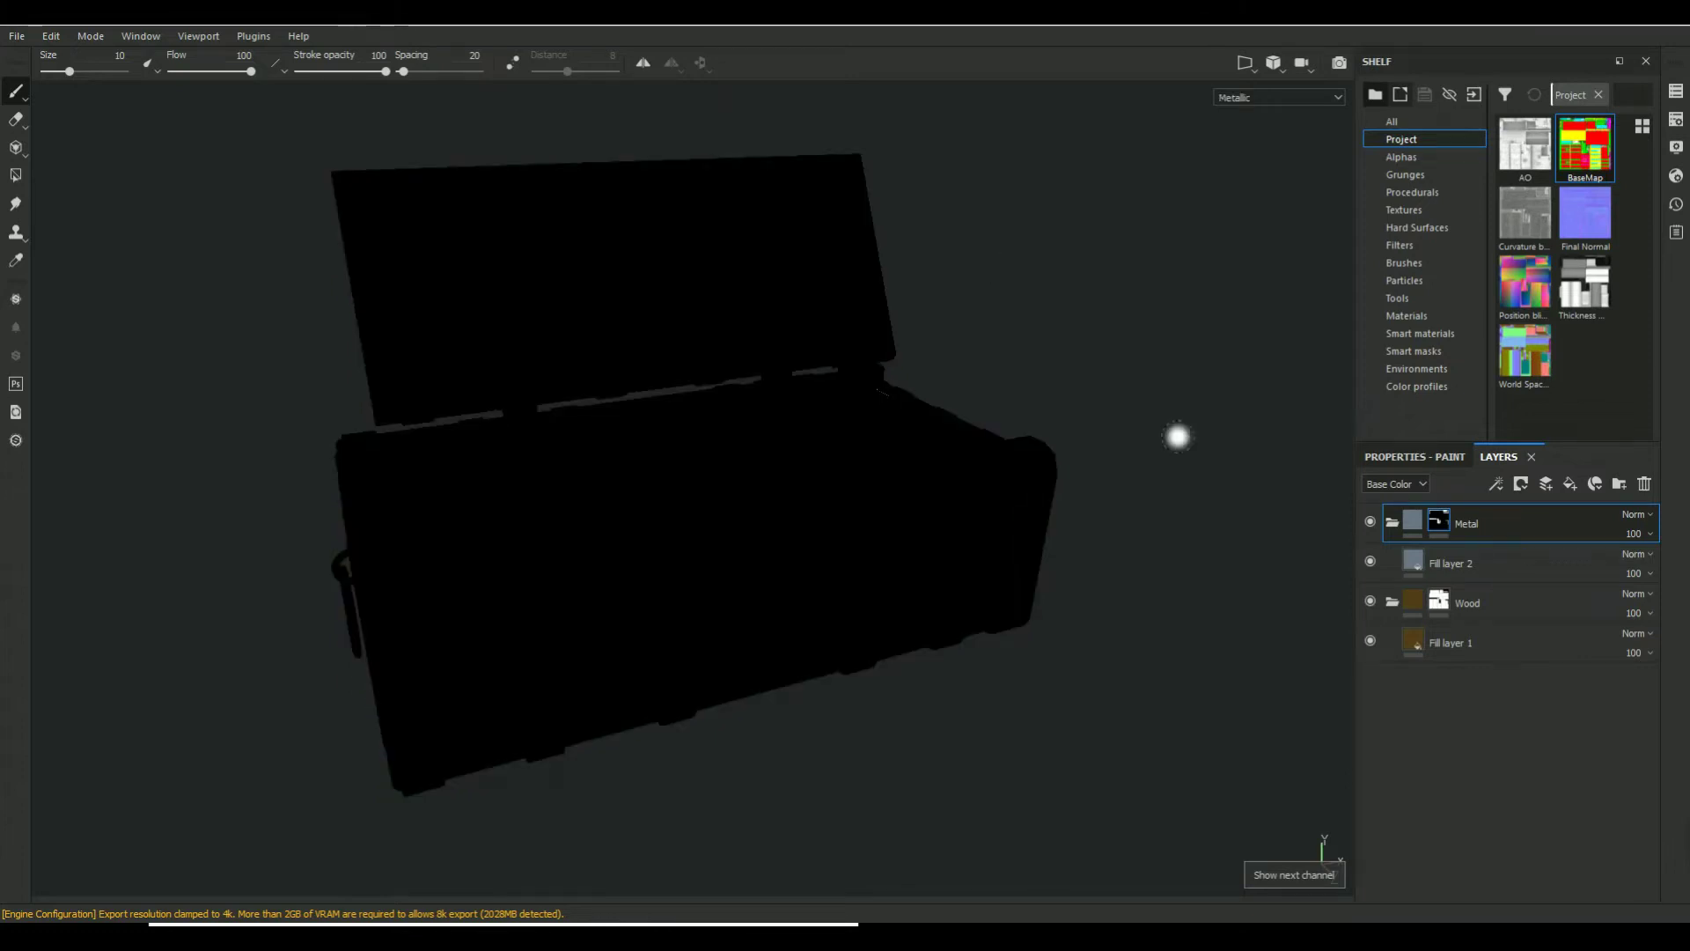
left_click(1413, 562)
left_click(1368, 456)
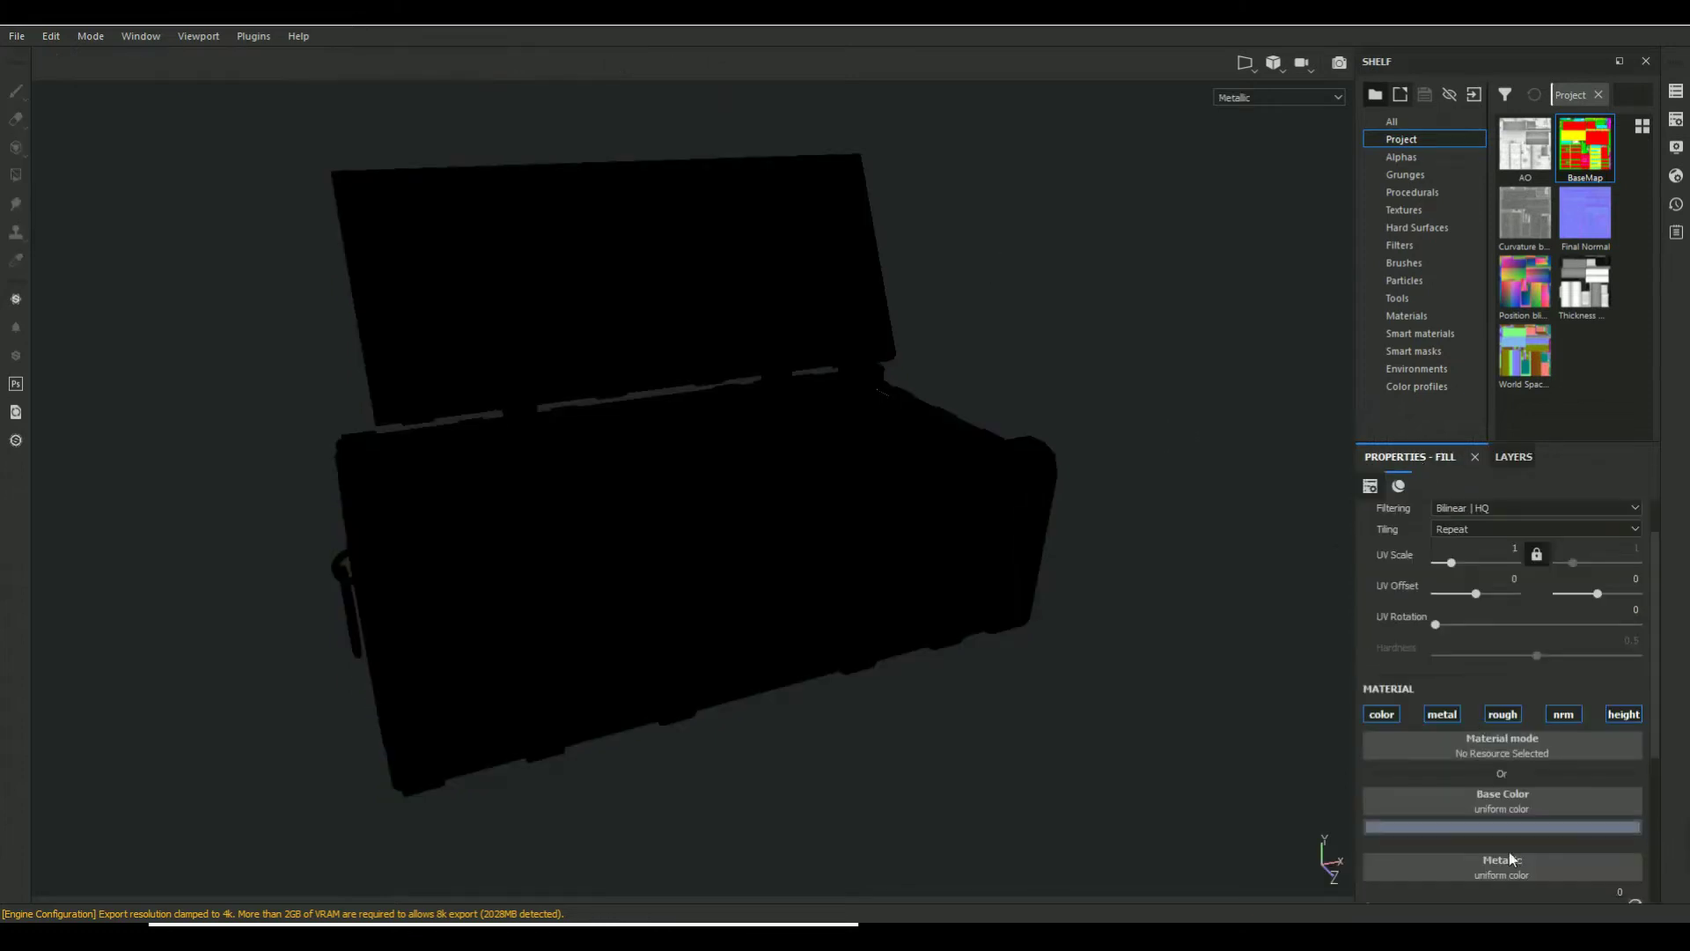
scroll(1511, 832, "down", 3)
left_click(1582, 747)
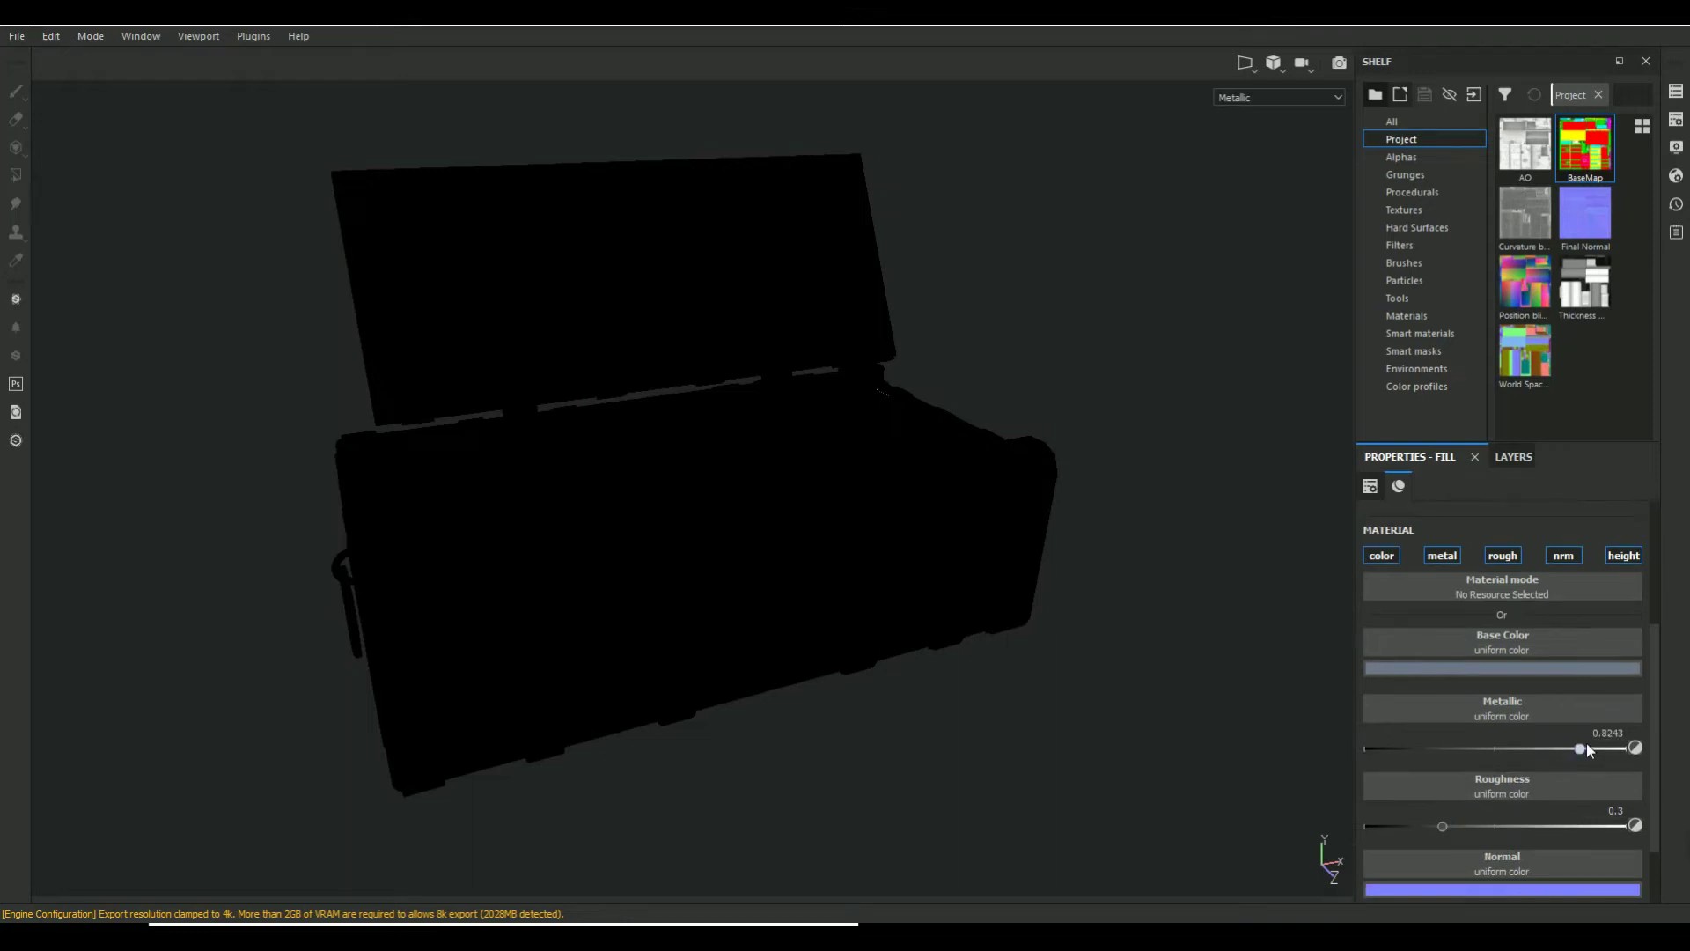
mouse_move(1039, 711)
left_mouse_down("alt")
mouse_move(1002, 744)
mouse_move(969, 728)
mouse_move(983, 737)
left_mouse_up("alt")
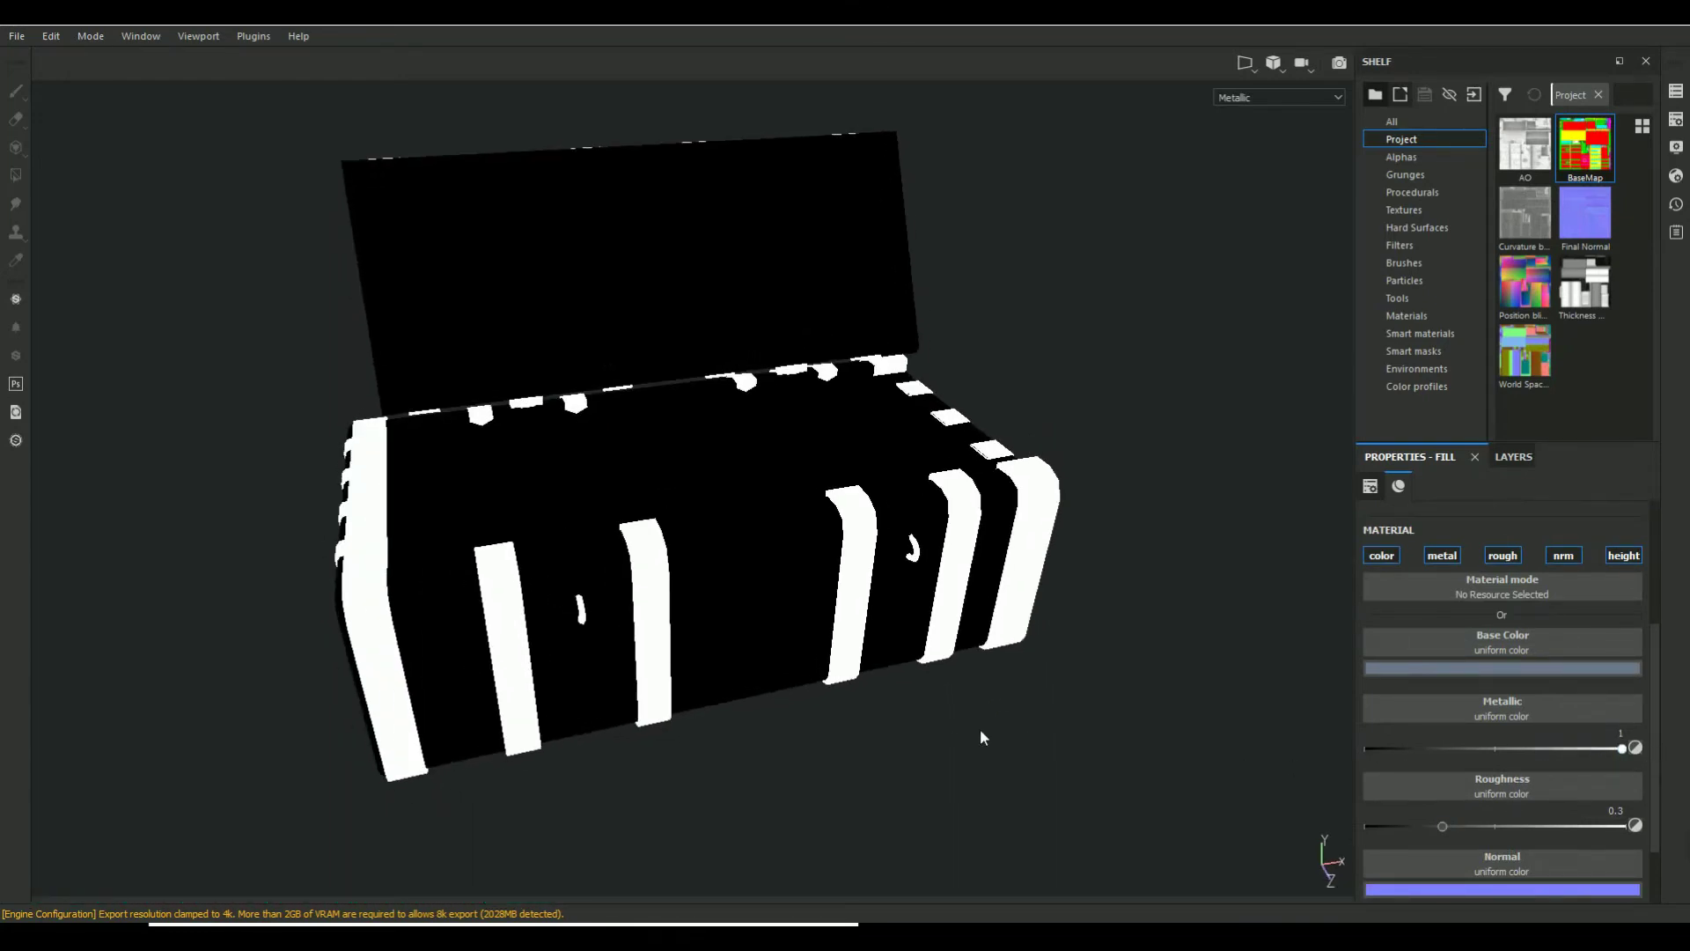
Return to the full material view and select the wood fill layer, Fill layer 1
key("m")
mouse_move(1071, 779)
left_mouse_down("alt")
mouse_move(1124, 739)
mouse_move(1096, 706)
mouse_move(1109, 762)
left_mouse_up("alt")
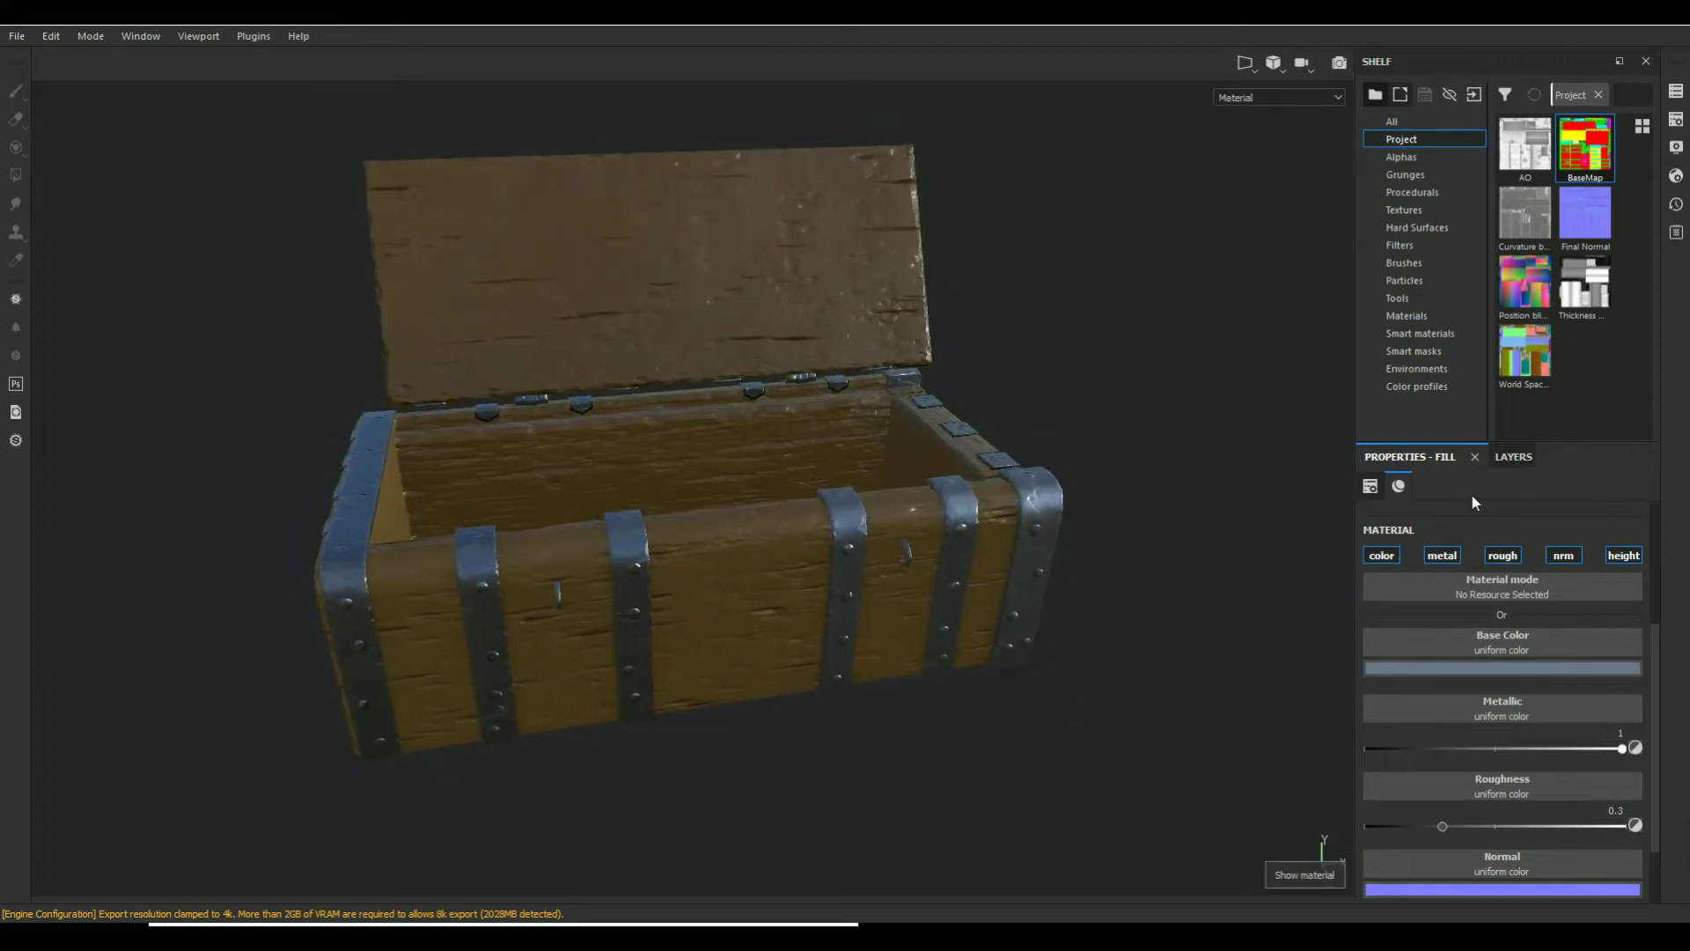
left_click(1513, 457)
left_click(1417, 643)
mouse_move(1321, 669)
left_mouse_down("alt")
mouse_move(1148, 742)
mouse_move(1152, 729)
left_mouse_up("alt")
mouse_move(1152, 729)
right_mouse_down("shift")
mouse_move(1041, 650)
mouse_move(1067, 650)
right_mouse_up("shift")
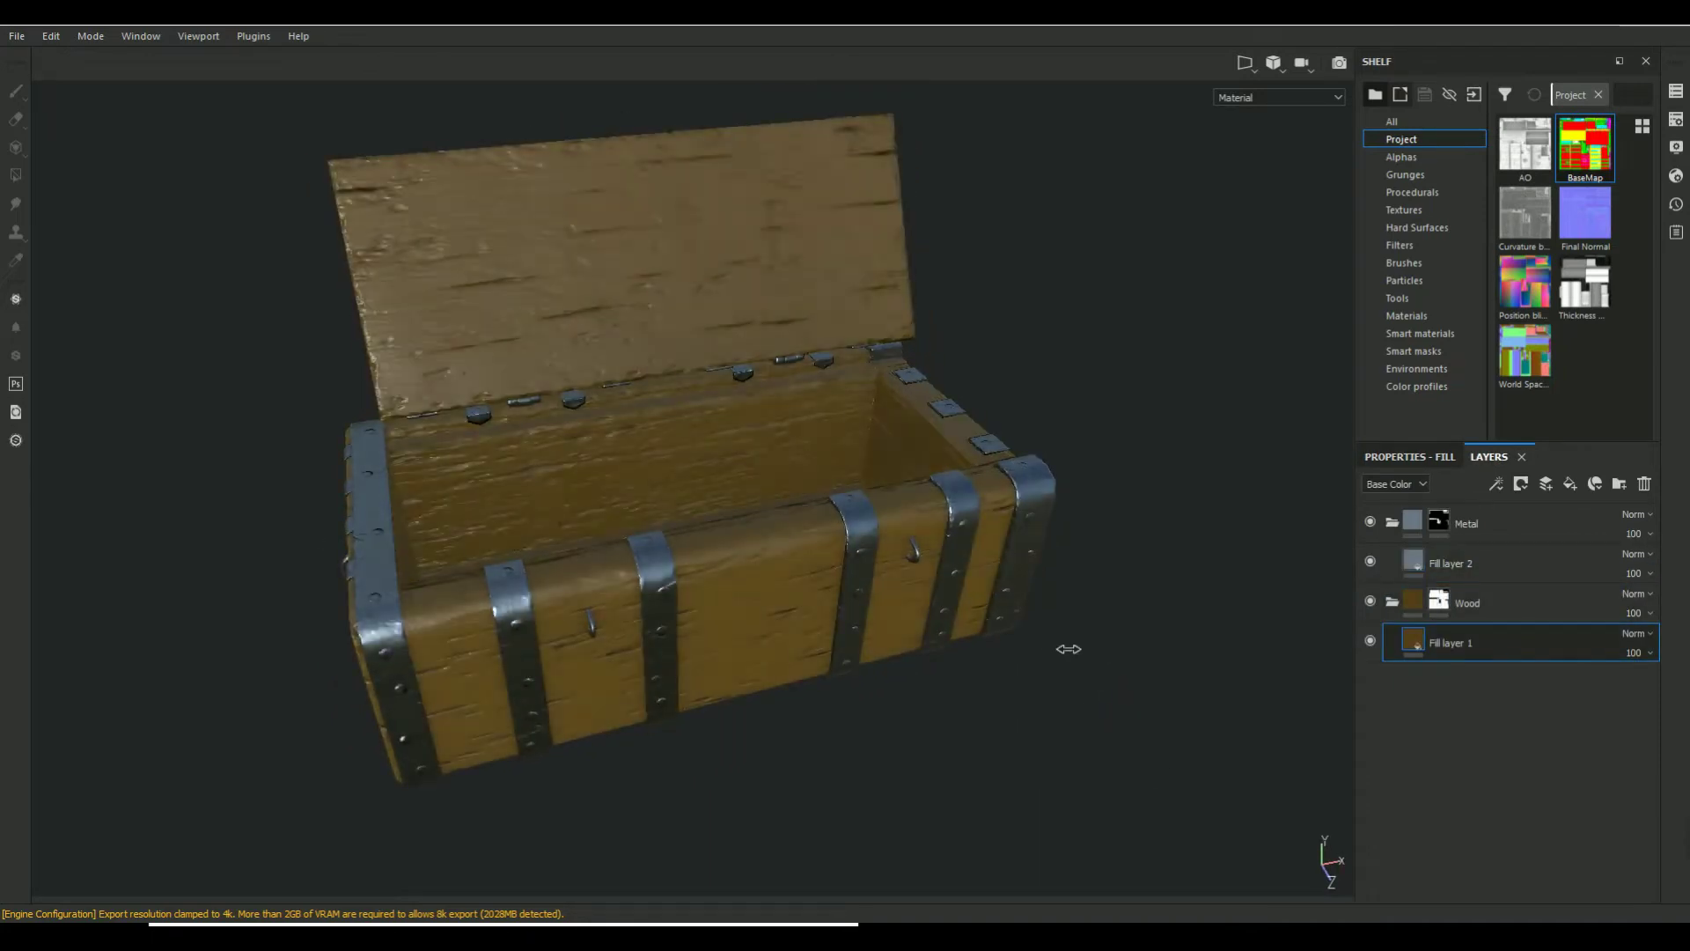
Raise Fill layer 1's roughness from 0.3 to about 0.74 for matte planks
left_click(1424, 465)
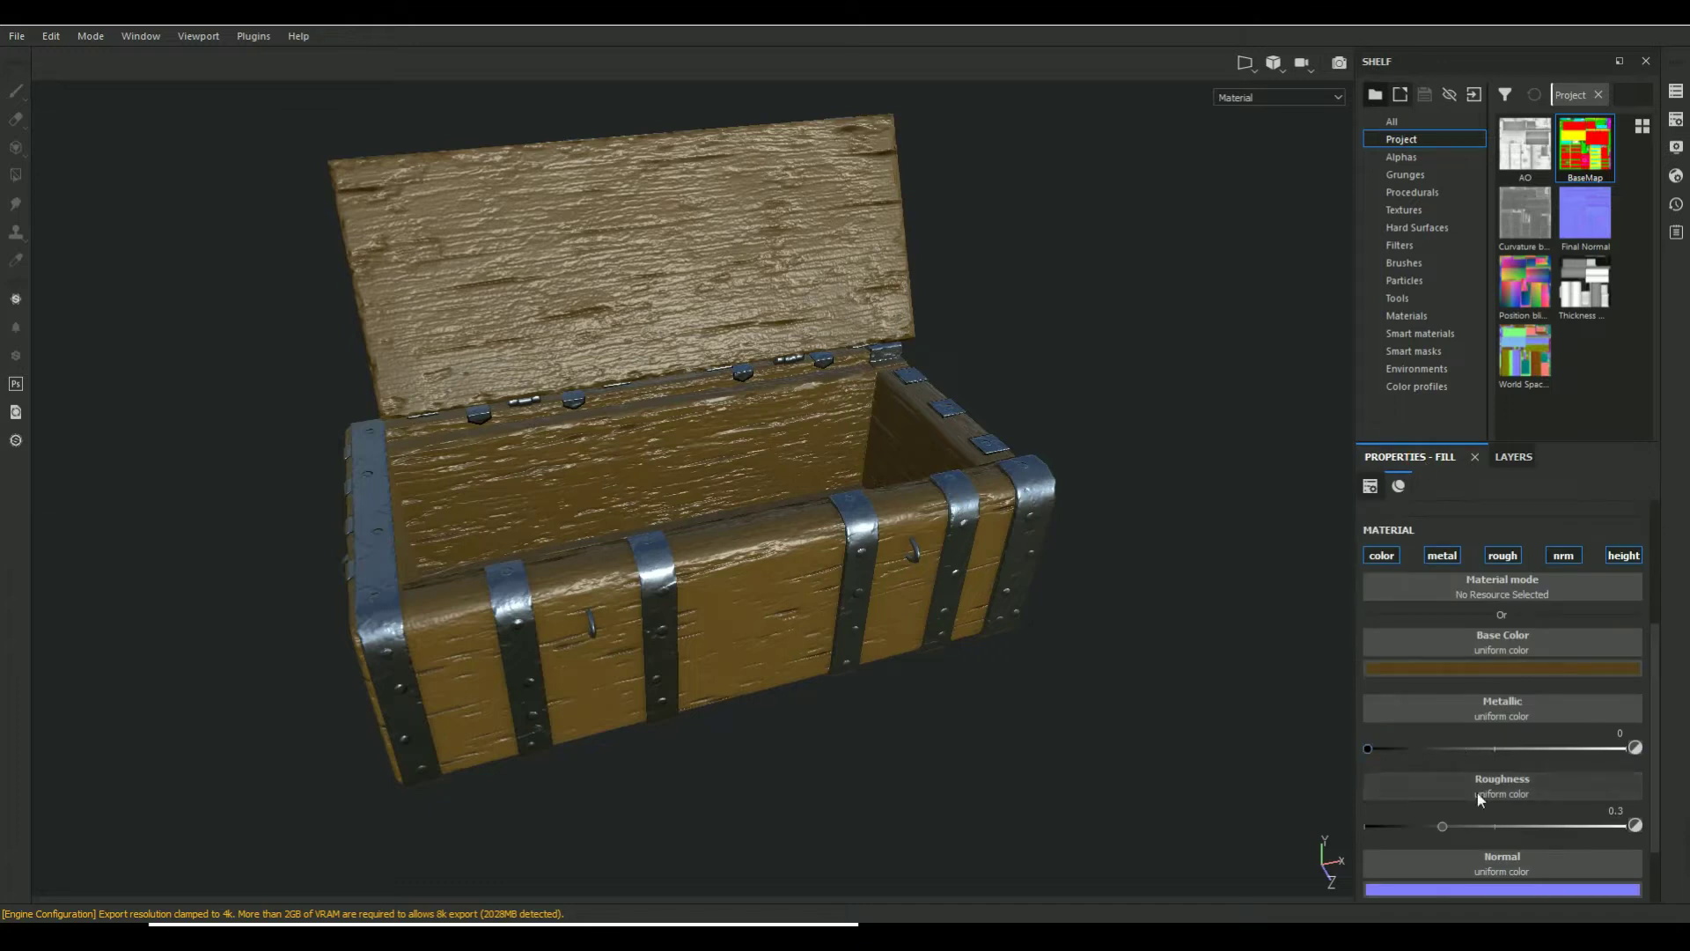
left_click_drag(1491, 824, 1558, 824)
mouse_move(1197, 705)
left_mouse_down("alt")
mouse_move(1183, 623)
mouse_move(1206, 667)
left_mouse_up("alt")
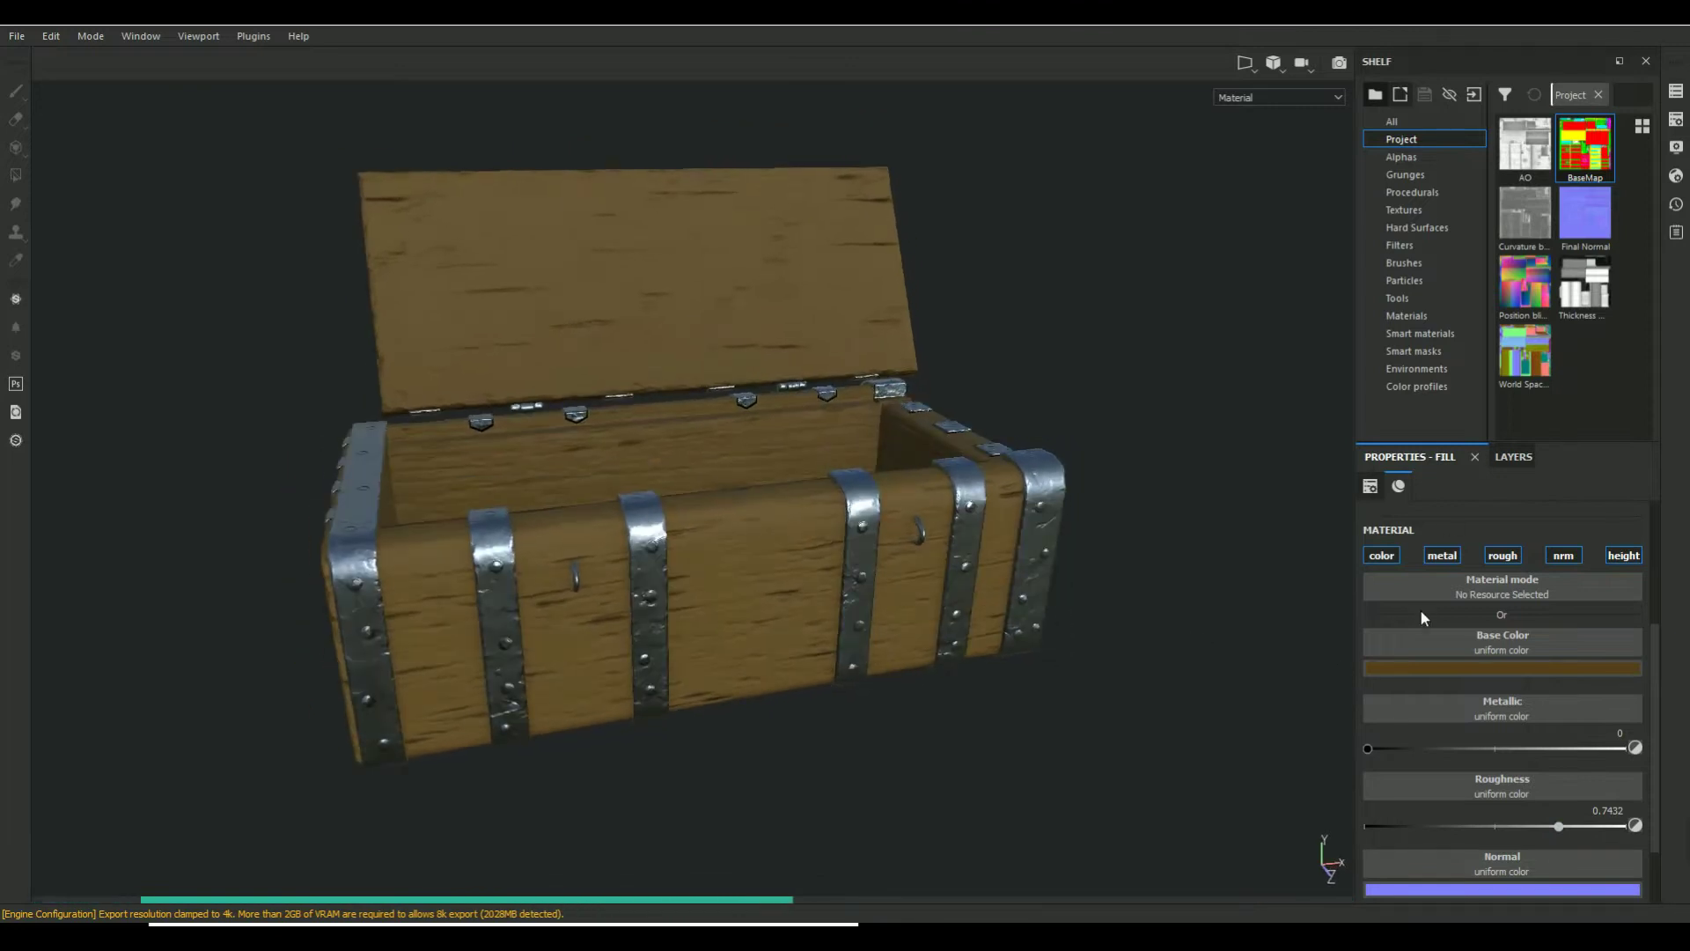
left_click(1511, 456)
Adjust Fill layer 2's roughness to roughly 0.46–0.51 for a softer metal sheen
left_click(1450, 563)
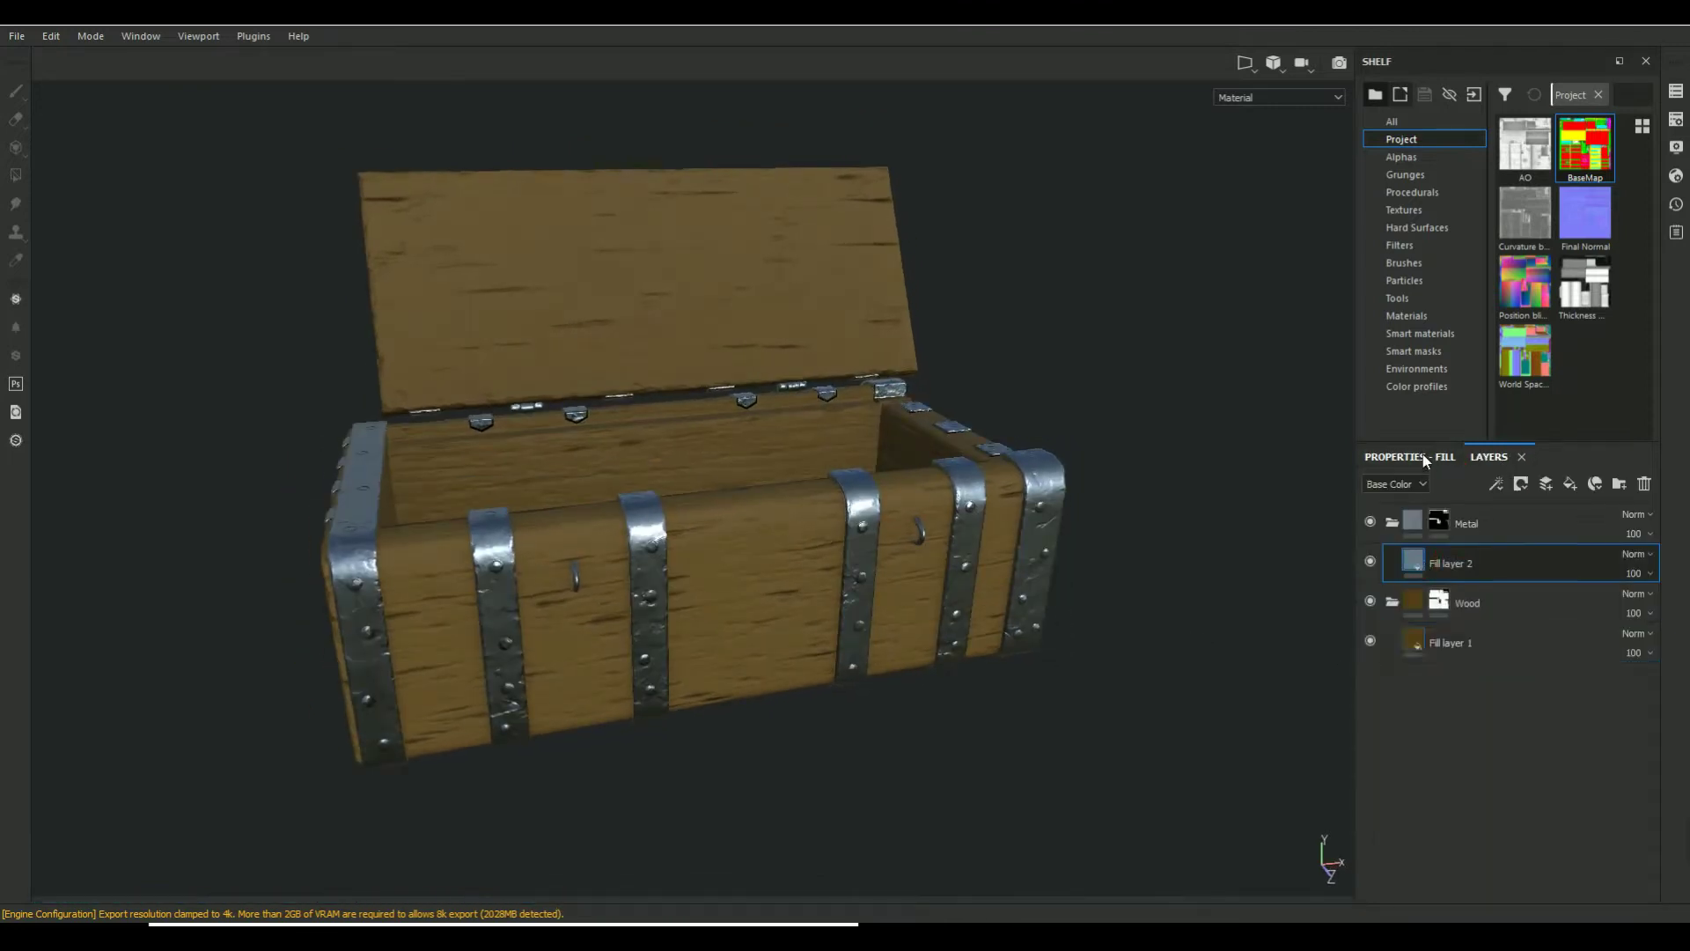
left_click(1409, 456)
left_click(1483, 821)
left_click_drag(1484, 823, 1504, 826)
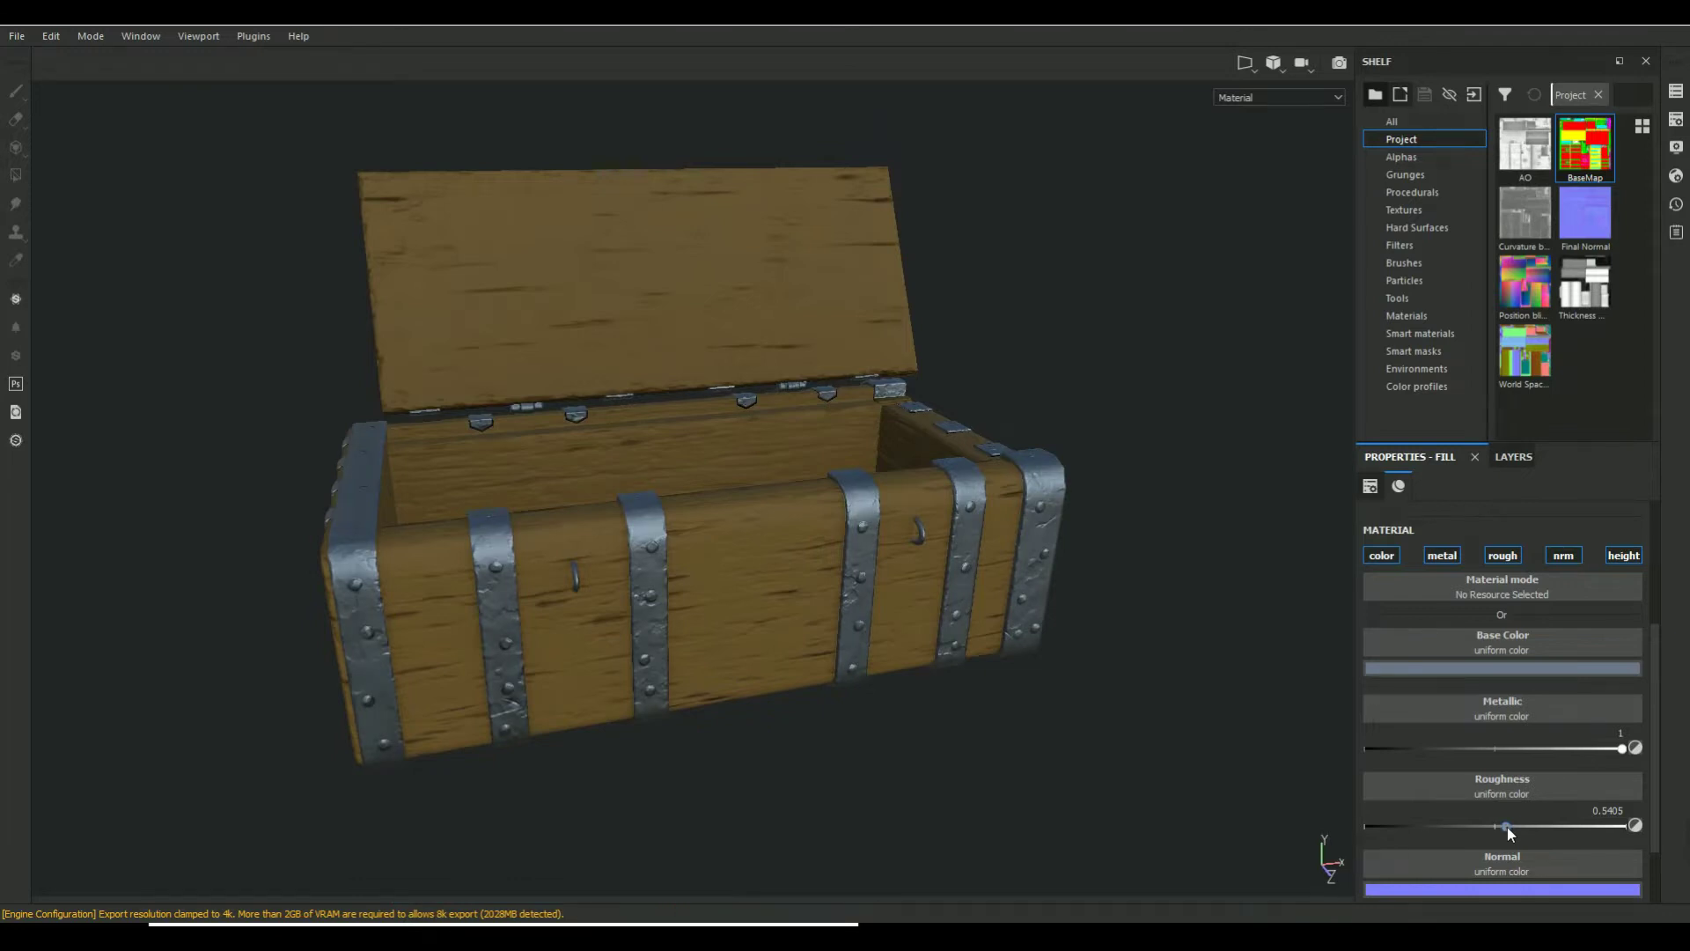
left_click_drag(1179, 805, 1087, 751, "alt")
left_click_drag(1501, 828, 1497, 828)
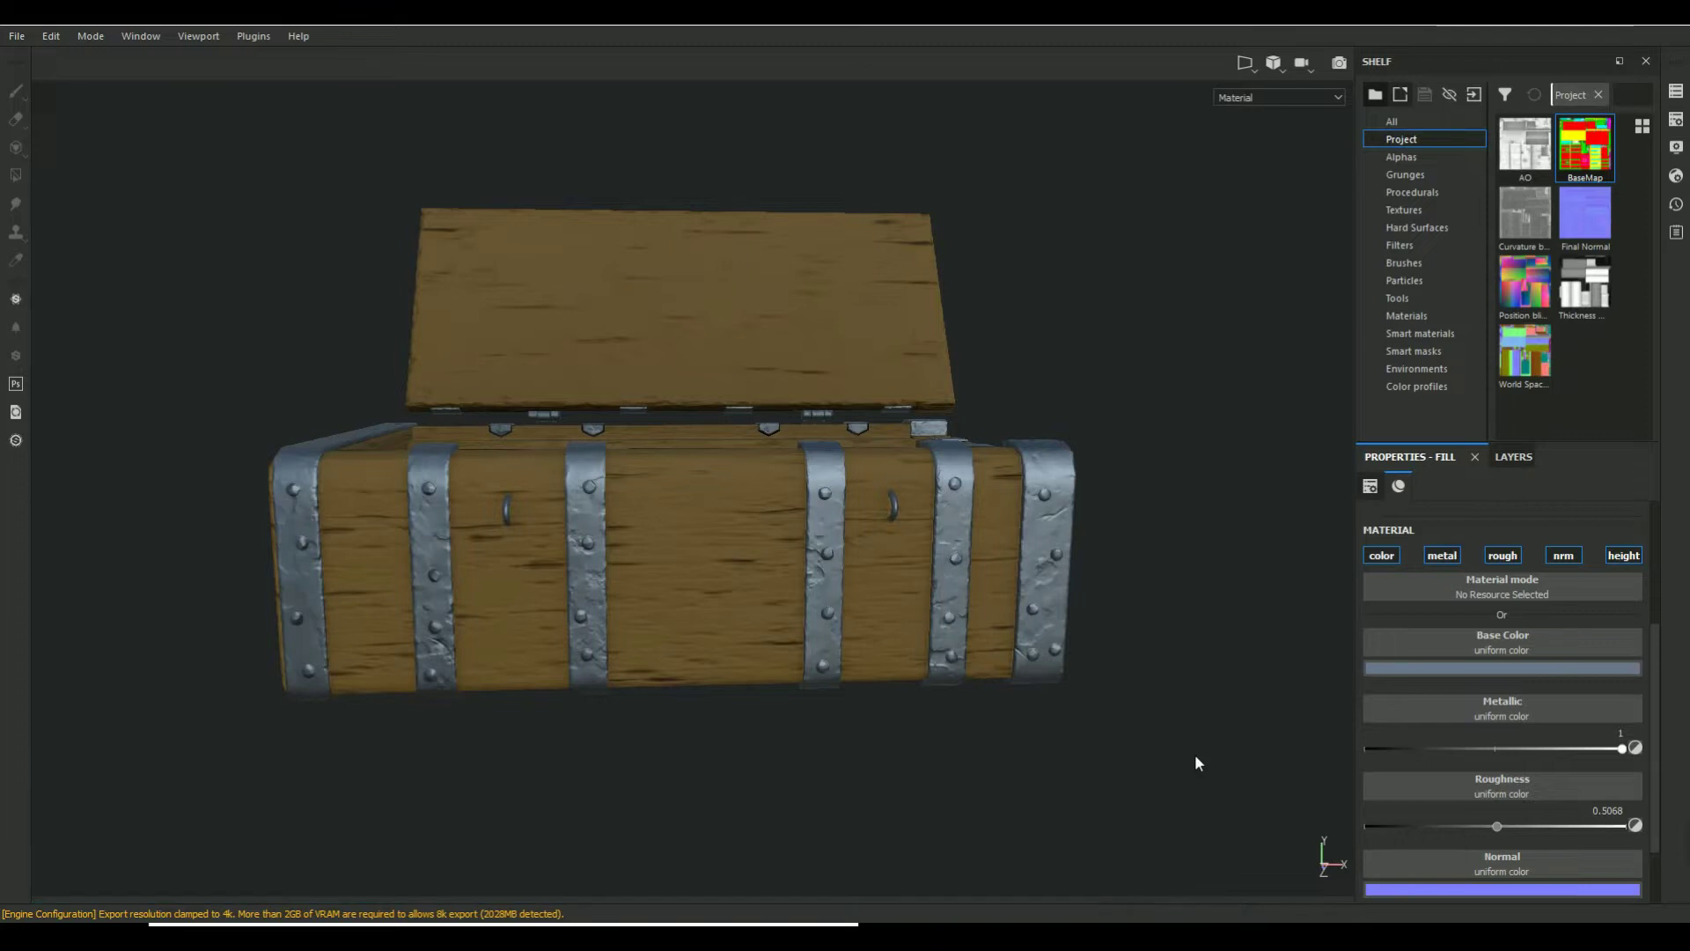
mouse_move(1150, 766)
left_mouse_down("alt")
mouse_move(1085, 795)
mouse_move(1139, 828)
left_mouse_up("alt")
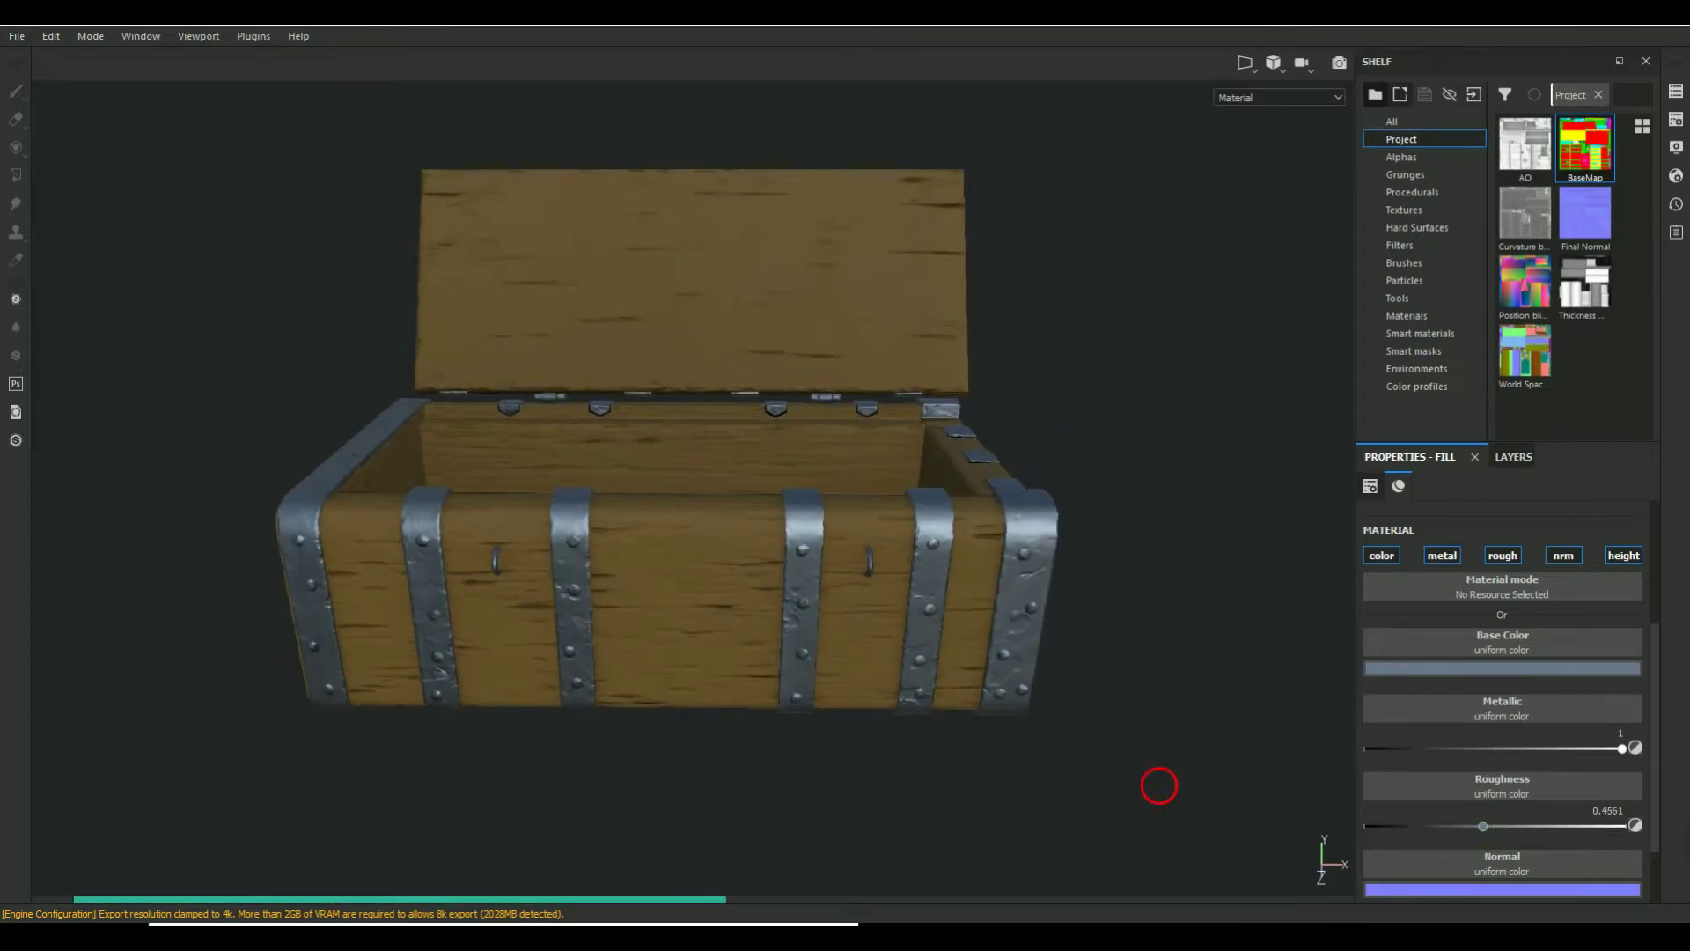
left_click_drag(1158, 783, 1170, 789, "alt")
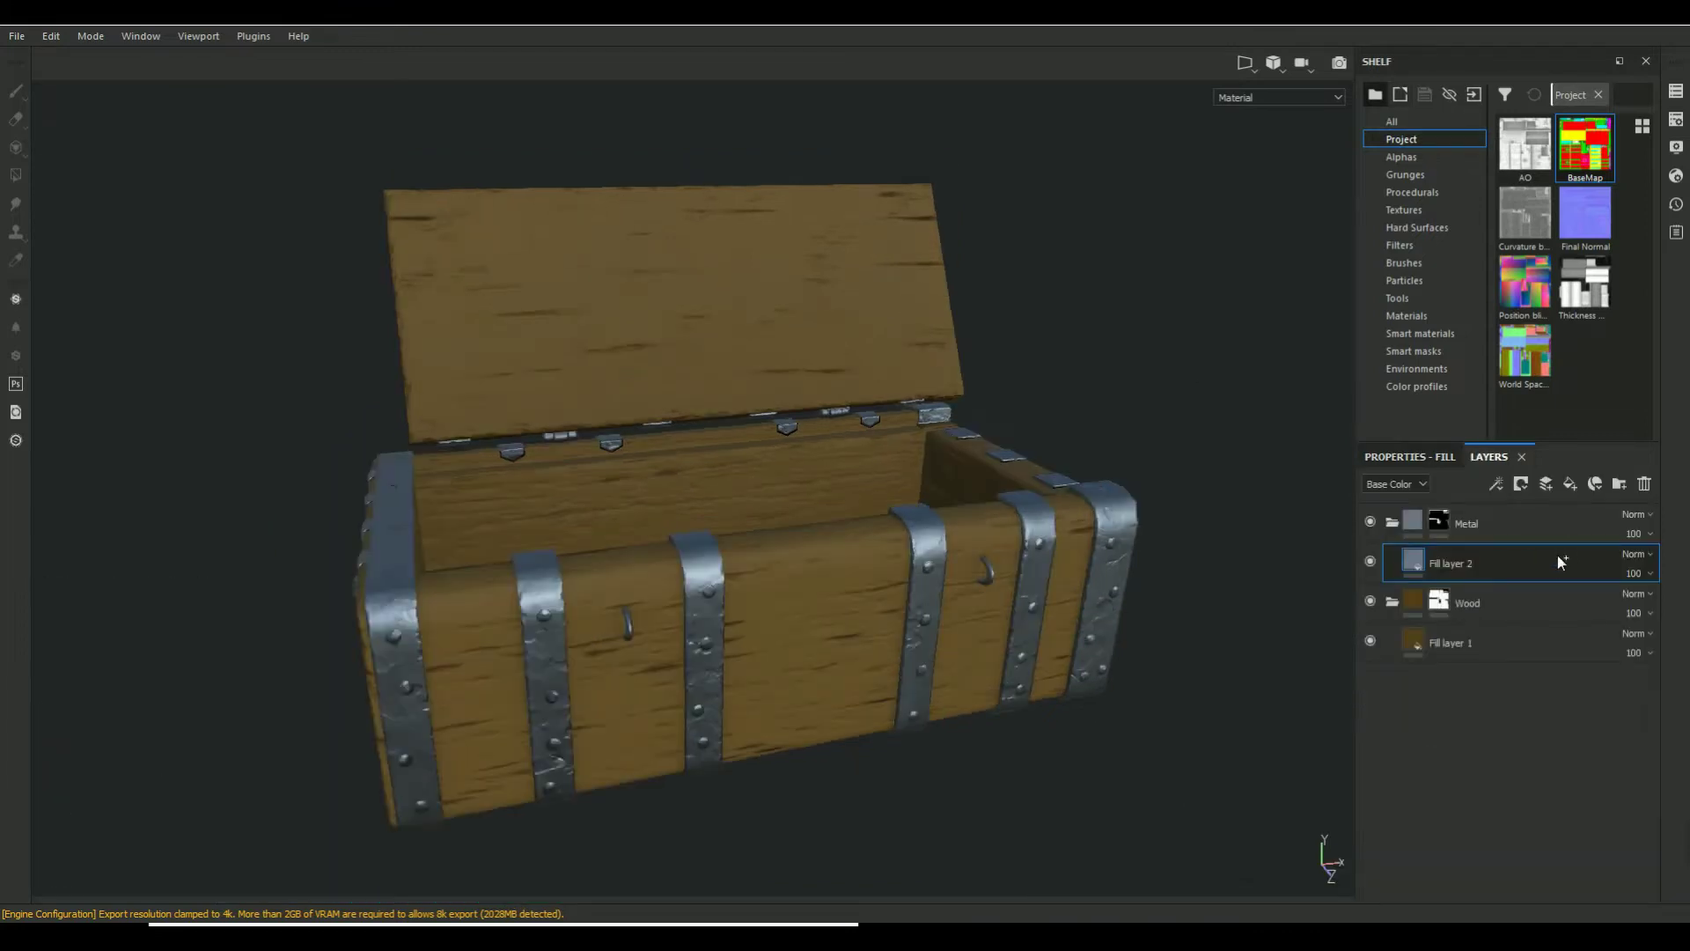
Duplicate Fill layer 2 and give the copy a lighter blue-grey base colour
key("ctrl+d")
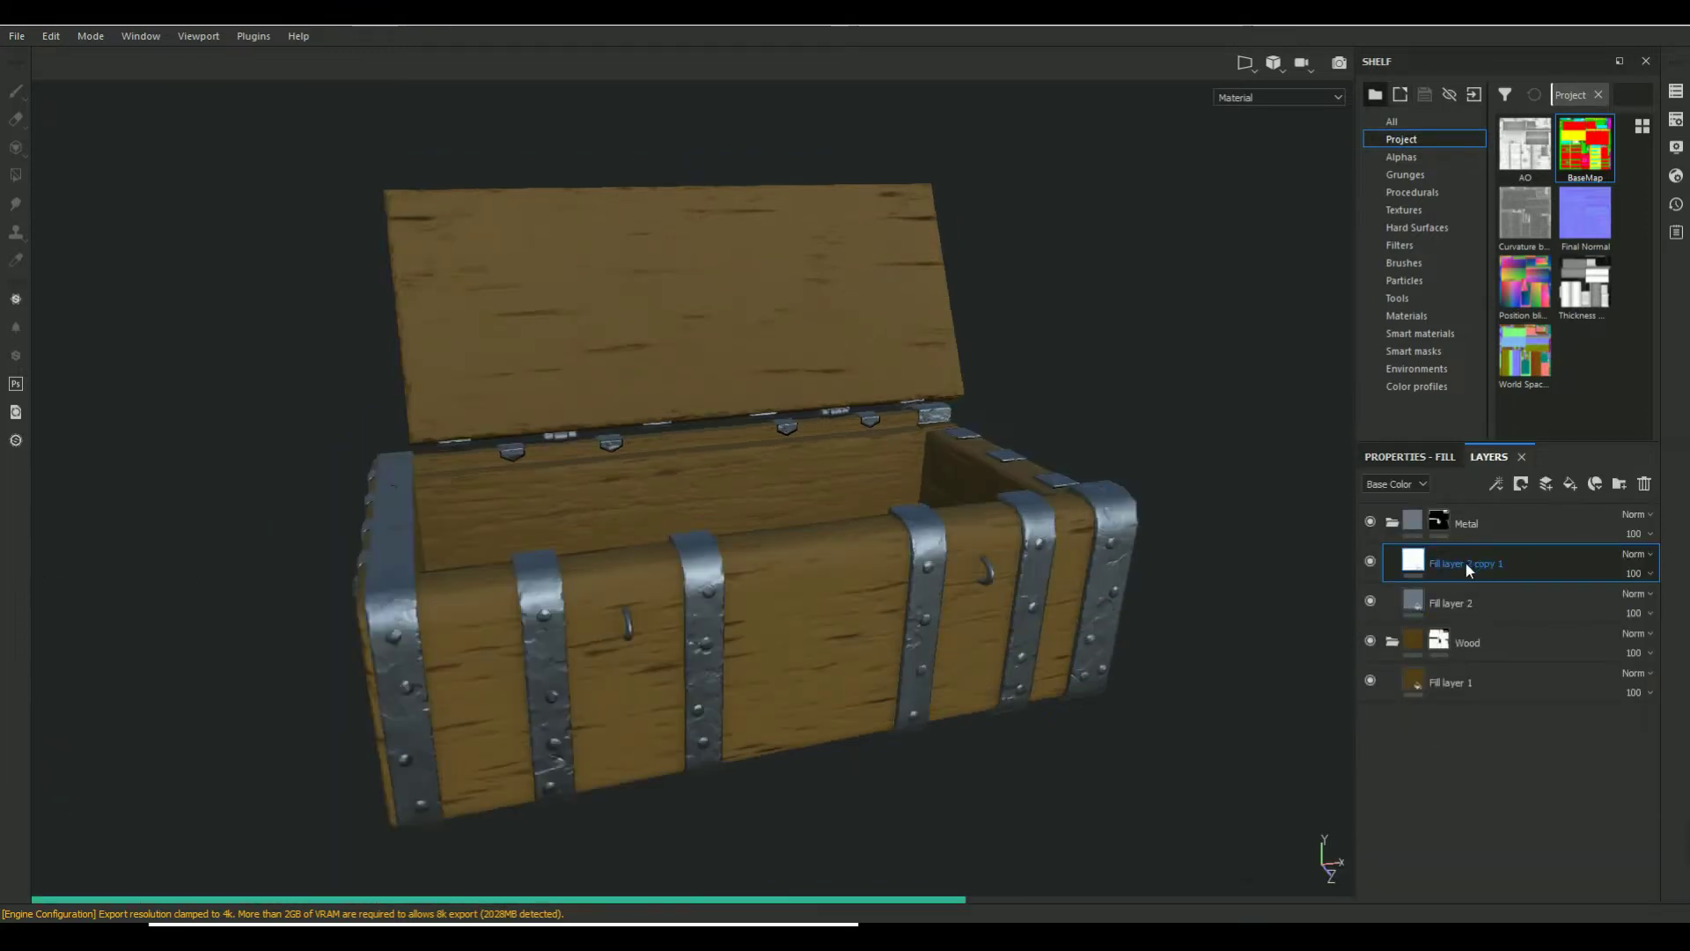
left_click(1520, 484)
left_click(1409, 456)
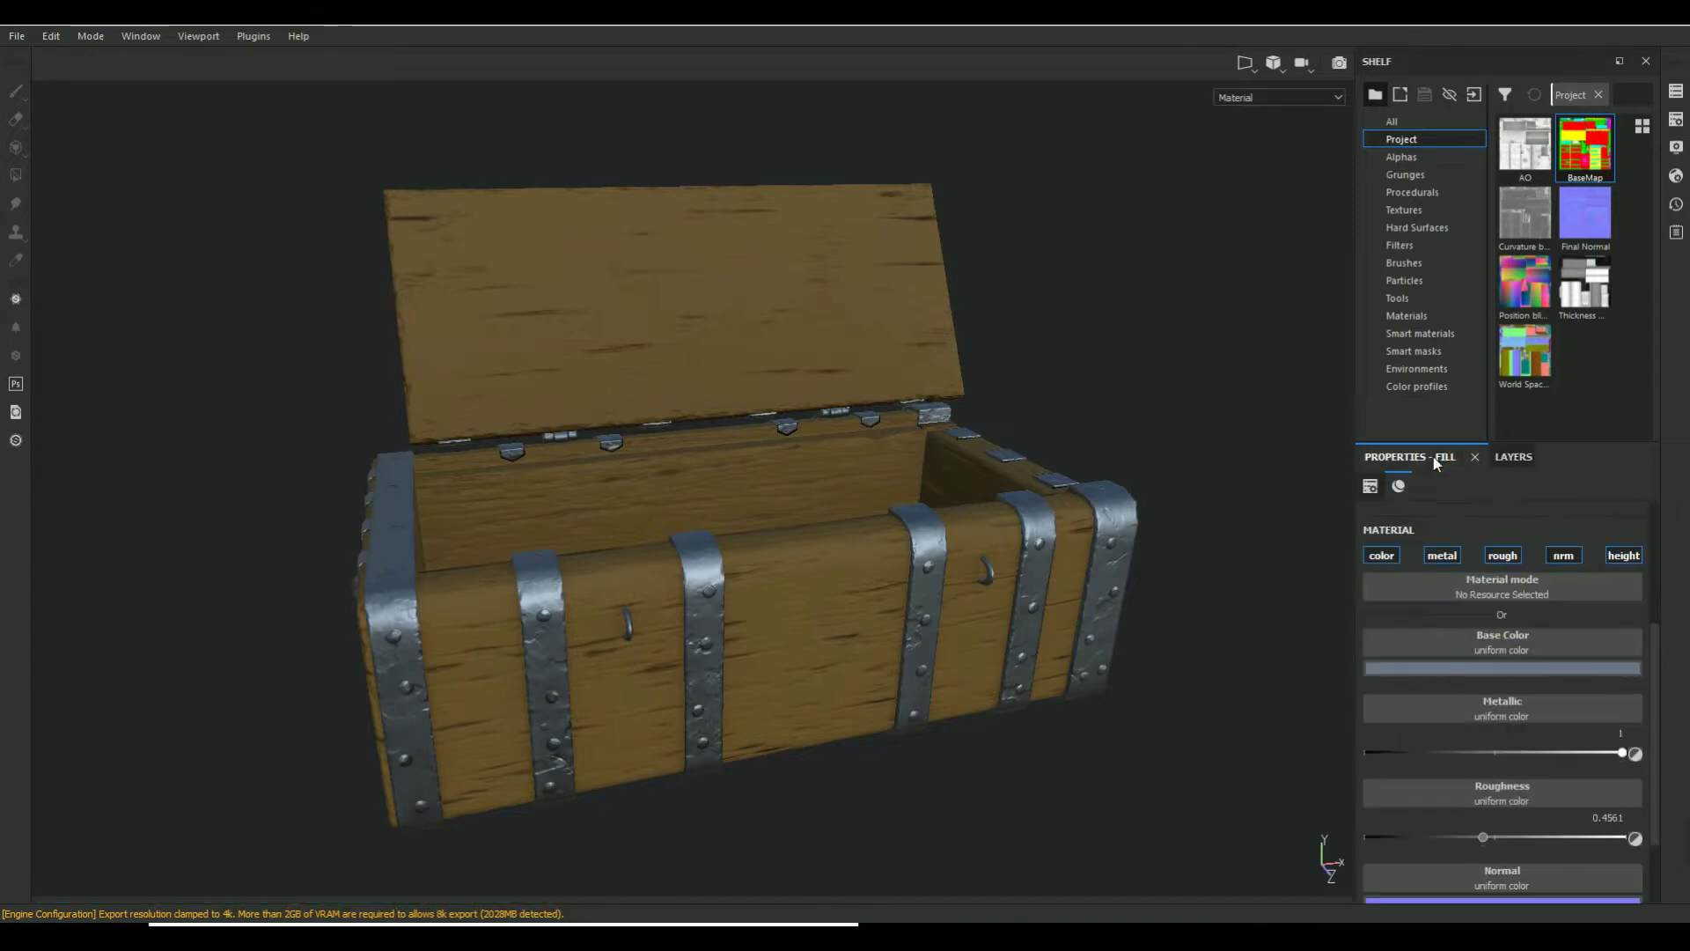
left_click(1494, 669)
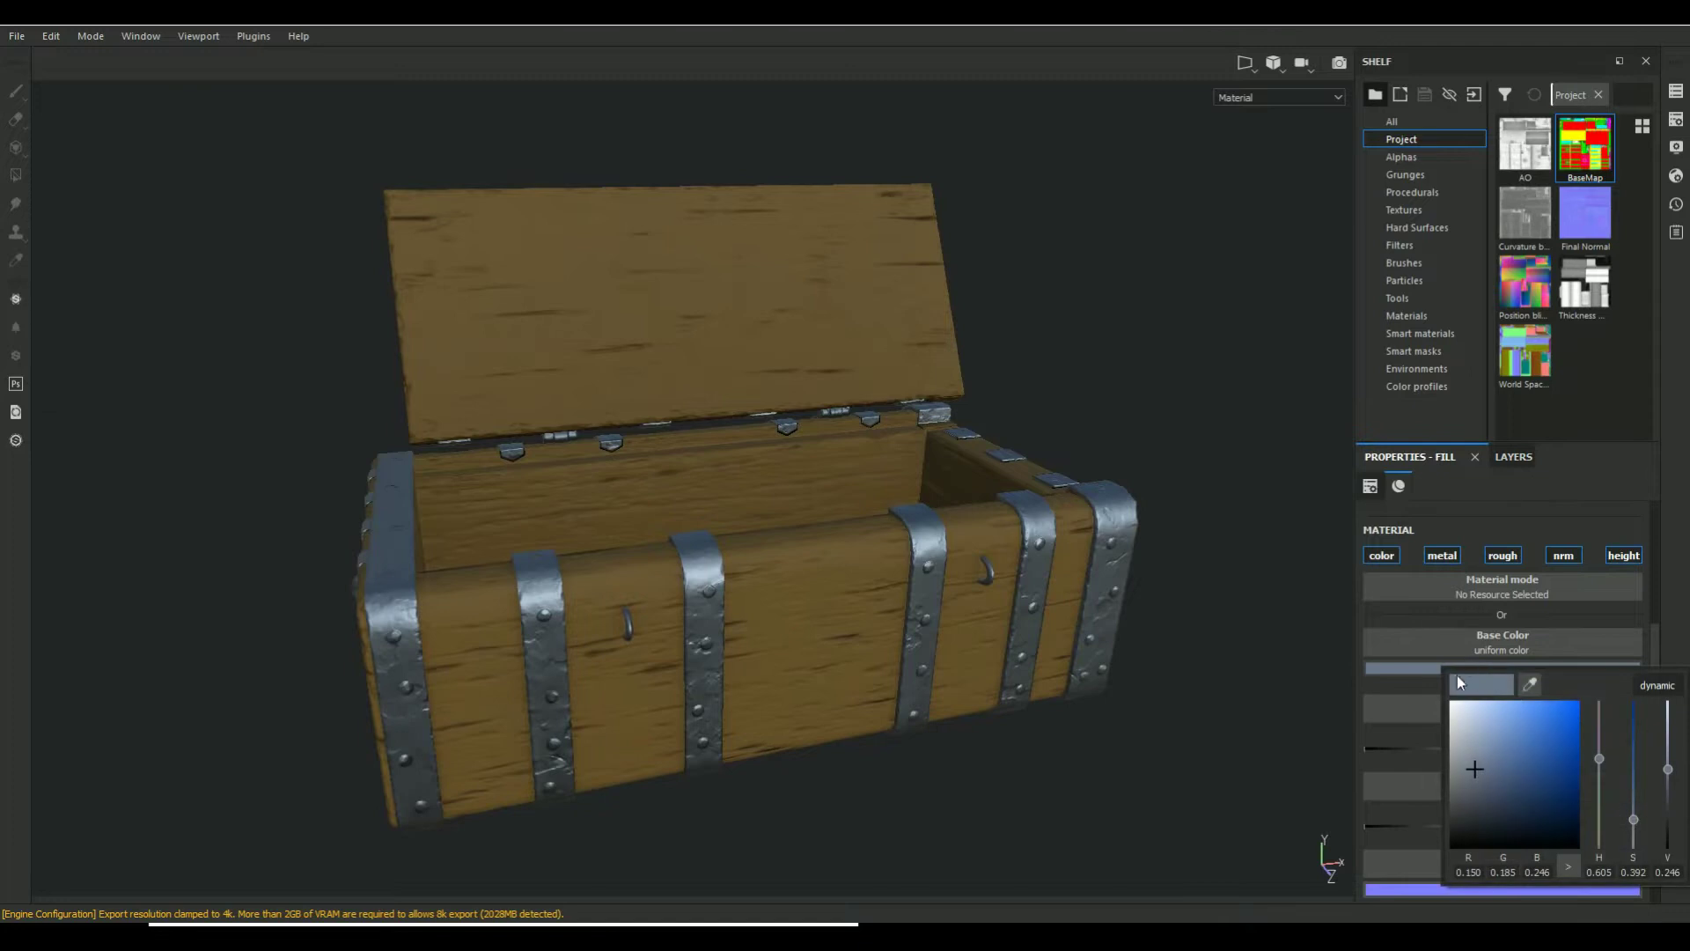
left_click(1469, 740)
left_click(1467, 732)
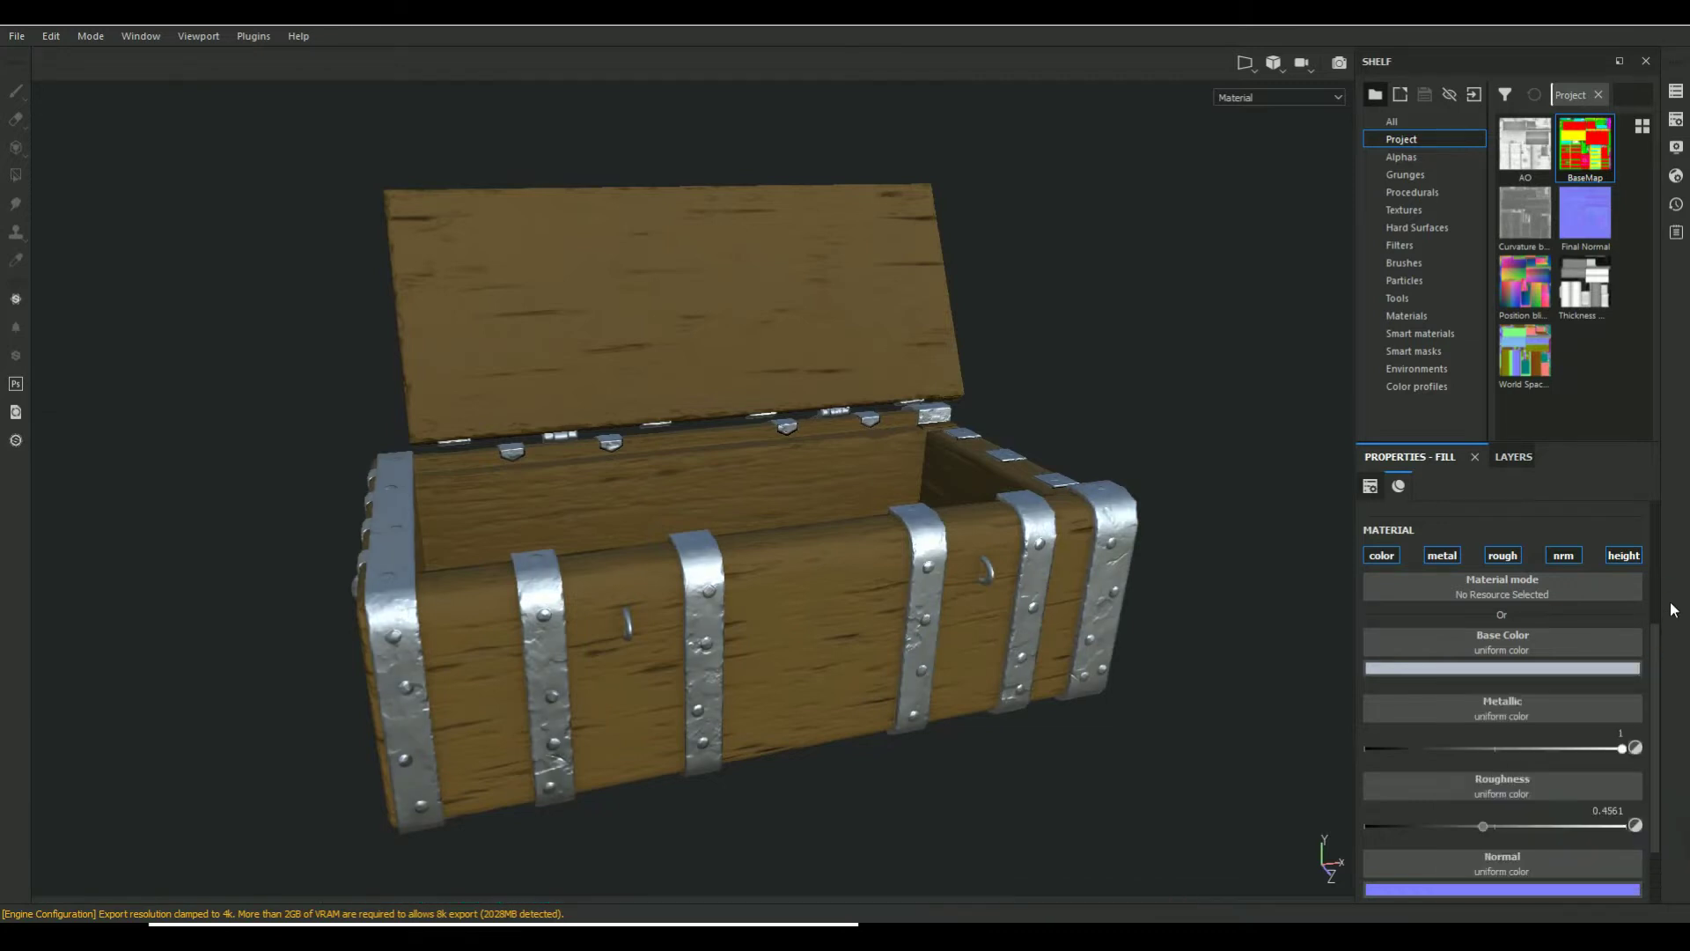
left_click(1515, 457)
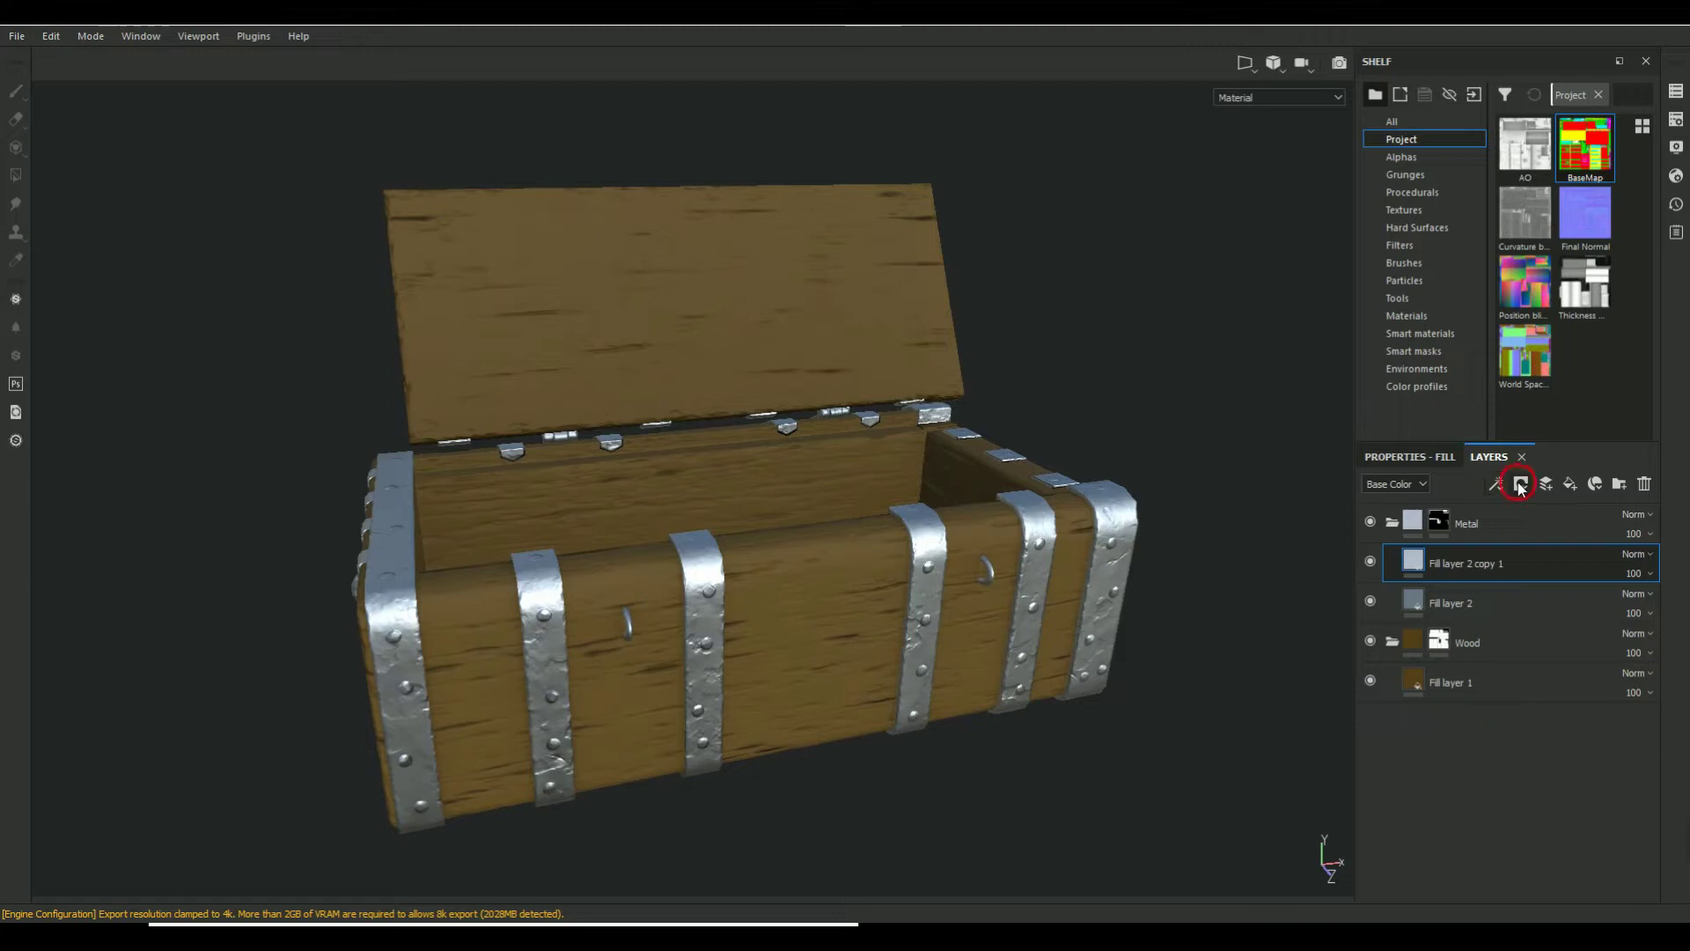
Add a mask with a Color Selection effect to Fill layer 2 copy 1
left_click(1520, 483)
left_click(1554, 506)
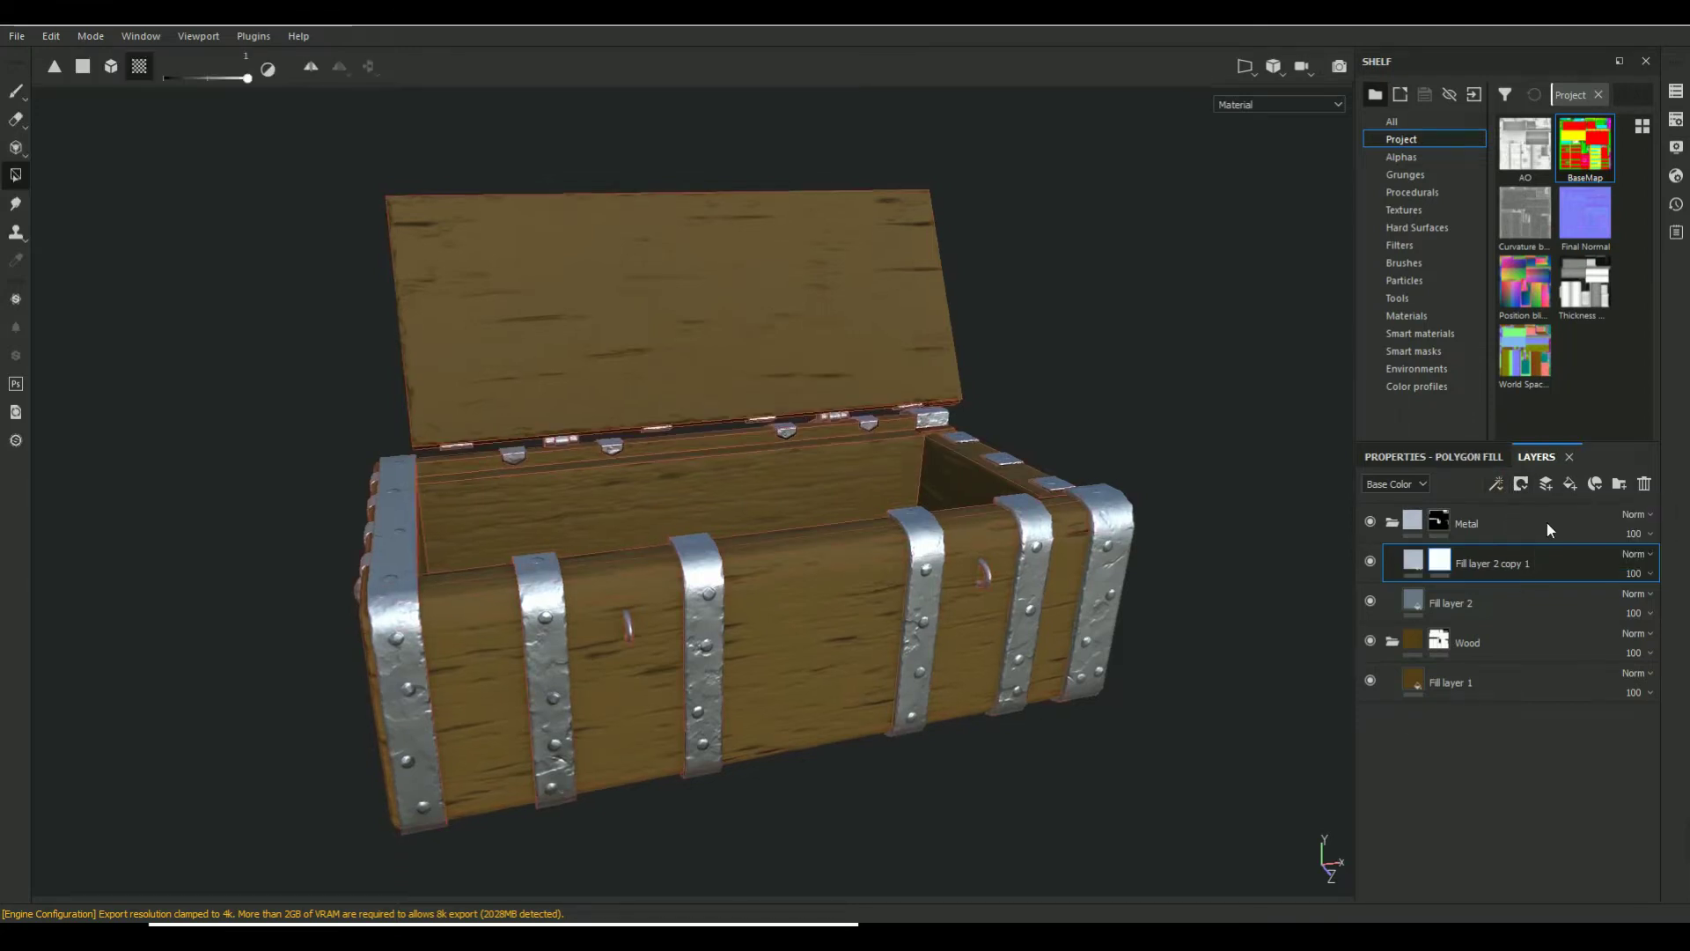
left_click(1523, 484)
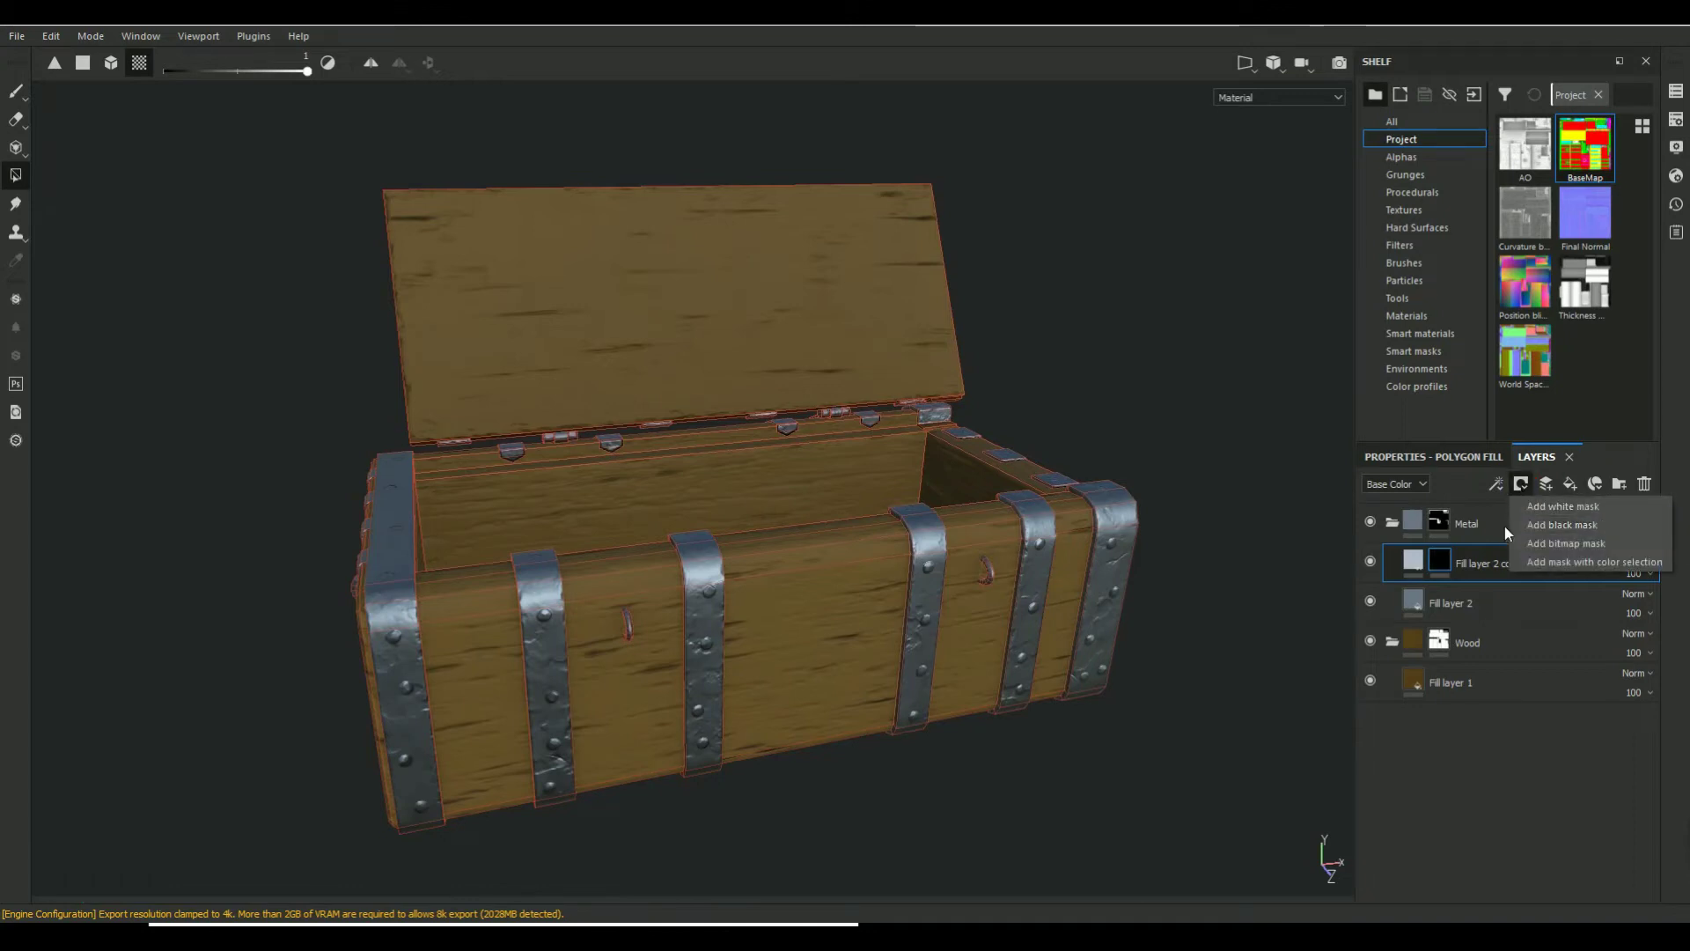
left_click(1440, 558)
right_click(1440, 558)
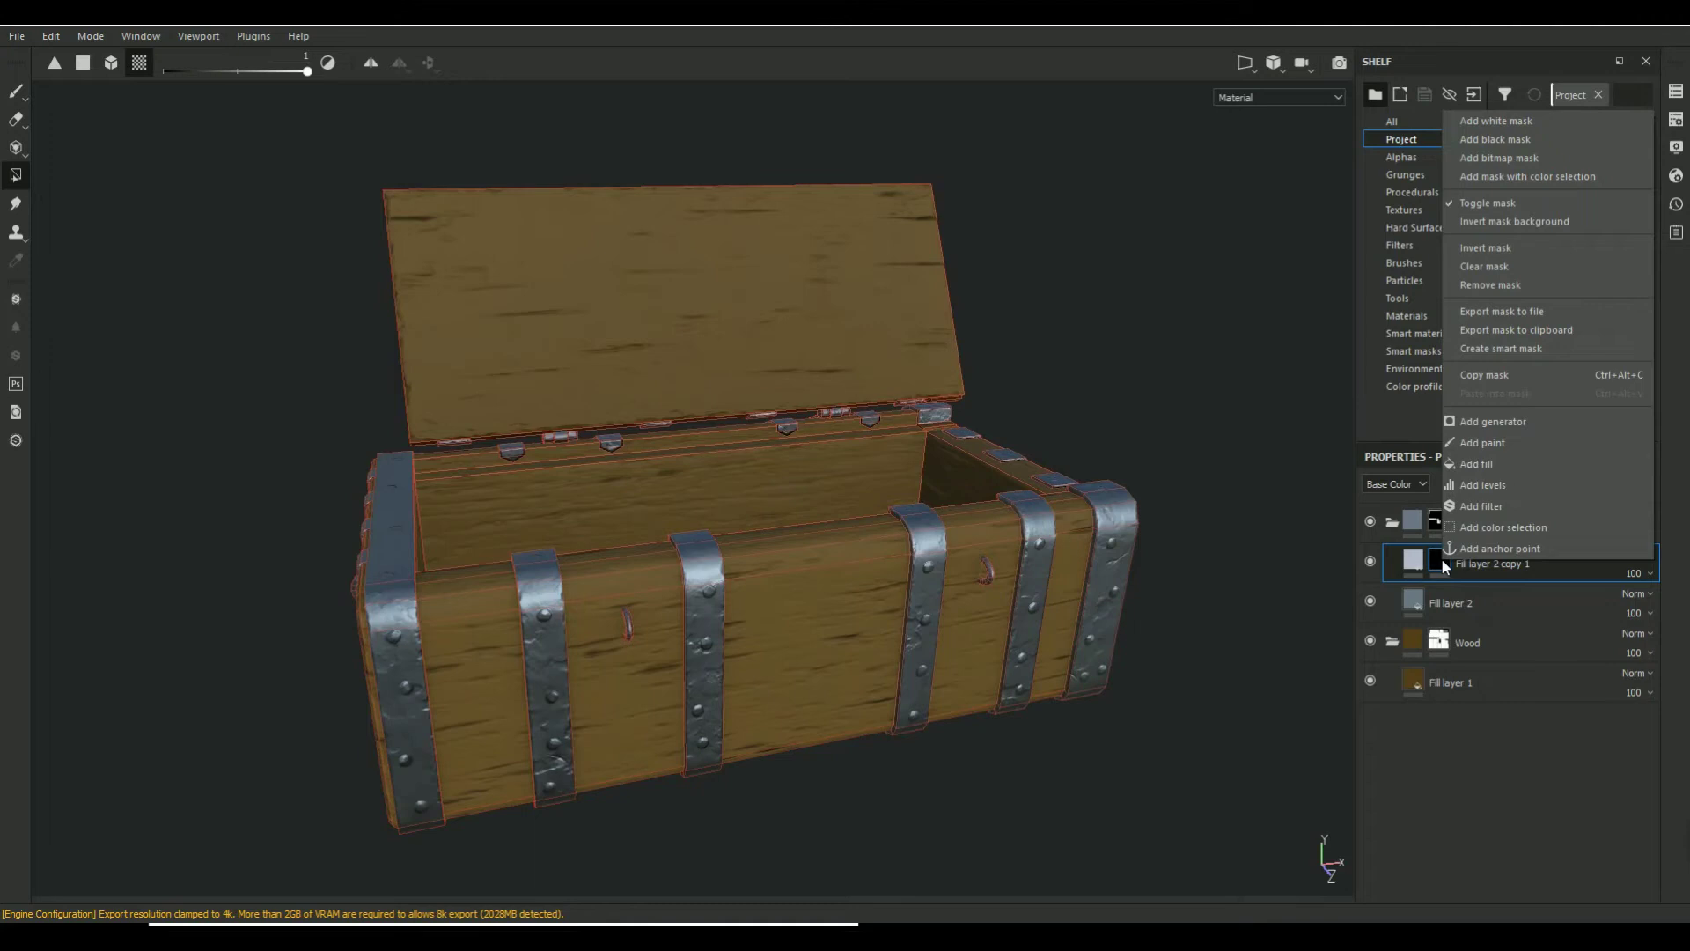
left_click(1475, 528)
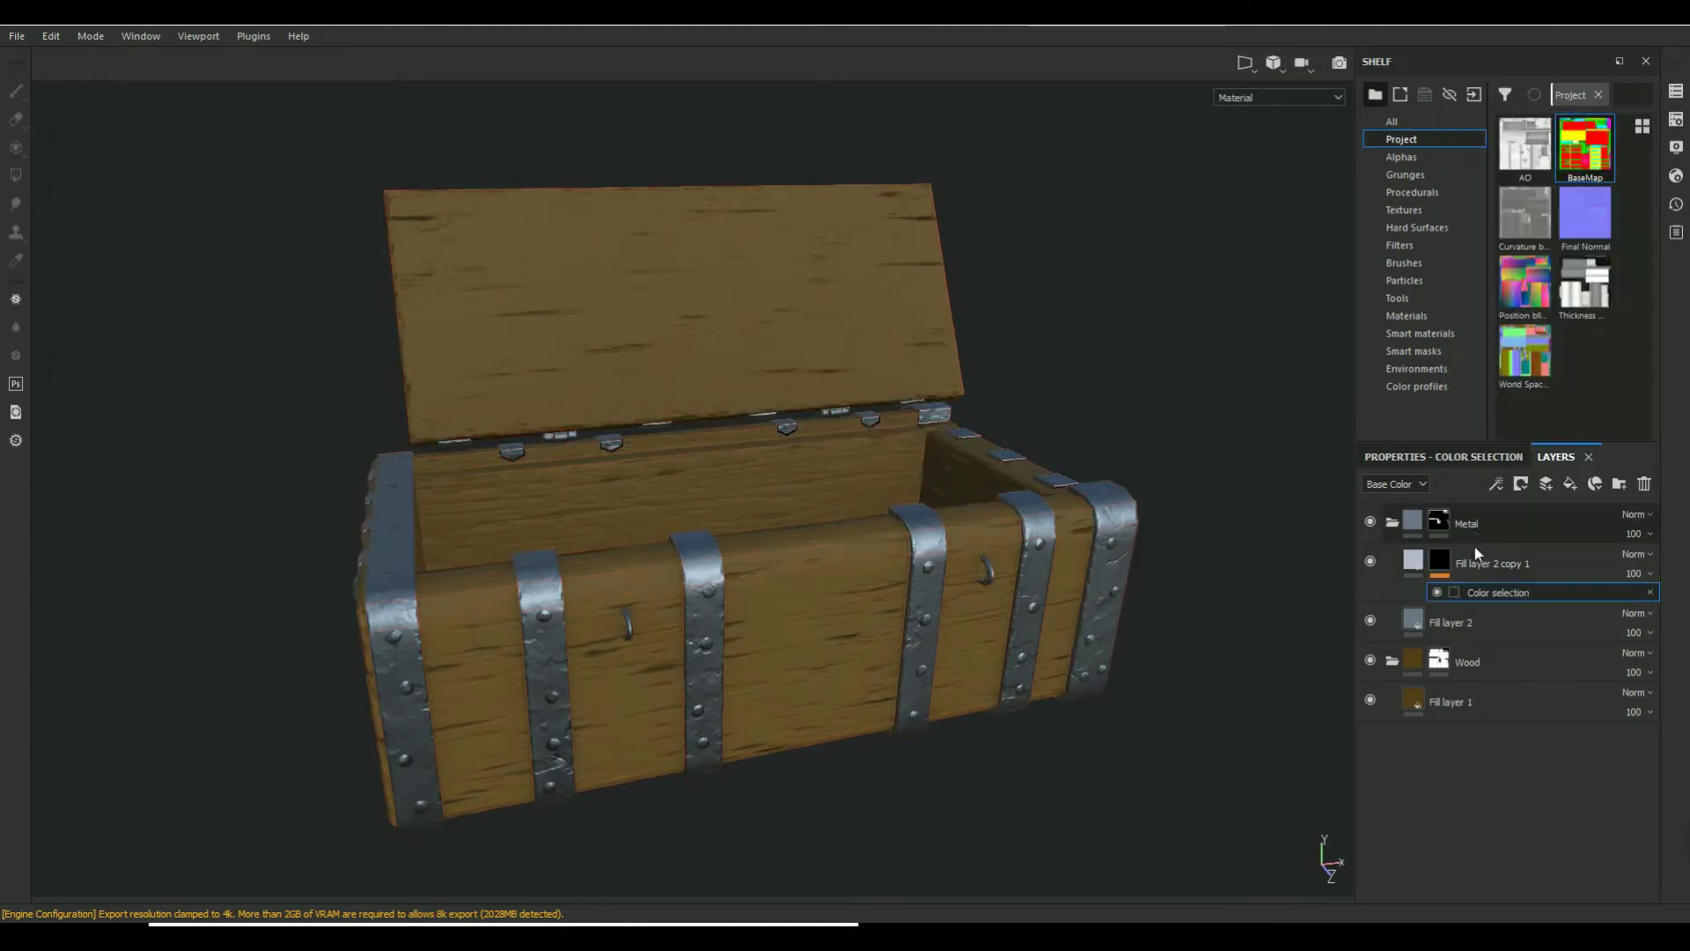
left_click(1441, 467)
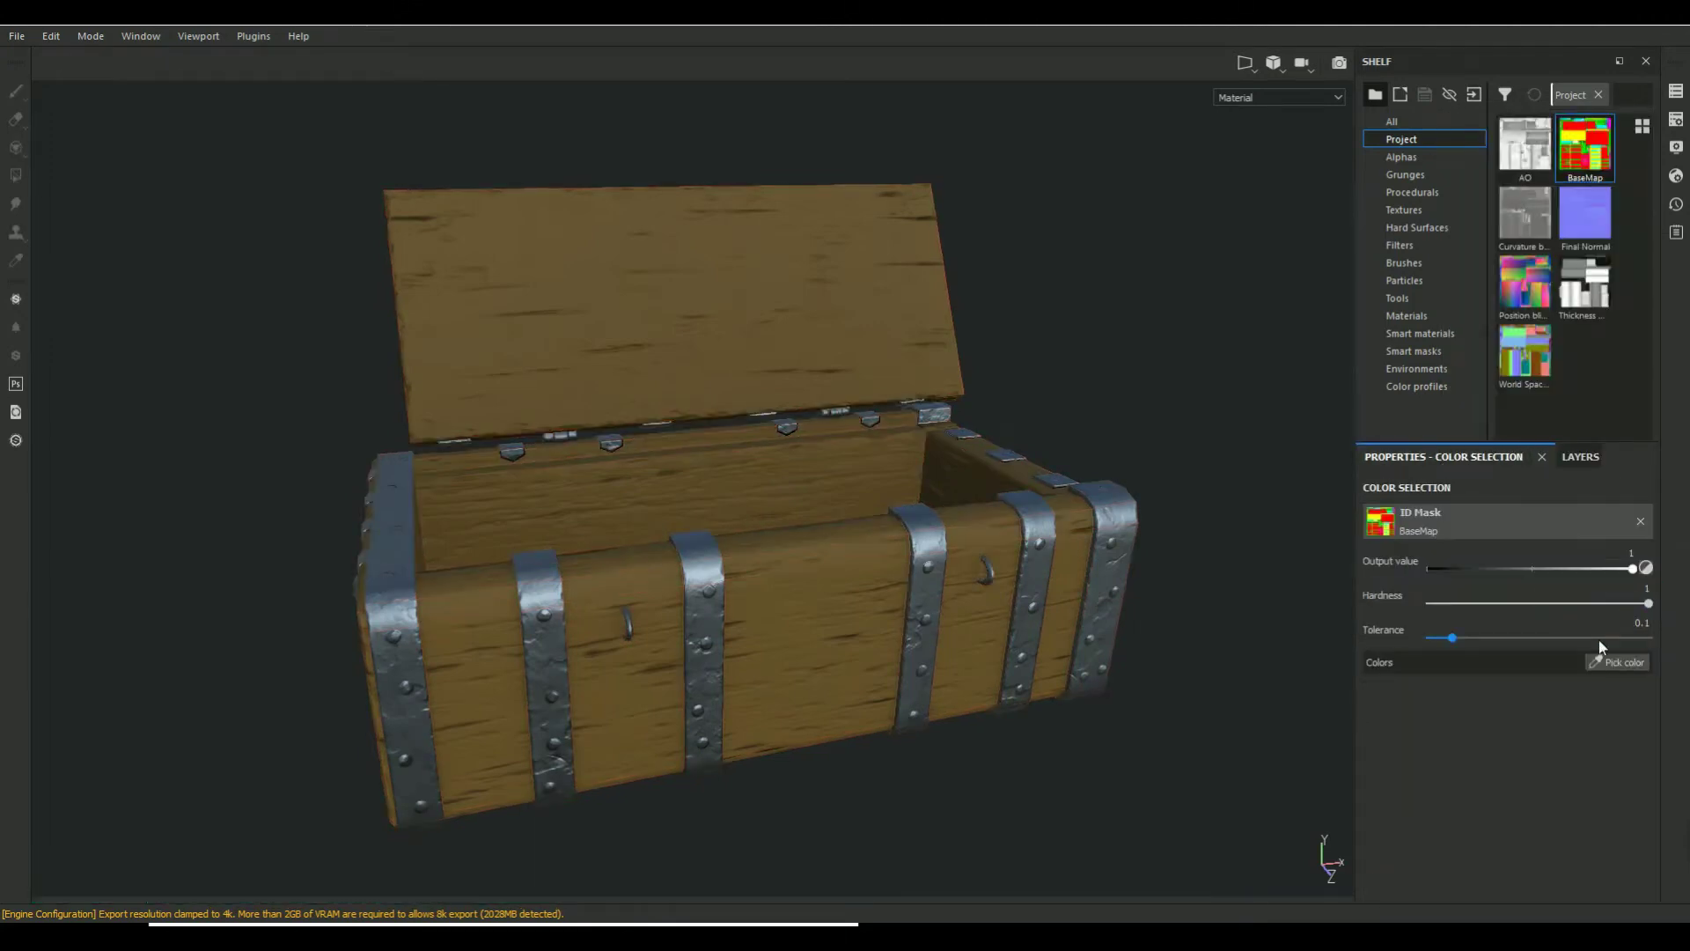
Pick the rivets' blue ID colour from the BaseMap for the colour selection
left_click(1629, 663)
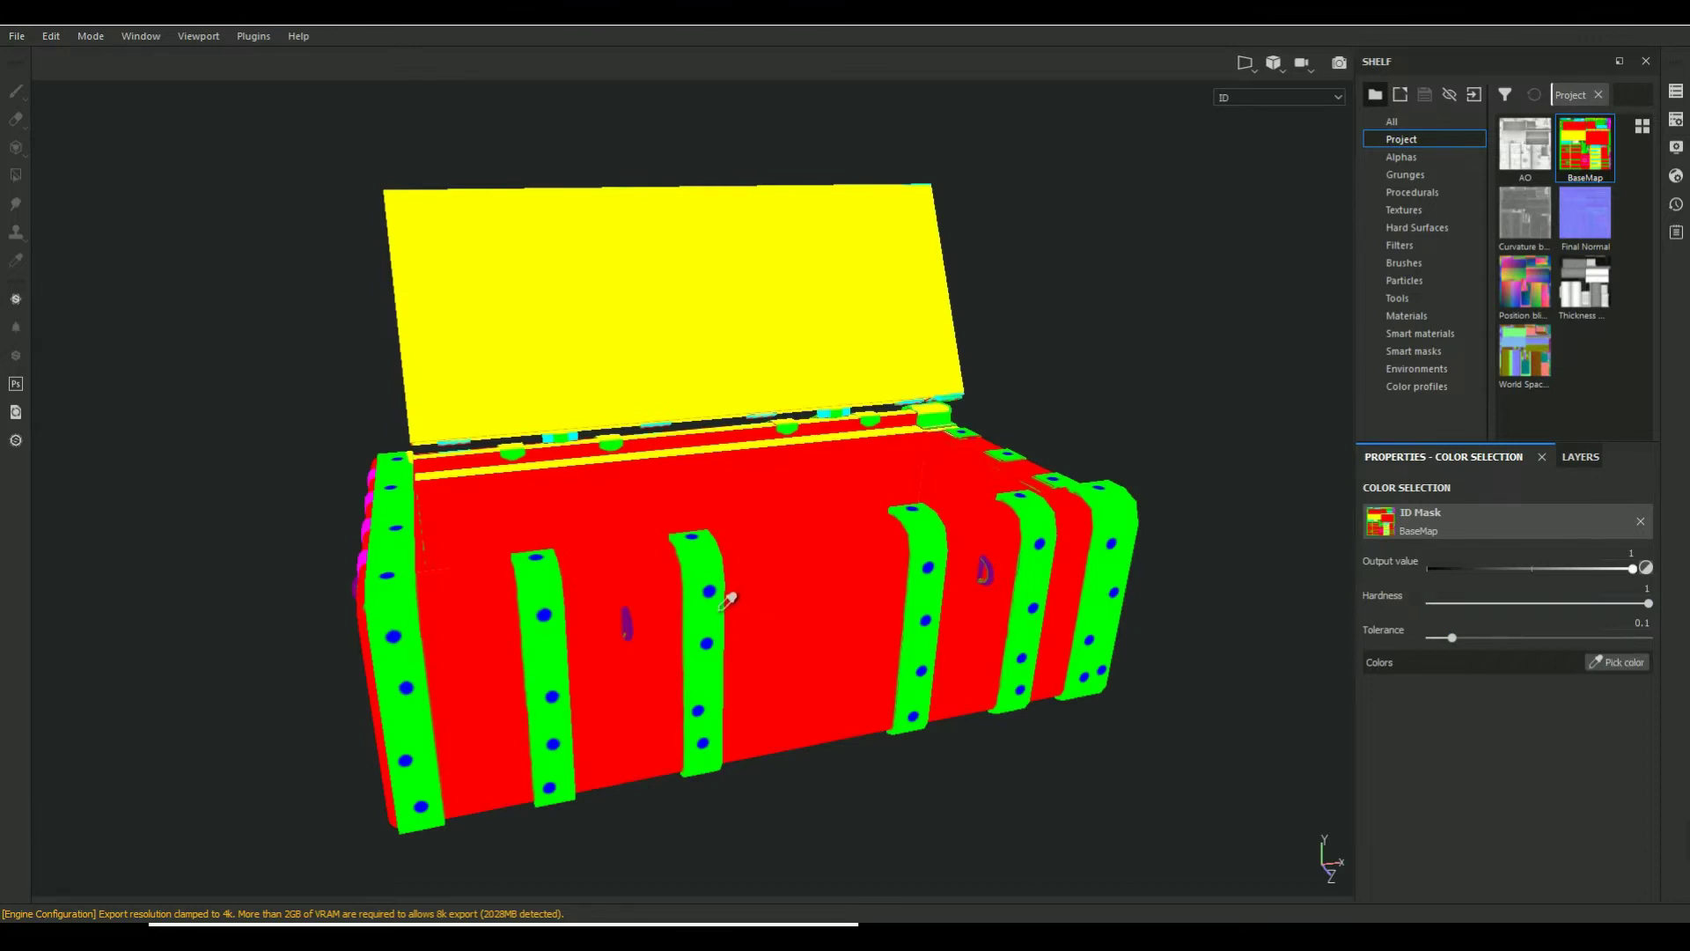
left_click(713, 593)
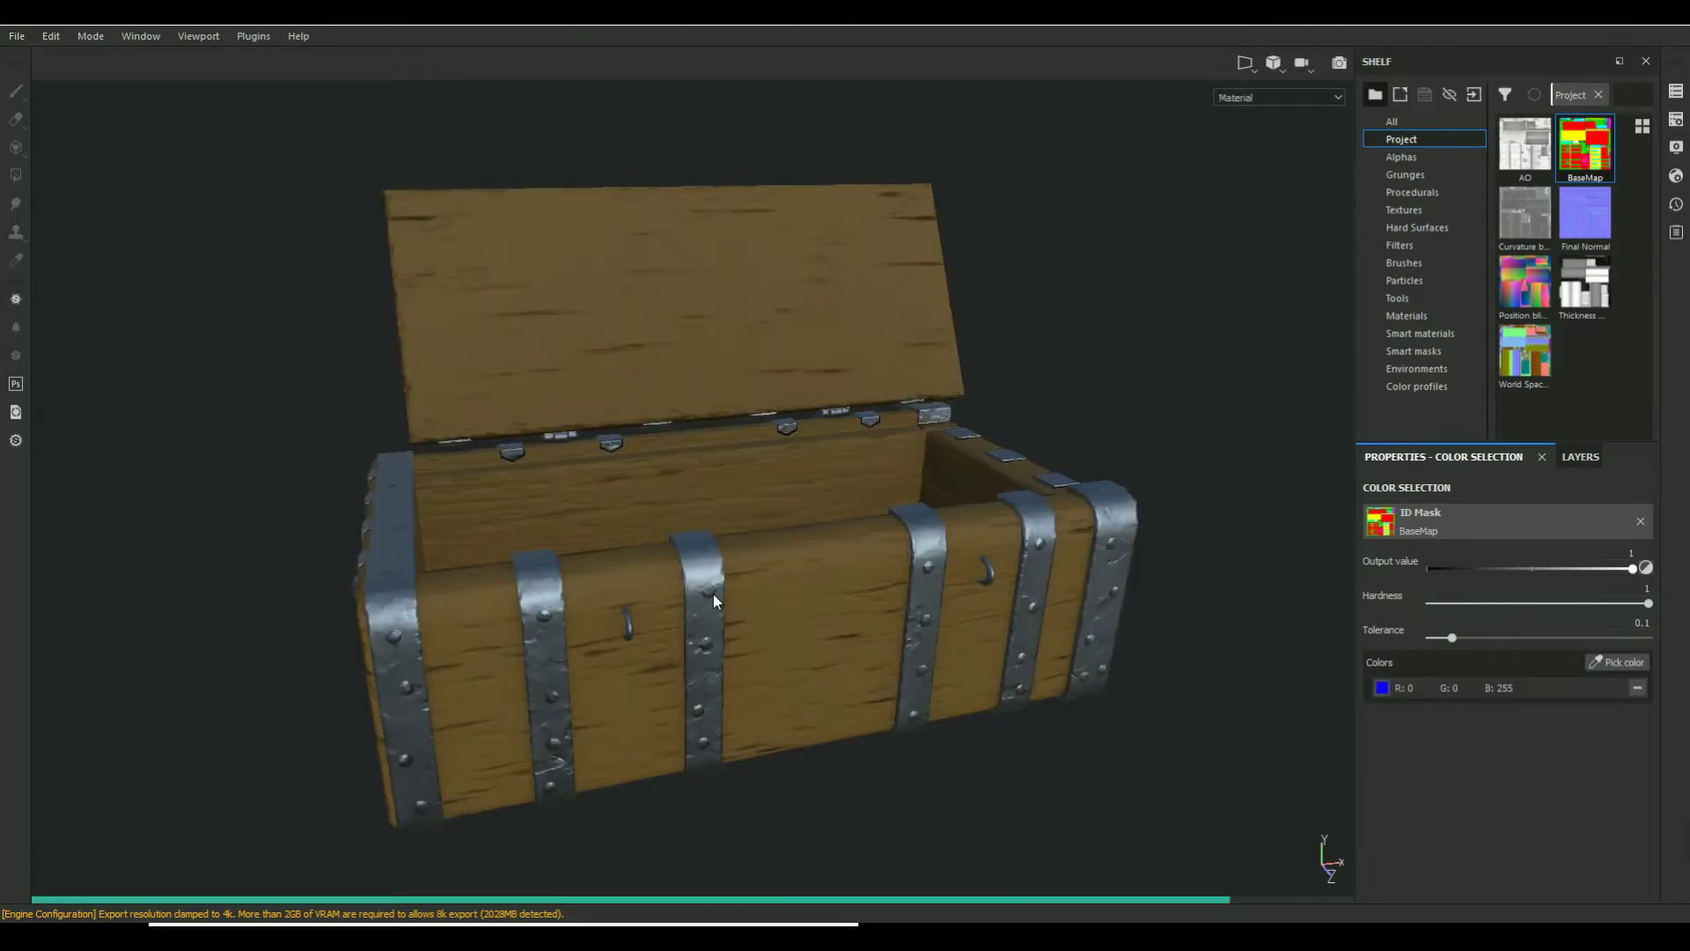
left_click_drag(801, 758, 810, 773, "alt")
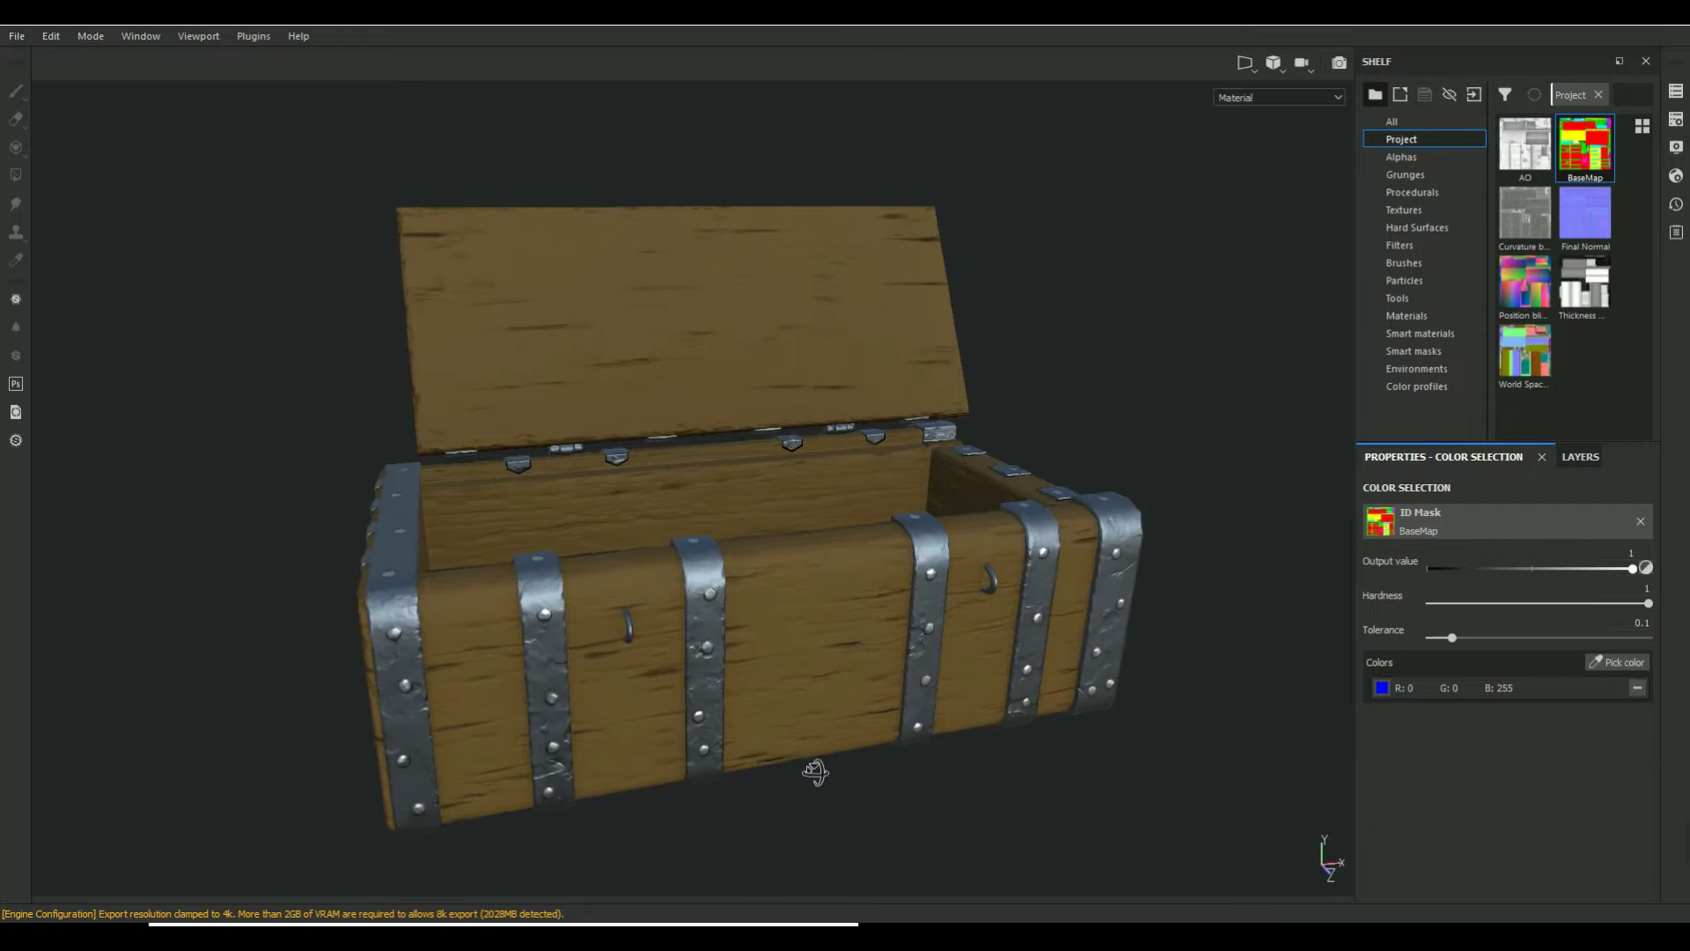
right_click_drag(905, 769, 1000, 892, "alt")
mouse_move(1000, 892)
left_mouse_down("alt")
mouse_move(939, 660)
mouse_move(1030, 773)
mouse_move(1011, 823)
mouse_move(967, 843)
mouse_move(935, 766)
left_mouse_up("alt")
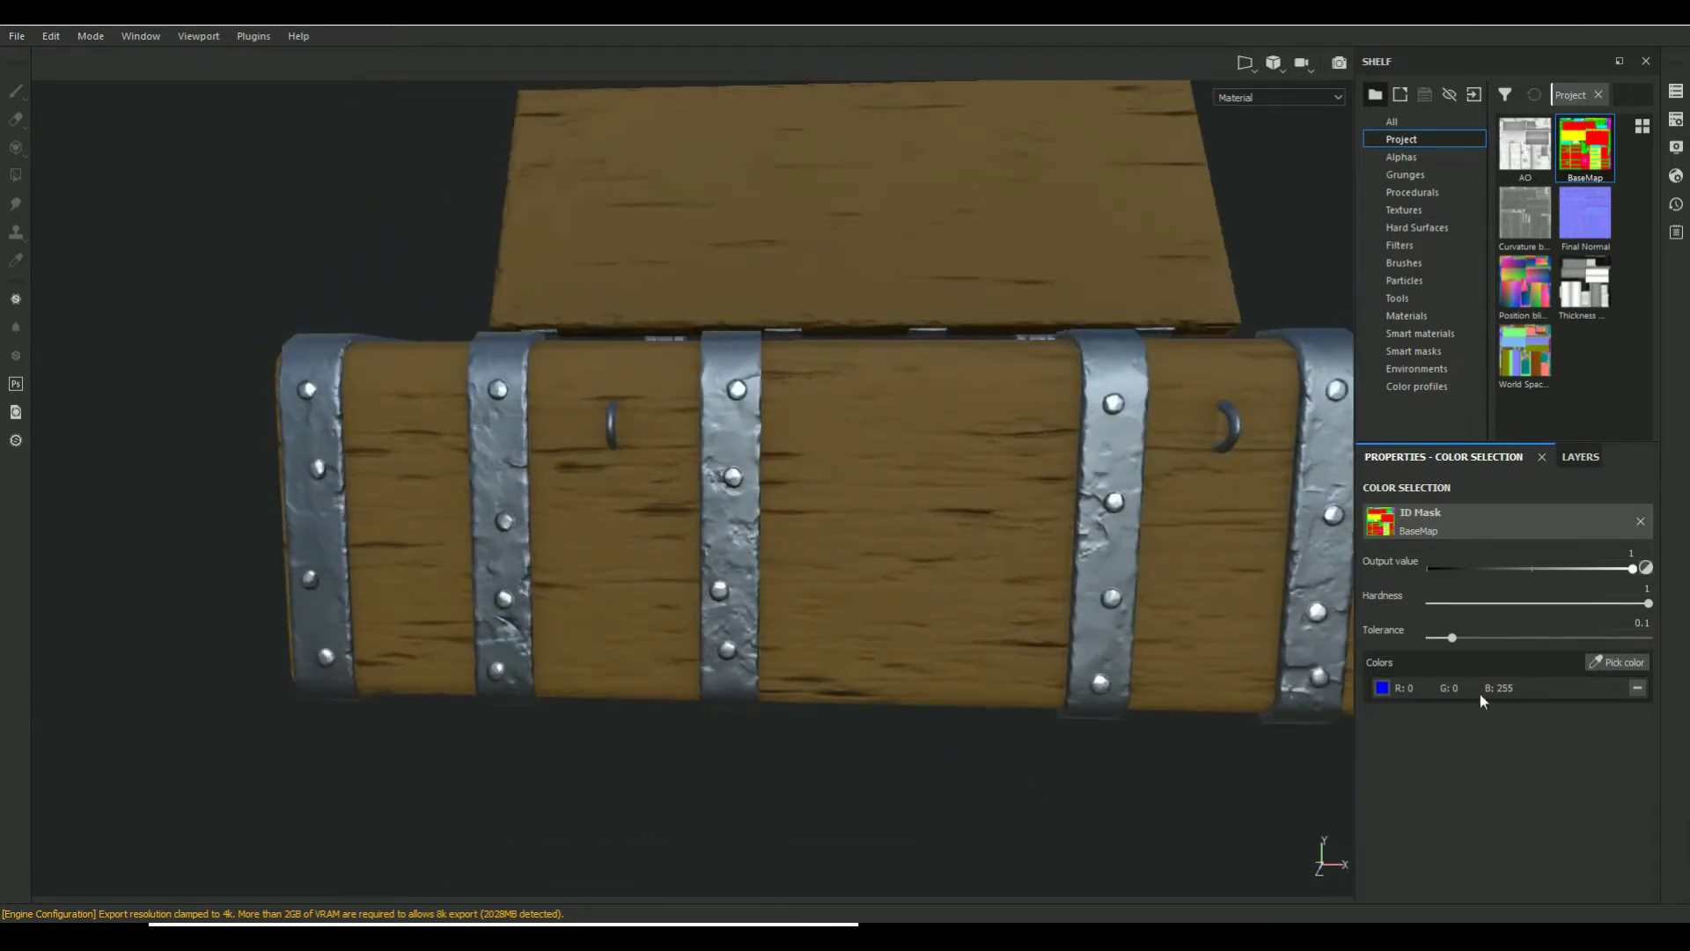
left_click(1635, 663)
left_click(736, 500)
left_click_drag(1108, 806, 1215, 890, "alt")
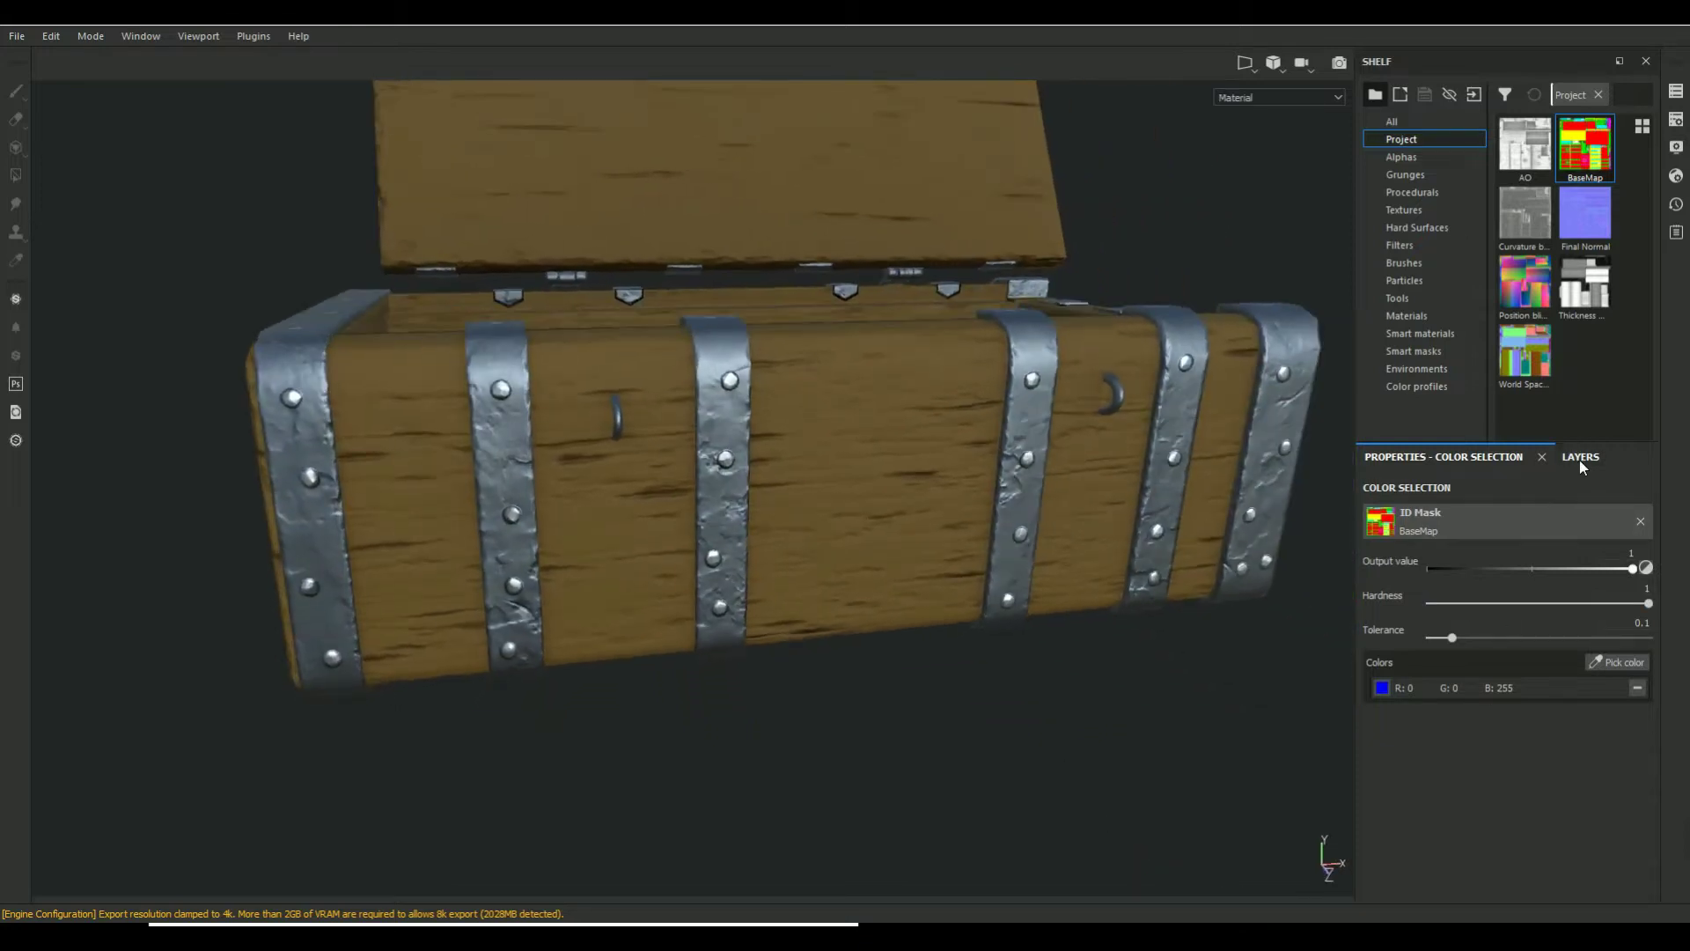
Select Fill layer 2 copy 1's mask to check it, then show the full material again
left_click(1580, 458)
left_click_drag(1039, 775, 1067, 789, "alt")
left_click(1441, 561)
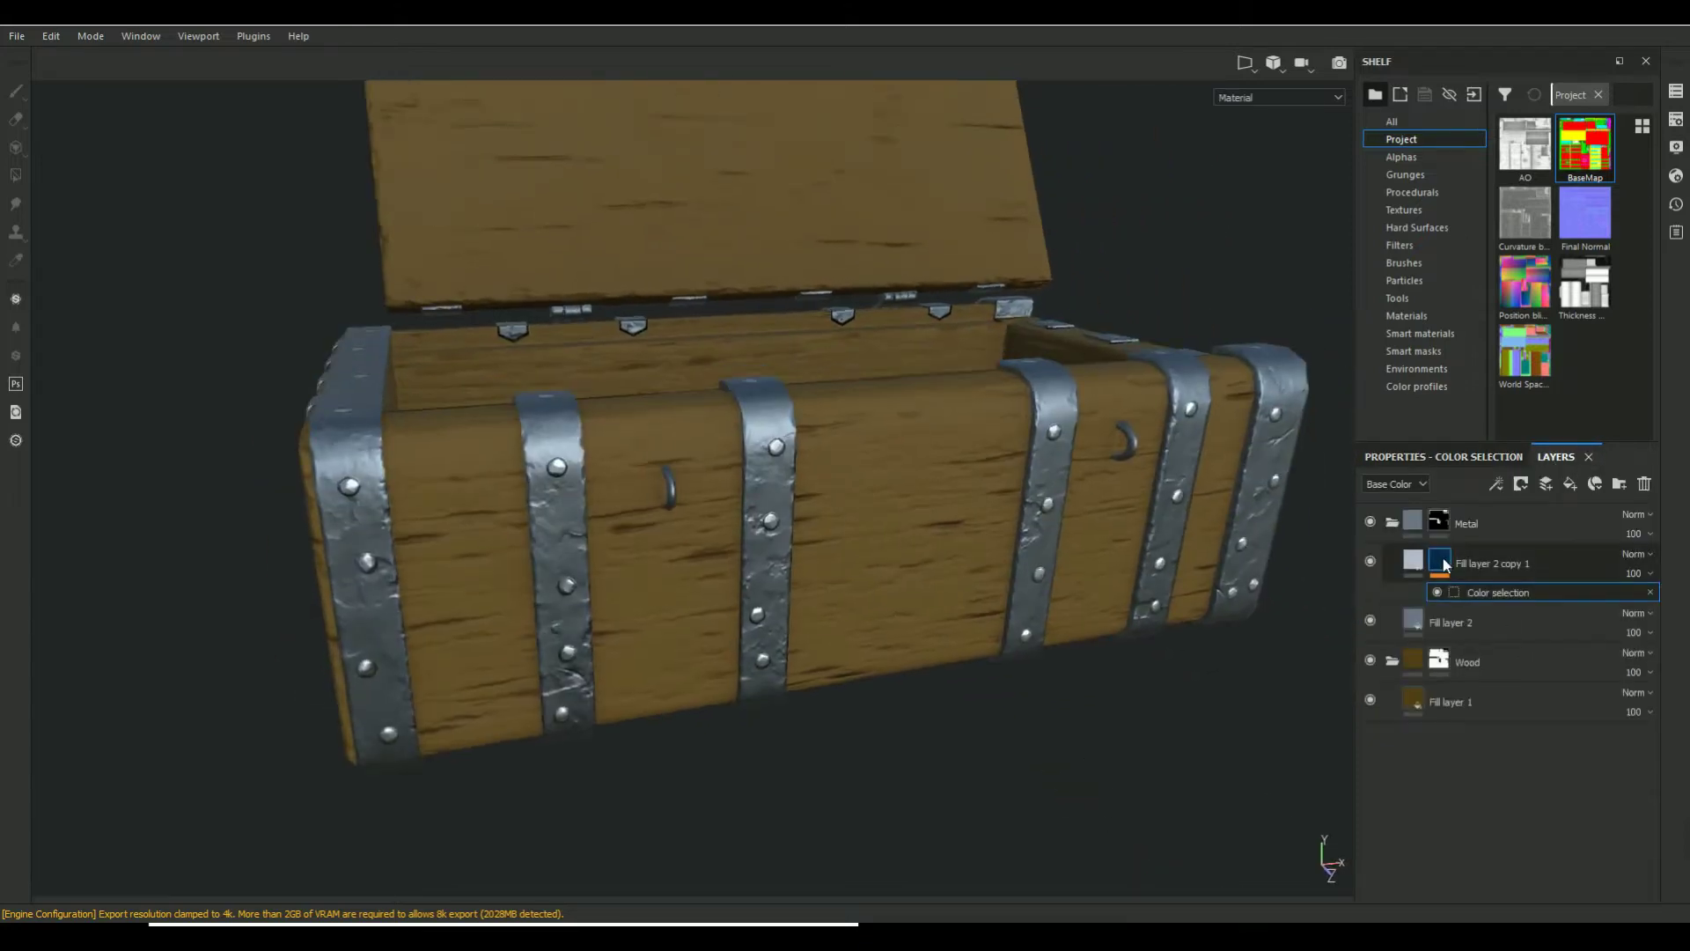
mouse_move(1135, 678)
left_mouse_down("alt")
mouse_move(1037, 736)
mouse_move(1052, 729)
mouse_move(1018, 788)
mouse_move(853, 645)
mouse_move(939, 557)
mouse_move(902, 674)
left_mouse_up("alt")
key("m")
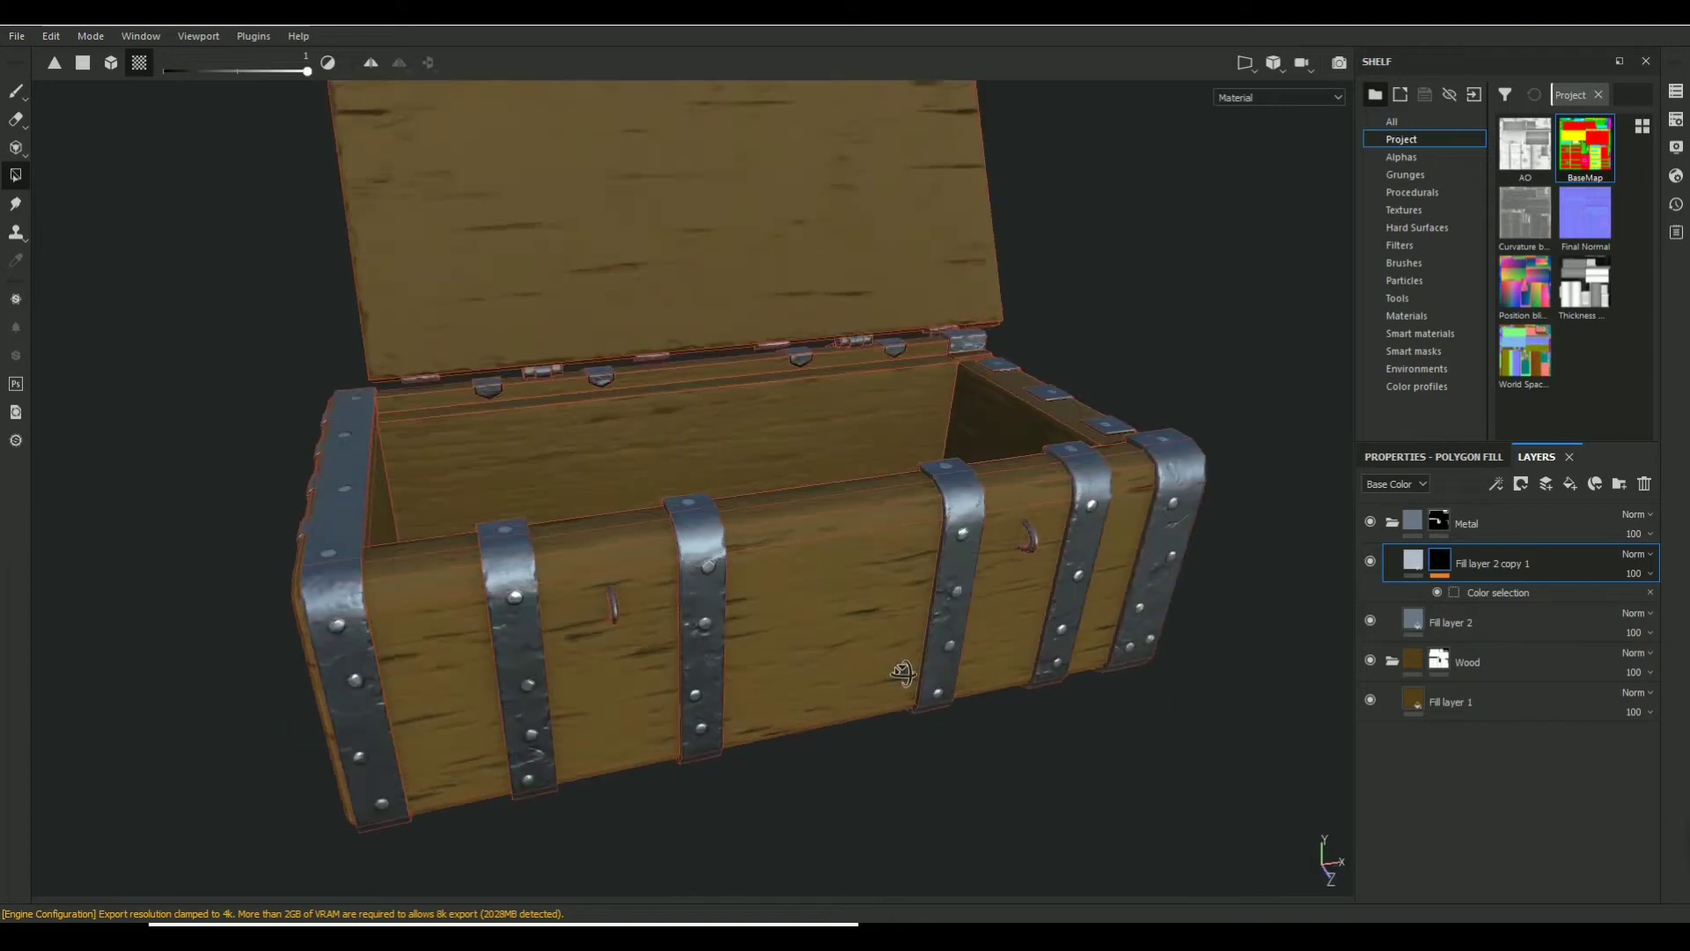
Darken Fill layer 2's blue-grey base colour by lowering V in the colour picker
left_click(1413, 563)
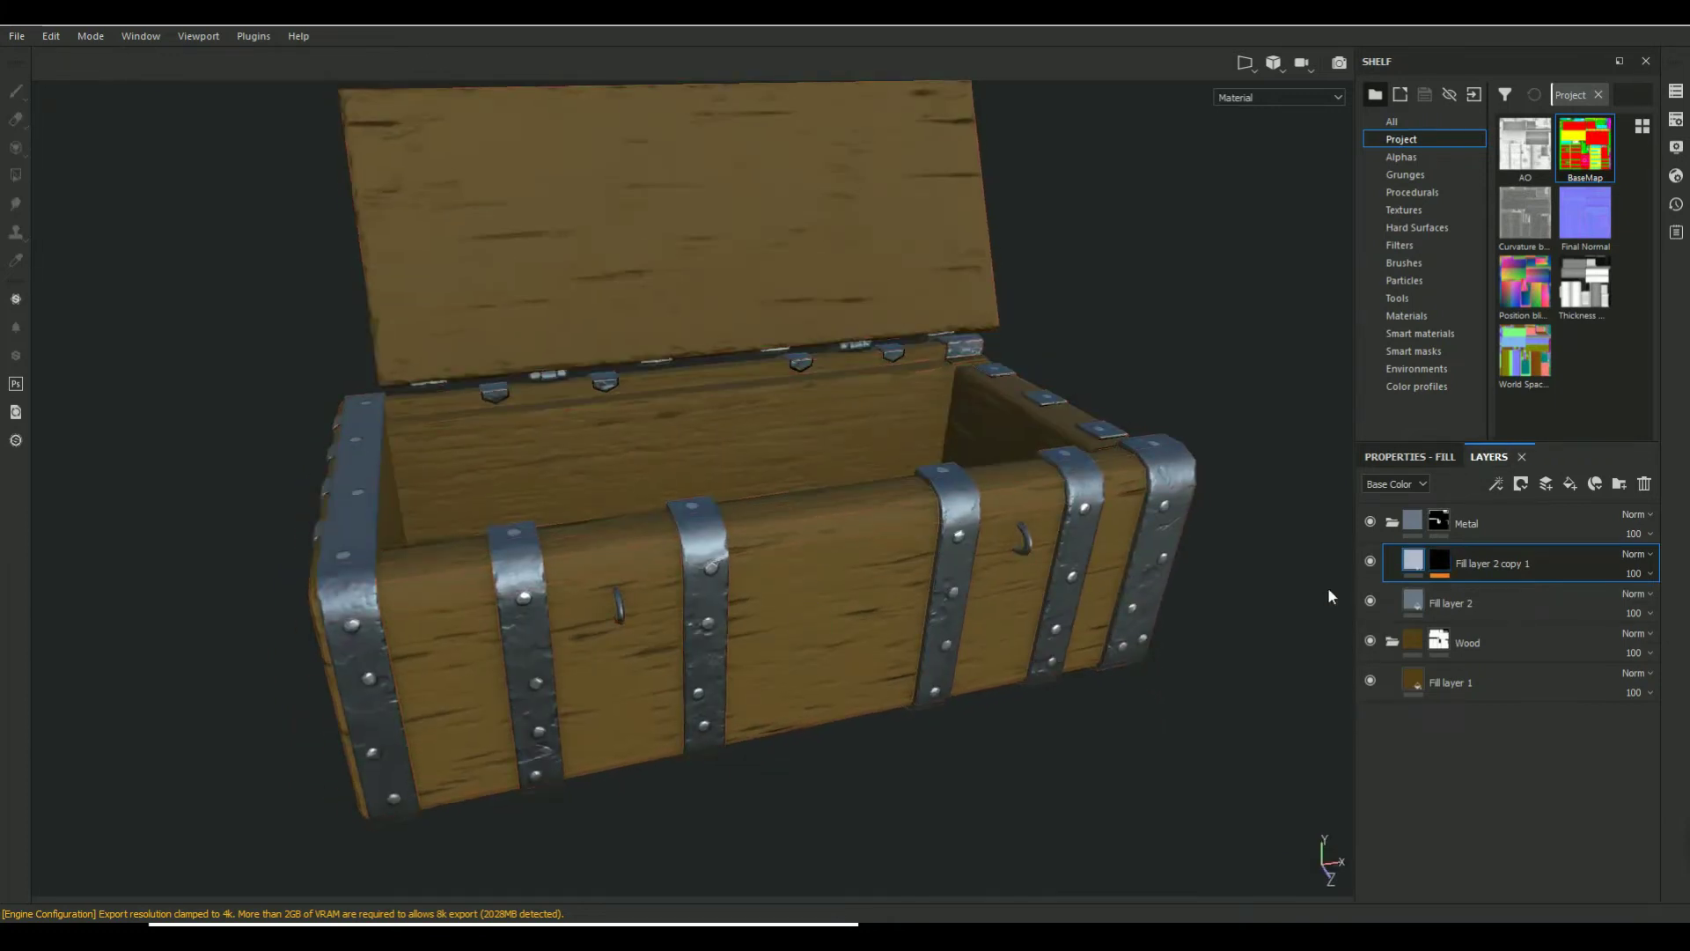
left_click(1413, 602)
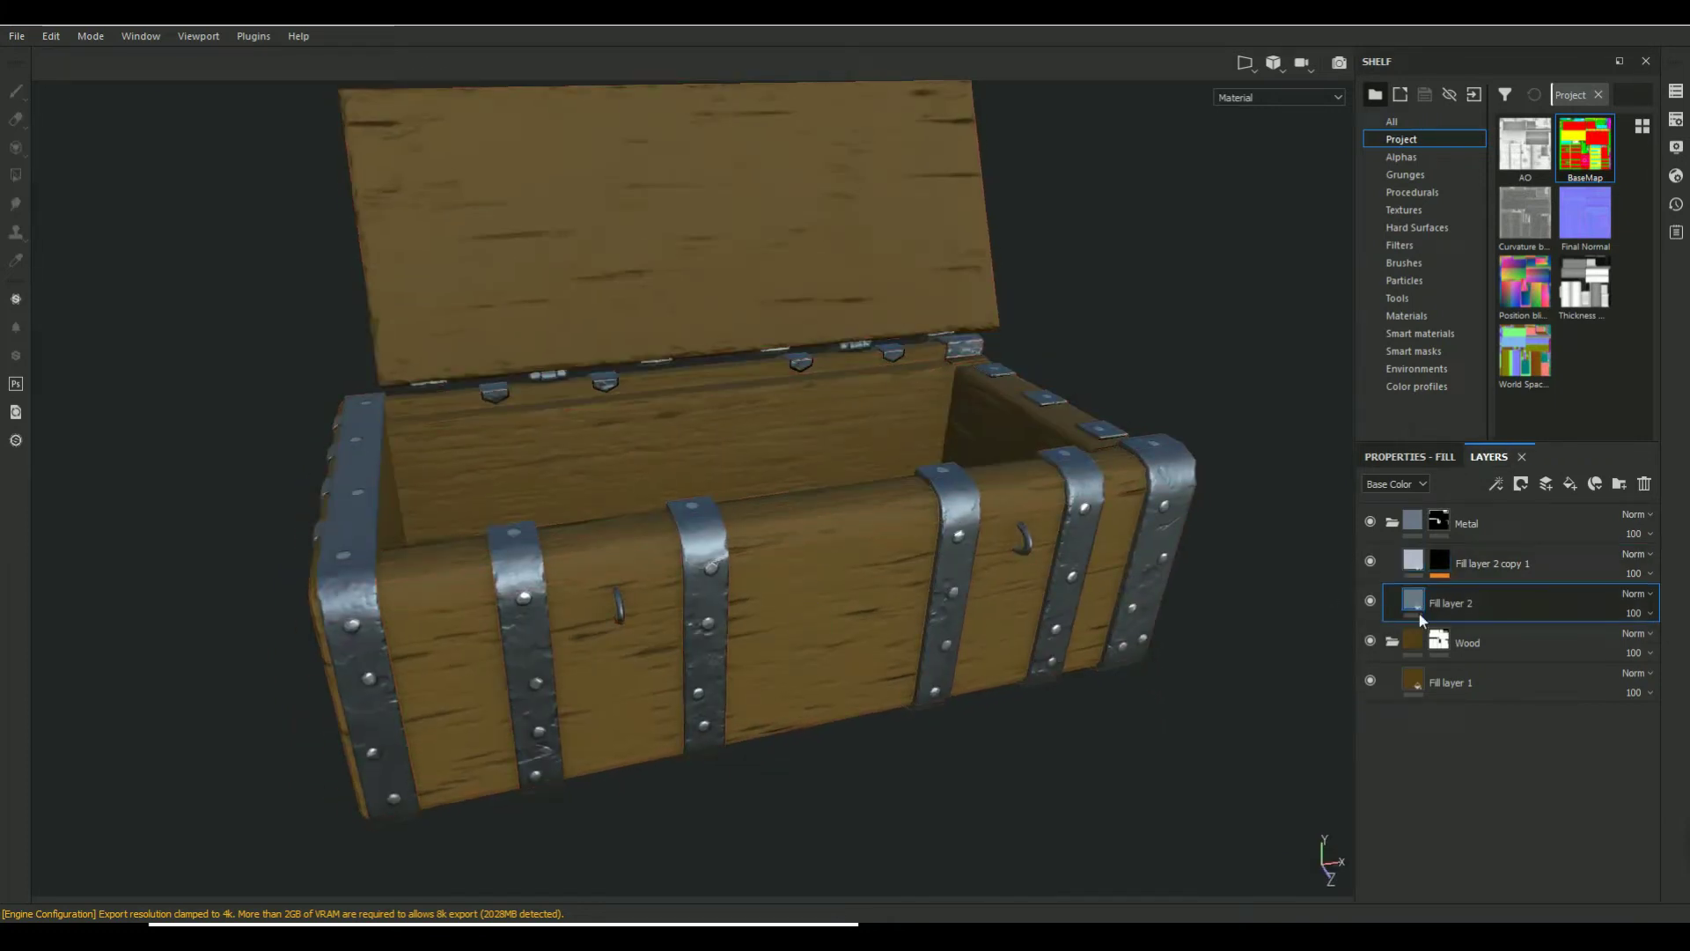
left_click(1425, 454)
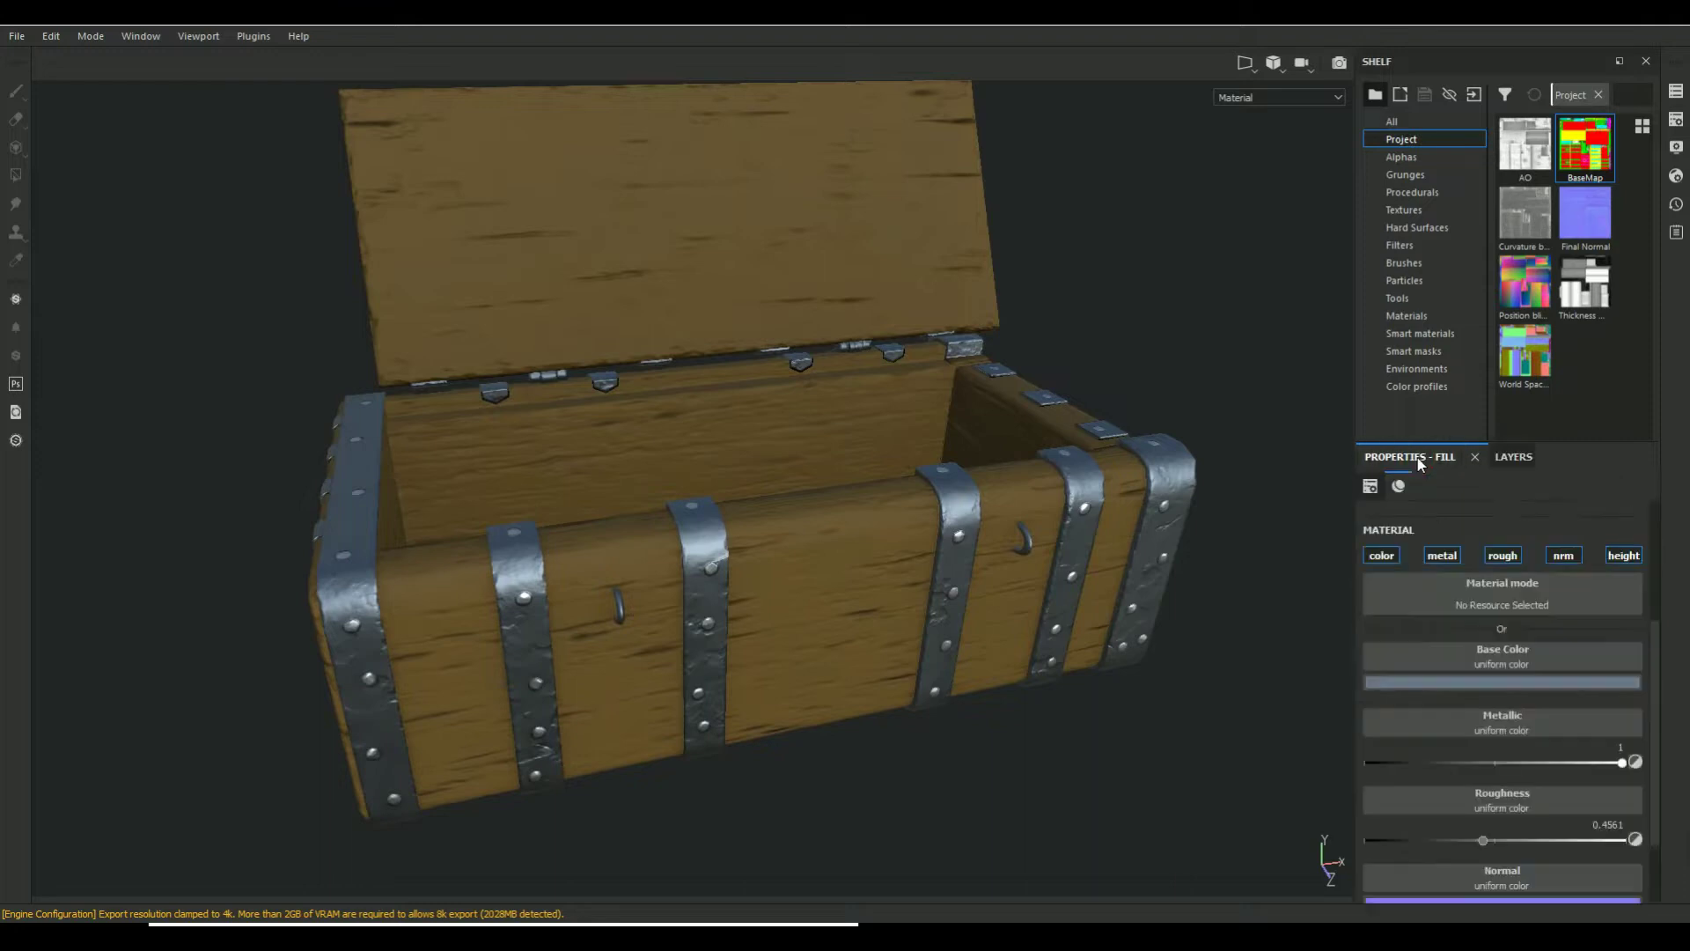
left_click(1507, 672)
left_click_drag(1671, 782, 1675, 794)
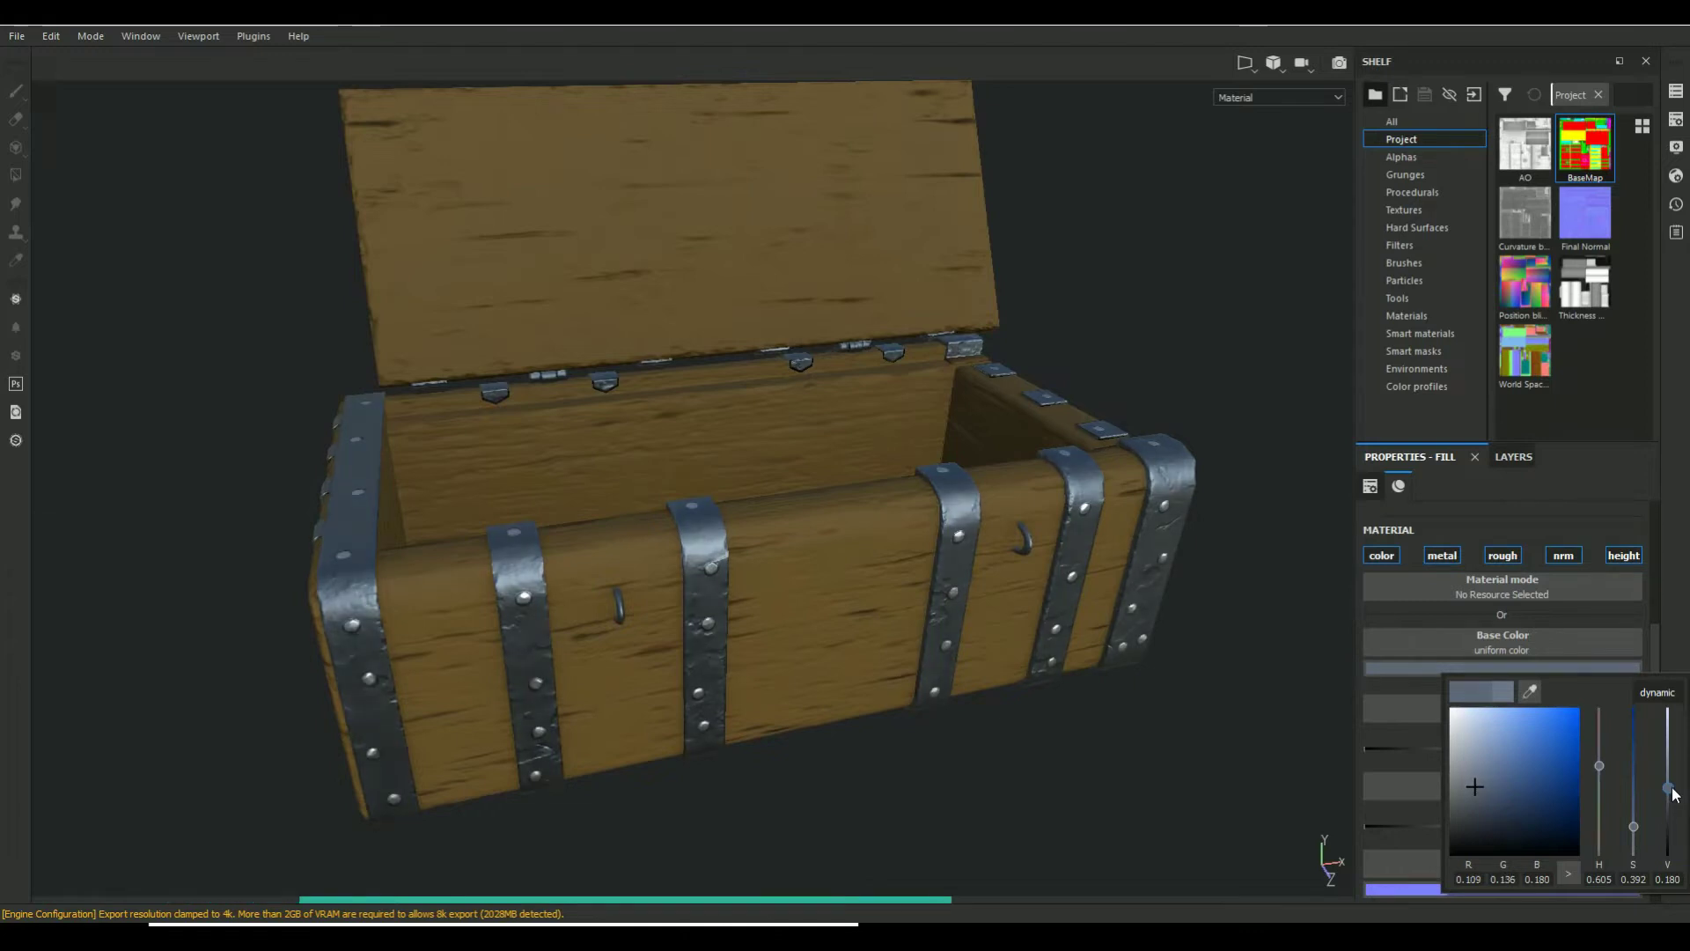
mouse_move(1192, 803)
left_mouse_down("alt")
mouse_move(1056, 690)
mouse_move(814, 766)
mouse_move(951, 825)
mouse_move(1053, 748)
mouse_move(1086, 758)
mouse_move(1023, 716)
left_mouse_up("alt")
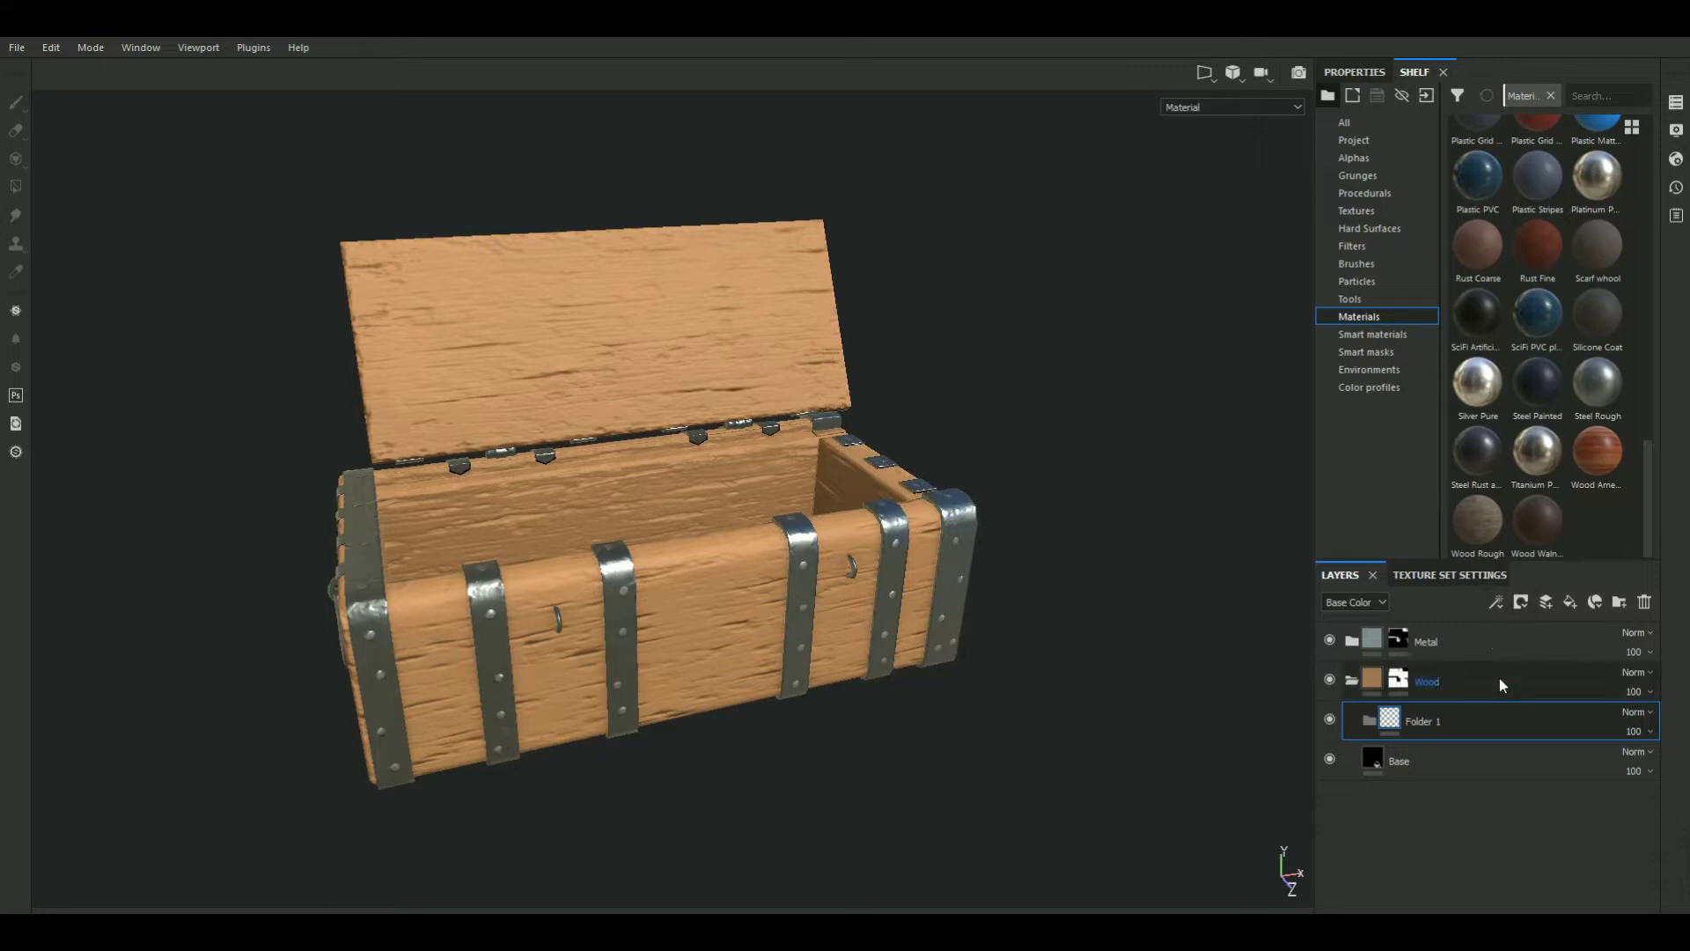
Add a Wood Rough fill layer into Folder 1 and give it a white mask
left_click(1573, 605)
mouse_move(1386, 718)
left_mouse_down()
mouse_move(1454, 774)
mouse_move(1410, 758)
left_mouse_up()
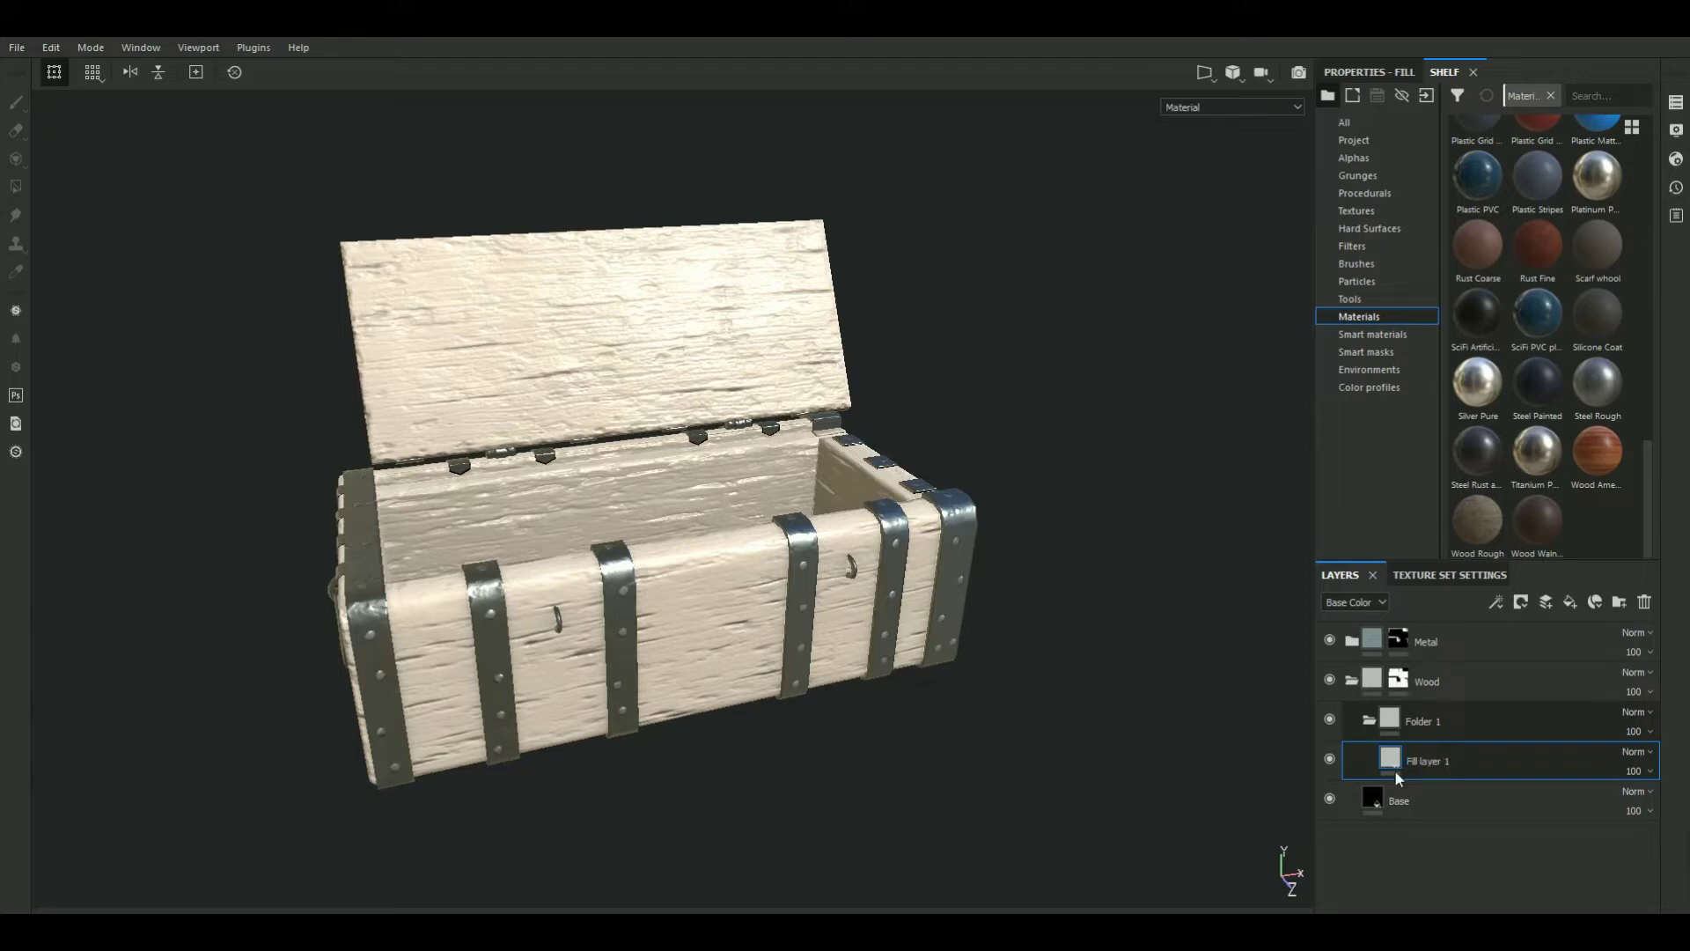
left_click(1489, 517)
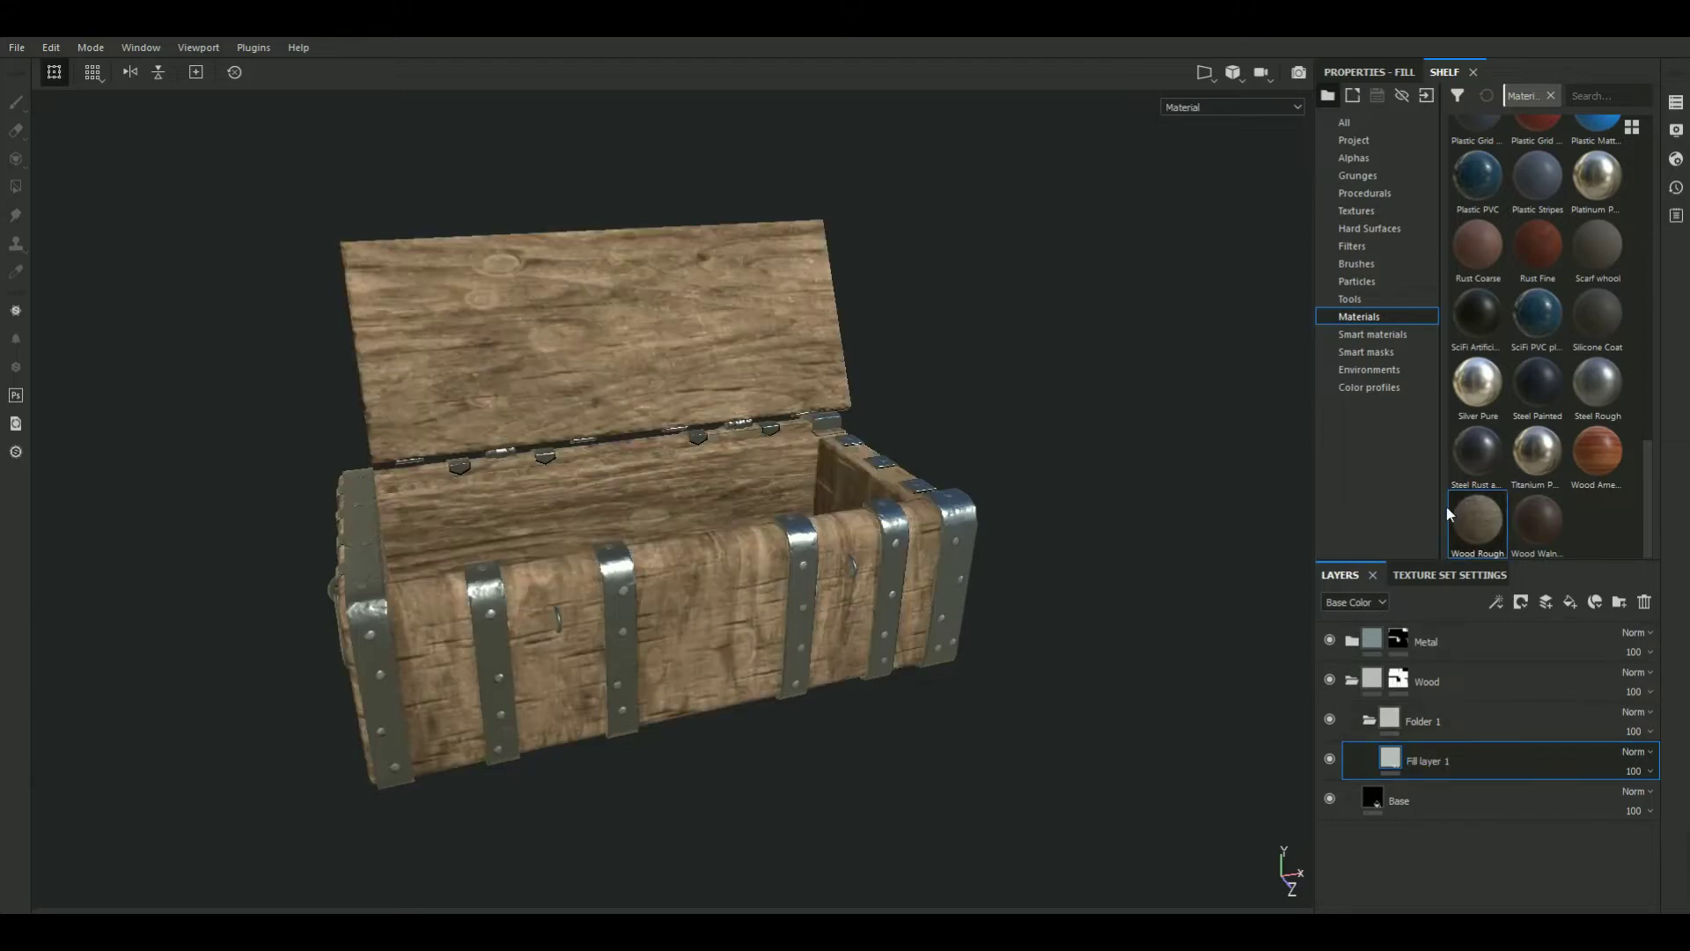
mouse_move(863, 705)
left_mouse_down("alt")
mouse_move(879, 789)
mouse_move(876, 771)
left_mouse_up("alt")
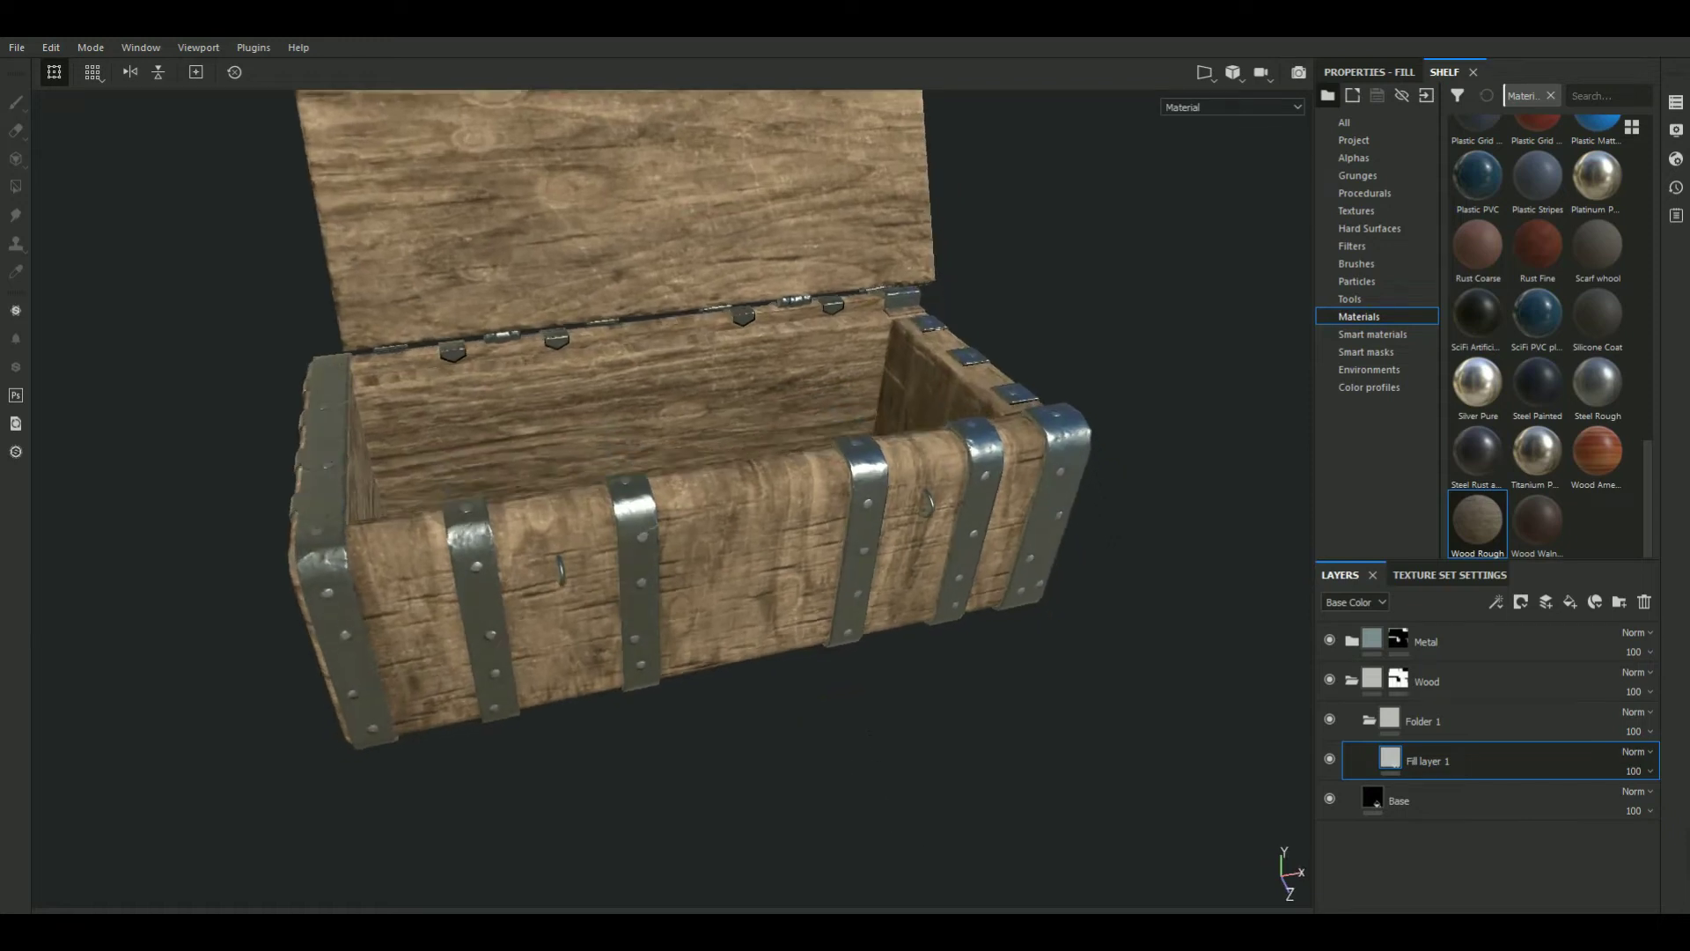
left_click(1520, 601)
left_click(1549, 642)
key("4")
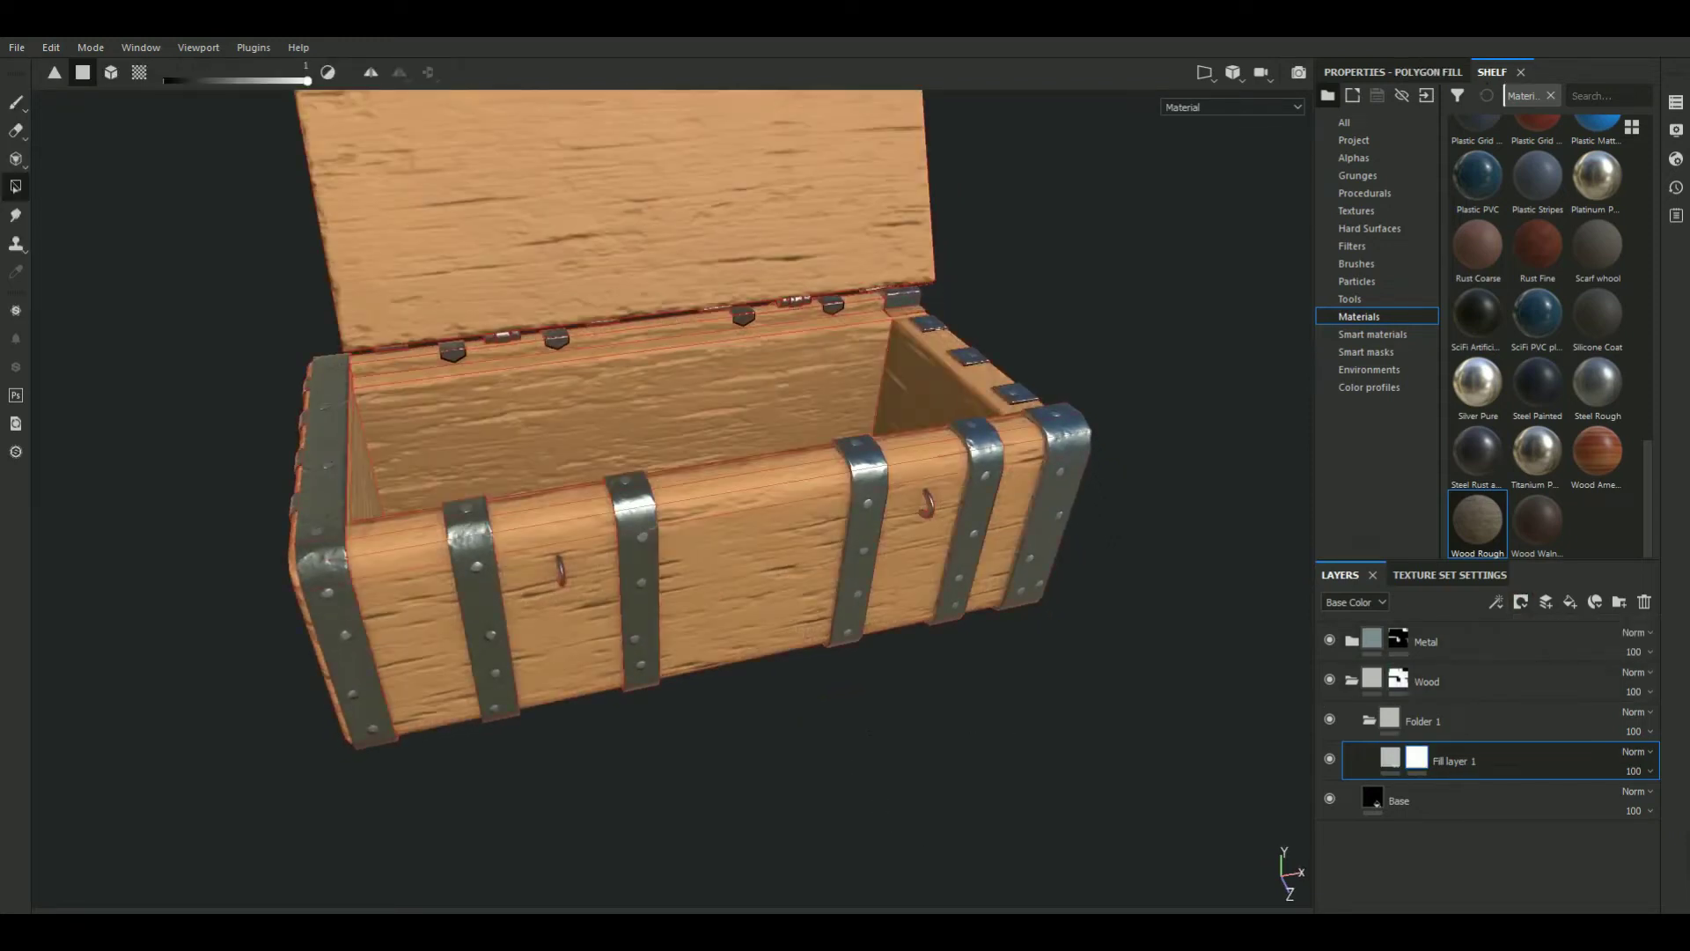
left_click_drag(983, 711, 956, 784, "alt")
left_click(1522, 603)
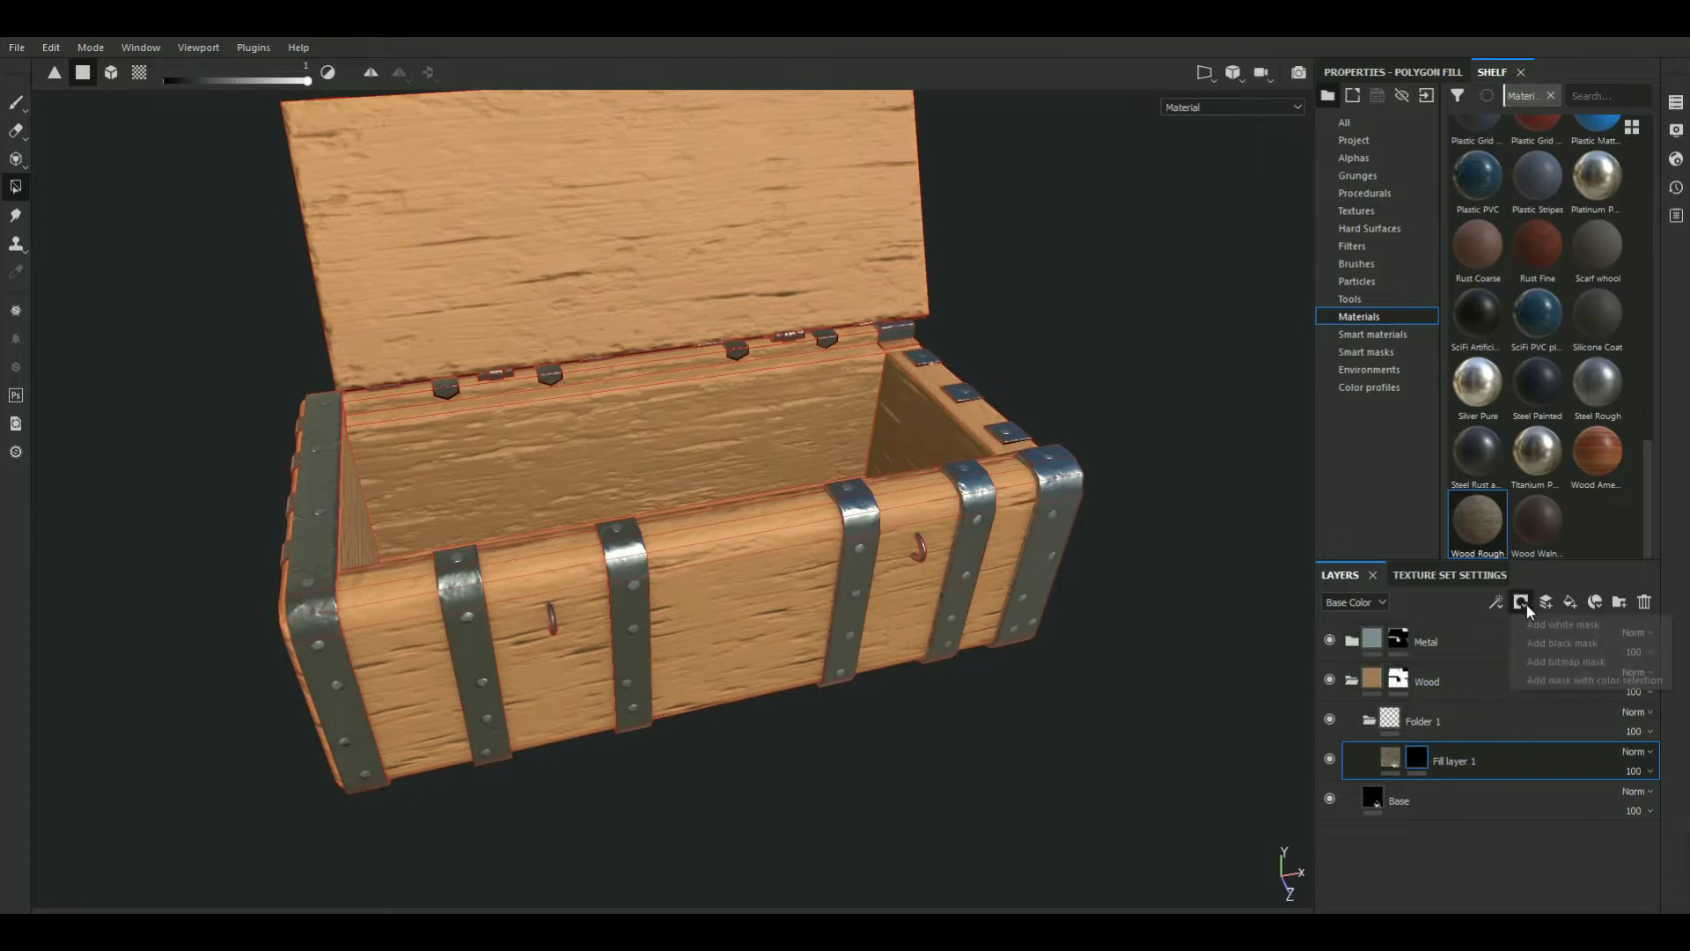
left_click(1547, 626)
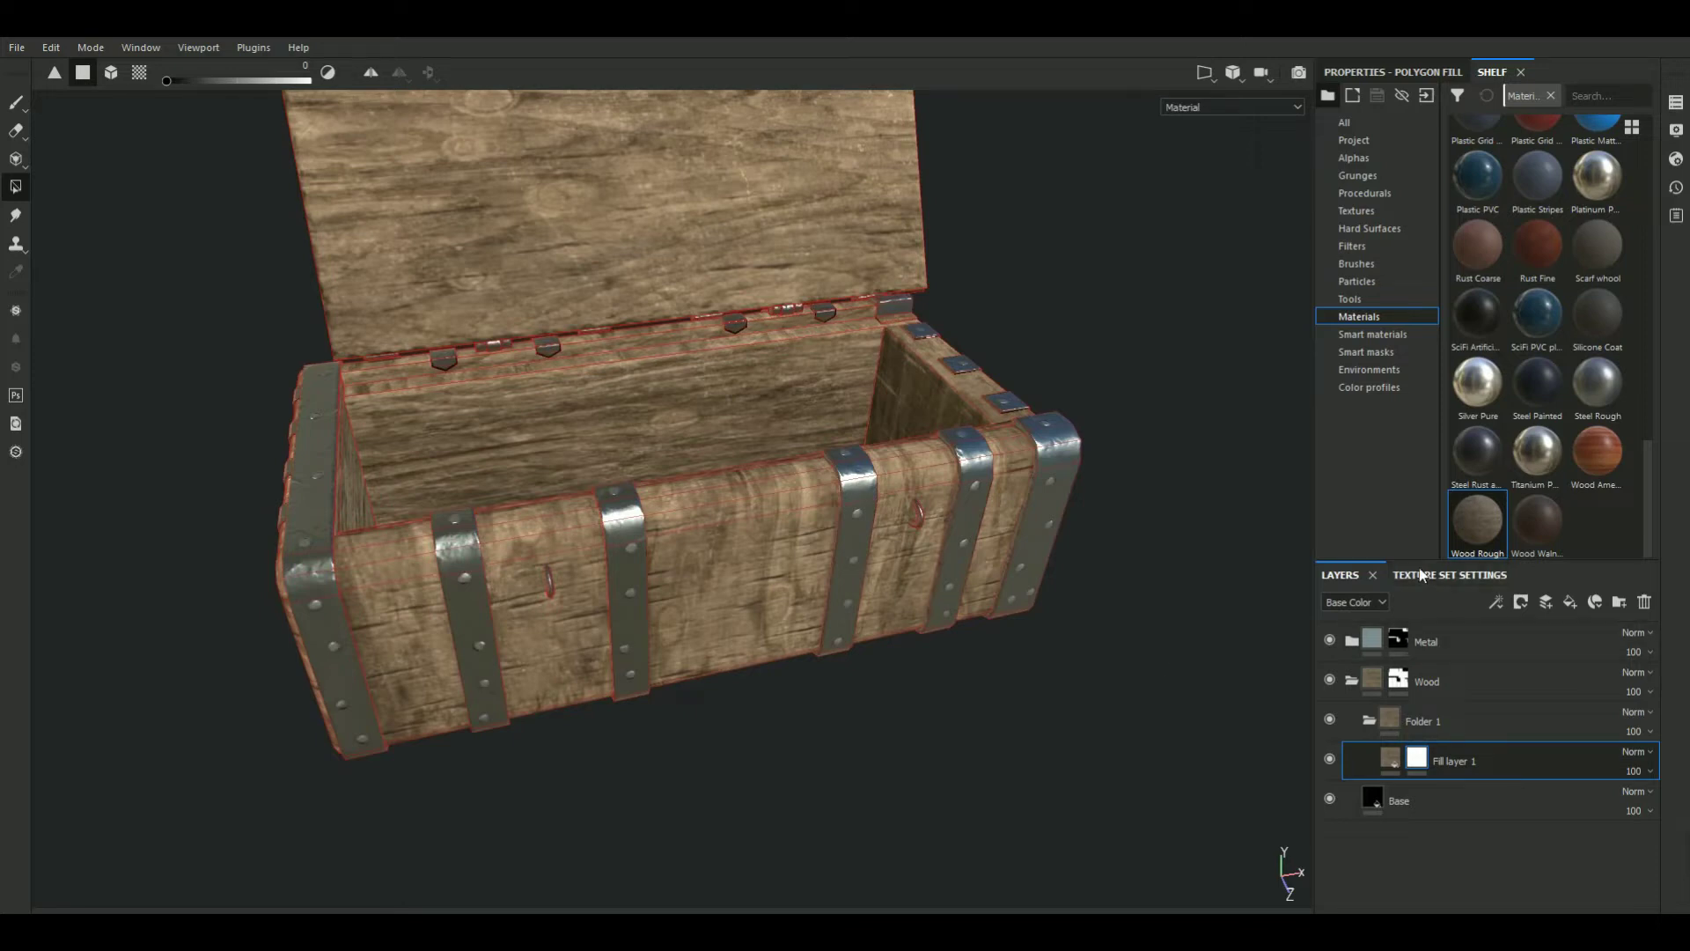
With UV-island polygon fill, mask rough wood off the front planks, front panels and outer lid planks
left_click(1435, 78)
left_click(1467, 103)
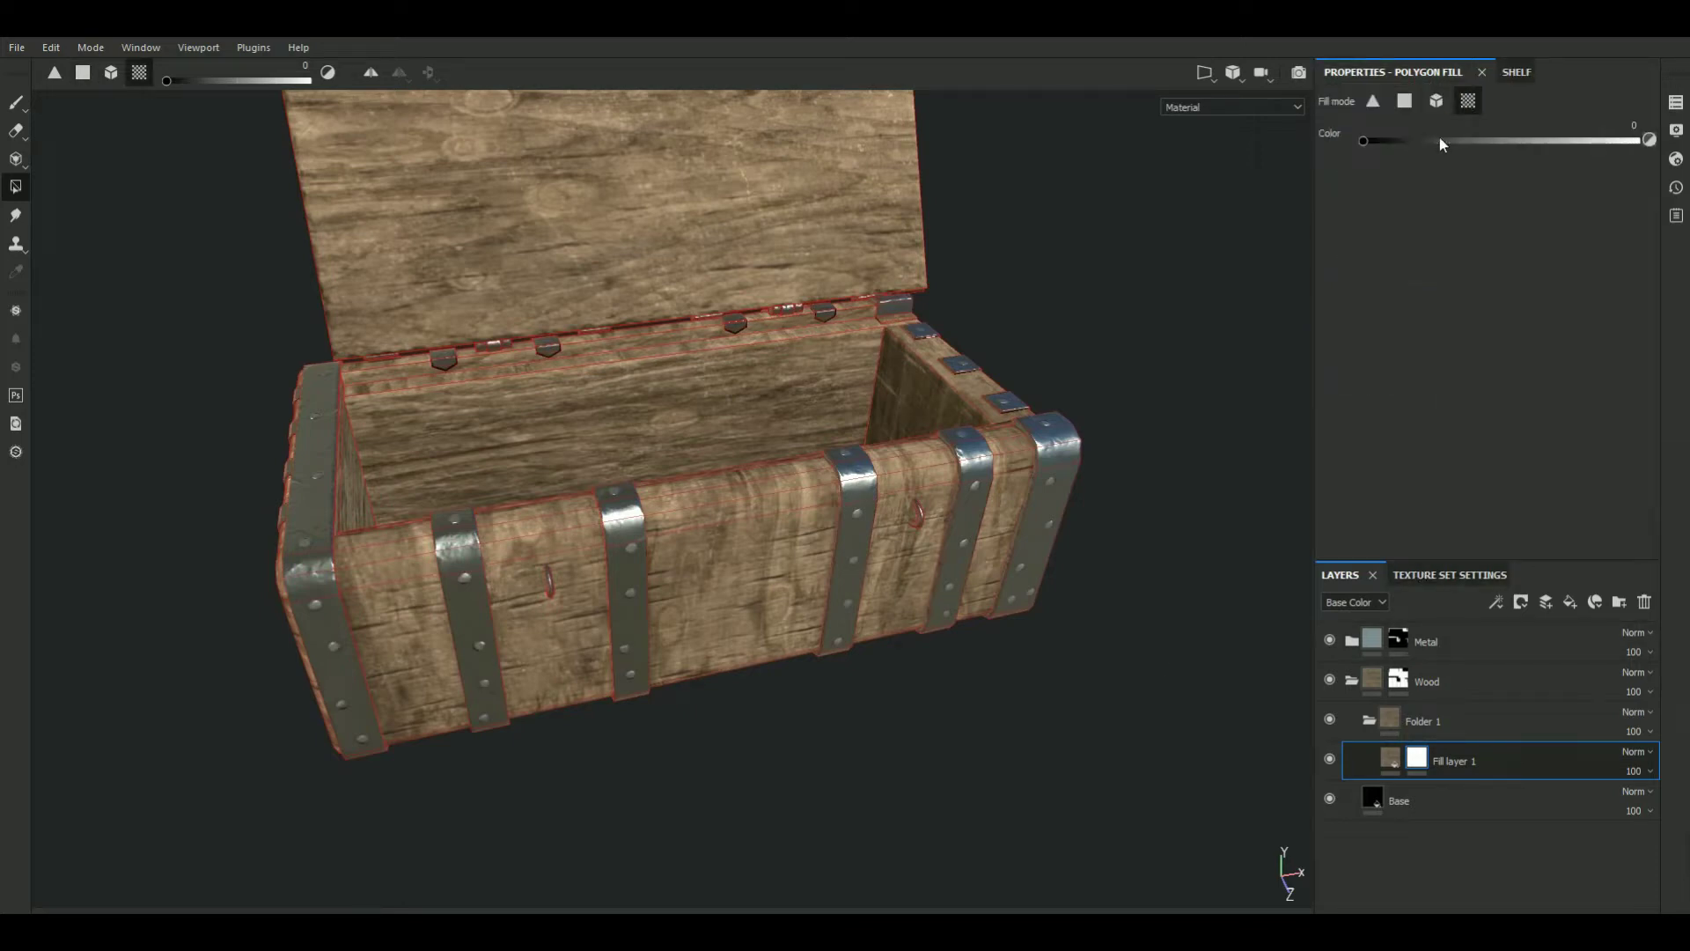
mouse_move(836, 679)
left_mouse_down("alt")
mouse_move(837, 743)
mouse_move(883, 720)
left_mouse_up("alt")
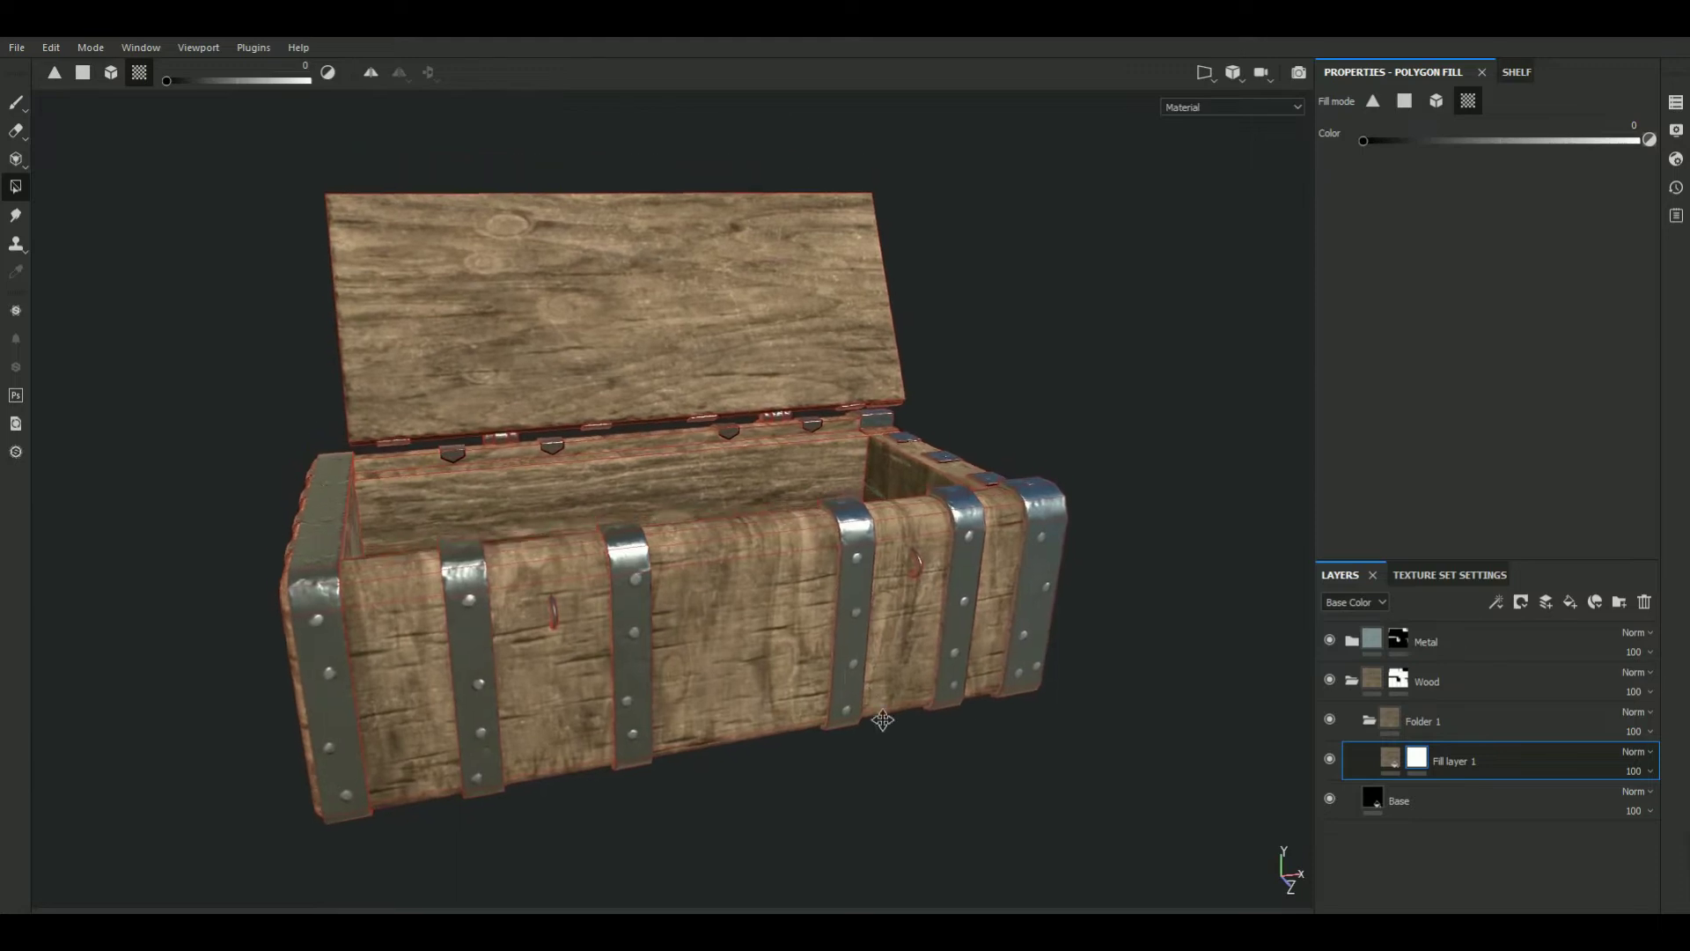
mouse_move(817, 781)
left_mouse_down("alt")
mouse_move(818, 683)
mouse_move(753, 664)
left_mouse_up("alt")
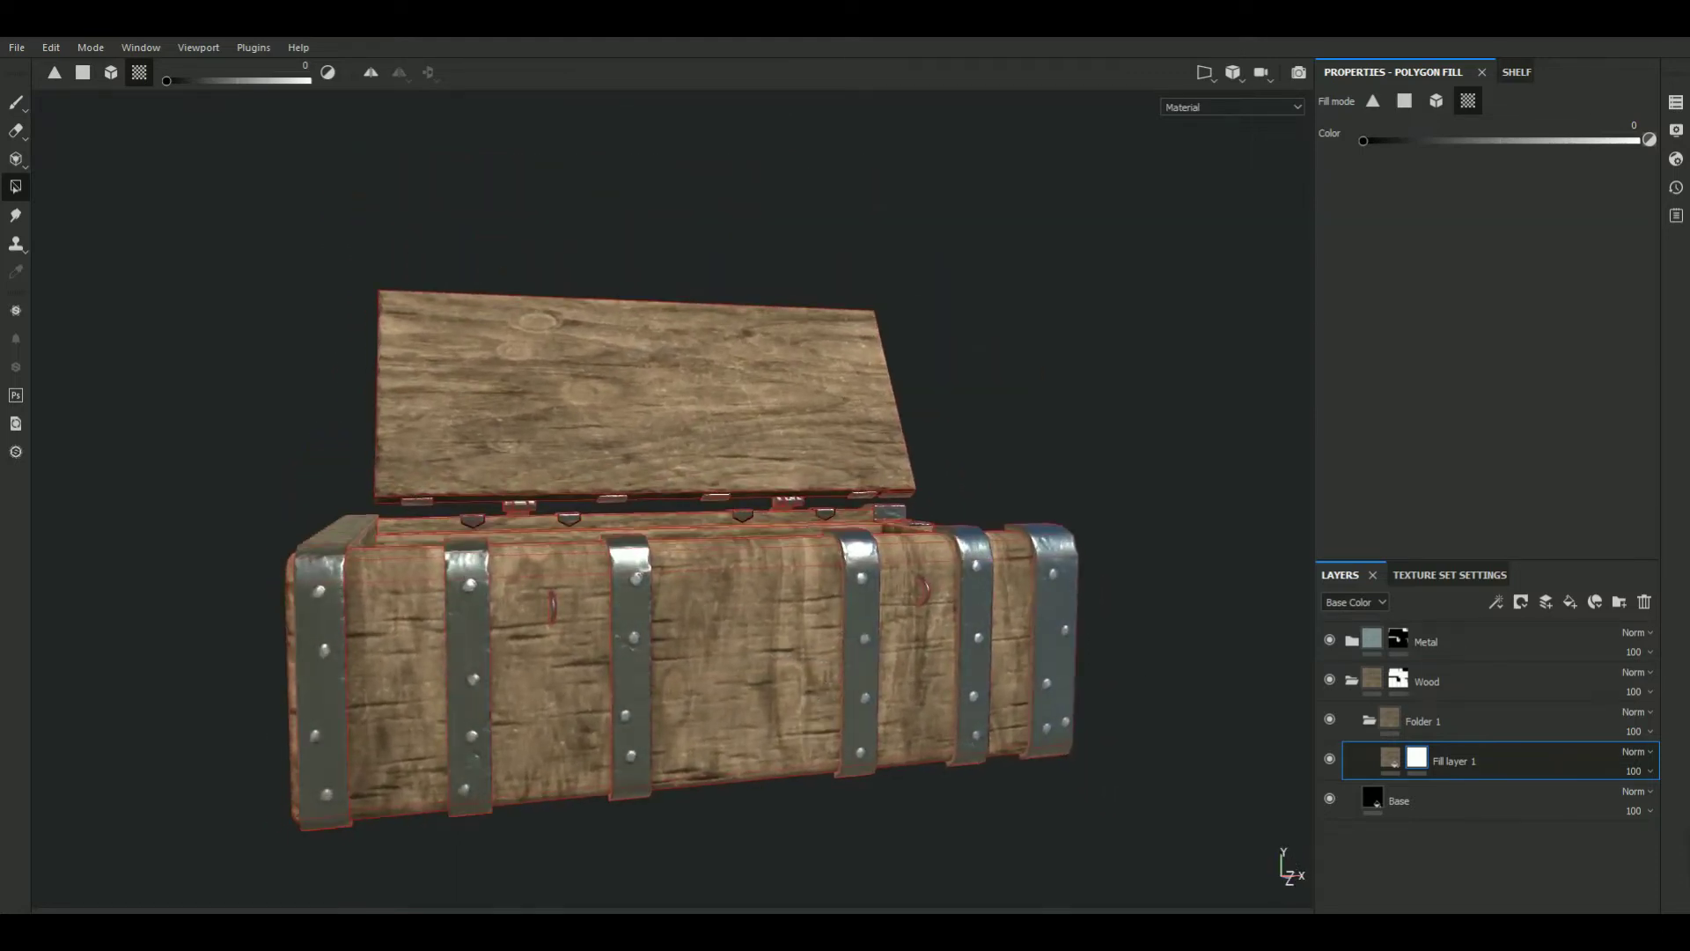
left_click(753, 663)
mouse_move(854, 851)
left_mouse_down("alt")
mouse_move(792, 762)
mouse_move(792, 819)
mouse_move(1011, 717)
mouse_move(891, 670)
left_mouse_up("alt")
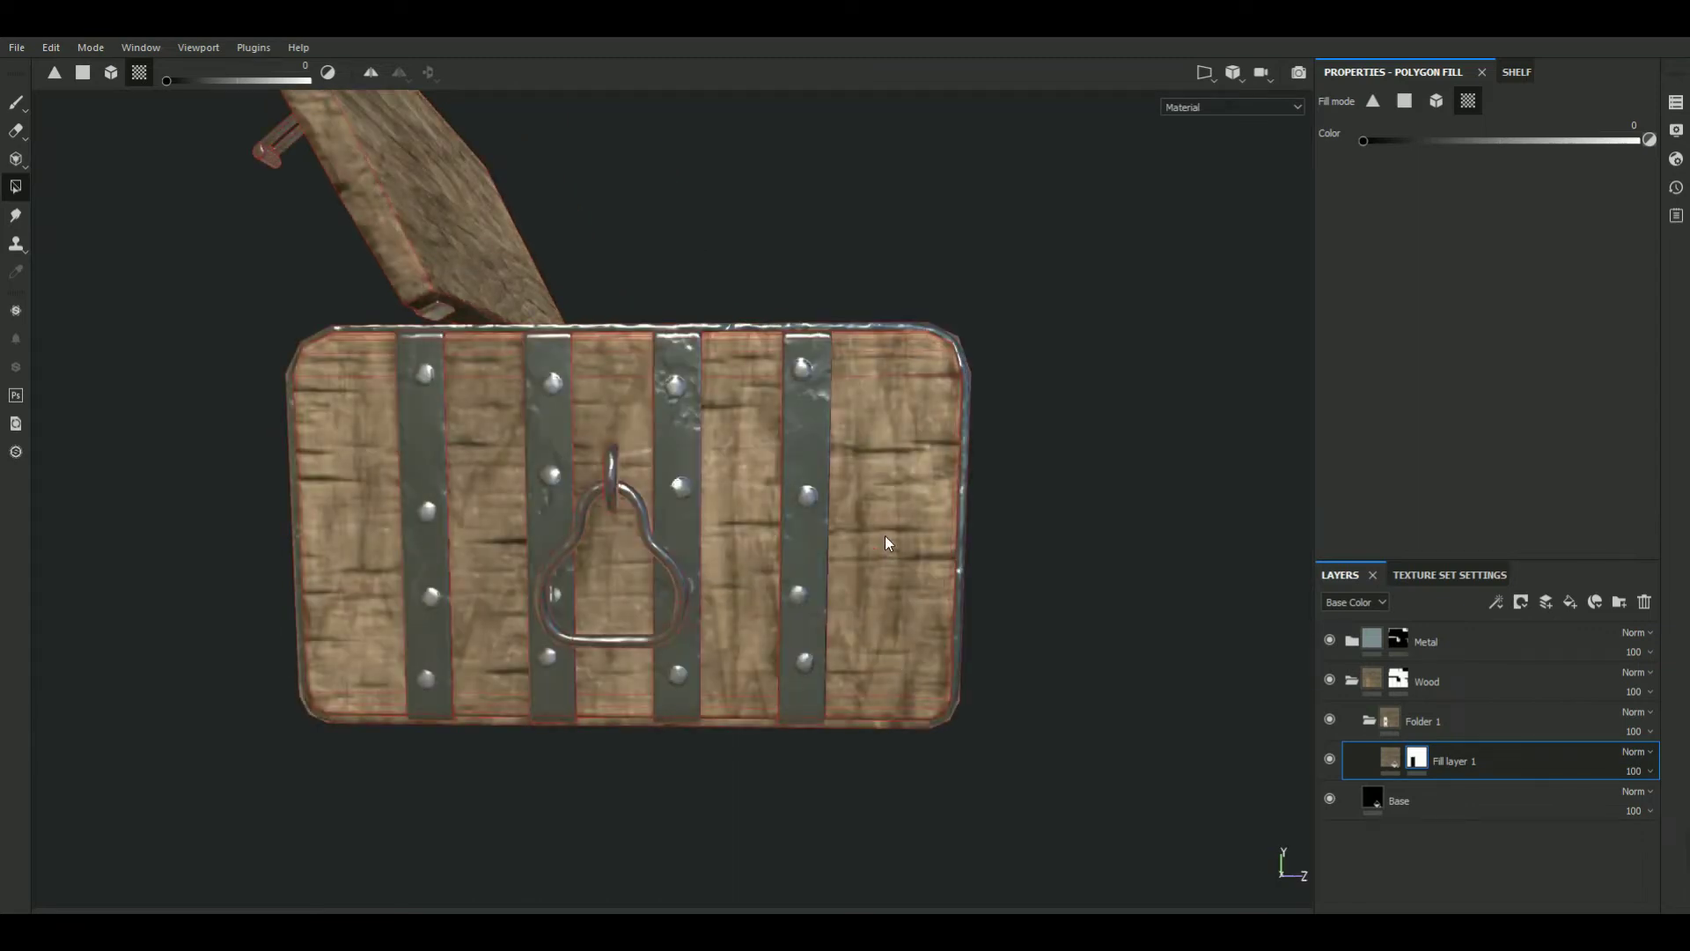
mouse_move(886, 552)
left_mouse_down("alt")
mouse_move(956, 728)
mouse_move(1264, 739)
left_mouse_up("alt")
mouse_move(1264, 739)
right_mouse_down("shift")
mouse_move(660, 796)
mouse_move(705, 810)
right_mouse_up("shift")
right_click_drag(567, 762, 581, 690, "alt")
mouse_move(581, 690)
left_mouse_down("alt")
mouse_move(612, 601)
mouse_move(642, 630)
mouse_move(683, 472)
mouse_move(1220, 648)
mouse_move(878, 603)
left_mouse_up("alt")
left_click(647, 607)
left_click(683, 466)
Try masking the top rim plank, undo it, and switch to single-polygon fill
scroll(879, 603, "up", 5)
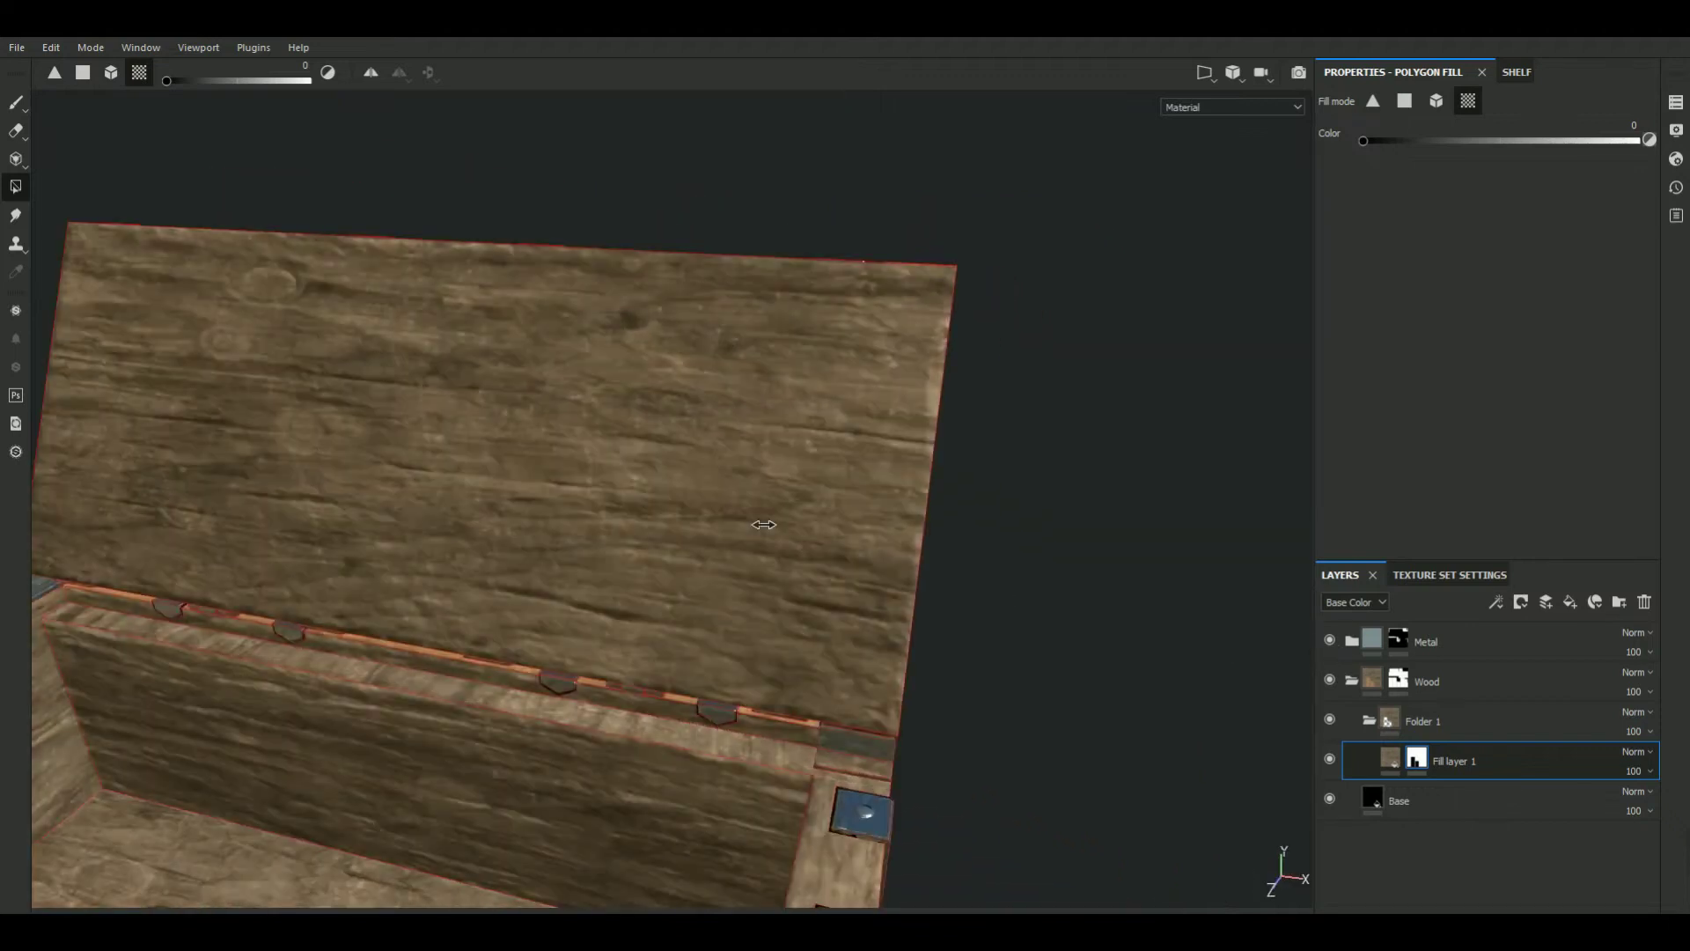
middle_click_drag(810, 511, 810, 432, "alt")
scroll(810, 432, "down", 3)
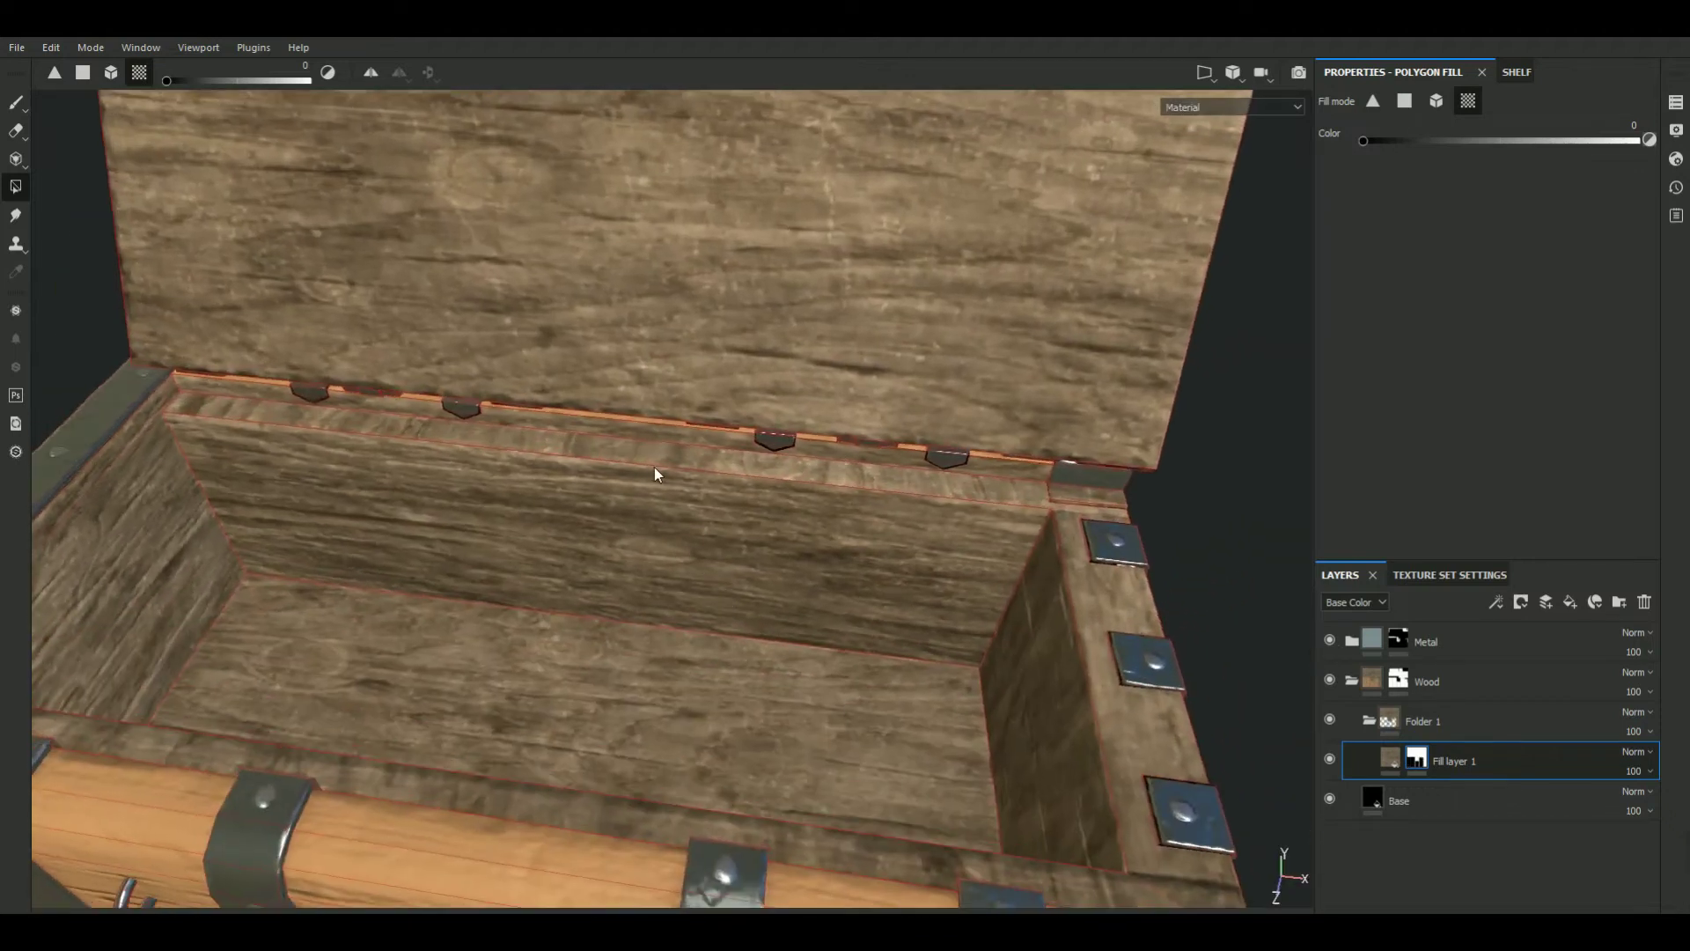
left_click(637, 453)
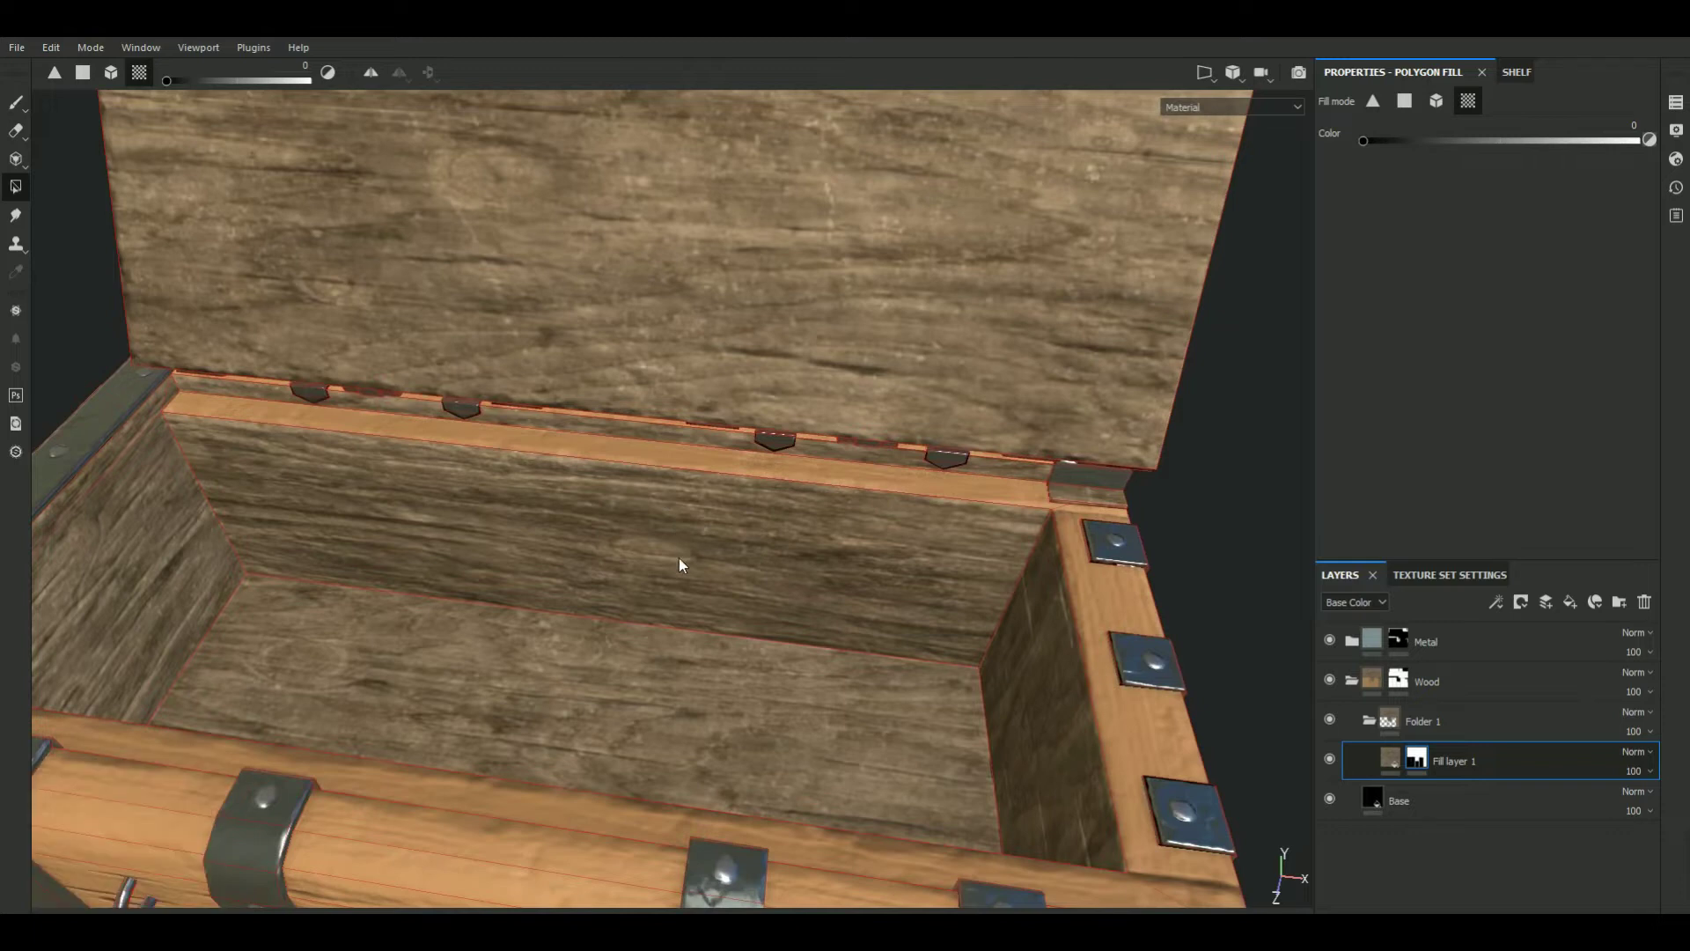
left_click(1095, 610, "ctrl")
left_click(1406, 103)
Mask the rough wood off the lid rim strip polygon by polygon
mouse_move(604, 540)
left_mouse_down("alt")
mouse_move(606, 570)
mouse_move(553, 536)
left_mouse_up("alt")
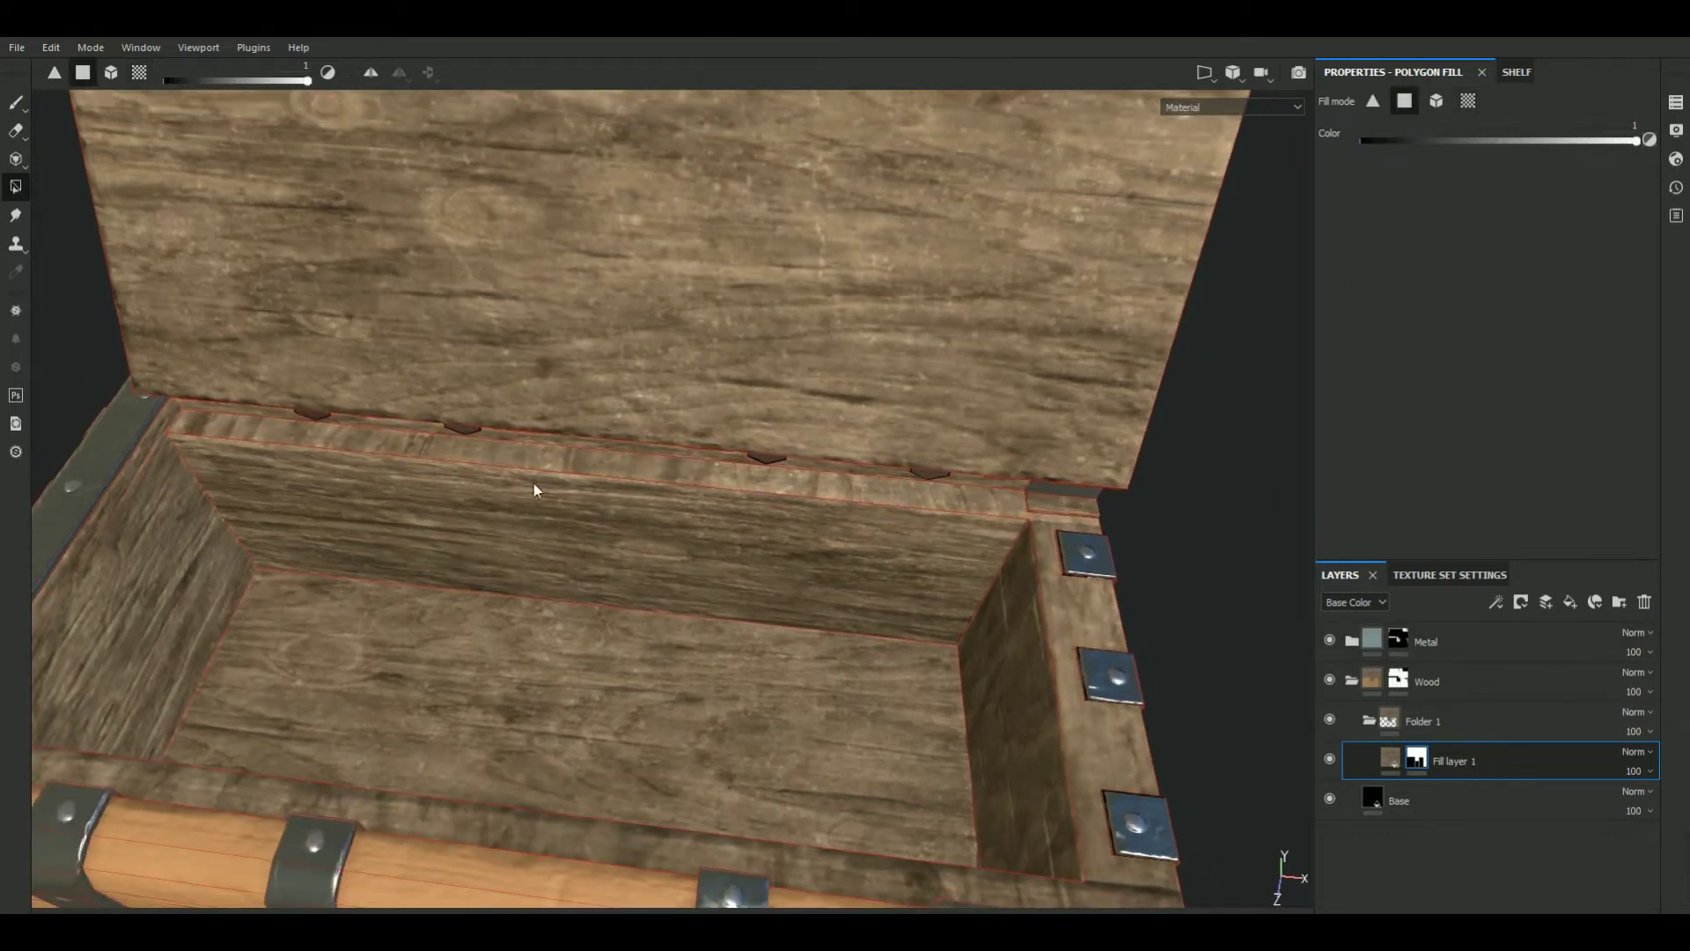
left_click_drag(595, 638, 946, 423, "alt")
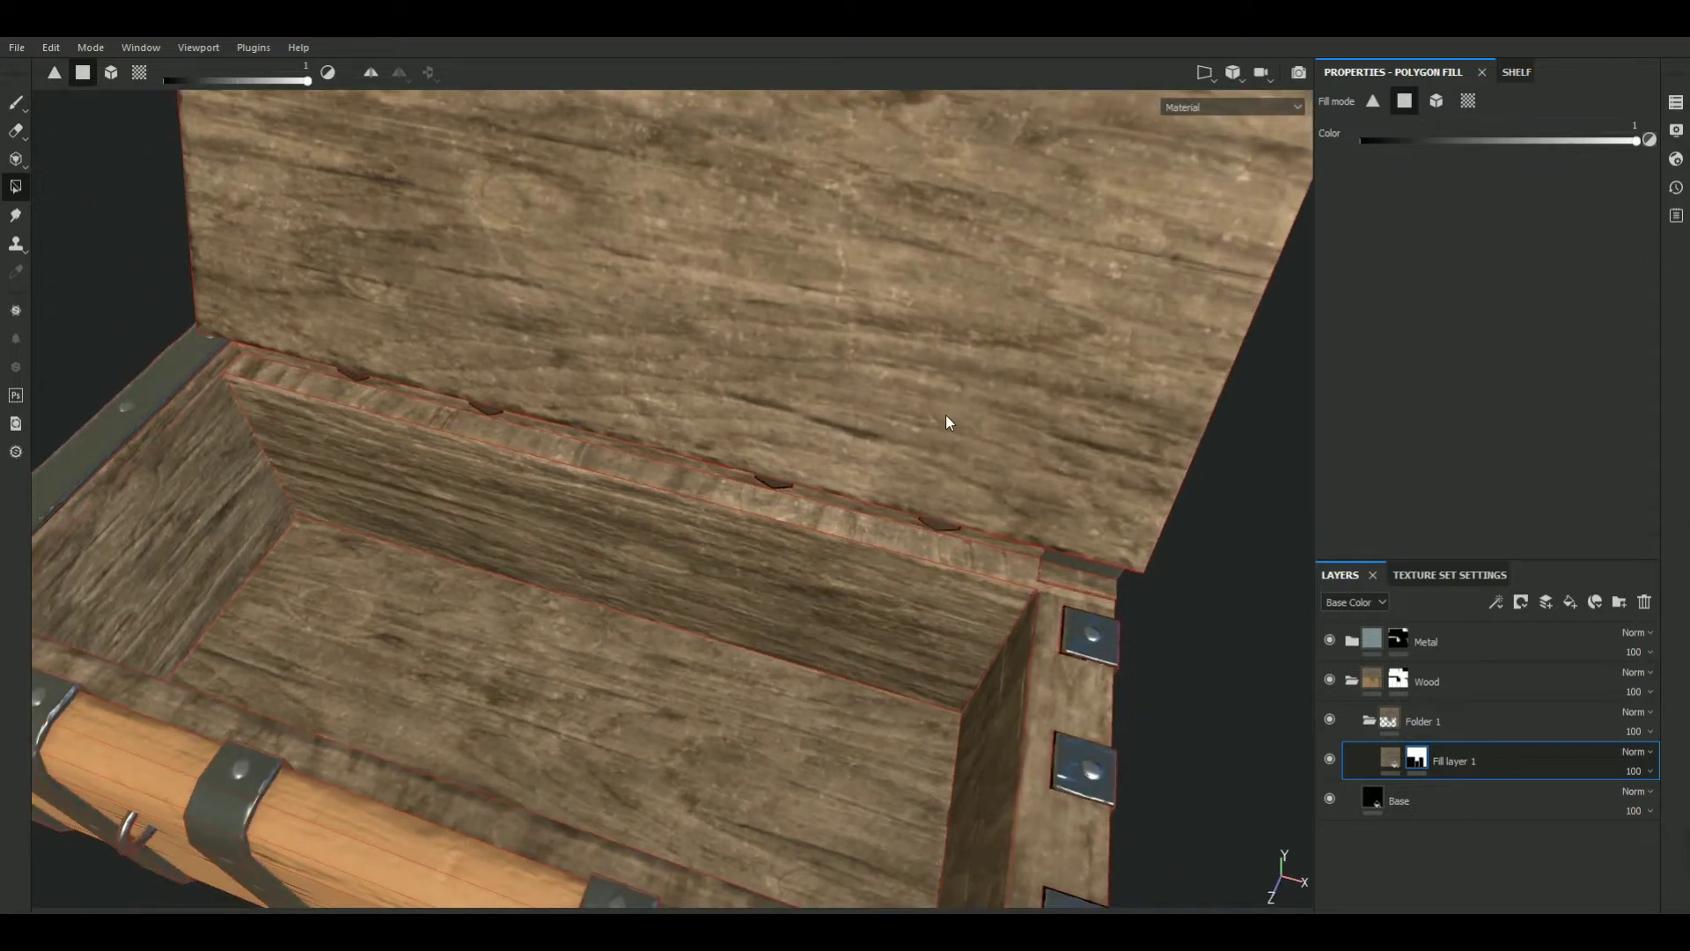
left_click_drag(810, 491, 699, 436, "alt")
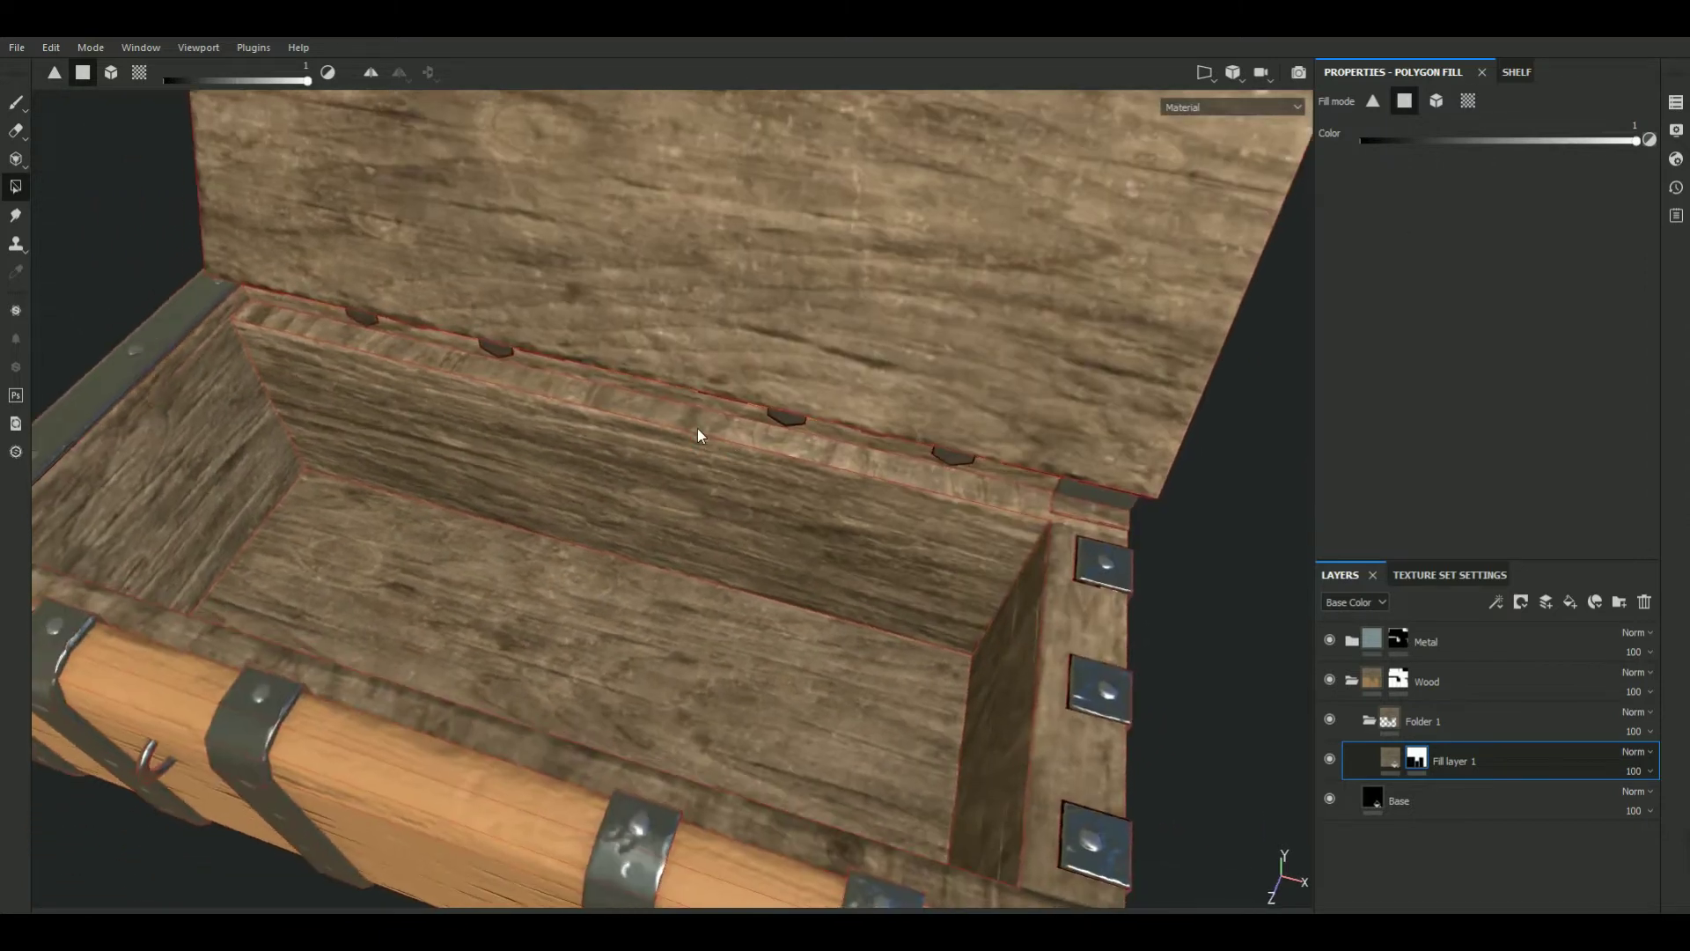
left_click(686, 423)
mouse_move(688, 519)
left_mouse_down("alt")
mouse_move(411, 715)
mouse_move(753, 728)
left_mouse_up("alt")
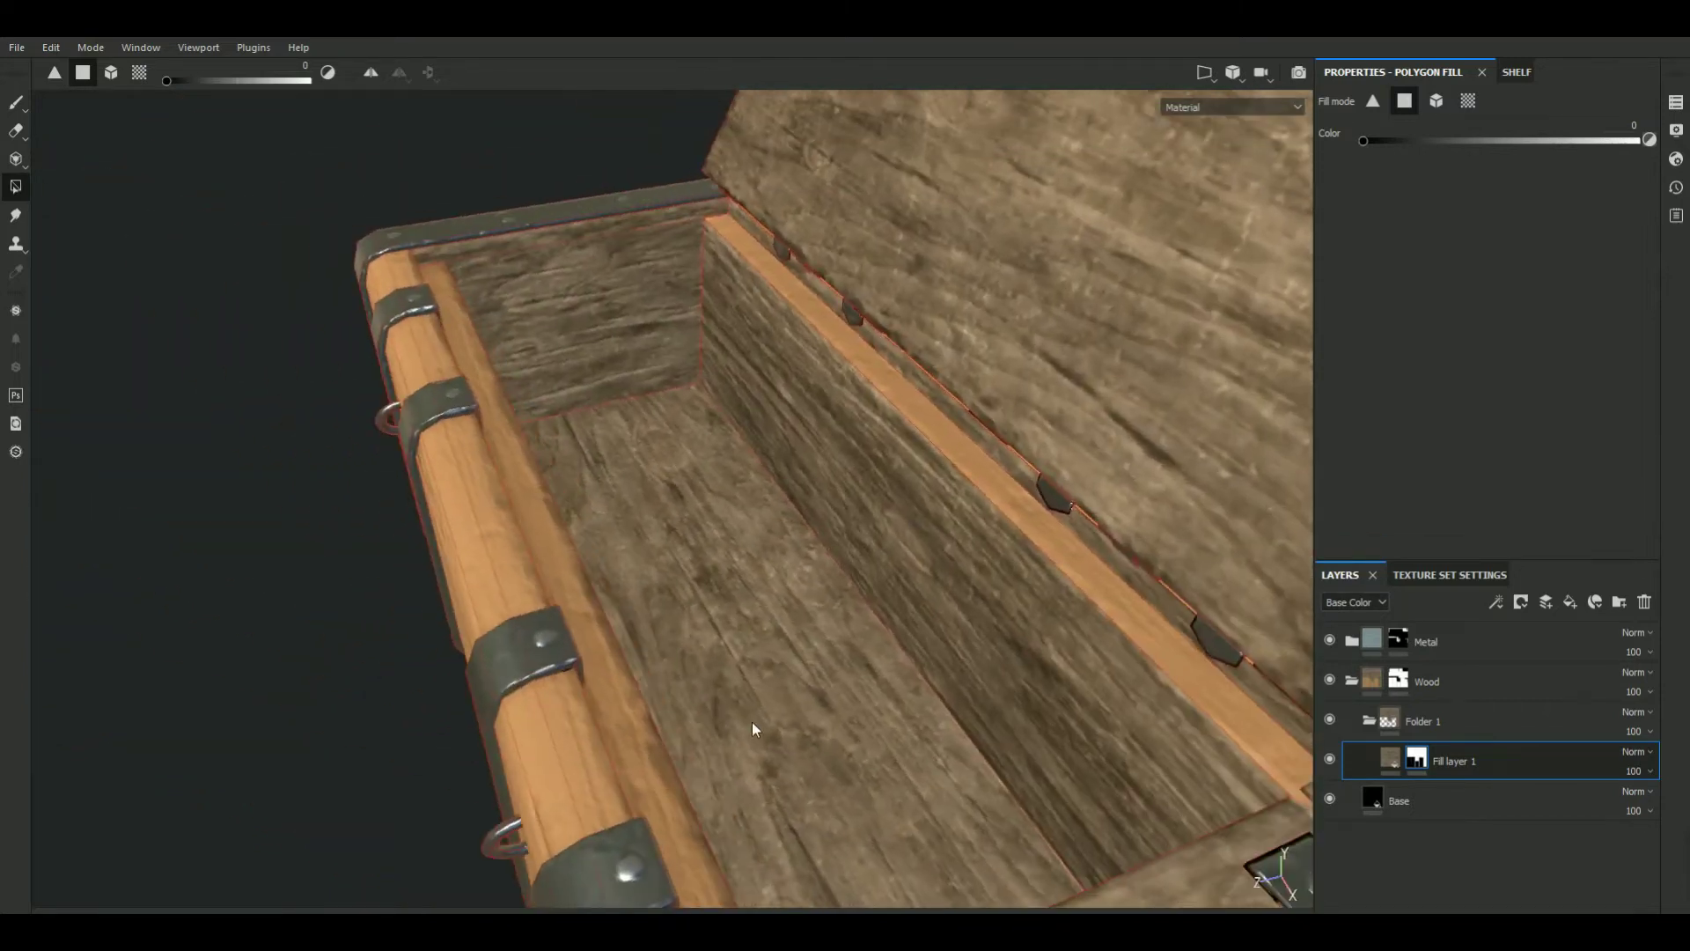
mouse_move(903, 673)
left_mouse_down("alt")
mouse_move(810, 607)
mouse_move(734, 508)
mouse_move(759, 498)
left_mouse_up("alt")
left_click(1468, 103)
mouse_move(1038, 340)
left_mouse_down("alt")
mouse_move(559, 557)
mouse_move(572, 584)
mouse_move(236, 453)
mouse_move(717, 471)
mouse_move(1117, 453)
mouse_move(577, 423)
mouse_move(717, 693)
mouse_move(479, 472)
mouse_move(516, 531)
mouse_move(648, 623)
mouse_move(747, 649)
mouse_move(804, 688)
mouse_move(474, 535)
mouse_move(563, 493)
mouse_move(616, 528)
left_mouse_up("alt")
Orbit and zoom around the chest's left end and interior, ending on a frontal view
scroll(581, 501, "up", 5)
mouse_move(309, 423)
left_mouse_down("alt")
mouse_move(283, 536)
mouse_move(475, 464)
left_mouse_up("alt")
scroll(475, 464, "down", 3)
right_click_drag(475, 464, 512, 506, "alt")
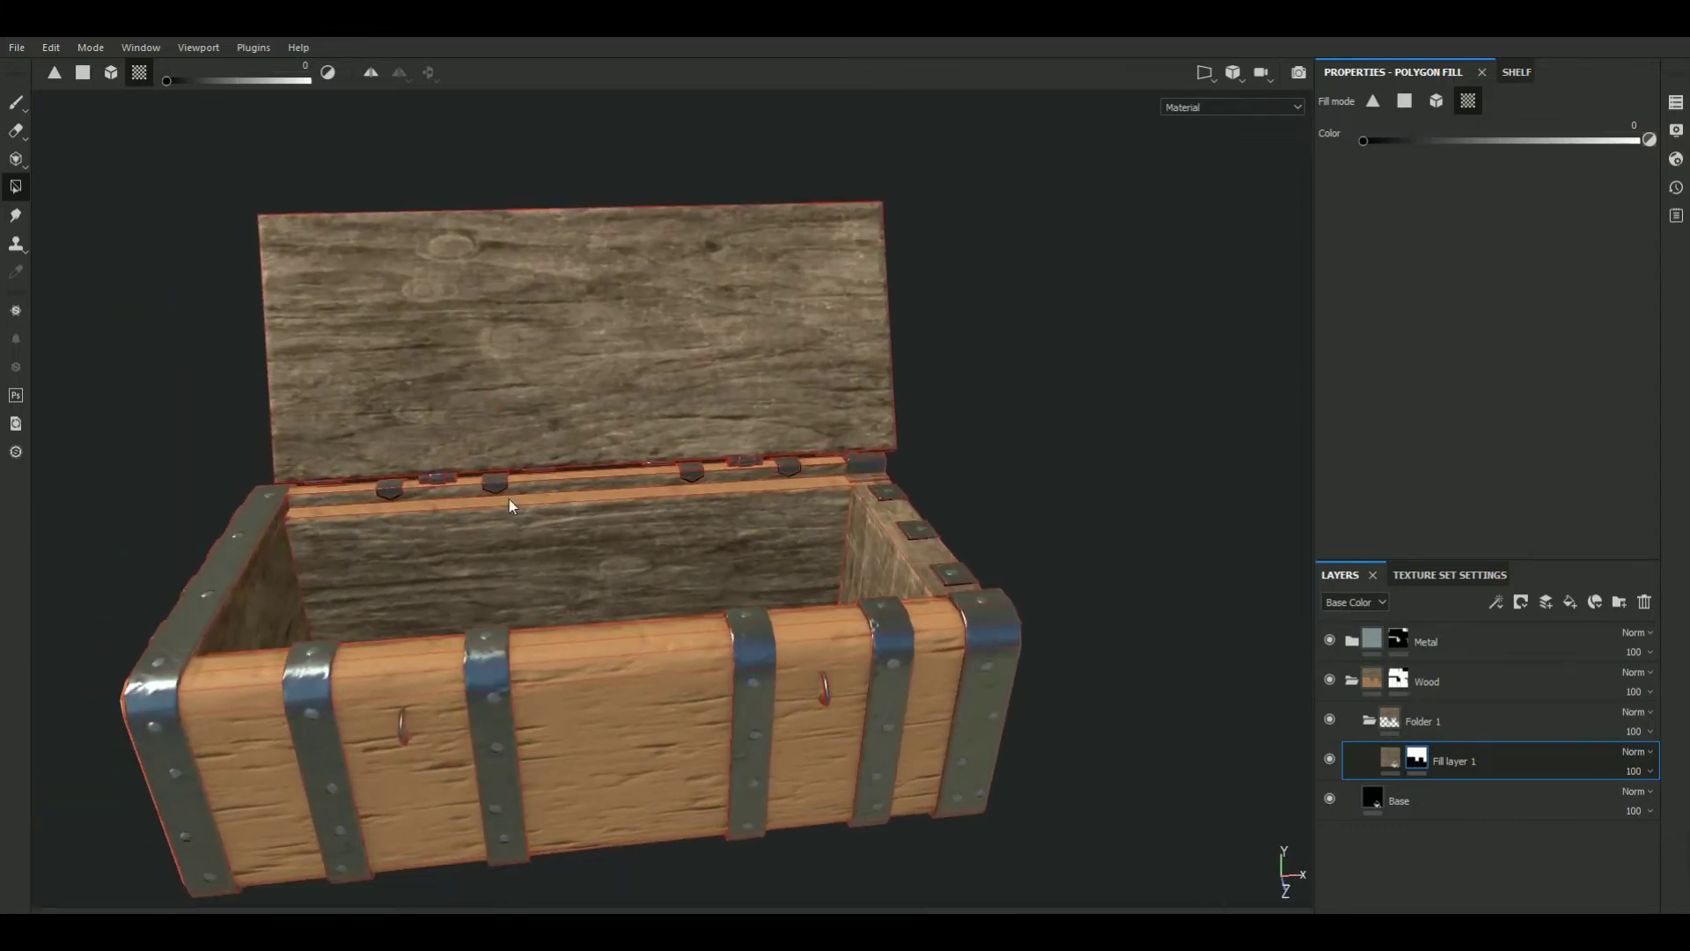
mouse_move(1059, 397)
left_mouse_down("alt")
mouse_move(1011, 434)
mouse_move(1026, 373)
mouse_move(1060, 493)
mouse_move(1124, 442)
mouse_move(1232, 421)
left_mouse_up("alt")
right_click_drag(1232, 421, 1053, 660, "alt")
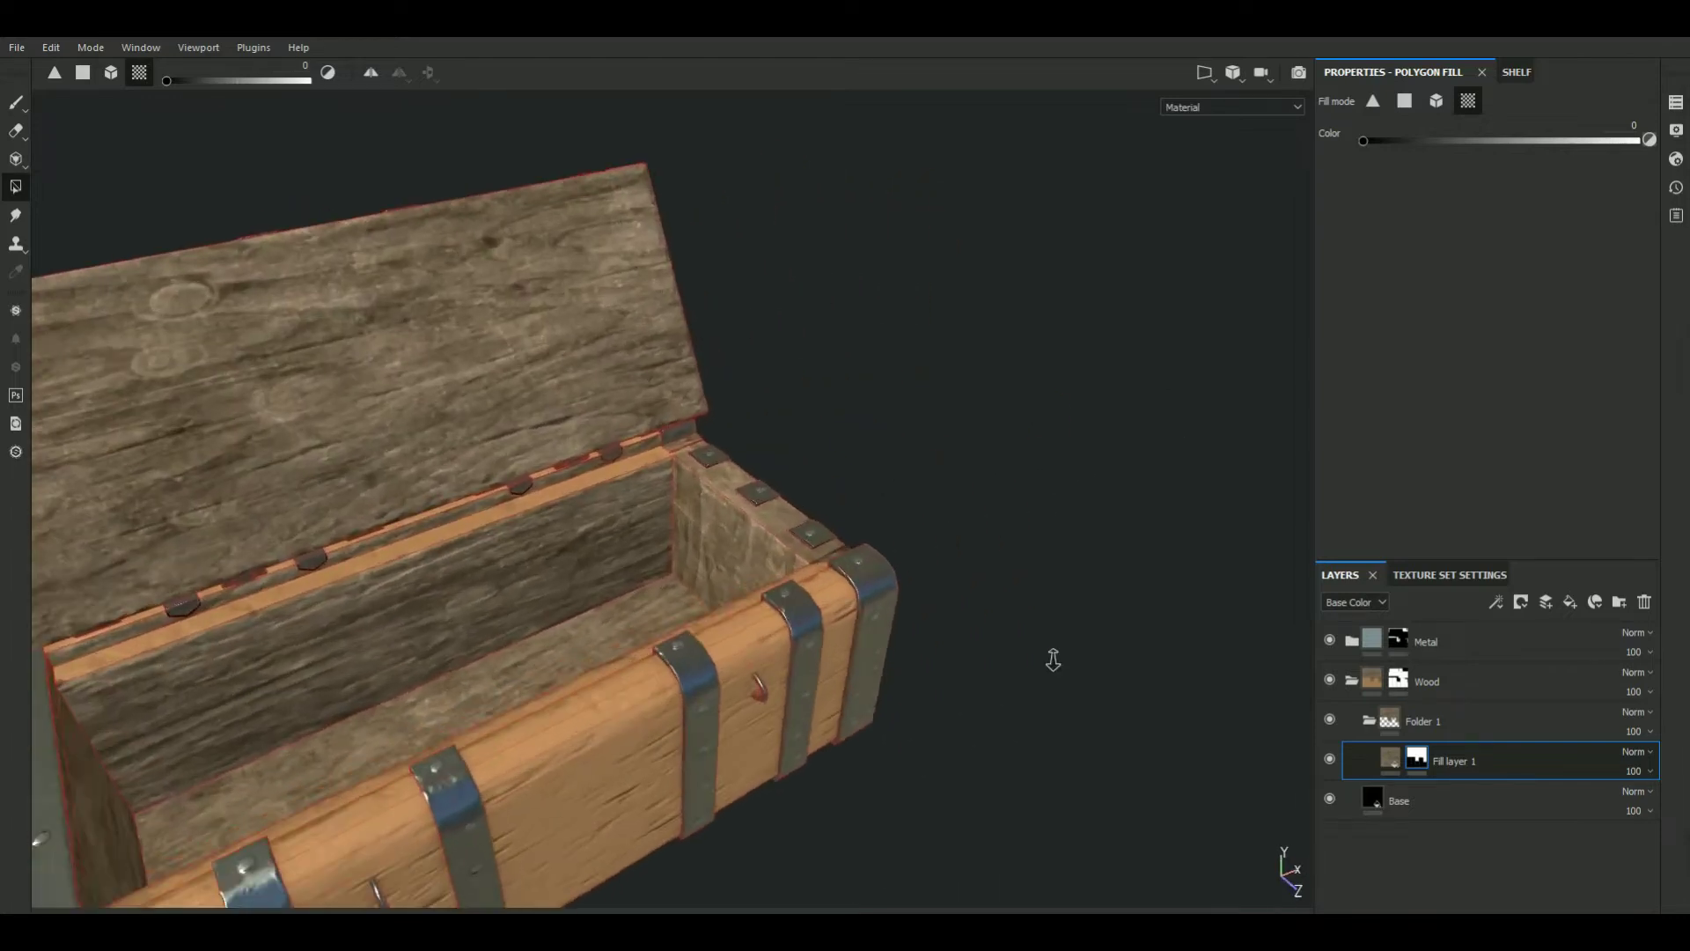
left_click_drag(1053, 660, 1249, 438, "alt")
mouse_move(1249, 437)
right_mouse_down("alt")
mouse_move(955, 491)
mouse_move(962, 445)
right_mouse_up("alt")
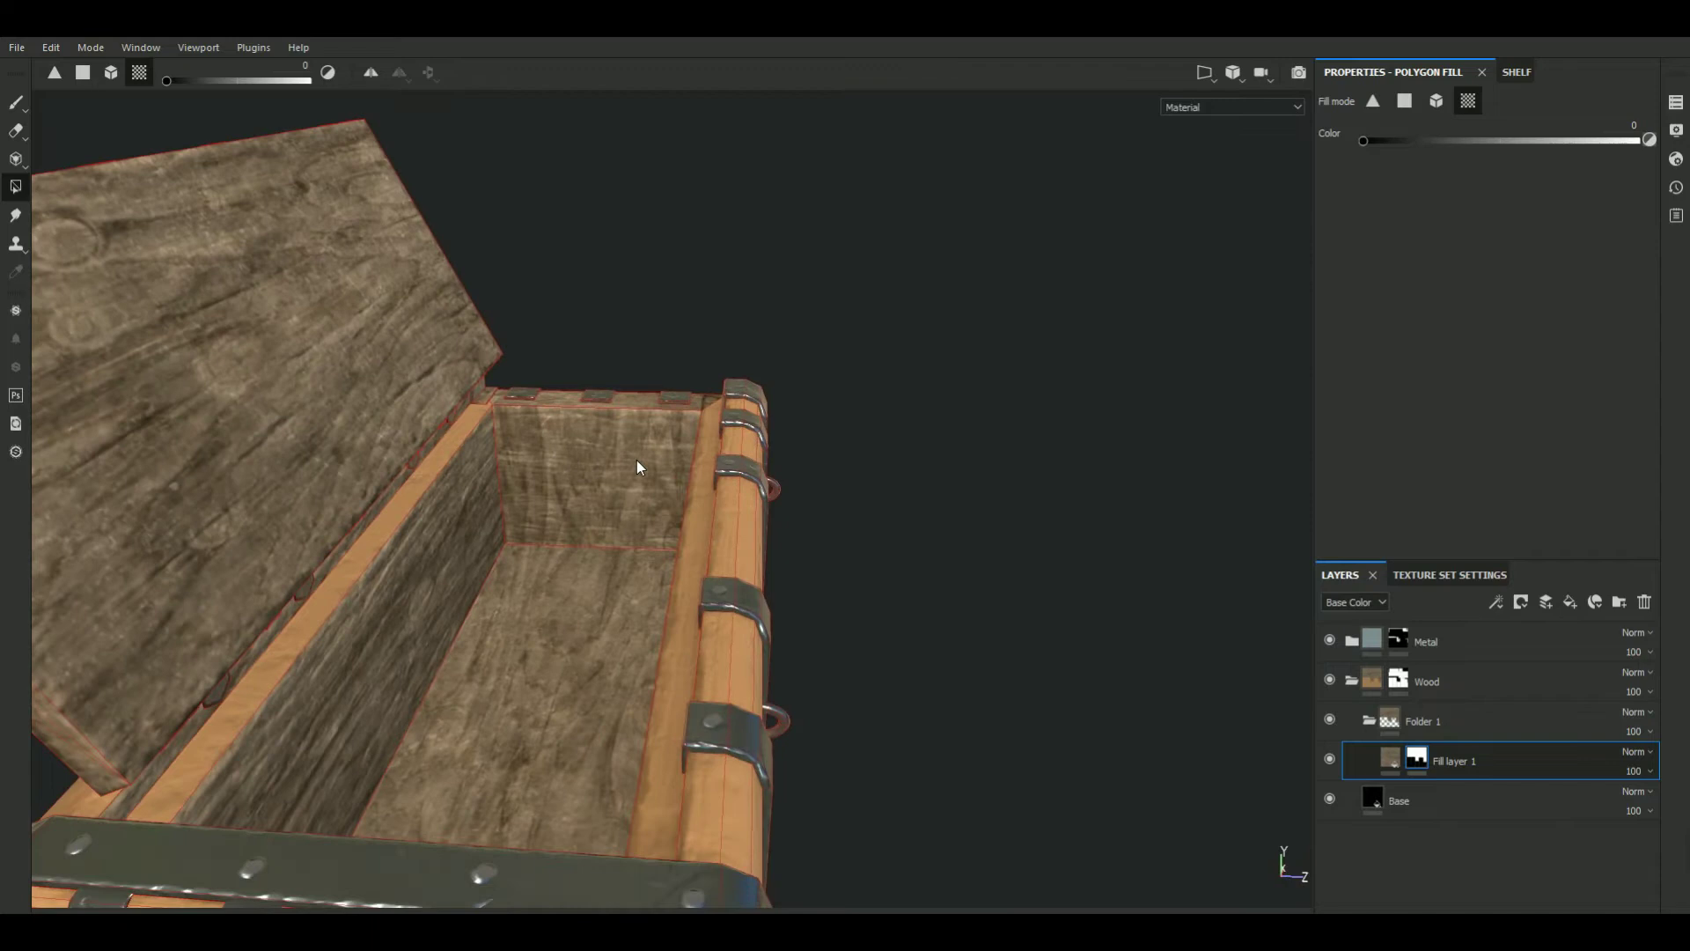
left_click_drag(649, 443, 493, 537, "alt")
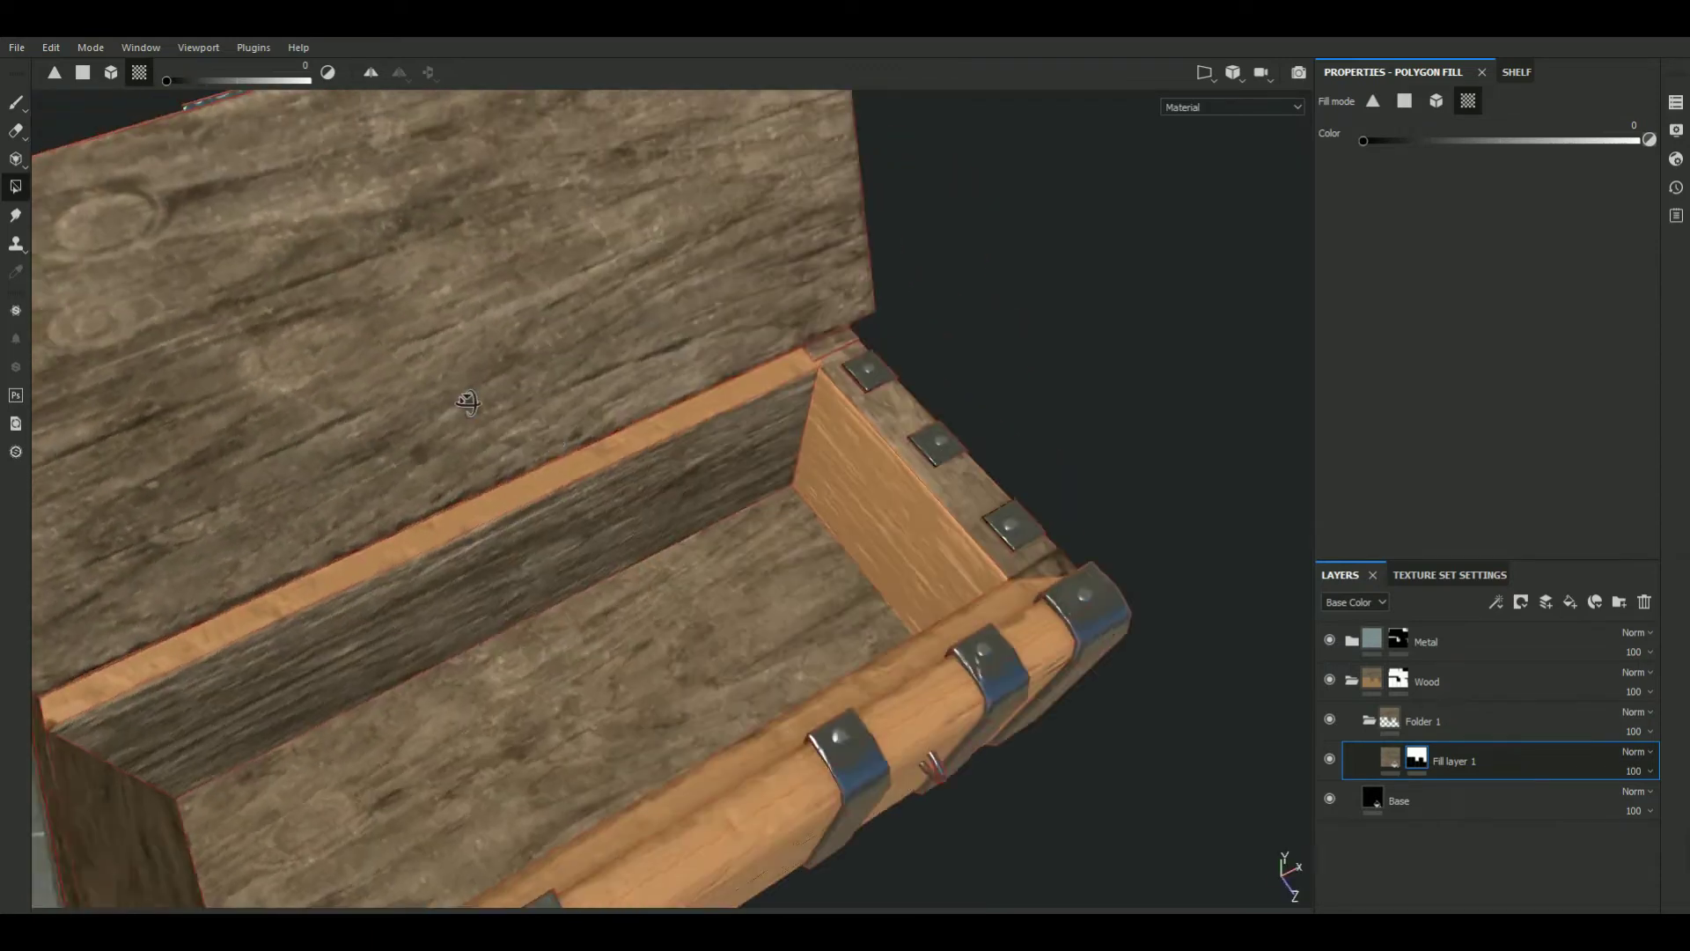
middle_click_drag(493, 537, 467, 560, "alt")
mouse_move(467, 560)
left_mouse_down("alt")
mouse_move(547, 446)
mouse_move(472, 490)
mouse_move(145, 365)
mouse_move(235, 377)
mouse_move(331, 459)
left_mouse_up("alt")
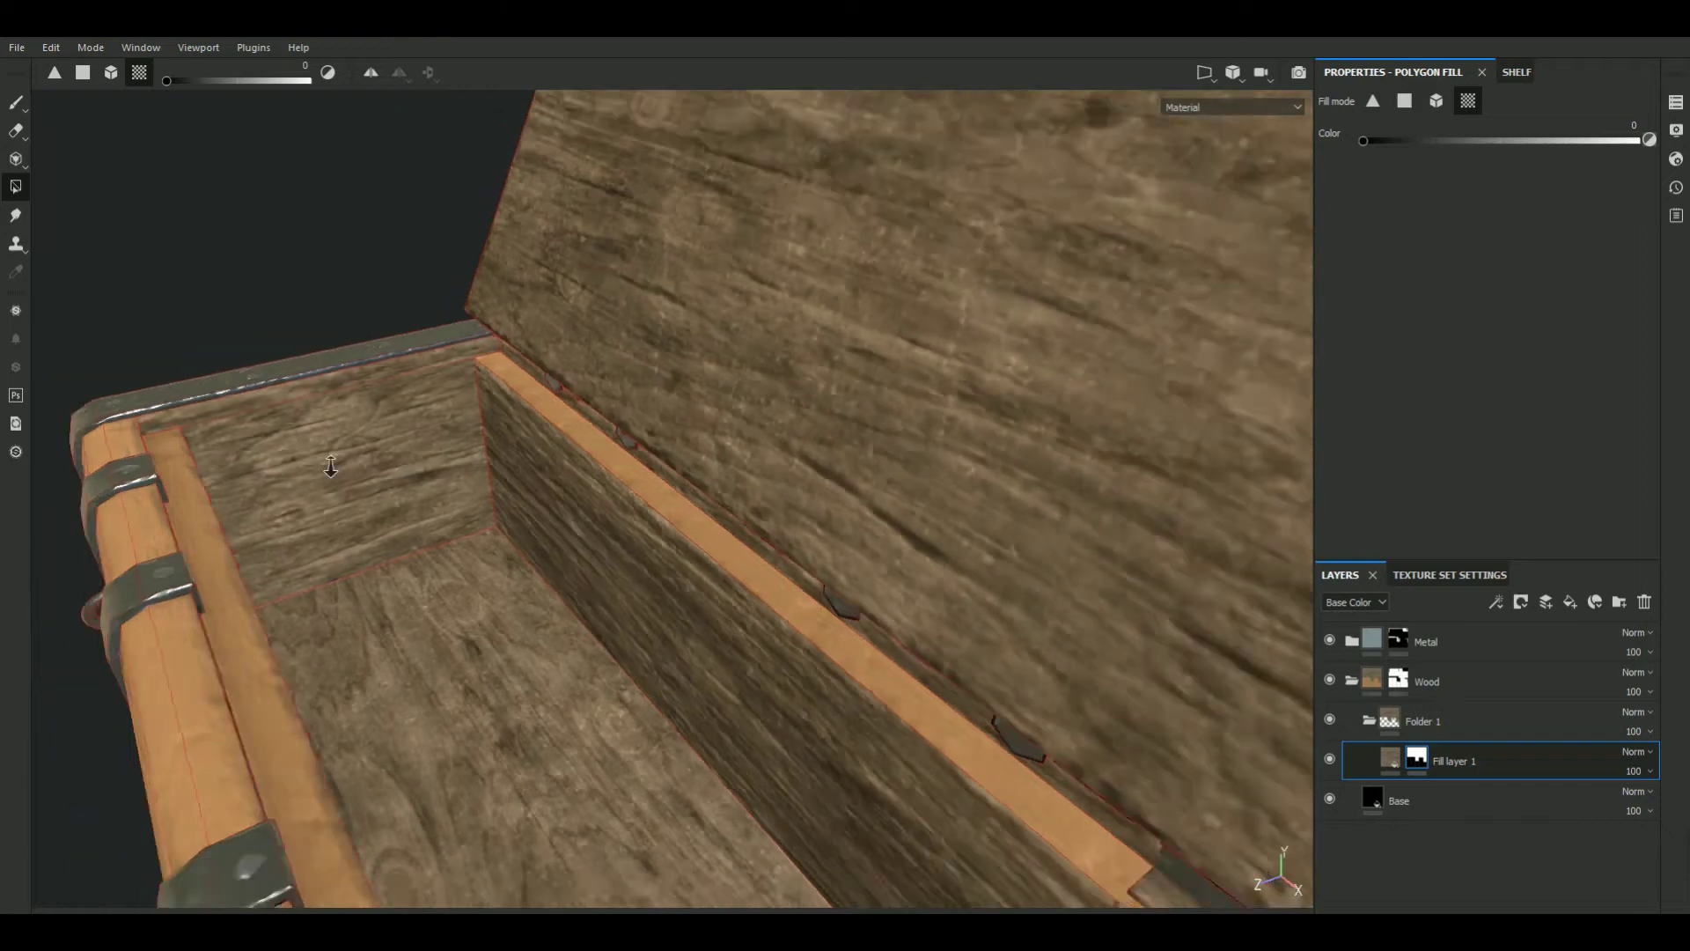
middle_click_drag(332, 459, 532, 383, "alt")
left_click_drag(532, 383, 352, 599, "alt")
mouse_move(866, 570)
left_mouse_down("alt")
mouse_move(793, 458)
mouse_move(739, 317)
mouse_move(696, 696)
mouse_move(880, 396)
mouse_move(682, 698)
left_mouse_up("alt")
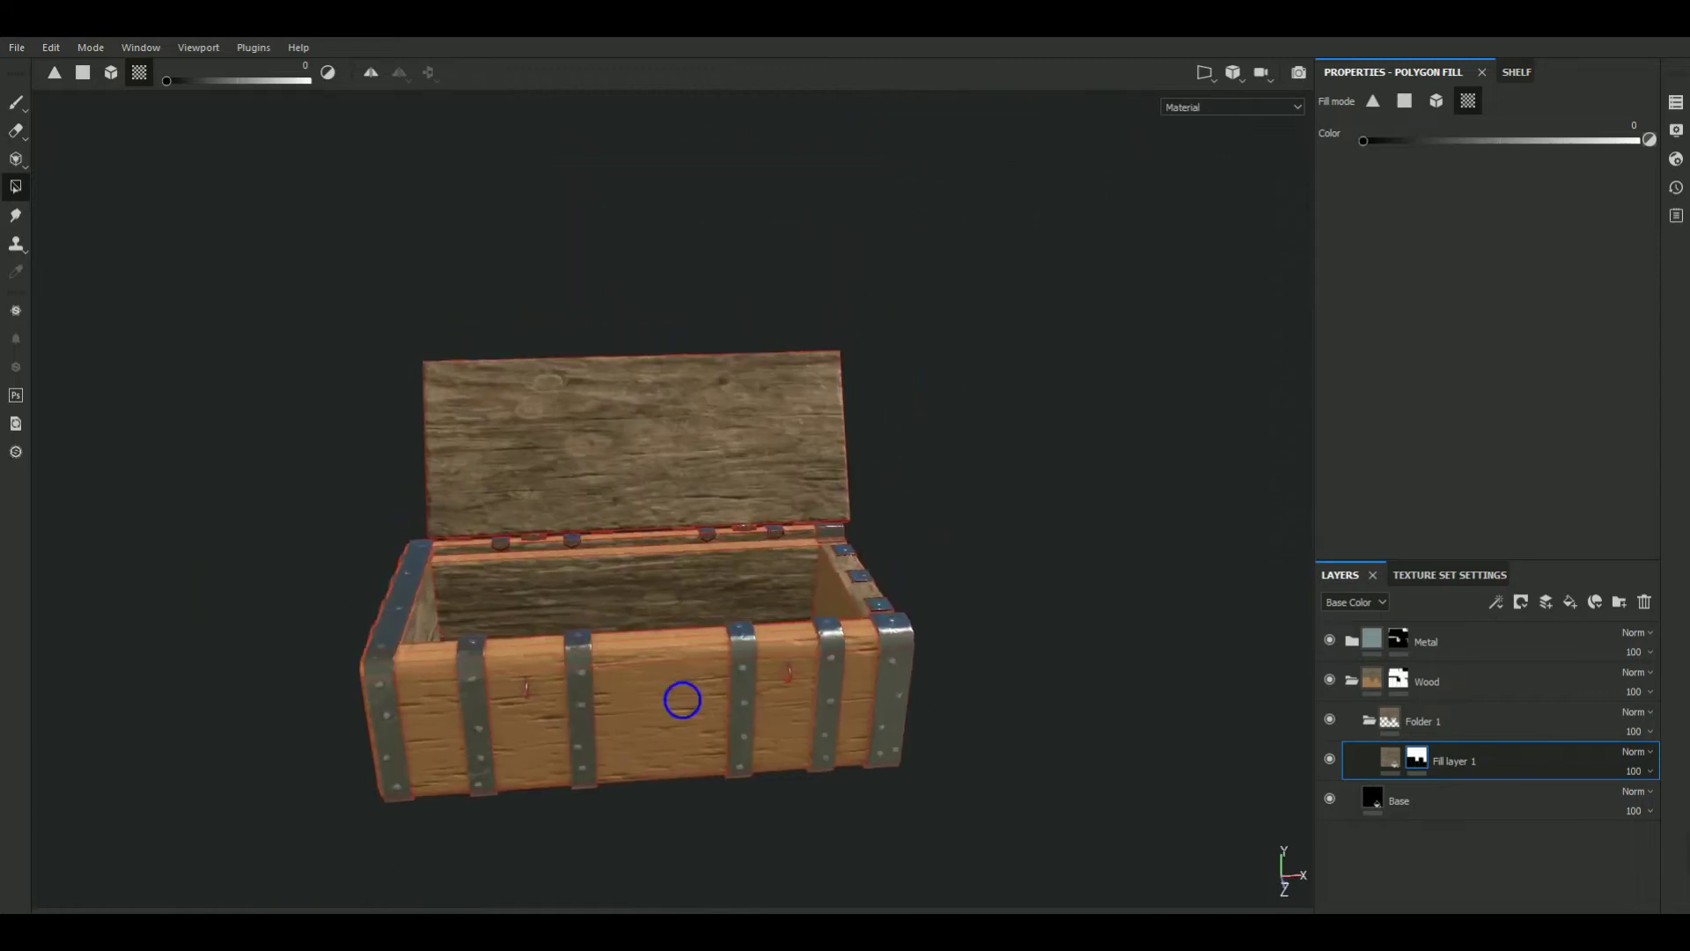
scroll(780, 668, "up", 3)
mouse_move(780, 667)
left_mouse_down("alt")
mouse_move(694, 661)
mouse_move(755, 704)
left_mouse_up("alt")
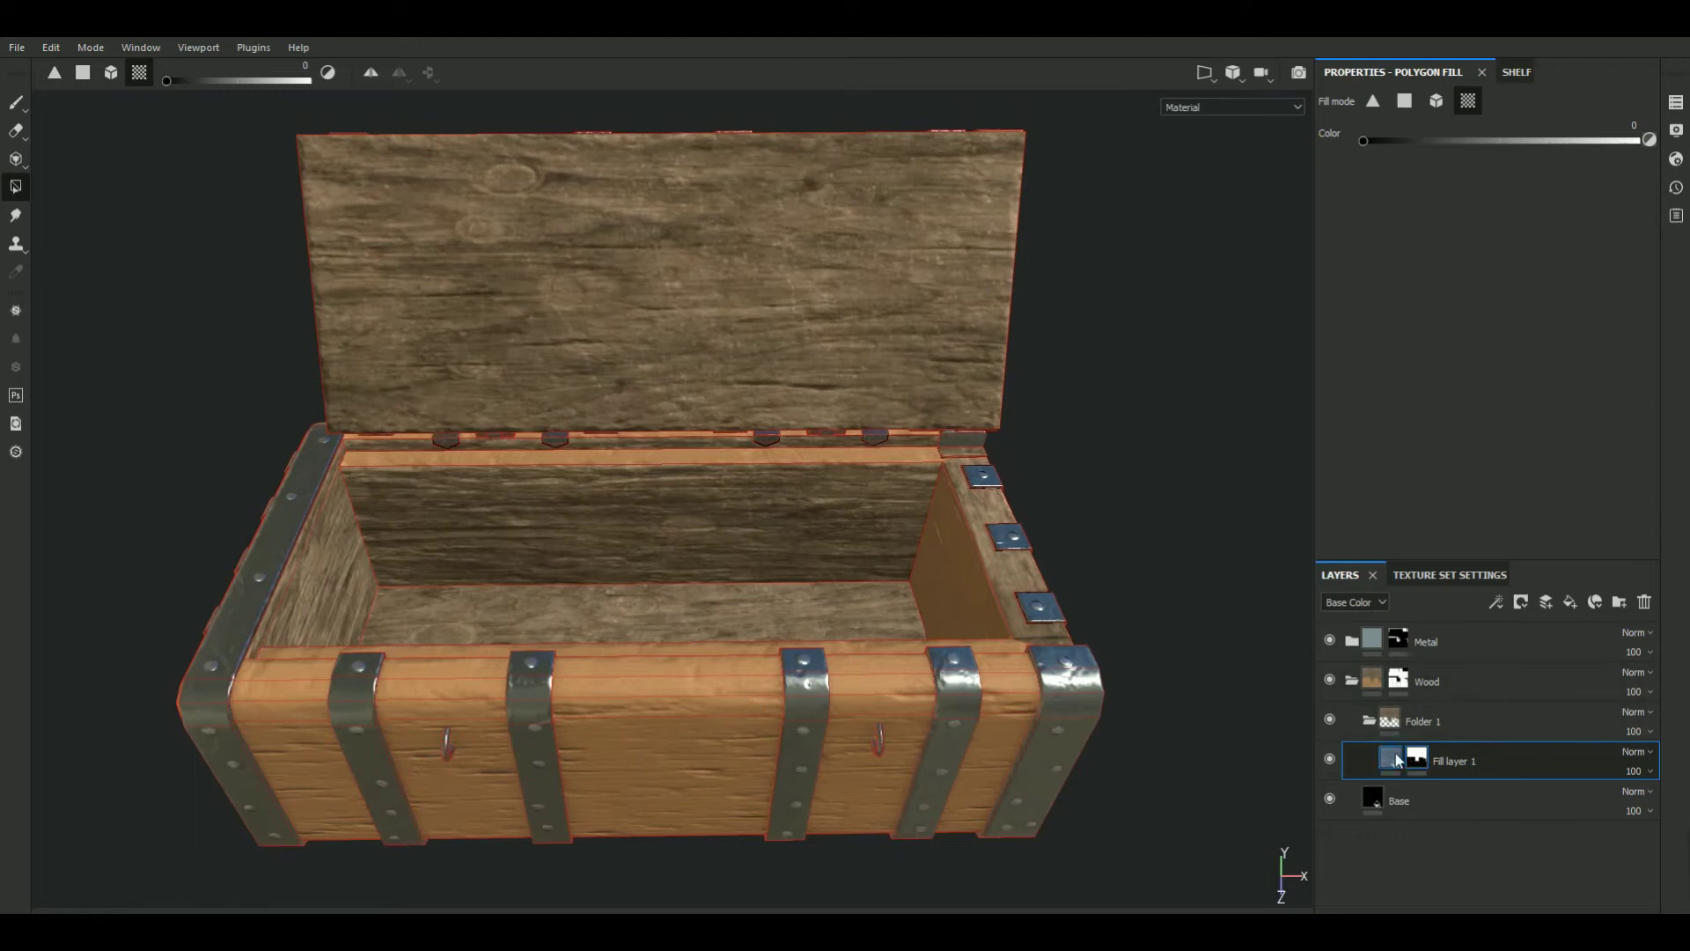
Set Fill layer 1's Wood Rough scale to 2 and duplicate the layer
left_click(1389, 758)
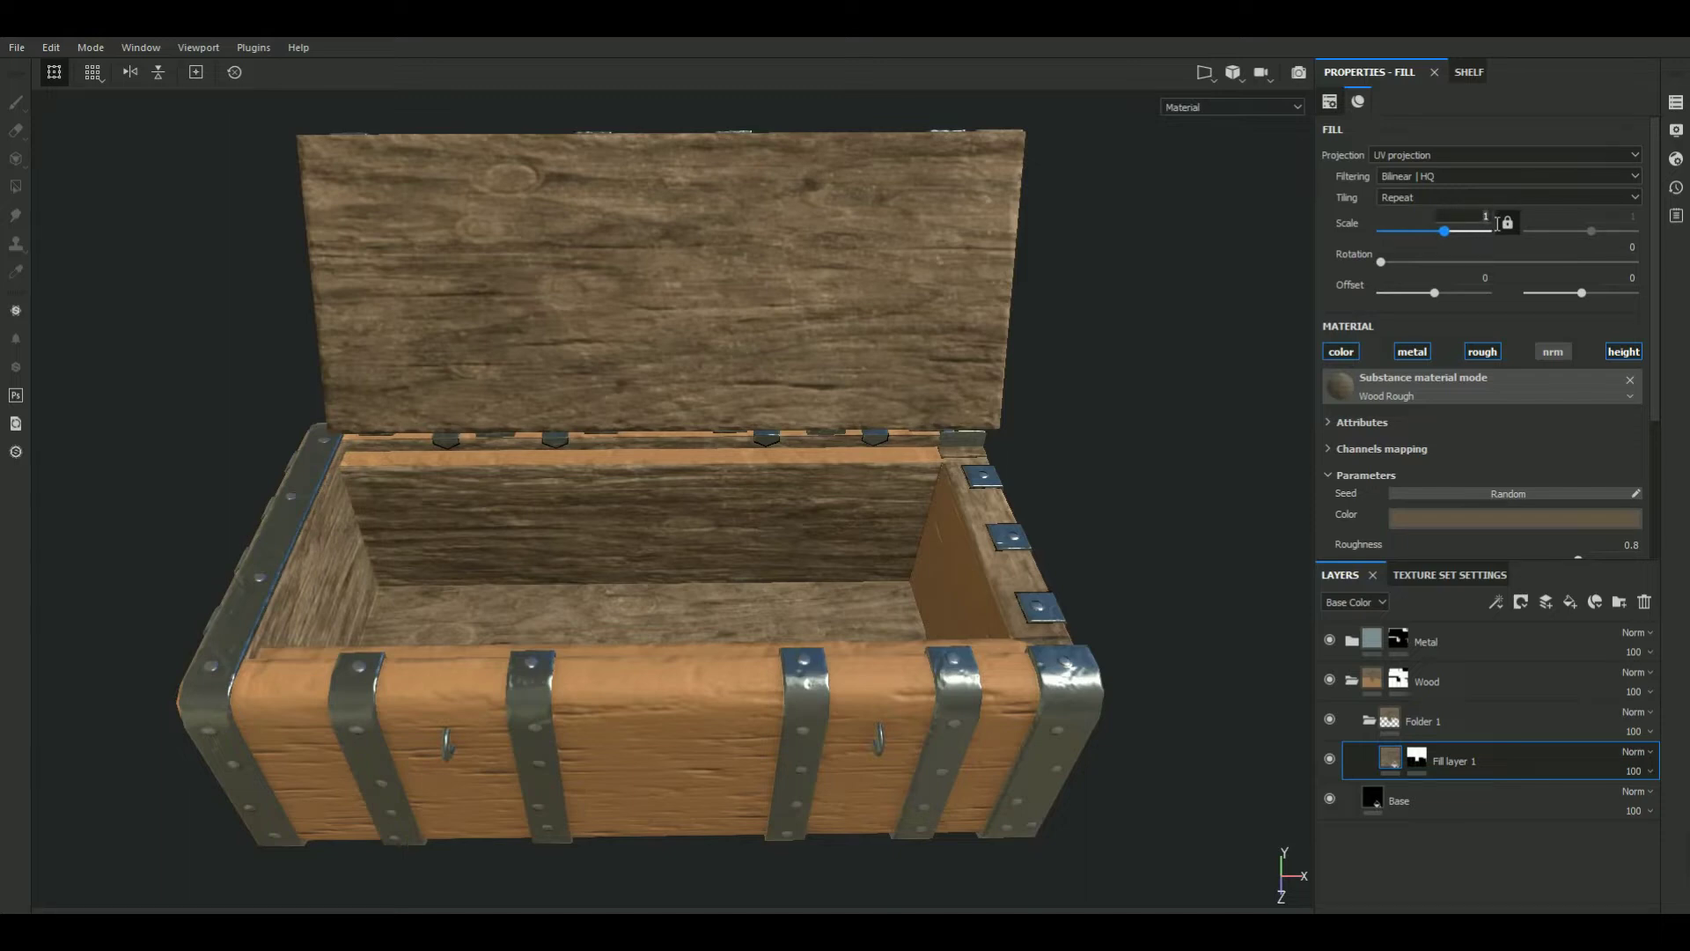
key("Return")
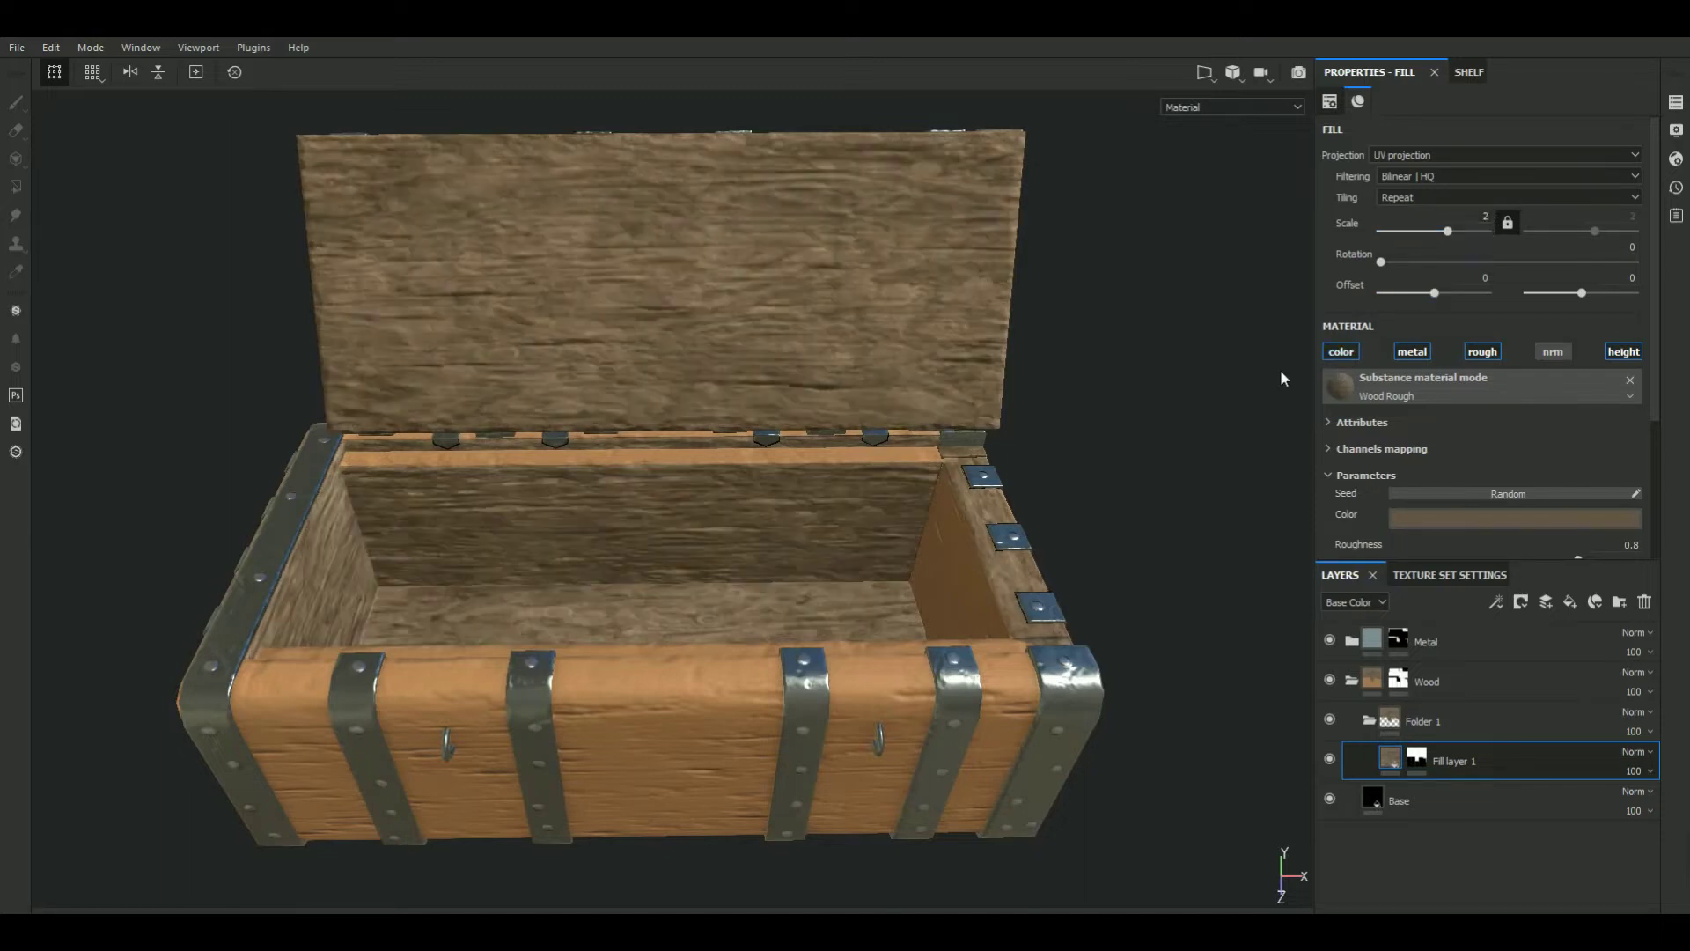
mouse_move(1111, 372)
left_mouse_down("alt")
mouse_move(1057, 291)
mouse_move(1077, 265)
mouse_move(981, 271)
mouse_move(959, 299)
left_mouse_up("alt")
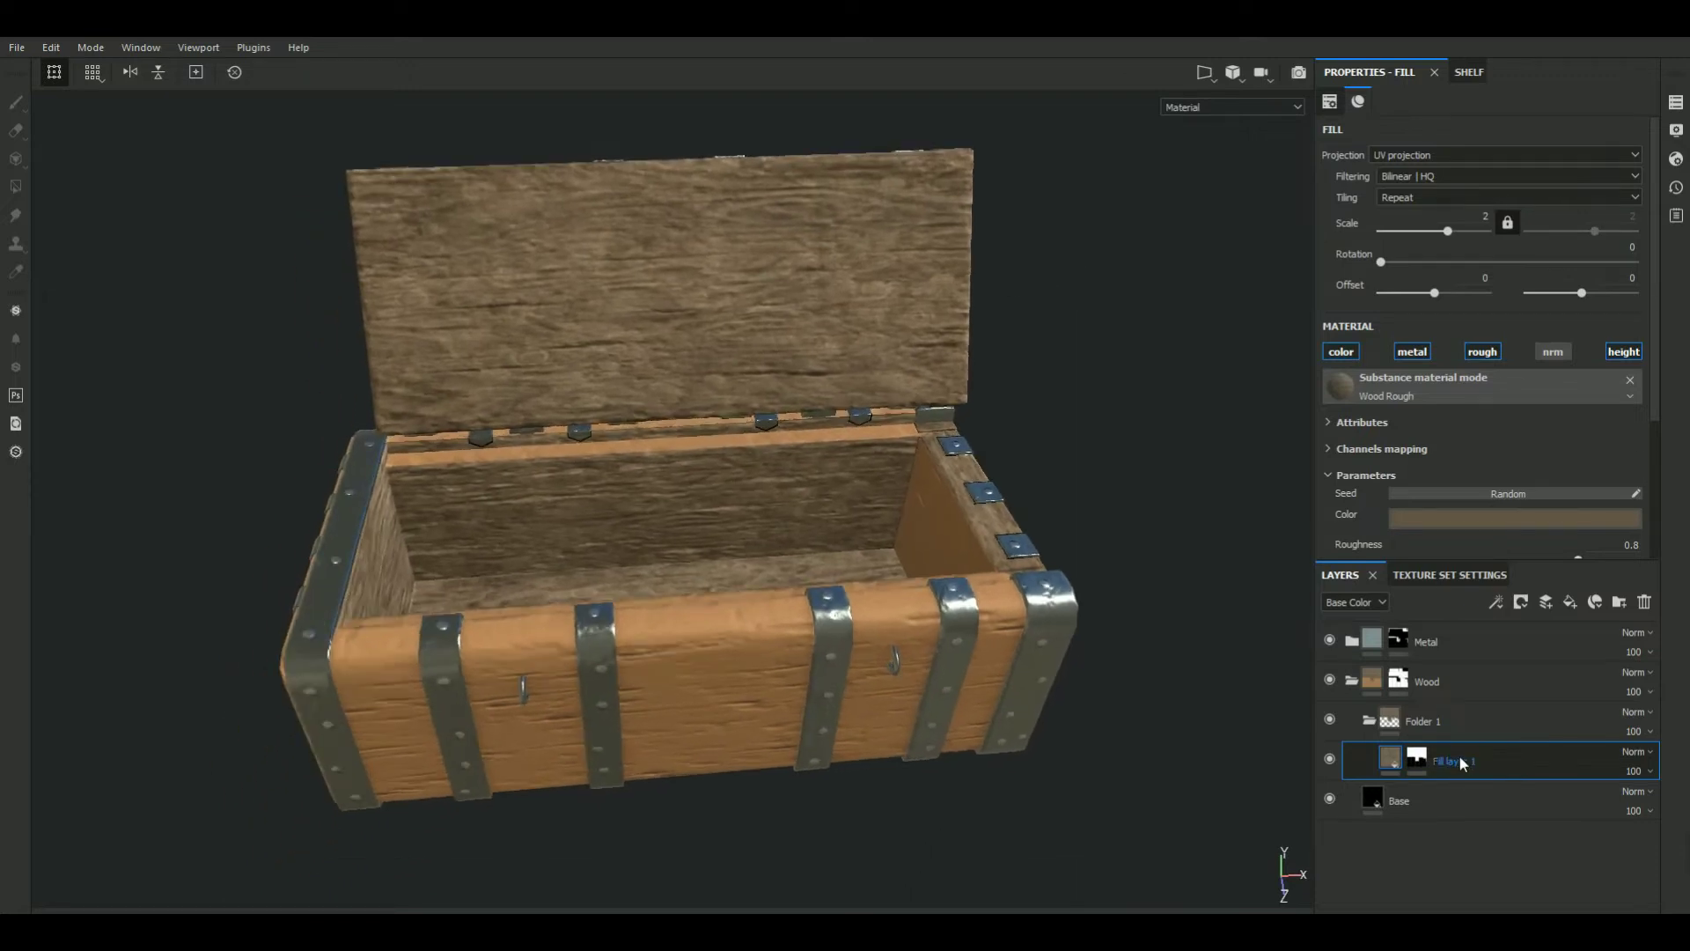
key("ctrl+d")
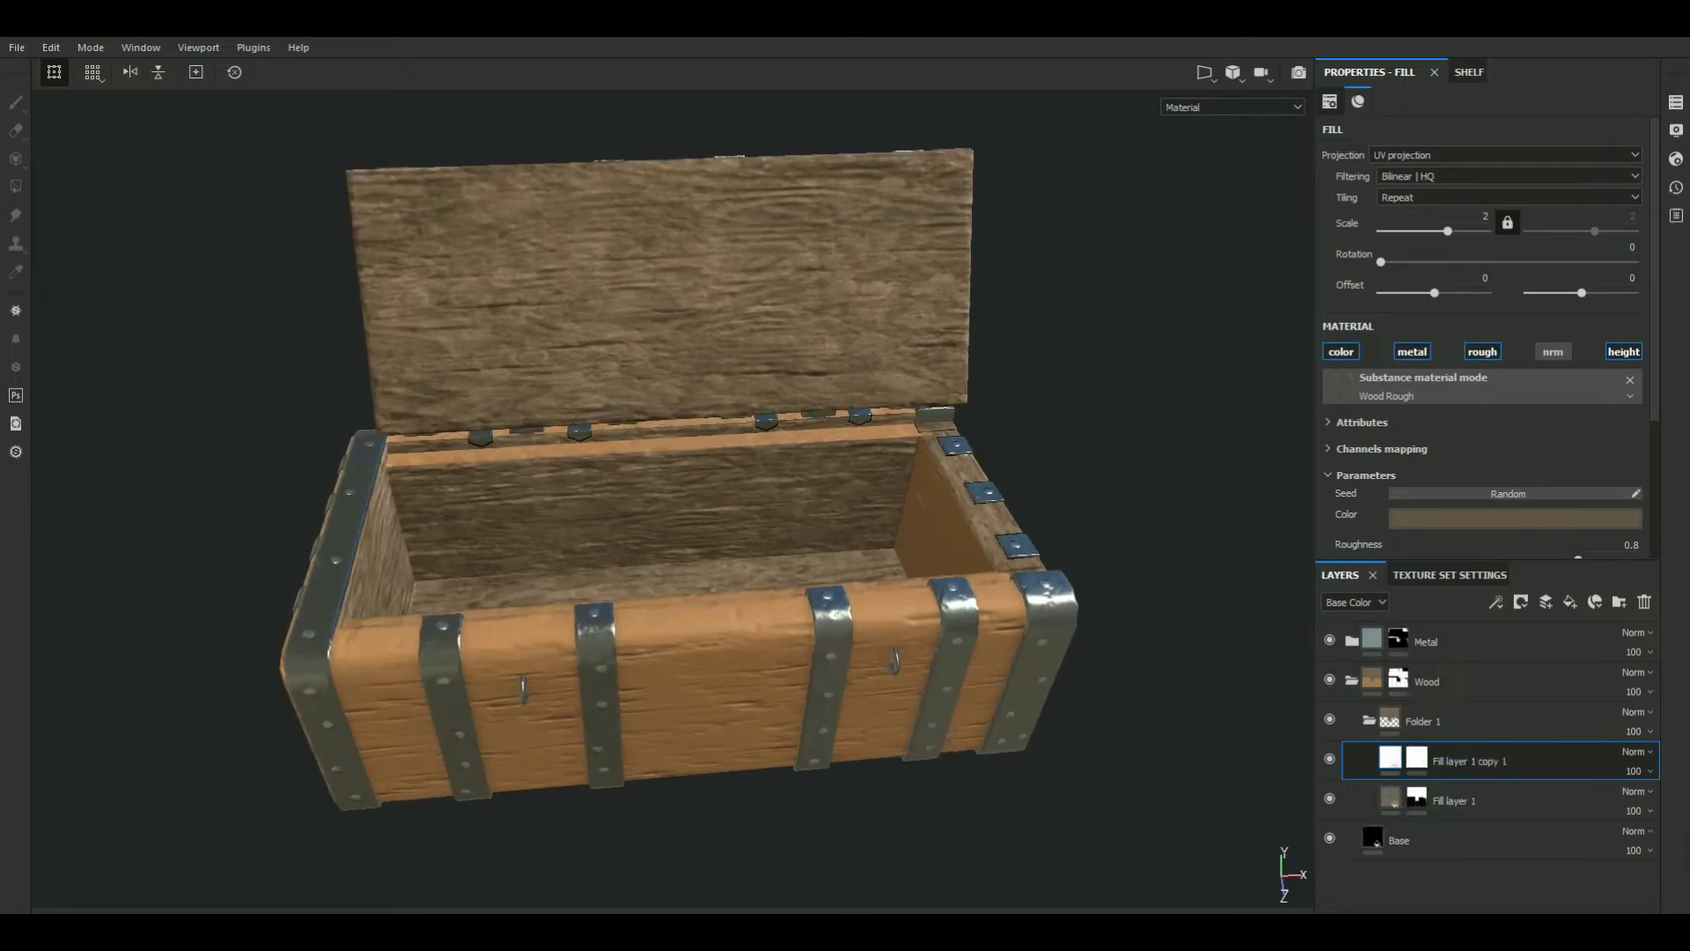
key("4")
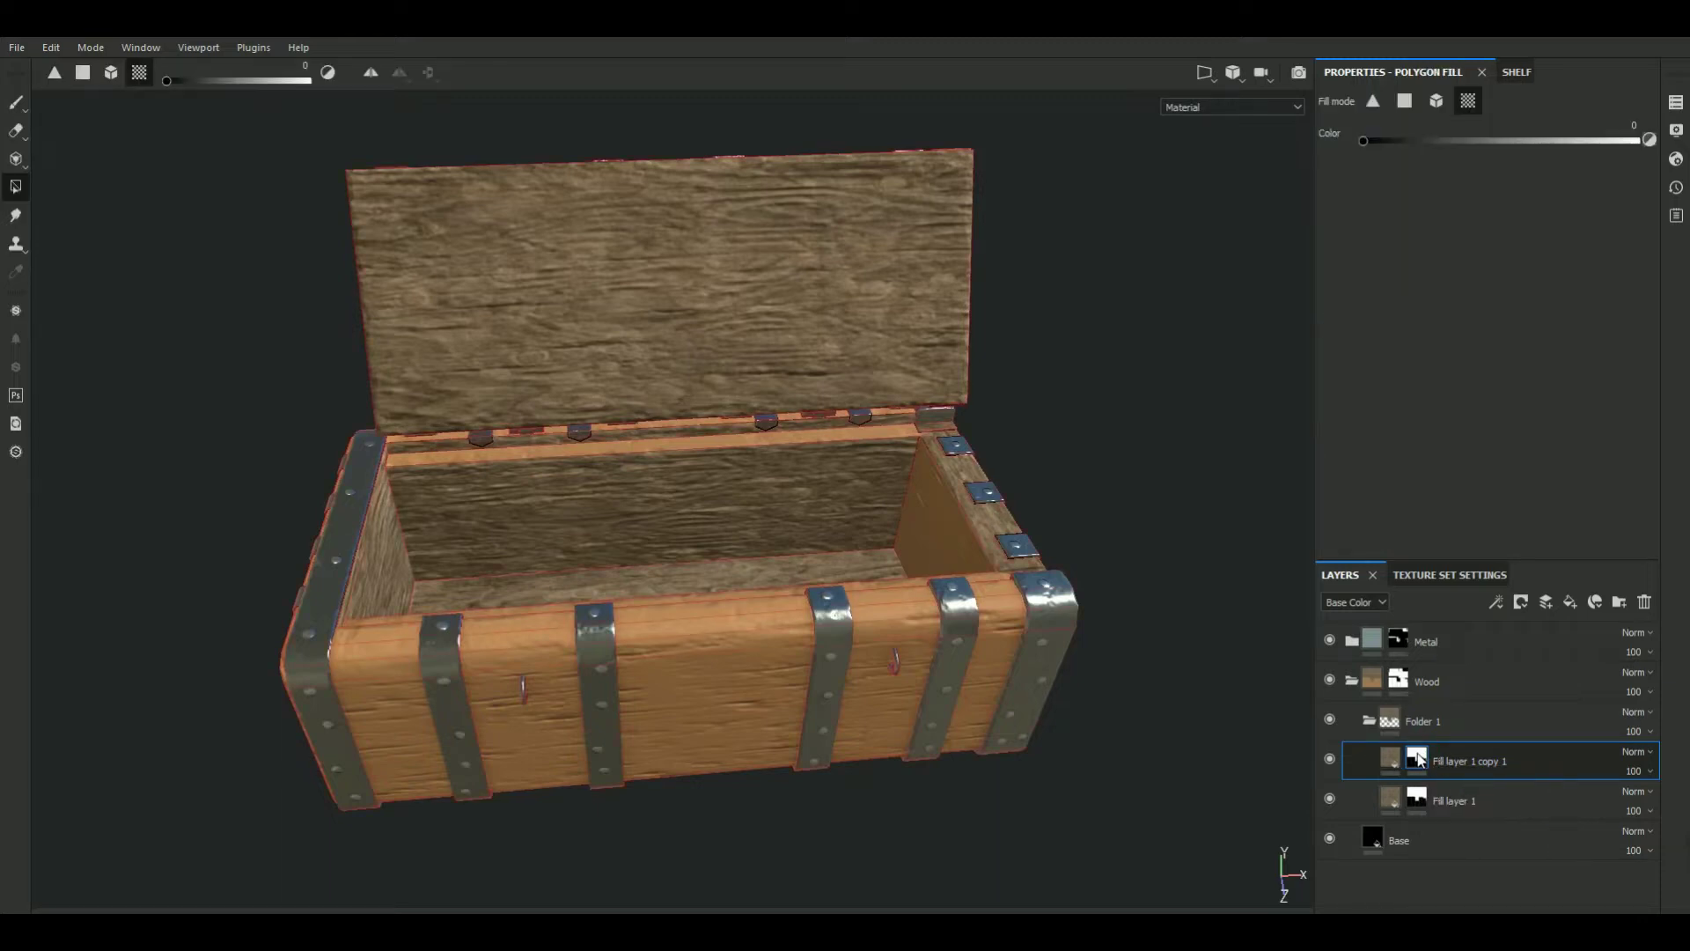
Invert Fill layer 1 copy 1's mask and rotate its wood grain 90 degrees
right_click(1418, 757)
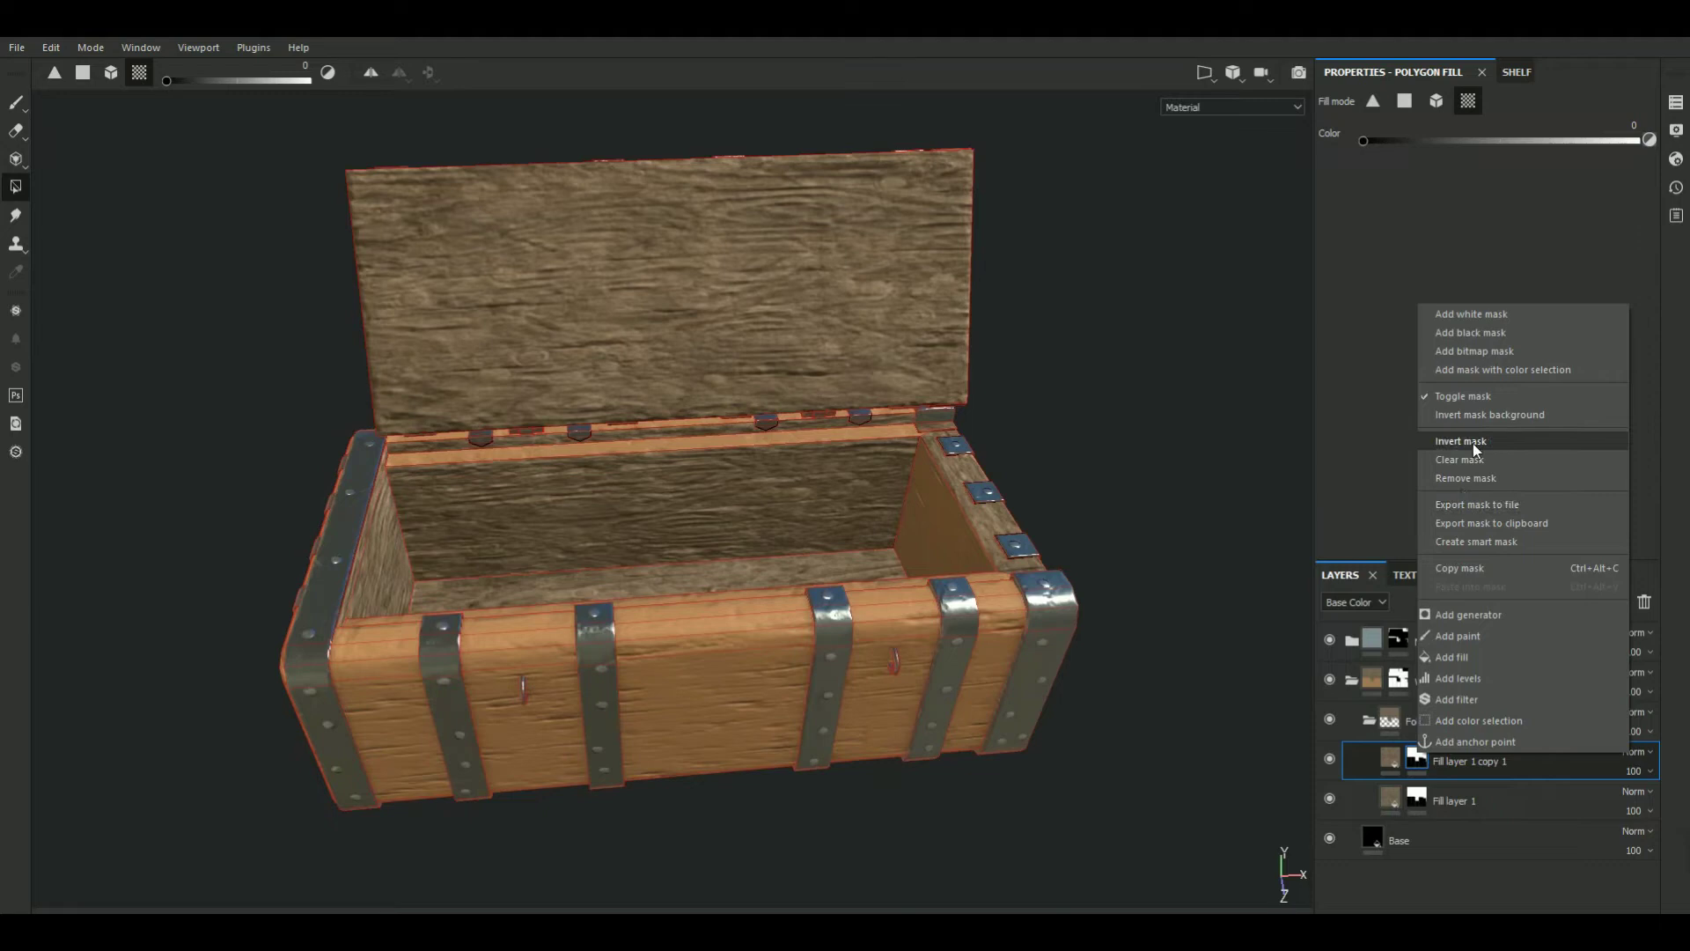
left_click(1471, 442)
left_click(1391, 759)
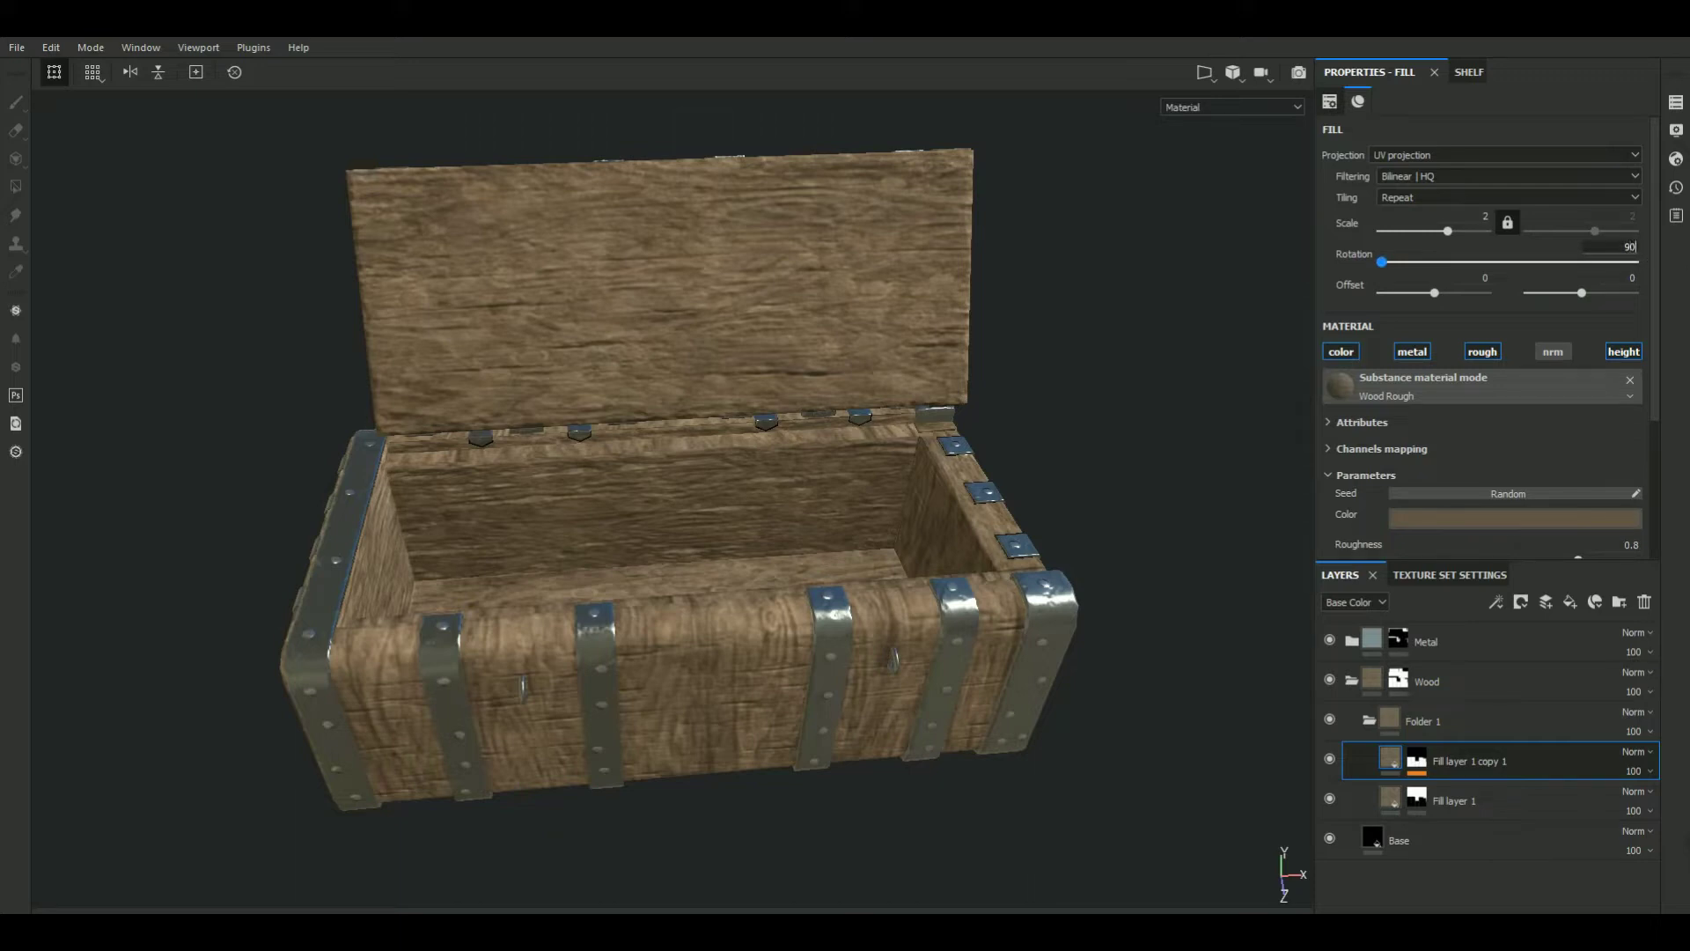
key("Return")
mouse_move(1129, 429)
left_mouse_down("alt")
mouse_move(1038, 317)
mouse_move(1152, 409)
left_mouse_up("alt")
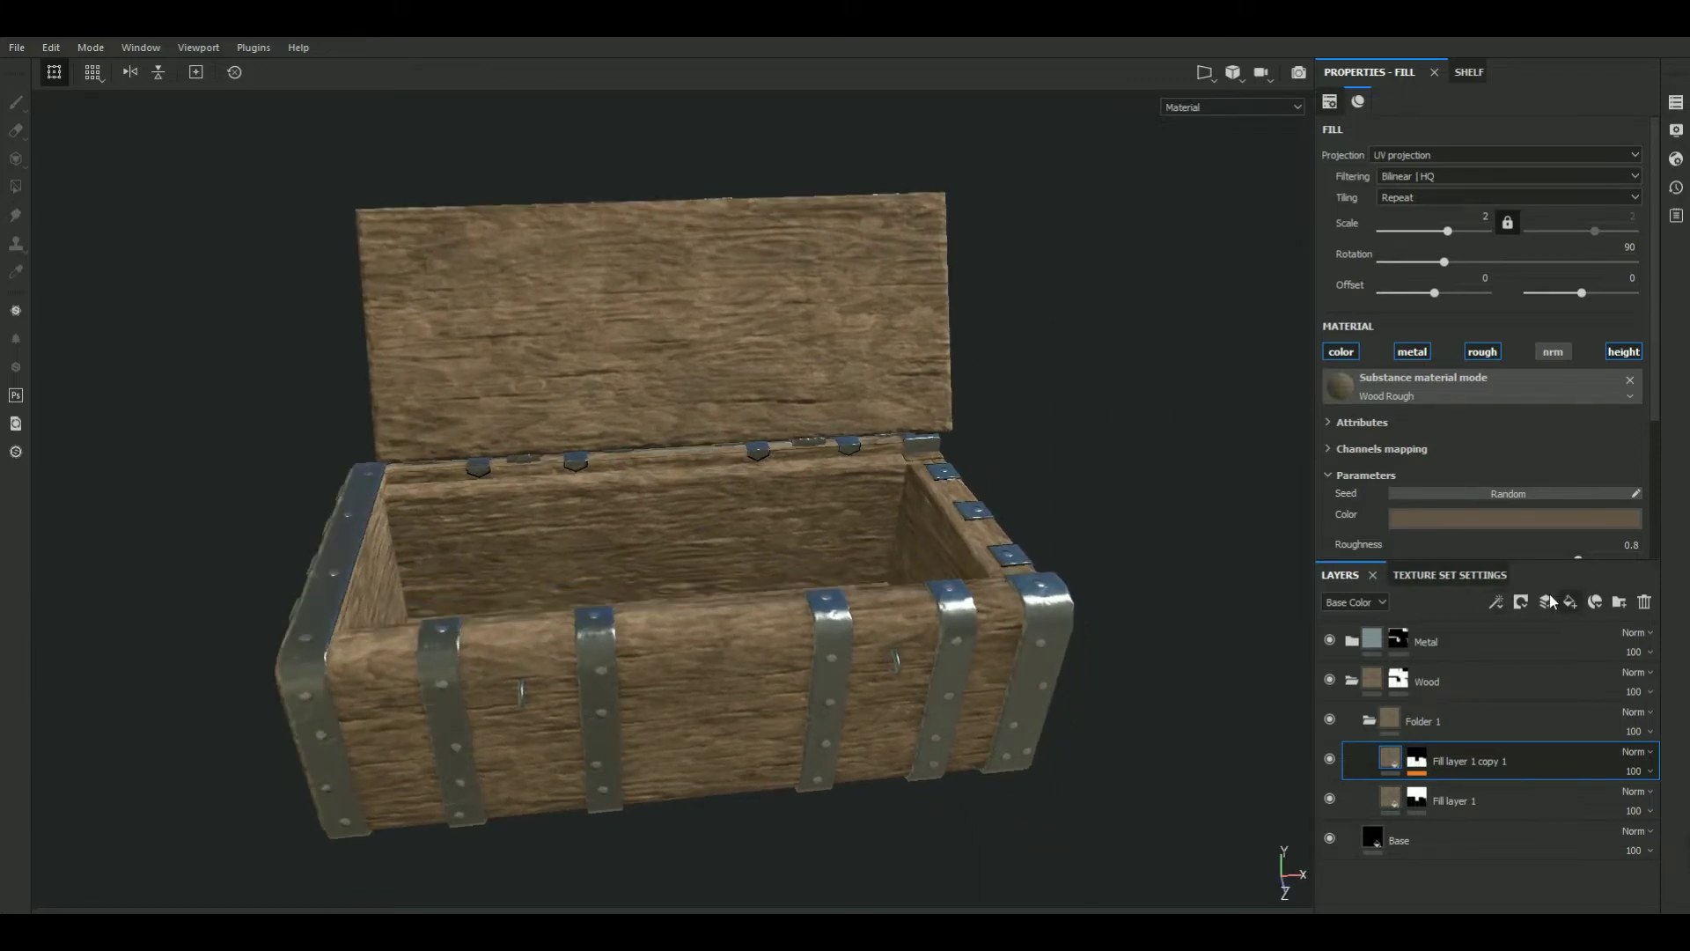
Tint the copy layer's wood a warmer orange-brown
left_click(1540, 520)
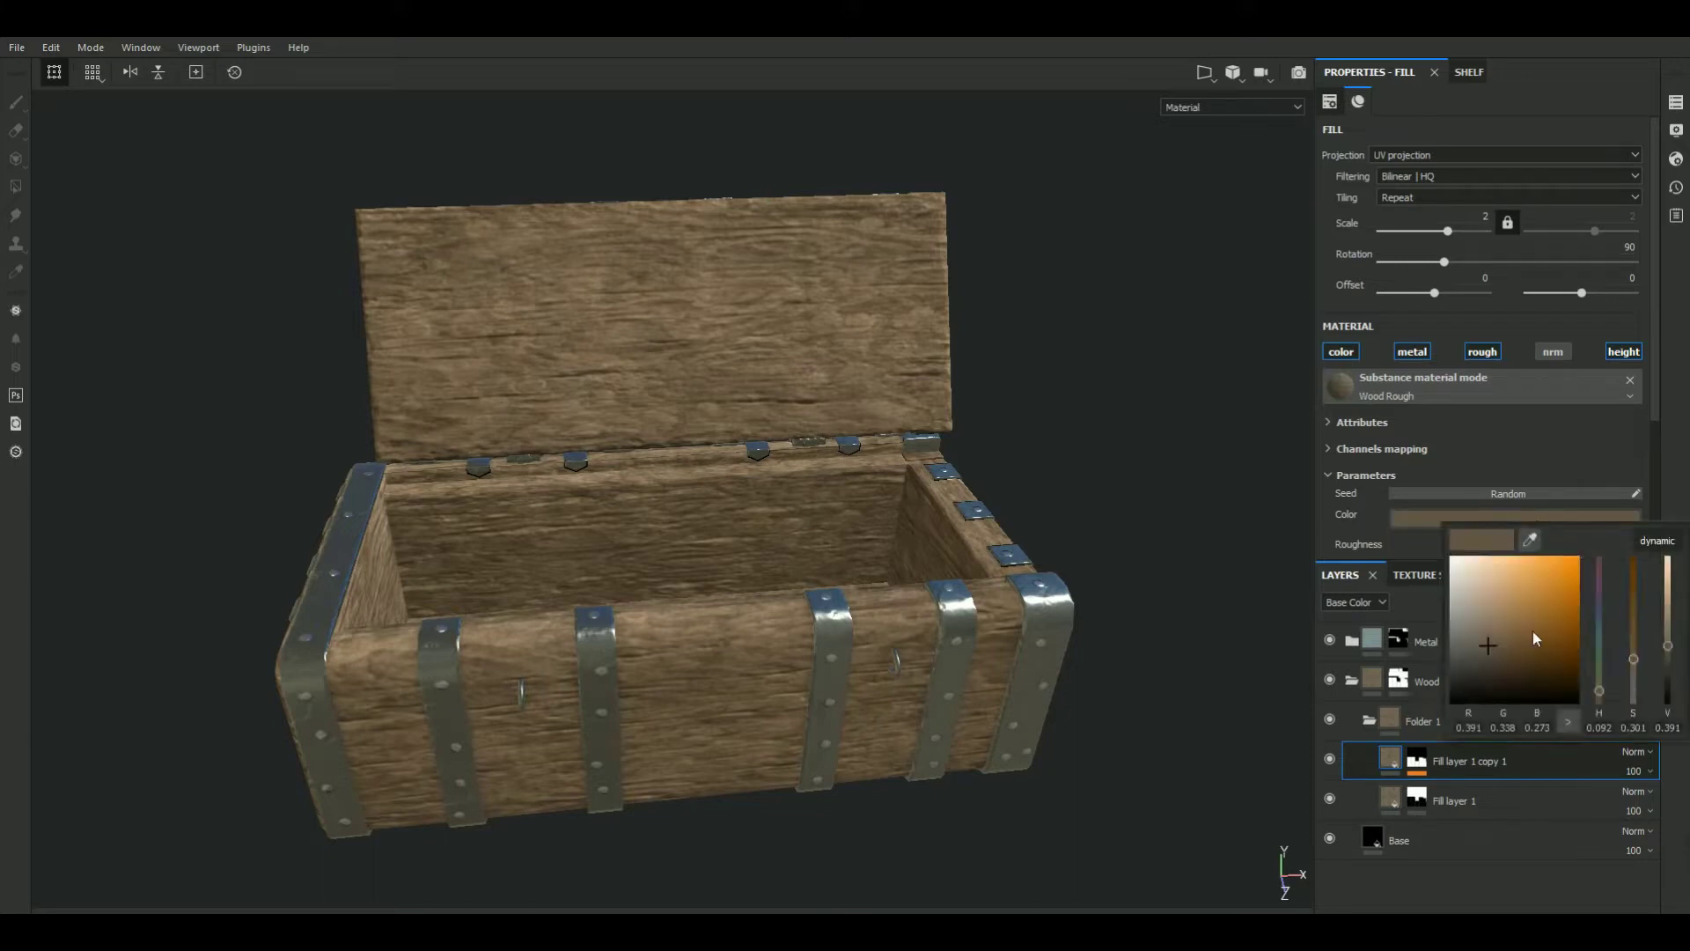
left_click(1502, 627)
left_click(1068, 503)
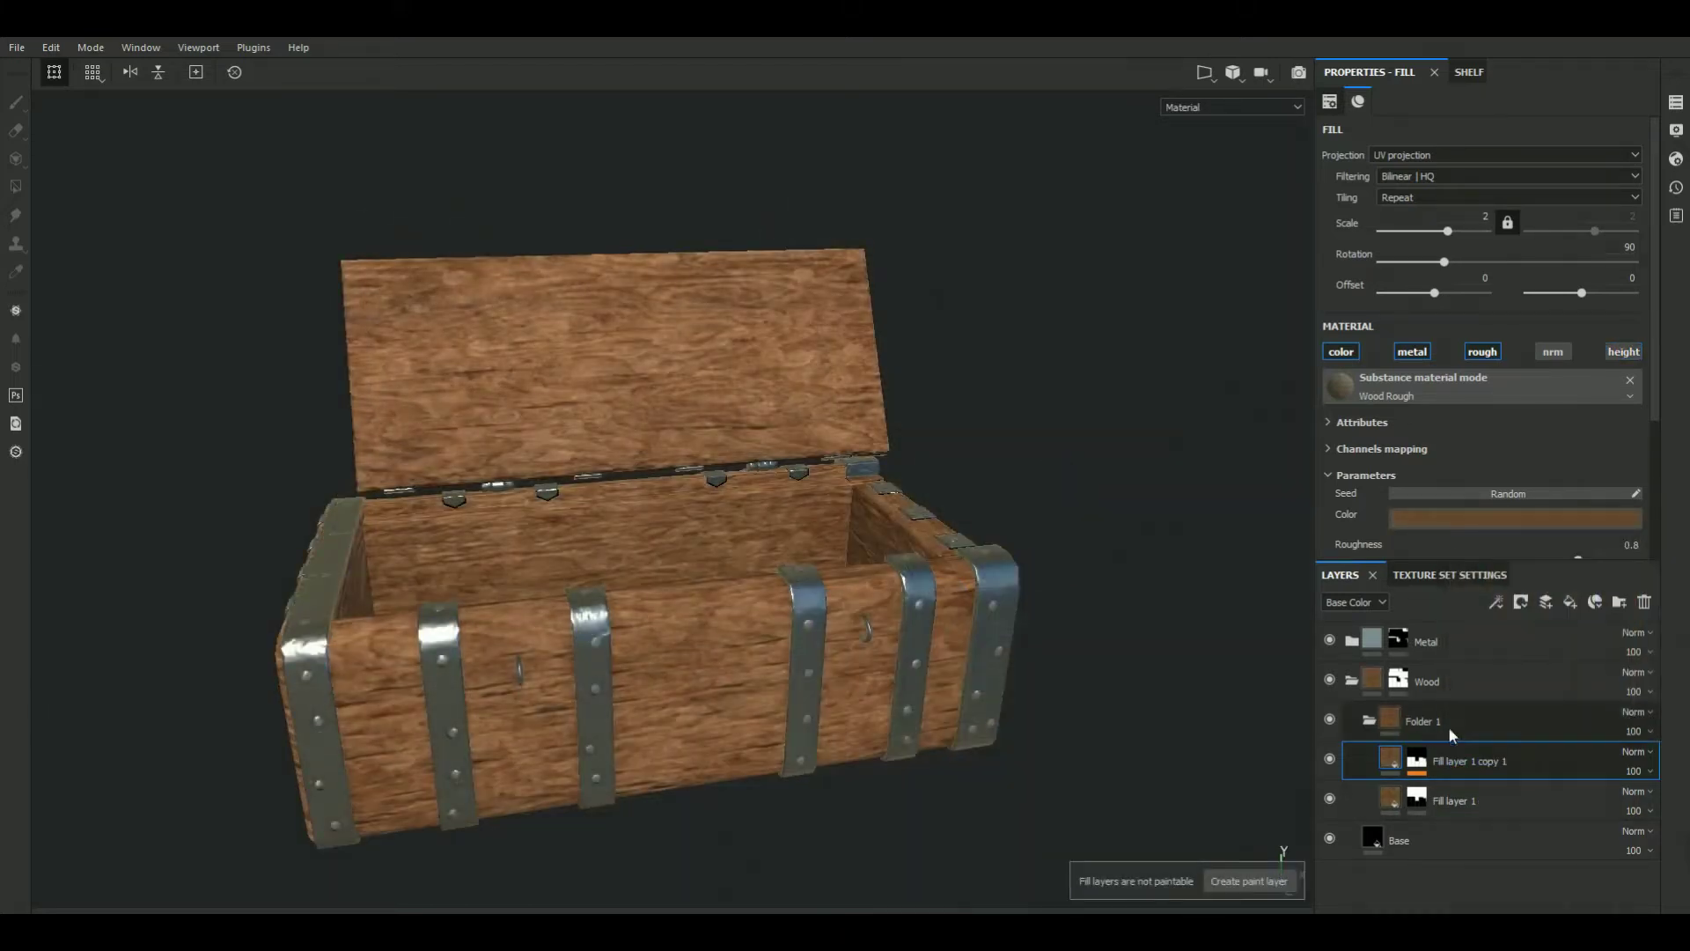
Collapse Folder 1, expand the Metal folder and select its BaseColor layer
left_click(1367, 722)
left_click(1351, 674)
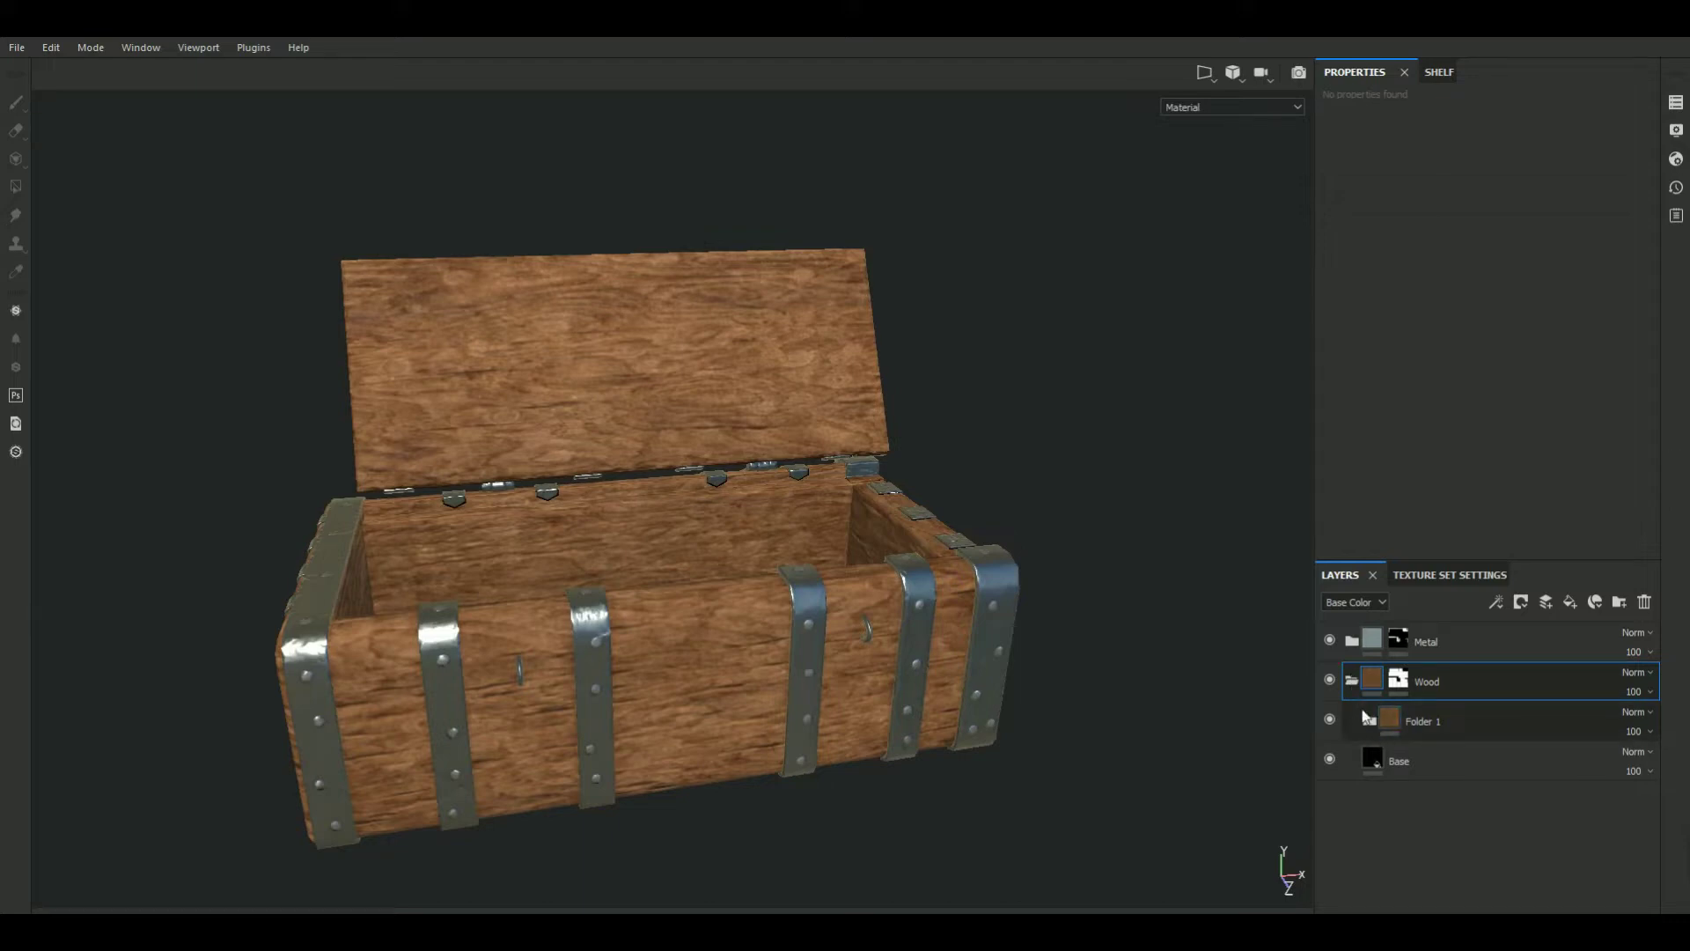
left_click_drag(1355, 713, 1352, 642)
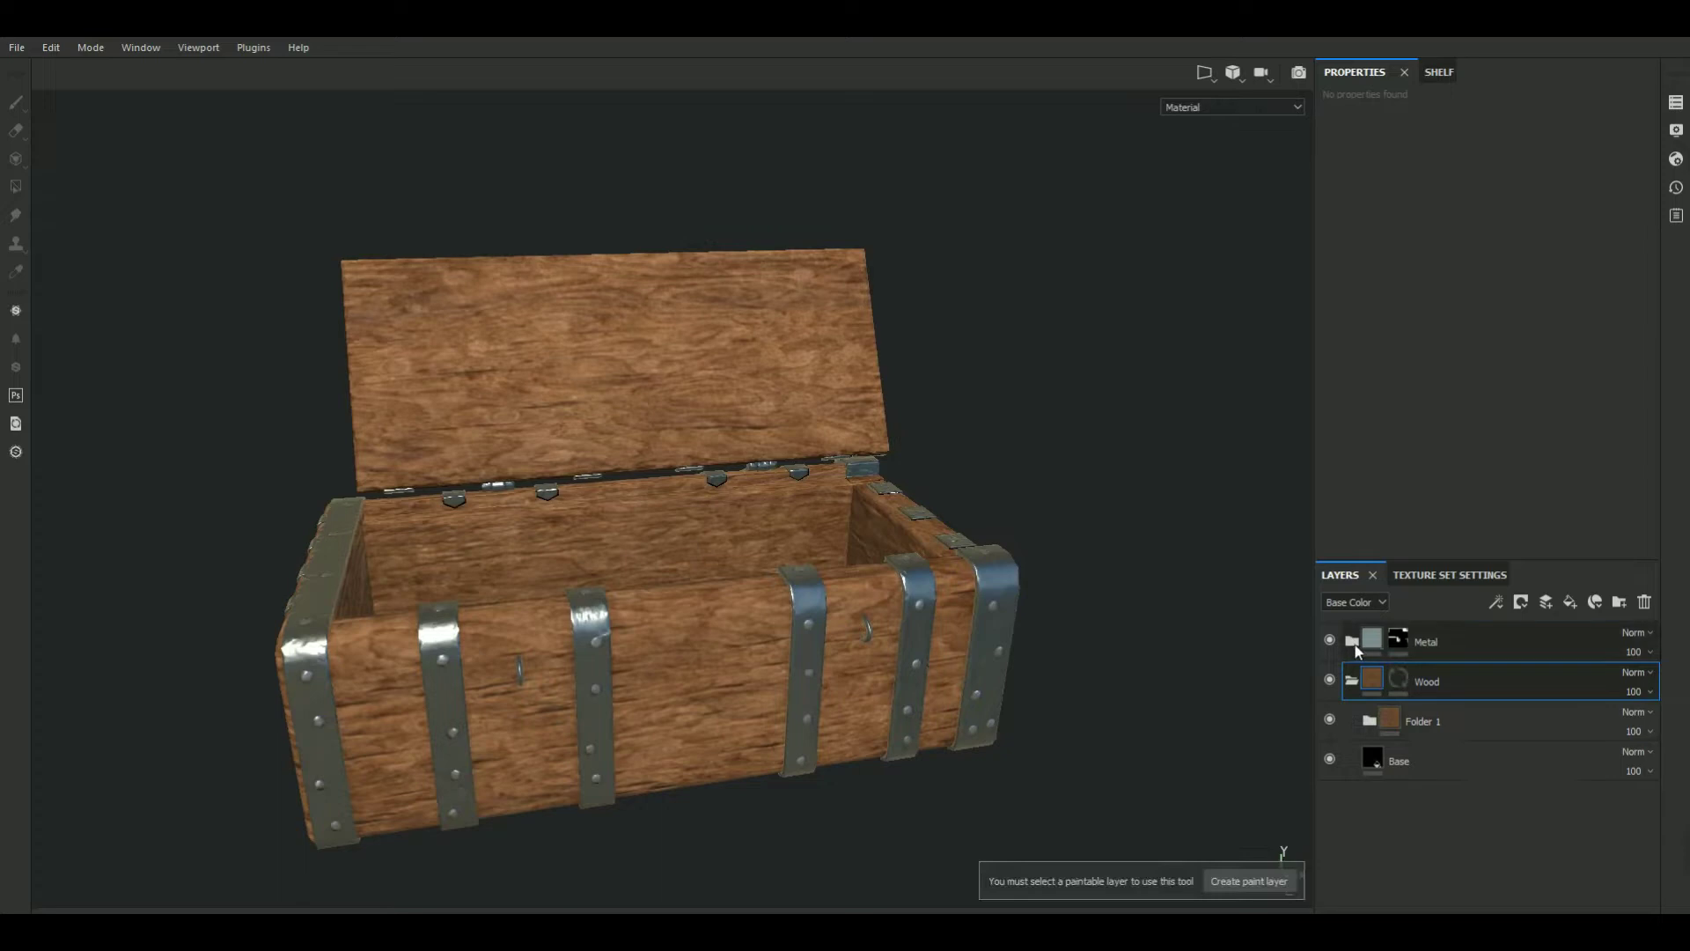
left_click(1353, 642)
left_click(1412, 717)
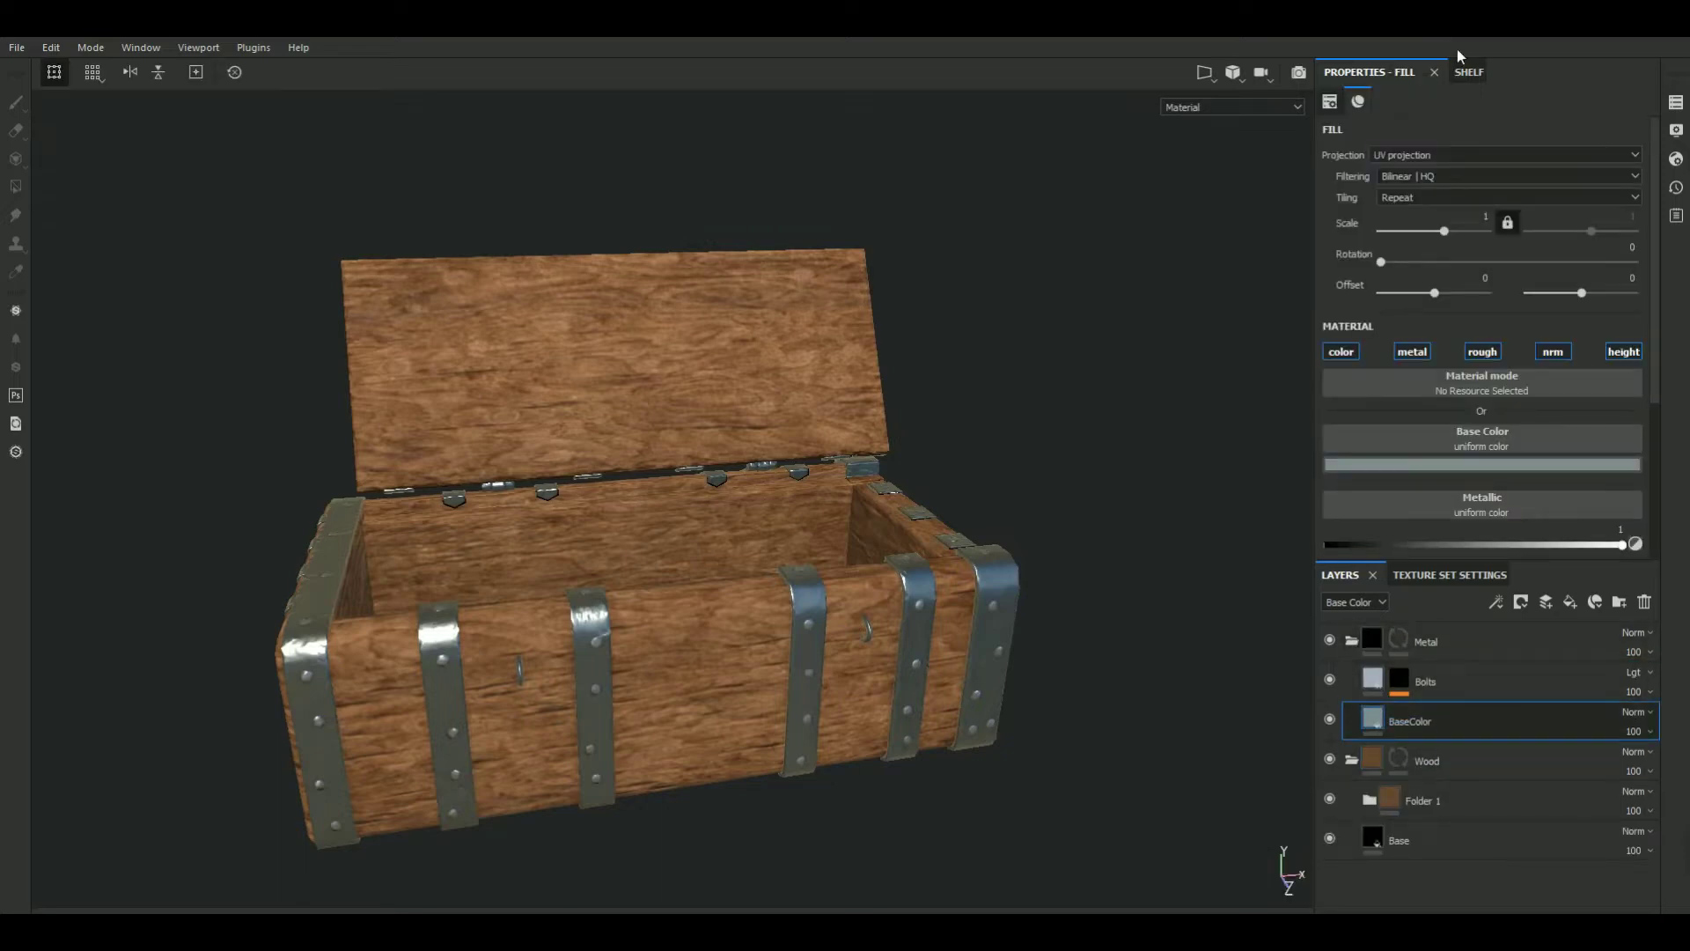
Search smart materials for 'iro' and add Iron Old above BaseColor
left_click(1467, 72)
left_click(1397, 334)
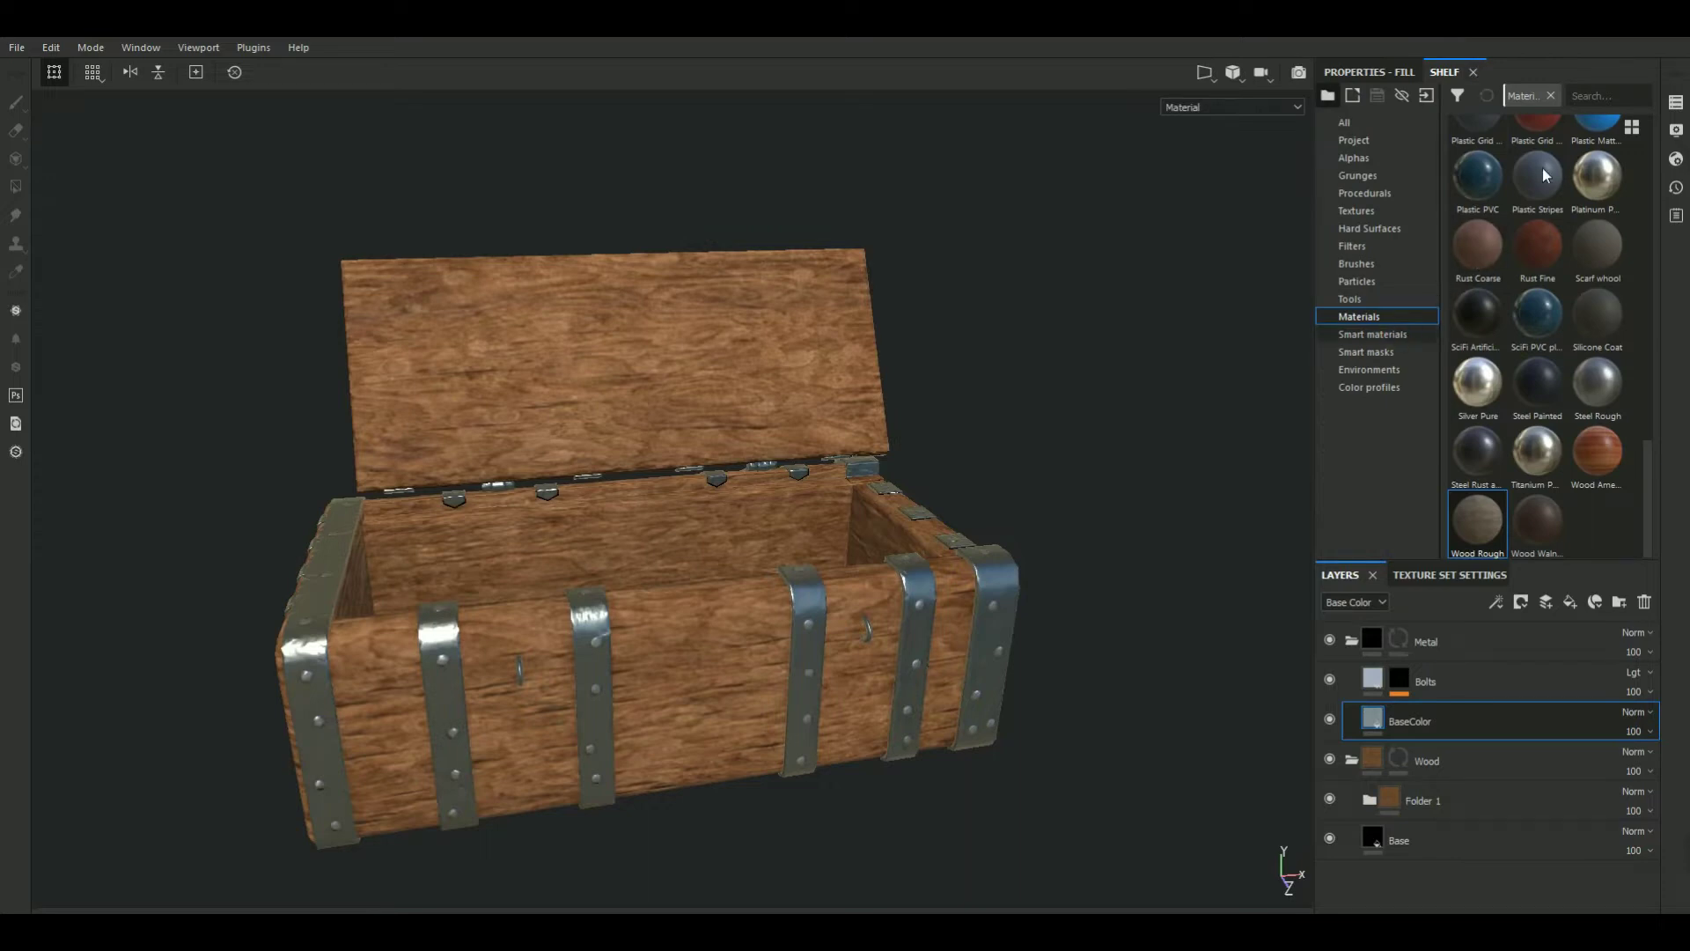
left_click(1585, 96)
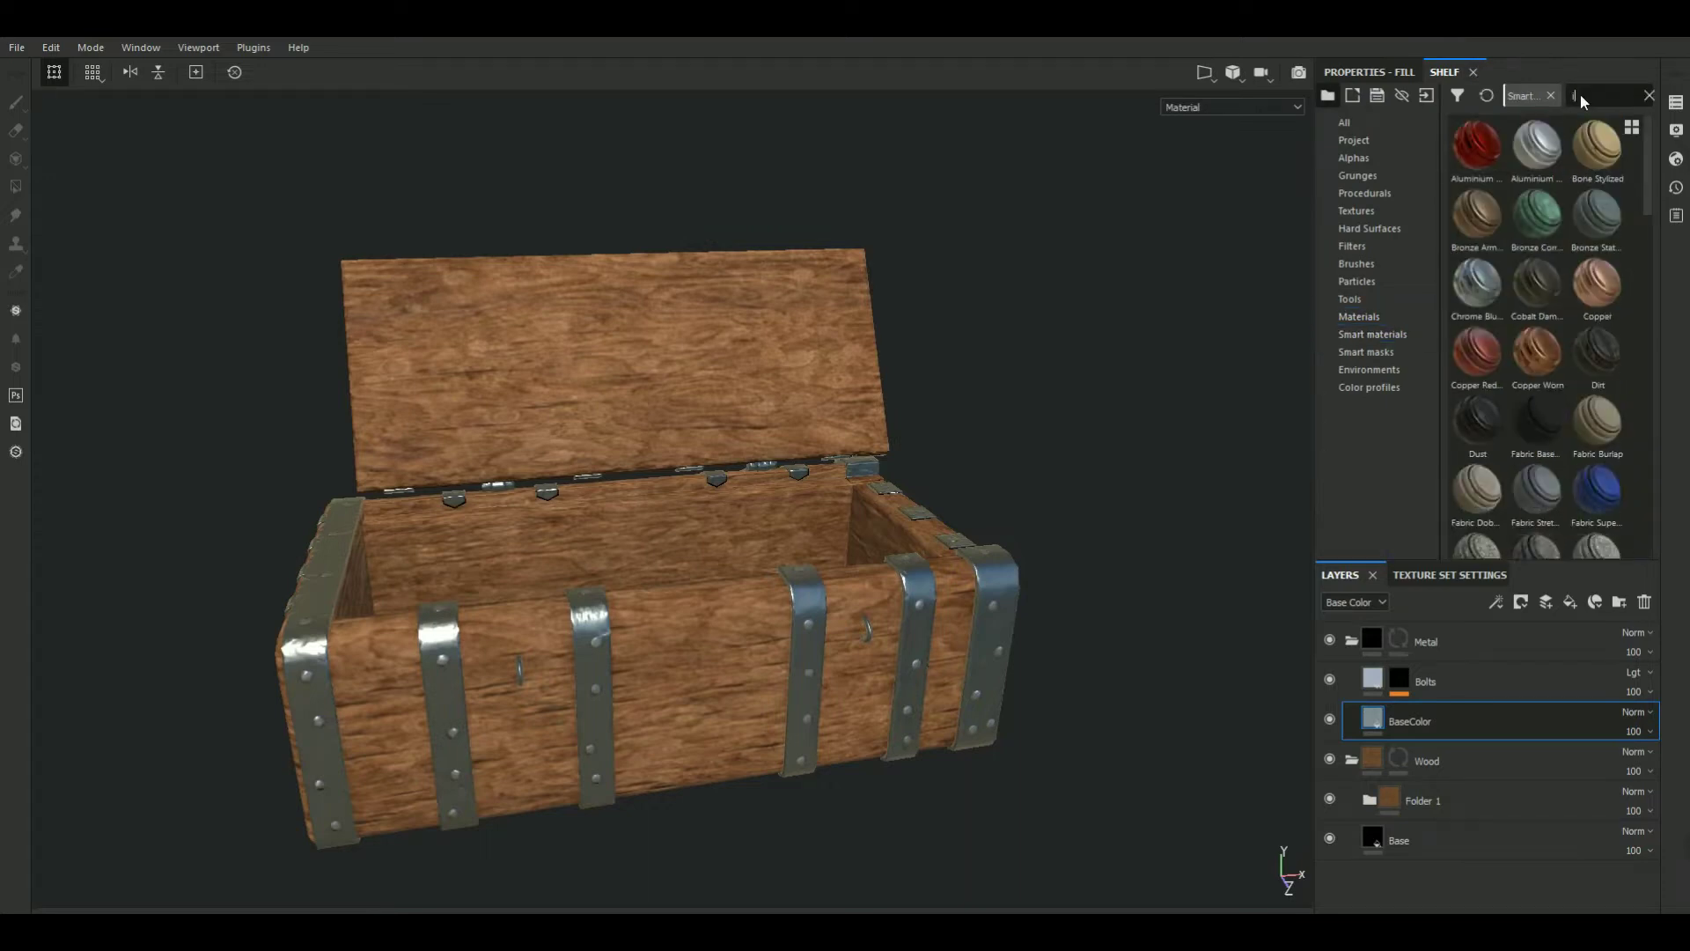
type("iro")
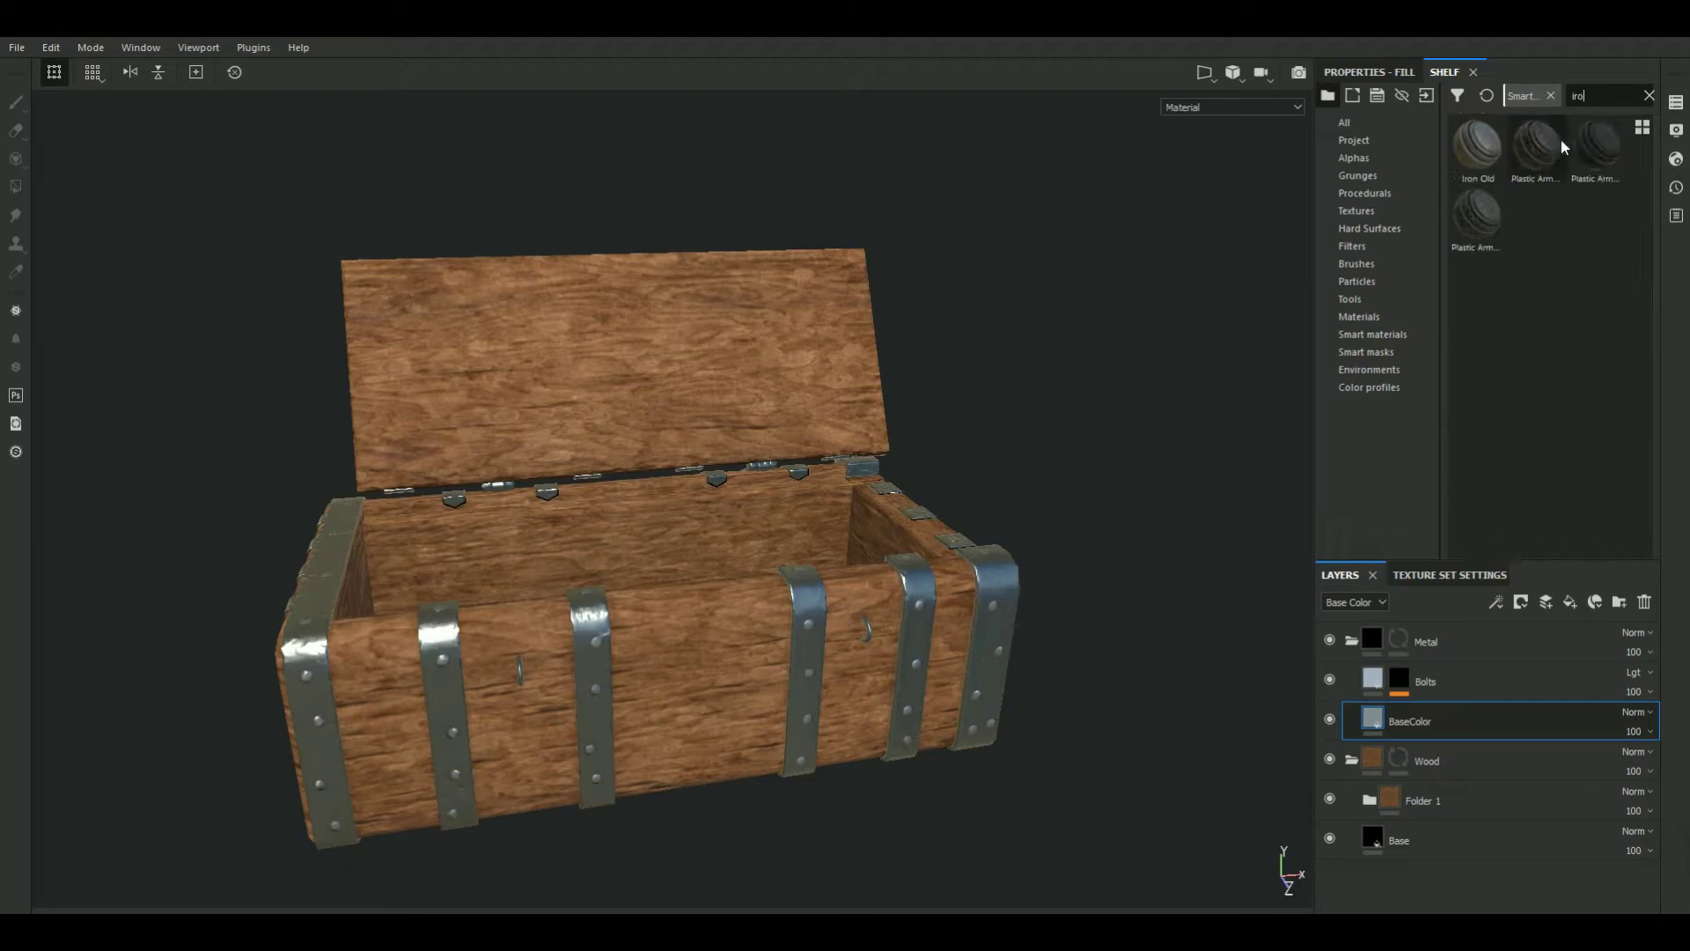
left_click_drag(1493, 146, 1539, 726)
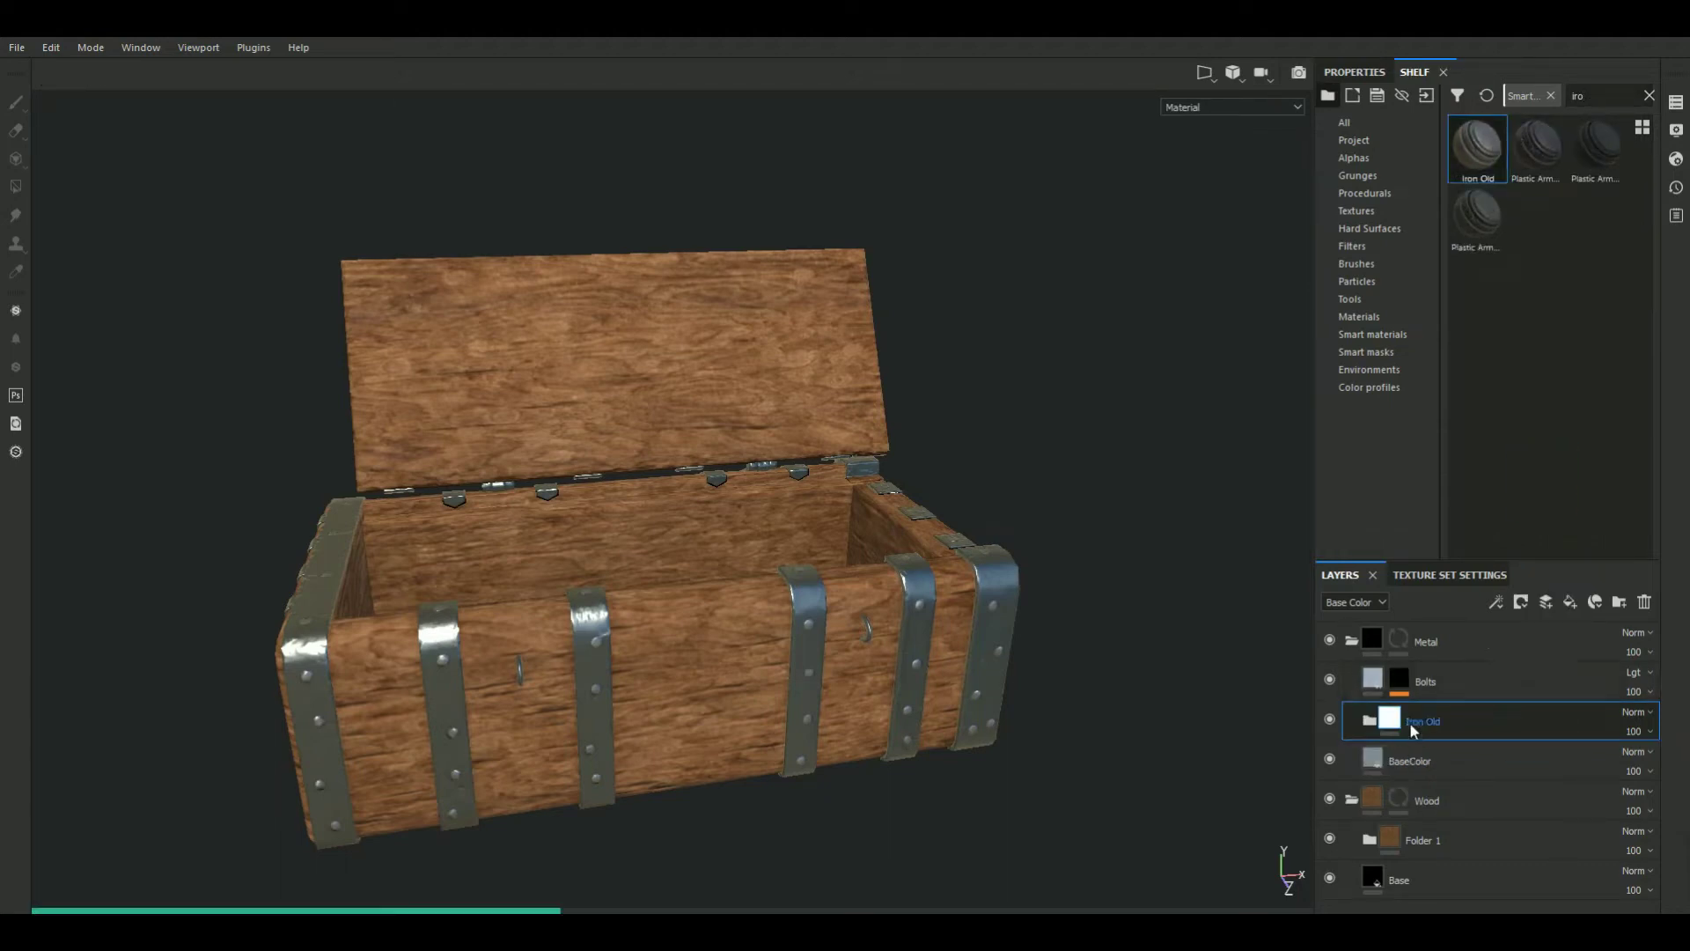
Delete the Edges layer and the Iron Old folder, keeping only the Iron layer
left_click(1370, 720)
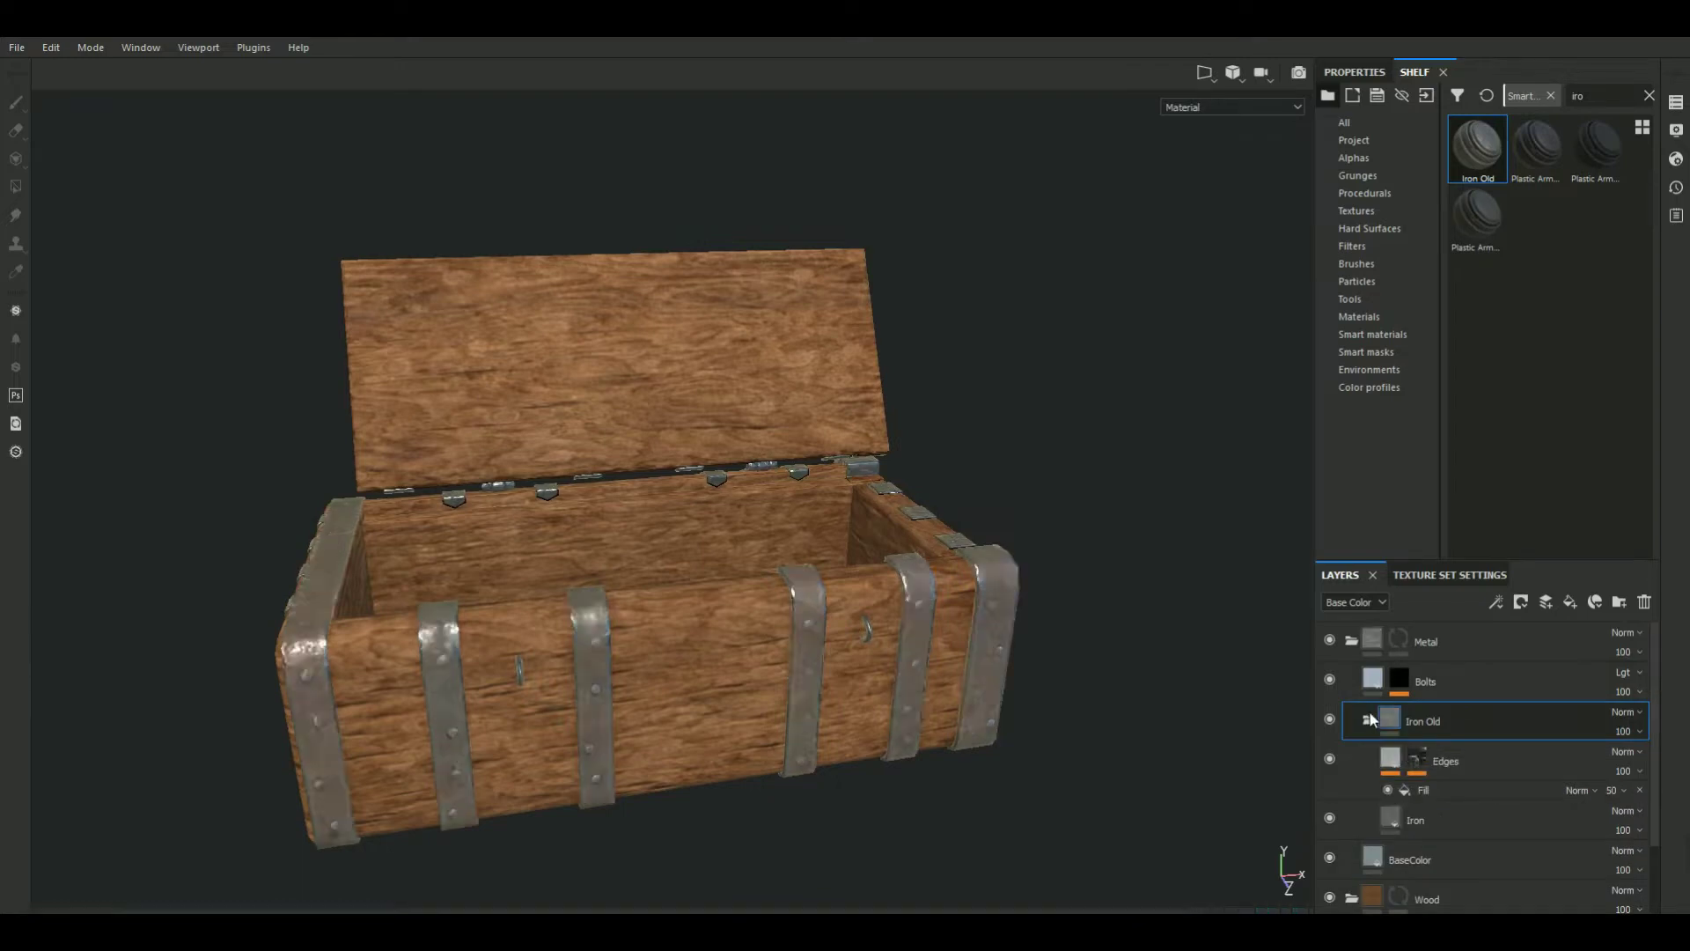
left_click(1466, 758)
key("Delete")
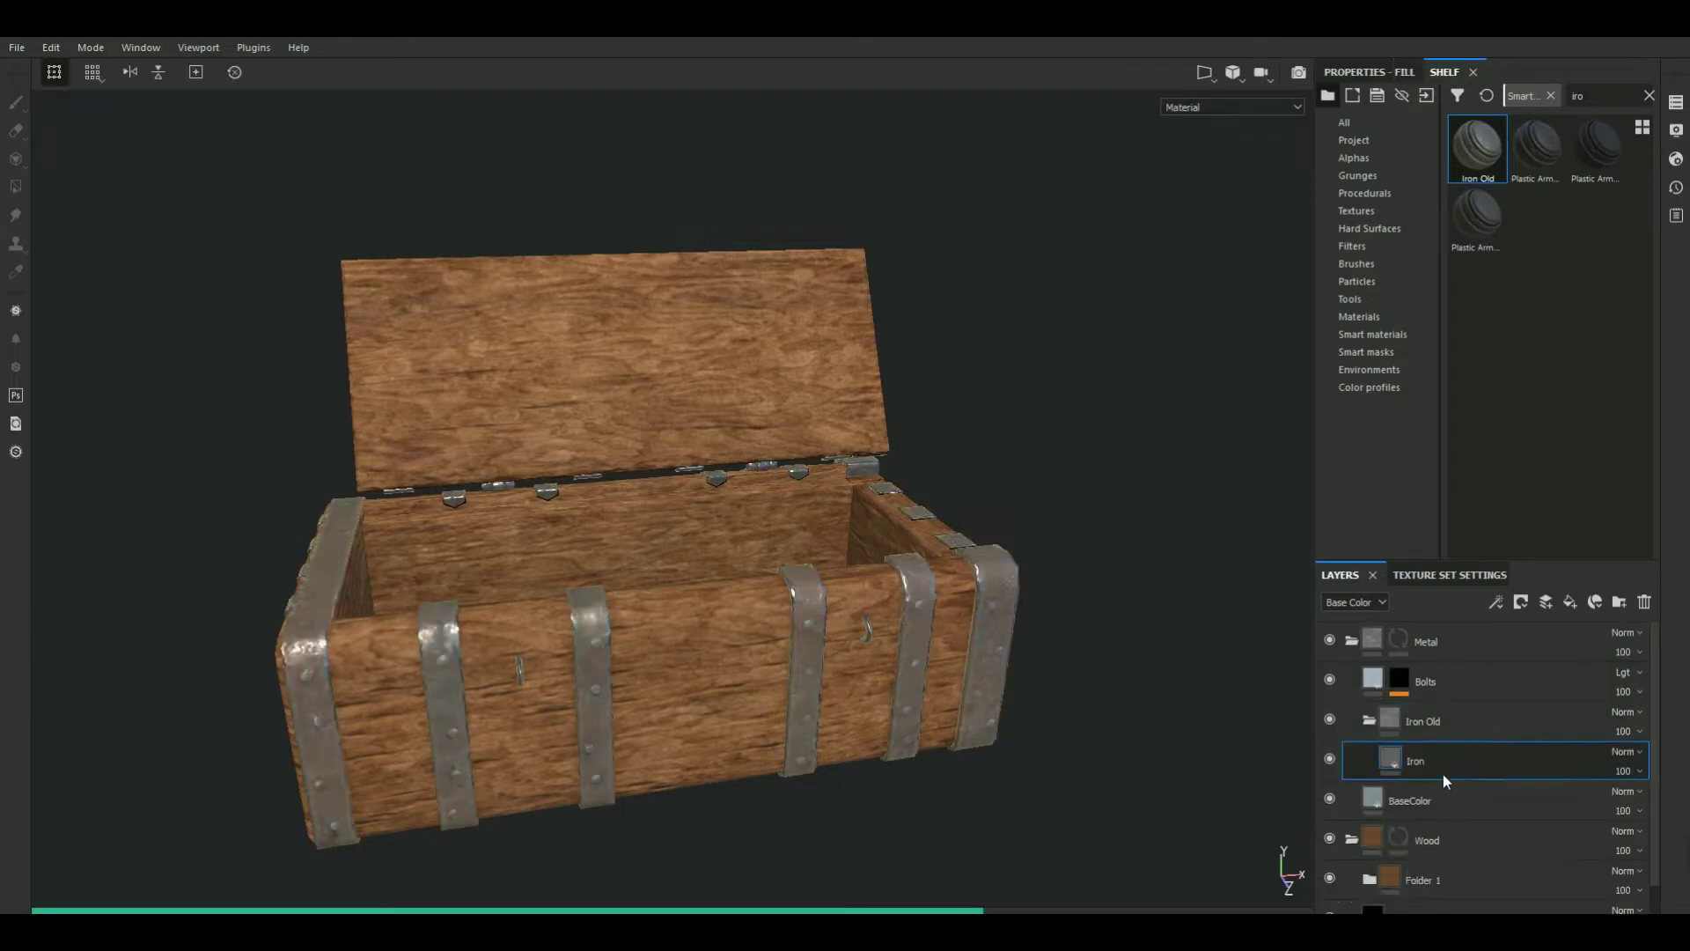
left_click_drag(1443, 773, 1465, 704)
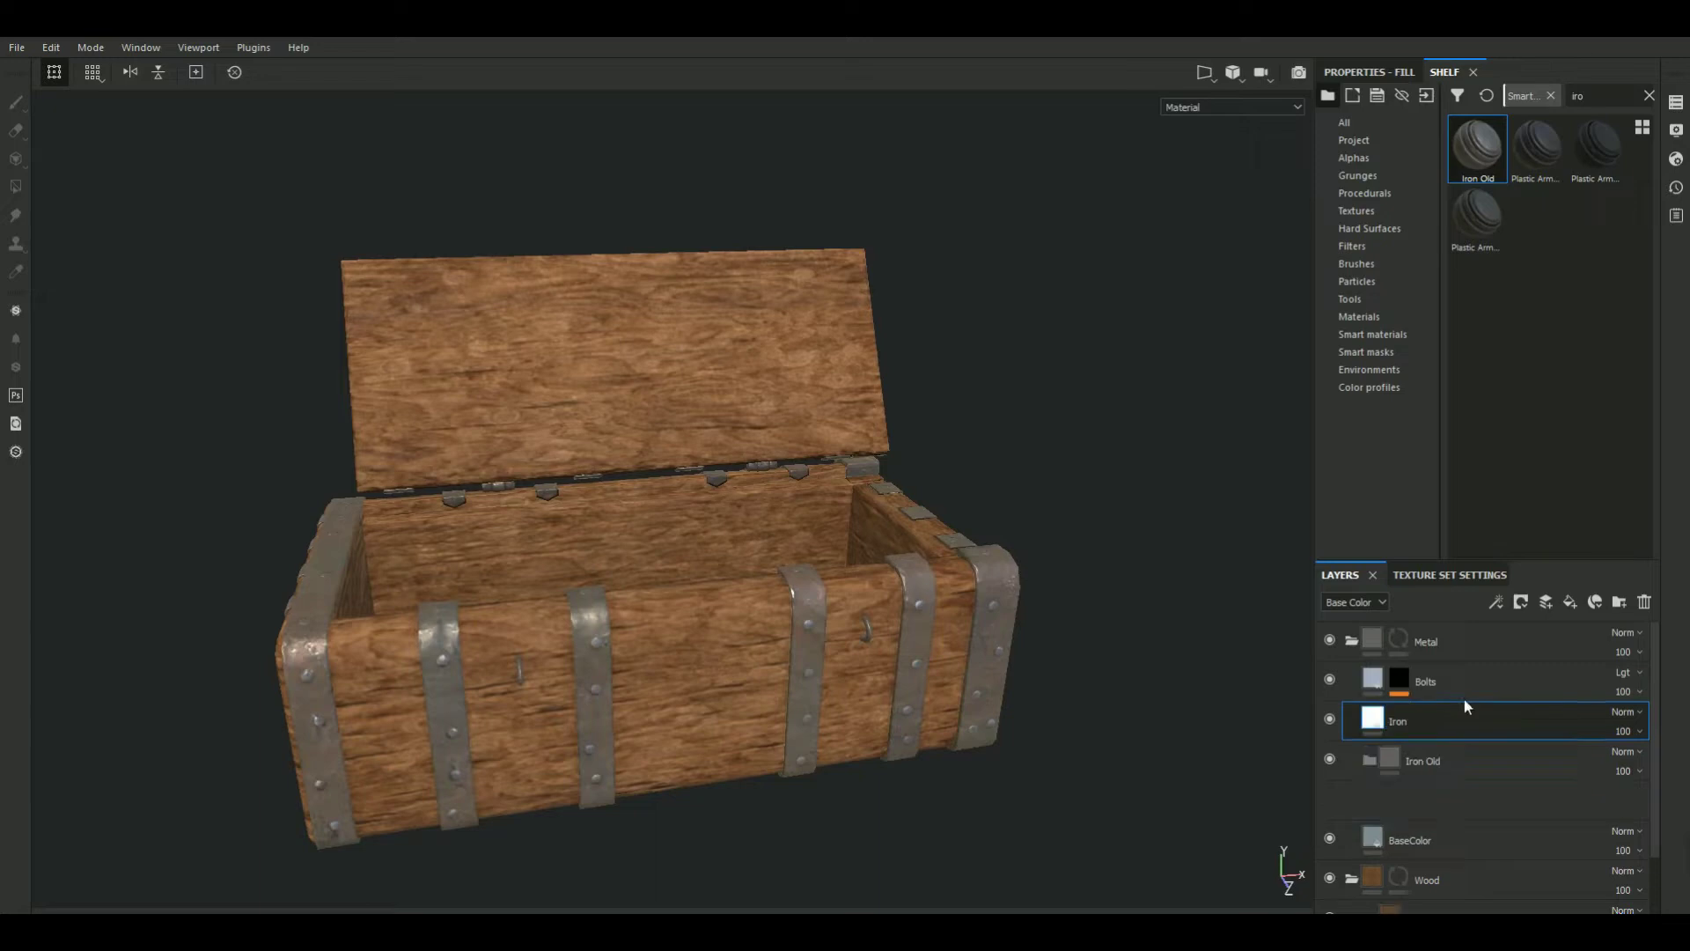
left_click(1429, 757)
key("Delete")
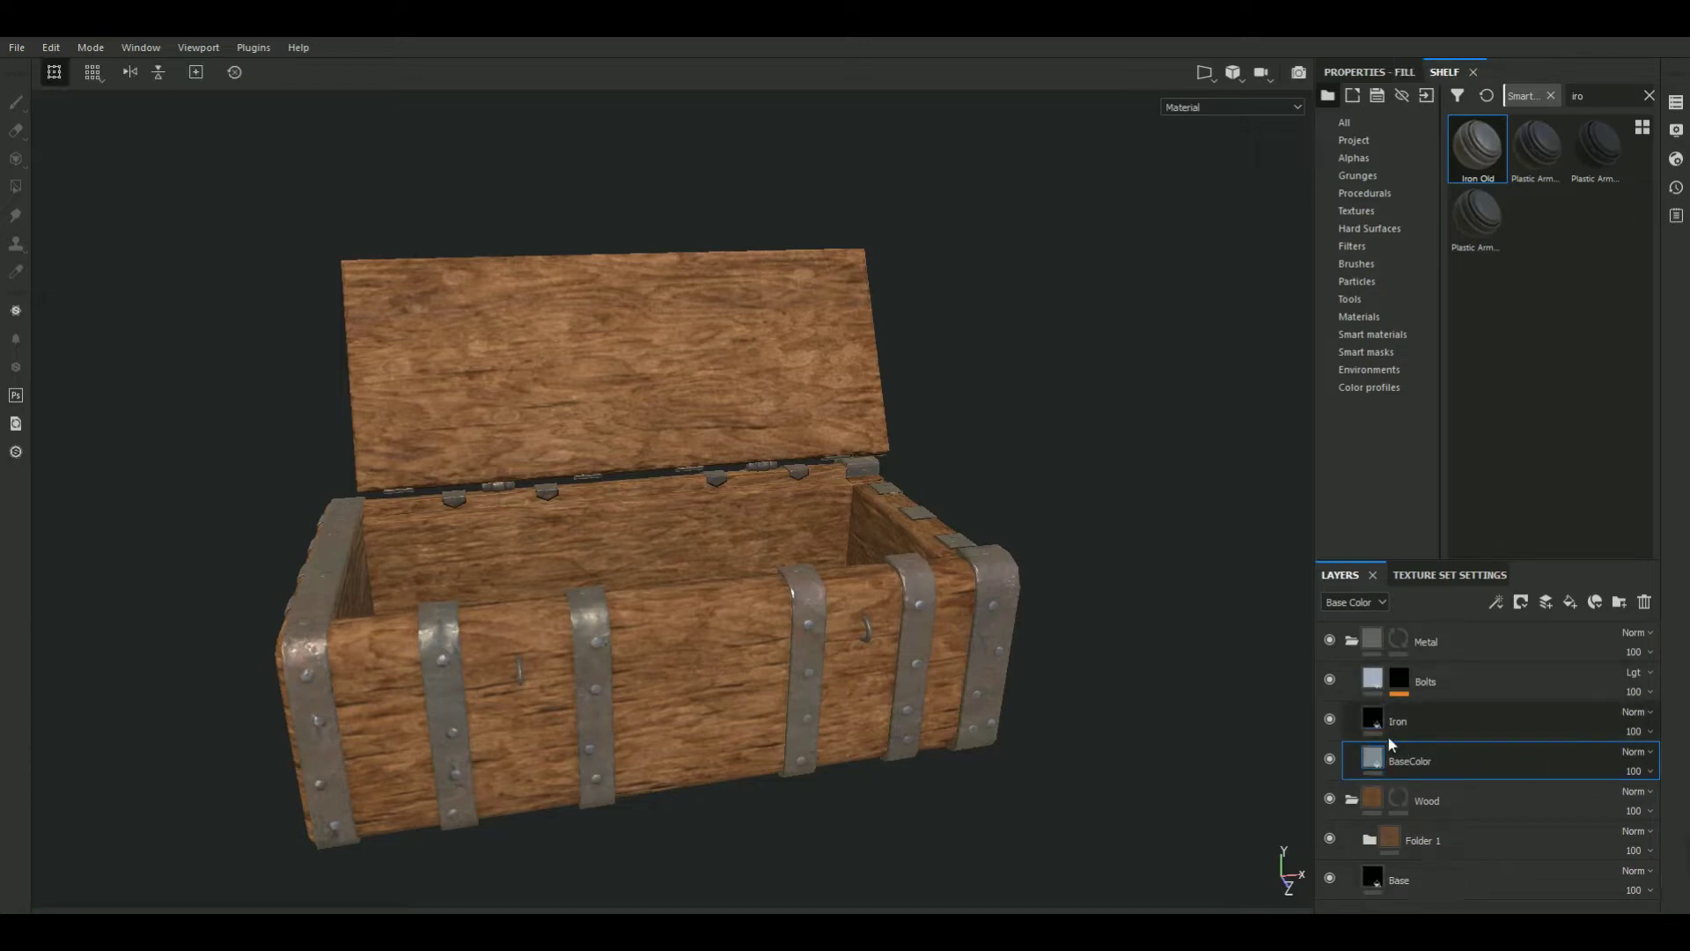
Turn off the Iron layer's height channel
left_click_drag(1063, 426, 1083, 464, "alt")
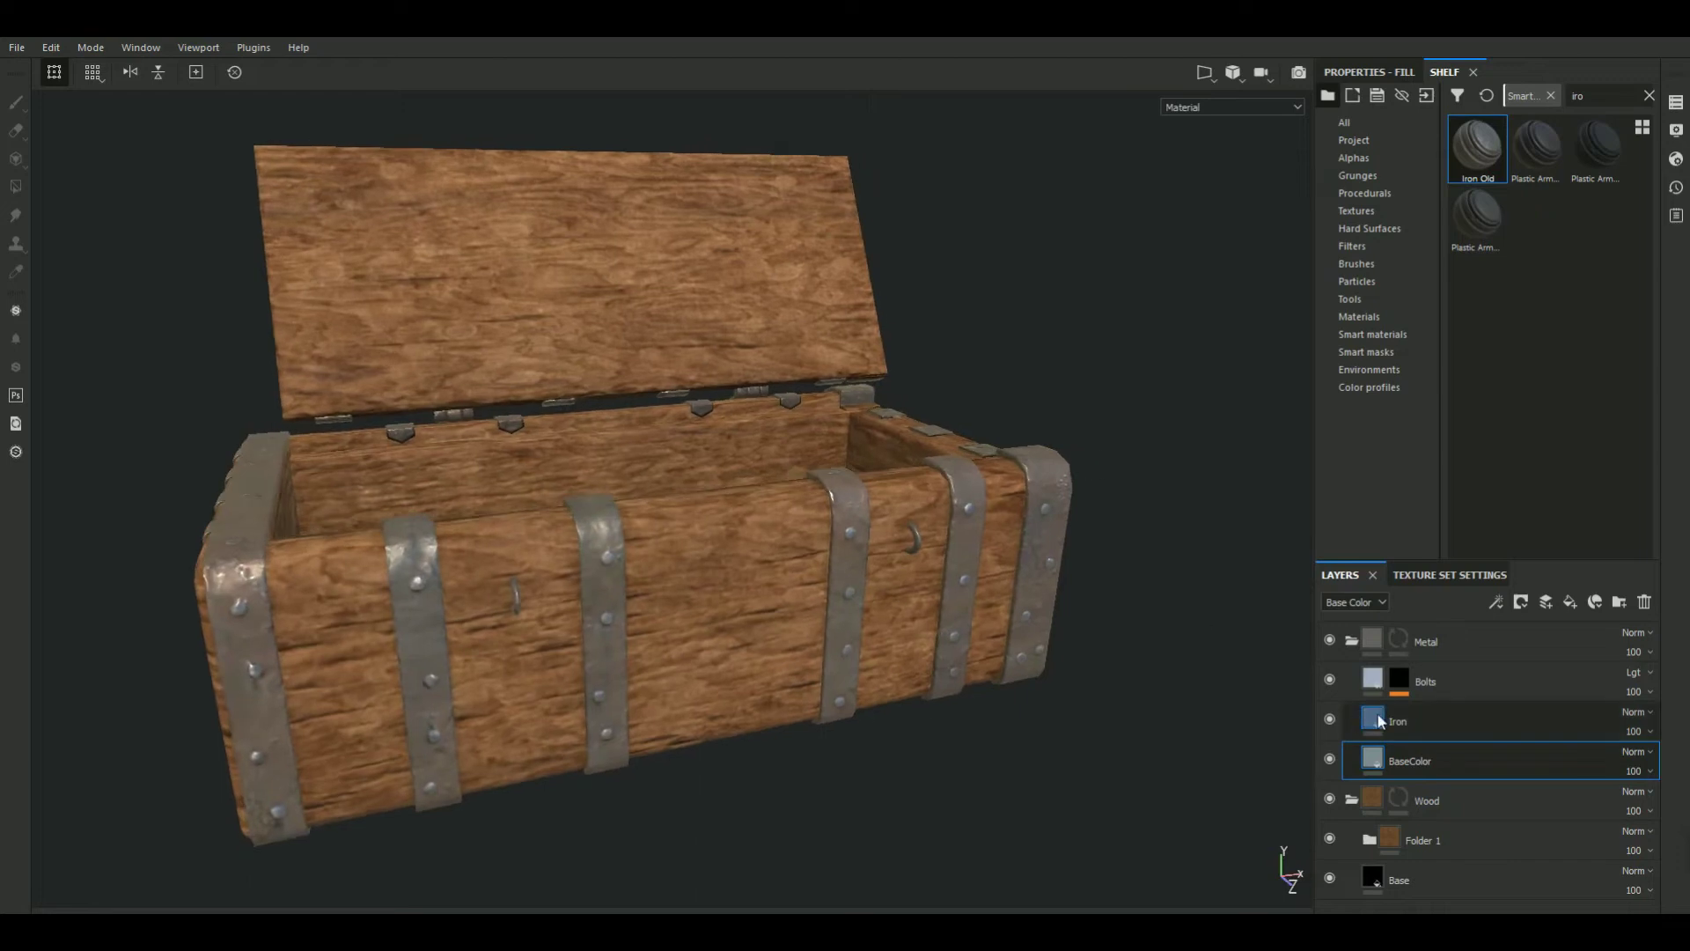
left_click(1378, 720)
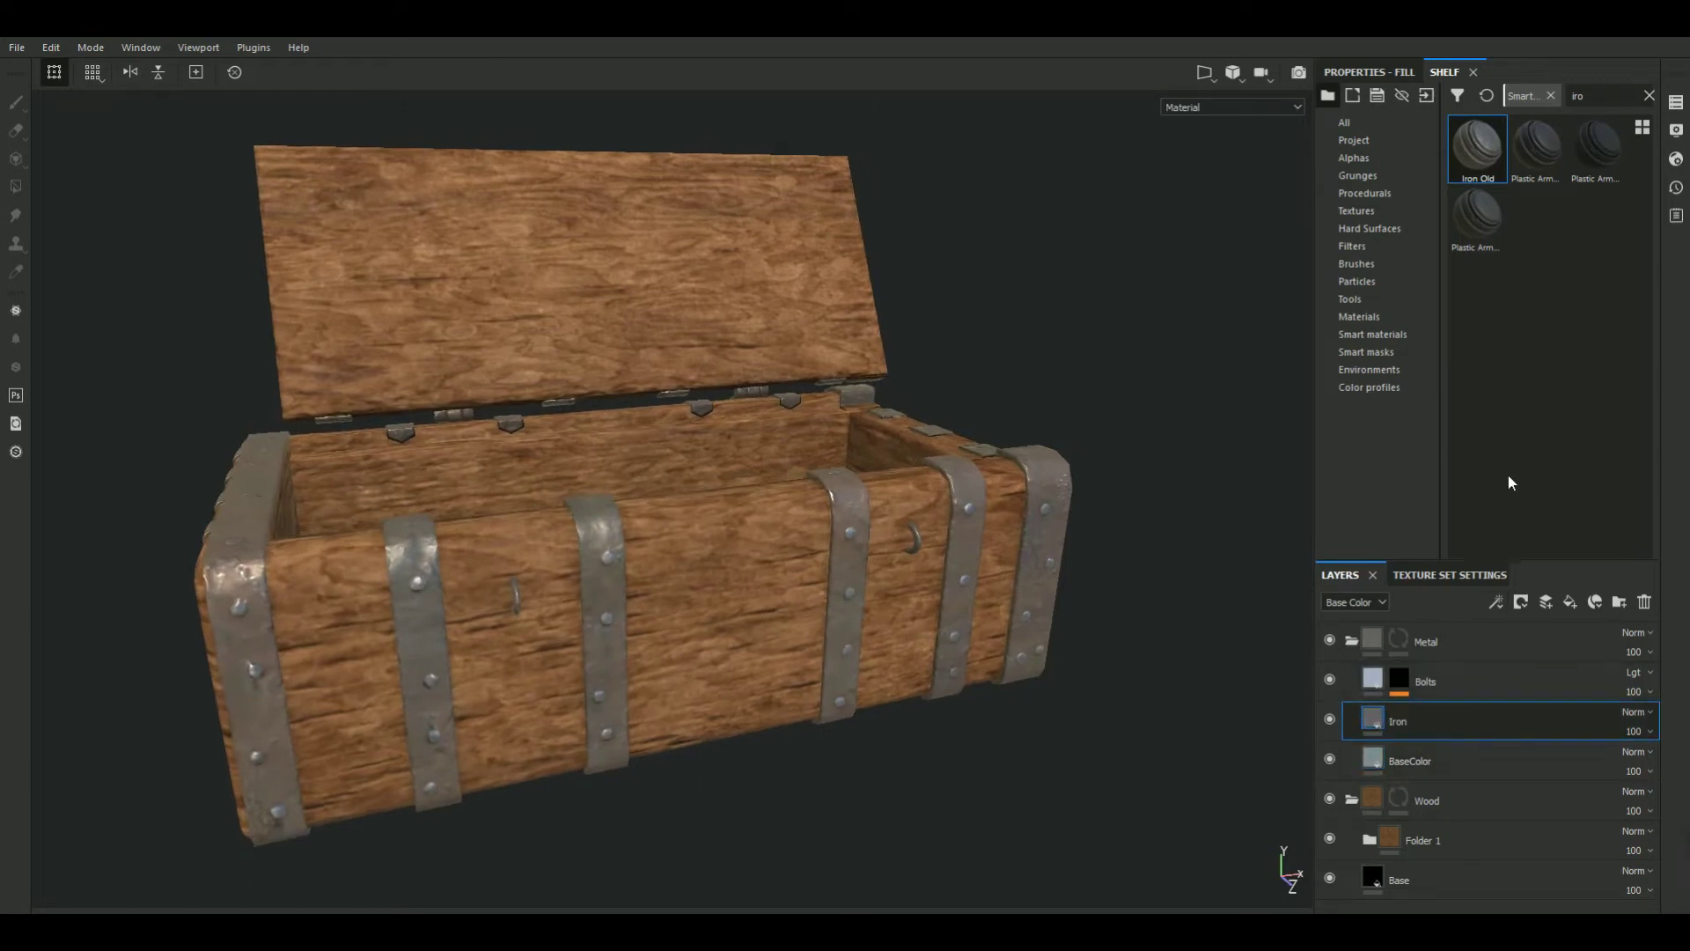
left_click(1373, 71)
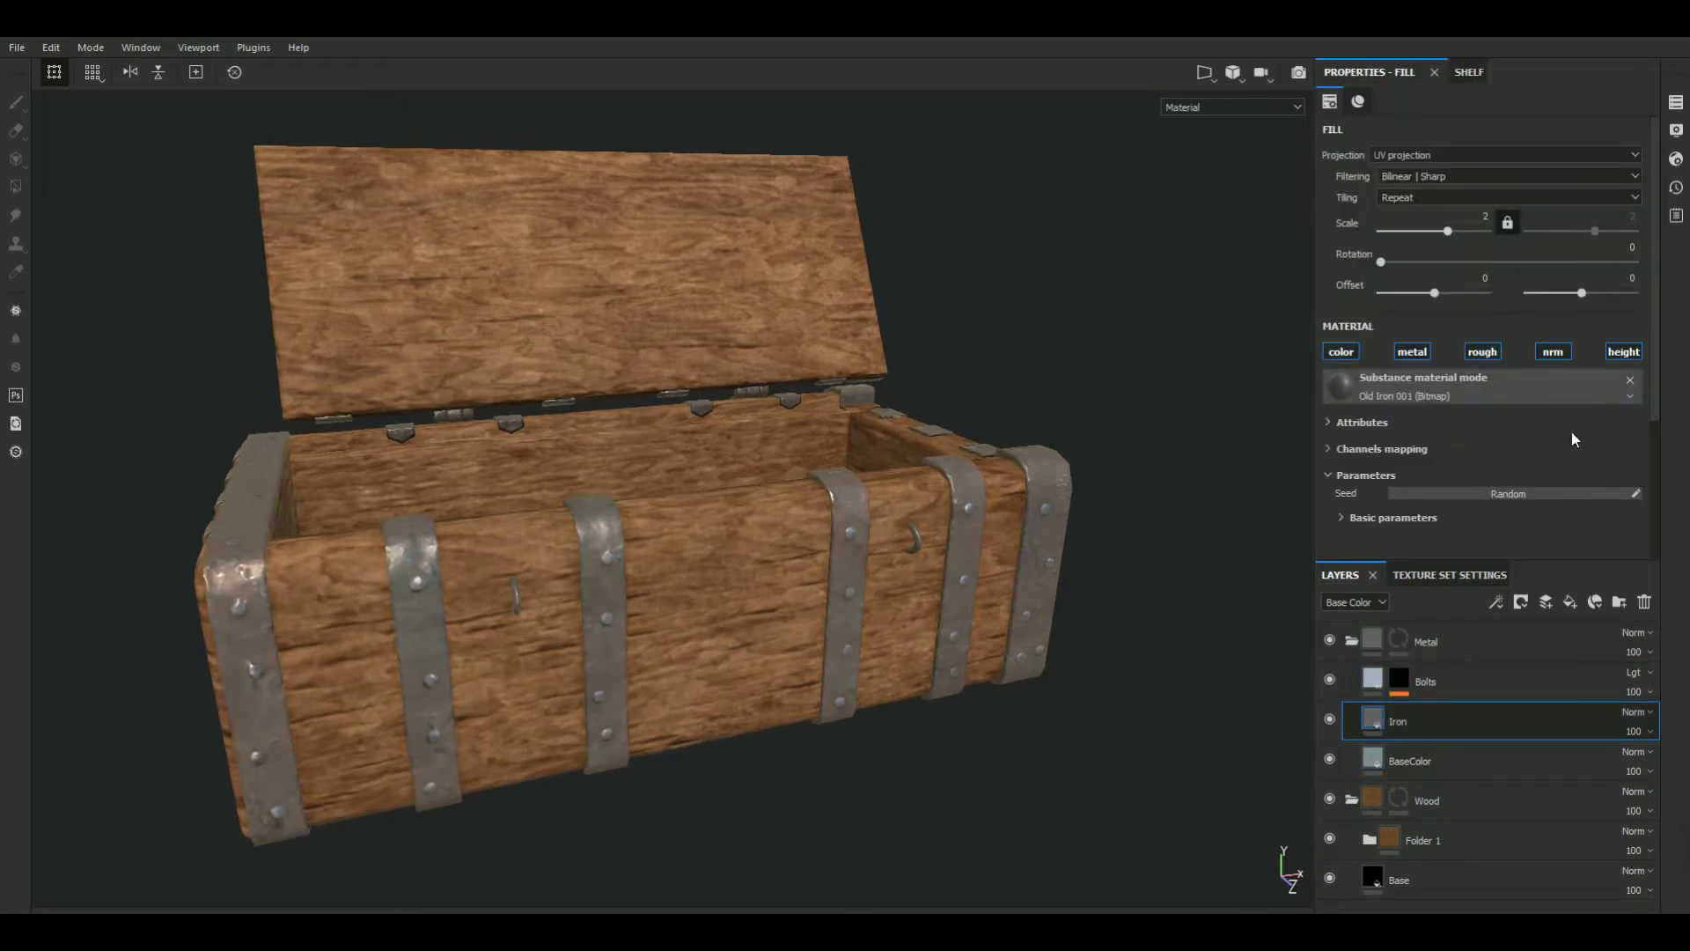
left_click(1630, 353)
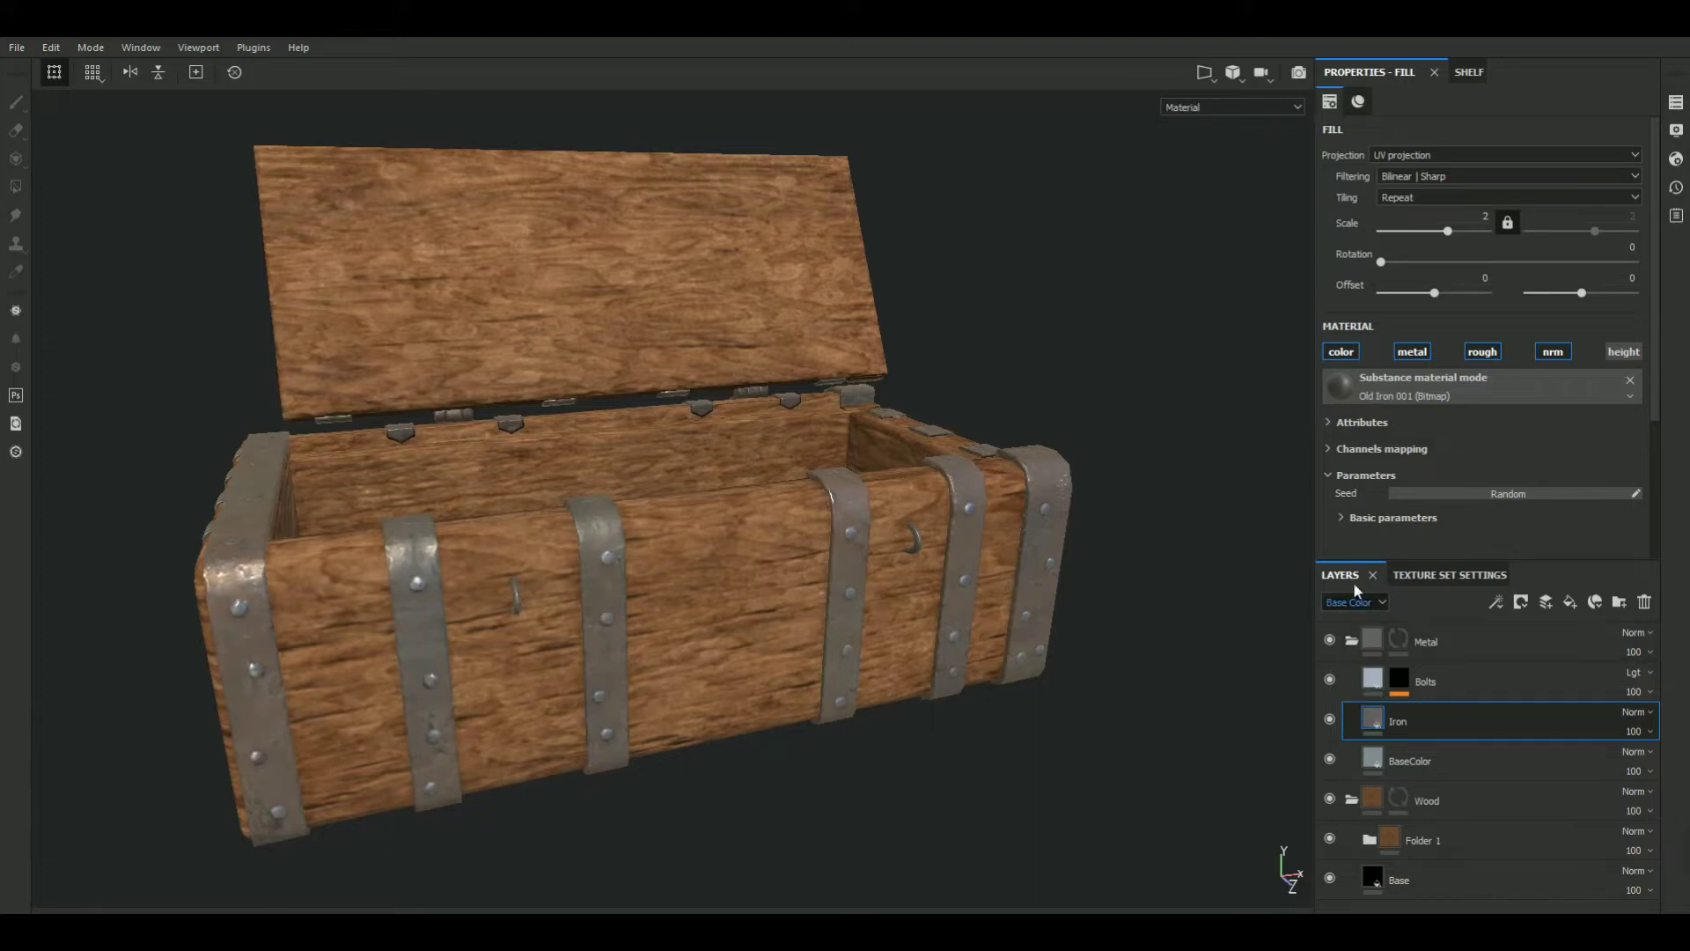
Set Old Iron luminosity 0.54, contrast 0.23, hue shift 0.07 and saturation 0.38
scroll(1378, 476, "down", 2)
left_click(1341, 411)
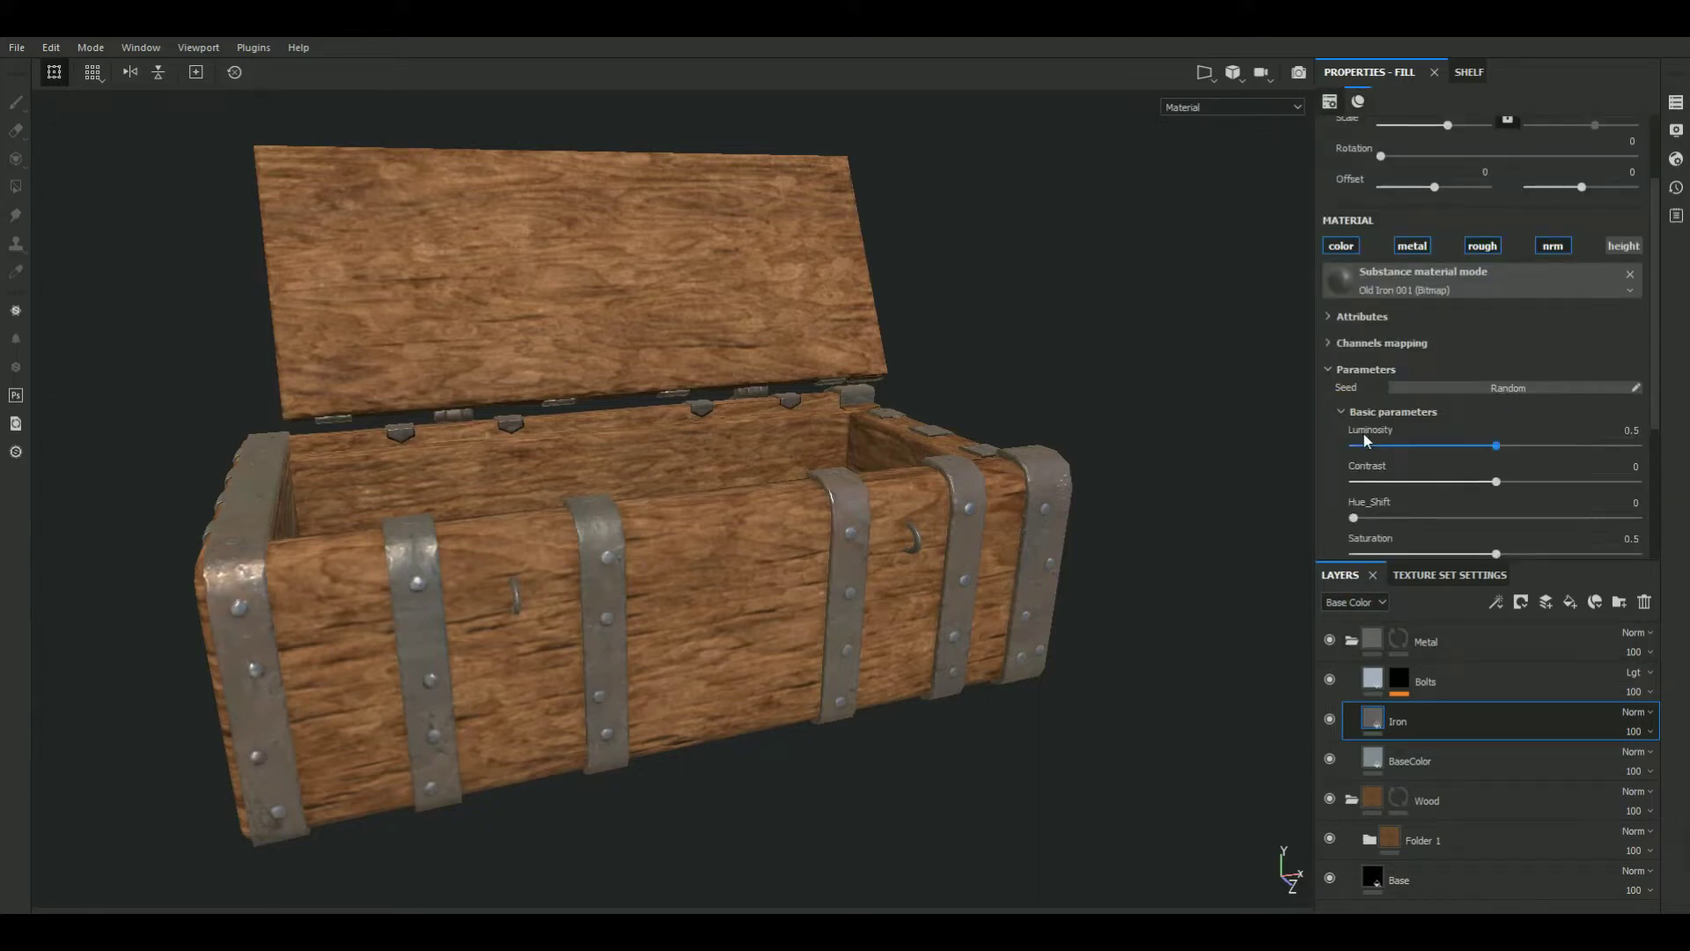
left_click_drag(1496, 445, 1507, 446)
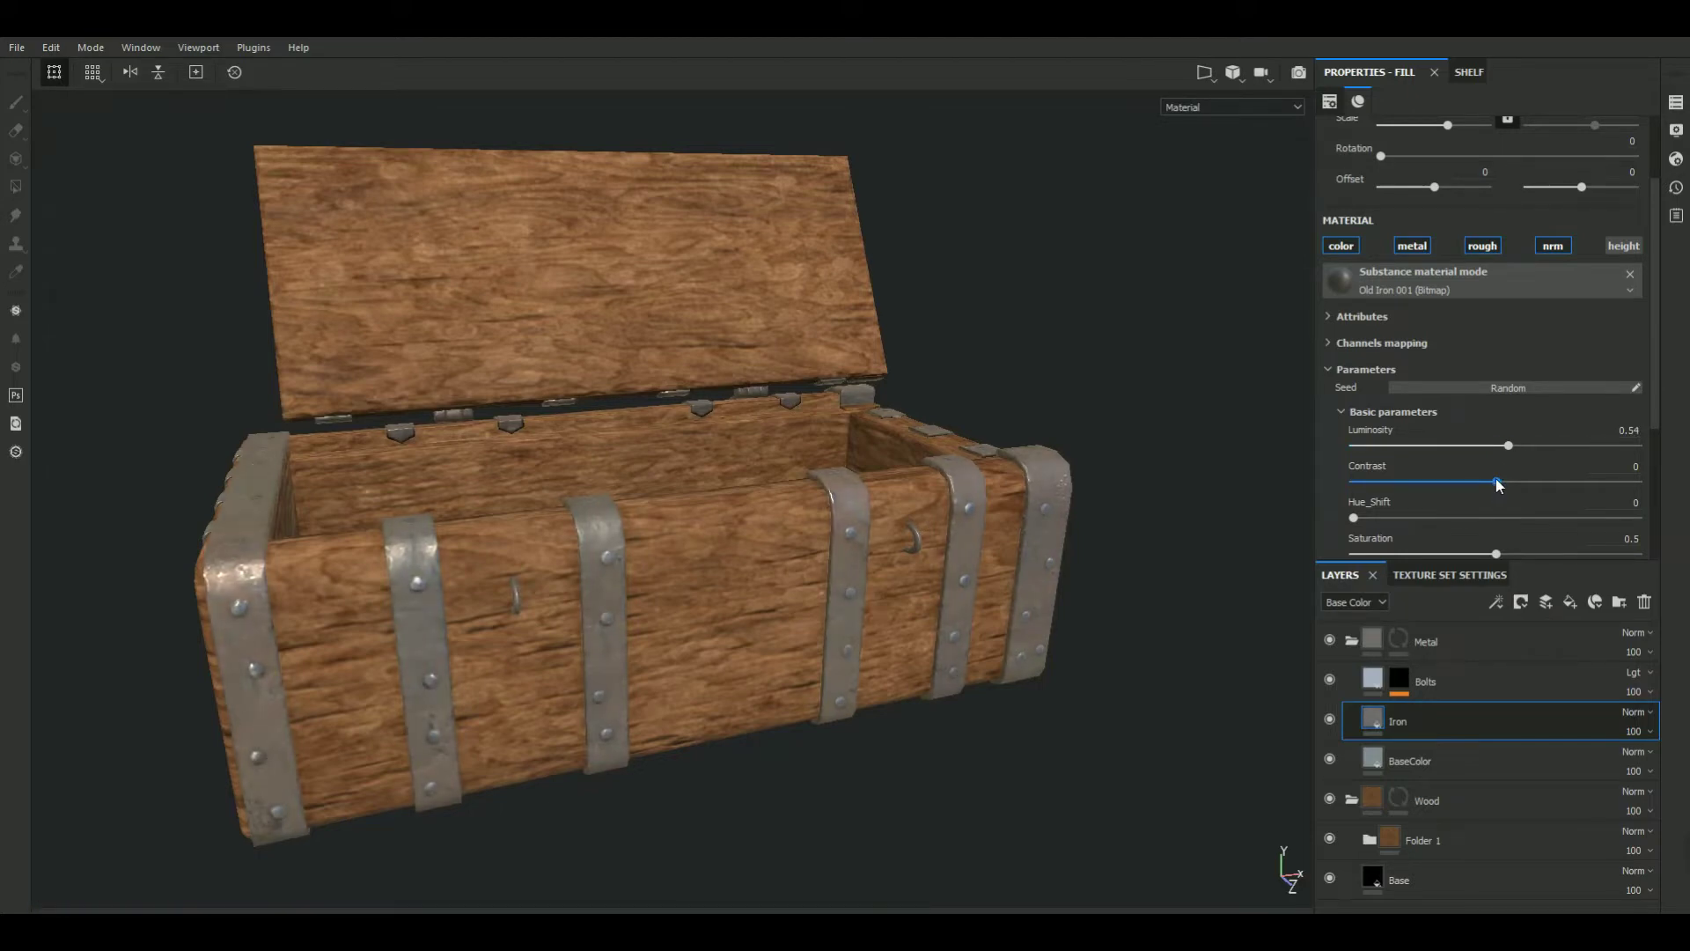
left_click_drag(1495, 482, 1458, 473)
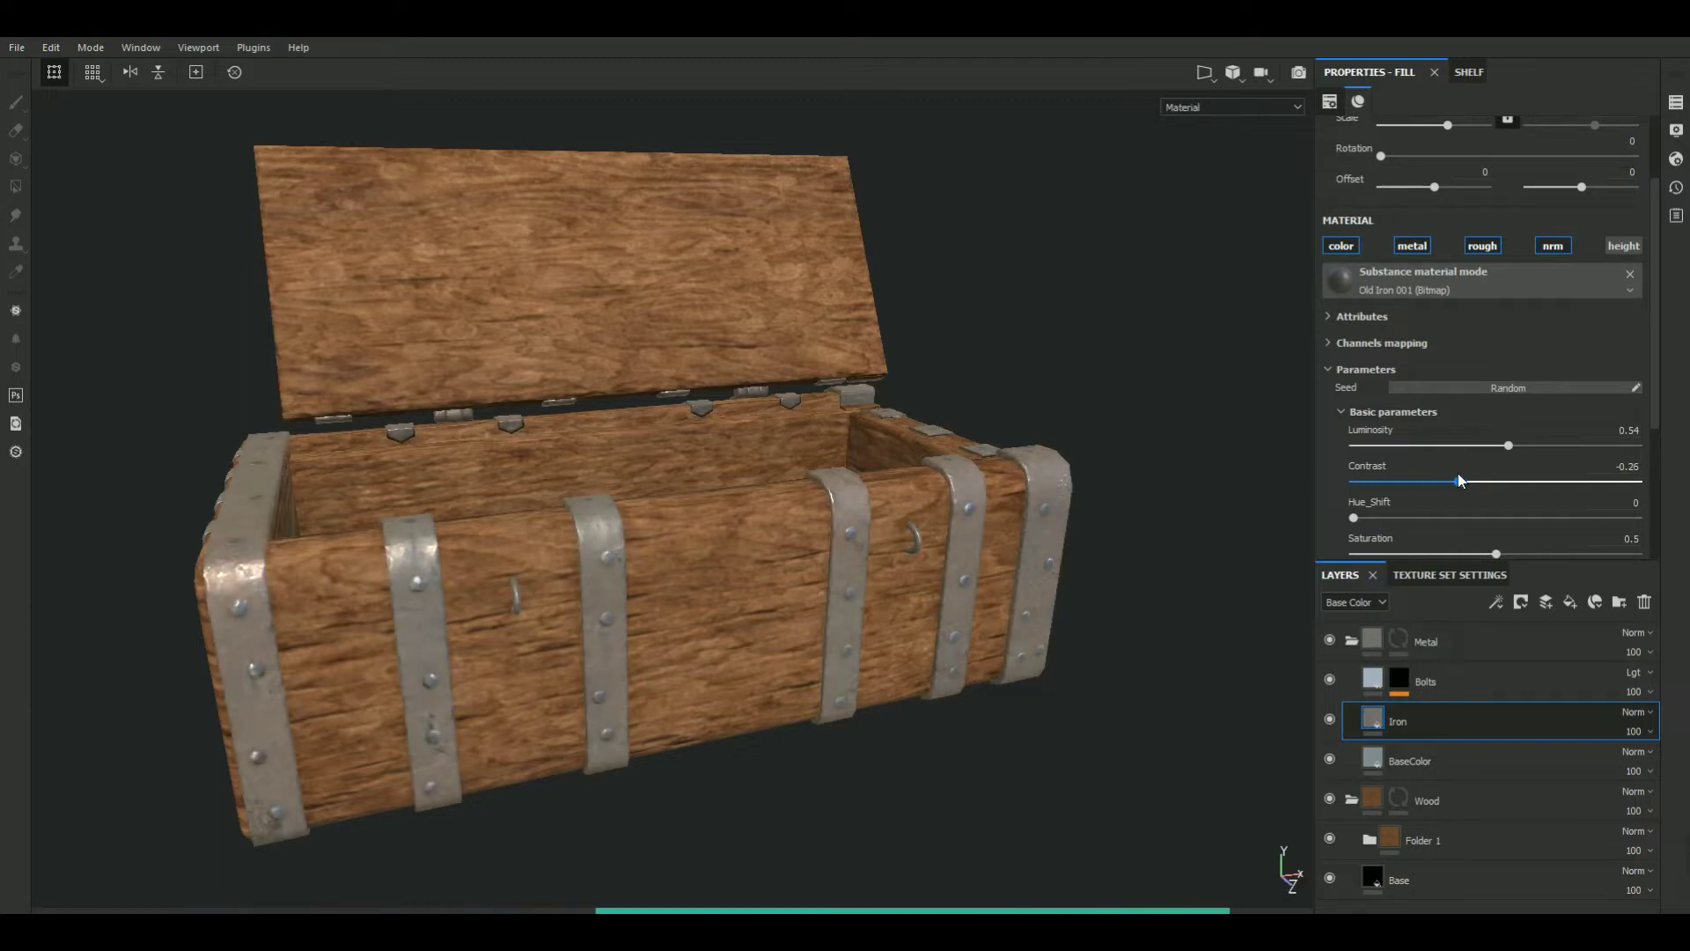
left_click_drag(1458, 478, 1529, 485)
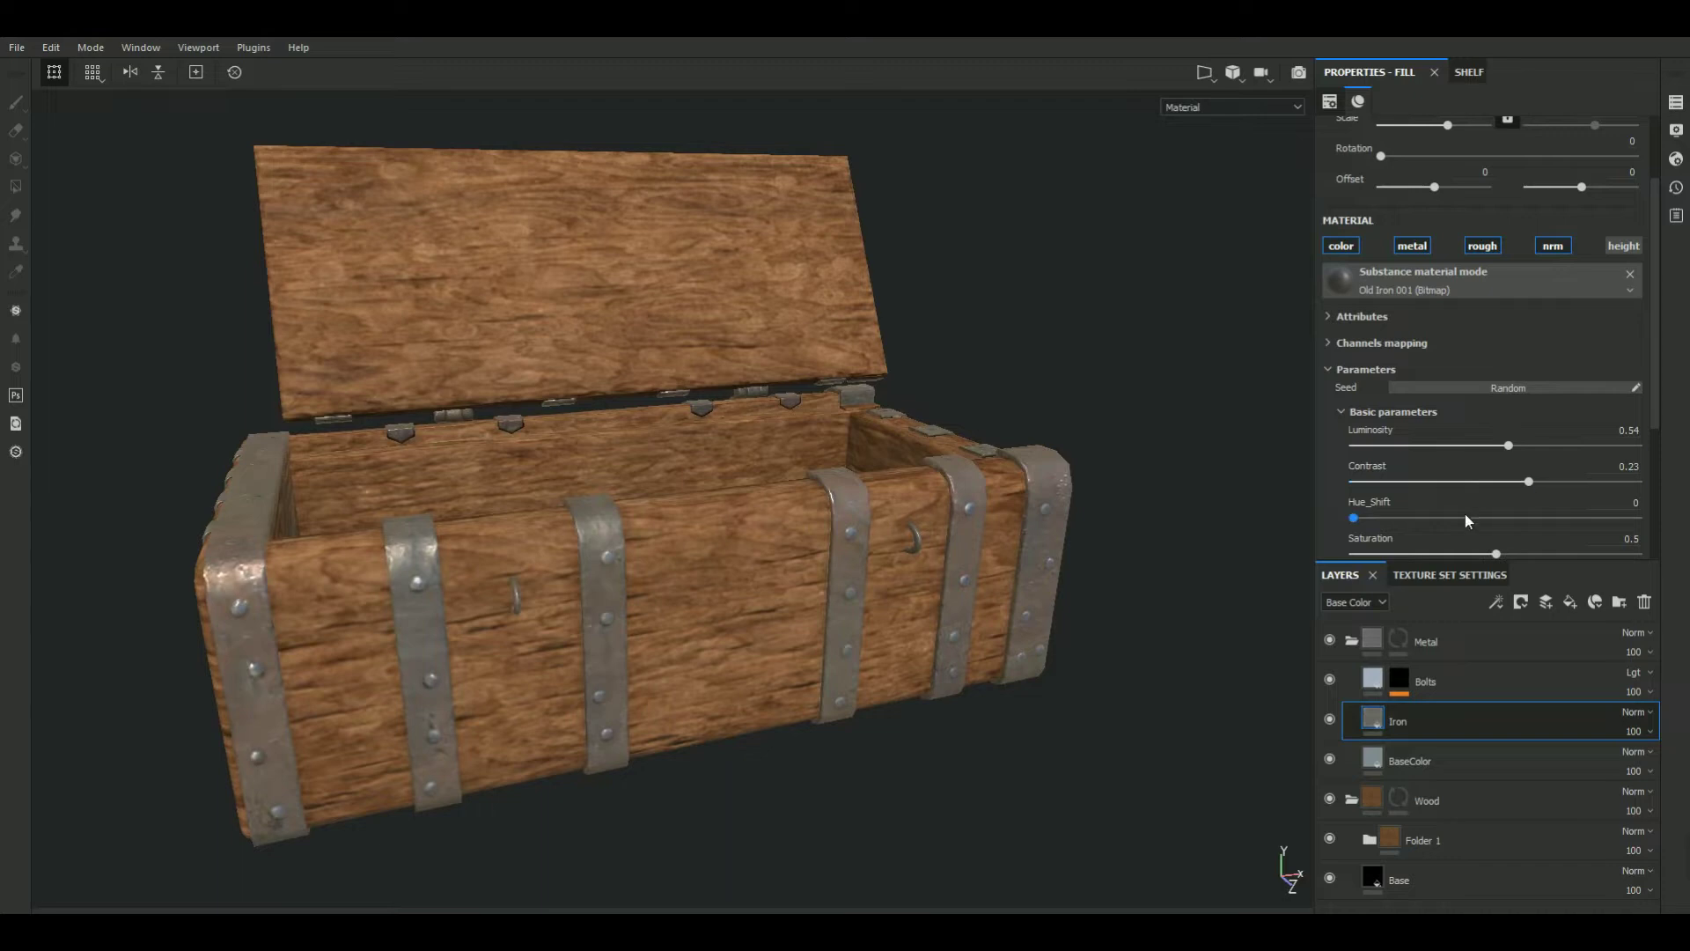
left_click_drag(1354, 519, 1375, 519)
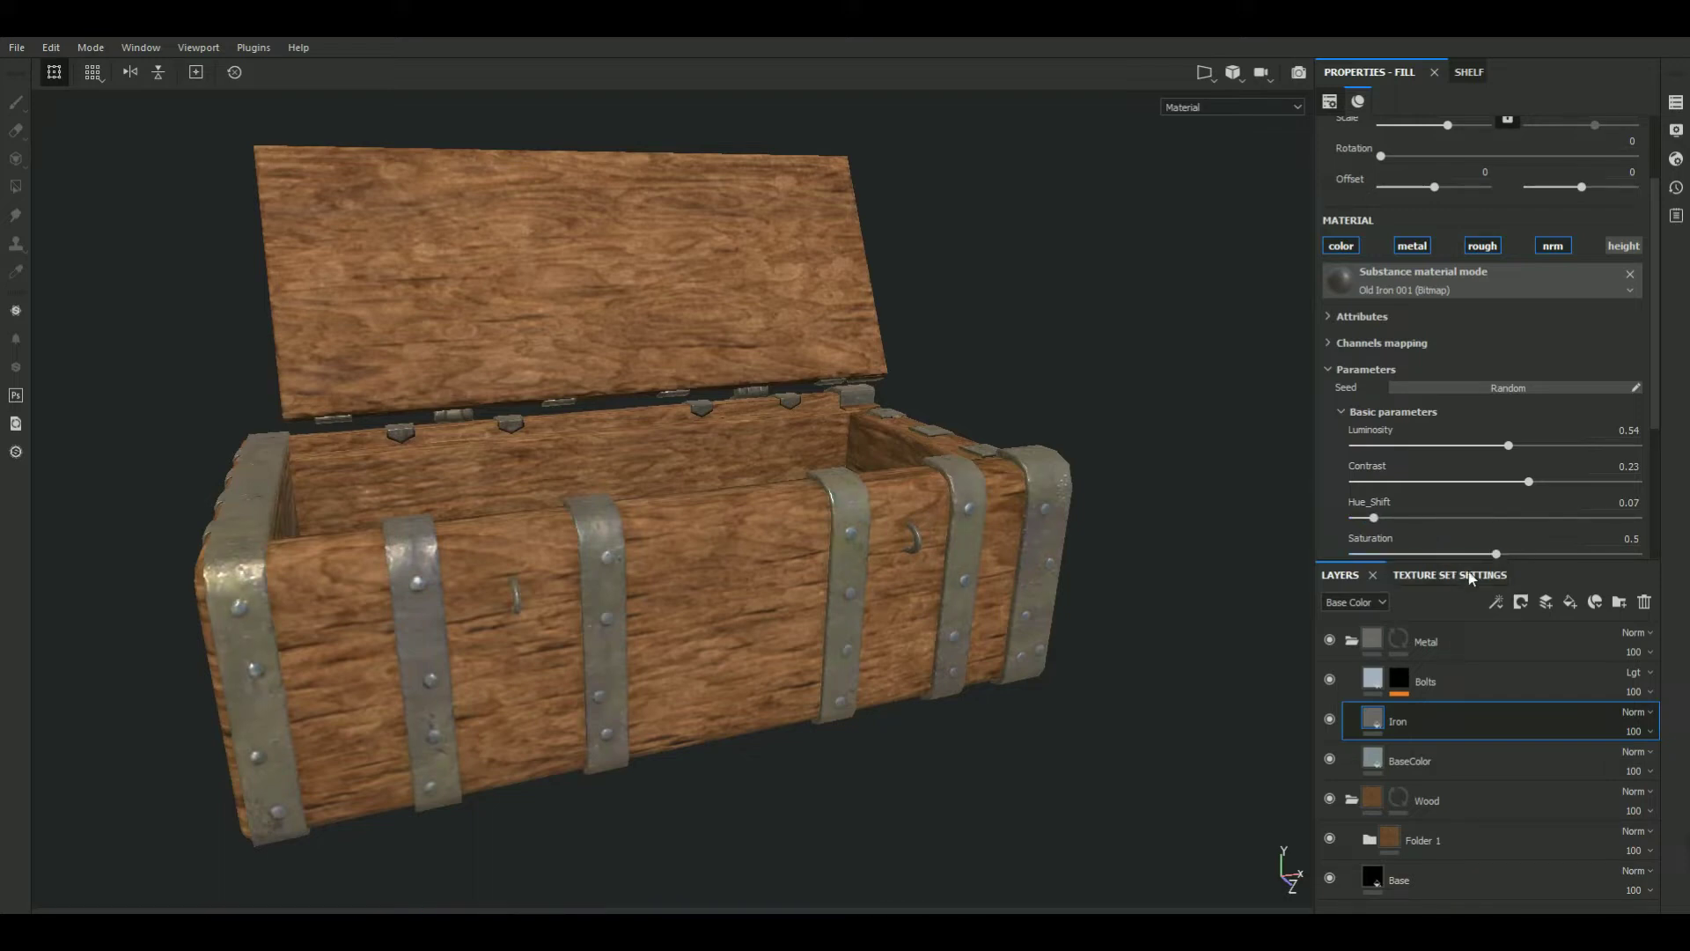
left_click_drag(1494, 555, 1462, 544)
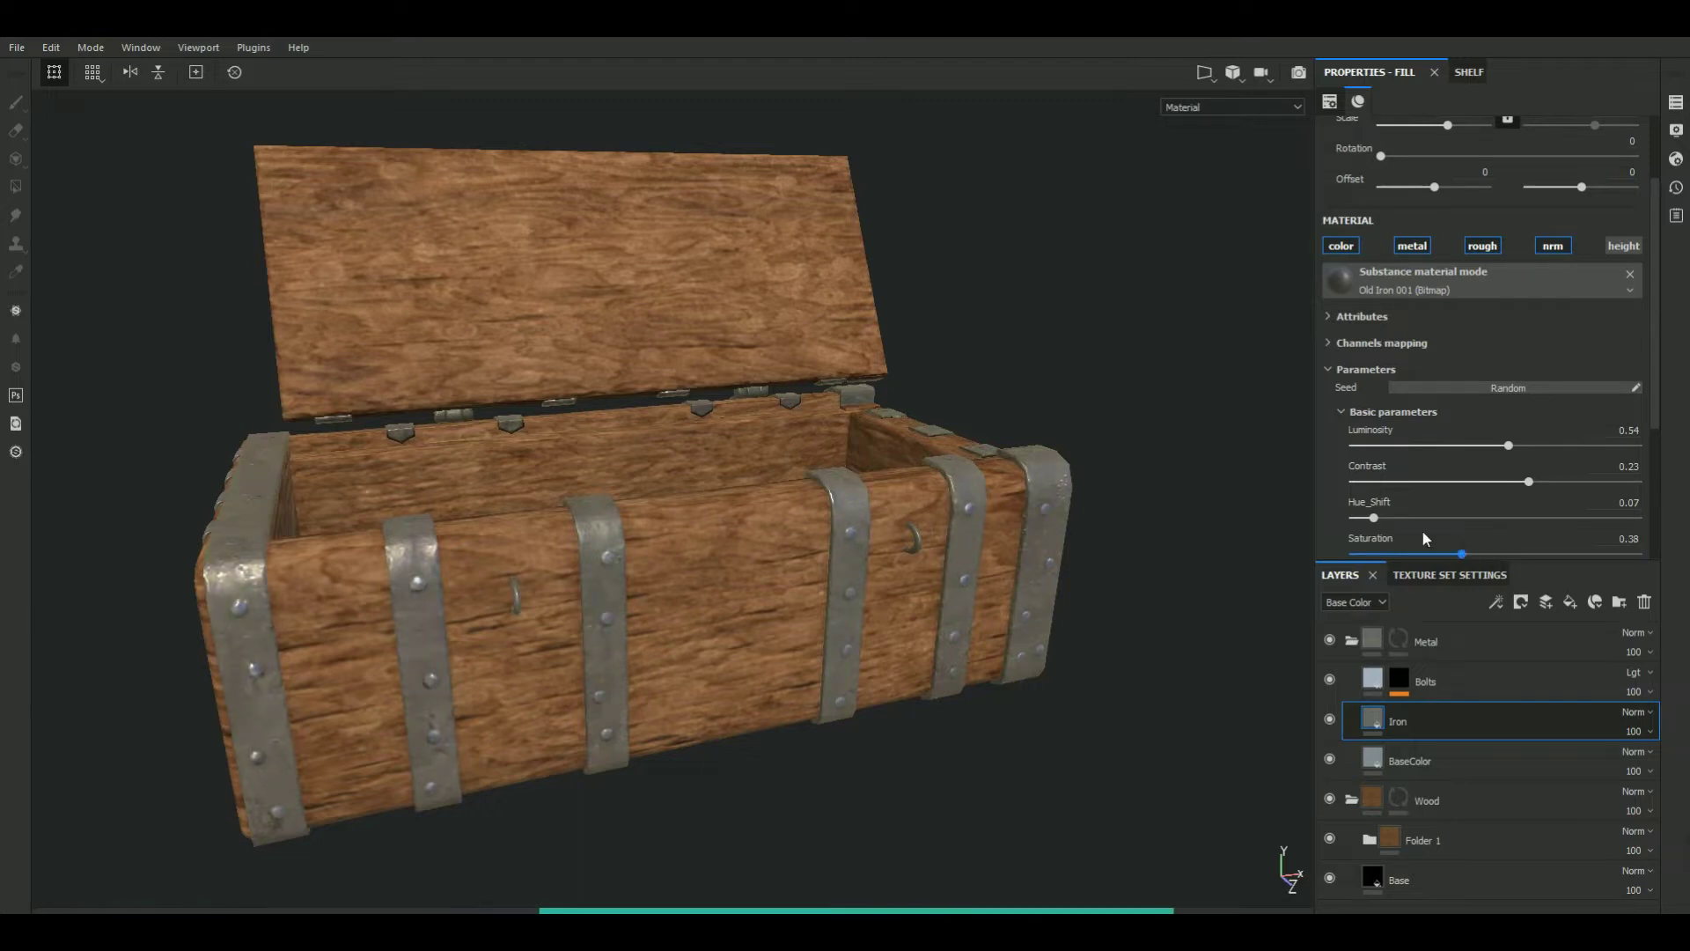
Raise the iron roughness to 0.49 and disable the layer's metal channel
left_click_drag(1658, 392, 1681, 493)
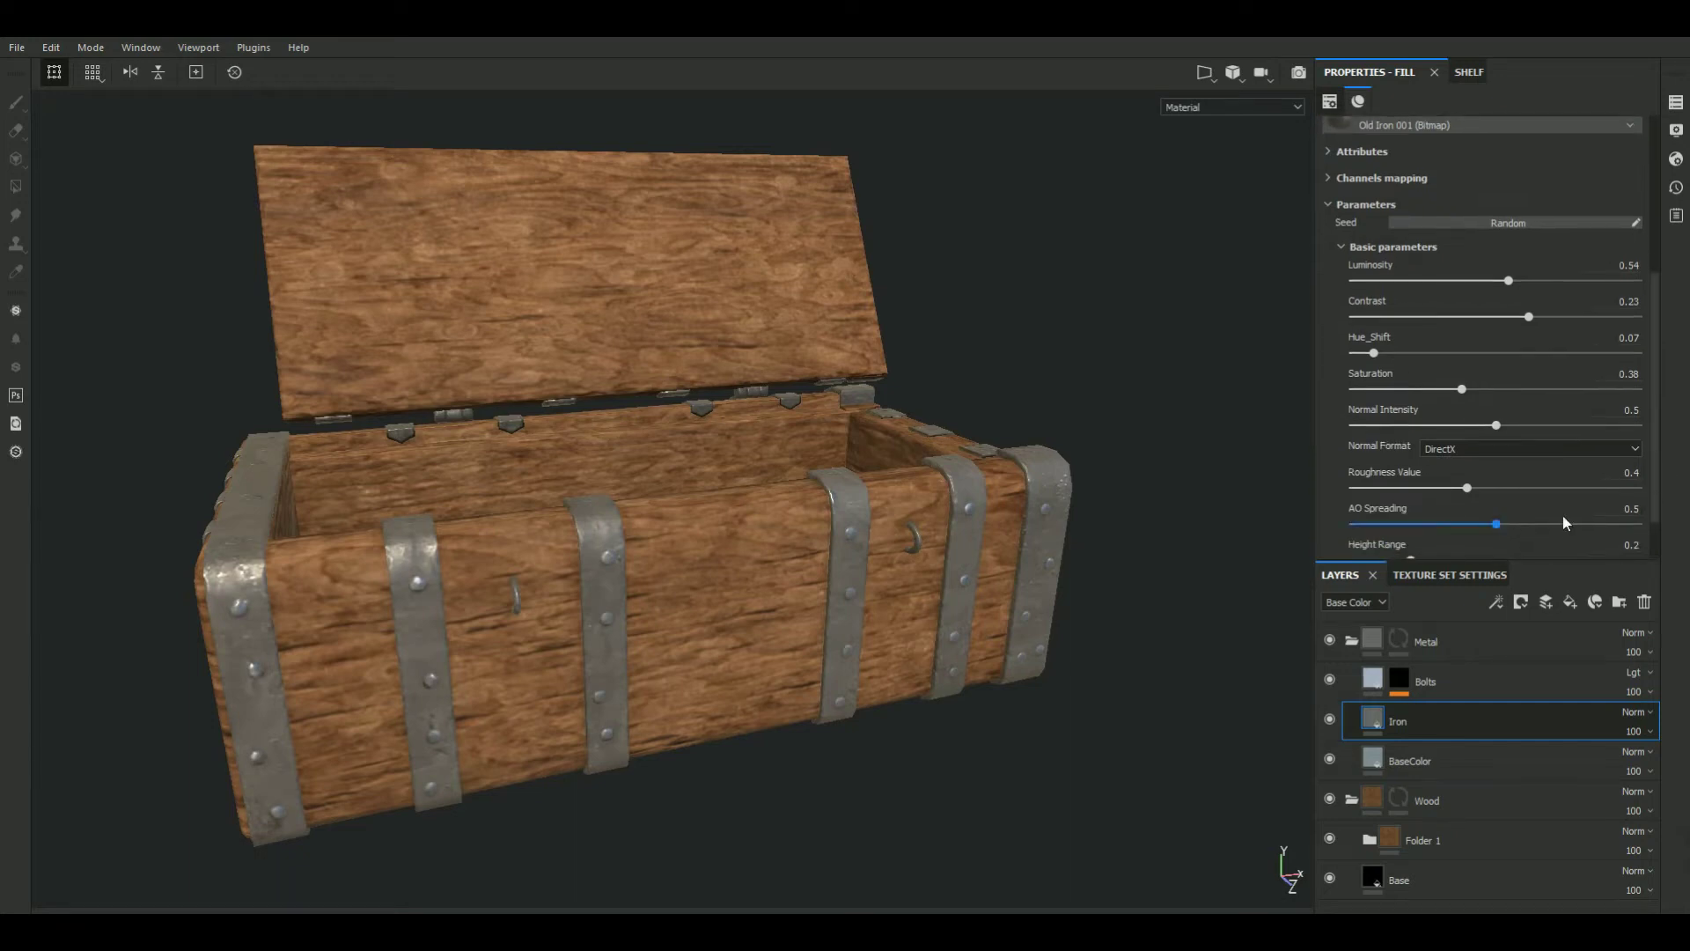
left_click_drag(1475, 489, 1490, 498)
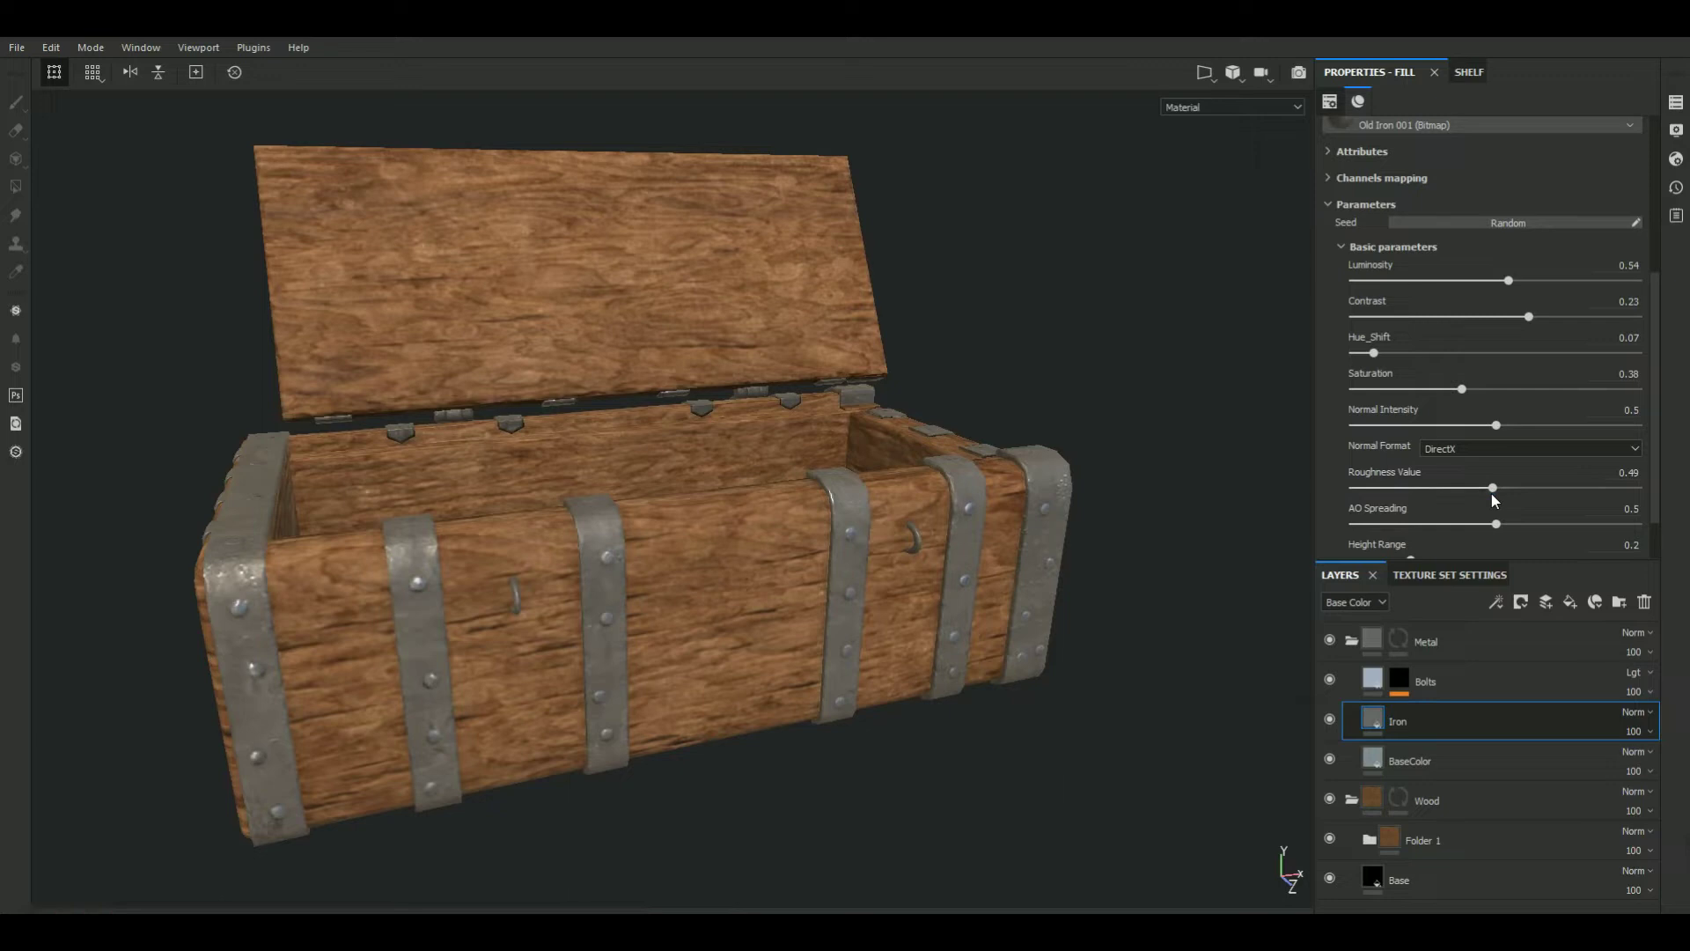
scroll(1491, 494, "up", 5)
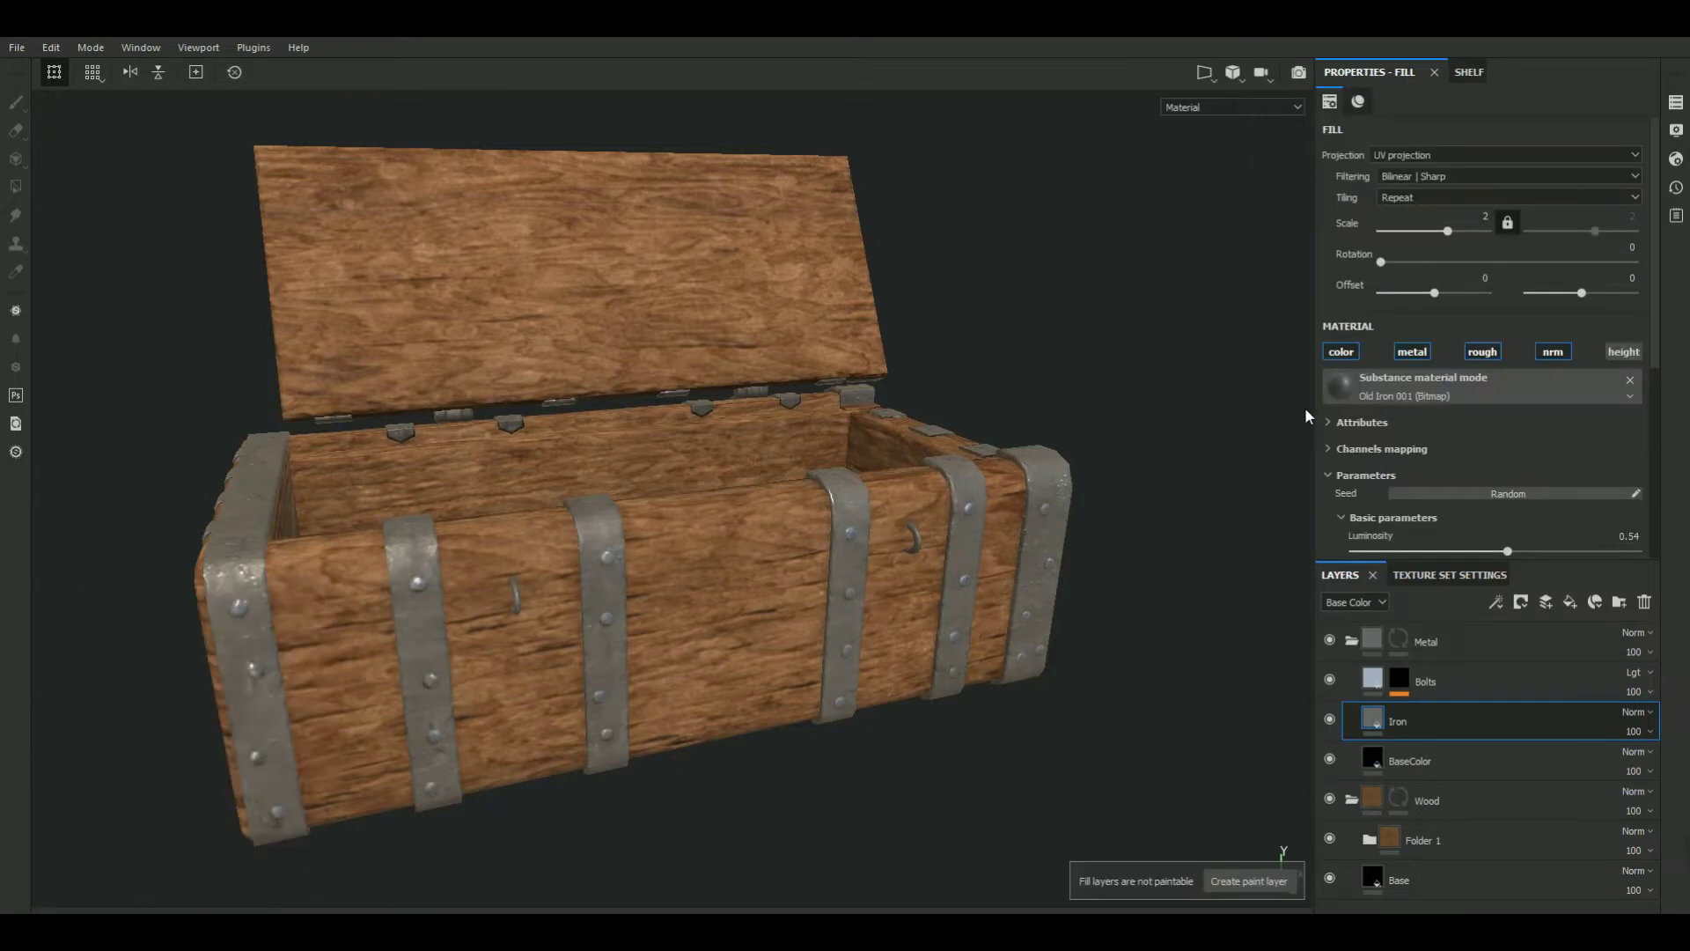
left_click(1413, 352)
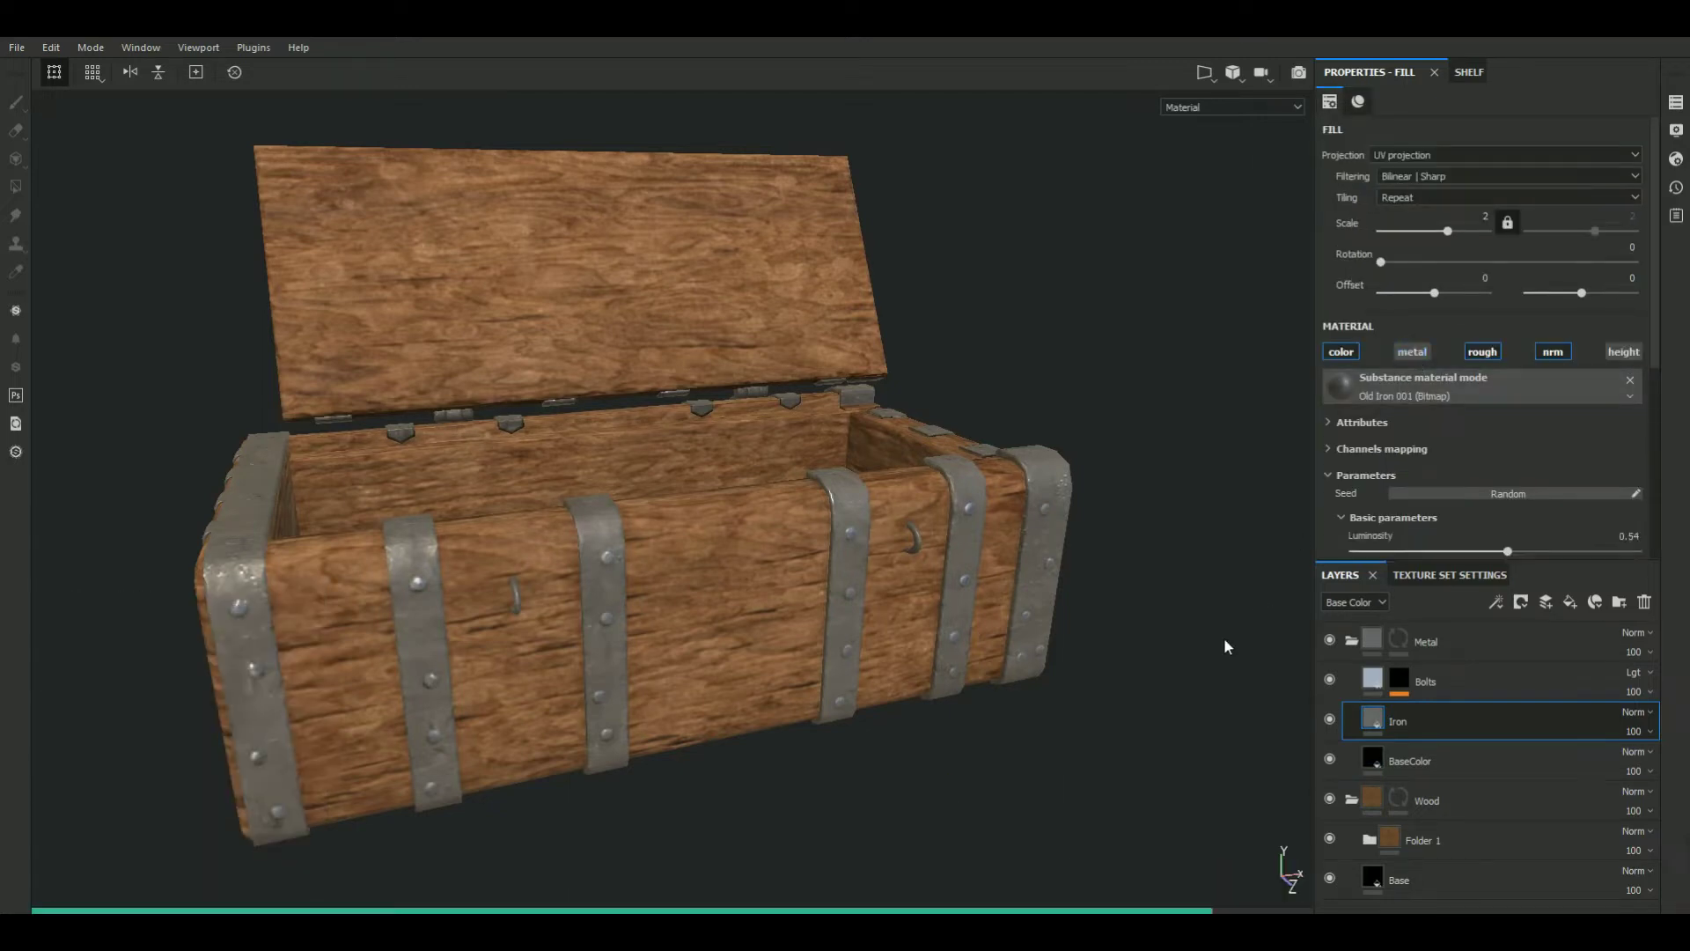
left_click_drag(1047, 774, 925, 730, "alt")
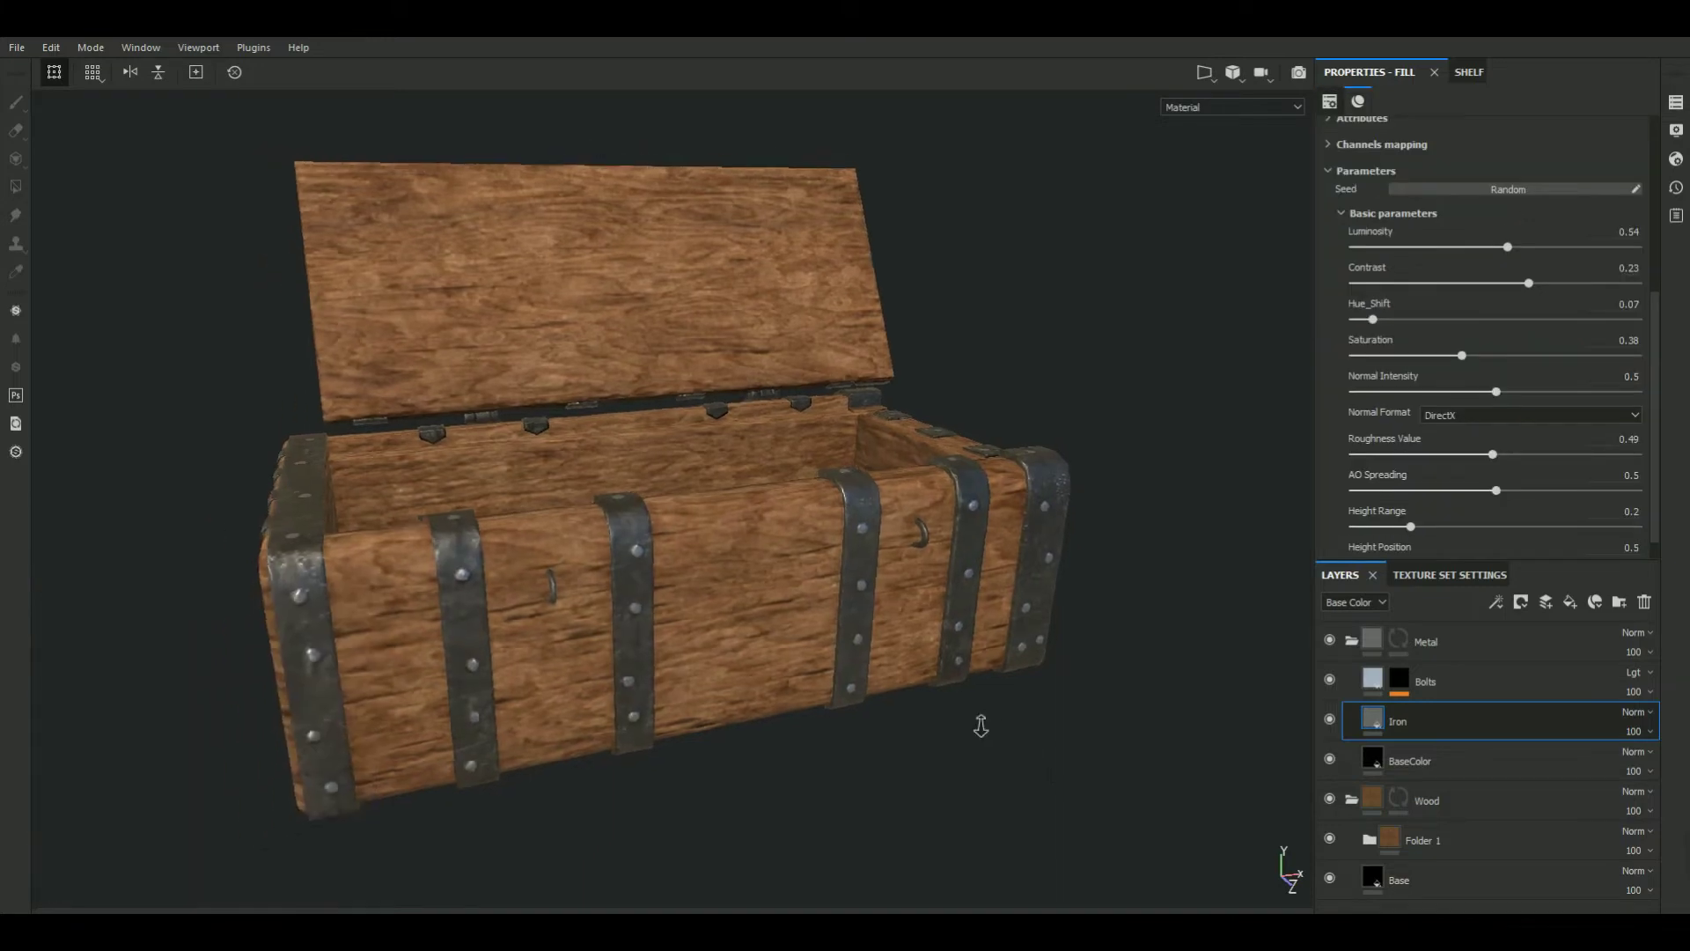
mouse_move(810, 752)
left_mouse_down("alt")
mouse_move(678, 805)
mouse_move(735, 660)
mouse_move(792, 783)
left_mouse_up("alt")
right_click_drag(792, 783, 830, 763, "shift")
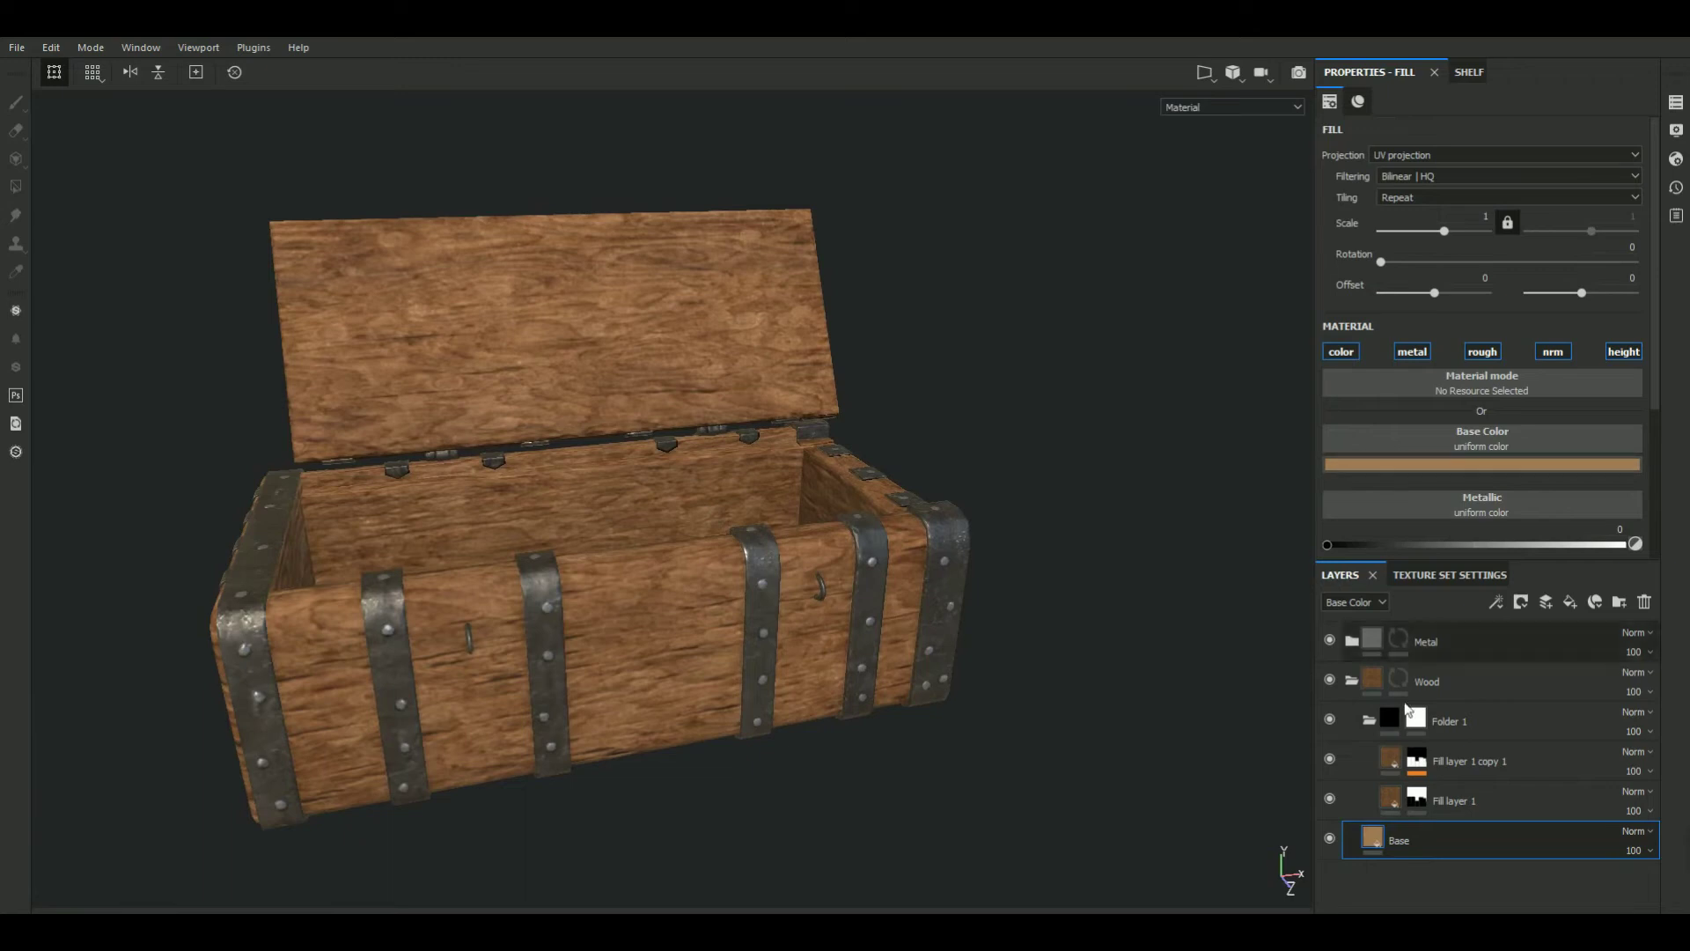
Add a Clouds 2 grayscale fill to Folder 1's mask at scale 4.51
left_click(1416, 718)
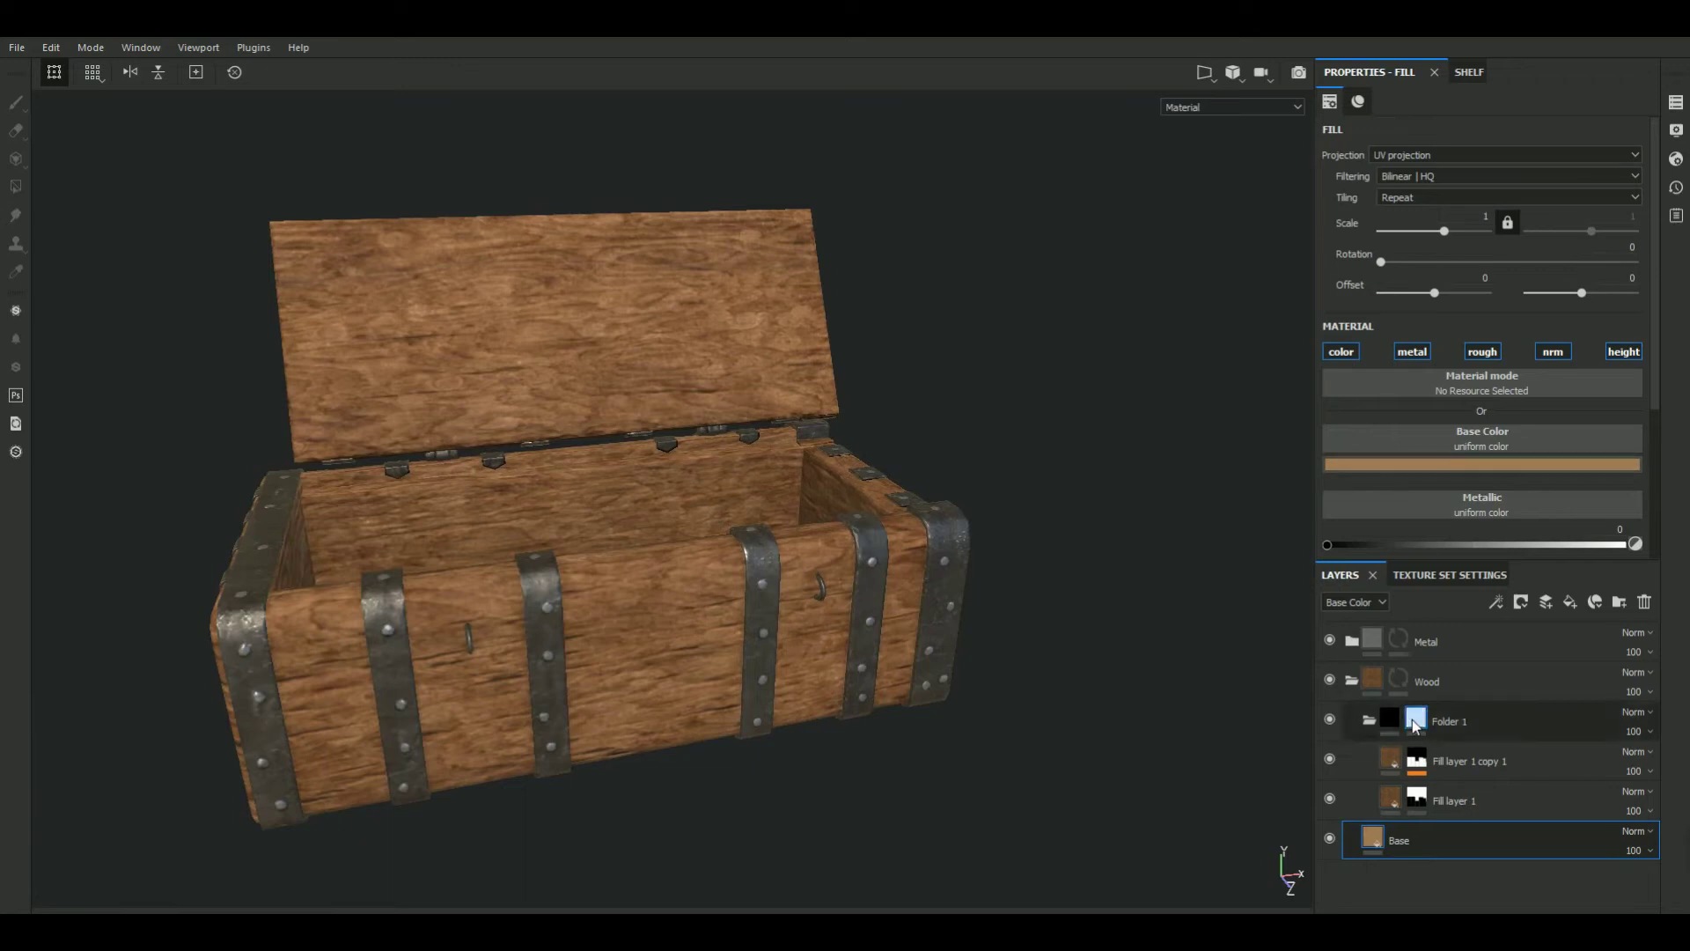
key("4")
left_click(1502, 600)
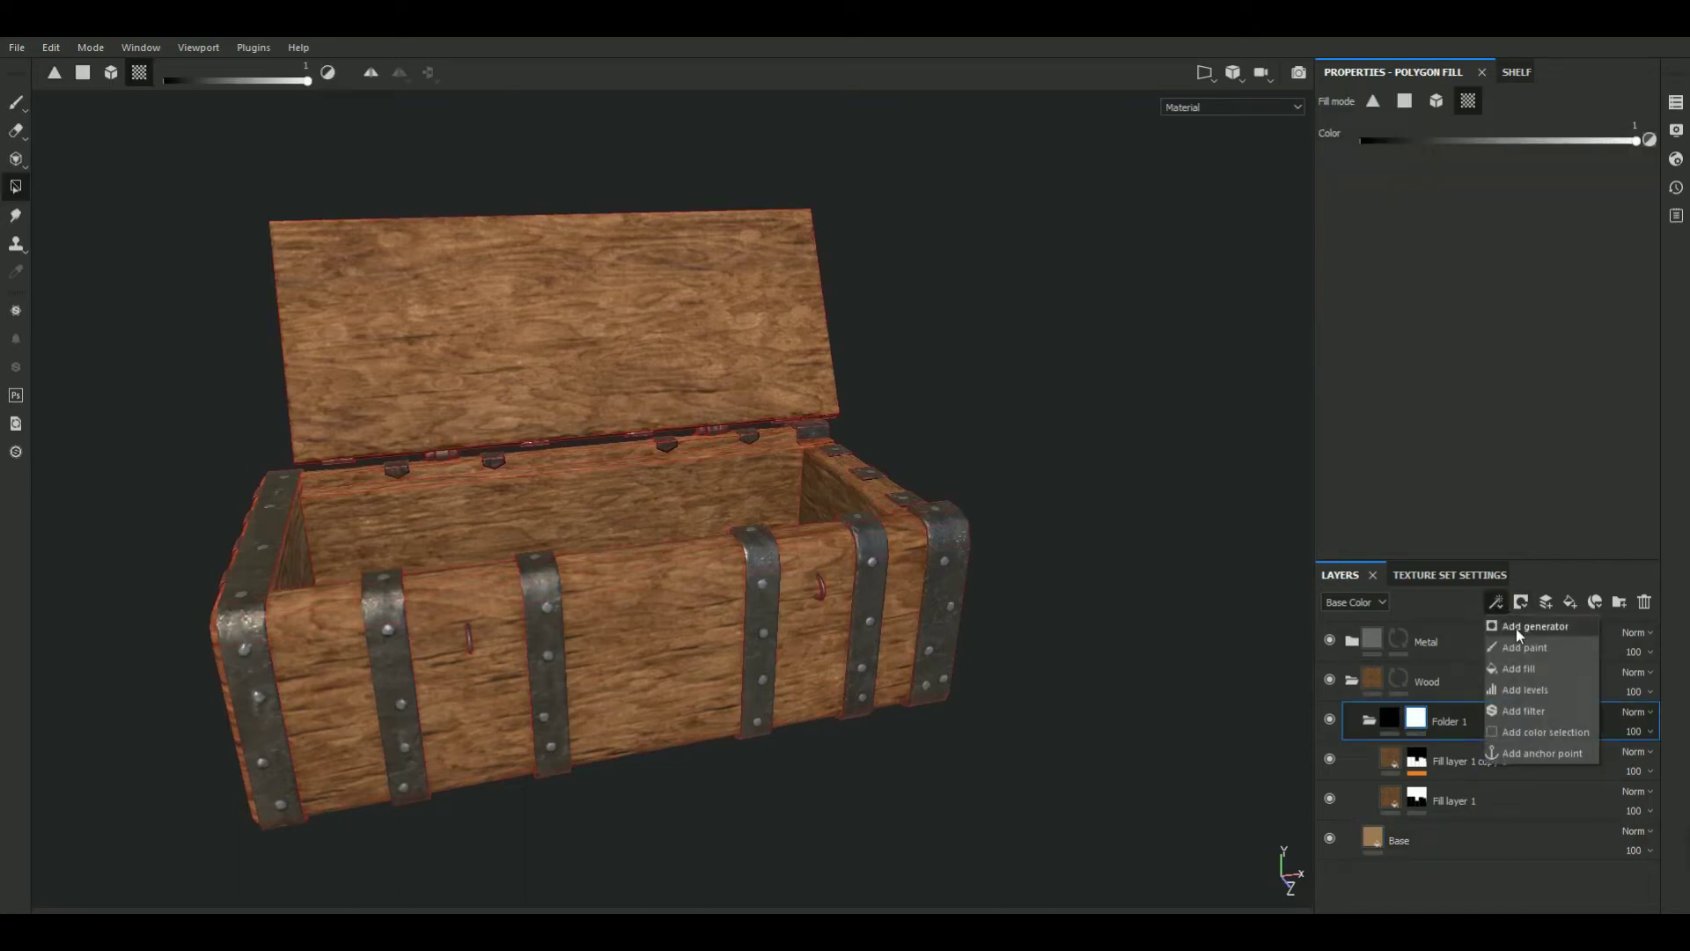
left_click(1527, 662)
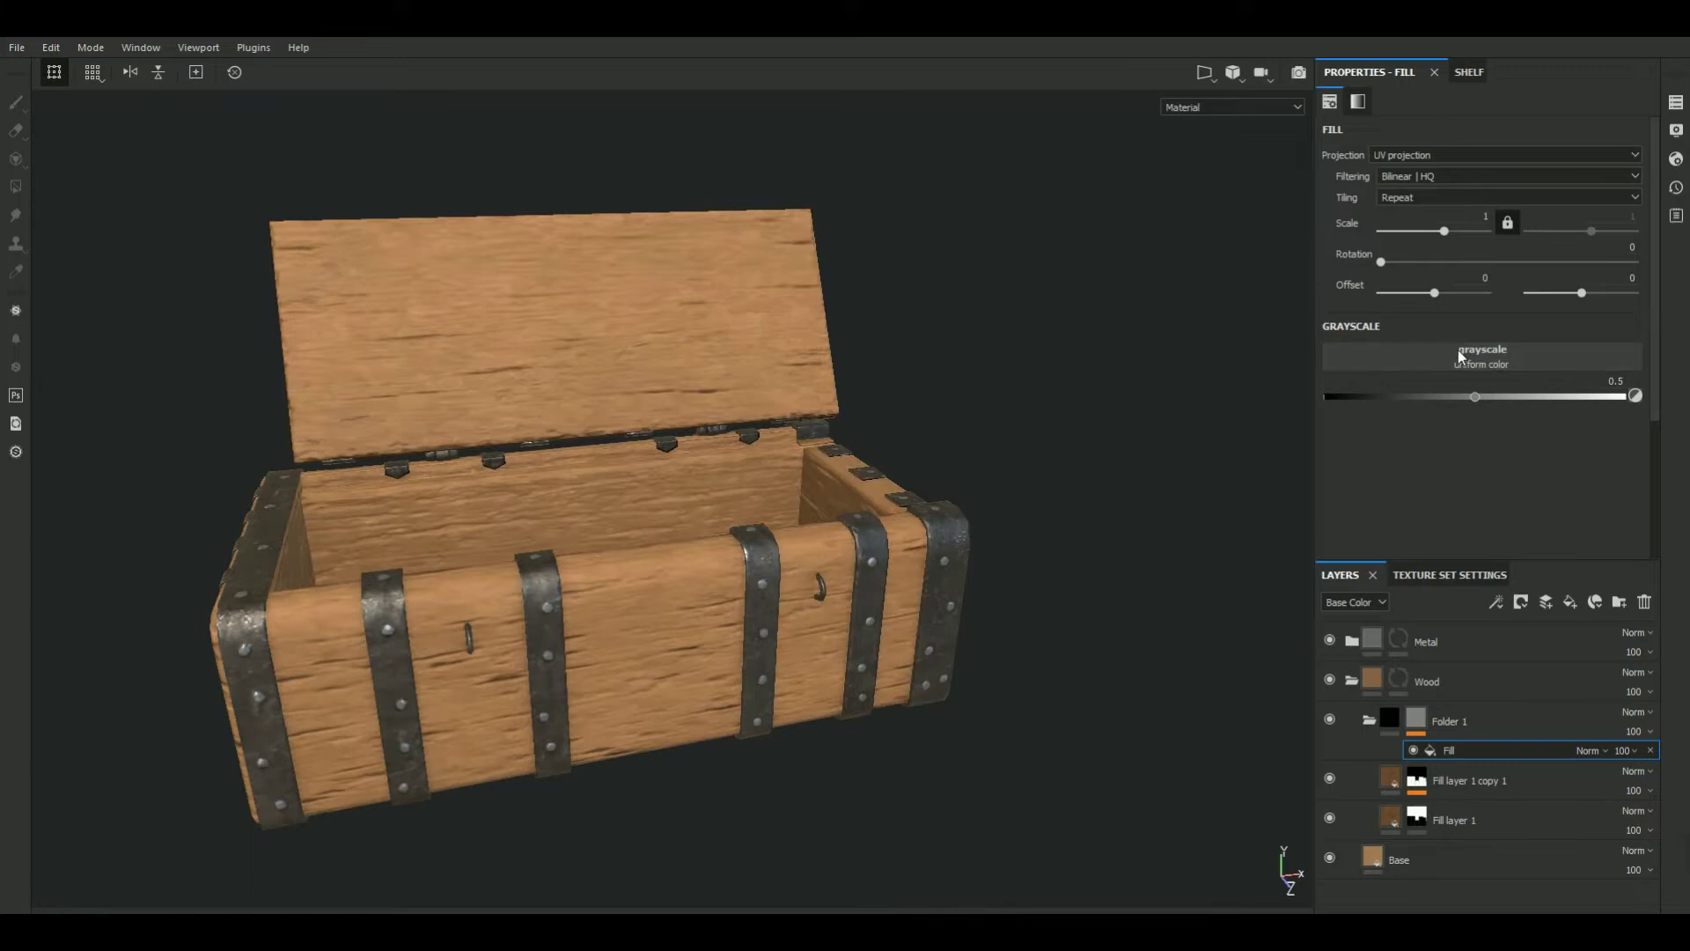
left_click(1459, 352)
scroll(1549, 486, "down", 3)
scroll(1549, 486, "down", 3)
scroll(1549, 486, "down", 2)
scroll(1551, 488, "down", 2)
scroll(1554, 493, "down", 2)
scroll(1558, 497, "down", 2)
scroll(1558, 498, "down", 3)
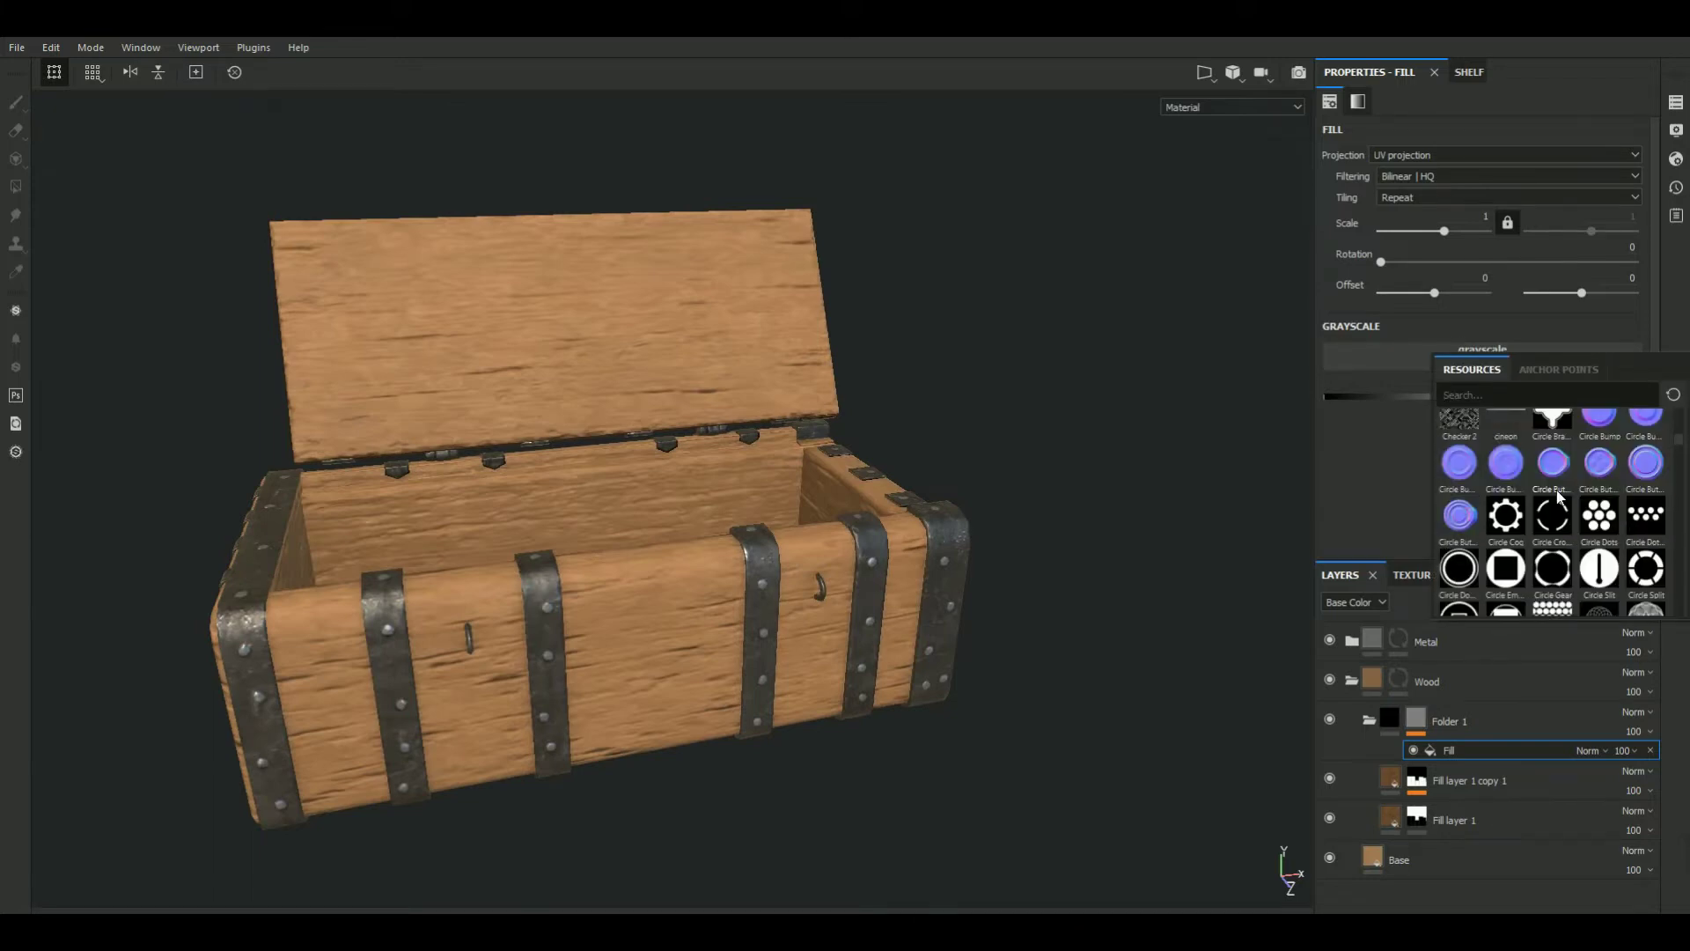
scroll(1556, 498, "down", 5)
scroll(1585, 517, "up", 3)
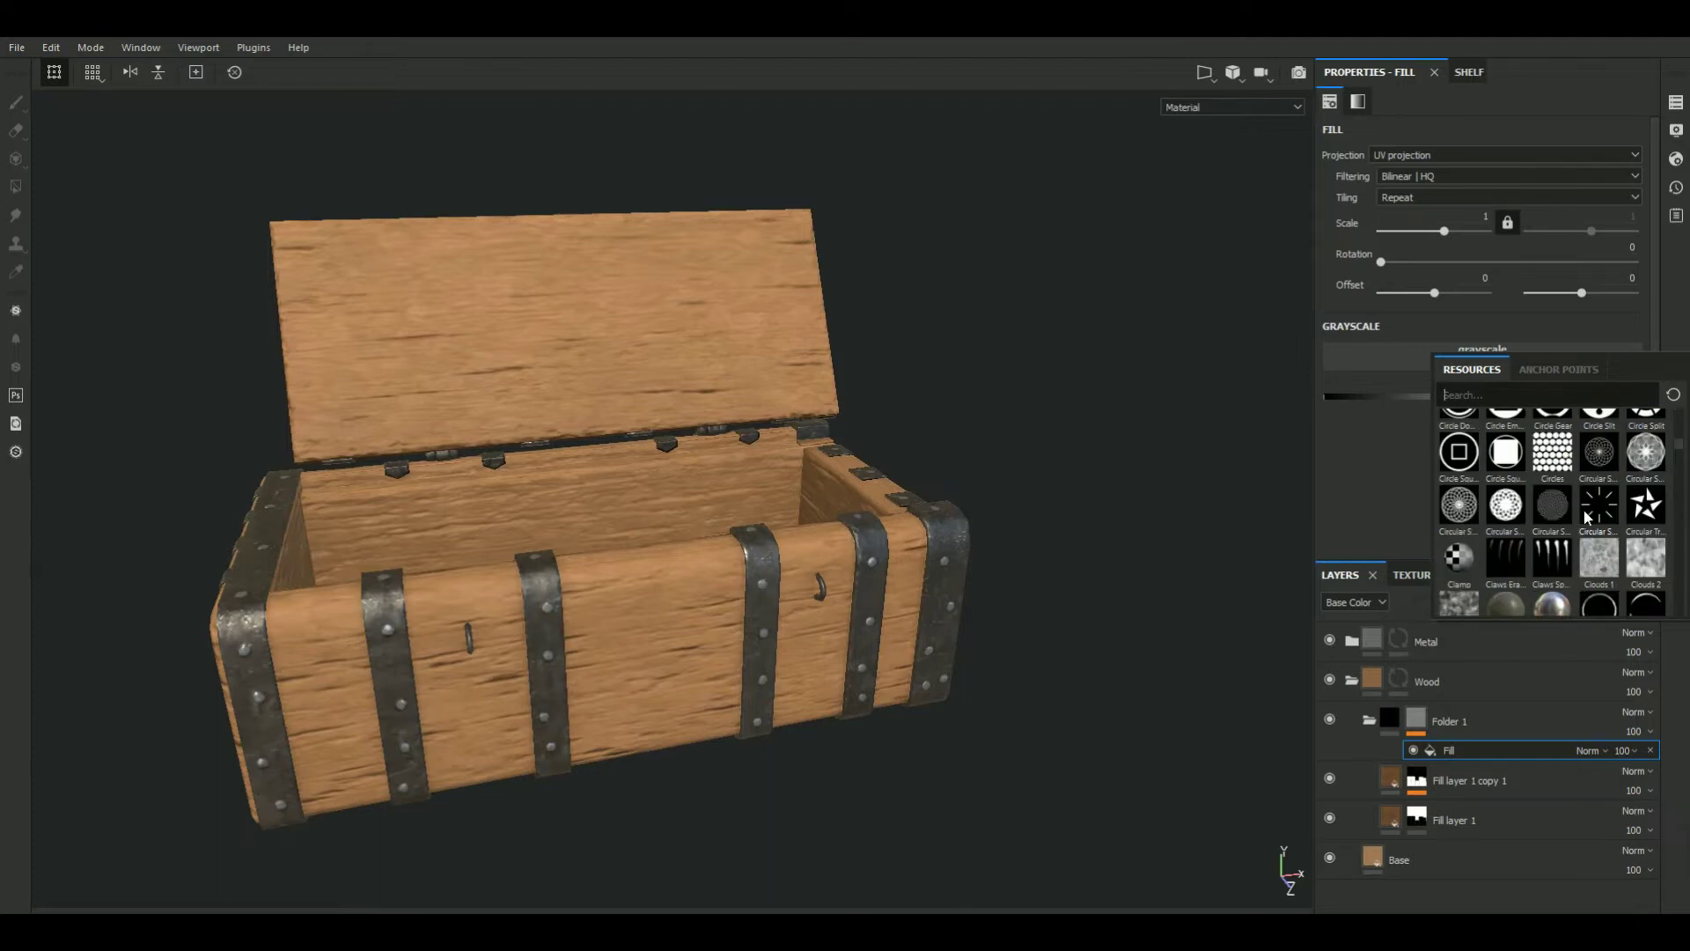
left_click(1651, 569)
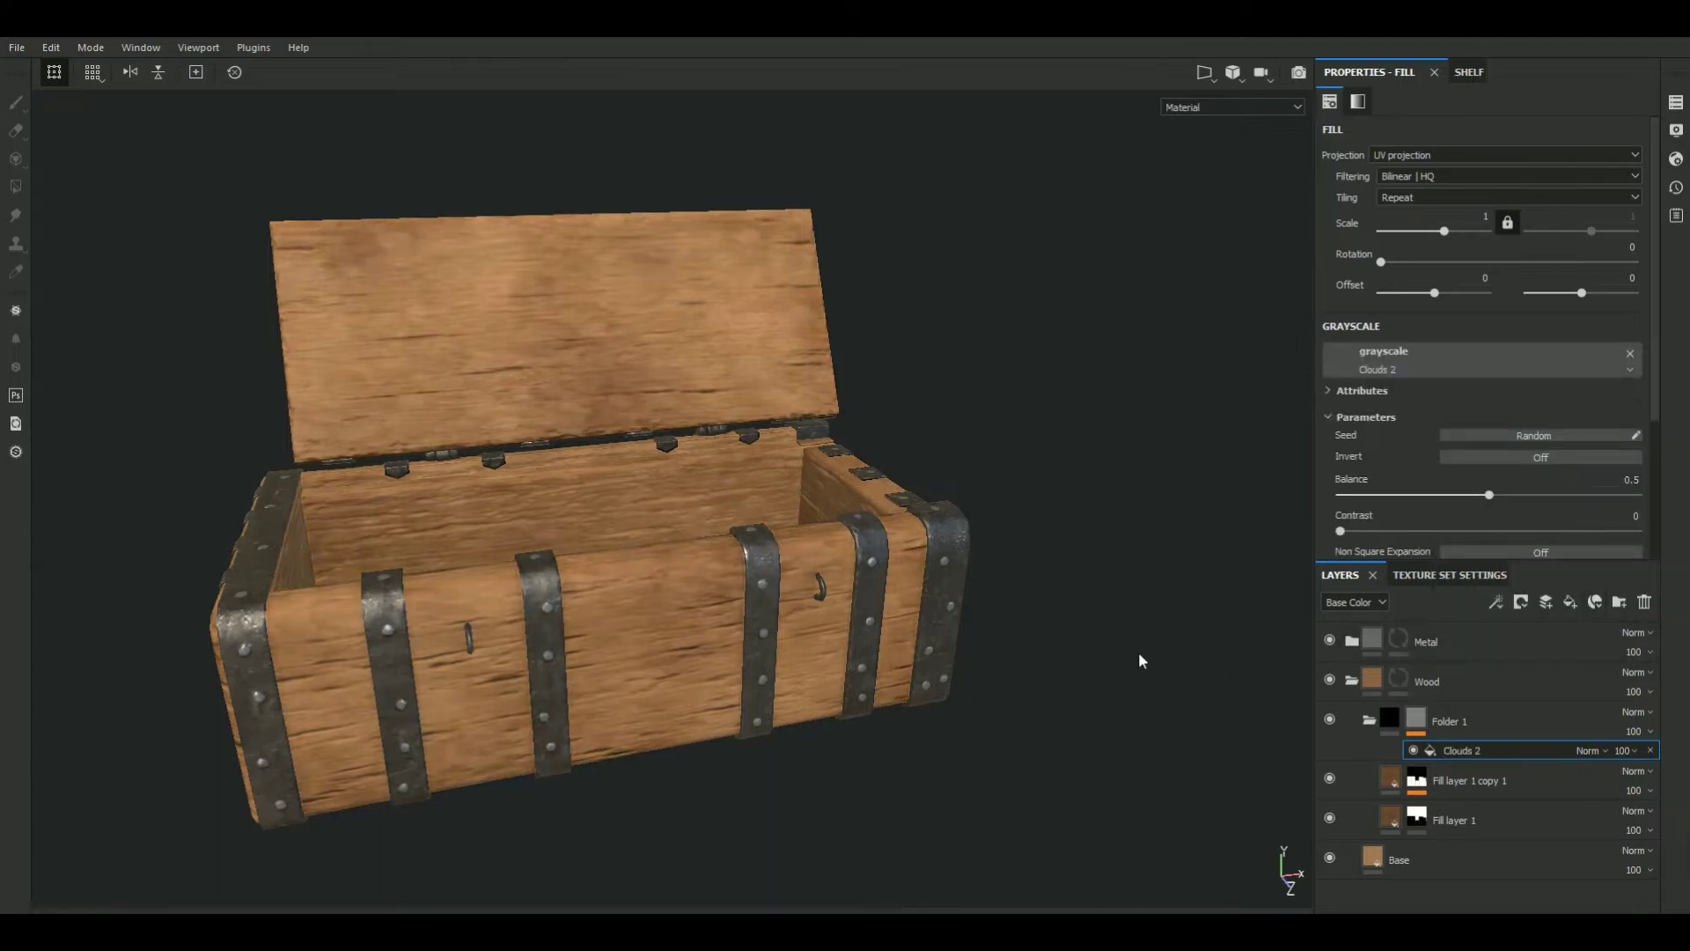
left_click(1391, 716, "alt")
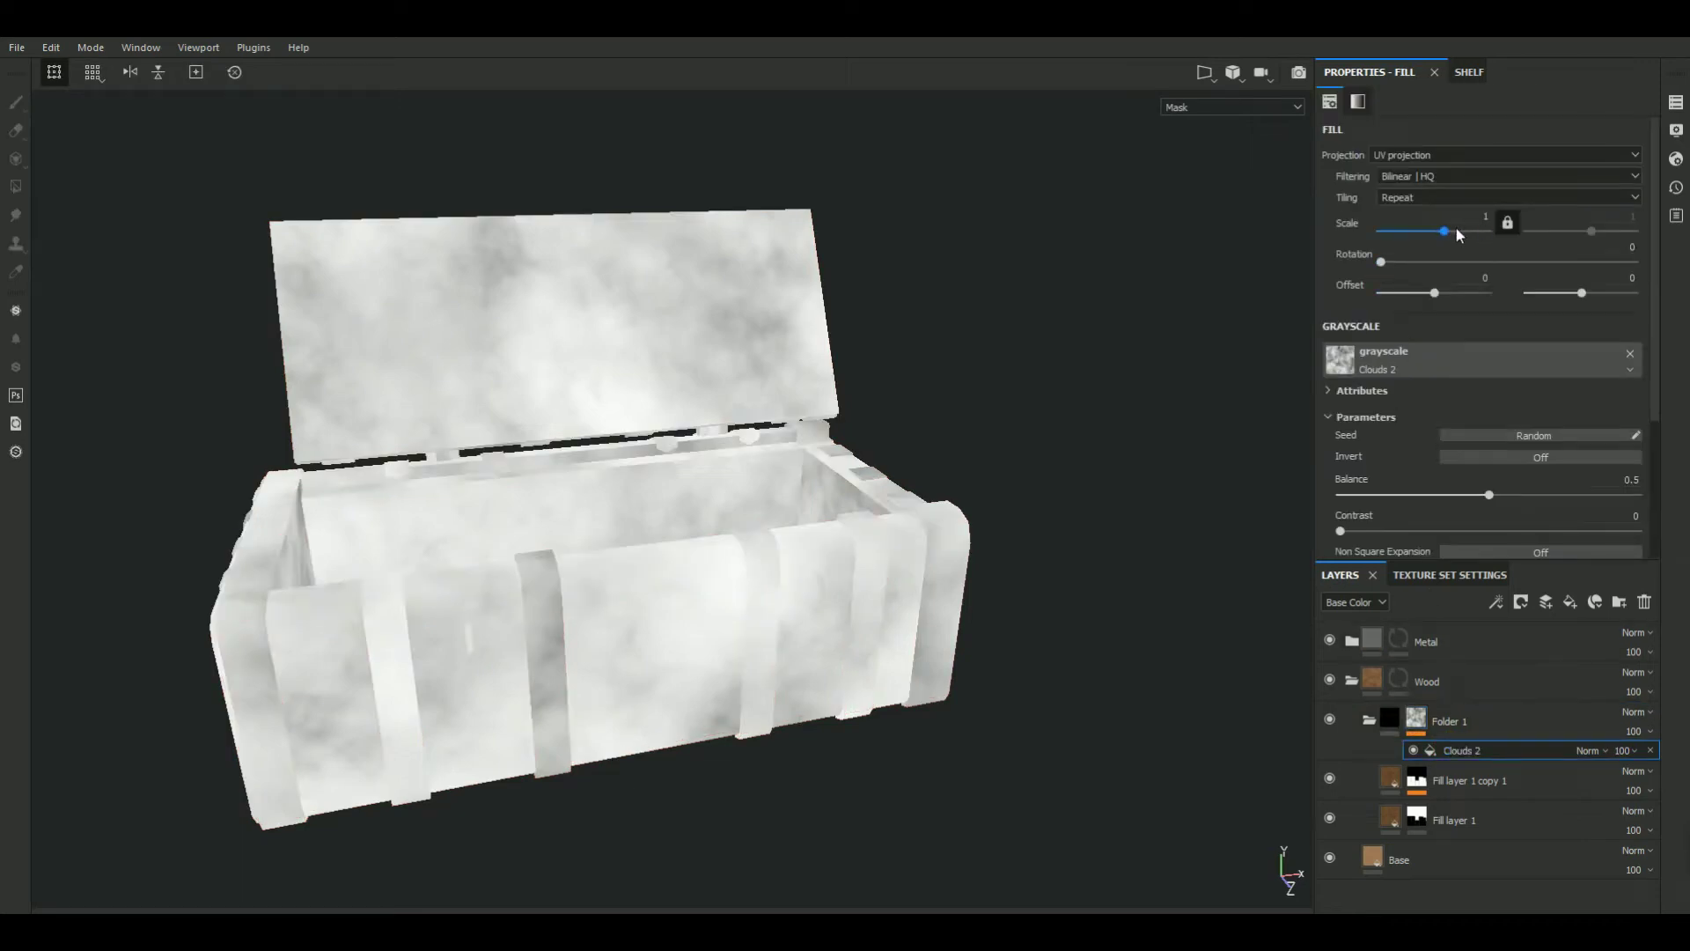
left_click_drag(1446, 232, 1451, 236)
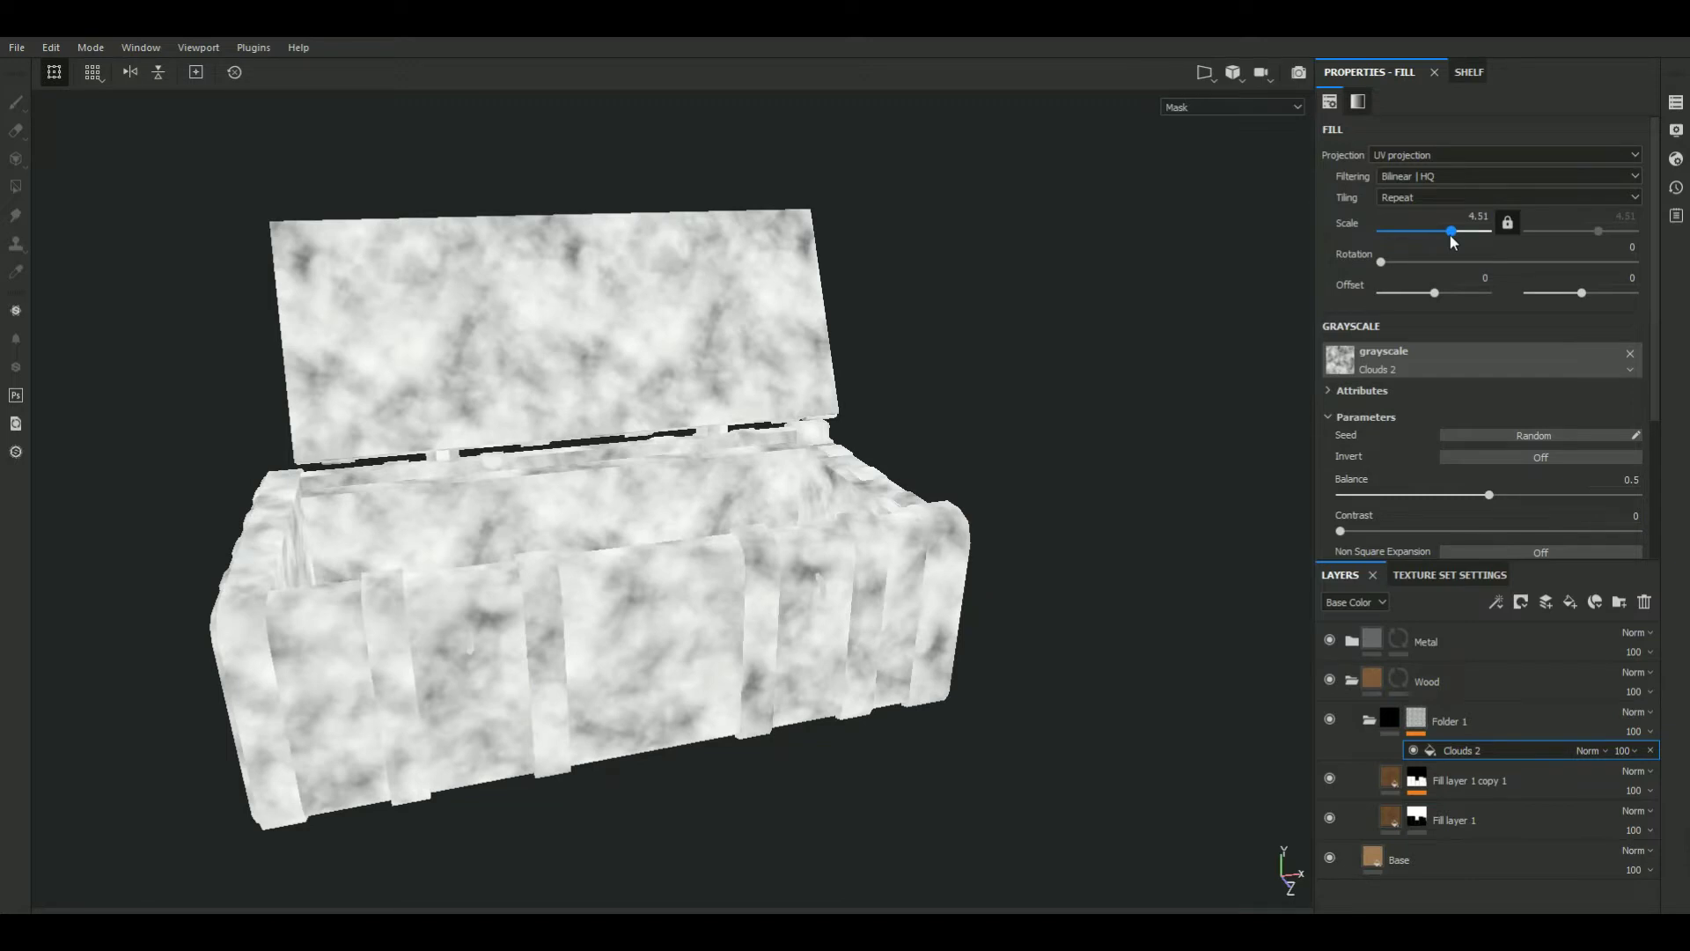
Add a Levels effect to the mask with black point 0.1 and white point 0.778
left_click(1415, 717)
key("4")
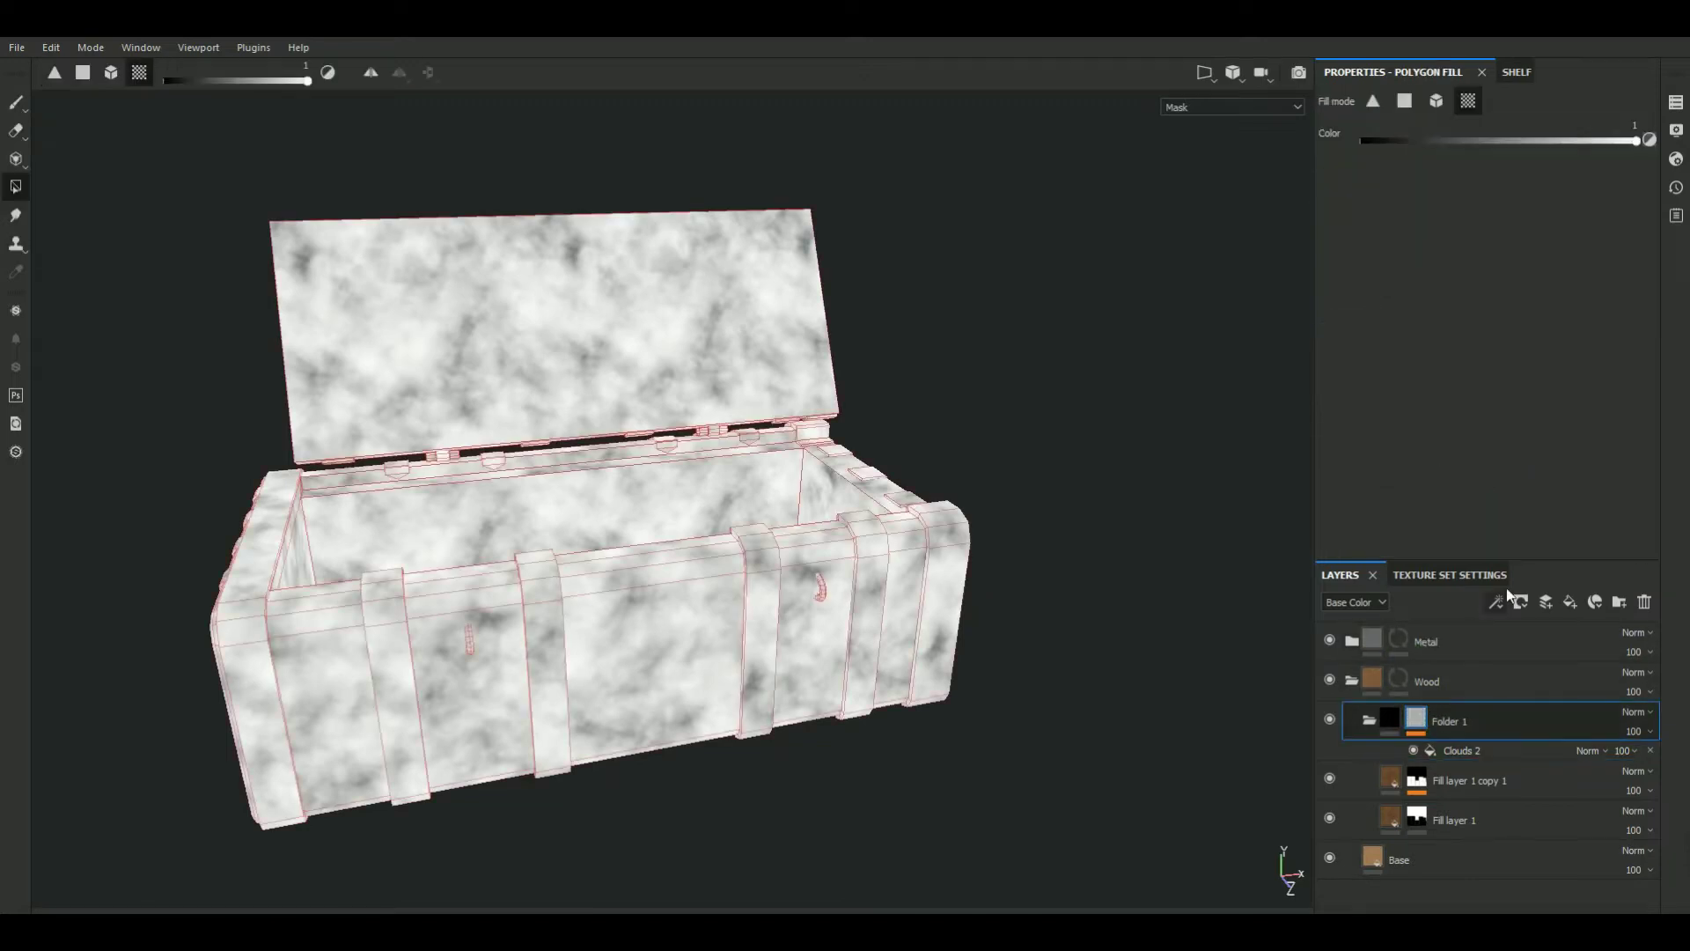
left_click(1502, 604)
left_click(1529, 686)
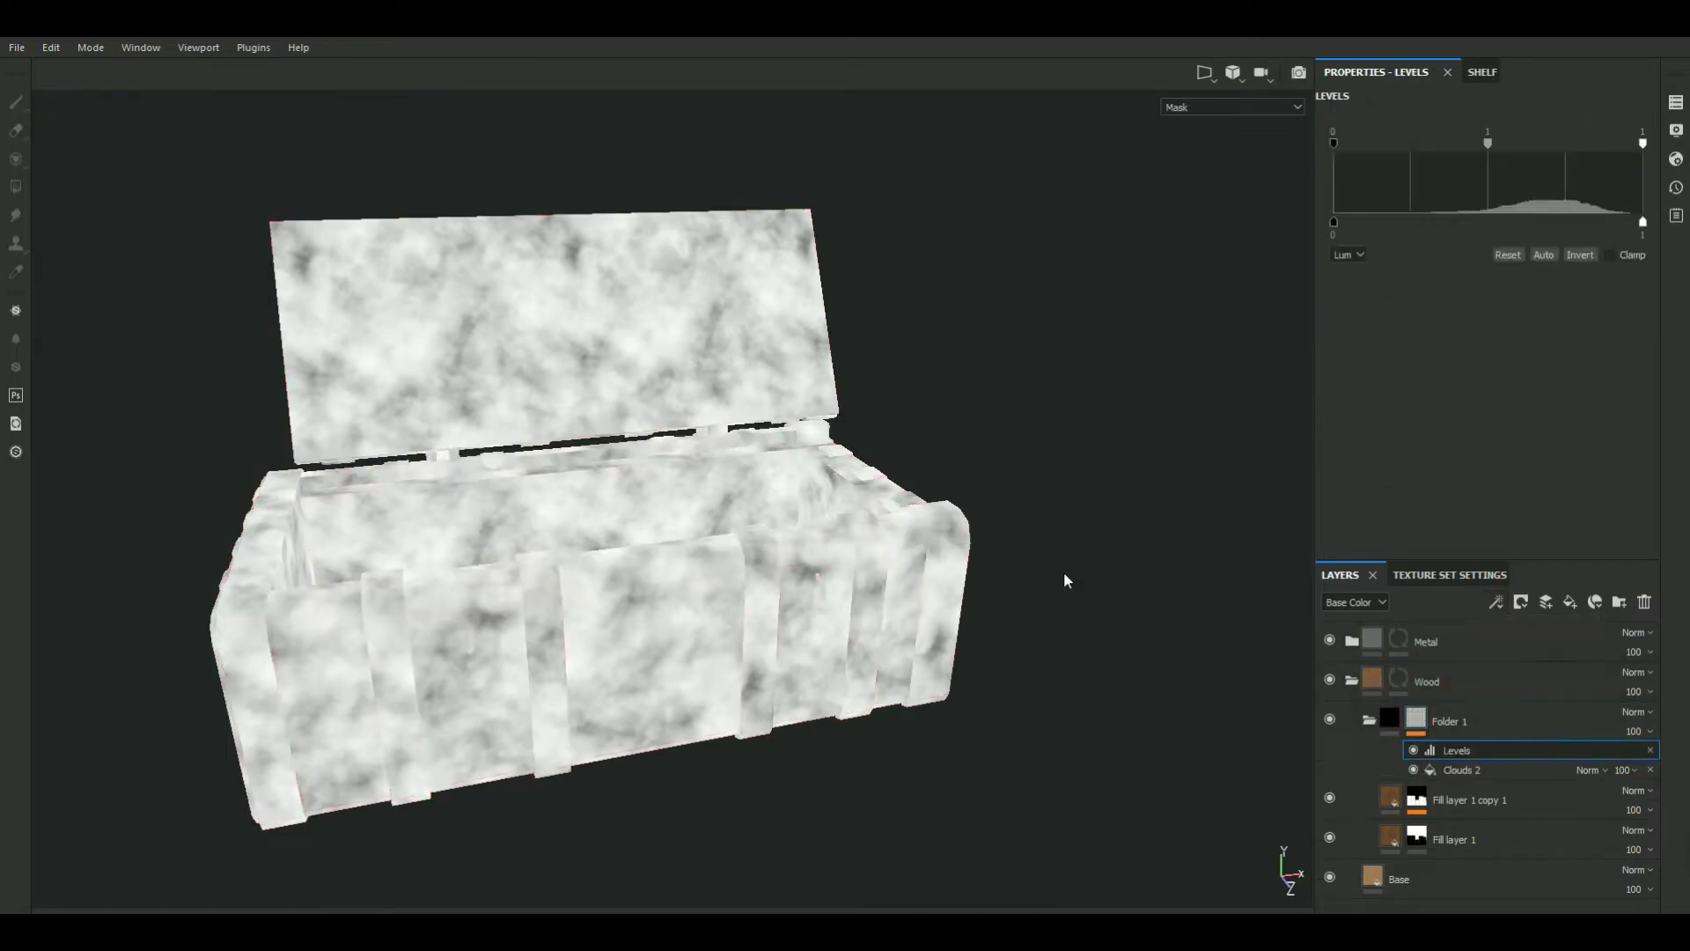
key("m")
left_click_drag(1074, 503, 1213, 585, "alt")
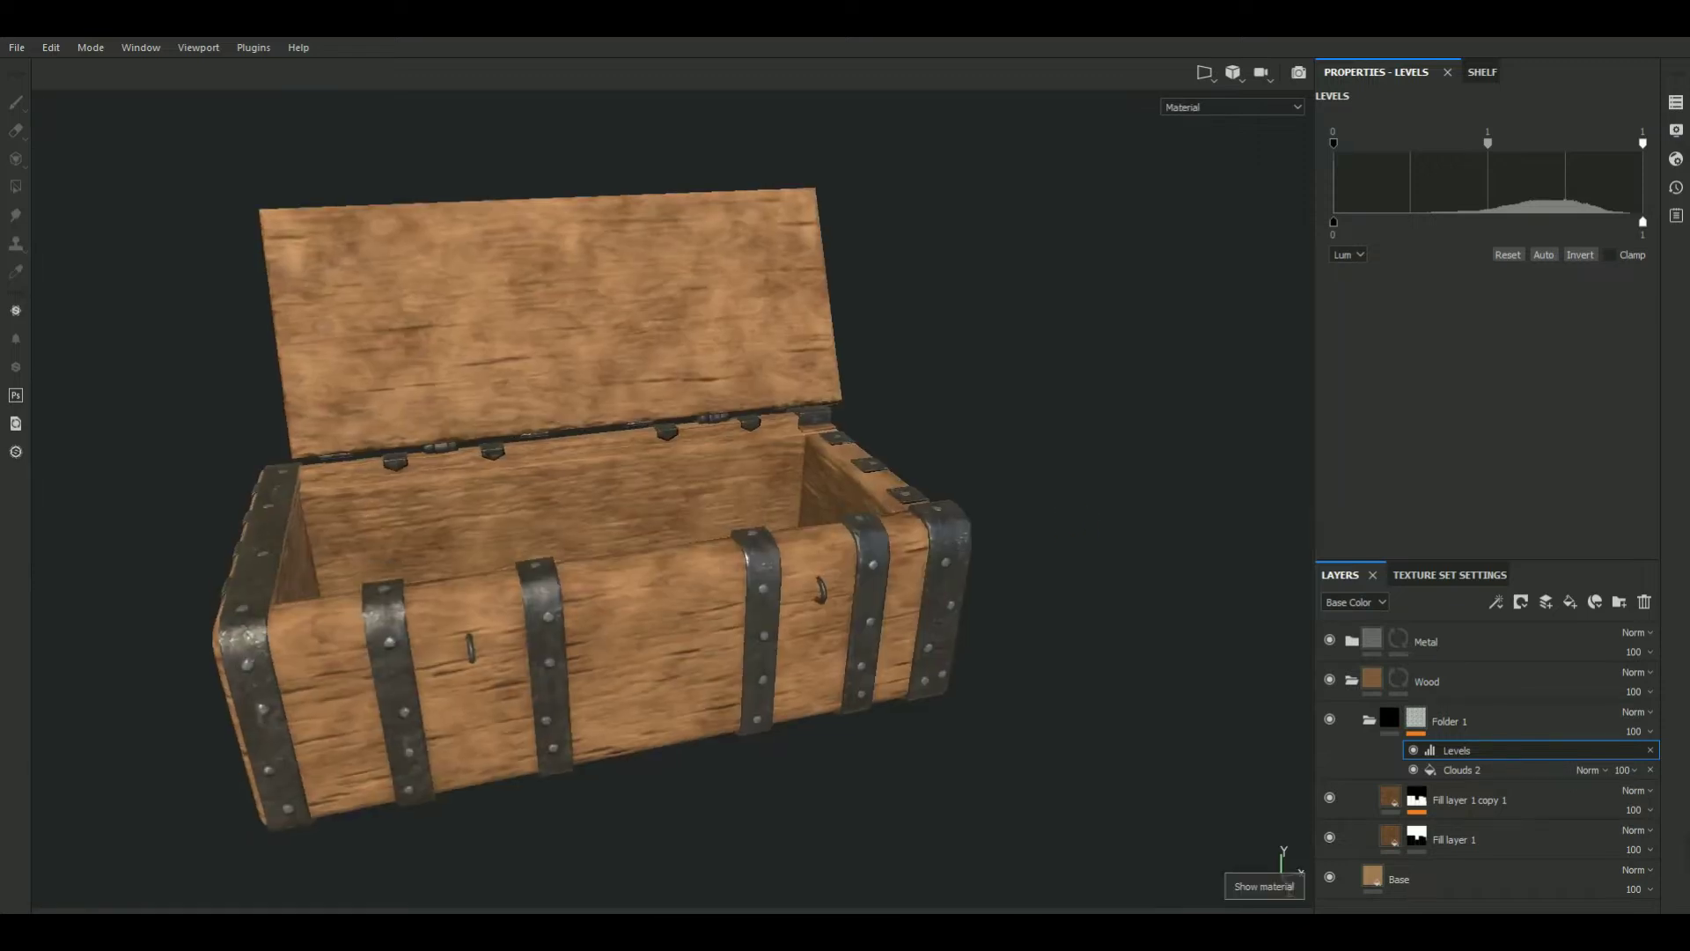
left_click_drag(1333, 144, 1364, 143)
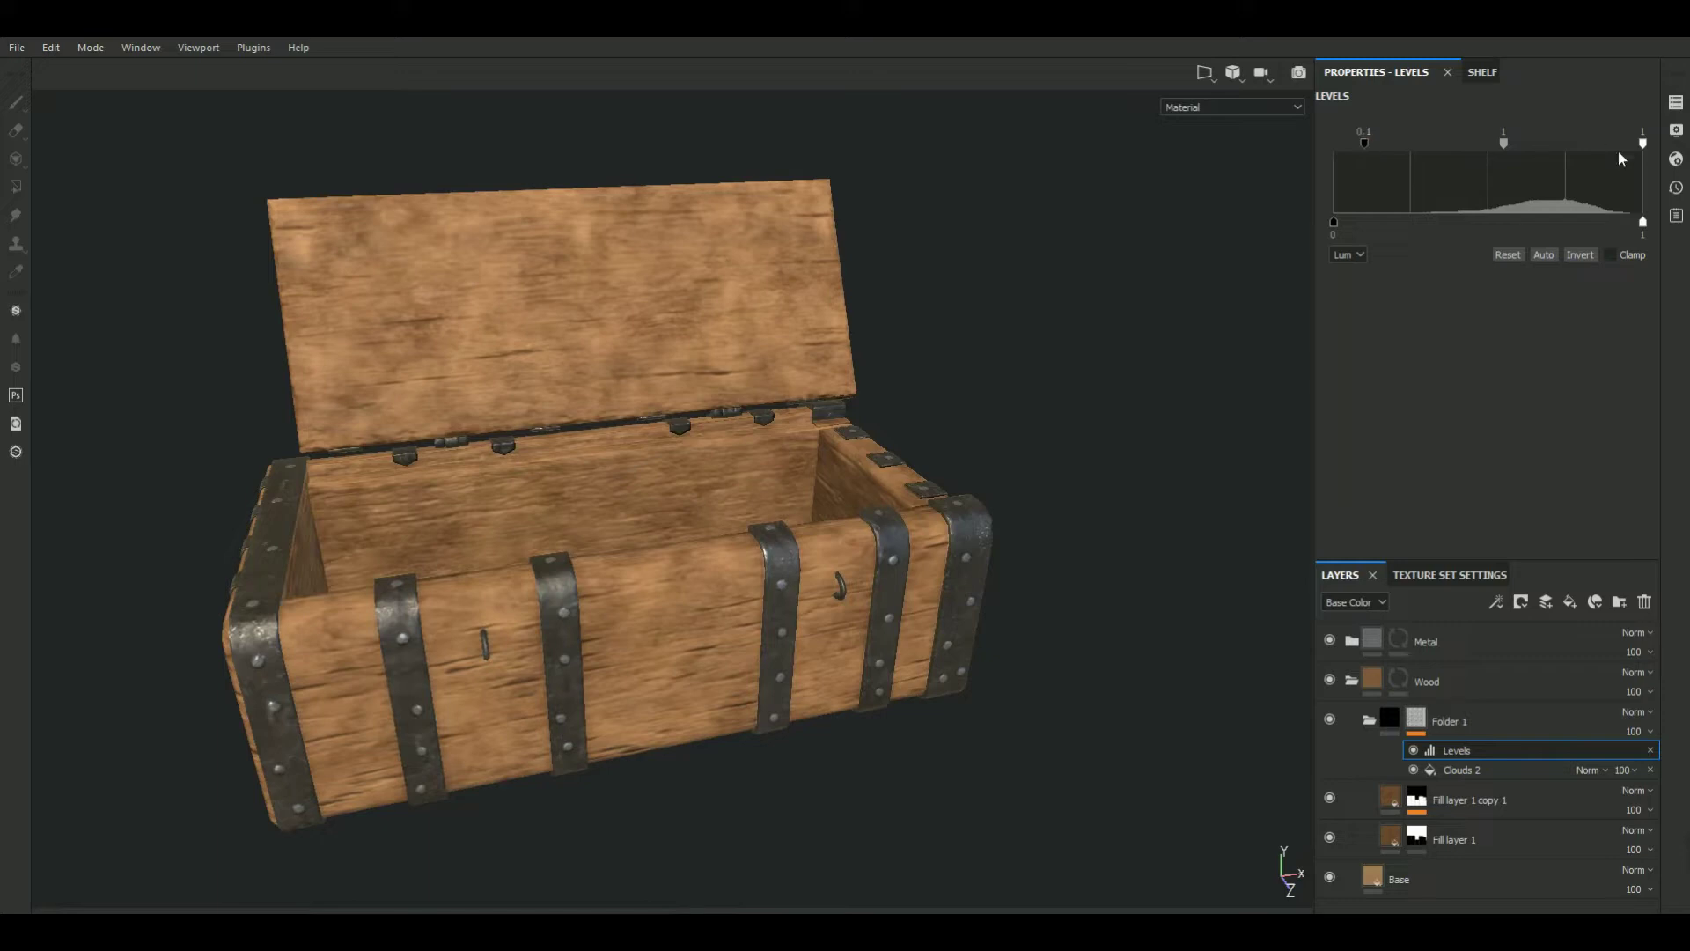
left_click_drag(1643, 143, 1582, 143)
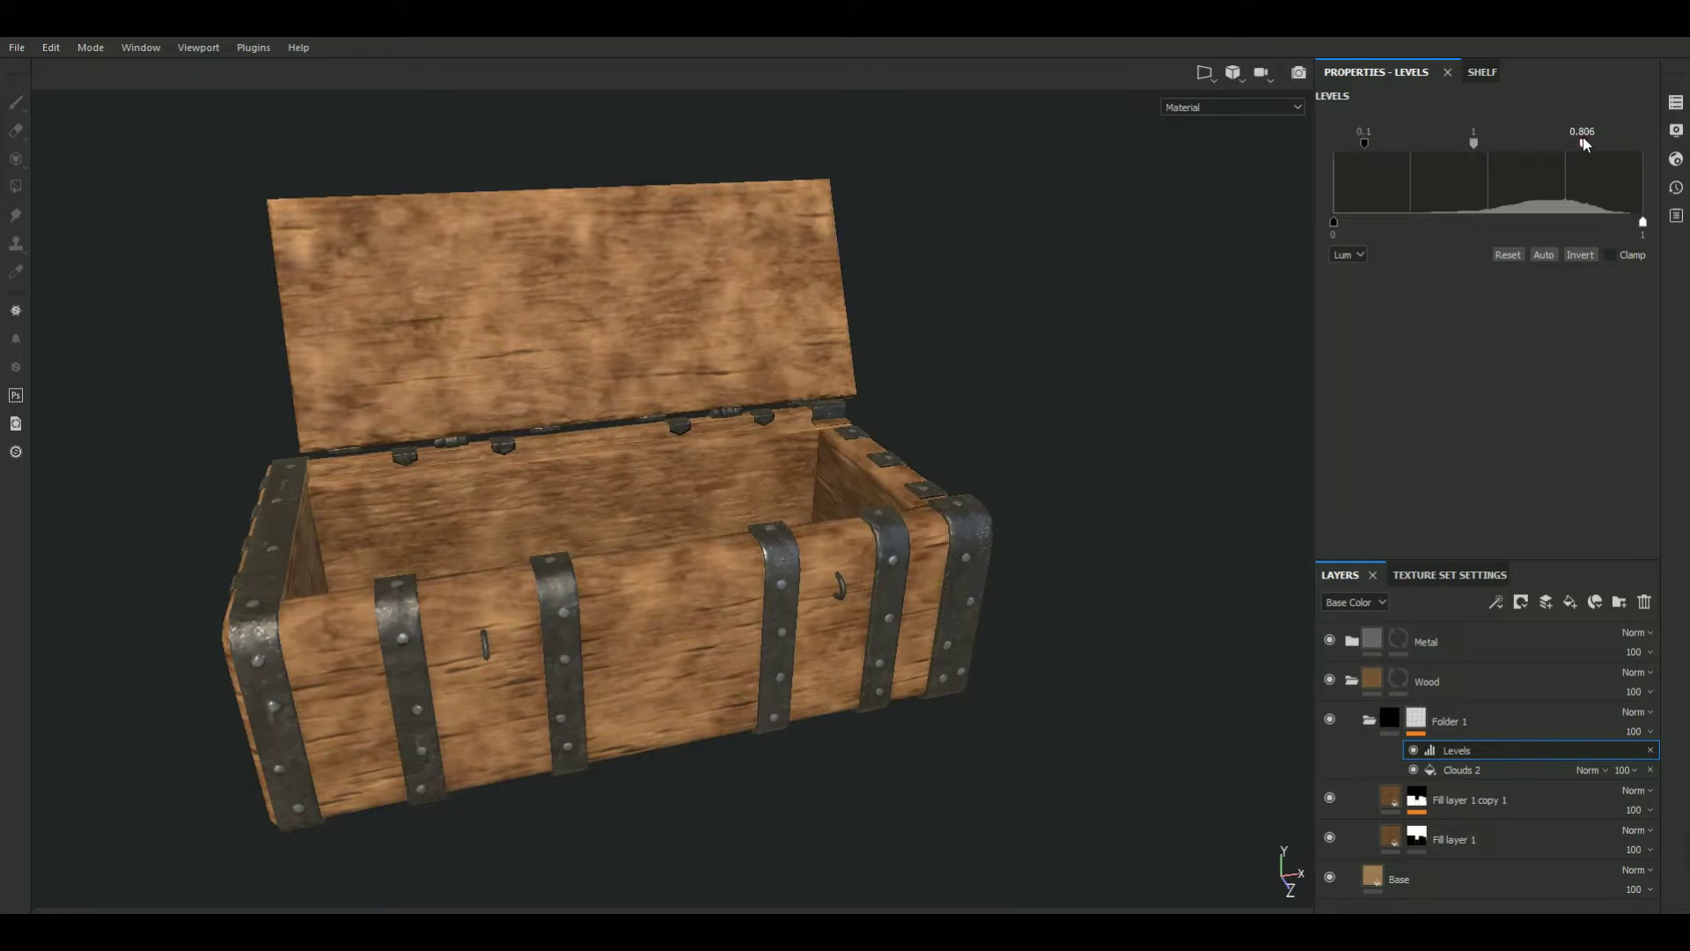
left_click_drag(1576, 143, 1574, 143)
left_click(1393, 886)
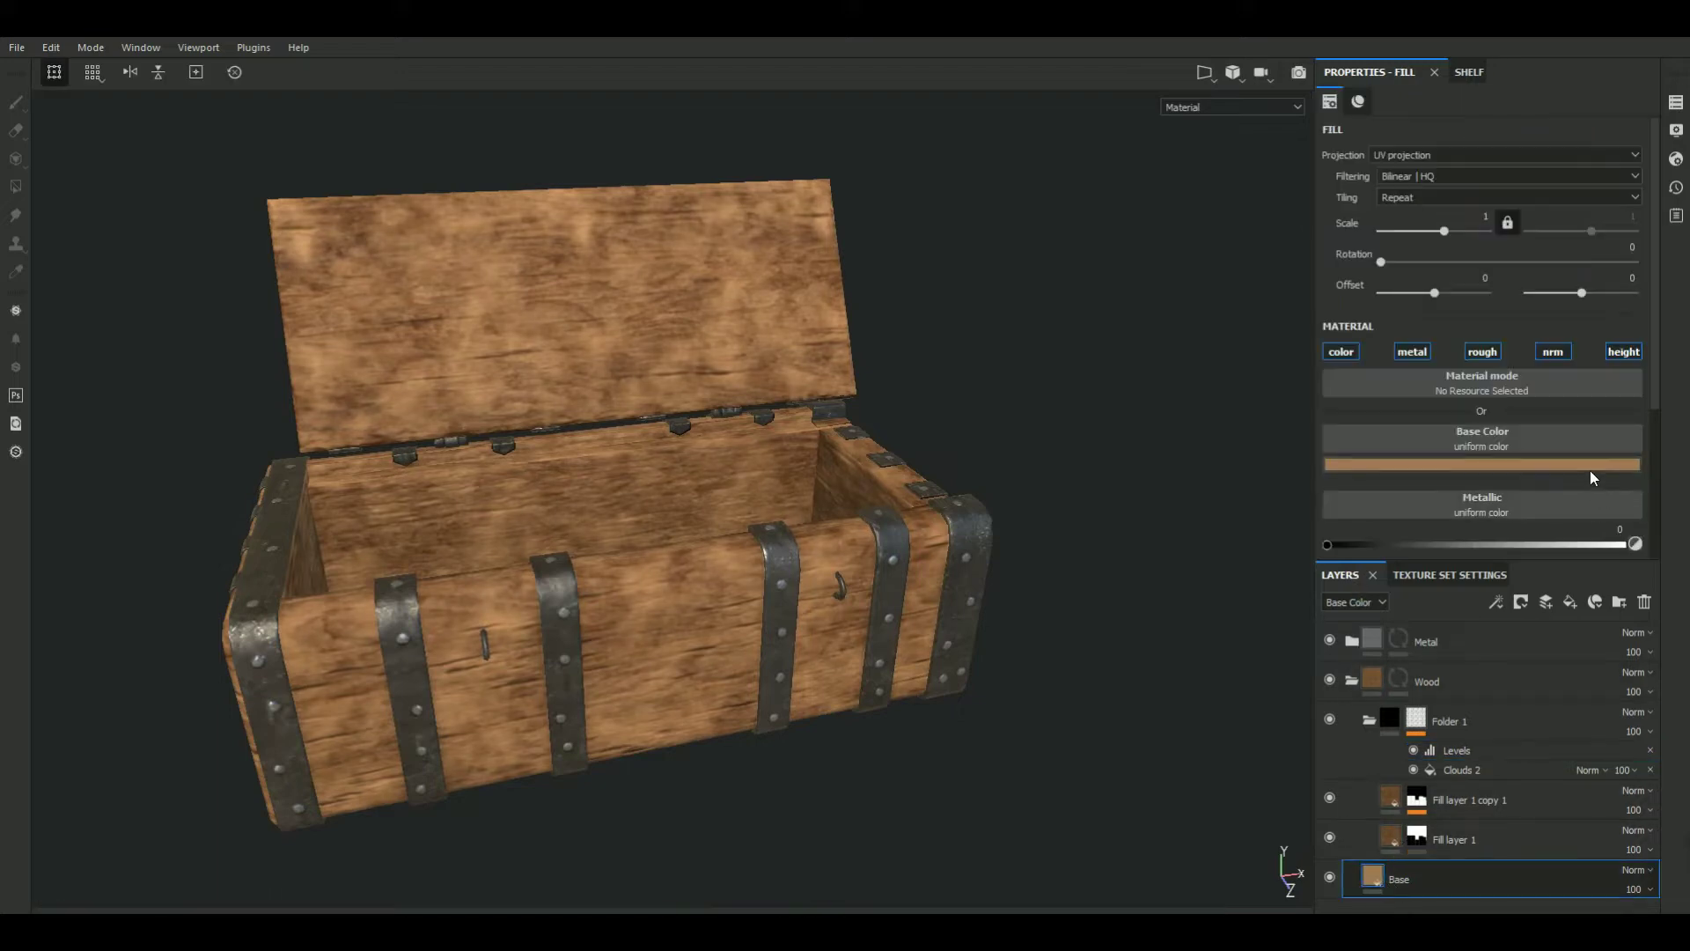
Slightly darken the Base layer's wood colour
left_click(1590, 468)
left_click_drag(1667, 560, 1661, 589)
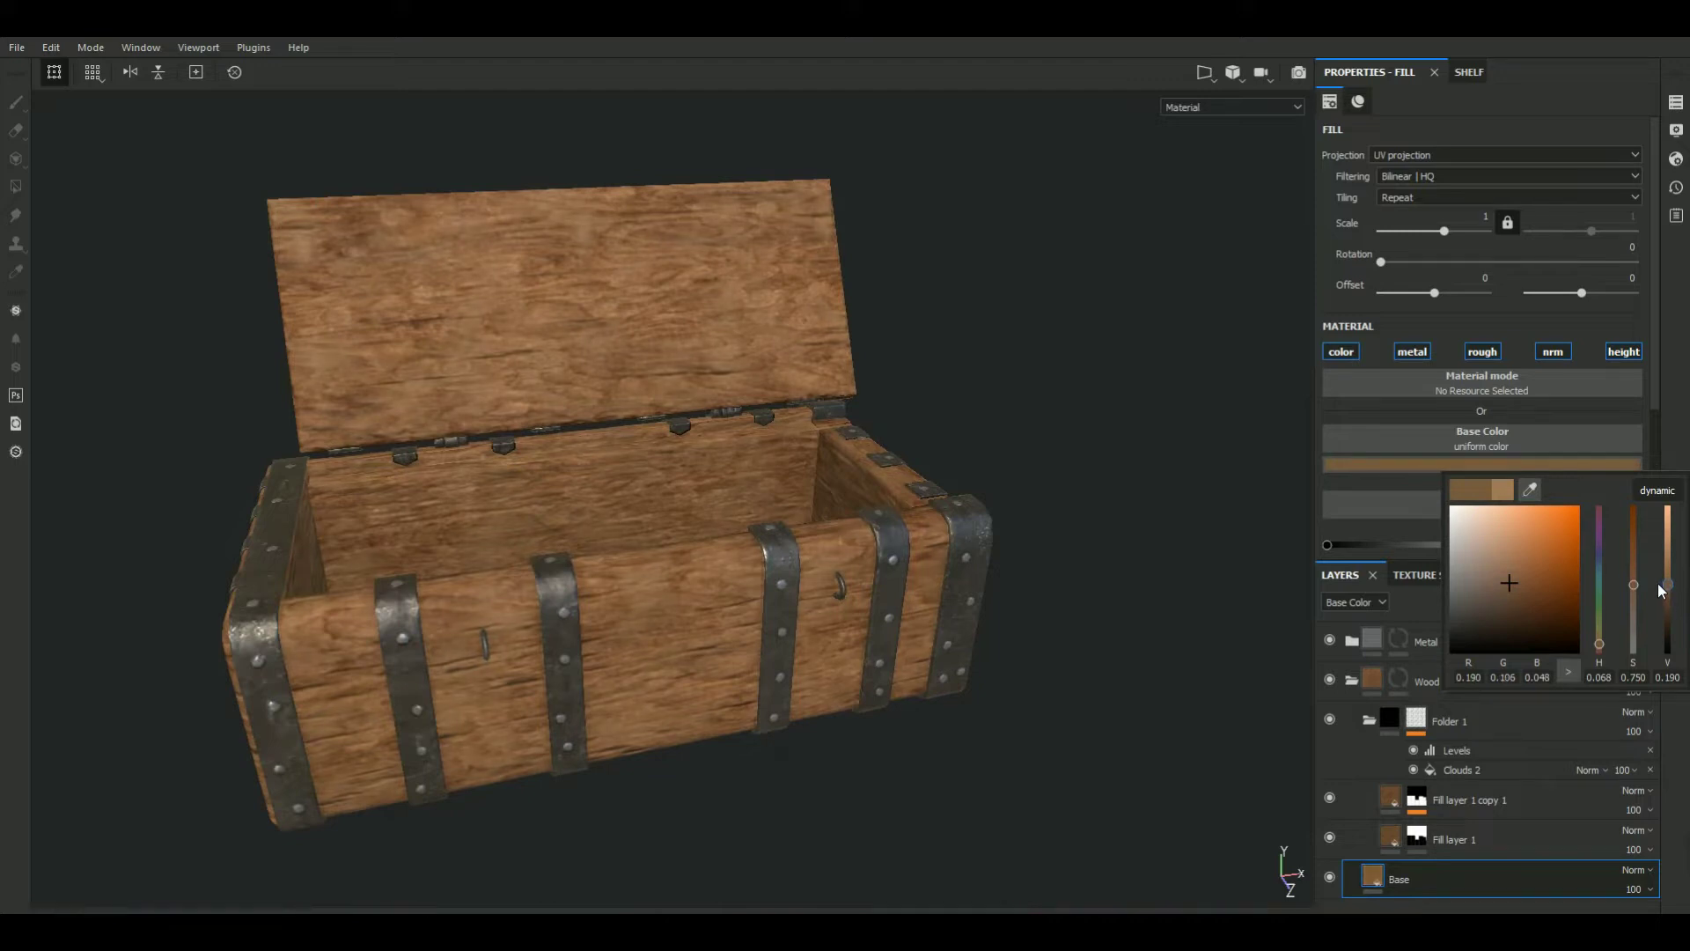
left_click_drag(1654, 588, 1651, 584)
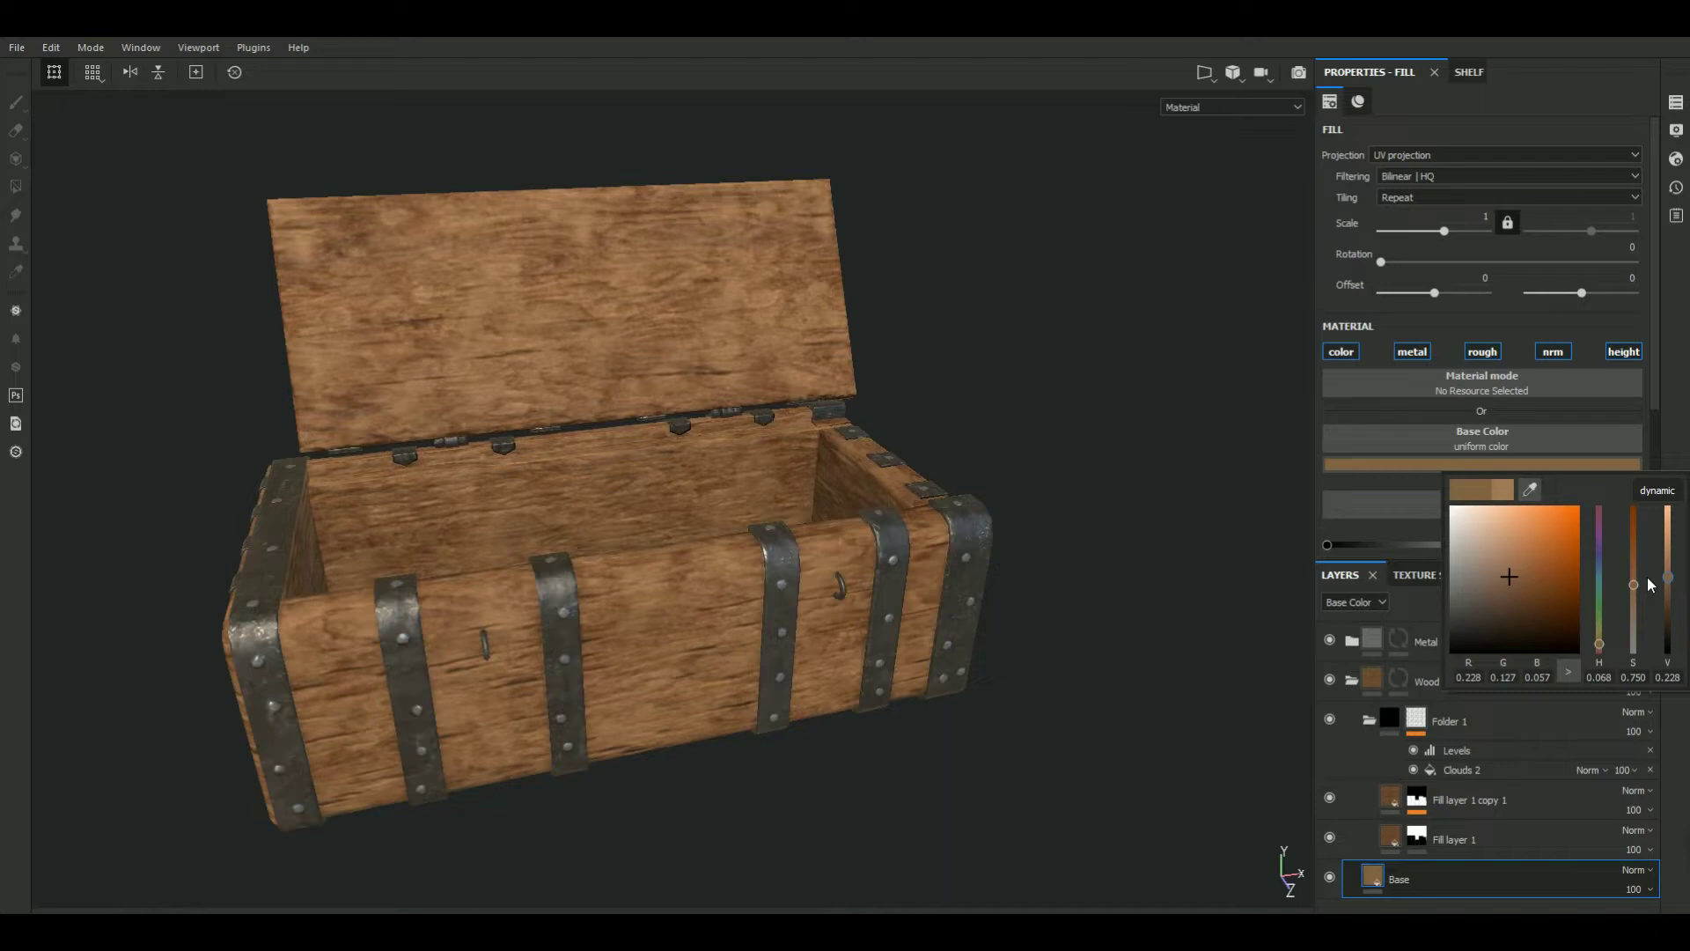
Raise the grime mask's Levels input black point to about 0.094
left_click_drag(1151, 467, 1115, 452, "alt")
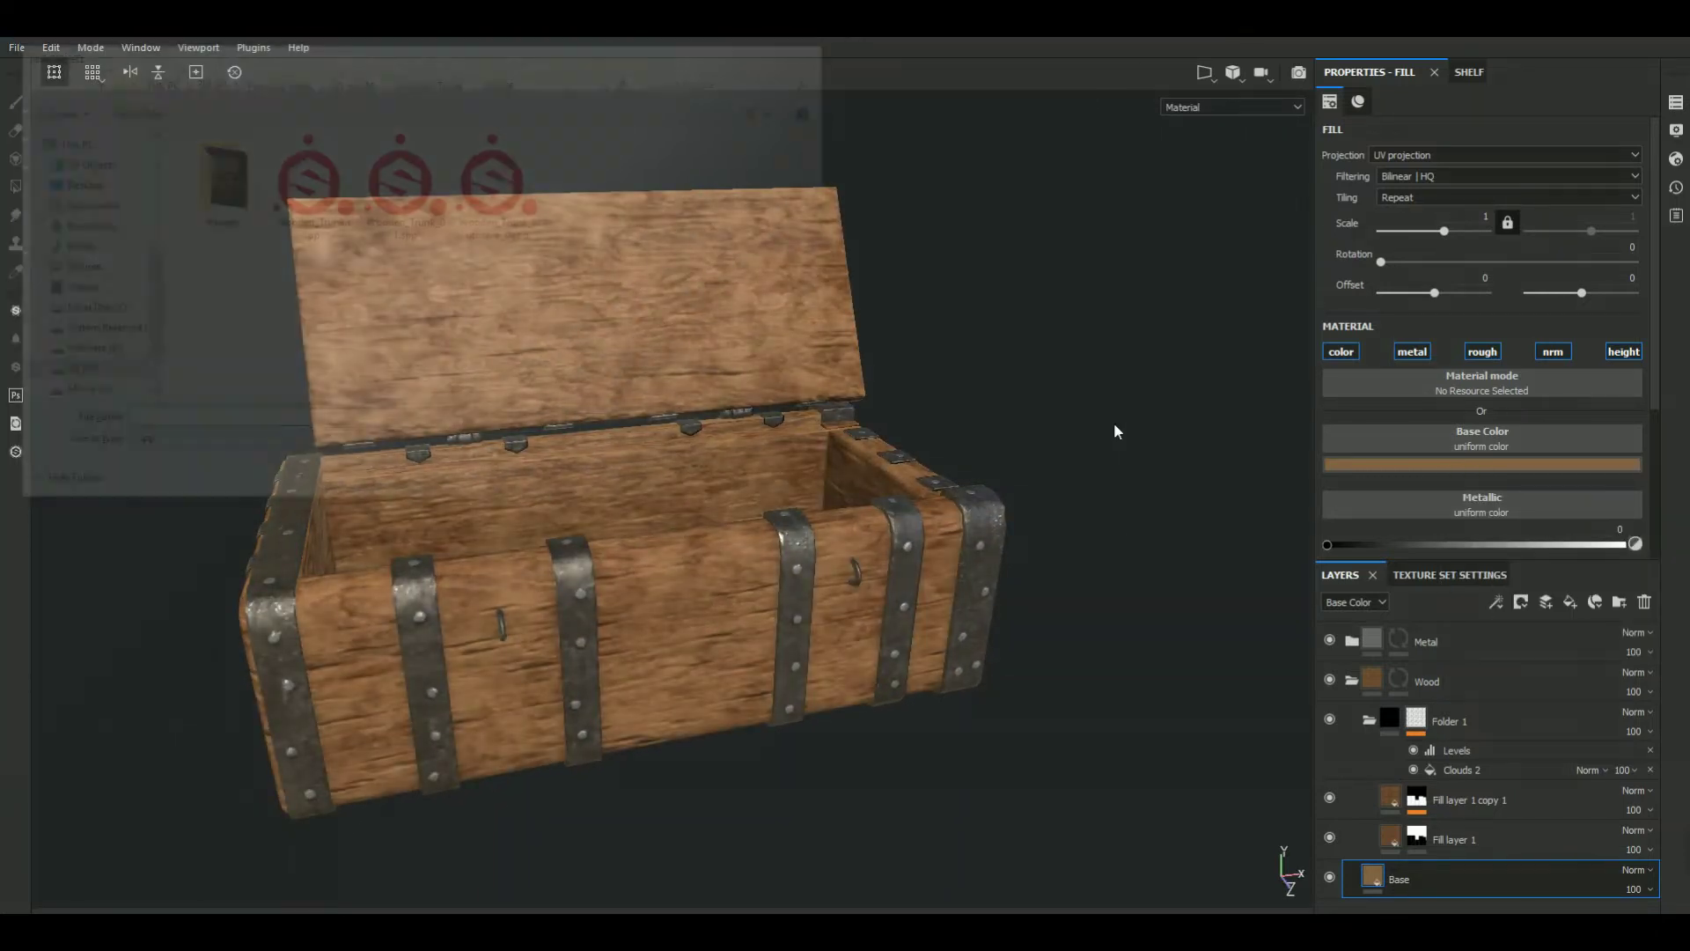
mouse_move(1115, 432)
left_mouse_down("alt")
mouse_move(957, 314)
mouse_move(962, 272)
mouse_move(924, 291)
left_mouse_up("alt")
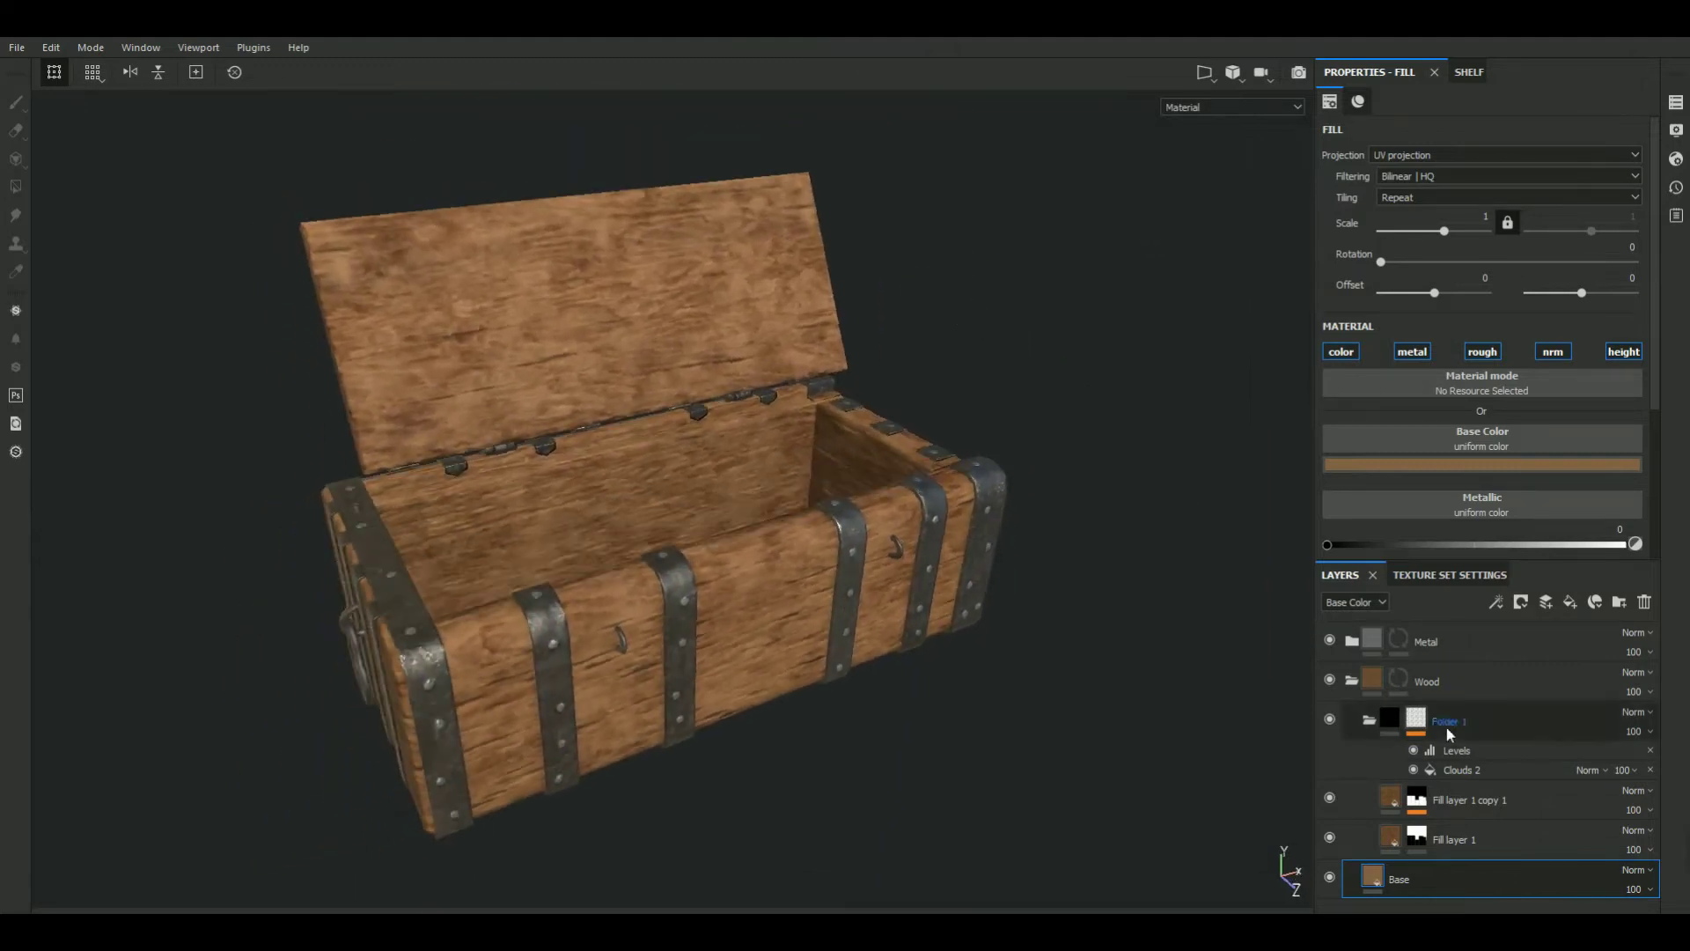
left_click(1457, 750)
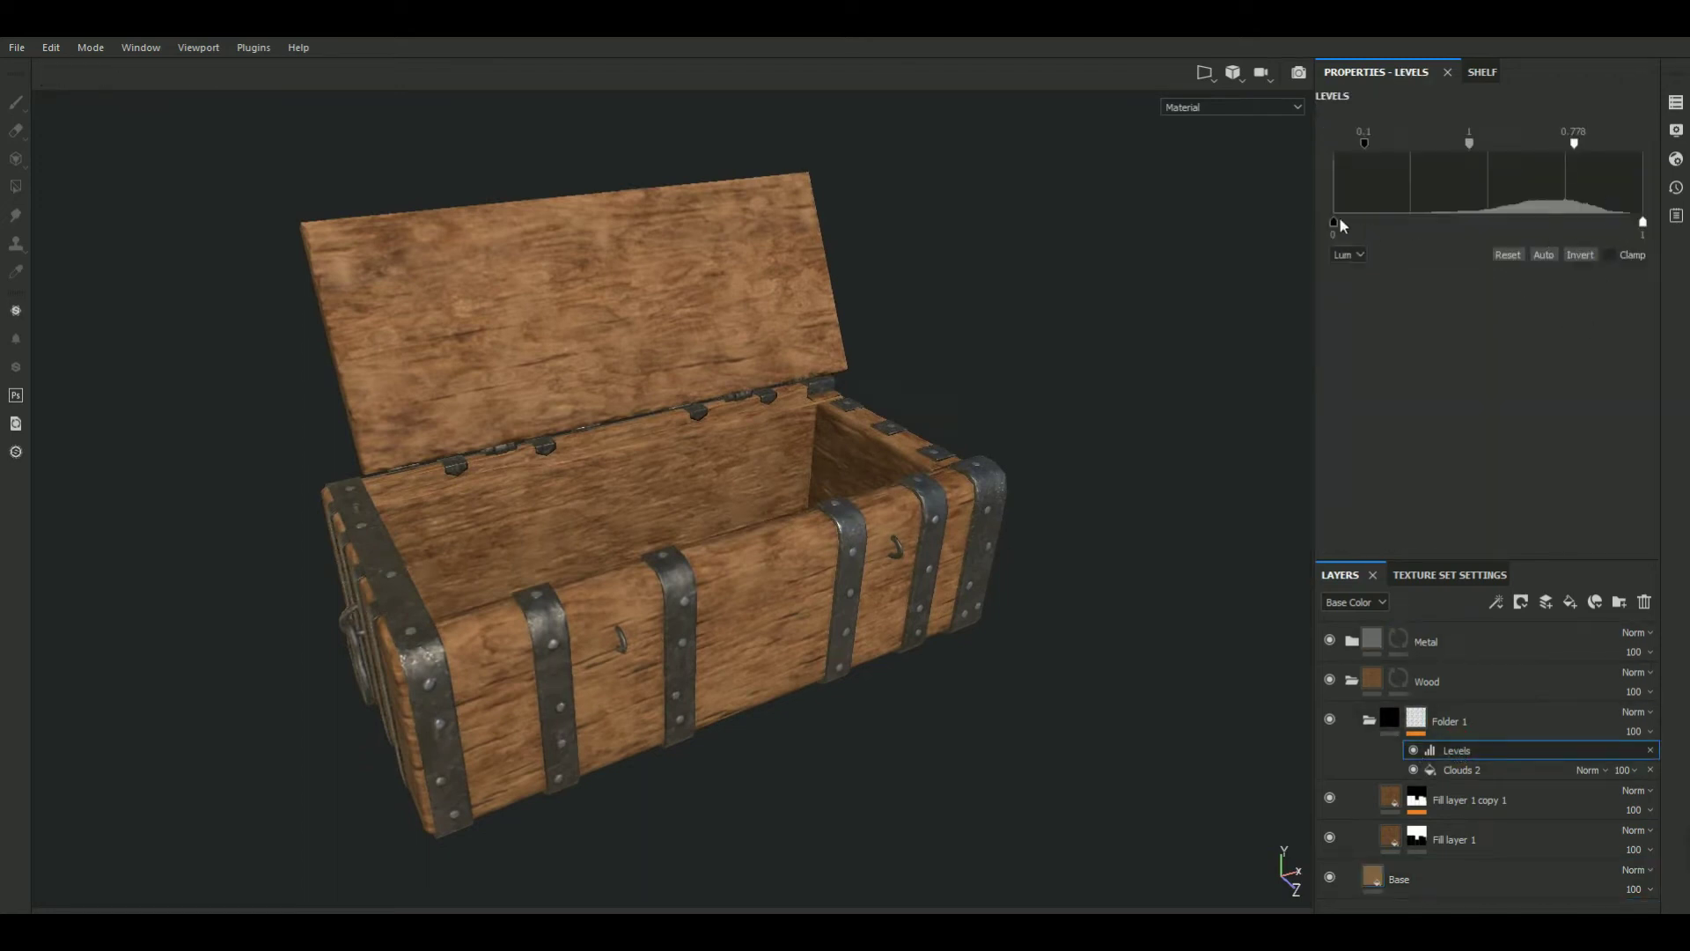
left_click_drag(1334, 221, 1362, 225)
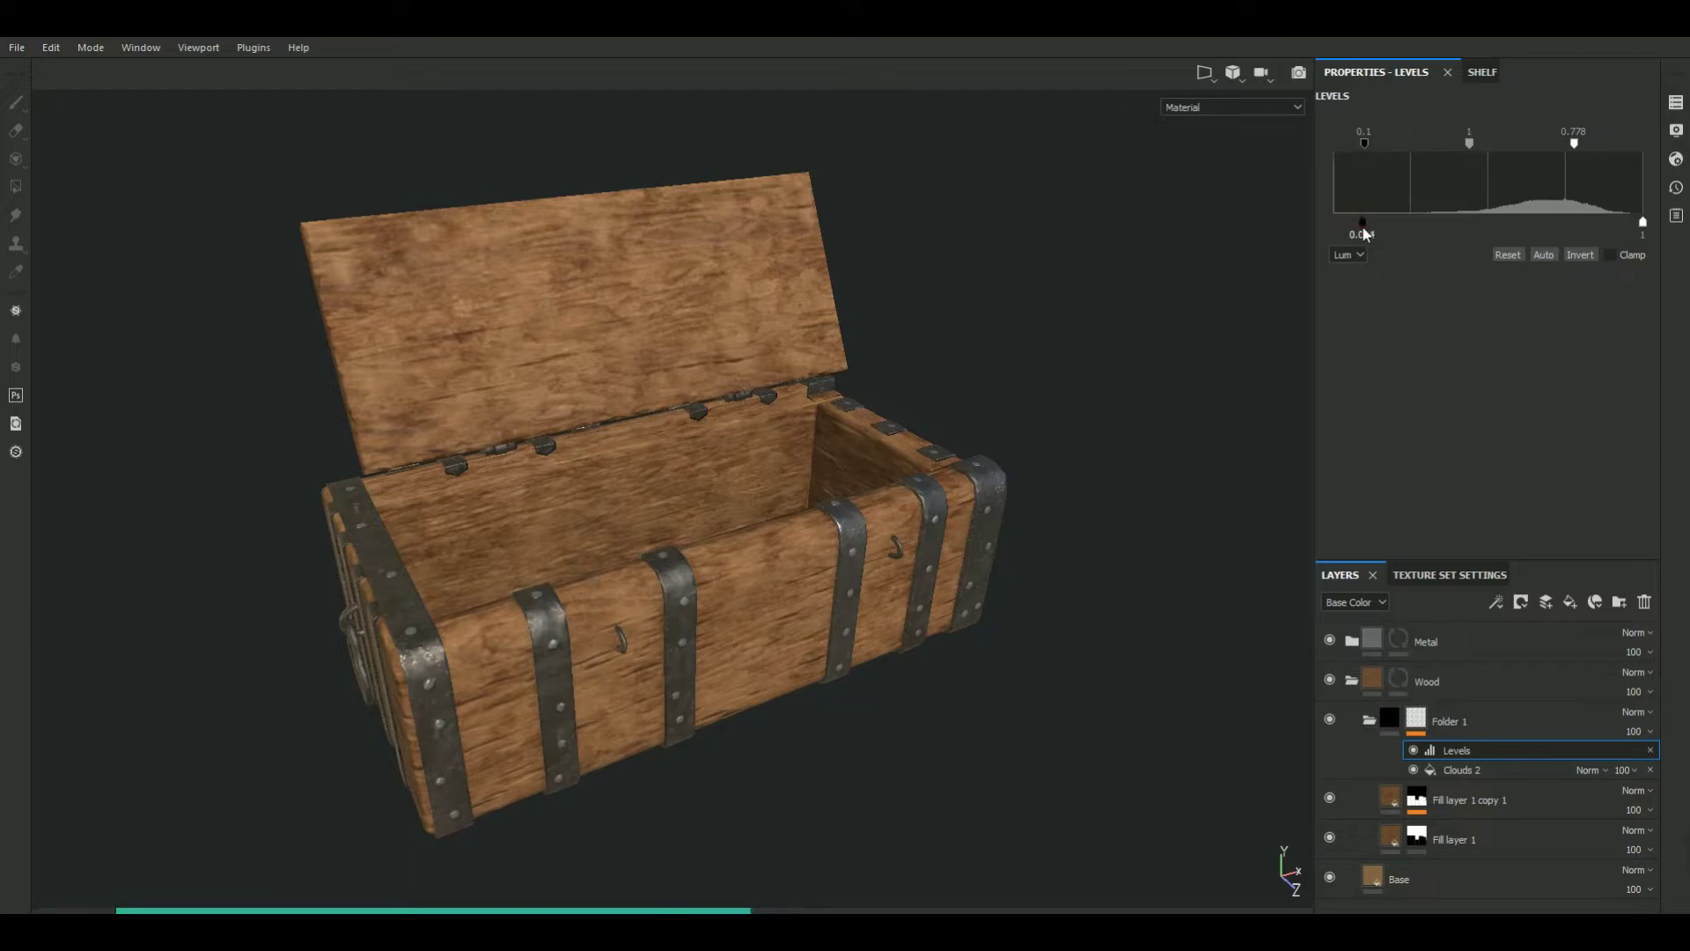
mouse_move(1212, 423)
left_mouse_down("alt")
mouse_move(1131, 460)
mouse_move(1124, 525)
mouse_move(1086, 407)
mouse_move(1011, 705)
left_mouse_up("alt")
Make Fill layer 1's wood colour more saturated and slightly darker
left_click(1397, 837)
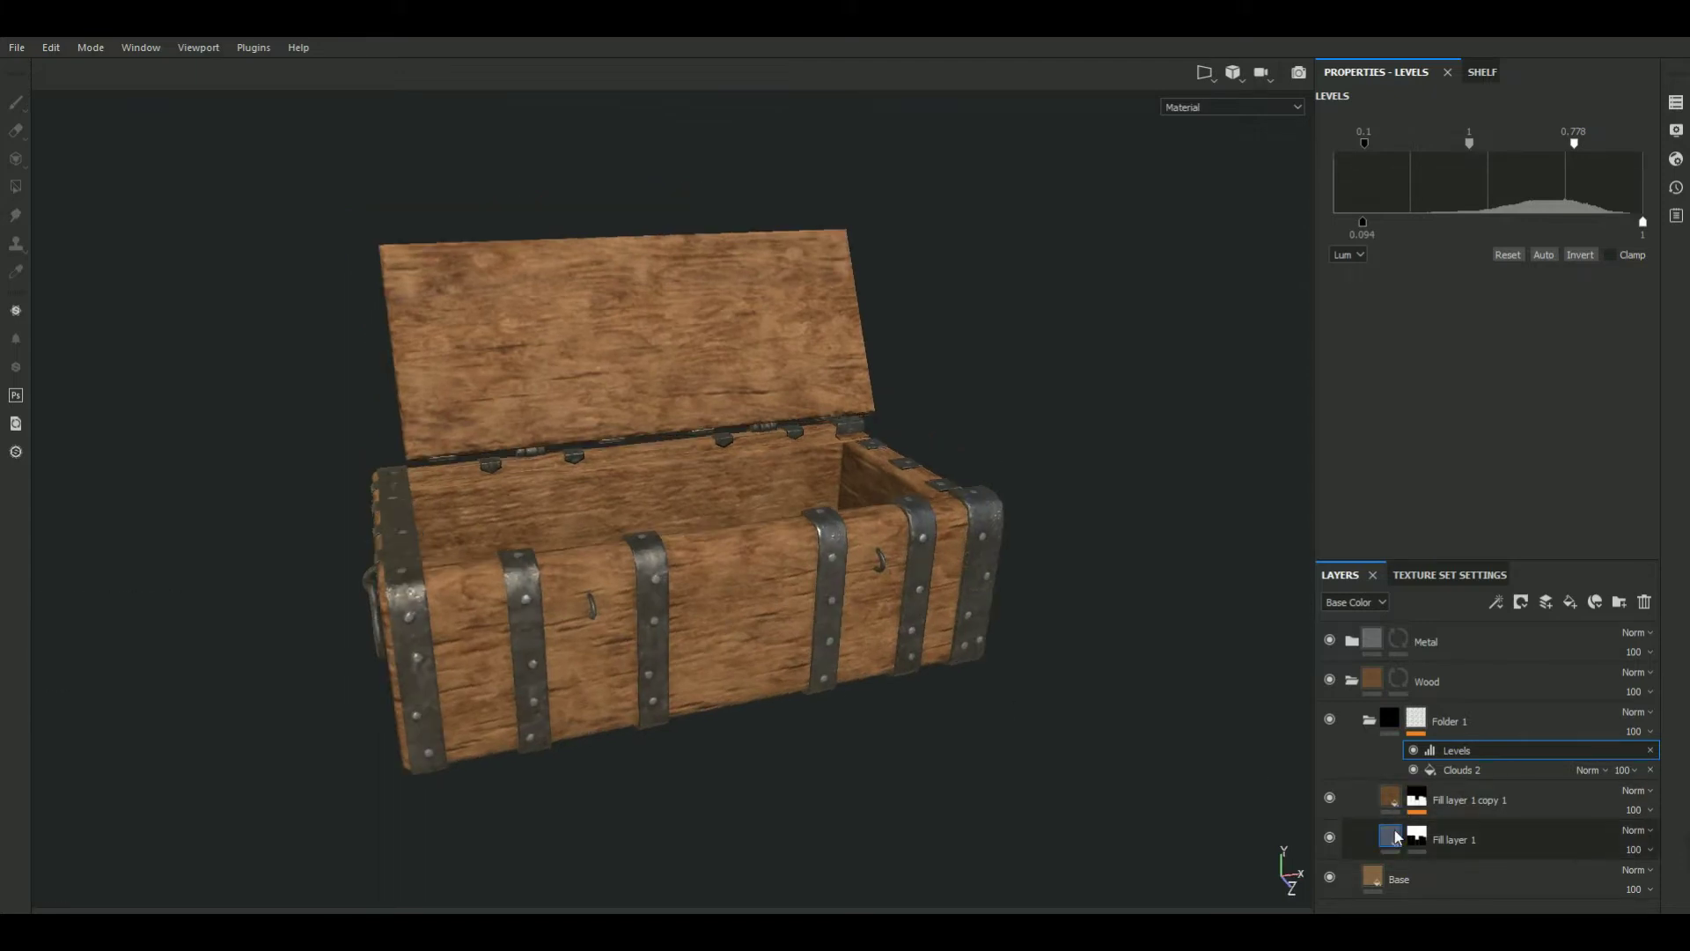
left_click(1472, 516)
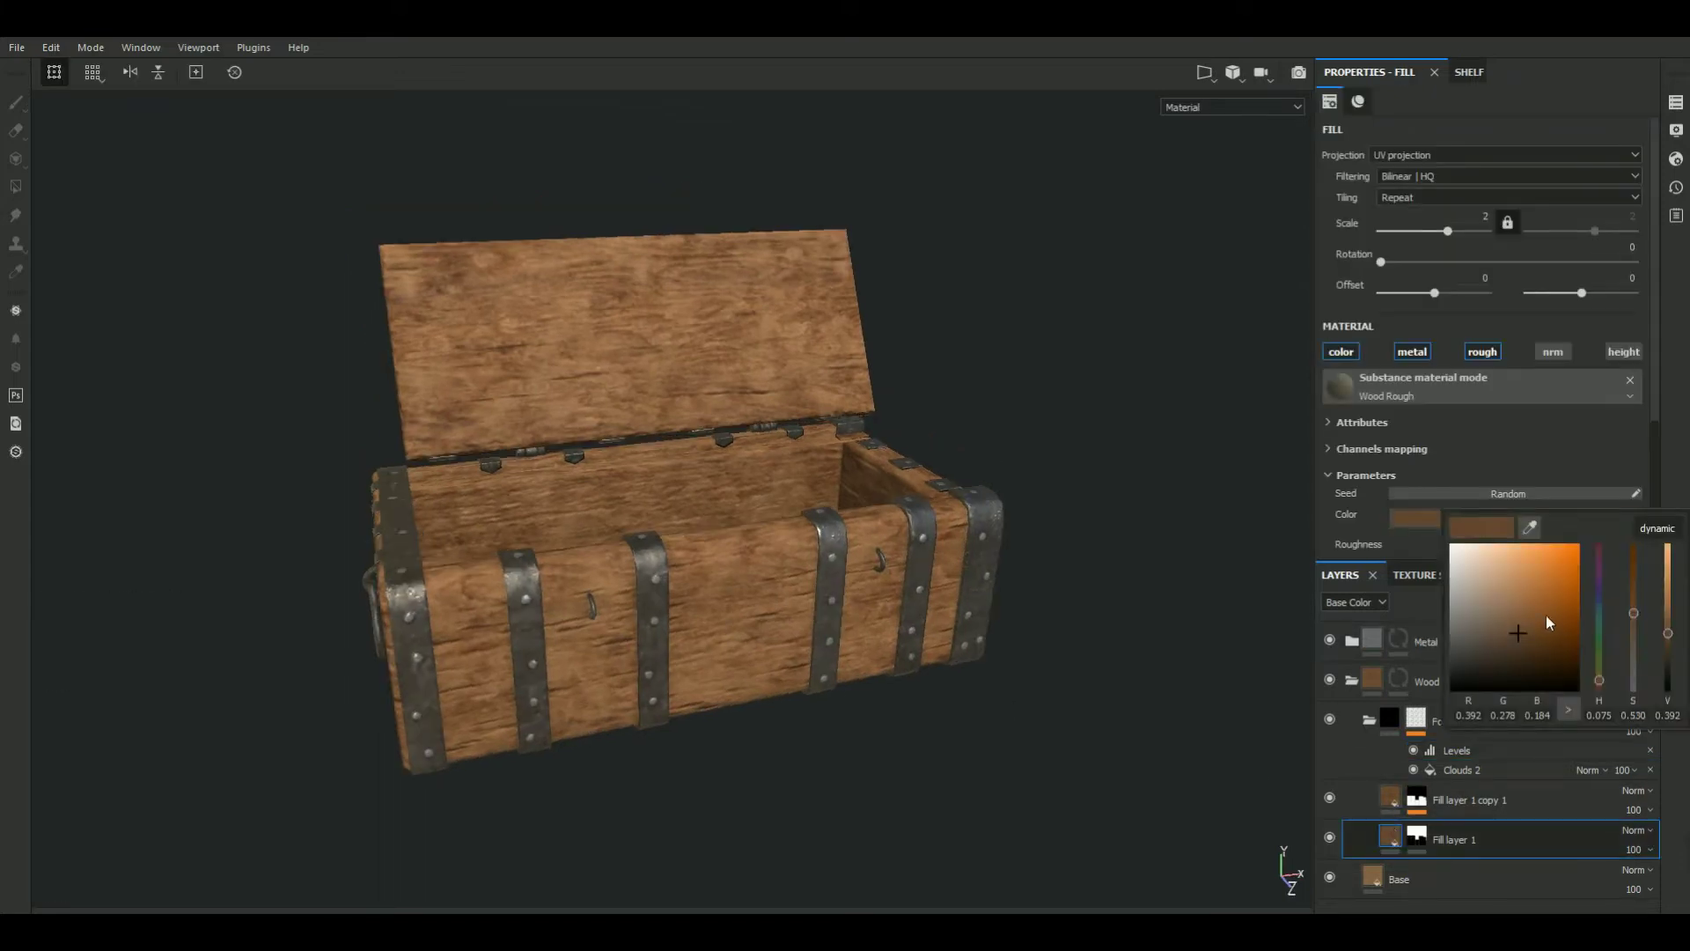
left_click_drag(1635, 609, 1635, 605)
left_click_drag(1672, 644, 1679, 644)
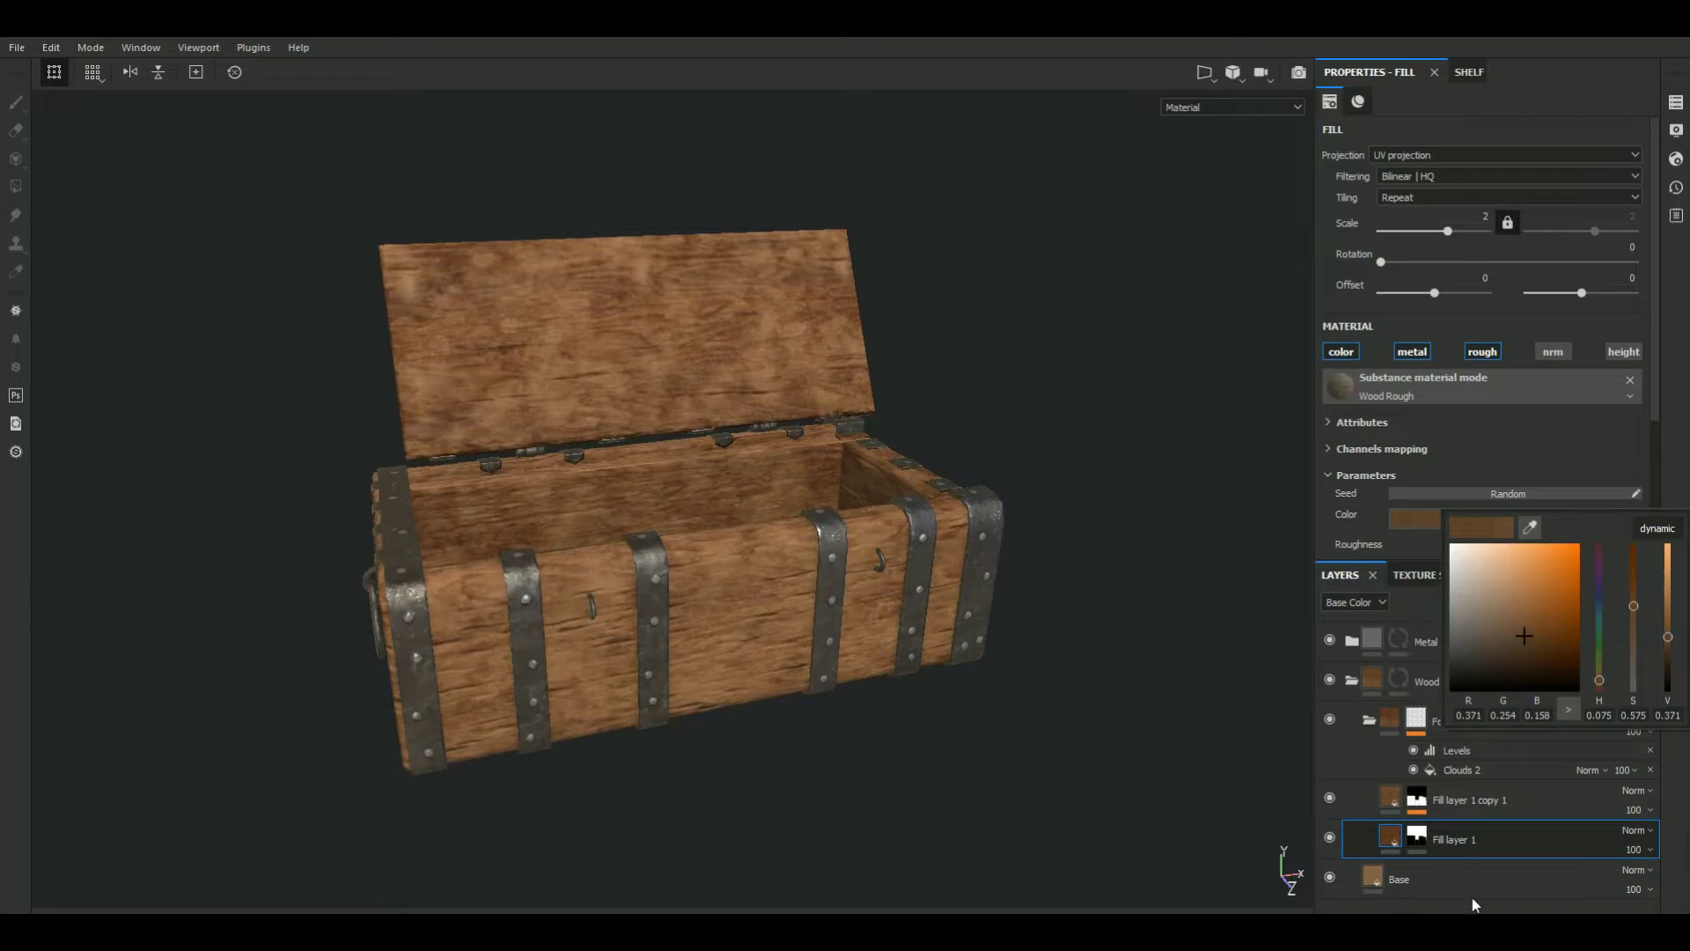
Make Fill layer 1 copy 1's wood colour slightly more saturated
left_click(1397, 799)
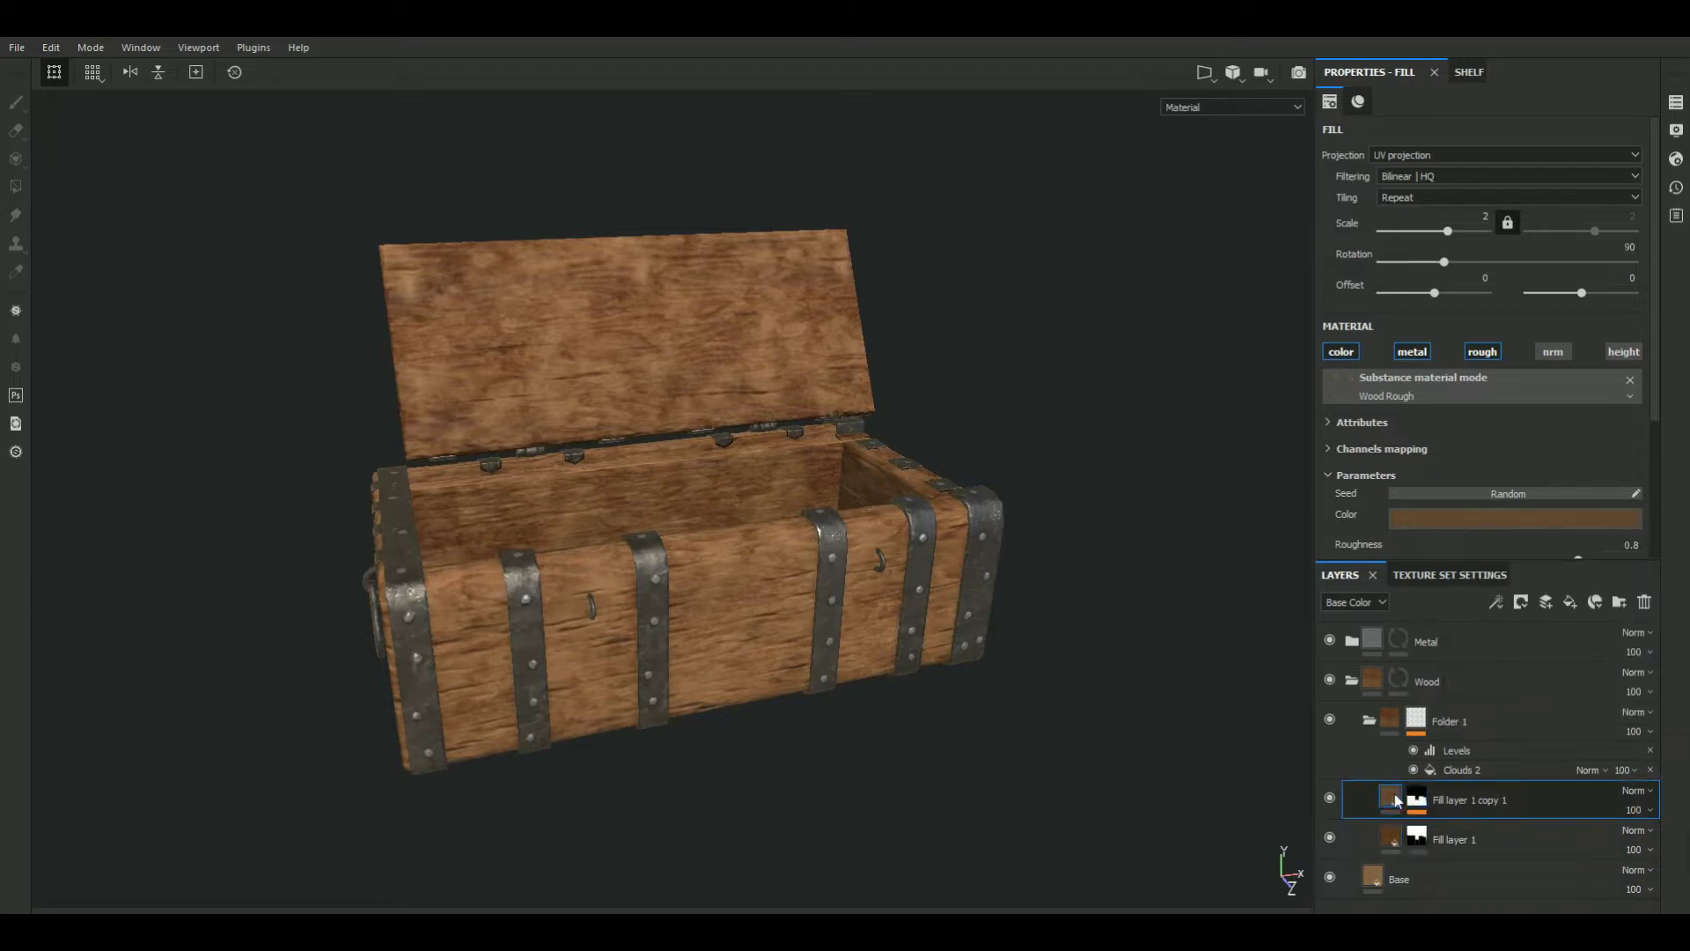
left_click(1454, 519)
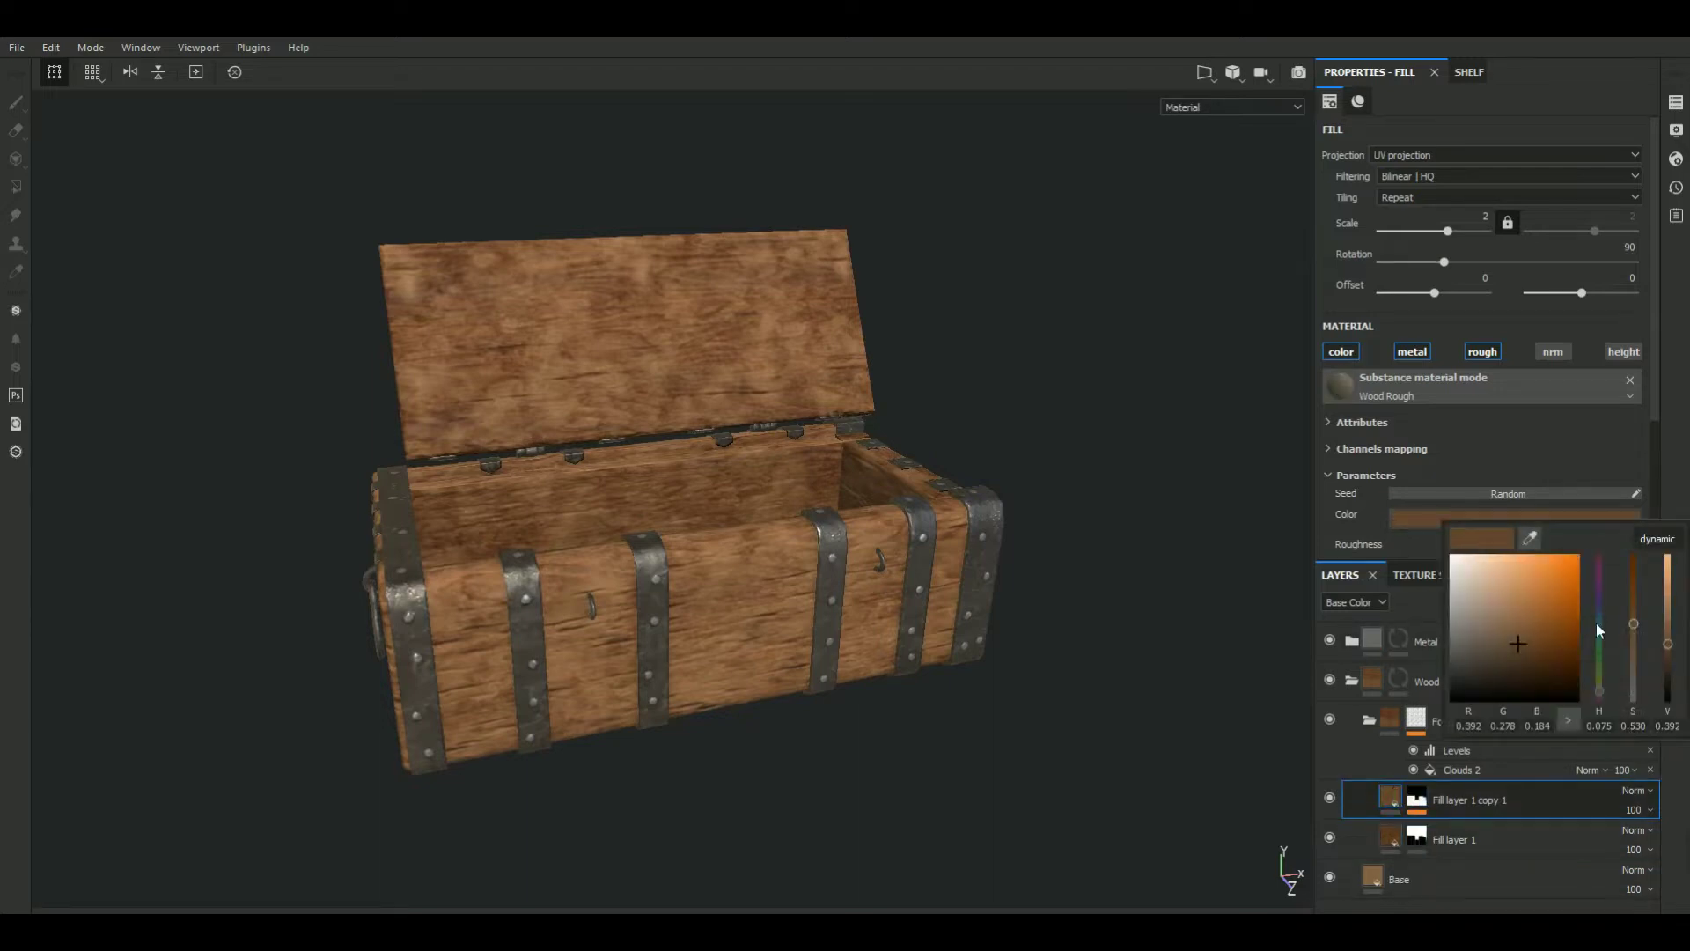
left_click_drag(1633, 625, 1634, 615)
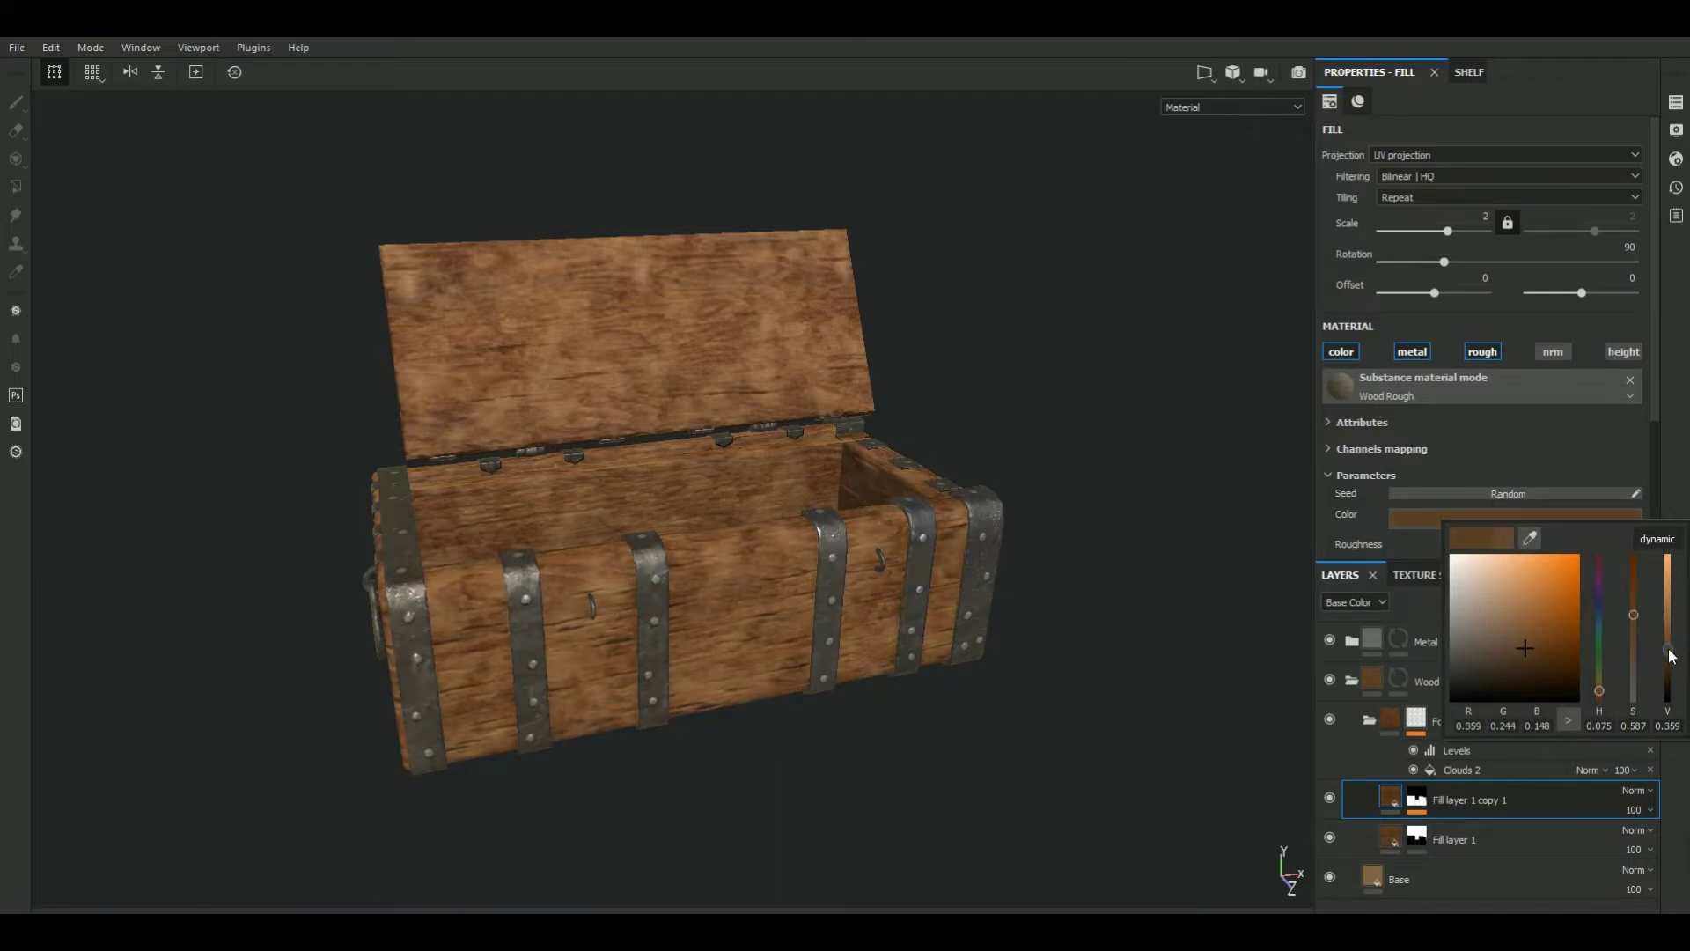
left_click(1374, 878)
left_click(1550, 520)
left_click_drag(1625, 618, 1629, 615)
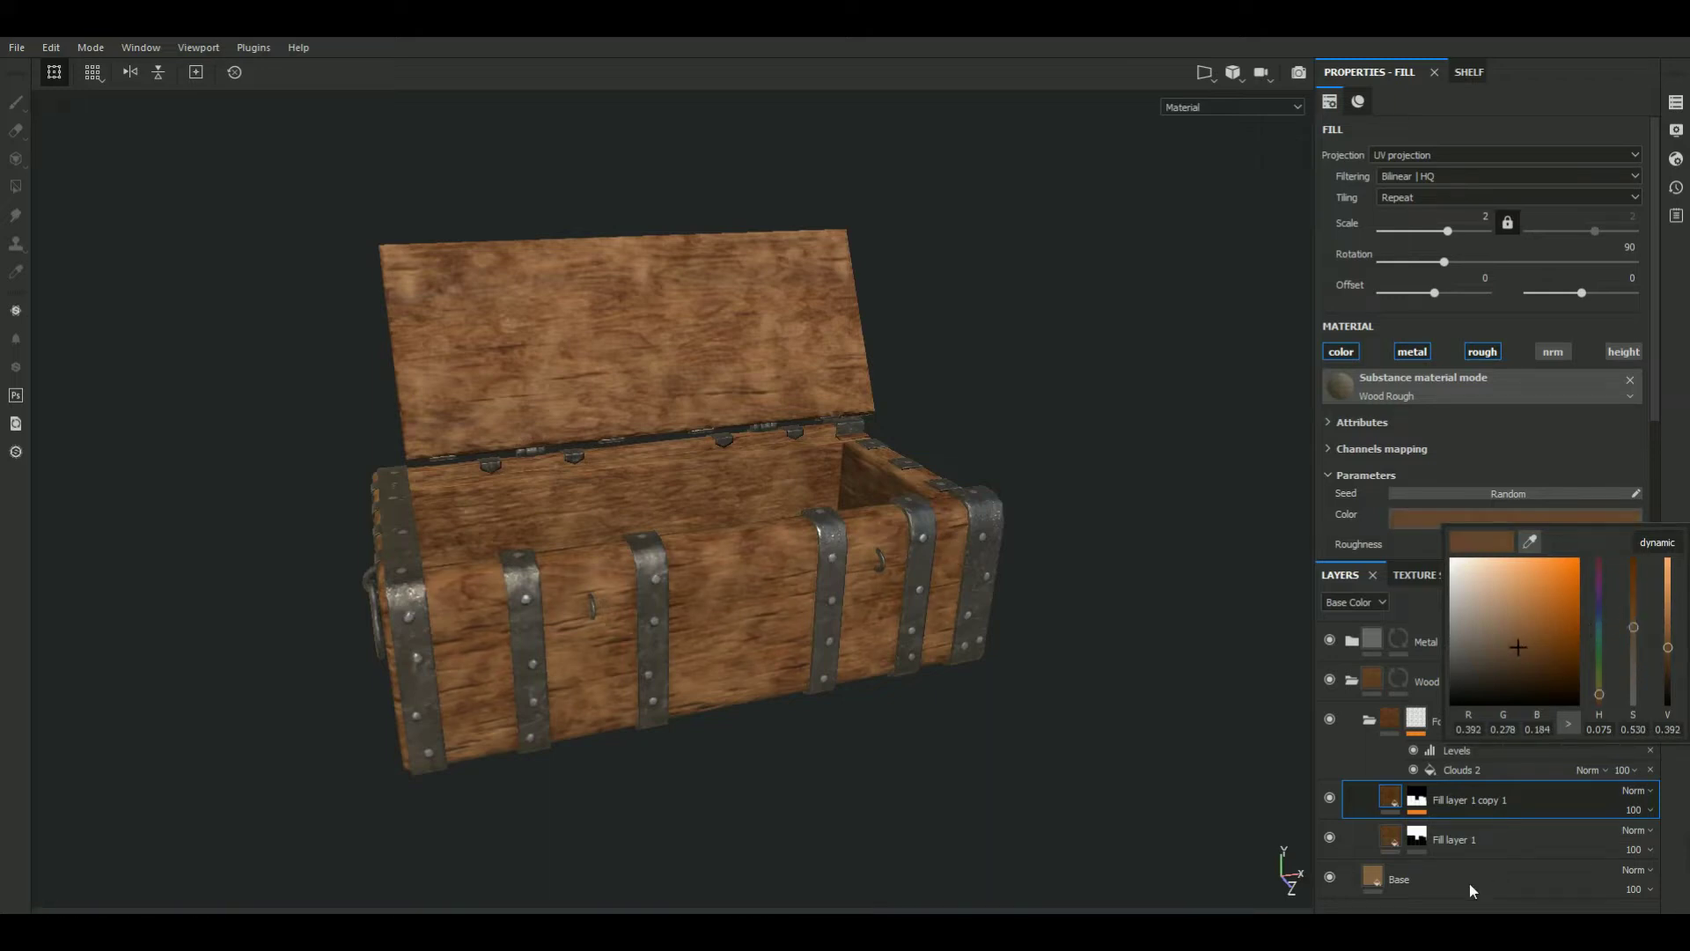
left_click(1371, 872)
Darken the Base fill colour to value 0.190 and preview the Metallic channel
left_click(1375, 873)
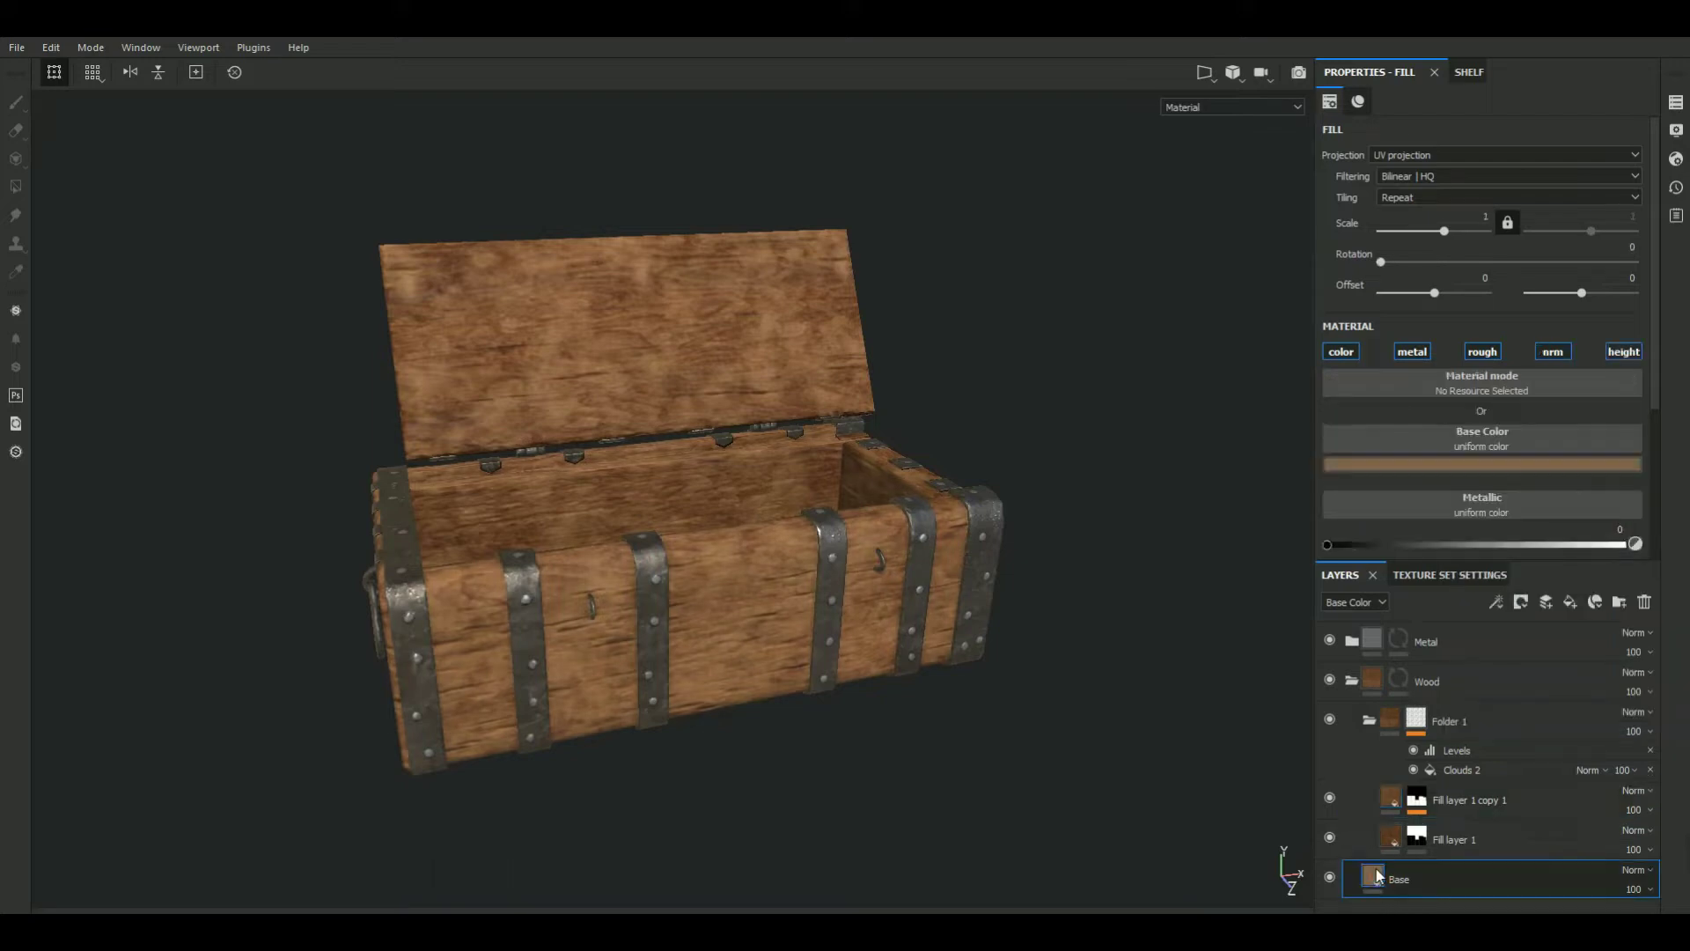
left_click(1477, 464)
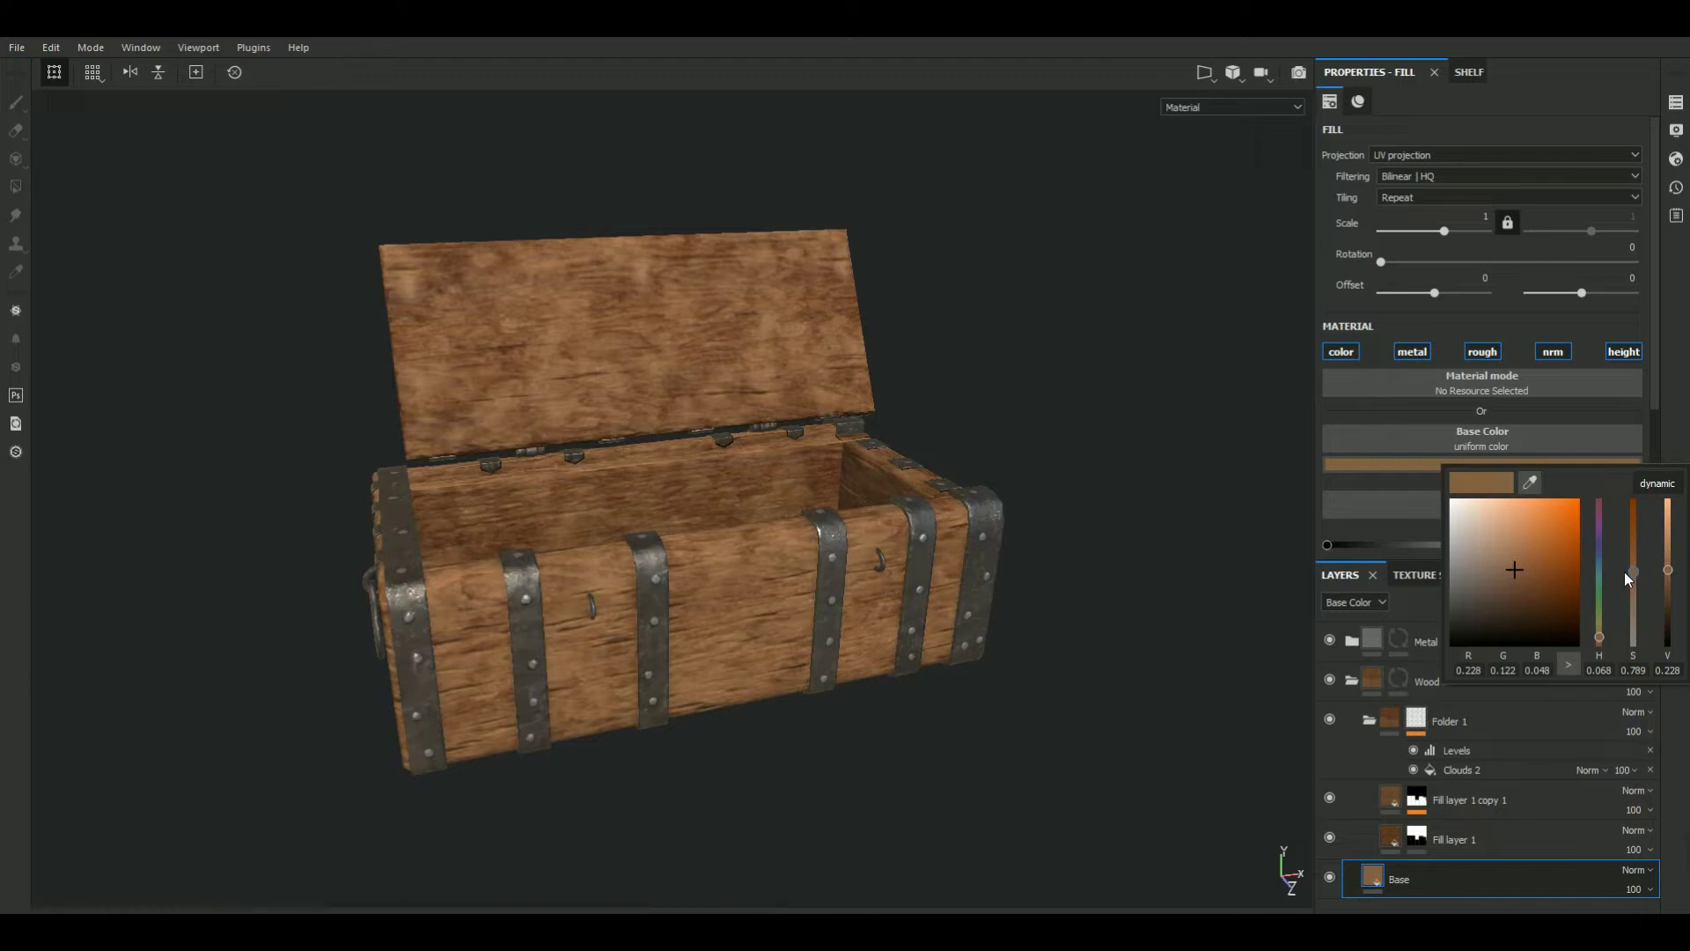
left_click_drag(1670, 580, 1673, 582)
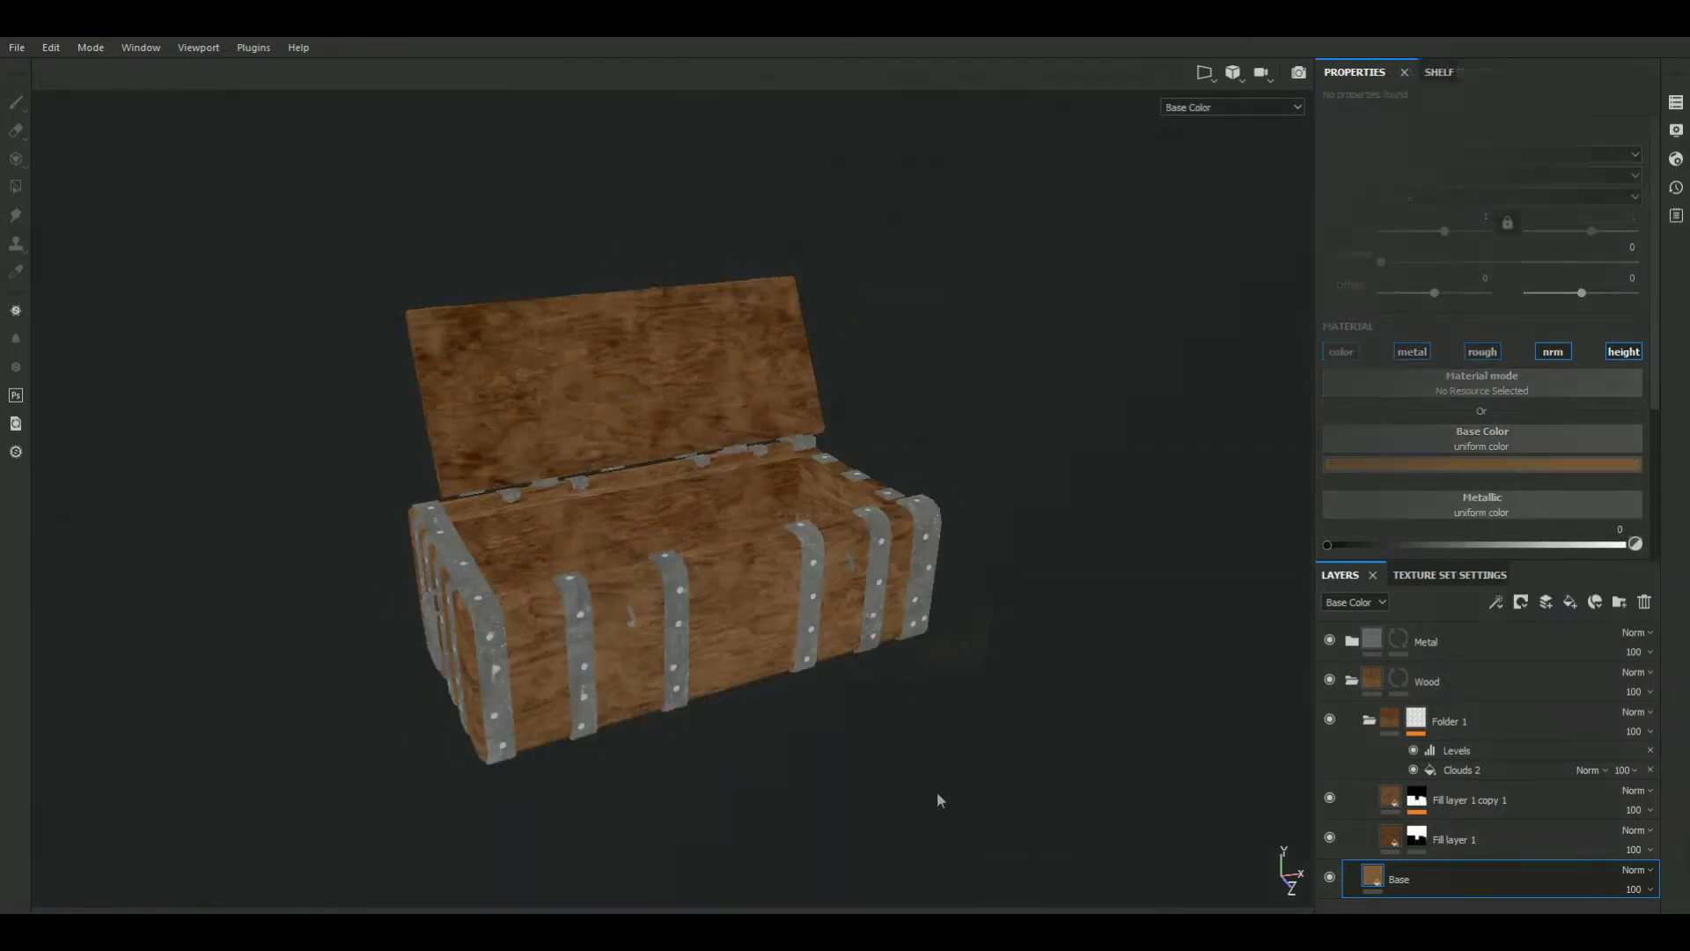
key("c")
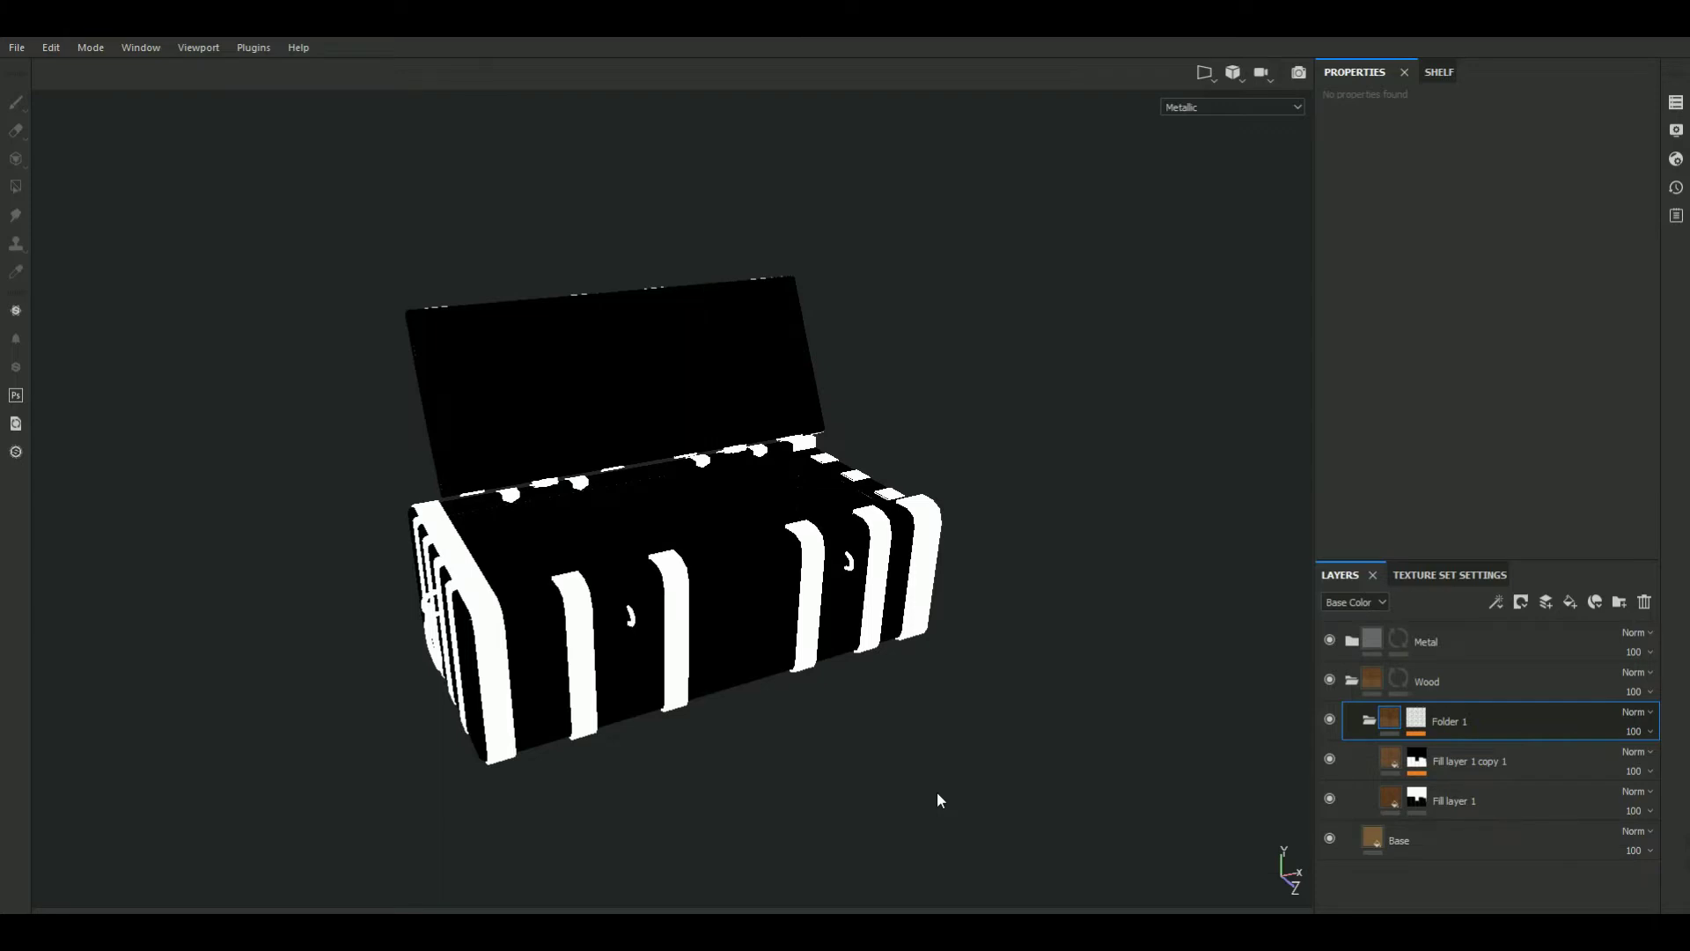
Preview the Roughness channel, return to the full material, and collapse Folder 1
key("c")
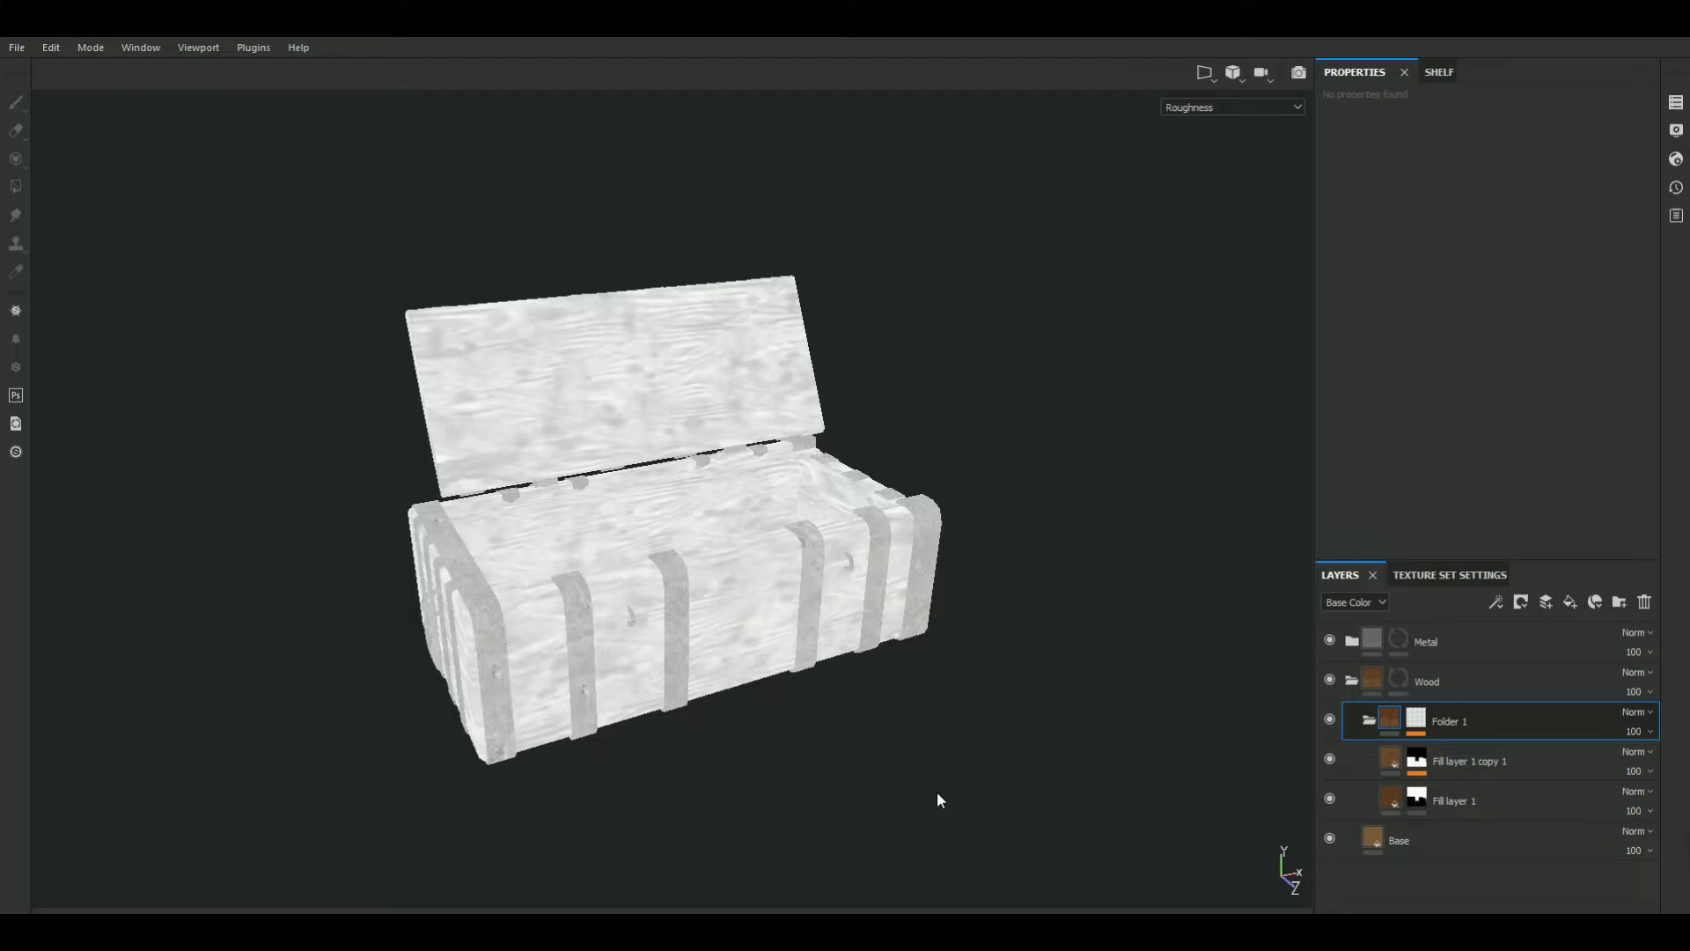
key("m")
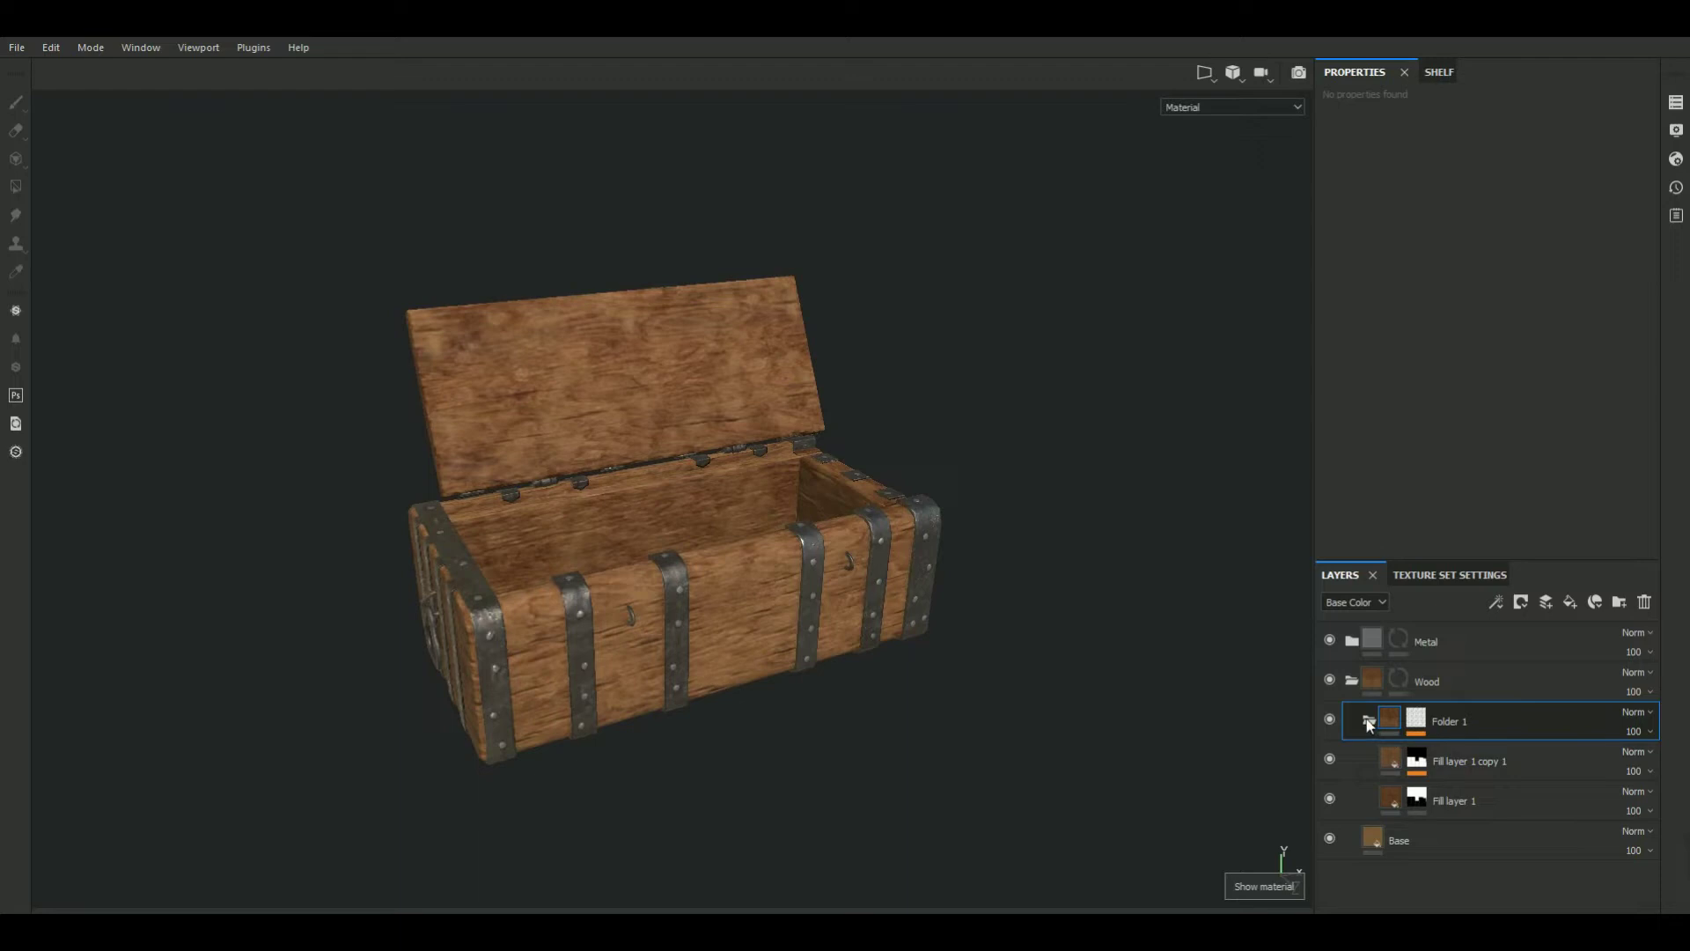
left_click(1369, 721)
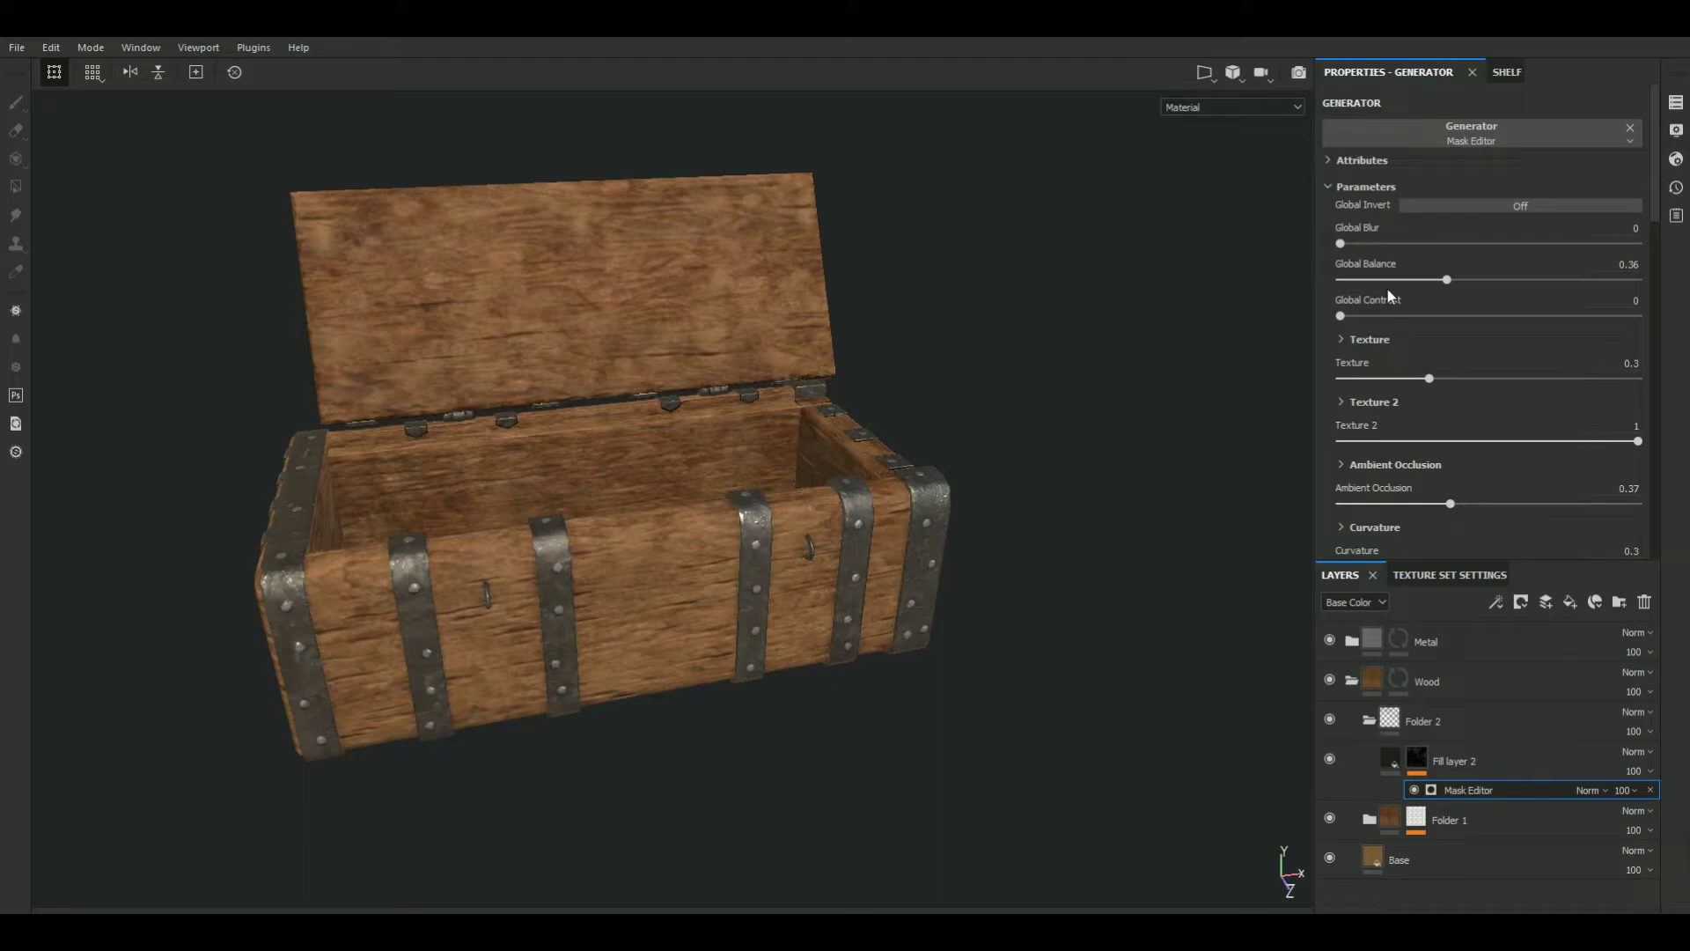
right_click(1554, 790)
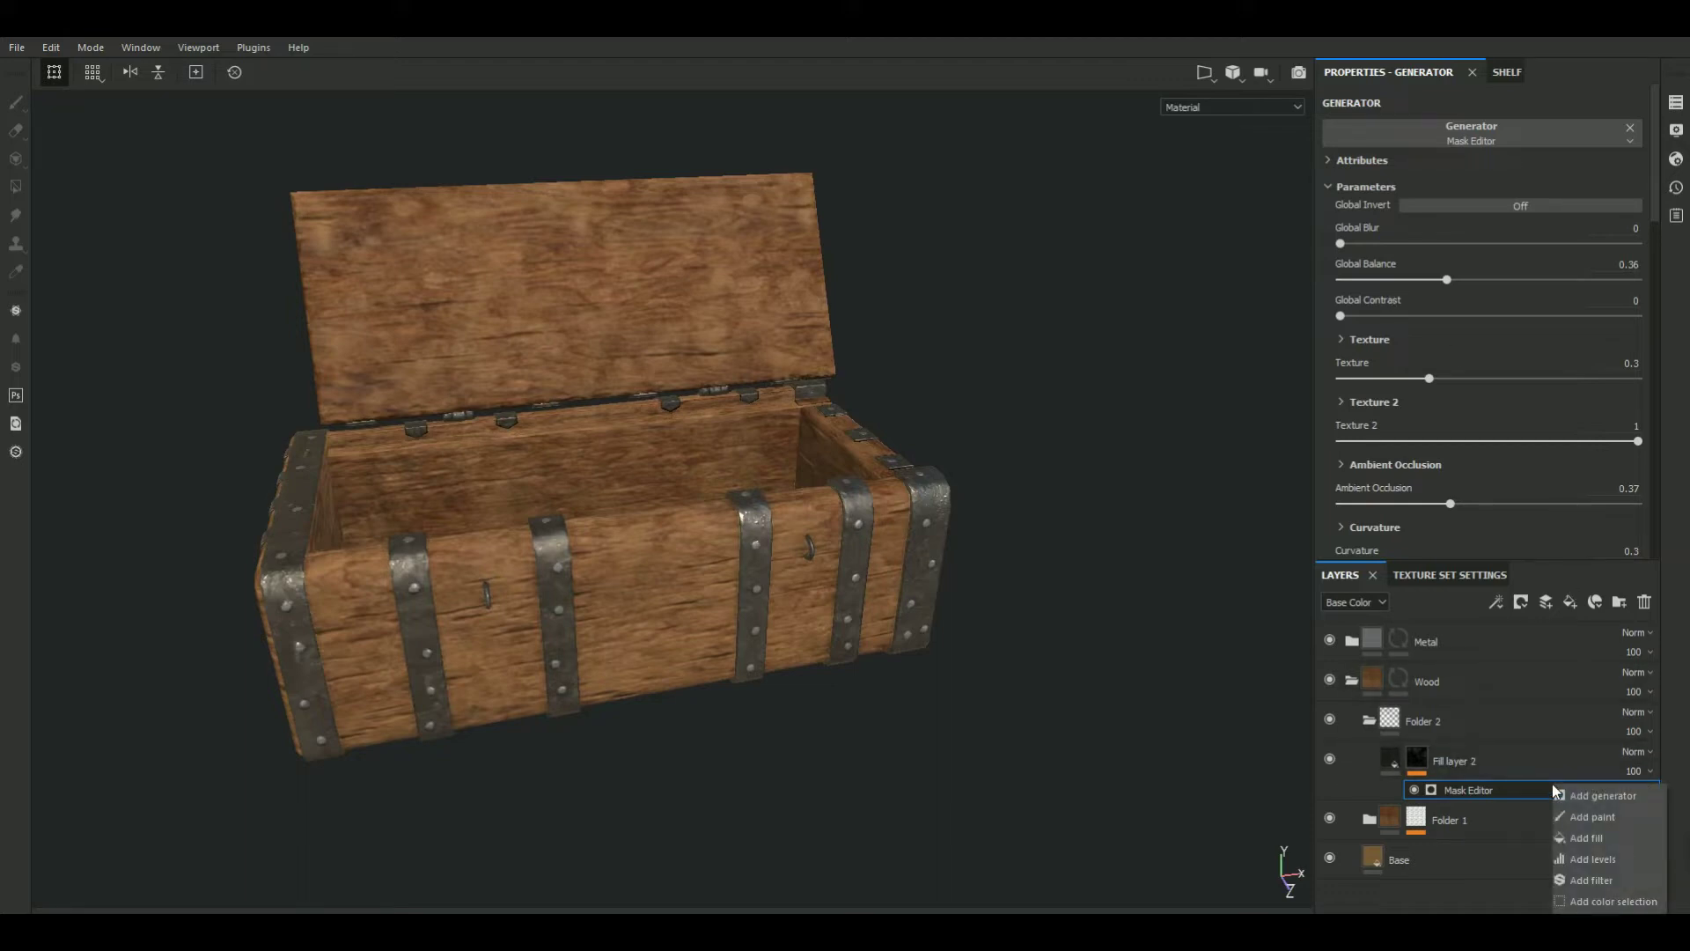
key("Escape")
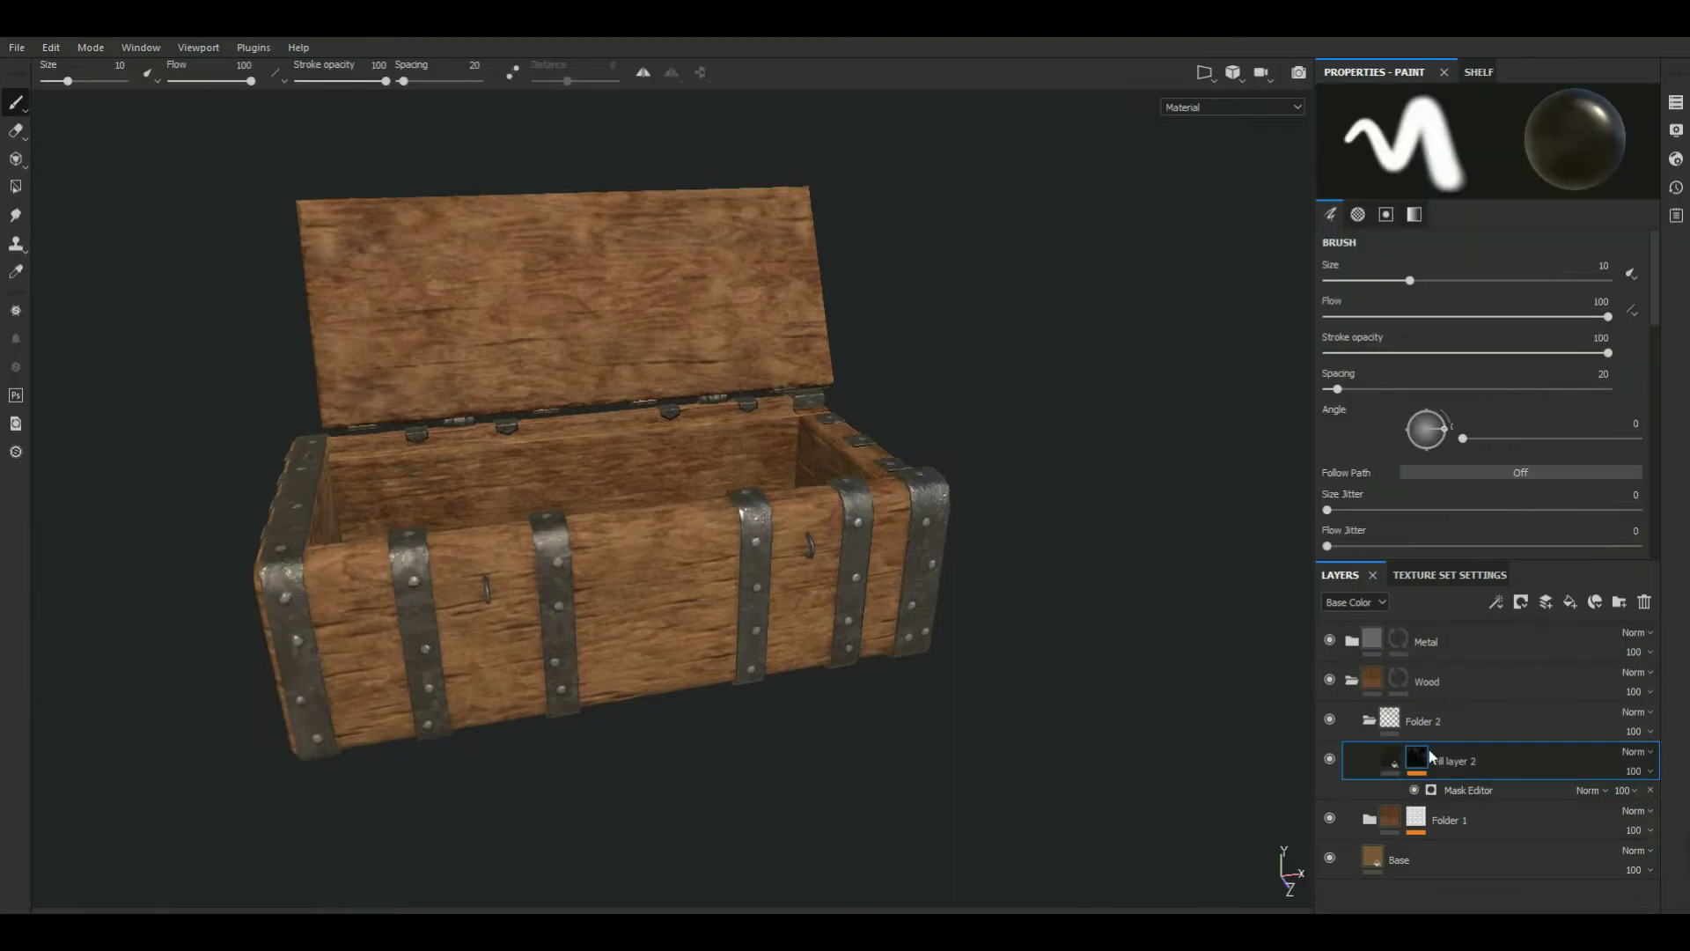
Add an AO-map Fill effect to Fill layer 2's mask, placed below the Mask Editor
left_click(1493, 610)
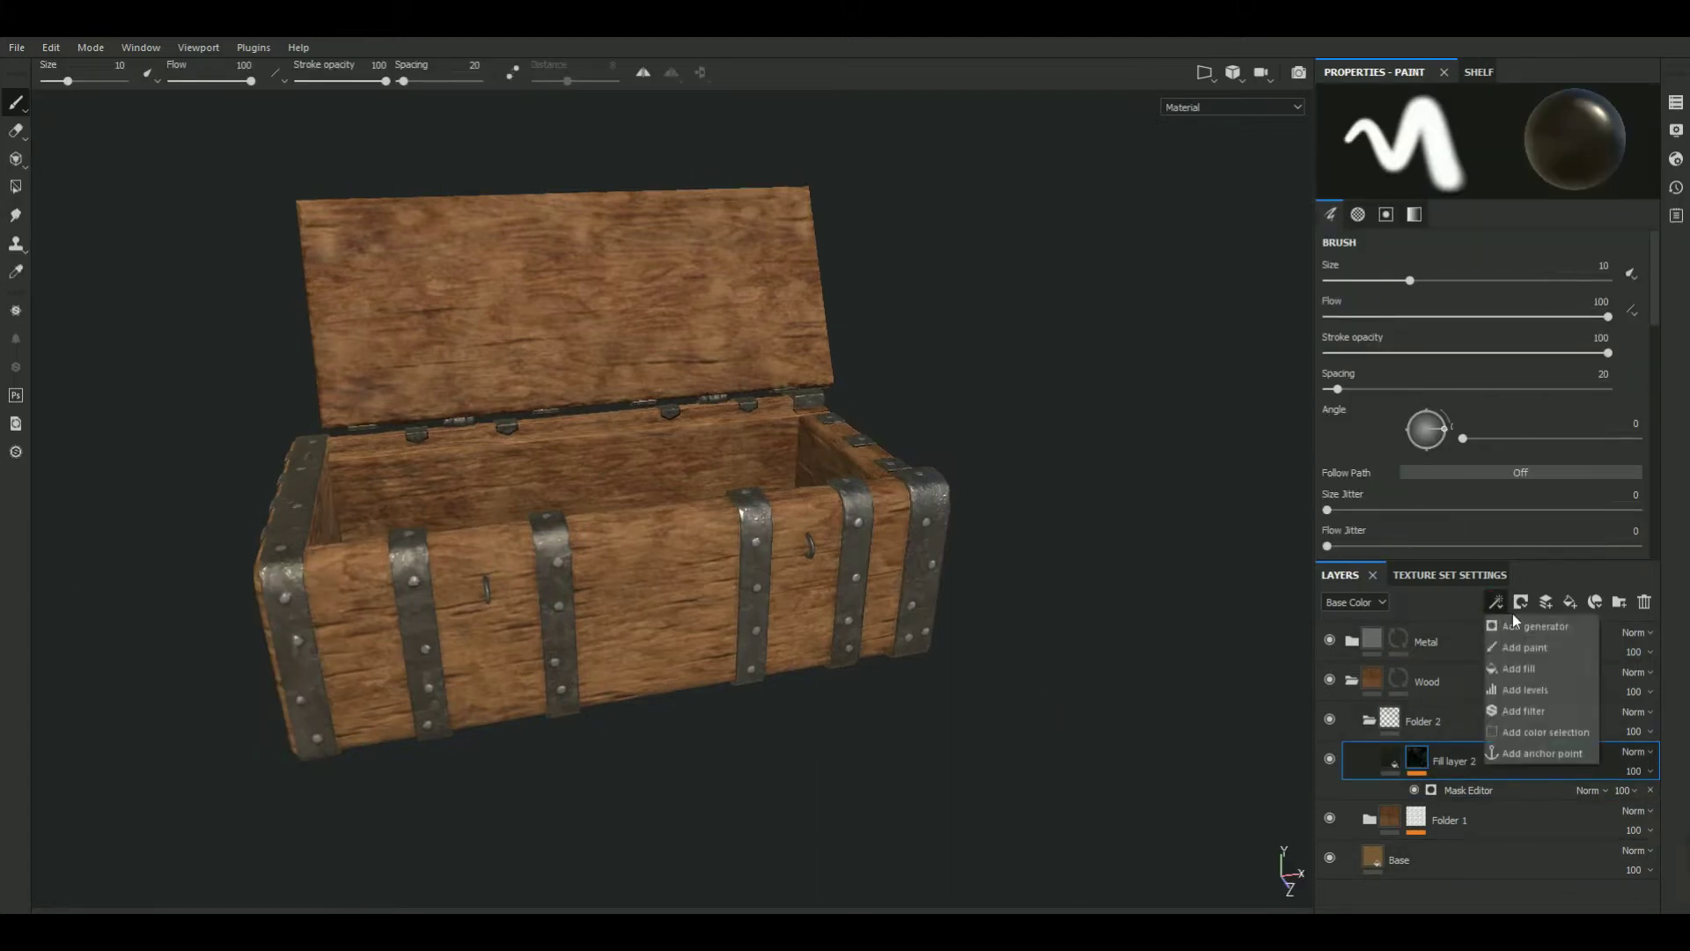
left_click(1536, 659)
left_click(1433, 330)
type("Ao")
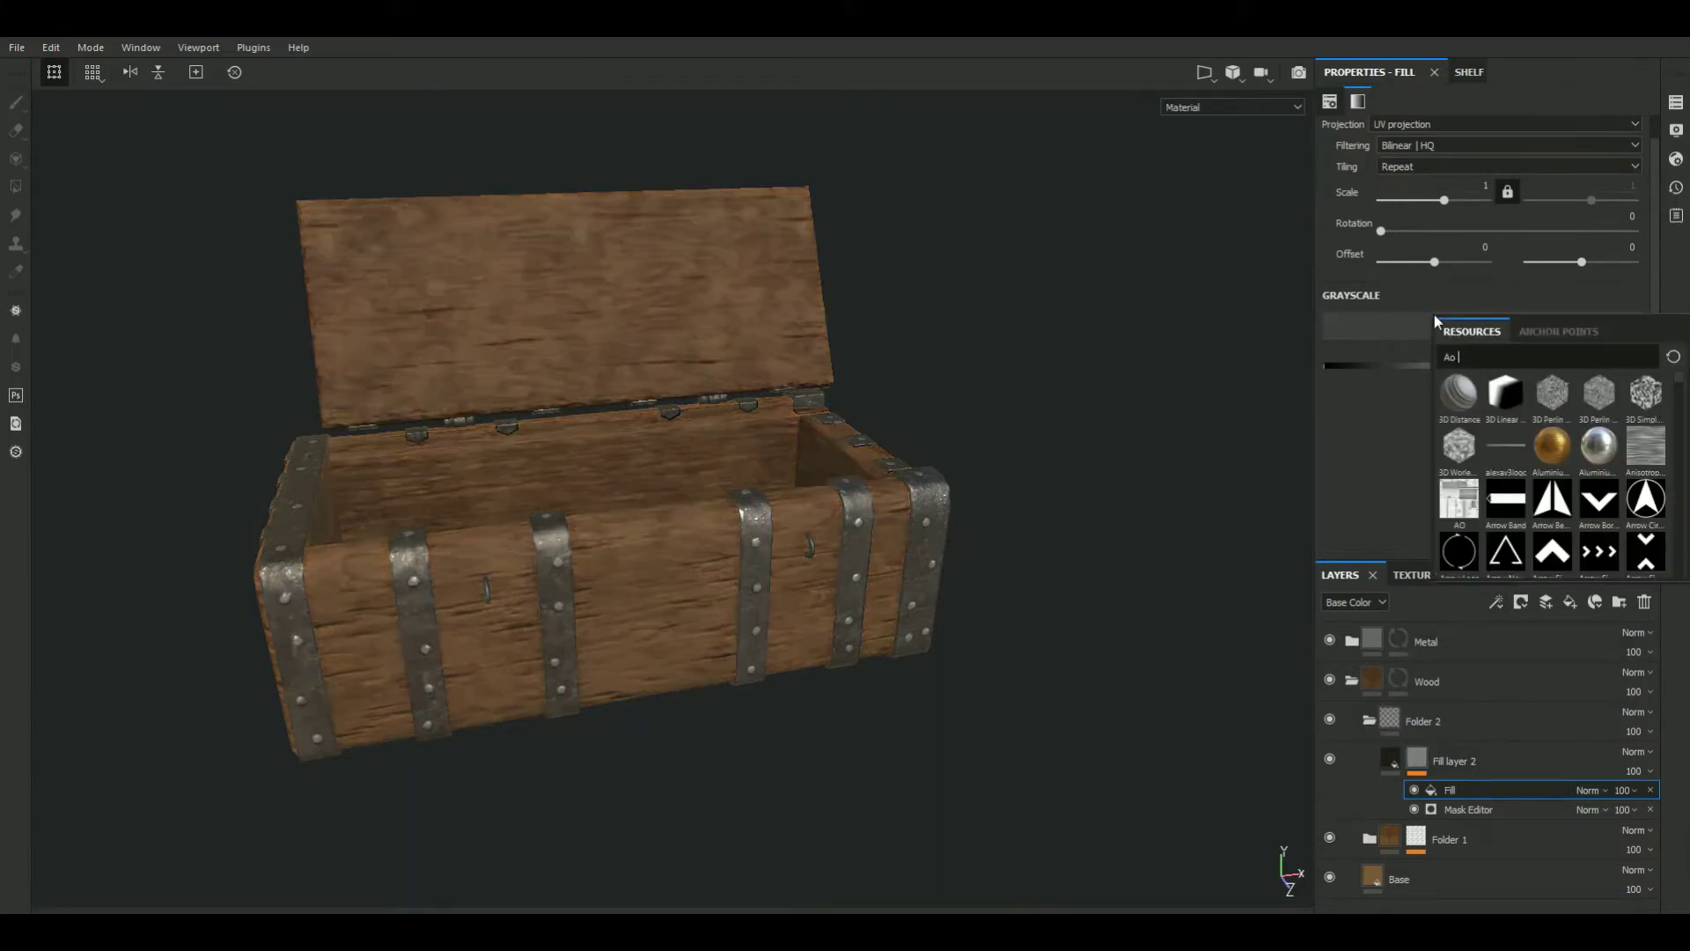
left_click(1463, 506)
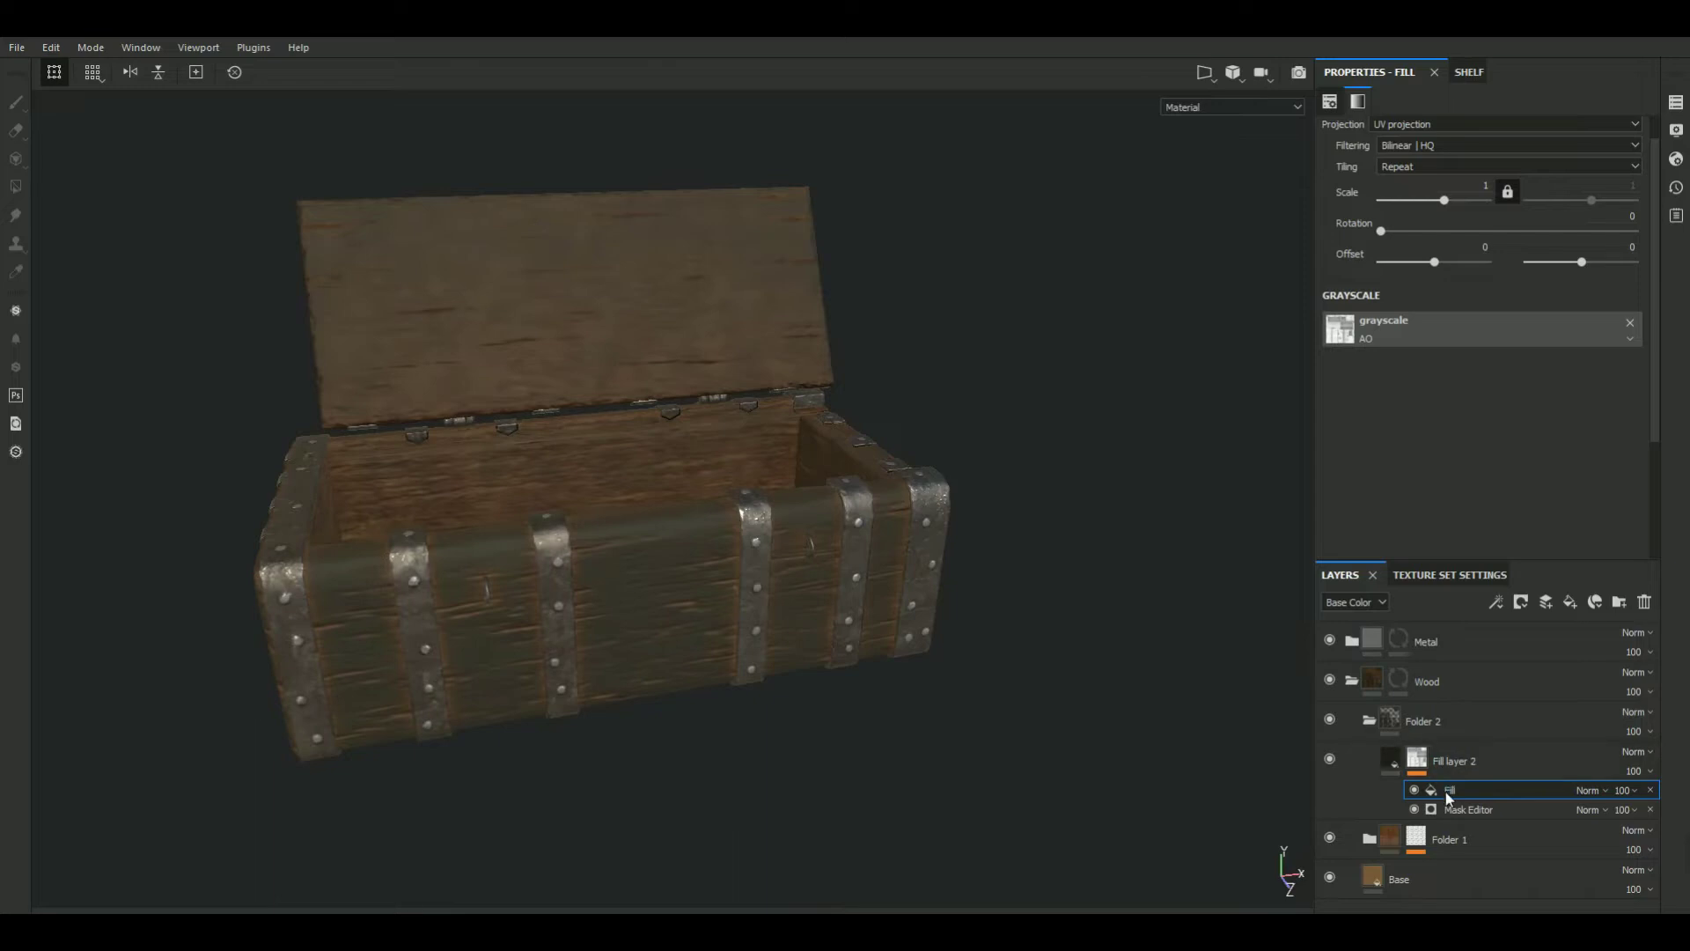
left_click_drag(1449, 789, 1450, 815)
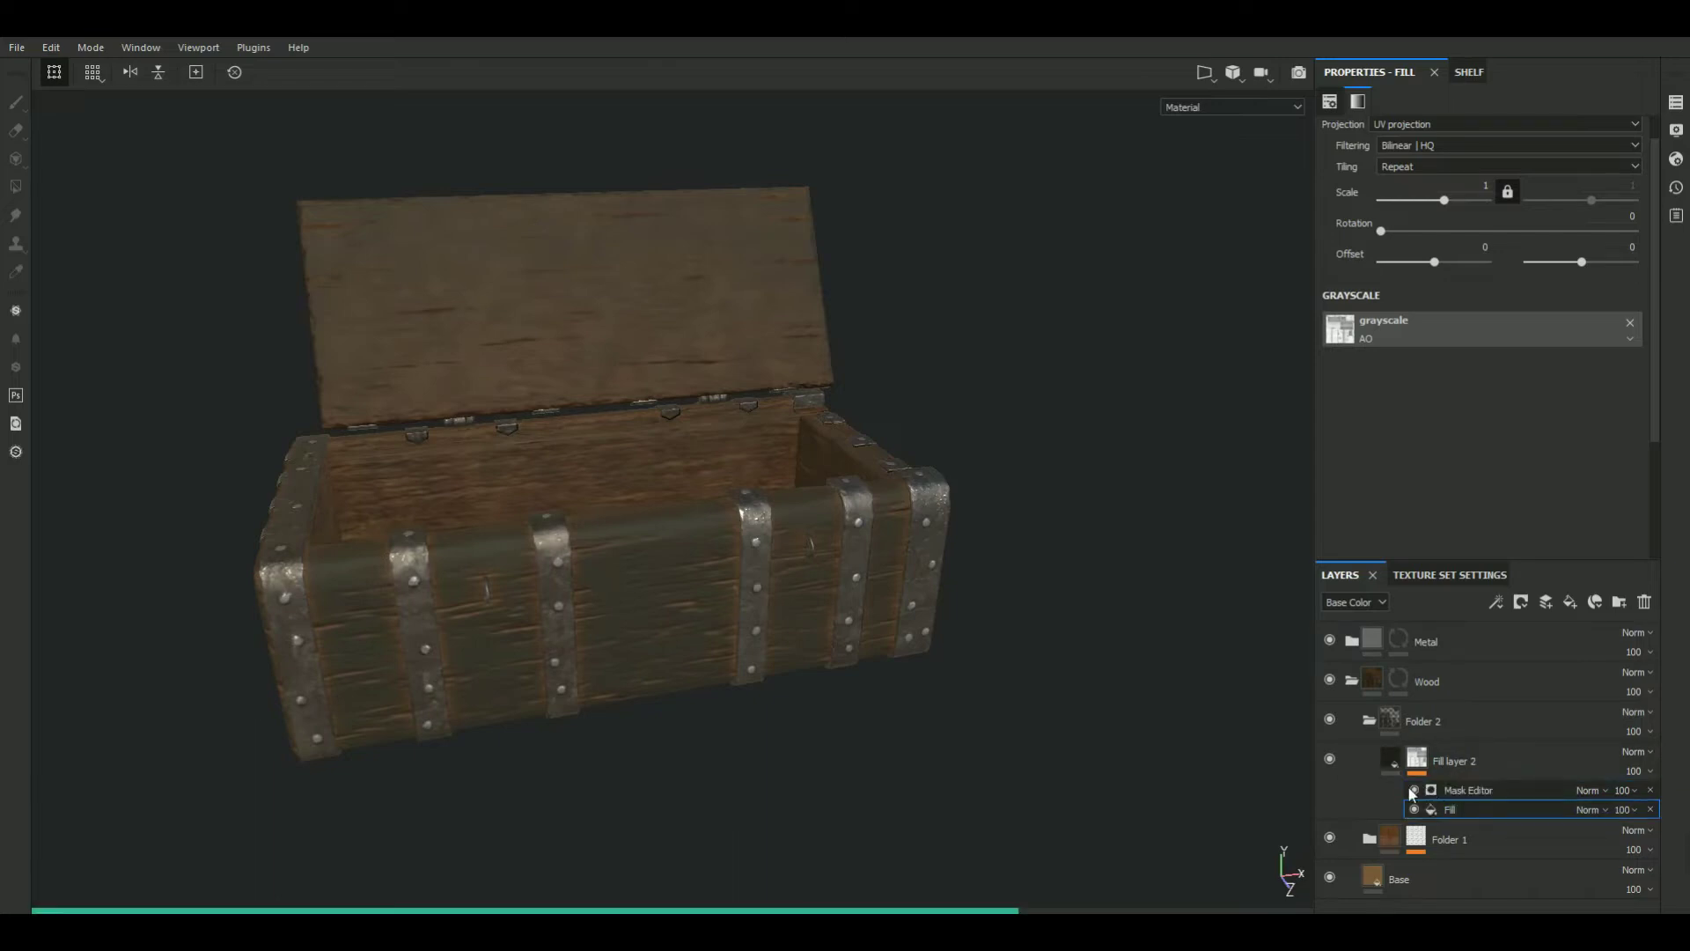
Add a Levels effect below the Mask Editor and set the Mask Editor to Subtract
left_click(1416, 767, "alt")
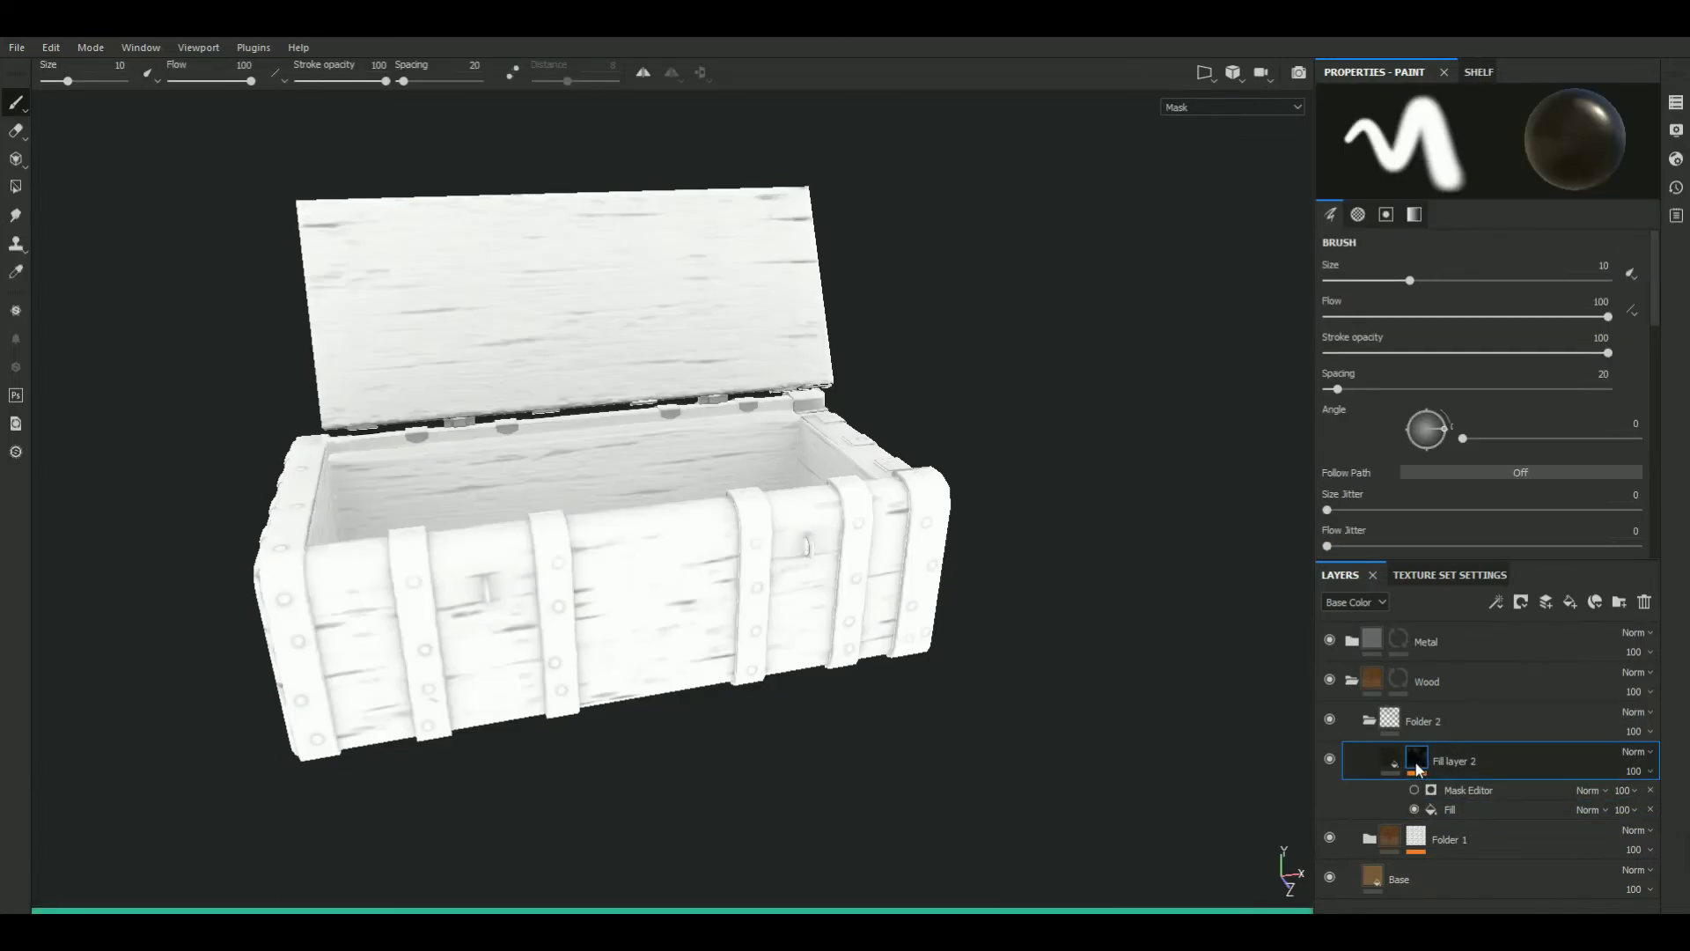
right_click(1416, 764)
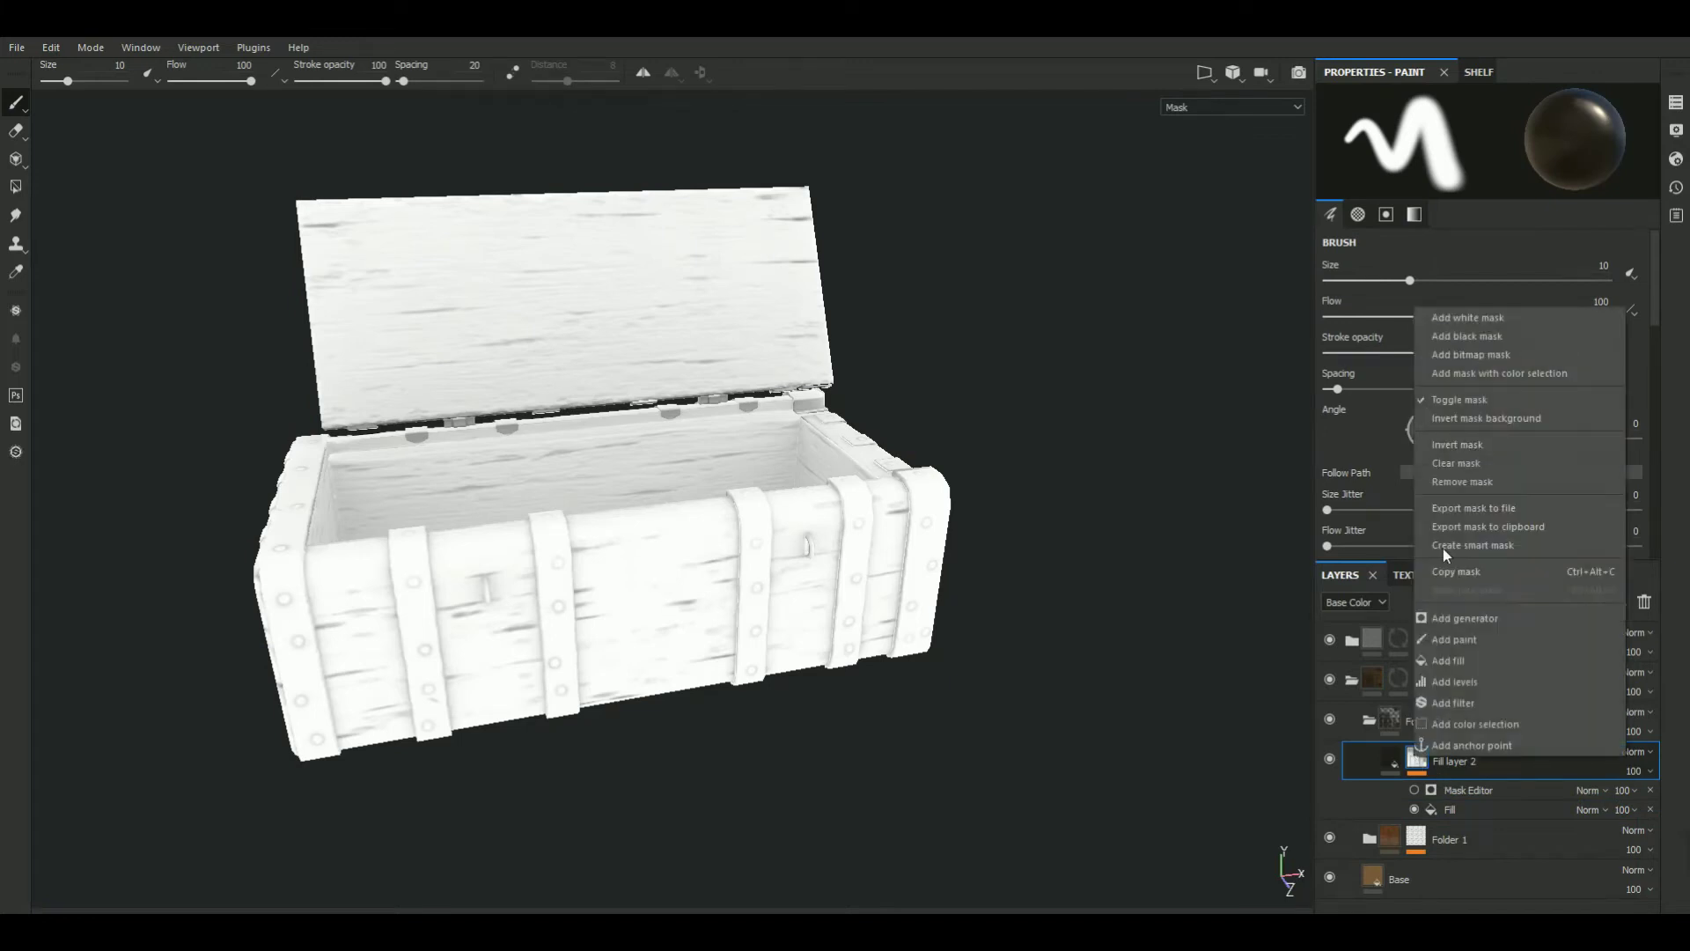
left_click(1456, 438)
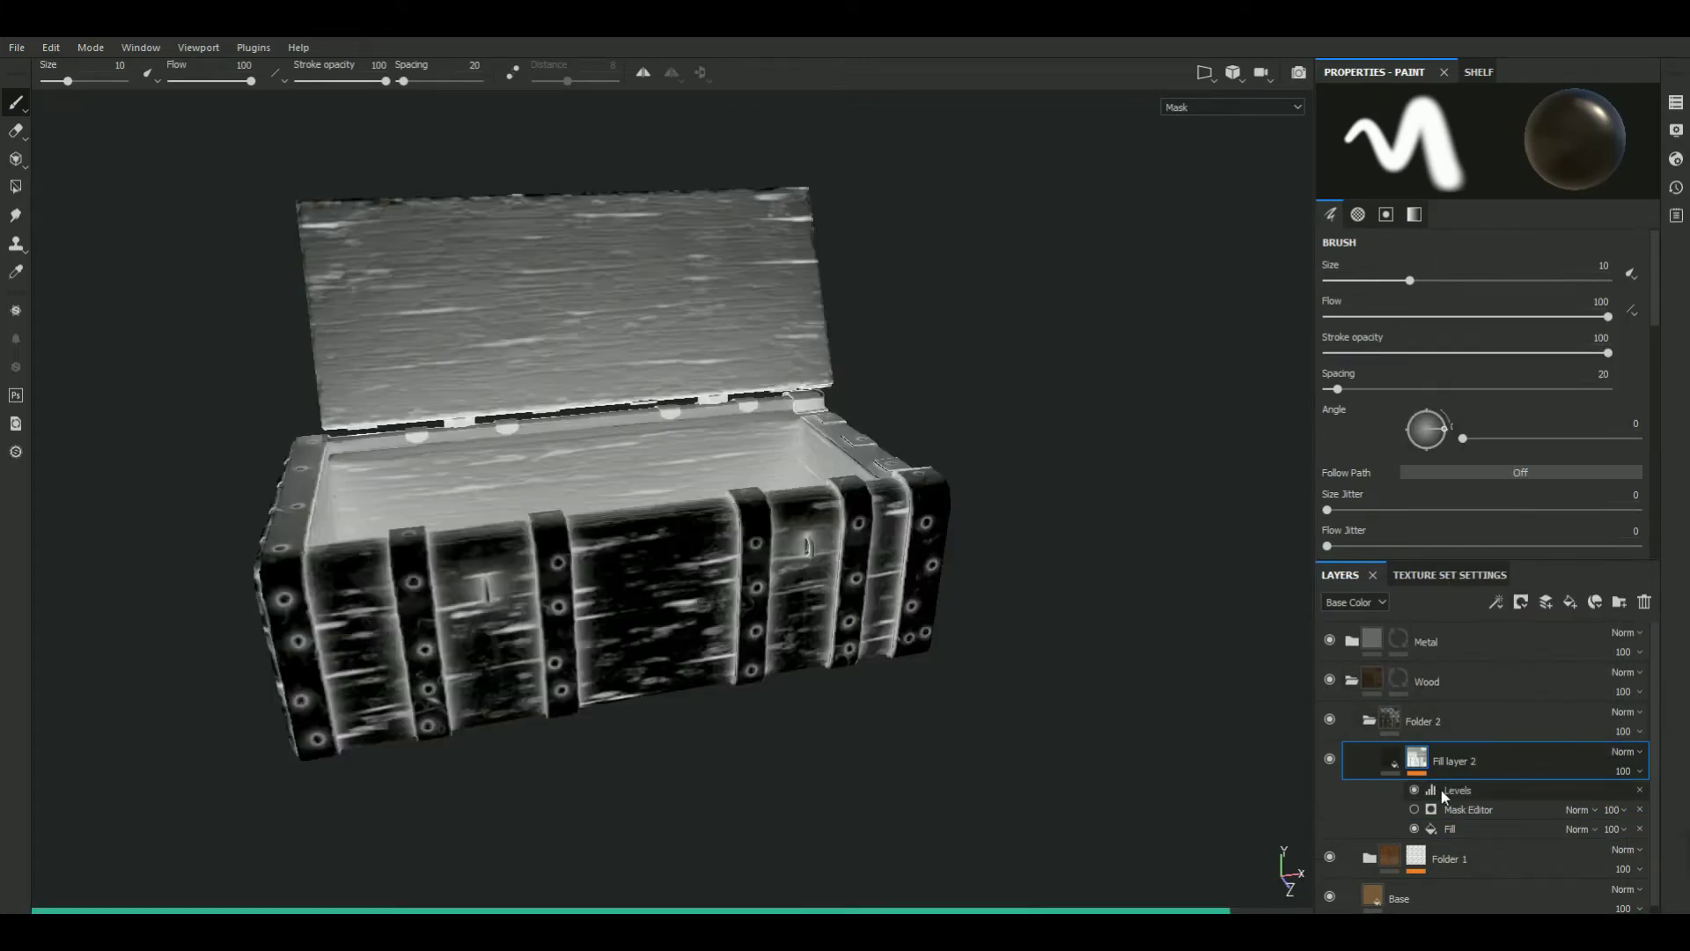
left_click_drag(1440, 790, 1445, 808)
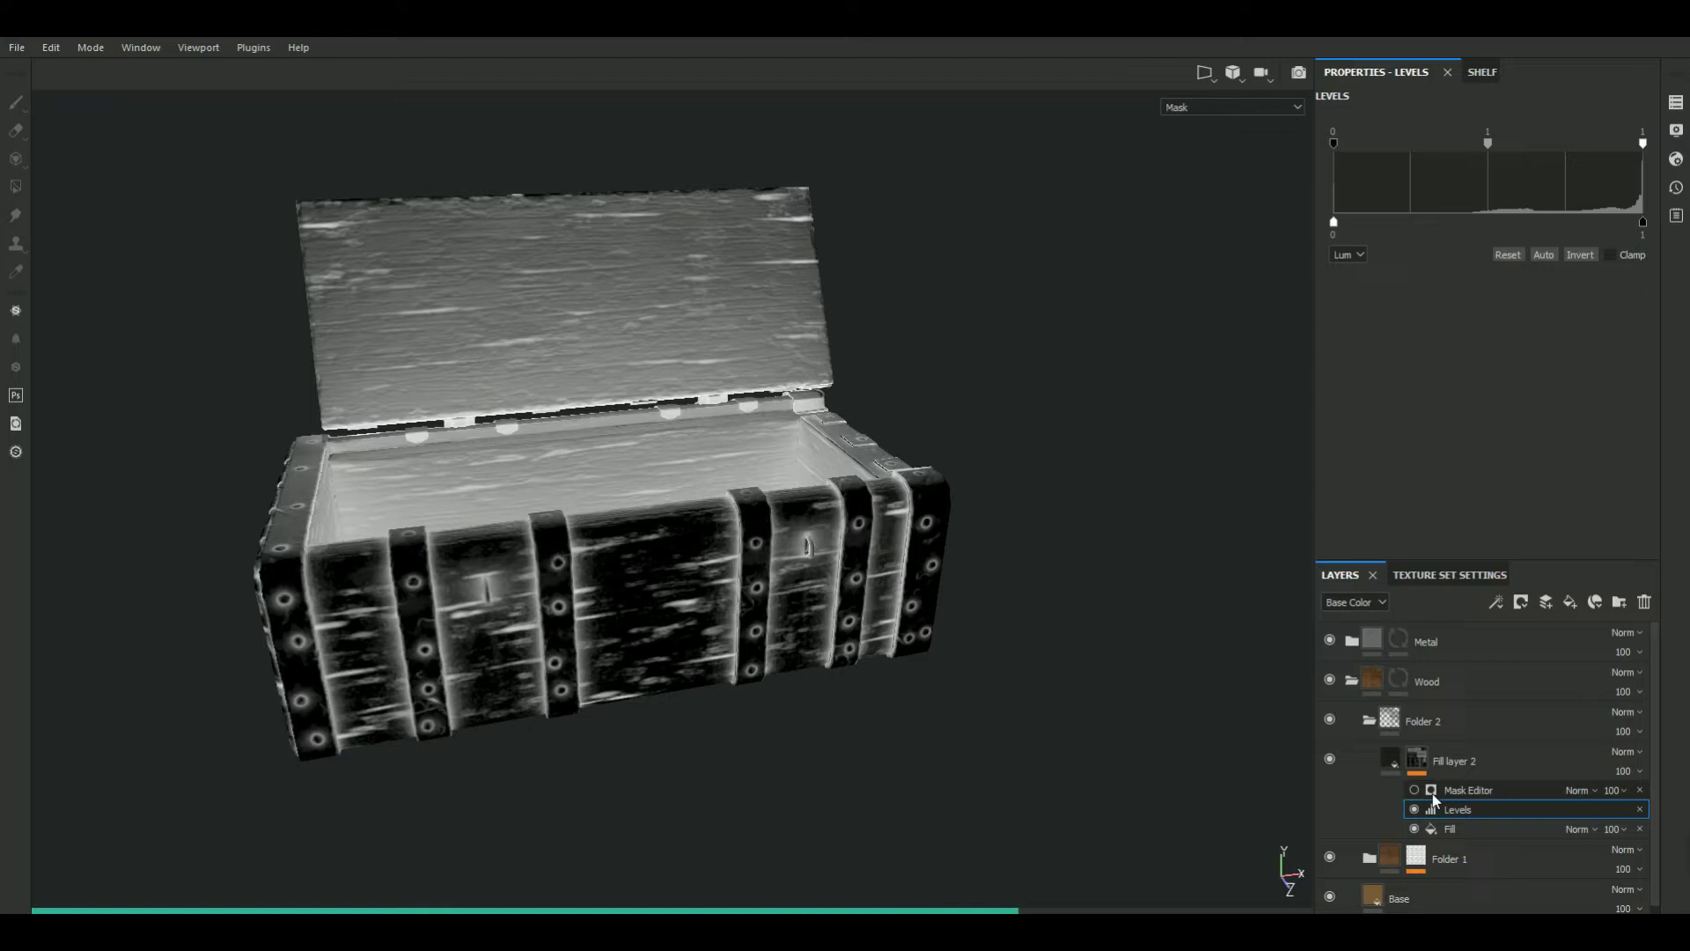
left_click(1593, 792)
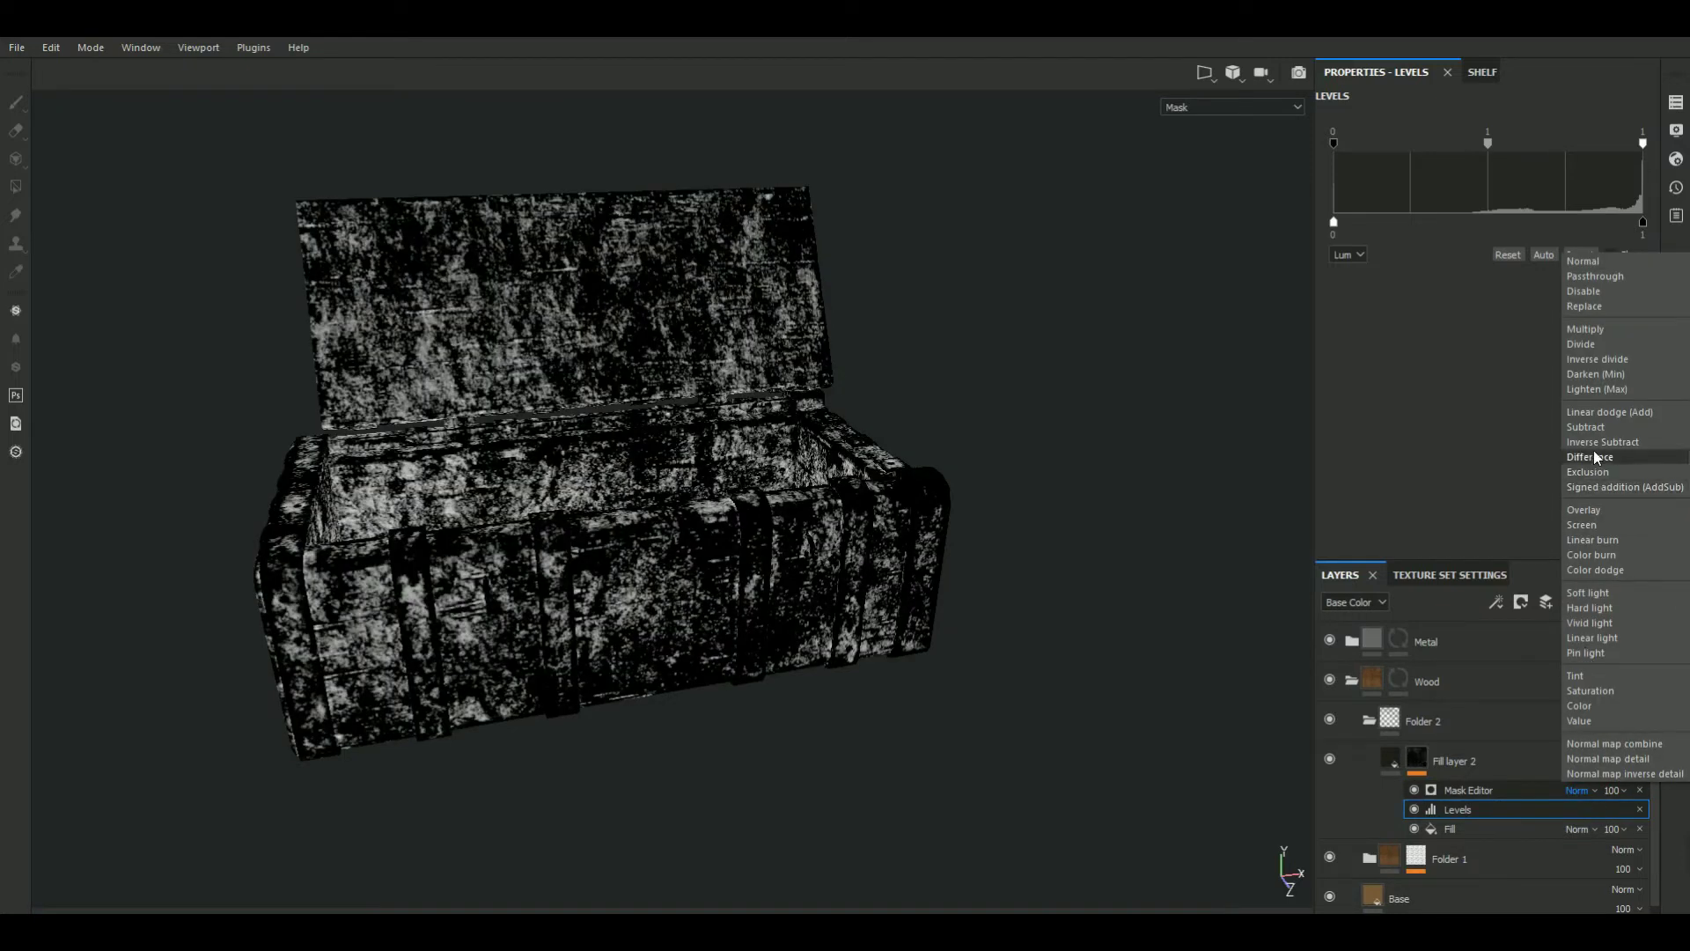
left_click(1589, 427)
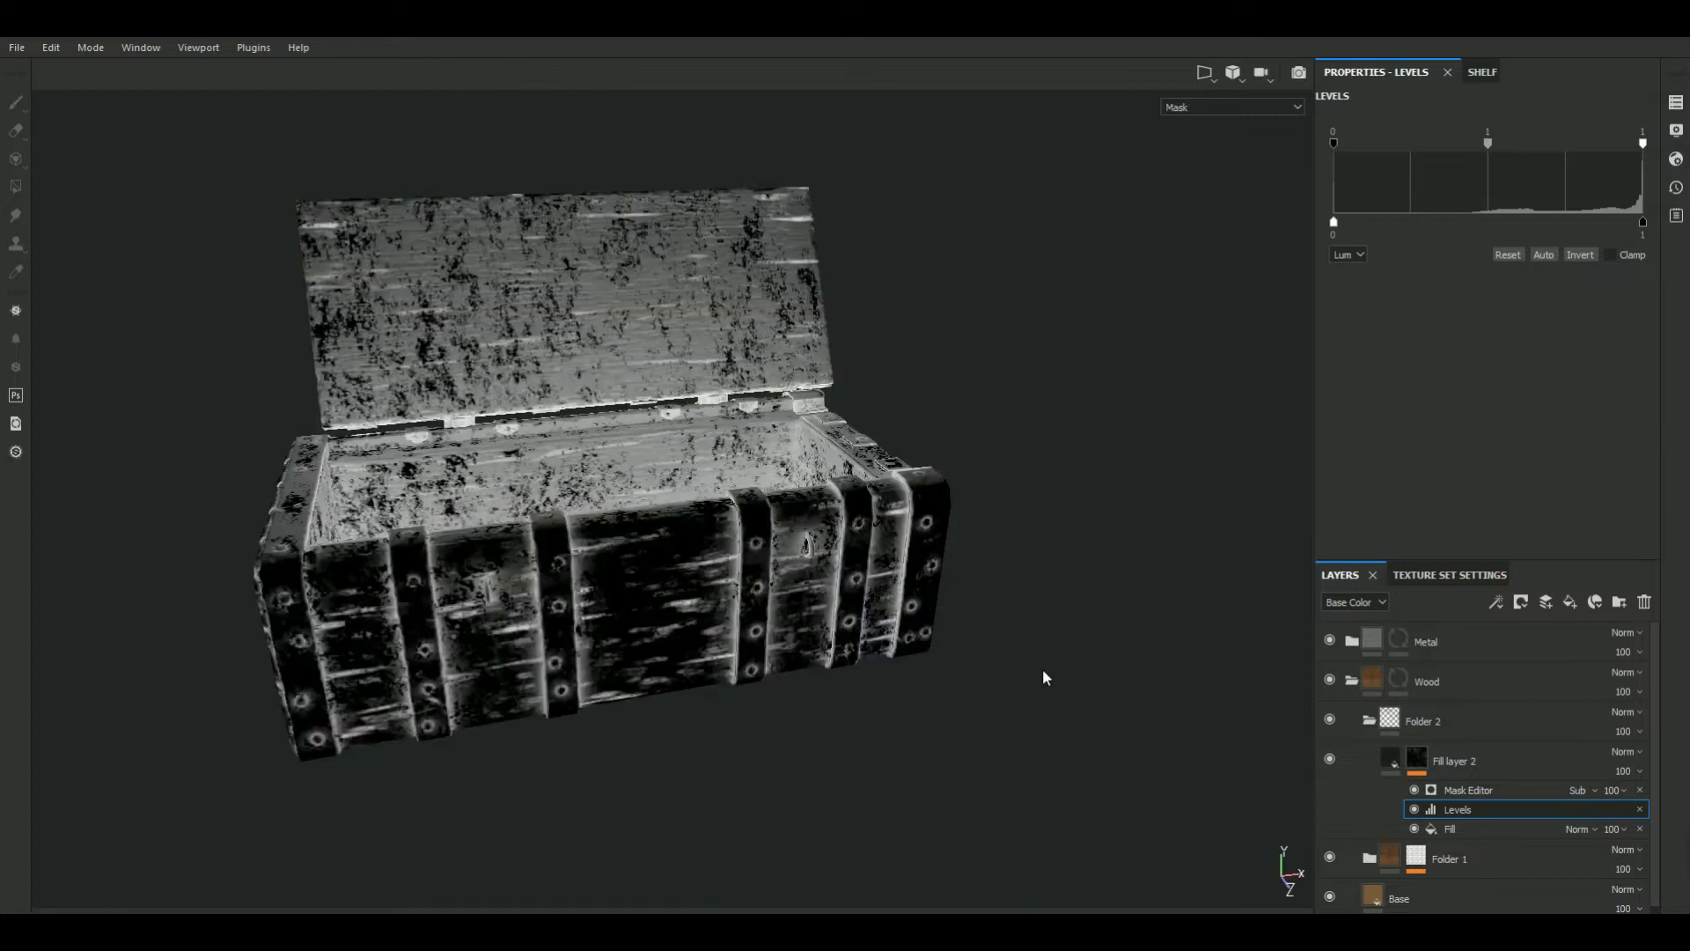
left_click_drag(945, 697, 1008, 753, "alt")
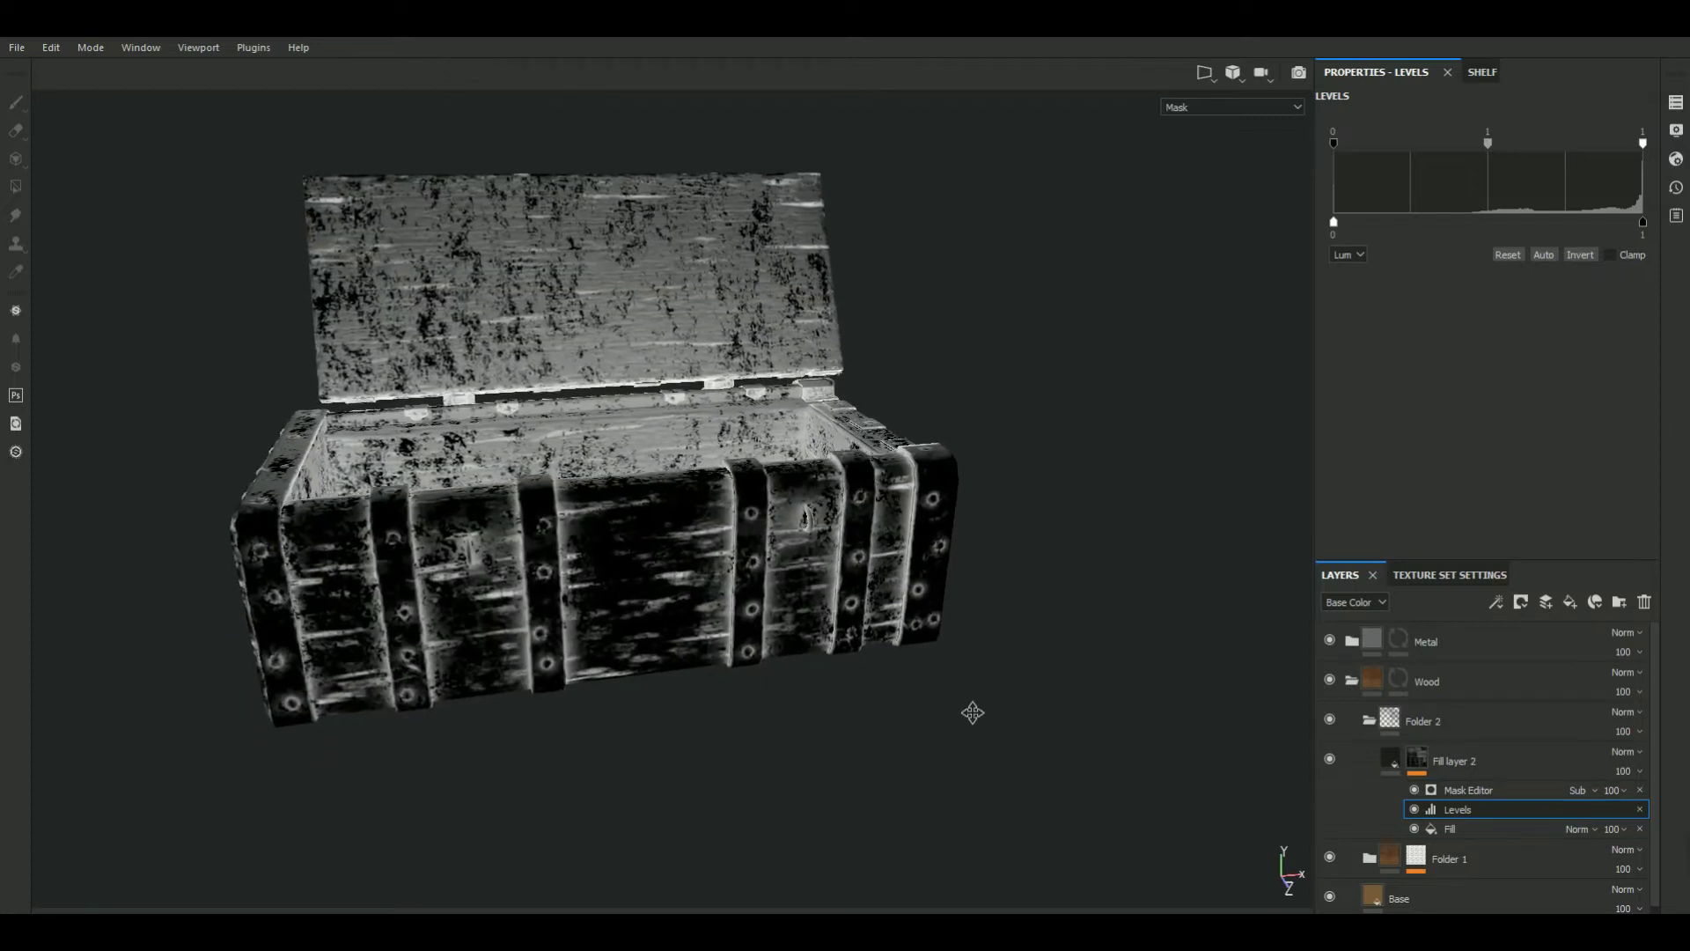
Set the Mask Editor global balance on Fill layer 2 to 0.5
left_click(1469, 791)
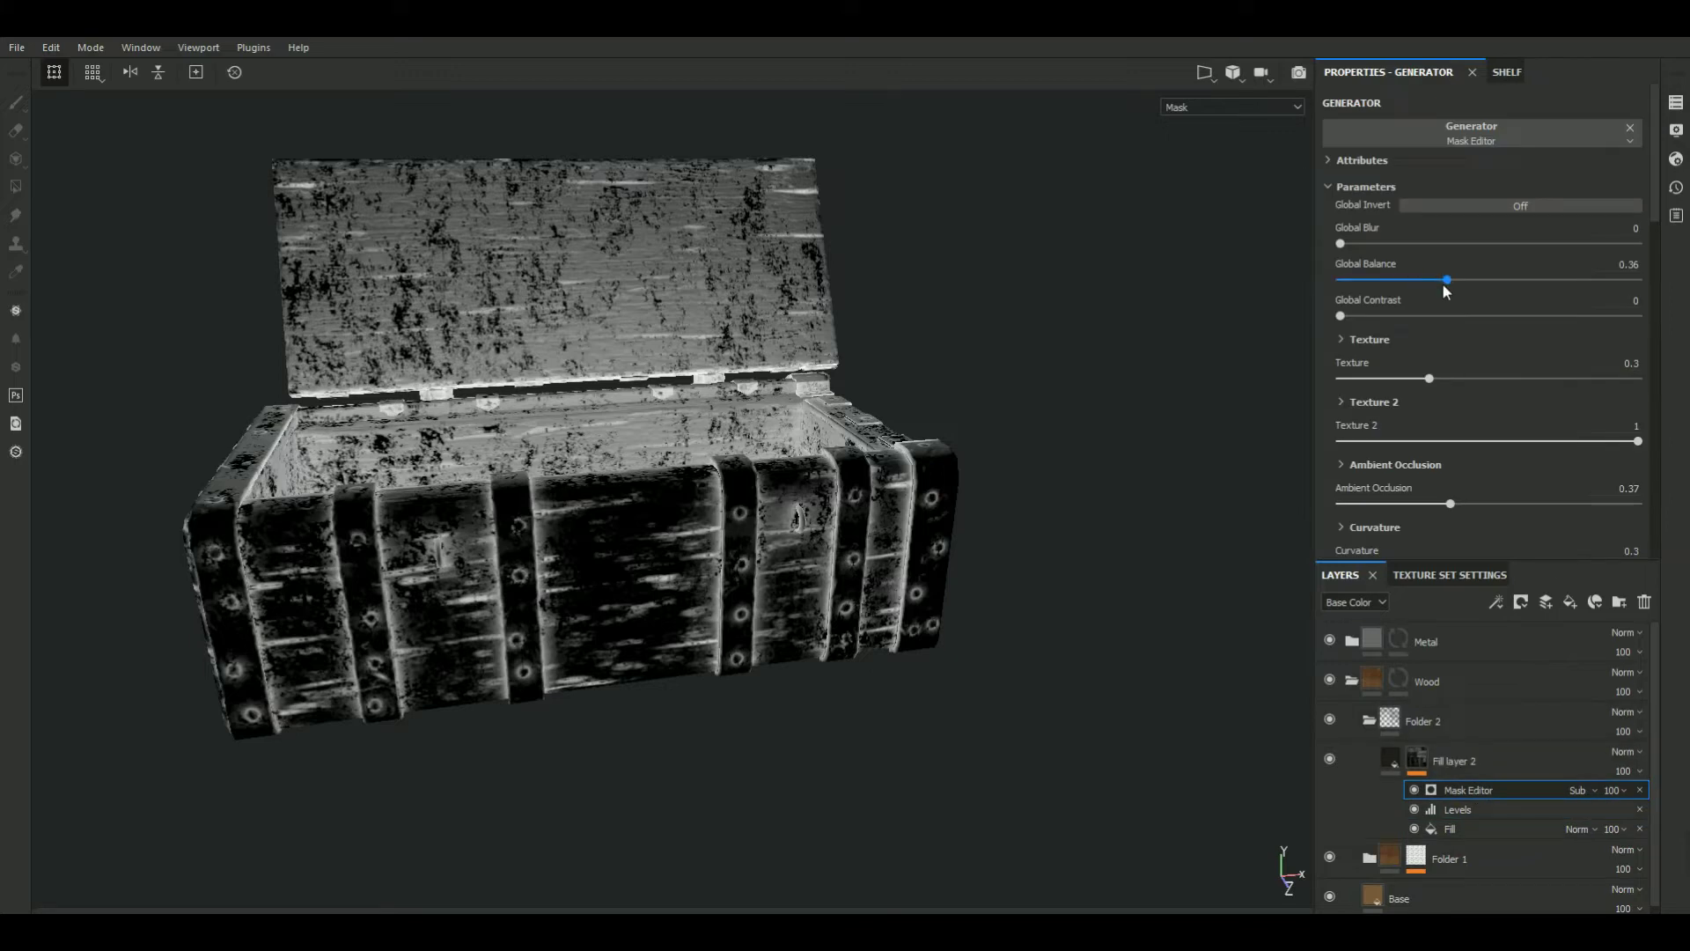
left_click_drag(1464, 280, 1392, 280)
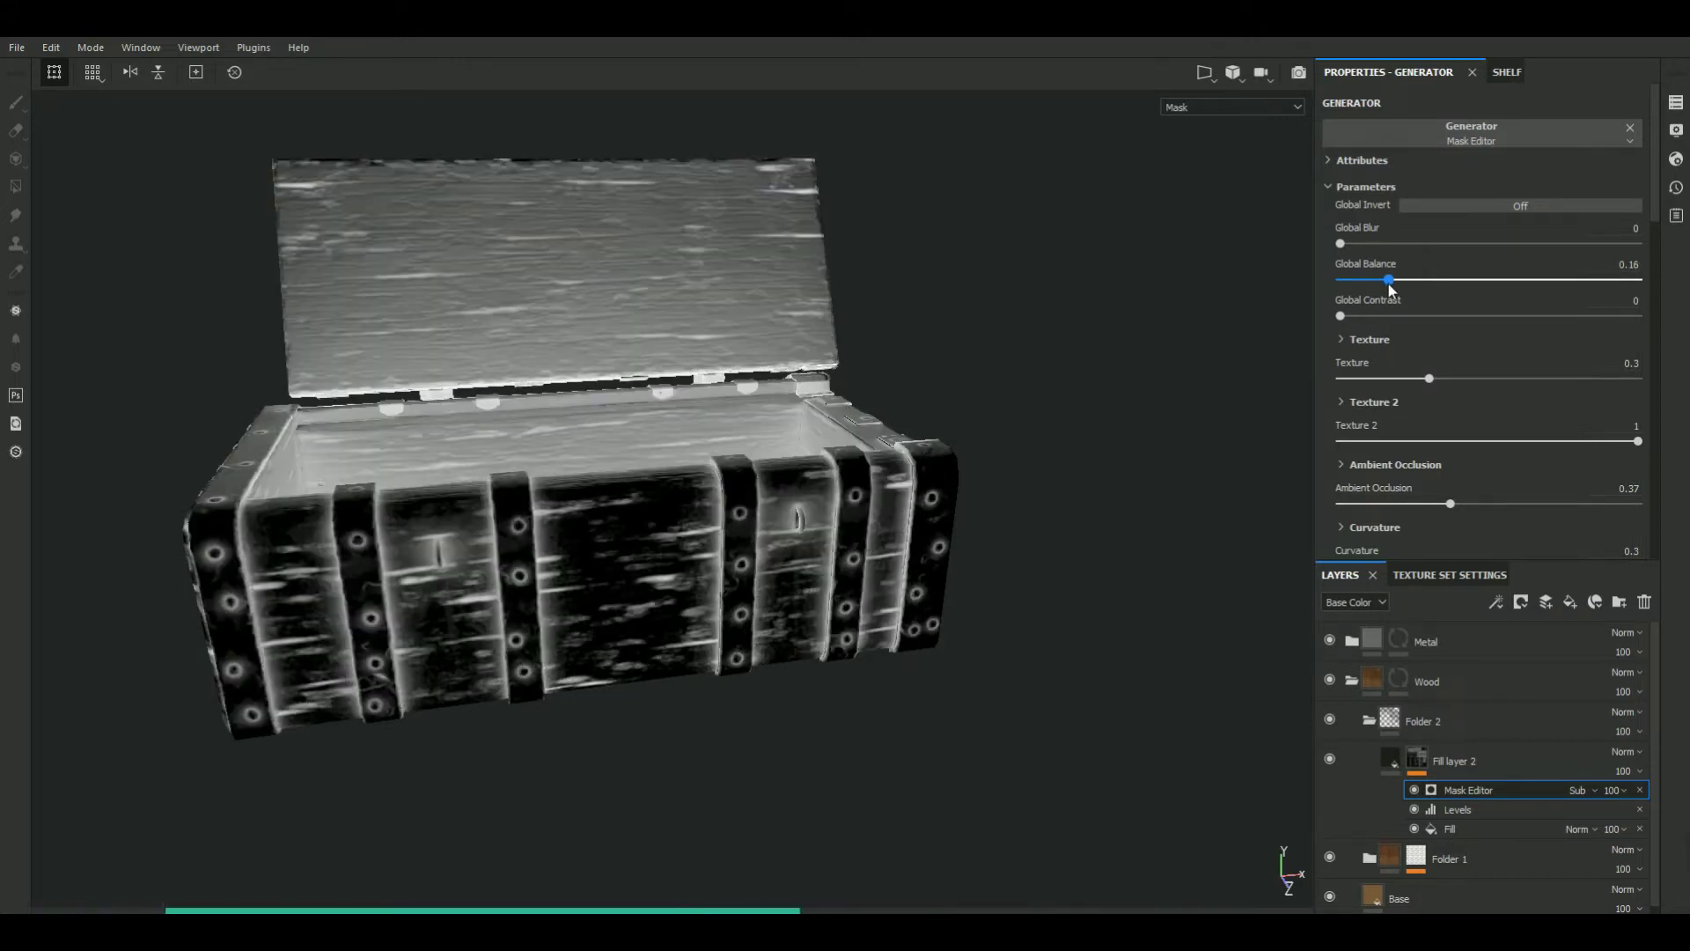
left_click_drag(1390, 280, 1391, 280)
mouse_move(1461, 286)
left_mouse_down()
mouse_move(1509, 280)
mouse_move(1492, 282)
left_mouse_up()
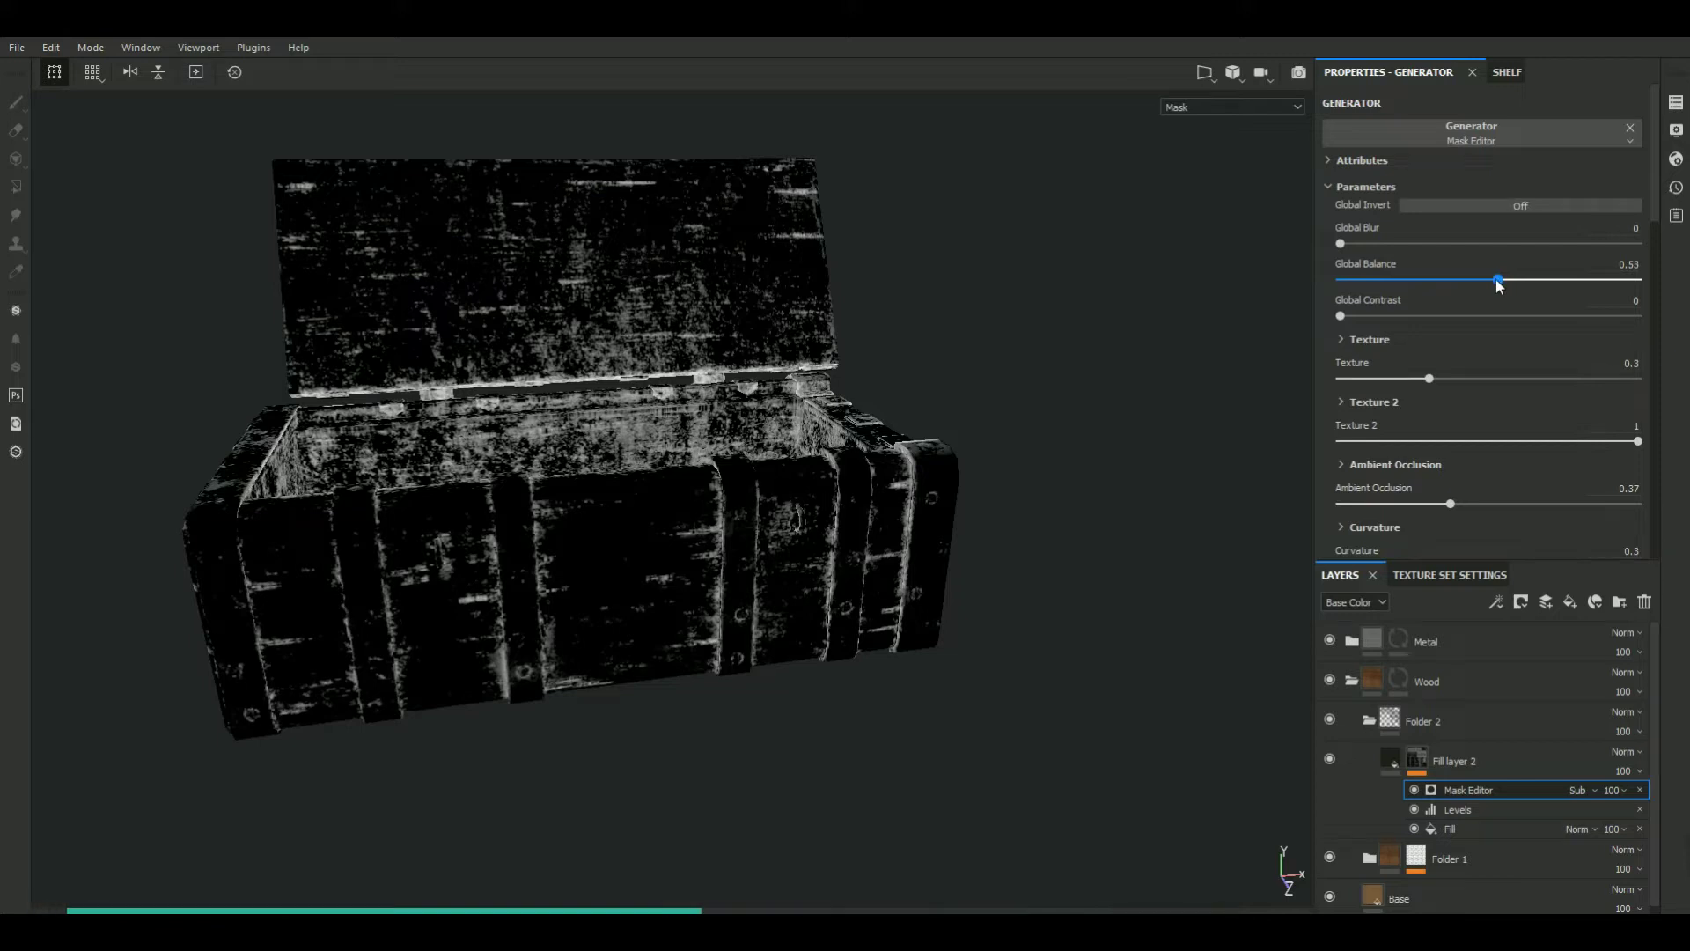
left_click_drag(1492, 283, 1488, 282)
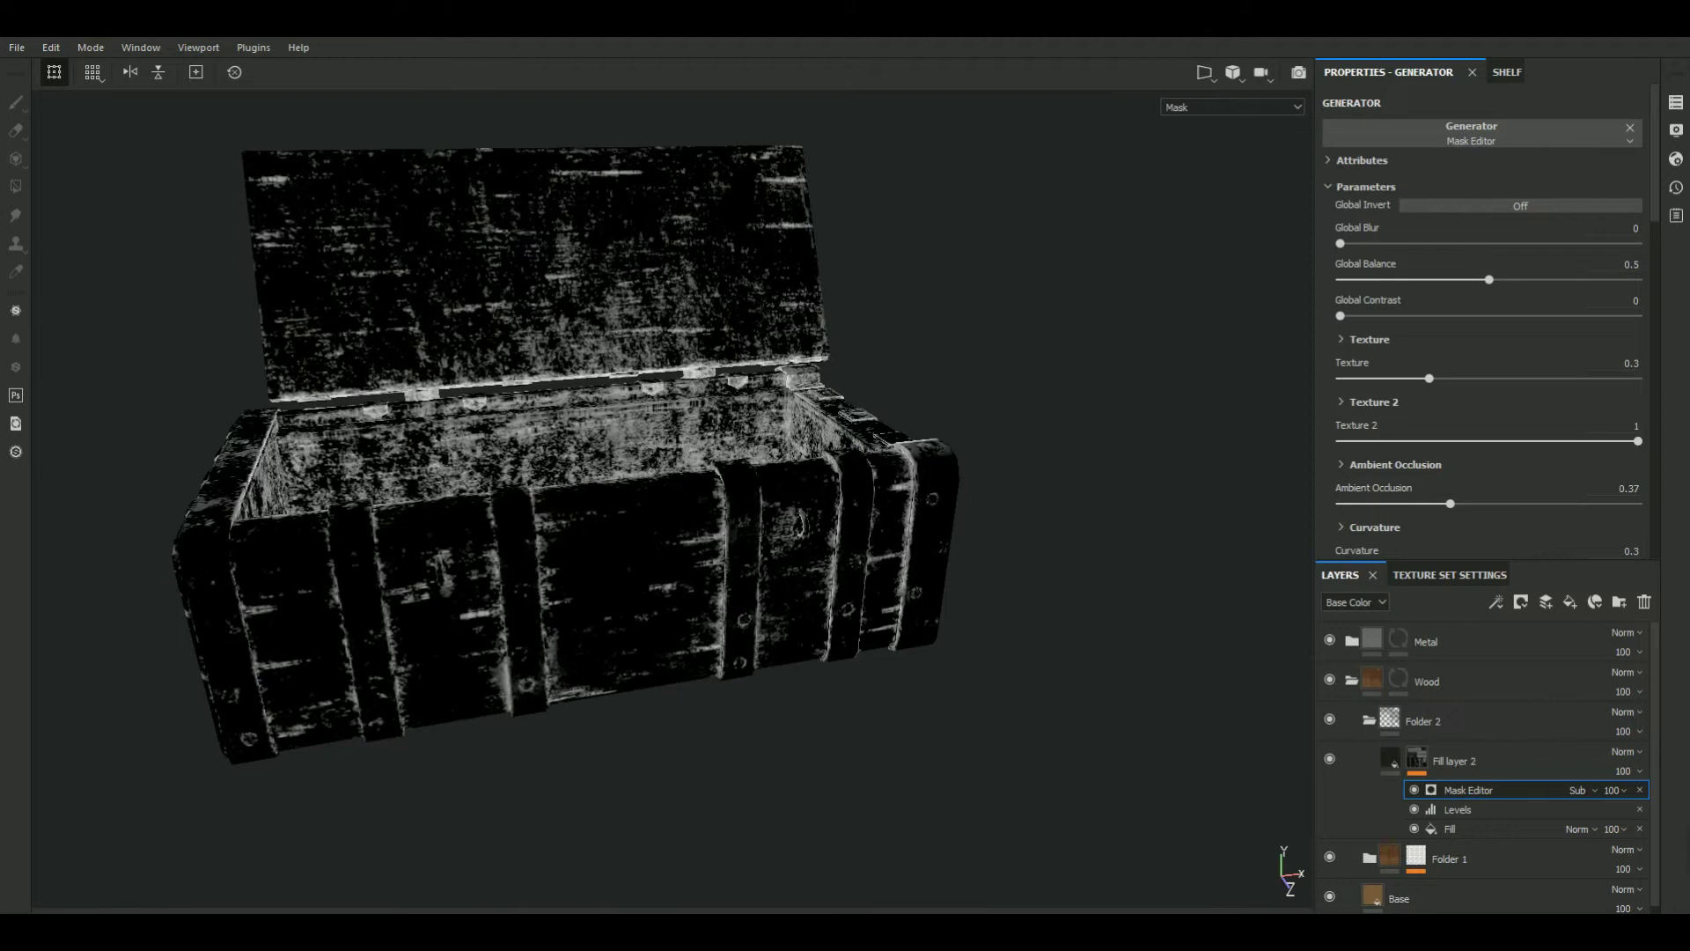
left_click_drag(1048, 457, 1059, 494, "alt")
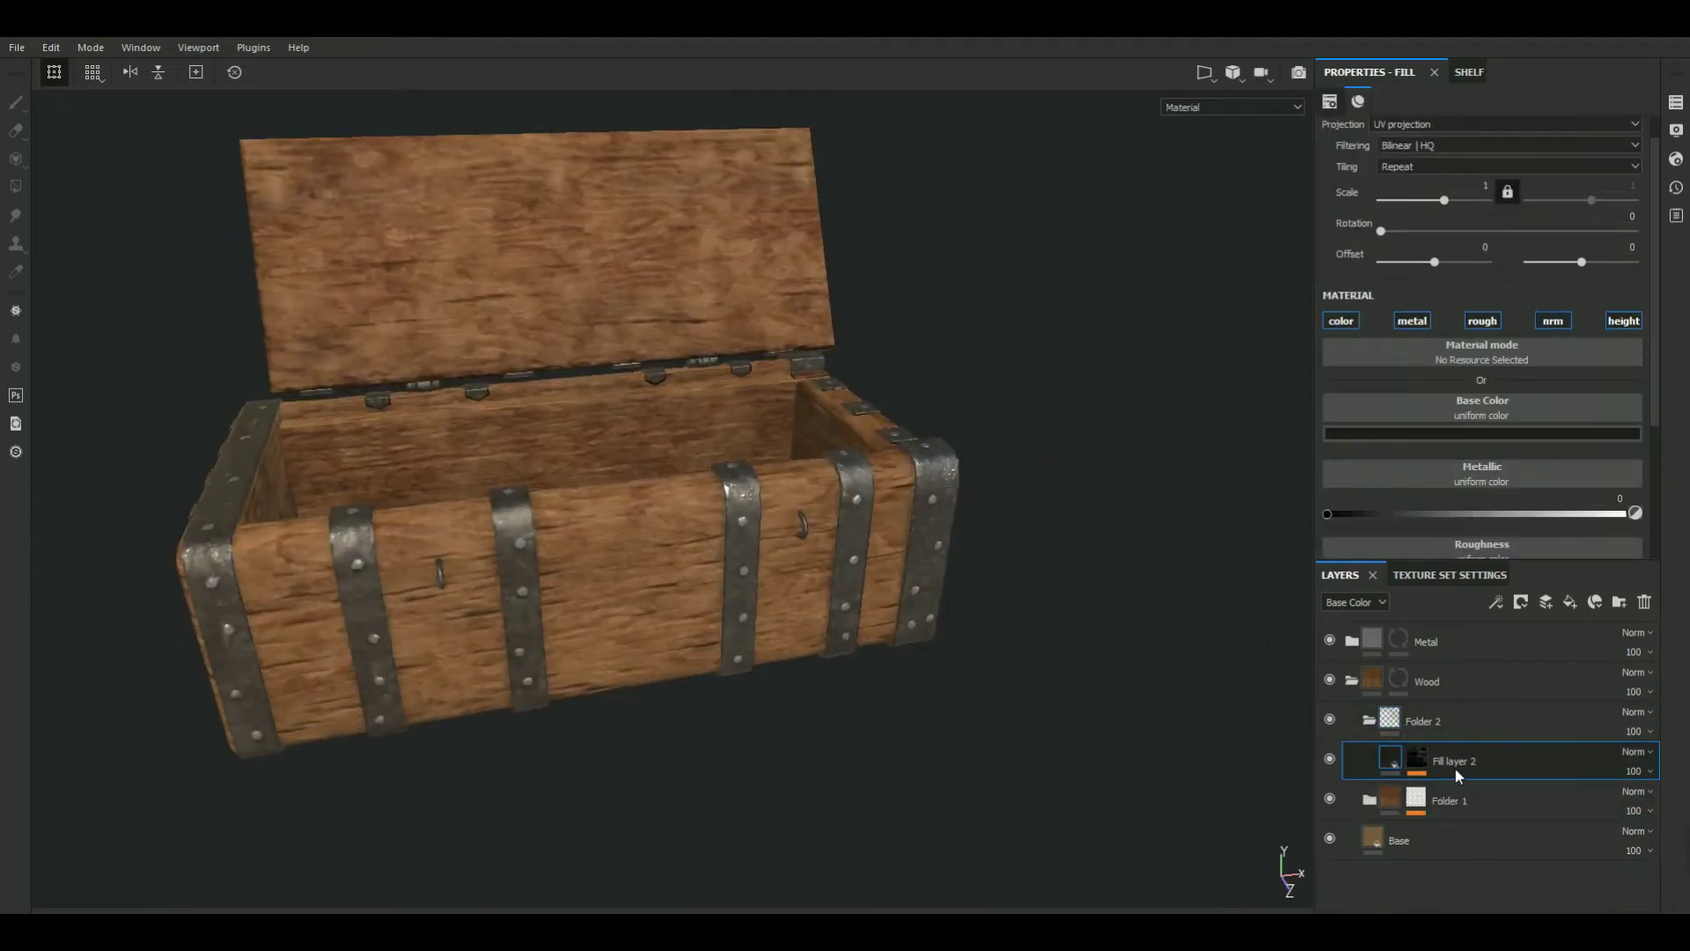
Raise Fill layer 2's Levels low input to 0.305 and make the grime layer visible again
left_click_drag(841, 700, 834, 702, "alt")
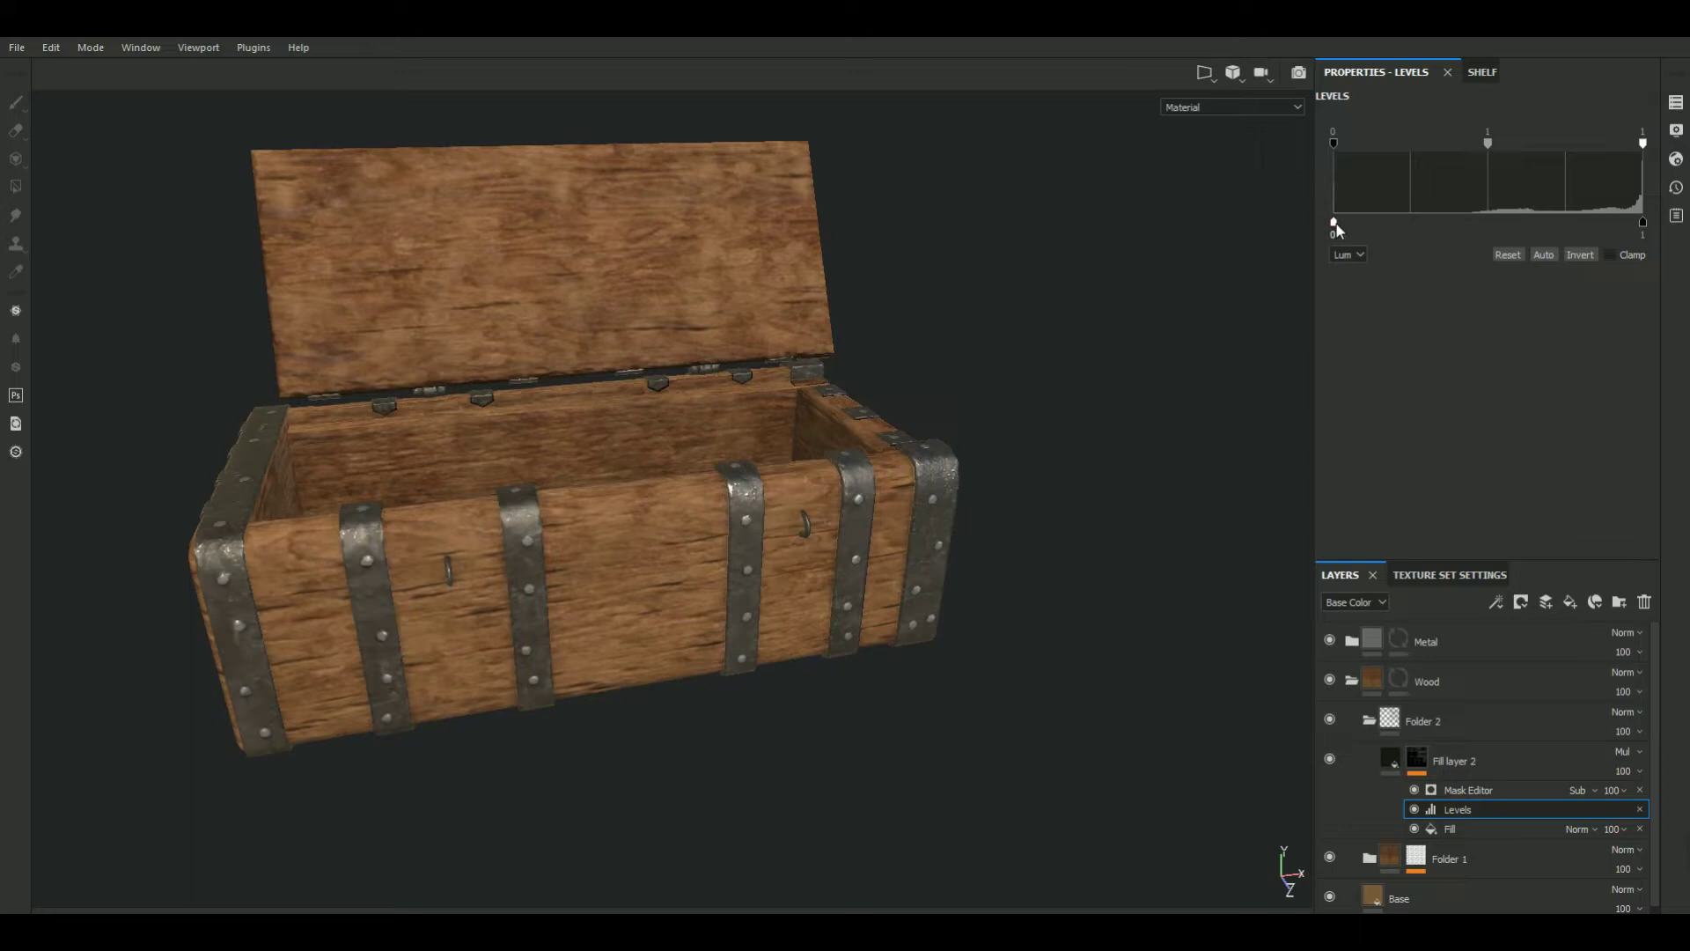
left_click_drag(1385, 230, 1419, 232)
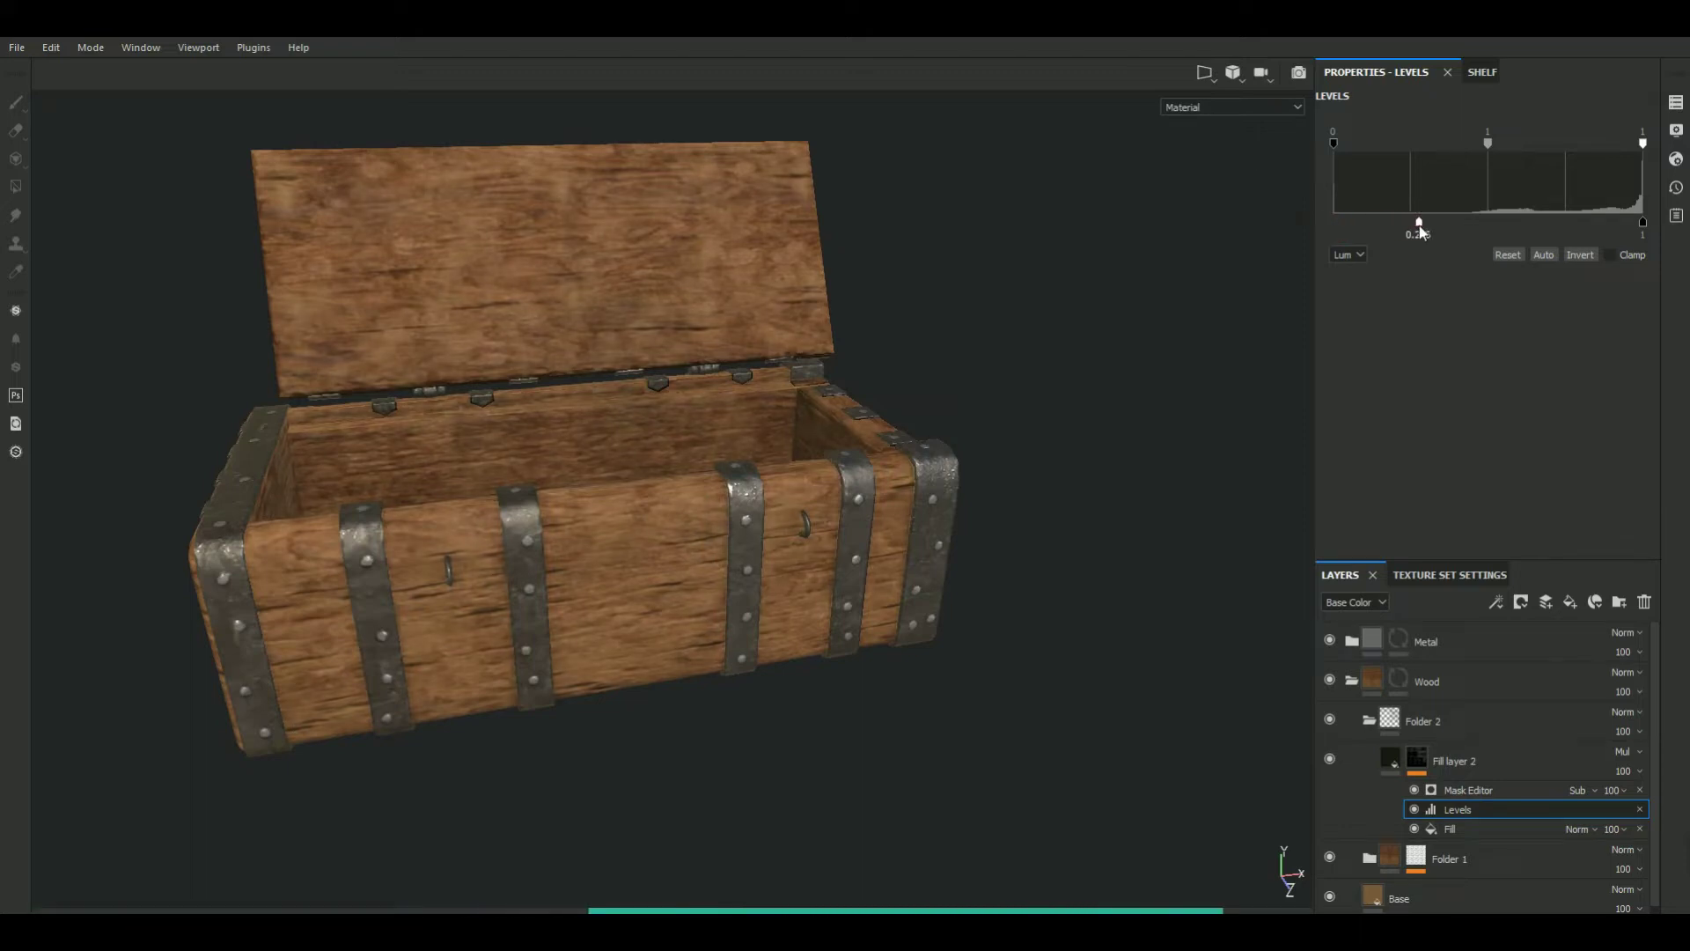
left_click_drag(1433, 223, 1428, 223)
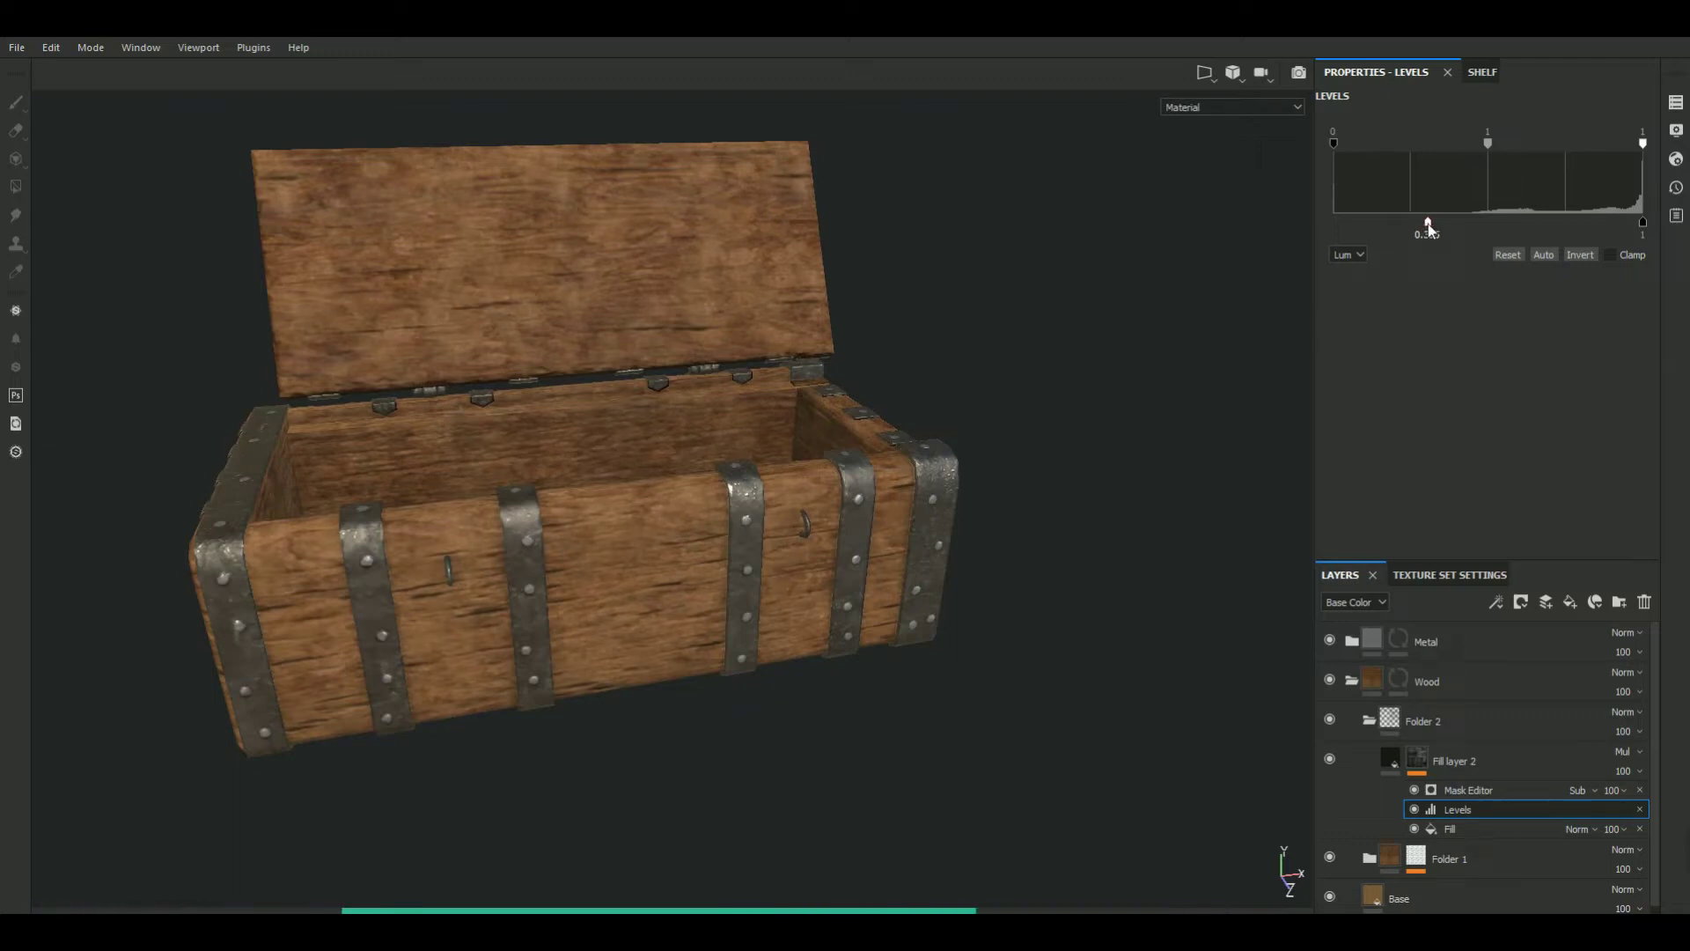
mouse_move(1282, 294)
left_mouse_down("alt")
mouse_move(992, 378)
mouse_move(1011, 381)
mouse_move(1007, 265)
mouse_move(981, 245)
mouse_move(1020, 264)
left_mouse_up("alt")
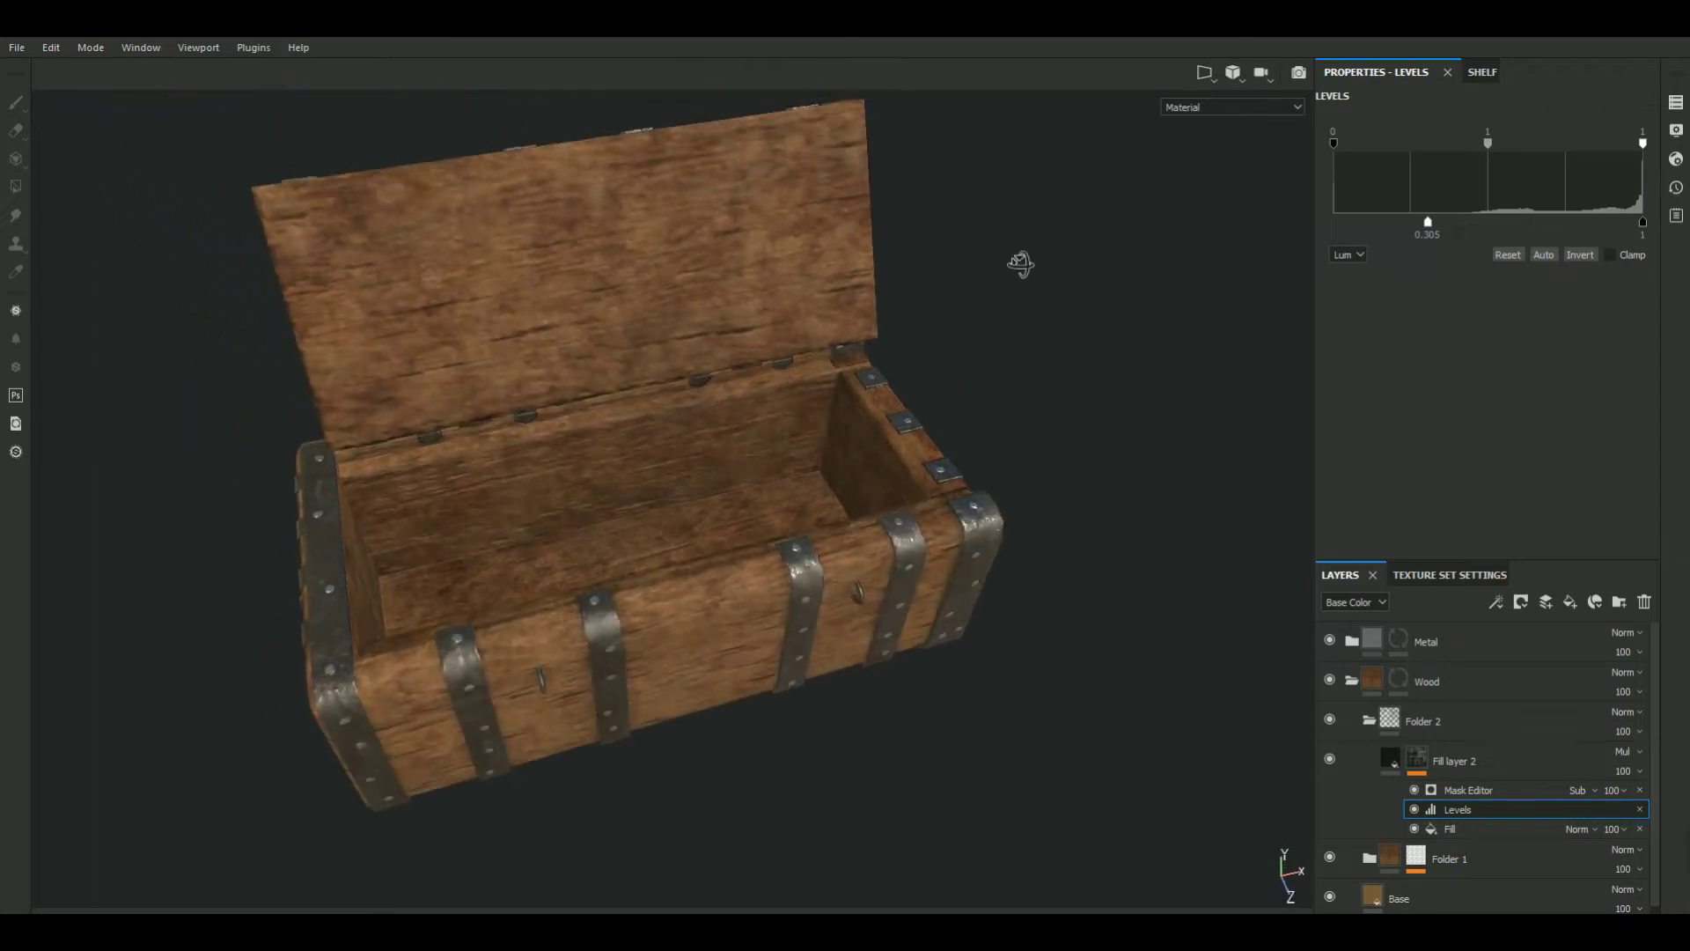
left_click(1329, 758)
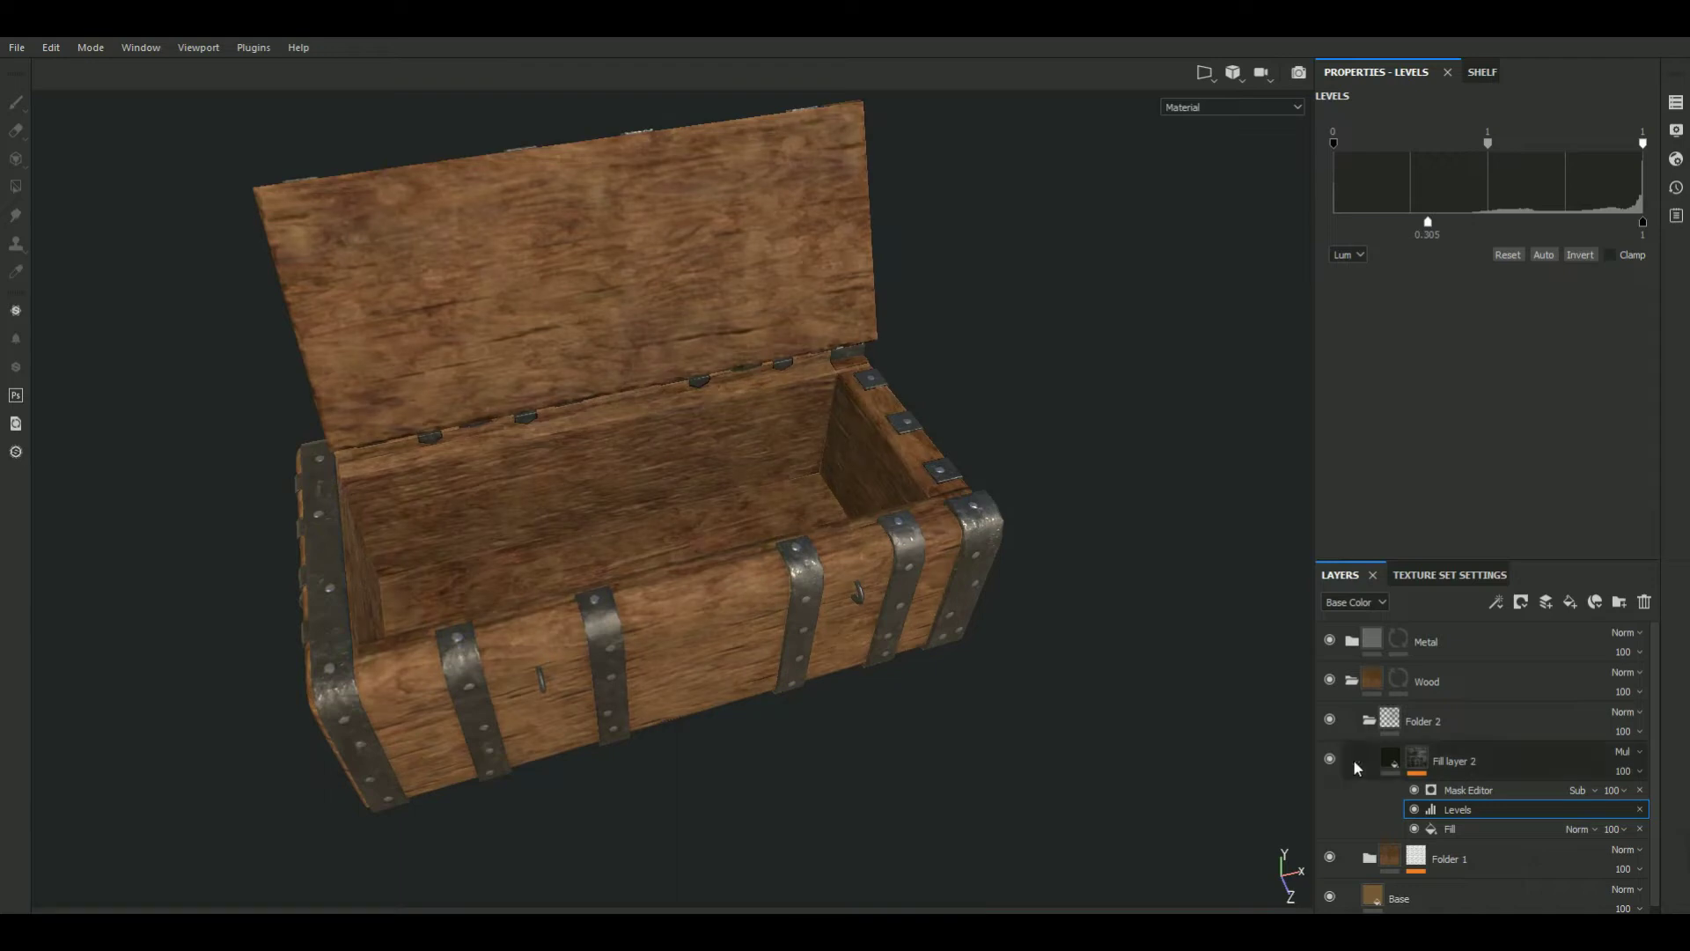
Adjust the grime Levels black and white points while viewing Fill layer 2's mask
left_click(1415, 759, "alt")
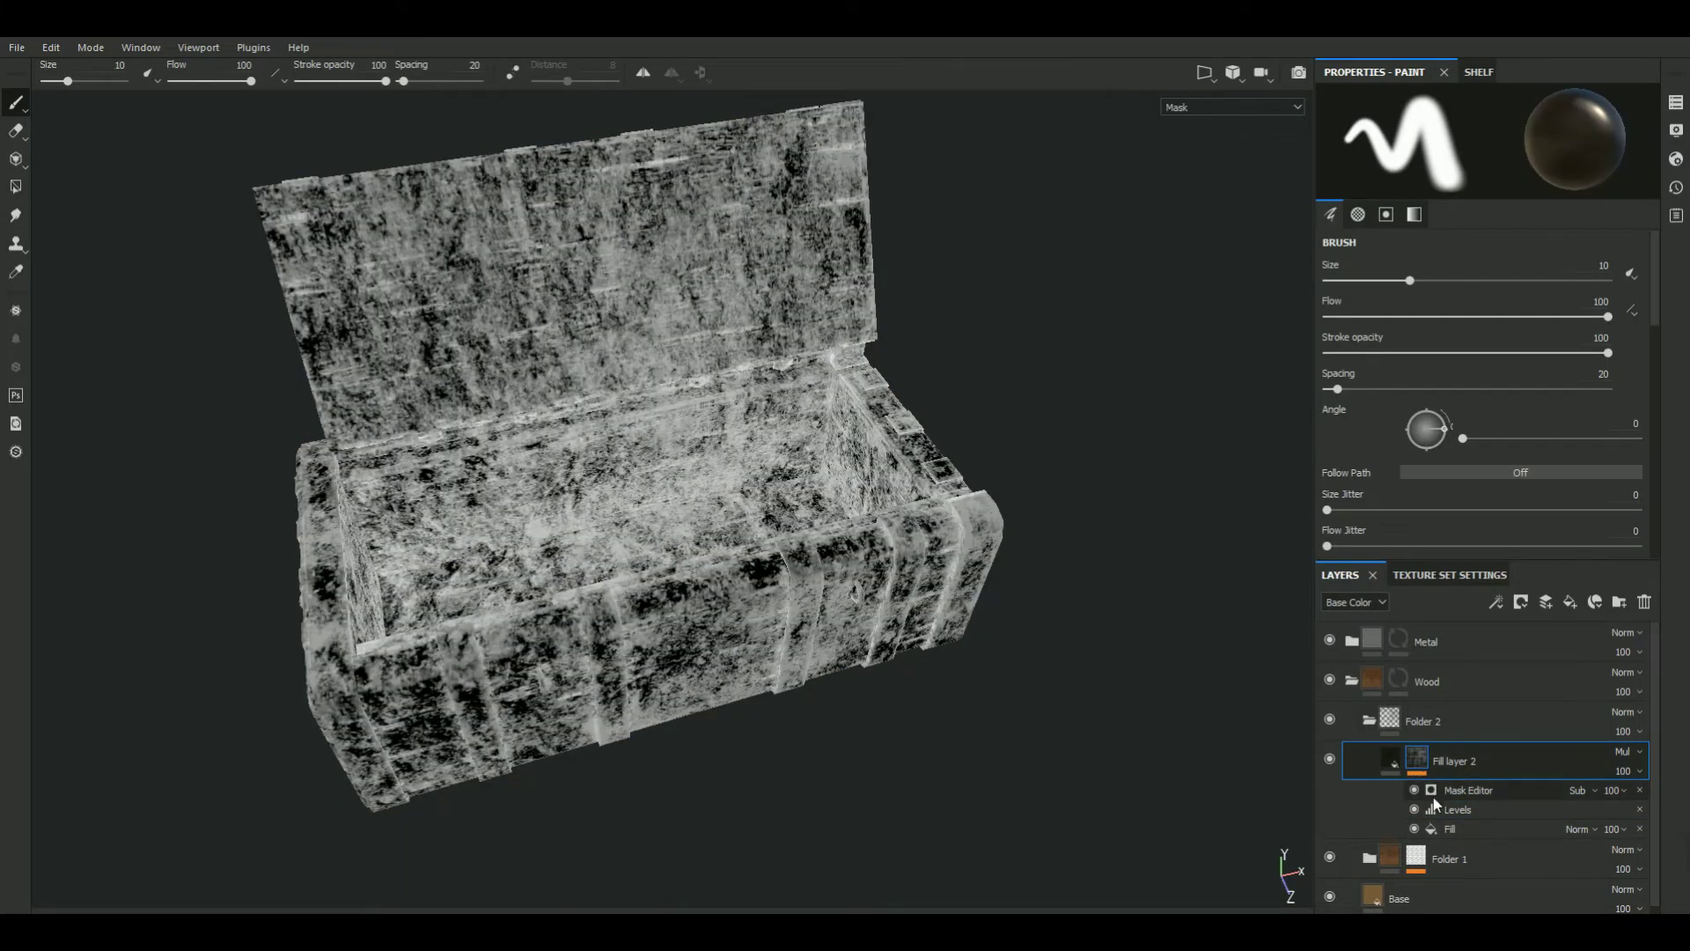
left_click(1456, 810)
mouse_move(1334, 145)
left_mouse_down()
mouse_move(1352, 149)
mouse_move(1274, 139)
left_mouse_up()
left_click_drag(1642, 143, 1563, 139)
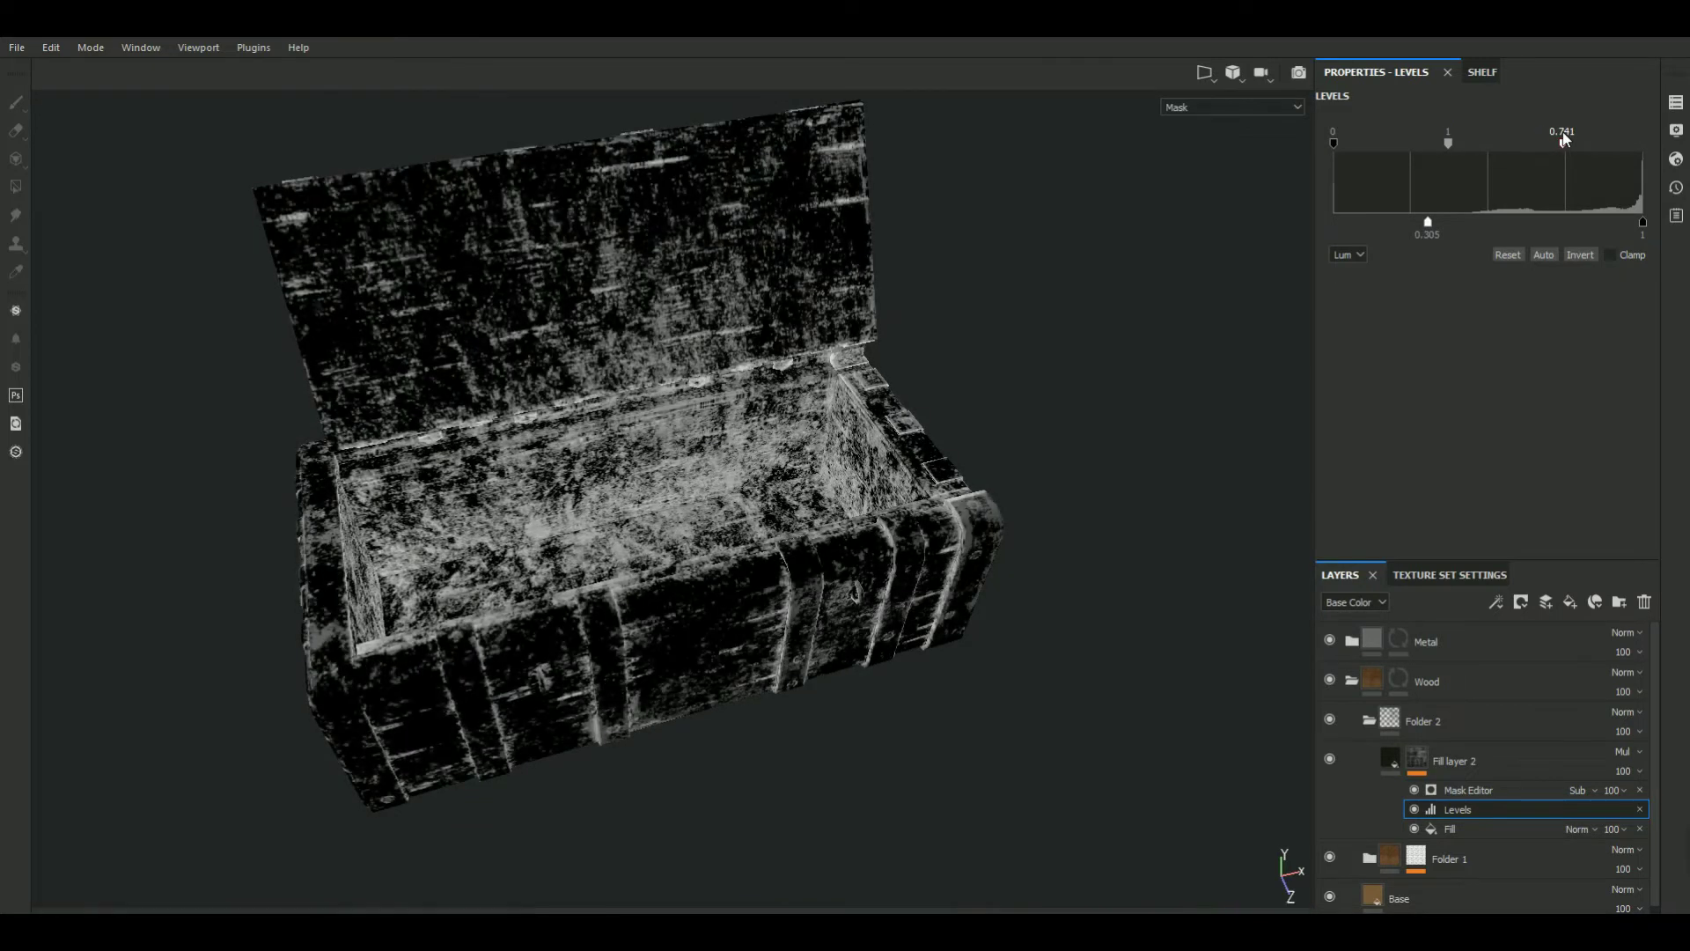
left_click_drag(1168, 364, 1162, 325, "alt")
Settle the grime Levels white point at 0.812 and toggle the layer to compare
key("m")
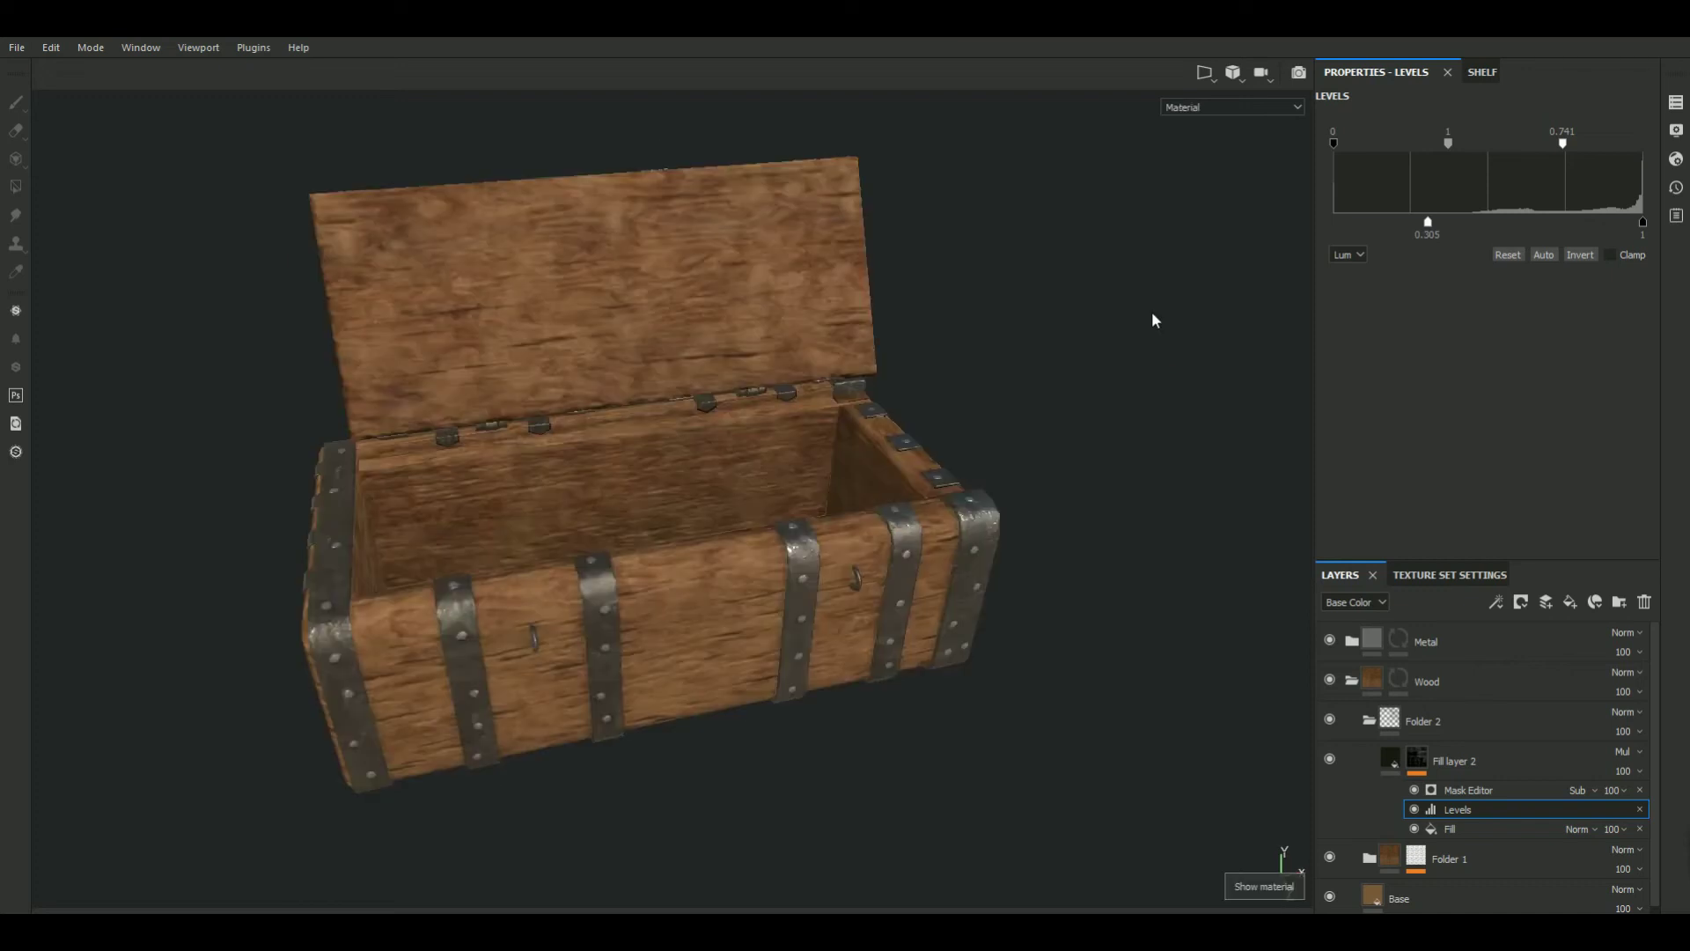
mouse_move(1088, 465)
left_mouse_down("alt")
mouse_move(1094, 540)
mouse_move(1045, 408)
left_mouse_up("alt")
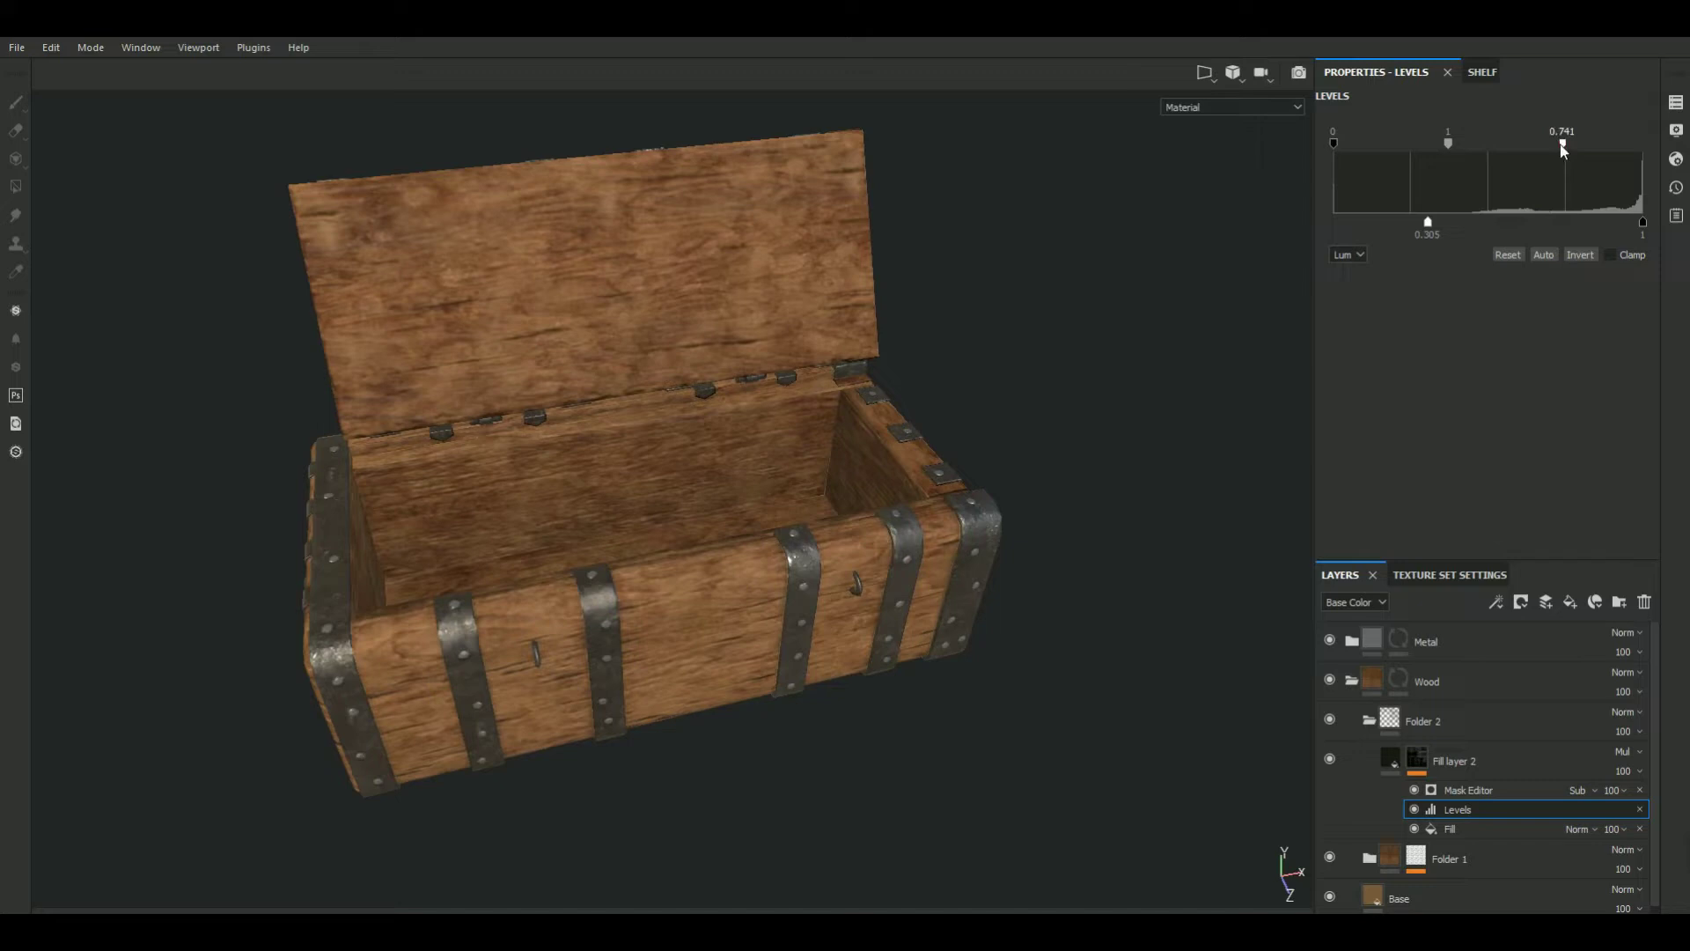
left_click_drag(1575, 151, 1580, 151)
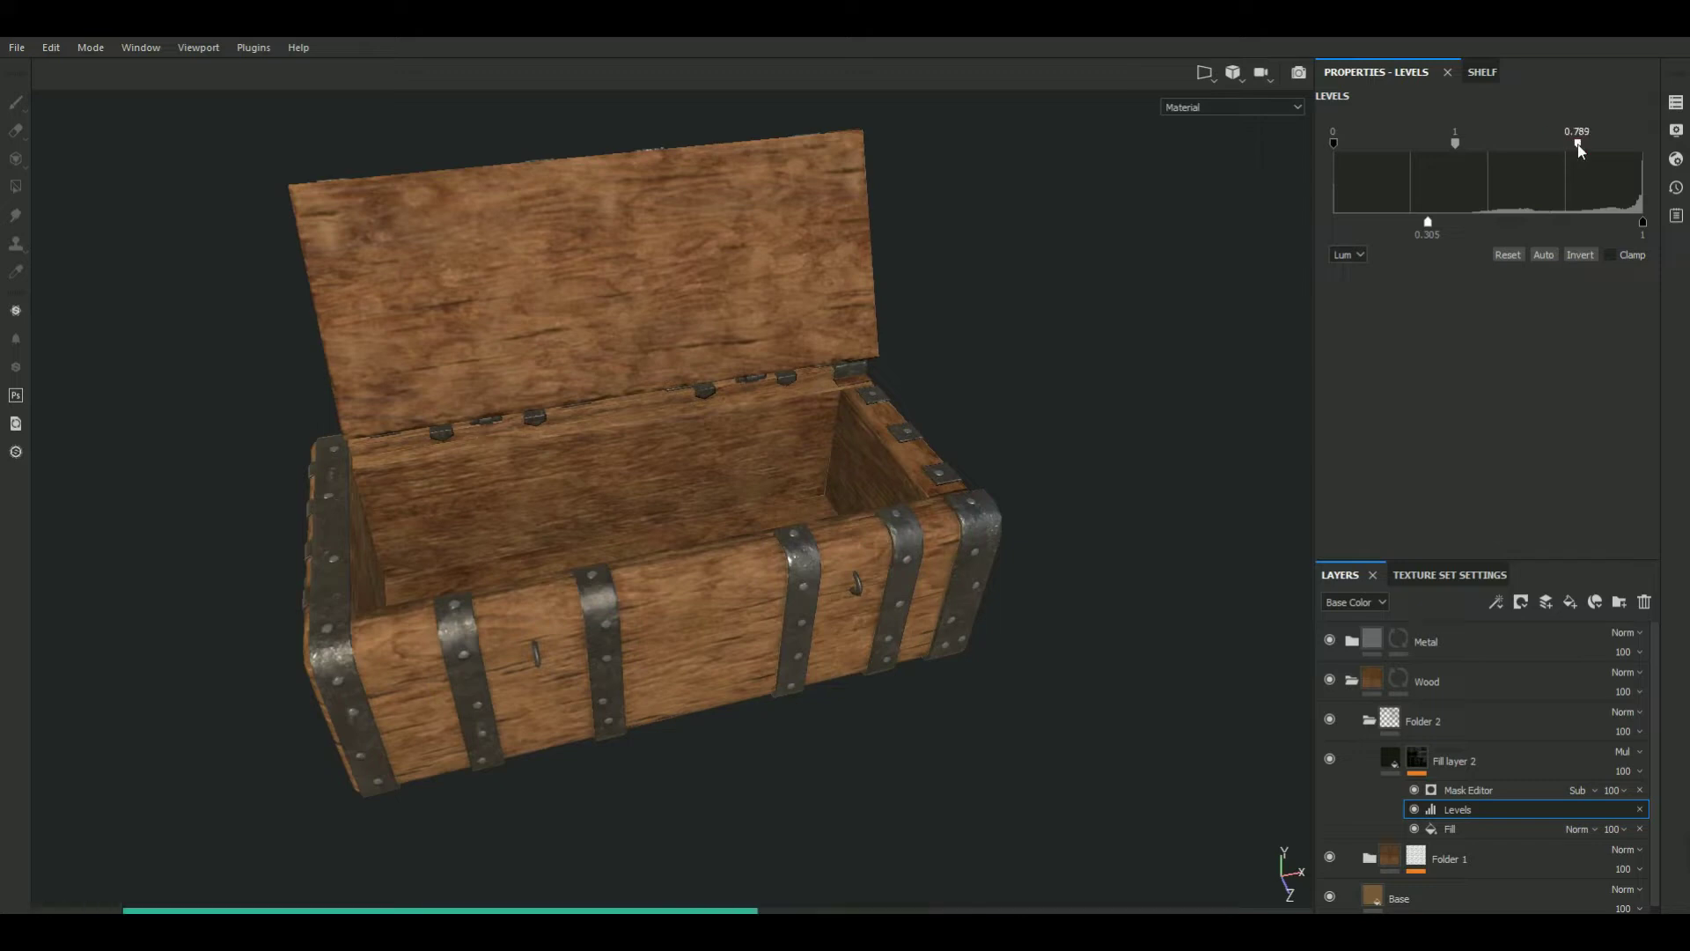
left_click_drag(1587, 150, 1589, 149)
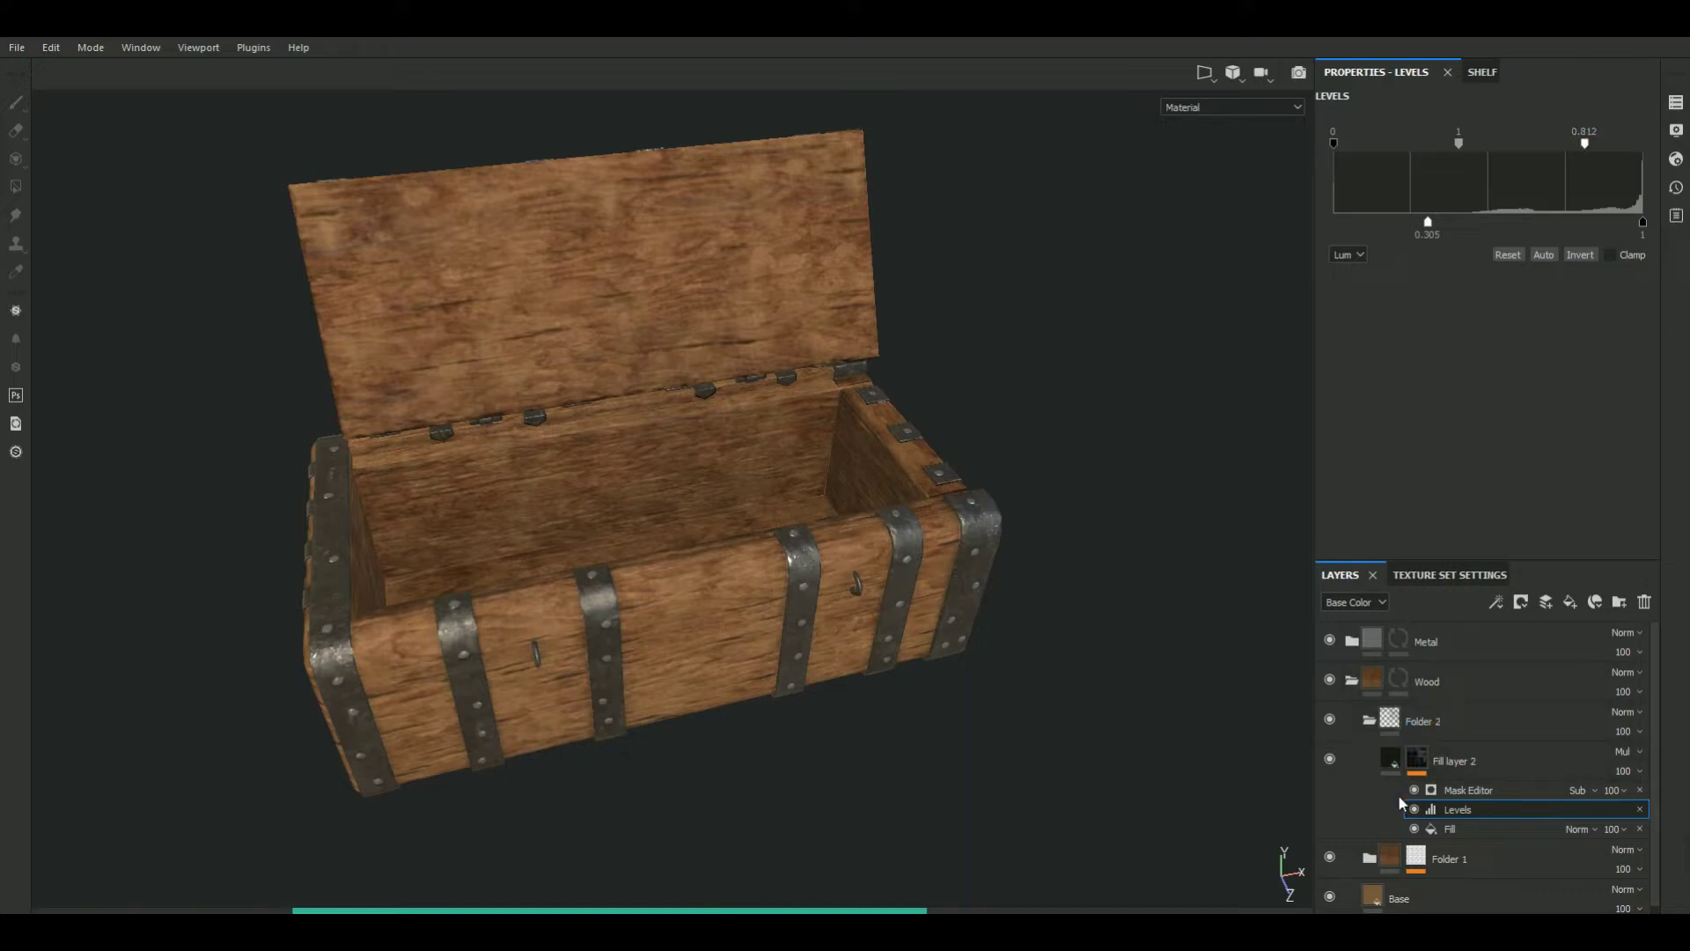
left_click(1329, 759)
Set up the Dirt 2 brush with flow 6 and size 32.5
key("1")
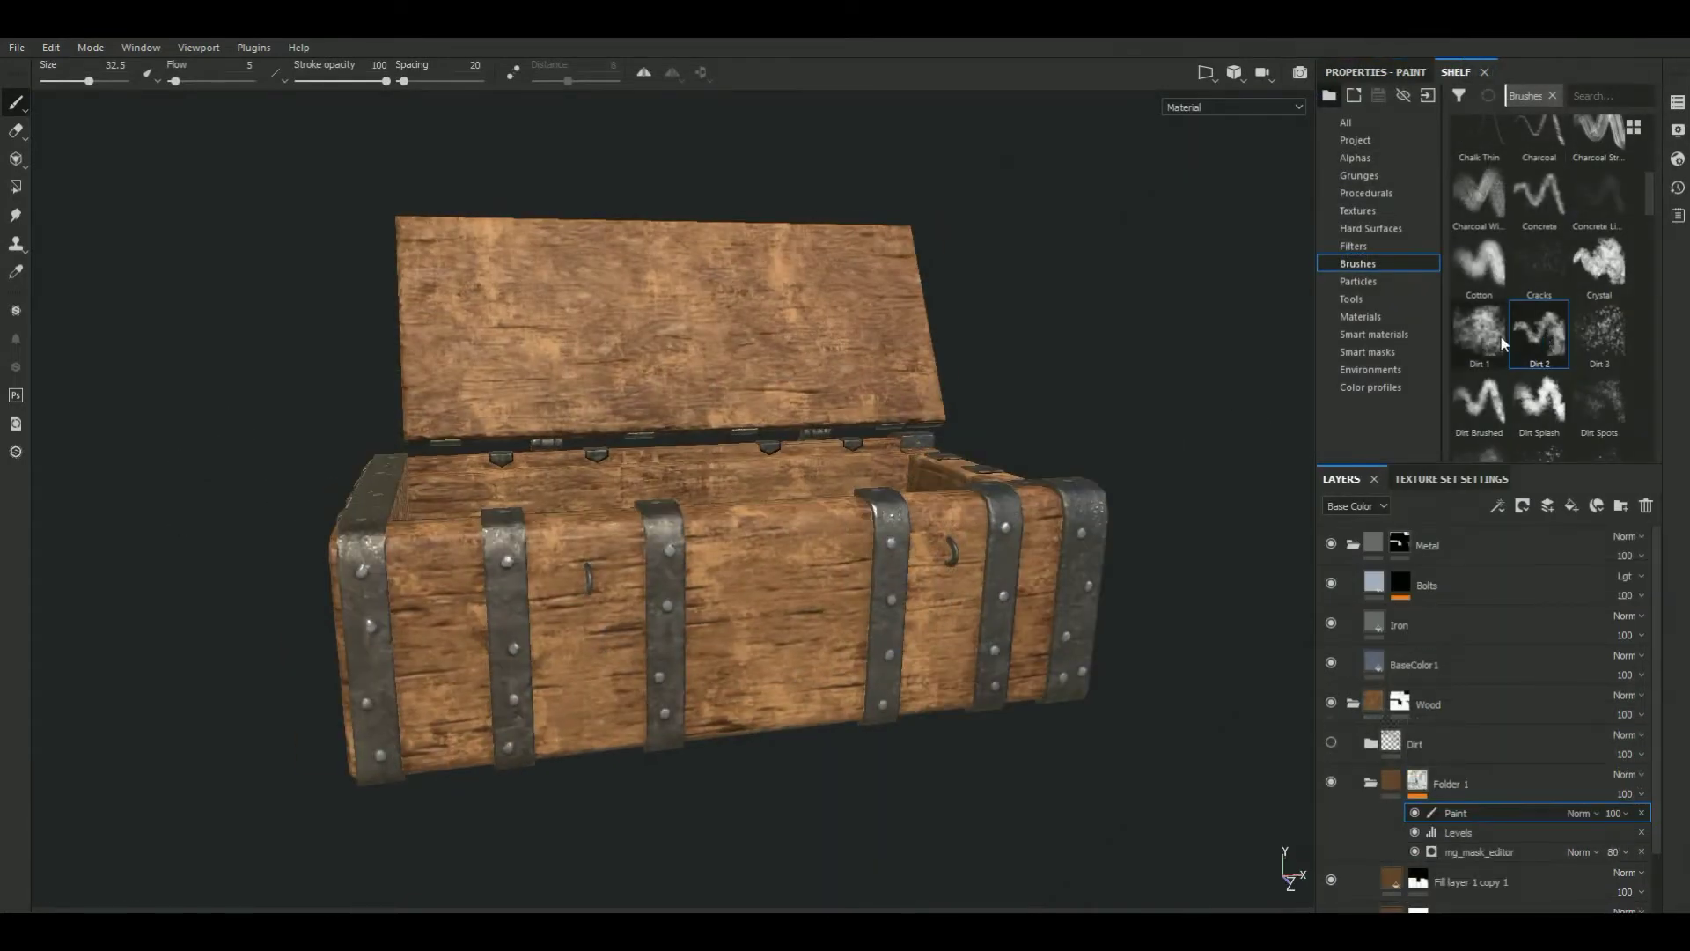
right_click_drag(437, 592, 245, 592, "ctrl")
left_click_drag(246, 592, 462, 594, "ctrl")
key("ctrl+z")
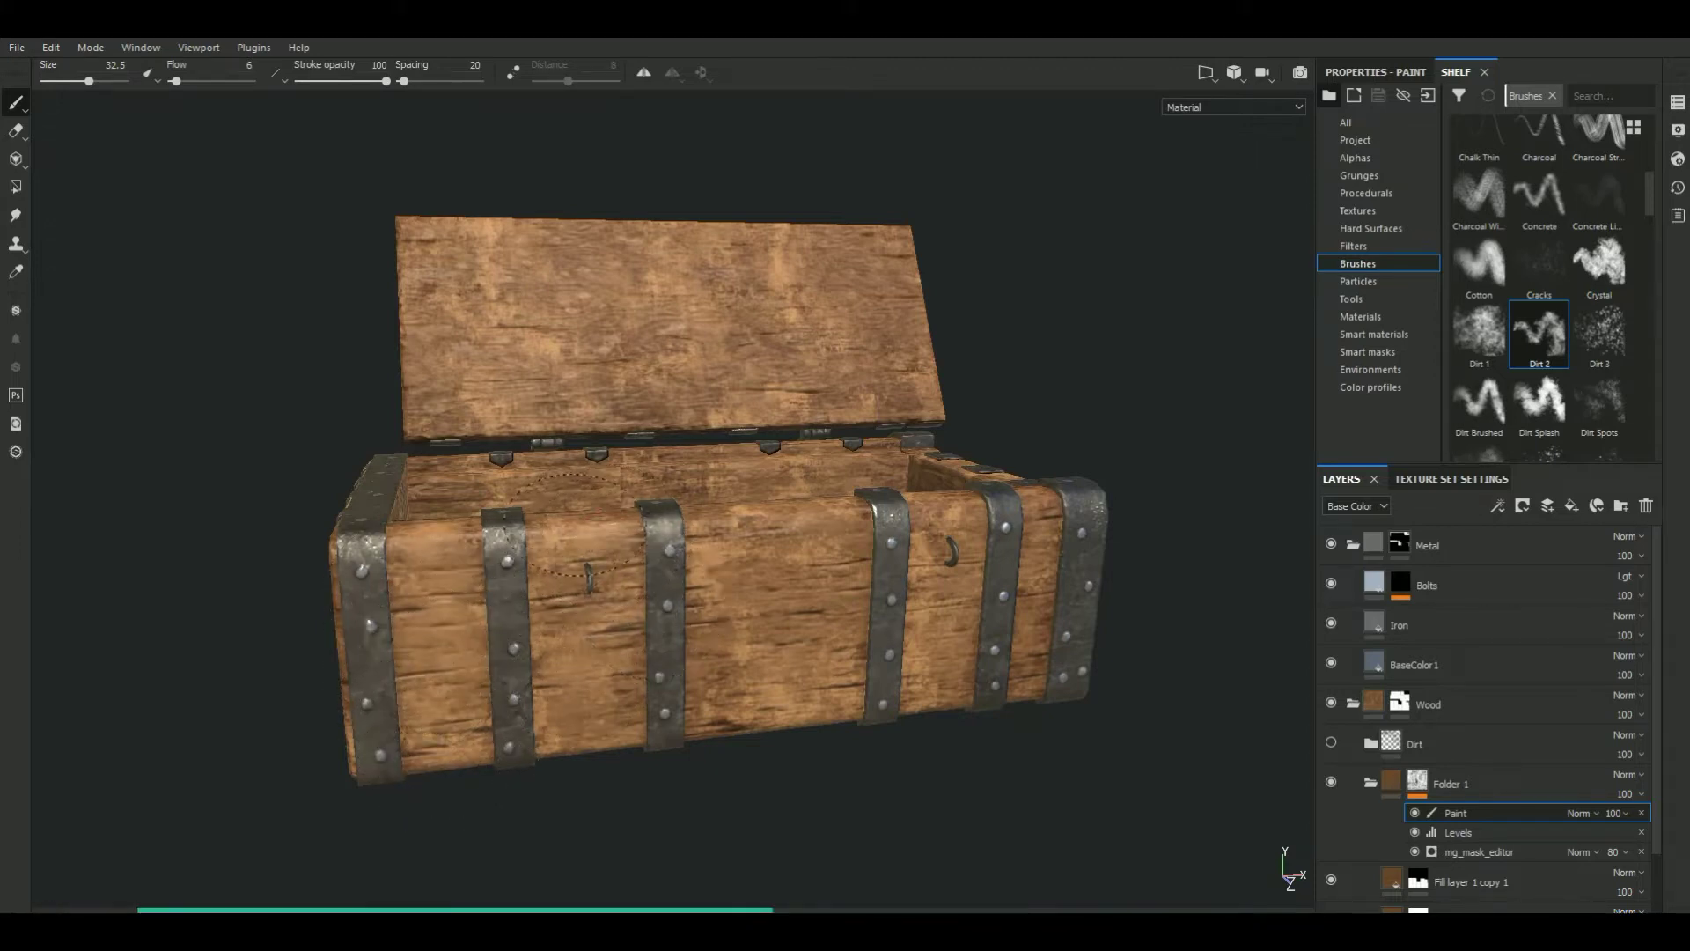
Paint dirt patches onto the chest's front planks, side ends and lid
mouse_move(613, 557)
left_mouse_down("alt")
mouse_move(500, 692)
mouse_move(170, 630)
mouse_move(227, 590)
left_mouse_up("alt")
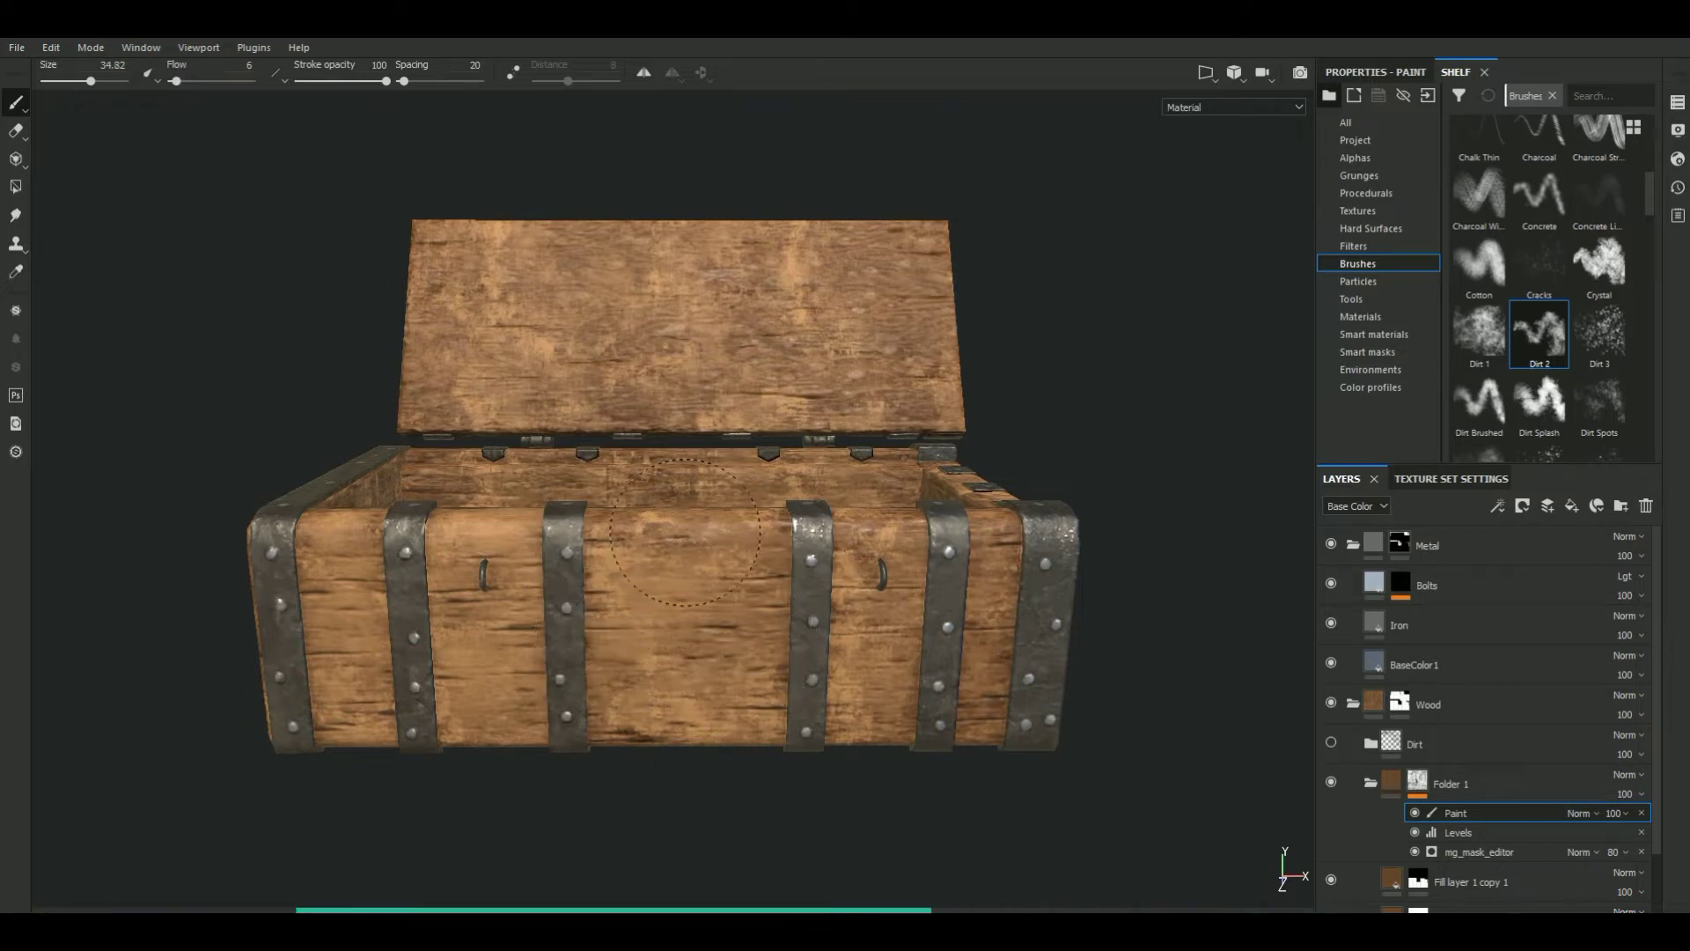
mouse_move(698, 732)
left_mouse_down("alt")
mouse_move(738, 665)
mouse_move(664, 822)
mouse_move(755, 586)
mouse_move(1090, 528)
mouse_move(880, 546)
left_mouse_up("alt")
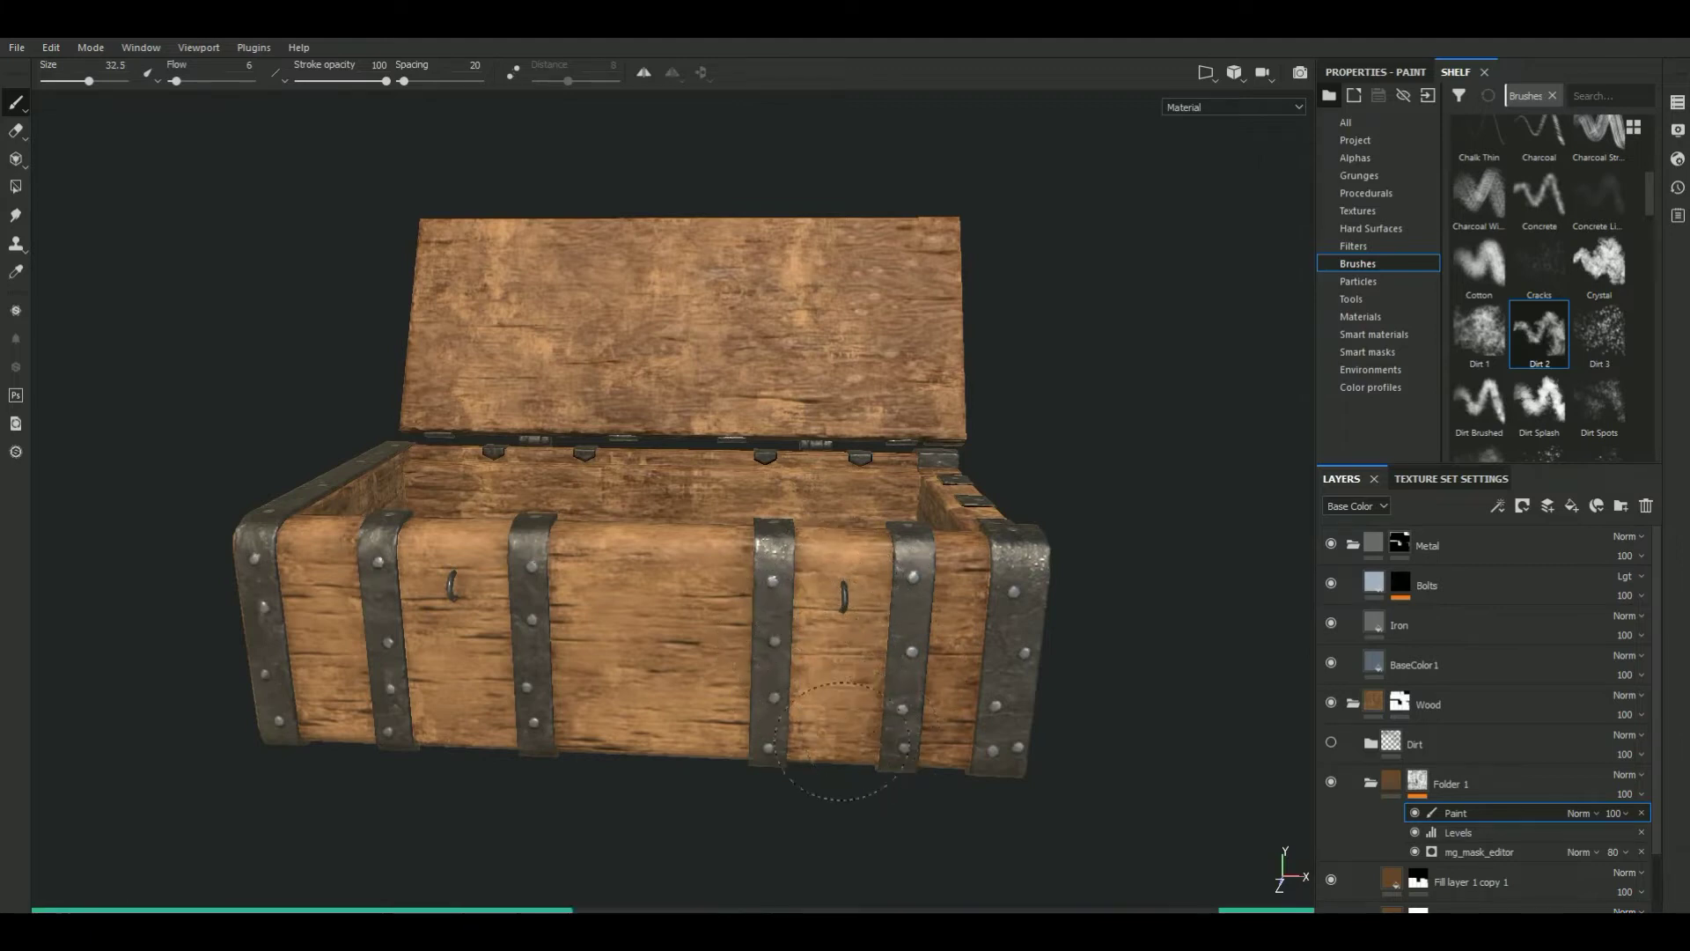
left_click_drag(893, 726, 940, 592, "alt")
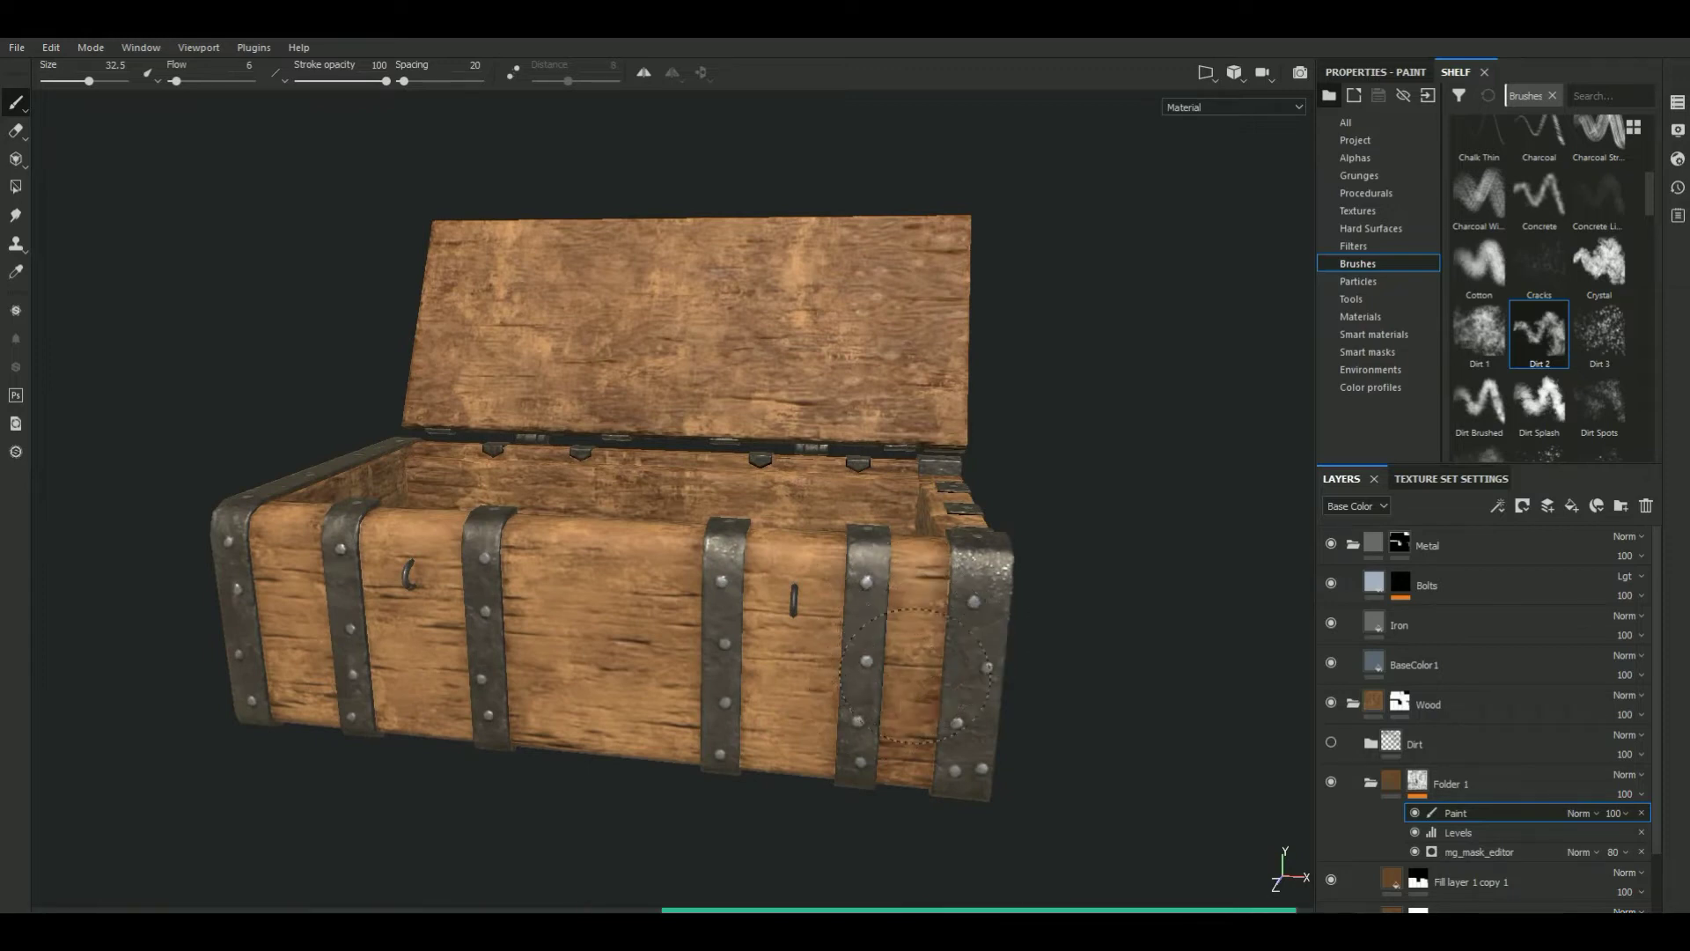
mouse_move(916, 772)
left_mouse_down("alt")
mouse_move(1147, 649)
mouse_move(860, 596)
mouse_move(1132, 592)
mouse_move(980, 565)
left_mouse_up("alt")
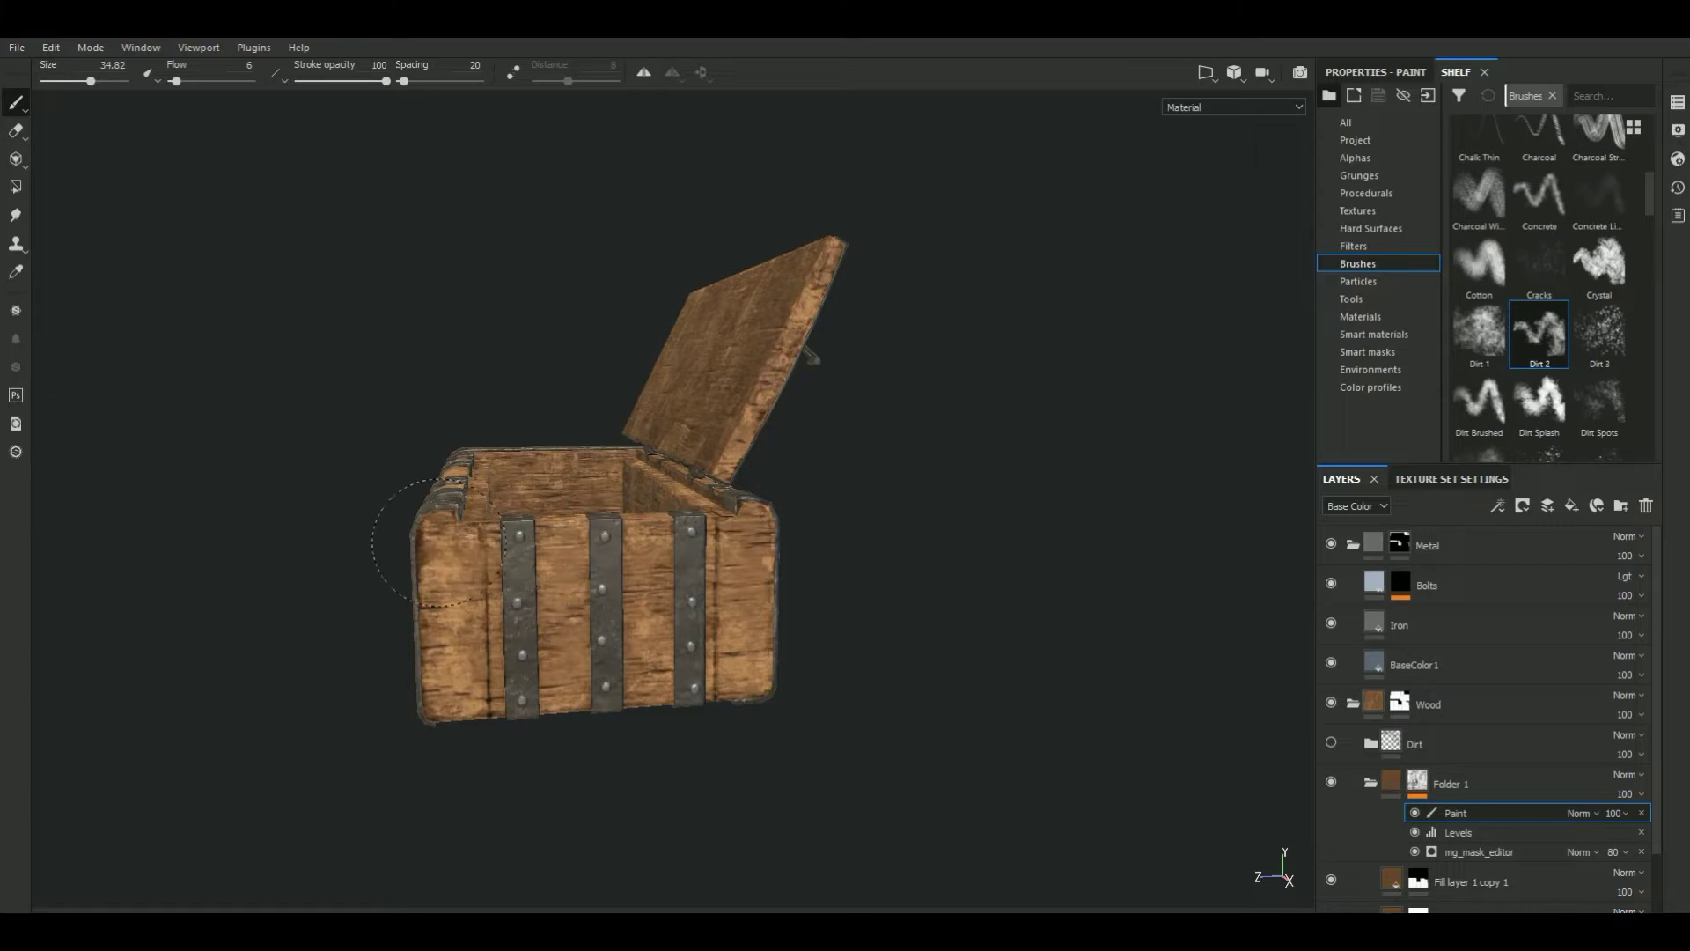
right_click_drag(456, 607, 447, 605, "ctrl")
mouse_move(432, 521)
left_mouse_down("alt")
mouse_move(1000, 640)
mouse_move(1059, 578)
left_mouse_up("alt")
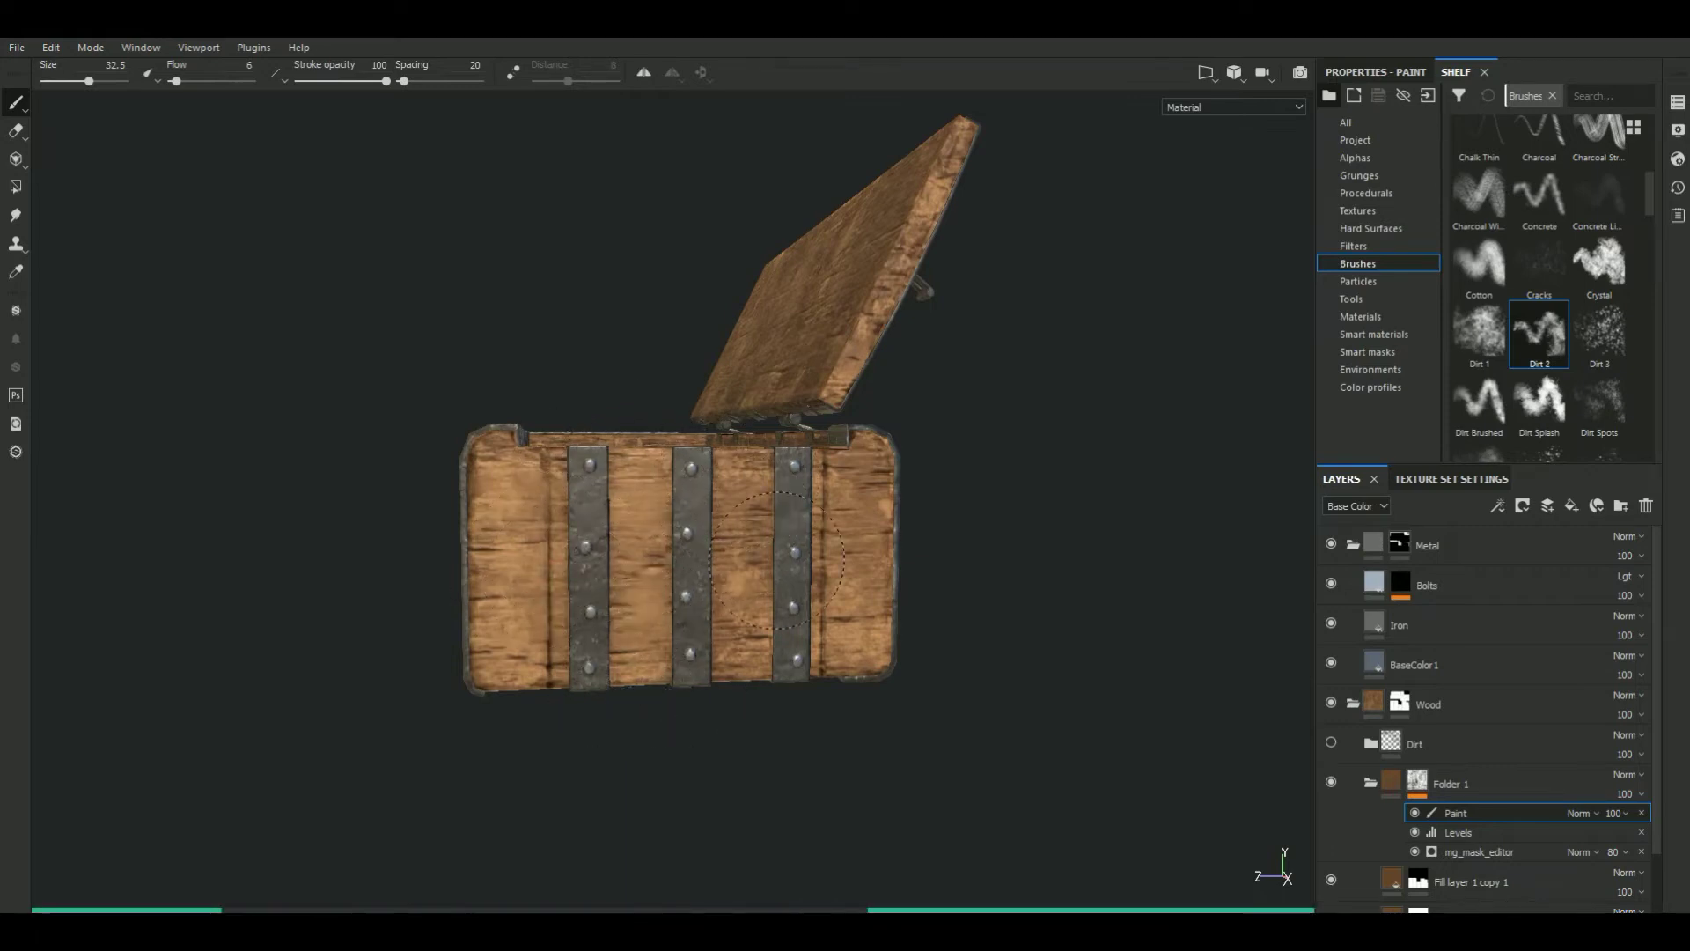
left_click_drag(729, 627, 814, 499, "alt")
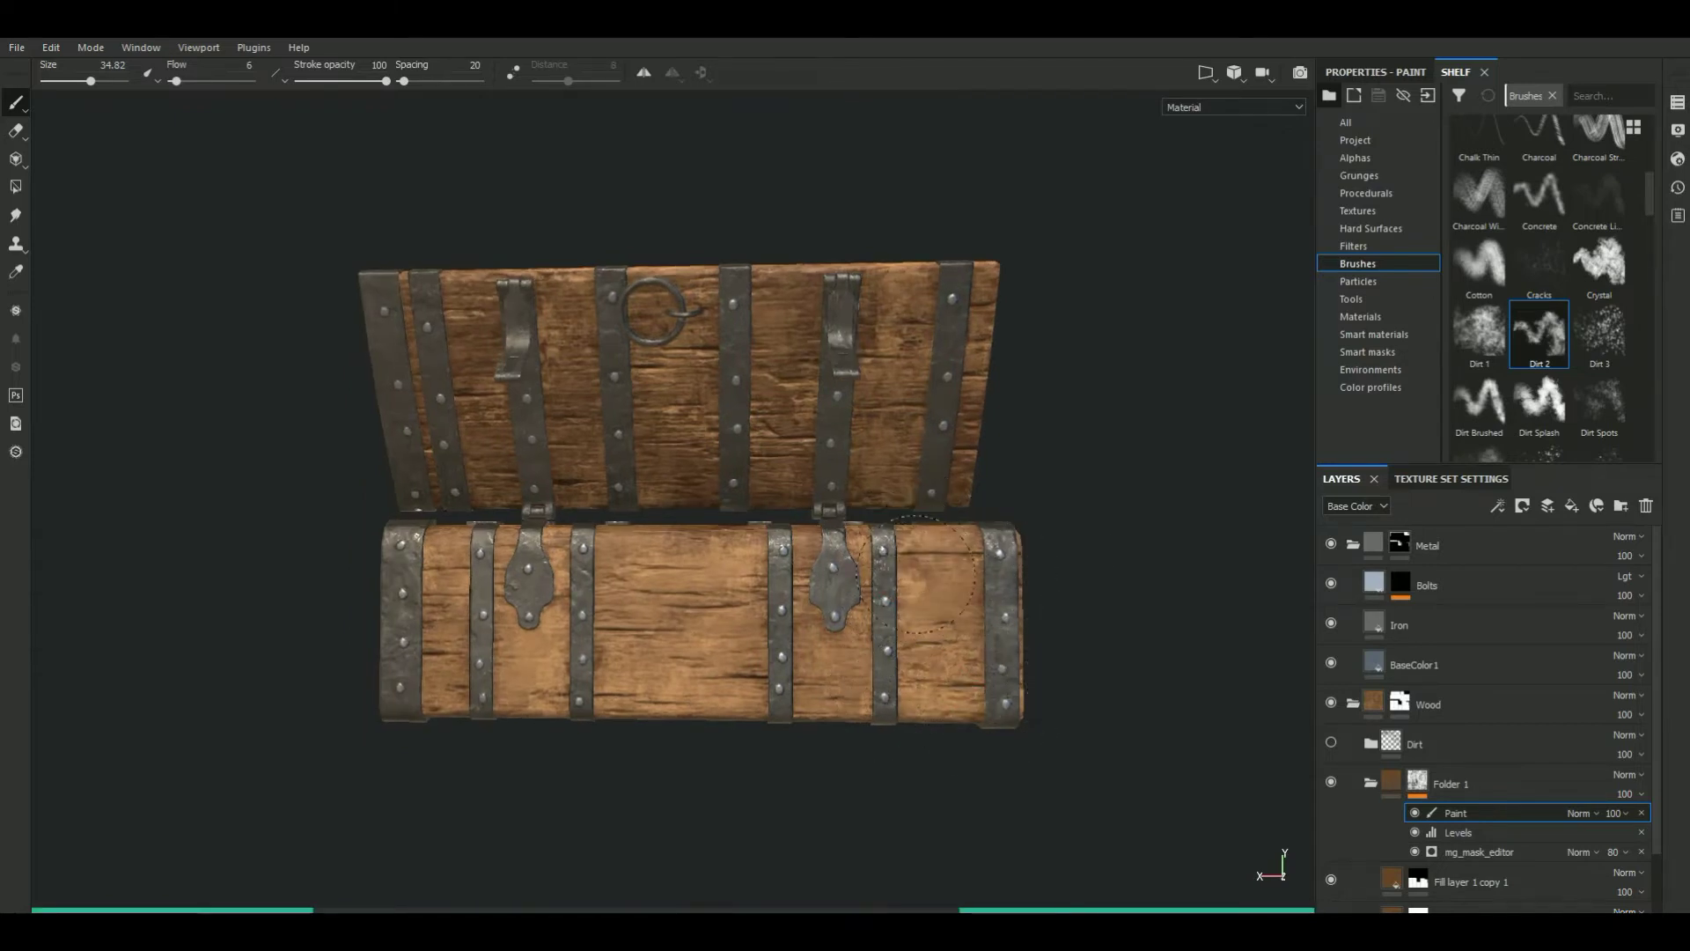
mouse_move(1150, 825)
left_mouse_down("alt")
mouse_move(208, 585)
mouse_move(35, 467)
mouse_move(339, 506)
left_mouse_up("alt")
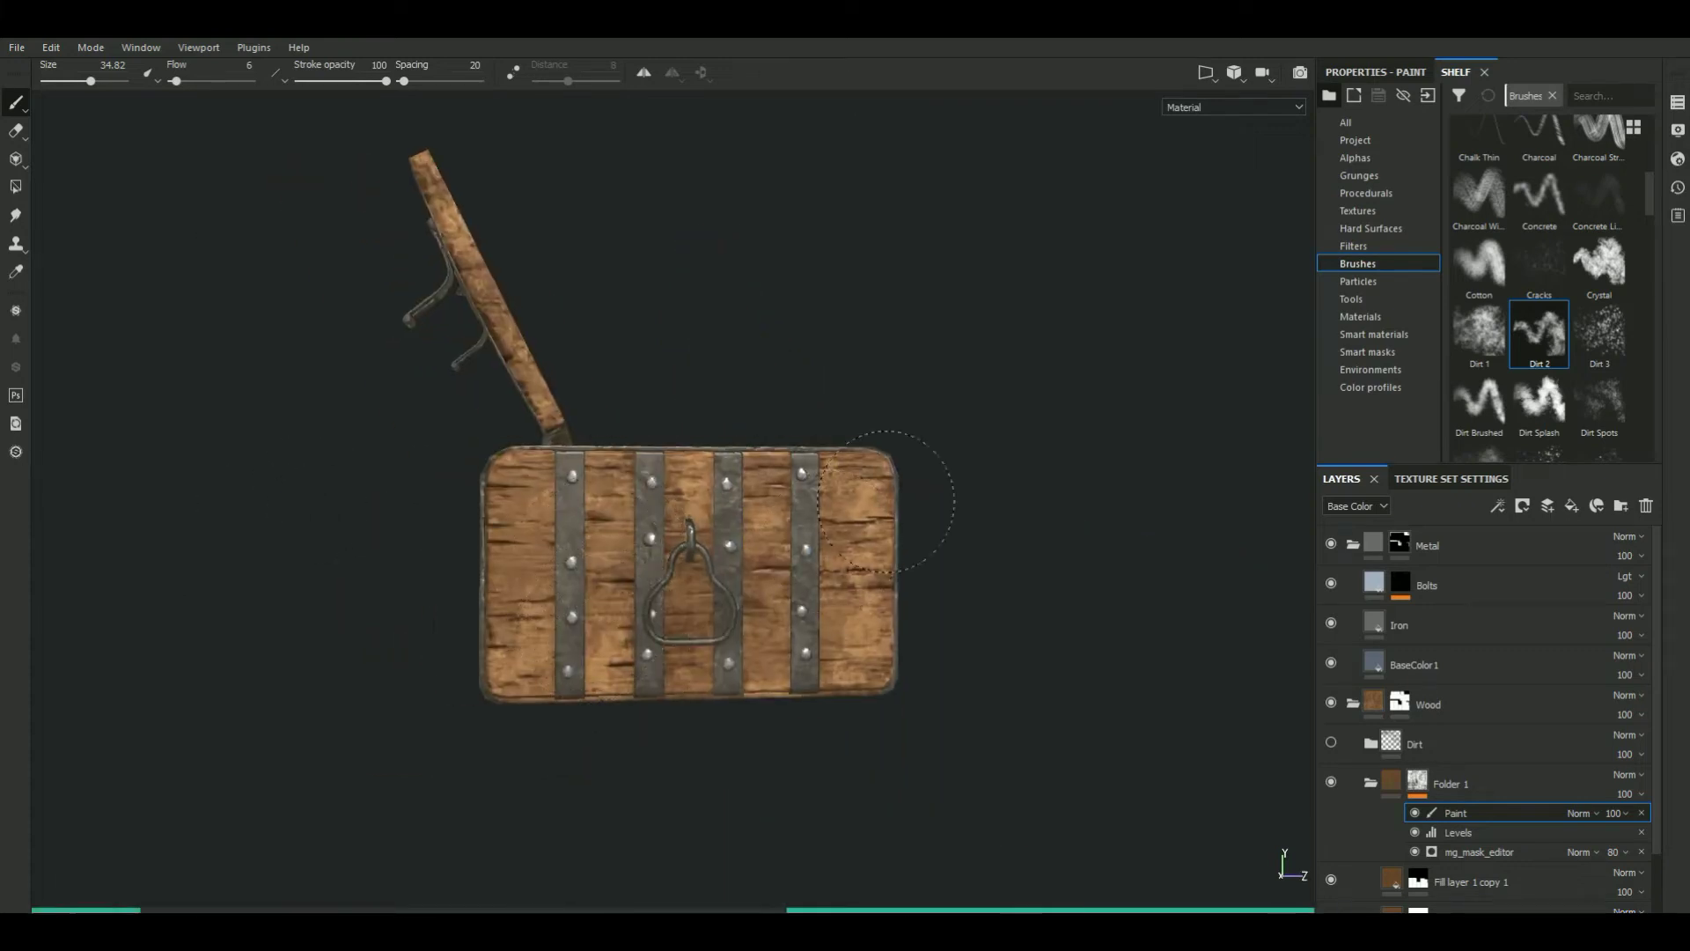
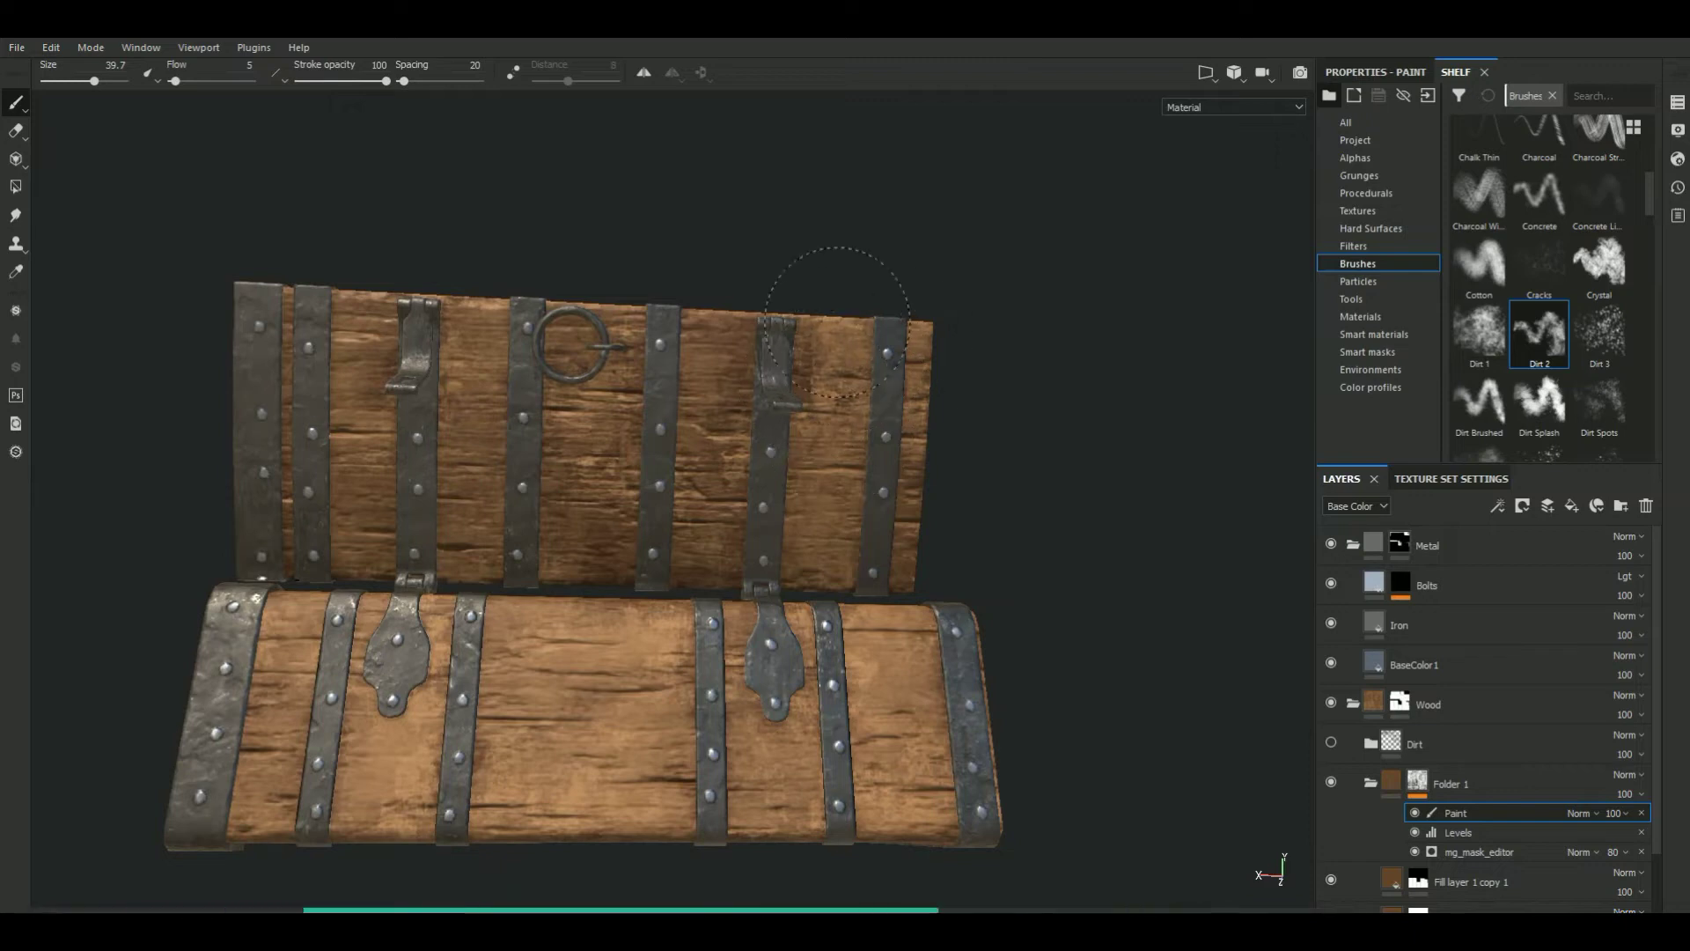
Resize the Dirt 2 brush and dab dirt onto the open chest's lid
mouse_move(1087, 302)
left_mouse_down("alt")
mouse_move(170, 427)
mouse_move(264, 321)
mouse_move(143, 404)
left_mouse_up("alt")
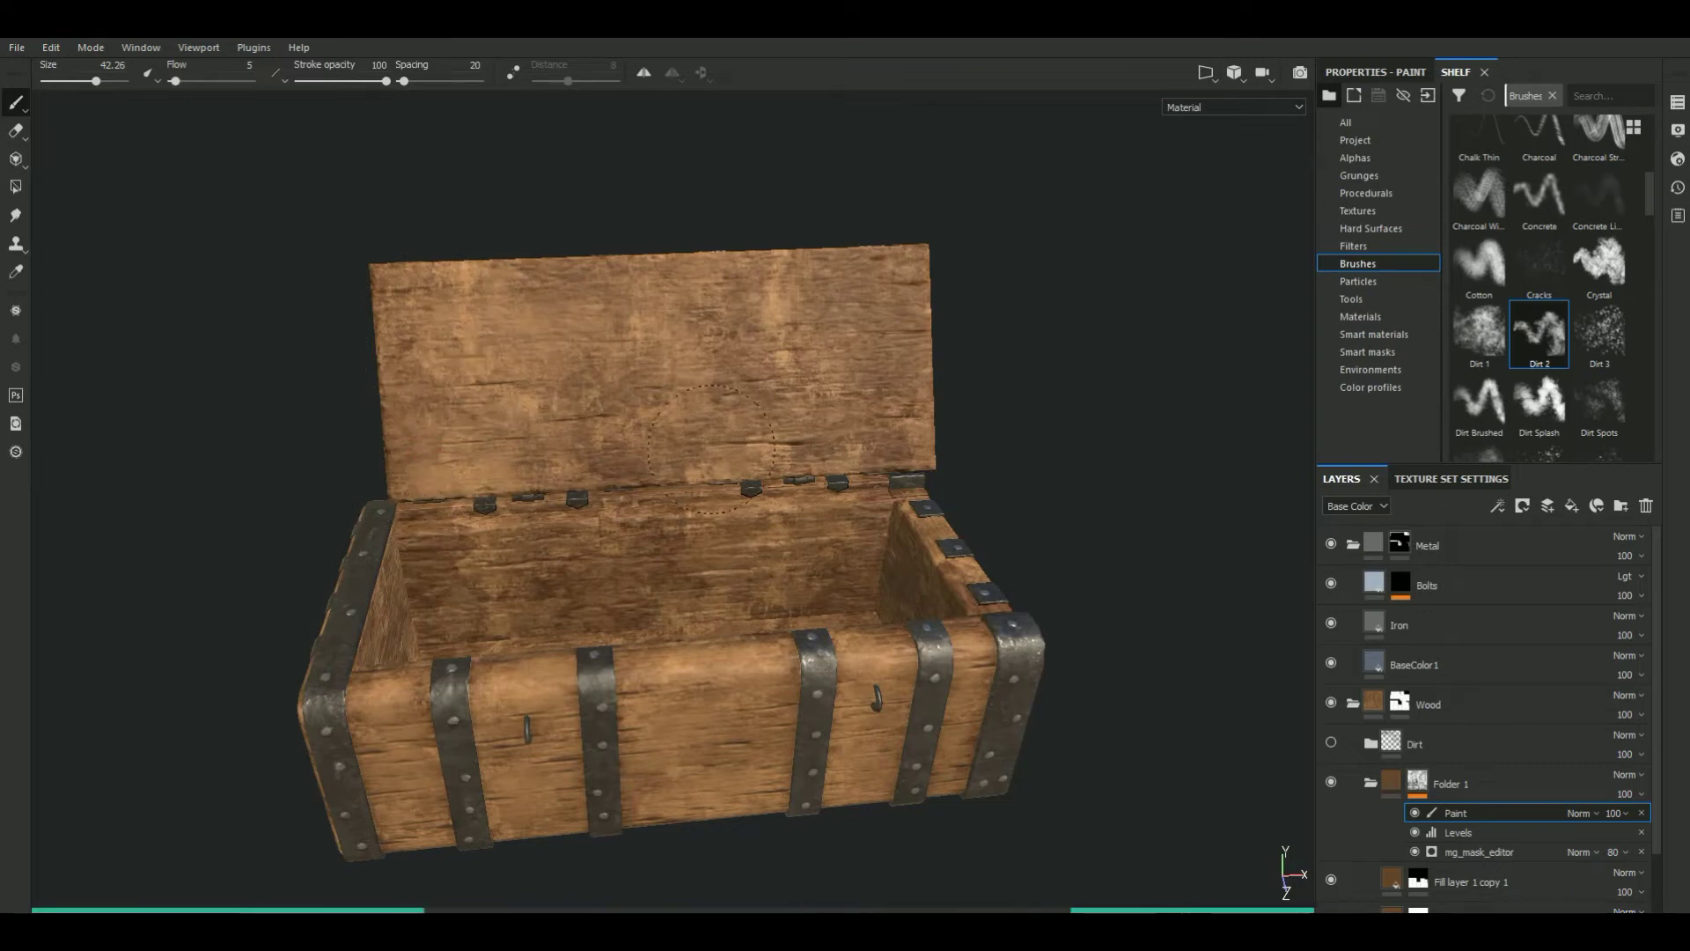
right_click_drag(749, 267, 714, 268, "ctrl")
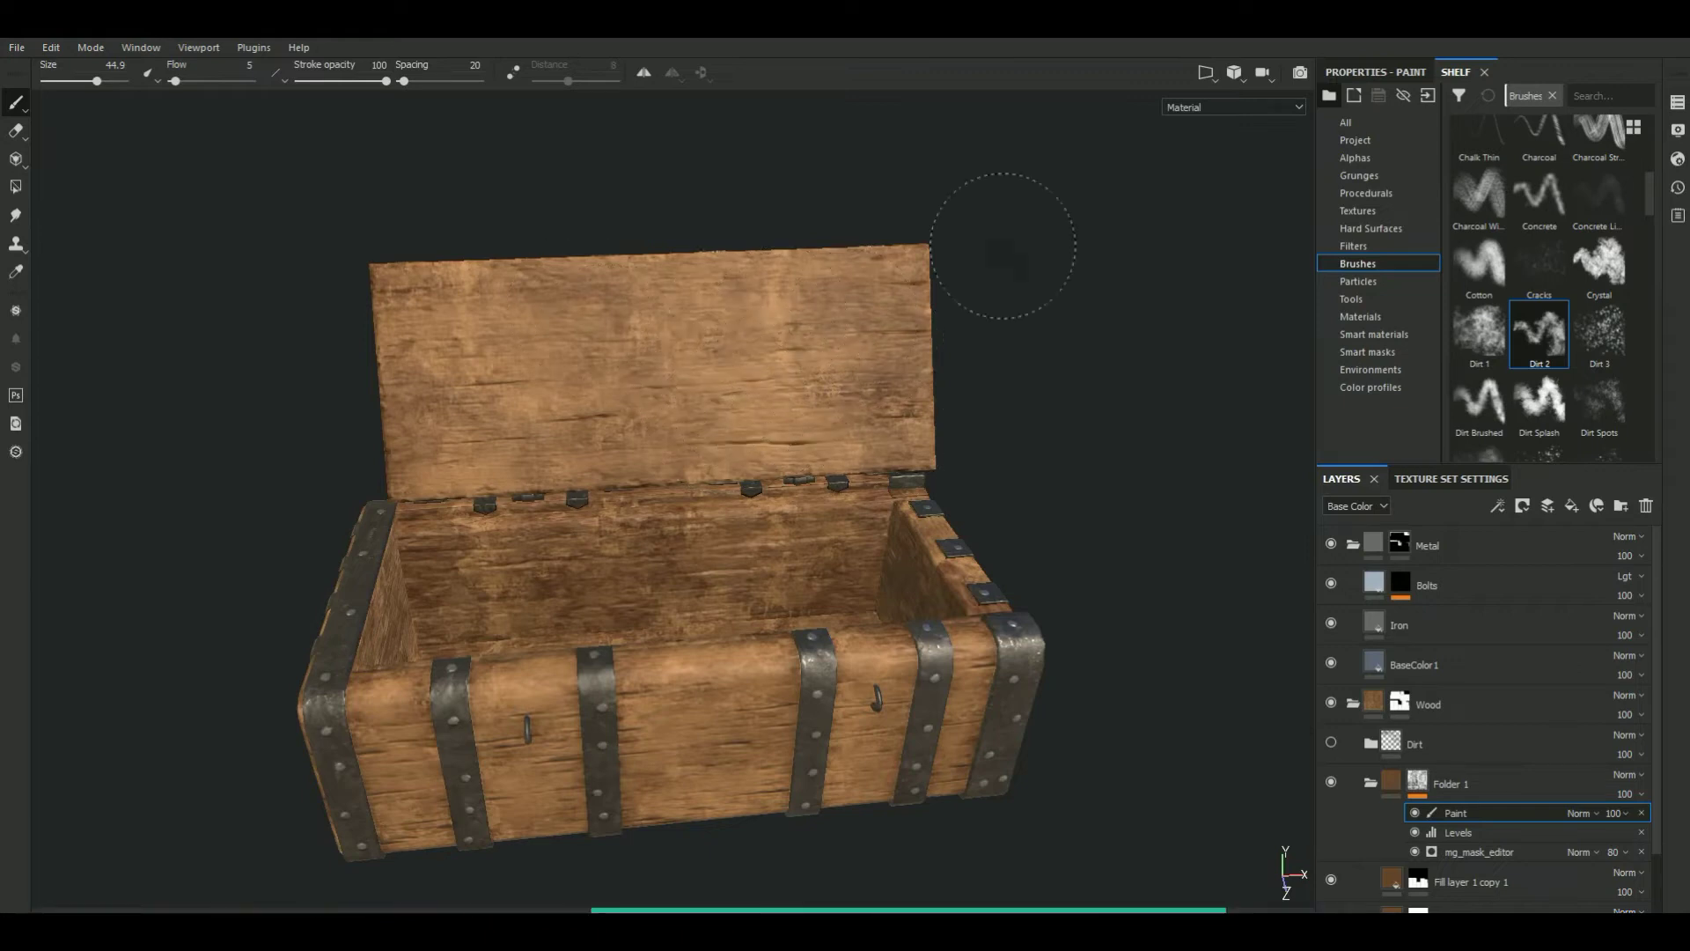
mouse_move(384, 281)
left_mouse_down("alt")
mouse_move(158, 427)
mouse_move(235, 604)
mouse_move(288, 387)
left_mouse_up("alt")
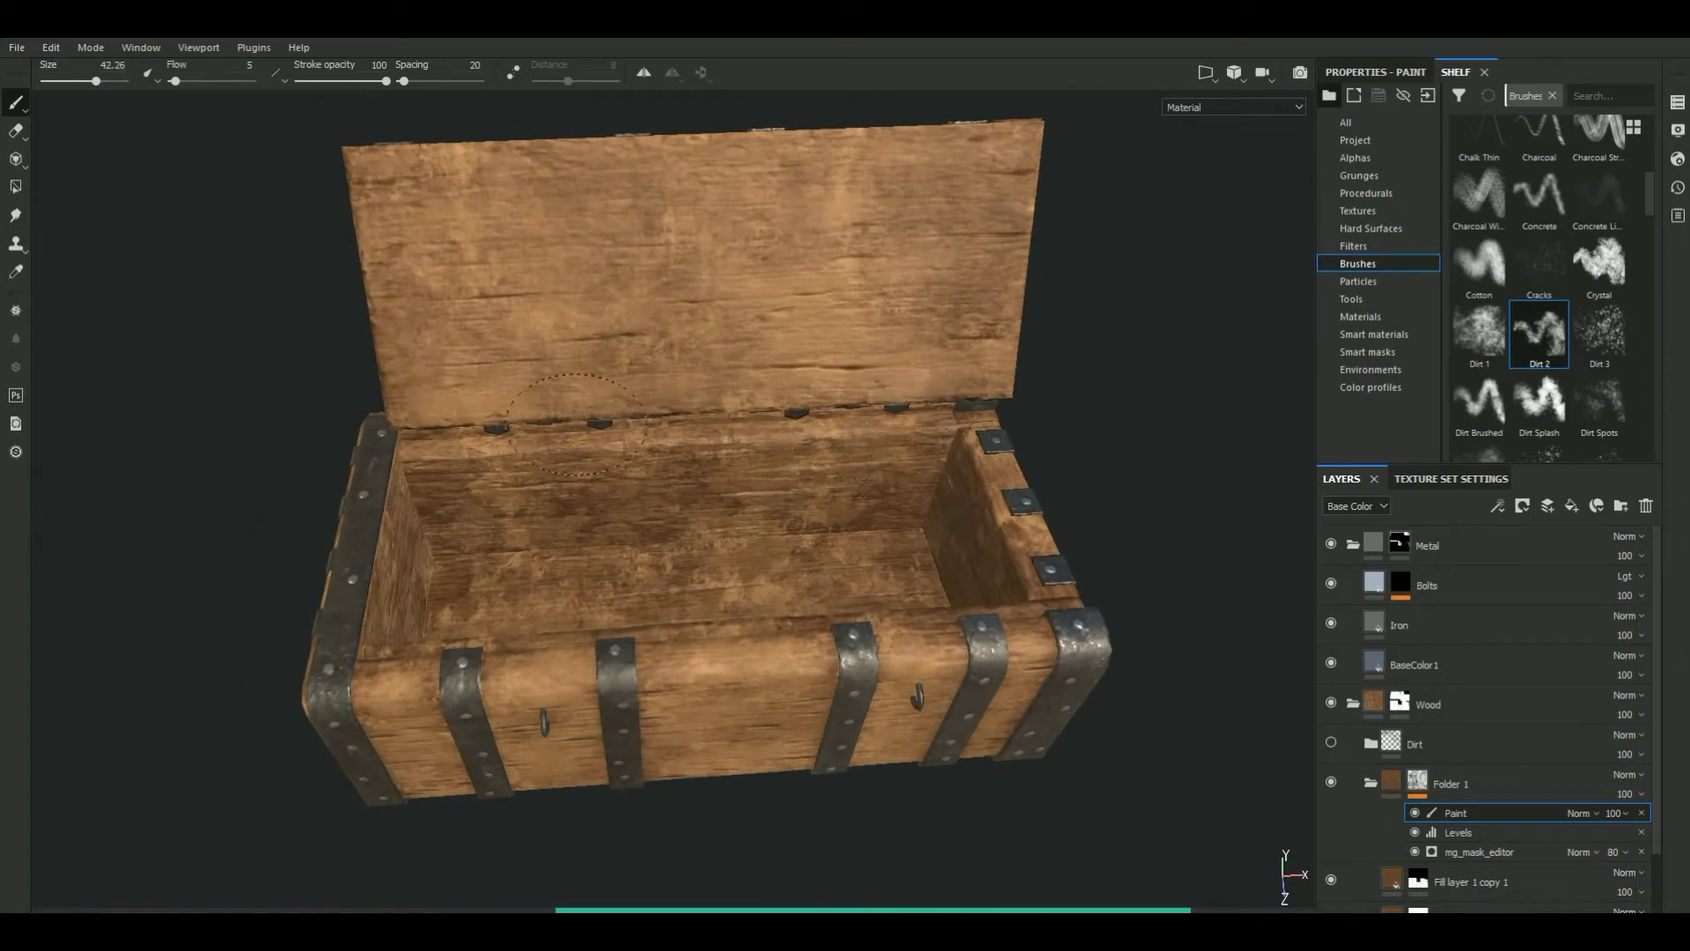
key("bracketright")
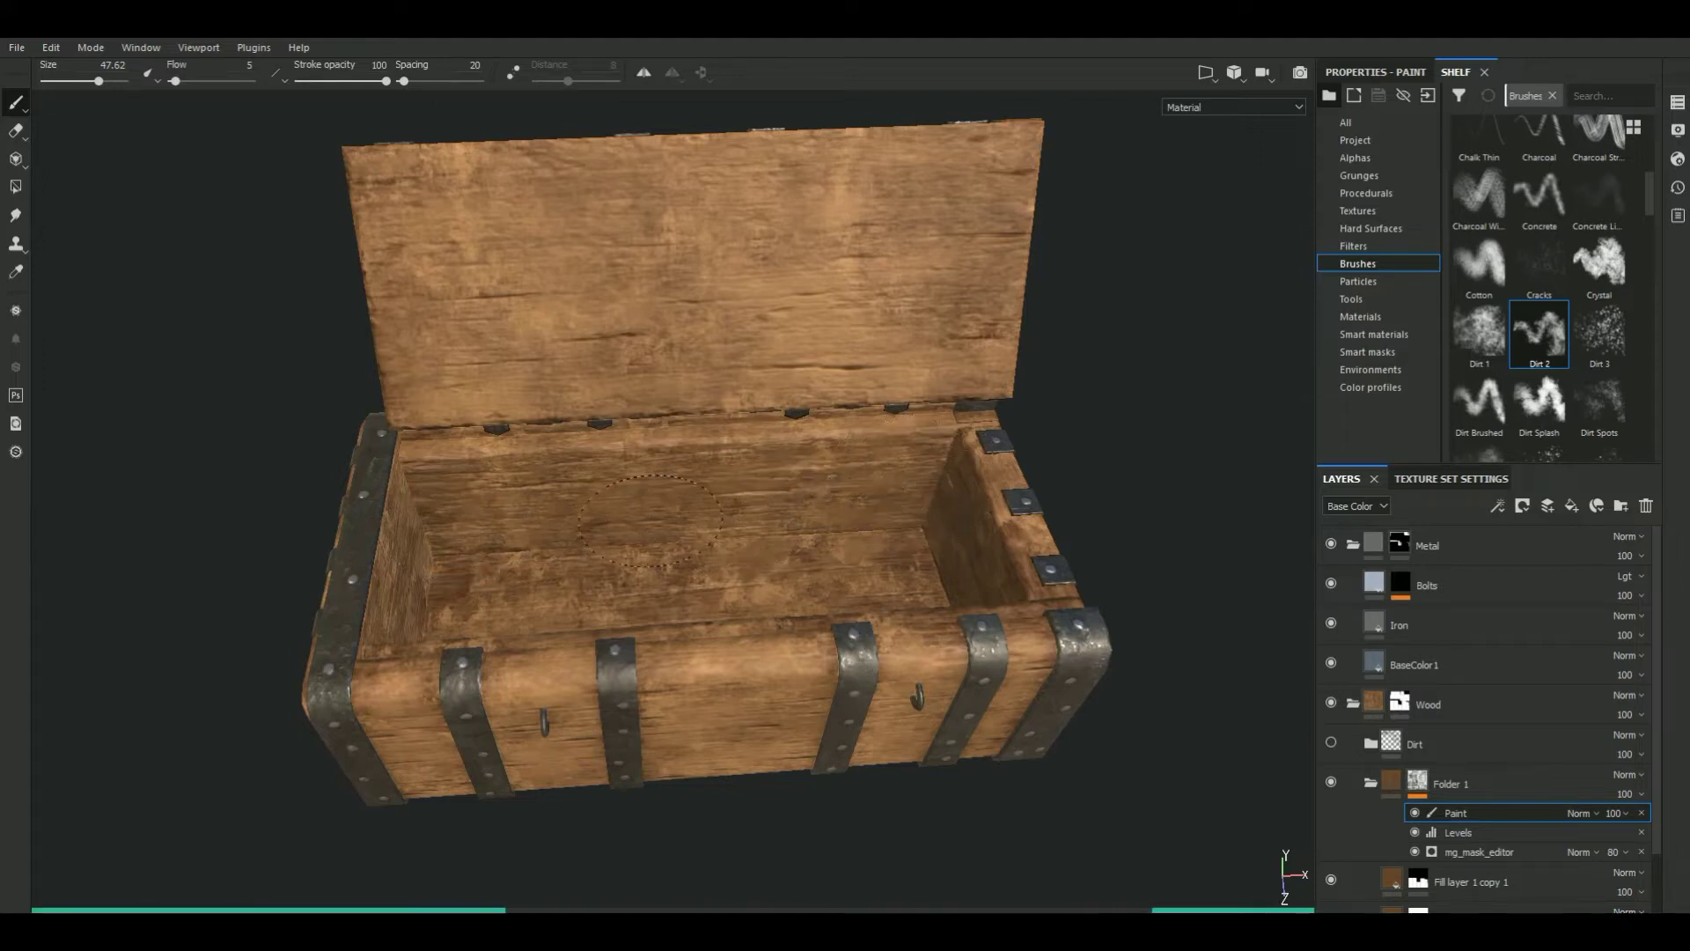
left_click_drag(650, 519, 529, 466, "alt")
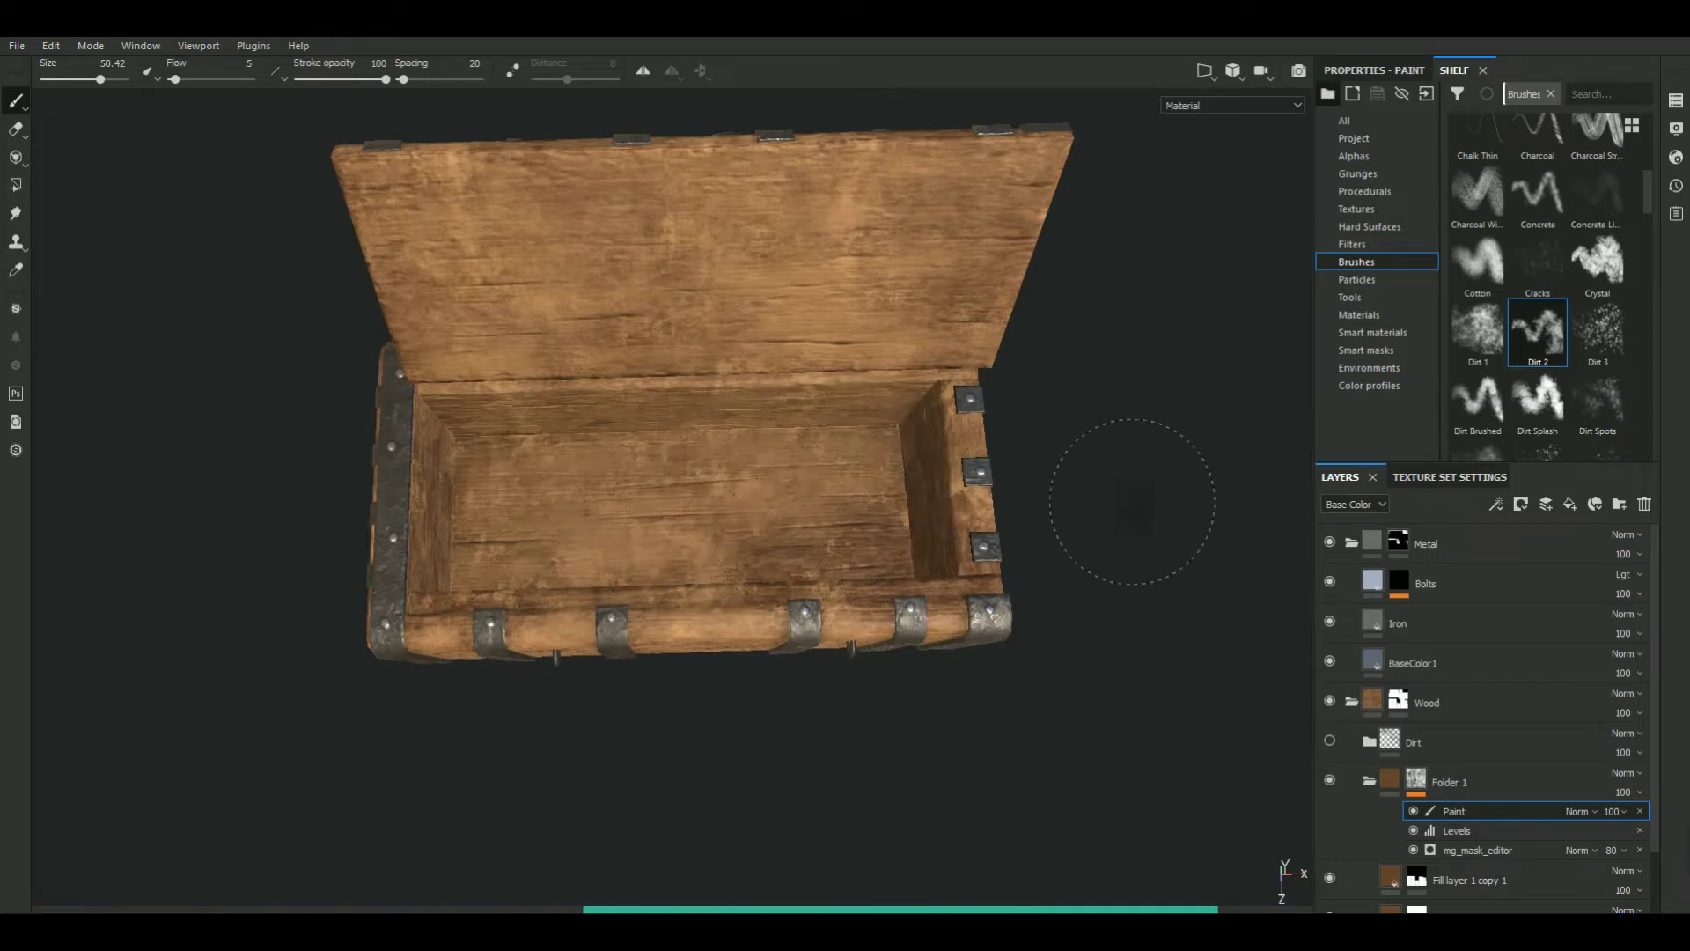
left_click_drag(1132, 502, 570, 519, "alt")
key("bracketleft")
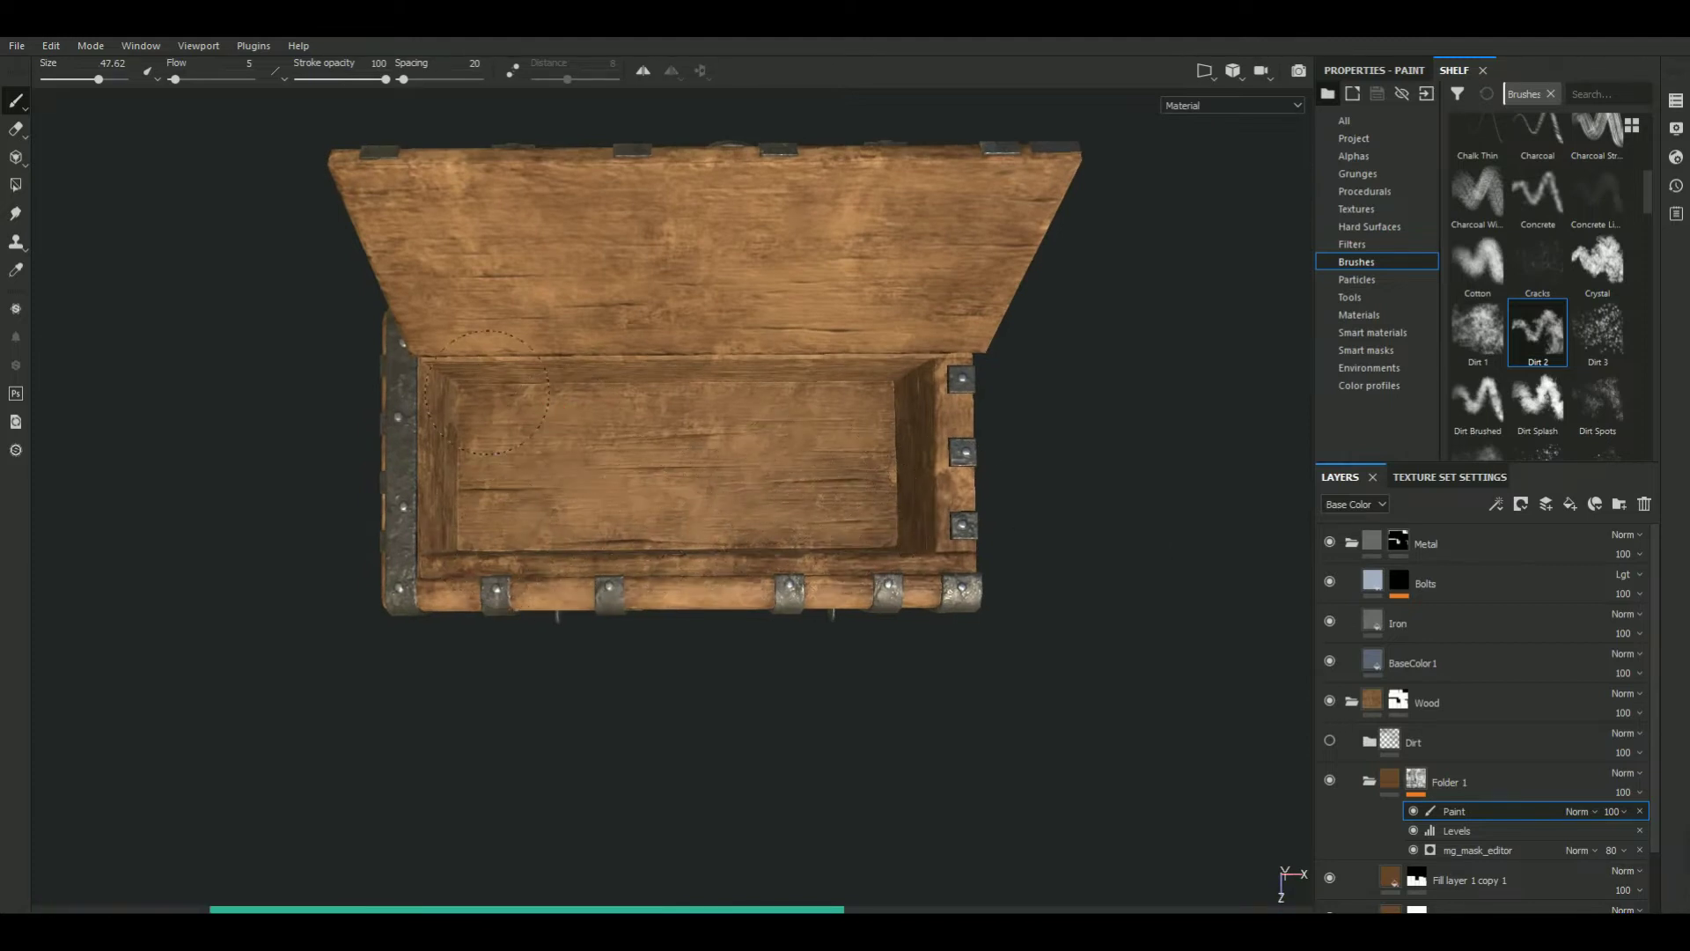
Paint dirt inside the chest at brush size 47.62, then show the flat UV Base Color view
left_click_drag(699, 421, 176, 616, "alt")
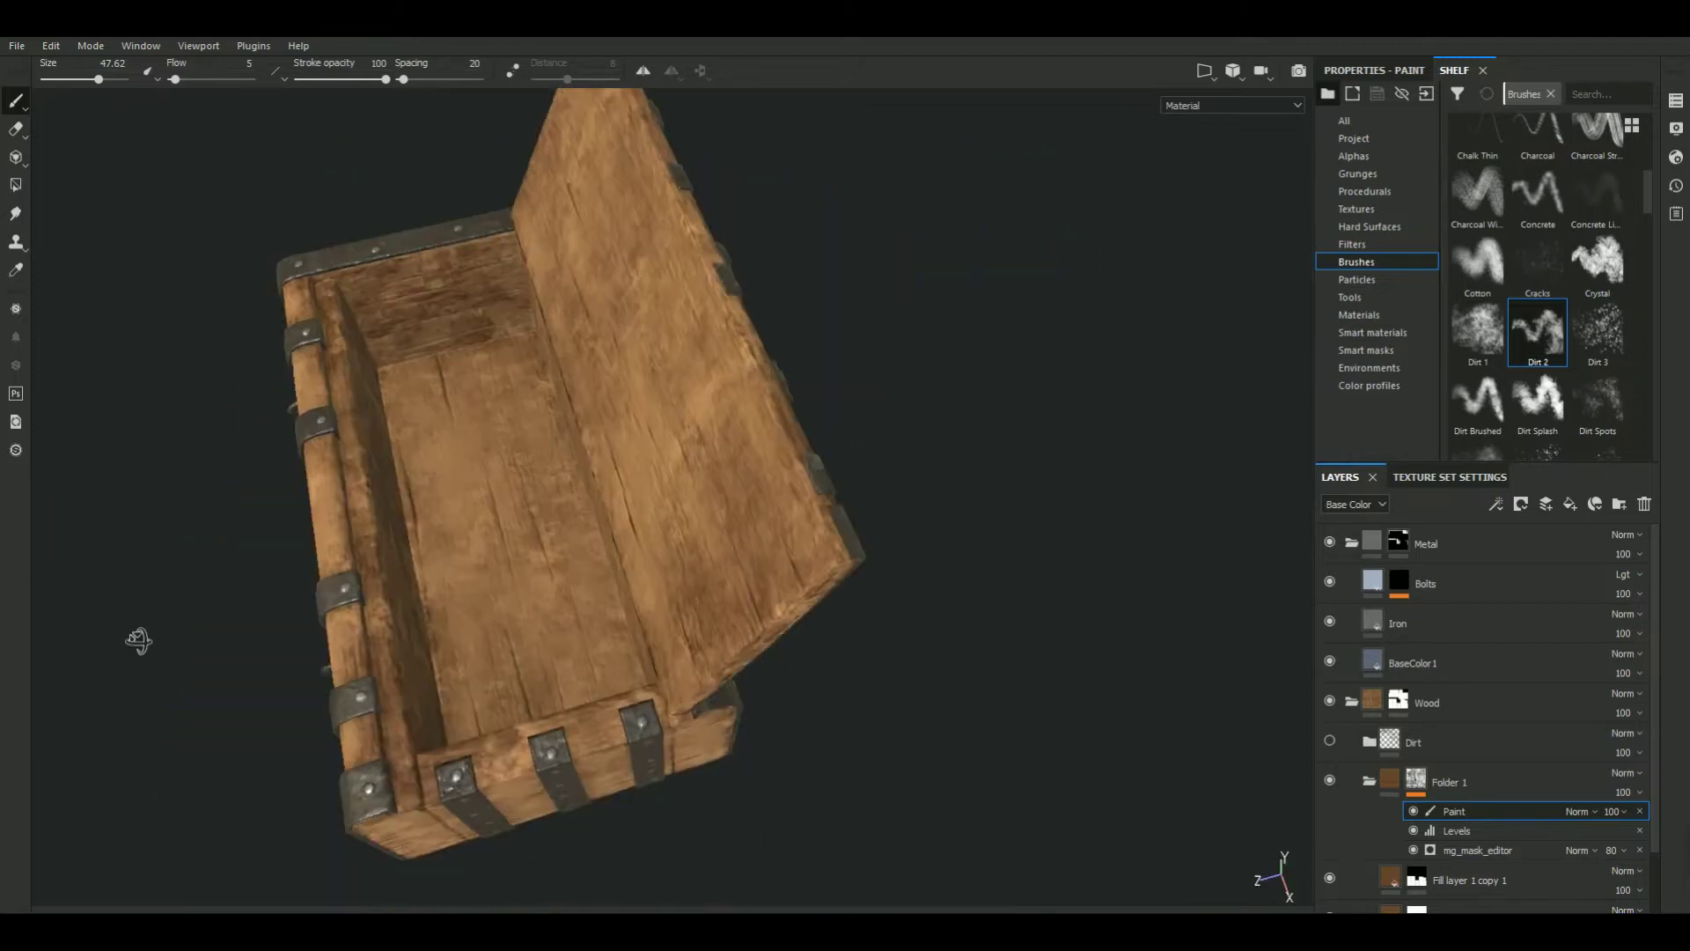
right_click_drag(377, 535, 326, 308, "ctrl")
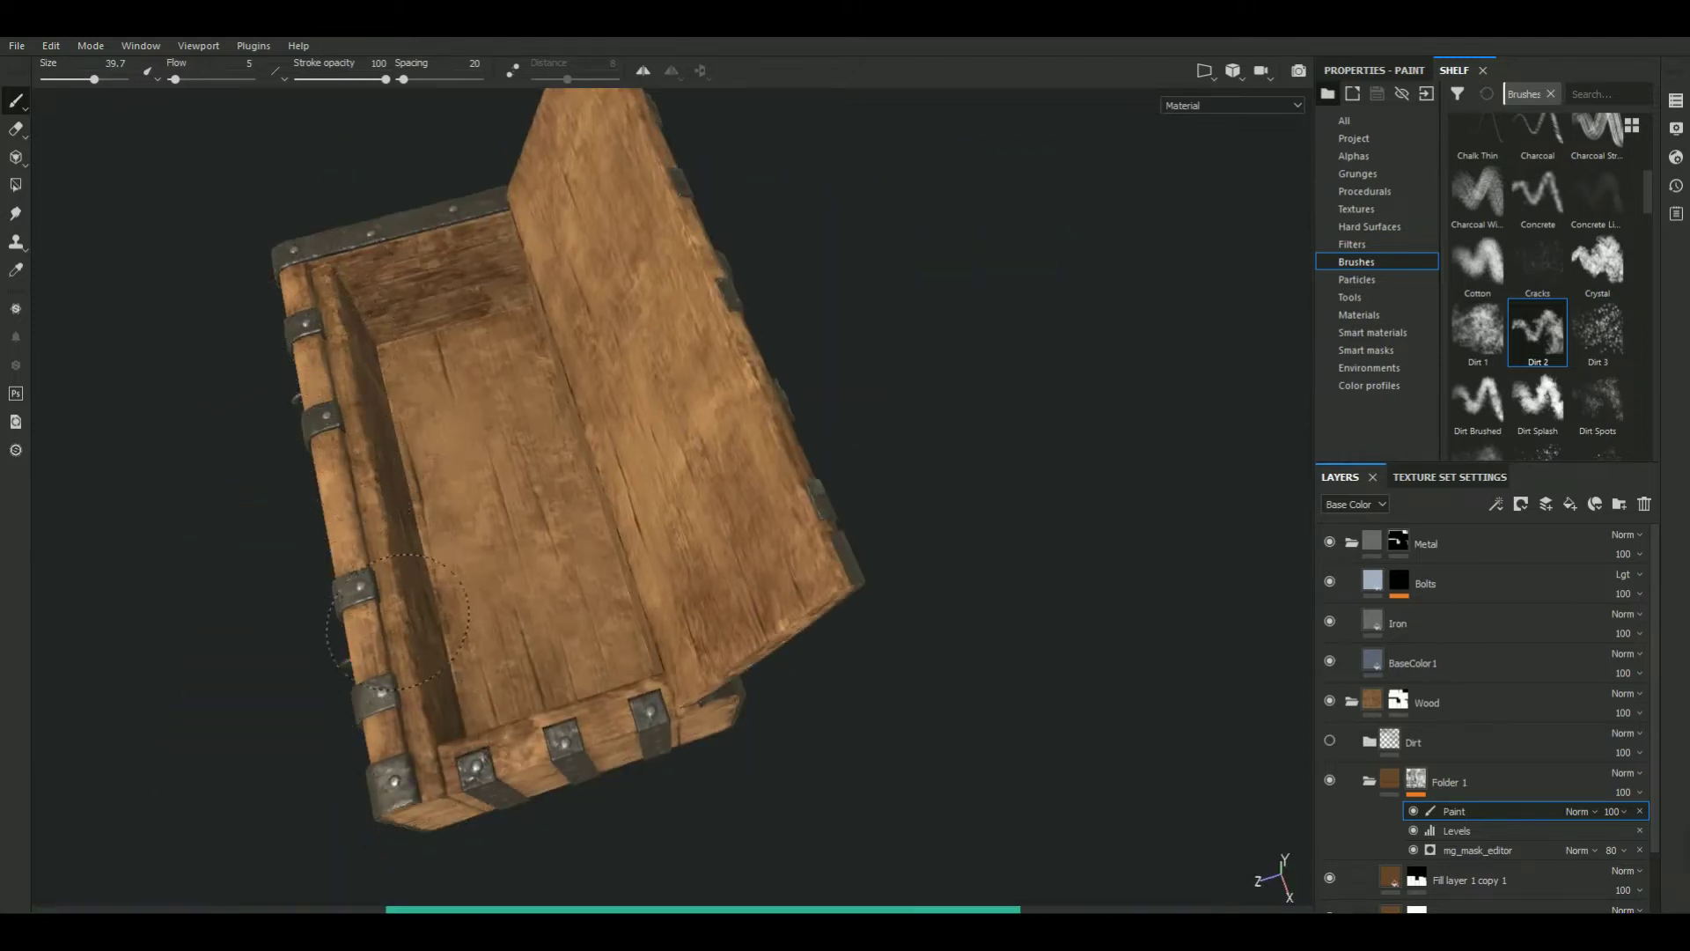
left_click_drag(398, 619, 475, 429, "alt")
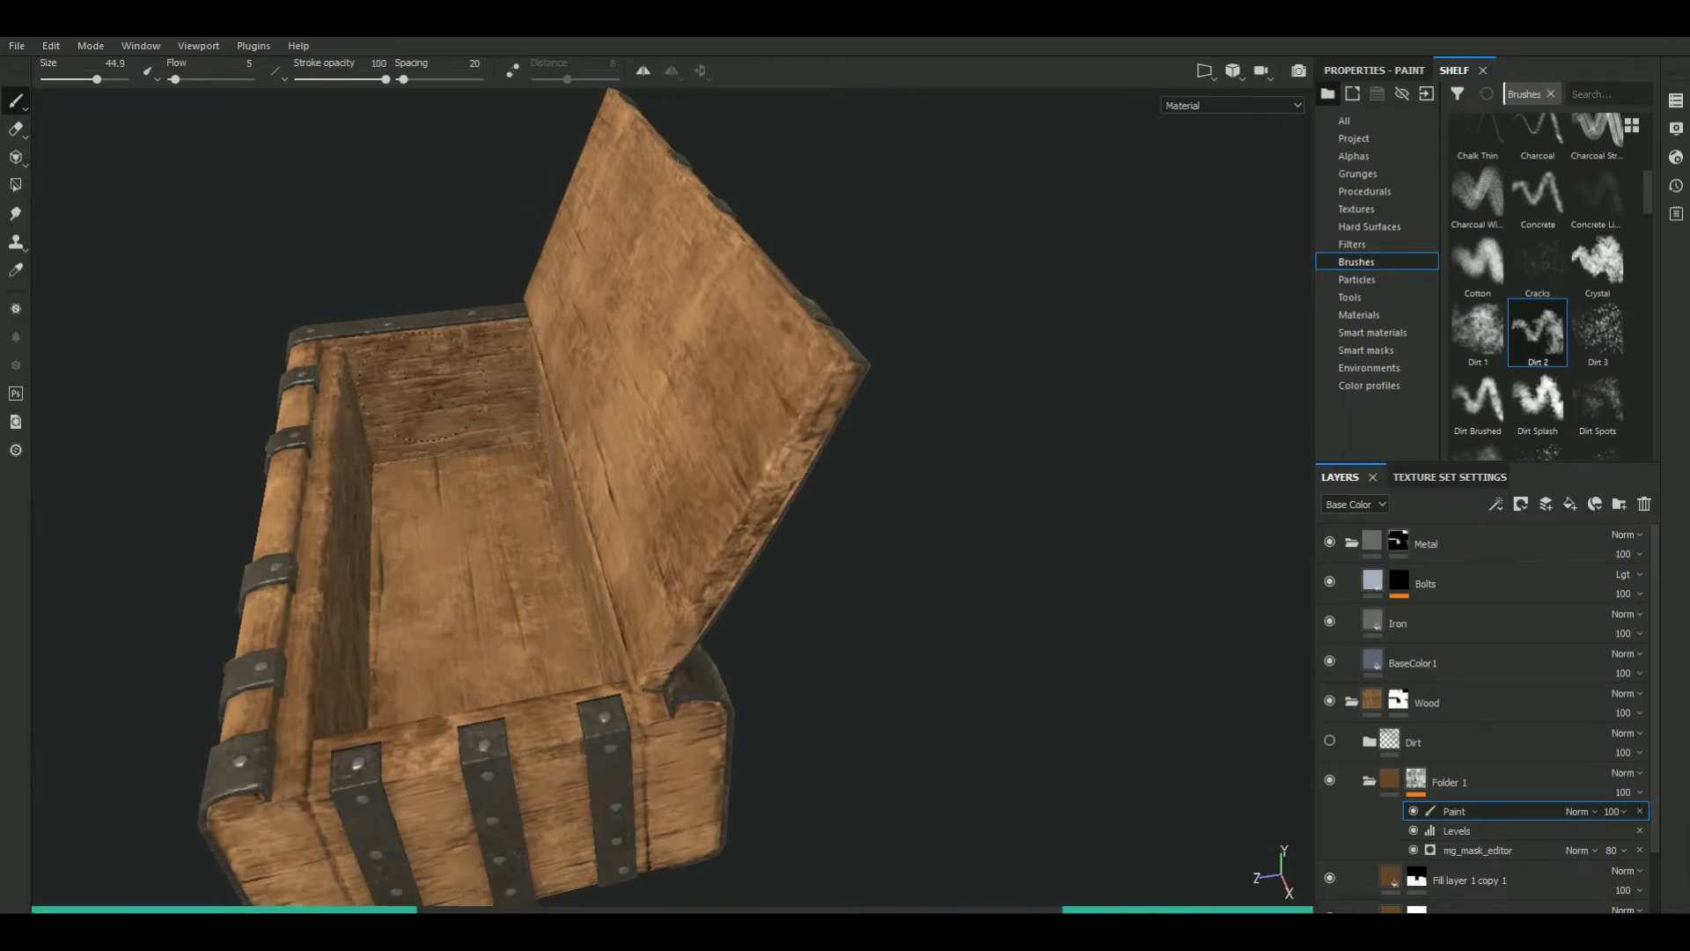
mouse_move(304, 398)
left_mouse_down("alt")
mouse_move(992, 520)
mouse_move(1435, 368)
mouse_move(1097, 463)
mouse_move(906, 317)
mouse_move(877, 453)
left_mouse_up("alt")
right_click_drag(644, 474, 701, 471, "ctrl")
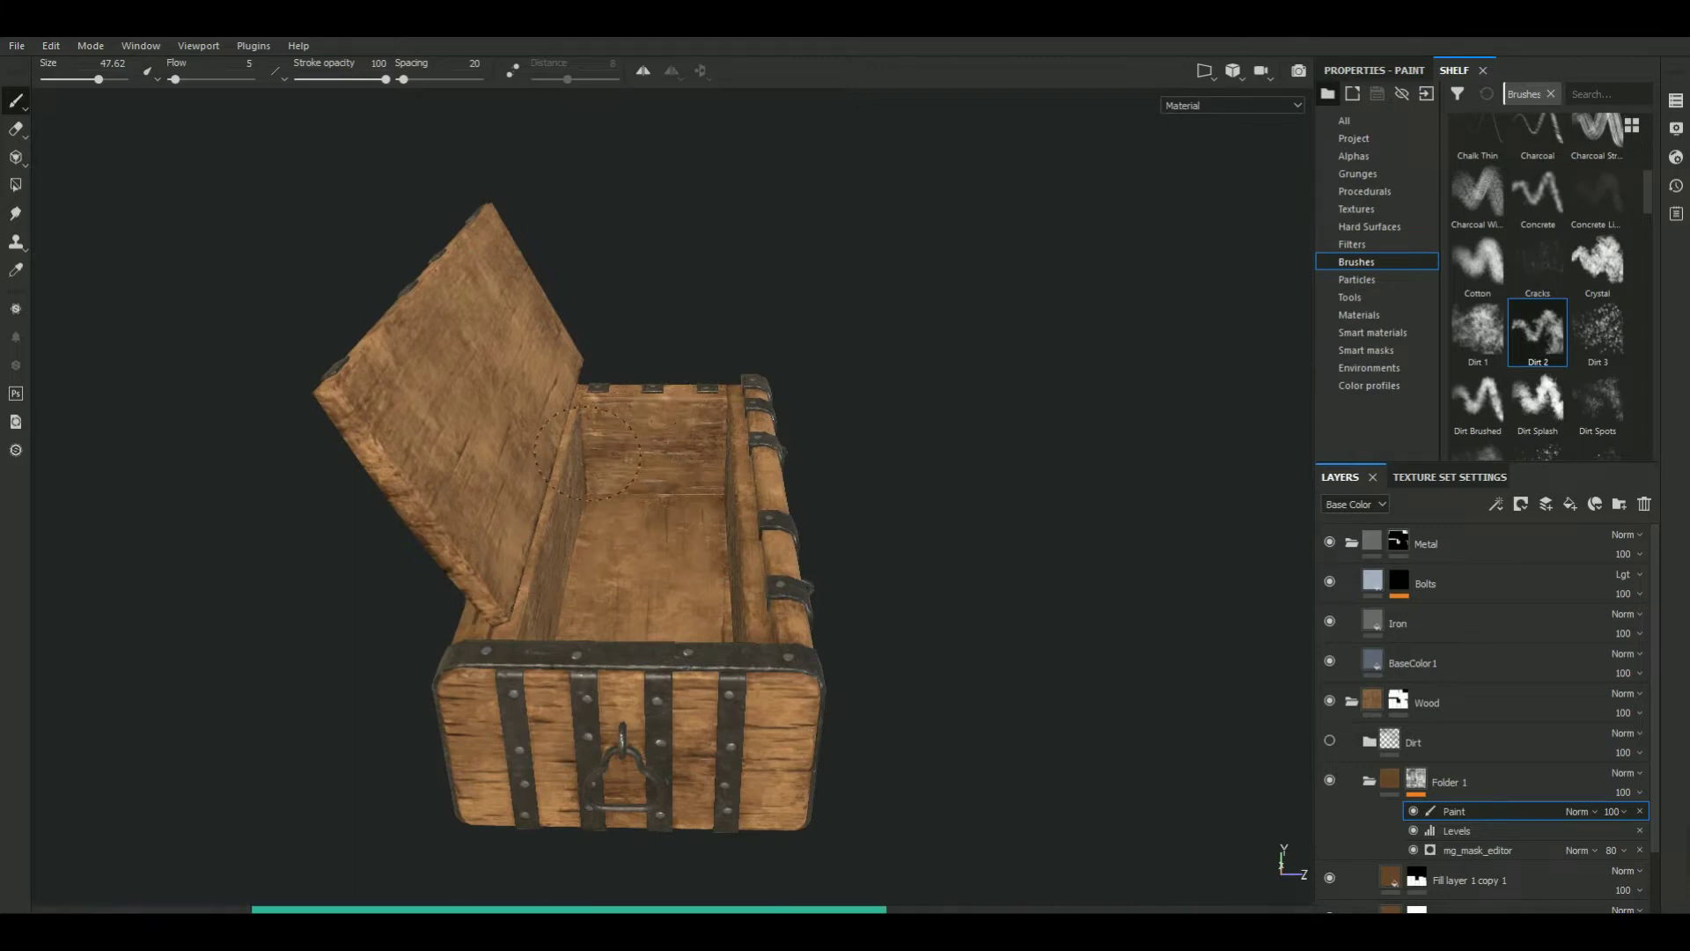
mouse_move(653, 478)
left_mouse_down("alt")
mouse_move(1139, 441)
mouse_move(856, 396)
left_mouse_up("alt")
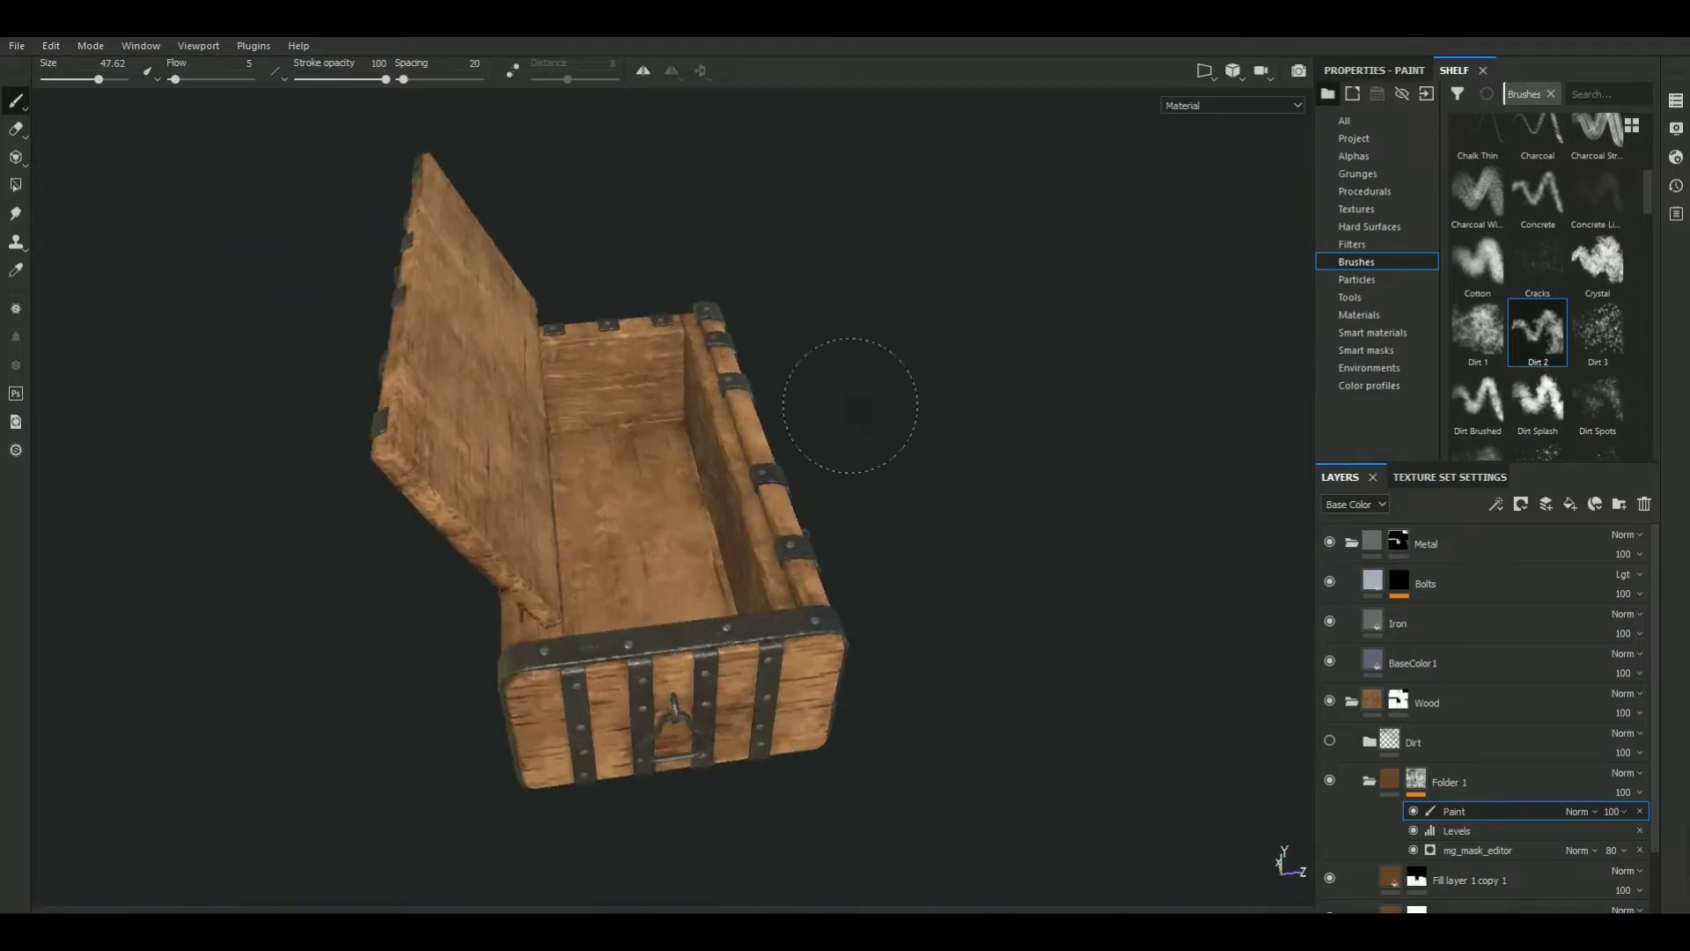
key("F2")
key("c")
key("c")
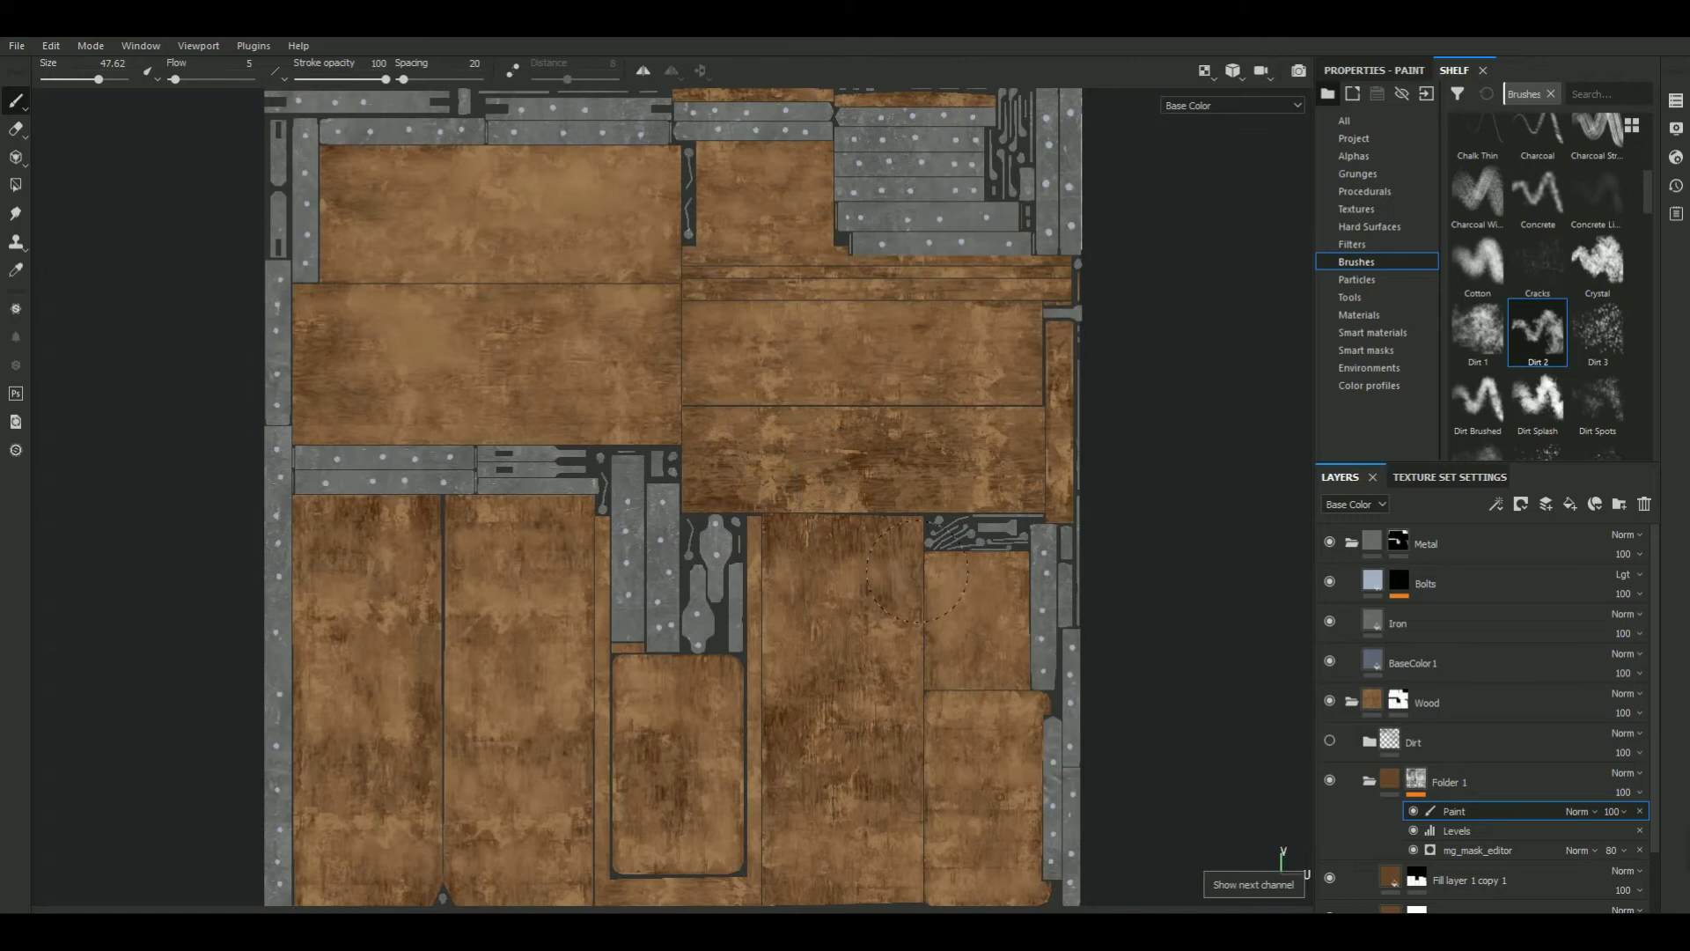
Paint faint dirt patches on the wooden planks with brush Flow at 2
key("bracketright")
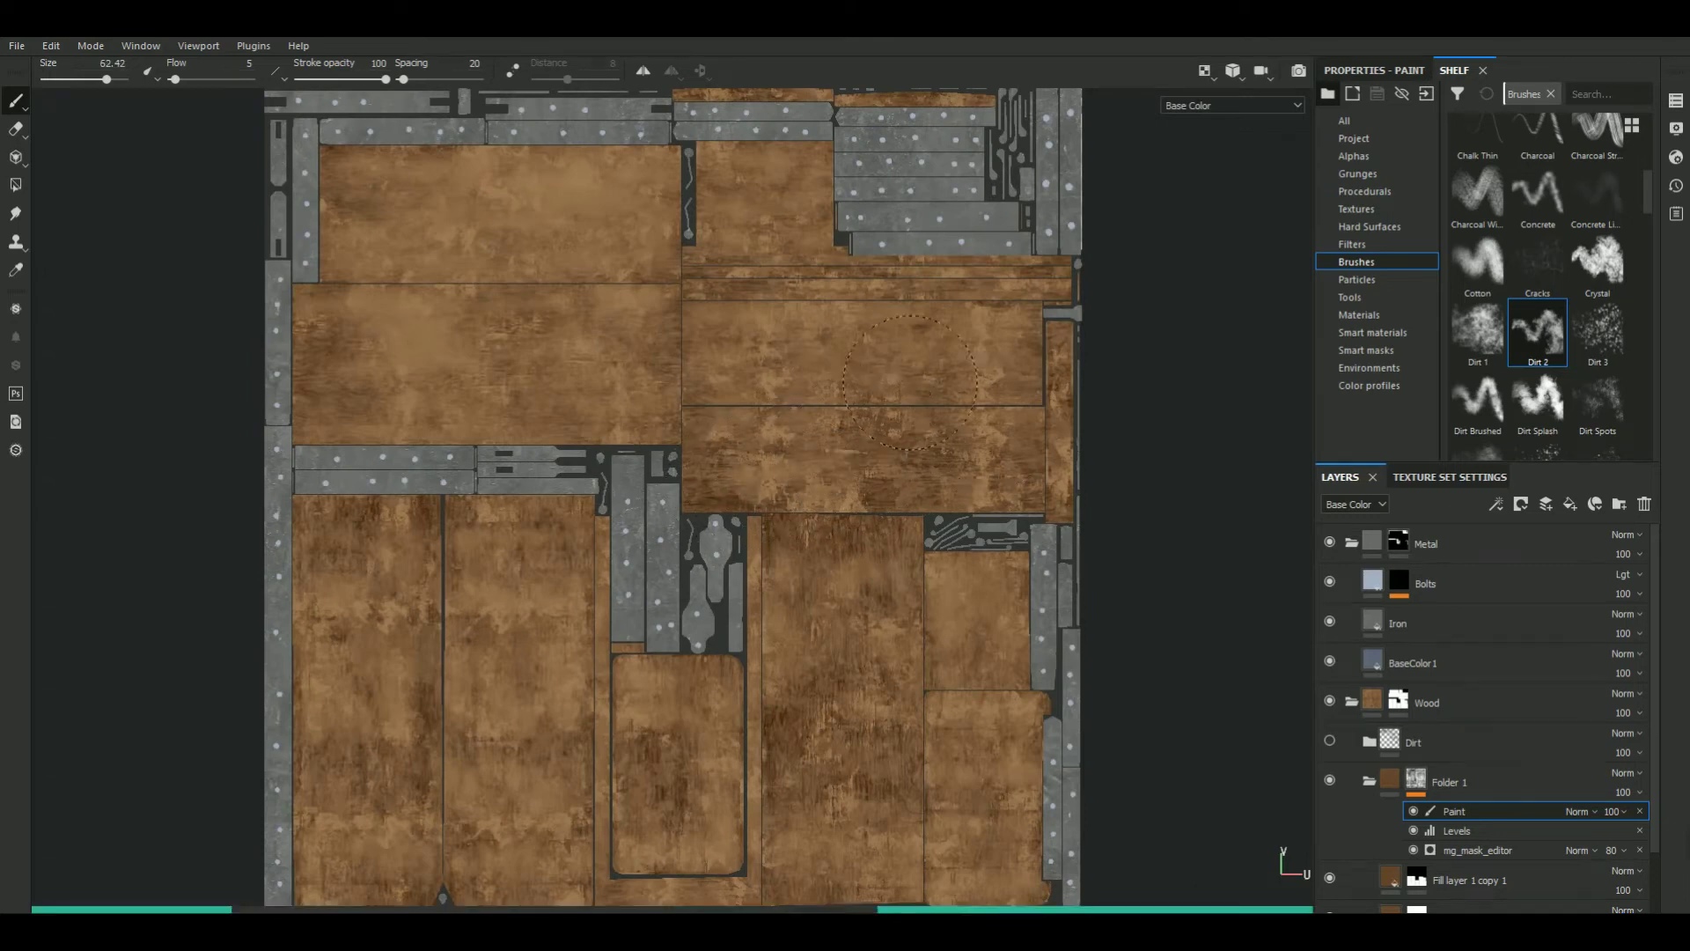
right_click_drag(903, 497, 820, 483, "ctrl")
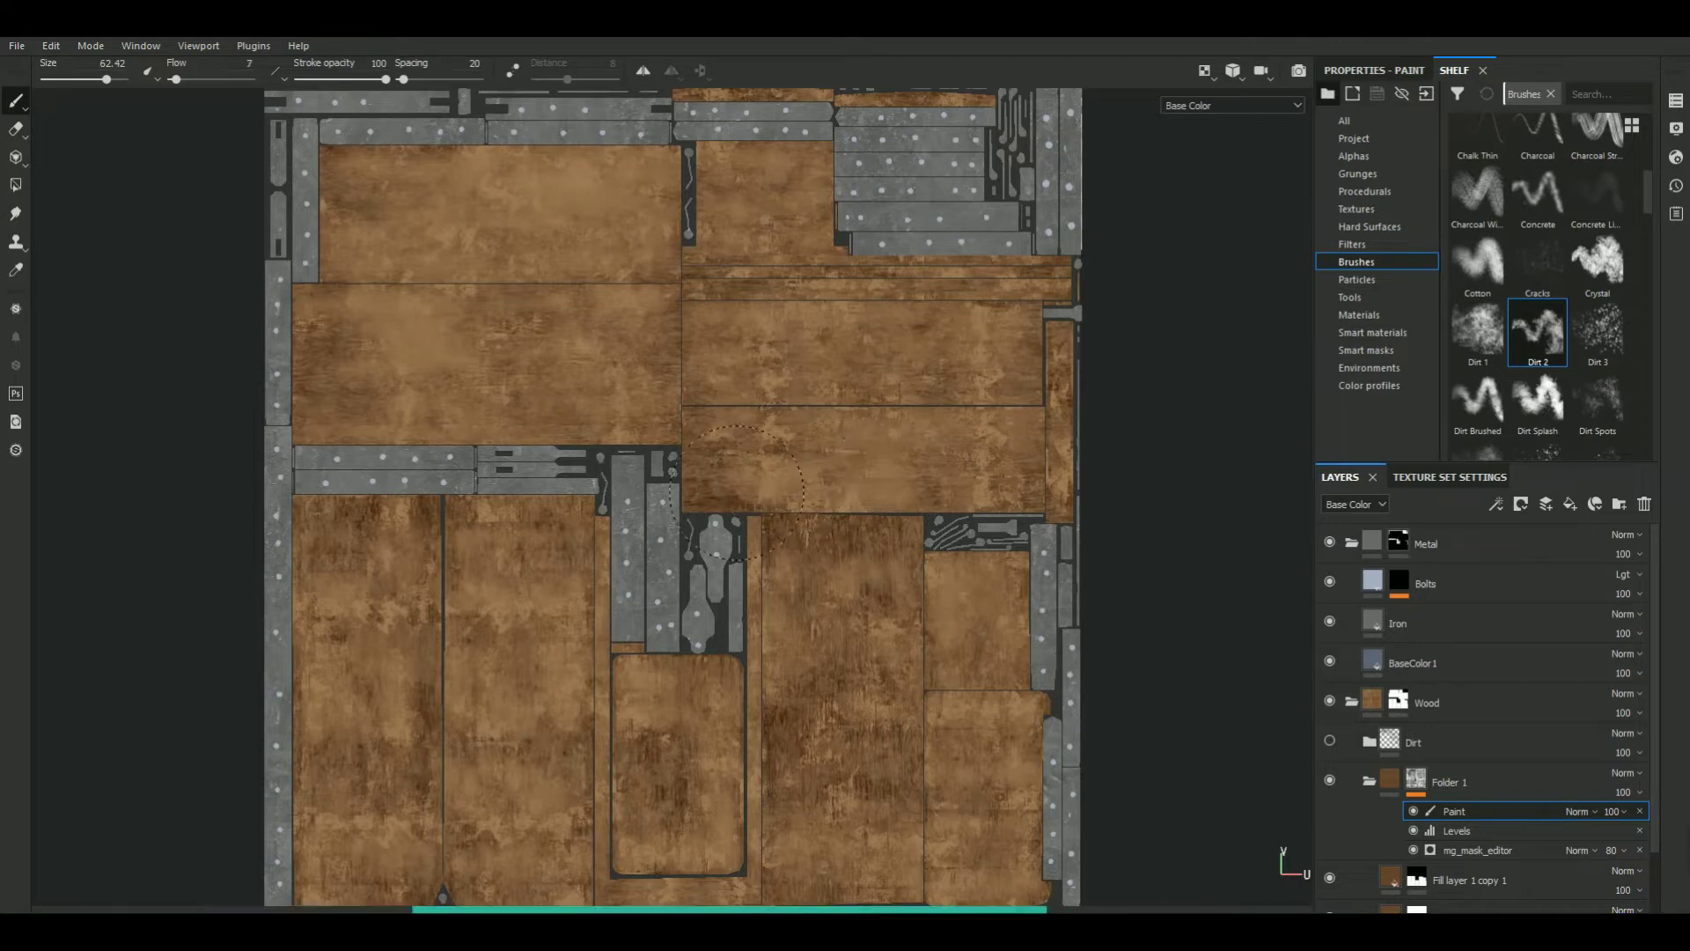
key("ctrl")
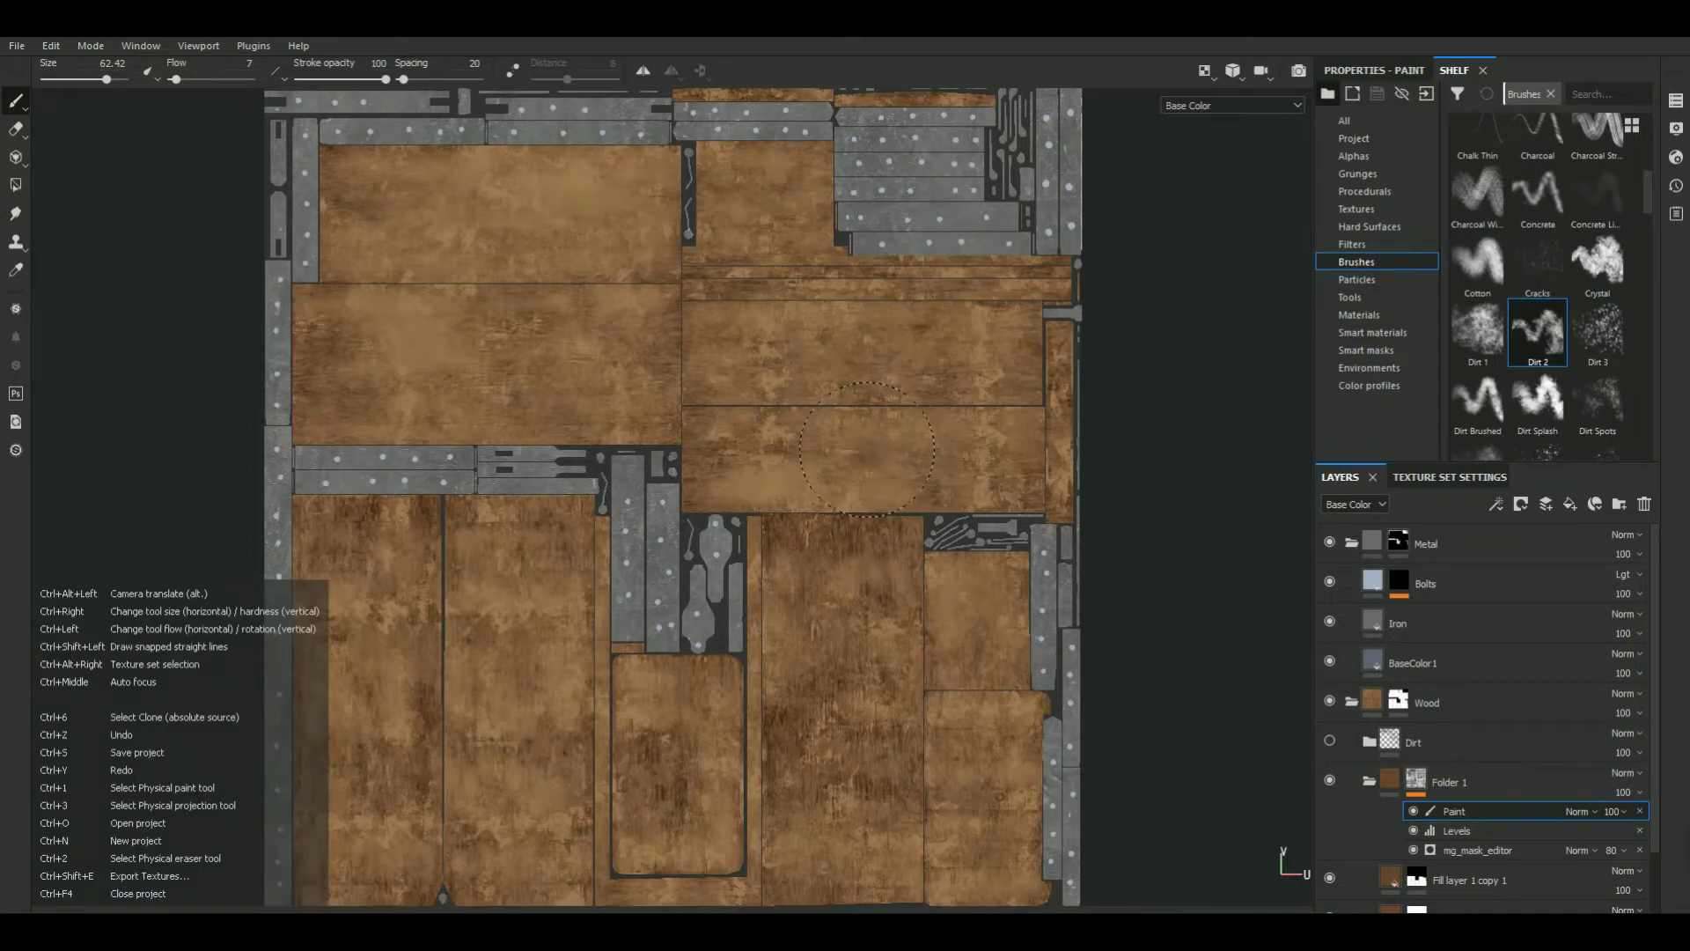
left_click_drag(867, 449, 868, 475)
right_click_drag(868, 475, 774, 447, "ctrl")
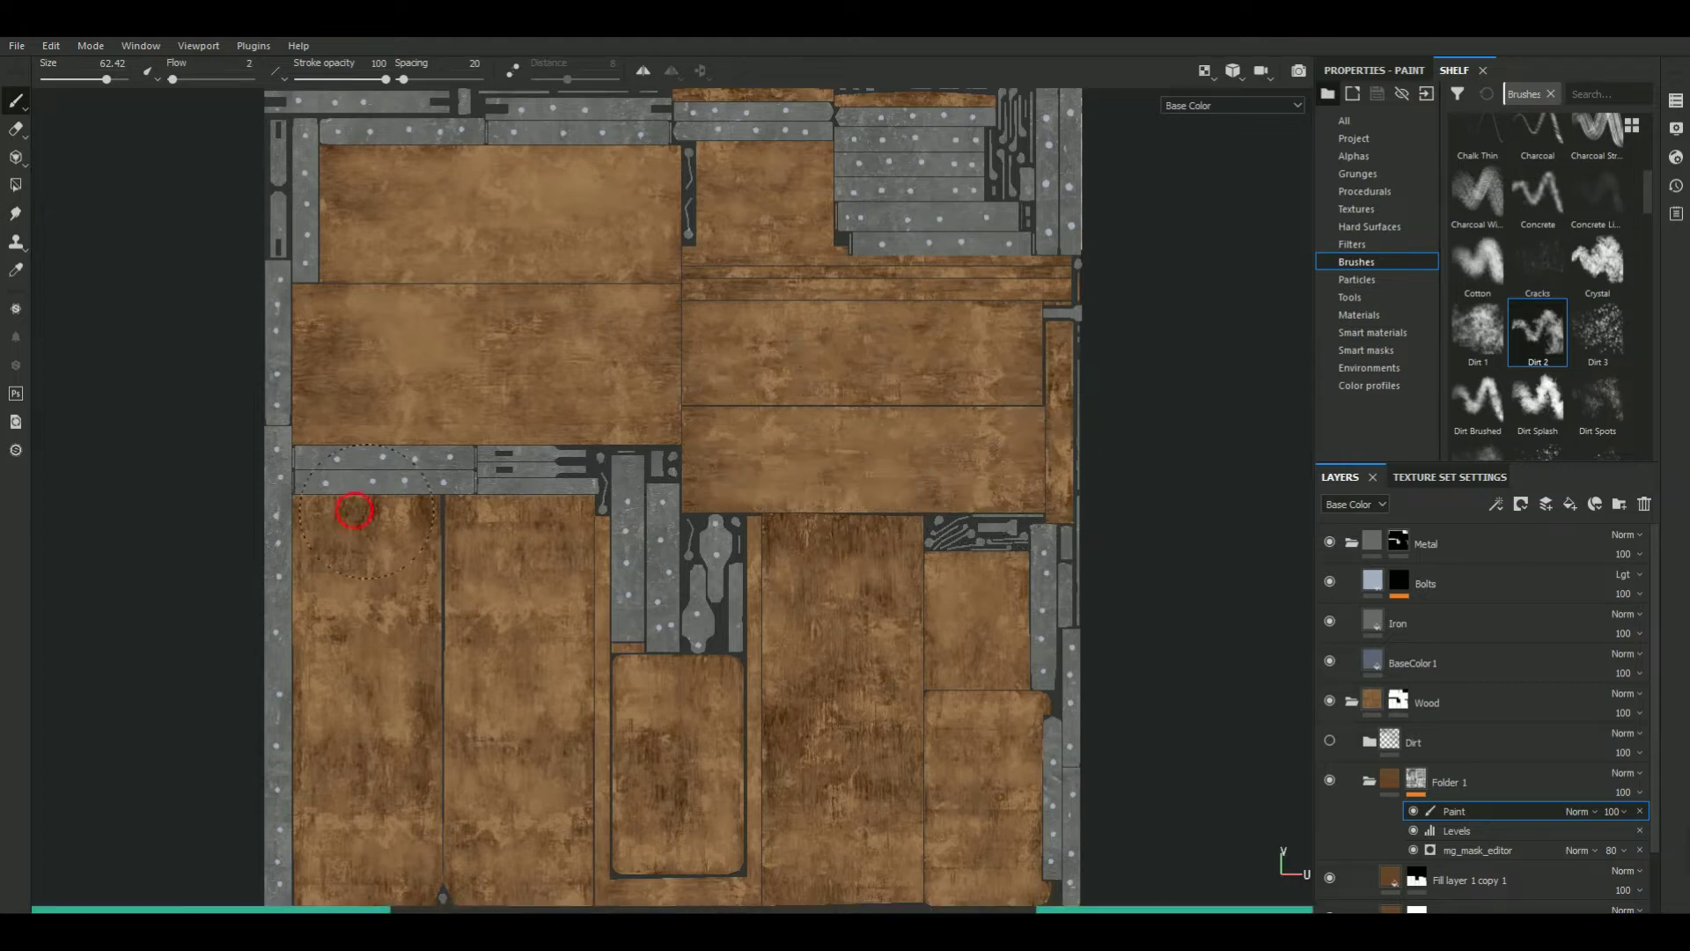
Return to the full-material 3D chest with the brush back at 47.62
key("F2")
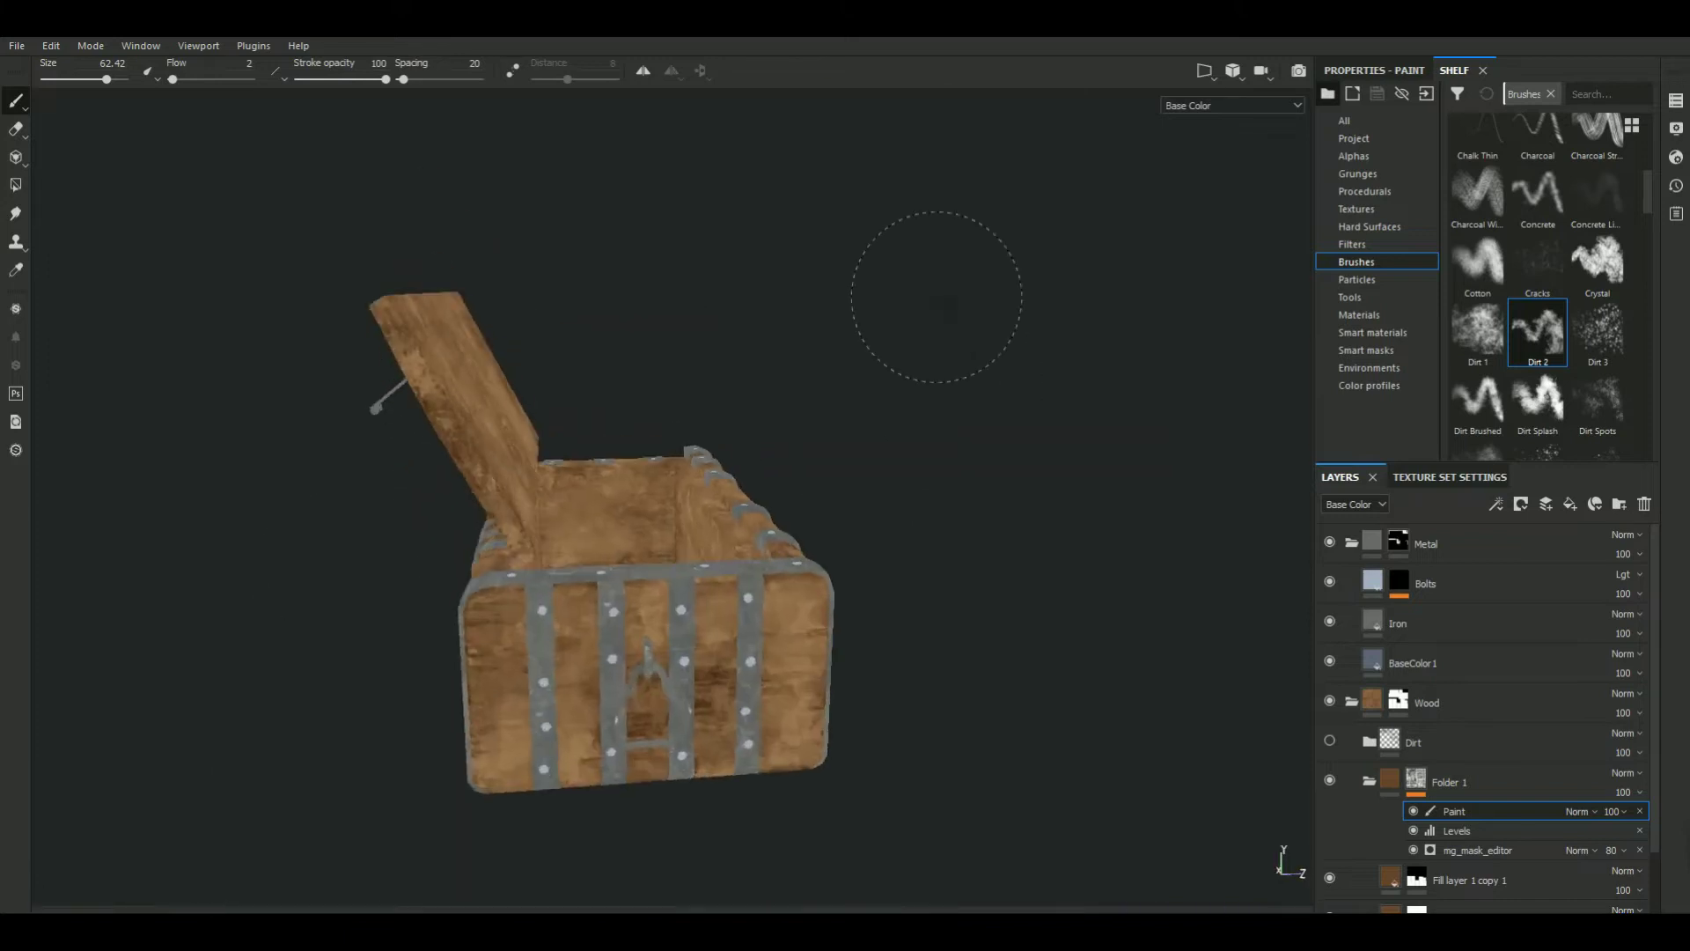
key("bracketleft")
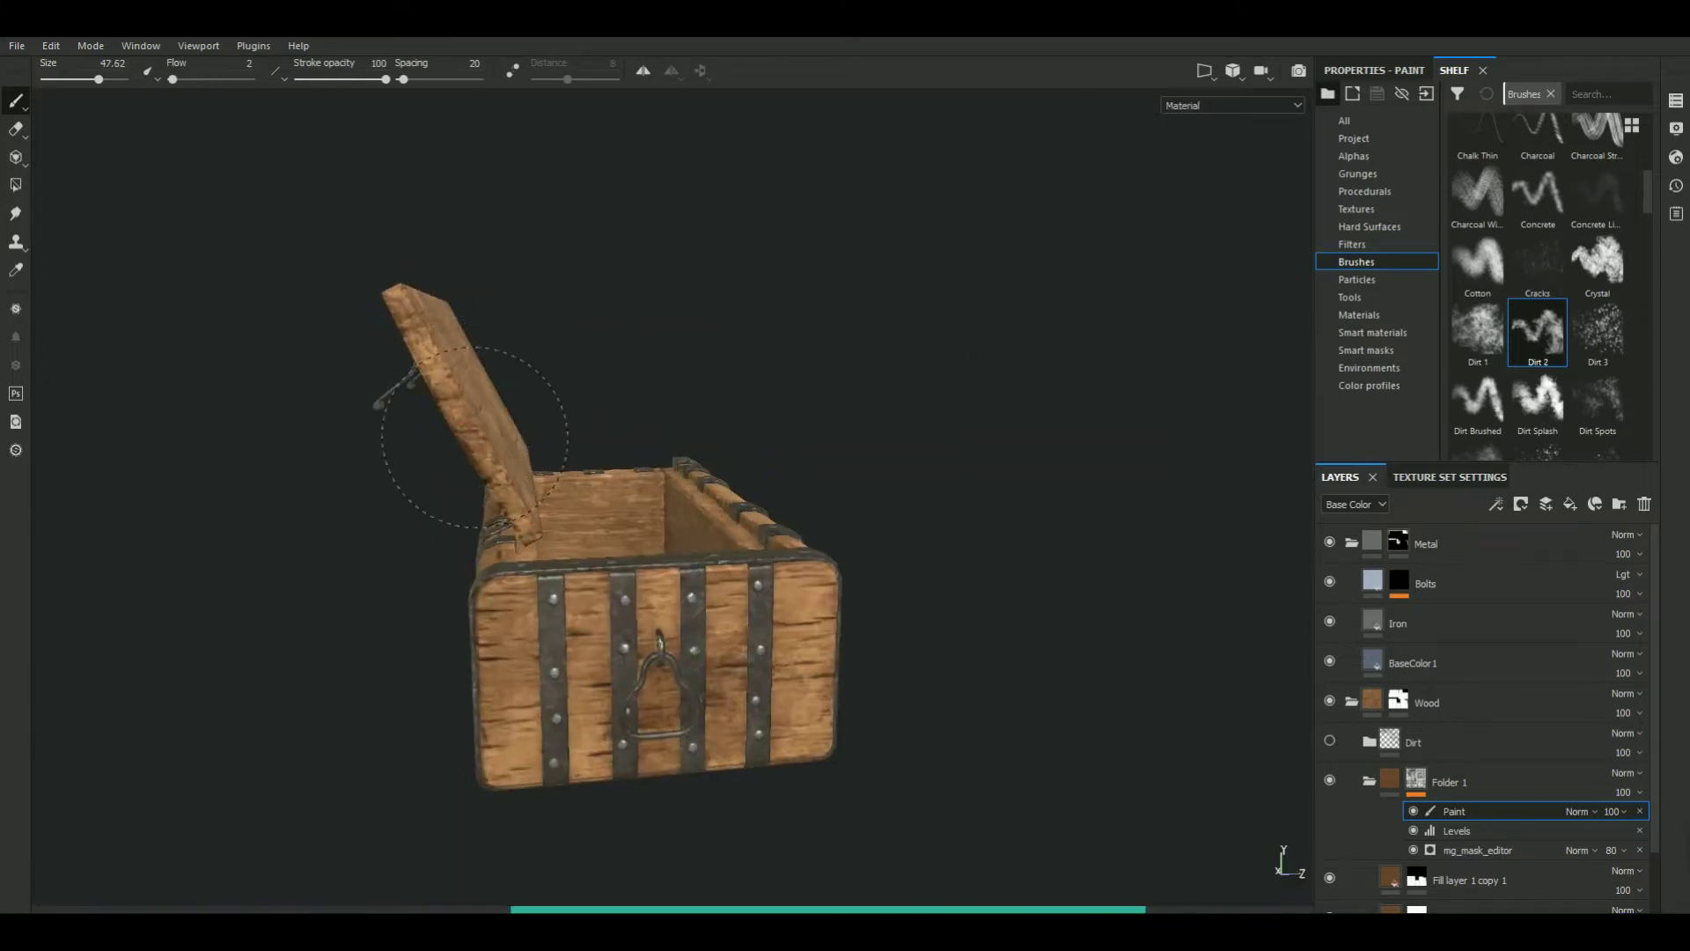
mouse_move(789, 335)
left_mouse_down("alt")
mouse_move(936, 347)
mouse_move(739, 400)
mouse_move(1000, 472)
mouse_move(687, 432)
left_mouse_up("alt")
key("bracketright")
key("bracketleft")
mouse_move(642, 566)
left_mouse_down("alt")
mouse_move(716, 528)
mouse_move(1081, 446)
left_mouse_up("alt")
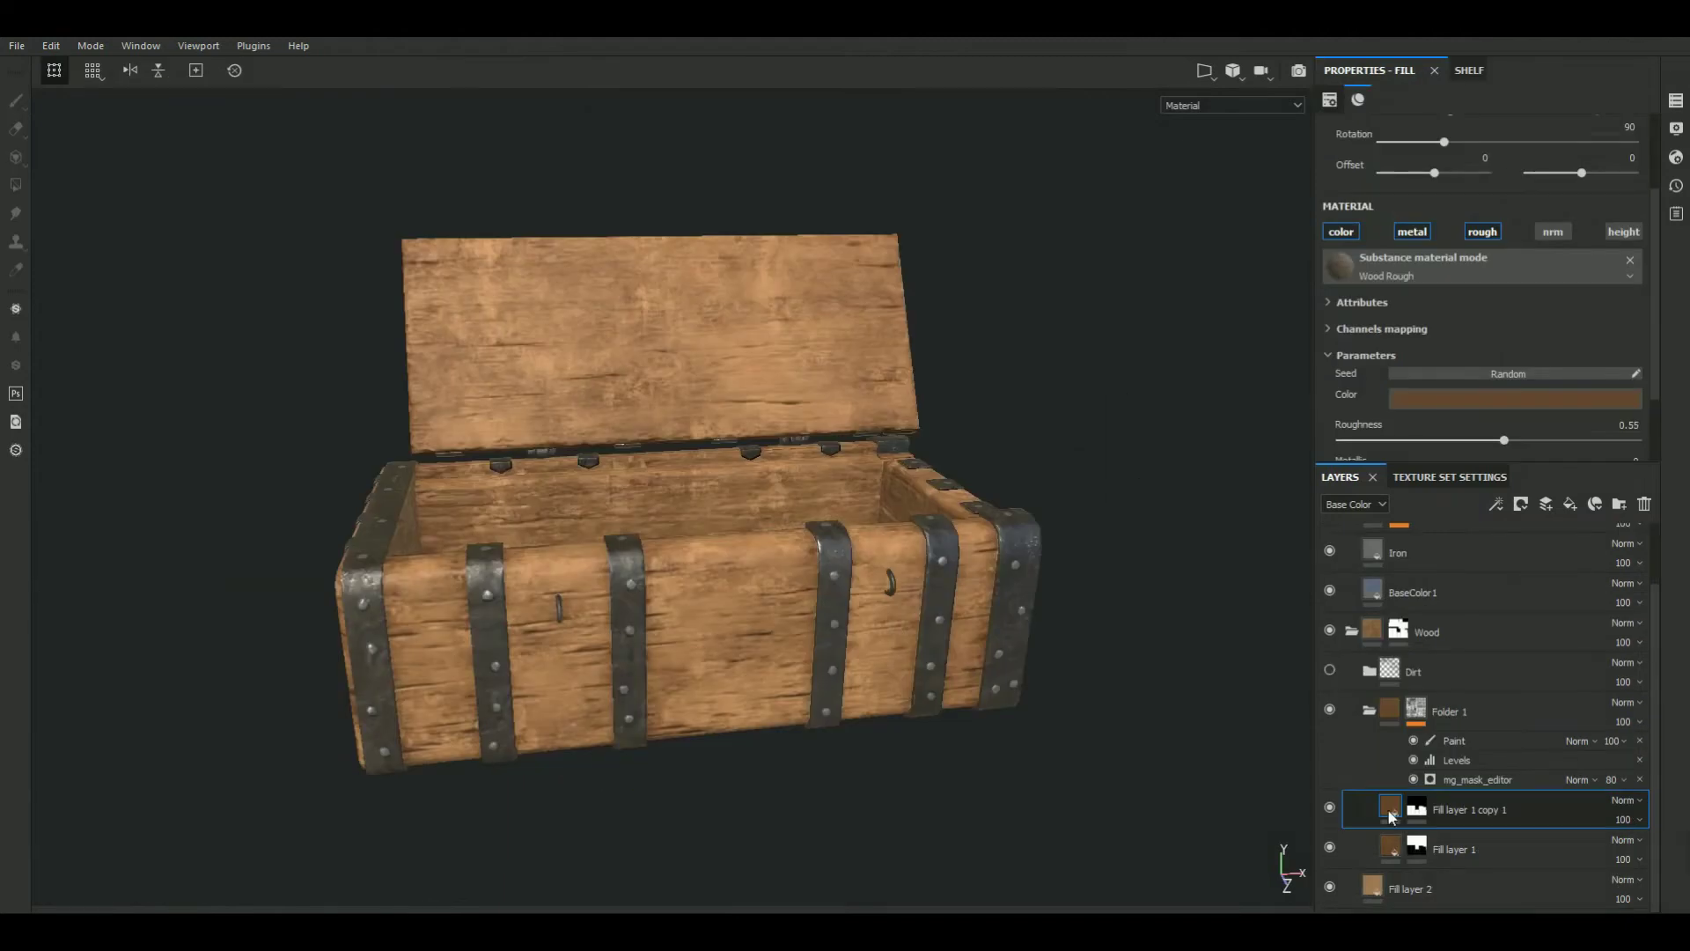
Give Fill layer 1 copy 1, Fill layer 1 and Fill layer 2 darker brown colours
left_click(1514, 398)
left_click(1499, 539)
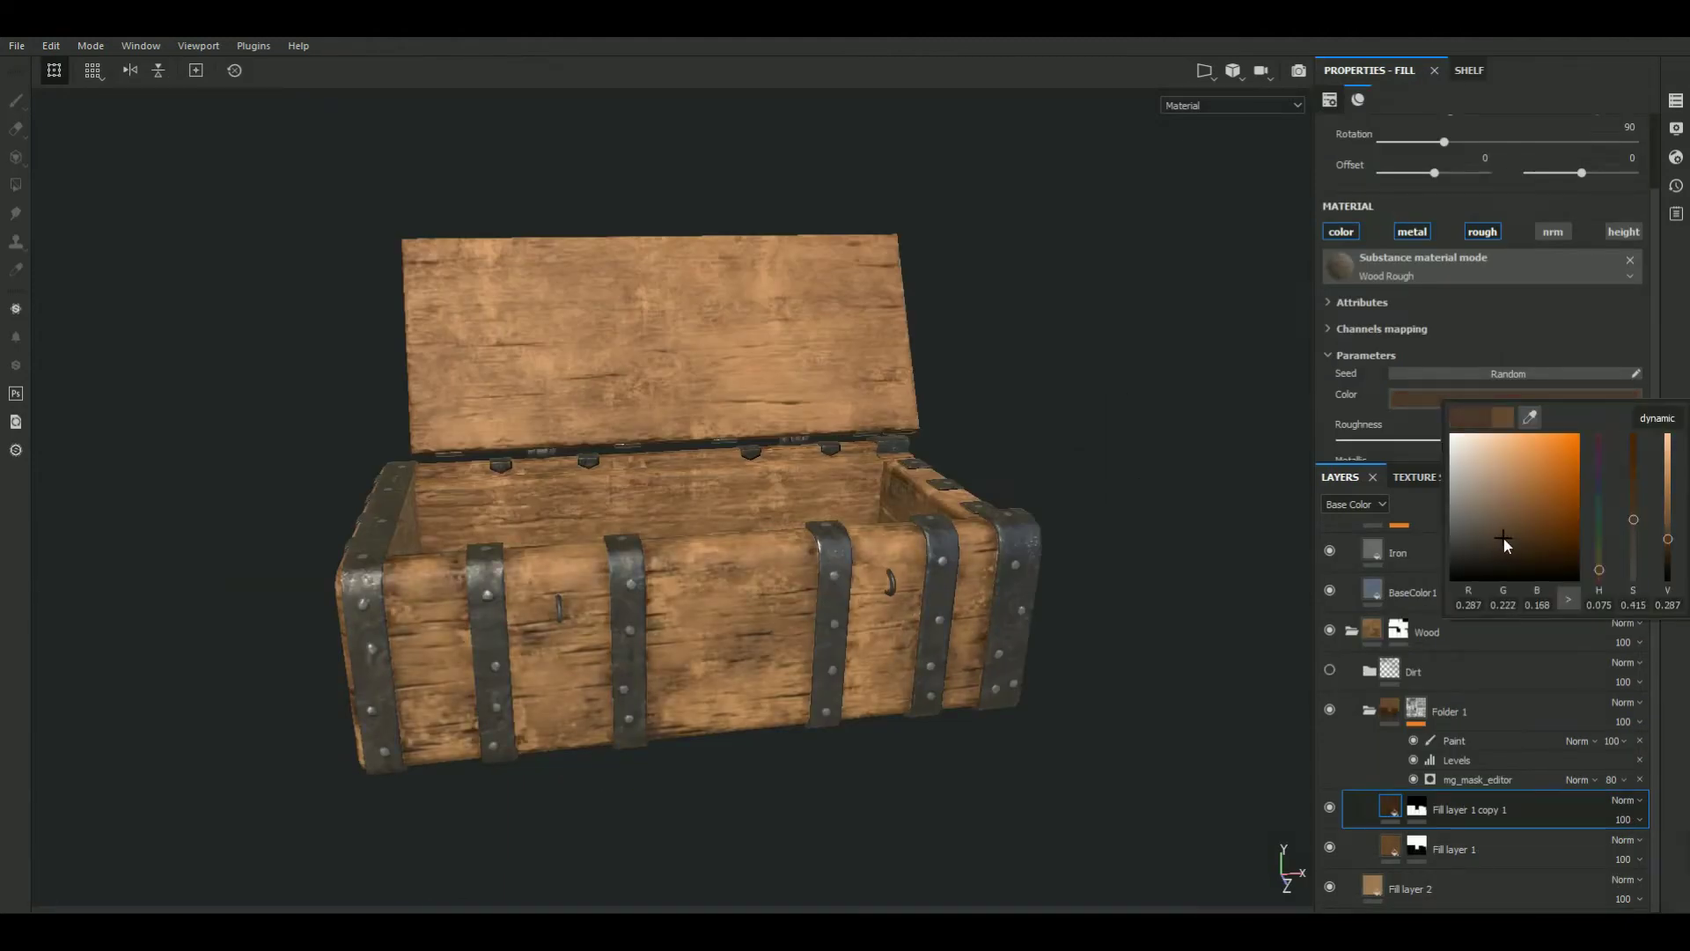
left_click(1452, 849)
left_click(1438, 400)
left_click(1496, 548)
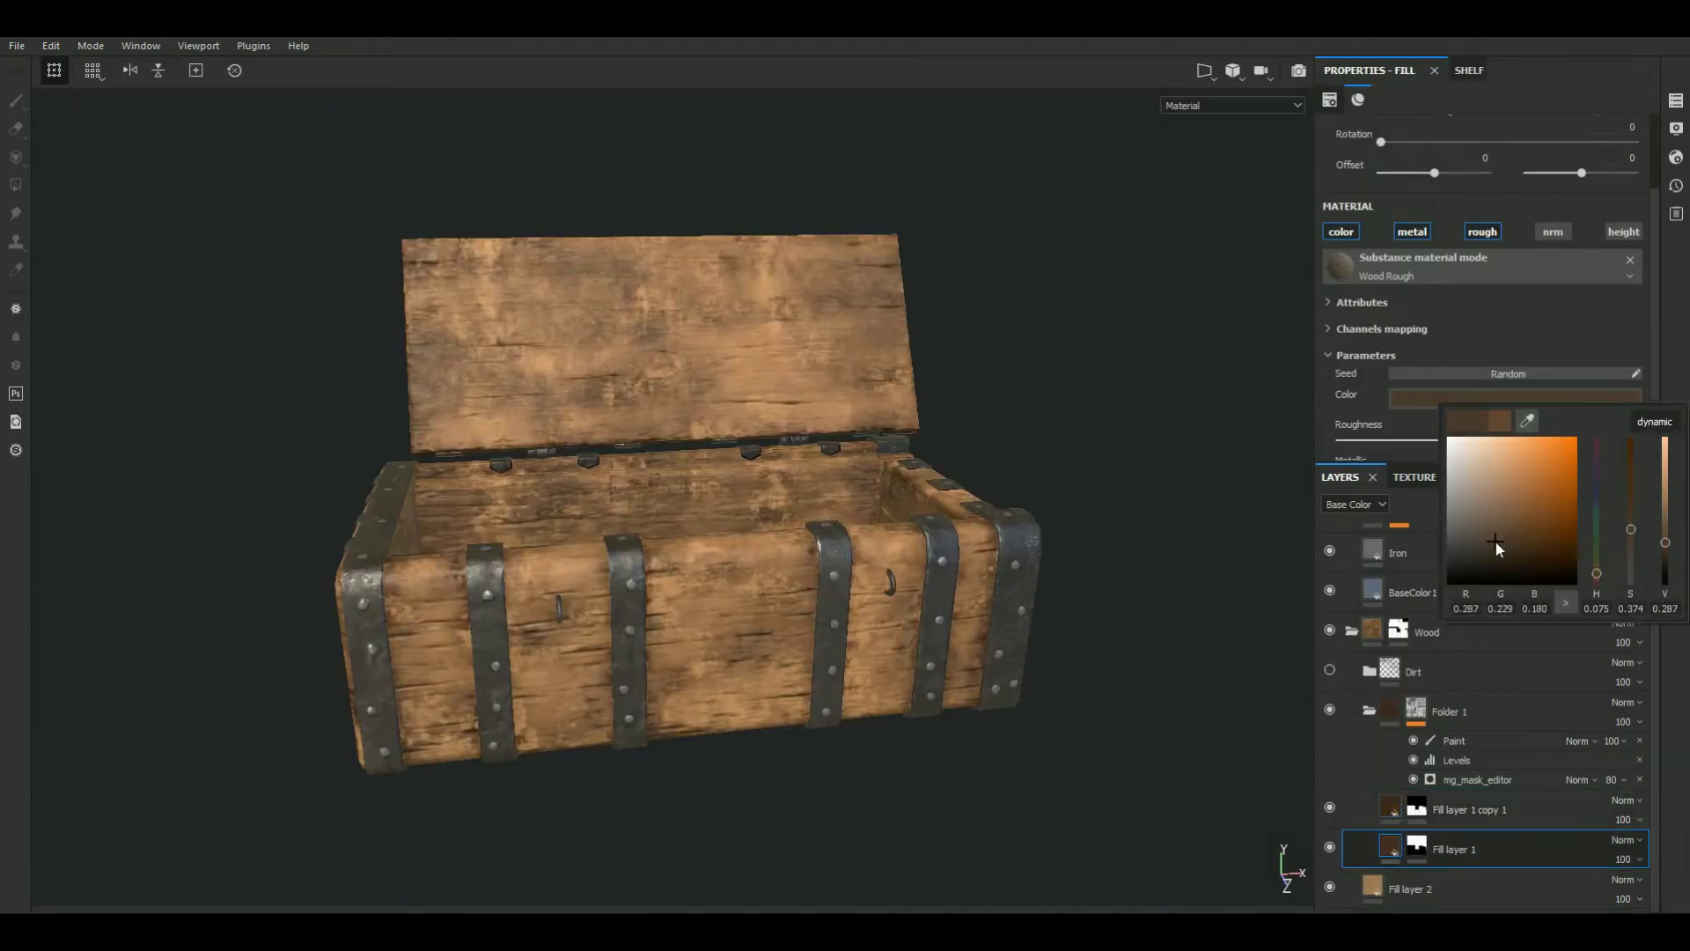
left_click(1377, 889)
left_click(1479, 344)
left_click(1497, 459)
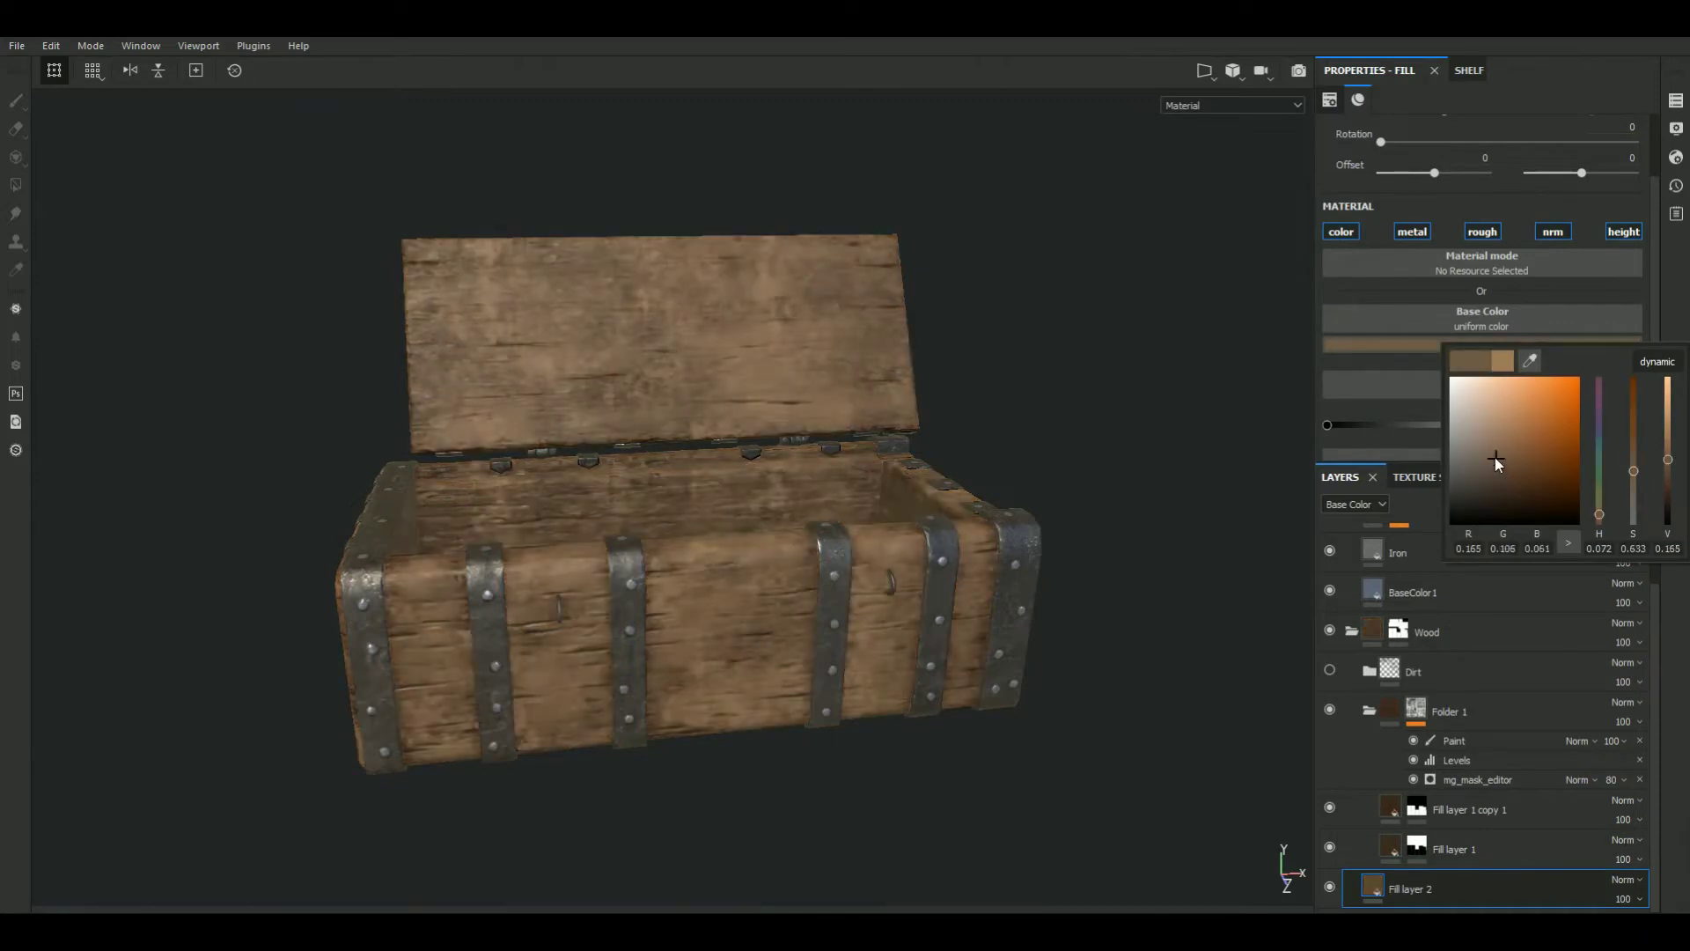
left_click_drag(1505, 457, 1461, 452)
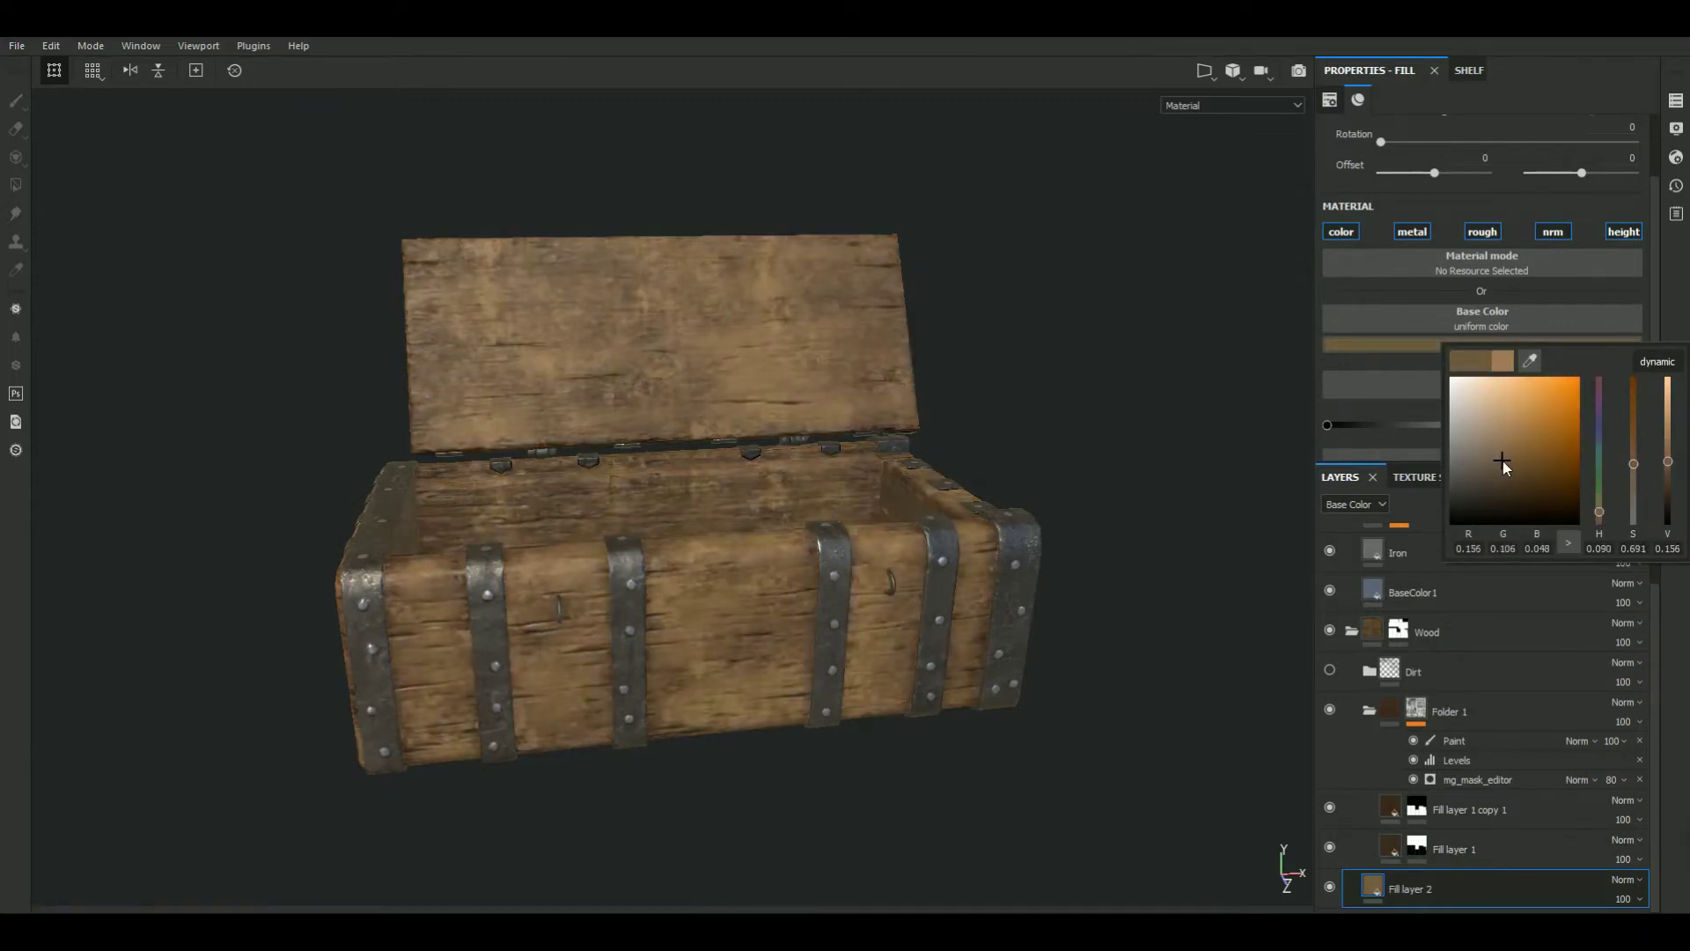
Lower Folder 1's Levels output to 0.83 and add a fill-layer Levels at 0.88
left_click(1464, 763)
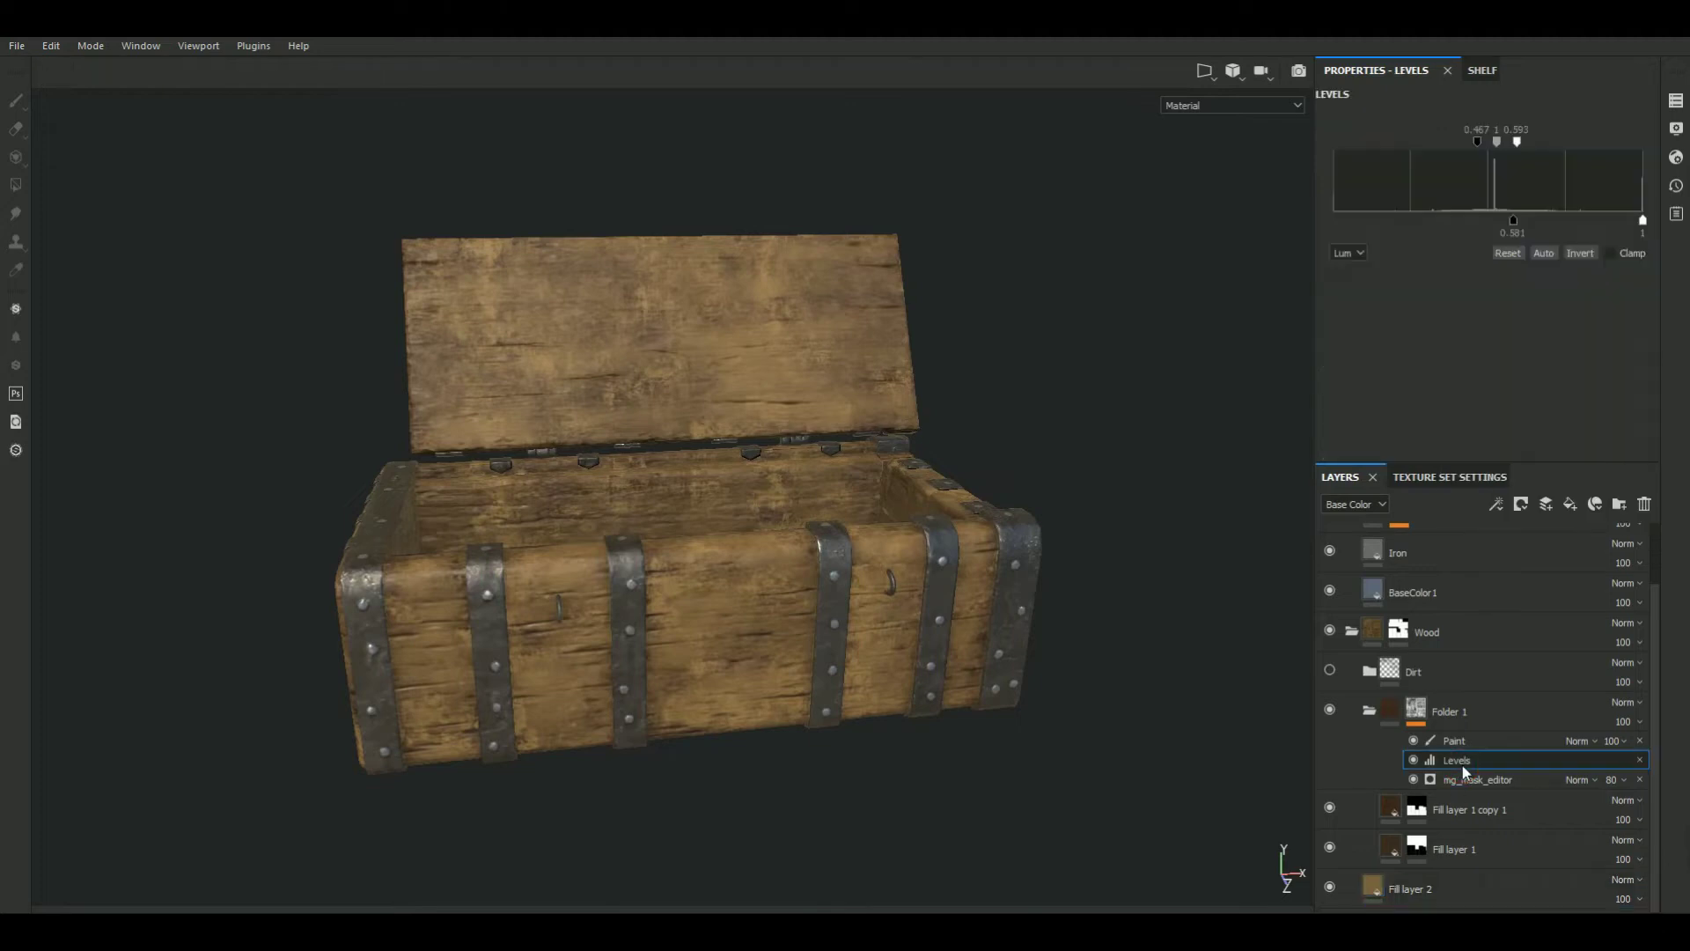
left_click_drag(1642, 220, 1605, 222)
left_click(1389, 845, "alt")
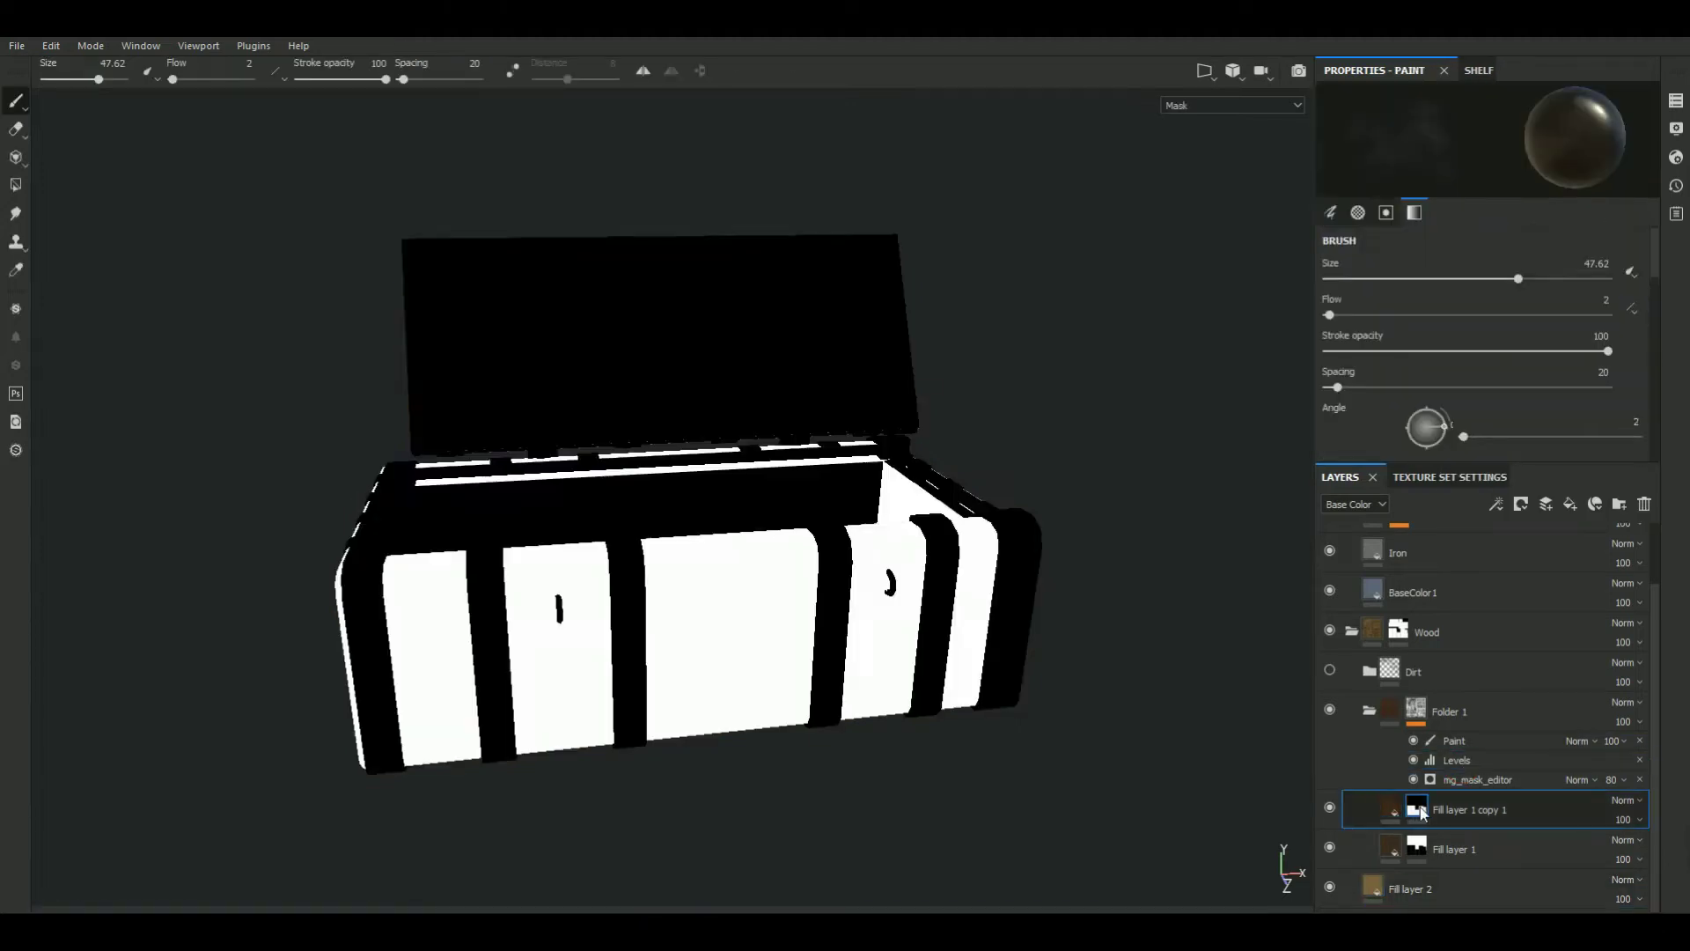
left_click(1389, 845, "alt")
key("ctrl+v")
left_click_drag(1618, 218, 1606, 221)
mouse_move(1159, 378)
left_mouse_down("alt")
mouse_move(1007, 315)
mouse_move(328, 367)
mouse_move(162, 317)
mouse_move(482, 504)
mouse_move(974, 493)
mouse_move(1086, 456)
mouse_move(996, 301)
mouse_move(1021, 478)
left_mouse_up("alt")
Add a Levels adjustment to Fill layer 1 copy 1 with a lowered output maximum
left_click(1461, 809)
left_click(1496, 503)
left_click(1532, 576)
left_click_drag(1642, 220, 1613, 220)
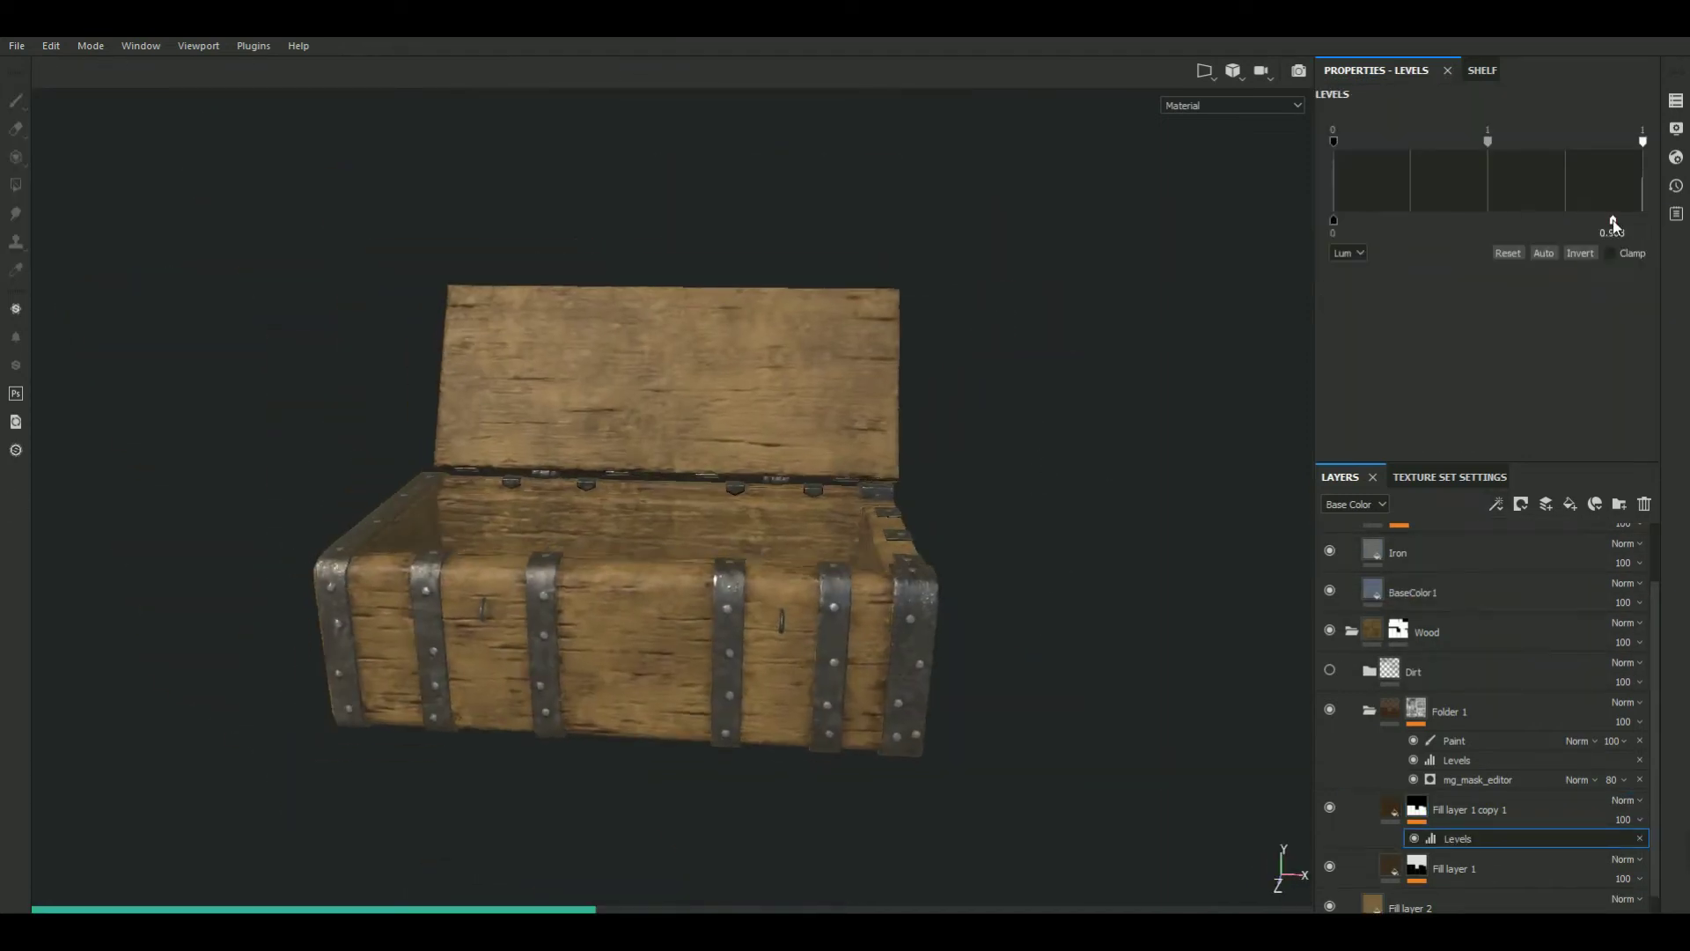
mouse_move(1085, 399)
left_mouse_down("alt")
mouse_move(1138, 625)
mouse_move(505, 531)
mouse_move(1013, 572)
left_mouse_up("alt")
Shift Fill layer 2's base colour to a warmer yellow-brown
scroll(1329, 711, "down", 1)
left_click(1408, 889)
left_click(1481, 409)
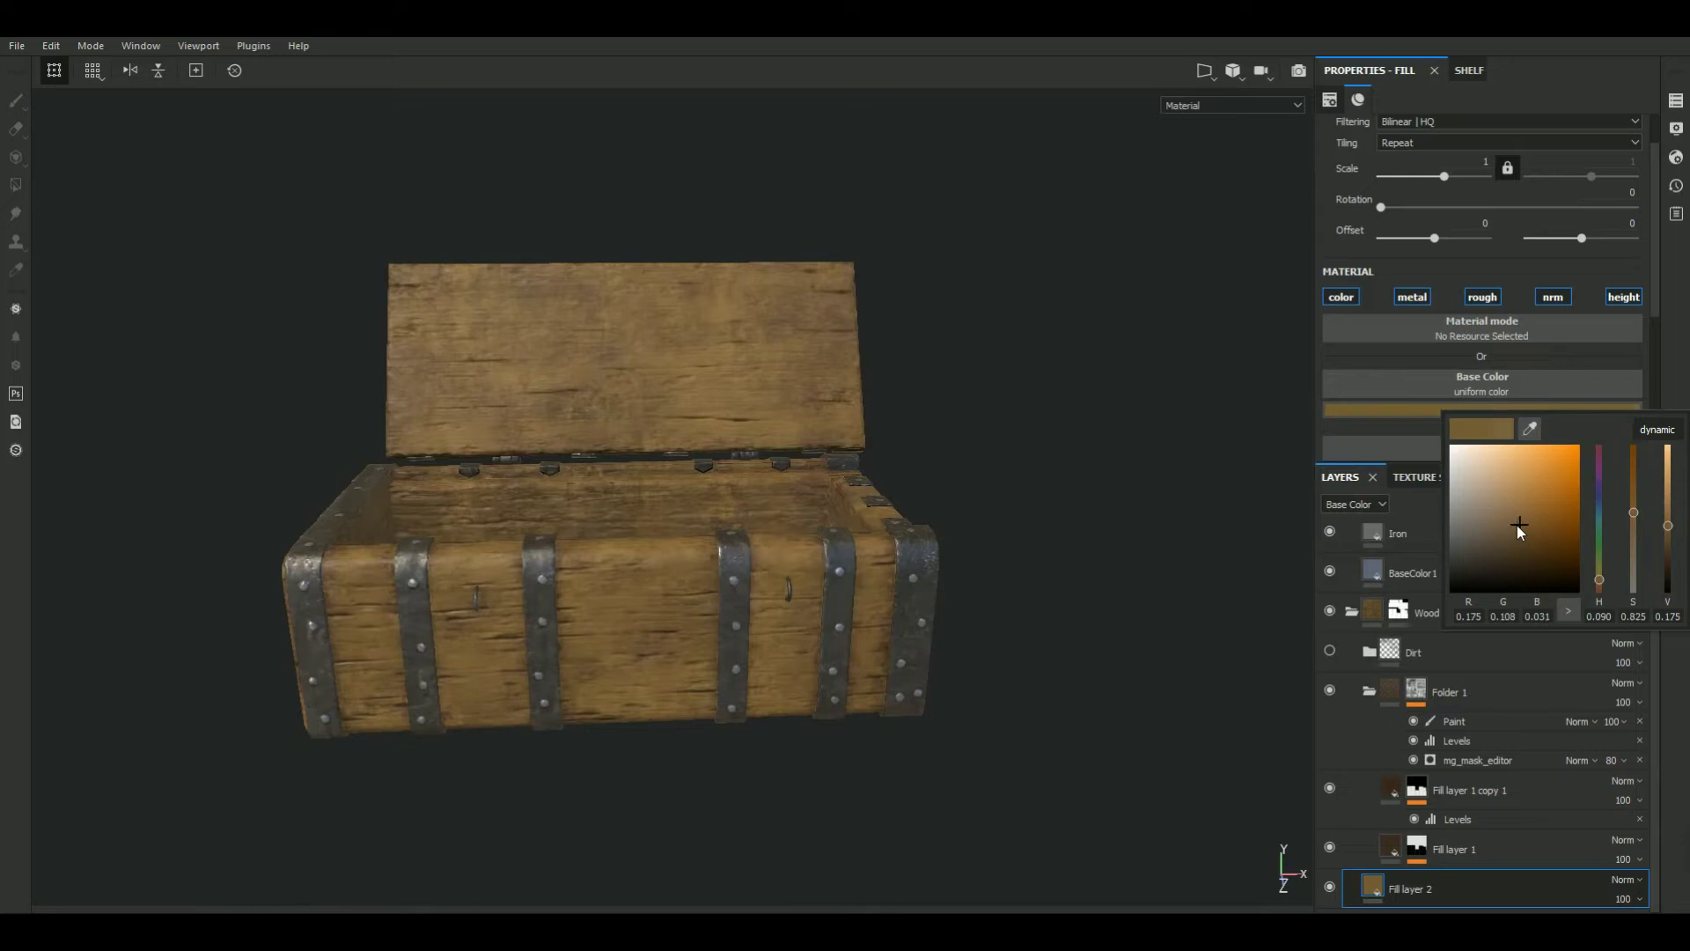
left_click_drag(1083, 555, 1103, 558, "alt")
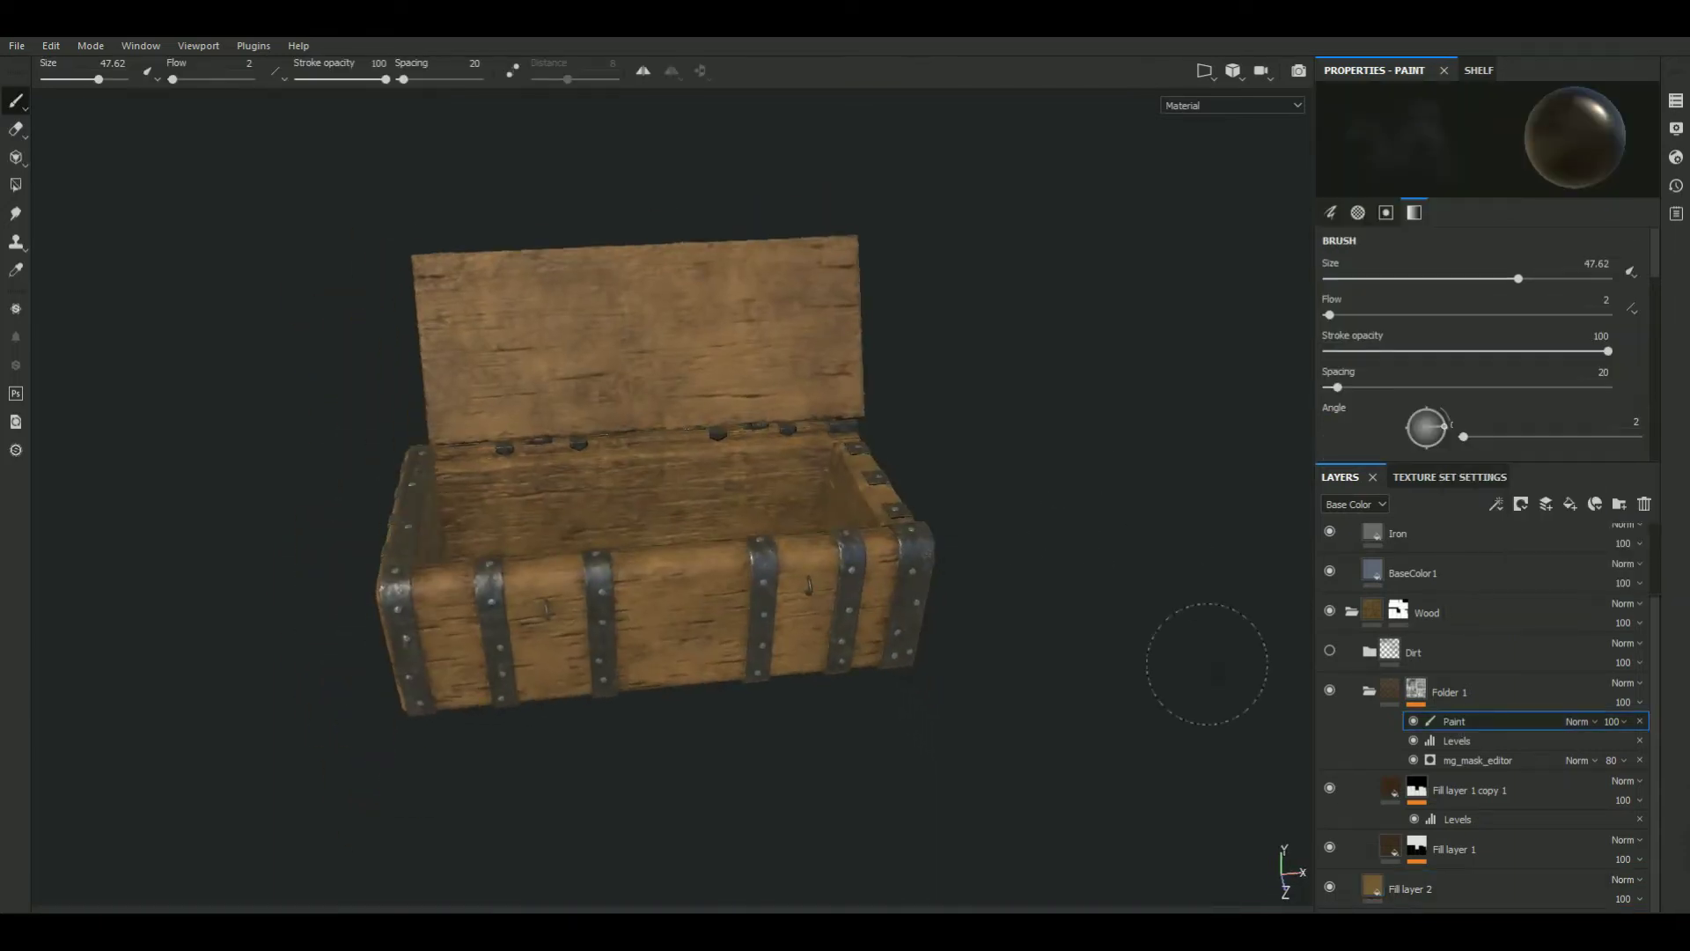
Enlarge the brush to 53.3 and paint faint dirt strokes on the chest's interior wall
left_click_drag(1207, 663, 1094, 464, "alt")
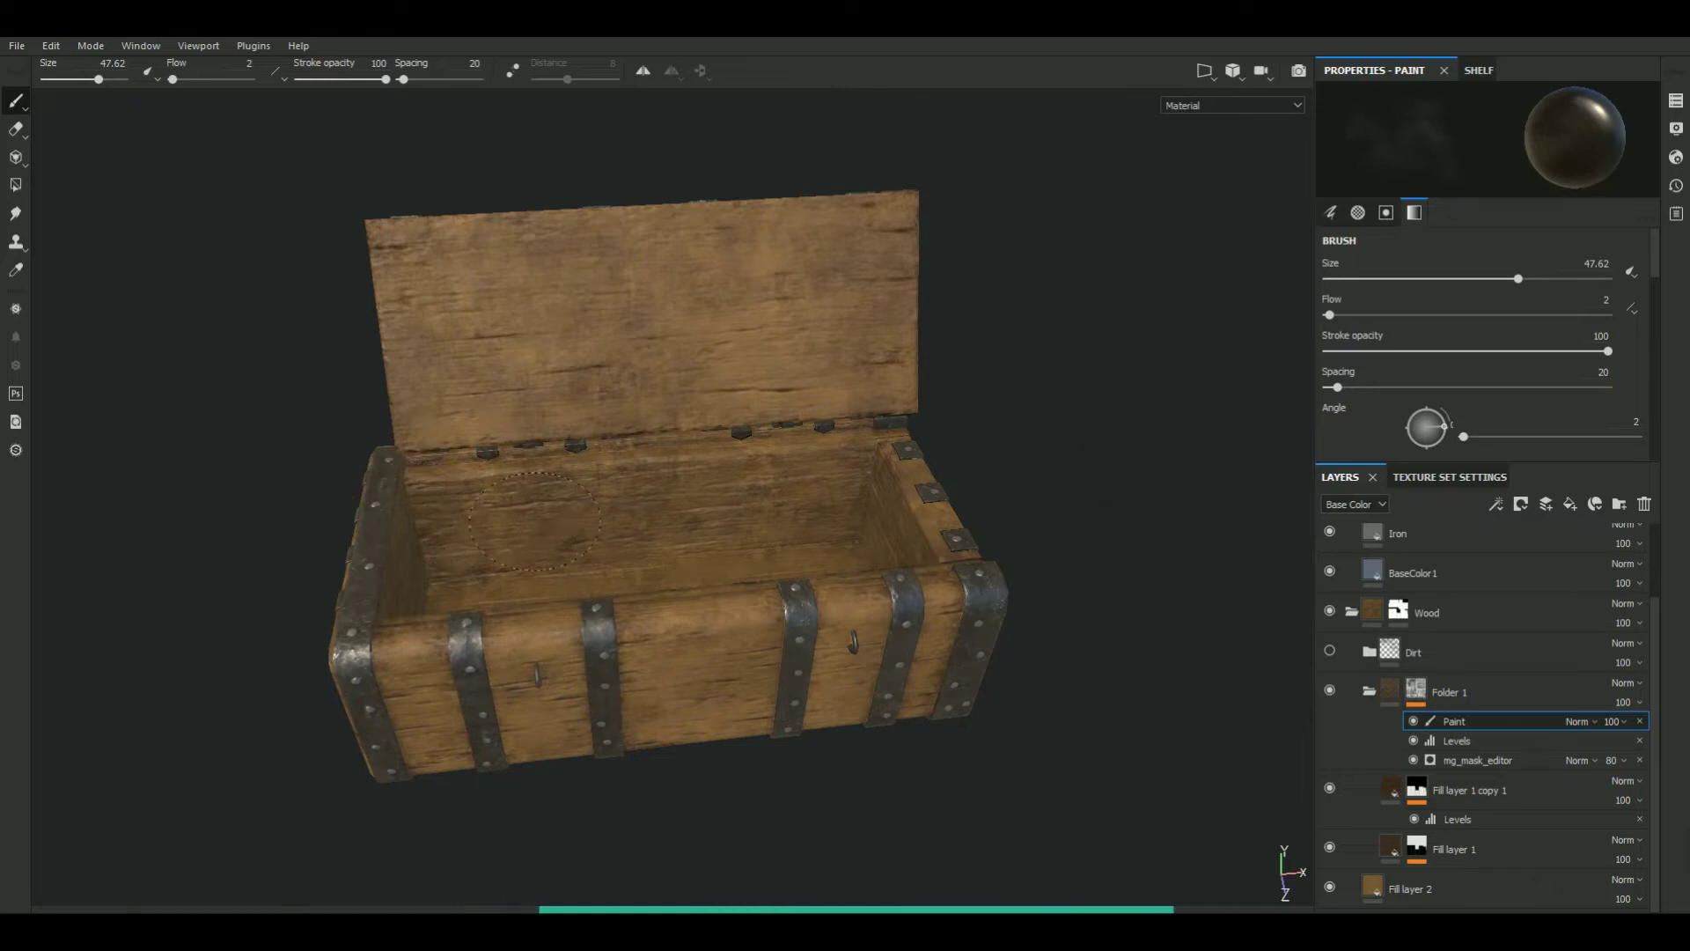
key("bracketright")
left_click_drag(823, 520, 831, 509)
left_click_drag(468, 490, 627, 528)
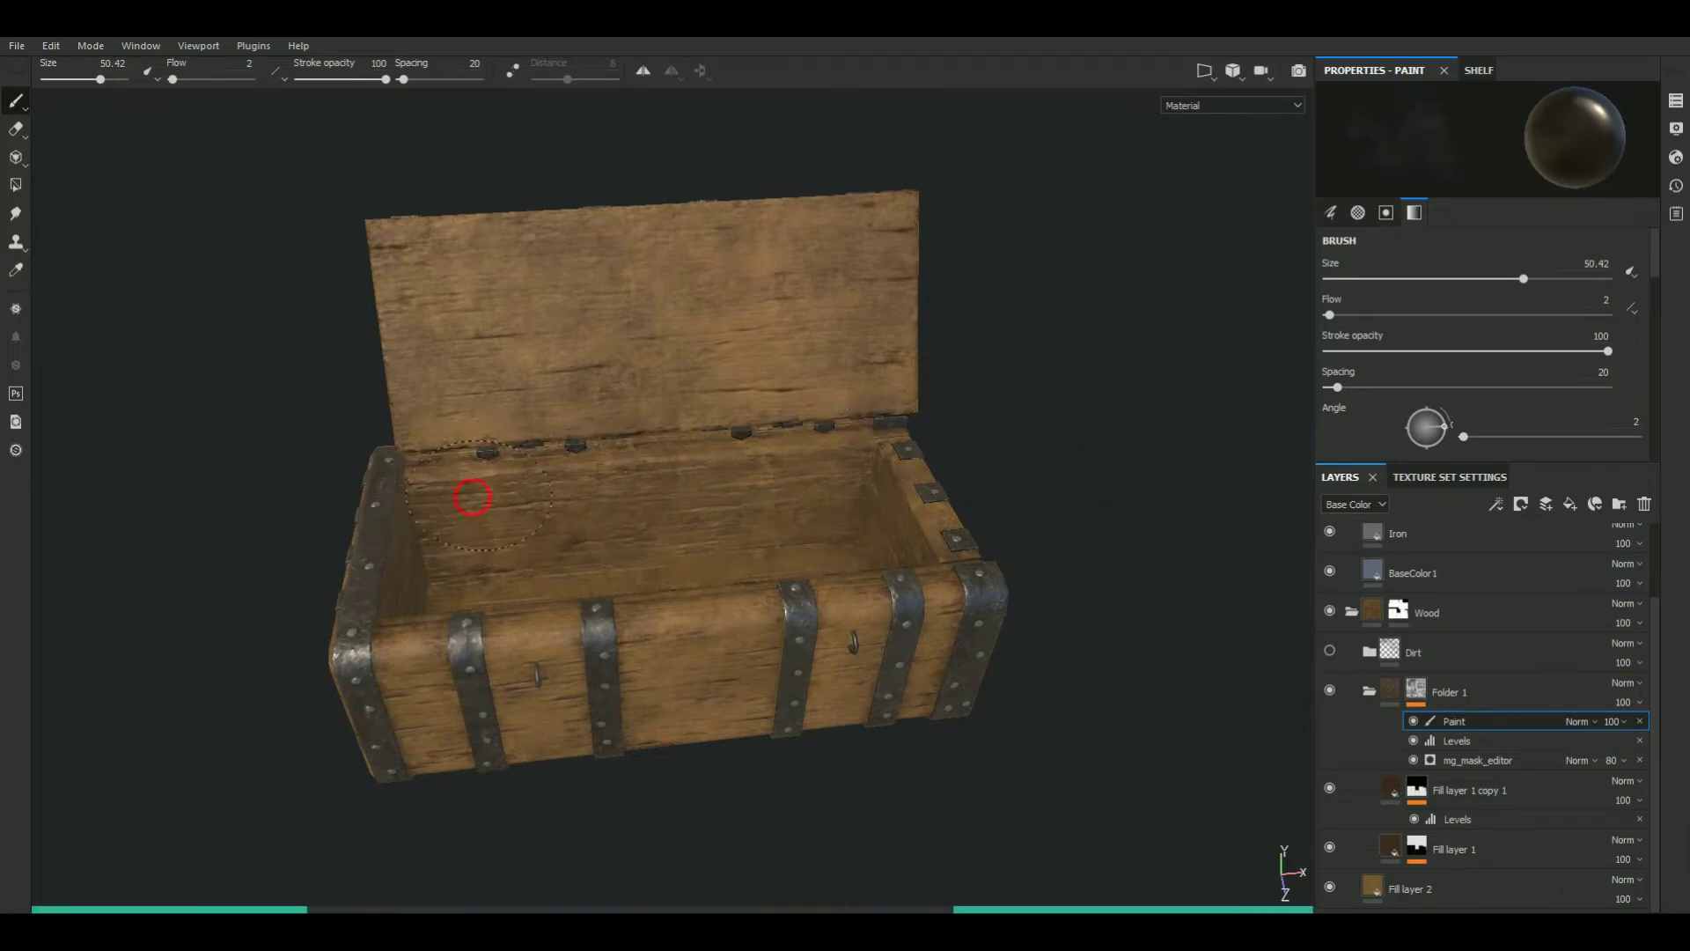
mouse_move(1010, 332)
left_mouse_down("alt")
mouse_move(818, 471)
mouse_move(1135, 332)
left_mouse_up("alt")
right_click_drag(590, 382, 603, 382, "ctrl")
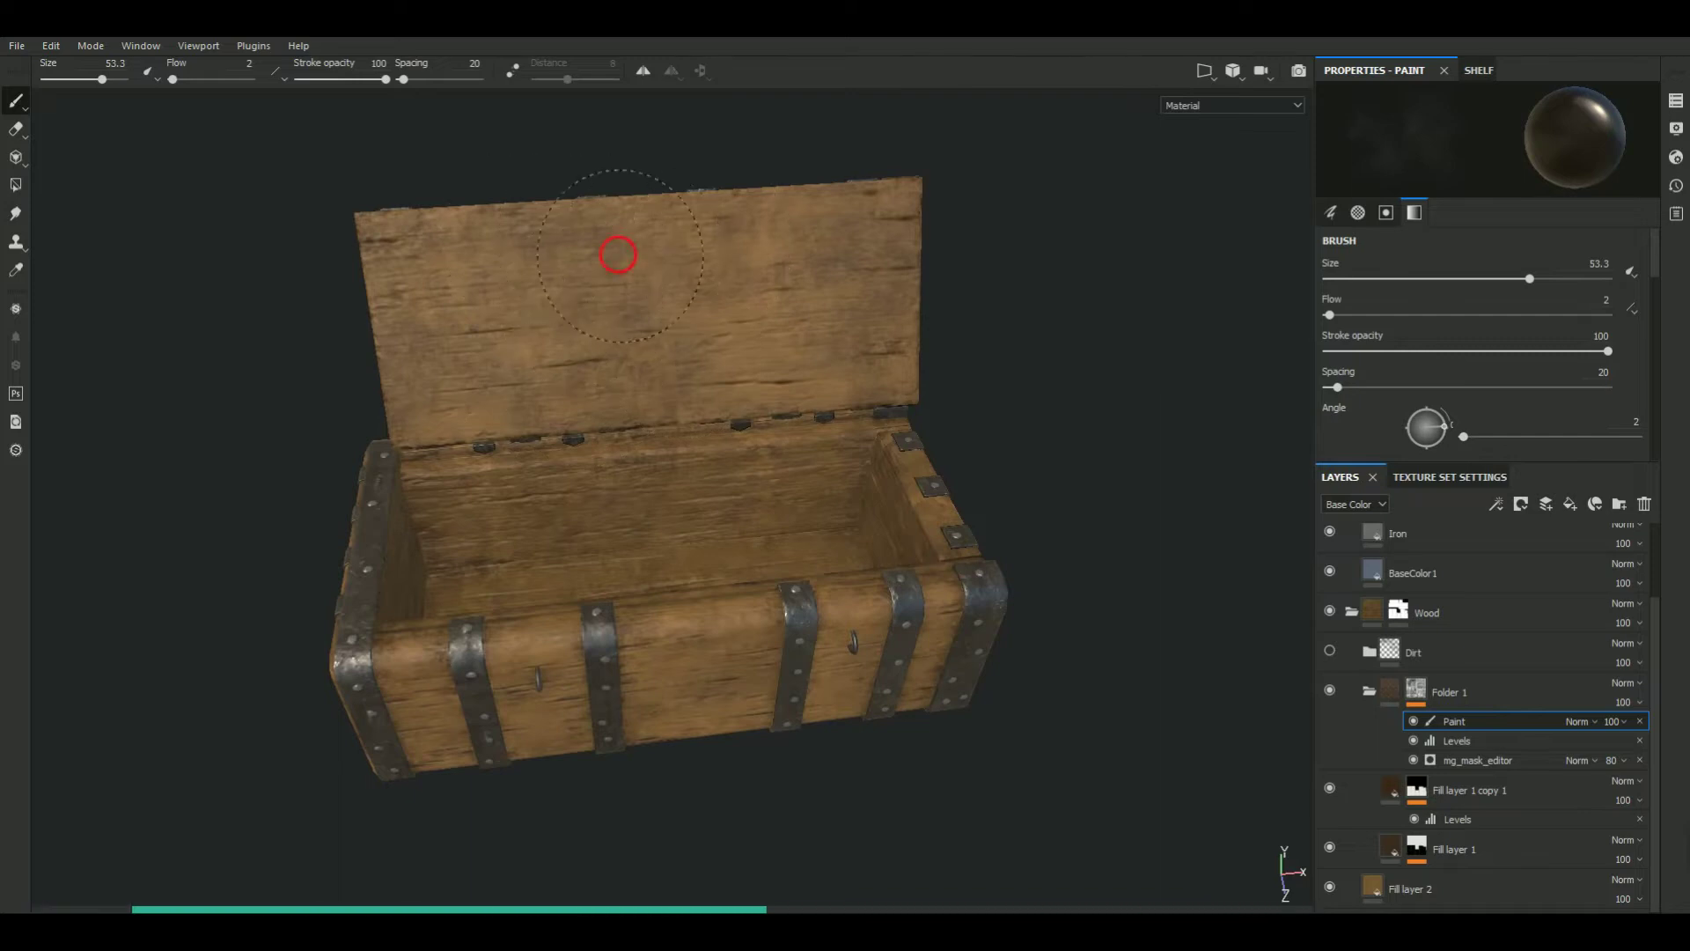
mouse_move(924, 334)
left_mouse_down("alt")
mouse_move(1107, 329)
mouse_move(1092, 339)
left_mouse_up("alt")
Raise Fill layer 1 copy 1's roughness to 0.74
key("c")
key("c")
left_click(1461, 790)
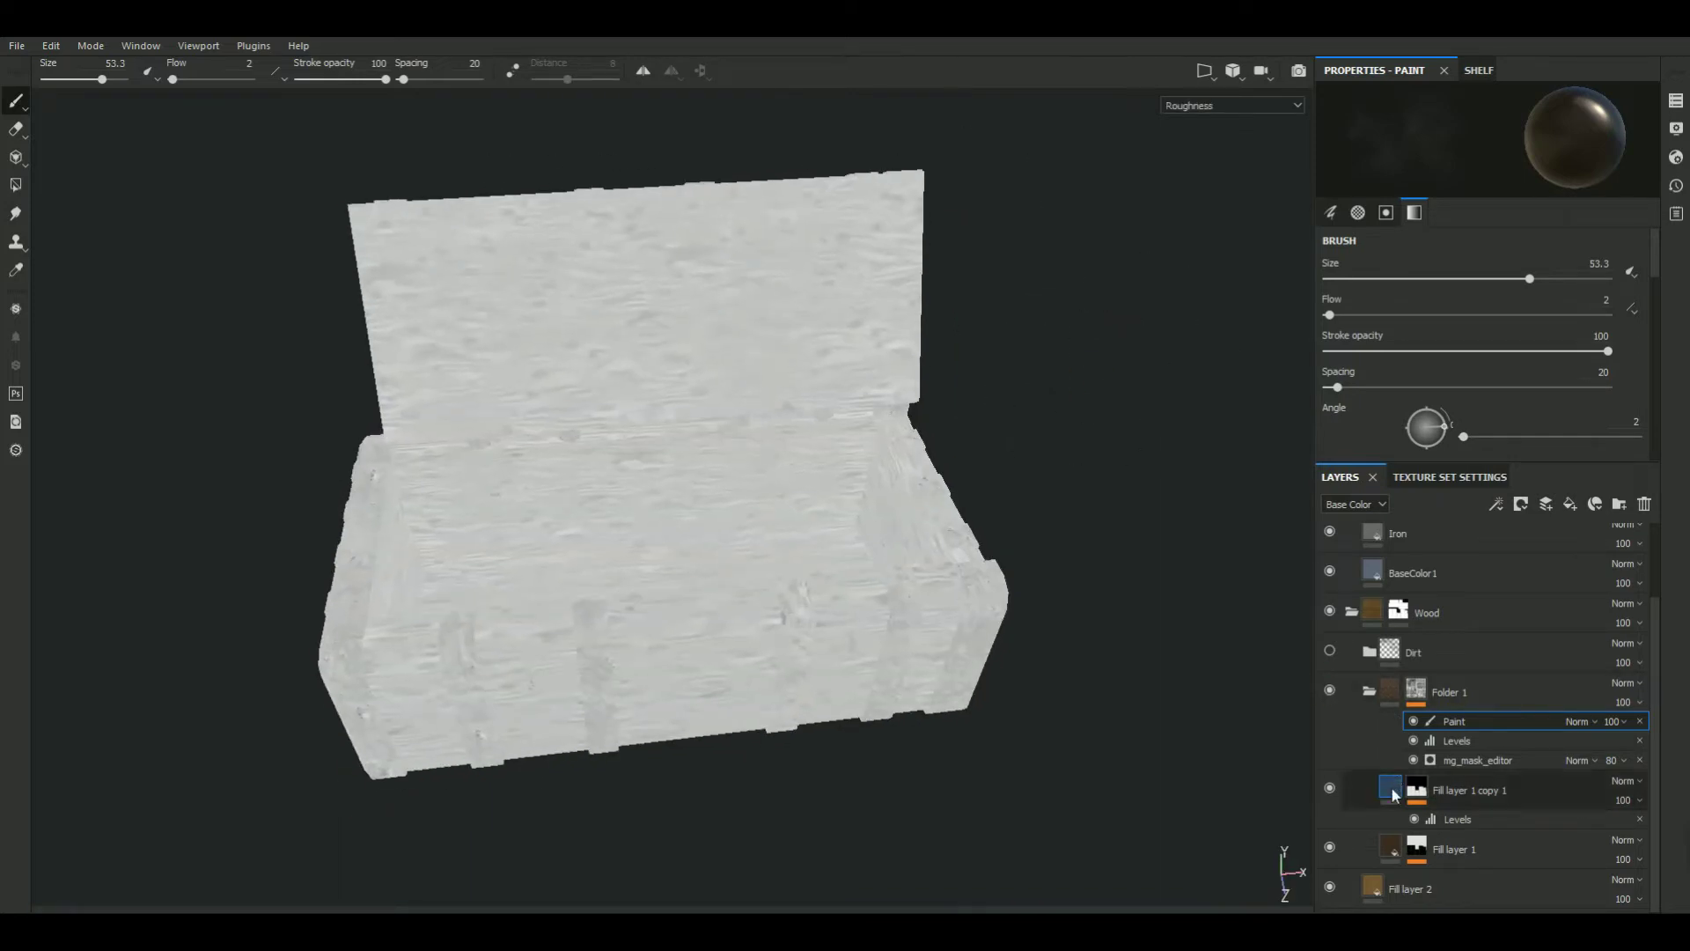
left_click_drag(1521, 348, 1561, 346)
key("m")
left_click_drag(1241, 387, 1068, 343, "alt")
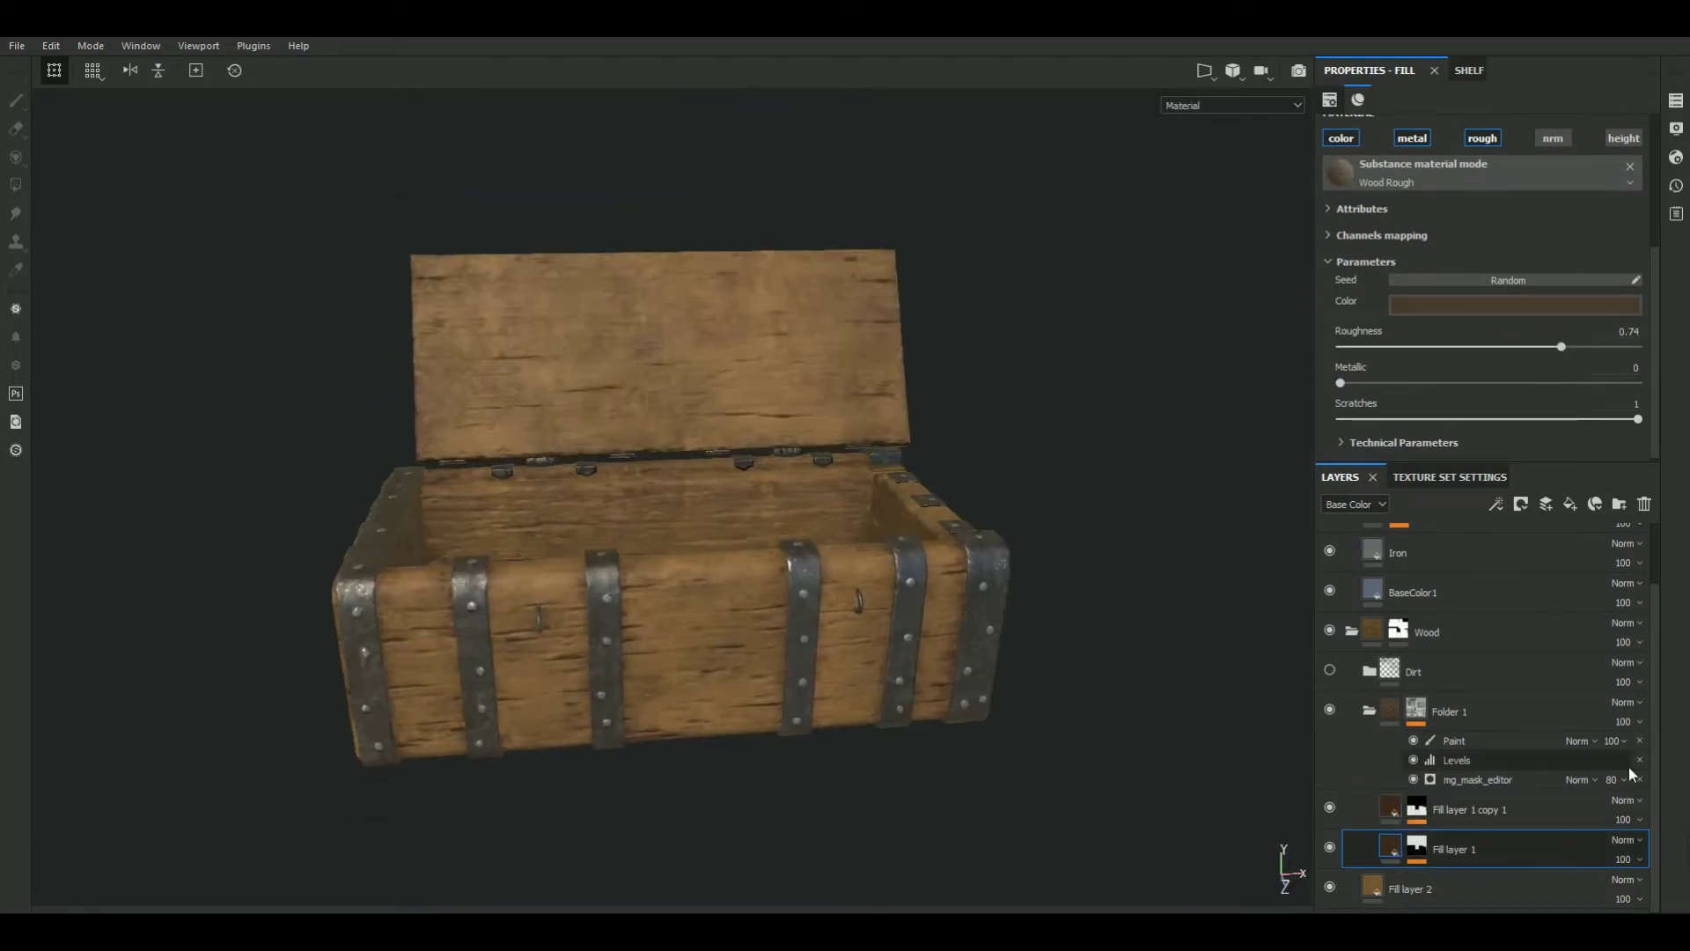
Set Fill layer 2's roughness to about 0.43 and check it in the material view
left_click(1443, 889)
key("c")
left_click(1470, 408)
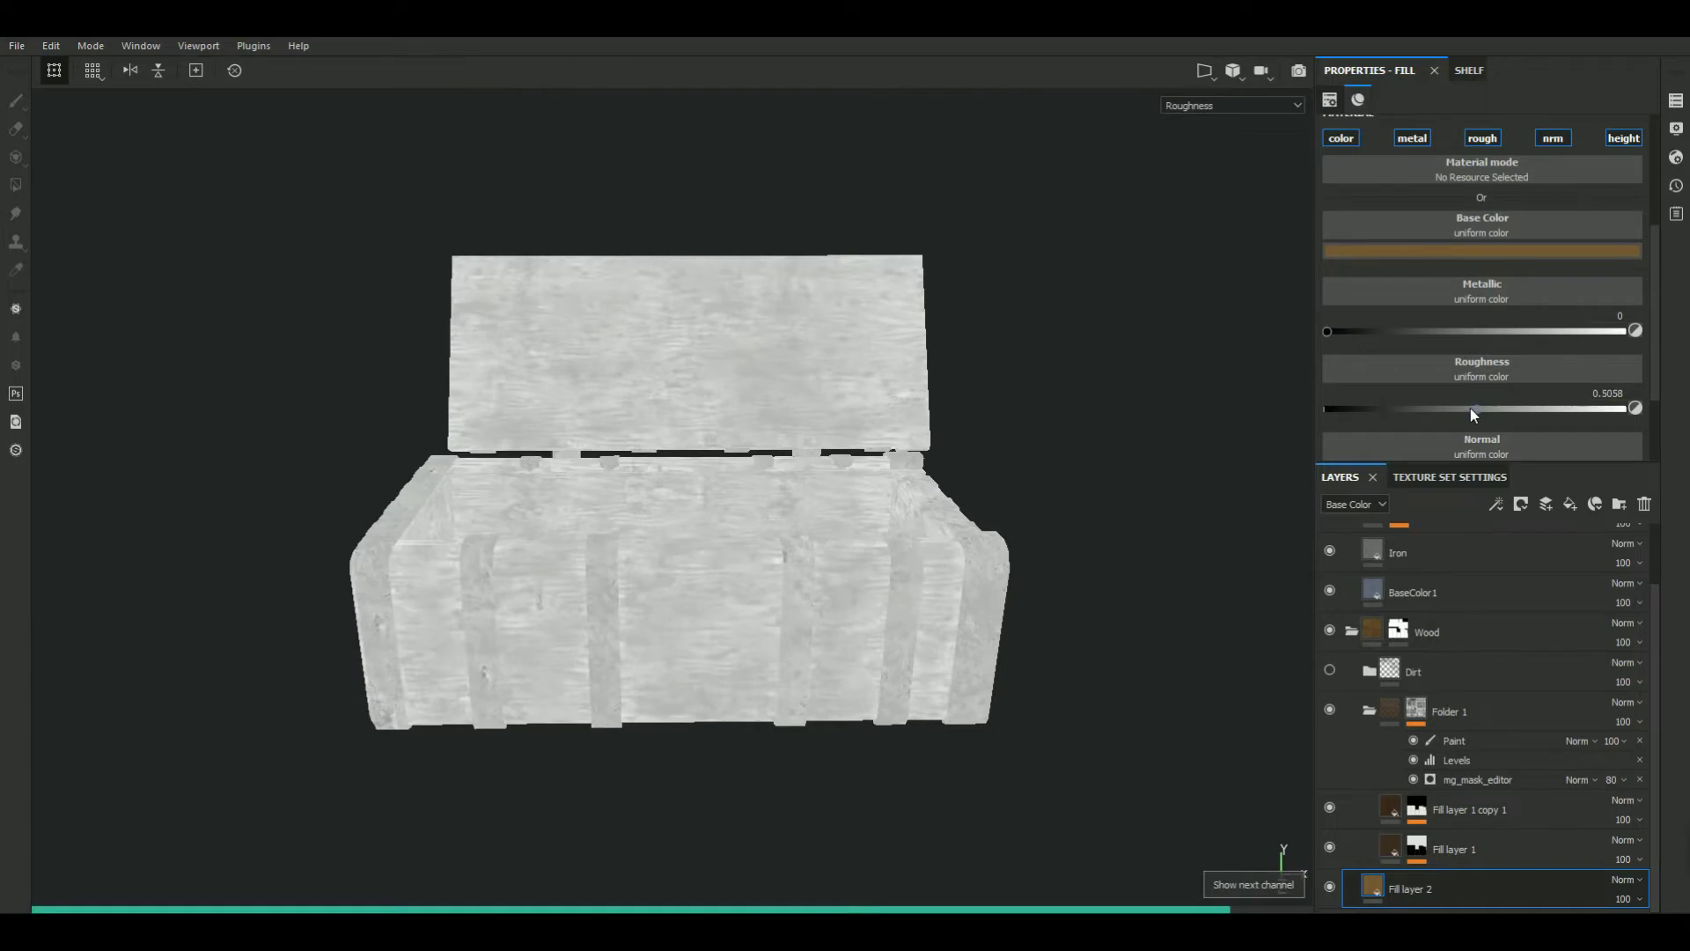
left_click_drag(1442, 409, 1434, 409)
key("m")
left_click_drag(1095, 411, 1206, 408, "alt")
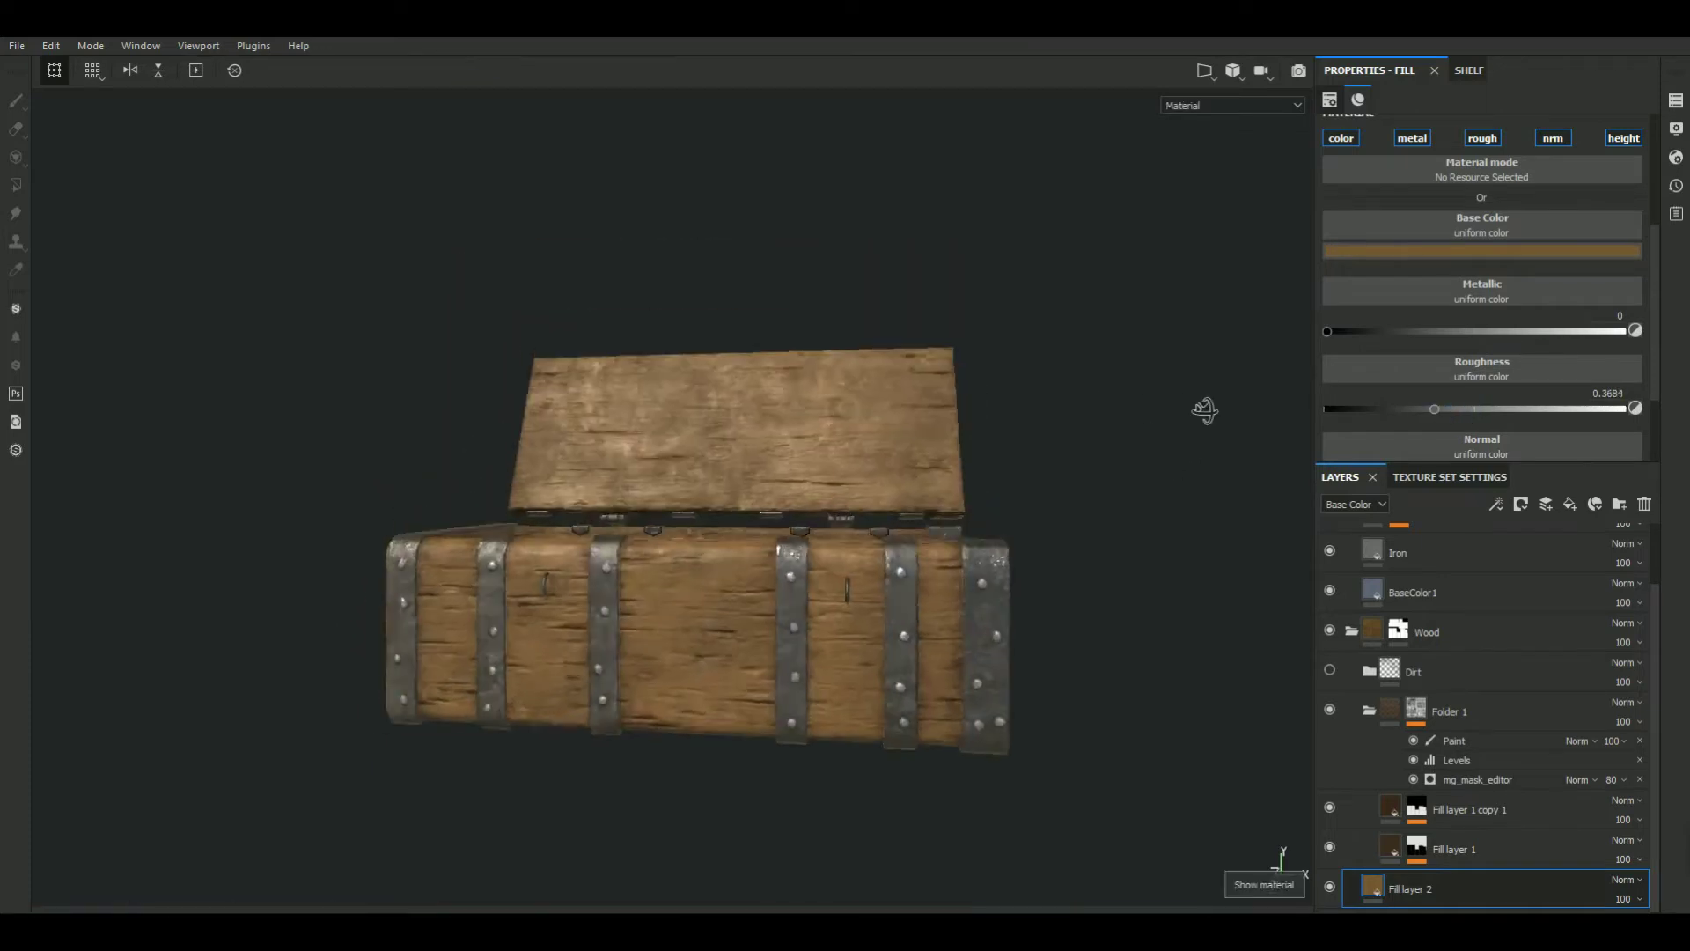
left_click(1456, 409)
mouse_move(1109, 487)
left_mouse_down("alt")
mouse_move(1100, 446)
mouse_move(1106, 467)
mouse_move(998, 367)
left_mouse_up("alt")
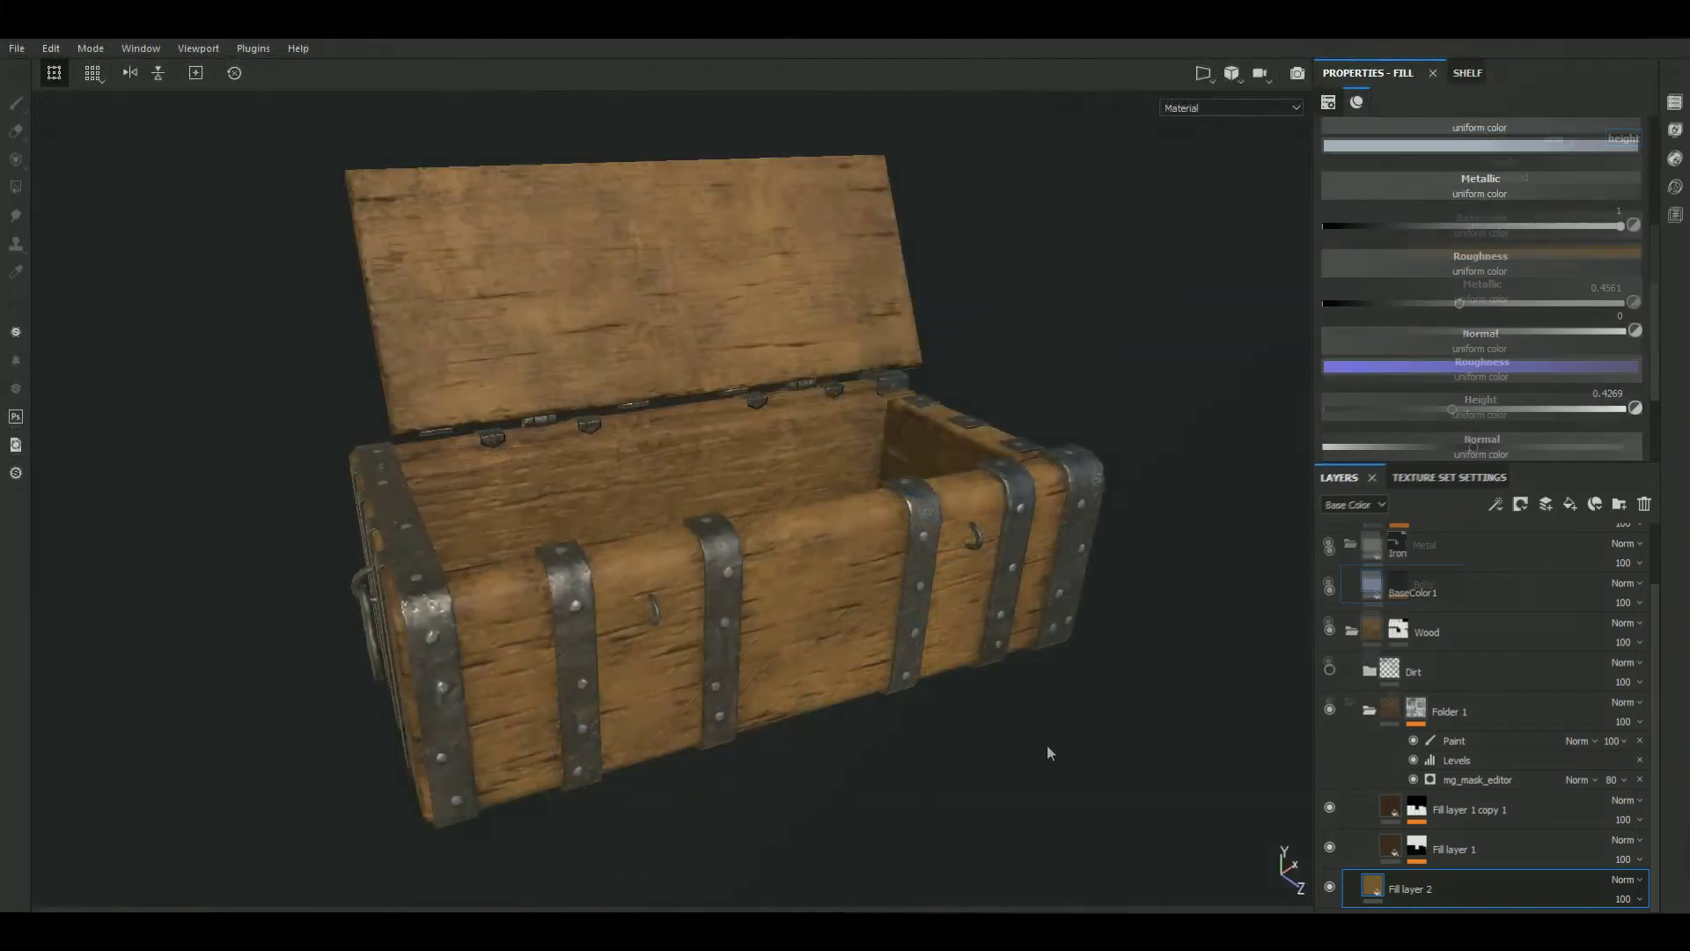
mouse_move(1019, 762)
left_mouse_down("alt")
mouse_move(989, 716)
mouse_move(1057, 739)
left_mouse_up("alt")
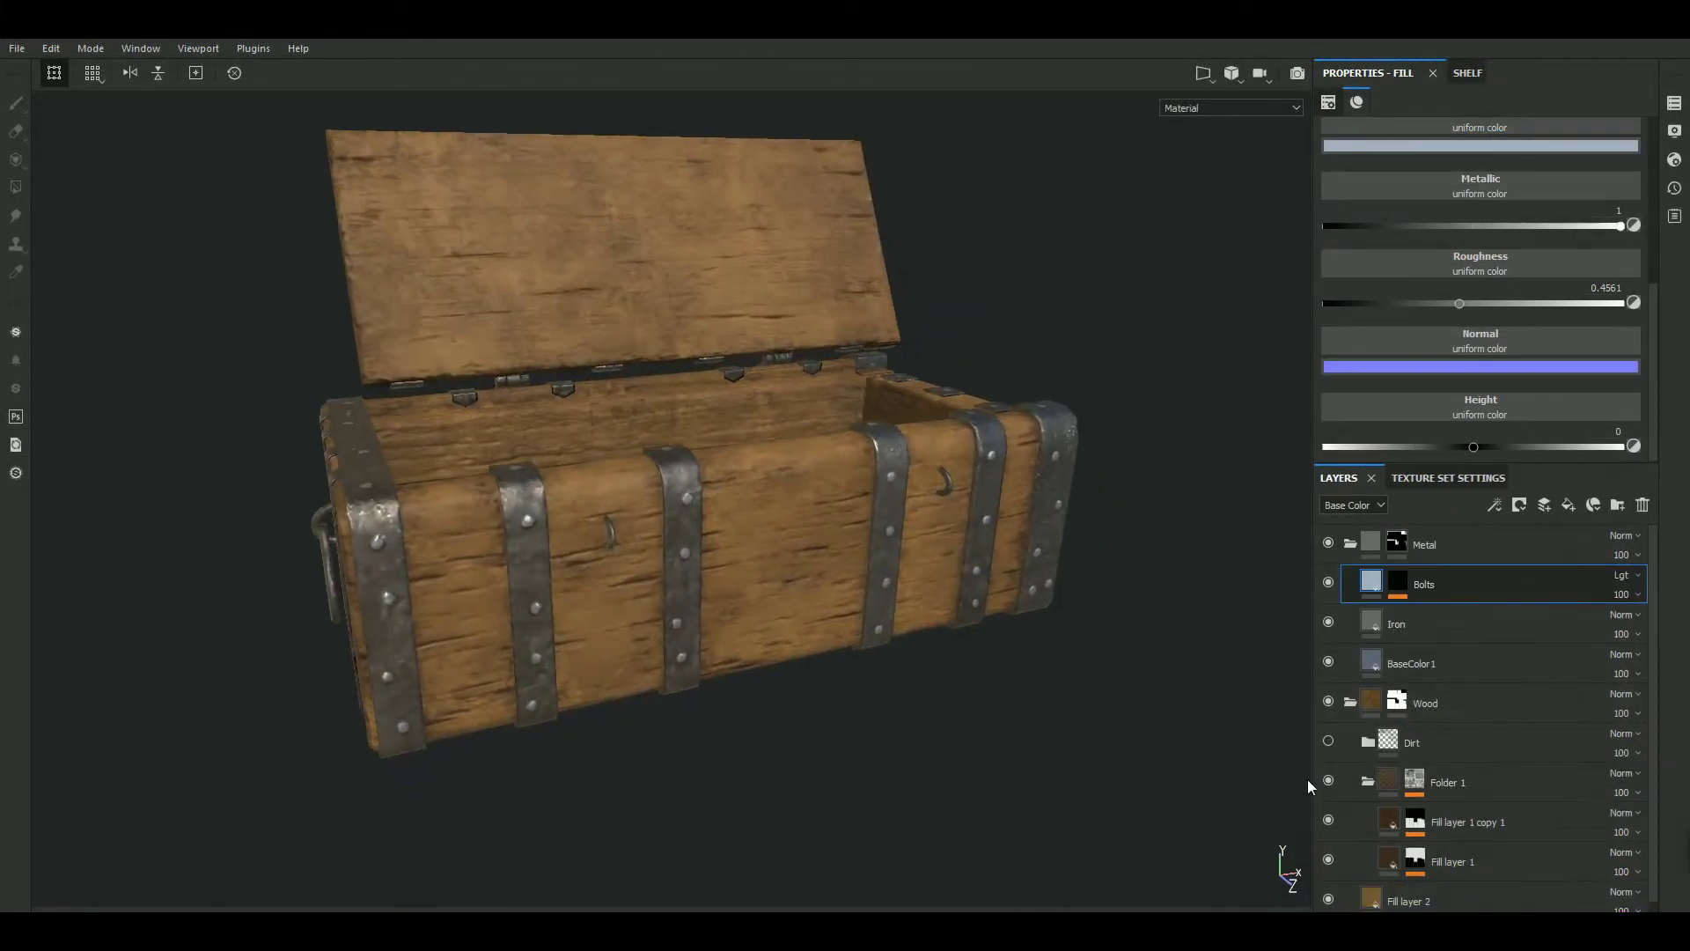
Collapse Folder 1 and the Wood folder in the Layers panel
left_click(1368, 781)
left_click(1350, 702)
mouse_move(911, 814)
left_mouse_down("alt")
mouse_move(872, 907)
mouse_move(868, 800)
mouse_move(902, 782)
mouse_move(922, 826)
left_mouse_up("alt")
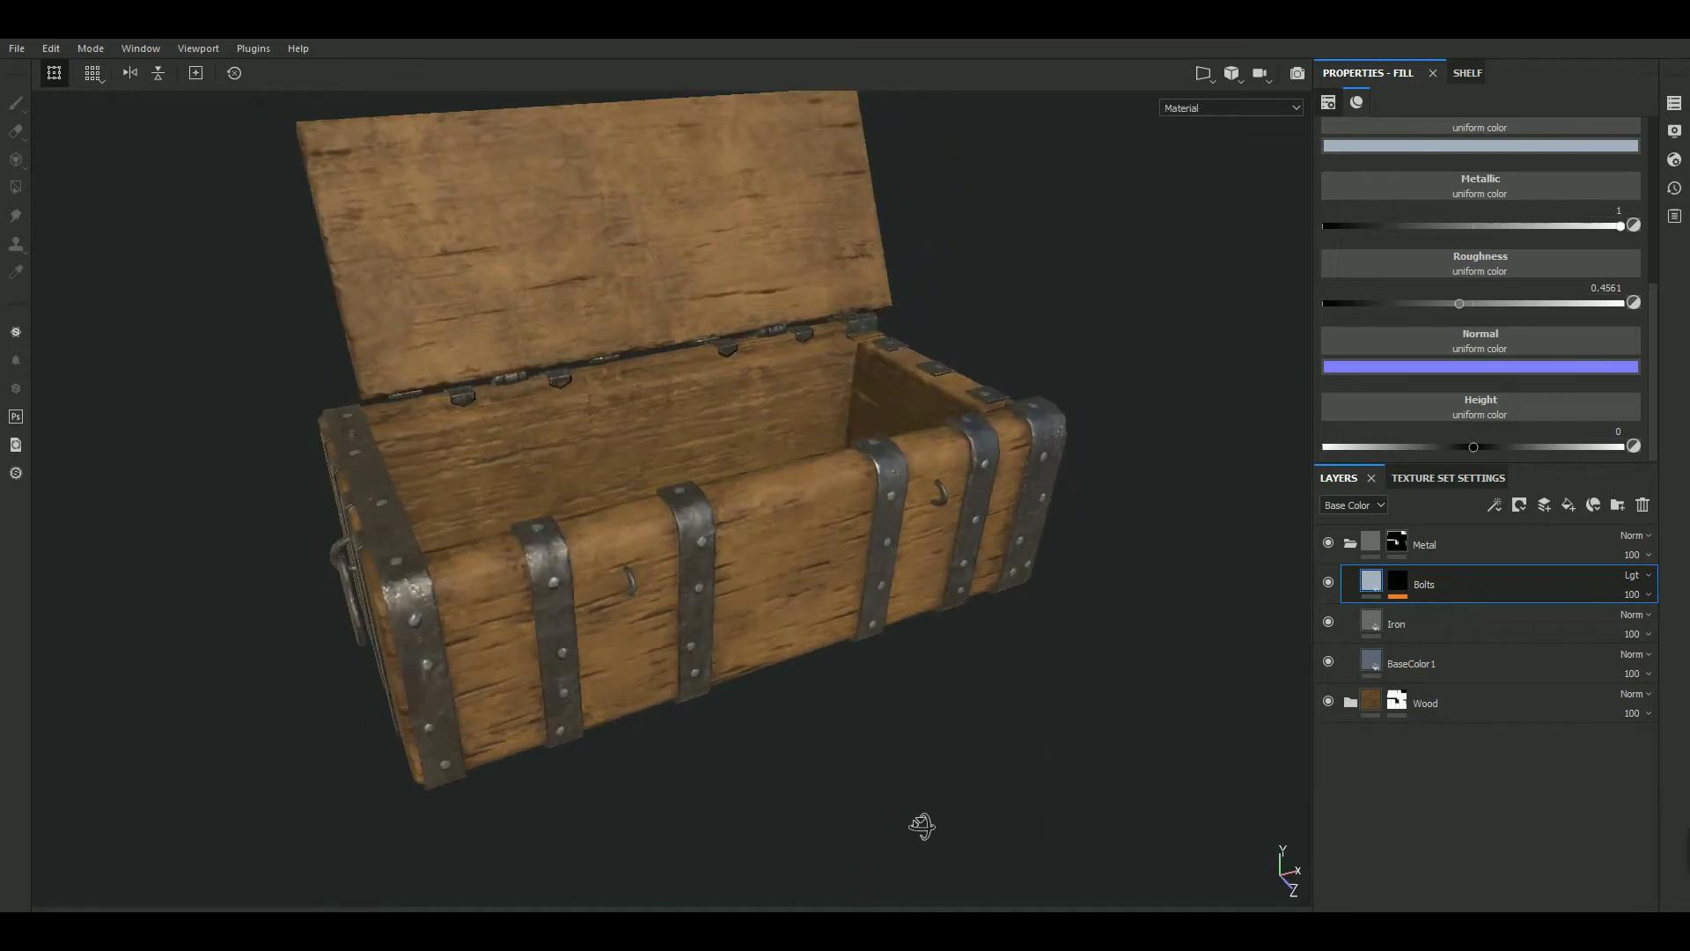
mouse_move(893, 767)
left_mouse_down("alt")
mouse_move(935, 853)
mouse_move(933, 906)
mouse_move(898, 822)
mouse_move(930, 757)
left_mouse_up("alt")
left_click_drag(1135, 683, 1039, 683, "alt")
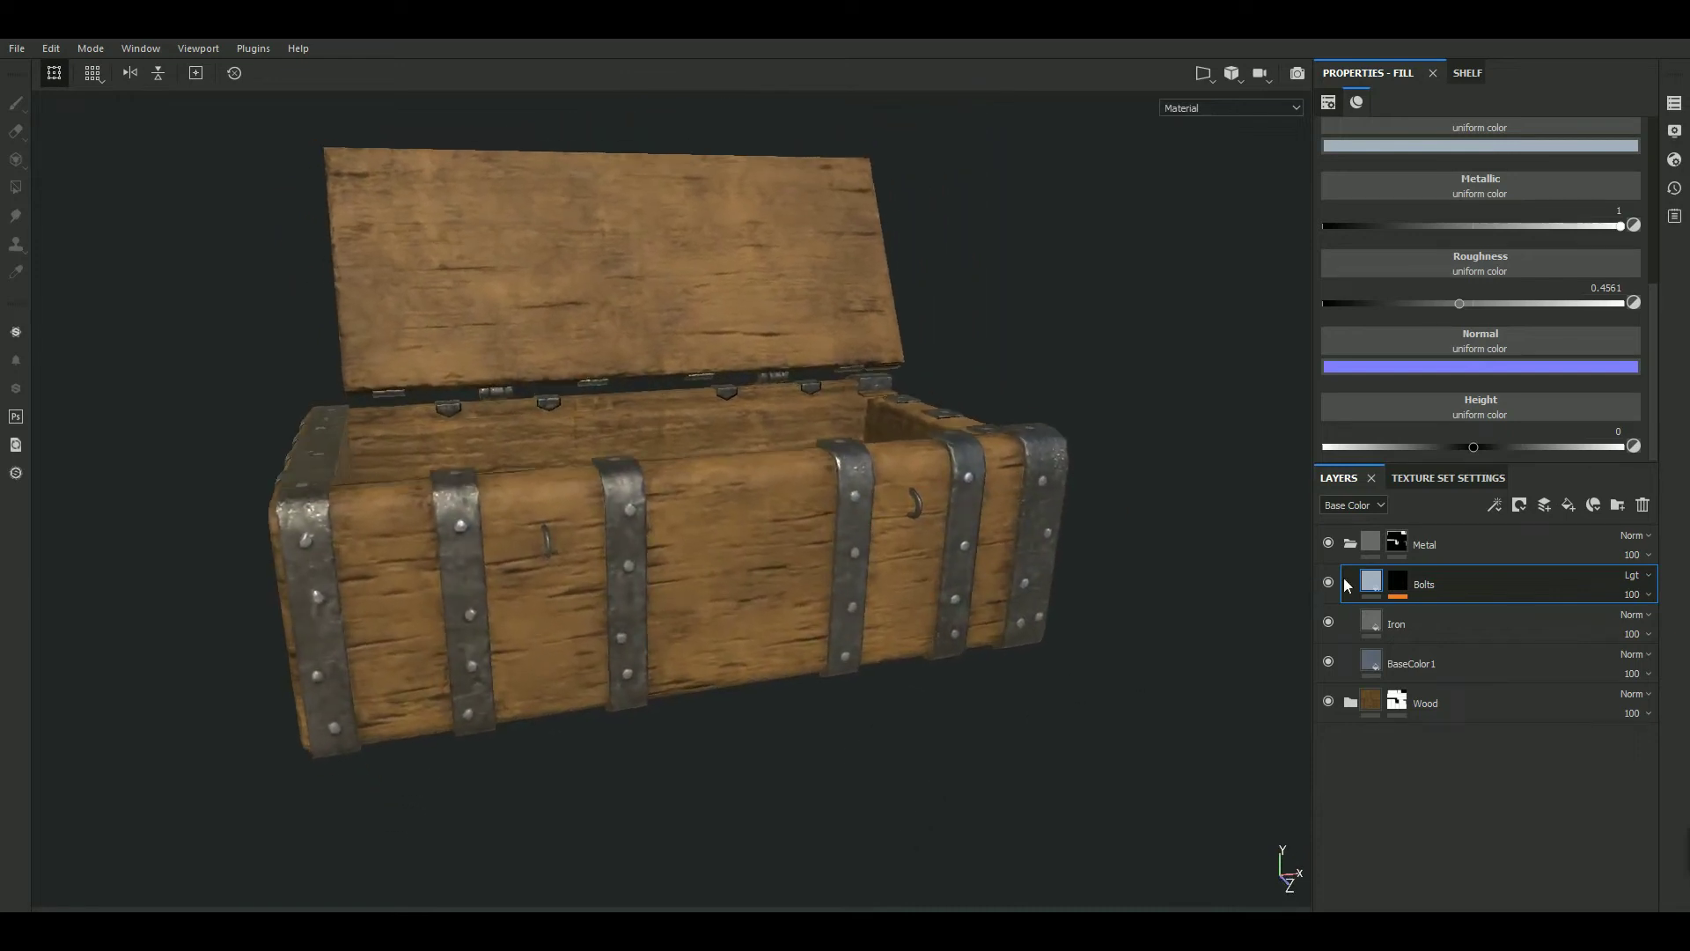
Apply the Rust Ground smart mask to the Bolts layer's mask
left_click(1398, 582, "alt")
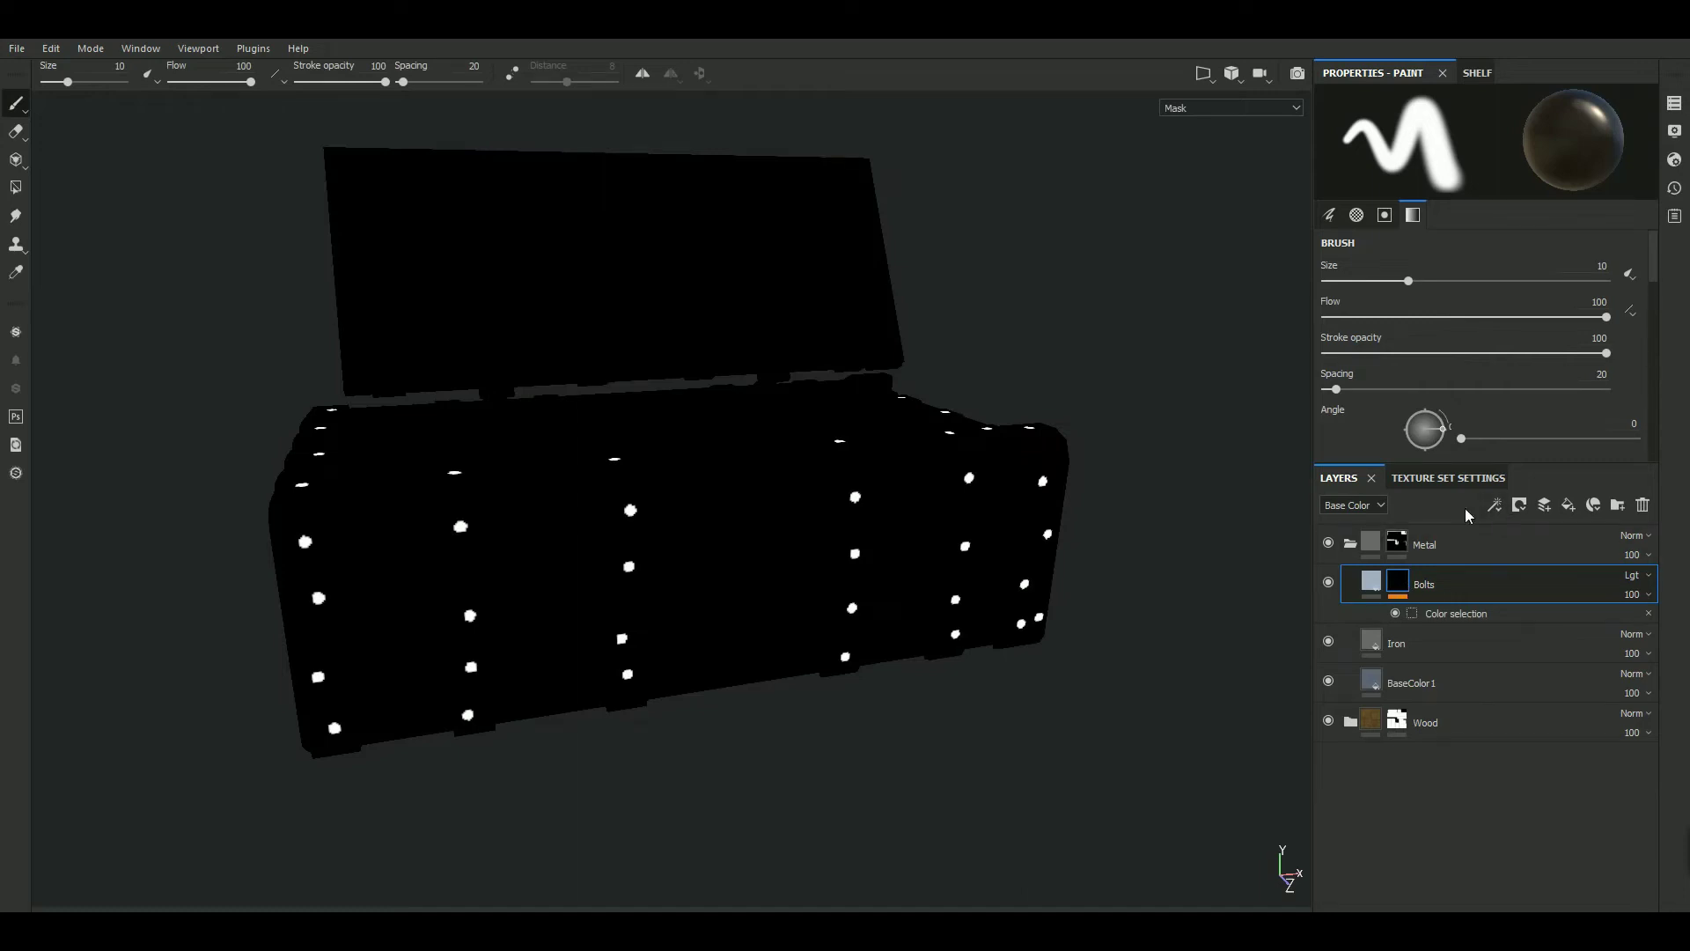
left_click(1477, 69)
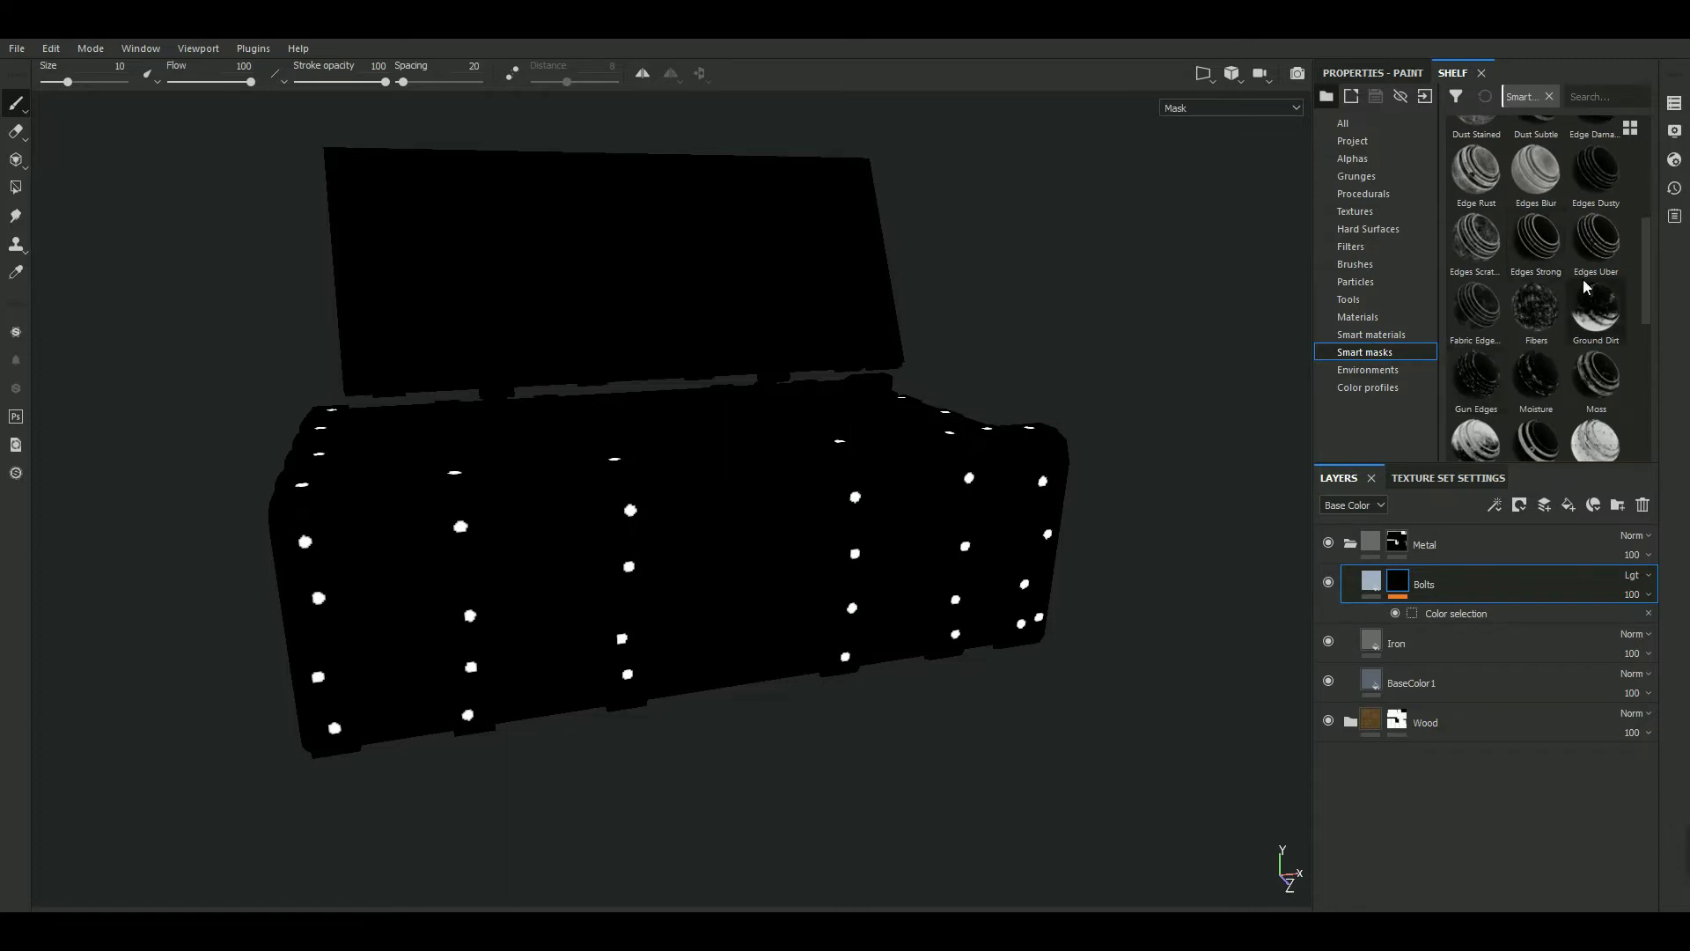
scroll(1541, 297, "up", 5)
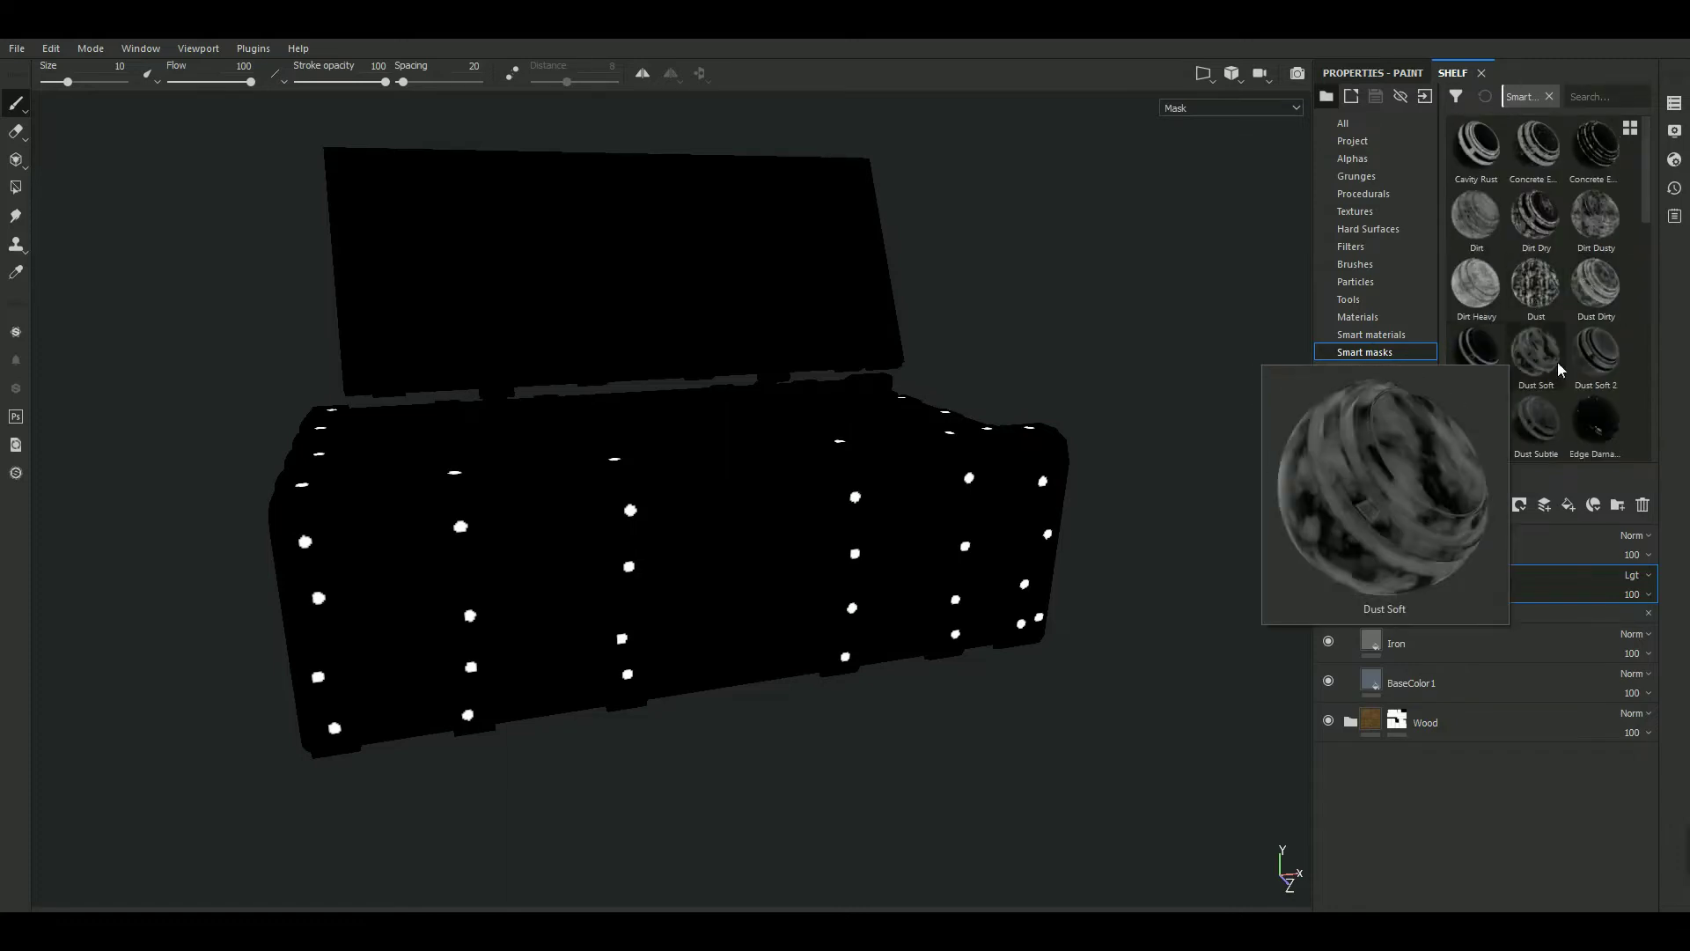
mouse_move(1646, 183)
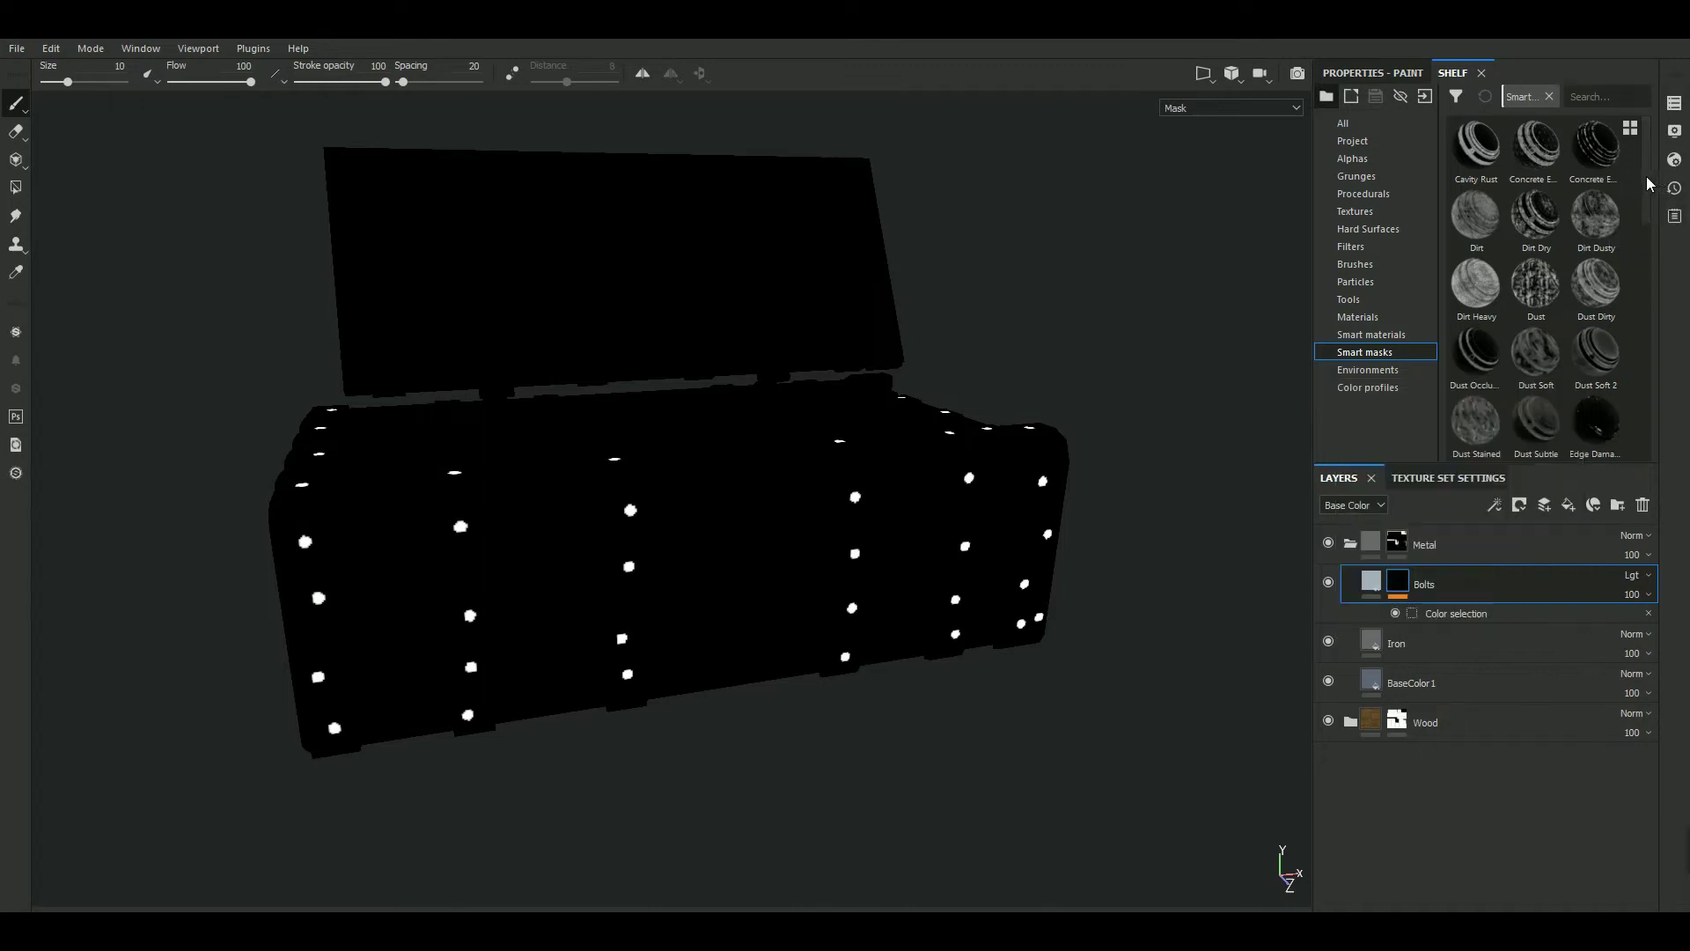
mouse_move(1644, 187)
left_mouse_down()
mouse_move(1653, 340)
mouse_move(1448, 638)
mouse_move(1411, 586)
left_mouse_up()
mouse_move(1141, 683)
left_mouse_down("alt")
mouse_move(1060, 740)
mouse_move(909, 736)
mouse_move(977, 757)
left_mouse_up("alt")
key("m")
key("m")
mouse_move(616, 783)
right_mouse_down("alt")
mouse_move(748, 805)
mouse_move(1163, 796)
mouse_move(845, 843)
right_mouse_up("alt")
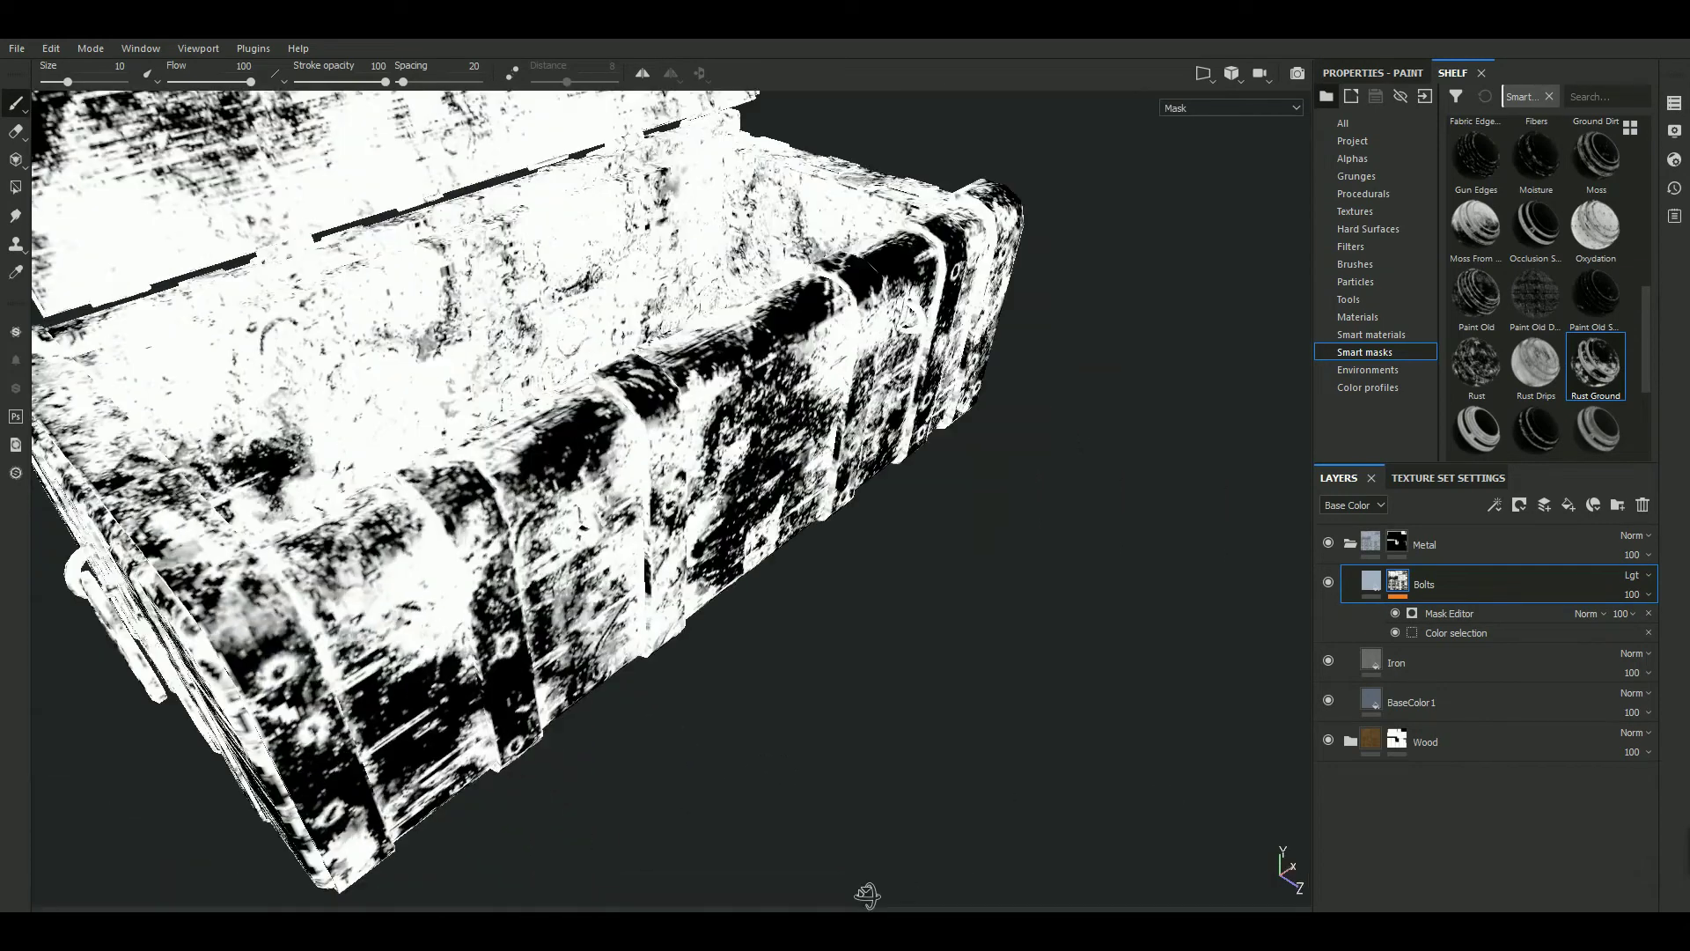
mouse_move(845, 843)
left_mouse_down("alt")
mouse_move(735, 702)
mouse_move(343, 578)
left_mouse_up("alt")
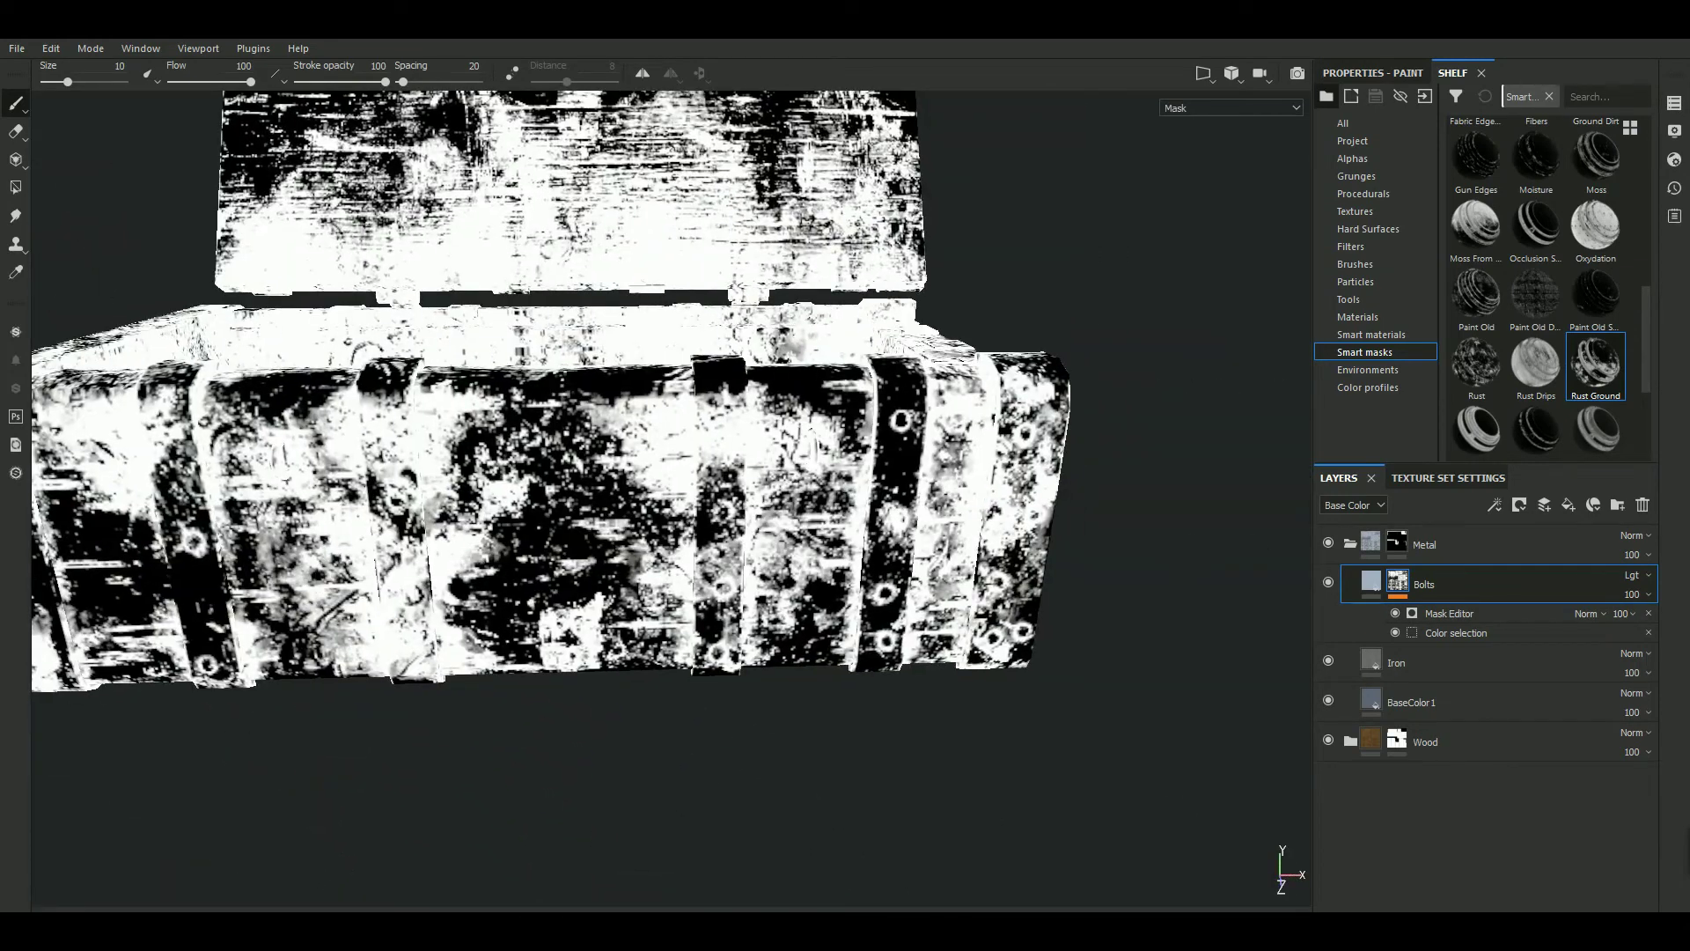
Set the Mask Editor's blend mode to Lighten and view the full material
left_click(1599, 614)
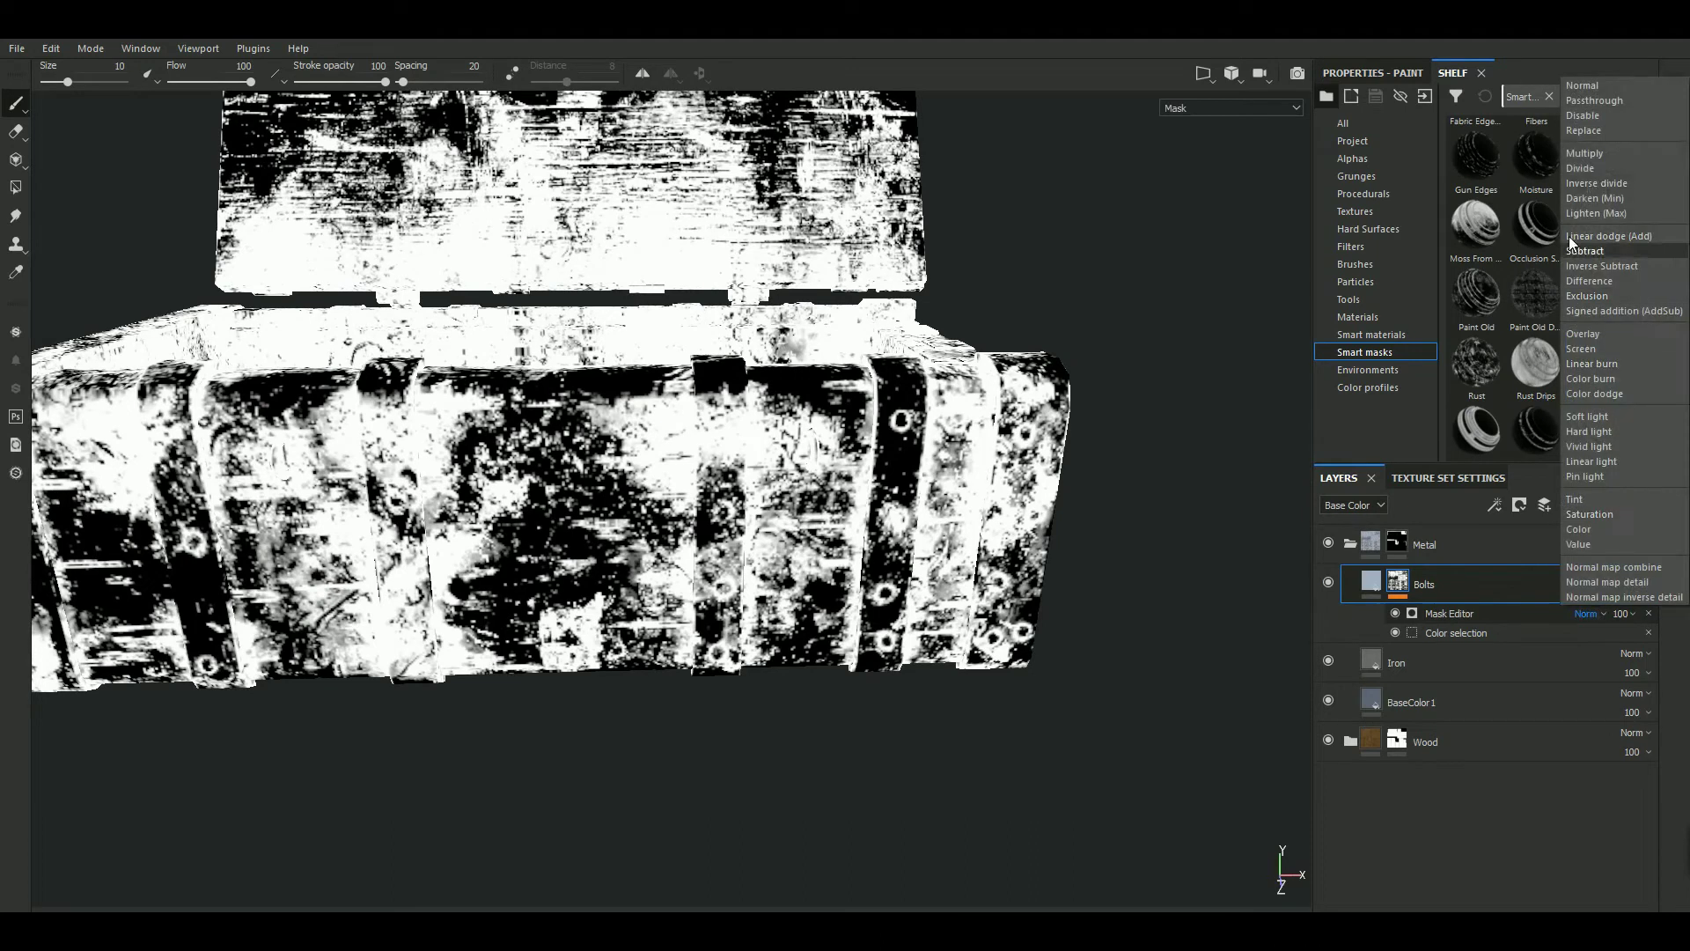
left_click(1634, 214)
left_click_drag(501, 793, 781, 747, "alt")
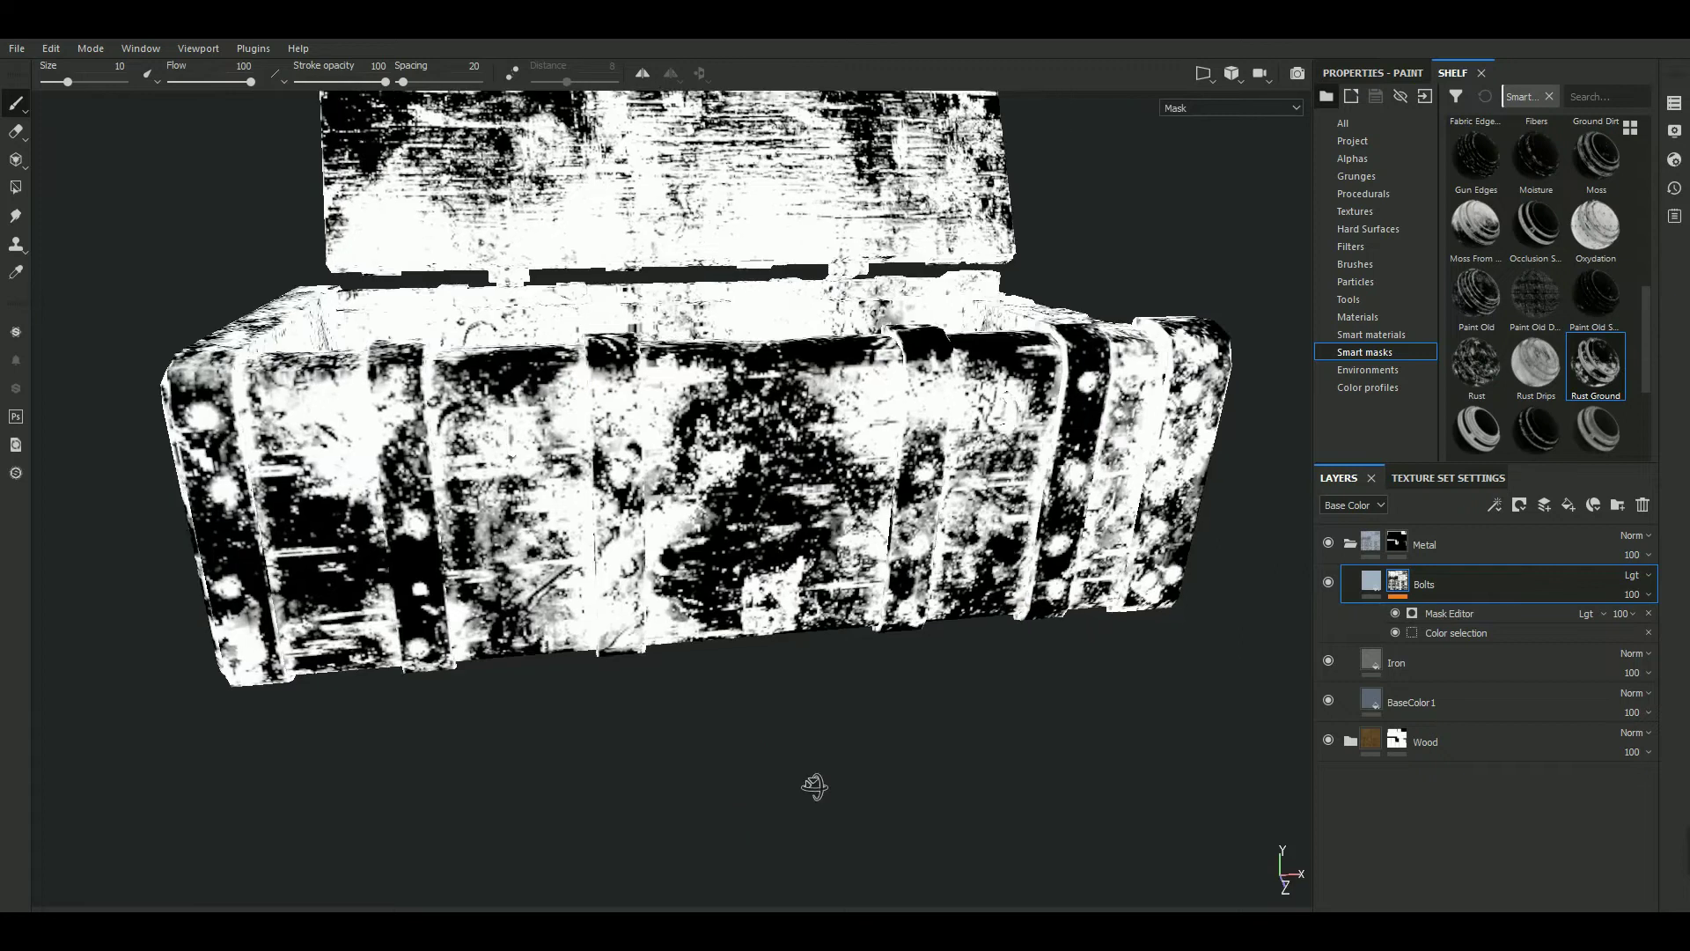
key("m")
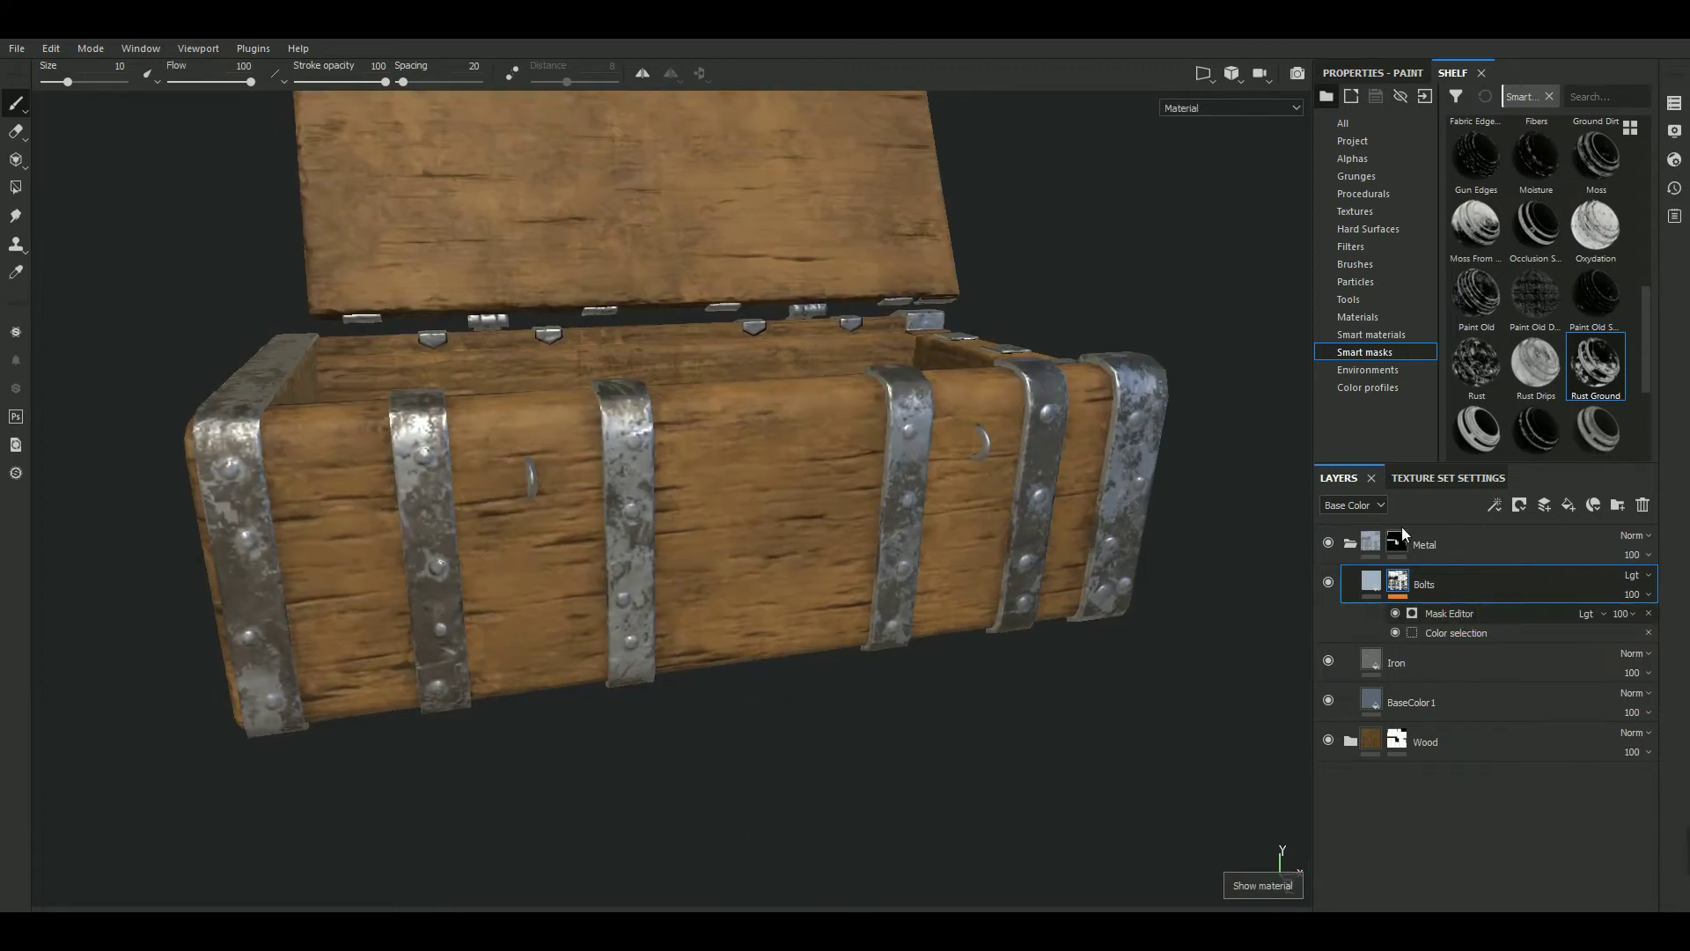
Lower the Bolts Mask Editor generator's Global Balance to 0.43
left_click(1452, 614)
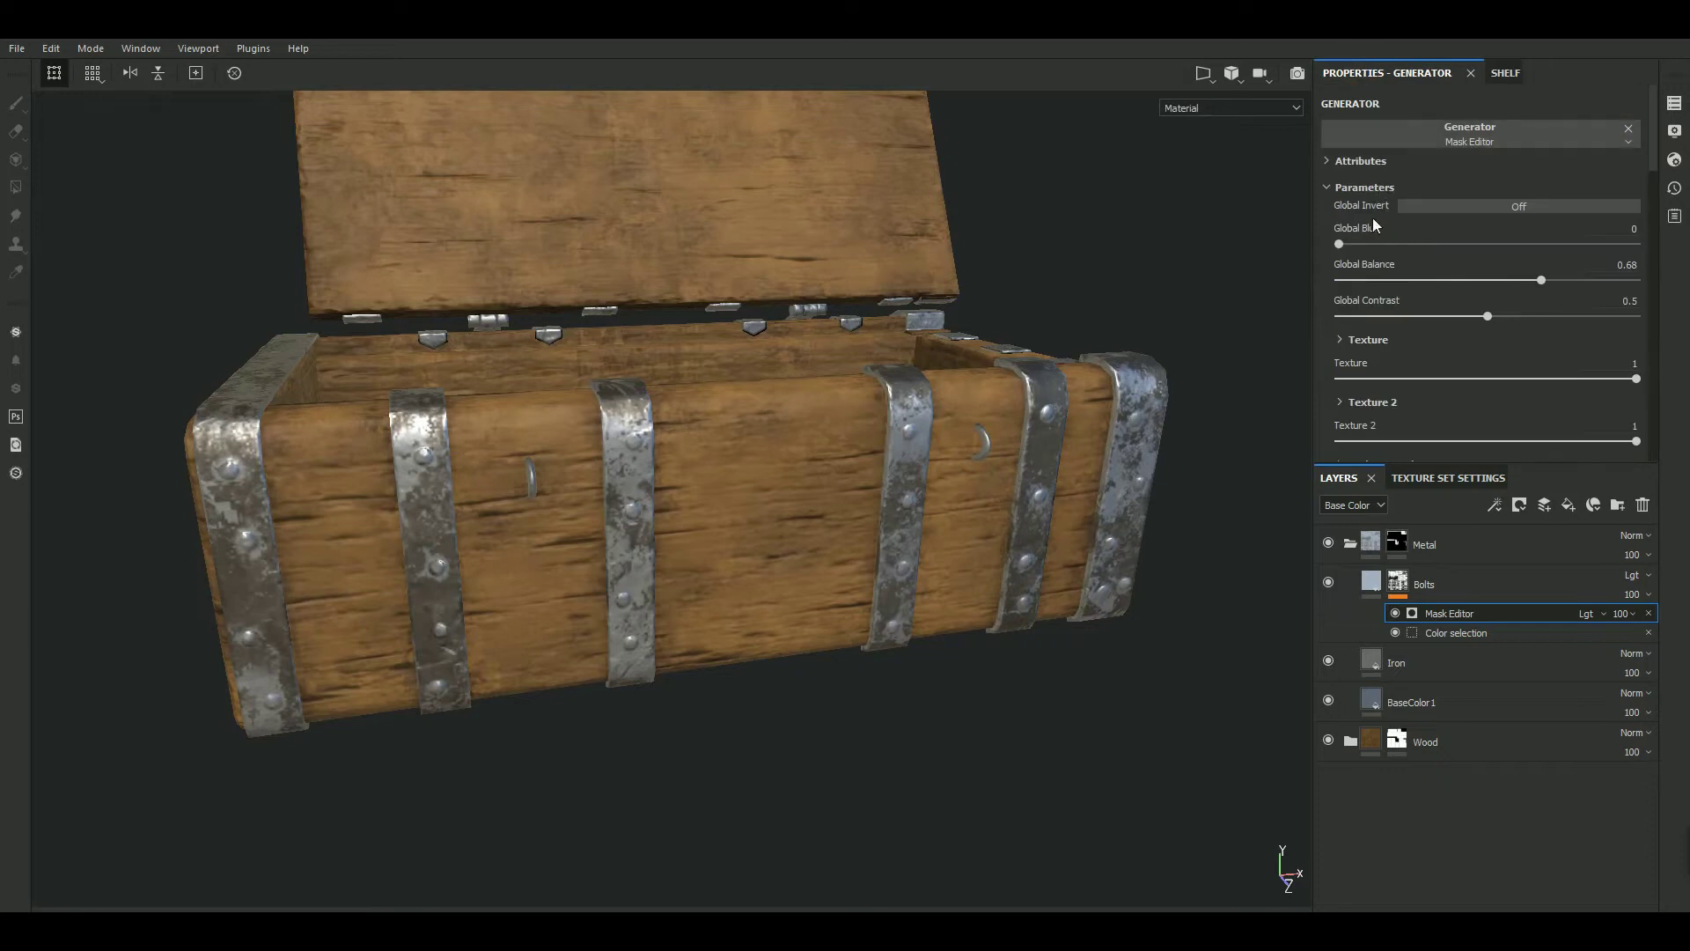
left_click_drag(1548, 279, 1502, 284)
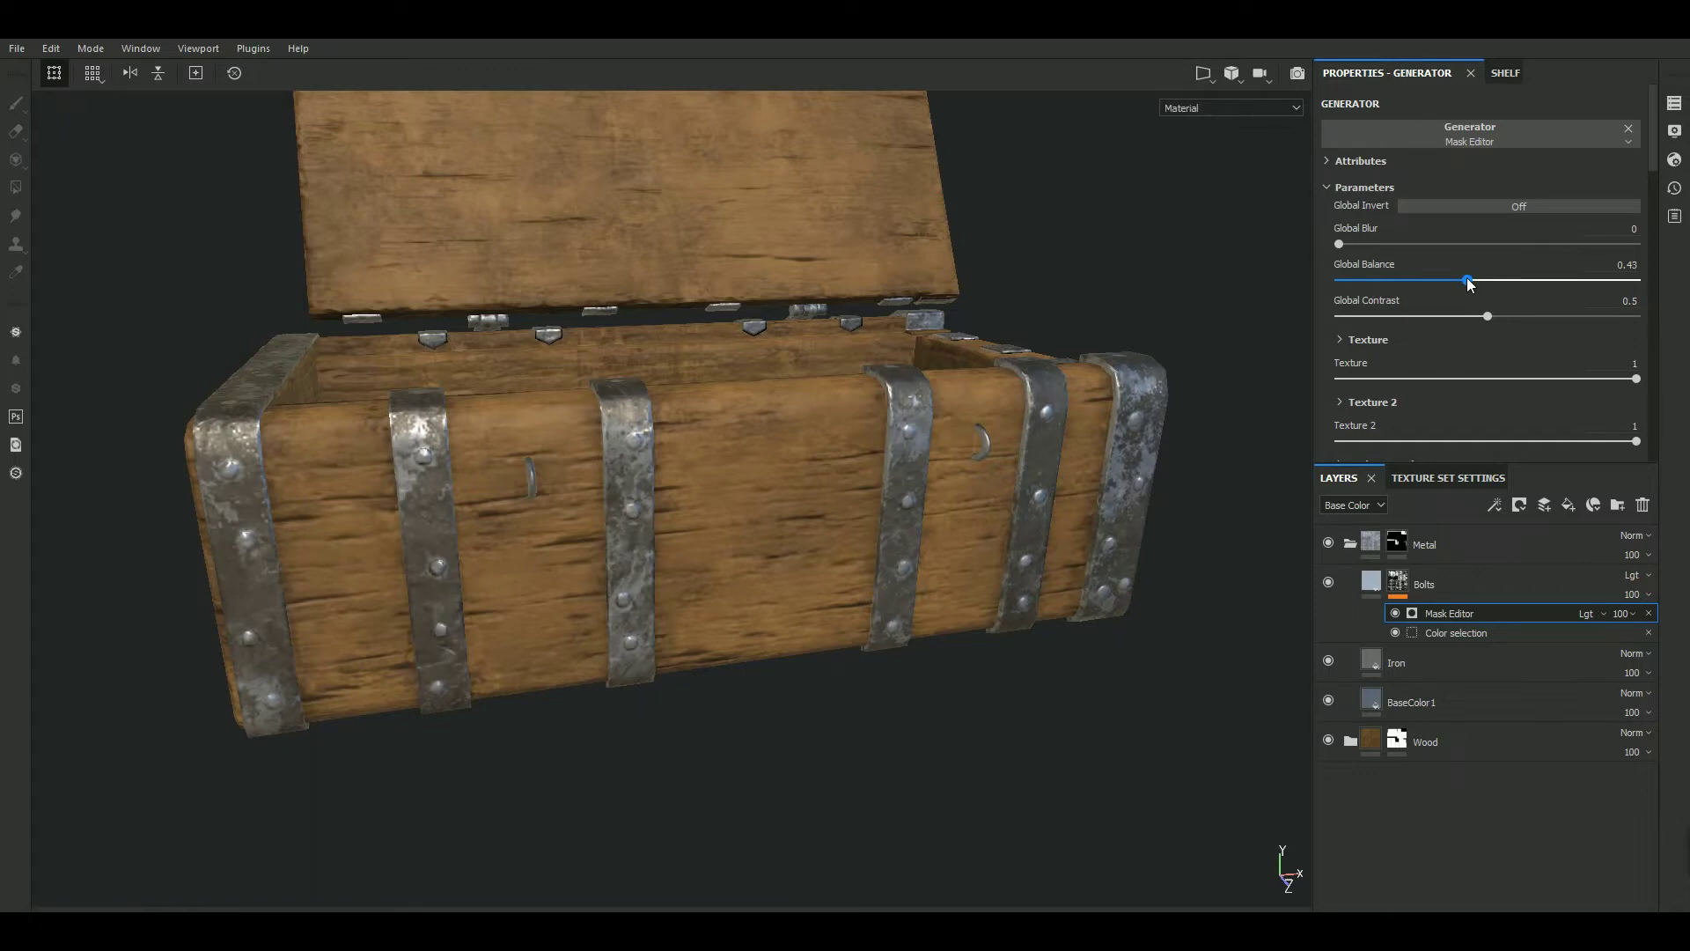
mouse_move(616, 576)
left_mouse_down("alt")
mouse_move(566, 586)
mouse_move(637, 582)
mouse_move(545, 554)
mouse_move(656, 592)
left_mouse_up("alt")
Darken the Bolts base colour to V about 0.26 and set Iron's opacity to 75
left_click(1373, 588)
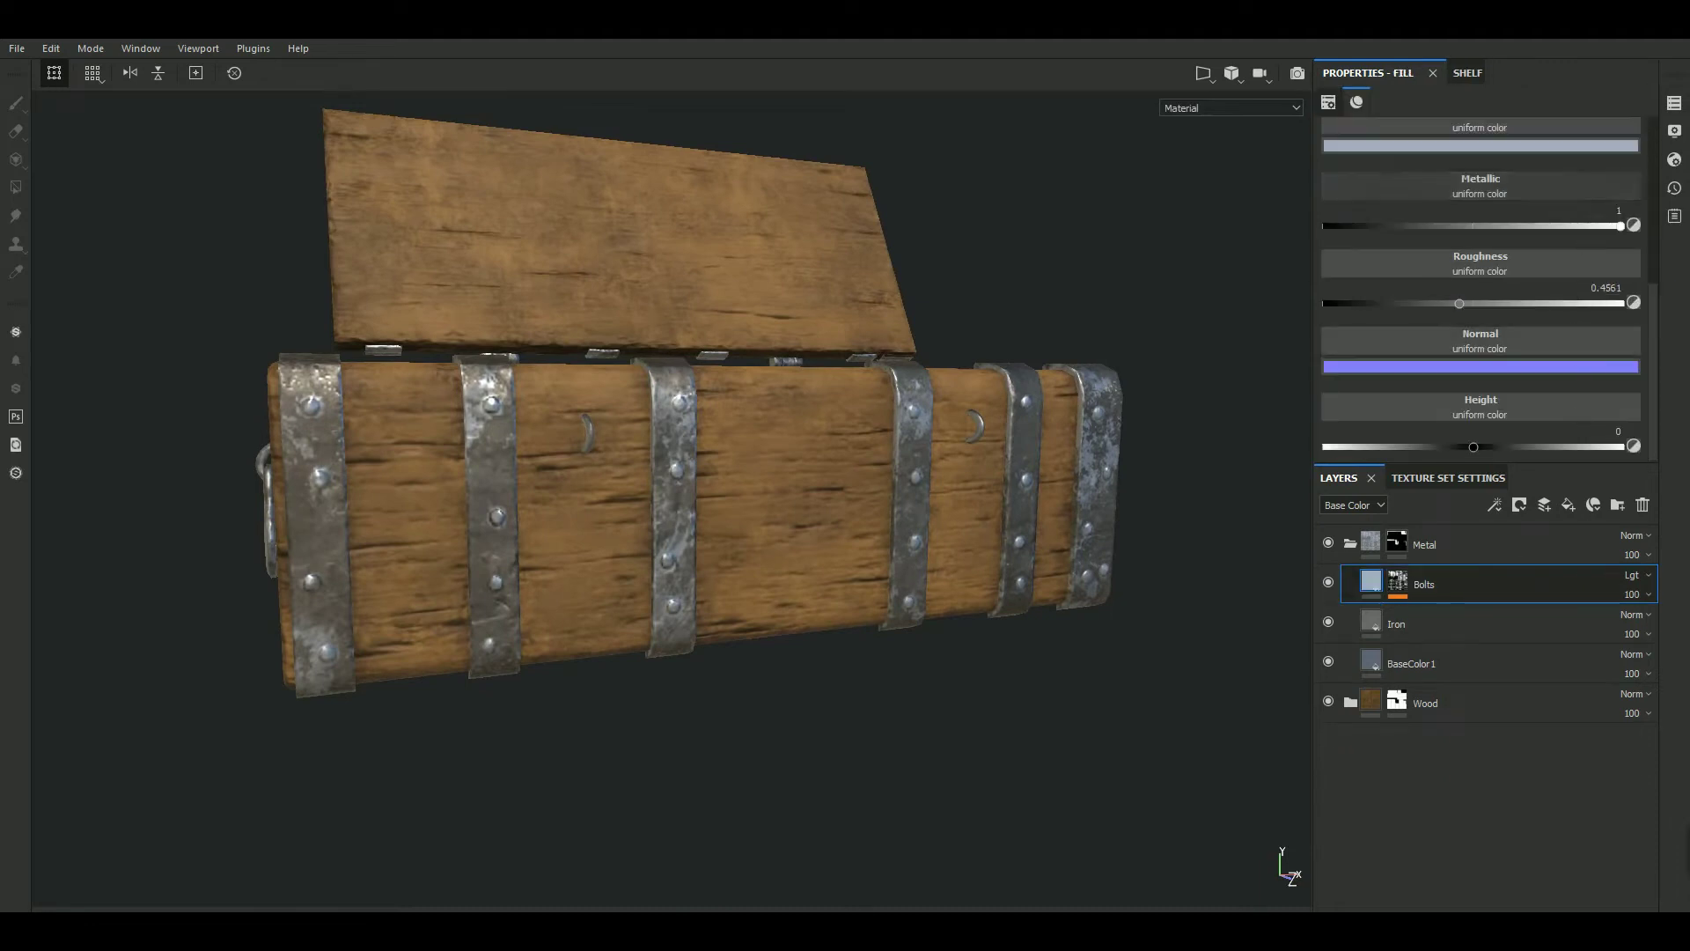
left_click(1583, 148)
left_click_drag(1666, 223, 1668, 253)
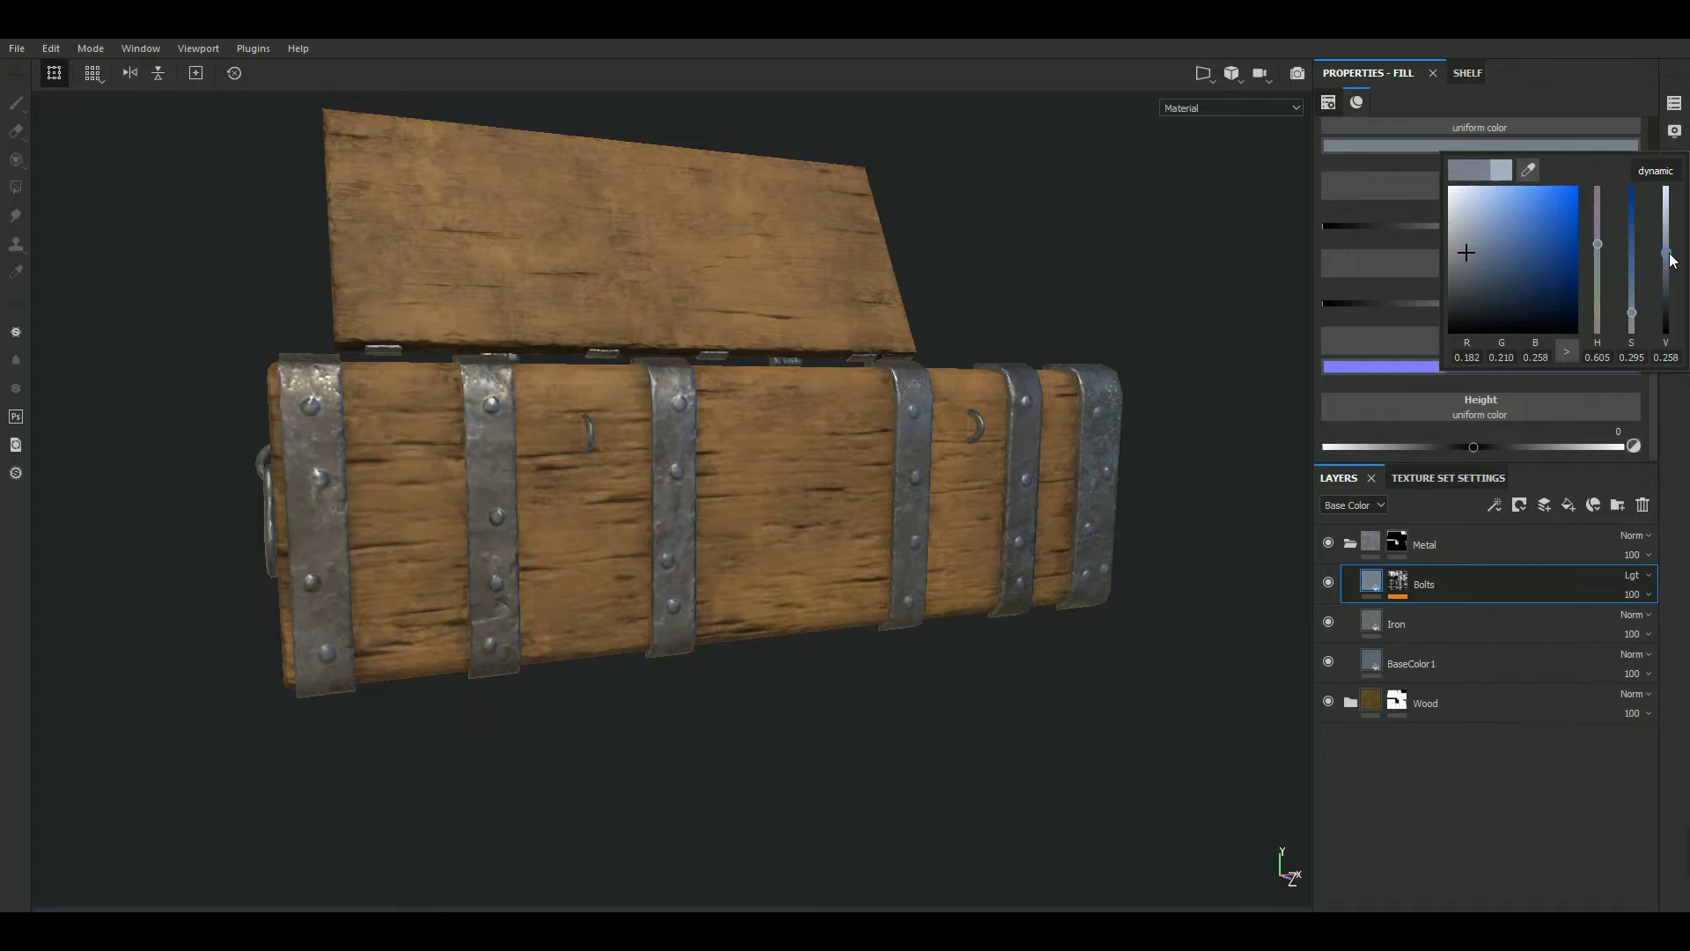
left_click_drag(834, 762, 801, 763, "alt")
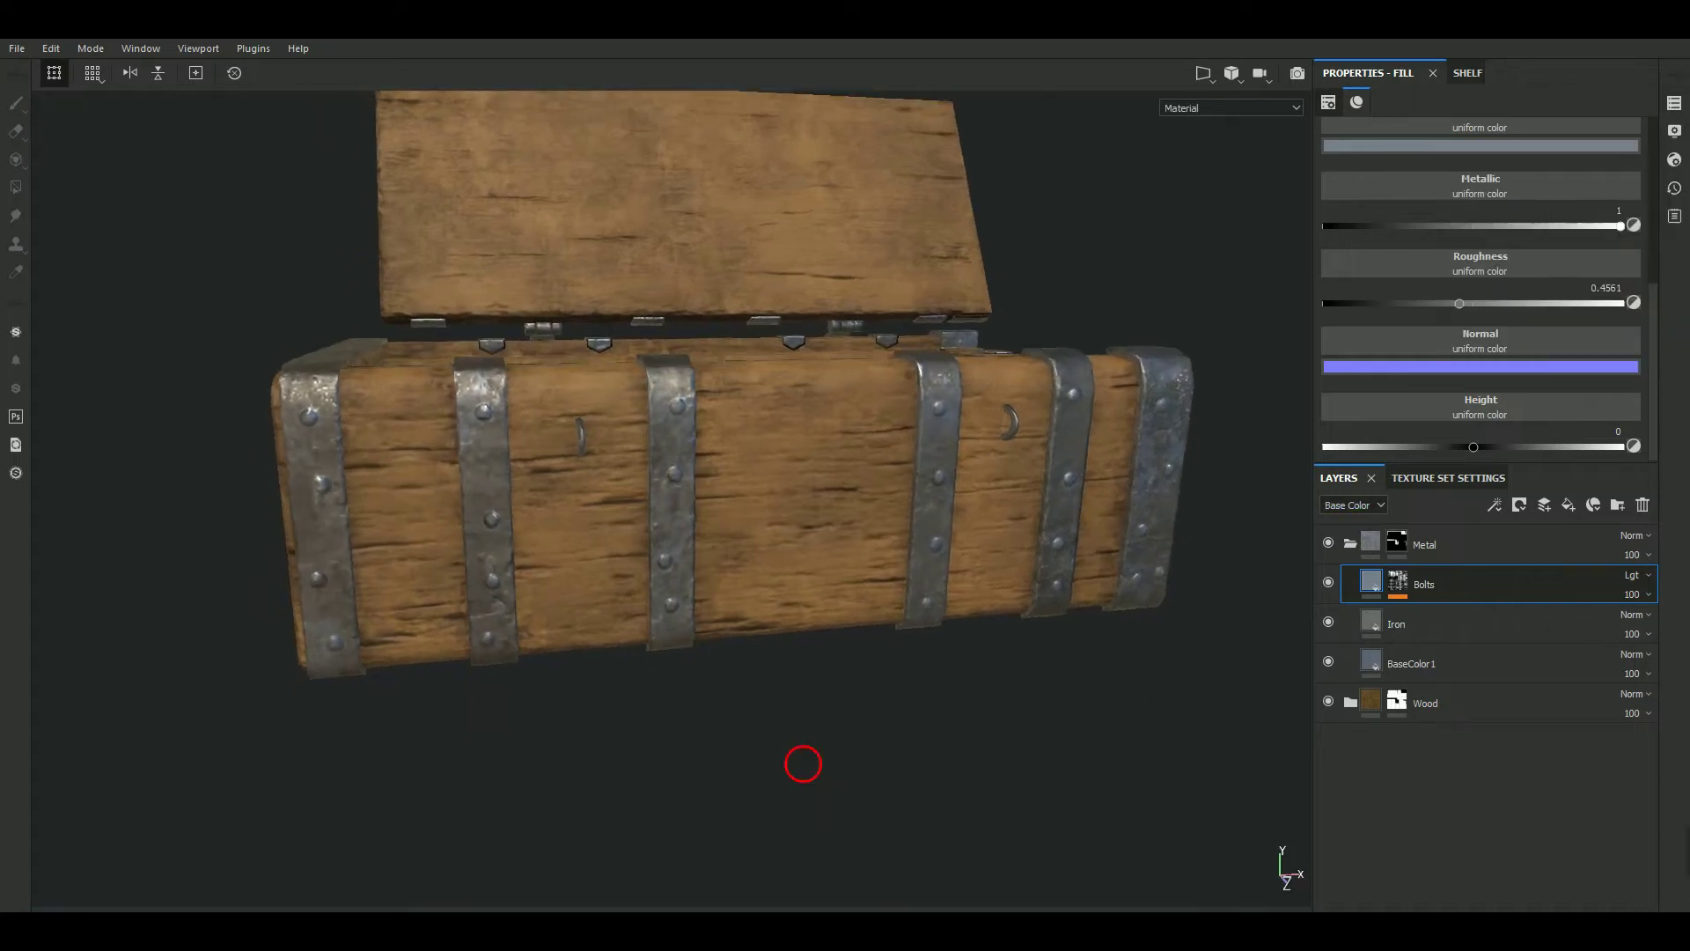
left_click(1647, 633)
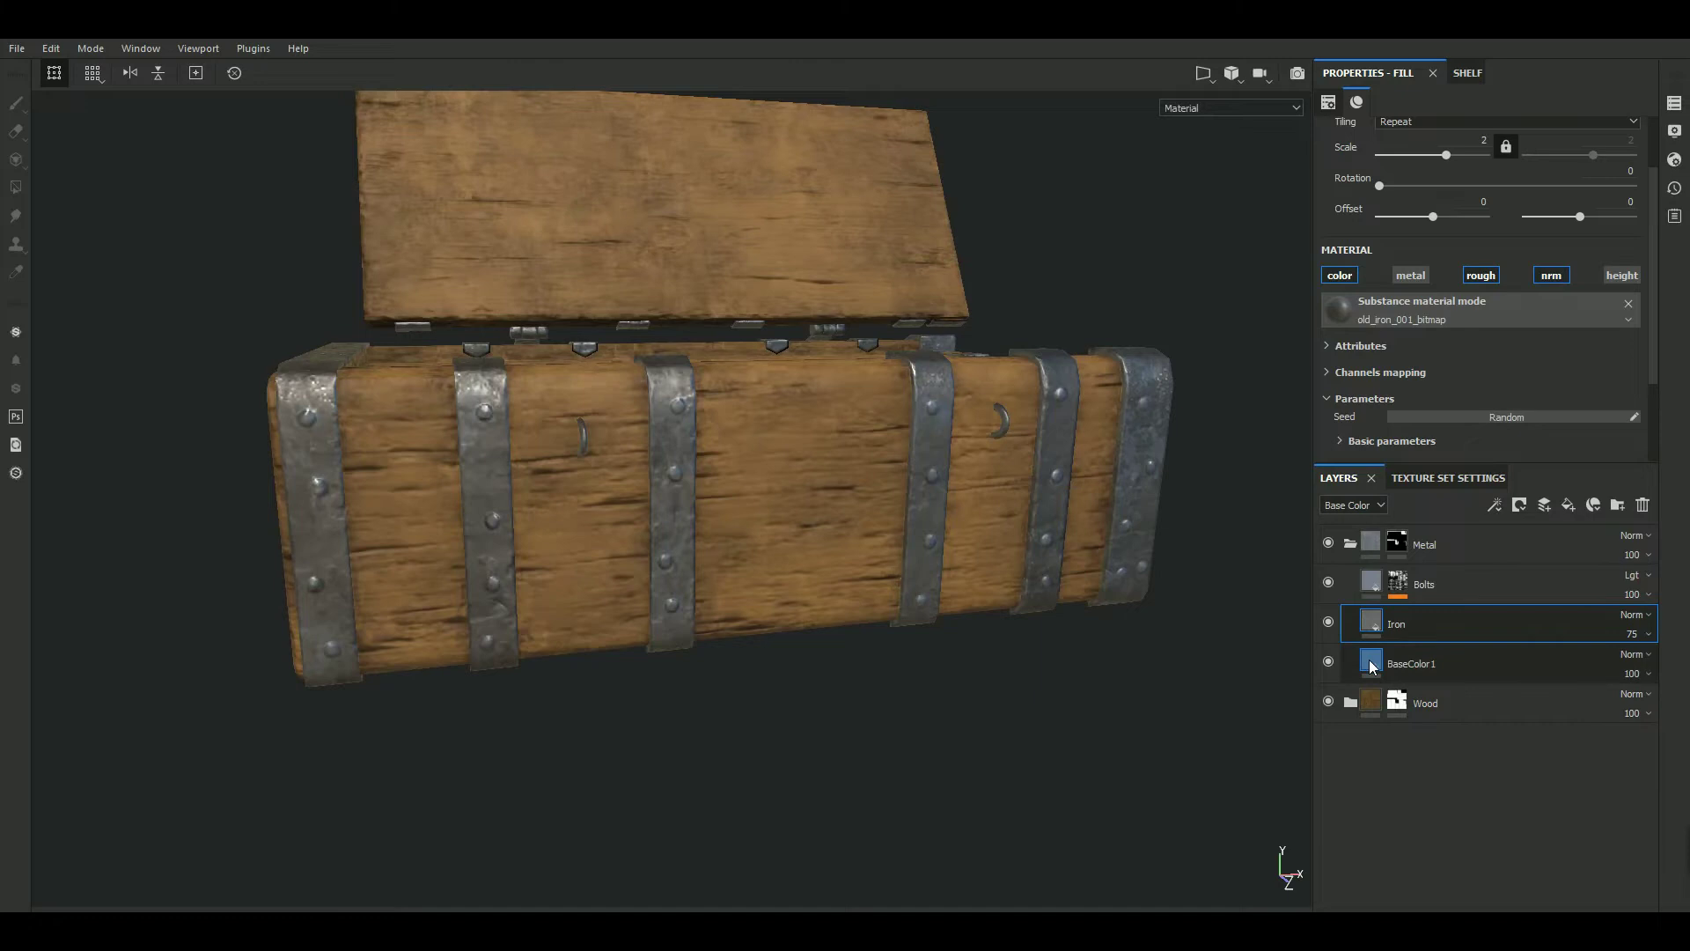
Darken BaseColor1's fill colour to a near-black blue-grey, V about 0.12
left_click(1372, 666)
left_click(1477, 389)
left_click_drag(1666, 487, 1669, 522)
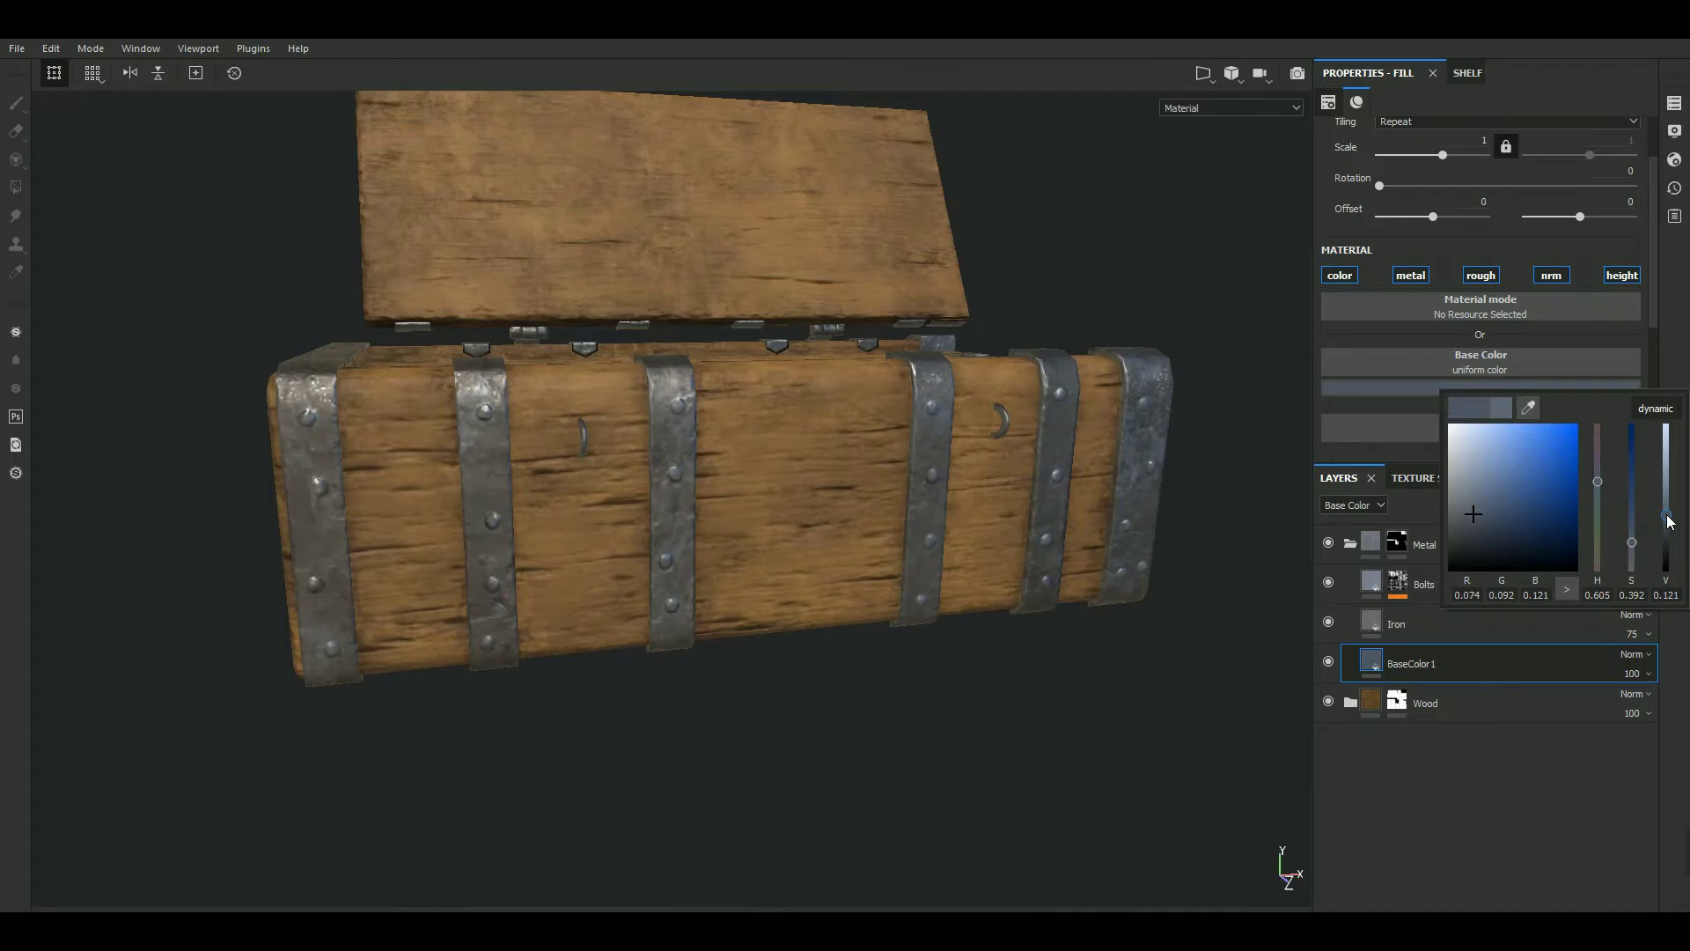
mouse_move(815, 710)
left_mouse_down("alt")
mouse_move(717, 822)
mouse_move(822, 725)
mouse_move(709, 667)
mouse_move(827, 762)
mouse_move(721, 733)
left_mouse_up("alt")
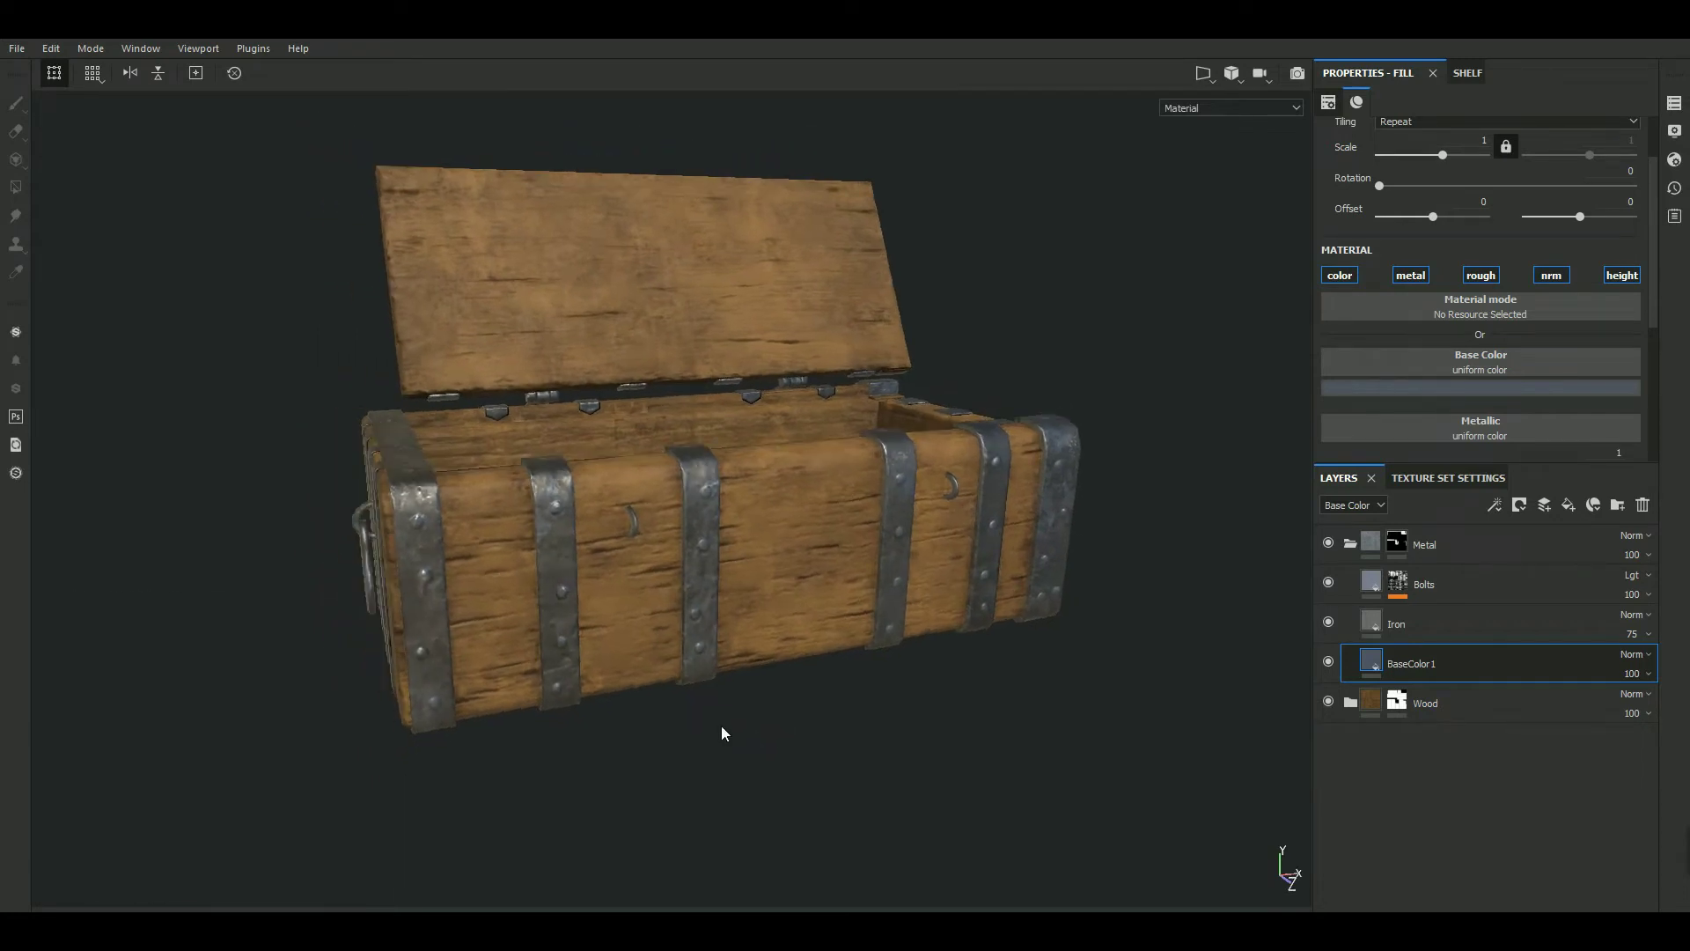
mouse_move(871, 781)
left_mouse_down("alt")
mouse_move(819, 751)
mouse_move(810, 700)
mouse_move(860, 837)
mouse_move(830, 773)
left_mouse_up("alt")
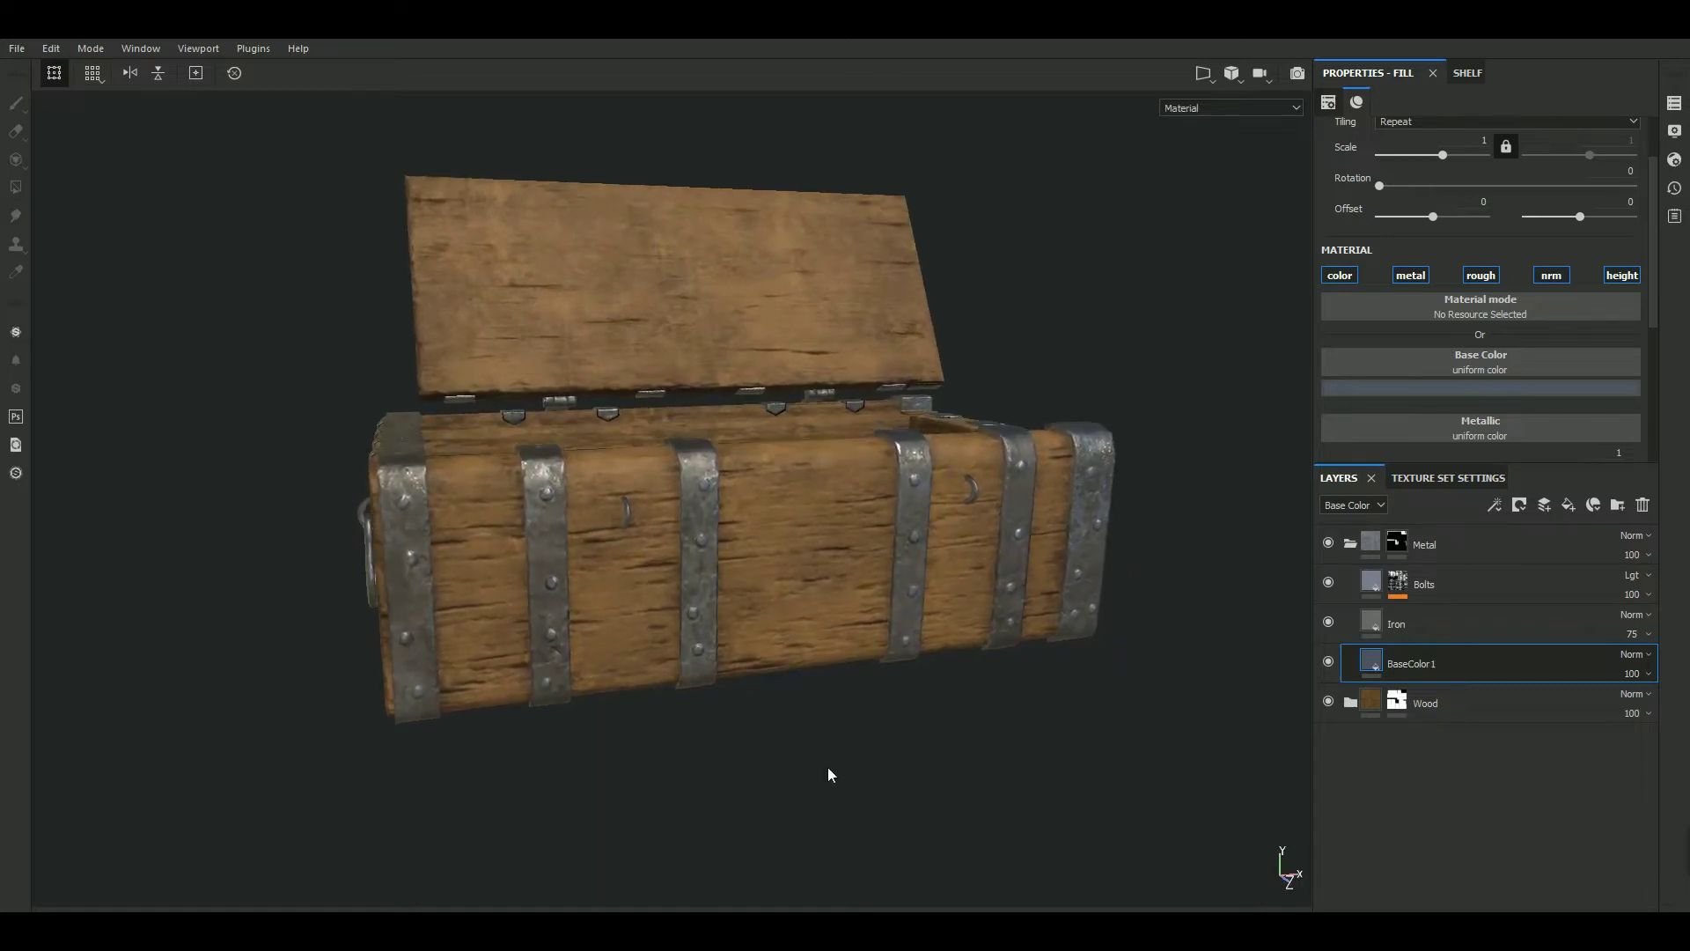
left_click(1379, 594)
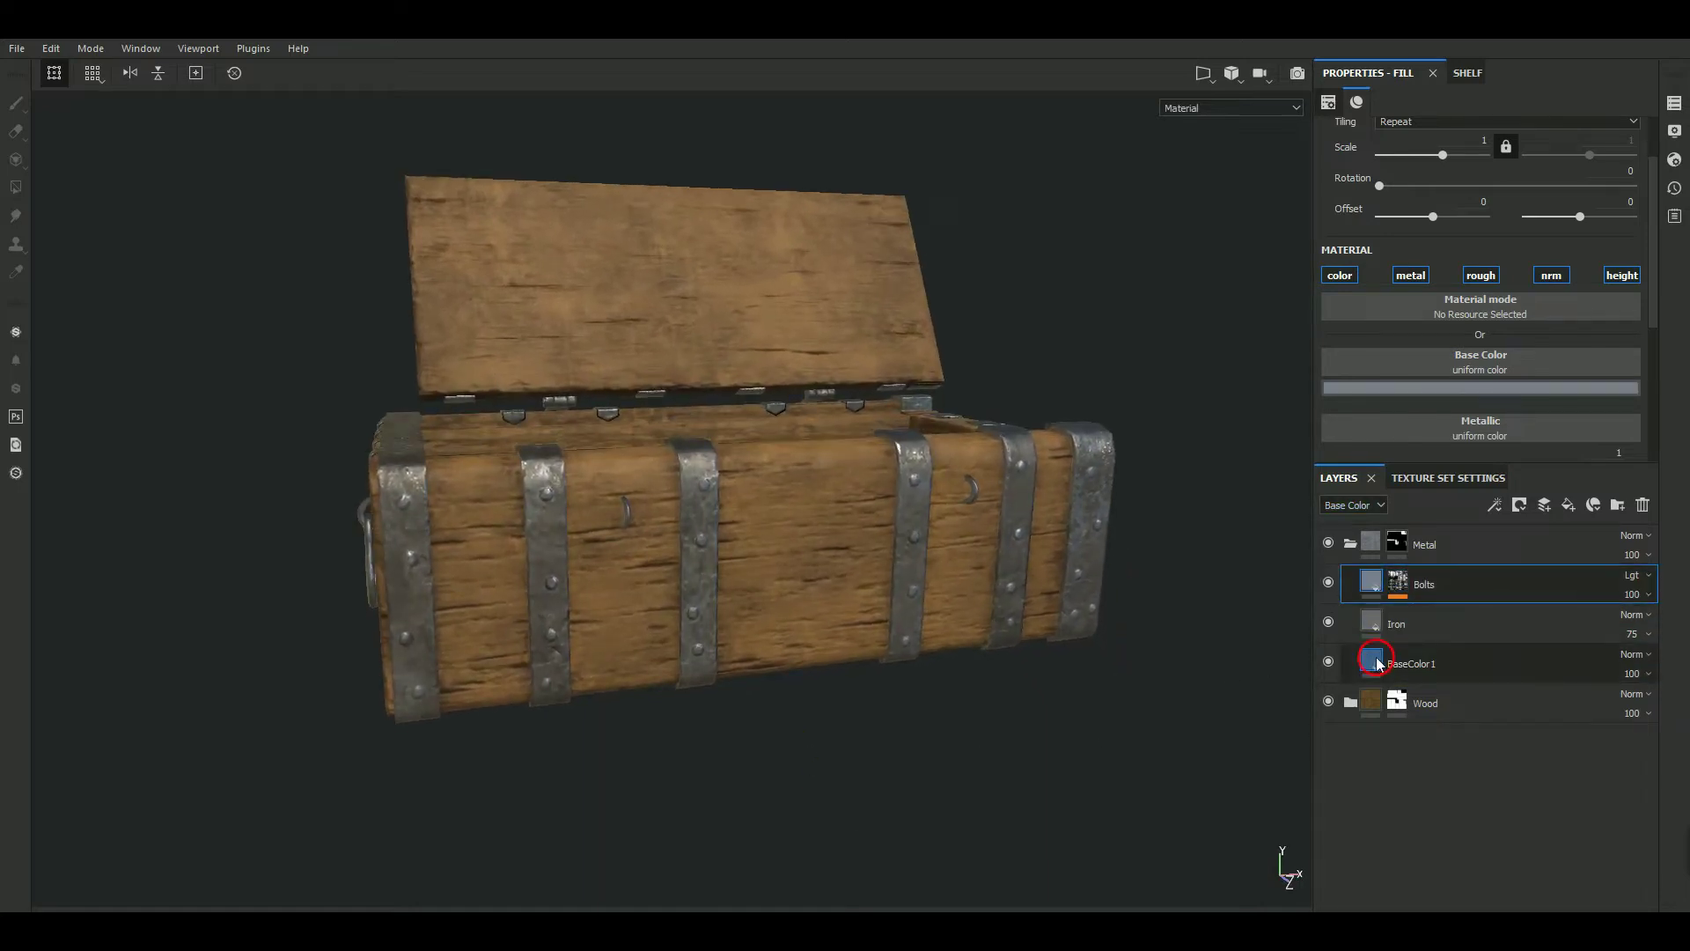
left_click(1375, 662)
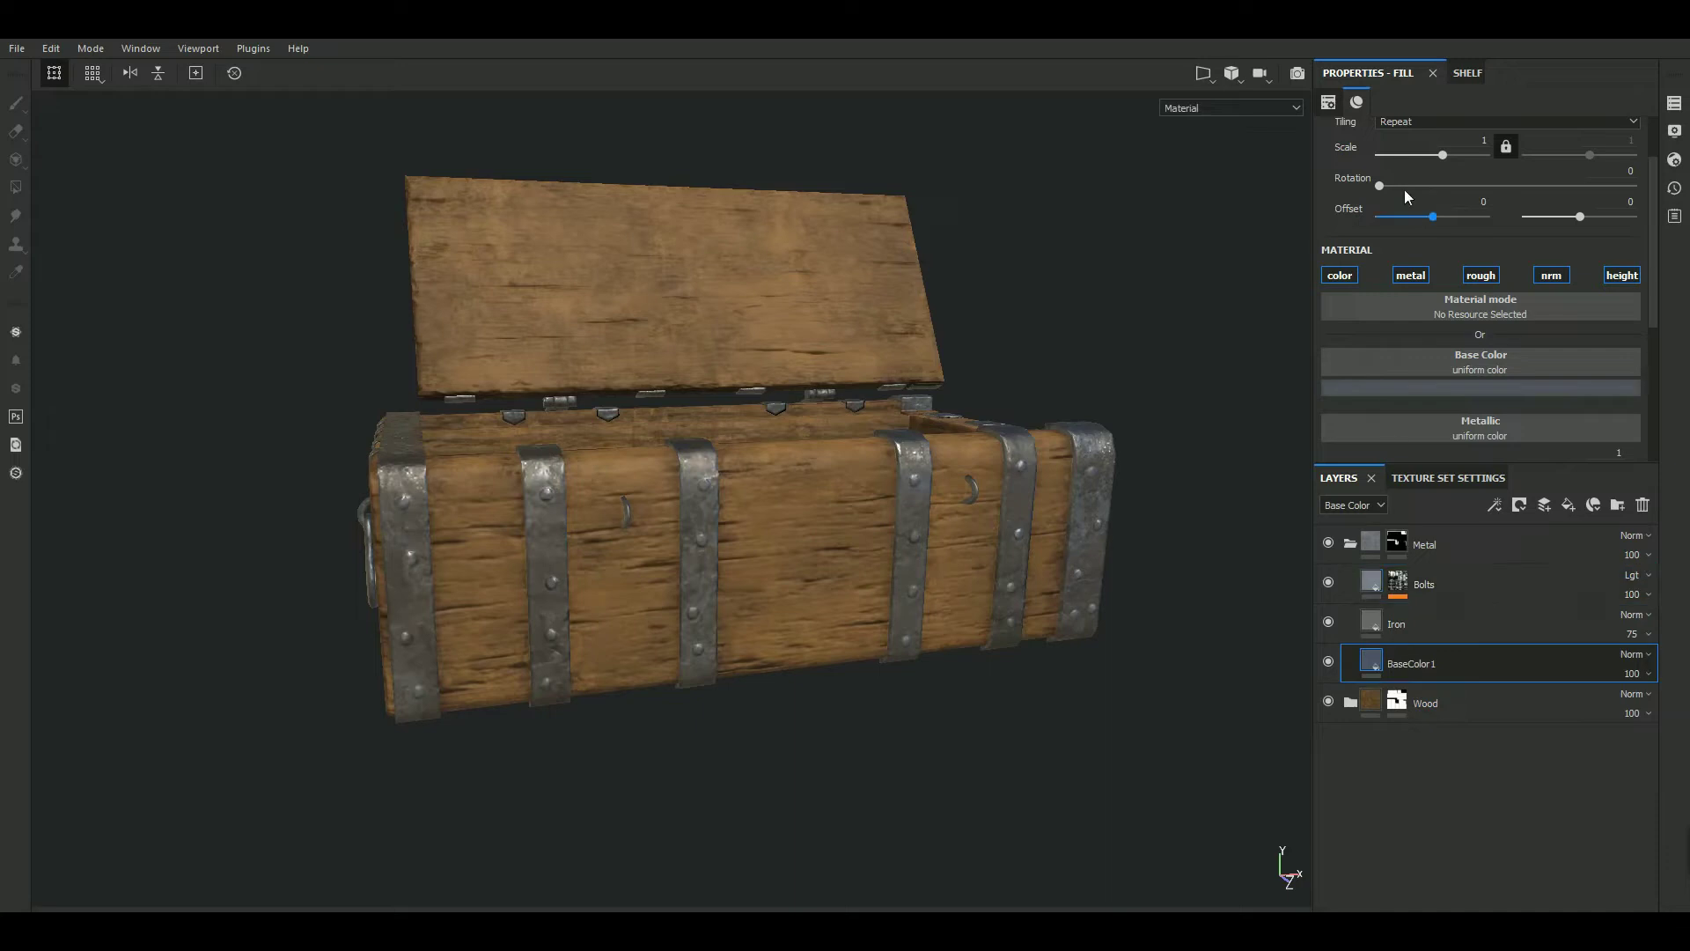
Show the Iron layer's basic material parameters
left_click(1389, 624)
scroll(1421, 396, "down", 3)
left_click(1342, 342)
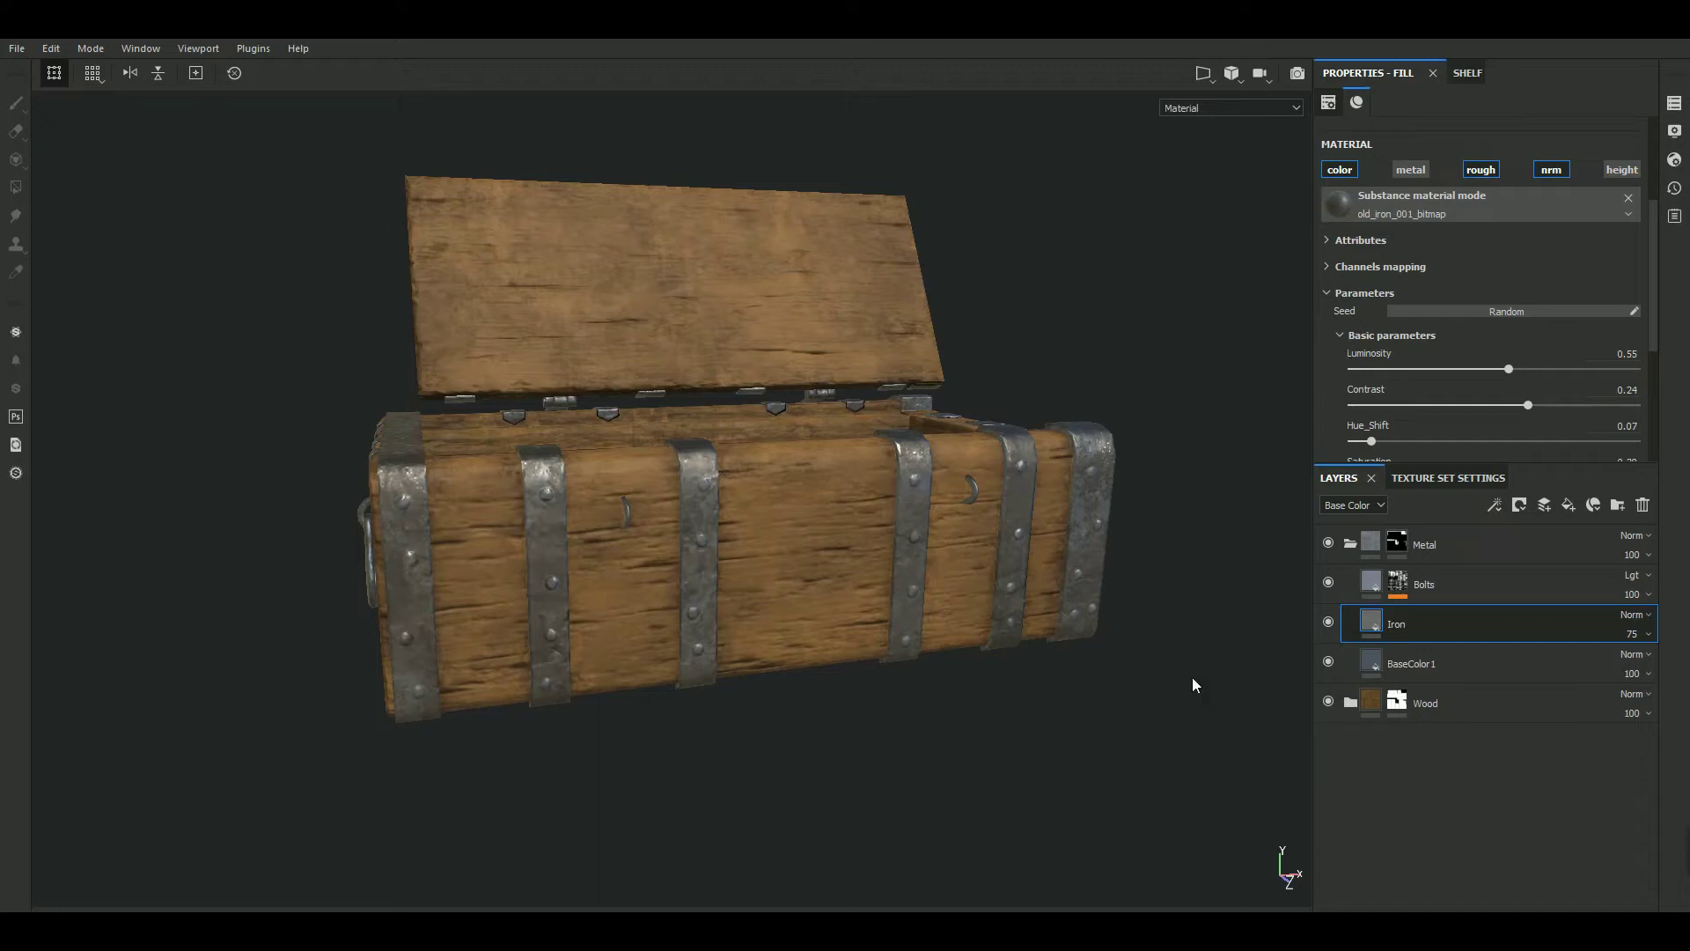
View the roughness channel and raise the Iron fill's Roughness to 0.55
left_click_drag(849, 774, 826, 782, "alt")
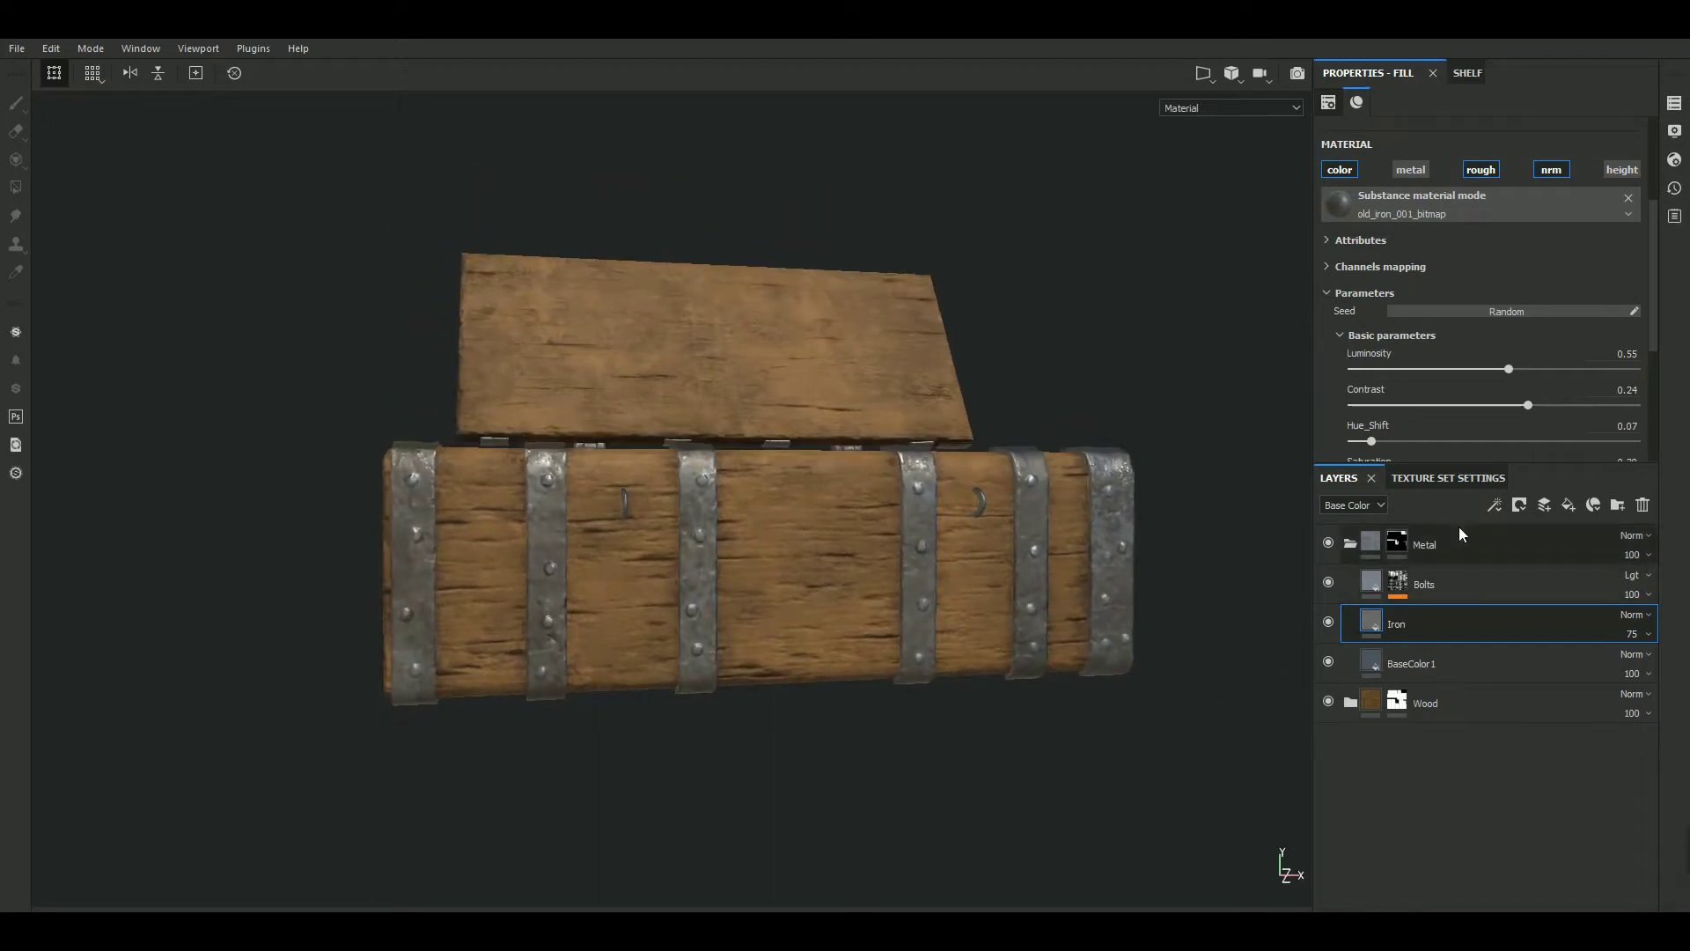
scroll(1447, 361, "down", 3)
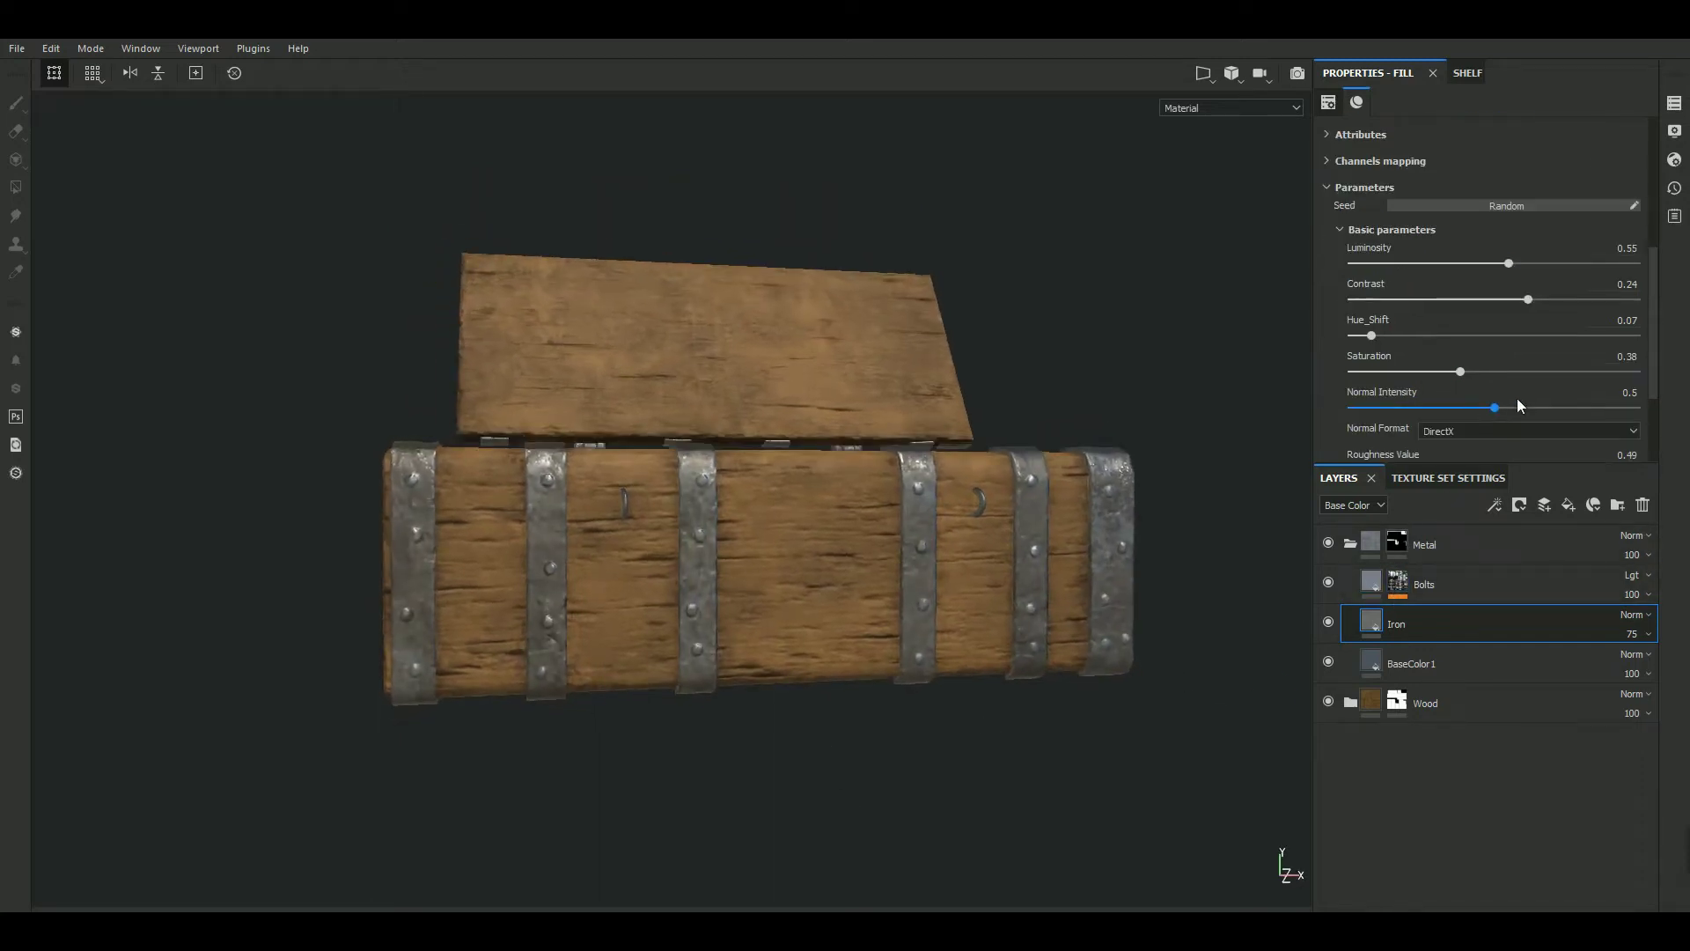
key("c")
key("c")
key("c")
key("c")
key("c")
left_click_drag(1003, 711, 1056, 761, "alt")
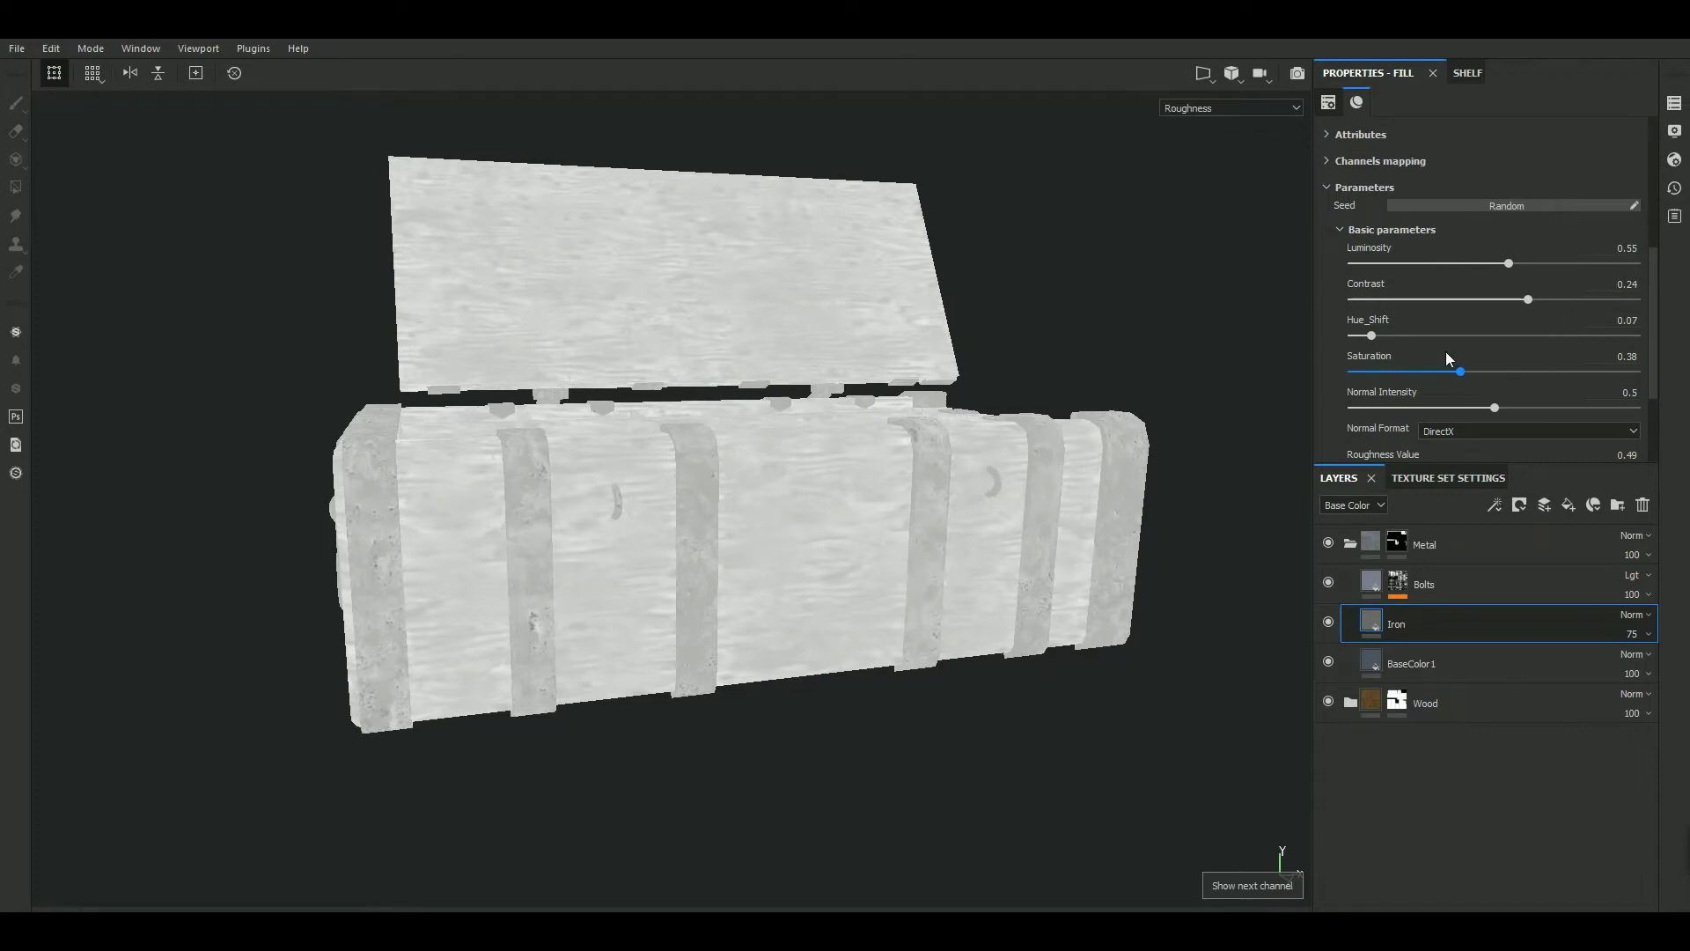
scroll(1461, 379, "down", 2)
scroll(1488, 423, "down", 1)
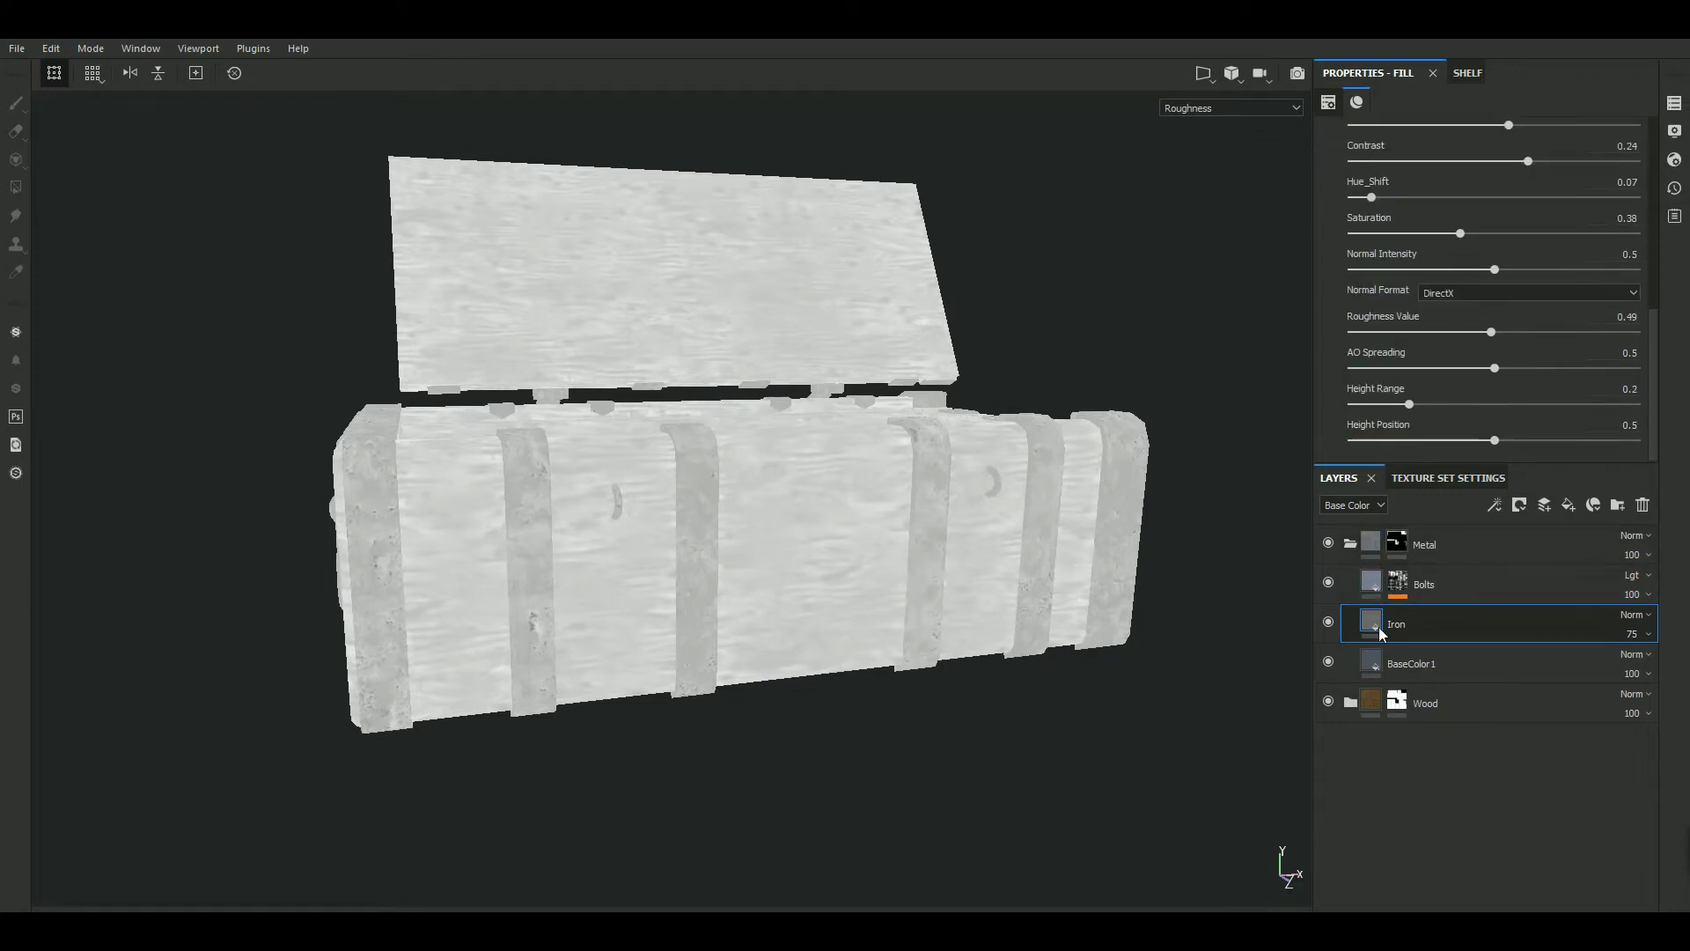
left_click(1509, 333)
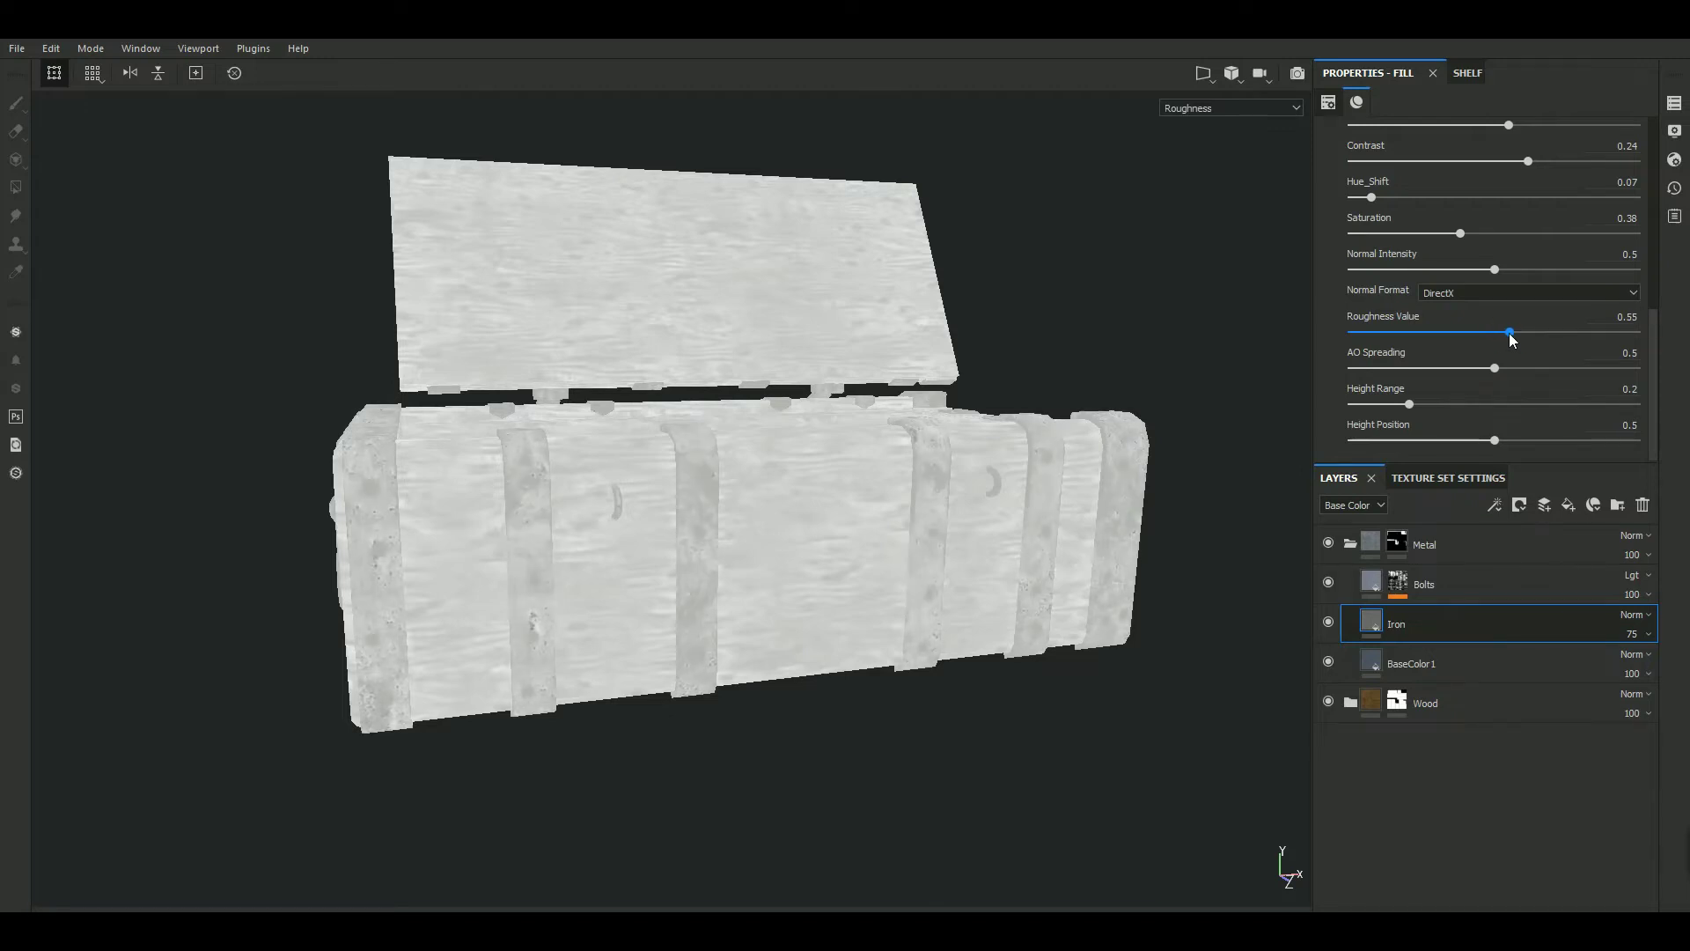
Return to full material view and inspect the darker iron bands at Luminosity 0.53
key("m")
mouse_move(819, 777)
left_mouse_down("alt")
mouse_move(765, 740)
mouse_move(822, 807)
mouse_move(752, 775)
left_mouse_up("alt")
right_click_drag(752, 774, 771, 783, "shift")
mouse_move(764, 778)
left_mouse_down("alt")
mouse_move(698, 728)
mouse_move(1184, 553)
left_mouse_up("alt")
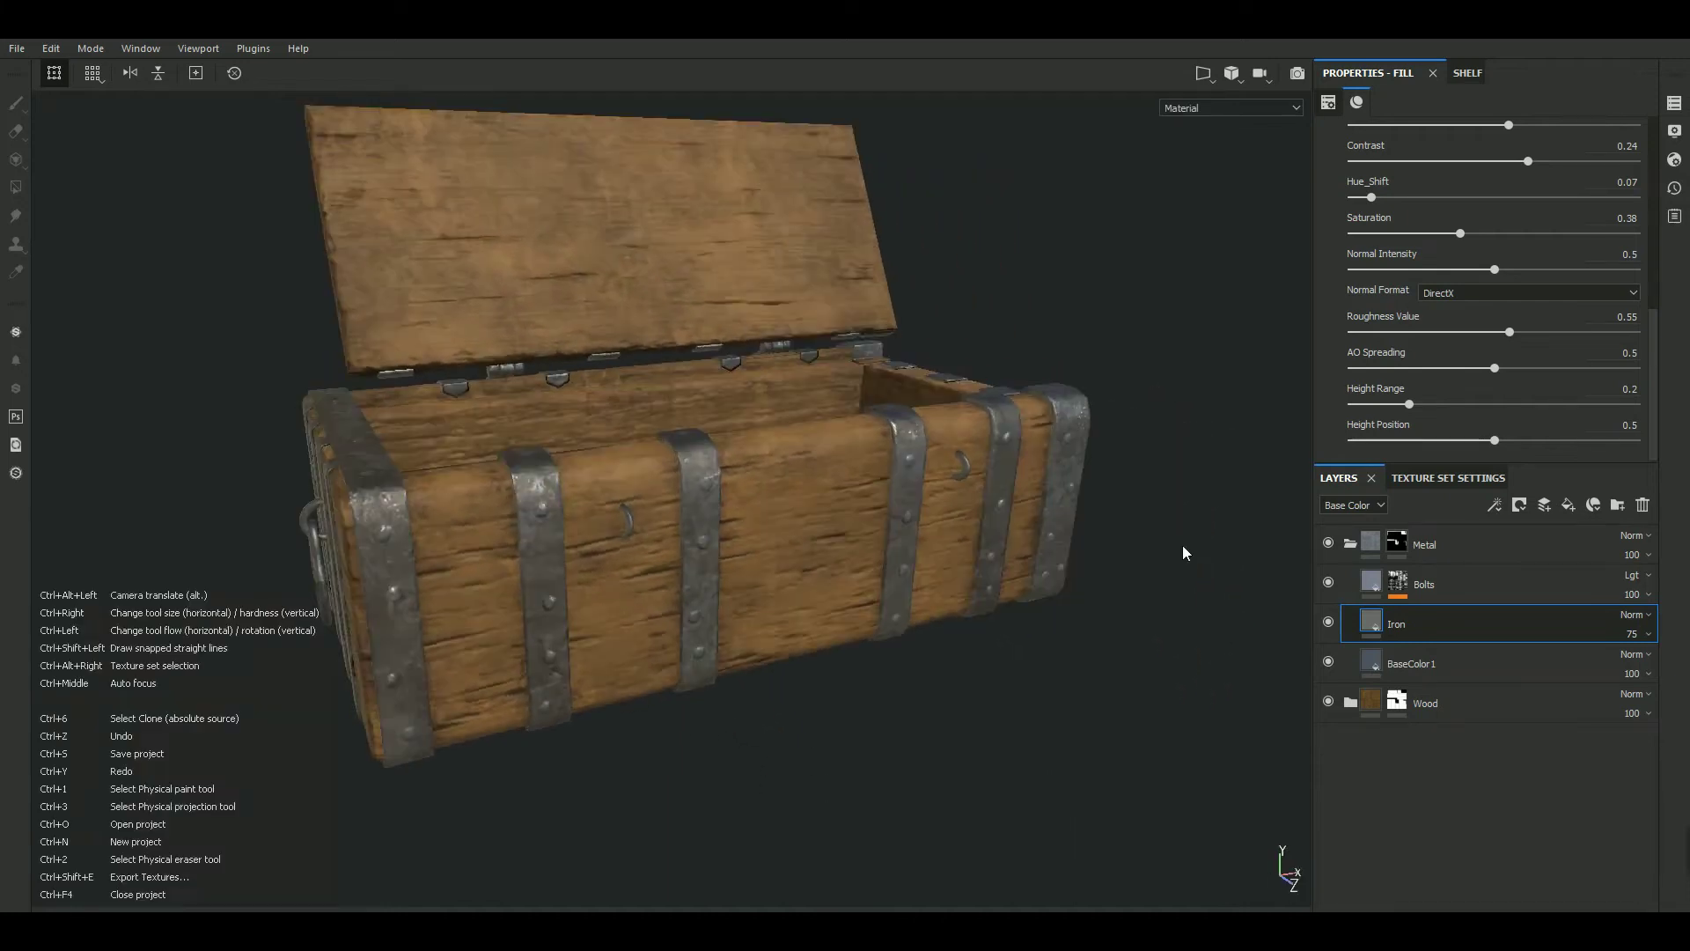
scroll(1373, 255, "up", 3)
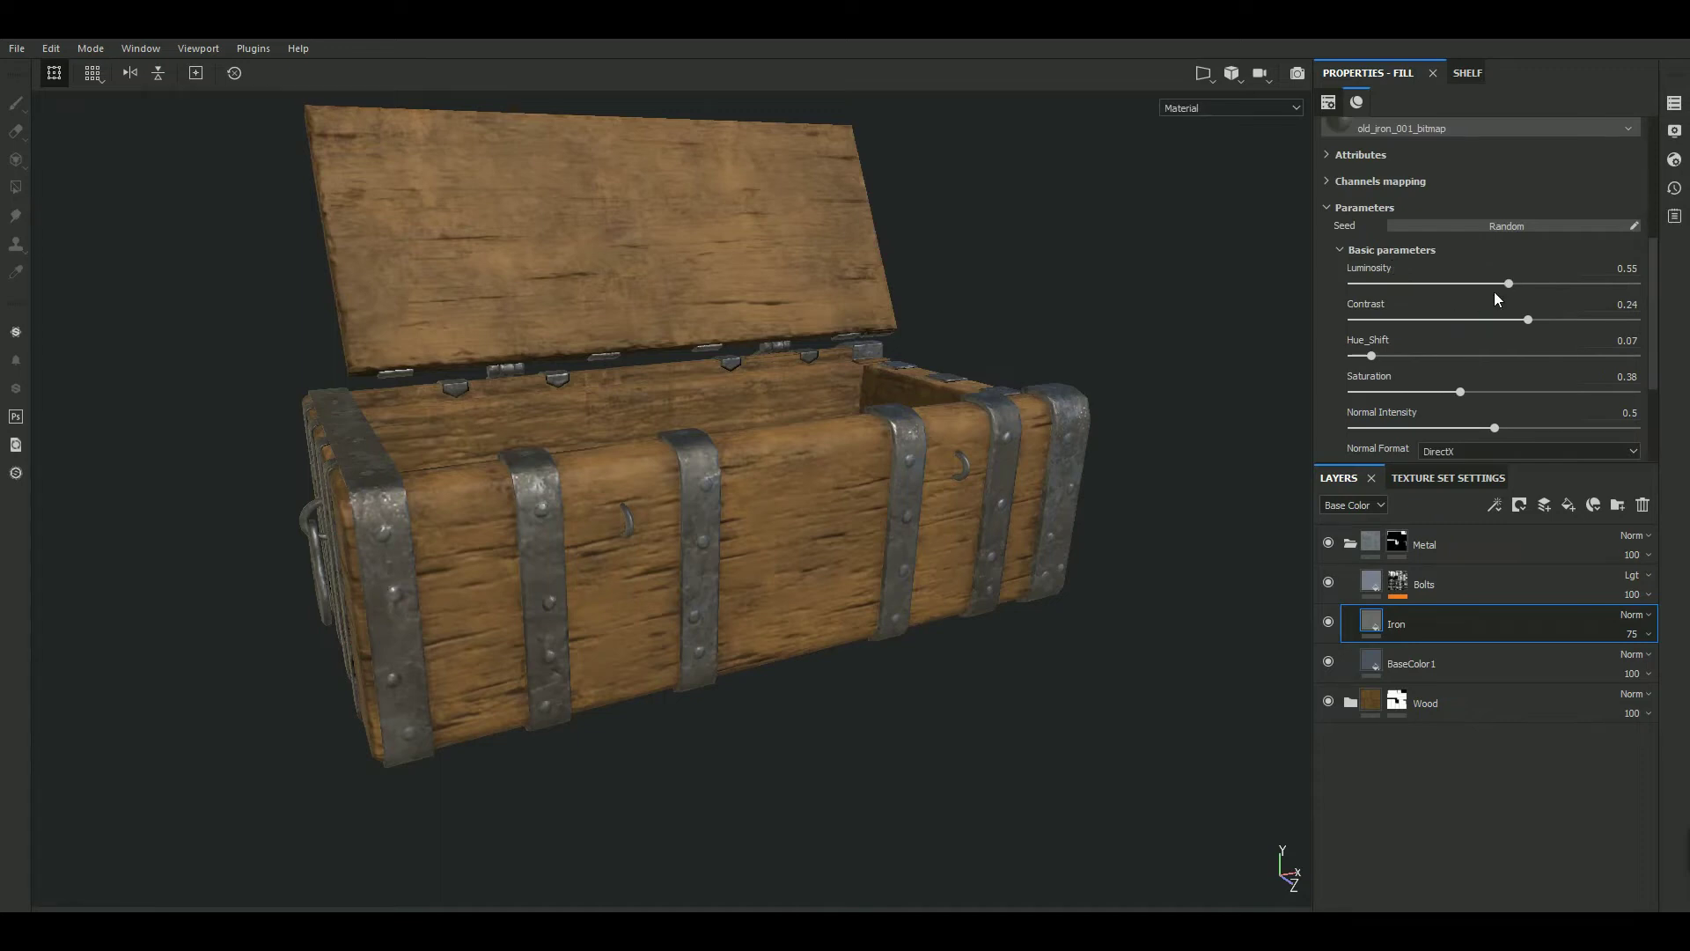
mouse_move(915, 722)
left_mouse_down("alt")
mouse_move(883, 709)
mouse_move(898, 706)
left_mouse_up("alt")
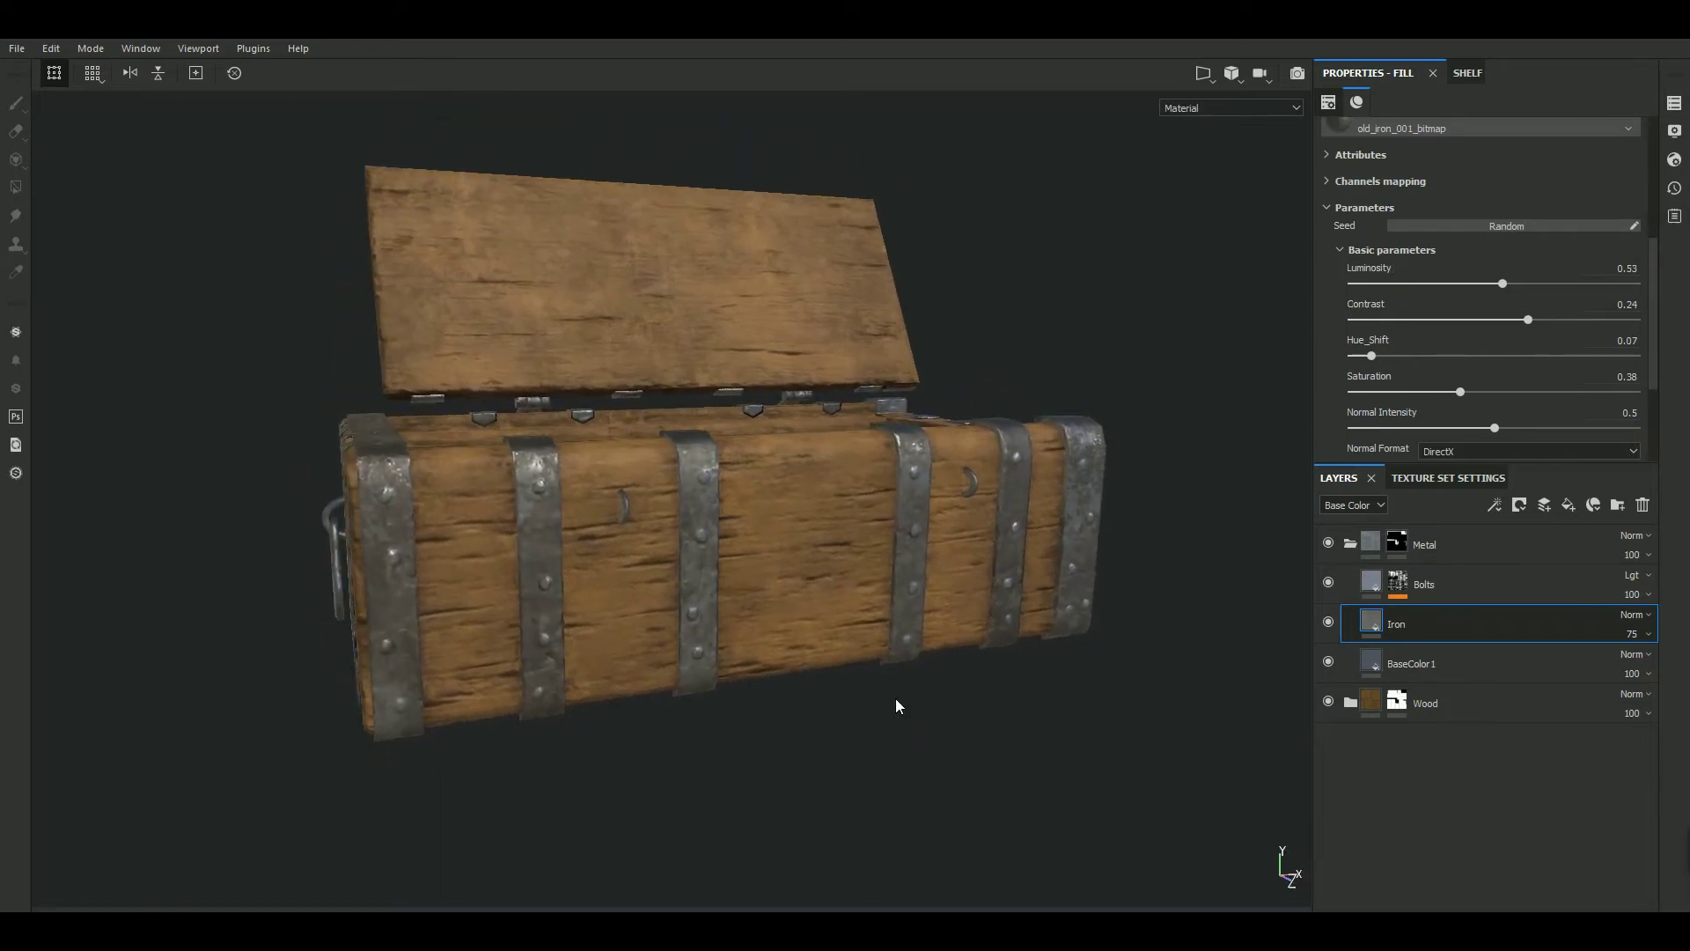
Nudge the Bolts layer's Roughness slightly higher
left_click(1379, 587)
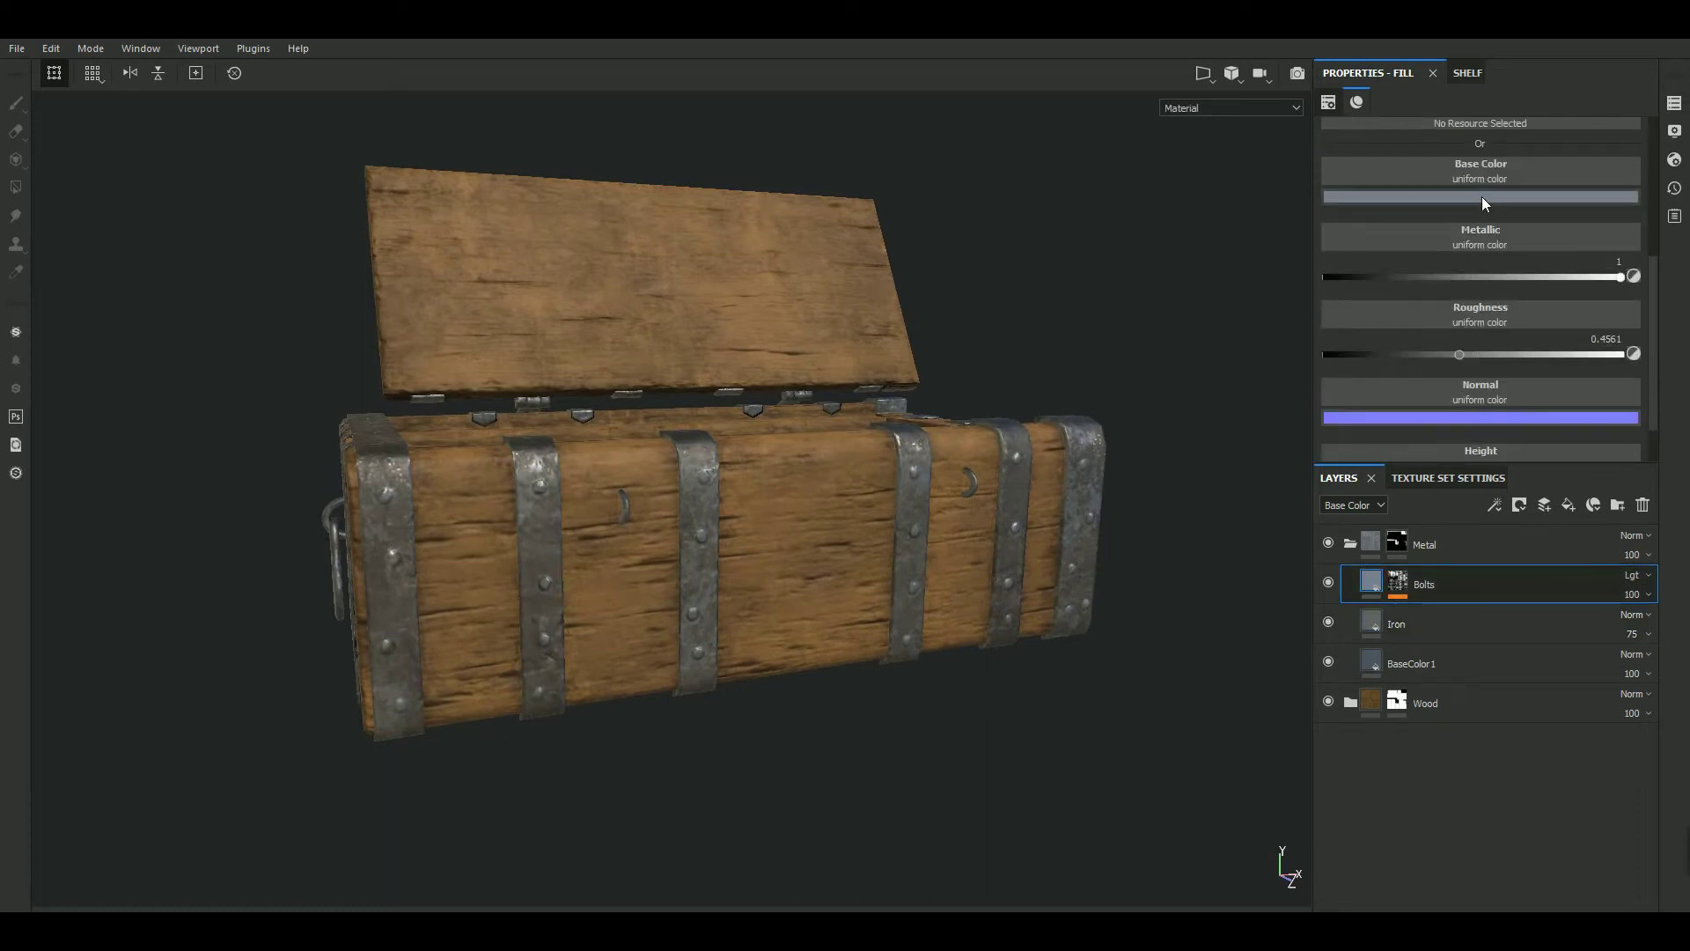
left_click(1467, 356)
mouse_move(728, 754)
left_mouse_down("alt")
mouse_move(637, 822)
mouse_move(671, 883)
mouse_move(726, 771)
left_mouse_up("alt")
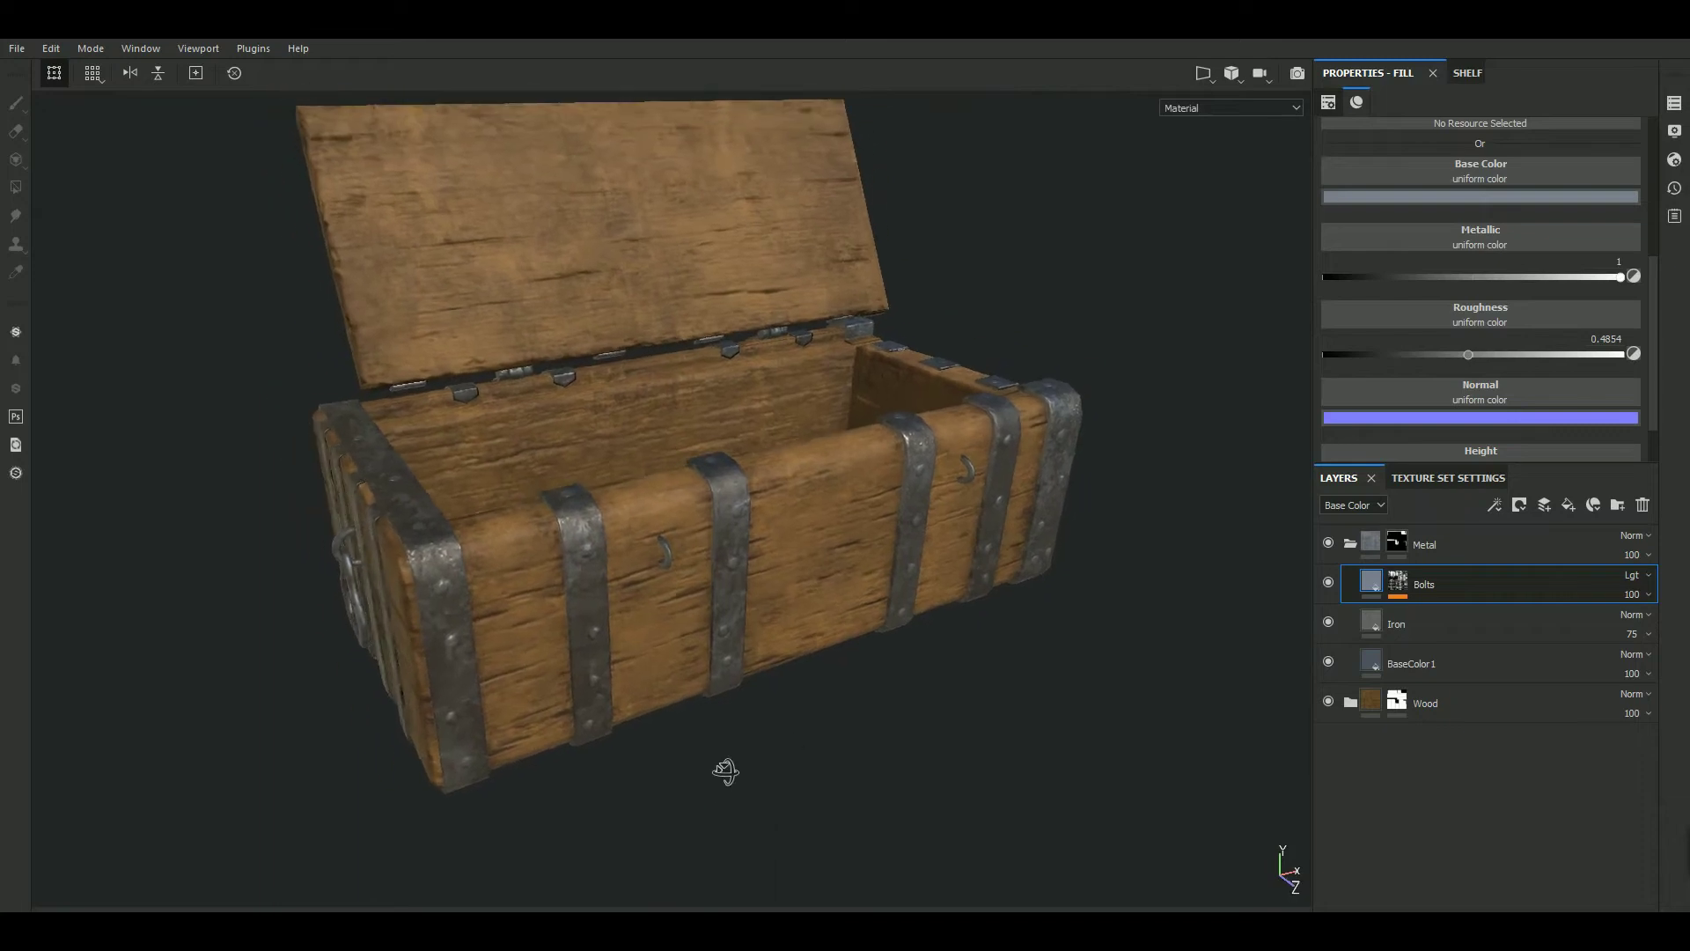
Apply the Subtle Scratches smart mask from the Shelf to the Bolts mask
left_click(1395, 584)
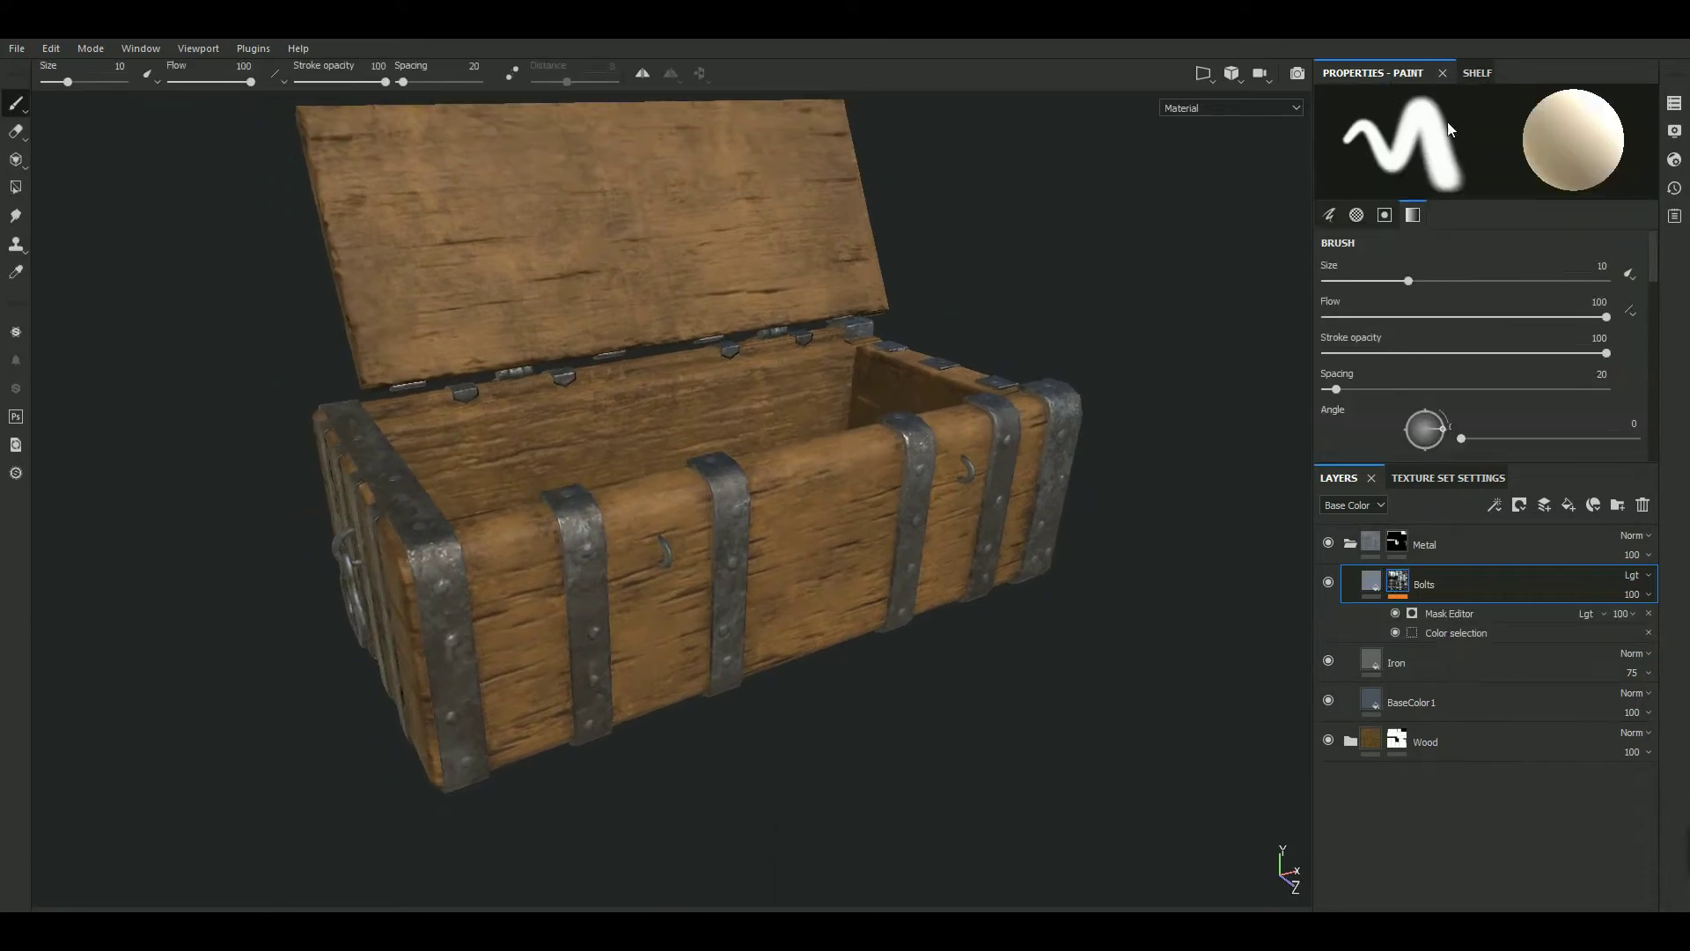
left_click(1472, 72)
scroll(1525, 357, "down", 3)
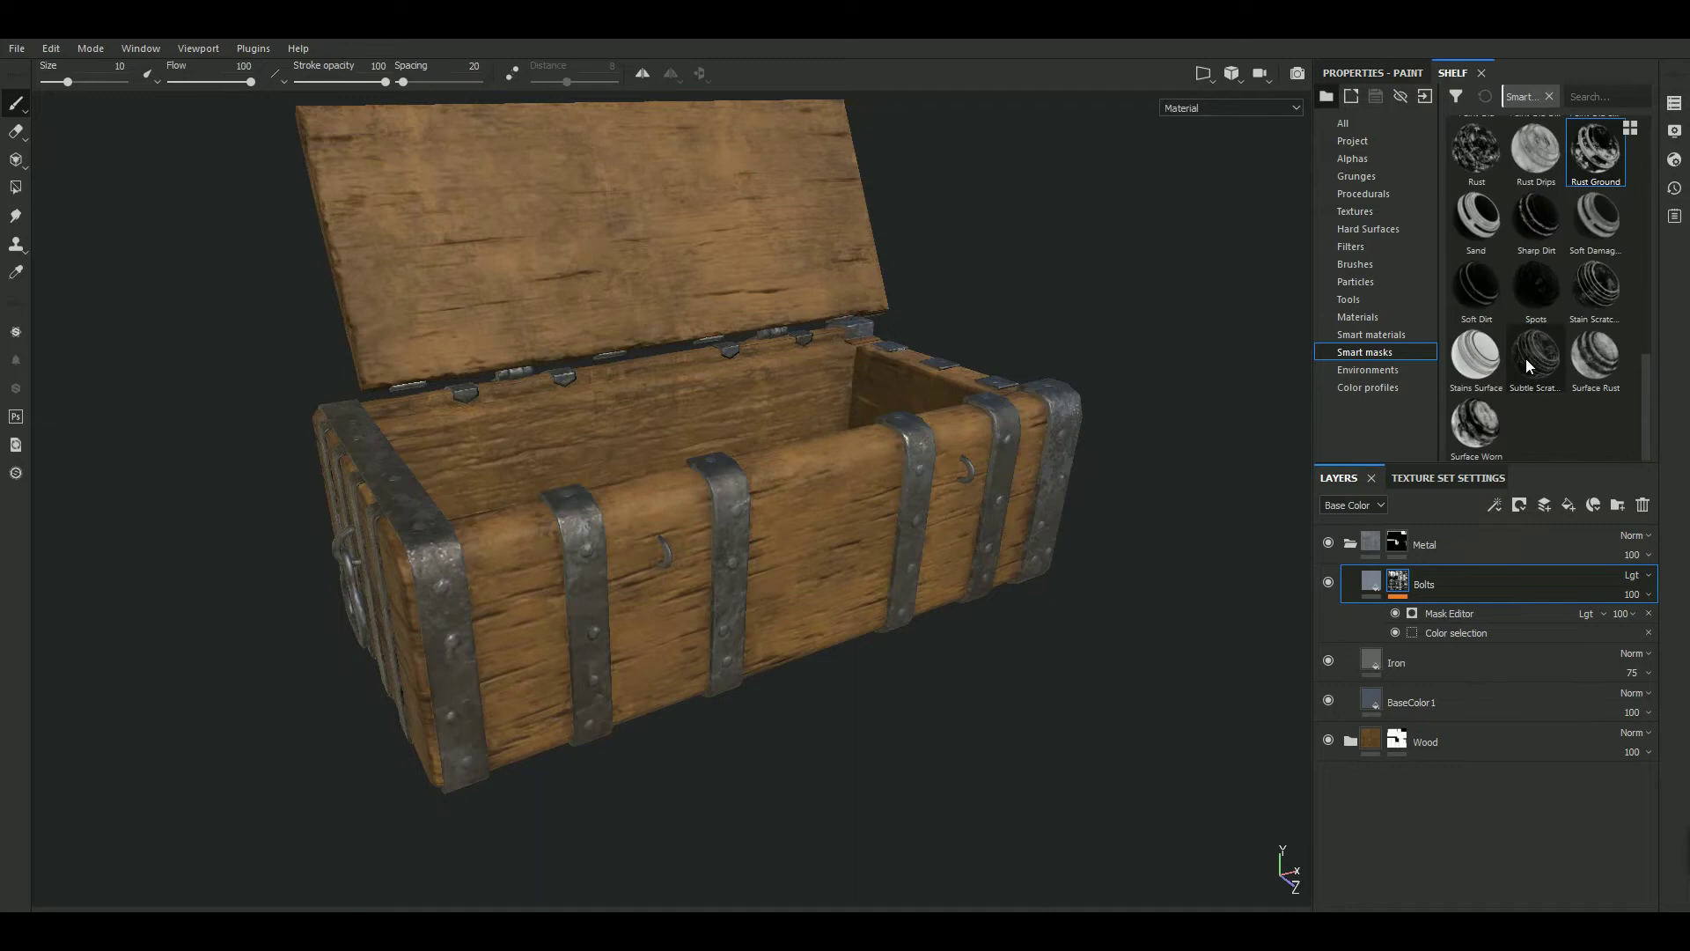
left_click_drag(1530, 352, 1441, 610)
mouse_move(876, 754)
left_mouse_down("alt")
mouse_move(727, 713)
mouse_move(740, 691)
mouse_move(866, 773)
left_mouse_up("alt")
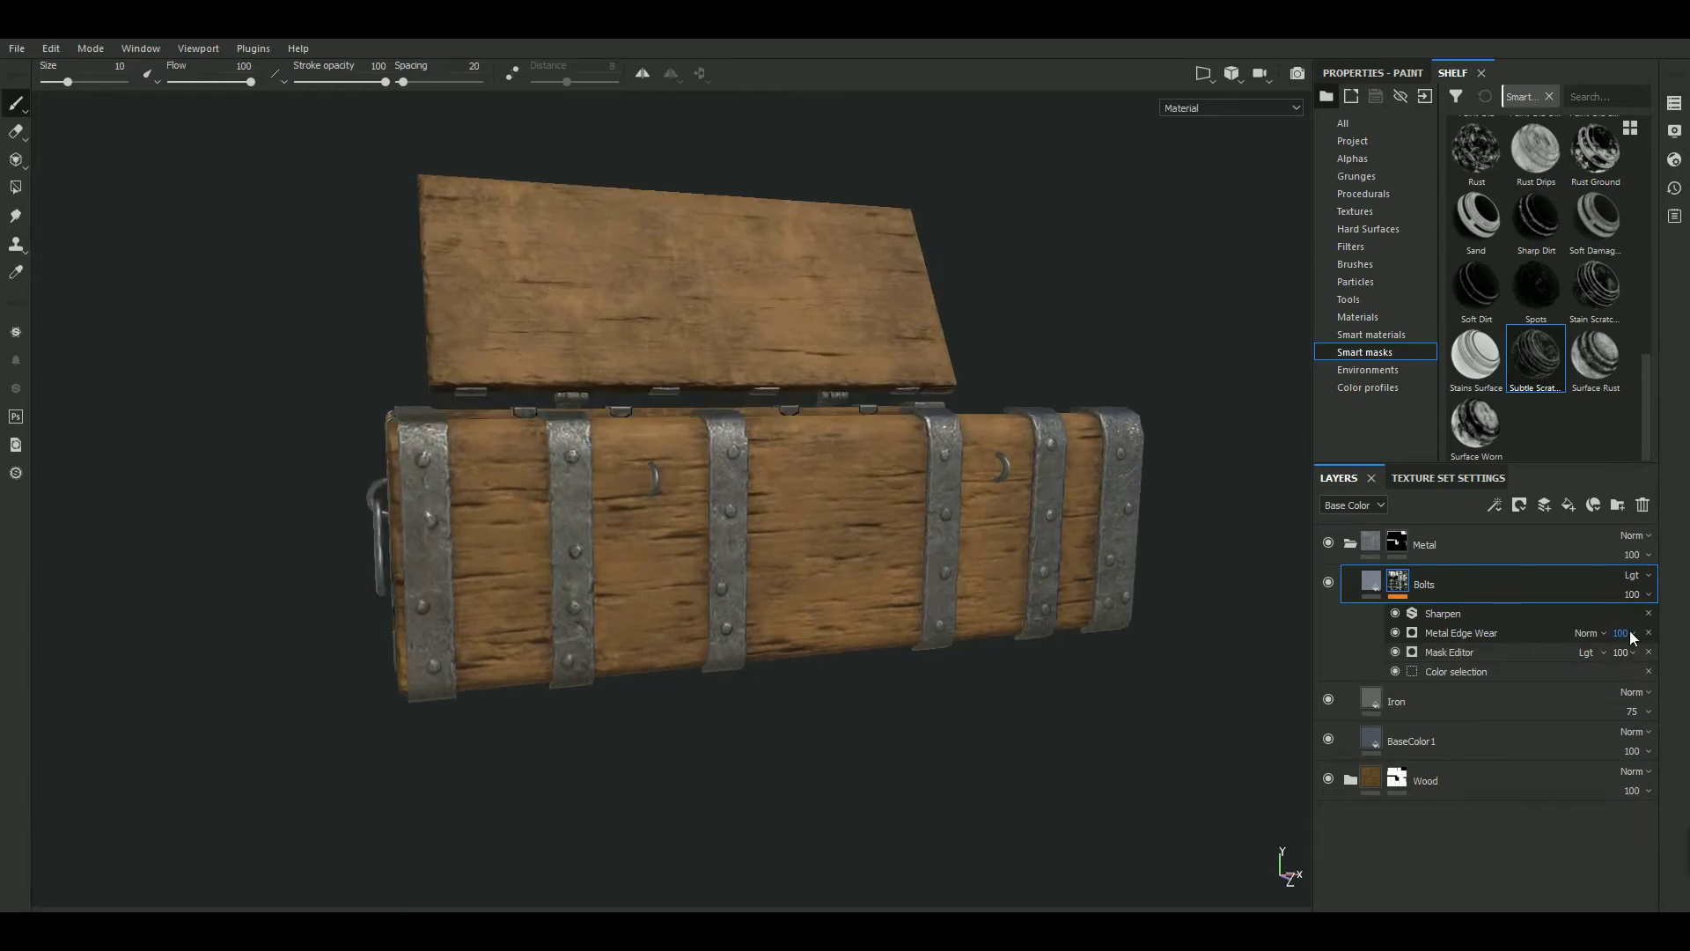
Set the Metal Edge Wear blend mode to Lighten
left_click(1587, 633)
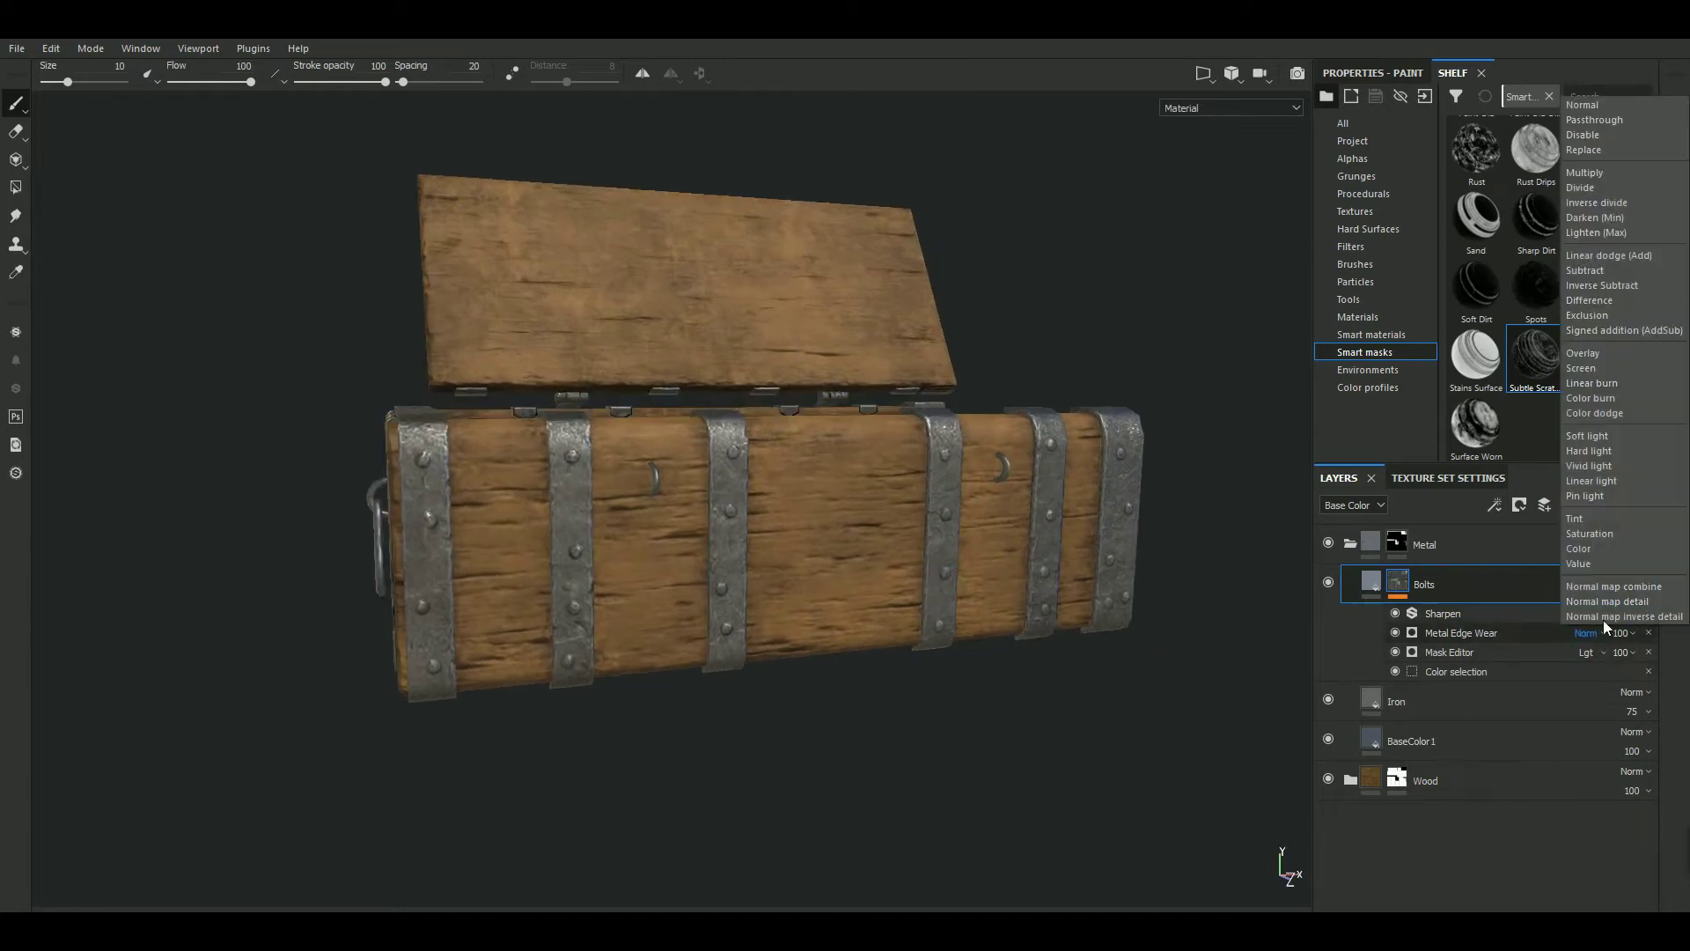
left_click(1606, 234)
mouse_move(977, 709)
left_mouse_down("alt")
mouse_move(899, 838)
mouse_move(1000, 834)
left_mouse_up("alt")
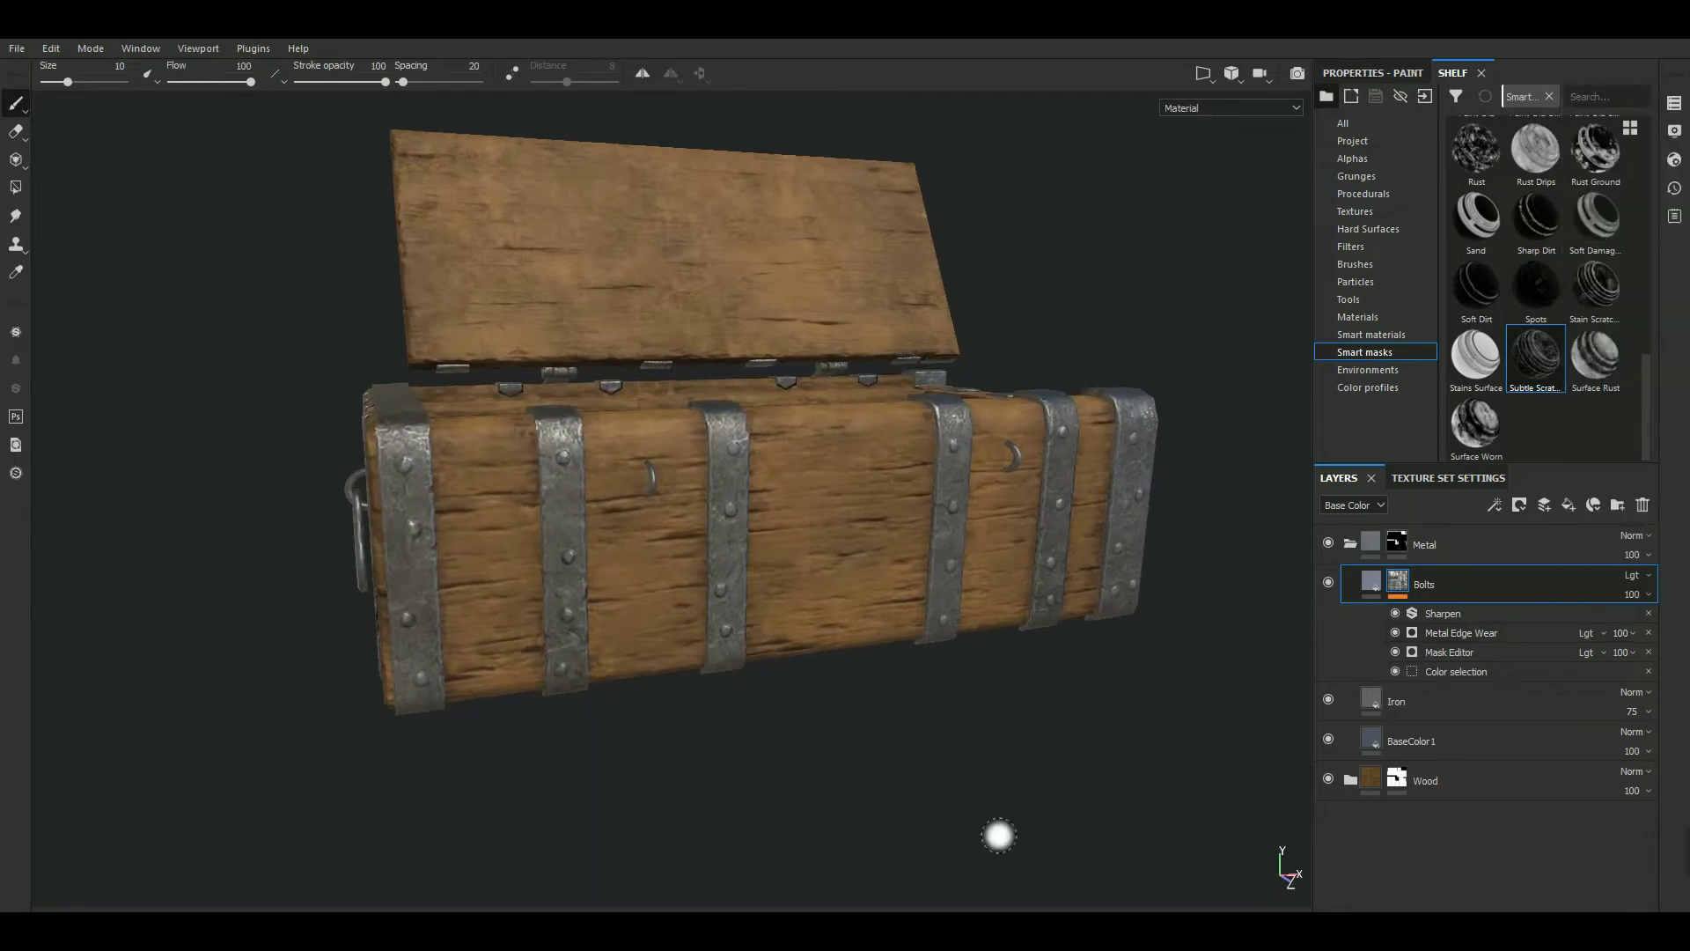
left_click(1438, 632)
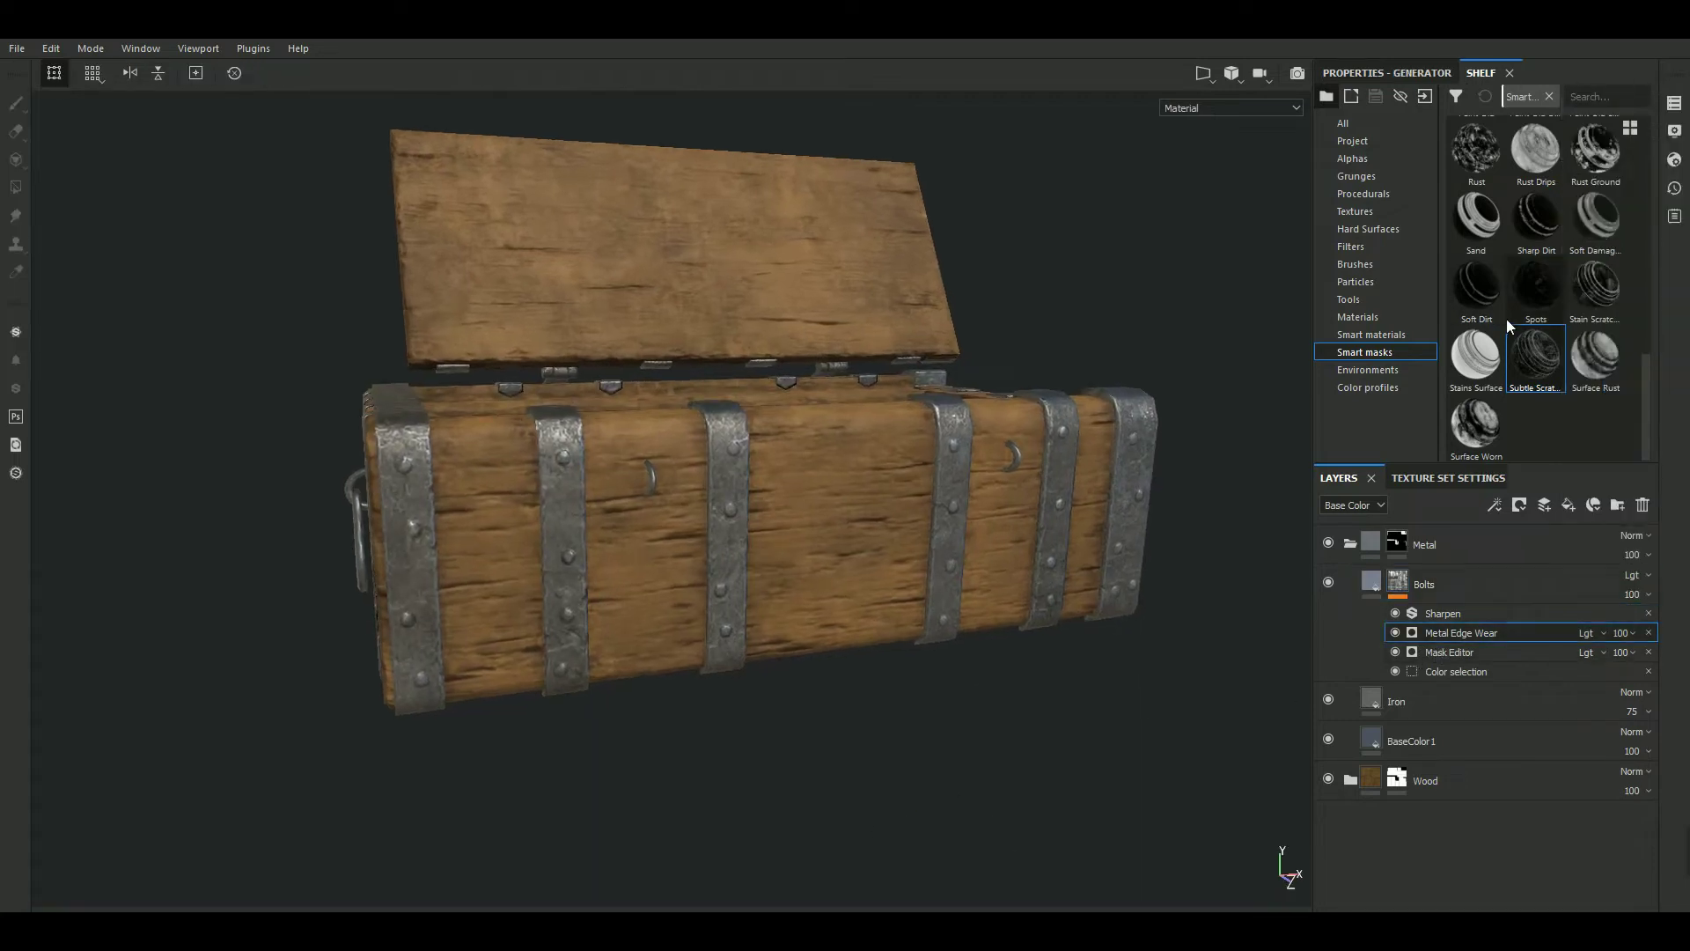
Give the Bolts Metal Edge Wear Wear Level 0.4 and Wear Contrast 0.3, then inspect the chest
left_click(1408, 76)
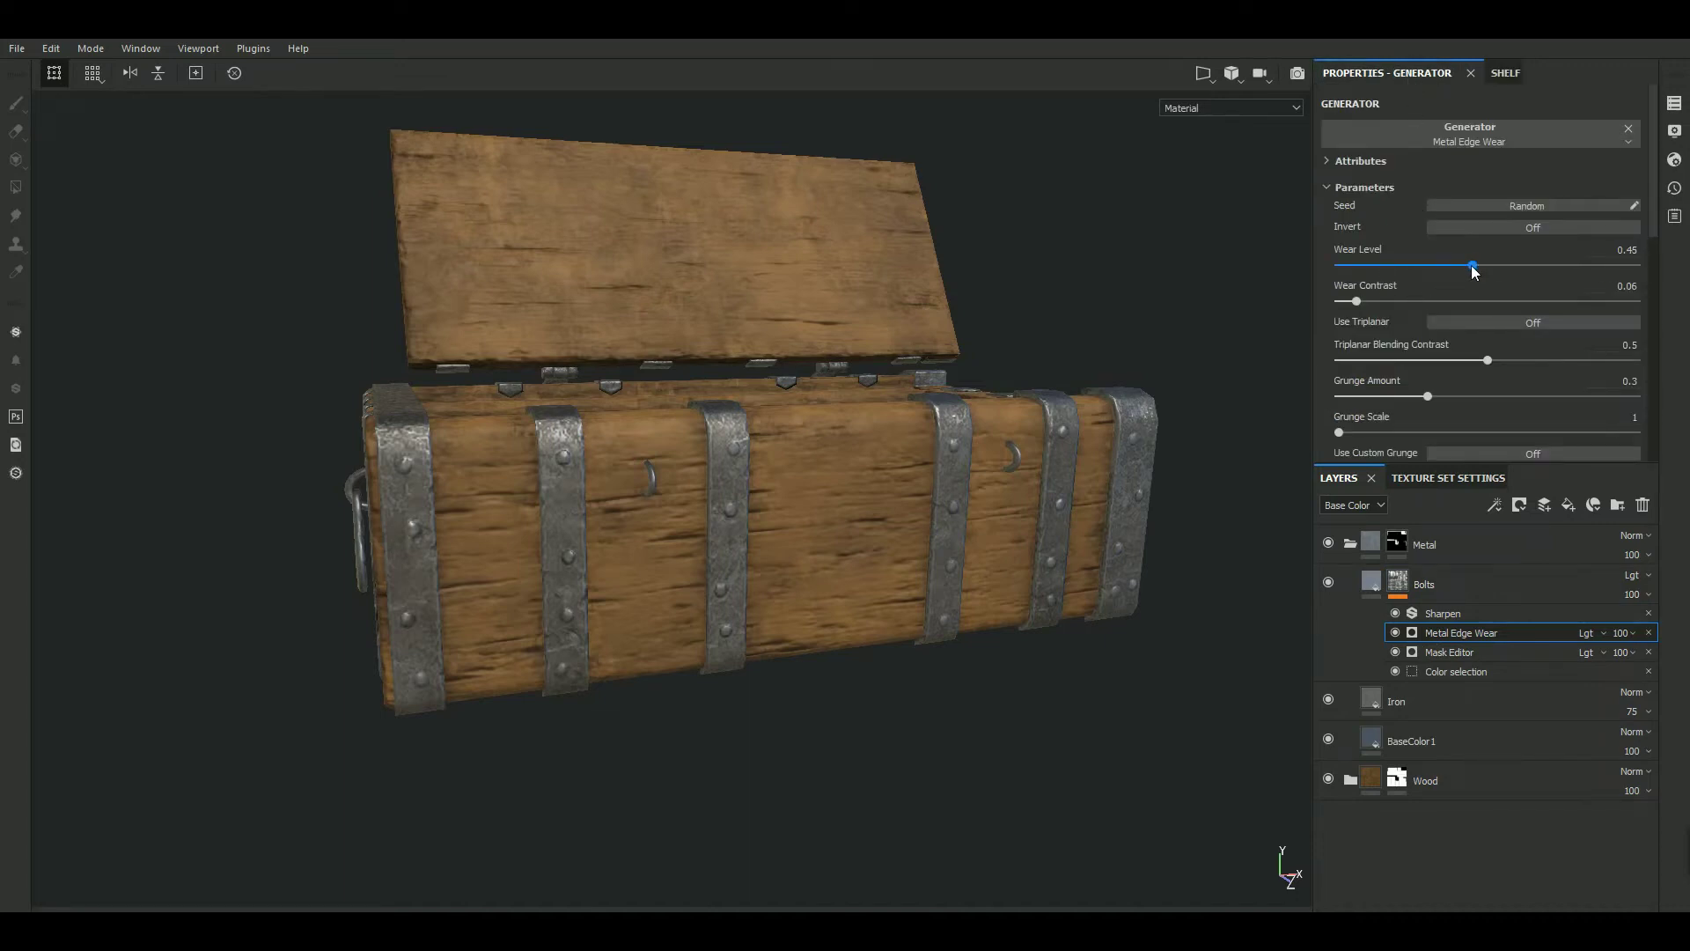
left_click_drag(1471, 266, 1457, 265)
mouse_move(1004, 754)
left_mouse_down("alt")
mouse_move(944, 741)
mouse_move(964, 735)
left_mouse_up("alt")
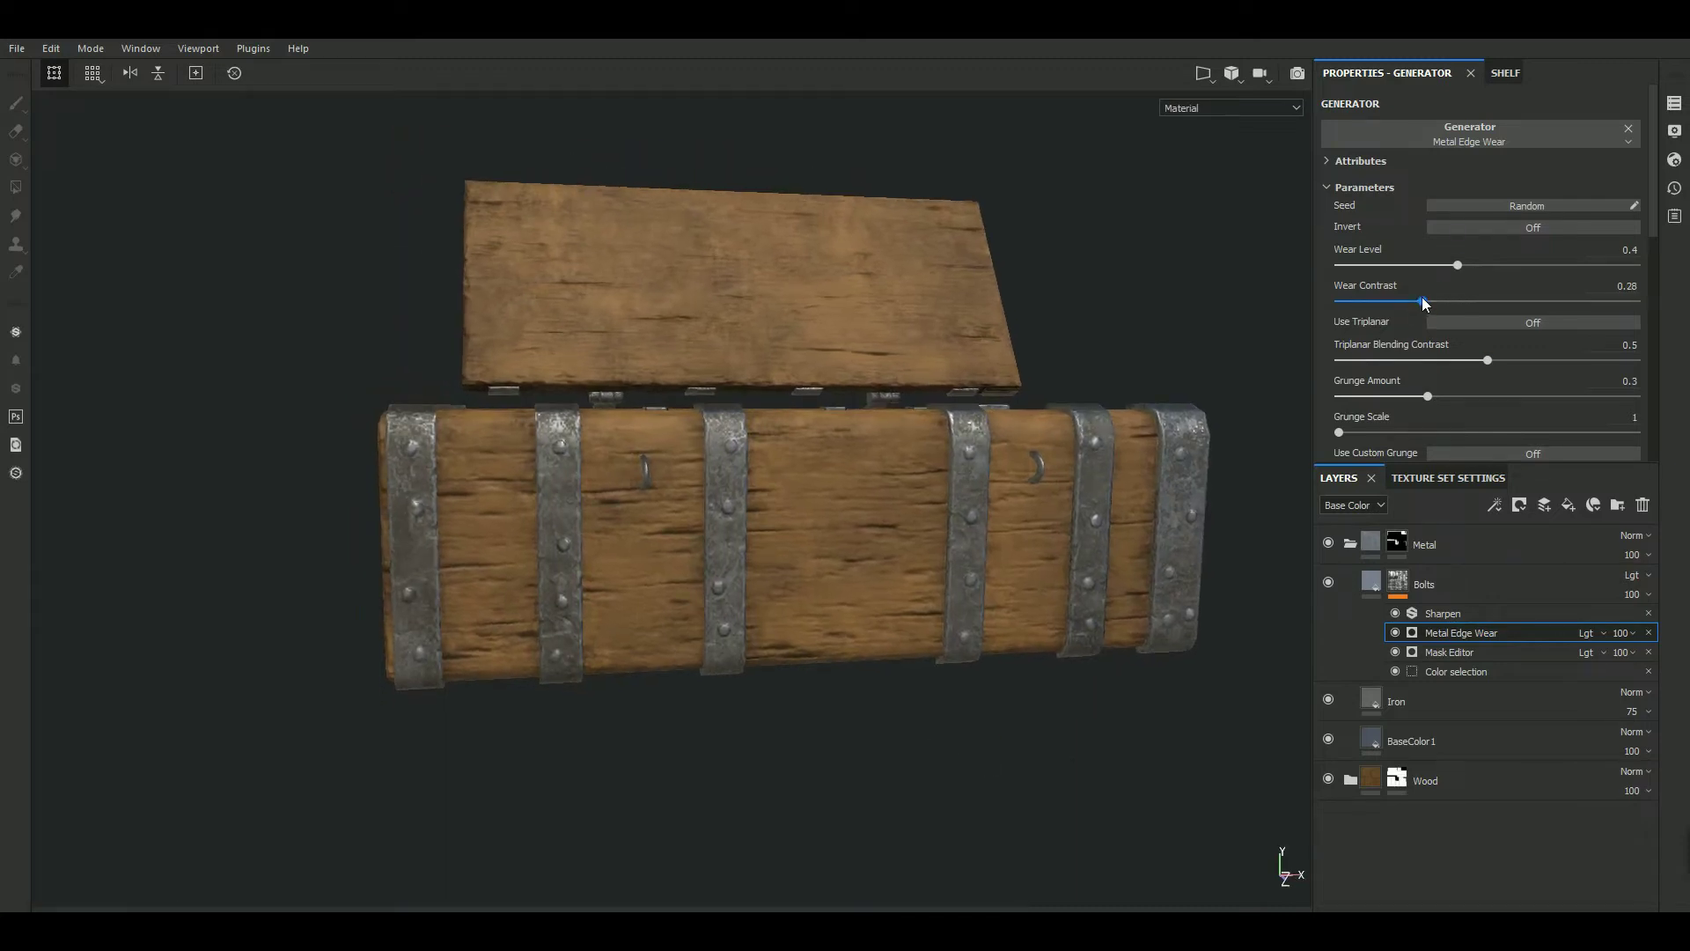
mouse_move(1188, 579)
left_mouse_down("alt")
mouse_move(889, 808)
mouse_move(906, 875)
mouse_move(883, 781)
mouse_move(896, 686)
mouse_move(998, 614)
left_mouse_up("alt")
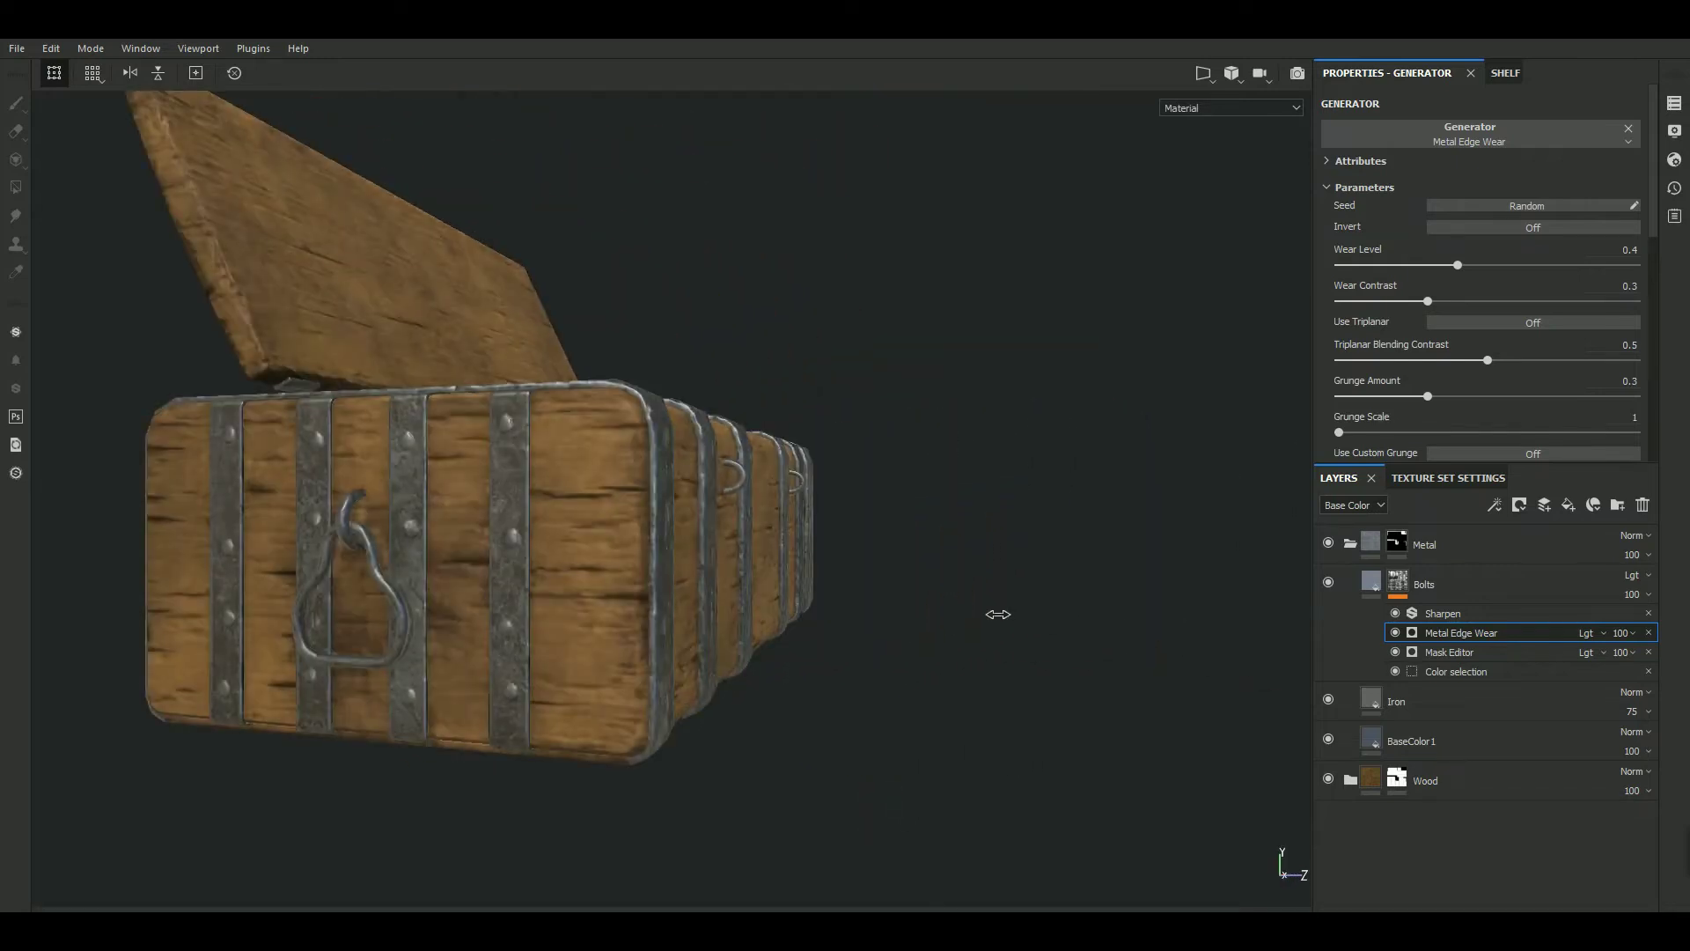
mouse_move(1035, 535)
left_mouse_down("alt")
mouse_move(1011, 603)
mouse_move(875, 475)
mouse_move(875, 499)
mouse_move(913, 520)
mouse_move(894, 384)
mouse_move(1030, 423)
left_mouse_up("alt")
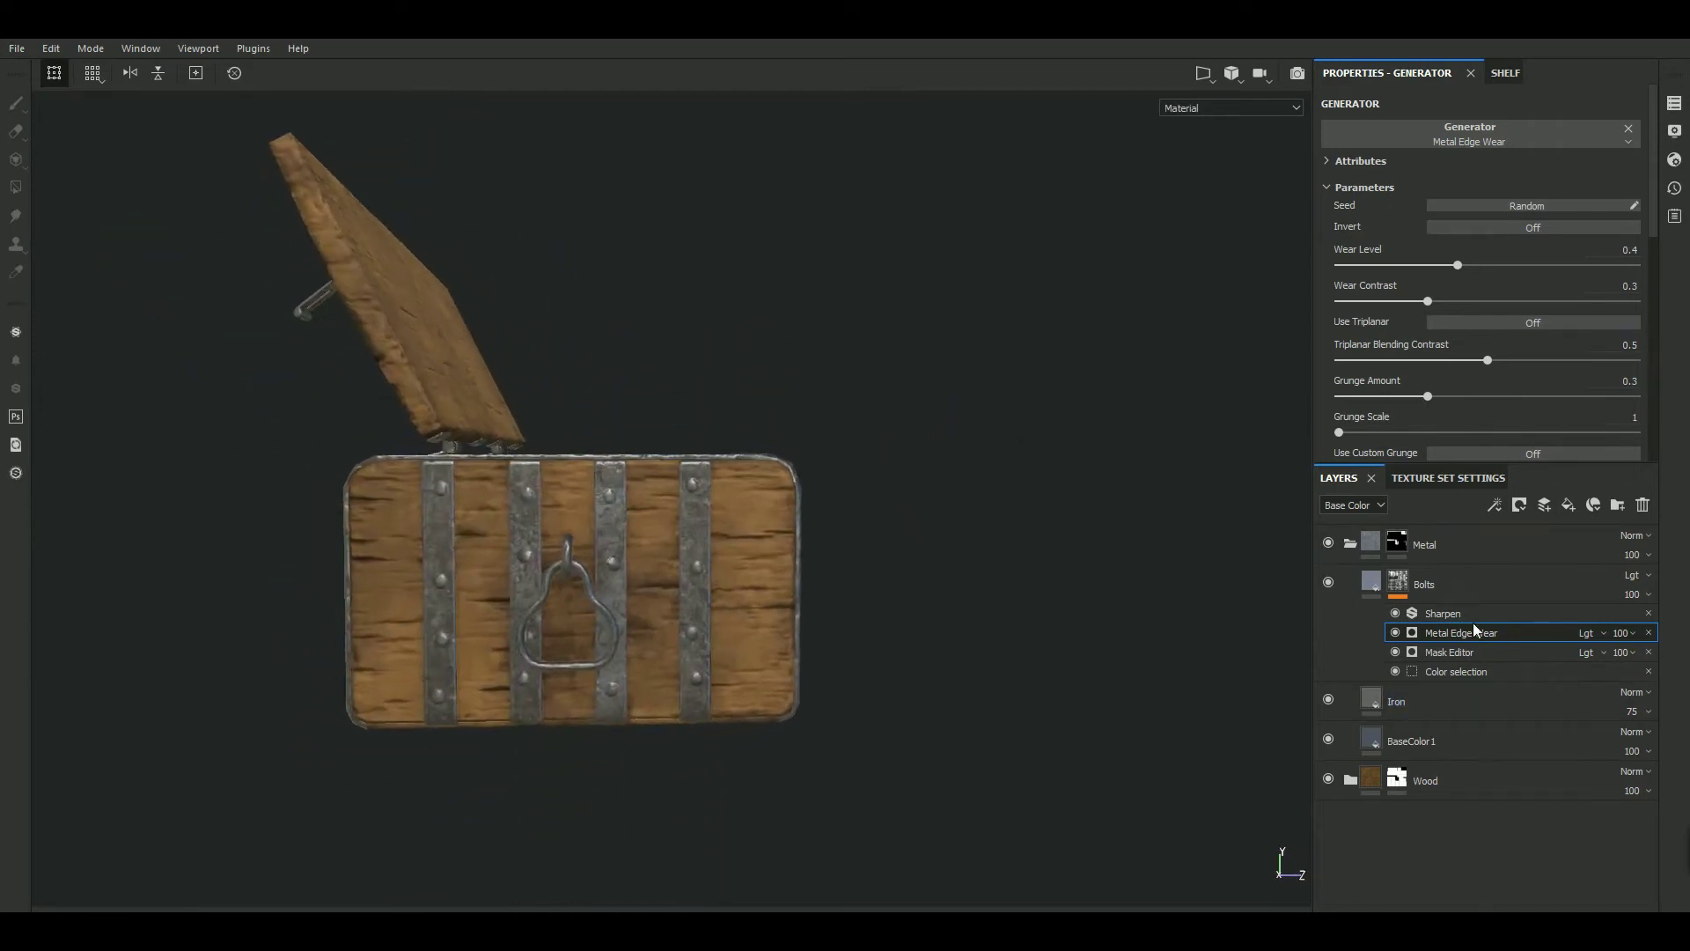
Darken the Bolts layer's Base Color slightly
left_click(1382, 585)
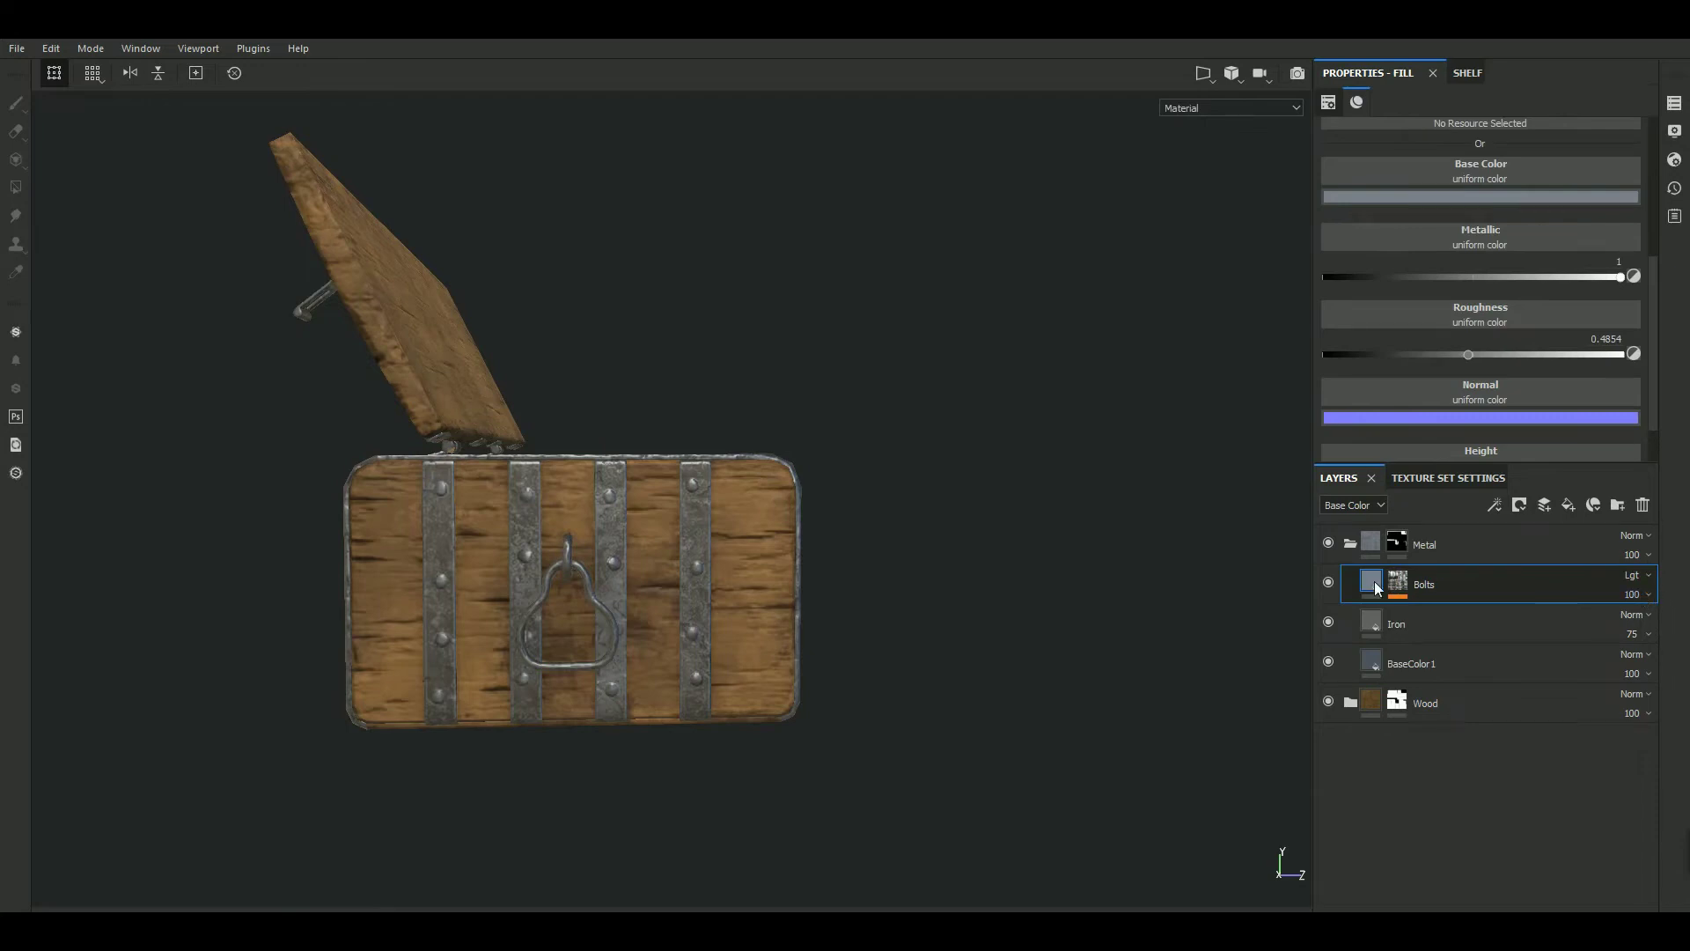
left_click(1476, 197)
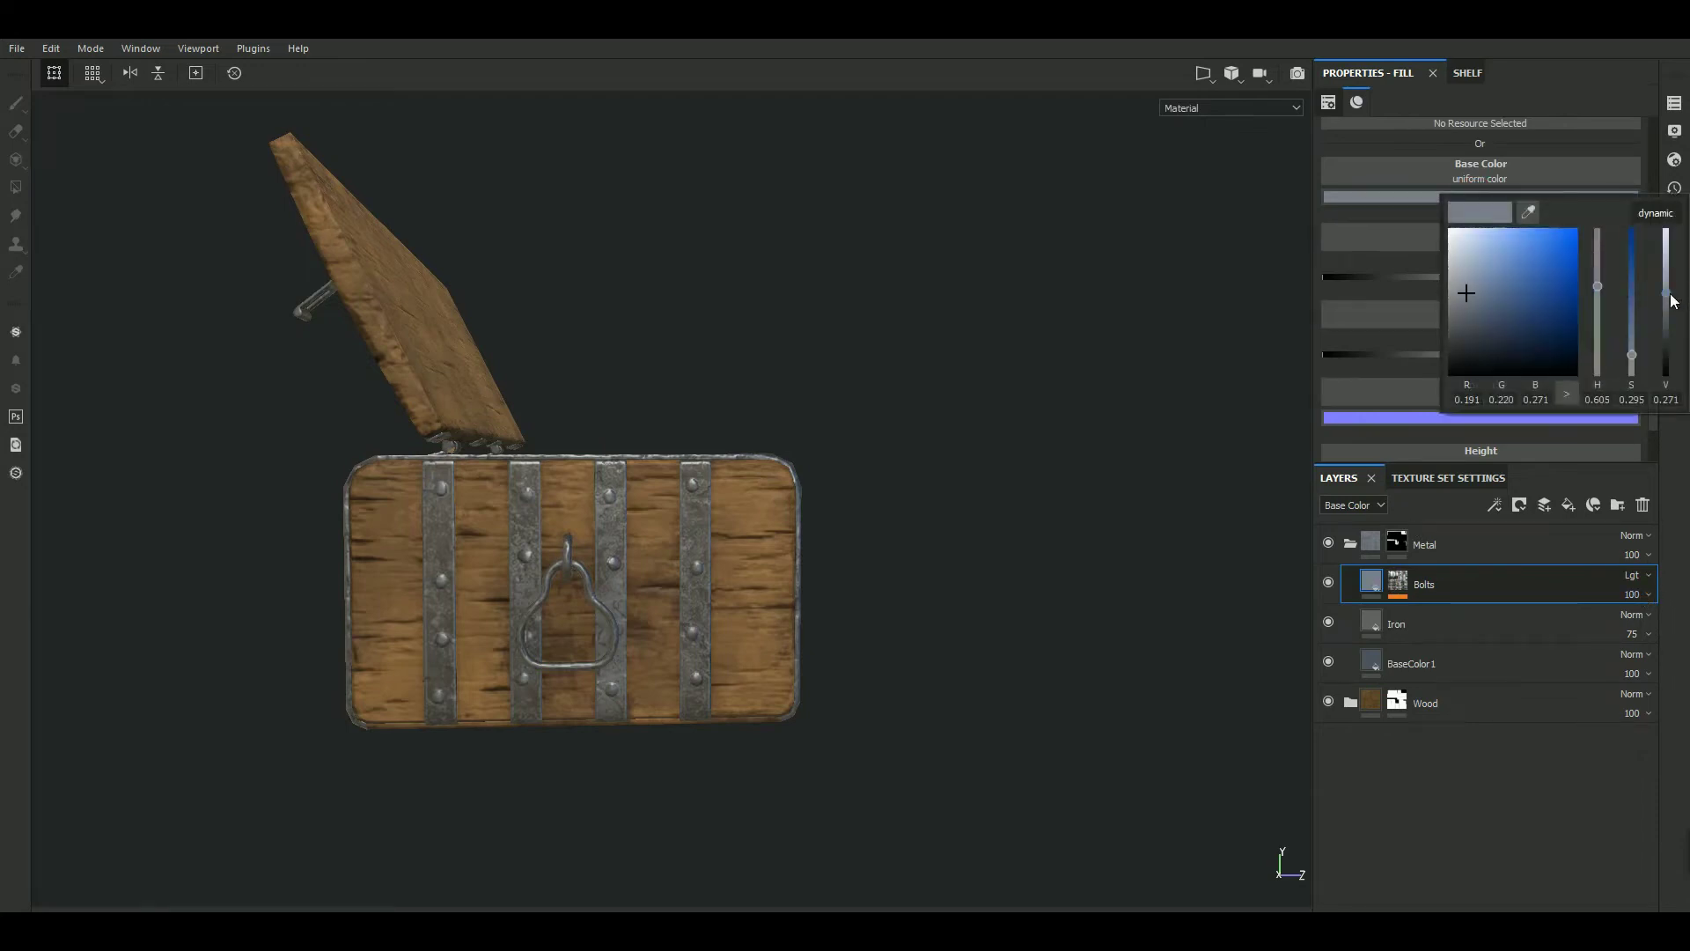
left_click_drag(1672, 303, 1673, 305)
mouse_move(1164, 411)
left_mouse_down("alt")
mouse_move(1027, 393)
mouse_move(860, 701)
mouse_move(826, 613)
mouse_move(825, 751)
mouse_move(796, 626)
mouse_move(712, 483)
mouse_move(906, 584)
mouse_move(995, 563)
left_mouse_up("alt")
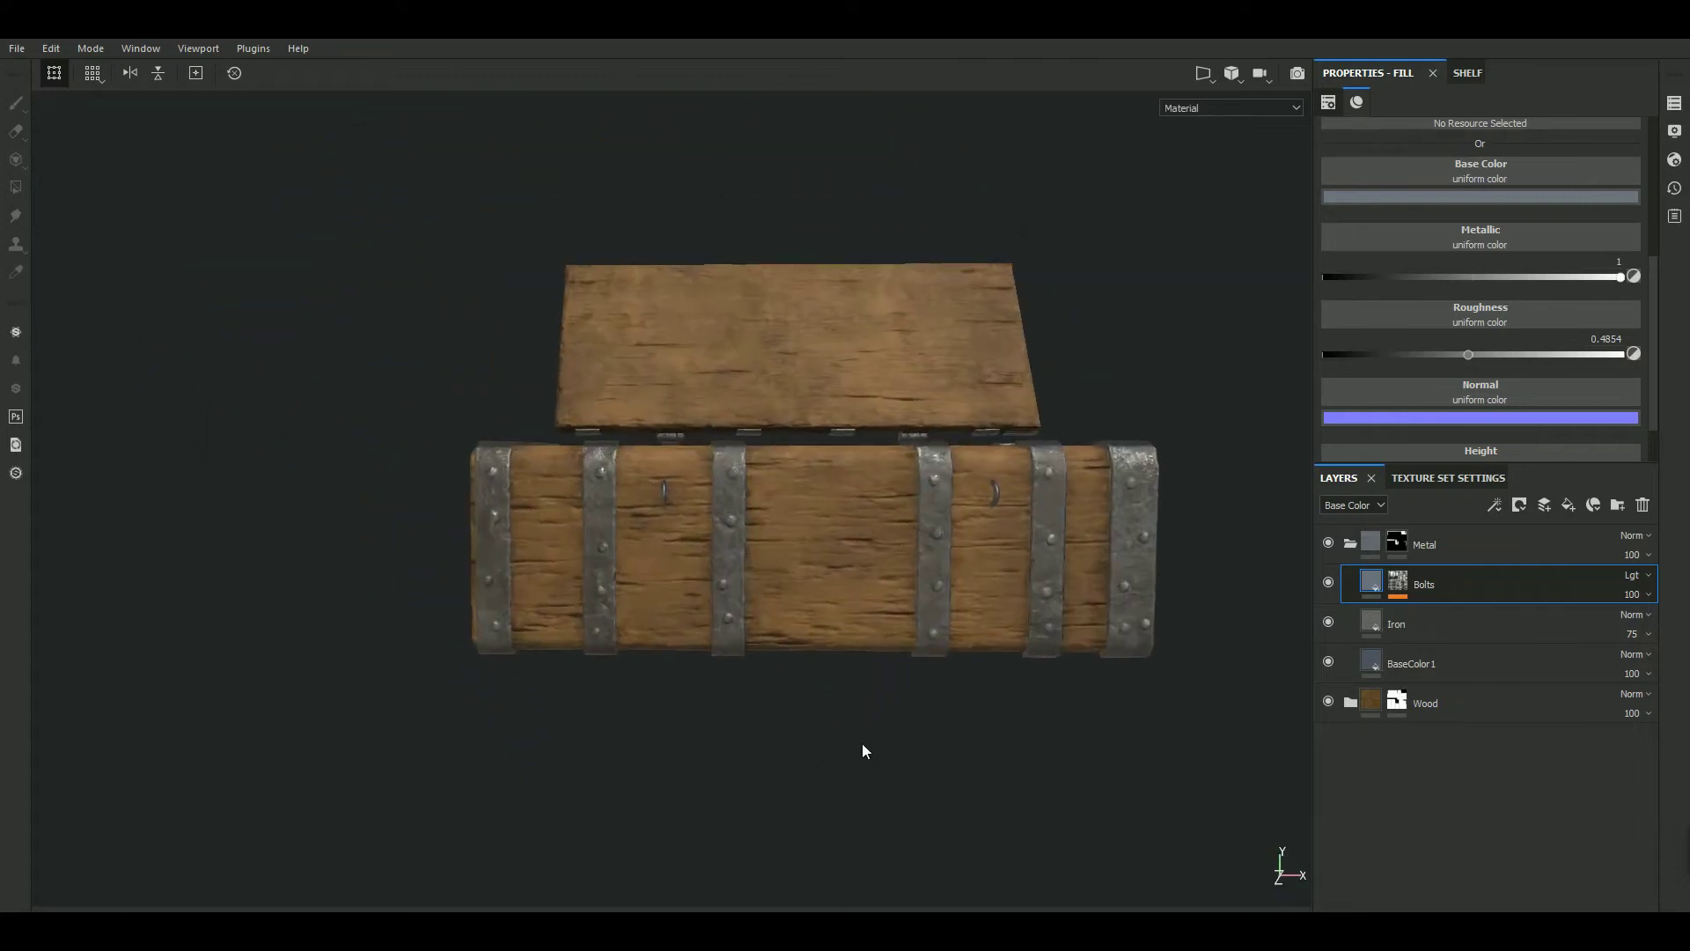
Add a Paint effect to the Bolts mask, placed above Metal Edge Wear
left_click(1395, 590)
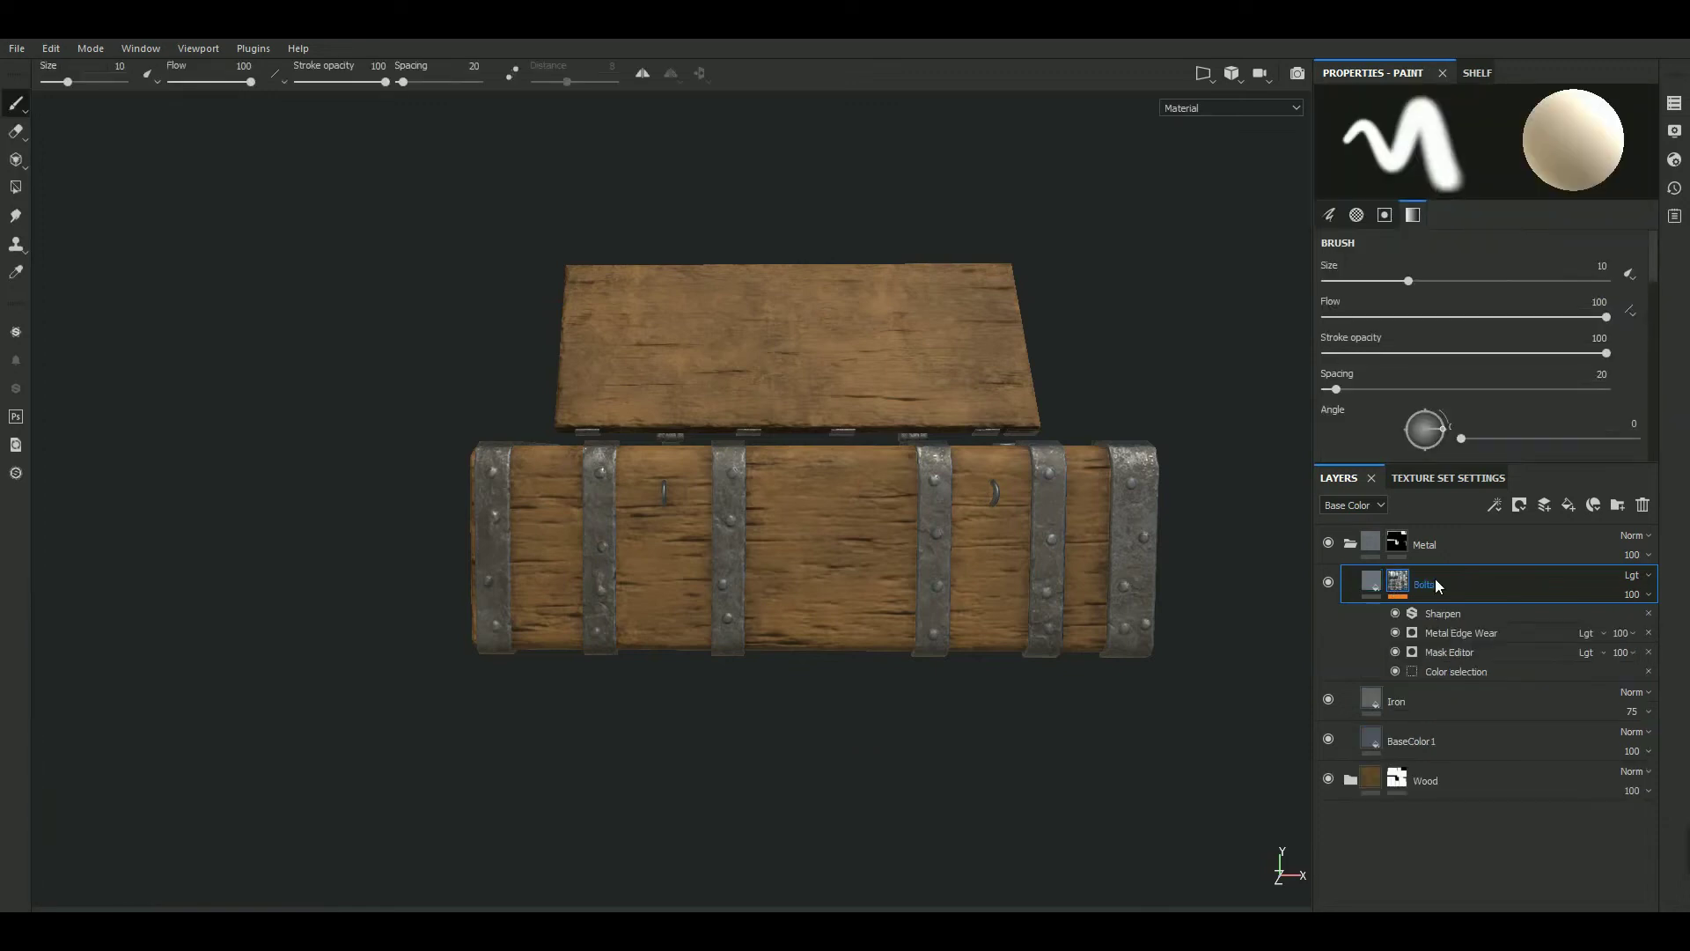
left_click(1498, 499)
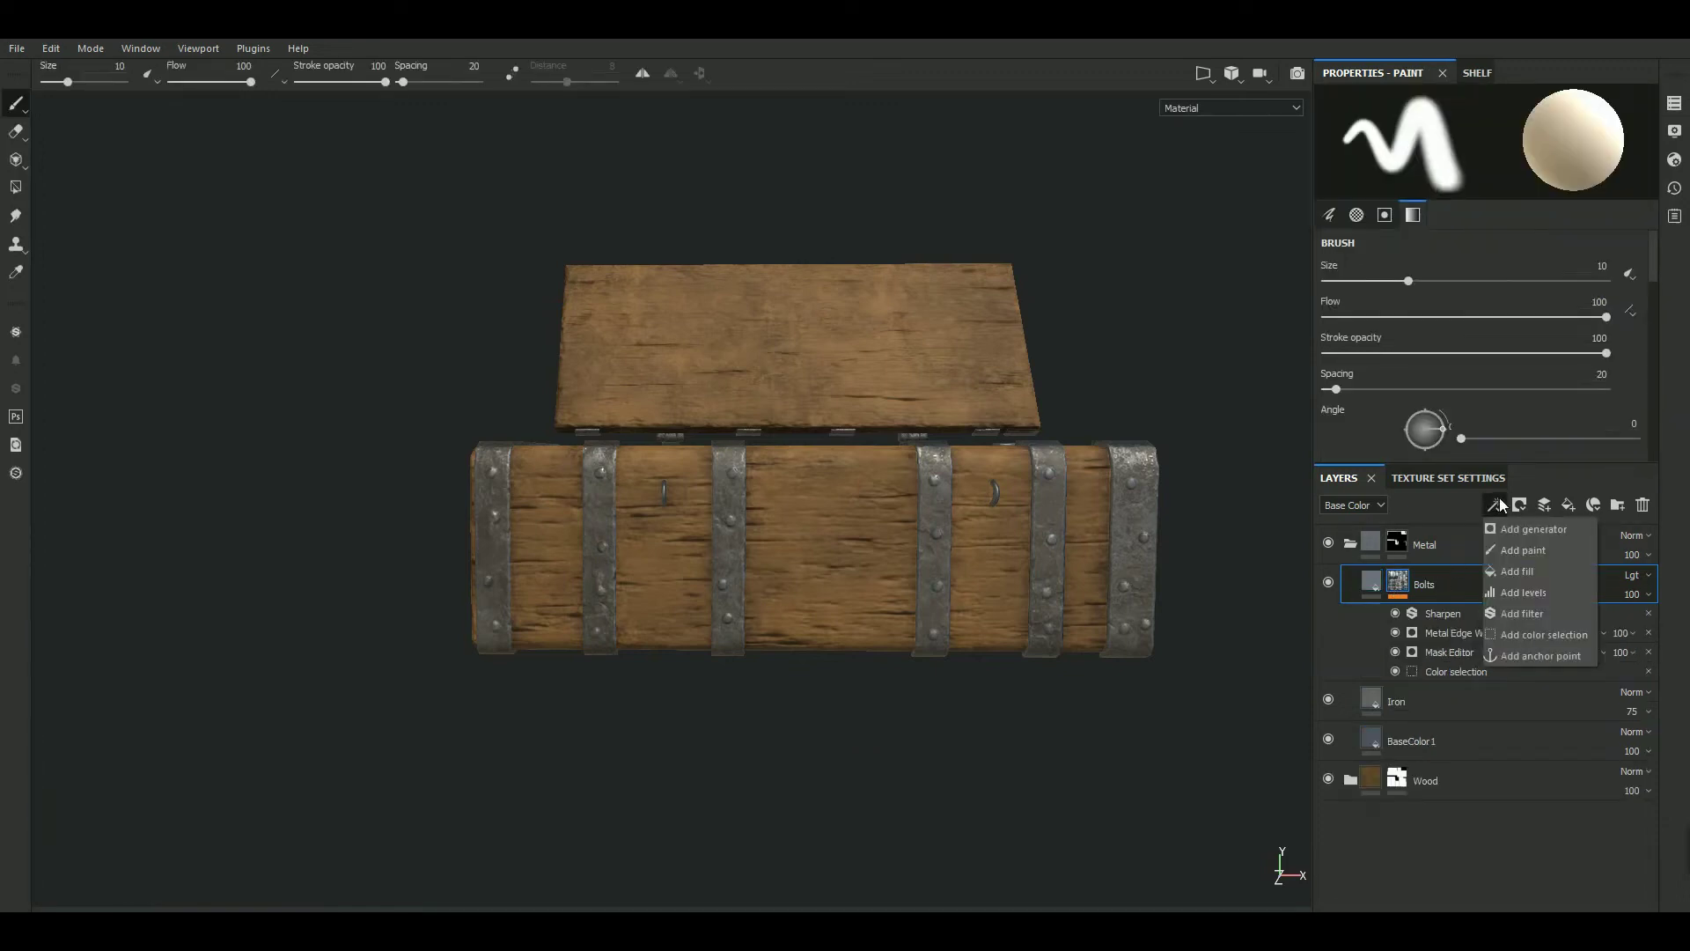
left_click(1527, 551)
left_click_drag(1434, 613, 1509, 648)
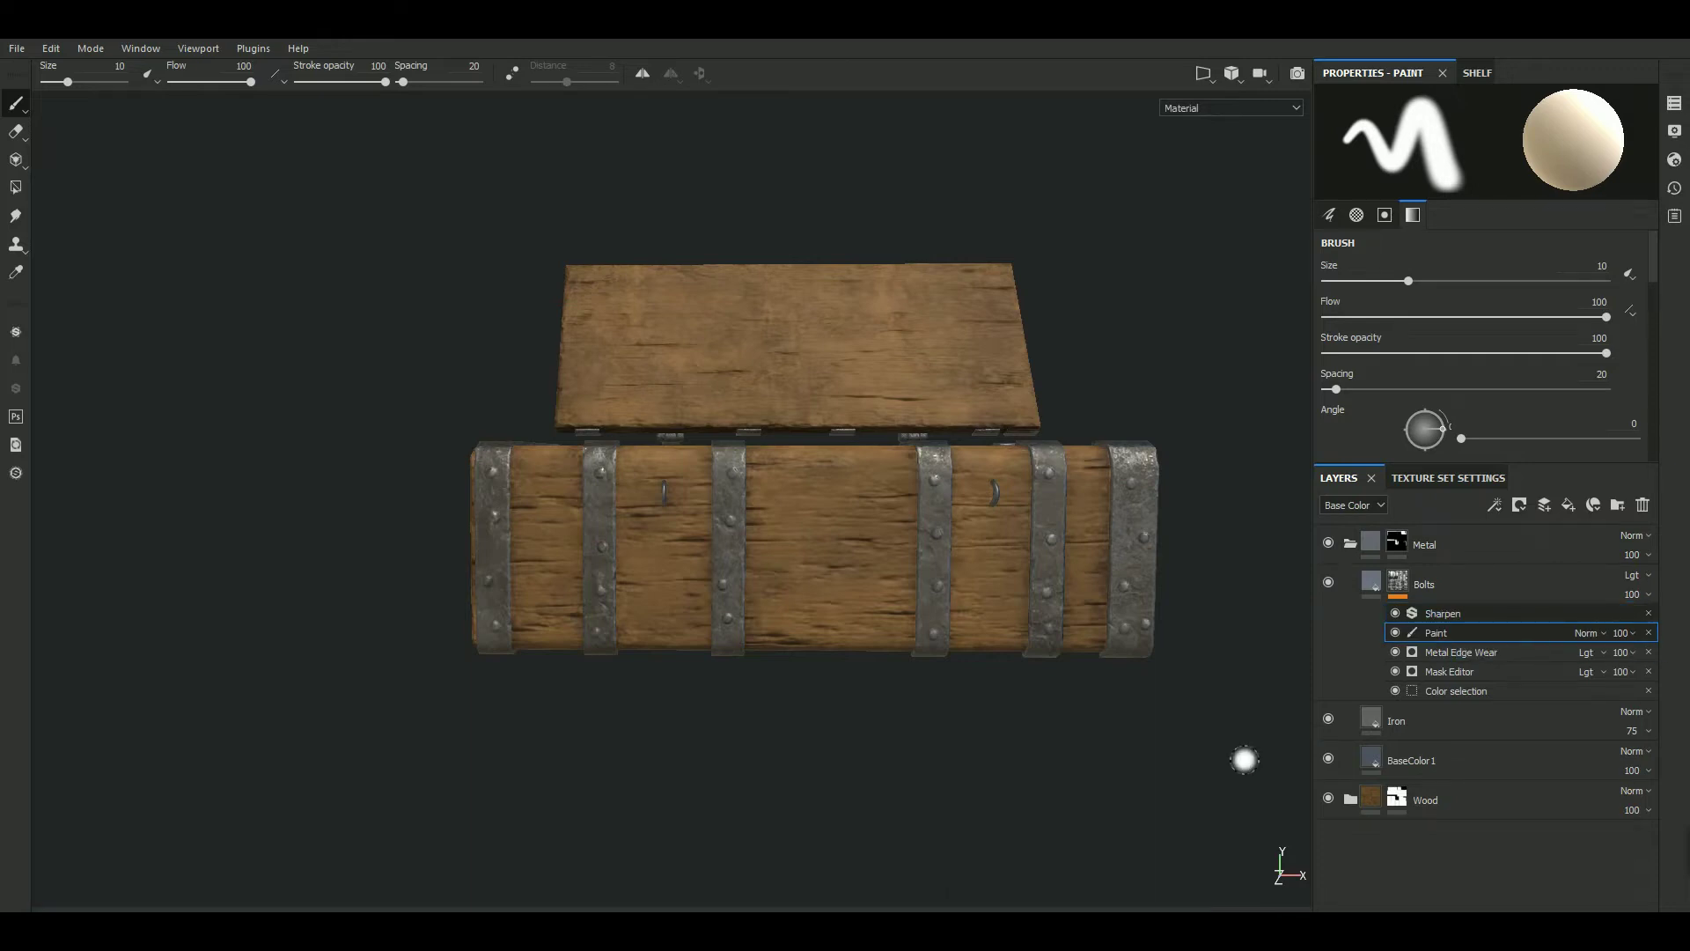
mouse_move(1083, 776)
left_mouse_down("alt")
mouse_move(1083, 800)
mouse_move(1034, 777)
mouse_move(992, 848)
mouse_move(1001, 745)
left_mouse_up("alt")
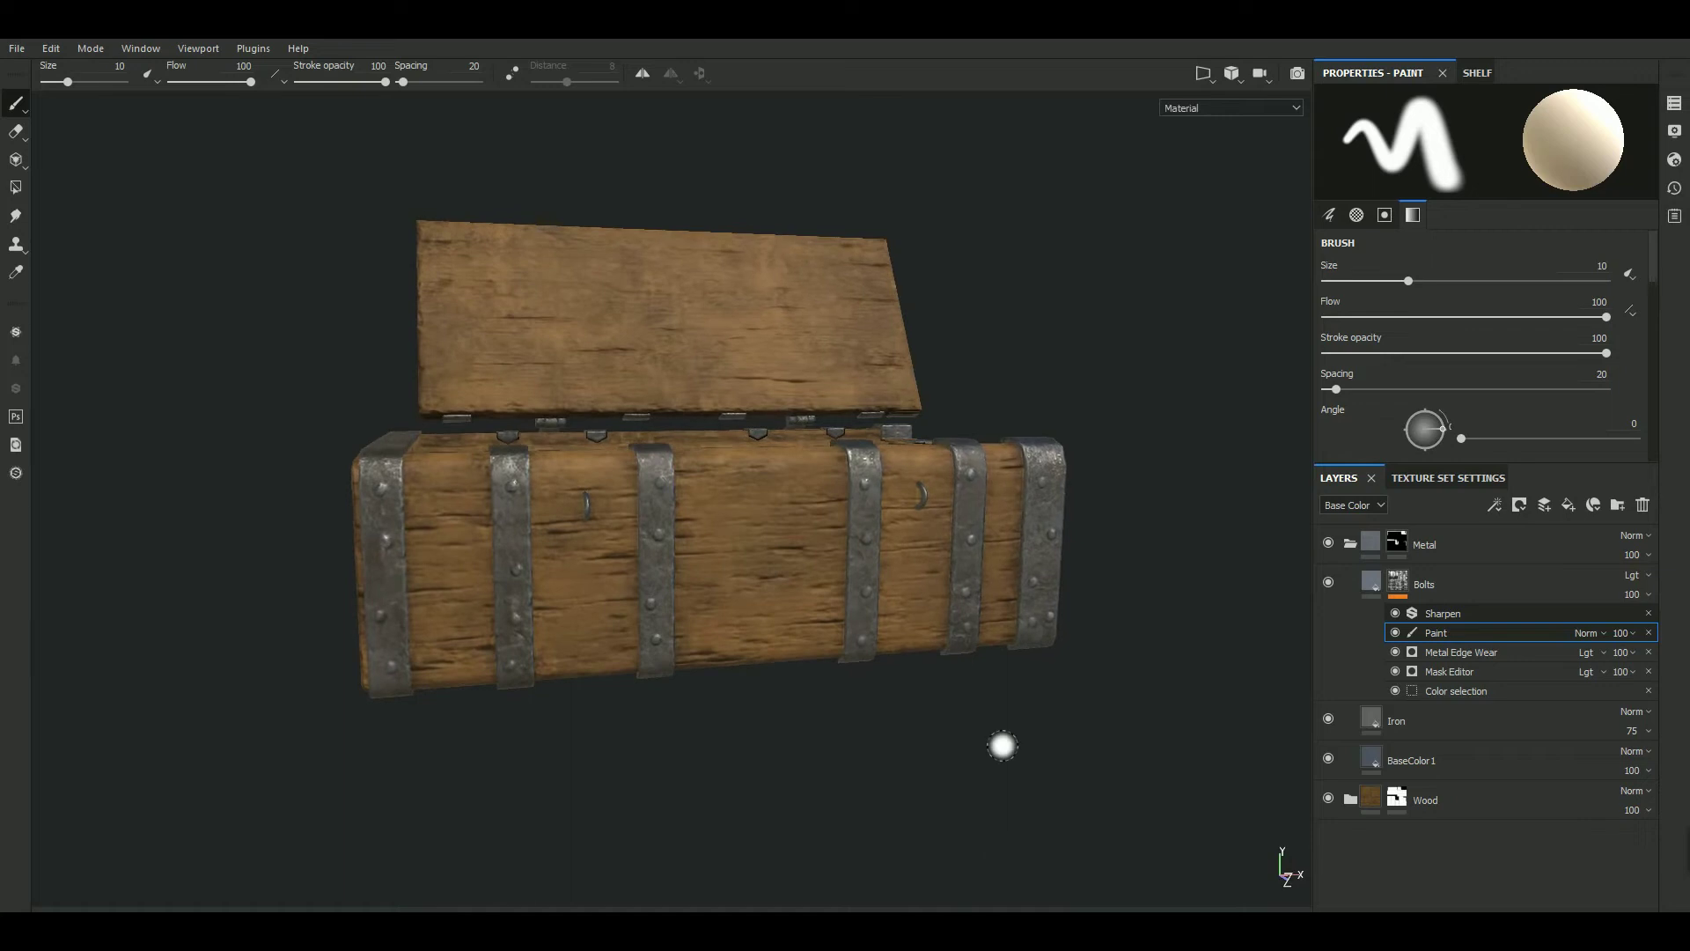
left_click(1486, 74)
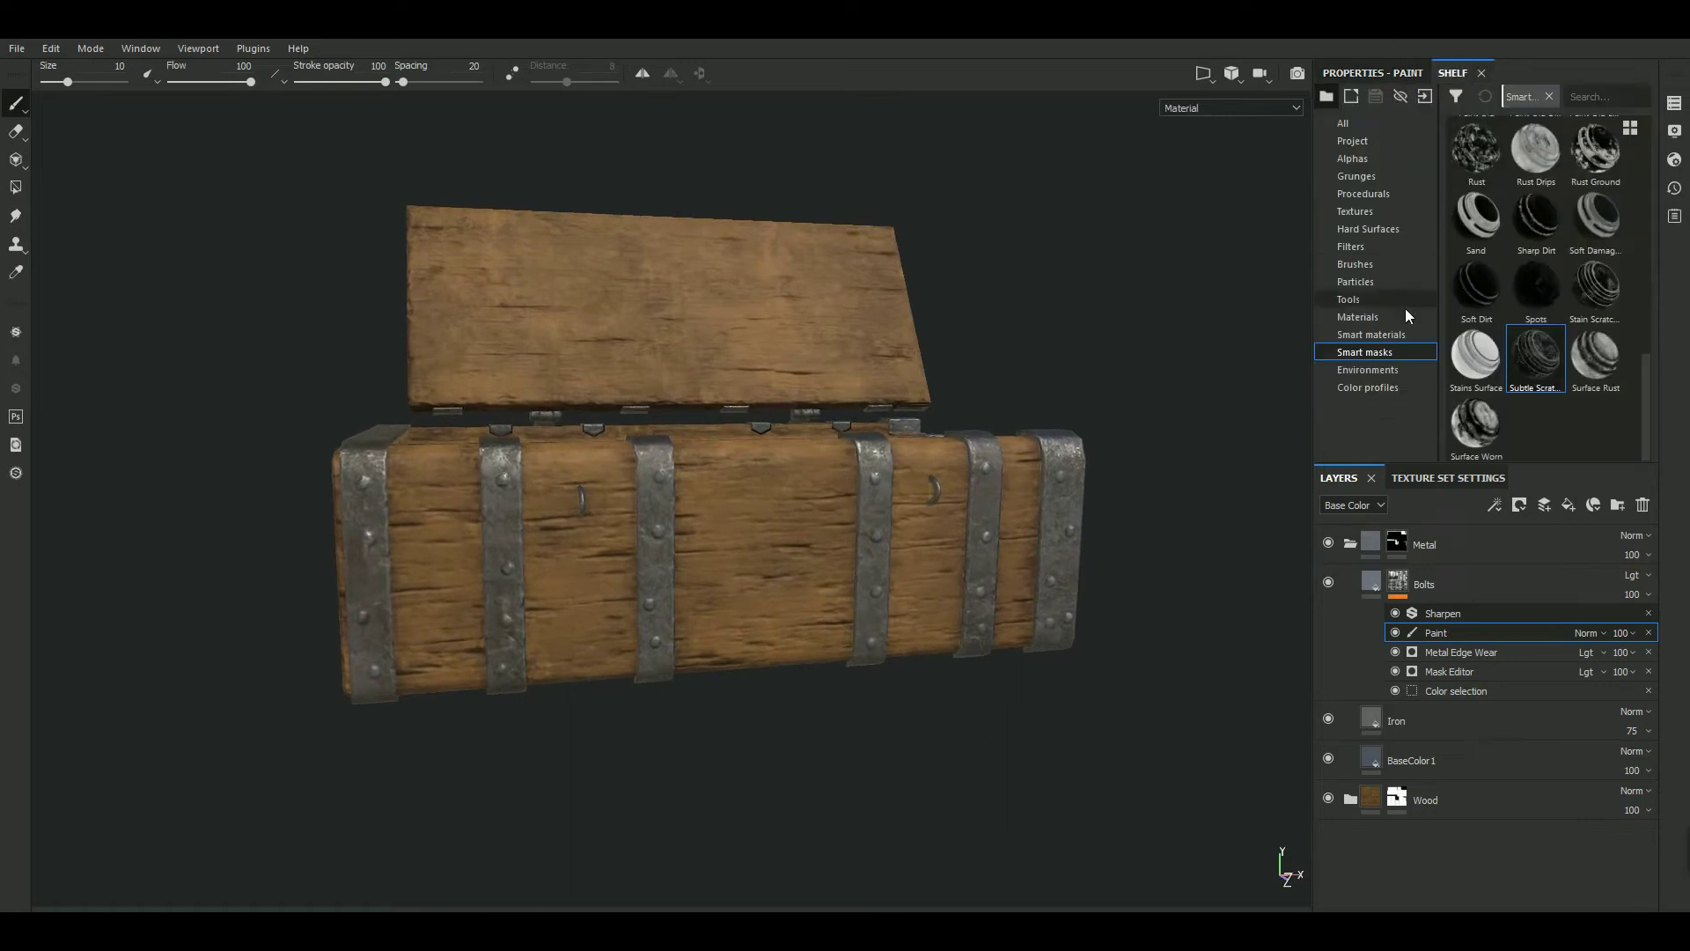
Load the Dirt 2 brush from the Shelf
left_click(1370, 266)
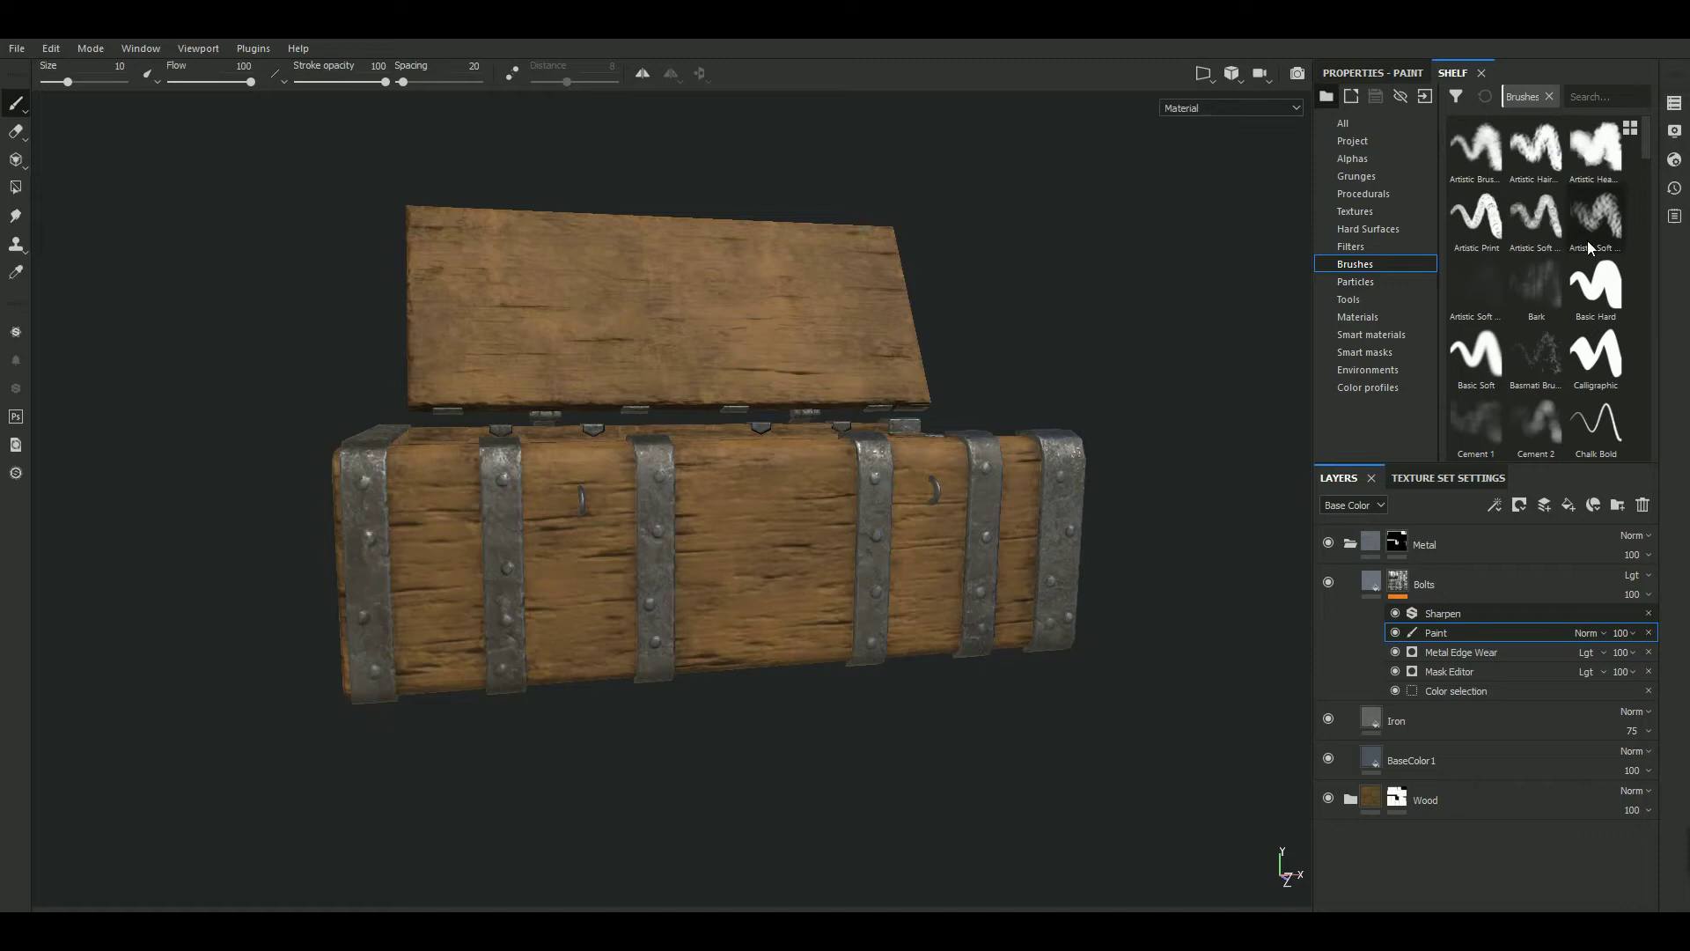
left_click_drag(1648, 139, 1658, 193)
left_click(1538, 425)
scroll(940, 695, "up", 2)
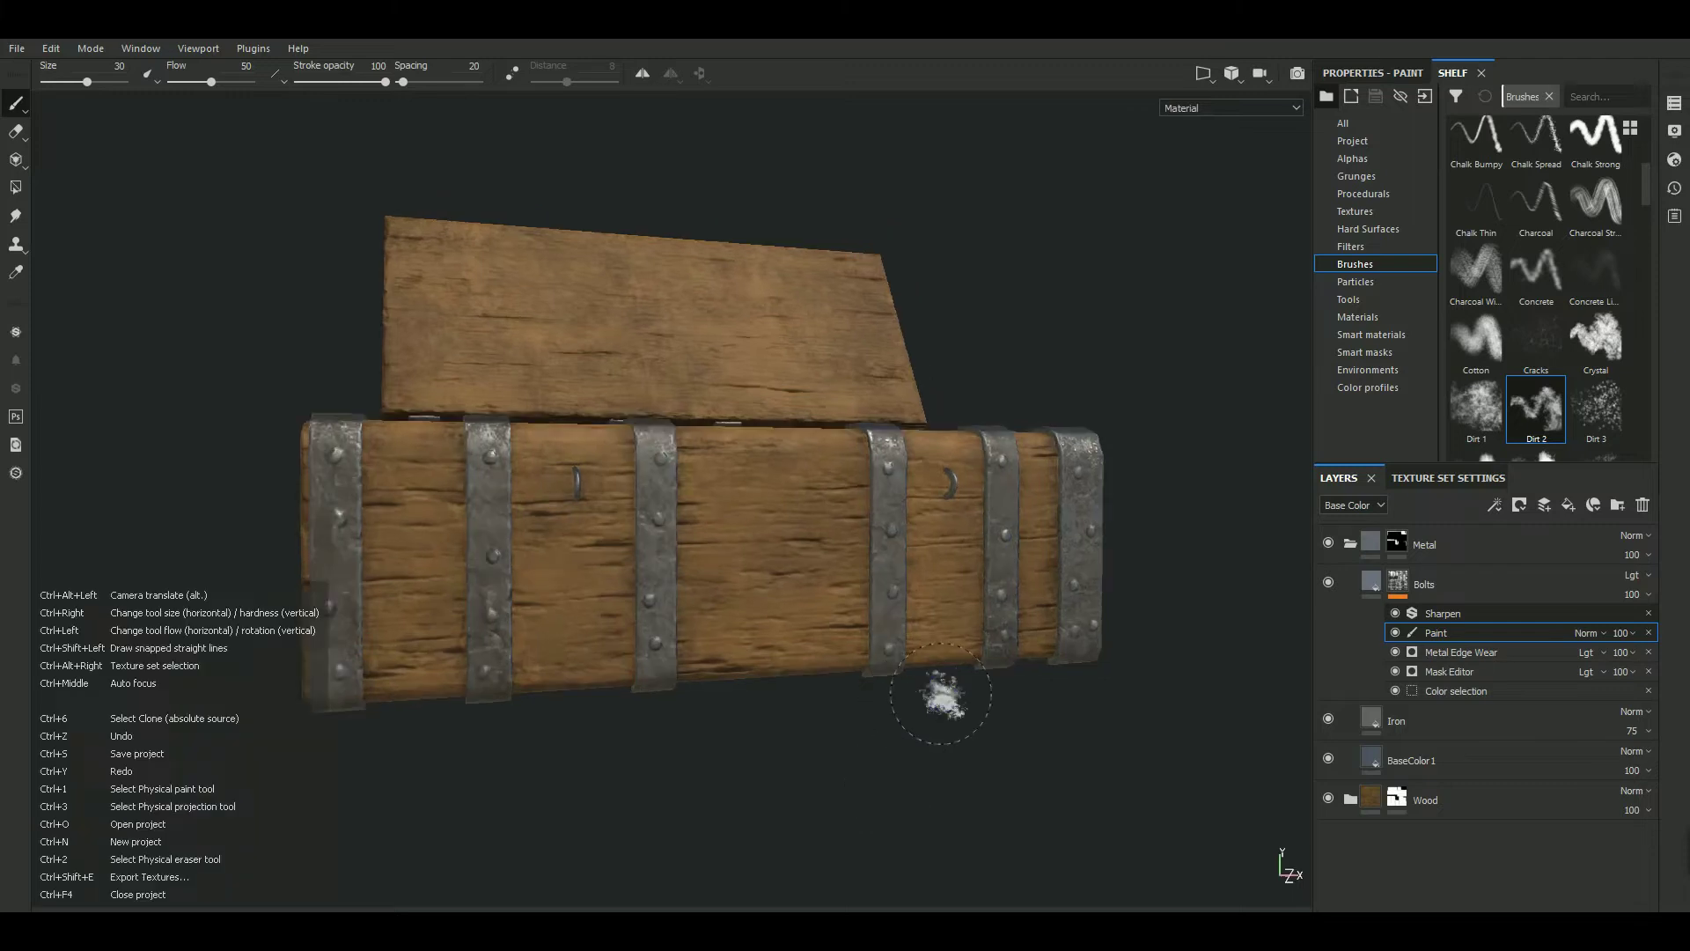
left_click_drag(1094, 736, 1282, 868, "alt")
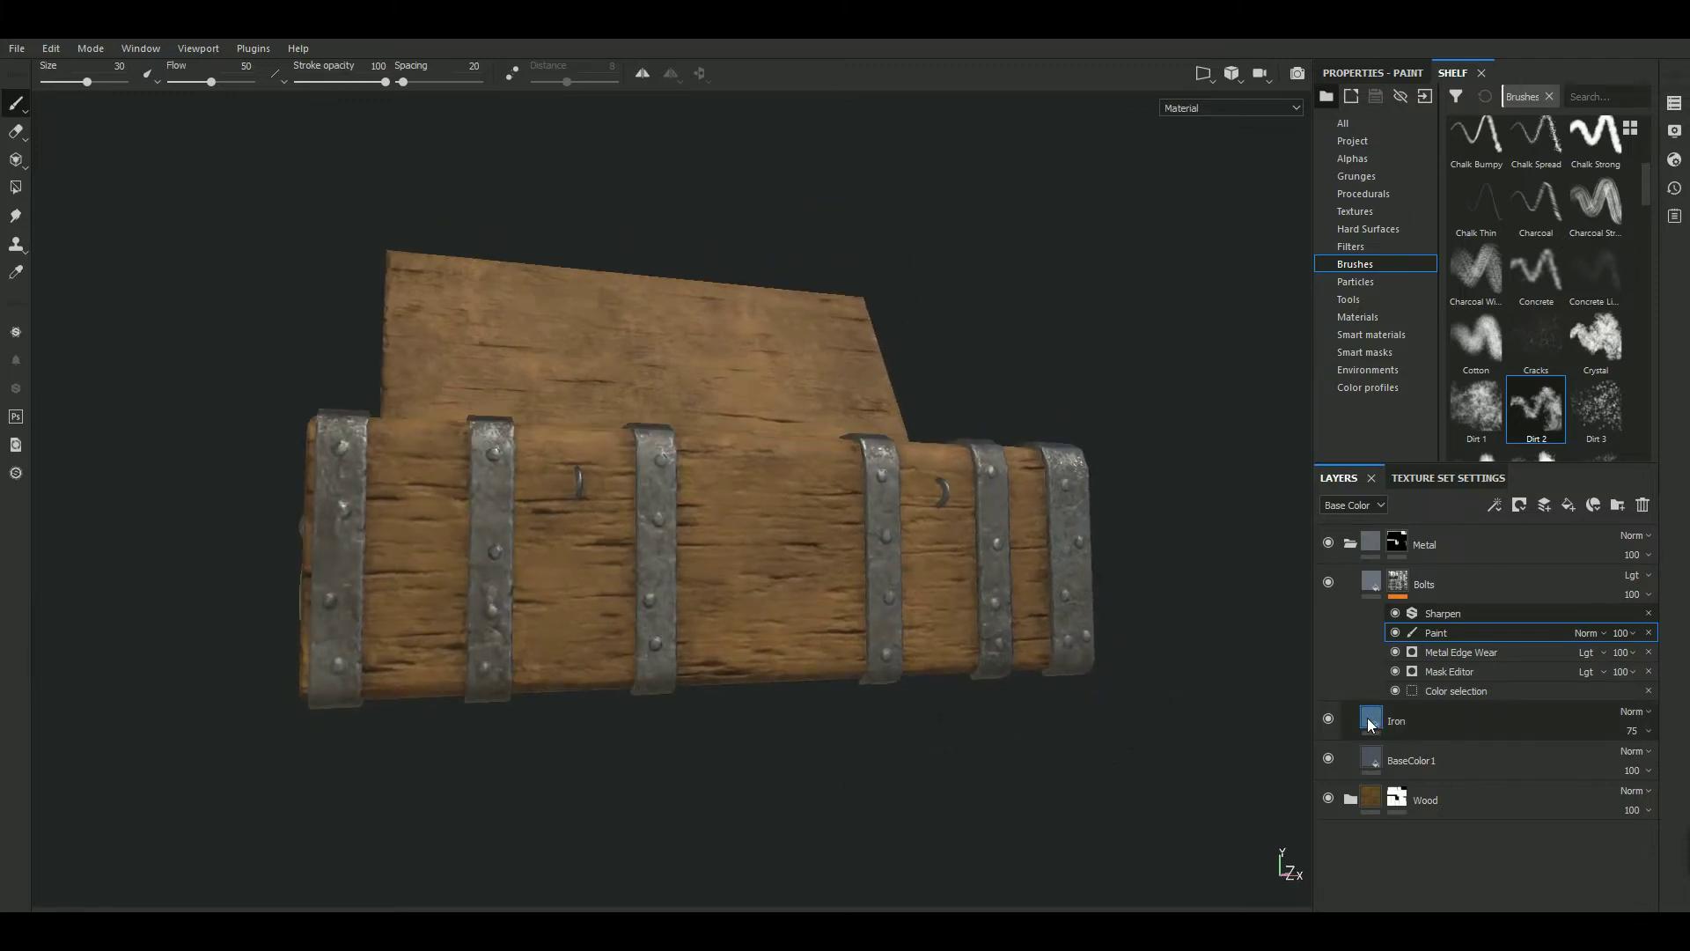
Lower the Iron fill layer's Luminosity from 0.53 to 0.51
left_click(1370, 724)
left_click(1375, 76)
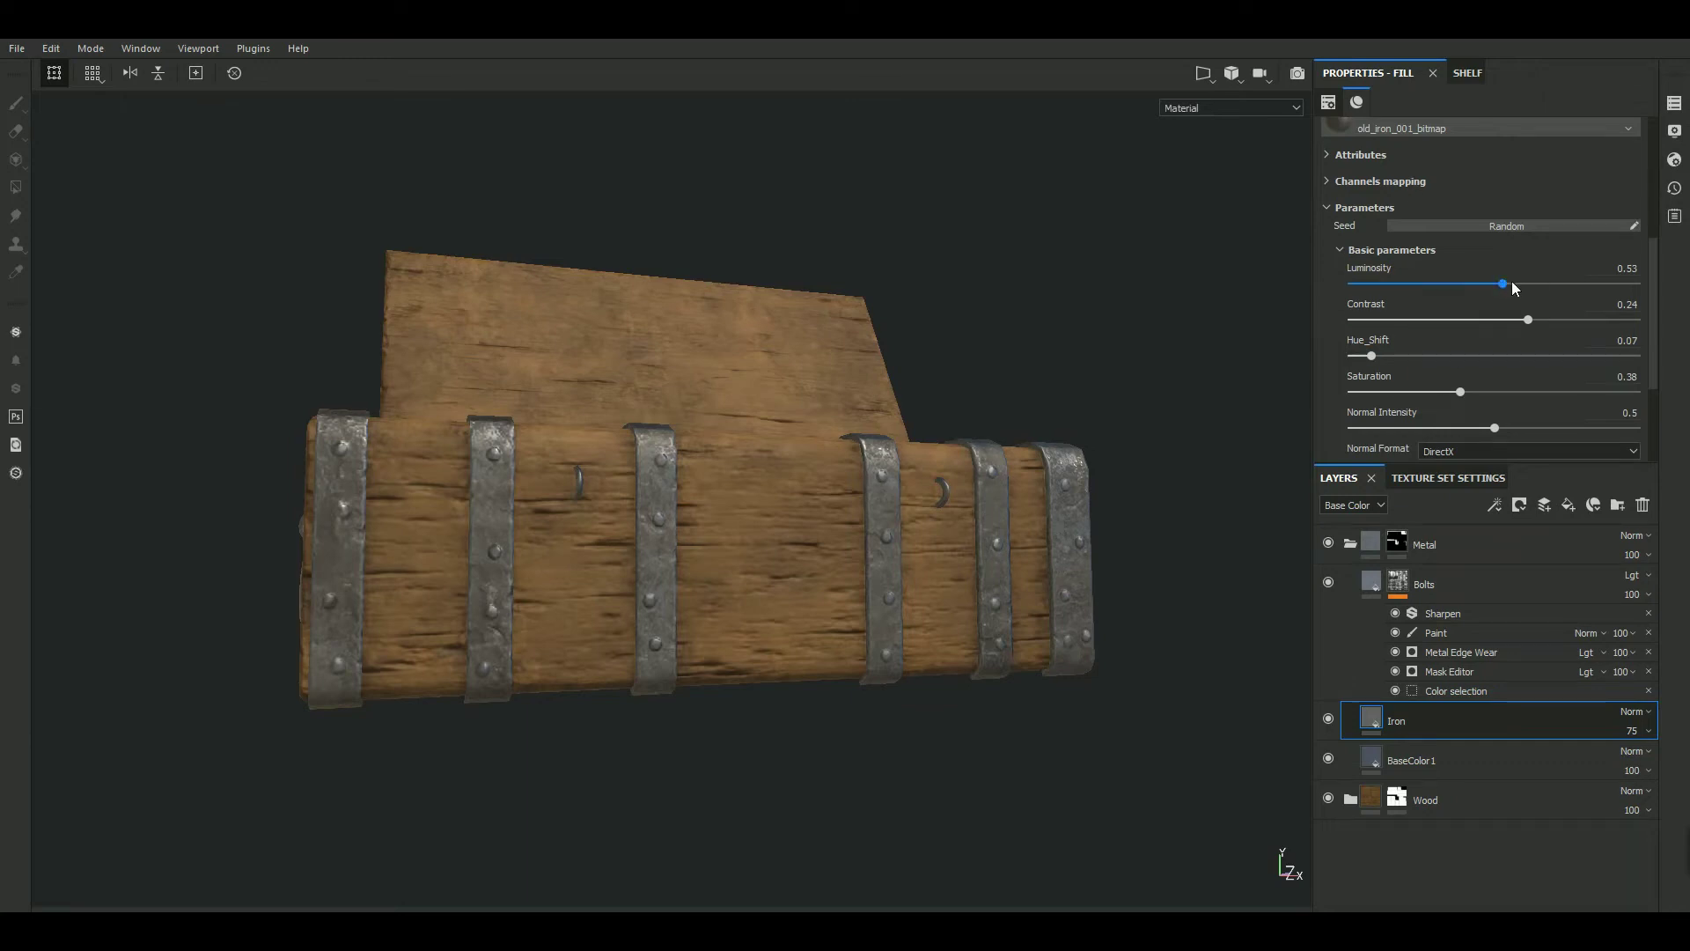
left_click_drag(1494, 287, 1489, 287)
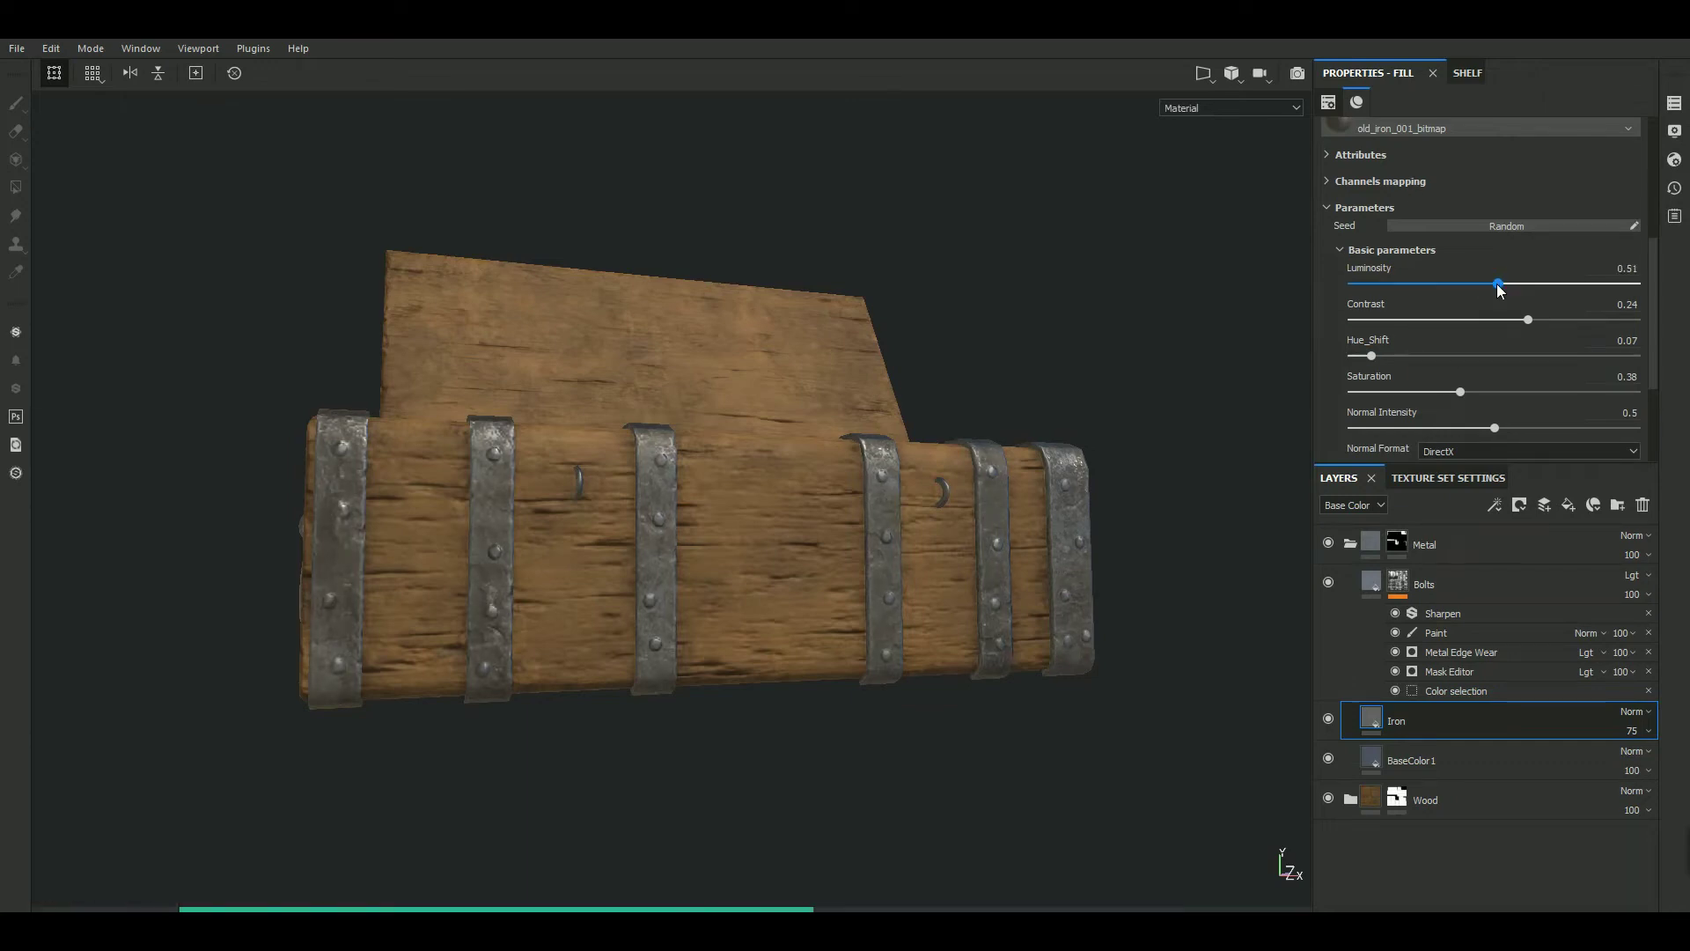
mouse_move(1032, 741)
left_mouse_down("alt")
mouse_move(1120, 785)
mouse_move(1121, 815)
mouse_move(1060, 774)
left_mouse_up("alt")
left_click(1440, 630)
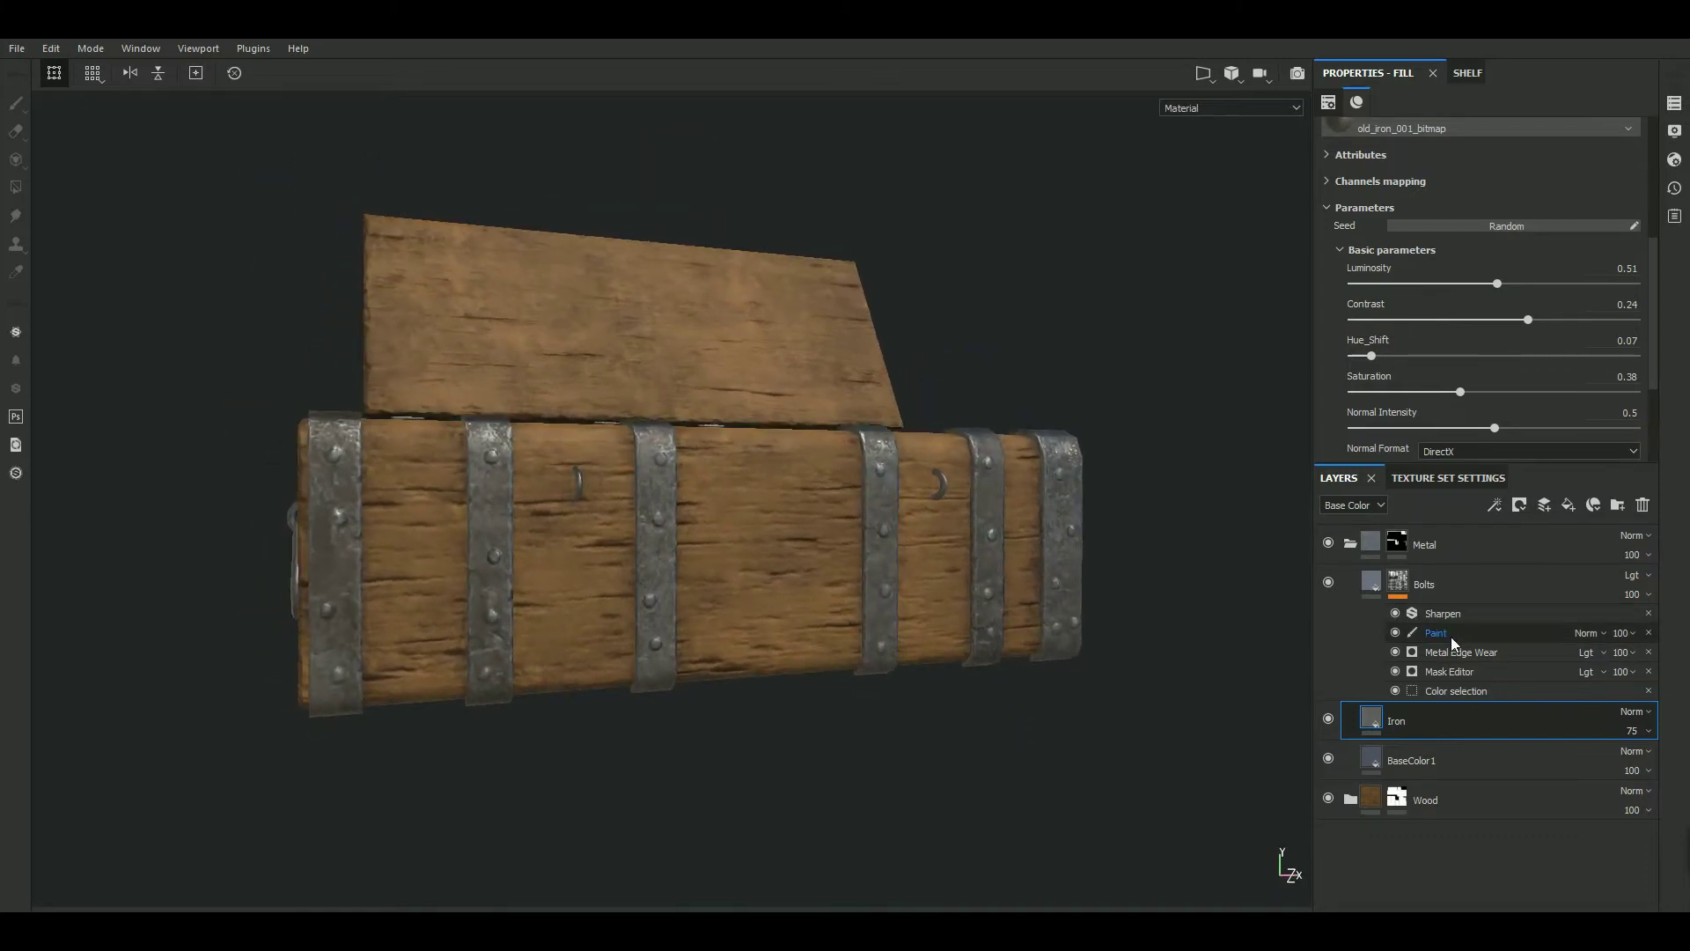
Try out brush sizes and dab dark dirt onto the chest's front wood
mouse_move(936, 706)
left_mouse_down("alt")
mouse_move(845, 785)
mouse_move(819, 744)
left_mouse_up("alt")
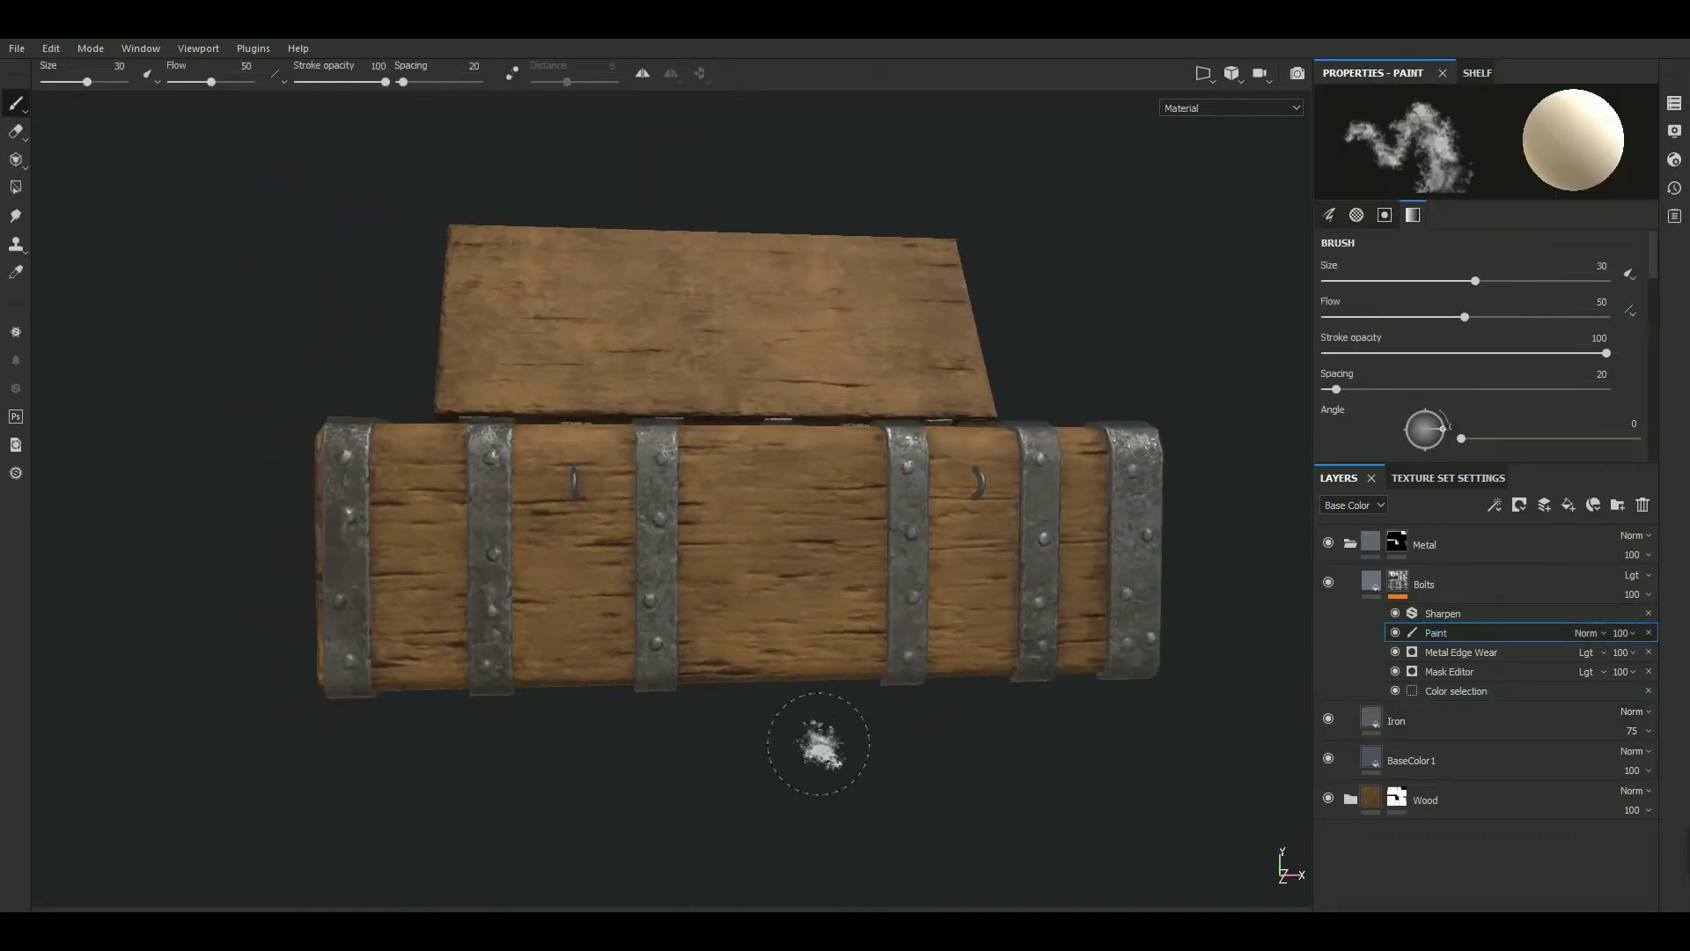
key("bracketleft")
key("bracketleft")
key("bracketleft")
key("bracketleft")
key("bracketleft")
key("bracketleft")
key("bracketleft")
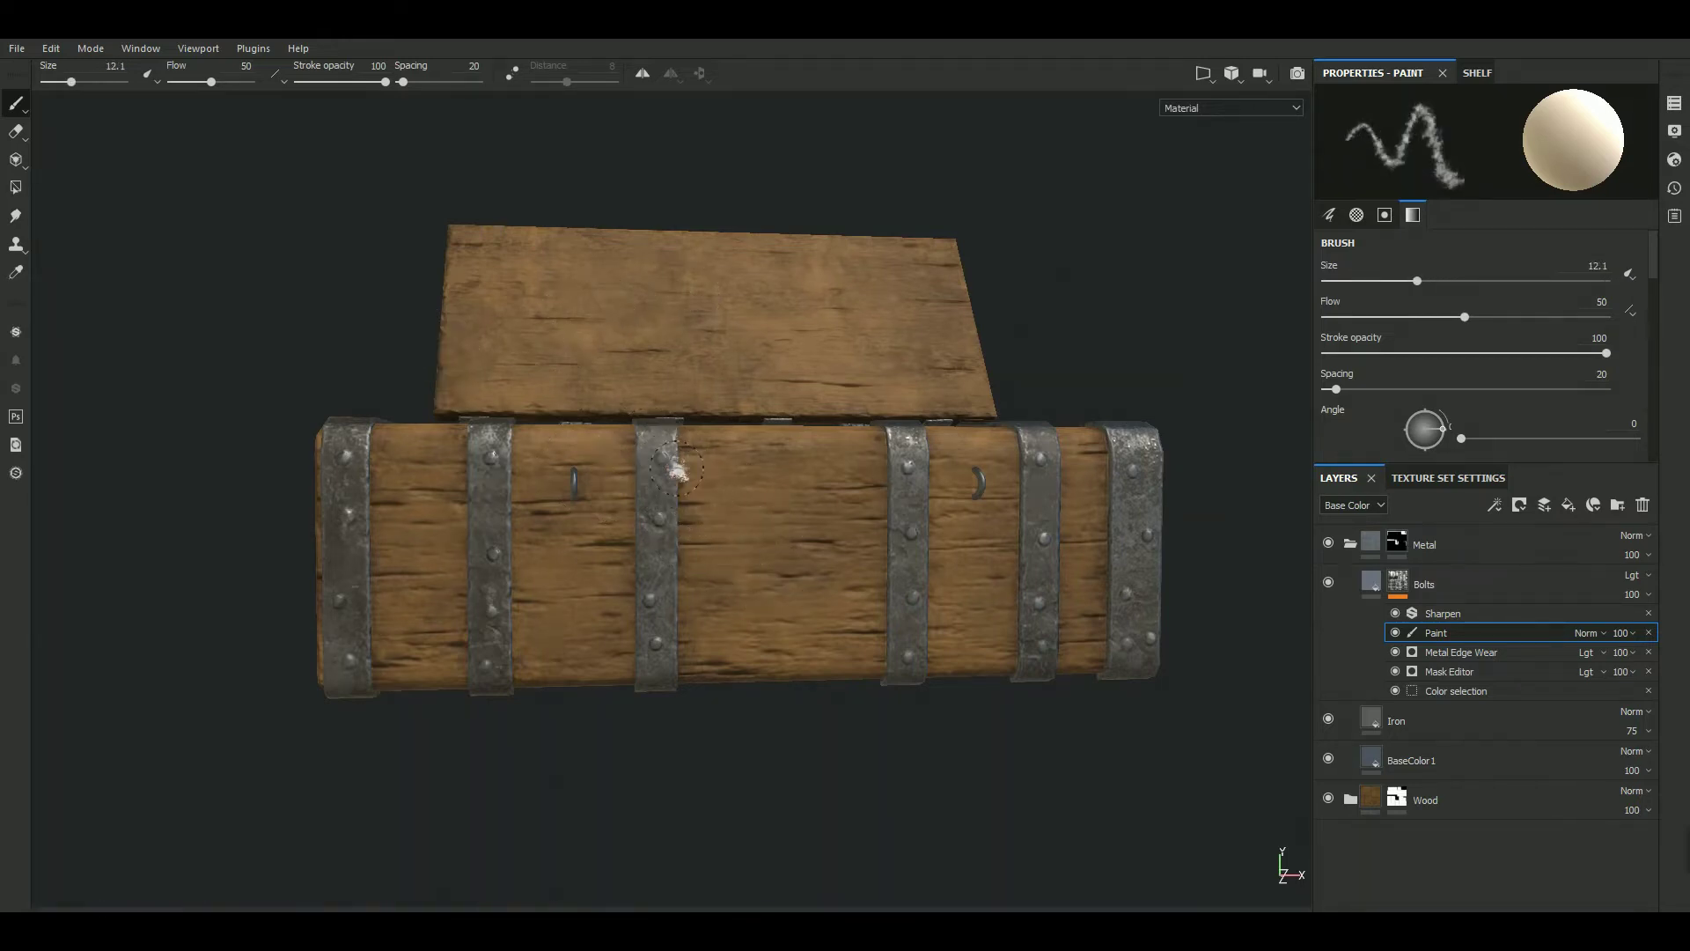
key("bracketright")
key("bracketright")
key("bracketright")
left_click_drag(662, 456, 502, 515, "alt")
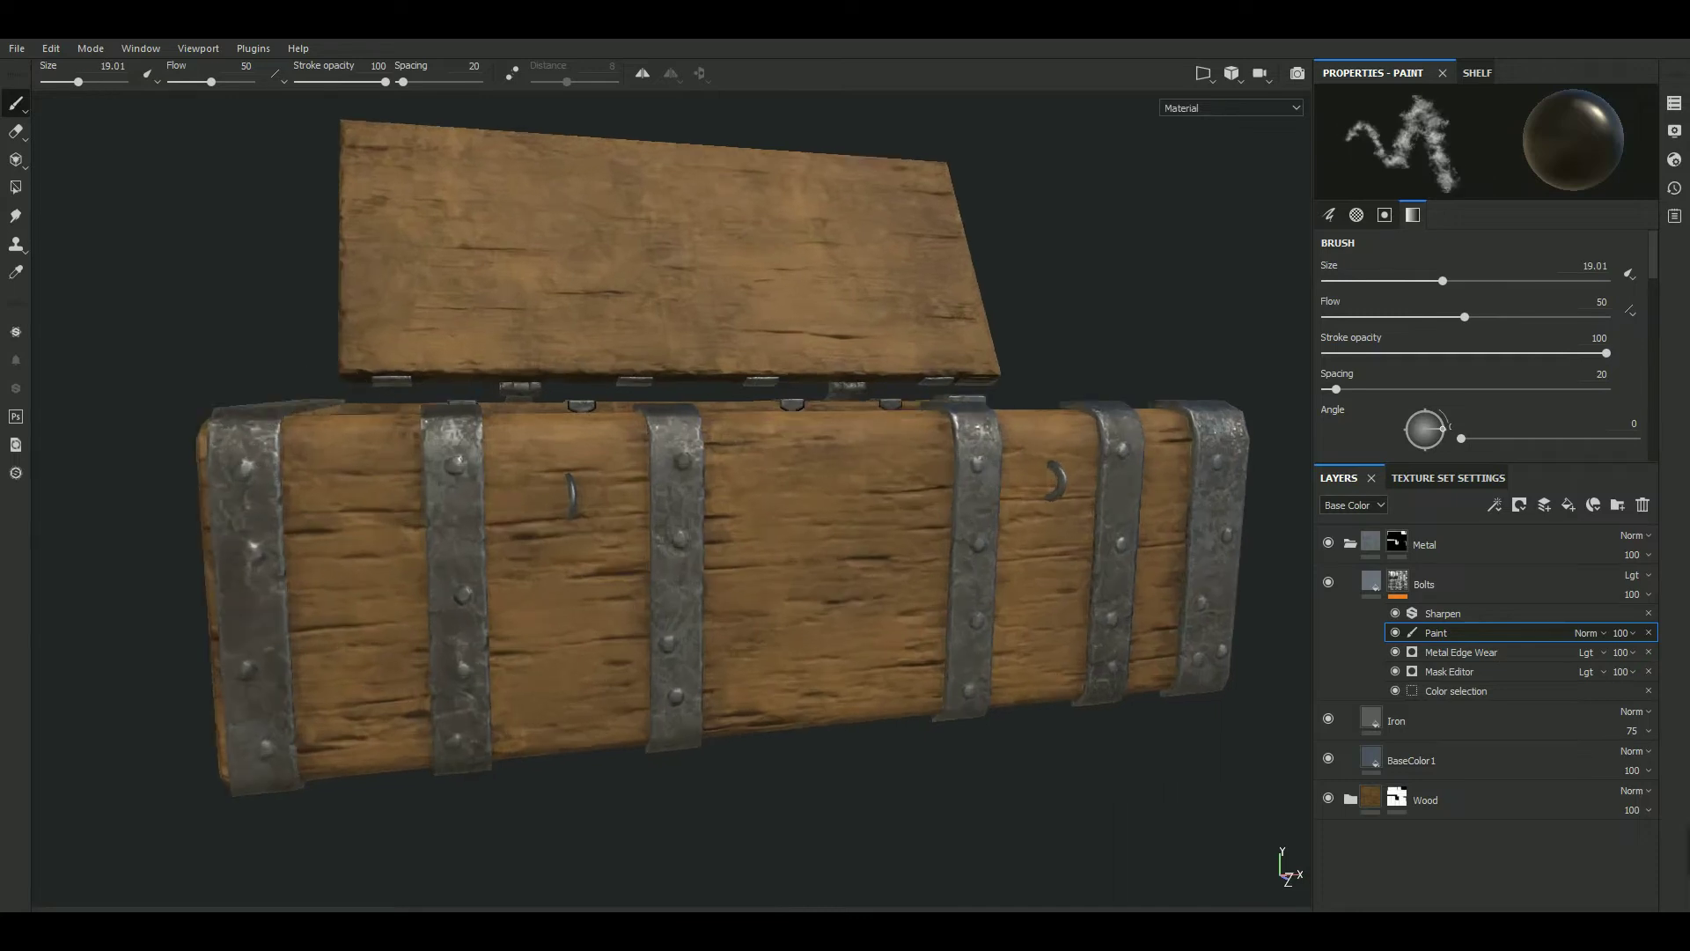
key("ctrl+z")
key("bracketleft")
key("bracketleft")
key("bracketleft")
key("bracketleft")
key("bracketleft")
key("bracketleft")
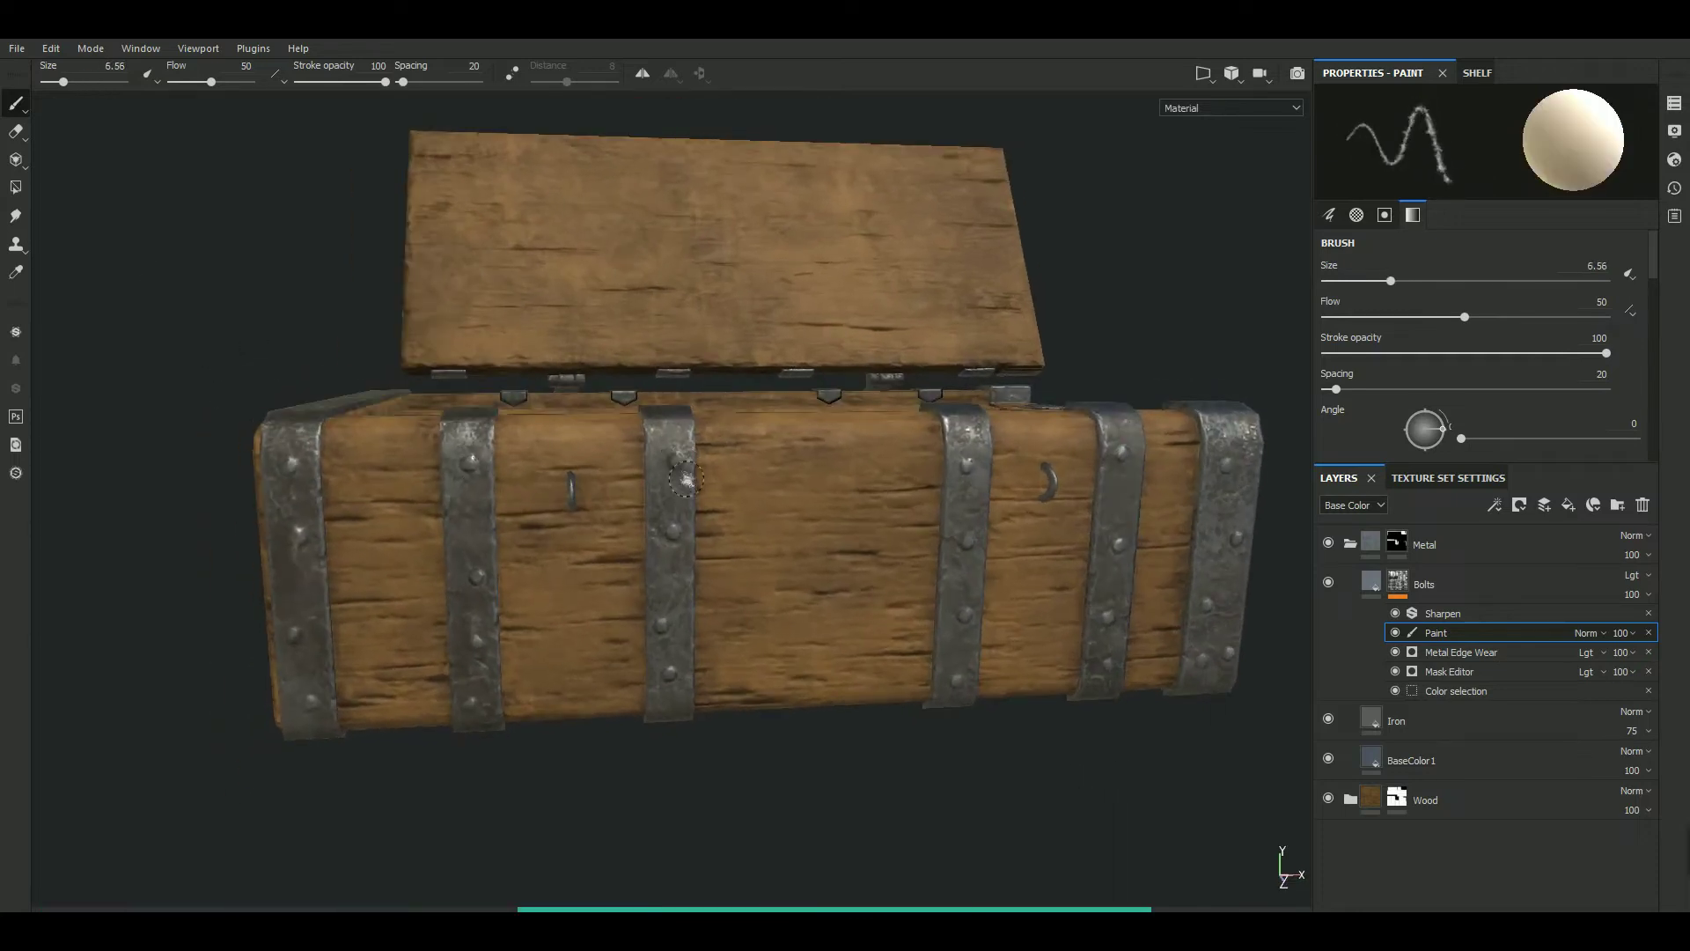
left_click_drag(143, 519, 668, 631, "alt")
key("bracketright")
key("bracketright")
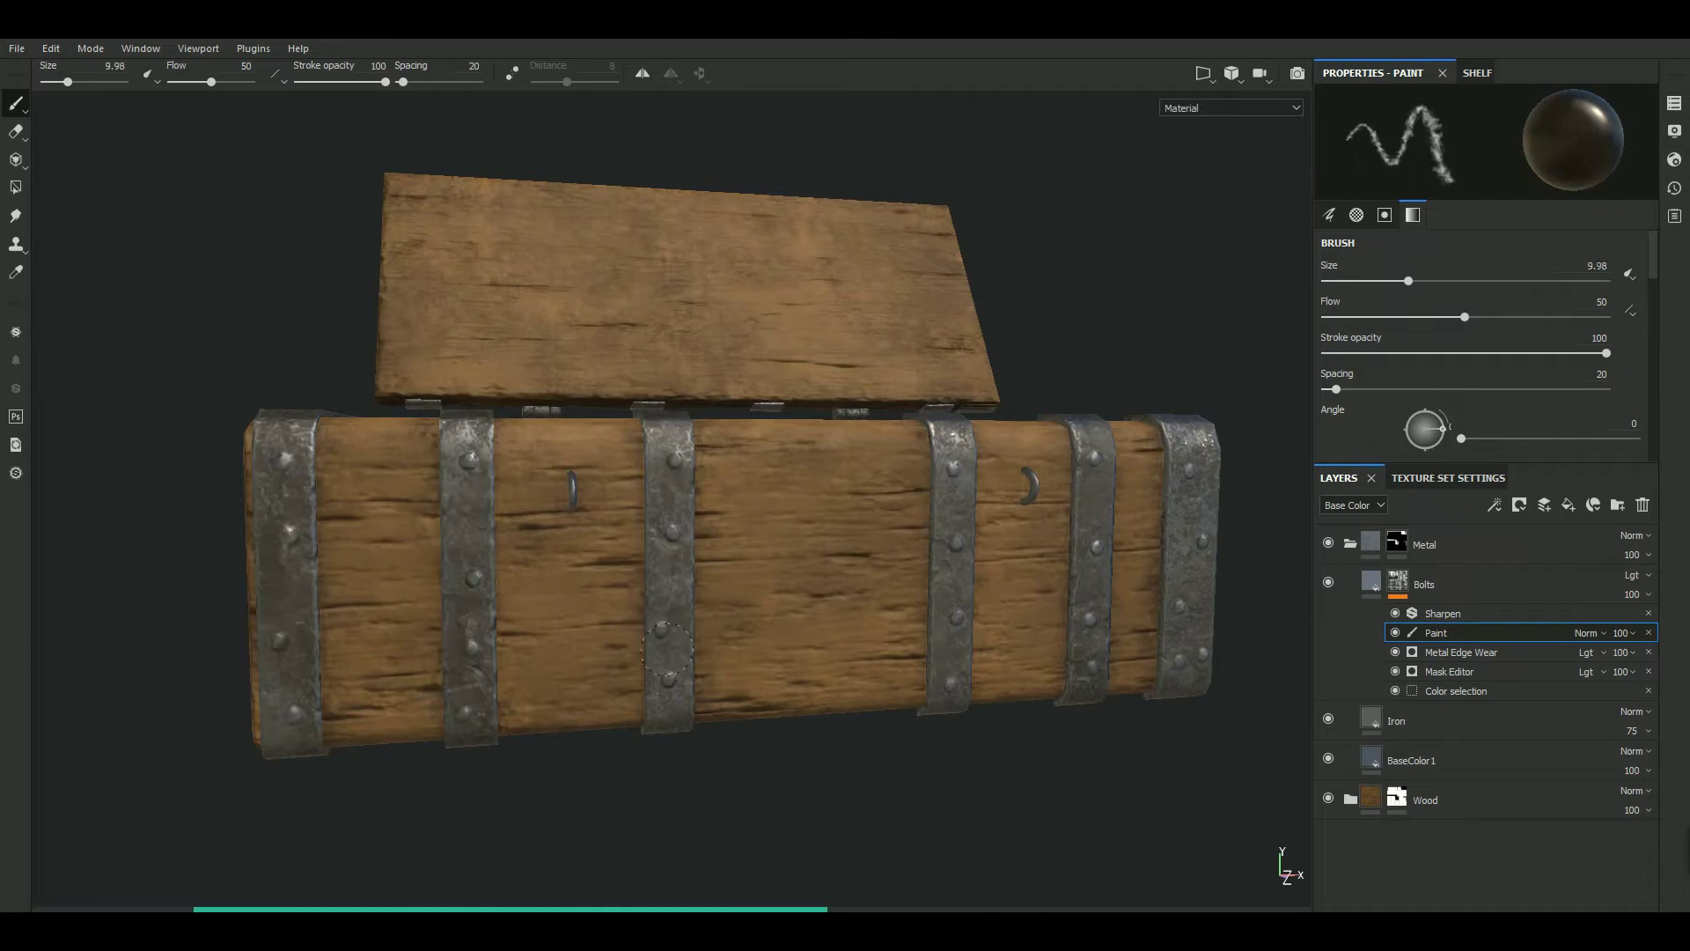
left_click_drag(679, 647, 635, 510, "alt")
left_click(636, 511)
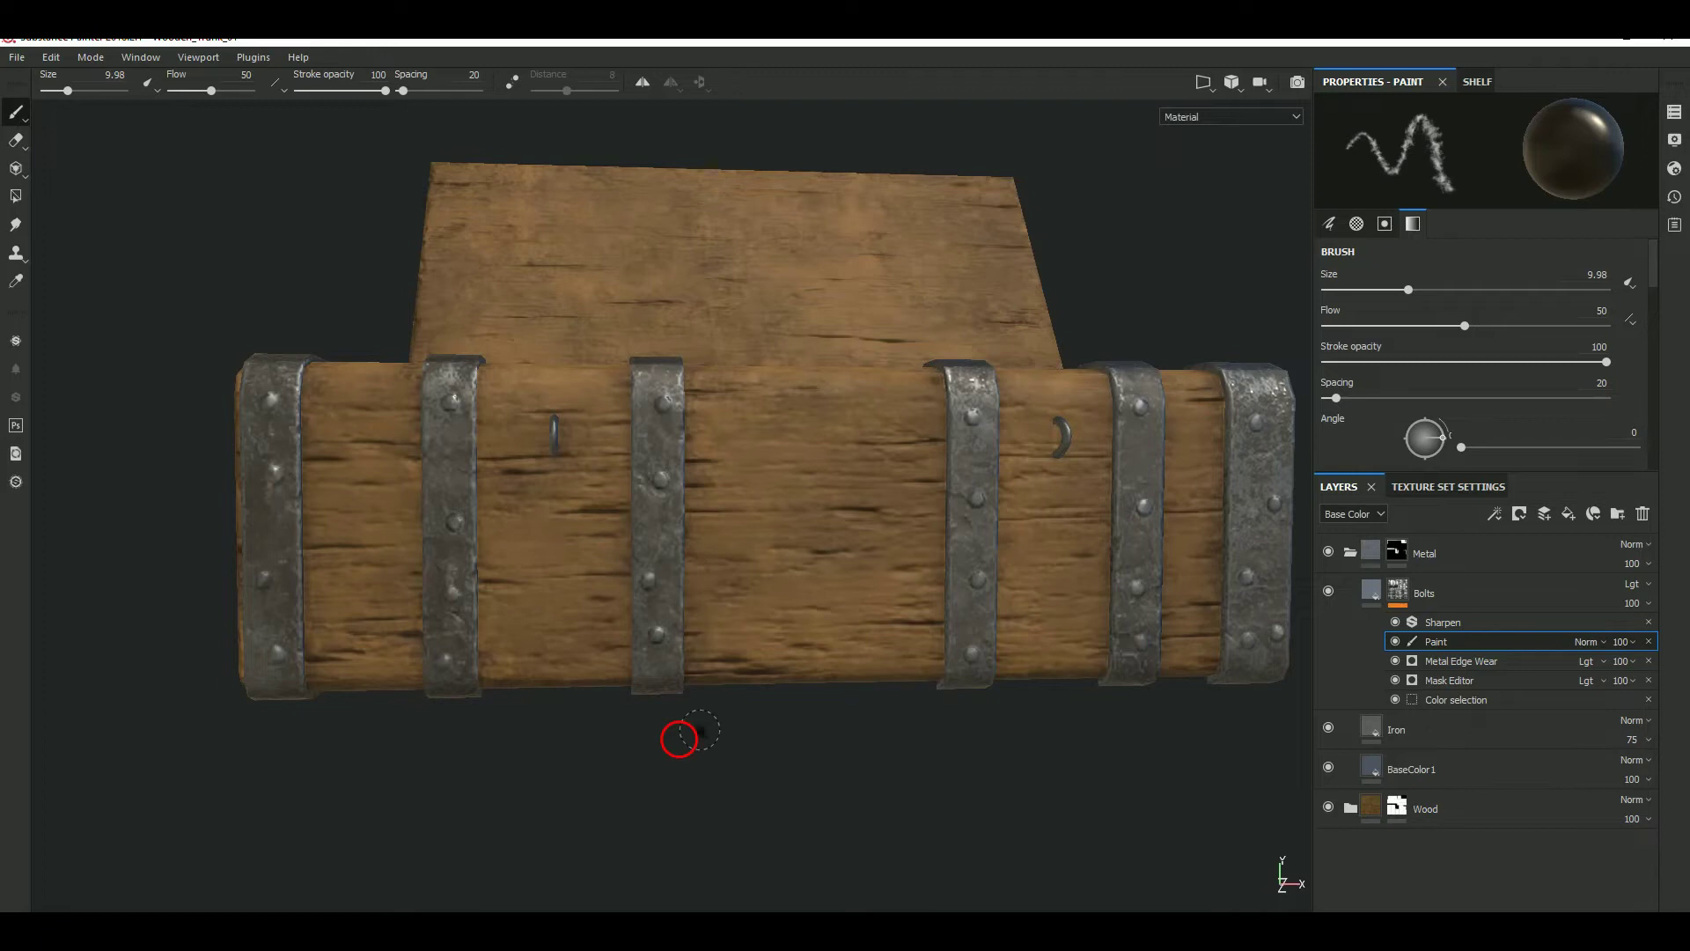
left_click_drag(679, 738, 261, 696, "alt")
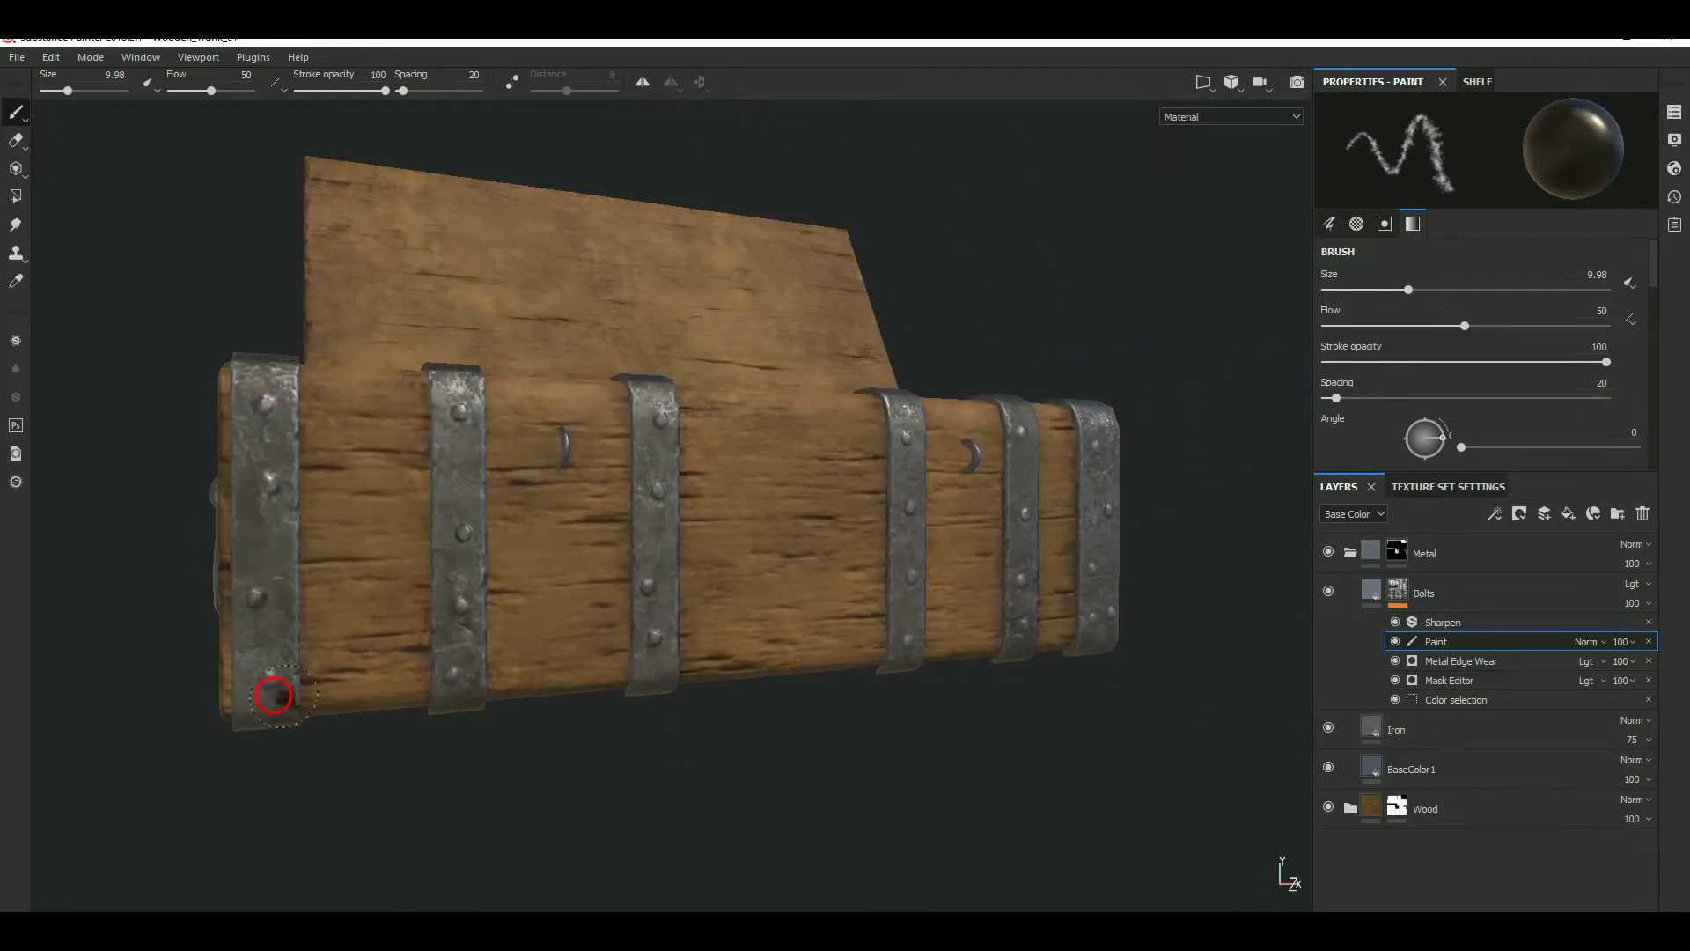
left_click_drag(242, 685, 660, 673, "alt")
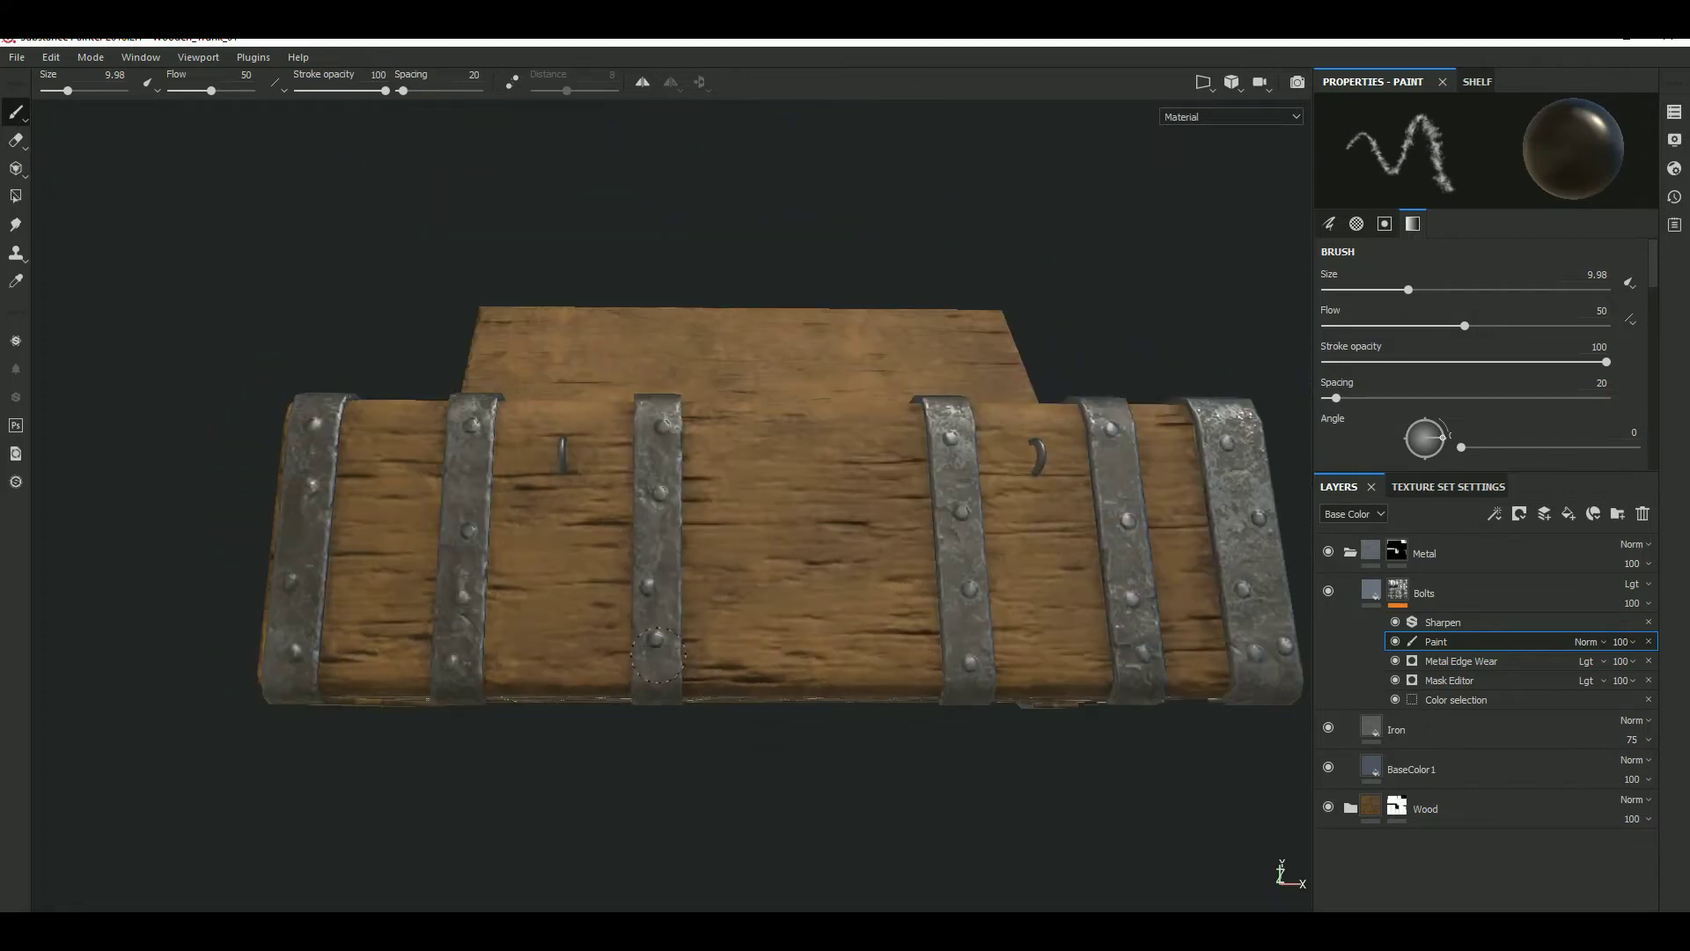
scroll(717, 614, "up", 3)
scroll(828, 744, "down", 3)
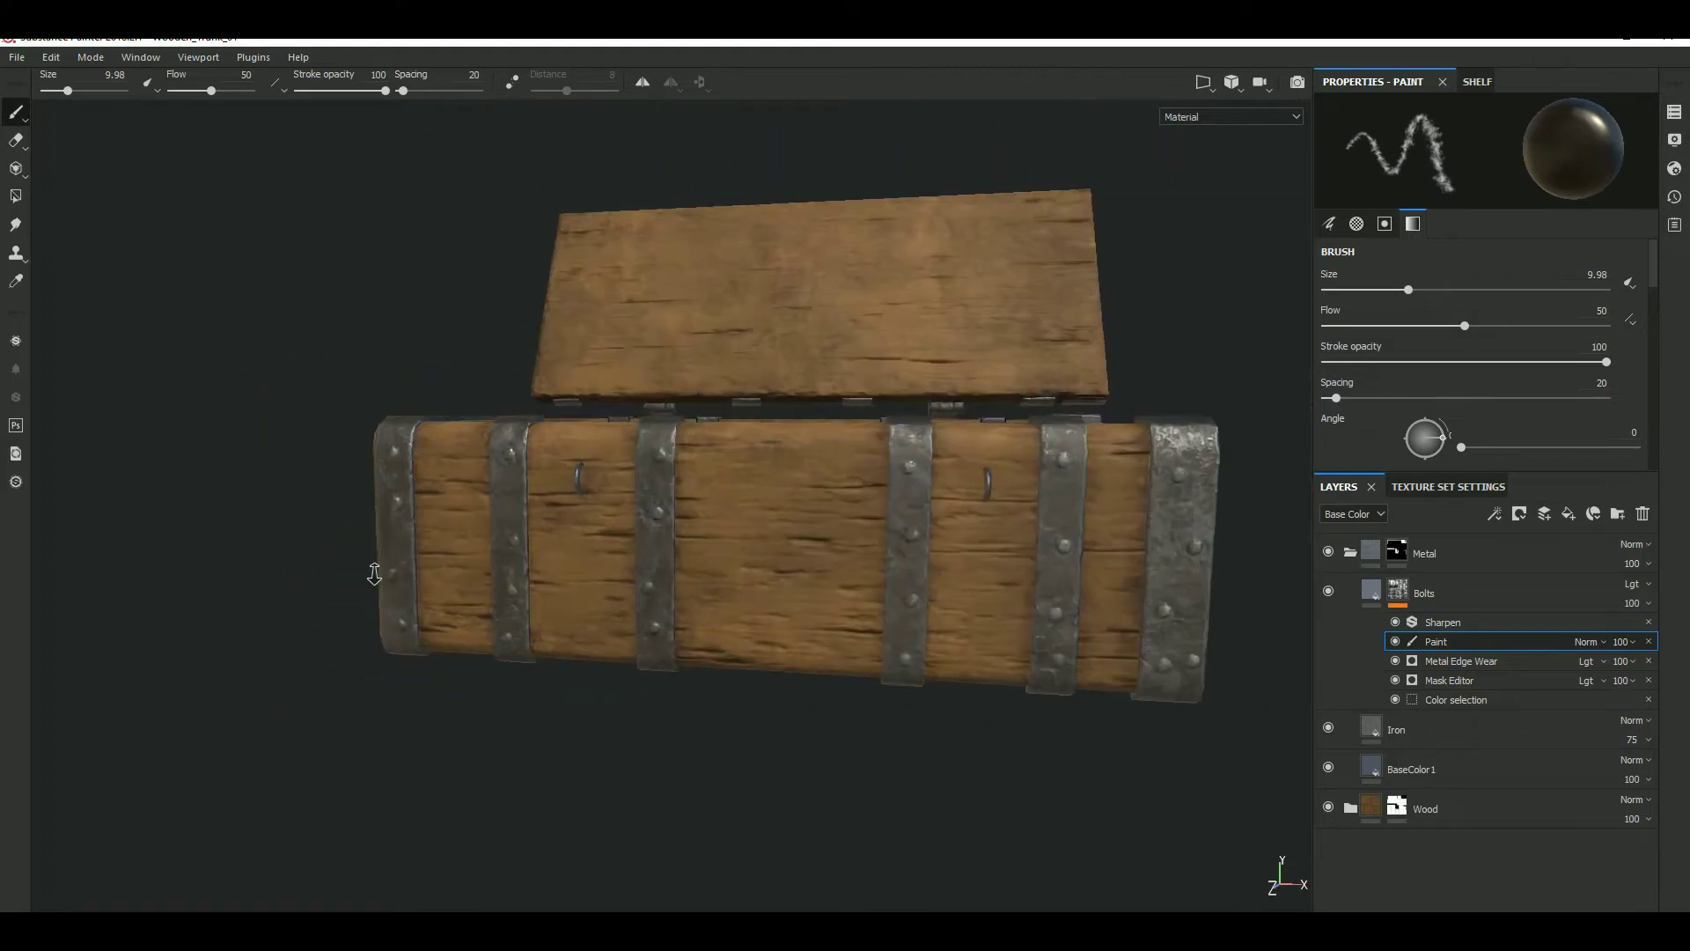
Set the dirt brush to angle 52, size about 9 and flow 29
right_click_drag(828, 744, 453, 550, "ctrl")
right_click_drag(358, 719, 458, 686, "ctrl")
left_click_drag(458, 687, 522, 471, "alt")
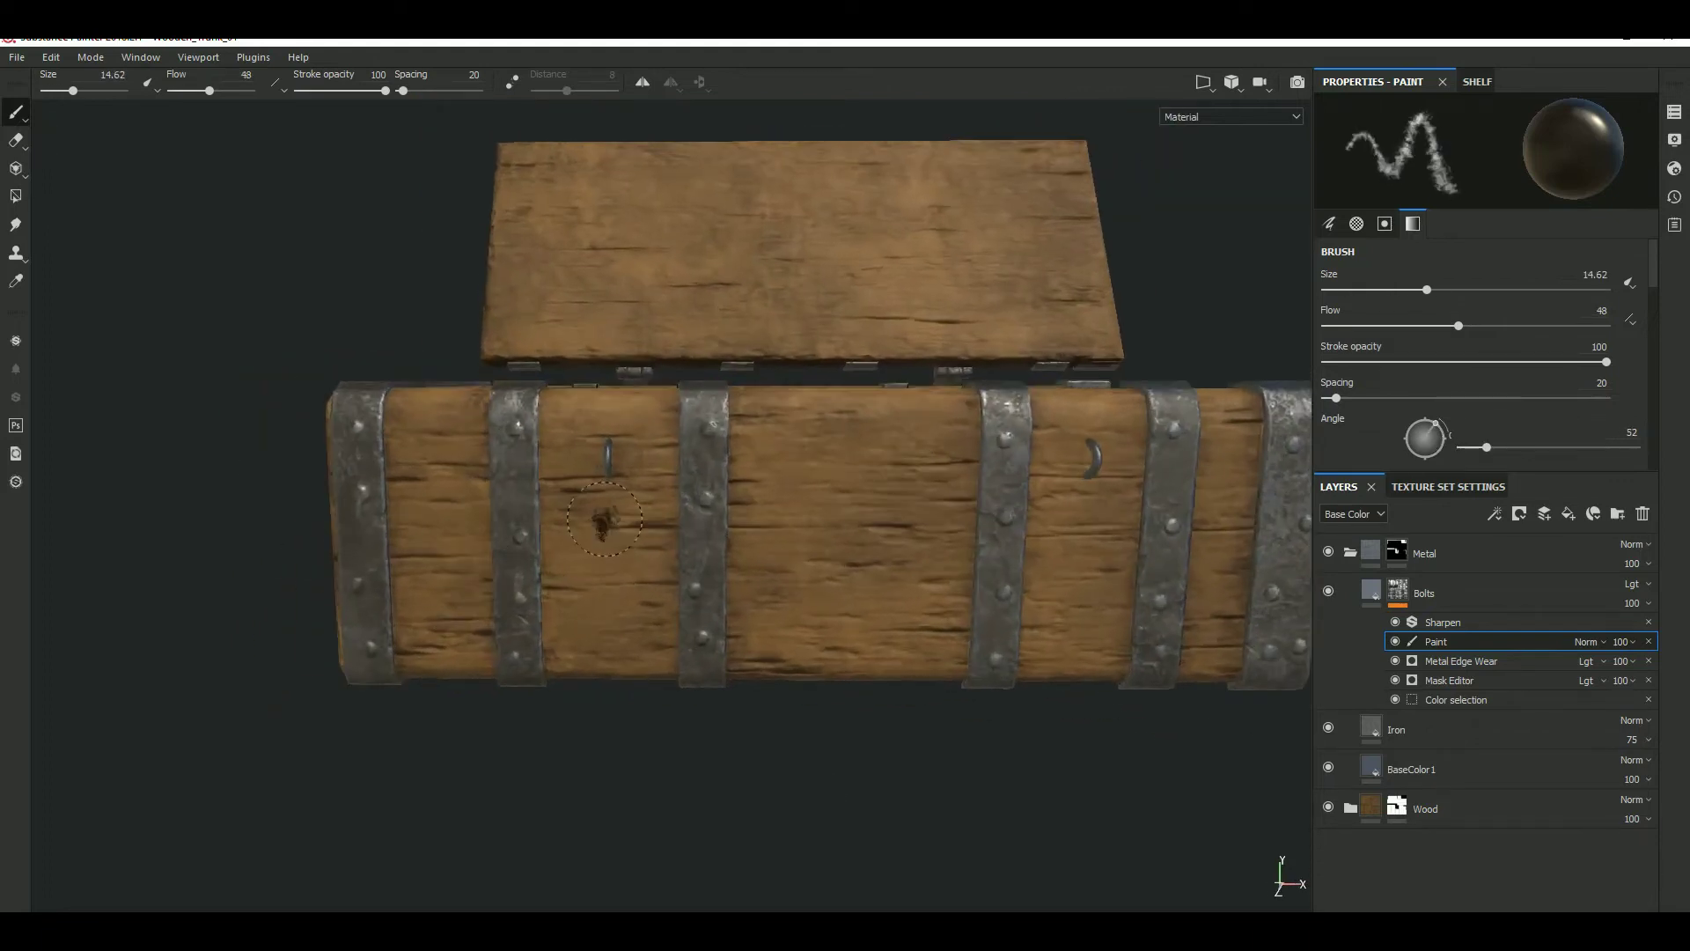
scroll(522, 471, "down", 2)
left_click_drag(560, 613, 528, 509, "alt")
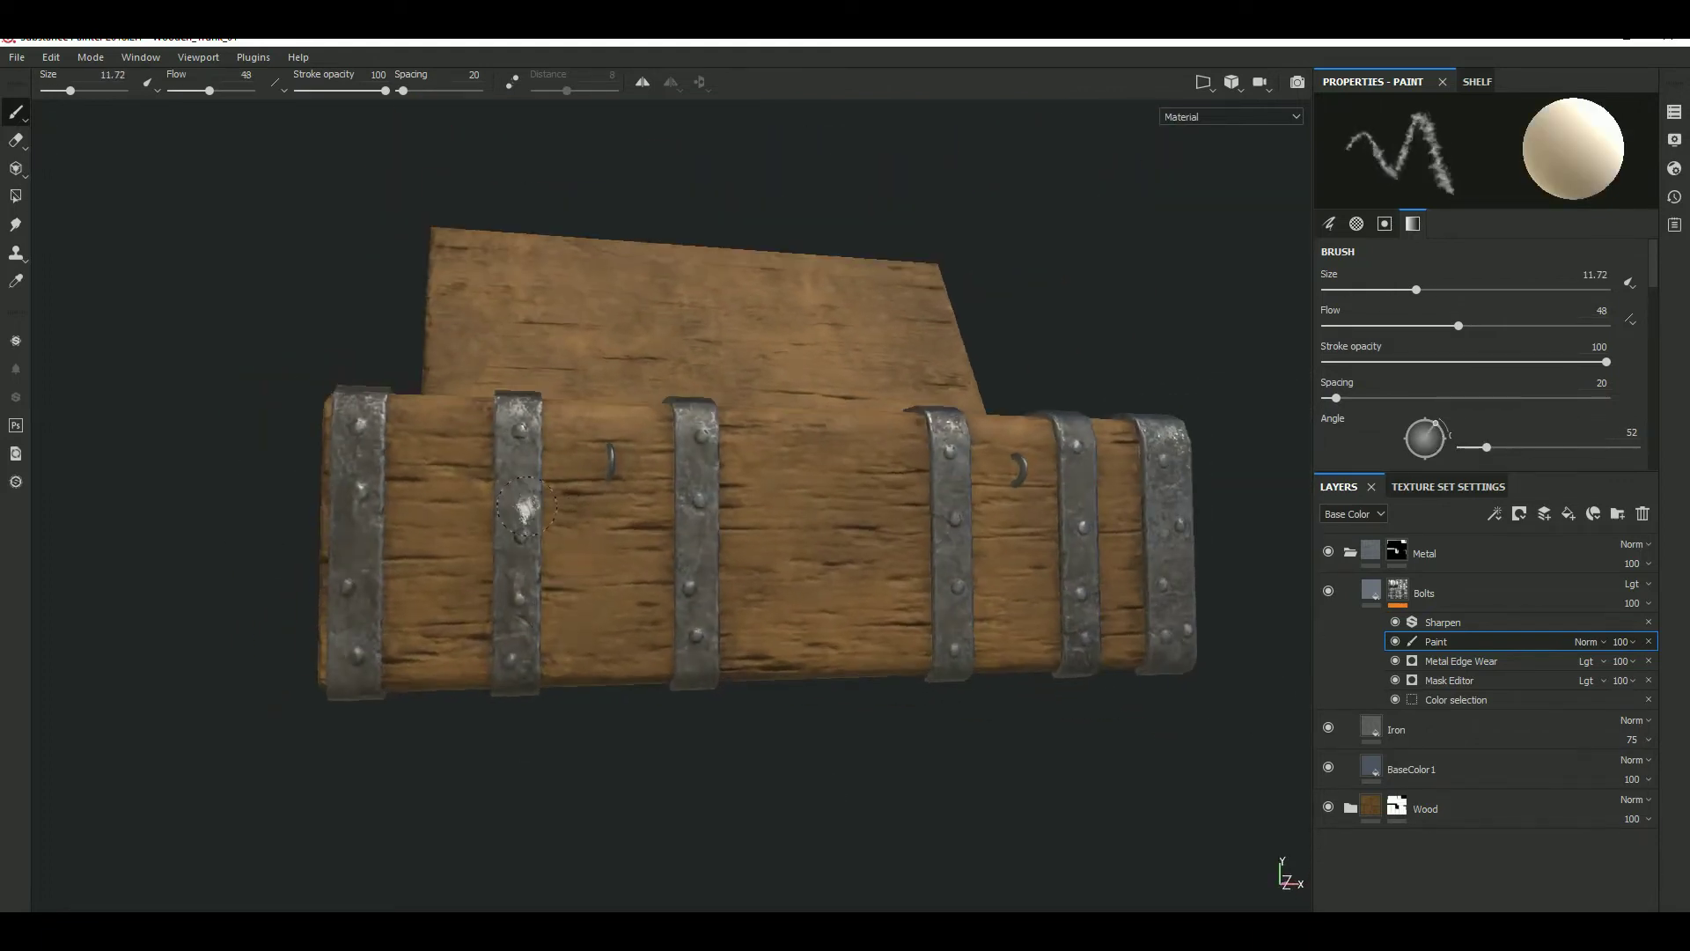
mouse_move(194, 552)
left_mouse_down("alt")
mouse_move(259, 550)
mouse_move(167, 540)
left_mouse_up("alt")
right_click_drag(185, 524, 173, 511, "ctrl")
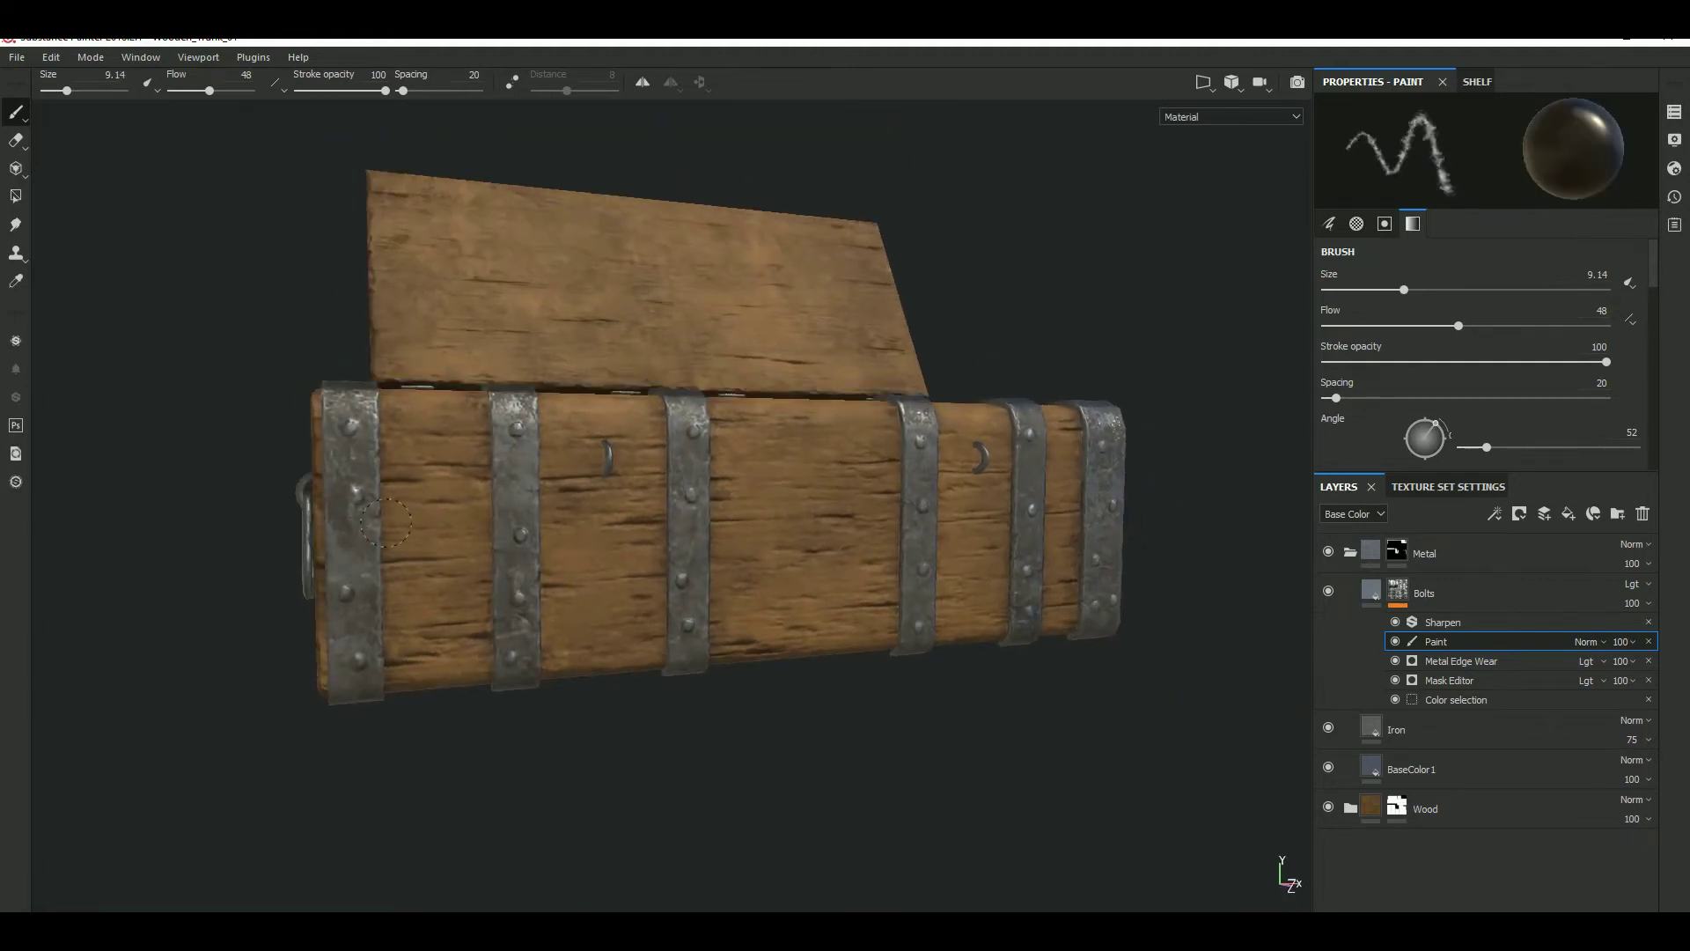
right_click_drag(248, 586, 351, 526, "ctrl")
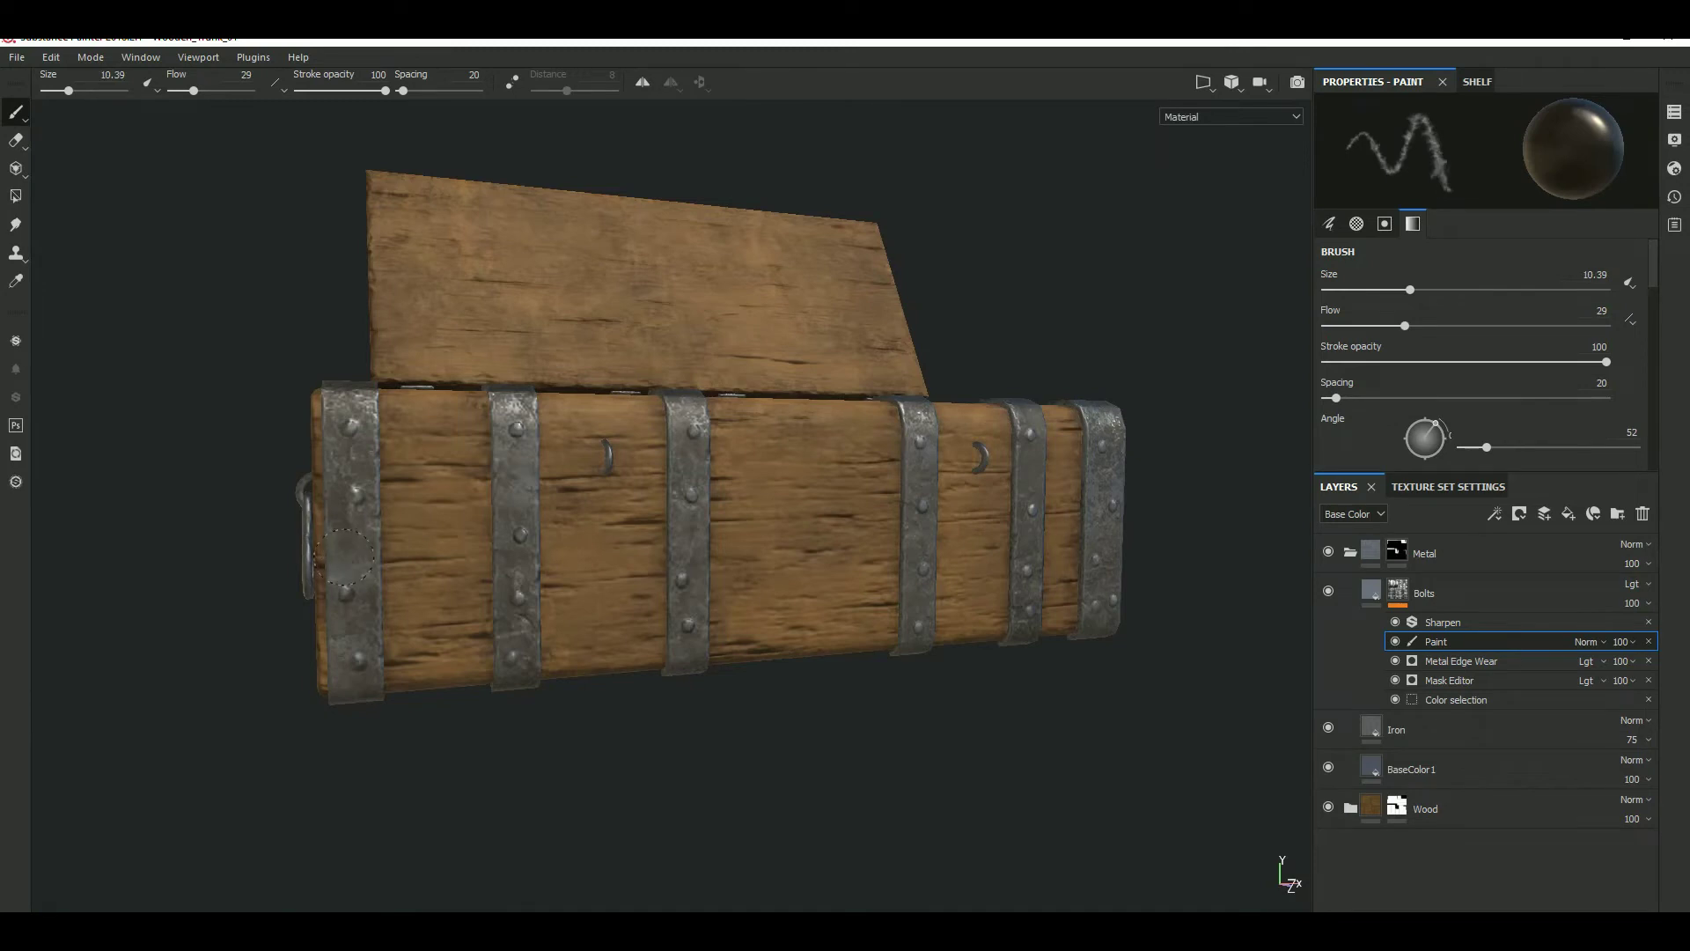
left_click_drag(343, 556, 200, 585, "alt")
mouse_move(337, 605)
left_mouse_down("alt")
mouse_move(113, 717)
mouse_move(717, 642)
mouse_move(755, 754)
mouse_move(971, 619)
left_mouse_up("alt")
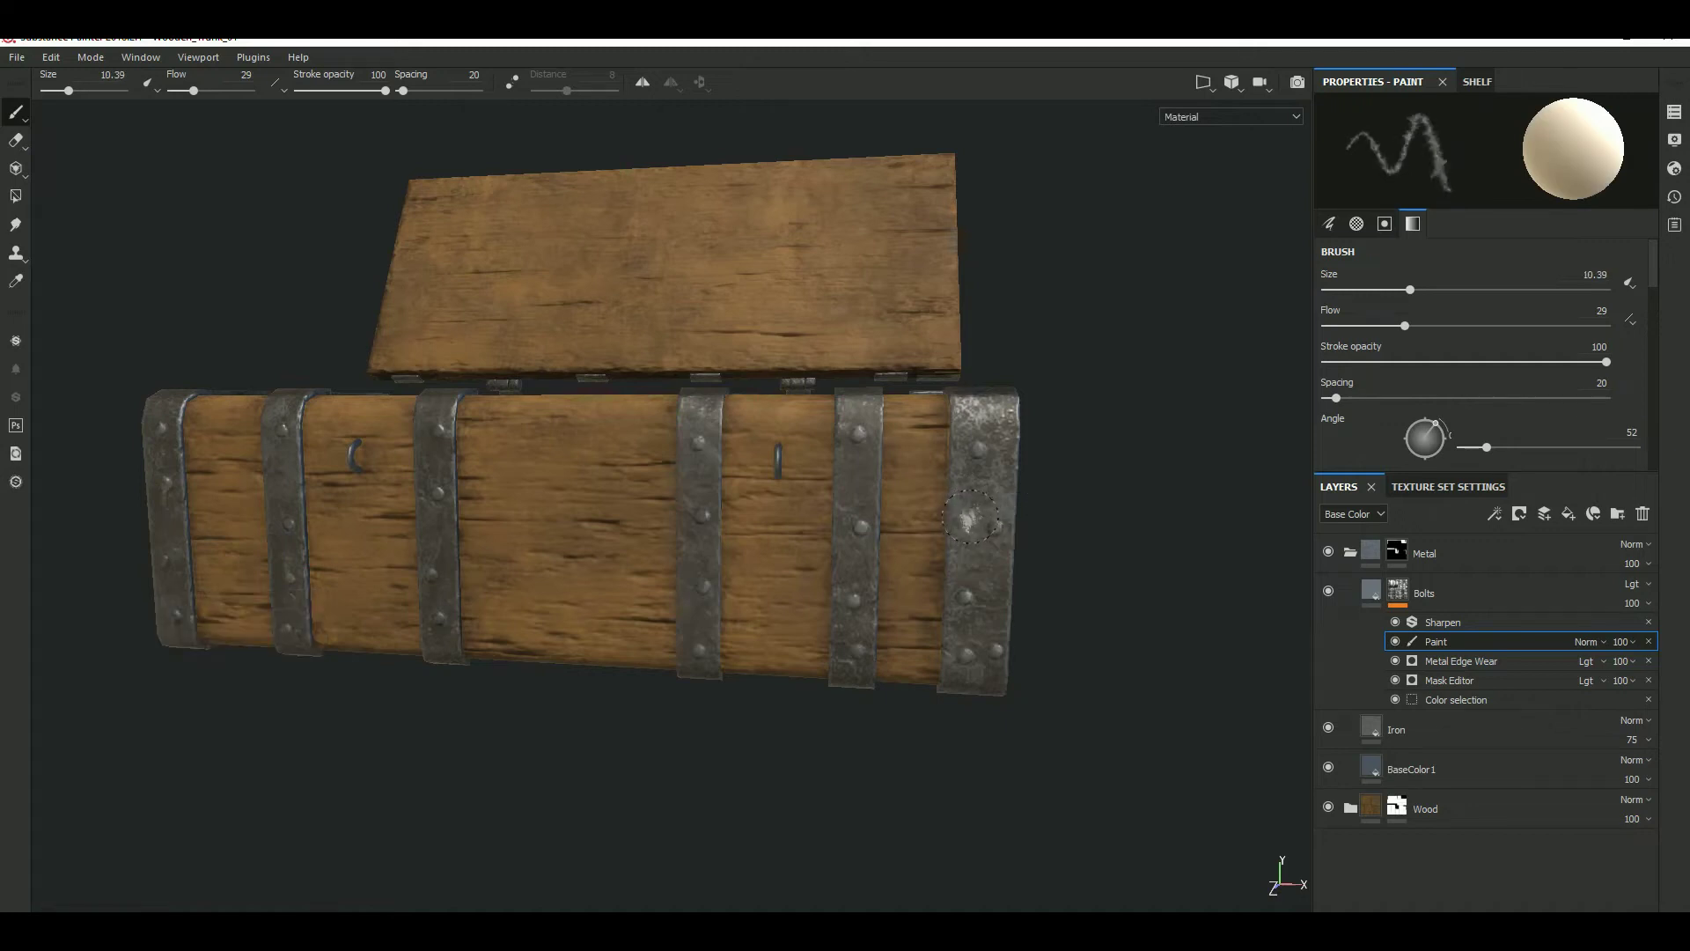
Raise brush flow to 49 and size to about 13, then dab dirt on the iron strap
mouse_move(964, 528)
left_mouse_down("alt")
mouse_move(1120, 558)
mouse_move(999, 494)
mouse_move(1015, 550)
left_mouse_up("alt")
mouse_move(1079, 631)
left_mouse_down("alt")
mouse_move(1146, 505)
mouse_move(1184, 495)
mouse_move(1059, 452)
mouse_move(587, 452)
left_mouse_up("alt")
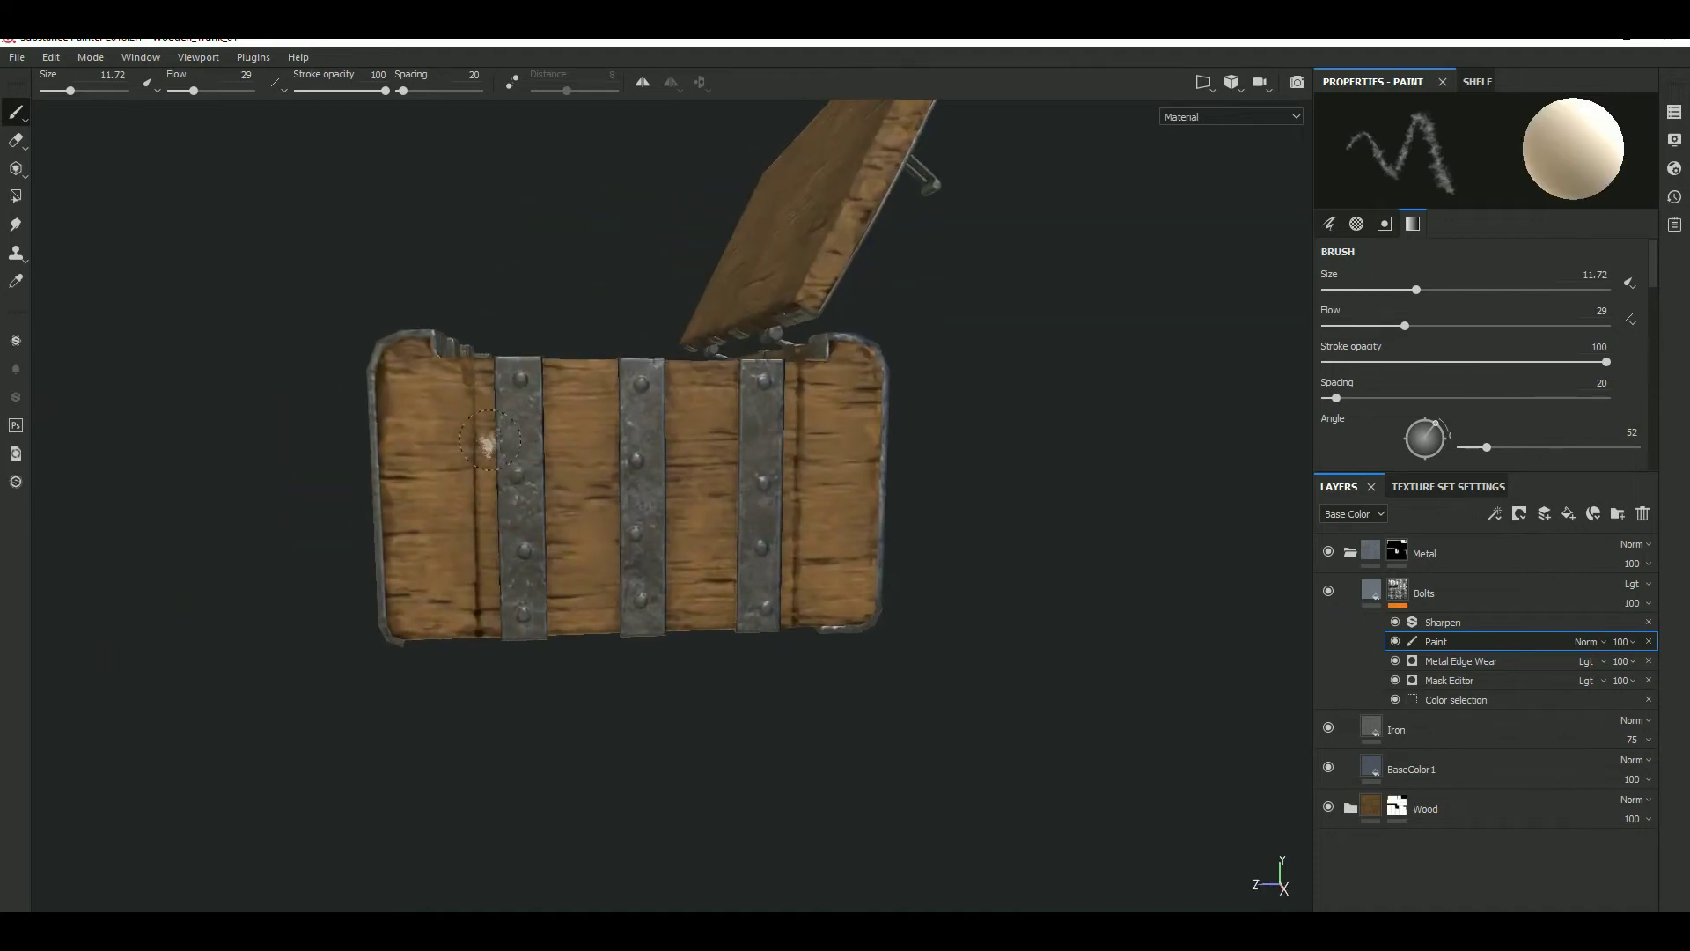
right_click_drag(262, 508, 262, 476, "ctrl")
mouse_move(517, 466)
left_mouse_down("alt")
mouse_move(519, 528)
mouse_move(444, 557)
left_mouse_up("alt")
mouse_move(332, 617)
left_mouse_down("alt")
mouse_move(529, 363)
mouse_move(594, 534)
left_mouse_up("alt")
left_click_drag(745, 570, 1105, 551, "alt")
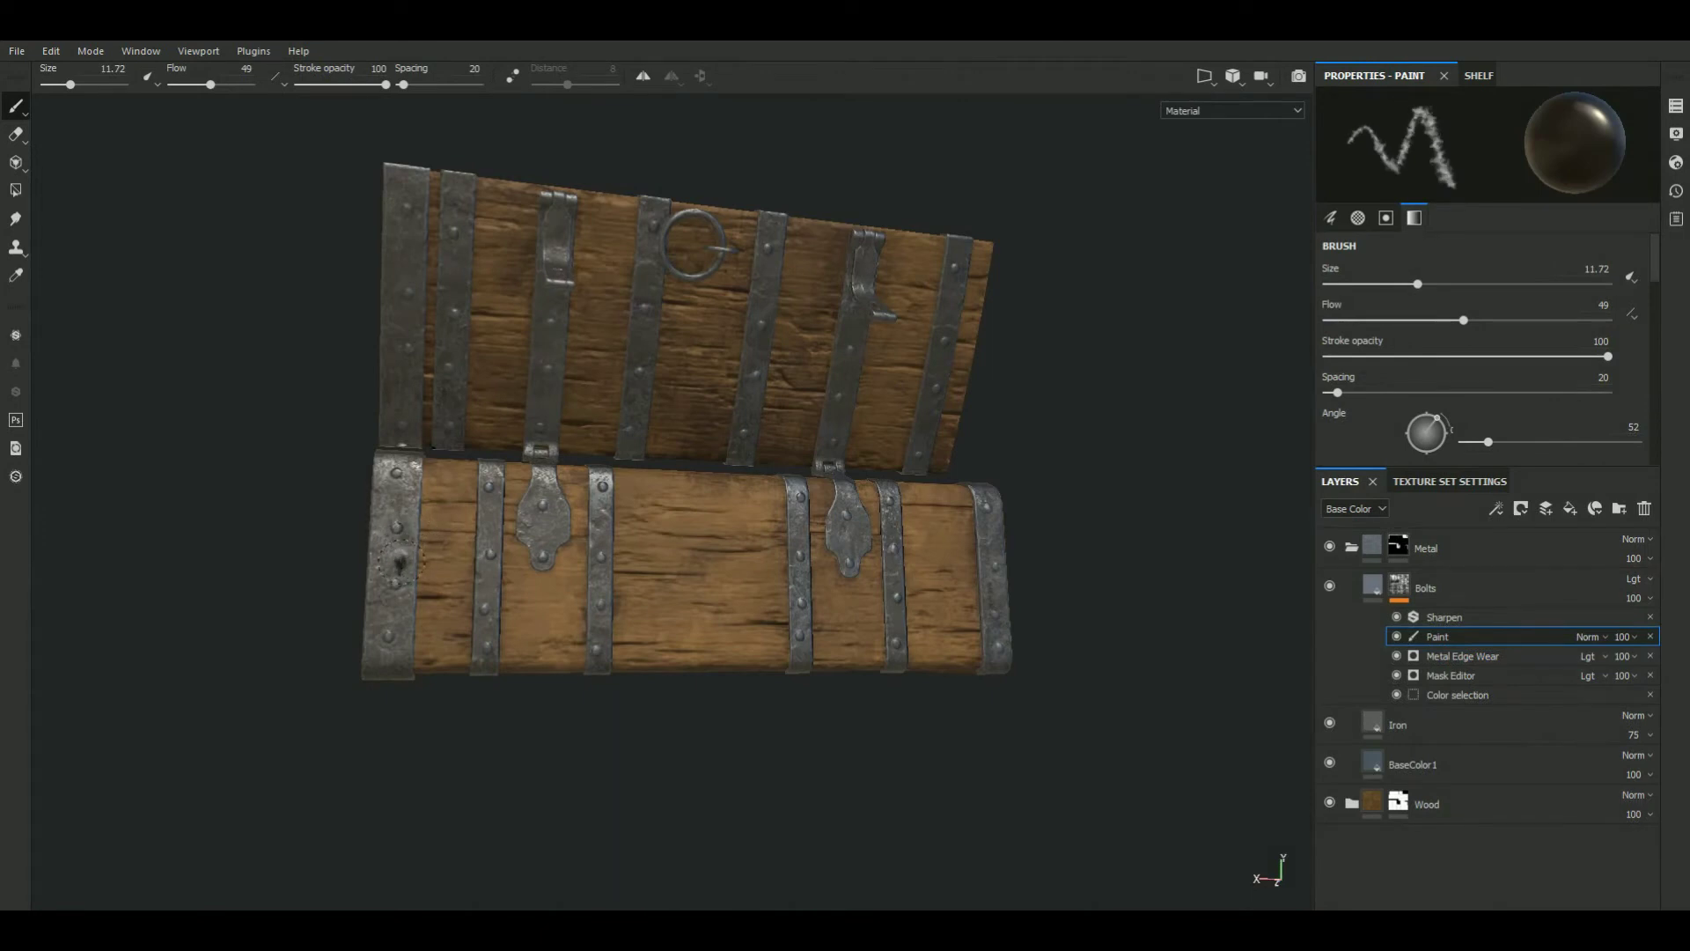
key("bracketright")
mouse_move(274, 592)
left_mouse_down("alt")
mouse_move(387, 460)
mouse_move(669, 519)
left_mouse_up("alt")
left_click(376, 473)
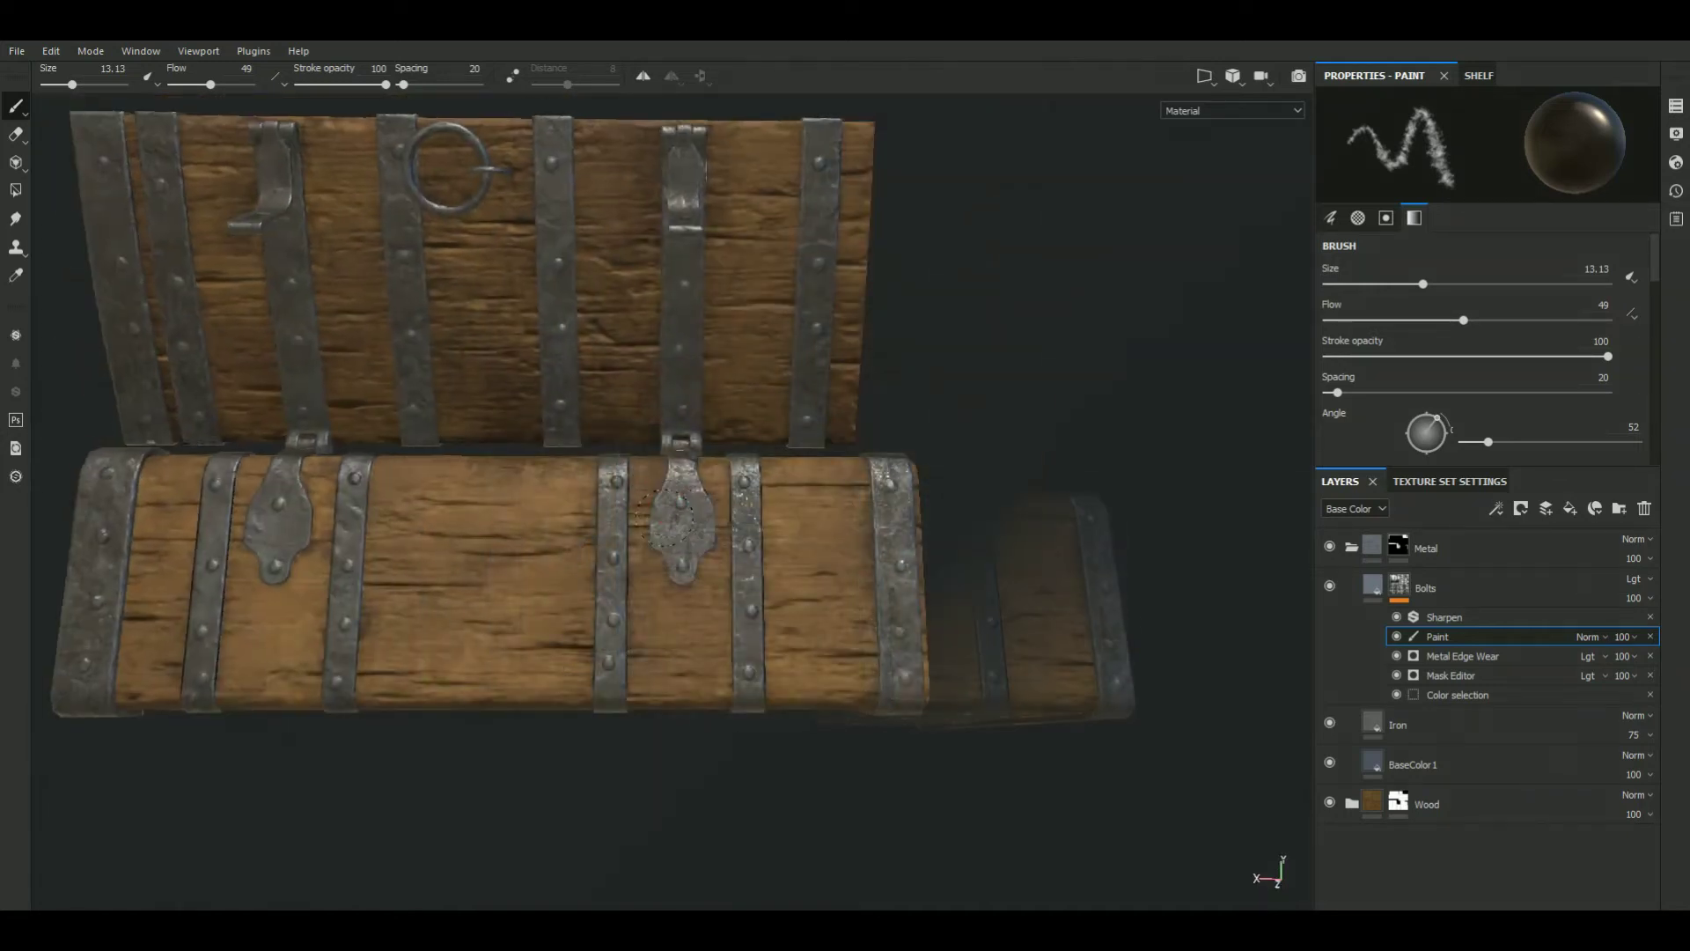
left_click_drag(700, 526, 1105, 377, "alt")
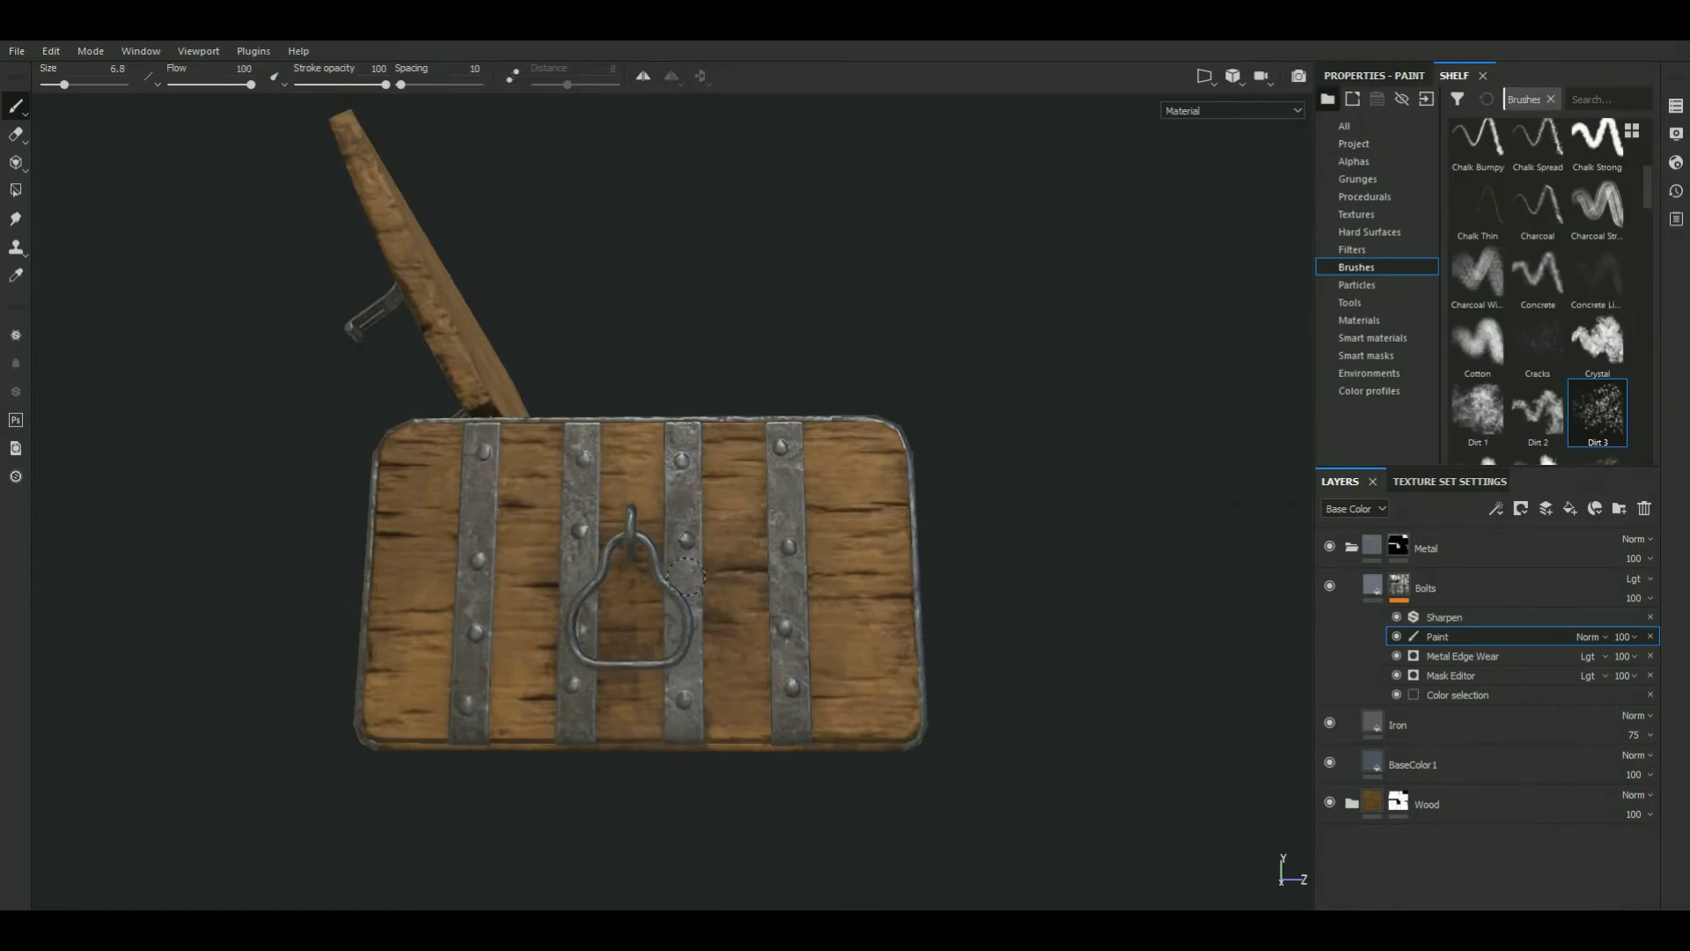
Dab dirt onto the chest's top bolt
left_click_drag(693, 647, 1060, 452, "alt")
left_click(679, 472)
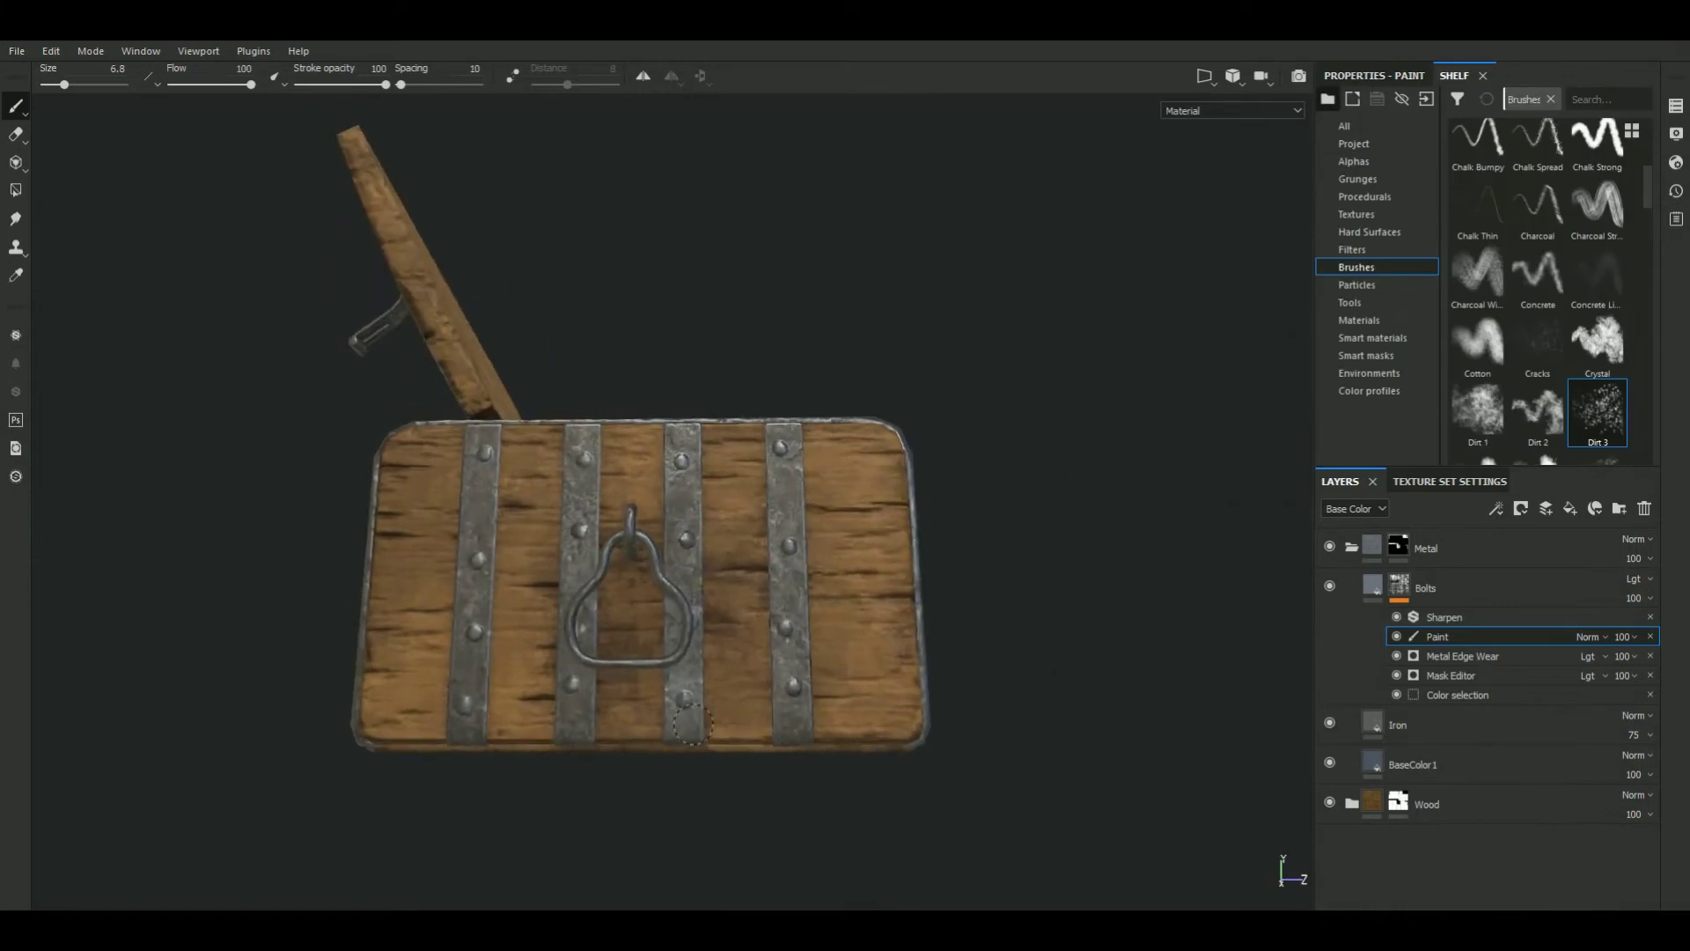
left_click_drag(1072, 451, 968, 264, "alt")
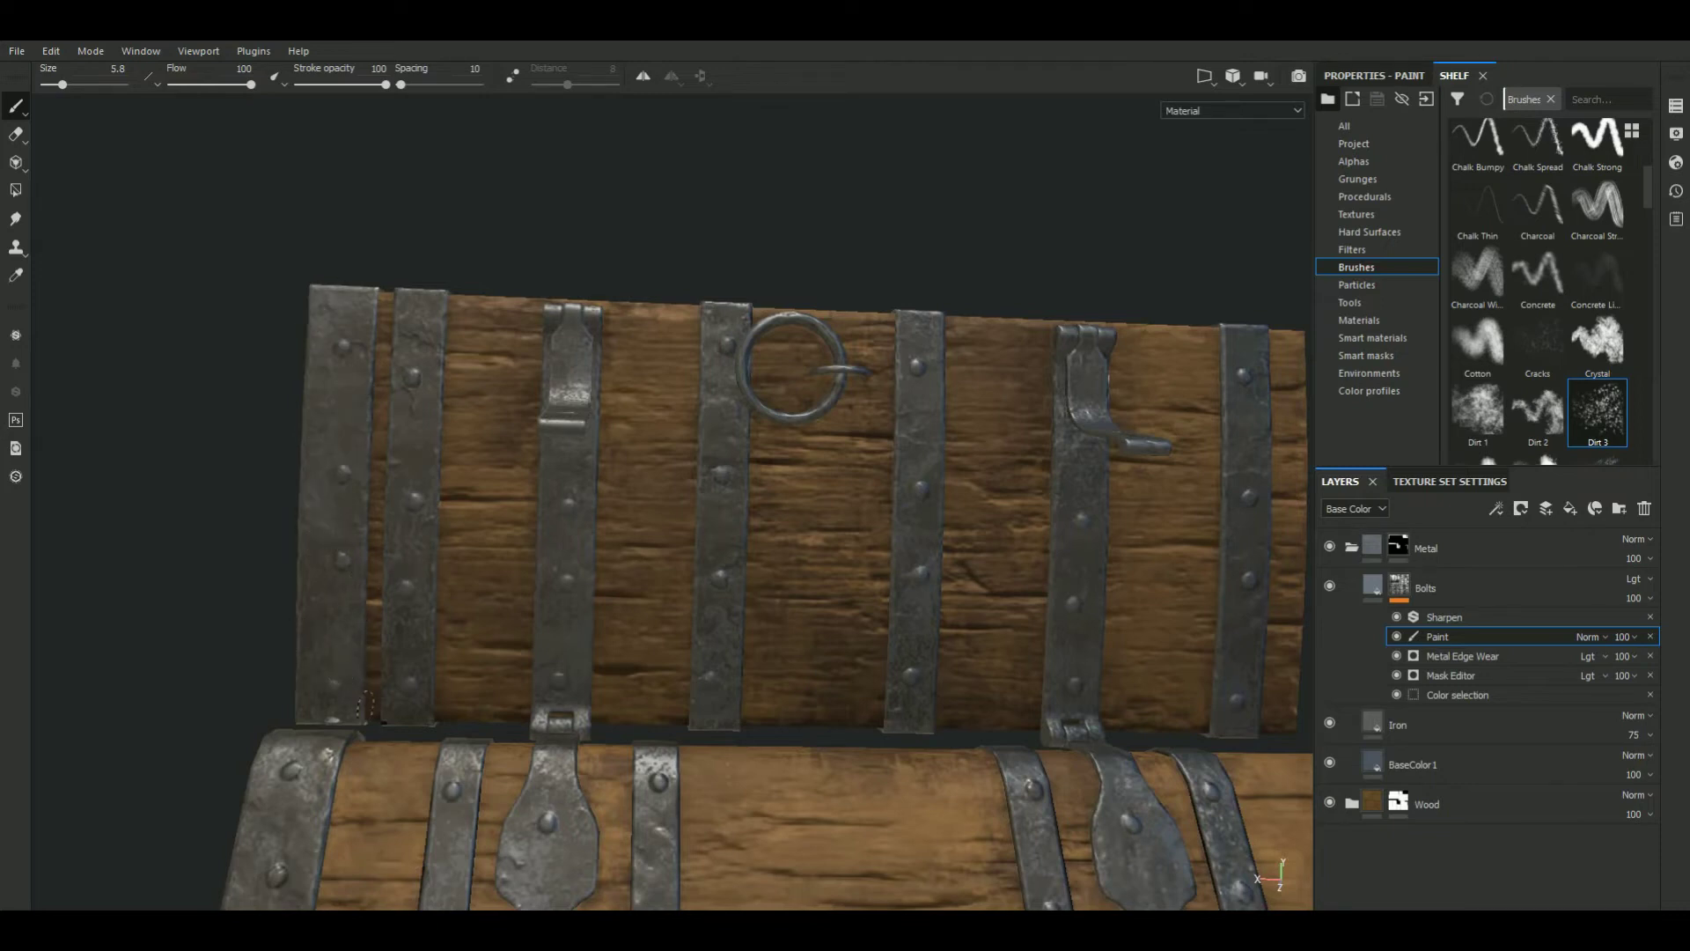
left_click_drag(310, 287, 656, 299, "alt")
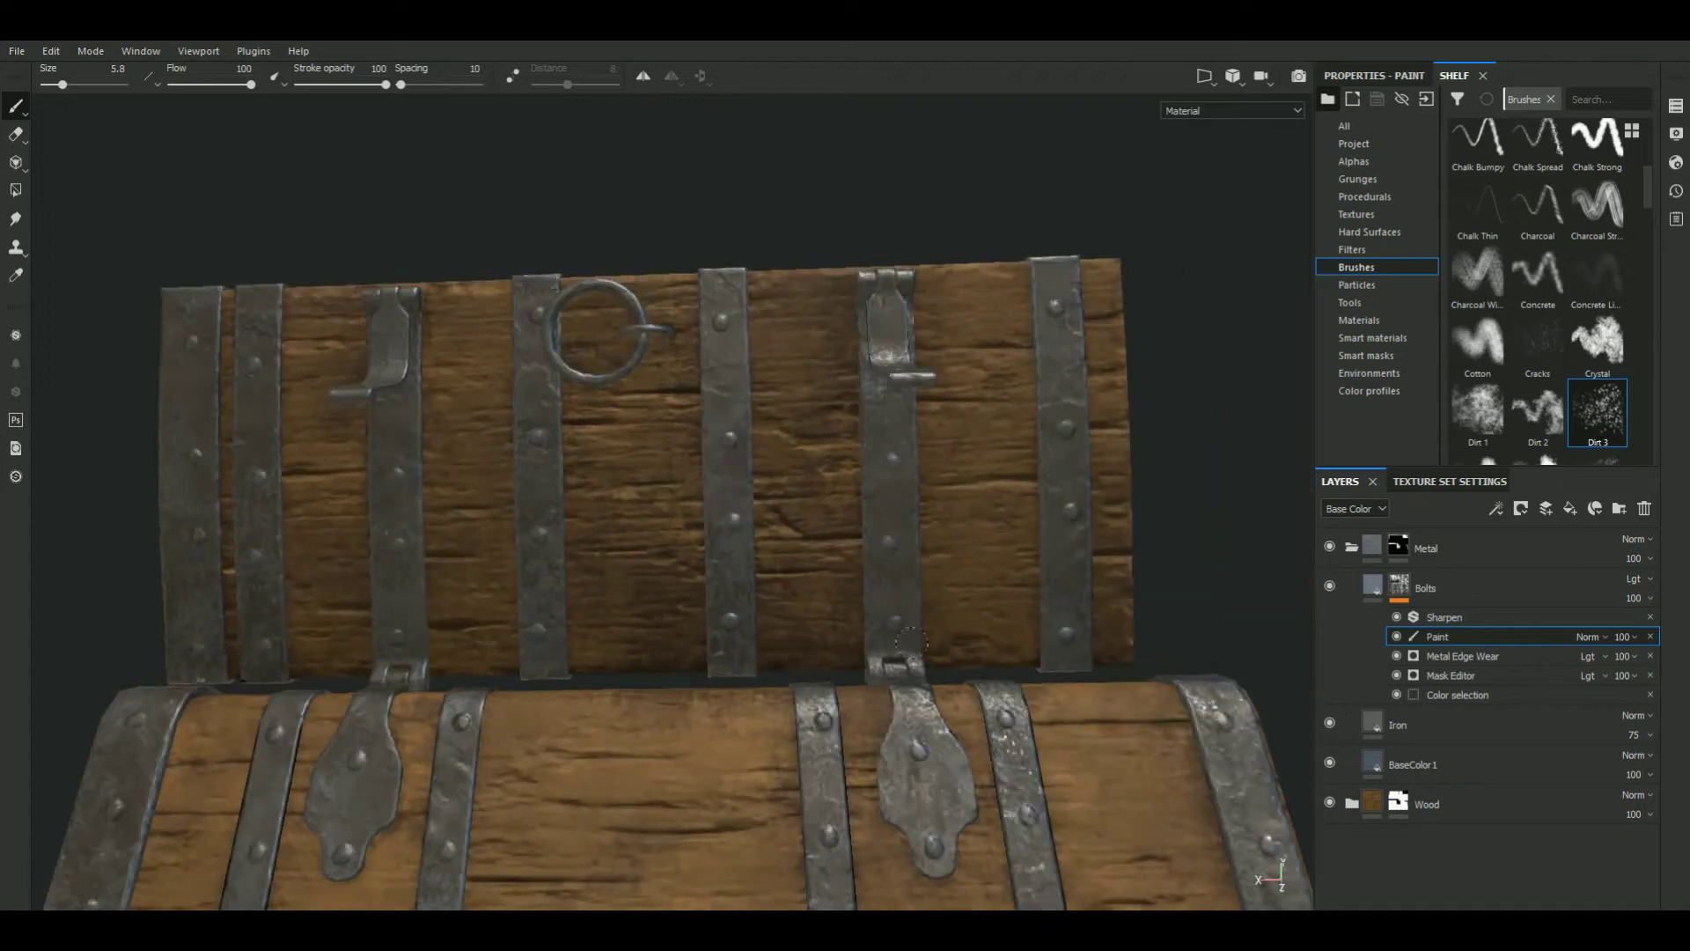
mouse_move(911, 414)
left_mouse_down("alt")
mouse_move(826, 177)
mouse_move(1024, 356)
left_mouse_up("alt")
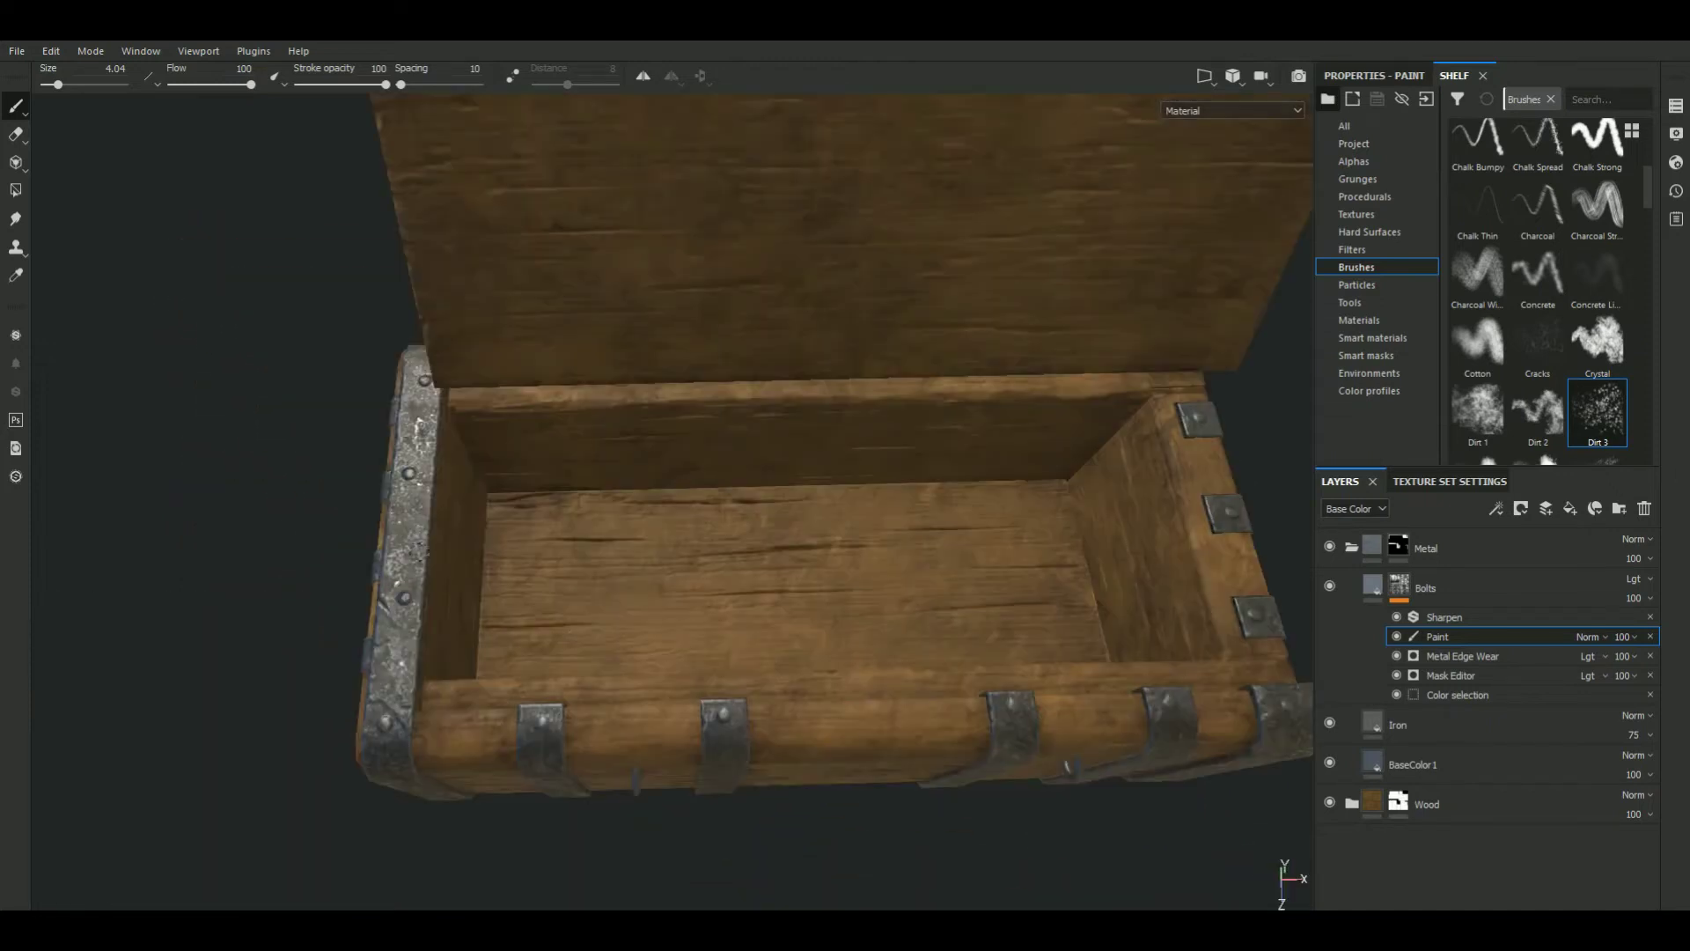
Paint speckled dirt on the left iron strap and shrink the brush to 8.29
left_click_drag(417, 542, 410, 566)
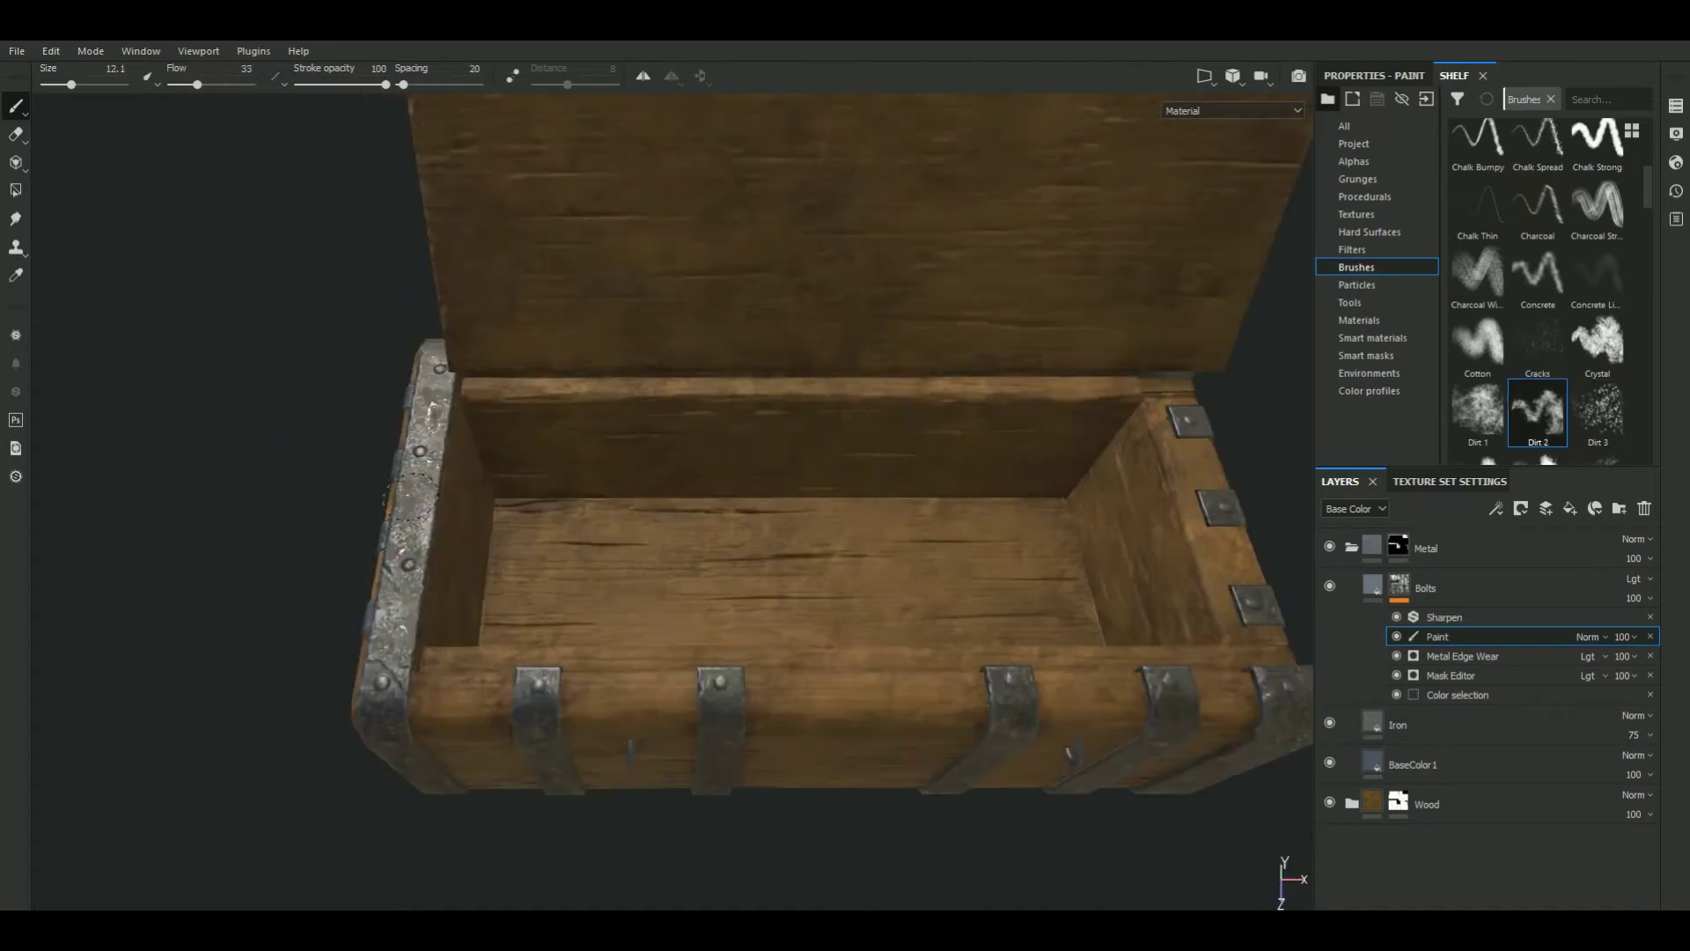
left_click_drag(392, 599, 409, 594, "alt")
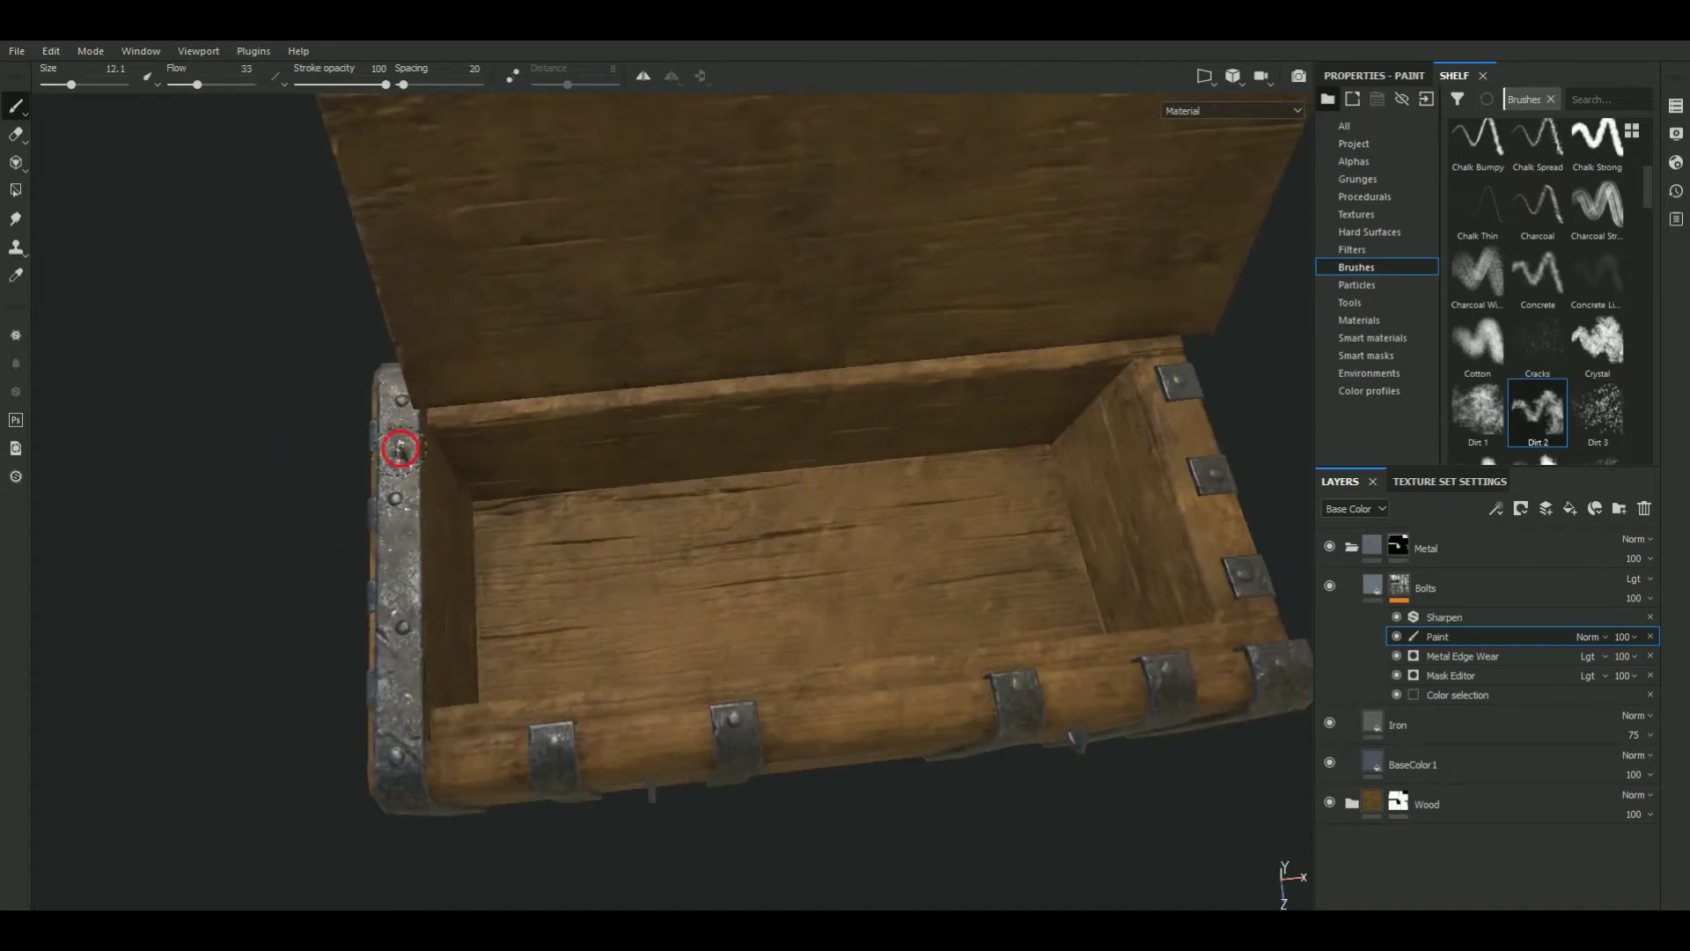
mouse_move(401, 451)
left_mouse_down("alt")
mouse_move(452, 472)
mouse_move(717, 449)
mouse_move(578, 282)
mouse_move(822, 577)
mouse_move(829, 429)
mouse_move(824, 460)
left_mouse_up("alt")
right_click_drag(744, 579, 729, 556, "ctrl")
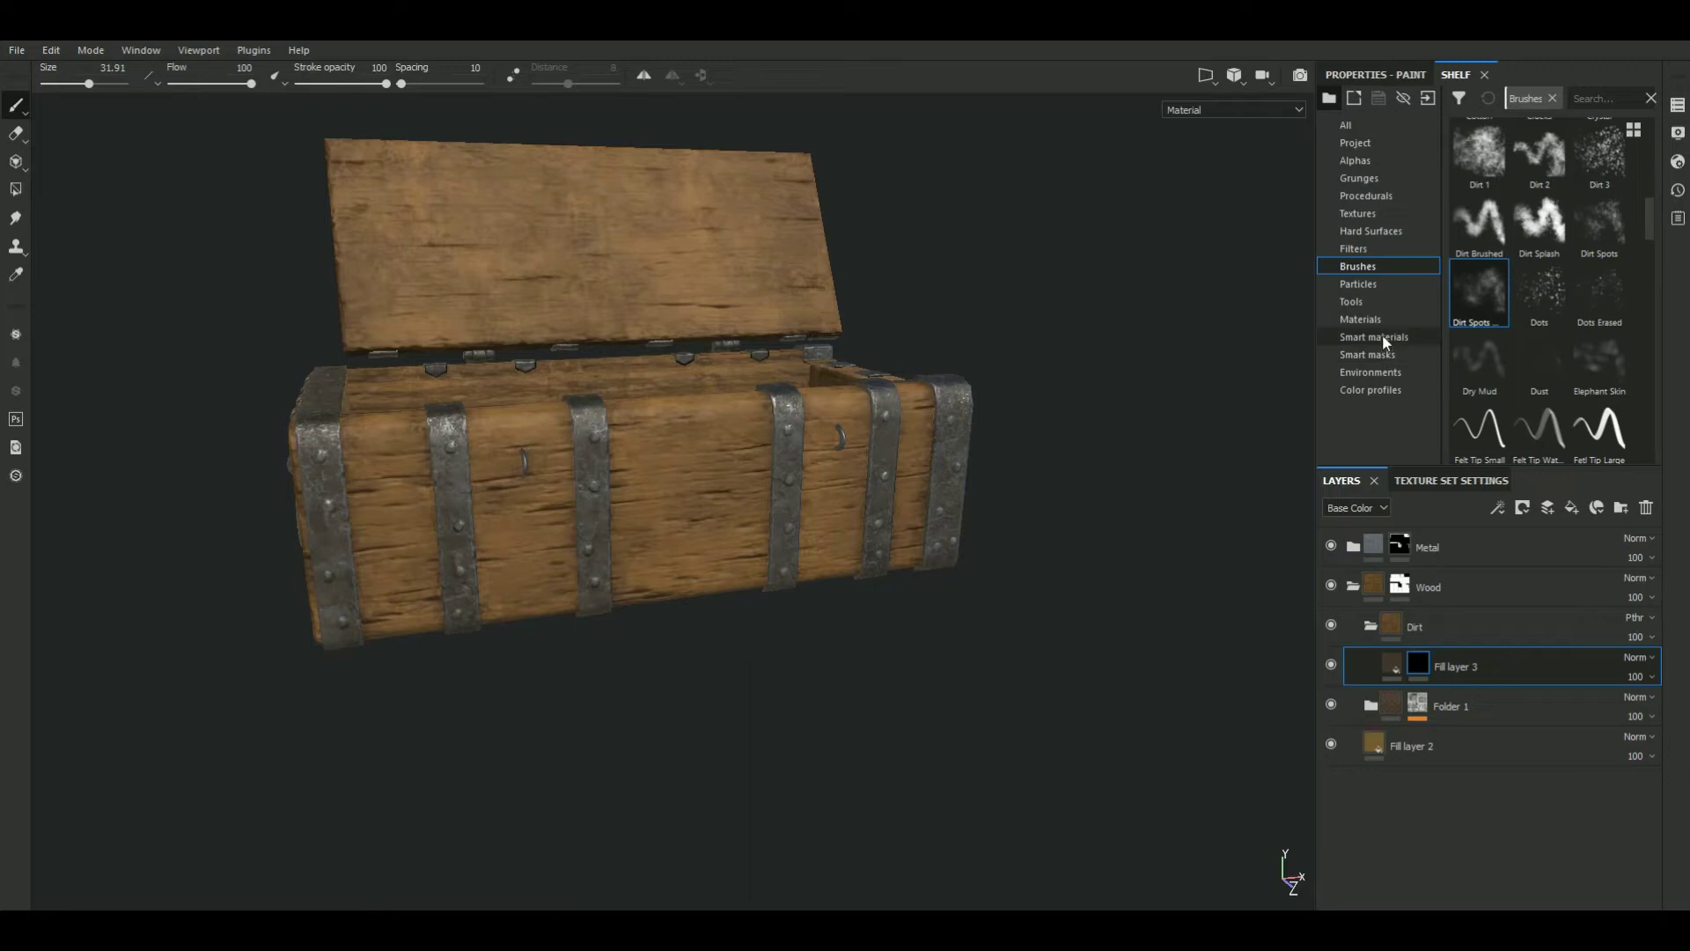
Apply the Surface Worn smart mask to Fill layer 3
left_click(1371, 354)
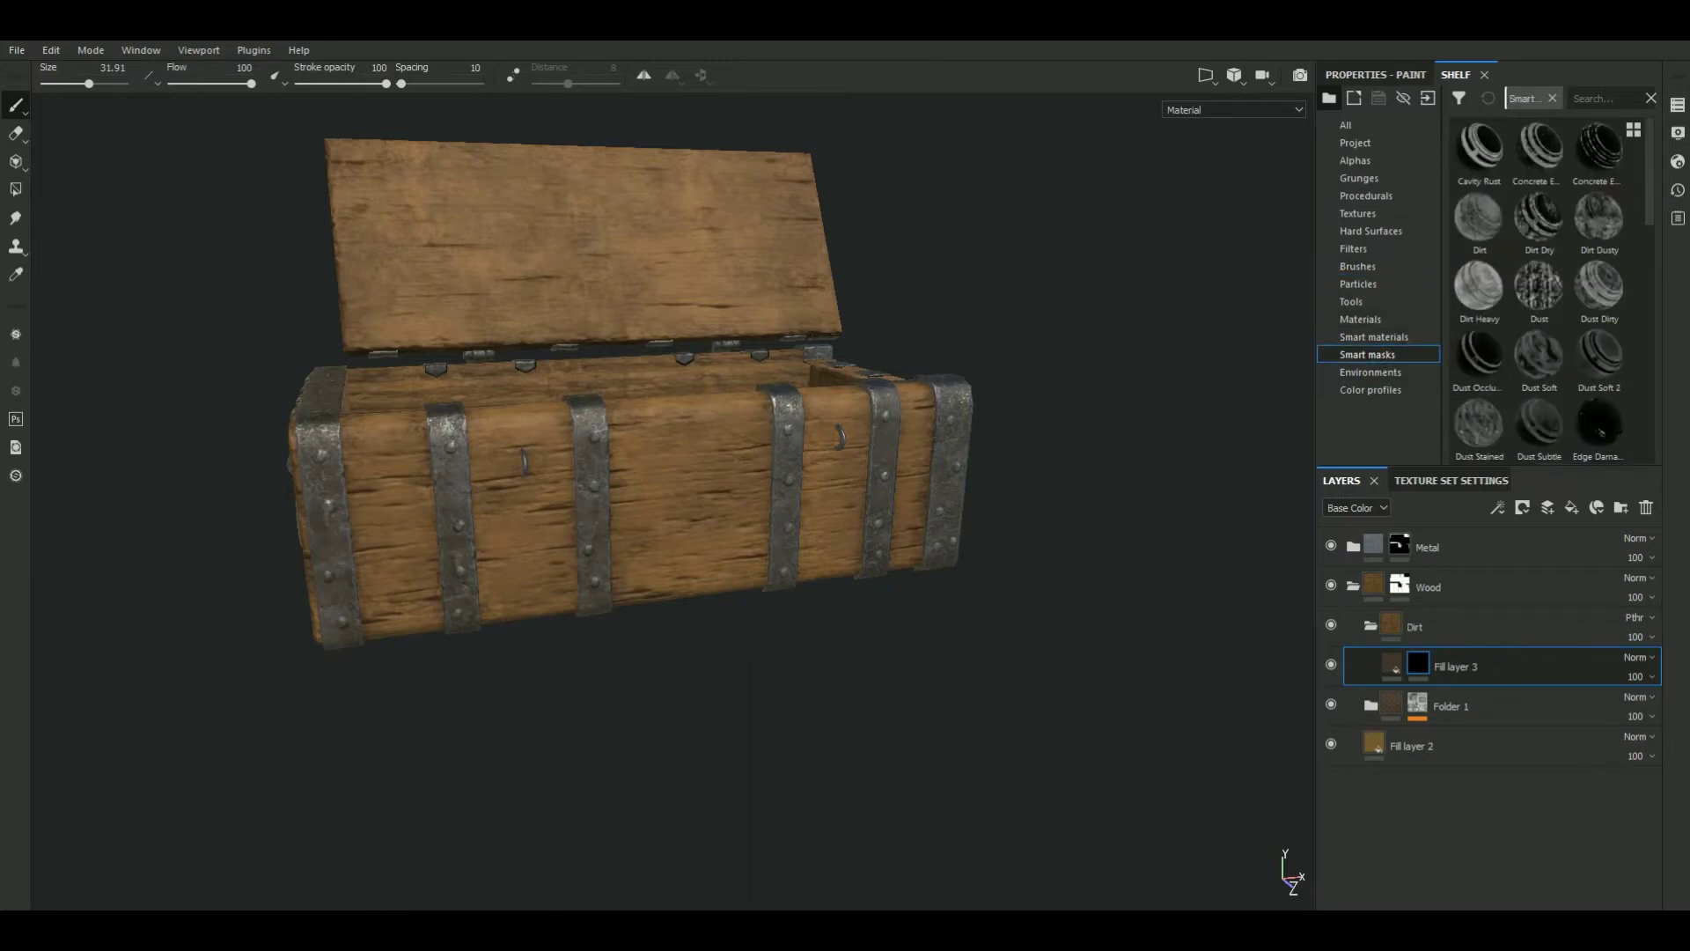
left_click_drag(1655, 220, 1660, 447)
left_click_drag(1479, 438, 1415, 673)
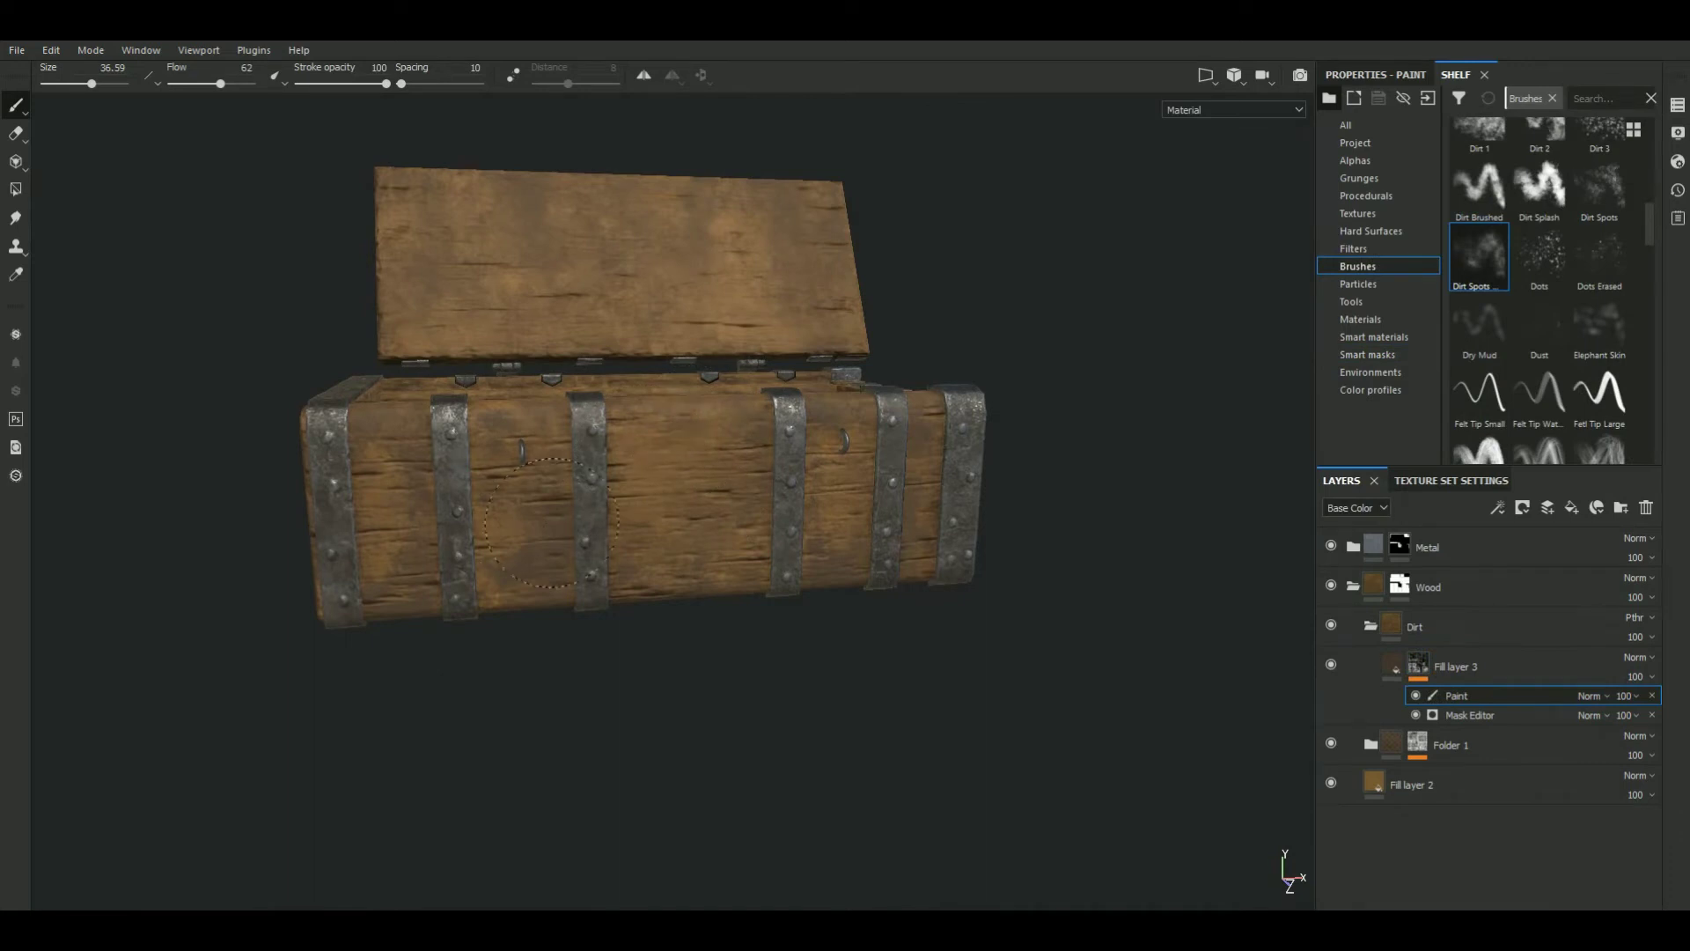
Set the brush to size 41.59 and flow 48 while orbiting toward the chest interior
left_click_drag(915, 449, 634, 706, "alt")
key("bracketleft")
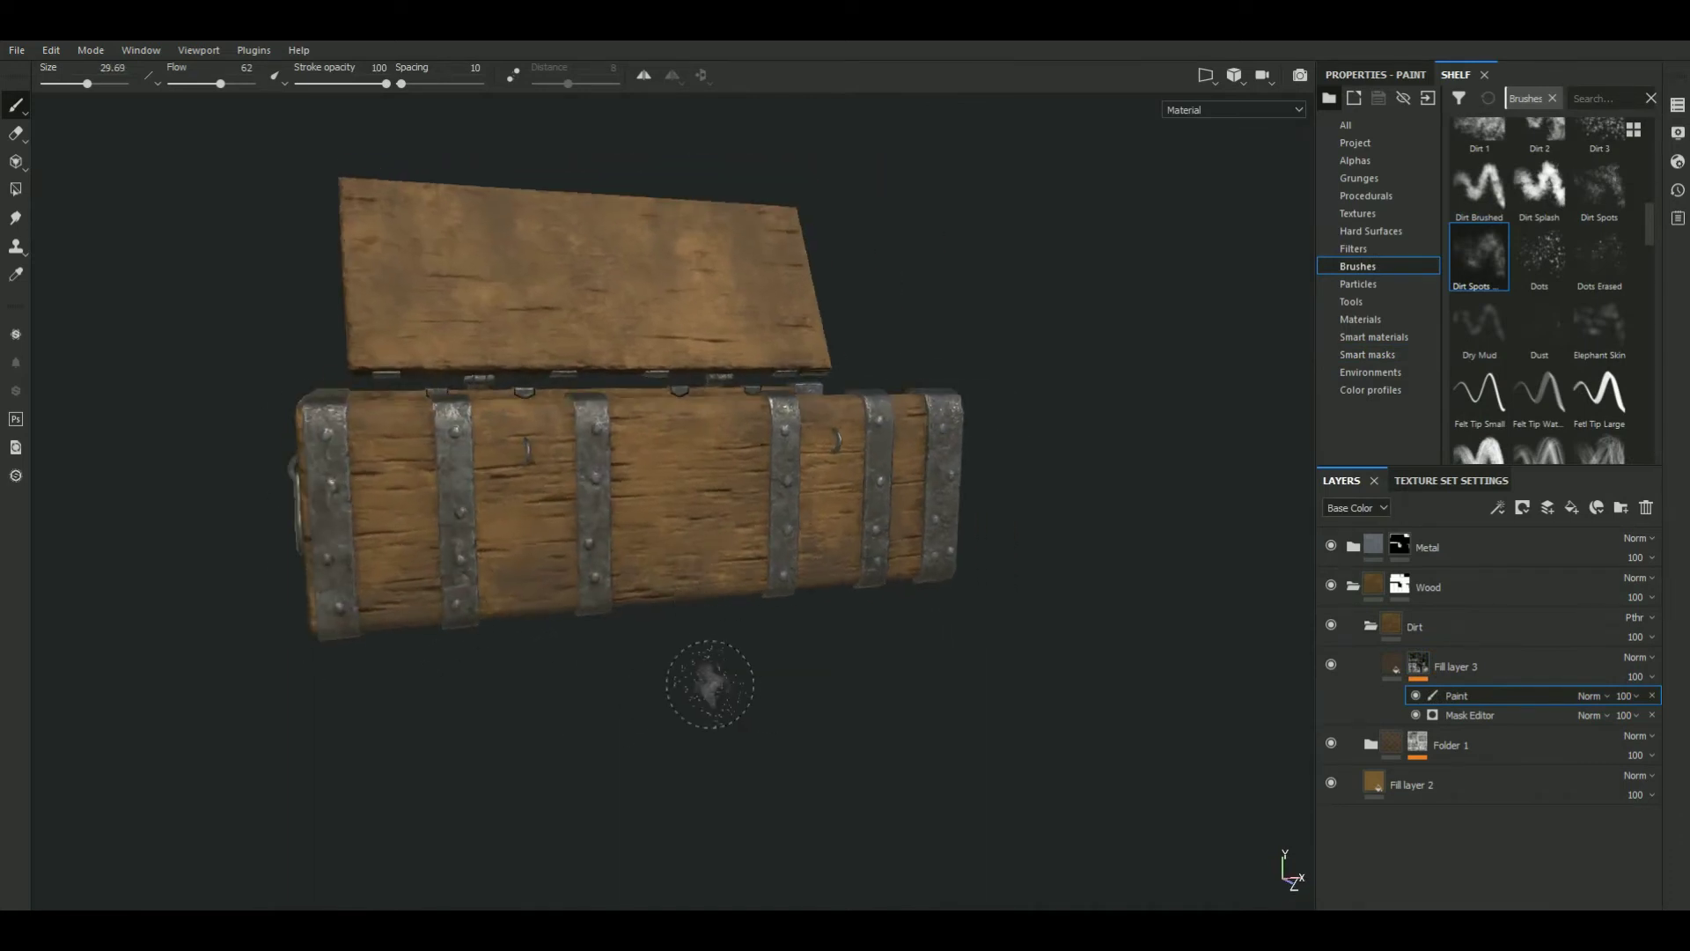
mouse_move(914, 561)
left_mouse_down("alt")
mouse_move(665, 709)
mouse_move(1002, 427)
mouse_move(564, 279)
left_mouse_up("alt")
key("bracketright")
key("bracketright")
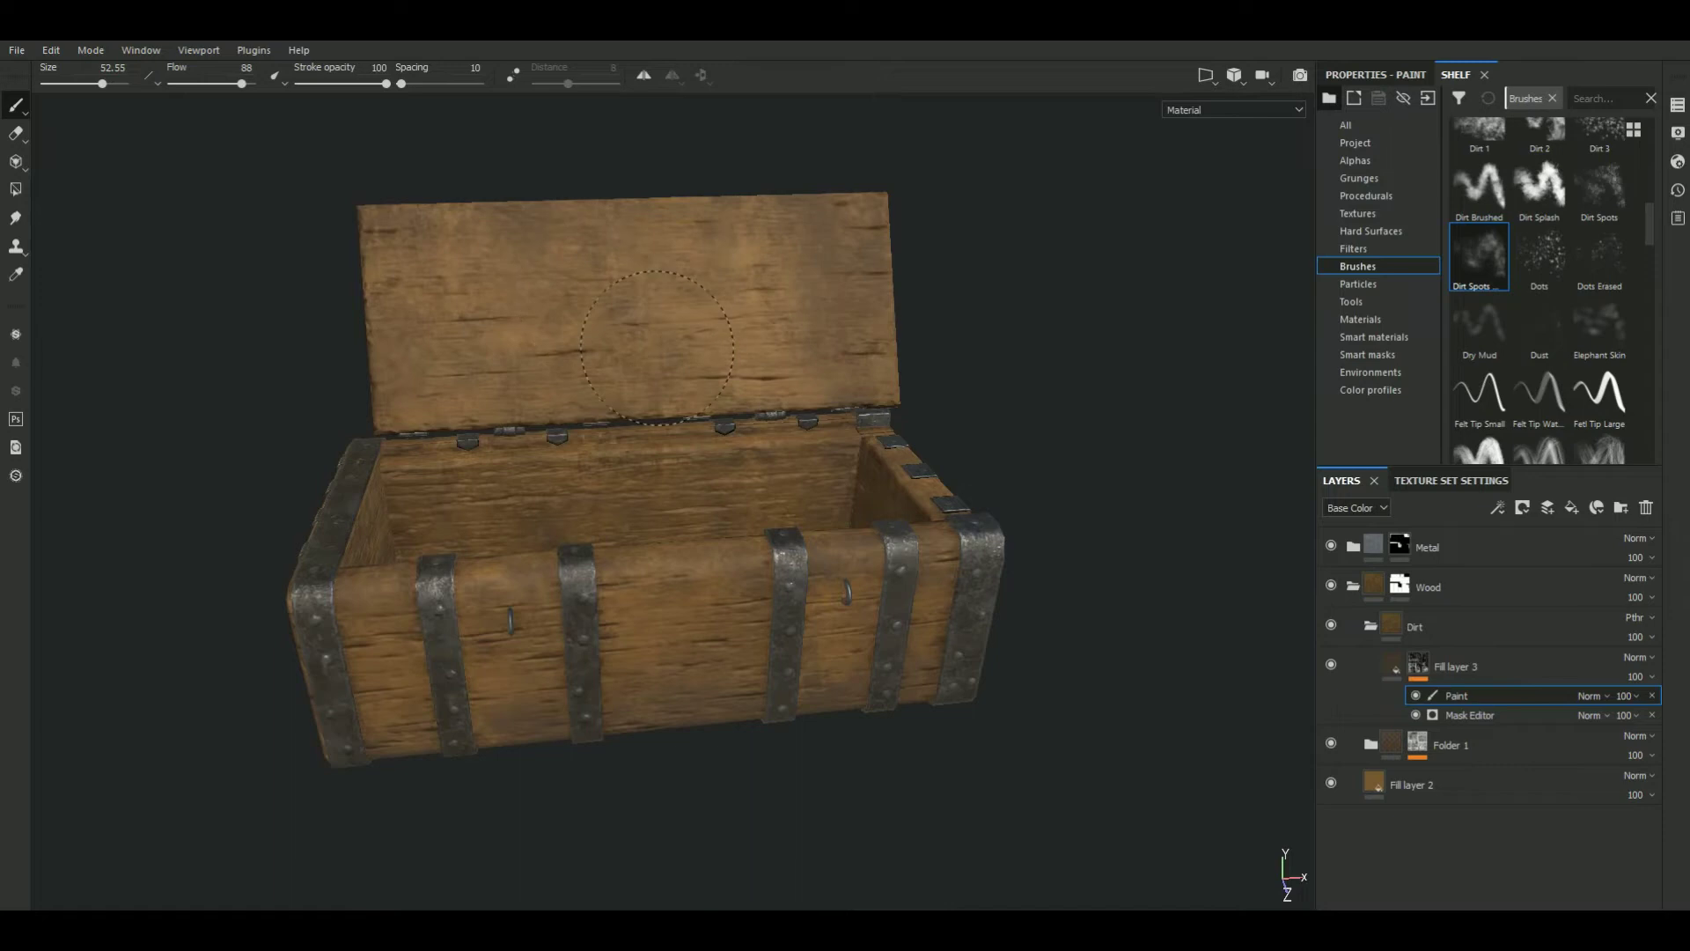
right_click_drag(1064, 332, 1064, 361, "ctrl")
left_click_drag(853, 314, 1036, 291, "alt")
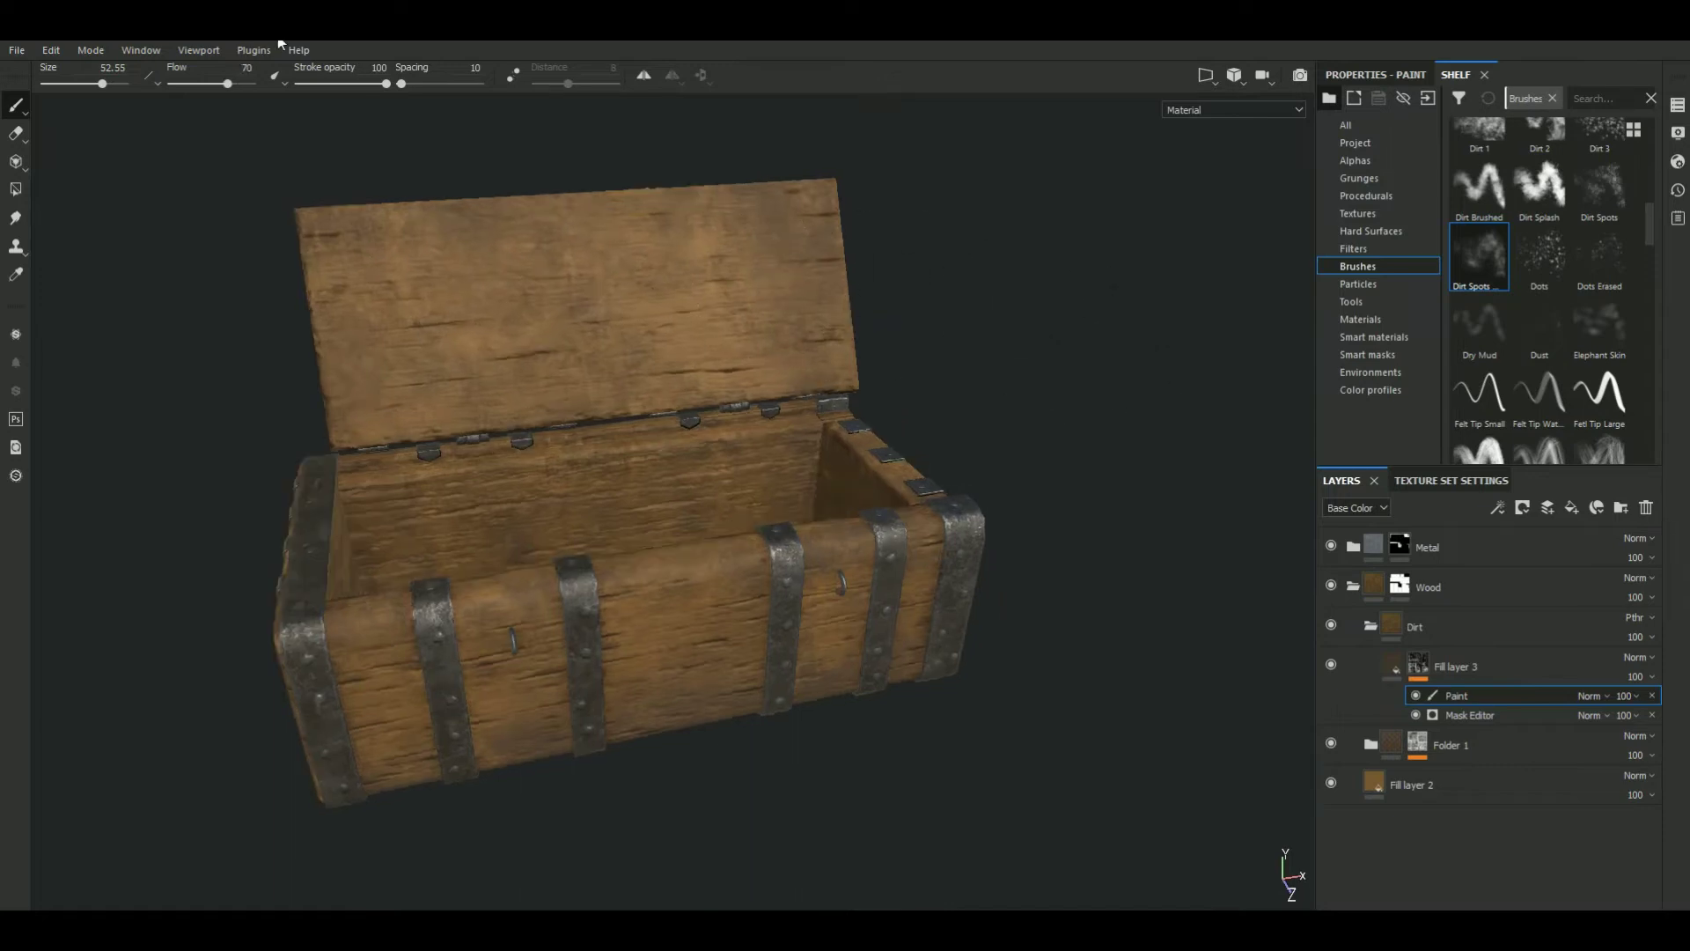
left_click_drag(280, 44, 440, 370, "alt")
key("bracketleft")
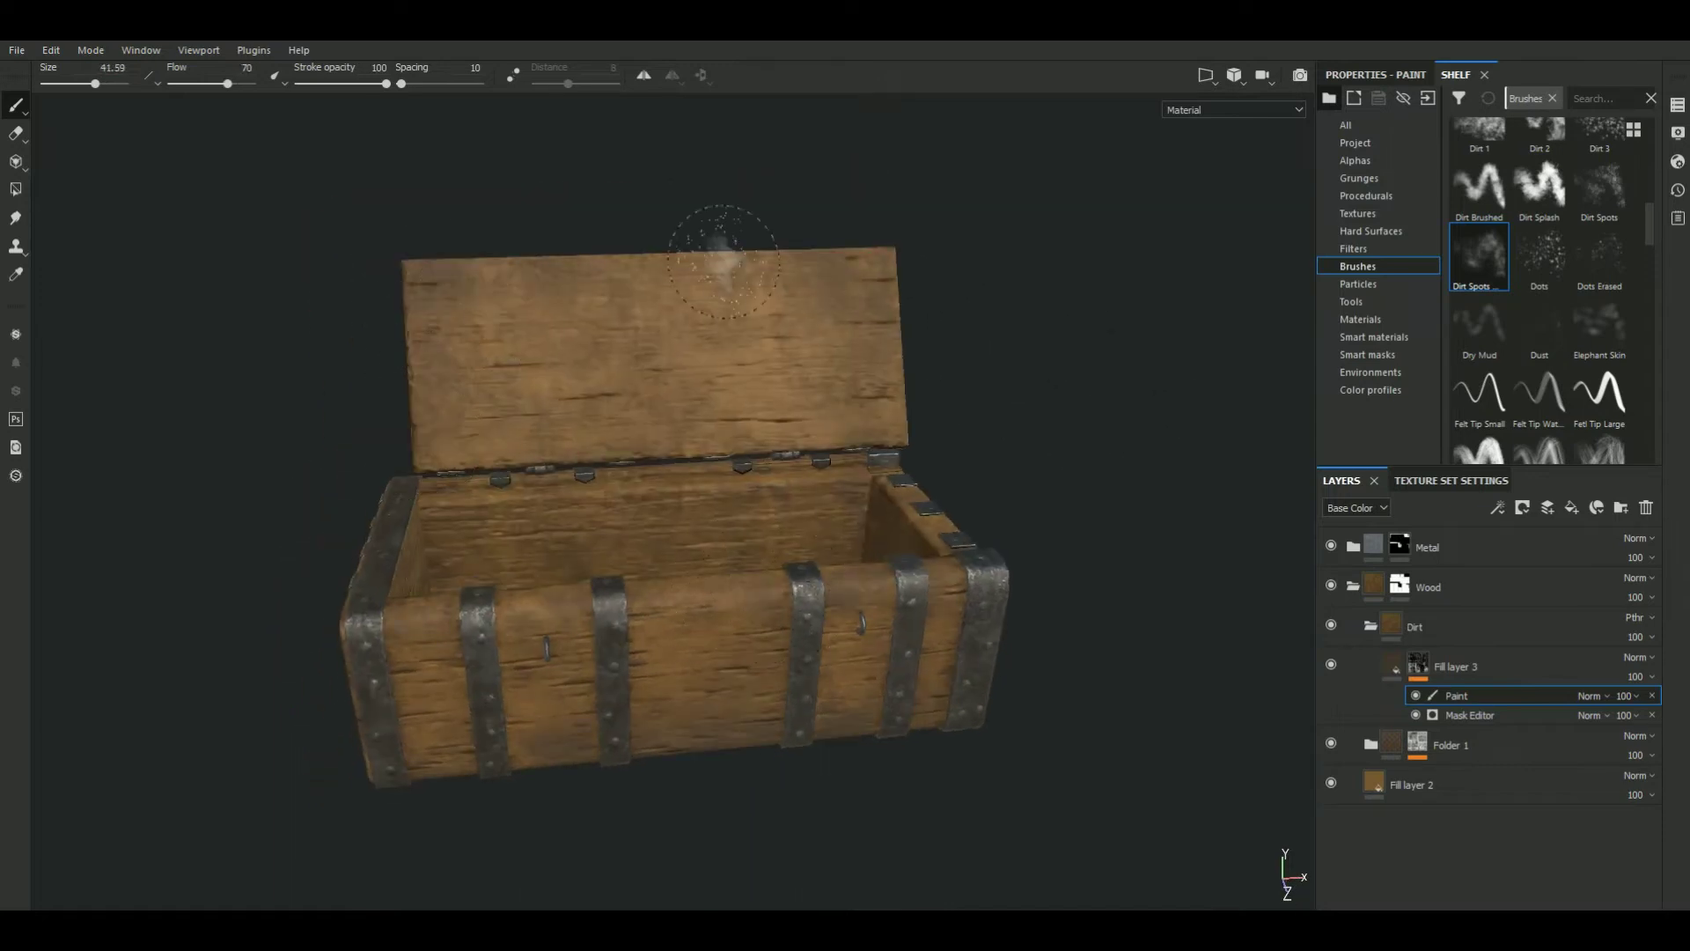
left_click_drag(1007, 330, 1024, 269, "alt")
right_click_drag(761, 412, 831, 372, "ctrl")
mouse_move(590, 449)
left_mouse_down("alt")
mouse_move(1022, 476)
mouse_move(439, 512)
left_mouse_up("alt")
mouse_move(858, 446)
left_mouse_down("alt")
mouse_move(1158, 455)
mouse_move(1174, 346)
left_mouse_up("alt")
Fine-tune the brush size to 25.49 and orbit to a front three-quarter view of the chest
key("bracketleft")
key("bracketright")
left_click_drag(772, 400, 606, 519, "alt")
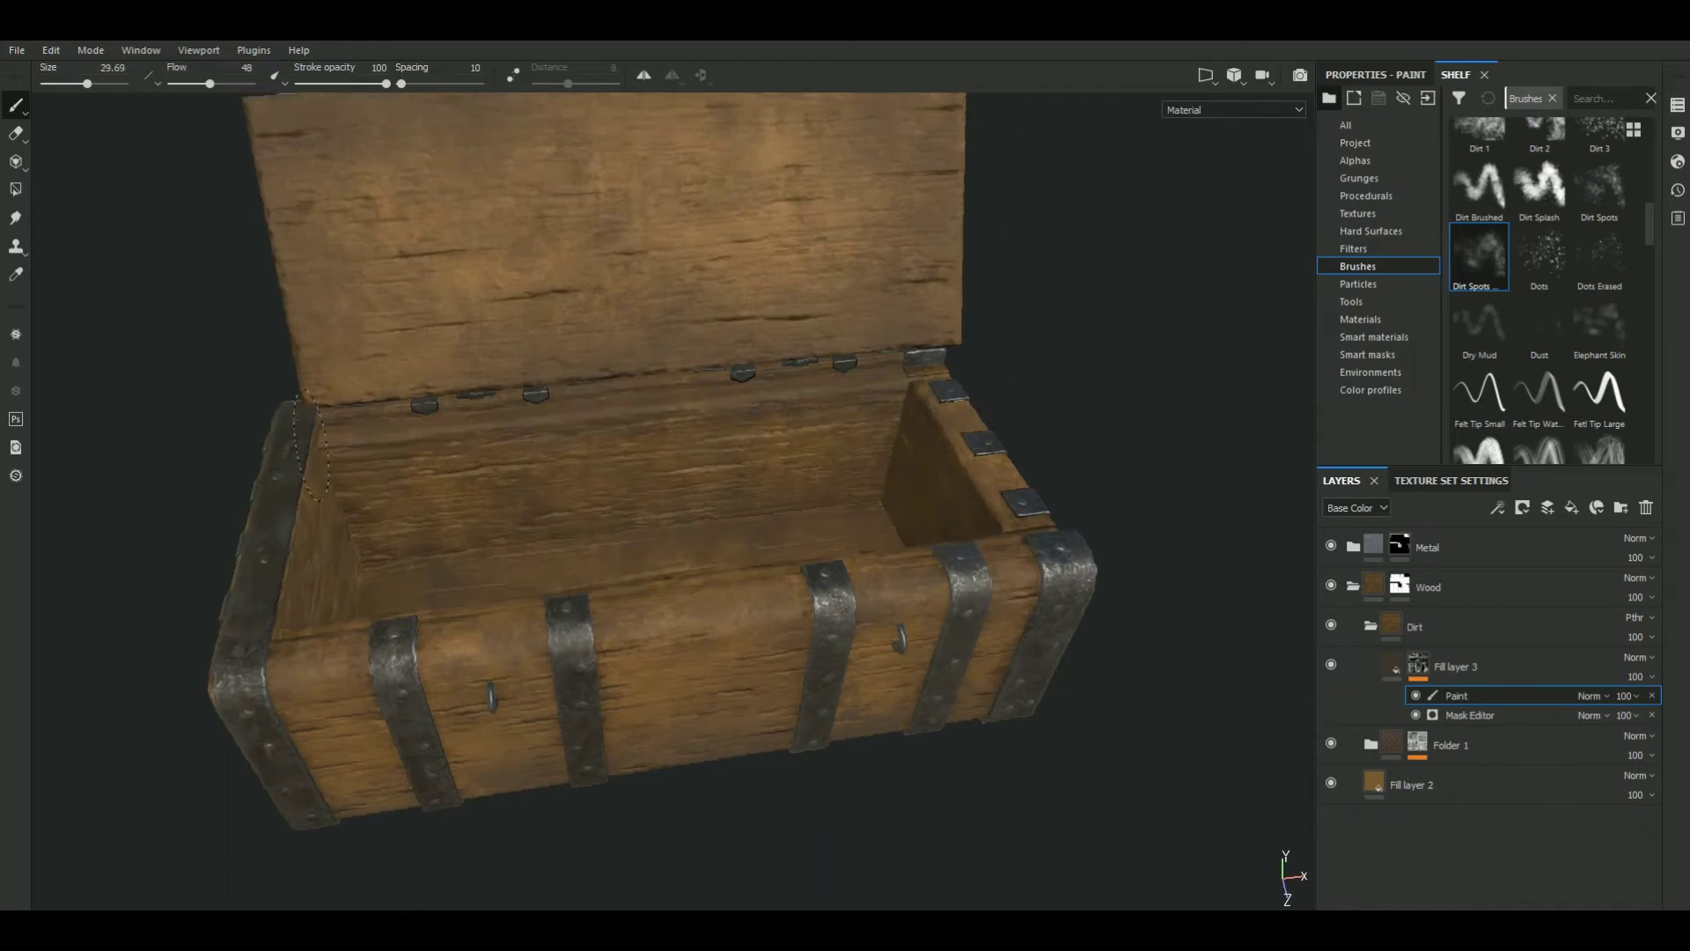
mouse_move(999, 440)
left_mouse_down("alt")
mouse_move(875, 433)
mouse_move(1025, 616)
left_mouse_up("alt")
key("bracketleft")
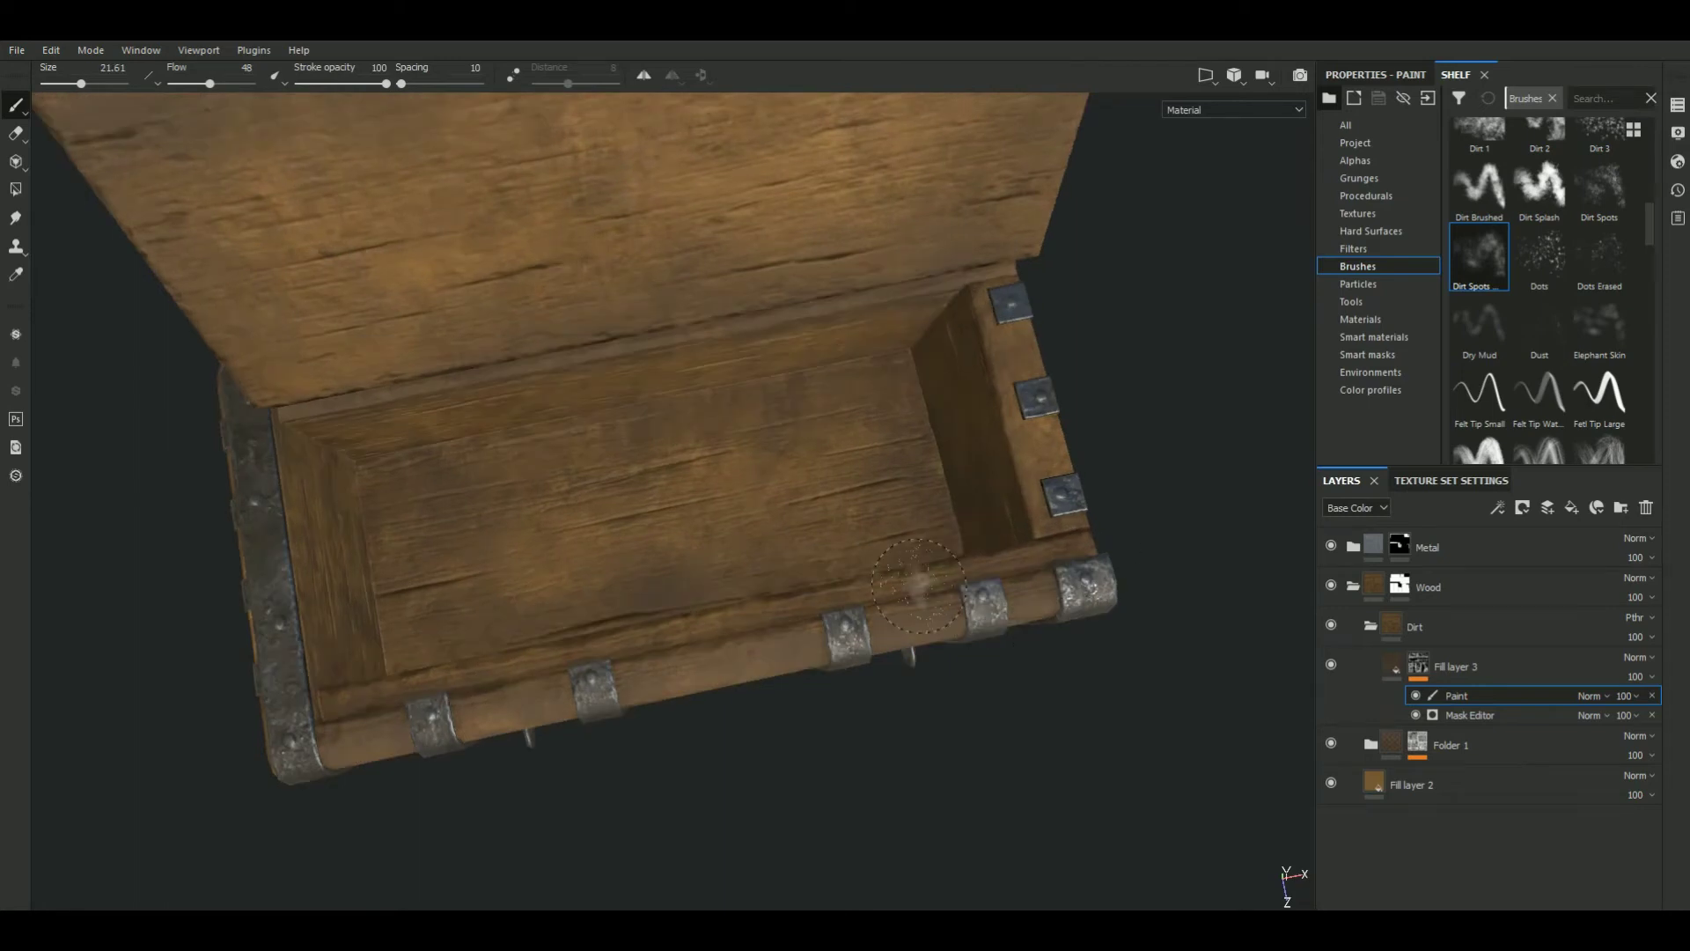
key("bracketright")
left_click_drag(935, 470, 1052, 443, "alt")
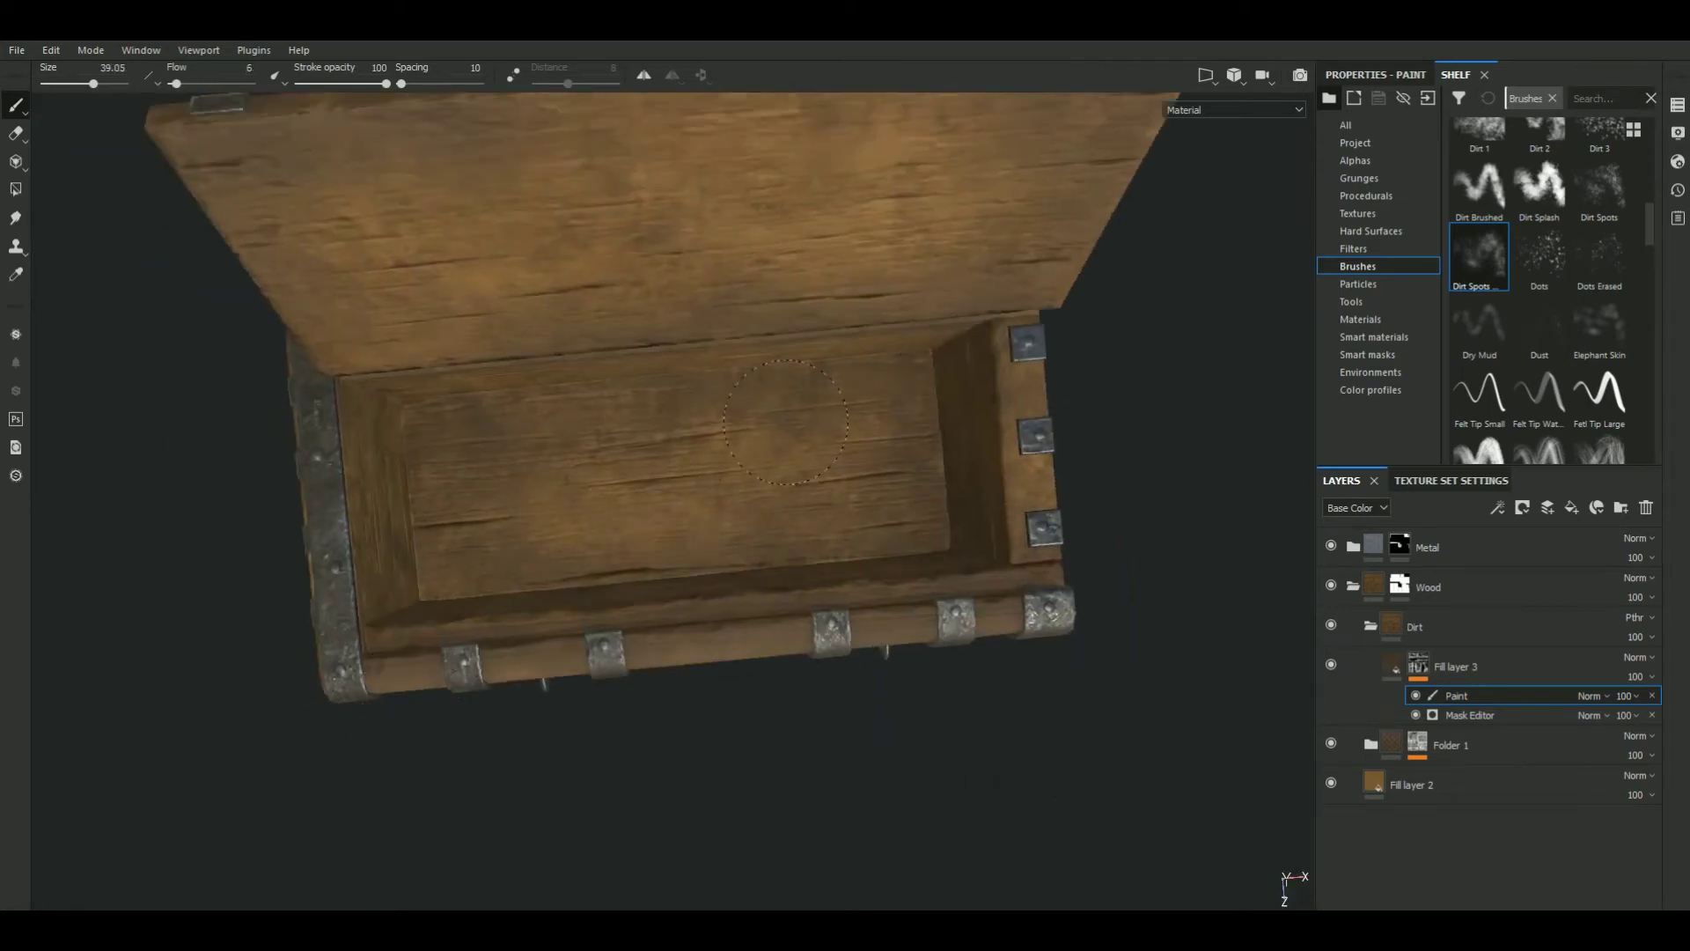
left_click_drag(491, 548, 1185, 604, "alt")
mouse_move(808, 612)
left_mouse_down("alt")
mouse_move(447, 700)
mouse_move(596, 793)
mouse_move(236, 383)
left_mouse_up("alt")
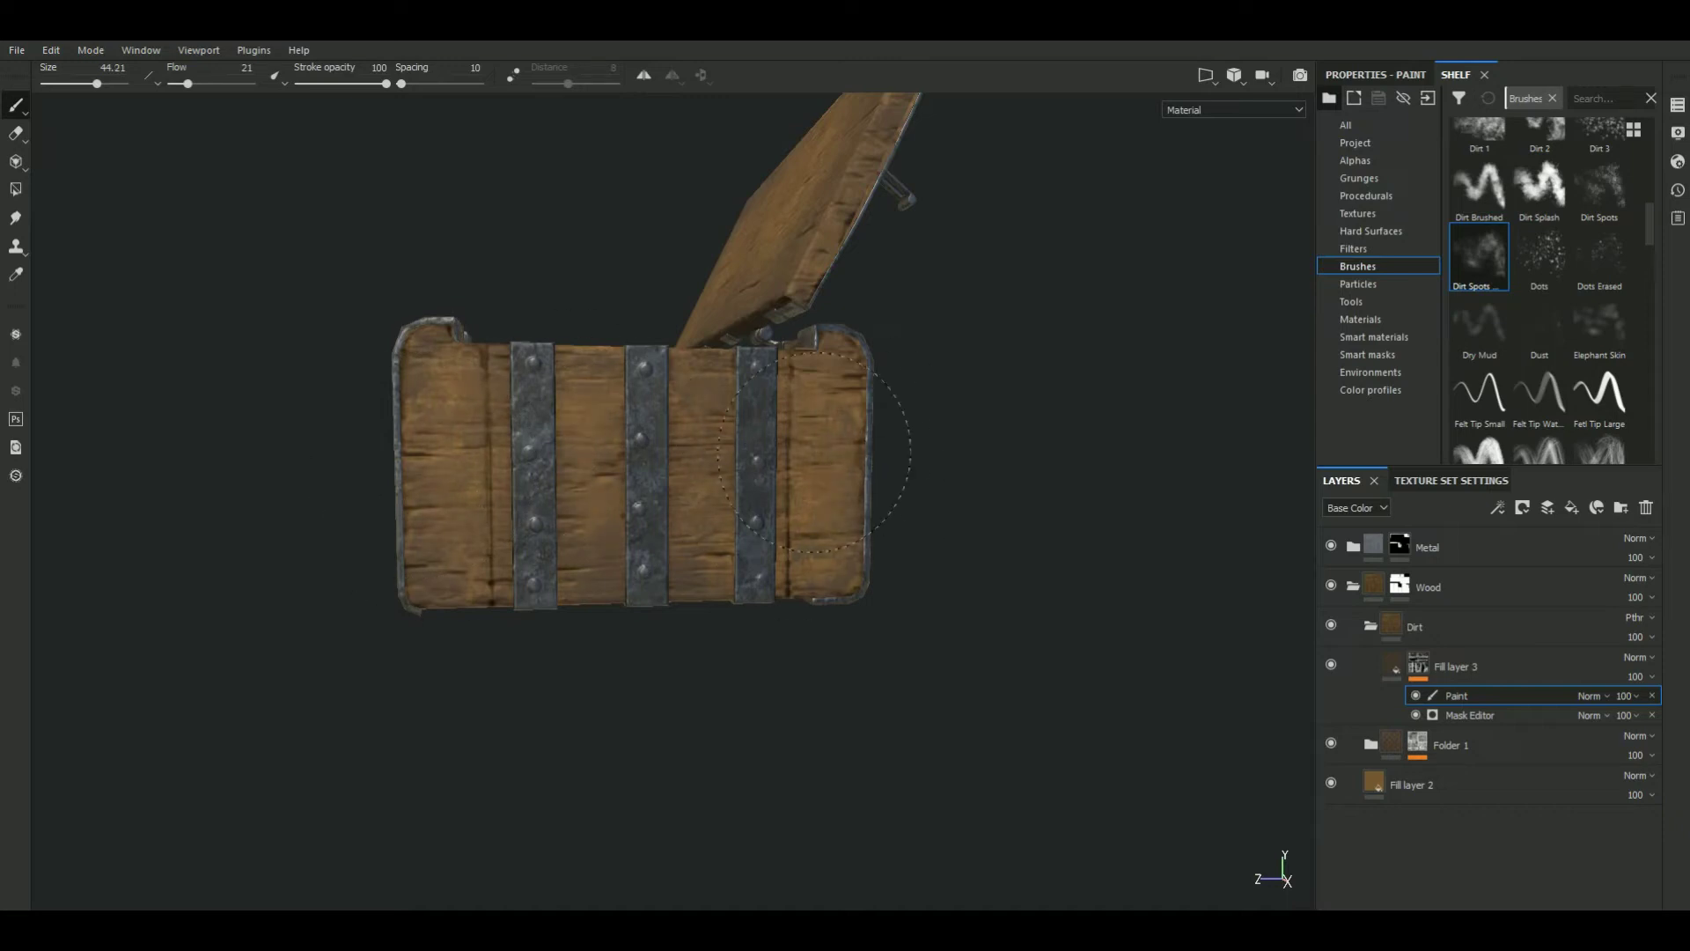
left_click_drag(455, 605, 1081, 740, "alt")
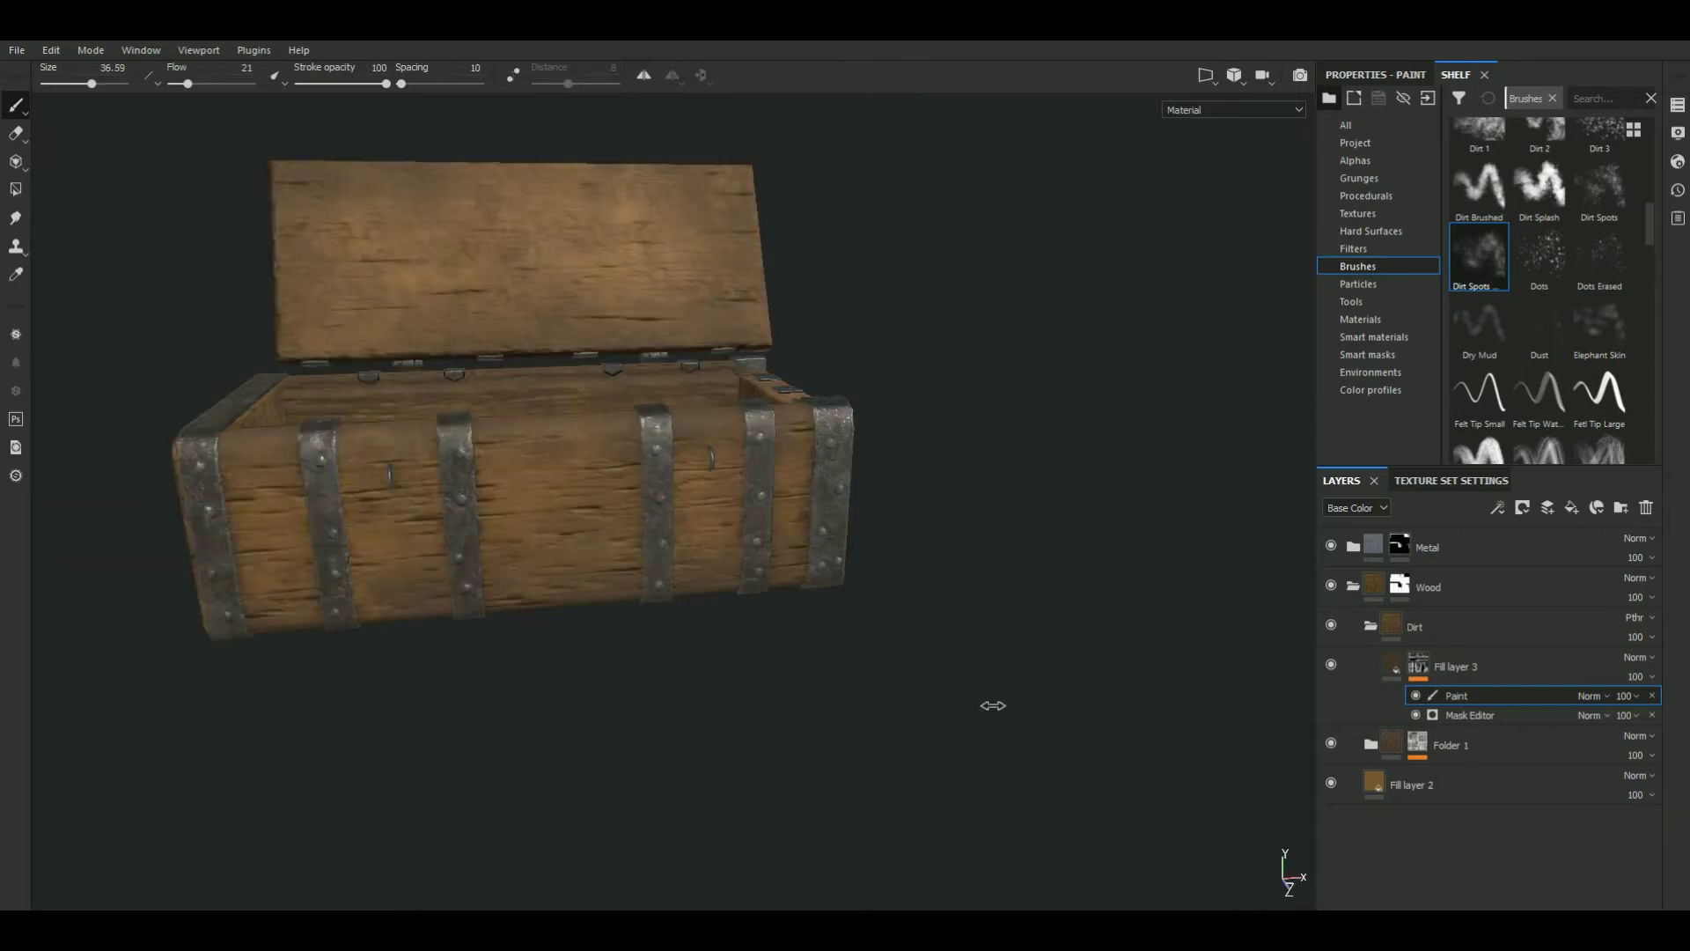
Set the Levels top value in Fill layer 3's mask to 0.909
left_click(1452, 667)
left_click(1483, 256)
left_click(1487, 402)
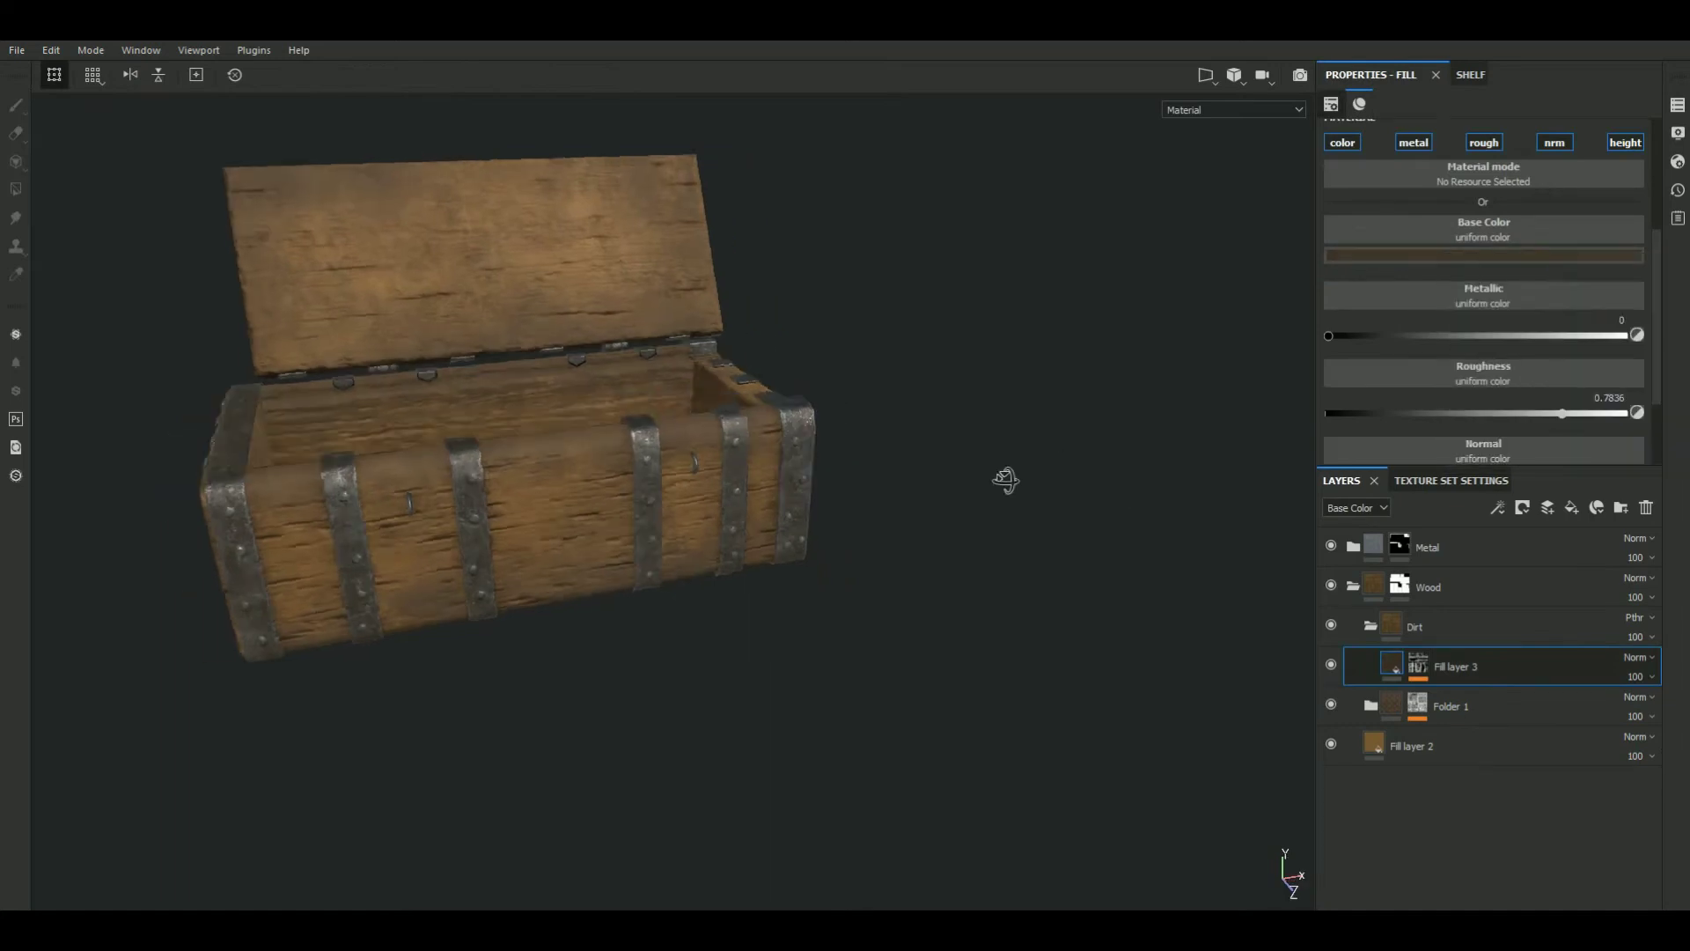
left_click_drag(1643, 146, 1620, 155)
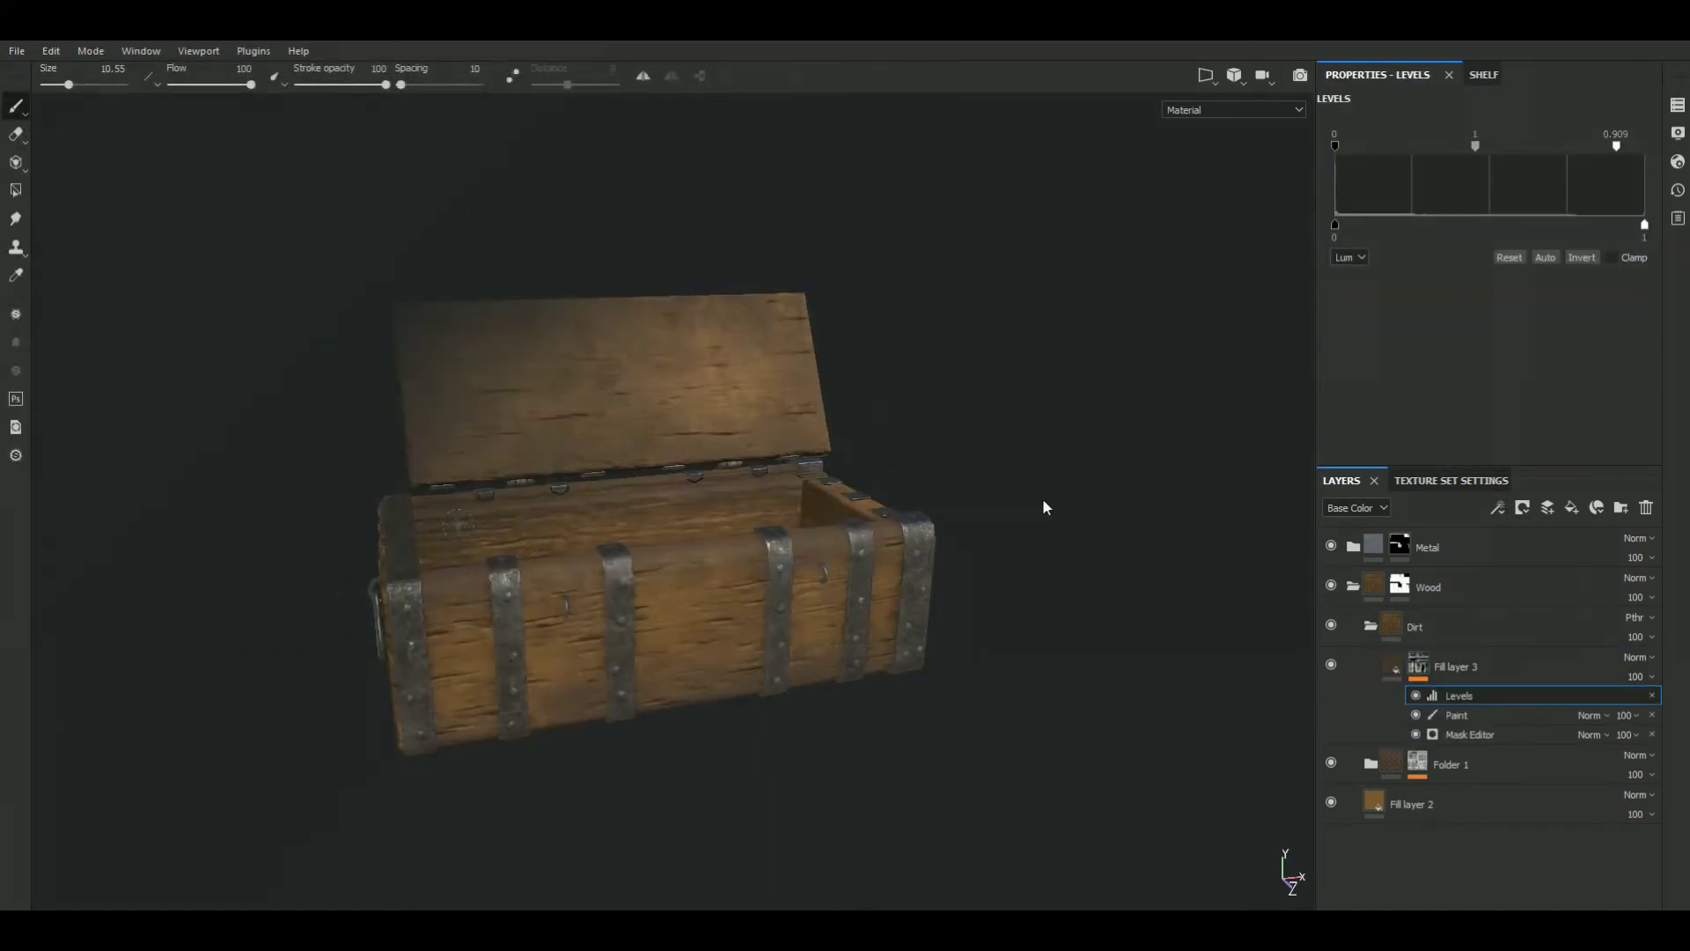
Set the brush to size 27.55 and flow 75, then dab whitish dirt on the chest front
left_click_drag(1041, 502, 304, 718, "alt")
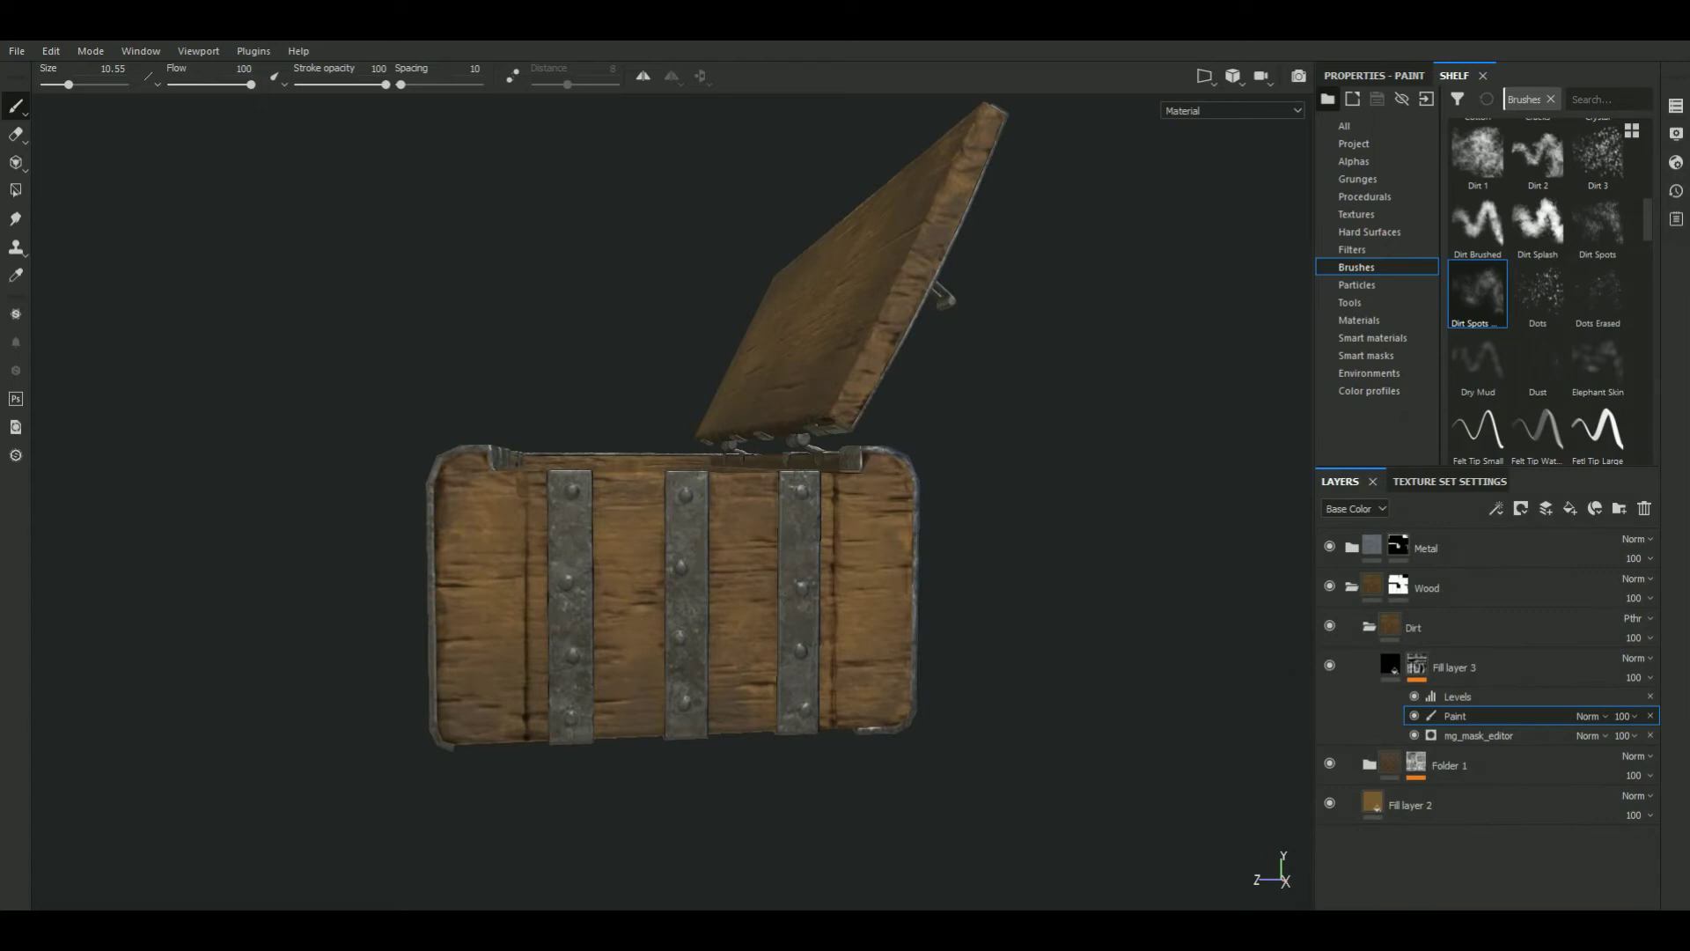
mouse_move(1011, 569)
left_mouse_down("alt")
mouse_move(917, 593)
mouse_move(968, 556)
left_mouse_up("alt")
right_click_drag(968, 556, 986, 556, "ctrl")
left_click_drag(932, 564, 782, 576, "alt")
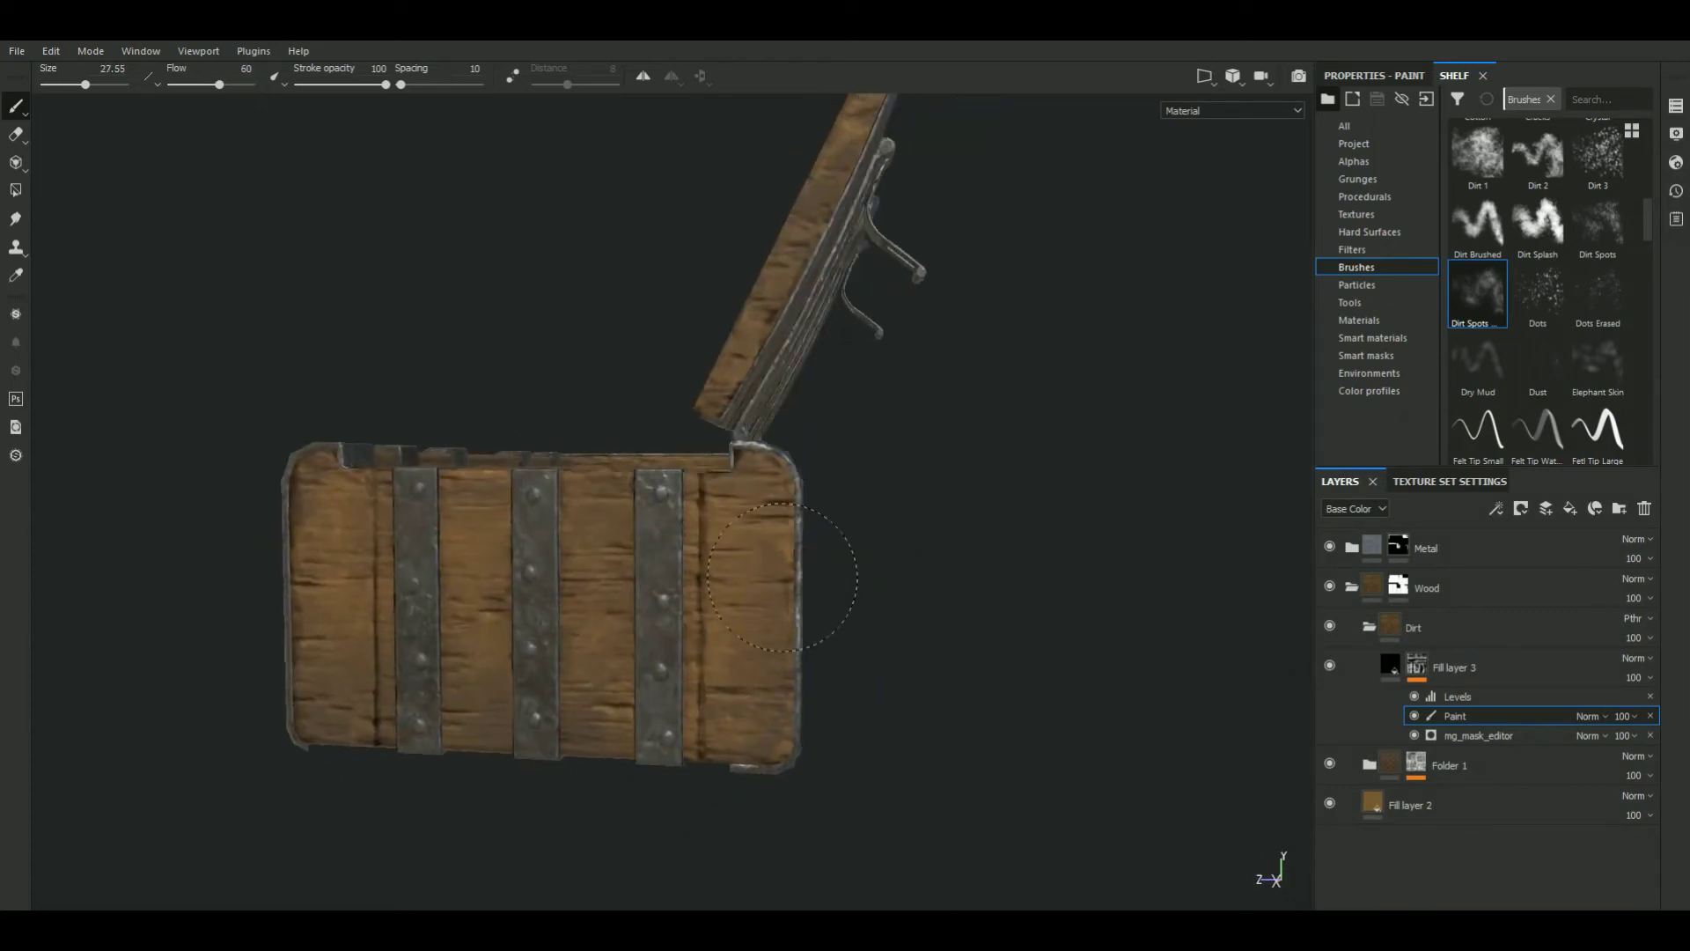
left_click_drag(973, 668, 364, 510, "alt")
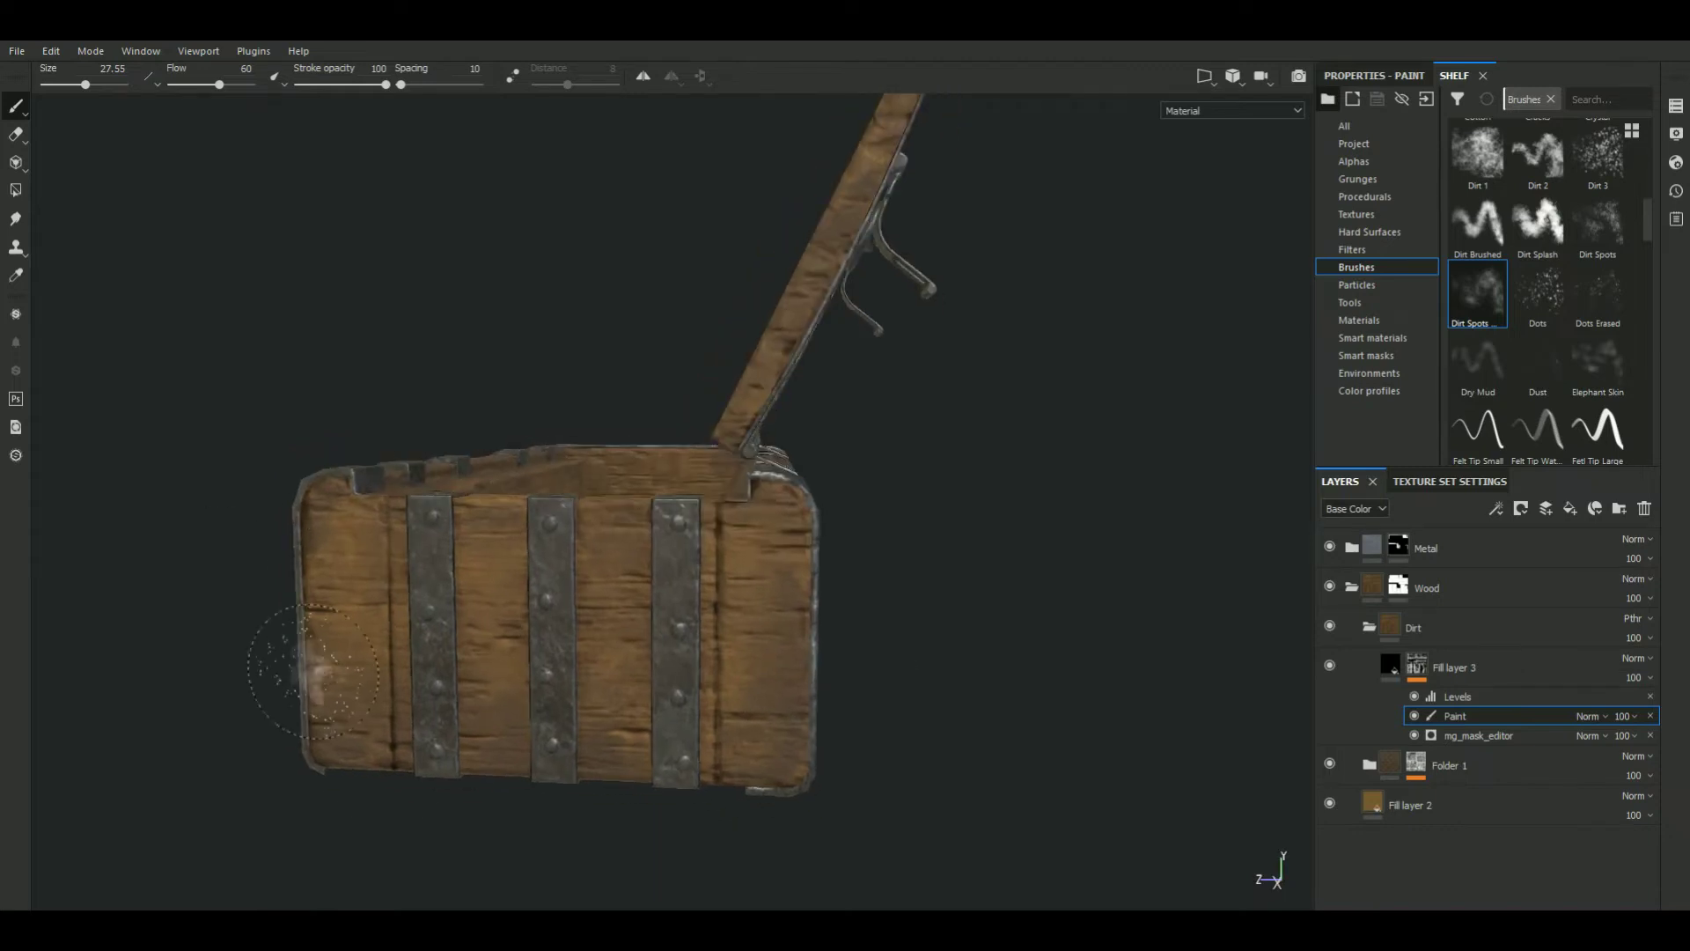
left_click_drag(313, 671, 271, 698, "alt")
right_click_drag(282, 687, 264, 686, "ctrl")
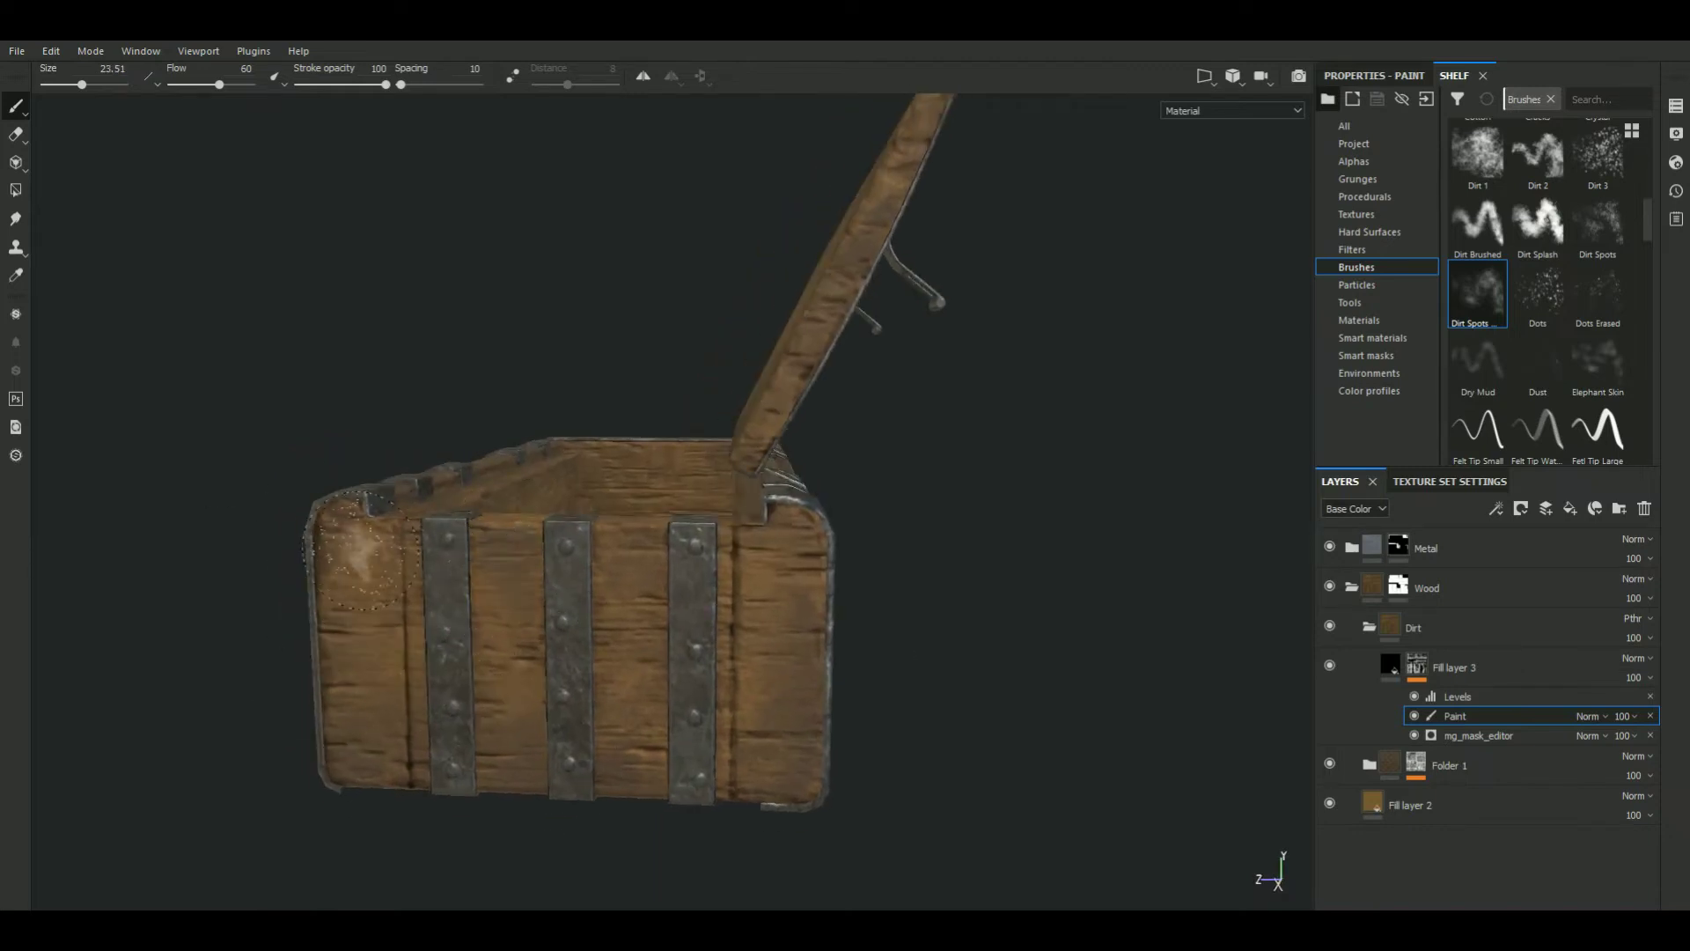
right_click_drag(335, 528, 378, 528, "ctrl")
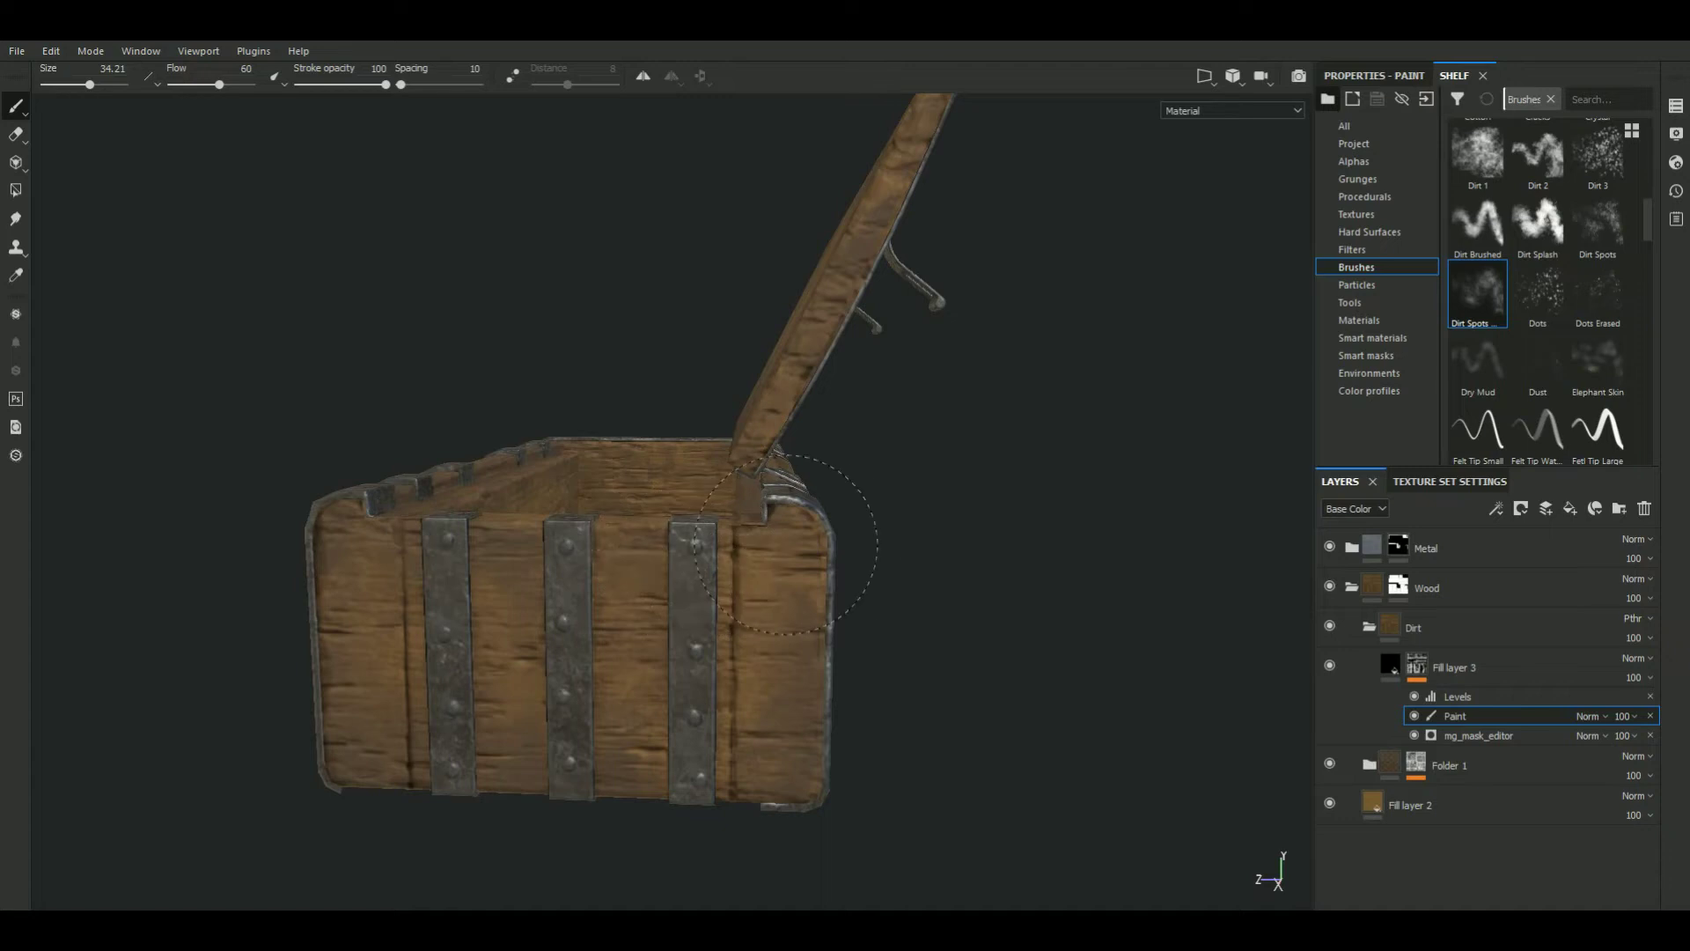
right_click_drag(585, 616, 546, 616, "ctrl")
mouse_move(584, 664)
left_mouse_down("alt")
mouse_move(955, 616)
mouse_move(784, 735)
left_mouse_up("alt")
mouse_move(1045, 691)
left_mouse_down("alt")
mouse_move(981, 669)
mouse_move(849, 687)
mouse_move(924, 678)
left_mouse_up("alt")
right_click_drag(925, 678, 985, 666, "ctrl")
left_click(629, 678)
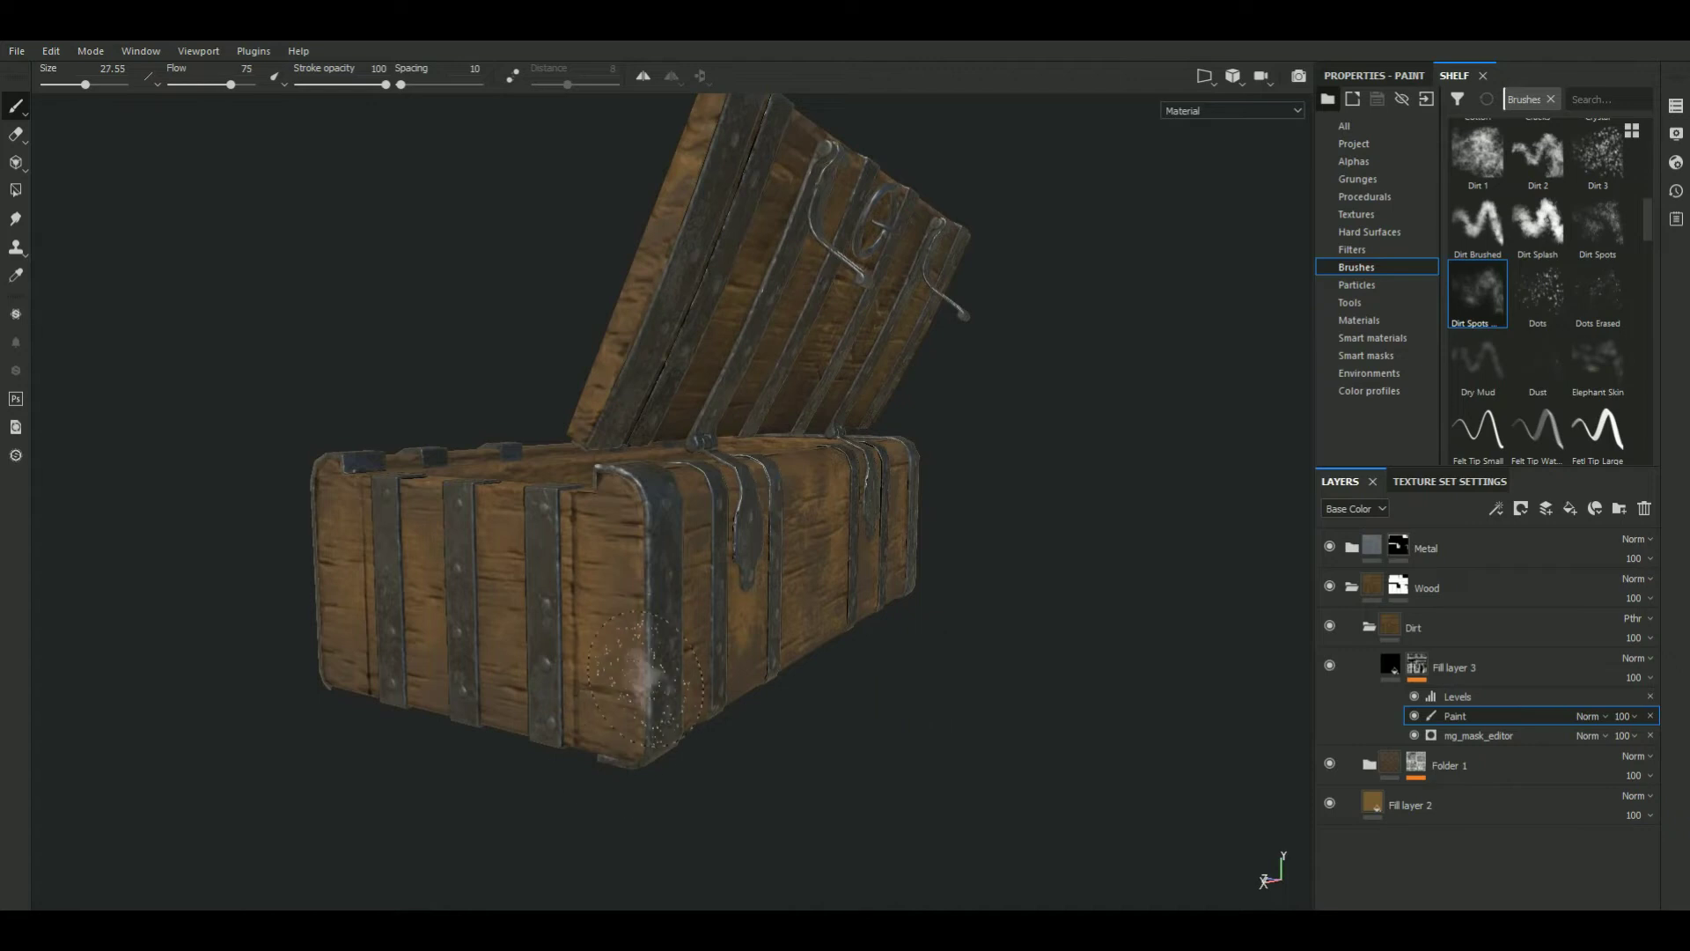
Frame the chest and set the brush to size 39.05 with flow around 43
left_click_drag(1008, 757, 741, 599, "alt")
key("f")
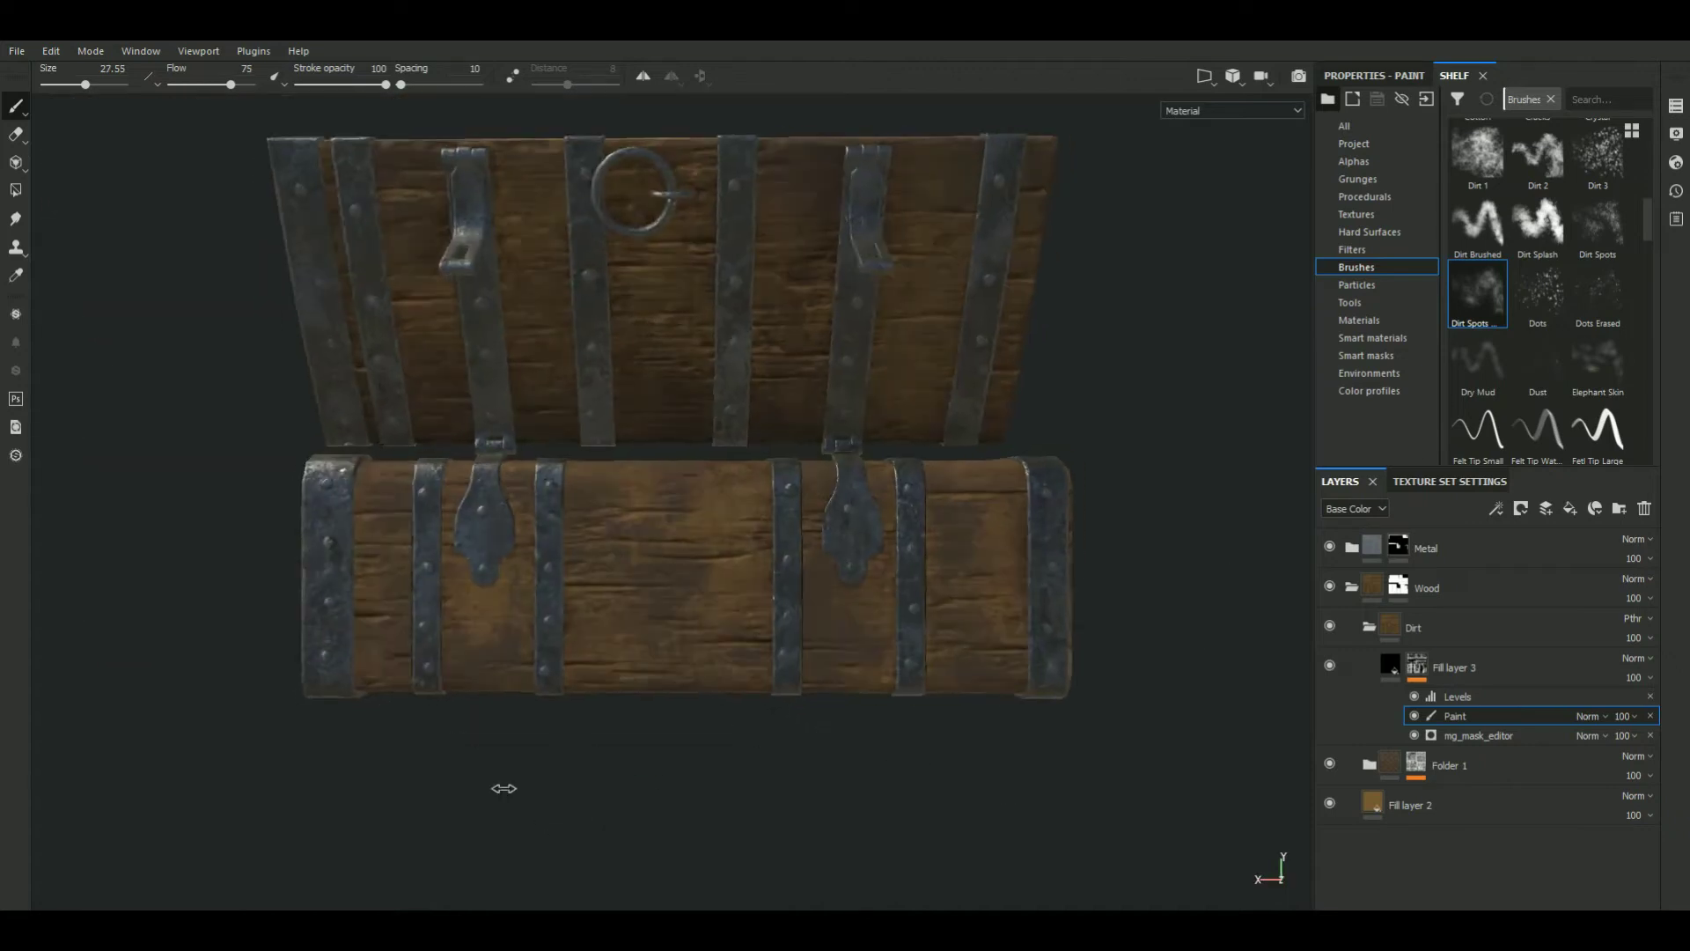
right_click_drag(607, 580, 669, 581, "ctrl")
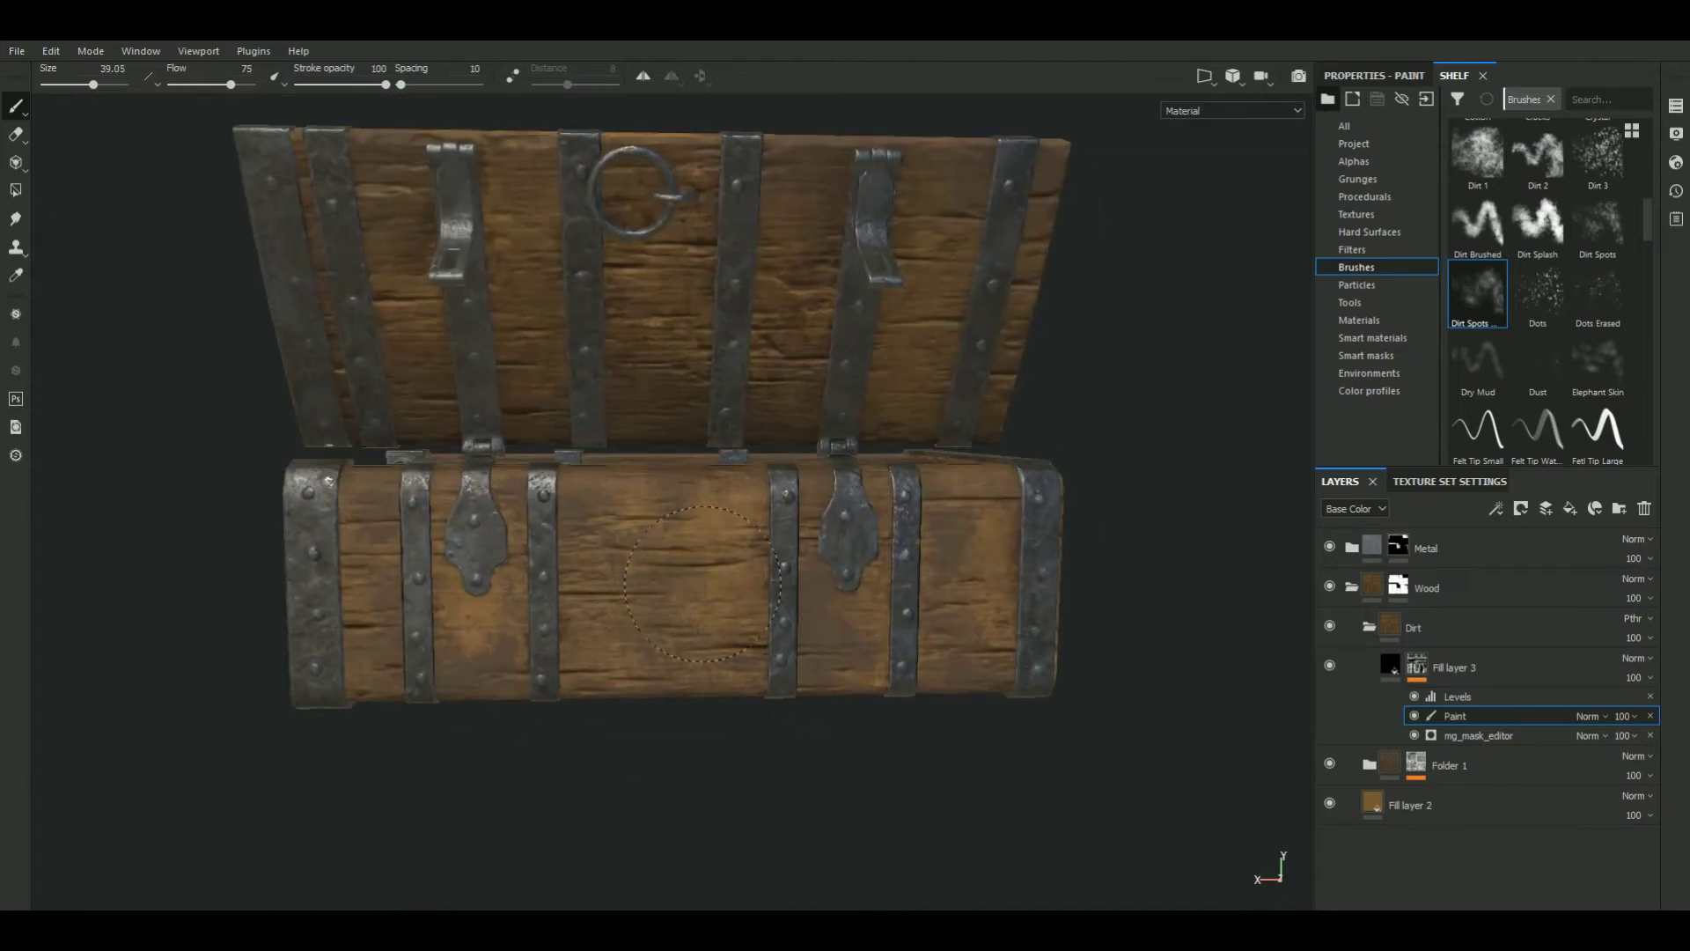
left_click_drag(1118, 437, 1057, 438, "ctrl")
left_click_drag(458, 480, 340, 568, "alt")
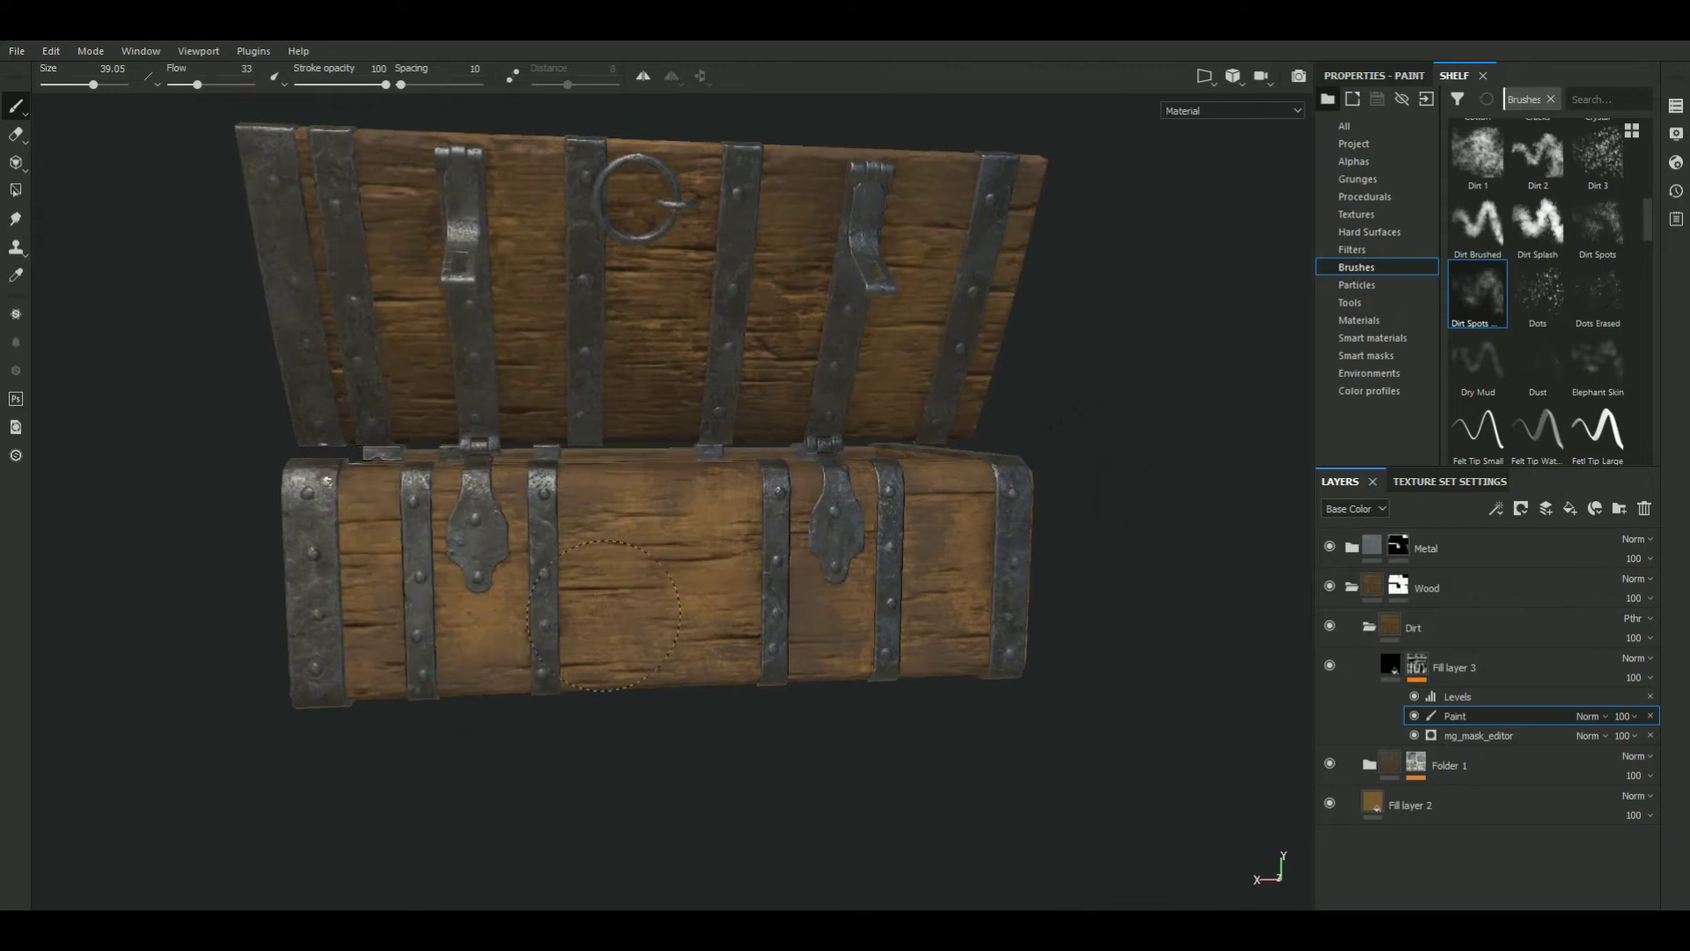
left_click_drag(704, 470, 660, 466, "alt")
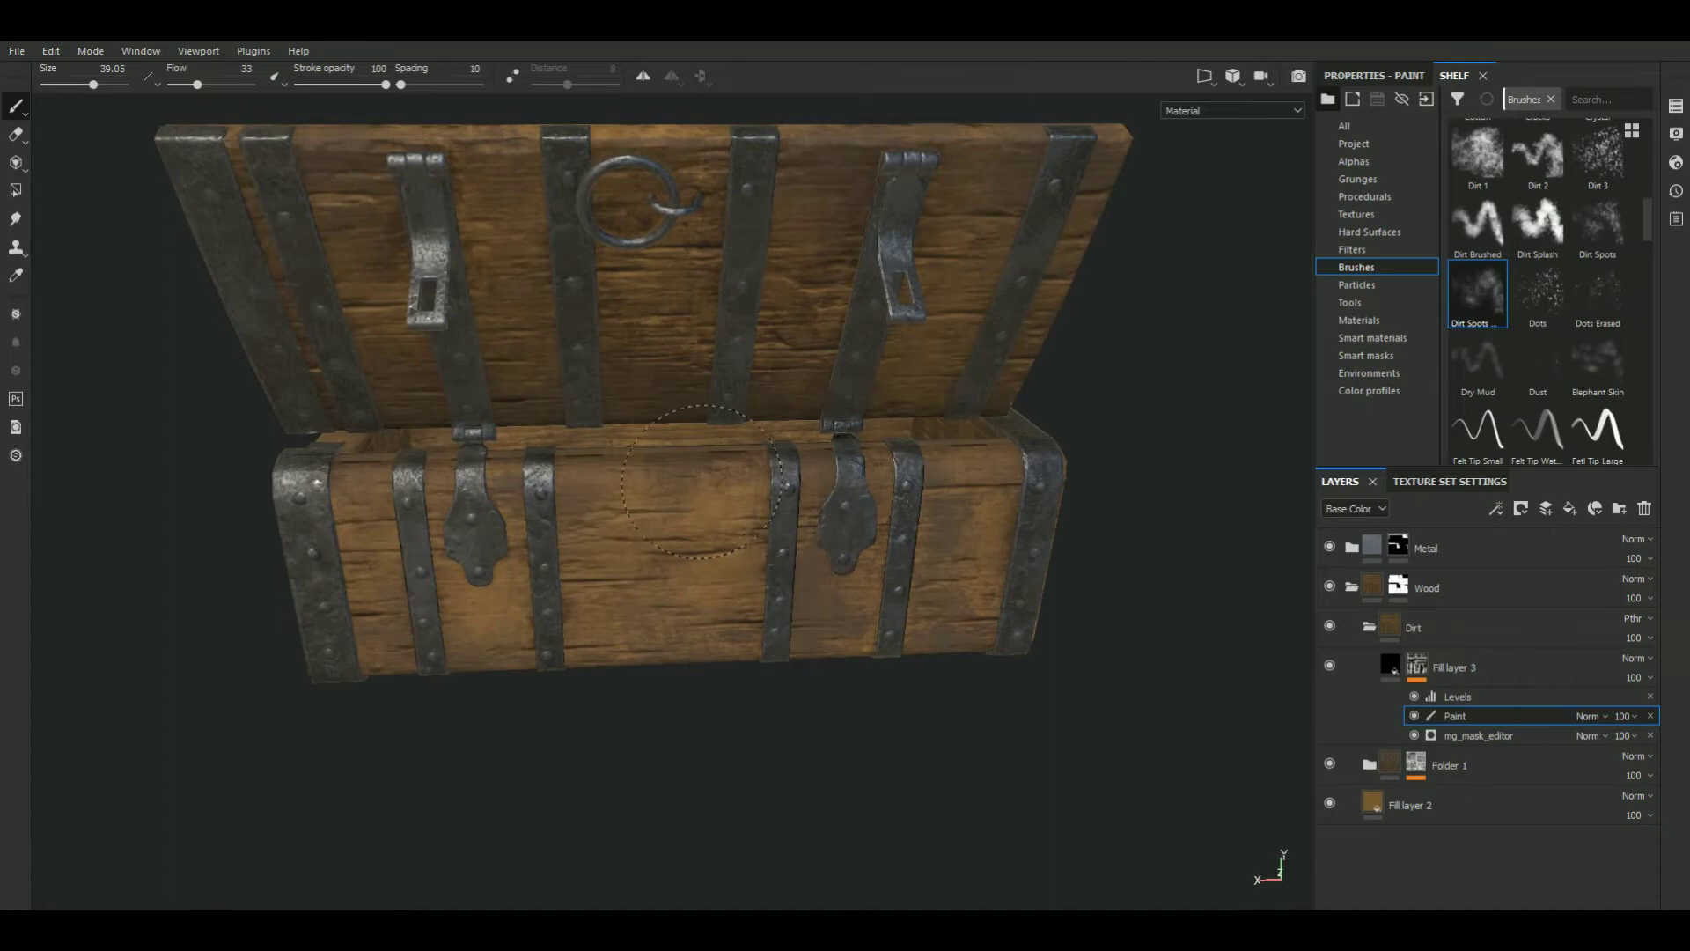
mouse_move(771, 465)
left_mouse_down("alt")
mouse_move(688, 476)
mouse_move(792, 466)
left_mouse_up("alt")
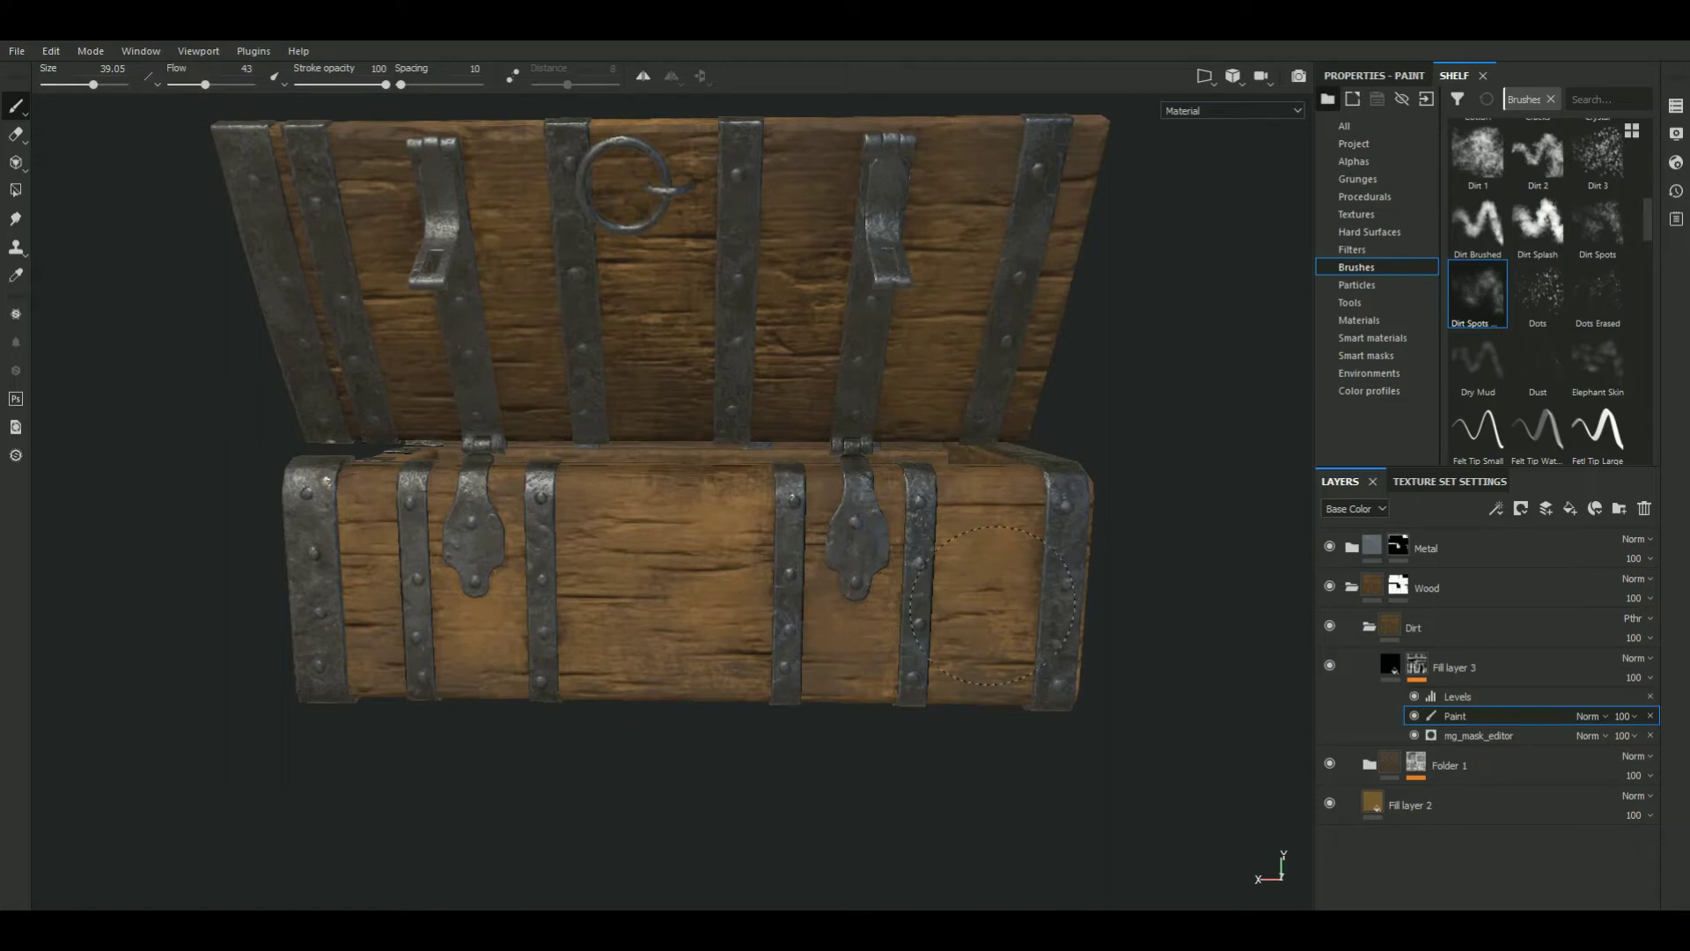
left_click_drag(845, 700, 625, 695, "alt")
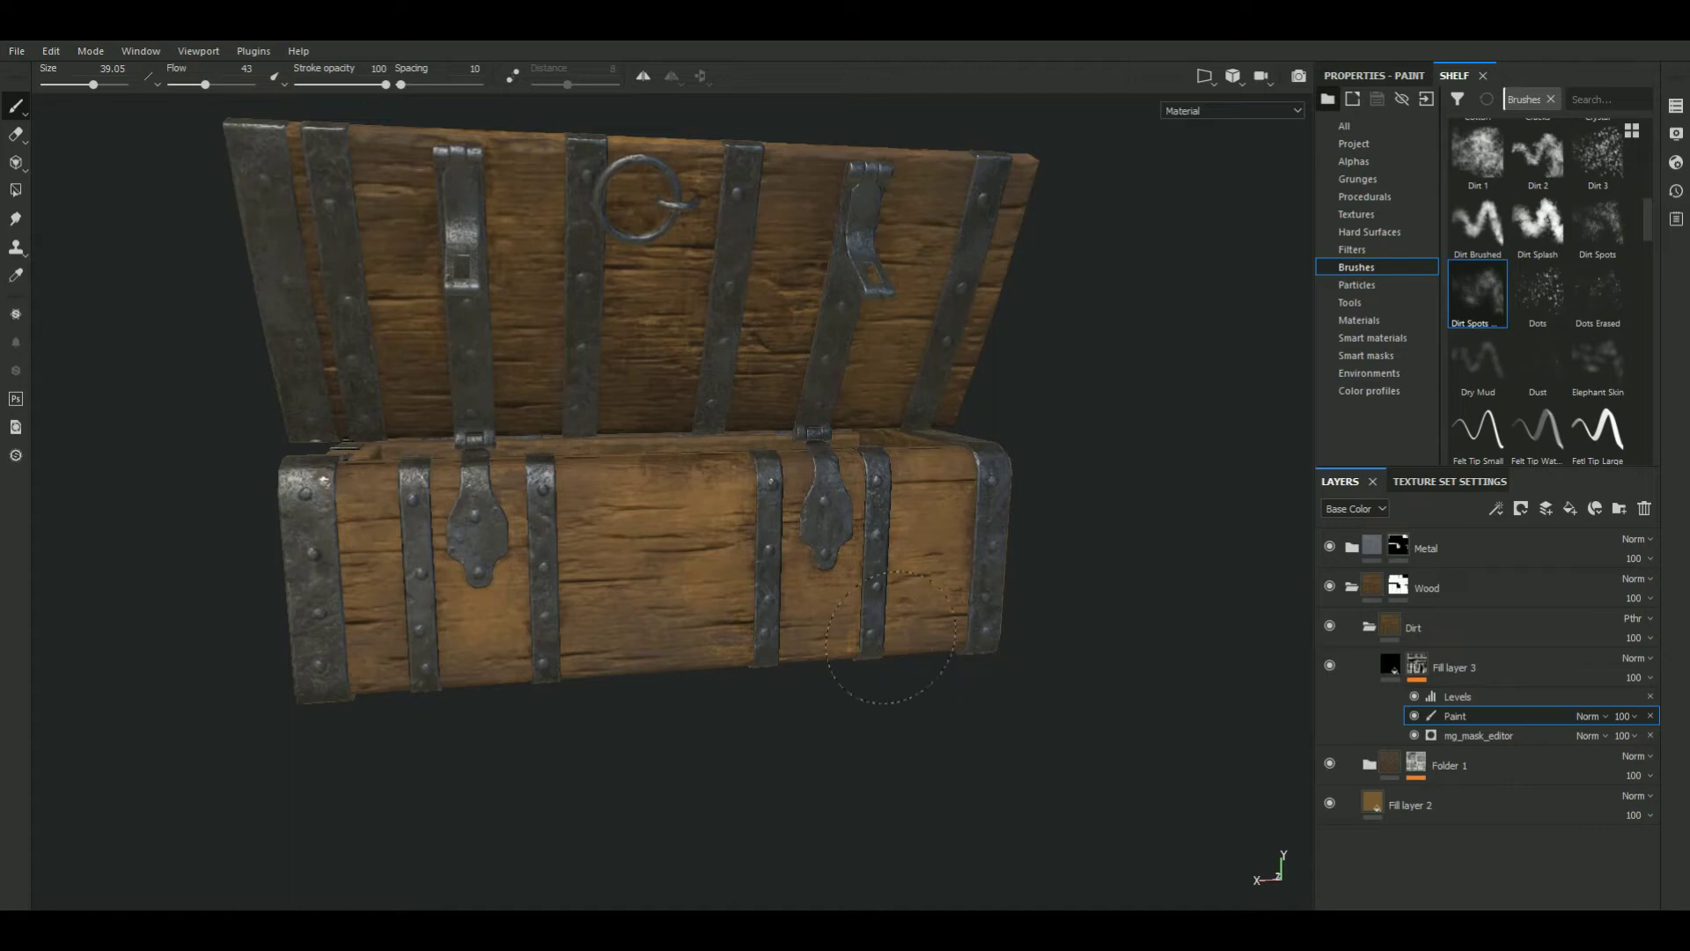
Shrink the brush to 27.55 and view only the base colour channel from the front
right_click_drag(431, 607, 410, 607, "ctrl")
left_click_drag(540, 672, 1218, 660, "alt")
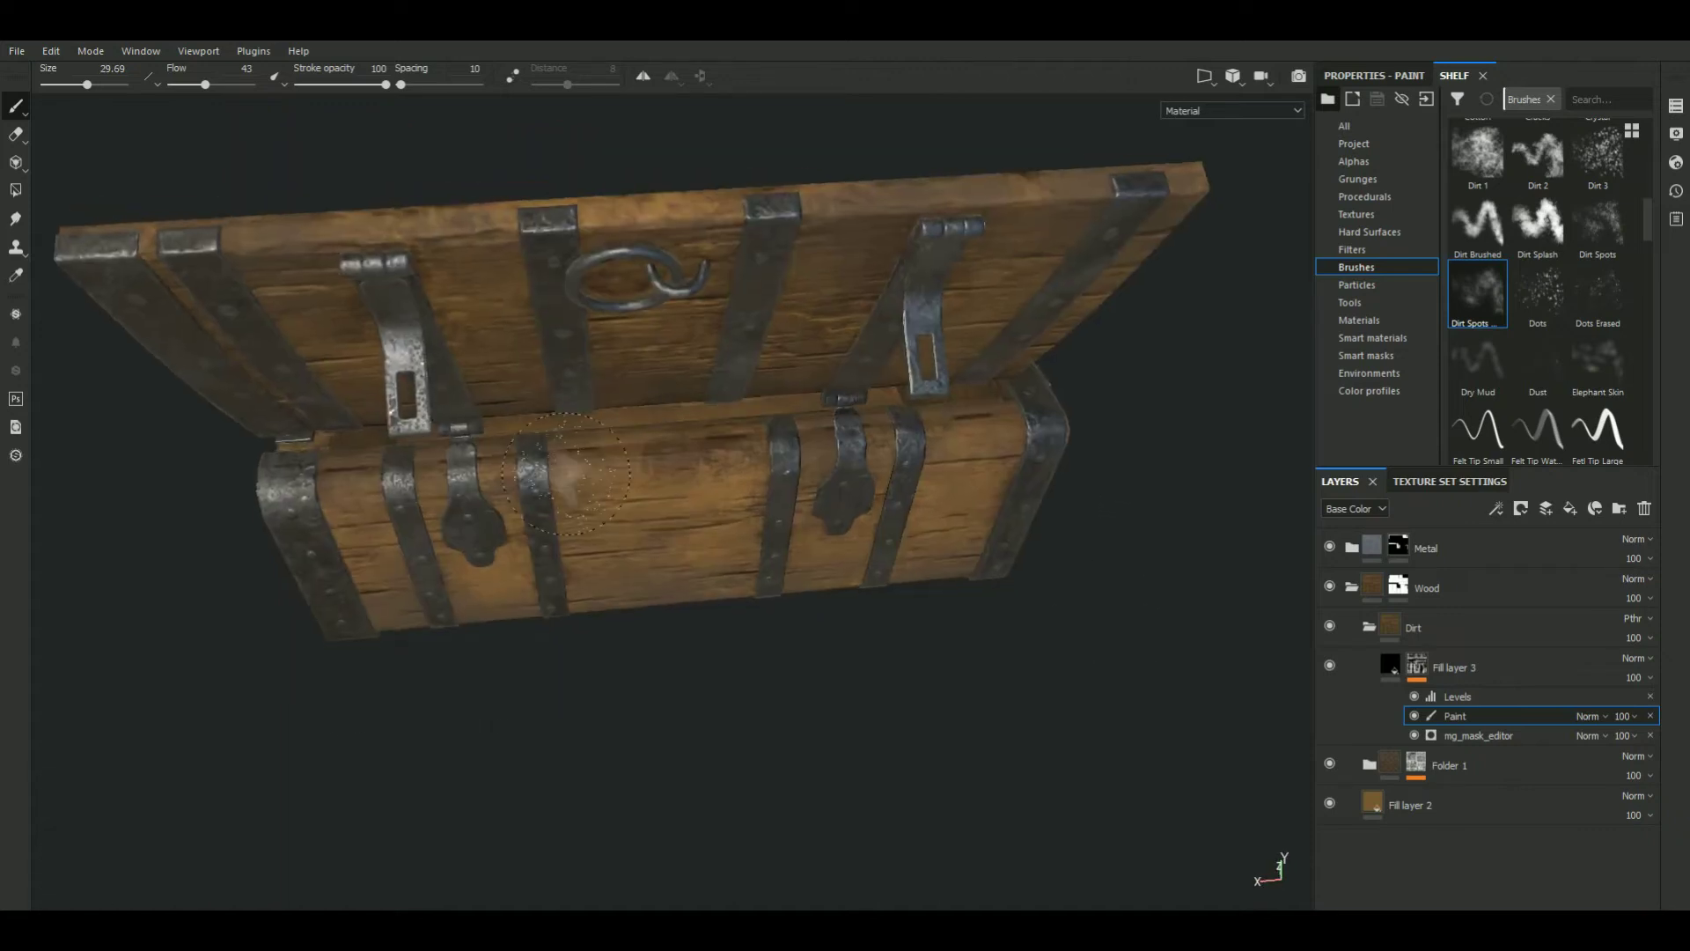
right_click_drag(759, 443, 691, 452, "ctrl")
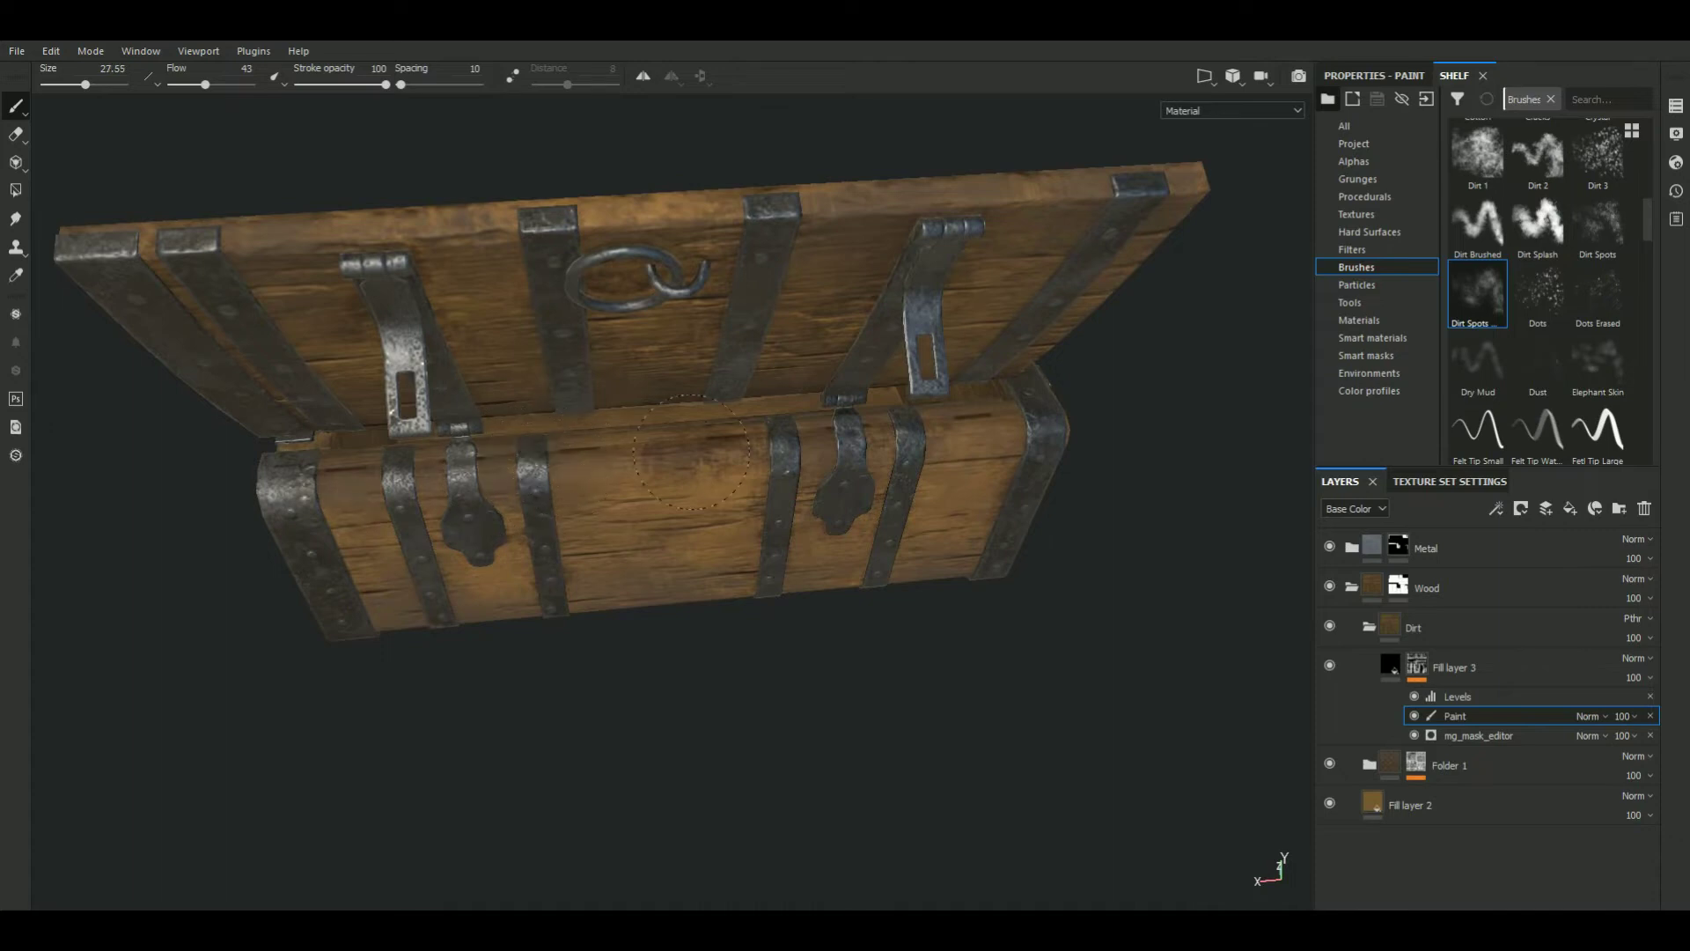
mouse_move(718, 440)
left_mouse_down("alt")
mouse_move(1150, 437)
mouse_move(1013, 423)
mouse_move(1179, 370)
mouse_move(1094, 355)
mouse_move(860, 528)
left_mouse_up("alt")
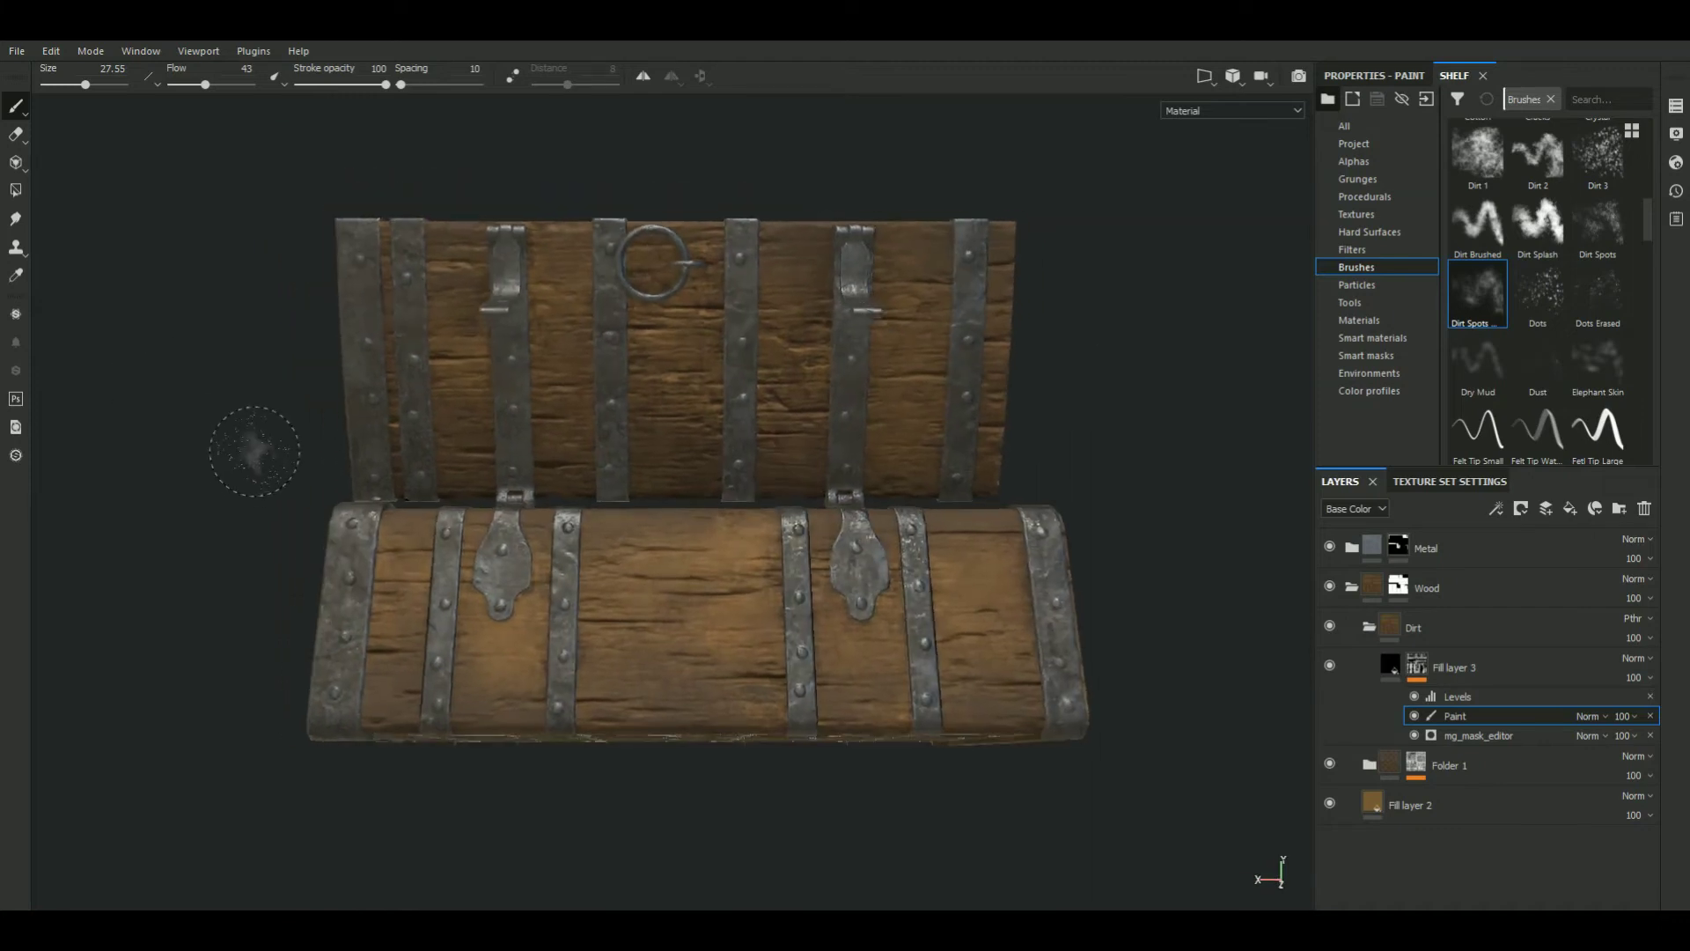
key("c")
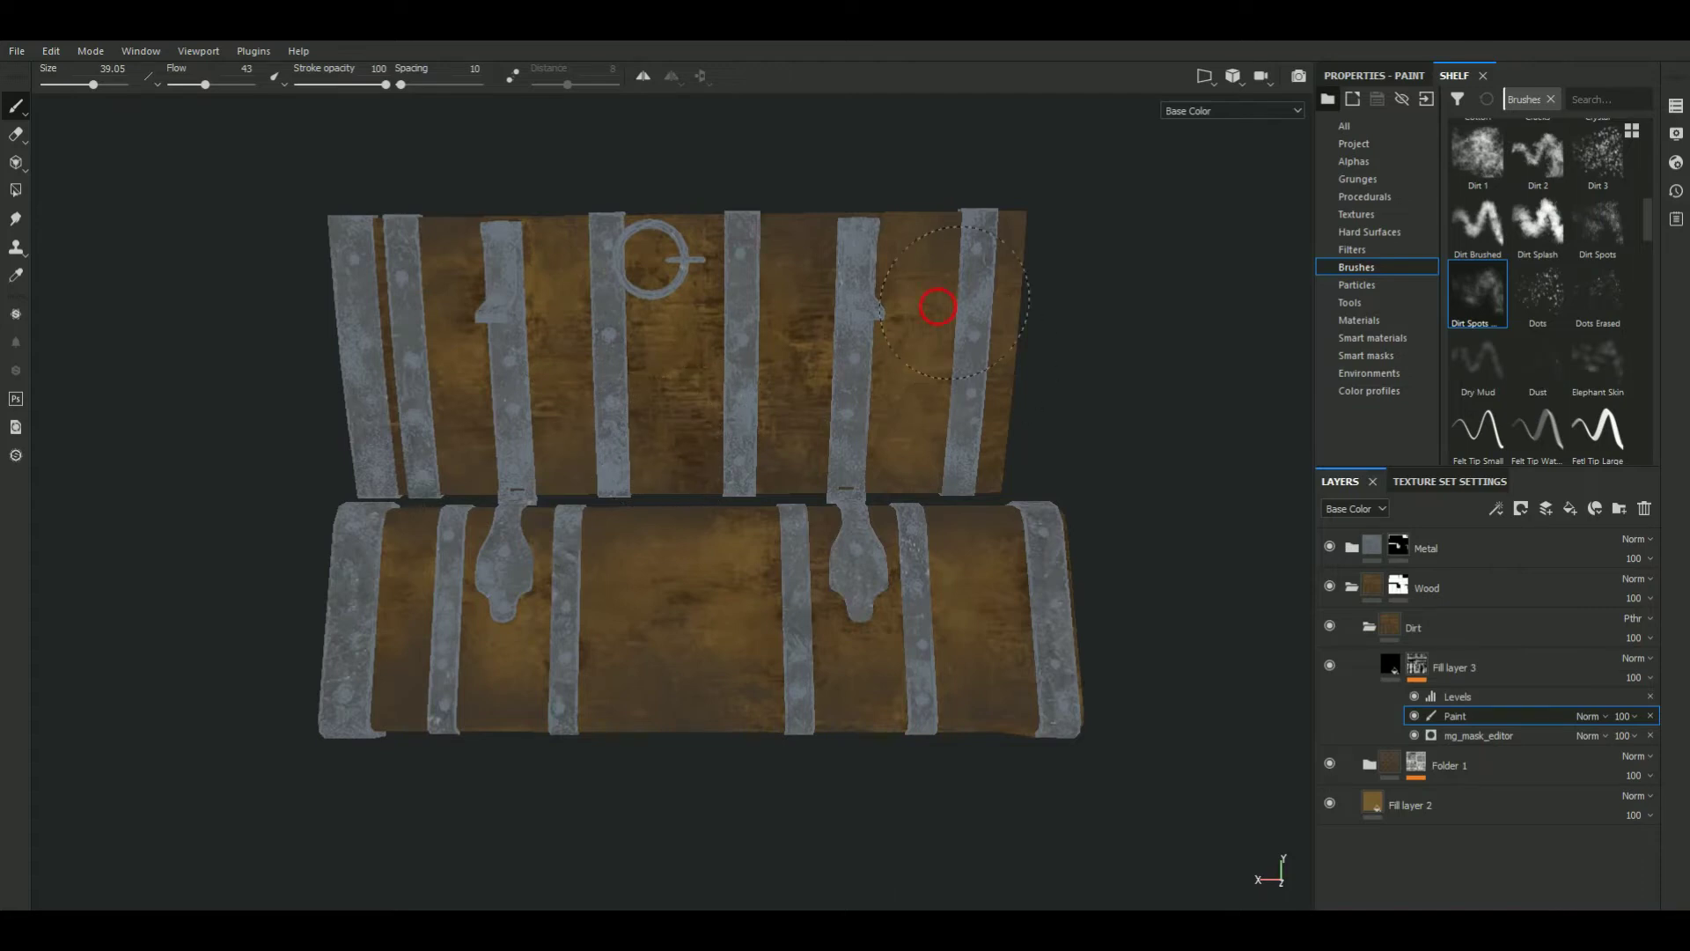
Make Fill layer 3's dirt visible again and return to the full material view
left_click_drag(455, 431, 493, 431, "alt")
left_click(1329, 666)
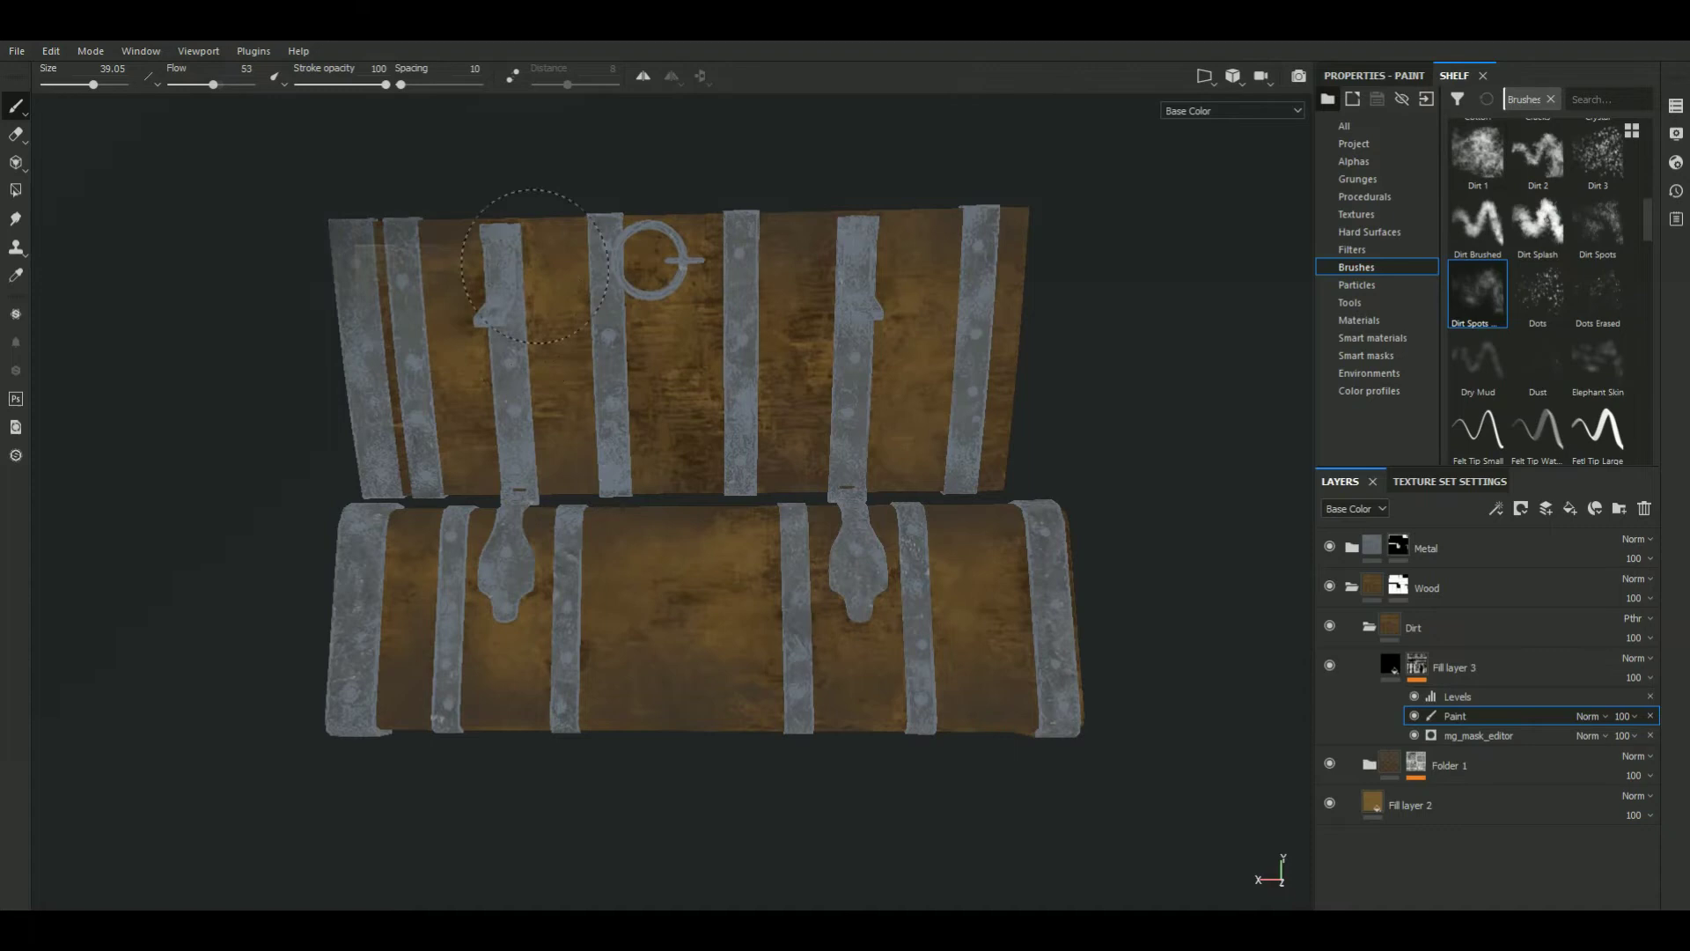
key("m")
mouse_move(495, 408)
left_mouse_down("alt")
mouse_move(825, 592)
mouse_move(377, 414)
left_mouse_up("alt")
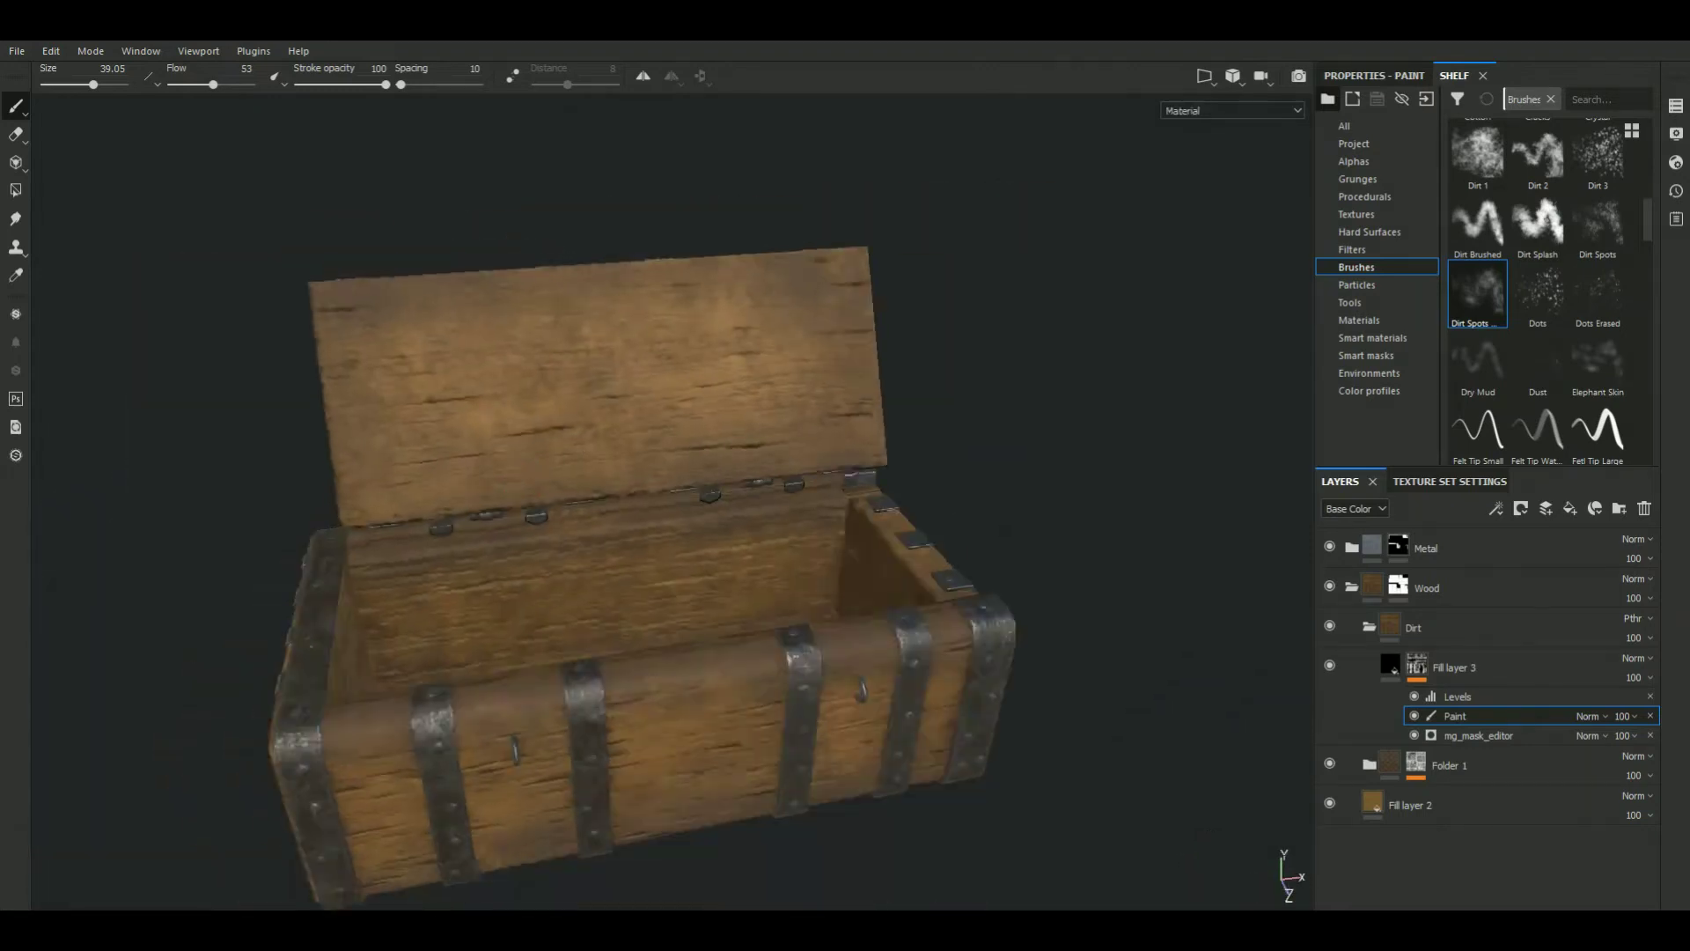
scroll(377, 414, "up", 3)
Shrink the dirt brush and orbit to look down at the chest's inner back wall
key("bracketleft")
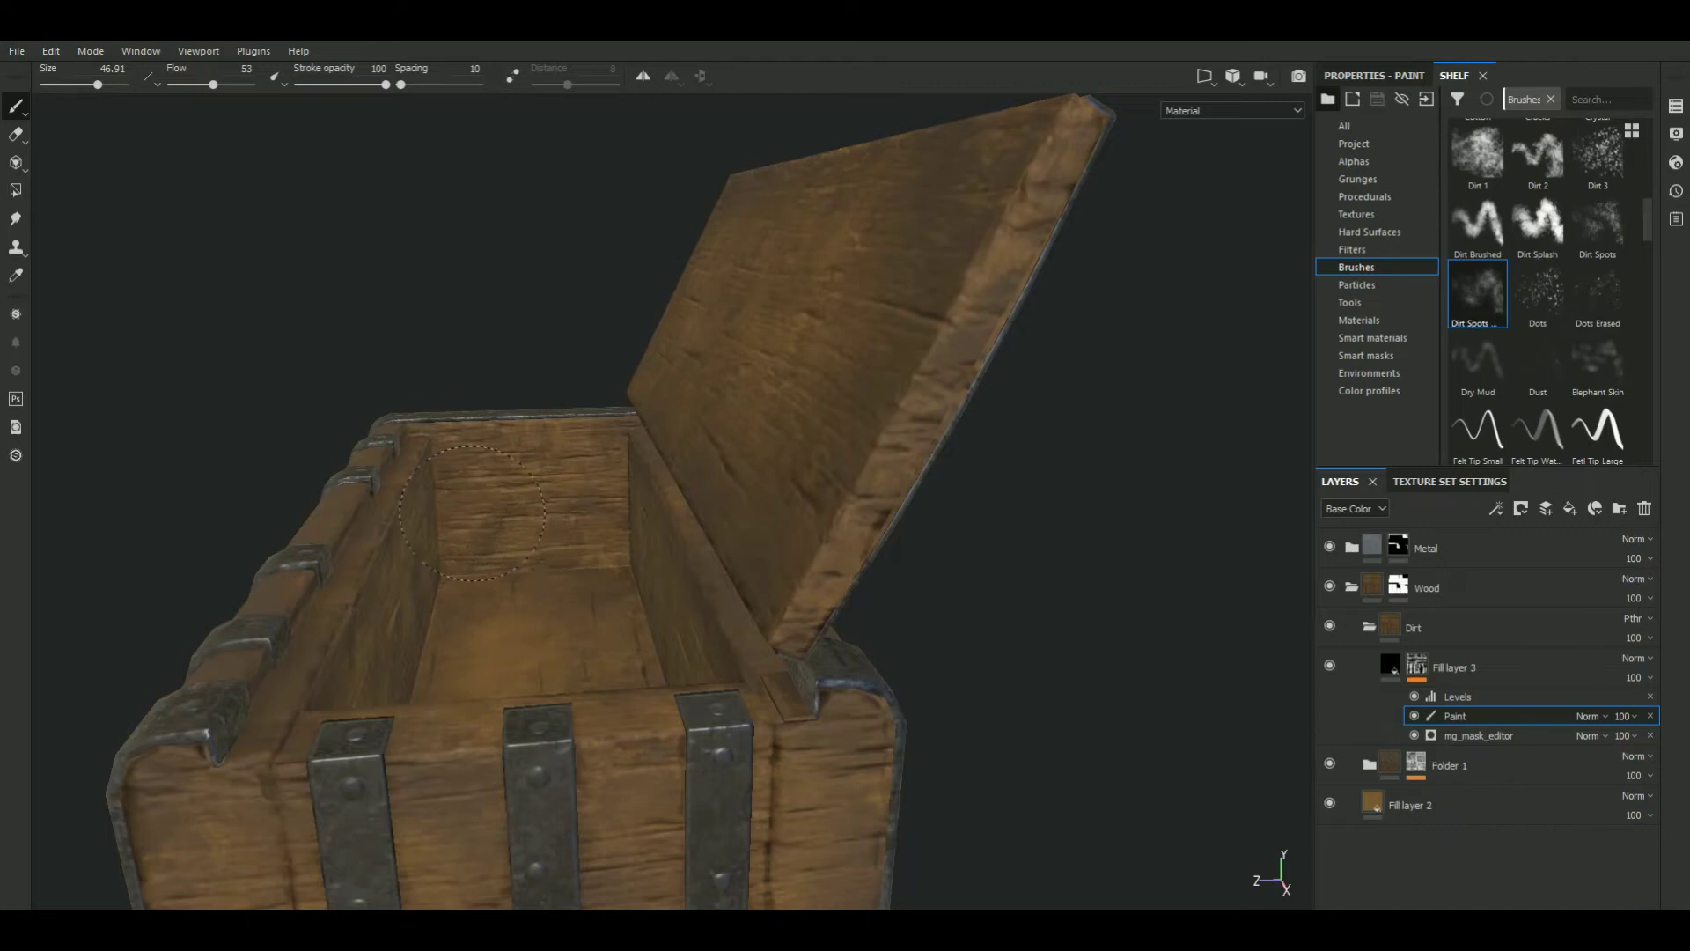
left_click_drag(388, 330, 482, 368, "alt")
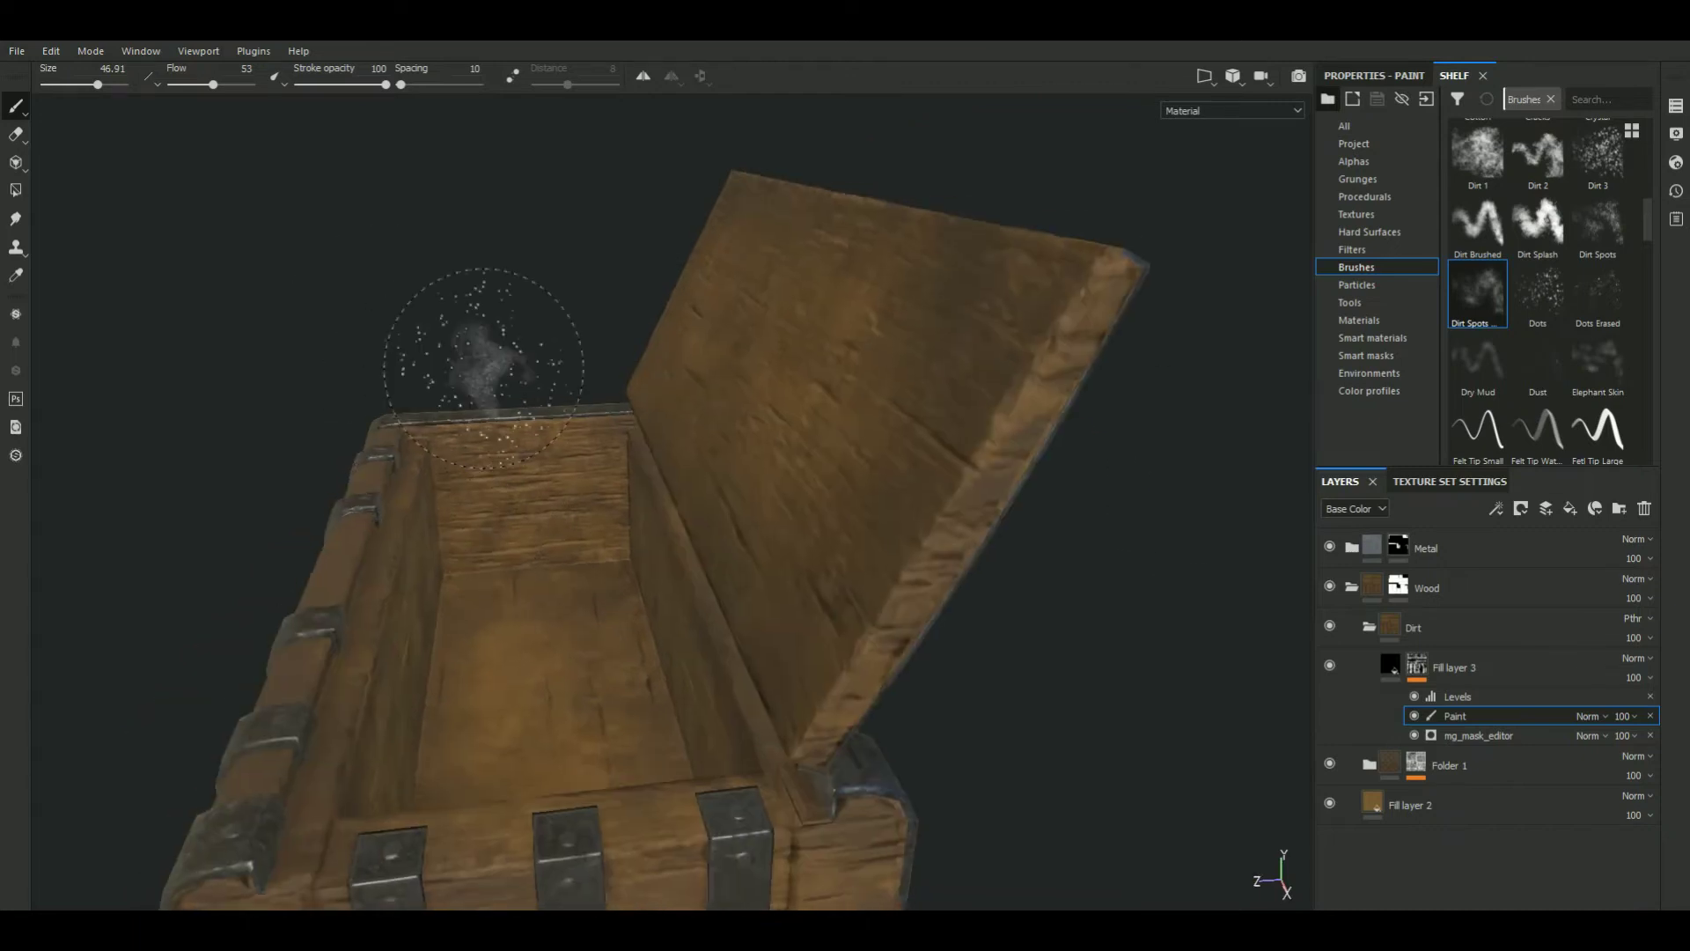
key("bracketleft")
key("bracketleft")
left_click_drag(584, 538, 607, 542, "alt")
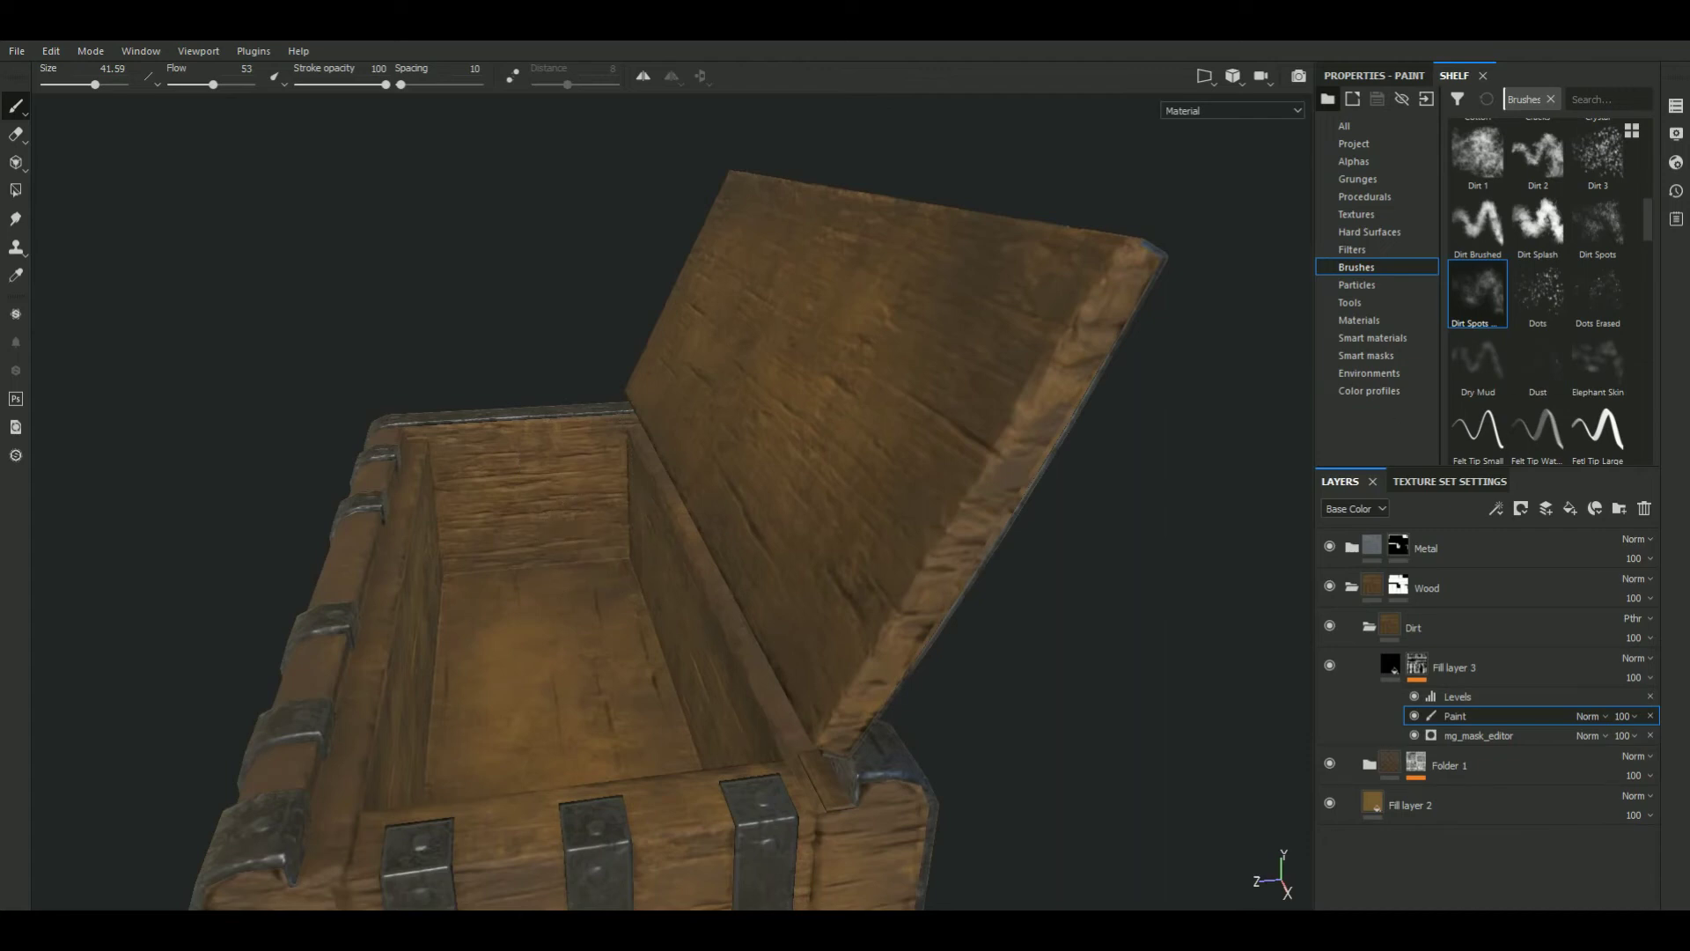
mouse_move(245, 340)
left_mouse_down("alt")
mouse_move(320, 339)
mouse_move(547, 483)
left_mouse_up("alt")
key("bracketleft")
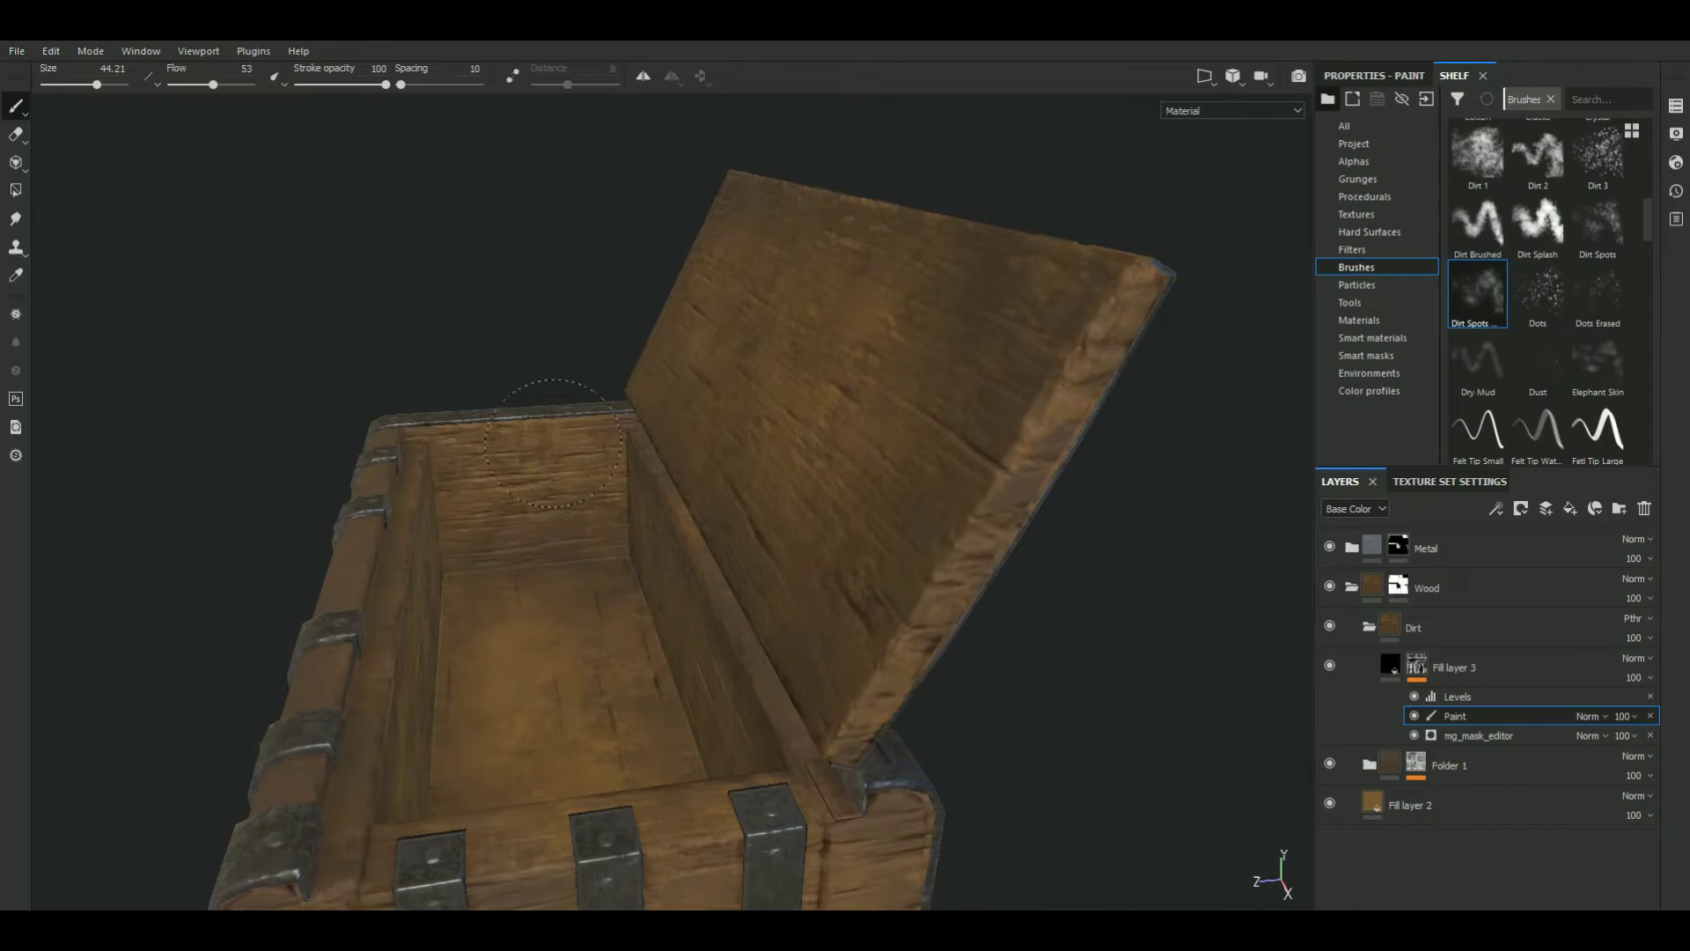
mouse_move(540, 282)
left_mouse_down("alt")
mouse_move(745, 403)
mouse_move(1132, 539)
mouse_move(989, 479)
mouse_move(1065, 432)
left_mouse_up("alt")
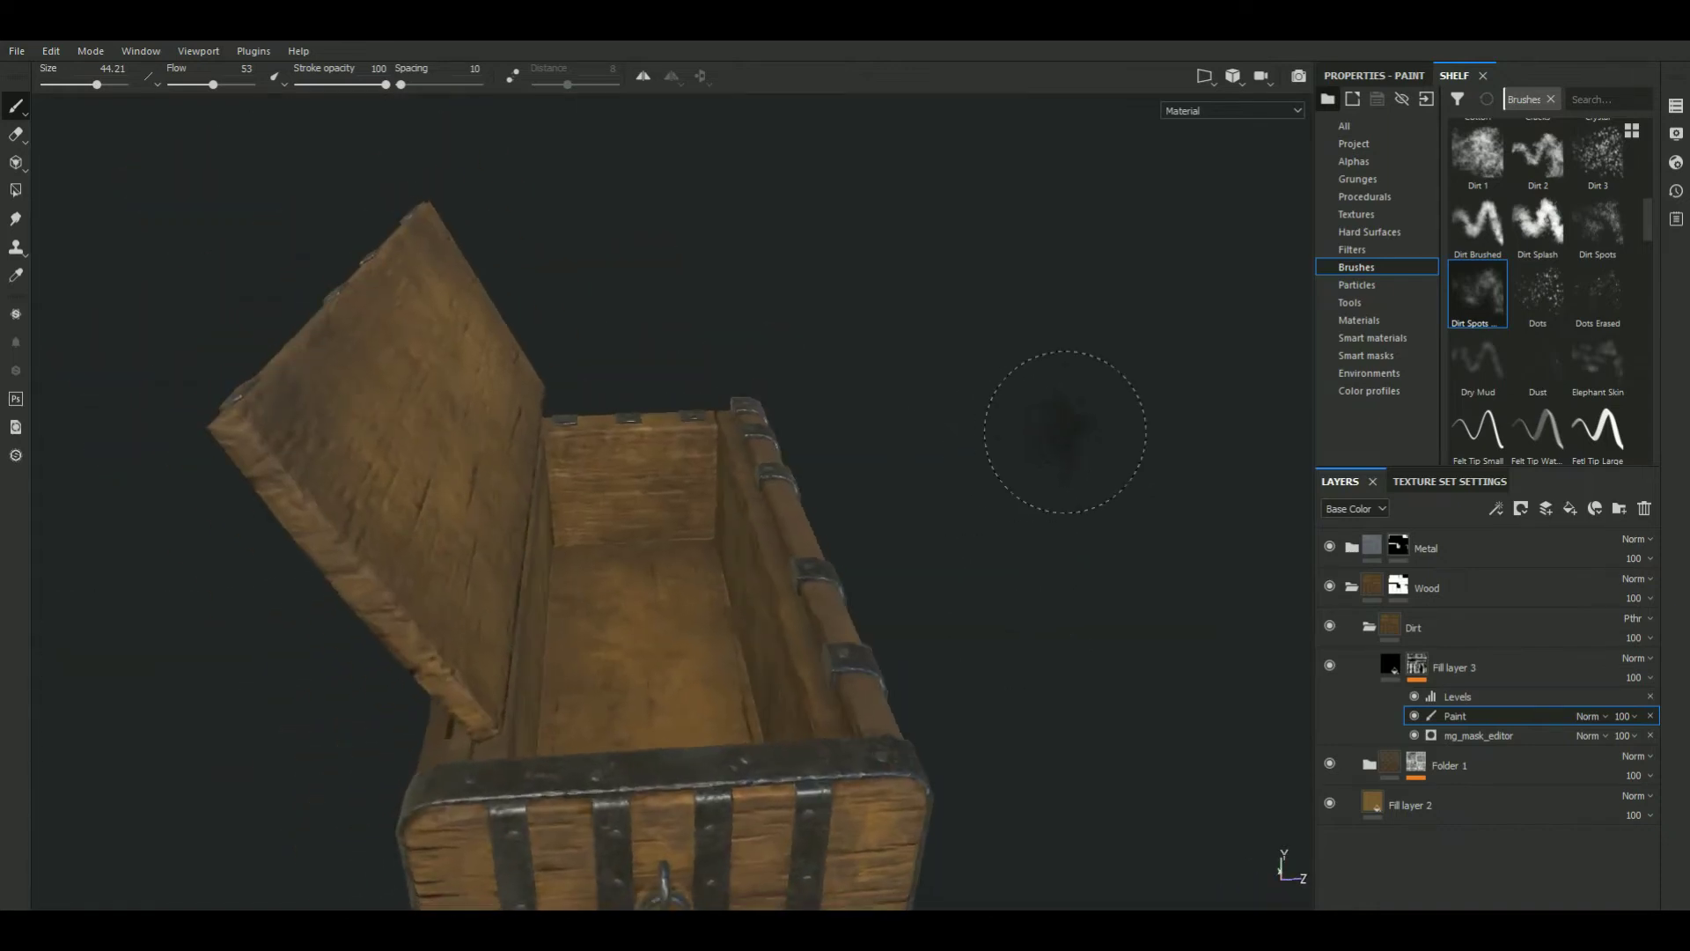
mouse_move(643, 449)
left_mouse_down("alt")
mouse_move(951, 377)
mouse_move(669, 449)
left_mouse_up("alt")
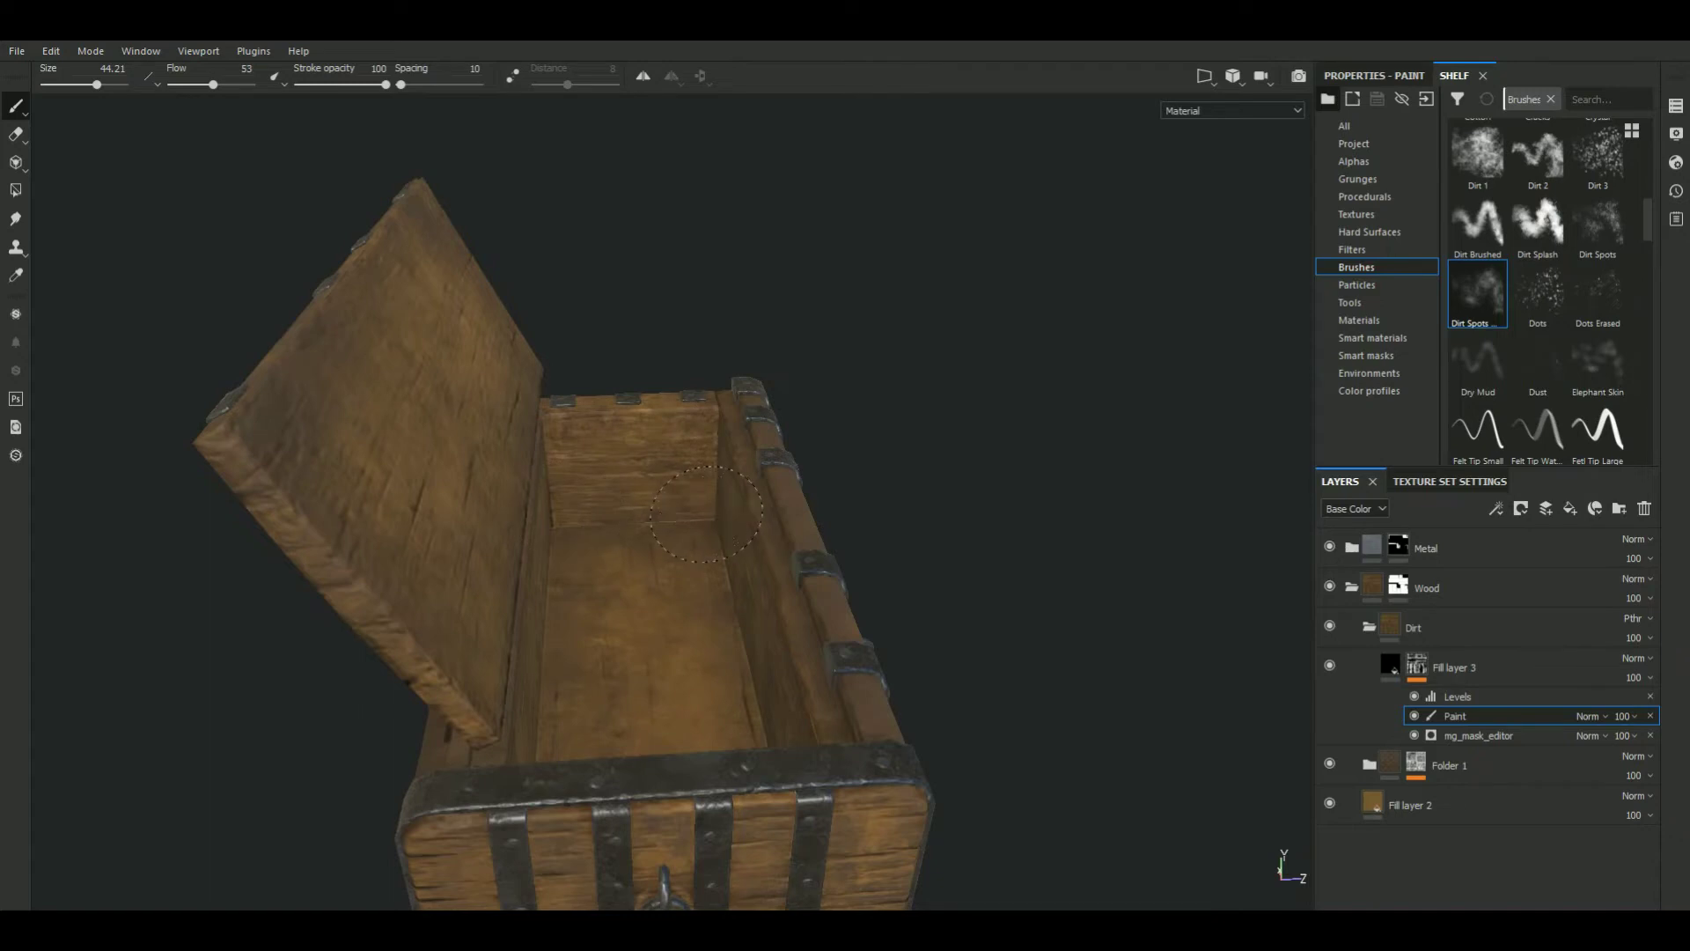
mouse_move(924, 396)
left_mouse_down("alt")
mouse_move(867, 452)
mouse_move(679, 408)
mouse_move(747, 349)
left_mouse_up("alt")
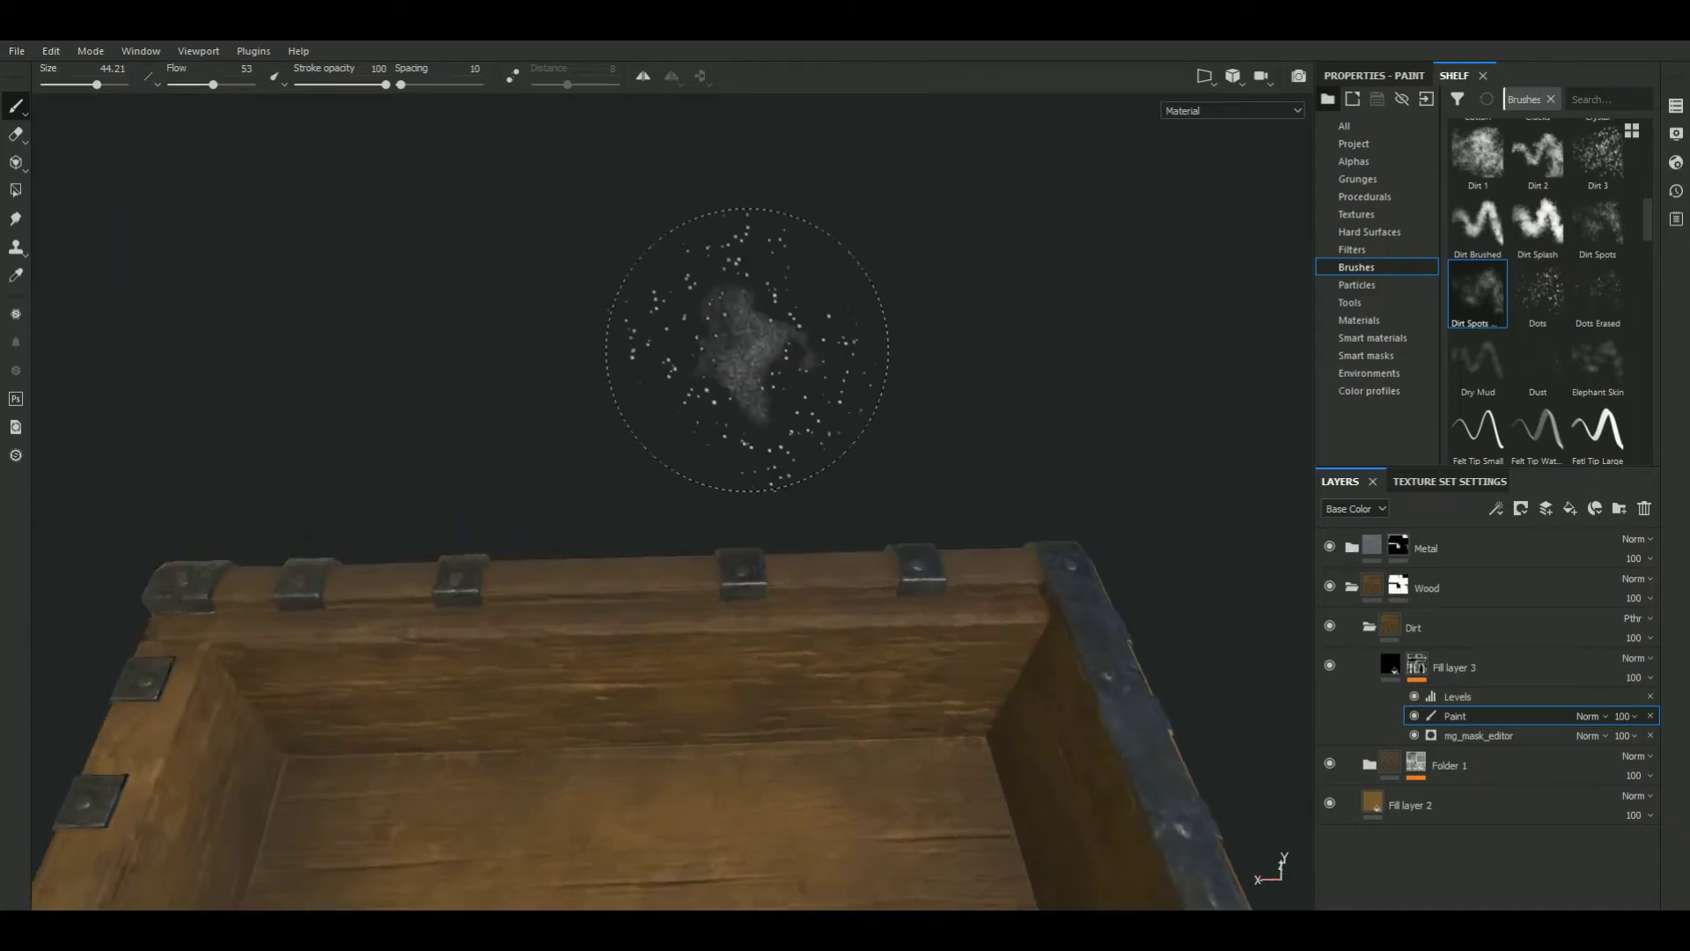
middle_click_drag(747, 349, 1056, 378, "alt")
Stamp a Dirt Spots patch on the inner back wall, then pull back to see the chest
right_click_drag(1056, 379, 876, 530, "ctrl")
right_click_drag(463, 543, 502, 638, "ctrl")
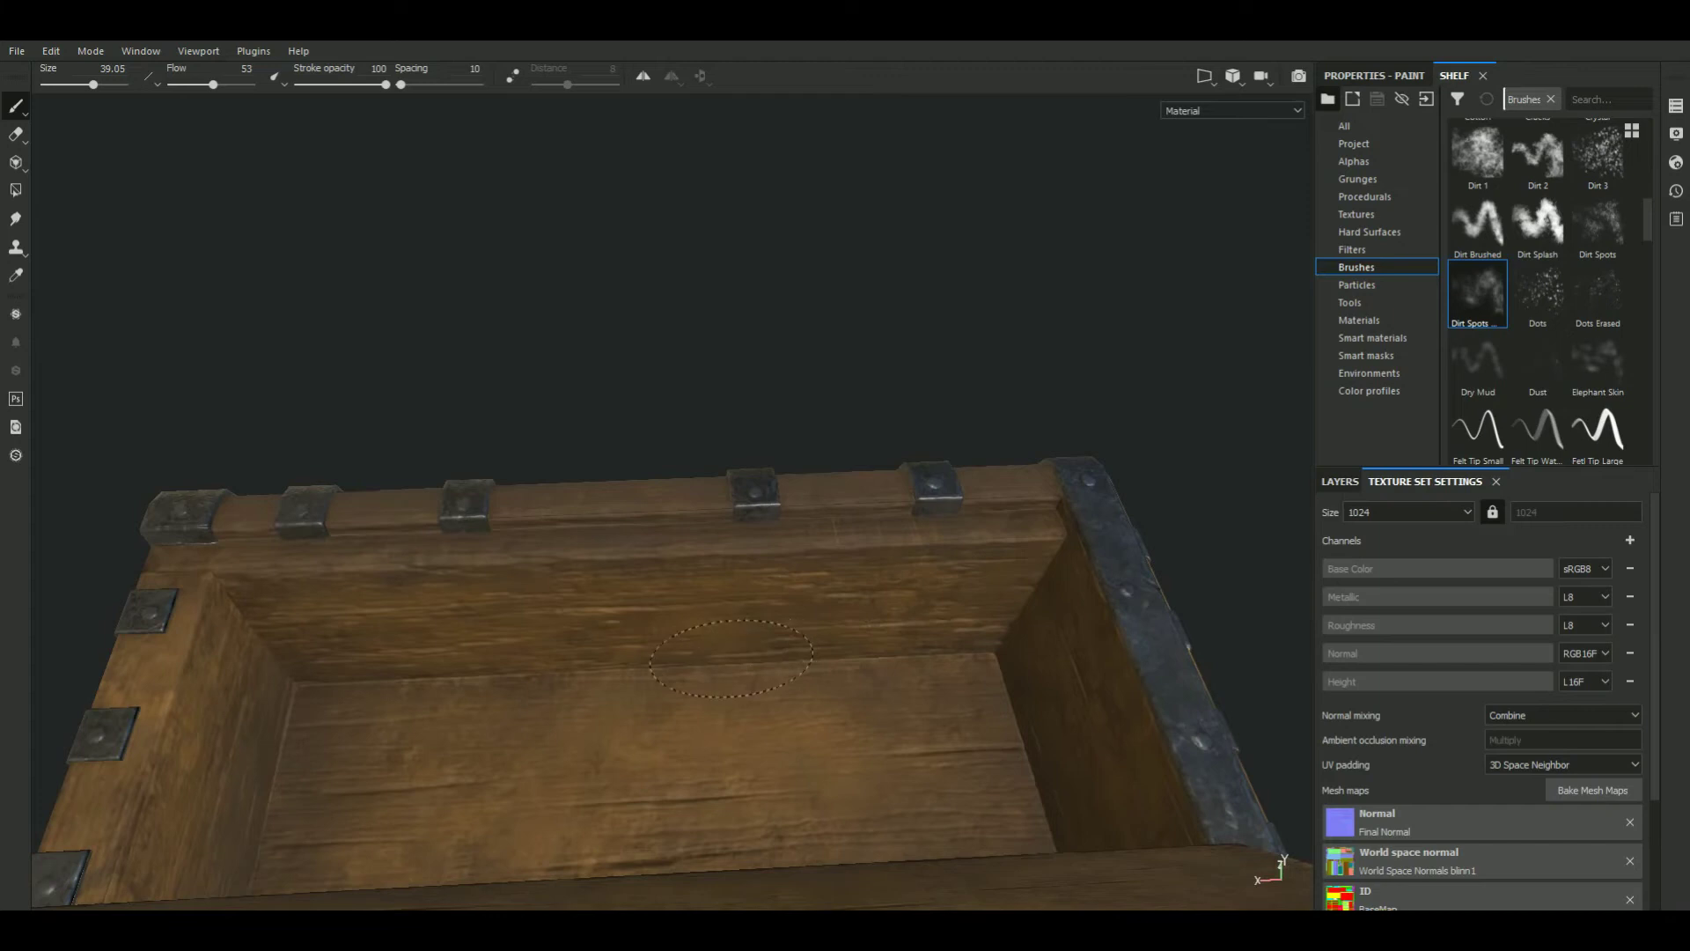
left_click(543, 637)
scroll(543, 637, "down", 5)
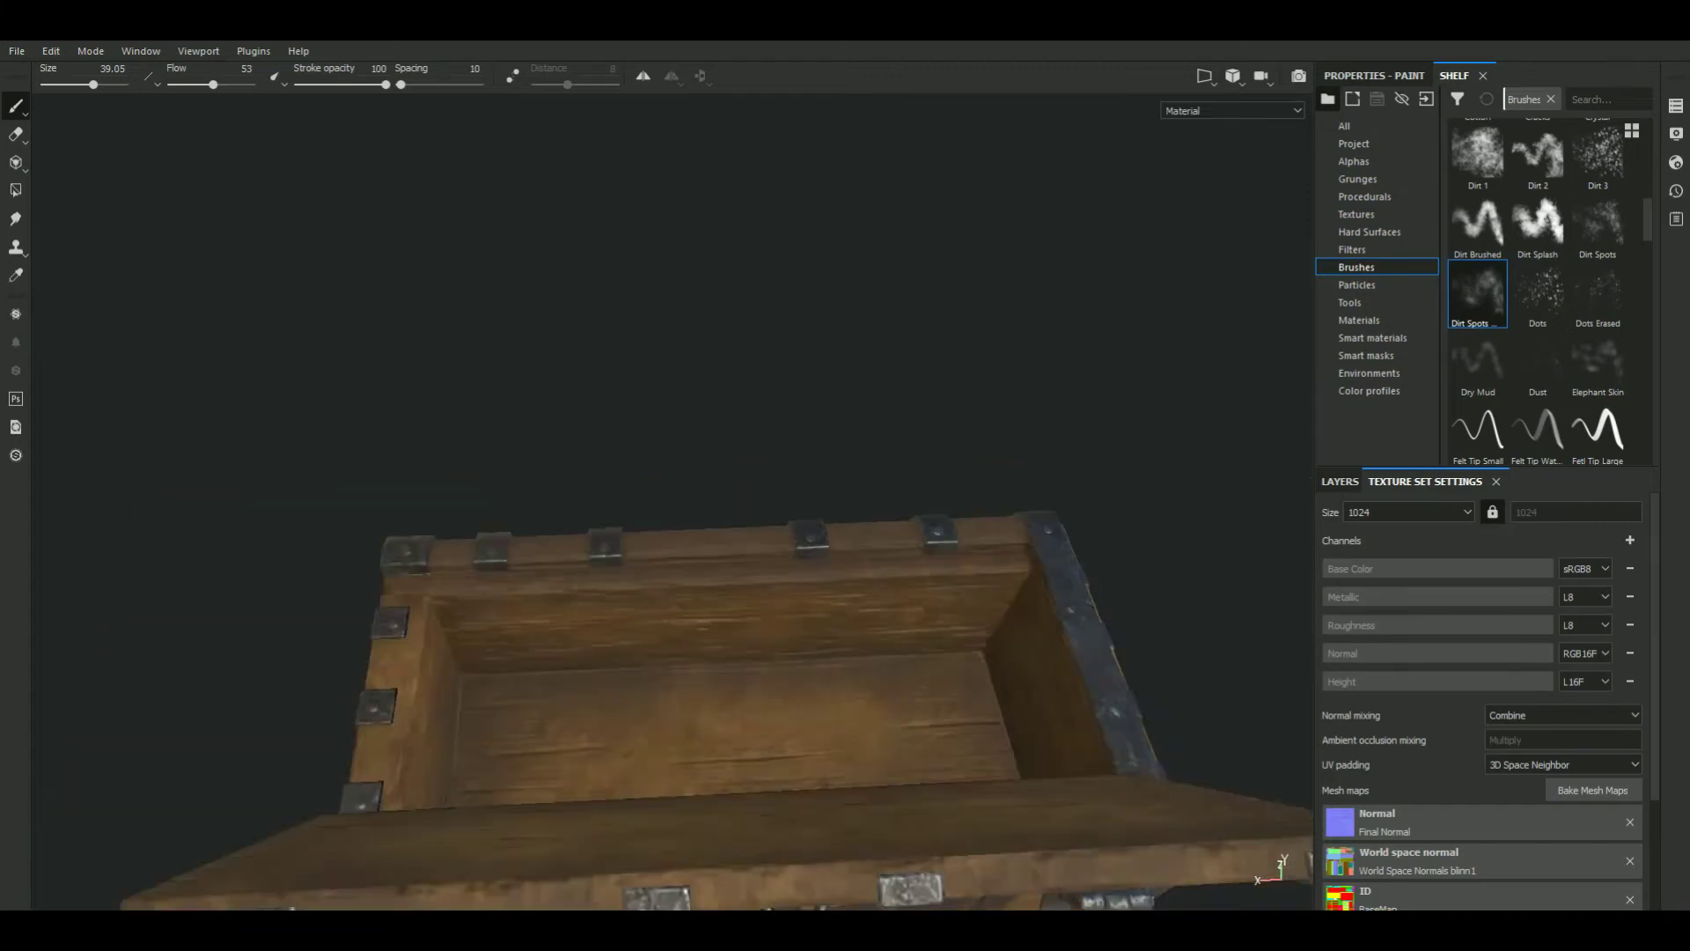
left_click_drag(543, 637, 445, 550, "alt")
left_click_drag(792, 572, 880, 564, "alt")
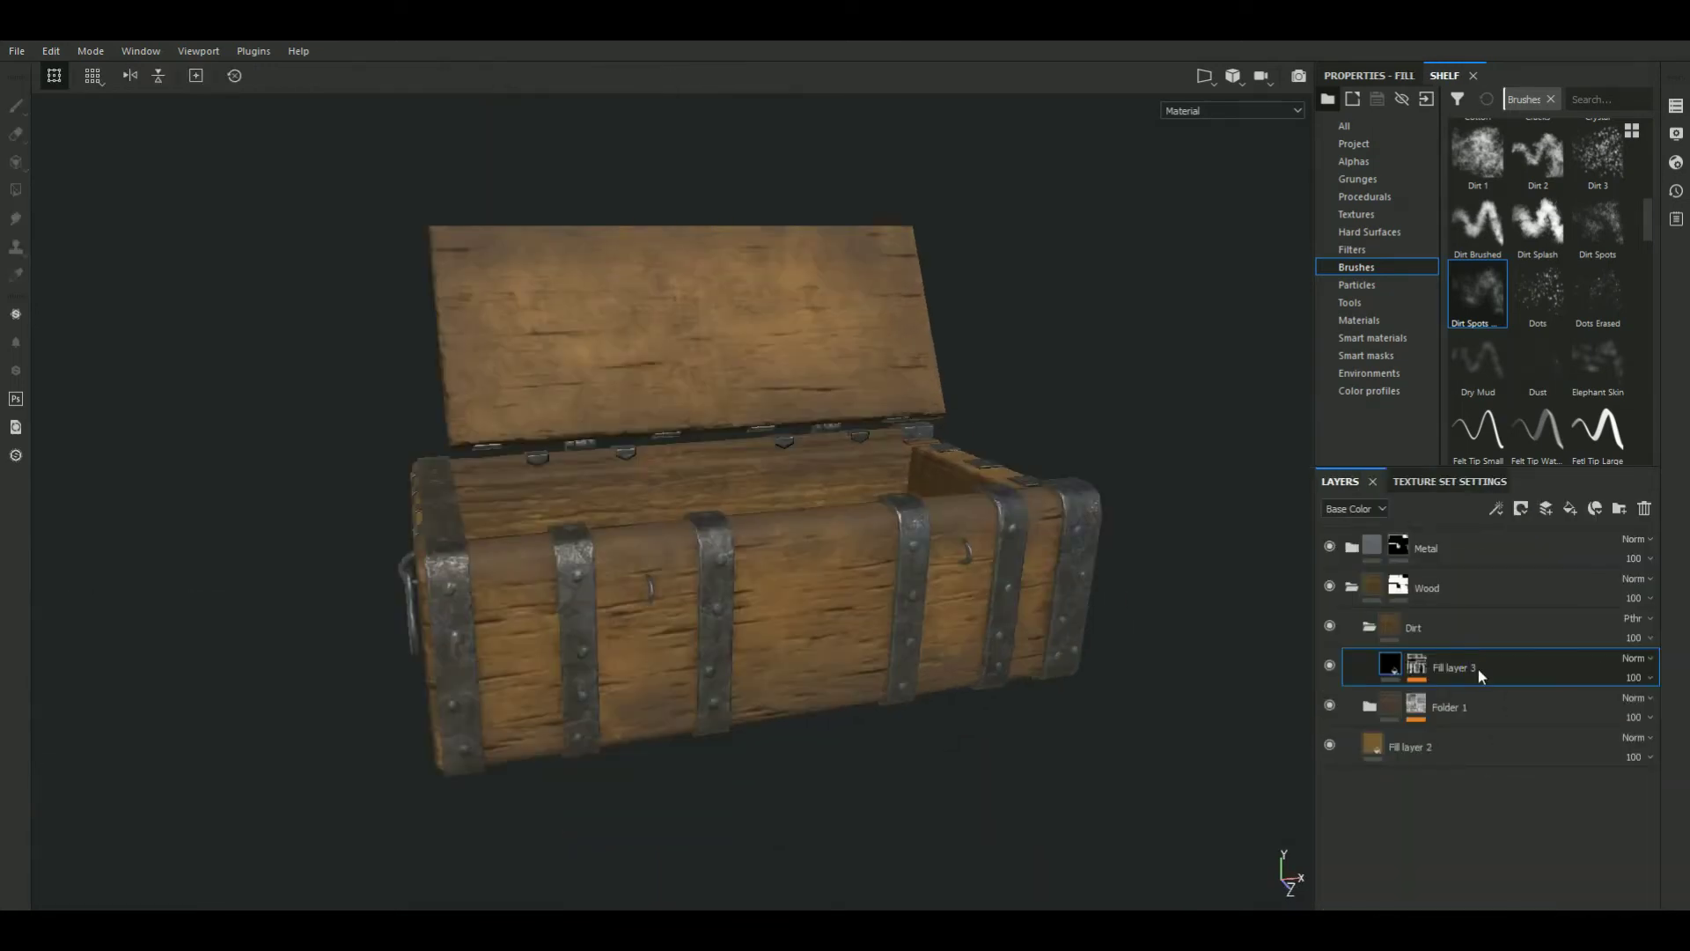
Add Fill layer 4 in the Dirt folder with a black mask and a Fill effect
left_click(1572, 508)
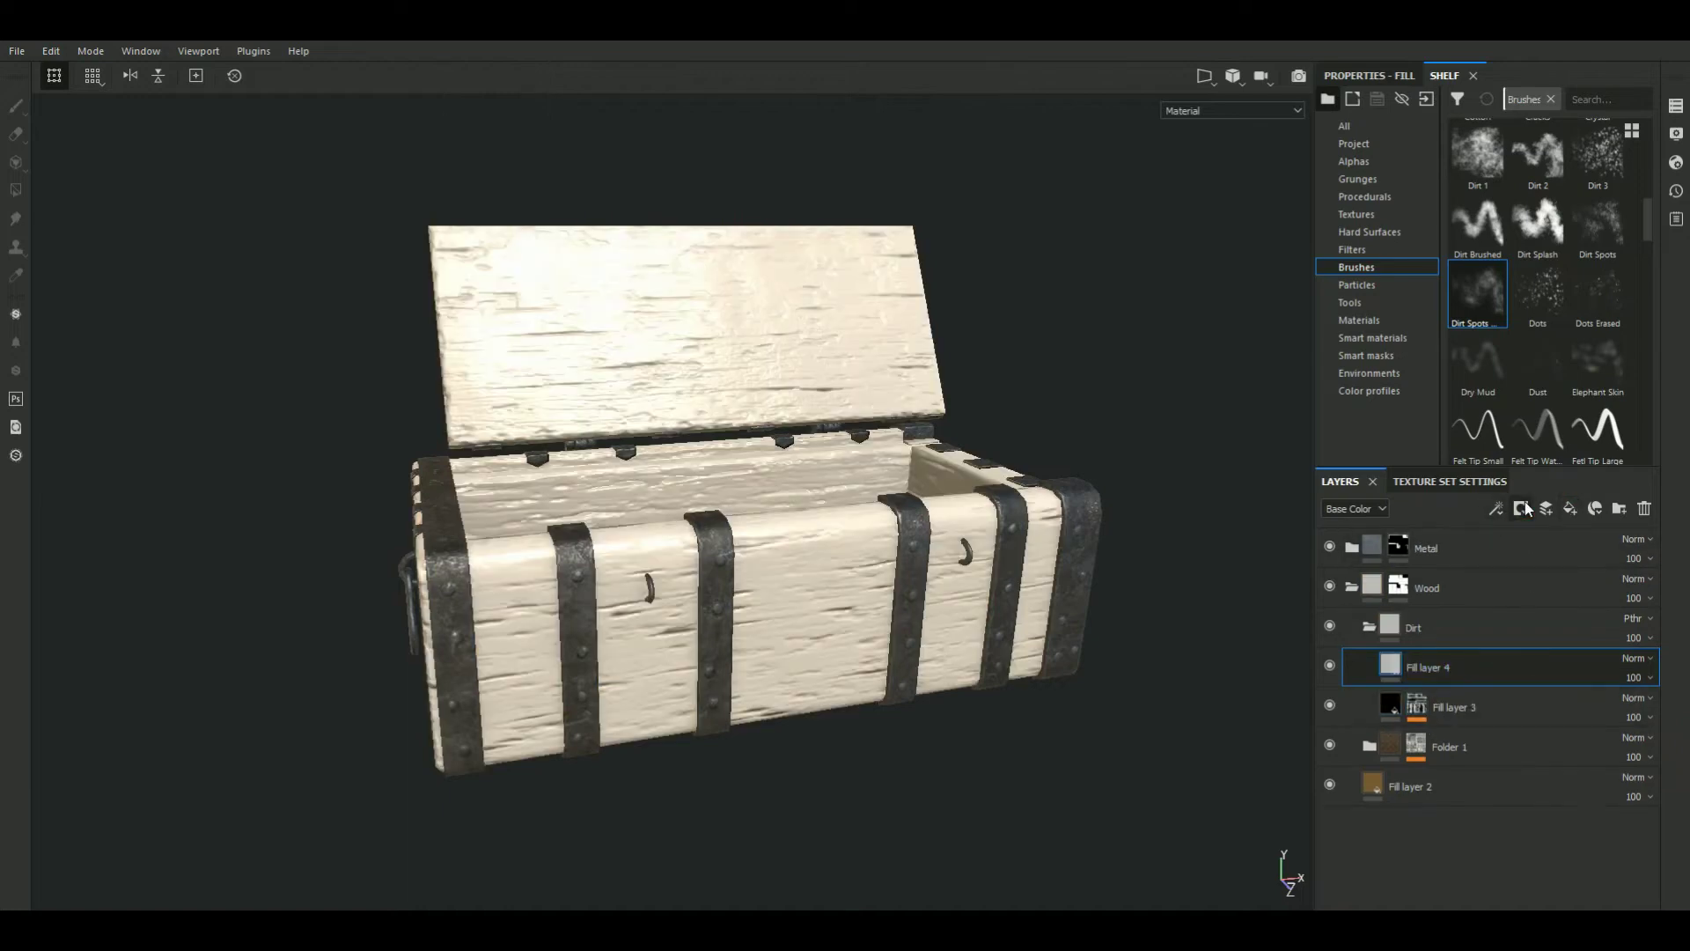
left_click(1526, 509)
left_click(1541, 548)
left_click(1496, 508)
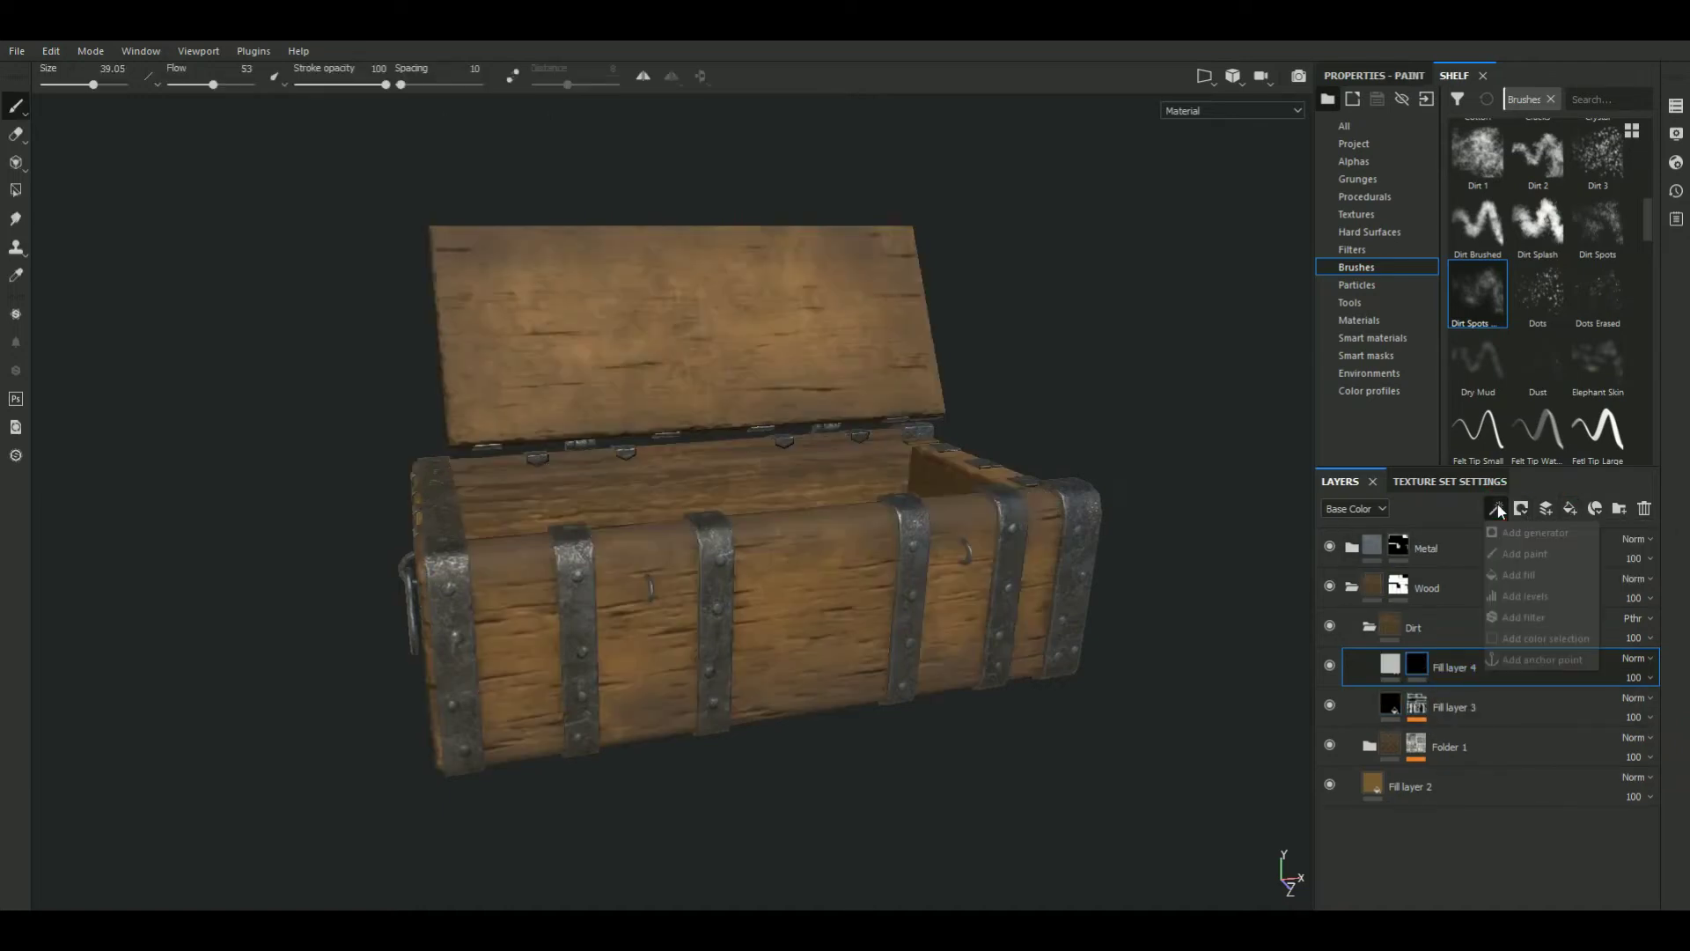
left_click(1523, 578)
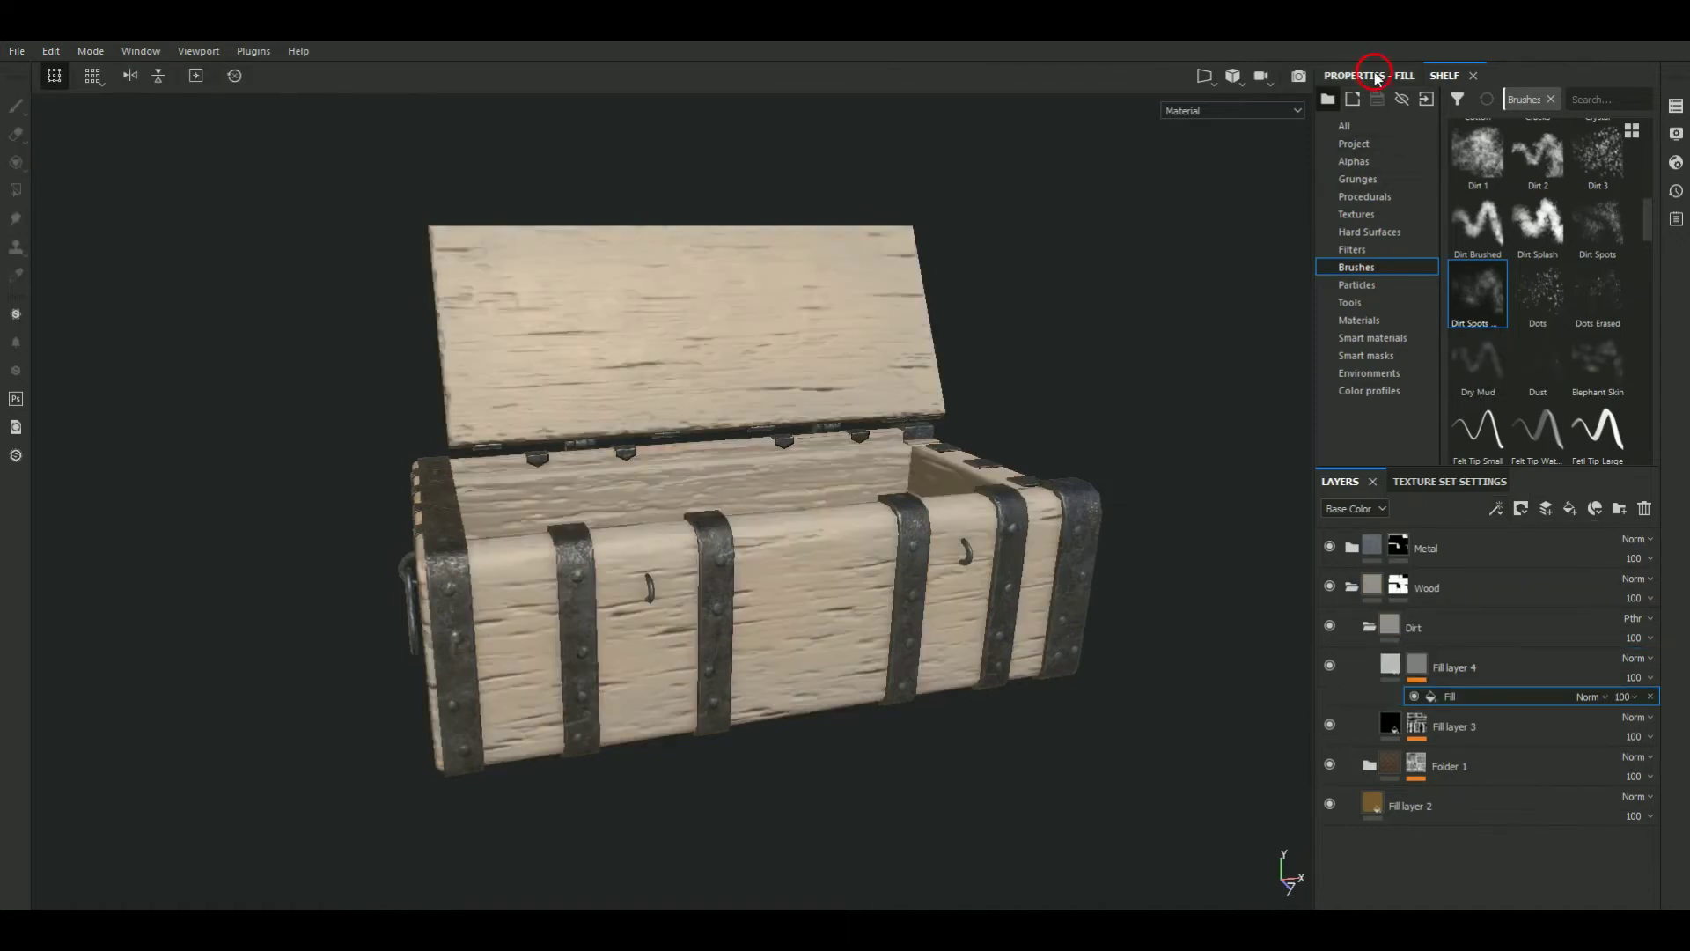
Use the Curvature map as the mask Fill's grayscale and invert the mask
left_click(1378, 78)
left_click(1486, 361)
type("curv")
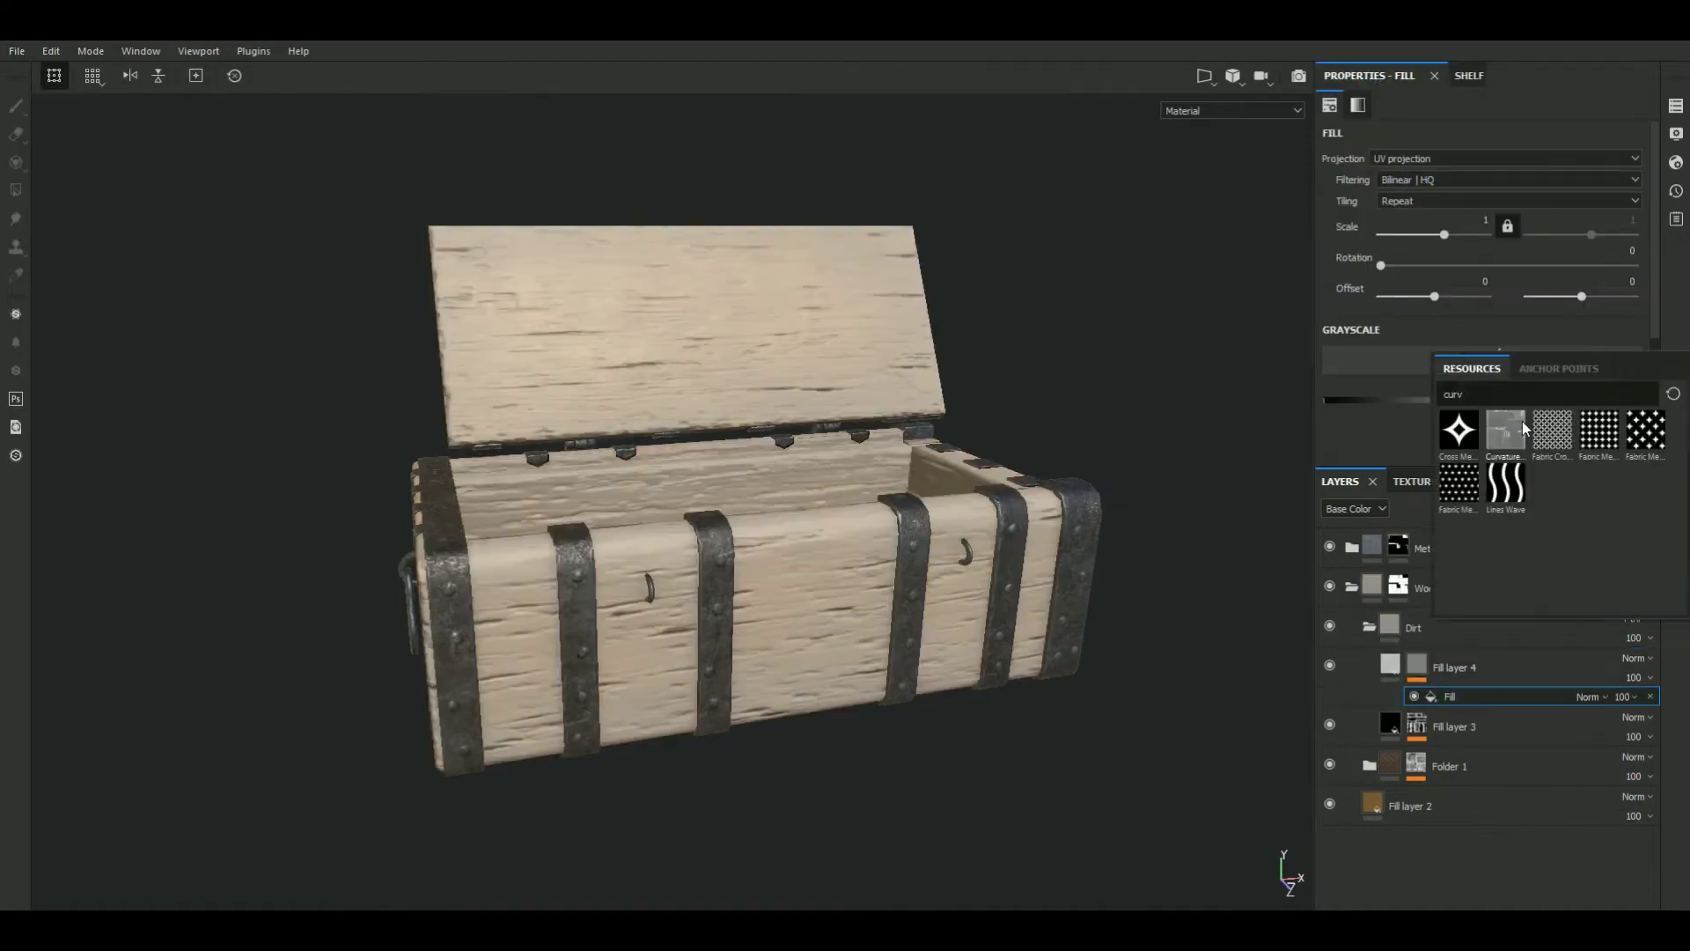
left_click(1507, 429)
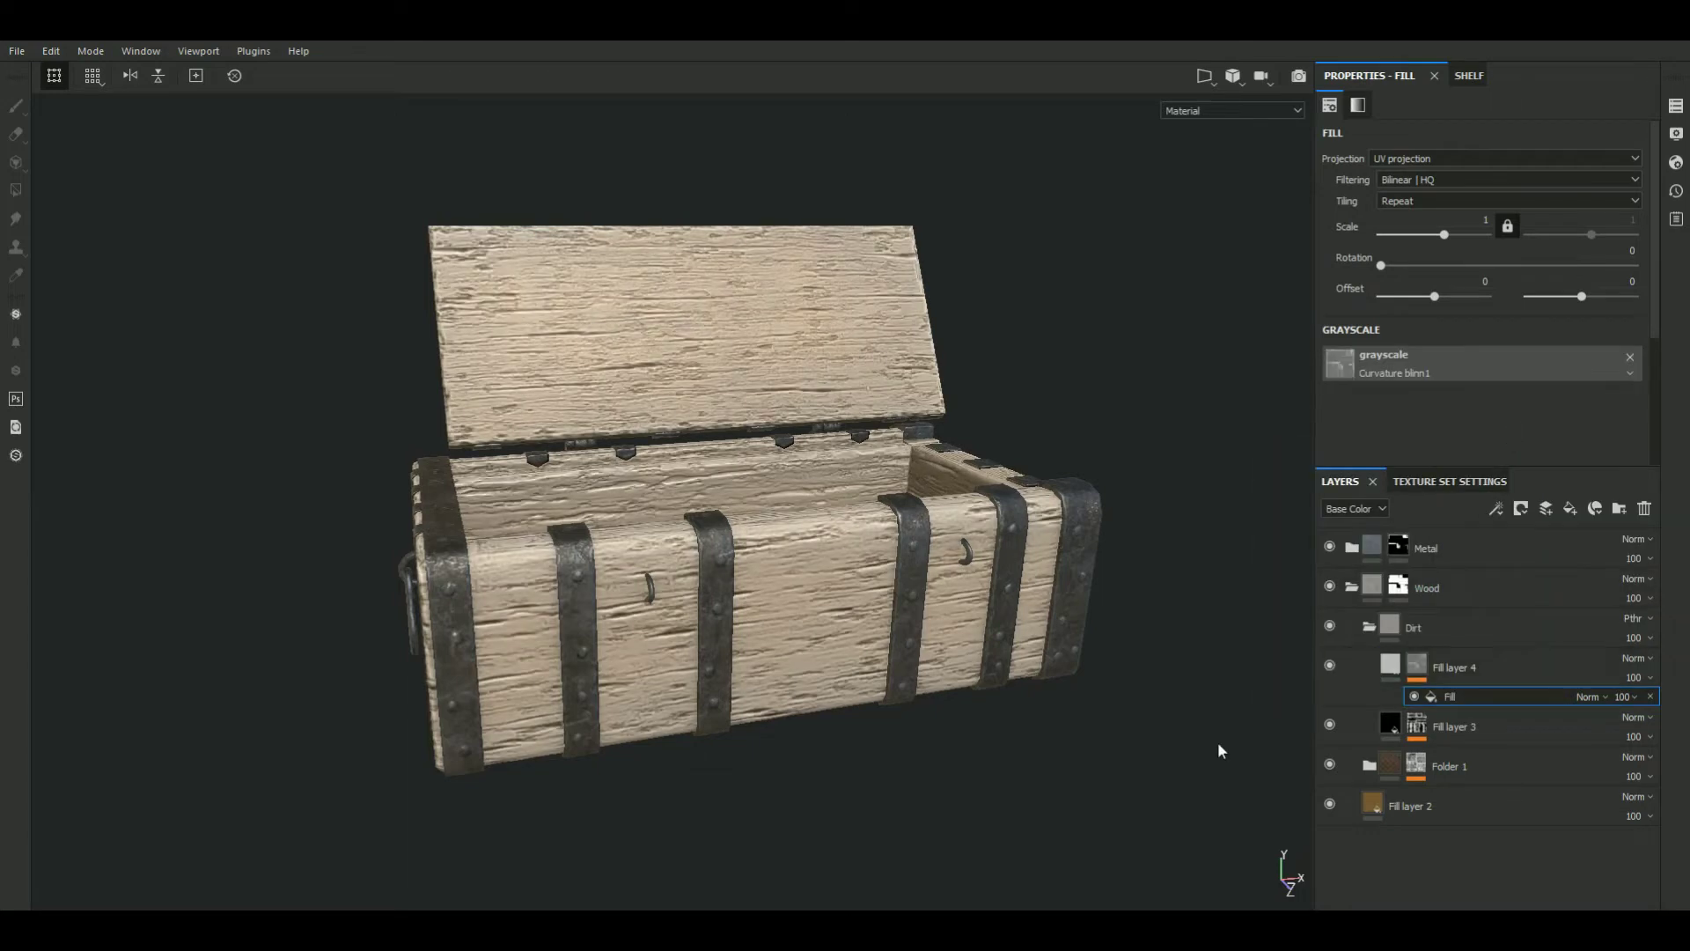
right_click(1417, 669)
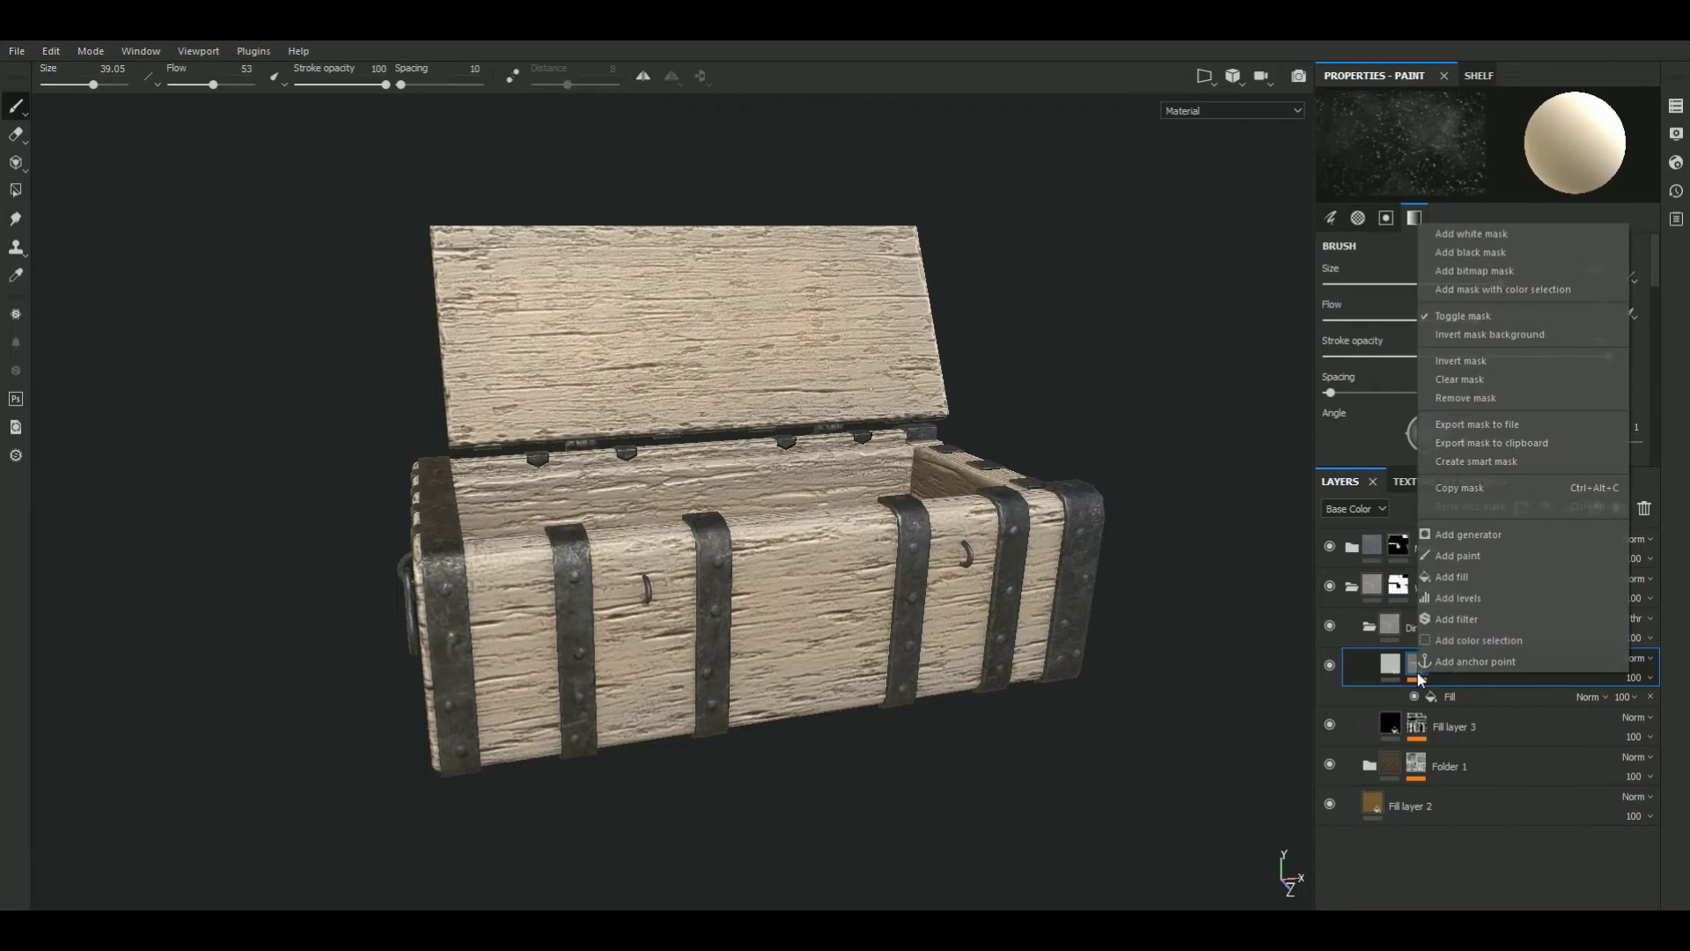
left_click(1468, 356)
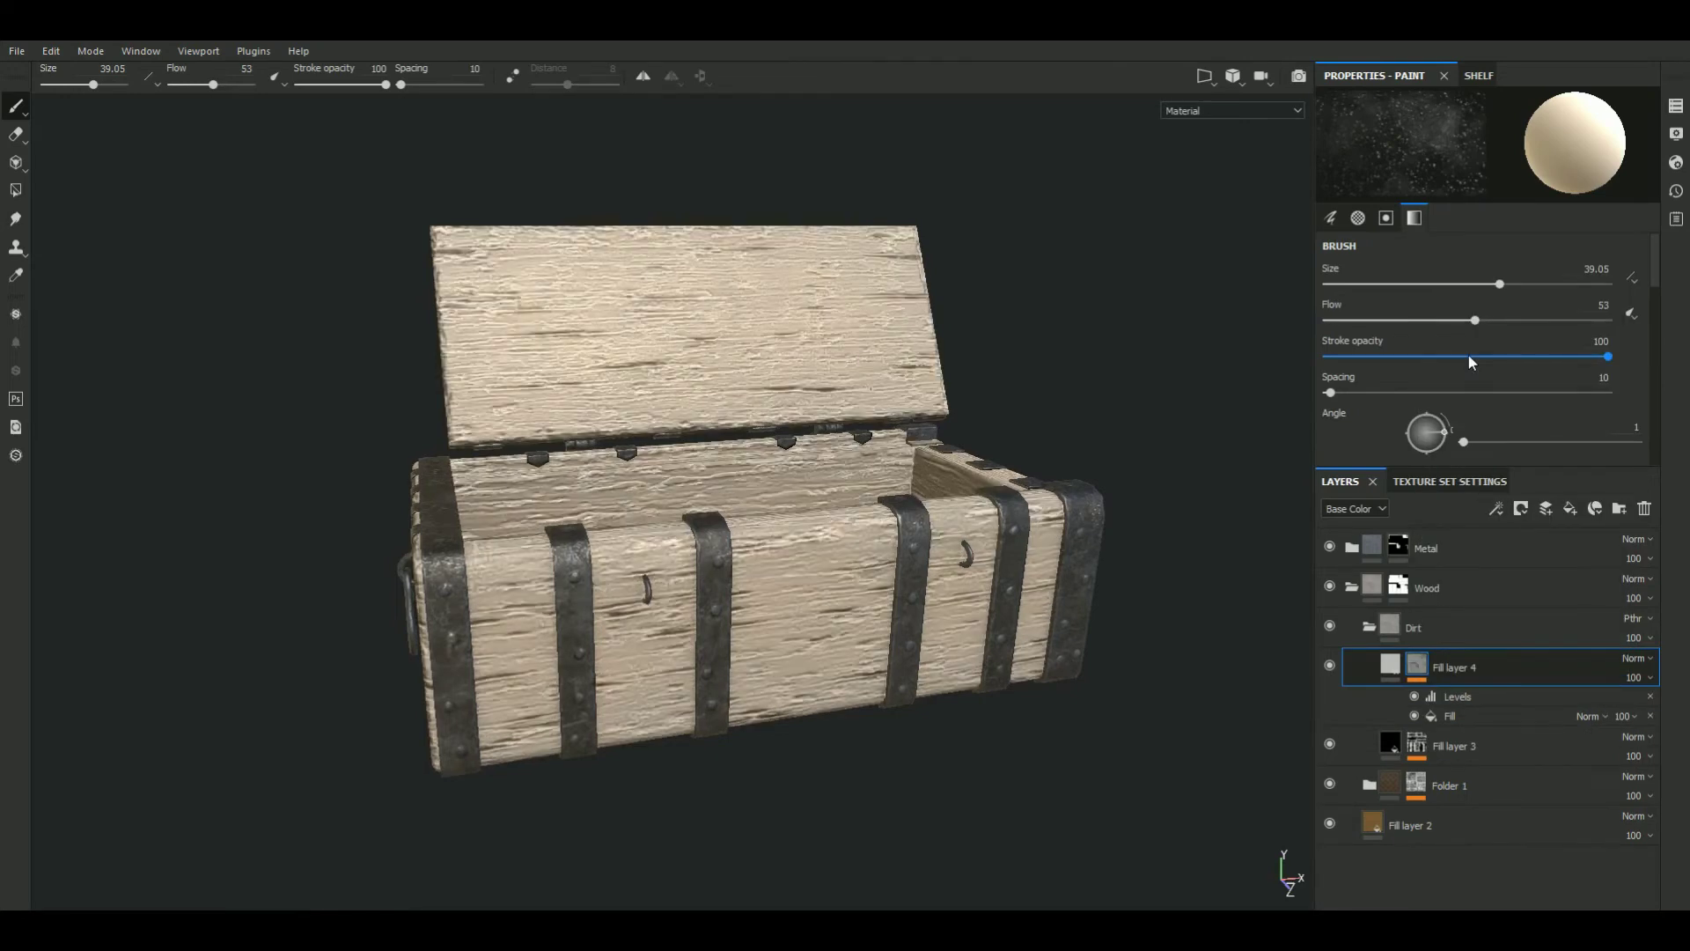
left_click(1380, 664)
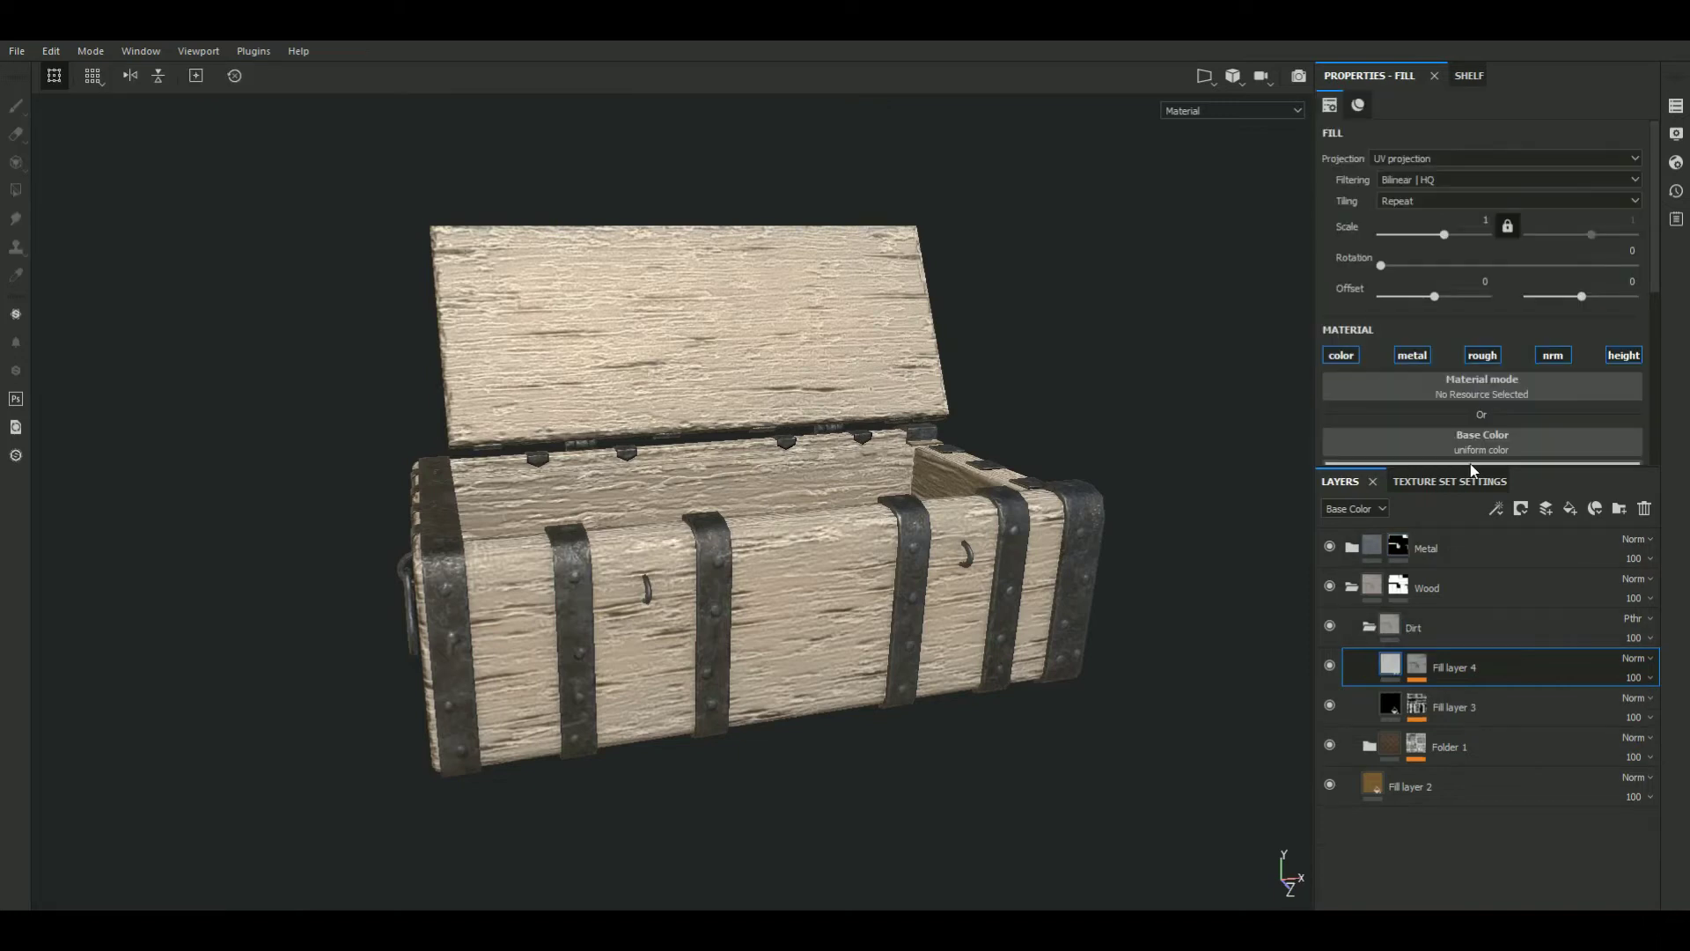
Set Fill layer 4's base colour to tan
scroll(1465, 439, "down", 2)
left_click(1470, 417)
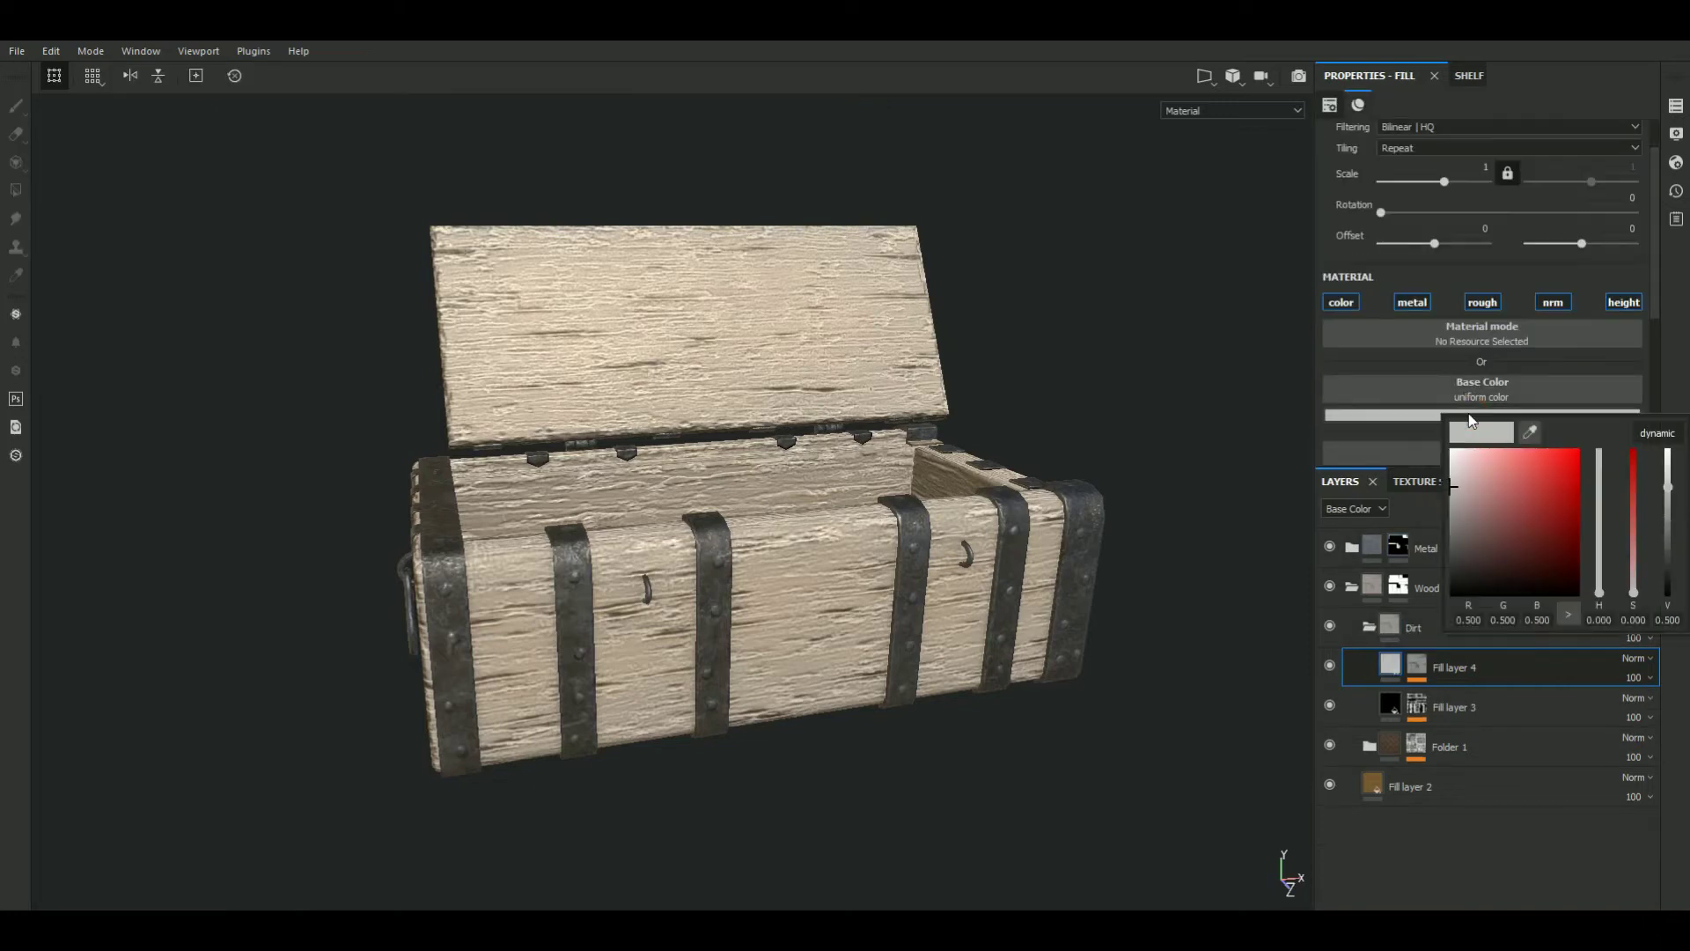
left_click_drag(1598, 579, 1602, 585)
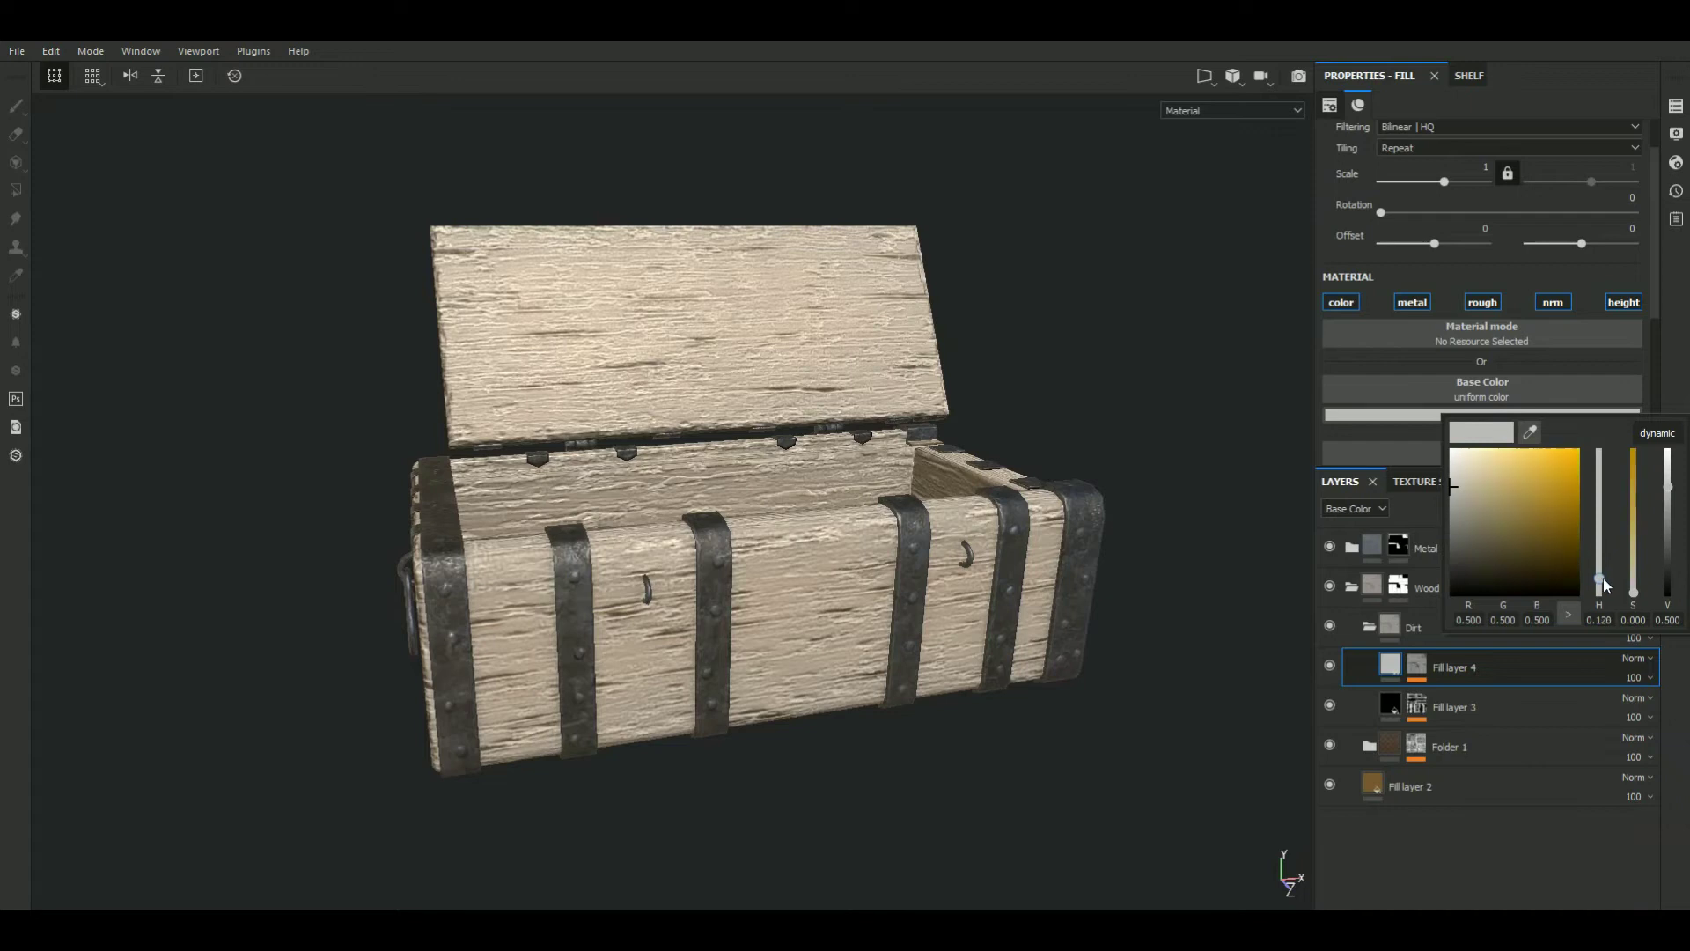
left_click(1488, 486)
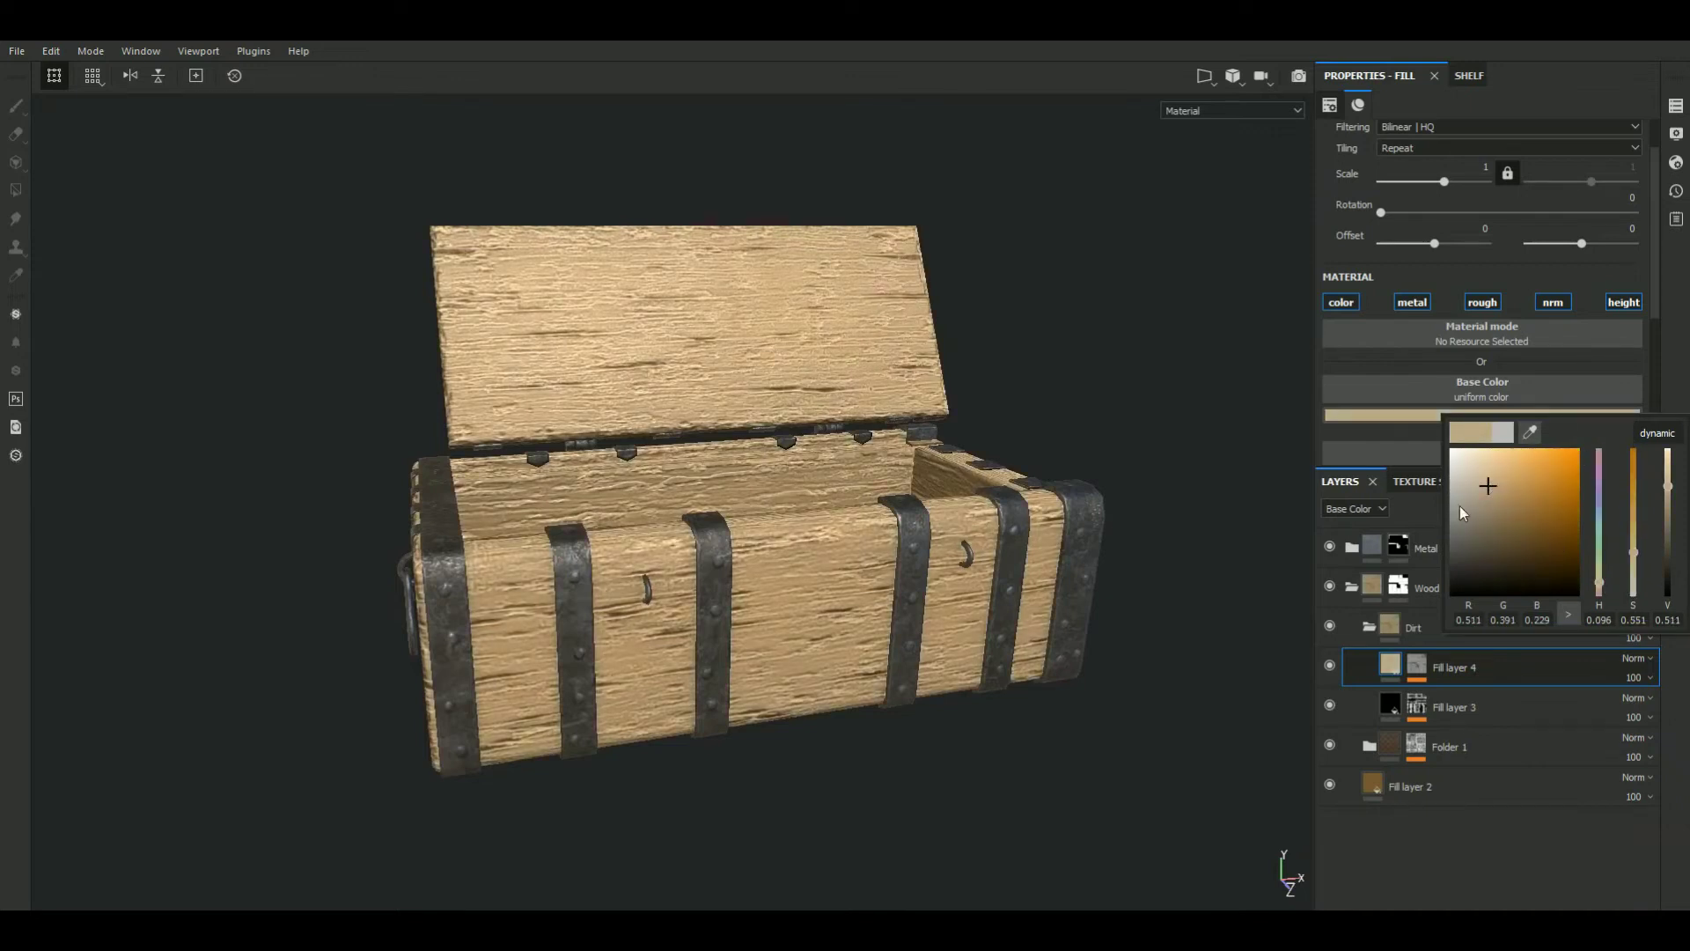
left_click(1416, 665)
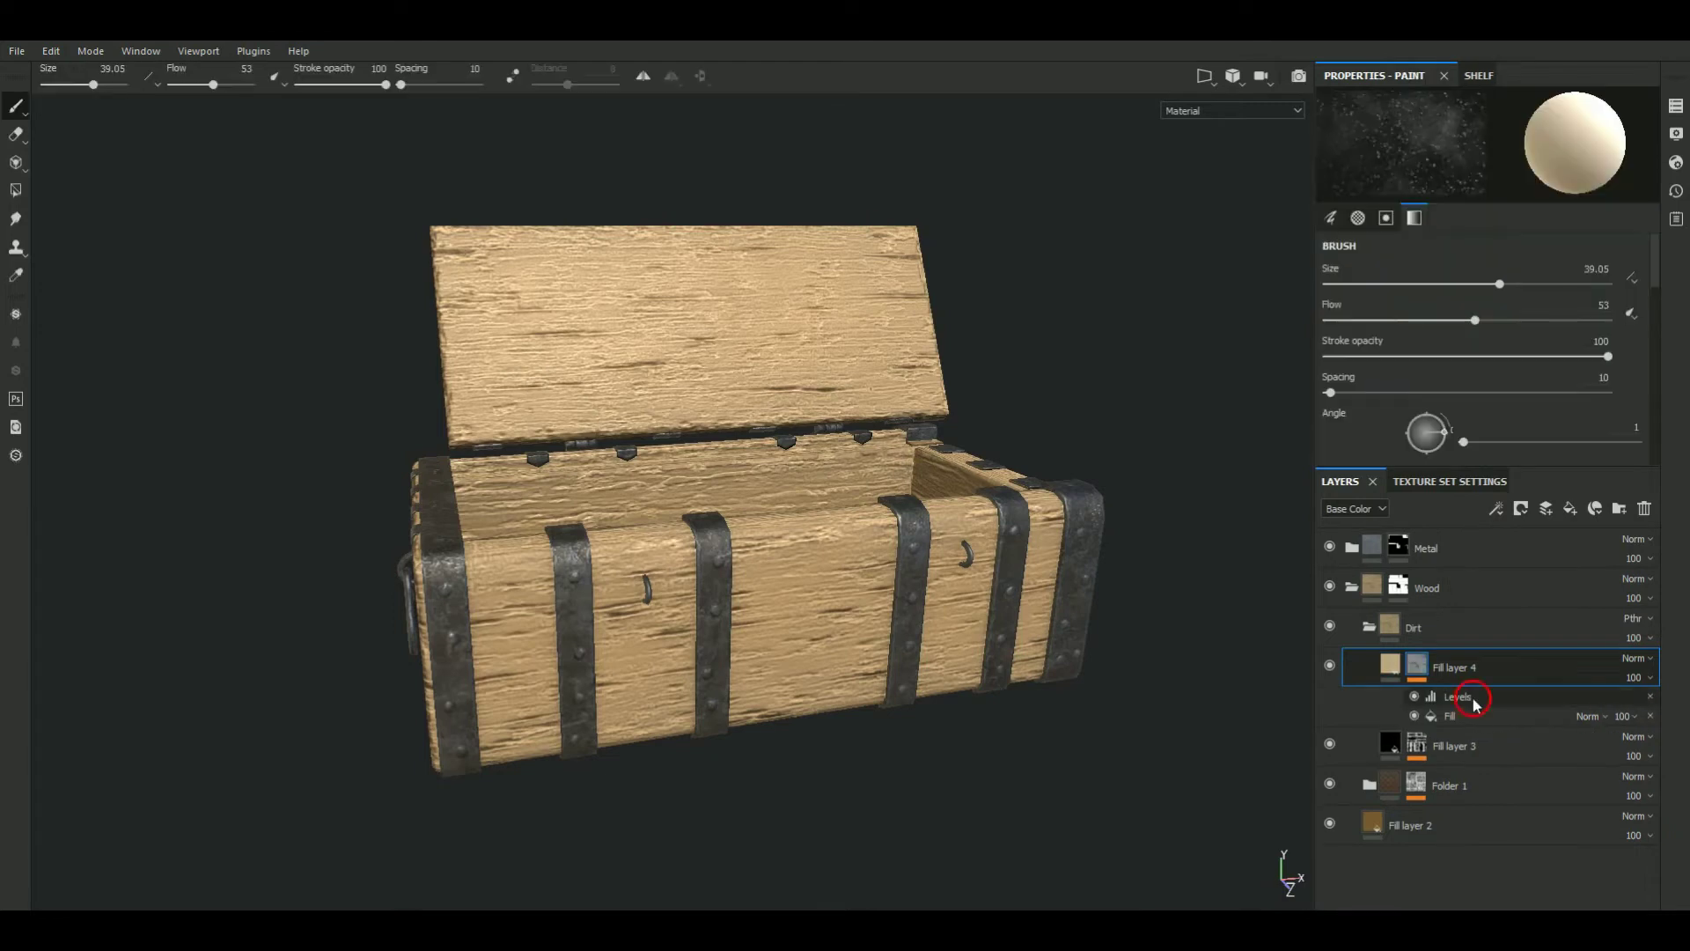
Pull the mask's Levels midtone to 0.513 to tighten the dirt streaks
left_click(1474, 701)
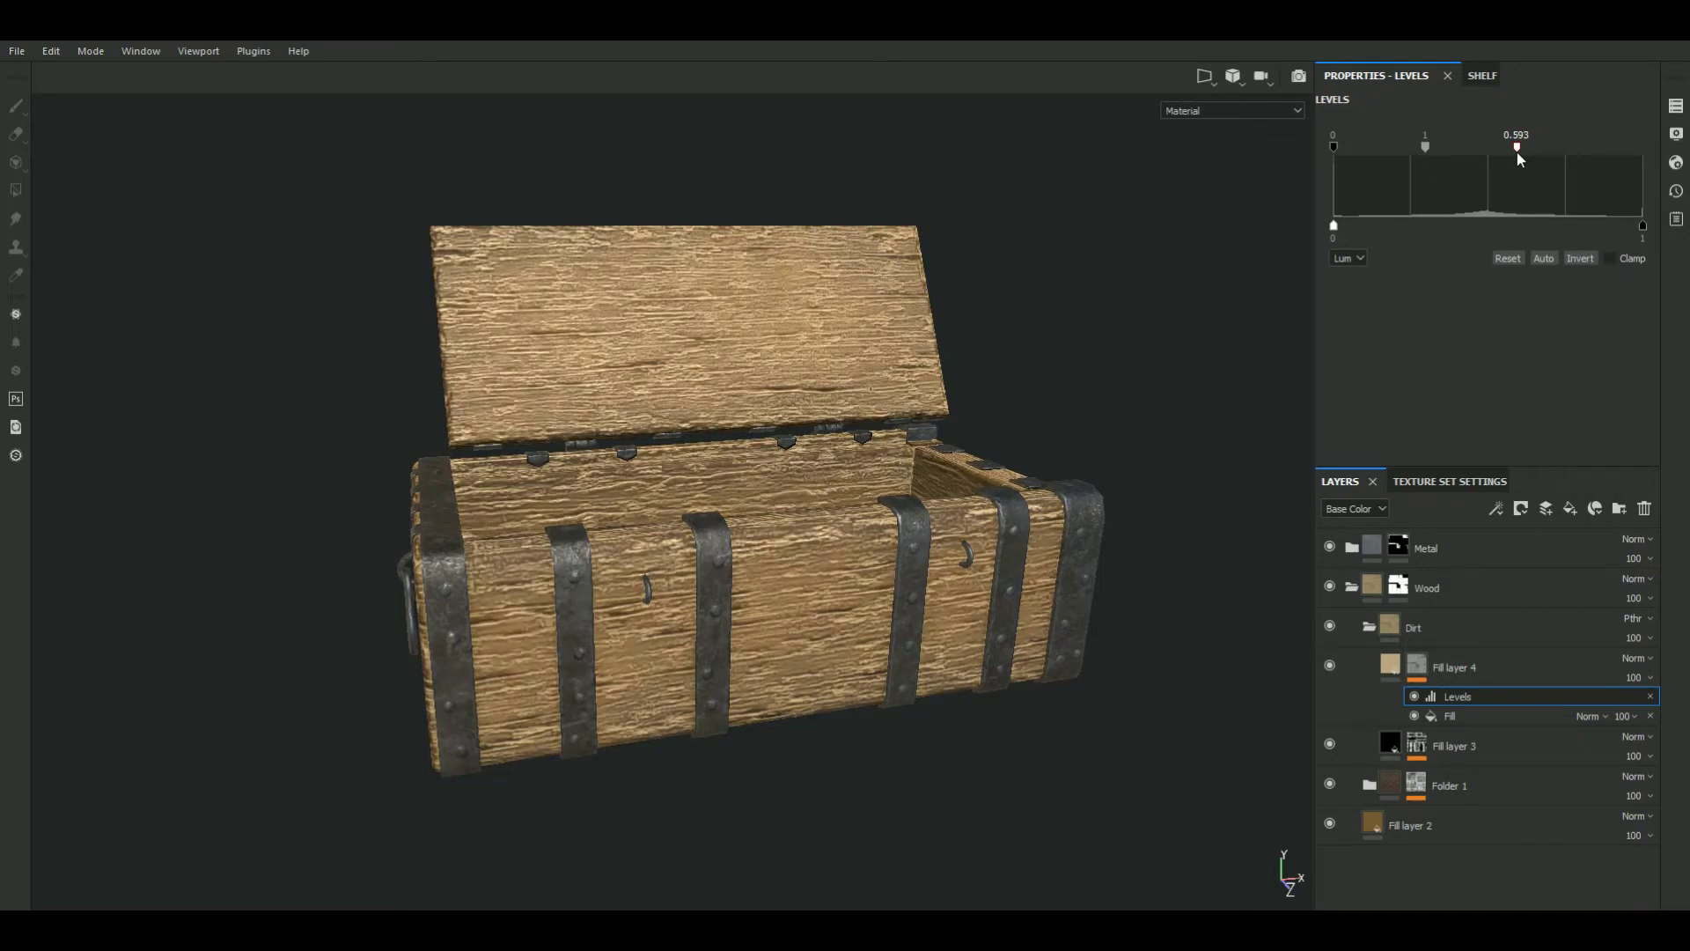
left_click_drag(1517, 158, 1507, 159)
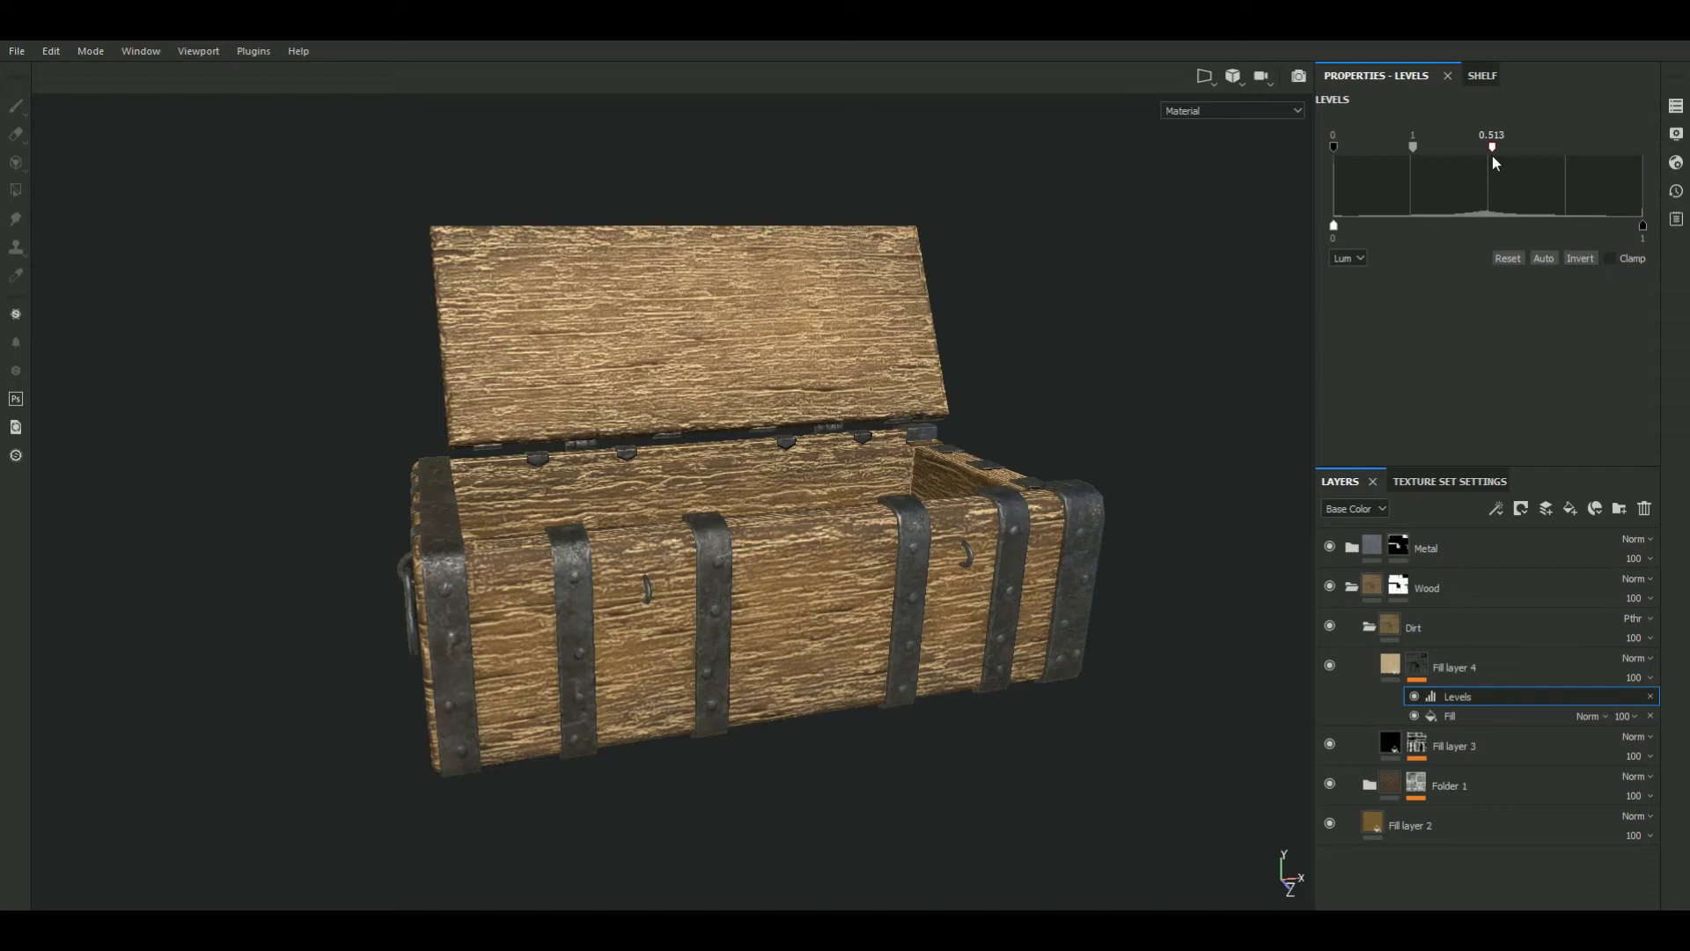
left_click(1389, 667)
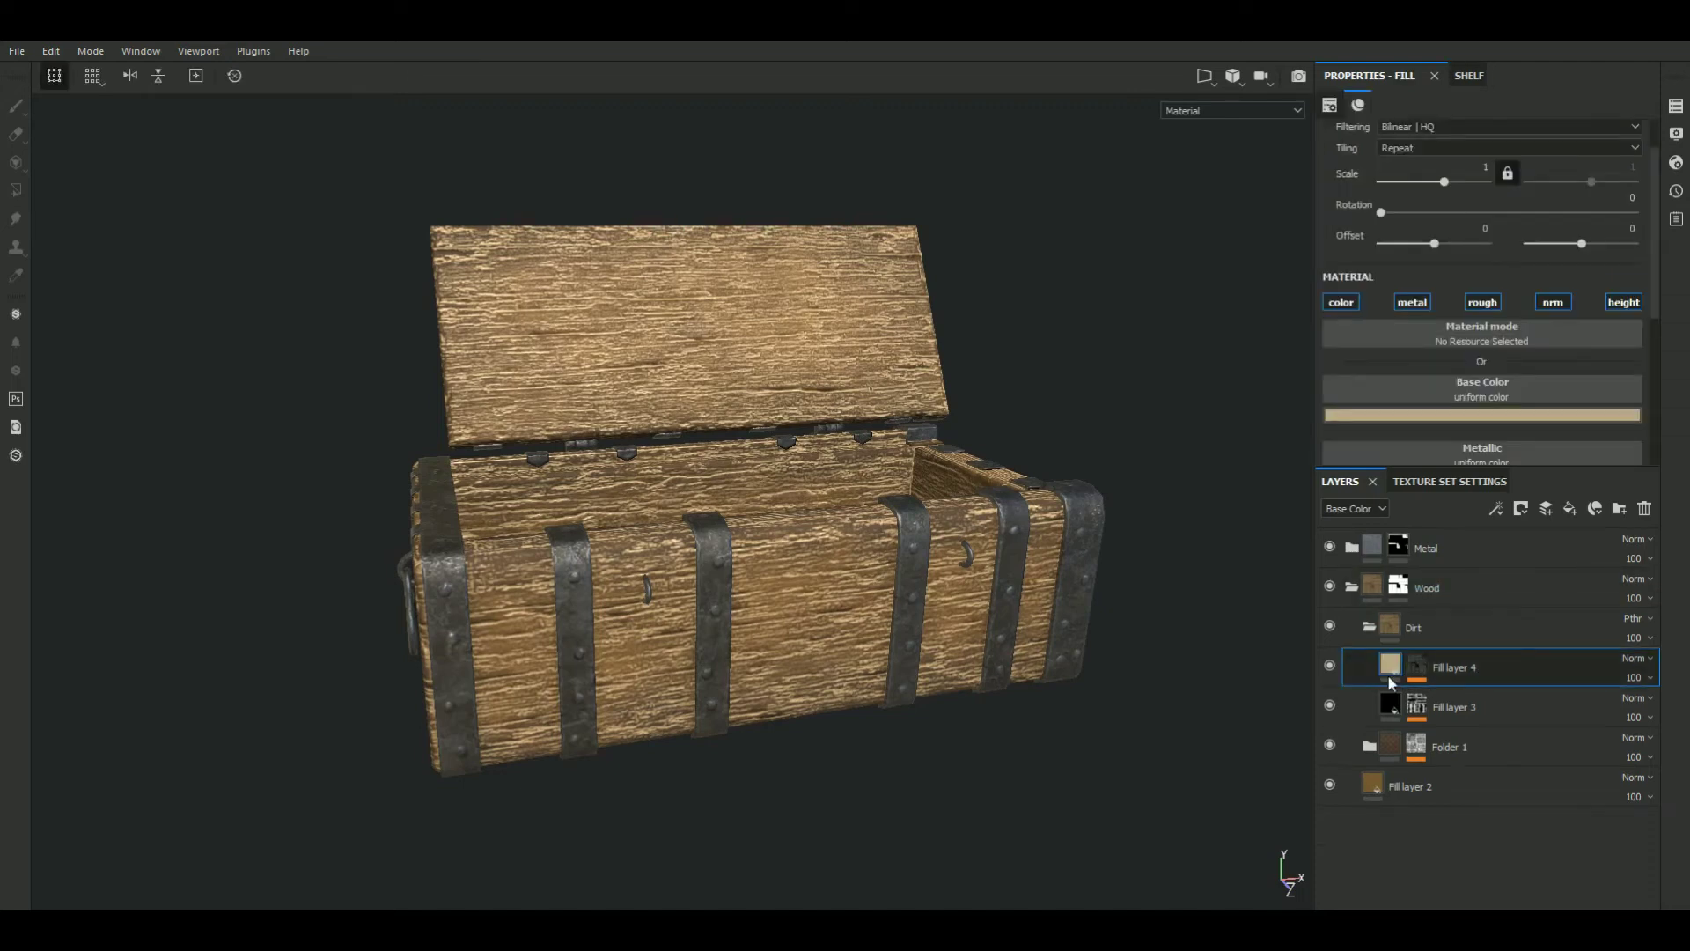
Move Fill layer 3 above Fill layer 4 and select Fill layer 4
left_click_drag(1394, 696, 1400, 662)
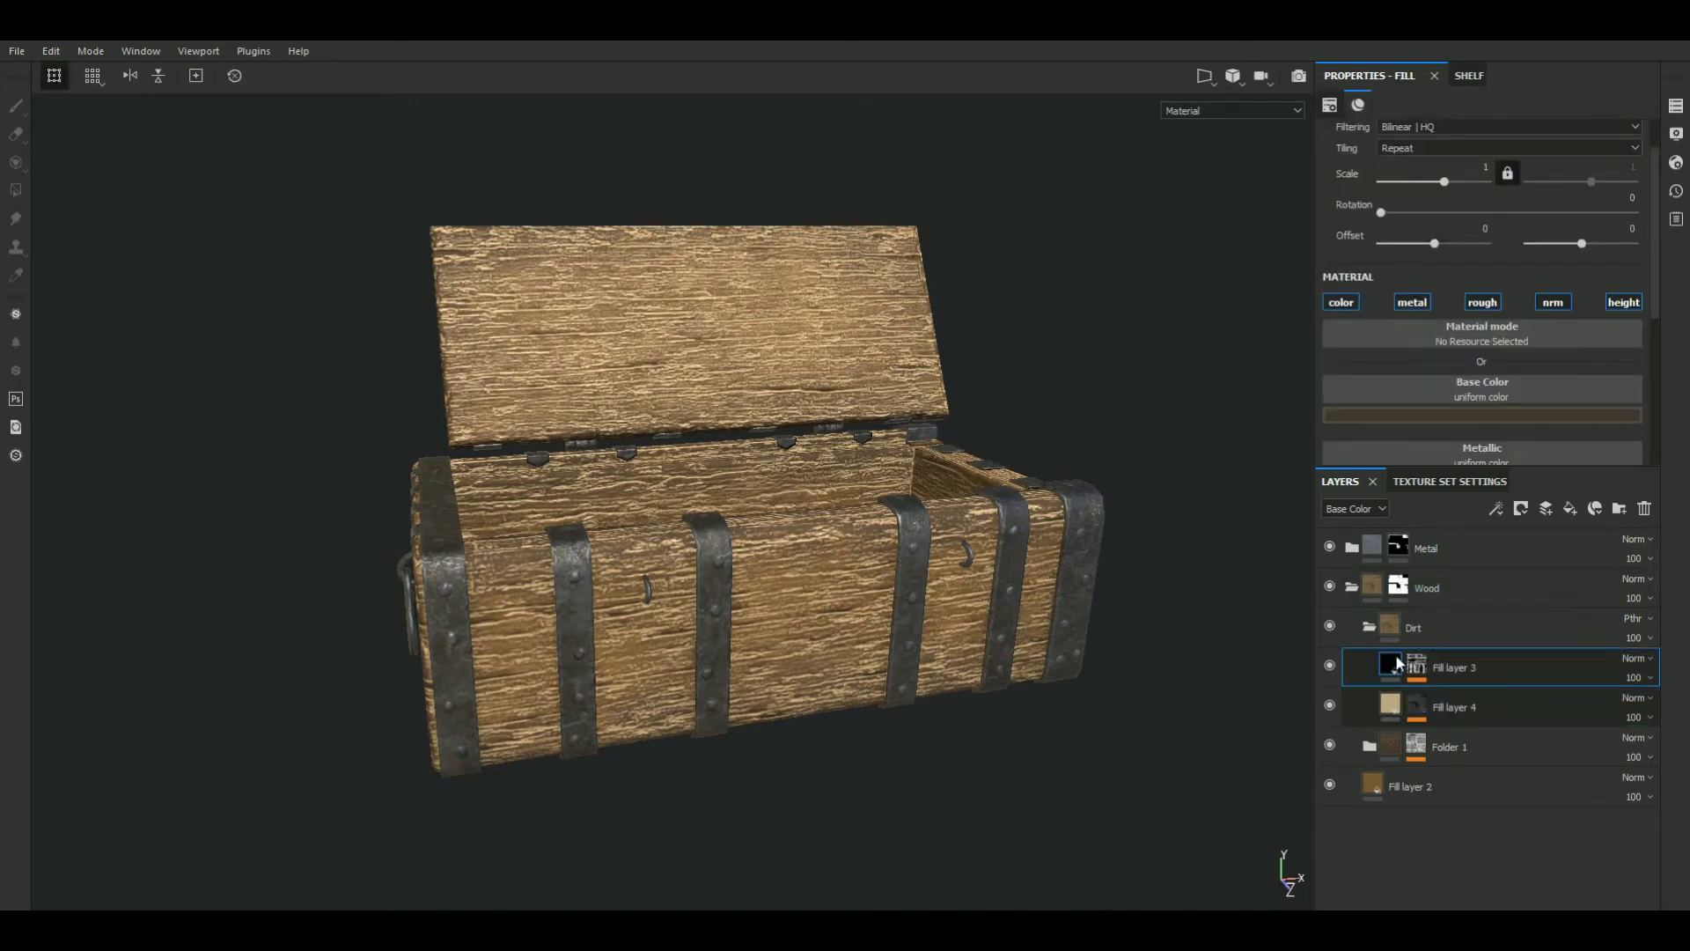
left_click(1423, 707)
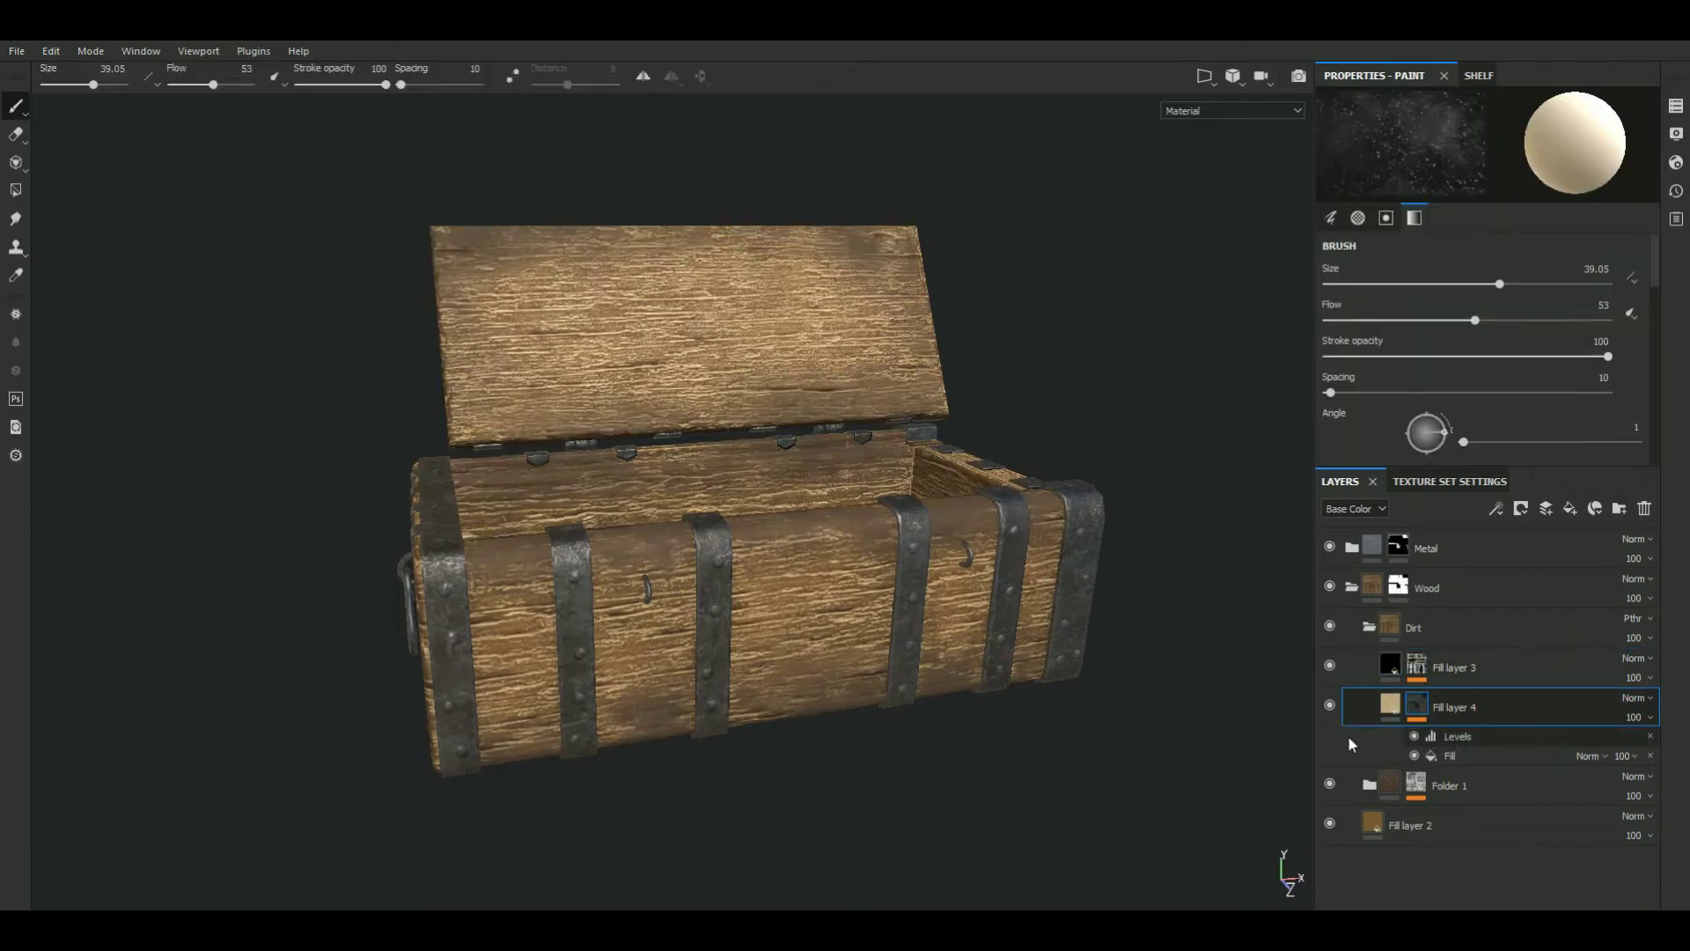
left_click_drag(1004, 766, 973, 784, "alt")
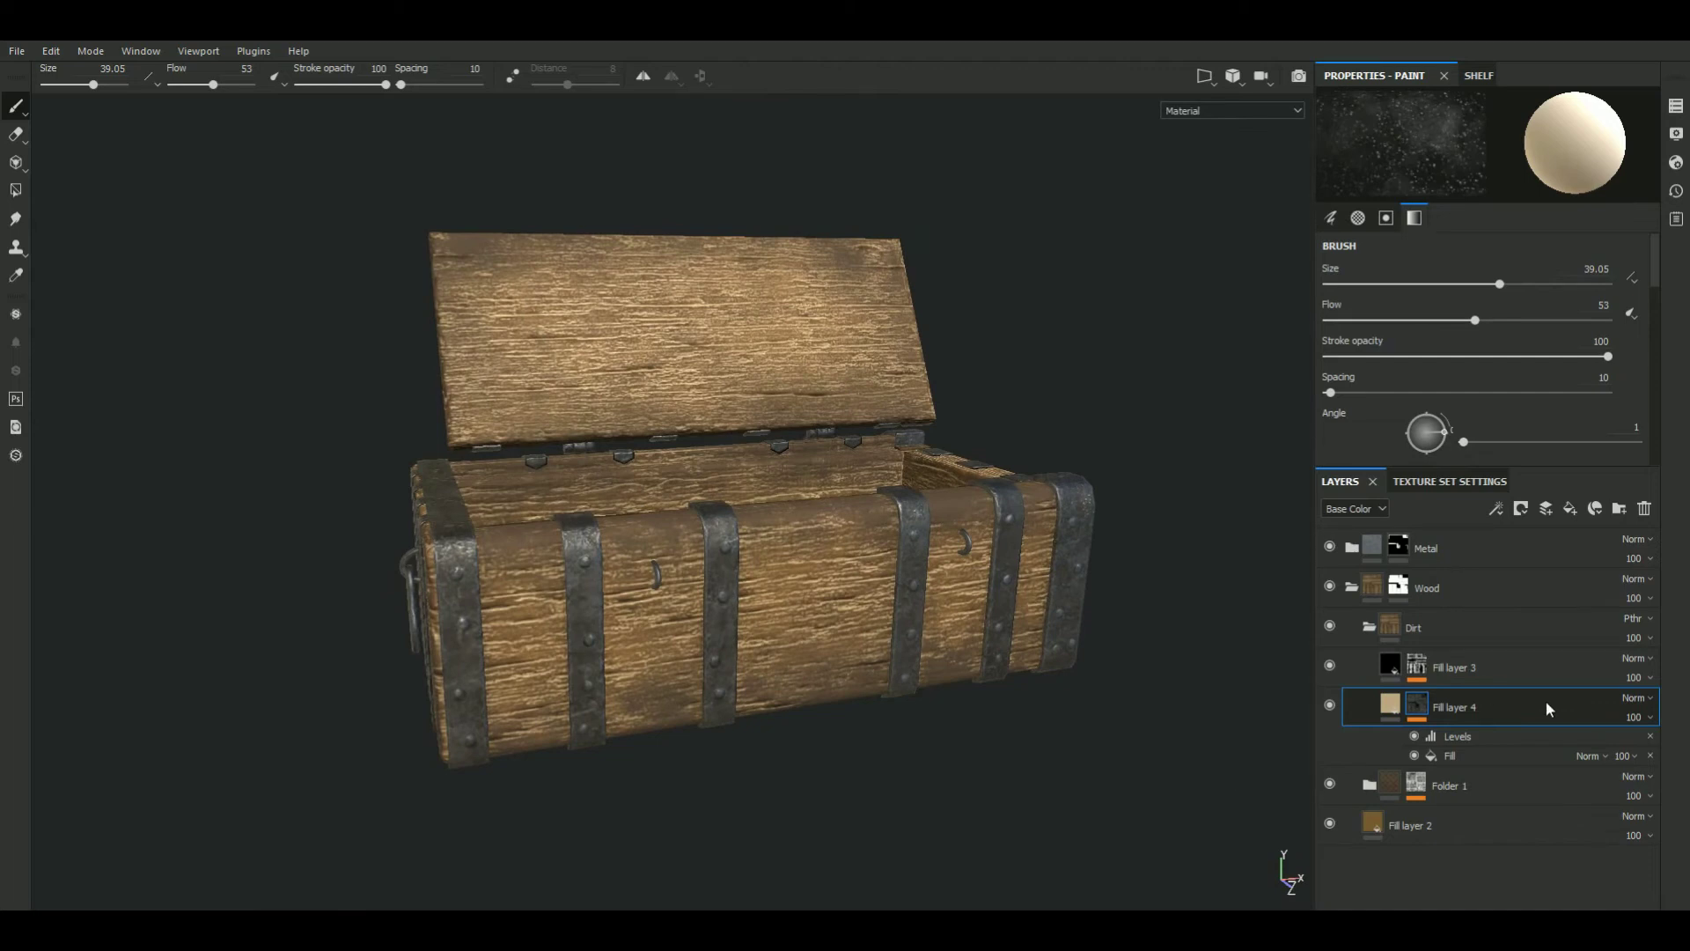
Darken Fill layer 4's base colour to brown (RGB 0.297, 0.212, 0.096)
left_click(1399, 704)
left_click(1468, 414)
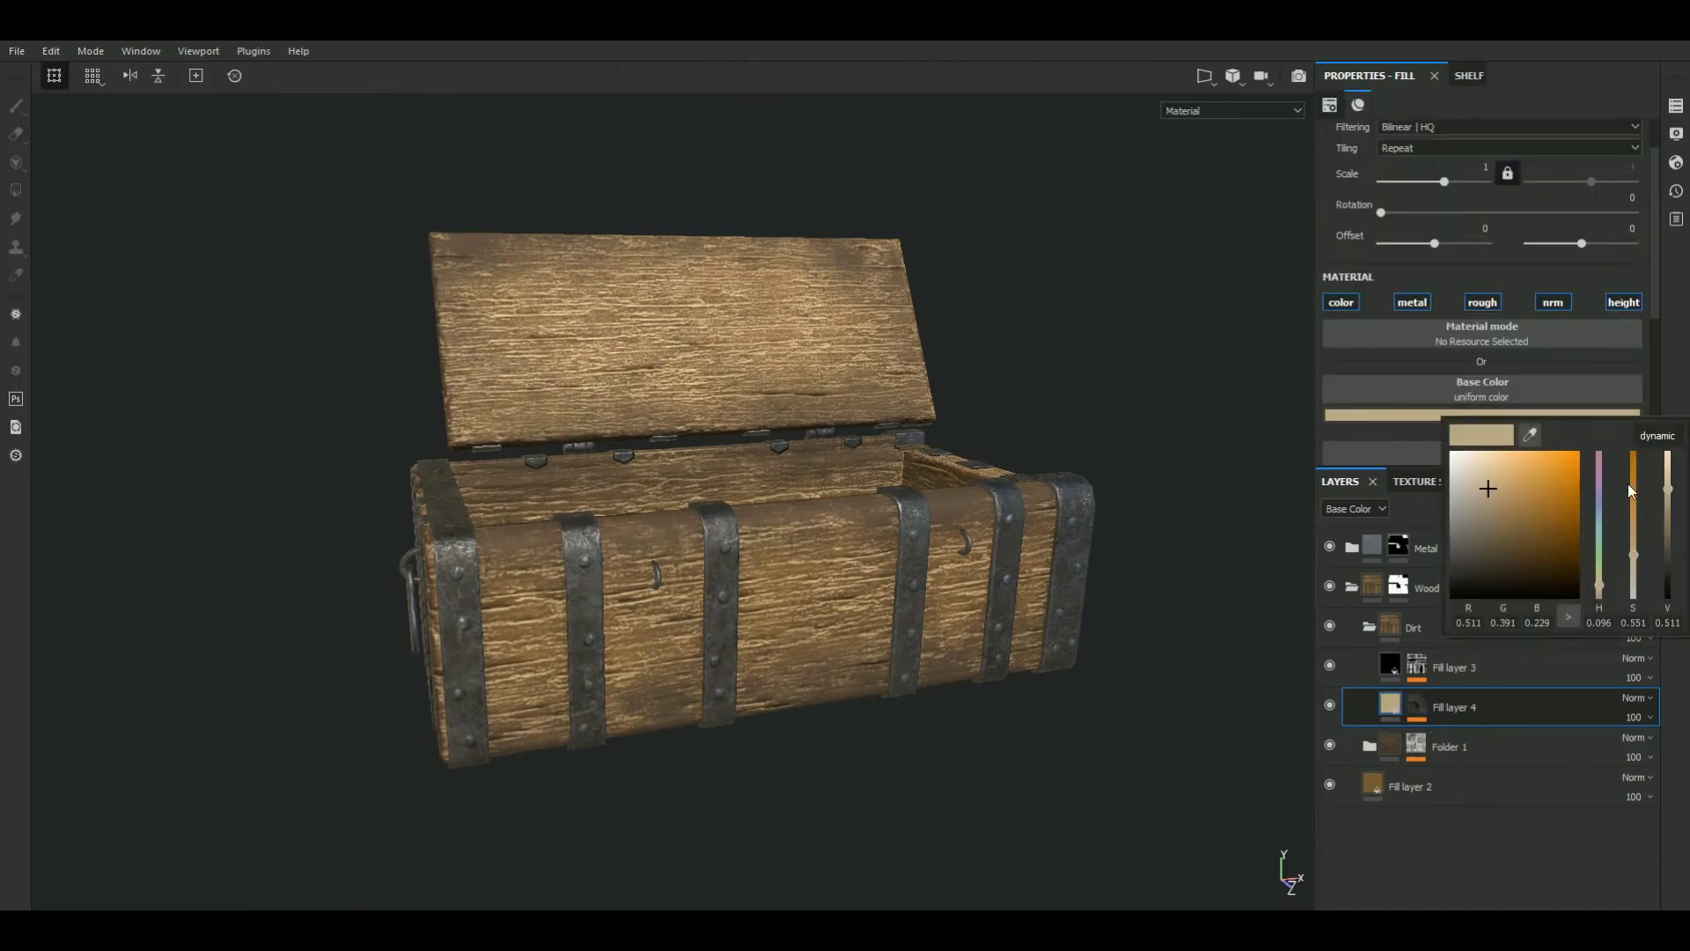
left_click(1501, 513)
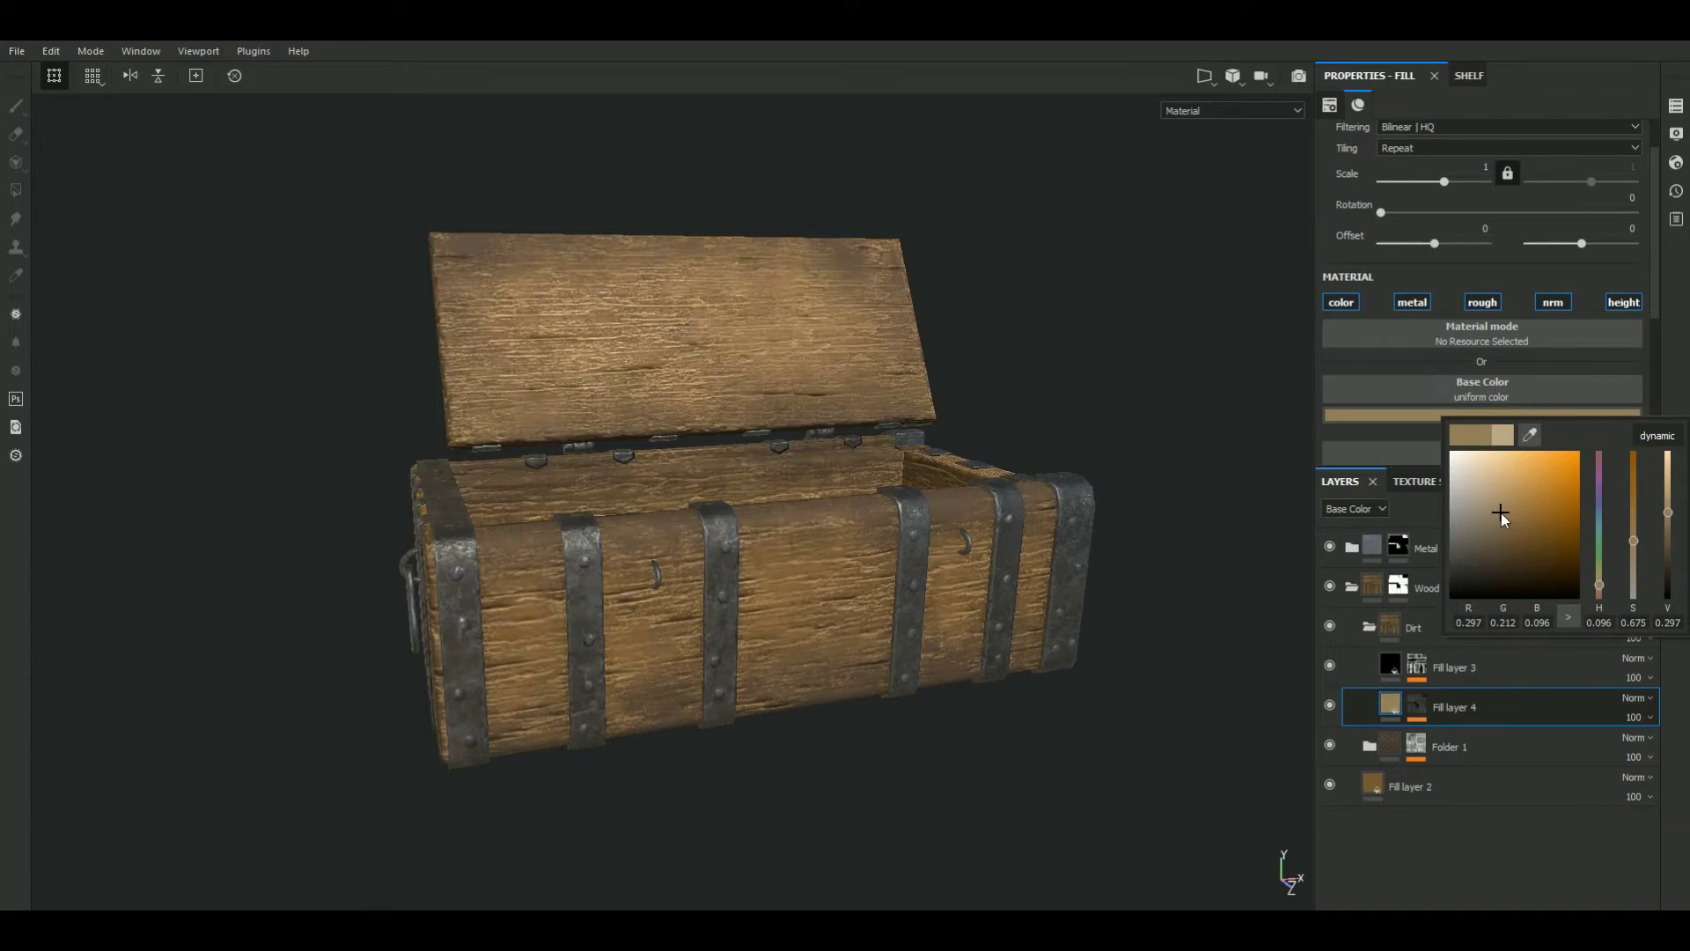
mouse_move(1101, 290)
left_mouse_down("alt")
mouse_move(1035, 272)
mouse_move(1170, 313)
mouse_move(1294, 316)
mouse_move(1150, 302)
left_mouse_up("alt")
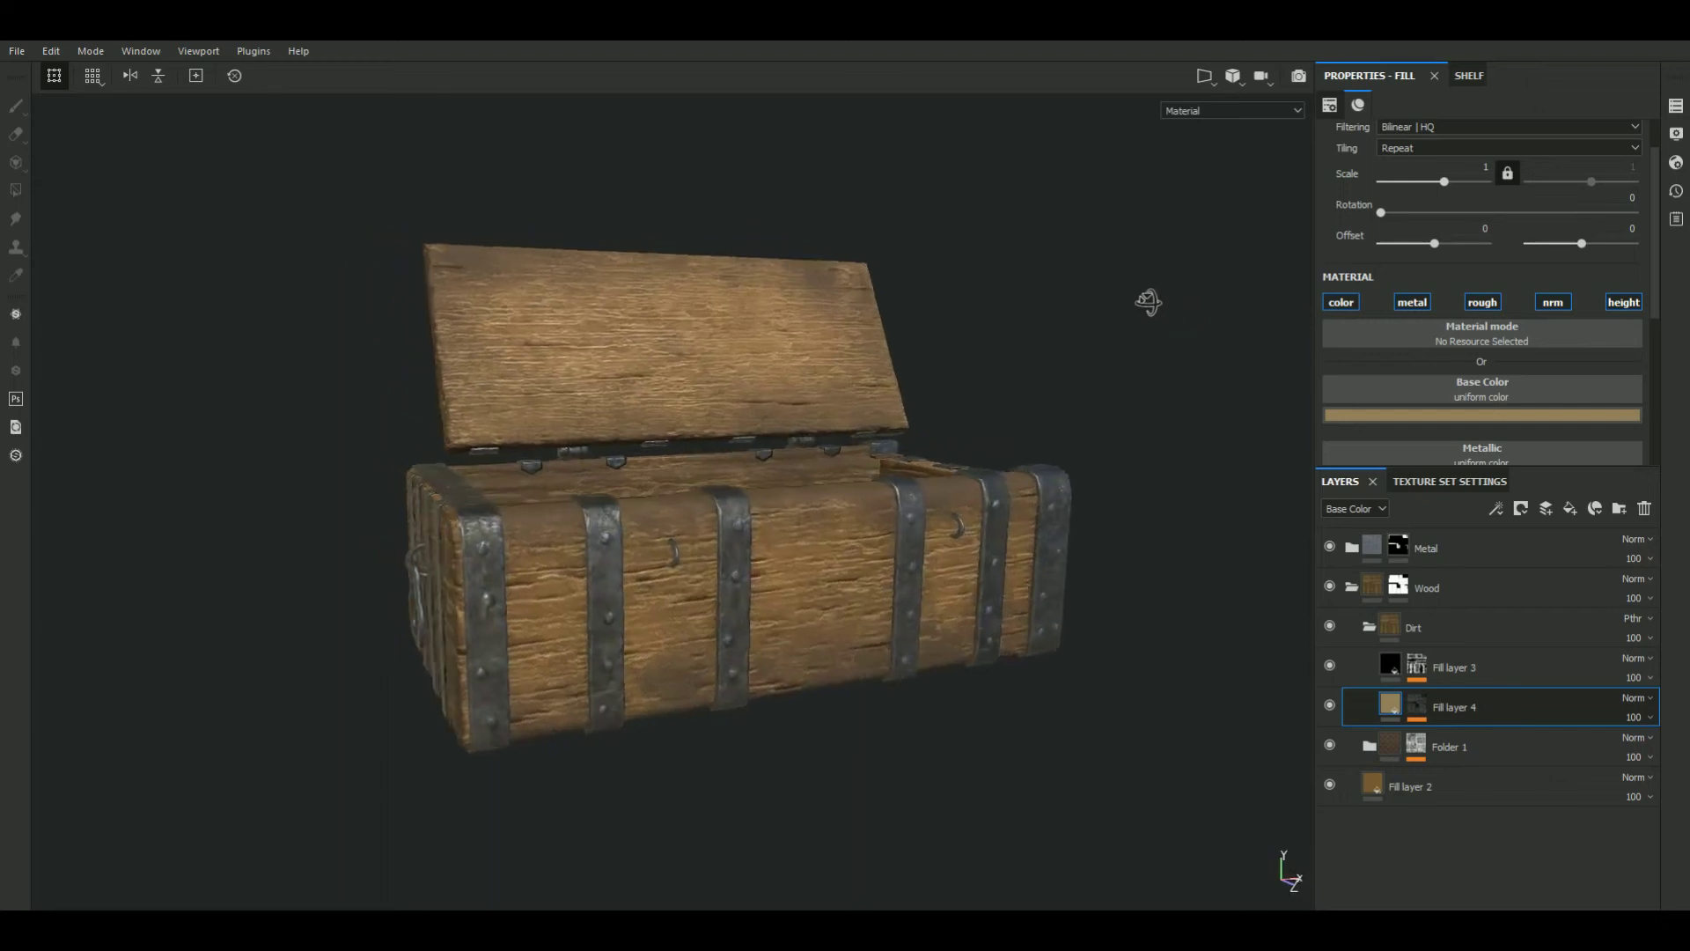
key("1")
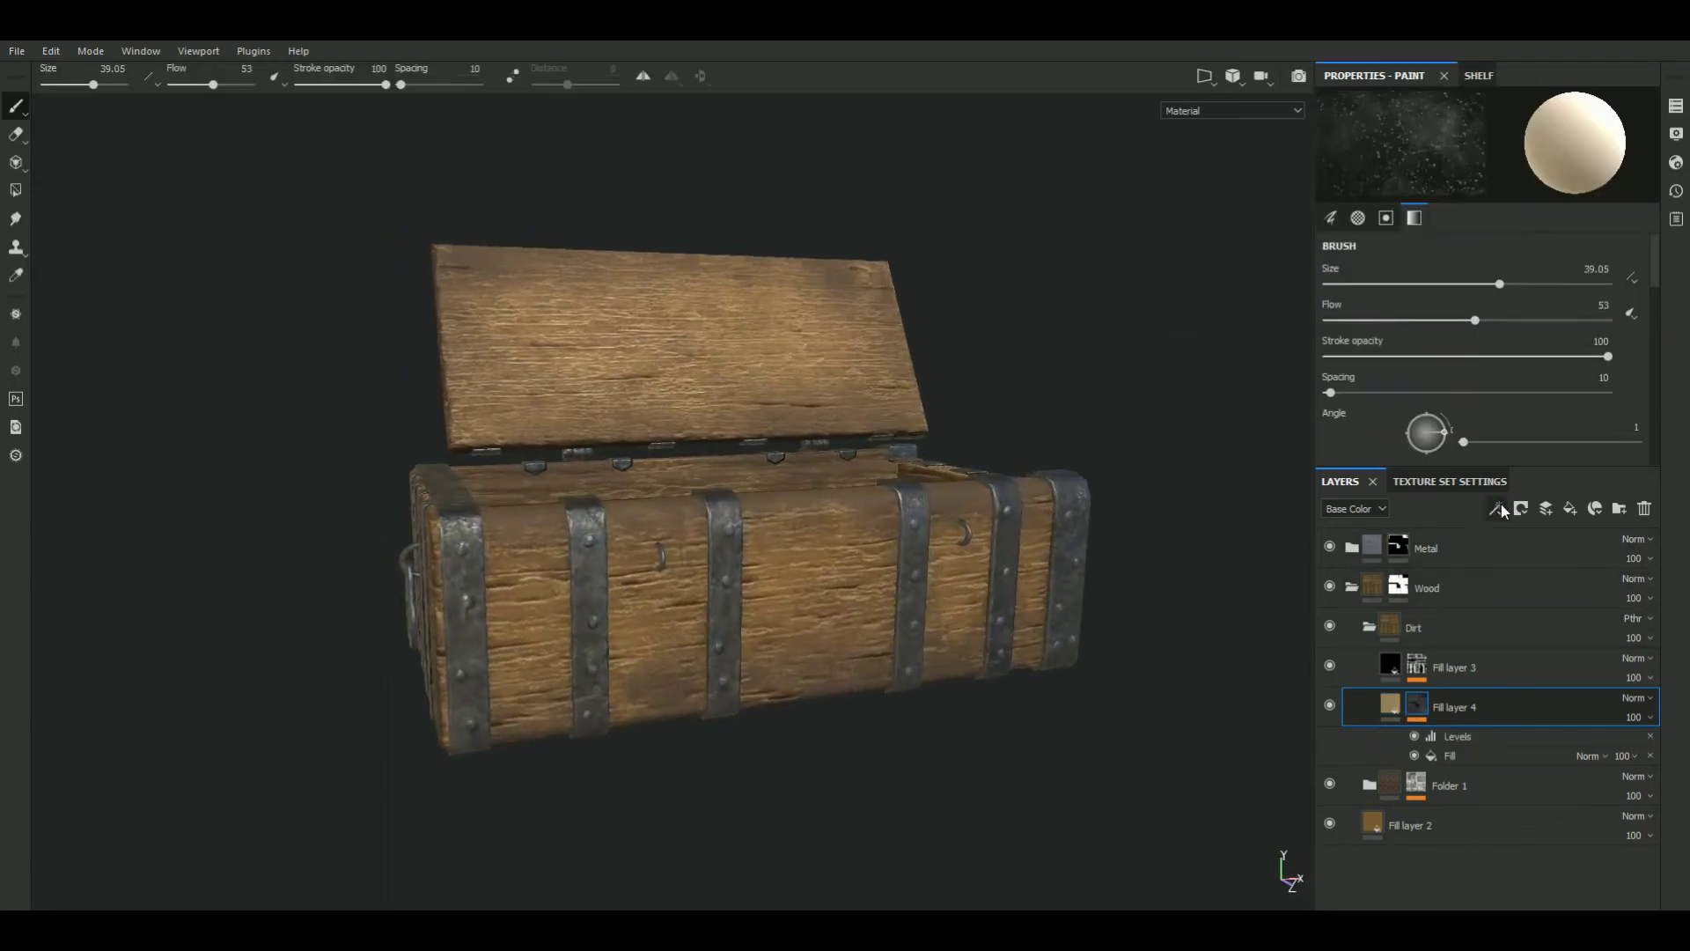
left_click(1496, 508)
Add a Paint effect to Fill layer 4's mask and pick the Dirt 3 brush
left_click(1522, 558)
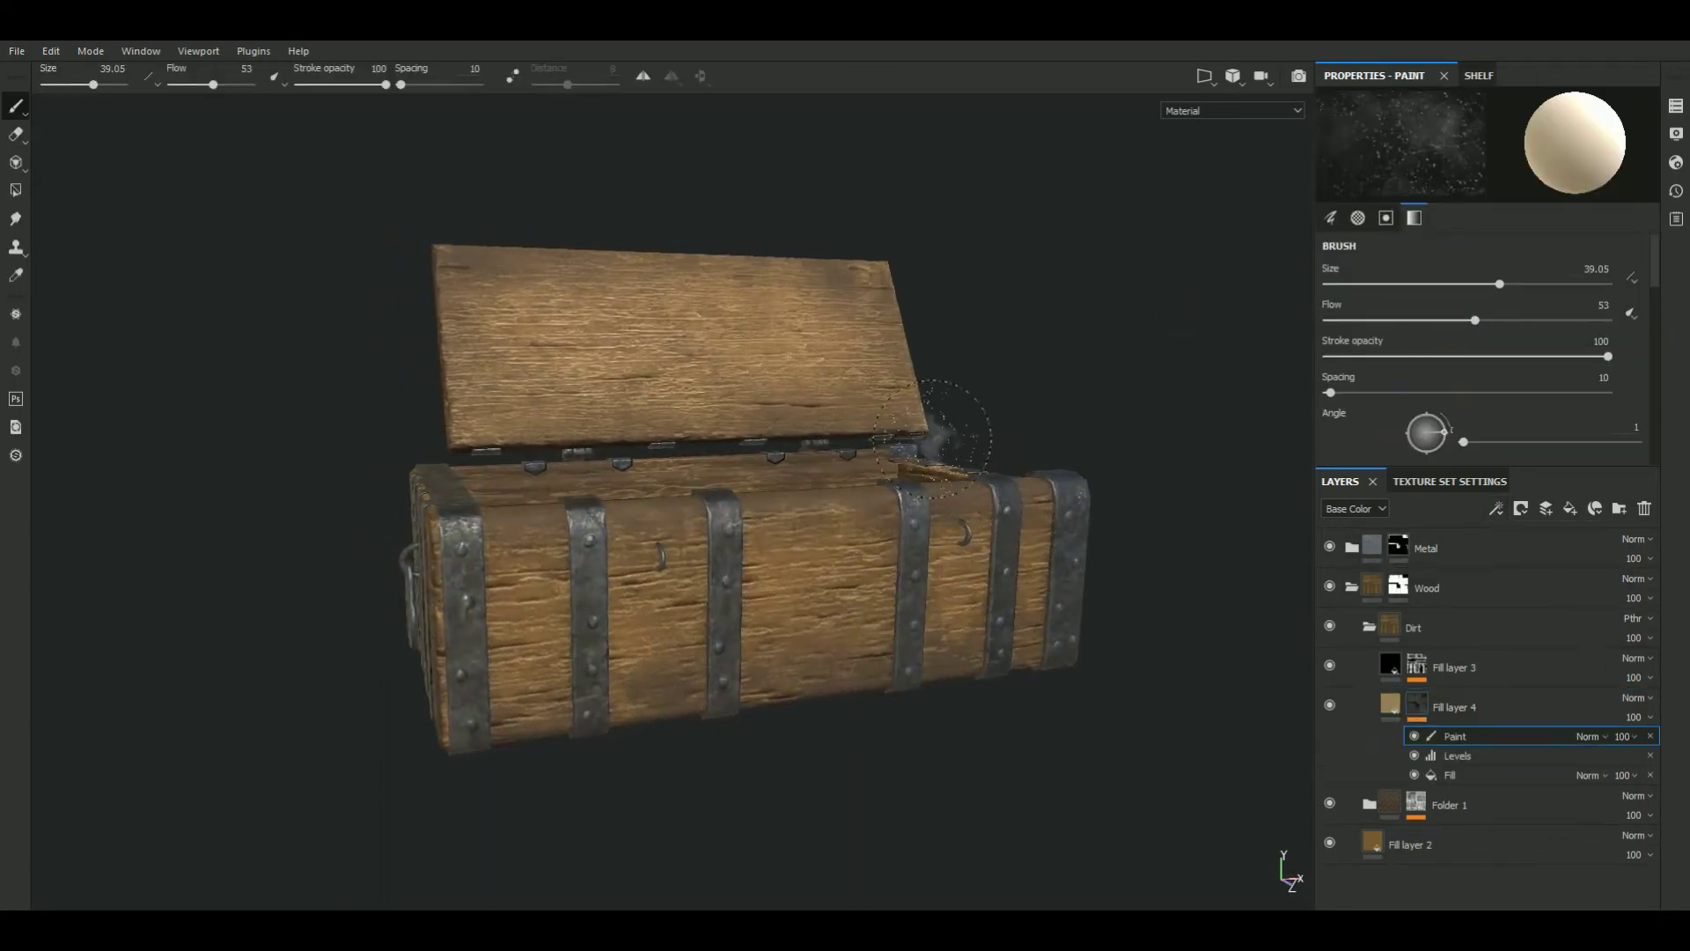
left_click_drag(1028, 341, 1052, 380, "alt")
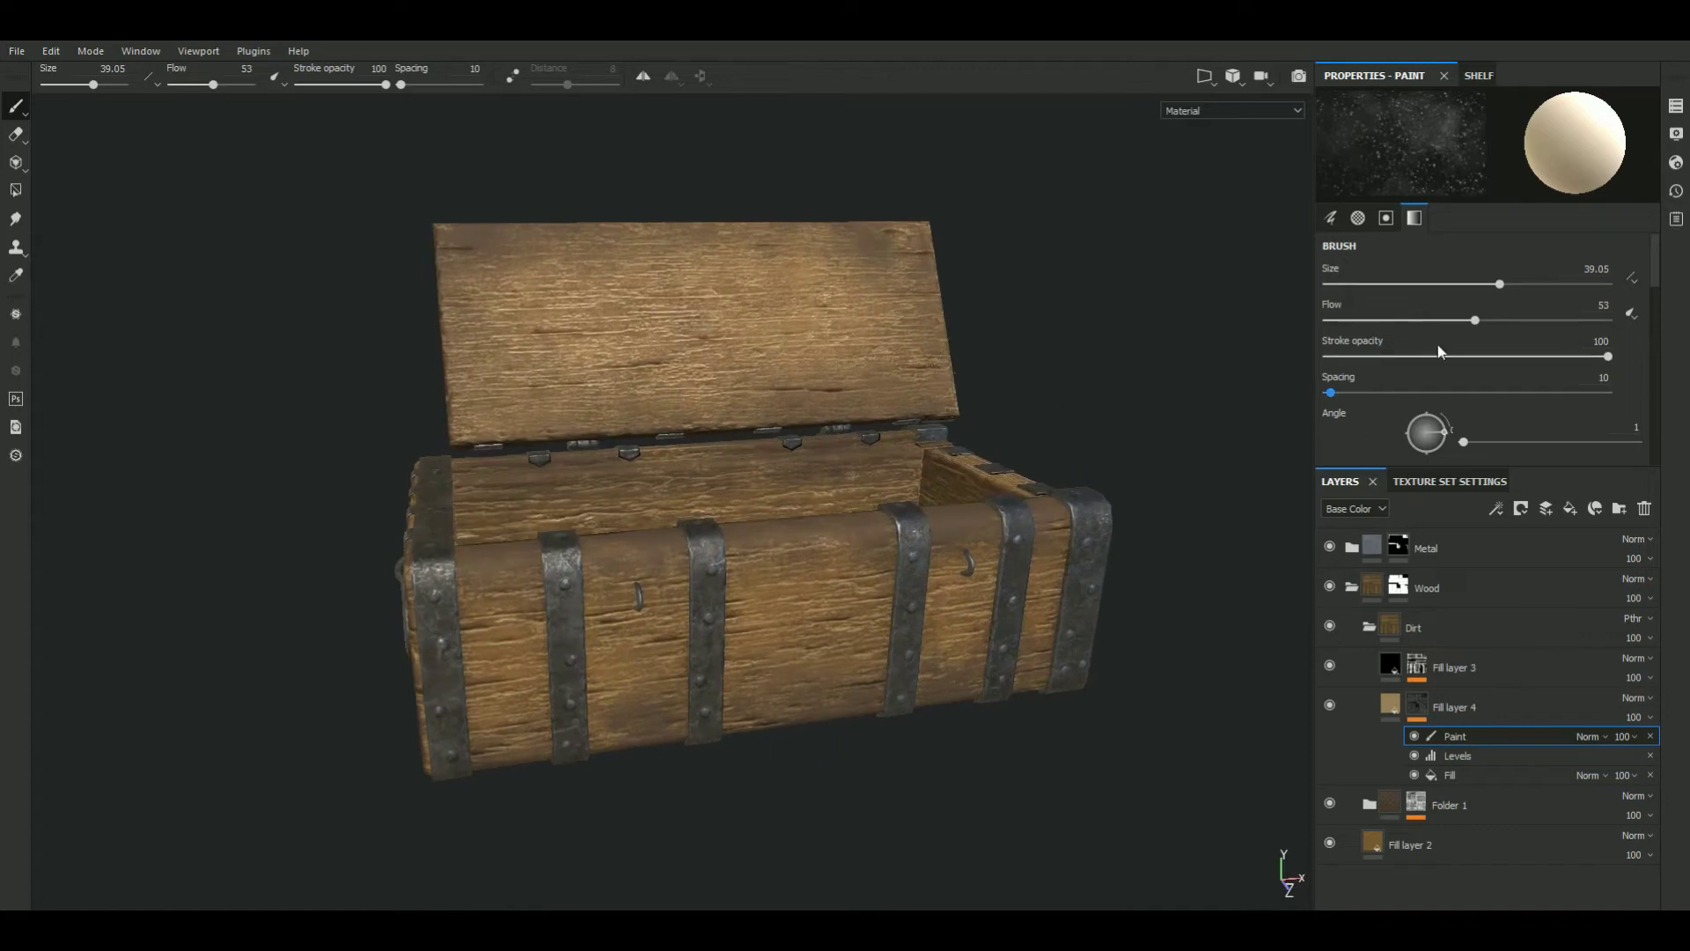
left_click(1477, 76)
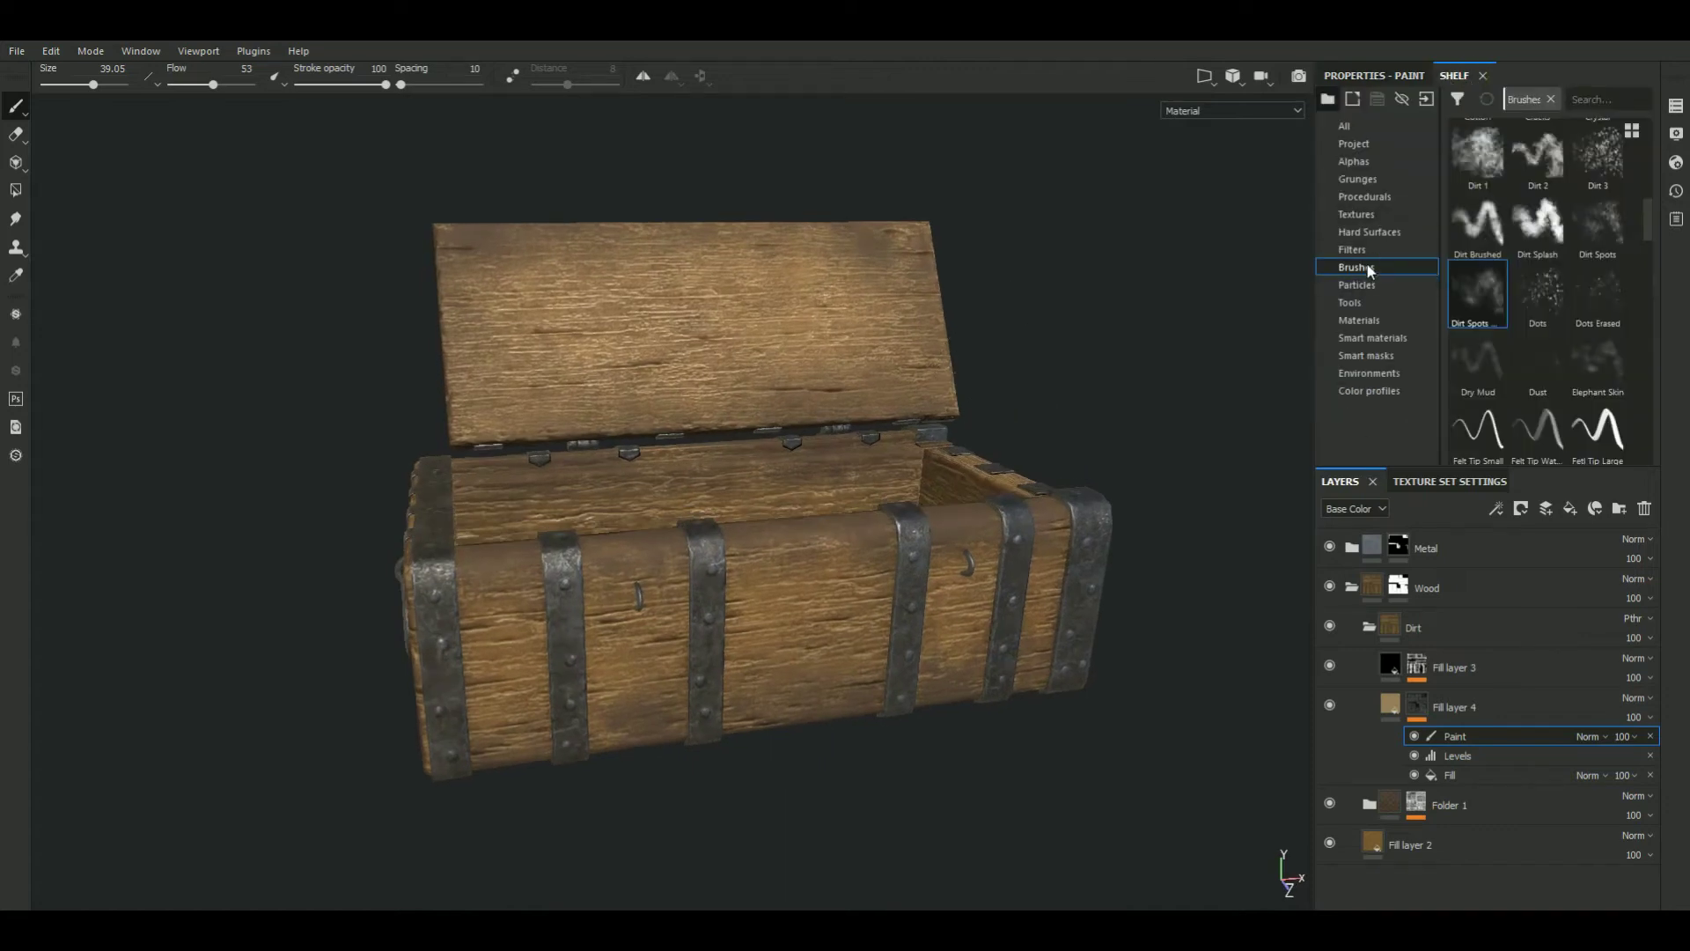
left_click(1371, 271)
scroll(1526, 330, "down", 5)
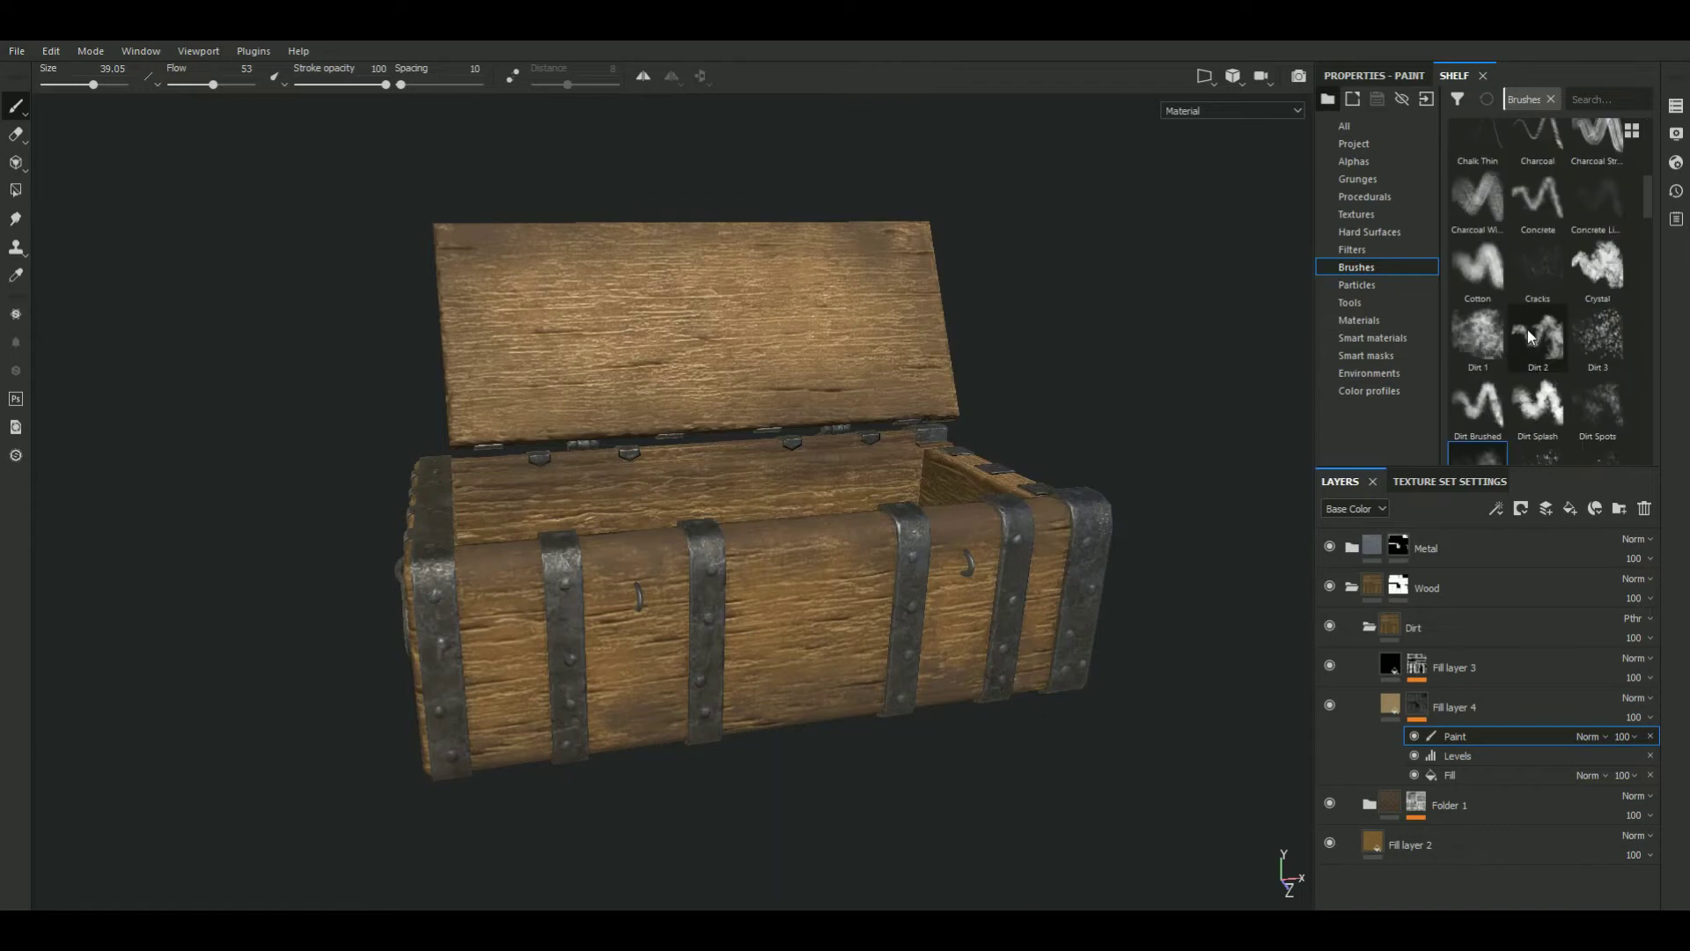
left_click(1597, 335)
Set the Dirt 3 brush to size 10.28 and flow 31, orbiting into the open chest
middle_click_drag(975, 790, 935, 720)
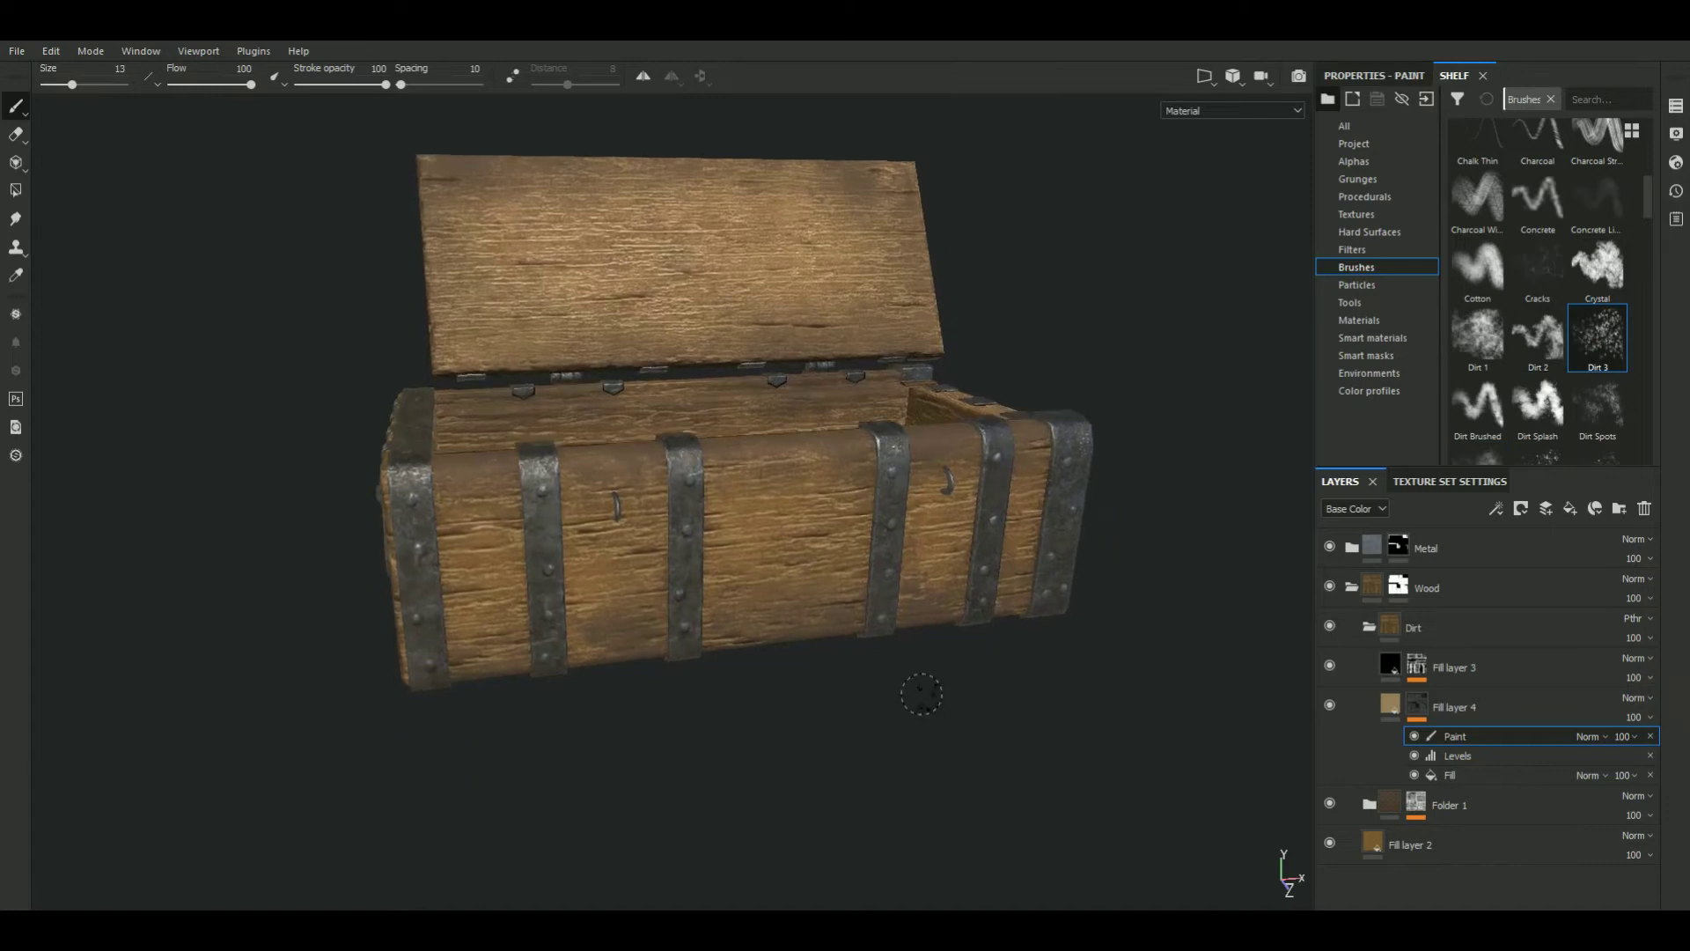
scroll(739, 709, "up", 3)
left_click_drag(792, 774, 766, 750, "alt")
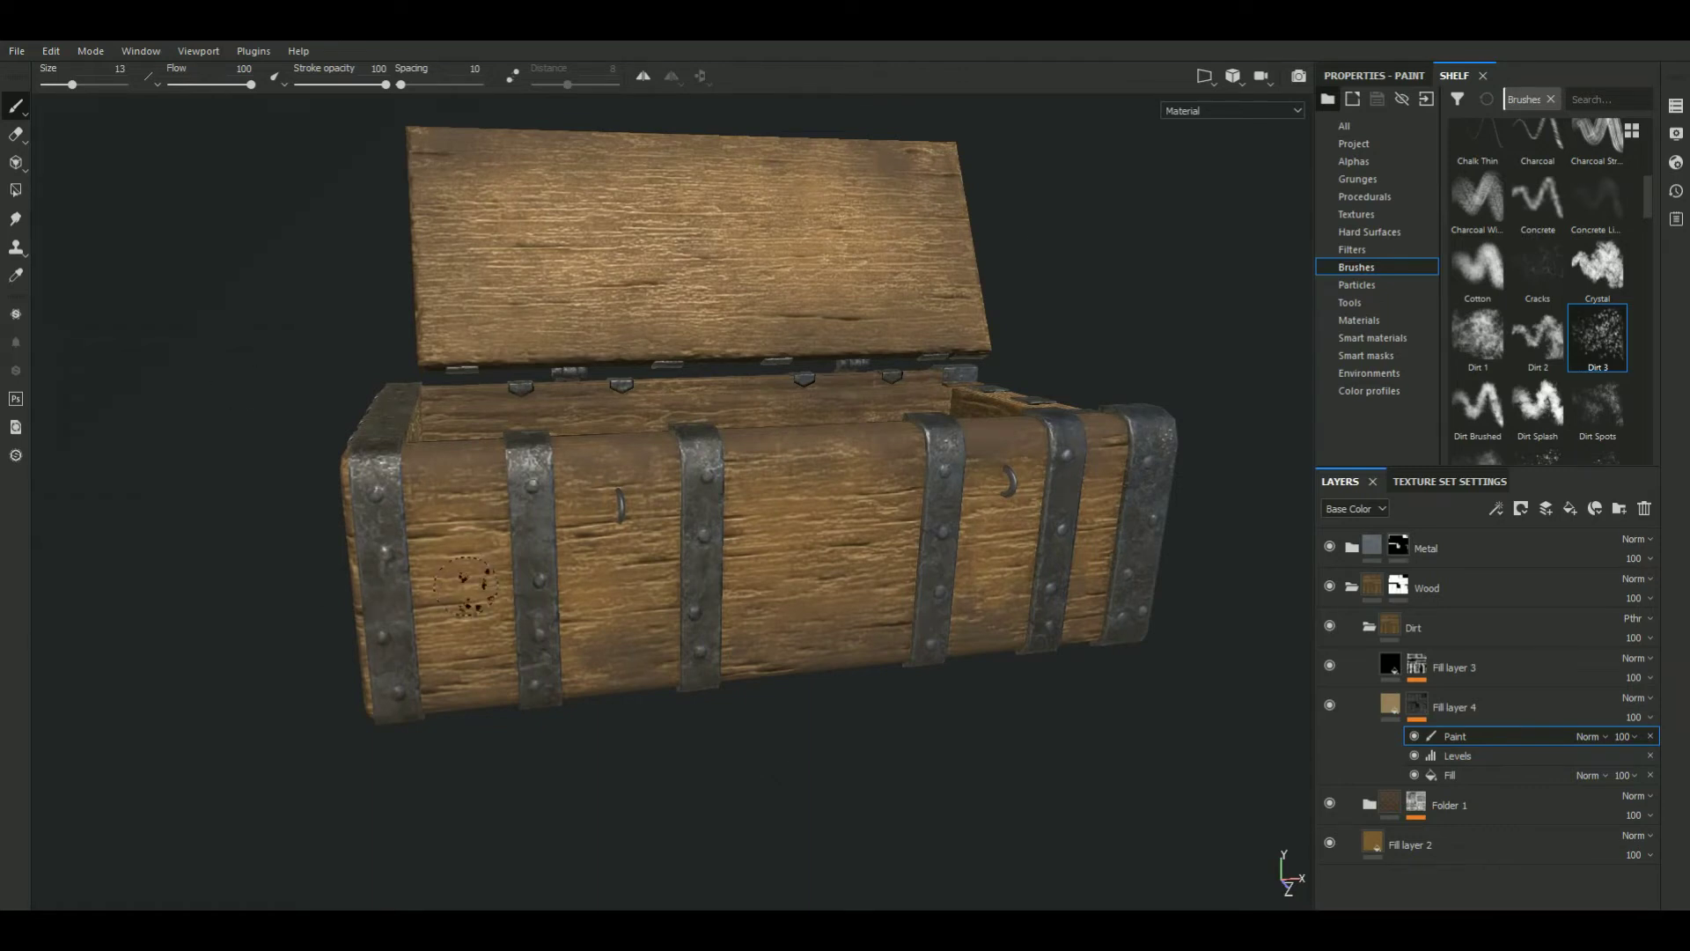
mouse_move(462, 605)
right_mouse_down("ctrl")
mouse_move(409, 579)
mouse_move(510, 507)
right_mouse_up("ctrl")
left_click_drag(712, 719, 728, 770, "ctrl")
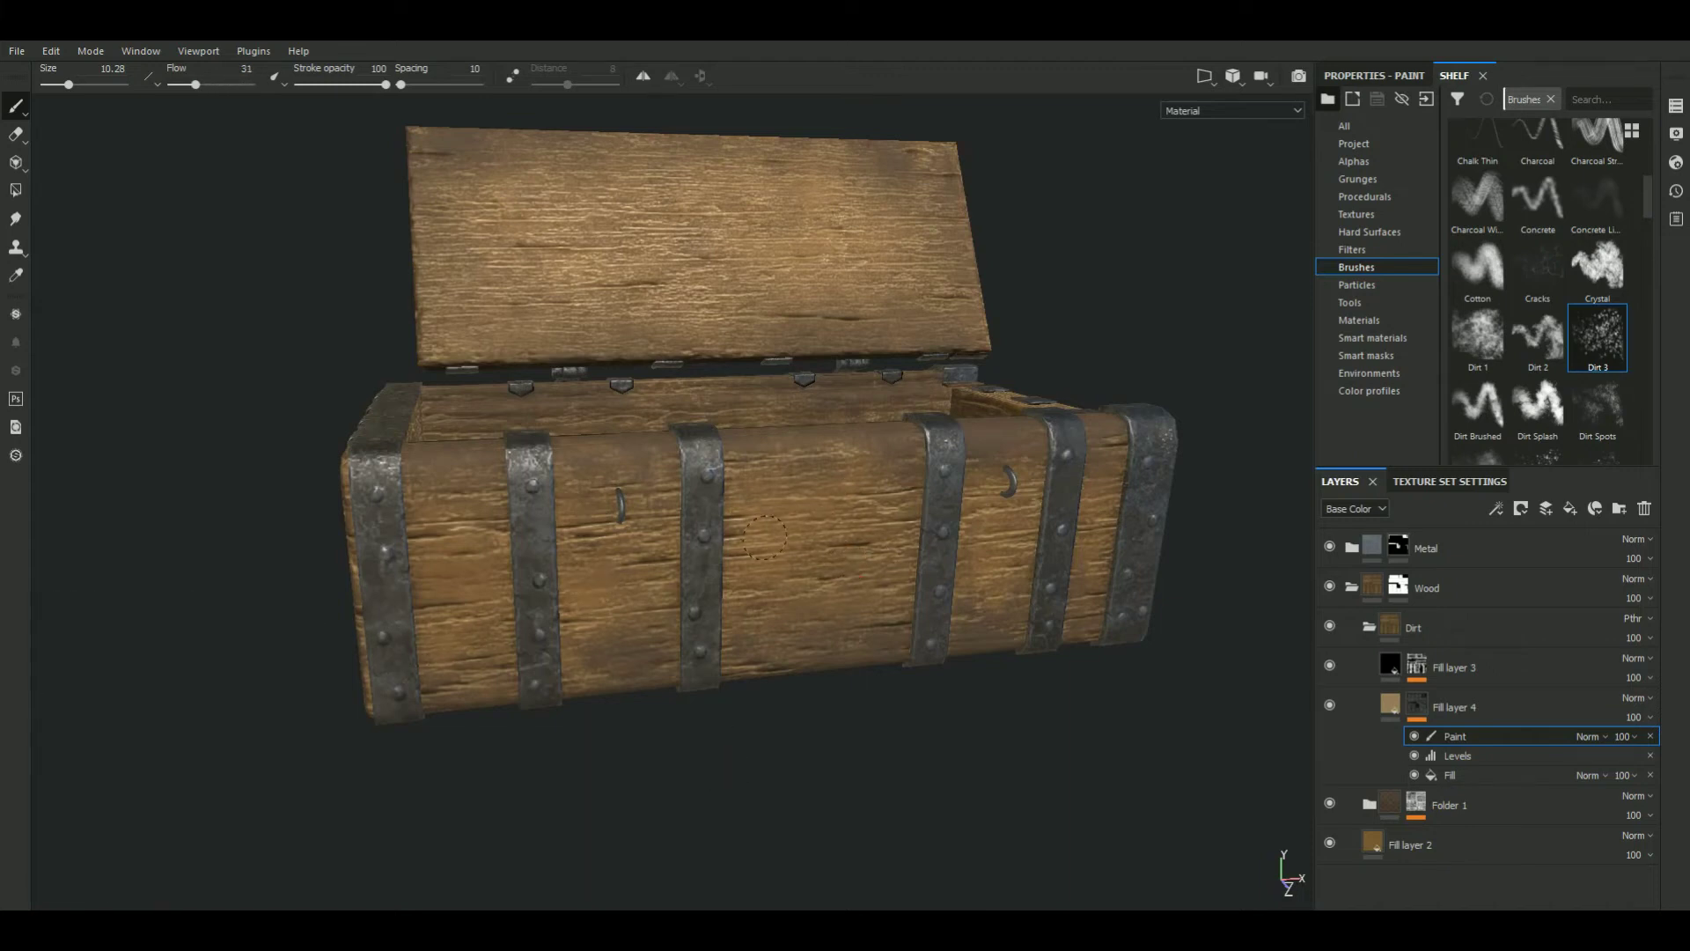
key("f")
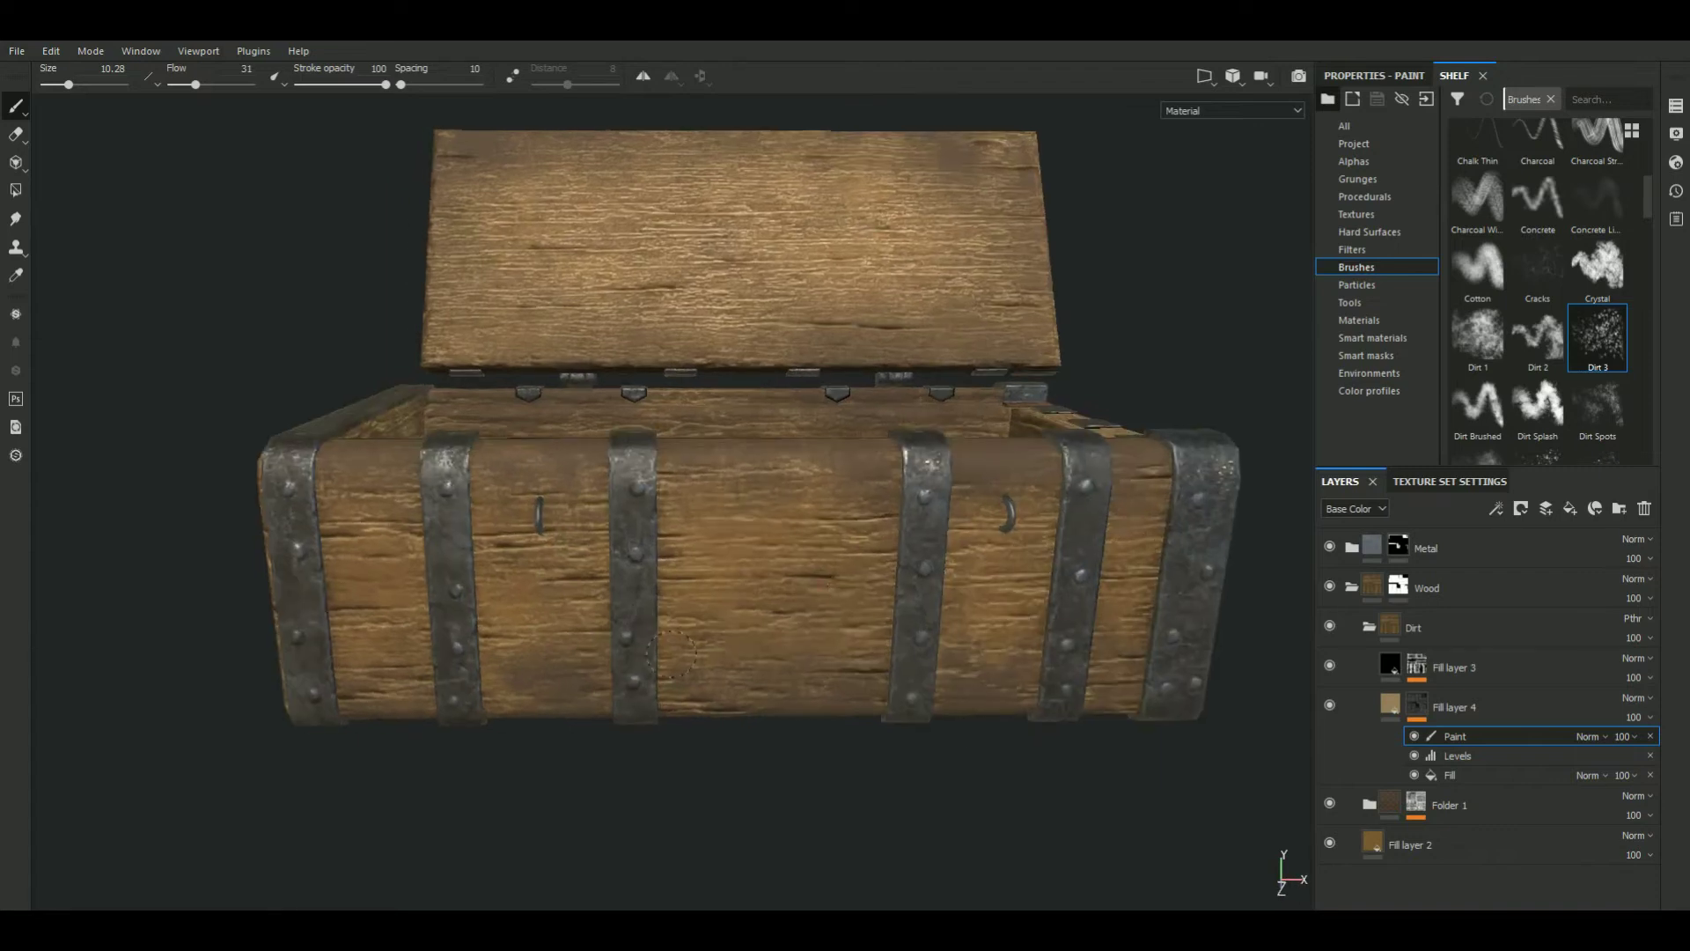
left_click_drag(573, 568, 705, 520, "alt")
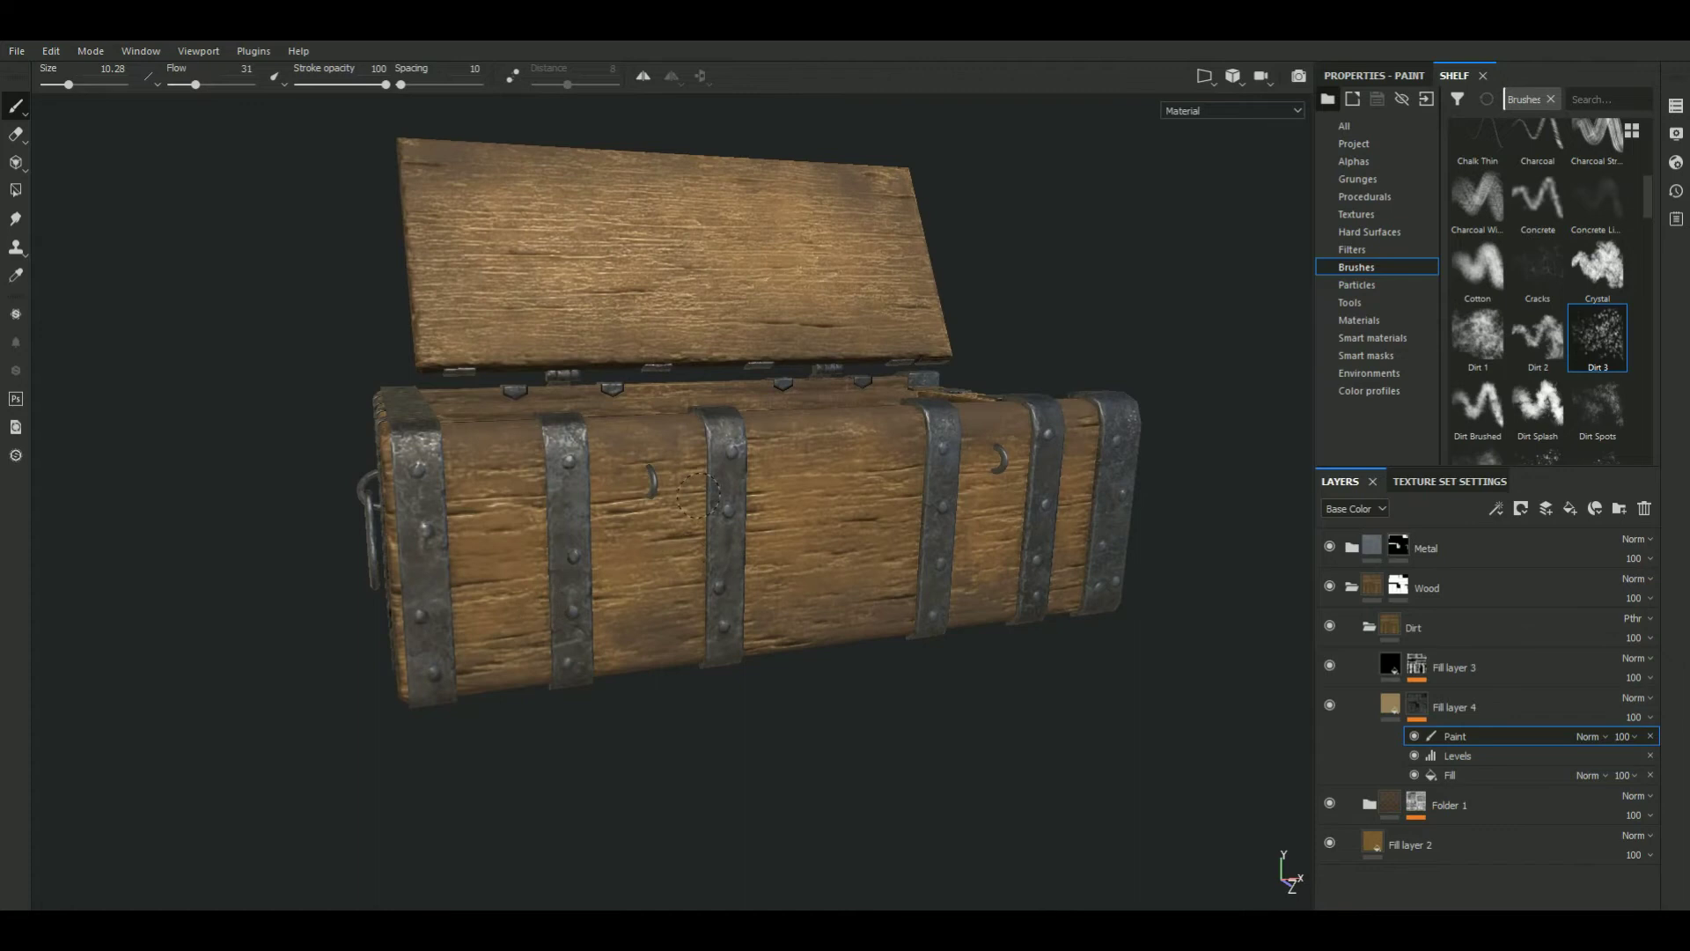
mouse_move(989, 556)
left_mouse_down("alt")
mouse_move(853, 766)
mouse_move(758, 637)
left_mouse_up("alt")
middle_click_drag(759, 638, 777, 616, "alt")
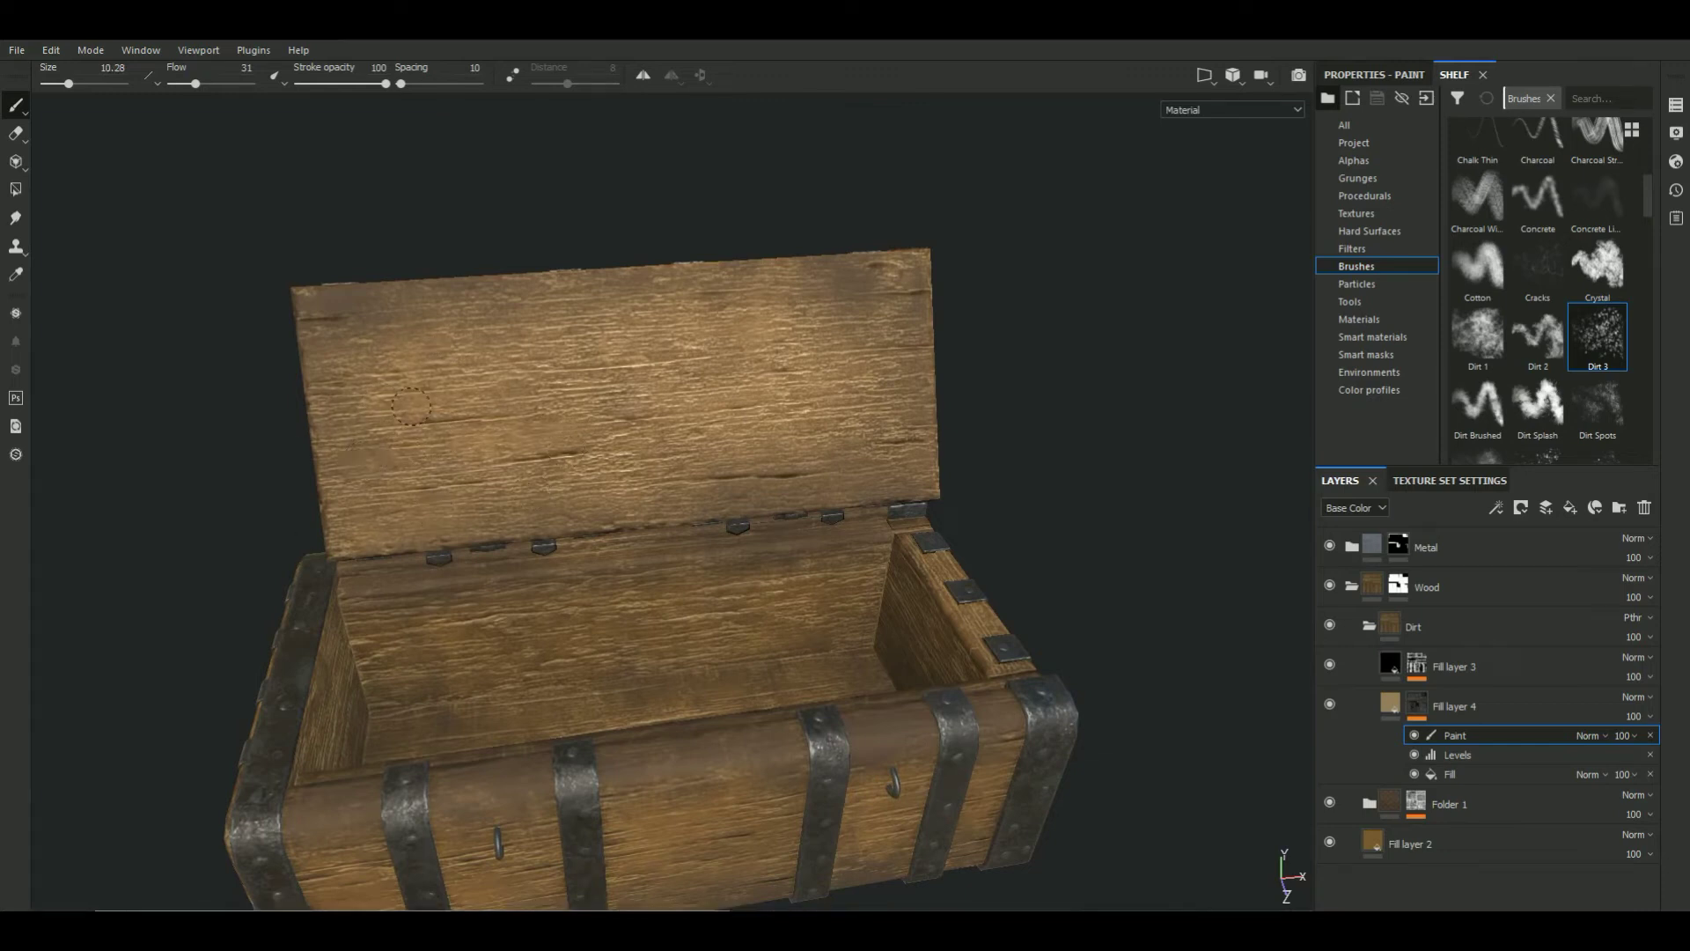
left_click_drag(551, 327, 616, 345)
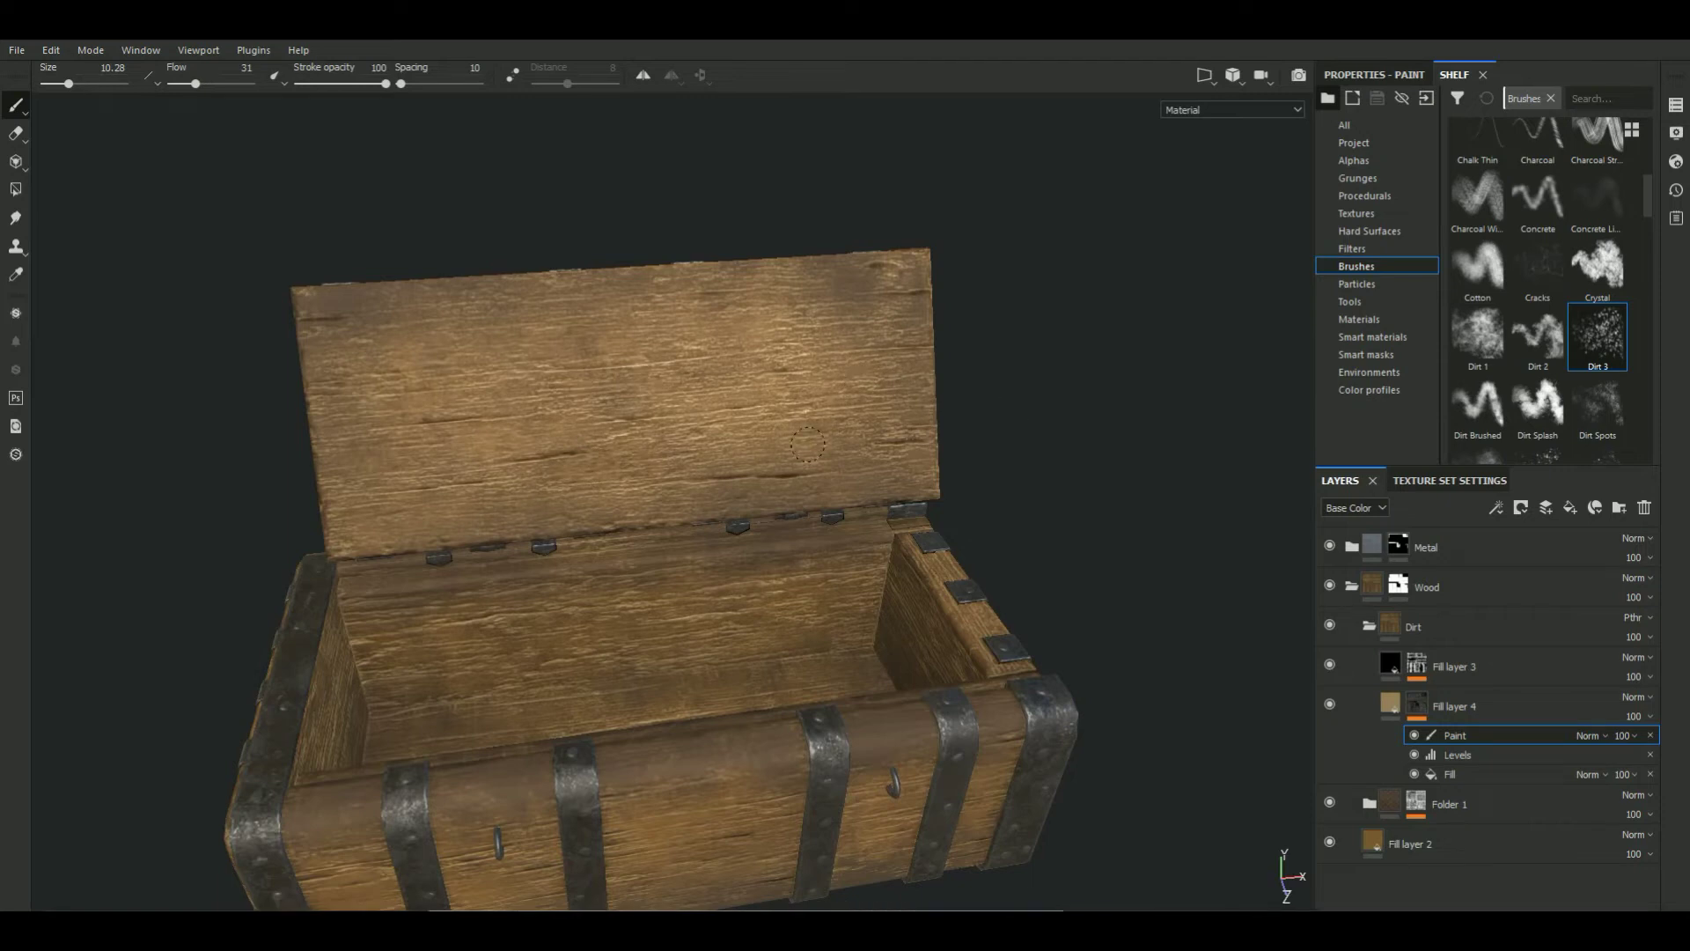
left_click_drag(701, 321, 377, 392)
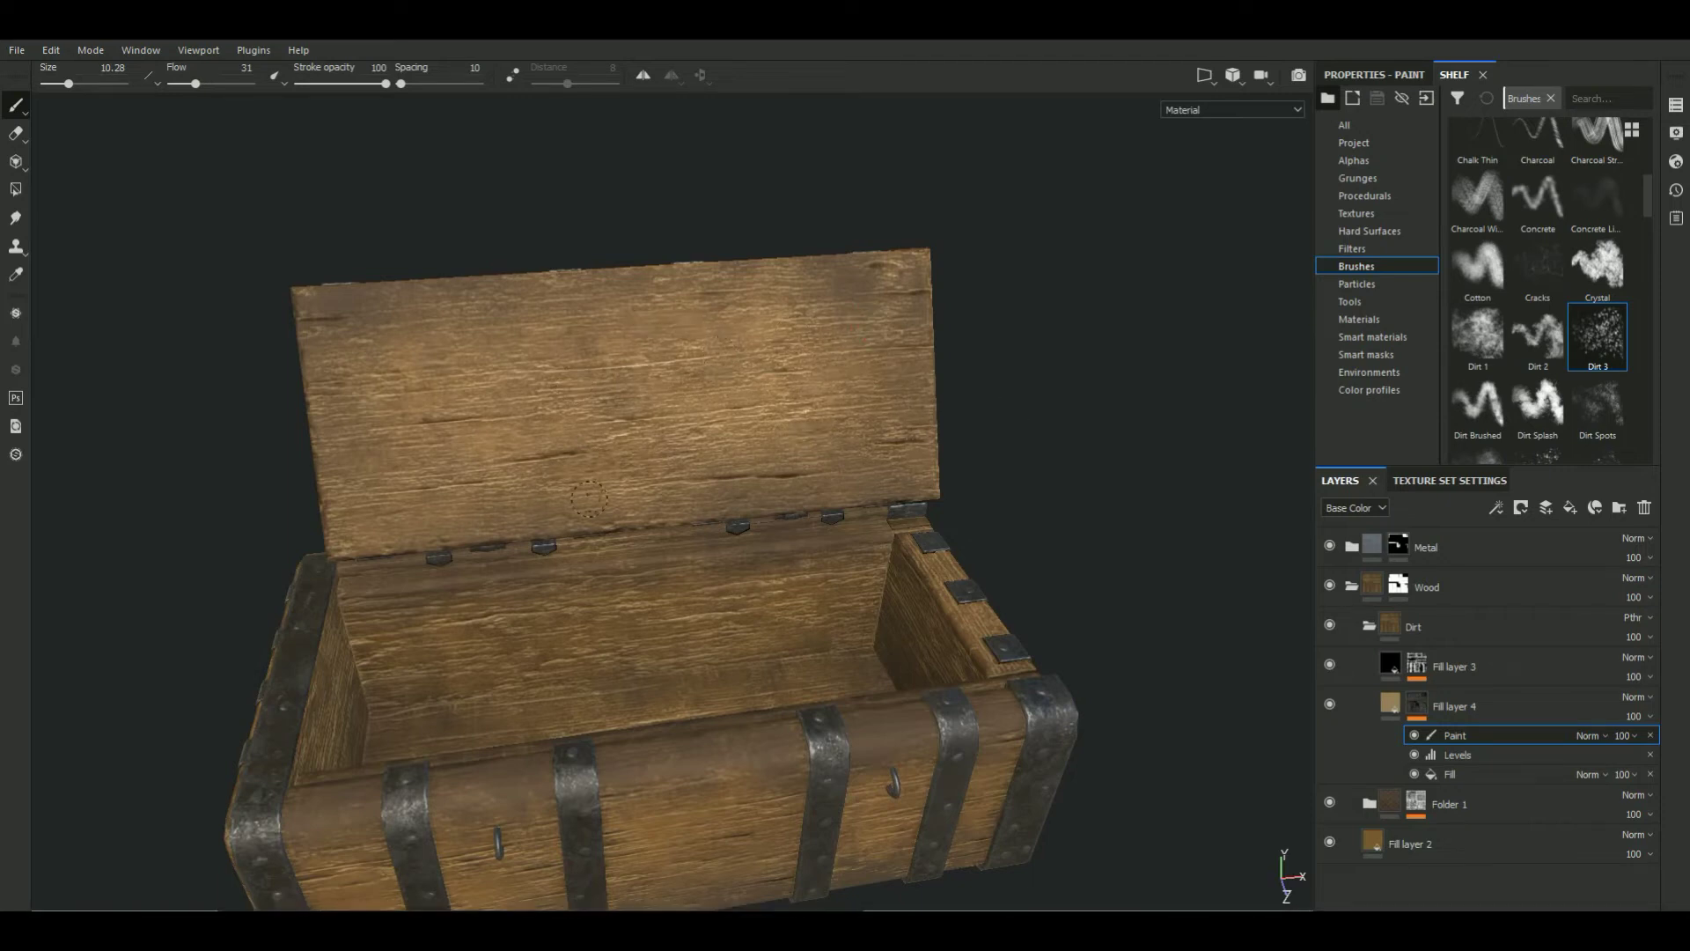
mouse_move(704, 445)
left_mouse_down("alt")
mouse_move(1060, 411)
mouse_move(867, 646)
left_mouse_up("alt")
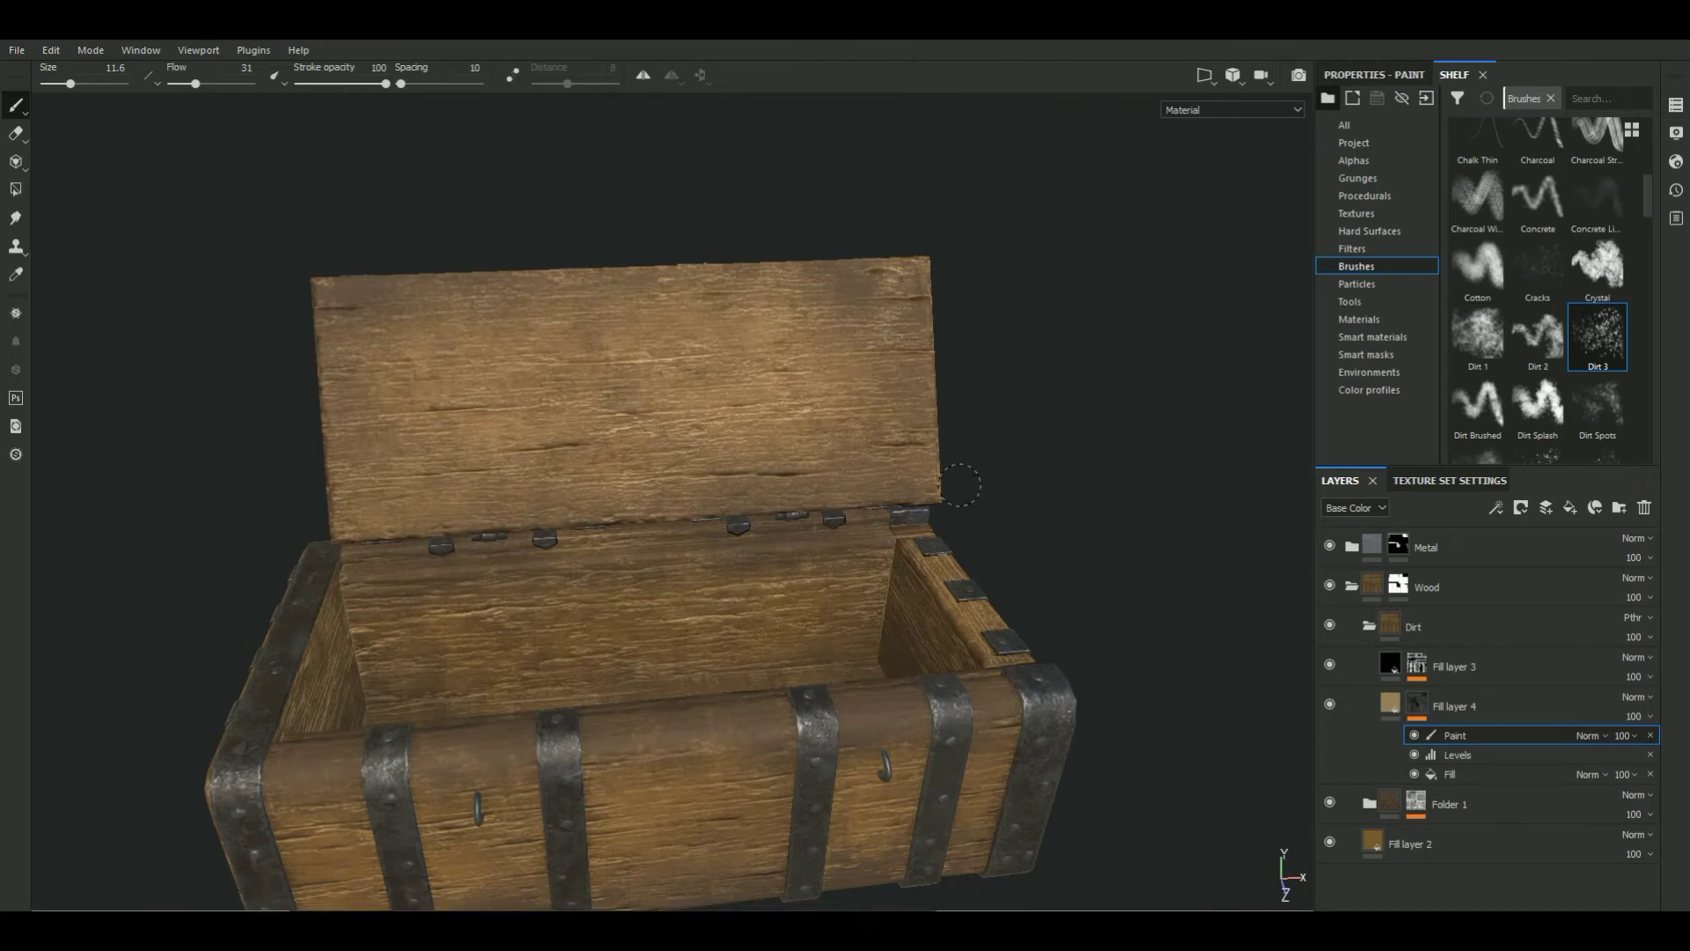
left_click_drag(959, 485, 557, 504, "alt")
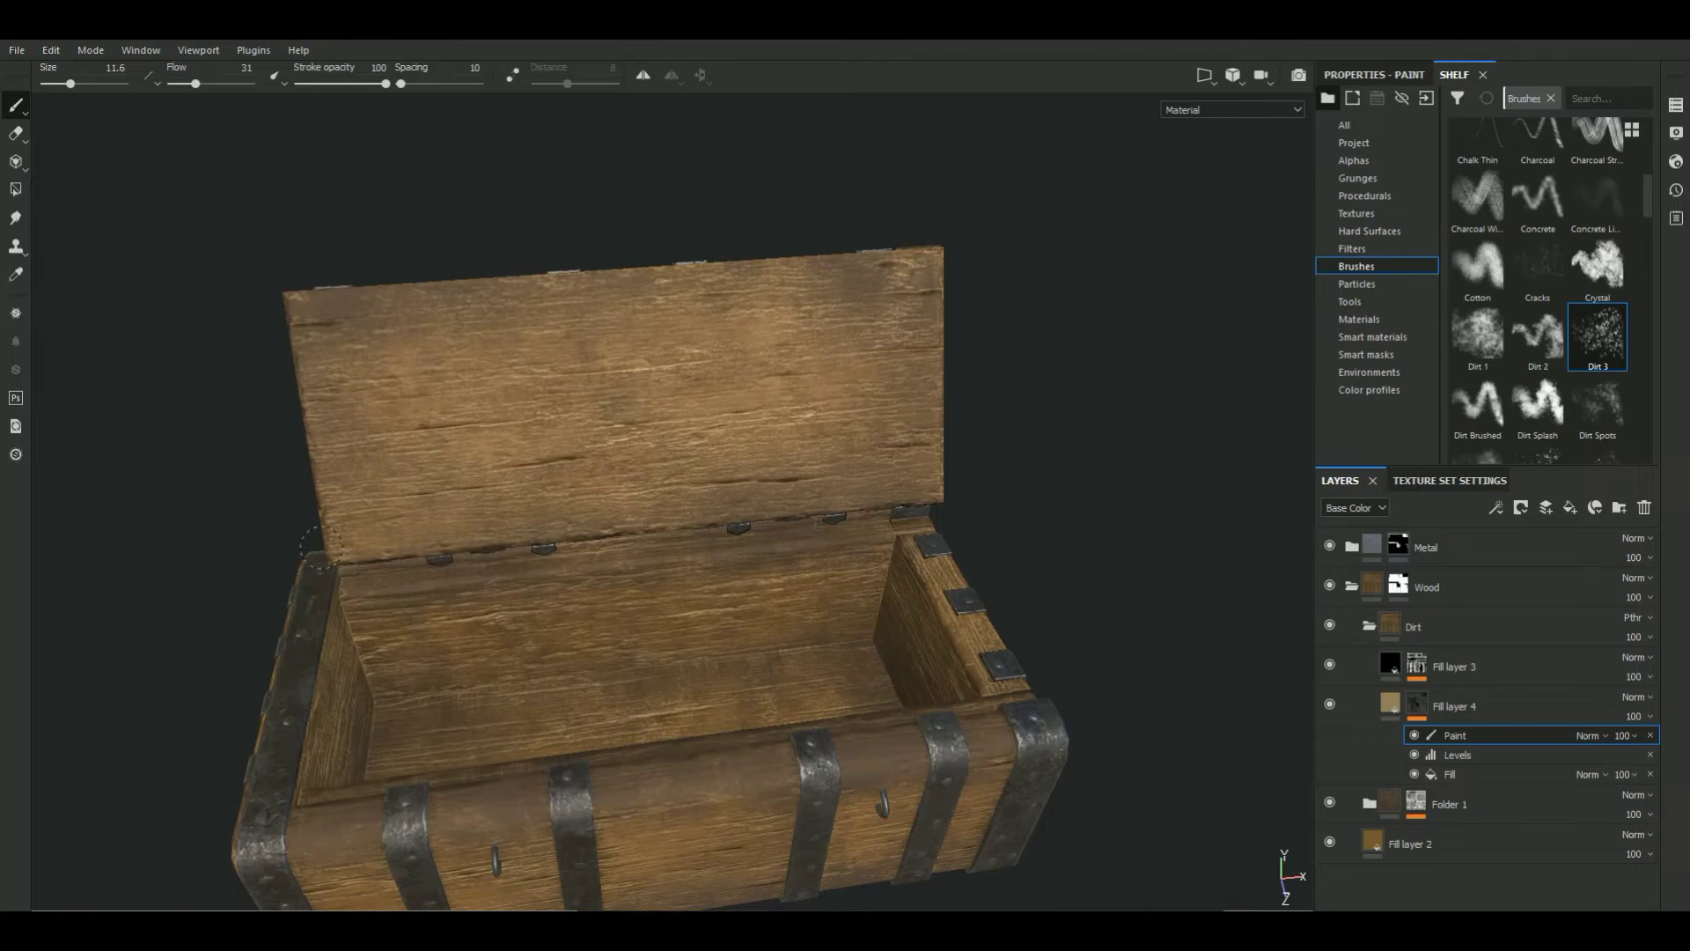
mouse_move(894, 275)
left_mouse_down("alt")
mouse_move(1078, 464)
mouse_move(835, 631)
left_mouse_up("alt")
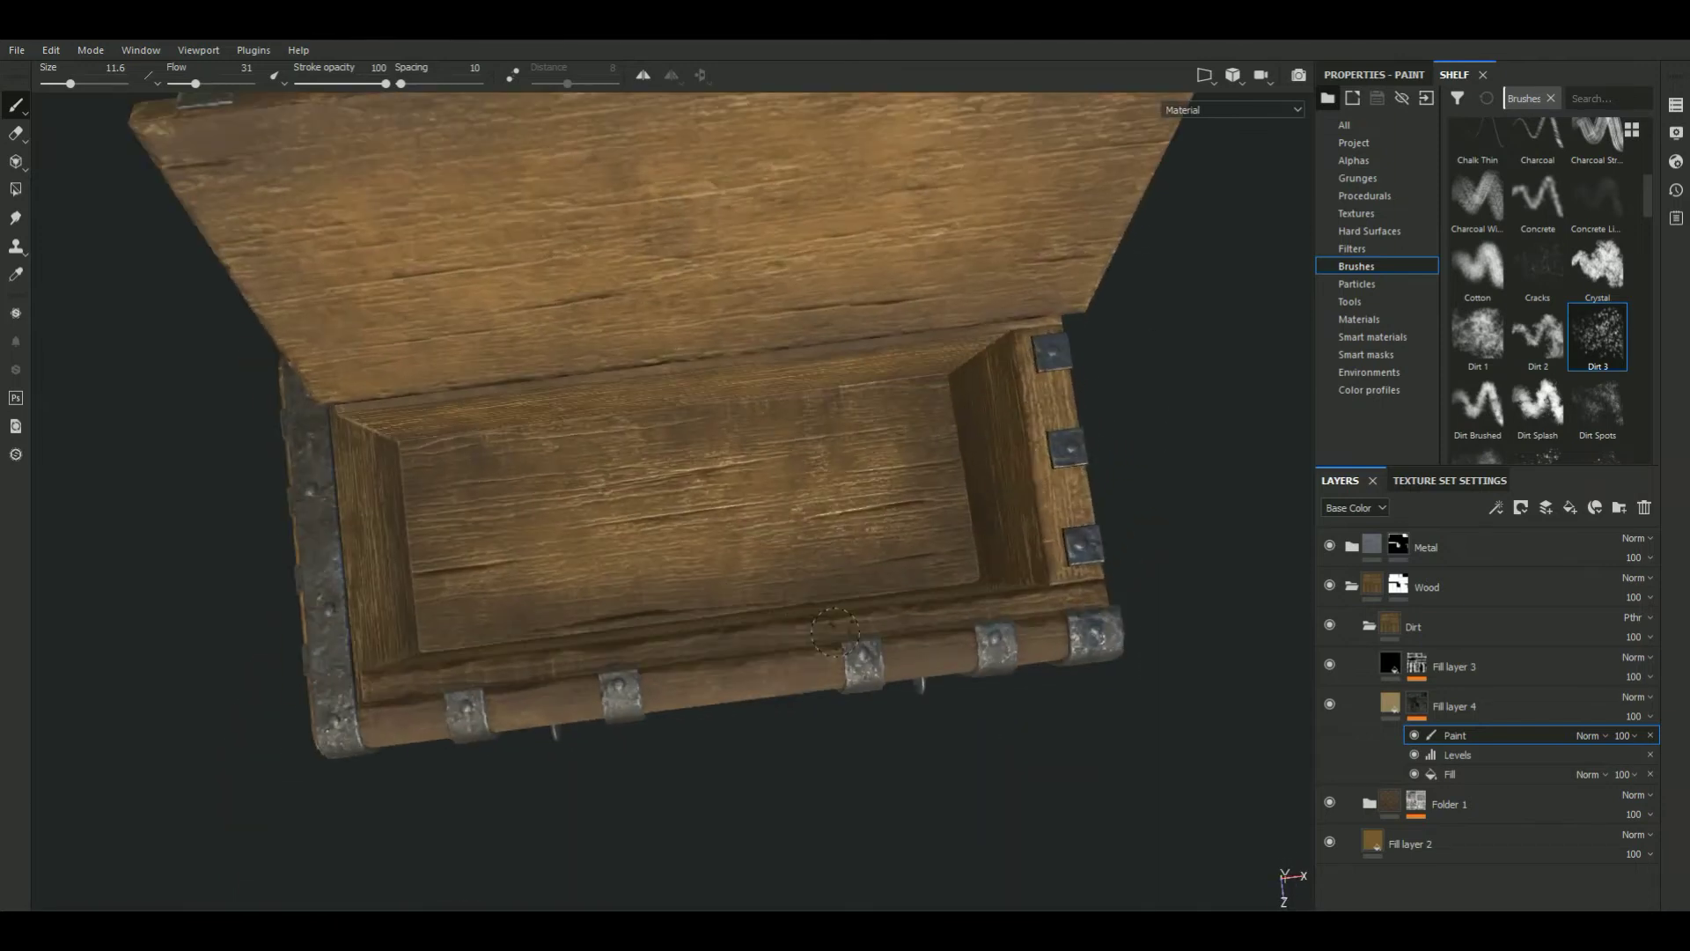
mouse_move(557, 431)
left_mouse_down("alt")
mouse_move(1200, 226)
mouse_move(238, 578)
mouse_move(538, 722)
left_mouse_up("alt")
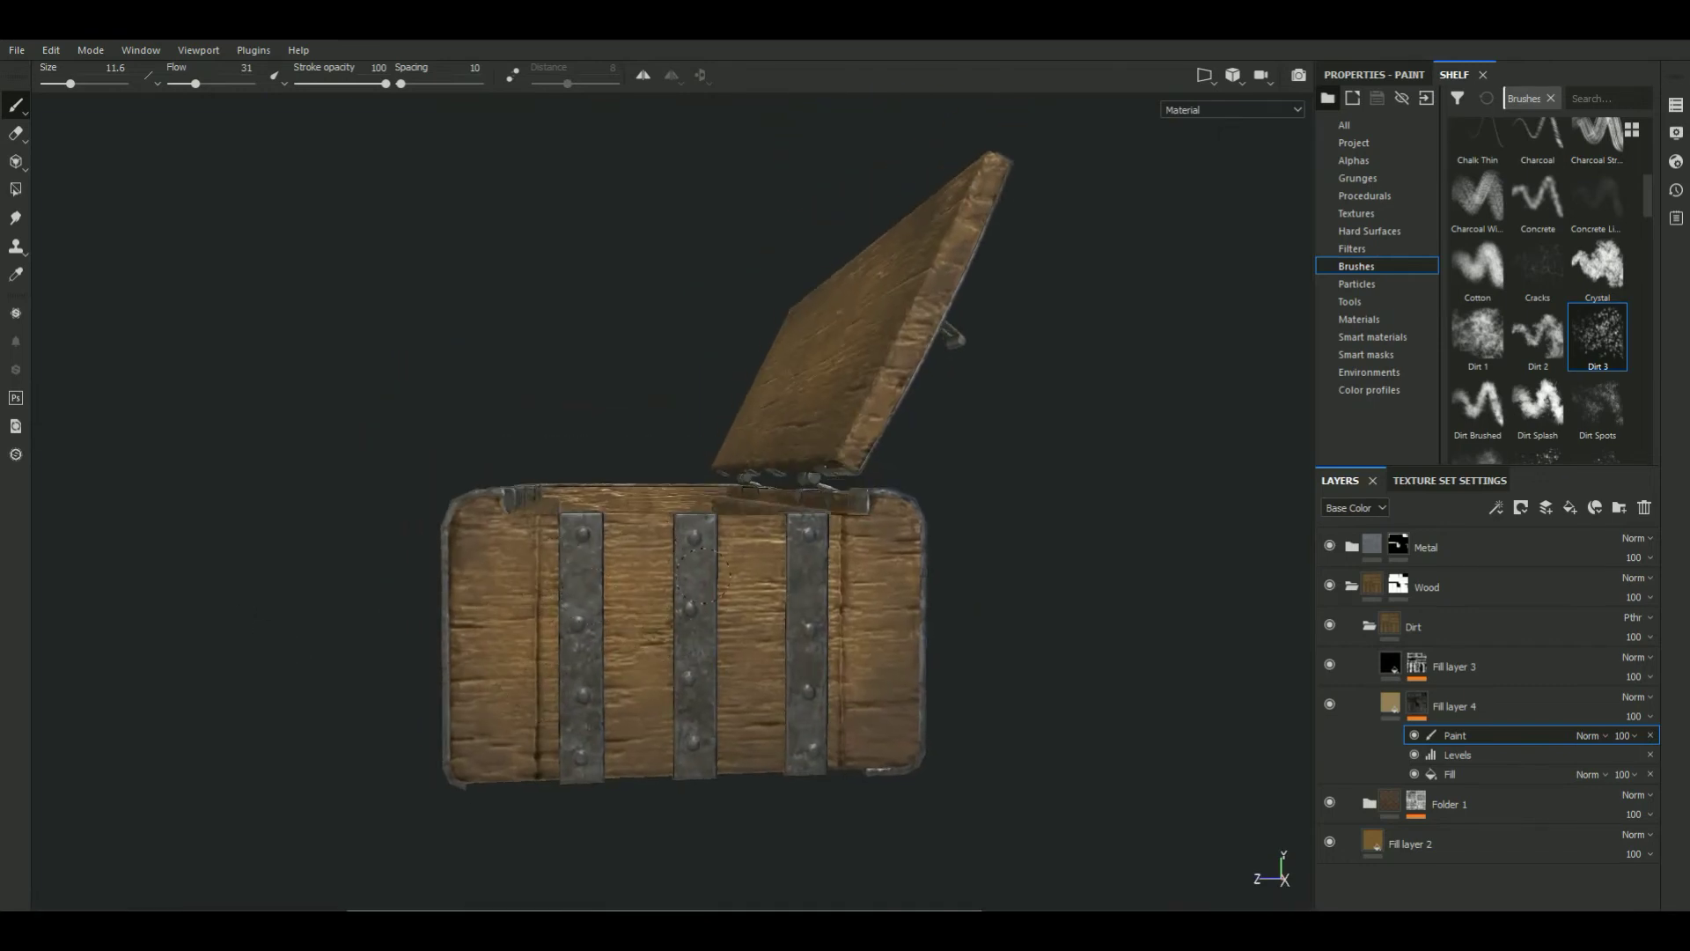
left_click_drag(801, 669, 274, 499, "alt")
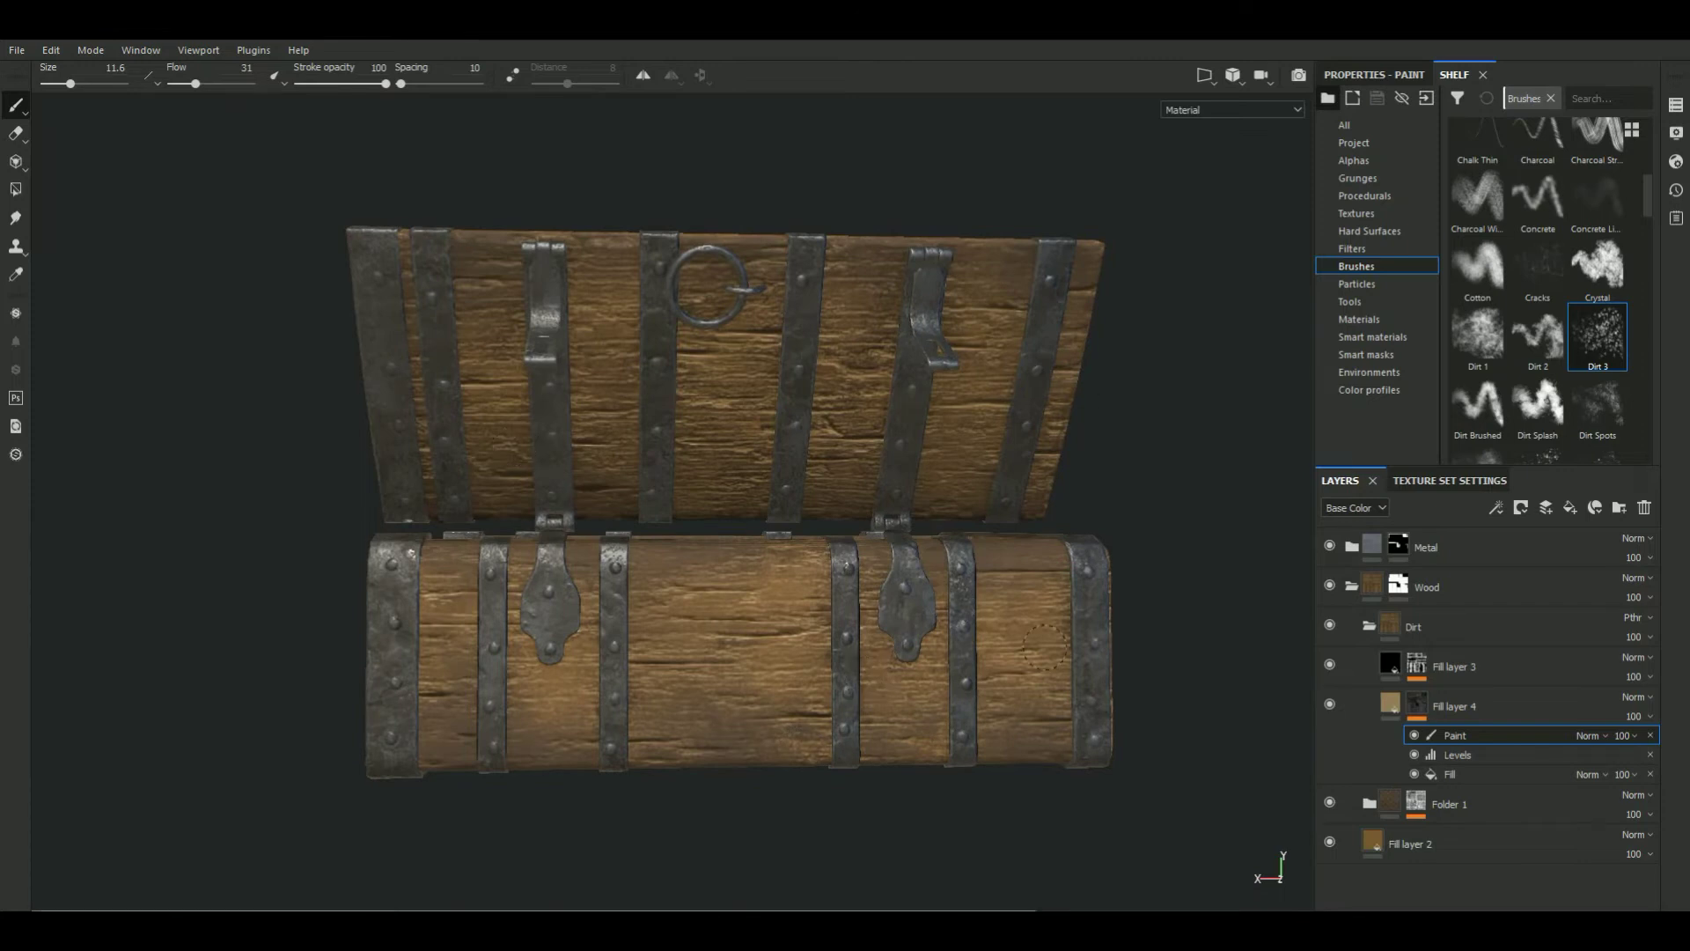
left_click_drag(940, 746, 753, 380, "alt")
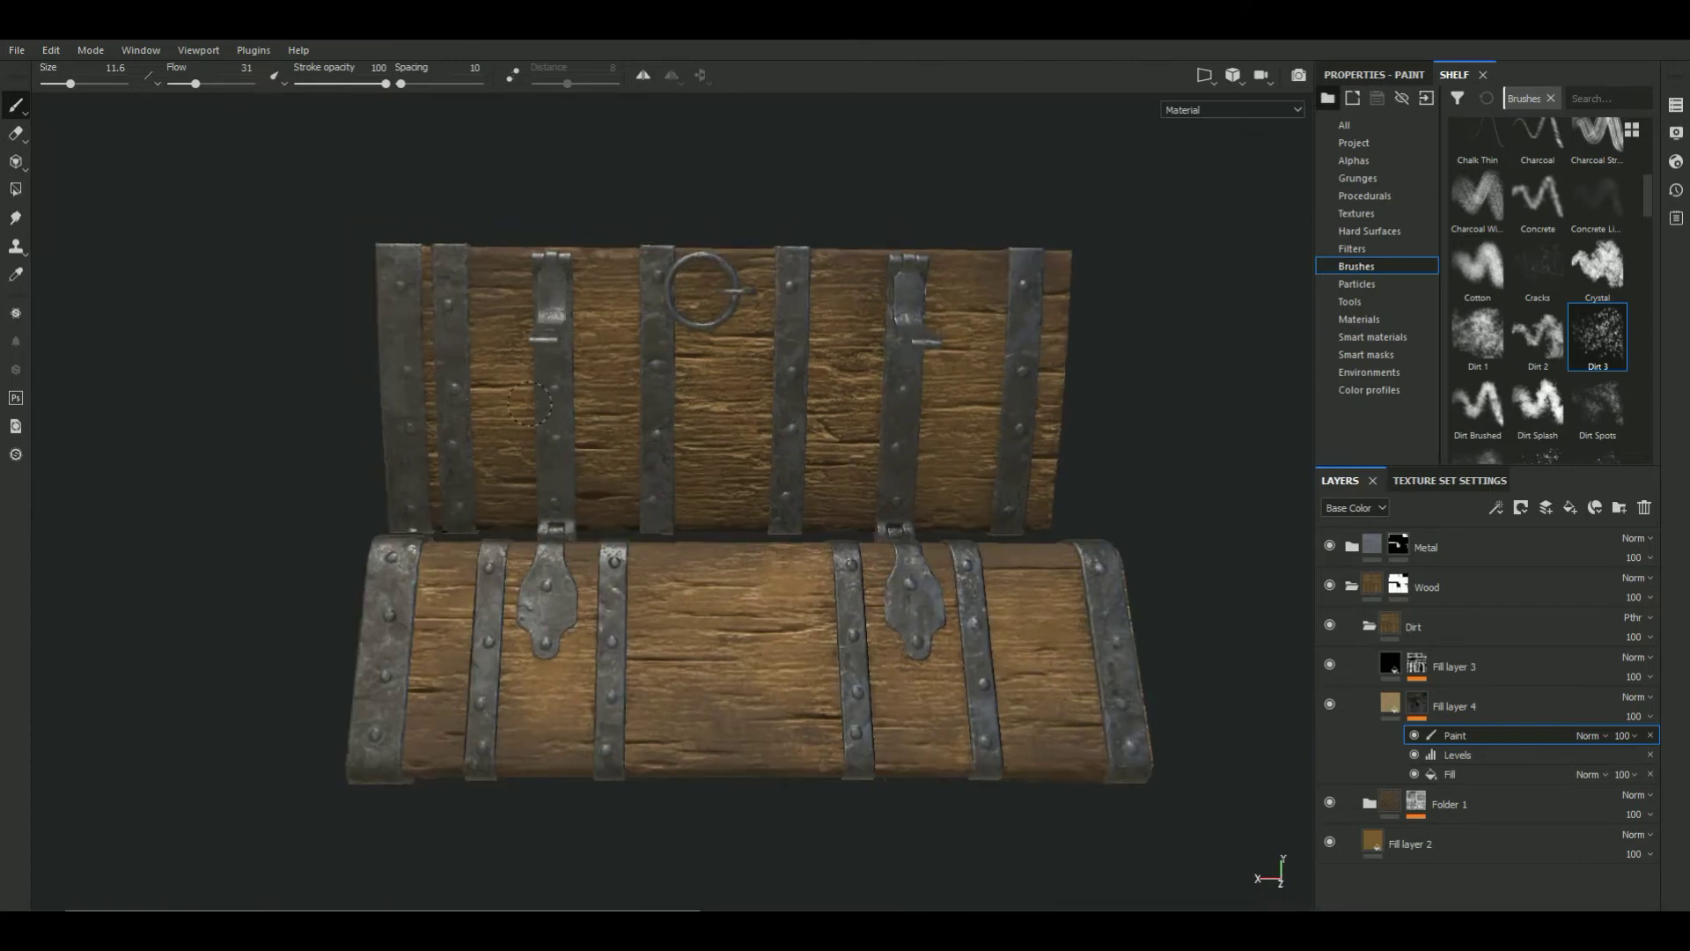
left_click_drag(730, 485, 887, 300, "alt")
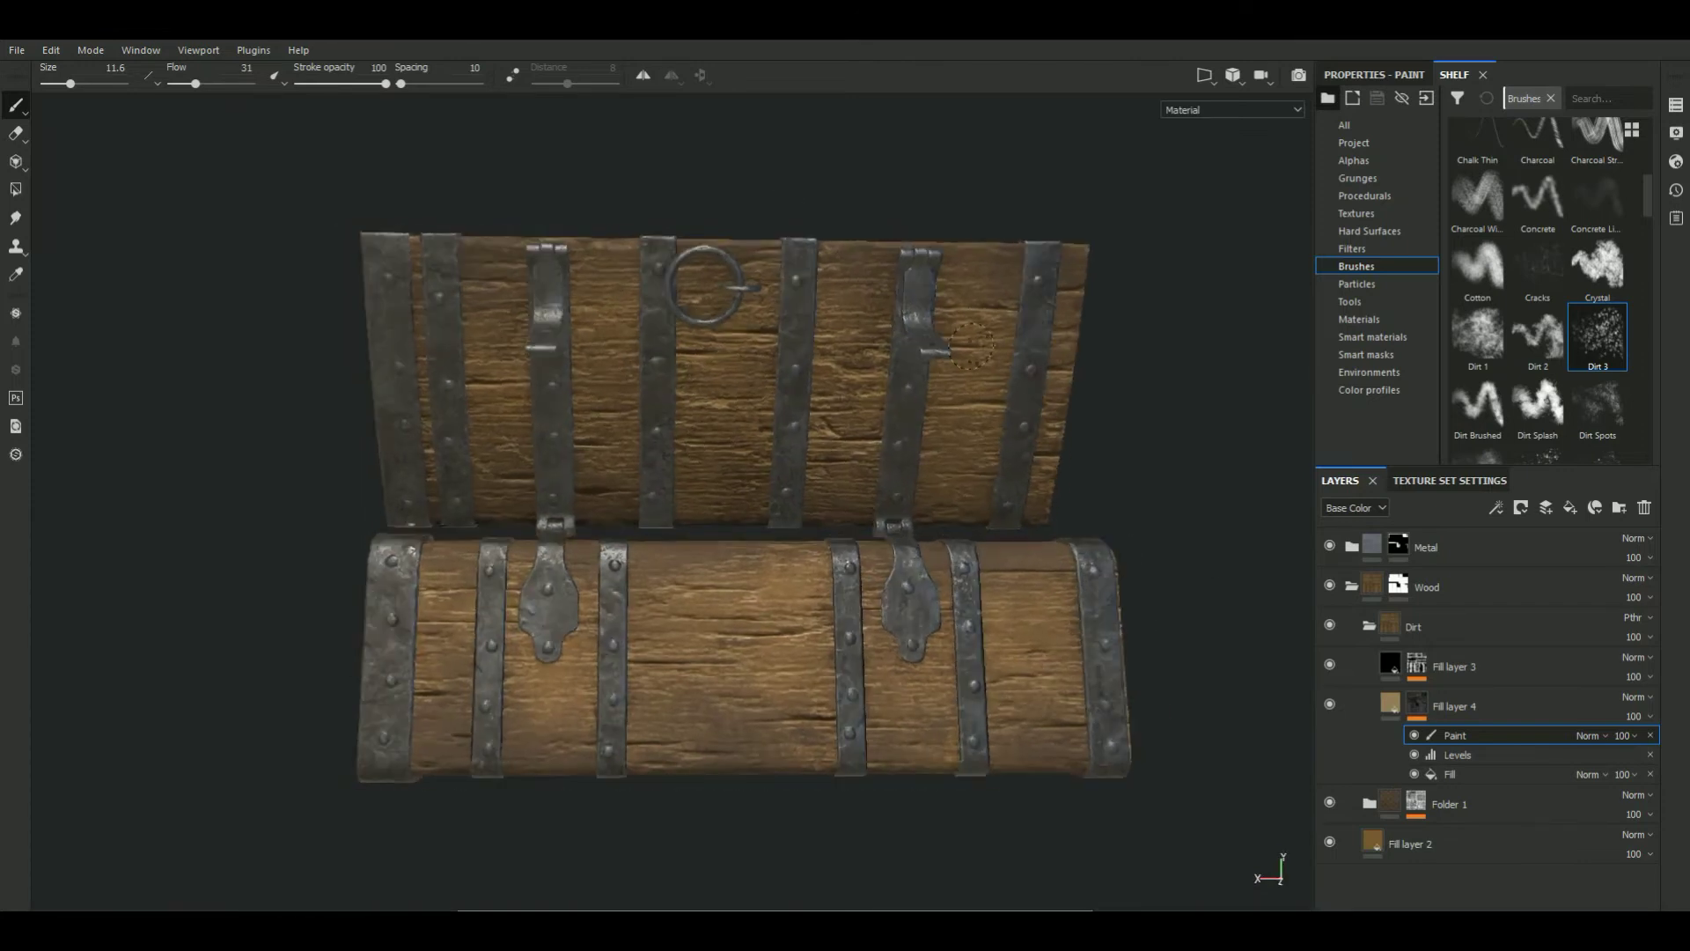
left_click_drag(971, 344, 704, 370, "alt")
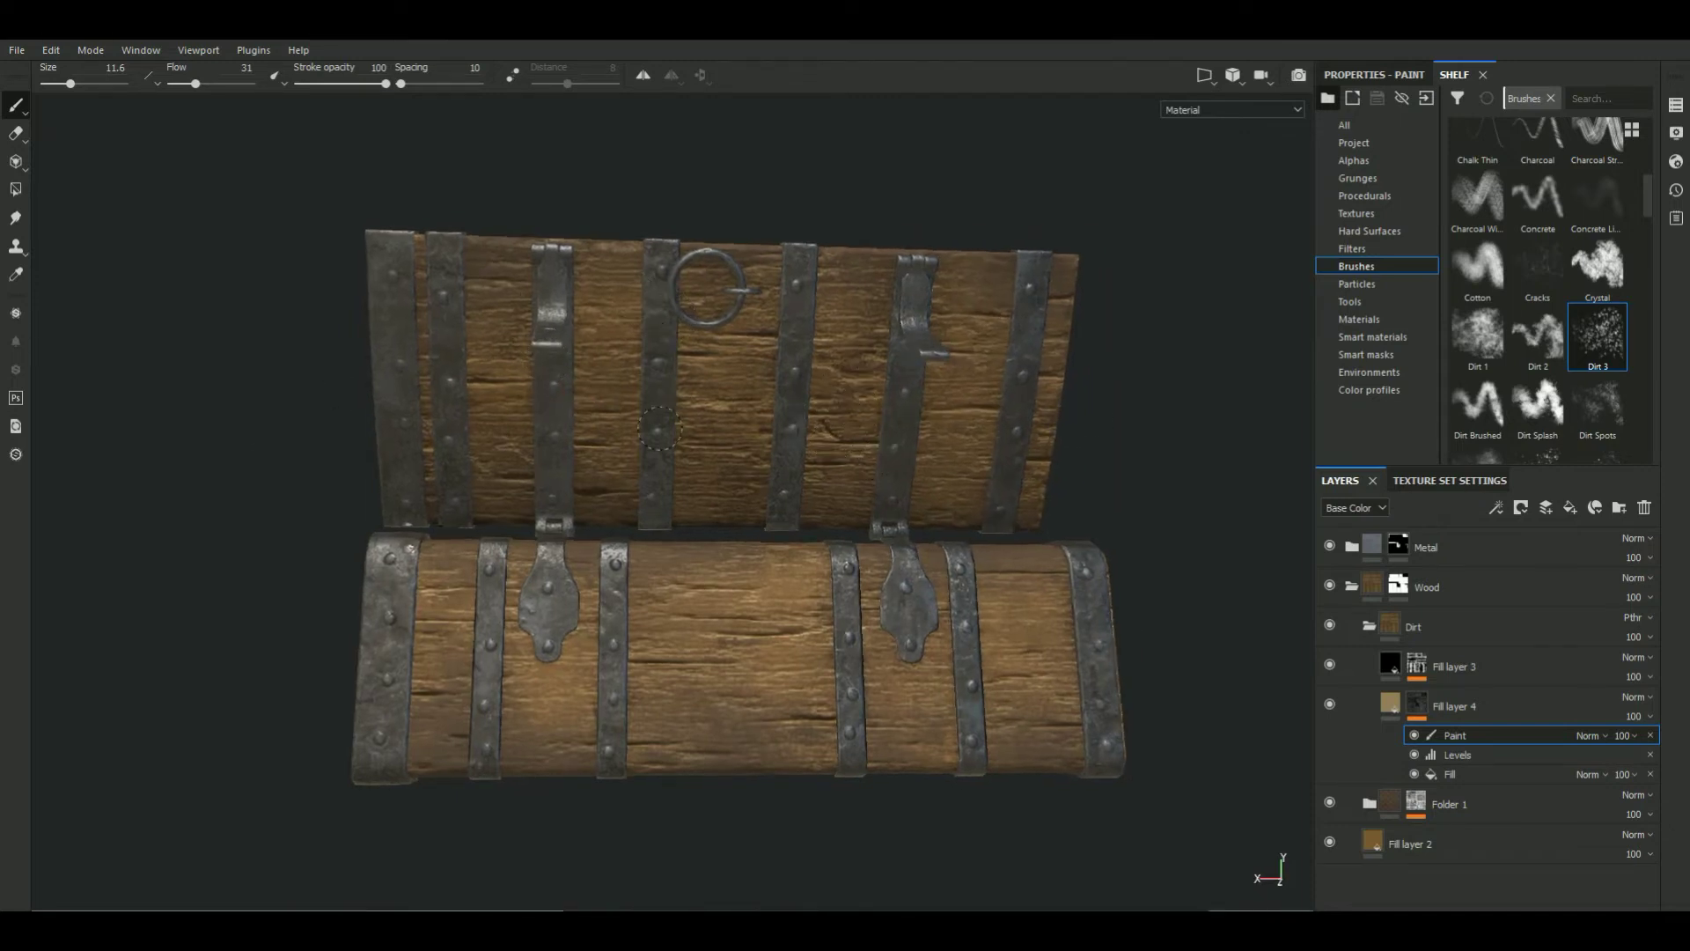
left_click_drag(659, 428, 685, 508, "alt")
mouse_move(147, 505)
left_mouse_down("alt")
mouse_move(483, 579)
mouse_move(1036, 420)
left_mouse_up("alt")
left_click_drag(428, 515, 532, 627)
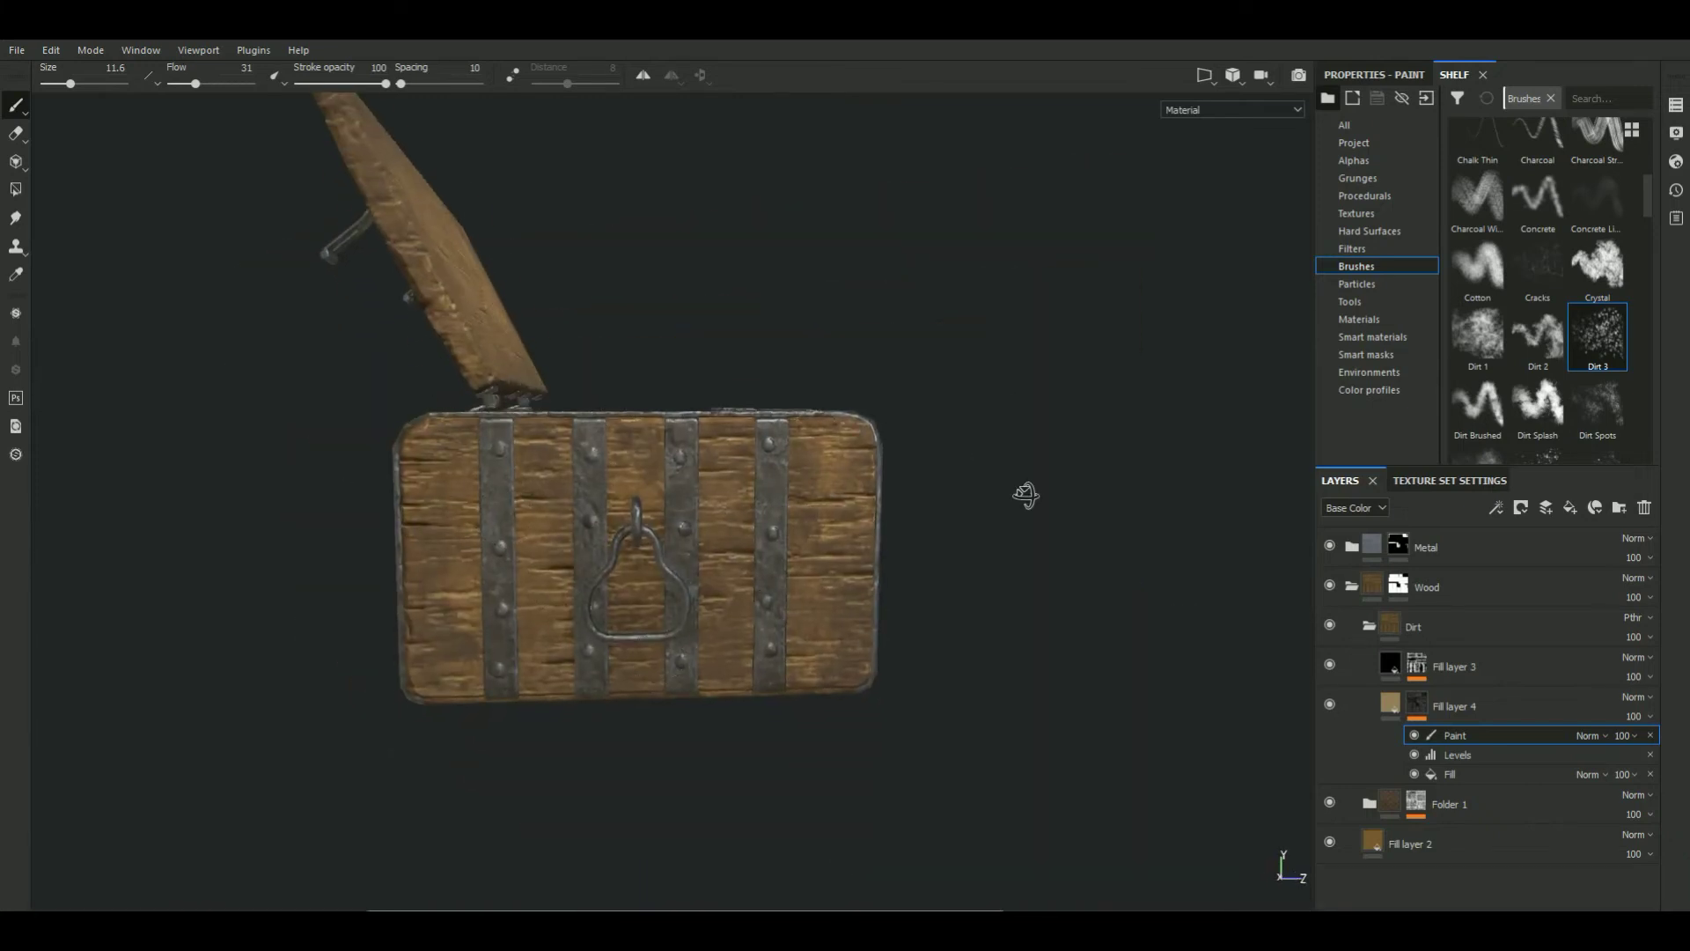
left_click_drag(1027, 490, 433, 607, "alt")
left_click_drag(1034, 582, 483, 479, "alt")
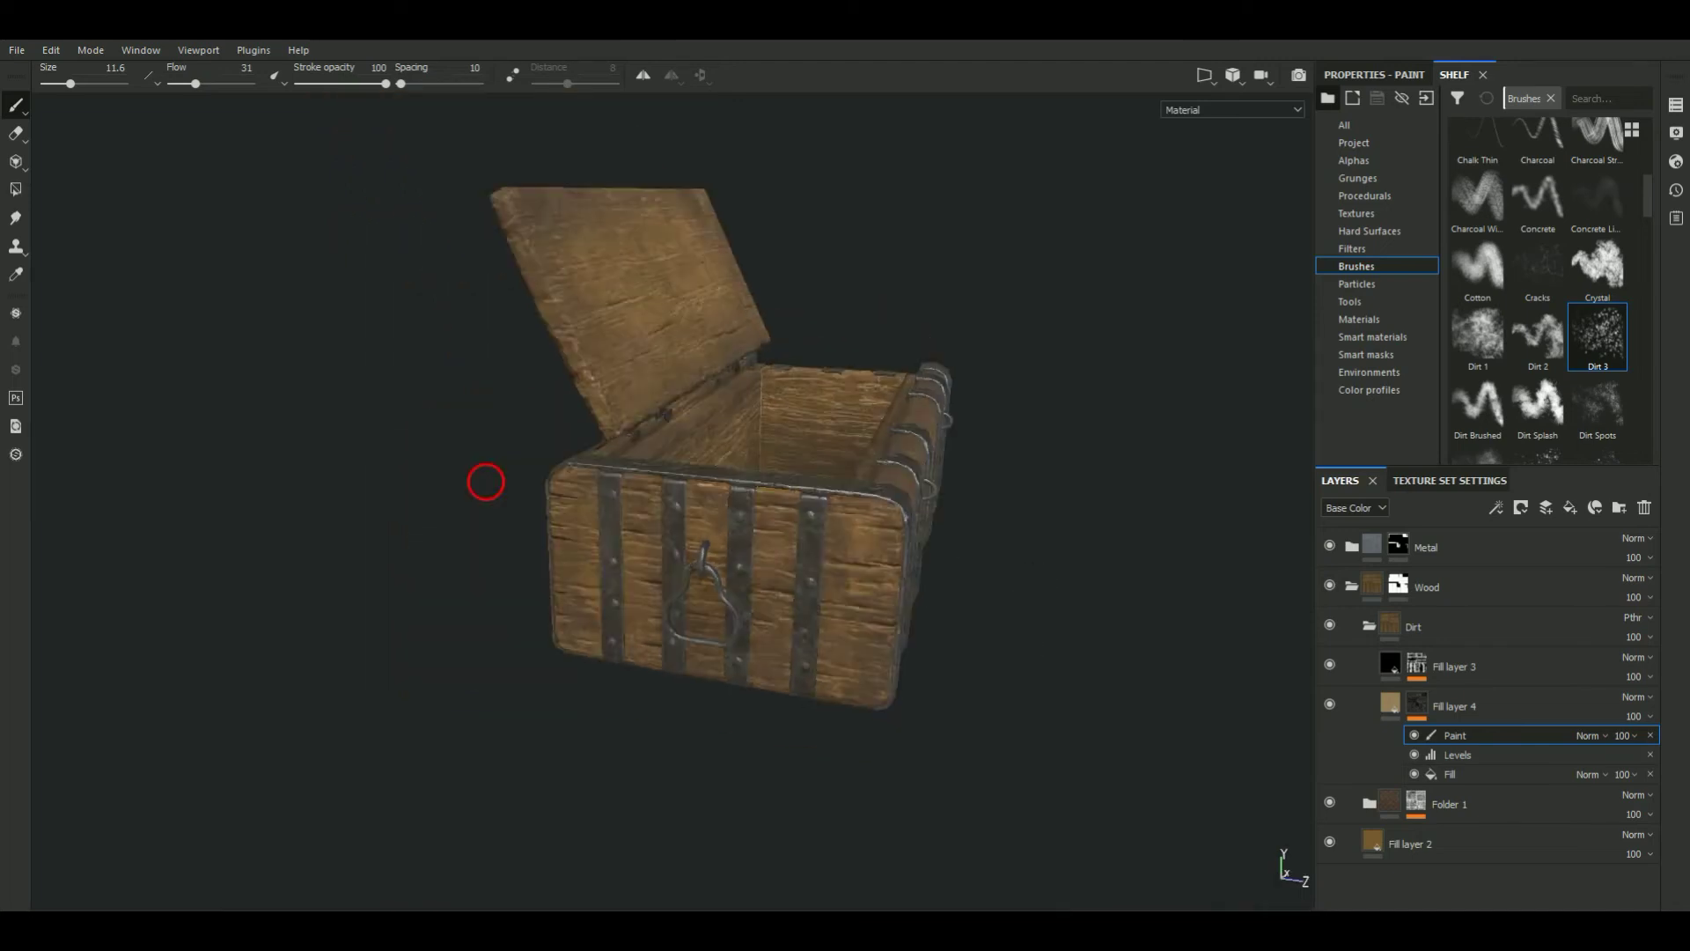
scroll(495, 517, "up", 5)
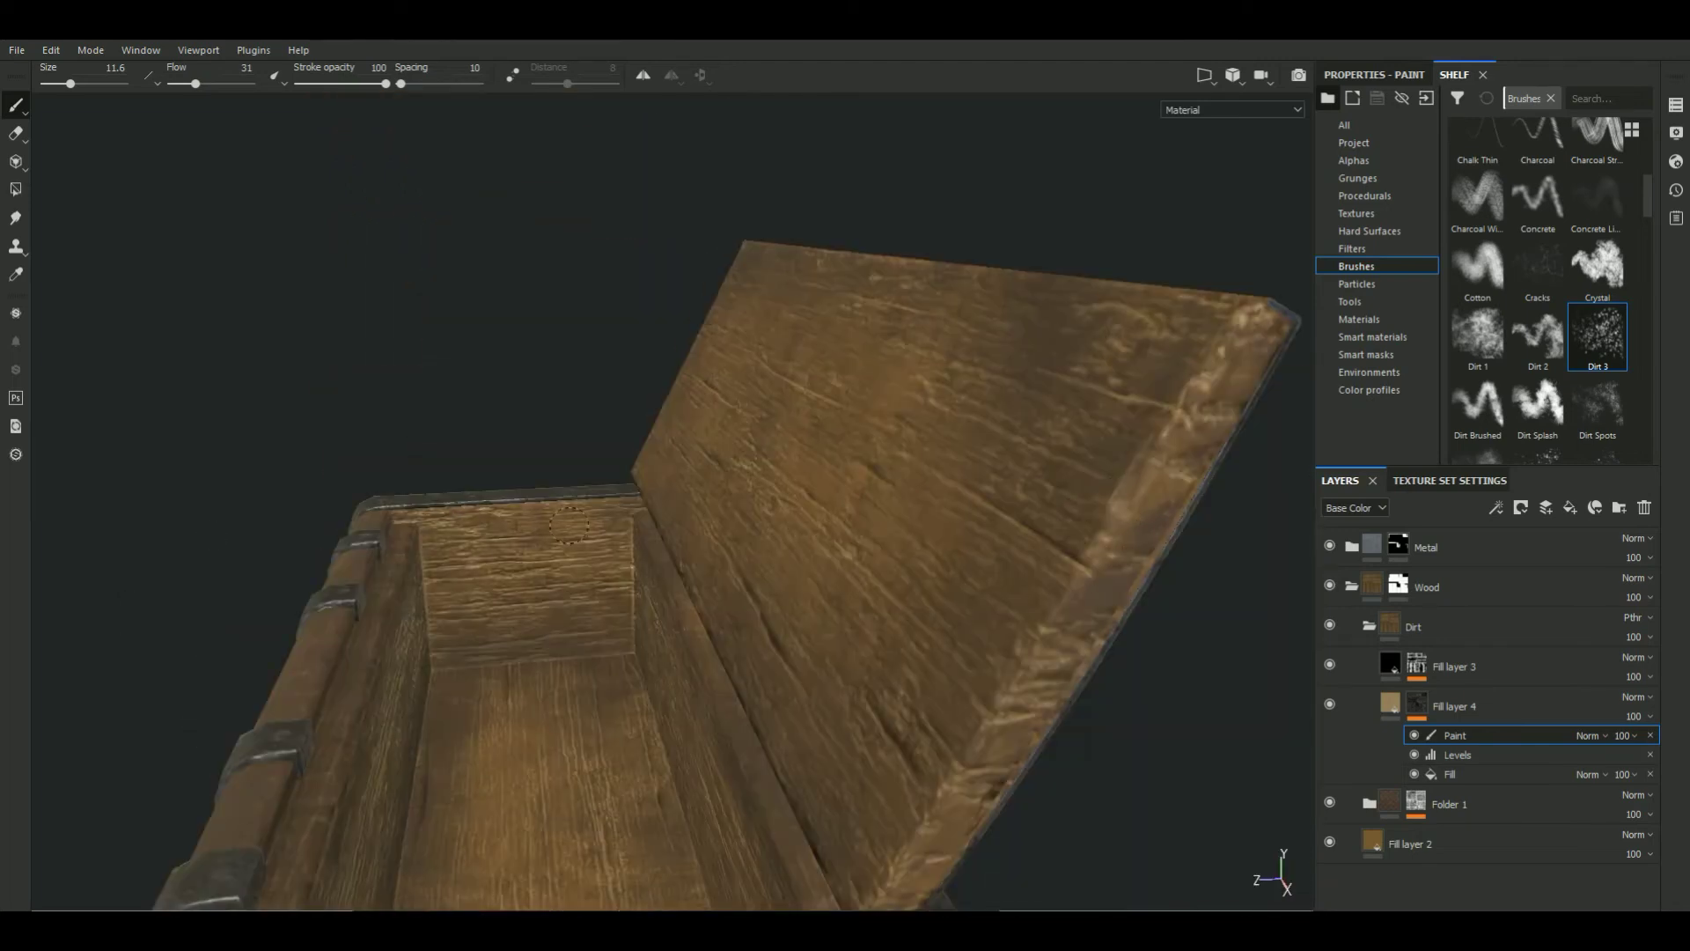
left_click_drag(511, 520, 614, 687, "alt")
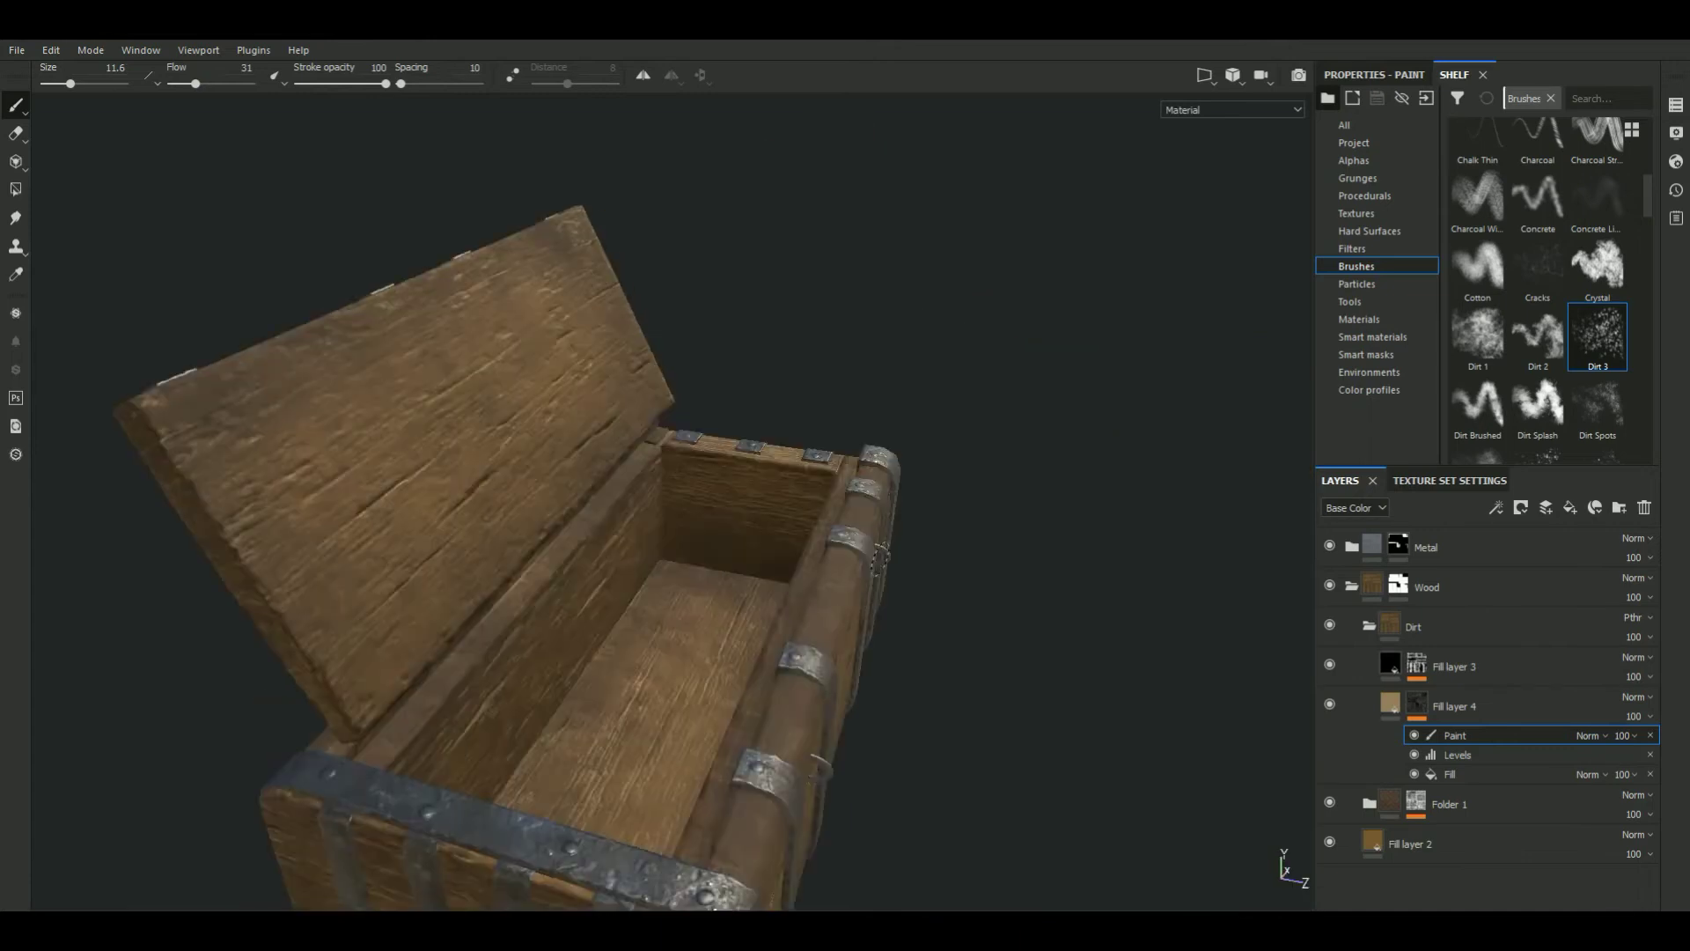
left_click_drag(613, 830, 634, 774, "alt")
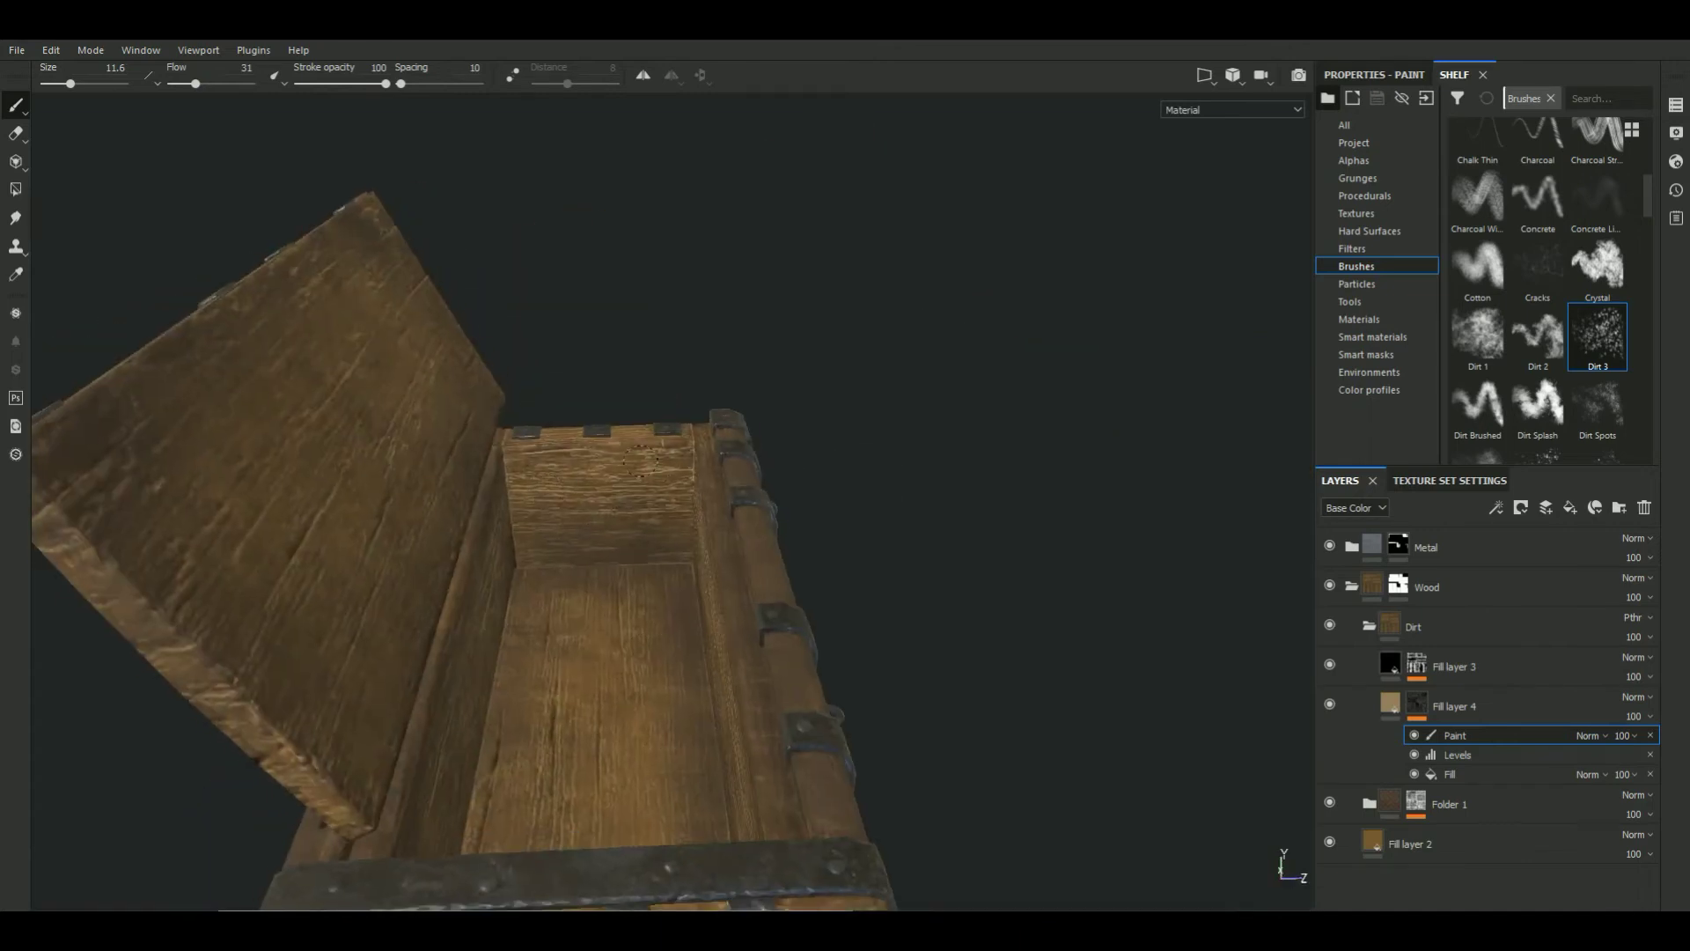
mouse_move(669, 513)
left_mouse_down("alt")
mouse_move(805, 329)
mouse_move(713, 340)
mouse_move(879, 525)
left_mouse_up("alt")
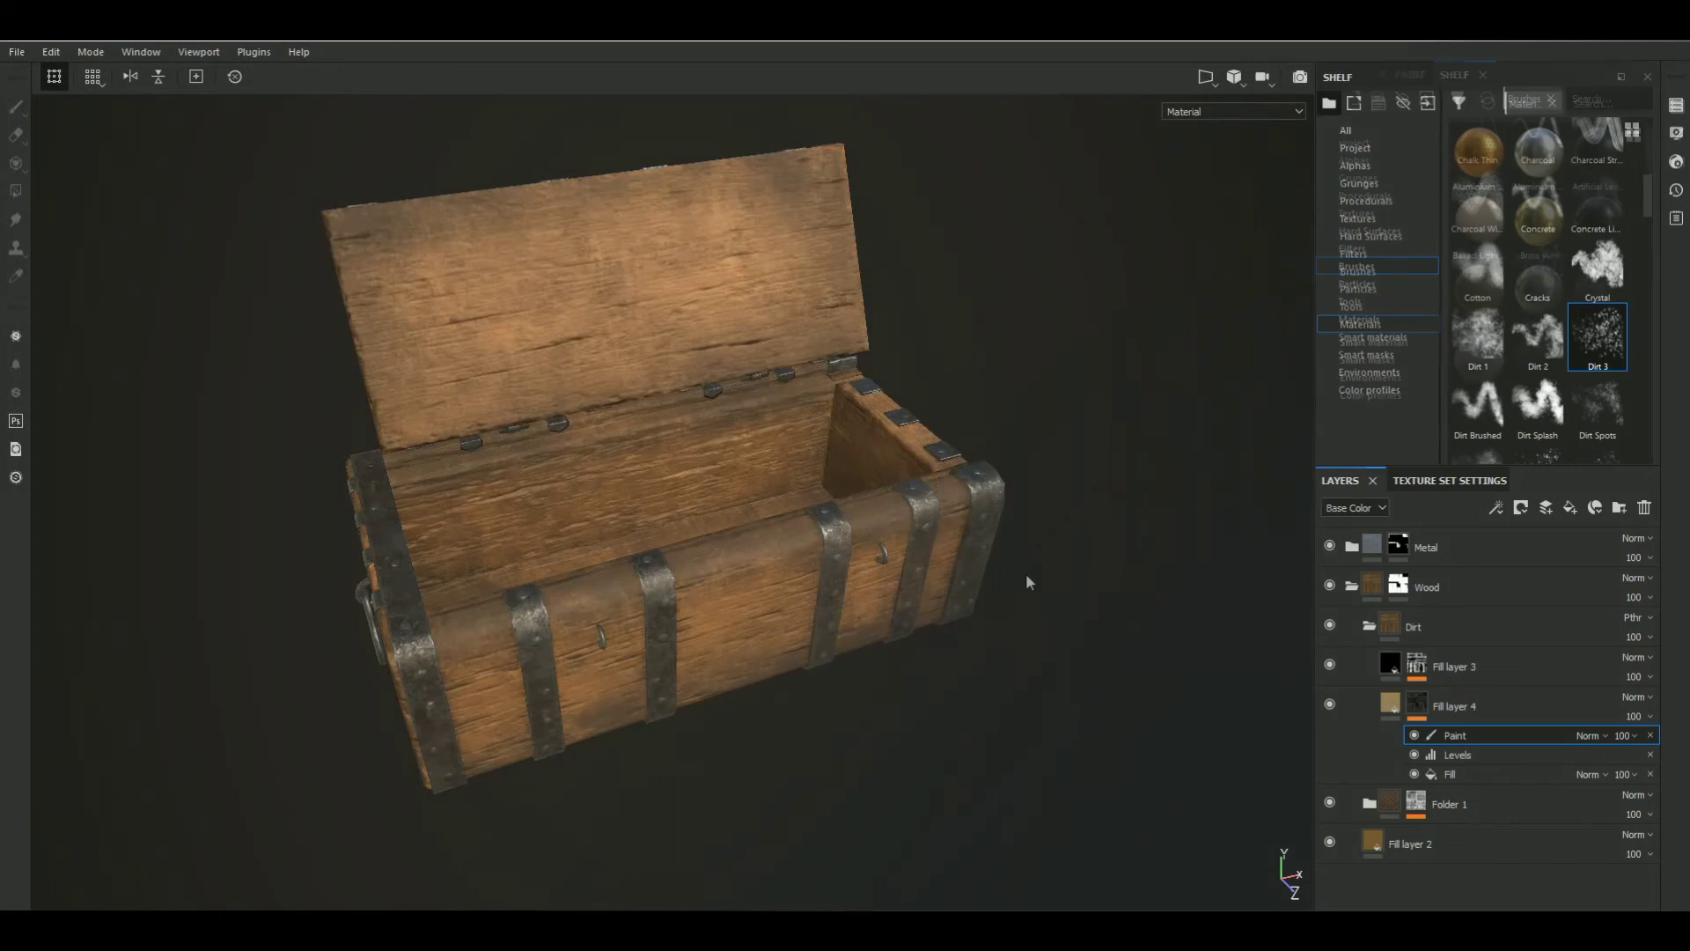
Add Fill layer 5 above Fill layer 4 with a black mask and a Fill effect
left_click(1572, 579)
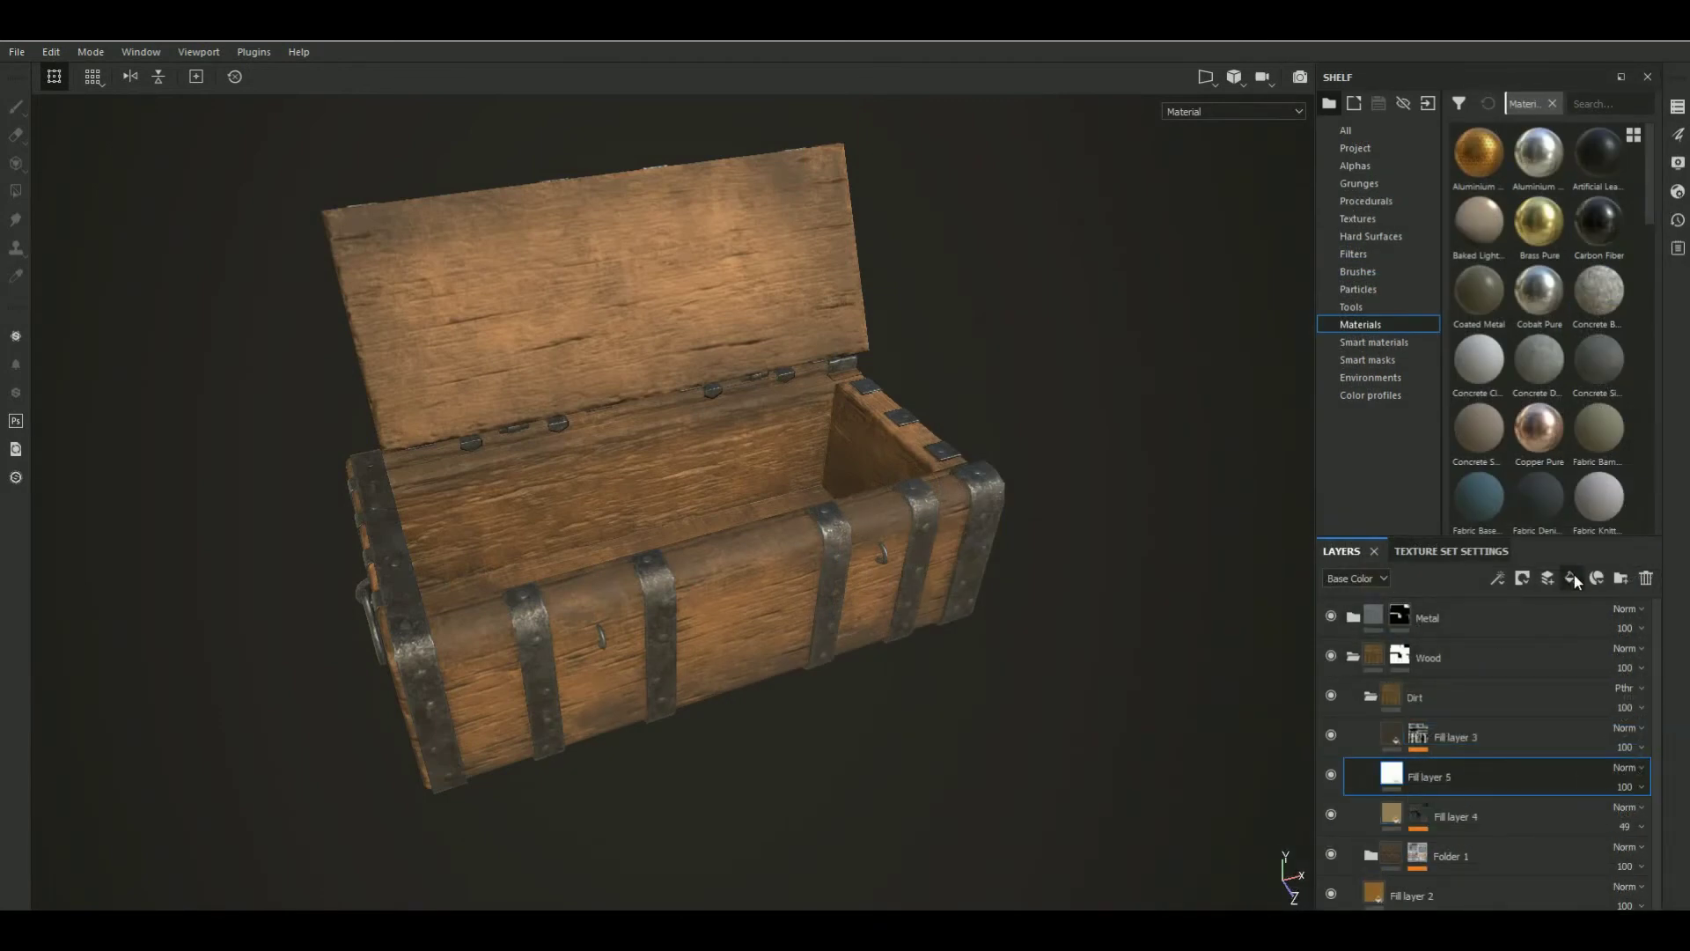
left_click(1523, 579)
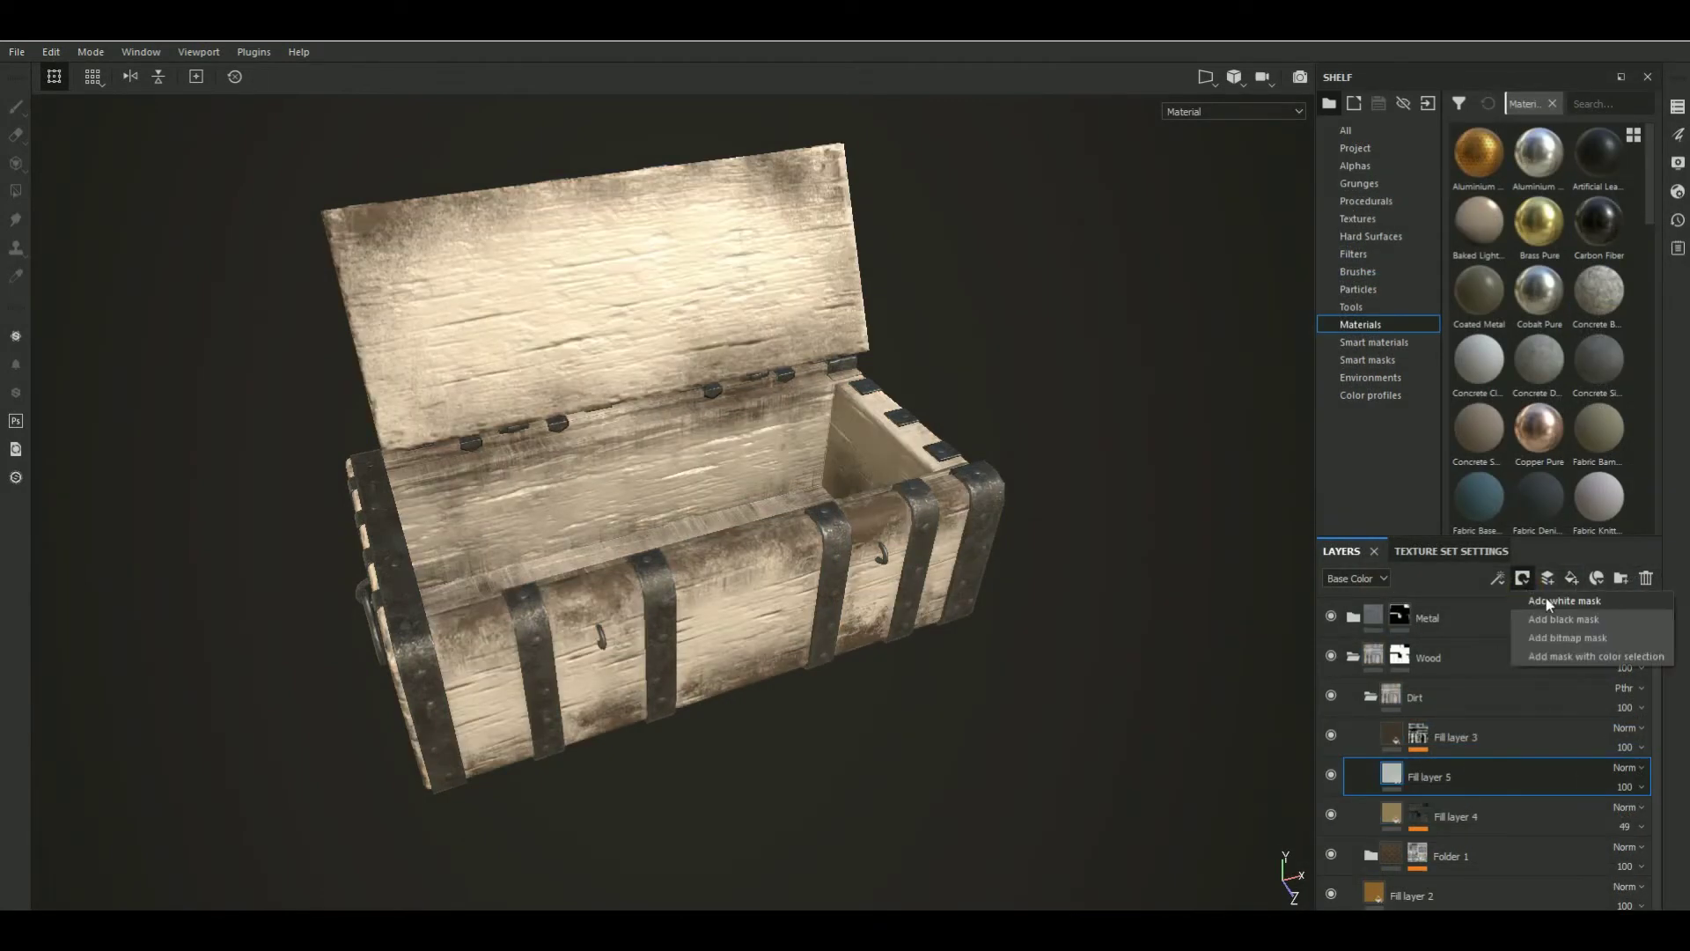
left_click(1498, 574)
left_click(1532, 644)
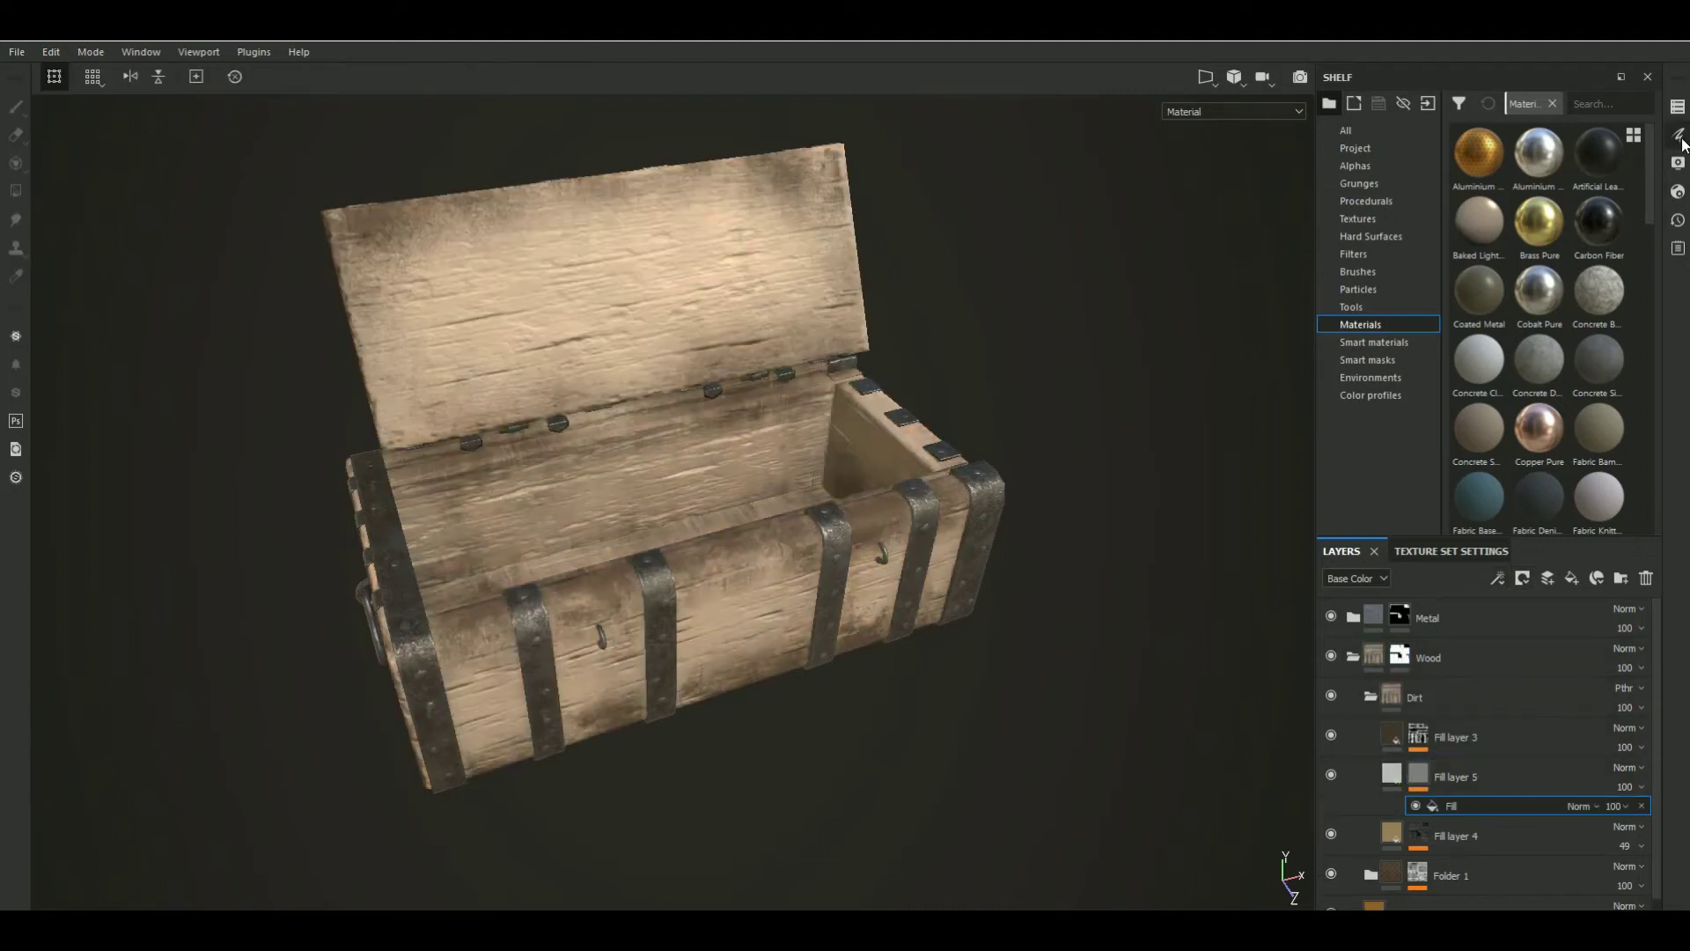
Set Fill layer 5's base colour to orange (RGB 0.527, 0.262, 0.030)
left_click(1403, 774)
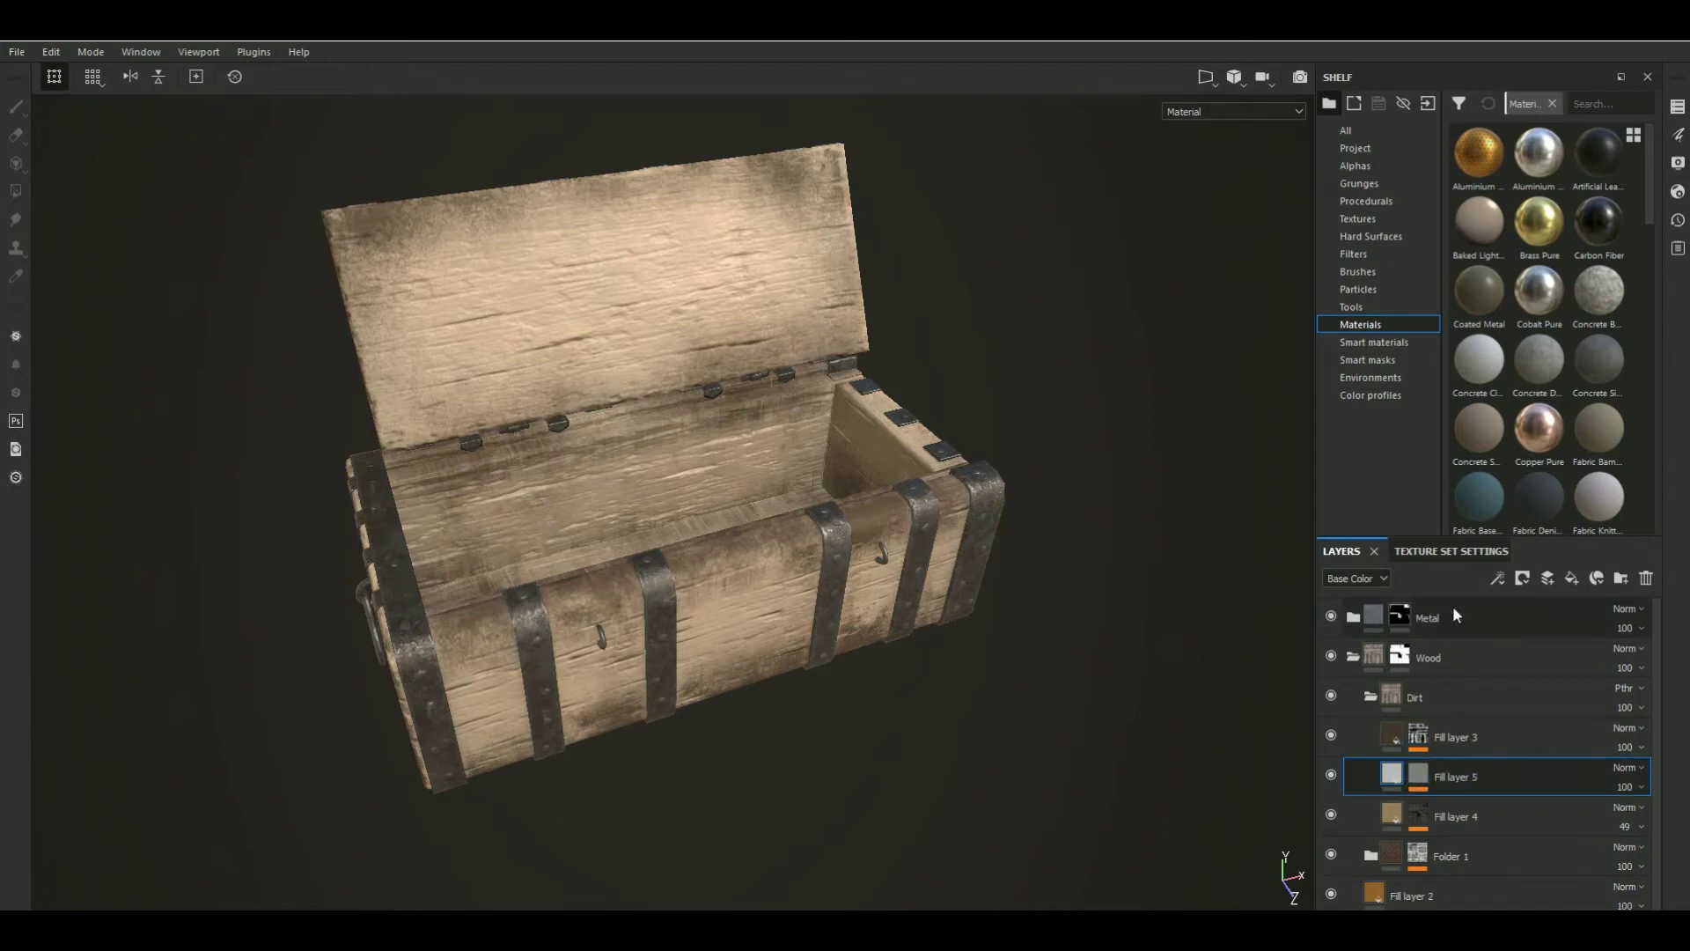
left_click(1679, 139)
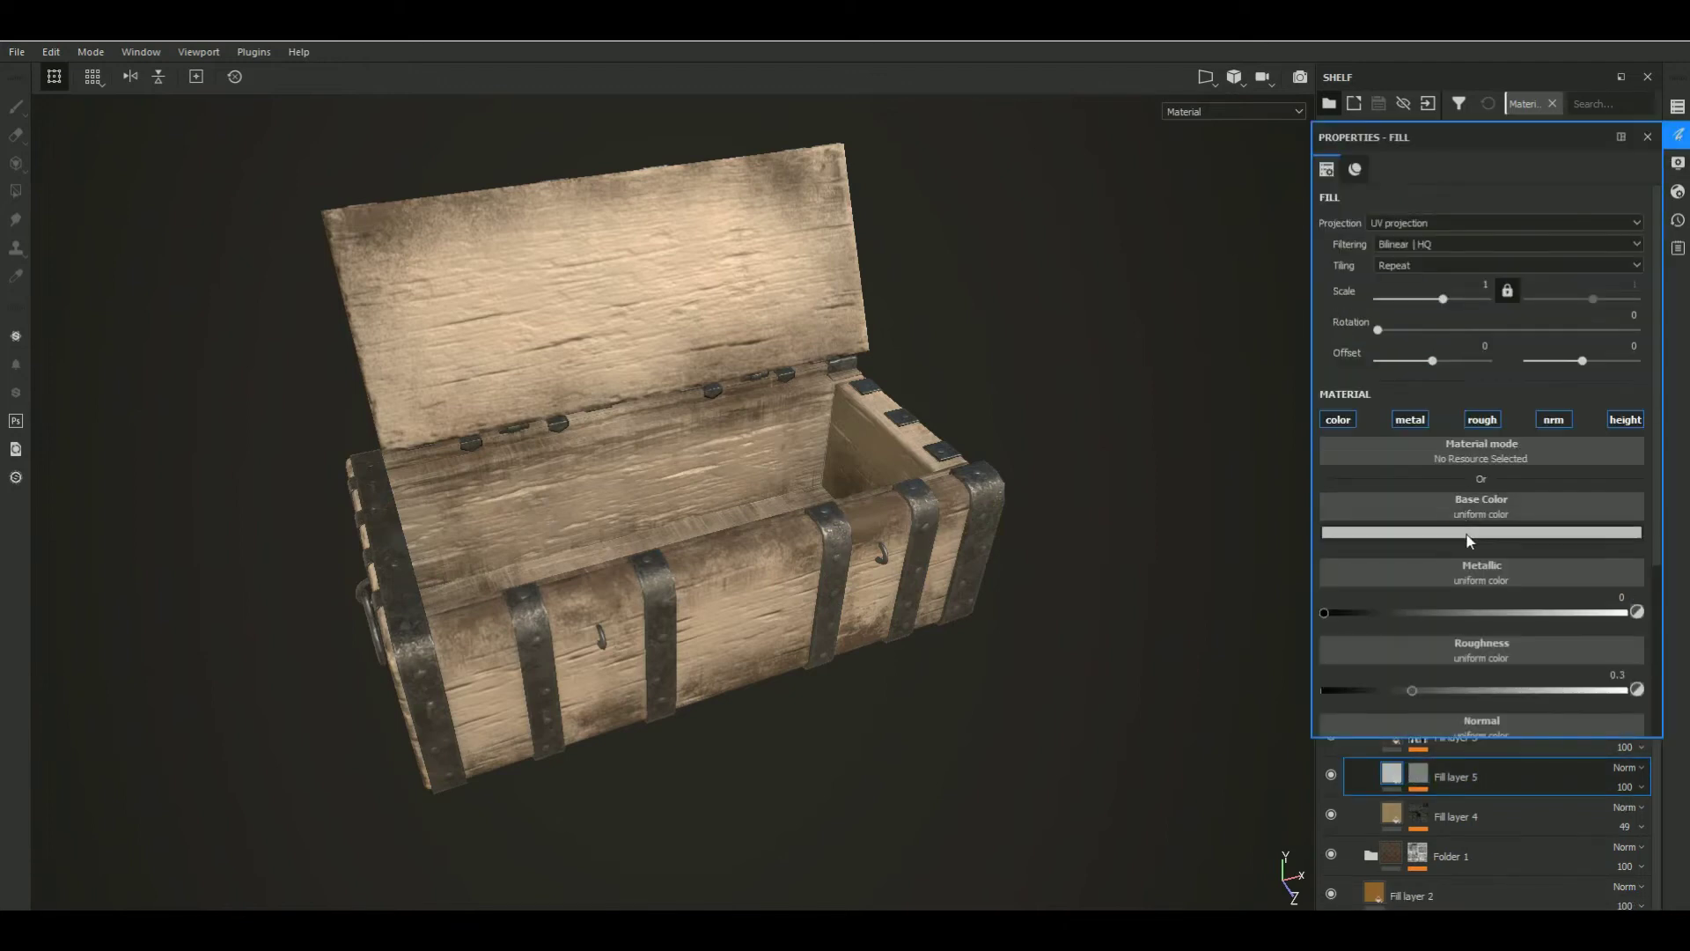
left_click(1477, 533)
left_click(1524, 559)
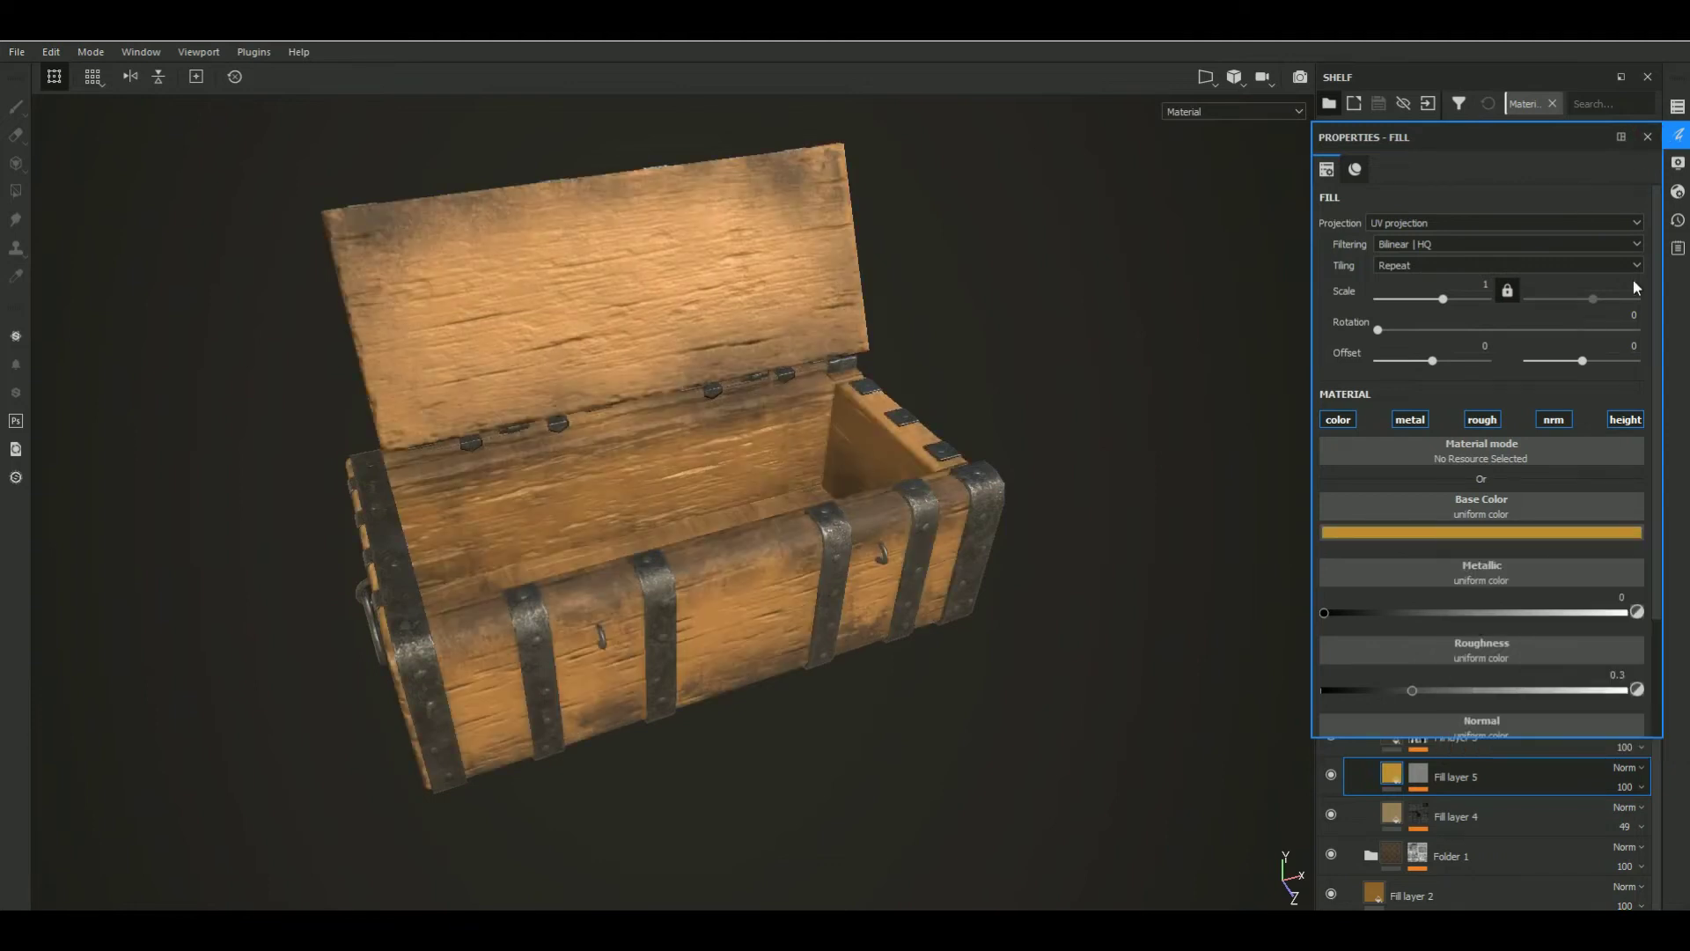
left_click(1647, 138)
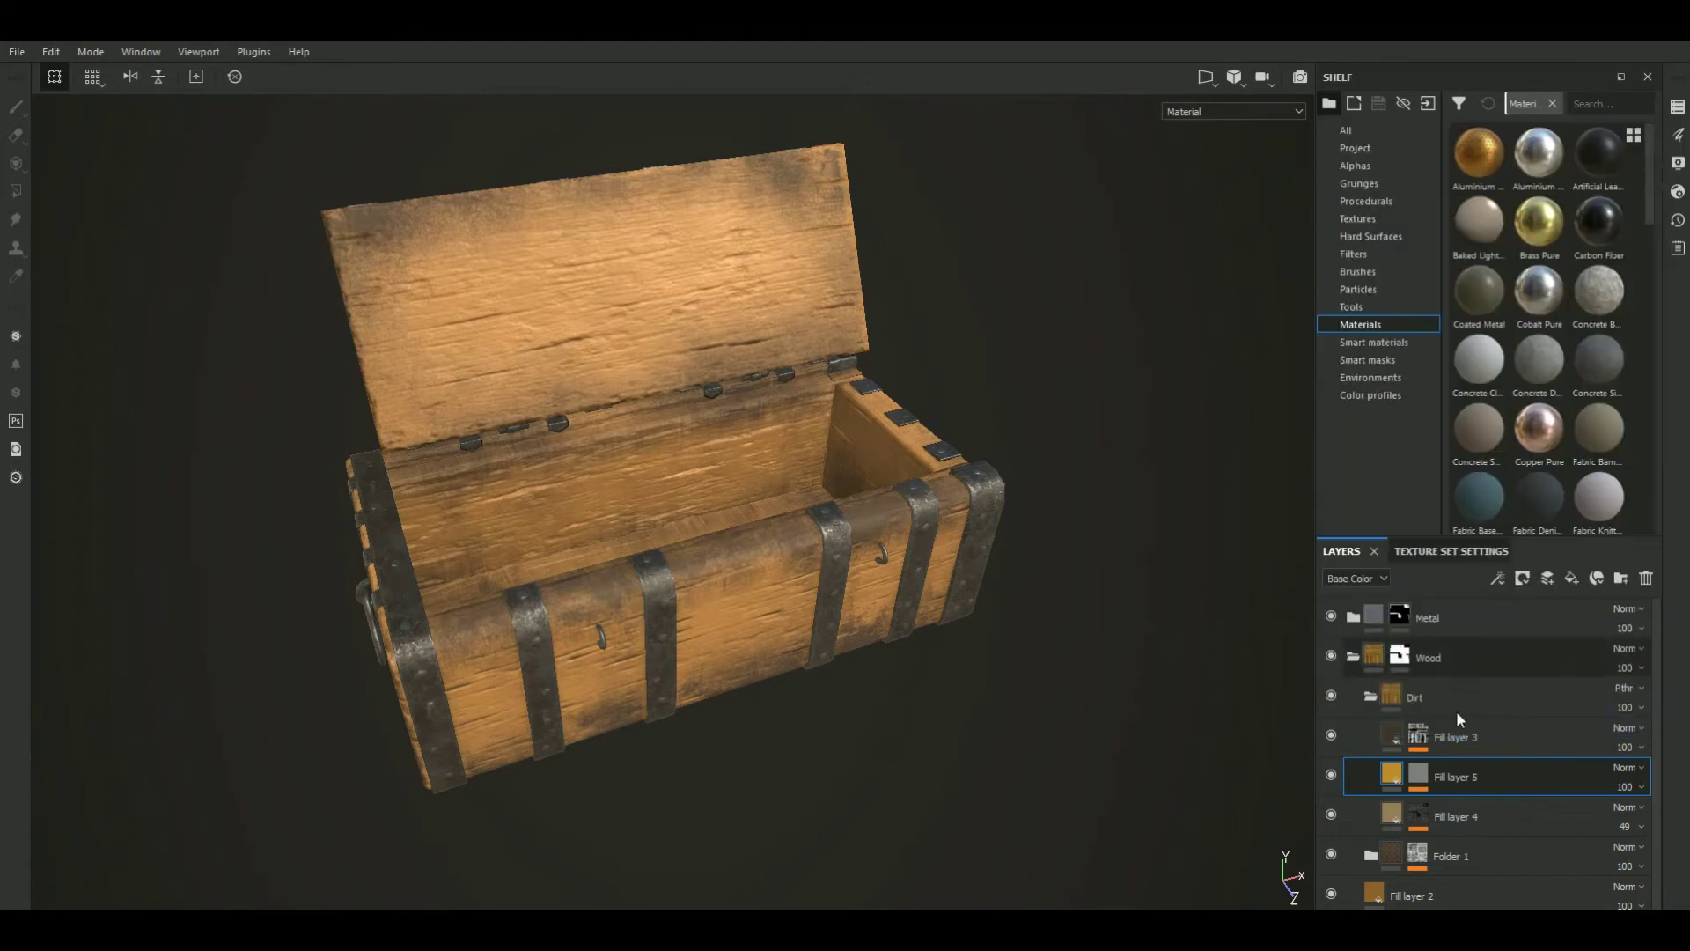
Add a second Fill effect to Fill layer 5's mask, then undo it
left_click(1418, 773)
left_click(1495, 579)
left_click(1528, 643)
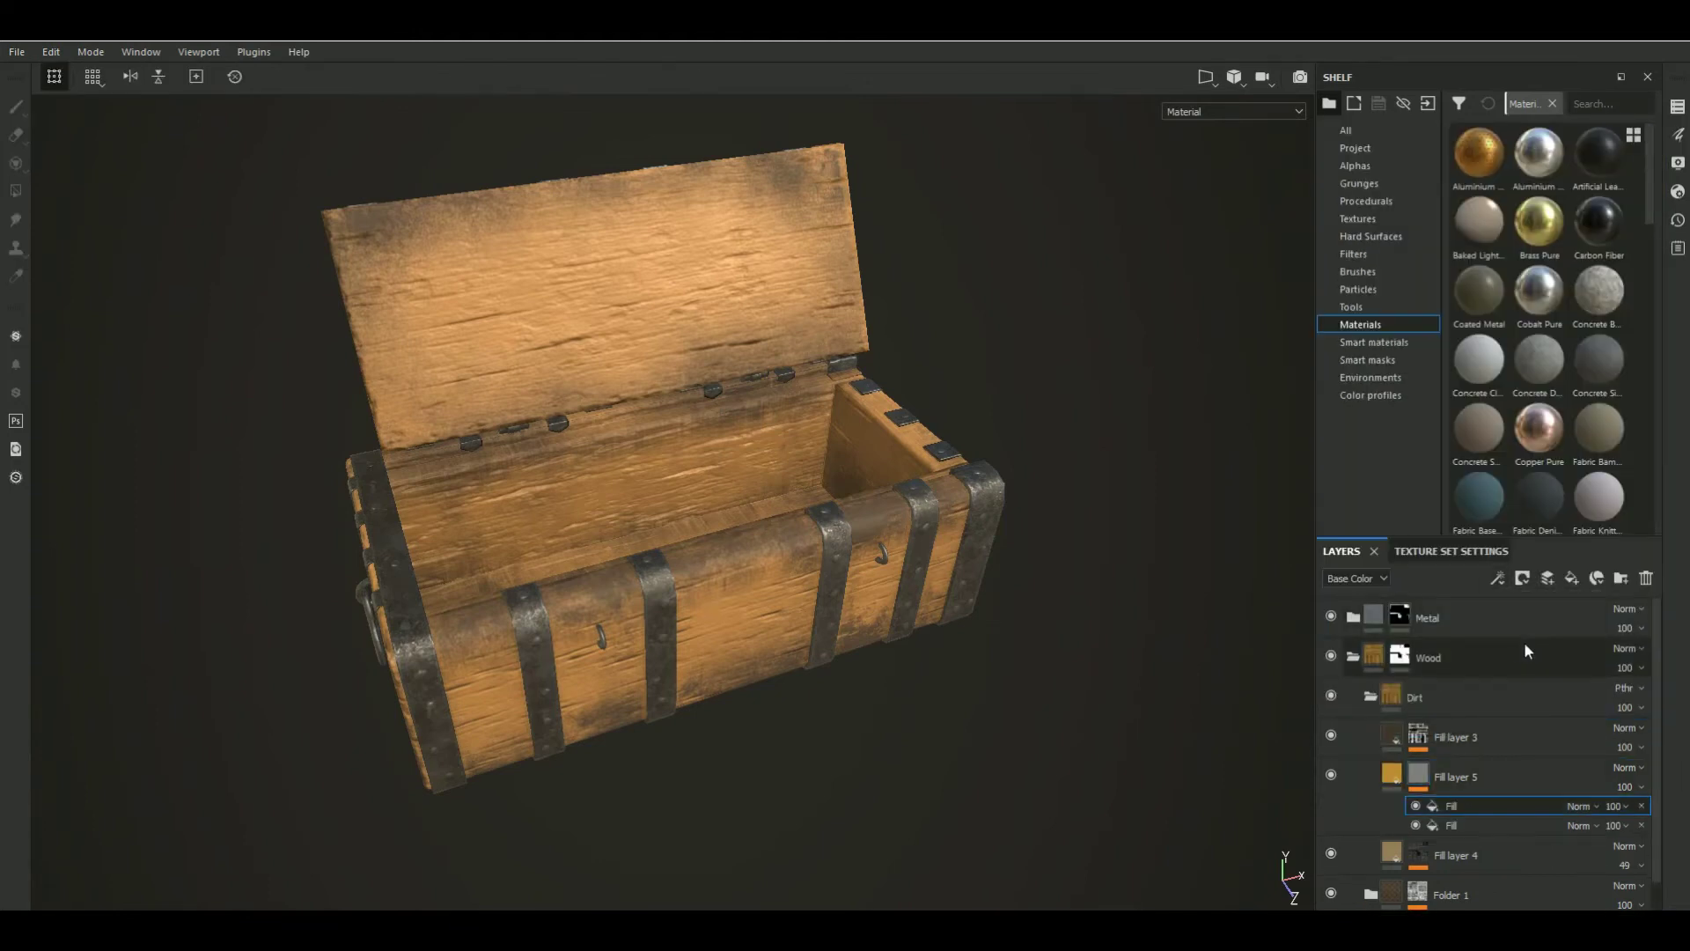
key("ctrl+z")
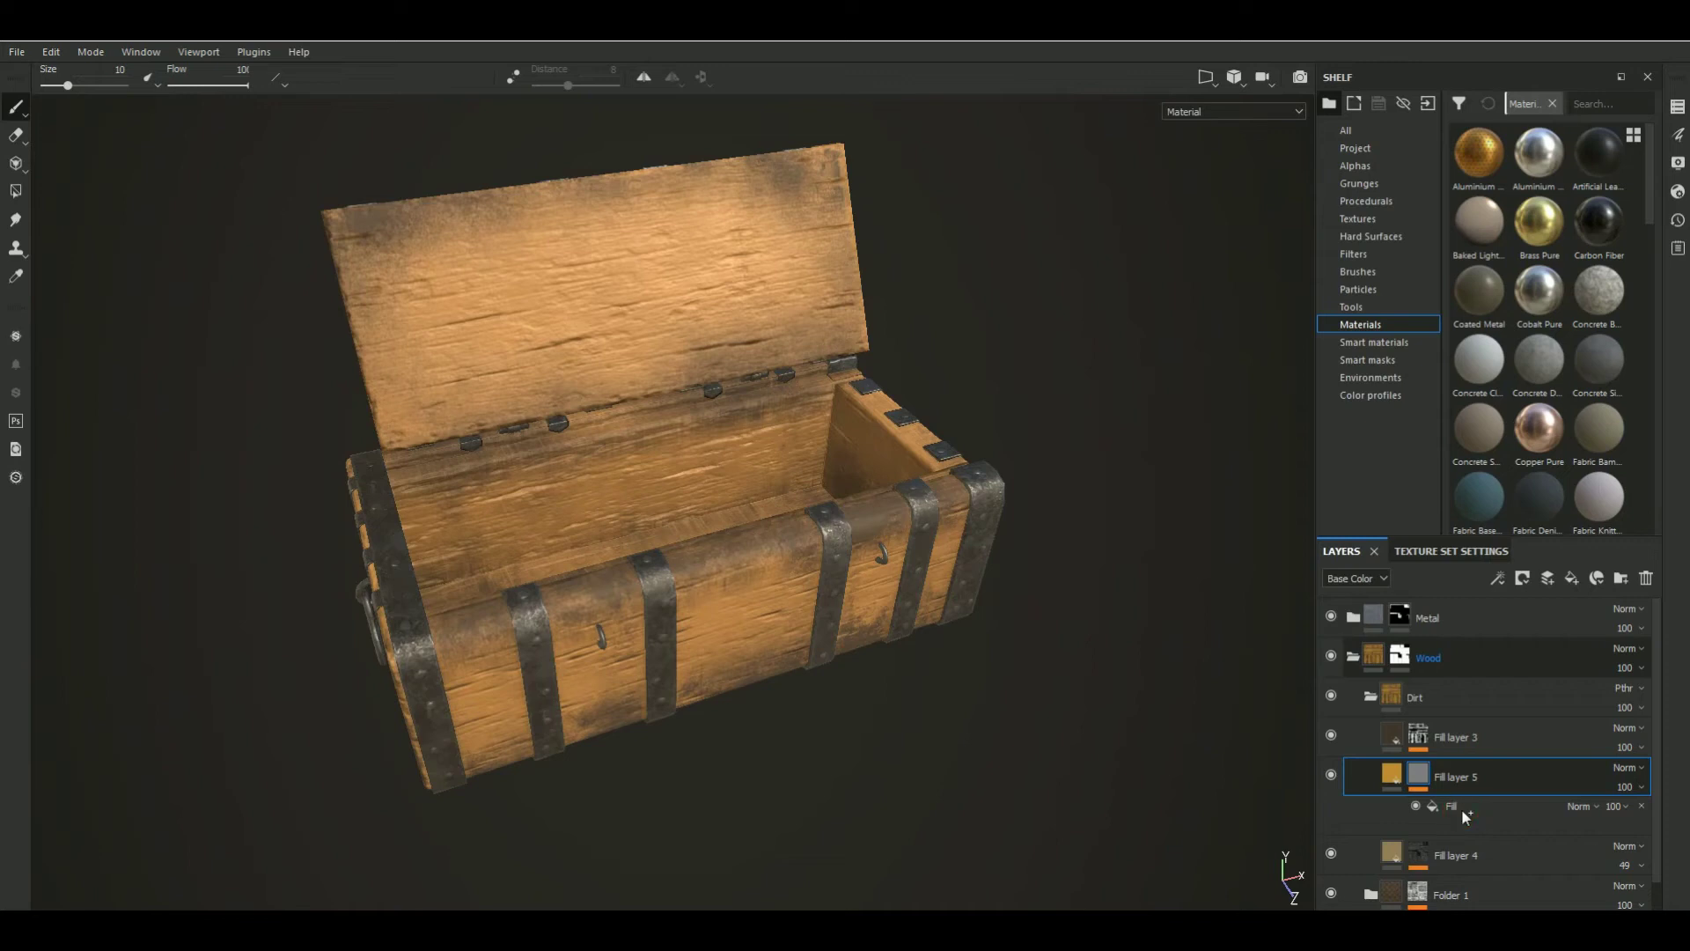
Assign Grunge Folds as the grayscale pattern of Fill layer 5's mask fill effect
left_click(1457, 804)
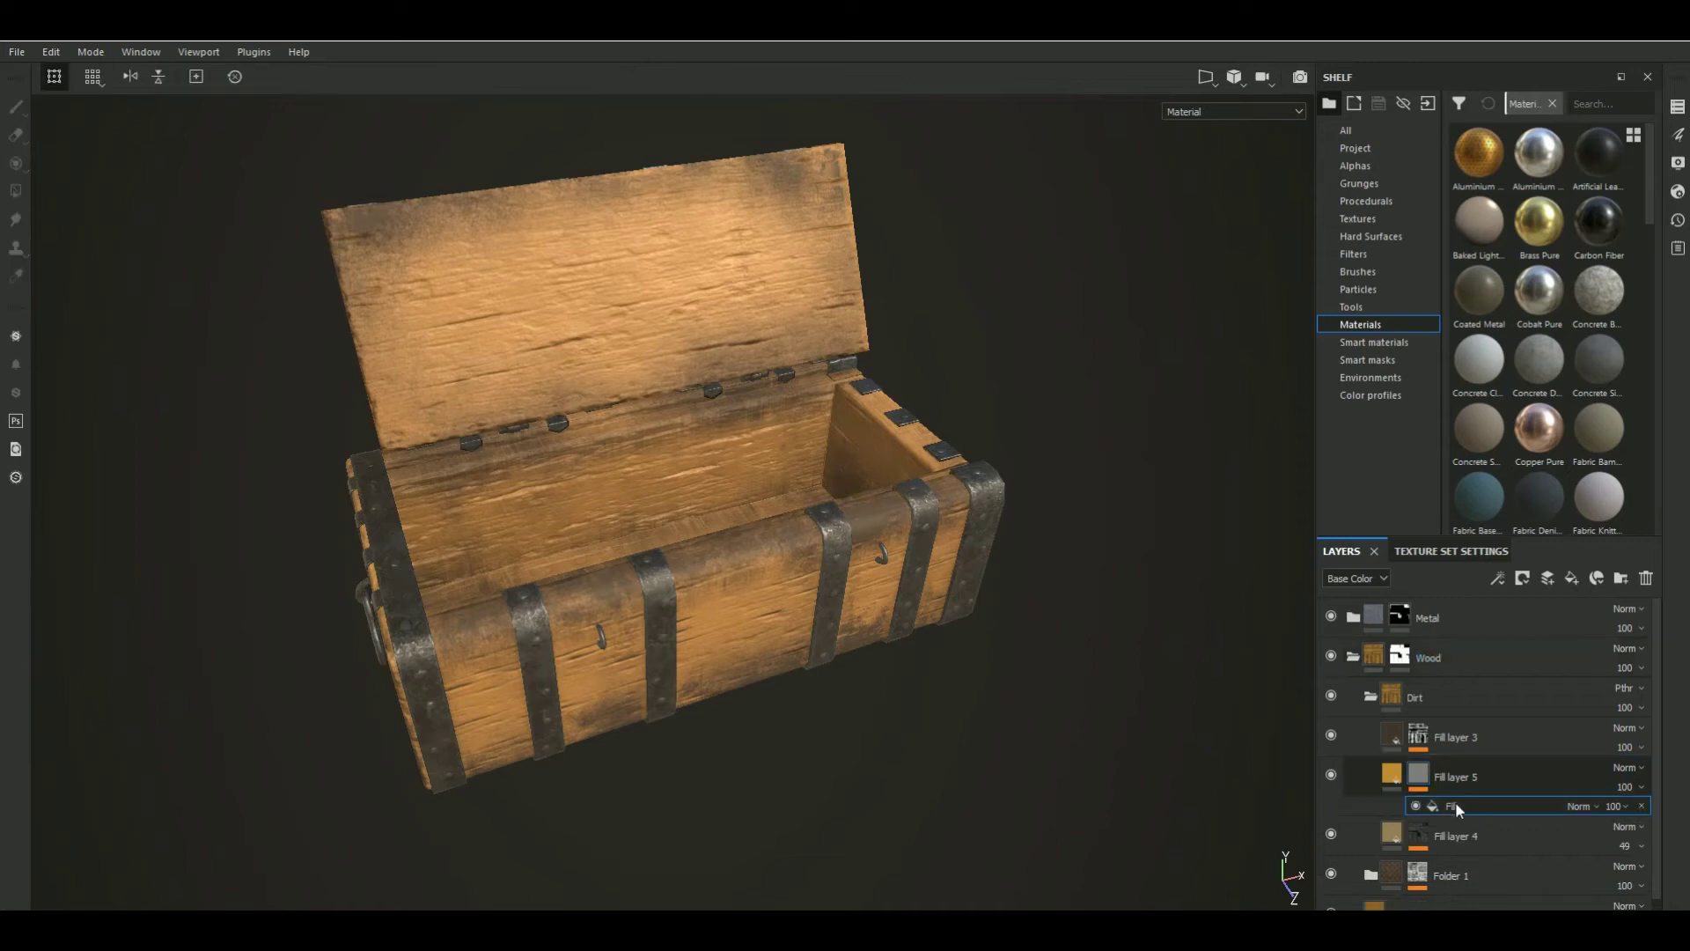
left_click(1679, 136)
left_click(1482, 417)
triple_click(1542, 471)
type("Grunge ")
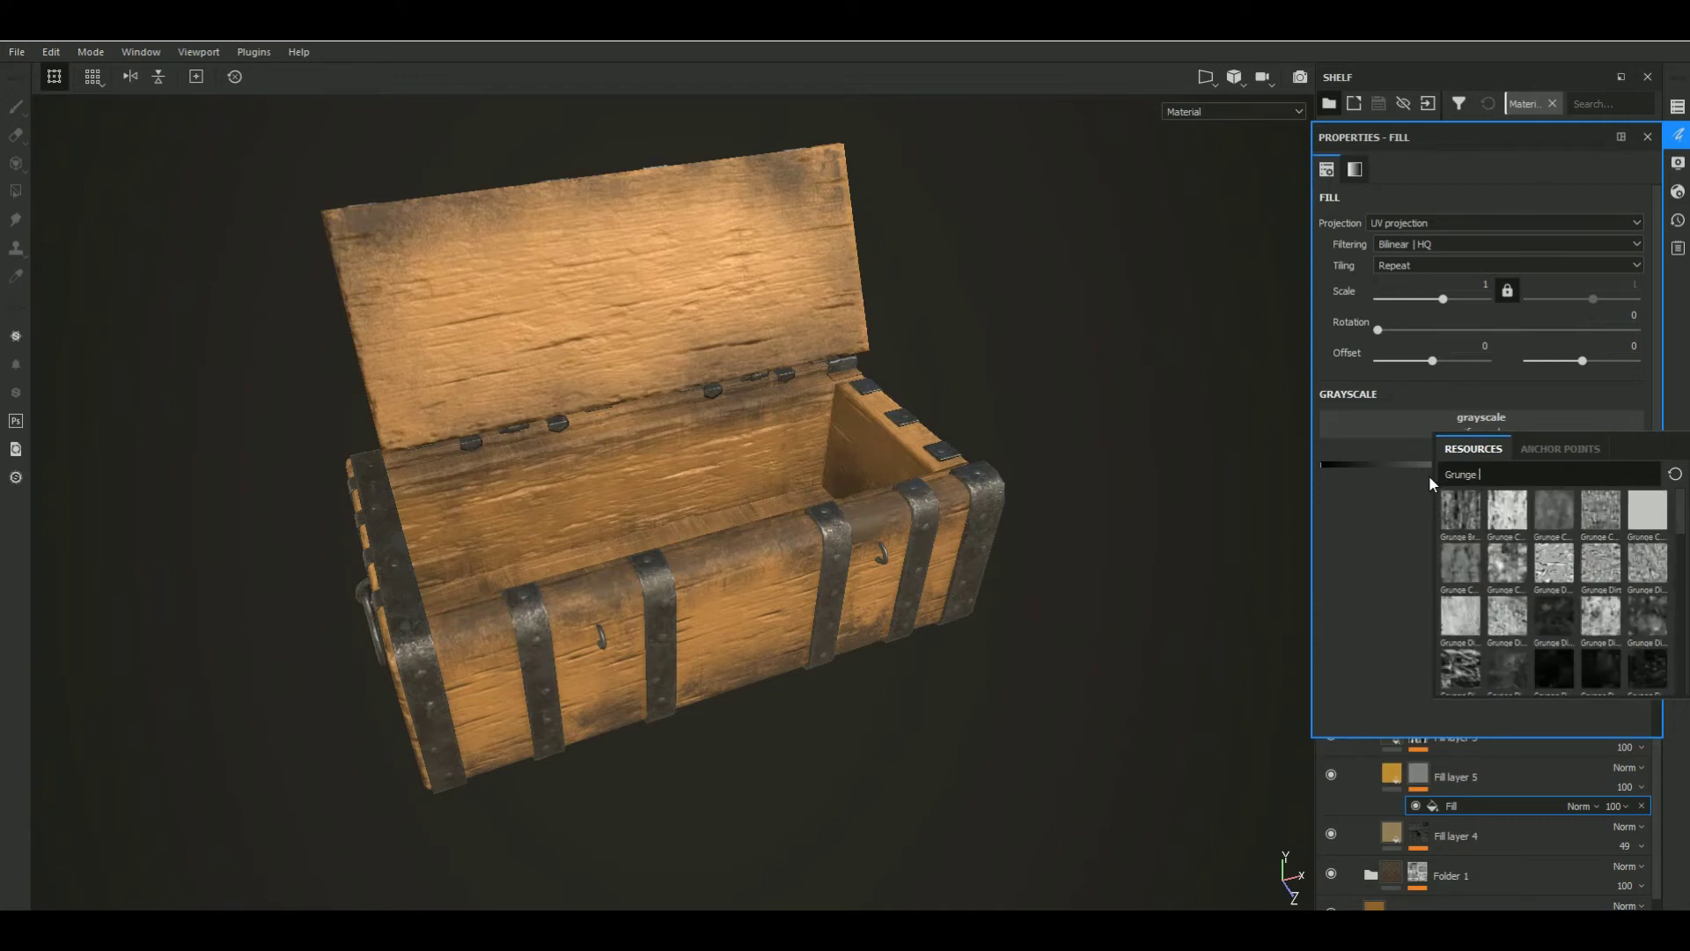
type("folds")
left_click(1462, 503)
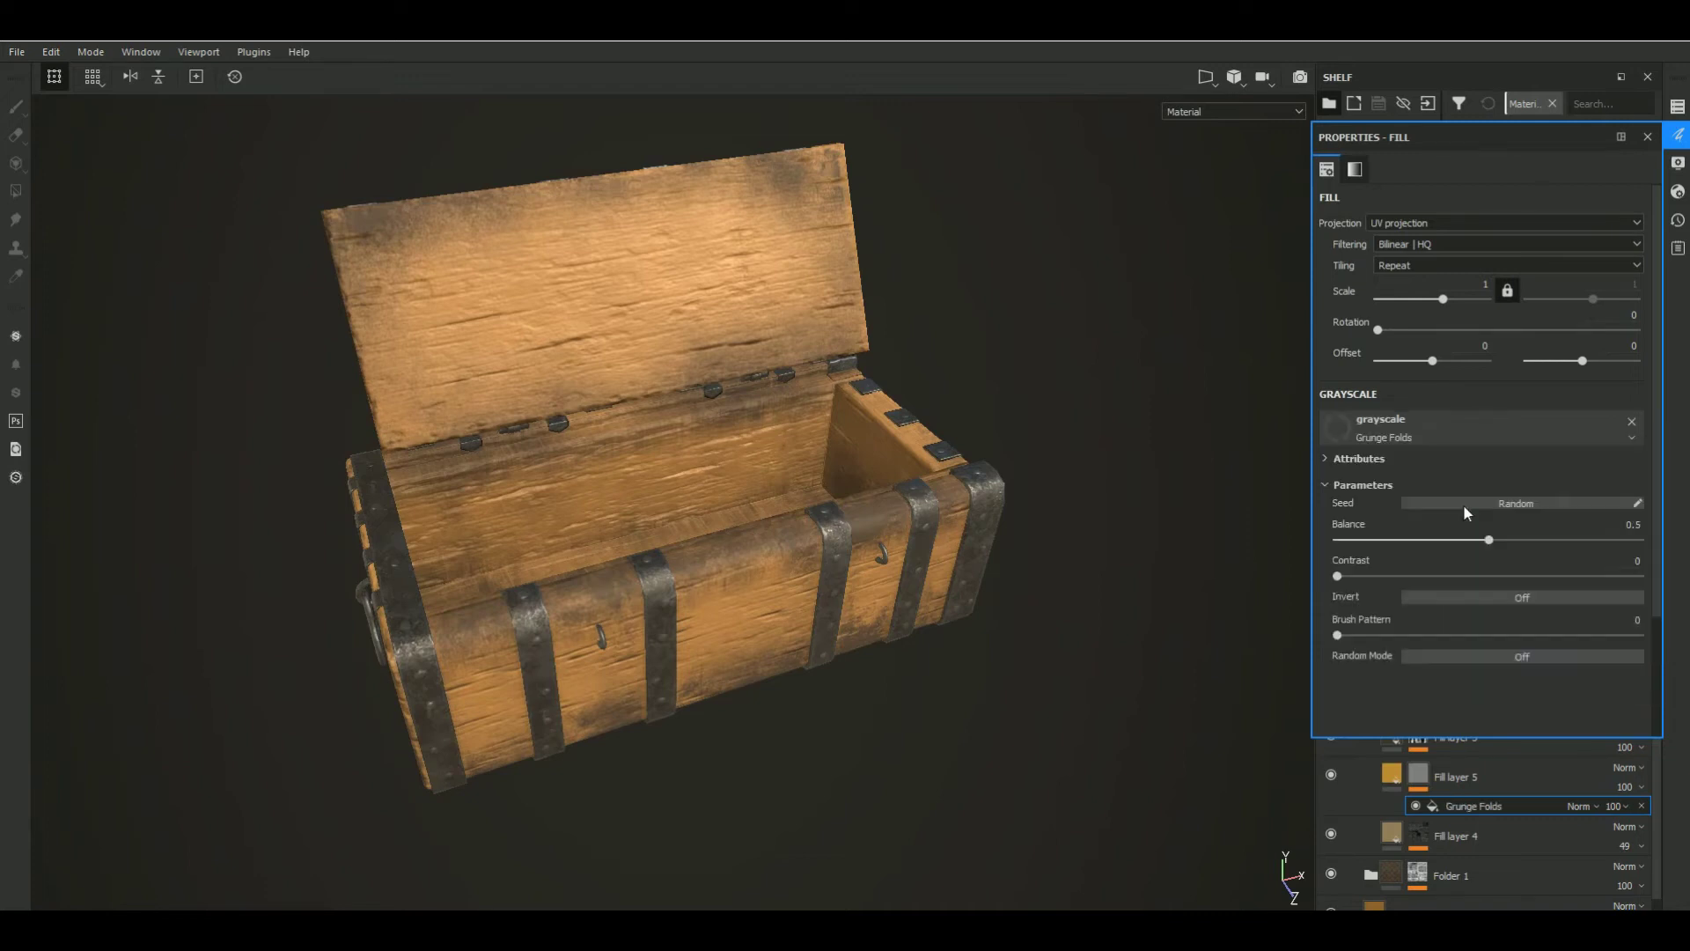
left_click(1648, 136)
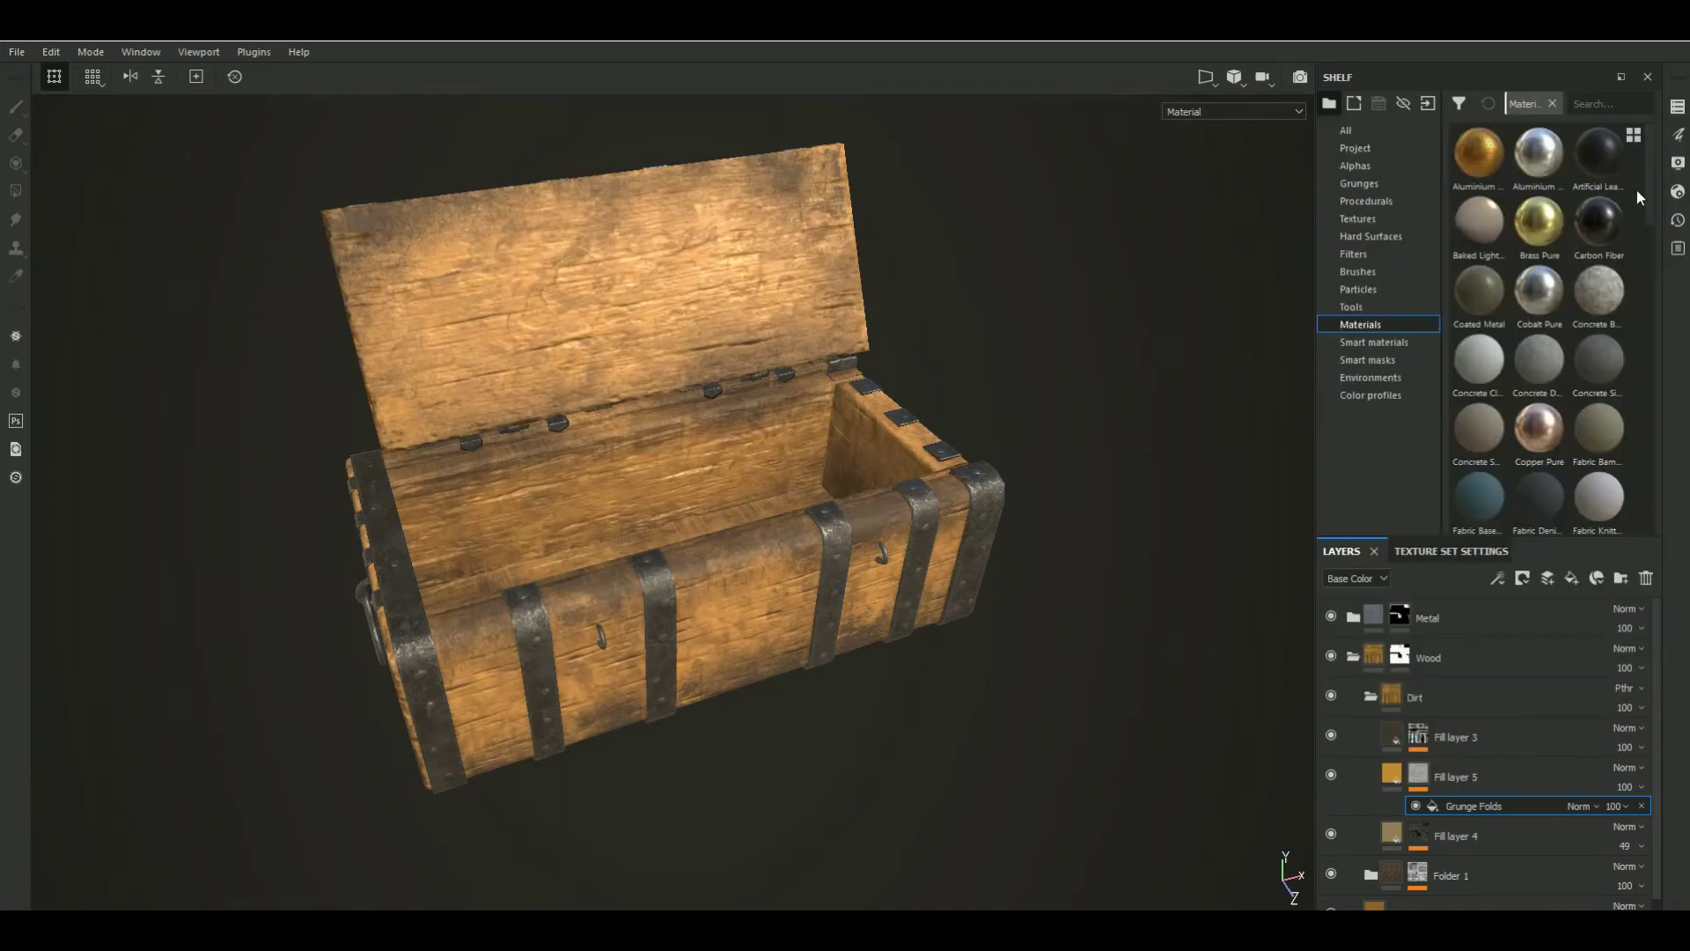
Add a Levels adjustment to the mask with the white point lowered to about 0.8
left_click(1418, 775)
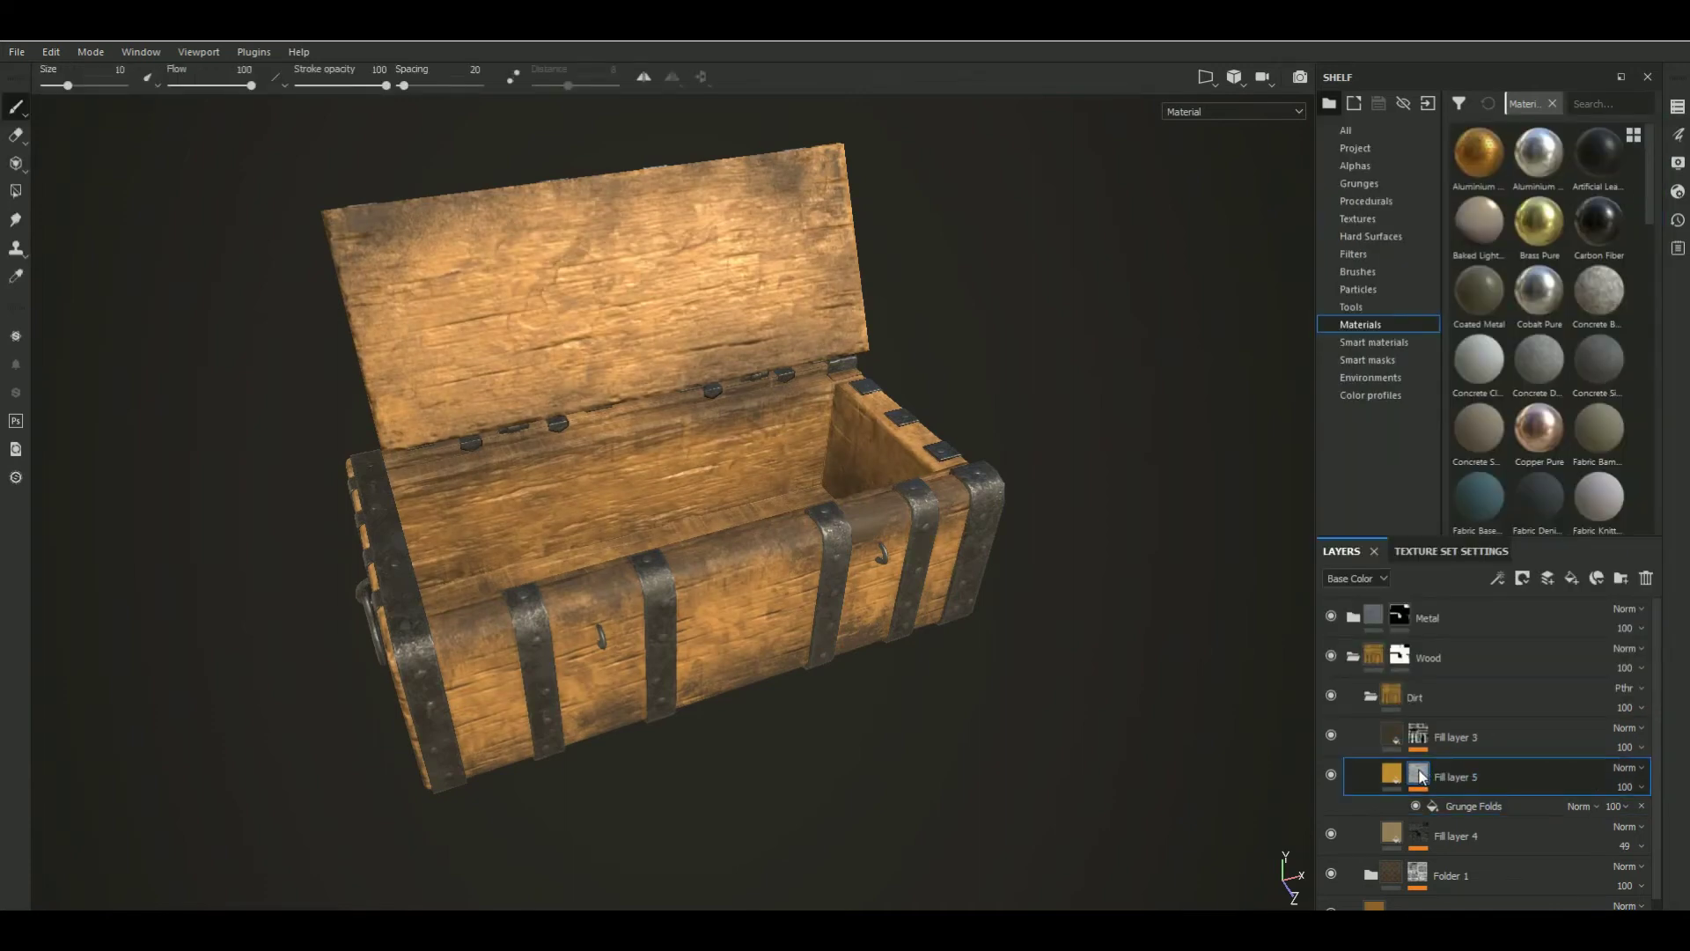
right_click(1419, 774)
left_click(1461, 457)
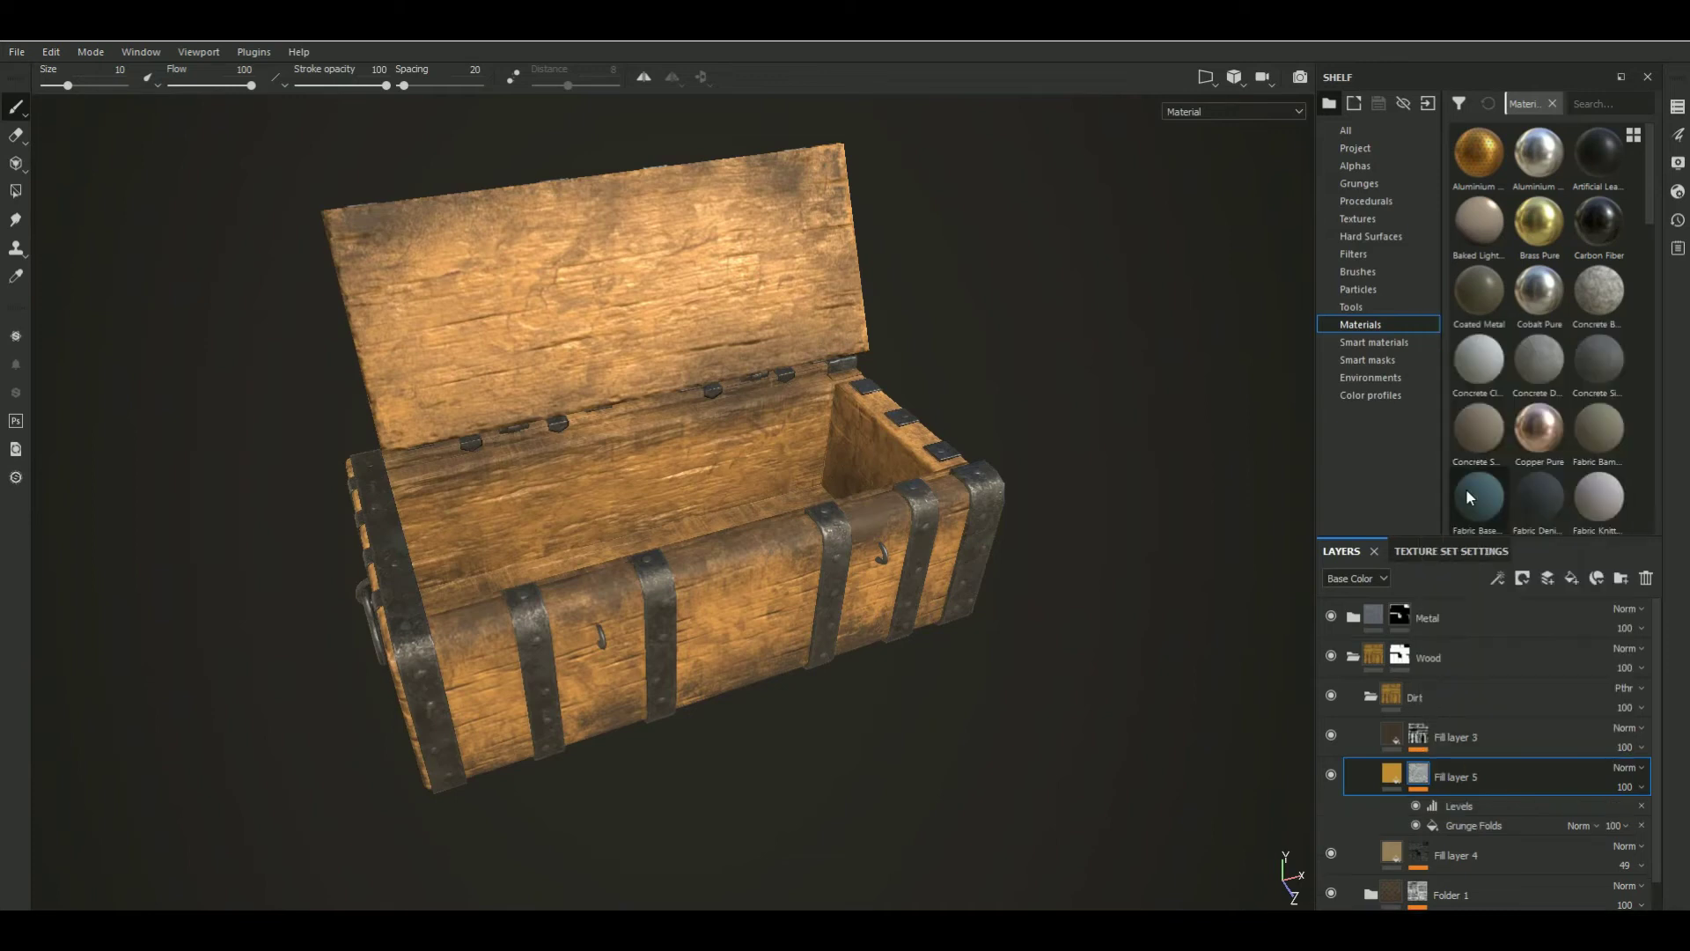
left_click(1466, 804)
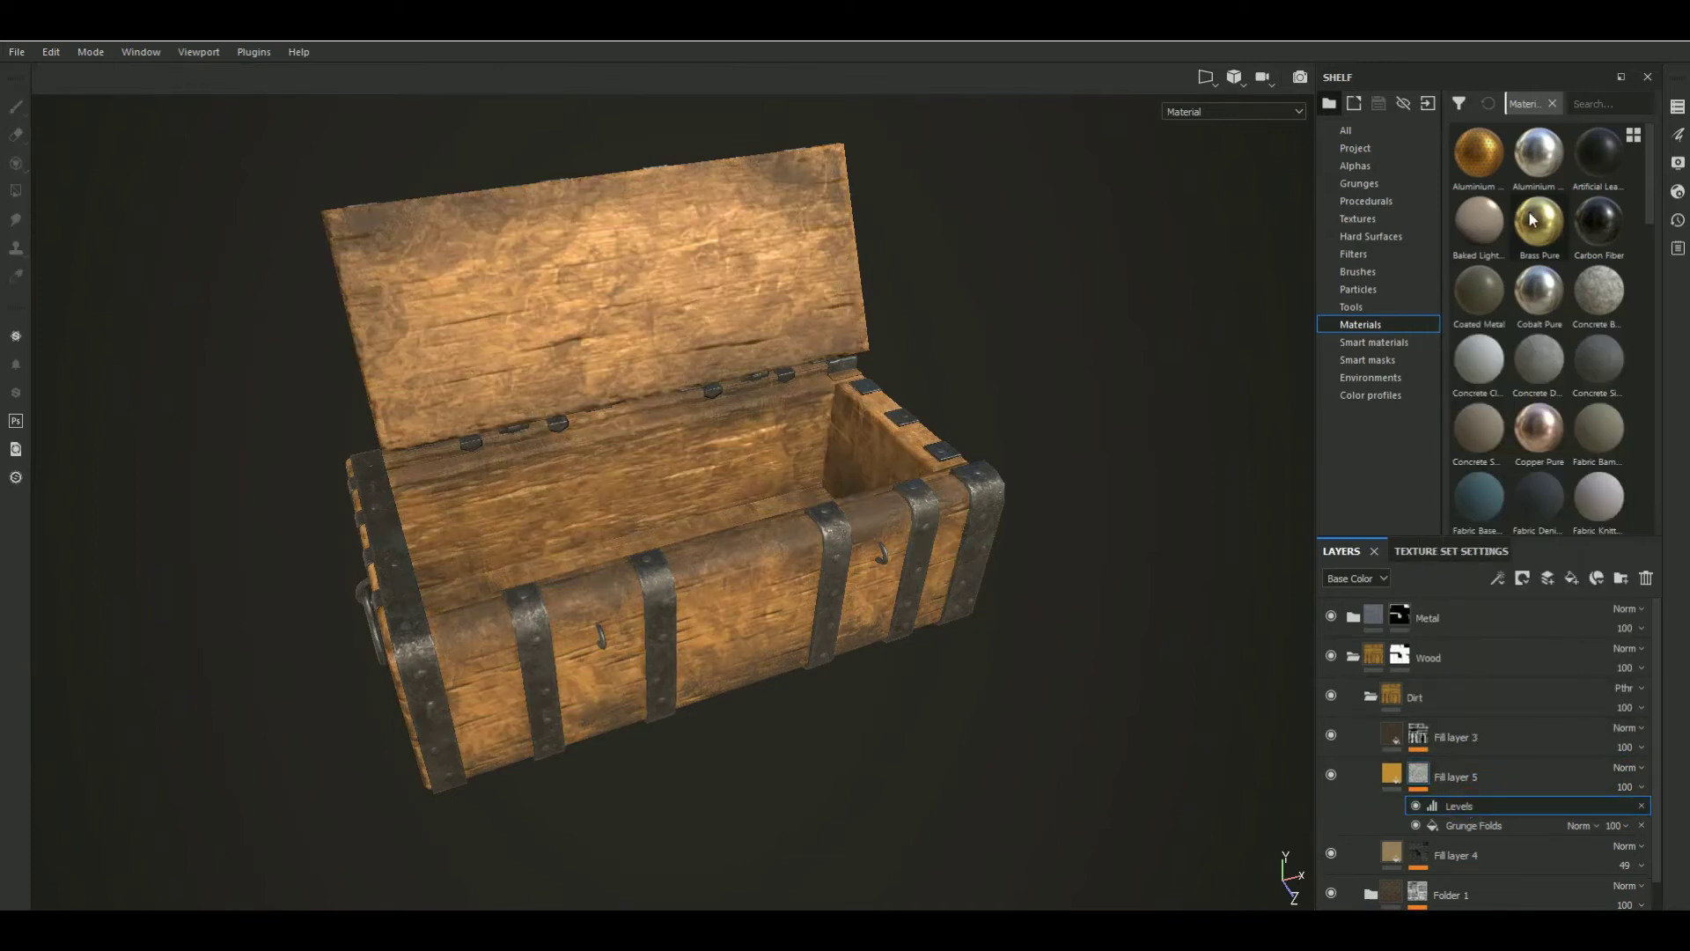
left_click(1678, 135)
left_click(1418, 775)
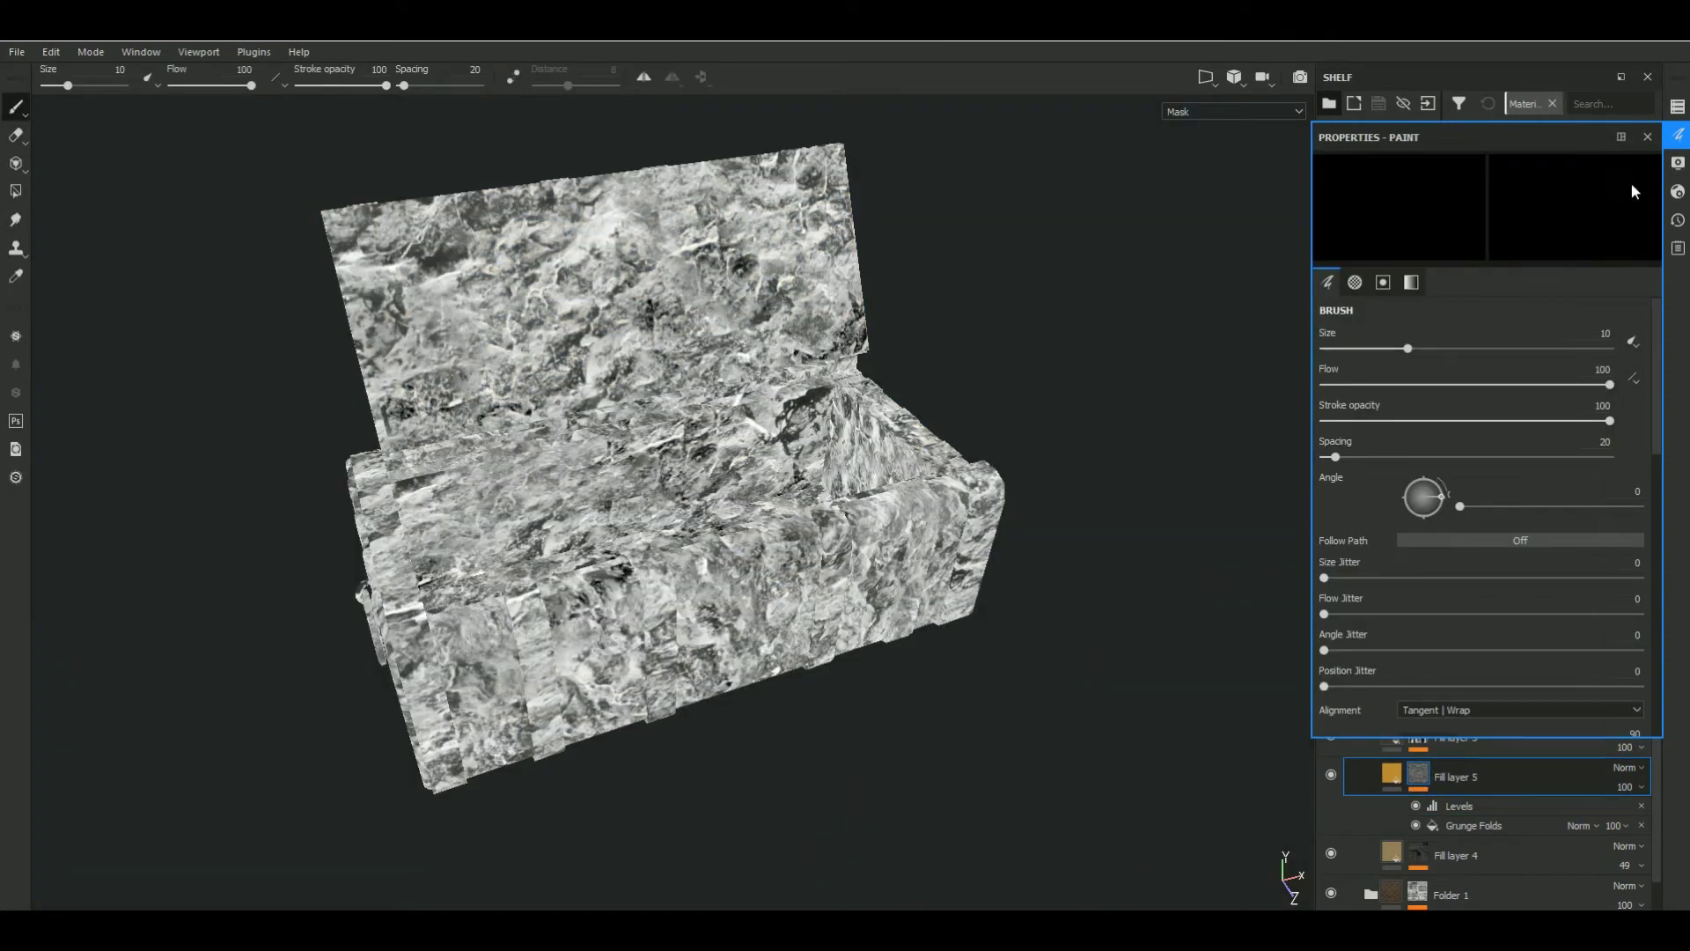
left_click(1456, 803)
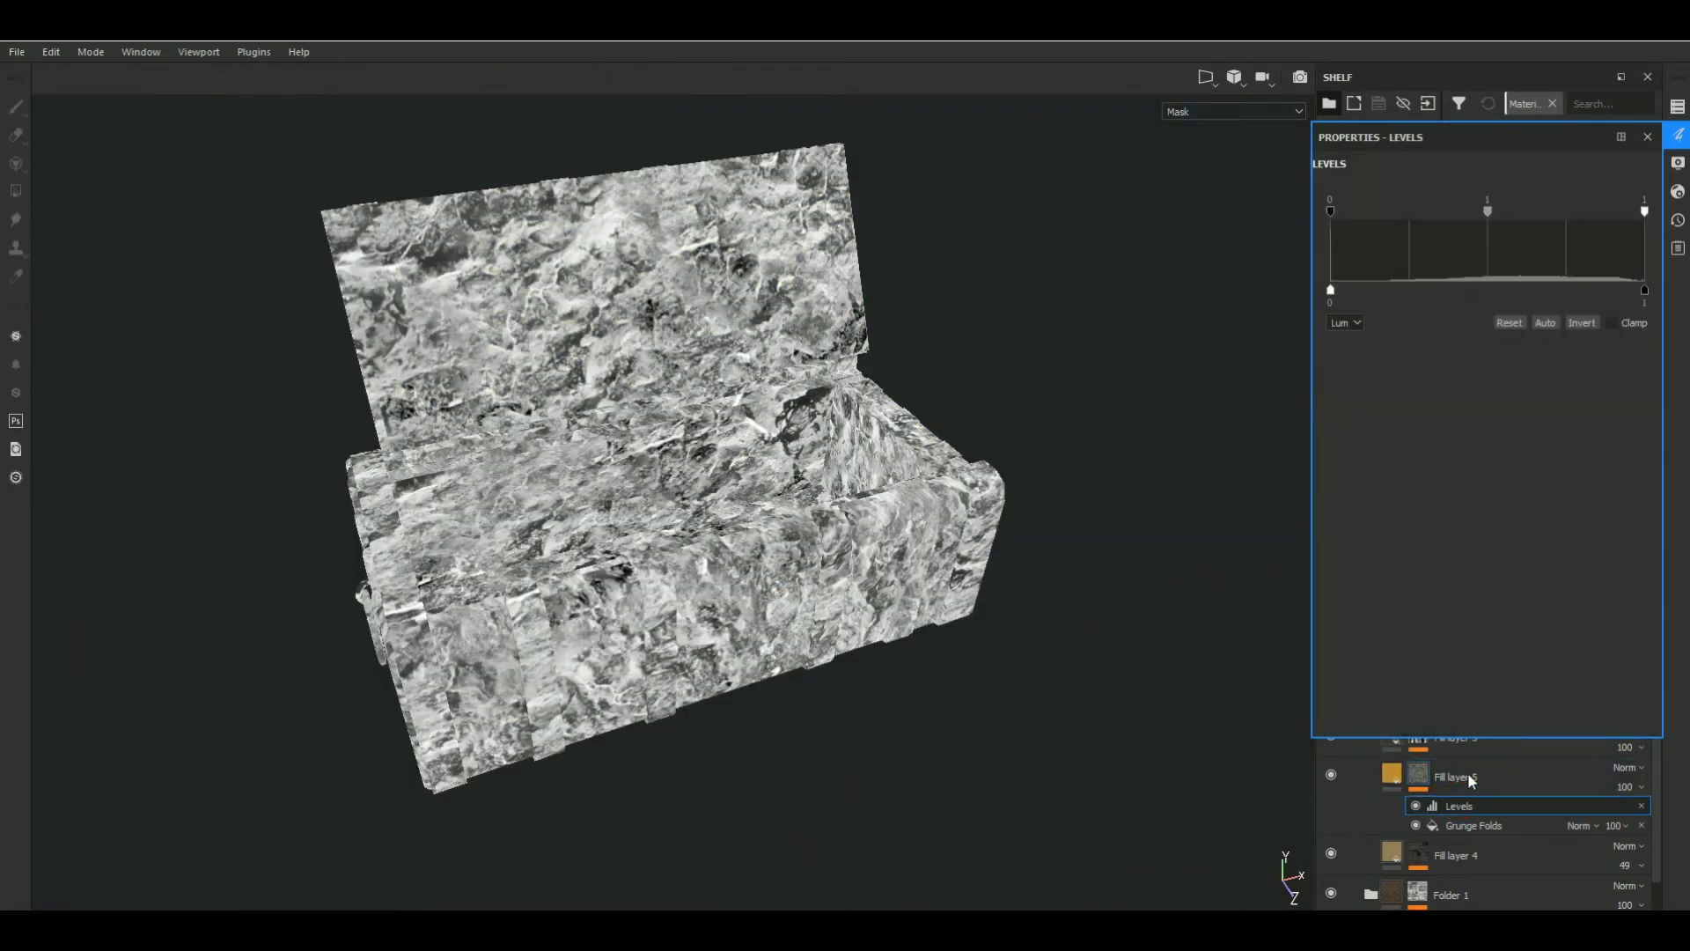
left_click_drag(1646, 210, 1582, 213)
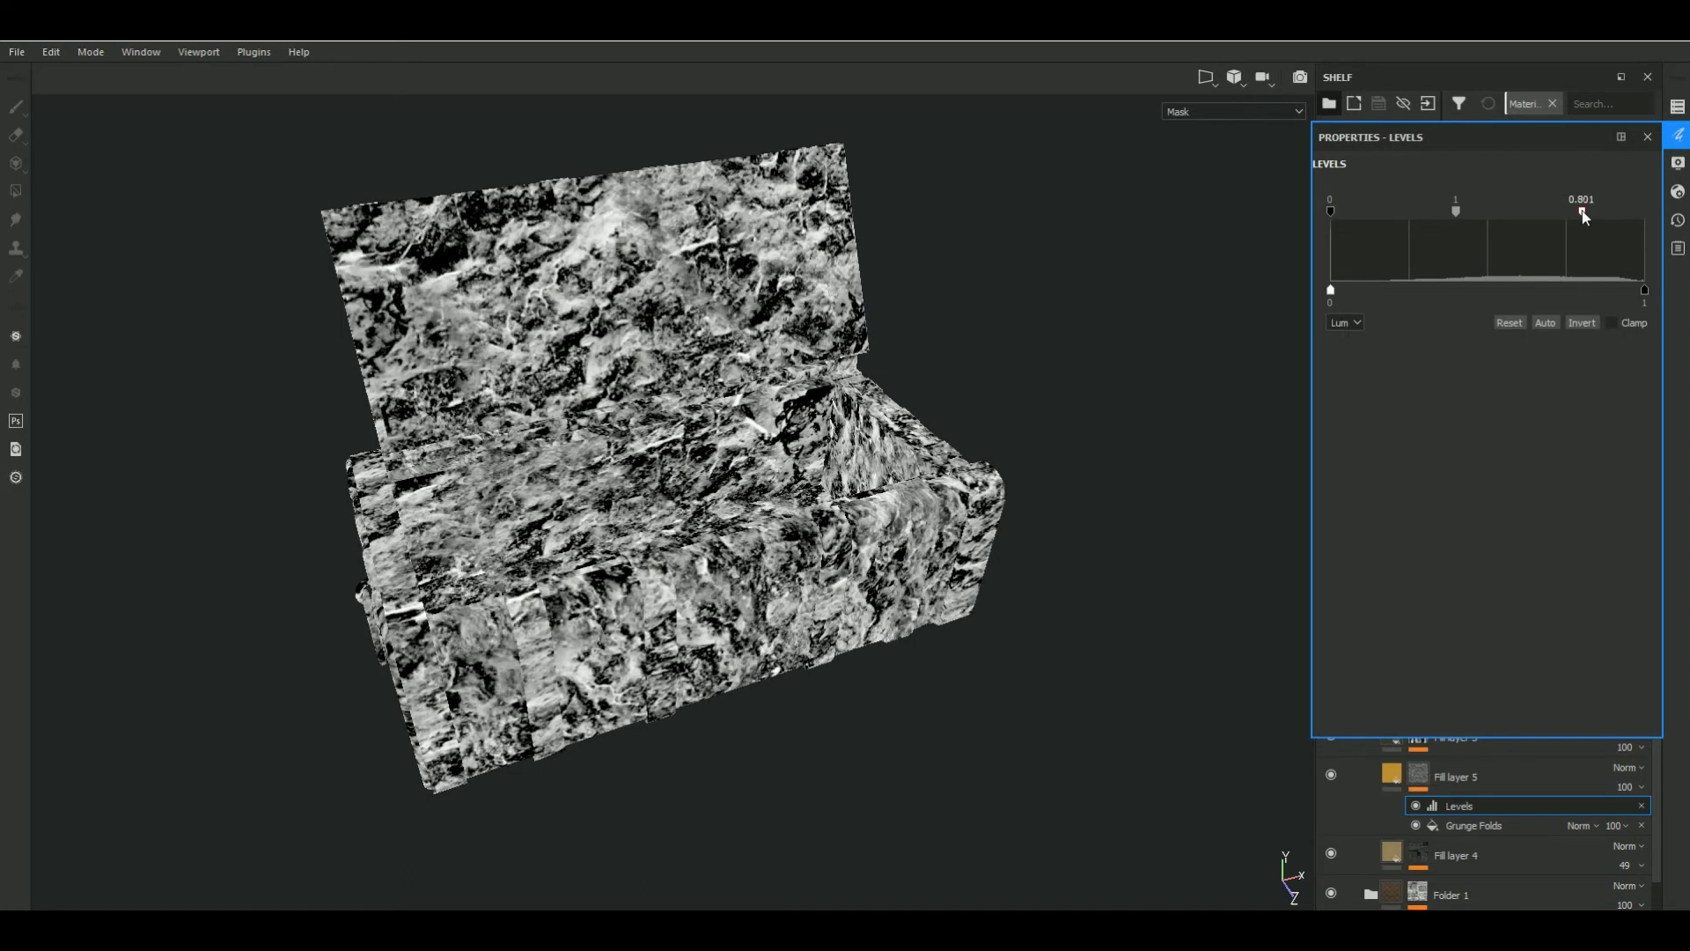
left_click(1648, 136)
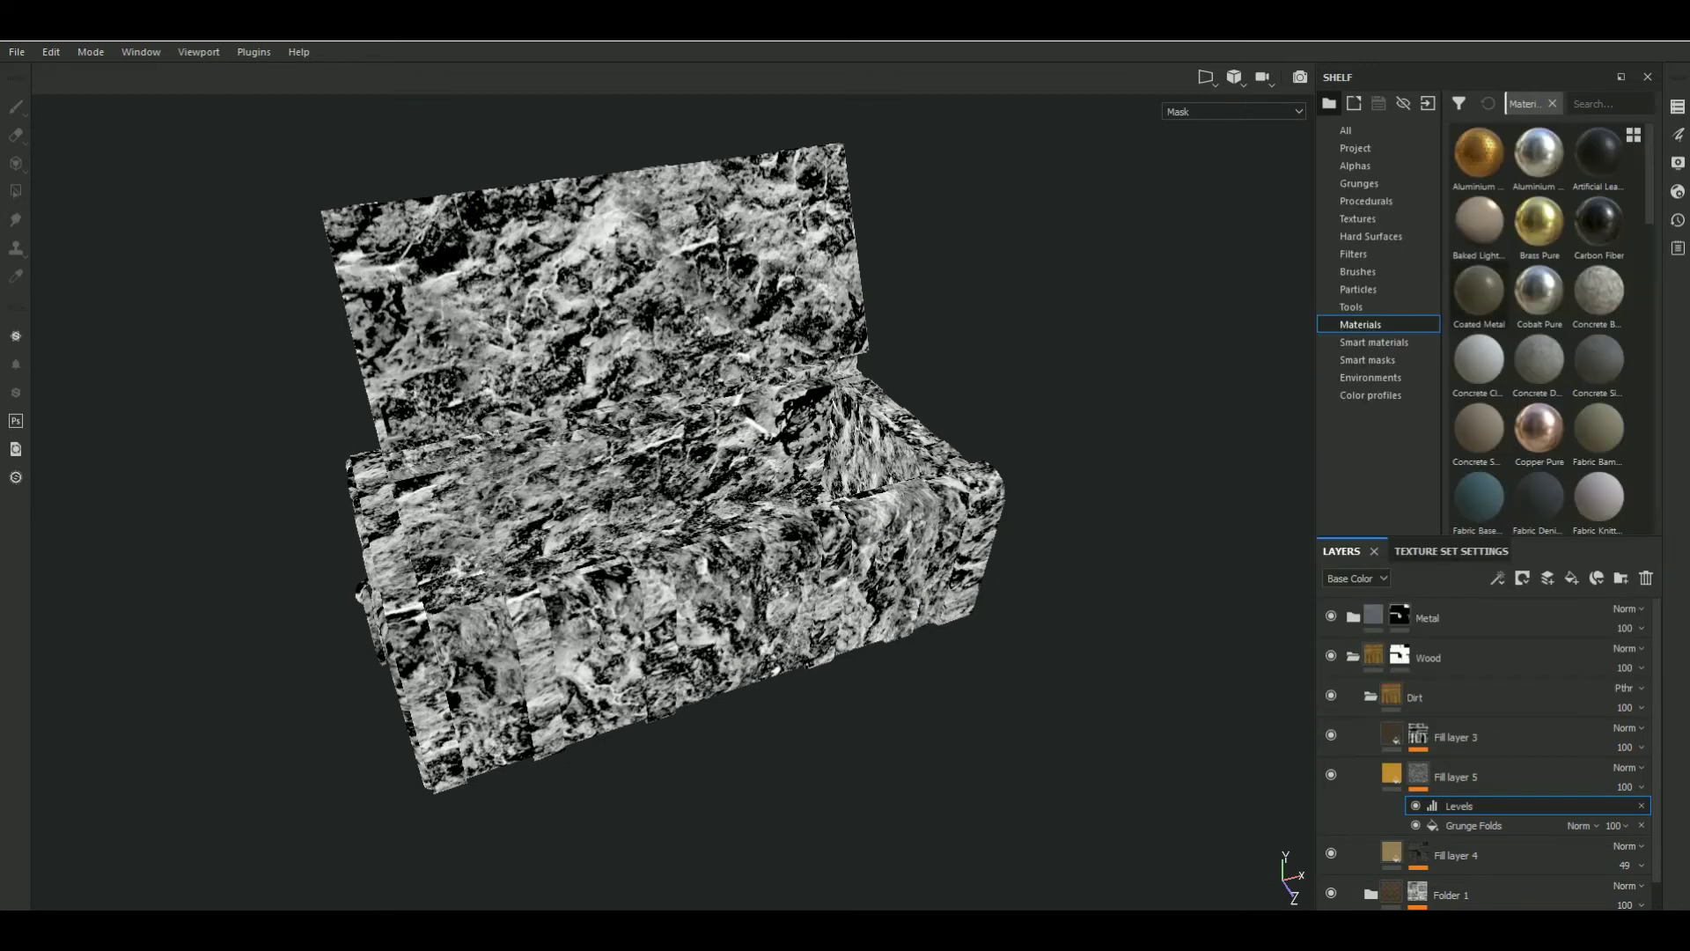
left_click(1392, 775)
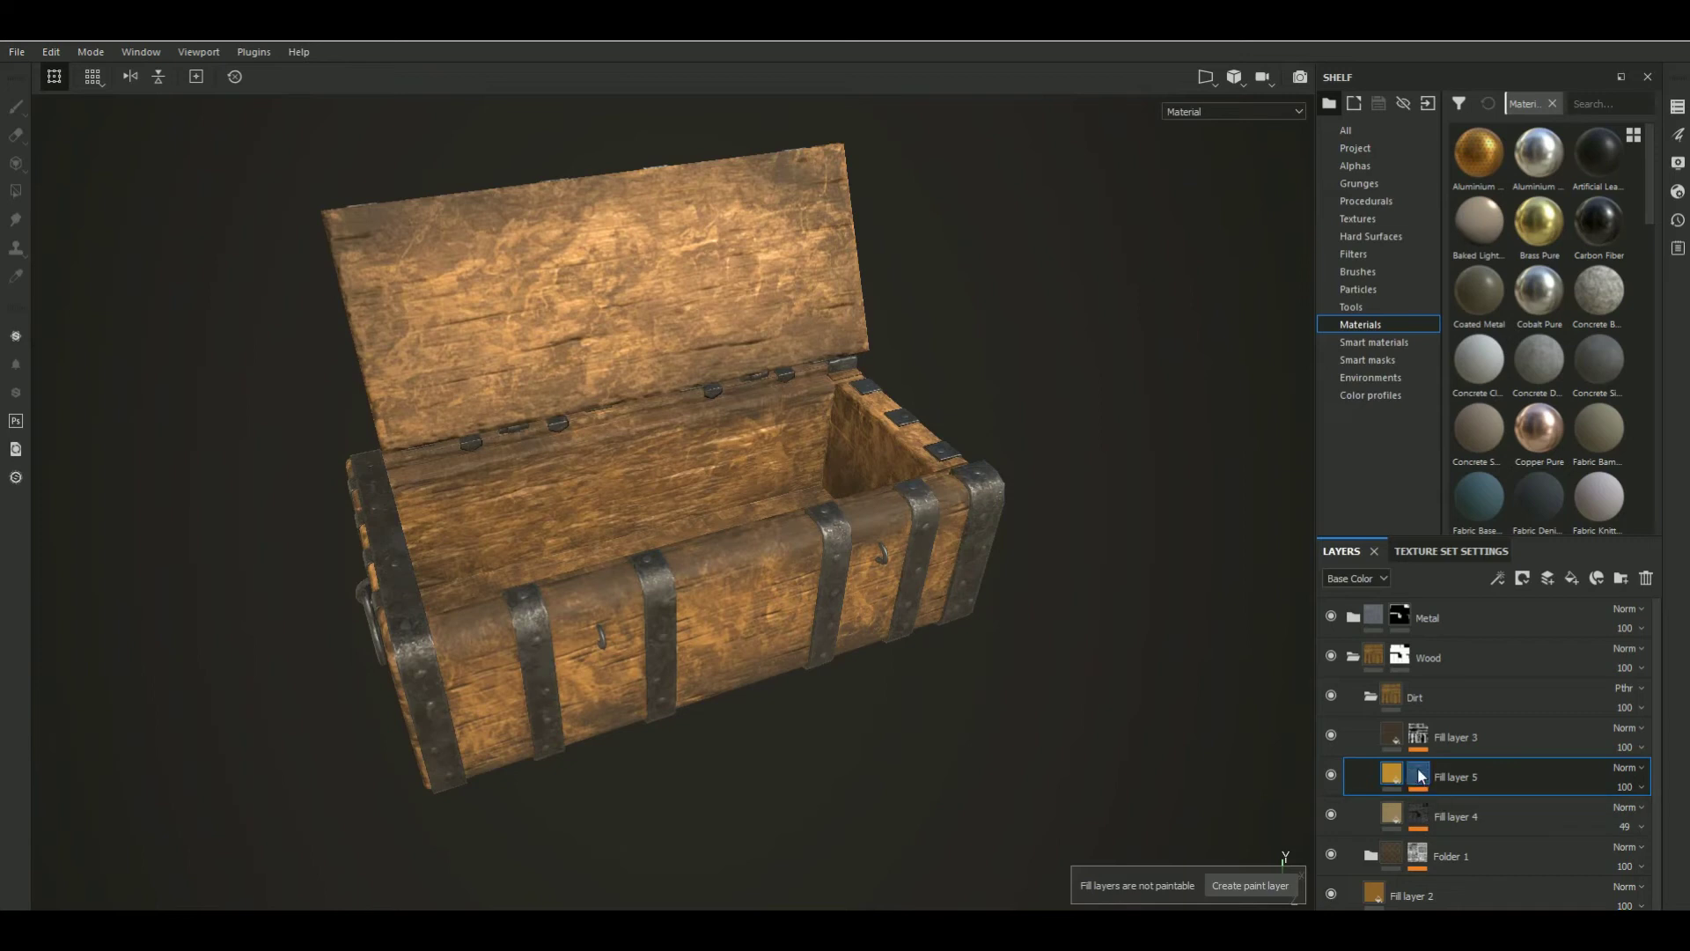
Add a new mask fill effect using Dirt 4 at scale 2
left_click(1419, 776)
left_click(1499, 577)
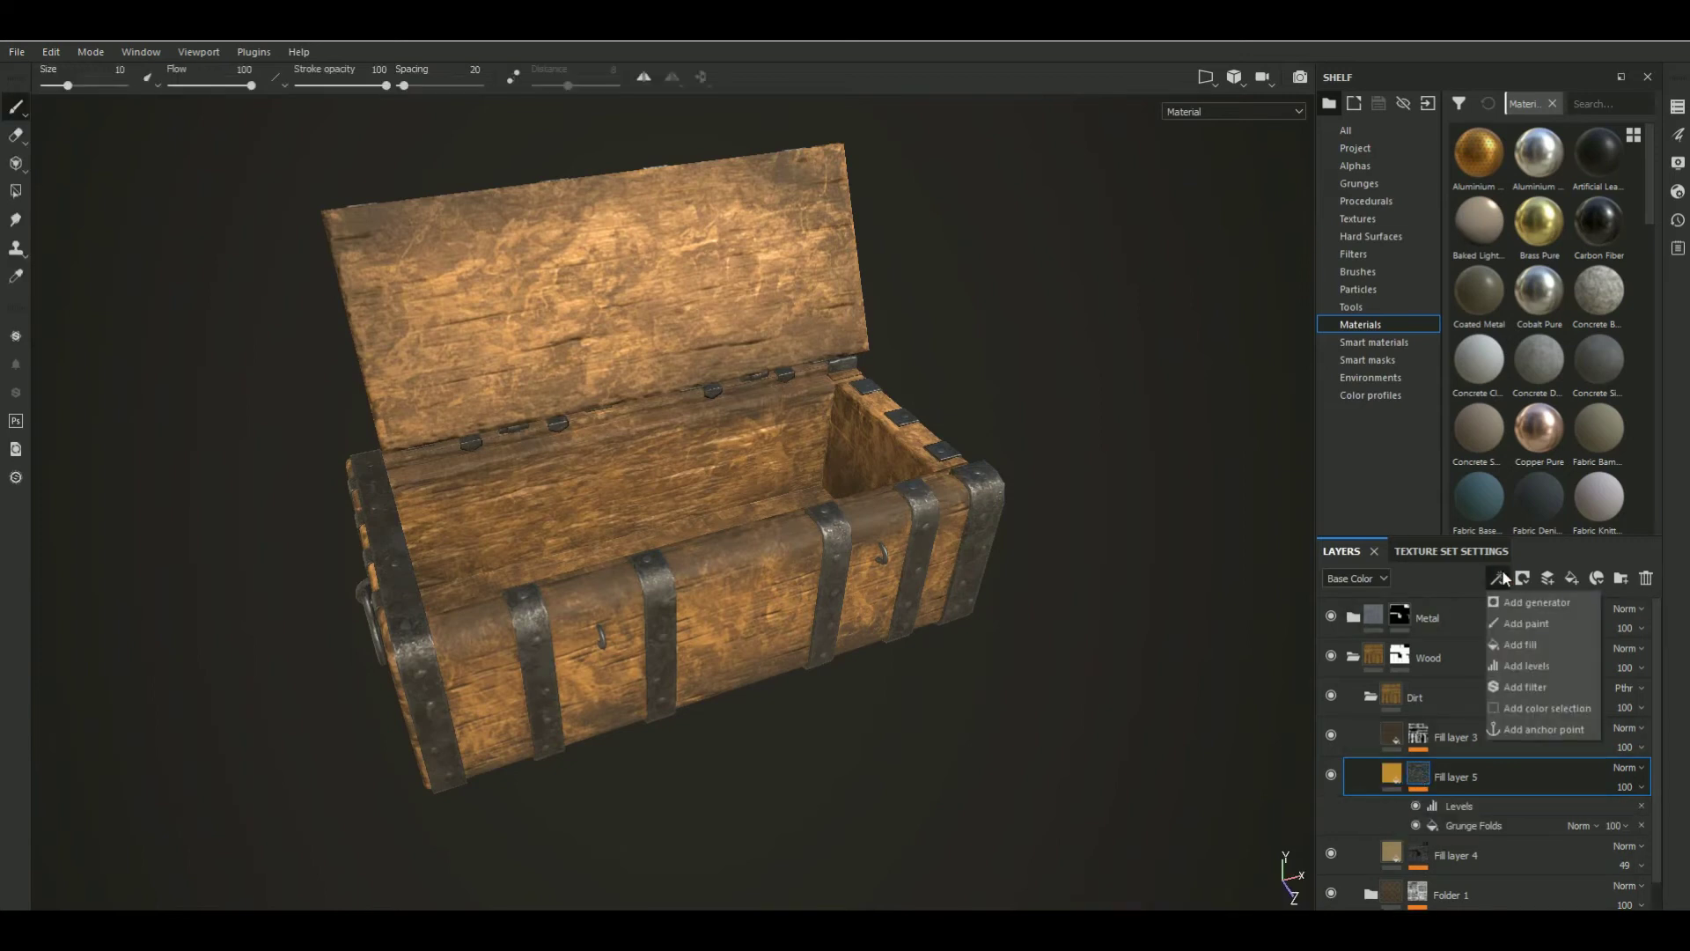
left_click(1530, 644)
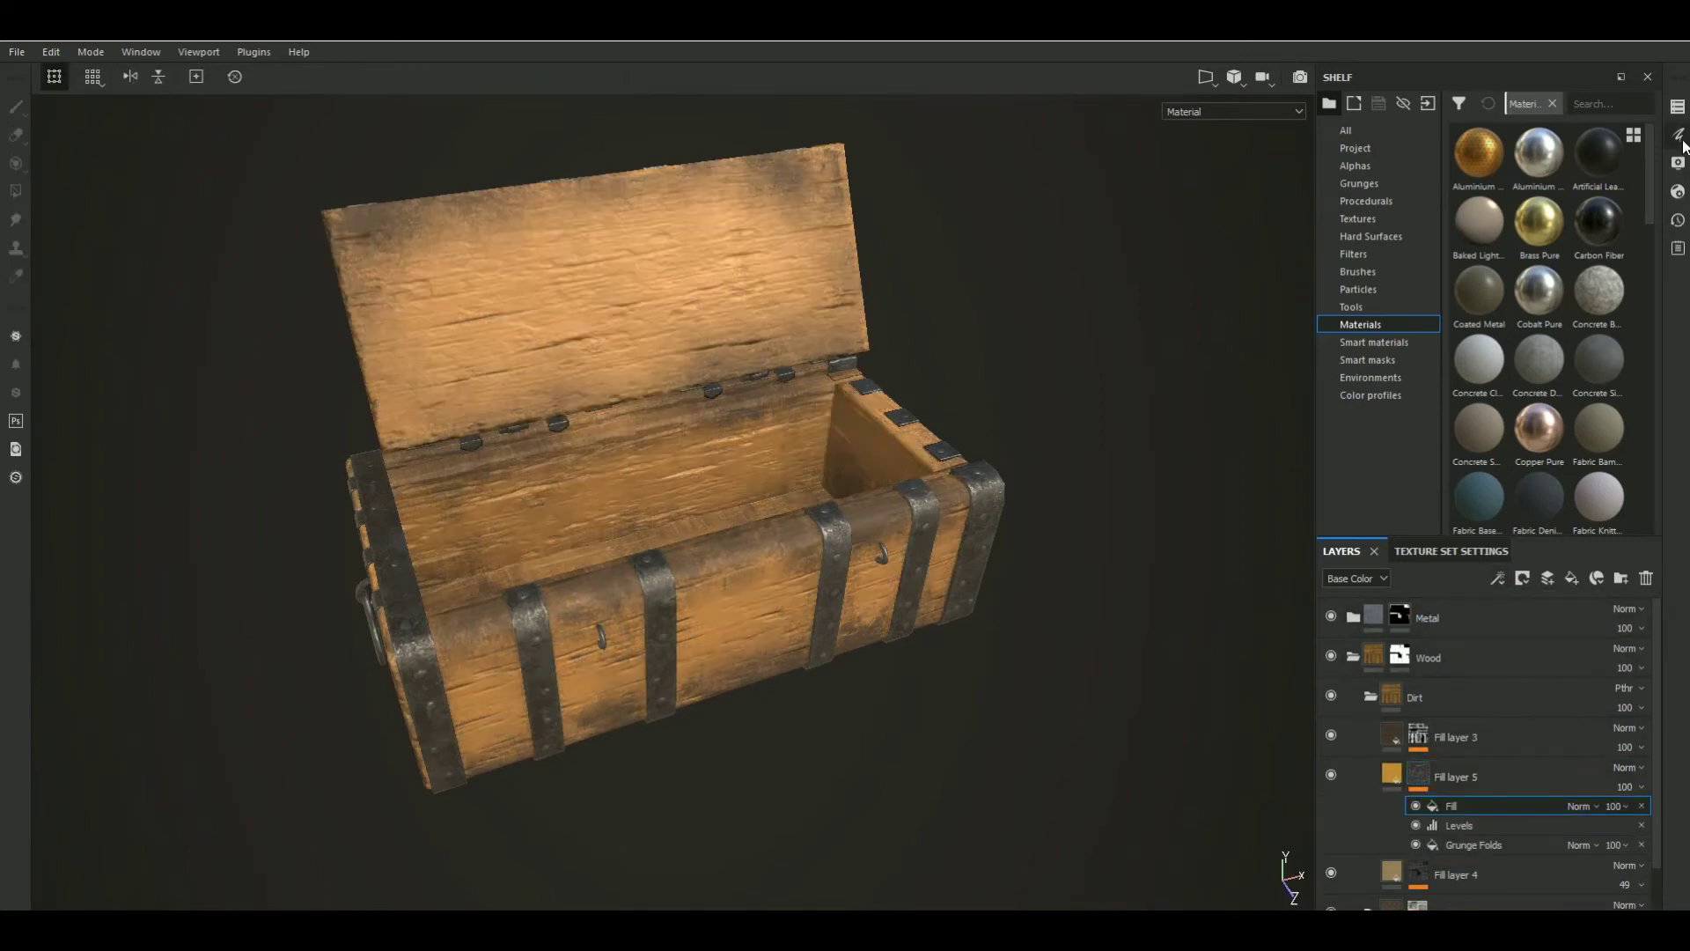
left_click(1680, 138)
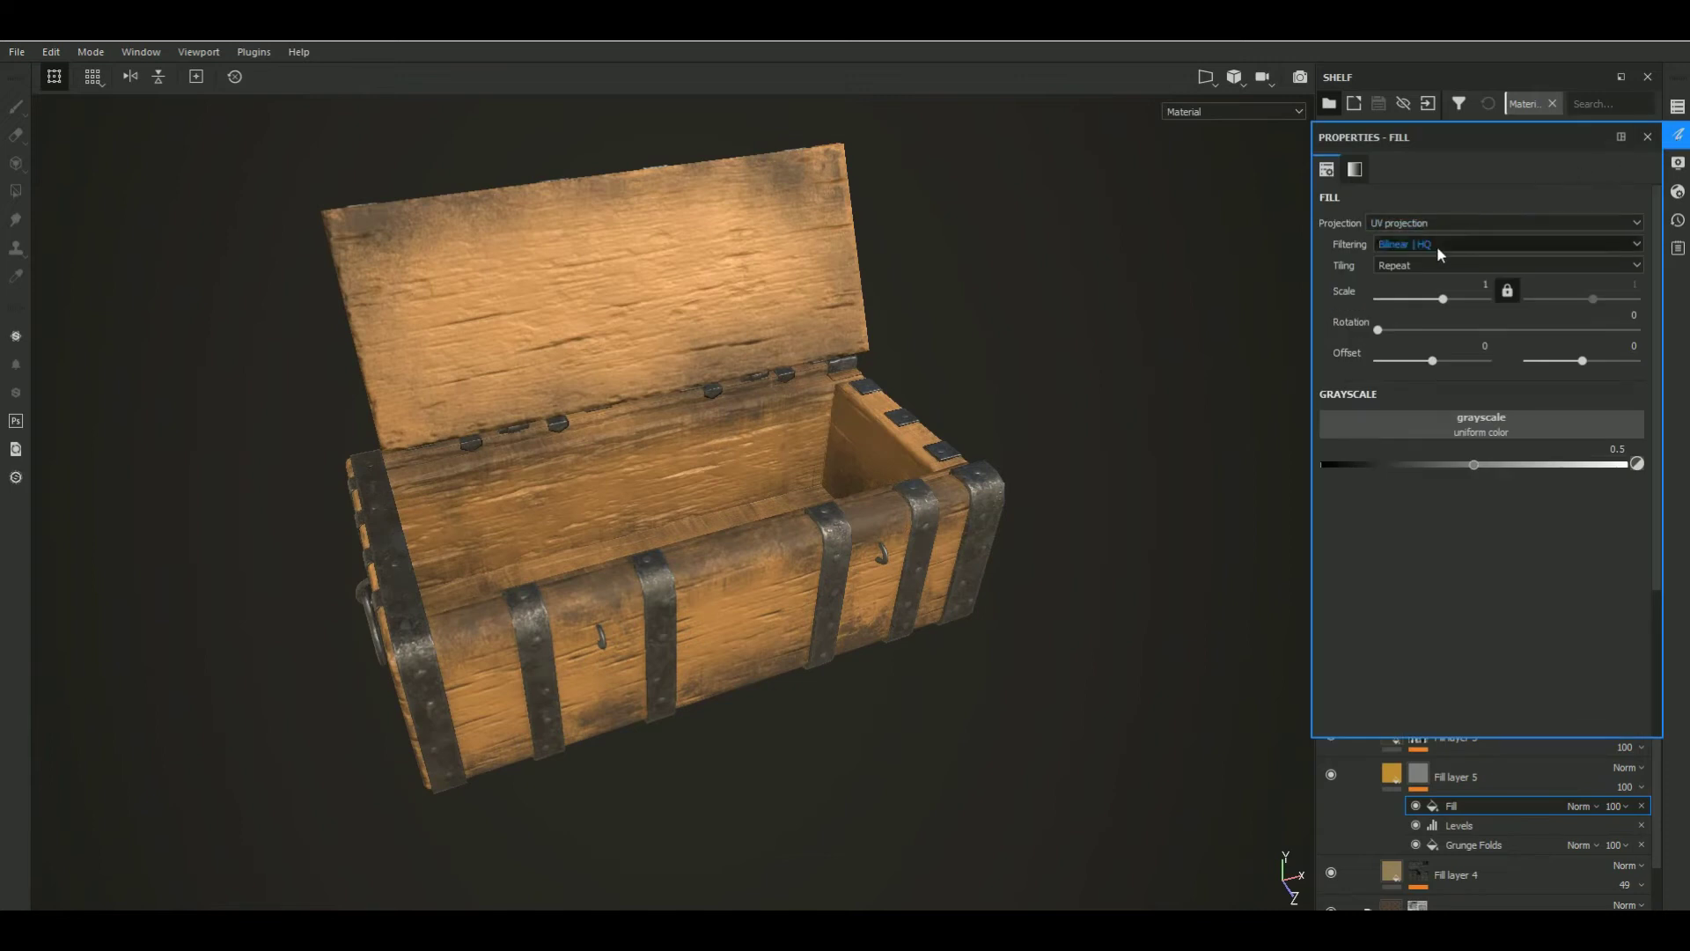
left_click(1442, 431)
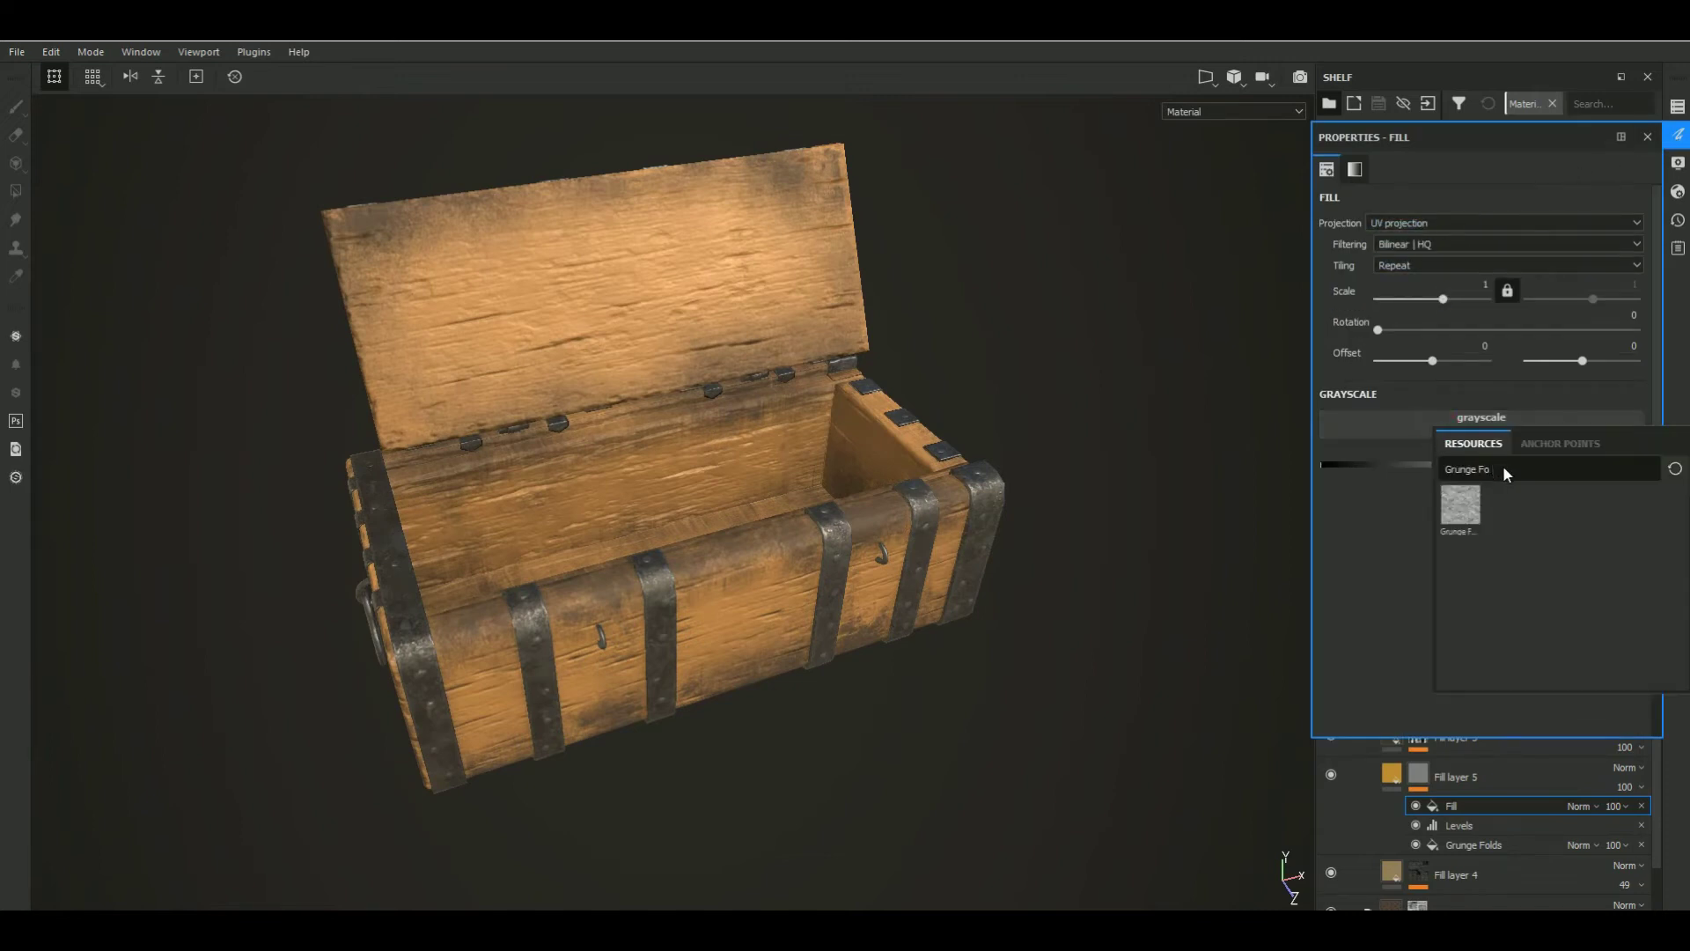
type("Dir")
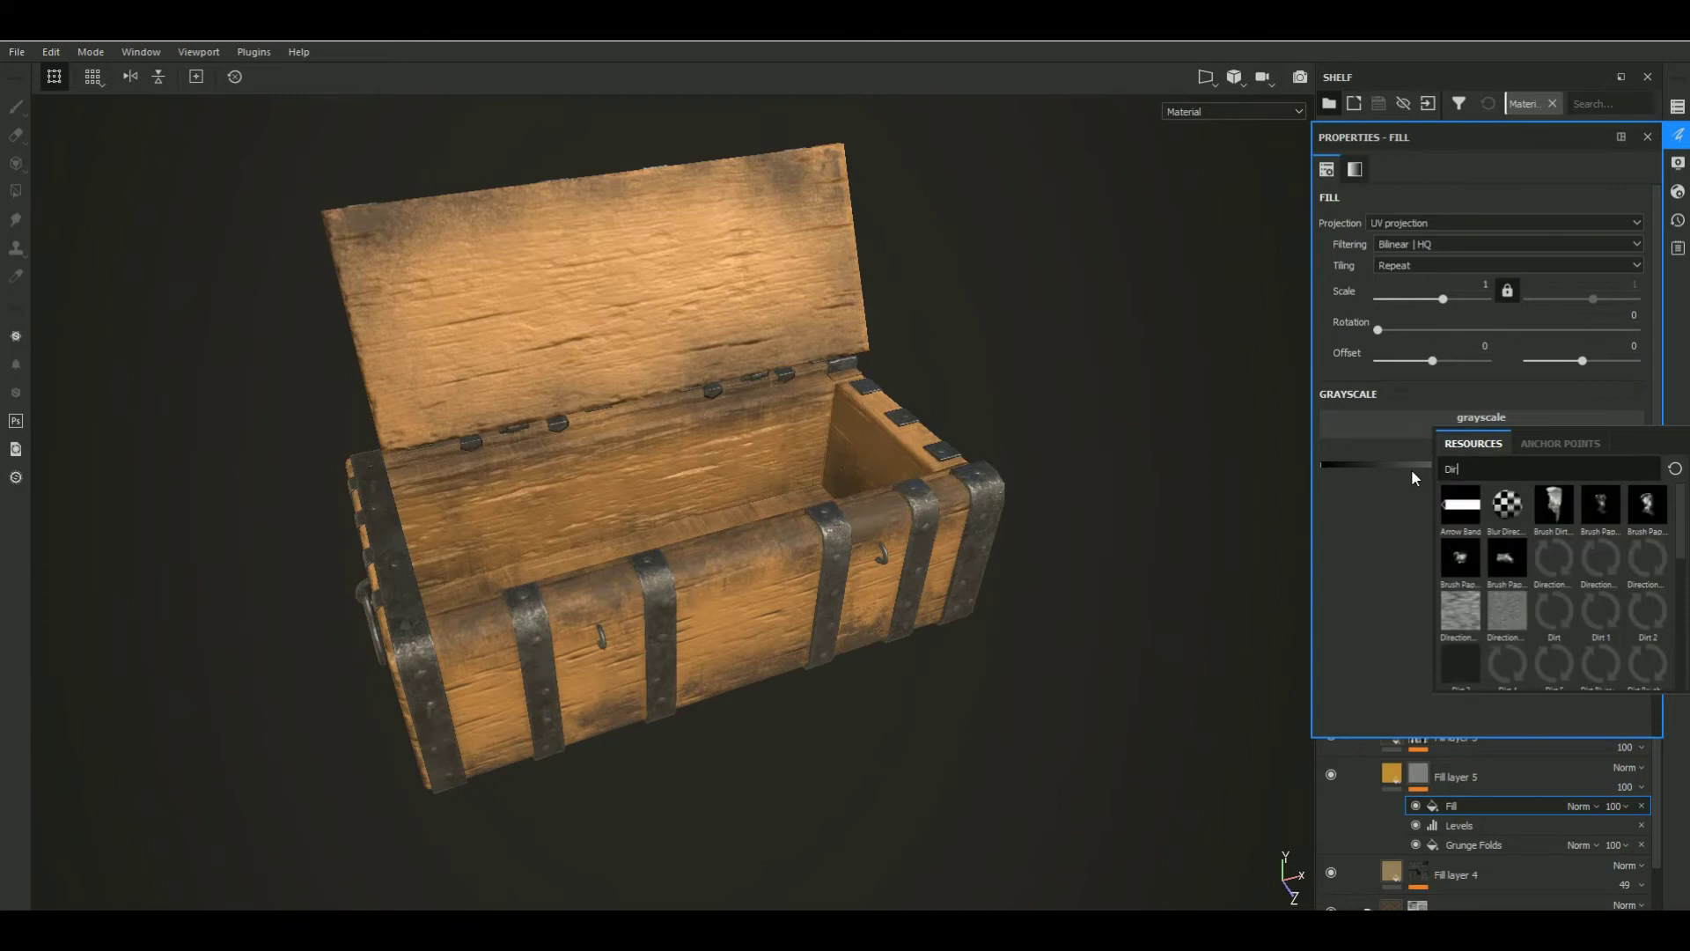
type("t 4")
left_click(1471, 498)
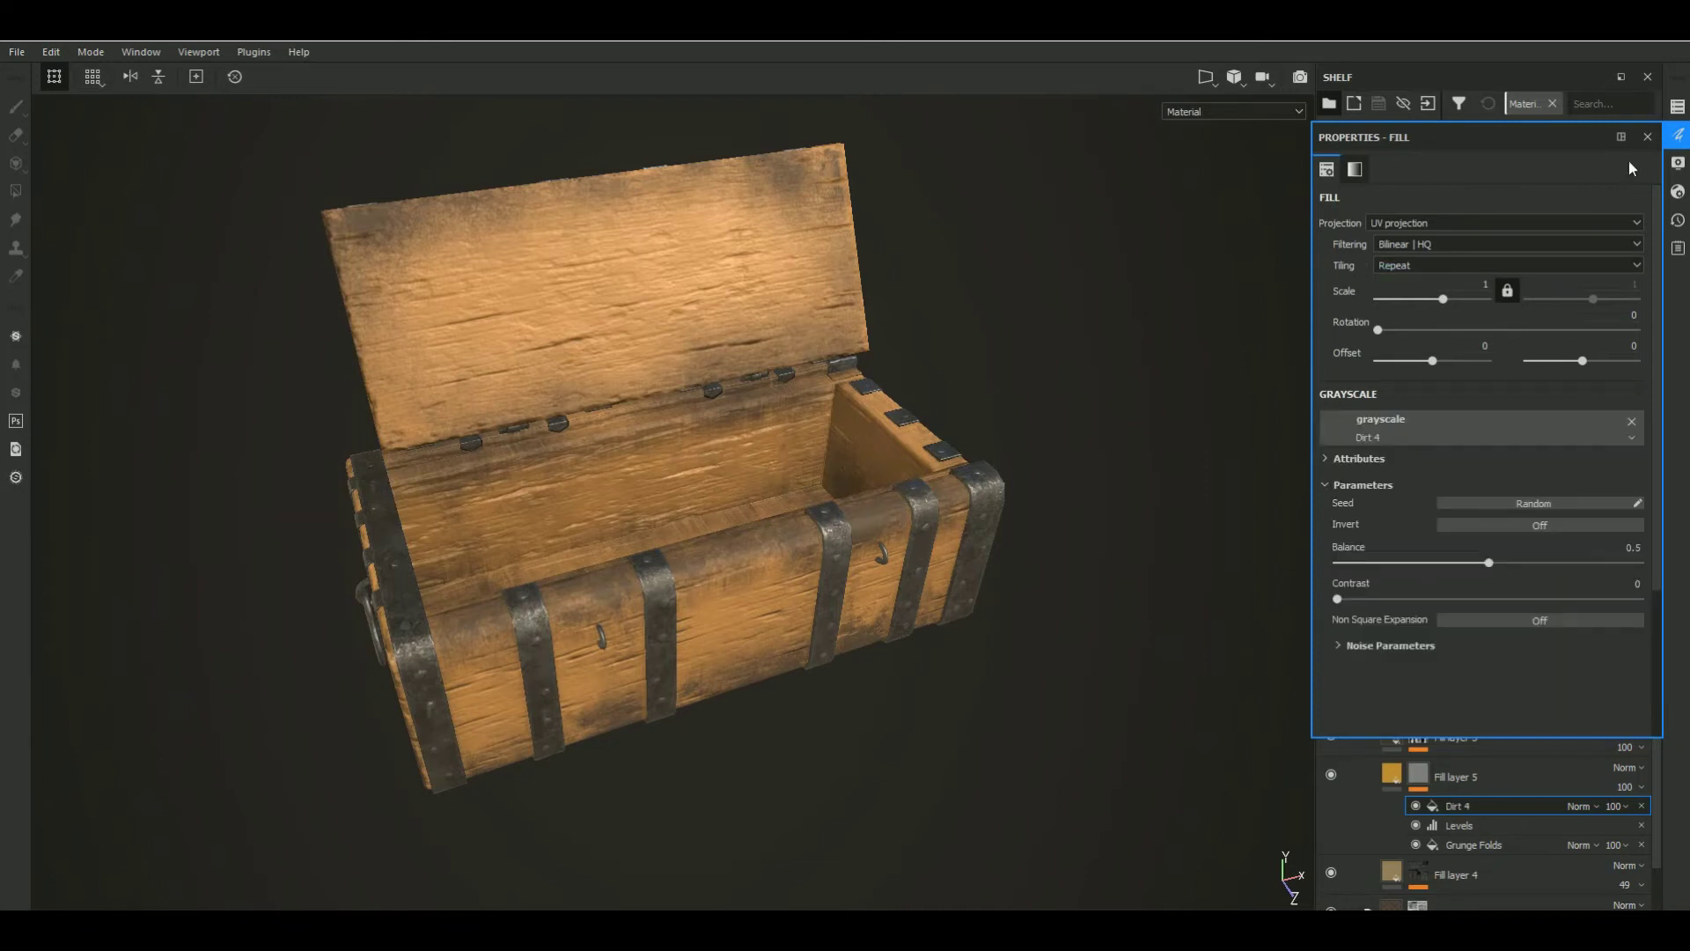
left_click(1505, 291)
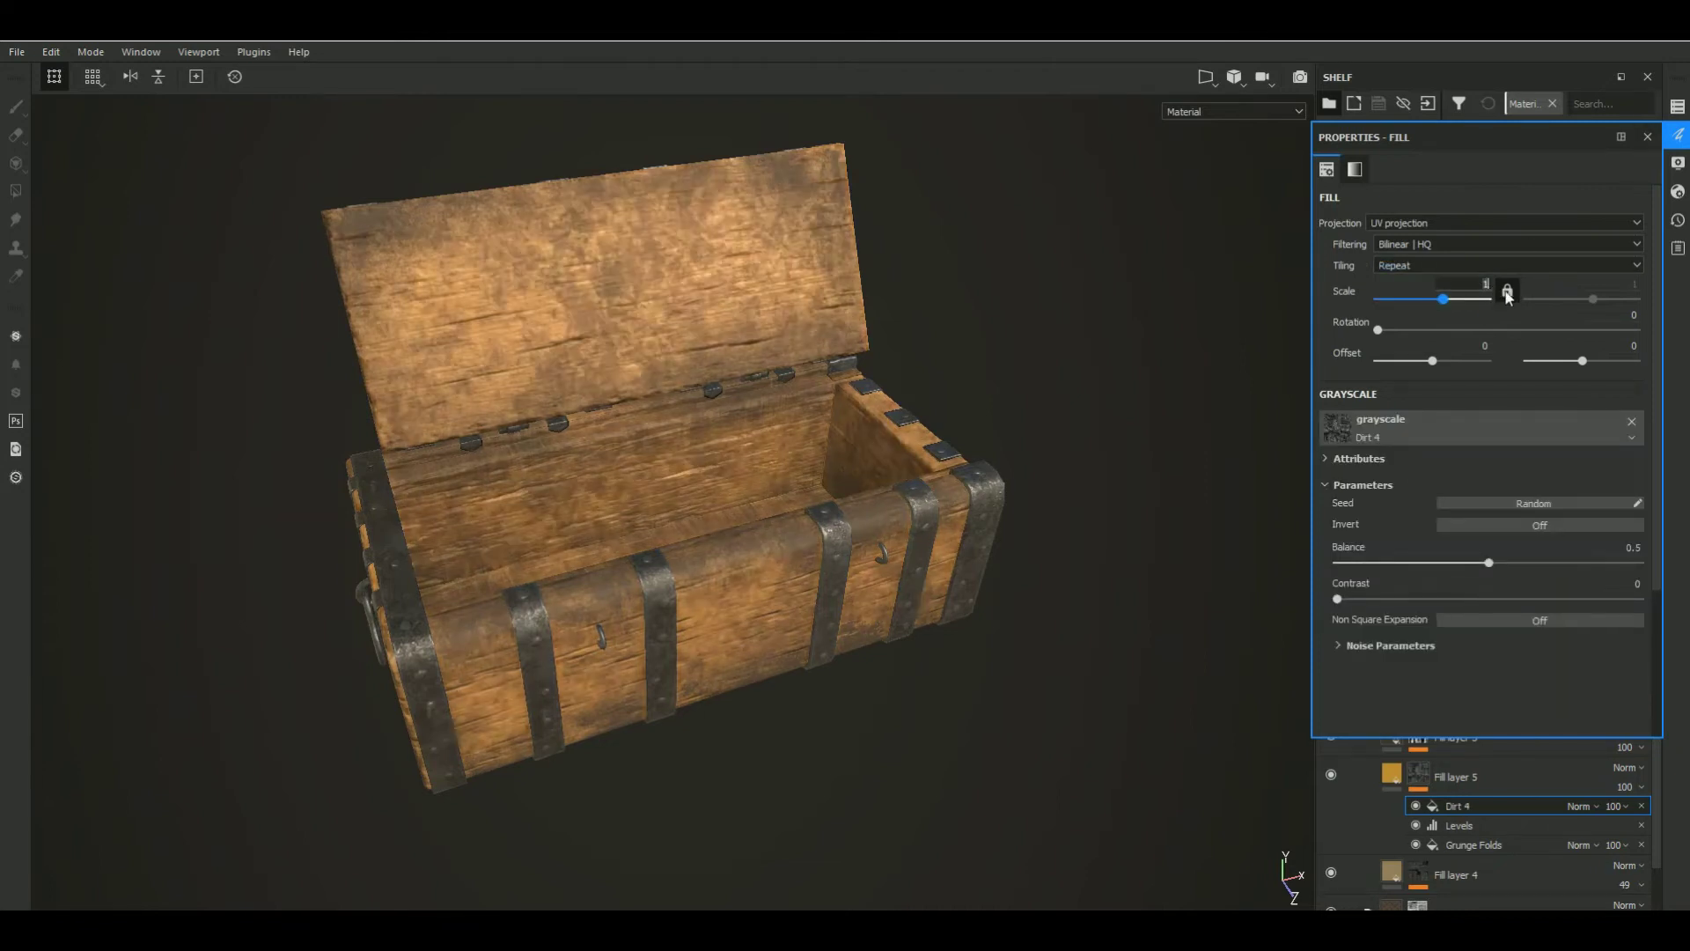
type("2")
key("Return")
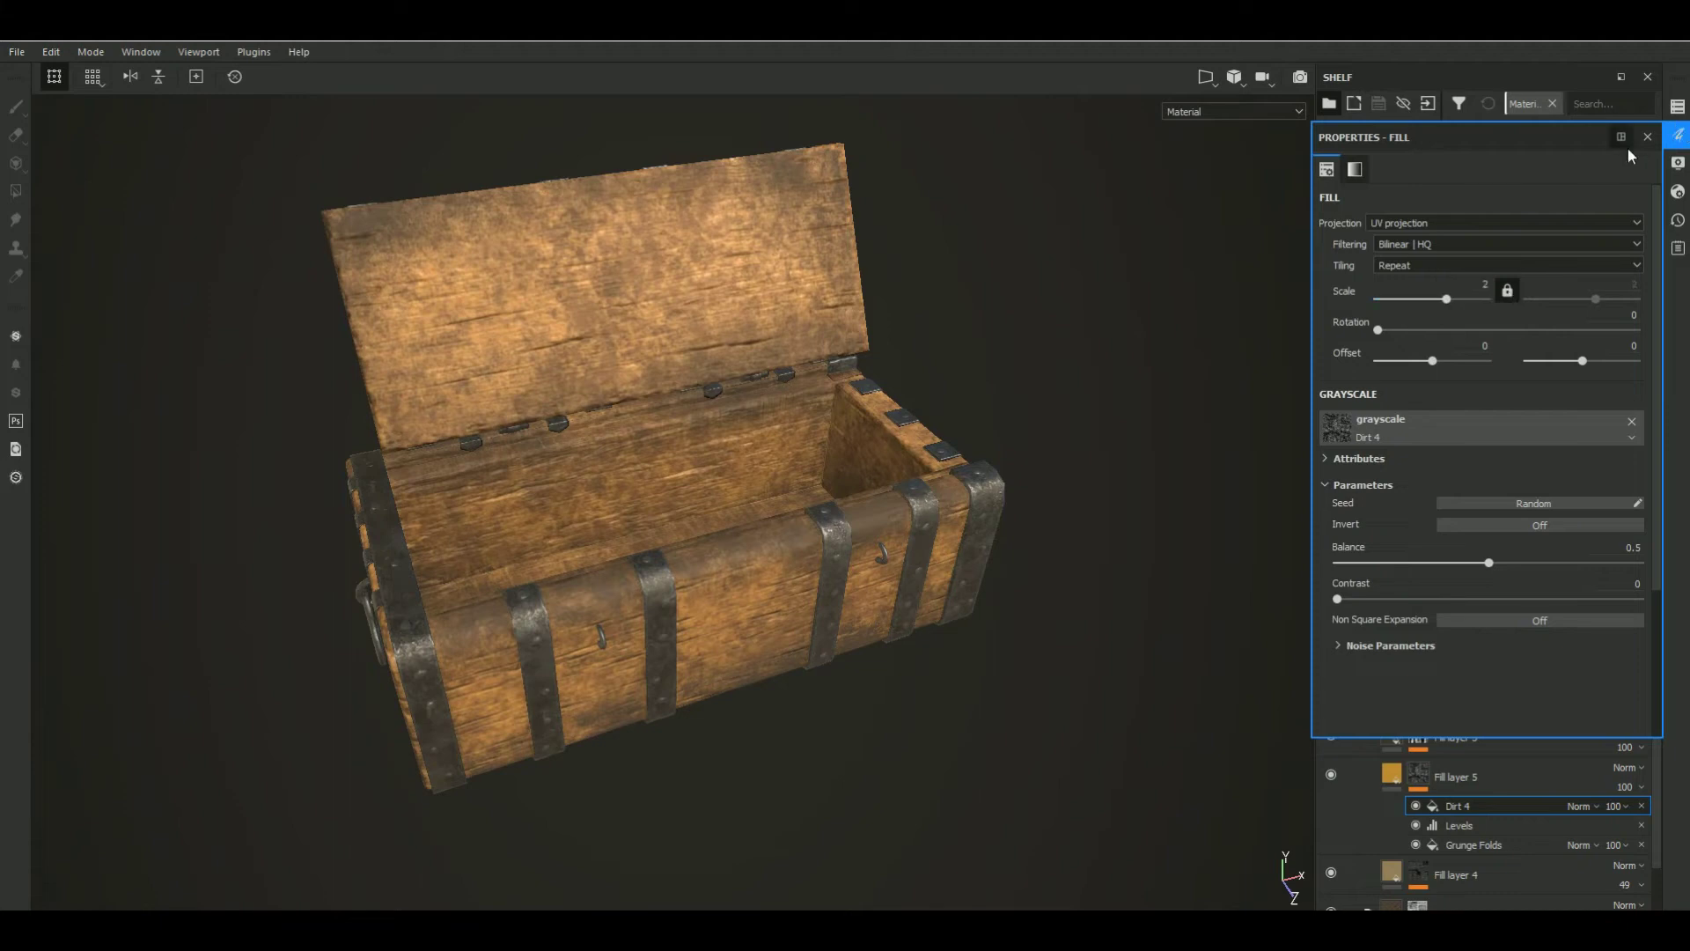
left_click(1647, 137)
Set the Grunge Folds mask effect's scale to 2 and dock the fill properties panel
left_click(1474, 844)
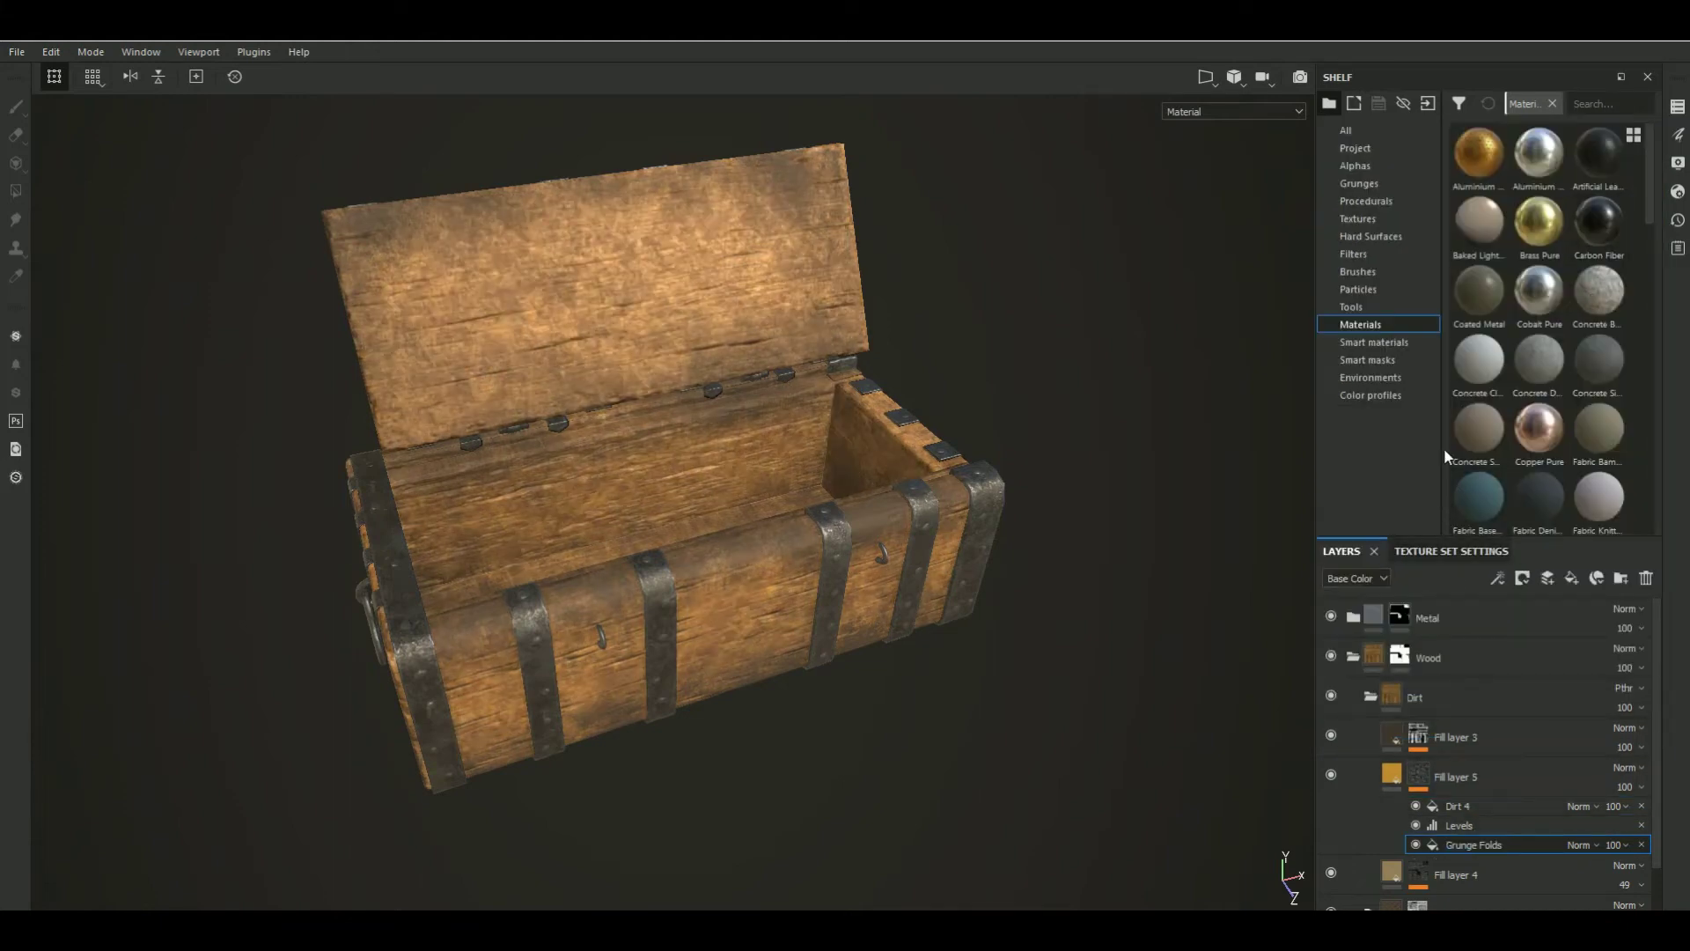
left_click(1678, 134)
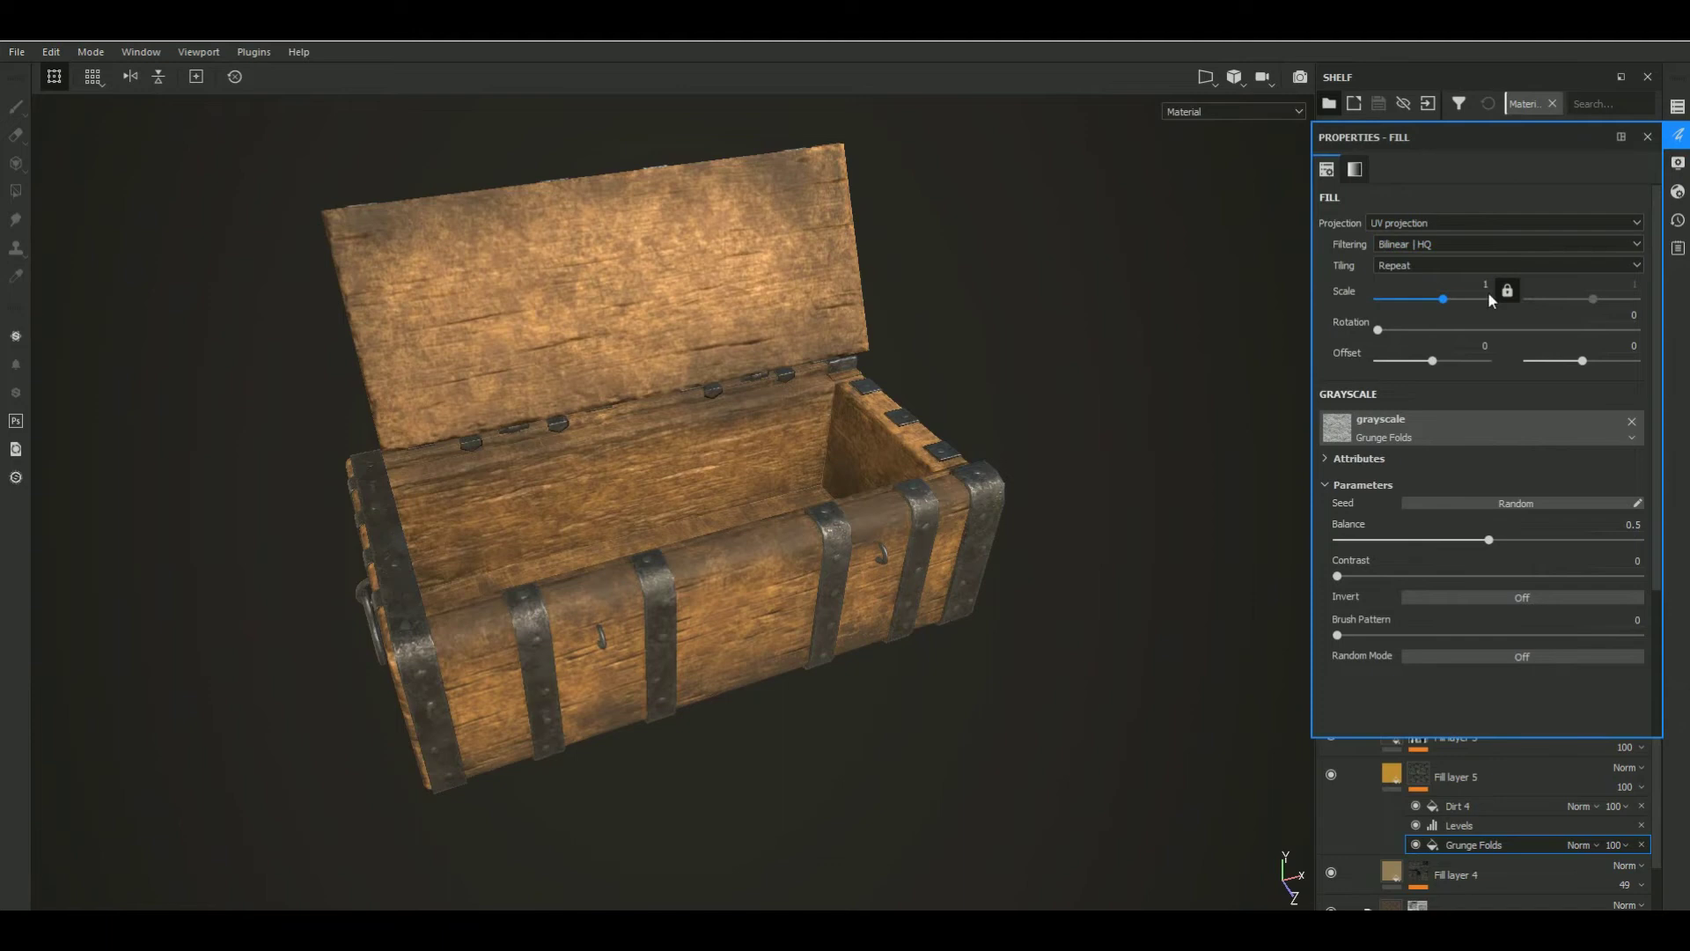
key("Return")
left_click_drag(1523, 135, 1503, 100)
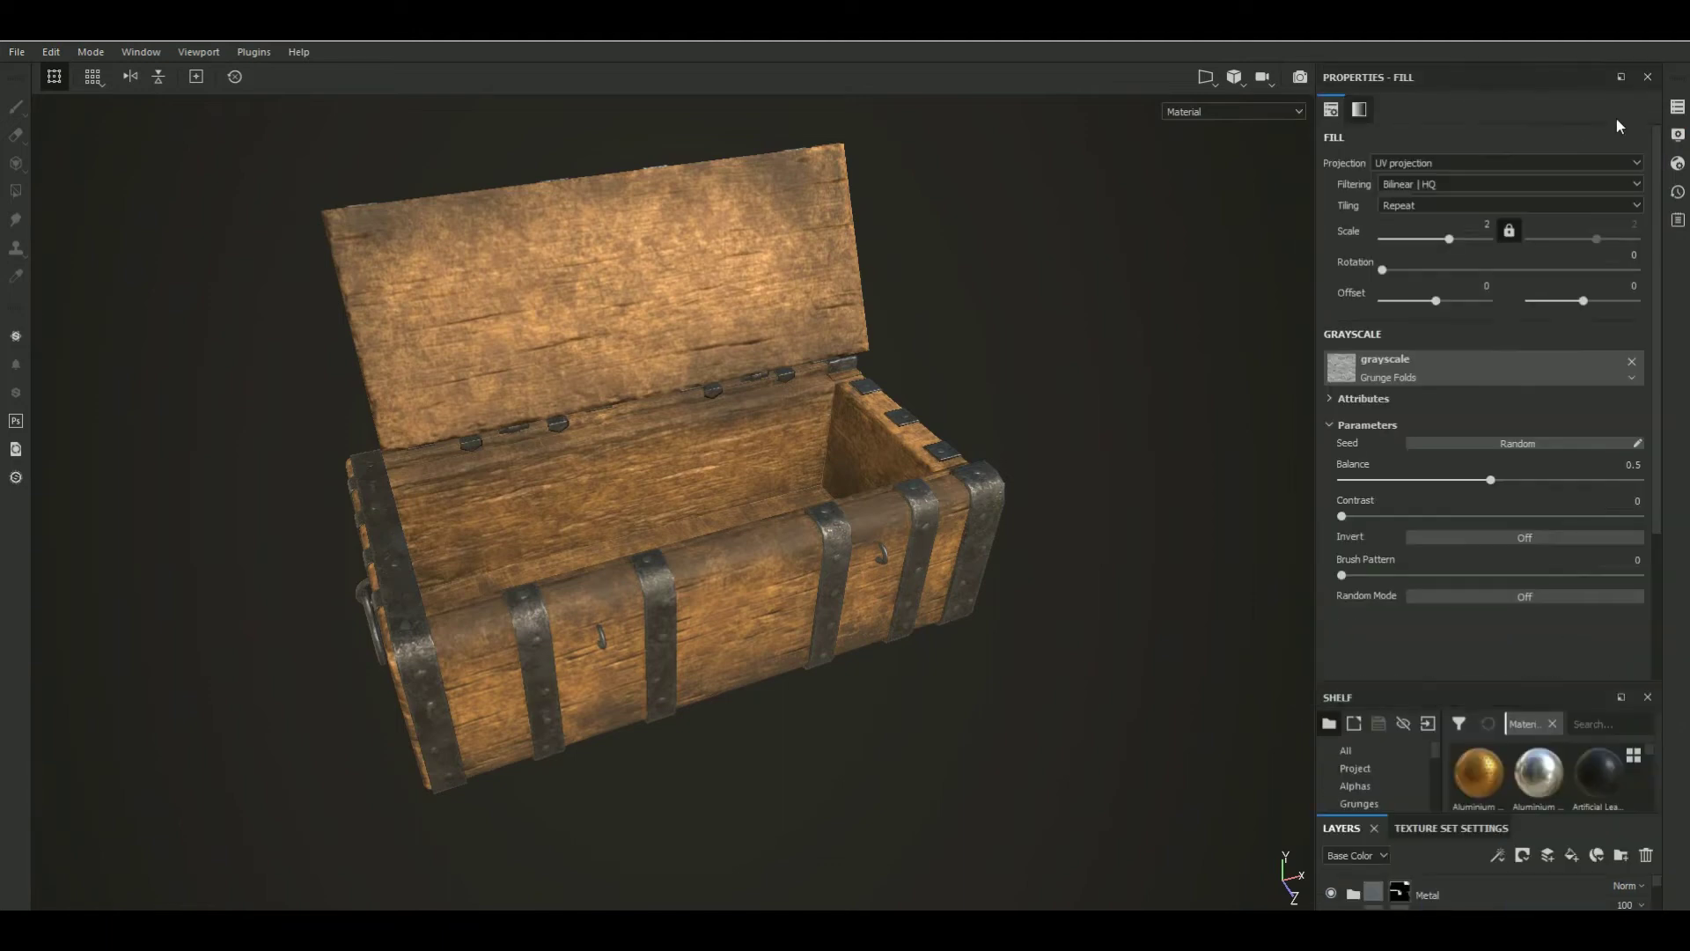
left_click(1648, 78)
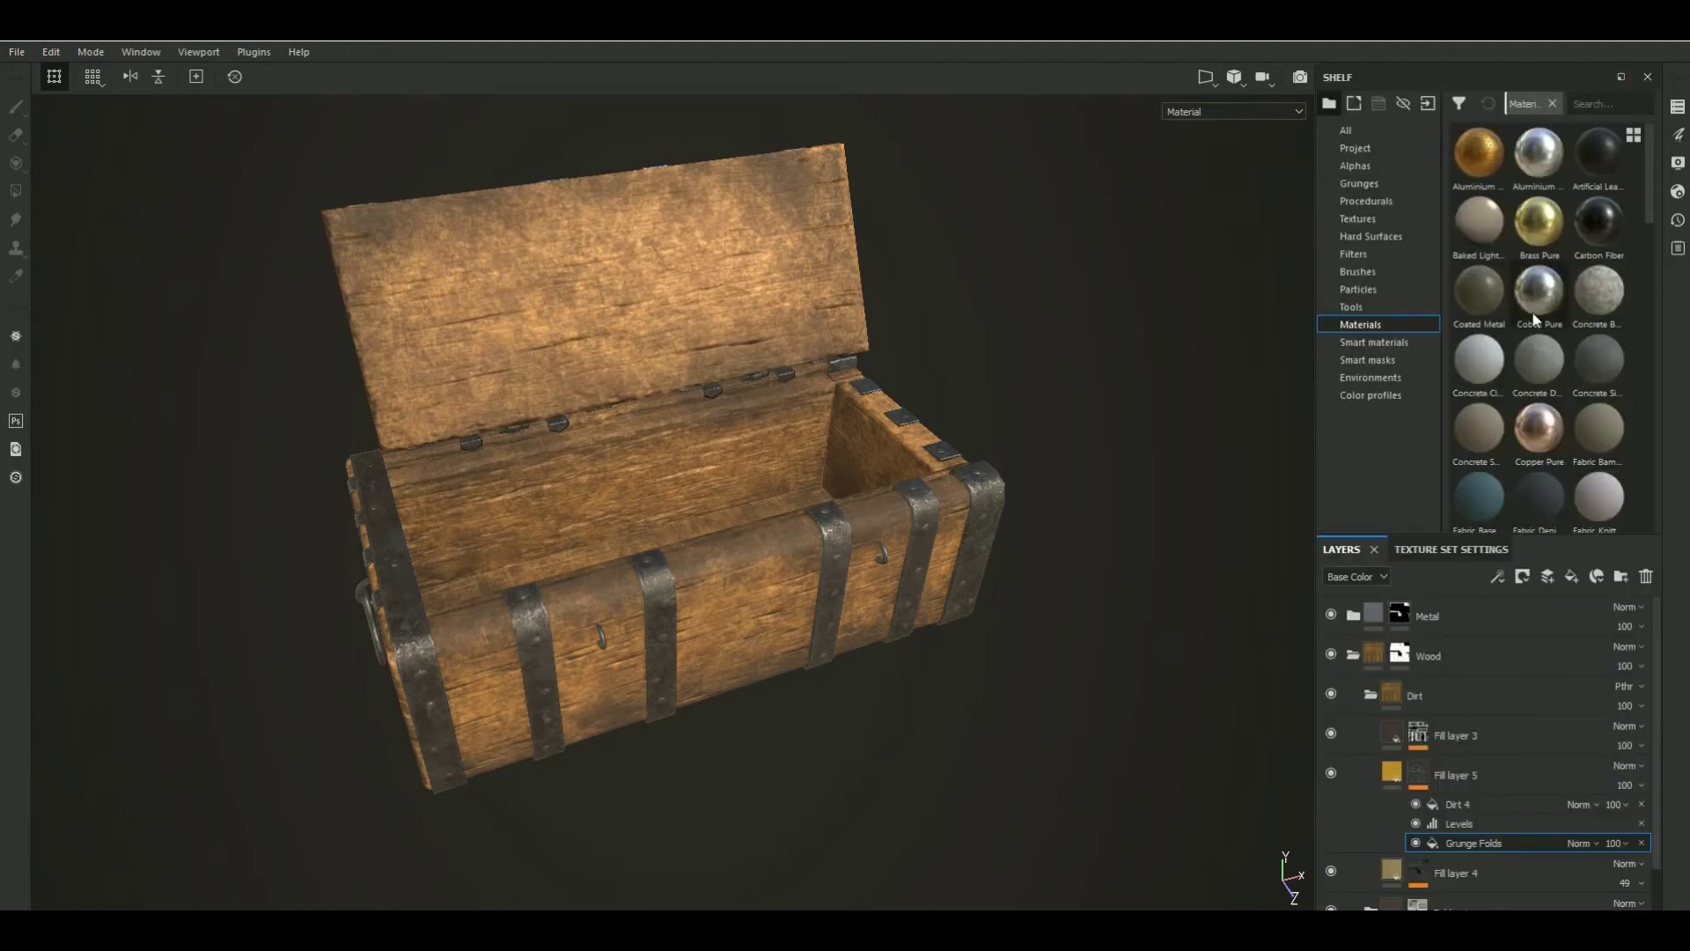
Set Dirt 4's blend mode to Subtract with opacity about 90
left_click(1570, 801)
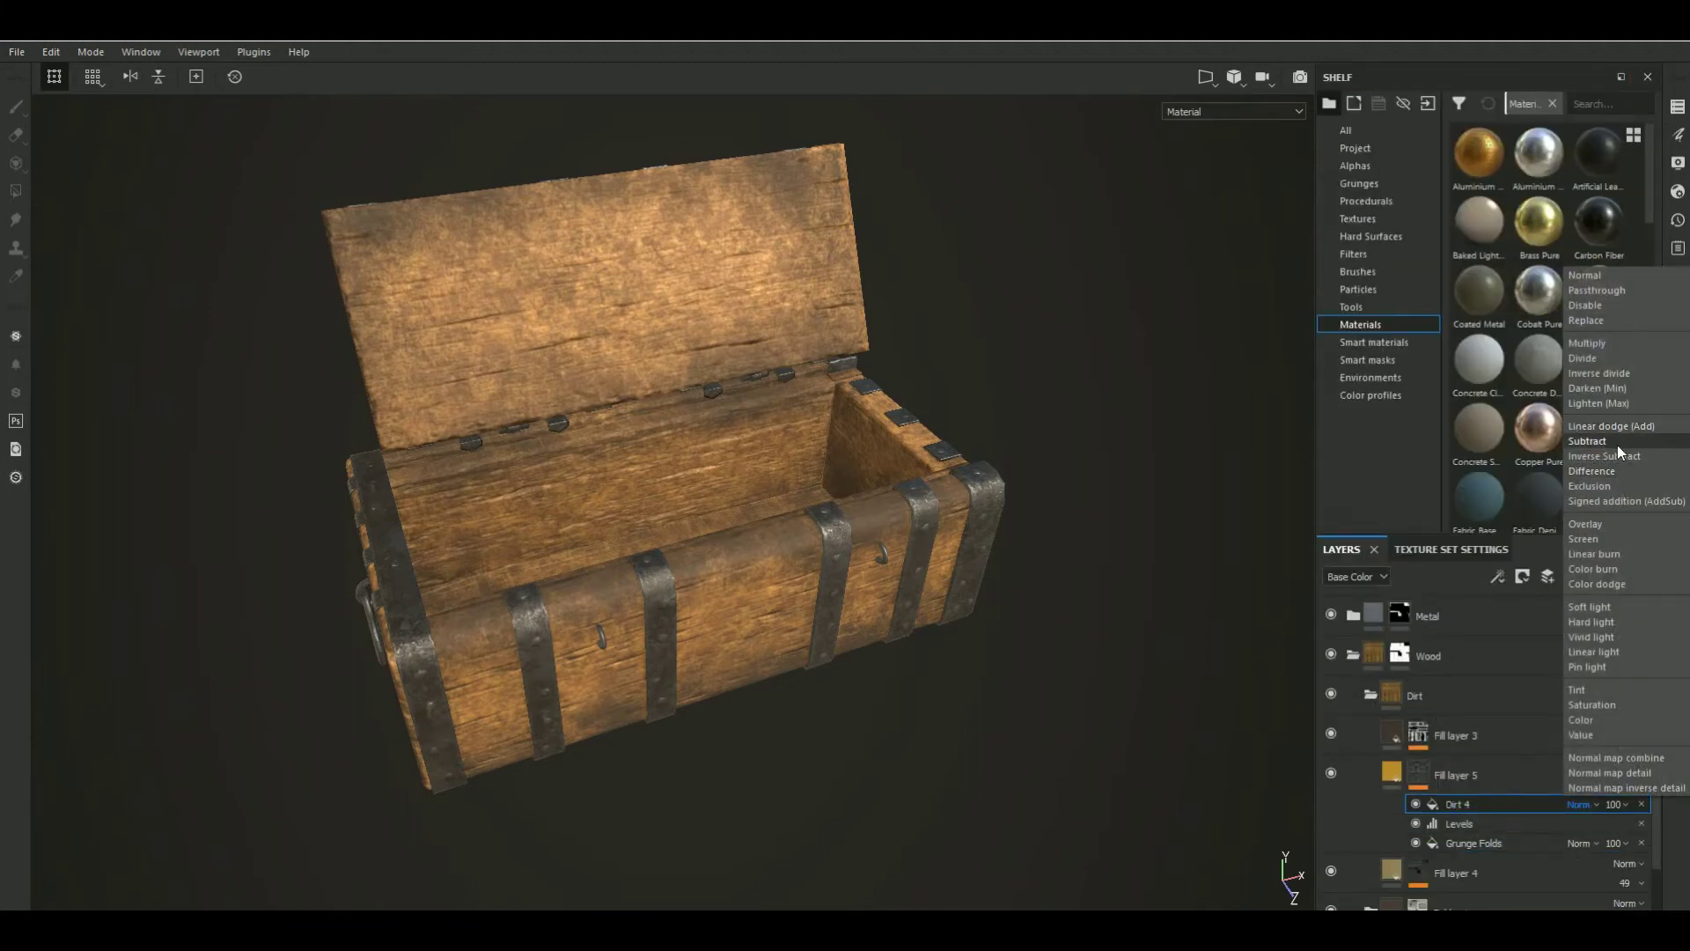
left_click(1618, 445)
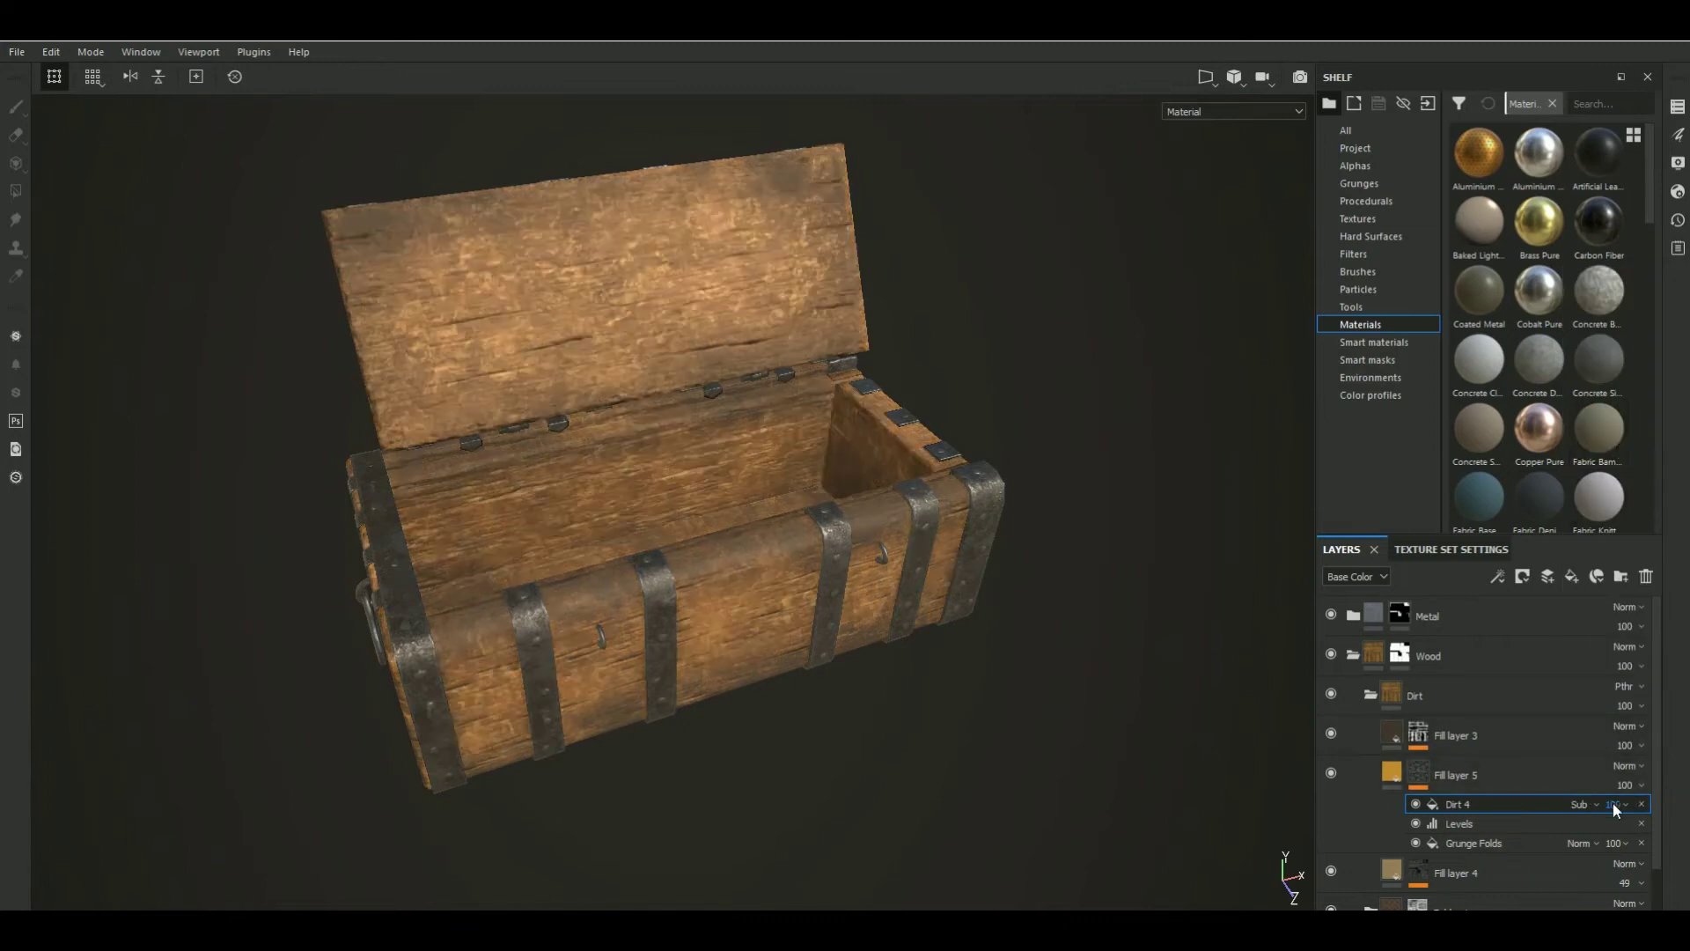
left_click(1418, 773)
left_click(1418, 774, "alt")
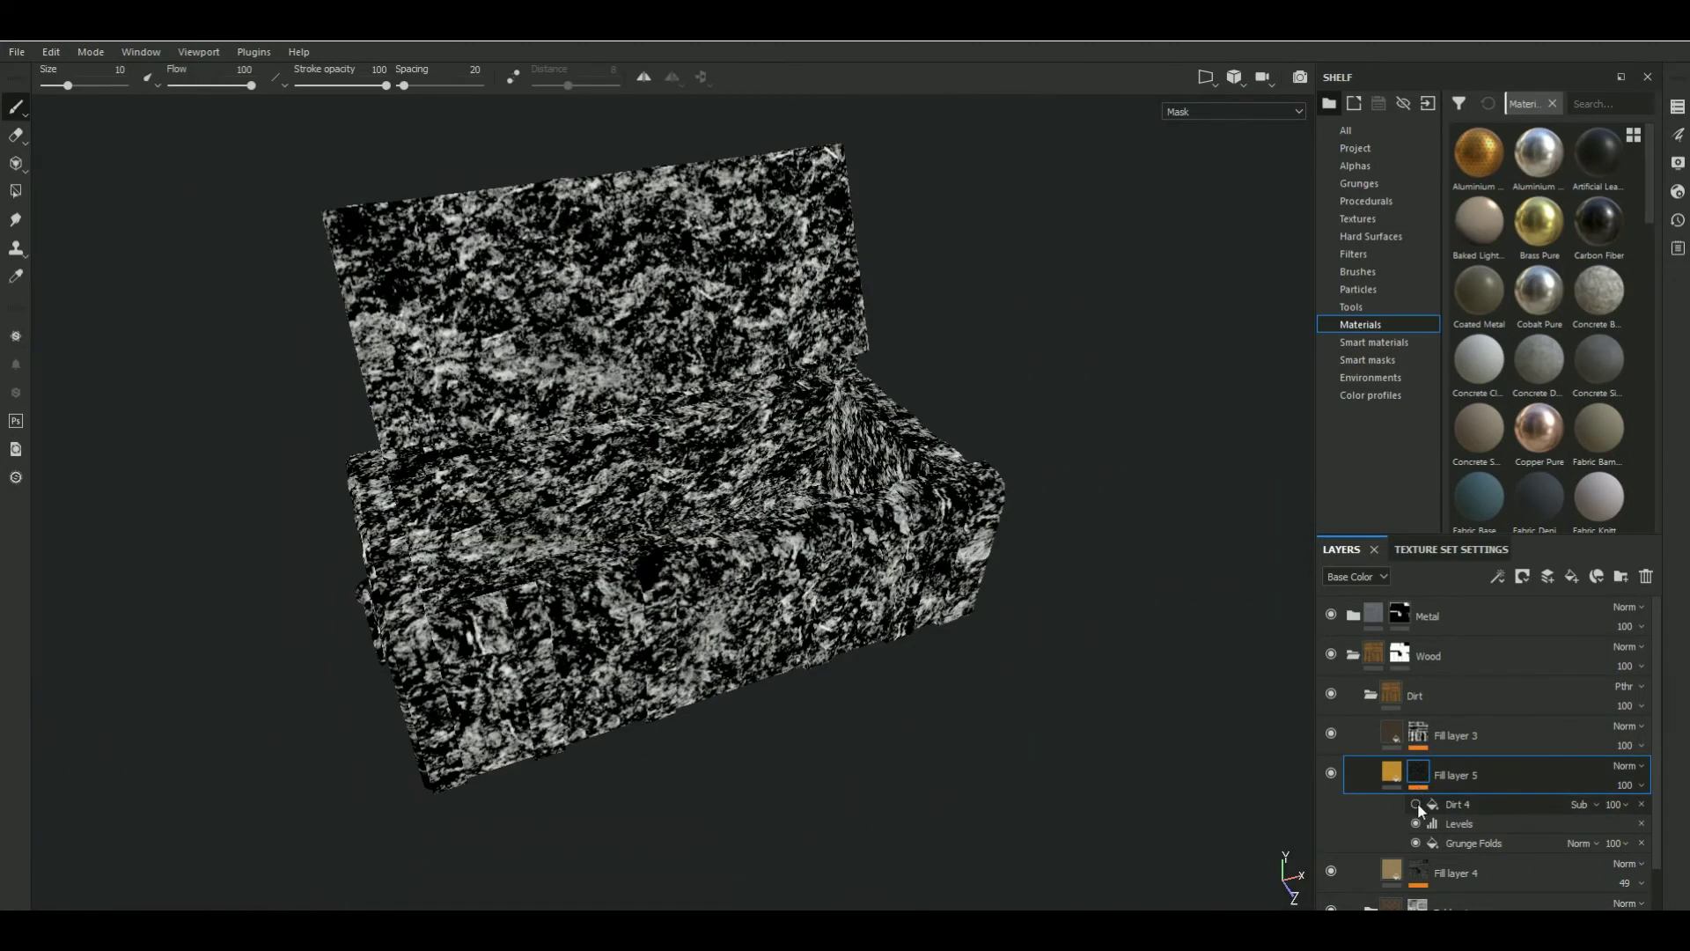
left_click(1416, 804)
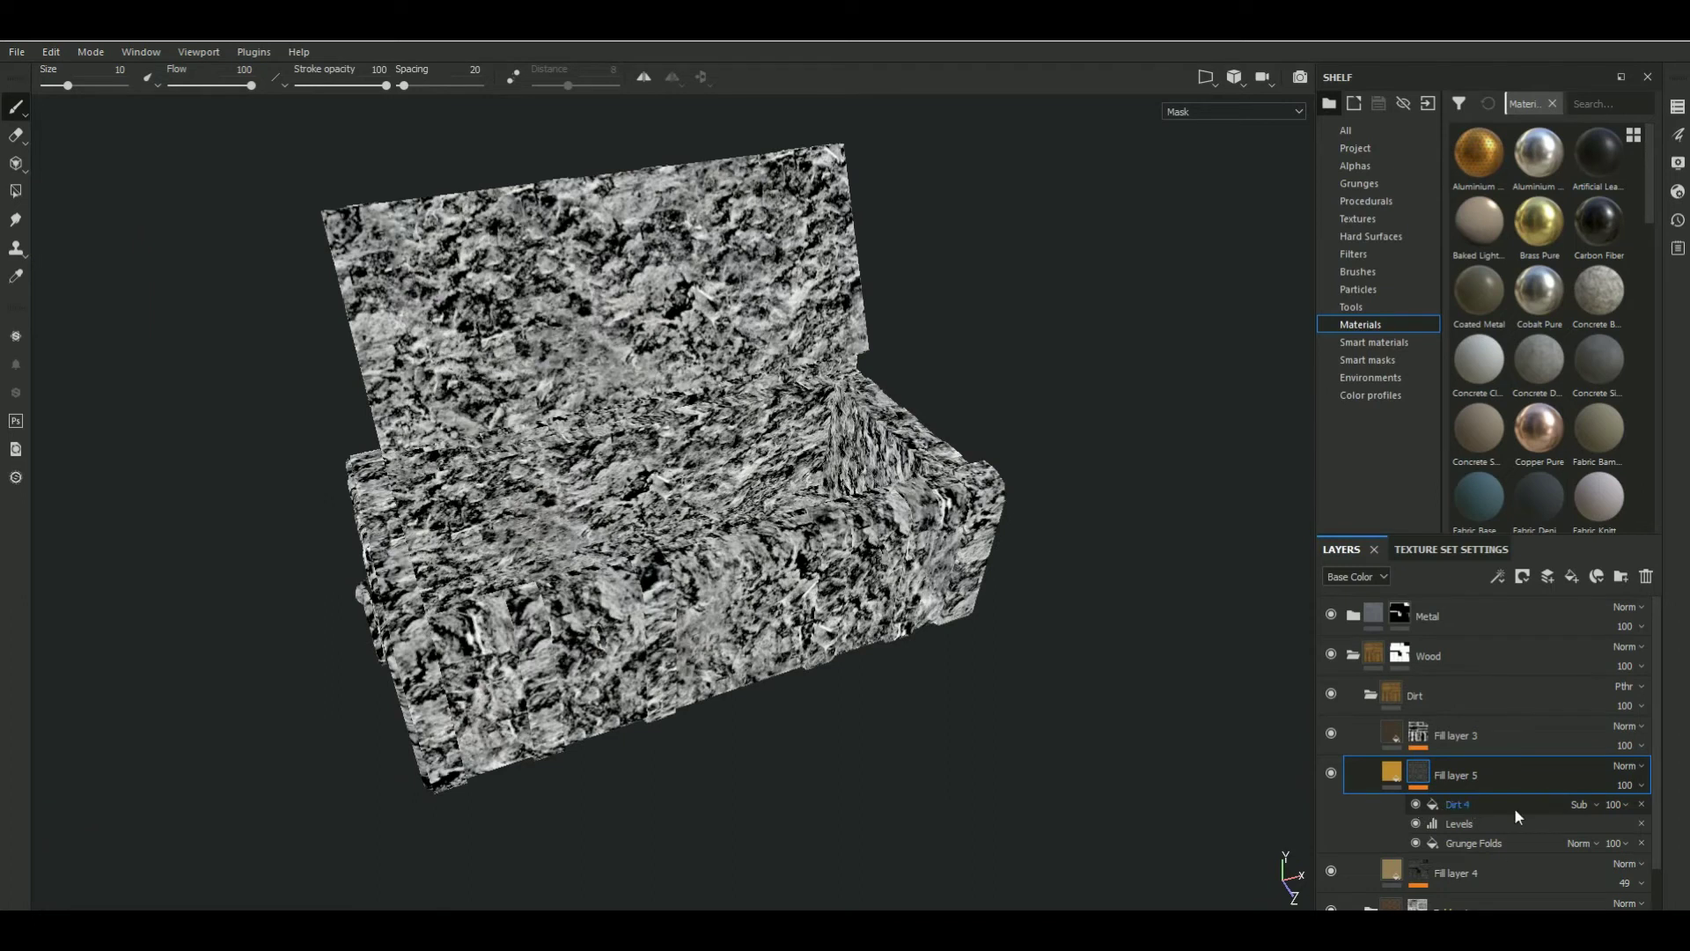
left_click(1622, 804)
left_click_drag(1685, 835, 1679, 836)
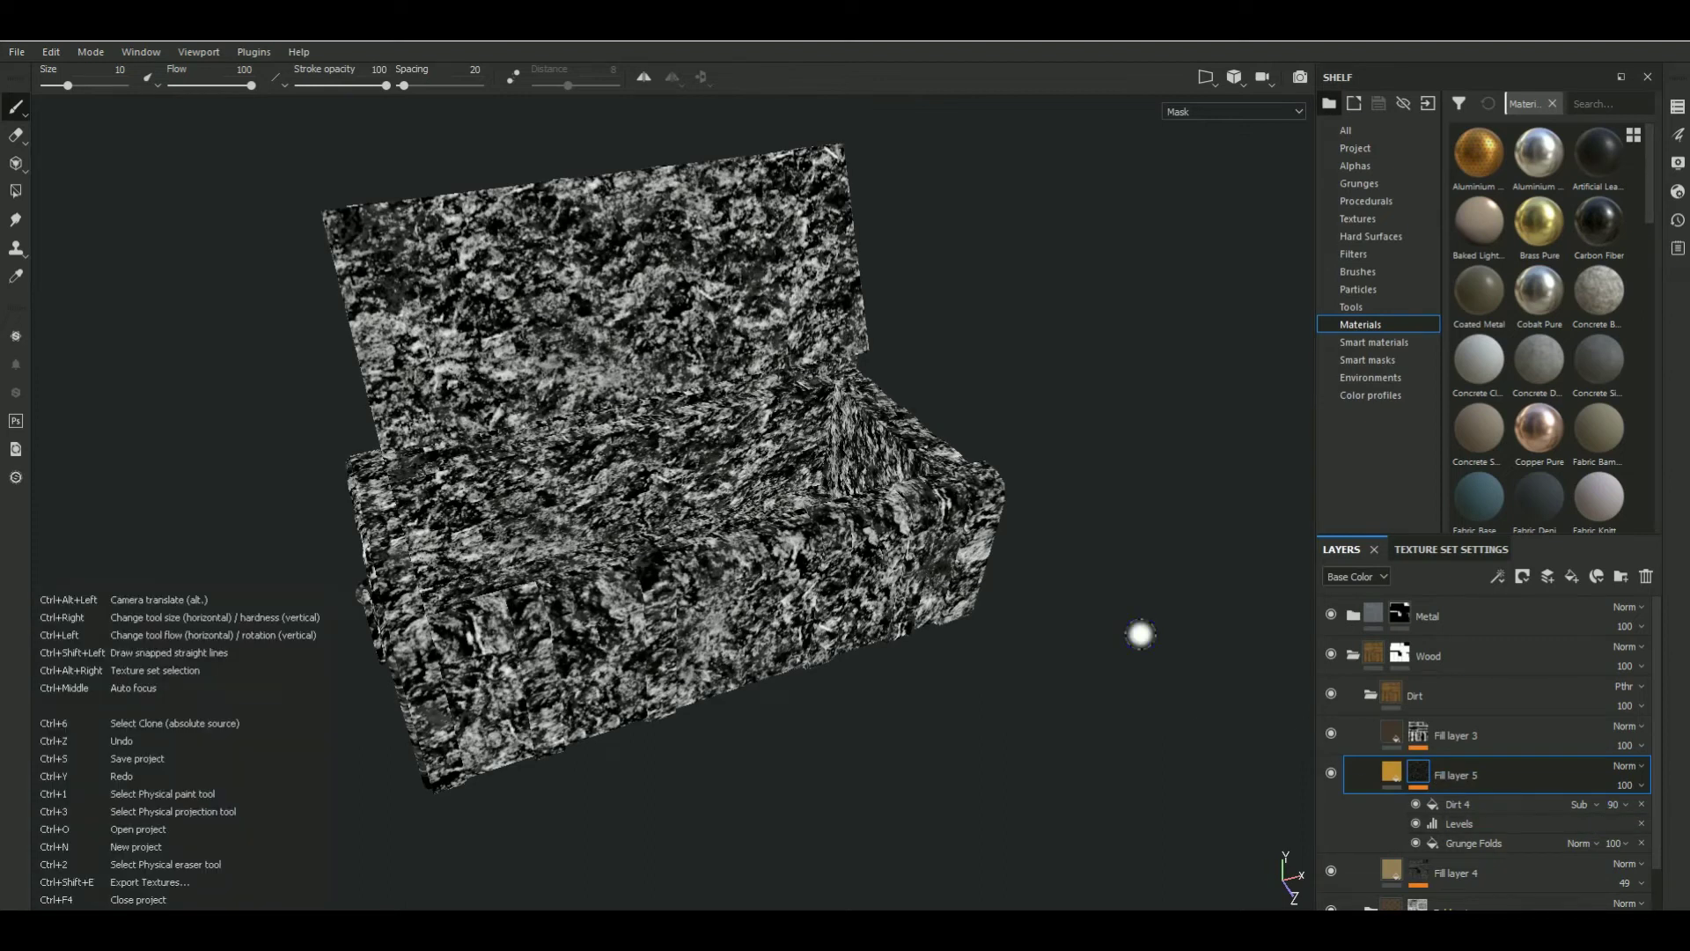
key("m")
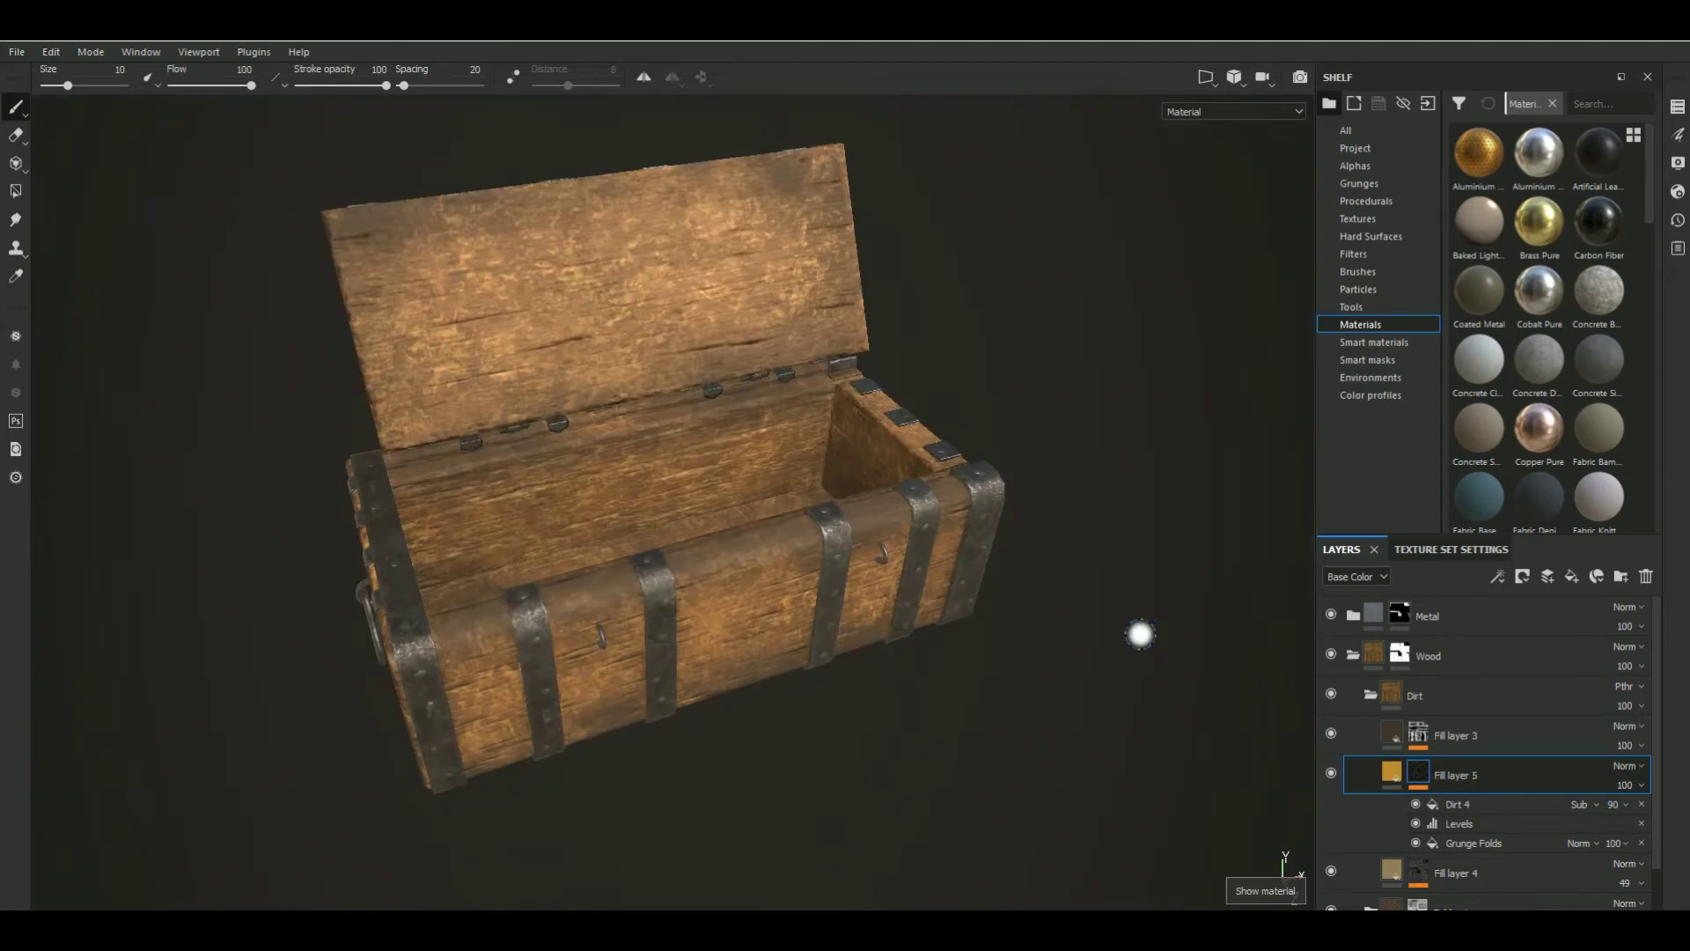
key("c")
key("c")
key("c")
key("c")
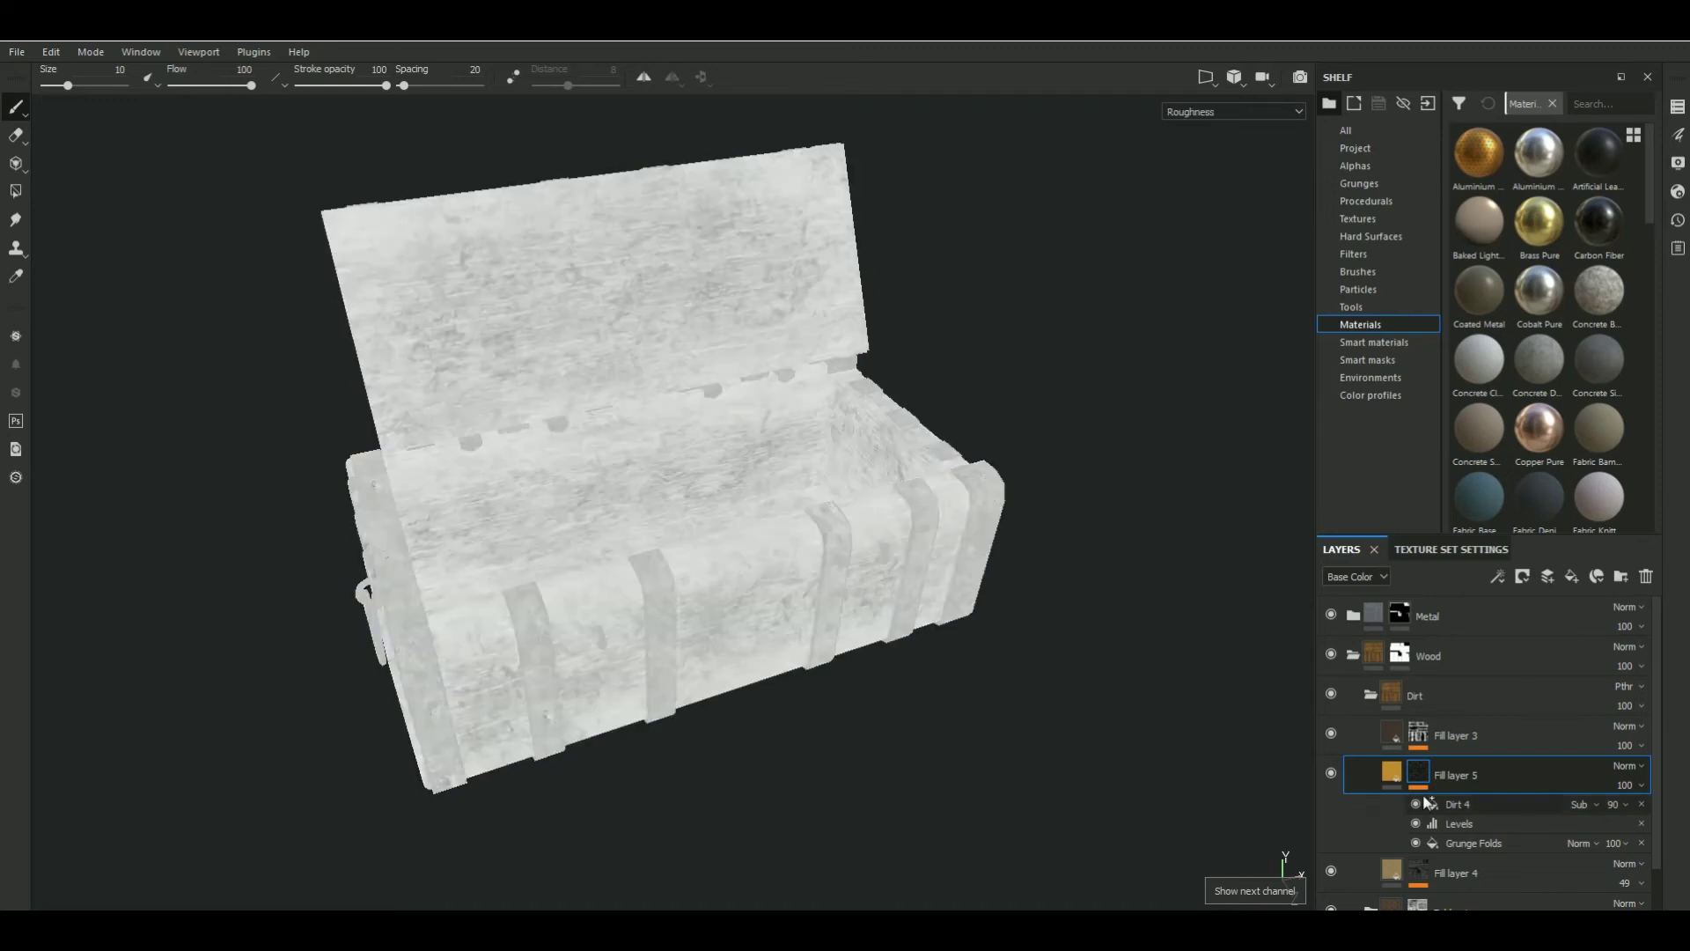
Raise Fill layer 5's content roughness to about 0.53
left_click(1387, 778)
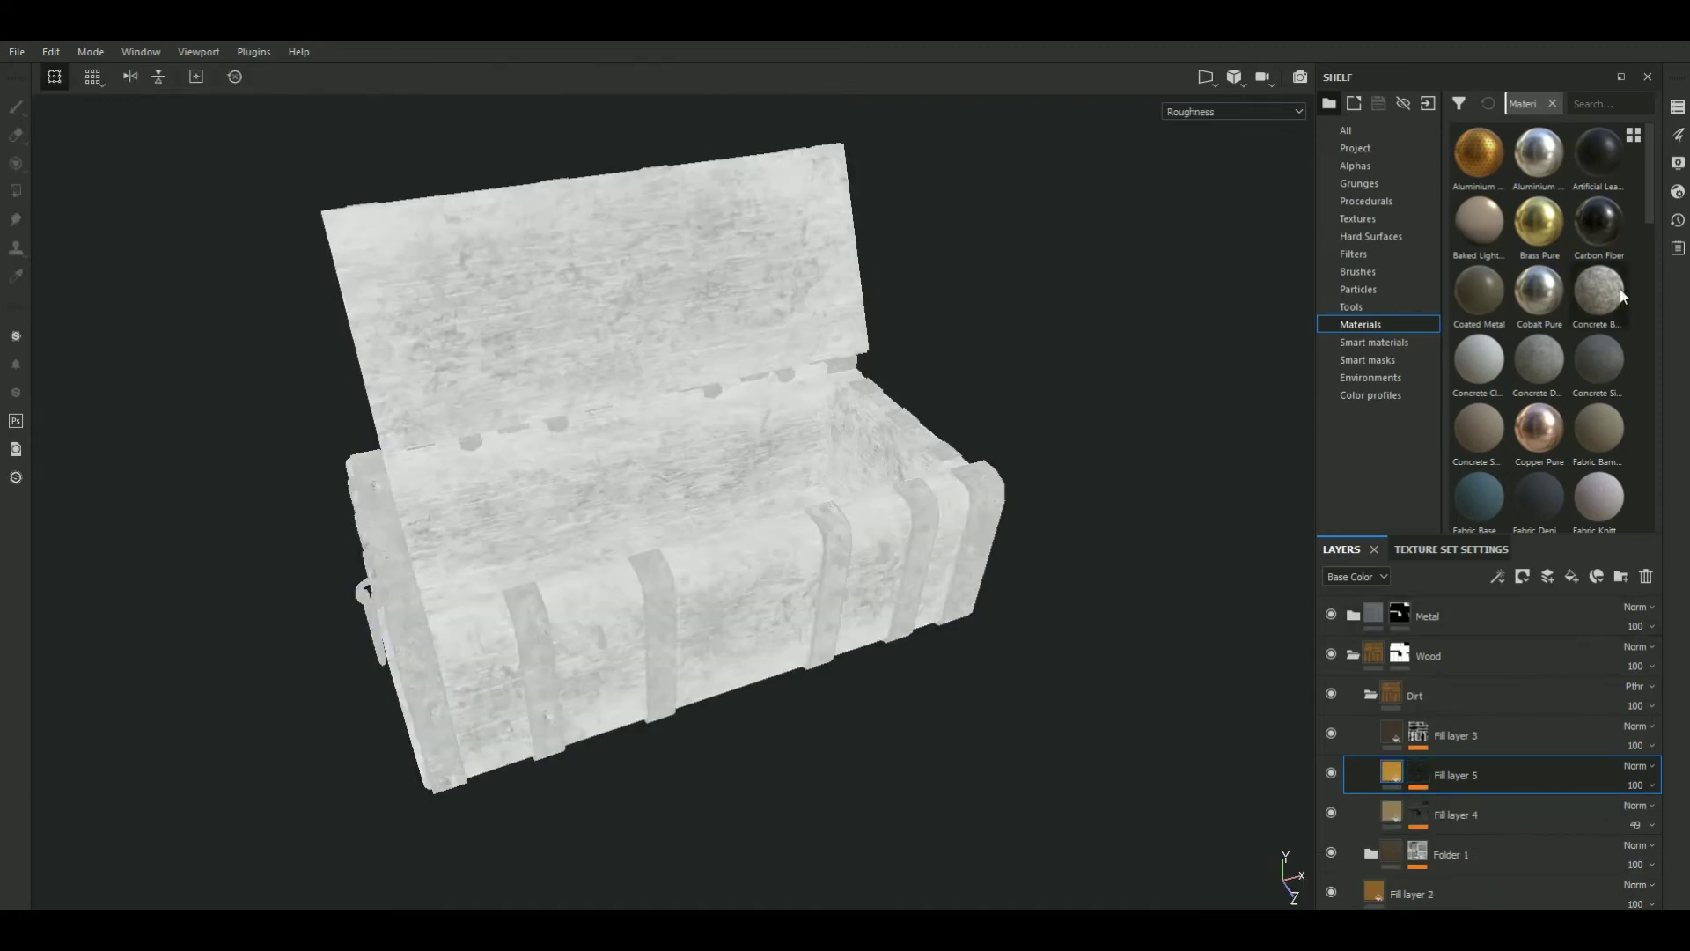
left_click(1678, 135)
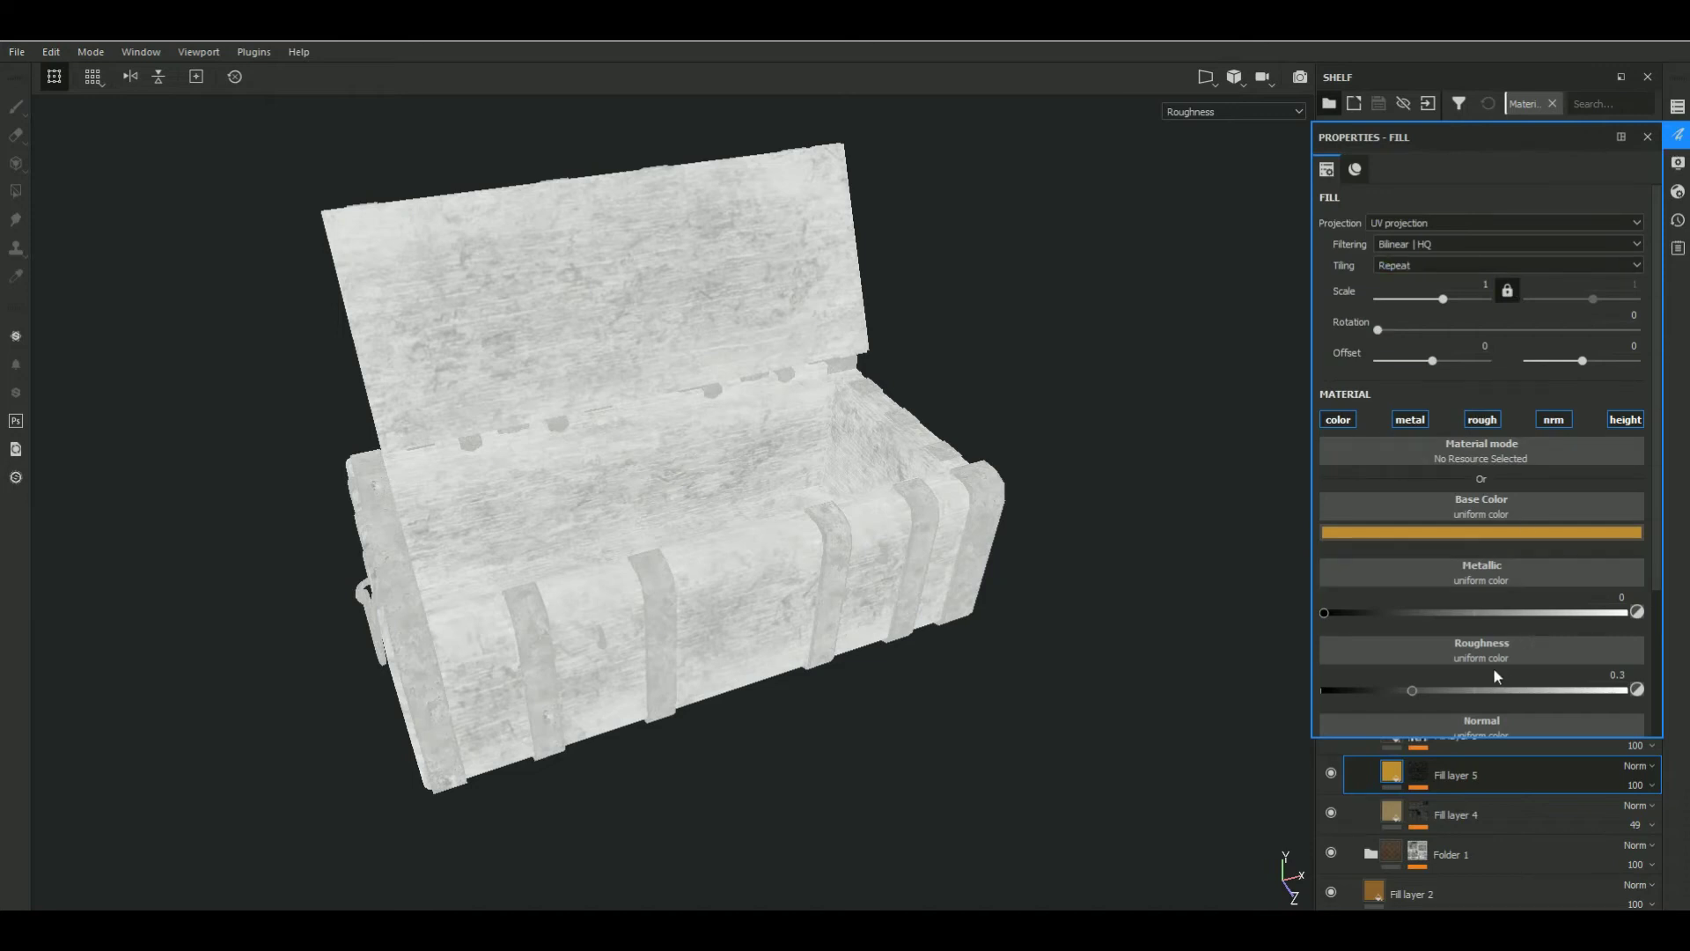
left_click_drag(1457, 690, 1482, 689)
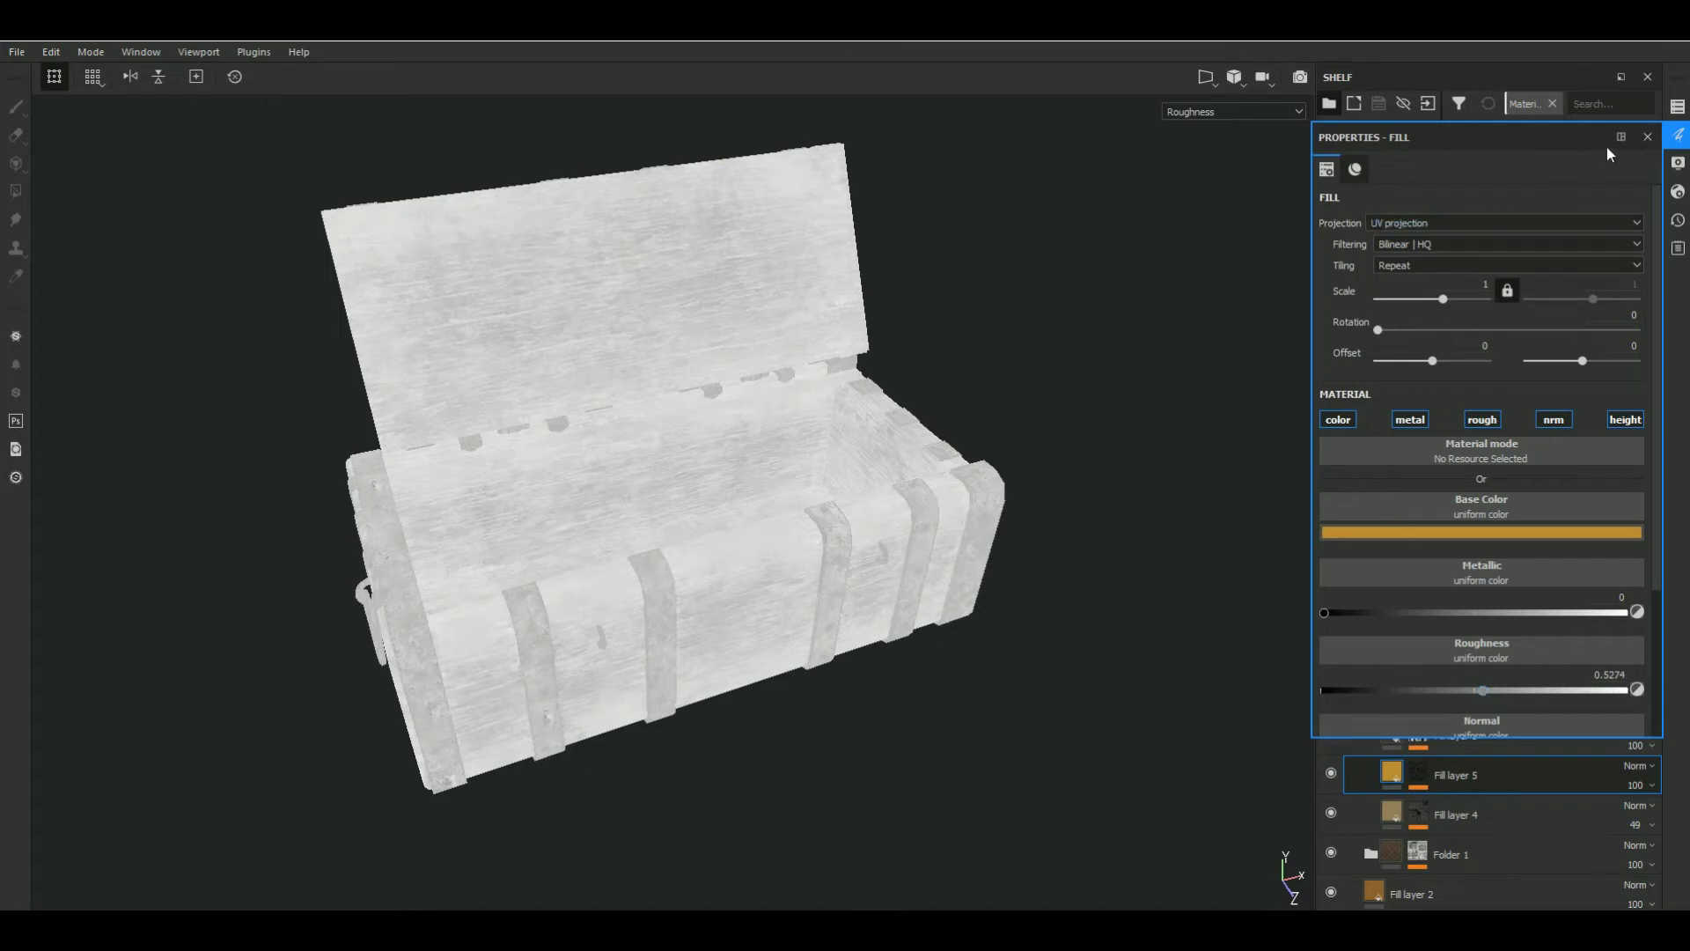
left_click(1647, 137)
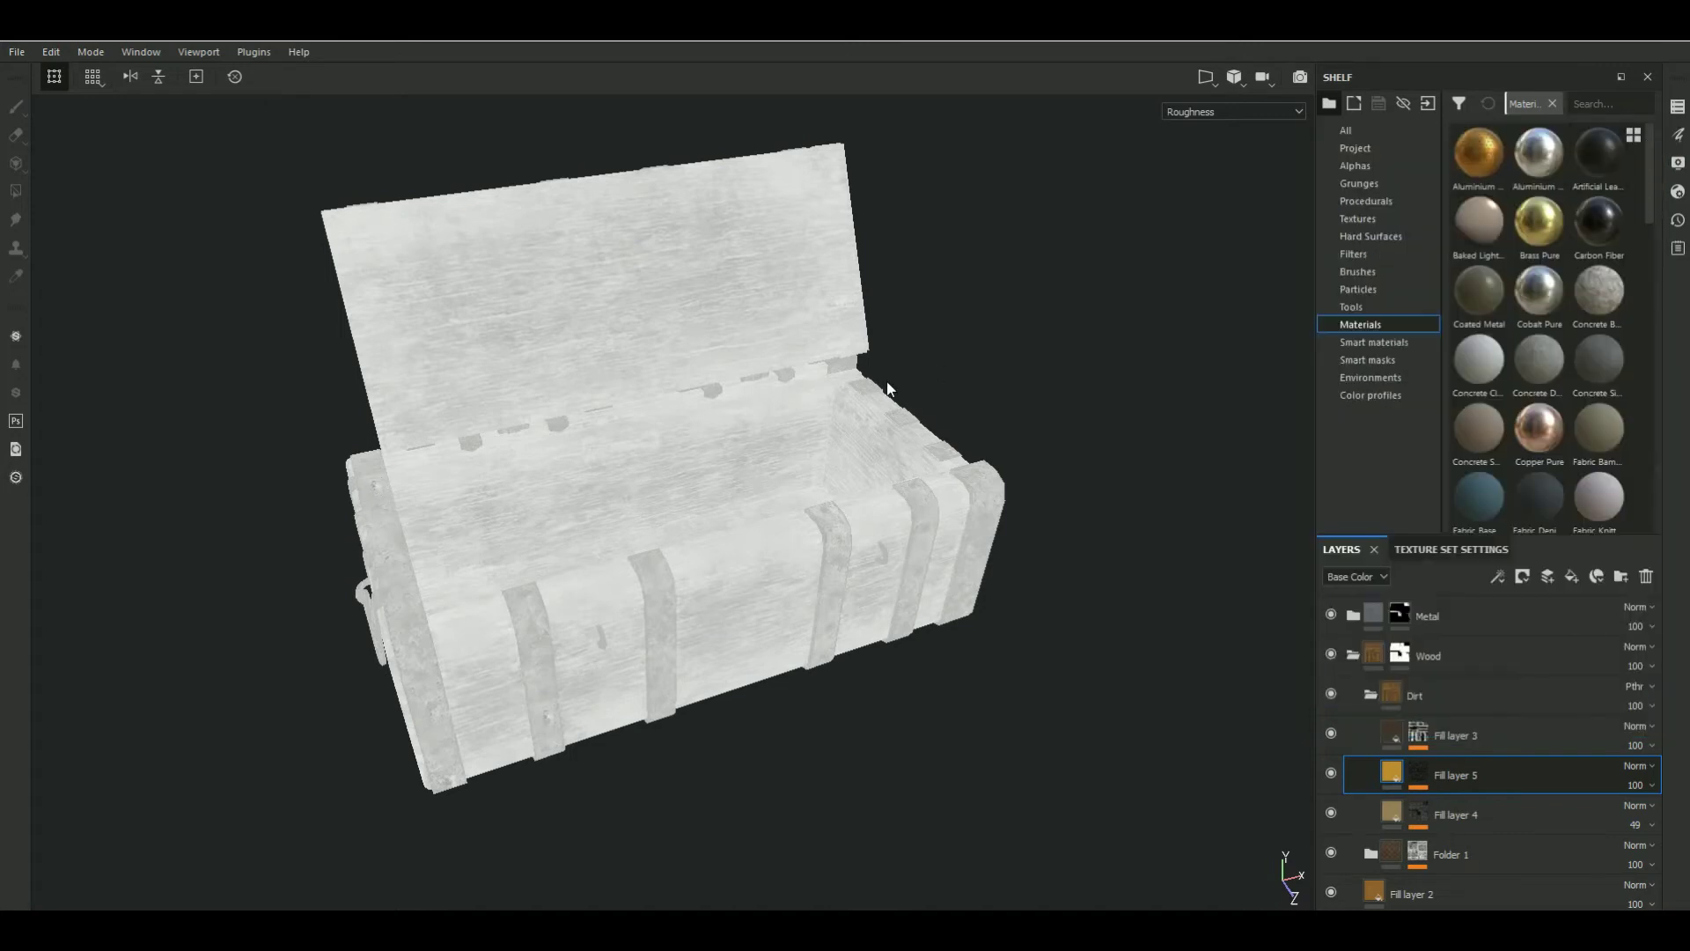
Add a Paint effect to Fill layer 5's mask
key("m")
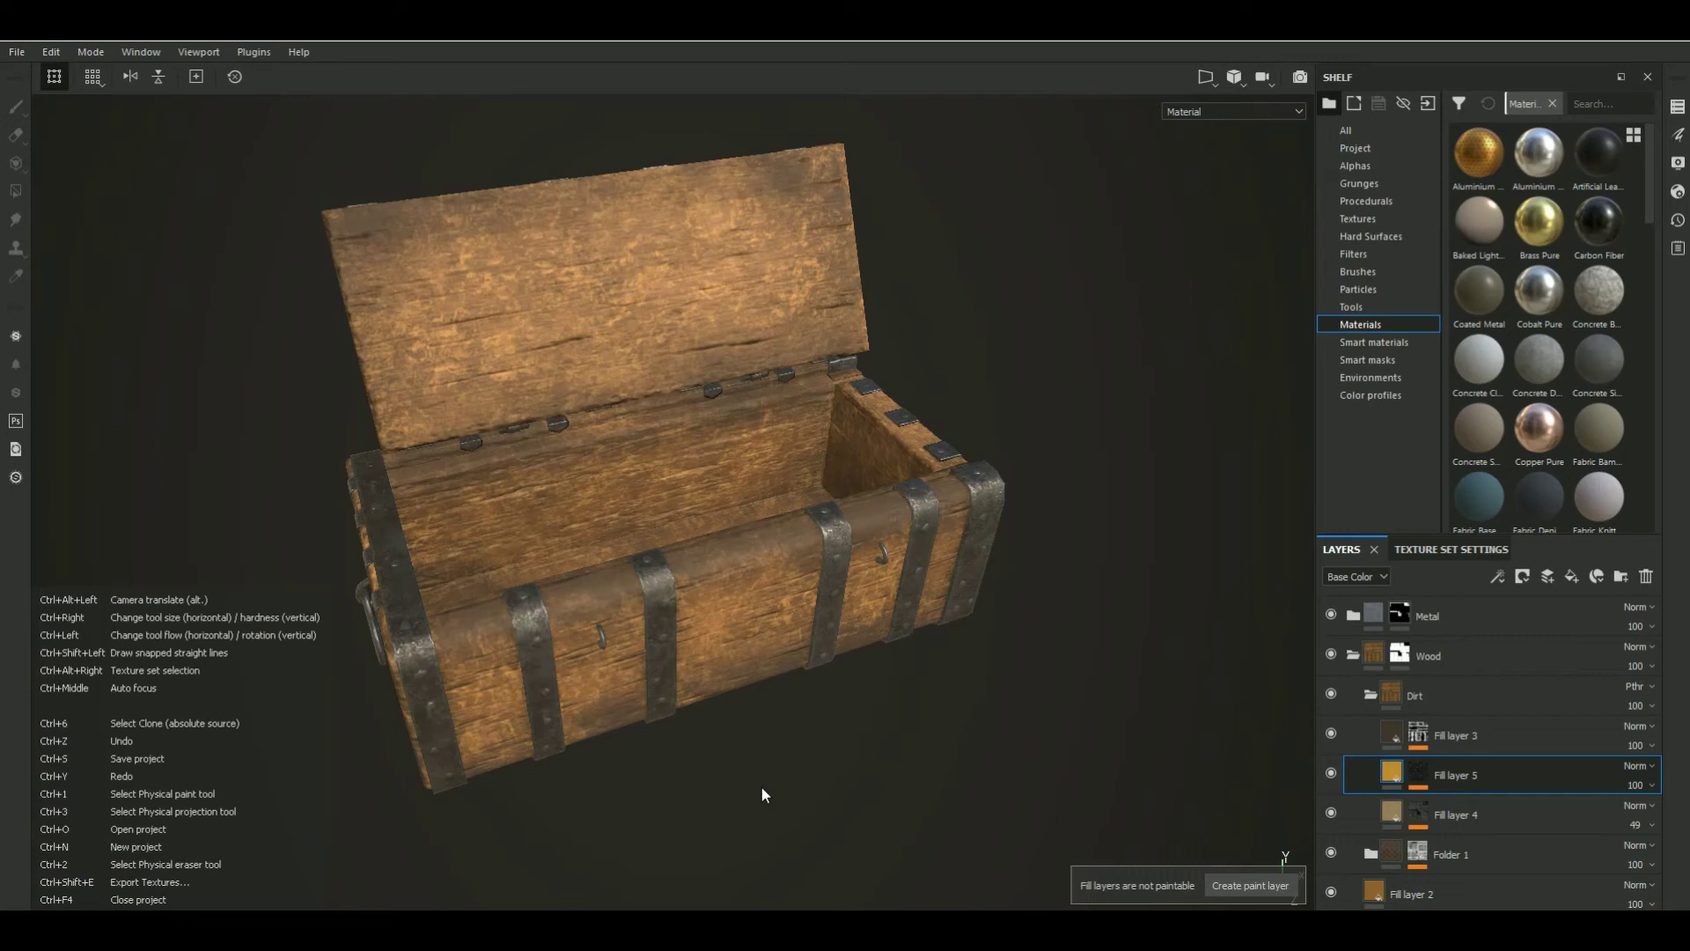
left_click(1419, 771)
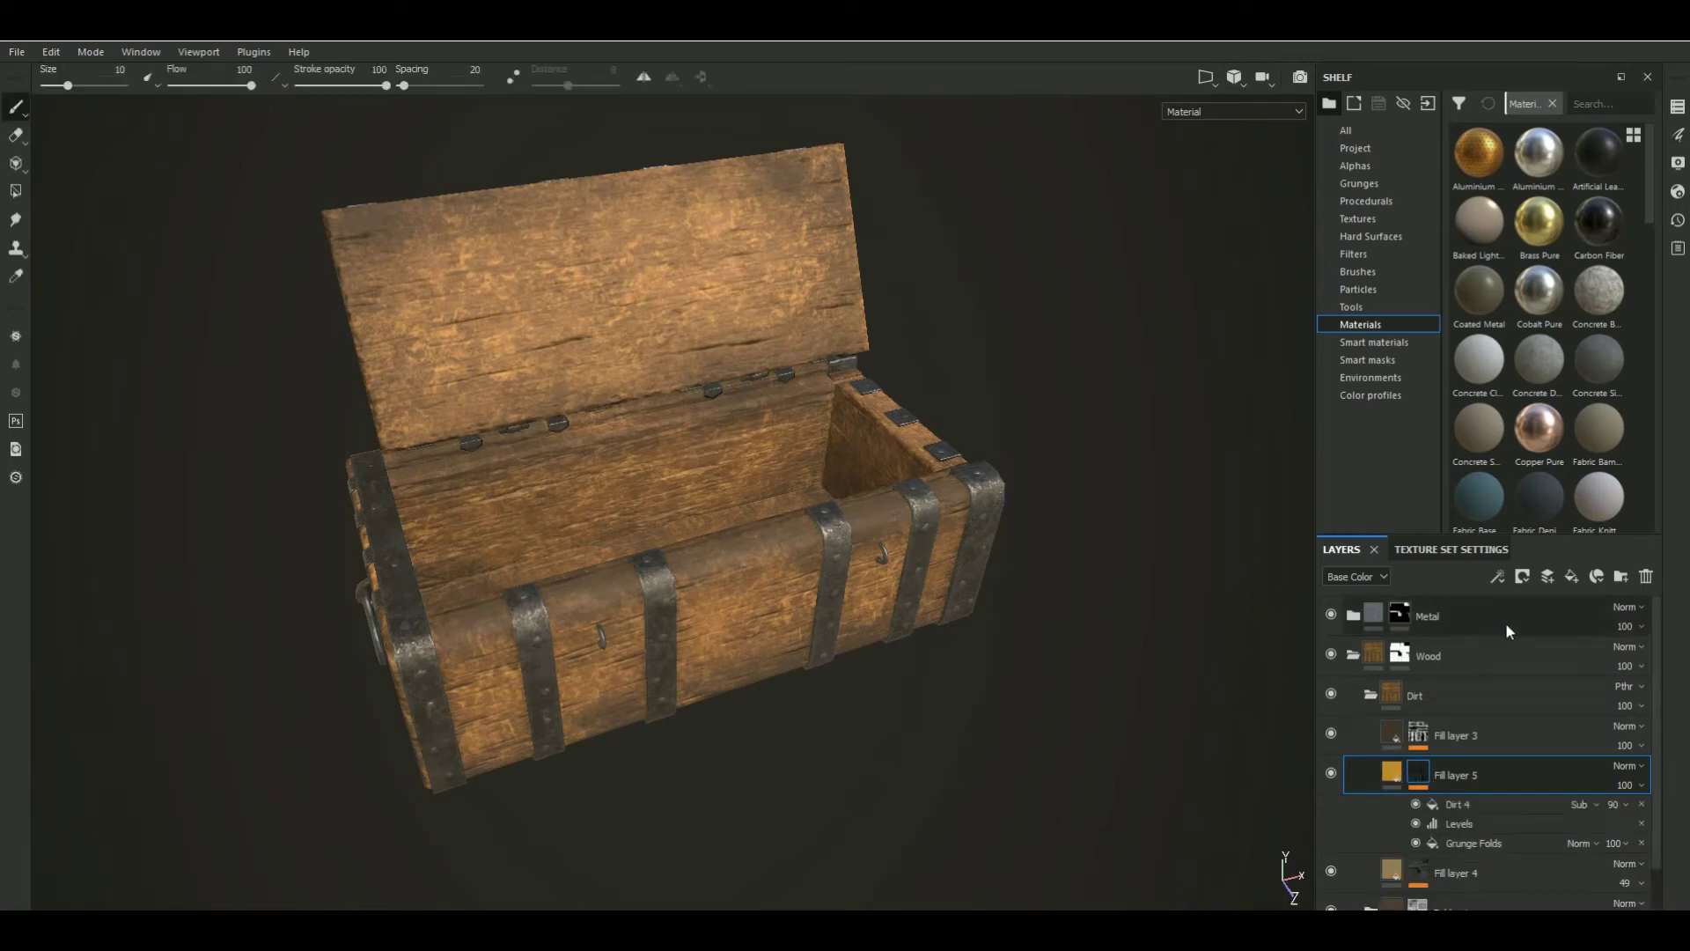
left_click(1502, 578)
left_click(1530, 615)
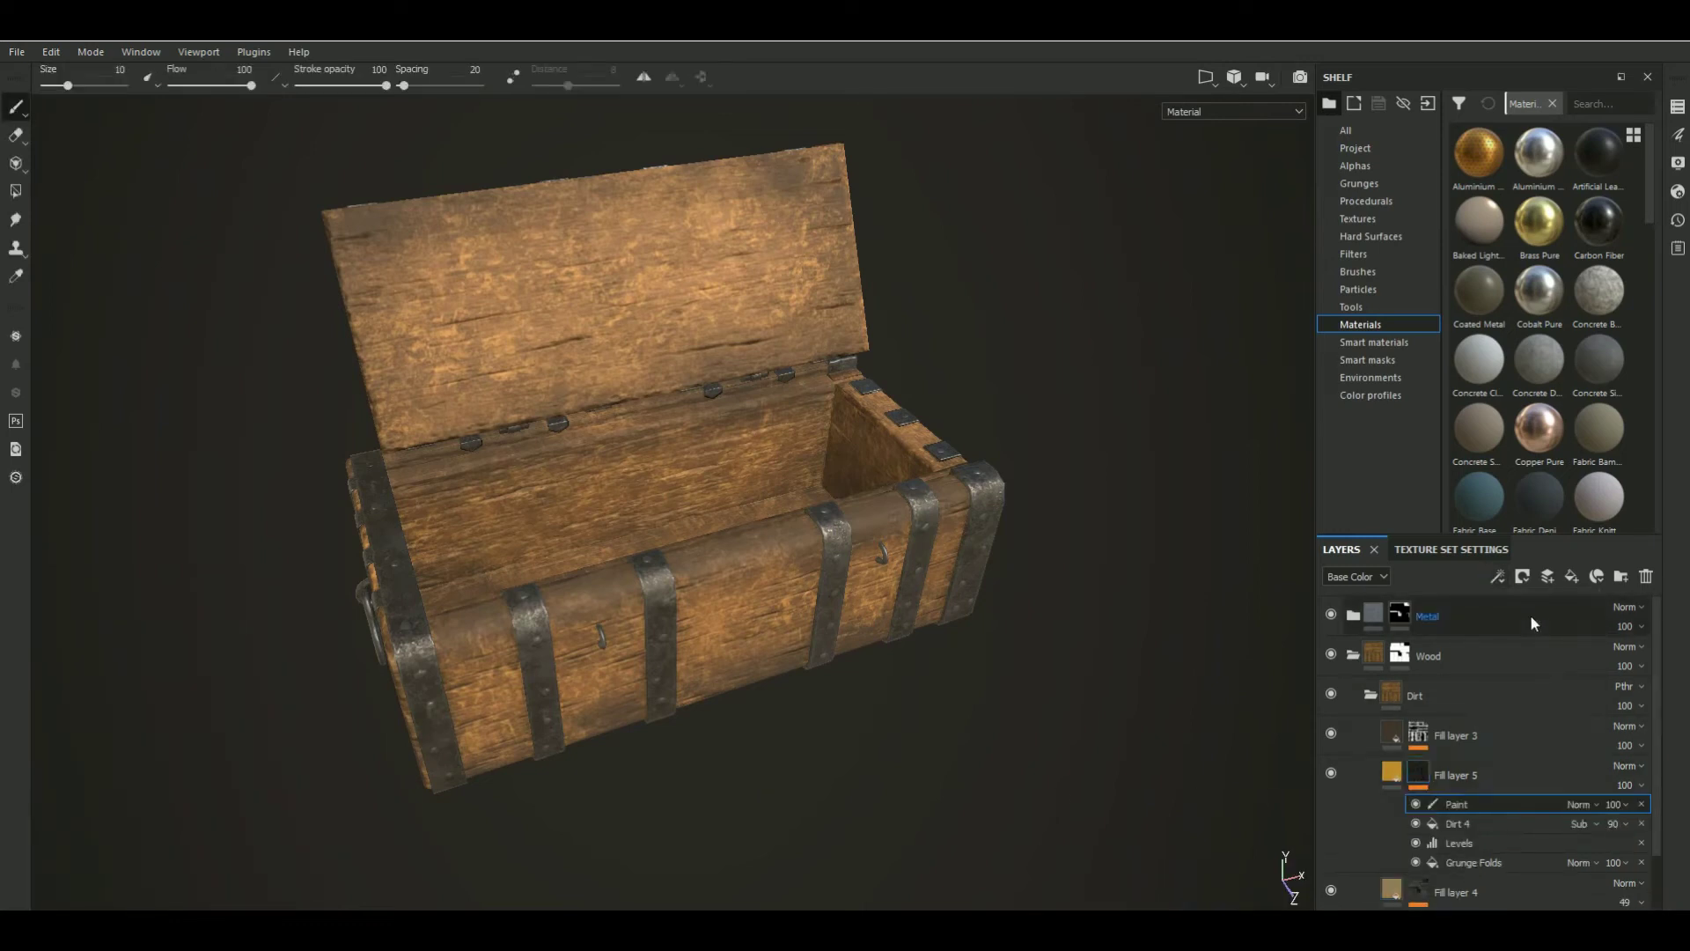
Load the Dirt 2 brush, enlarge it, lower flow to 26, and dab dirt on the lid
left_click(1391, 267)
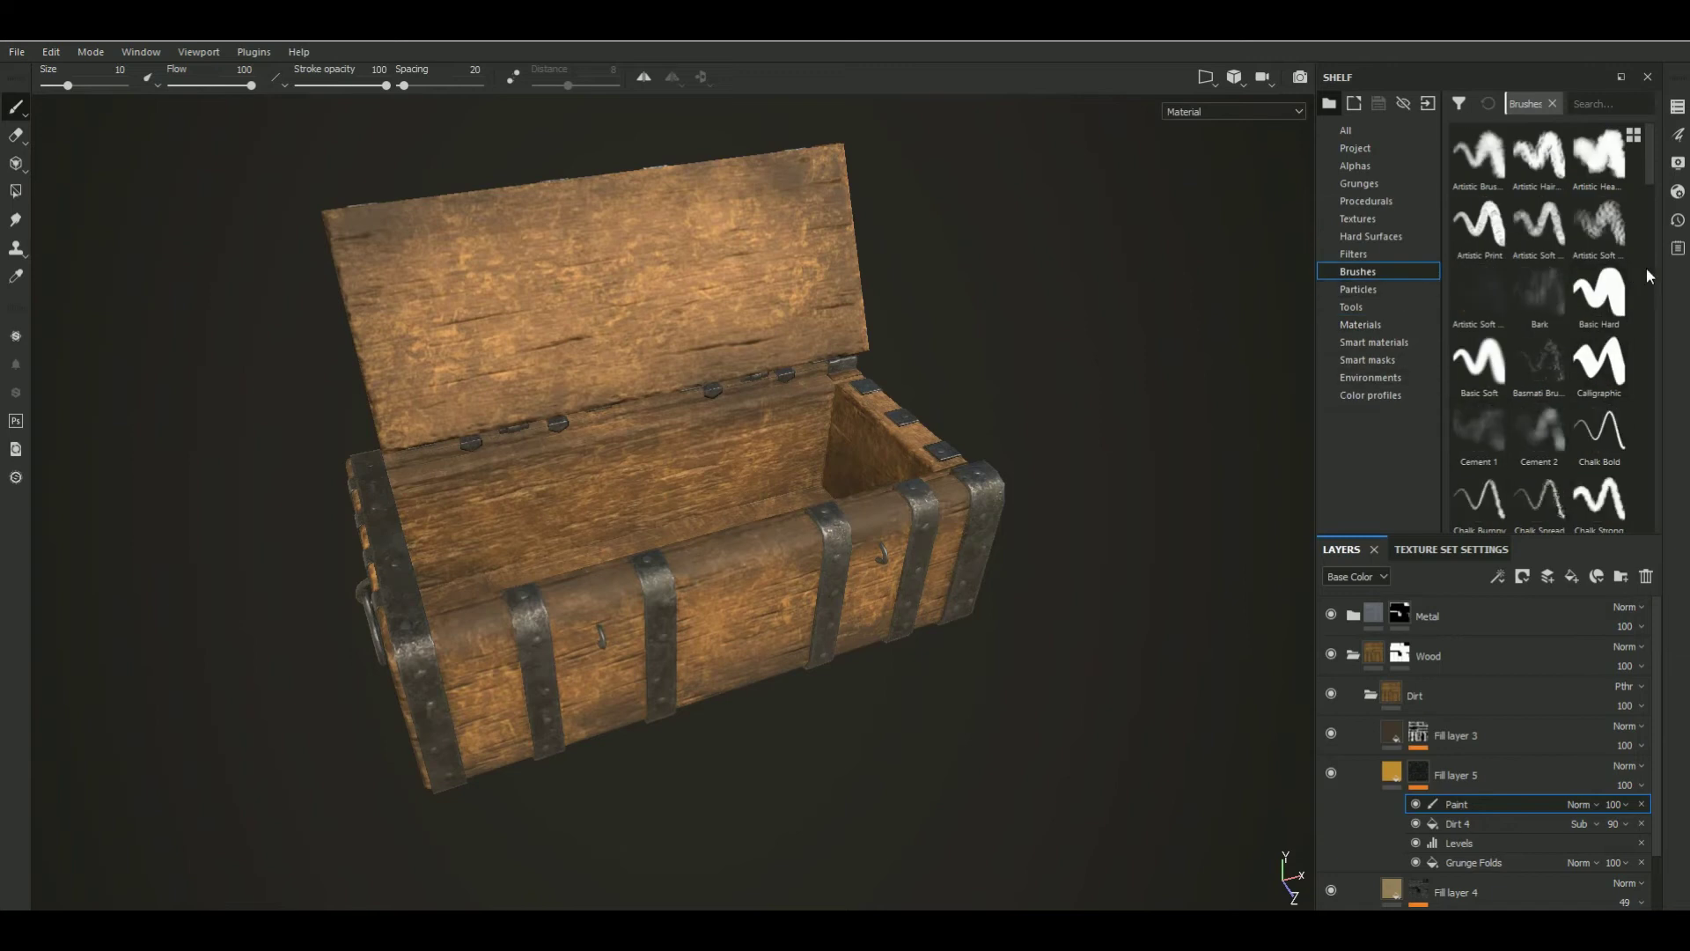
left_click_drag(1650, 155, 1676, 240)
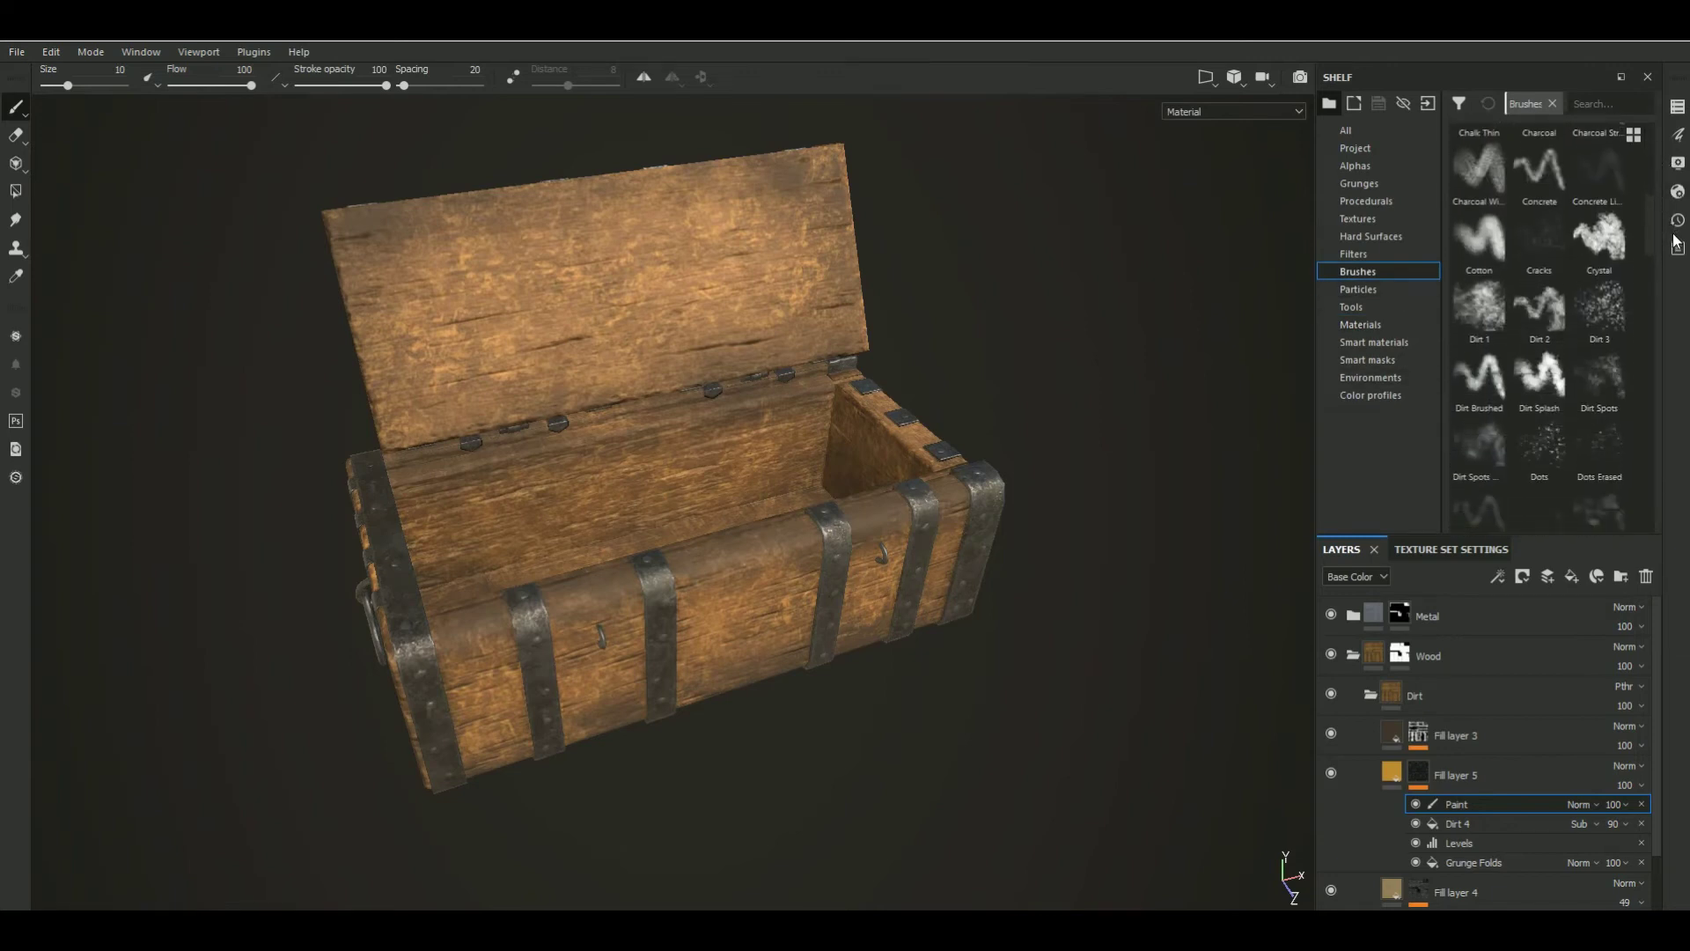
left_click_drag(974, 284, 955, 283, "alt")
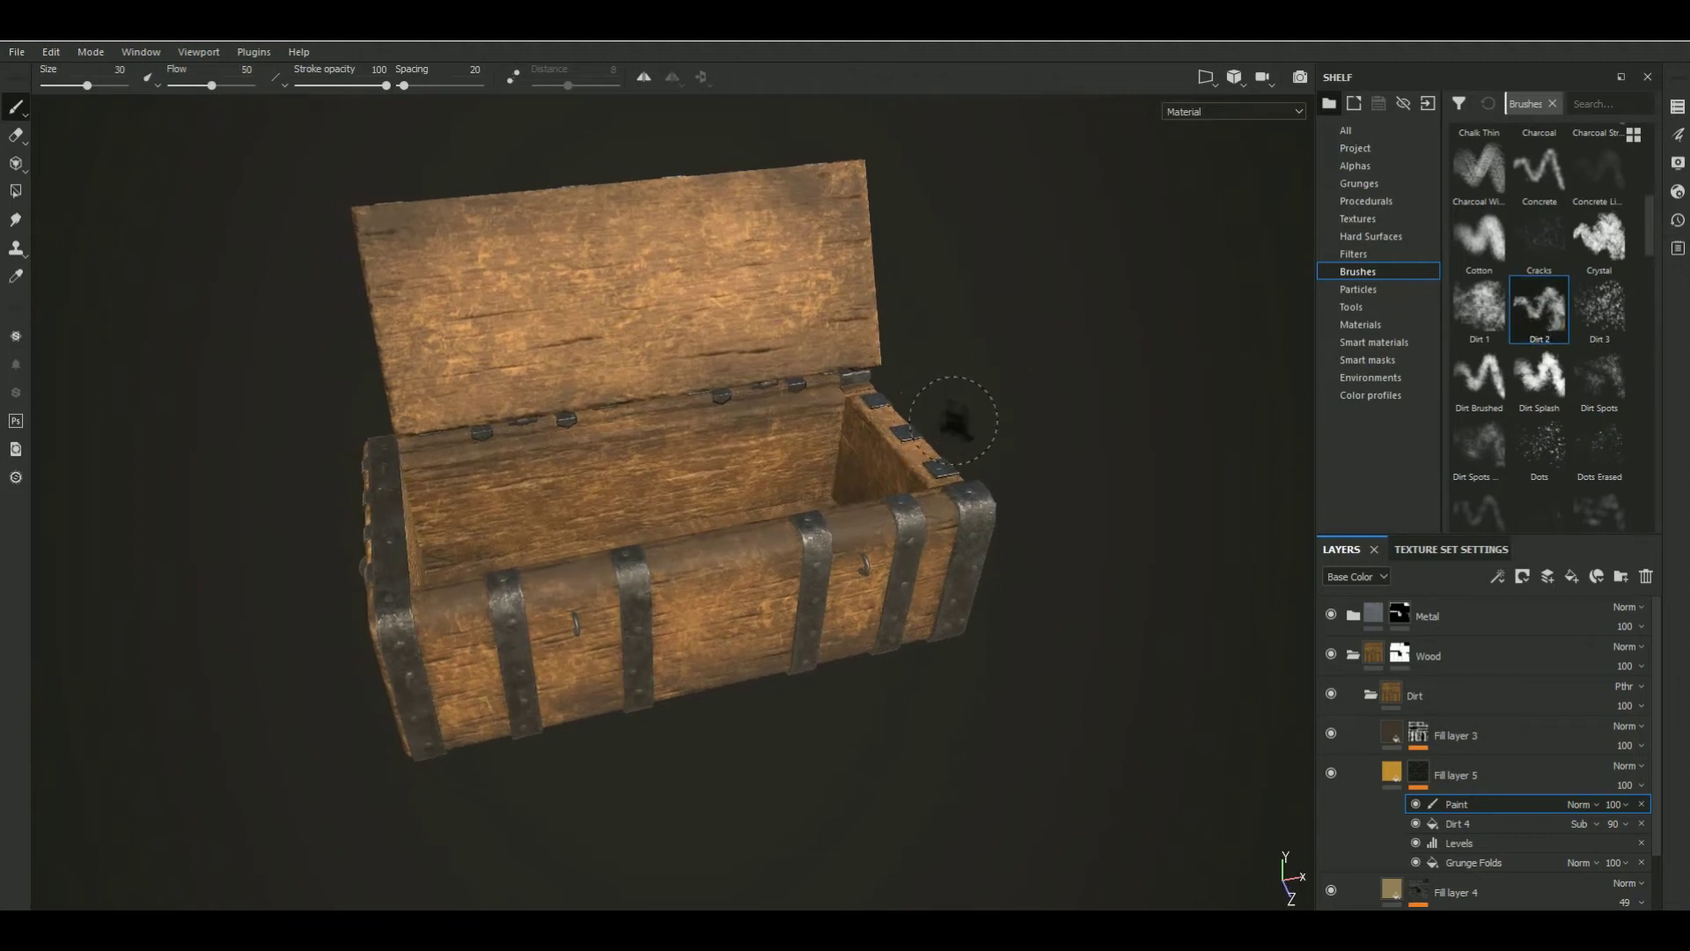
left_click_drag(1038, 362, 1029, 362, "ctrl")
right_click_drag(1047, 365, 1153, 414, "ctrl")
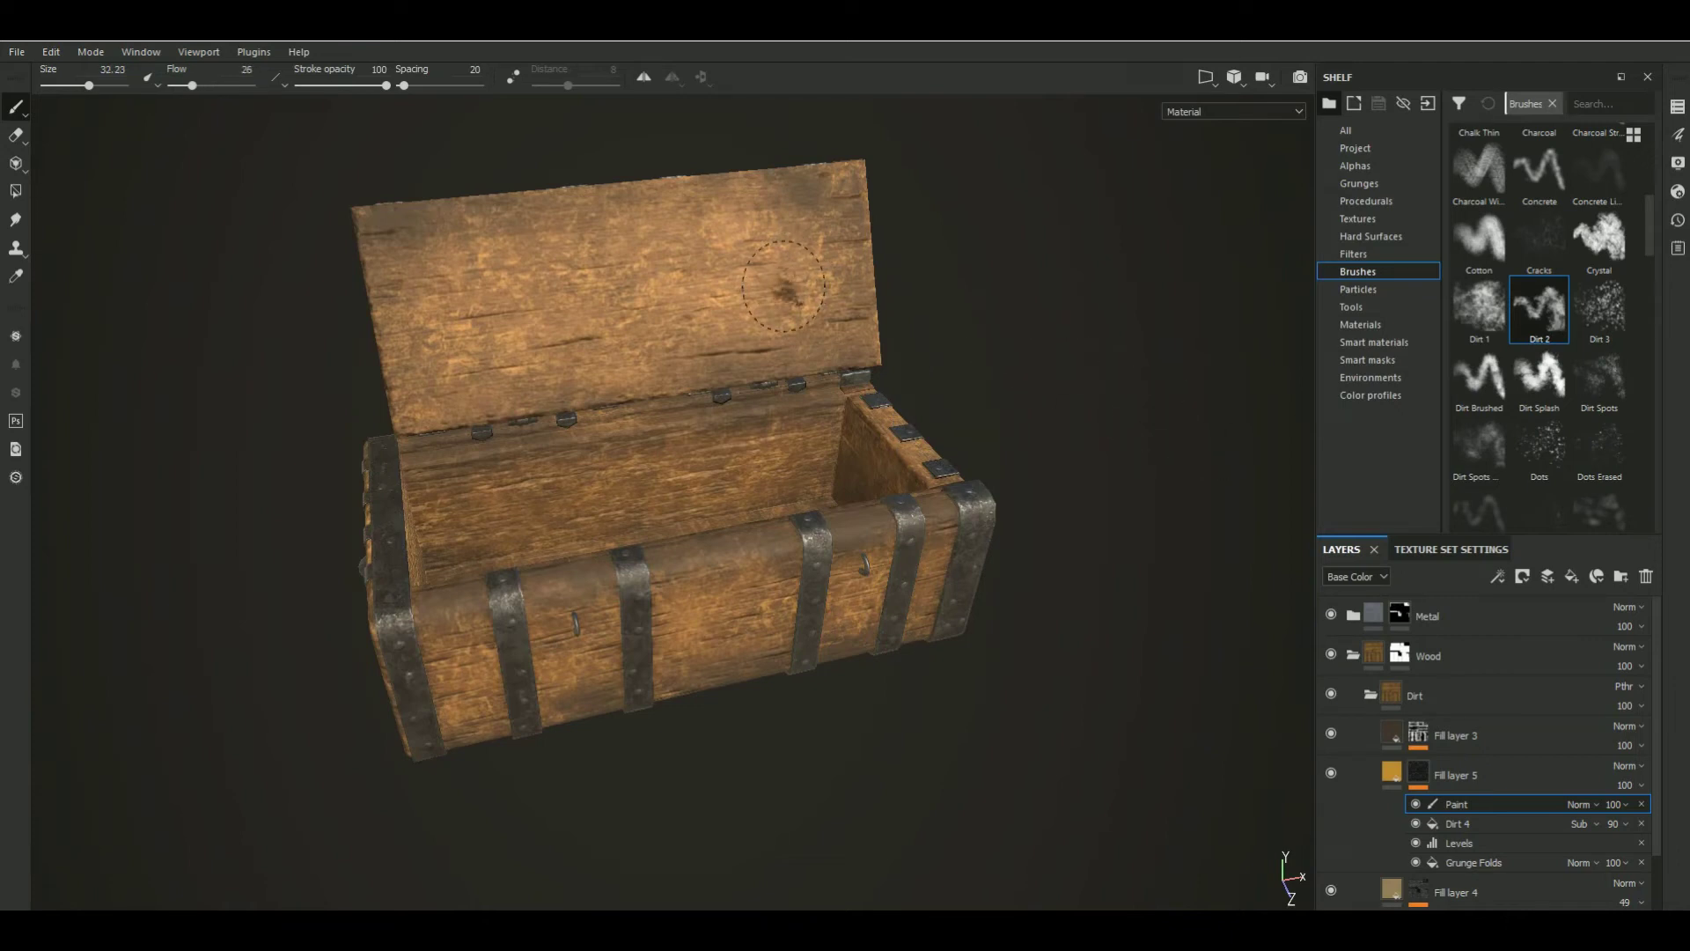
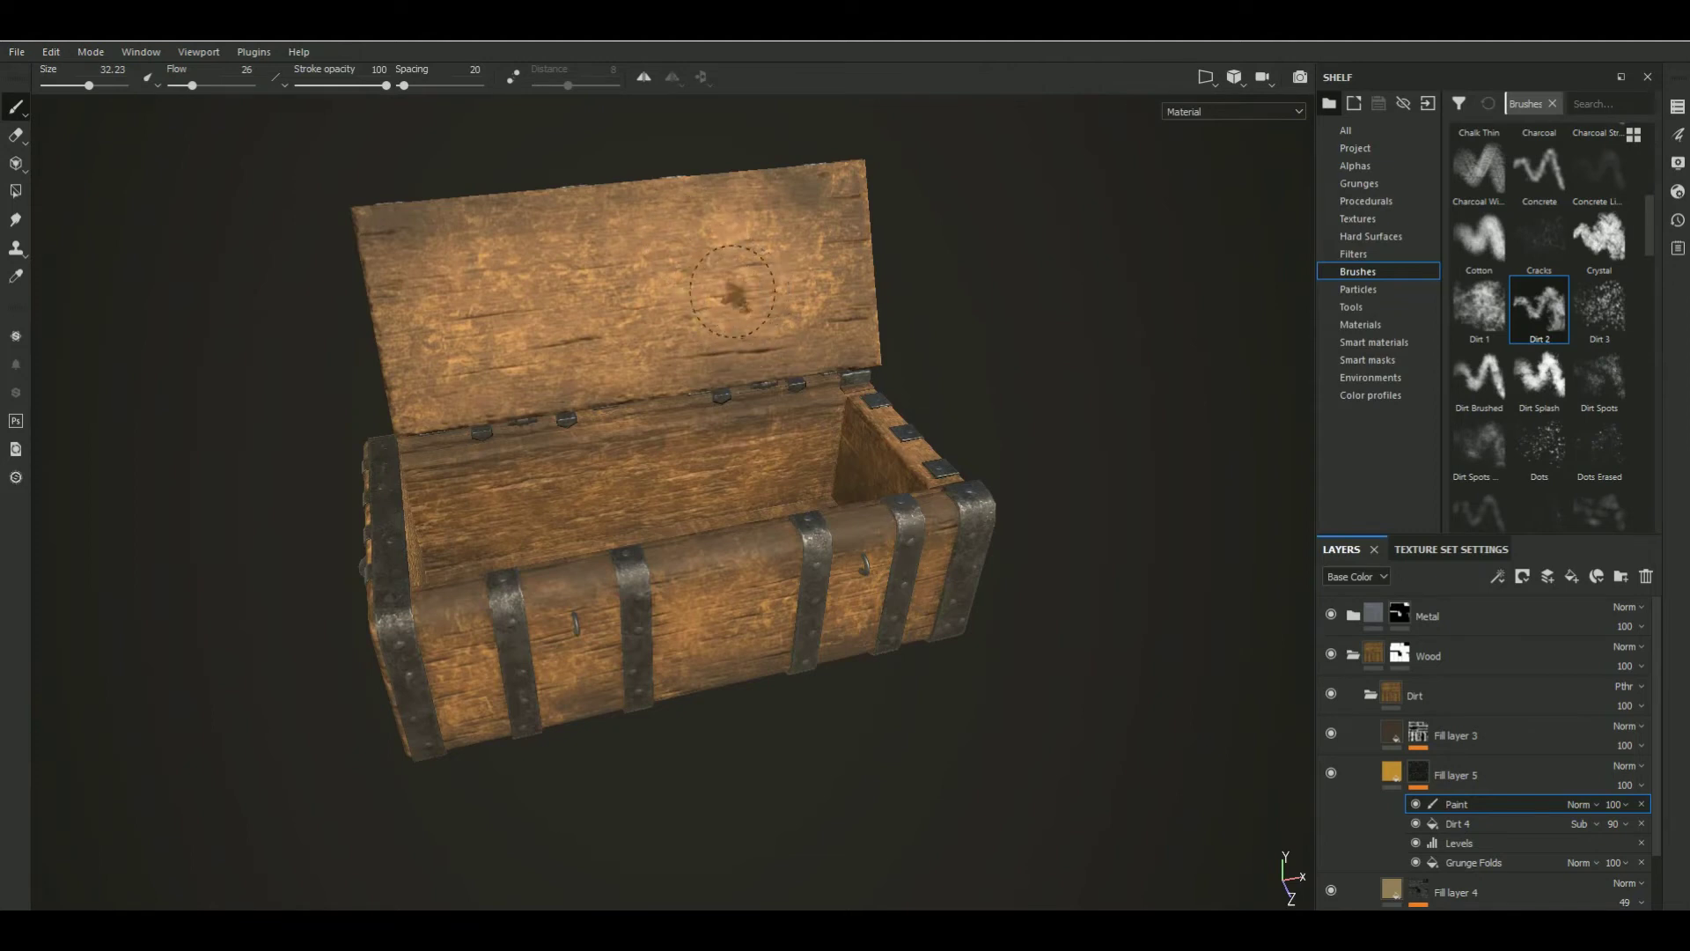
Adjust the grime brush's flow and size, dab trial Dirt 2 spots on the lid, and undo the last one
left_click_drag(744, 297, 754, 298, "ctrl")
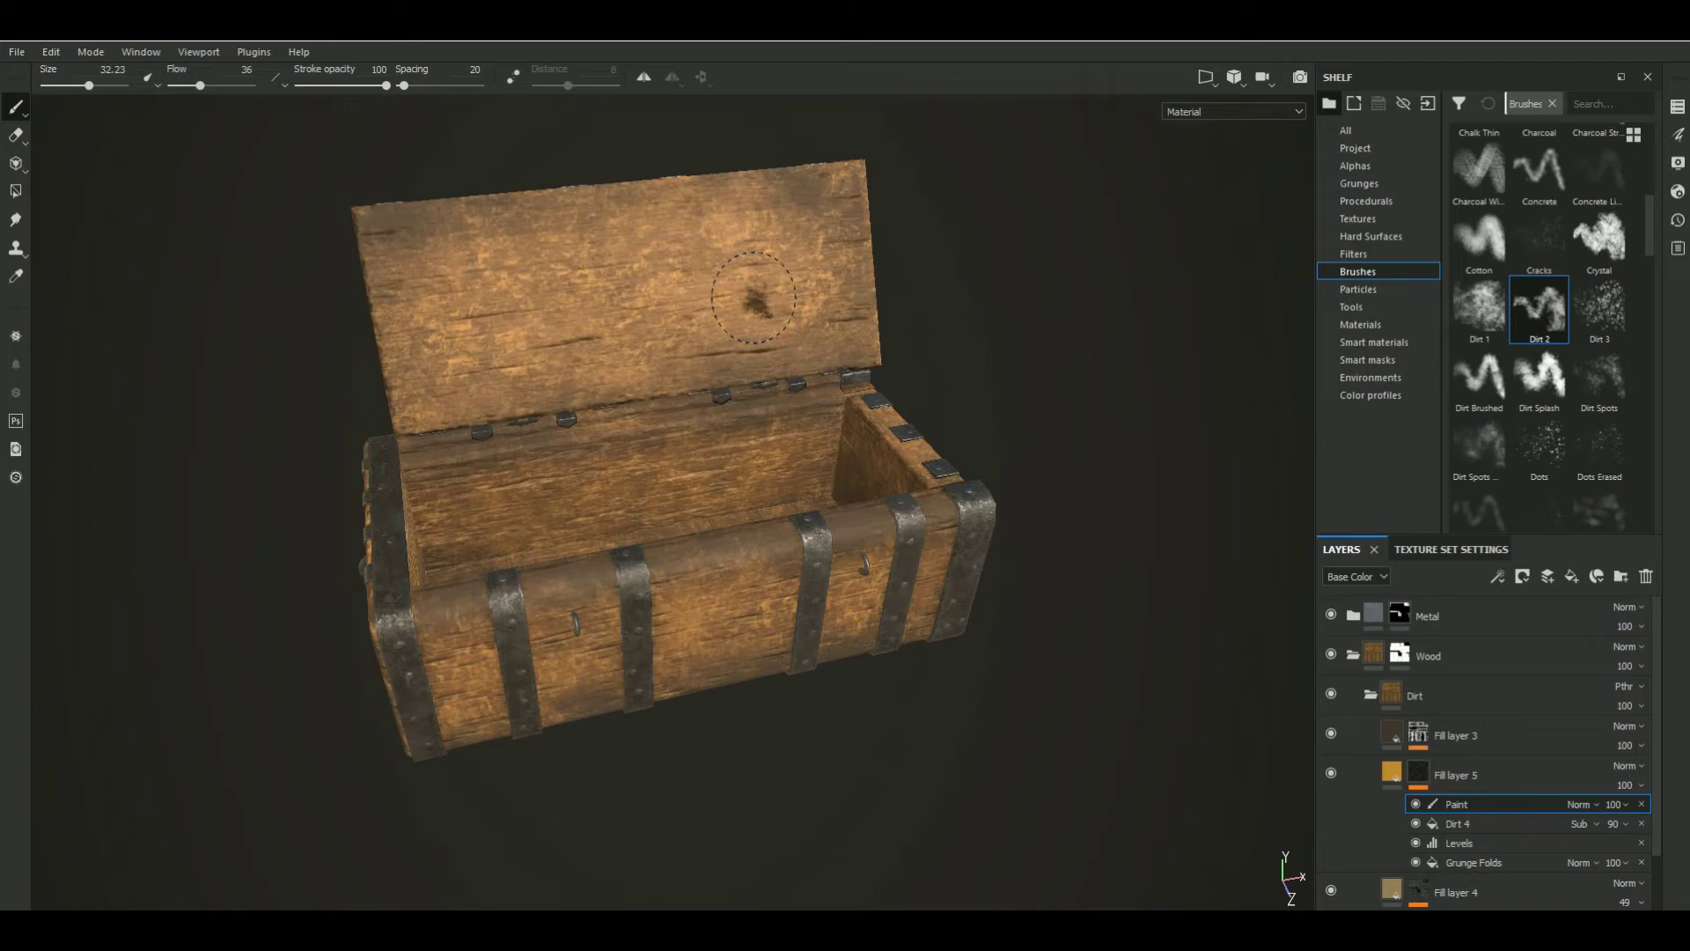
right_click_drag(709, 301, 690, 227, "ctrl")
left_click(699, 216)
left_click(734, 225)
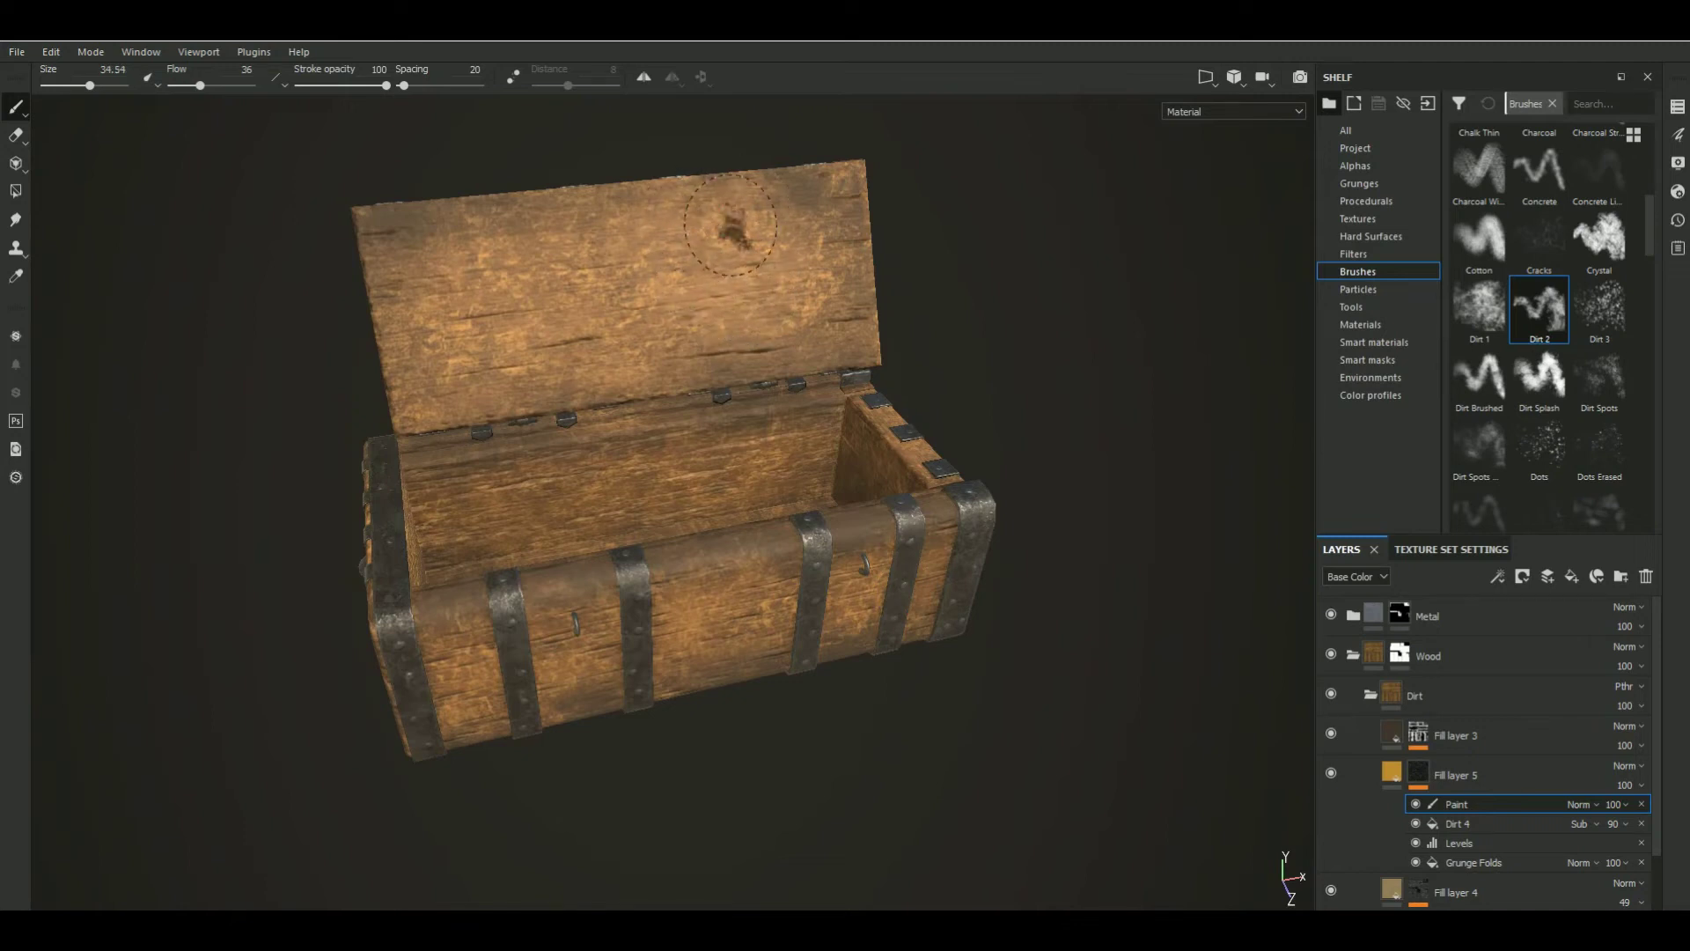
left_click(813, 323)
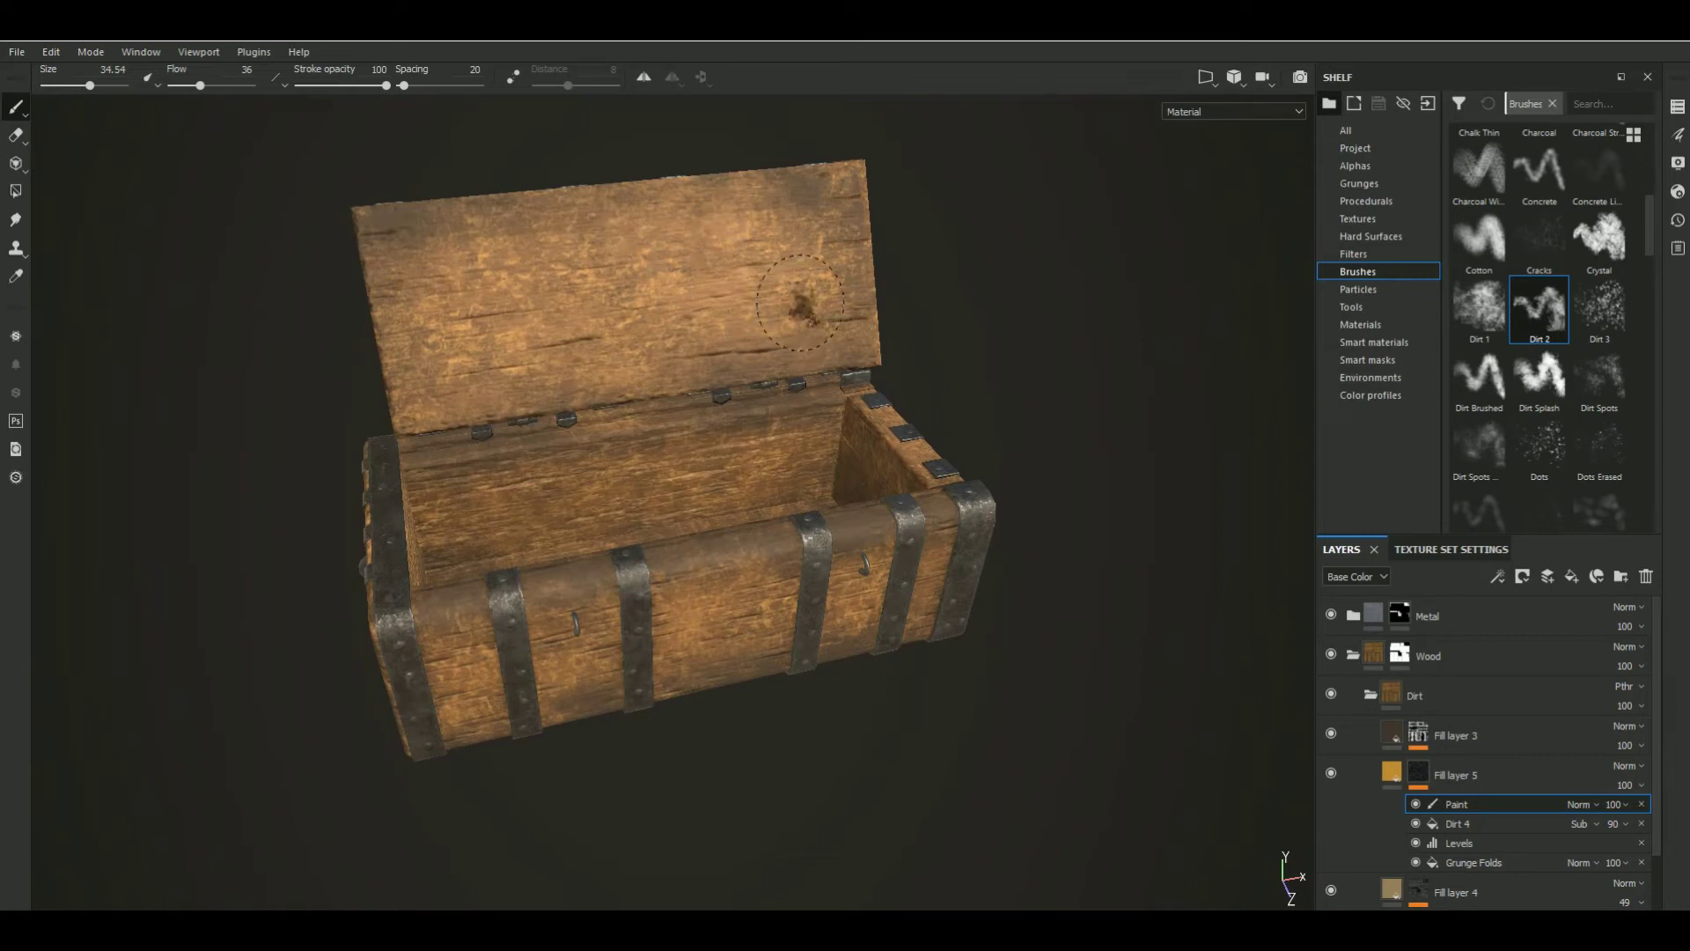
key("ctrl+z")
Turn the chest to its front, stamp a test dirt spot there, and undo it
left_click_drag(916, 770, 916, 724, "alt")
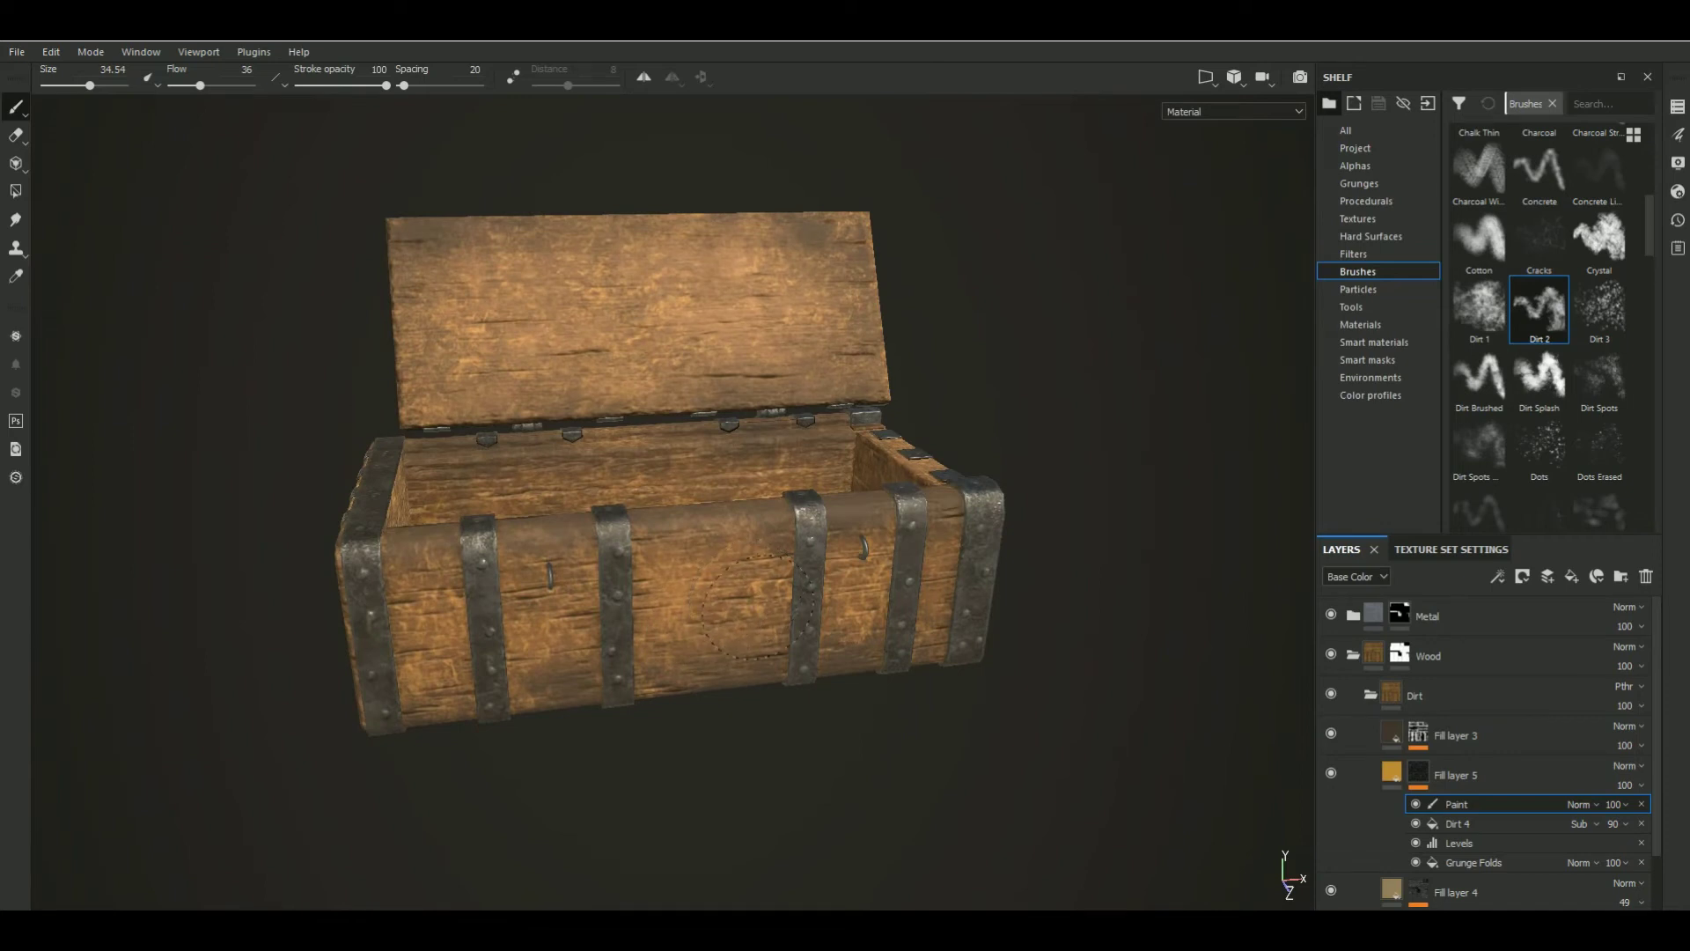
left_click_drag(816, 705, 826, 672, "alt")
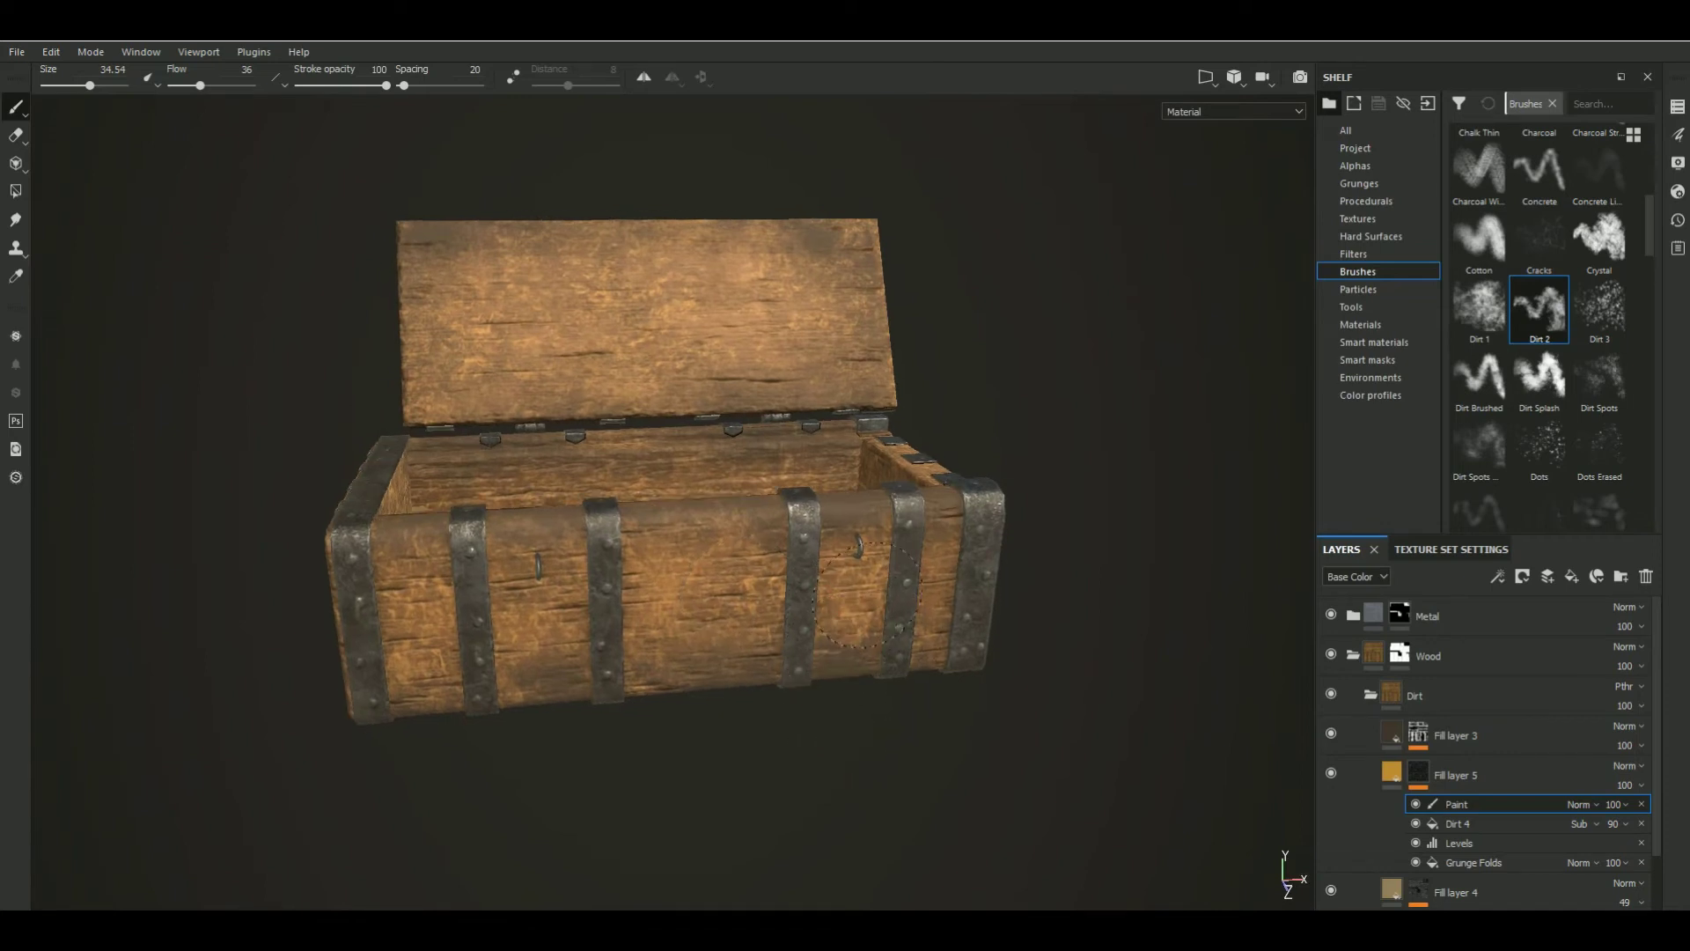
left_click(546, 612)
key("ctrl+z")
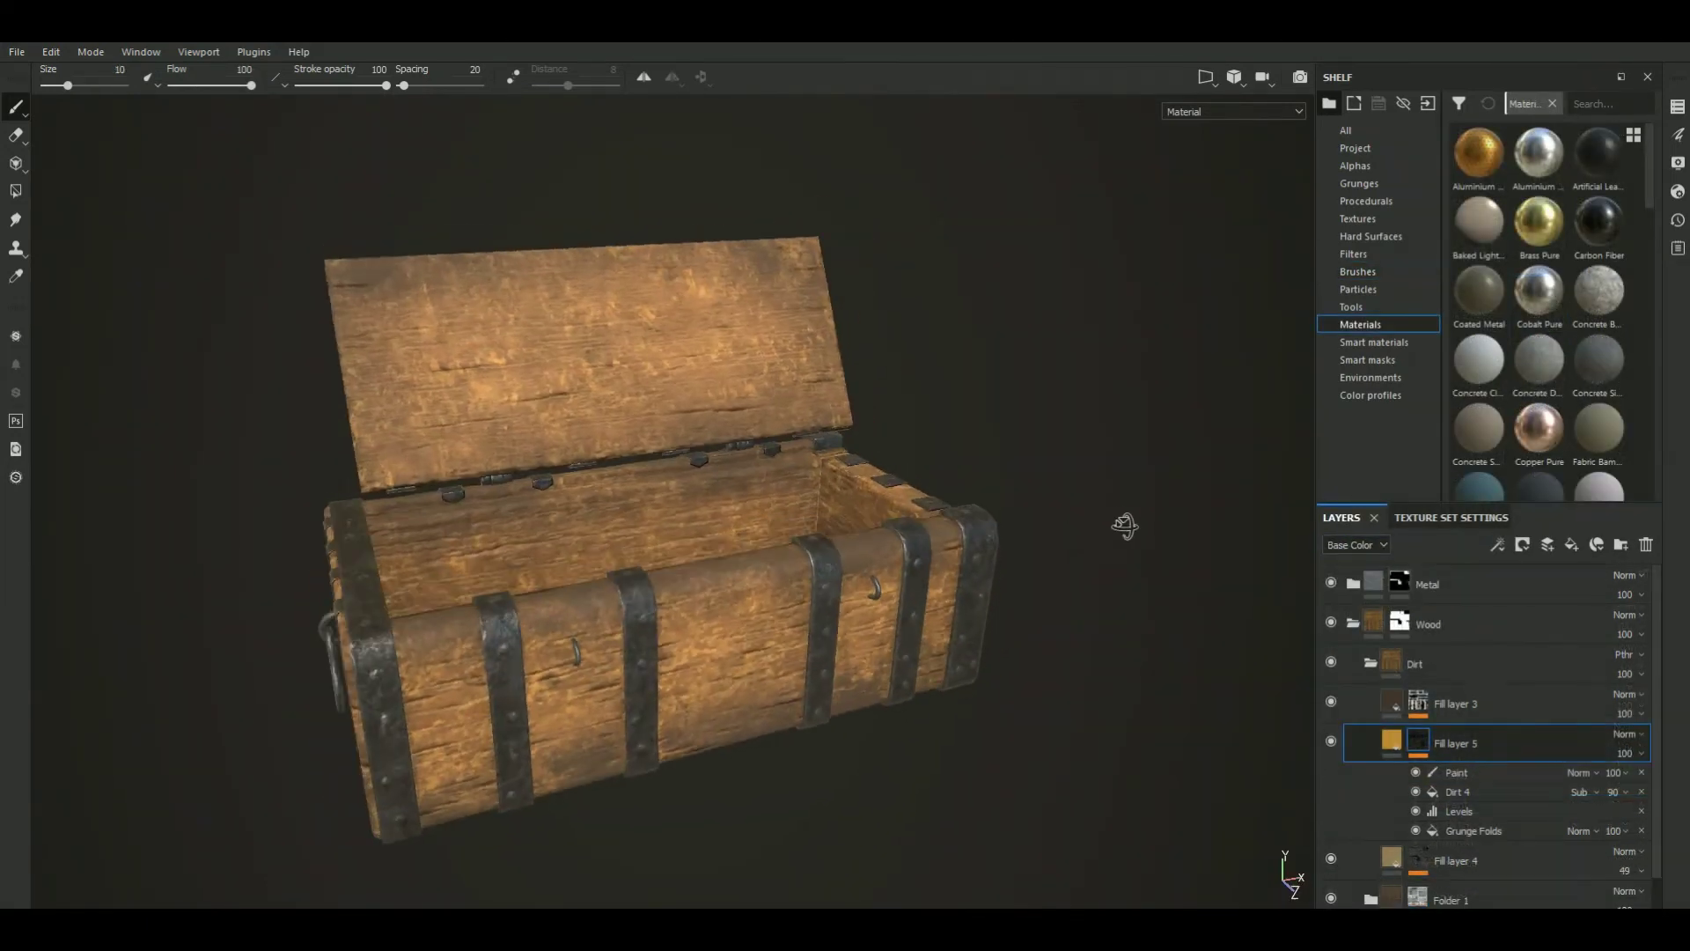
Isolate Fill layer 5's mask, toggle its Paint effect off and on, then return to Material view
left_click_drag(1124, 526, 1063, 445, "alt")
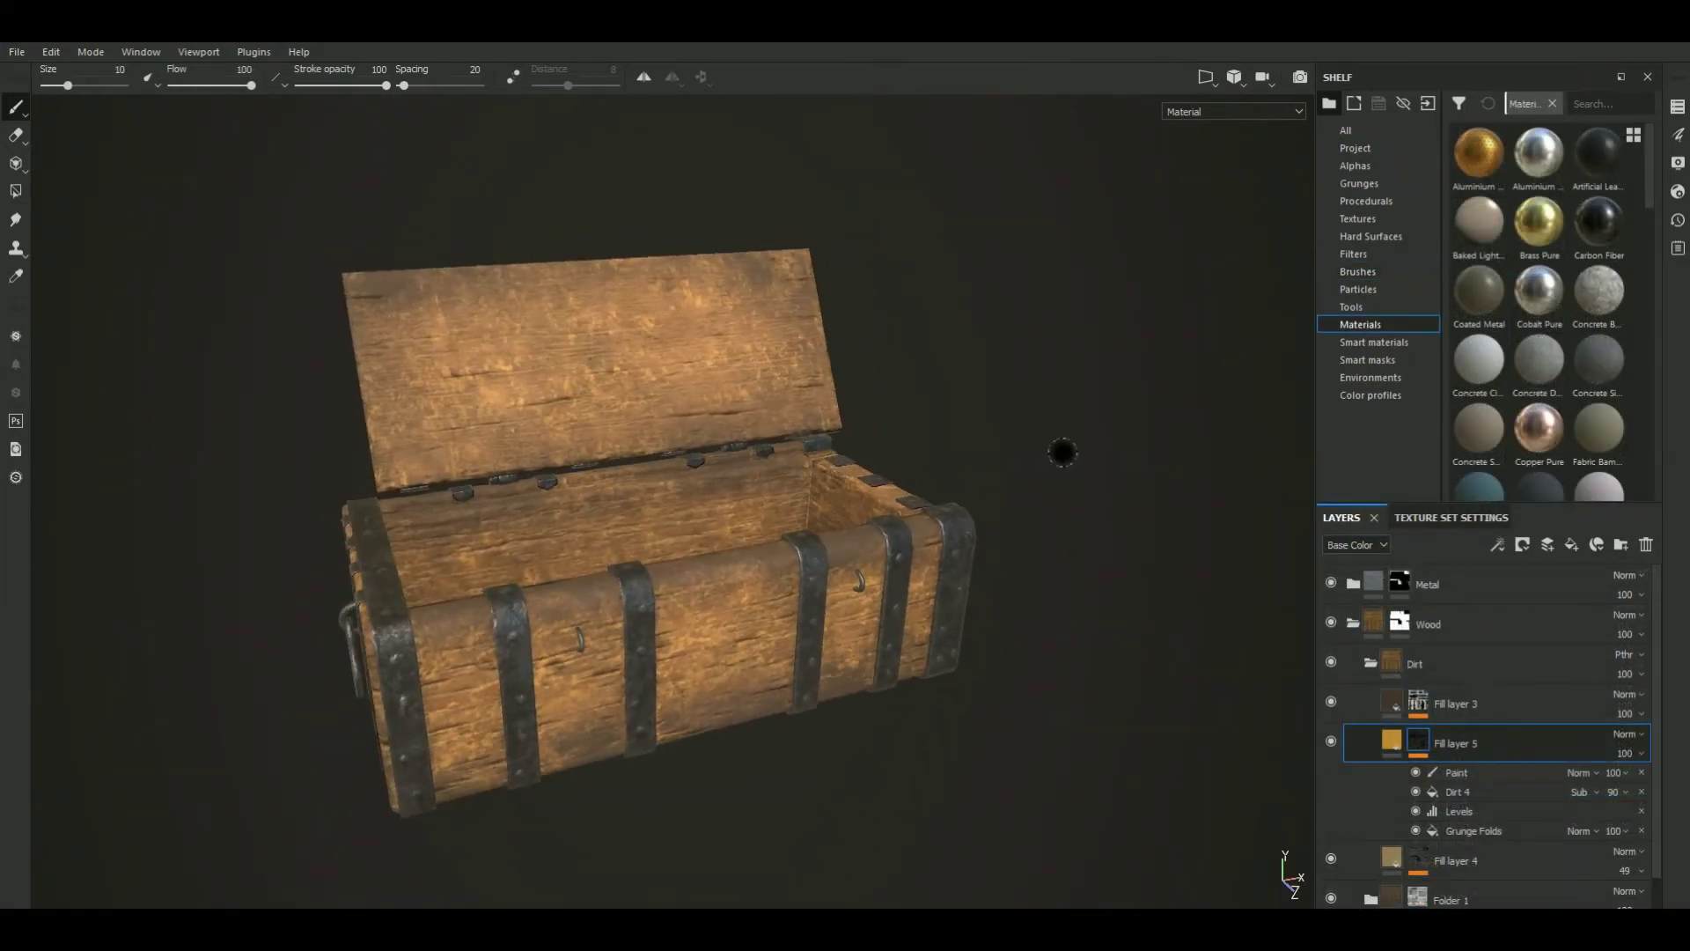
left_click(1418, 741, "alt")
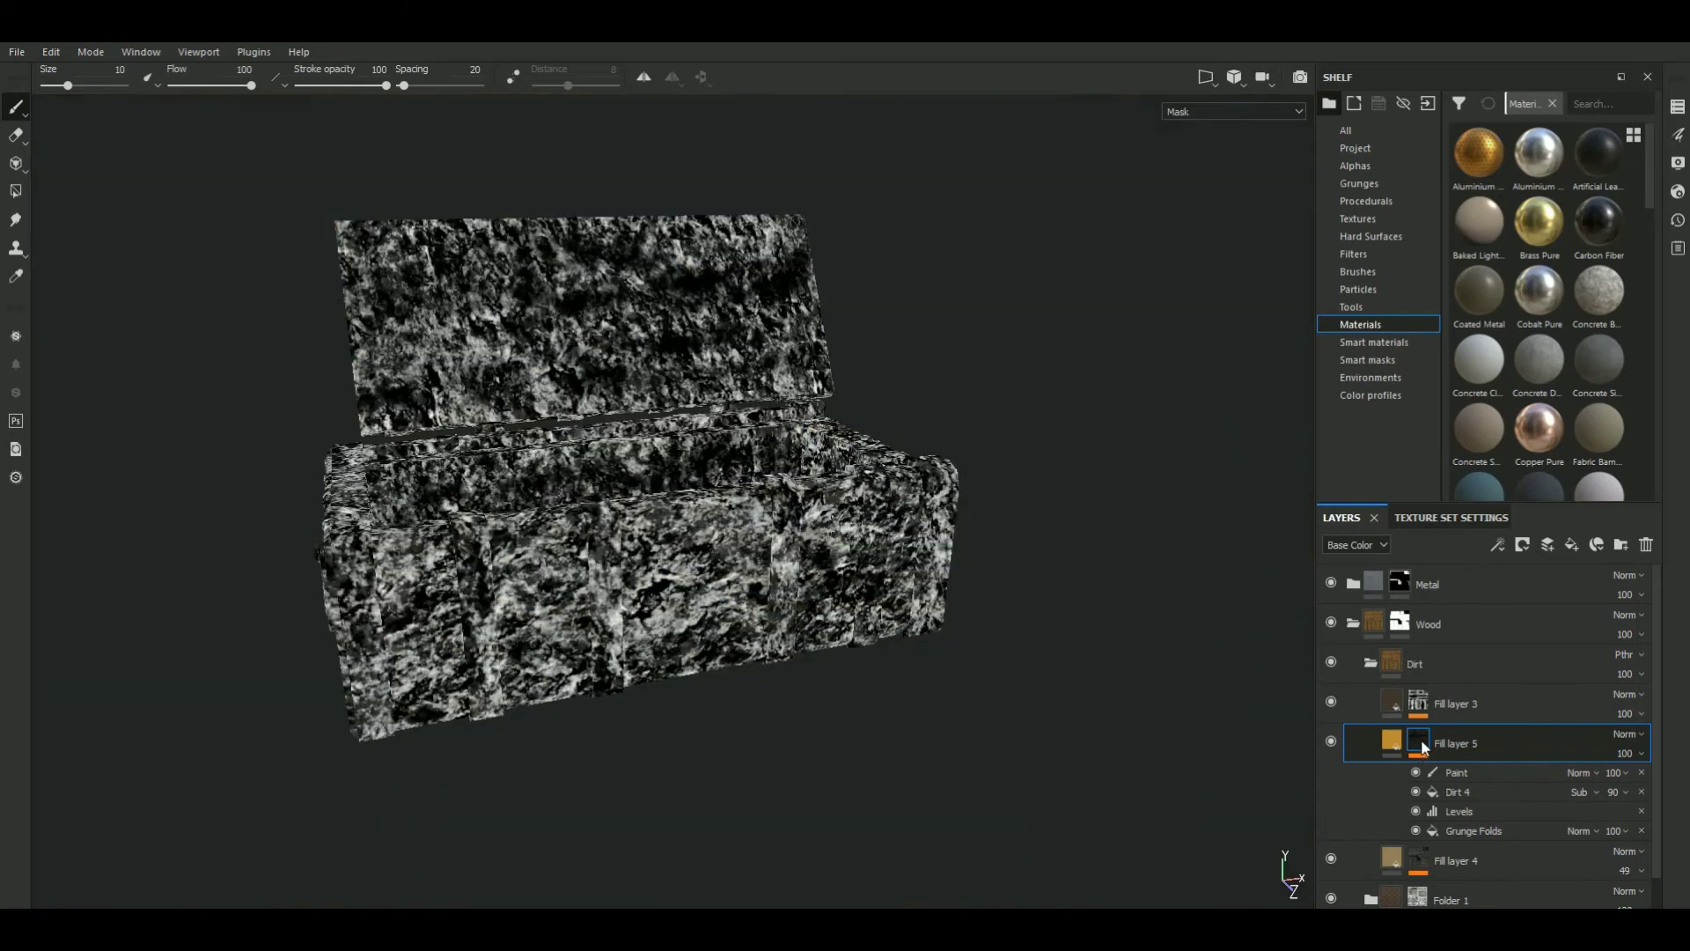
left_click_drag(1132, 623, 1195, 671, "alt")
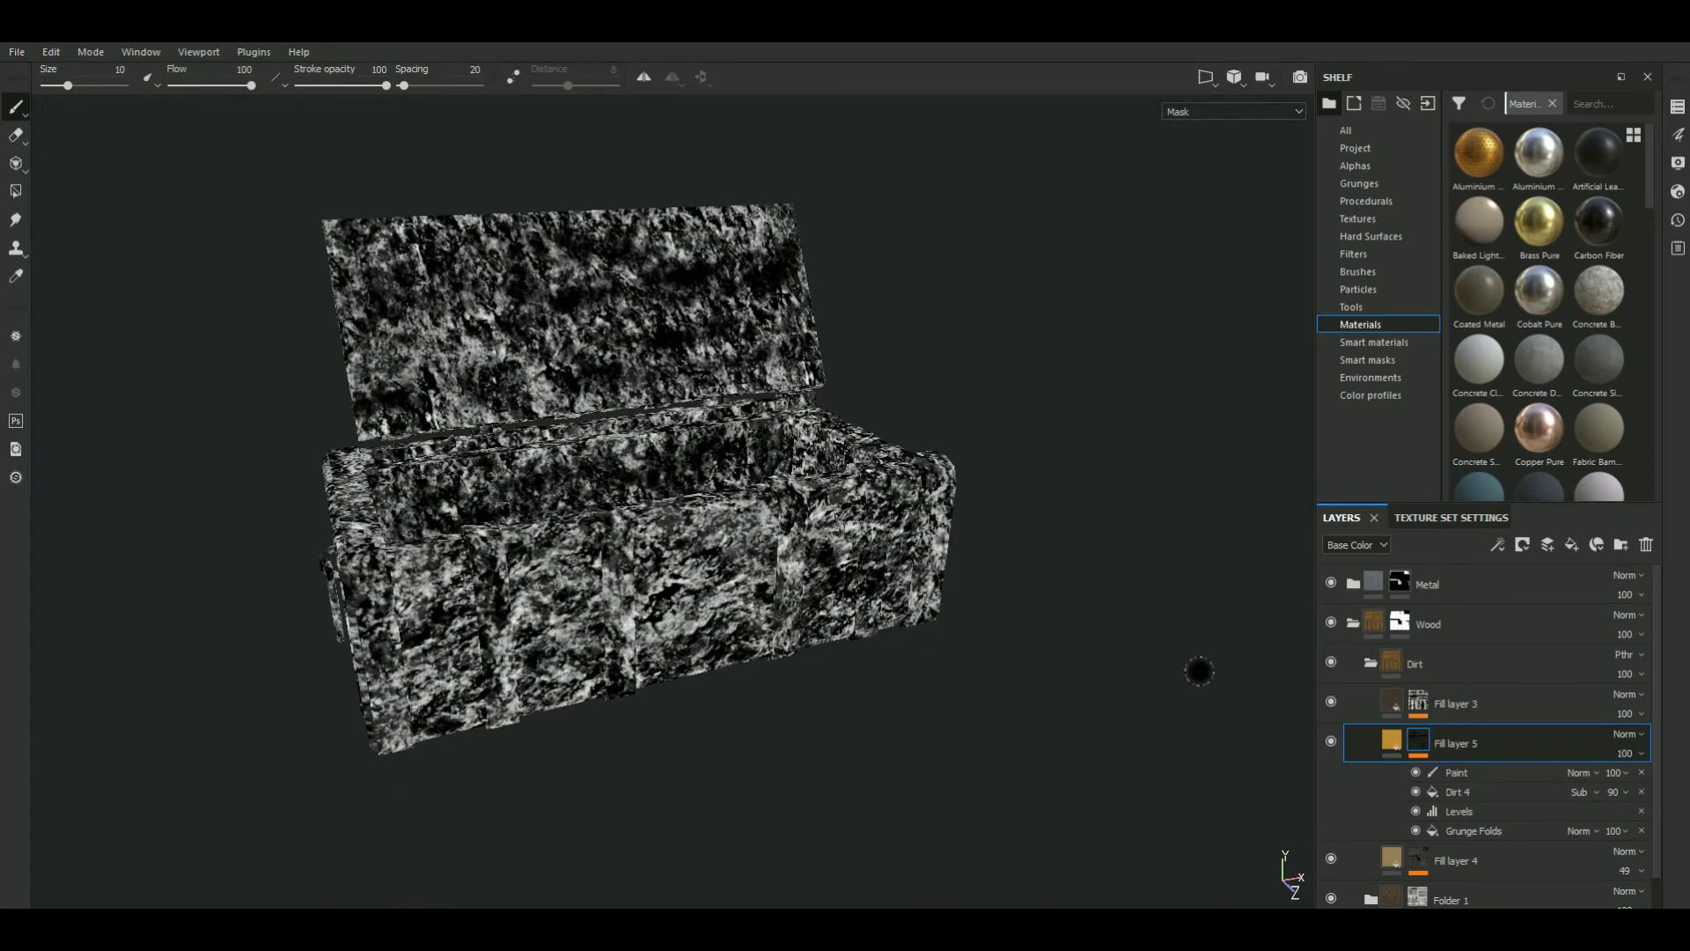
left_click(1416, 773)
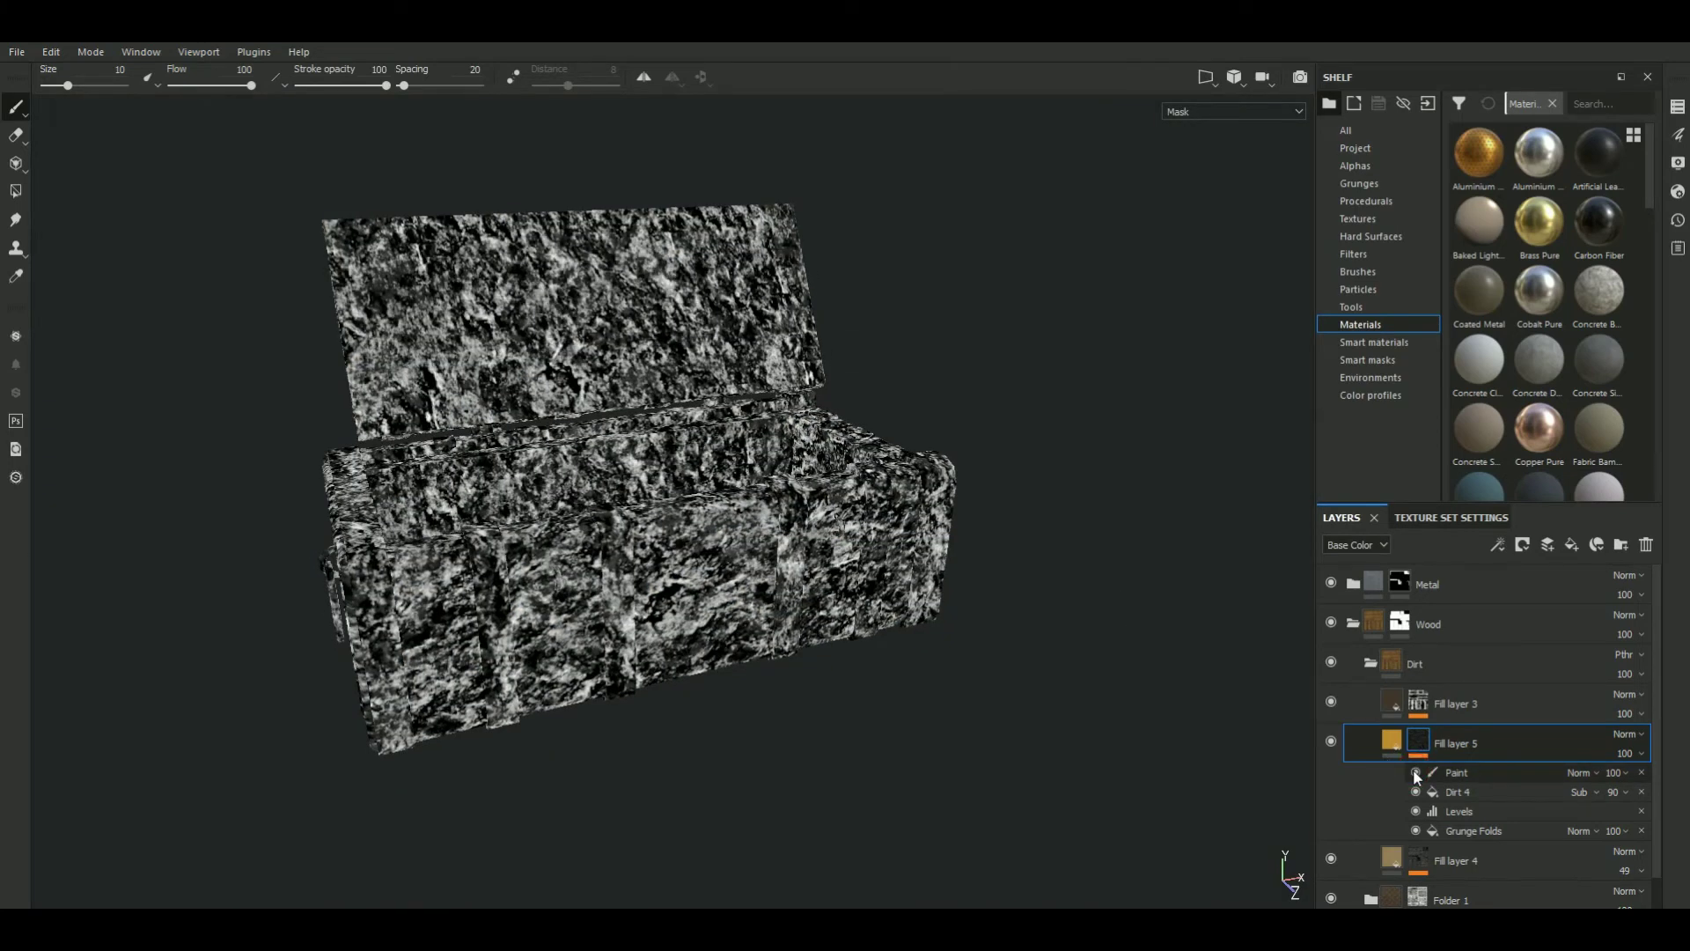
mouse_move(652, 814)
left_mouse_down("alt")
mouse_move(1046, 786)
mouse_move(1256, 710)
mouse_move(1112, 724)
mouse_move(1268, 755)
left_mouse_up("alt")
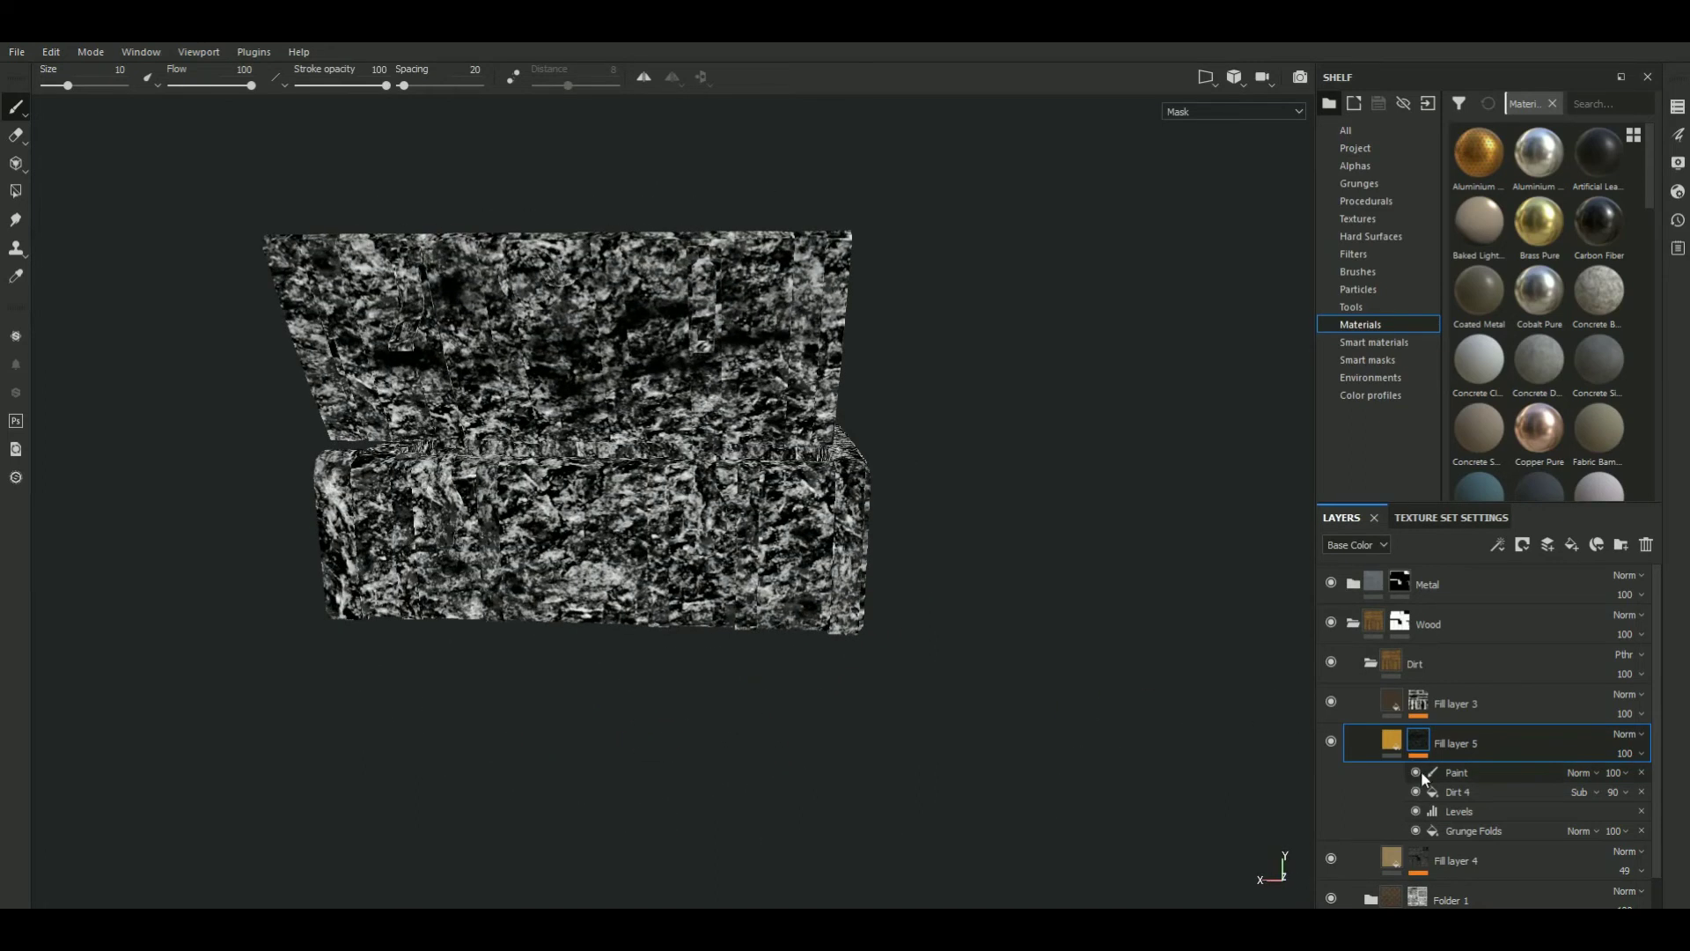
left_click(1414, 772)
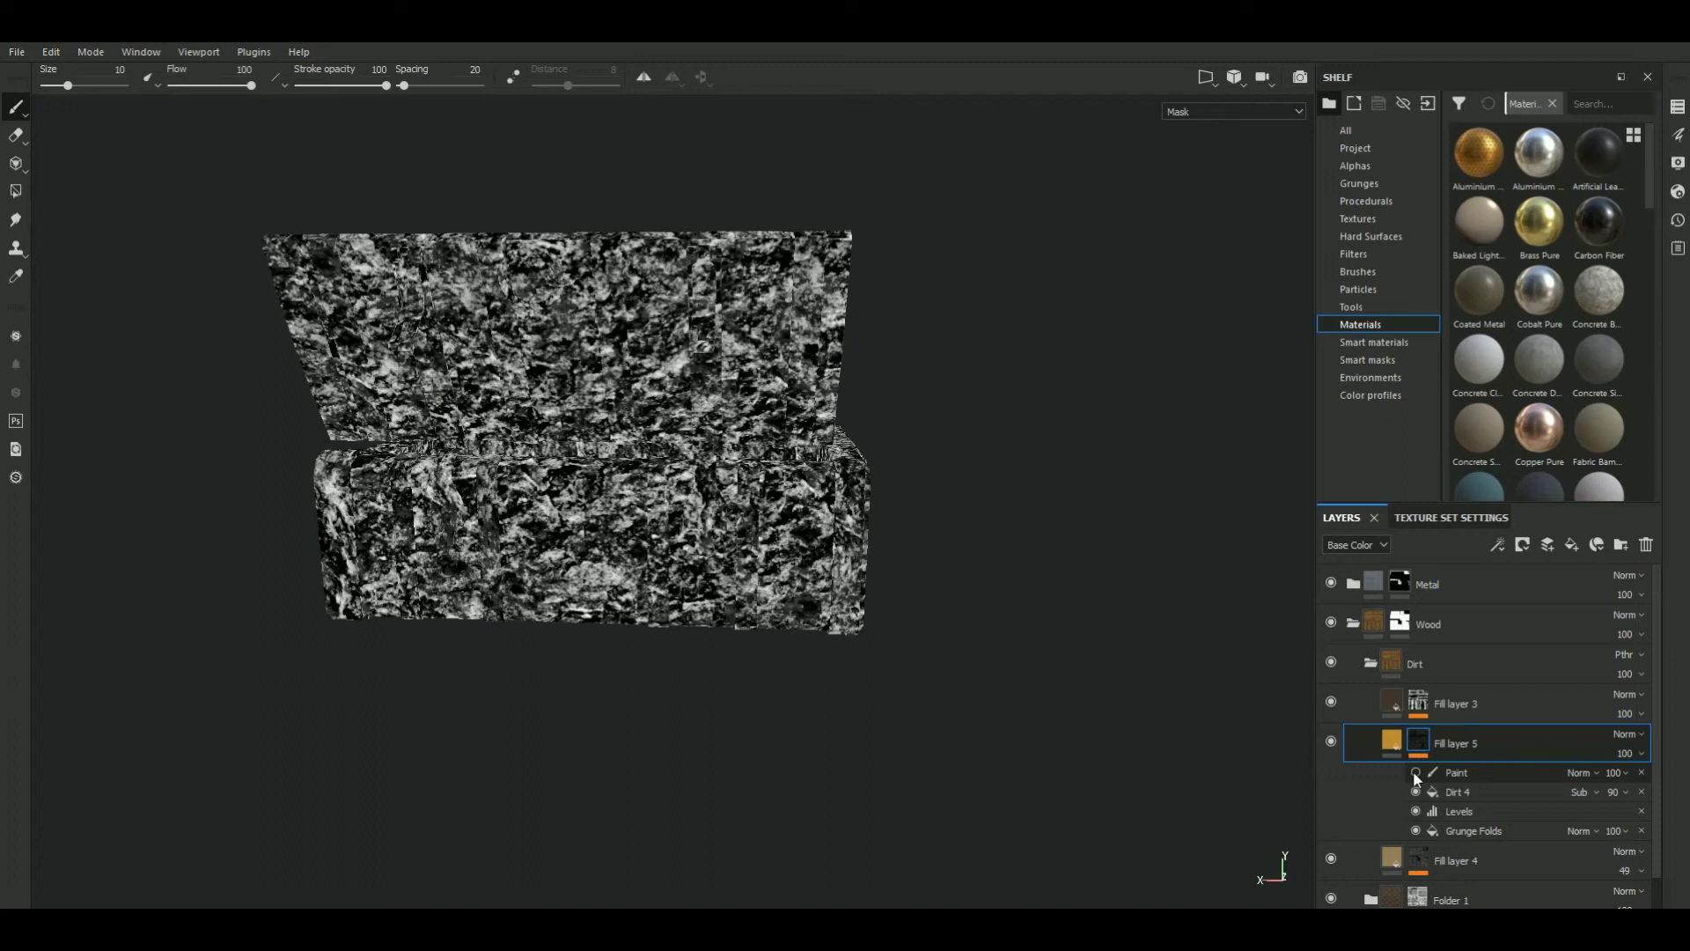
mouse_move(1113, 593)
left_mouse_down("alt")
mouse_move(246, 651)
mouse_move(226, 626)
mouse_move(1102, 628)
left_mouse_up("alt")
key("m")
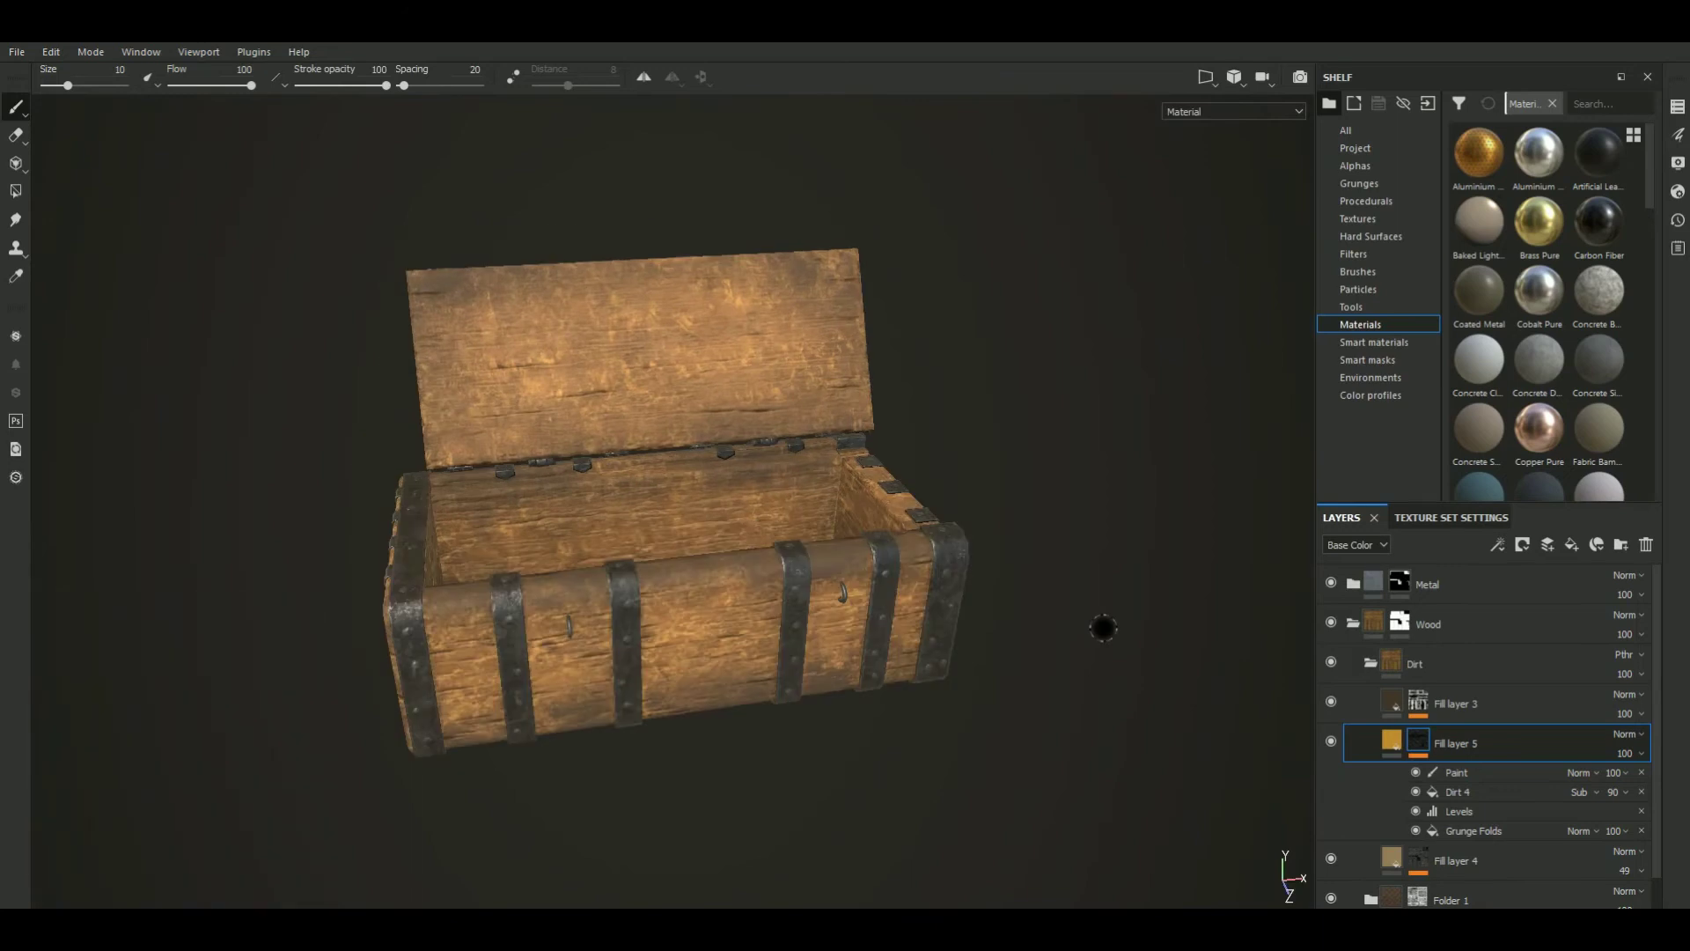
Collapse Fill layer 5, add a fill layer above Fill layer 3, and shift its base colour toward brownish orange
left_click(1396, 737)
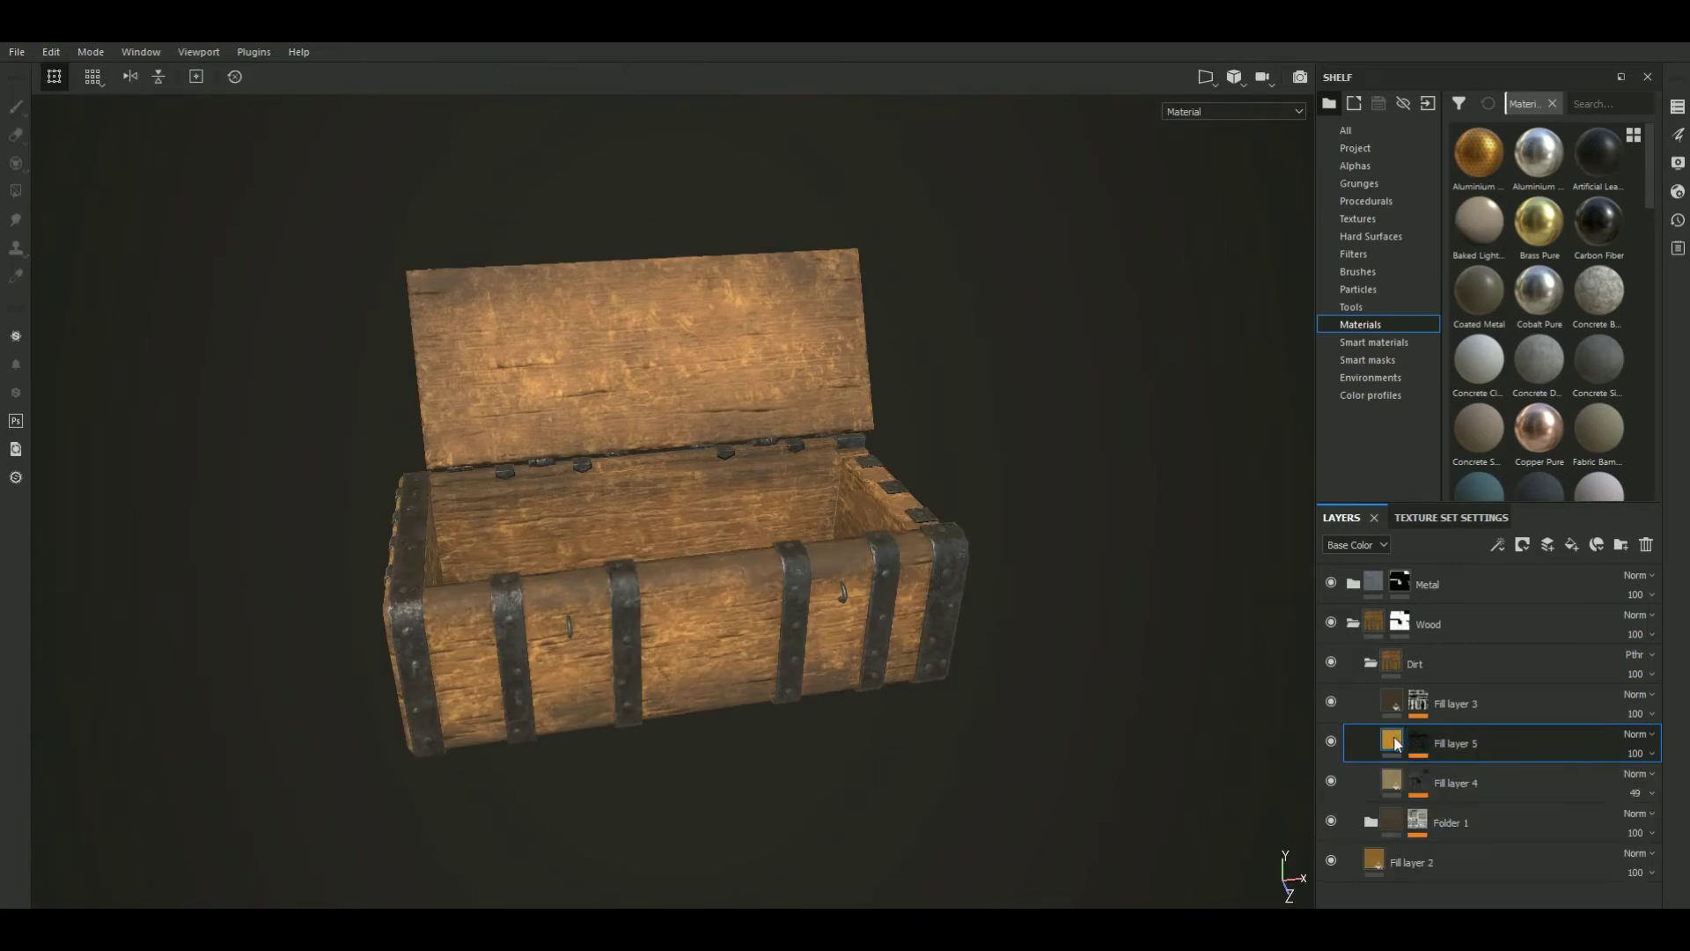
left_click(1475, 707)
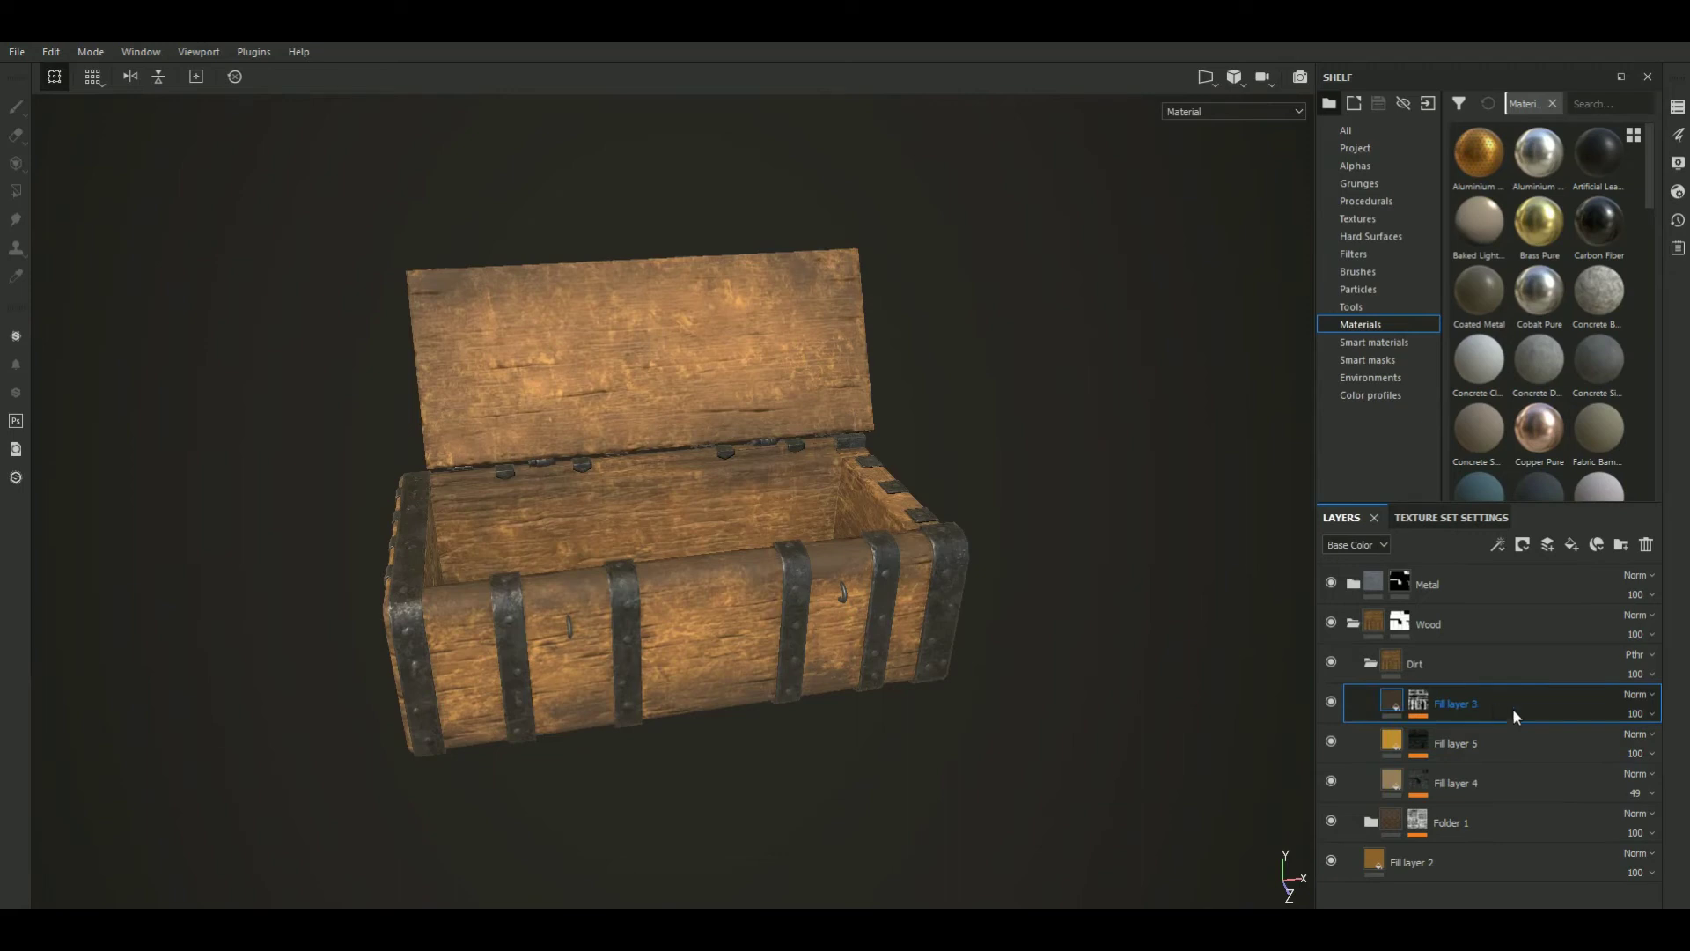
left_click(1572, 545)
double_click(1444, 709)
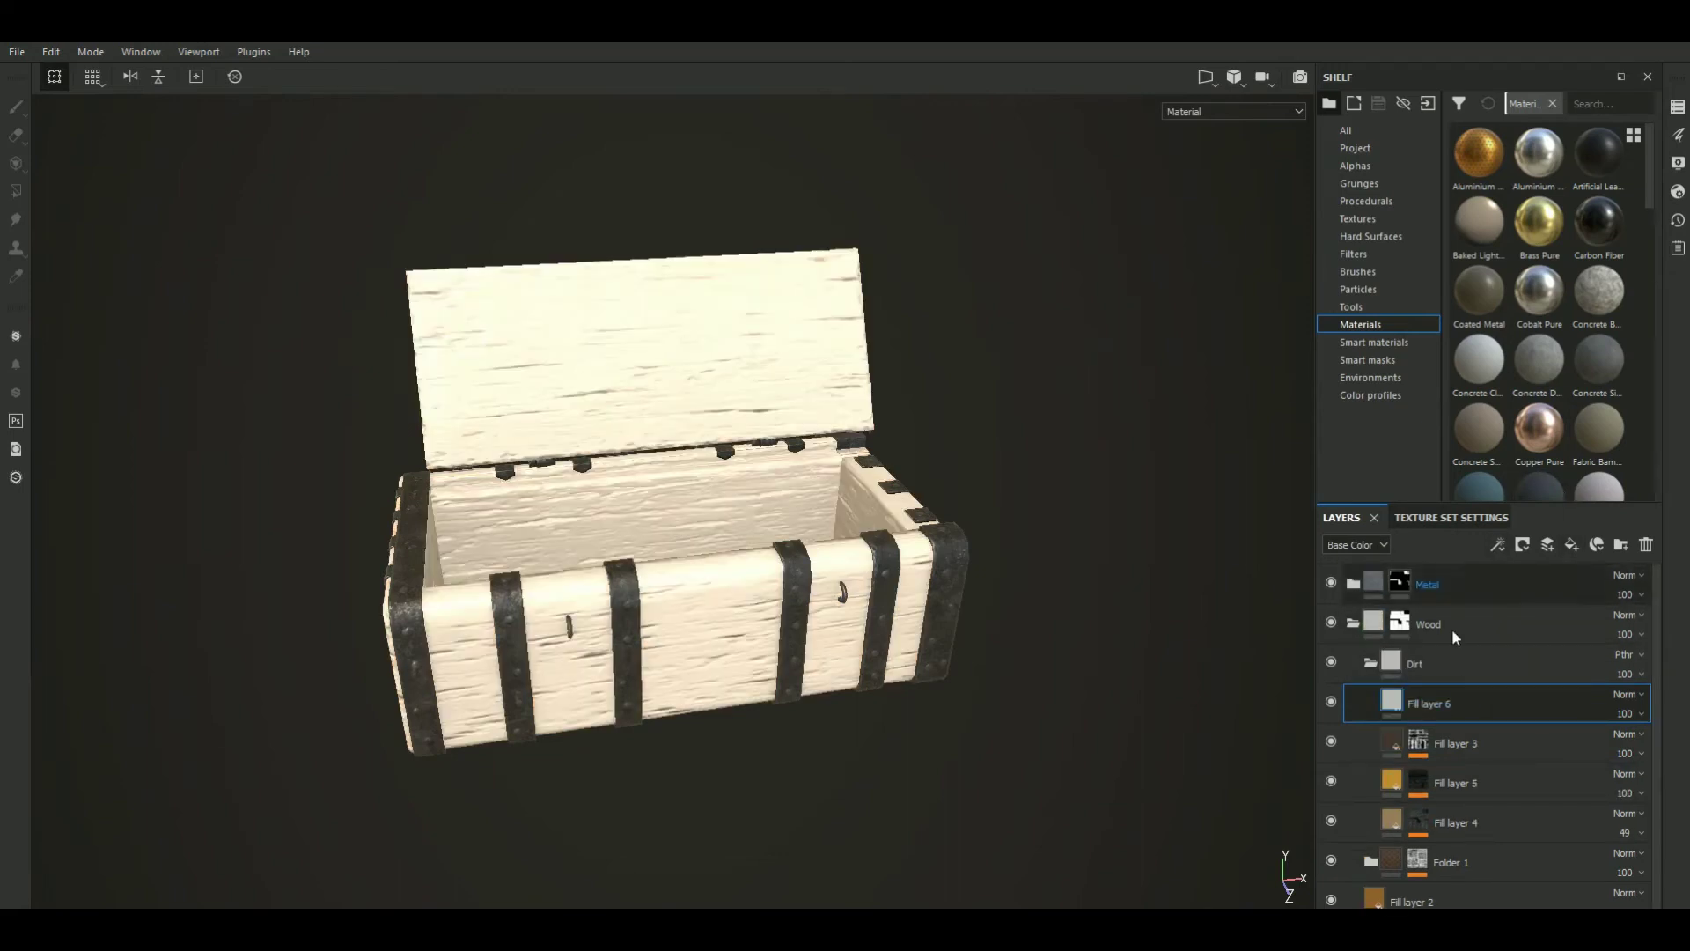
left_click(1678, 134)
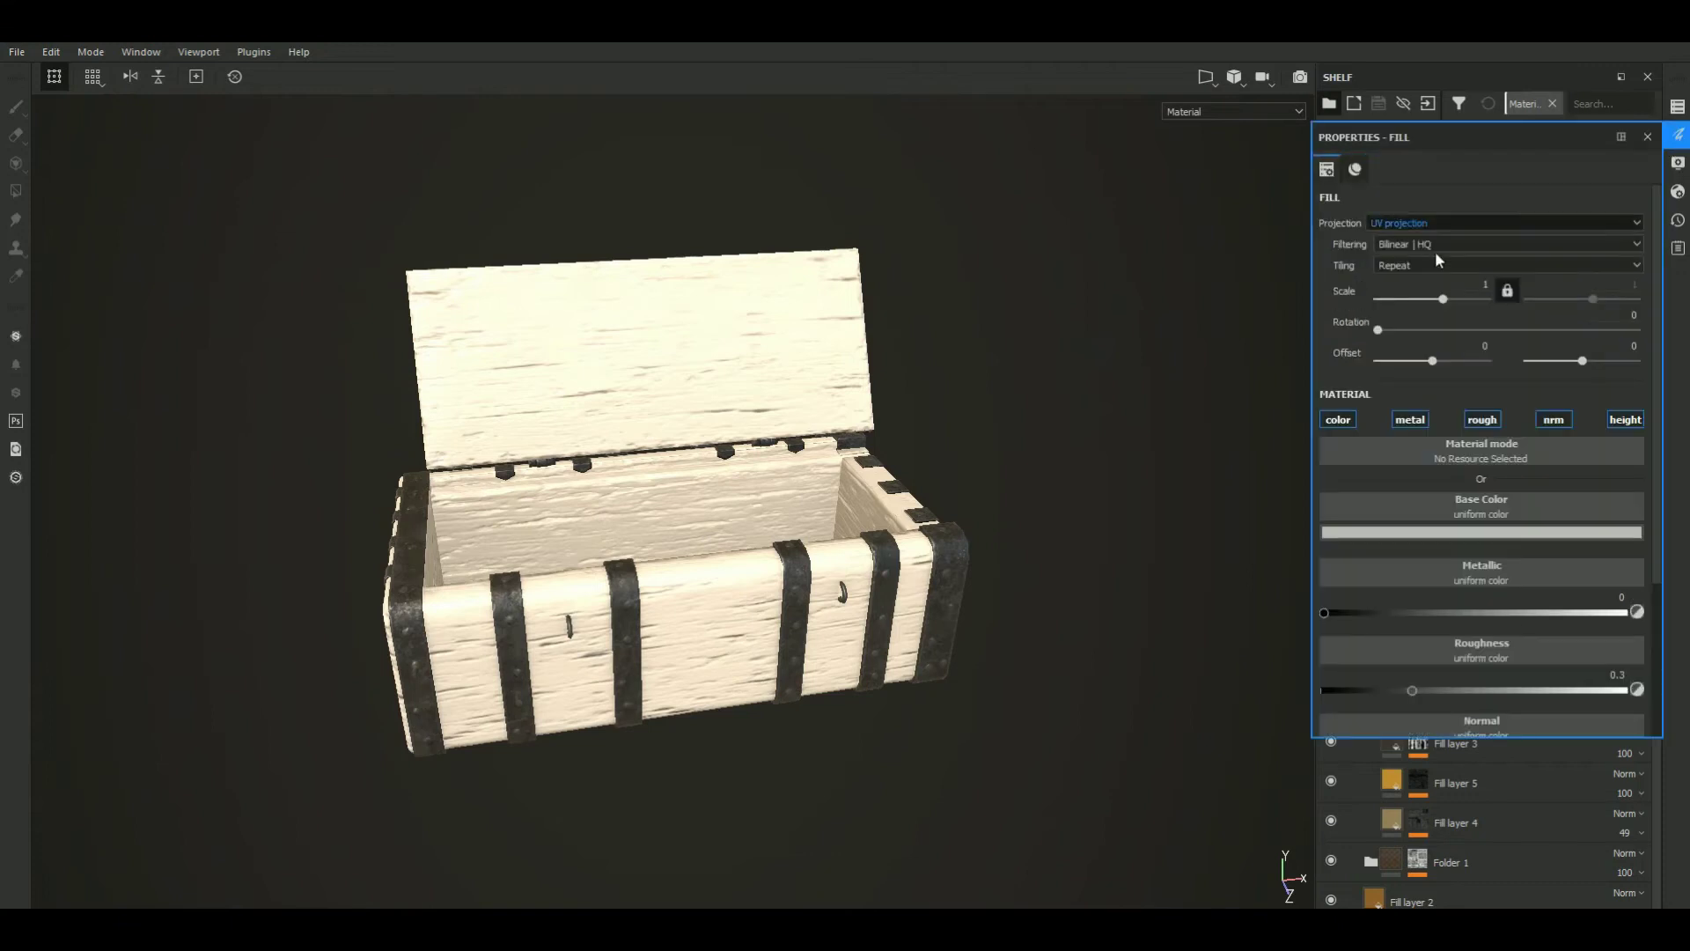
left_click(1493, 533)
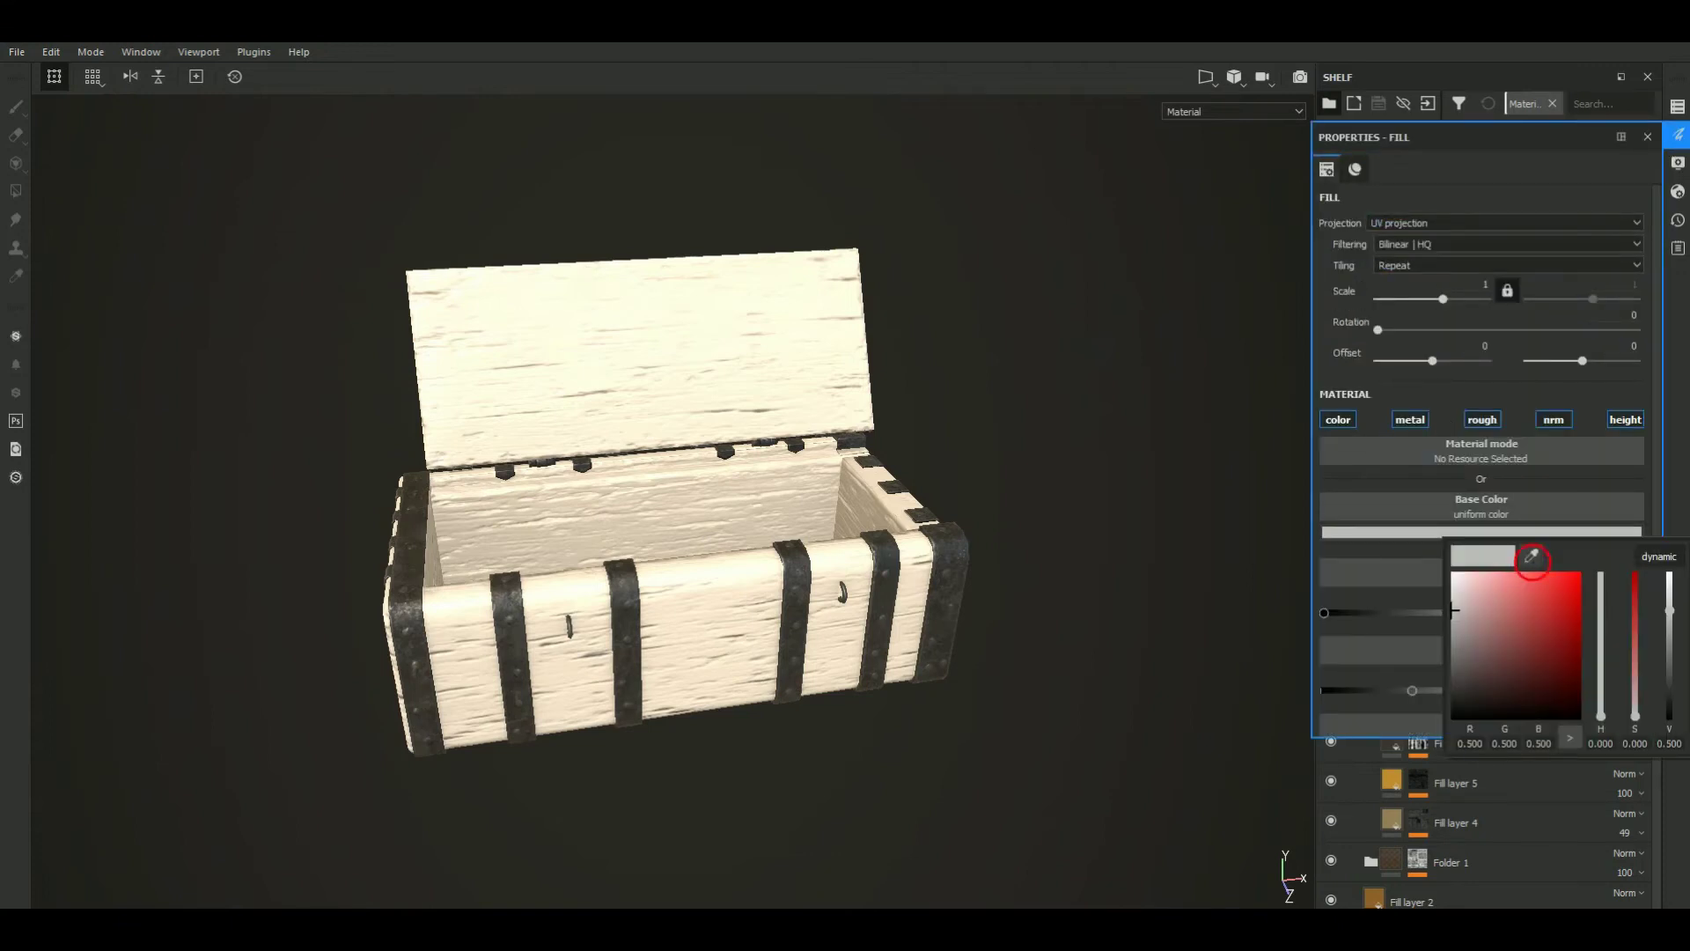
left_click(1531, 557)
left_click_drag(1452, 689, 1453, 715)
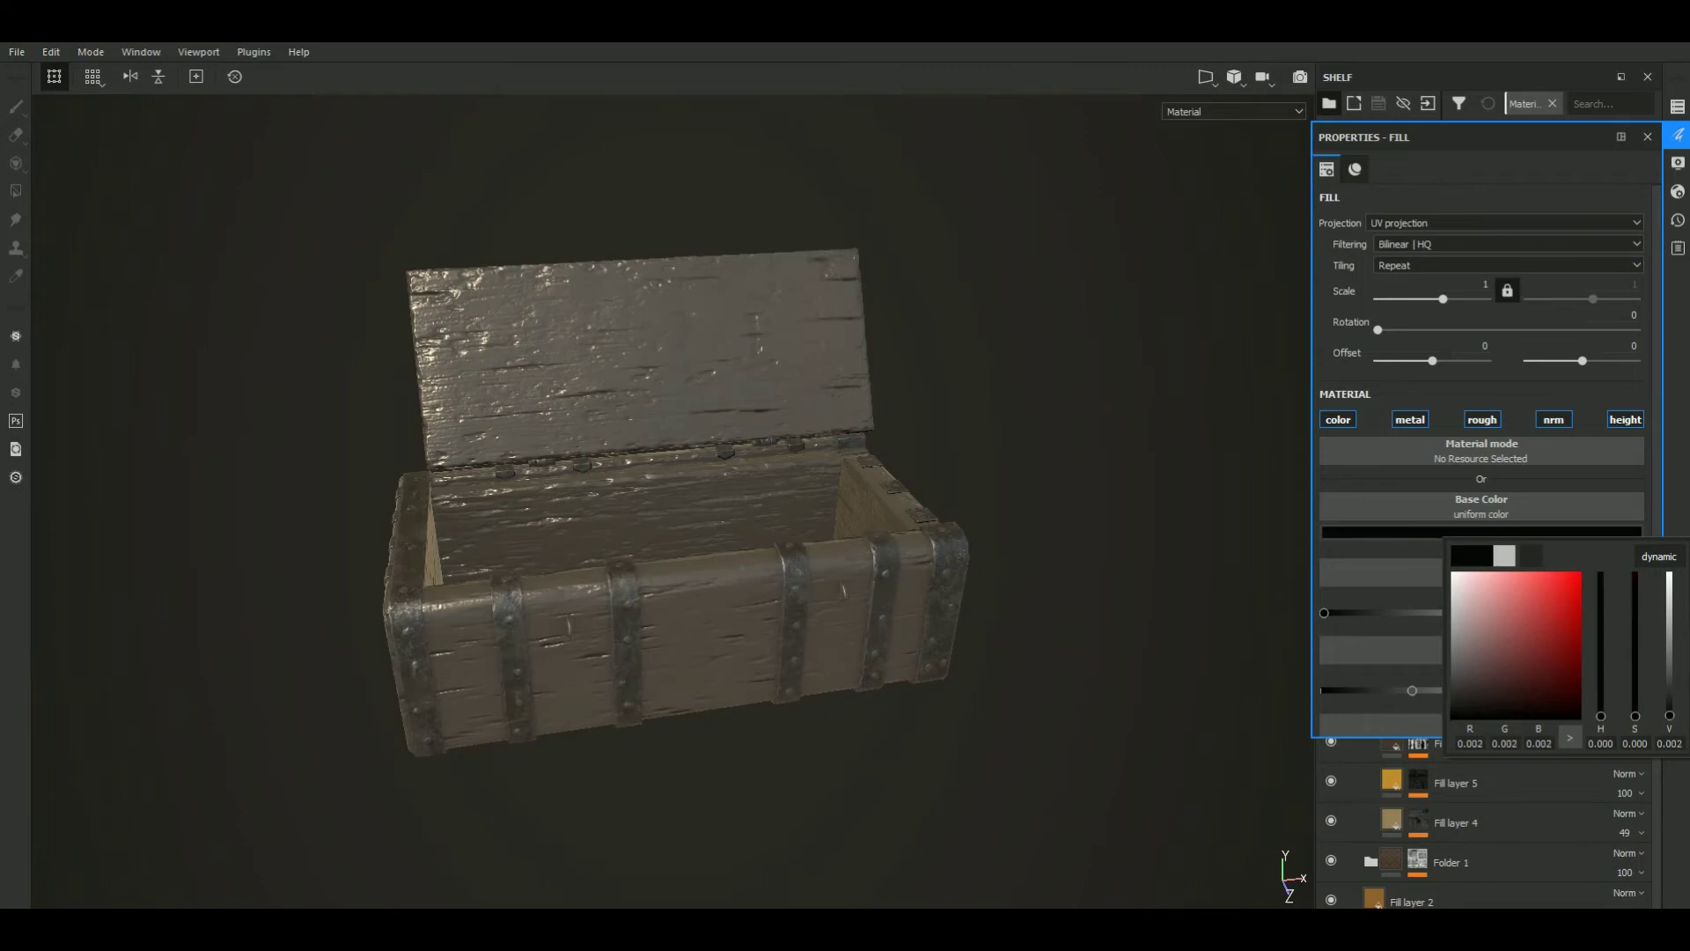
left_click_drag(1511, 661, 1532, 660)
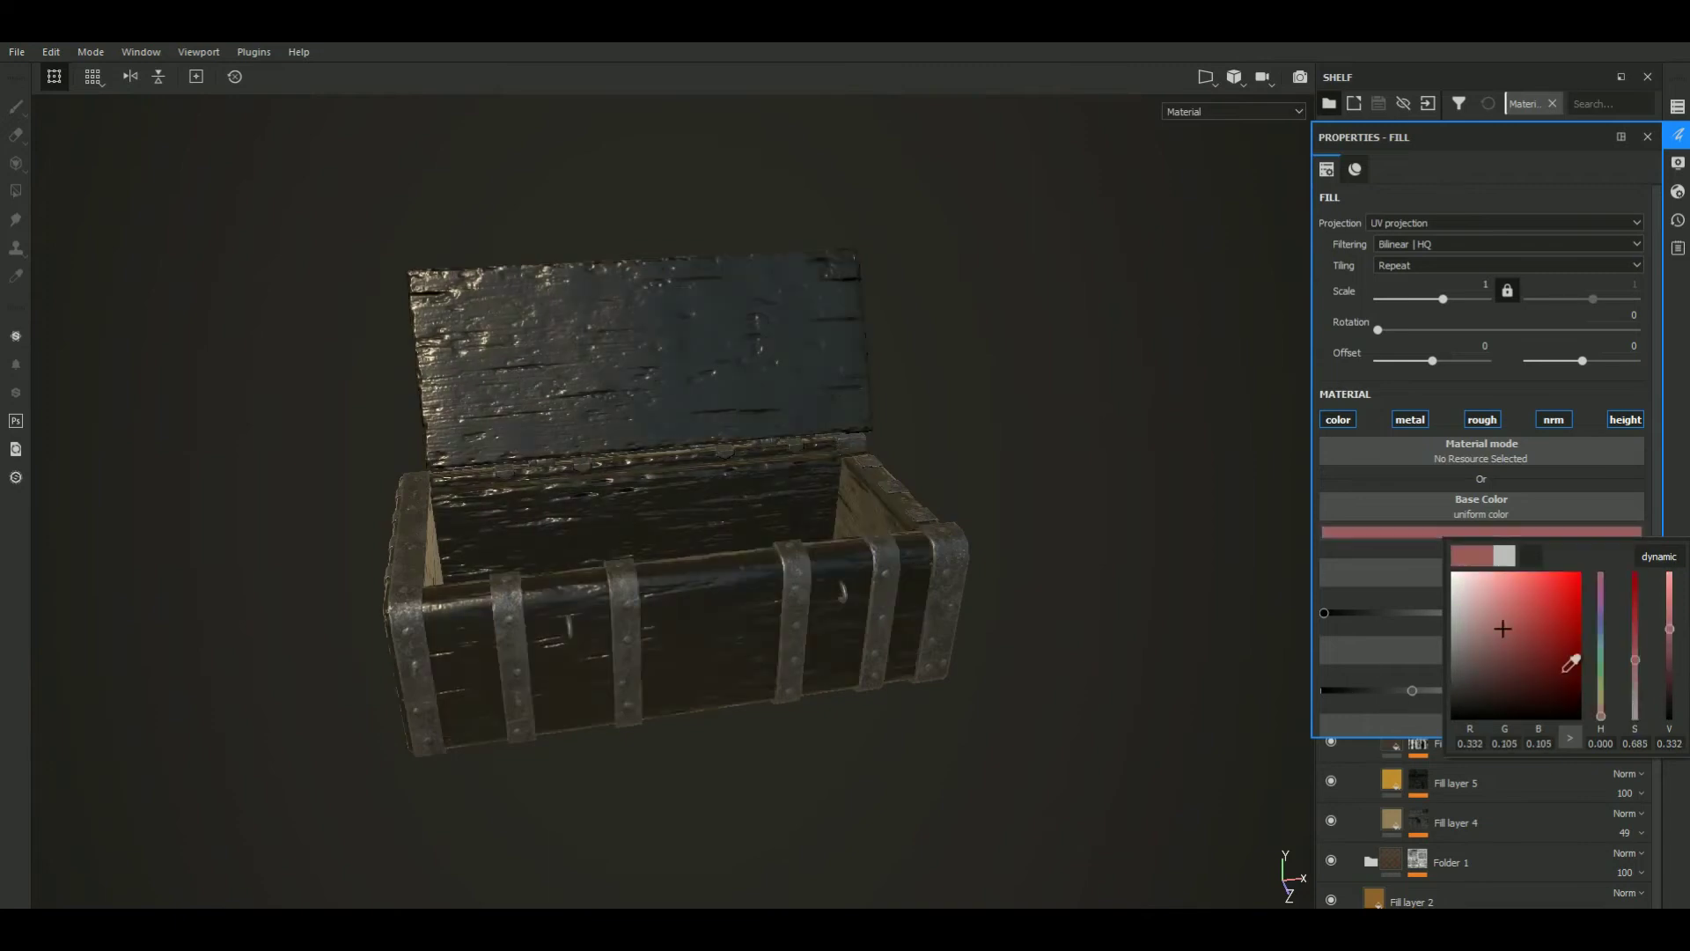
left_click(1603, 706)
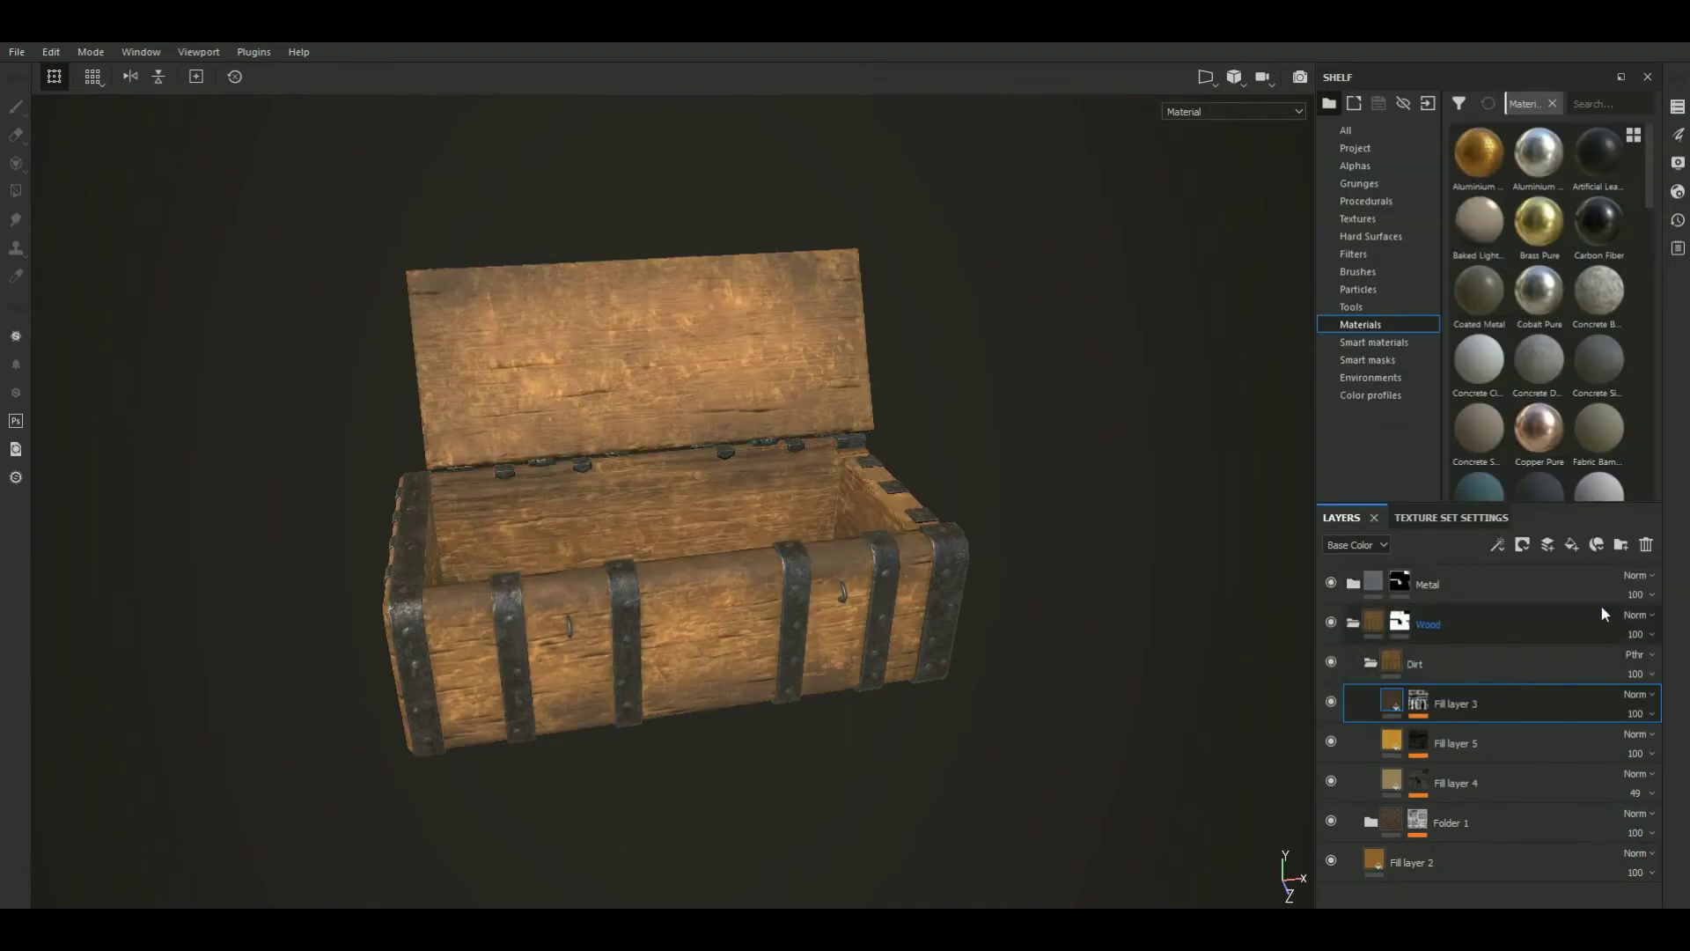
Add a fill layer in the Dirt folder with an orange-brown base colour
left_click(1572, 545)
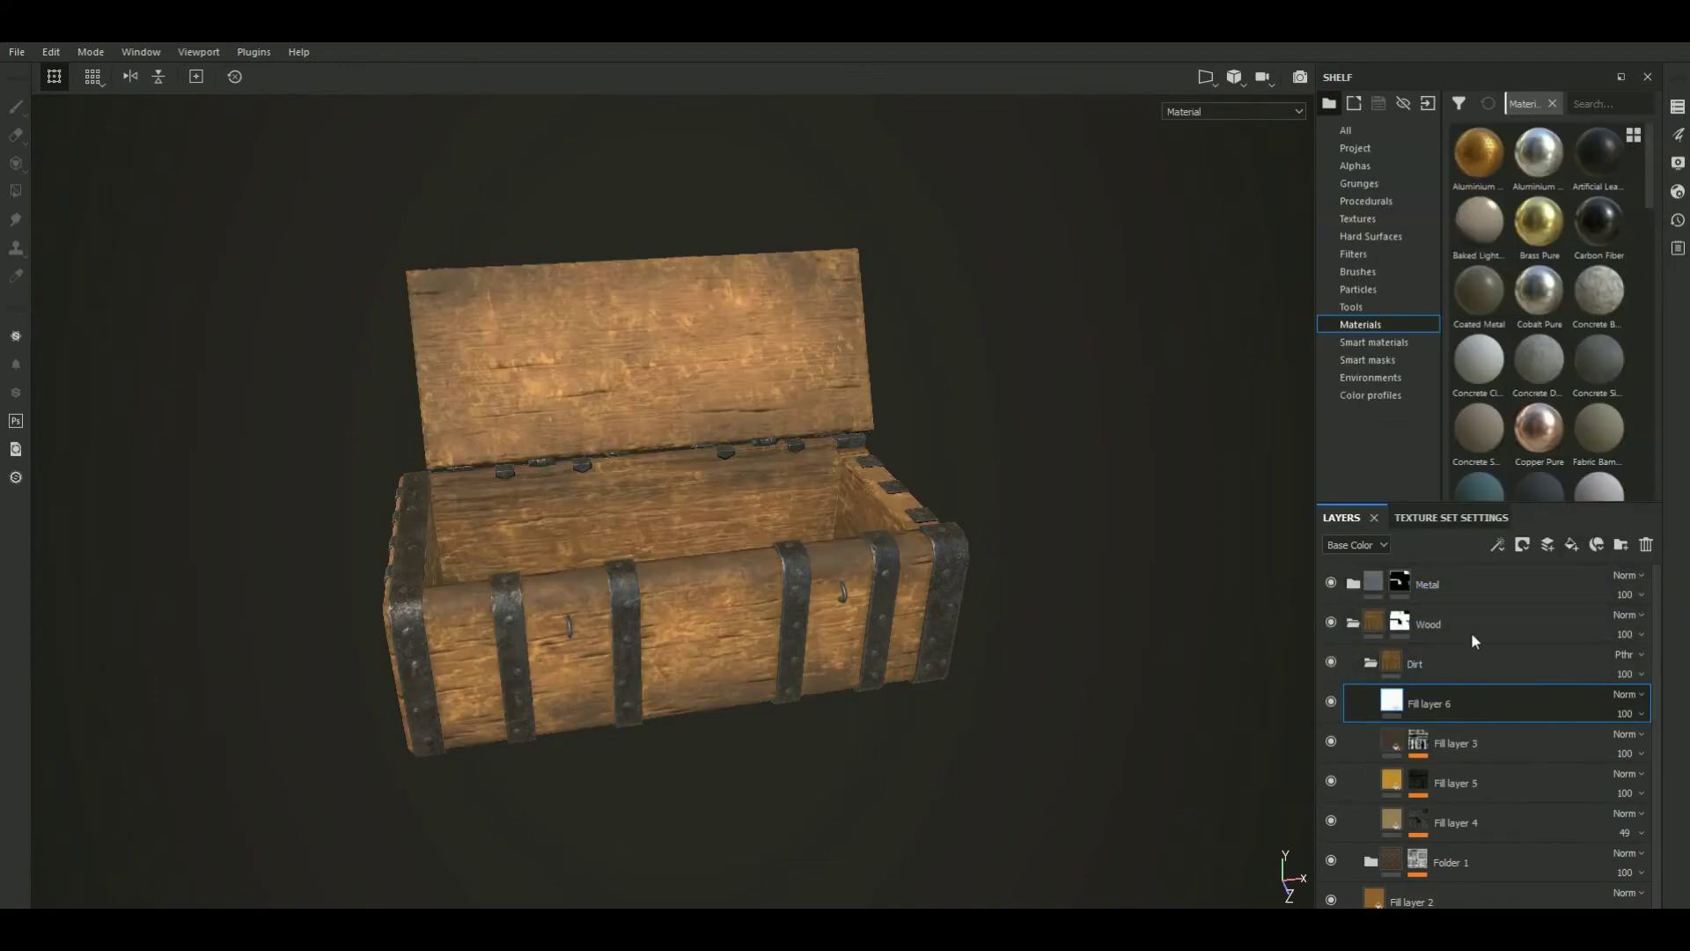
left_click(1678, 134)
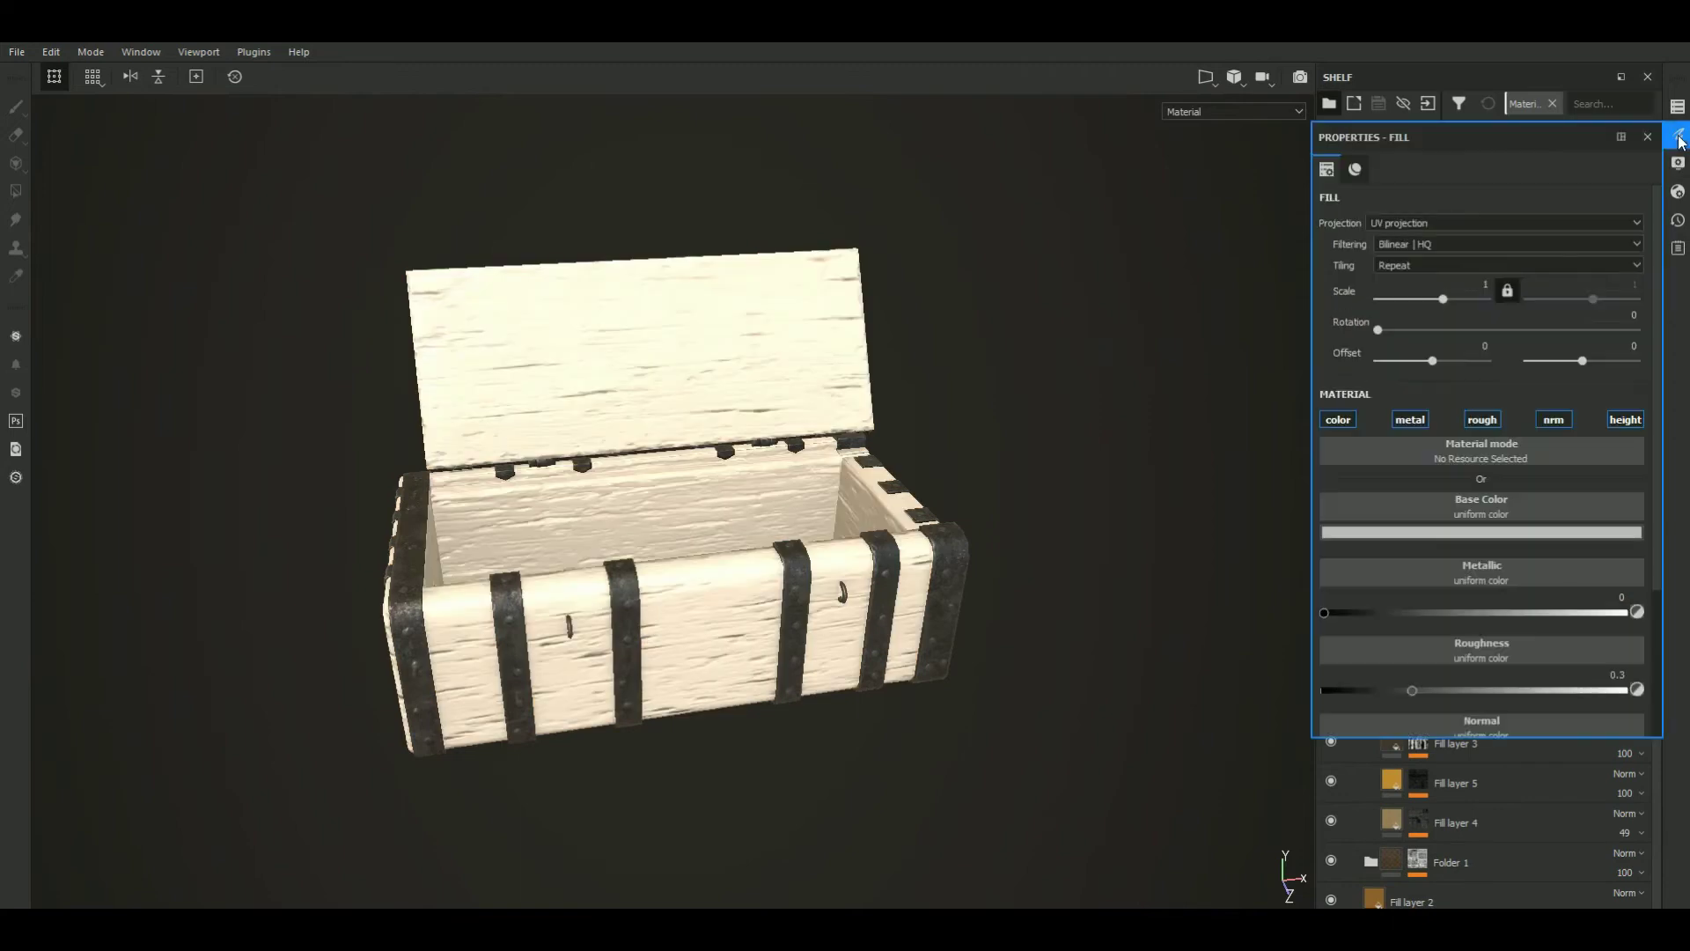
left_click(1438, 535)
left_click(1525, 552)
left_click(1373, 898)
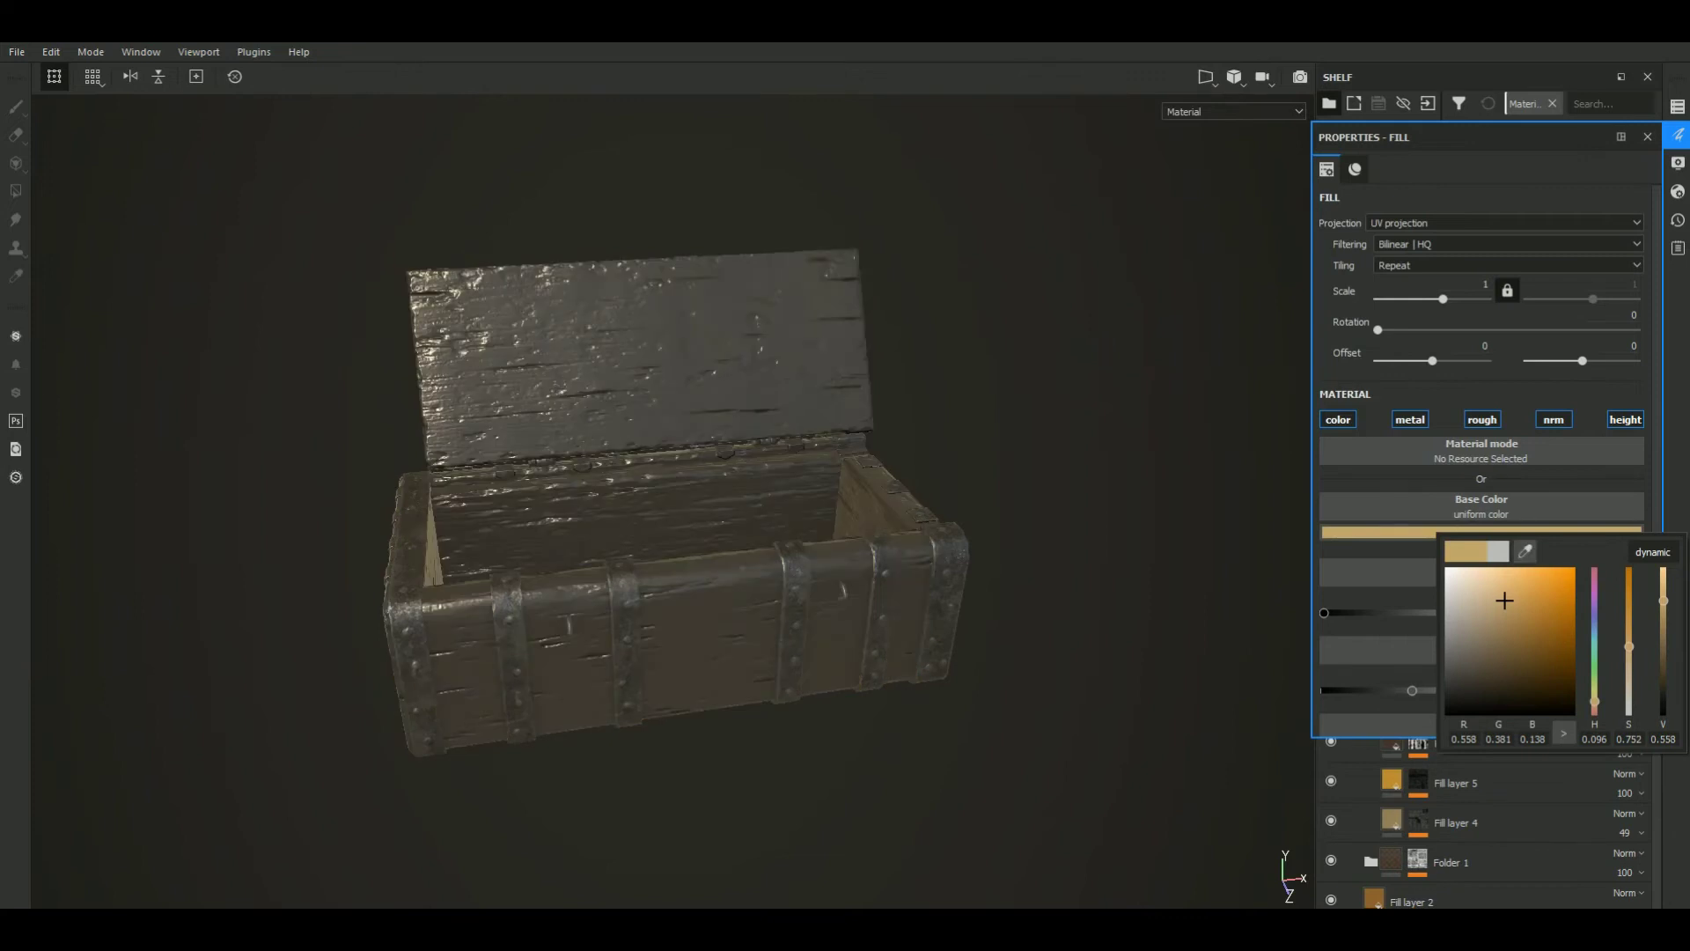
left_click(1587, 133)
left_click(1648, 138)
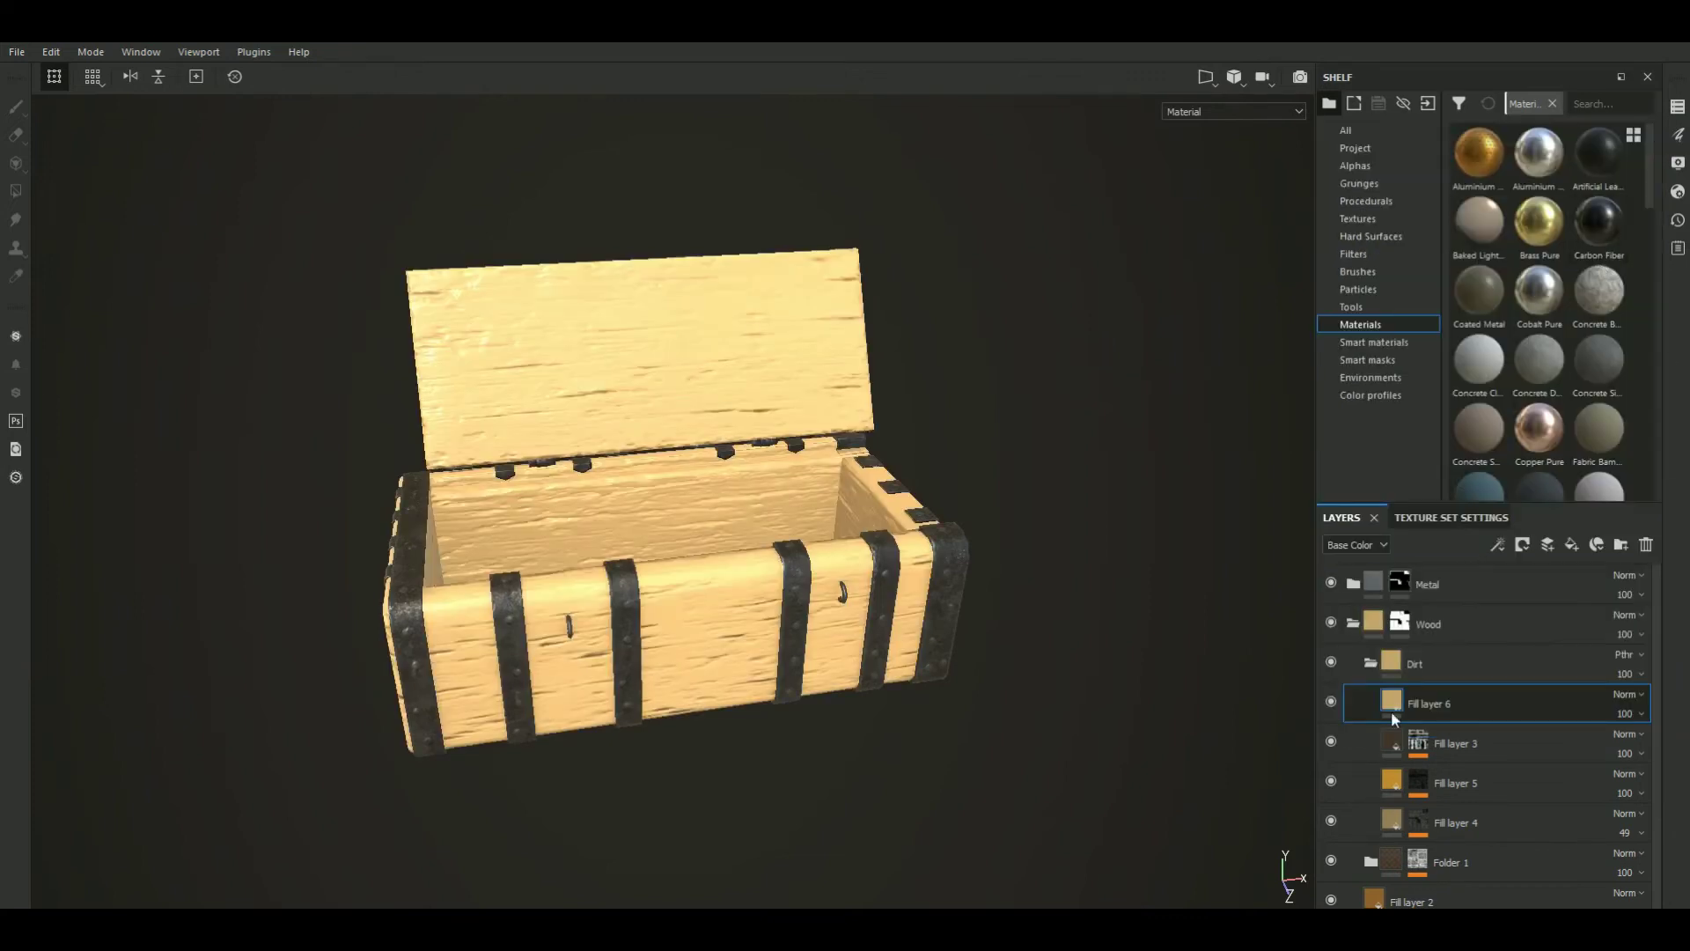
Add a black mask to Fill layer 6
left_click(1499, 544)
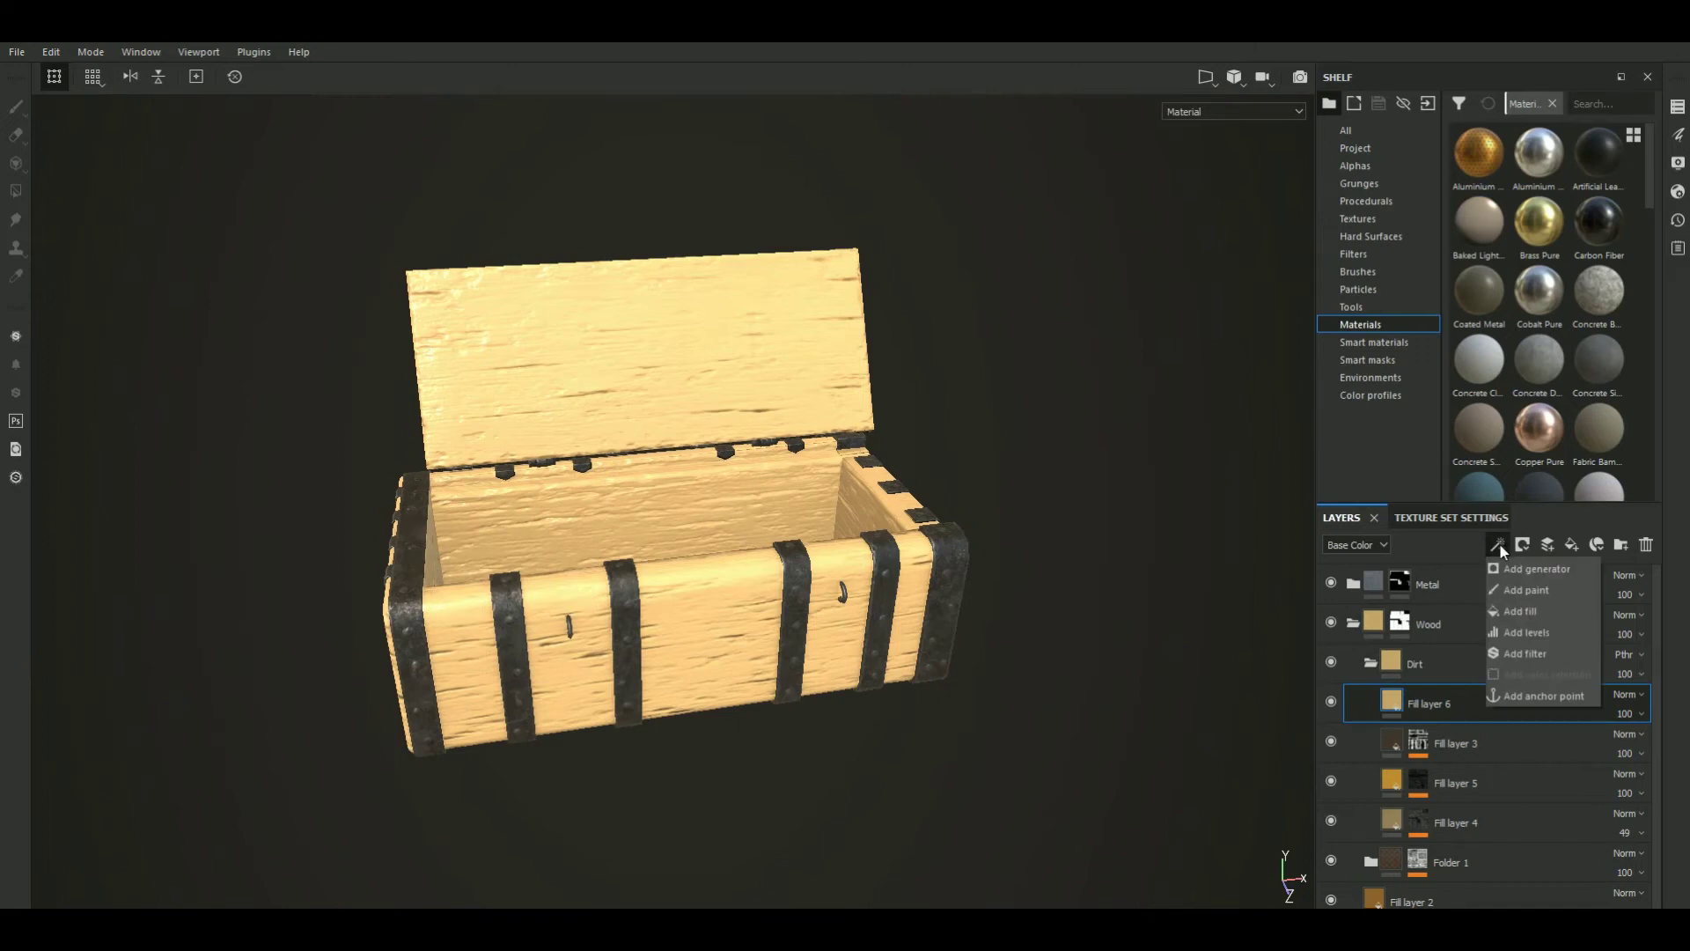
left_click(1530, 546)
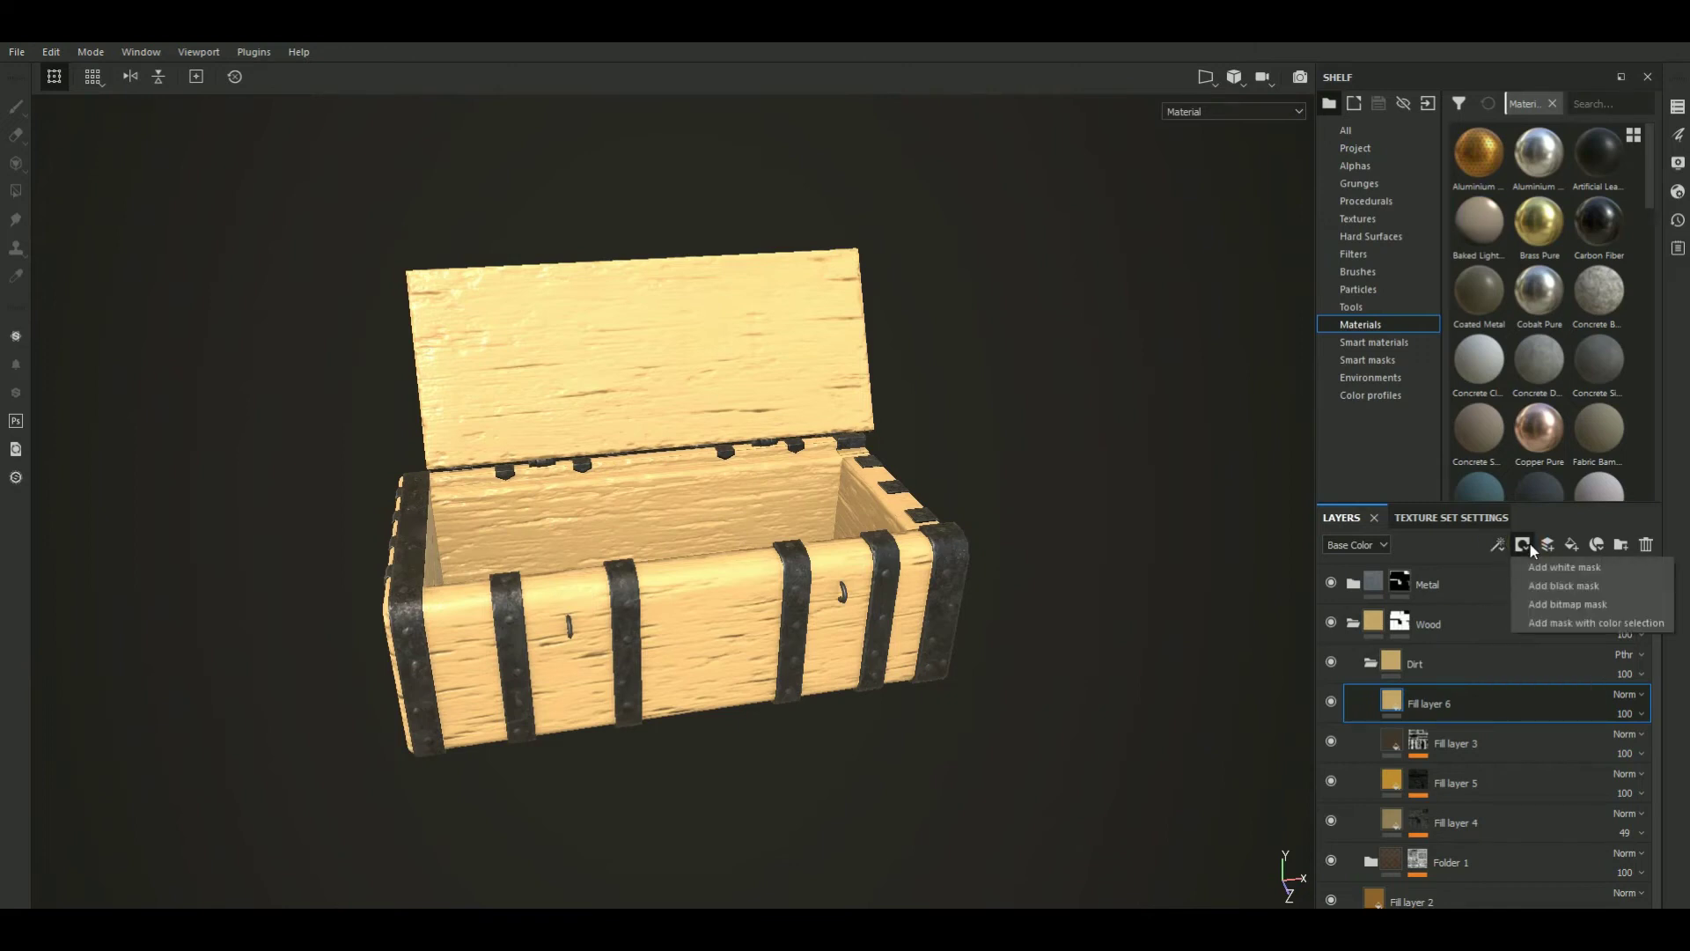
left_click(1562, 586)
left_click(1367, 359)
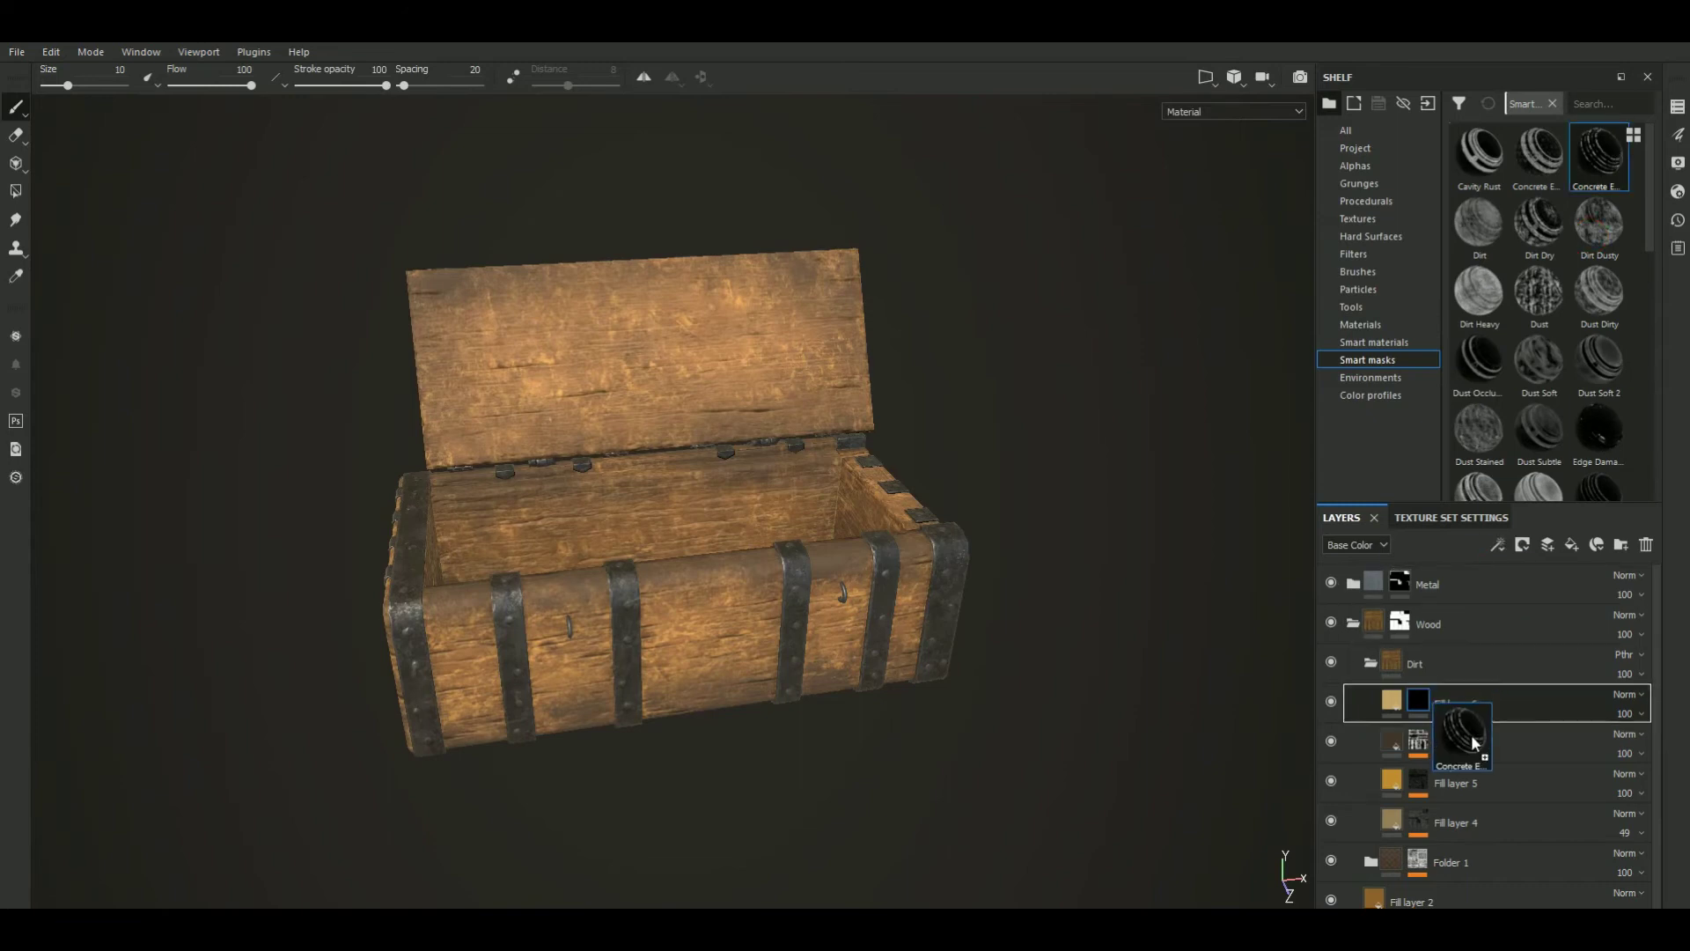
Apply a concrete smart mask to Fill layer 6 and raise its balance to 0.39
left_click_drag(1612, 161, 1433, 709)
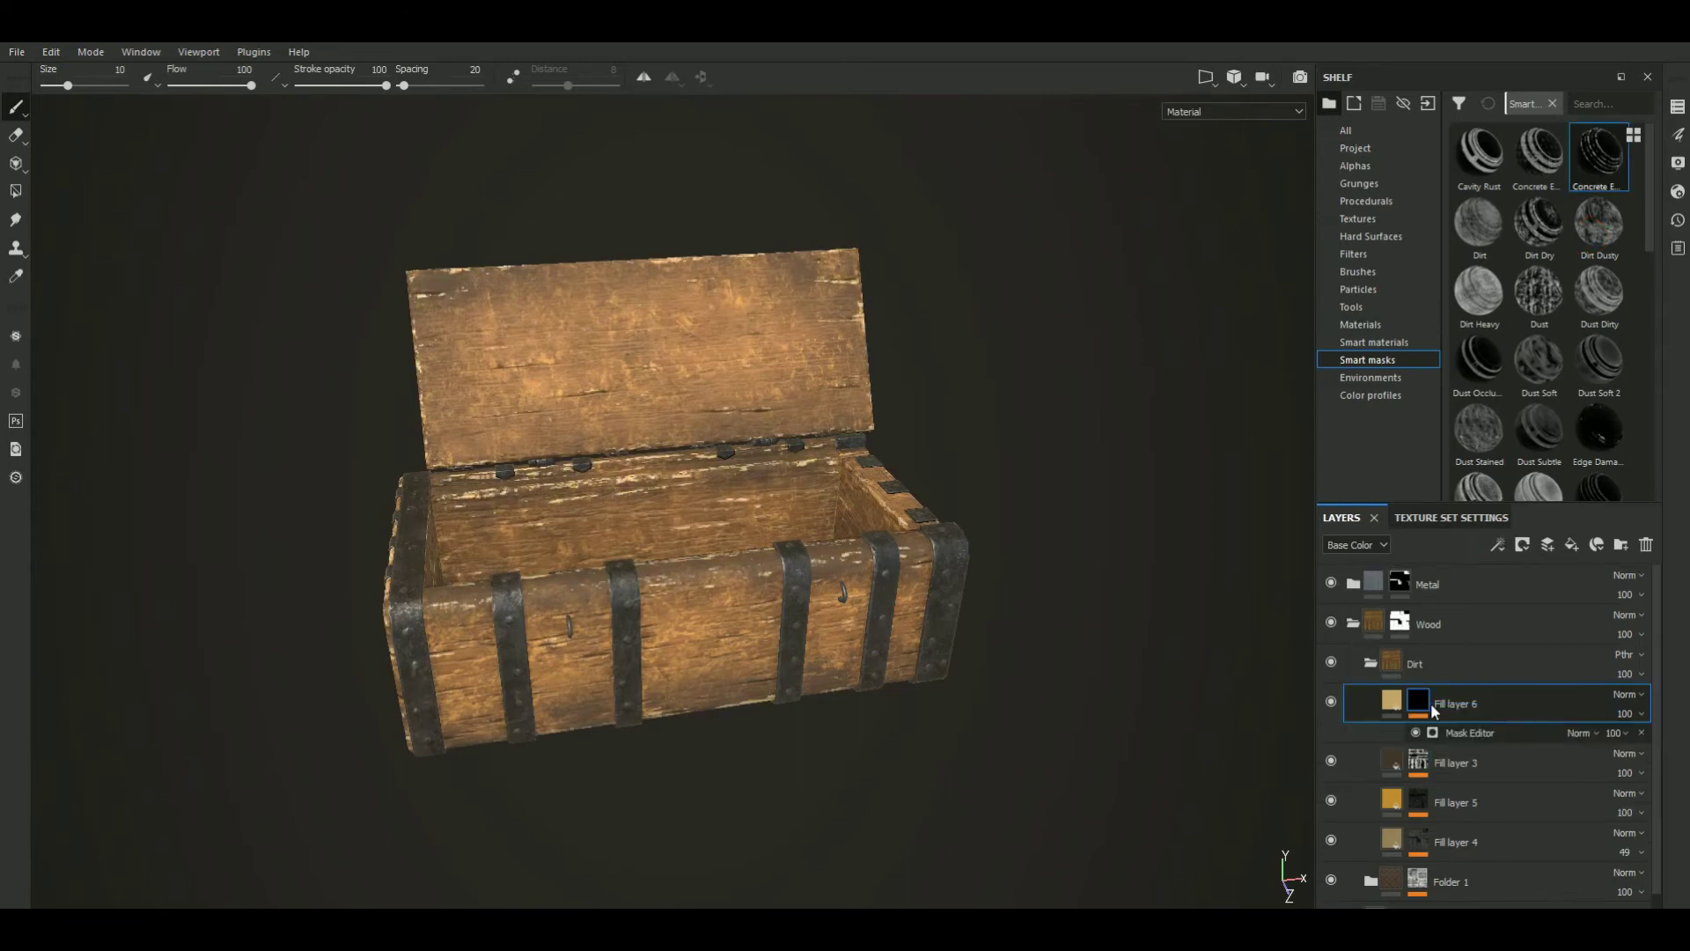
left_click(1410, 701, "alt")
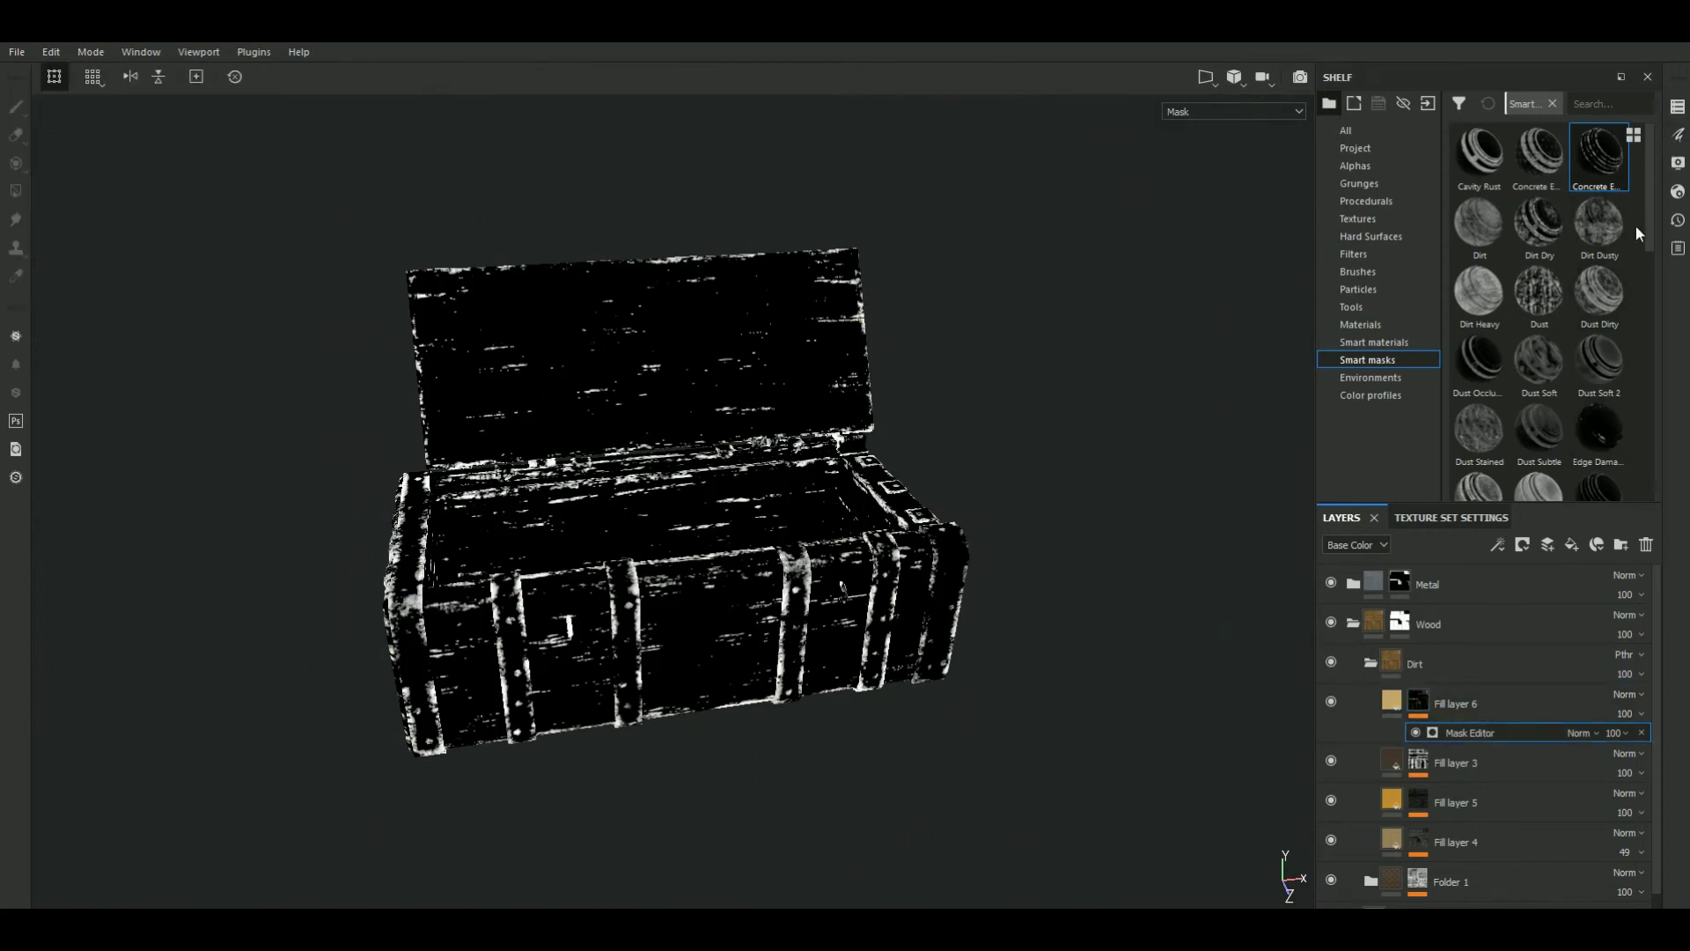
left_click(1676, 136)
left_click_drag(1400, 344, 1486, 347)
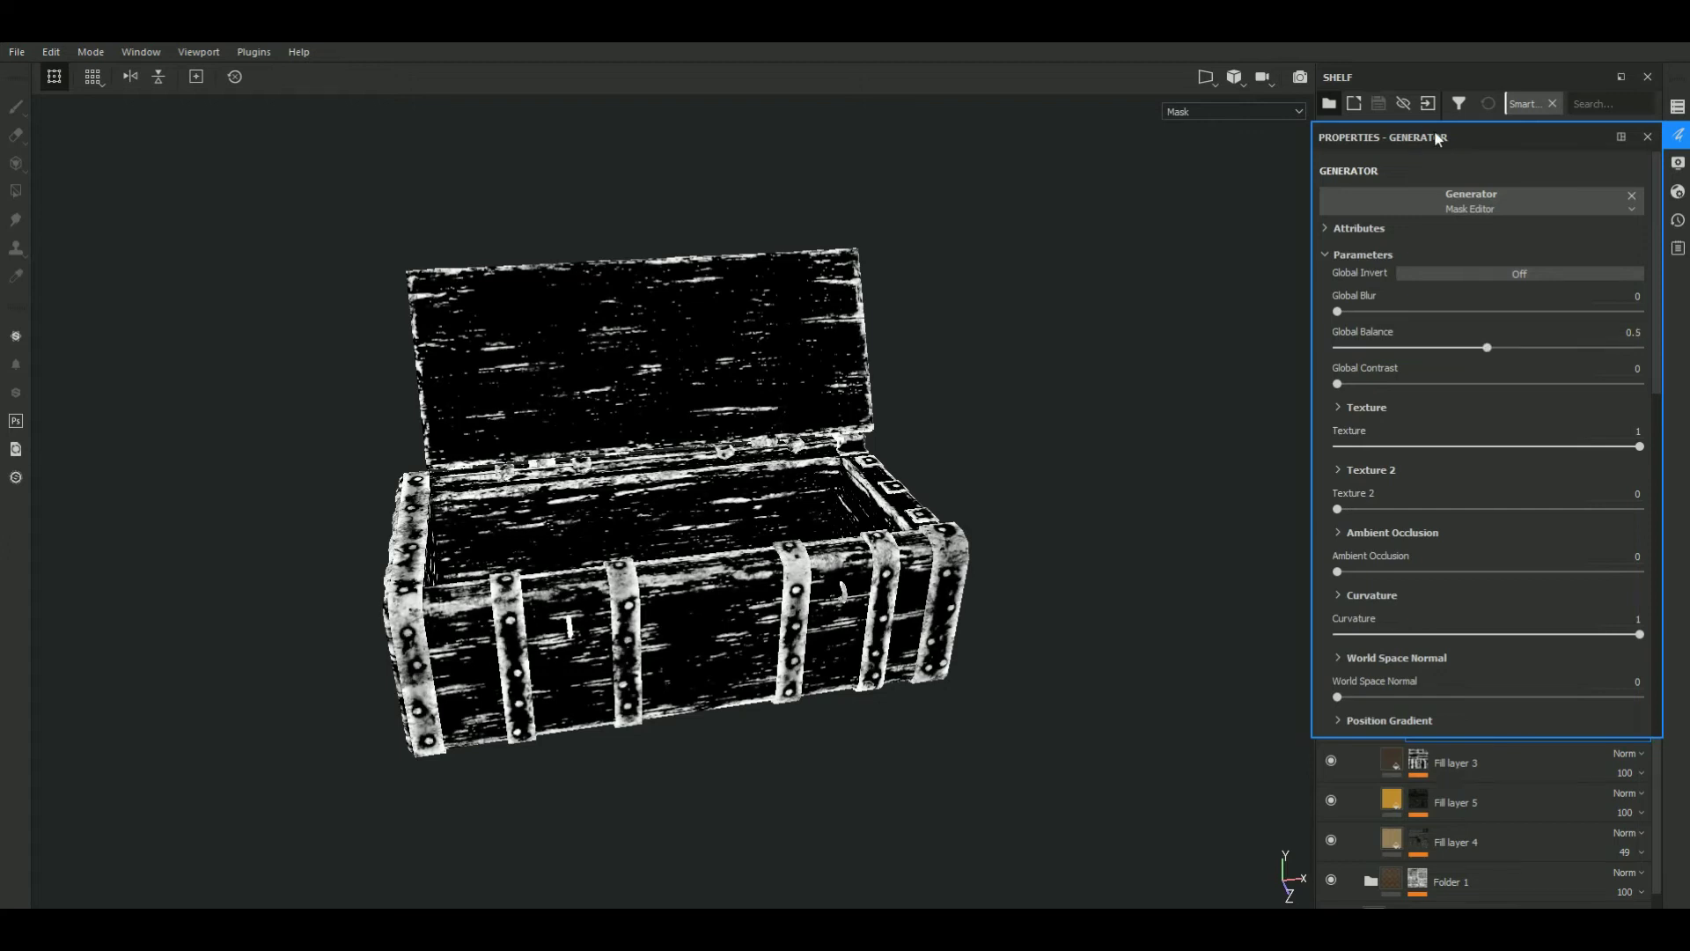
Dock the properties above the layers, float the shelf, expand the layer stack, and reselect Fill layer 6
left_click_drag(1415, 135, 1438, 132)
mouse_move(1353, 678)
left_mouse_down()
mouse_move(1492, 134)
mouse_move(1497, 183)
left_mouse_up()
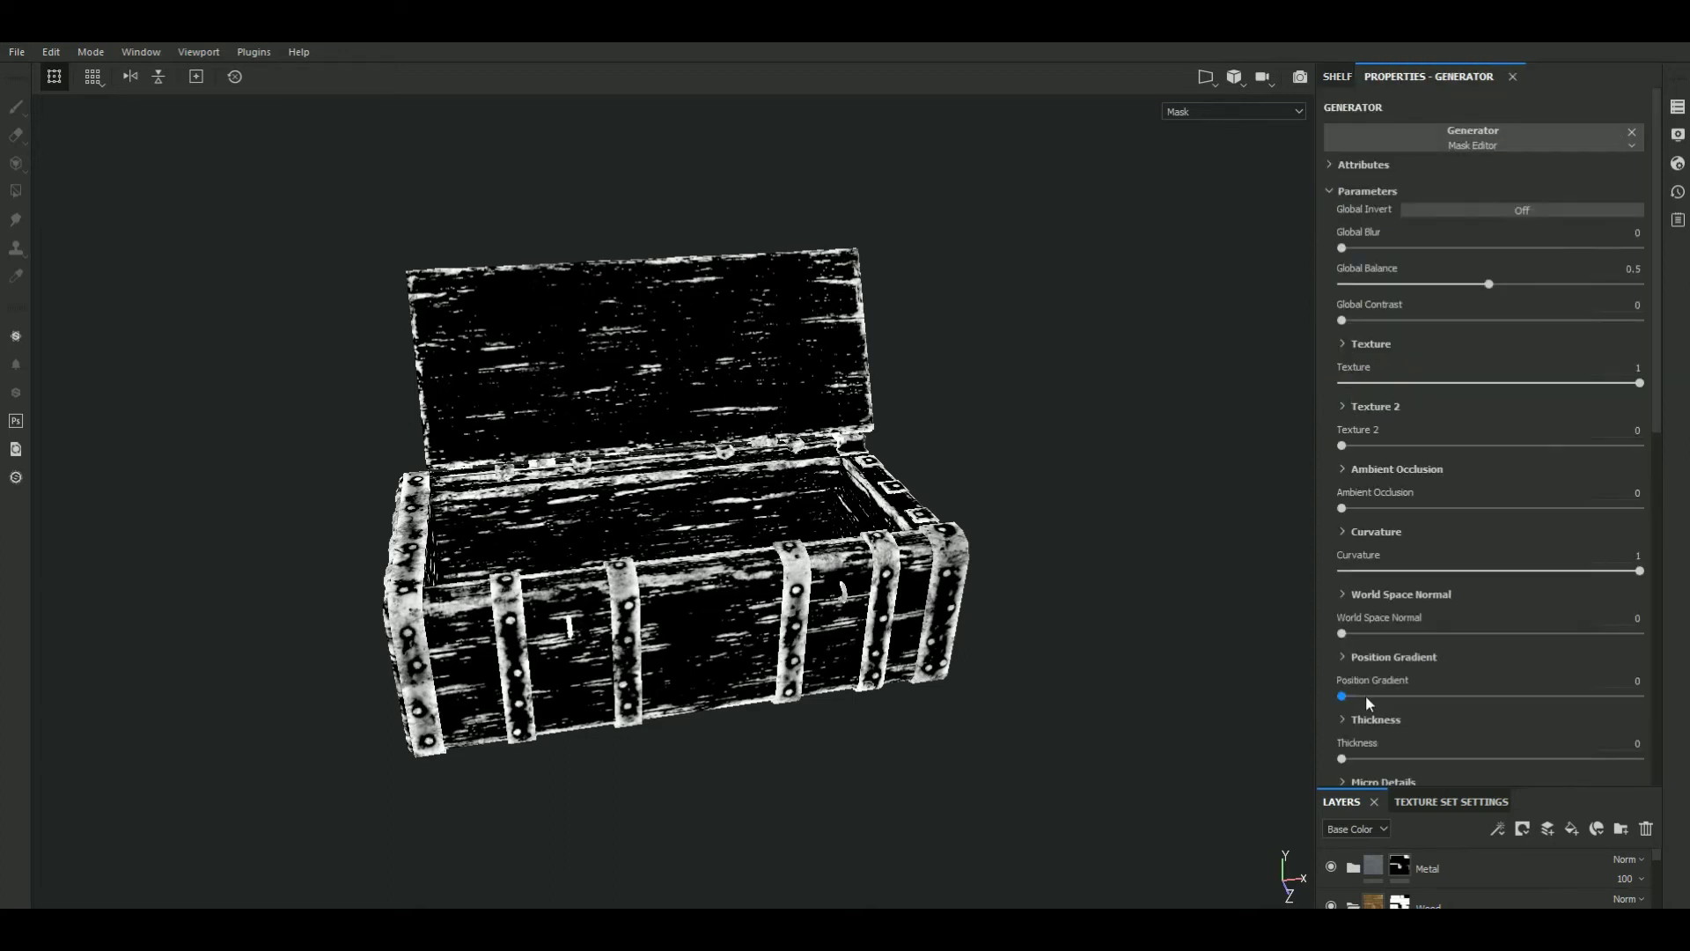
left_click_drag(1562, 792, 1569, 437)
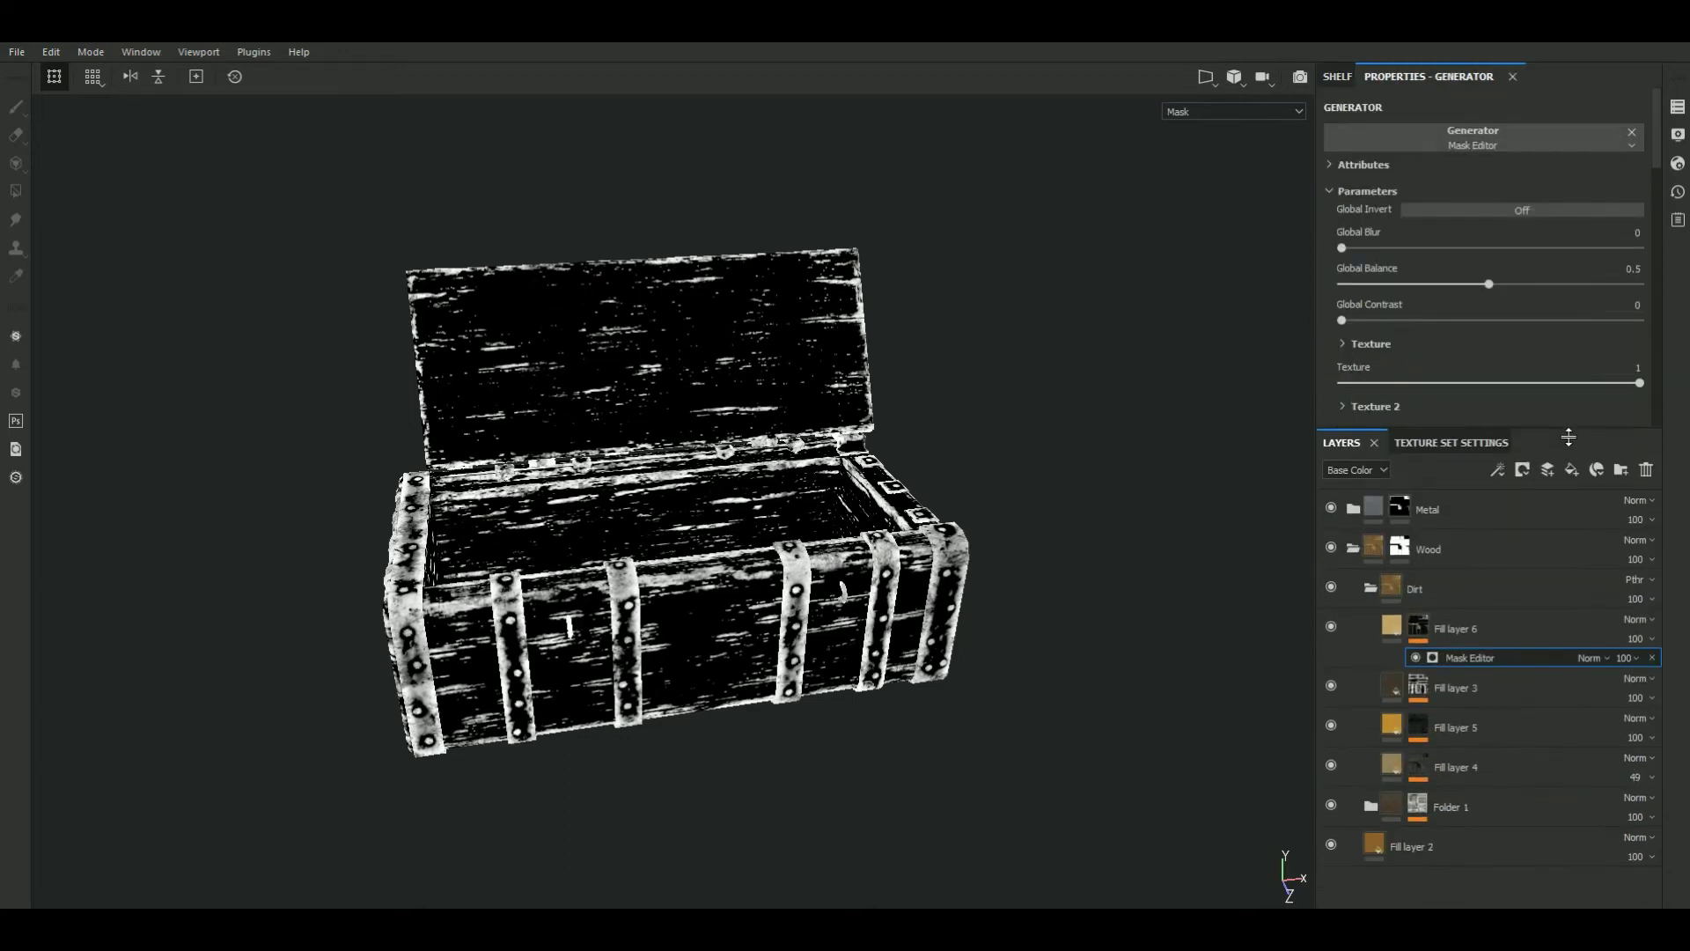
left_click(1394, 626)
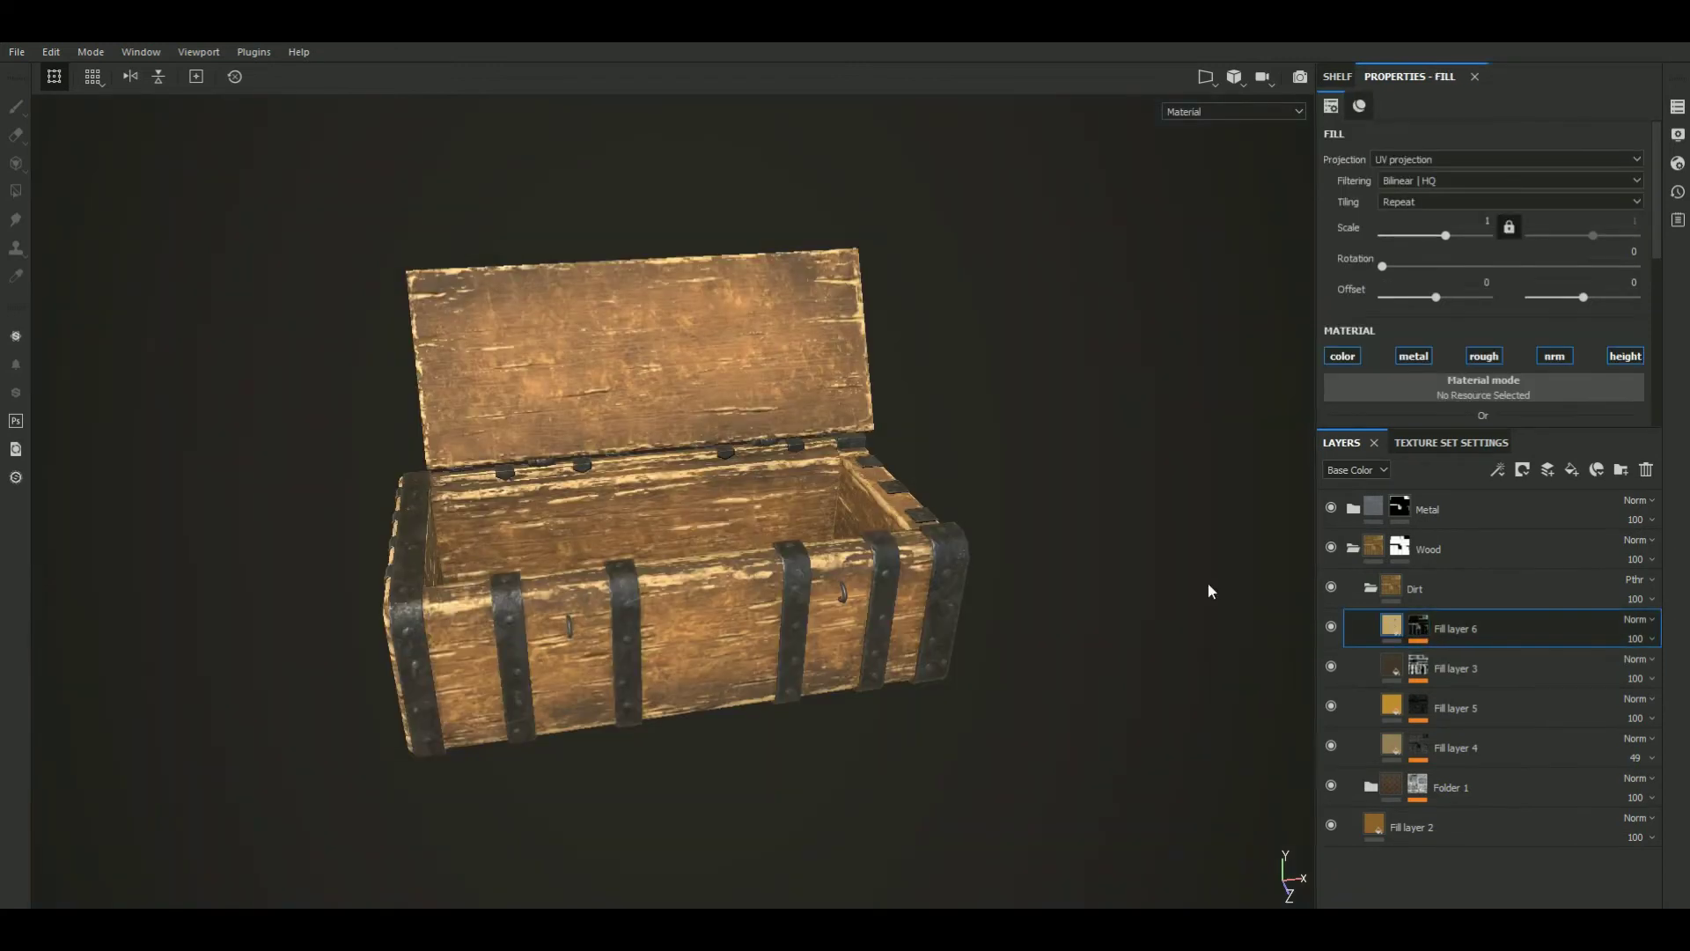
Darken Fill layer 6's base colour to muted brown (0.283, 0.194, 0.070) and switch to the paint brush
left_click_drag(1101, 464, 1116, 469, "alt")
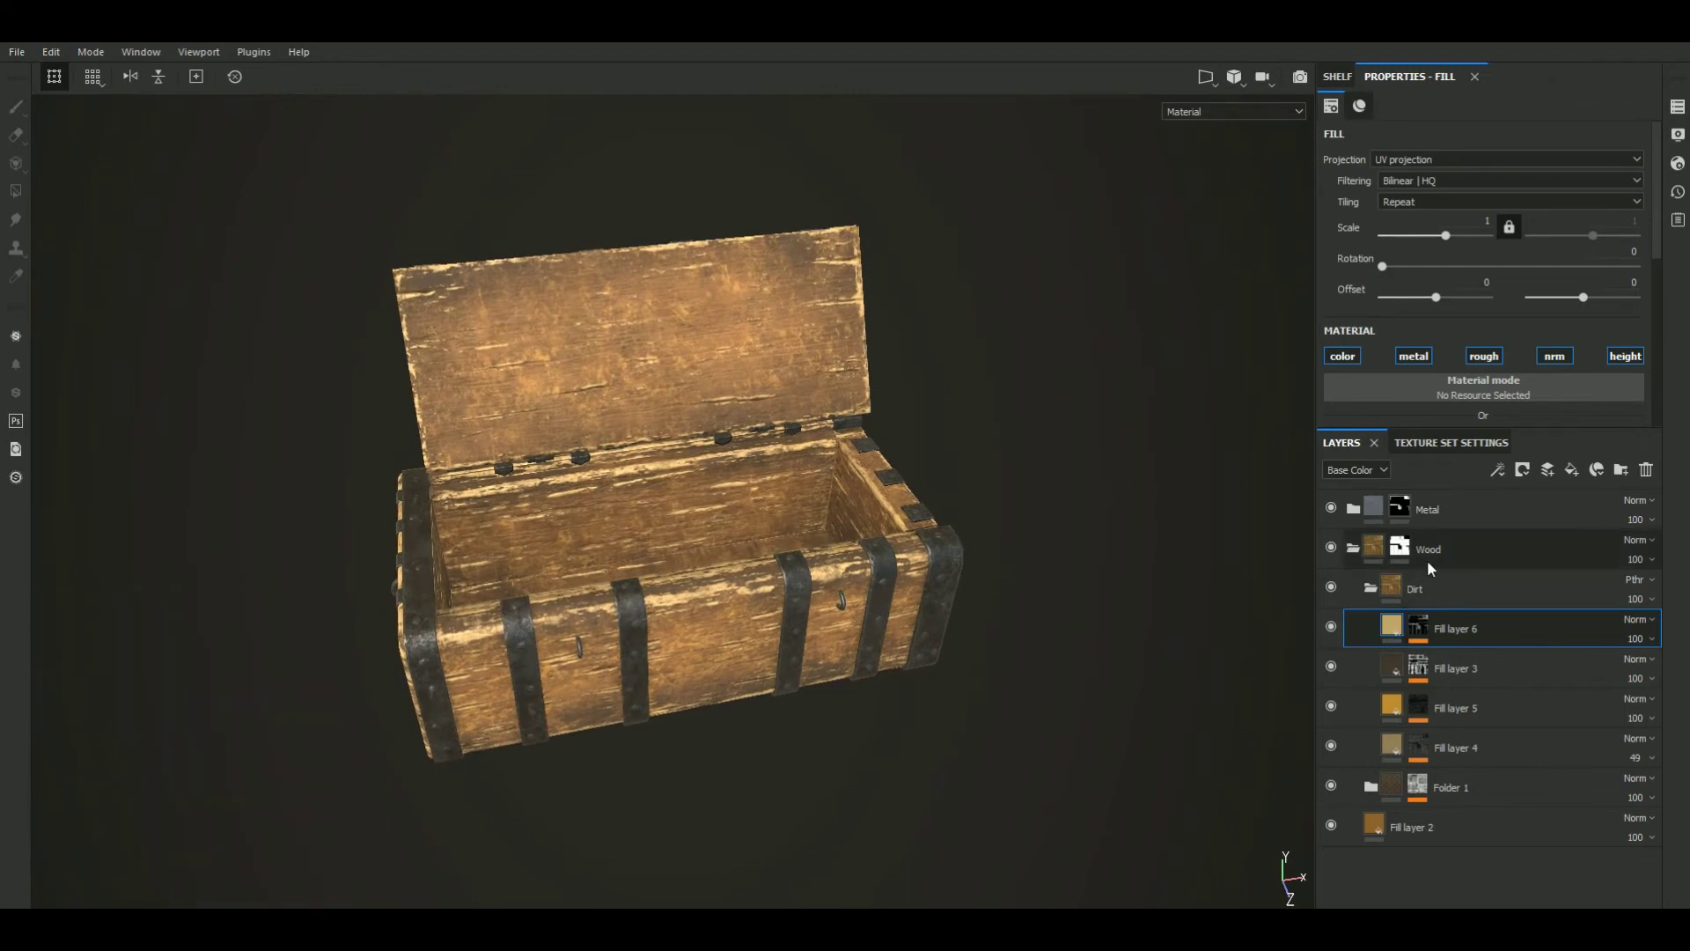
scroll(1487, 291, "down", 3)
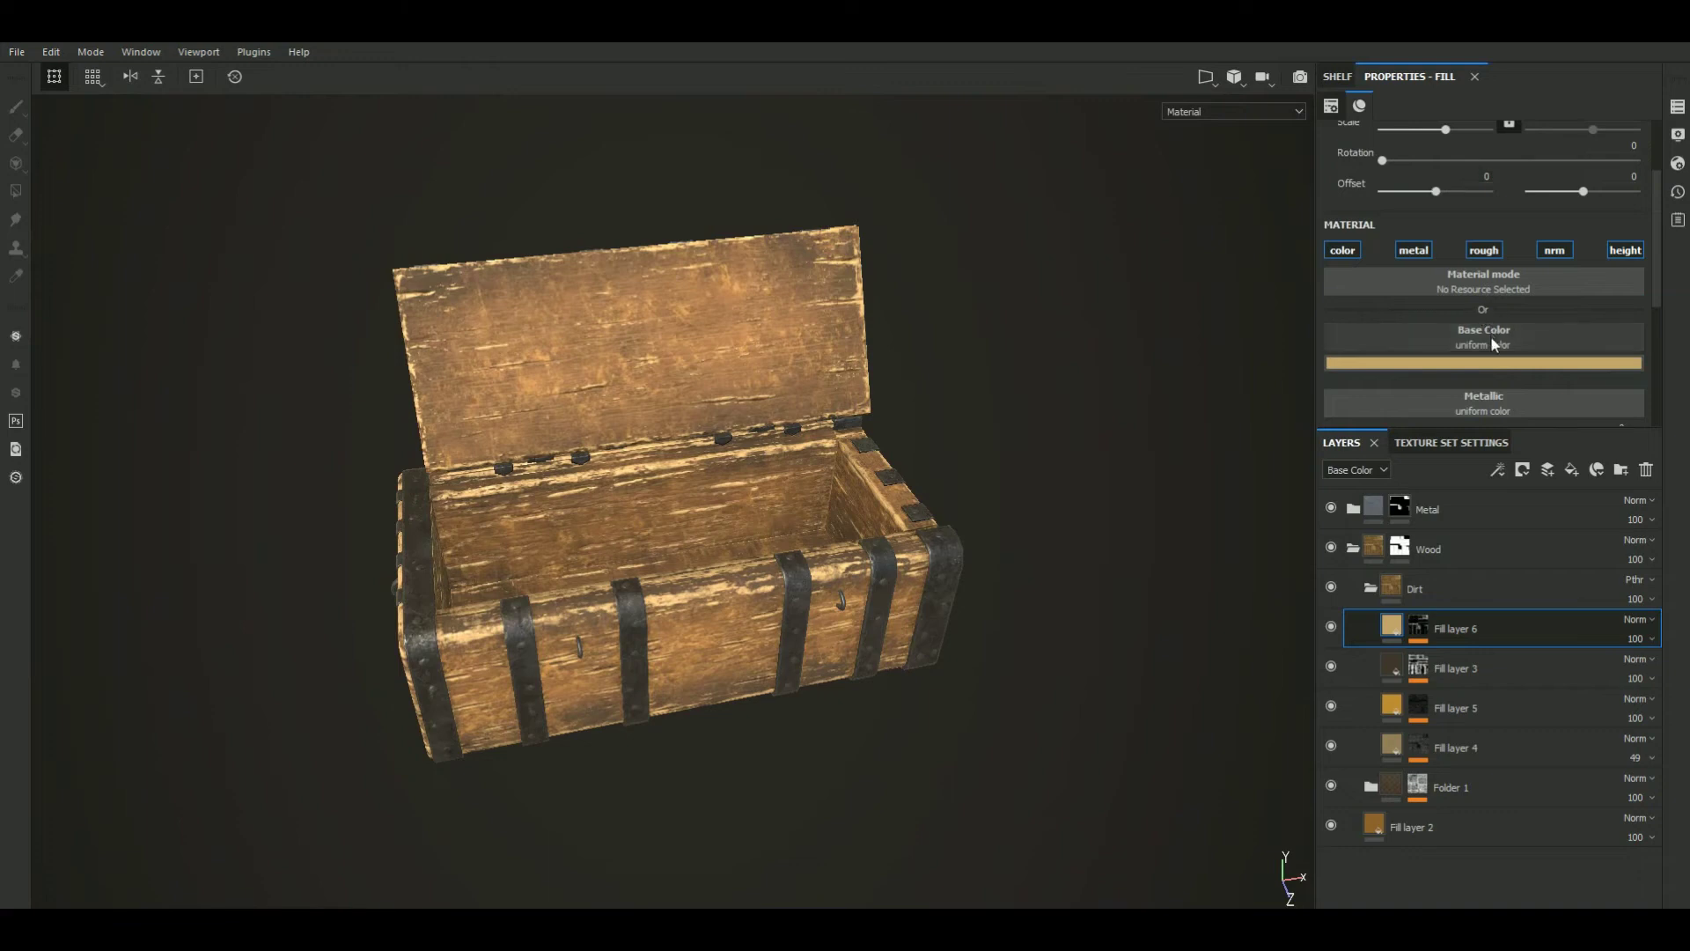
left_click(1479, 361)
left_click_drag(1670, 432, 1678, 469)
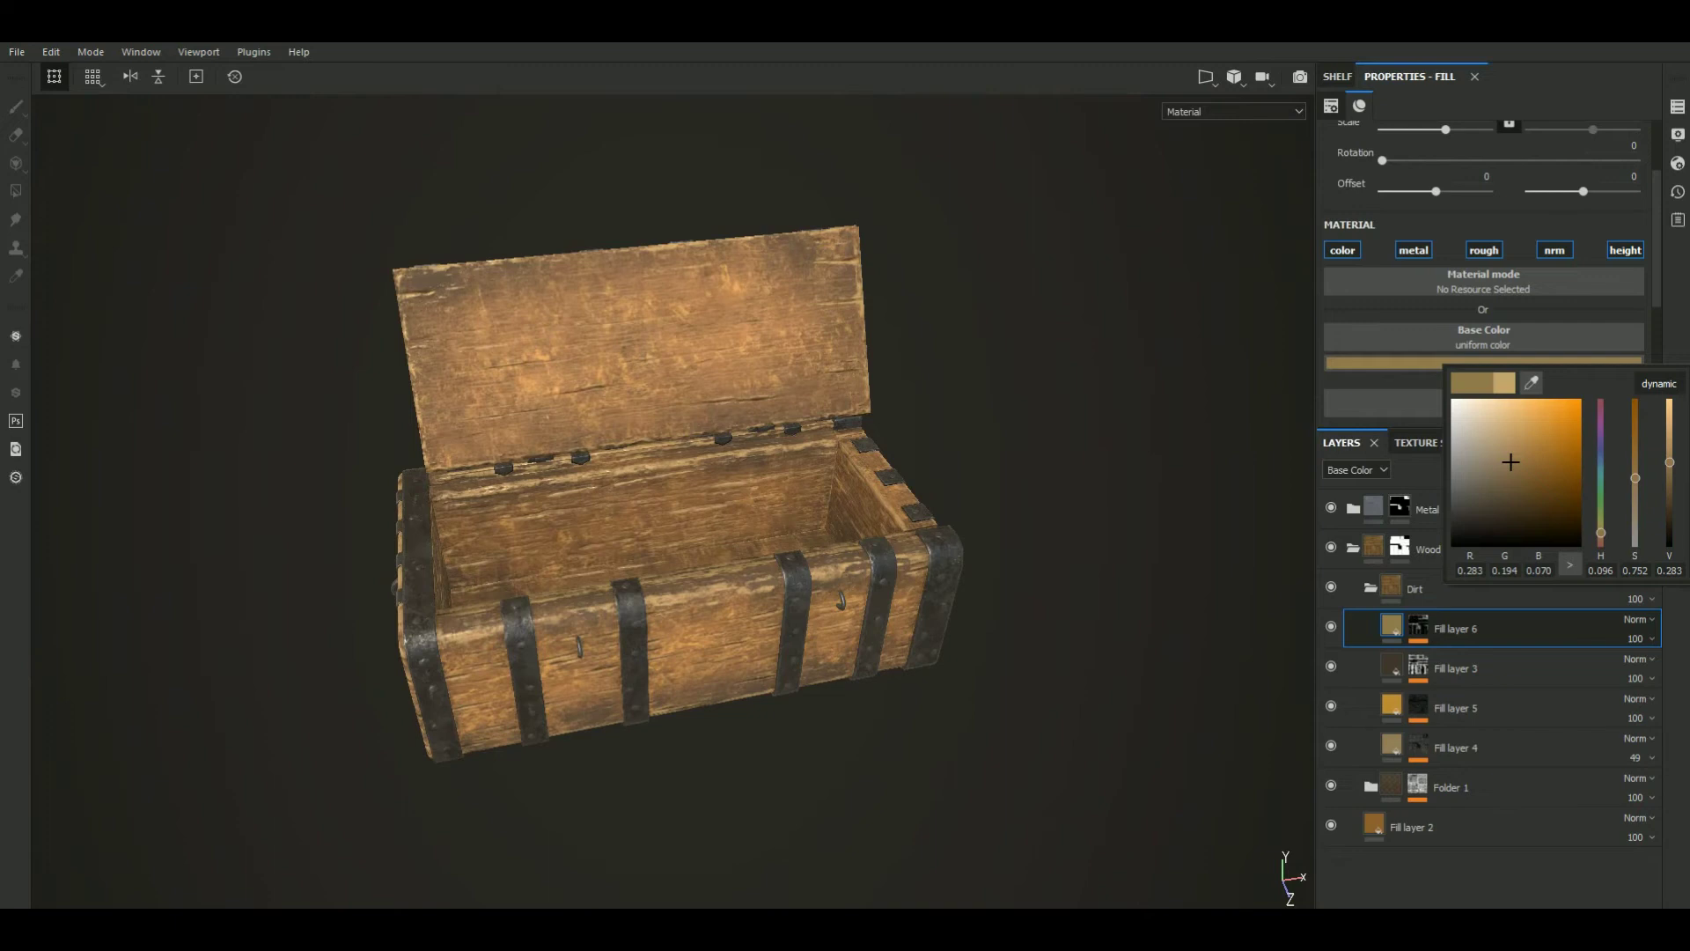
mouse_move(1012, 494)
left_mouse_down("alt")
mouse_move(1059, 495)
mouse_move(1064, 388)
mouse_move(453, 321)
mouse_move(457, 381)
mouse_move(509, 418)
mouse_move(1068, 491)
mouse_move(955, 453)
mouse_move(958, 381)
mouse_move(731, 373)
mouse_move(566, 411)
left_mouse_up("alt")
right_click_drag(566, 411, 916, 370, "shift")
mouse_move(916, 370)
left_mouse_down("alt")
mouse_move(984, 426)
mouse_move(880, 357)
left_mouse_up("alt")
key("1")
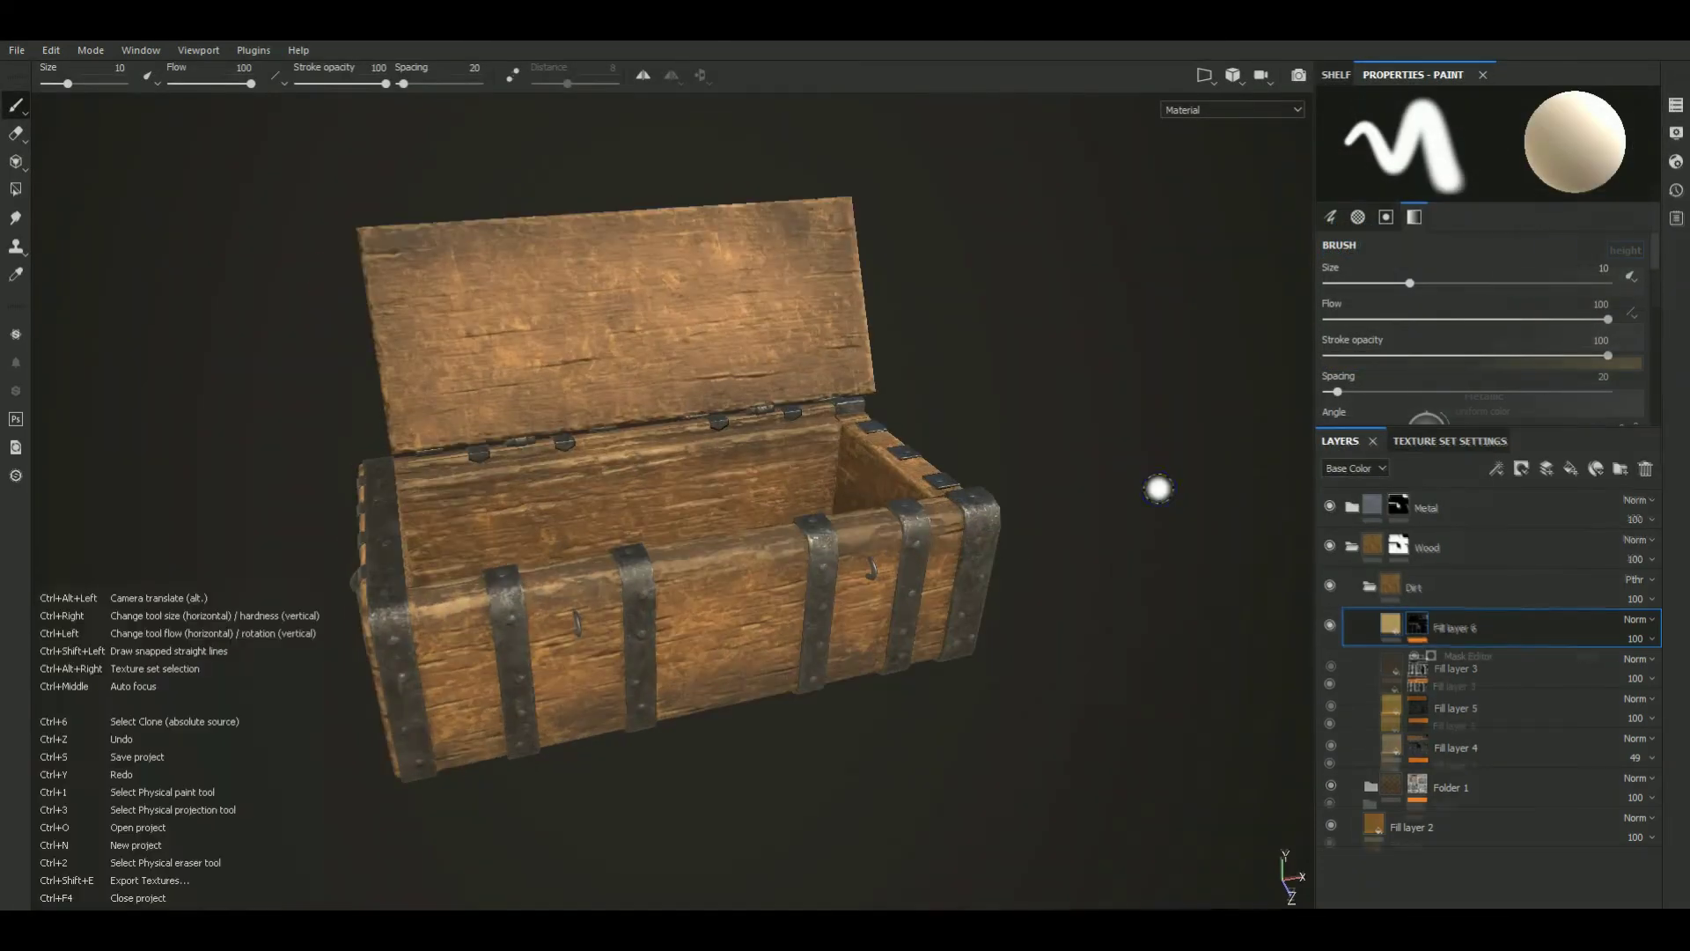
Add Fill layer 7 with a black mask and the Surface Worn smart mask
left_click_drag(1109, 426, 1082, 411, "alt")
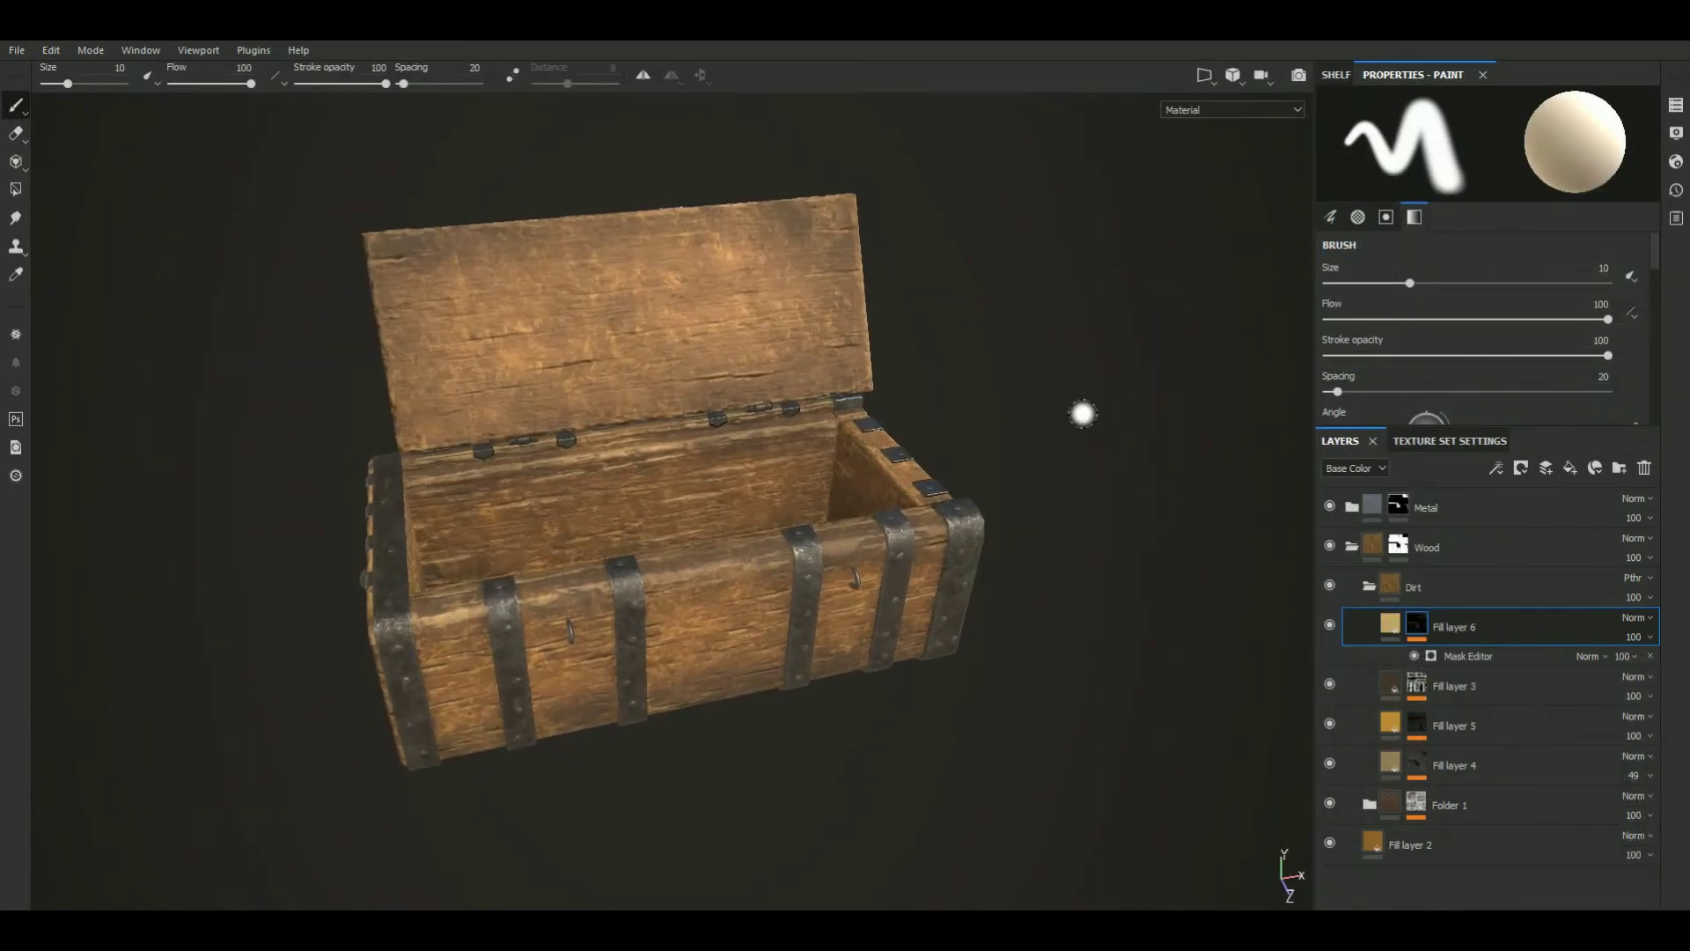
left_click(1569, 467)
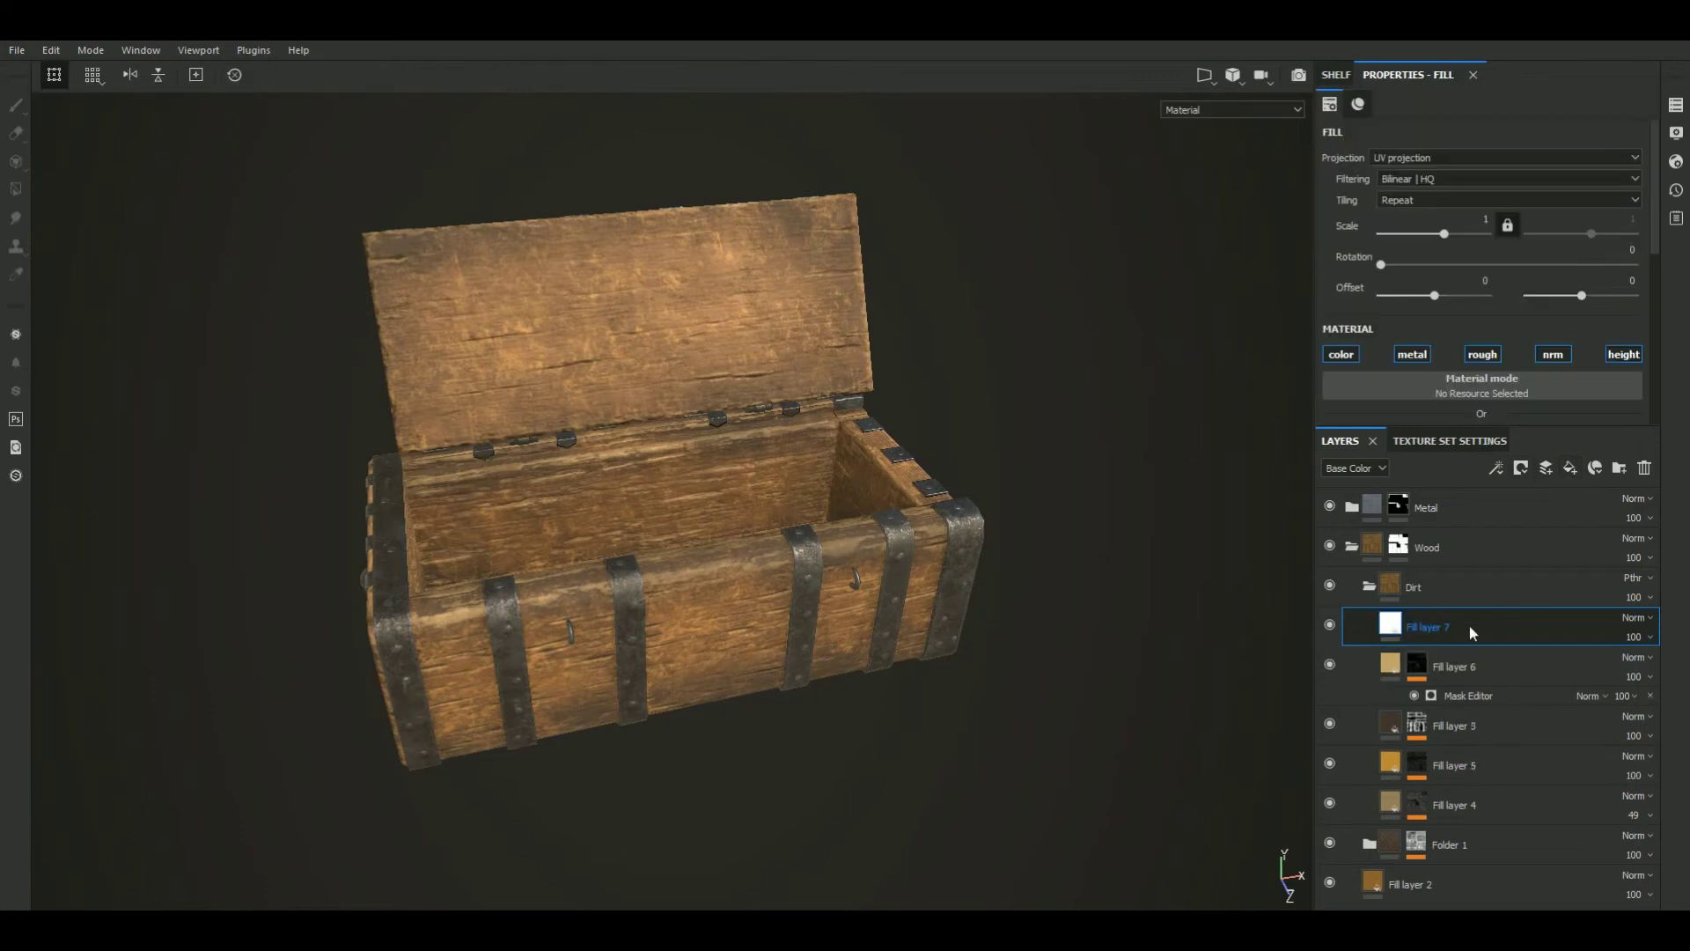
left_click(1520, 467)
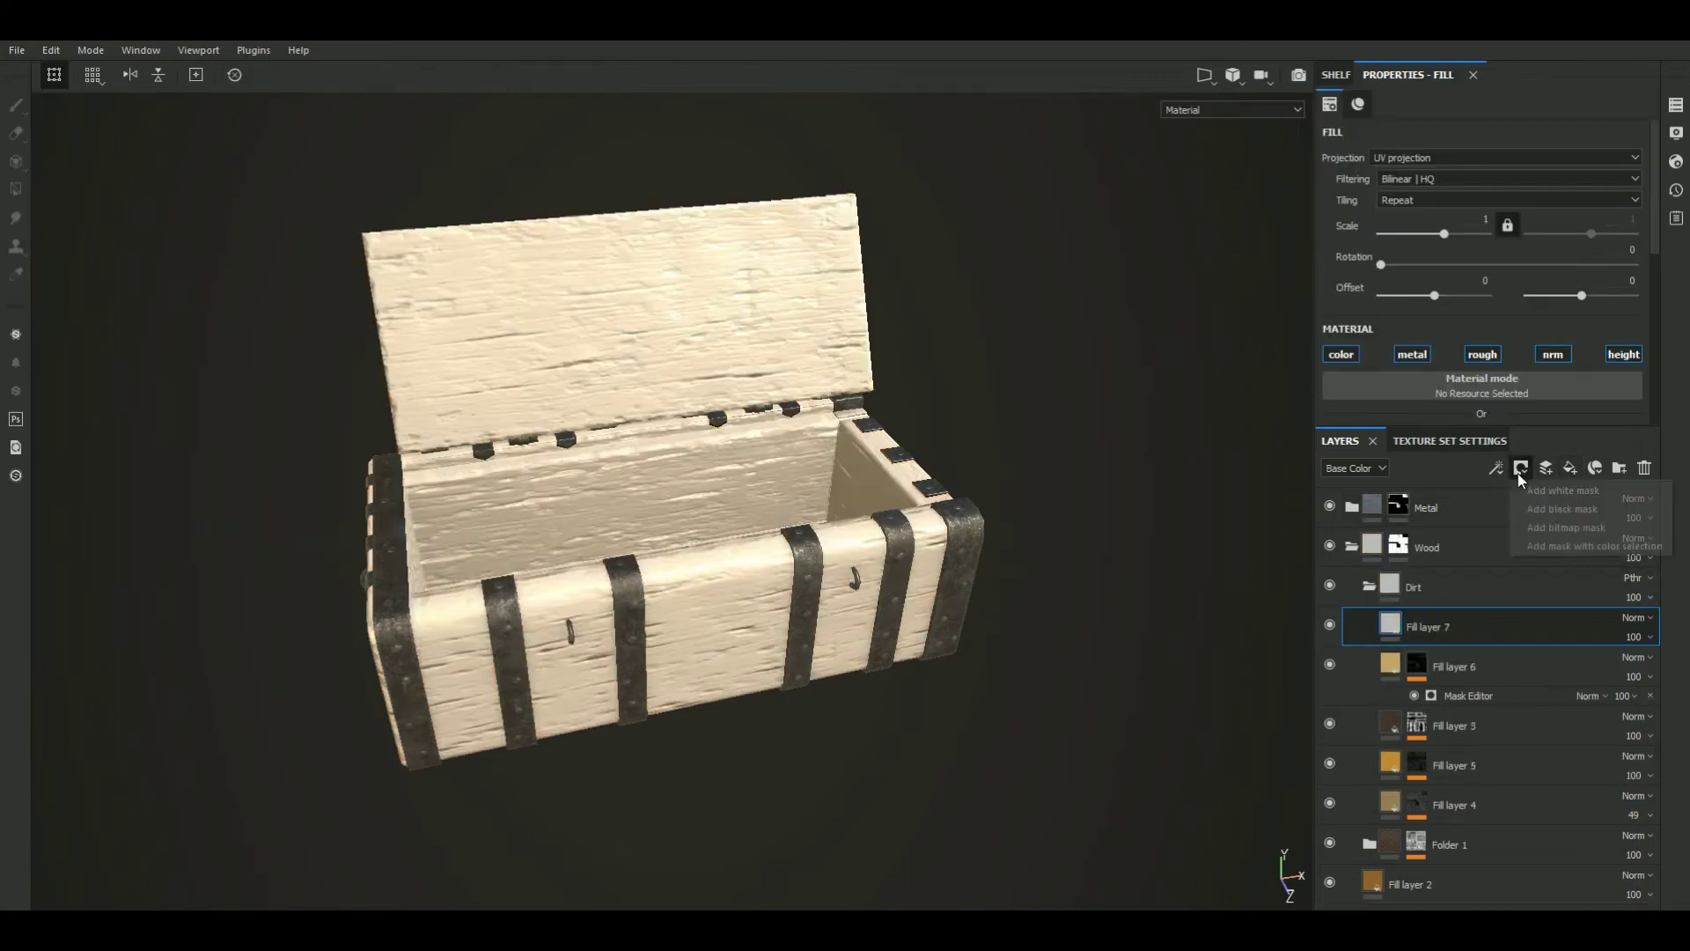
left_click(1555, 510)
left_click(1329, 74)
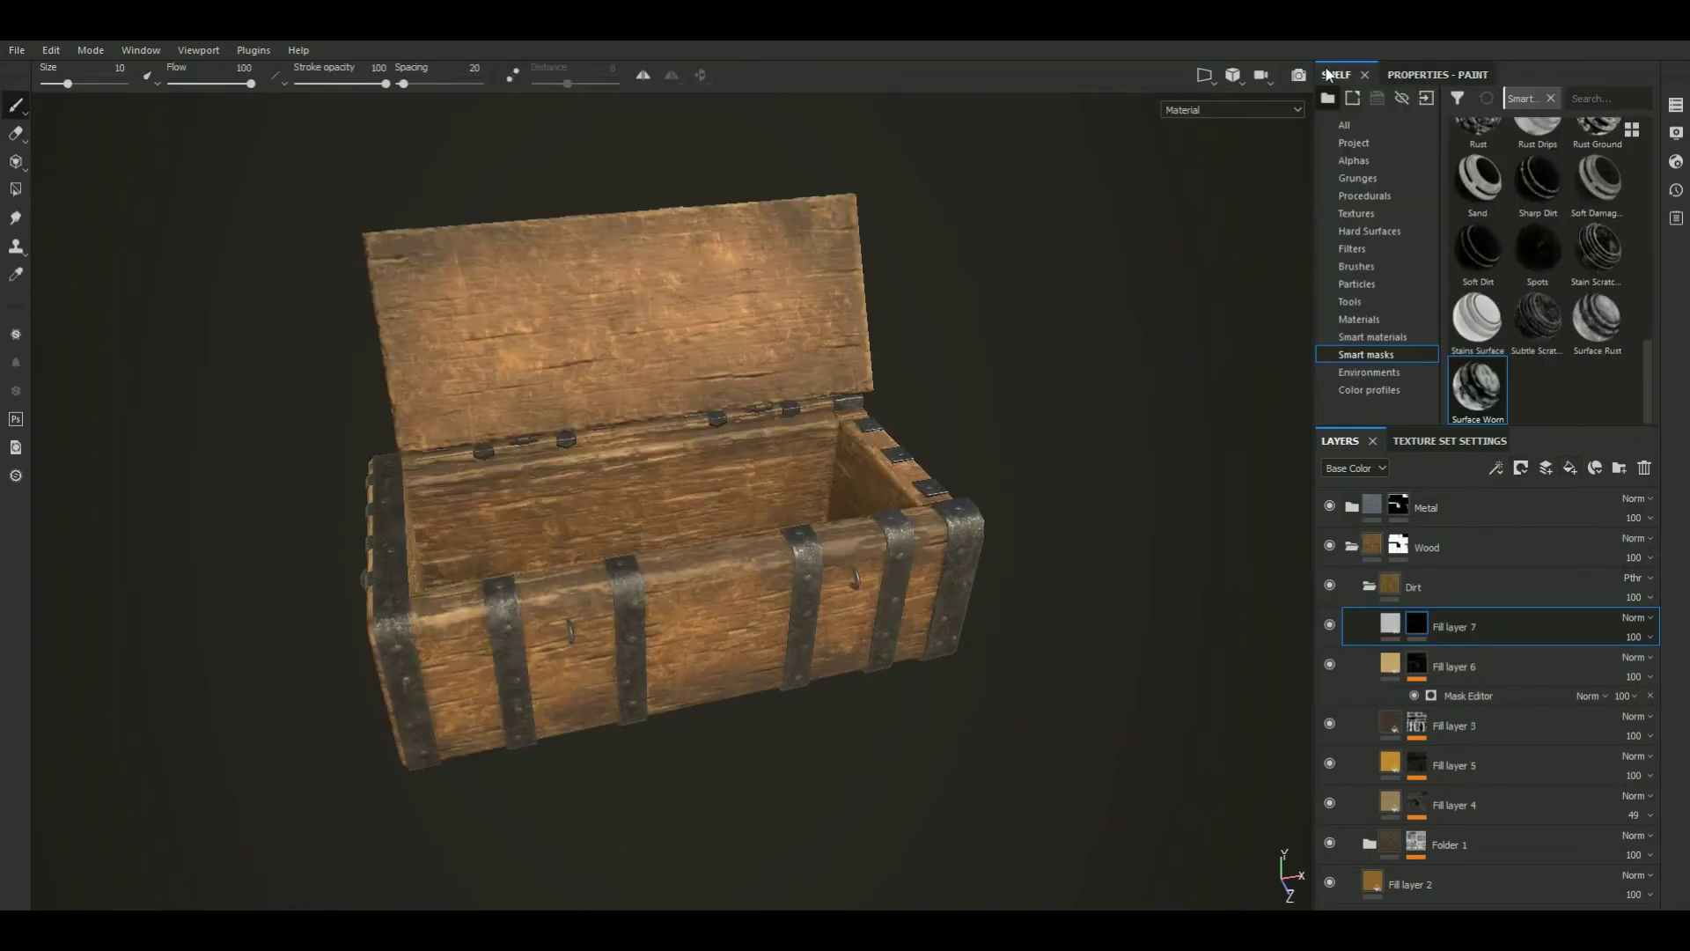
left_click_drag(1482, 393, 1433, 632)
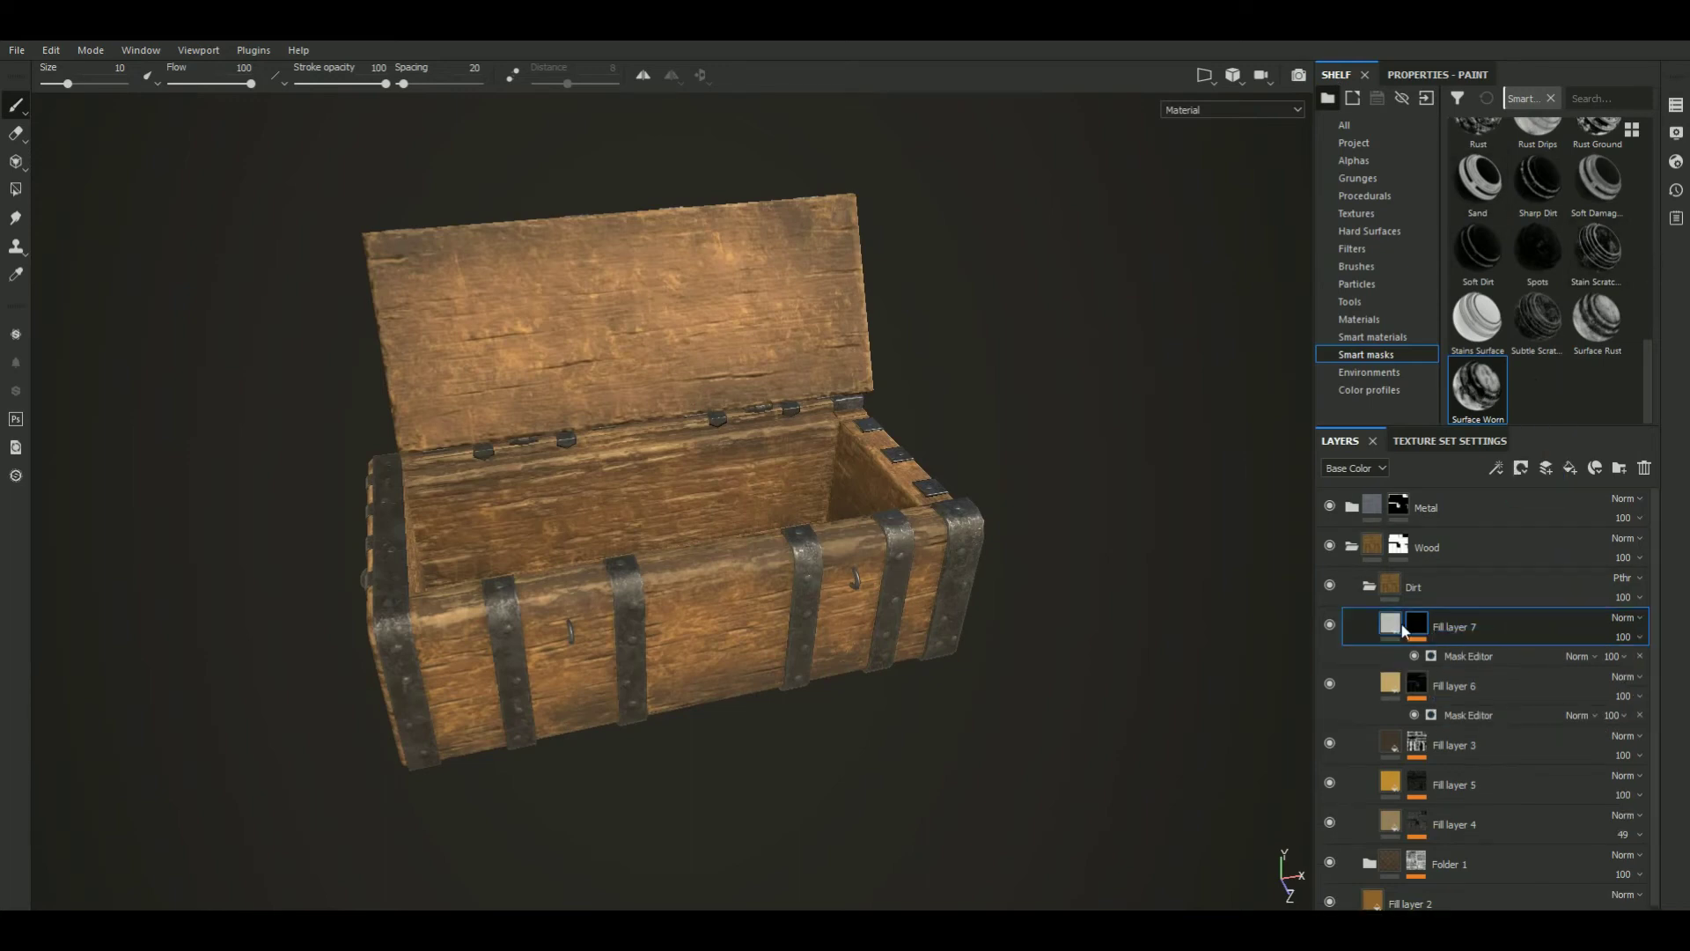
Set Fill layer 7's base colour to dark purple
left_click(1390, 625)
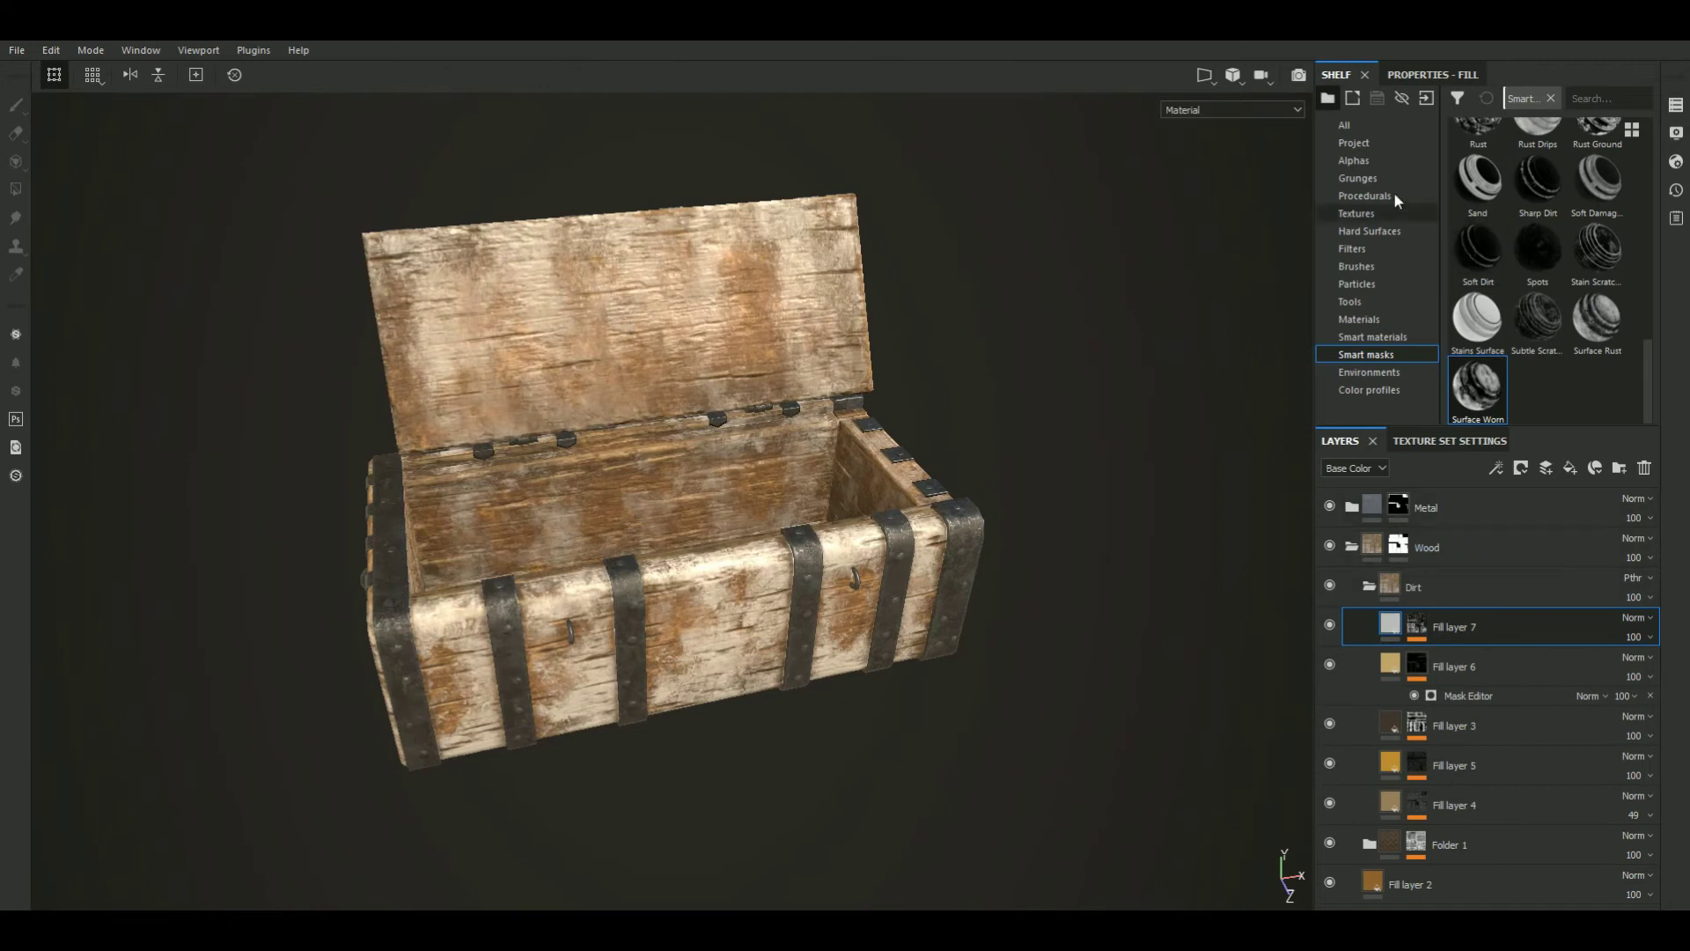
left_click(1432, 74)
scroll(1506, 379, "down", 2)
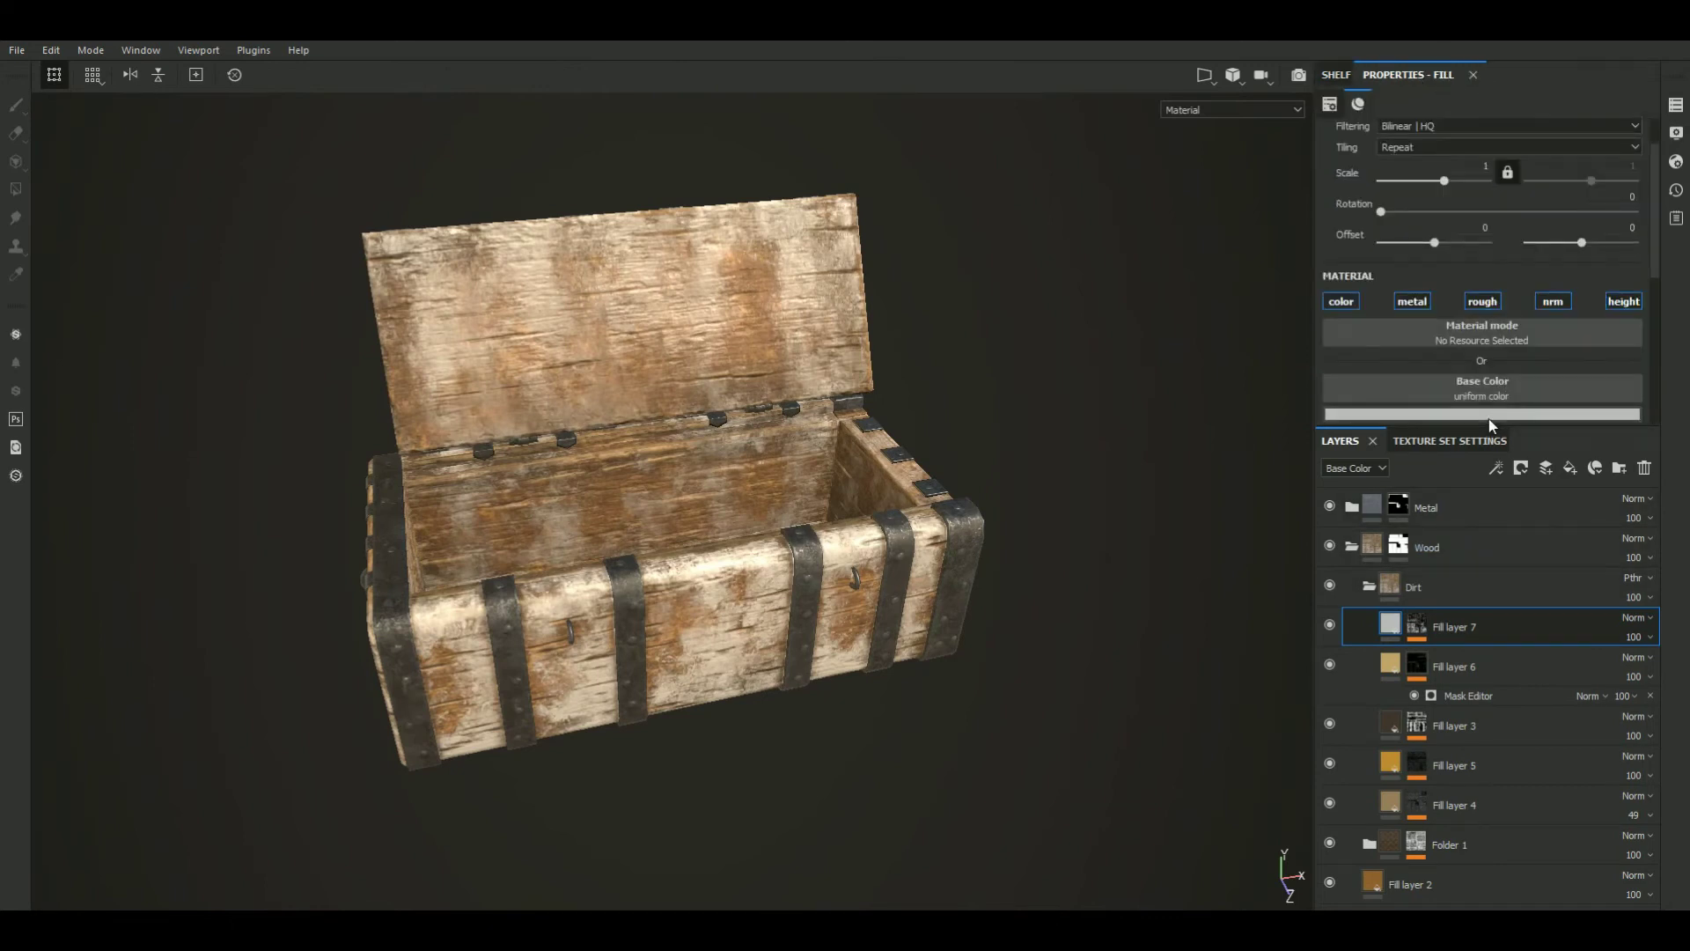
scroll(1488, 419, "down", 2)
left_click(1493, 310)
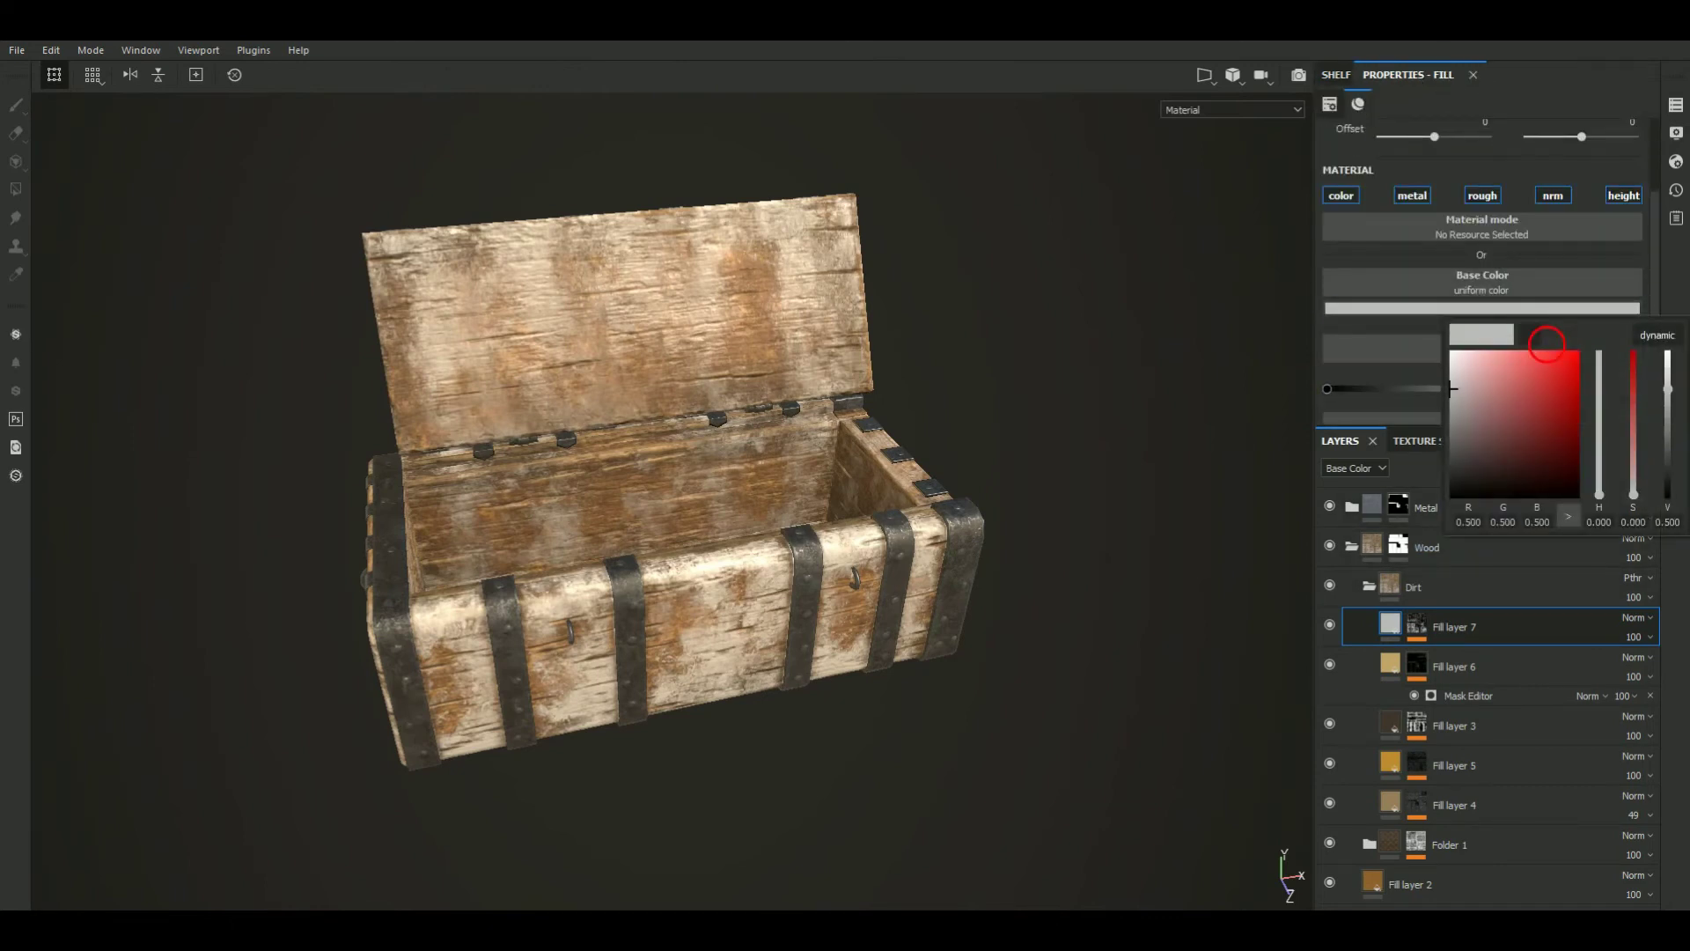
left_click(1484, 473)
left_click_drag(1600, 480, 1600, 374)
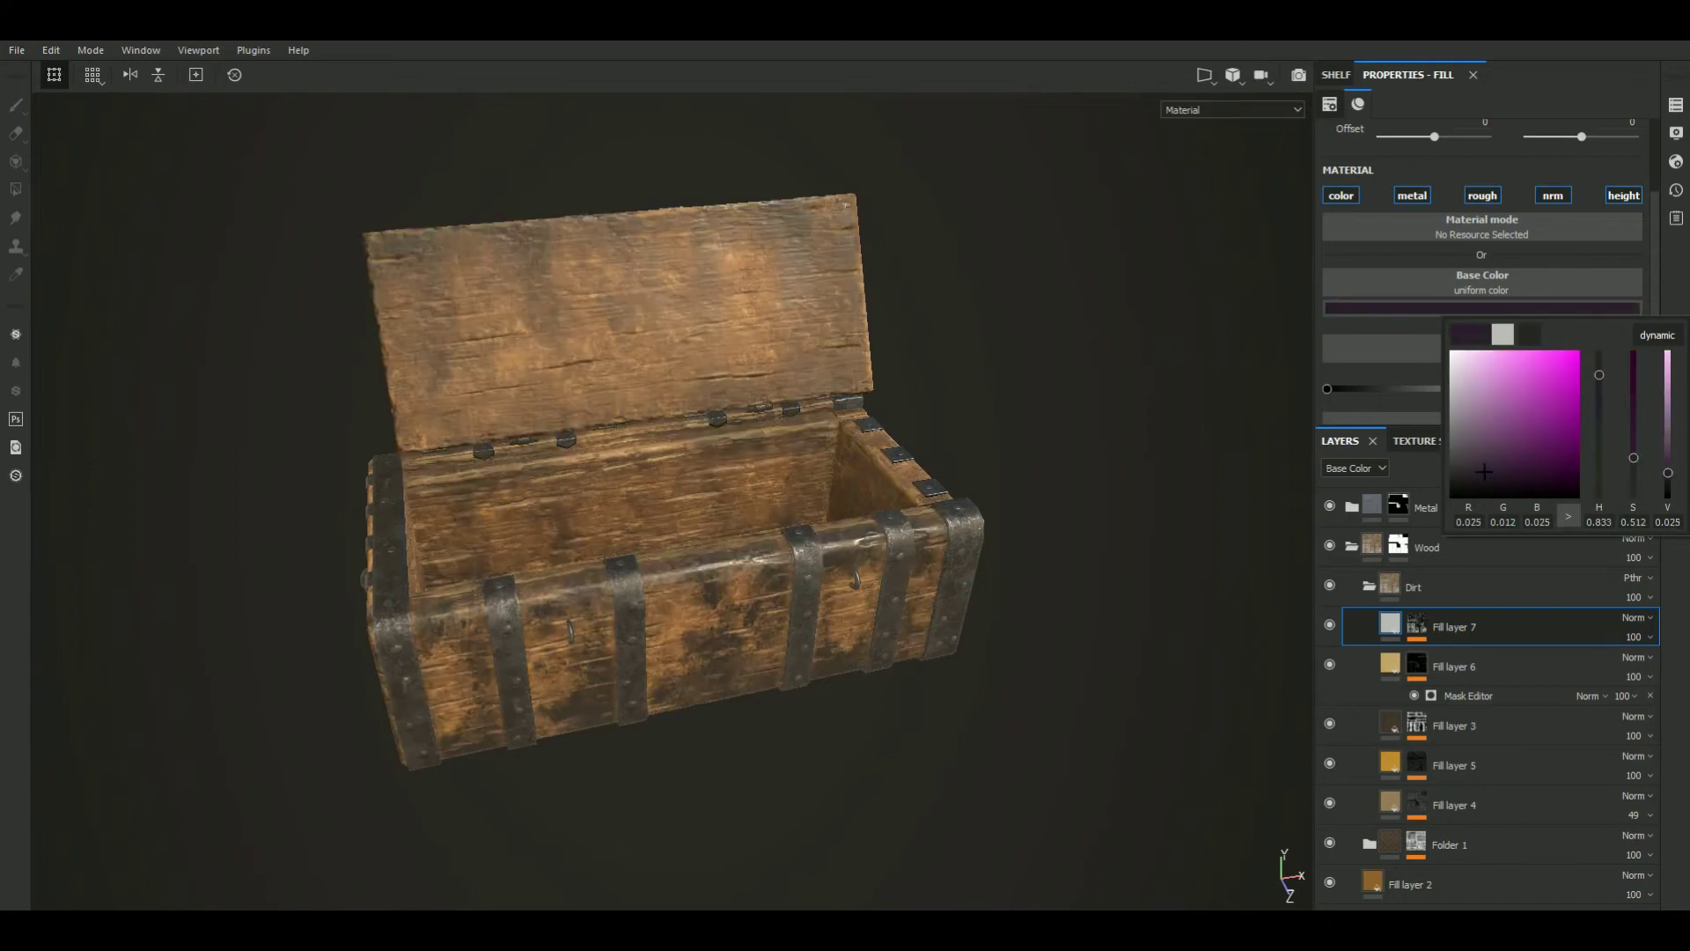
Disable the roughness channel on Fill layer 7
mouse_move(1070, 688)
left_mouse_down("alt")
mouse_move(1048, 670)
mouse_move(1101, 622)
left_mouse_up("alt")
left_click(1507, 572)
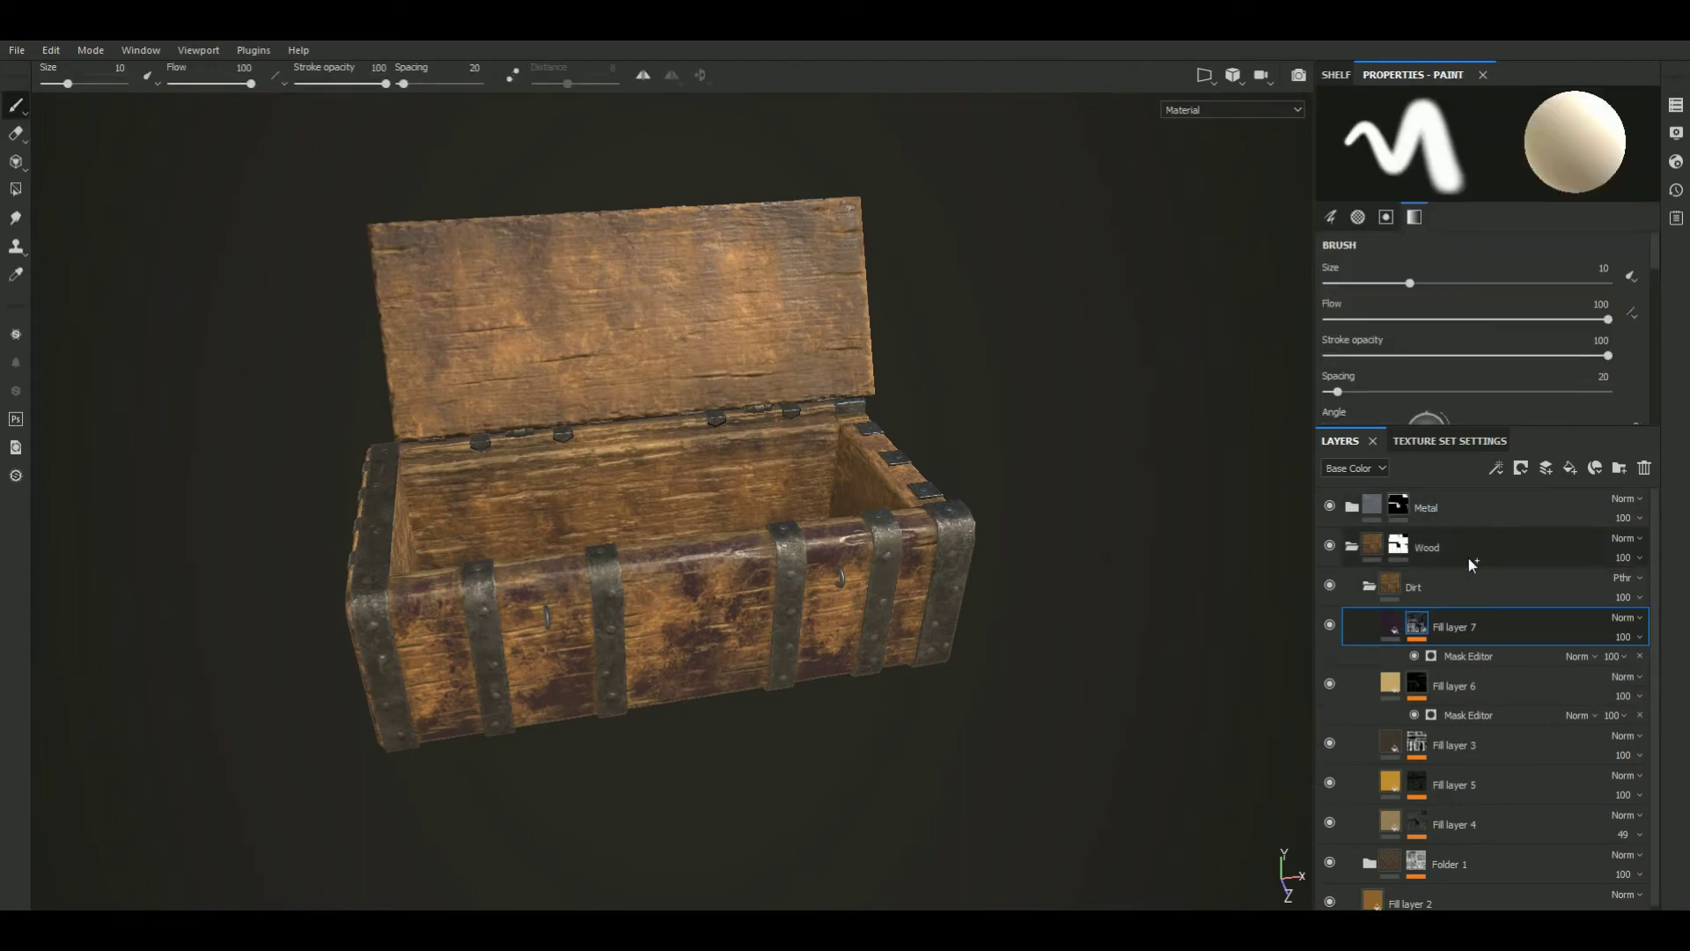
left_click(1390, 626)
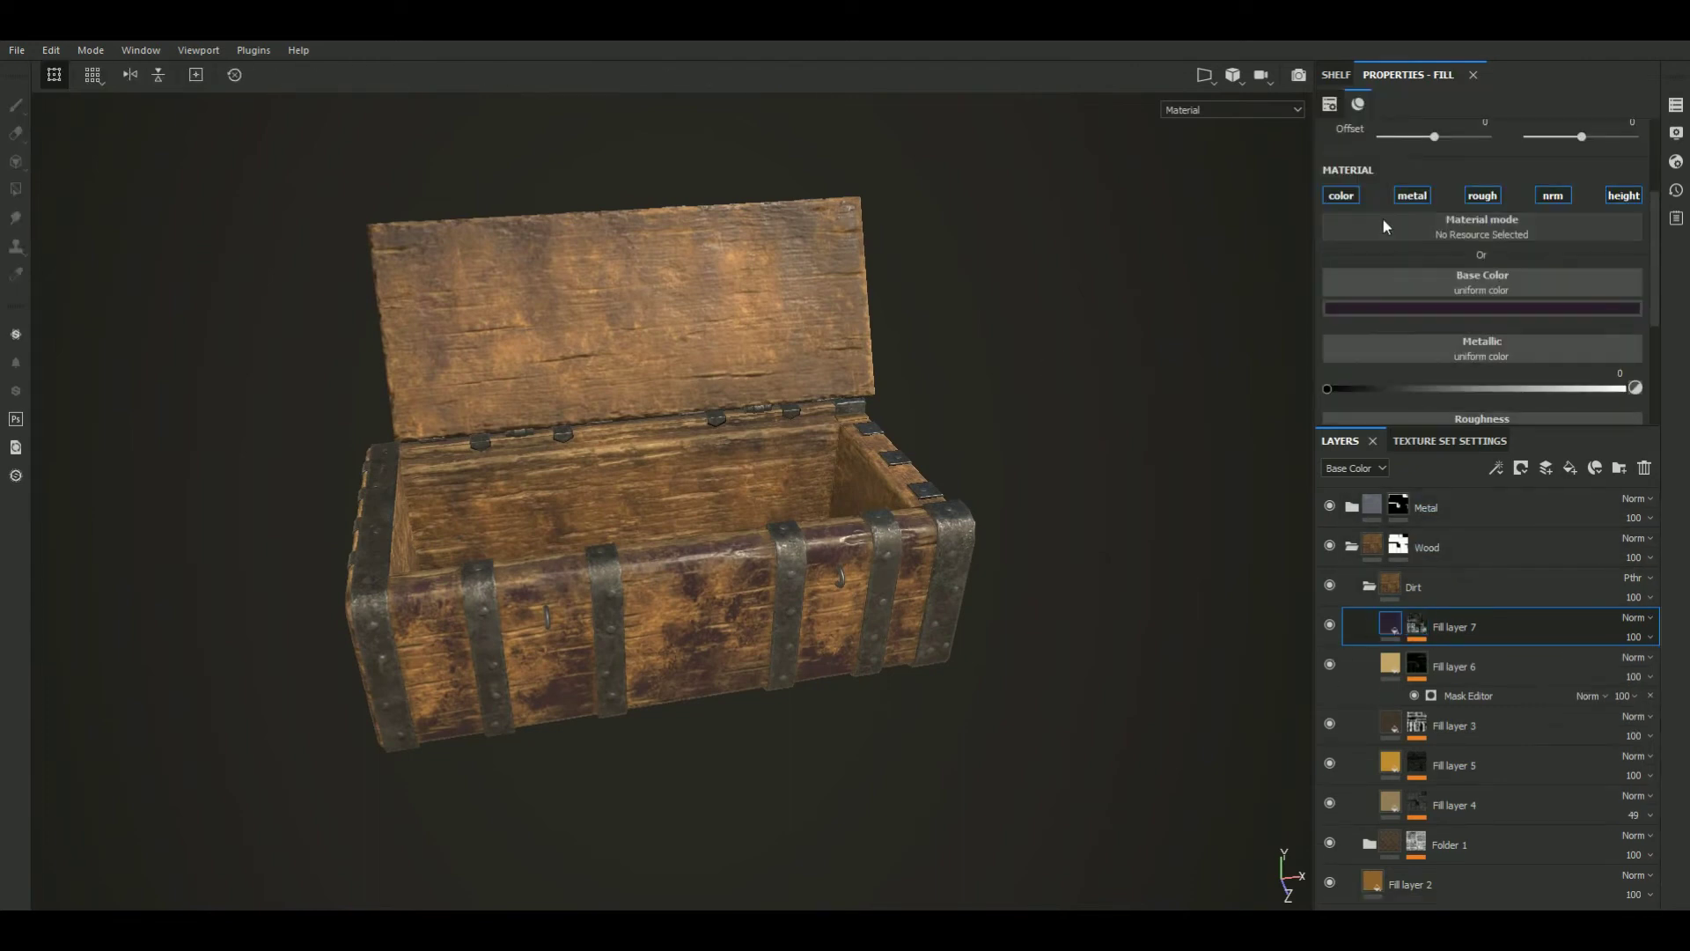
left_click(1483, 196)
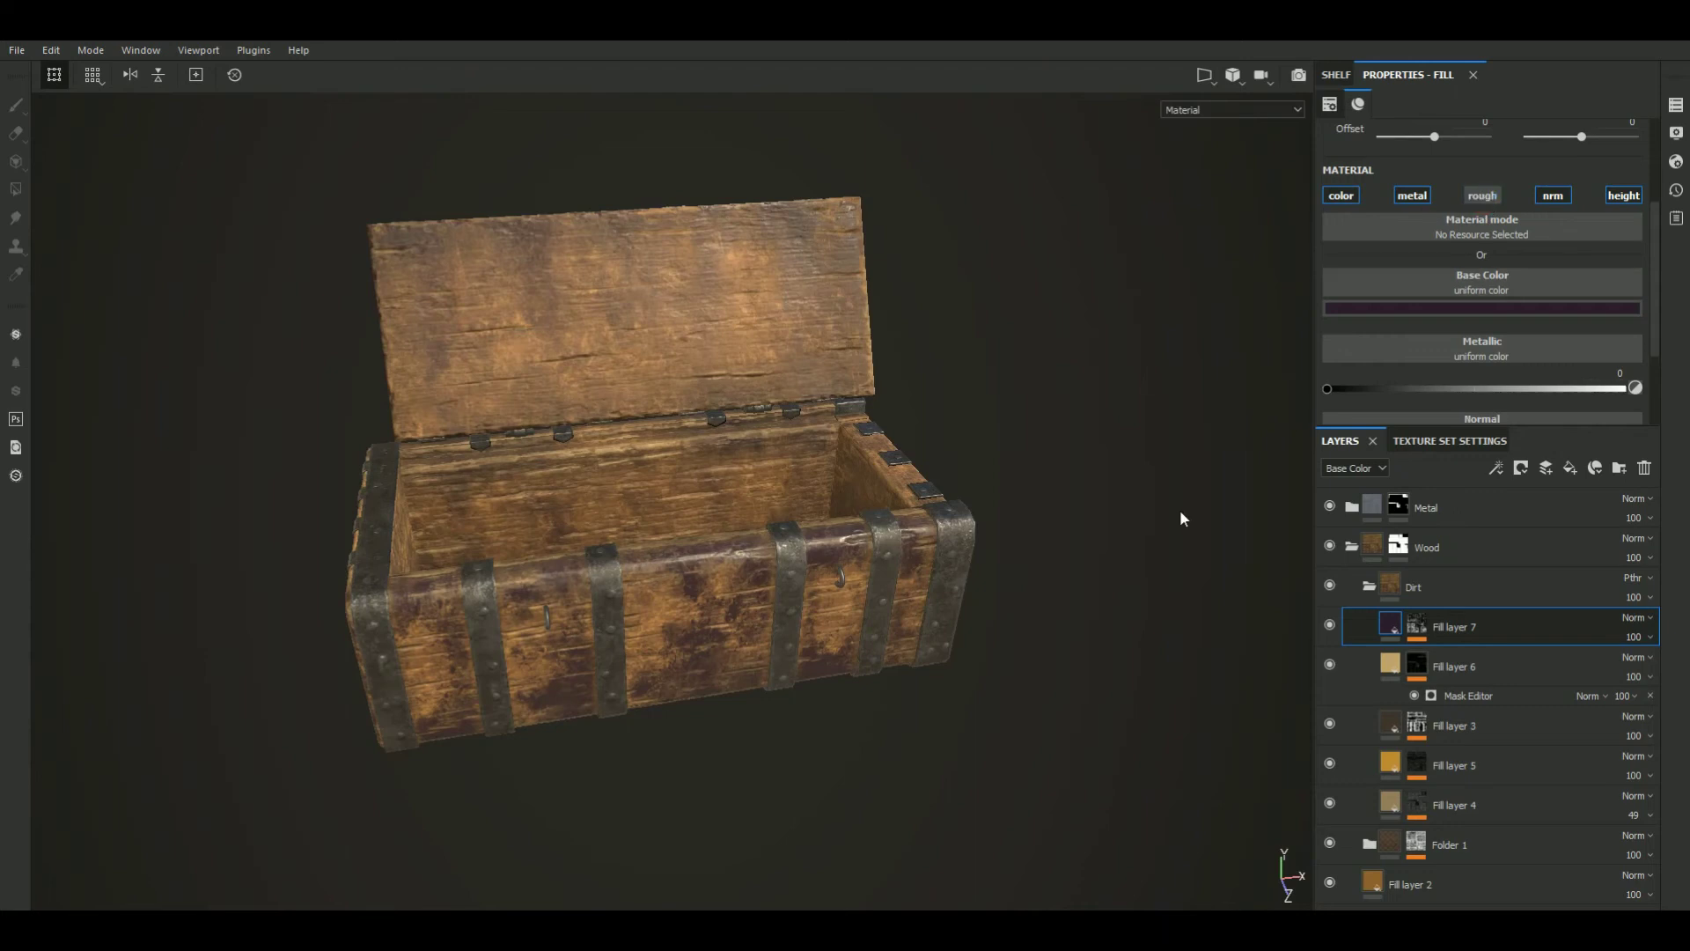
mouse_move(1173, 509)
left_mouse_down("alt")
mouse_move(1083, 484)
mouse_move(1011, 493)
mouse_move(1070, 477)
mouse_move(1136, 549)
left_mouse_up("alt")
Add a Paint effect, set Fill layer 7's opacity to 40, and remove the Paint effect
left_click(1495, 467)
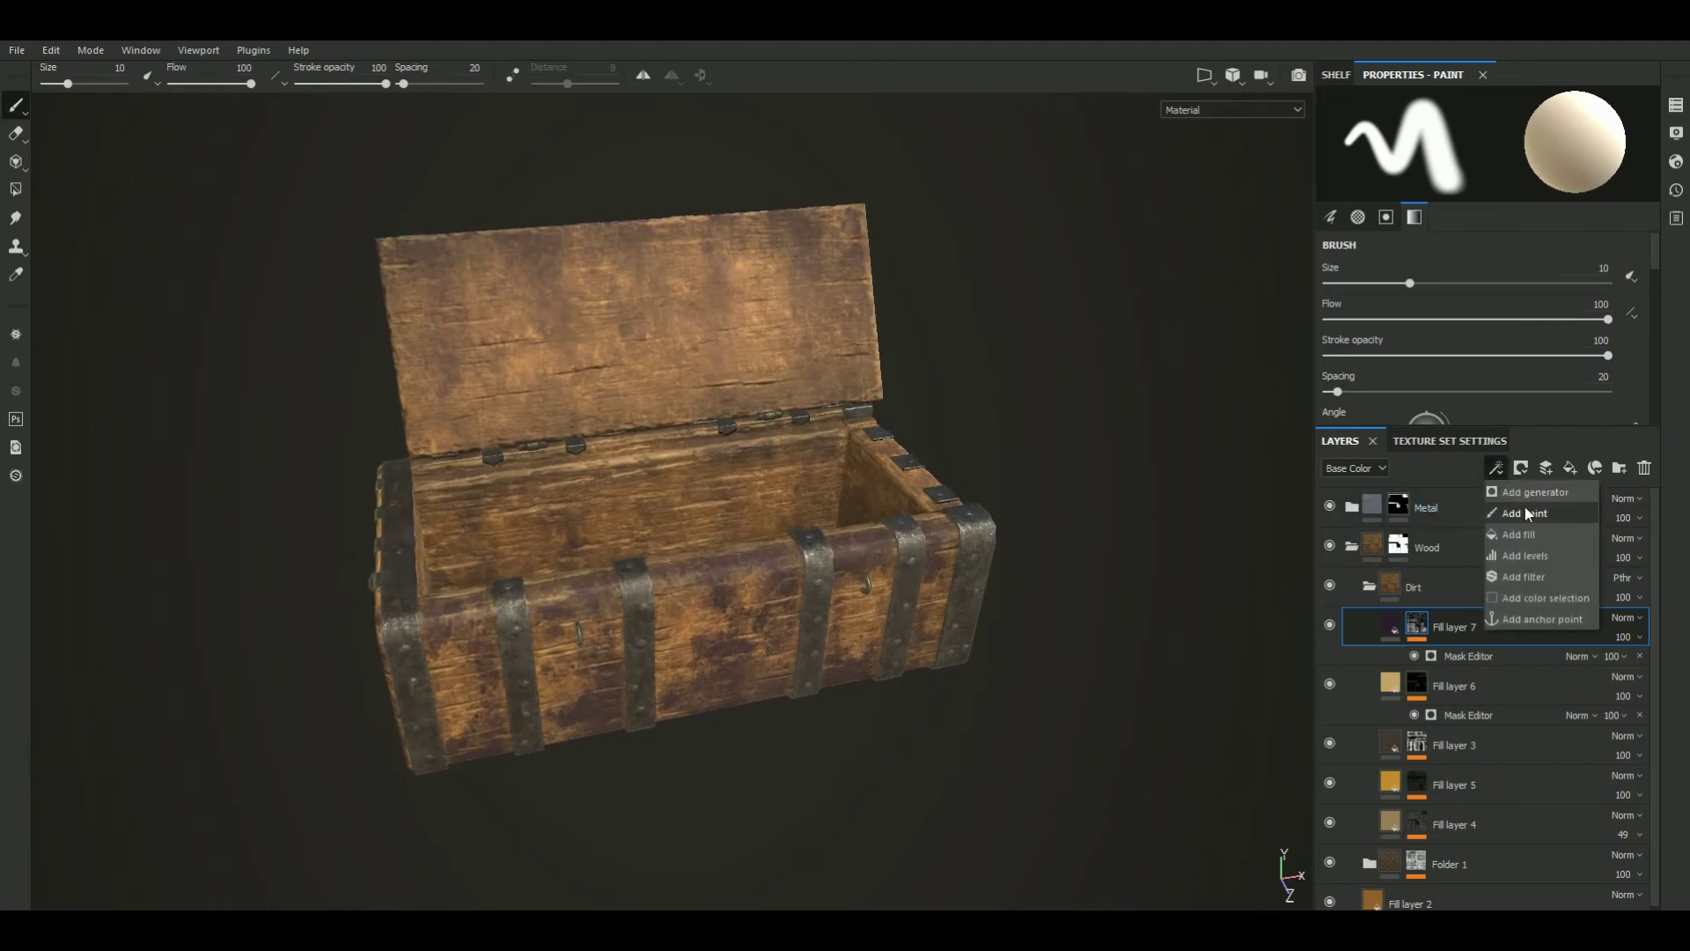
left_click(1526, 512)
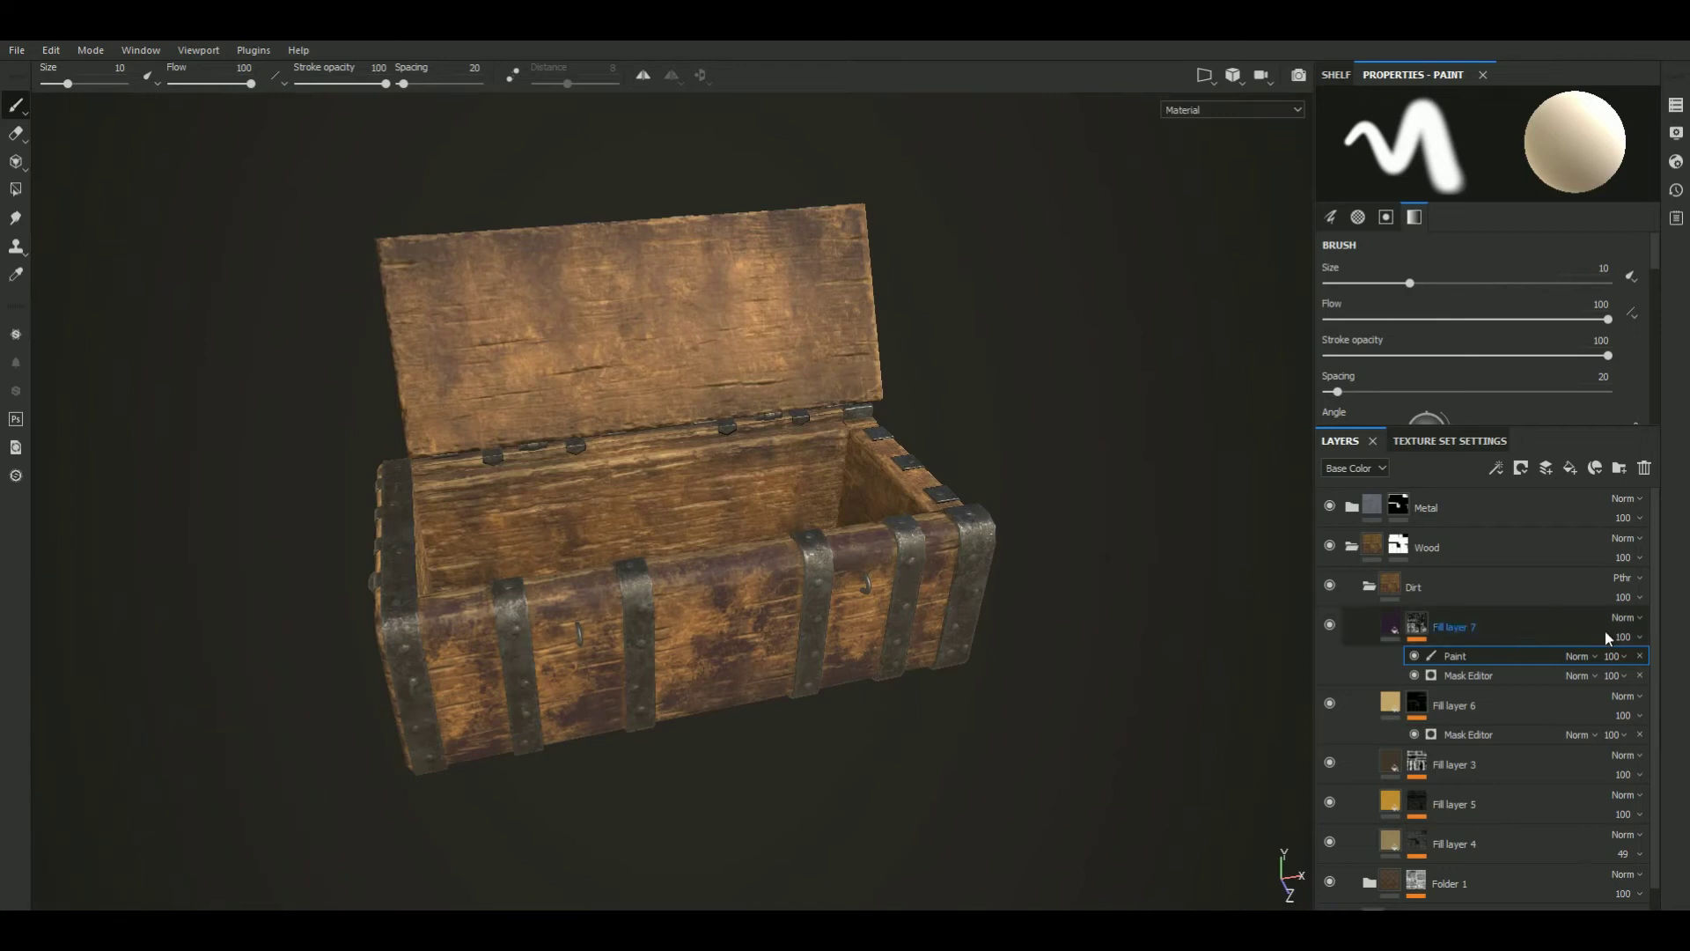
left_click(1639, 637)
left_click(1647, 669)
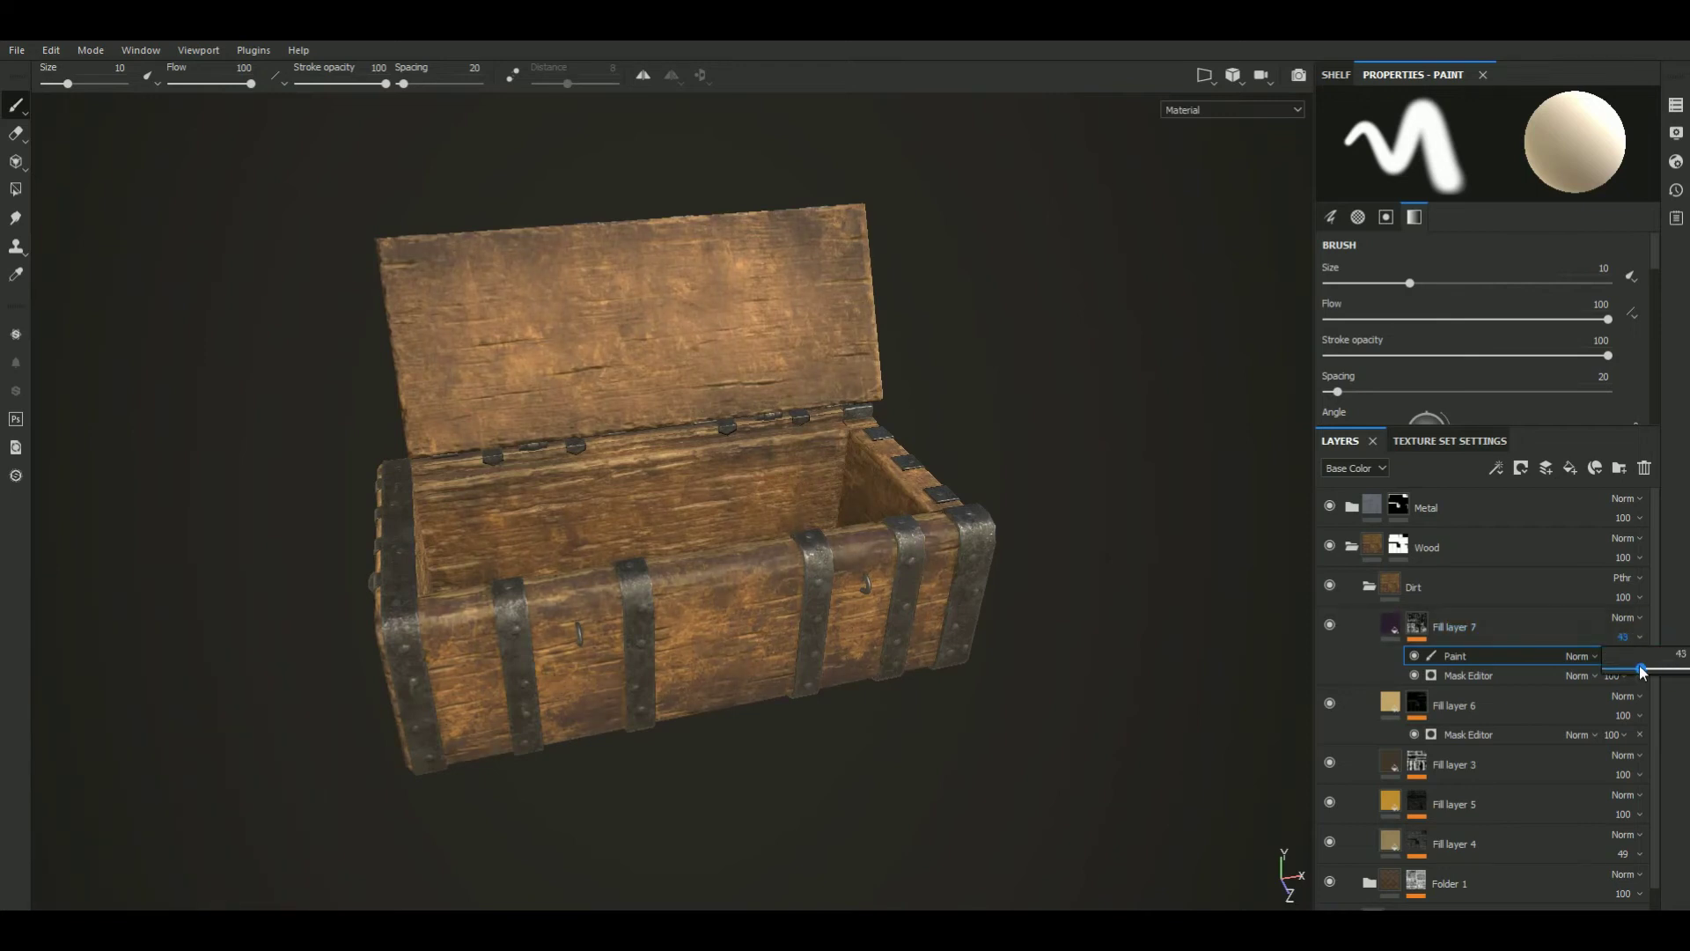
left_click_drag(1642, 671, 1640, 669)
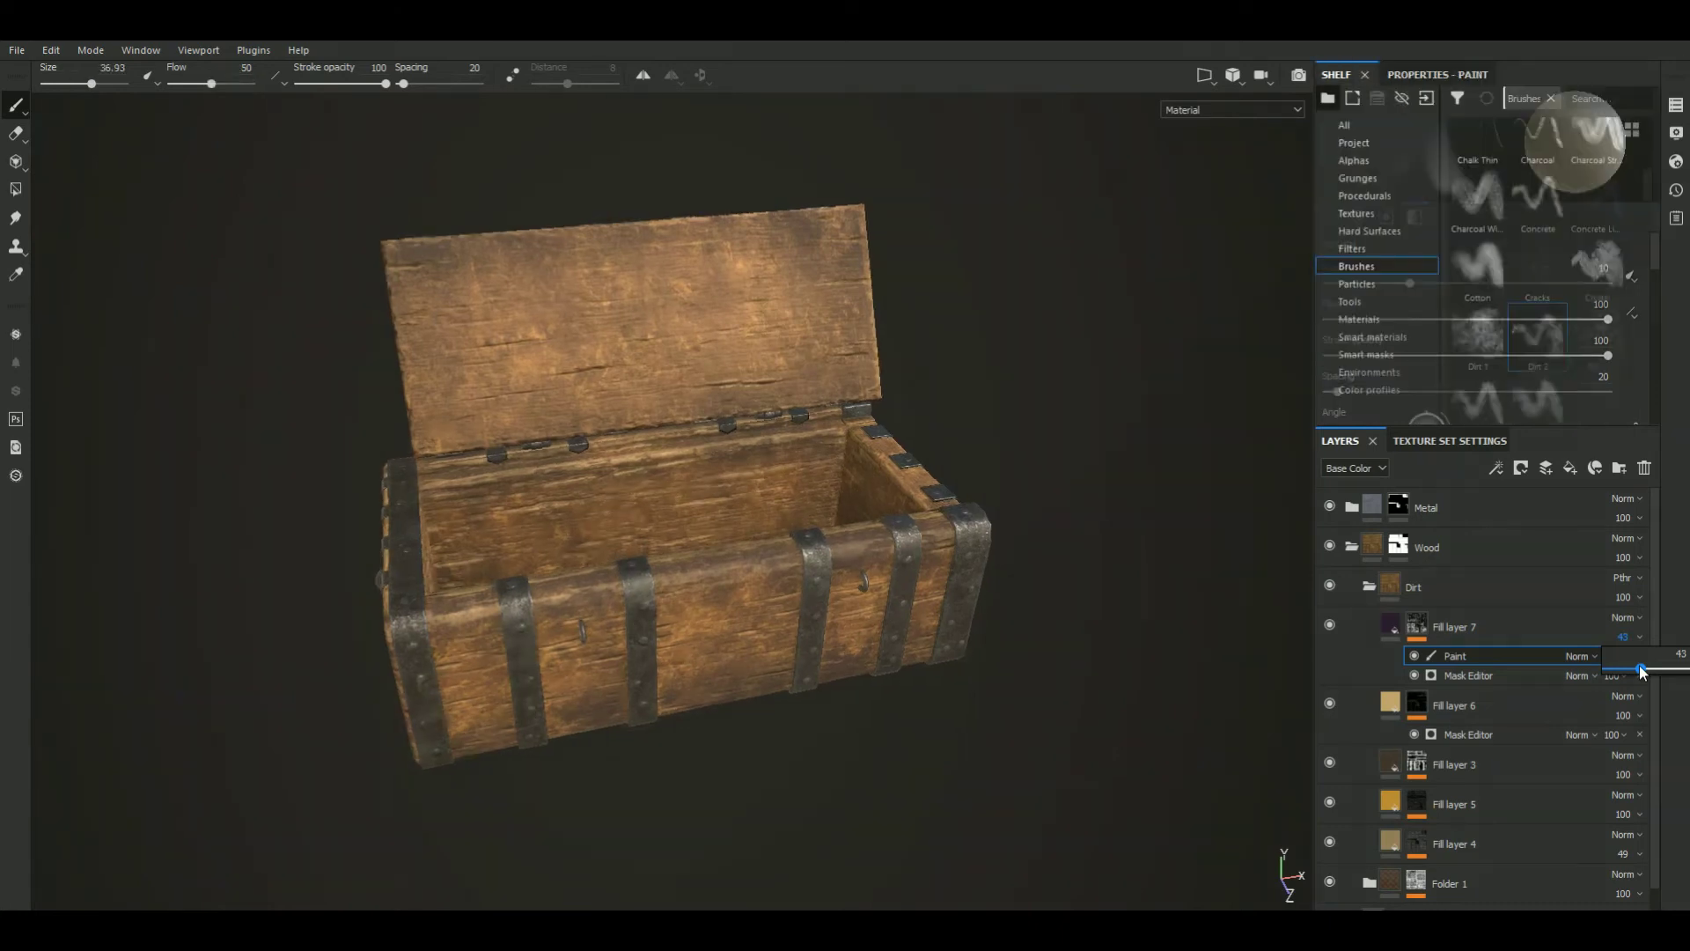
left_click(1639, 657)
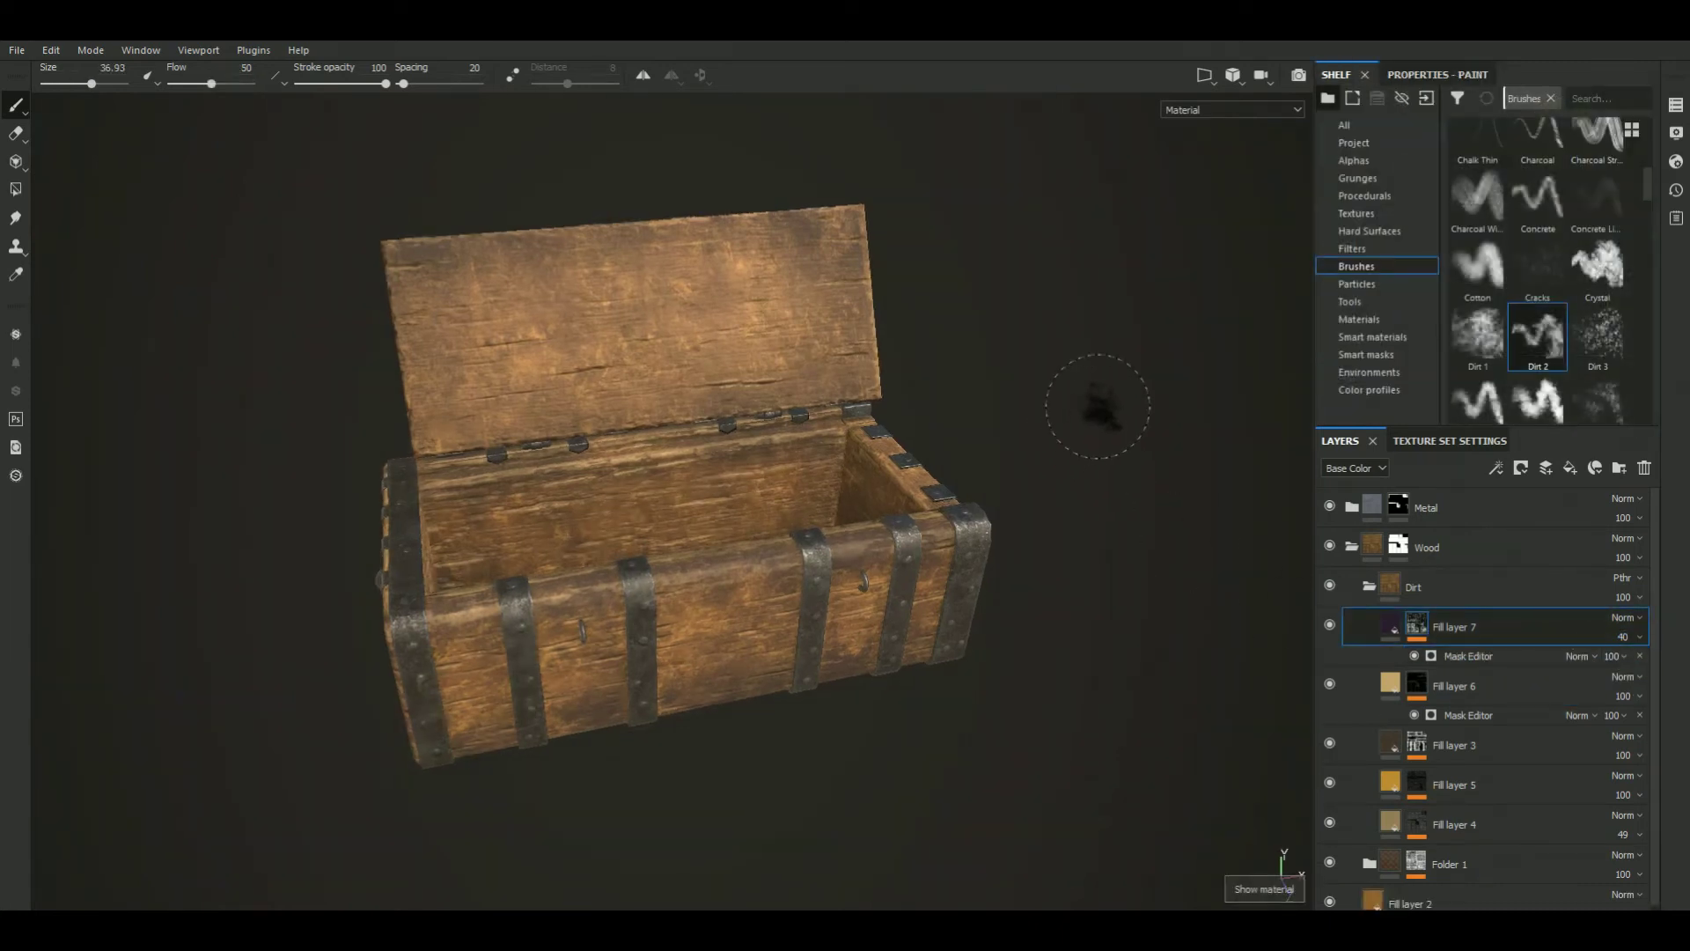
Orbit to a higher view of the chest and select Fill layer 7's mask
right_click_drag(1097, 400, 1065, 332, "alt")
mouse_move(1065, 332)
left_mouse_down("alt")
mouse_move(1101, 388)
mouse_move(1120, 325)
mouse_move(1106, 344)
mouse_move(1012, 332)
left_mouse_up("alt")
key("ctrl")
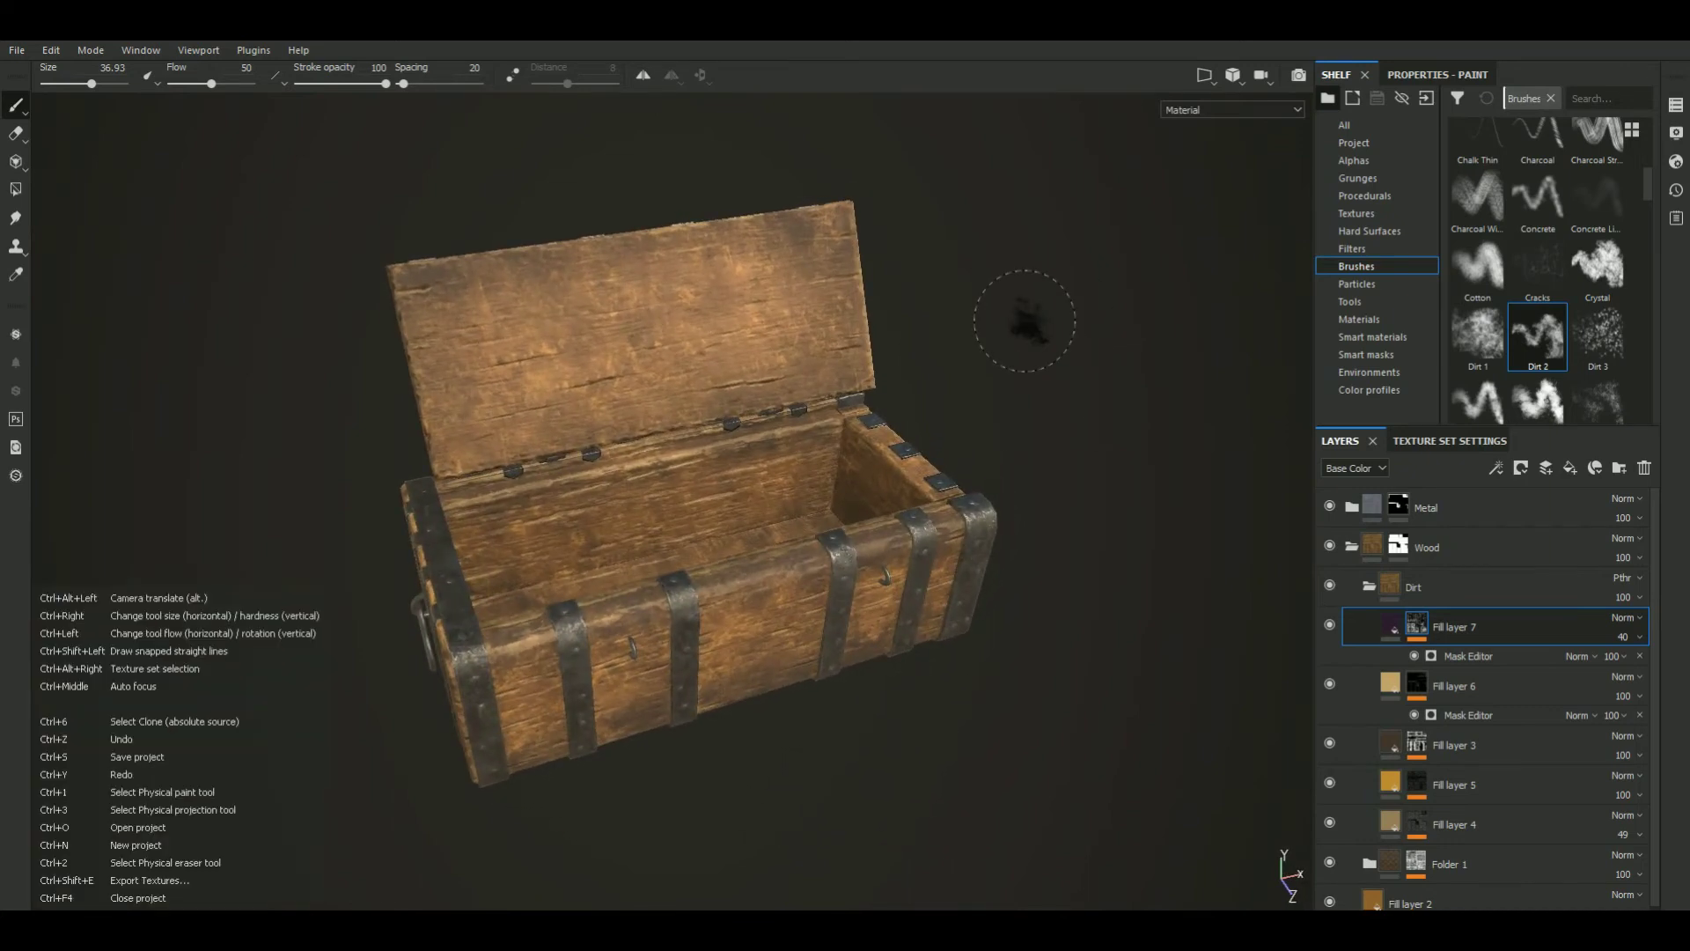
left_click(1407, 630)
left_click(1415, 626)
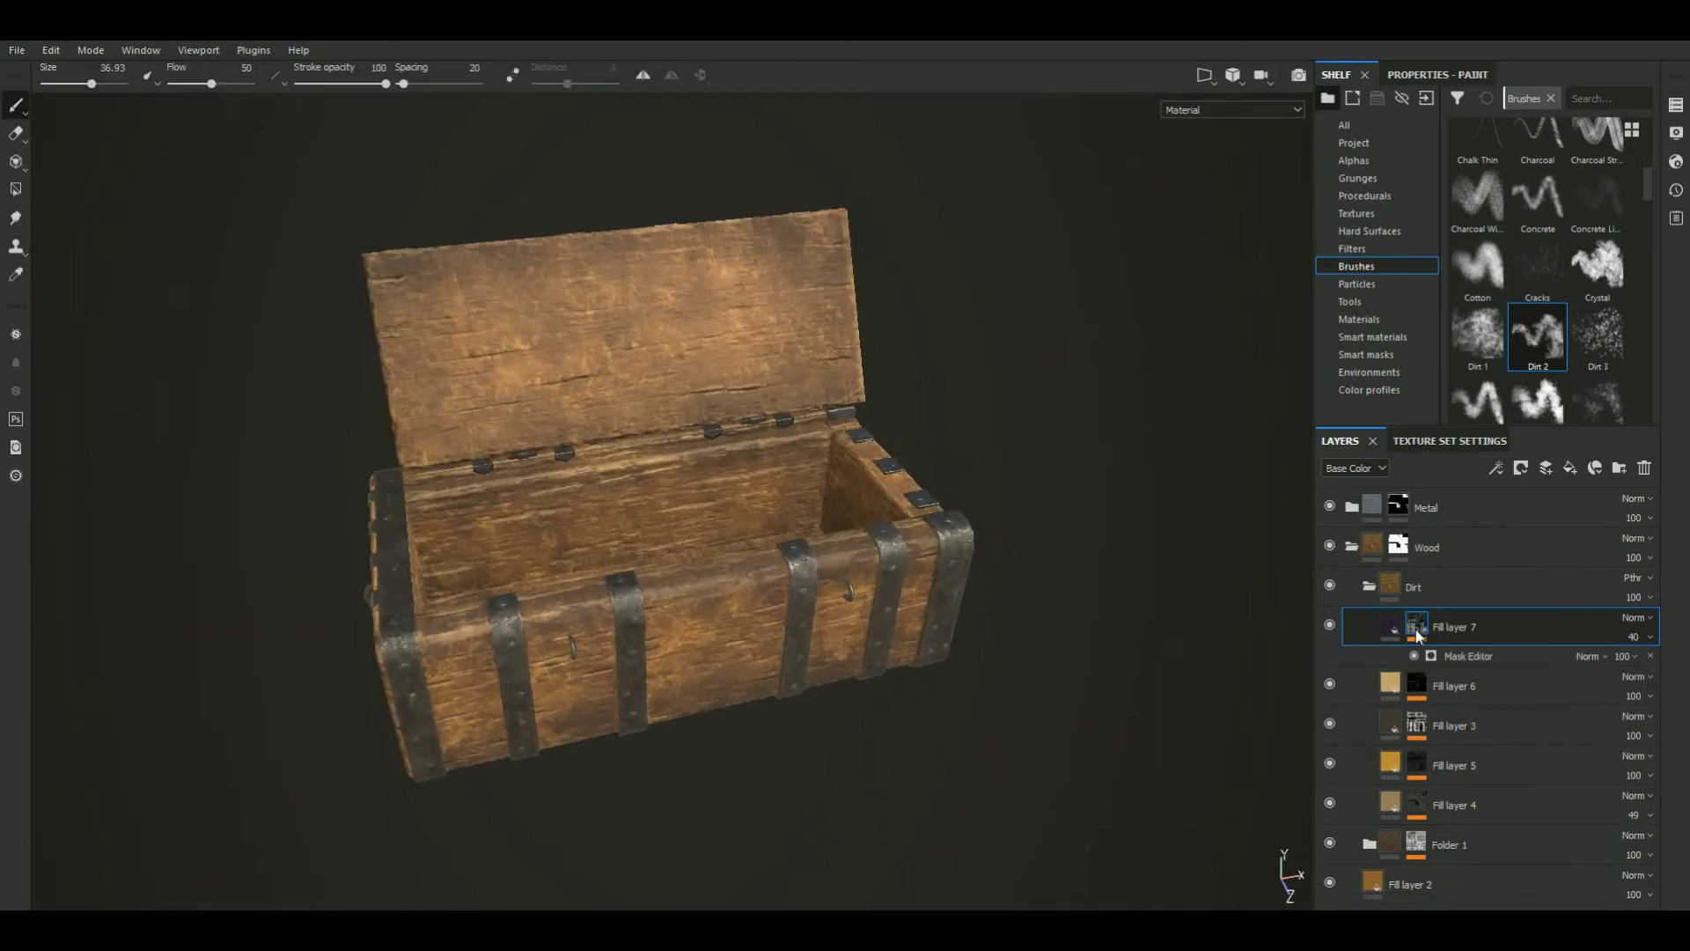
left_click(1366, 354)
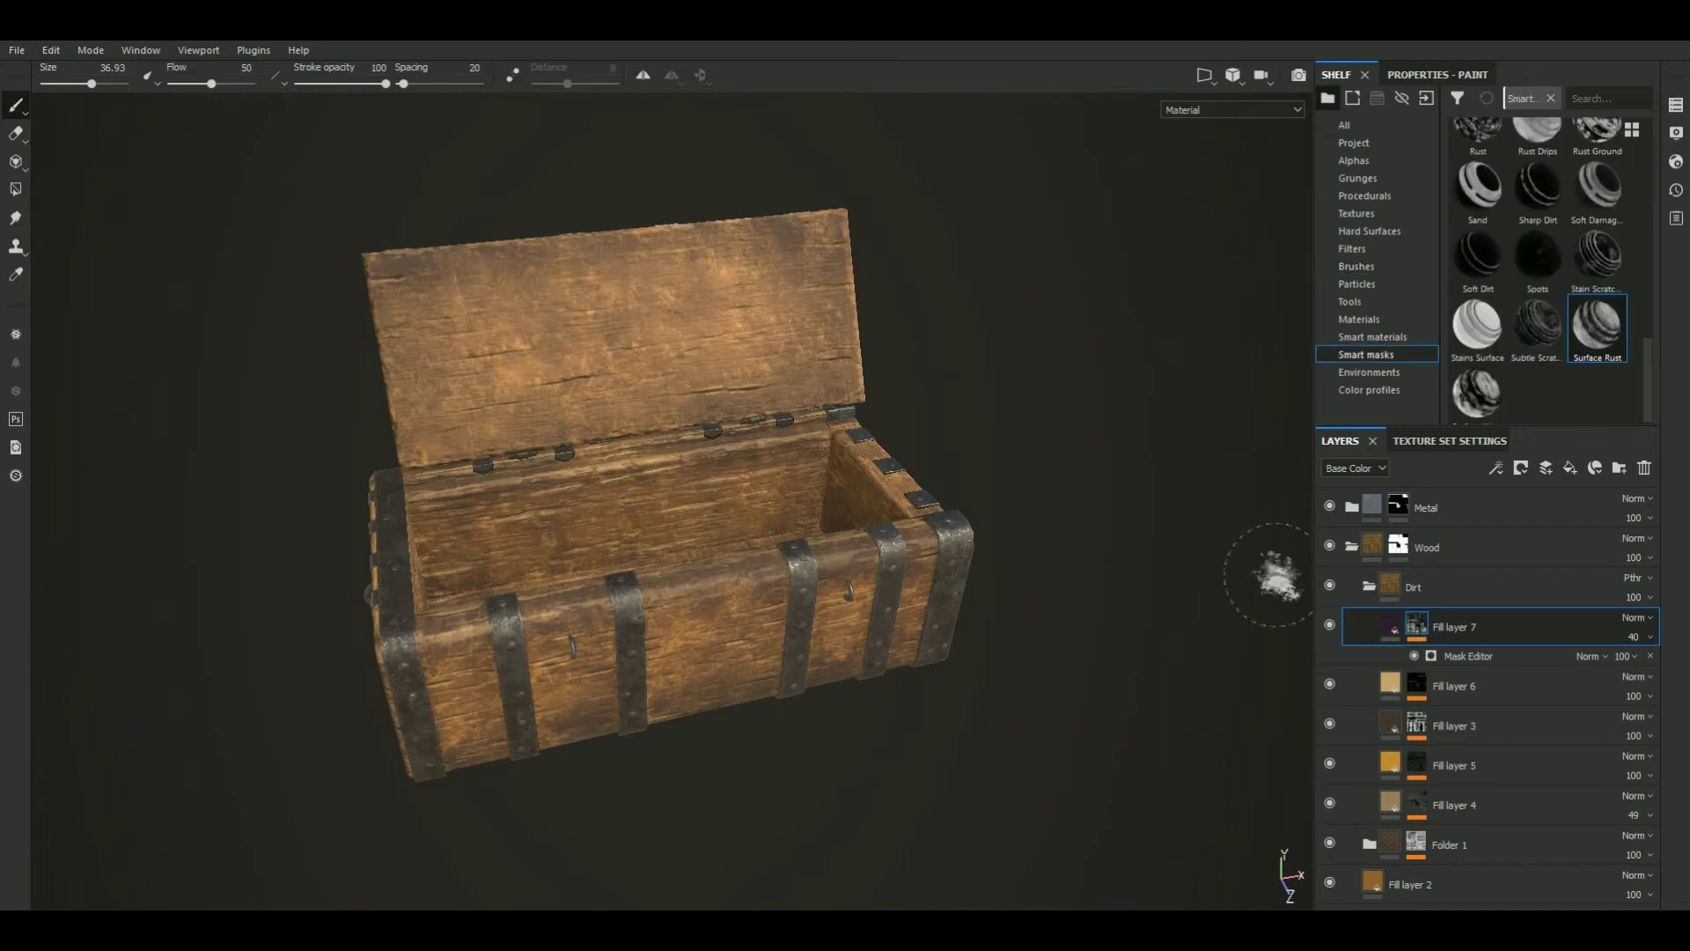
Apply the Surface Rust smart mask to Fill layer 7, undoing a misplaced drop first
left_click(1421, 618, "alt")
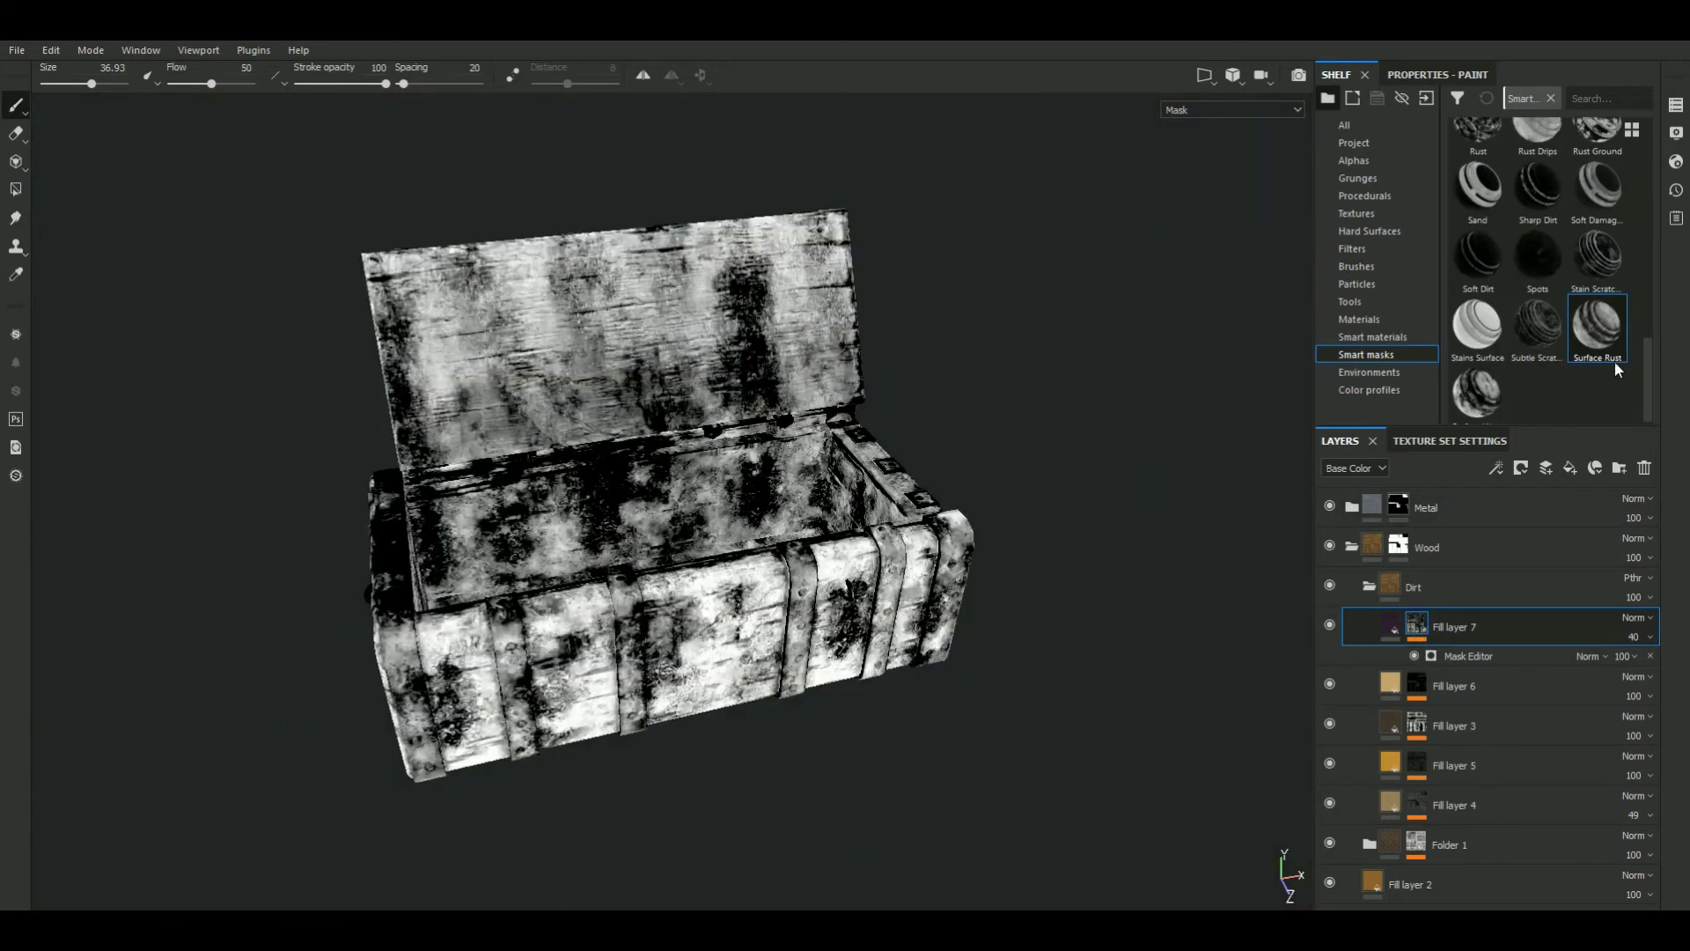
mouse_move(1607, 309)
left_mouse_down()
mouse_move(1461, 621)
mouse_move(1428, 610)
left_mouse_up()
key("ctrl+z")
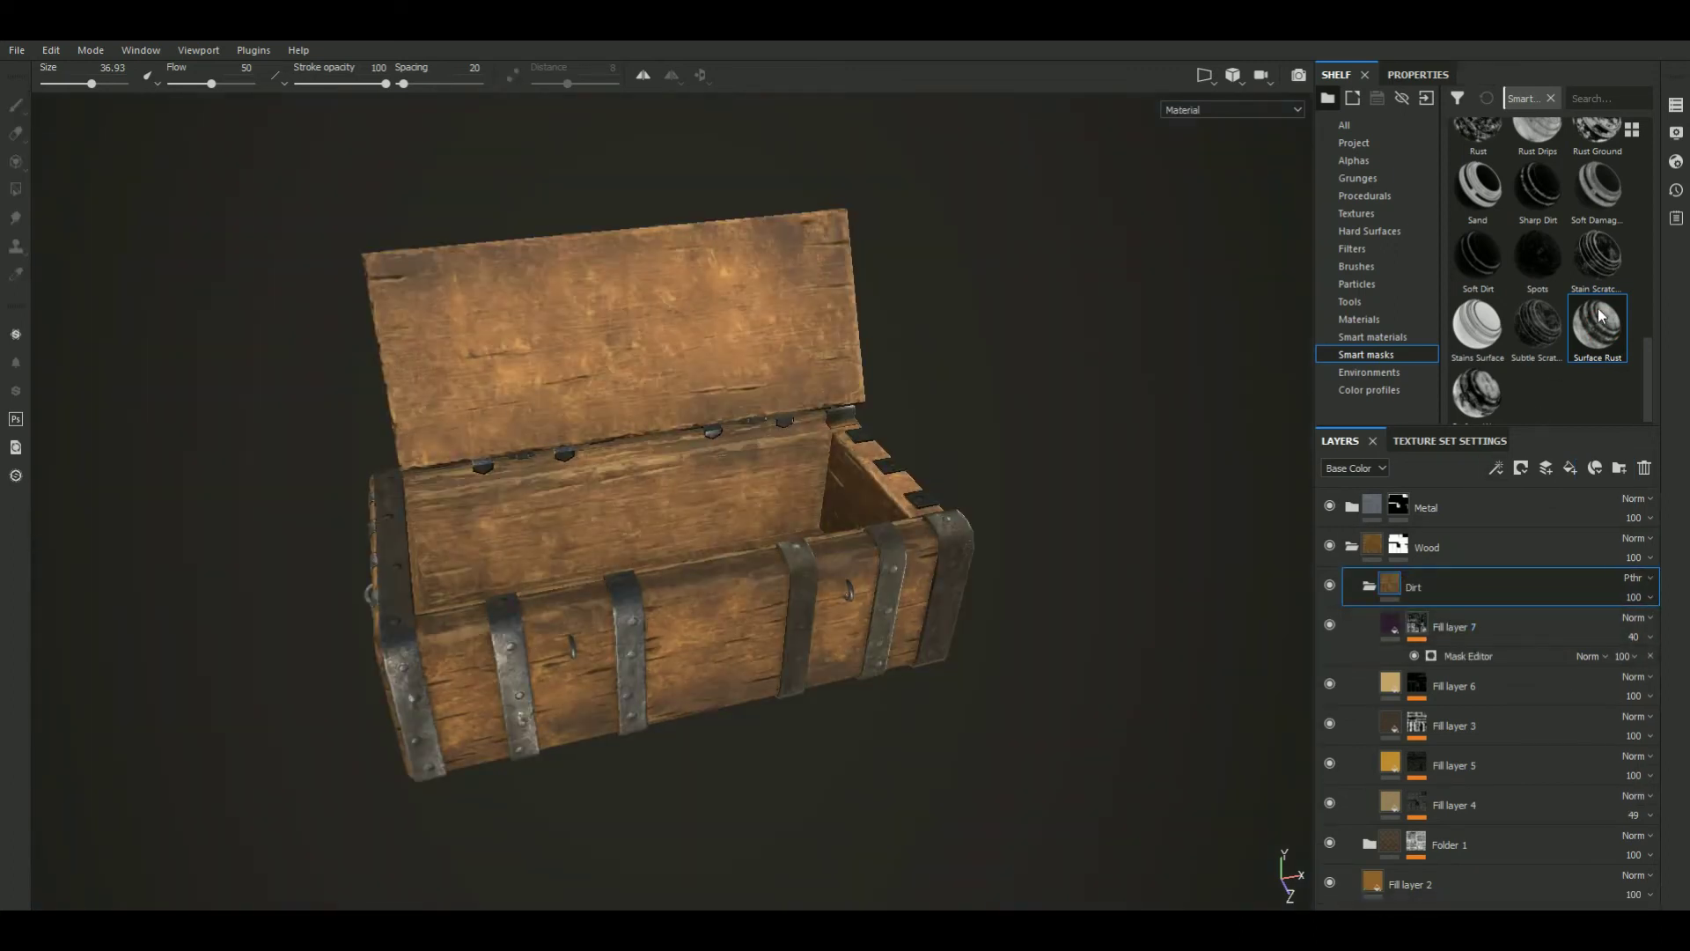
mouse_move(1598, 327)
left_mouse_down()
mouse_move(1465, 655)
mouse_move(1430, 625)
left_mouse_up()
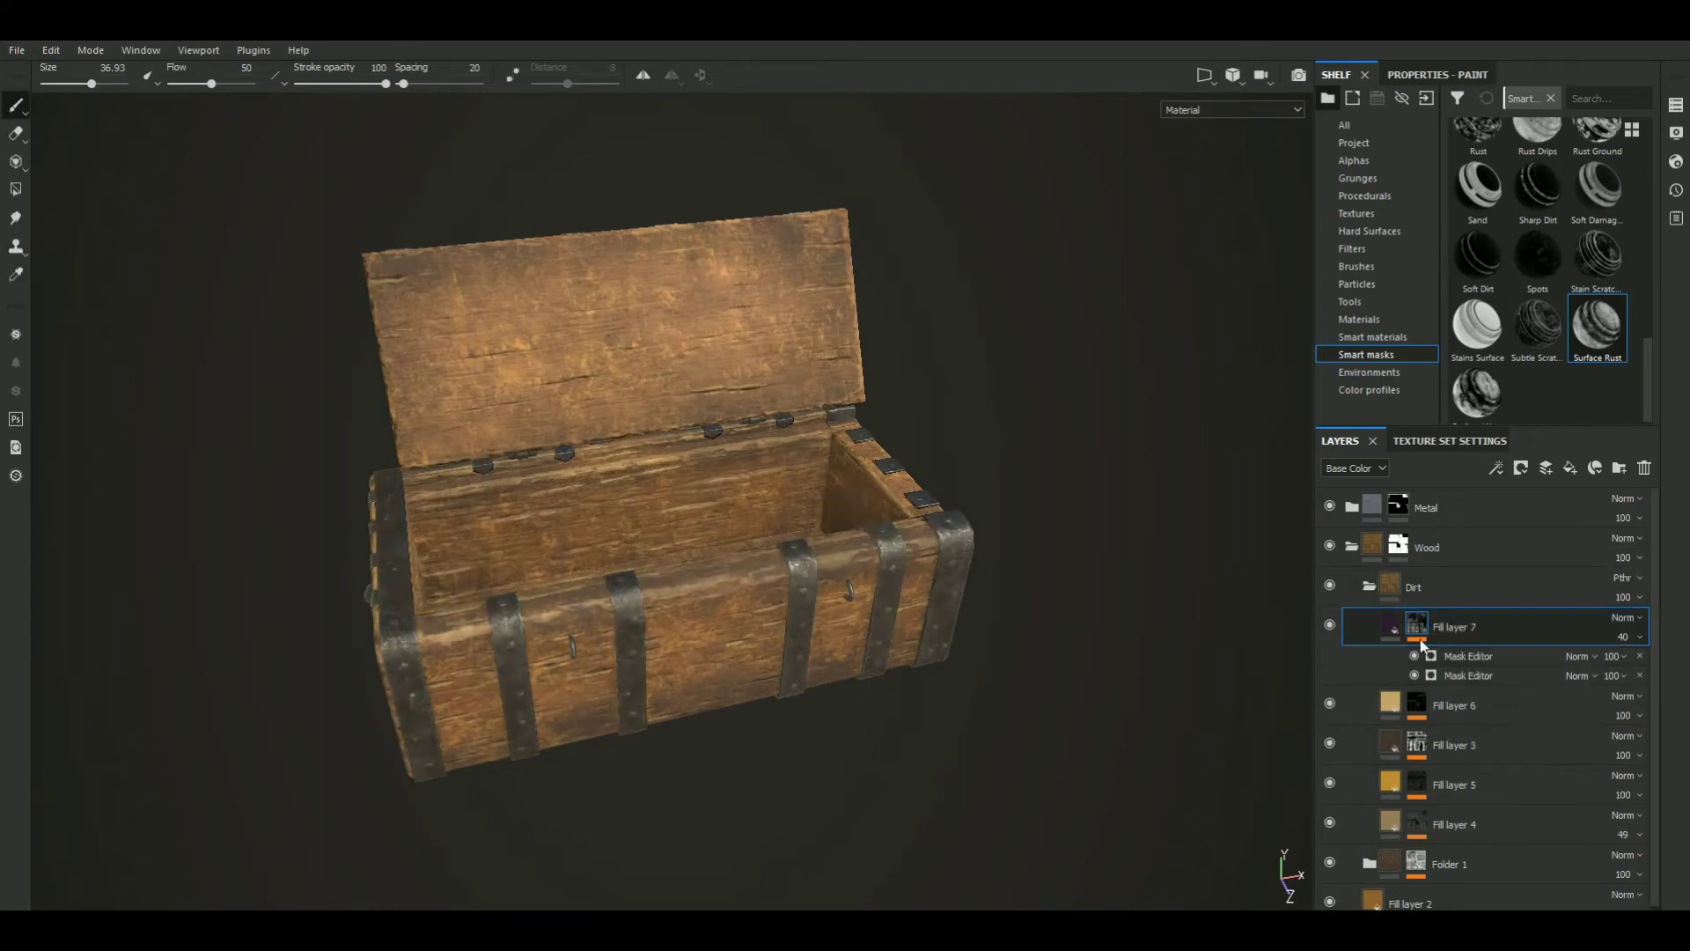
left_click(1416, 625, "alt")
Set the first Mask Editor generator to Subtract and show its generator parameters
left_click(1595, 655)
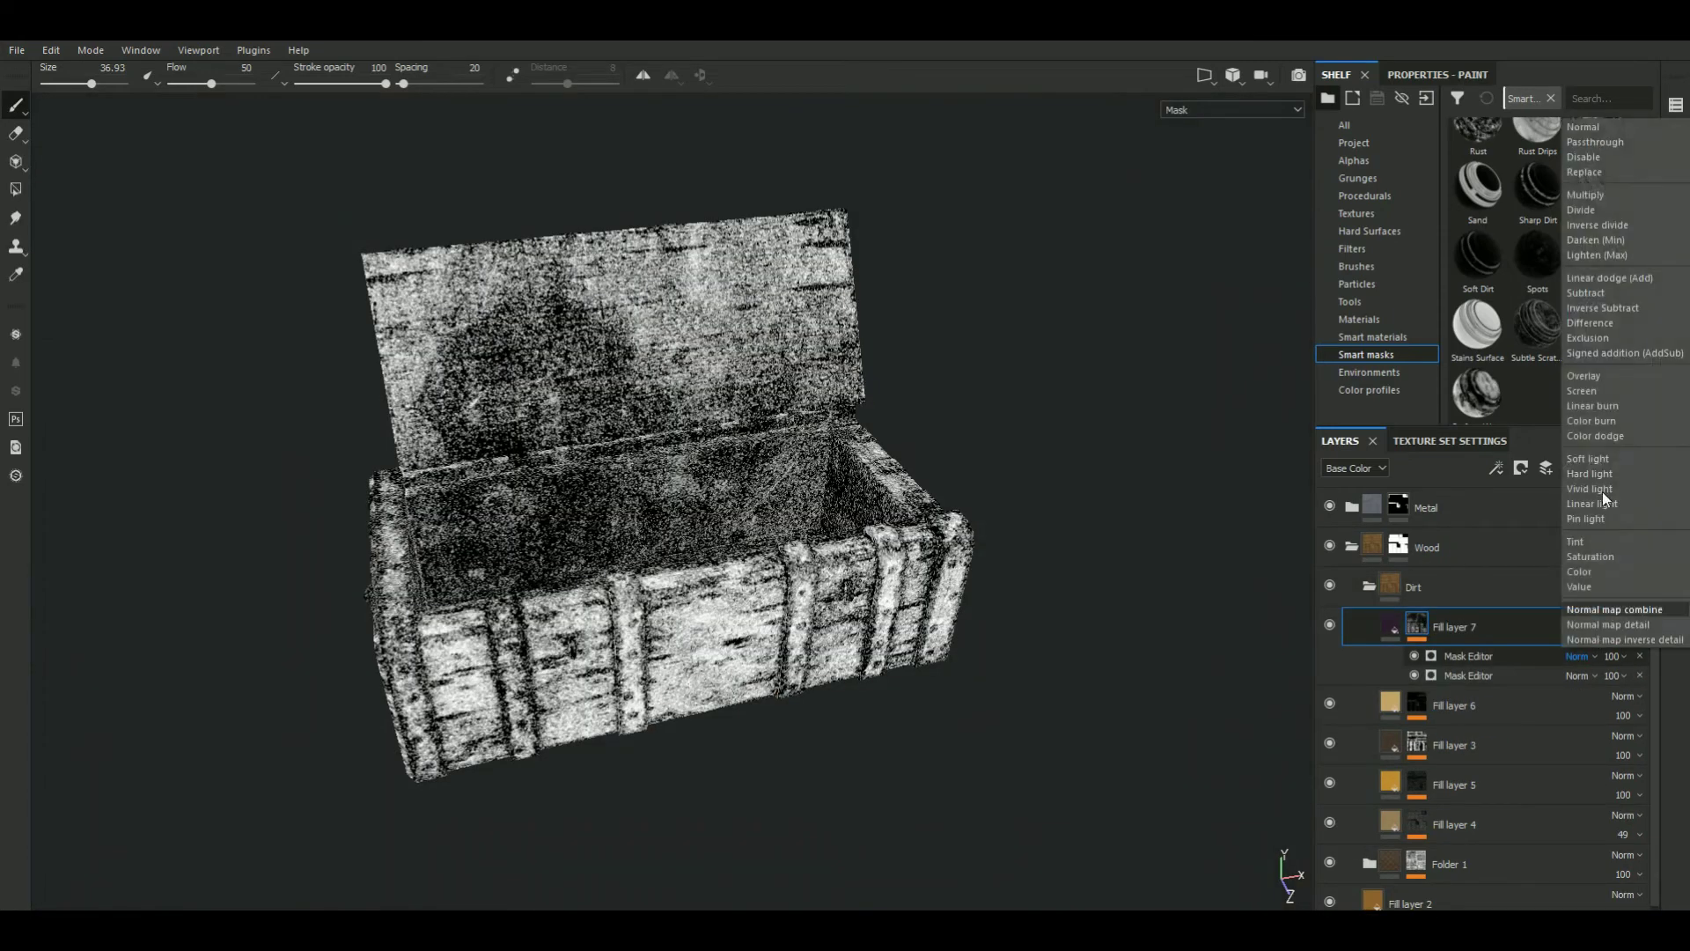
left_click(1604, 293)
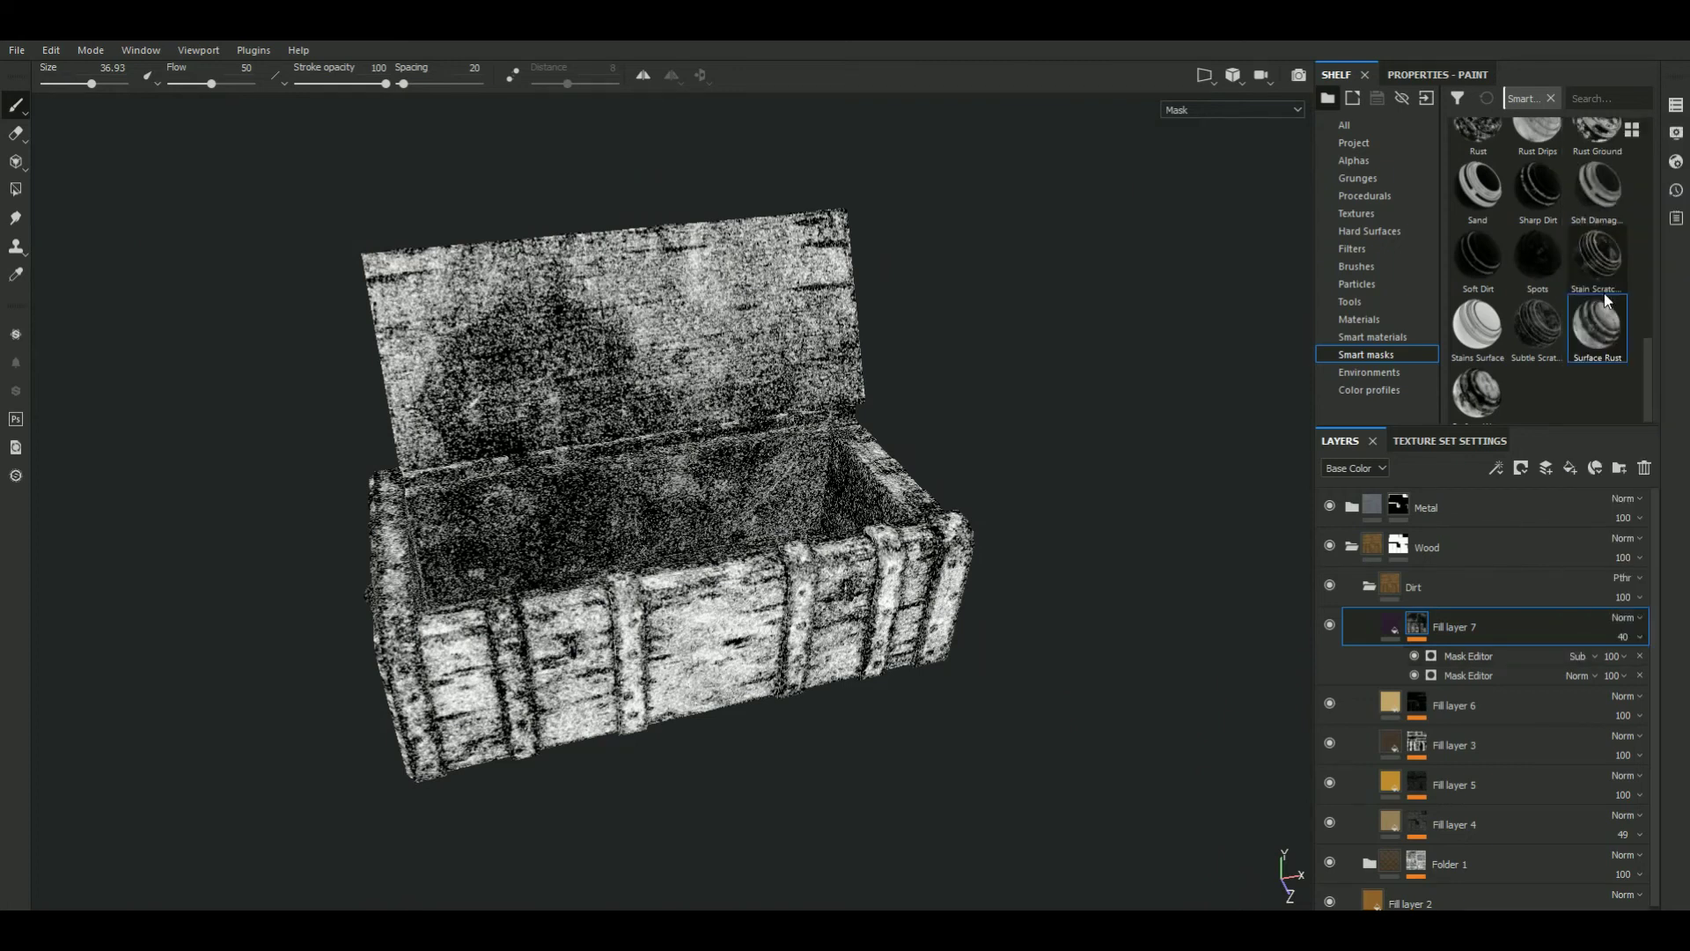
left_click(1497, 653)
left_click(1452, 74)
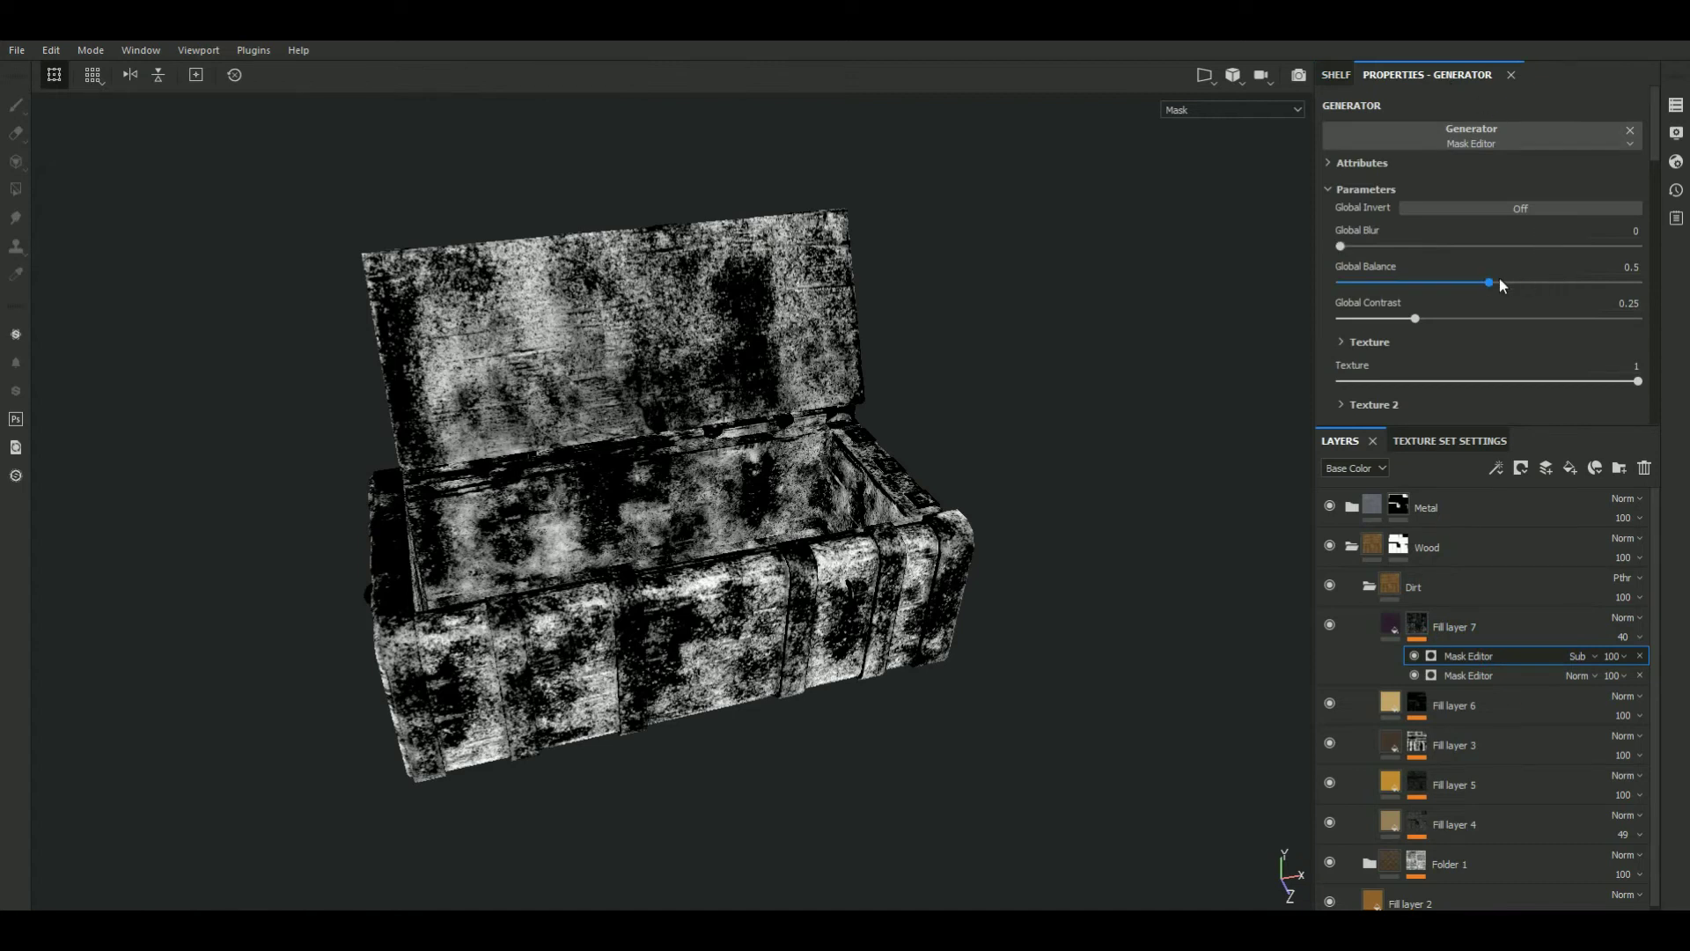
Raise the mask's global balance and contrast, testing Texture contribution before restoring it to 1
left_click_drag(1490, 282, 1580, 293)
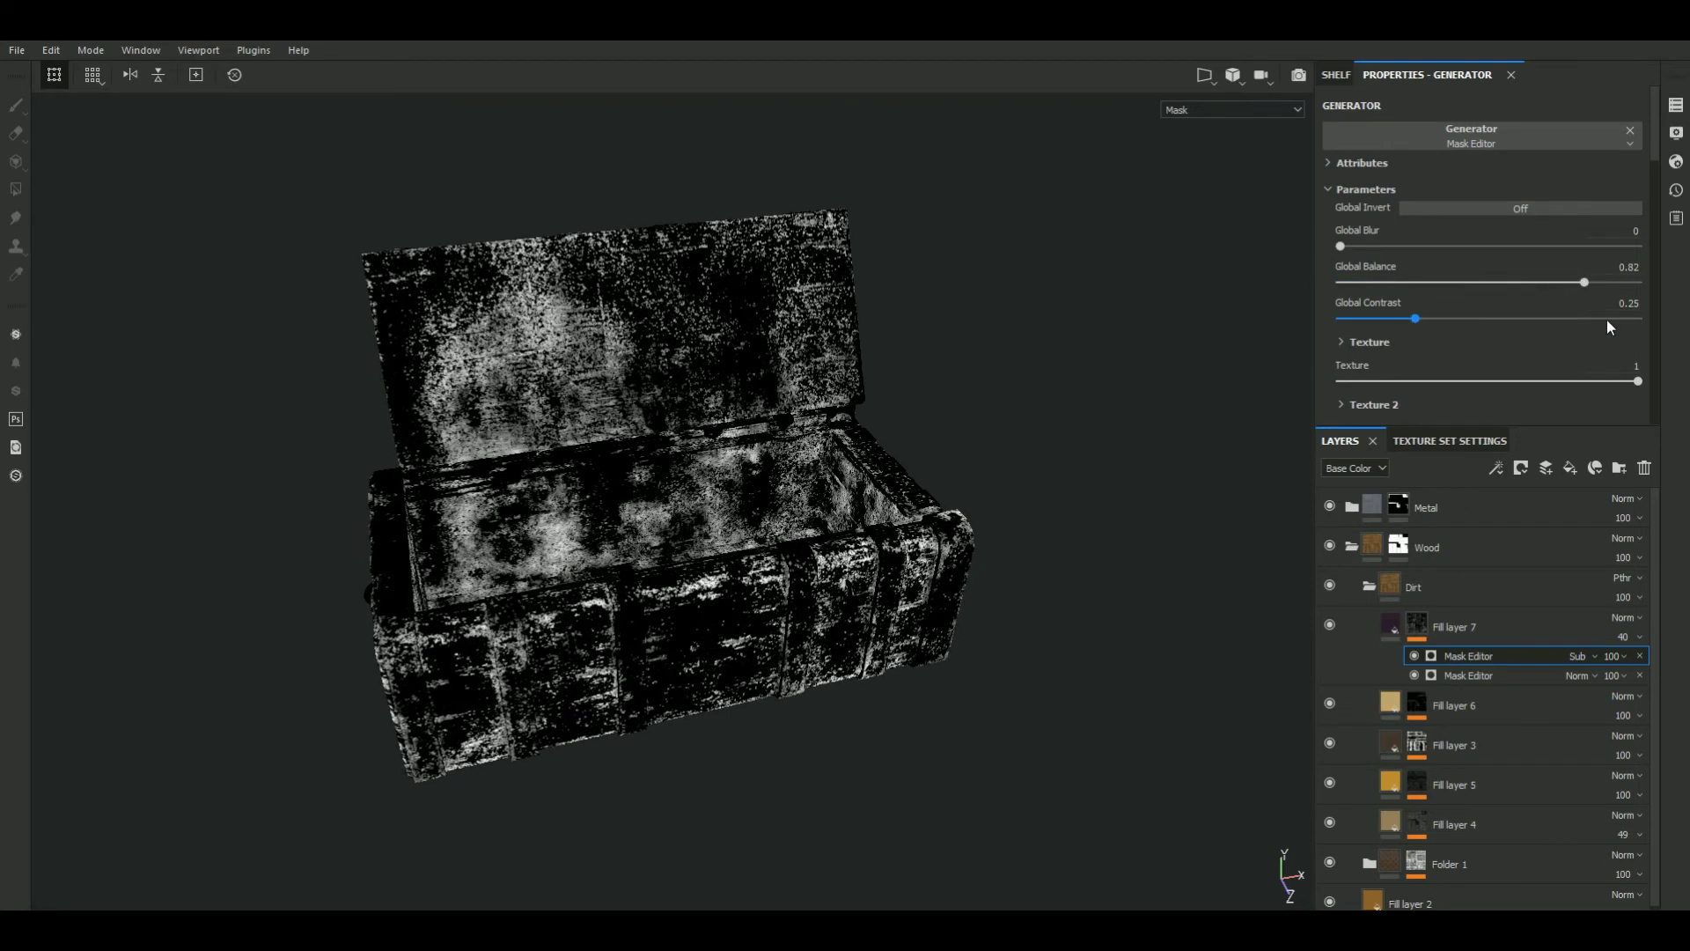
left_click_drag(1414, 318, 1579, 319)
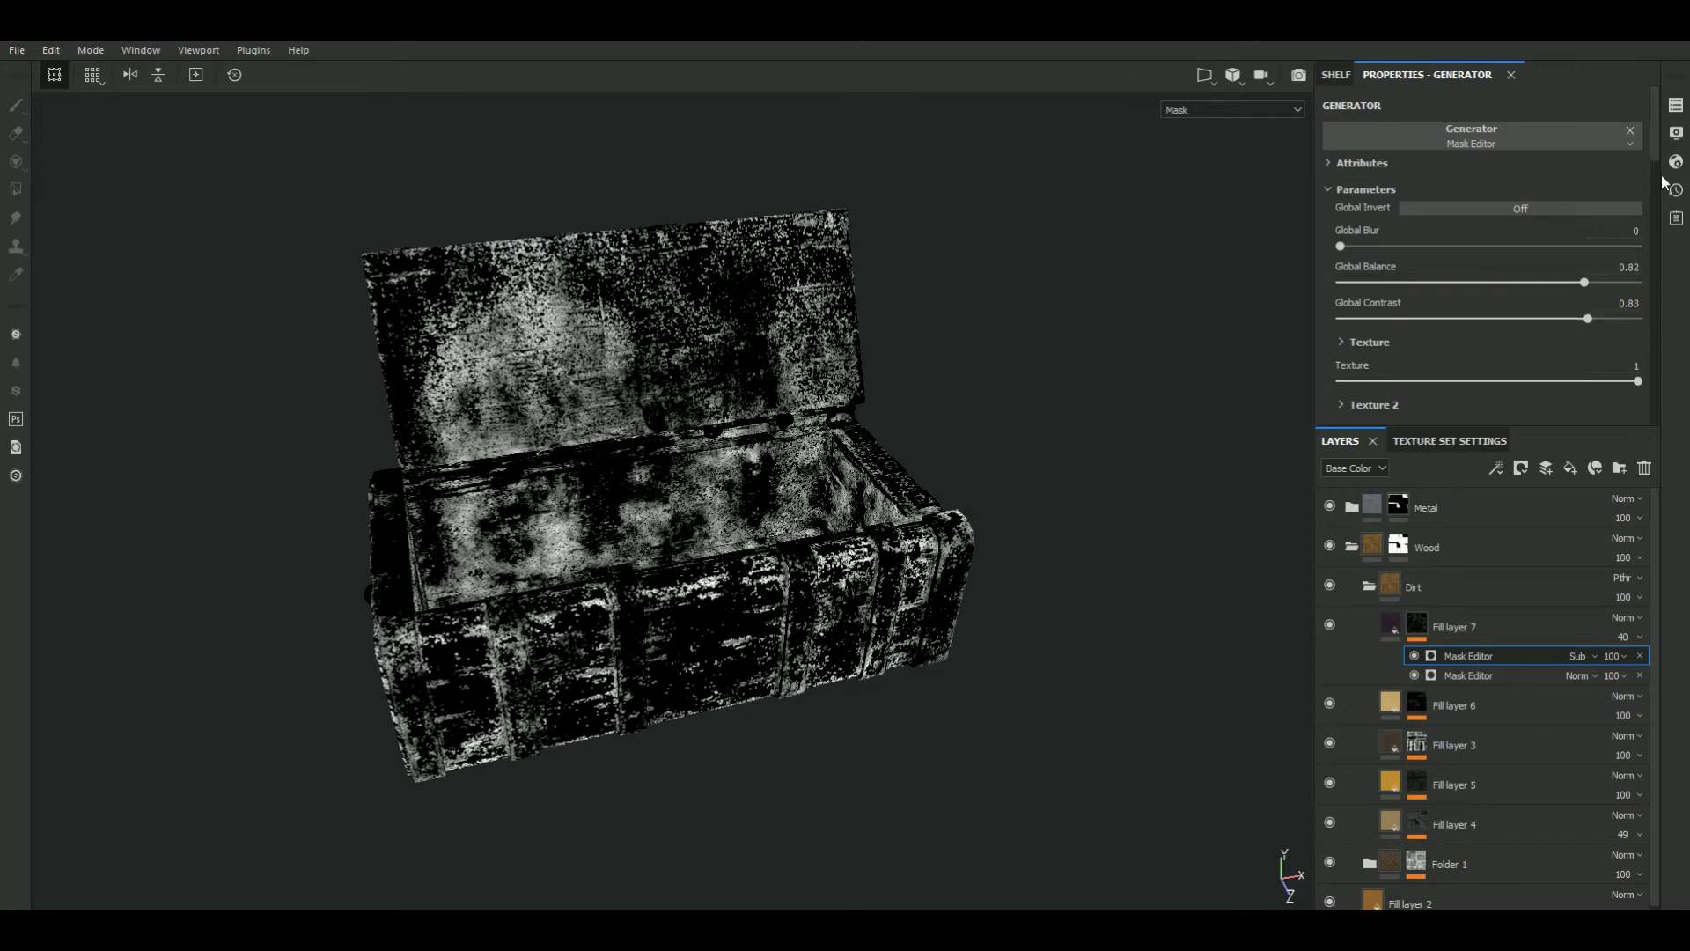
scroll(1654, 156, "down", 2)
scroll(1657, 172, "down", 1)
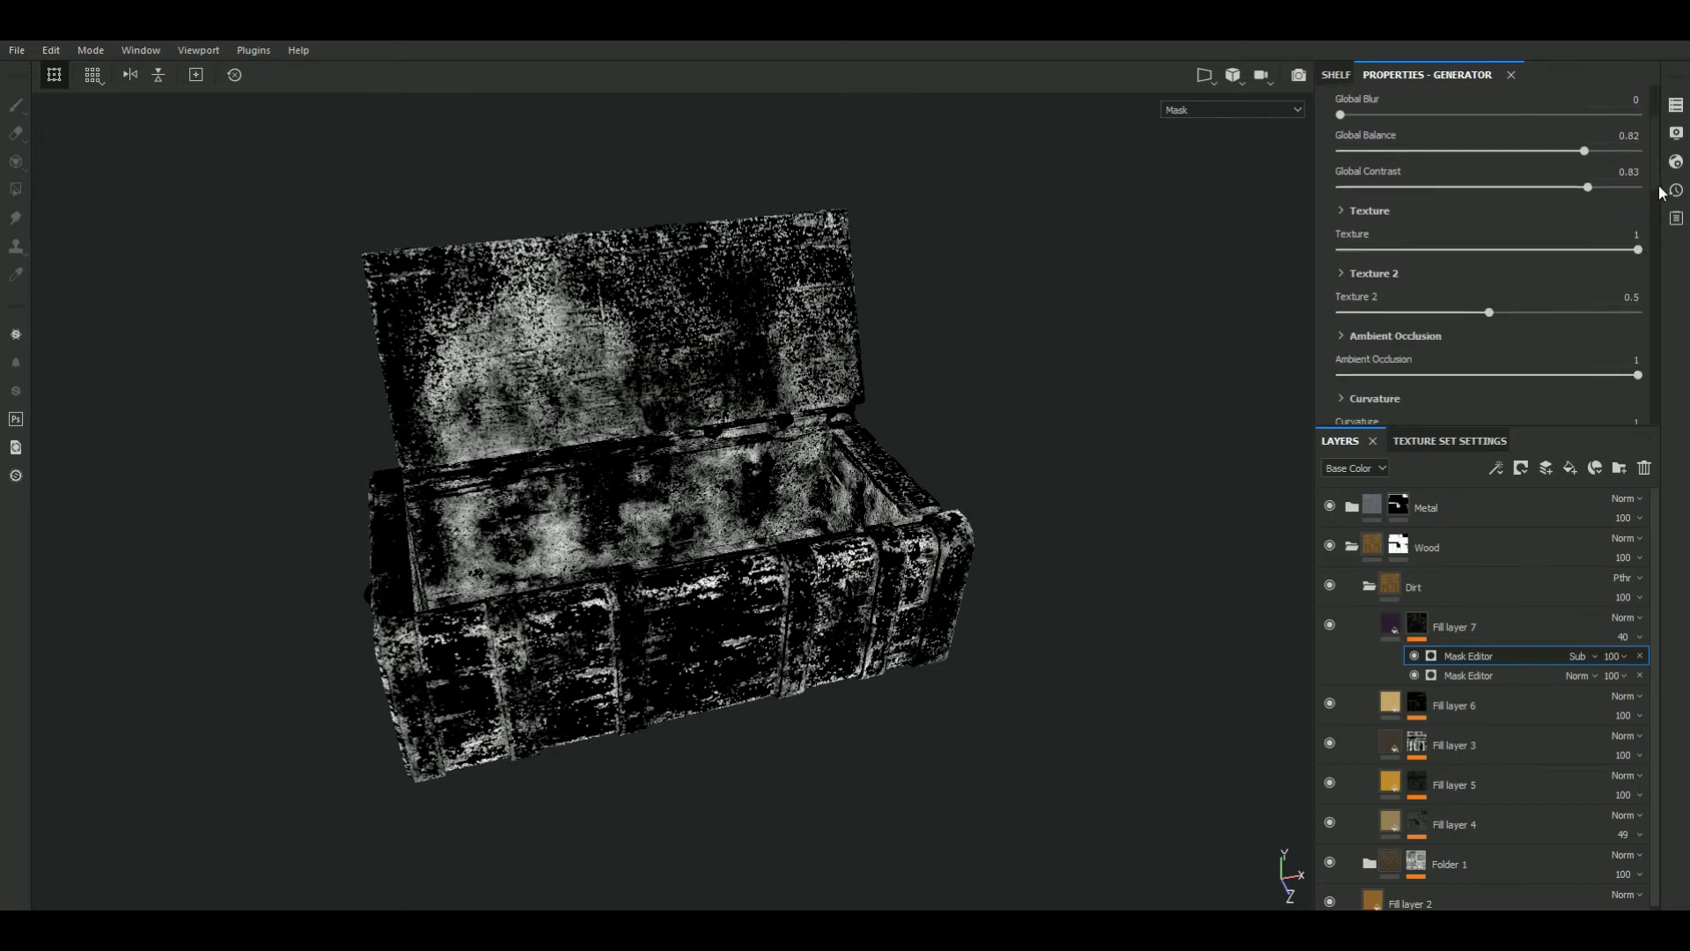
scroll(1659, 185, "down", 2)
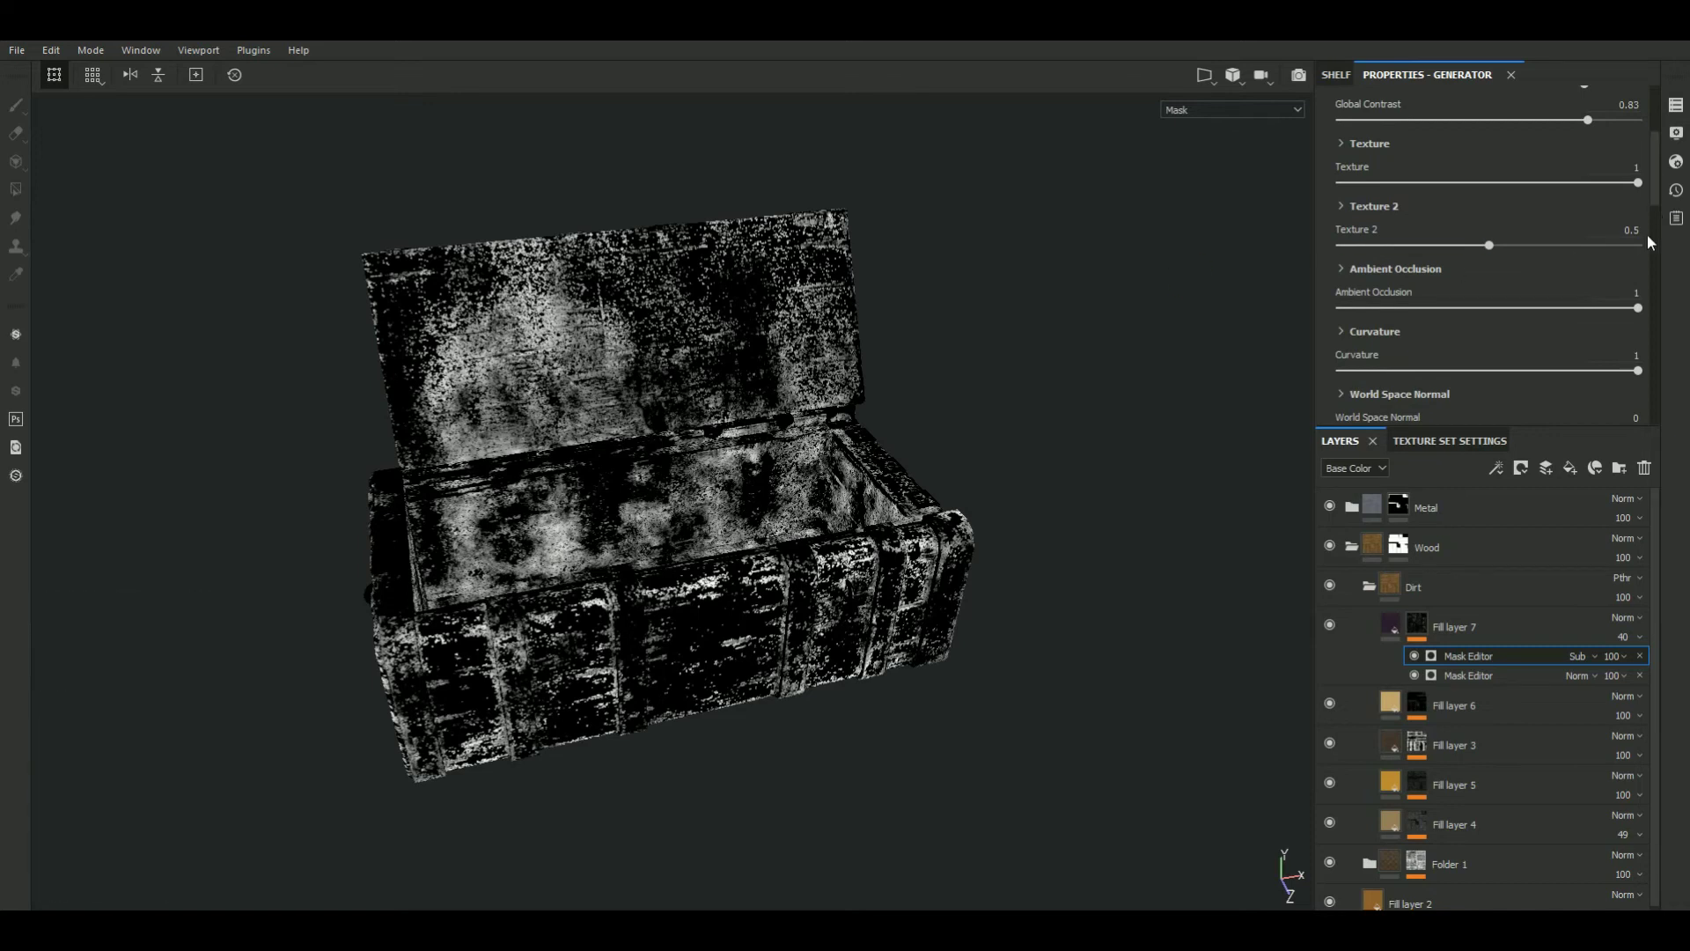
left_click_drag(1637, 182, 1553, 182)
left_click_drag(1551, 181, 1637, 182)
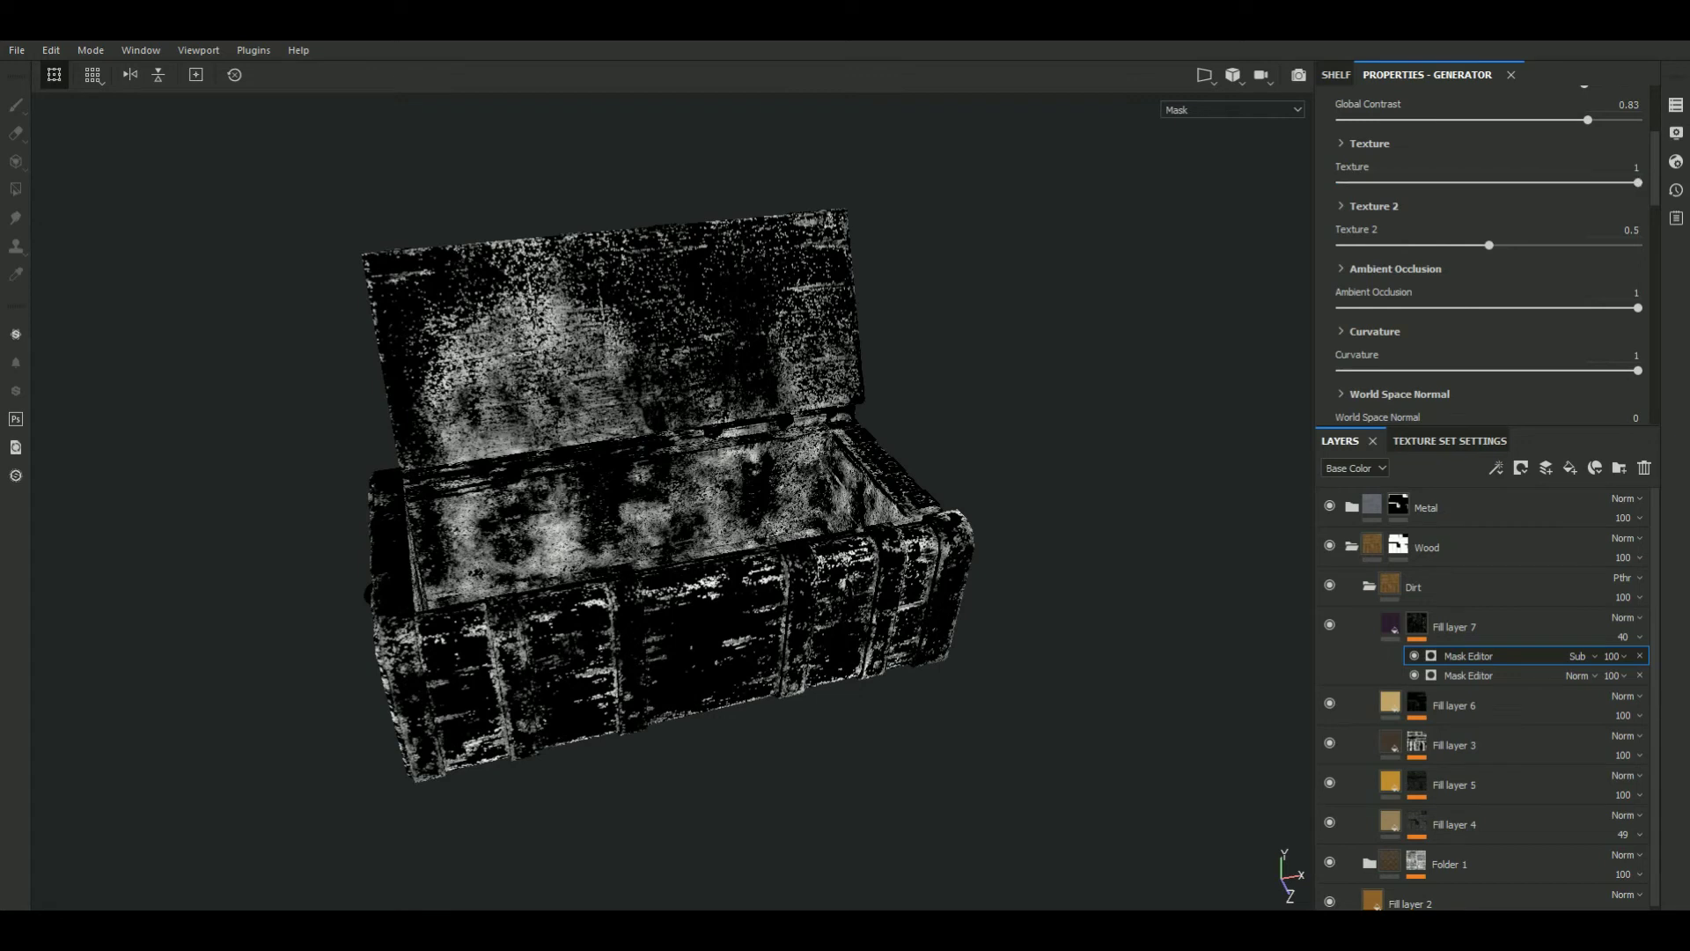
scroll(1492, 242, "up", 3)
Settle Global Contrast at 0.82 and Global Balance at 0.61, then view full materials
left_click_drag(1587, 278, 1525, 278)
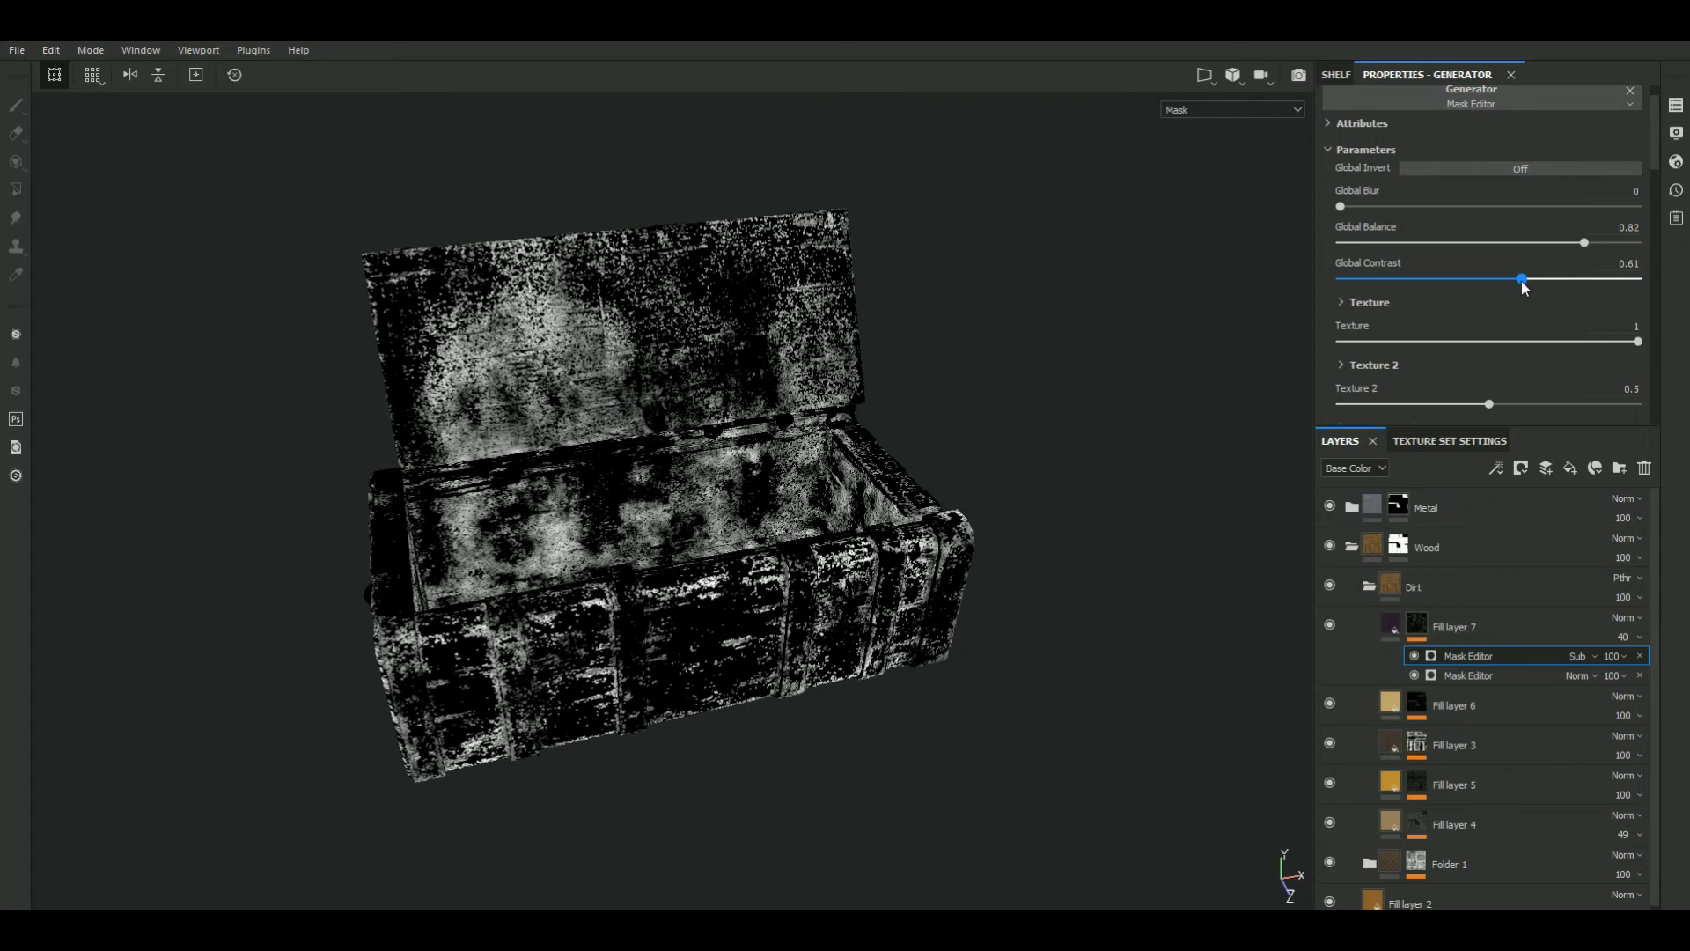
mouse_move(1522, 279)
left_mouse_down()
mouse_move(1585, 279)
mouse_move(1502, 249)
mouse_move(1520, 251)
left_mouse_up()
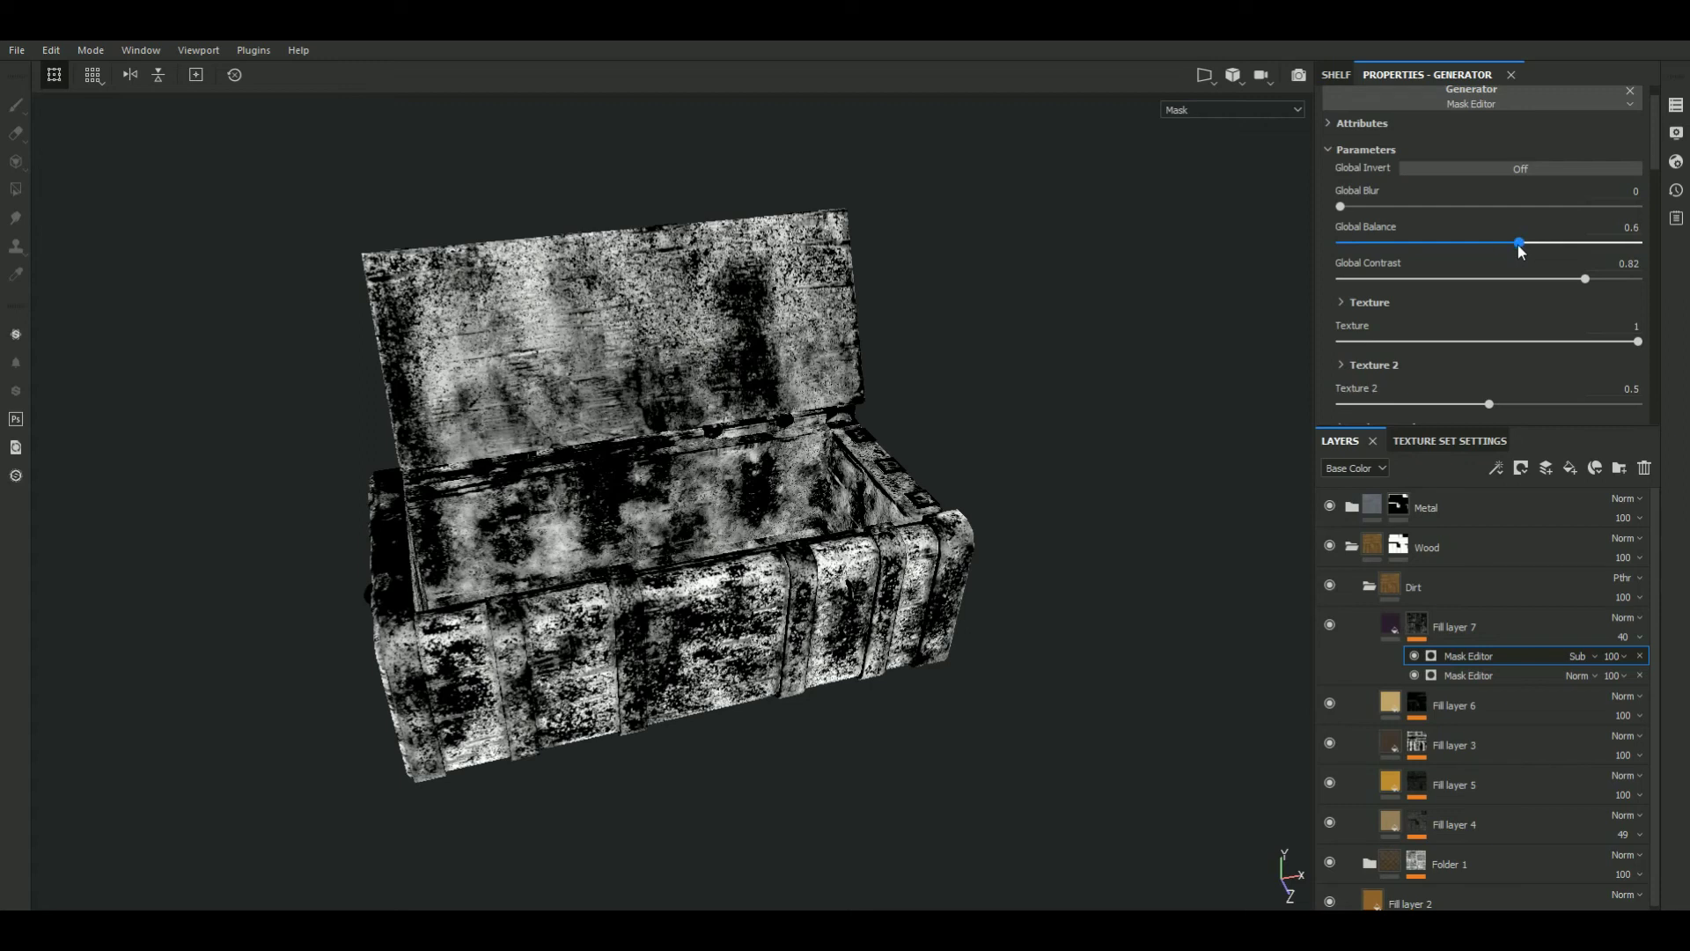
left_click_drag(1519, 250, 1522, 251)
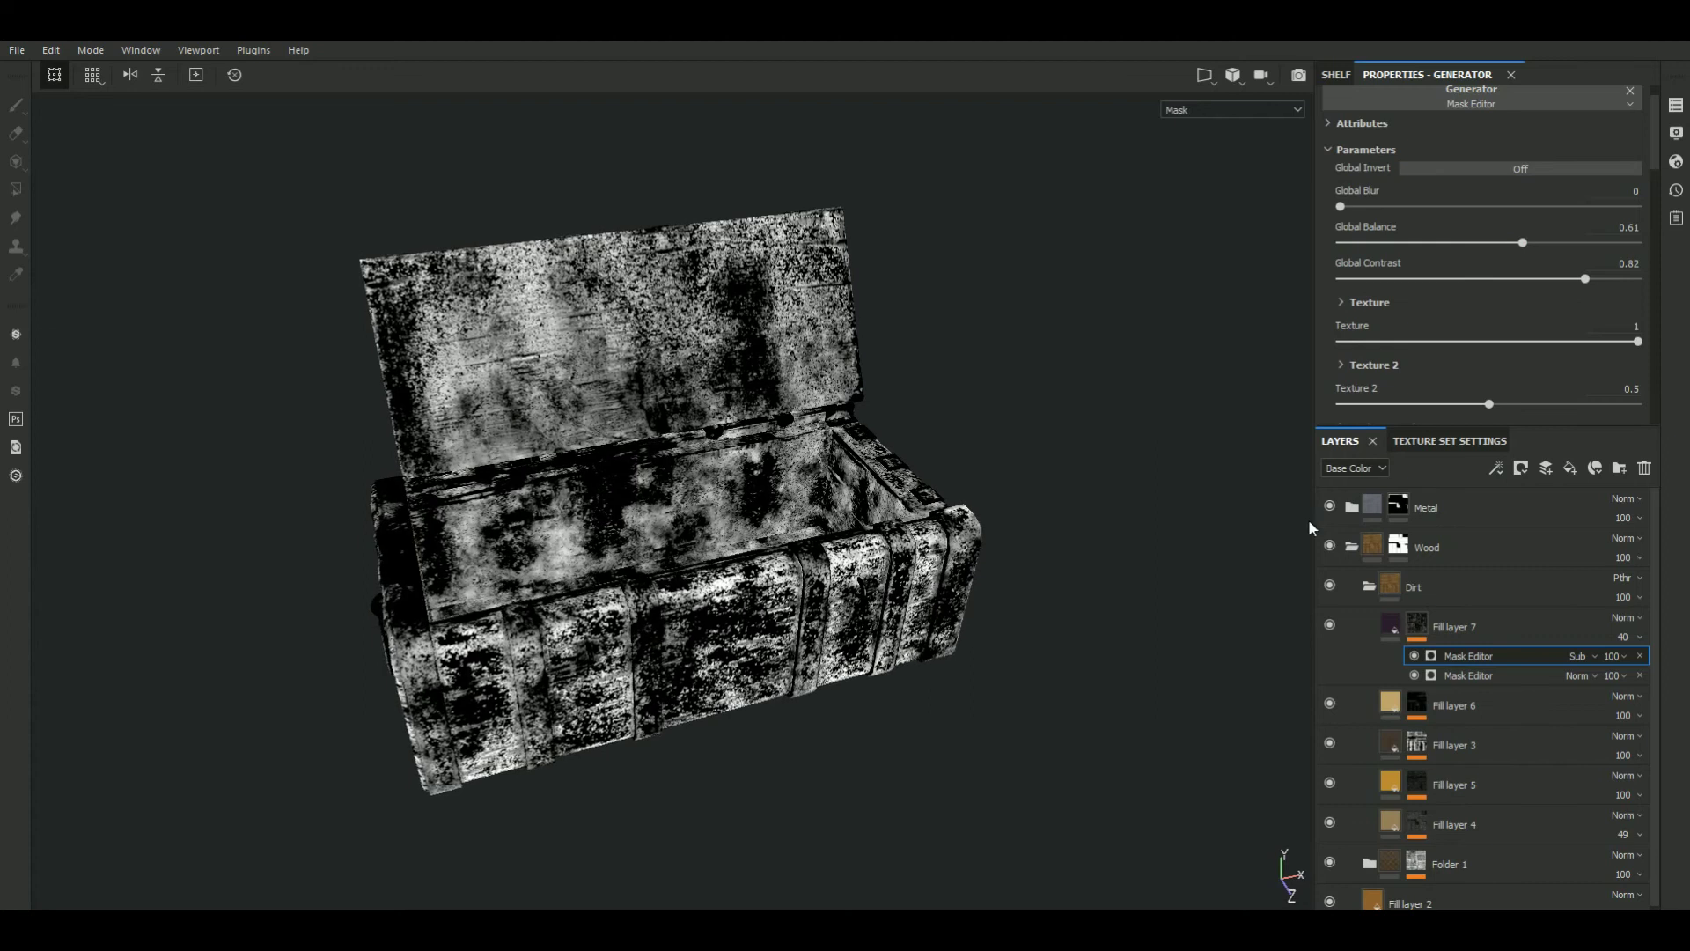
left_click(1360, 627)
mouse_move(1127, 402)
left_mouse_down("alt")
mouse_move(1177, 479)
mouse_move(1199, 483)
left_mouse_up("alt")
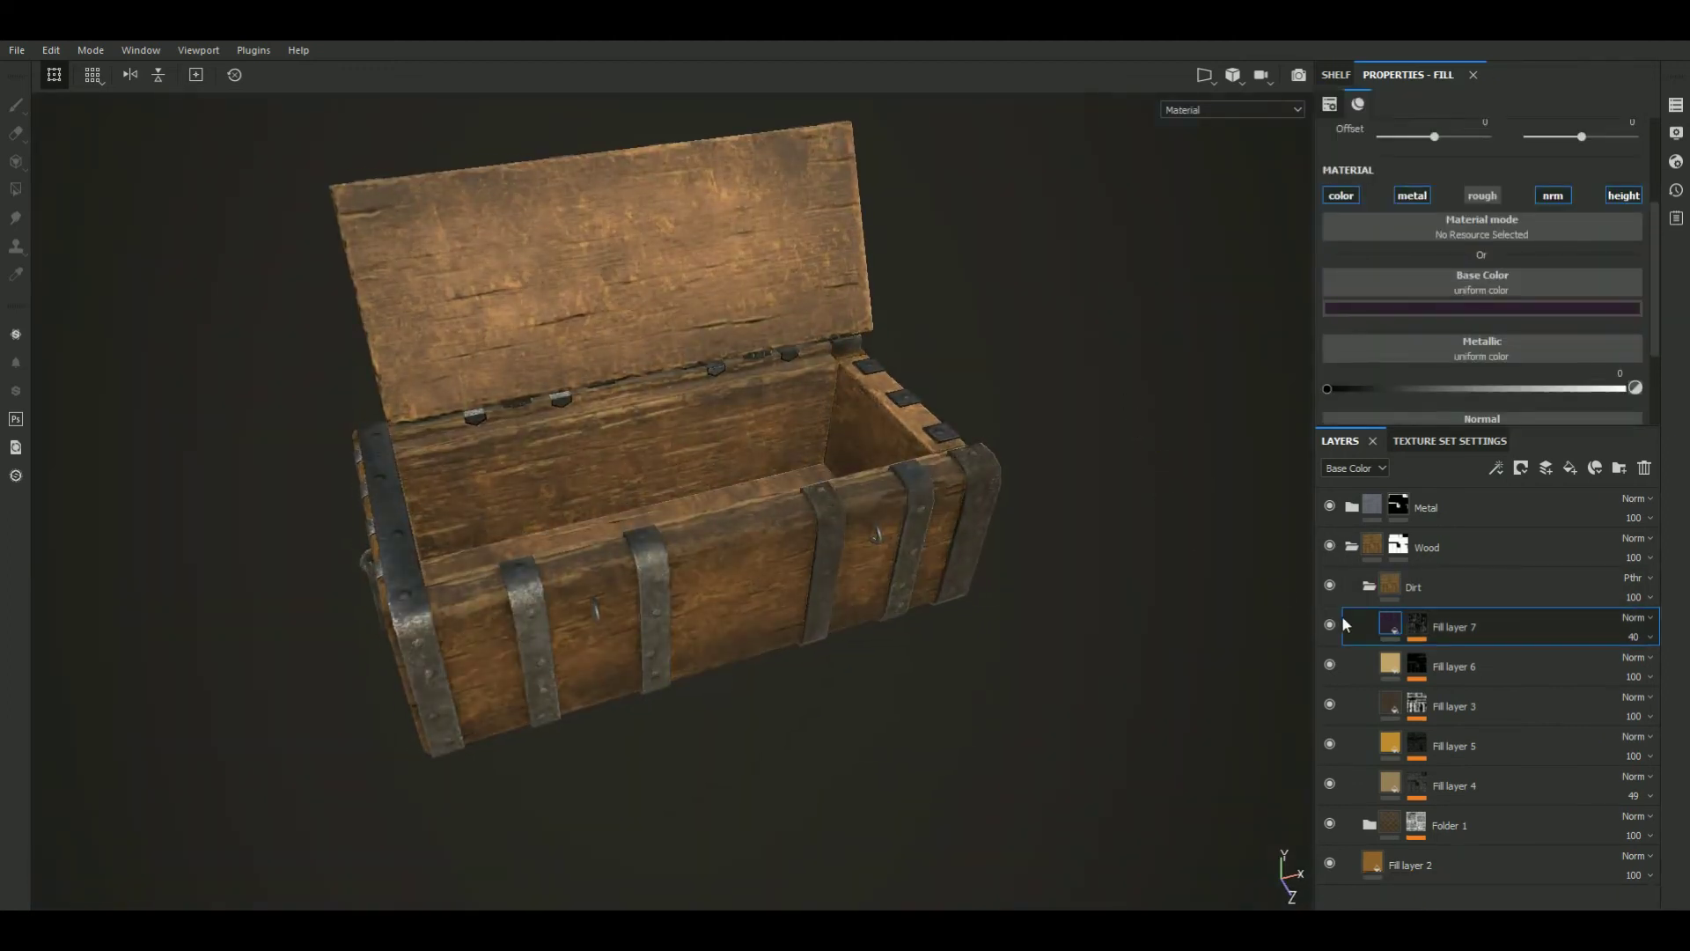
Set Fill layer 7's opacity to 42 and orbit the chest to inspect the grime
left_click(1635, 636)
left_click_drag(1639, 671, 1640, 675)
mouse_move(1145, 413)
left_mouse_down("alt")
mouse_move(1117, 351)
mouse_move(1124, 408)
mouse_move(1170, 437)
left_mouse_up("alt")
right_click_drag(1170, 437, 1204, 439, "shift")
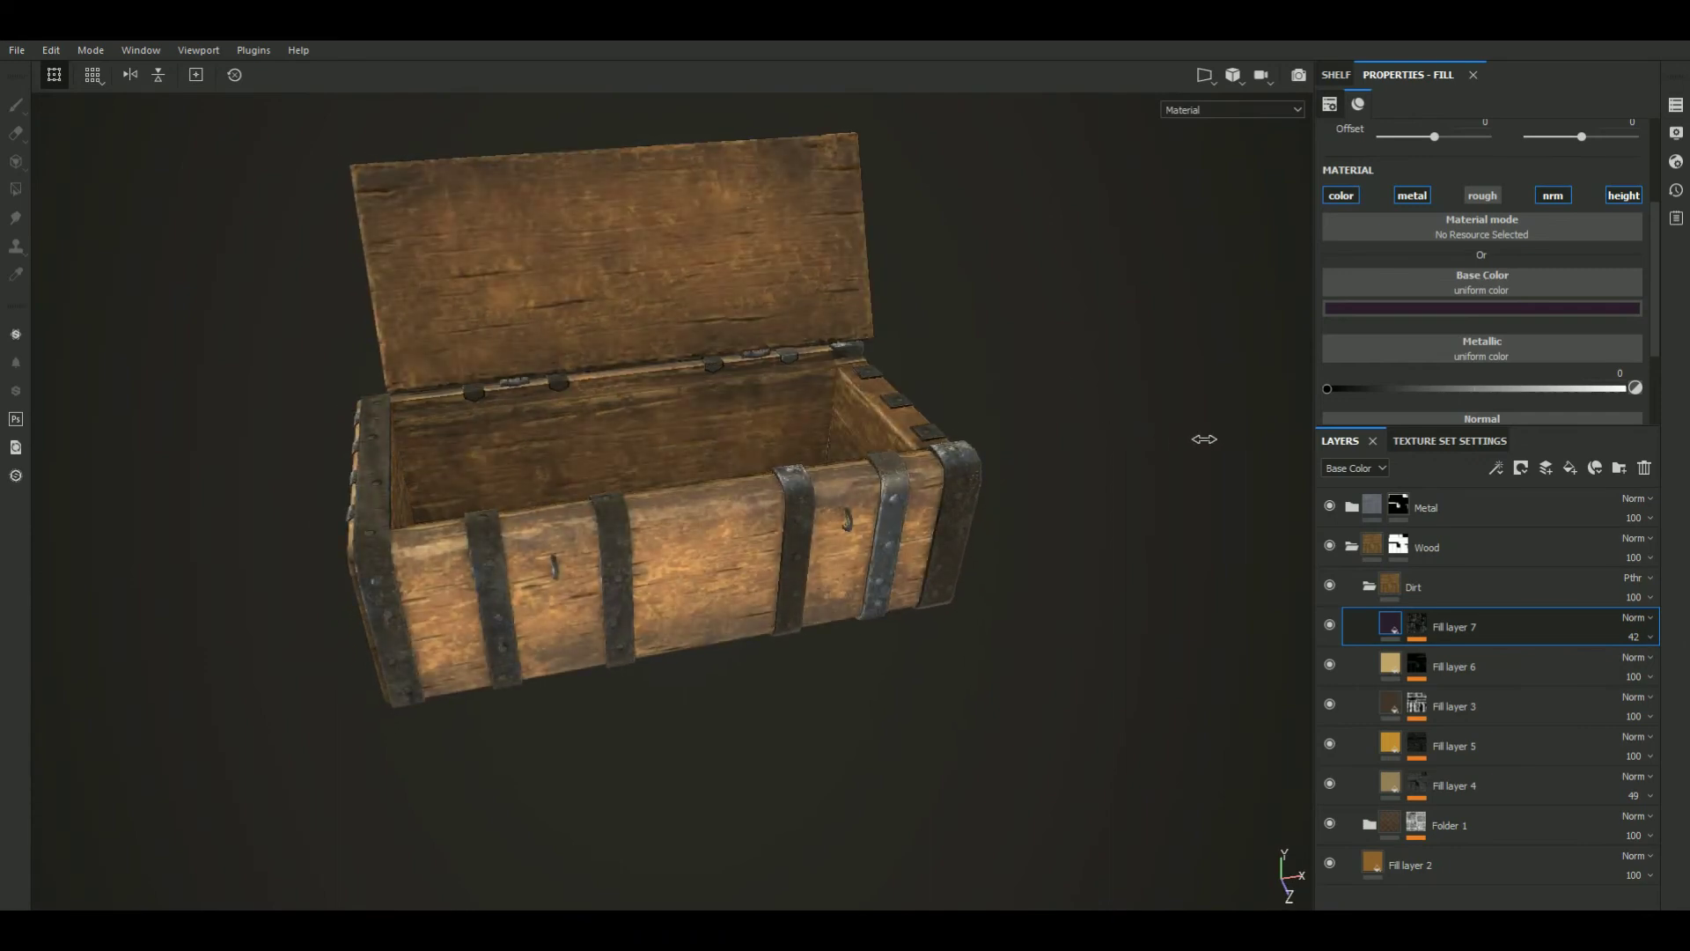
middle_click_drag(1107, 339, 1123, 415)
left_click_drag(1123, 409, 990, 321, "alt")
middle_click_drag(990, 320, 1065, 396)
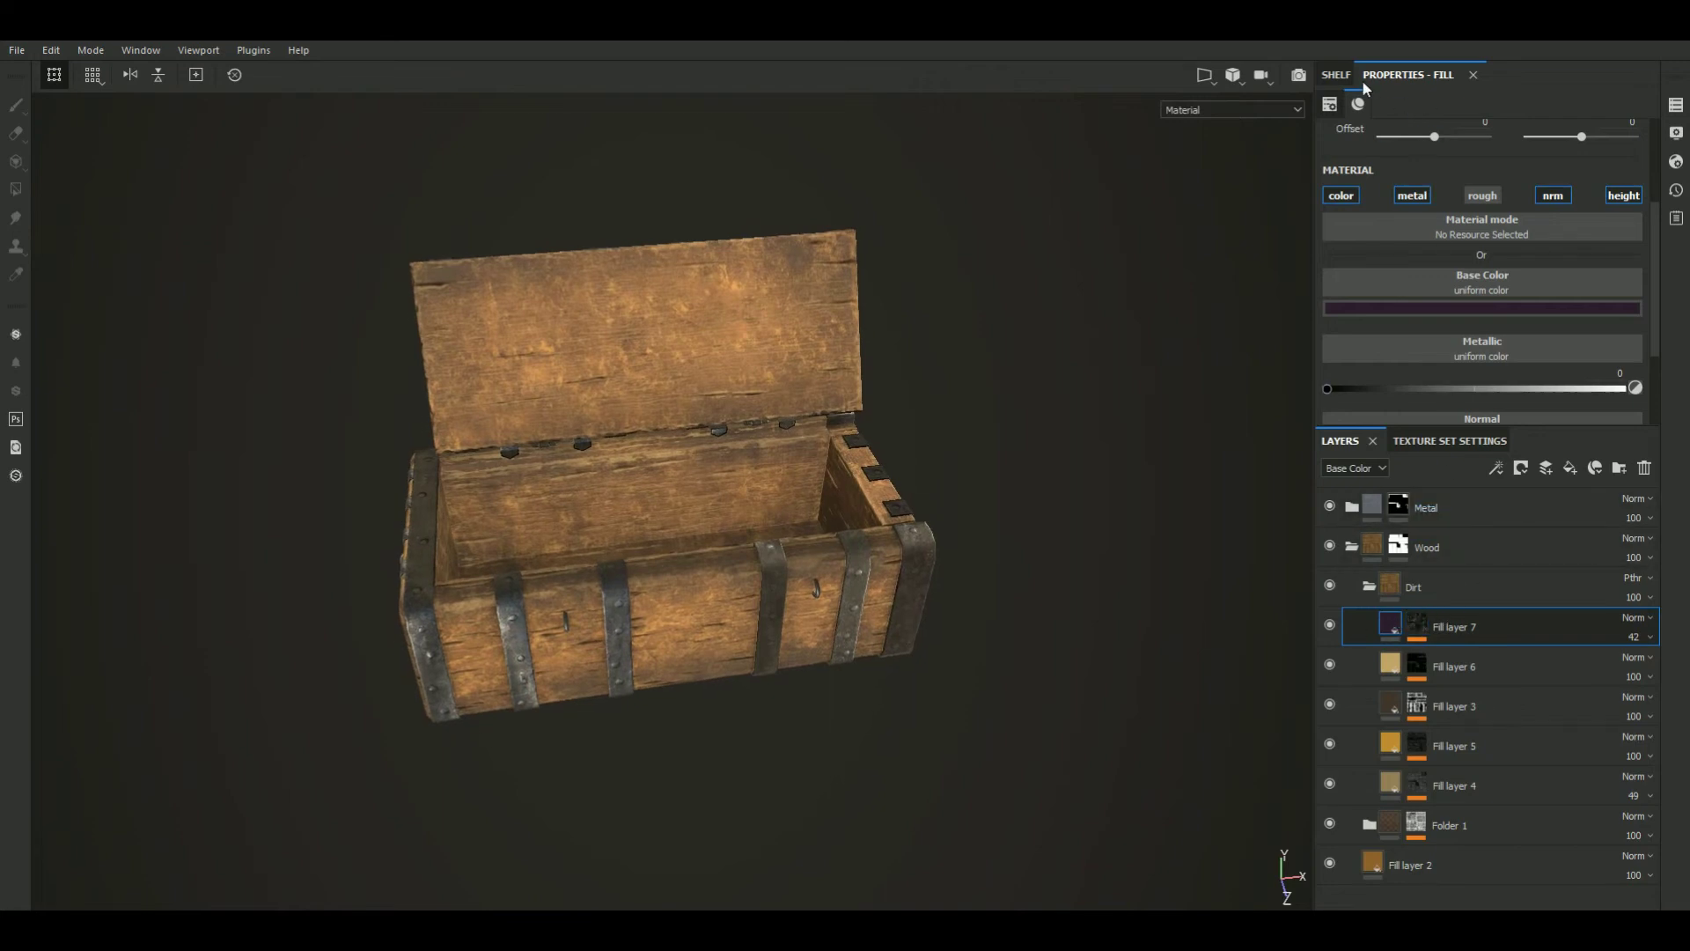
left_click(1338, 74)
Add an HSL Perceptive filter to the Dirt folder and lower its saturation
left_click(1353, 249)
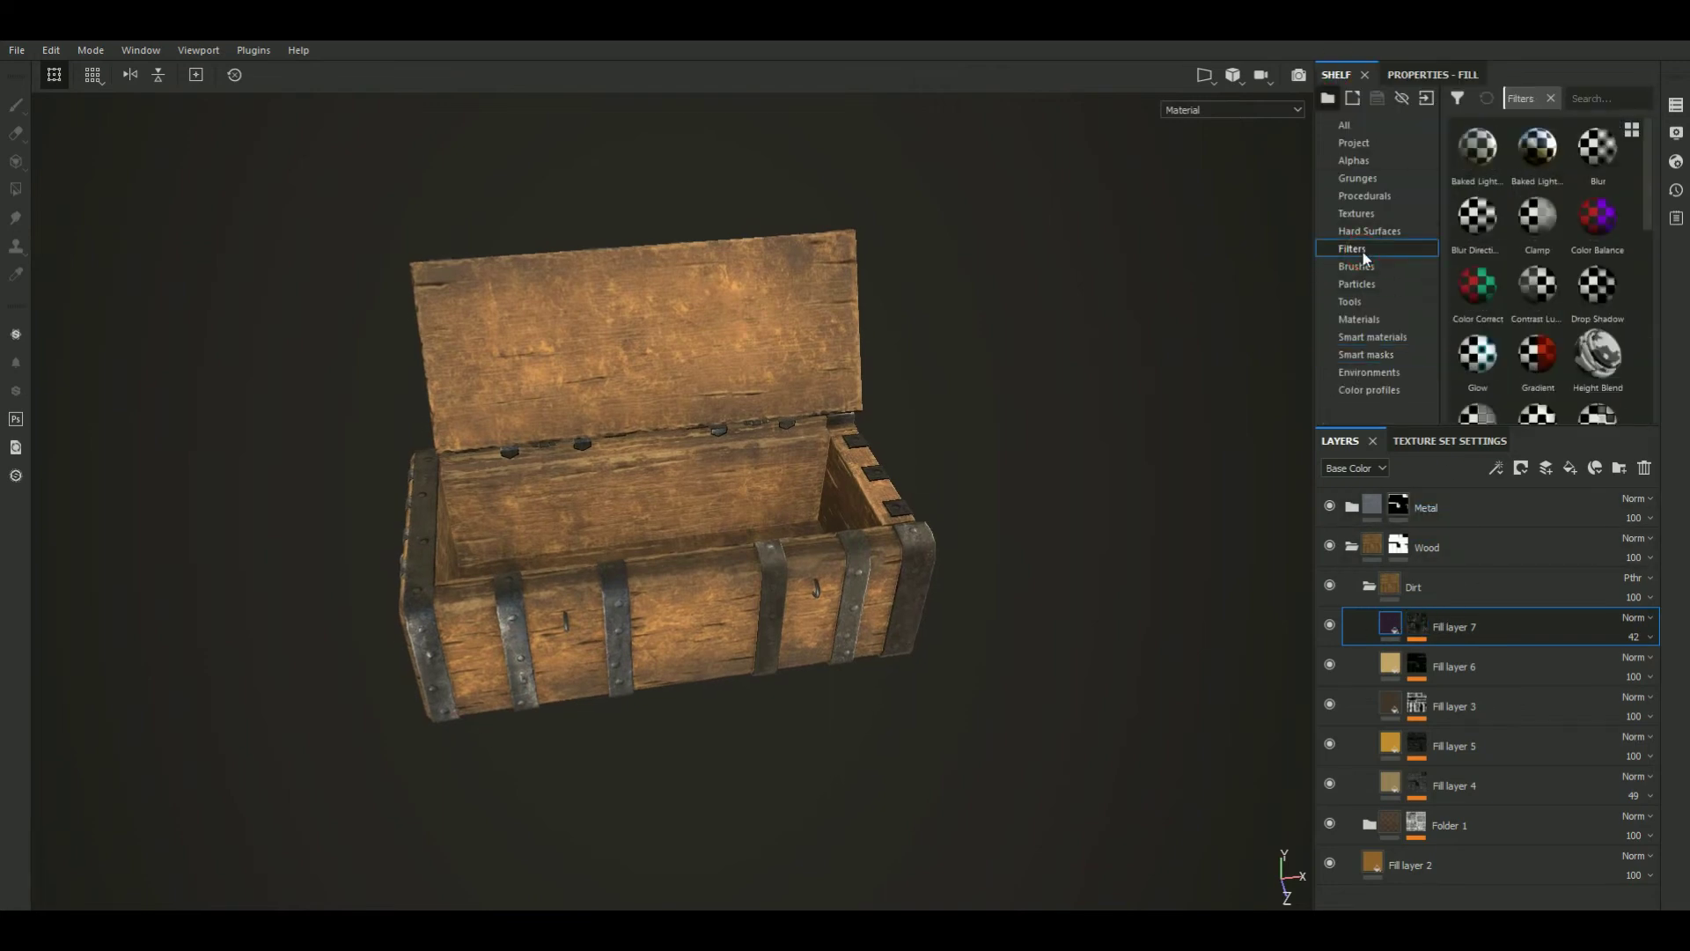
scroll(1542, 292, "down", 3)
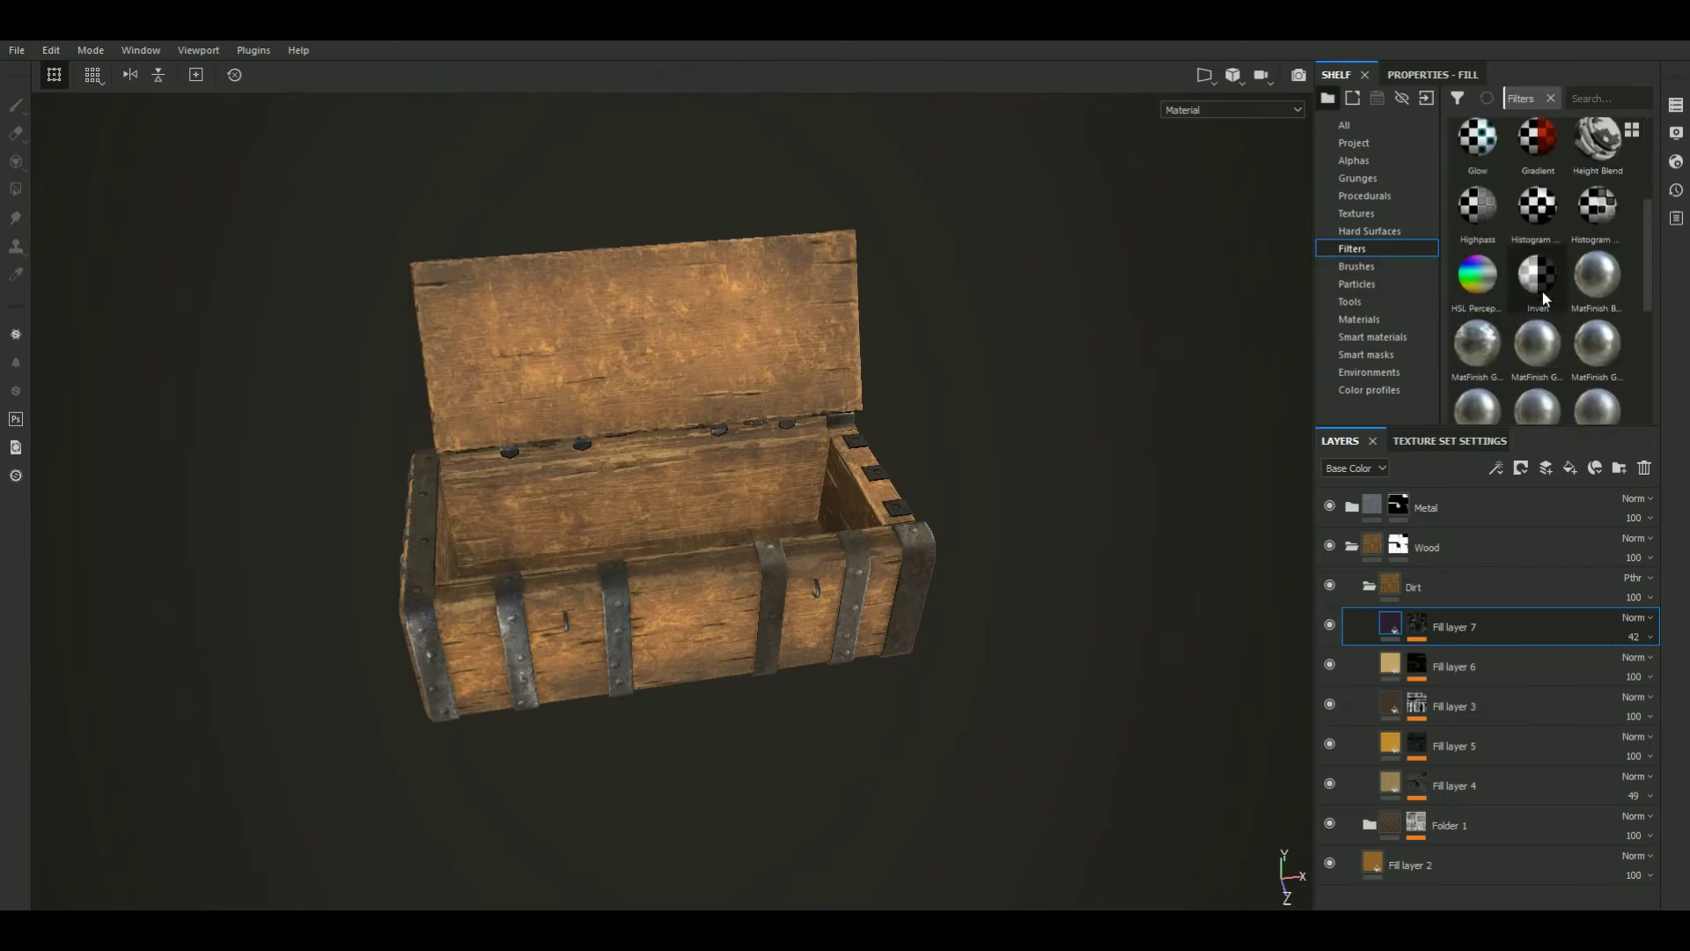
mouse_move(1487, 280)
left_mouse_down()
mouse_move(1510, 667)
mouse_move(1497, 638)
left_mouse_up()
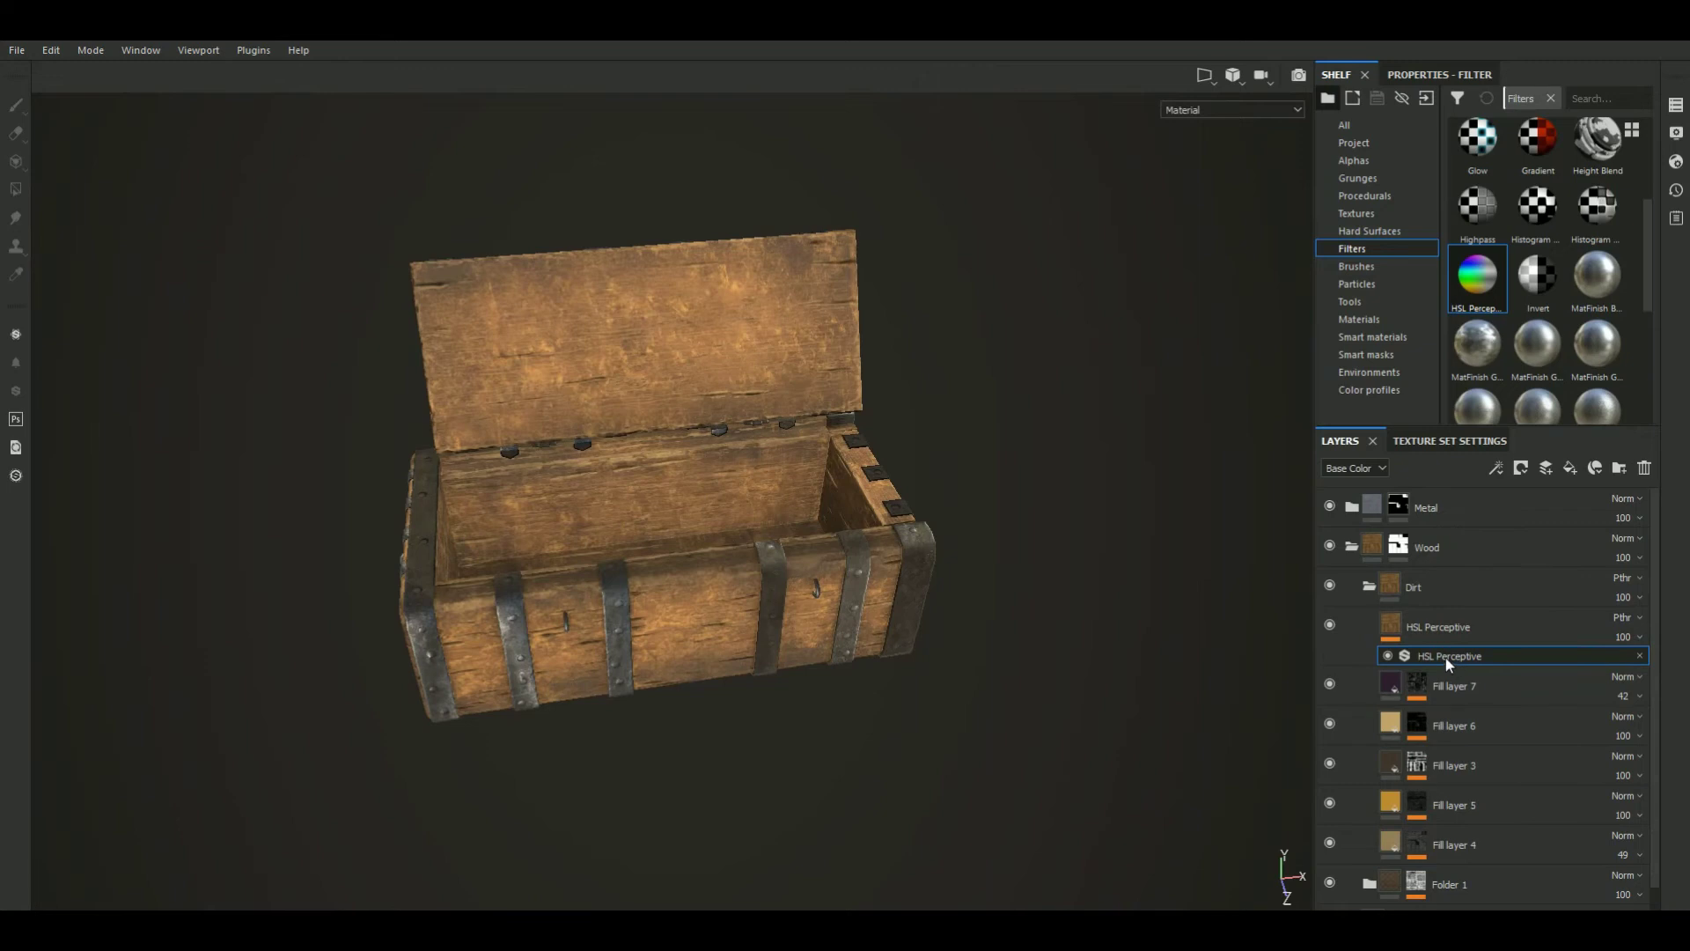
left_click(1440, 75)
left_click(1473, 327)
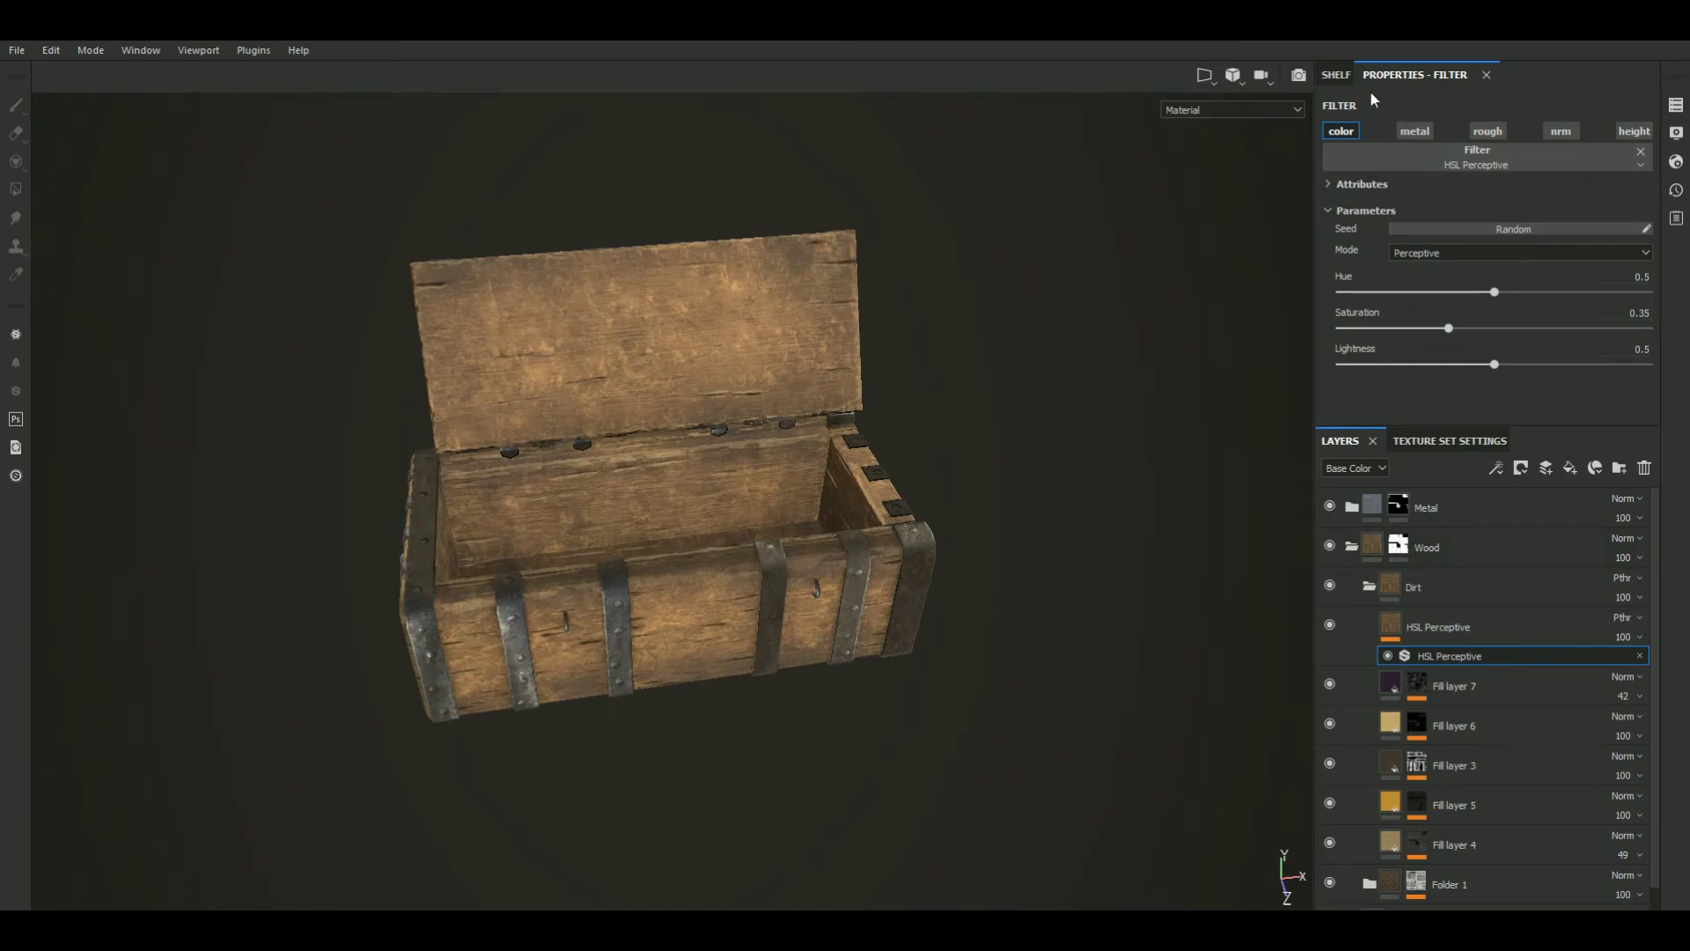
Add a Contrast Luminosity filter to the Dirt folder with contrast 0.03 and luminosity -0.07
left_click(1337, 76)
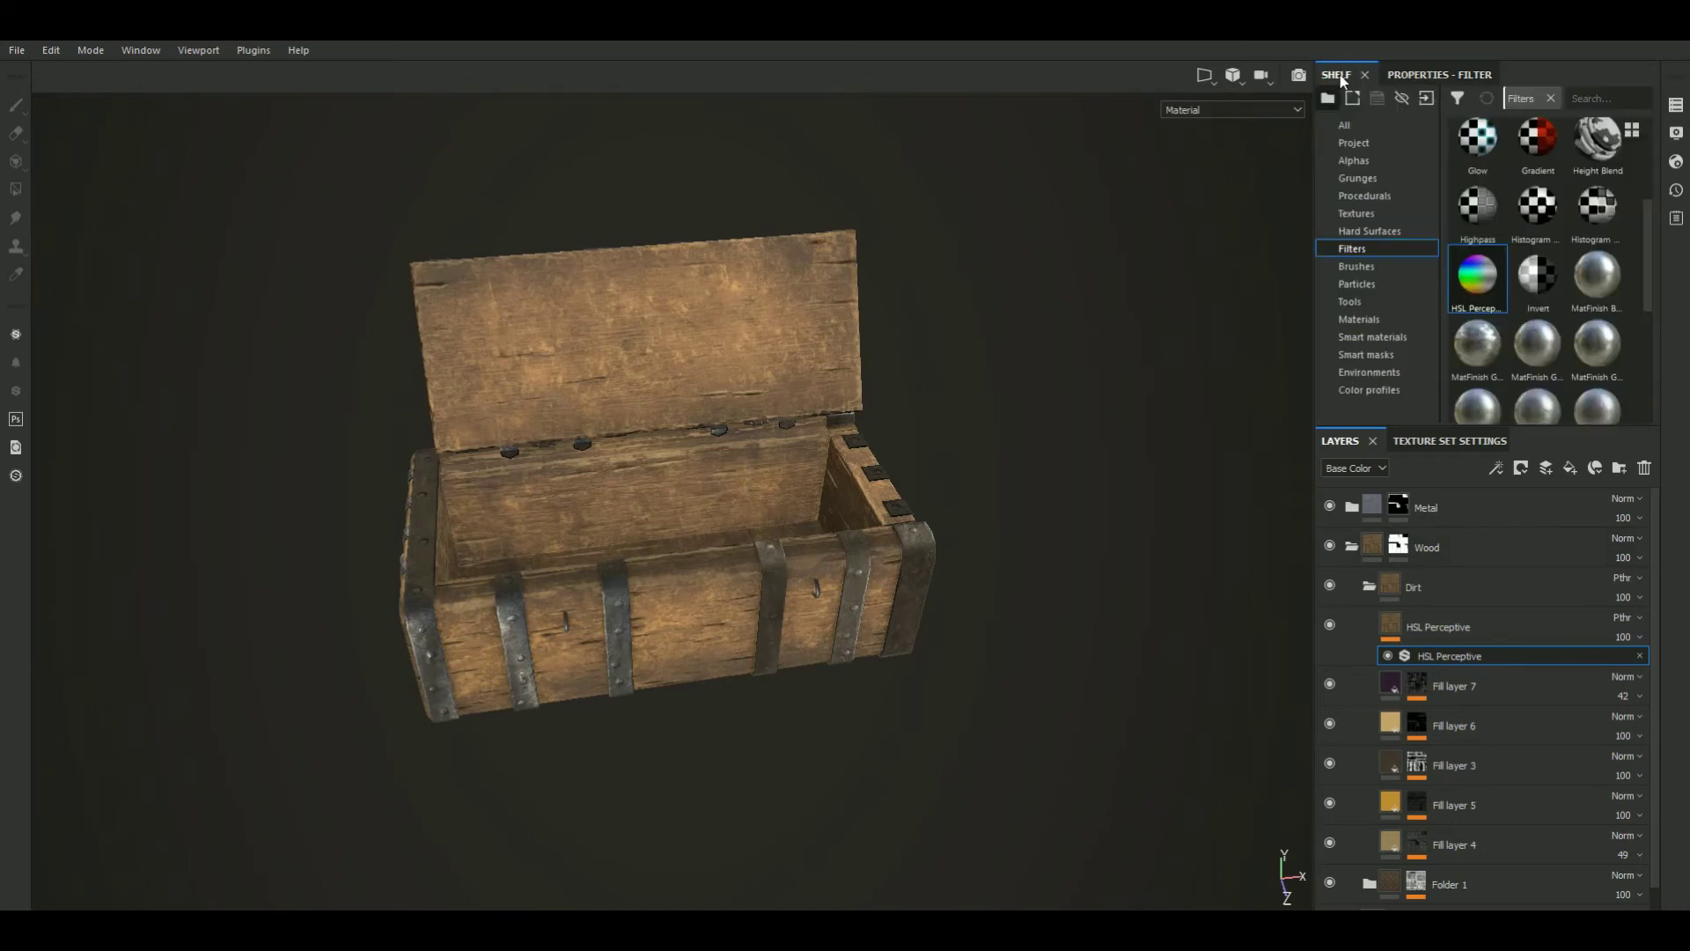
left_click_drag(1060, 341, 1100, 361, "alt")
mouse_move(1537, 195)
left_mouse_down()
mouse_move(1525, 620)
mouse_move(1474, 616)
left_mouse_up()
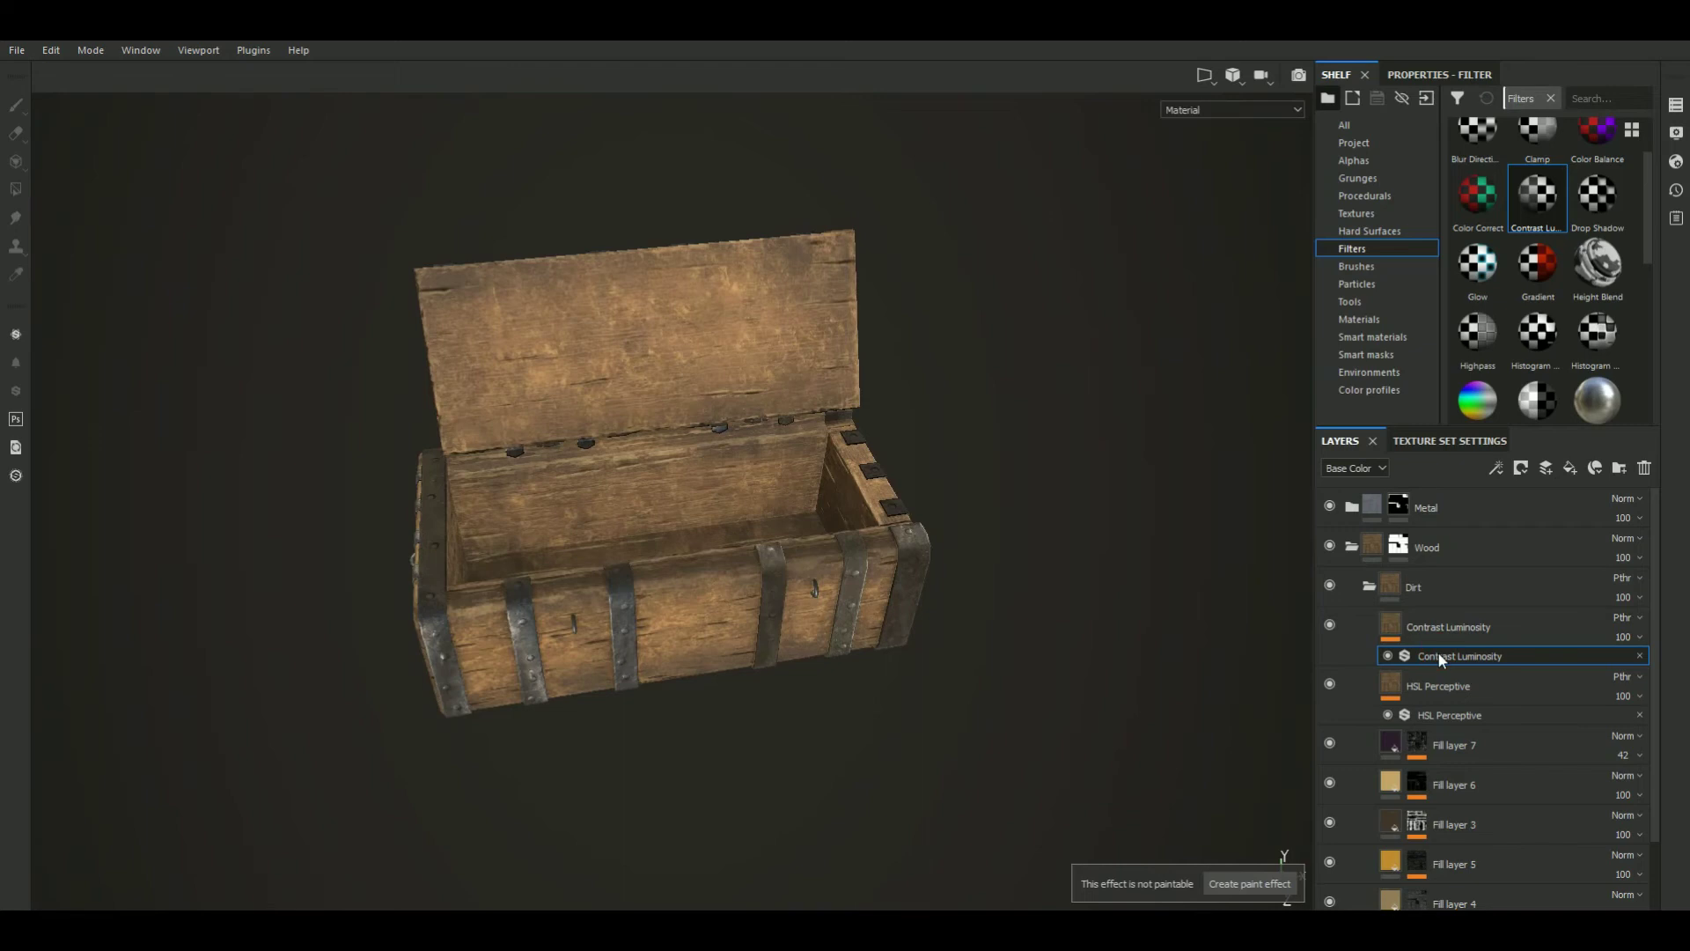
left_click(1444, 74)
left_click_drag(1491, 264, 1492, 303)
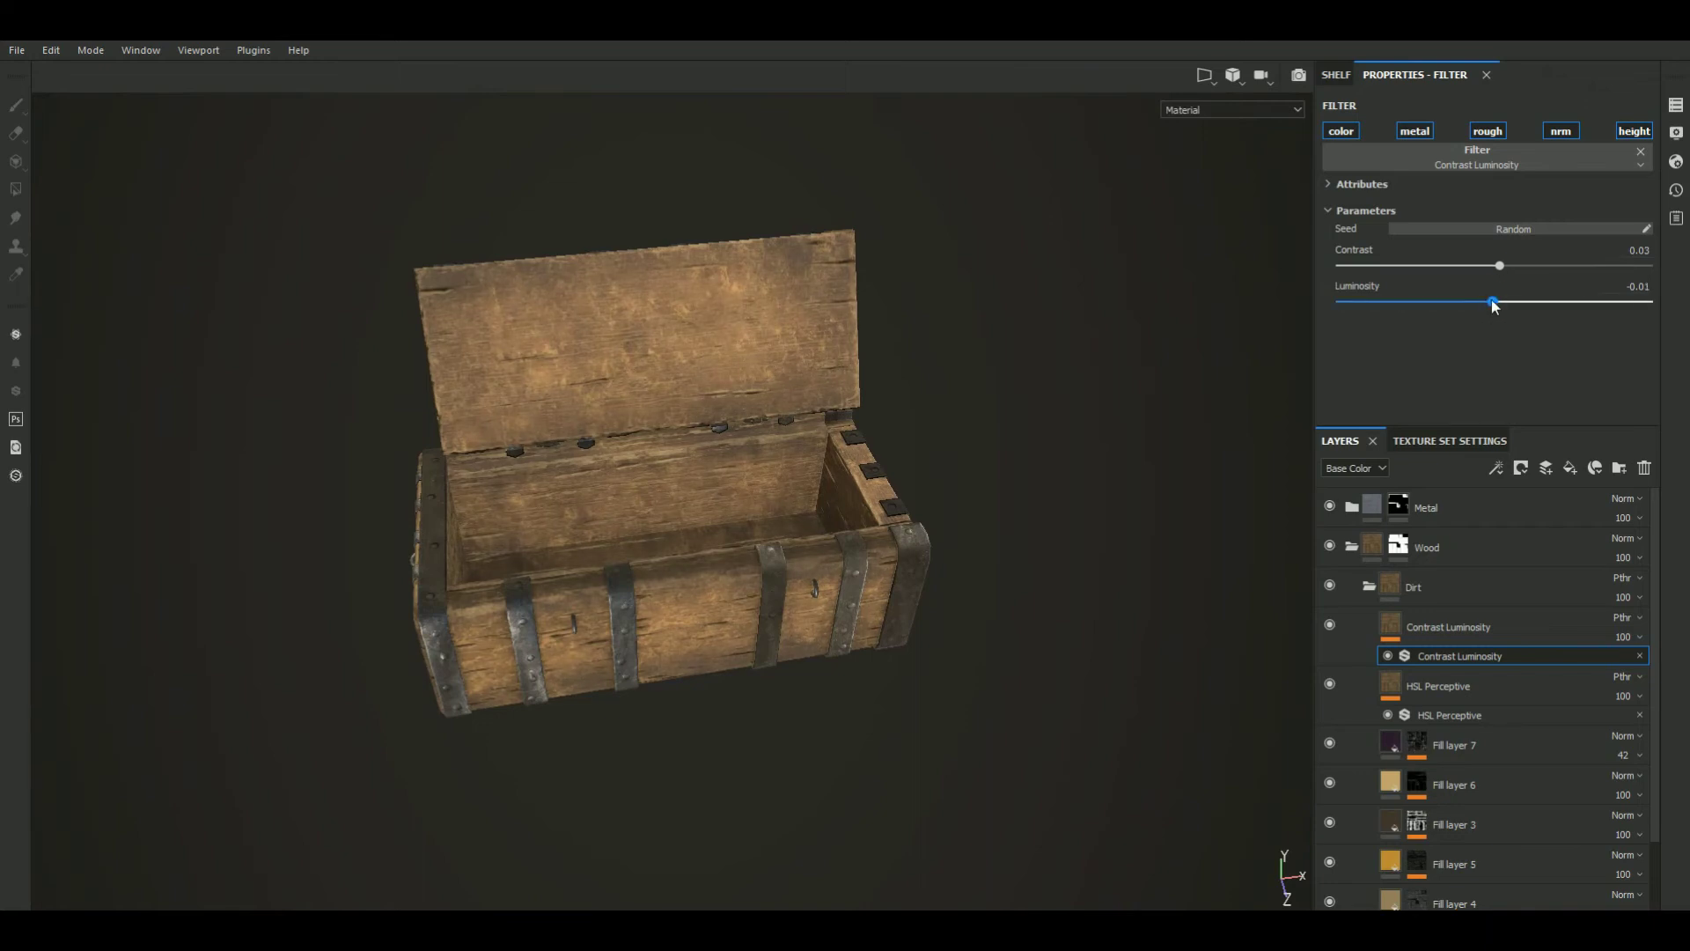
left_click_drag(1483, 302, 1484, 302)
left_click_drag(1073, 310, 1008, 280, "alt")
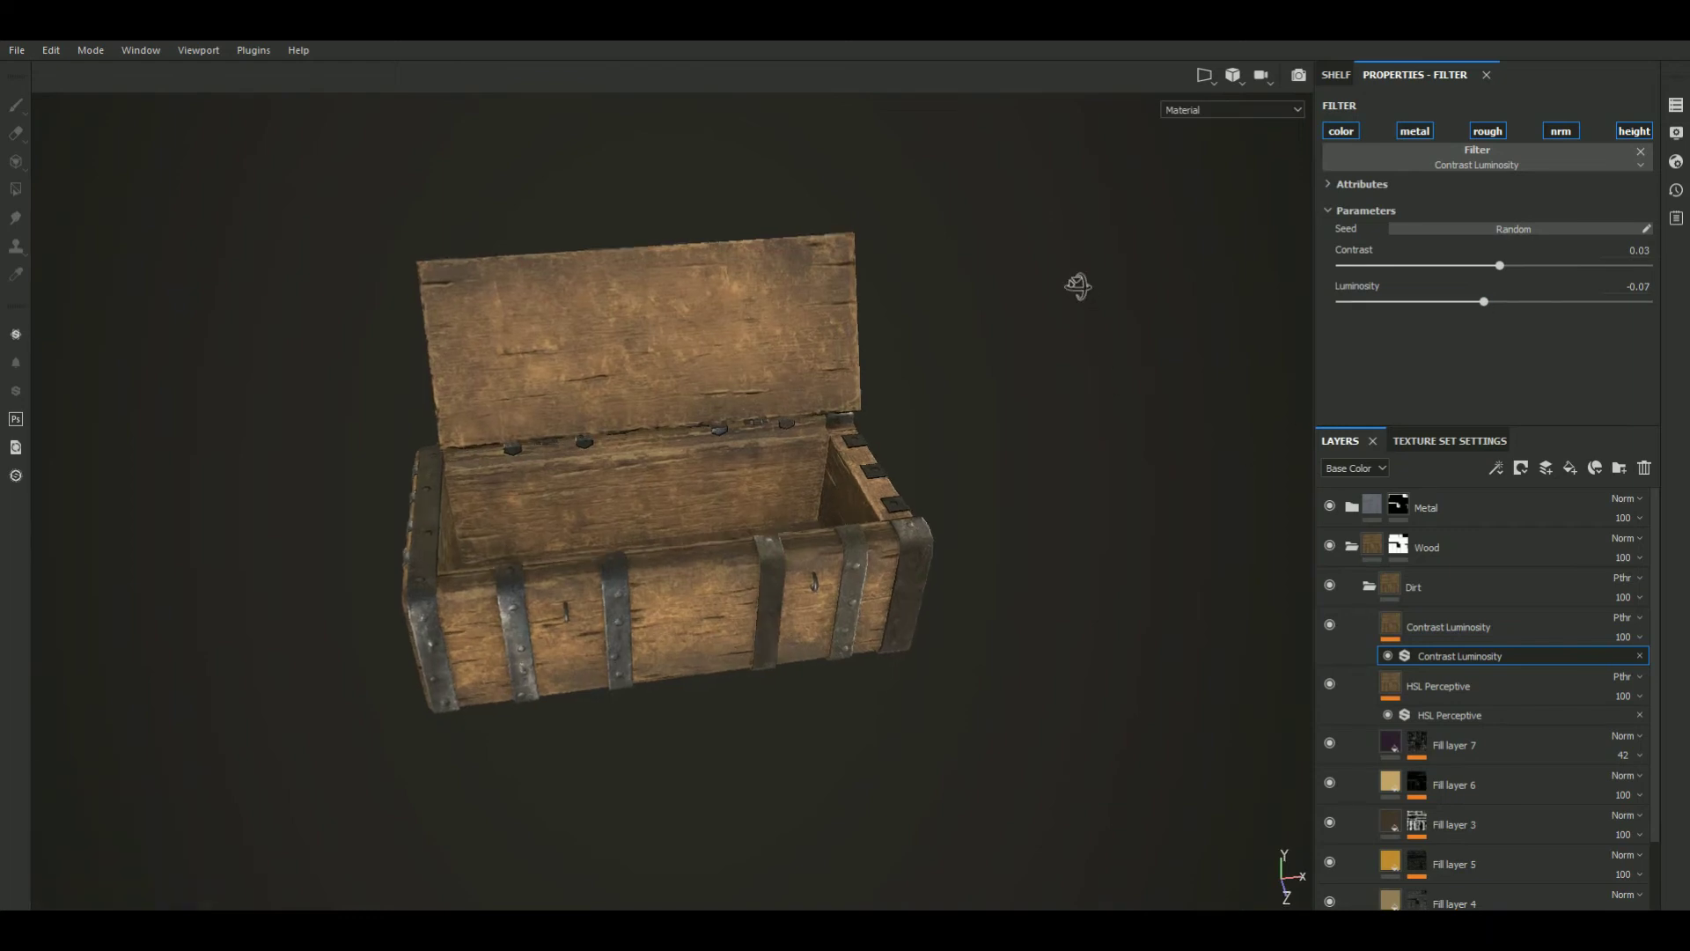
mouse_move(1008, 280)
right_mouse_down("shift")
mouse_move(1178, 323)
mouse_move(1163, 310)
mouse_move(1220, 313)
mouse_move(1158, 381)
mouse_move(1106, 359)
right_mouse_up("shift")
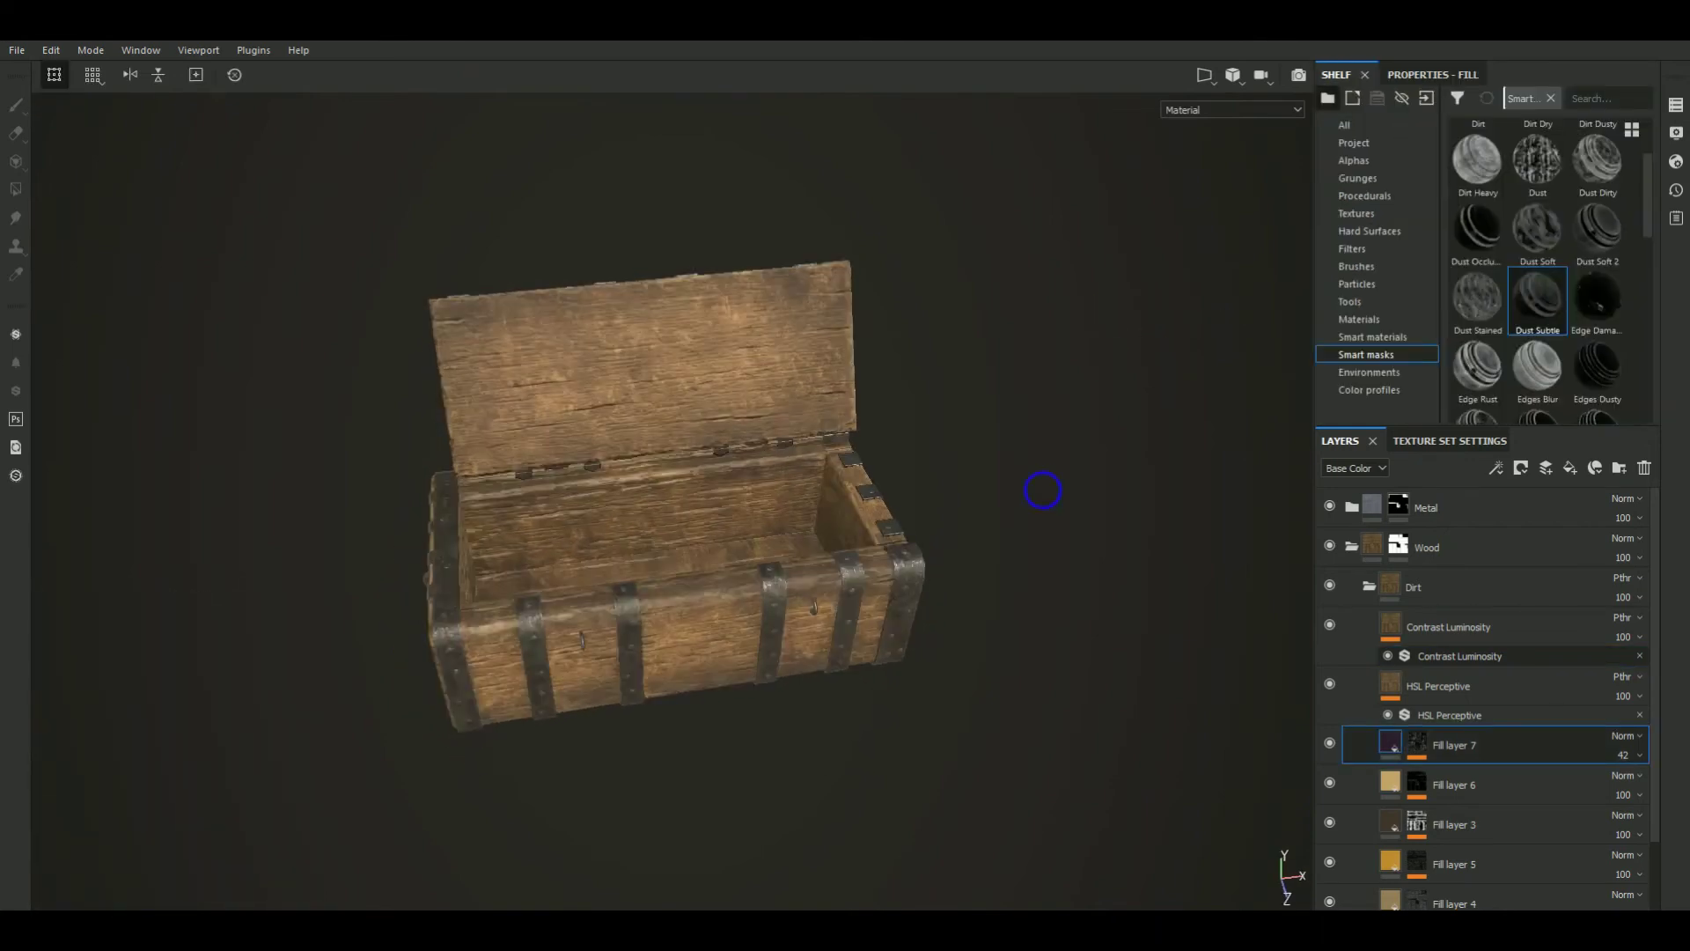
Add Fill layer 8 above Fill layer 7 with a black mask
left_click_drag(1041, 486, 996, 452, "alt")
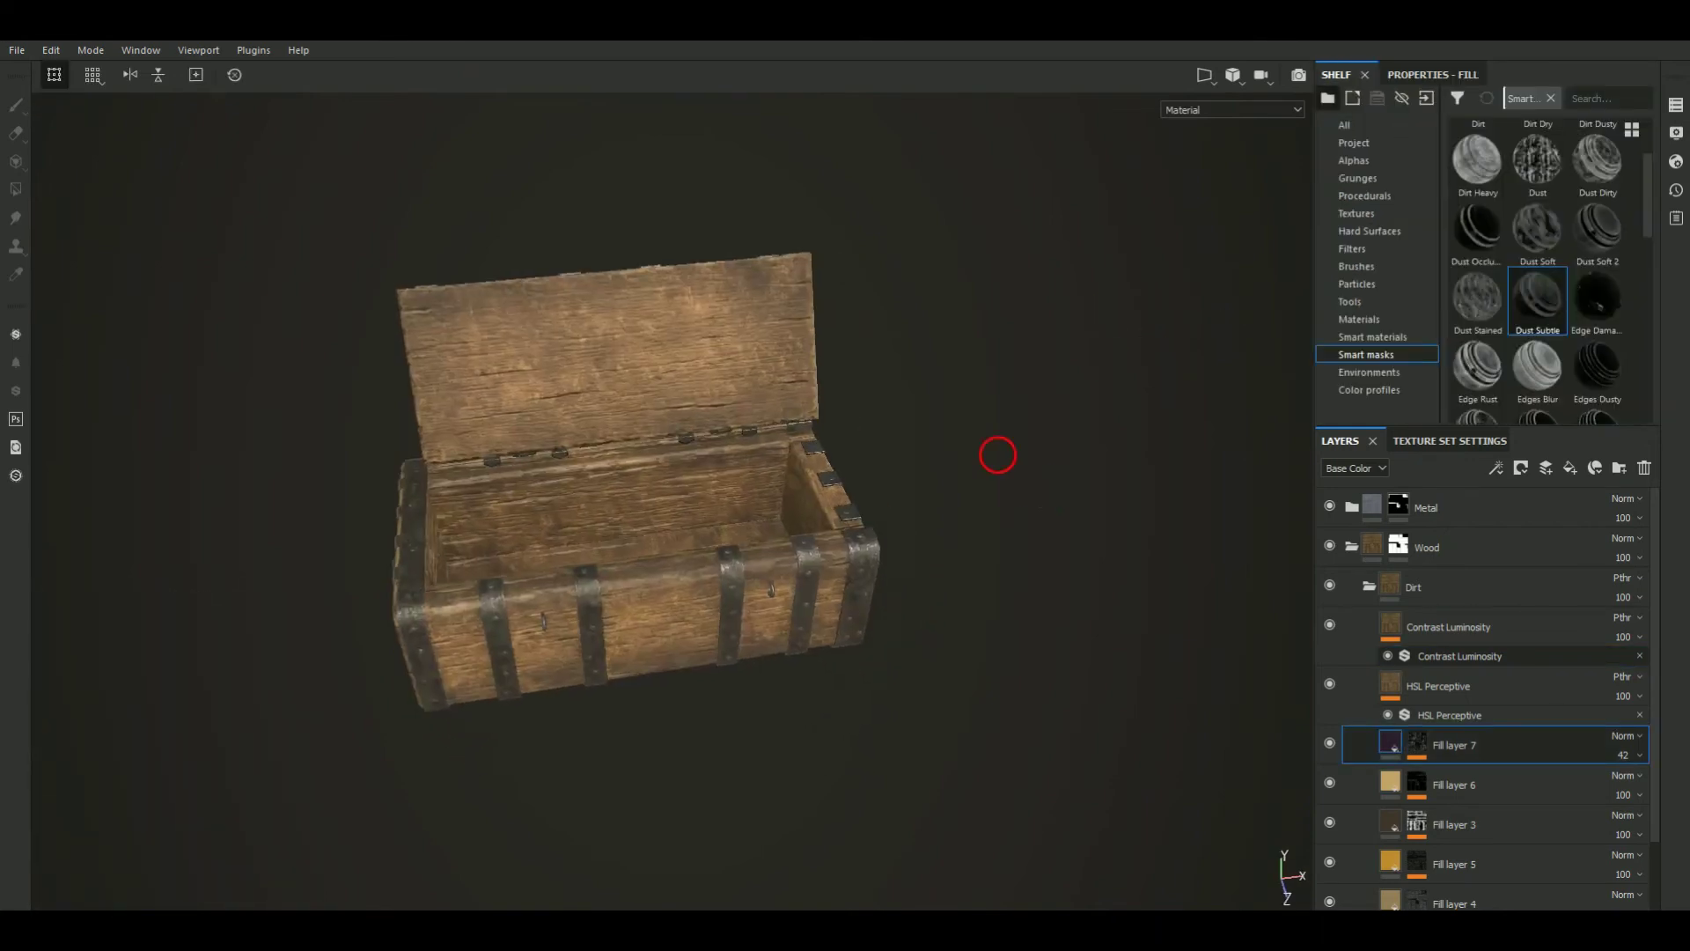
left_click(1571, 470)
left_click(1521, 471)
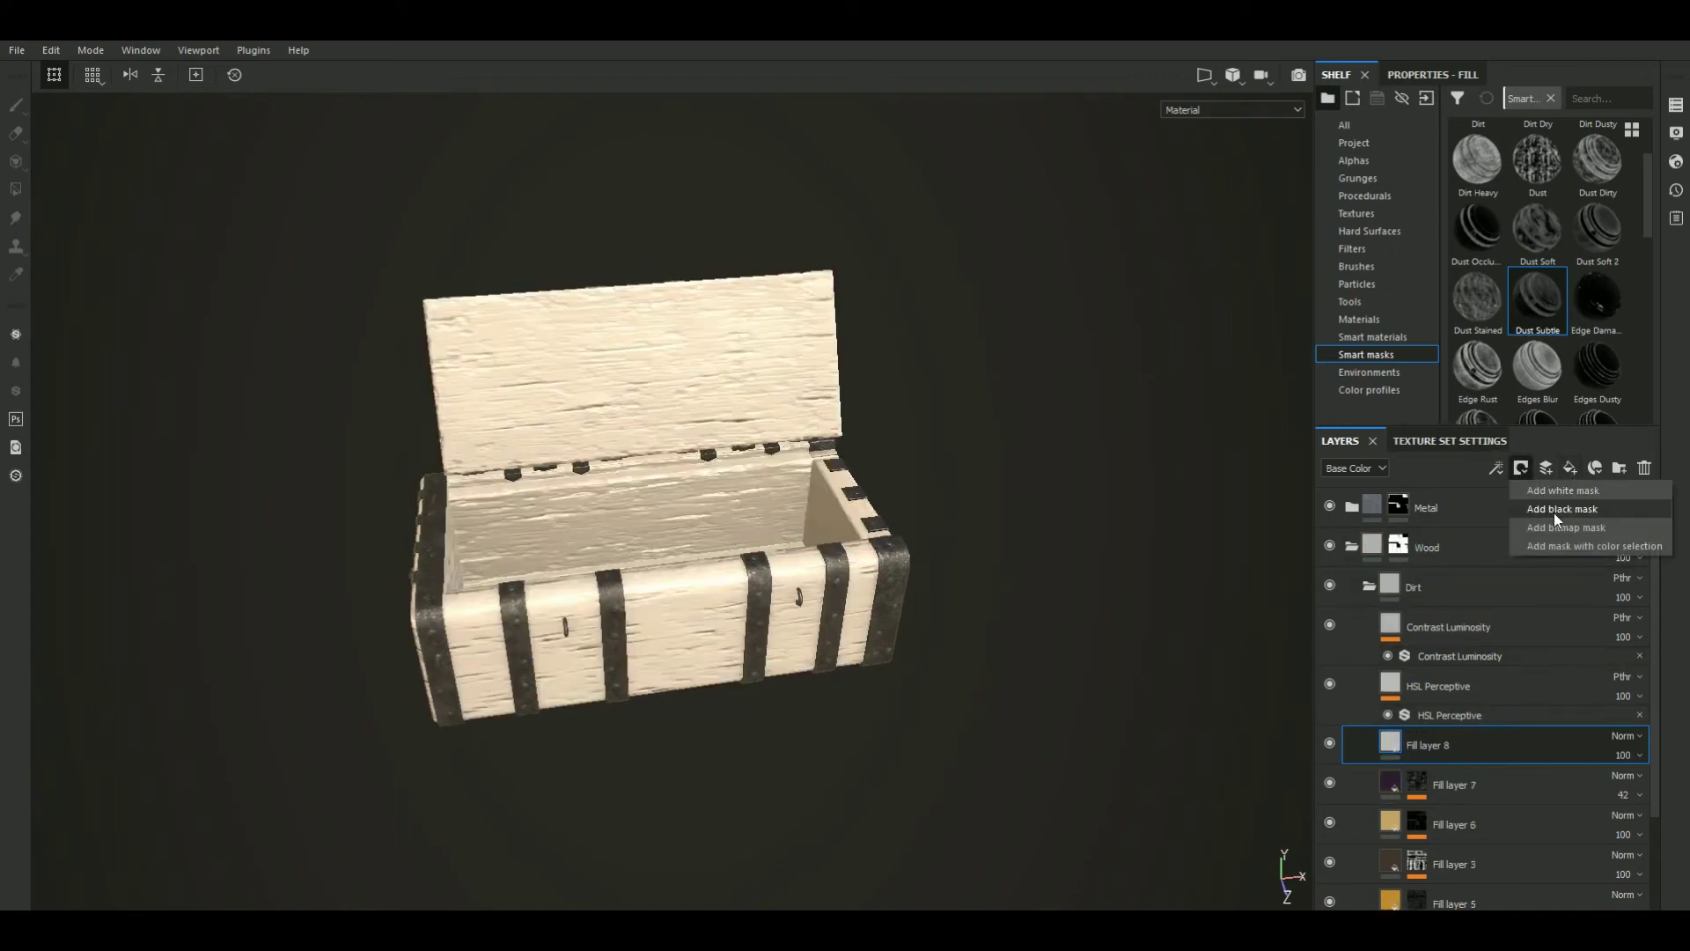
left_click(1554, 511)
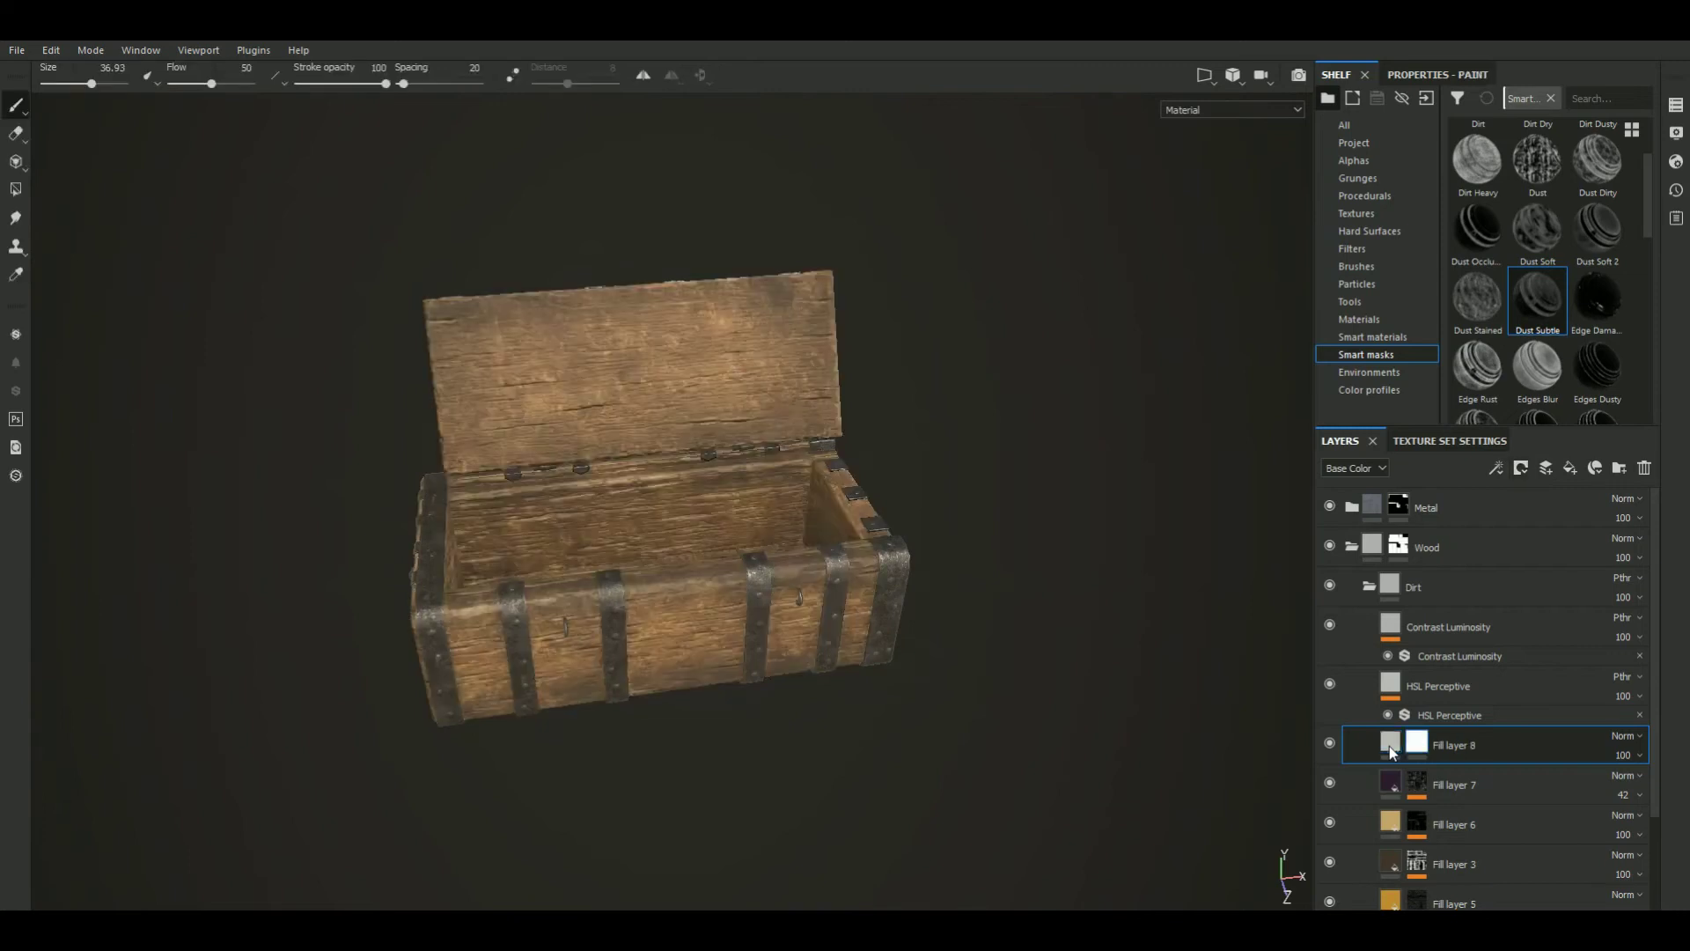
Set Fill layer 8's base colour to a brown sampled from the chest's wood
left_click(1412, 78)
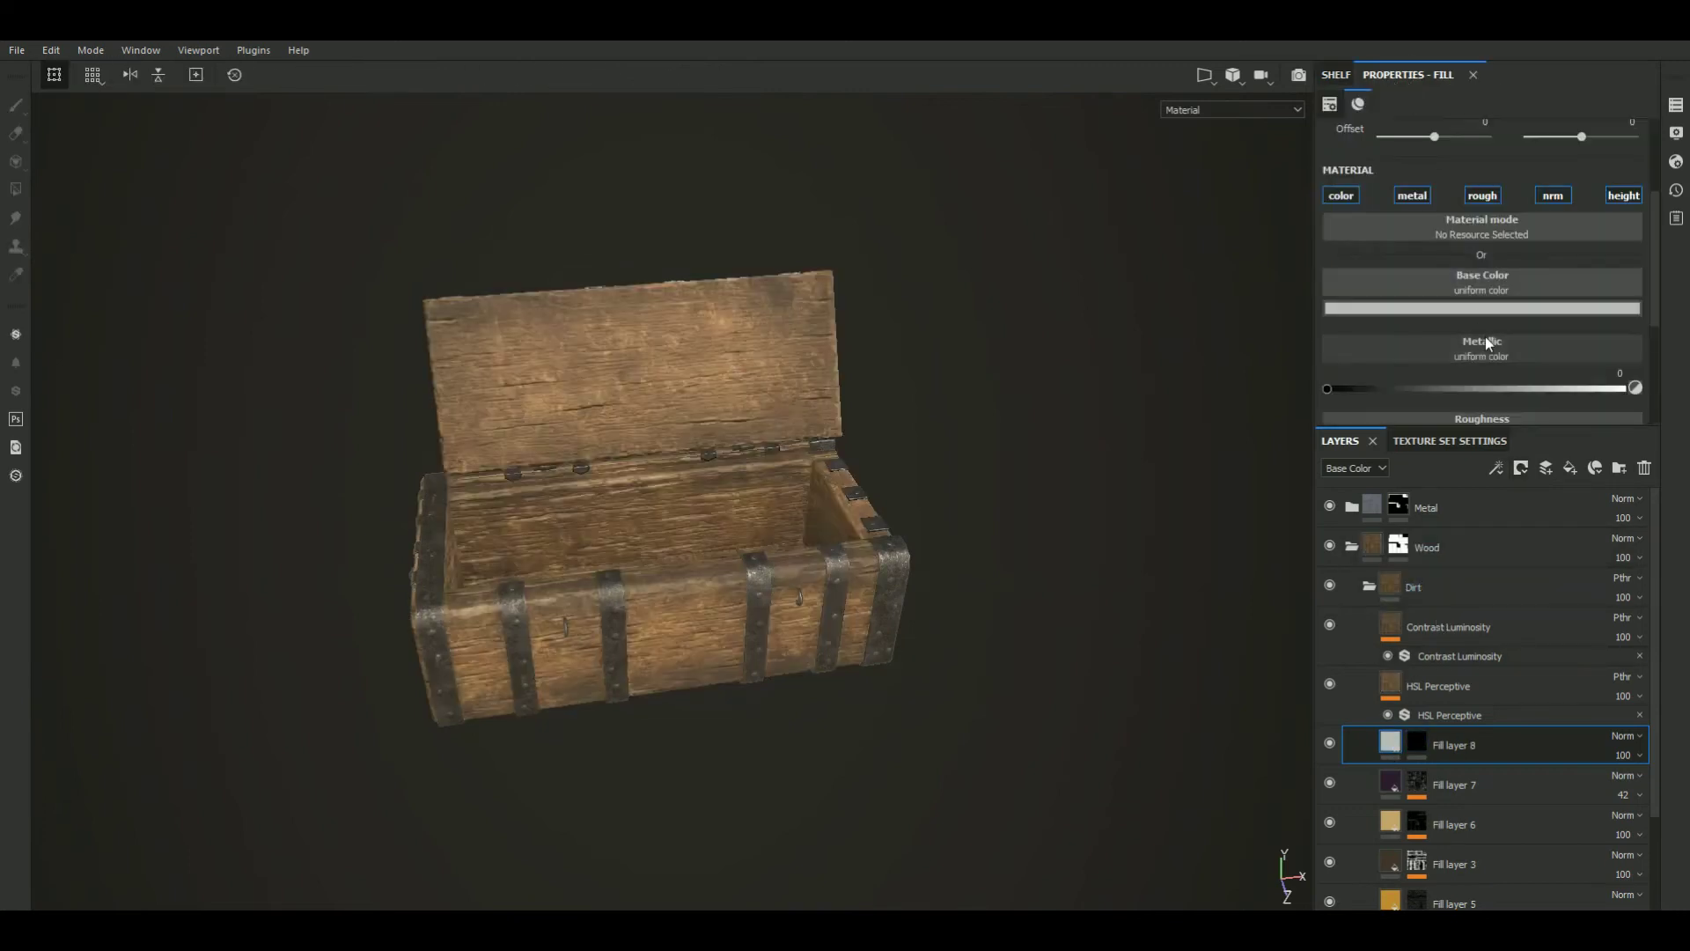
left_click(1482, 307)
left_click(1532, 326)
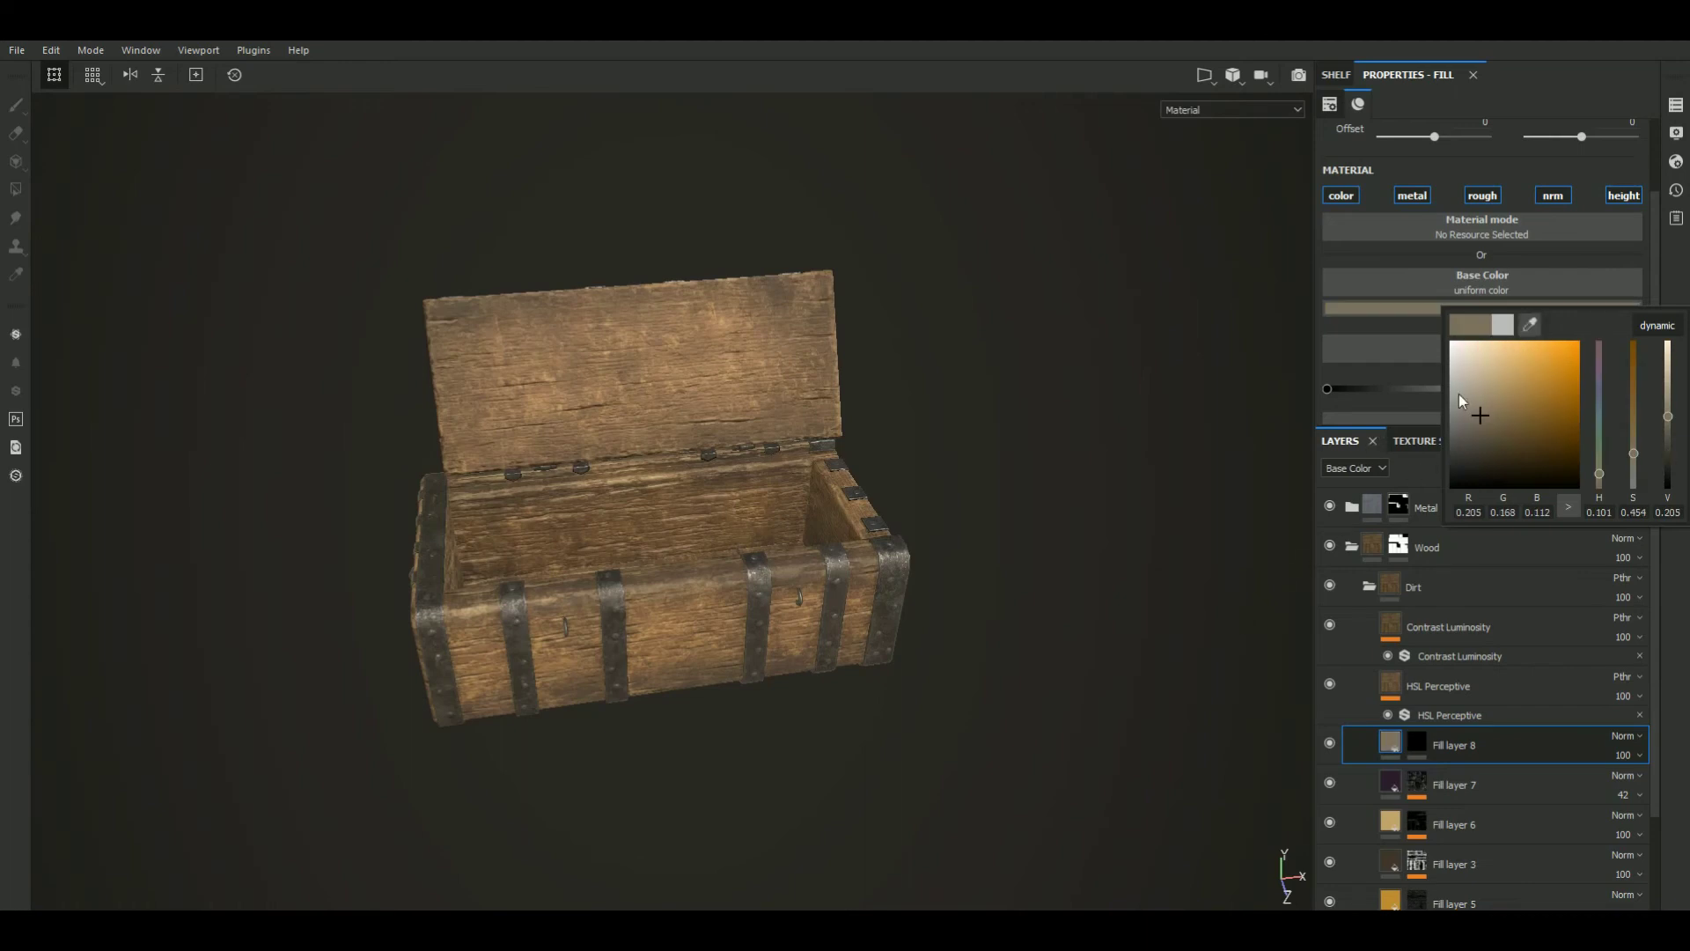
left_click(1413, 313)
scroll(1459, 394, "down", 1)
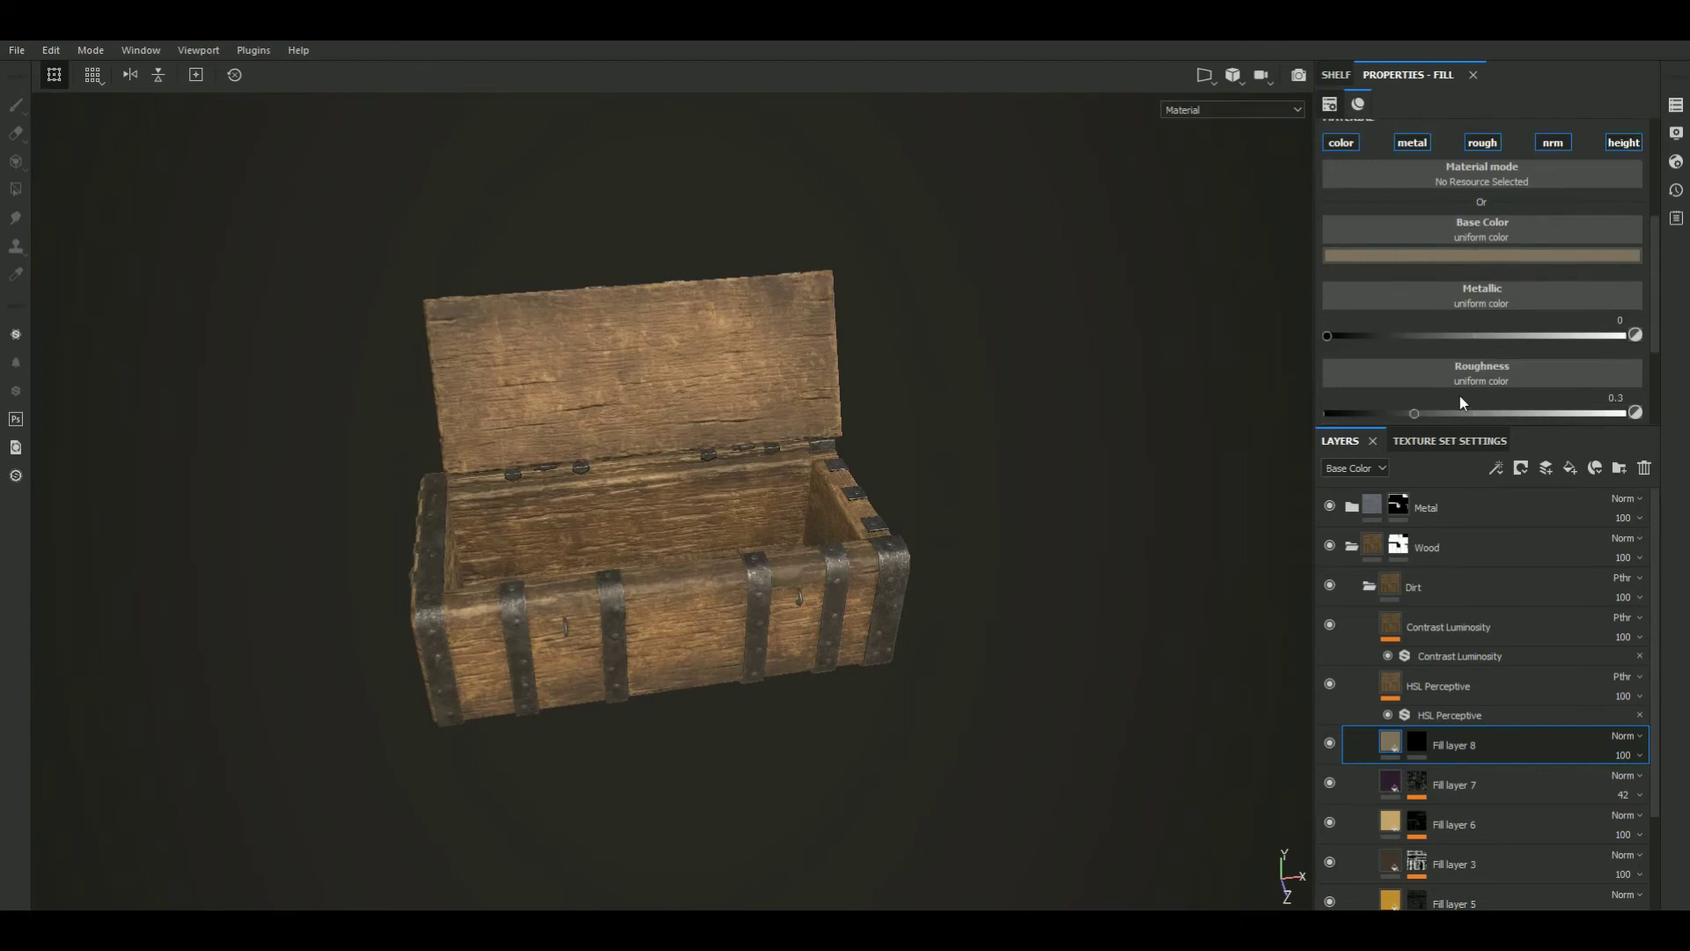
Apply the Dust Subtle smart mask to Fill layer 8's mask
left_click(1415, 744)
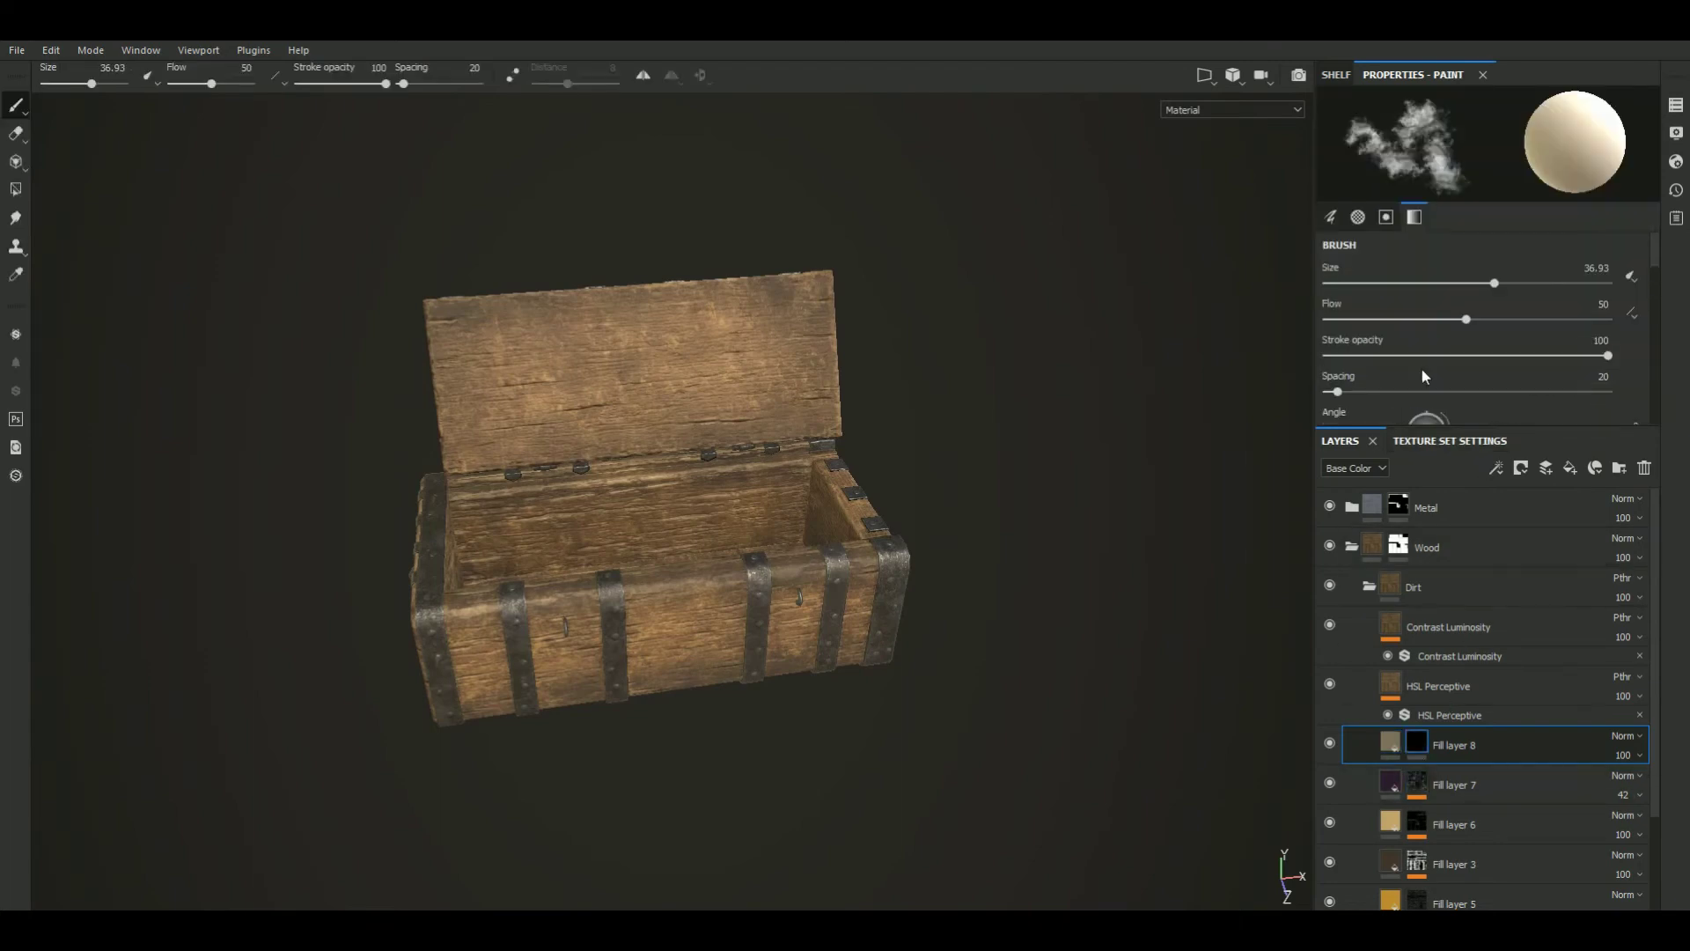
left_click(1339, 77)
left_click_drag(1538, 299, 1425, 752)
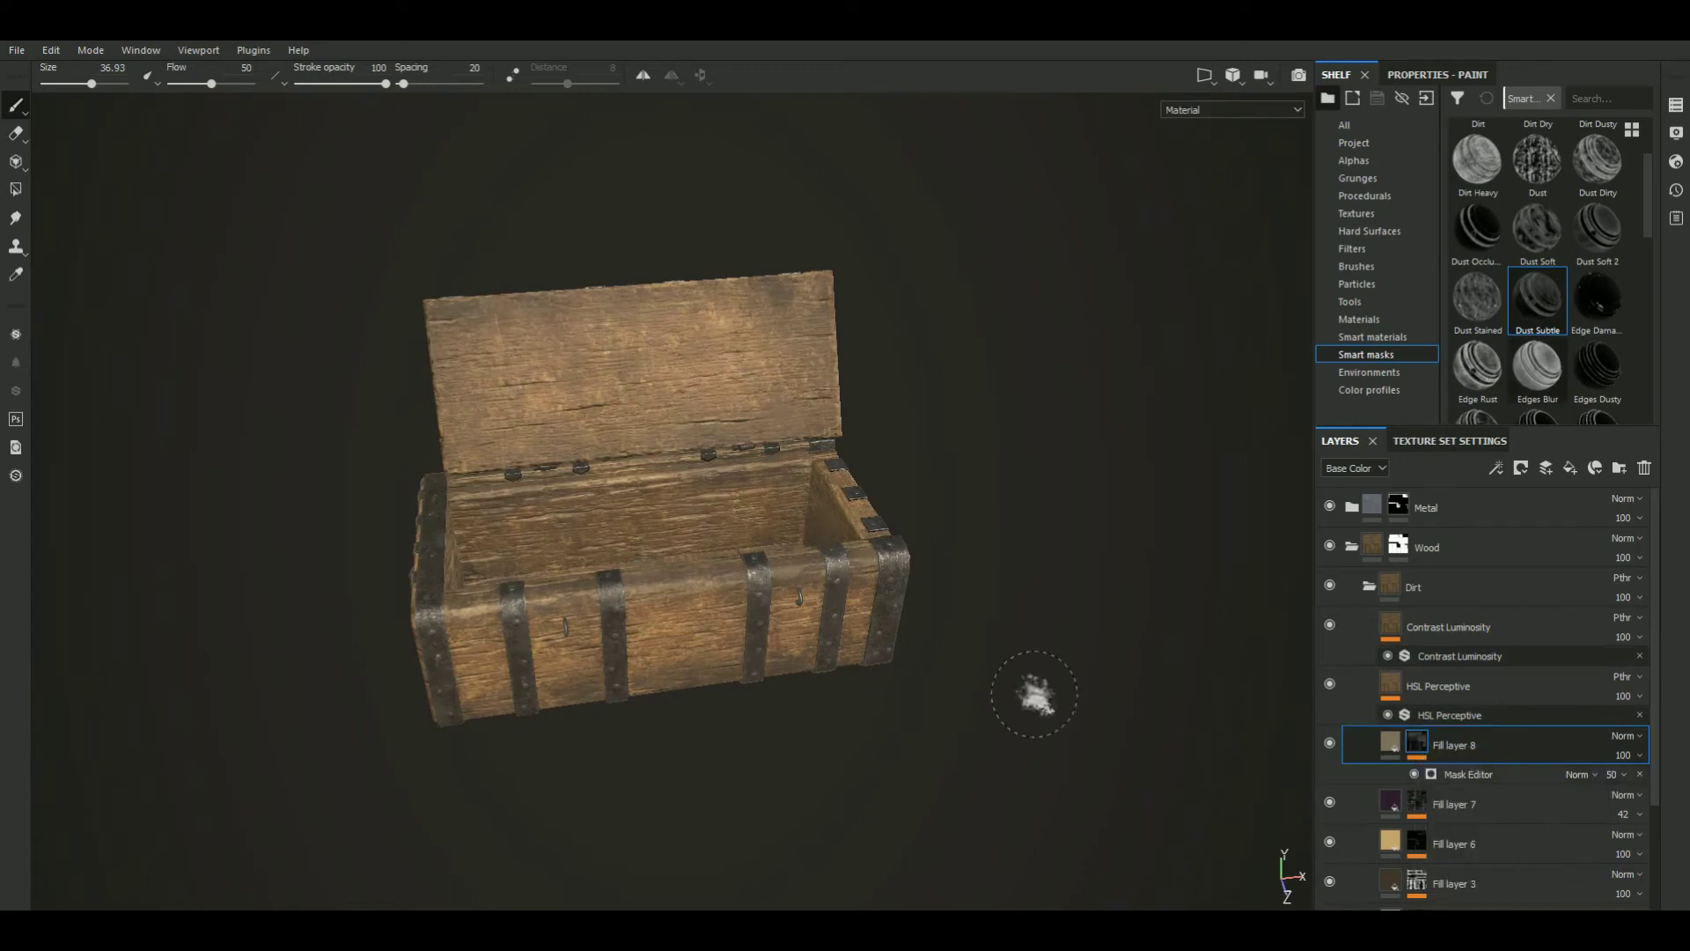
key("Delete")
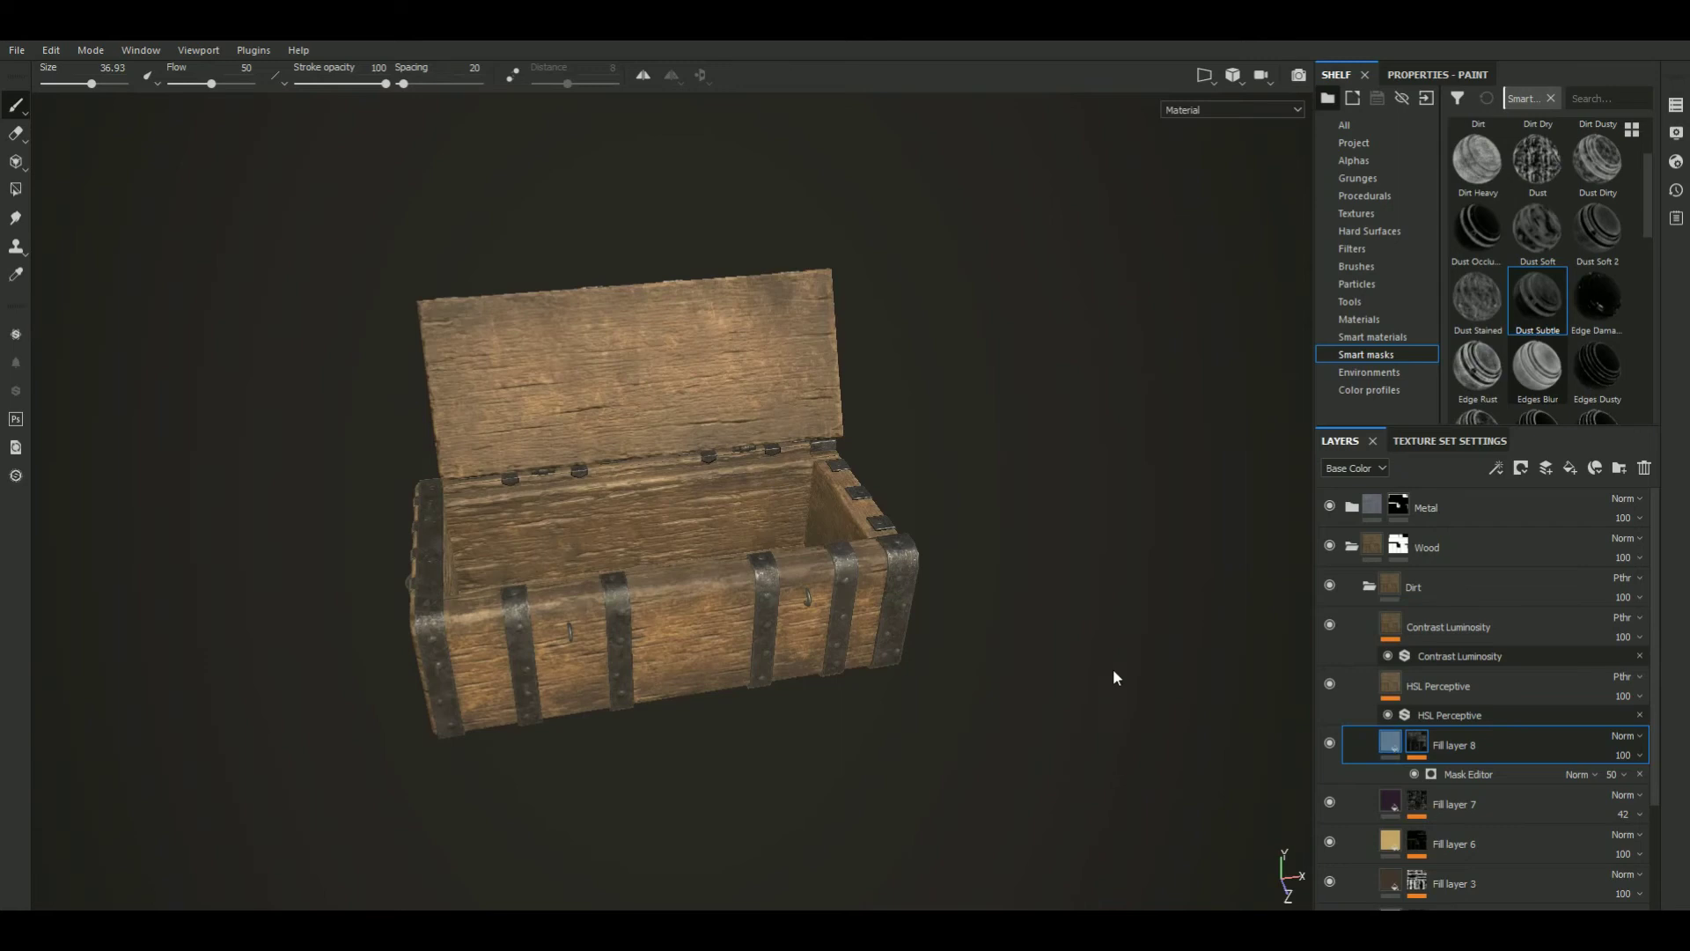
scroll(1112, 679, "up", 1)
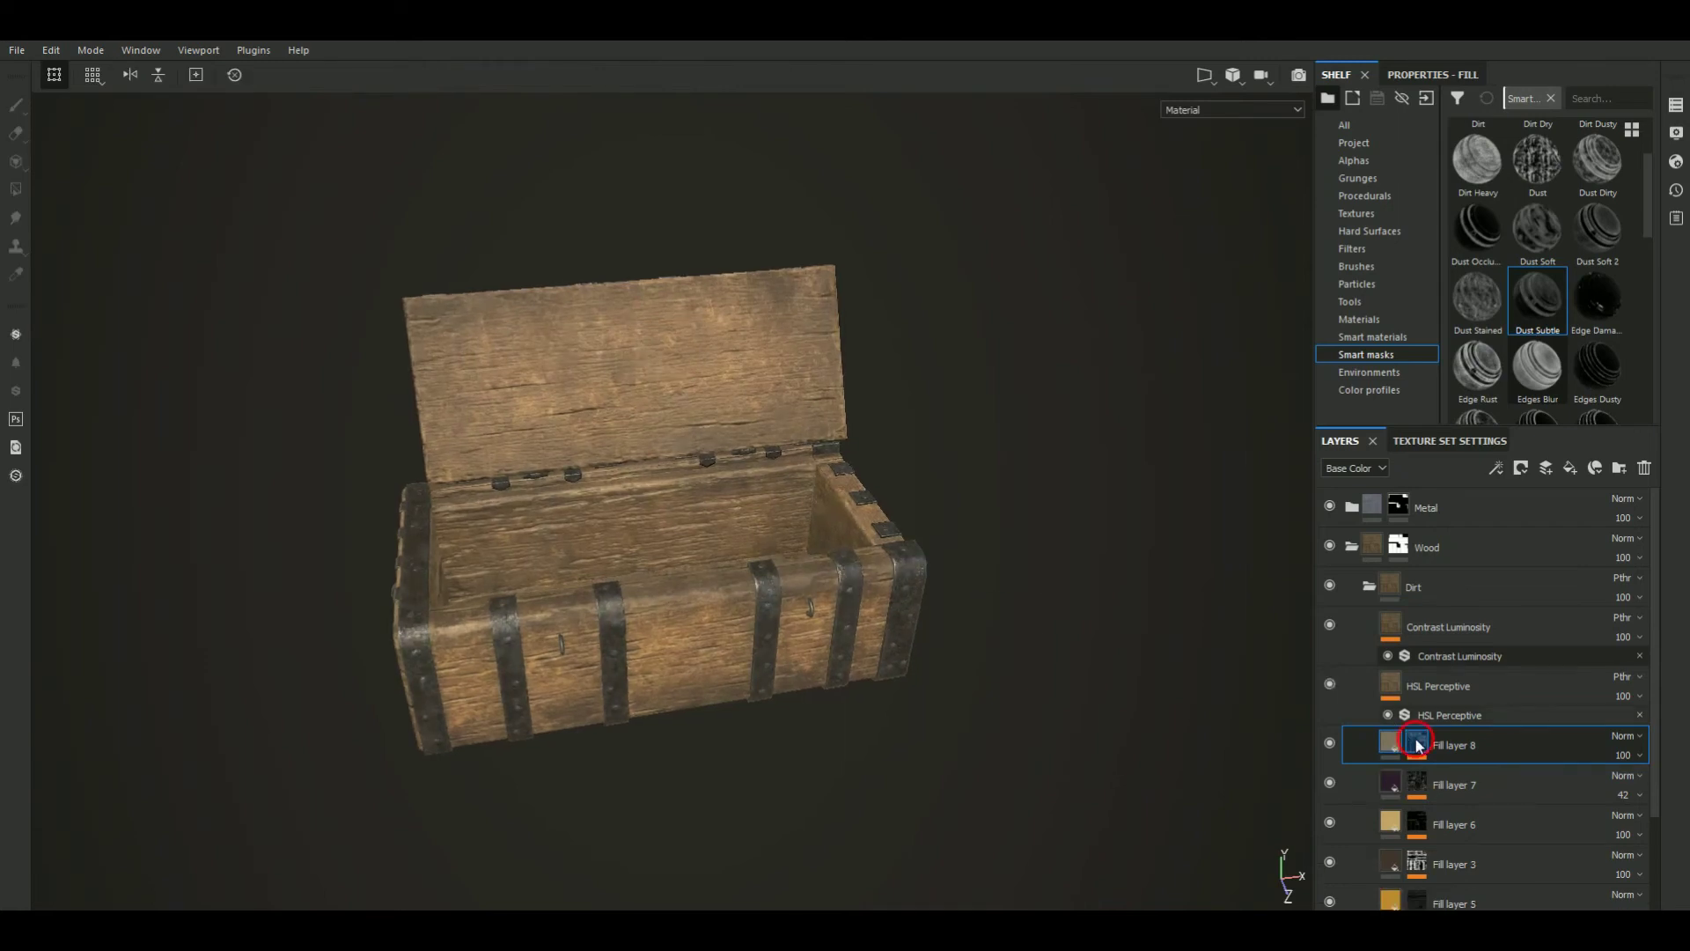
Compare Fill layer 8 hidden and shown, then raise its roughness to about 0.70
left_click(1417, 745, "alt")
left_click(1329, 742)
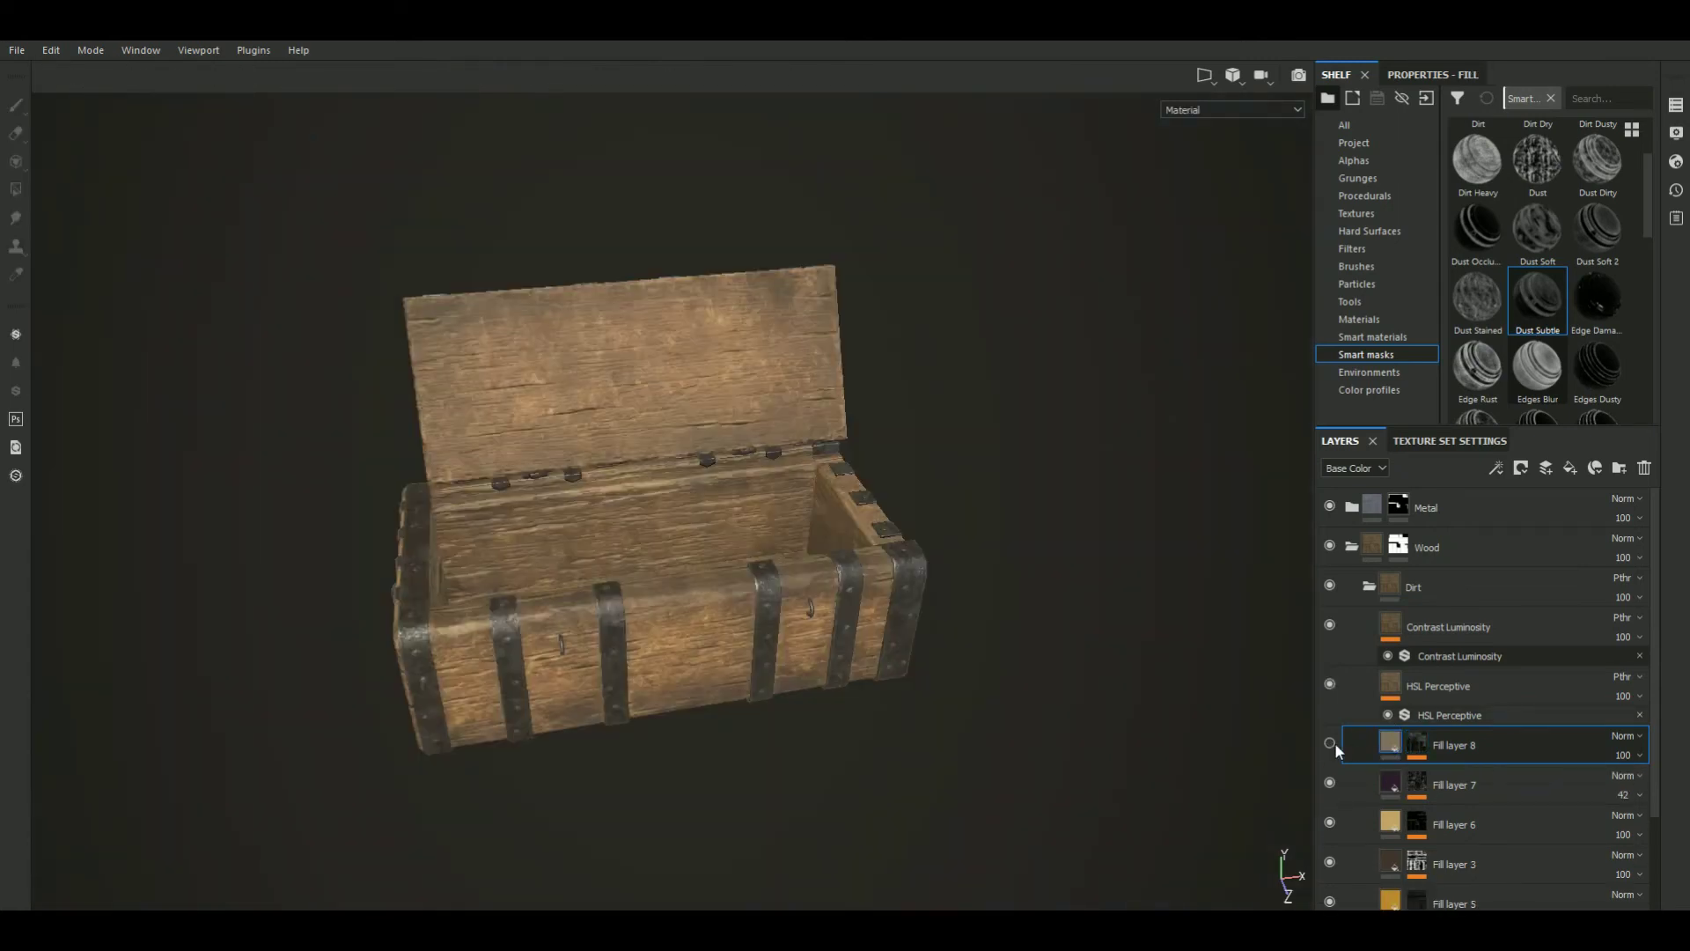
left_click(1331, 742)
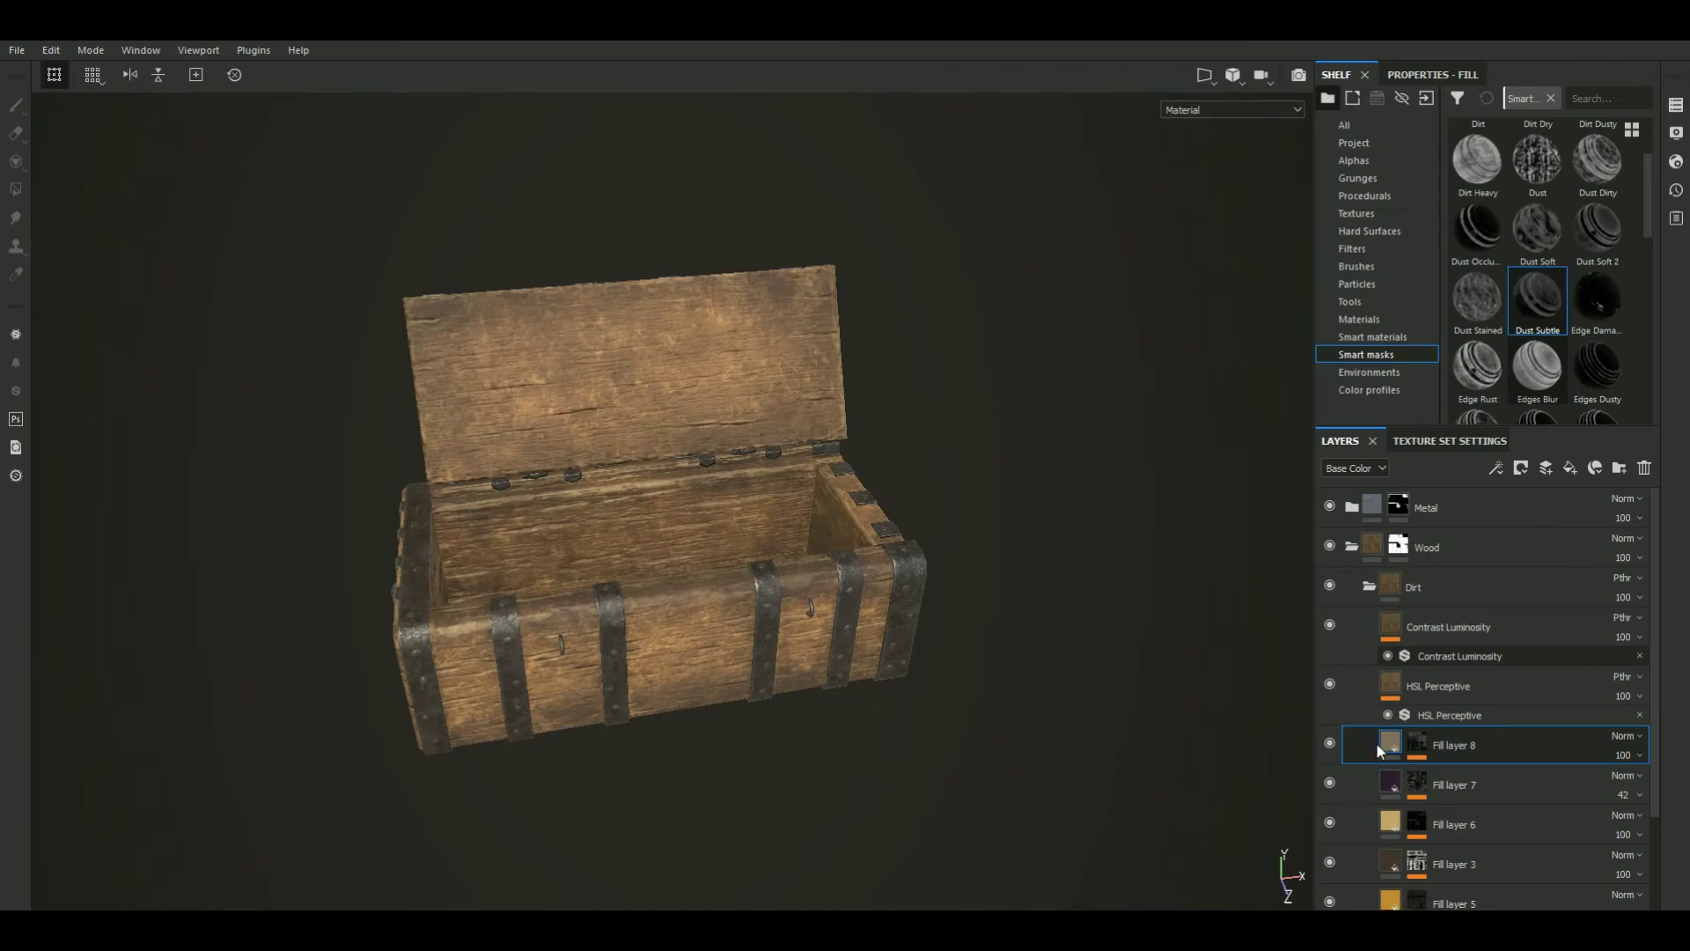
left_click(1409, 76)
scroll(1511, 297, "down", 1)
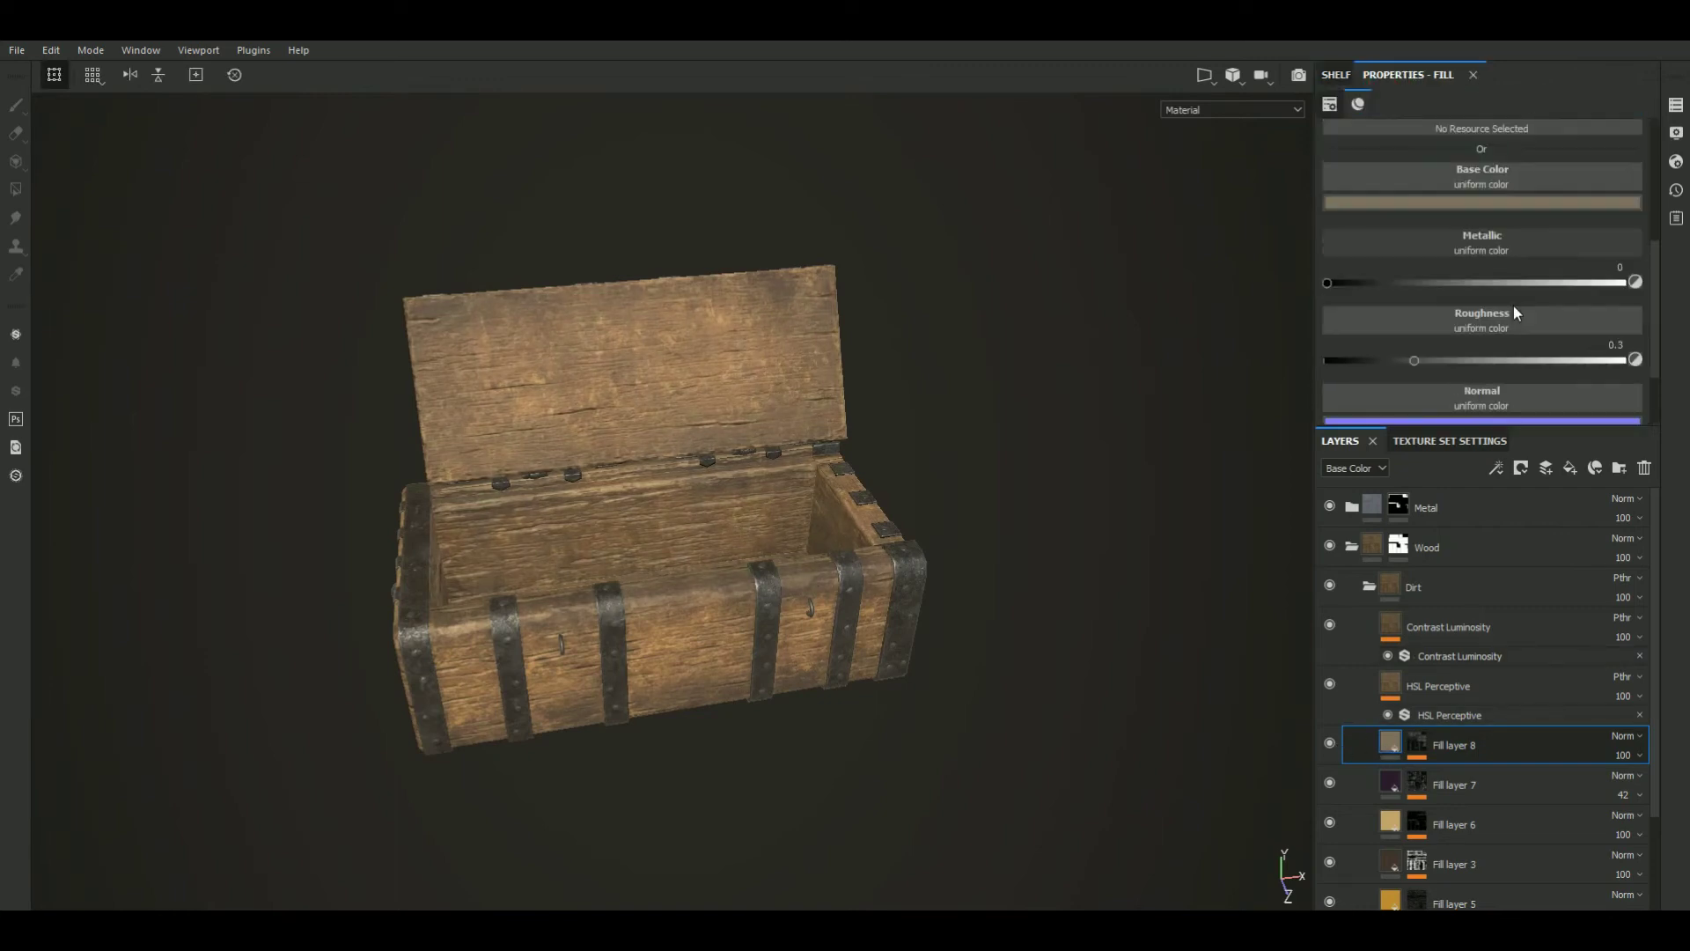
left_click_drag(1248, 418, 1026, 480, "alt")
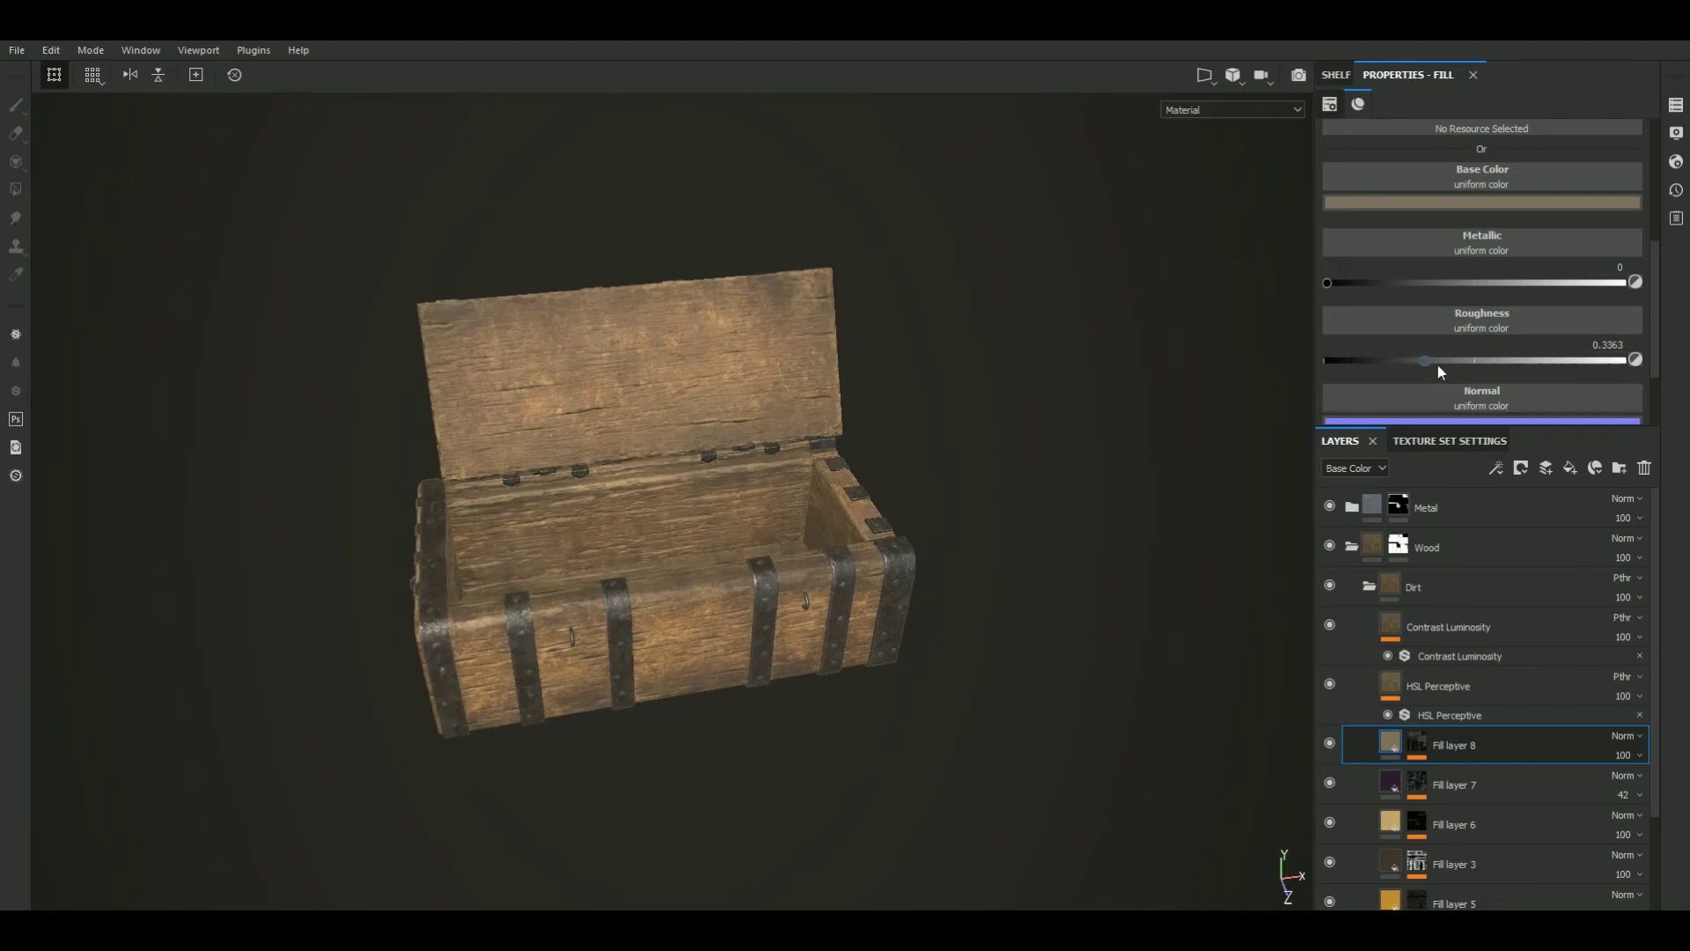
left_click_drag(1458, 368, 1534, 368)
Check Fill layer 8's mask and roughness channels, then return to material view with the mask selected
key("m")
key("c")
key("c")
key("c")
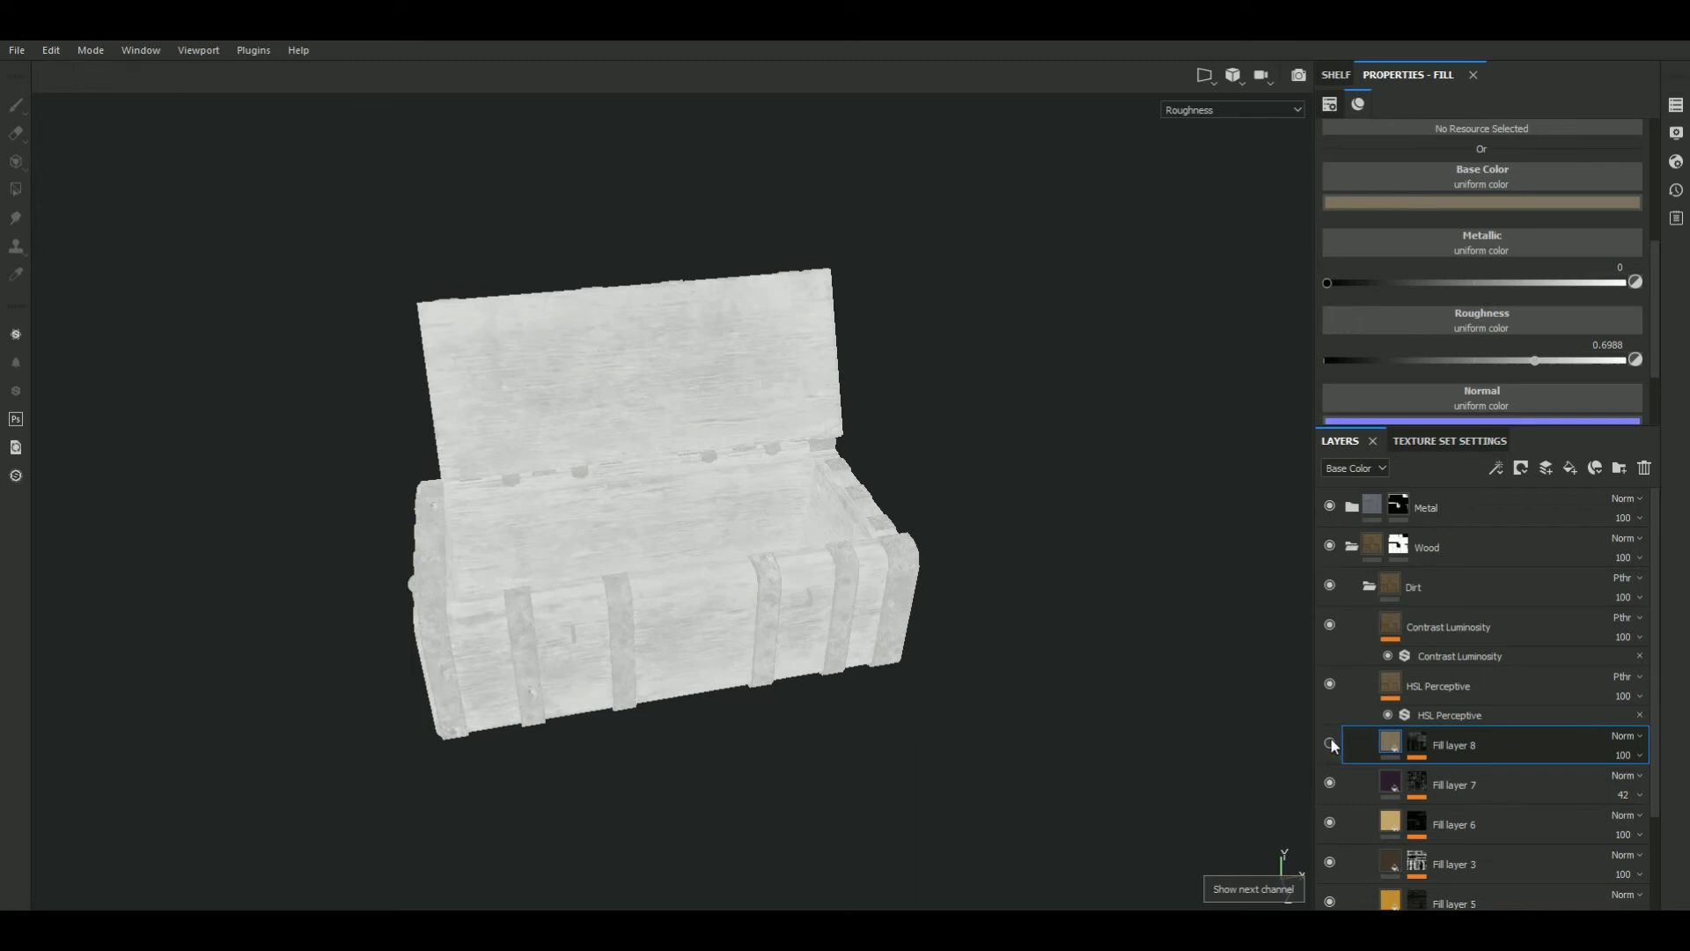
mouse_move(1049, 625)
mouse_move(1059, 564)
left_mouse_down("alt")
mouse_move(1026, 568)
mouse_move(980, 483)
left_mouse_up("alt")
key("m")
key("1")
left_click(1417, 744)
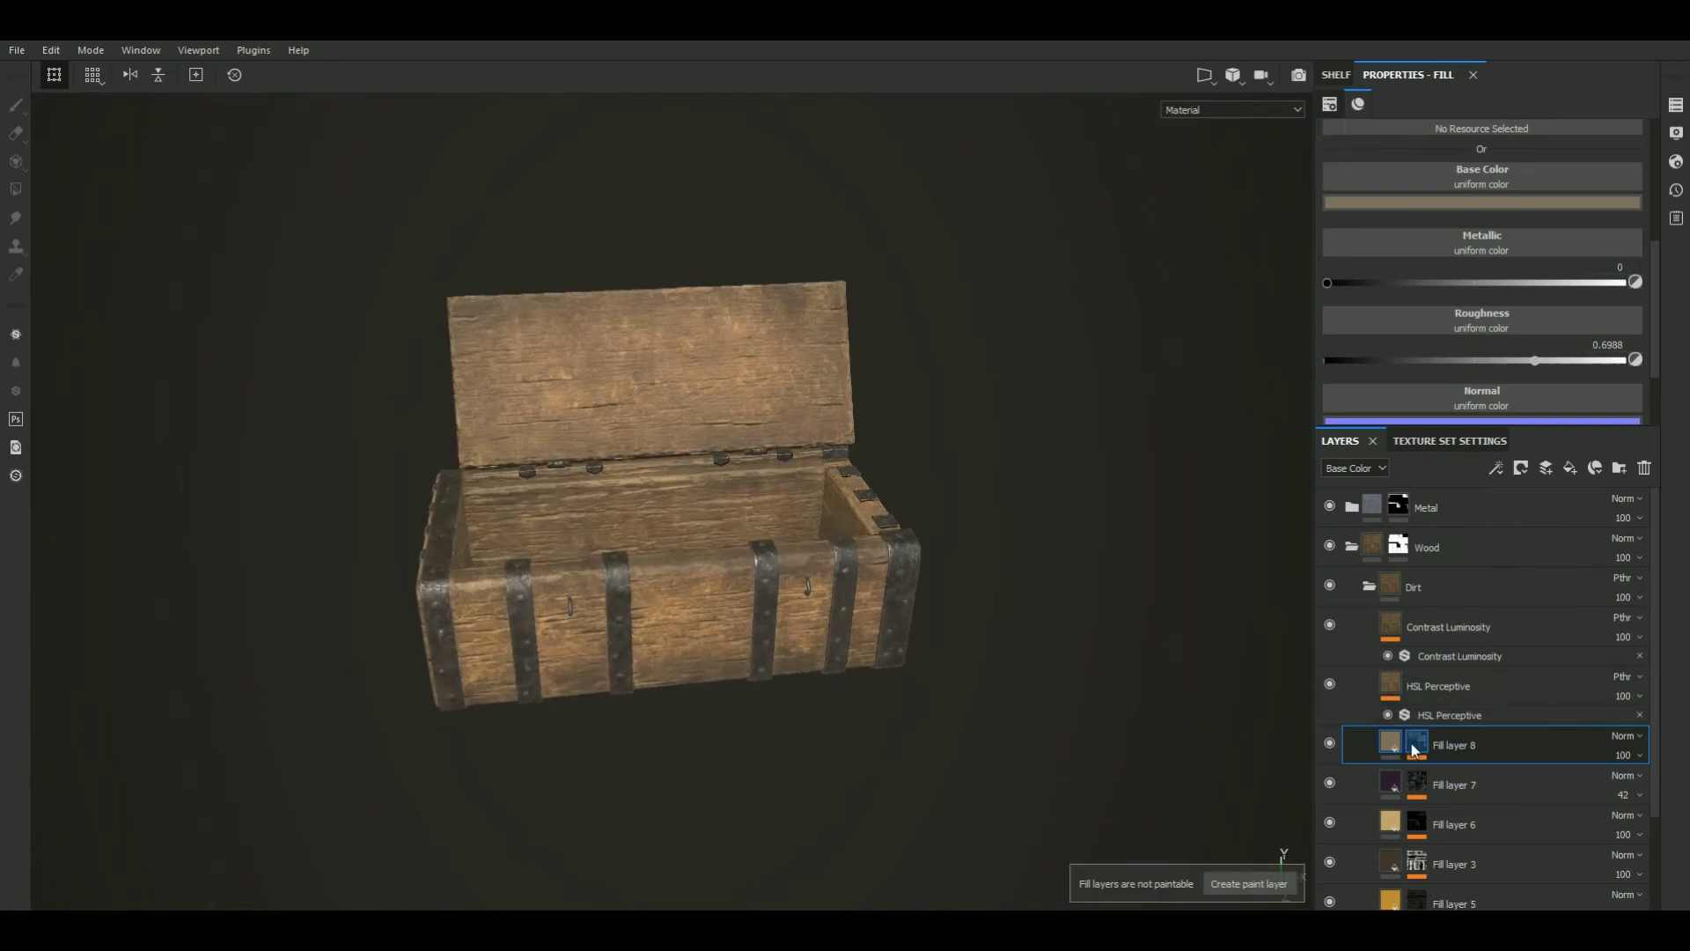
left_click(1496, 468)
Add a Fill effect using White Noise as grayscale to Fill layer 8's mask
left_click(1525, 531)
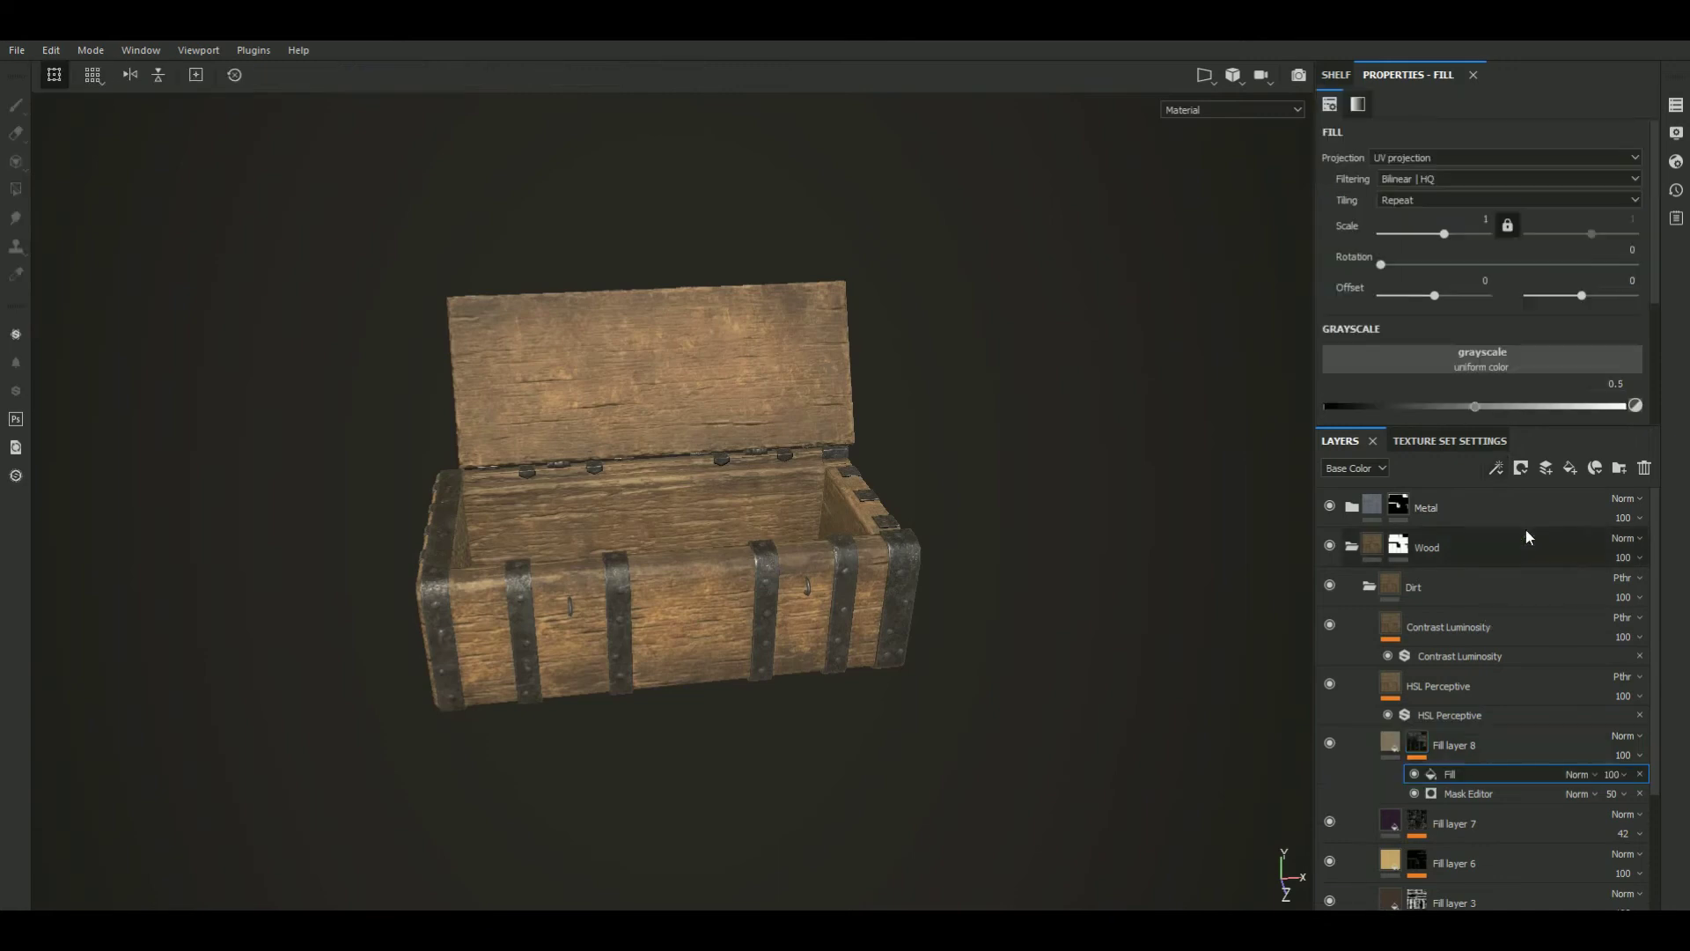
left_click(1454, 357)
left_click(1534, 399)
type("White")
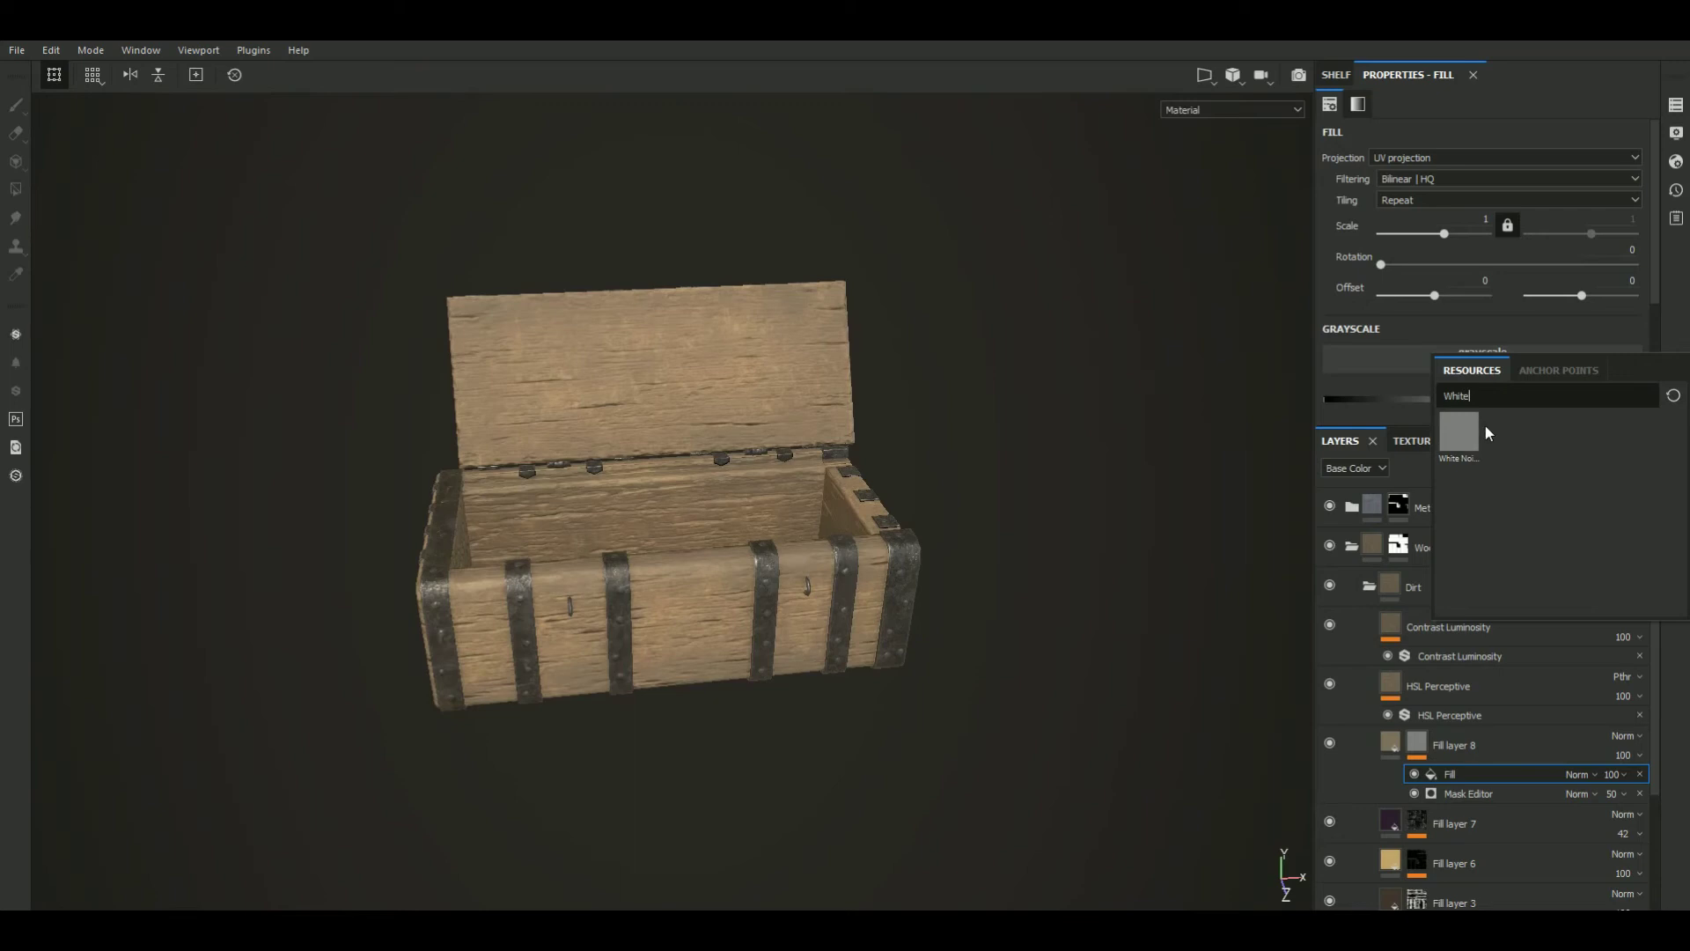
left_click(1500, 432)
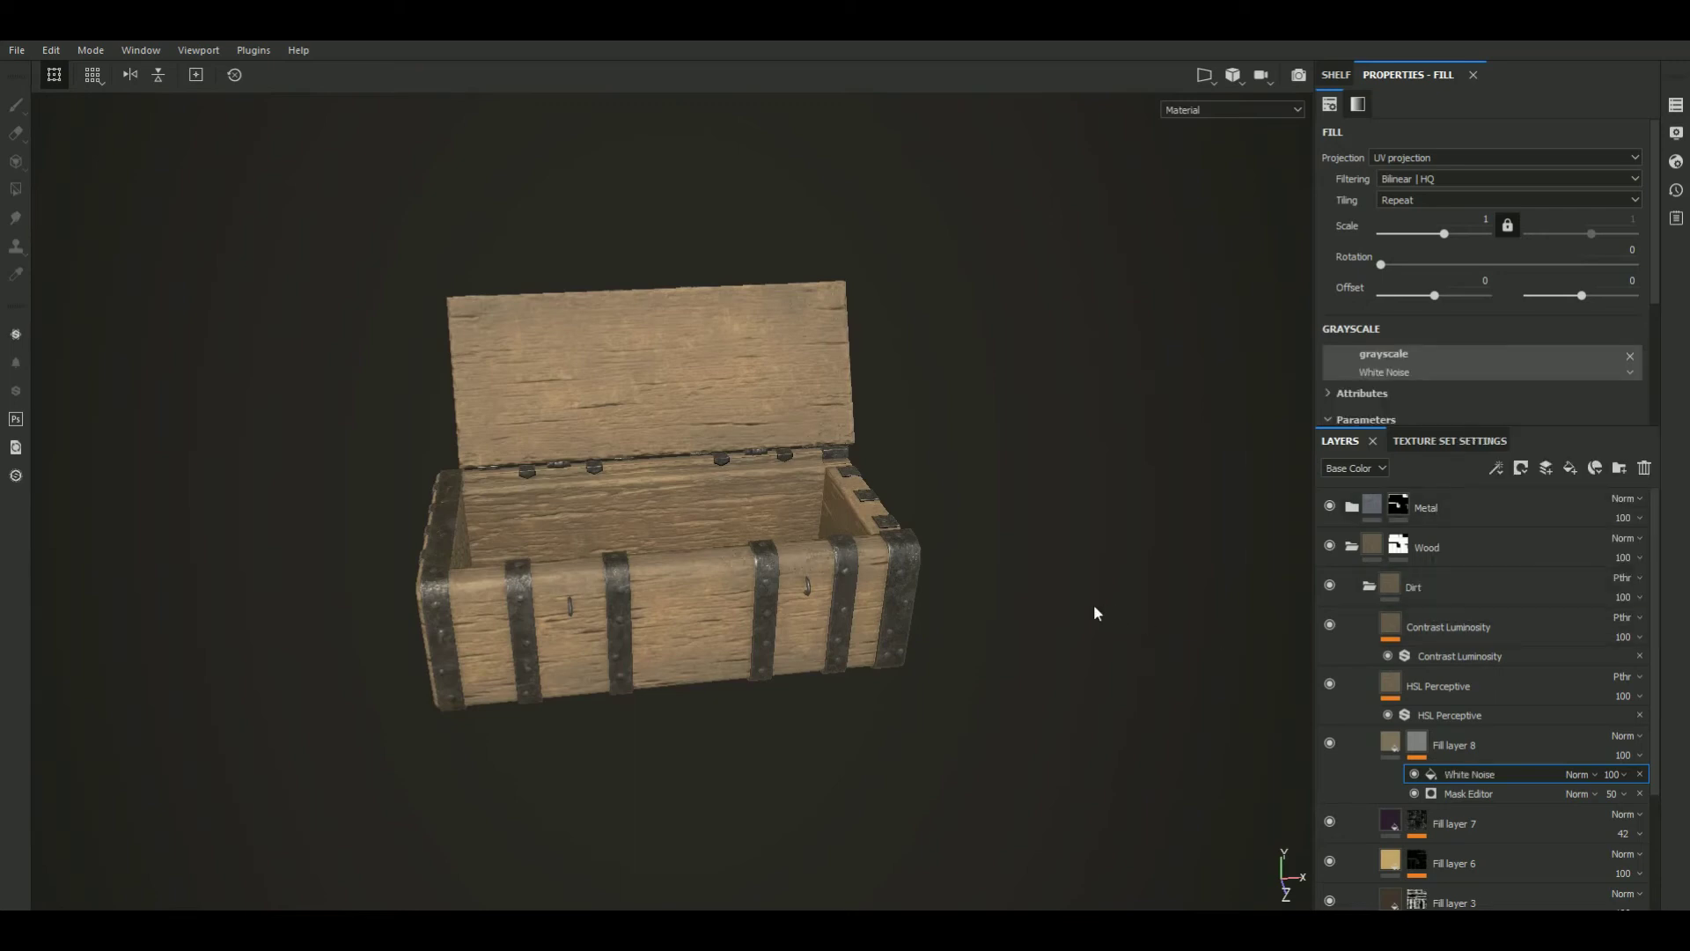
left_click_drag(1094, 604, 1074, 602, "alt")
left_click(1416, 742, "alt")
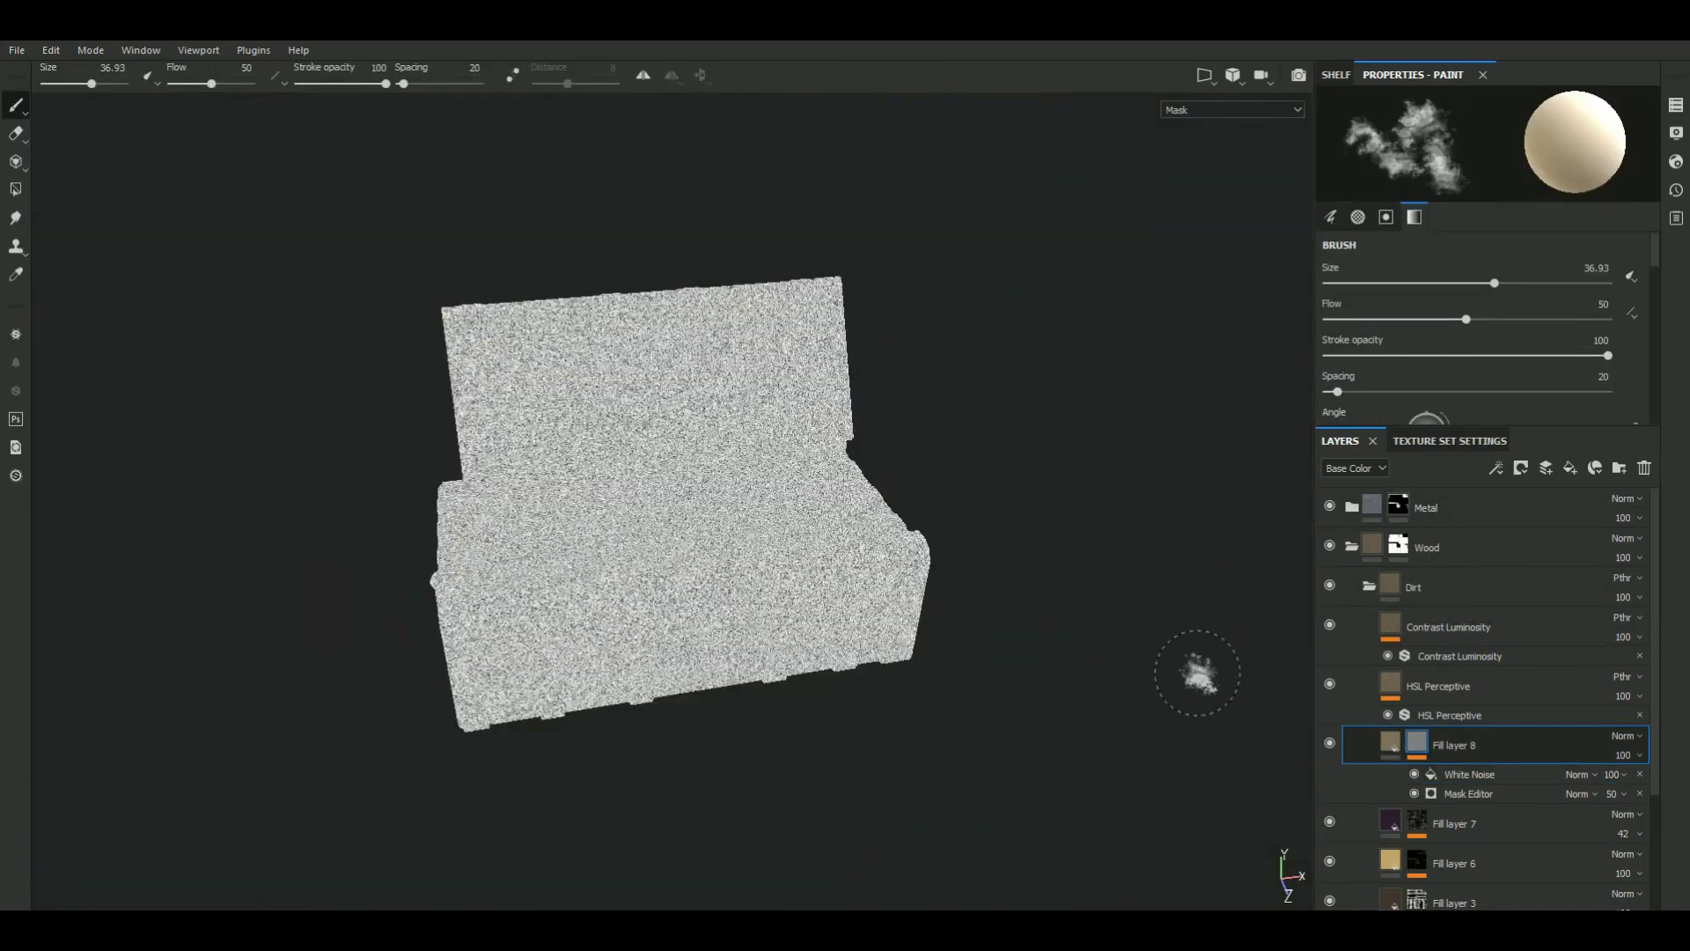
left_click_drag(1082, 593, 1079, 573, "alt")
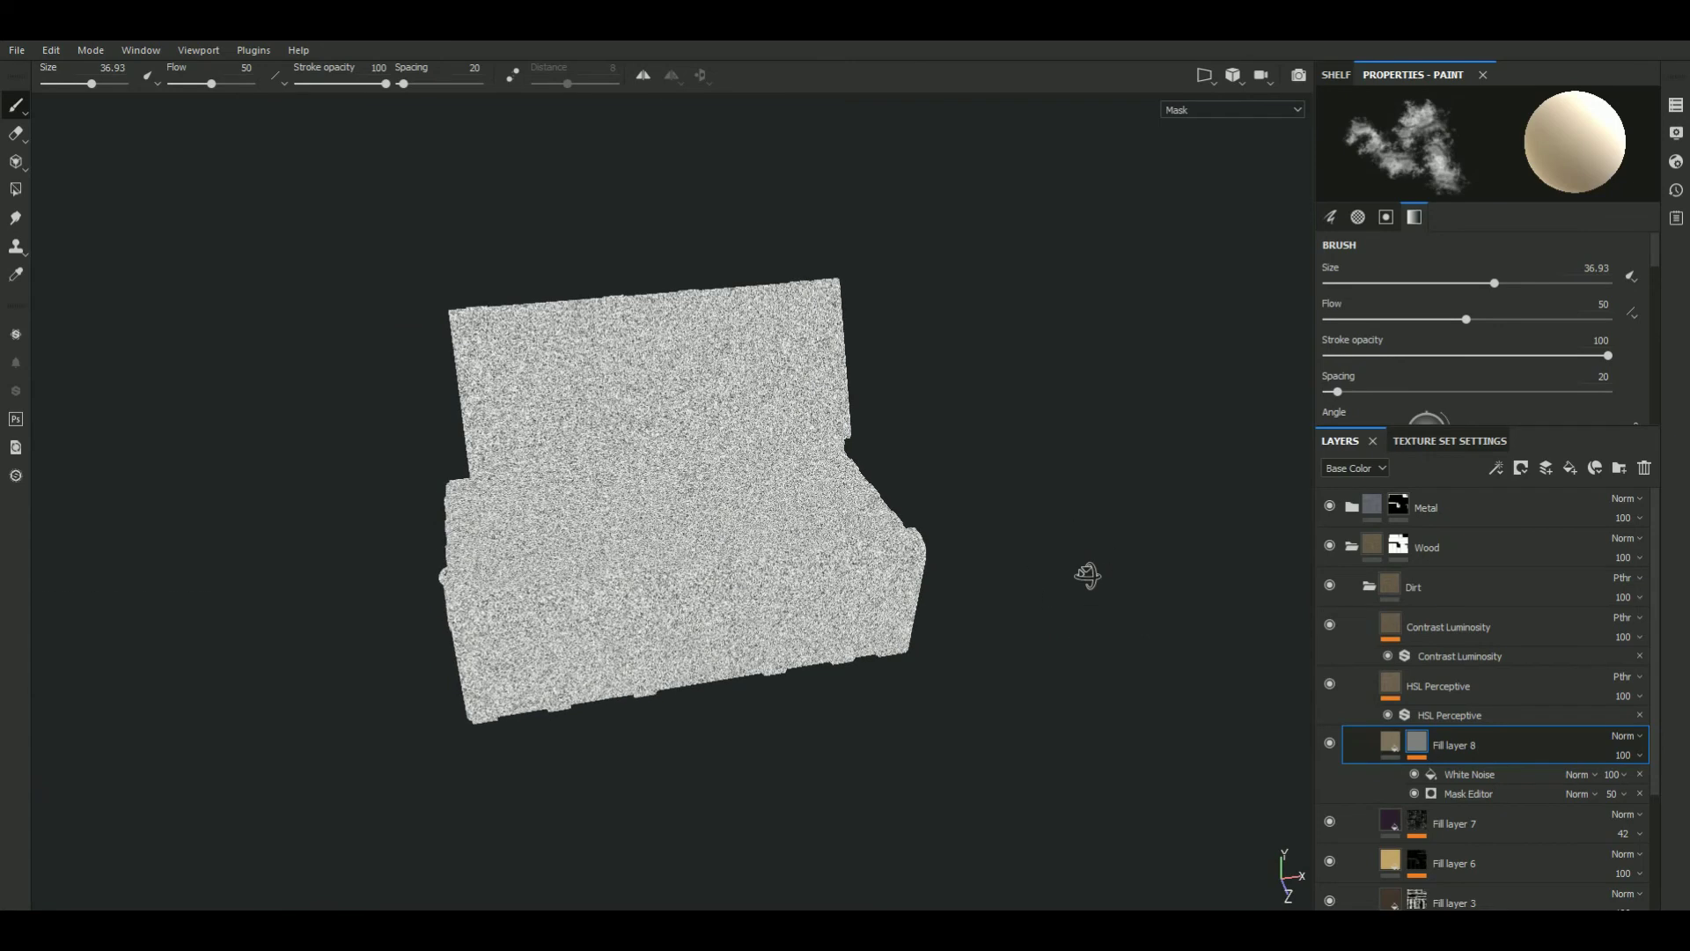
Set the White Noise effect to Subtract blending at 65 opacity
left_click(1582, 775)
left_click(1595, 411)
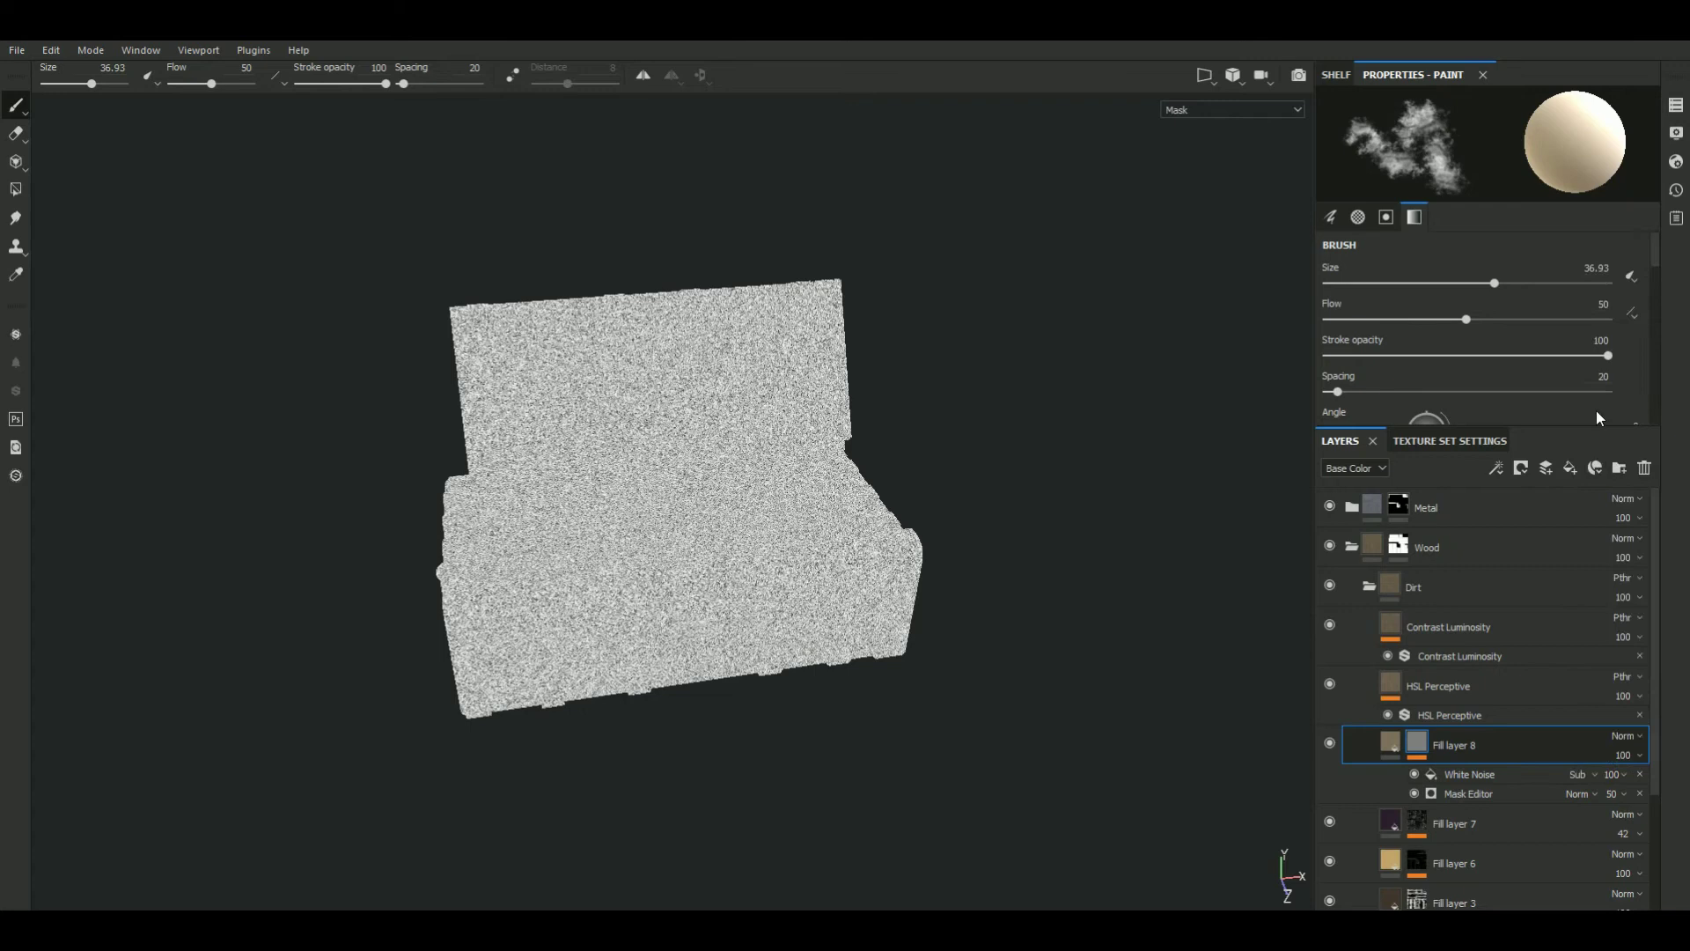
left_click(1629, 775)
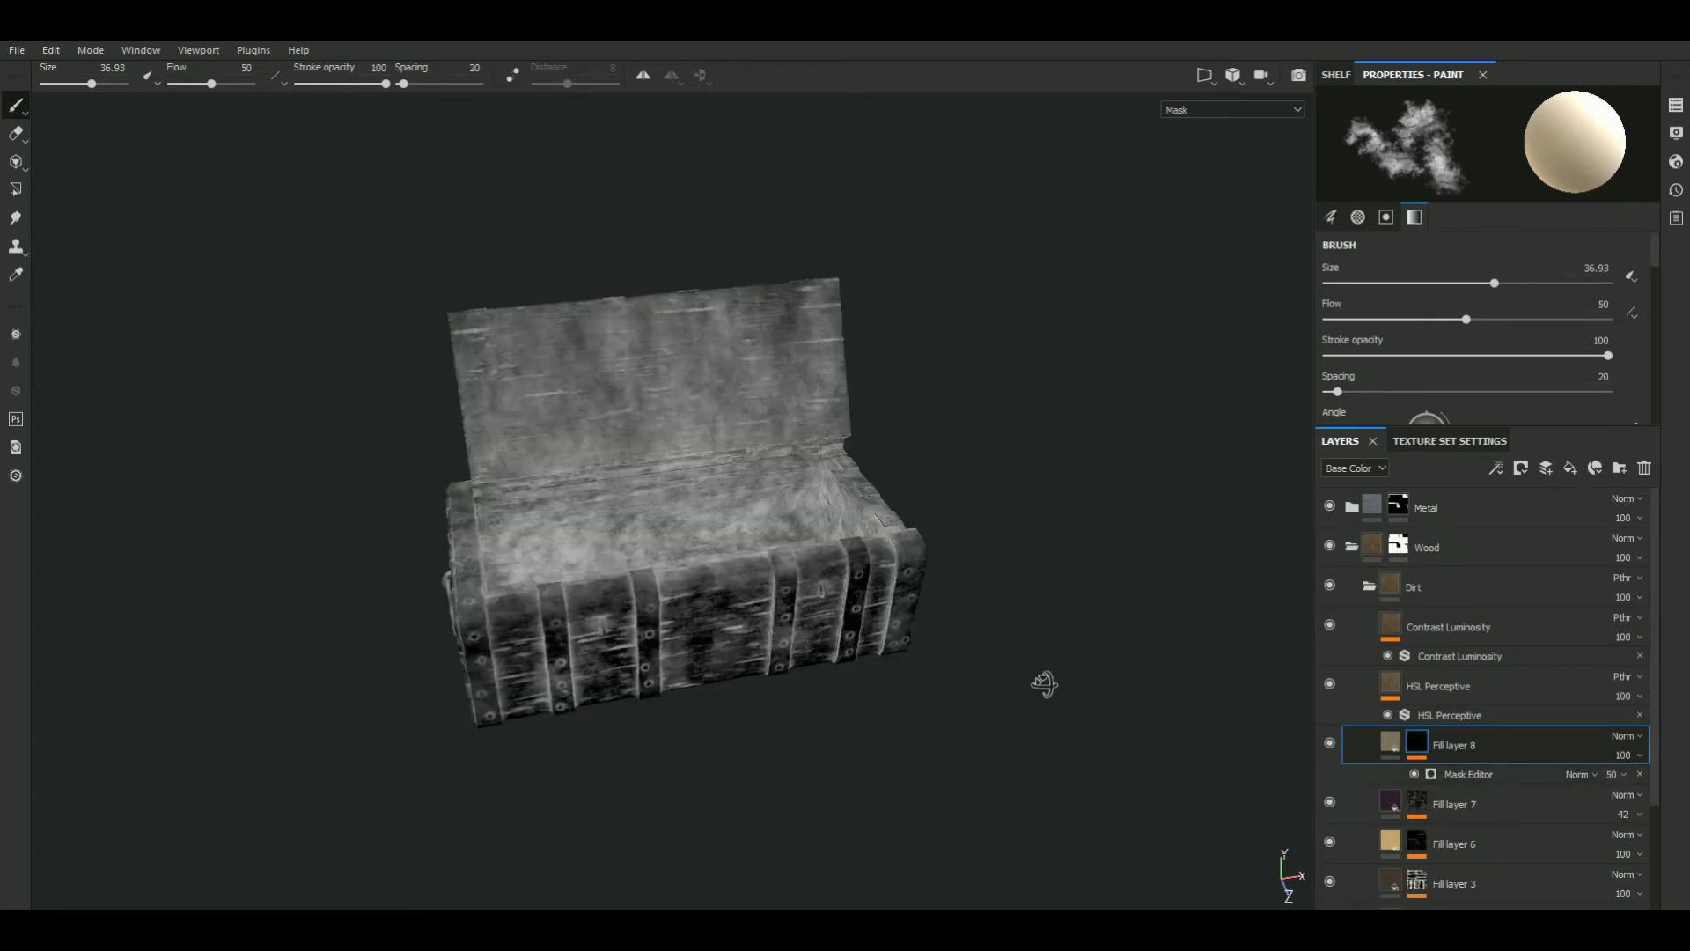
key("ctrl+z")
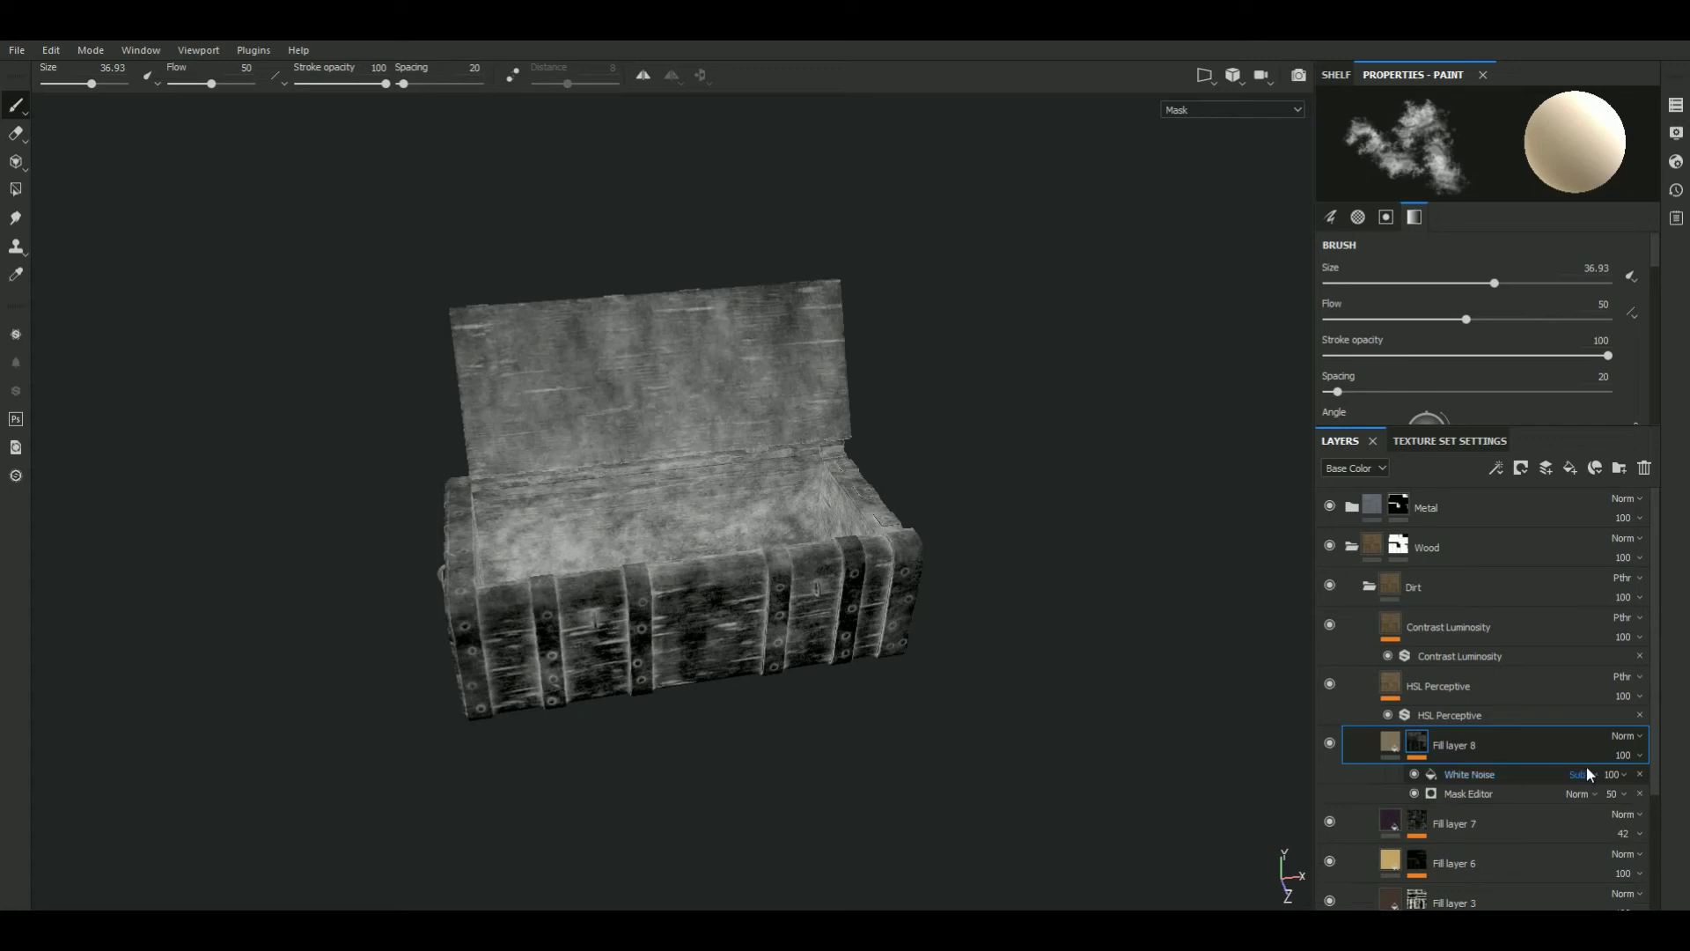
left_click(1589, 773)
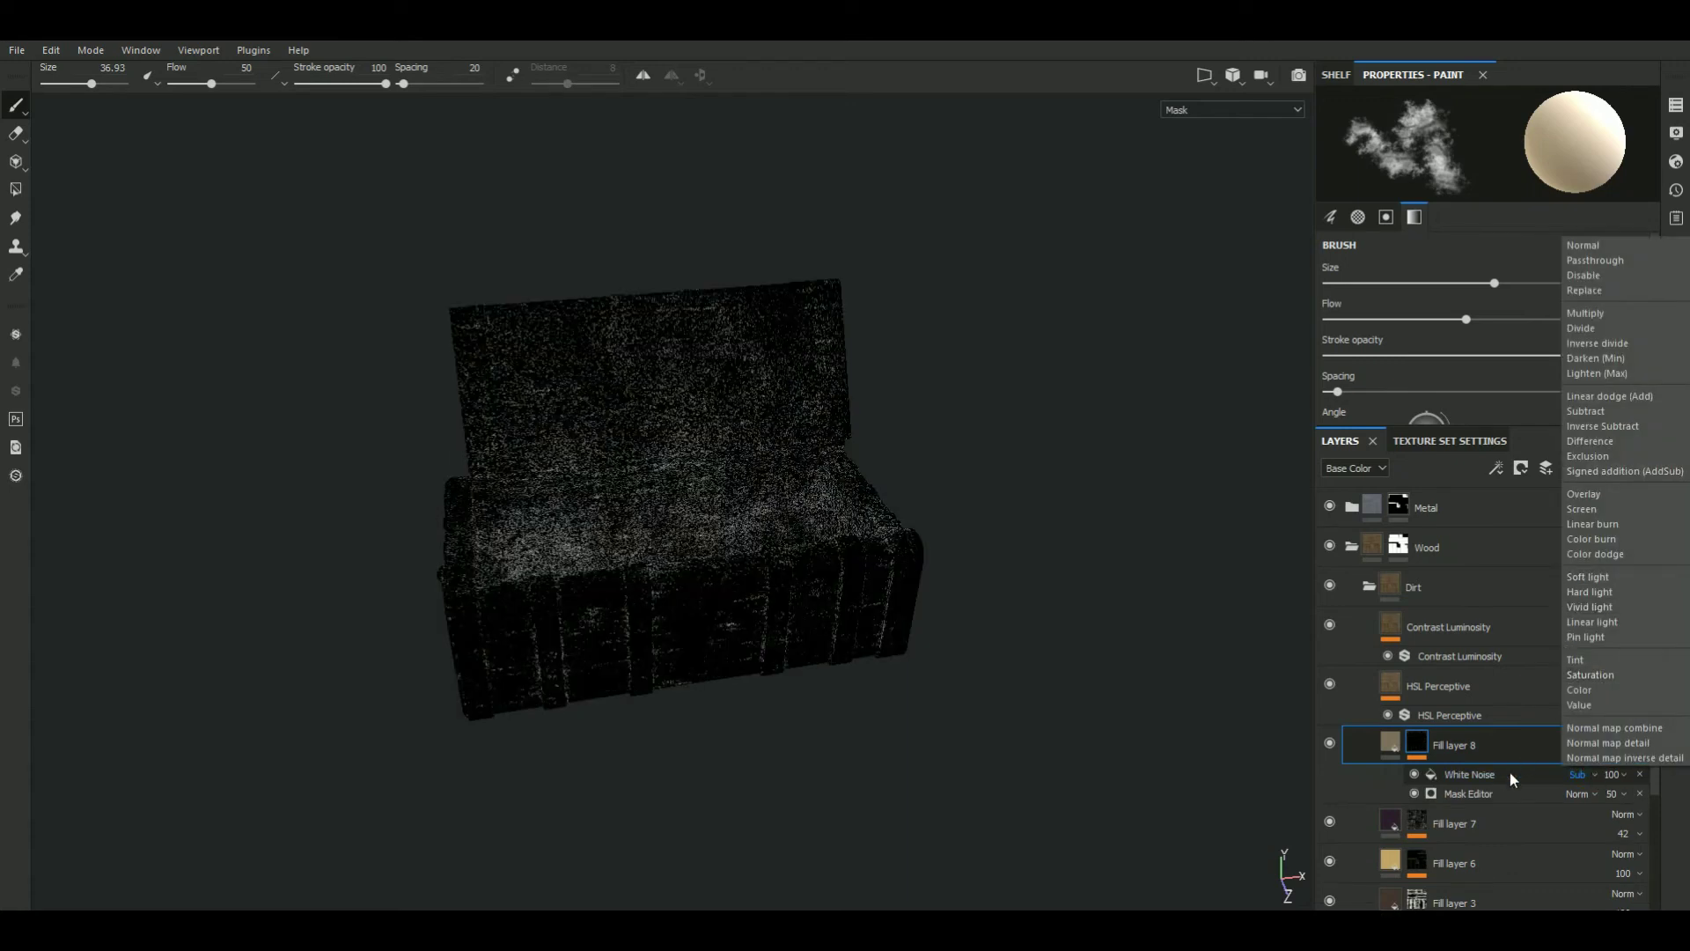
left_click(1508, 772)
left_click(1623, 778)
left_click_drag(1681, 804, 1655, 806)
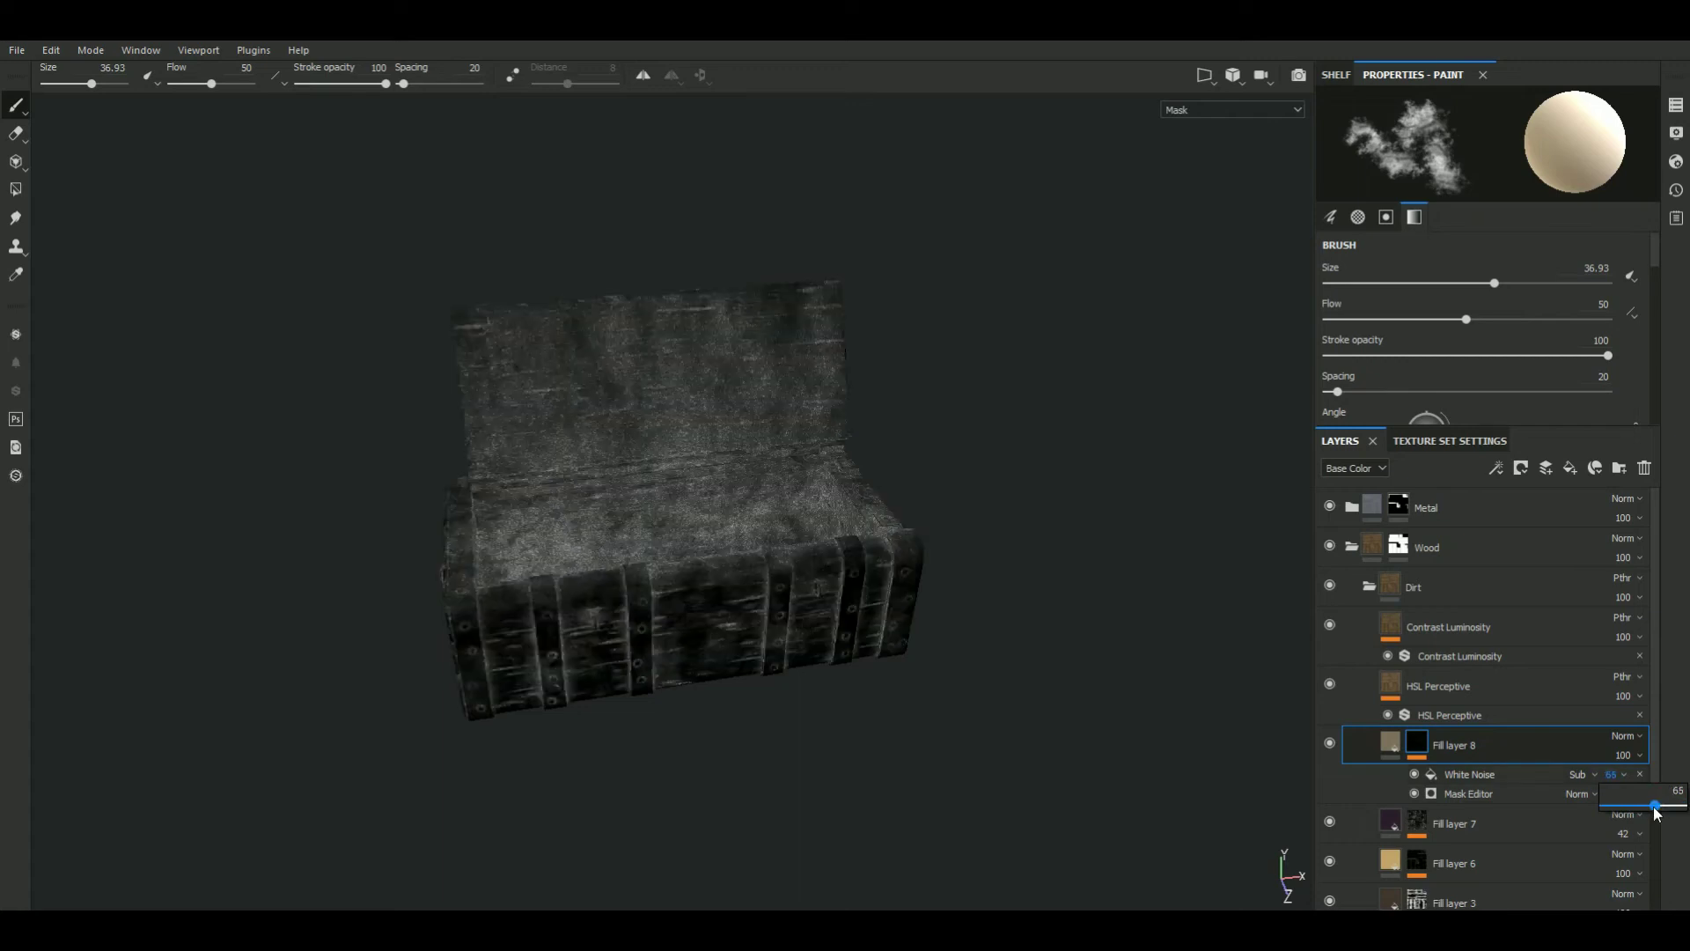
left_click_drag(1655, 810, 1638, 812)
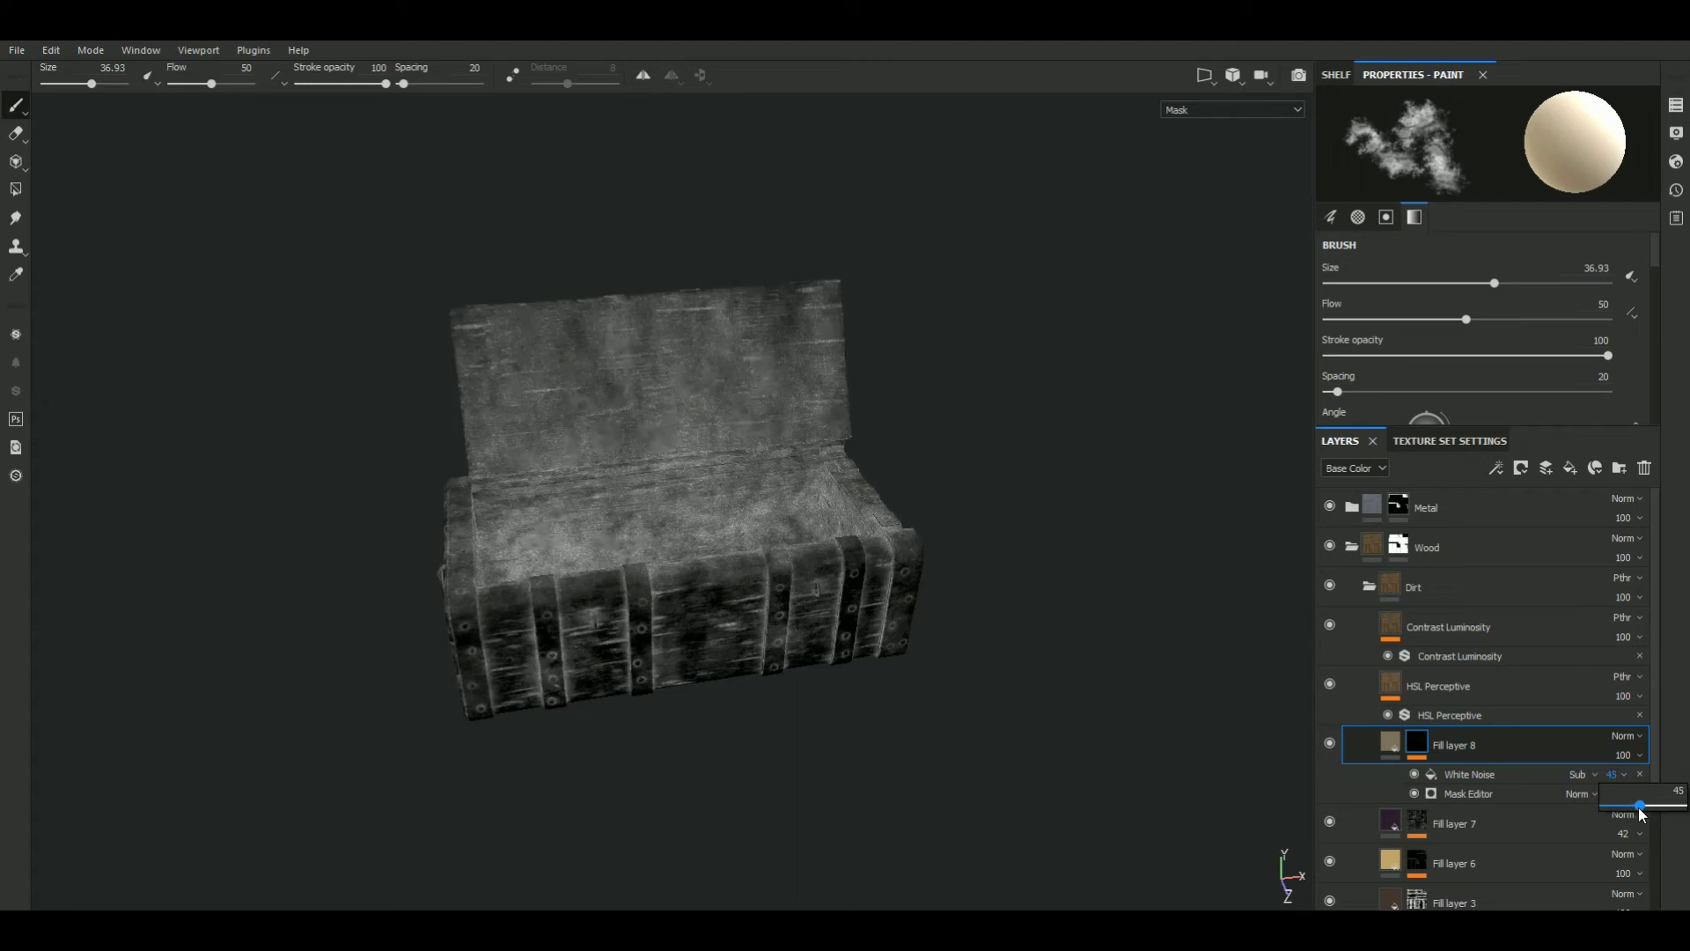
left_click_drag(1640, 812, 1654, 812)
key("alt")
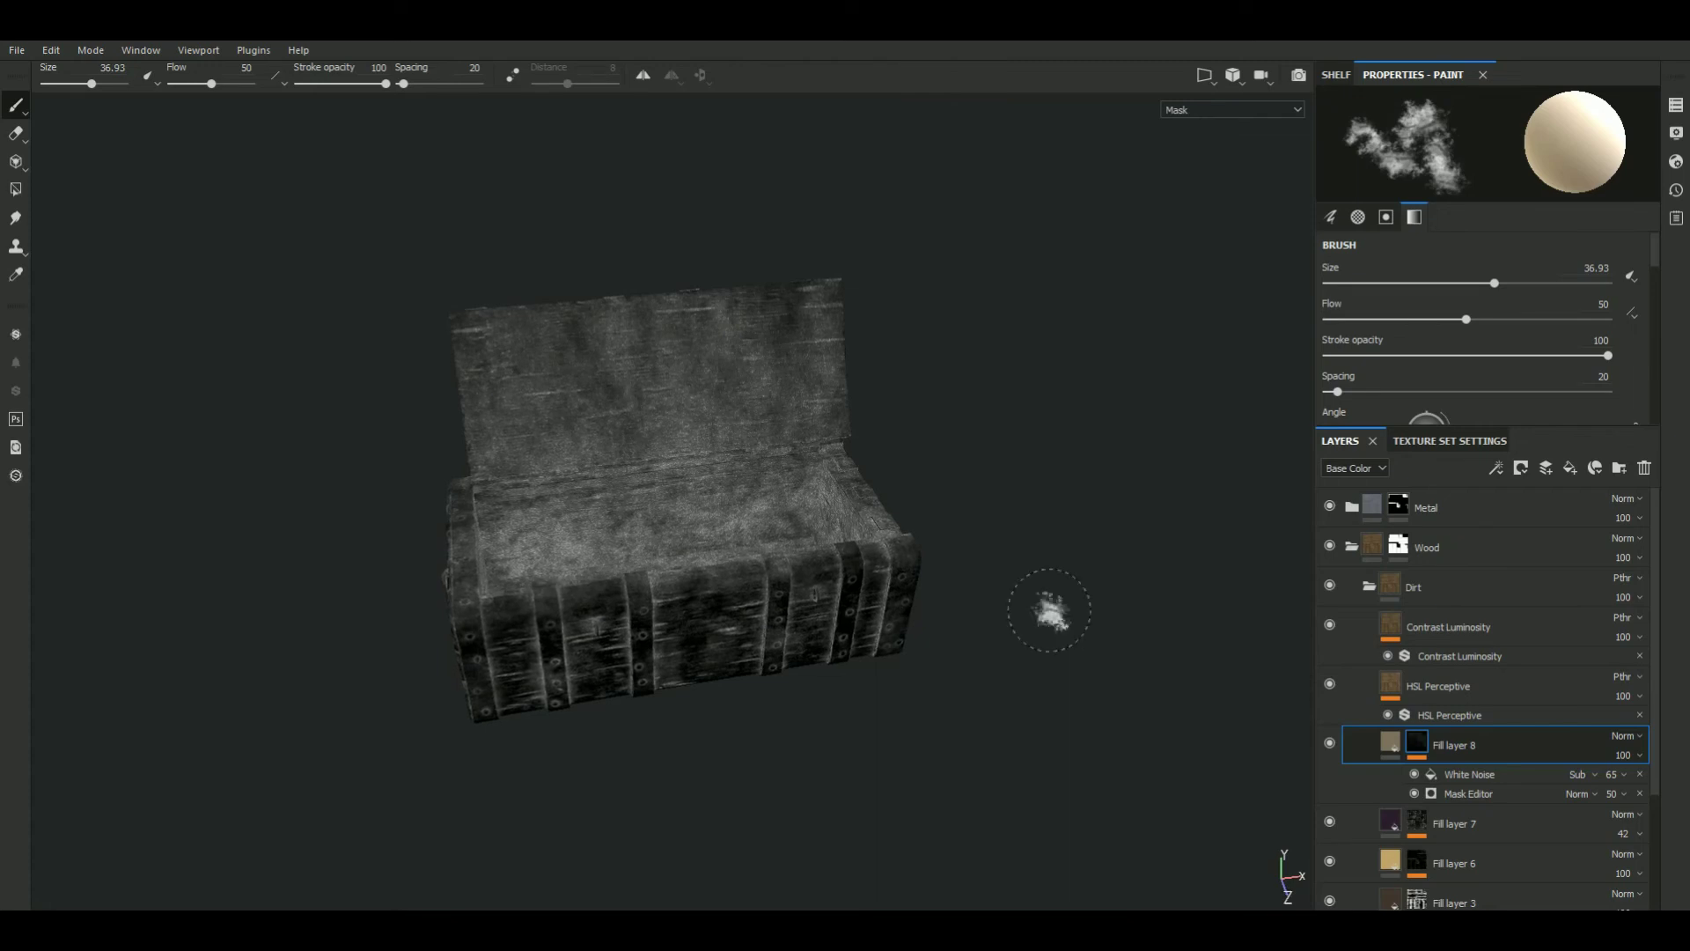
mouse_move(1086, 641)
left_mouse_down("alt")
mouse_move(1042, 677)
mouse_move(1048, 663)
left_mouse_up("alt")
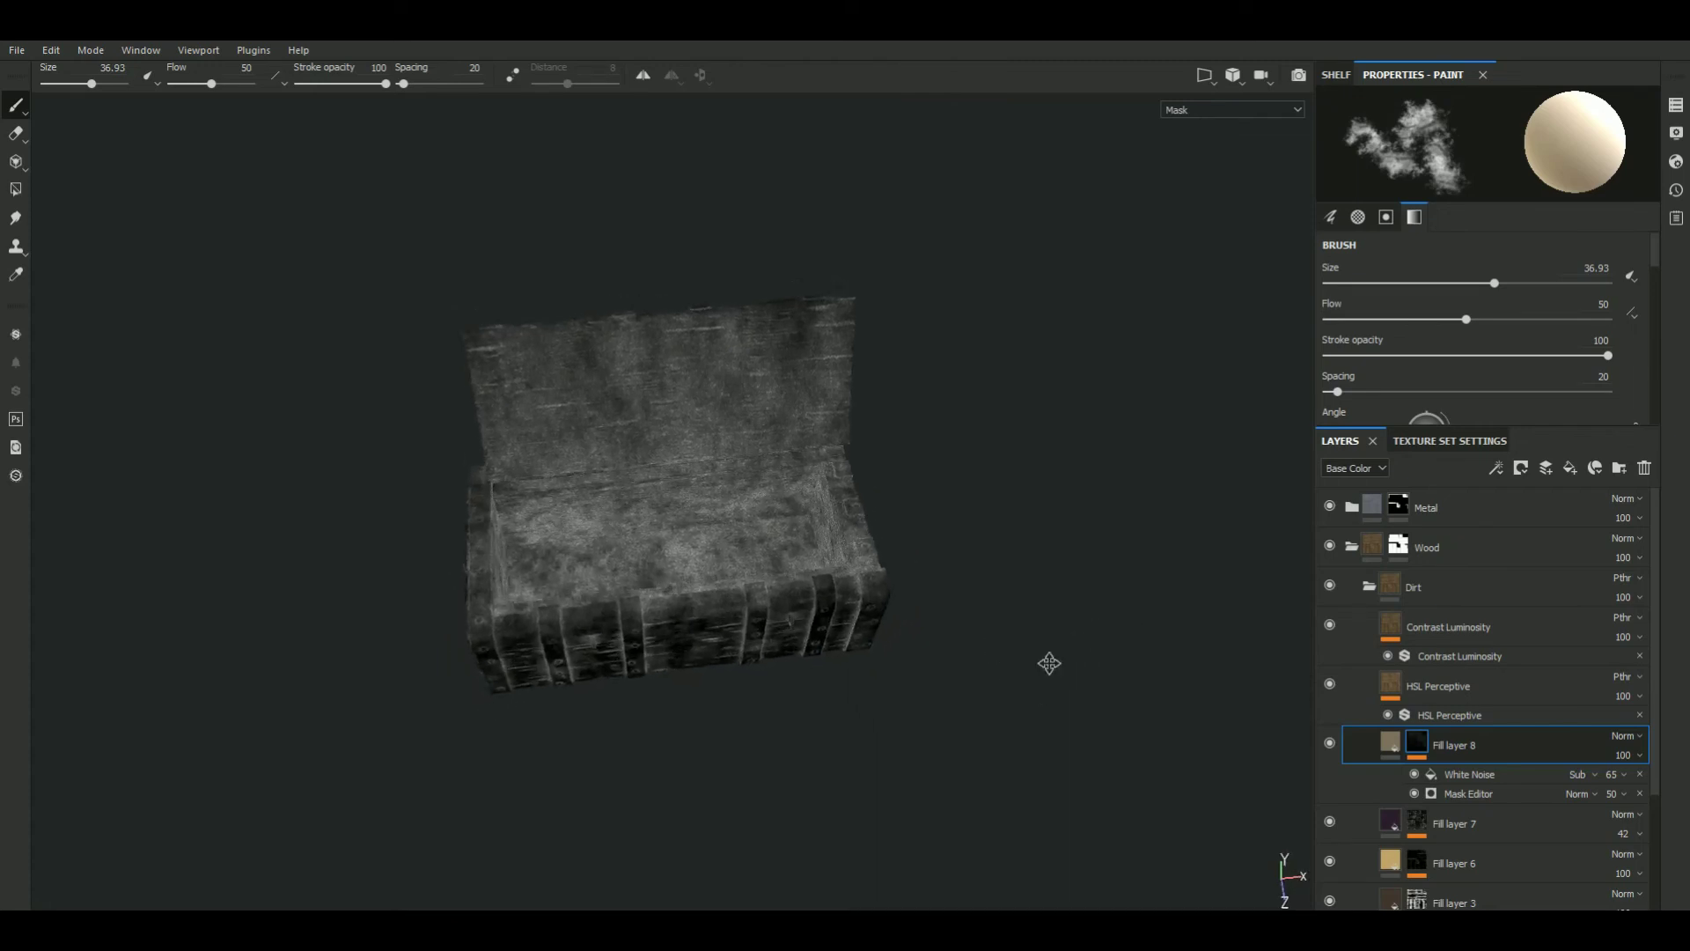
Add a Levels effect to Fill layer 8's mask
right_click(1424, 749)
left_click(1468, 439)
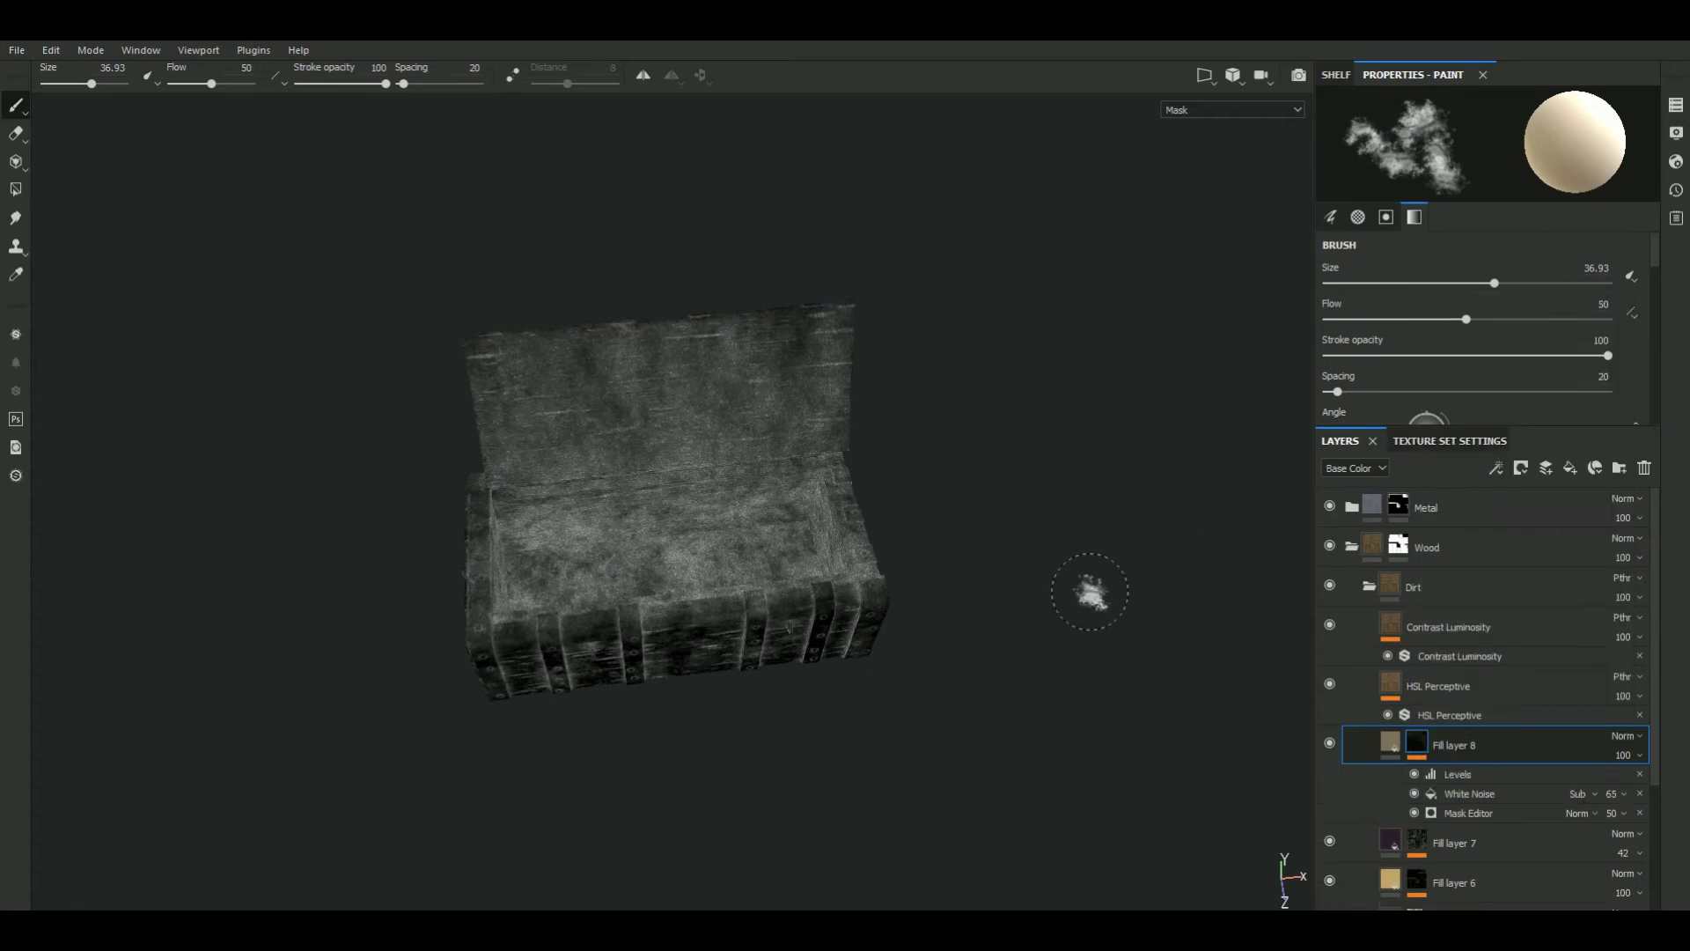
key("Delete")
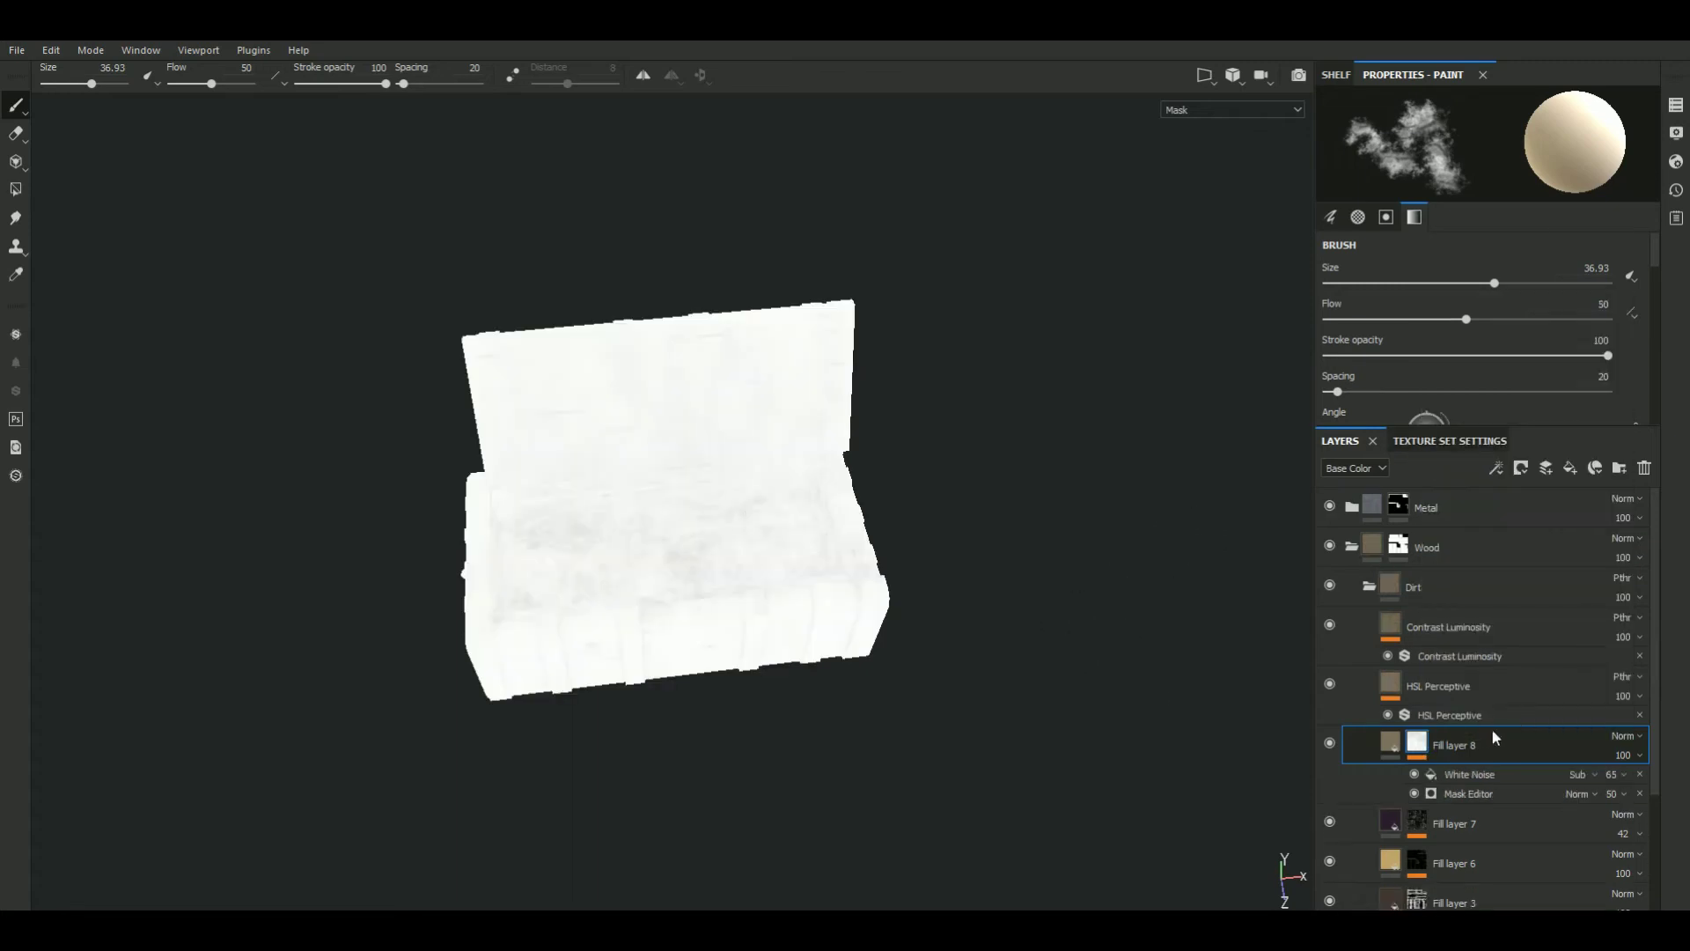
left_click(1497, 468)
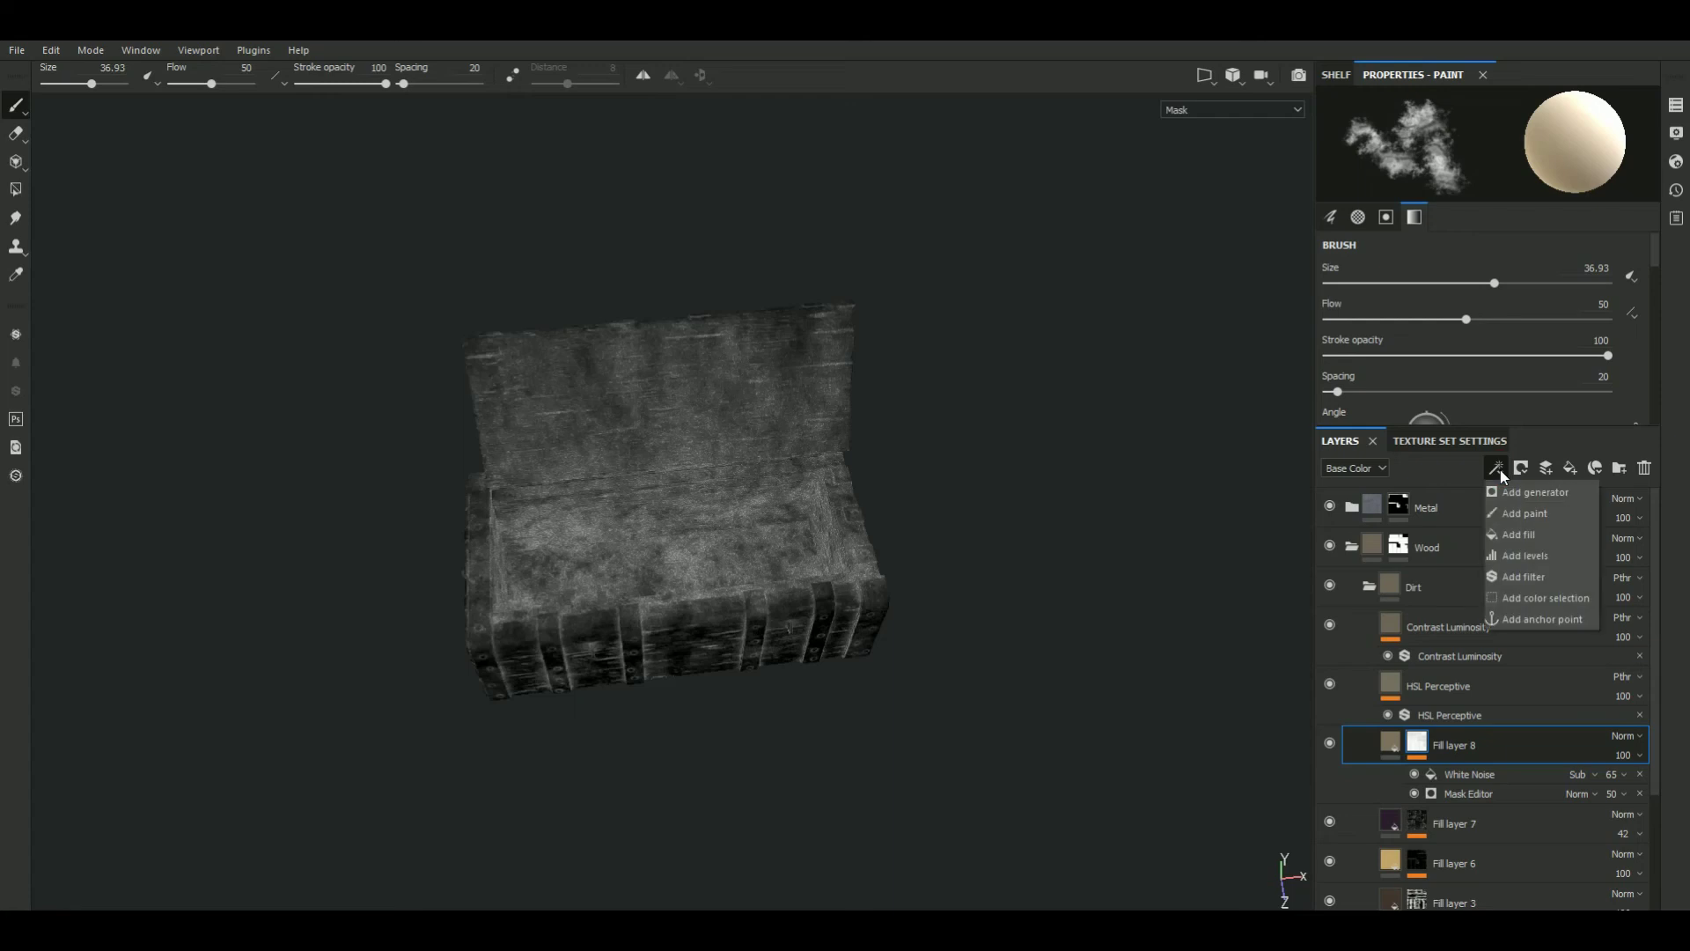
left_click(1538, 548)
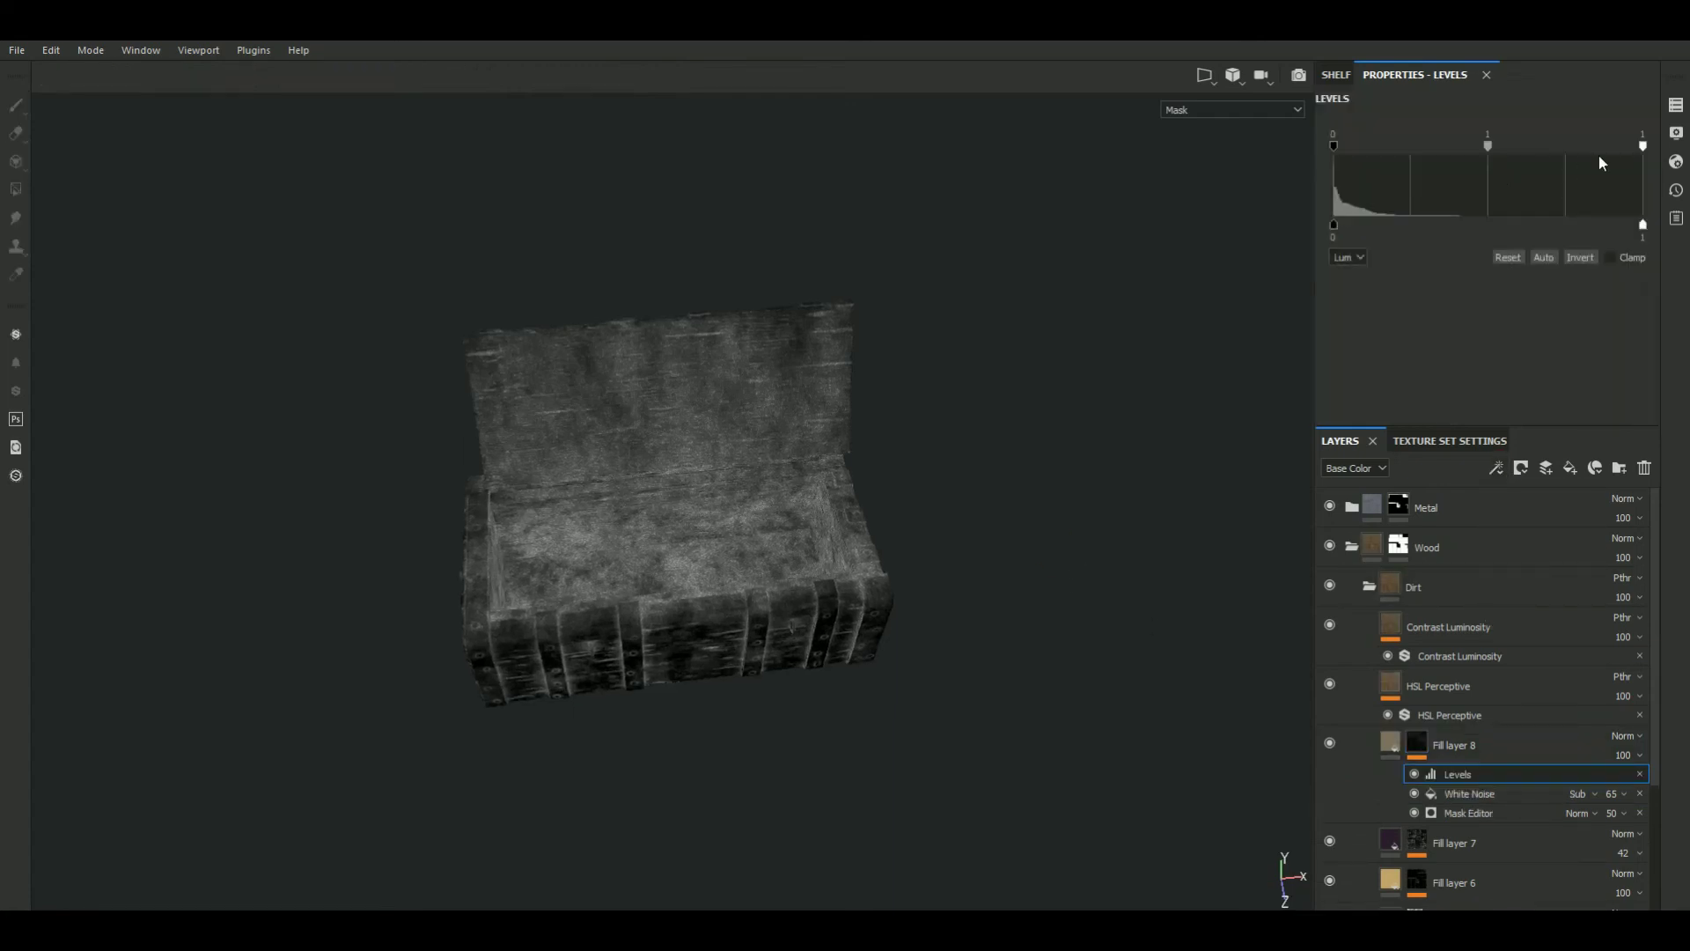
Set the Levels white point to 0.892 and settle the black point at 0.094
mouse_move(1643, 146)
left_mouse_down()
mouse_move(1610, 146)
mouse_move(1642, 146)
left_mouse_up()
left_click_drag(1334, 148, 1402, 148)
left_click_drag(1402, 147, 1374, 146)
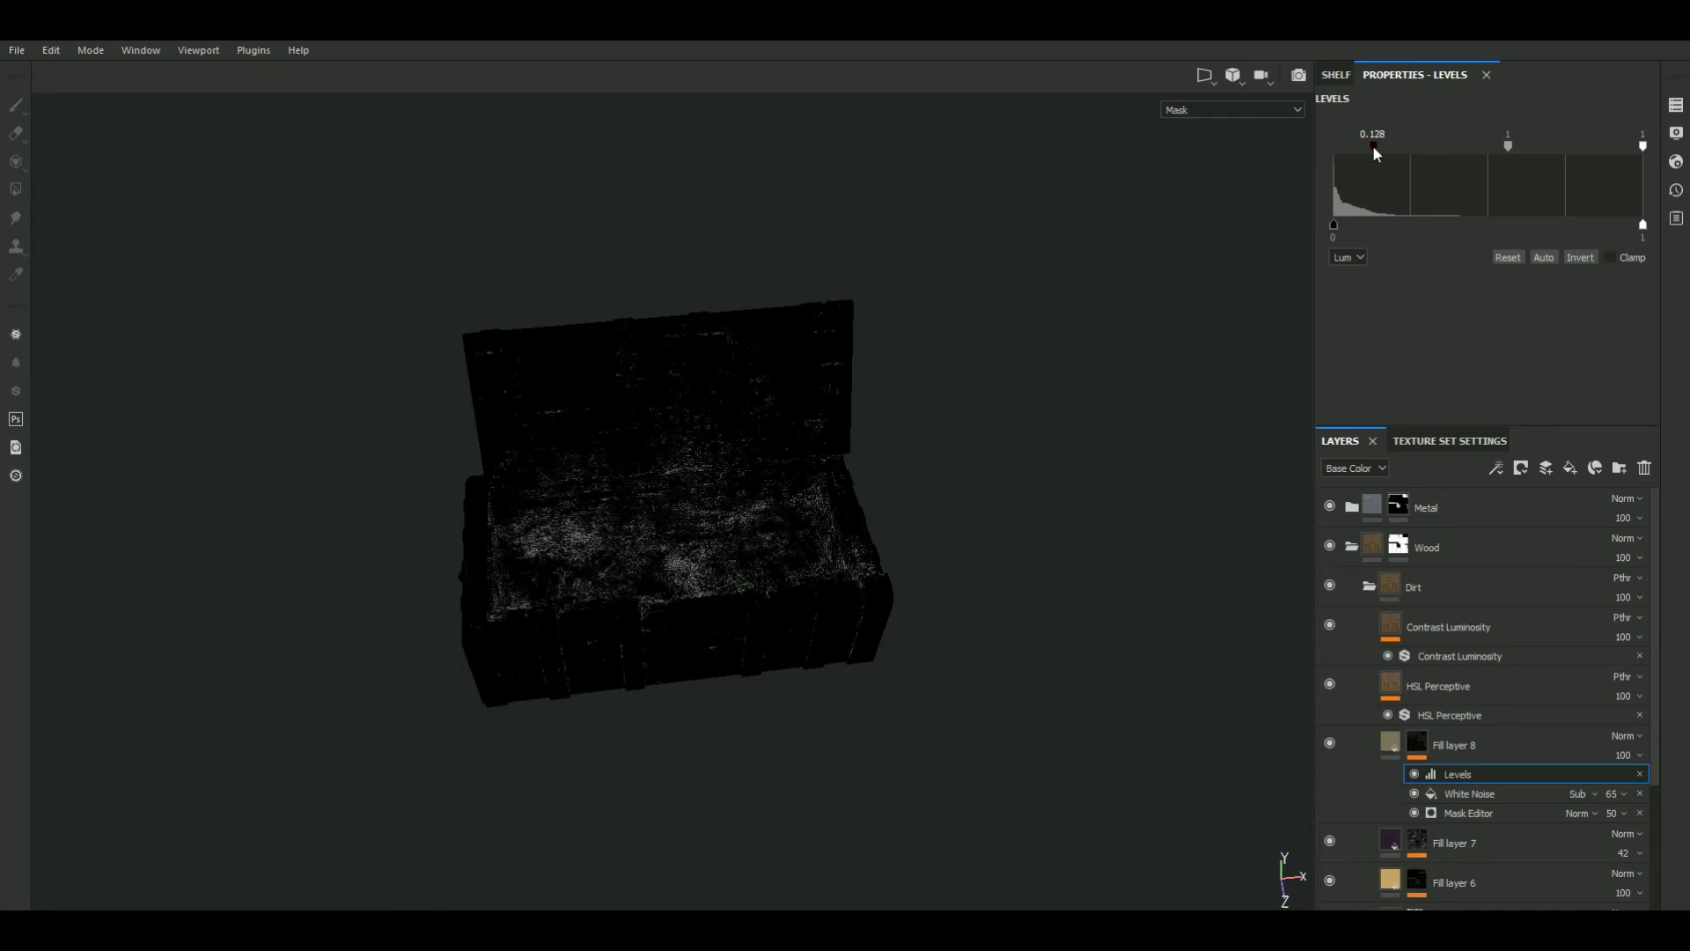
left_click_drag(999, 414, 1013, 431, "alt")
key("m")
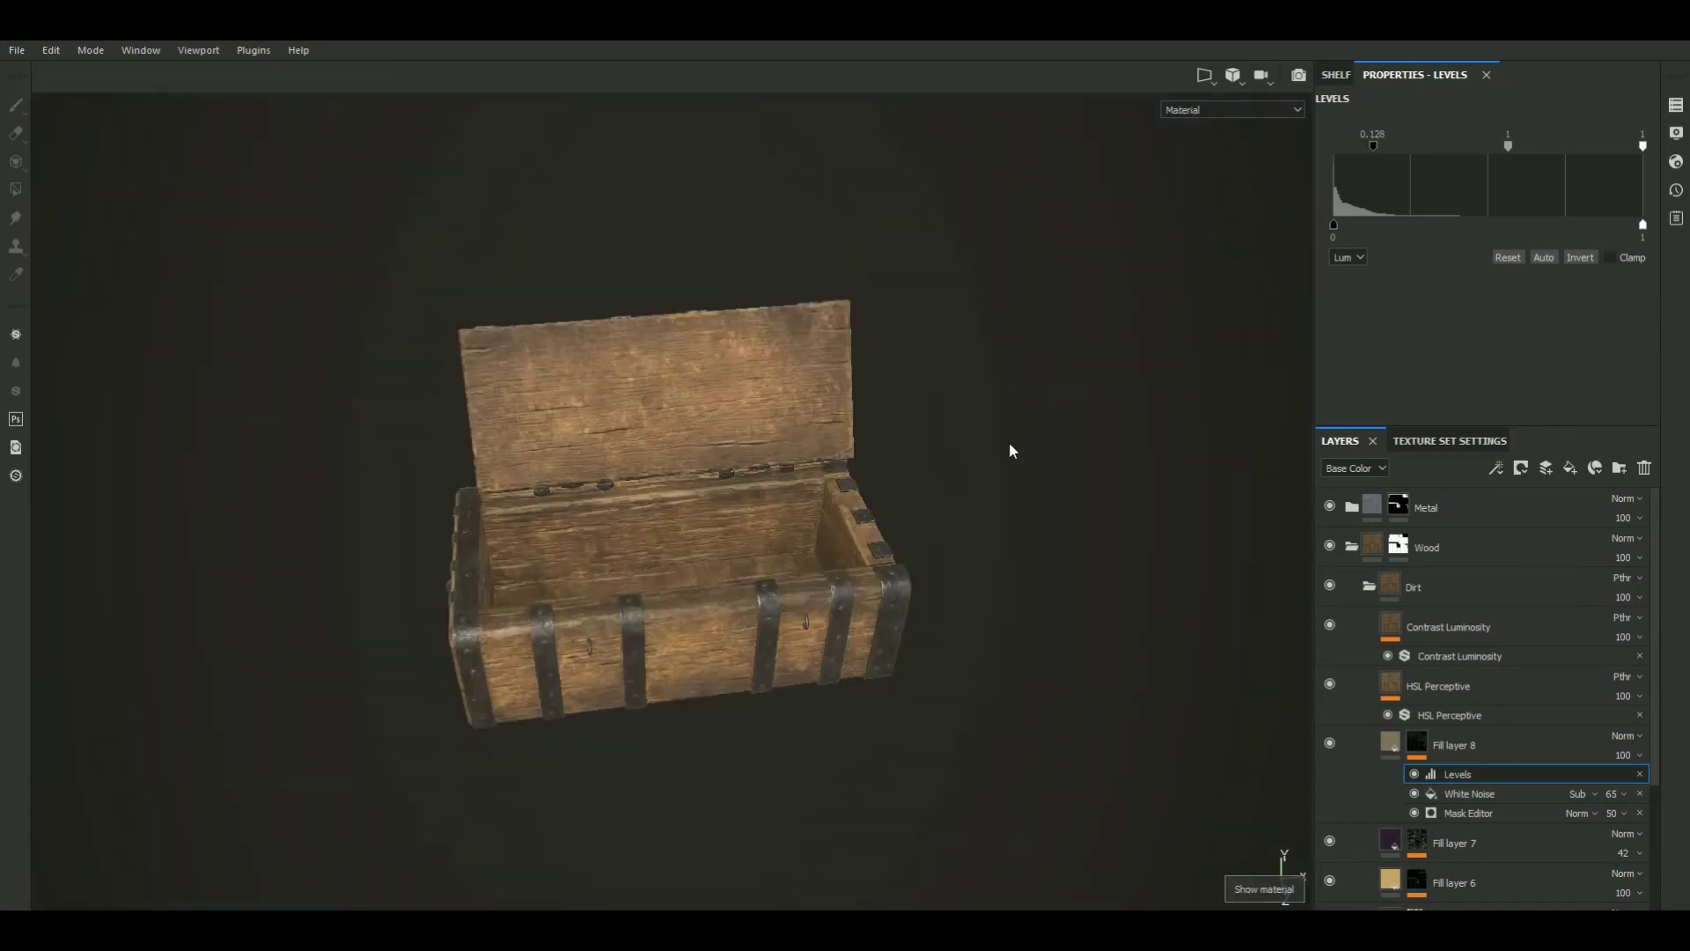
mouse_move(1052, 378)
right_mouse_down("alt")
mouse_move(1143, 637)
mouse_move(1131, 592)
right_mouse_up("alt")
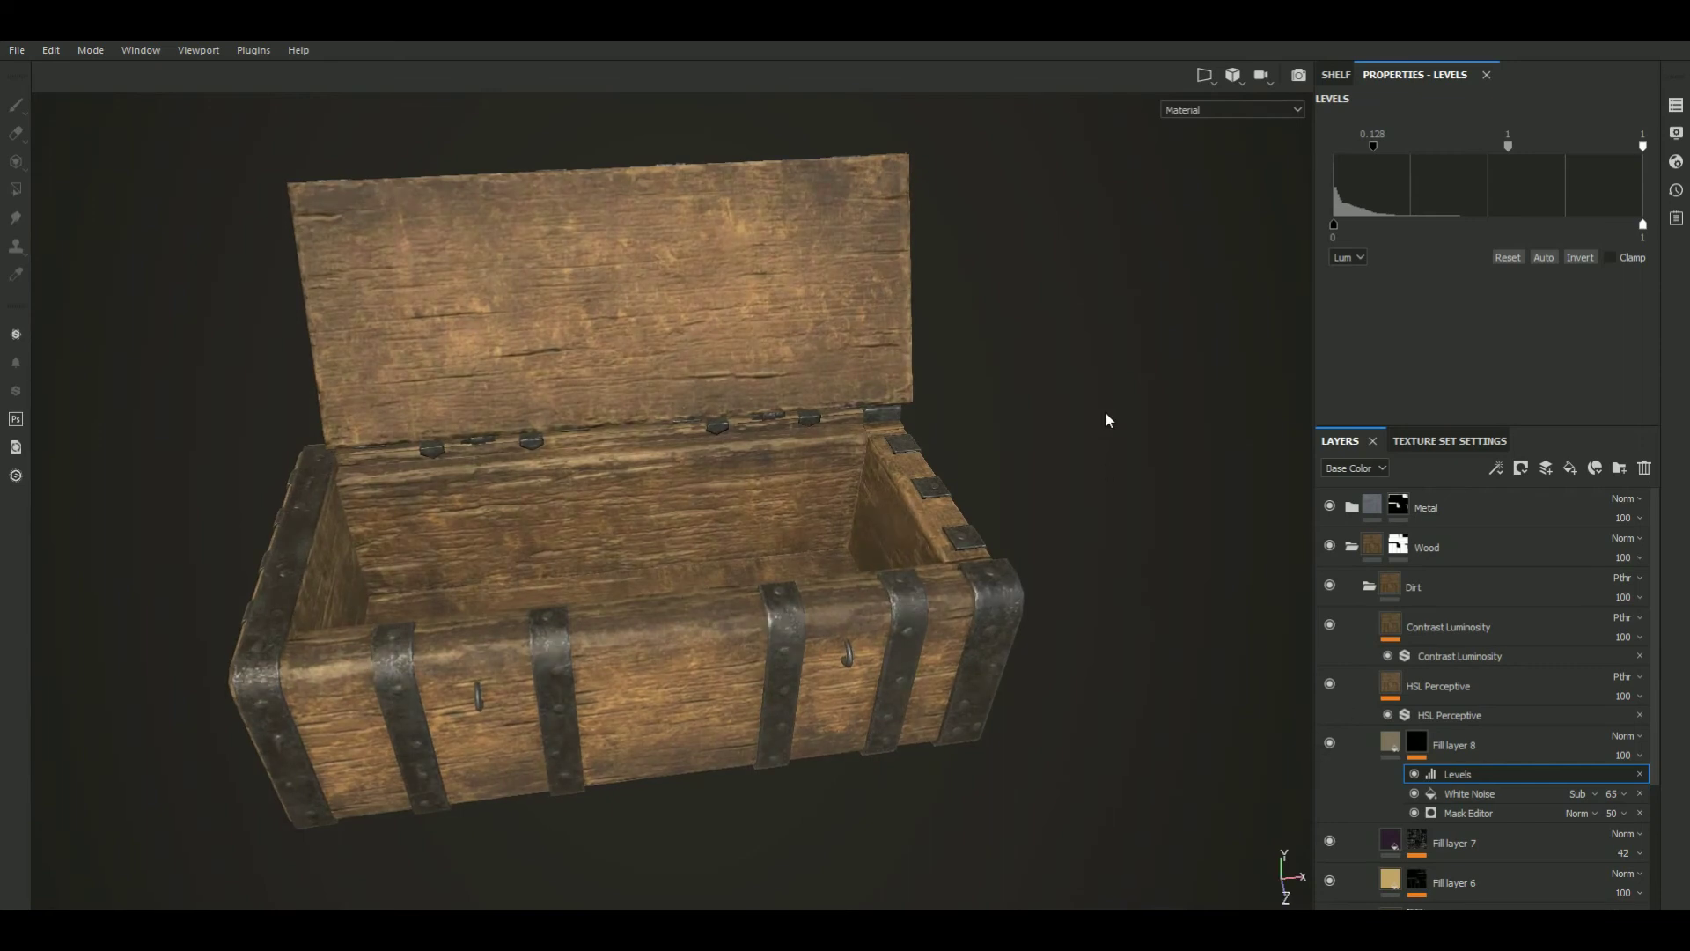
left_click_drag(1106, 416, 1135, 493, "alt")
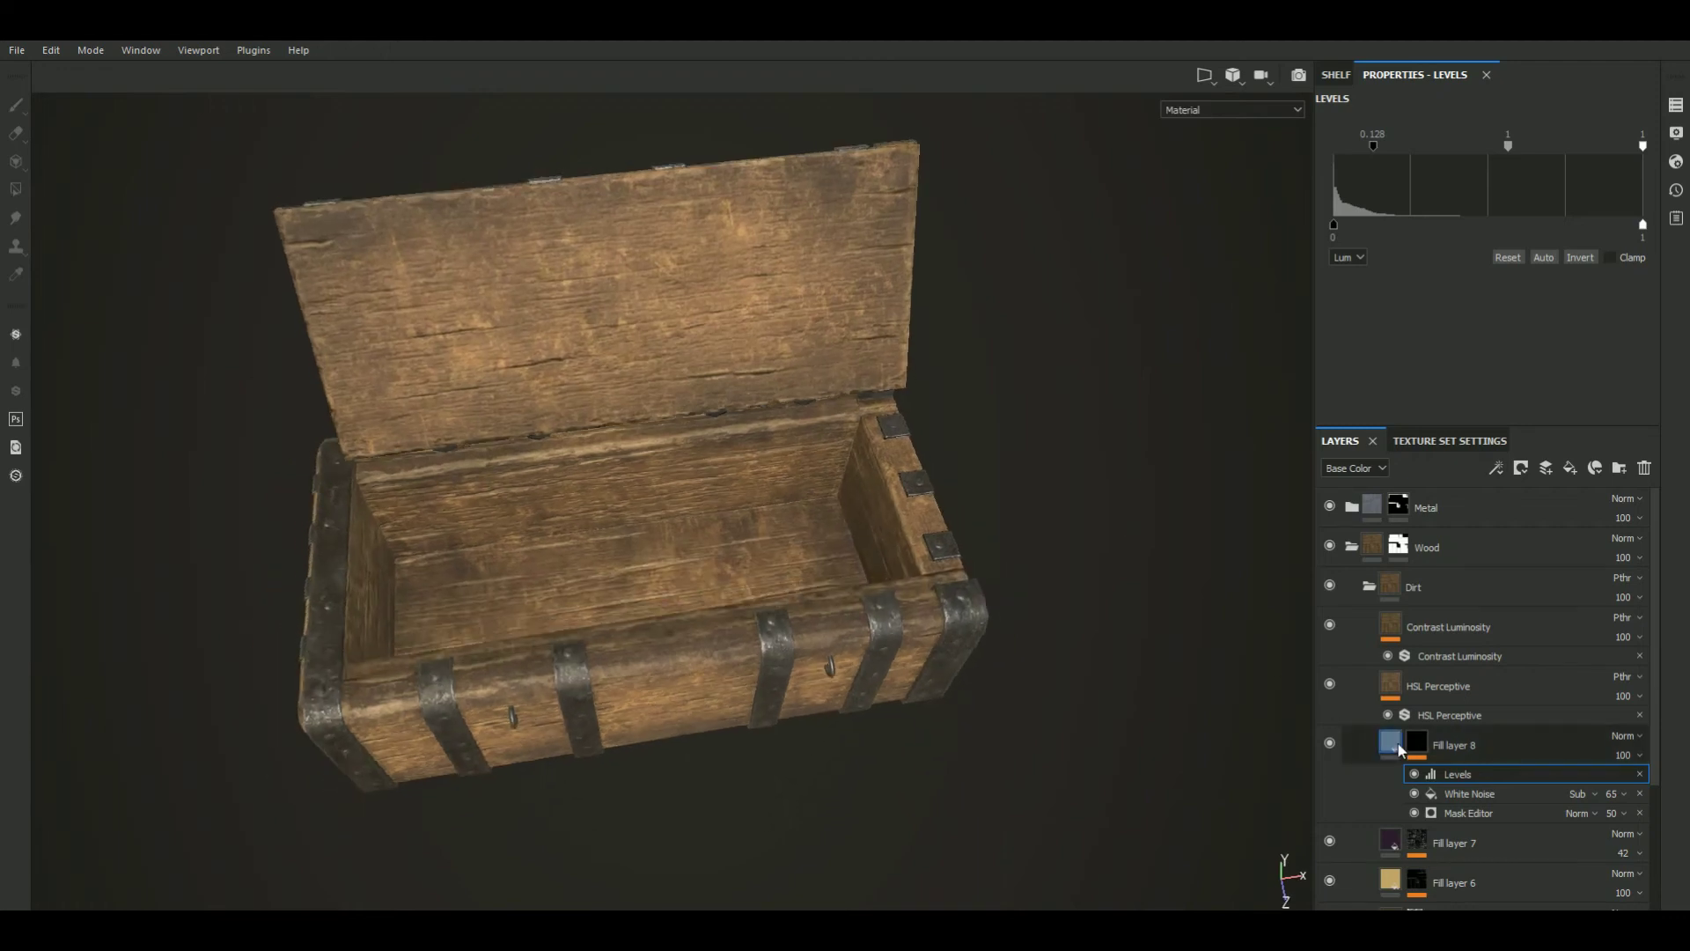
left_click_drag(1359, 153, 1303, 143)
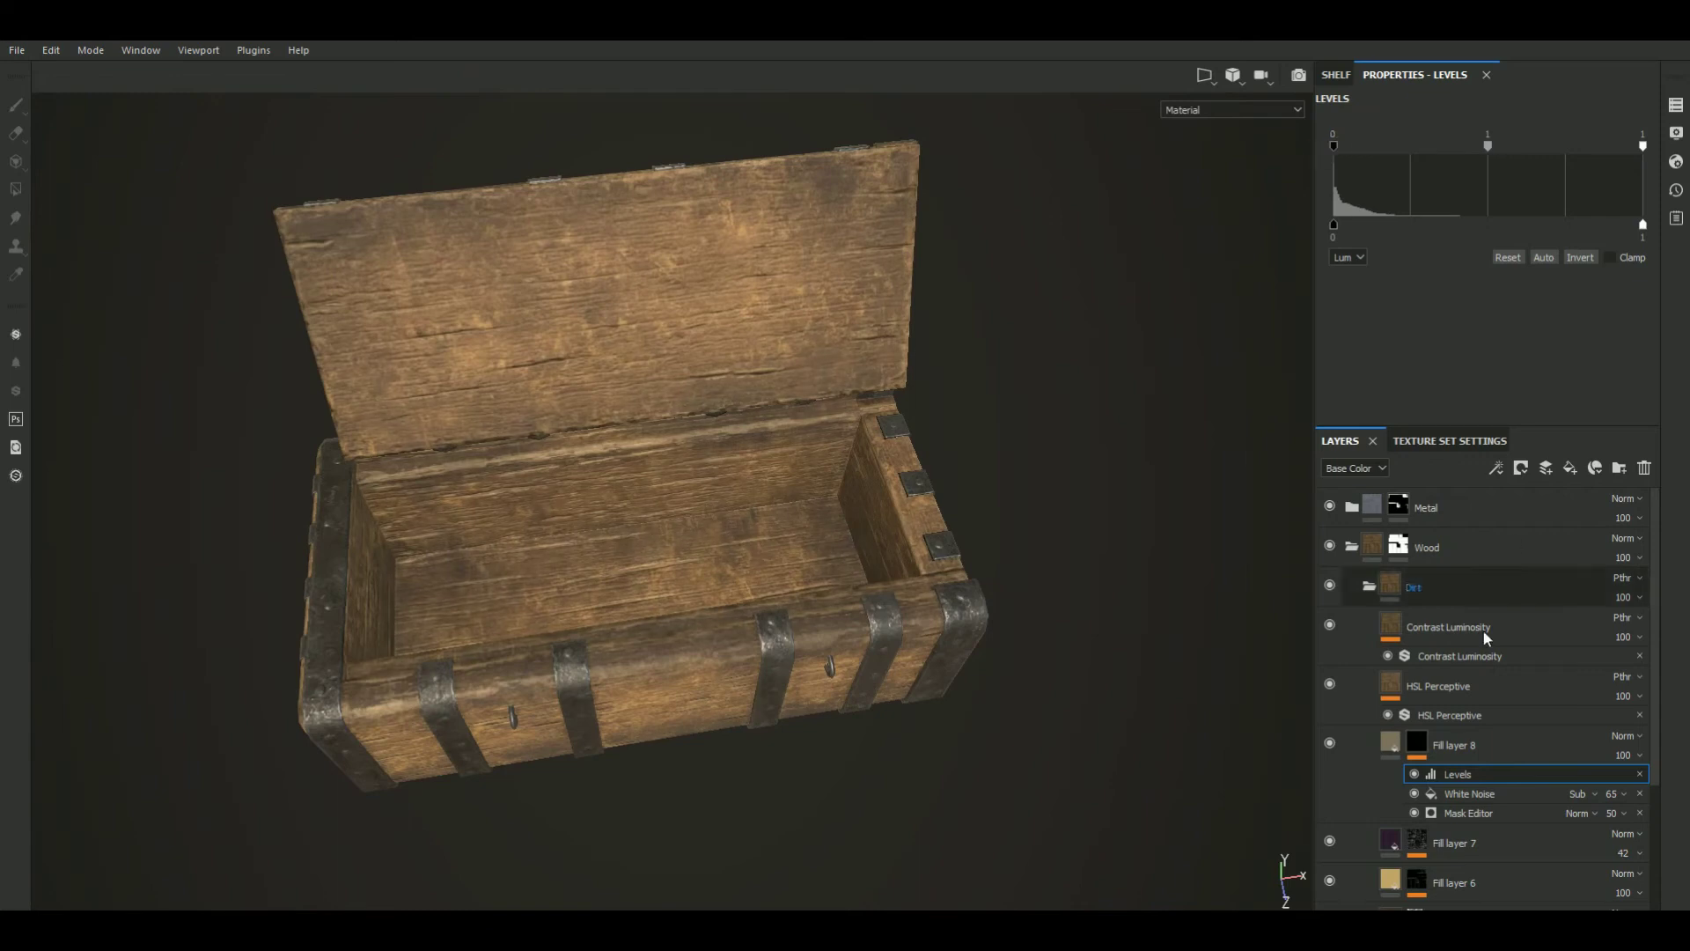
left_click(1414, 750, "alt")
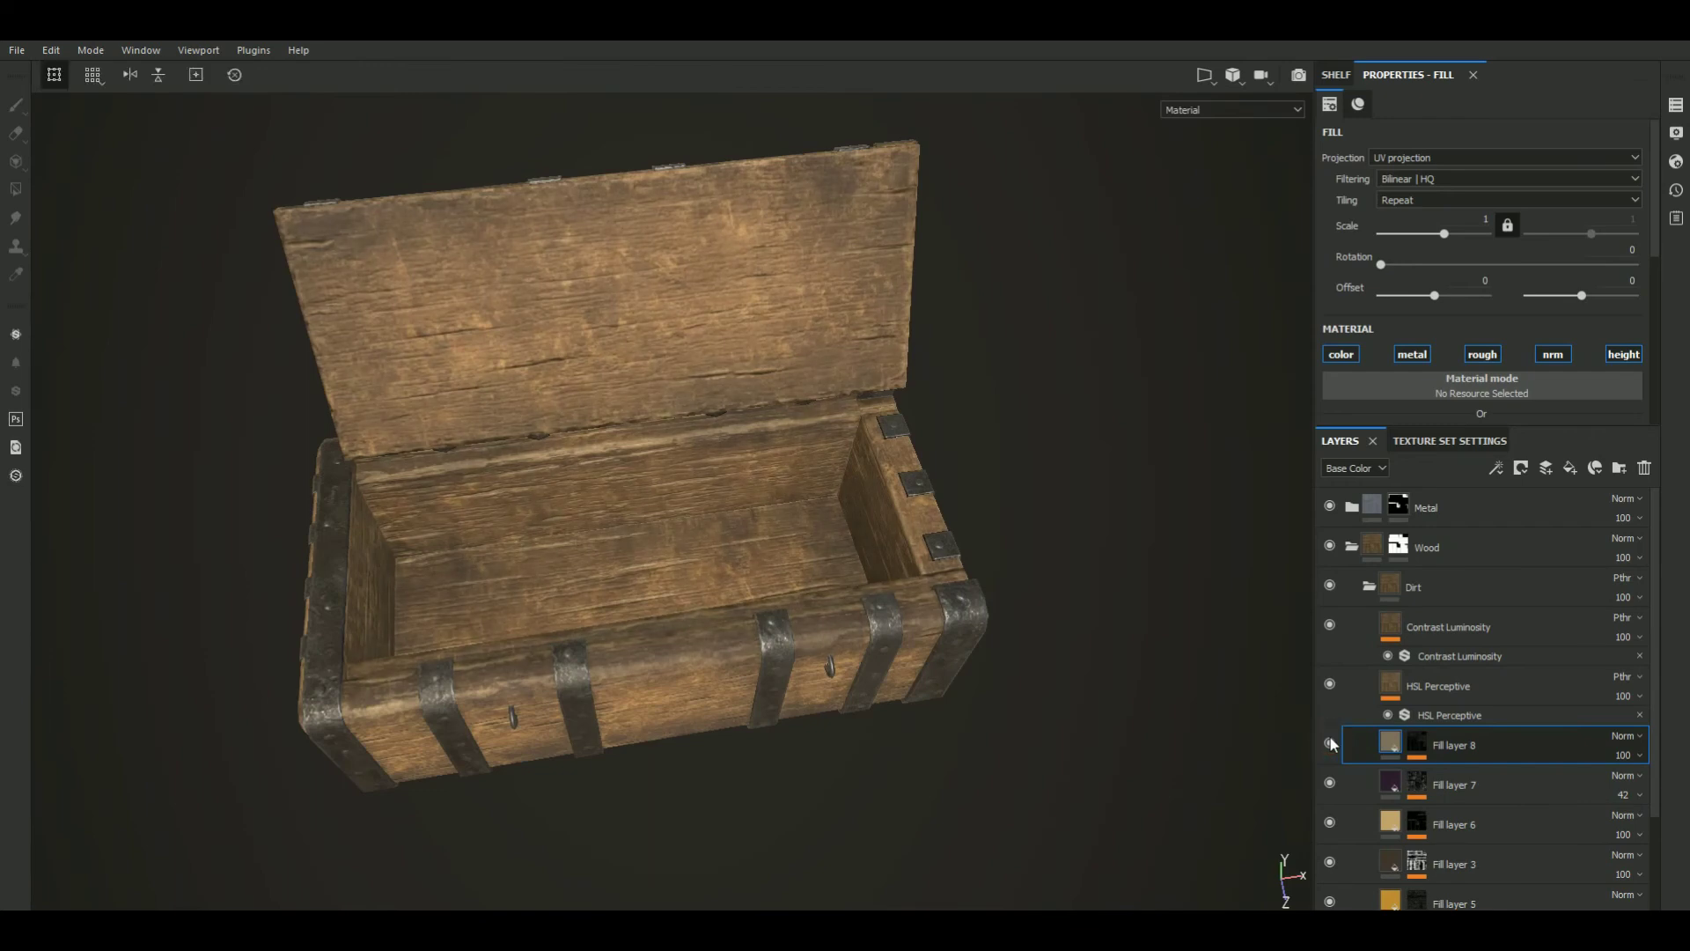
Delete the Levels effect from Fill layer 8's mask
left_click(1417, 744)
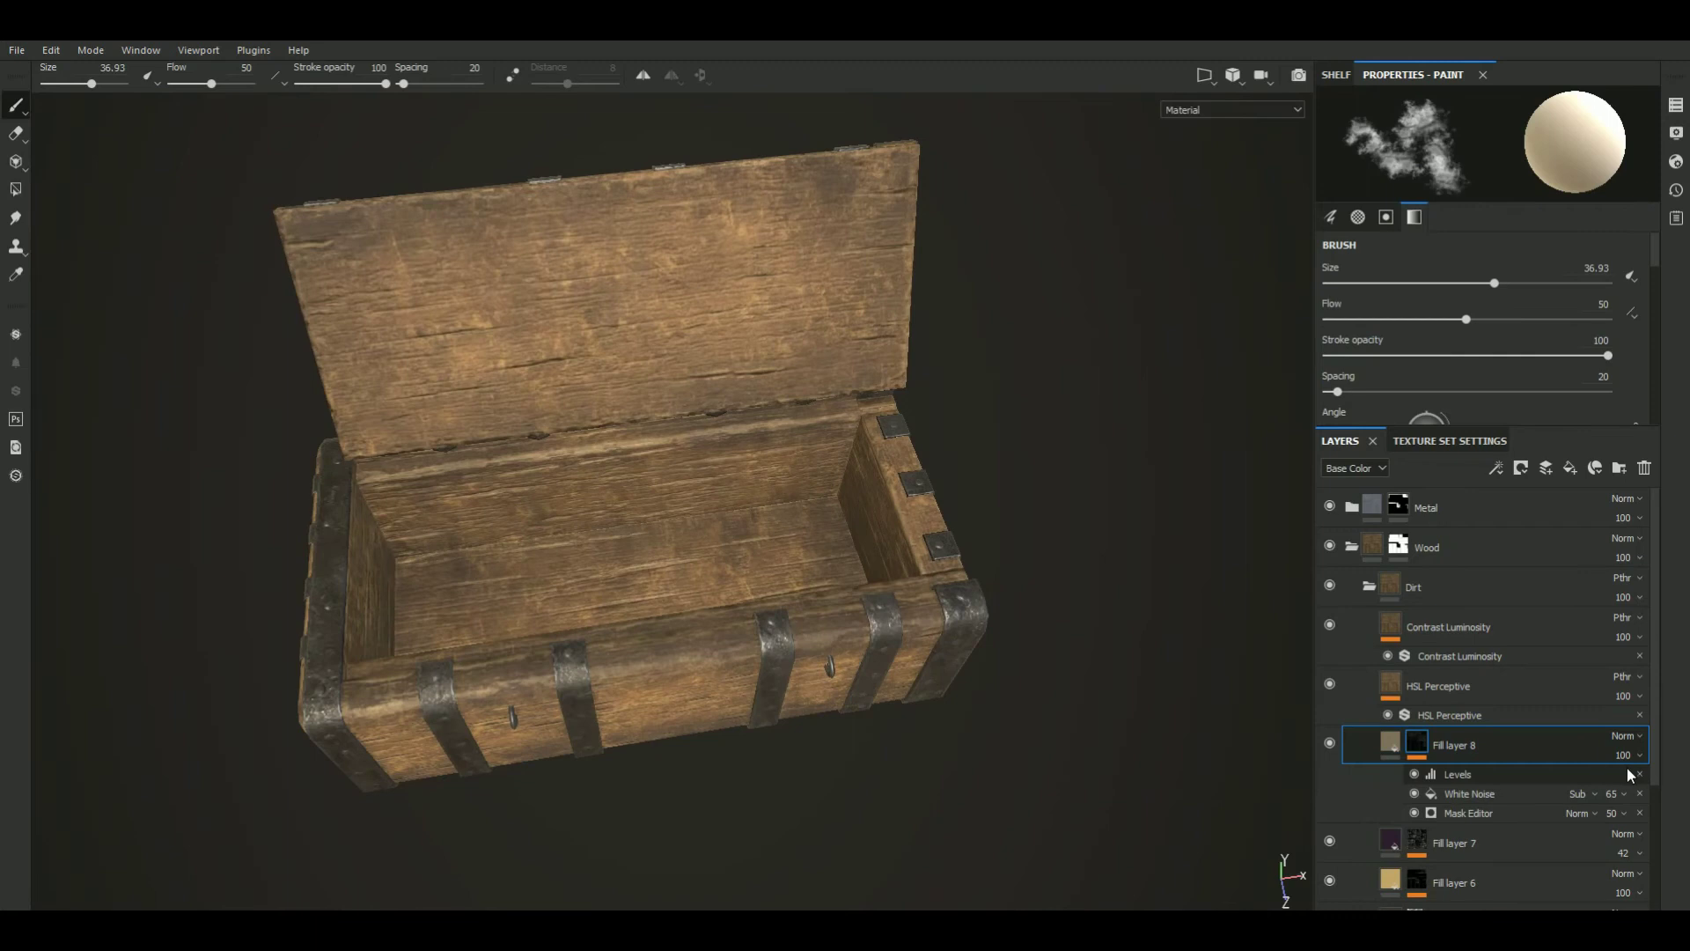
left_click(1641, 776)
mouse_move(1012, 547)
left_mouse_down("alt")
mouse_move(1058, 286)
mouse_move(1067, 385)
mouse_move(928, 282)
left_mouse_up("alt")
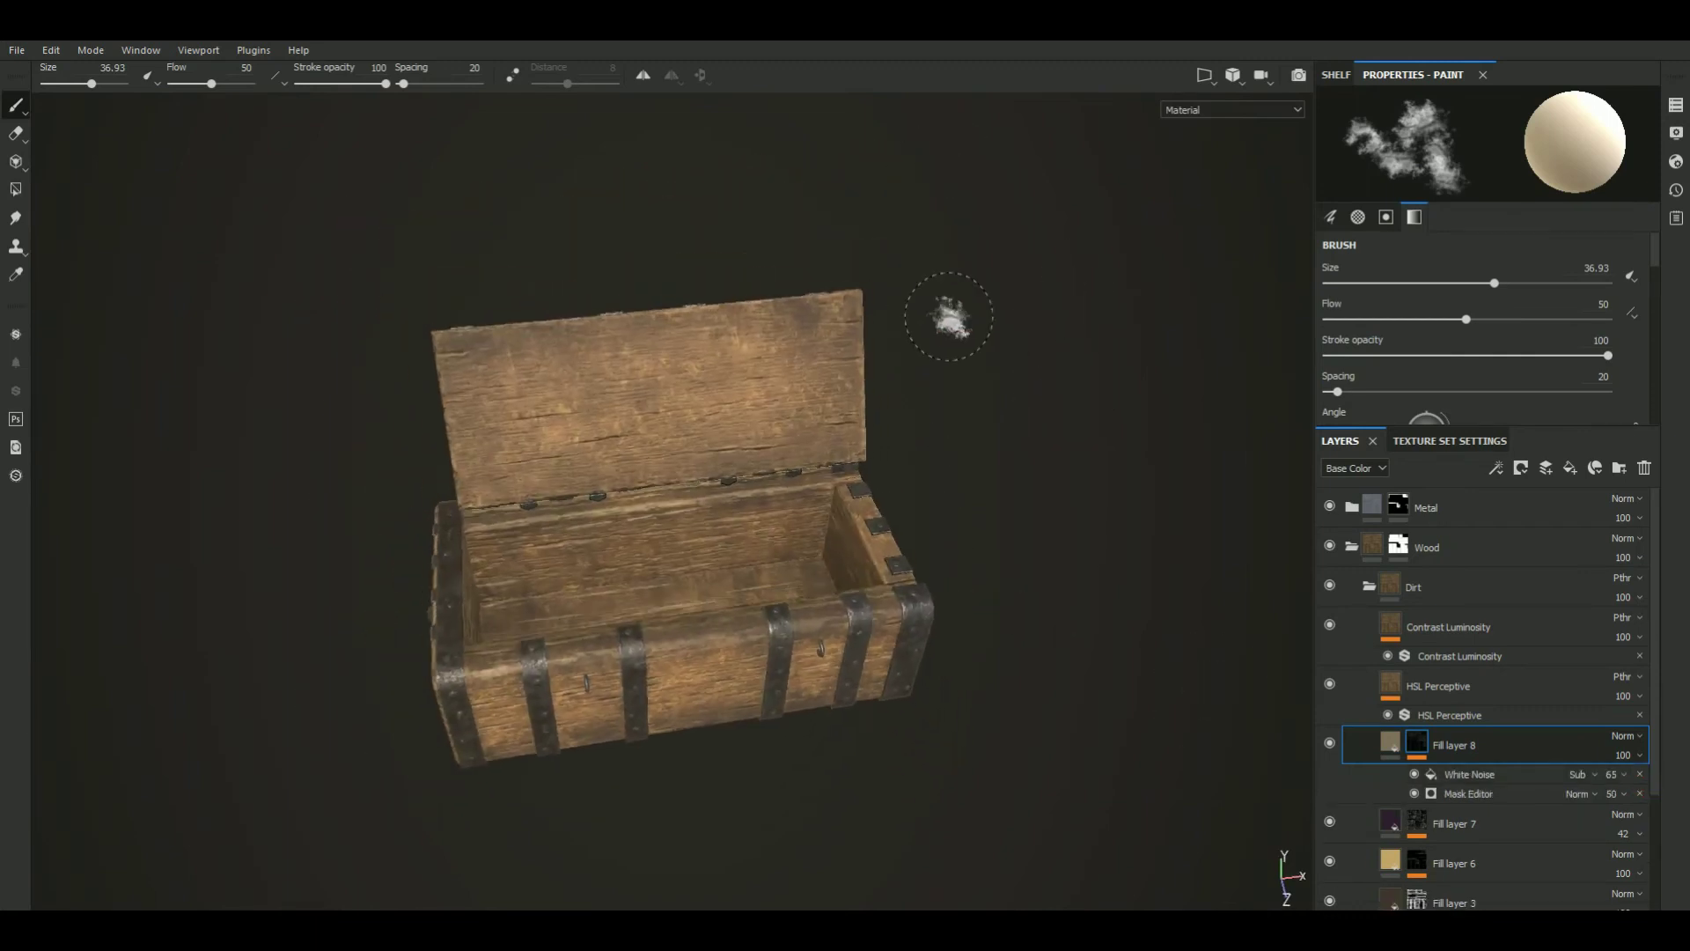
left_click_drag(959, 350, 901, 253, "alt")
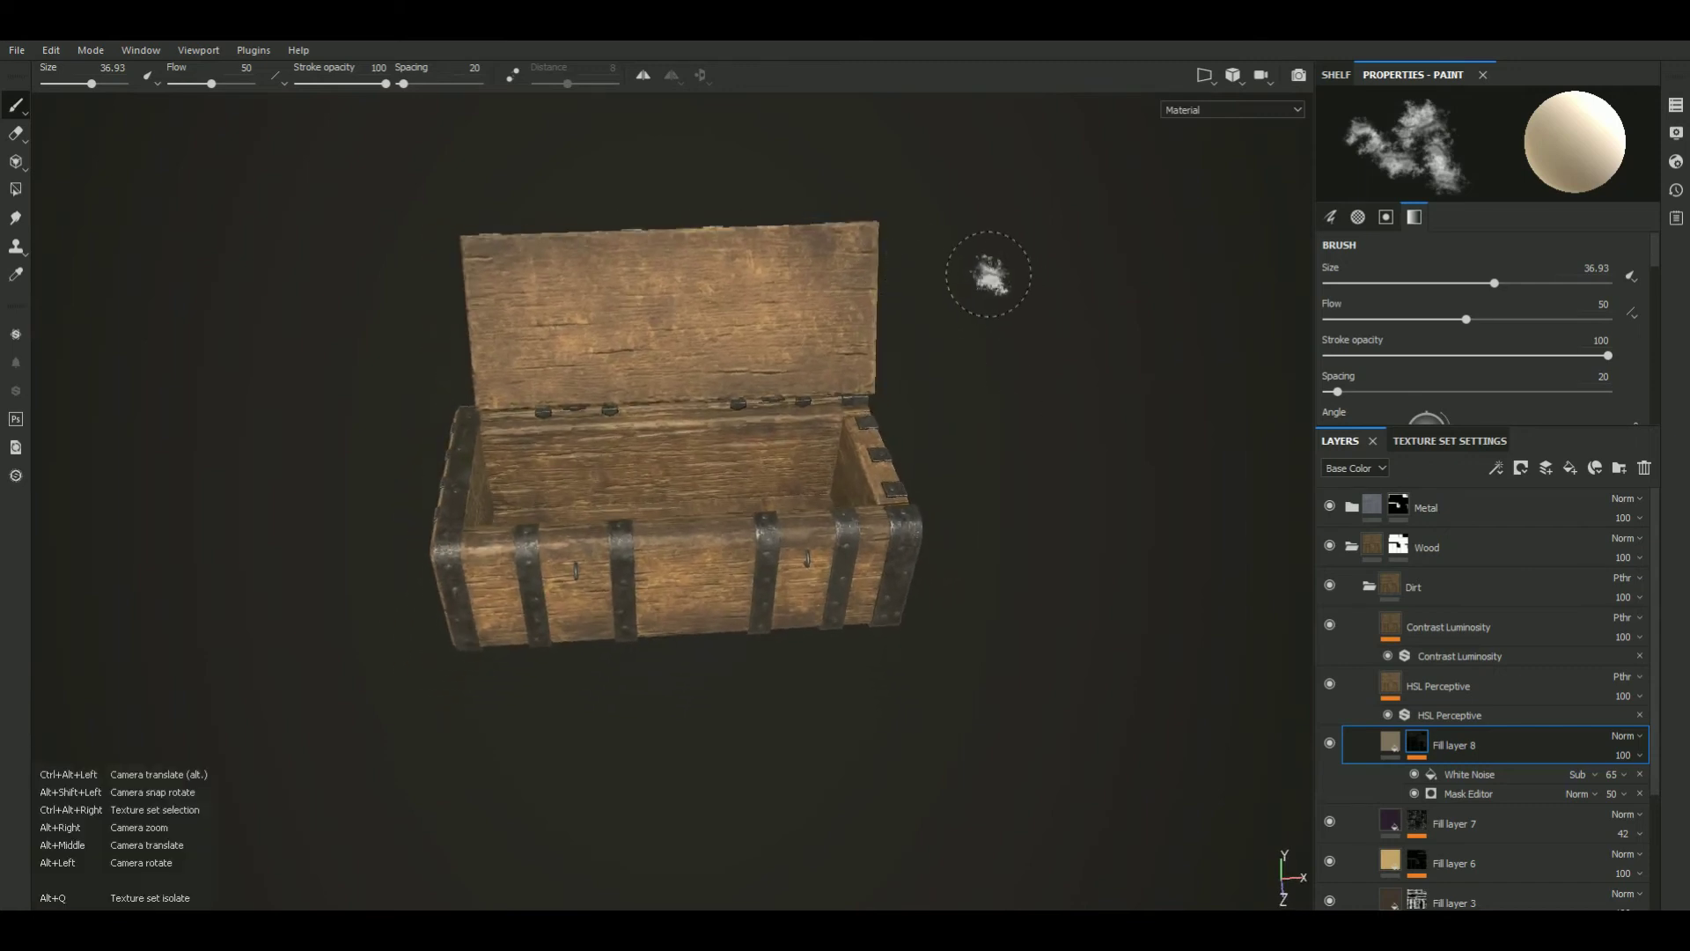
left_click_drag(999, 290, 1177, 641, "alt")
right_click_drag(1177, 642, 1191, 396, "alt")
mouse_move(1192, 396)
left_mouse_down("alt")
mouse_move(1206, 555)
mouse_move(1150, 710)
mouse_move(1091, 631)
left_mouse_up("alt")
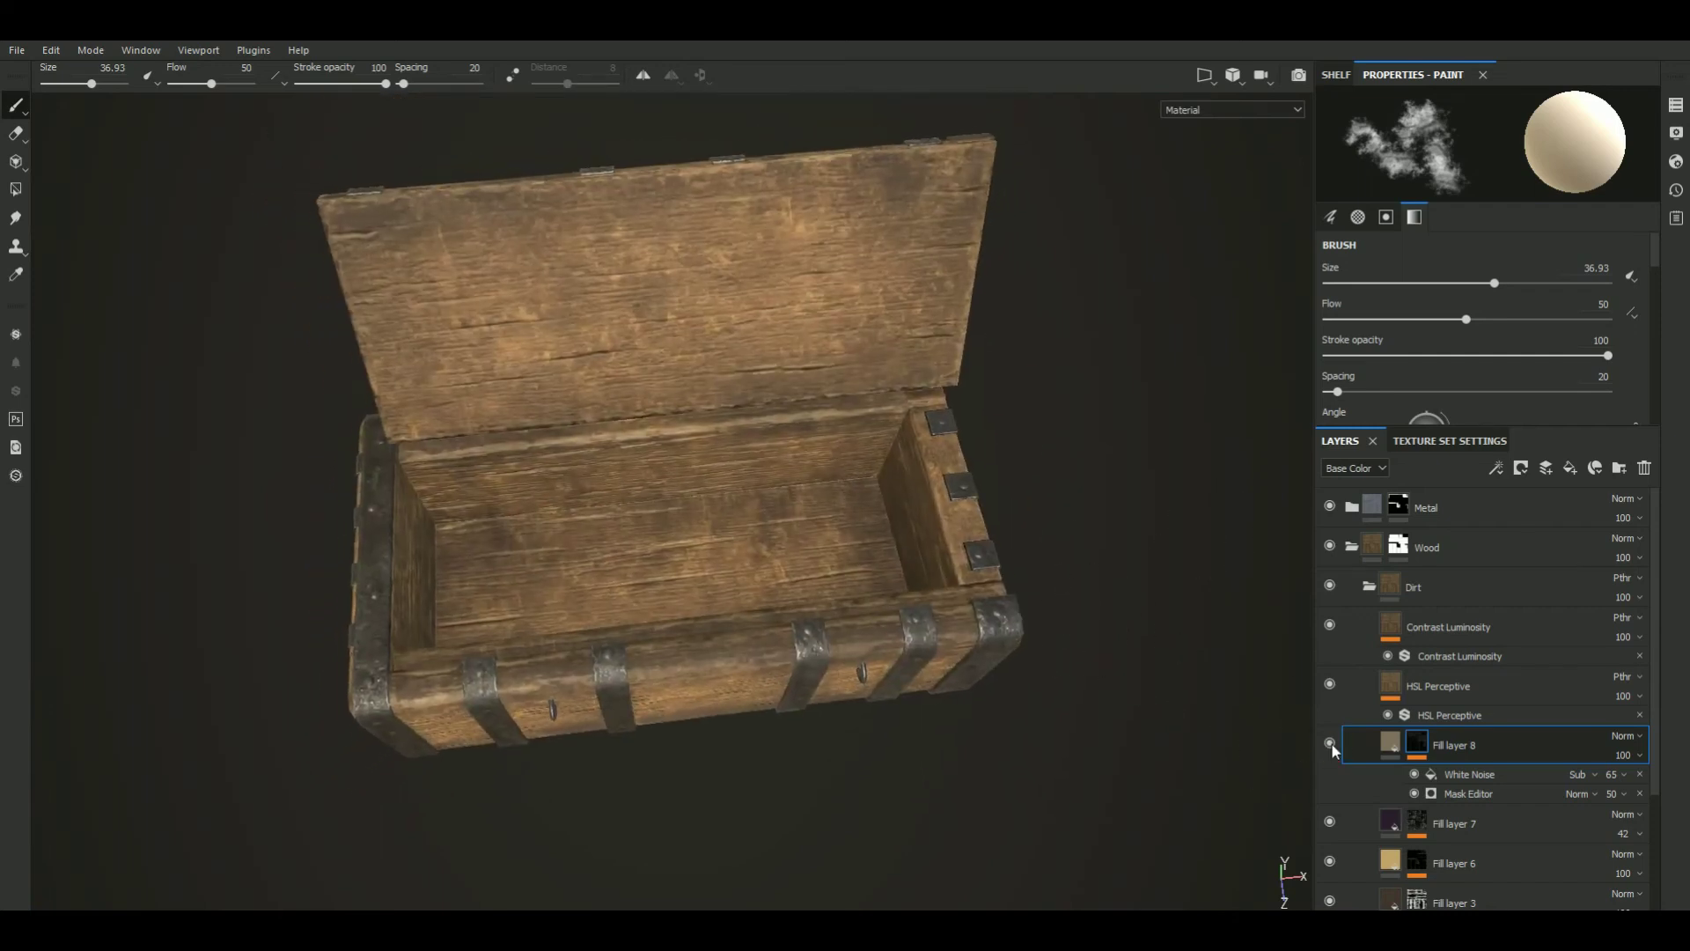
Nudge Fill layer 8's base colour value slightly and toggle the layer to compare
left_click(1388, 747)
scroll(1461, 370, "down", 3)
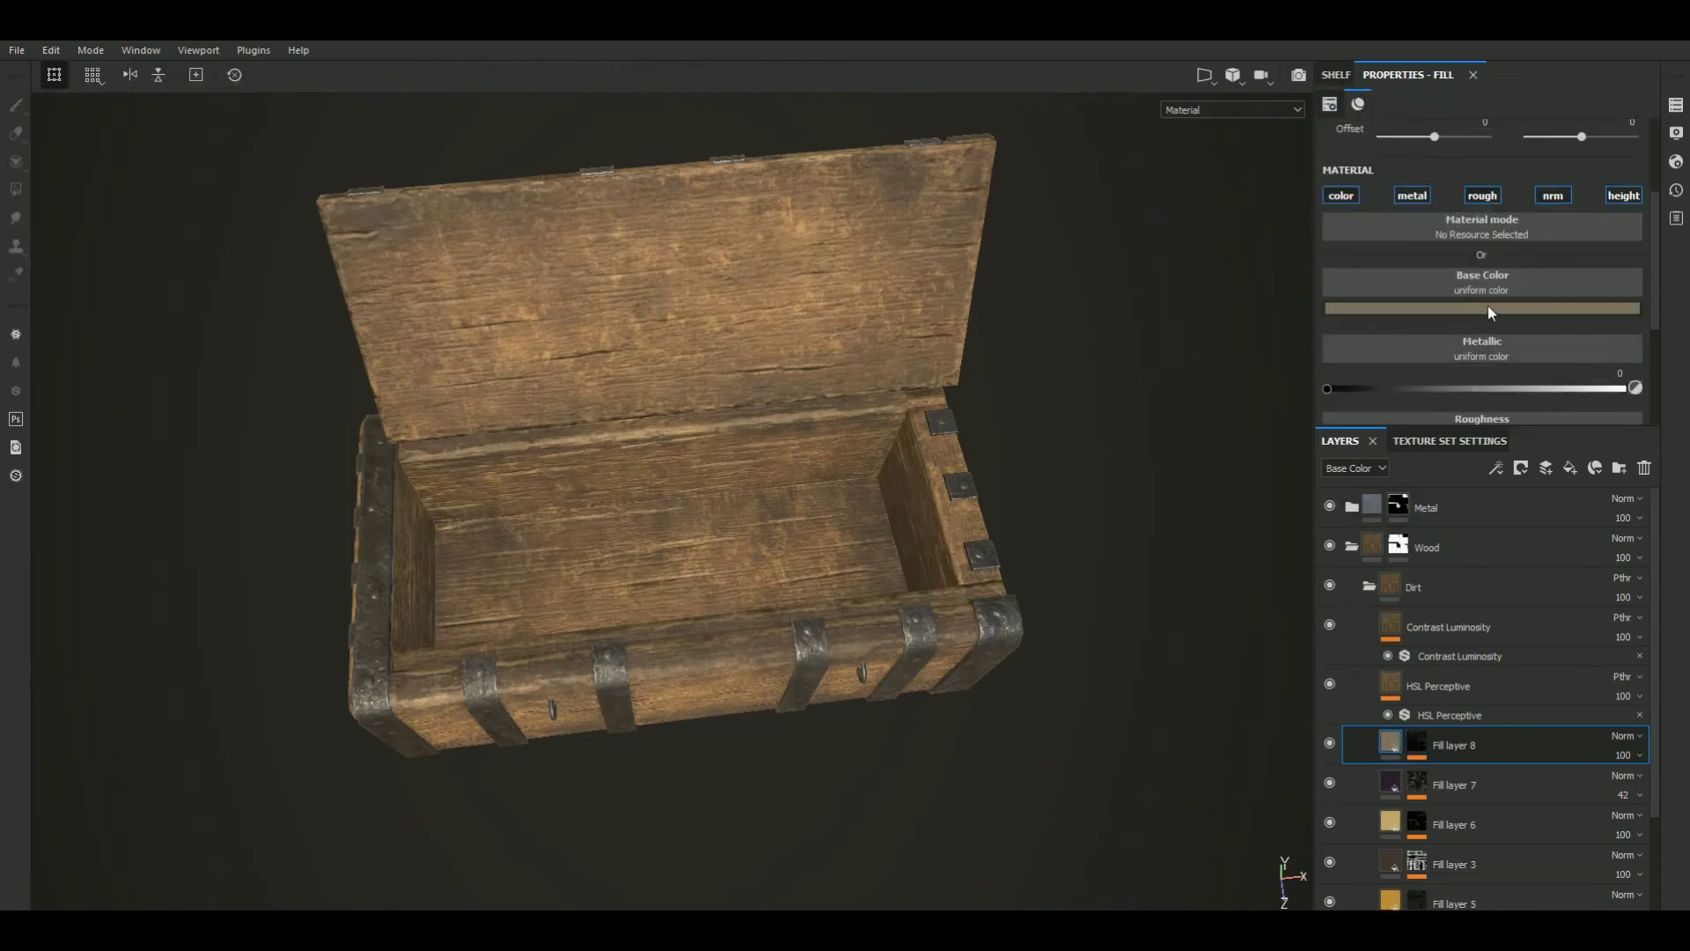
left_click(1488, 308)
left_click_drag(1666, 414, 1664, 420)
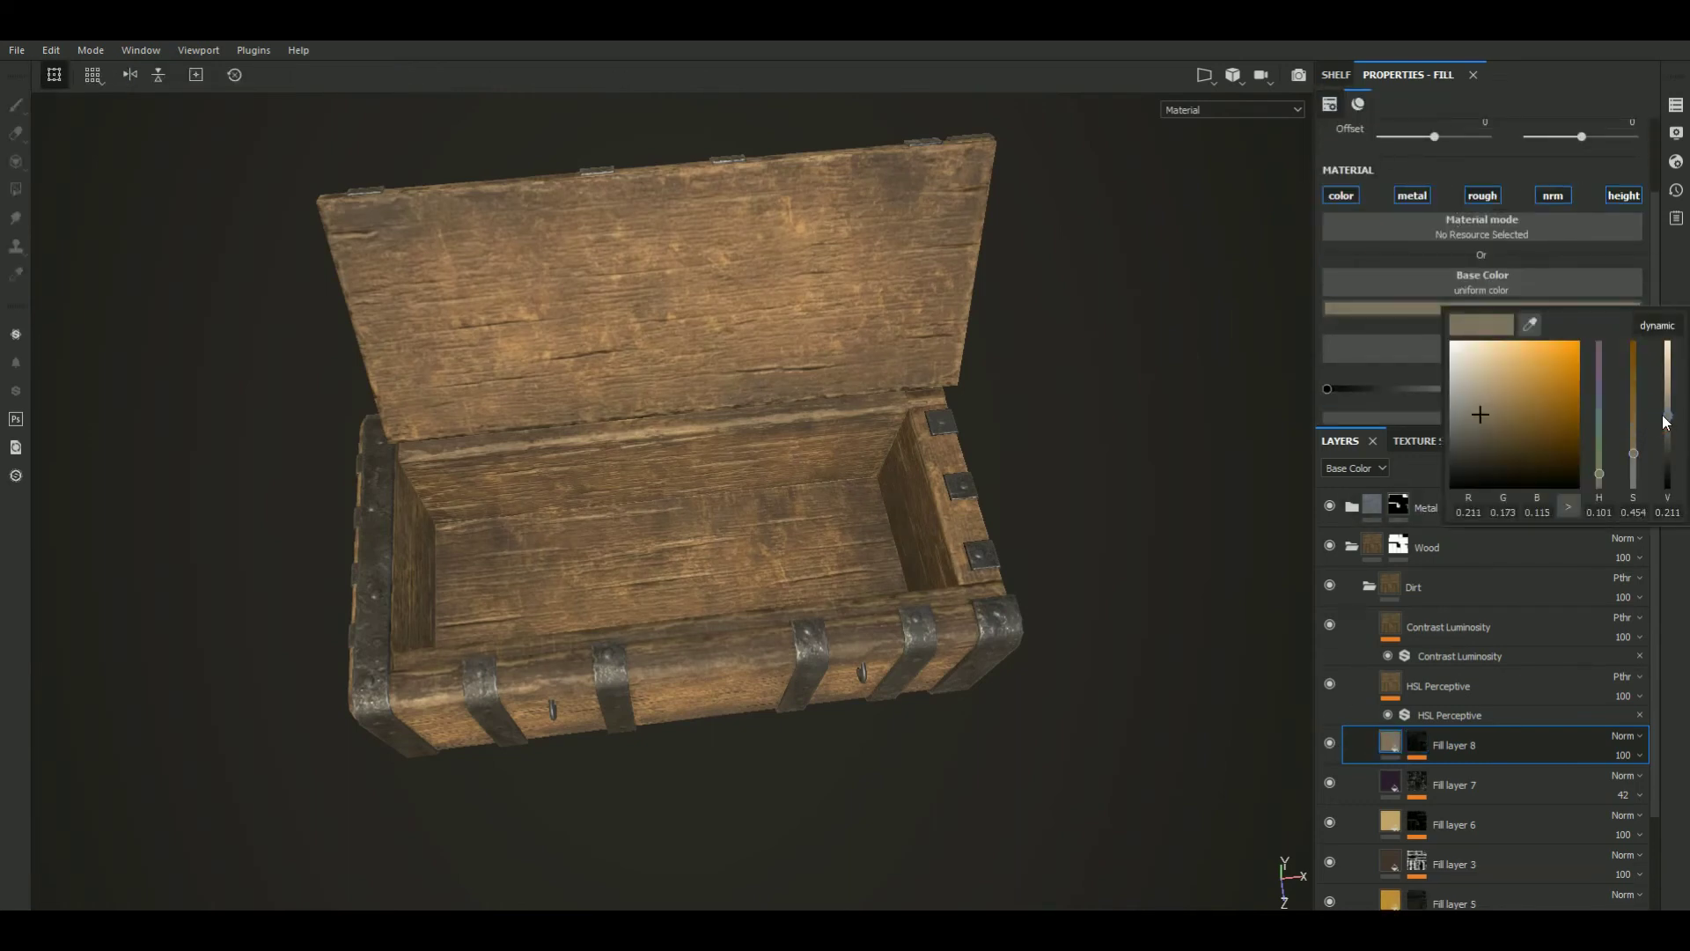
left_click_drag(1297, 463, 1296, 614, "alt")
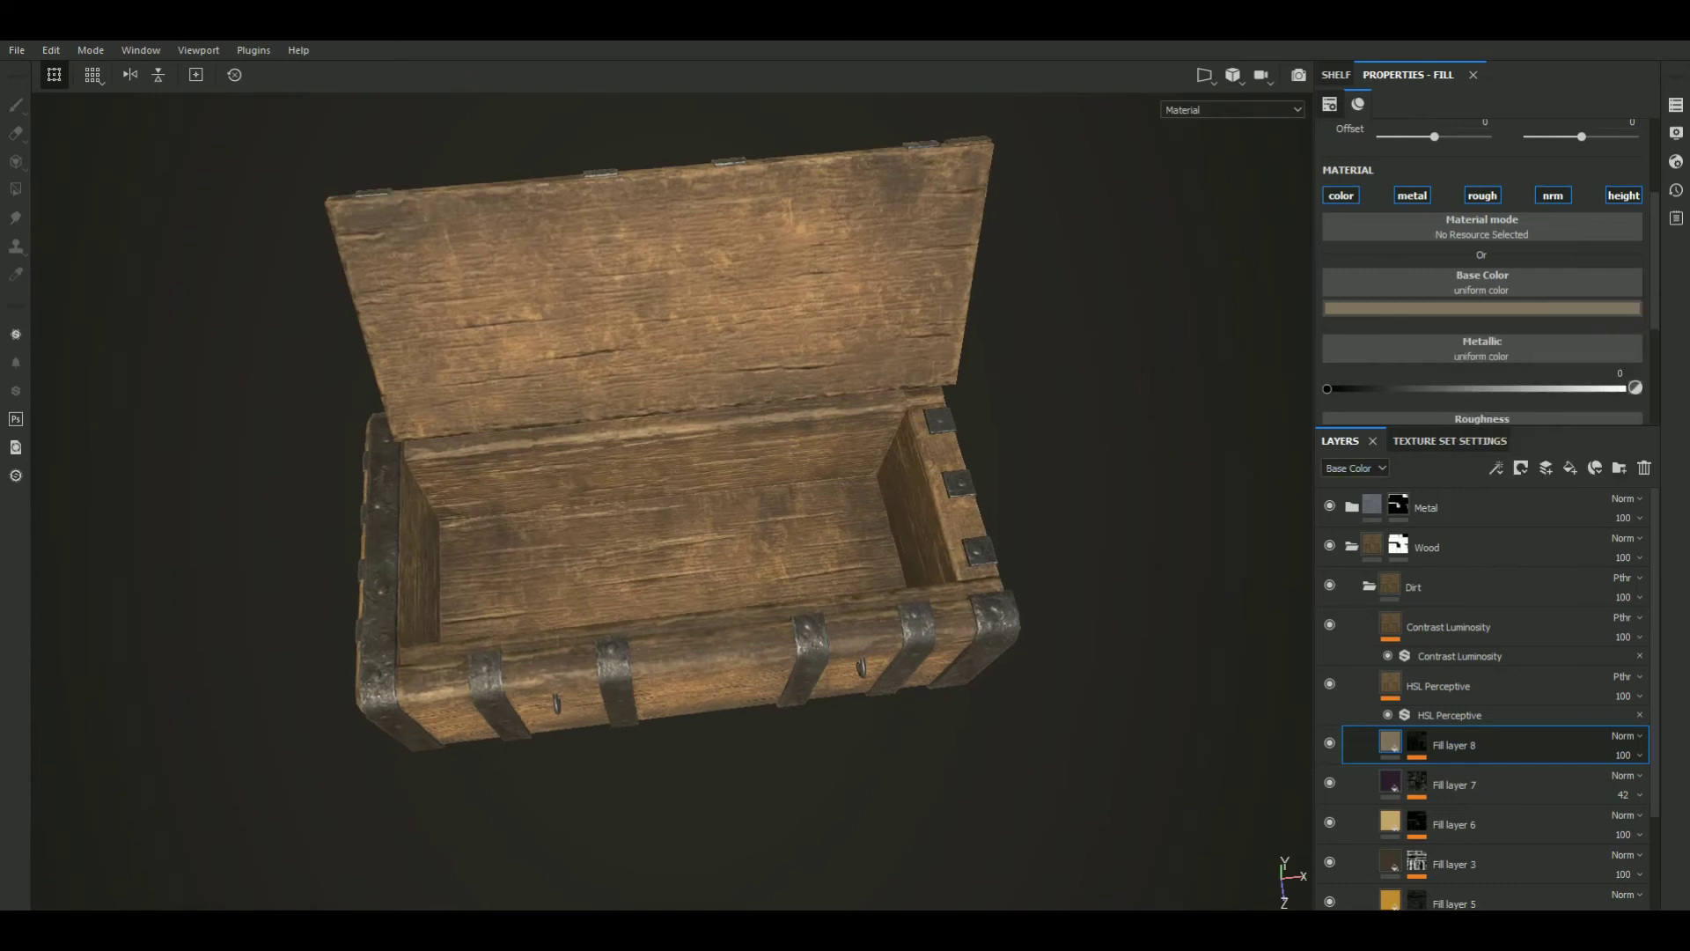
left_click(1330, 744)
mouse_move(1142, 558)
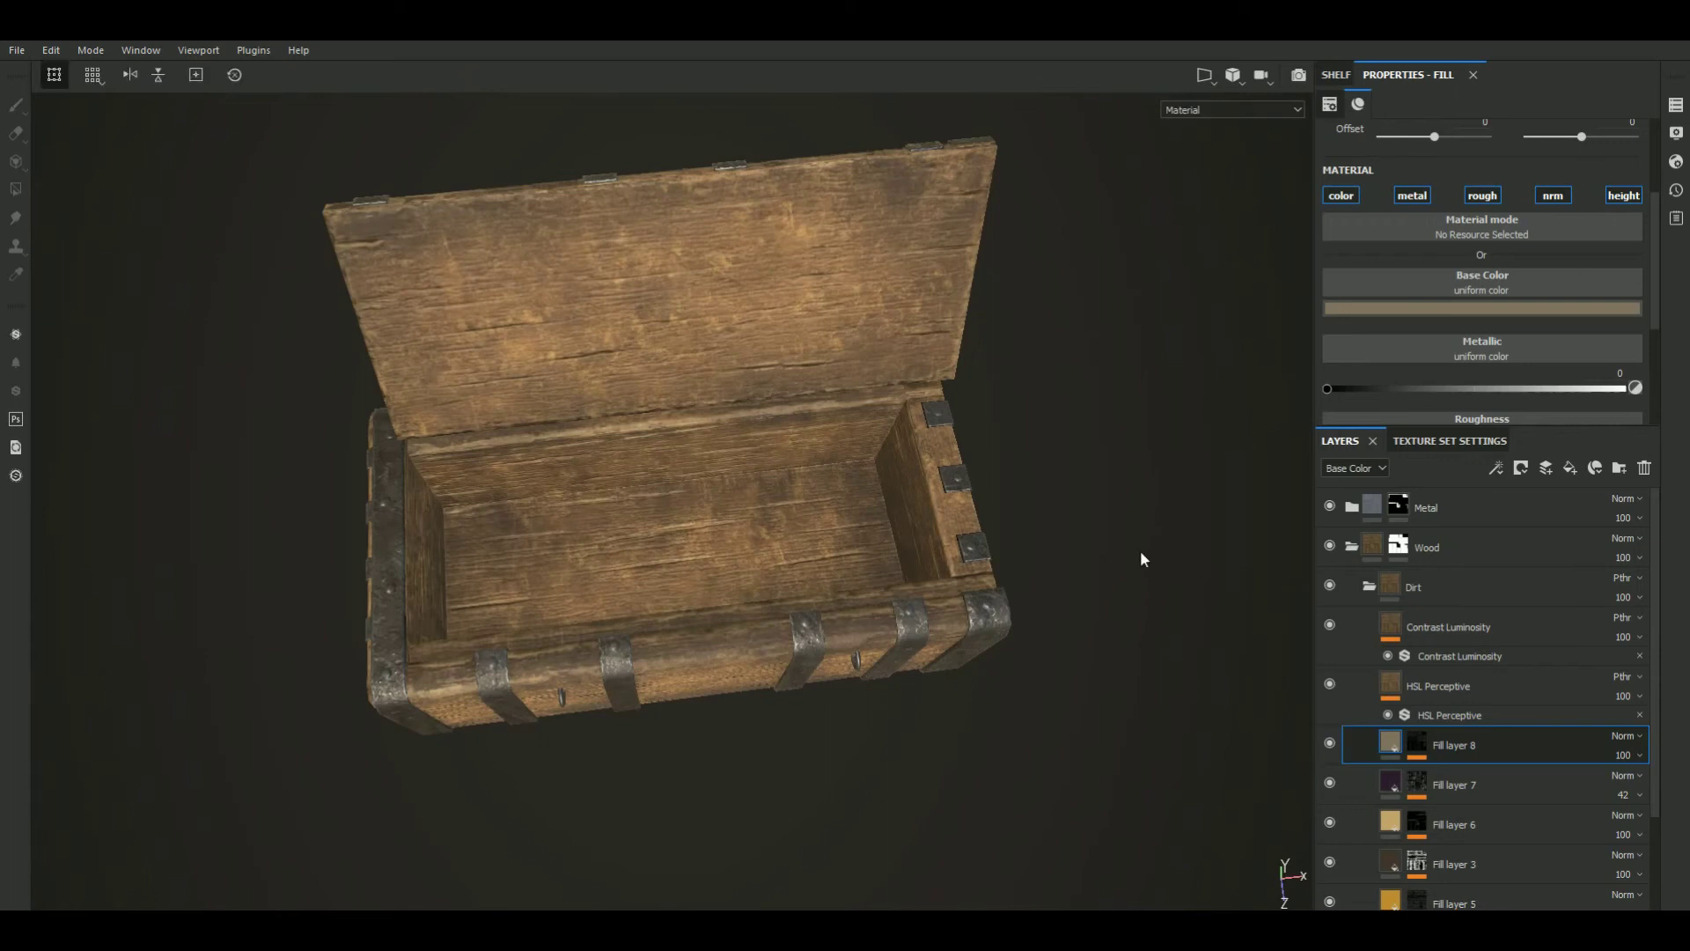
left_click_drag(1155, 536, 1132, 510, "alt")
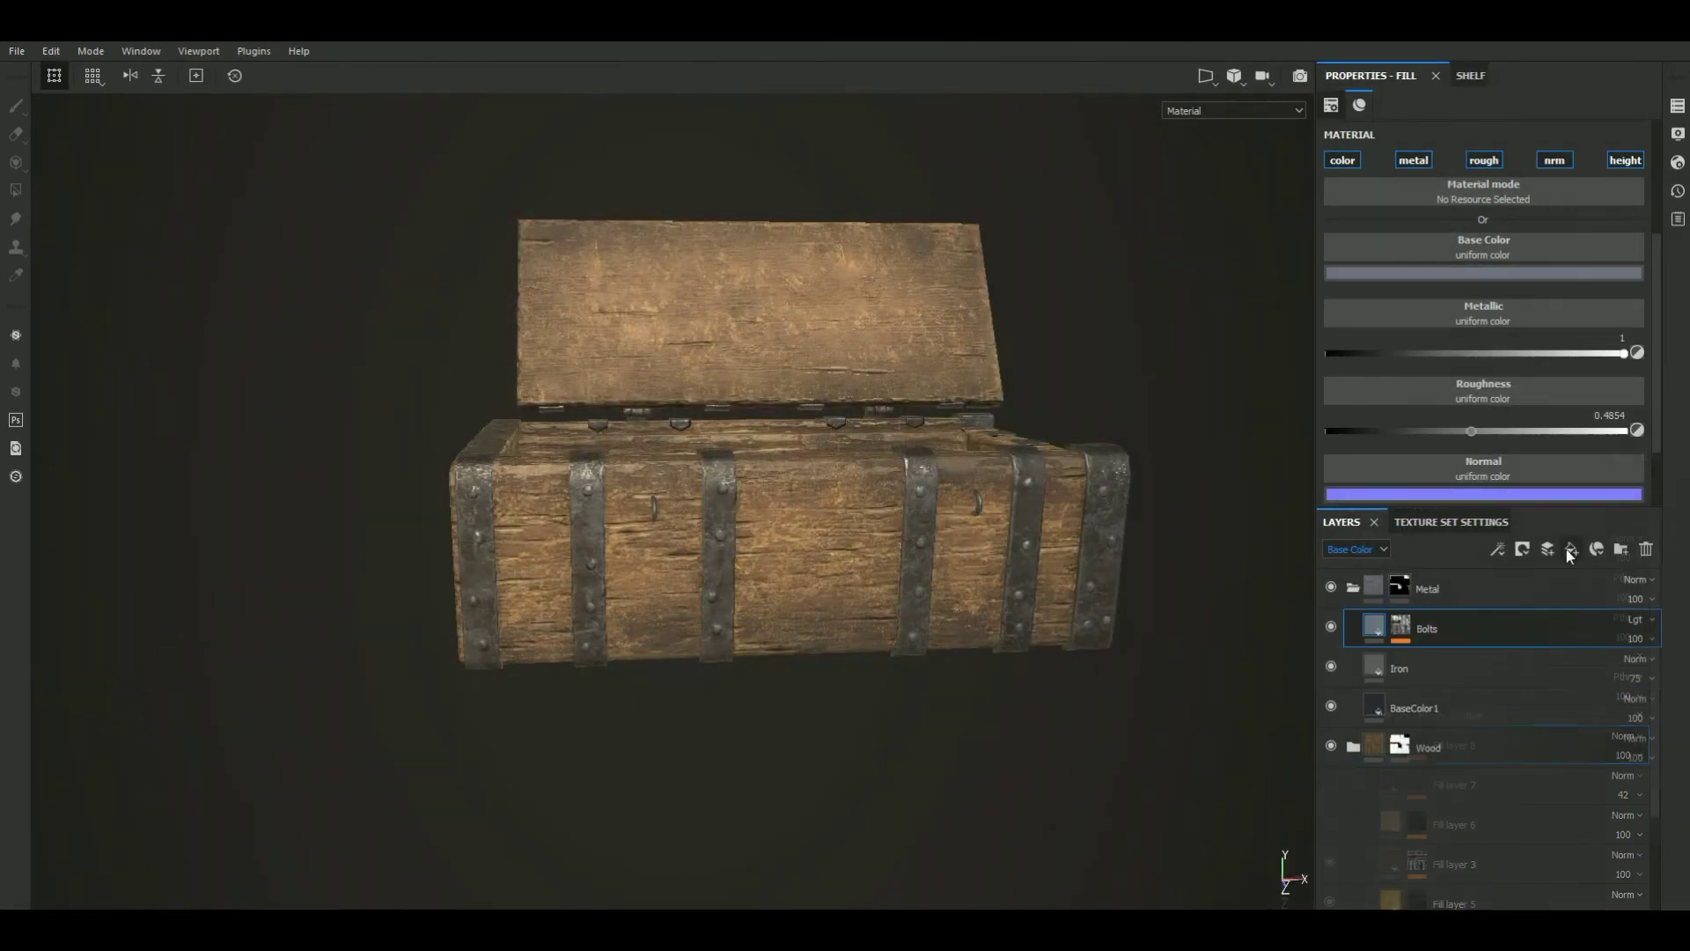
Add a fill layer above Bolts with the Rust Fine material, found by searching 'ru'
left_click(1474, 76)
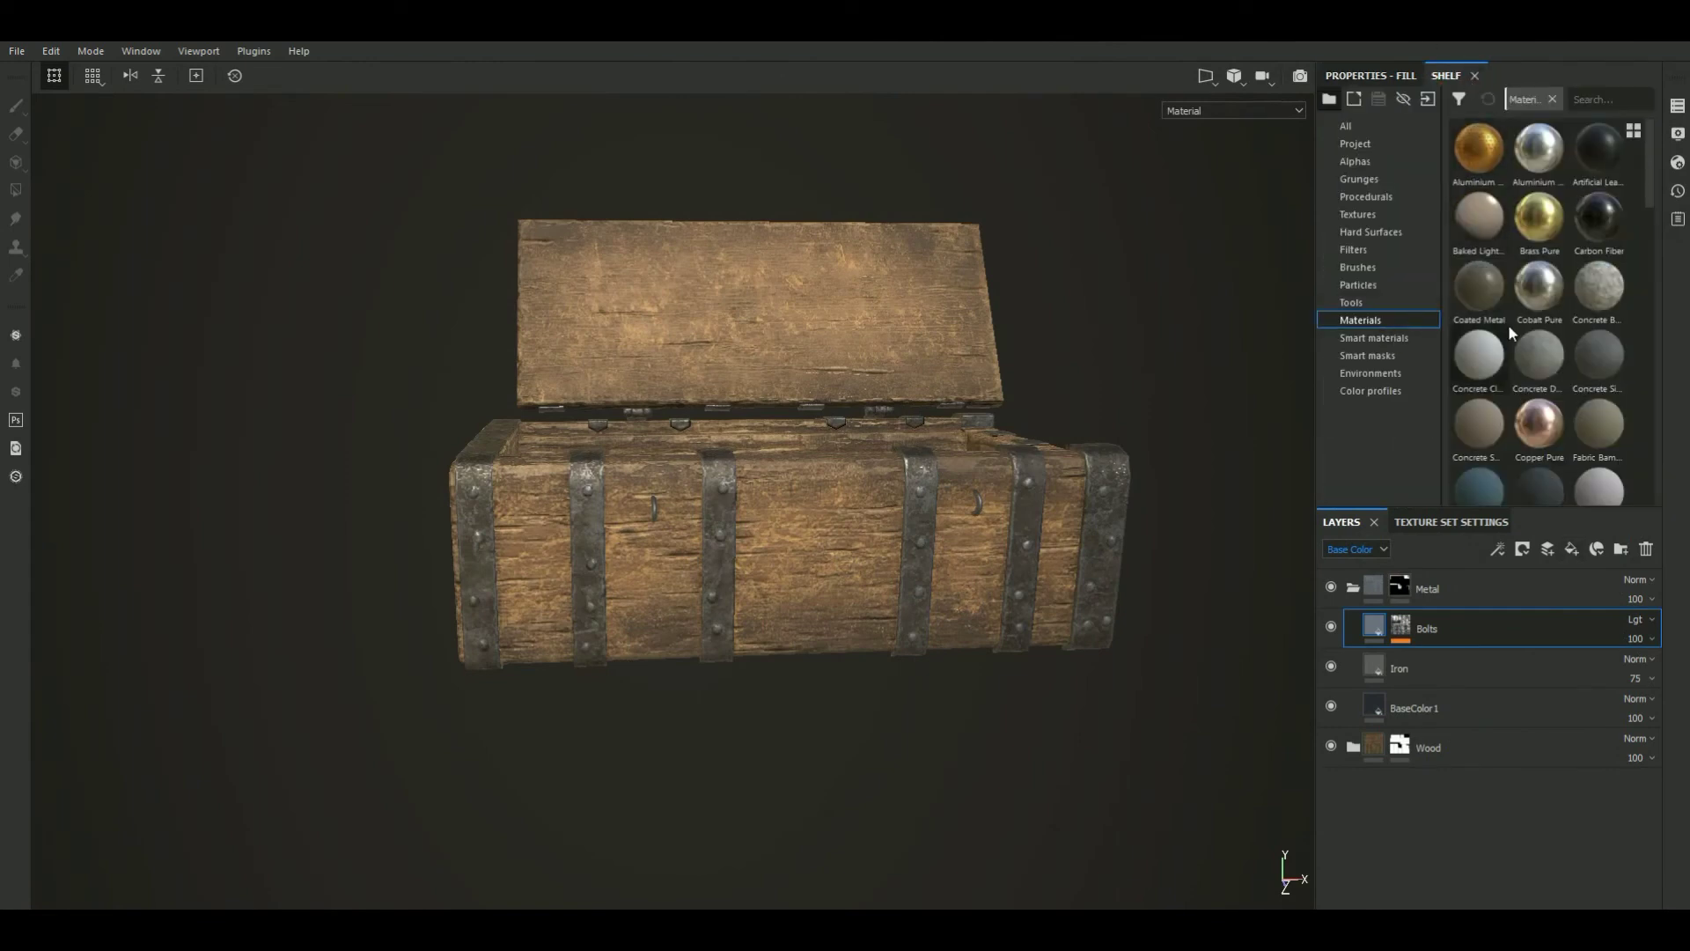
left_click(1614, 104)
type("ru")
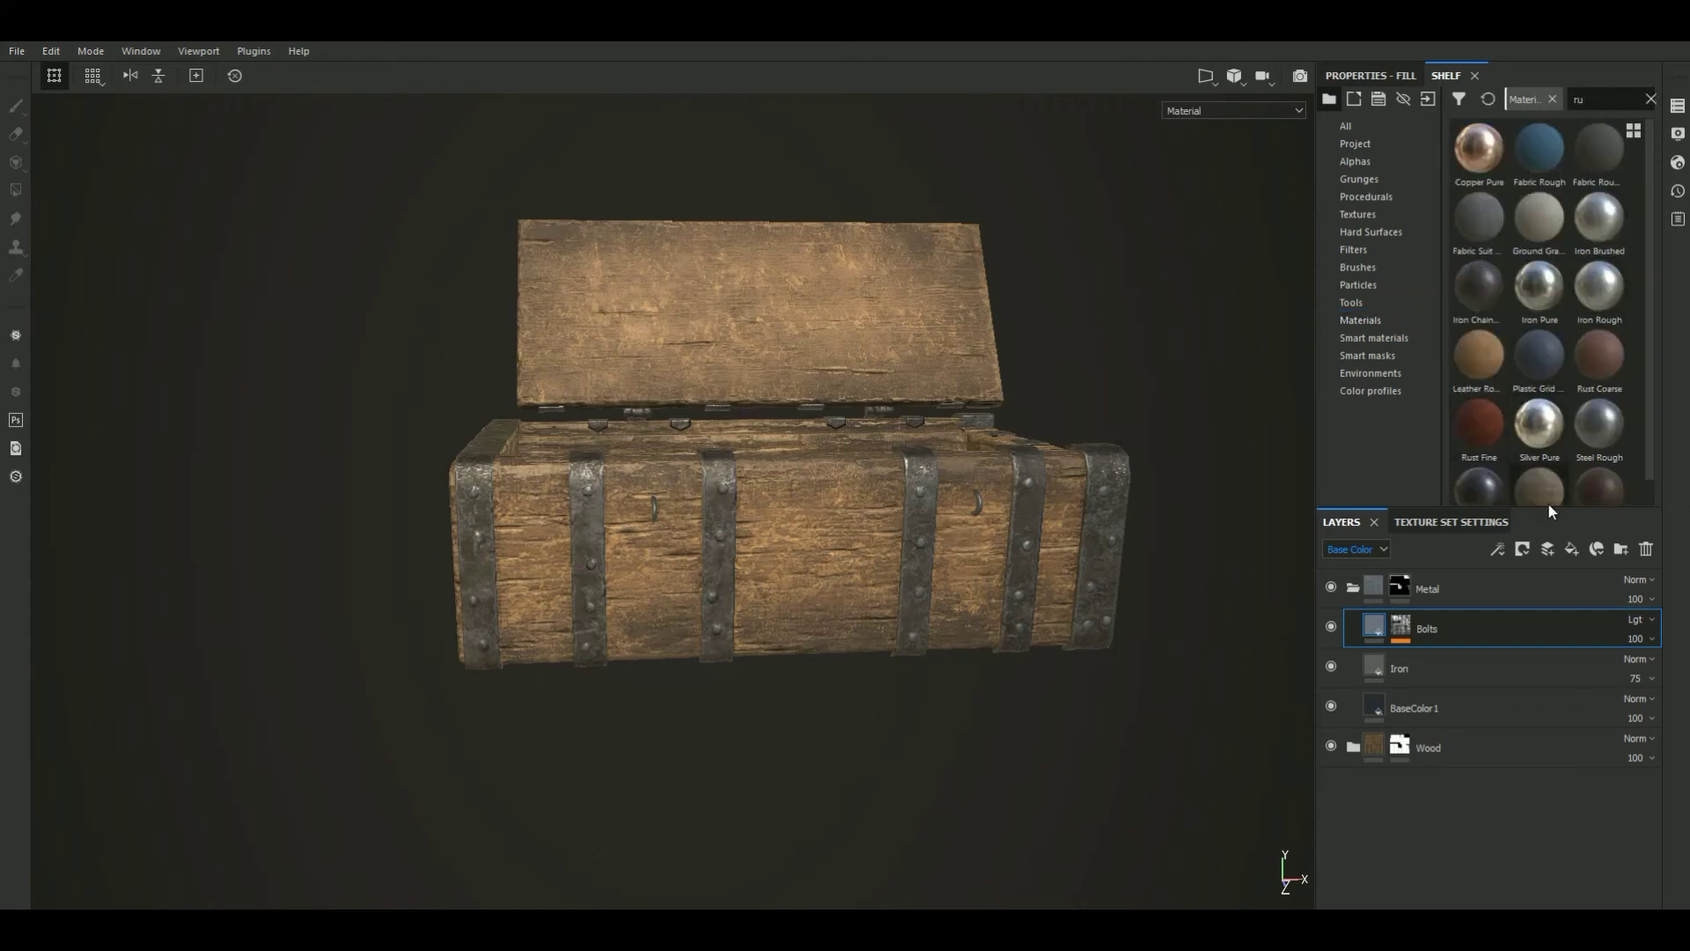
left_click(1566, 550)
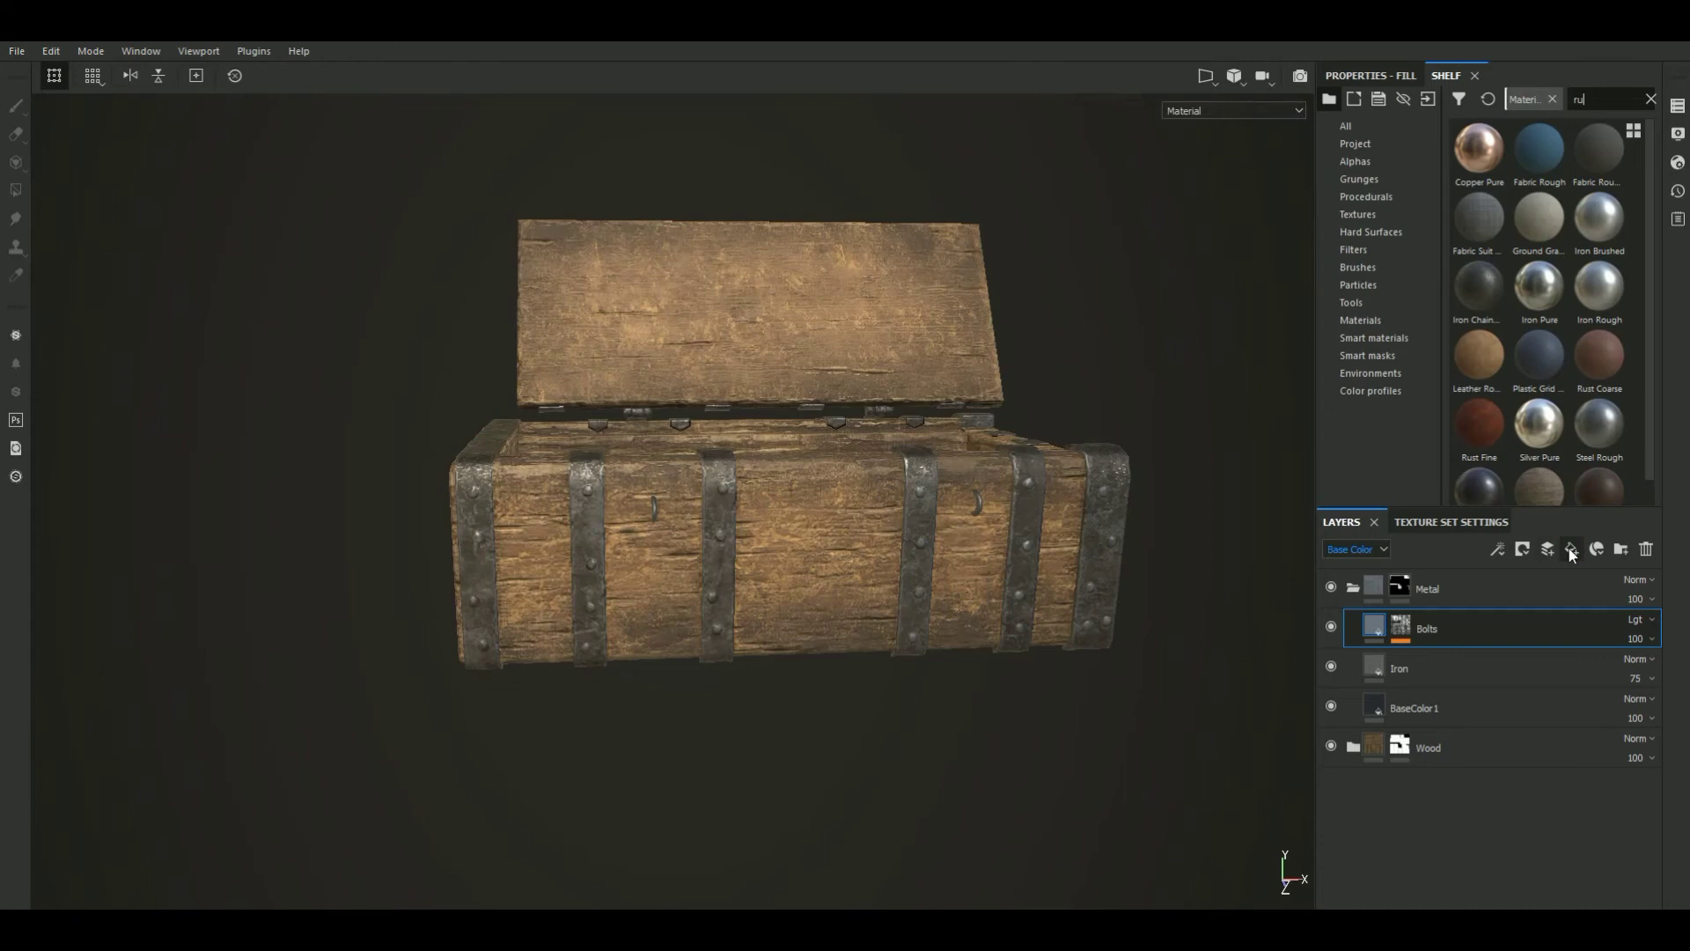
left_click(1486, 418)
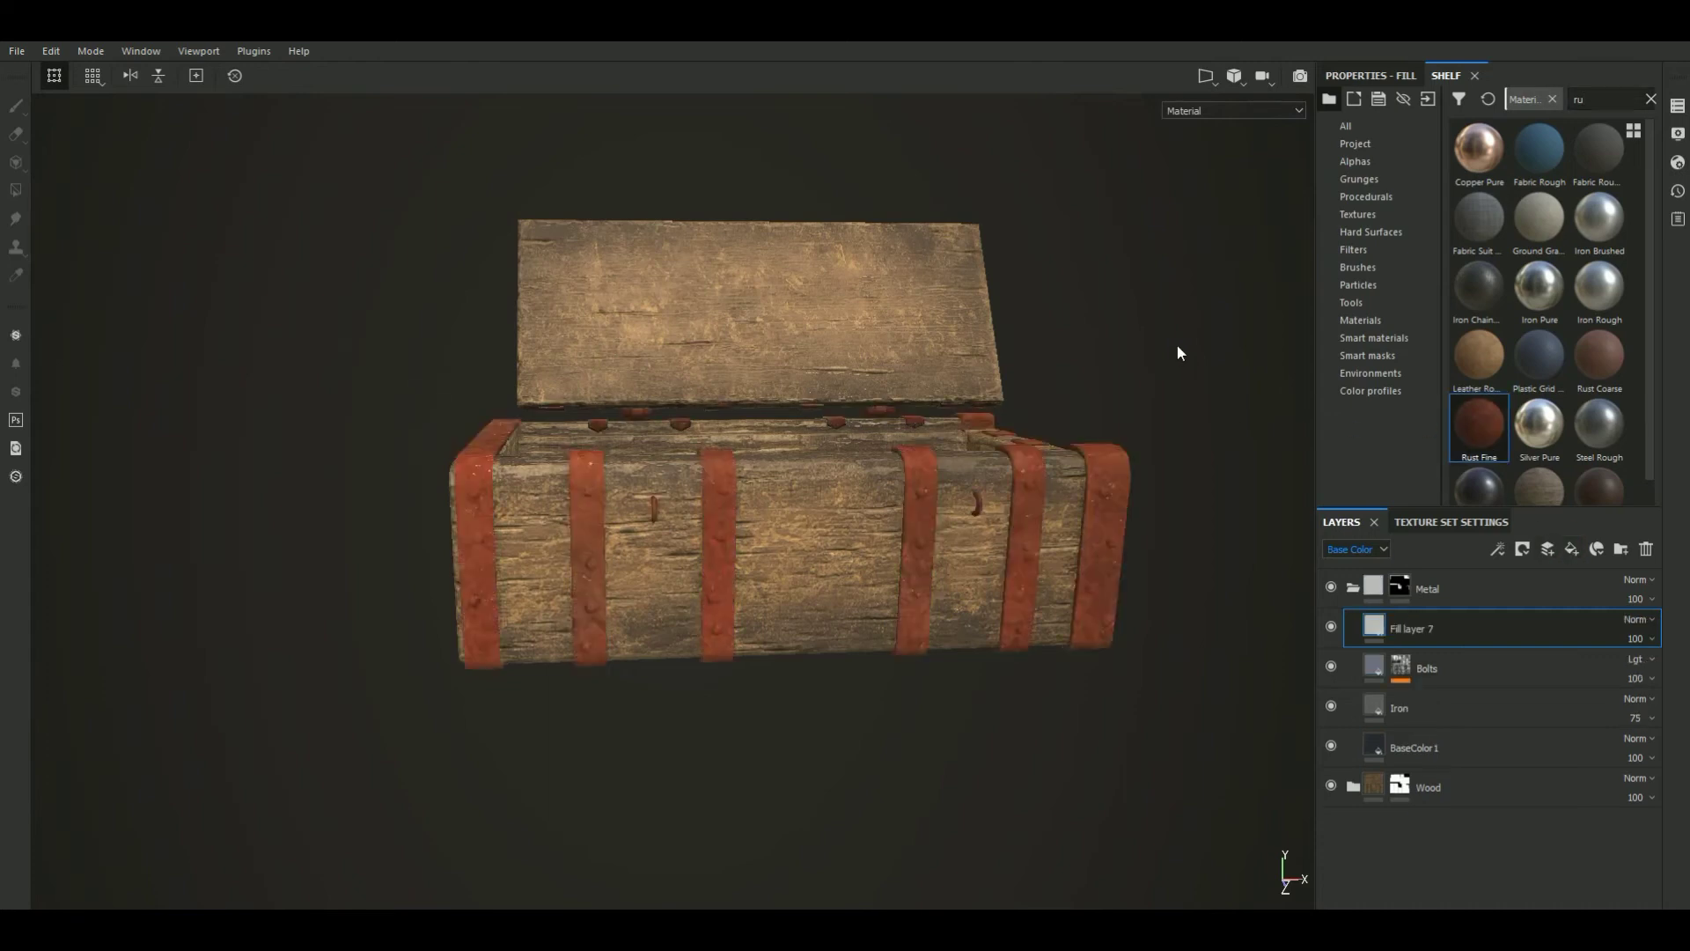
left_click_drag(1179, 352, 1244, 461, "alt")
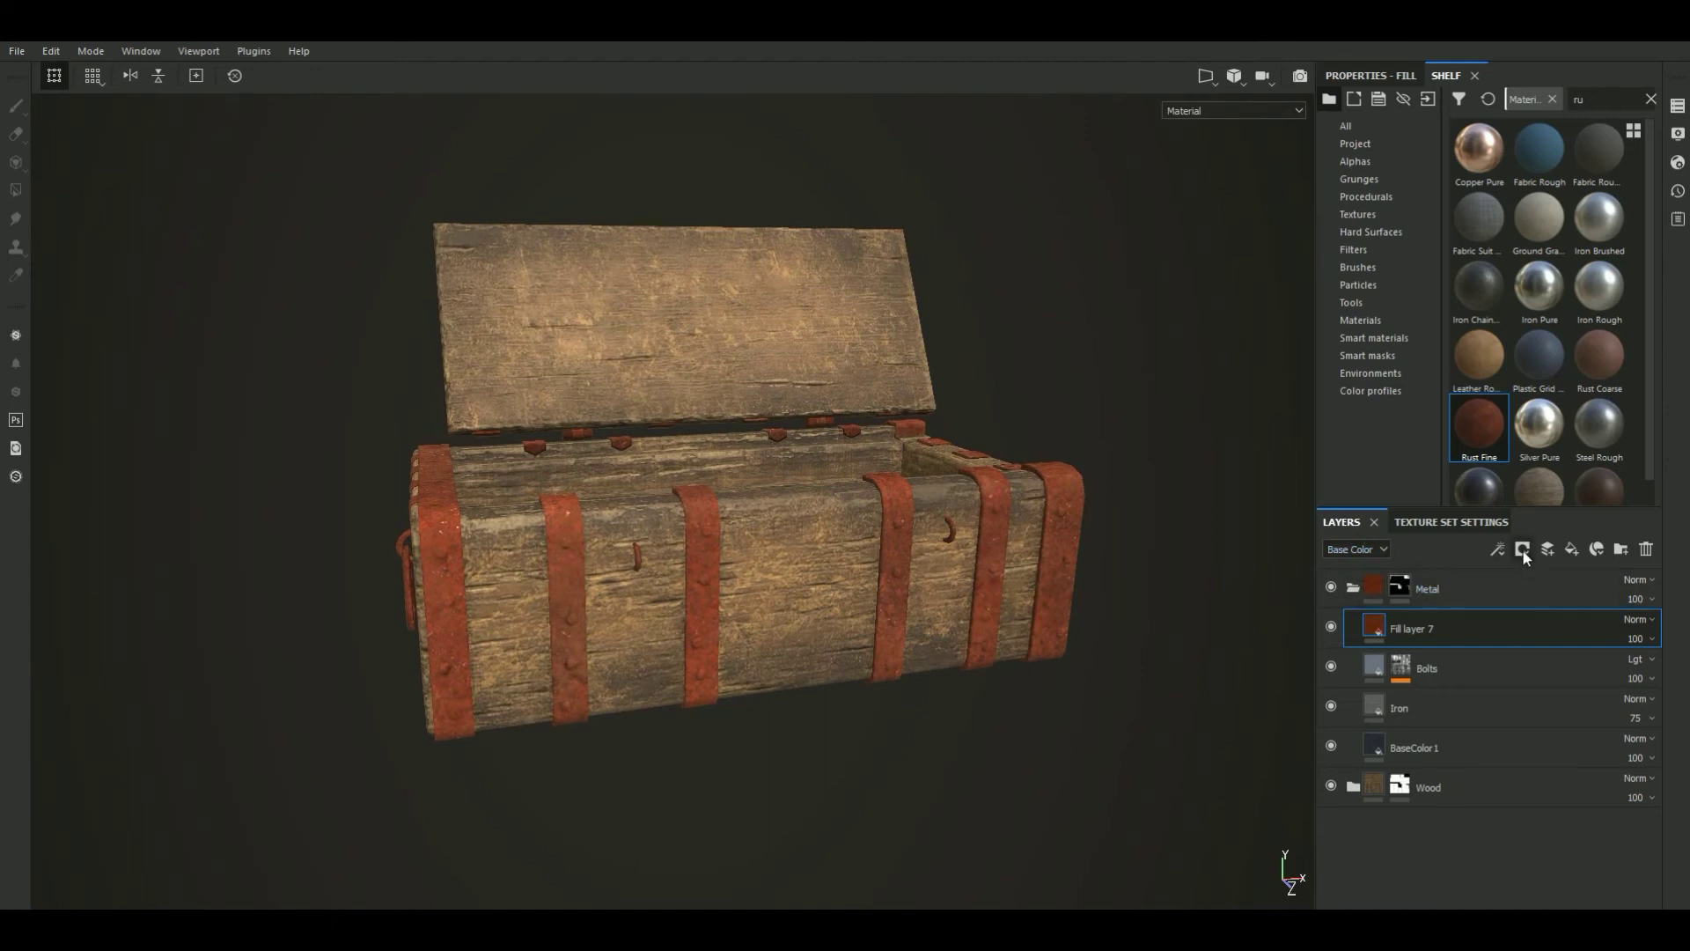
Give Fill layer 7 a black mask to hide the rust
left_click(1371, 355)
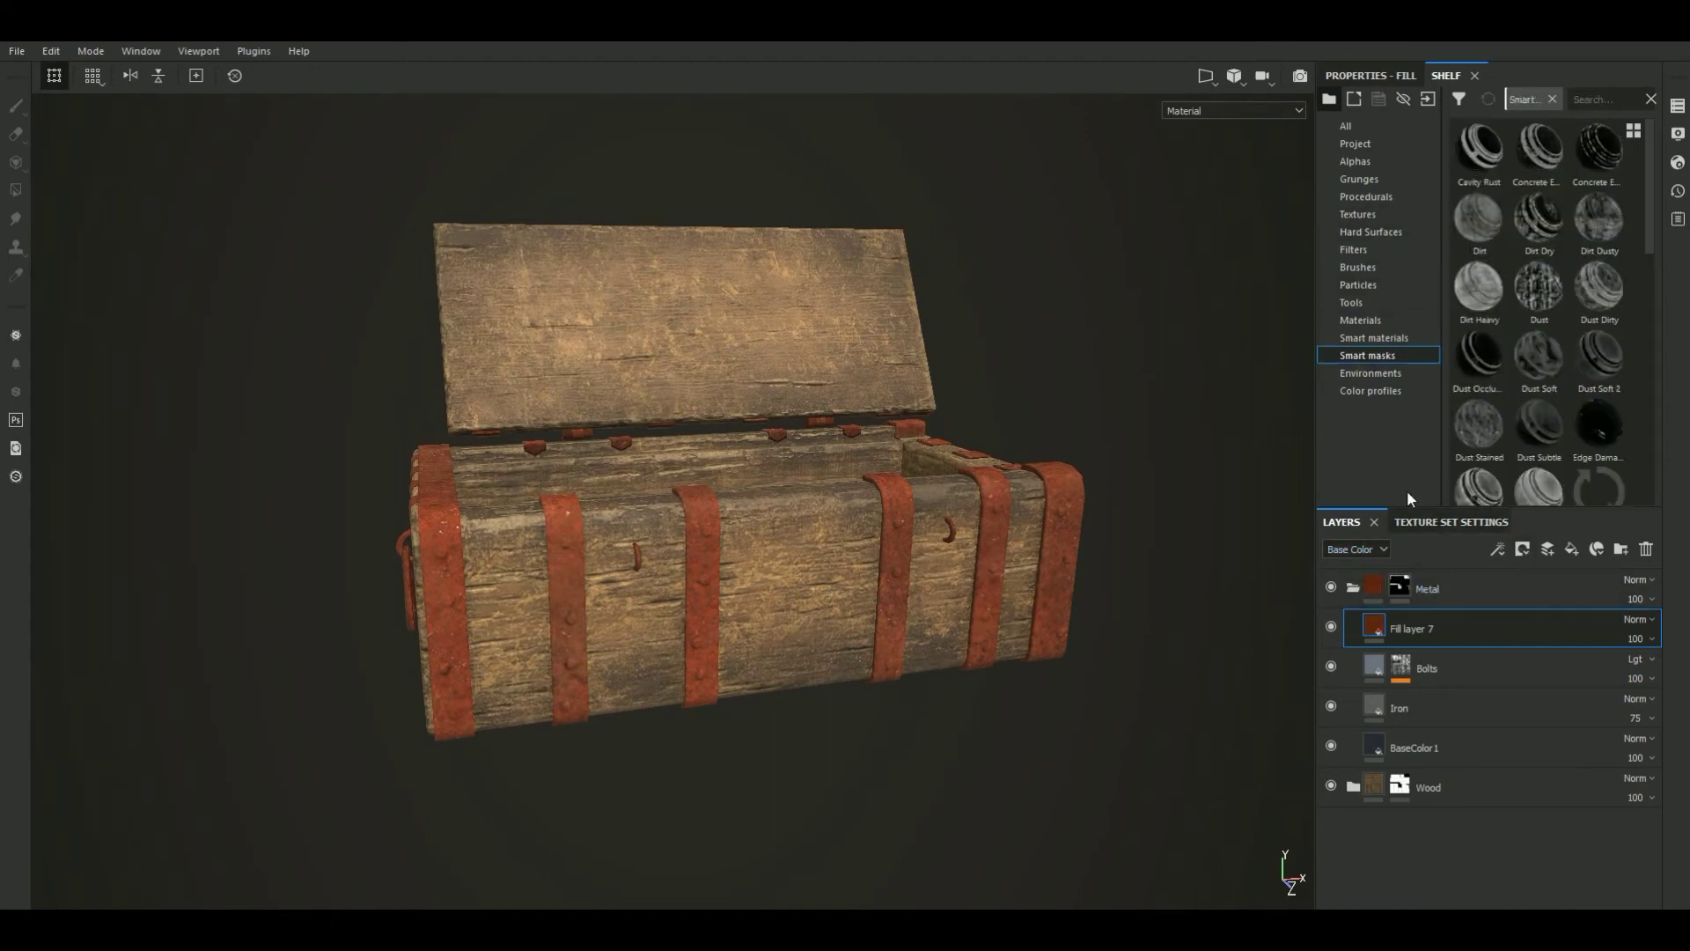
left_click(1522, 548)
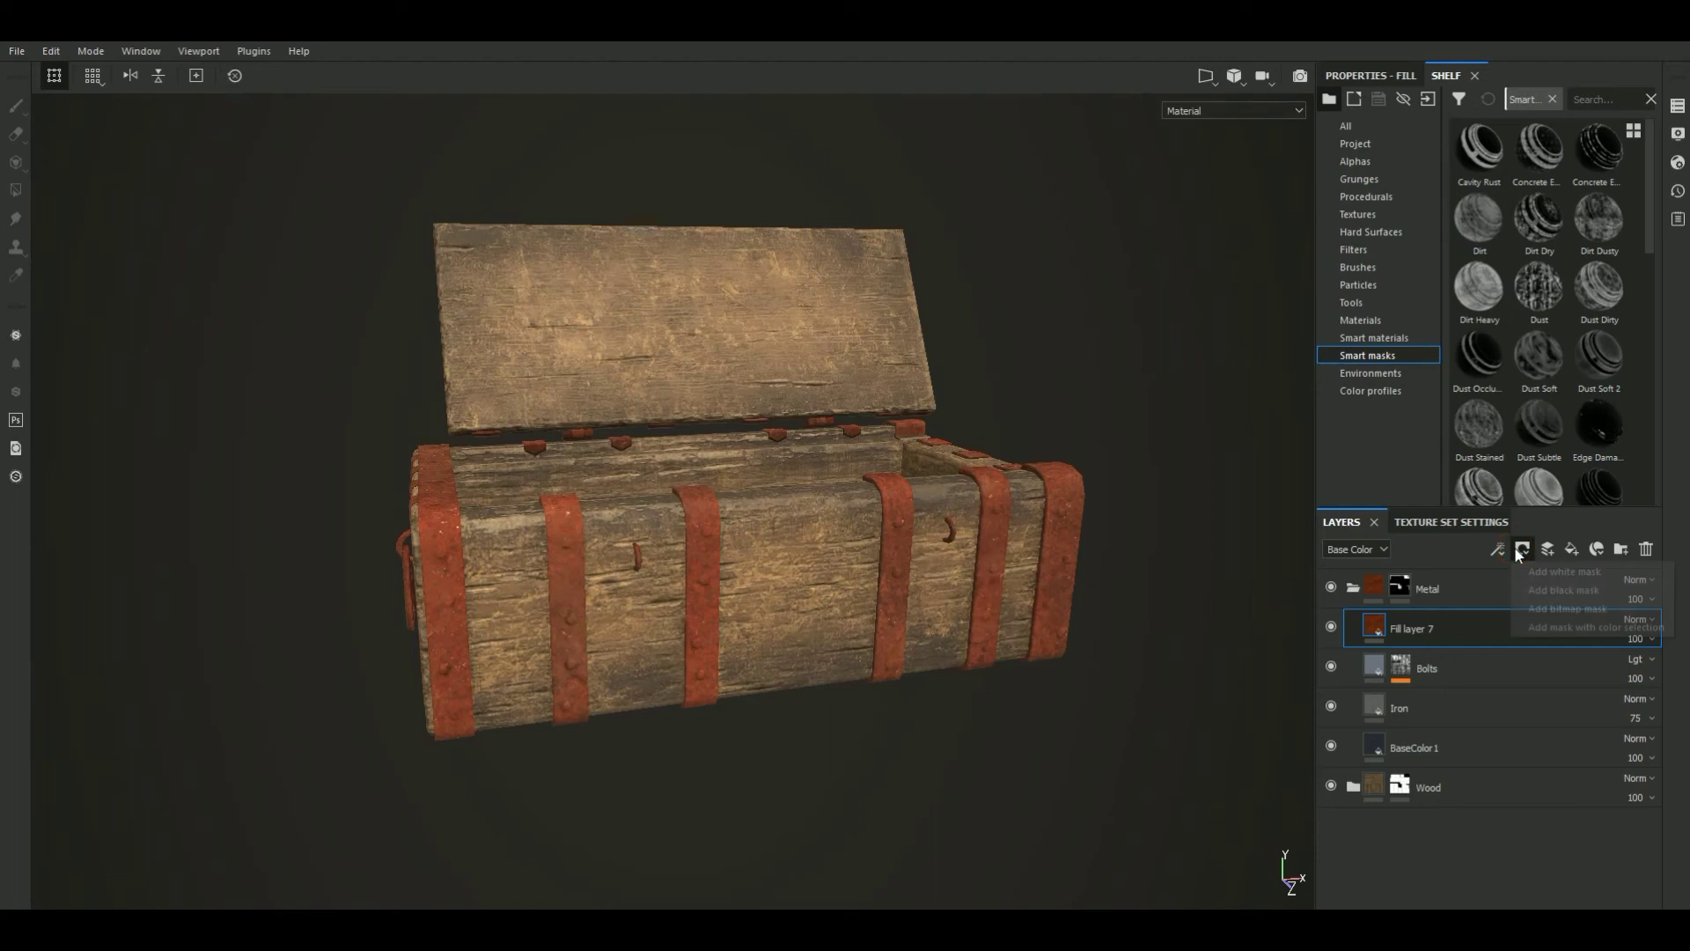
left_click(1555, 590)
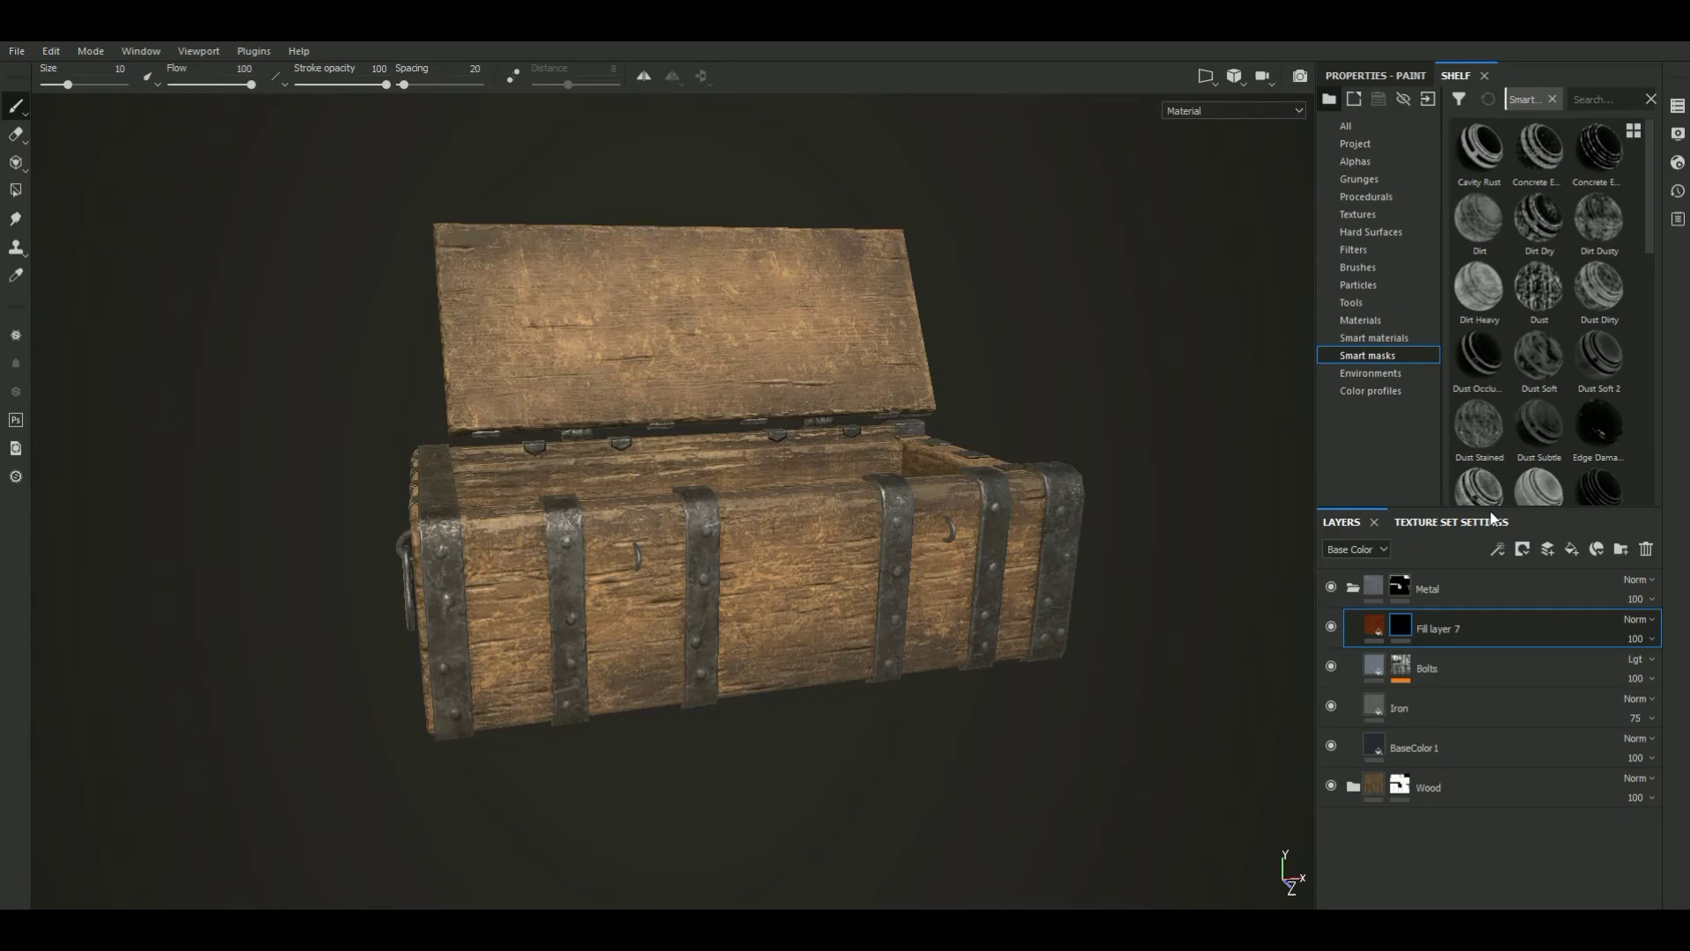
left_click_drag(1098, 359, 1144, 387, "alt")
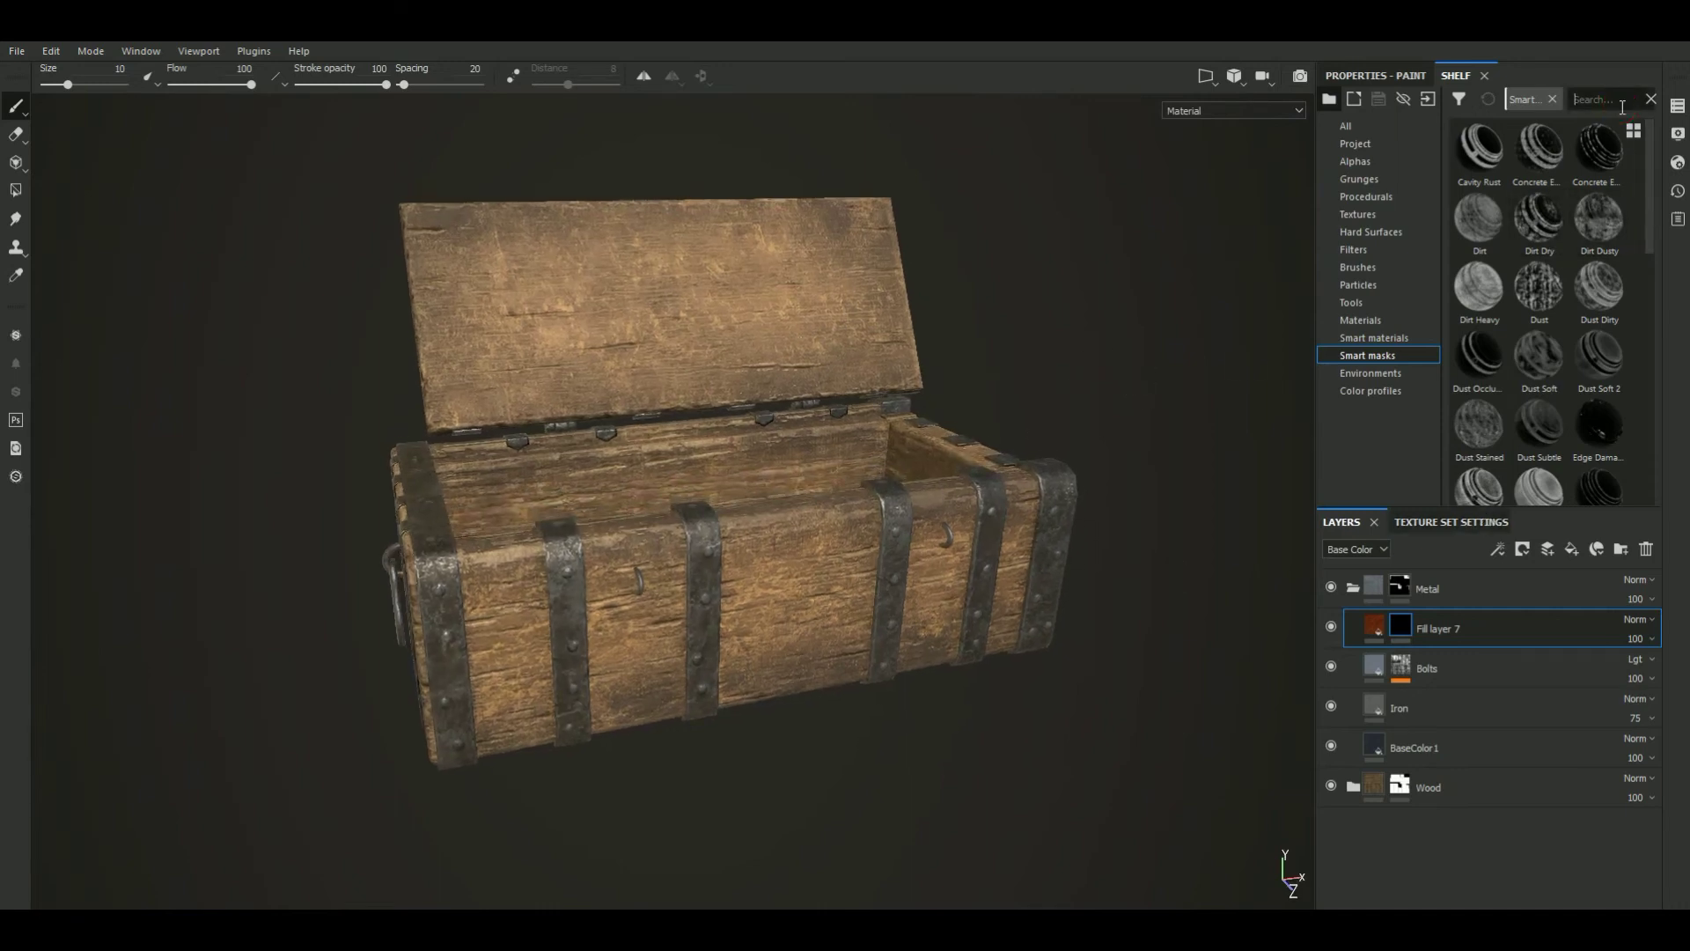
Add the Rust Ground, Rust and Surface Rust smart masks to Fill layer 7's mask
type("rus")
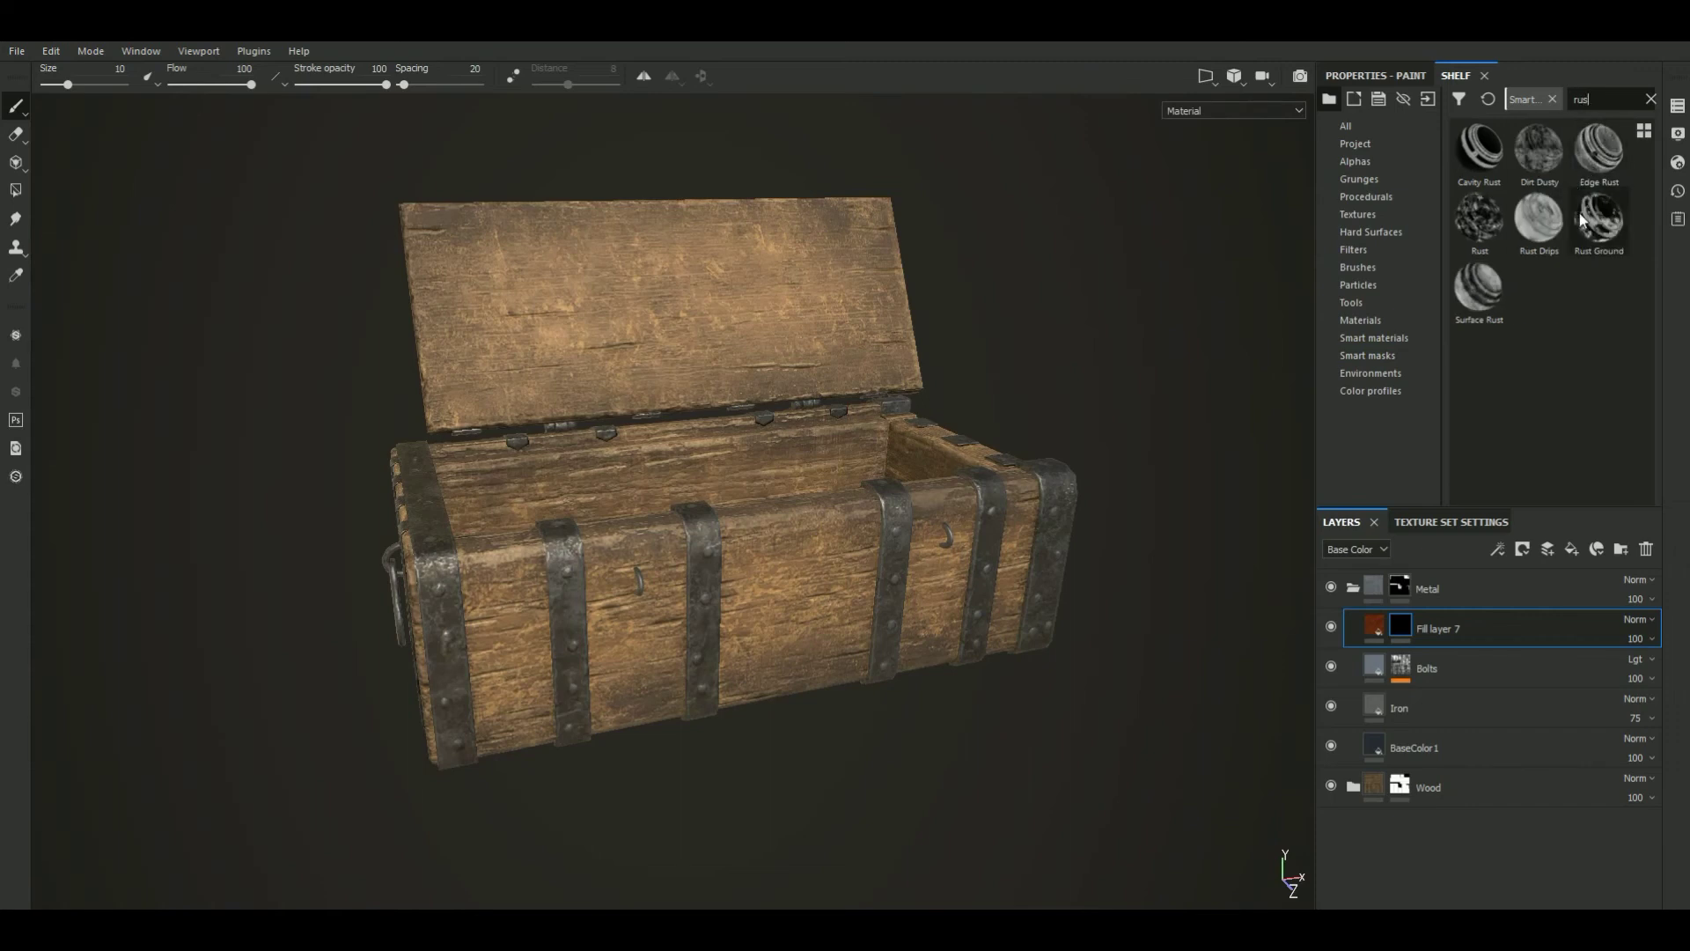
left_click_drag(1598, 220, 1435, 640)
mouse_move(1131, 405)
left_mouse_down("alt")
mouse_move(1134, 315)
mouse_move(1124, 388)
left_mouse_up("alt")
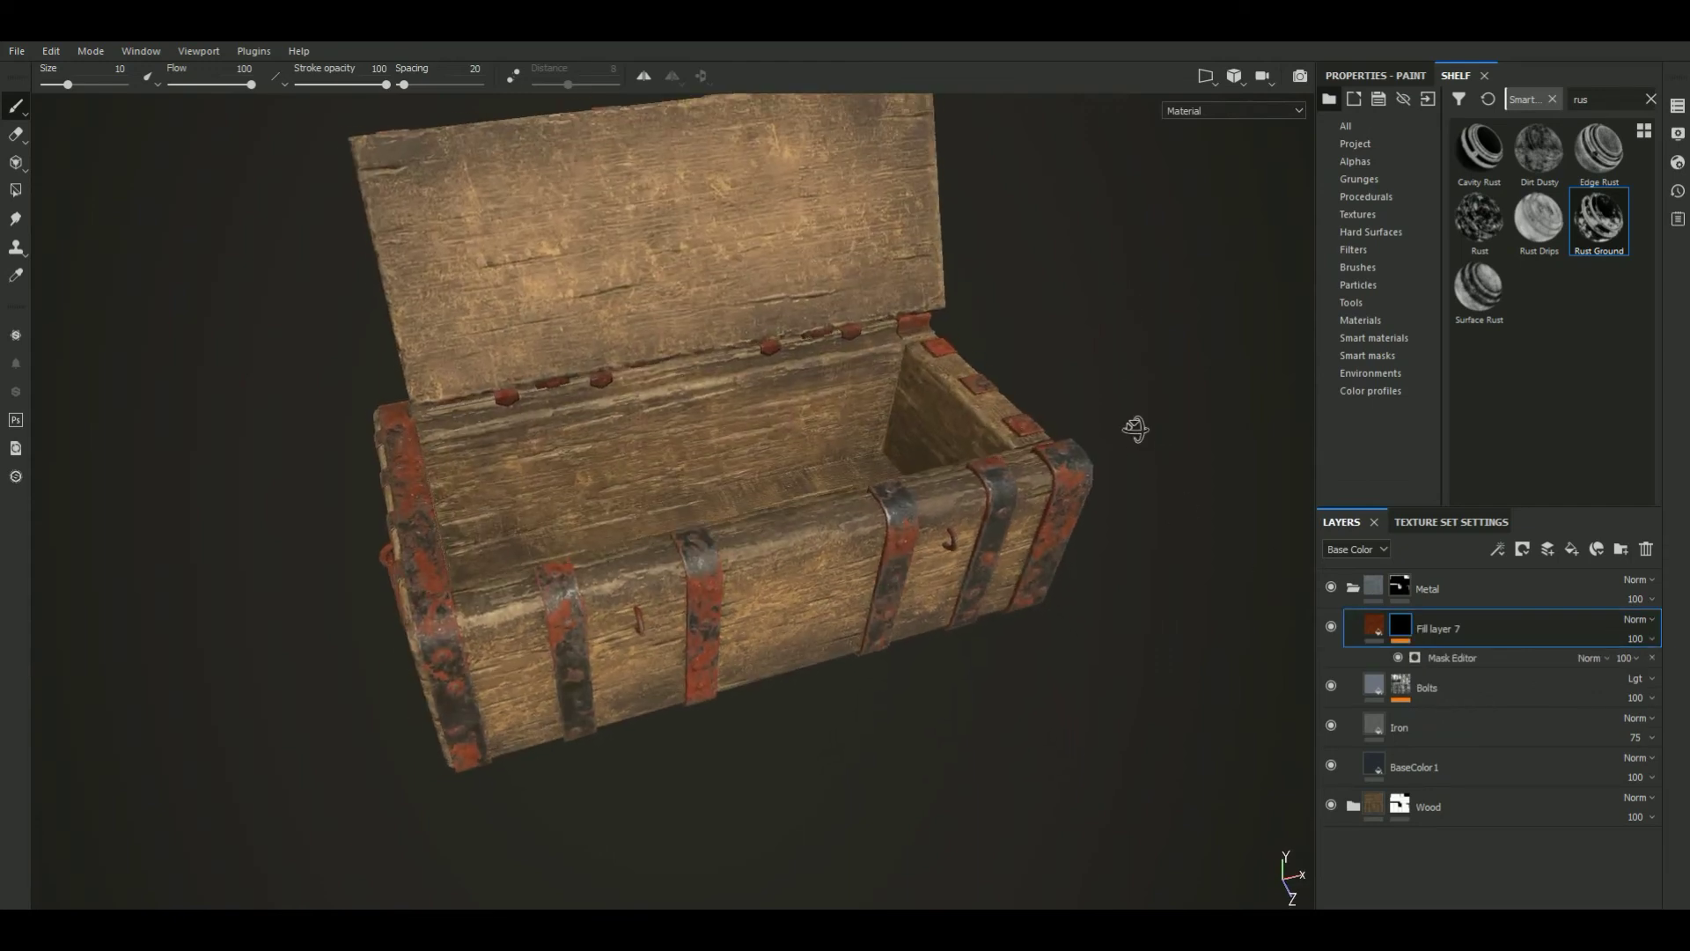
left_click_drag(1496, 228, 1454, 674)
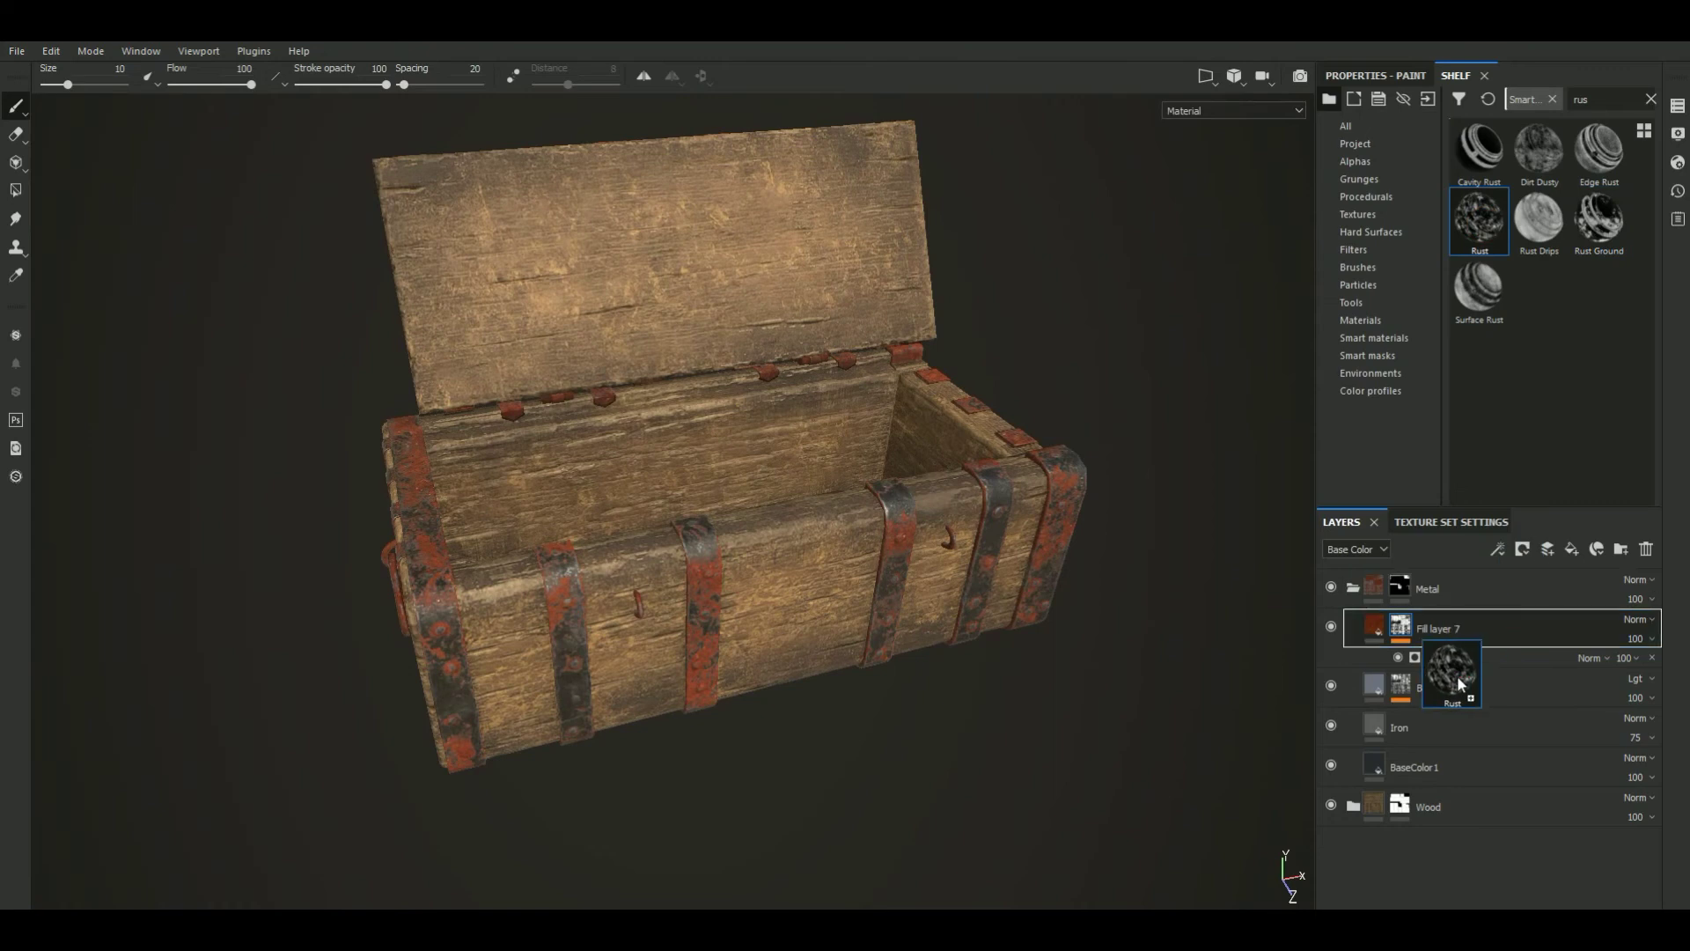
left_click_drag(1122, 423, 988, 264, "alt")
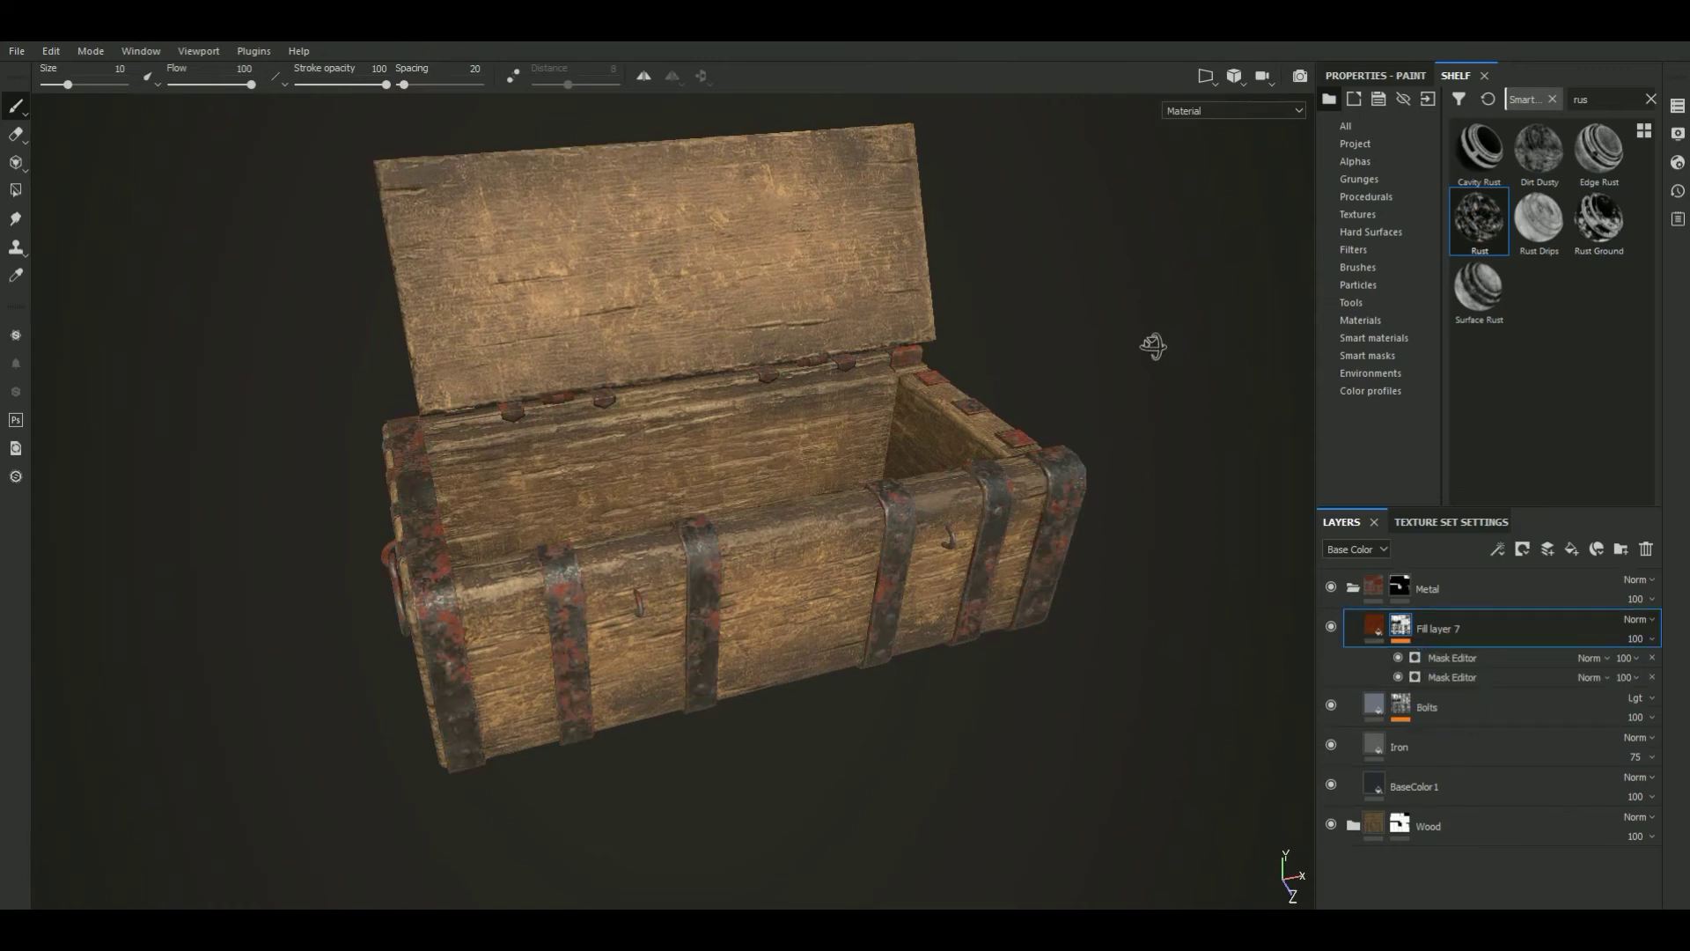
mouse_move(936, 275)
left_mouse_down("alt")
mouse_move(1053, 325)
mouse_move(1137, 323)
left_mouse_up("alt")
left_click_drag(1479, 291, 1411, 682)
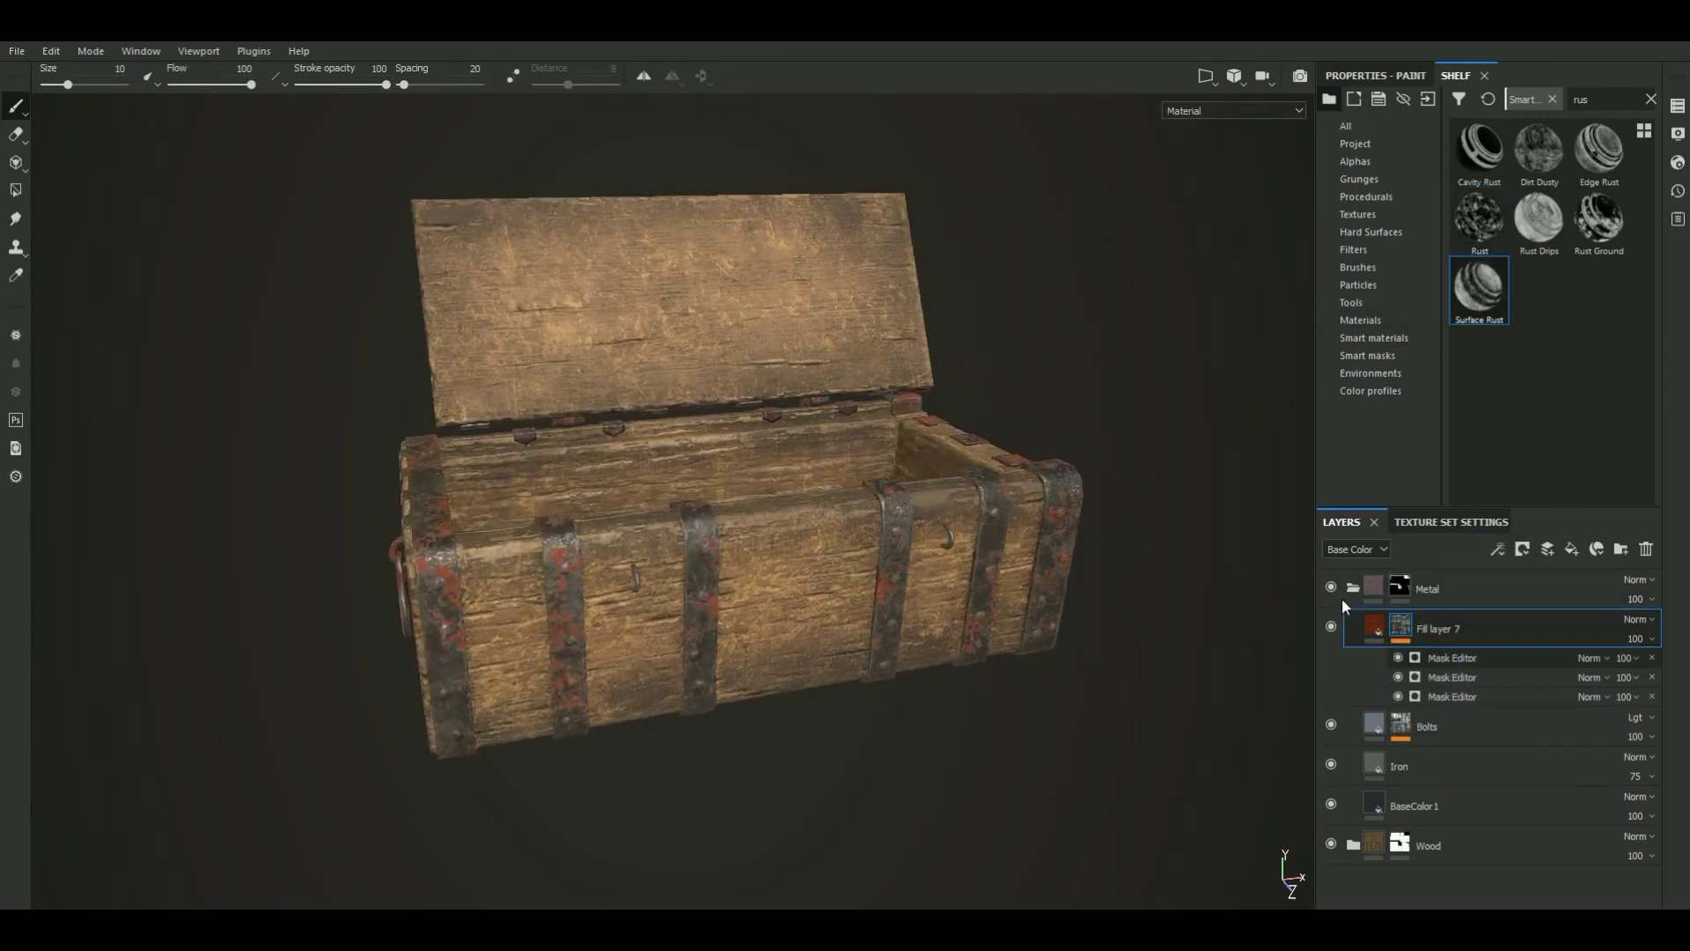
mouse_move(1166, 396)
left_mouse_down("alt")
mouse_move(1047, 374)
mouse_move(883, 510)
mouse_move(551, 585)
mouse_move(669, 599)
left_mouse_up("alt")
Try the Edge Rust smart mask, undo it, and hide the first Mask Editor
scroll(793, 612, "up", 5)
mouse_move(794, 611)
left_mouse_down("alt")
mouse_move(736, 499)
mouse_move(784, 388)
mouse_move(663, 408)
left_mouse_up("alt")
mouse_move(822, 384)
left_mouse_down("alt")
mouse_move(577, 414)
mouse_move(880, 393)
left_mouse_up("alt")
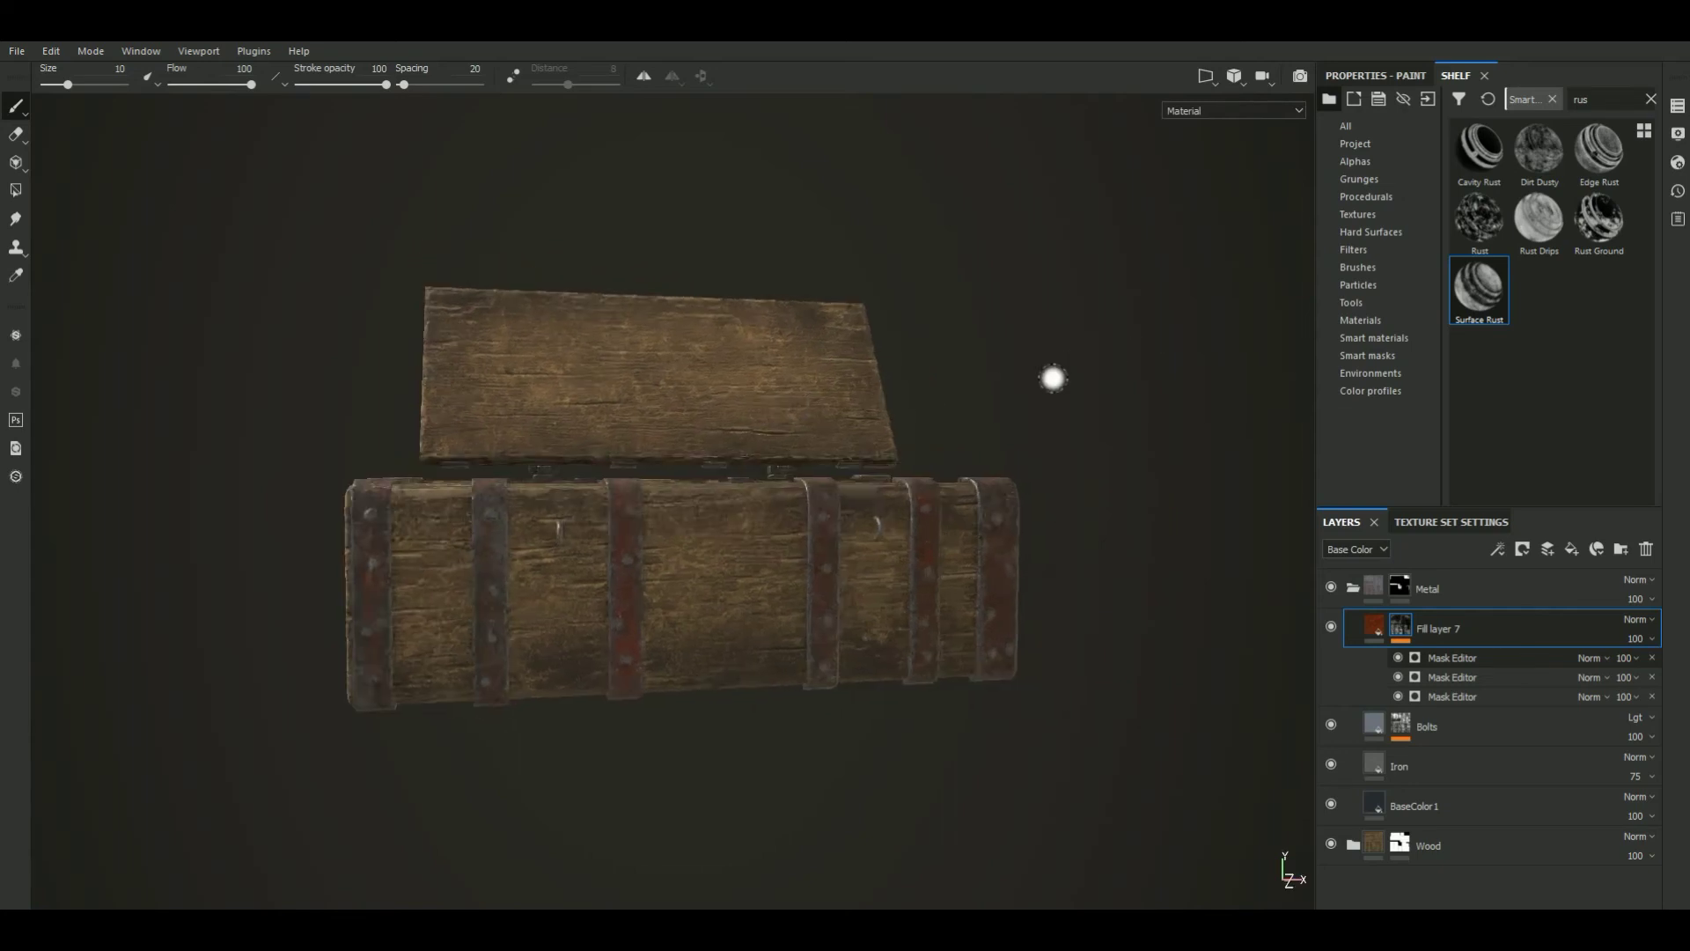
left_click_drag(1600, 150, 1454, 674)
mouse_move(1113, 366)
left_mouse_down("alt")
mouse_move(1071, 499)
mouse_move(1044, 483)
mouse_move(1134, 539)
mouse_move(1121, 416)
mouse_move(1161, 402)
mouse_move(1168, 555)
left_mouse_up("alt")
key("ctrl+z")
left_click(1398, 658)
mouse_move(1163, 479)
left_mouse_down("alt")
mouse_move(1107, 492)
mouse_move(1124, 547)
mouse_move(1110, 587)
left_mouse_up("alt")
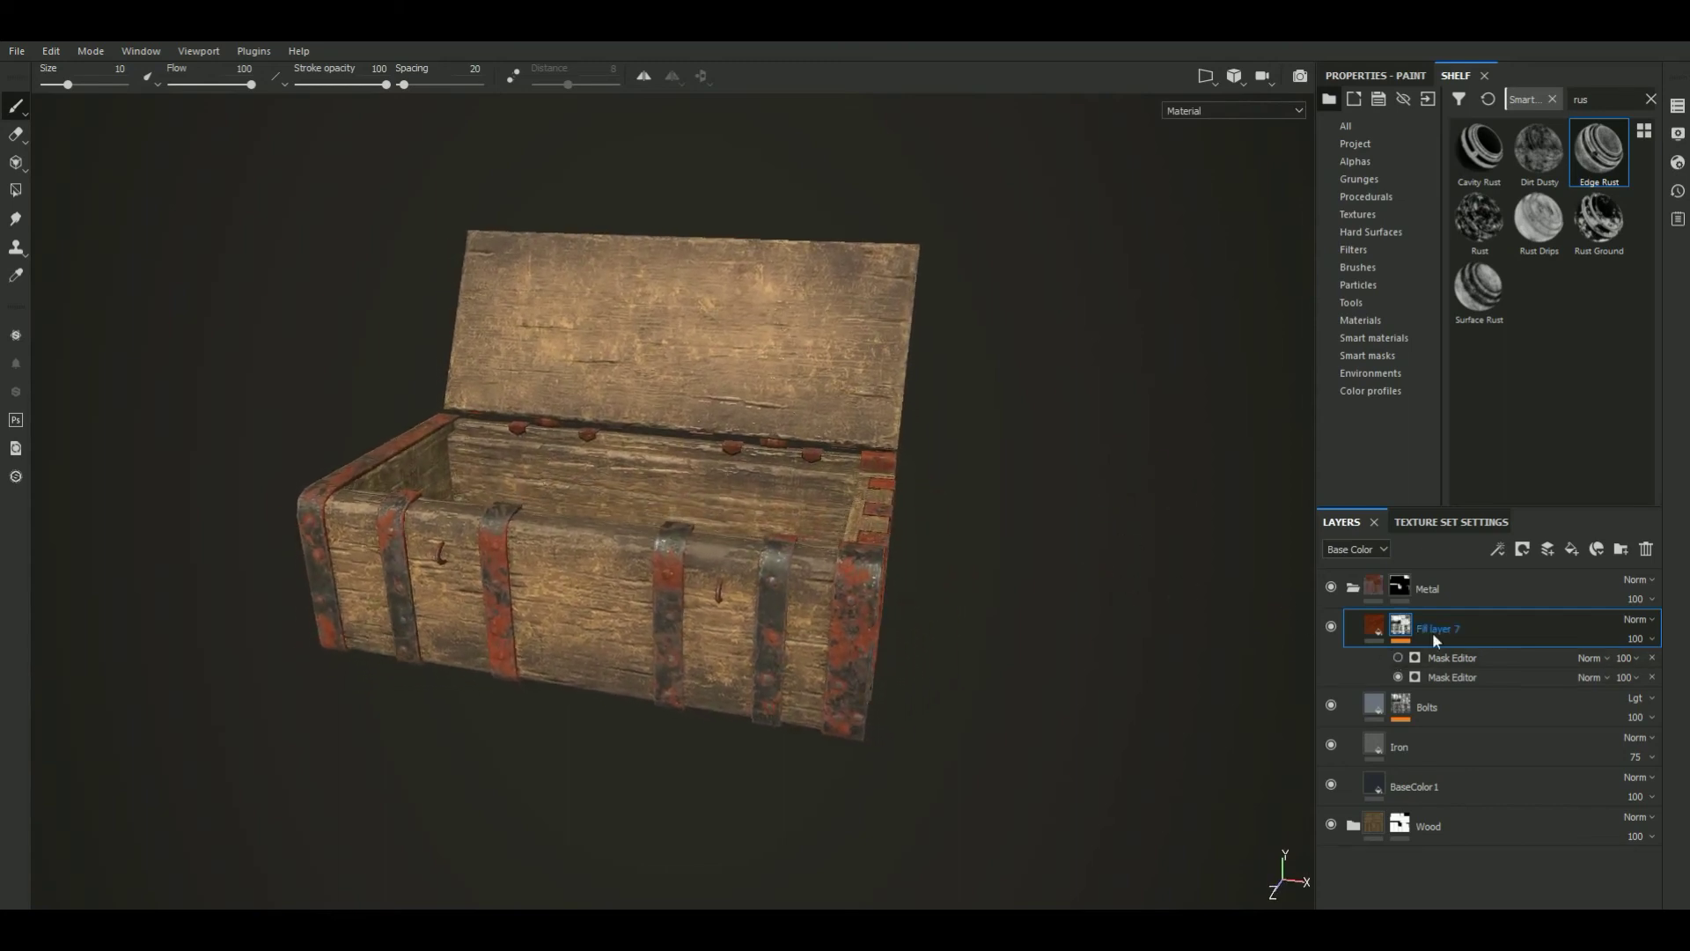
Lower Fill layer 7's opacity to compare, then restore it to 100
left_click(1652, 639)
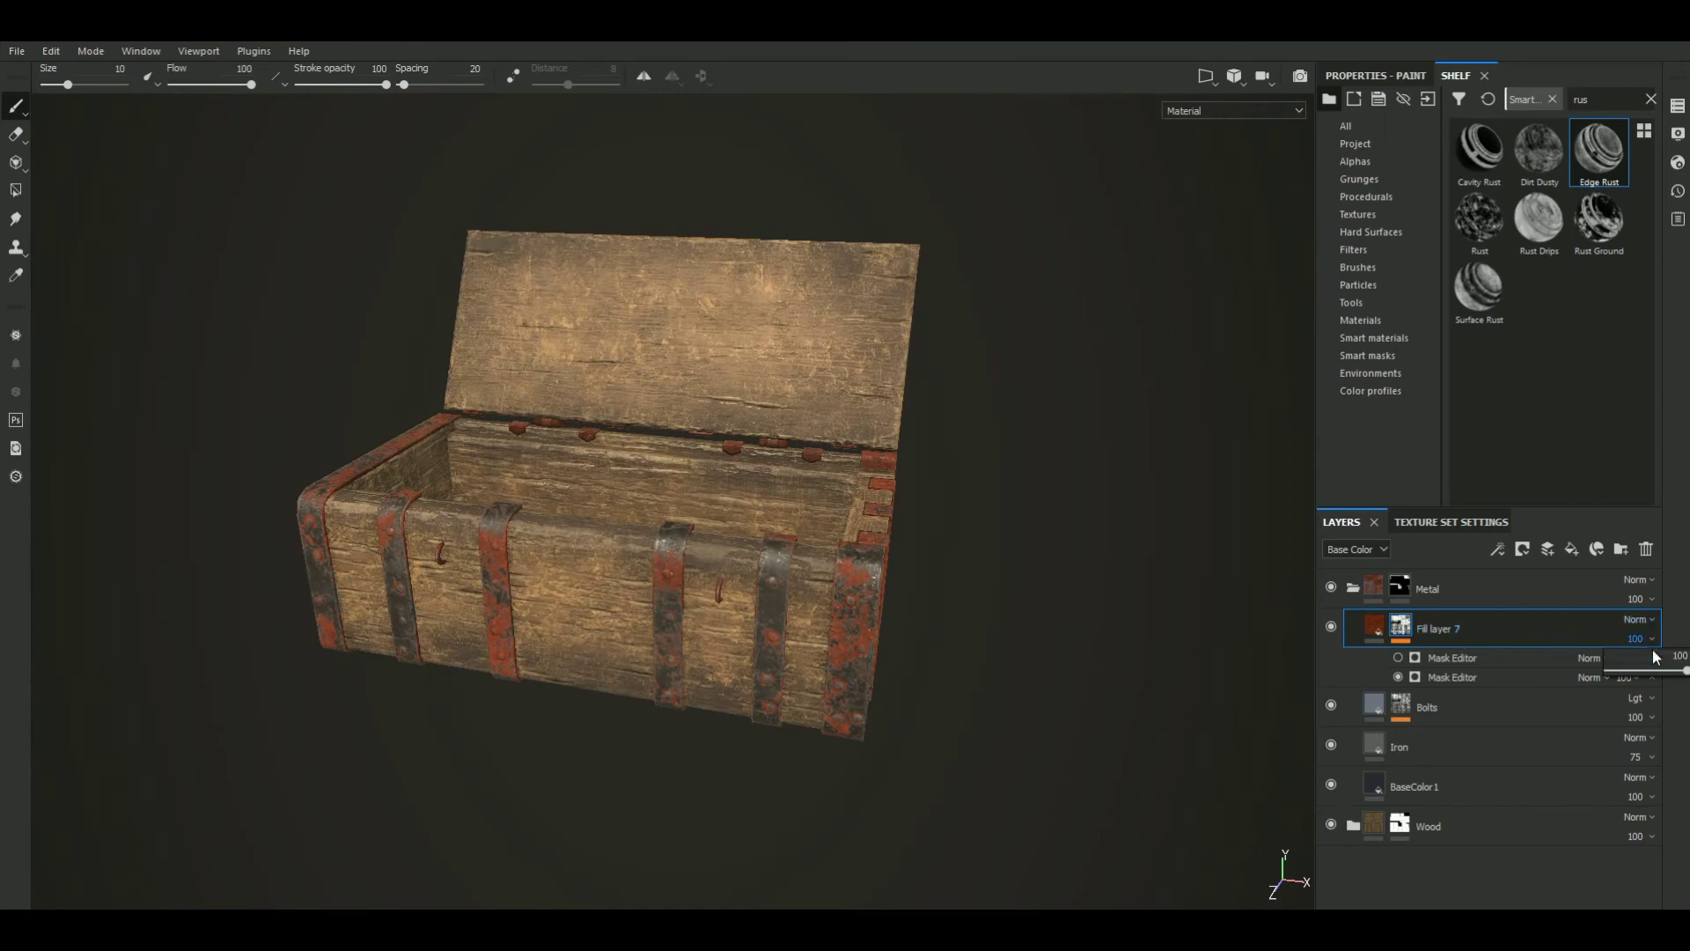
mouse_move(1681, 675)
left_mouse_down()
mouse_move(1652, 675)
mouse_move(1686, 674)
left_mouse_up()
left_click_drag(1080, 574, 1216, 559, "alt")
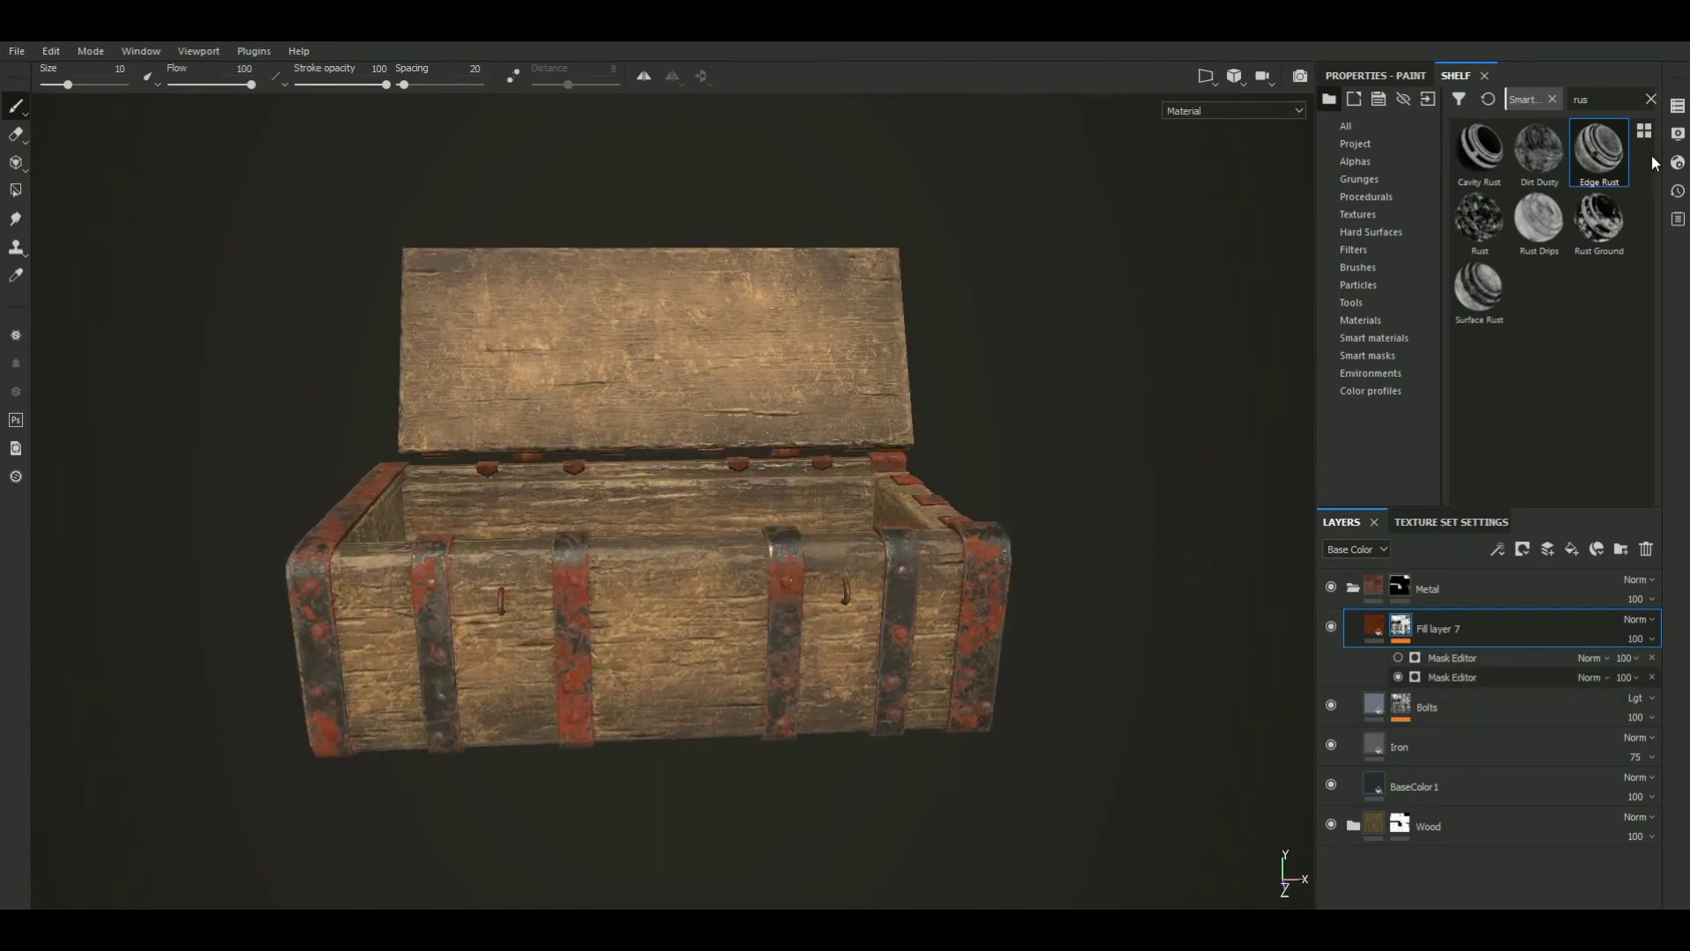
left_click(1380, 76)
Lower the Mask Editor's Global Balance to 0.48 and inspect the mask channel
left_click_drag(1507, 279, 1468, 283)
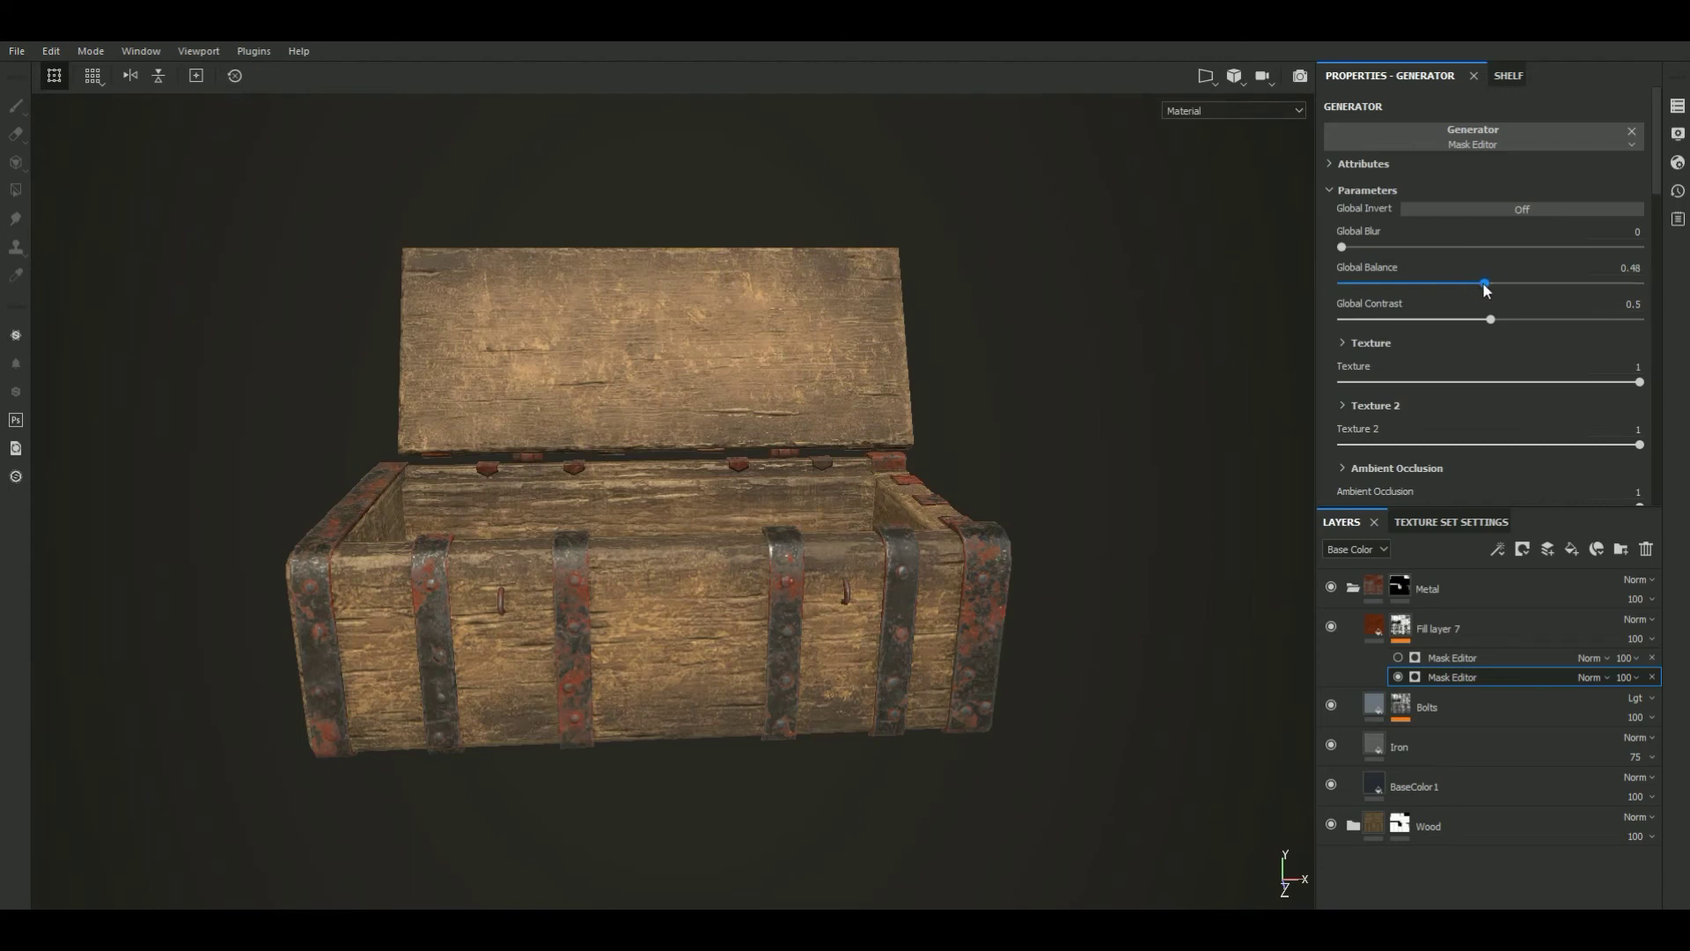
left_click_drag(1180, 445, 1109, 449, "alt")
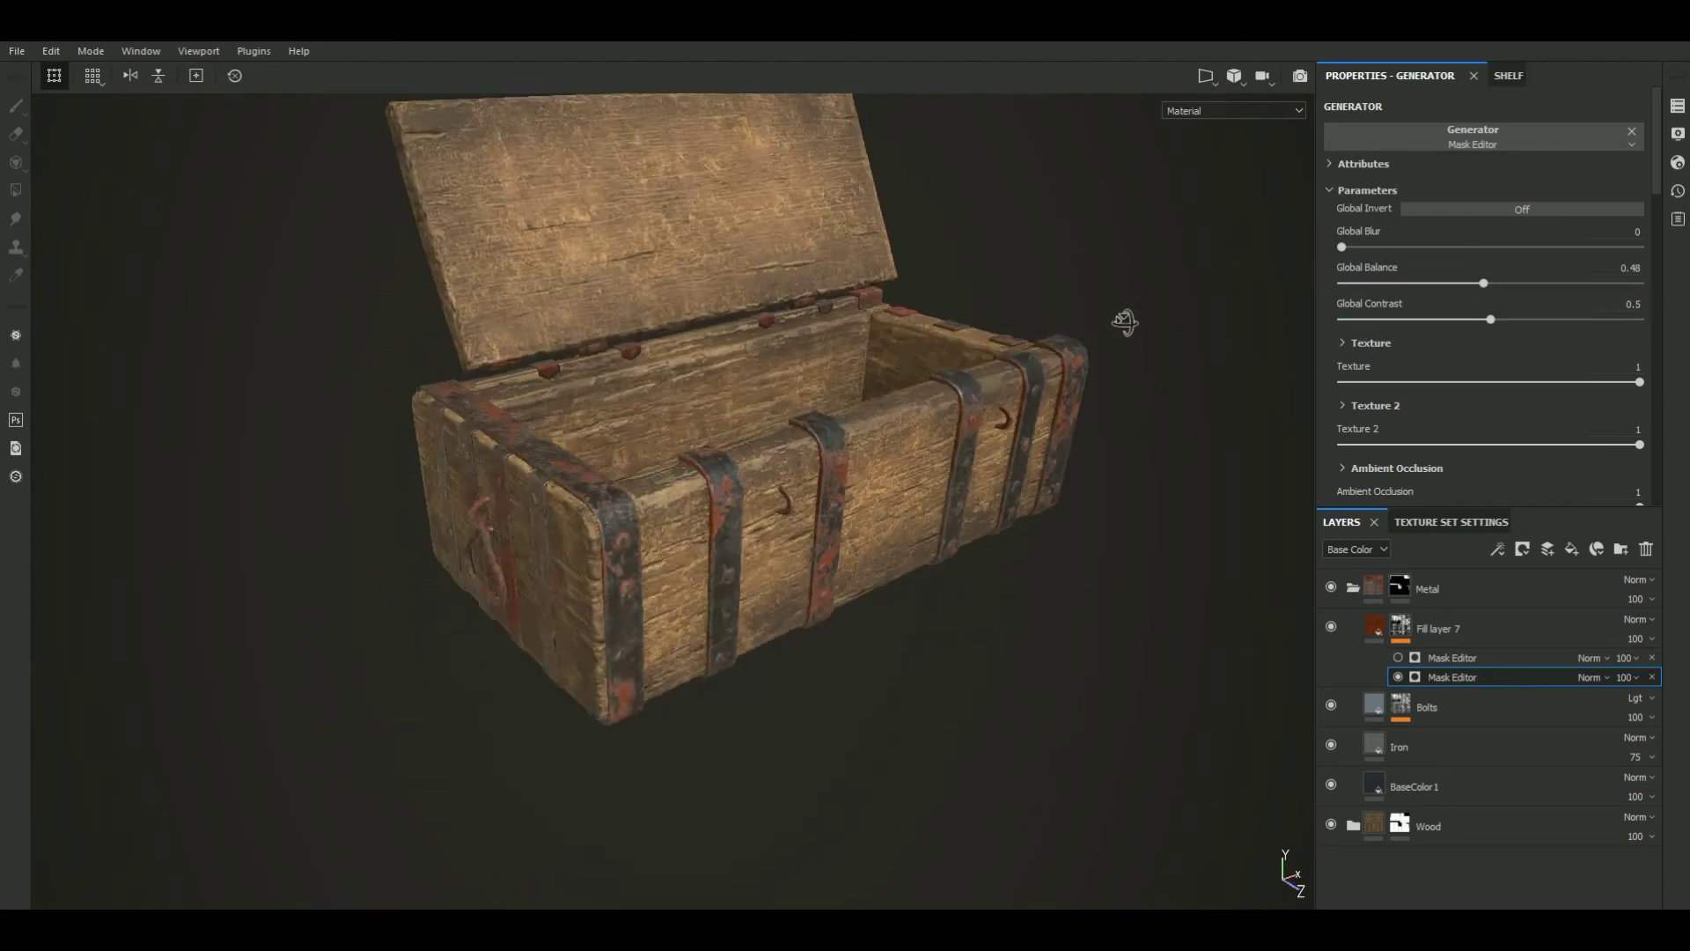
mouse_move(1124, 320)
left_mouse_down("alt")
mouse_move(849, 415)
mouse_move(896, 380)
mouse_move(871, 464)
left_mouse_up("alt")
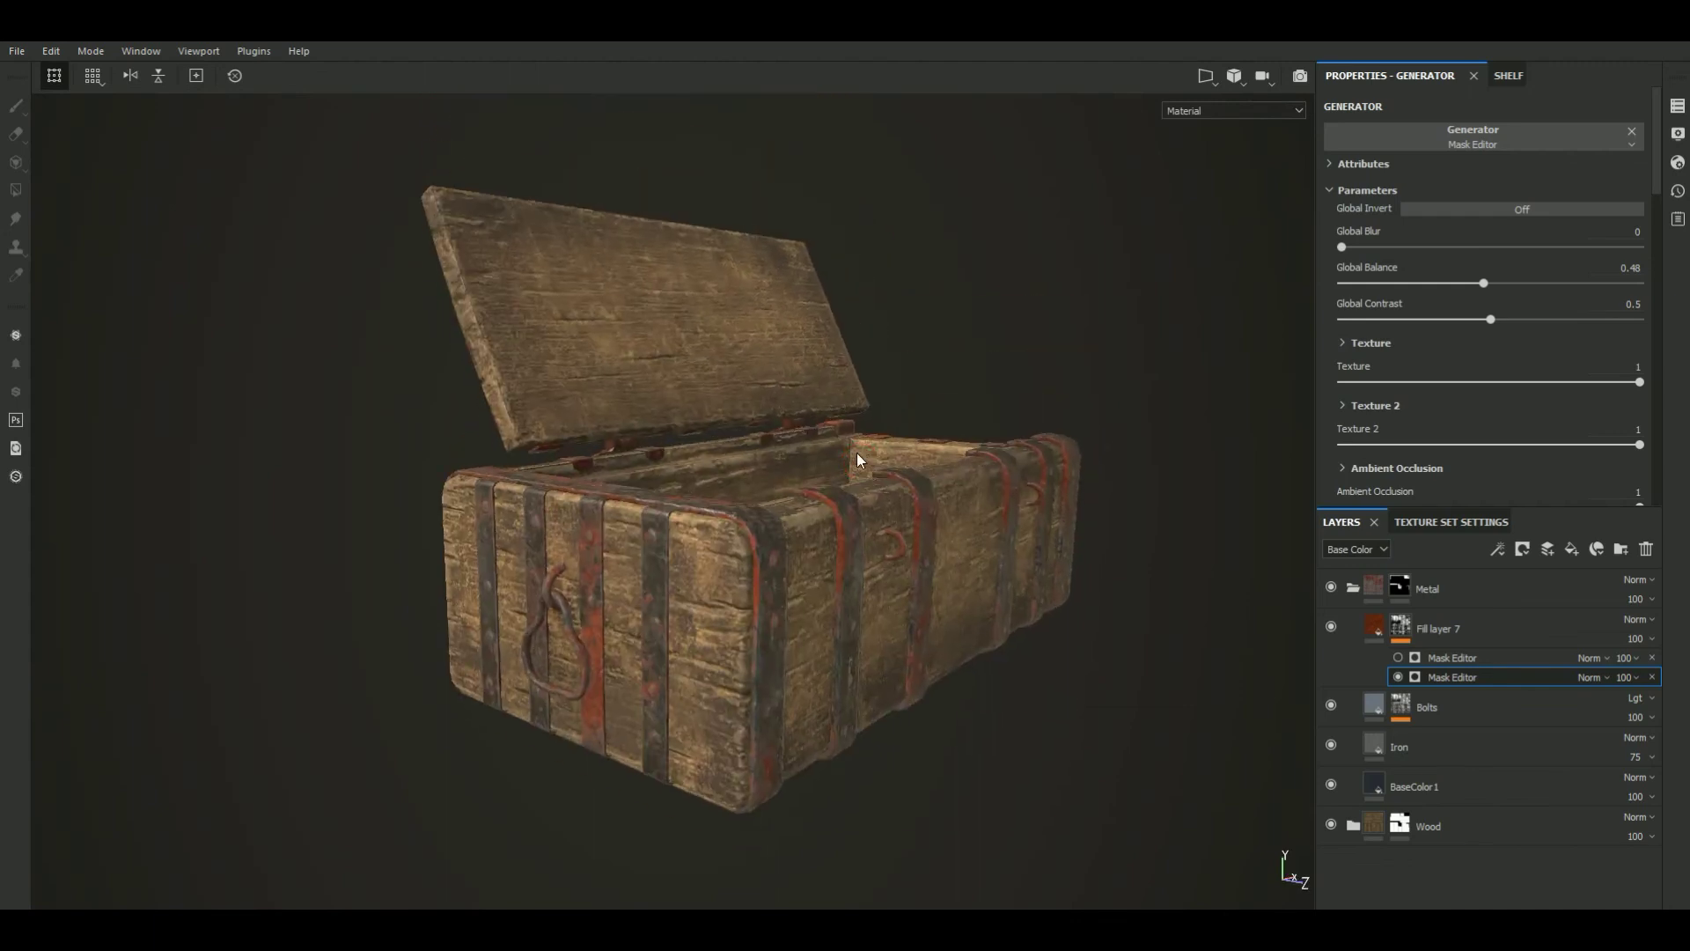
key("c")
key("c")
key("c")
key("c")
key("c")
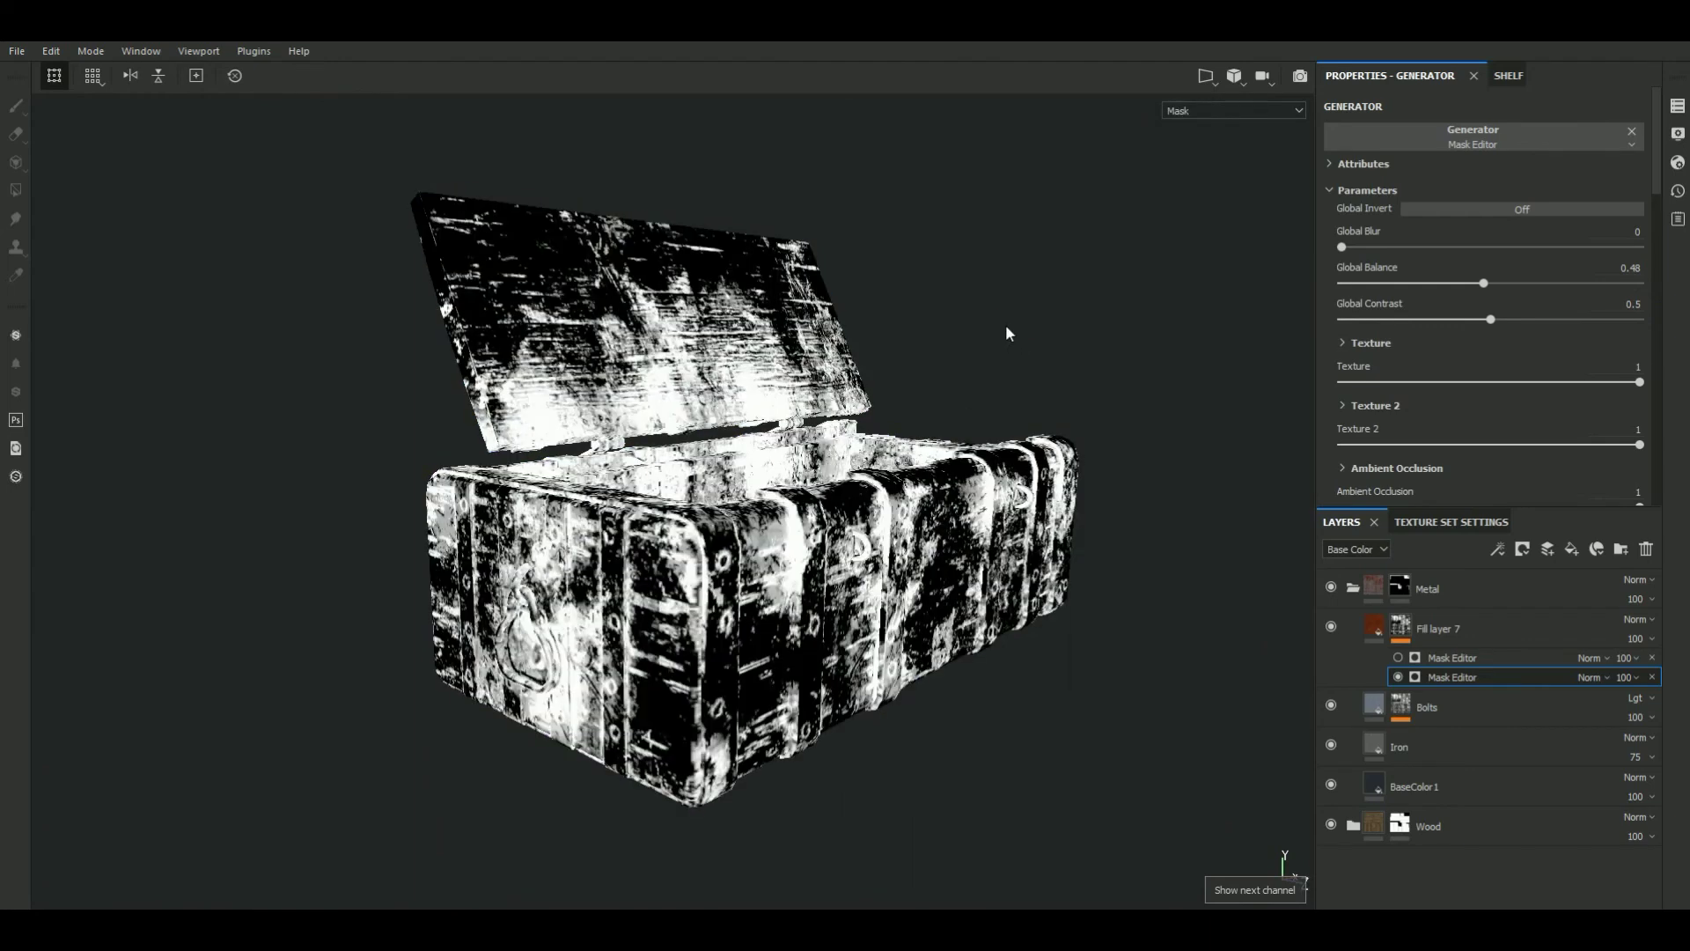
key("c")
key("c")
key("c")
key("m")
mouse_move(1030, 321)
left_mouse_down("alt")
mouse_move(984, 346)
mouse_move(1001, 392)
left_mouse_up("alt")
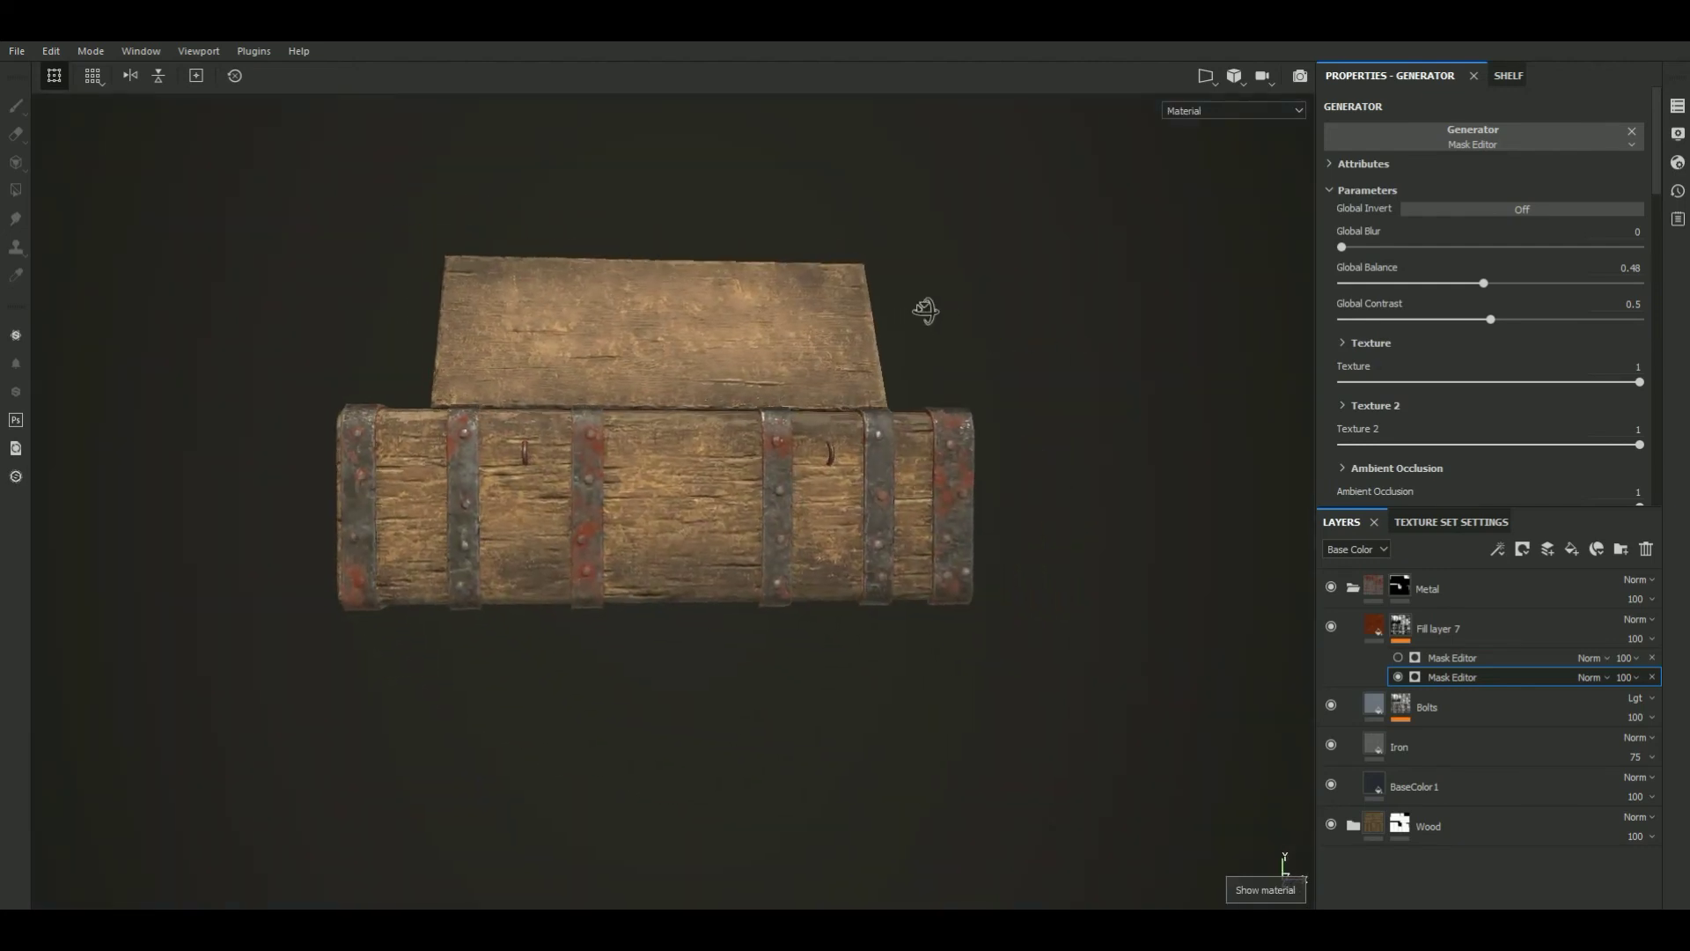
Switch the upper Mask Editor's blend mode to Lighten (Max)
left_click(1398, 659)
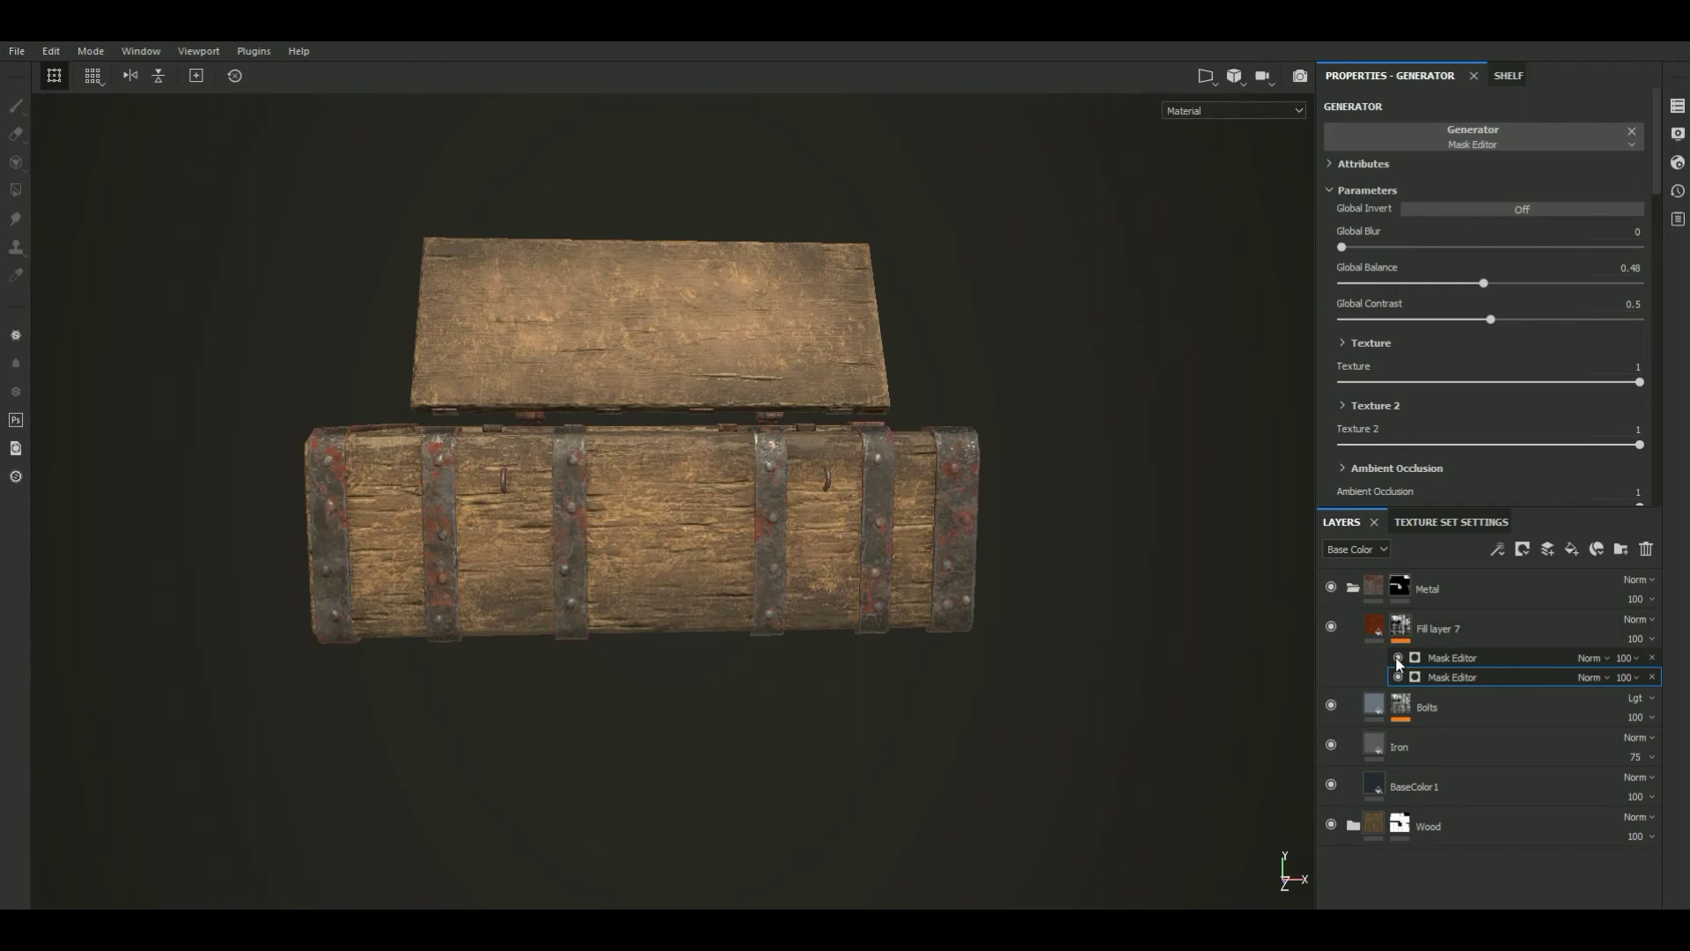
left_click(1603, 658)
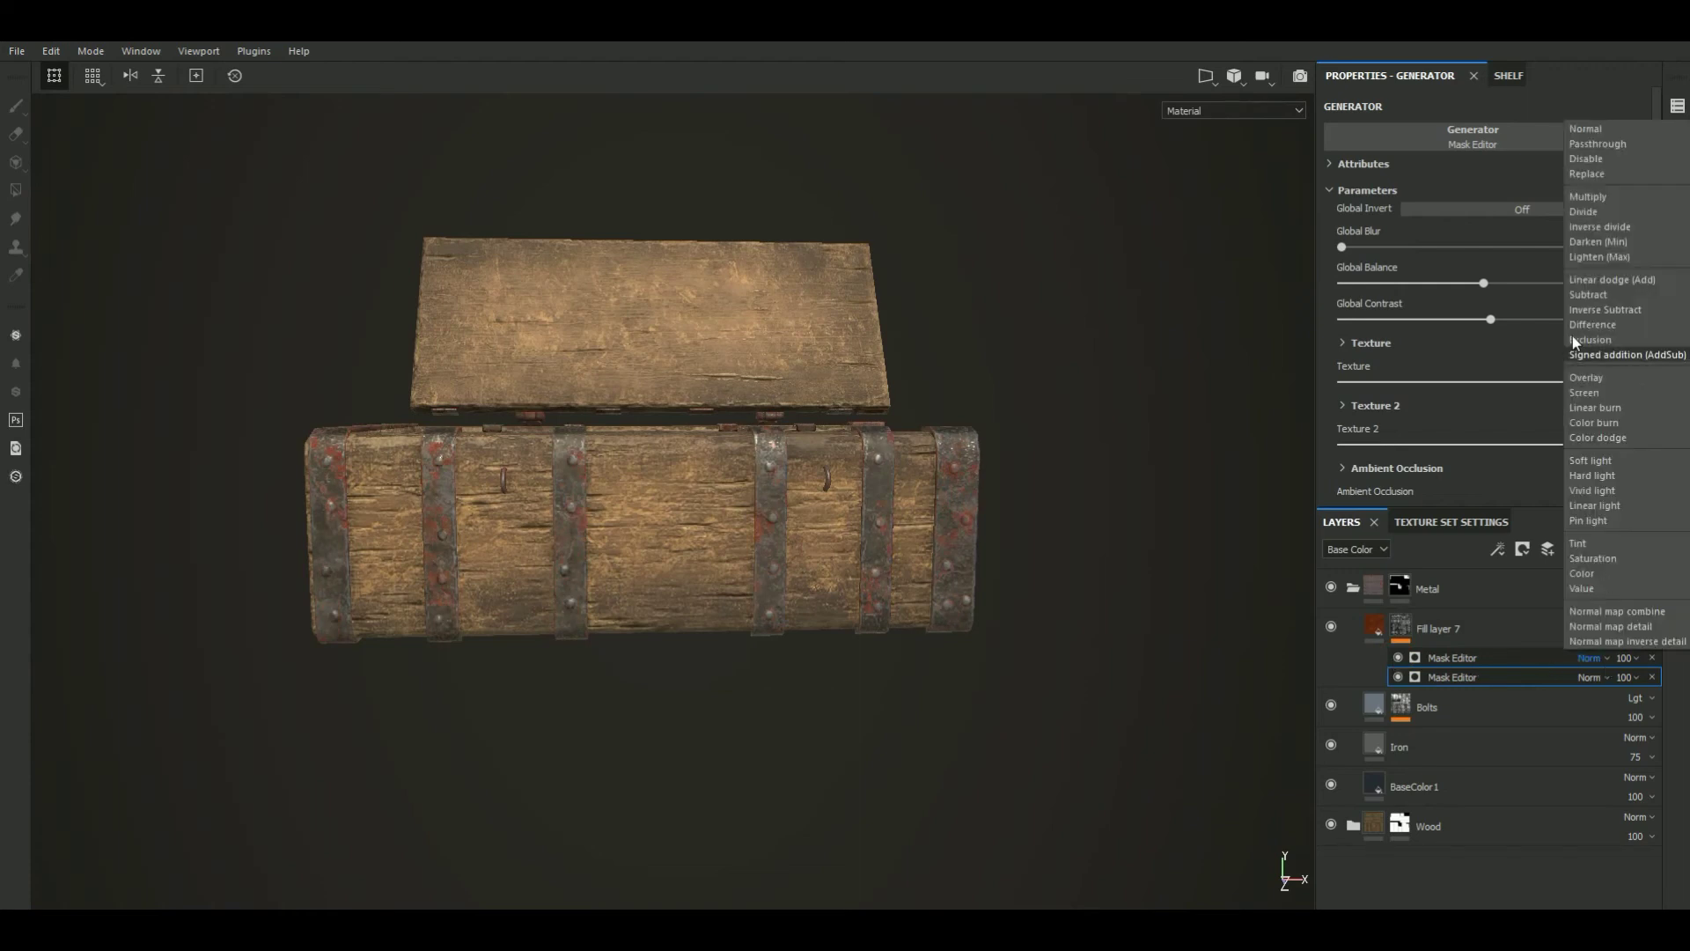
left_click(1594, 254)
mouse_move(1012, 369)
left_mouse_down("alt")
mouse_move(996, 452)
mouse_move(1004, 434)
mouse_move(1092, 440)
left_mouse_up("alt")
Darken Fill layer 7's Rust Color and lower its saturation to a muted brown
left_click(1365, 627)
scroll(1477, 419, "down", 2)
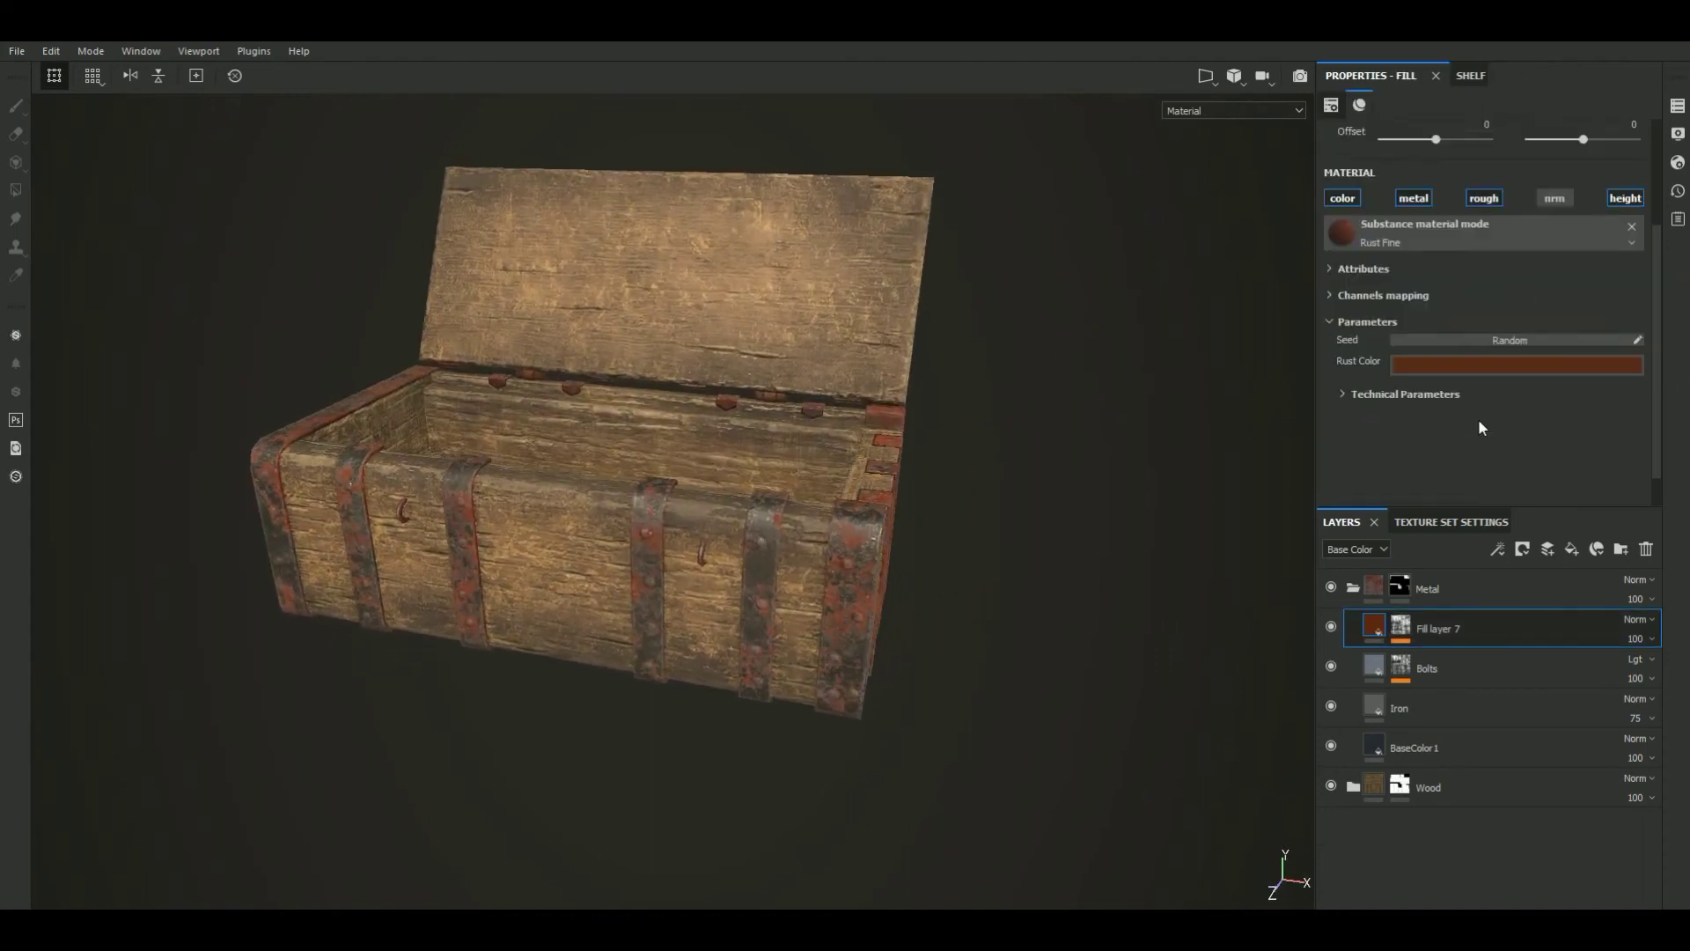
left_click(1486, 369)
left_click_drag(1668, 508, 1669, 514)
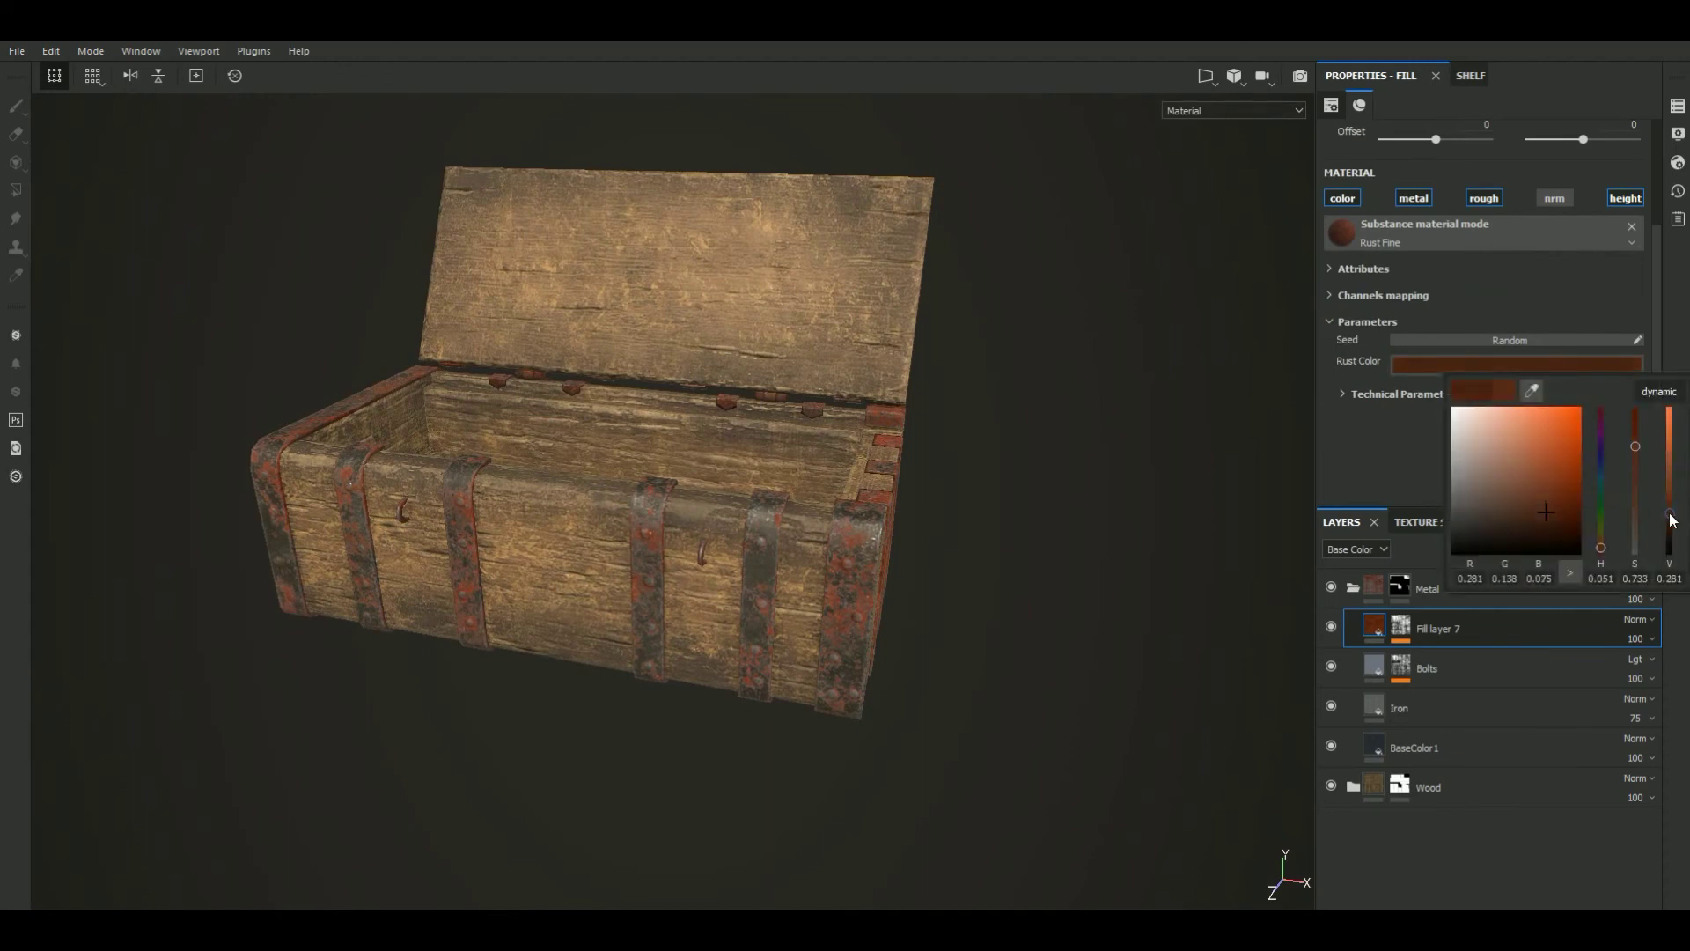
mouse_move(1232, 493)
left_mouse_down("alt")
mouse_move(1112, 438)
mouse_move(1139, 479)
mouse_move(1139, 585)
left_mouse_up("alt")
left_click_drag(1117, 528, 1135, 414, "alt")
left_click(1512, 370)
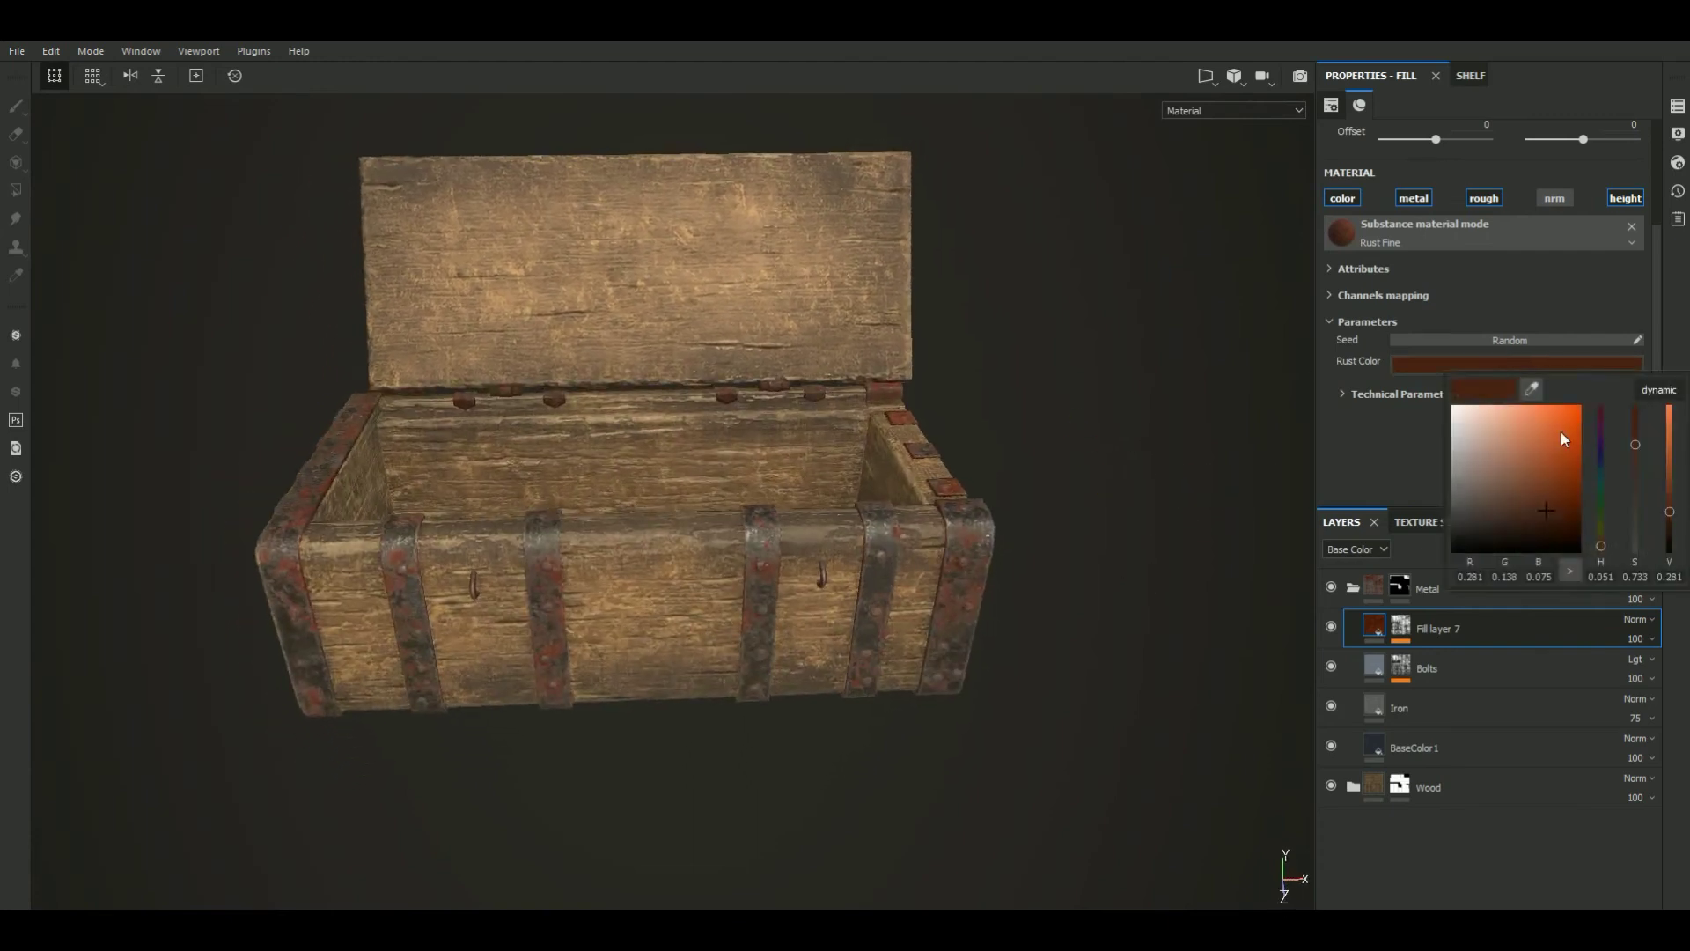
left_click(1525, 513)
left_click_drag(1524, 513, 1516, 512)
mouse_move(1136, 413)
left_mouse_down("alt")
mouse_move(1032, 515)
mouse_move(969, 370)
mouse_move(959, 386)
mouse_move(1056, 314)
mouse_move(935, 314)
mouse_move(1021, 334)
left_mouse_up("alt")
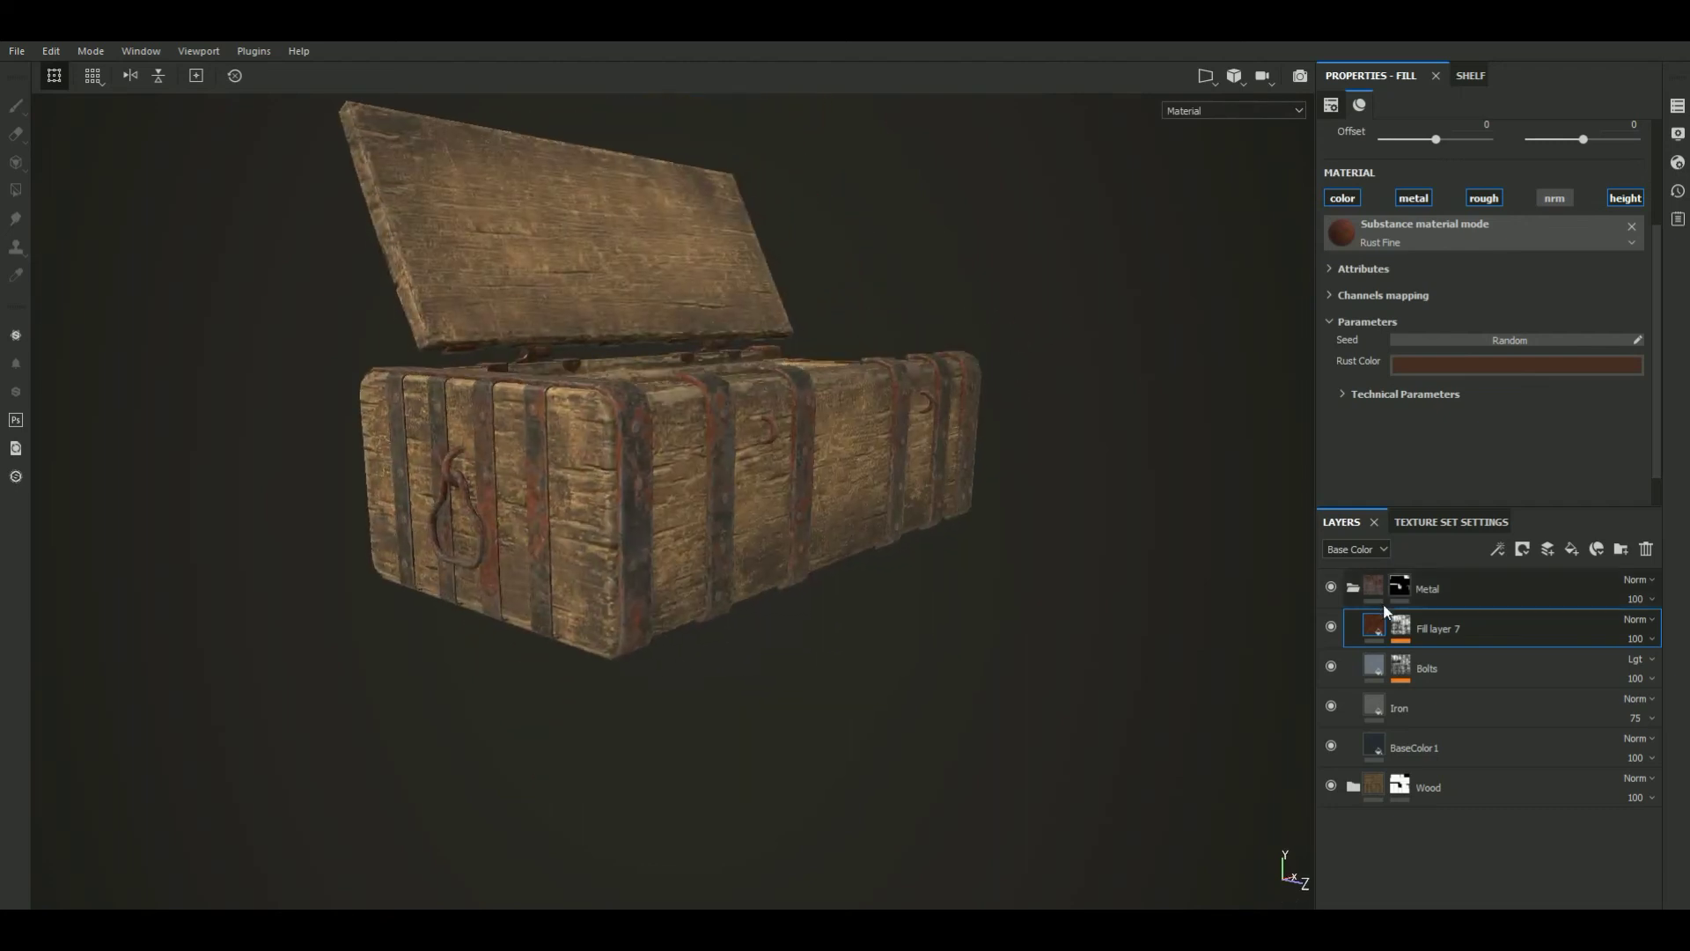
Add a Levels effect to Fill layer 7's rust mask
left_click(1497, 548)
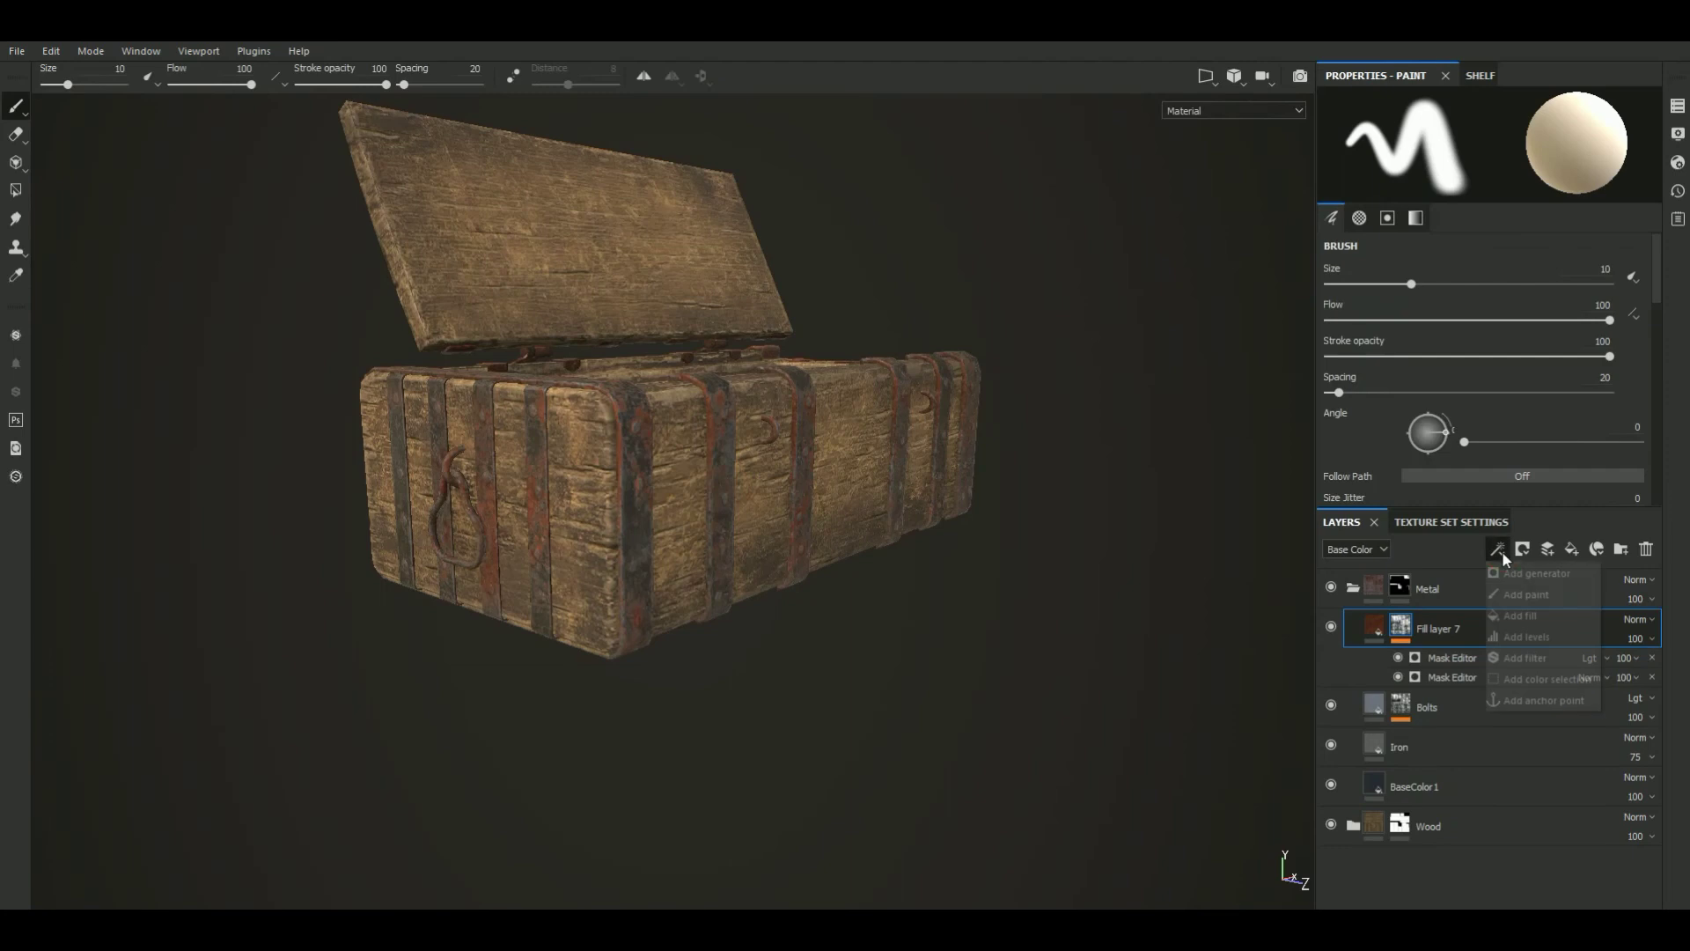
left_click(1541, 635)
left_click_drag(959, 520, 1018, 452, "alt")
mouse_move(1018, 453)
right_mouse_down("shift")
mouse_move(1112, 478)
mouse_move(1112, 519)
right_mouse_up("shift")
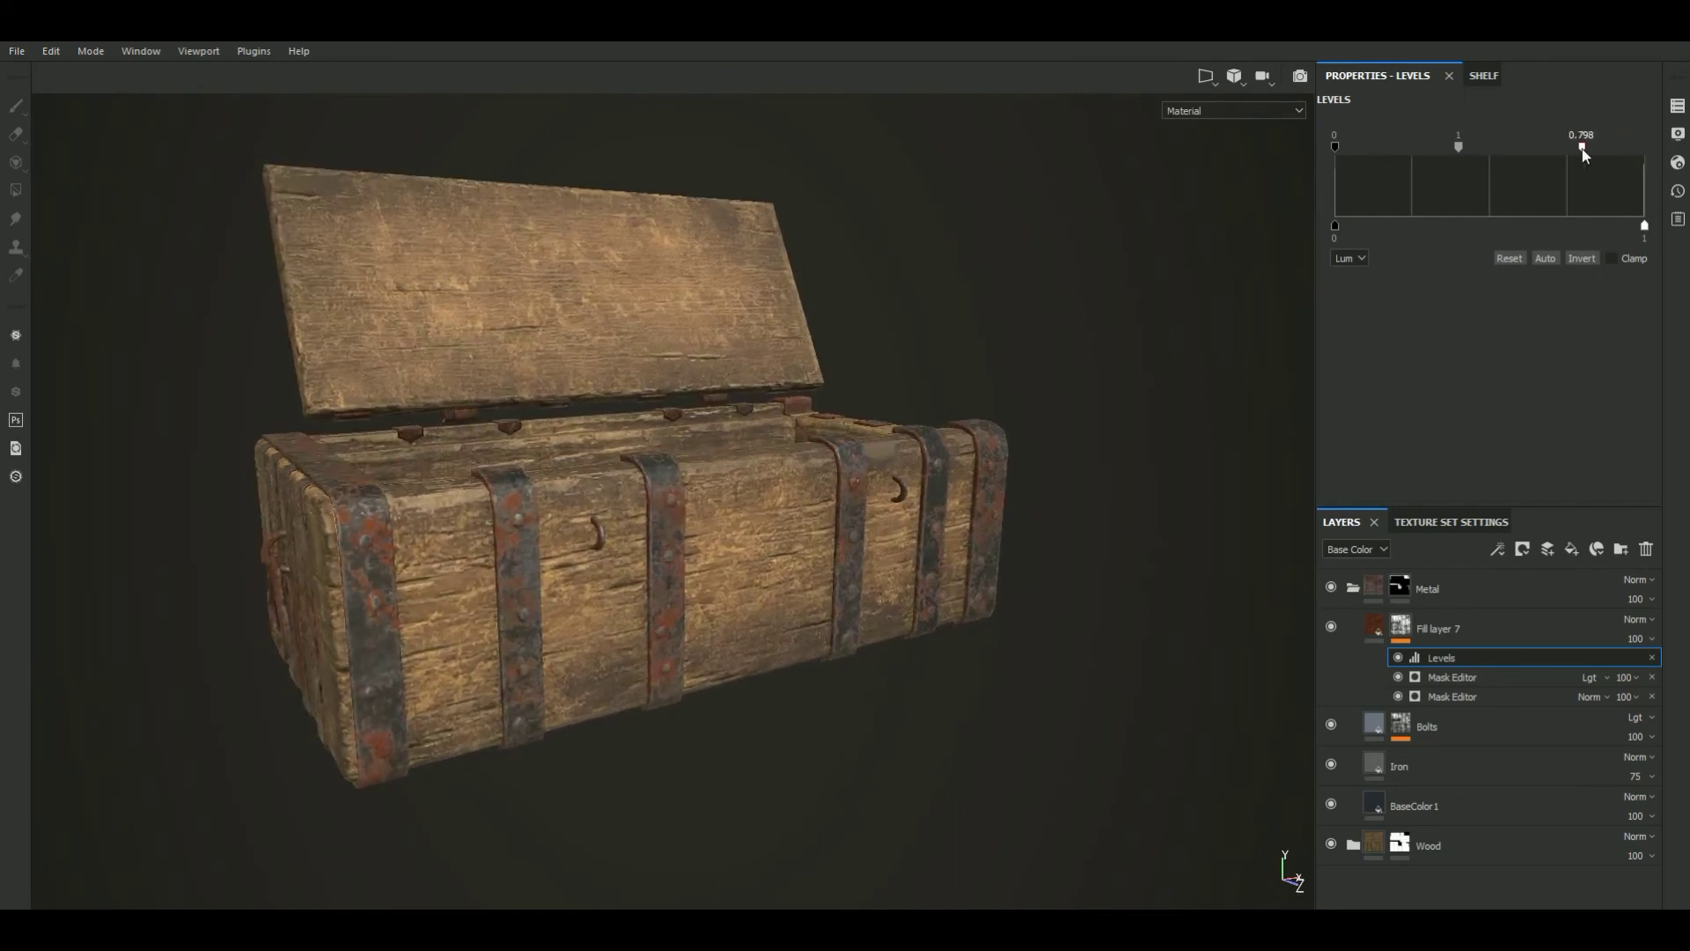
Tune the Levels handles, trying midtone 0.53 and black point 0.308, ending with output low point 0.821
left_click_drag(1512, 161, 1645, 157)
left_click_drag(1000, 246, 925, 272, "alt")
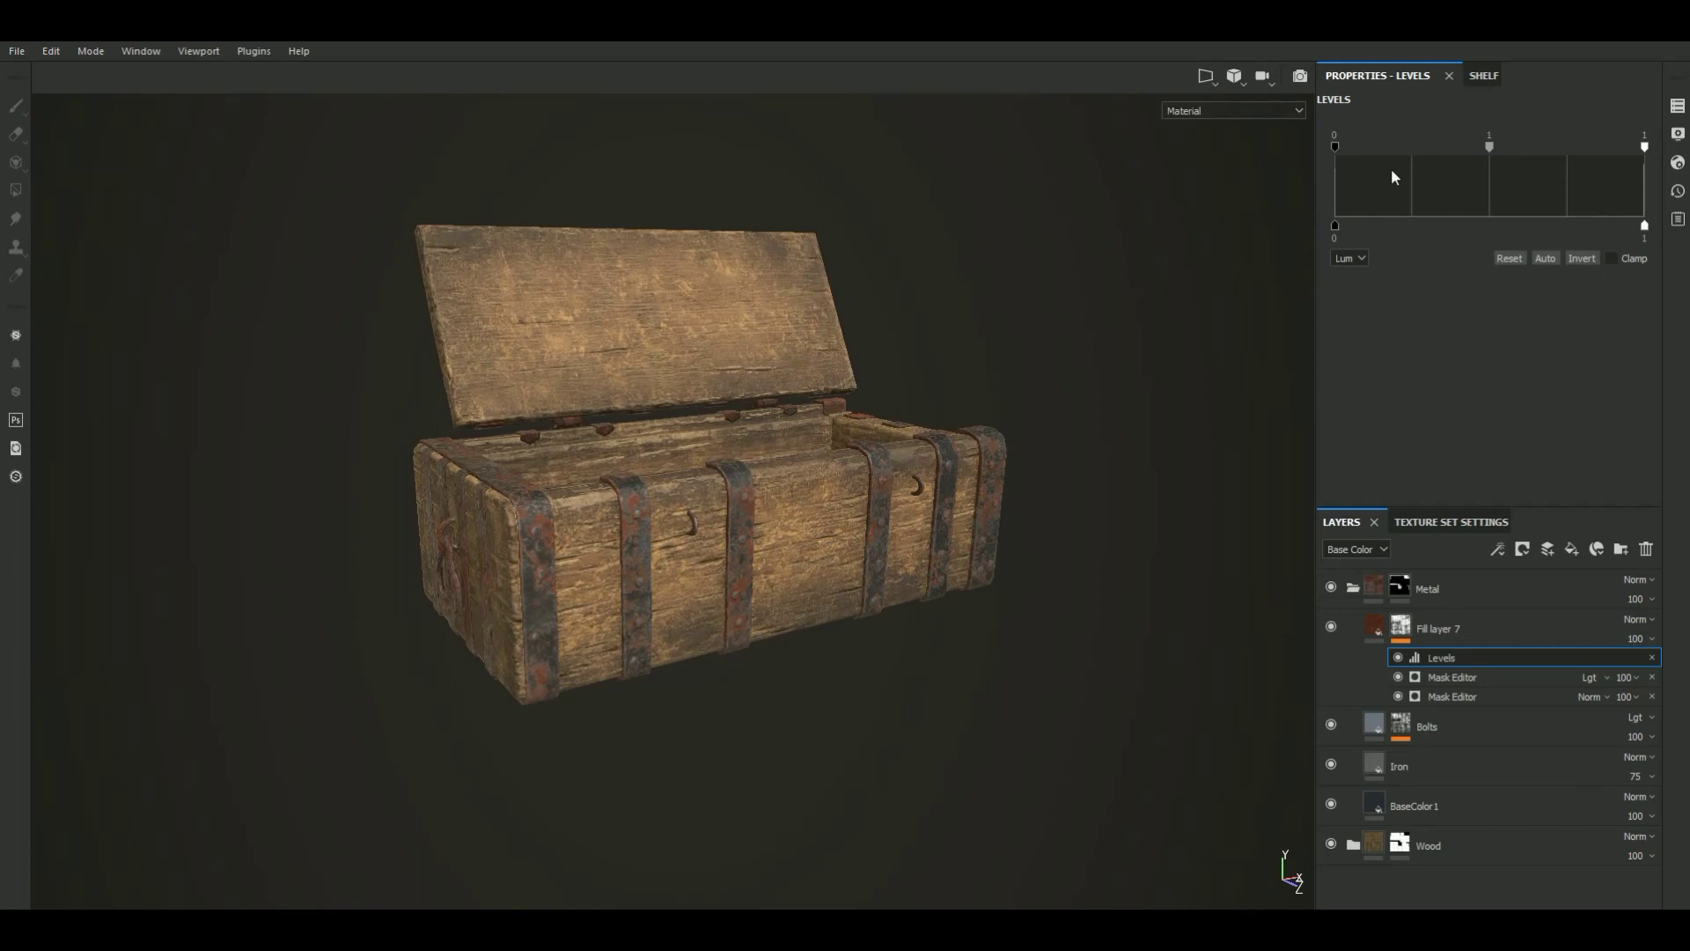
left_click_drag(1334, 146, 1429, 157)
left_click_drag(1429, 157, 1322, 161)
left_click_drag(1333, 228, 1410, 228)
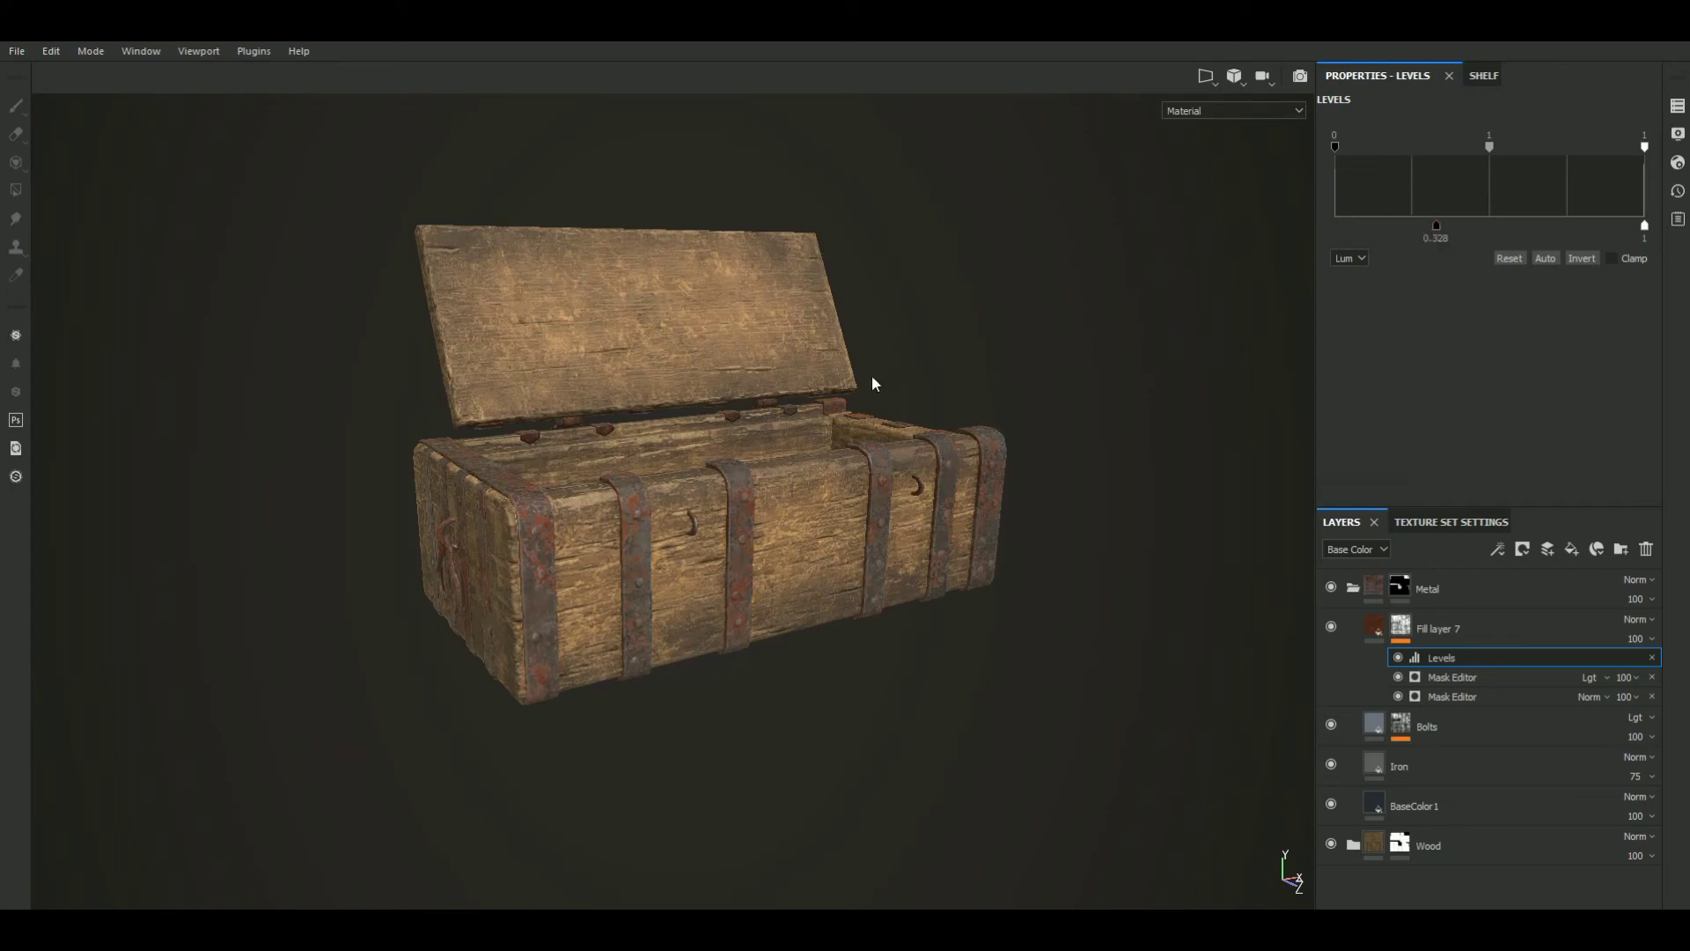
left_click_drag(874, 384, 1272, 306, "alt")
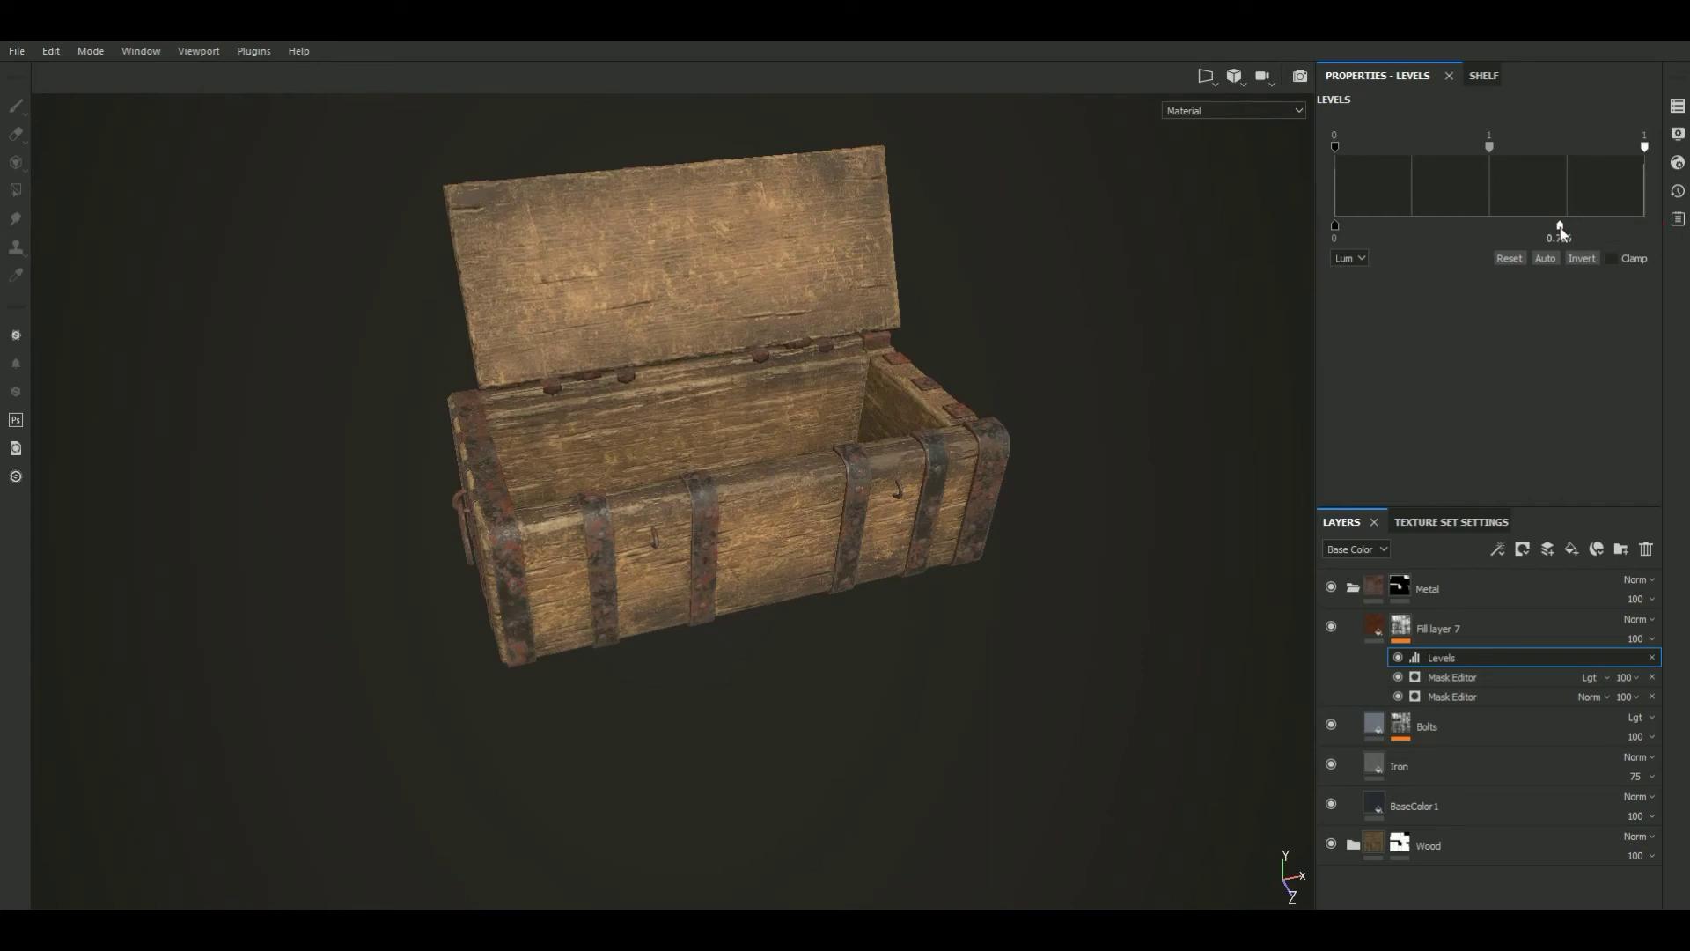
mouse_move(1028, 351)
left_mouse_down("alt")
mouse_move(1012, 283)
mouse_move(1097, 373)
left_mouse_up("alt")
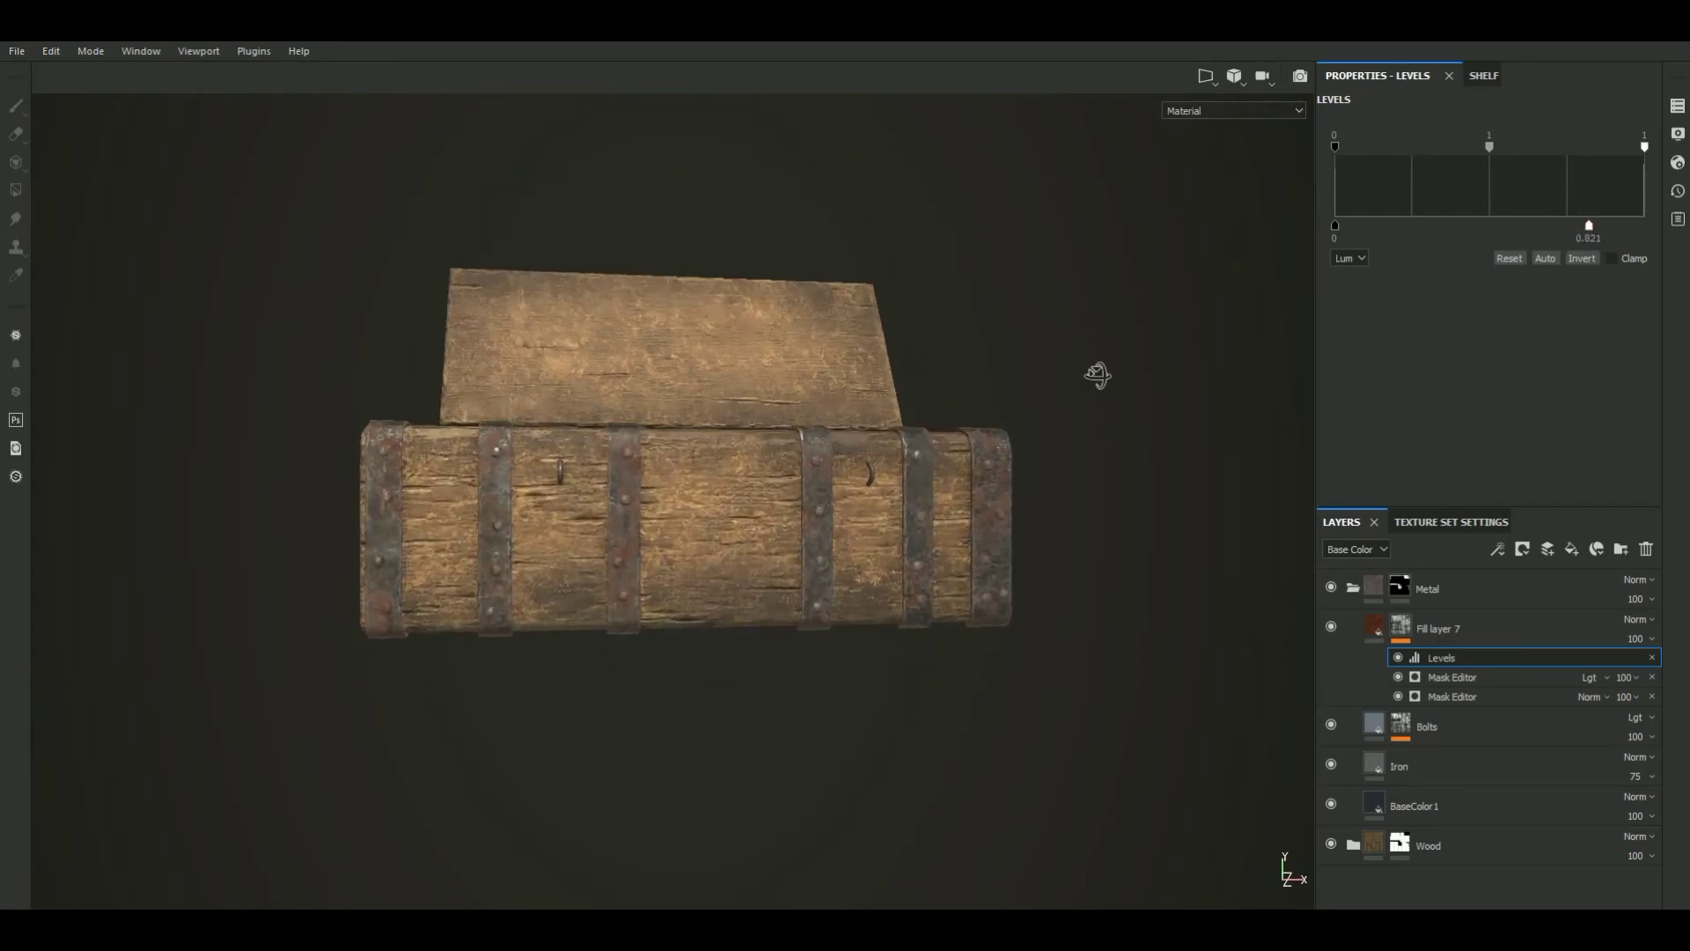
left_click(1382, 629)
Make the Rust Color a brighter, more saturated brown in the colour picker
left_click(1519, 471)
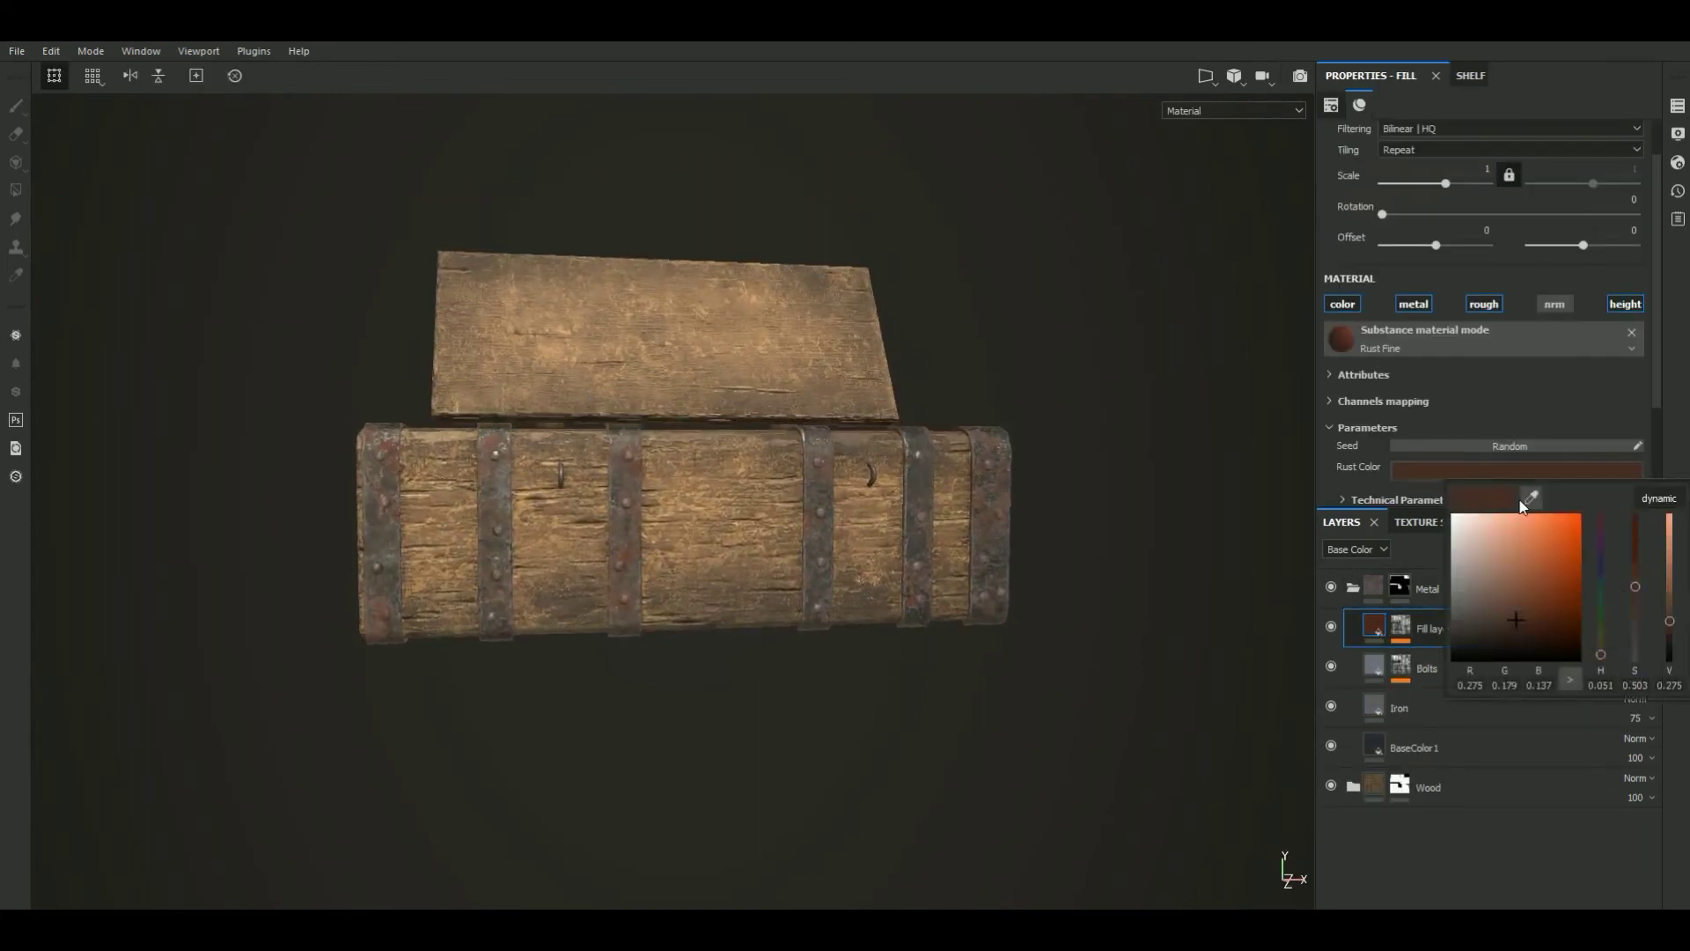
left_click_drag(1519, 618, 1530, 613)
mouse_move(1043, 425)
left_mouse_down("alt")
mouse_move(1060, 490)
mouse_move(992, 395)
mouse_move(1113, 424)
left_mouse_up("alt")
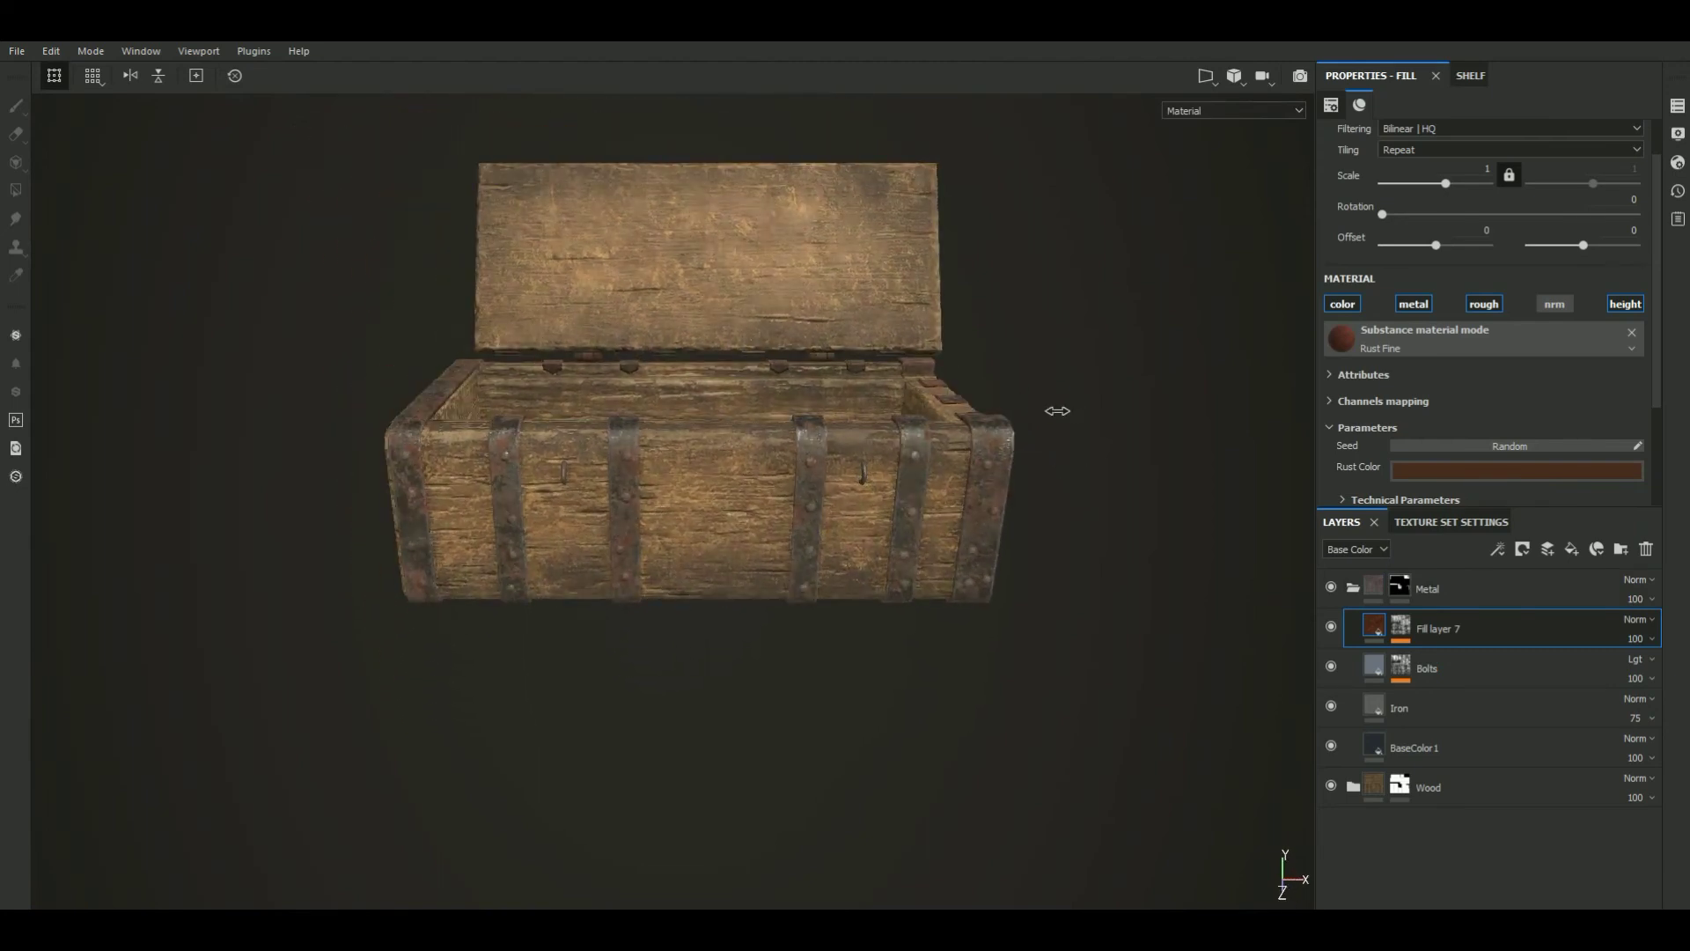
left_click(1431, 469)
left_click_drag(1514, 609, 1542, 604)
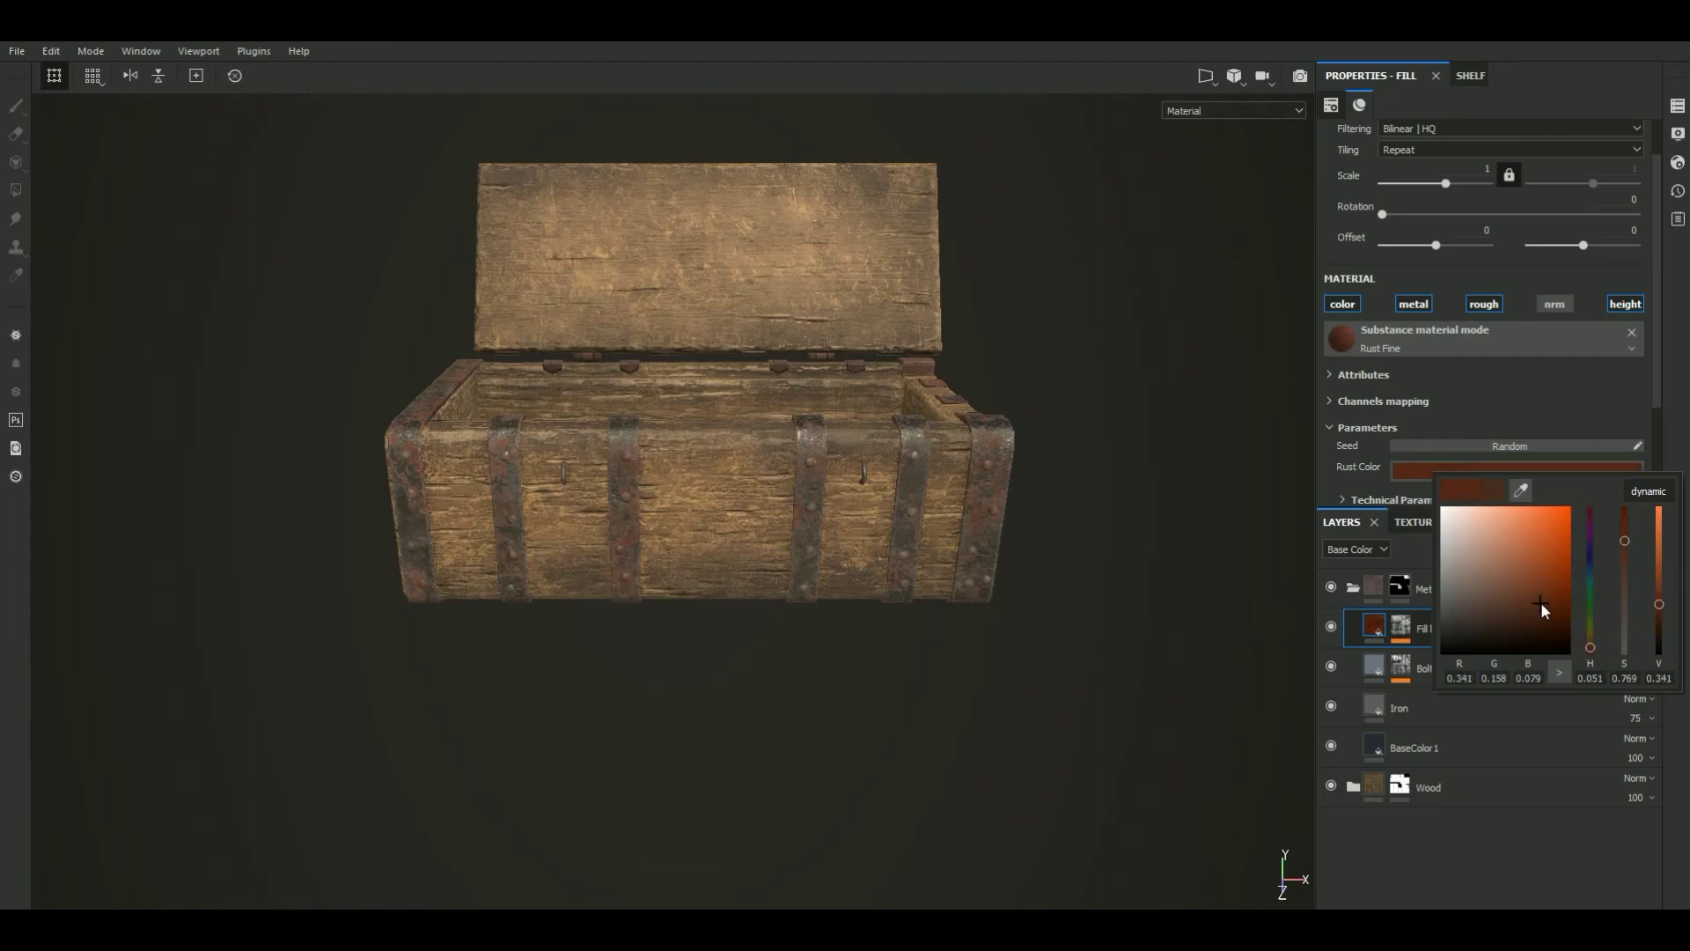
mouse_move(593, 495)
left_mouse_down("alt")
mouse_move(562, 683)
mouse_move(370, 325)
mouse_move(791, 390)
mouse_move(766, 404)
mouse_move(811, 425)
mouse_move(619, 404)
left_mouse_up("alt")
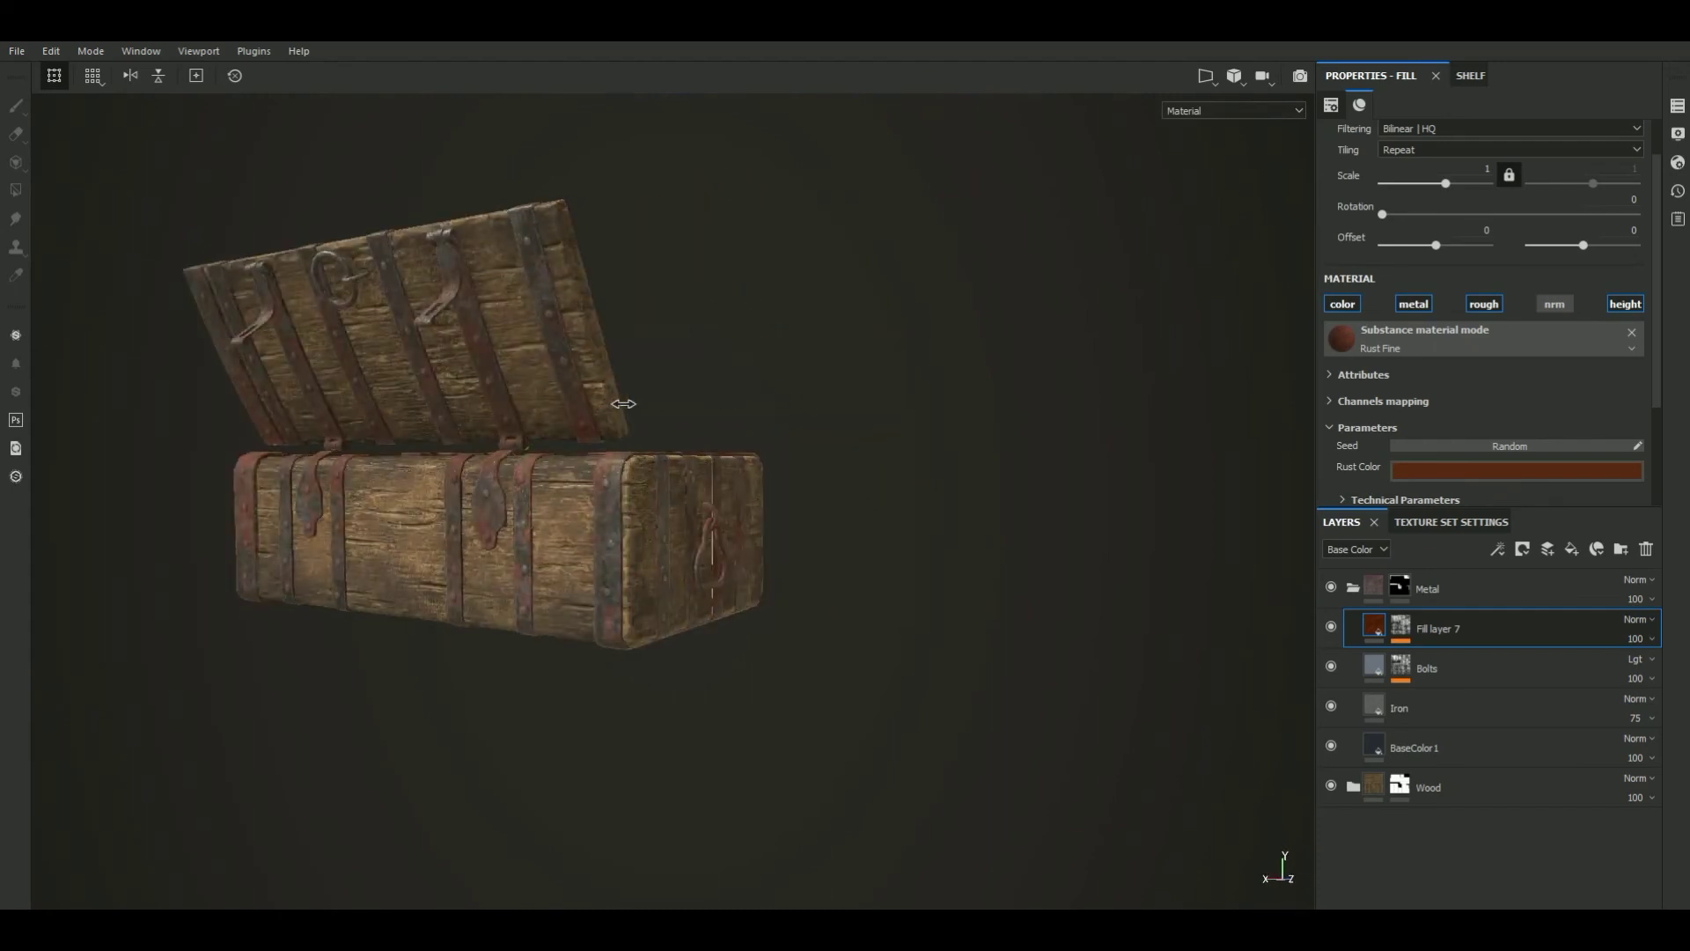
Set the upper Mask Editor on Fill layer 7's mask to Subtract blend mode
scroll(622, 403, "up", 3)
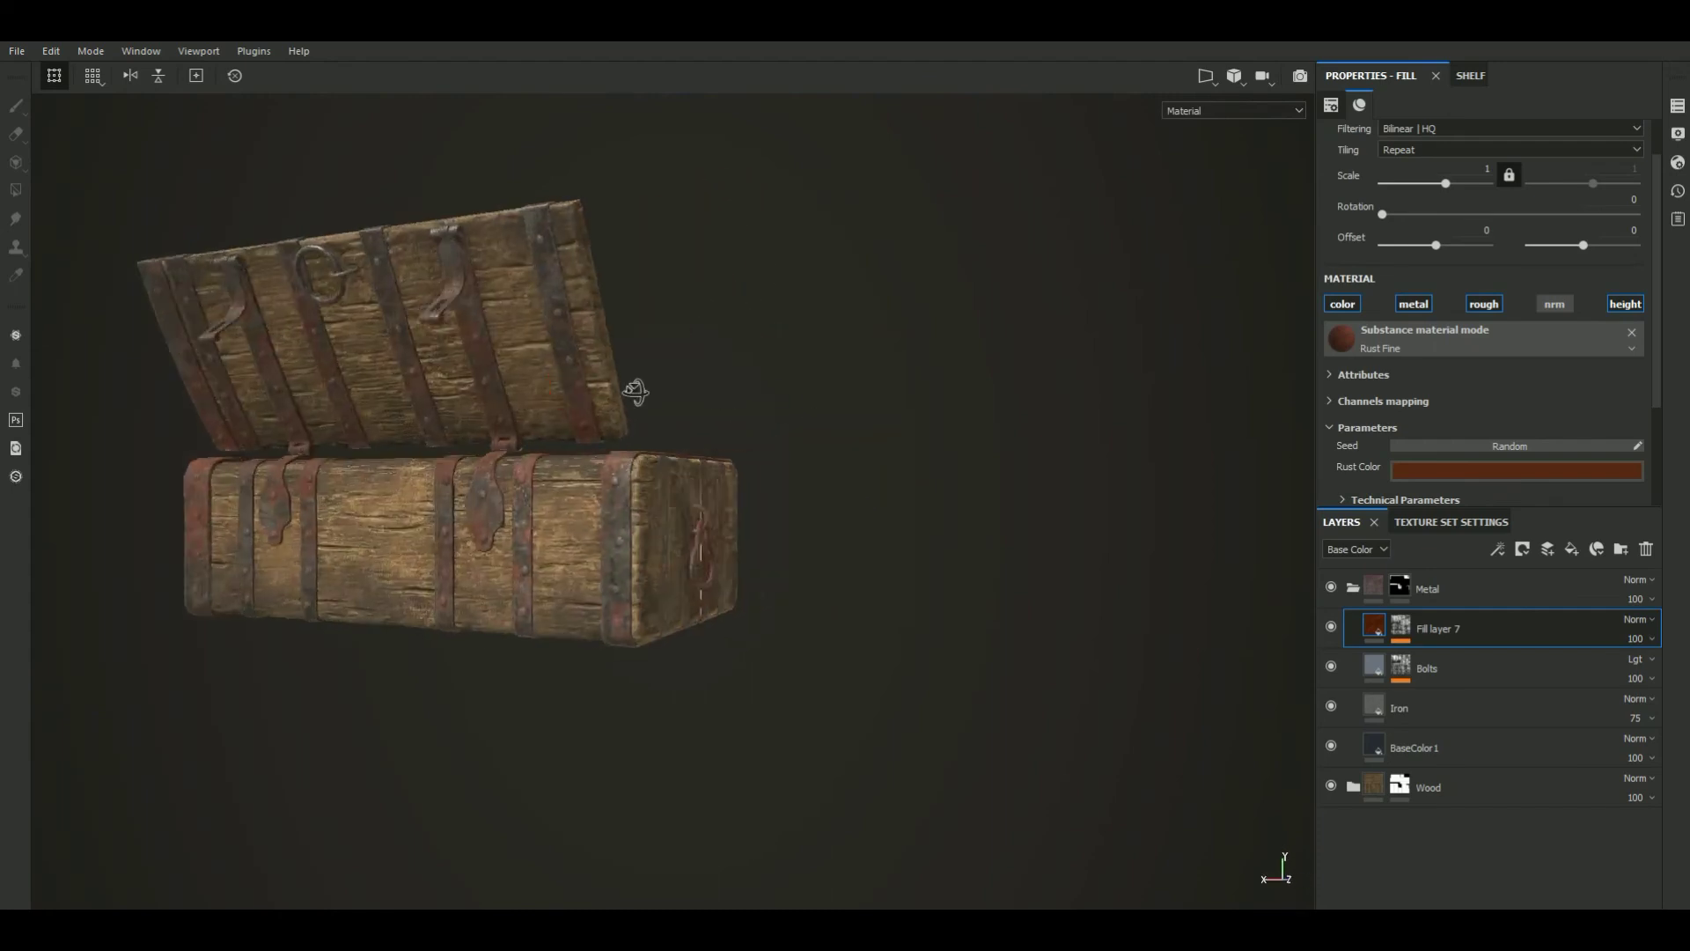
scroll(634, 388, "up", 3)
middle_click_drag(509, 367, 698, 368, "alt")
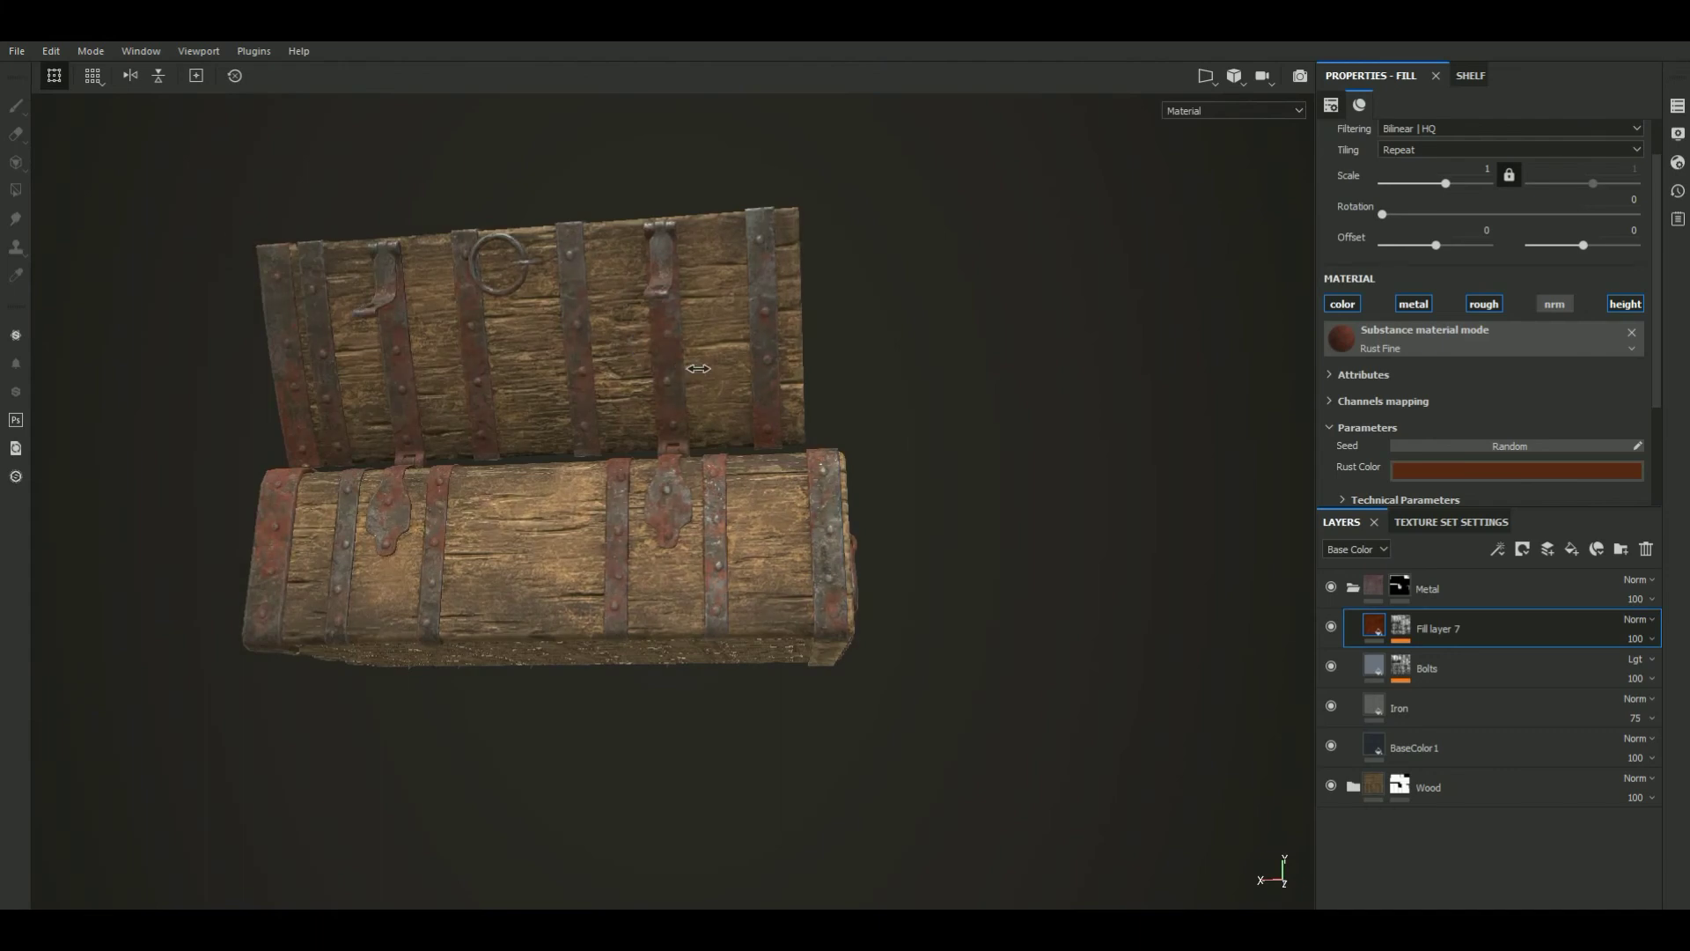
left_click_drag(792, 375, 836, 387, "alt")
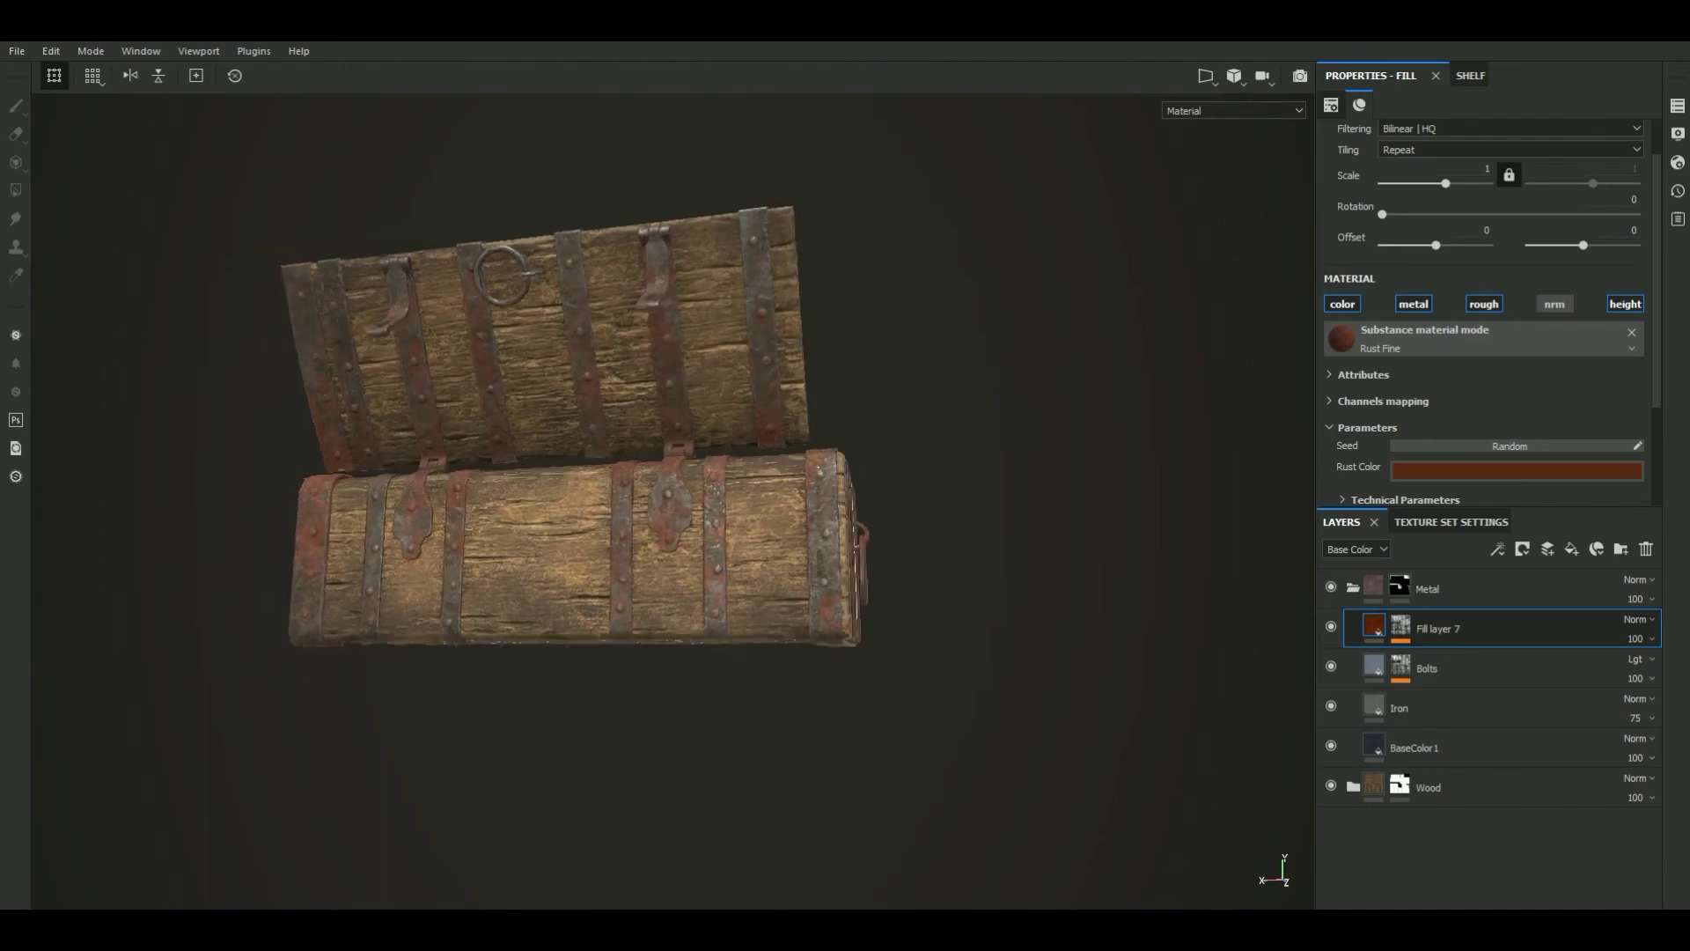
left_click(1399, 616)
left_click(1608, 678)
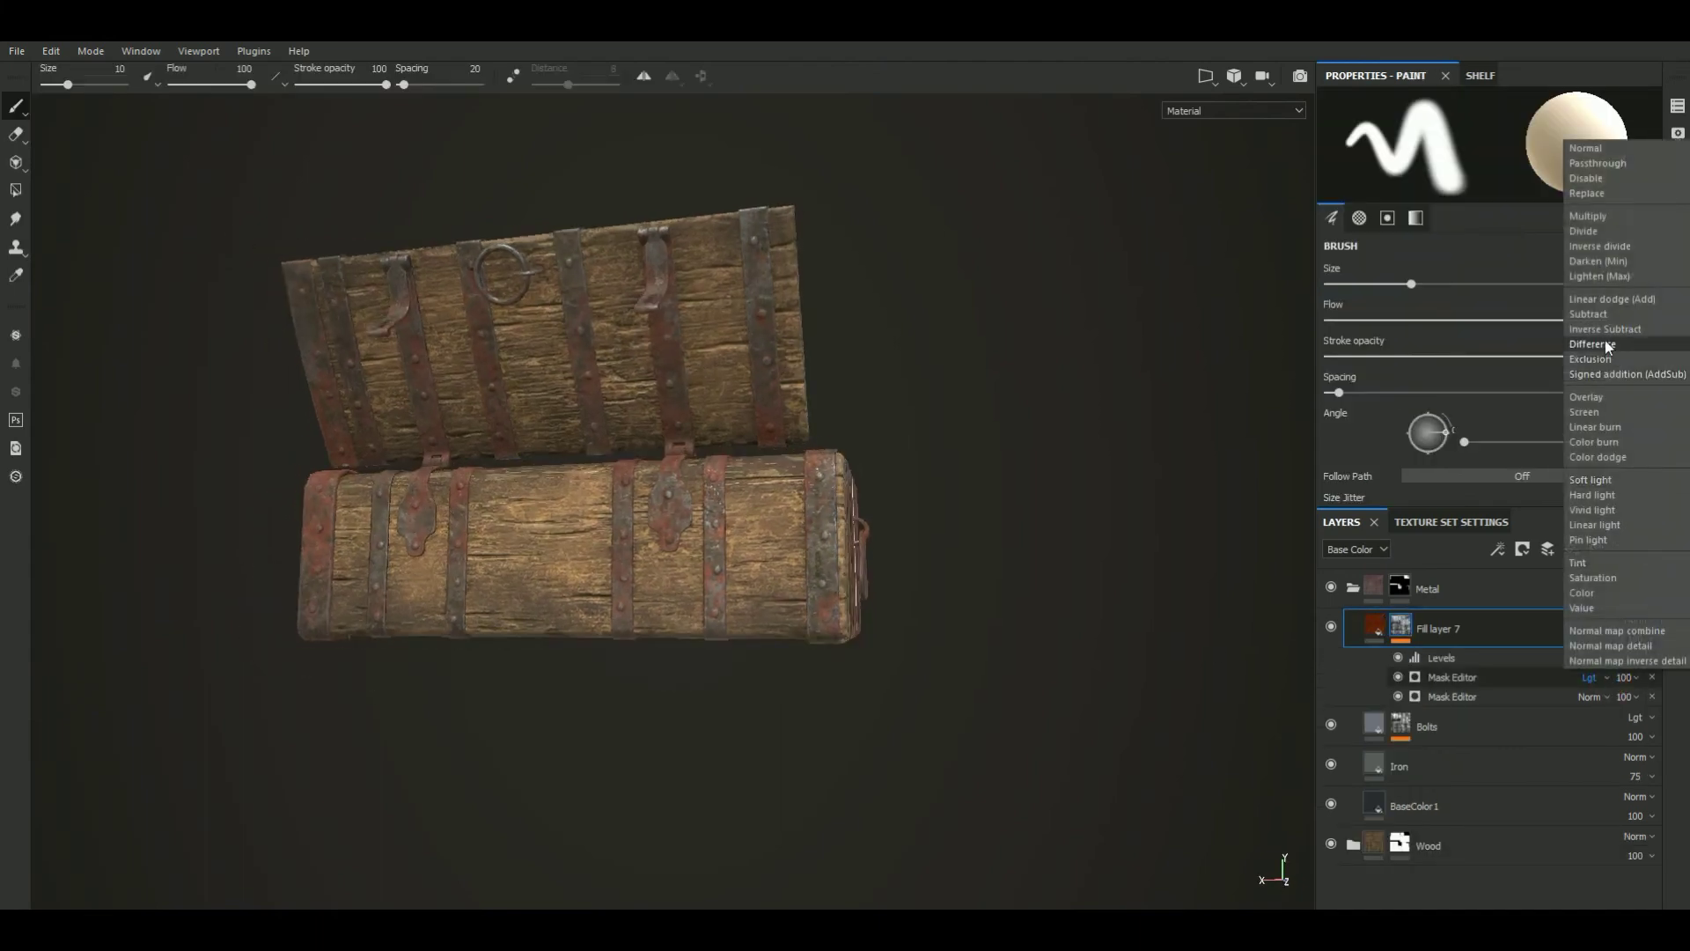
left_click(1593, 313)
Hide and re-show Fill layer 7 to compare the rust from a raised view
mouse_move(1081, 462)
left_mouse_down("alt")
mouse_move(1198, 533)
mouse_move(1090, 417)
mouse_move(648, 570)
mouse_move(414, 535)
left_mouse_up("alt")
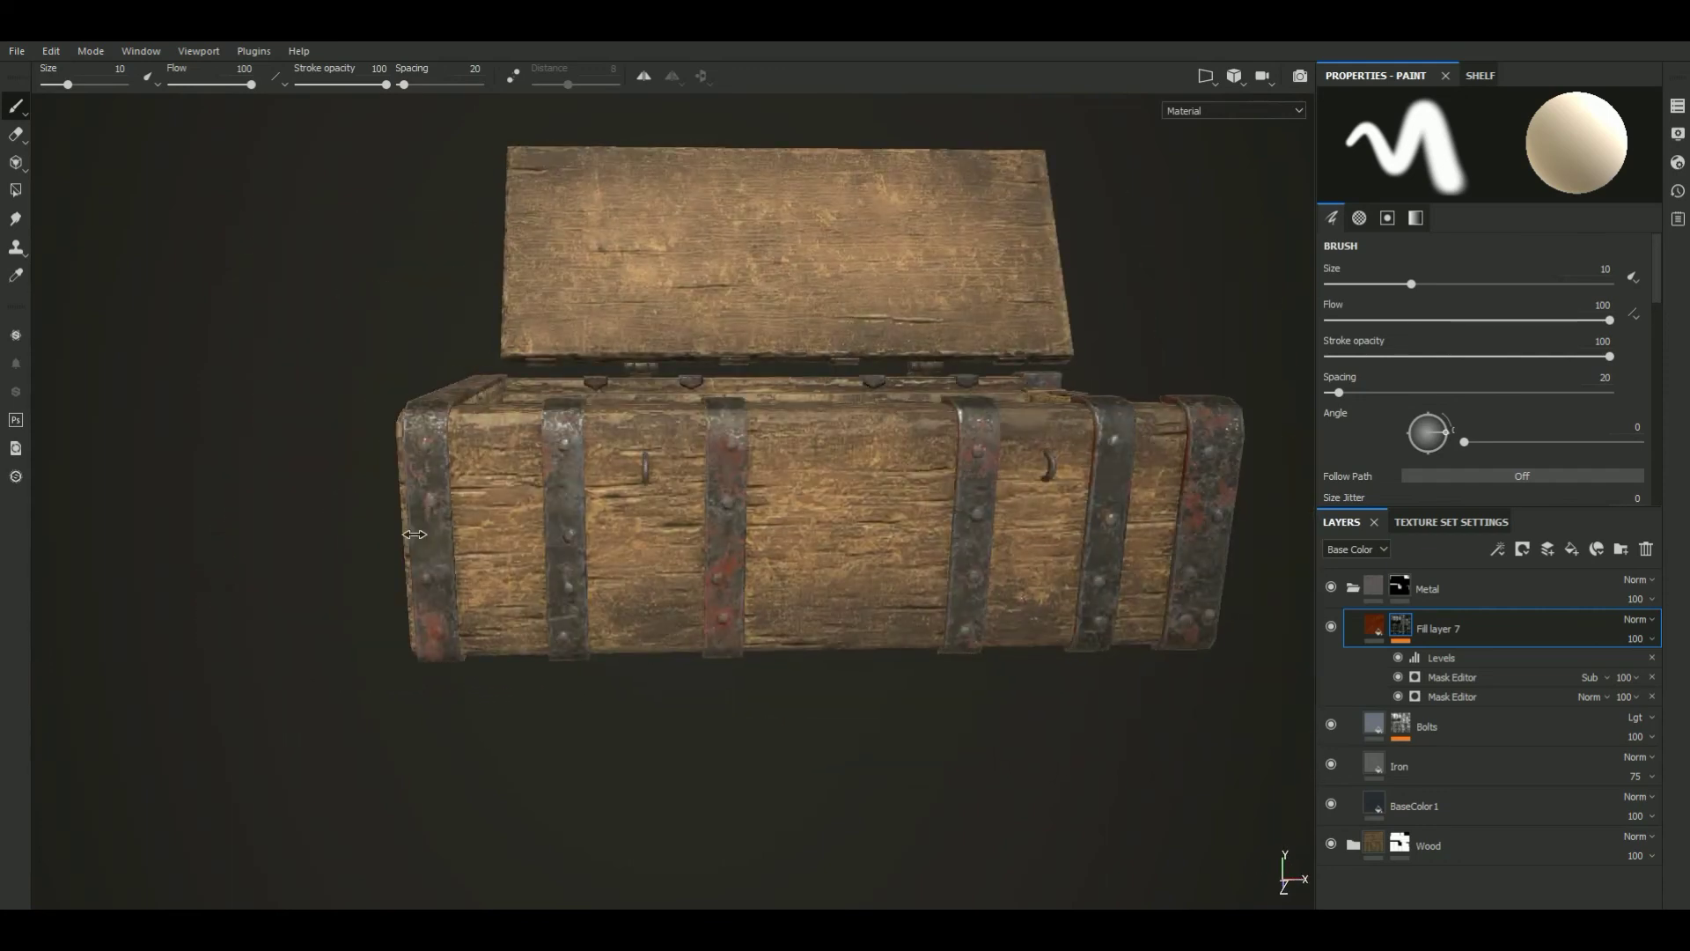
scroll(1250, 655, "down", 3)
left_click_drag(1001, 312, 831, 590, "alt")
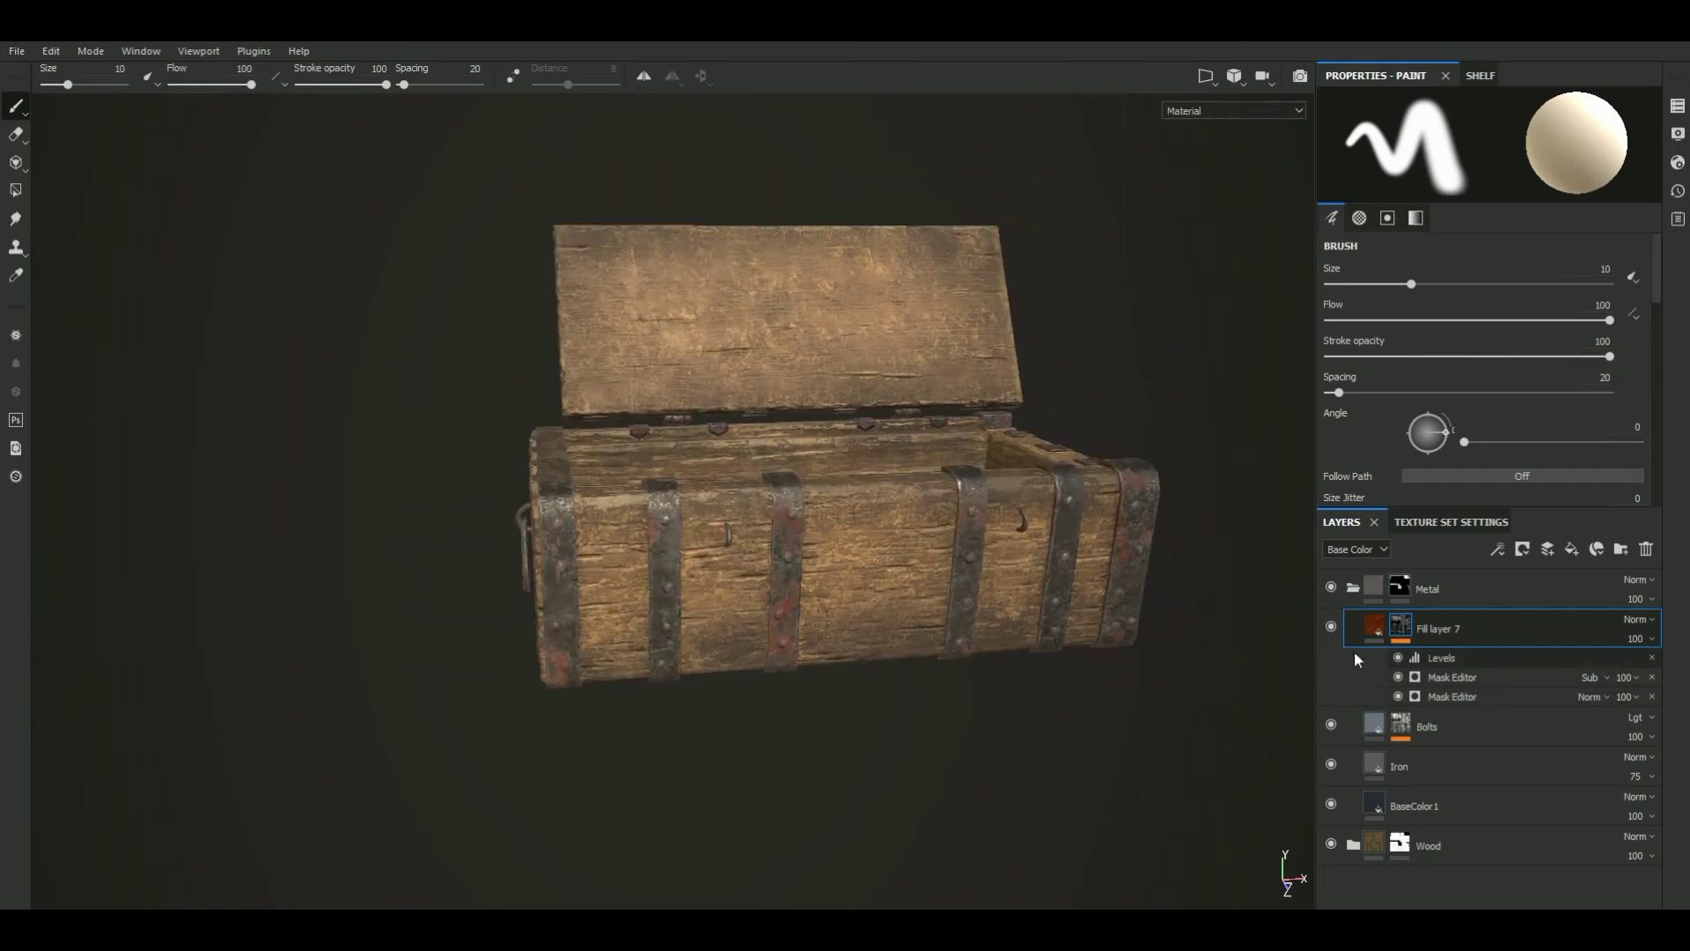
left_click(1331, 626)
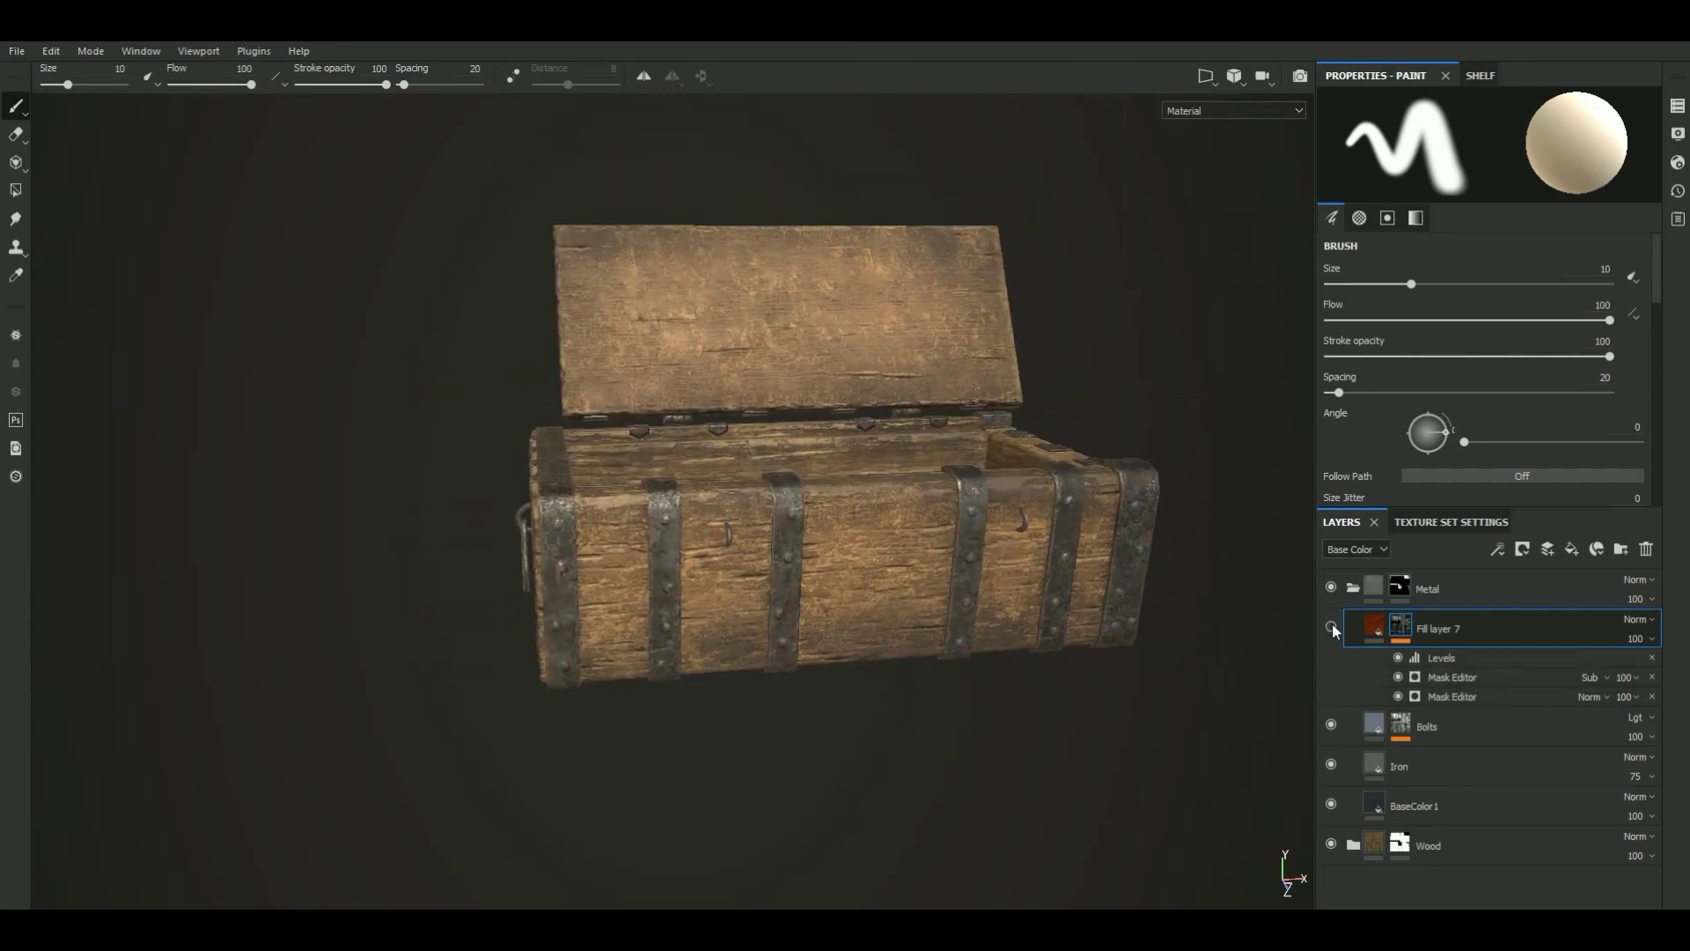
left_click(1331, 626)
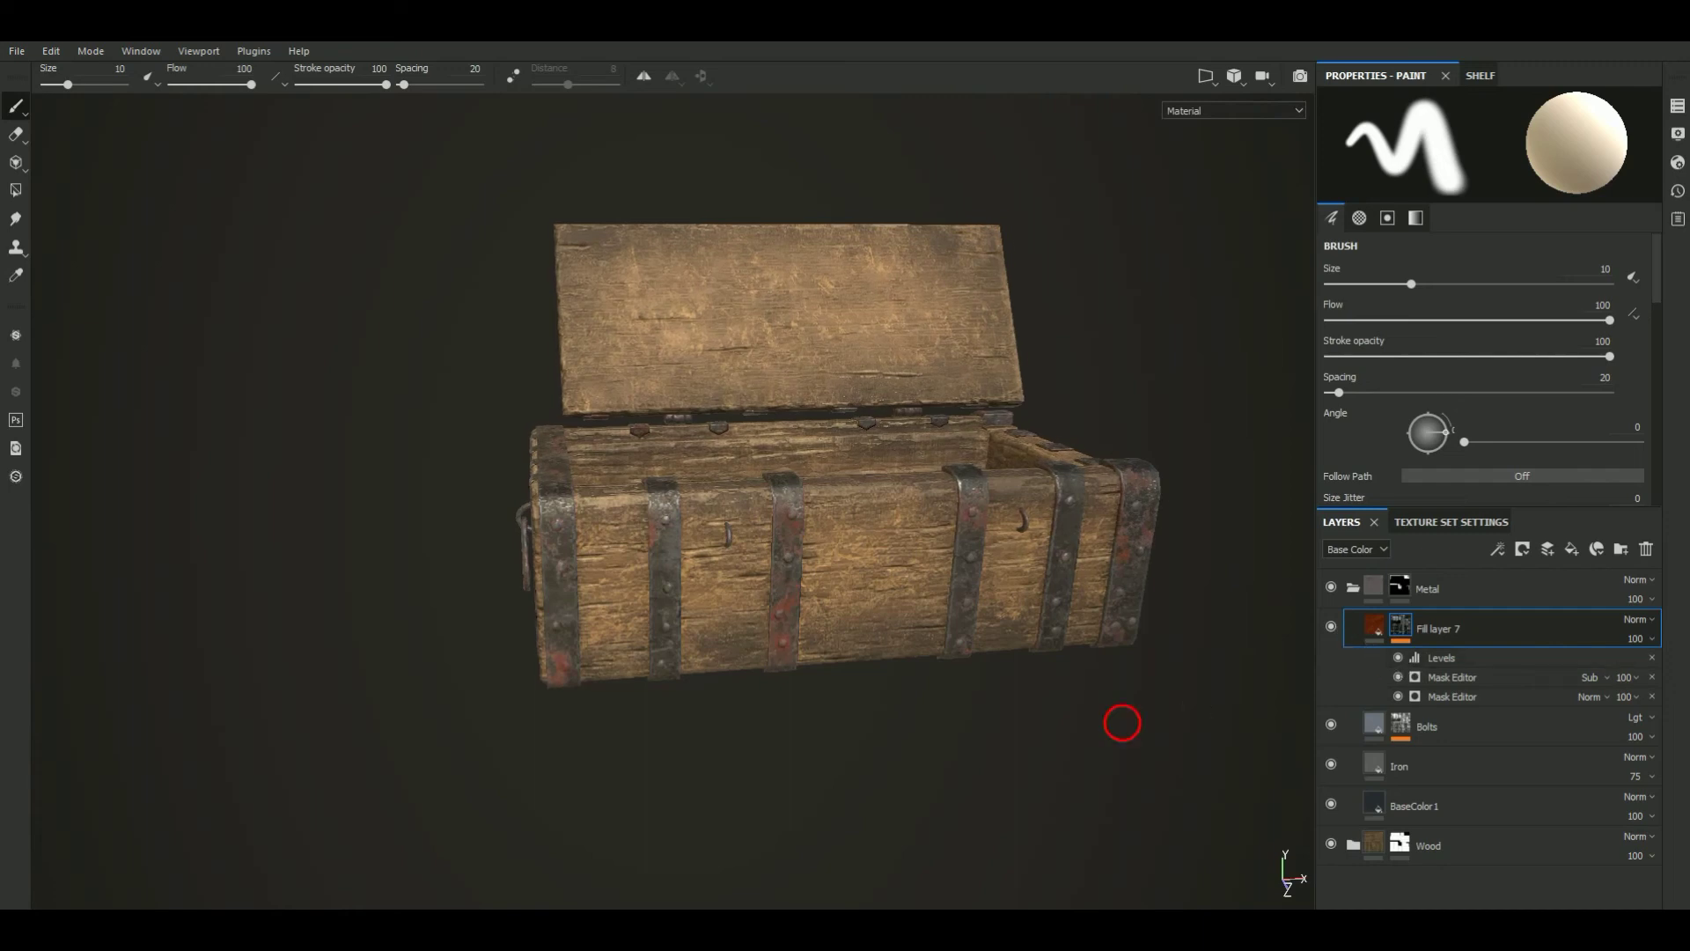
middle_click_drag(1120, 721, 1052, 735, "alt")
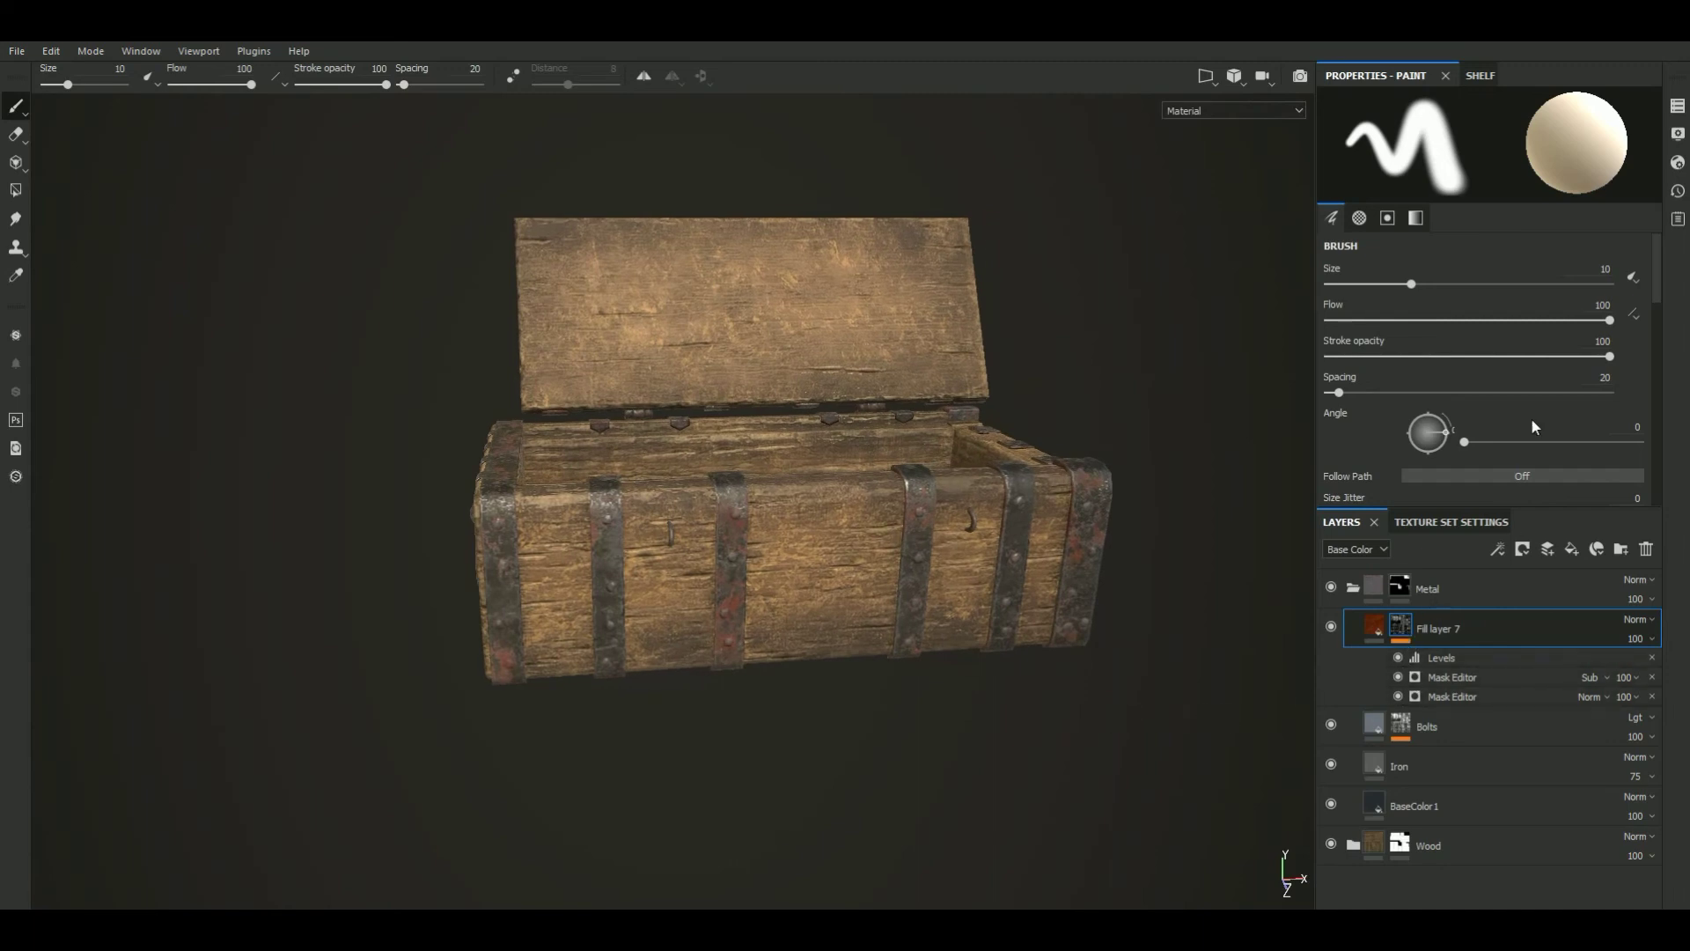
Drop the Surface Rust smart mask onto Fill layer 7 at 35 opacity and preview Roughness
left_click(1480, 76)
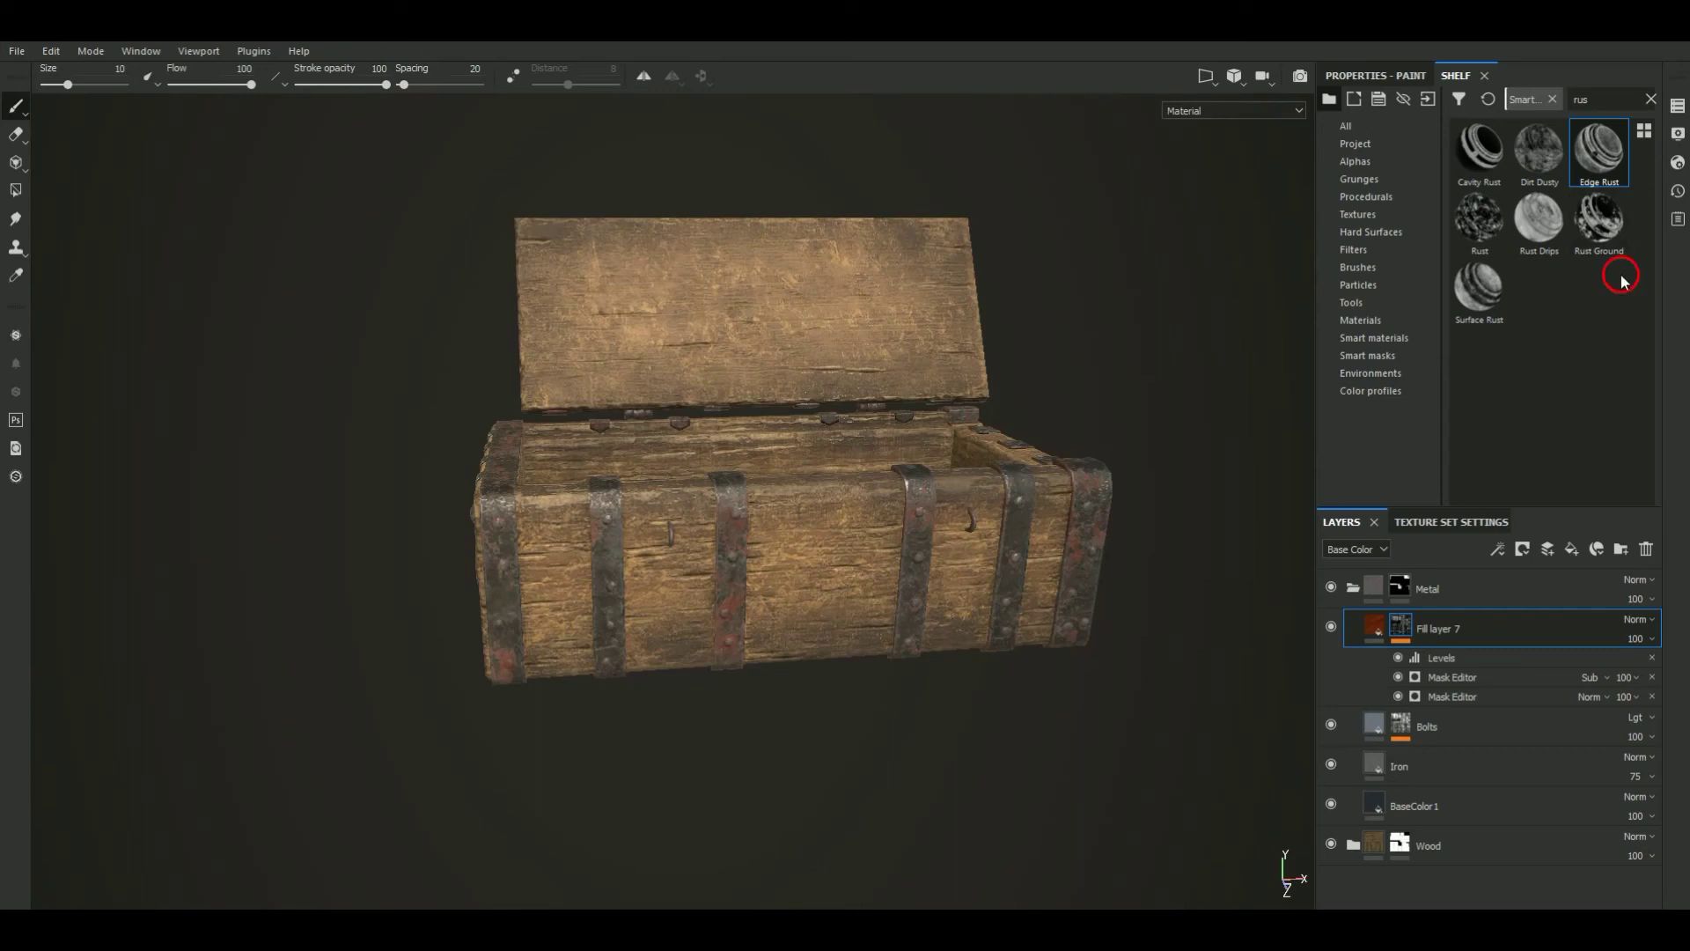
left_click(1580, 104)
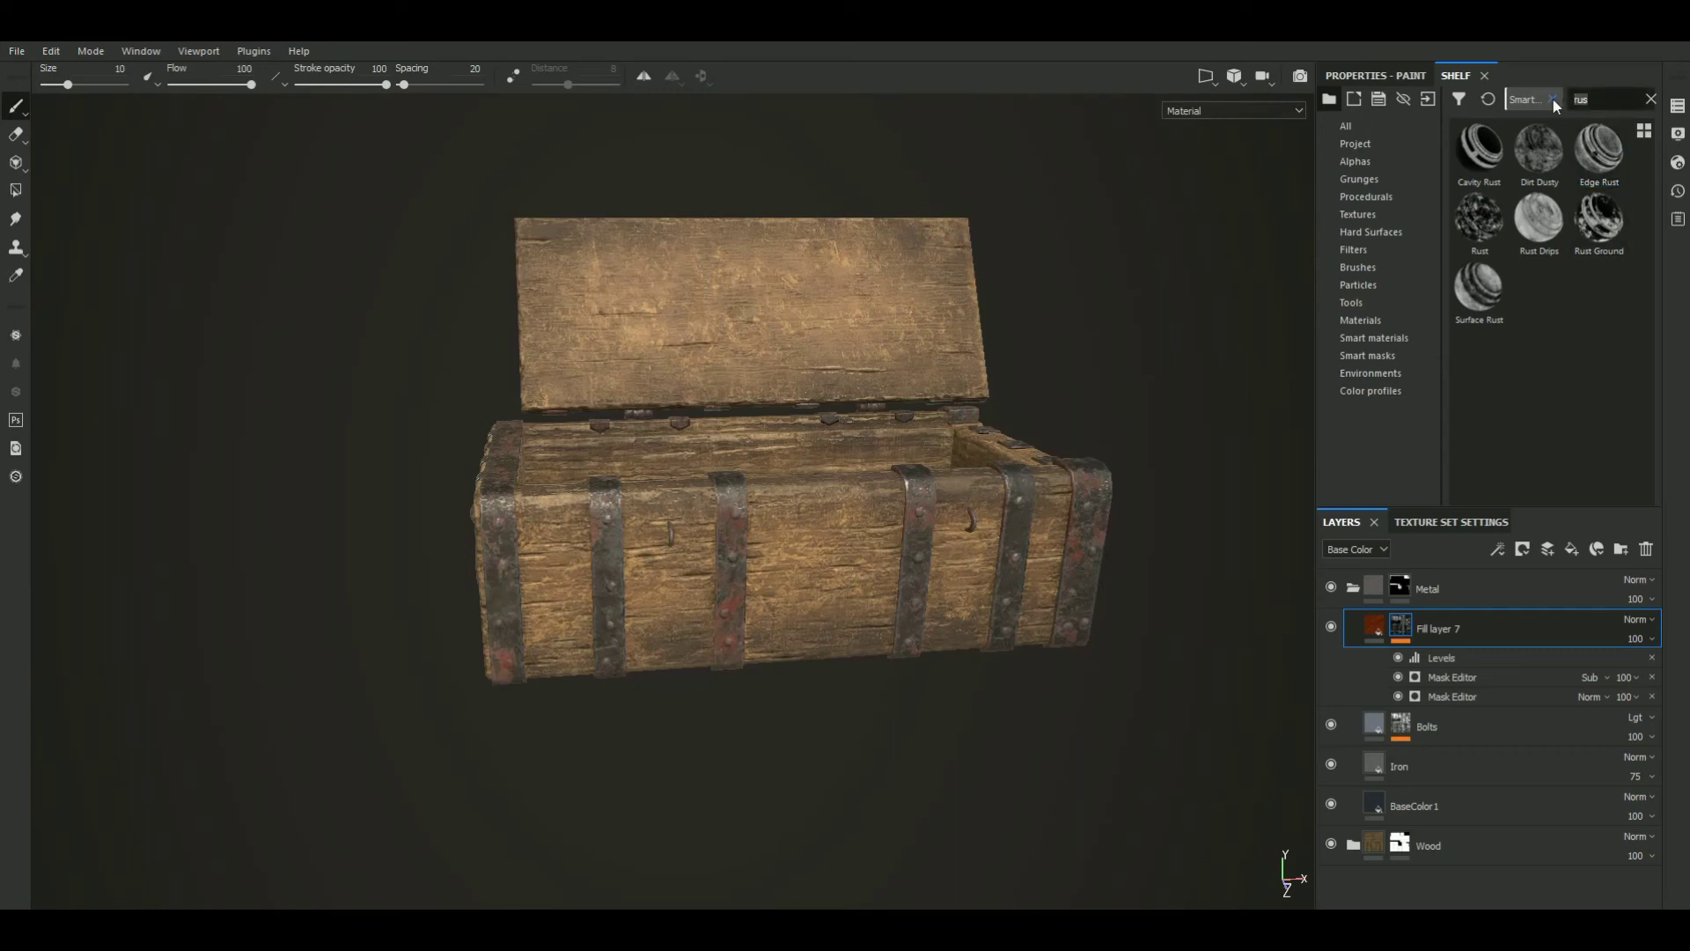
mouse_move(1479, 290)
left_mouse_down()
mouse_move(1531, 509)
mouse_move(1434, 656)
left_mouse_up()
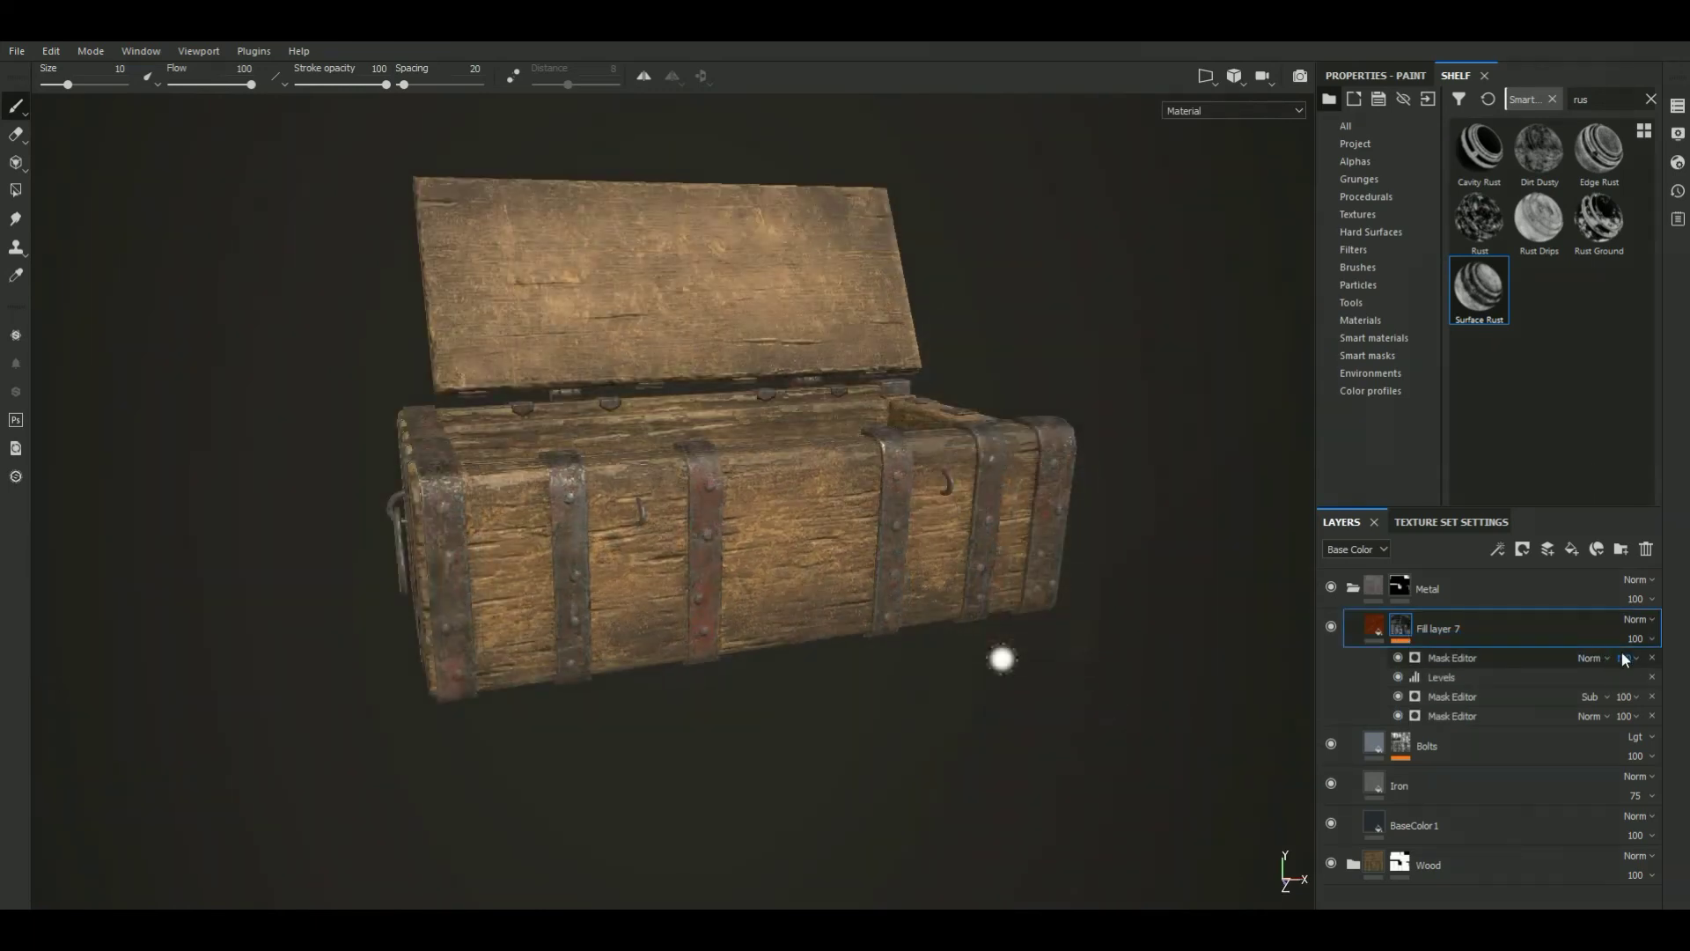
key("c")
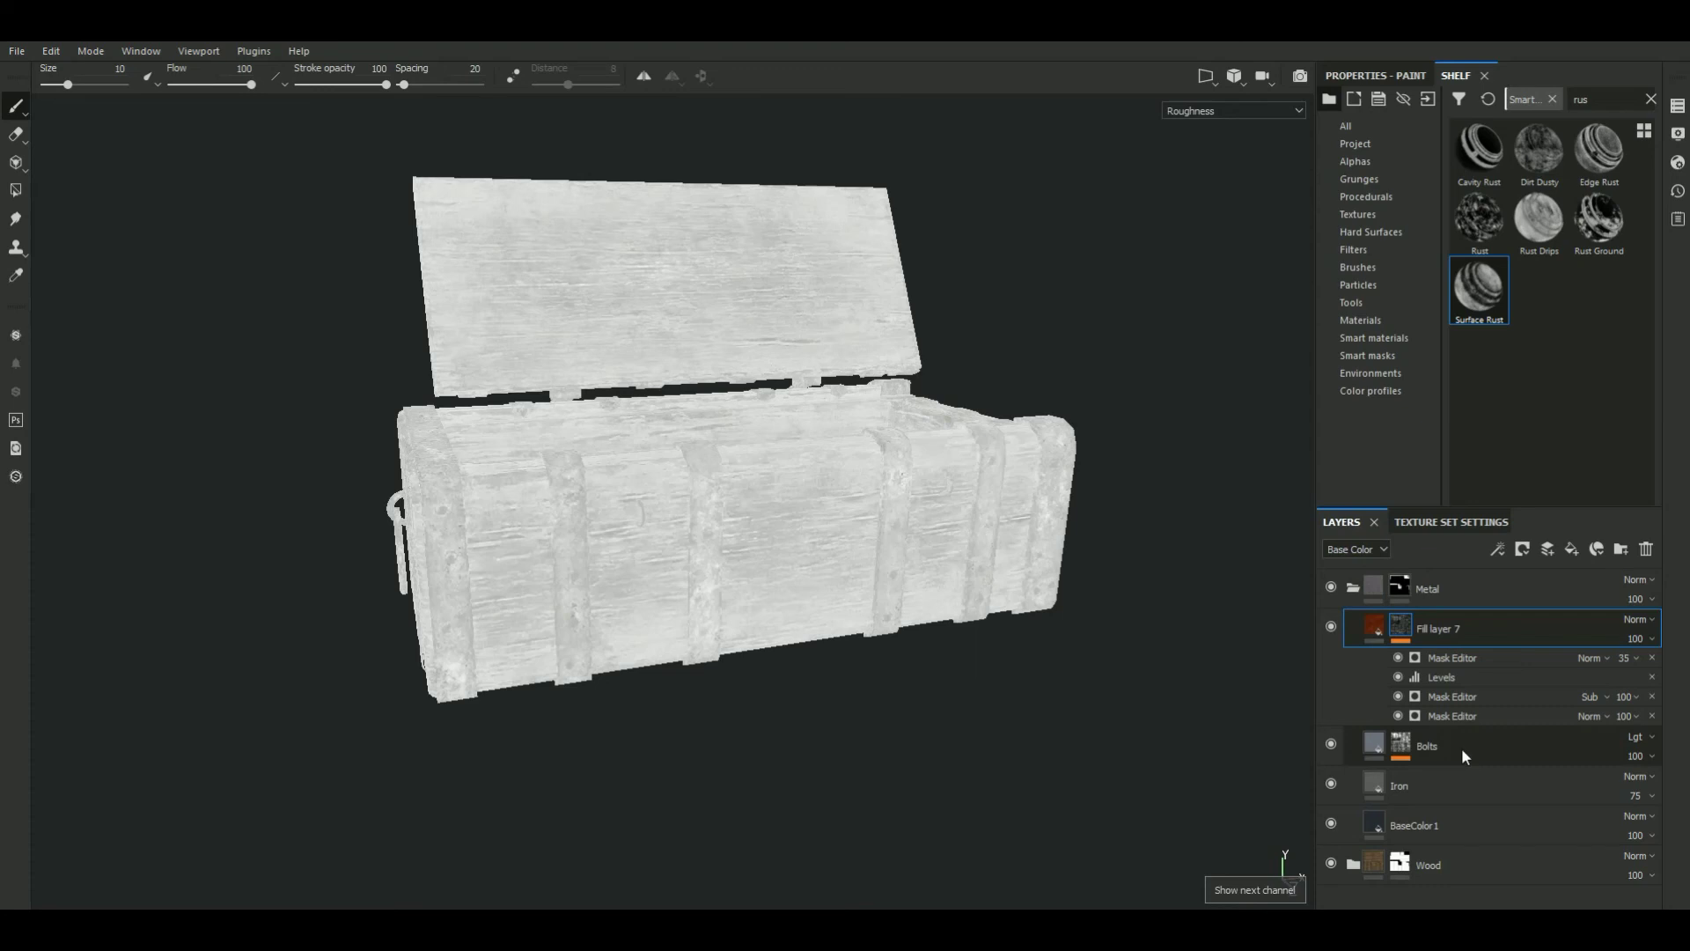
left_click(1417, 784)
Set the Iron layer's opacity to 82 and select the BaseColor1 layer
left_click(1652, 795)
left_click_drag(1663, 830, 1635, 830)
left_click(1375, 827)
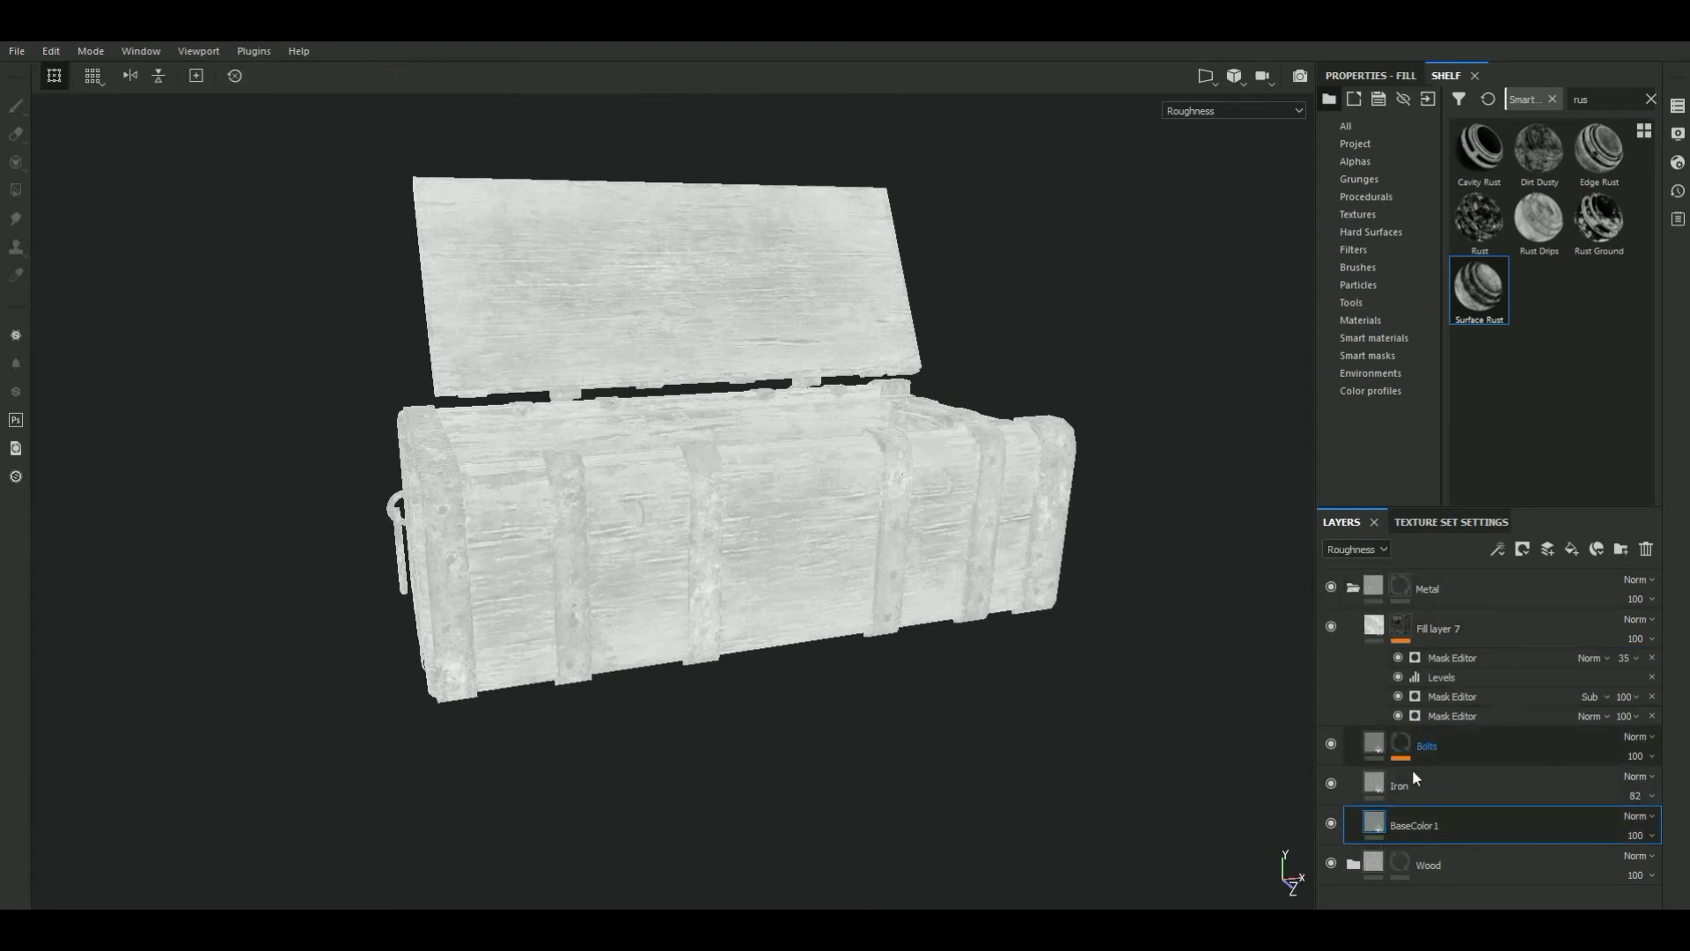
left_click(1371, 75)
Move the Levels effect above Fill layer 7's three Mask Editors, back in material view
scroll(1501, 459, "down", 3)
scroll(1500, 455, "down", 2)
left_click_drag(1498, 415, 1524, 416)
key("m")
left_click_drag(1464, 676, 1455, 665)
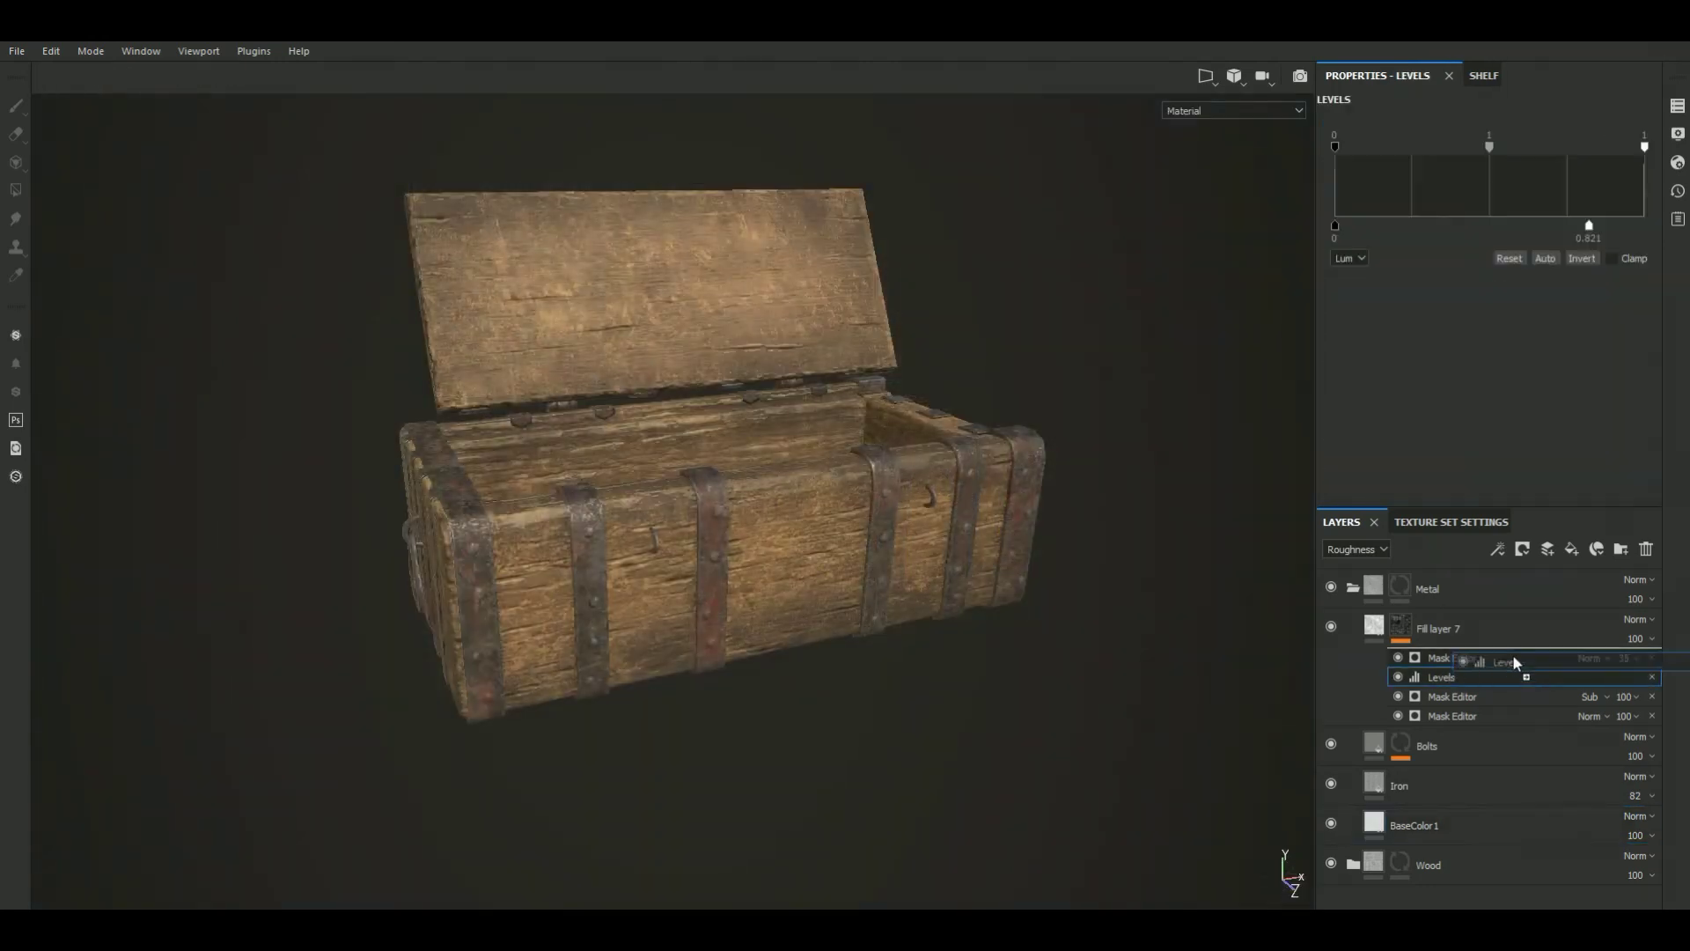
left_click_drag(1093, 707, 1081, 684, "alt")
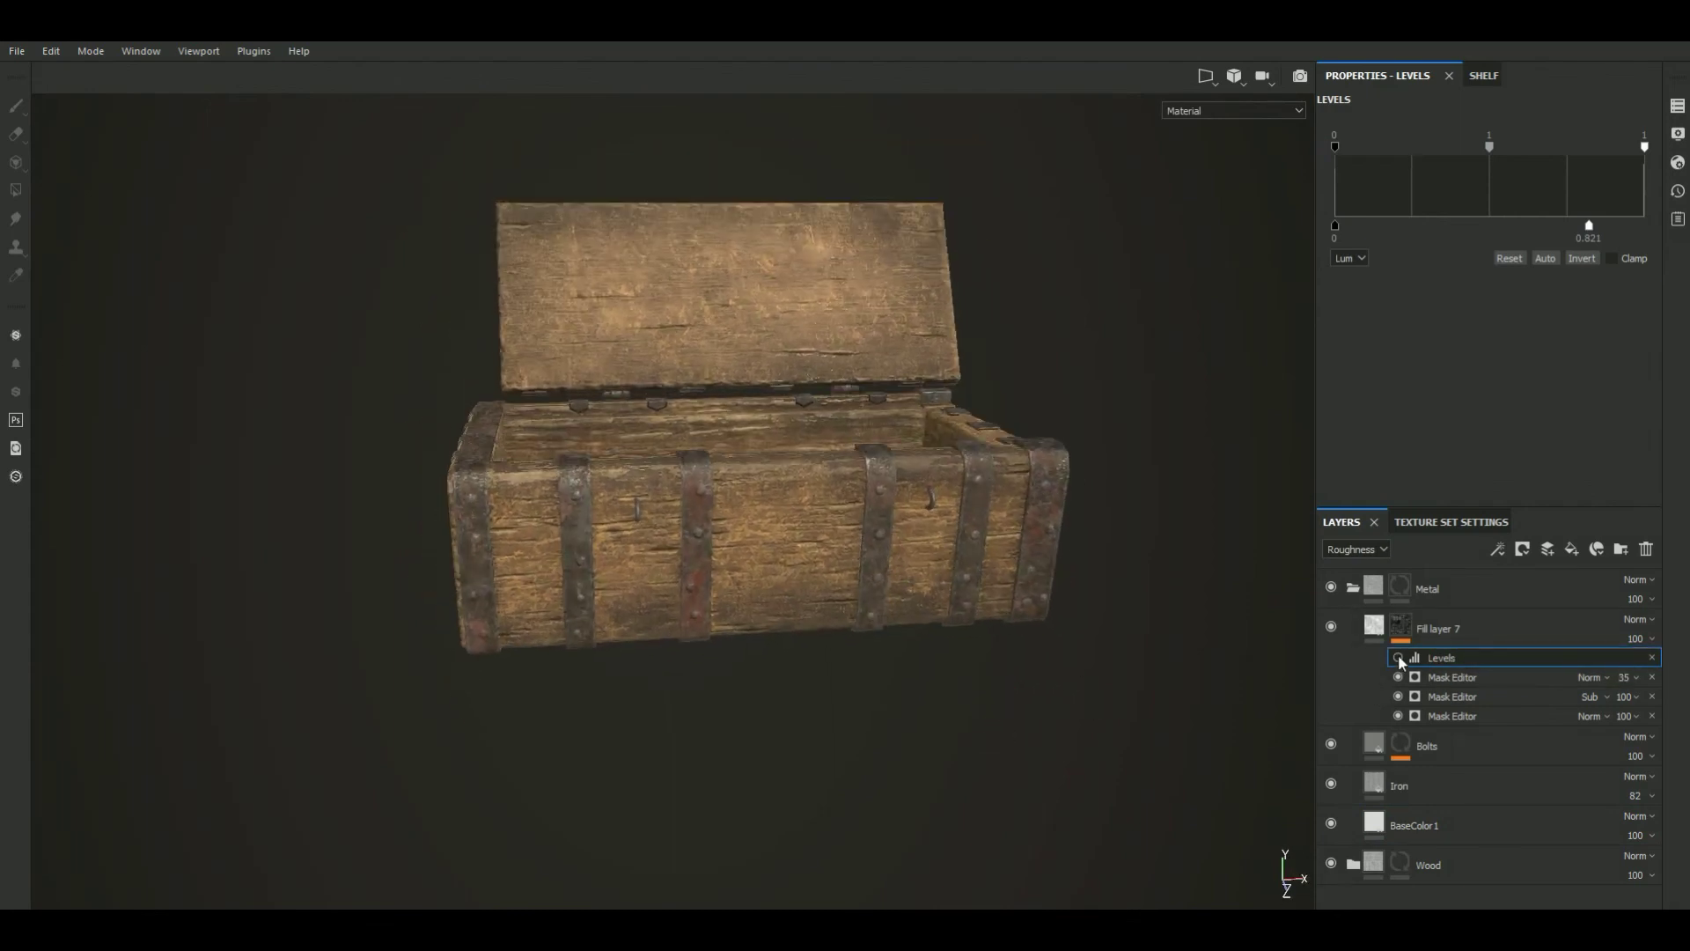
Replace the Levels effect on Fill layer 7's mask with a Paint effect
left_click(1651, 658)
left_click(1501, 552)
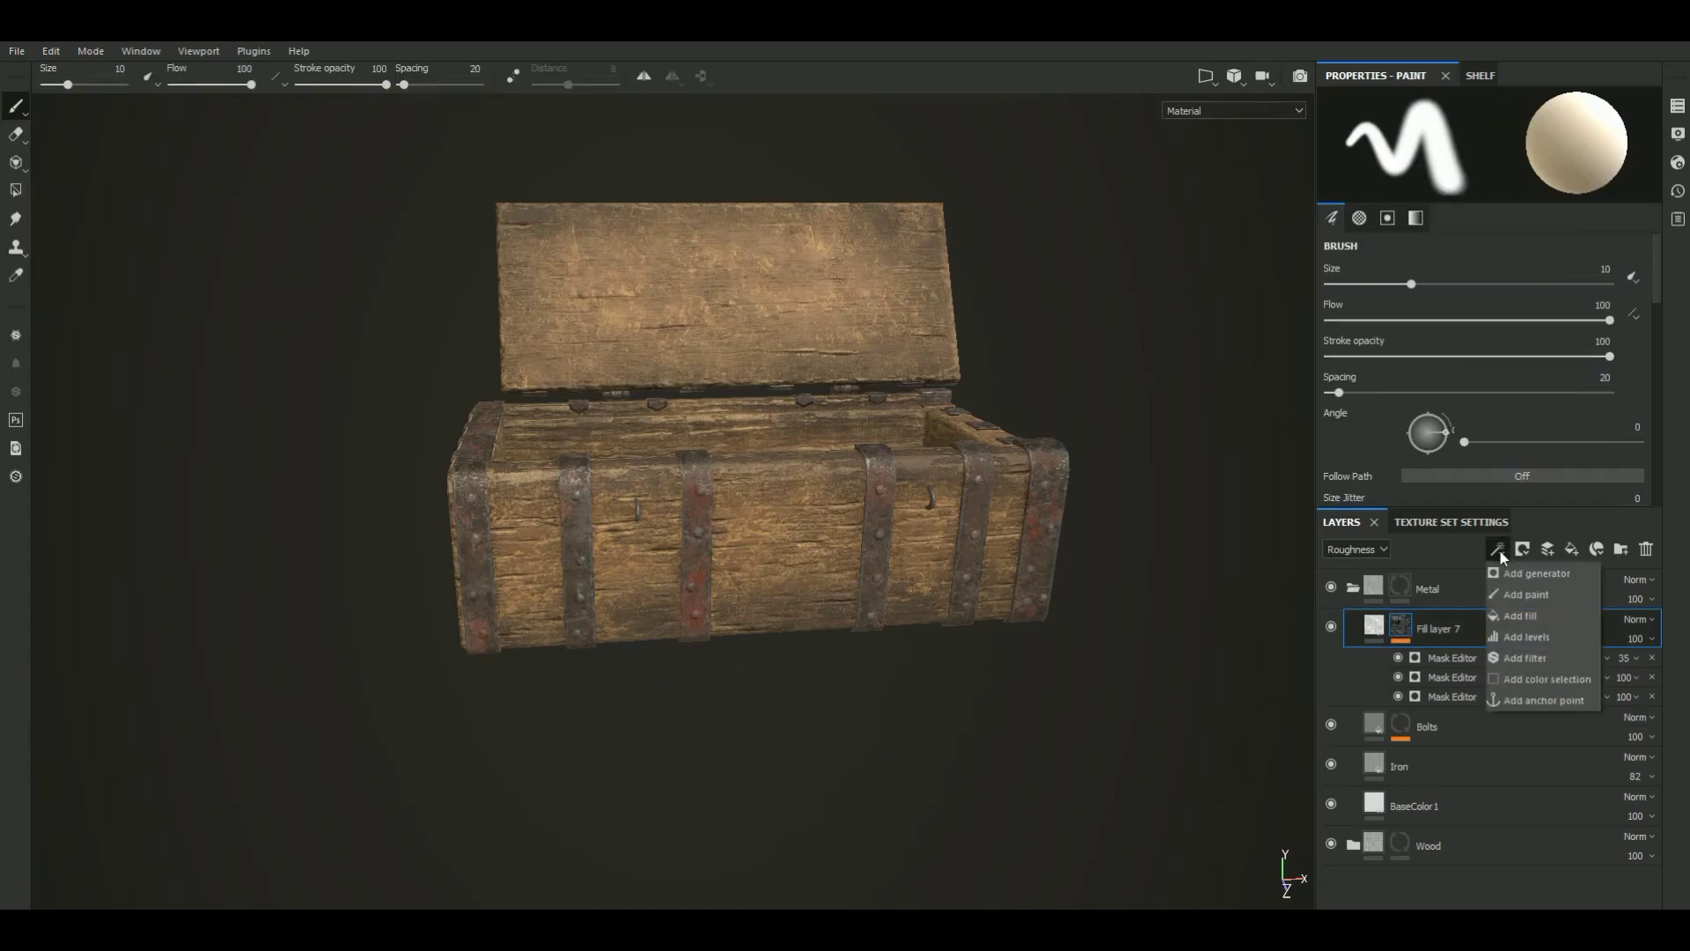
left_click(1529, 595)
mouse_move(1109, 715)
left_mouse_down("alt")
mouse_move(1122, 771)
mouse_move(1034, 744)
left_mouse_up("alt")
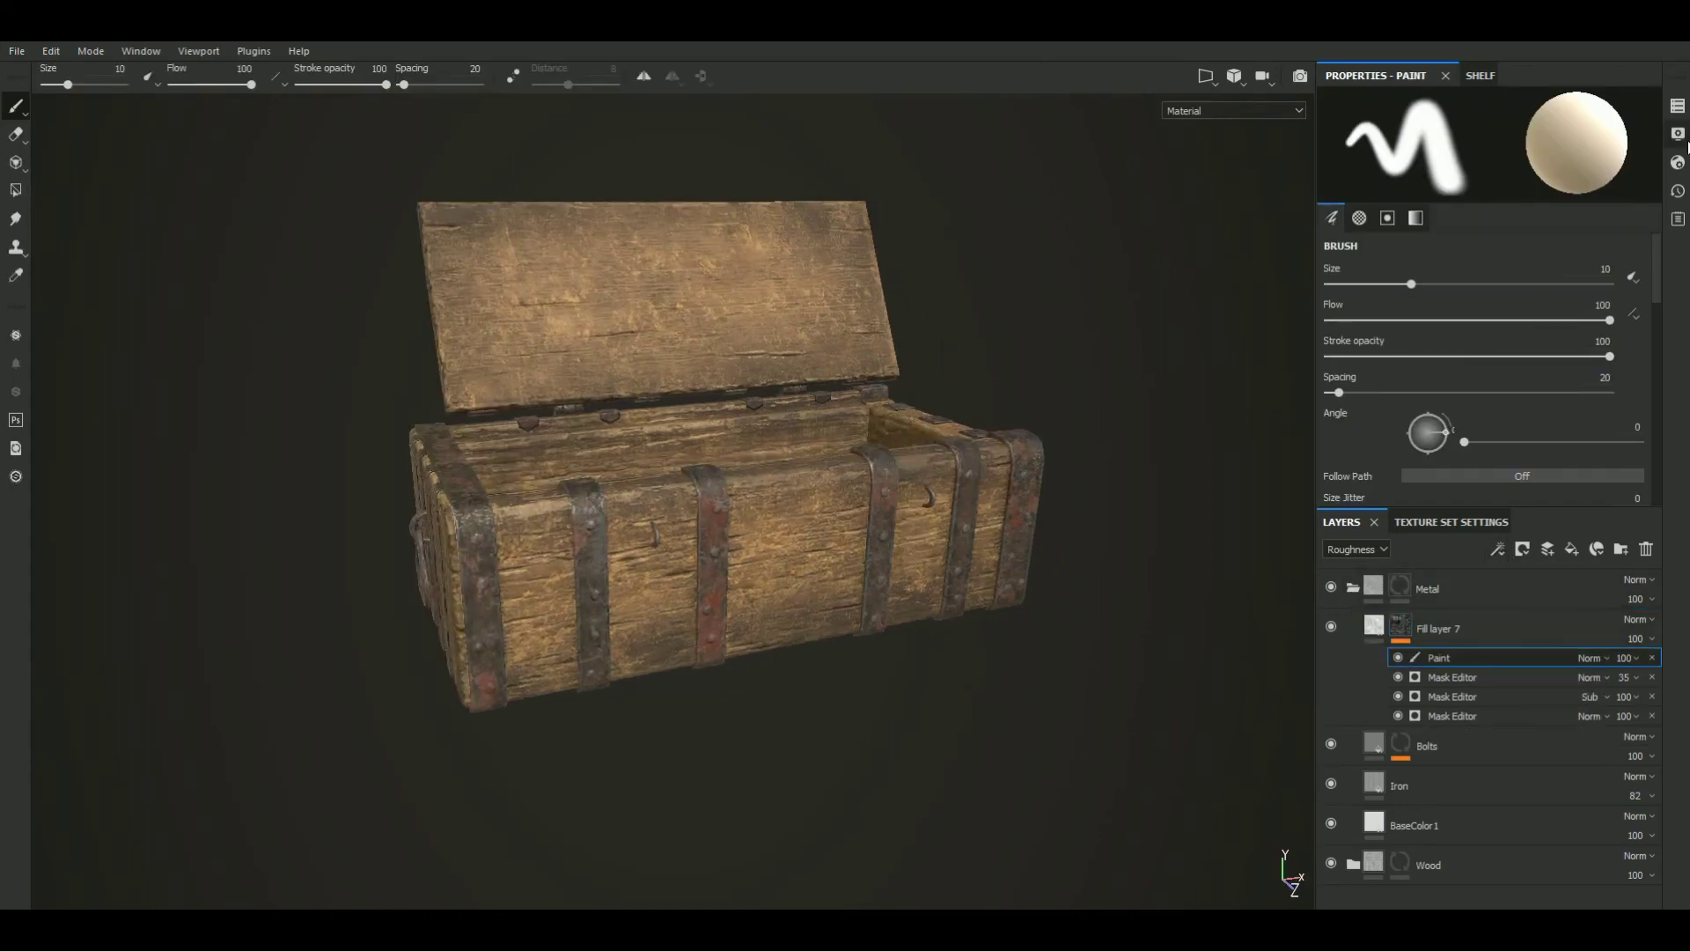
Choose the Dirt 3 brush from the Shelf and shrink it to size 6.8
left_click(1480, 76)
left_click(1363, 268)
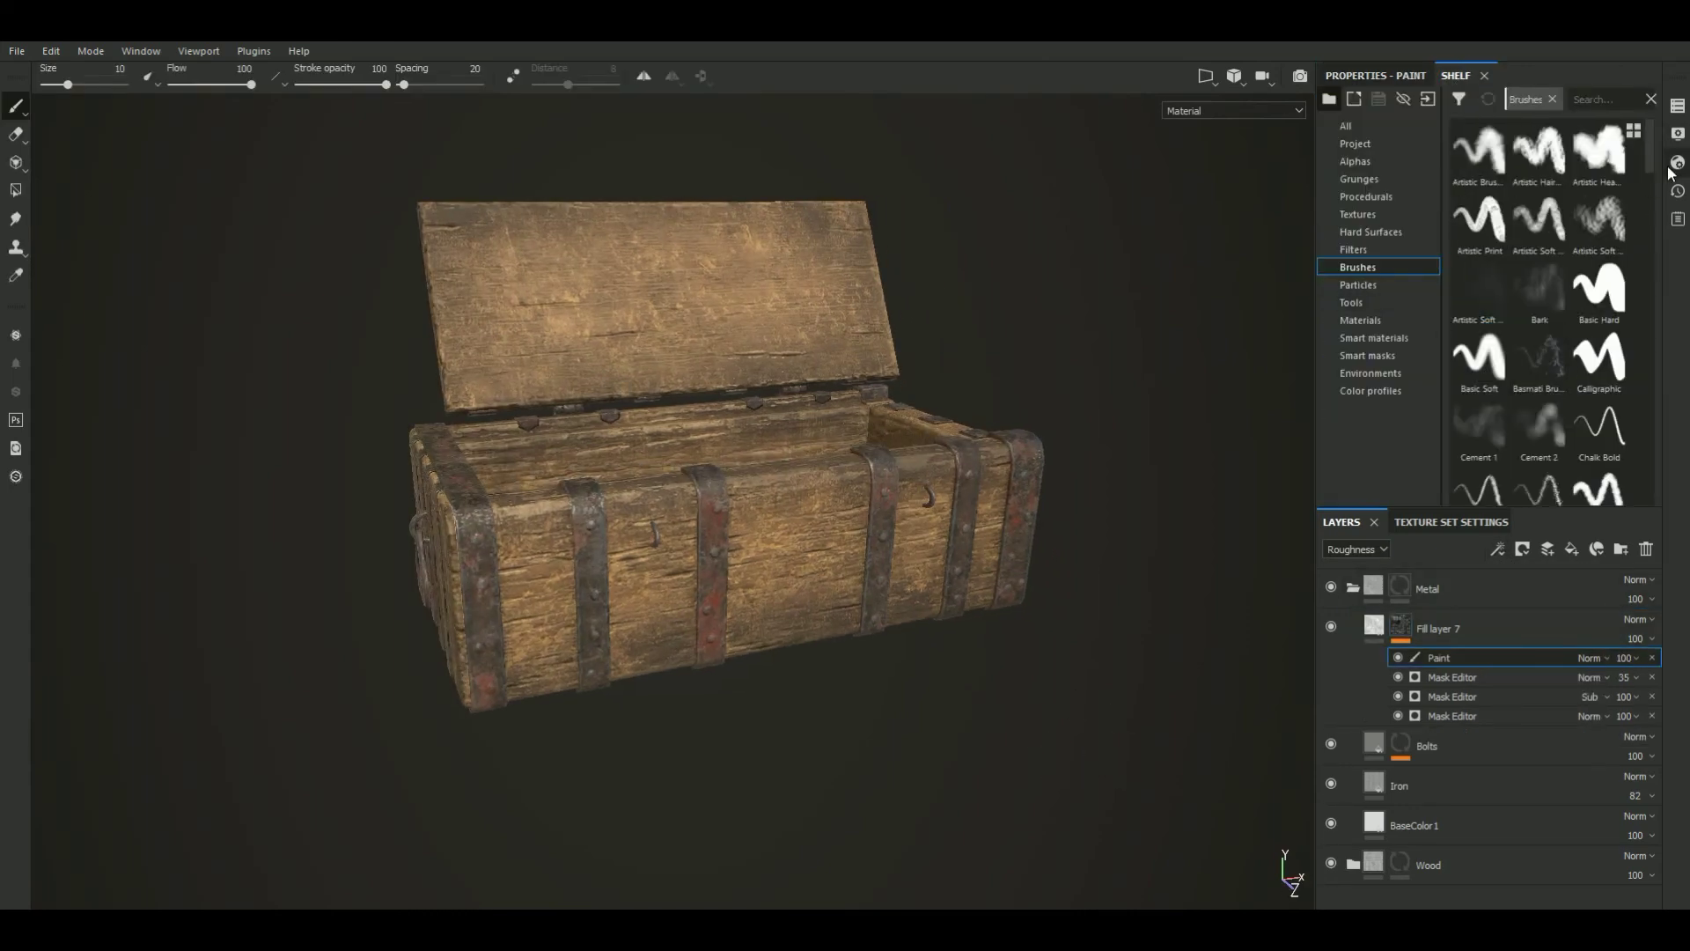
left_click_drag(1649, 167, 1655, 216)
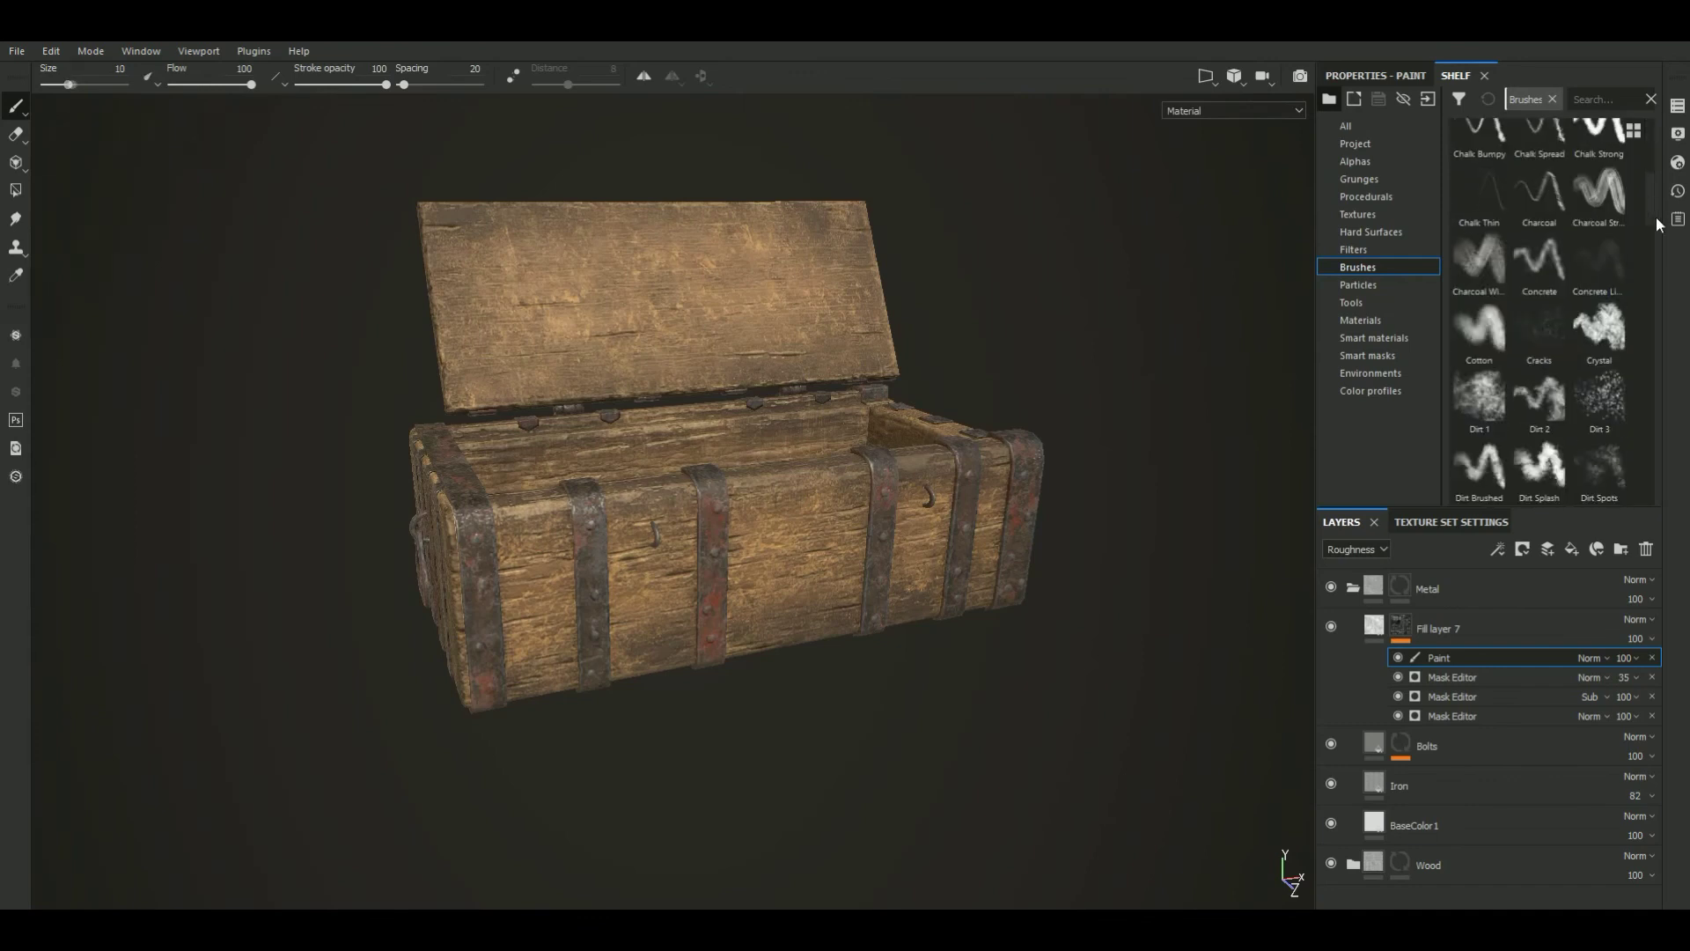
left_click(1599, 379)
left_click_drag(1038, 730, 709, 576, "alt")
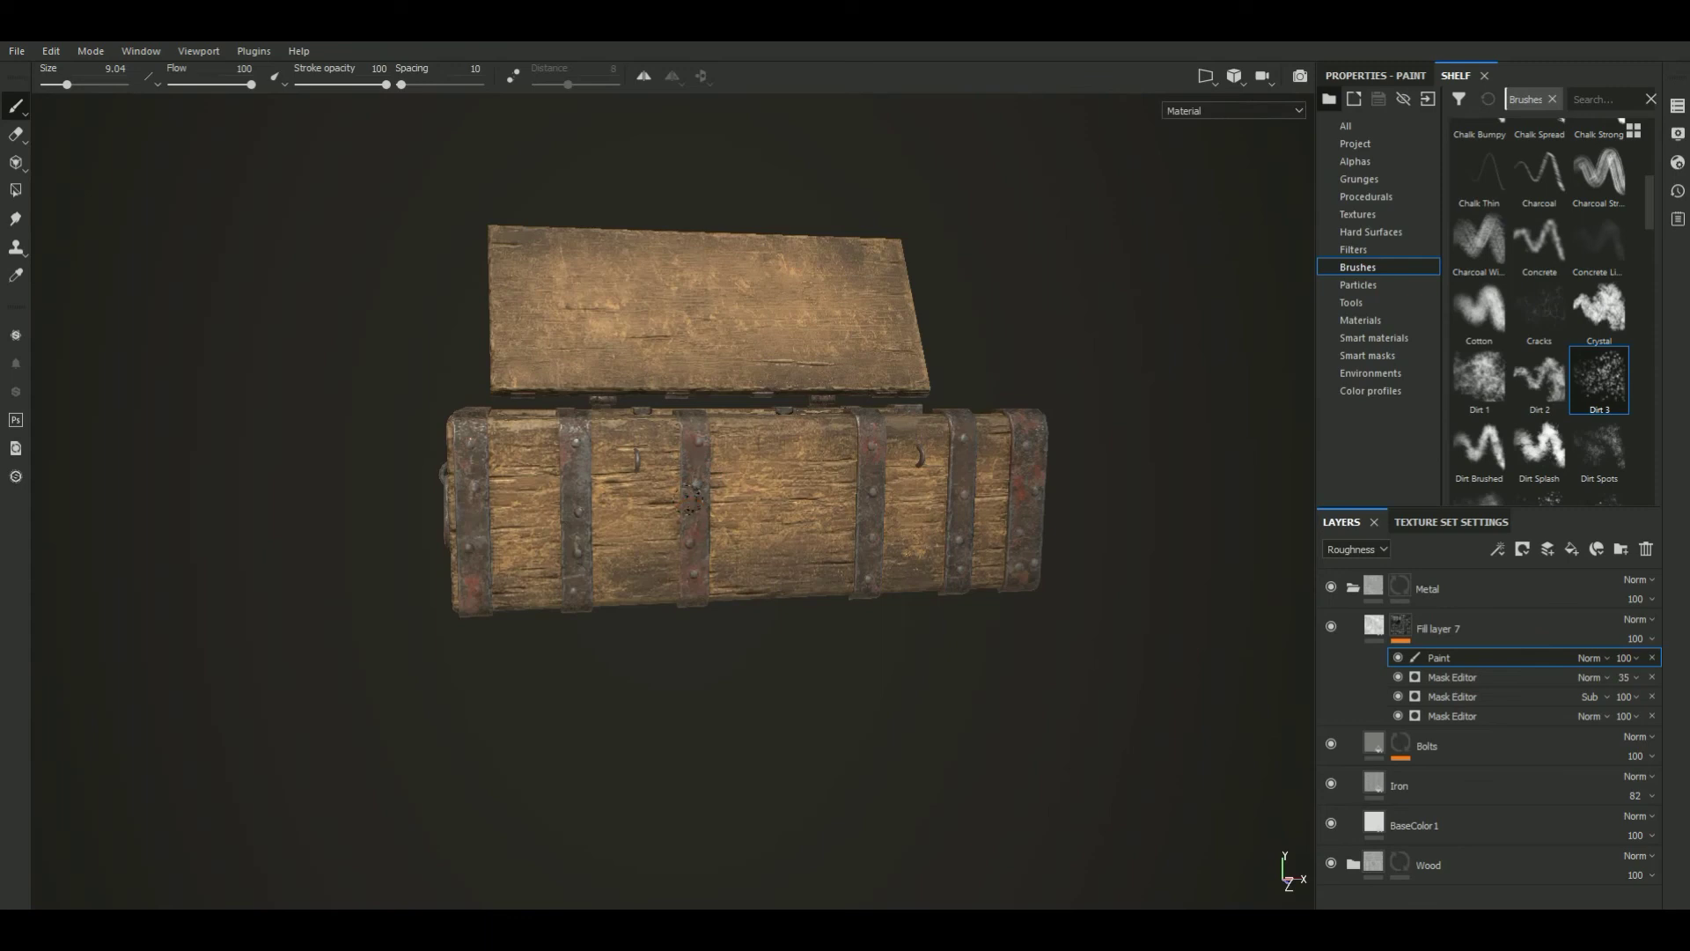
left_click_drag(692, 500, 721, 523, "alt")
key("bracketleft")
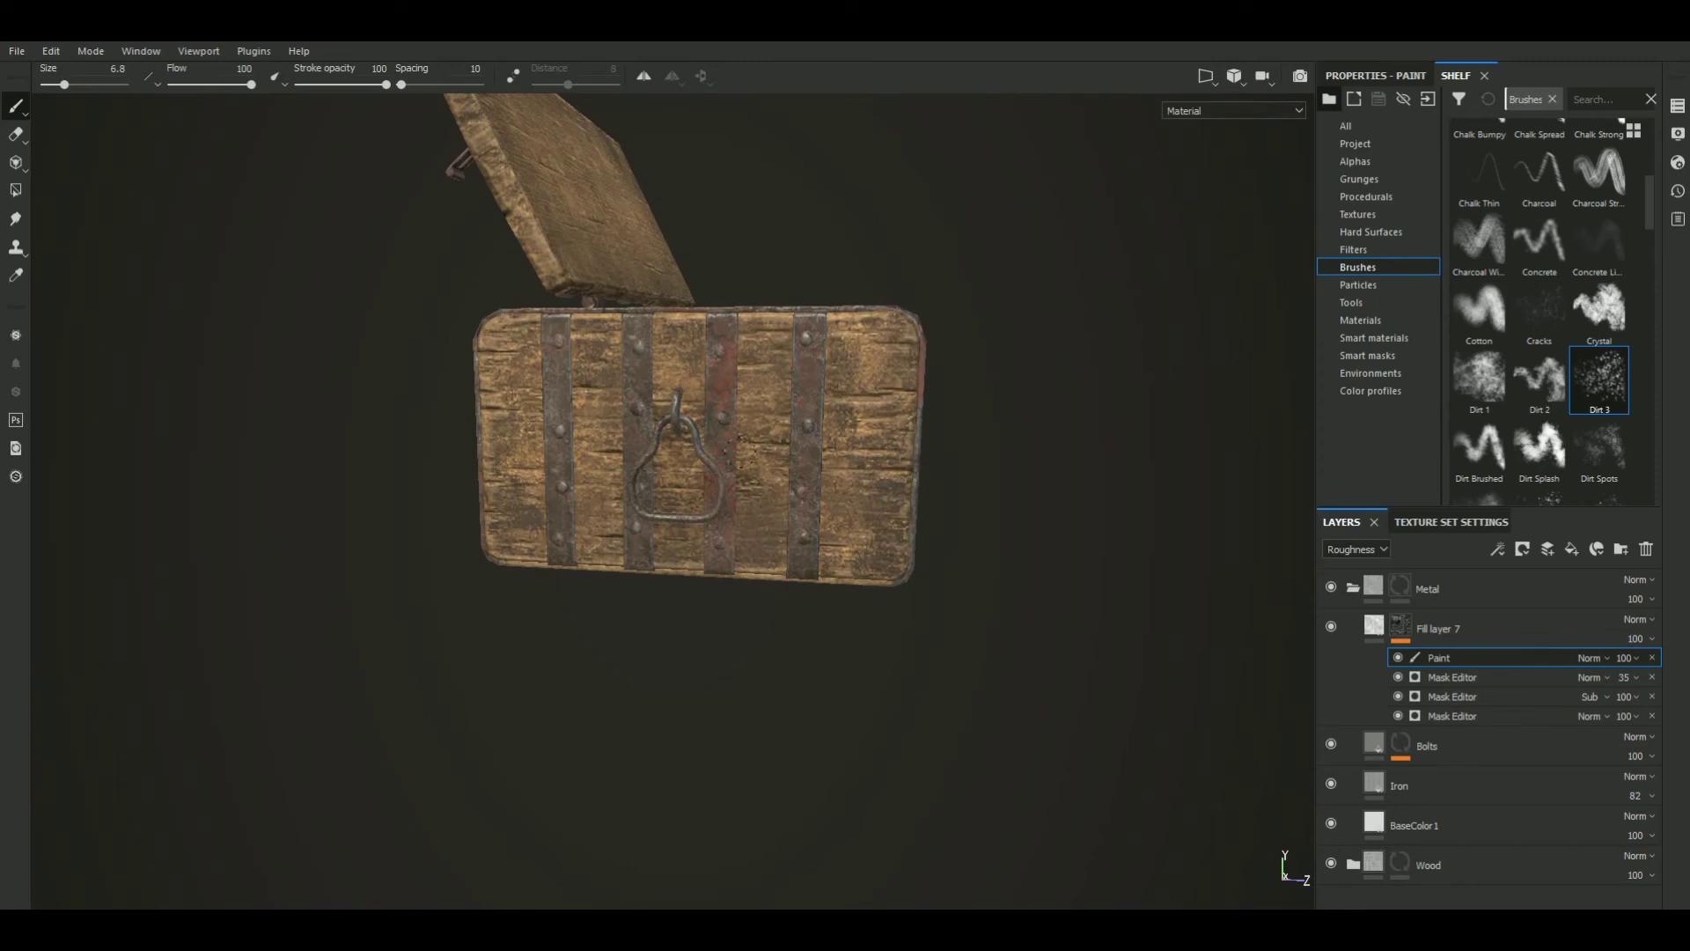
Show the Metallic channel and lower Fill layer 7's metallic opacity to 47
mouse_move(711, 456)
left_mouse_down("alt")
mouse_move(703, 671)
mouse_move(858, 612)
mouse_move(866, 759)
mouse_move(851, 419)
mouse_move(559, 672)
mouse_move(559, 649)
mouse_move(573, 658)
left_mouse_up("alt")
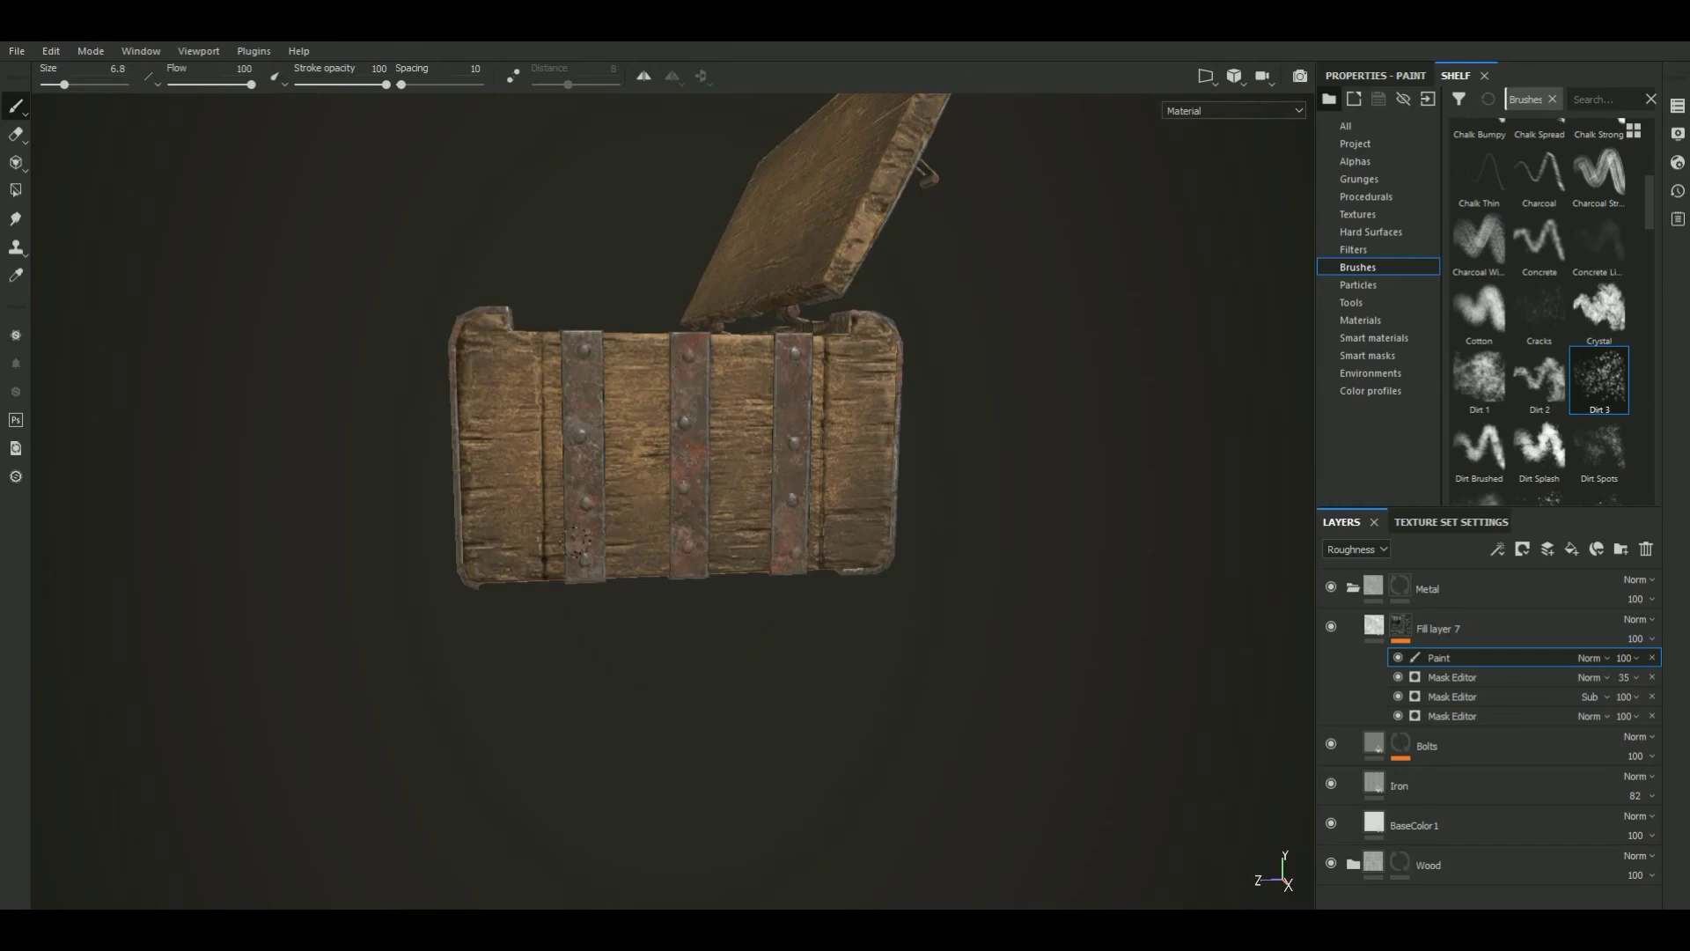
left_click_drag(573, 659, 468, 484, "alt")
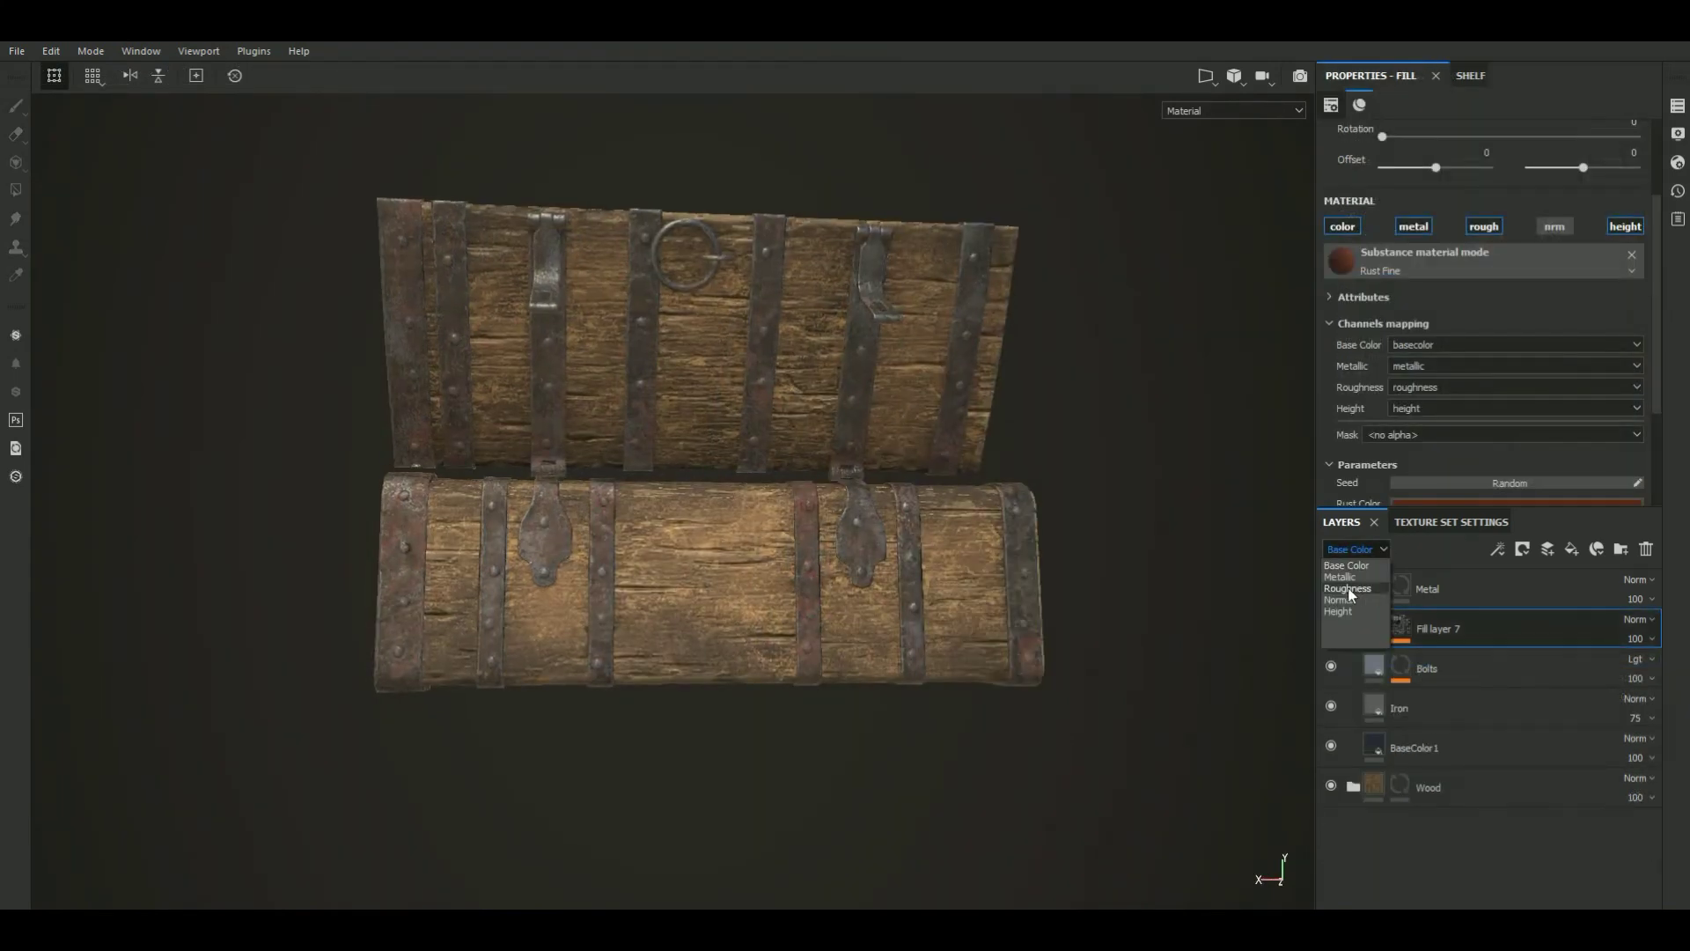
left_click(1339, 577)
left_click_drag(1651, 638, 1652, 673)
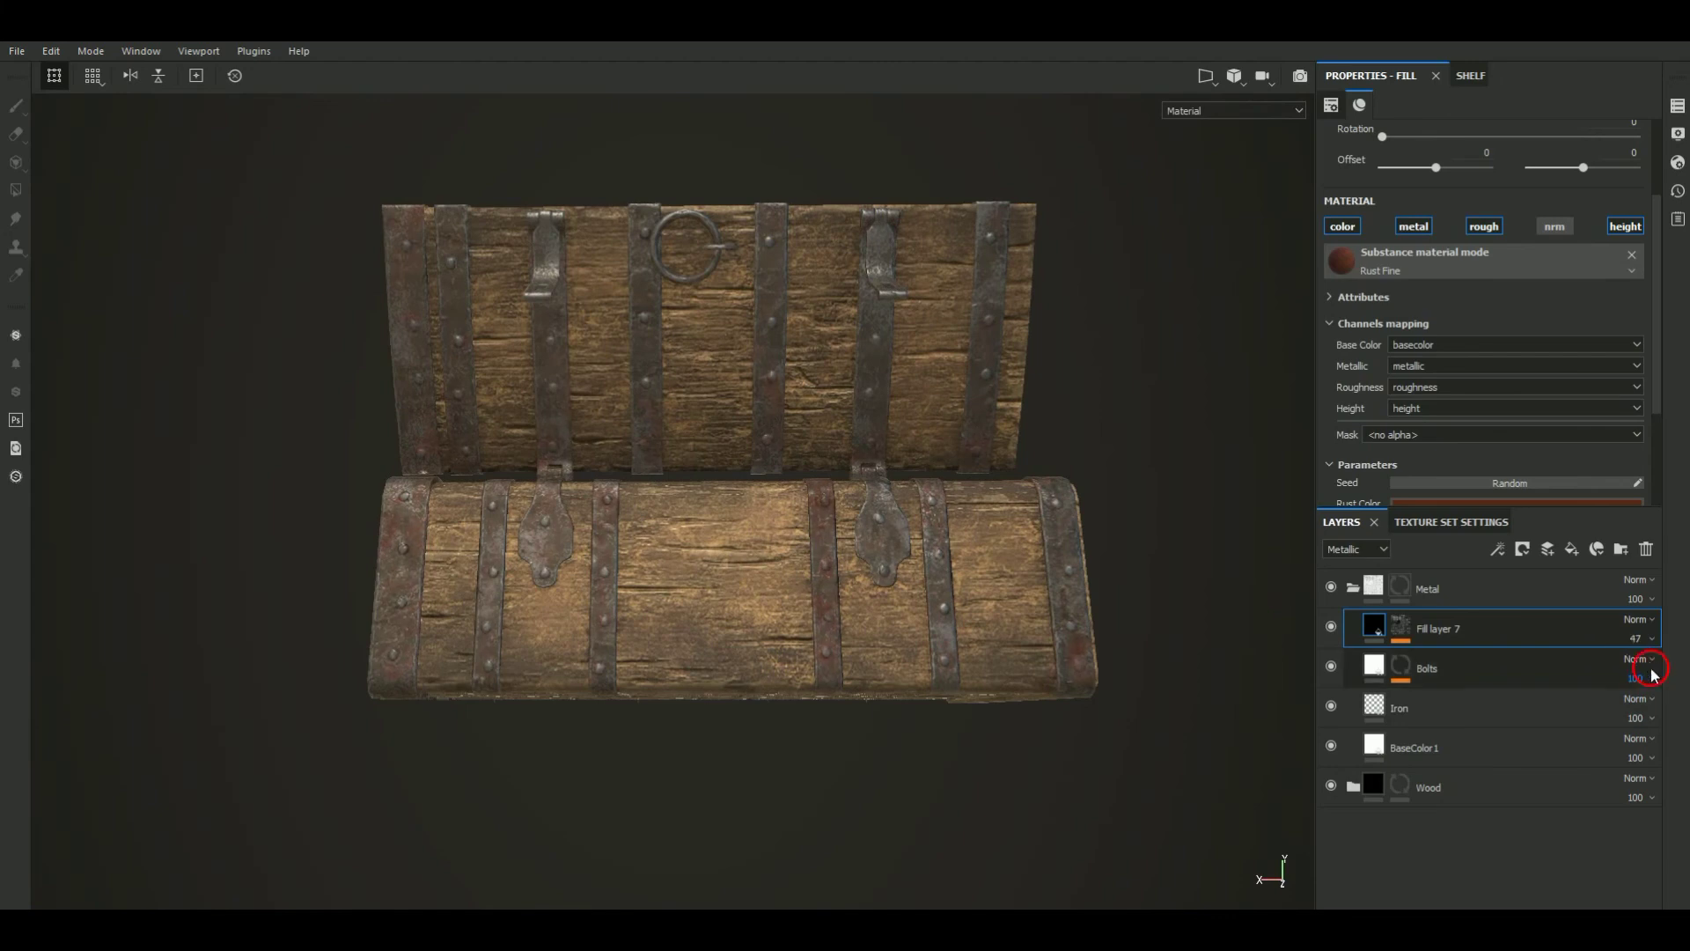
Switch to painting on Fill layer 7's mask and orbit around the chest's lid and front
mouse_move(1057, 563)
left_mouse_down("alt")
mouse_move(701, 510)
mouse_move(870, 607)
left_mouse_up("alt")
key("1")
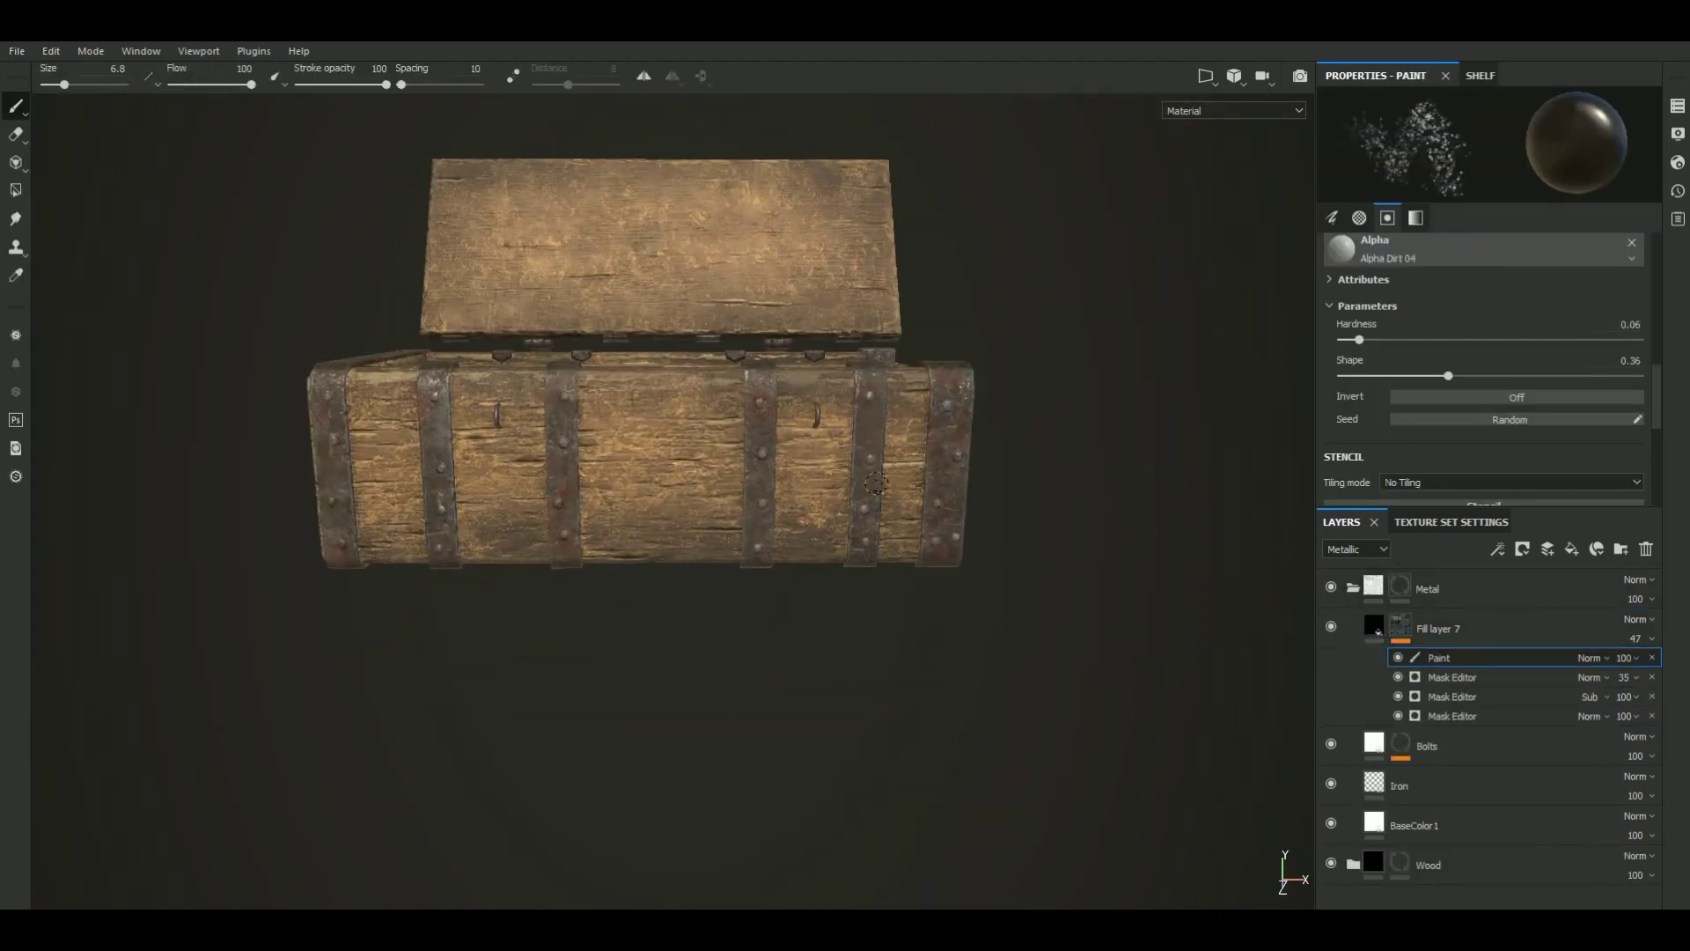
left_click_drag(876, 482, 889, 482, "alt")
mouse_move(559, 523)
left_mouse_down("alt")
mouse_move(1010, 724)
mouse_move(808, 609)
mouse_move(852, 709)
left_mouse_up("alt")
scroll(852, 710, "up", 3)
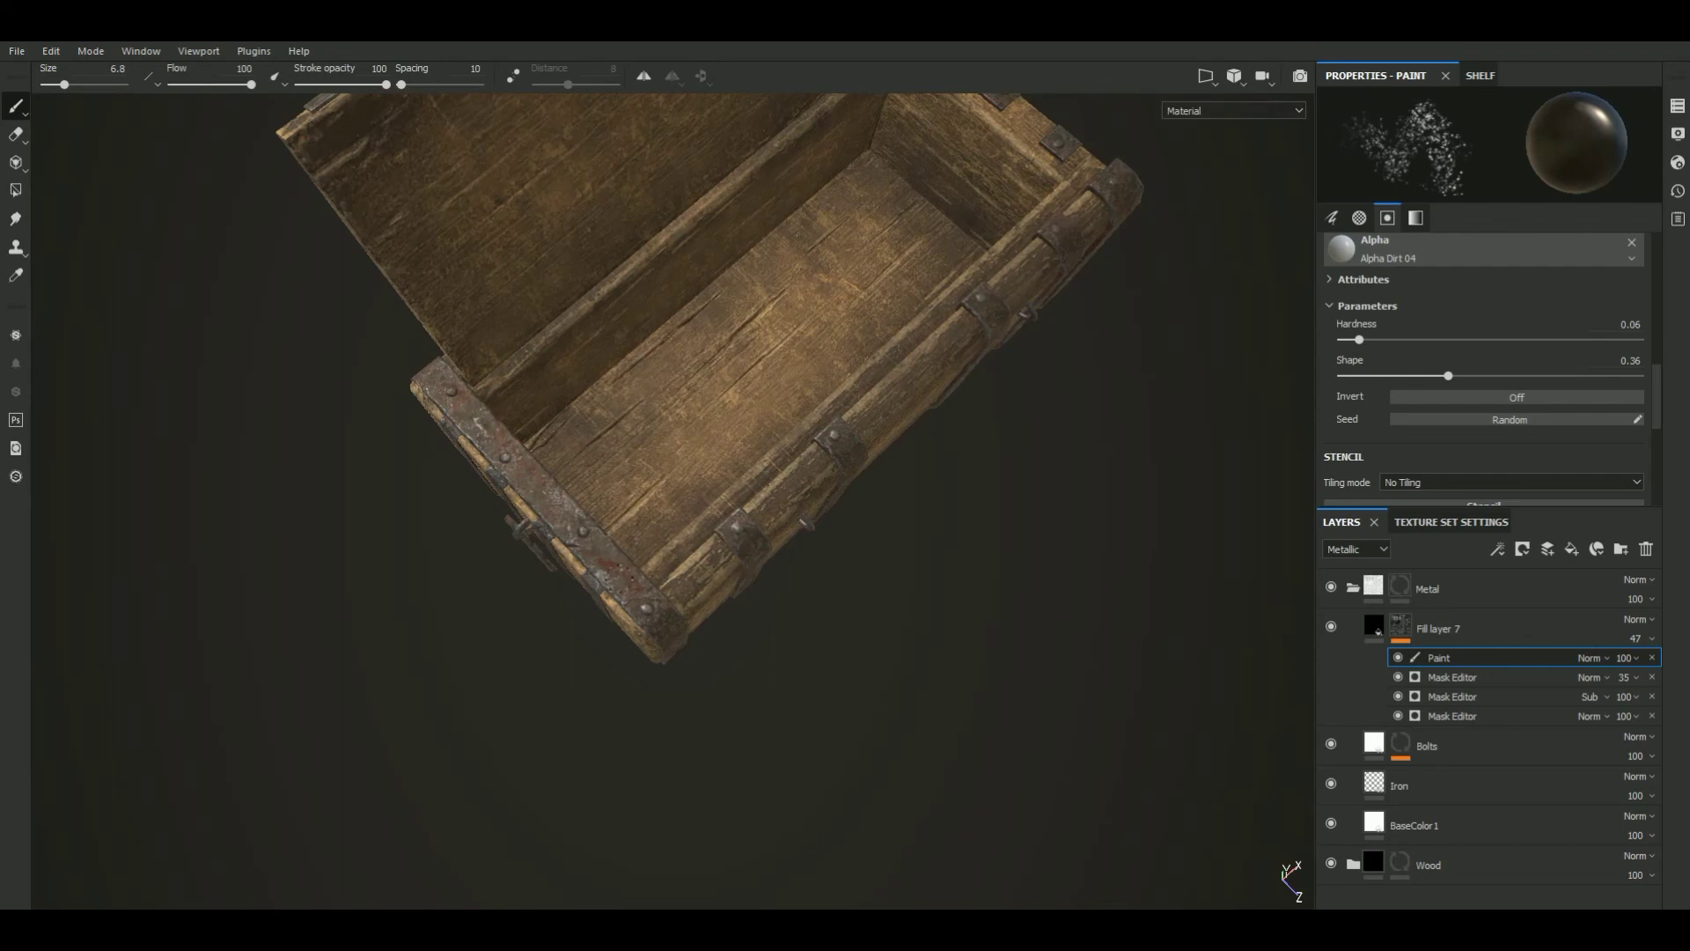
mouse_move(852, 710)
left_mouse_down("alt")
mouse_move(743, 672)
mouse_move(863, 320)
mouse_move(1027, 287)
mouse_move(1048, 378)
mouse_move(970, 517)
mouse_move(689, 567)
left_mouse_up("alt")
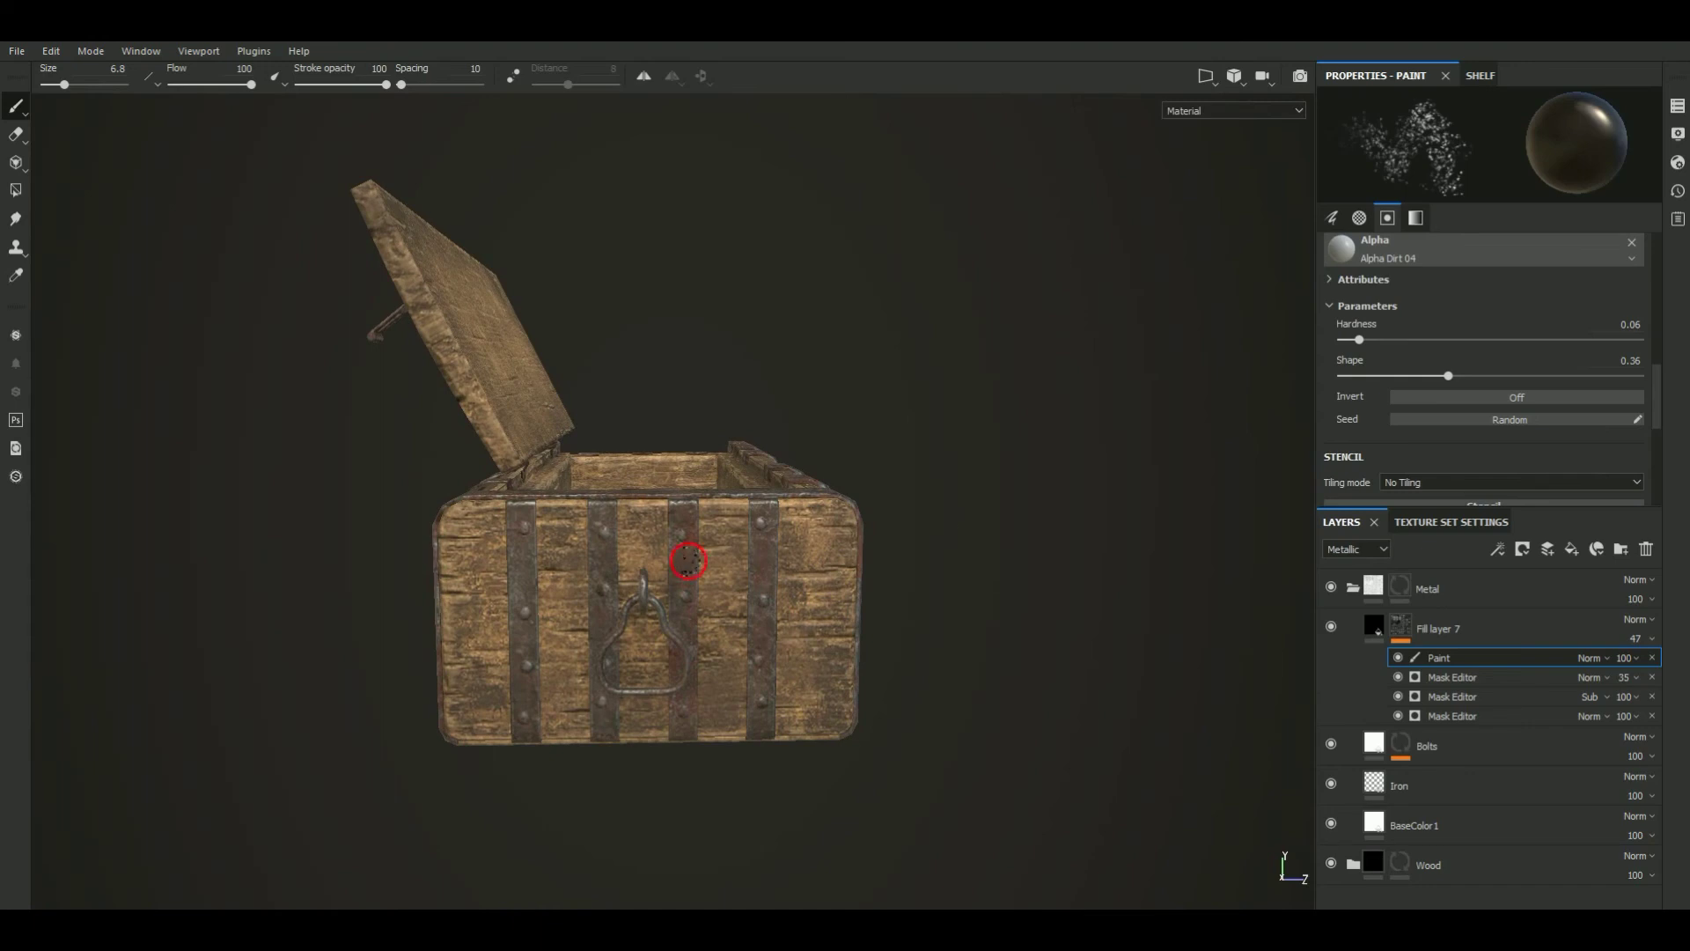
mouse_move(765, 642)
left_mouse_down("alt")
mouse_move(1037, 773)
mouse_move(992, 745)
mouse_move(749, 717)
mouse_move(933, 765)
left_mouse_up("alt")
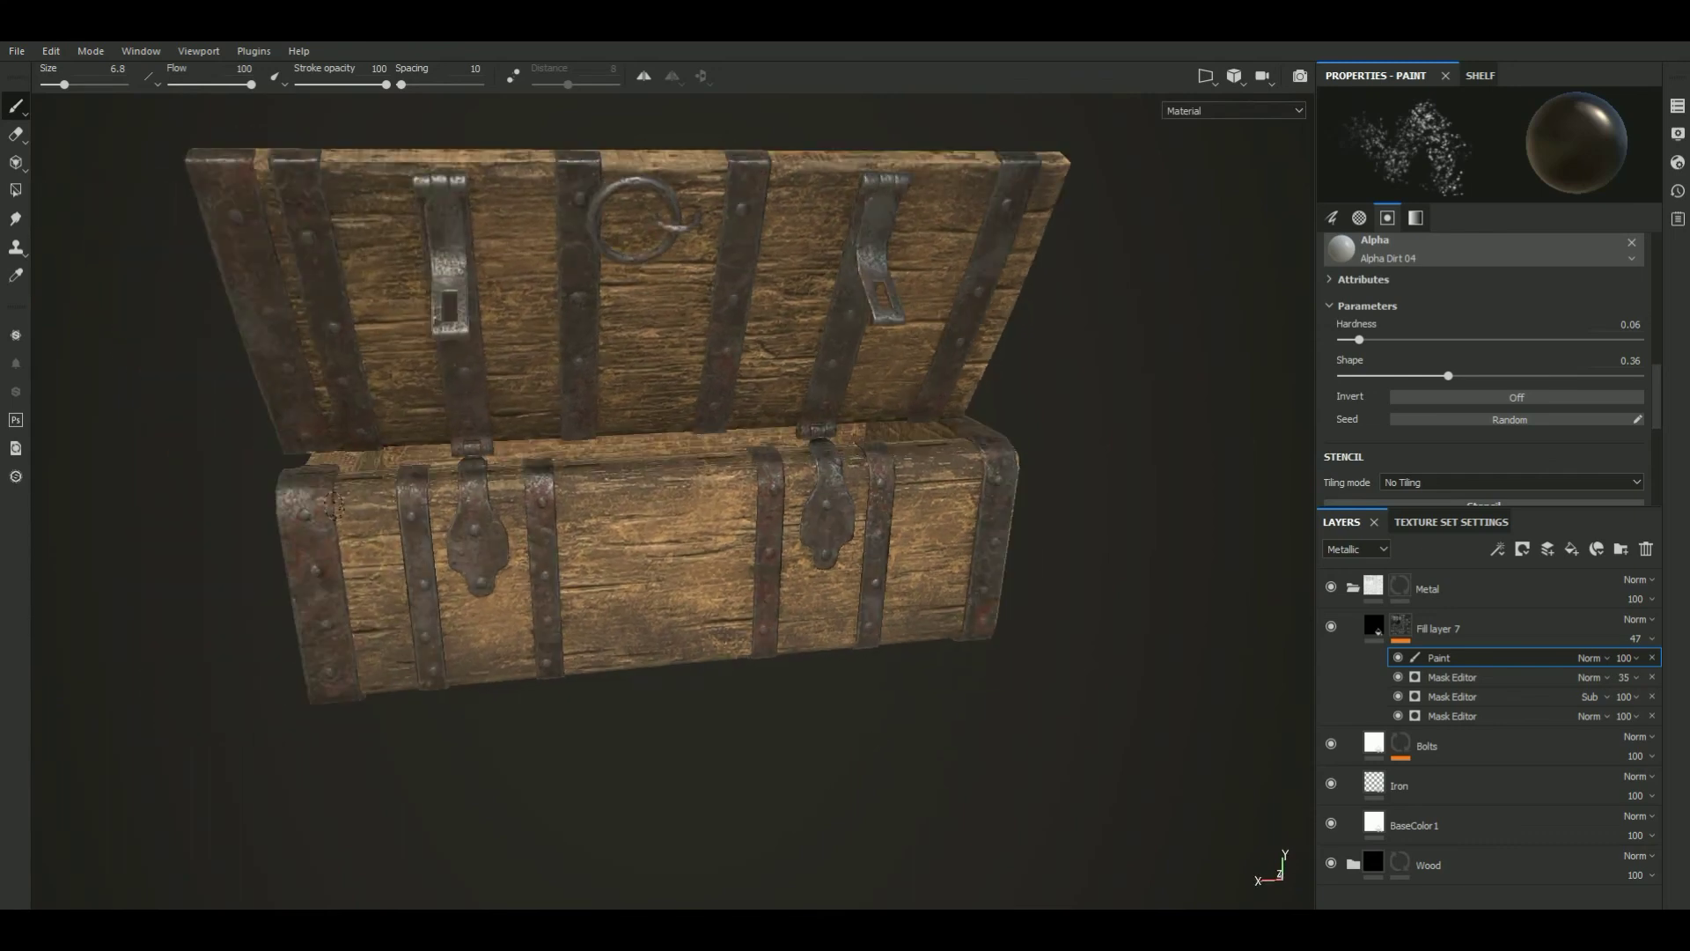
scroll(933, 766, "down", 2)
left_click_drag(669, 722, 547, 723, "alt")
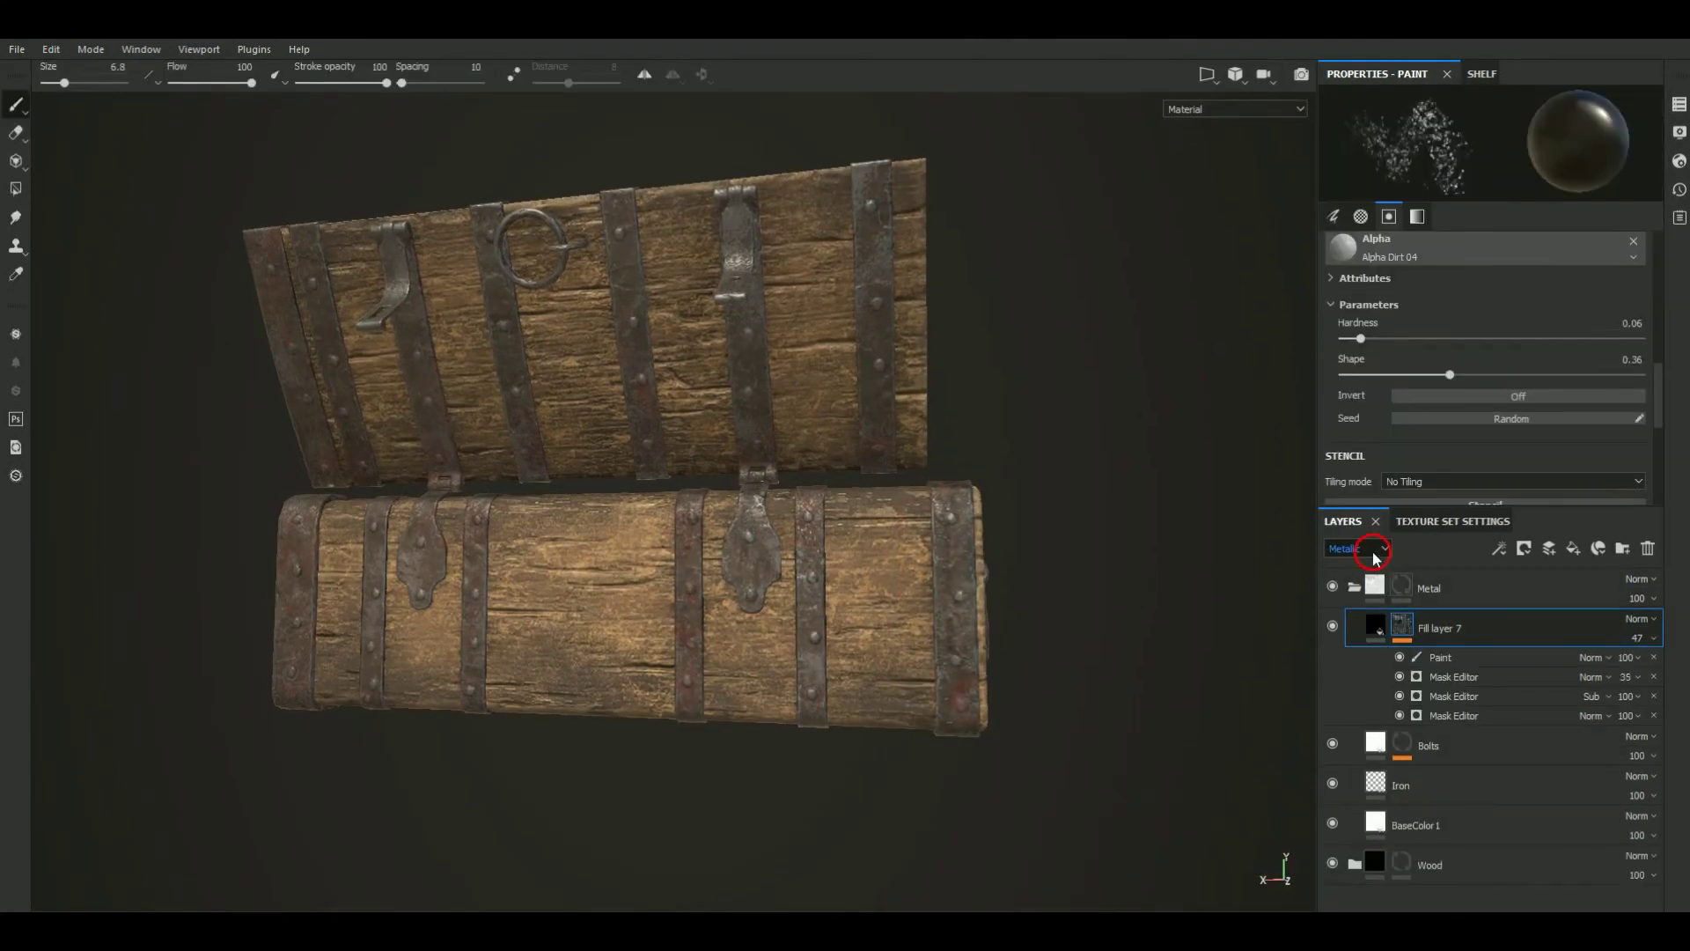
Show Base Color in the layer stack and paint a grime stroke on the hasp, brush 4.88
left_click(1443, 657)
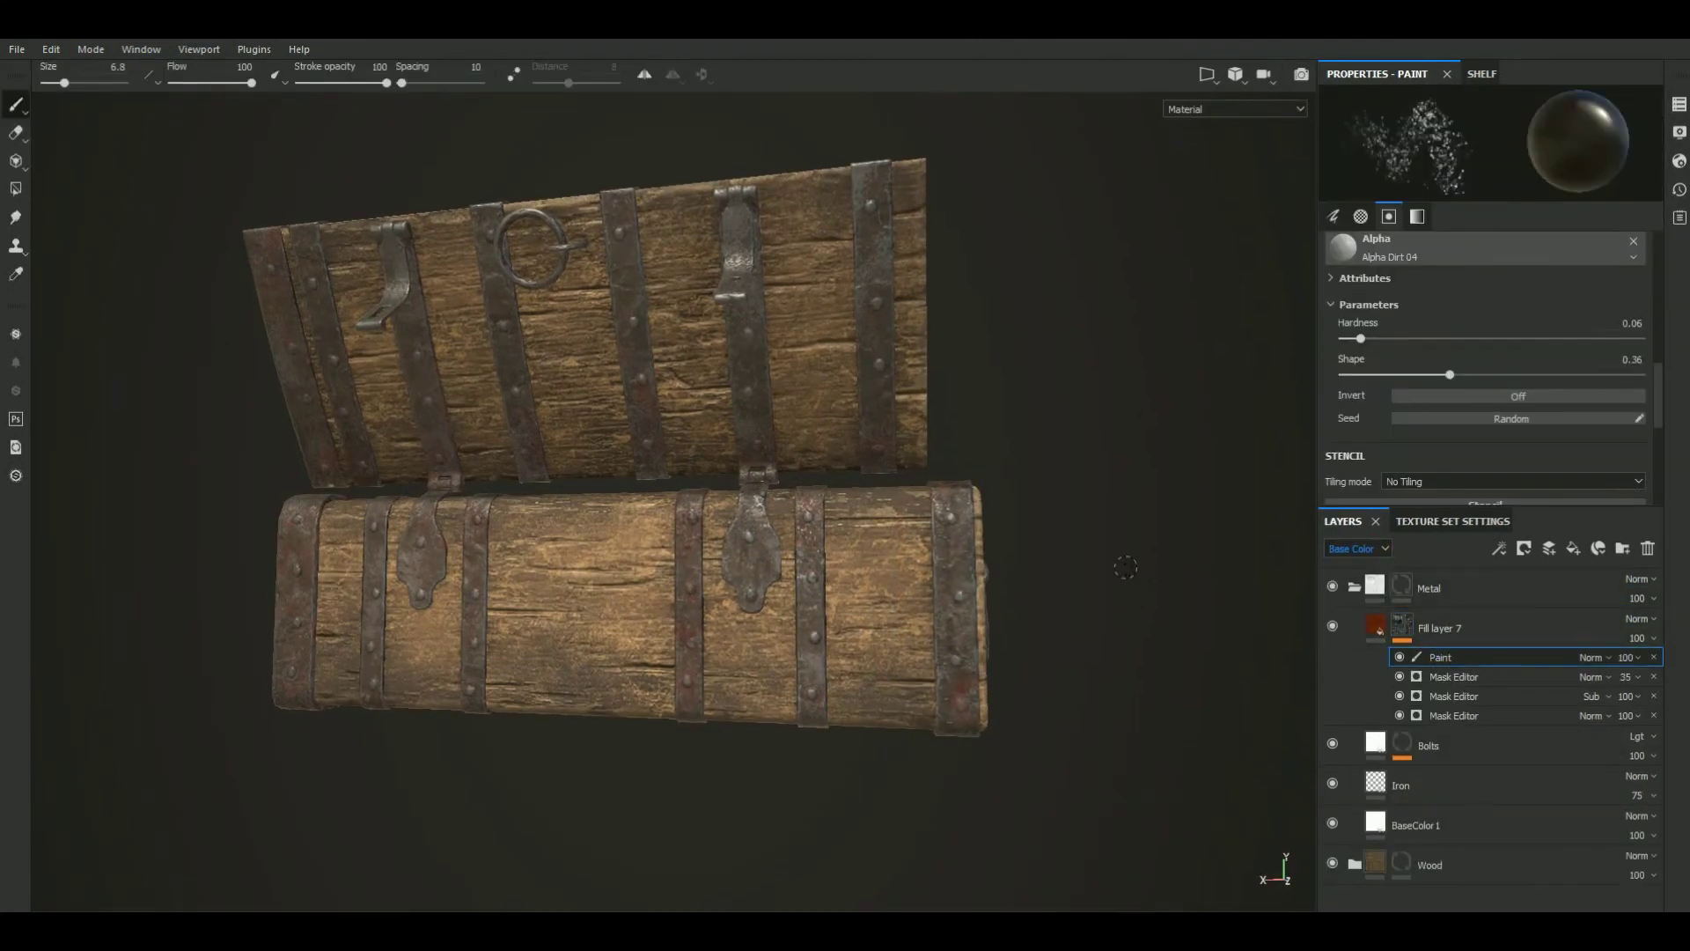
left_click_drag(773, 593, 778, 570)
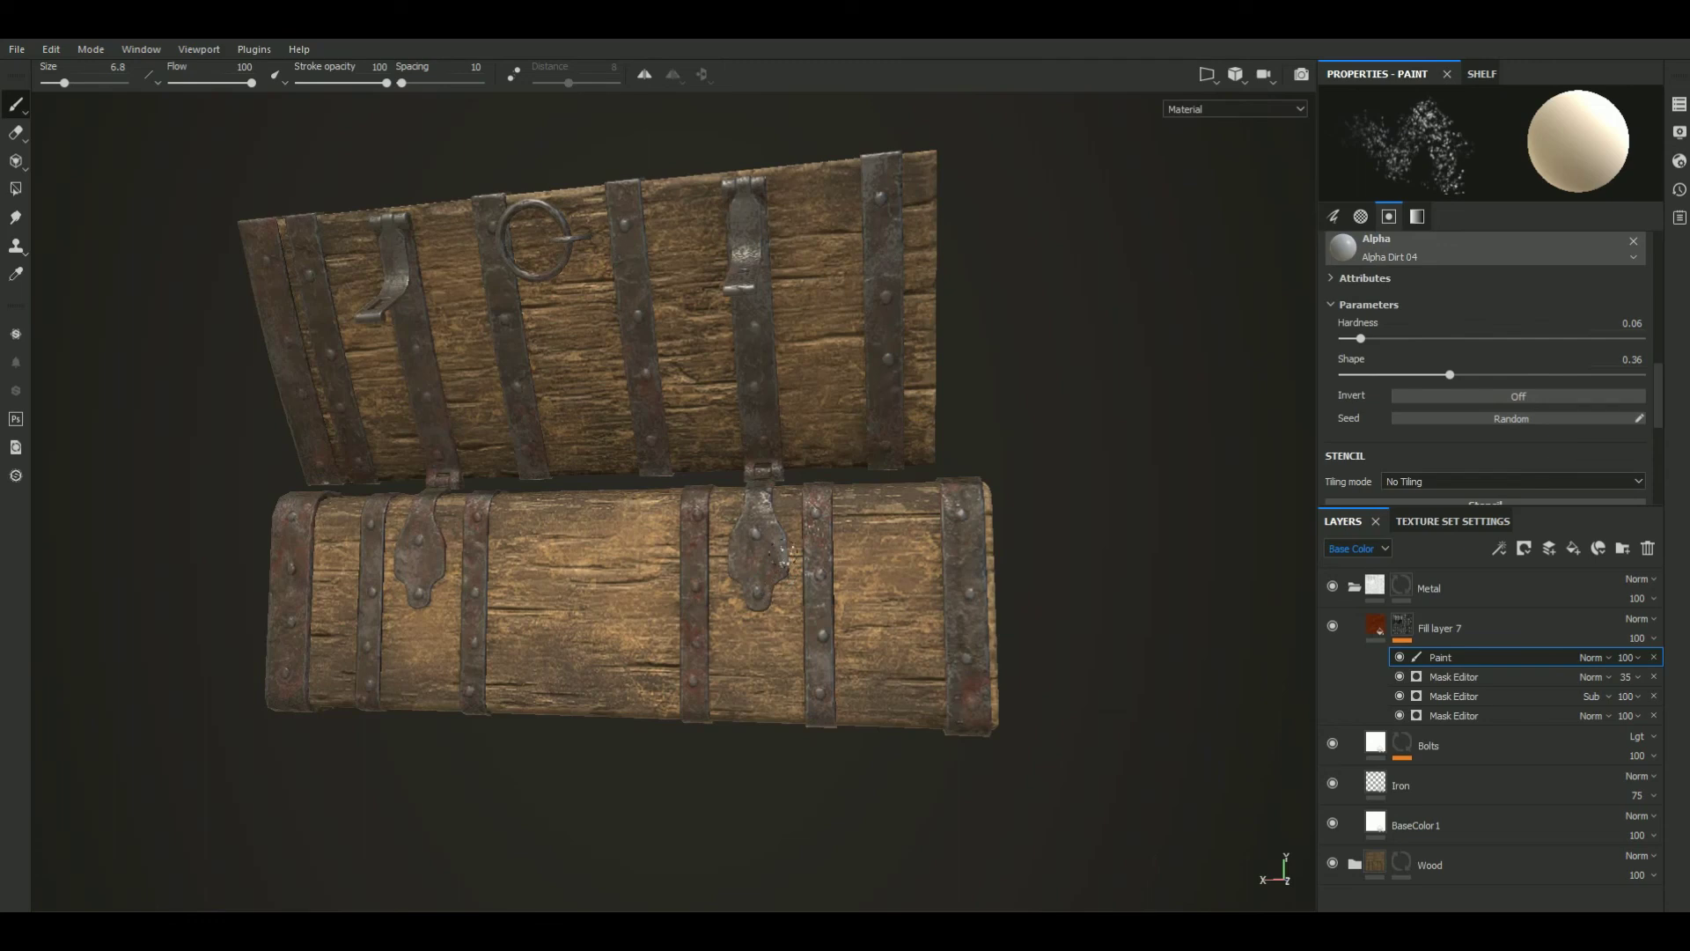
key("bracketleft")
mouse_move(961, 310)
left_mouse_down("alt")
mouse_move(1003, 339)
mouse_move(617, 841)
mouse_move(694, 522)
left_mouse_up("alt")
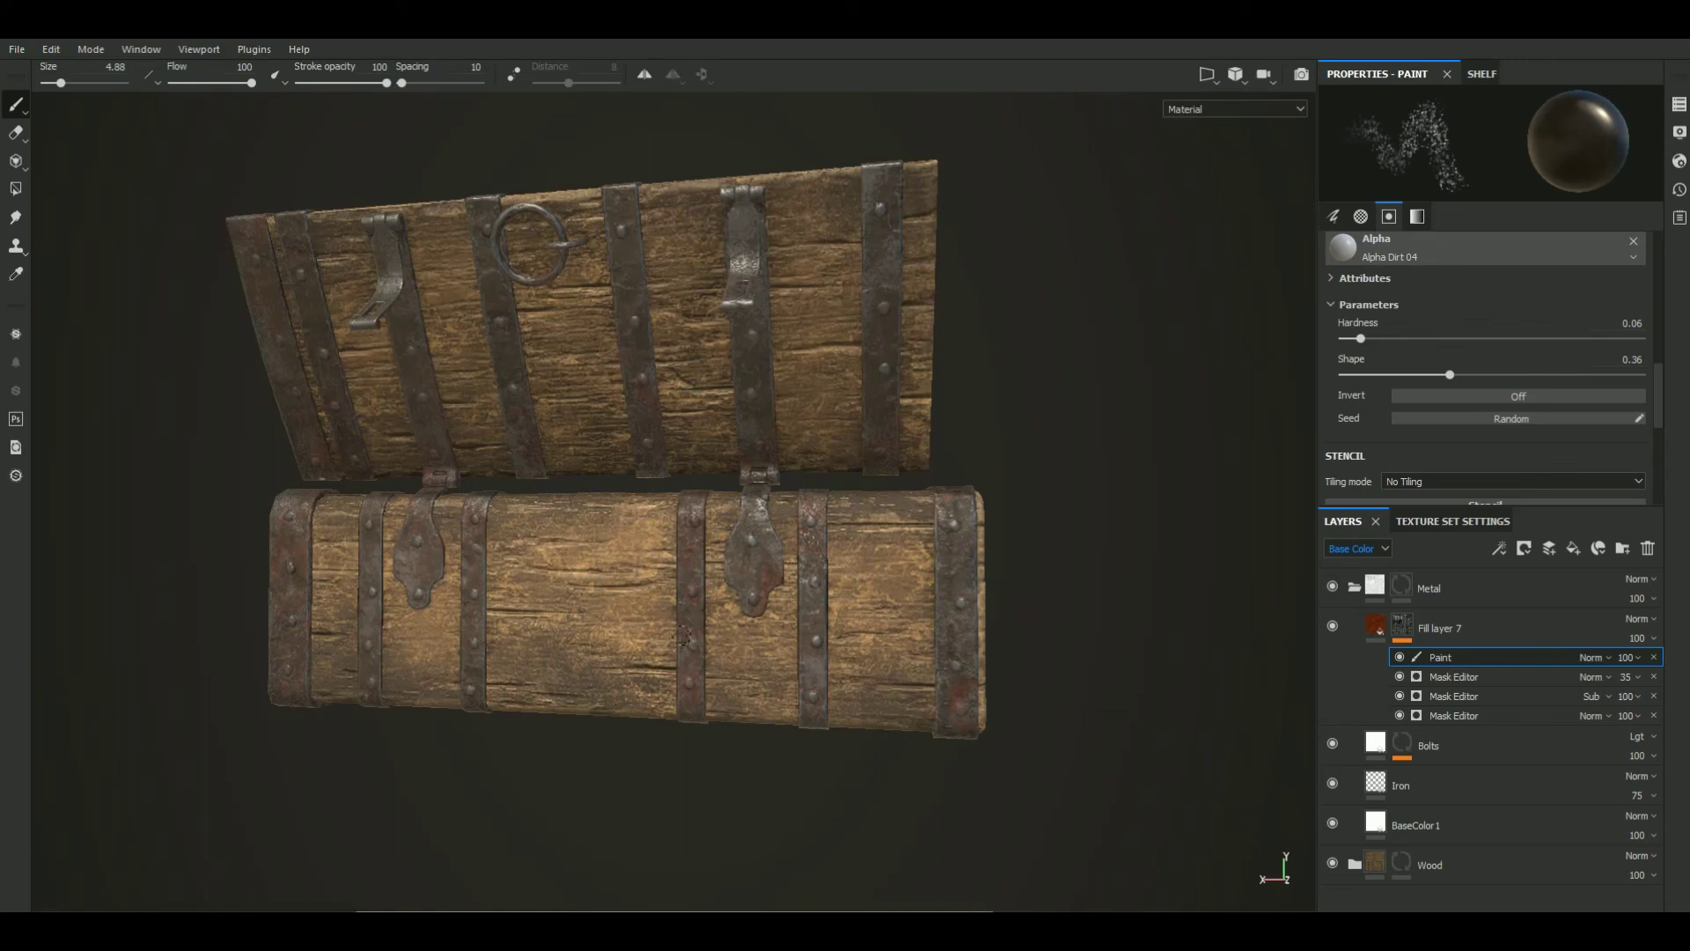
key("bracketright")
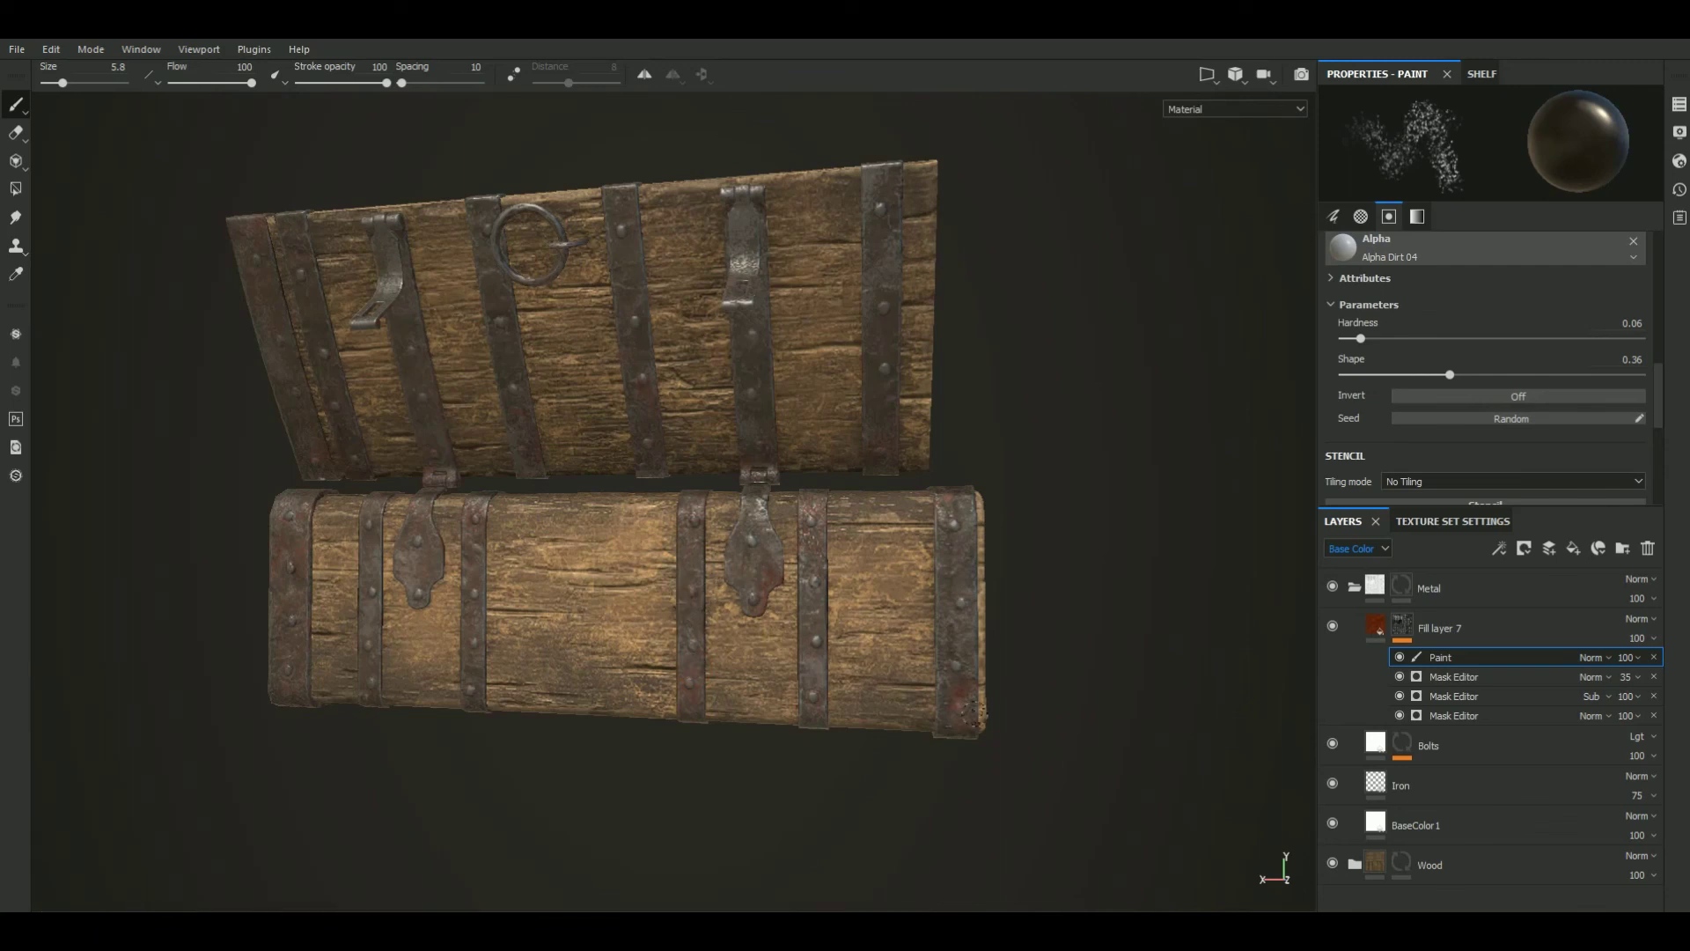
left_click_drag(972, 700, 1075, 494, "alt")
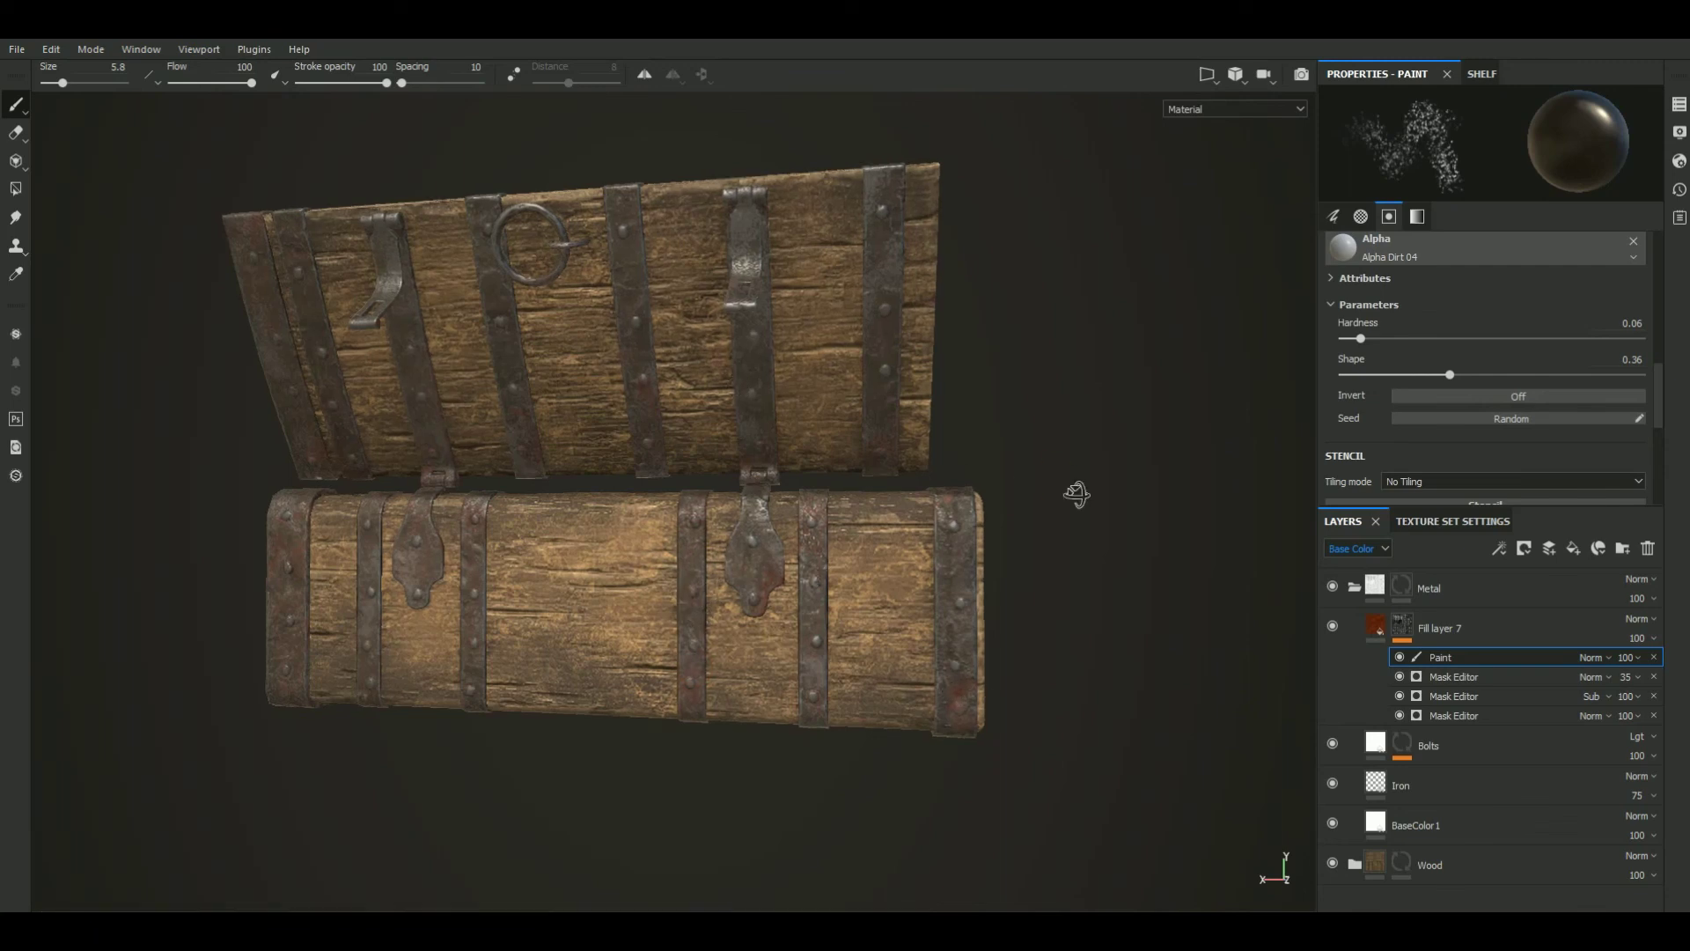
key("bracketleft")
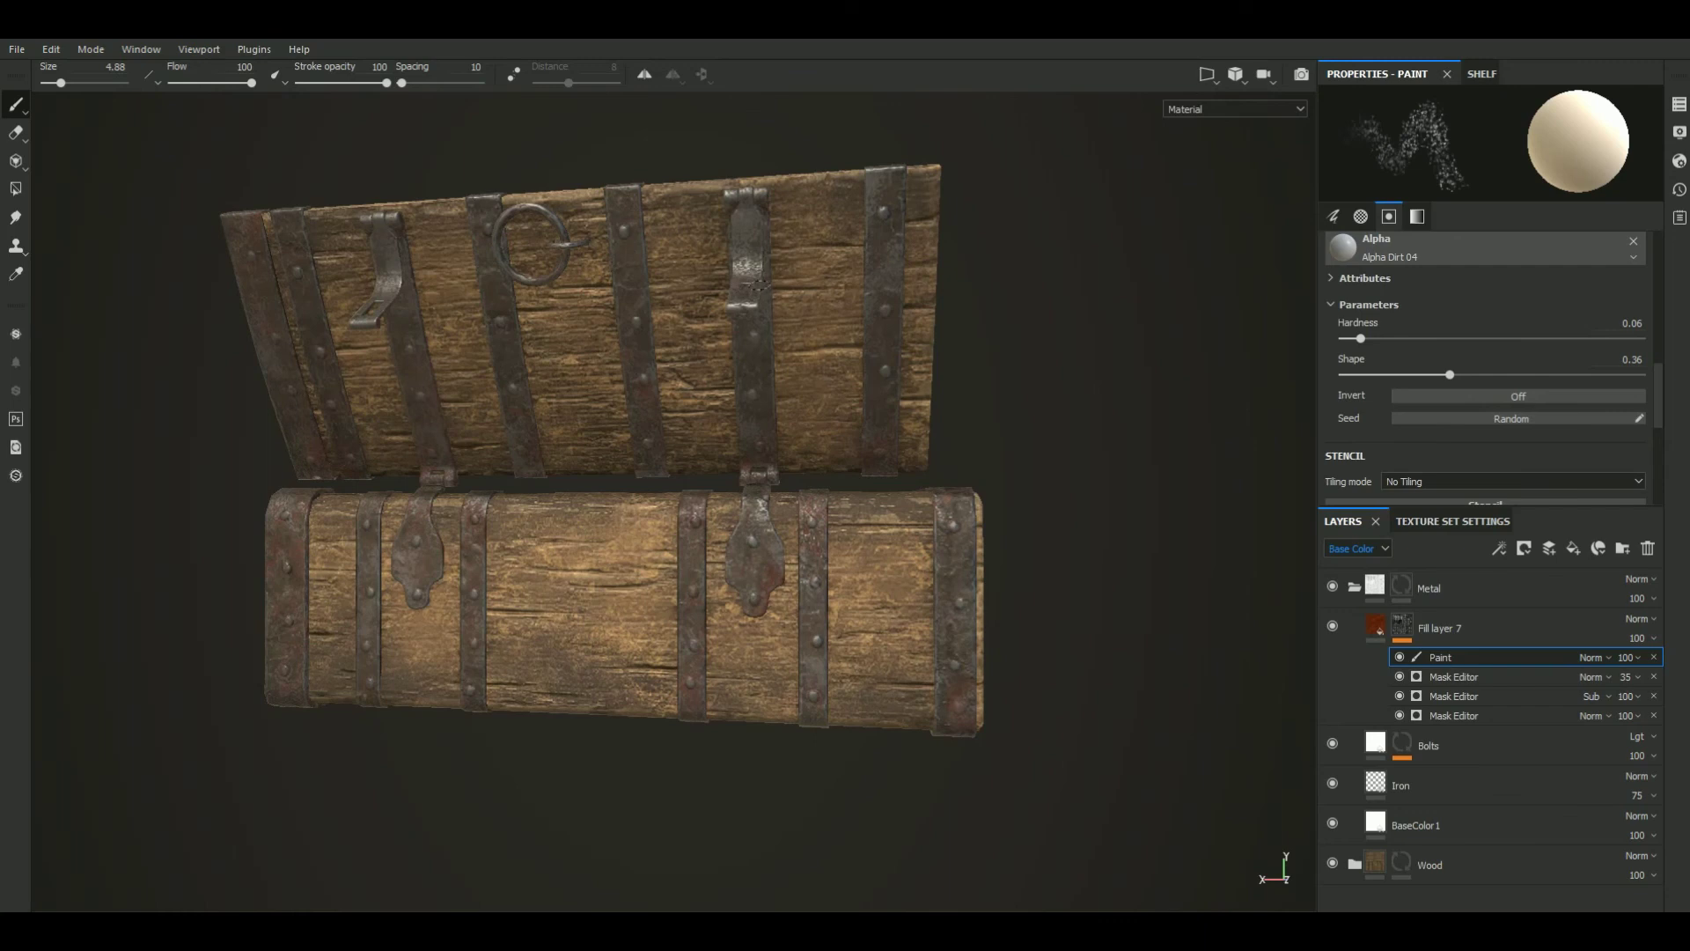
Dab a dirt spot on the lid hasp, then orbit to a straight front view
left_click(735, 265)
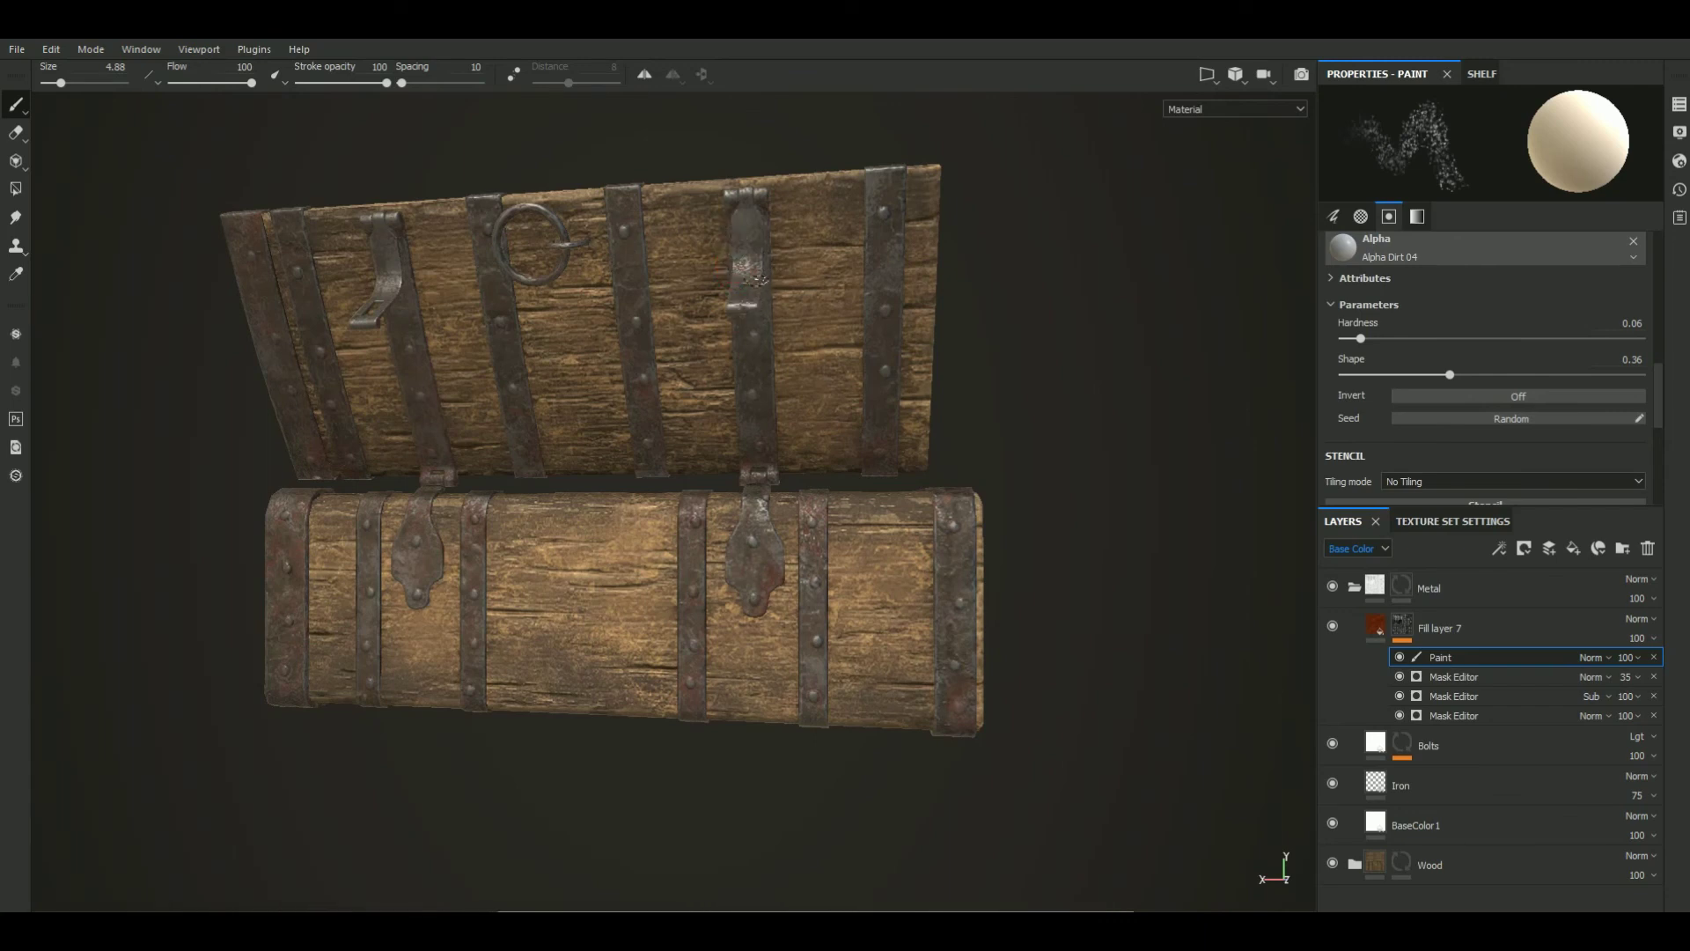
left_click_drag(1022, 282, 929, 324, "alt")
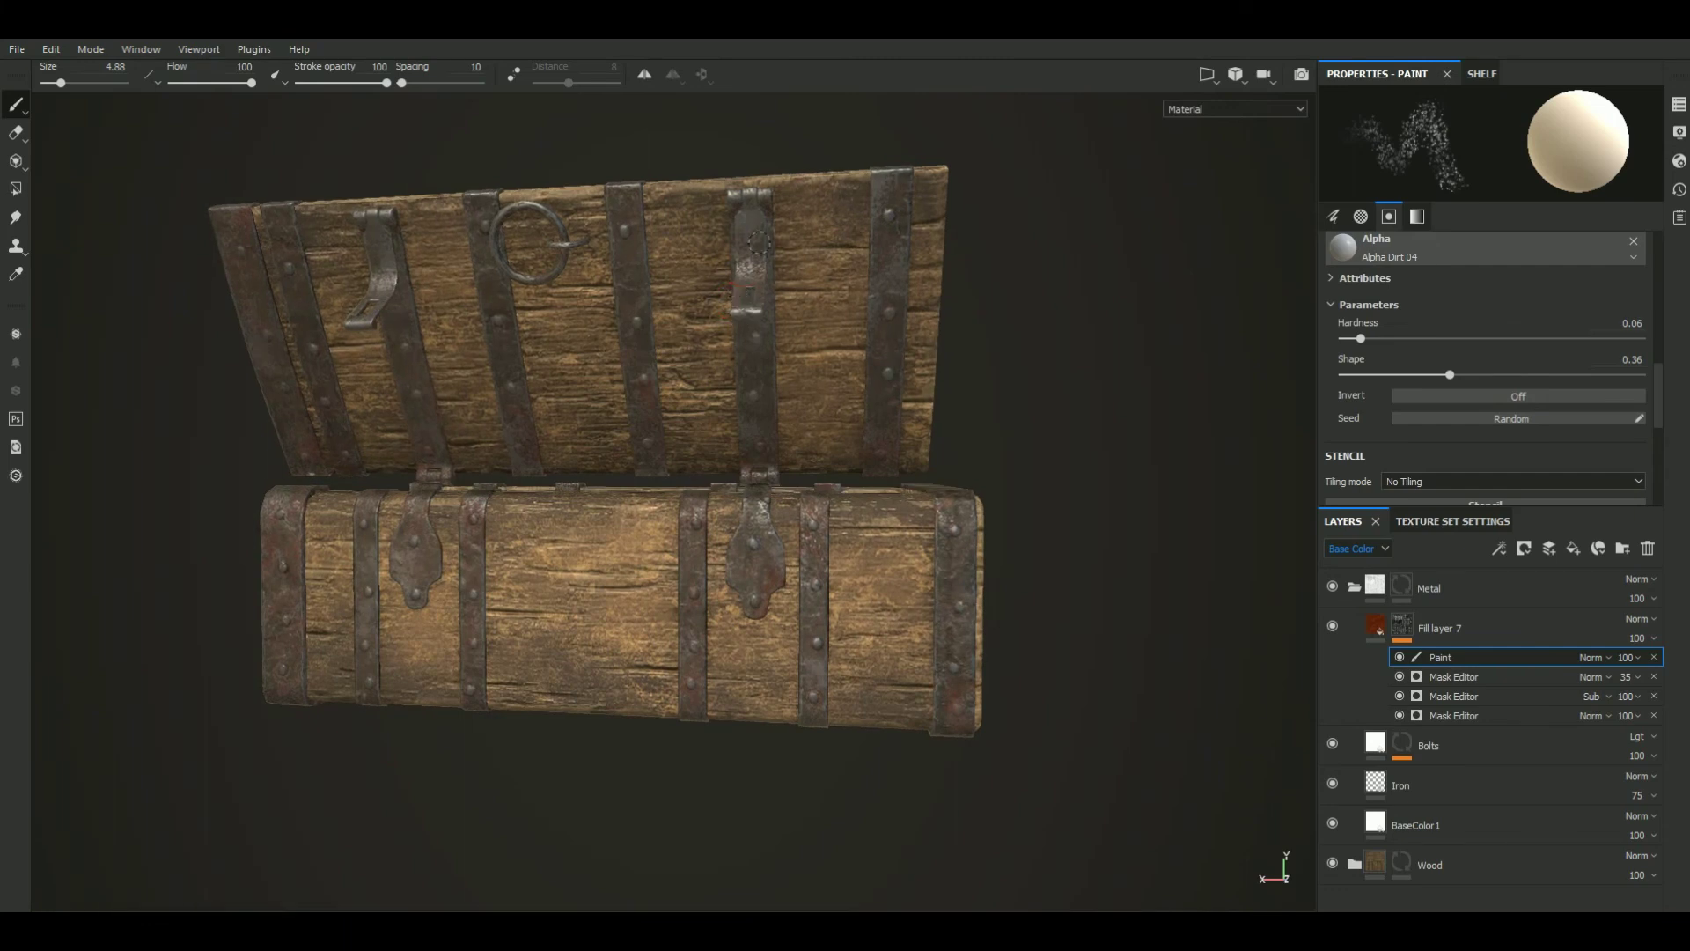
mouse_move(739, 264)
left_mouse_down("alt")
mouse_move(1036, 309)
mouse_move(1007, 302)
left_mouse_up("alt")
mouse_move(1105, 325)
left_mouse_down("alt")
mouse_move(1075, 340)
mouse_move(1026, 308)
left_mouse_up("alt")
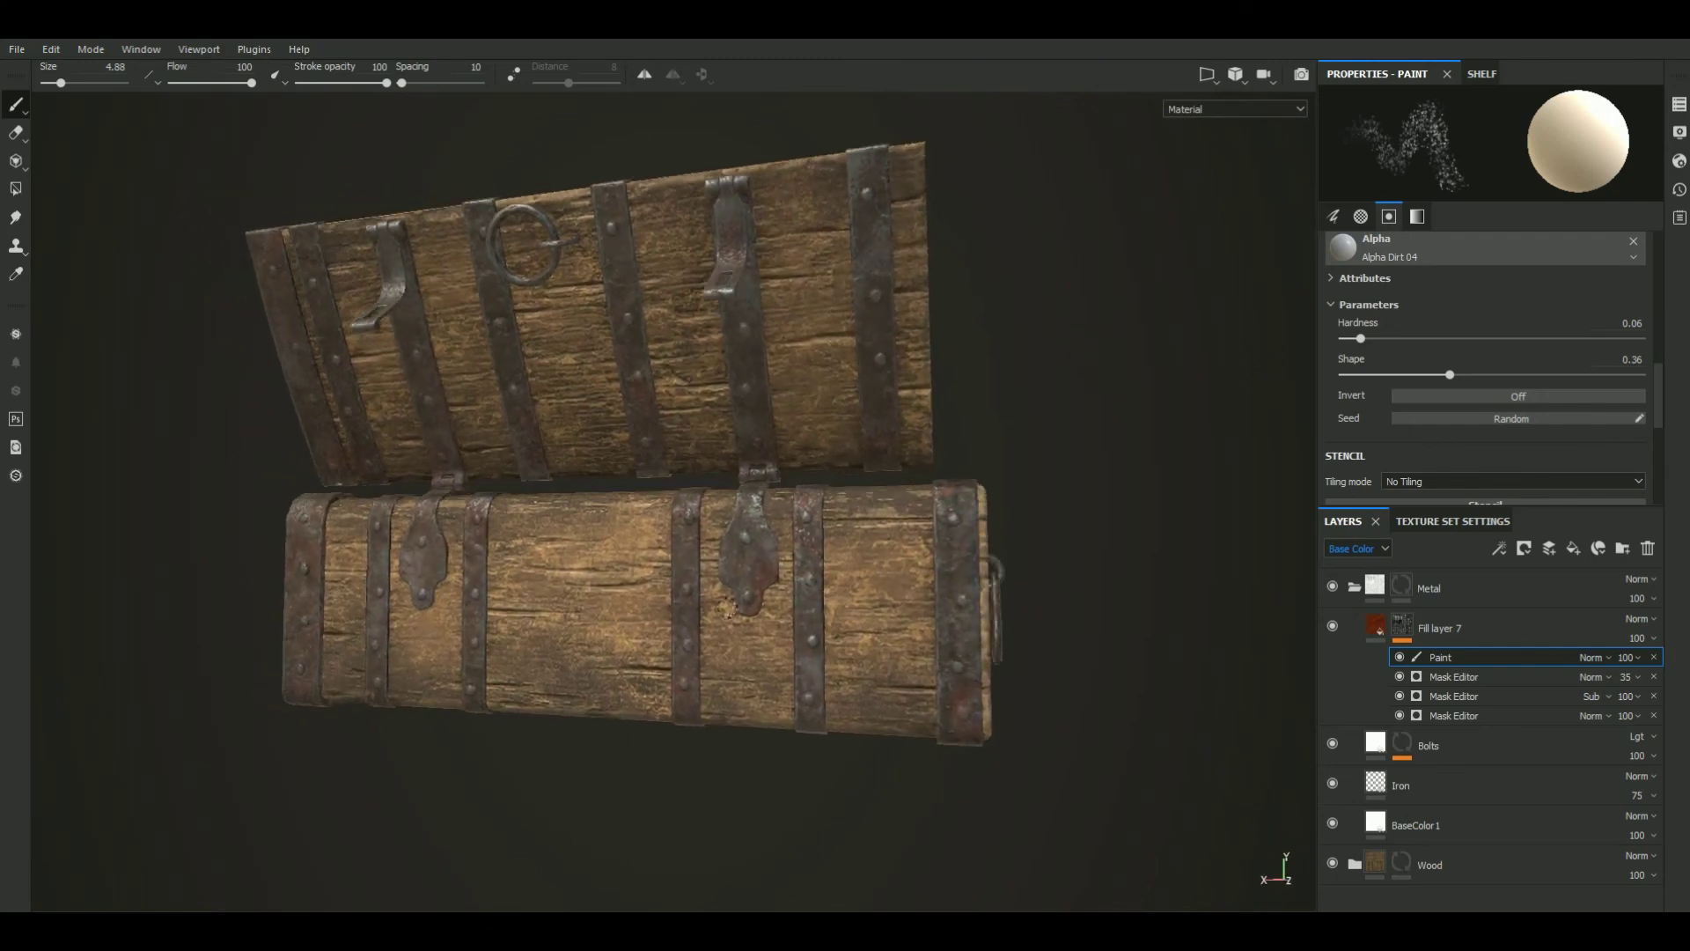
mouse_move(1105, 543)
left_mouse_down("alt")
mouse_move(514, 822)
mouse_move(437, 632)
mouse_move(441, 743)
mouse_move(386, 590)
left_mouse_up("alt")
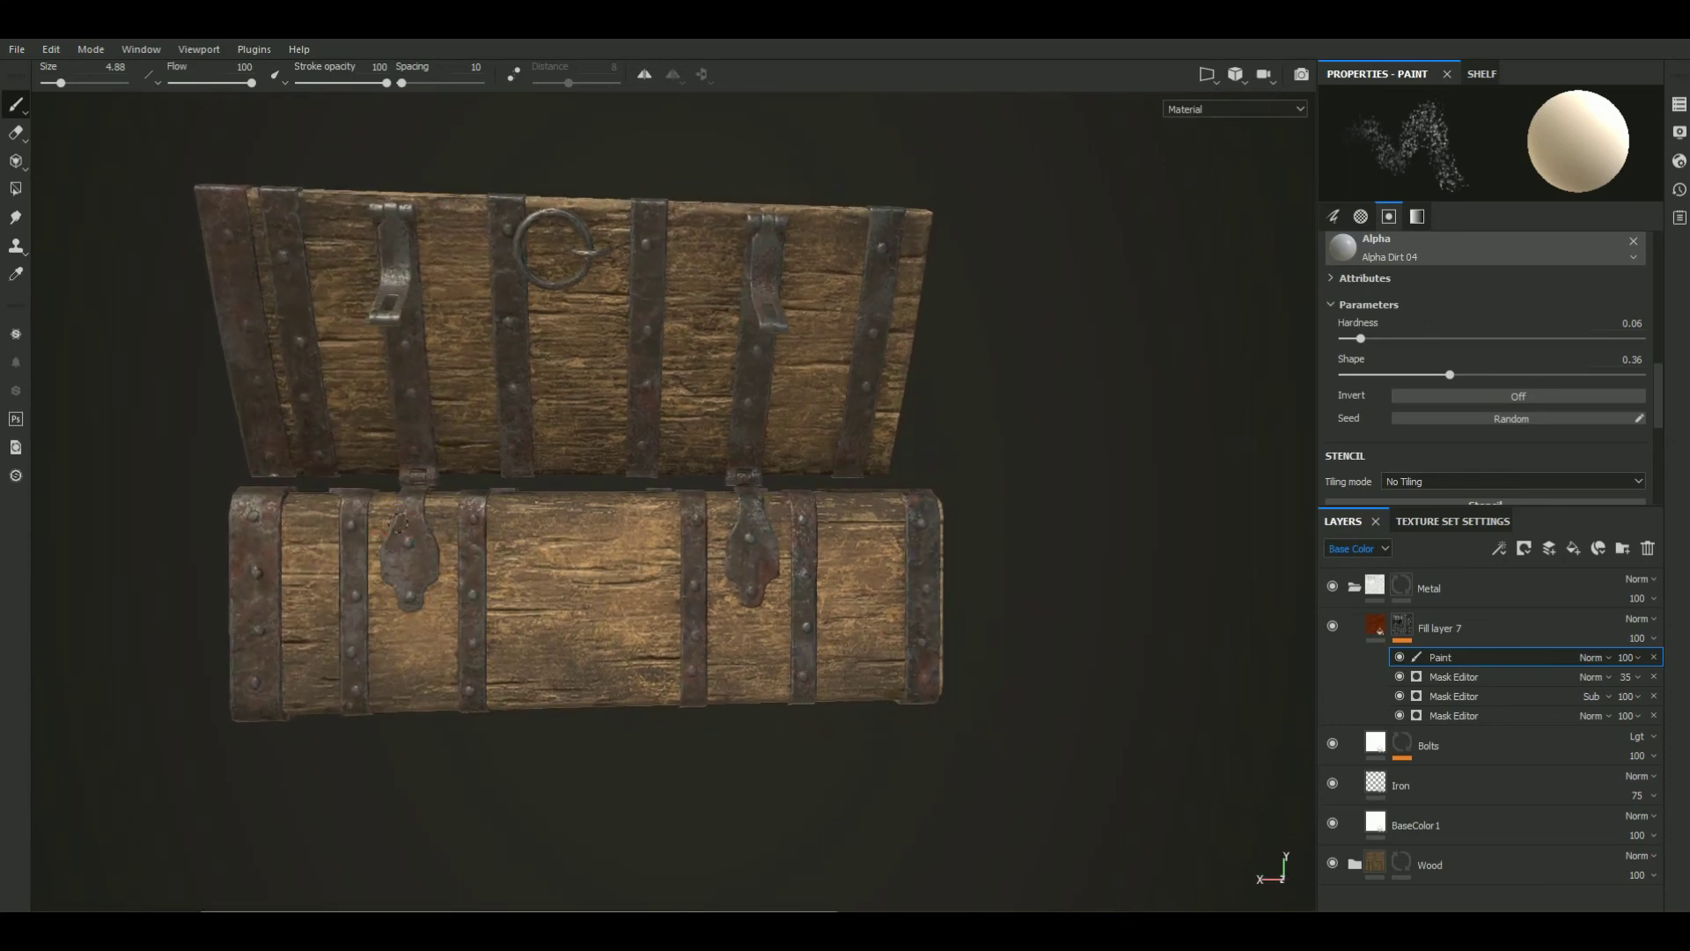
mouse_move(601, 811)
left_mouse_down("alt")
mouse_move(519, 750)
mouse_move(468, 739)
mouse_move(676, 836)
mouse_move(566, 774)
mouse_move(511, 702)
left_mouse_up("alt")
key("ctrl")
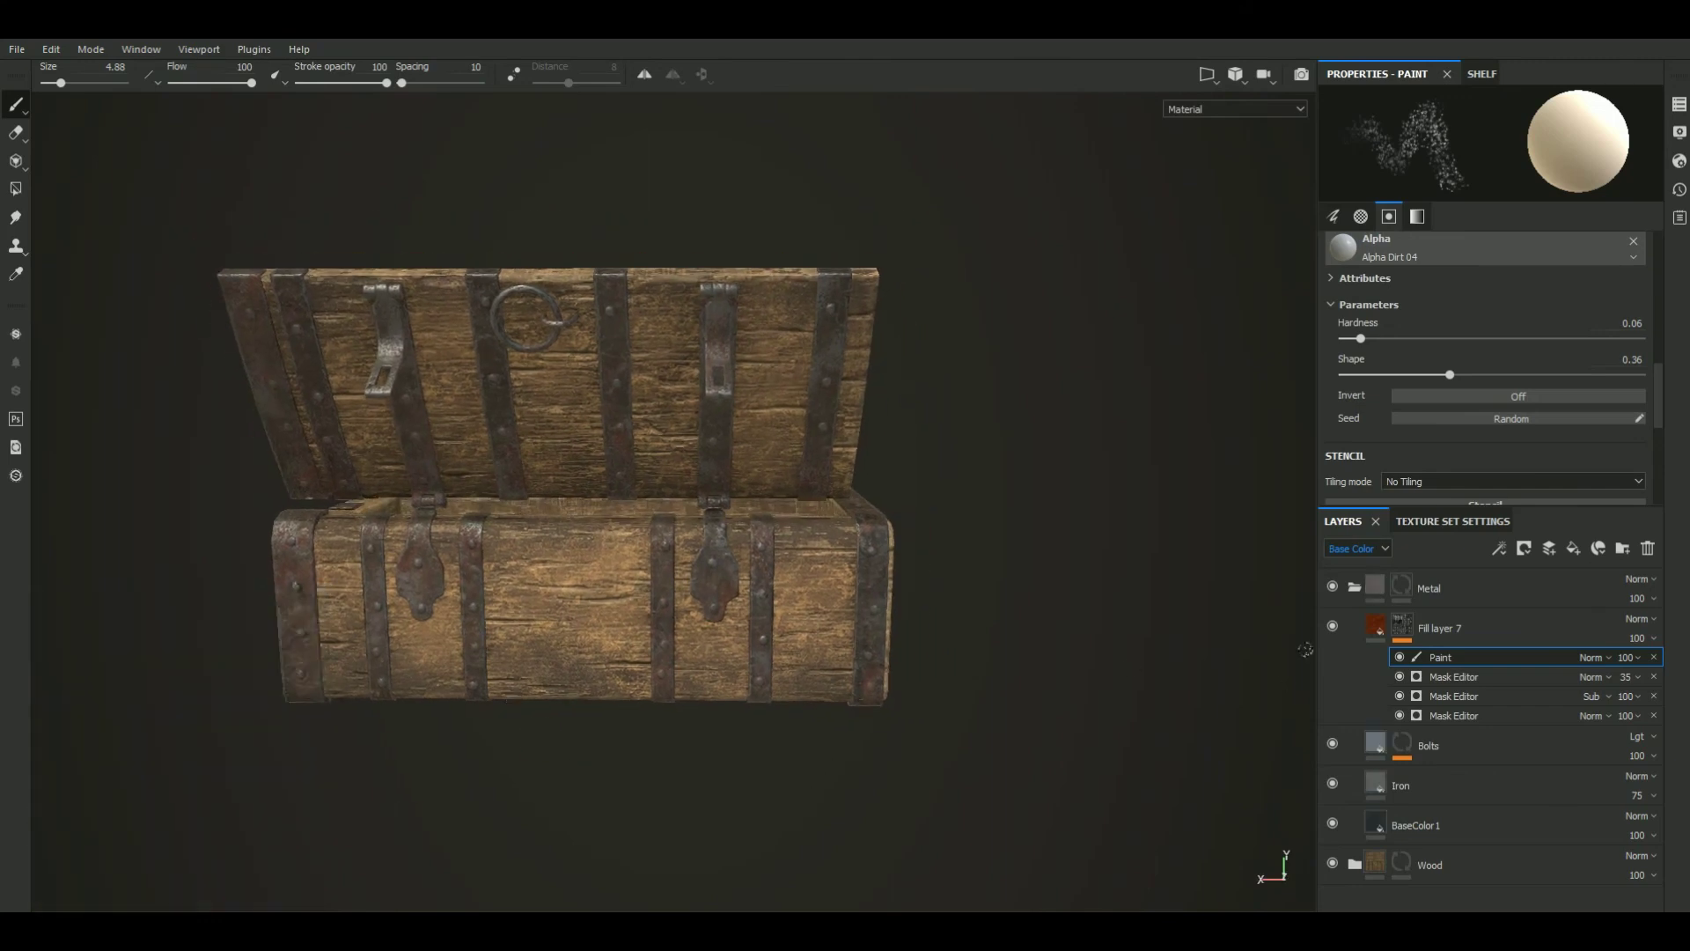
Duplicate Fill layer 7 and move the copy into the Wood folder above Dirt
left_click(1375, 627)
left_click(1355, 786)
key("ctrl+d")
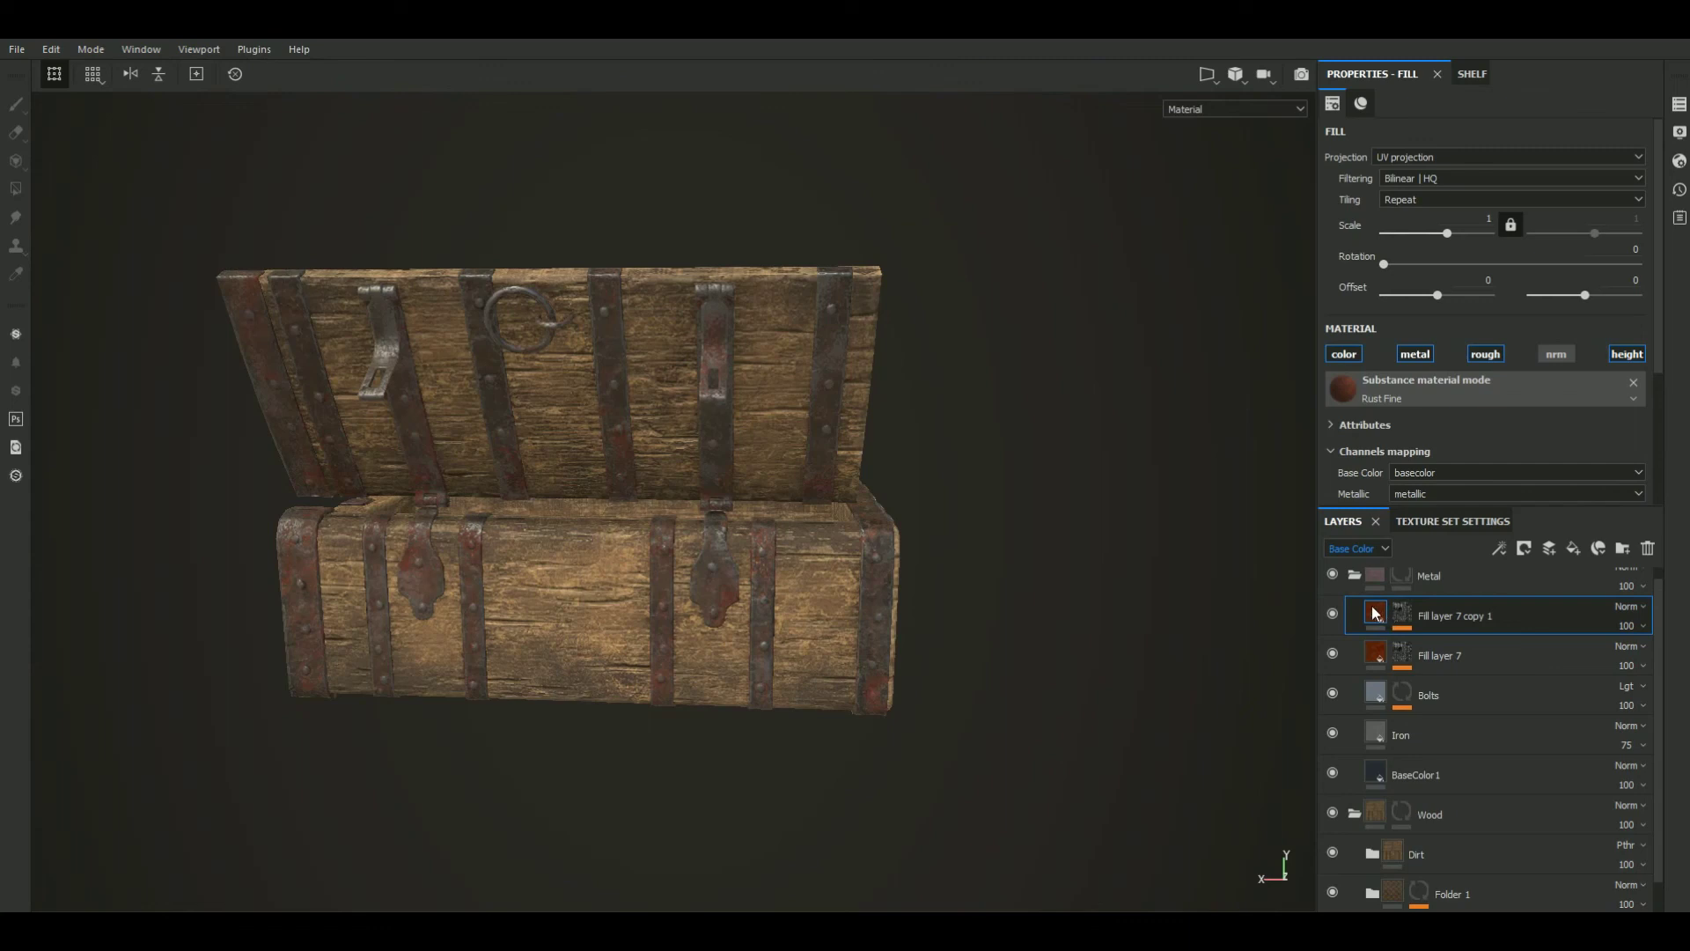
left_click_drag(1376, 614, 1464, 837)
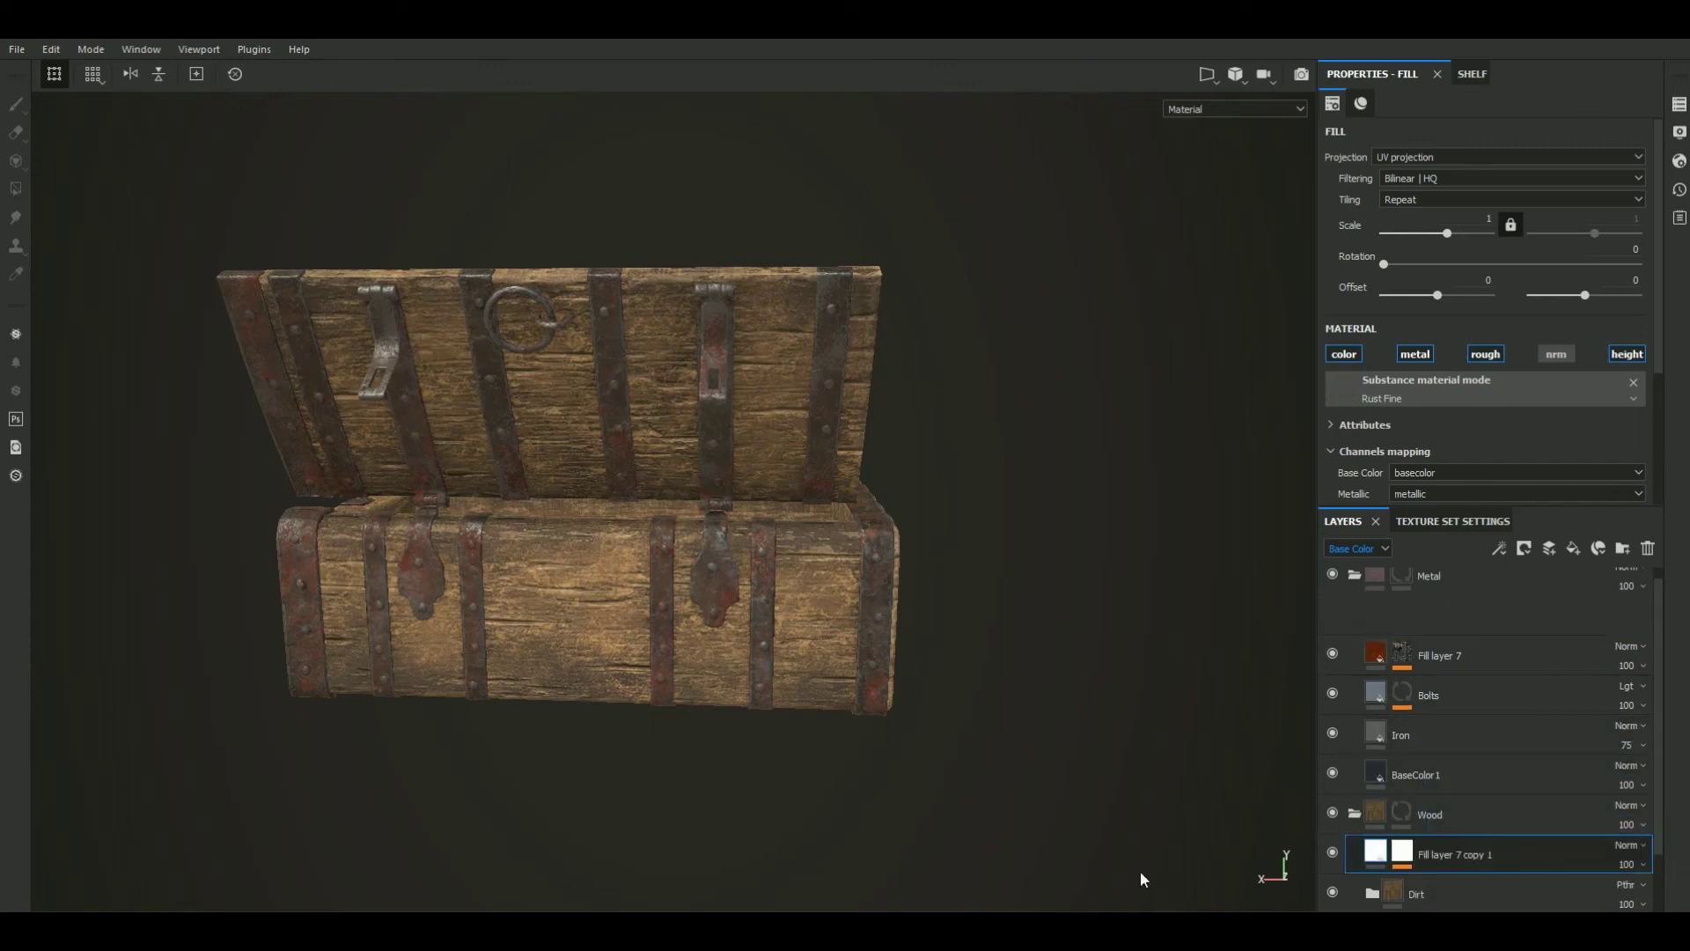
mouse_move(1086, 780)
left_mouse_down("alt")
mouse_move(1081, 704)
mouse_move(1100, 702)
left_mouse_up("alt")
Clear the copy's extra mask effects and add a Paint effect to its mask
left_click(1408, 818)
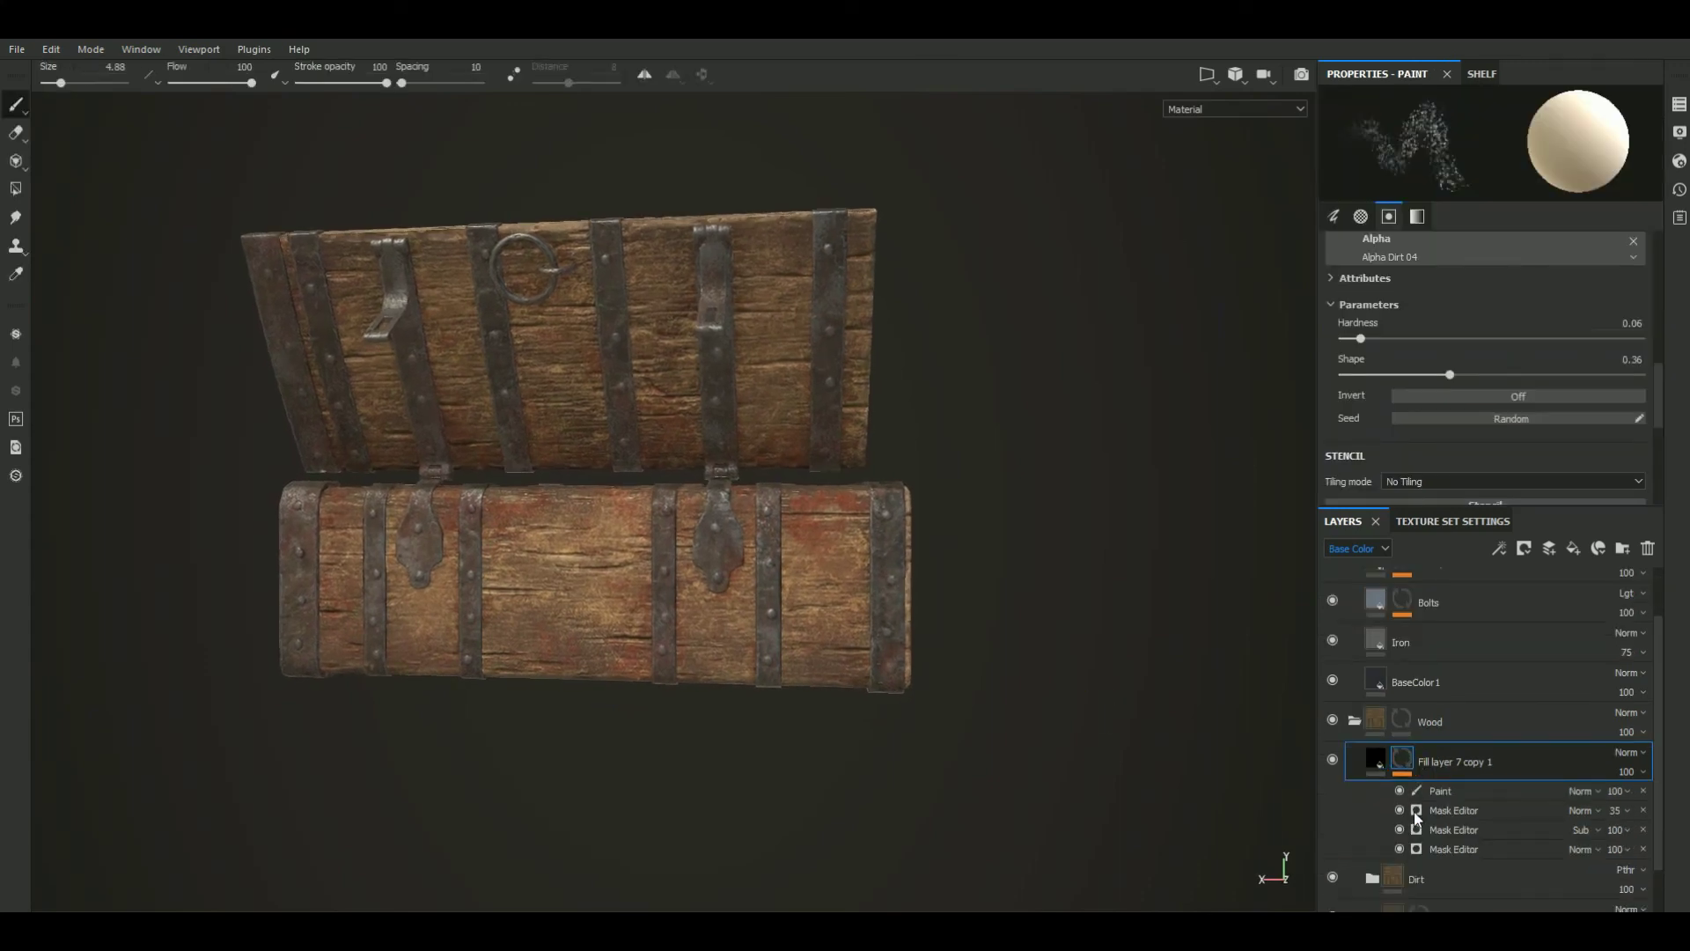
left_click(1642, 790)
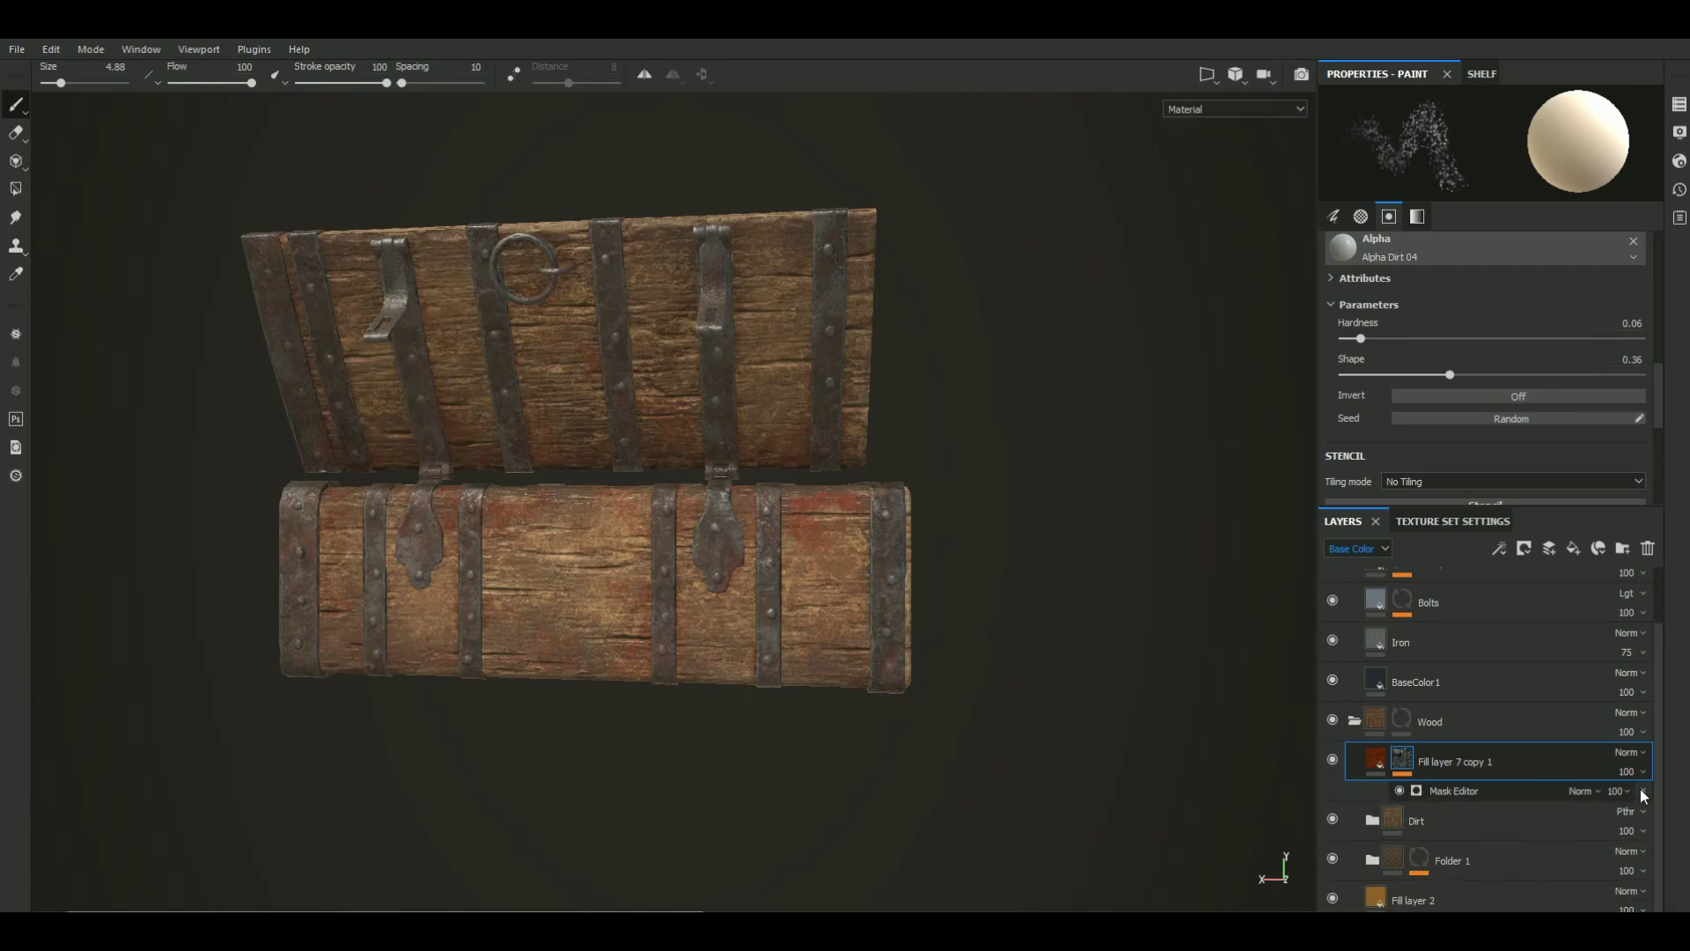
left_click(1524, 548)
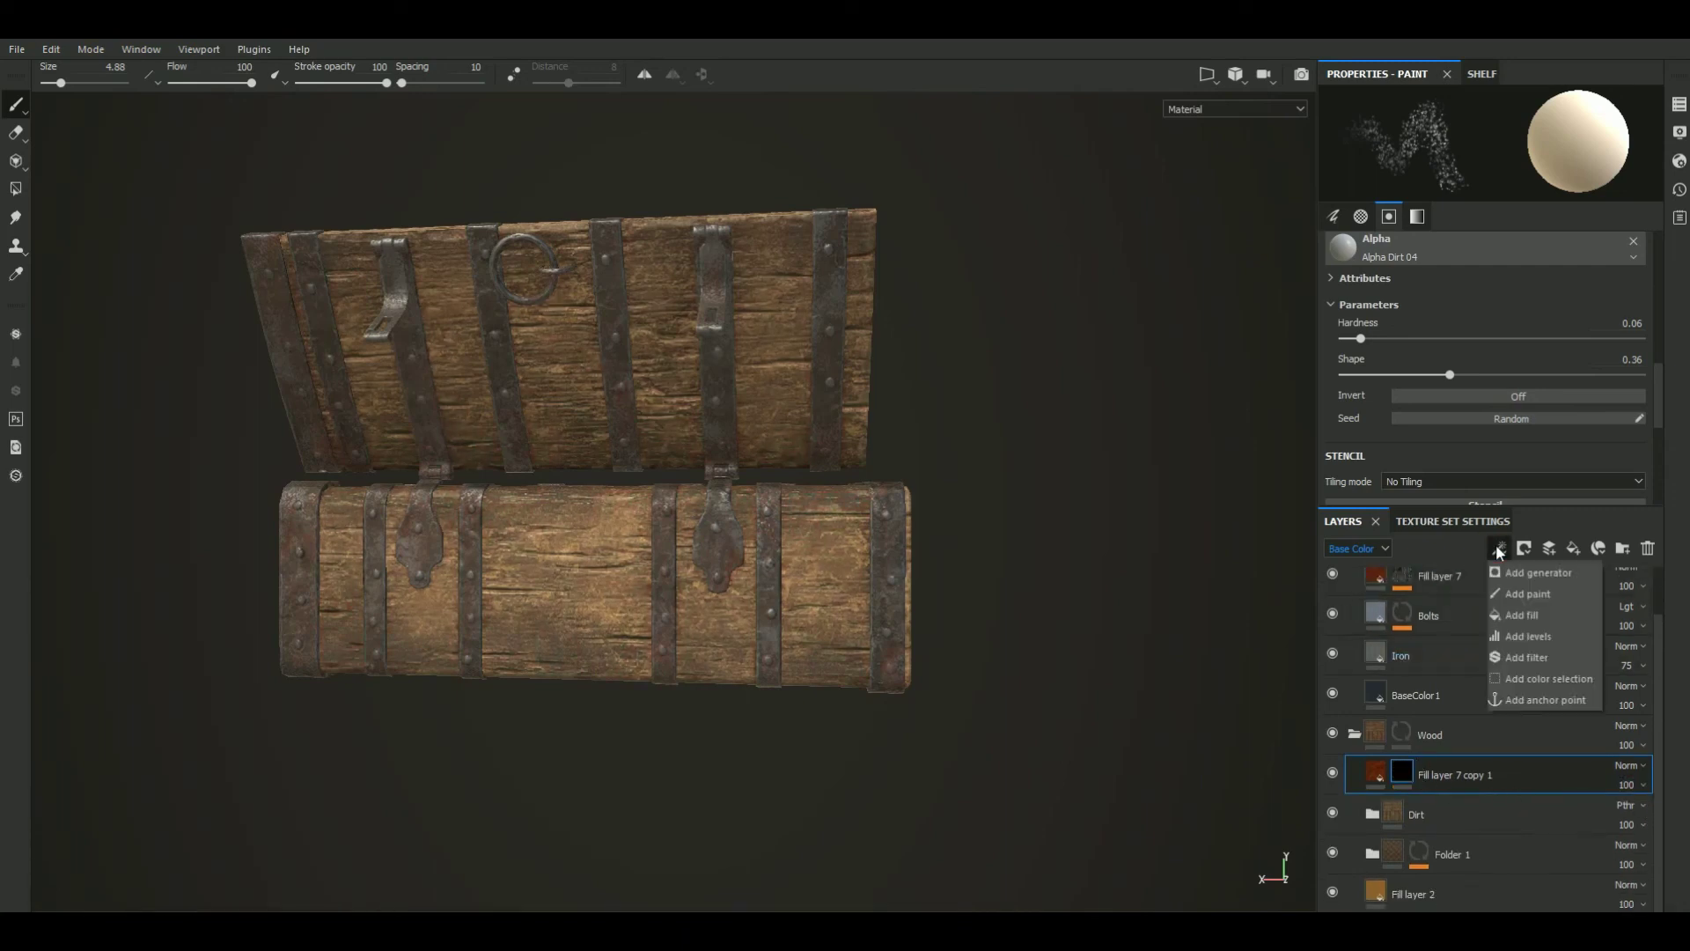
left_click(1523, 549)
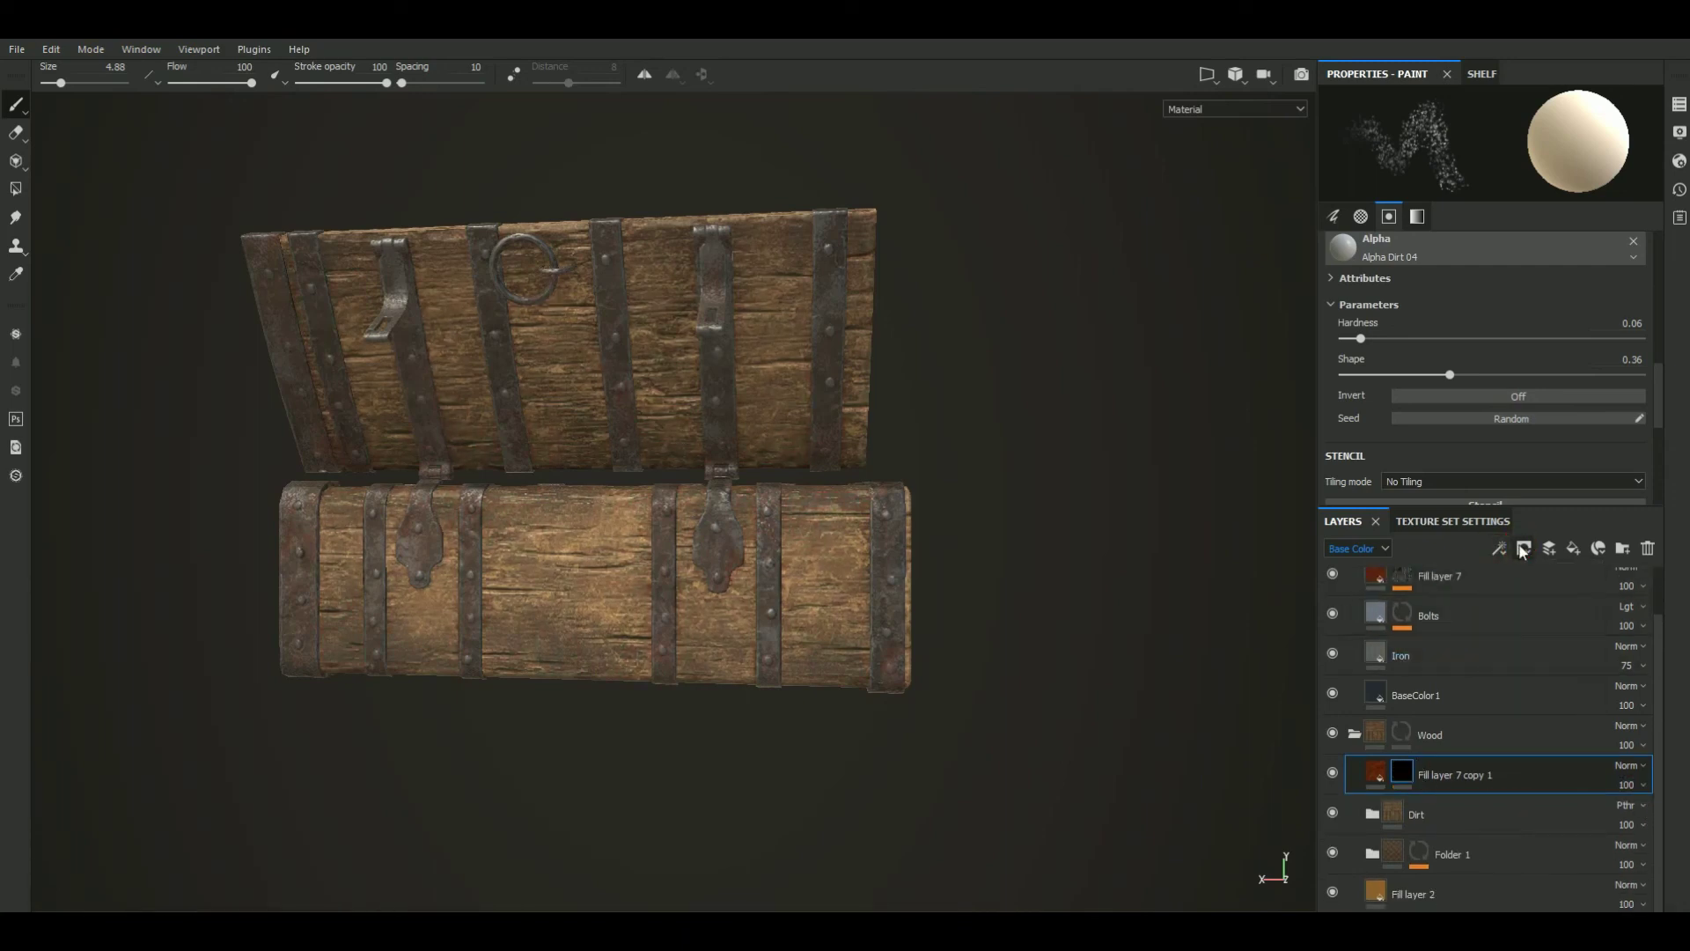
left_click(1529, 551)
left_click(1556, 588)
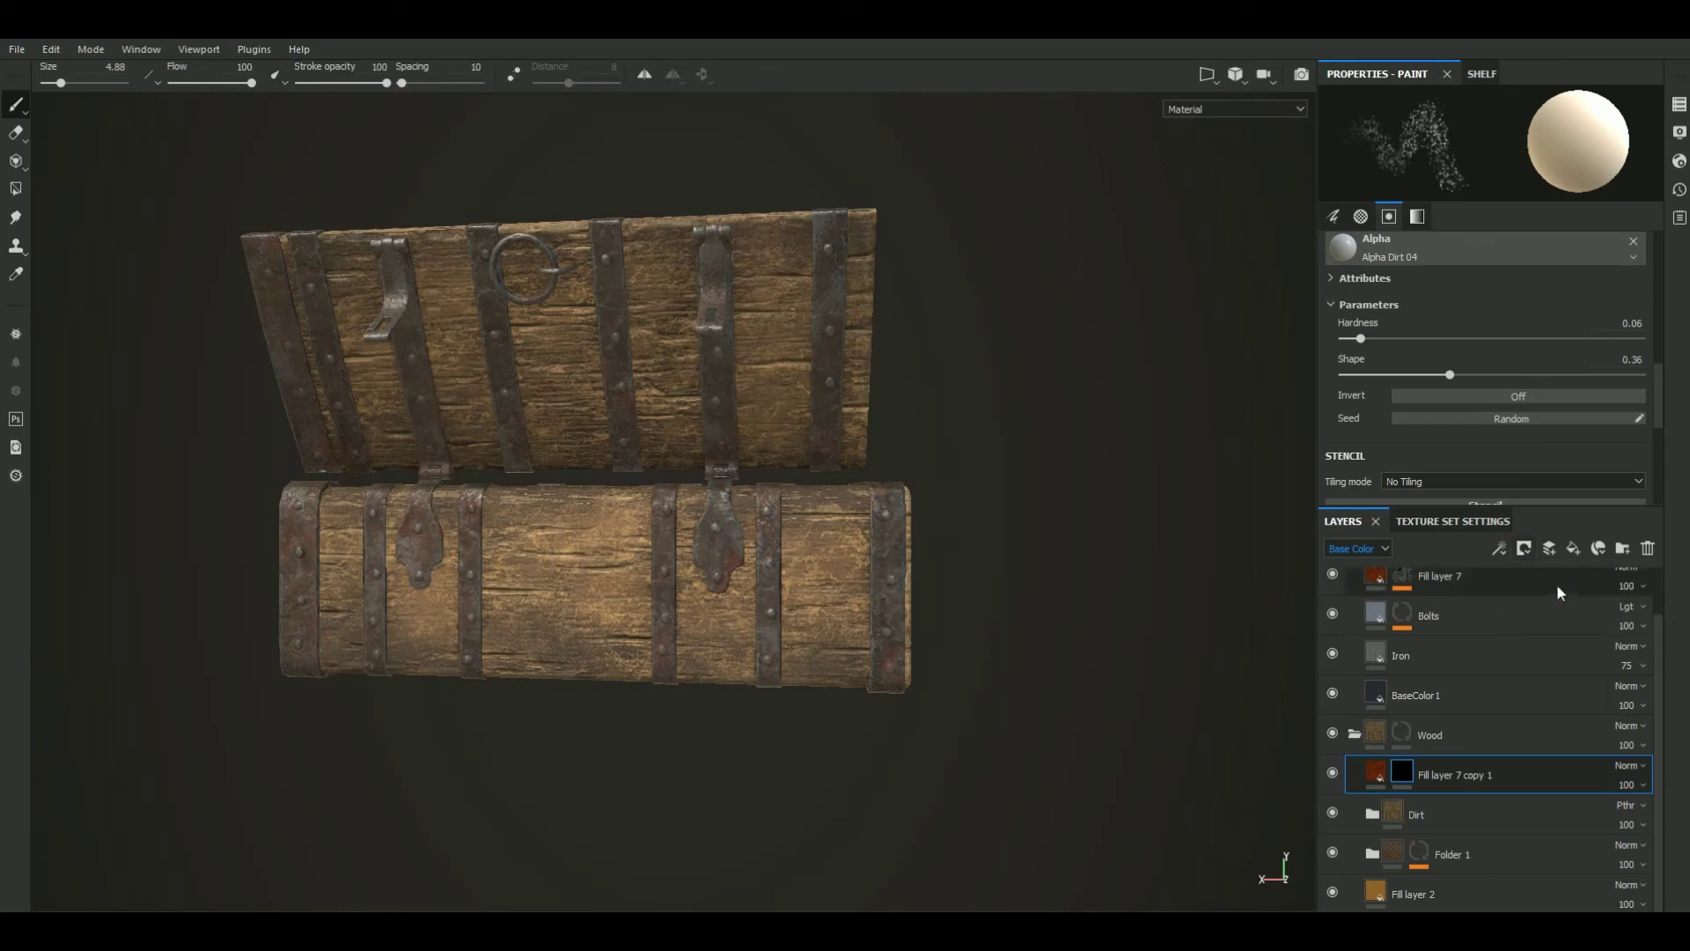
left_click(1499, 548)
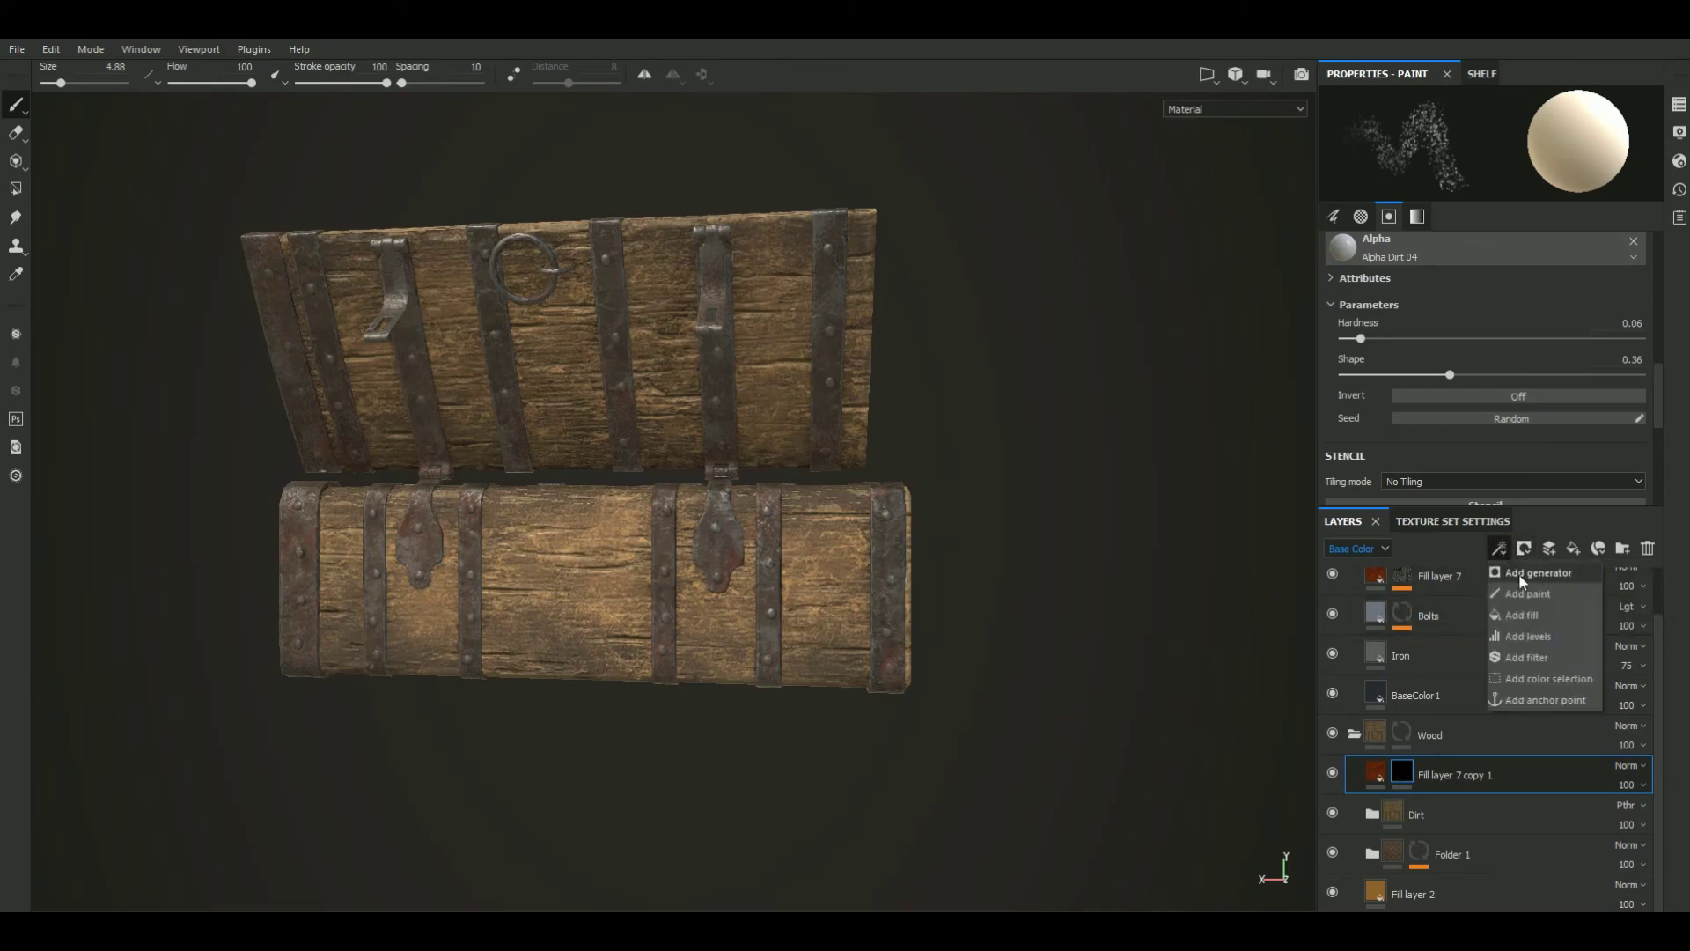
left_click(1525, 595)
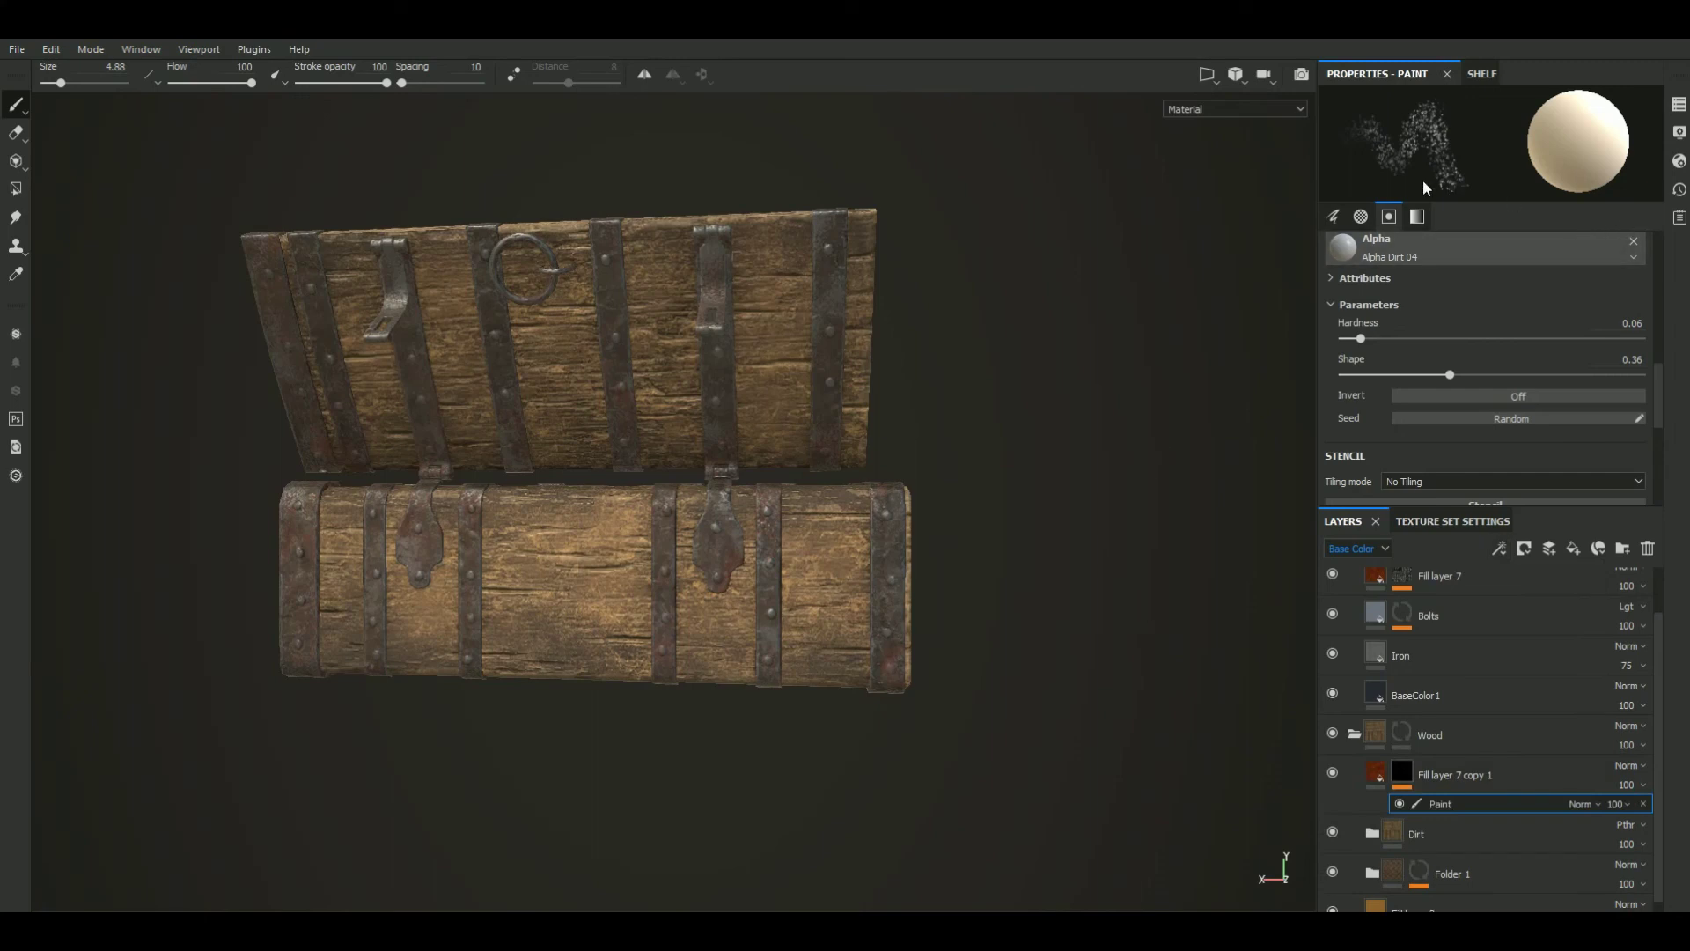
Pick the Basic Soft brush with the Brush Paper Dirty alpha from the Shelf
left_click(1483, 74)
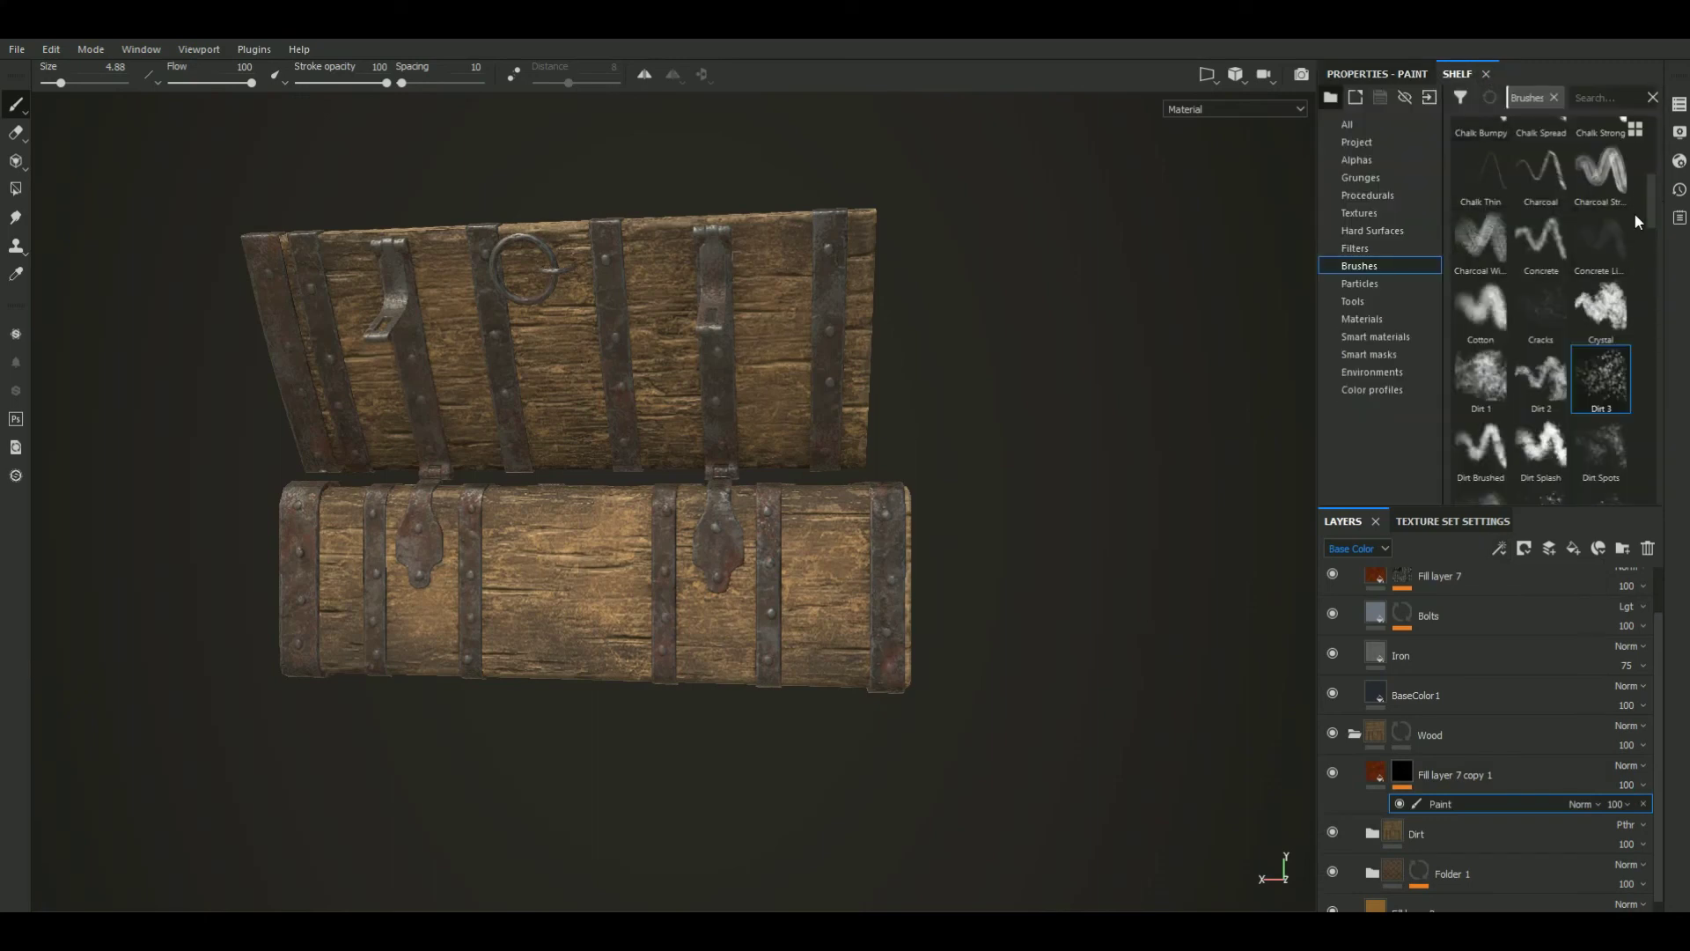
mouse_move(1646, 207)
left_mouse_down()
mouse_move(1646, 156)
mouse_move(1640, 220)
mouse_move(1637, 182)
left_mouse_up()
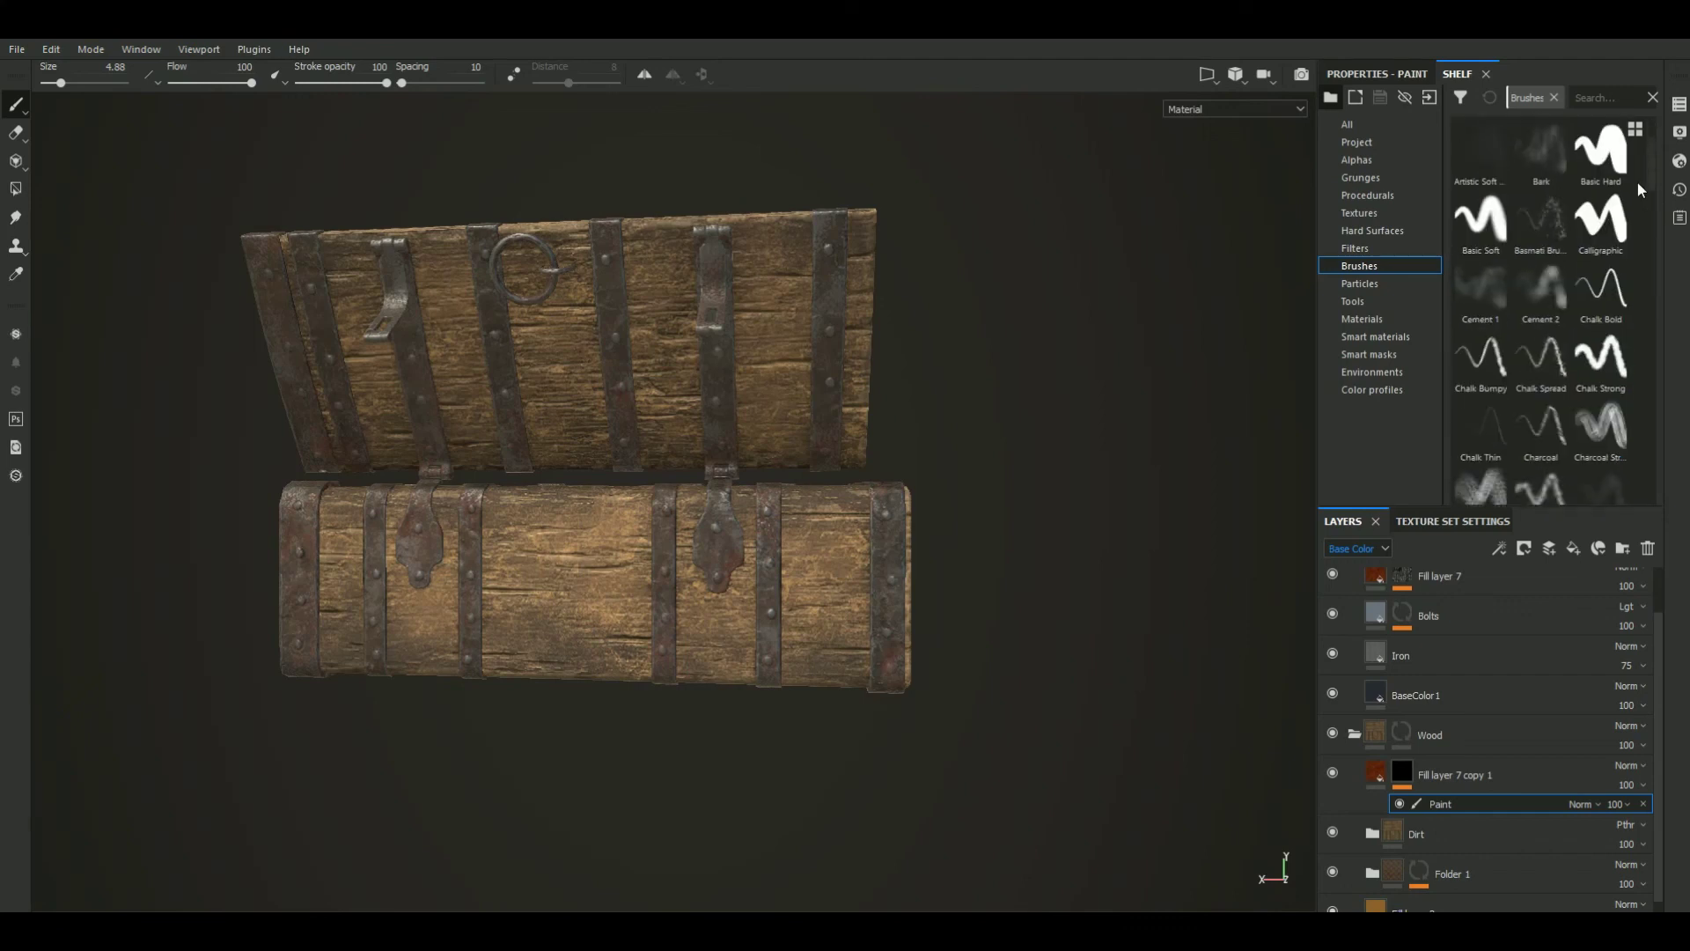
left_click(1496, 214)
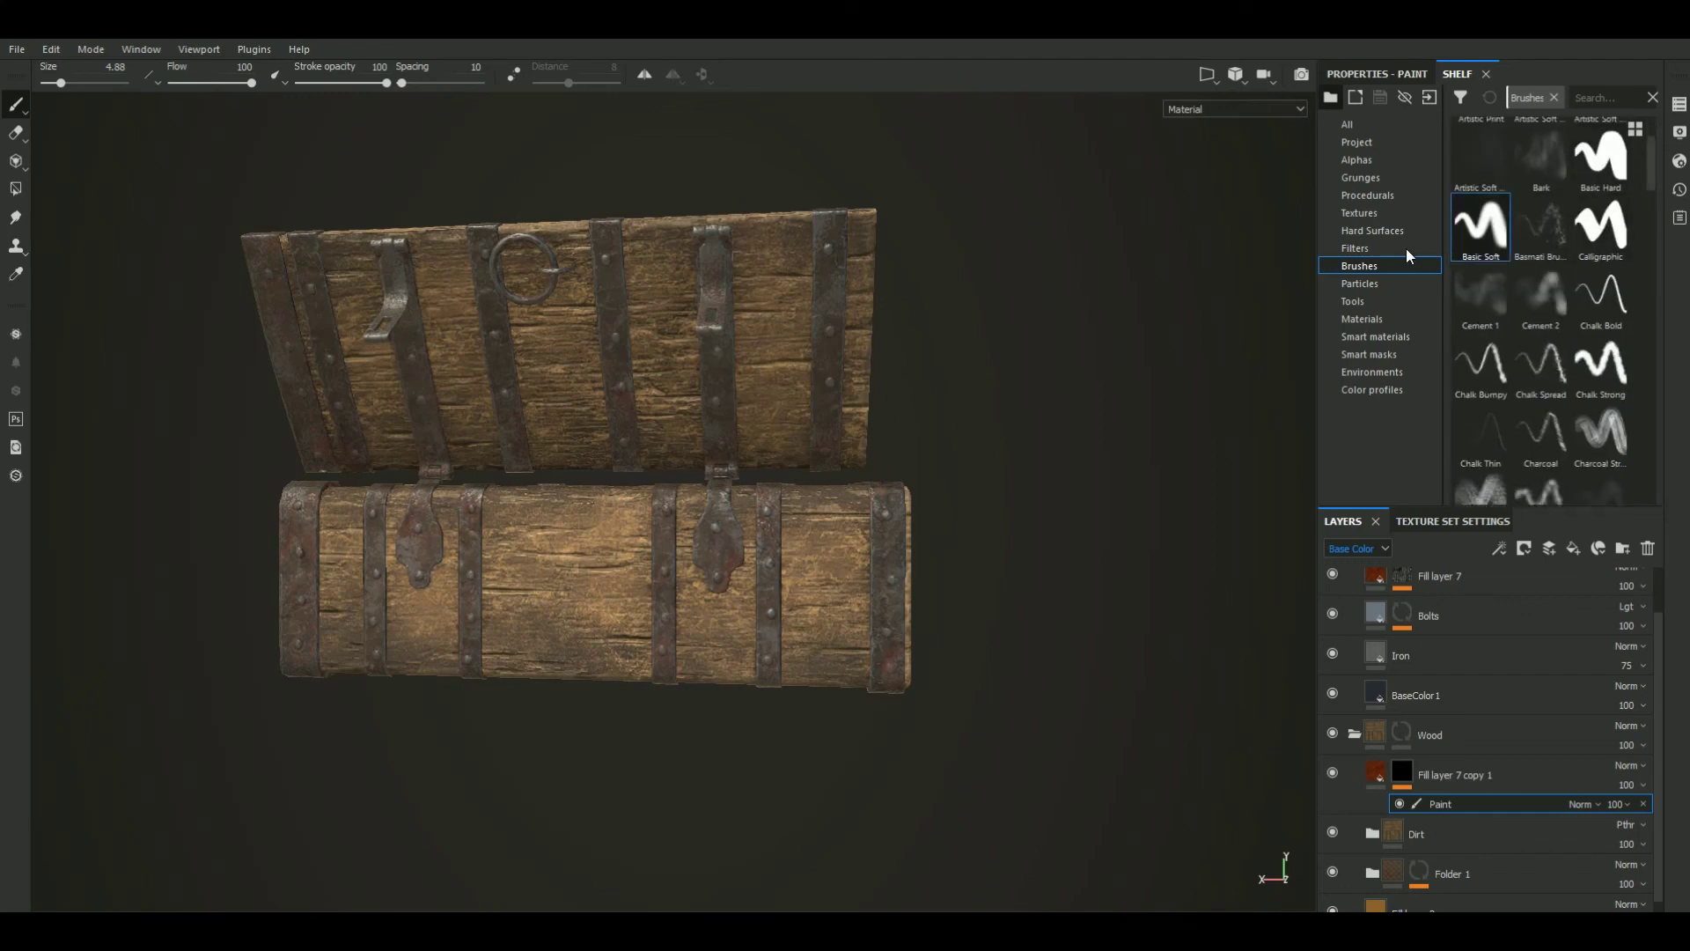
left_click(1360, 160)
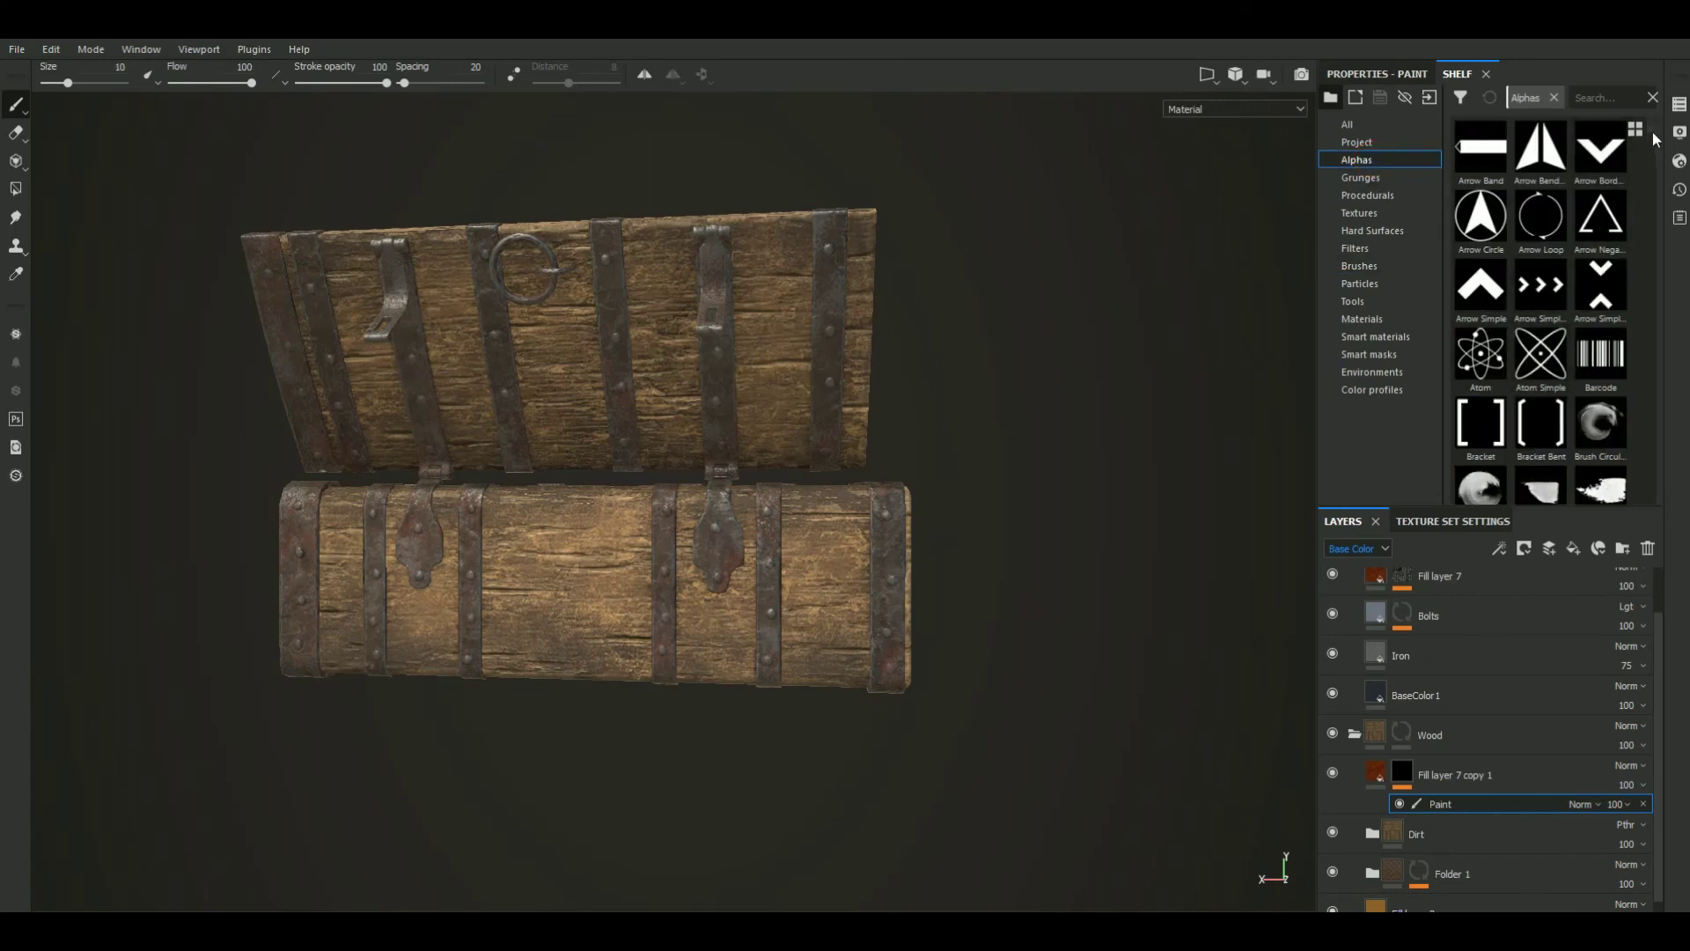
left_click_drag(1651, 135, 1651, 152)
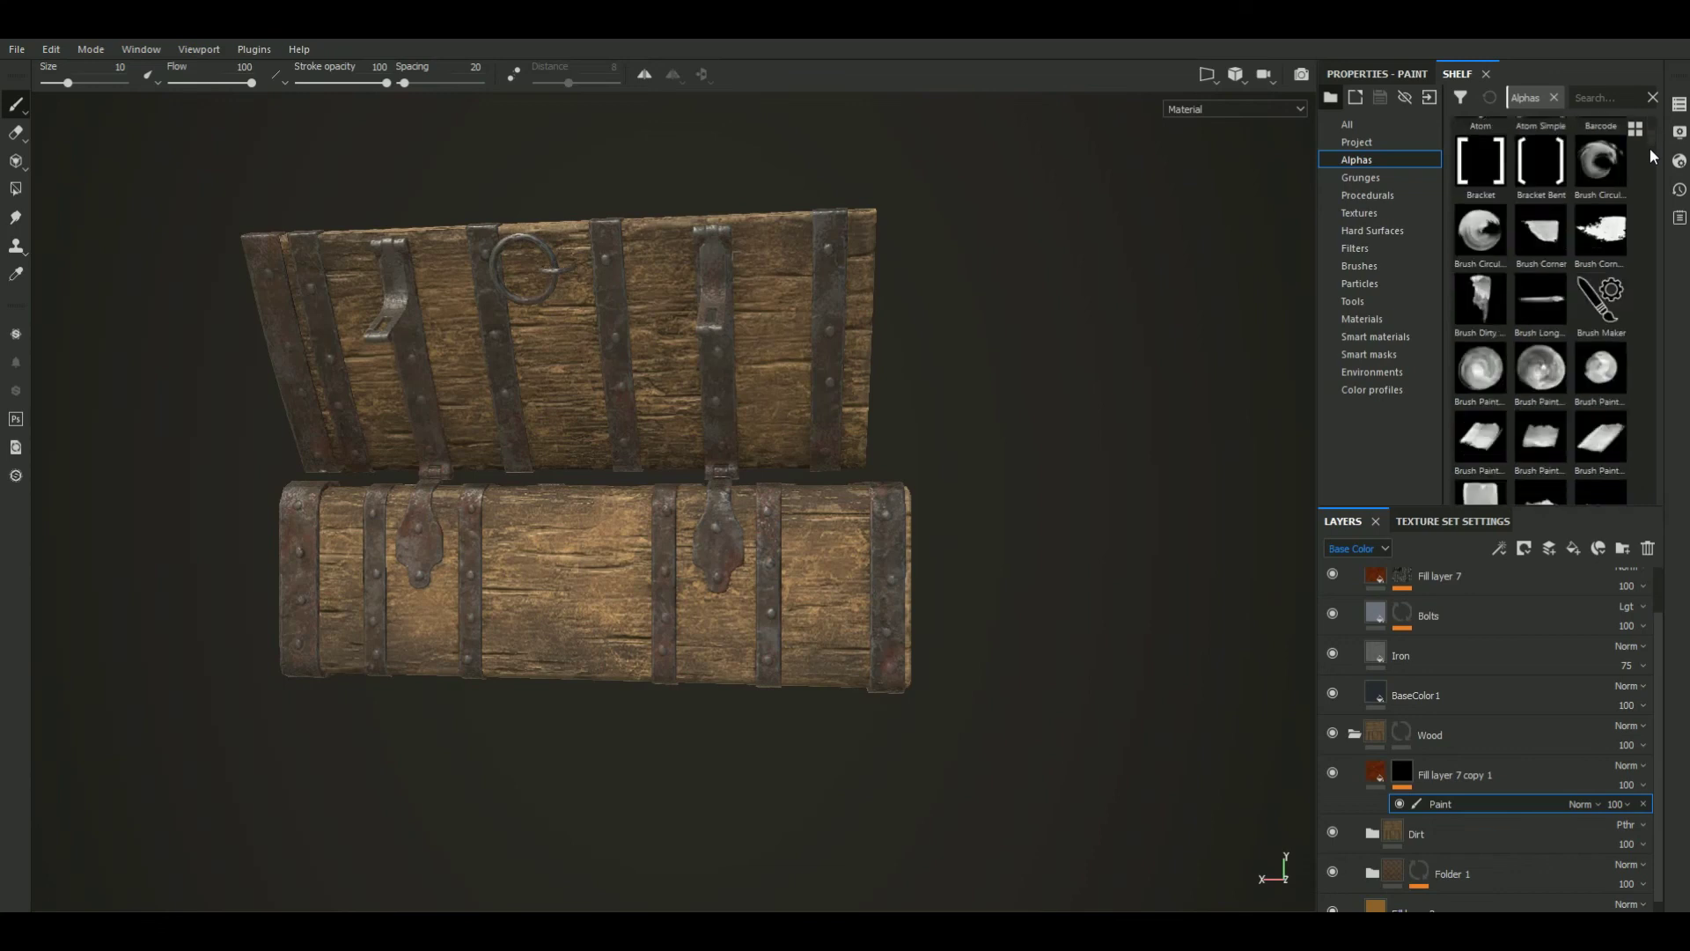
left_click_drag(1651, 151, 1649, 169)
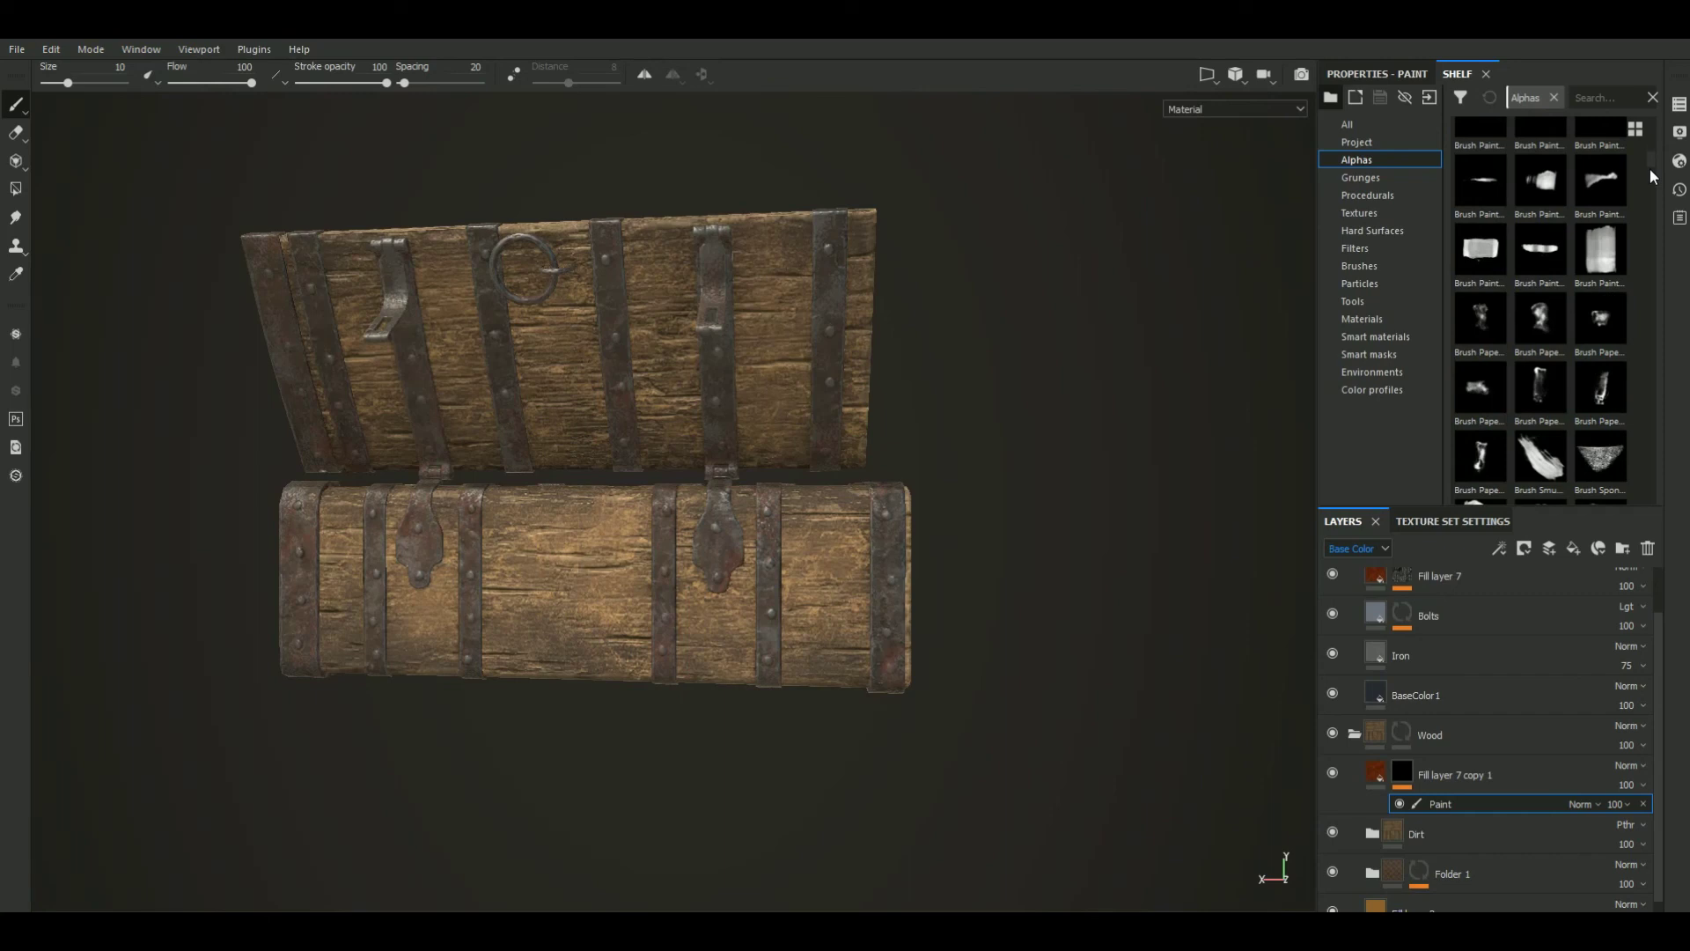
left_click_drag(1649, 169, 1649, 171)
Zoom in on the chest front, enlarge the brush, and dab a grime spot on the clasp
left_click_drag(855, 671, 996, 683, "alt")
mouse_move(997, 683)
right_mouse_down("alt")
mouse_move(1042, 761)
mouse_move(999, 543)
right_mouse_up("alt")
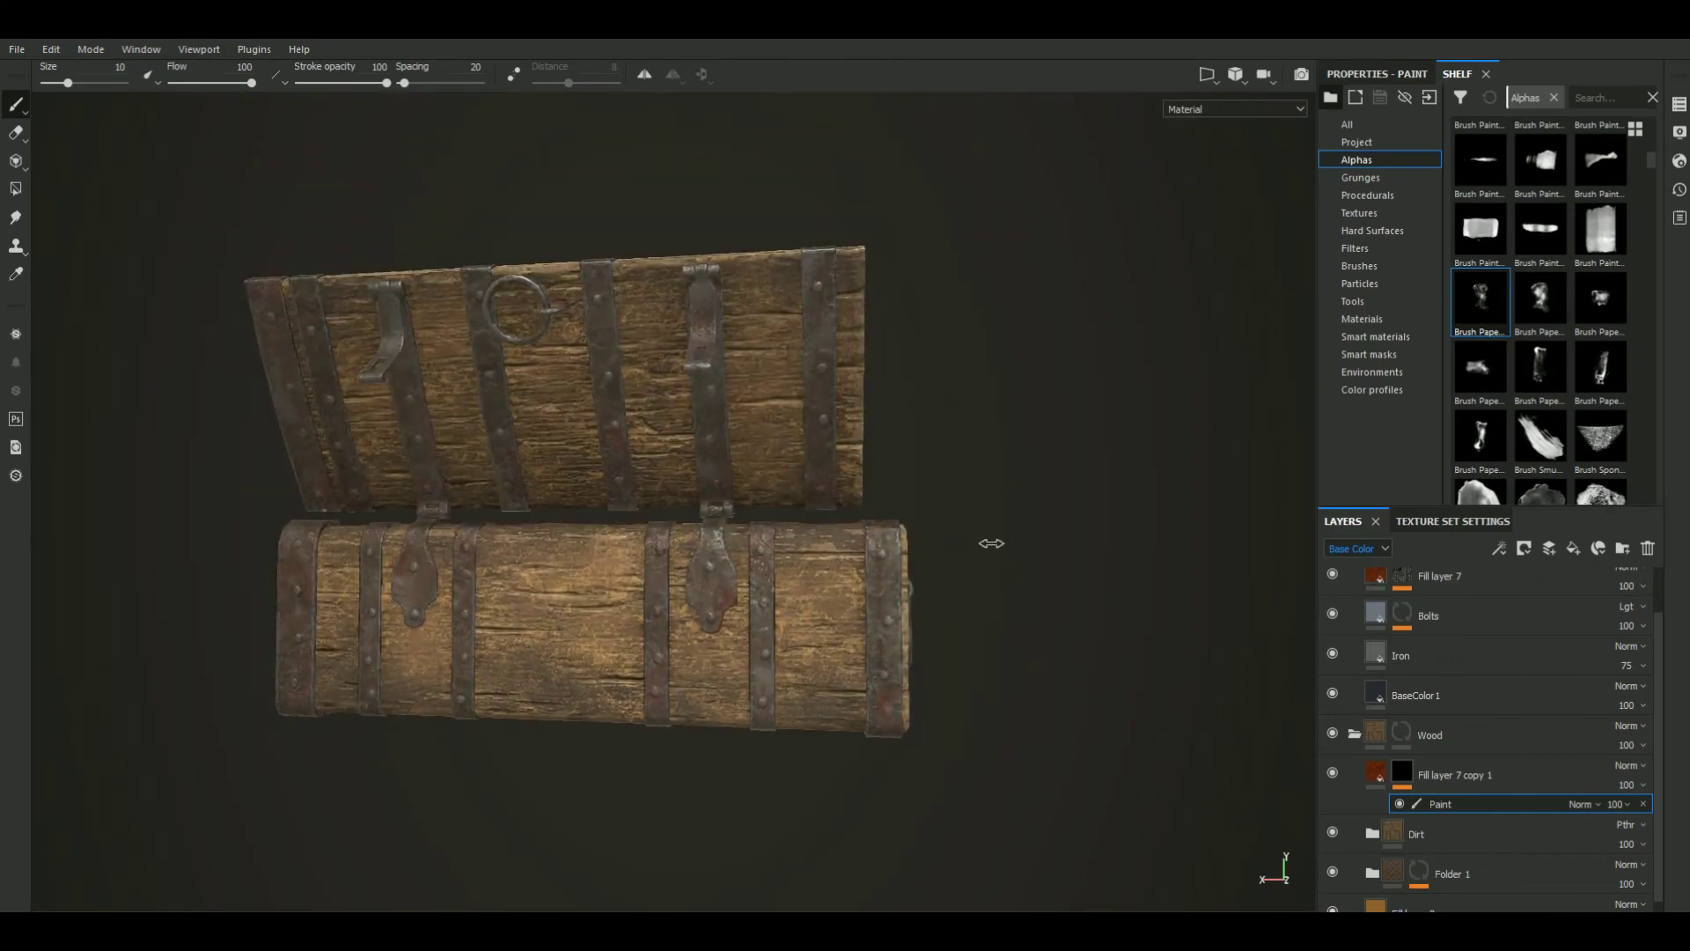
right_click_drag(783, 606, 720, 626, "ctrl")
left_click_drag(720, 621, 720, 633)
right_click_drag(720, 627, 715, 668, "ctrl")
left_click_drag(797, 788, 734, 684, "alt")
left_click(723, 640)
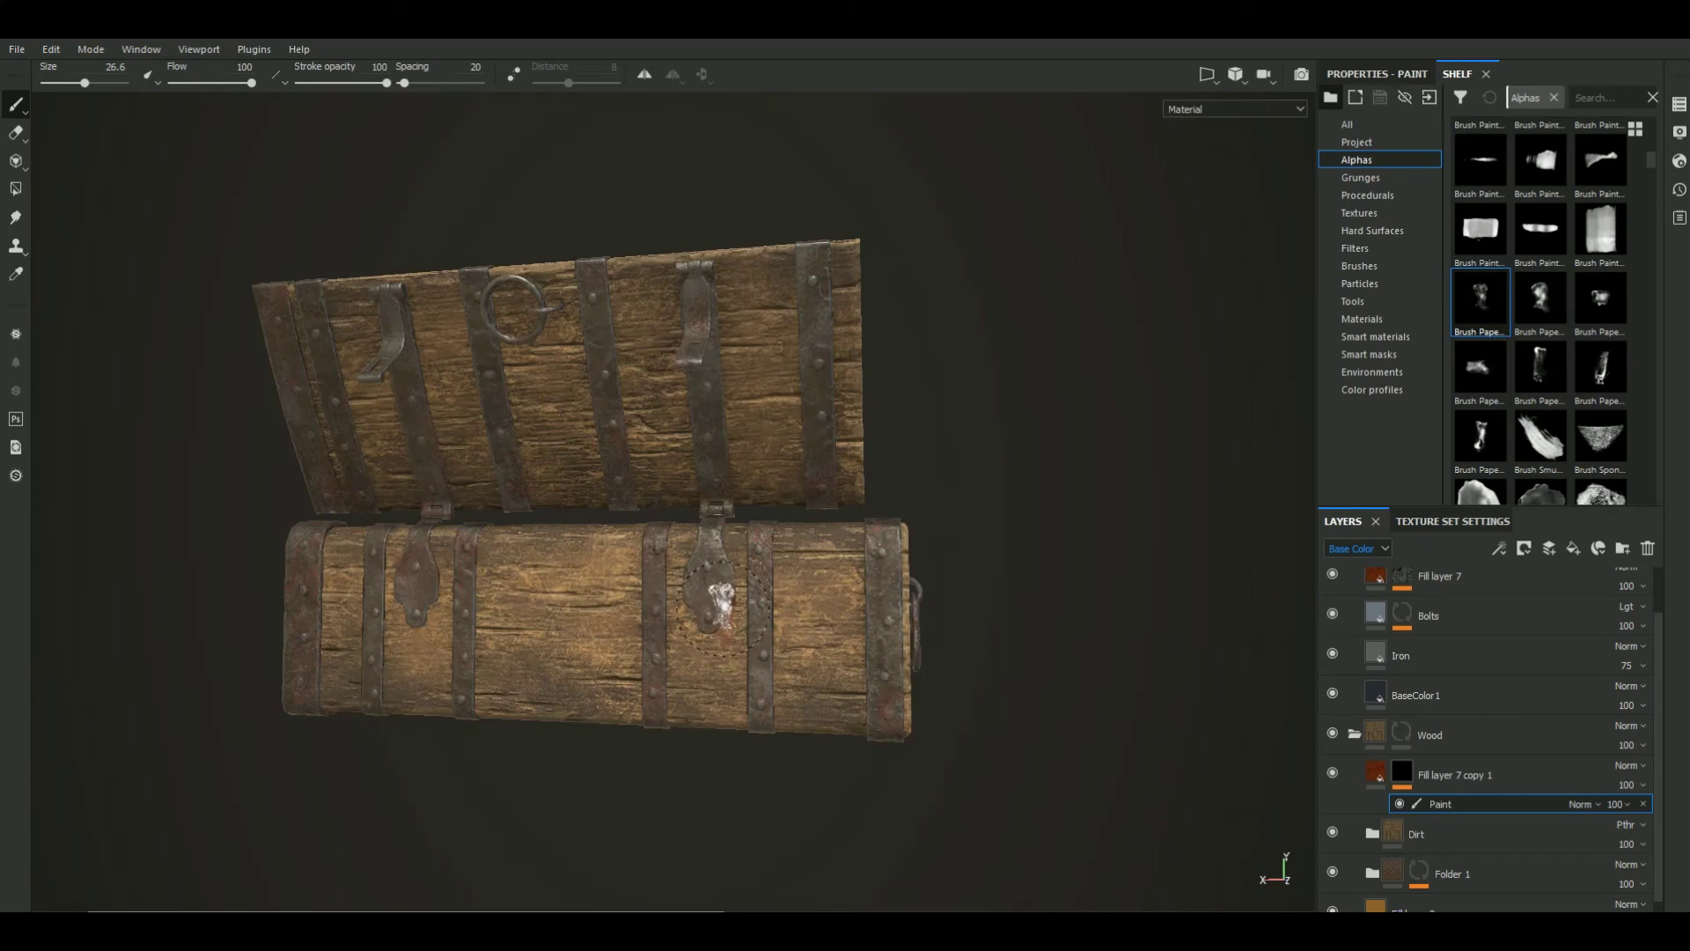
Shrink the brush and paint small reddish spots near and below the lock plate
left_click_drag(634, 875, 652, 880, "alt")
key("bracketleft")
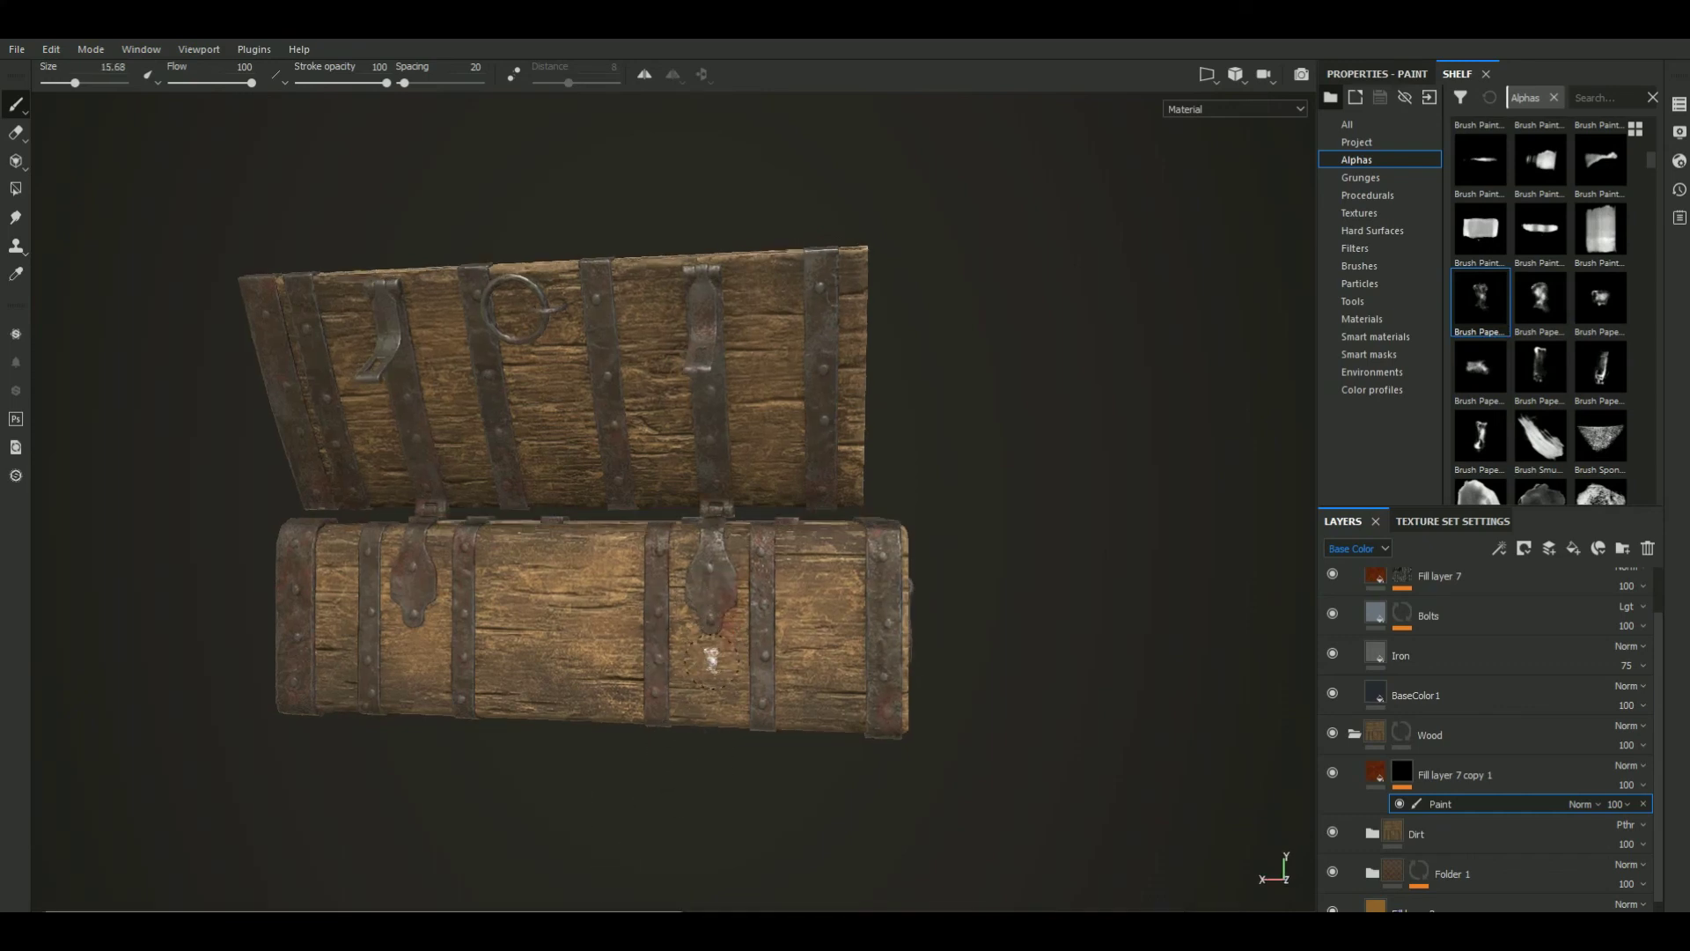
left_click_drag(723, 636, 734, 616)
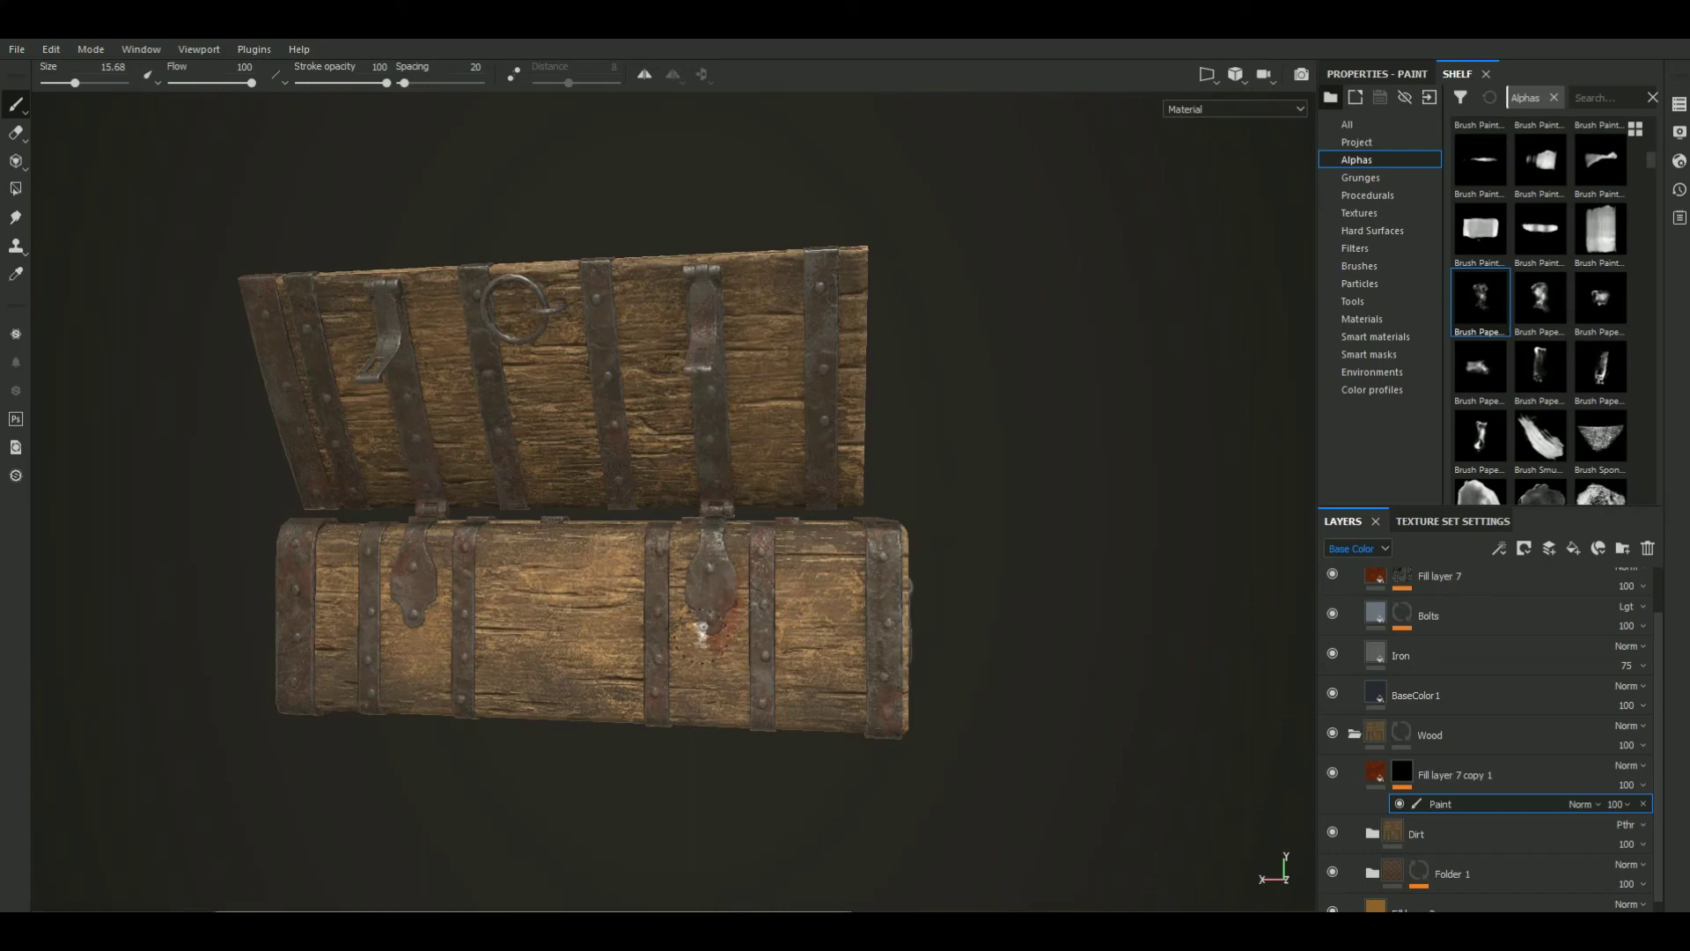
key("bracketleft")
left_click_drag(714, 651, 731, 607)
Orbit to a frontal view, enlarge the brush slightly, and undo the last stroke
mouse_move(724, 679)
left_mouse_down("alt")
mouse_move(698, 824)
mouse_move(630, 789)
mouse_move(739, 739)
mouse_move(766, 801)
left_mouse_up("alt")
mouse_move(528, 591)
right_mouse_down("ctrl")
mouse_move(554, 572)
mouse_move(571, 623)
right_mouse_up("ctrl")
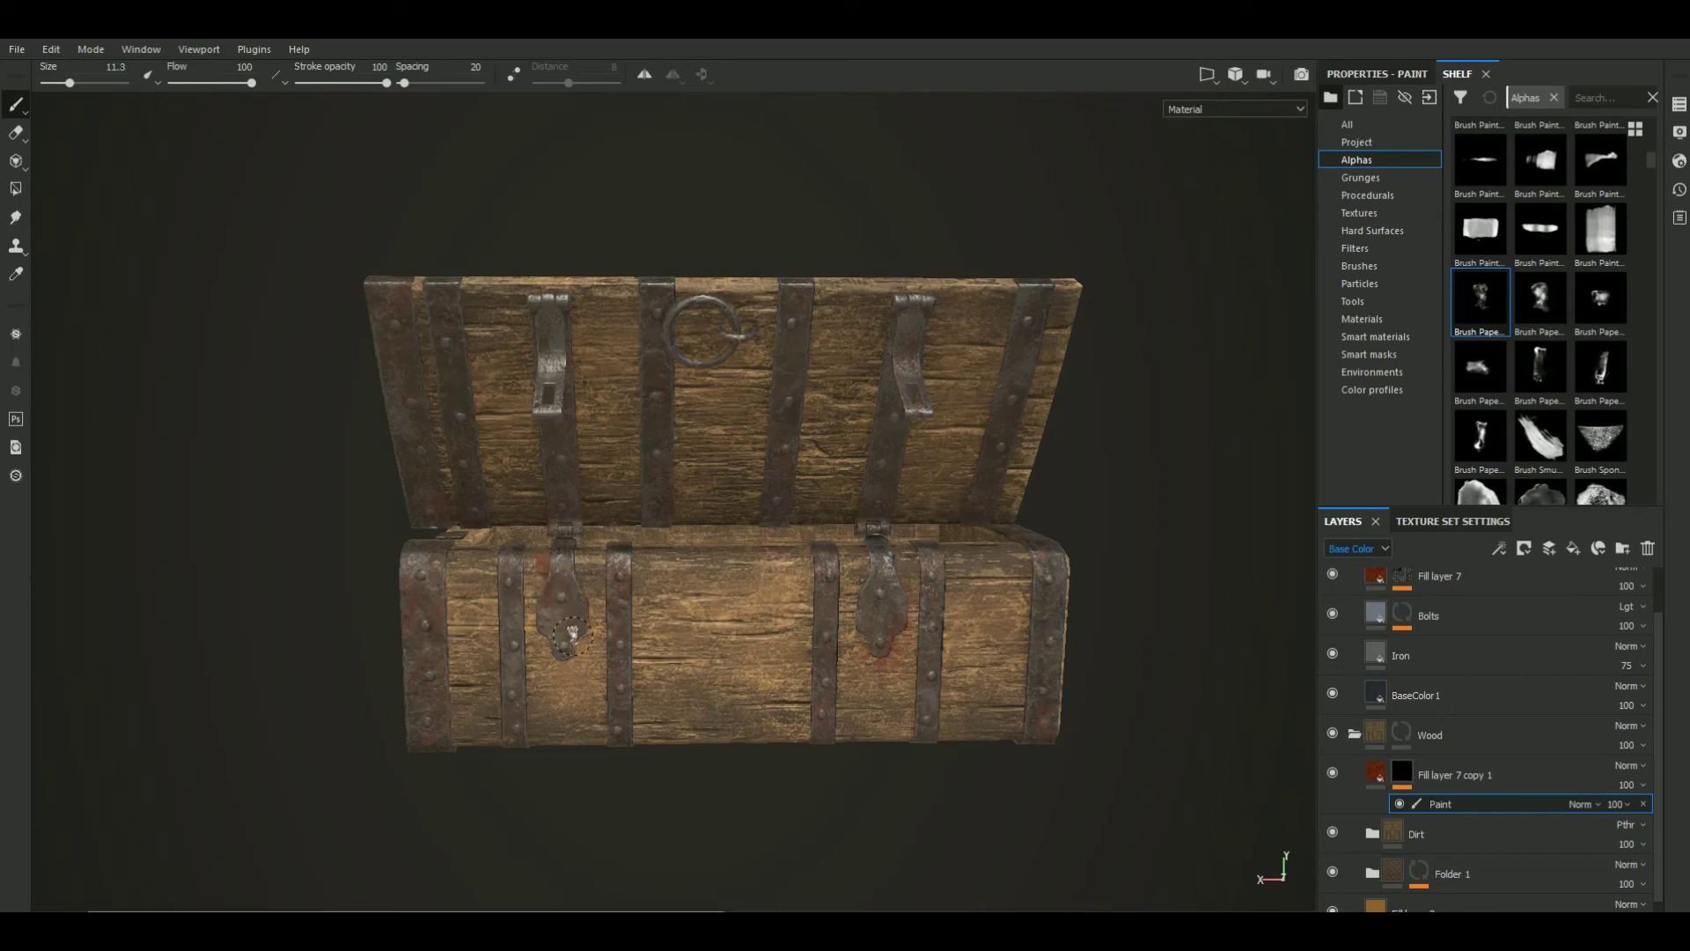
key("ctrl+z")
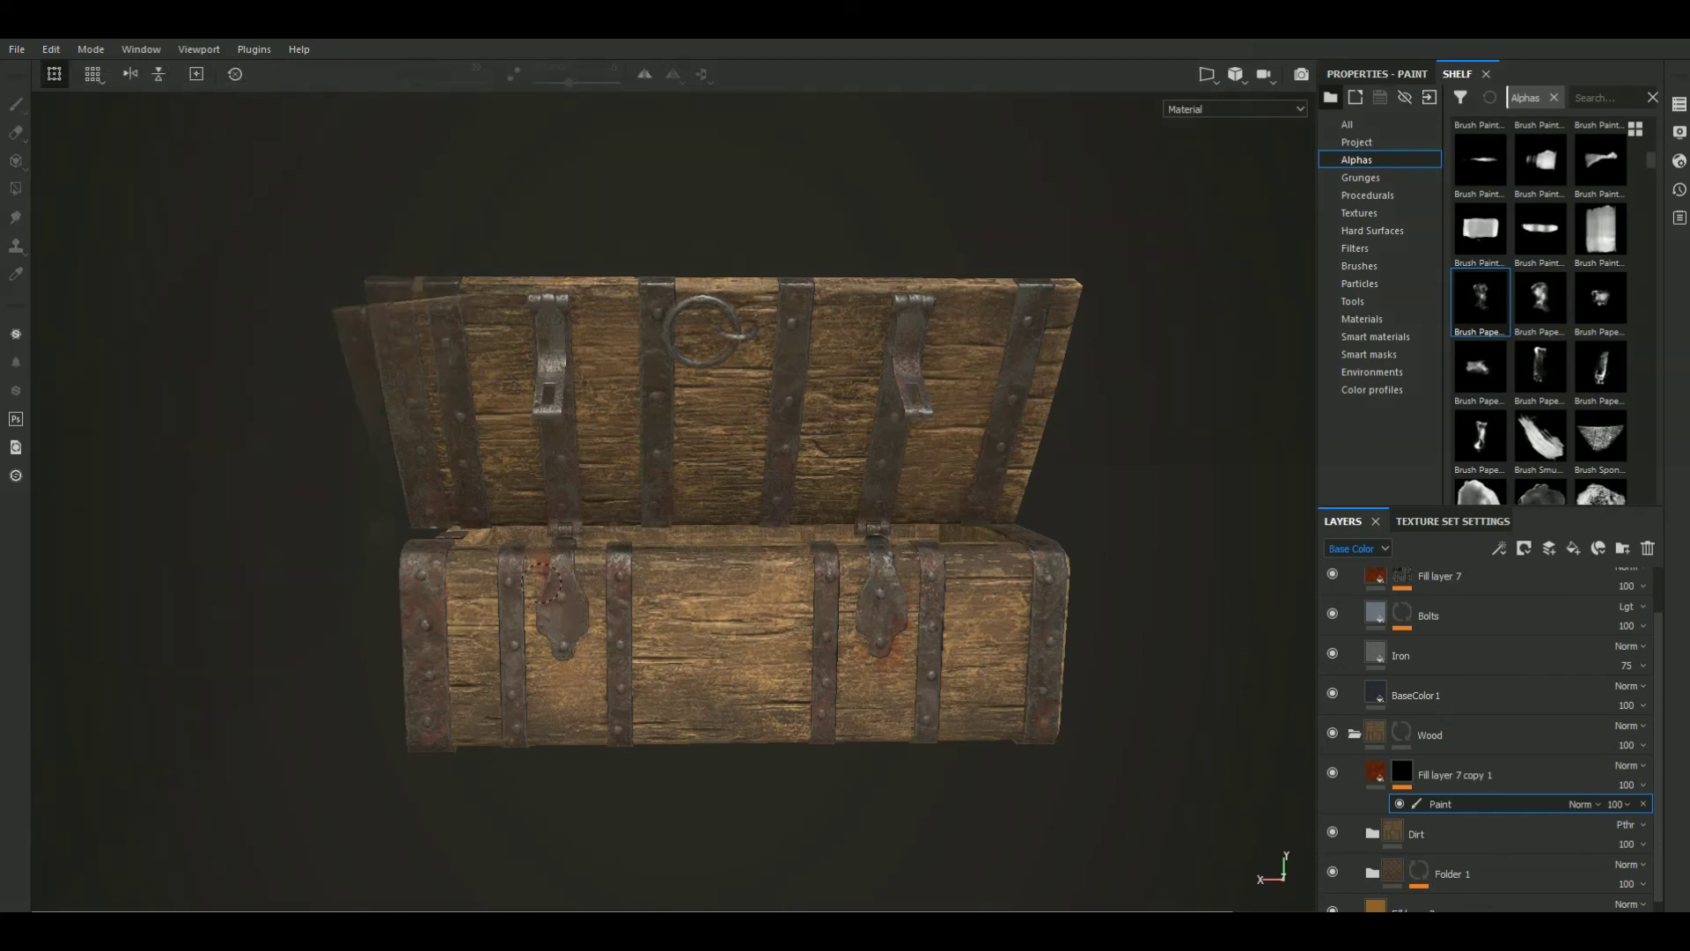
left_click_drag(546, 576, 440, 572, "alt")
Select Fill layer 6 copy 1 in the layer stack
scroll(1653, 746, "down", 3)
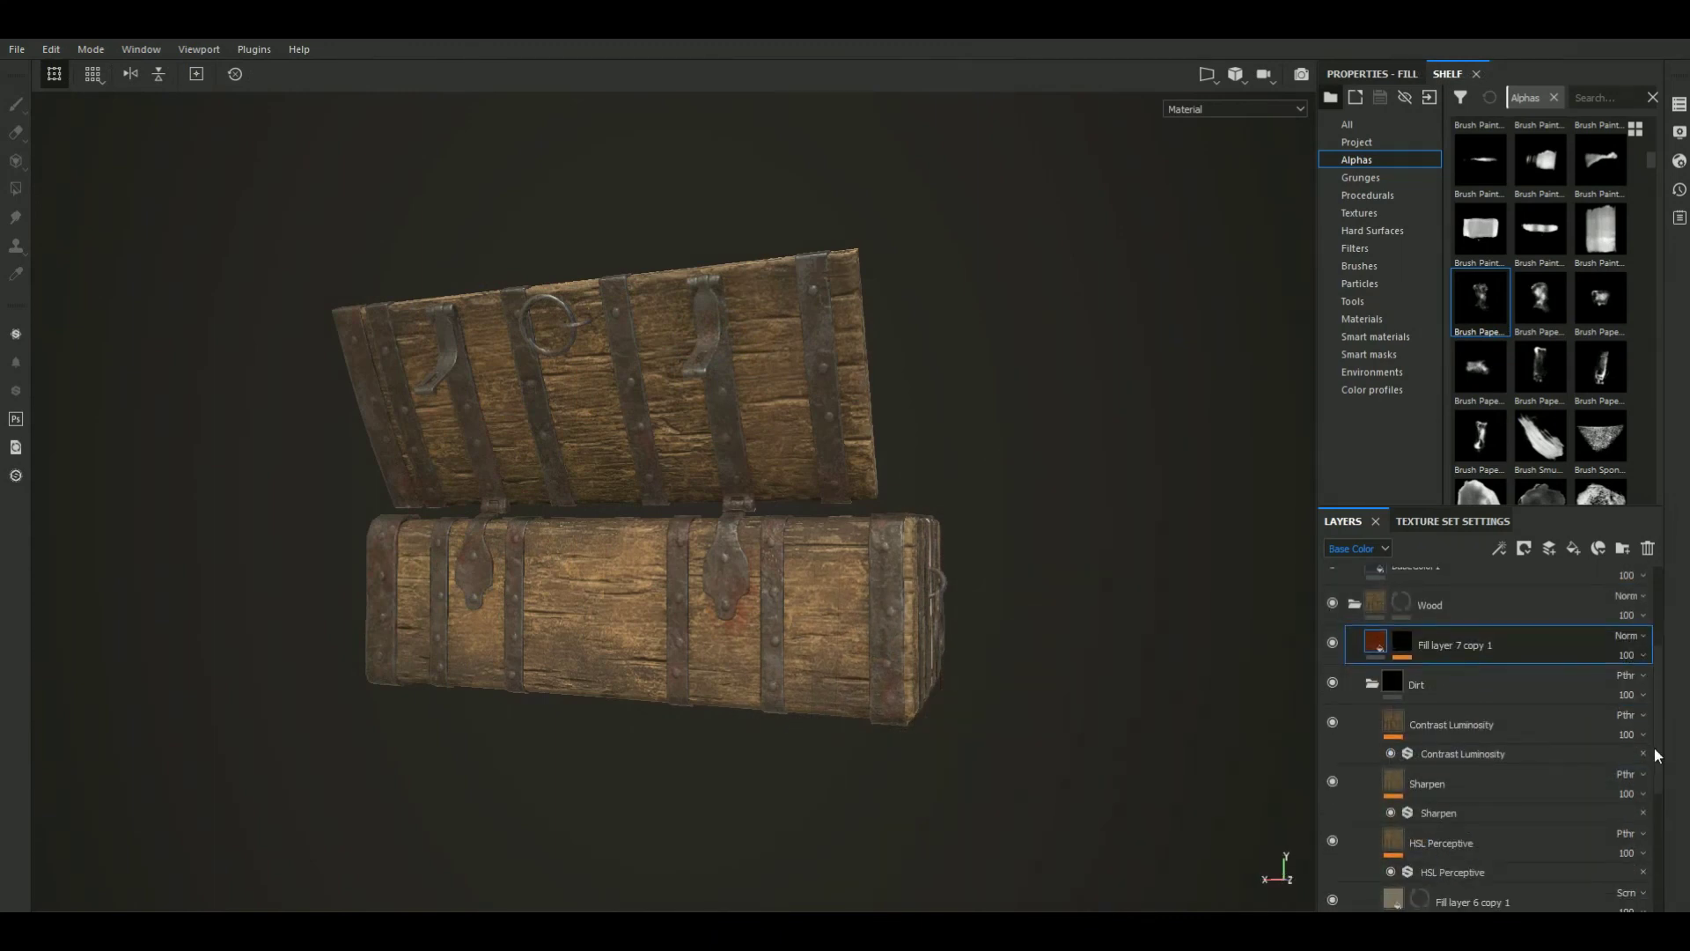
scroll(1653, 747, "down", 3)
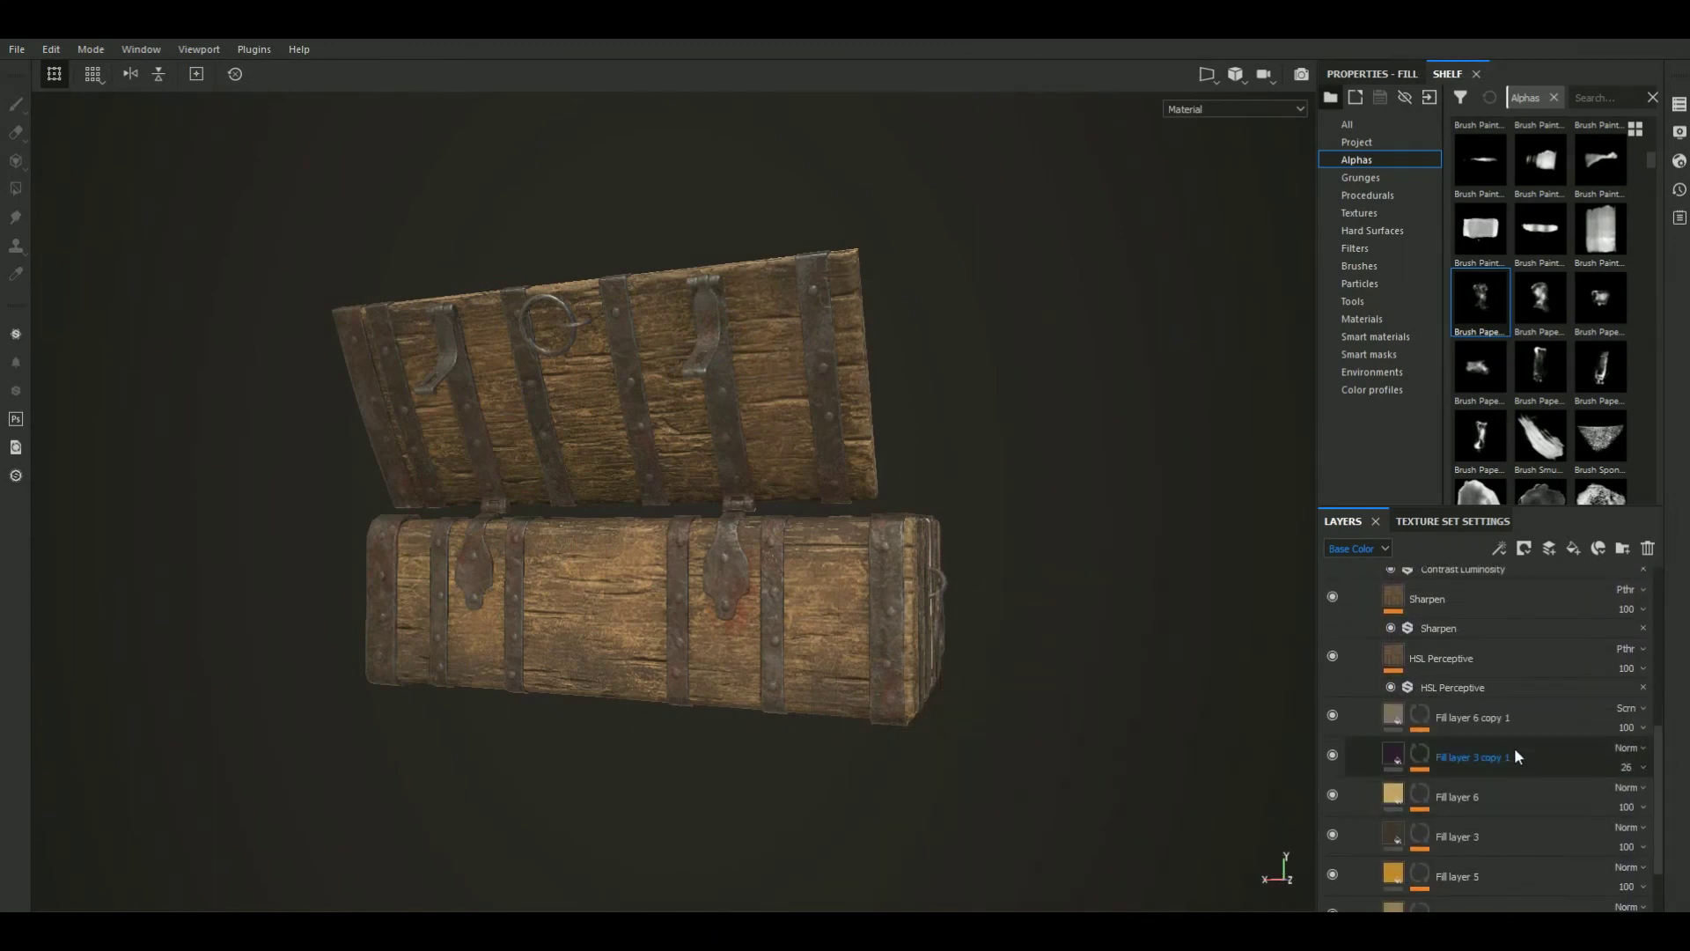
left_click(1514, 716)
left_click_drag(1127, 764, 1113, 712, "alt")
right_click_drag(1114, 711, 1133, 744, "alt")
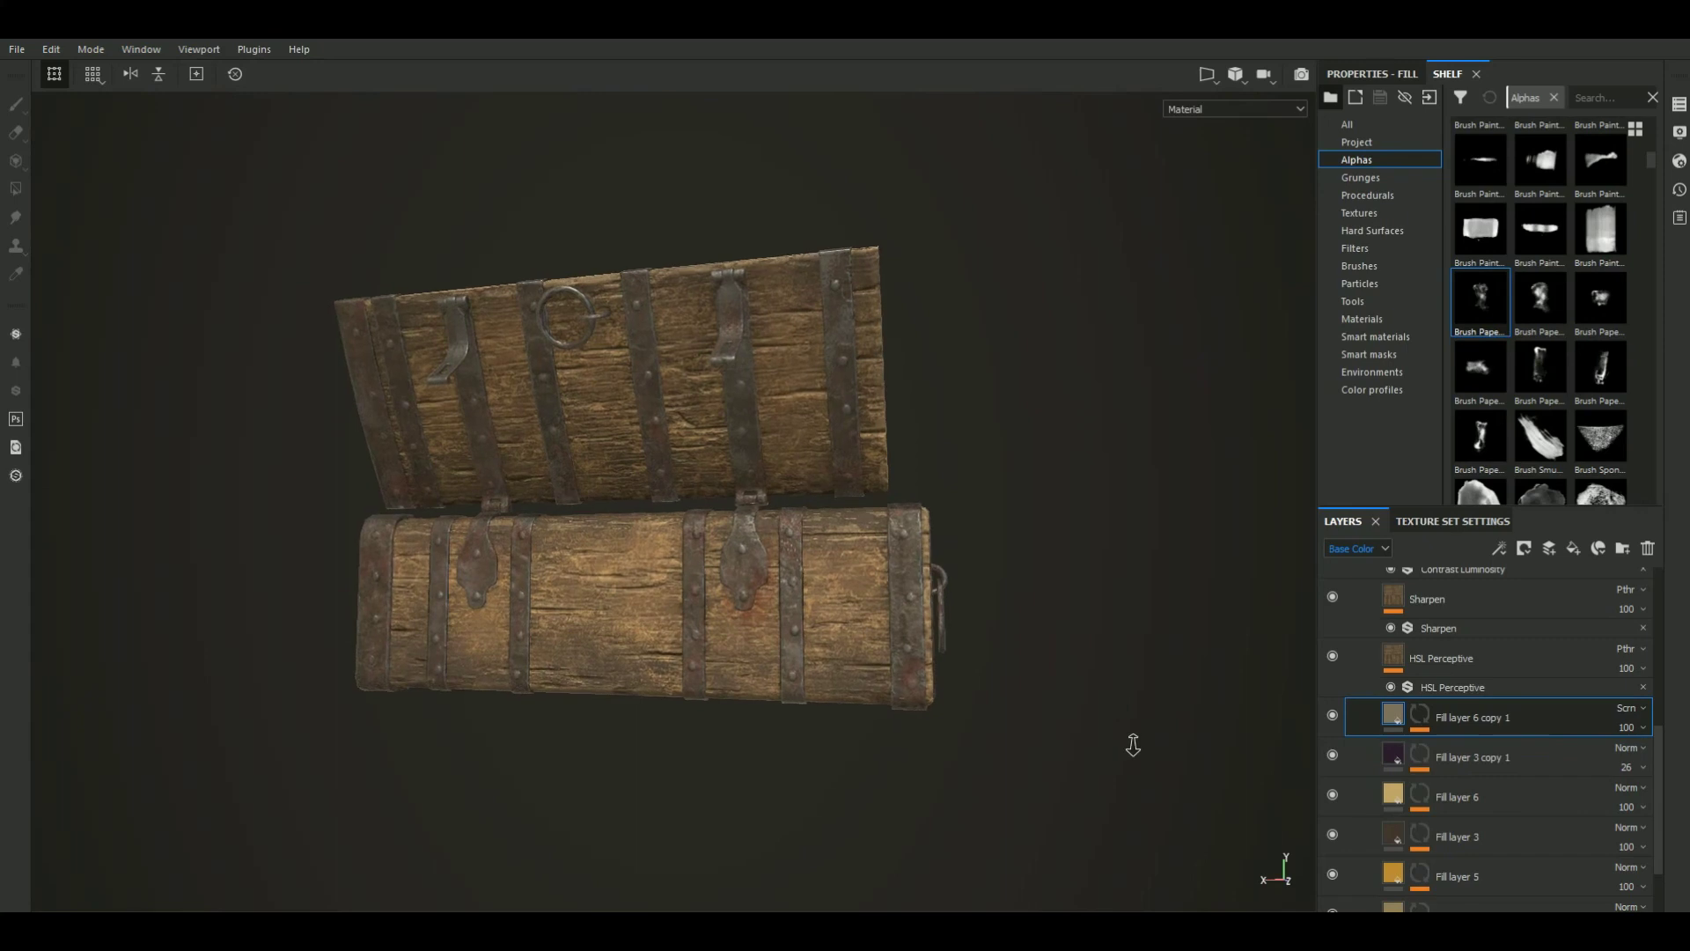
left_click_drag(1132, 745, 1084, 758, "alt")
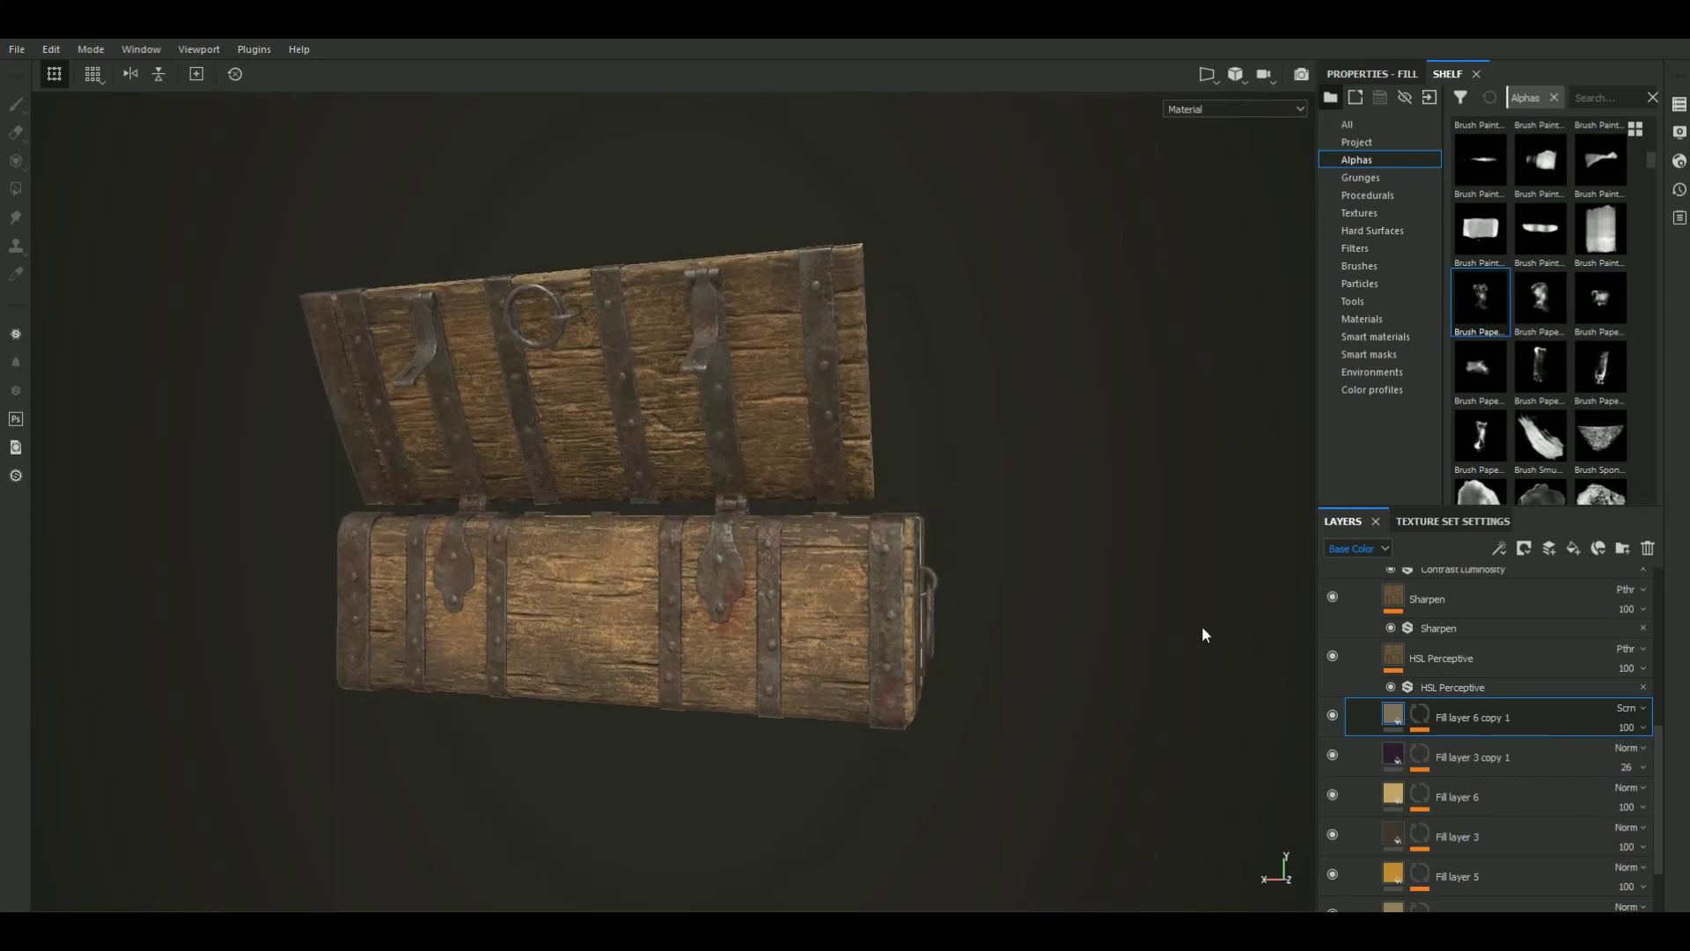
Add Fill layer 8 with a black mask above it and show the Smart masks library
left_click(1573, 549)
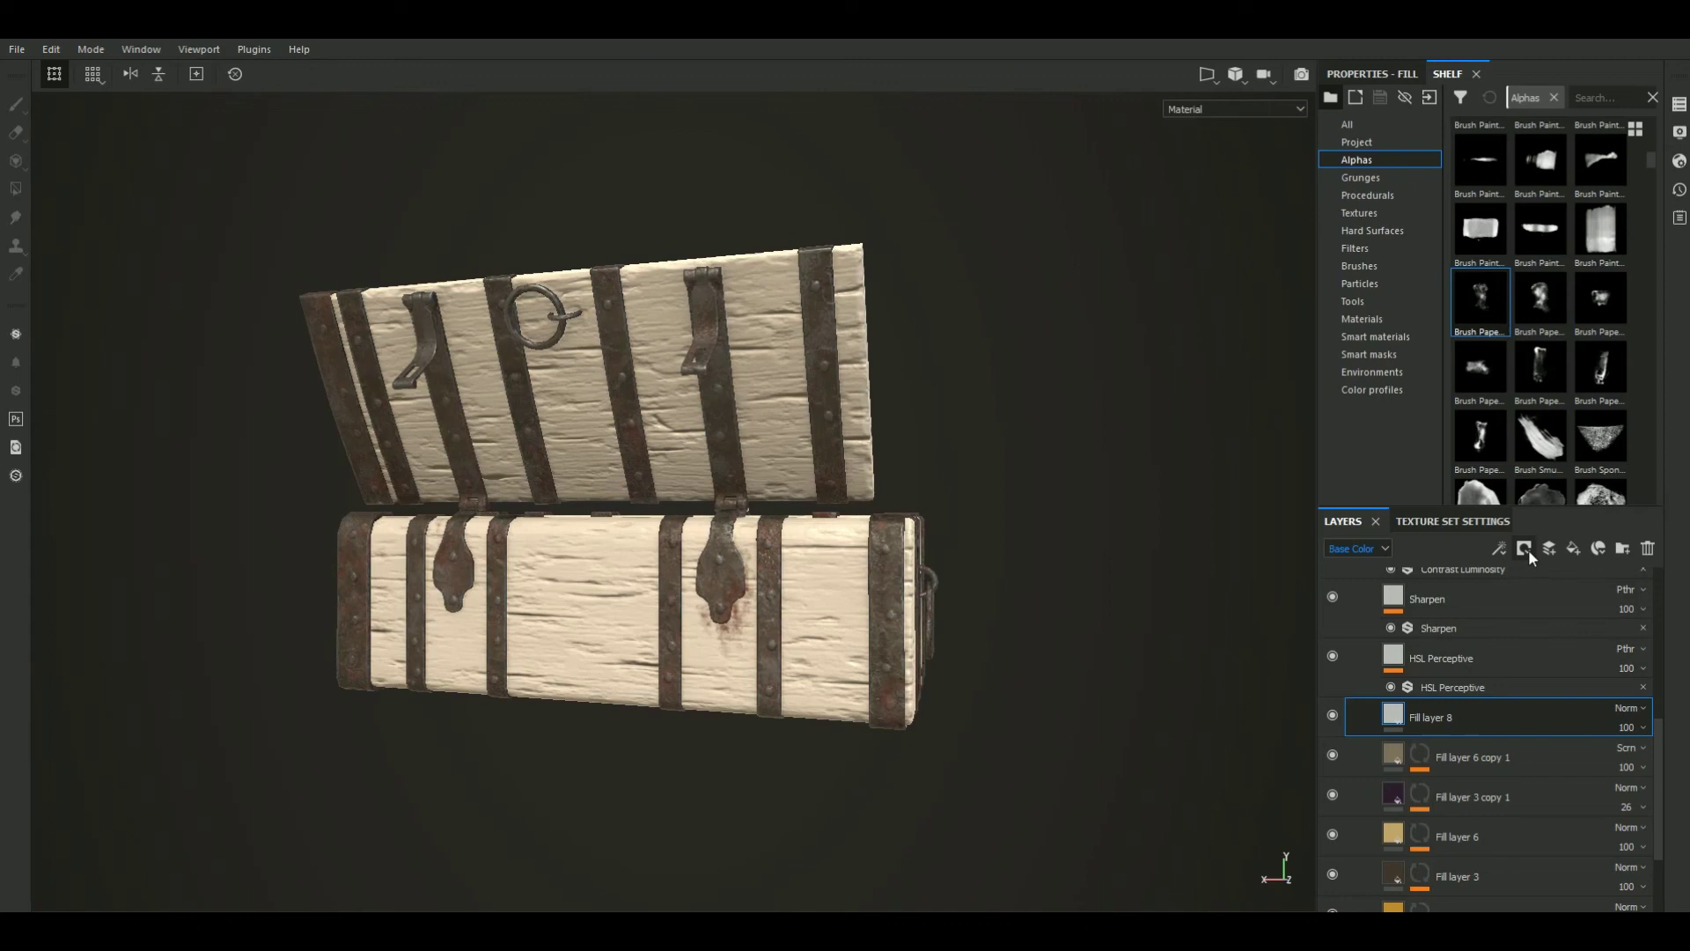
left_click(1526, 548)
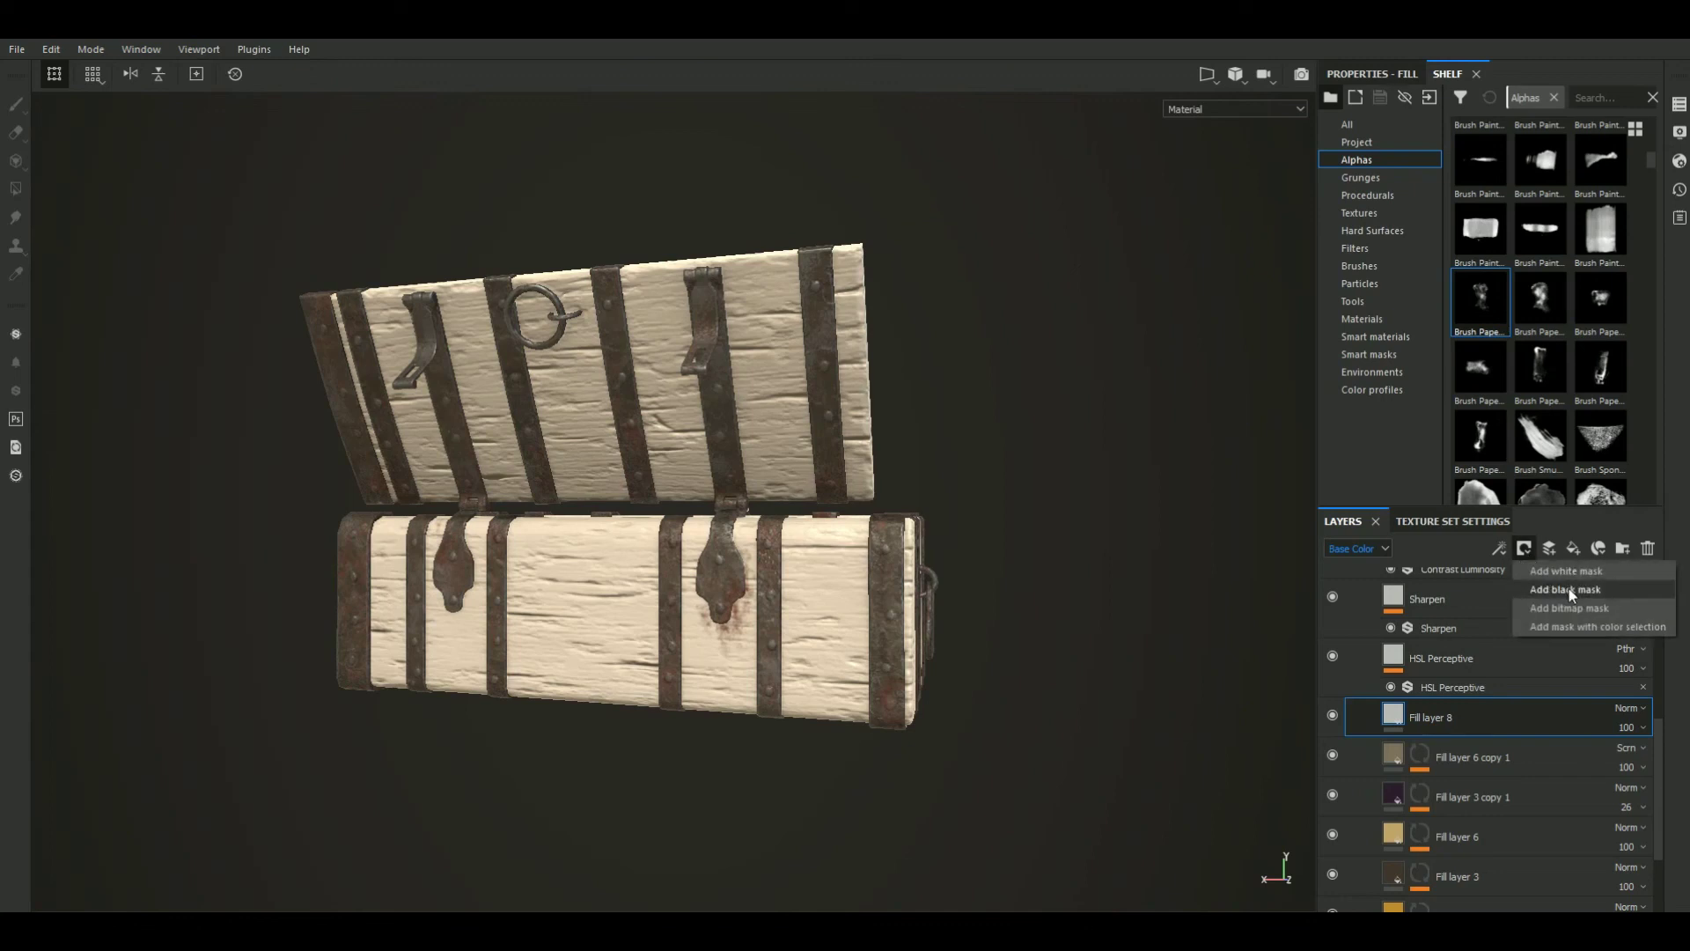
left_click(1569, 588)
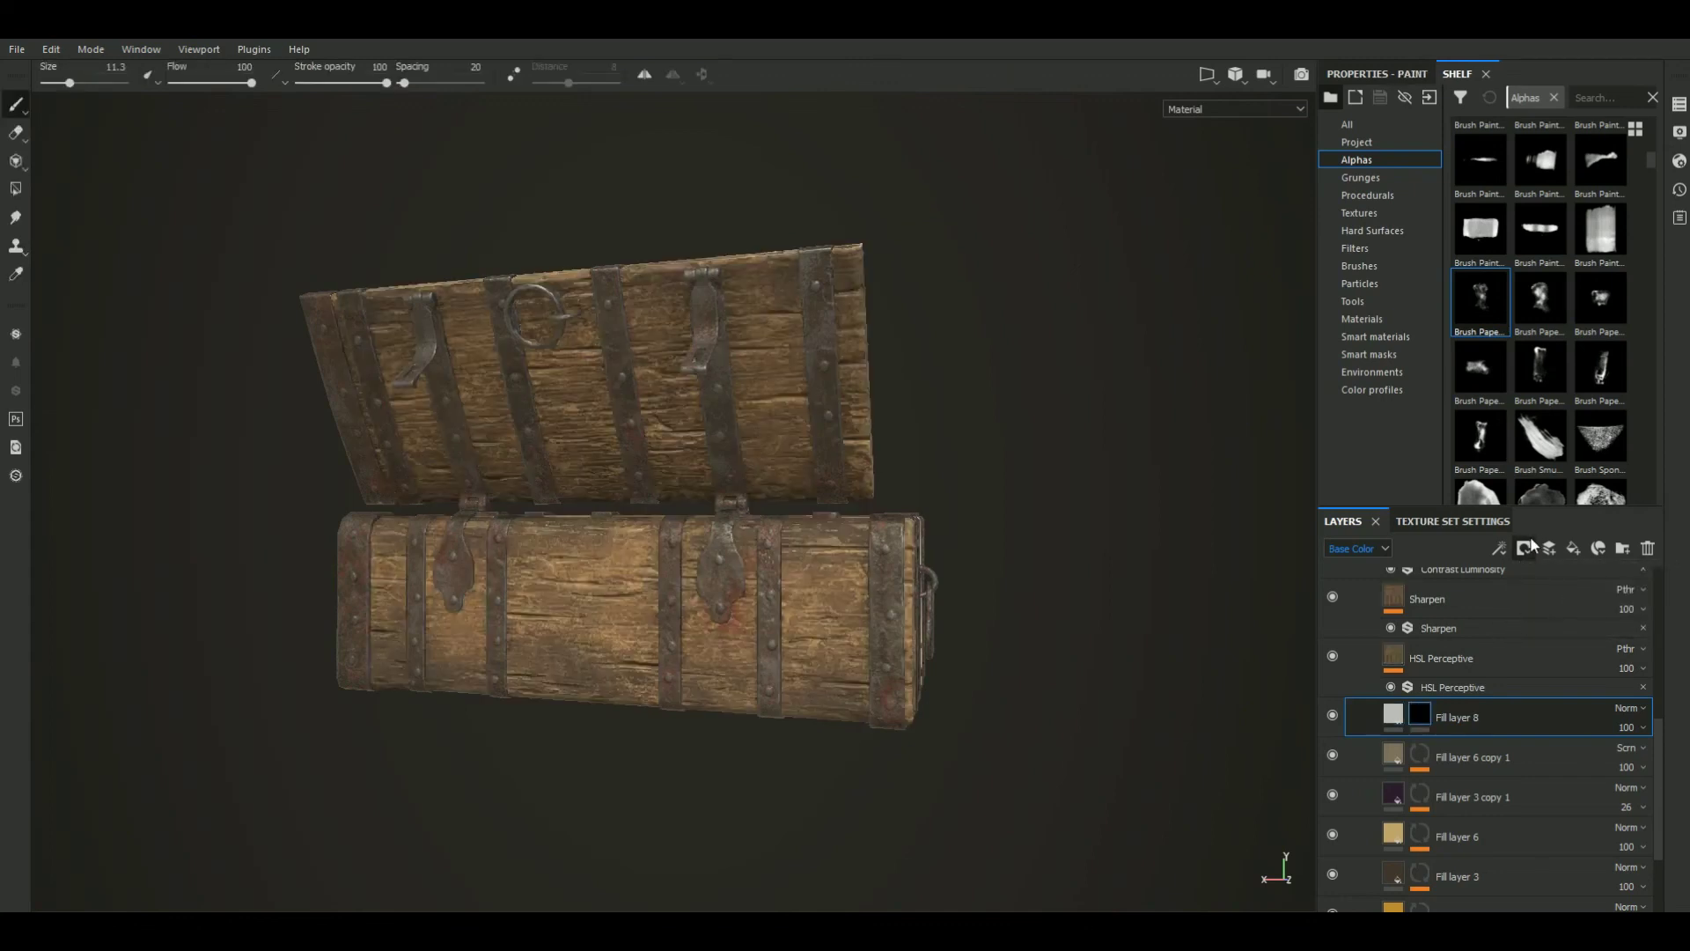
left_click(1368, 354)
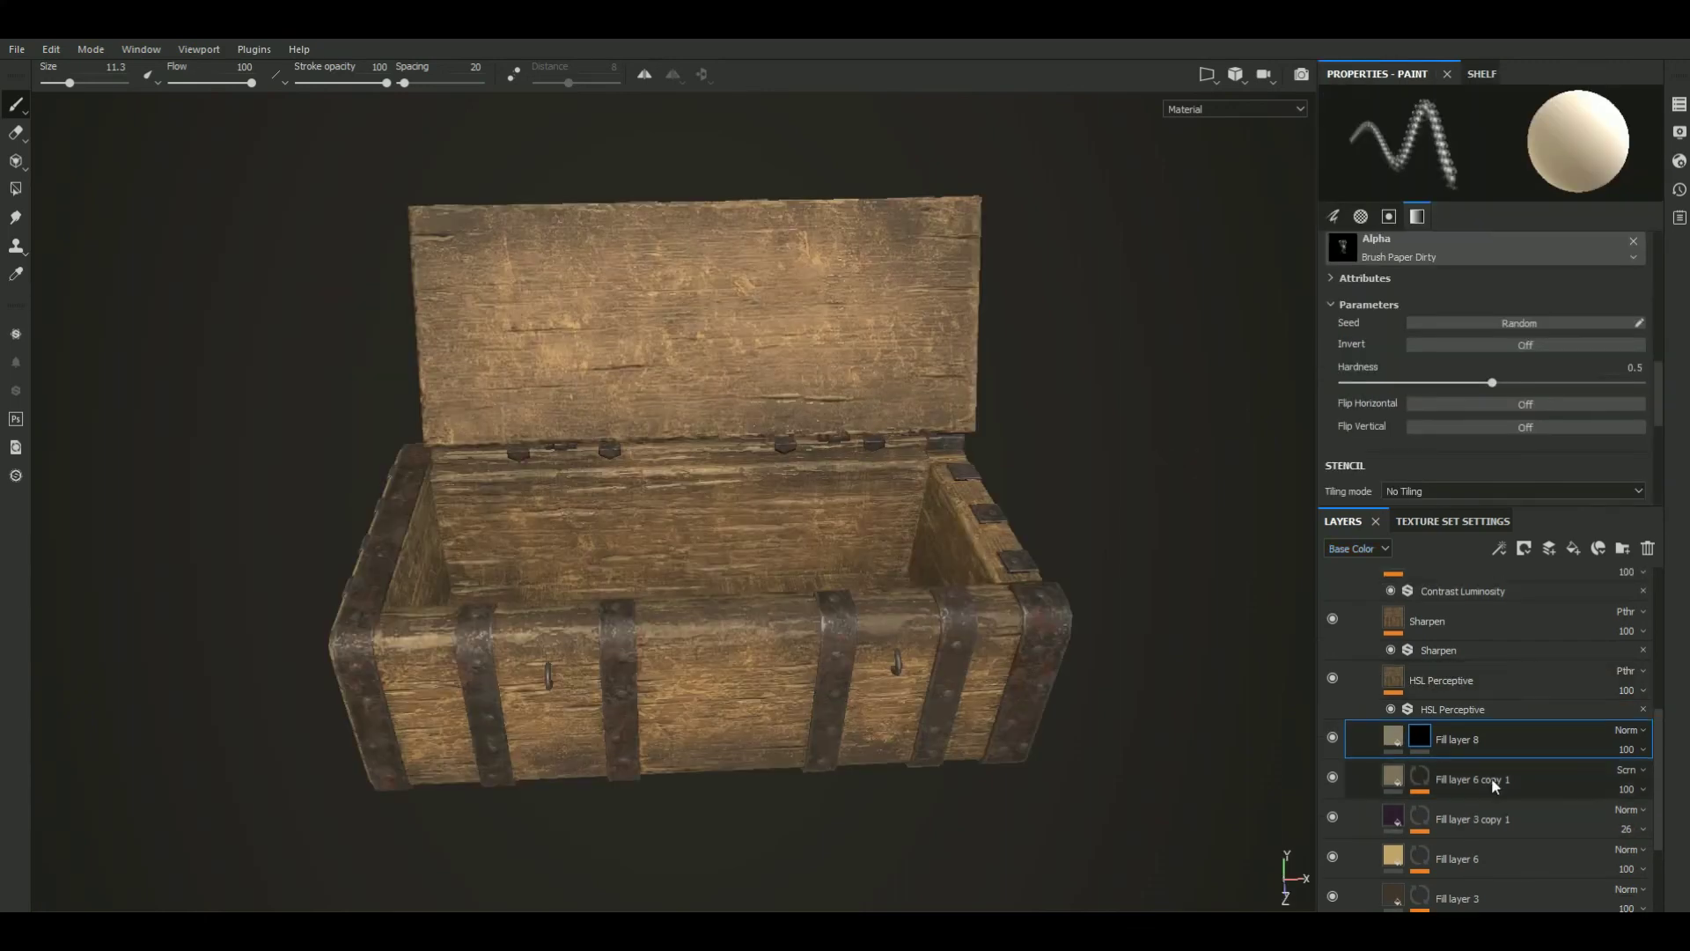
Apply the Soft Dirt smart mask to Fill layer 8
left_click(1421, 740)
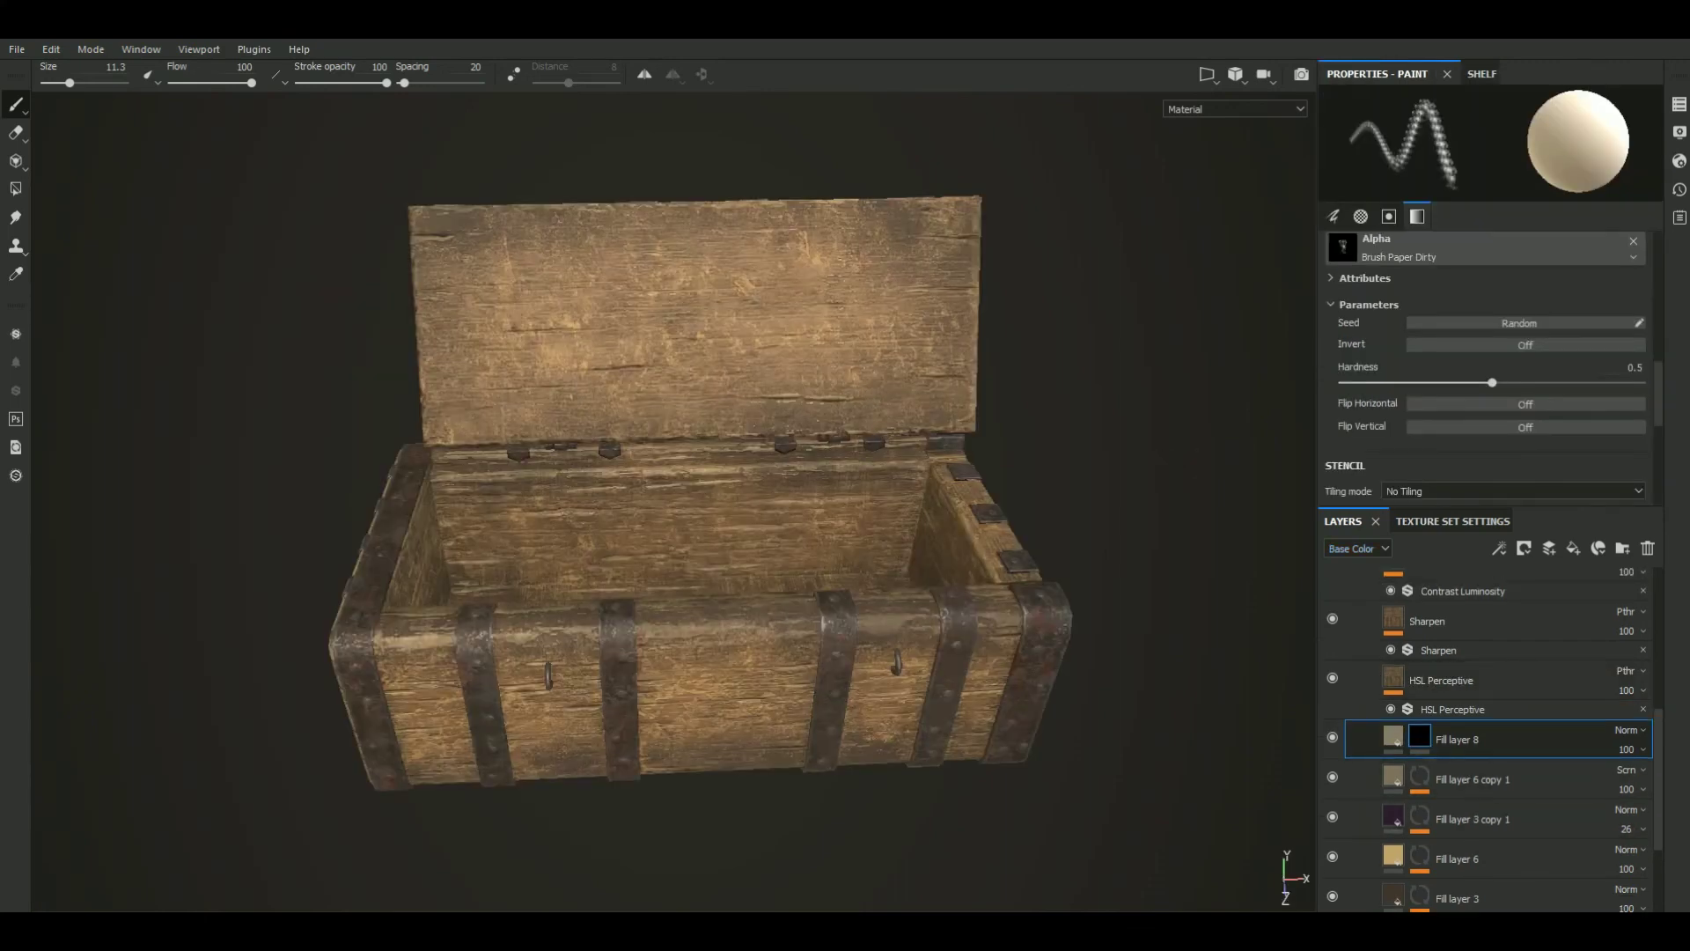
left_click(1482, 74)
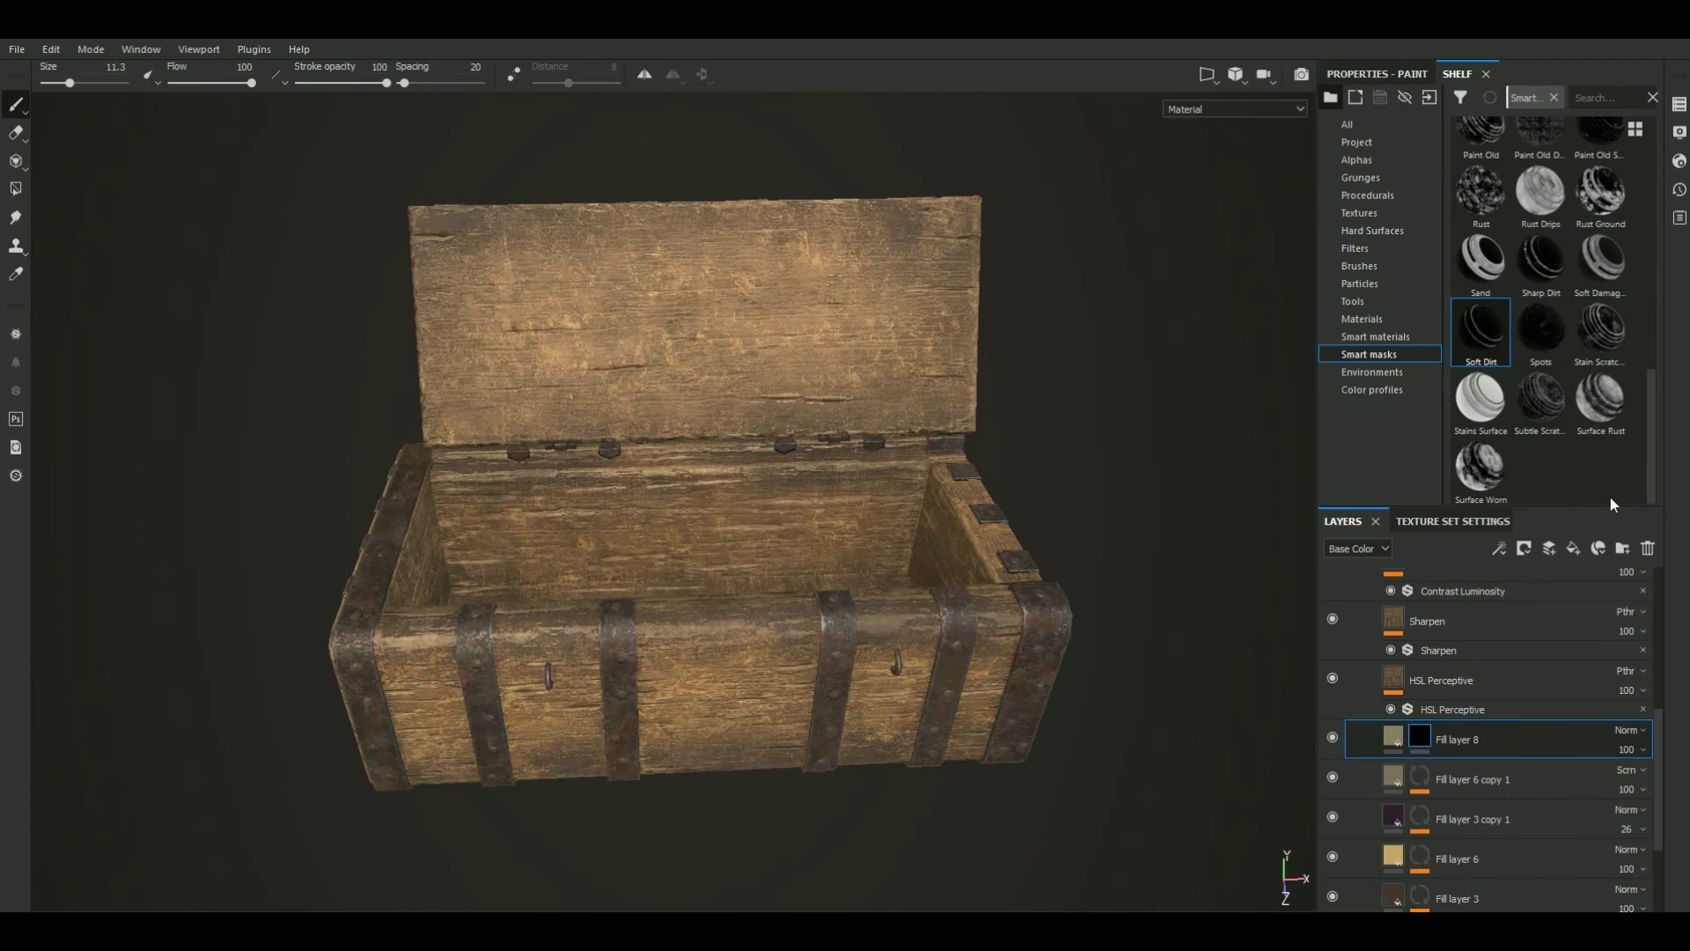
mouse_move(1479, 326)
left_mouse_down()
mouse_move(1449, 764)
mouse_move(1428, 743)
left_mouse_up()
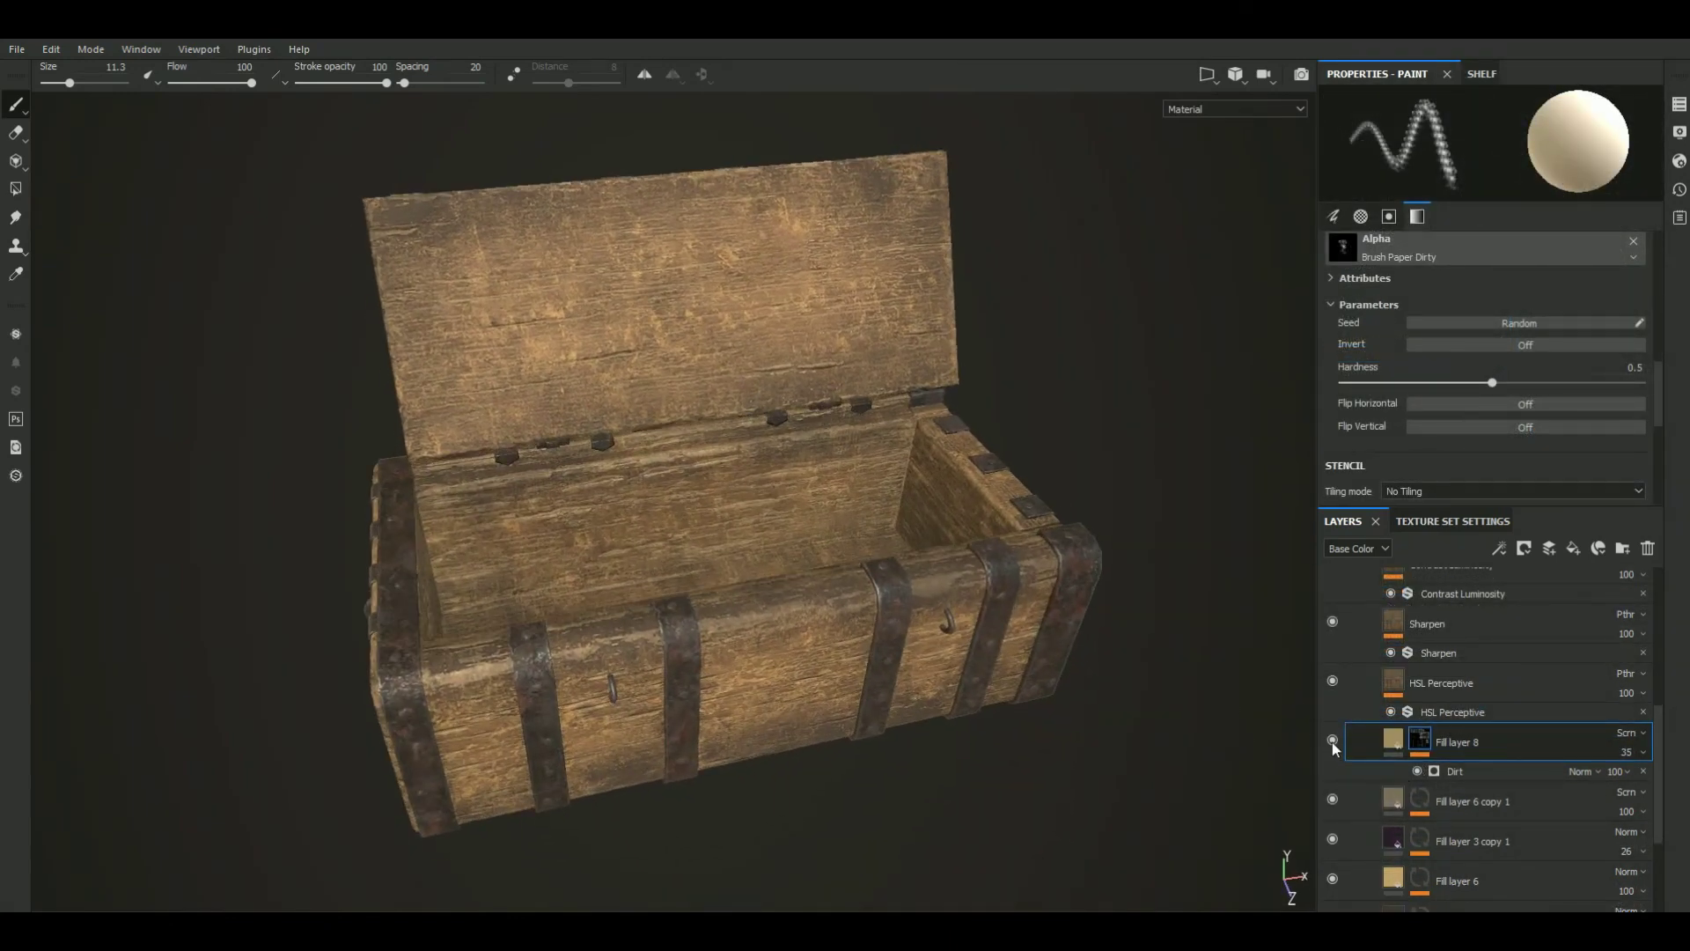
Compare Fill layer 8 on and off, then move it below Fill layer 3 copy 1
left_click(1333, 740)
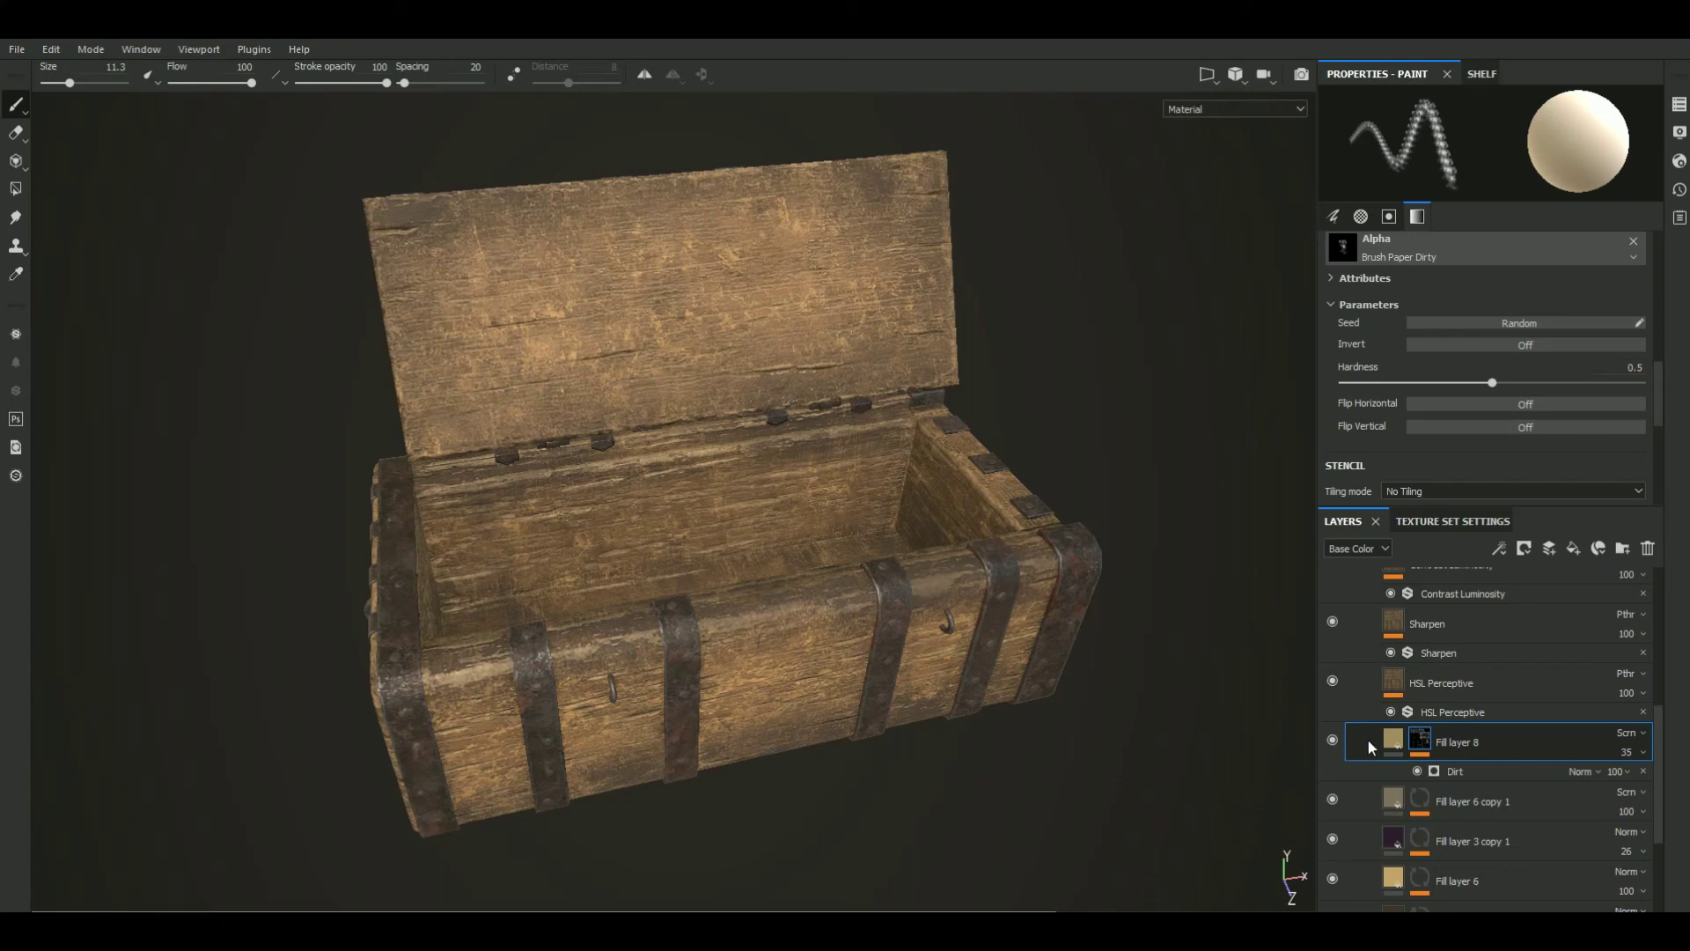
left_click(1400, 744)
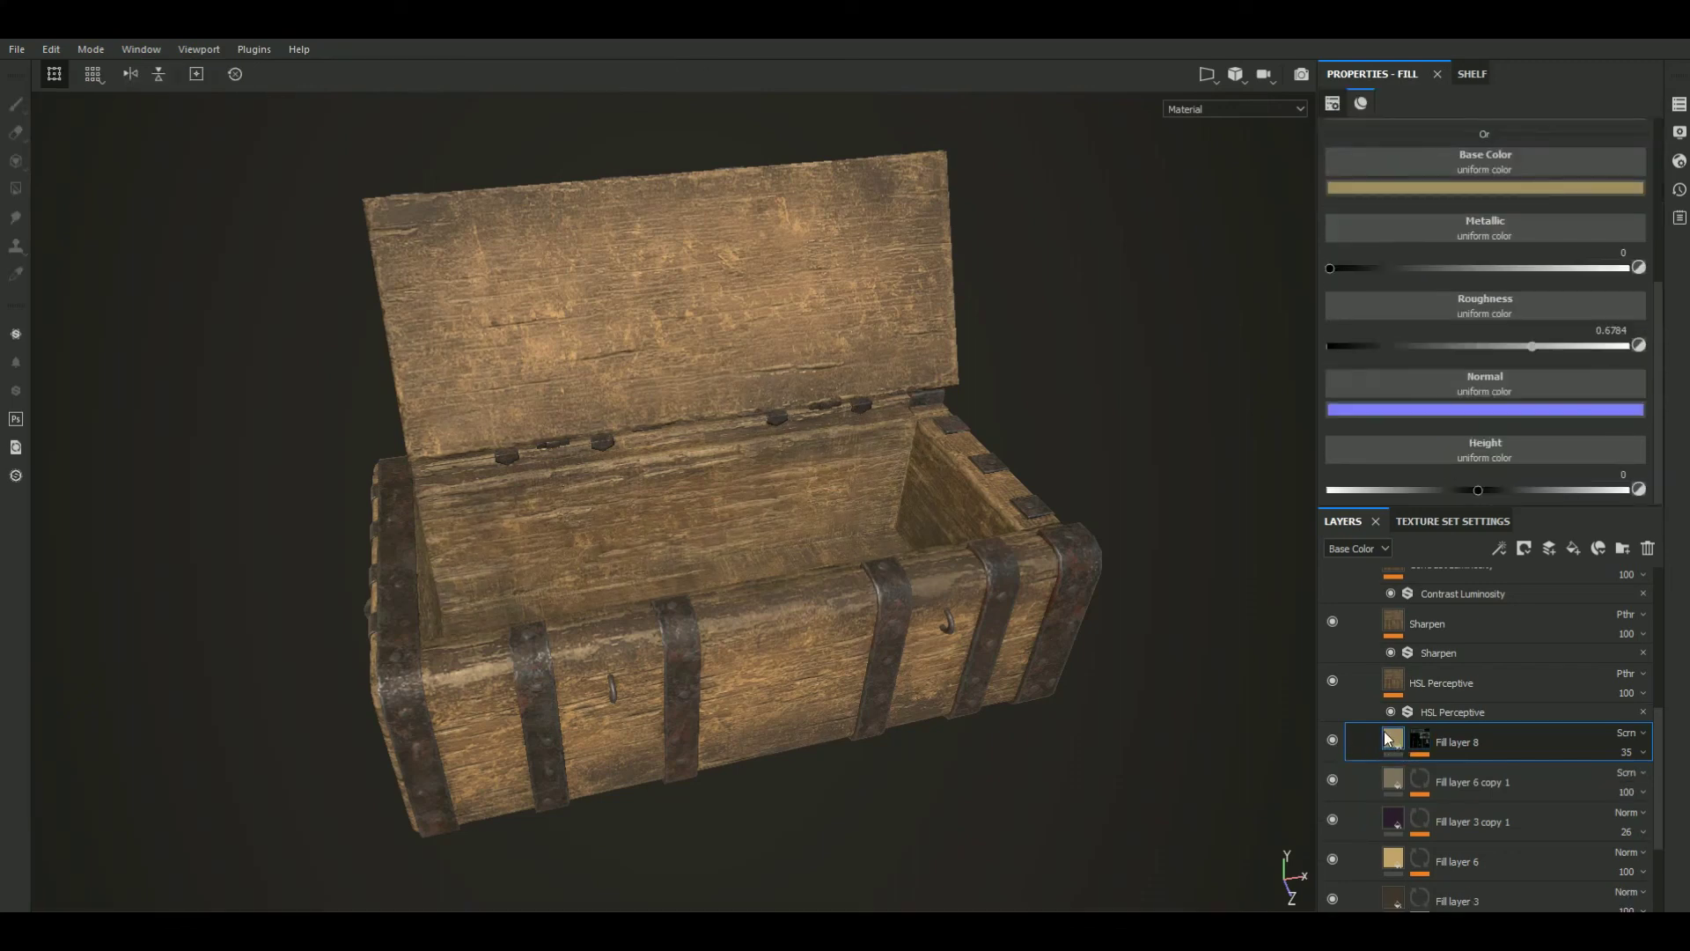
left_click_drag(1393, 747, 1470, 854)
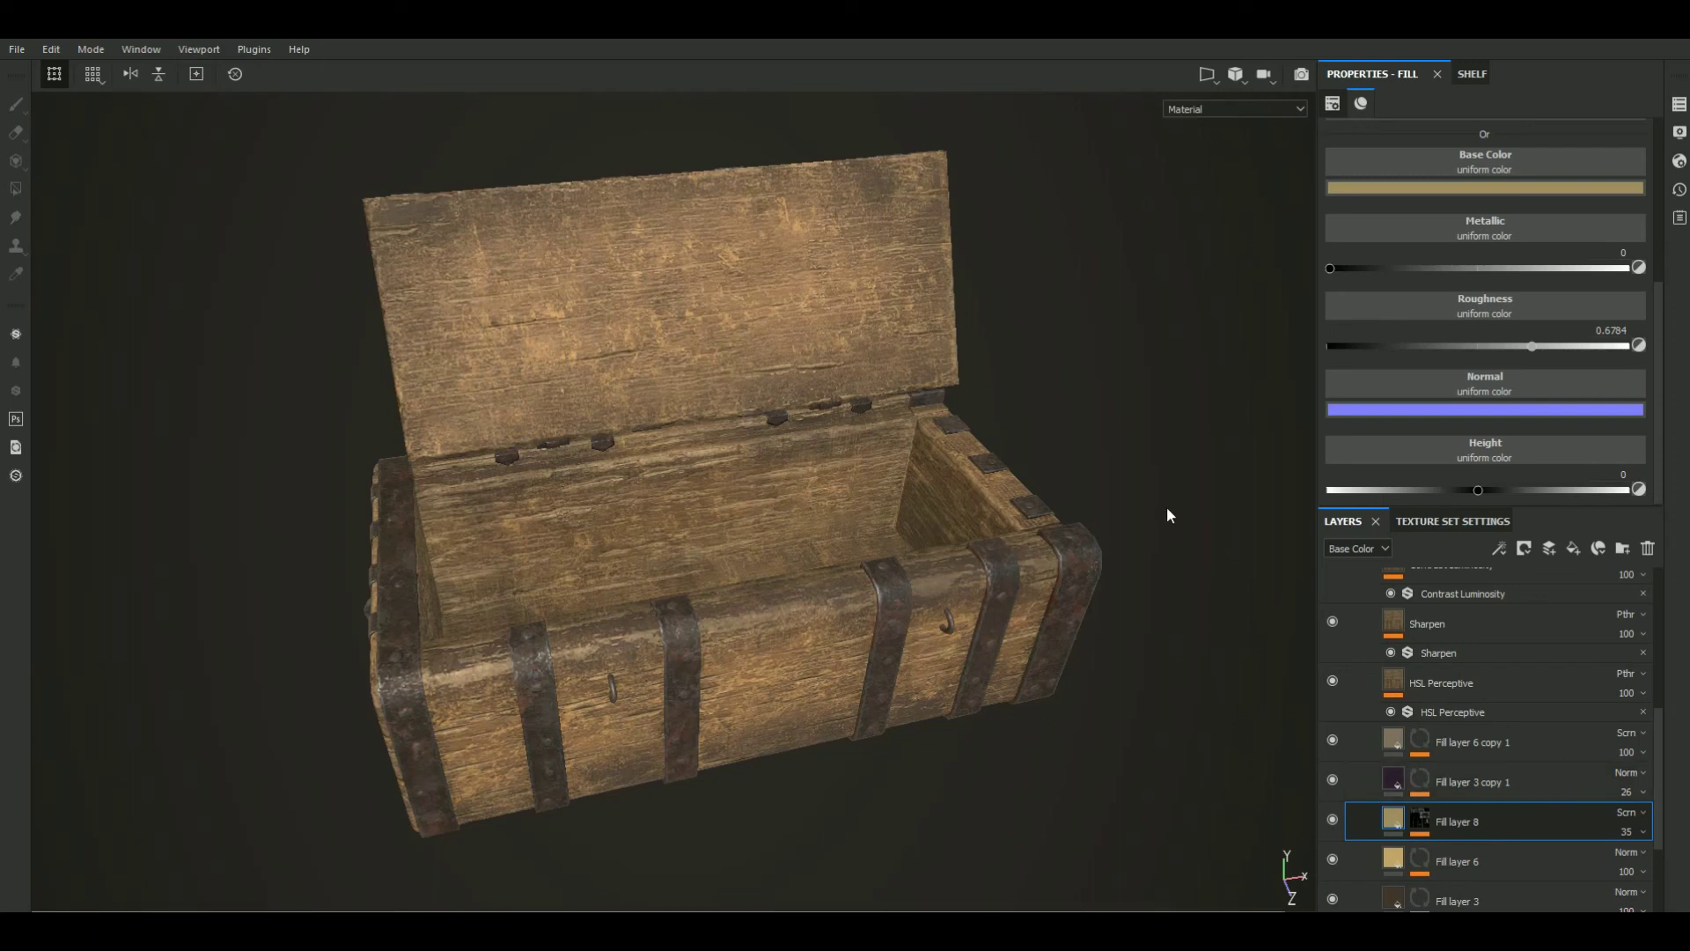
Move Fill layer 8 below Fill layer 3 and raise its opacity to 82
scroll(1165, 498, "up", 2)
scroll(1452, 786, "down", 1)
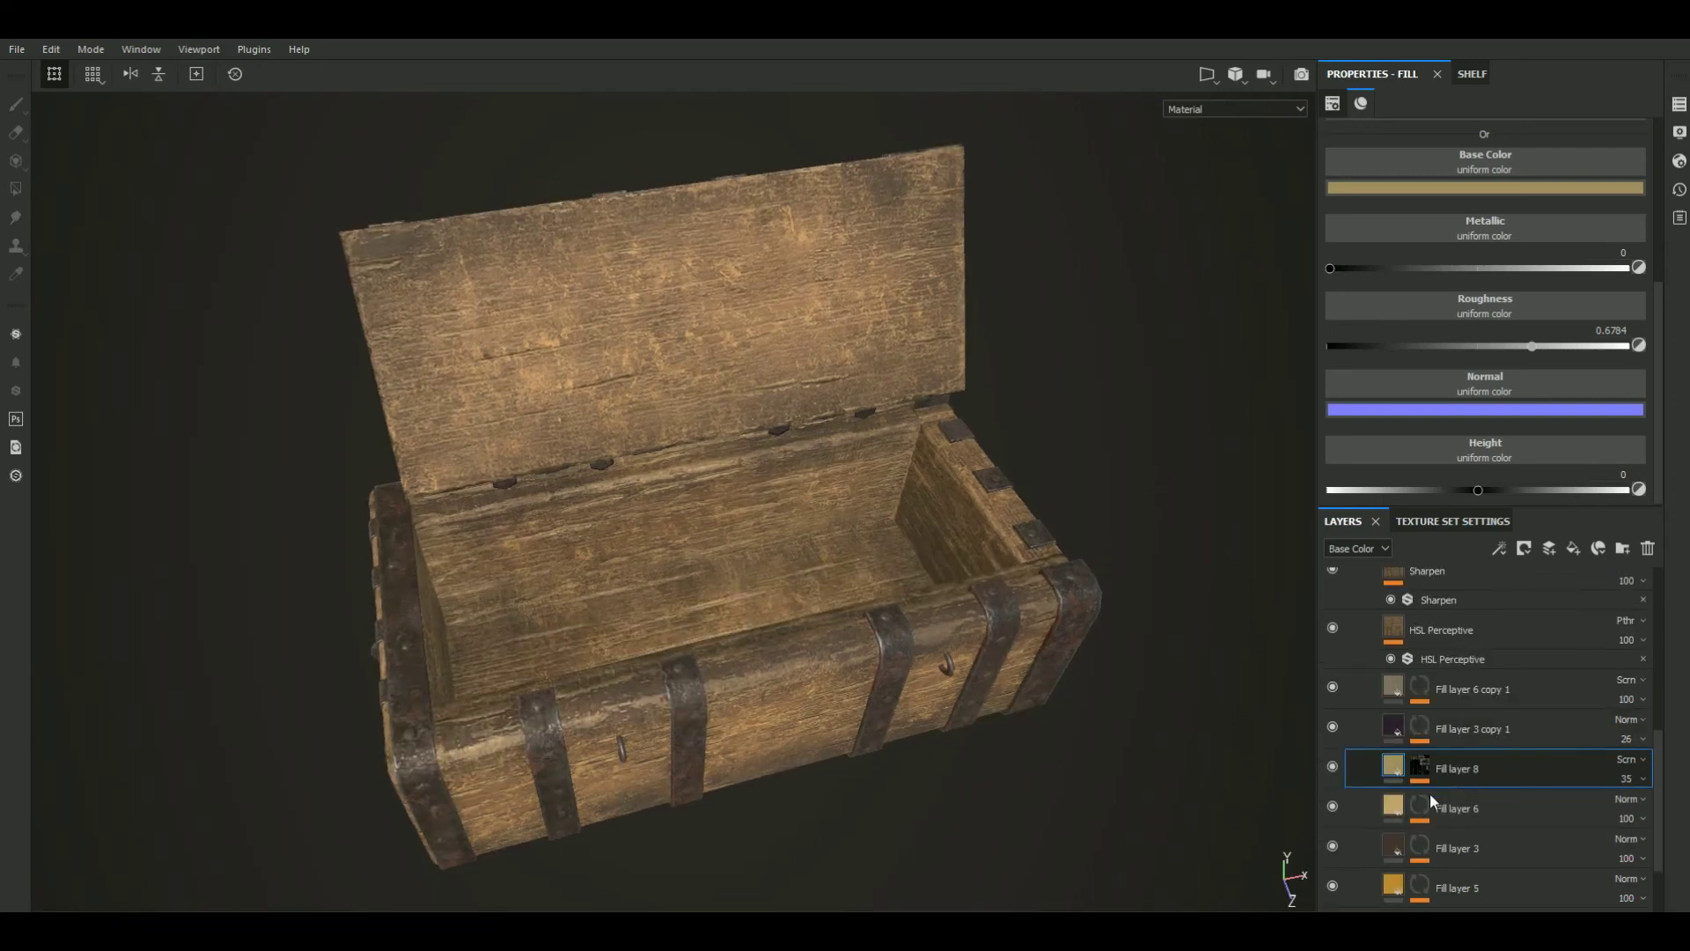
left_click_drag(1397, 774, 1481, 870)
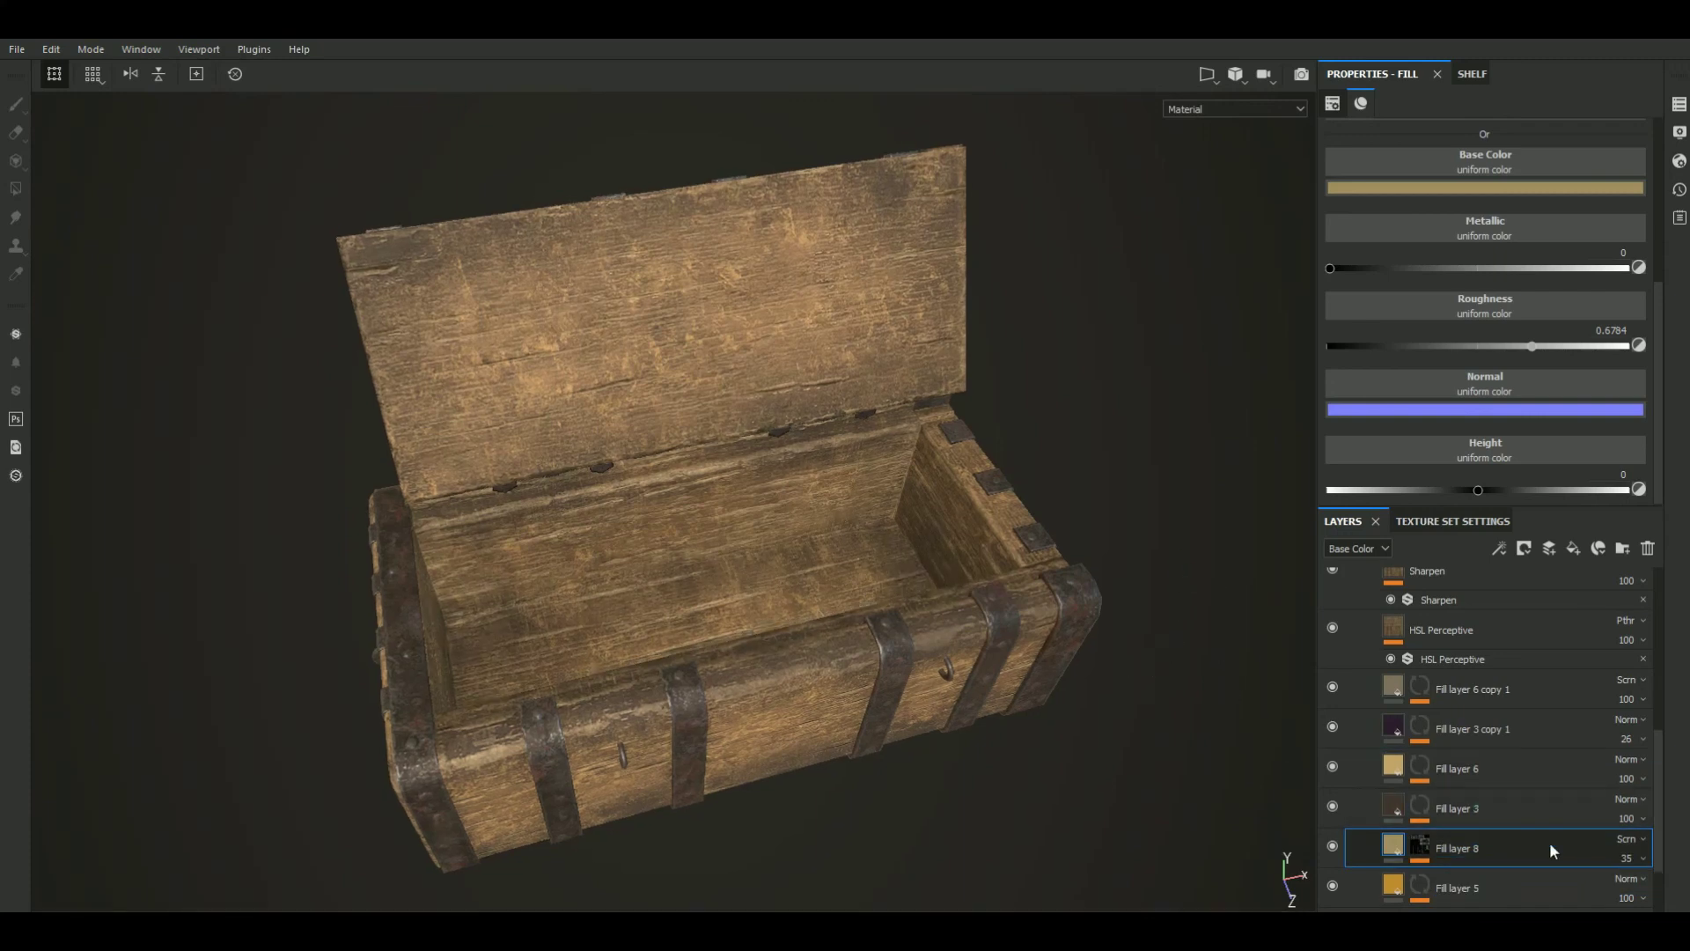
left_click_drag(1642, 866, 1658, 891)
left_click_drag(1664, 891, 1674, 894)
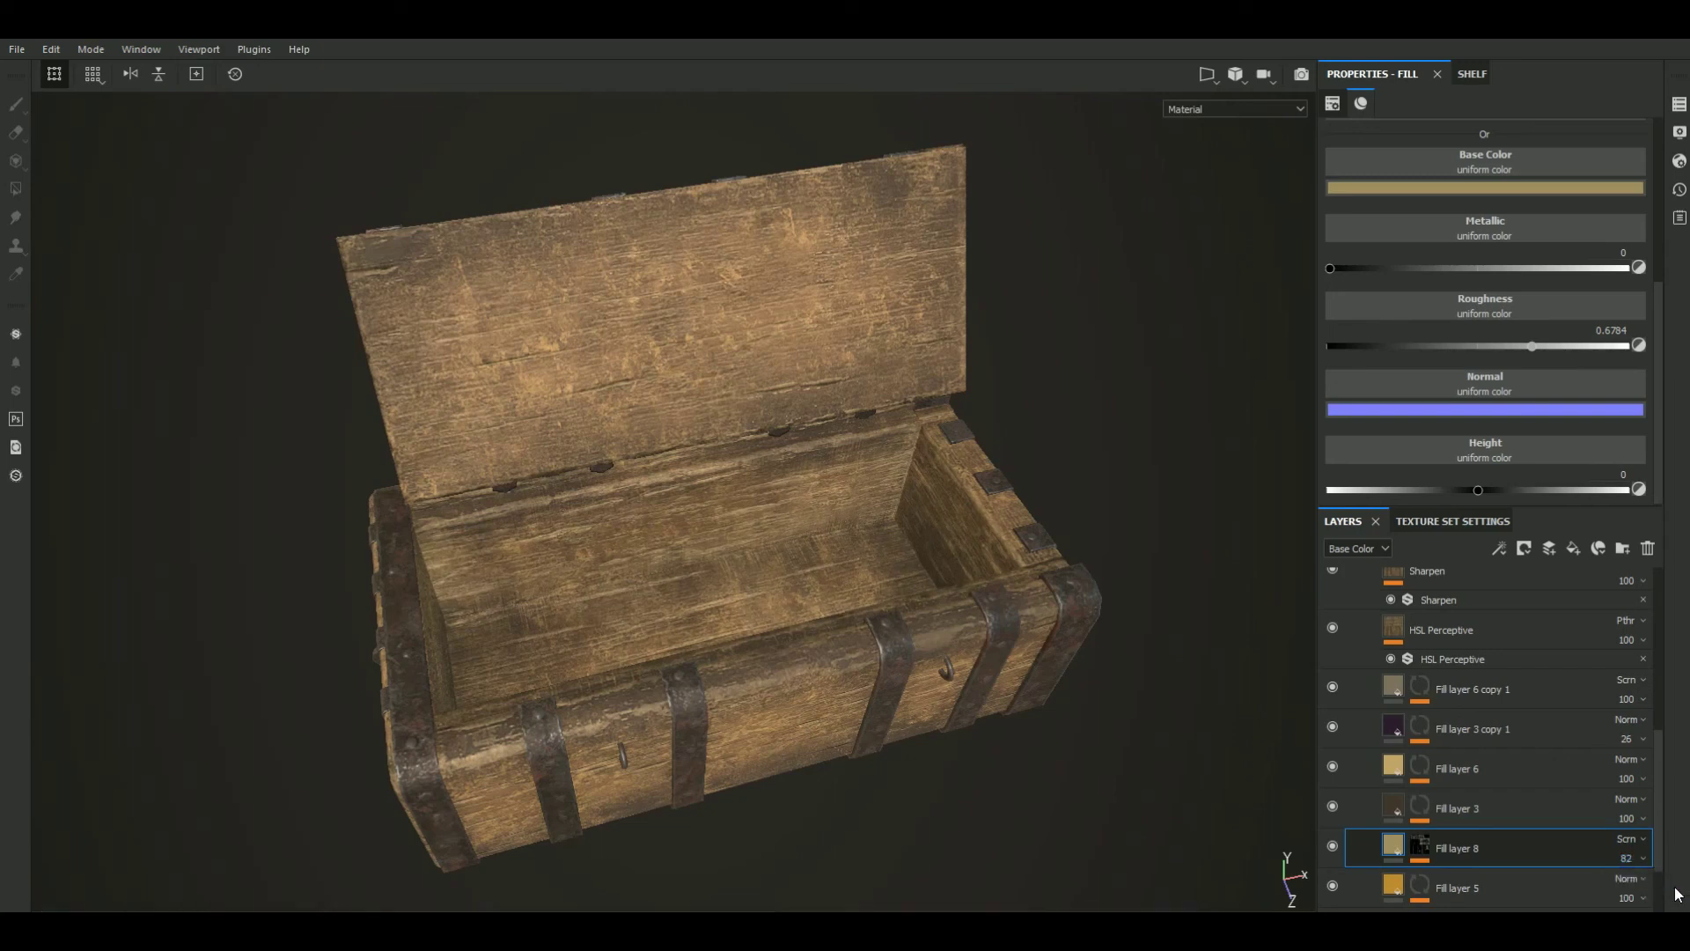
Compare Fill layer 8 hidden and shown, then lower its opacity to 54
mouse_move(1155, 720)
left_mouse_down("alt")
mouse_move(1169, 678)
mouse_move(1173, 740)
mouse_move(1158, 702)
left_mouse_up("alt")
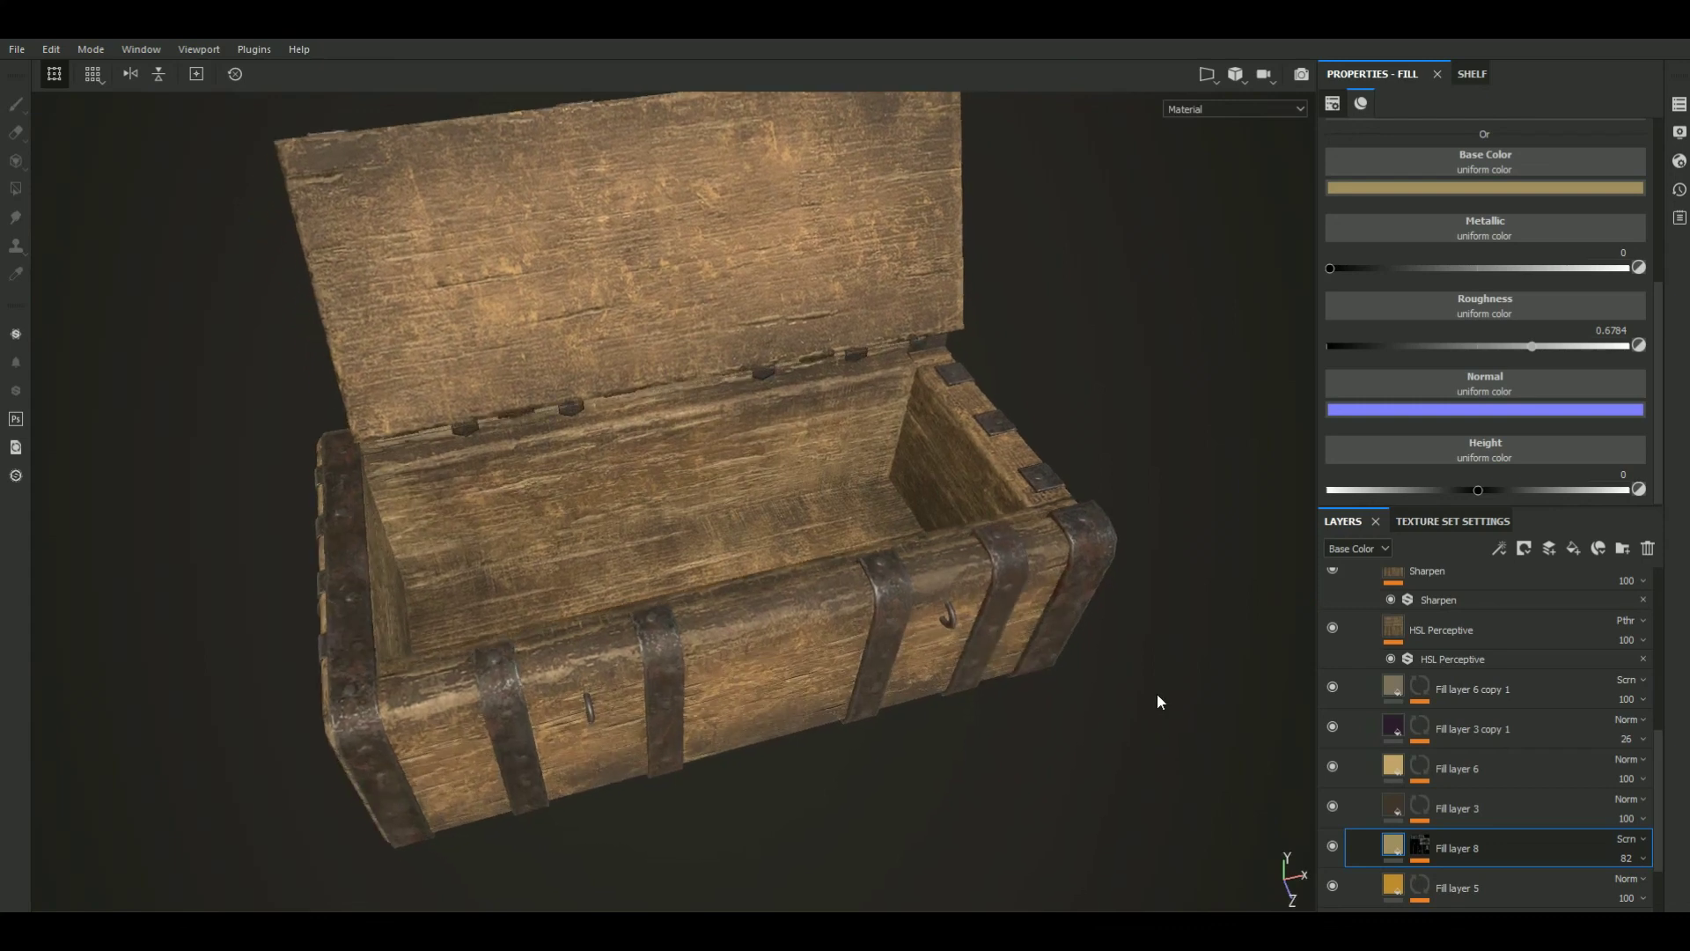
left_click(1333, 846)
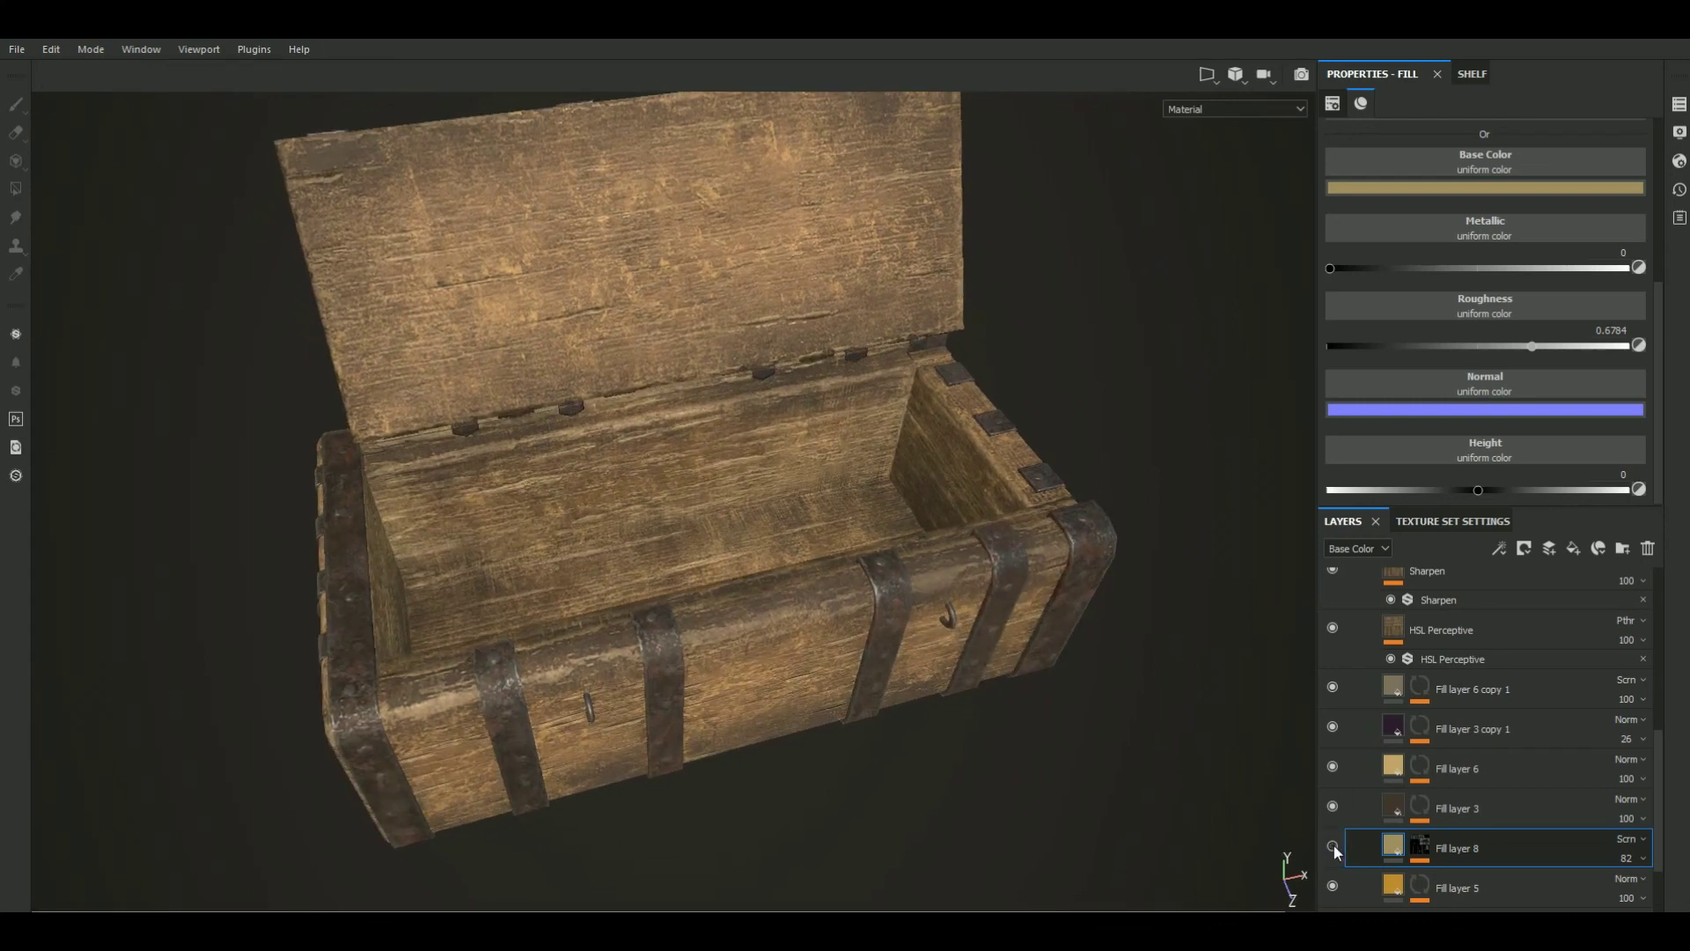
left_click(1333, 846)
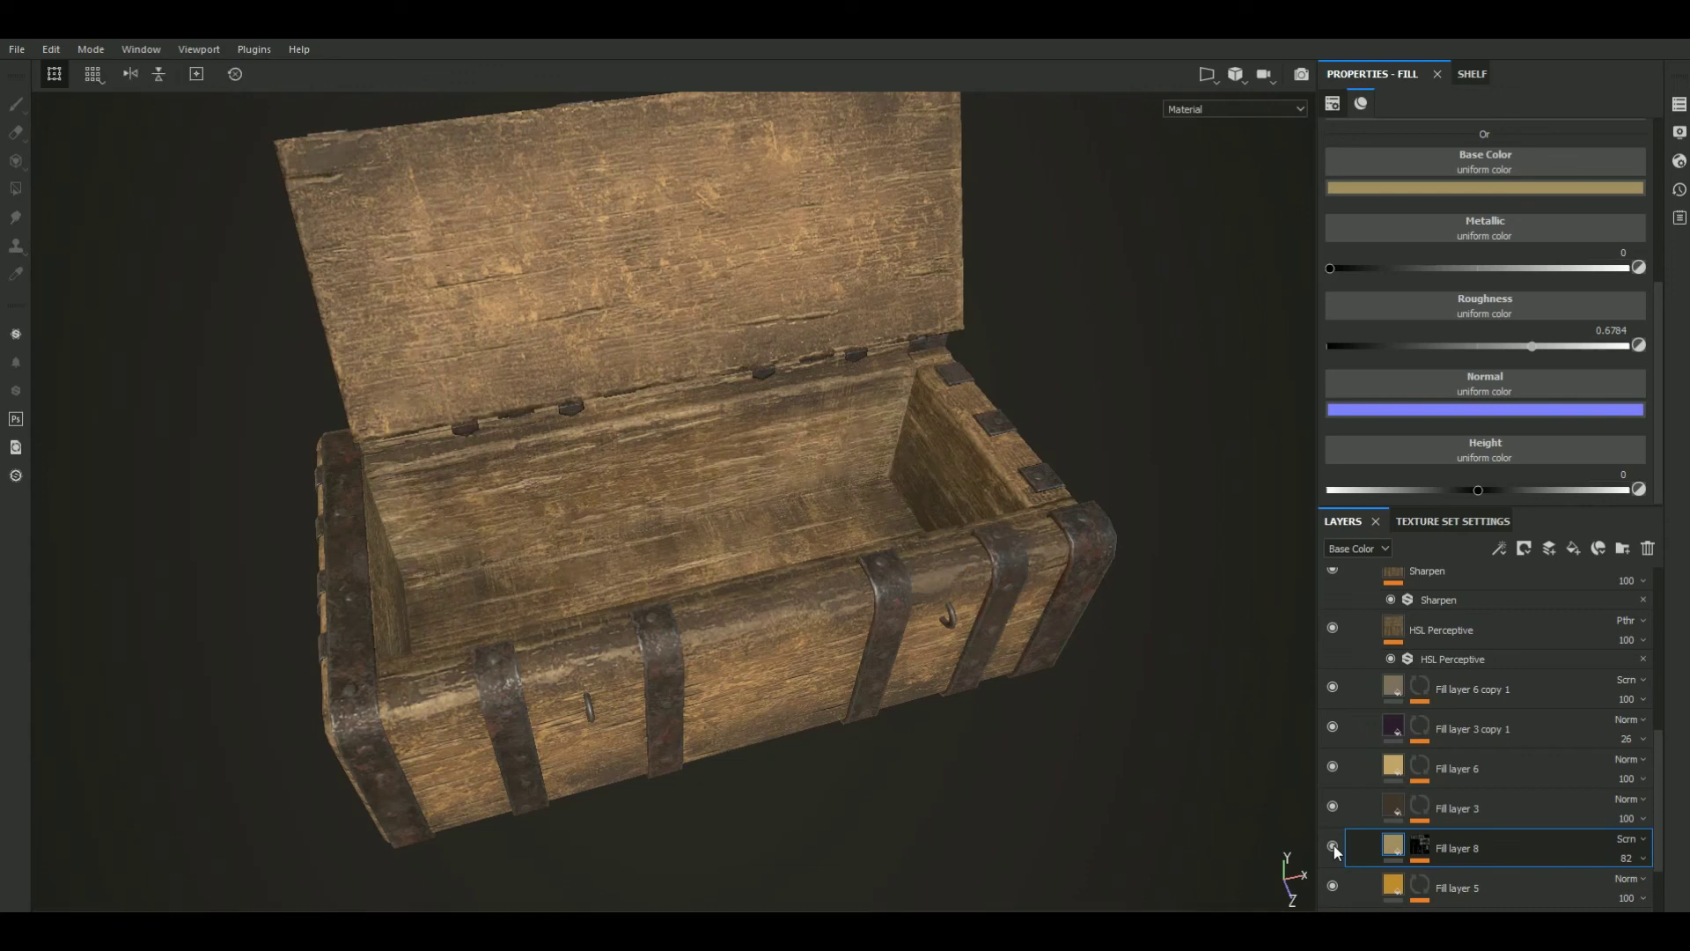
left_click(1637, 857)
left_click_drag(1655, 893, 1633, 892)
mouse_move(1192, 475)
left_mouse_down("alt")
mouse_move(1171, 506)
mouse_move(1124, 494)
mouse_move(992, 404)
mouse_move(1102, 441)
left_mouse_up("alt")
Inspect the chest with Fill layer 8 toggled, then select its mask
right_click_drag(1102, 442, 1080, 442, "alt")
mouse_move(1132, 450)
left_mouse_down("alt")
mouse_move(1116, 422)
mouse_move(1249, 548)
mouse_move(1510, 502)
mouse_move(1285, 863)
mouse_move(1177, 577)
mouse_move(861, 388)
mouse_move(898, 294)
mouse_move(1013, 334)
mouse_move(834, 188)
mouse_move(774, 226)
mouse_move(904, 347)
mouse_move(690, 498)
left_mouse_up("alt")
mouse_move(690, 498)
right_mouse_down("alt")
mouse_move(678, 566)
mouse_move(784, 526)
right_mouse_up("alt")
mouse_move(924, 361)
left_mouse_down("alt")
mouse_move(1010, 370)
mouse_move(1041, 407)
mouse_move(1026, 468)
mouse_move(1012, 339)
left_mouse_up("alt")
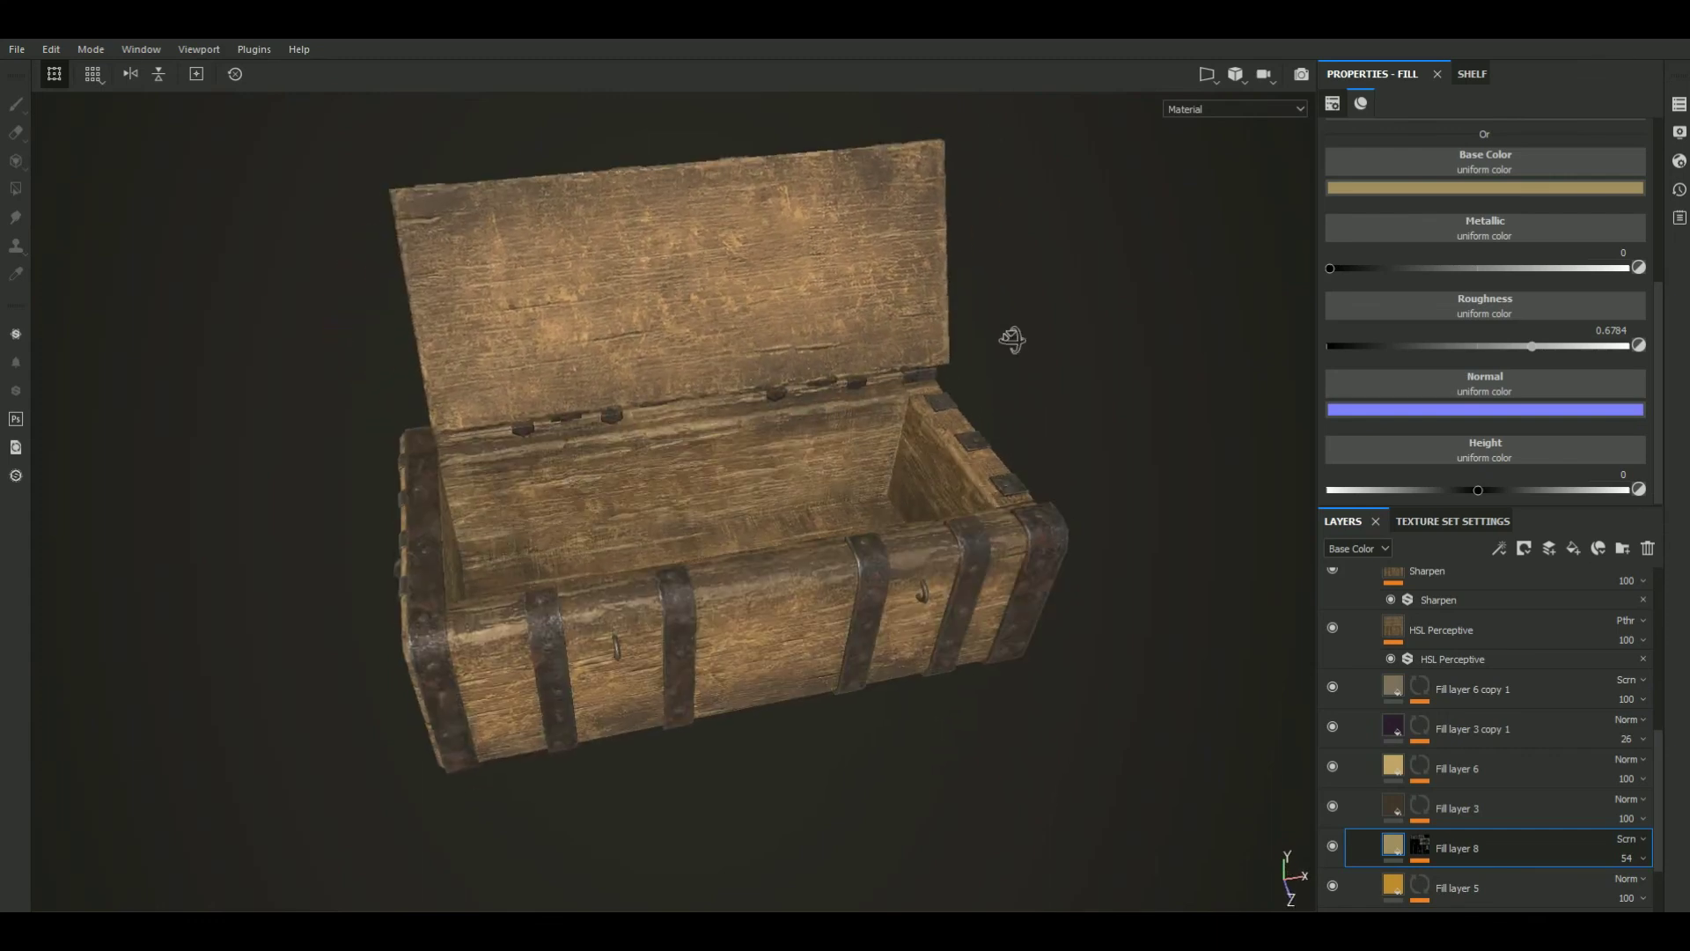
left_click(1334, 844)
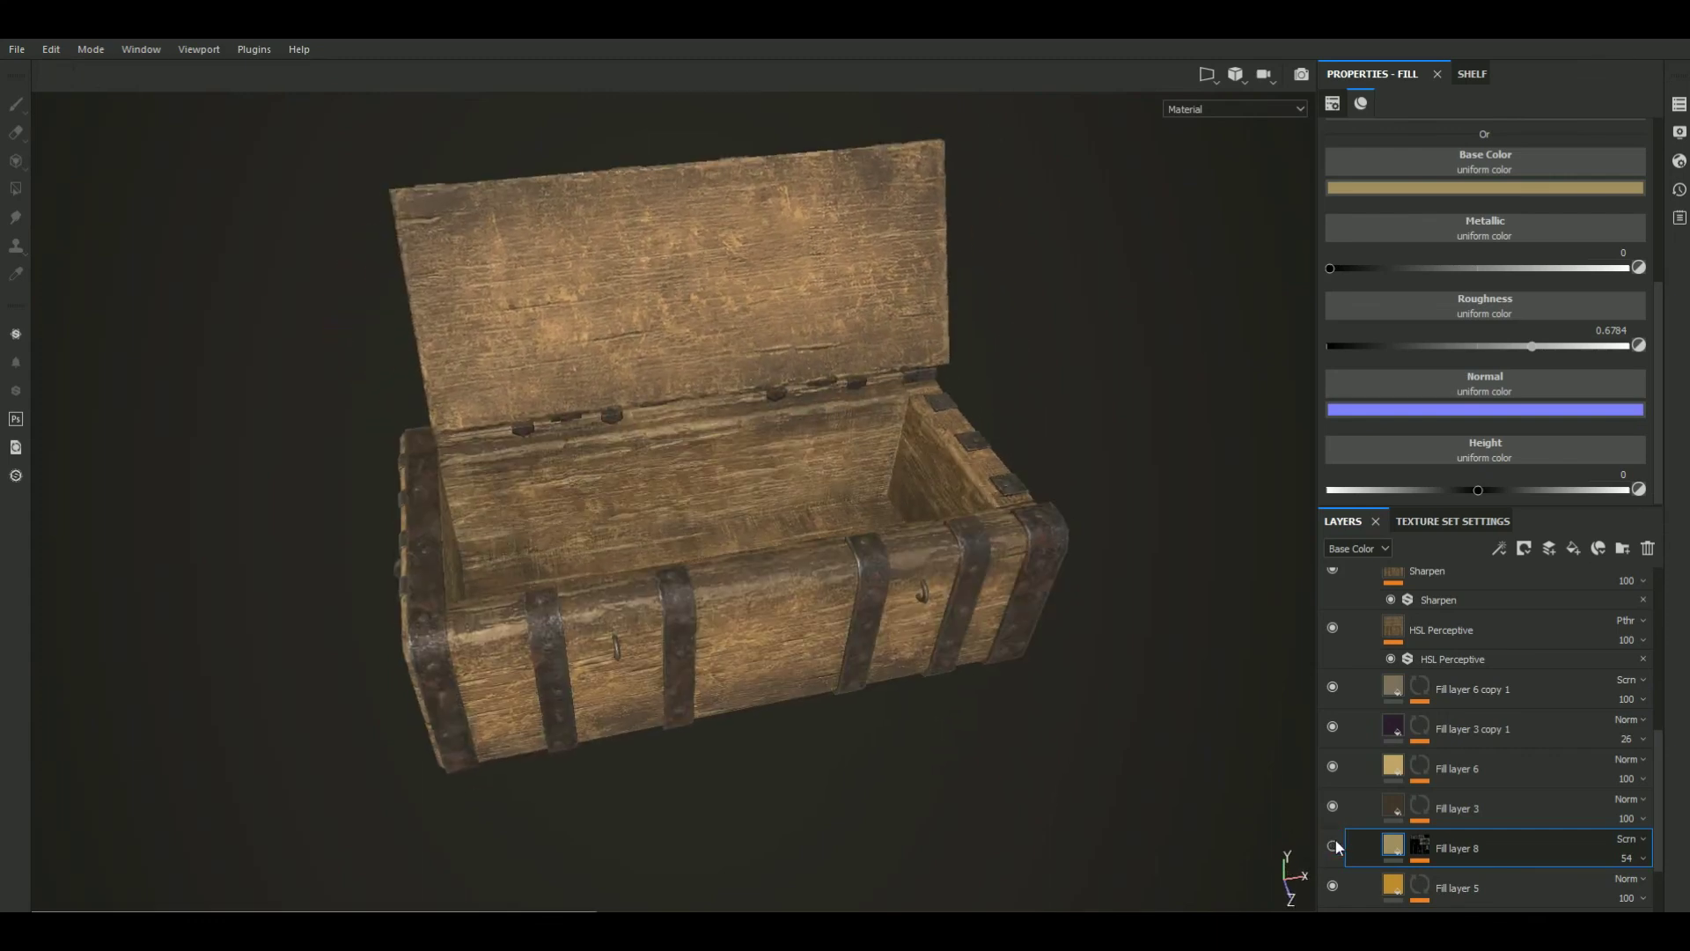
left_click(1332, 845)
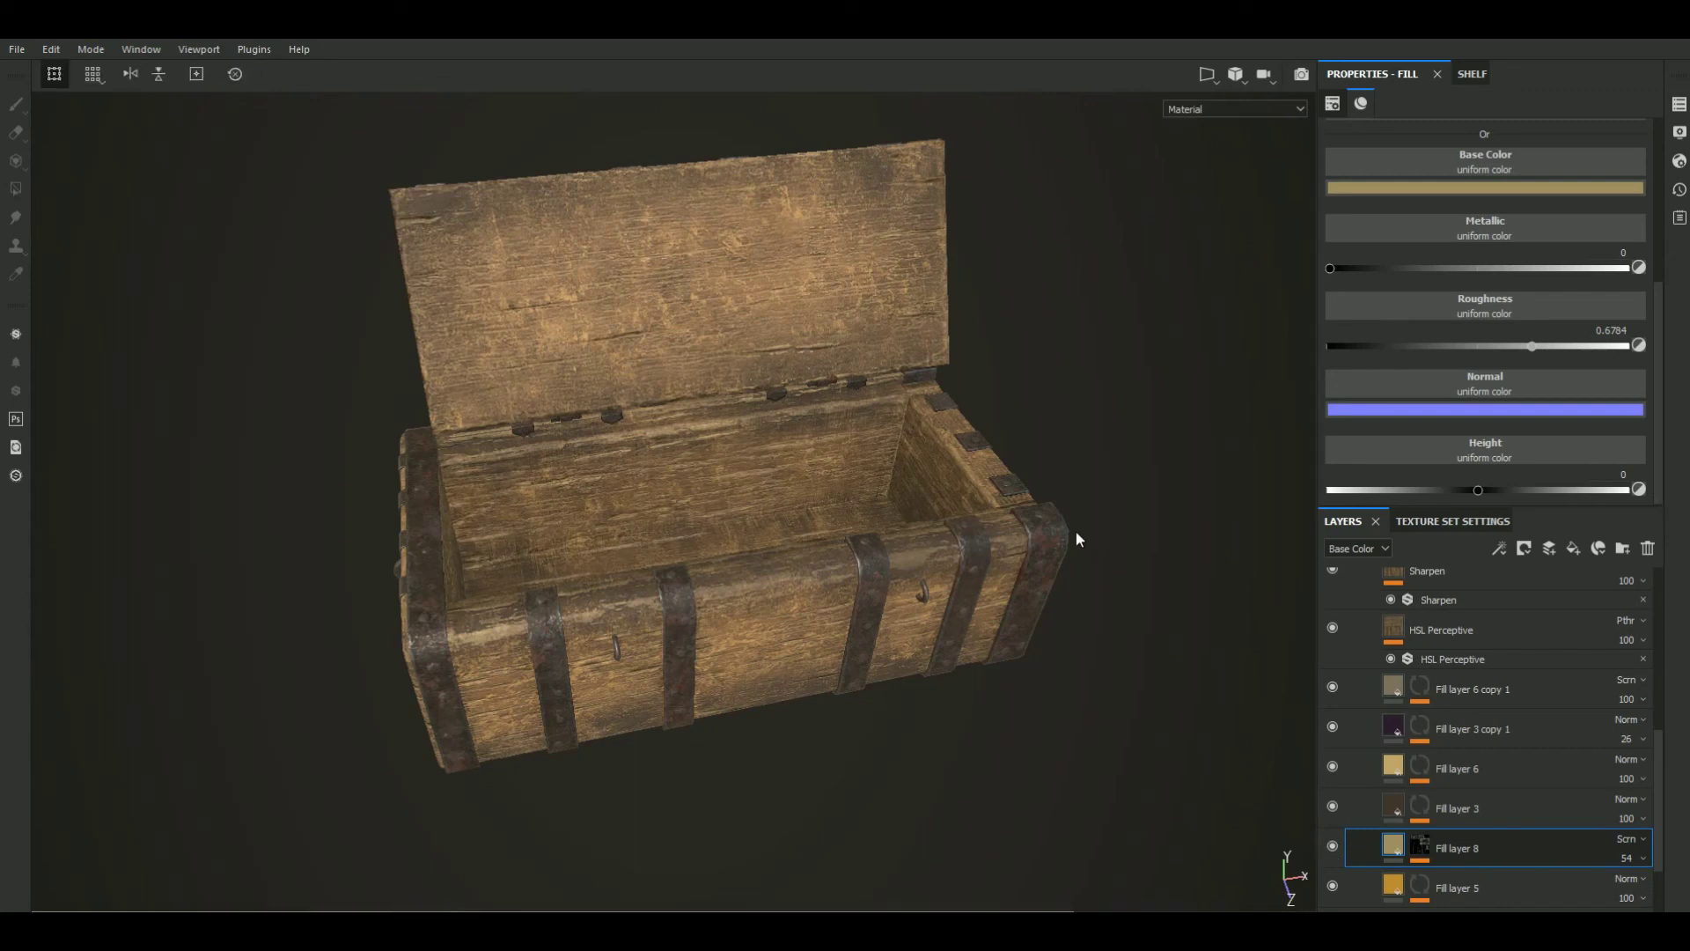
left_click(1420, 845)
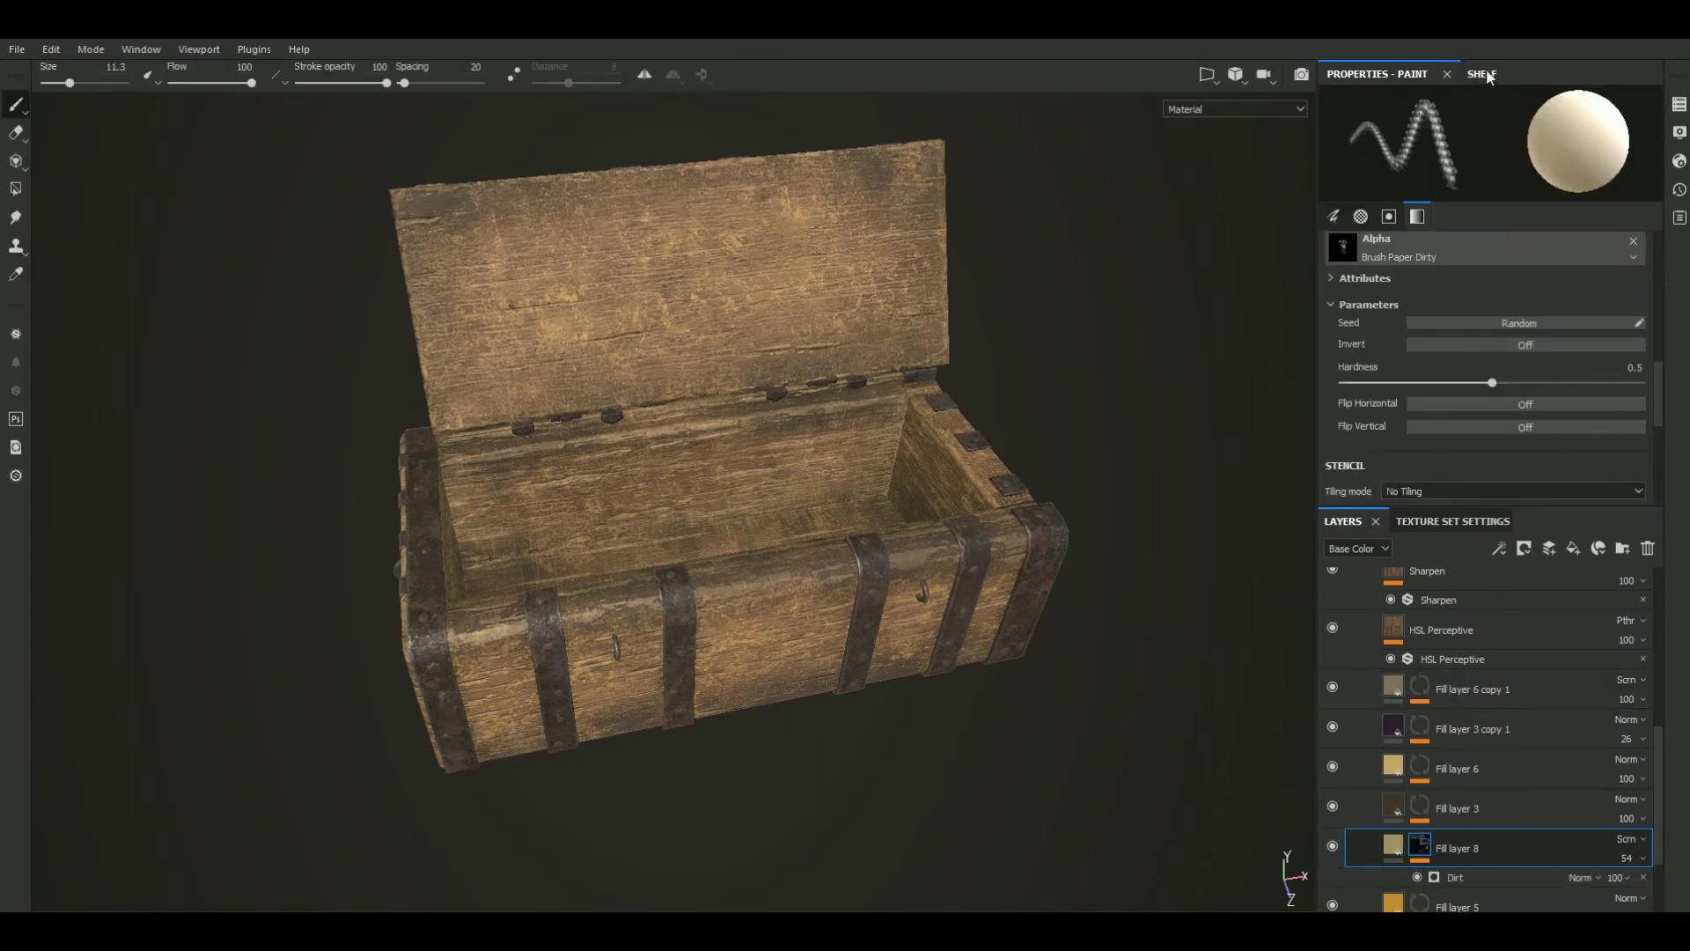
Add a Paint effect to Fill layer 8's mask and enlarge the brush to 20.78
left_click(1522, 548)
left_click(1503, 546)
left_click(1523, 582)
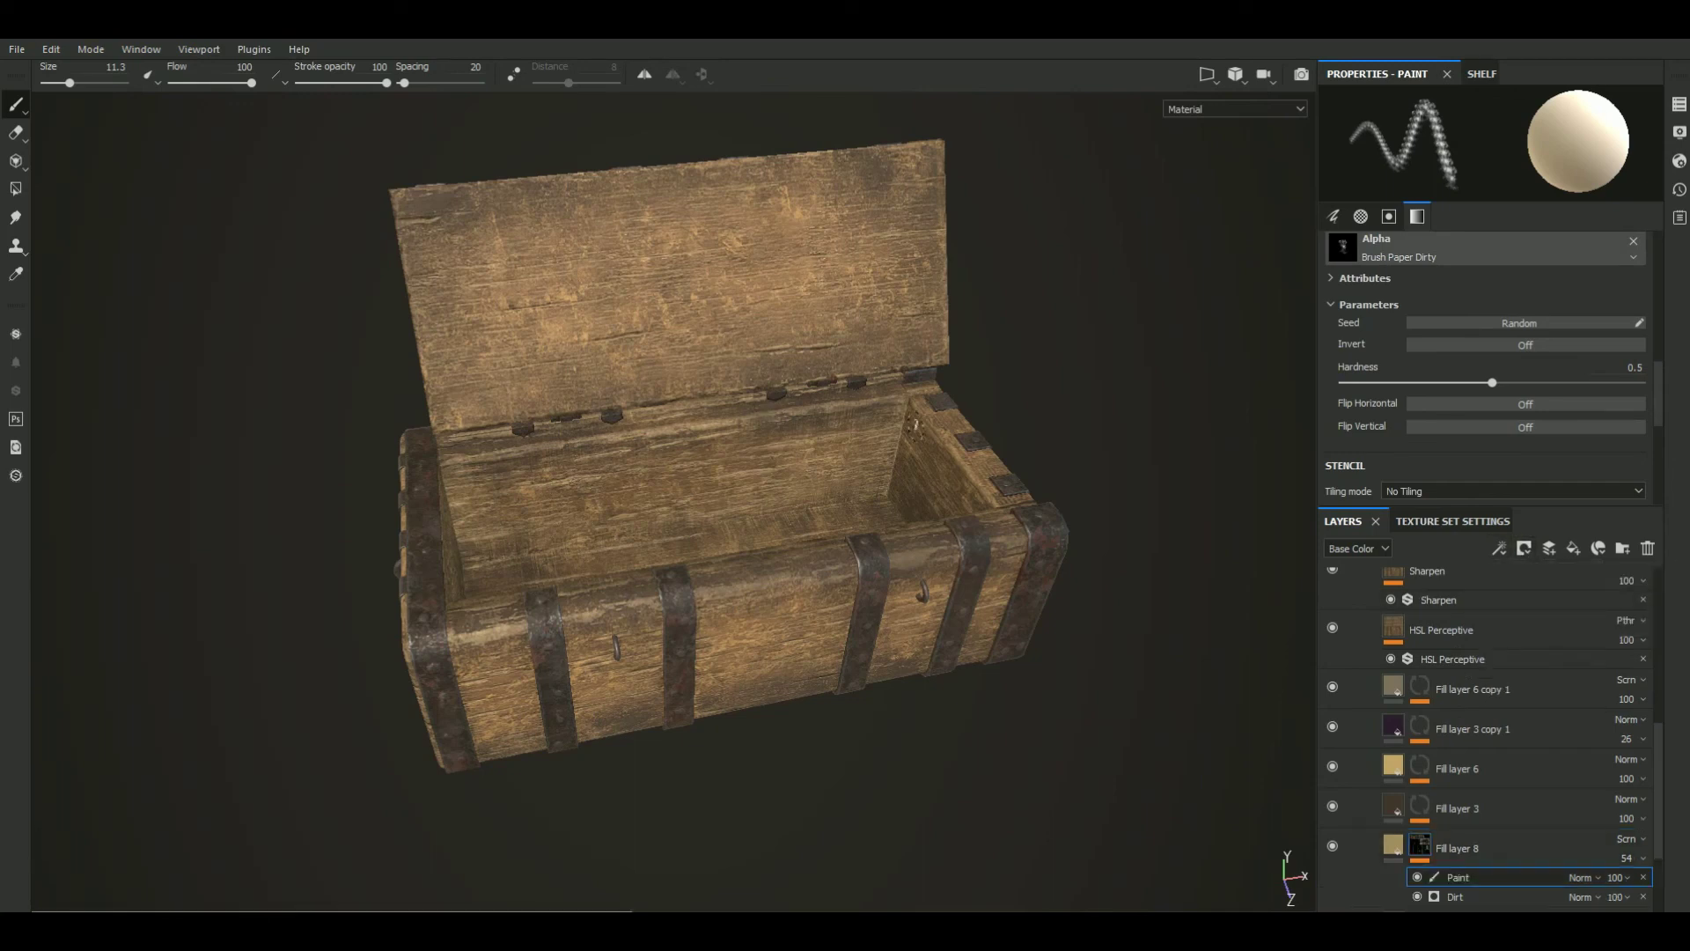
left_click_drag(909, 423, 1084, 500, "alt")
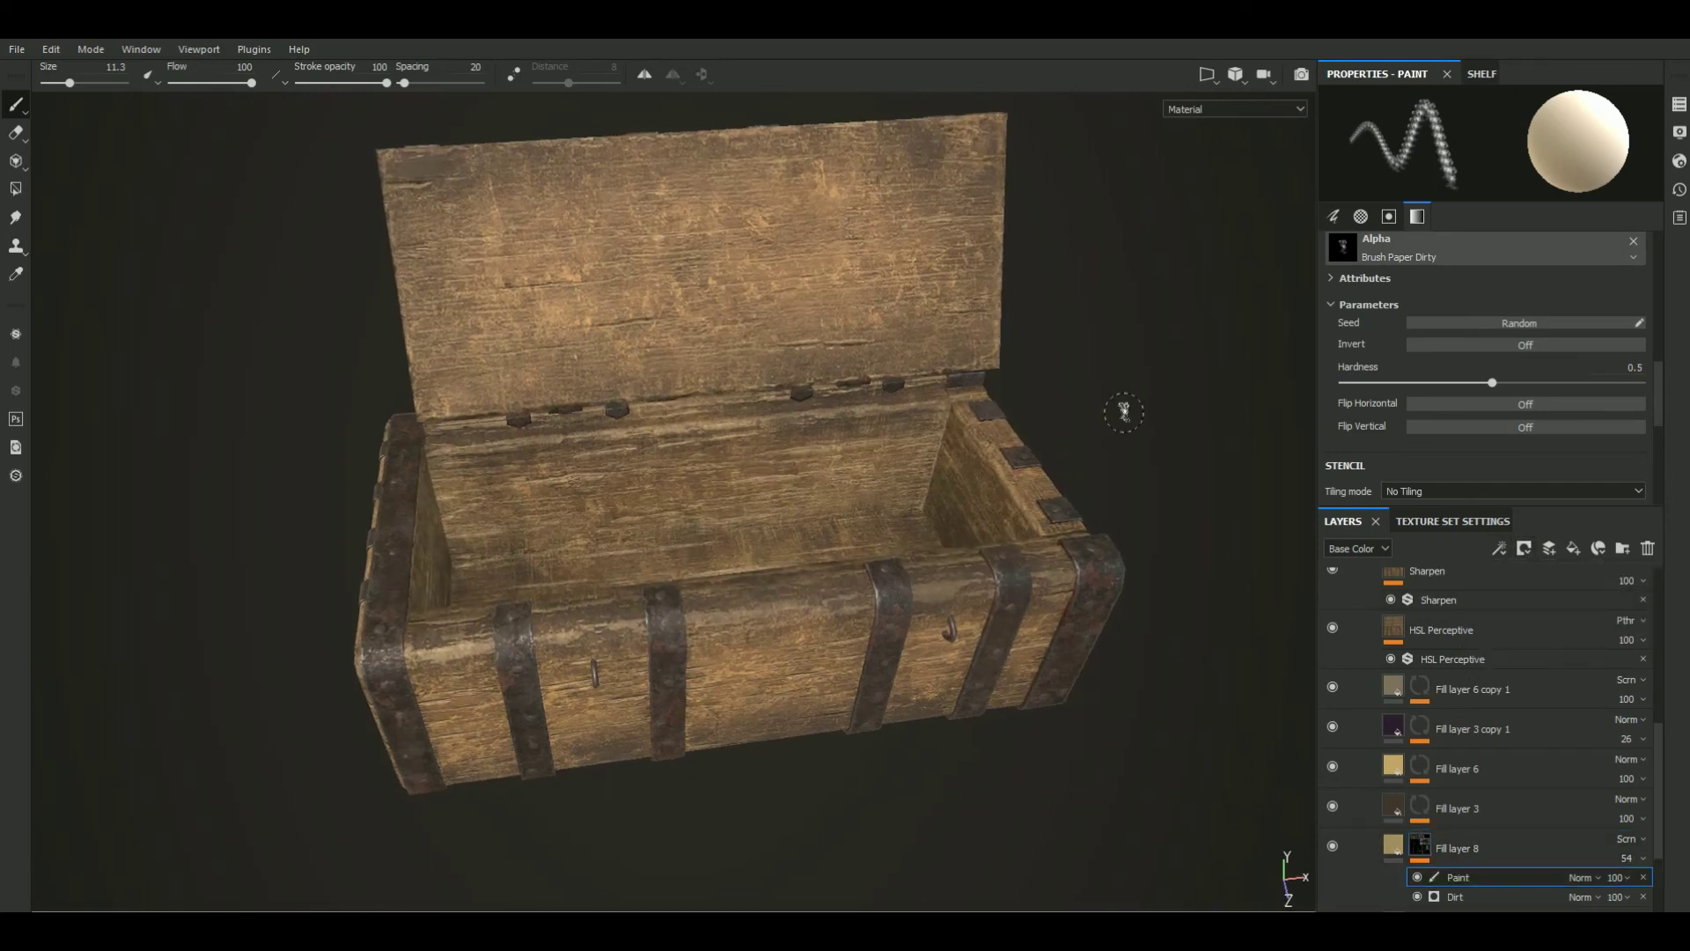
left_click_drag(1121, 403, 1122, 457, "alt")
right_click_drag(827, 476, 863, 476, "ctrl")
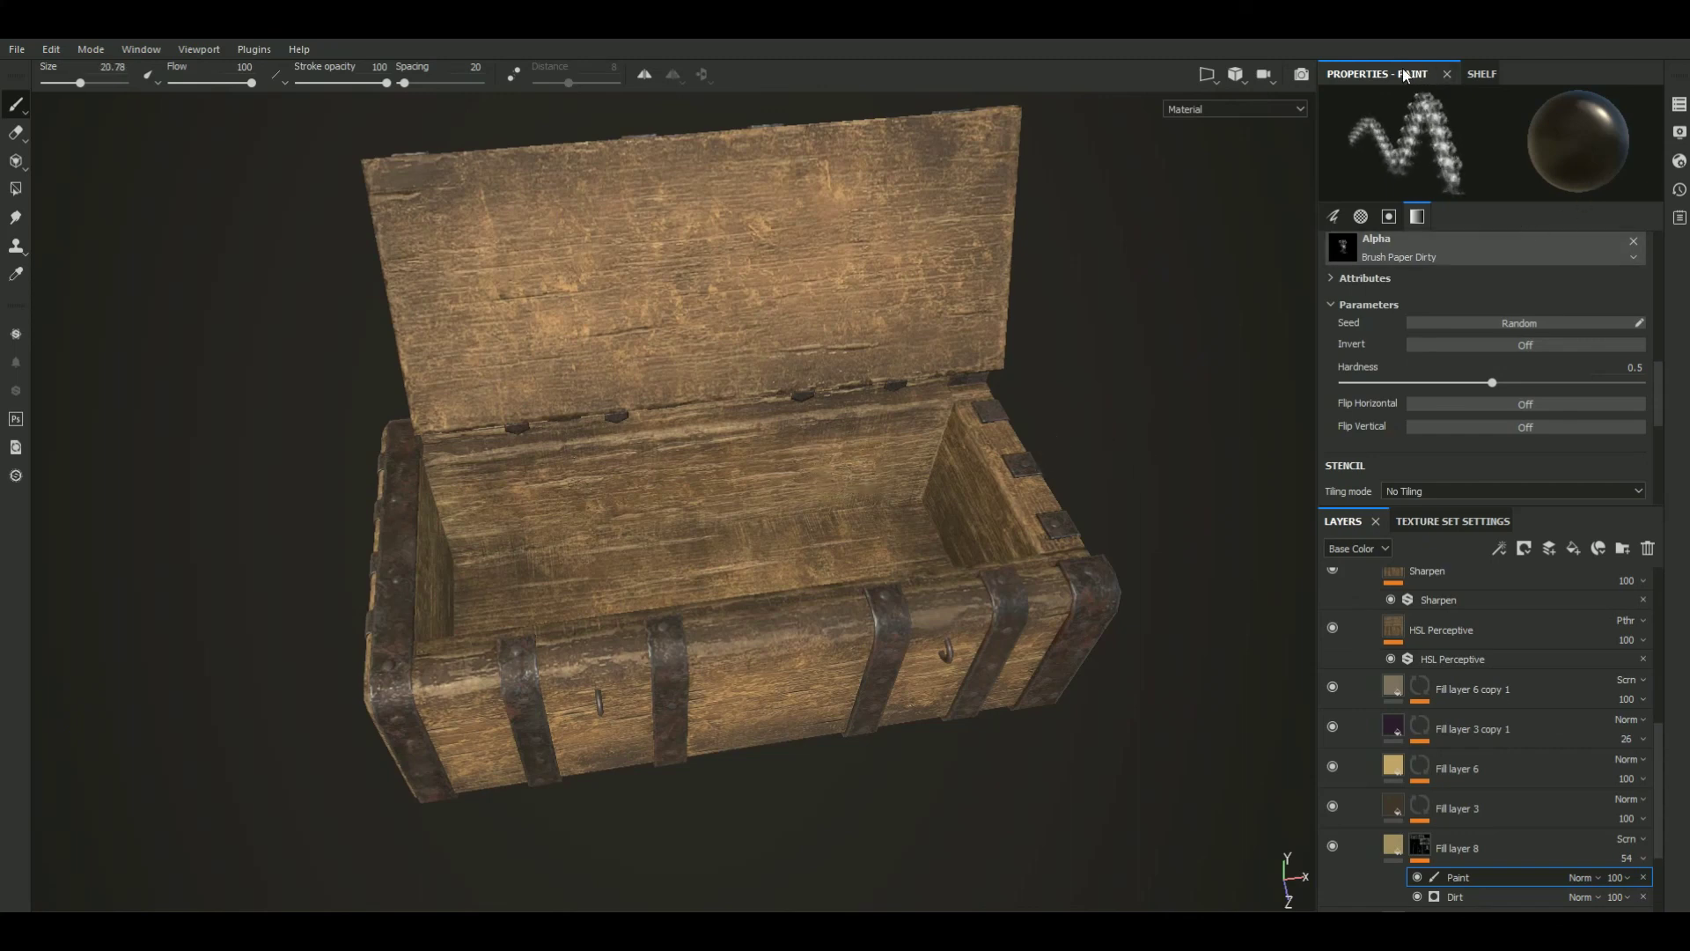
Choose the Dirt 3 brush from the shelf's Brushes
scroll(1439, 361, "up", 3)
scroll(1439, 361, "up", 3)
scroll(1439, 361, "up", 4)
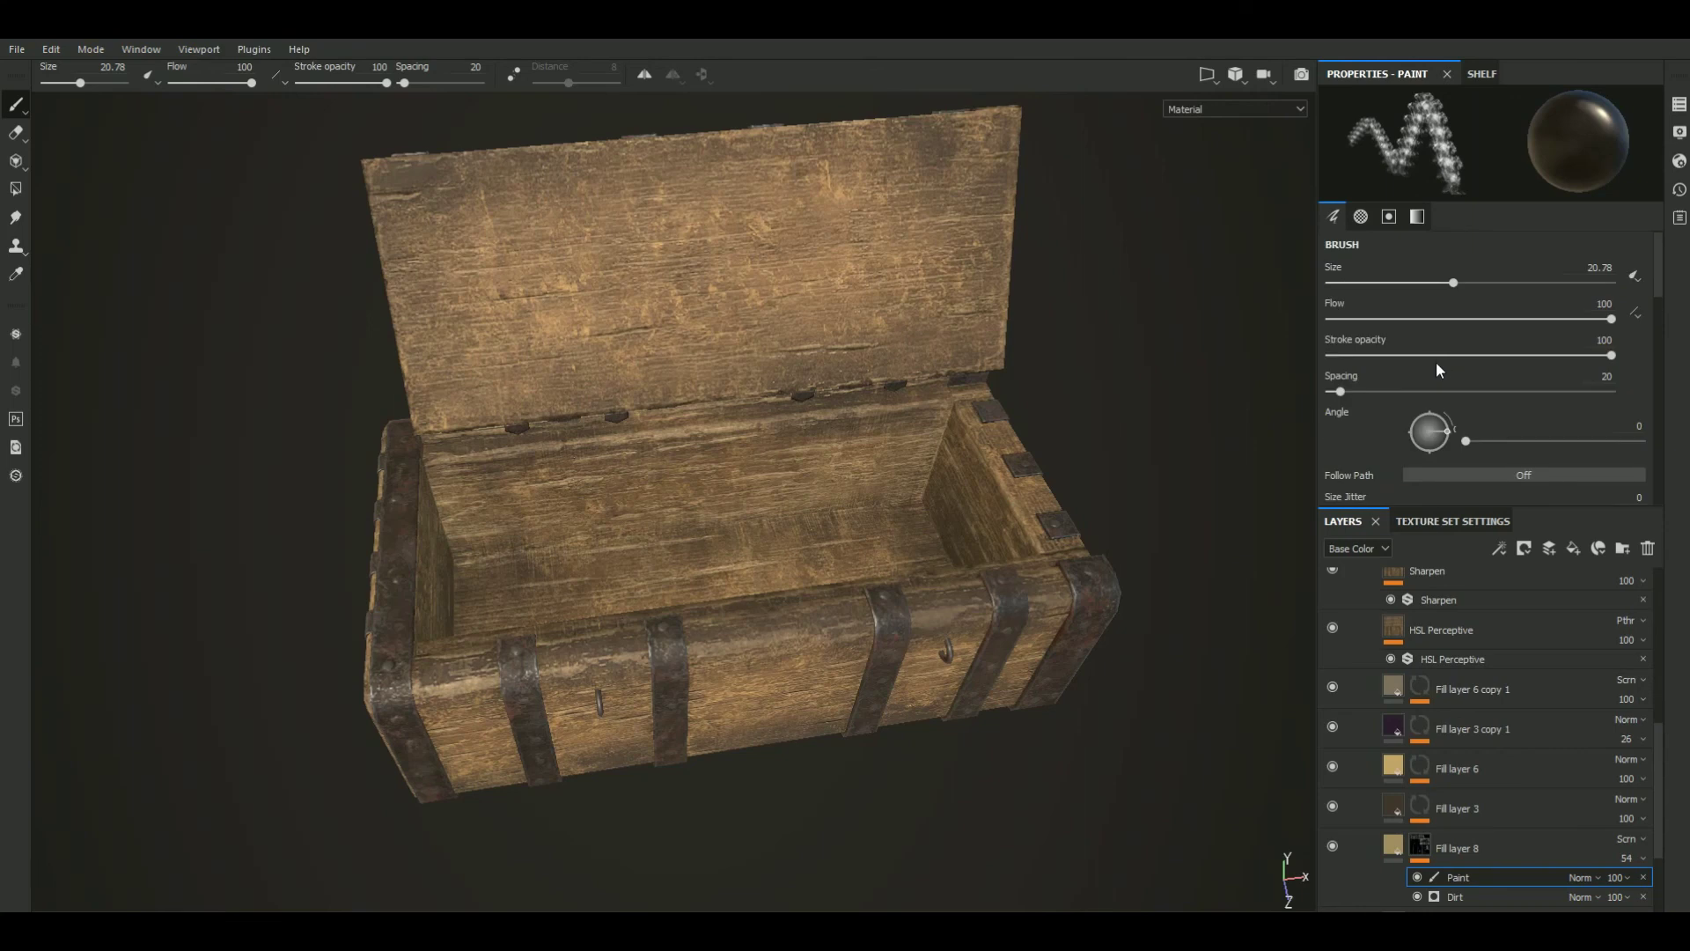
left_click(1480, 74)
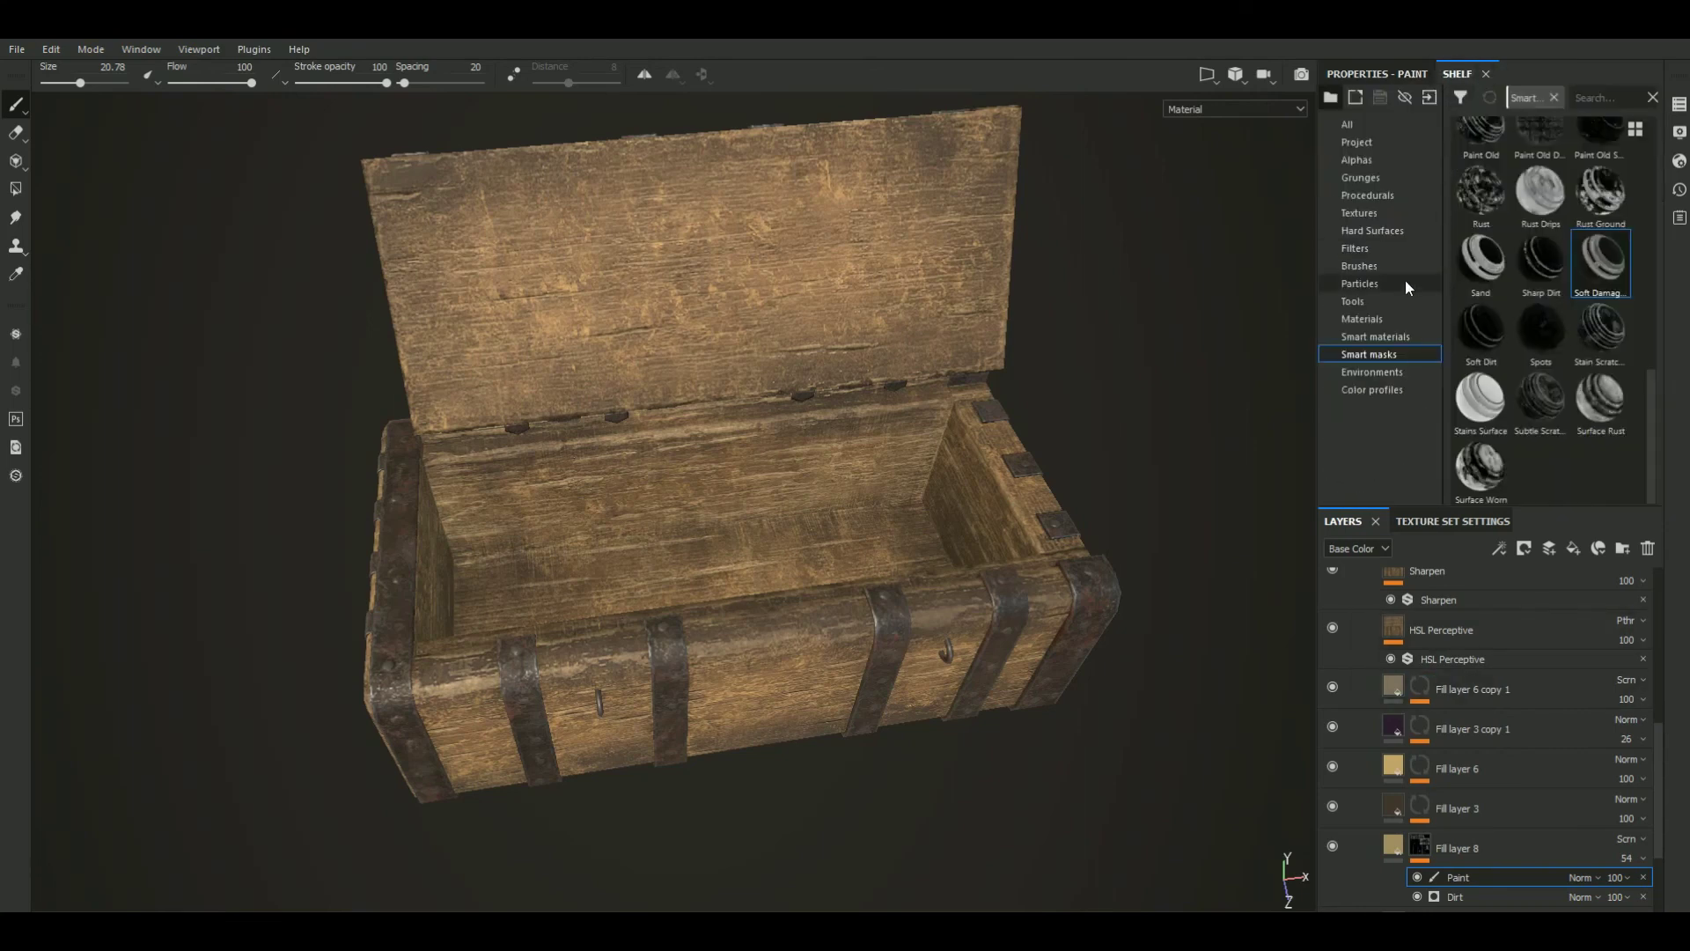
left_click(1366, 268)
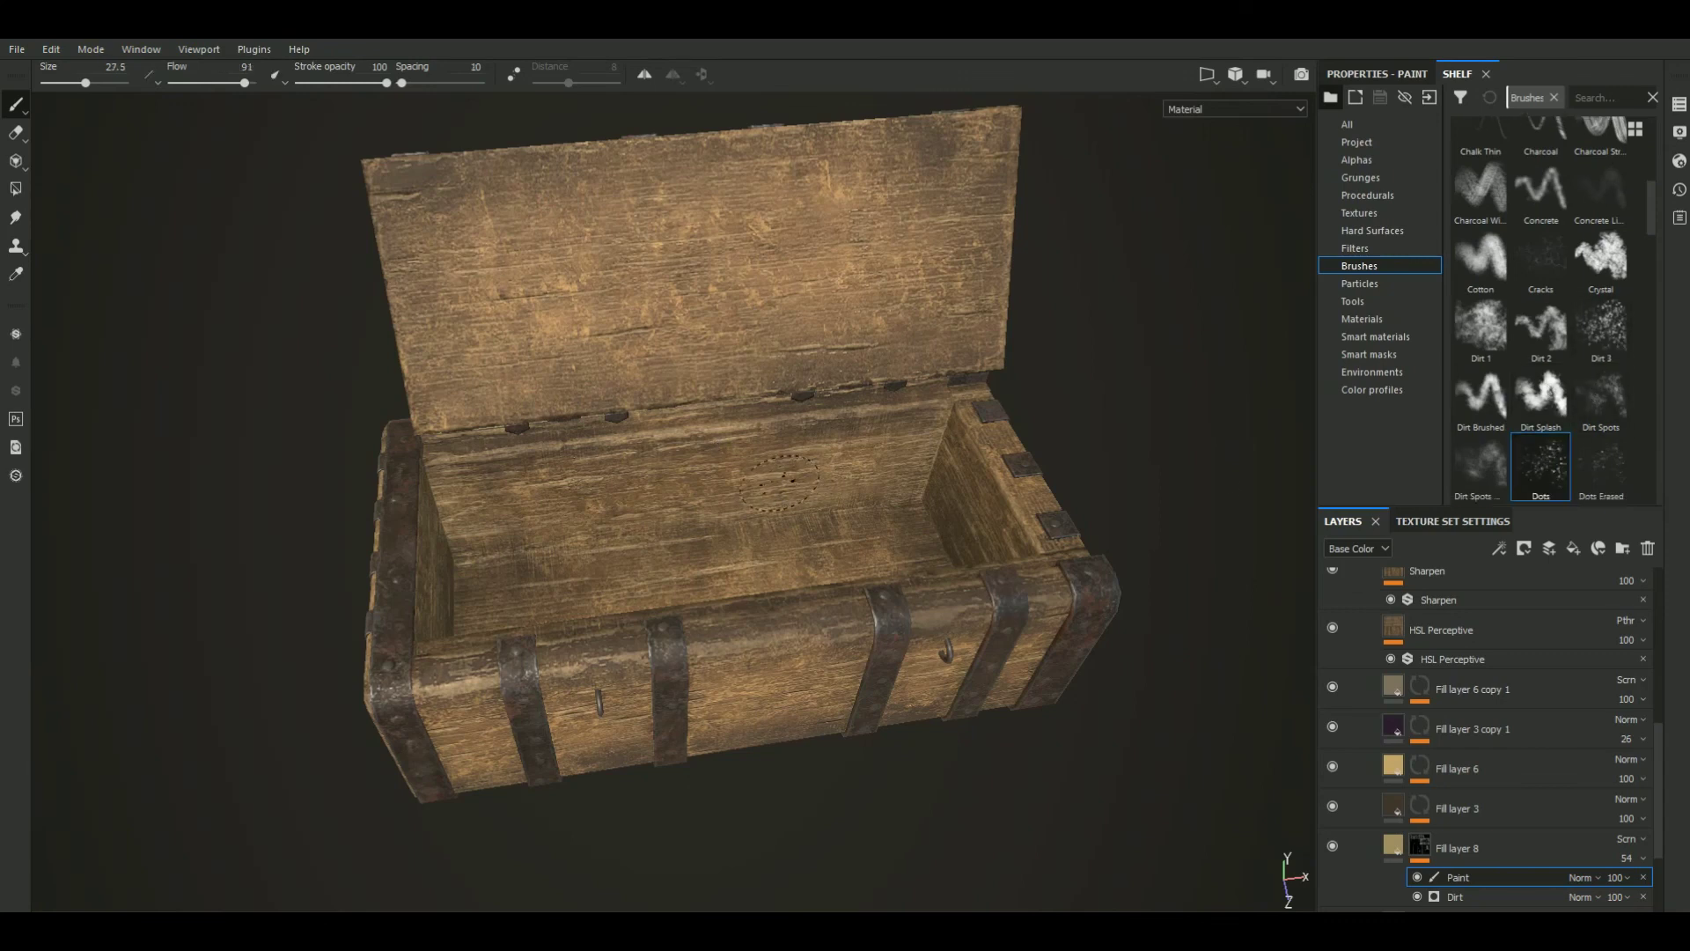
left_click_drag(1090, 392, 1105, 308, "alt")
left_click(1602, 330)
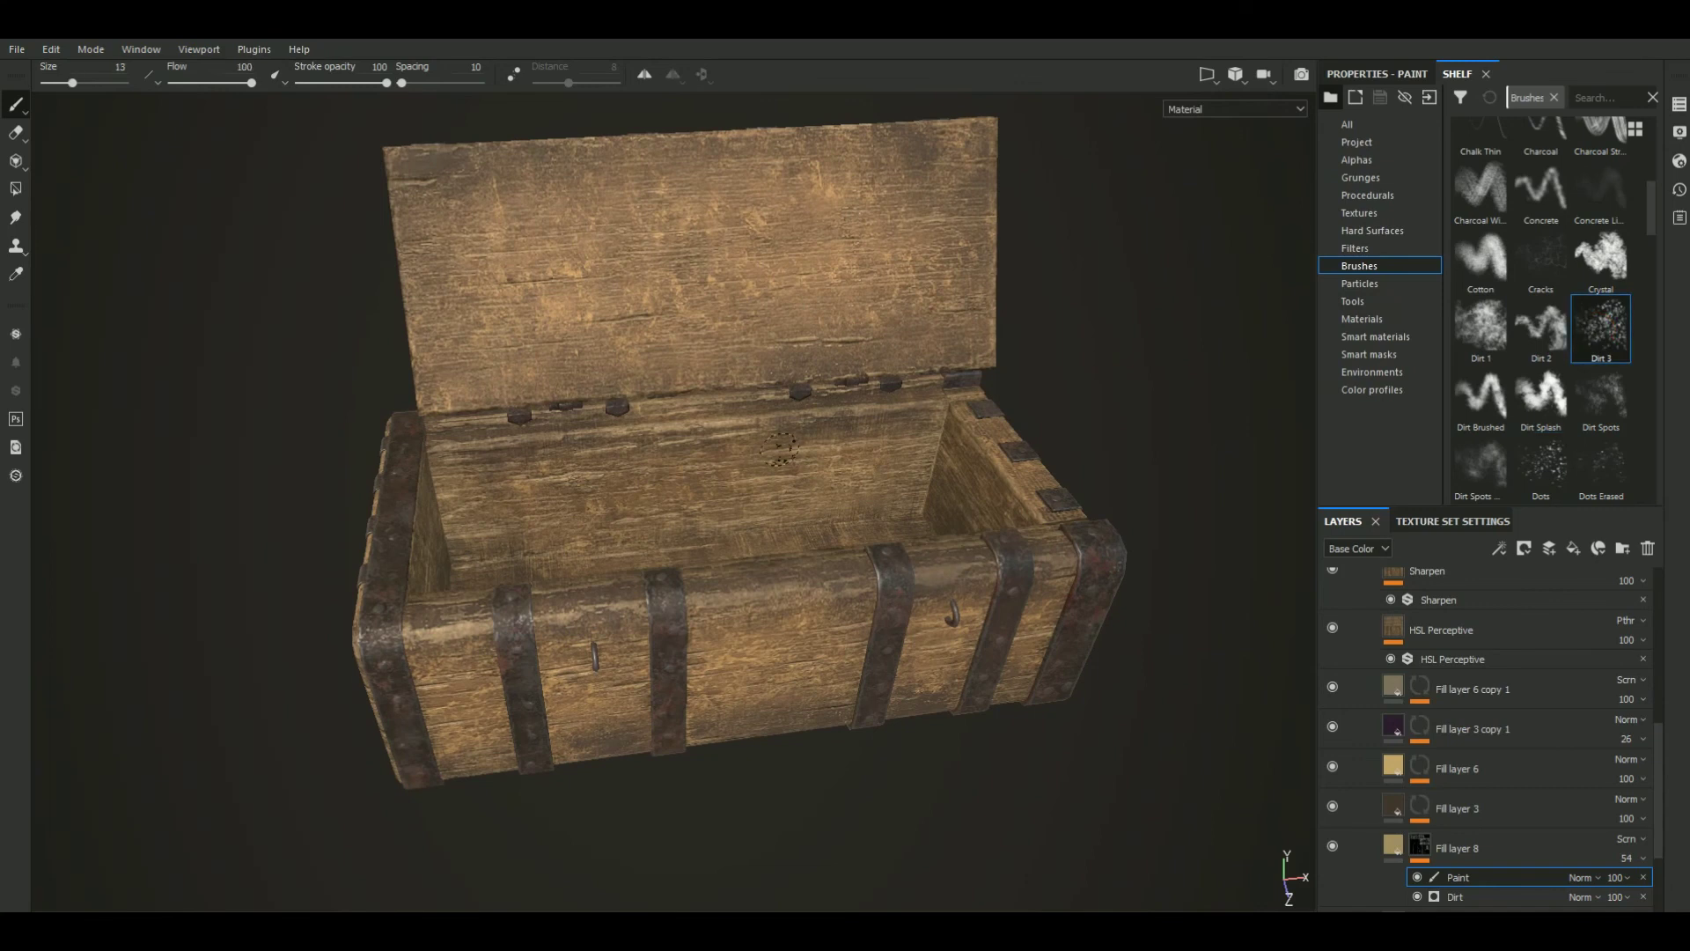
Set the brush size to 13 and show the black-and-white mask view
key("bracketright")
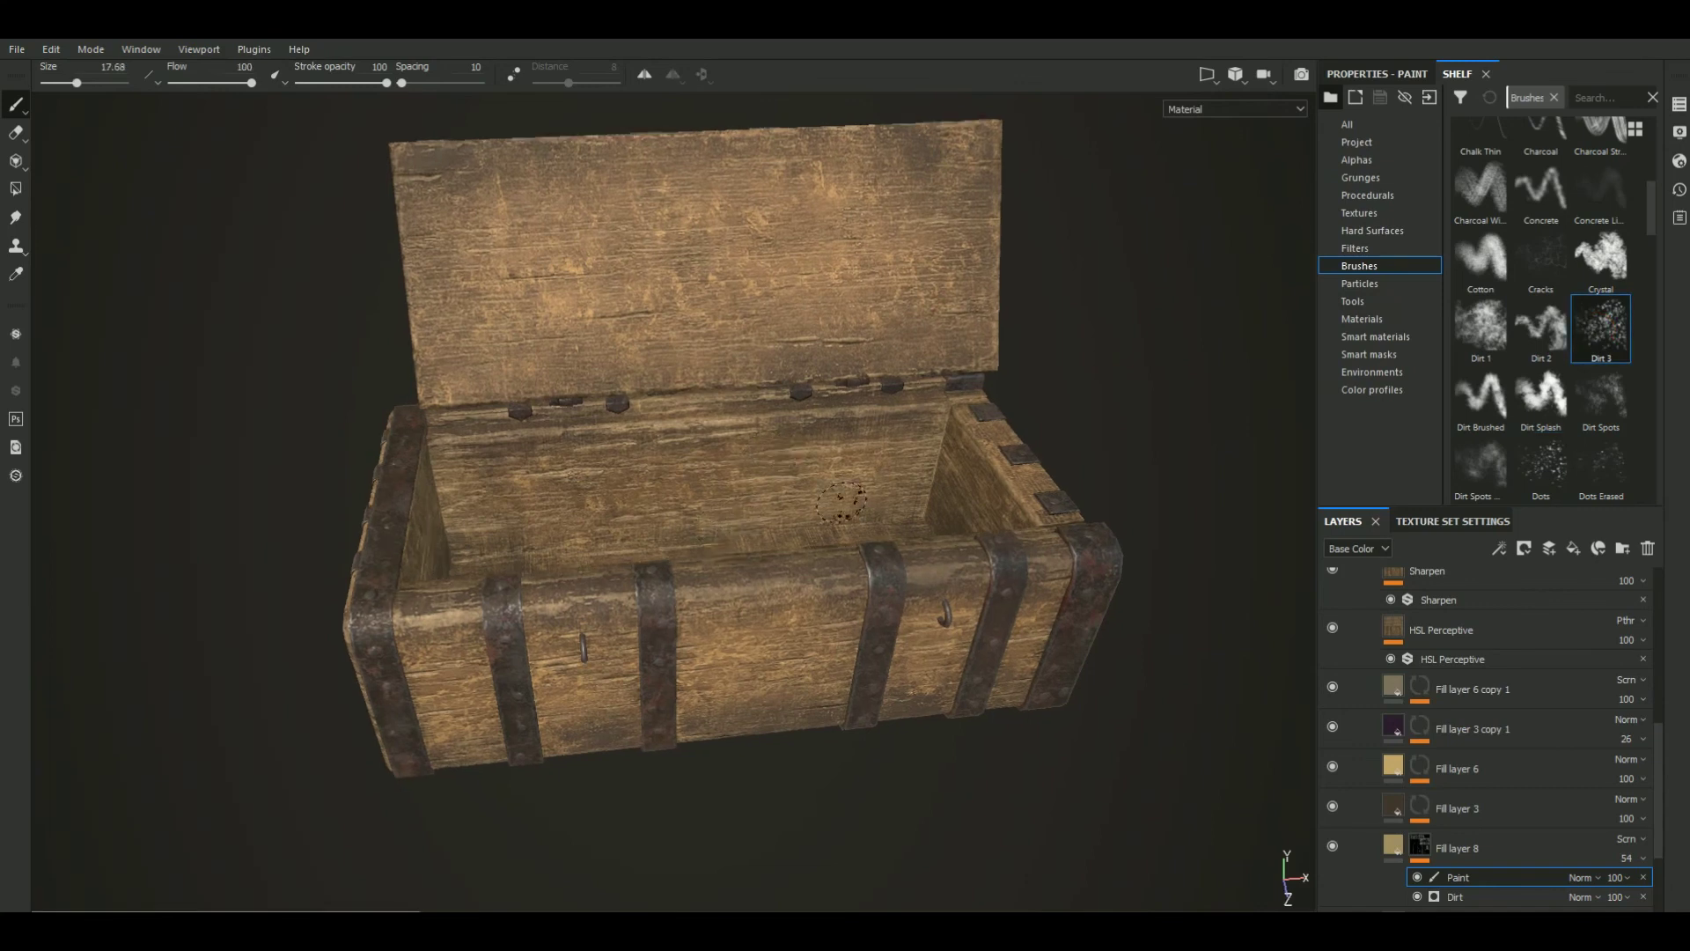
key("bracketleft")
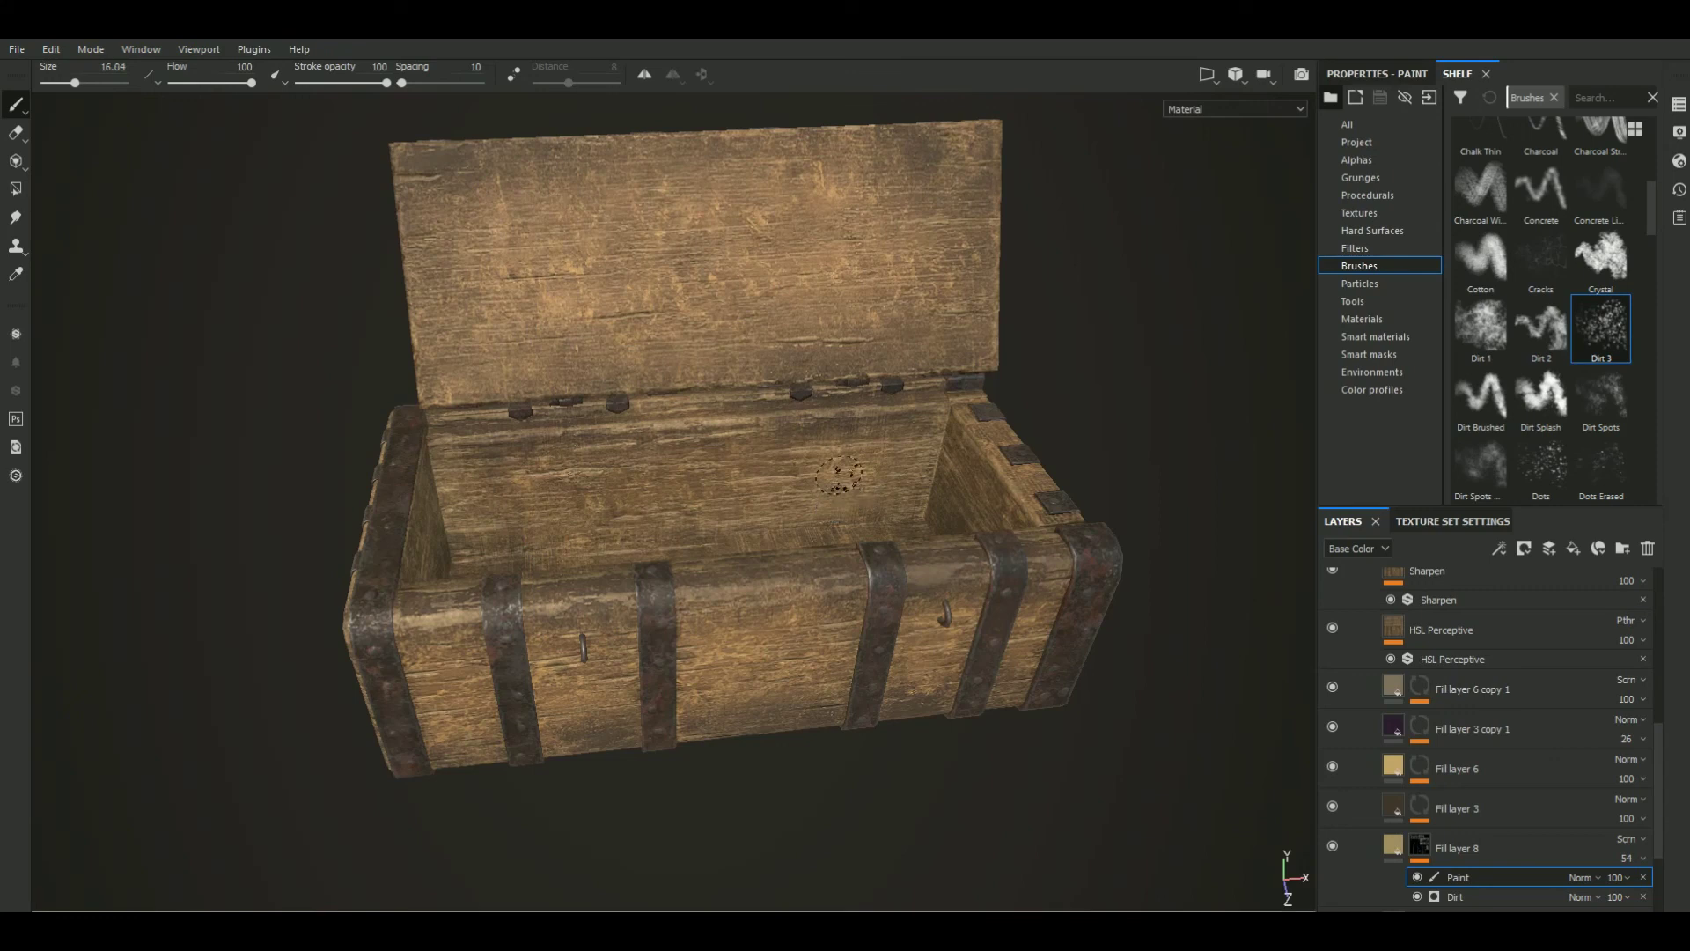
middle_click_drag(1058, 341, 1045, 347)
key("bracketleft")
key("bracketleft")
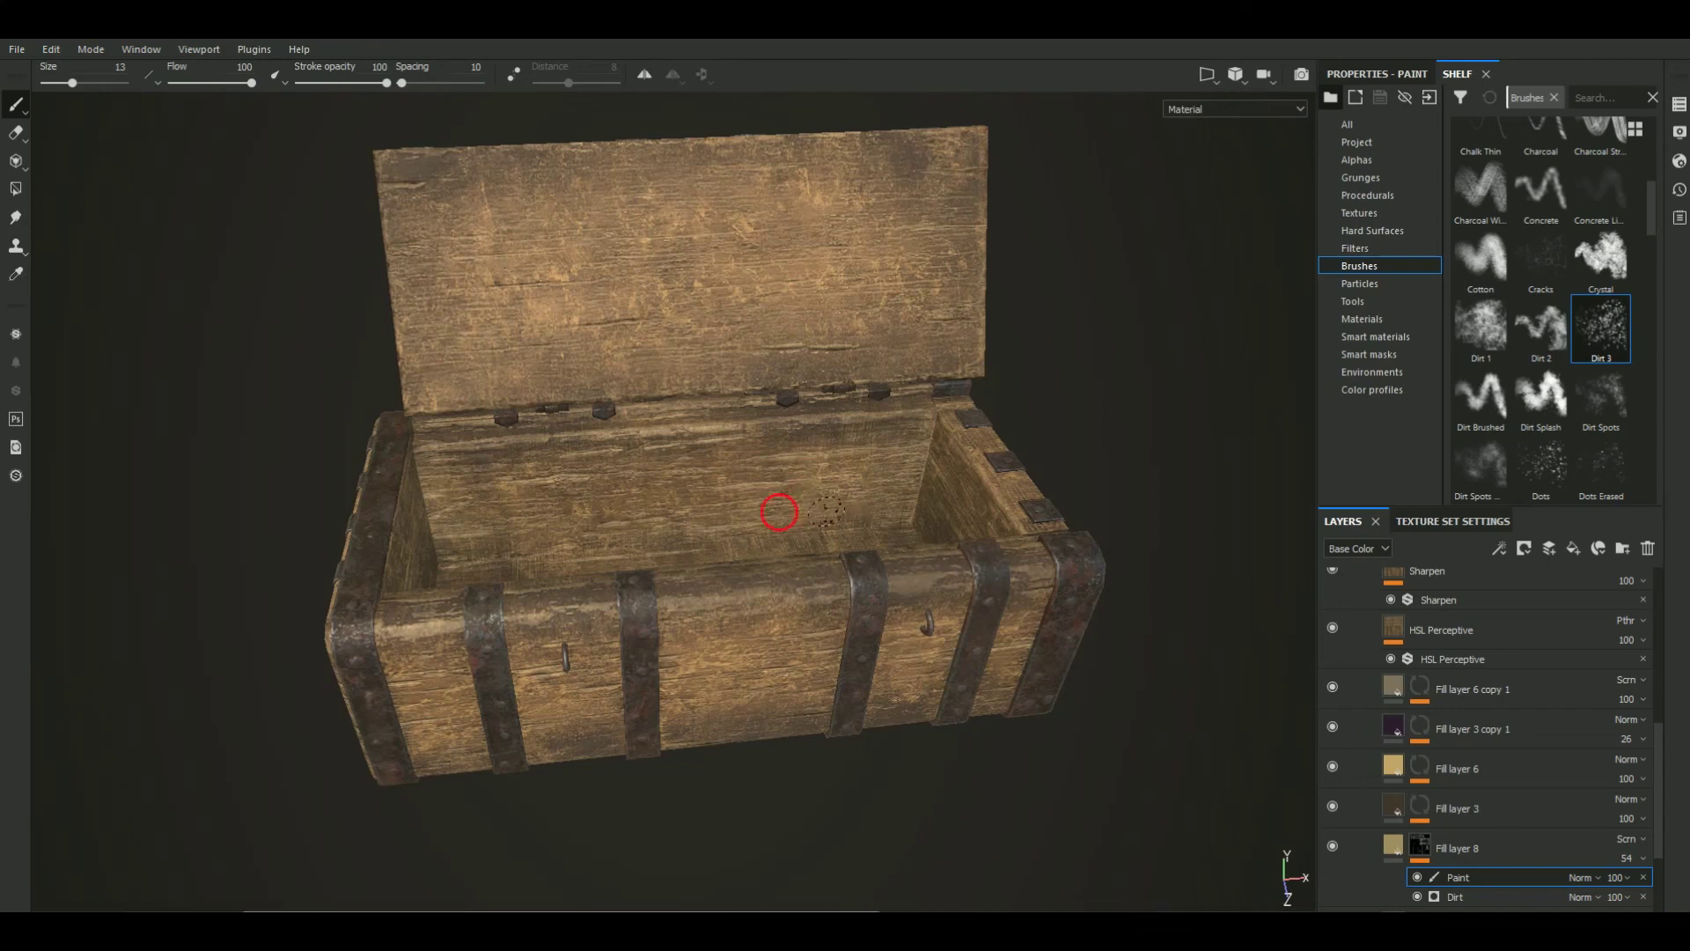
left_click(1419, 845, "alt")
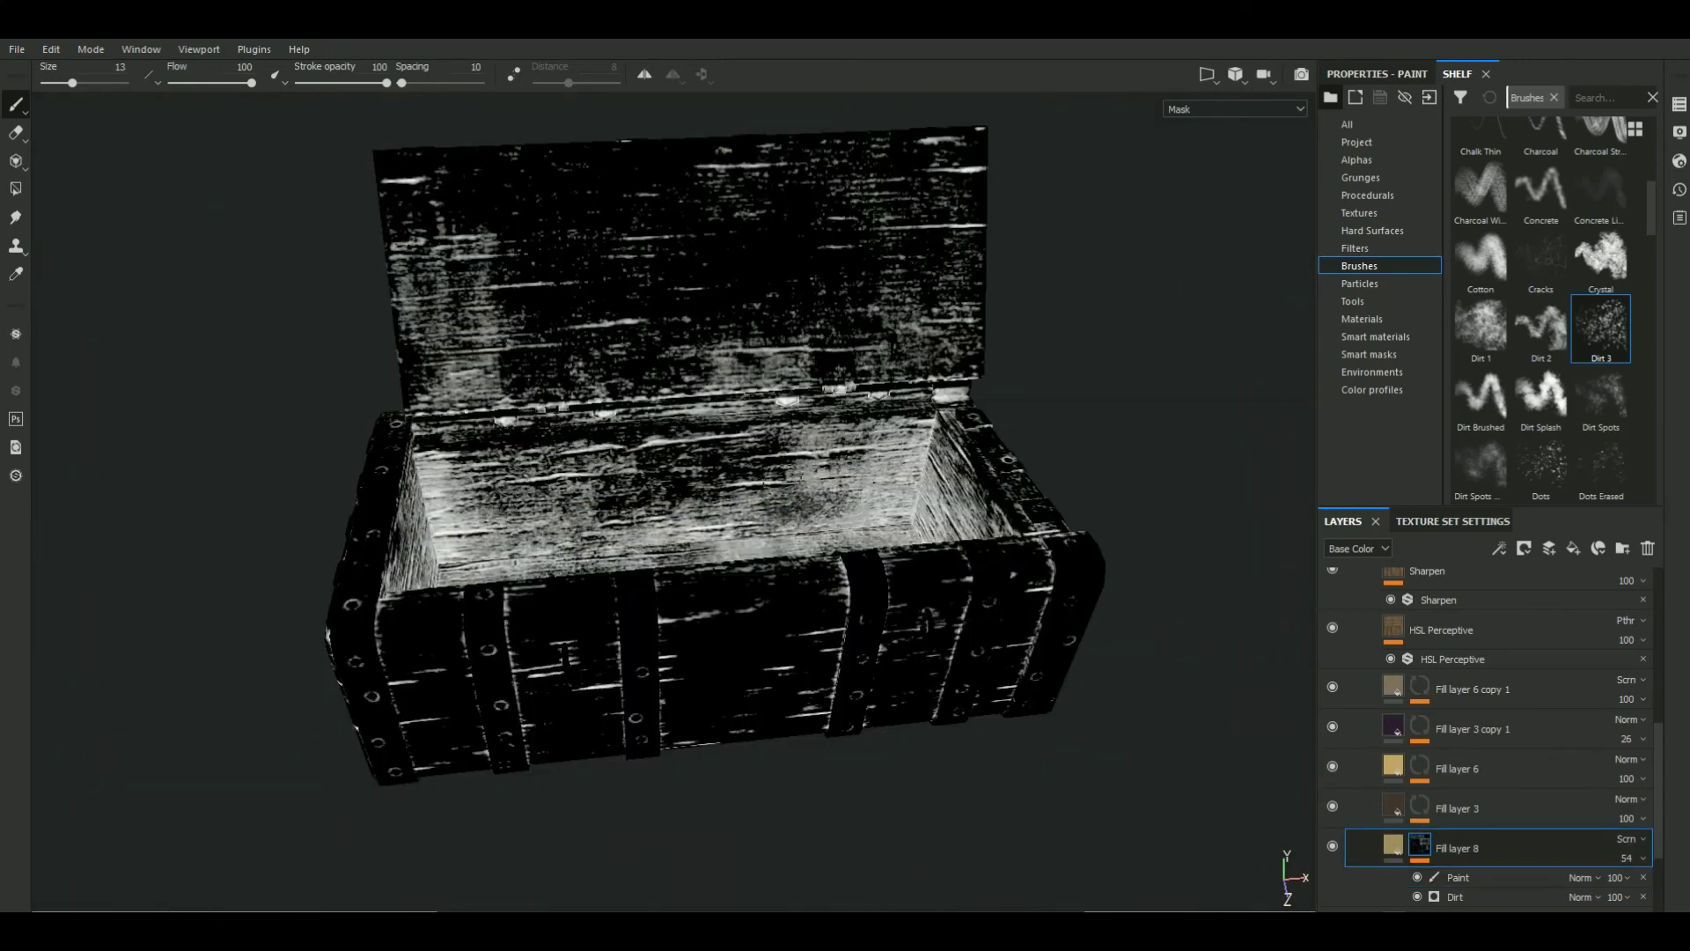
Select the Paint effect and return the viewport to Material view with M
left_click(809, 495)
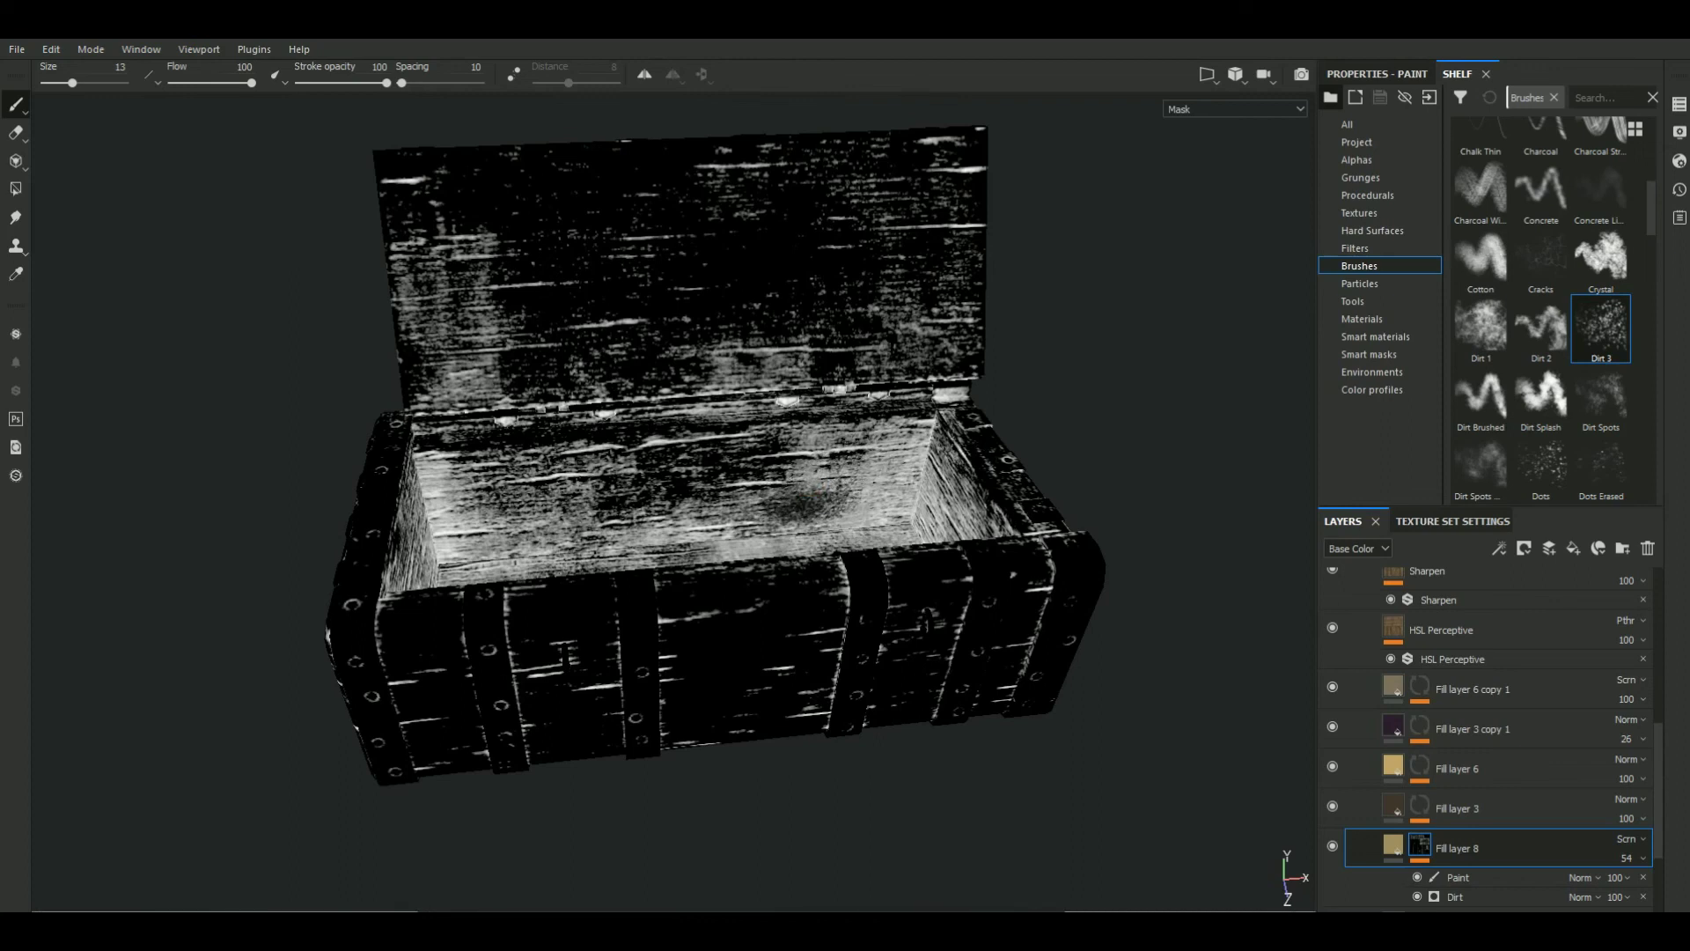
left_click_drag(824, 486, 1251, 774, "alt")
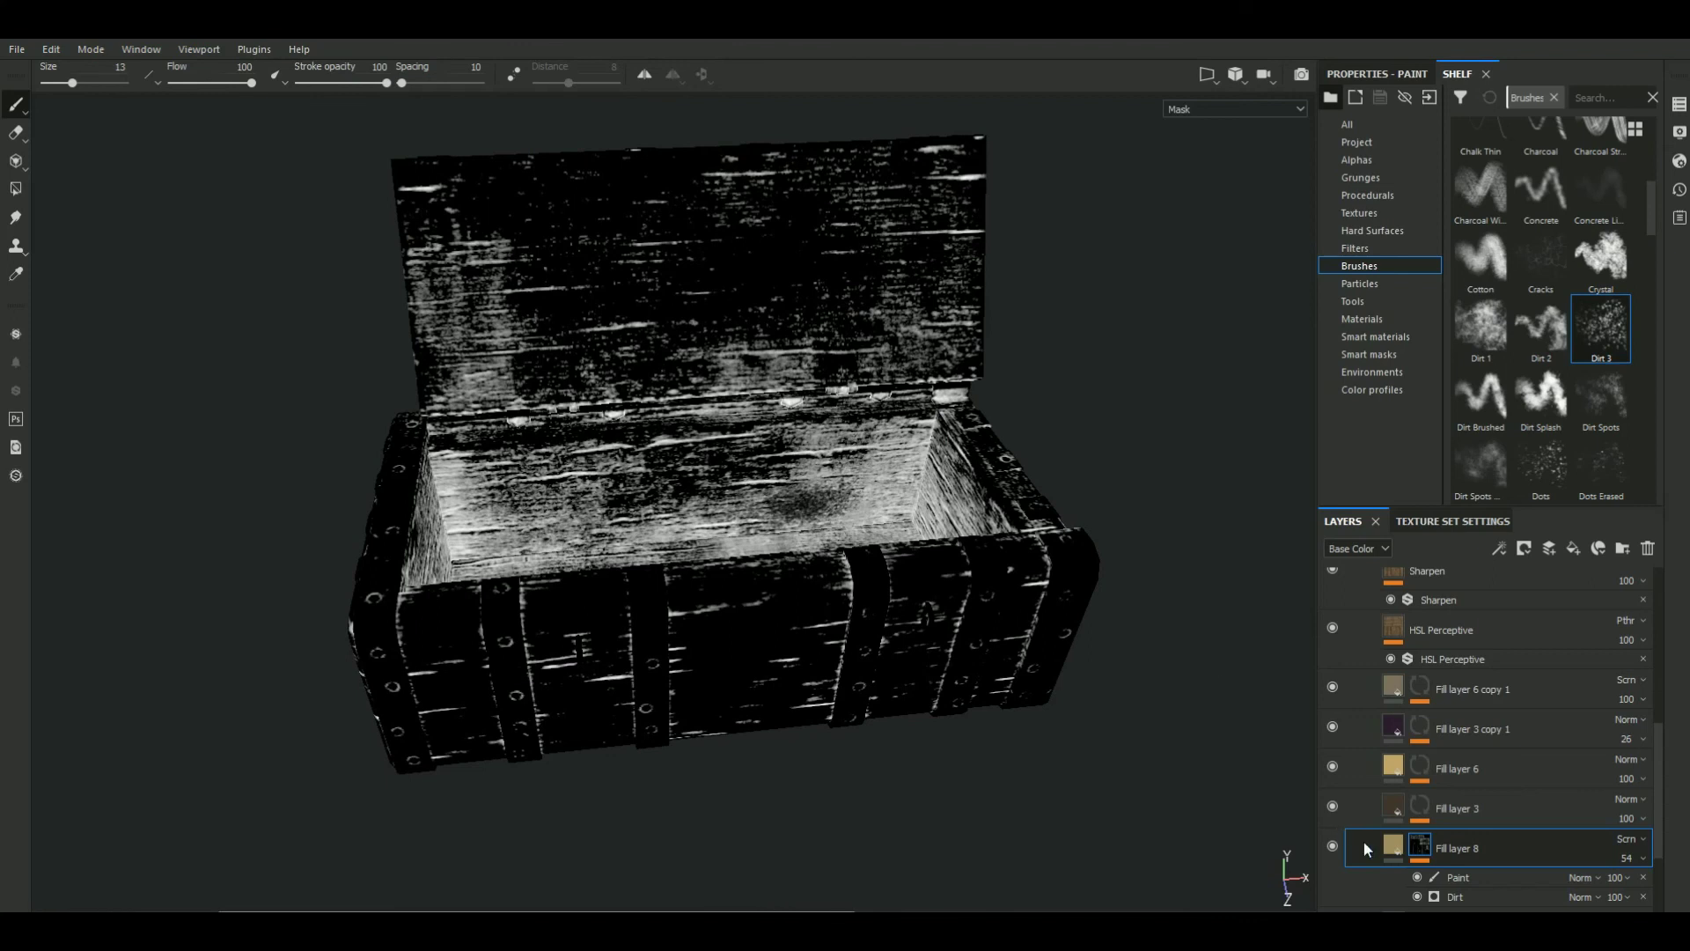
left_click(1458, 878)
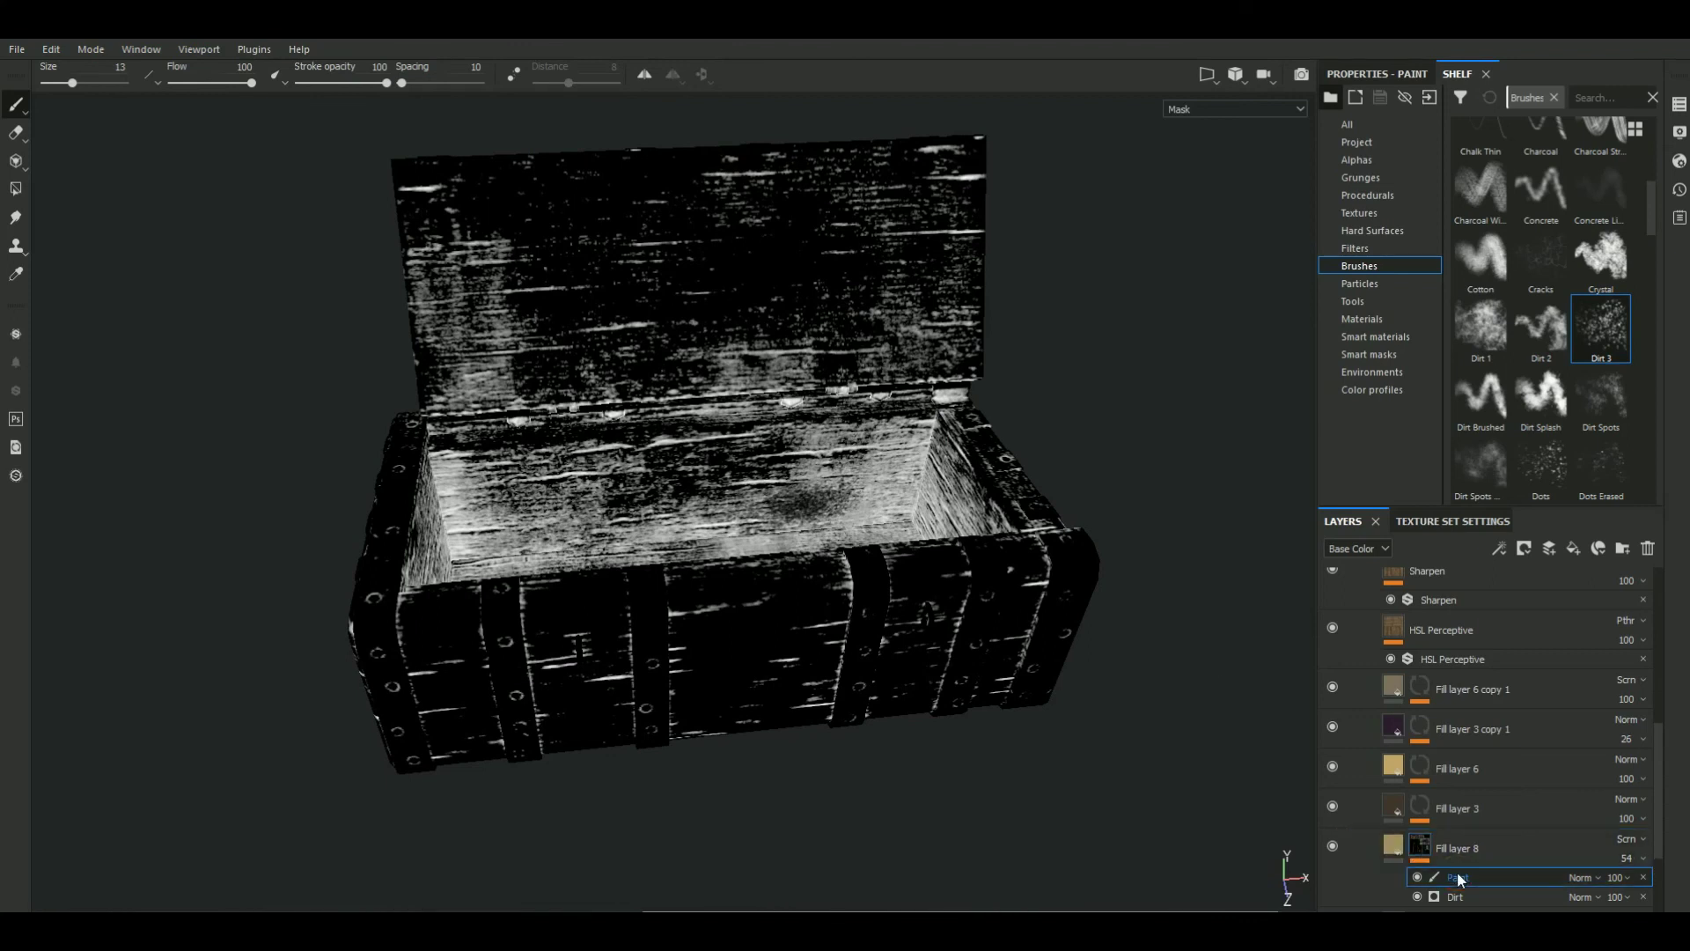
middle_click_drag(1060, 445, 1076, 484)
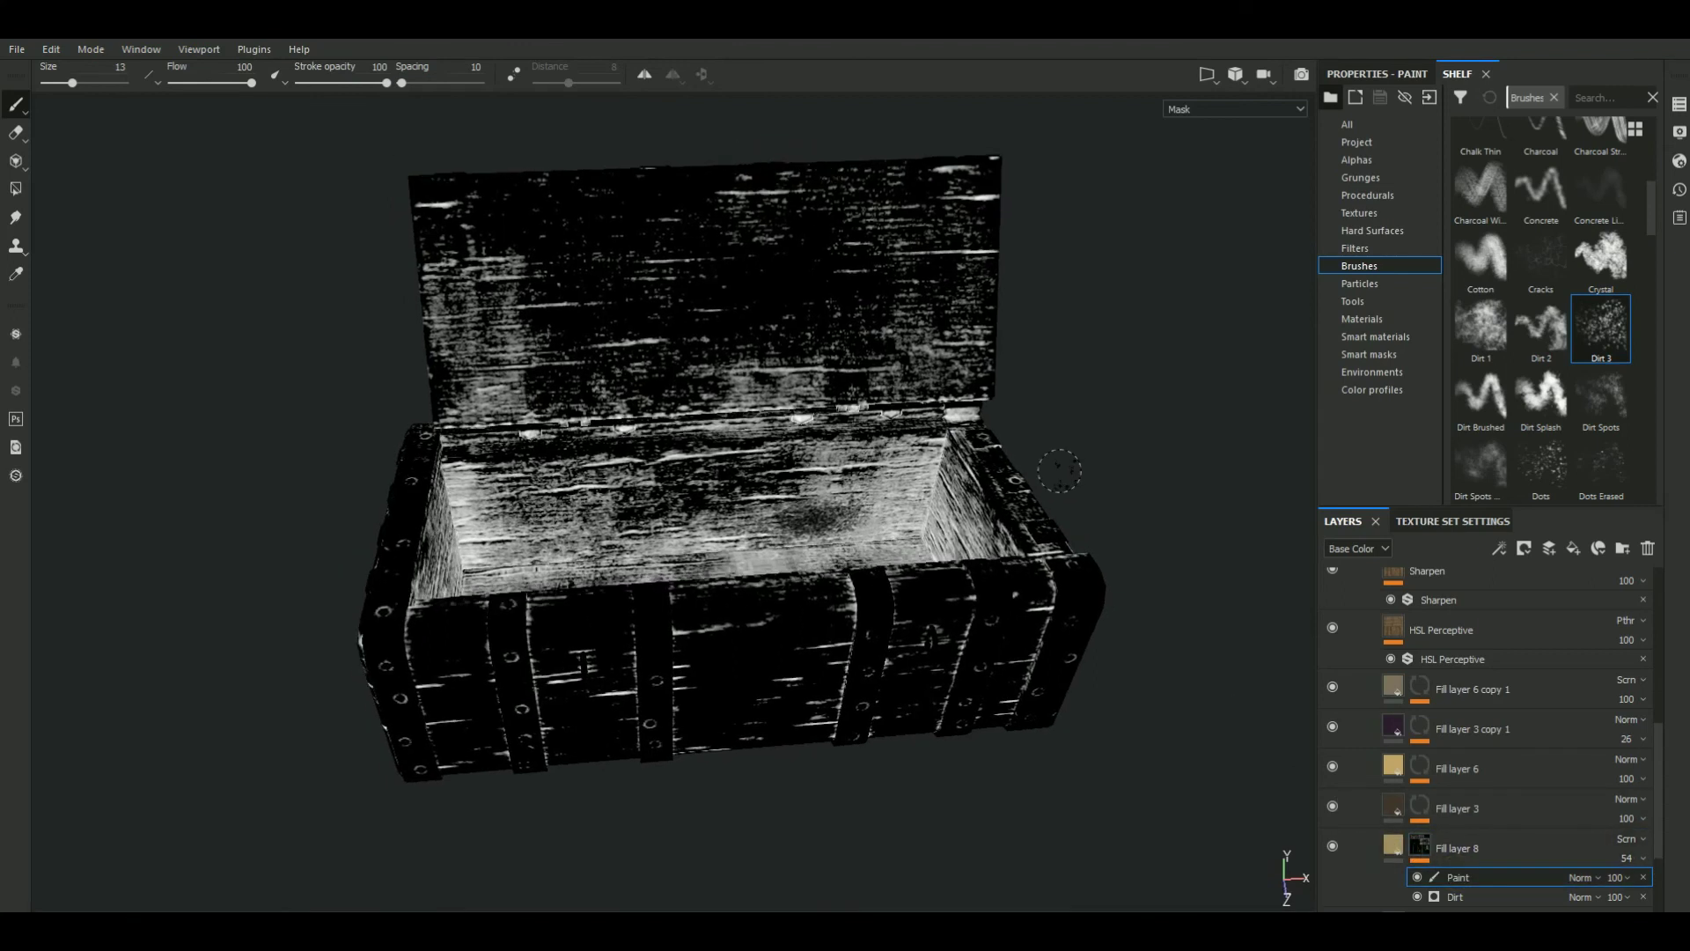
key("m")
Paint Dirt 3 grime spots across the chest's inner back wall
scroll(804, 473, "up", 2)
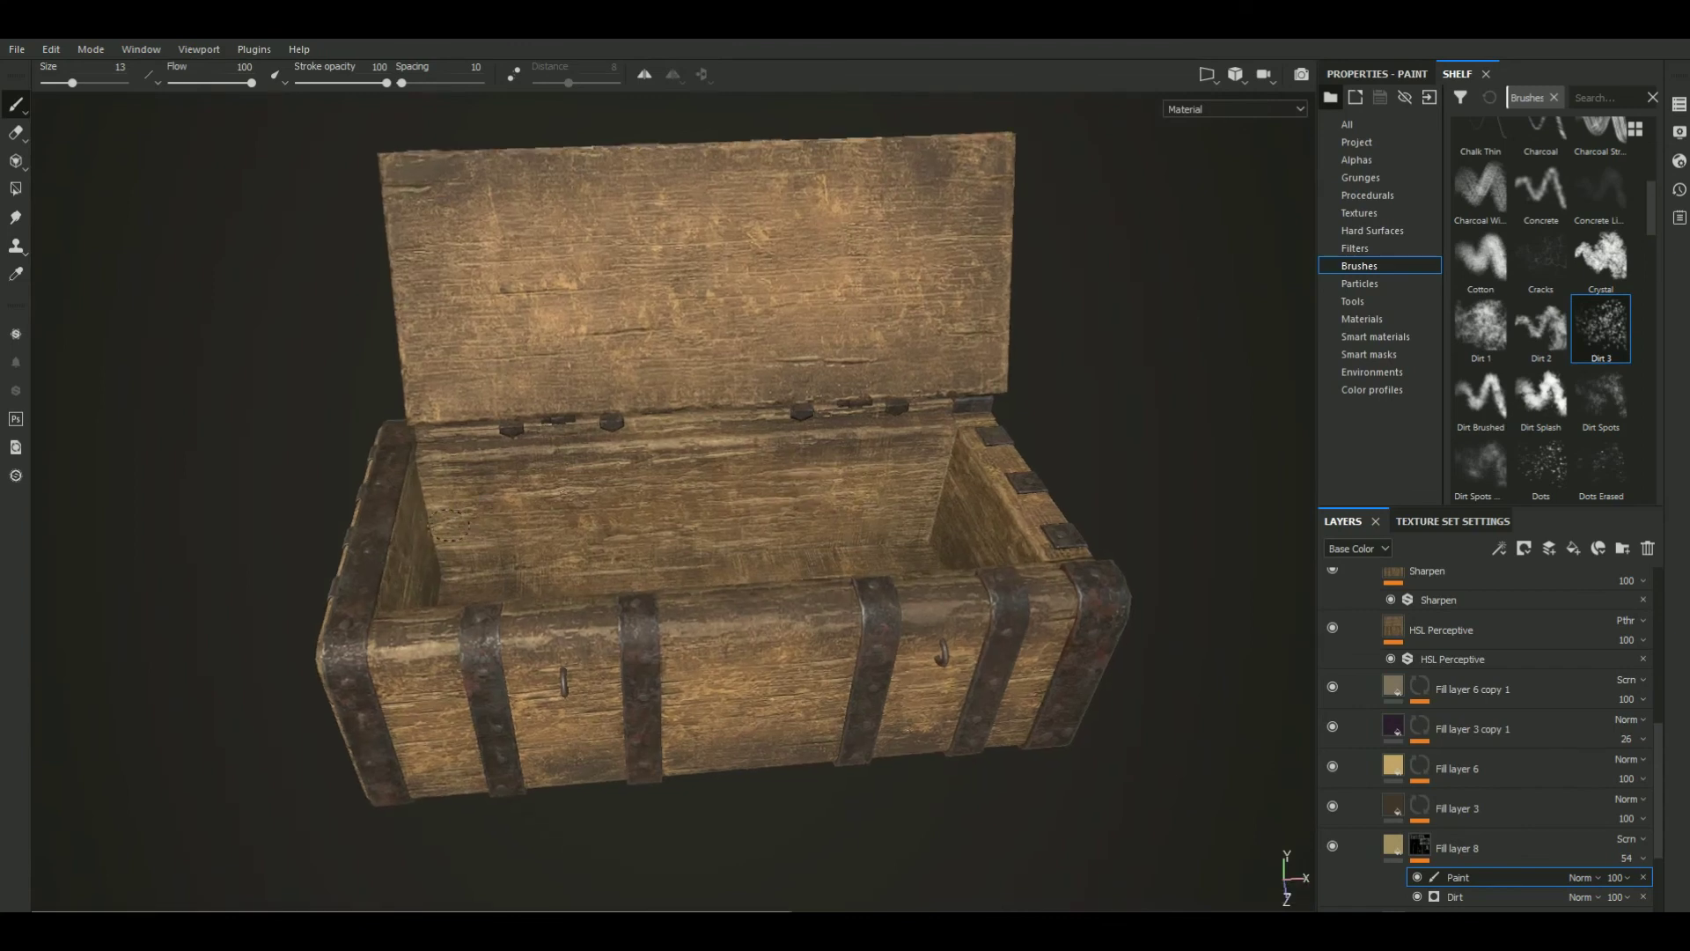
mouse_move(668, 448)
left_mouse_down("alt")
mouse_move(641, 509)
mouse_move(513, 533)
left_mouse_up("alt")
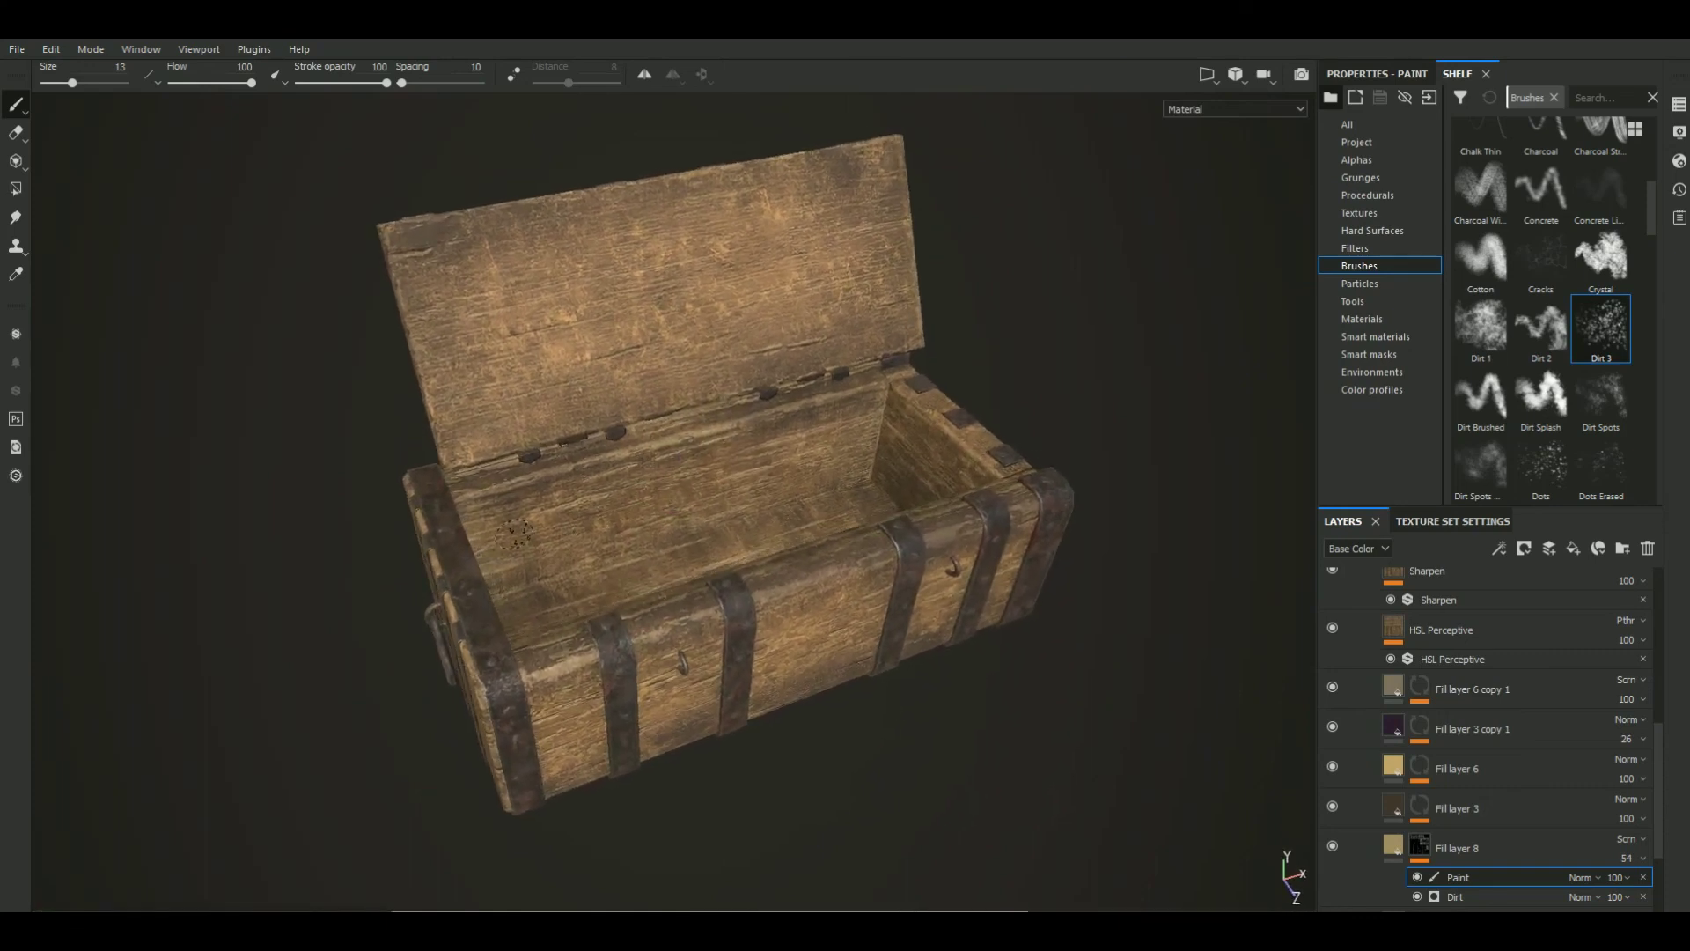
left_click_drag(653, 504, 467, 528, "alt")
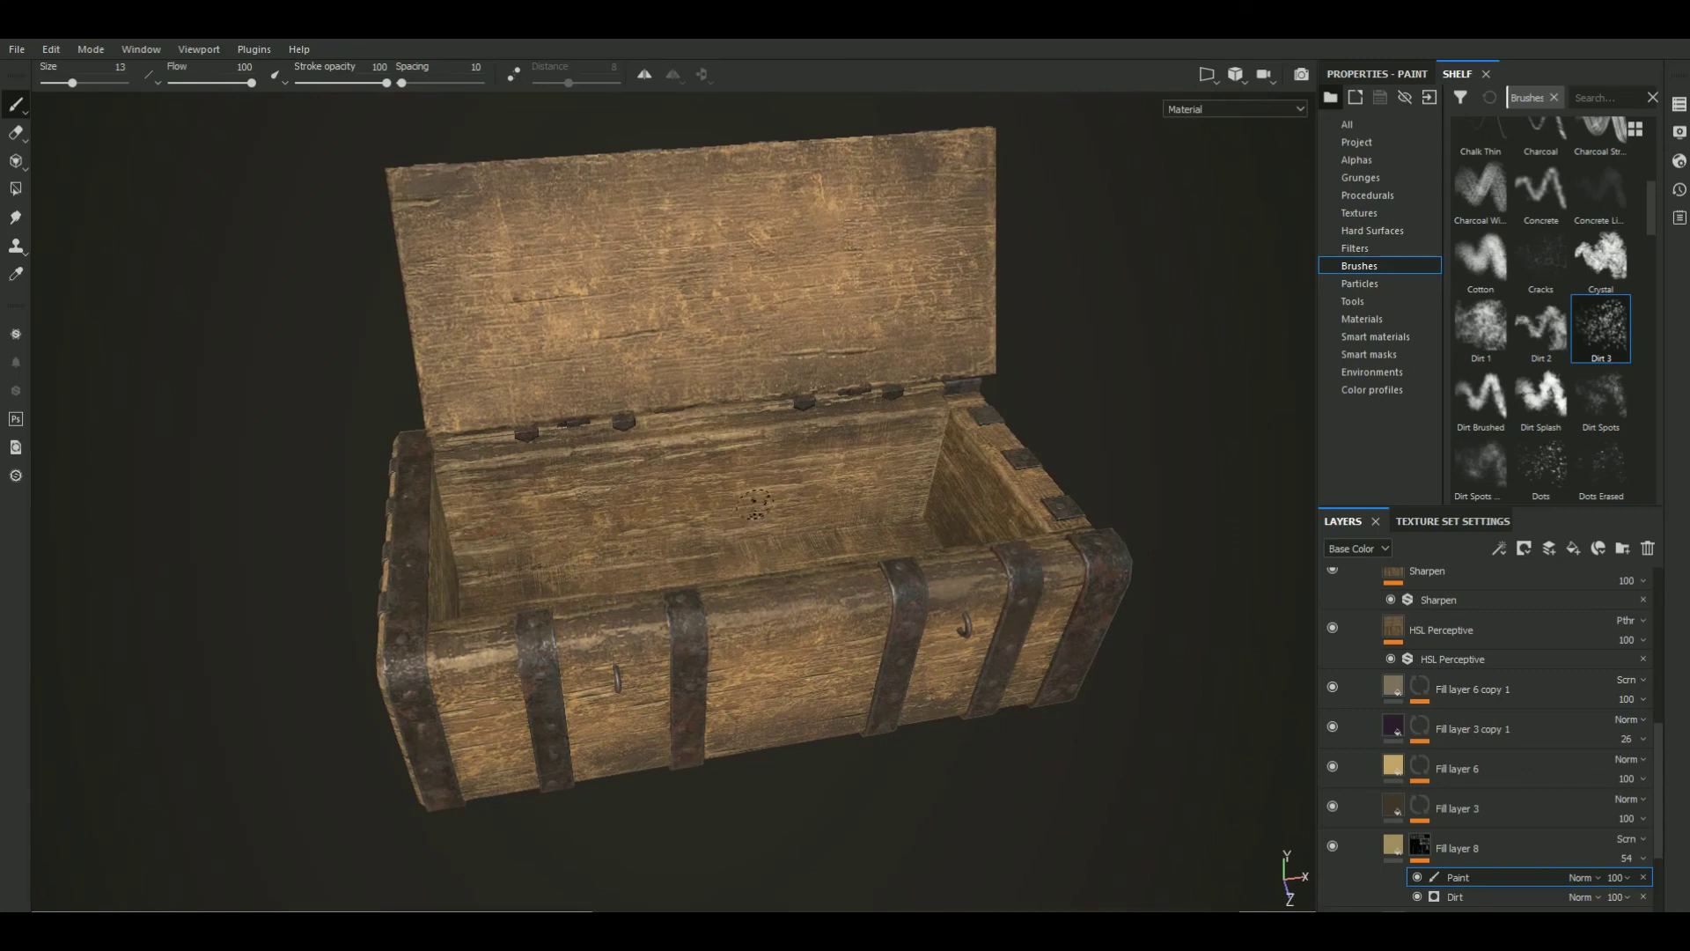
left_click_drag(682, 535, 884, 493, "alt")
left_click(863, 486)
mouse_move(731, 494)
left_mouse_down()
mouse_move(865, 502)
mouse_move(906, 446)
left_mouse_up()
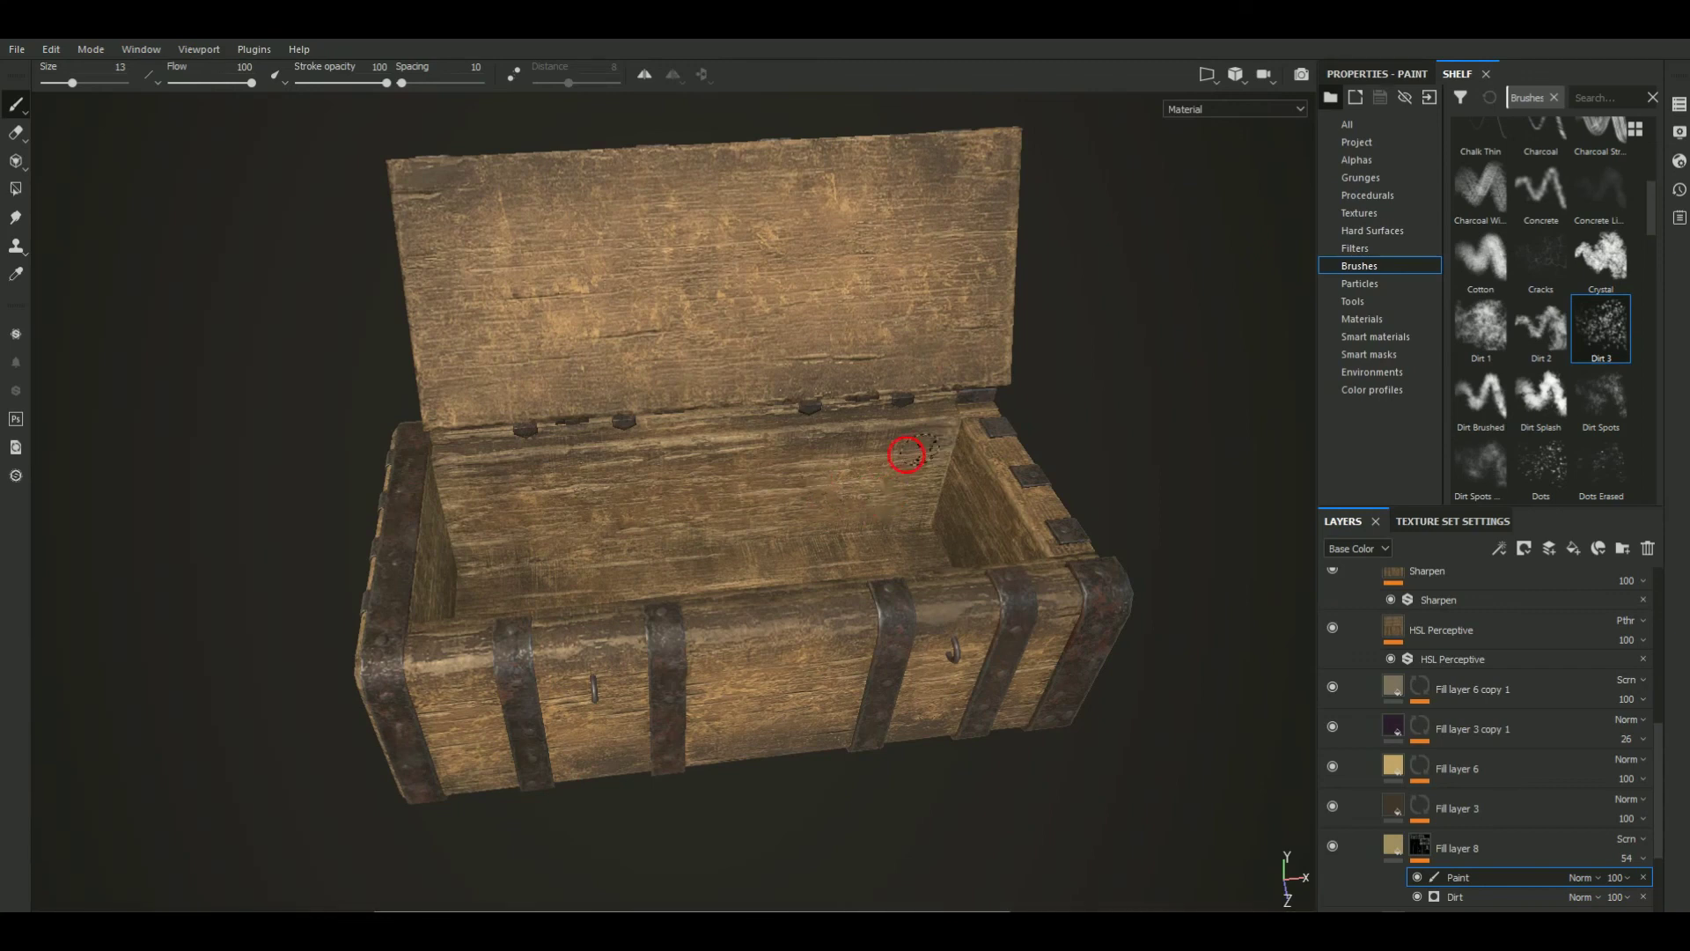